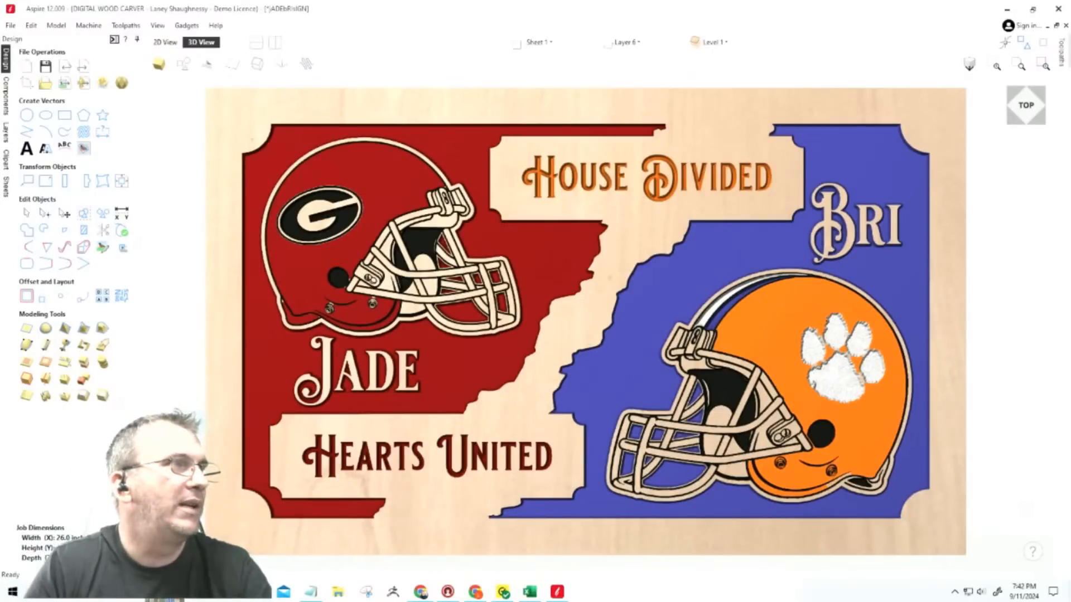
Set the toolpath preview's machined area color to the material color and switch to the 2D view.
click(1063, 54)
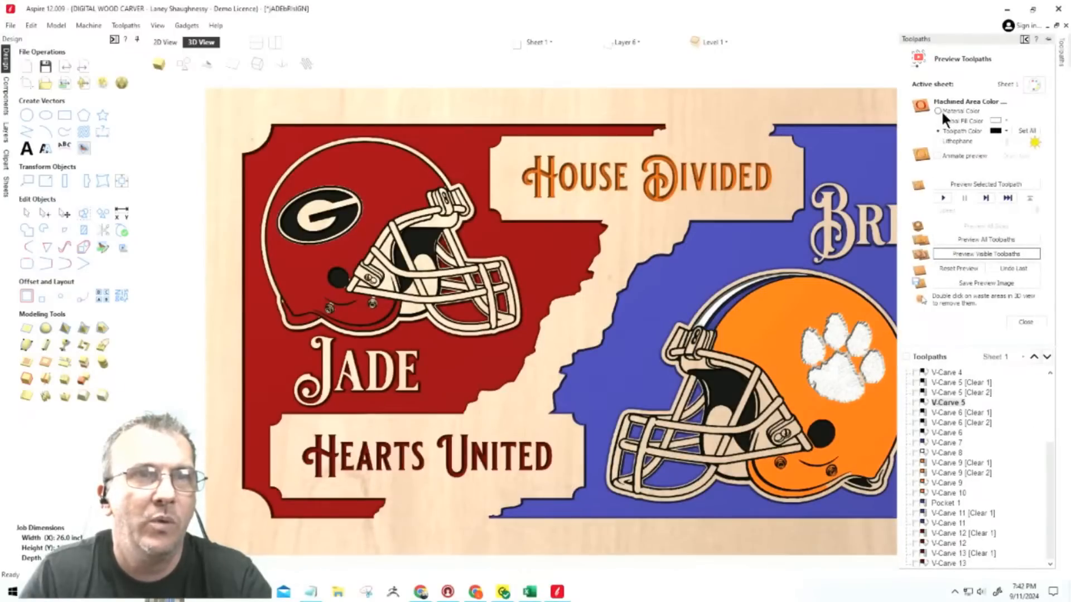
click(938, 111)
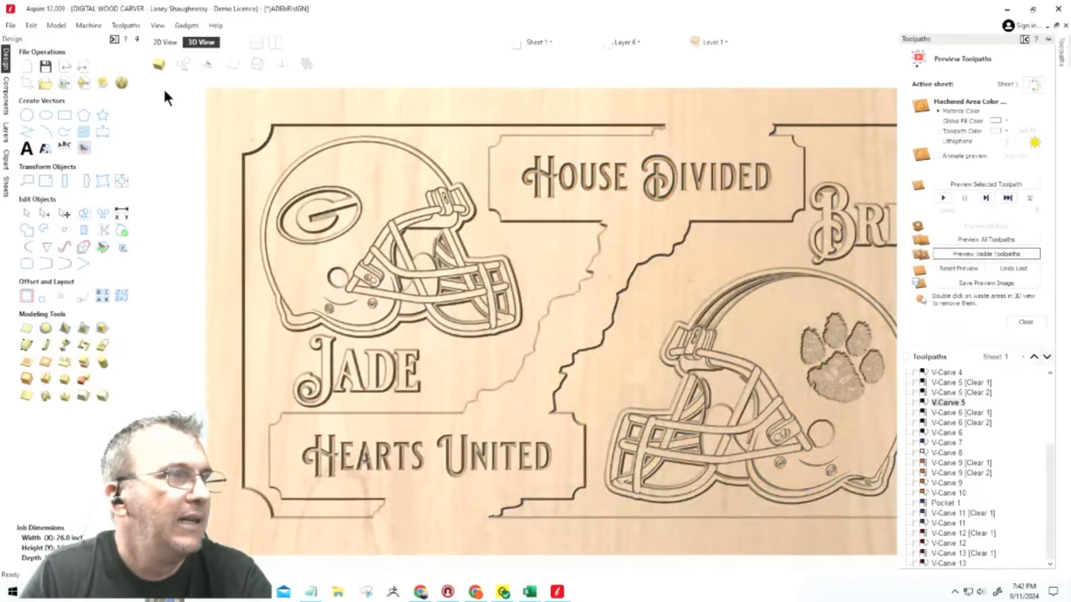
click(163, 45)
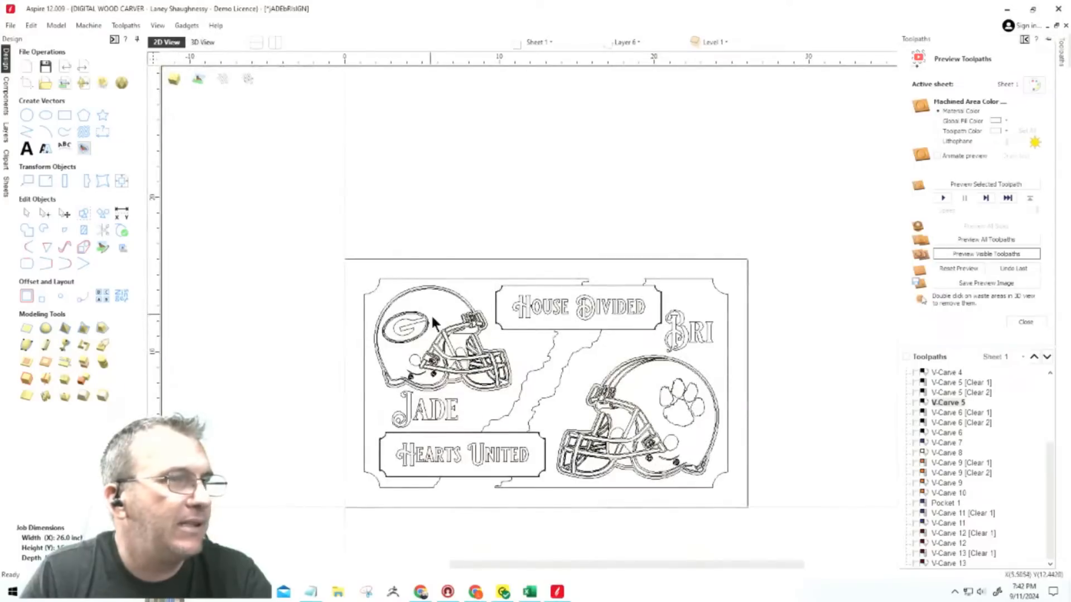
Examine the sign's vector layout, including the frame, helmets, text banners and jagged dividing lines.
scroll(616, 341, up, 5)
scroll(616, 342, down, 4)
scroll(718, 178, up, 5)
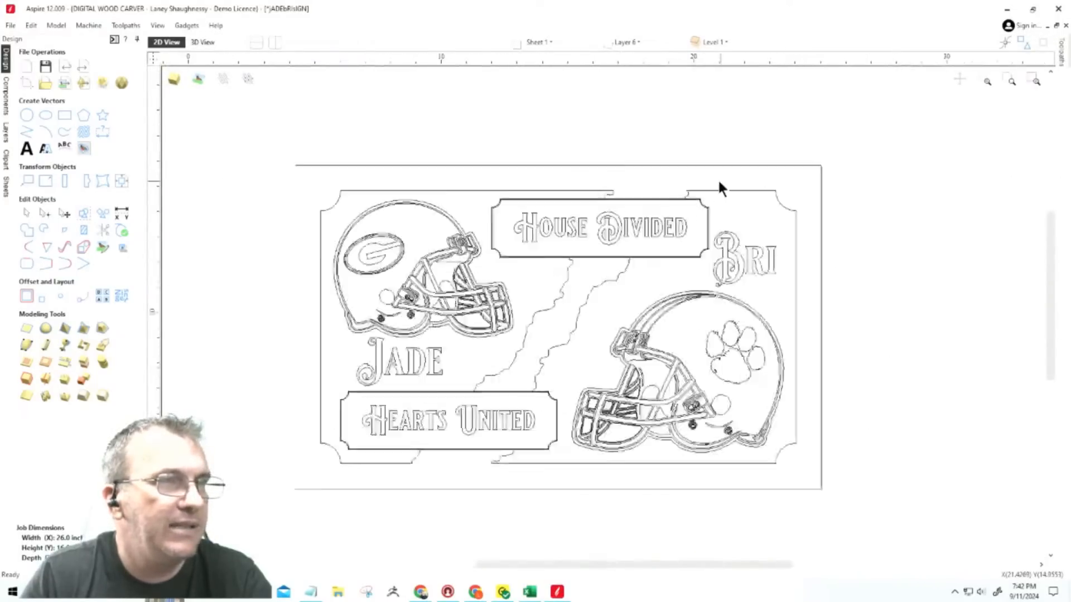
scroll(706, 215, down, 4)
scroll(706, 215, up, 2)
scroll(691, 172, down, 4)
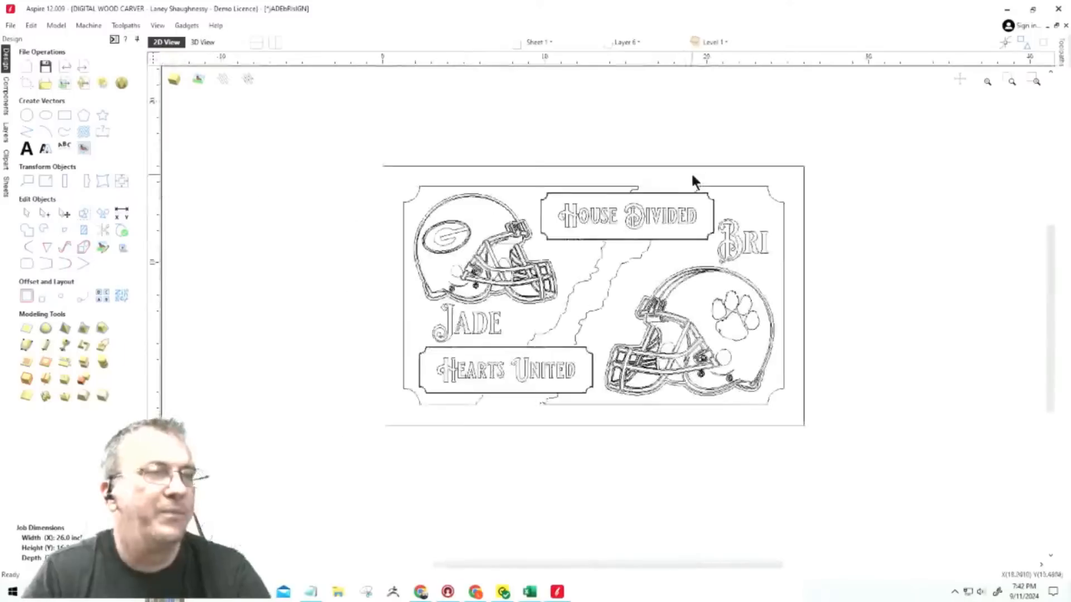
scroll(651, 242, up, 2)
scroll(650, 242, up, 1)
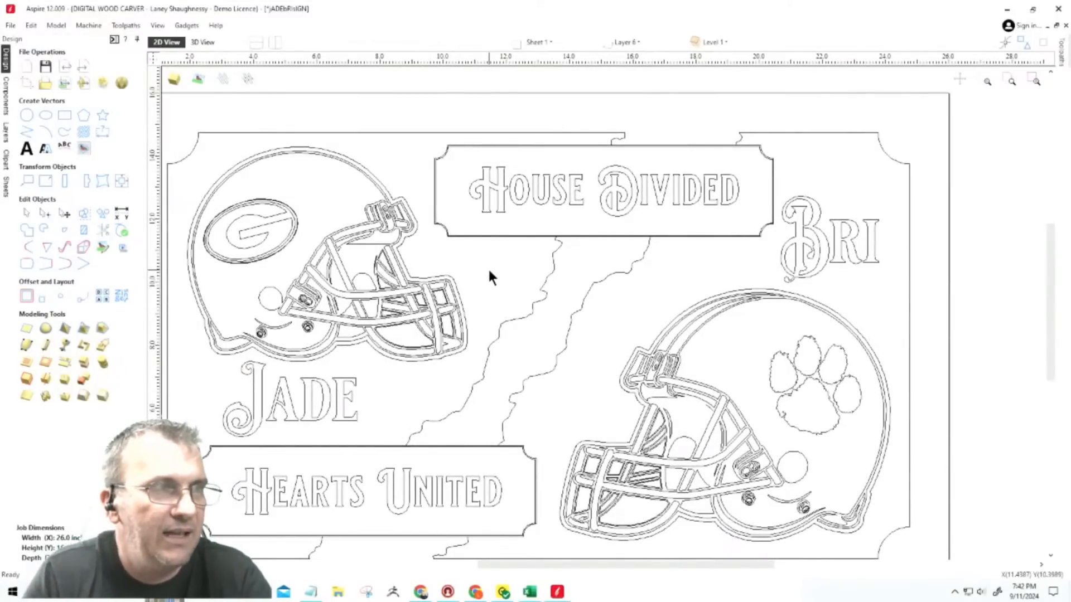
scroll(490, 278, down, 2)
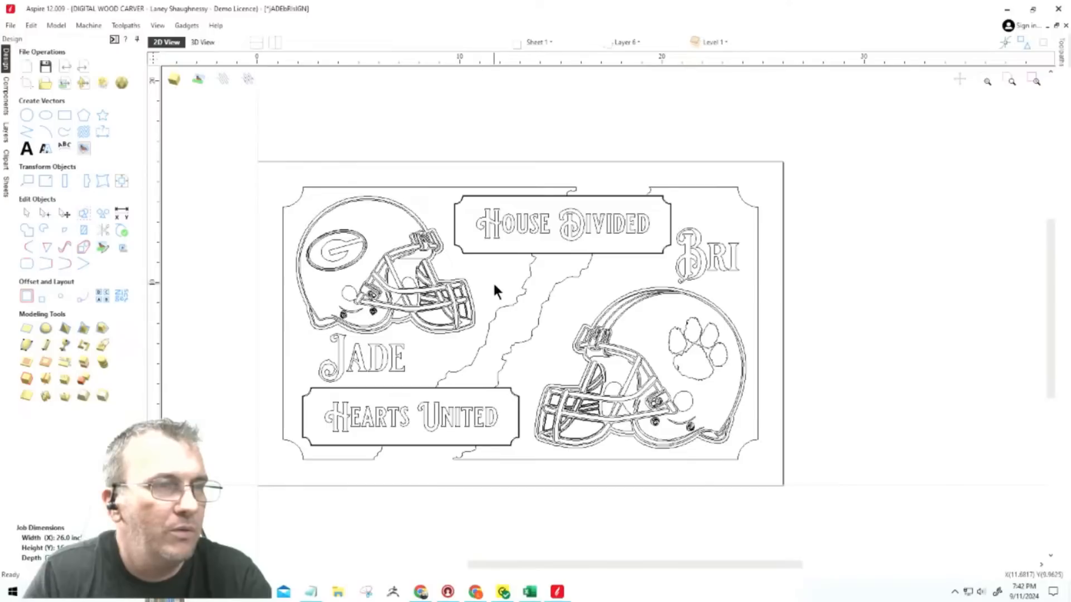
scroll(528, 328, down, 2)
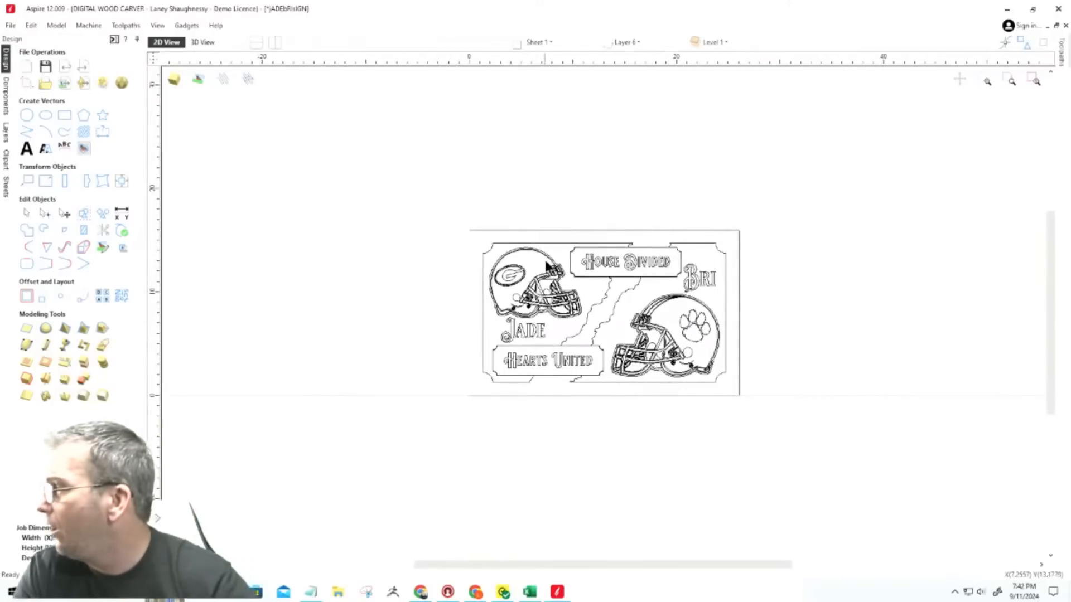
scroll(541, 266, up, 2)
scroll(538, 255, down, 2)
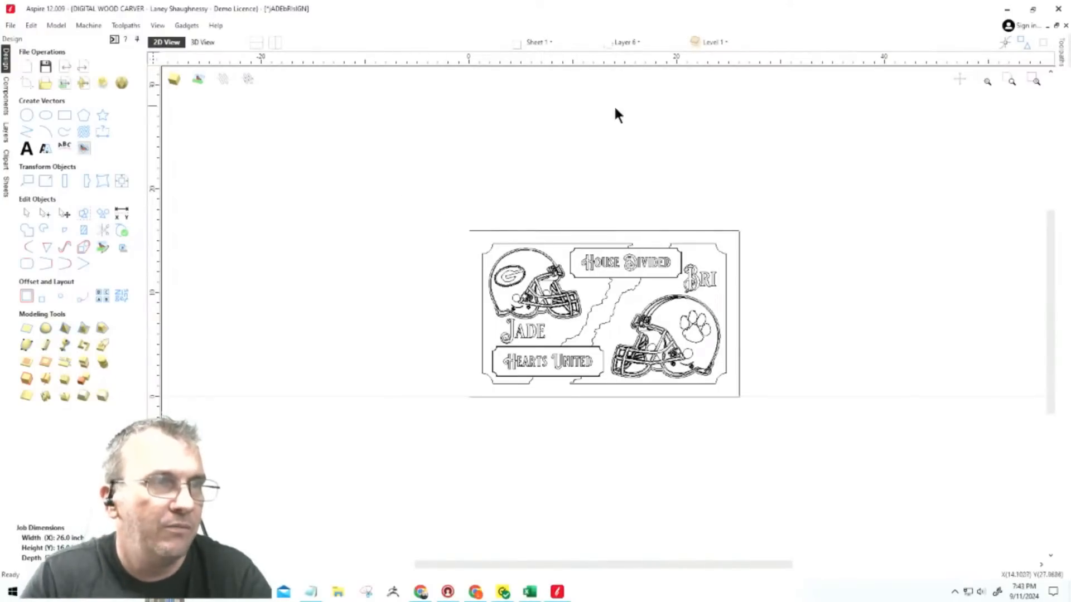
scroll(644, 90, up, 3)
scroll(669, 329, down, 2)
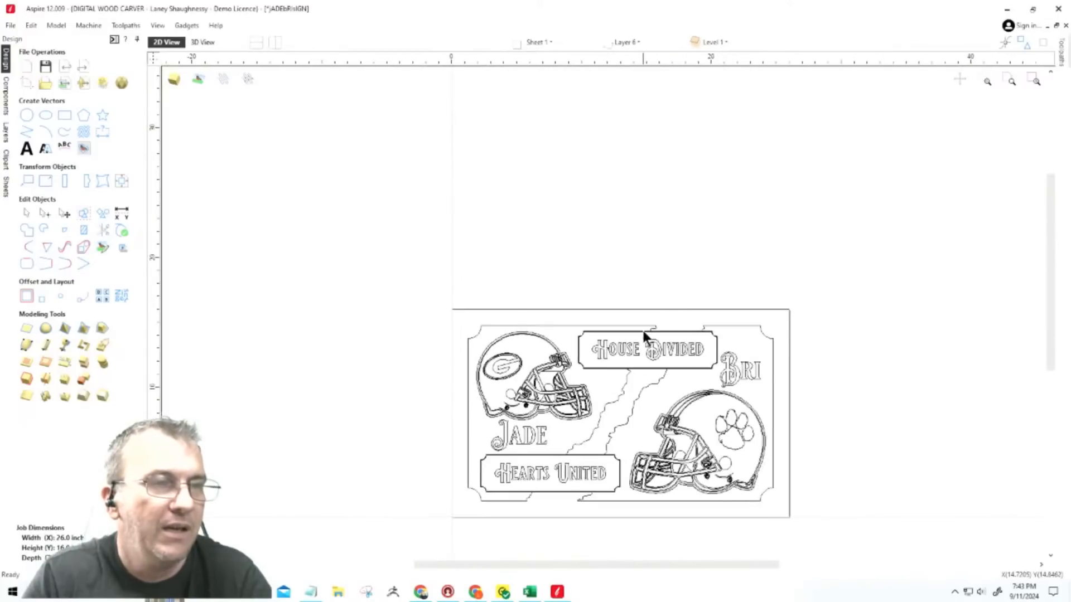
scroll(650, 349, up, 3)
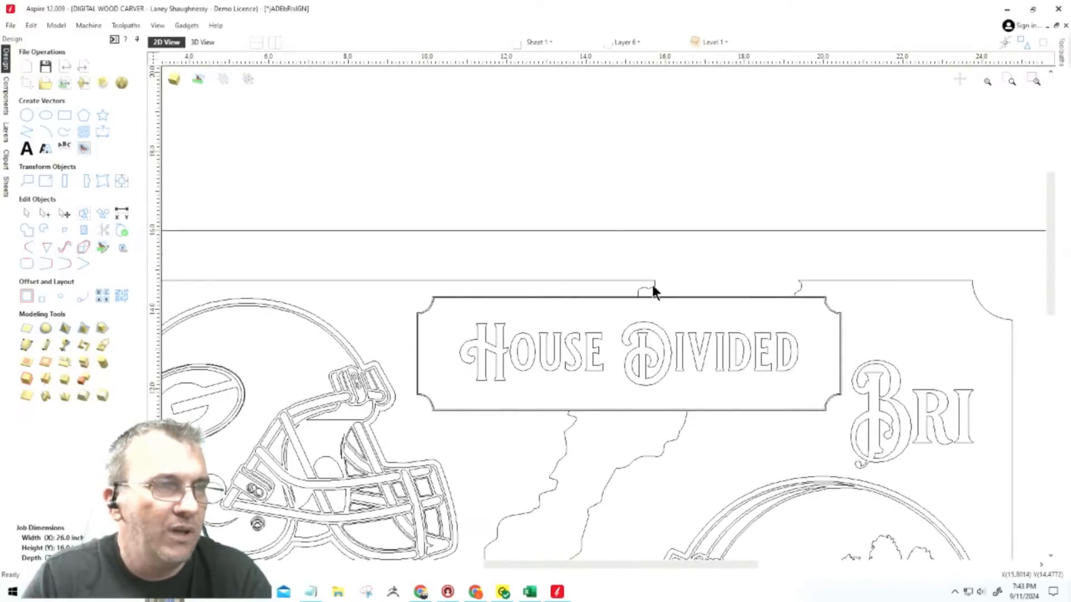
scroll(782, 285, down, 3)
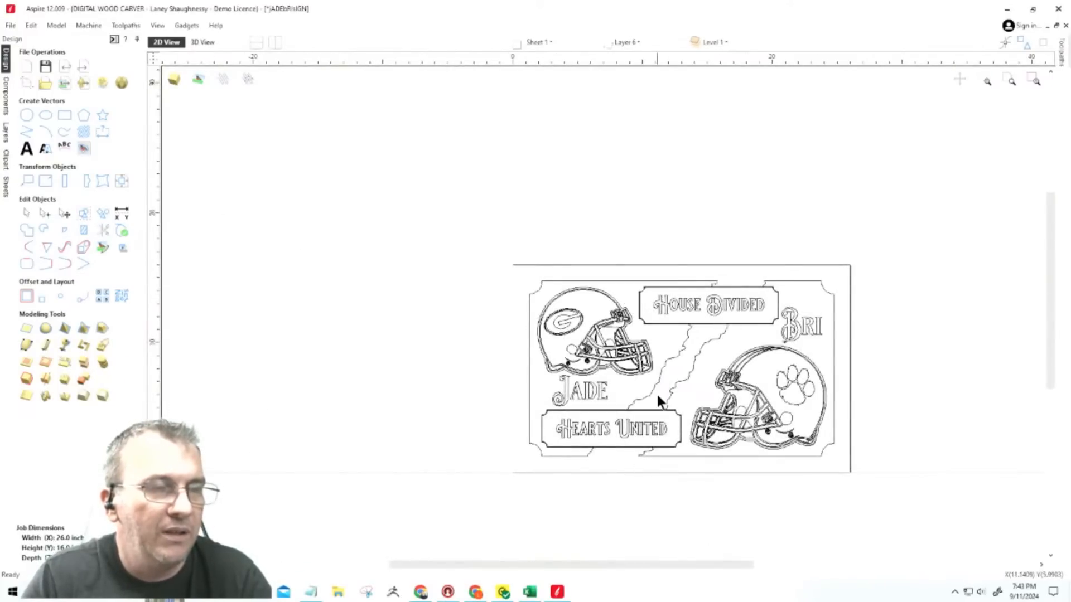
Make the hidden Import - vecteezy_ab, Layer 3 and Layer 5 layers visible.
click(621, 43)
scroll(647, 117, up, 1)
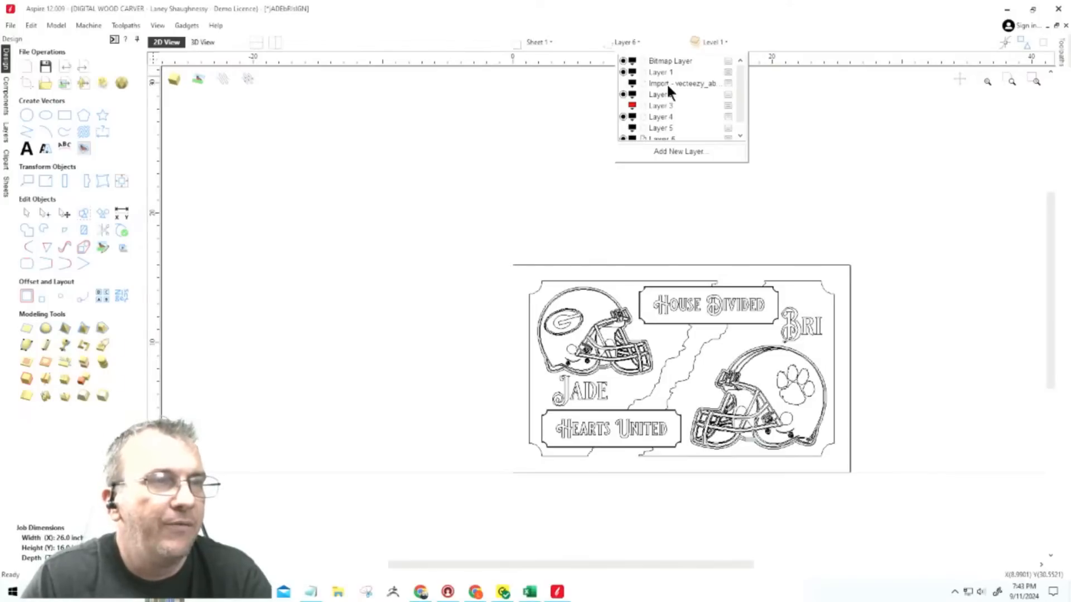
click(623, 105)
click(624, 137)
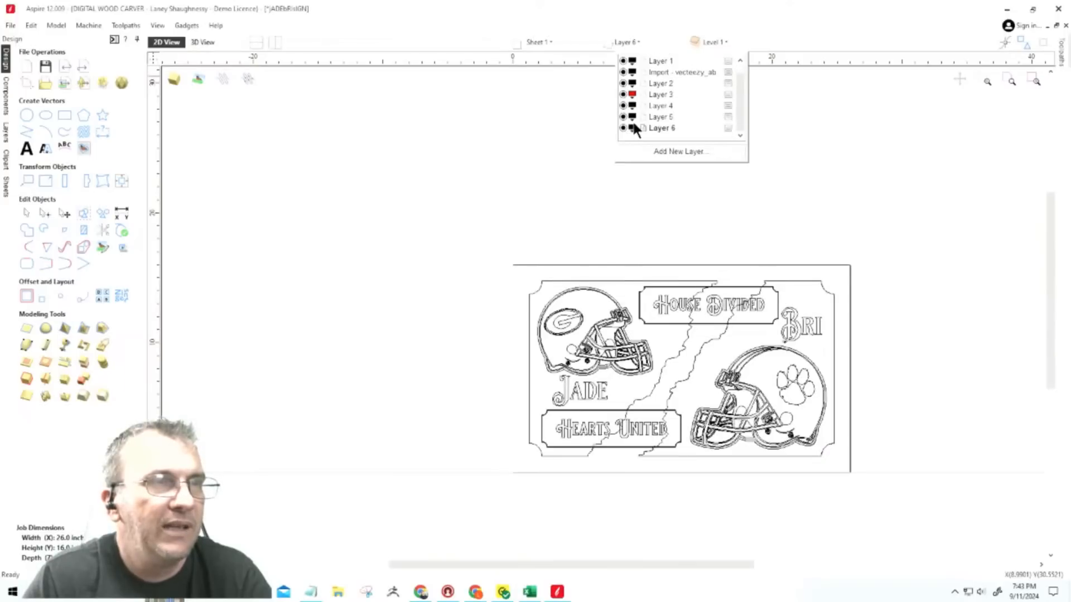
scroll(631, 121, up, 1)
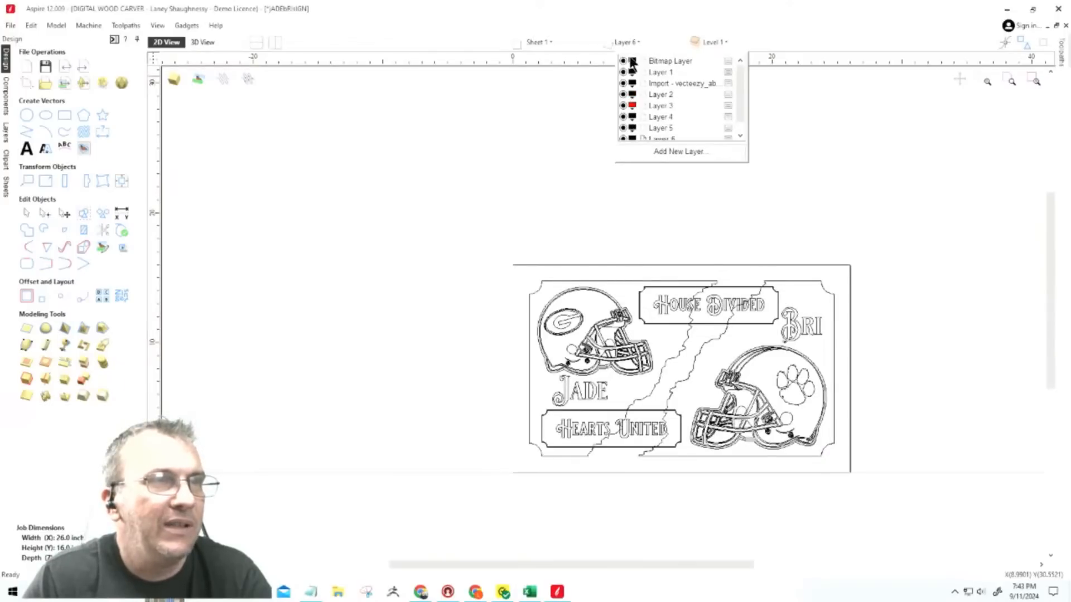
scroll(631, 109, down, 1)
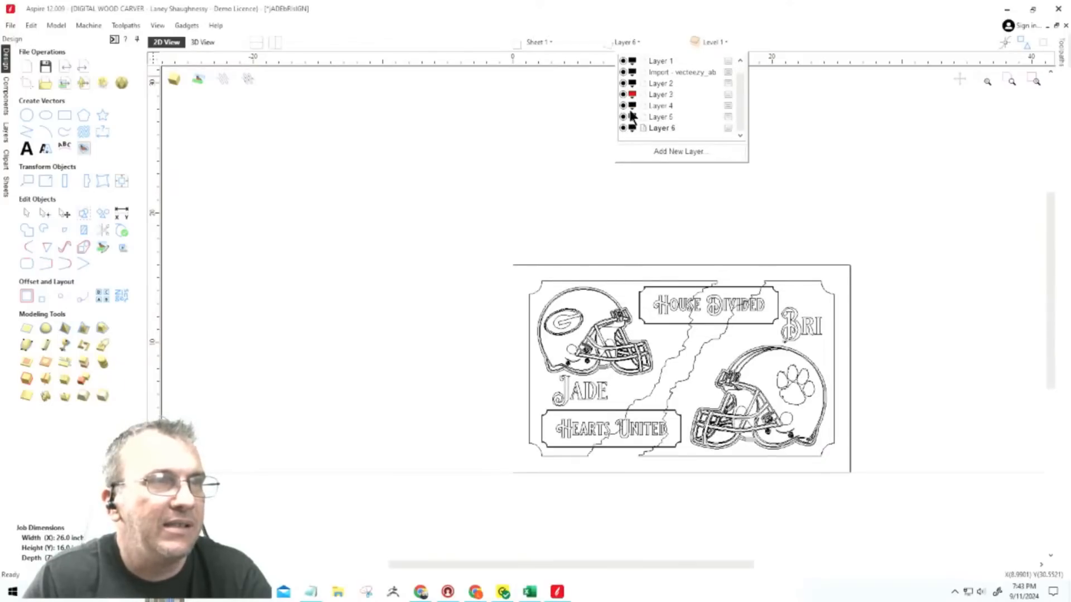
click(472, 220)
Copy and paste all the sign's vectors, and place the duplicate design directly above the original job area.
drag(472, 226, 905, 488)
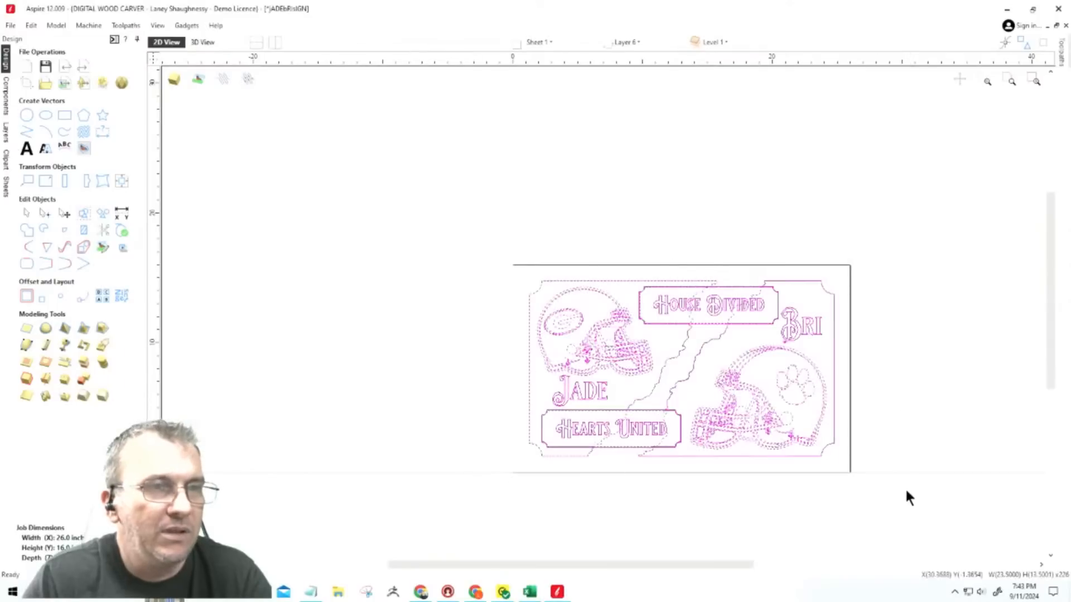
right_click(663, 364)
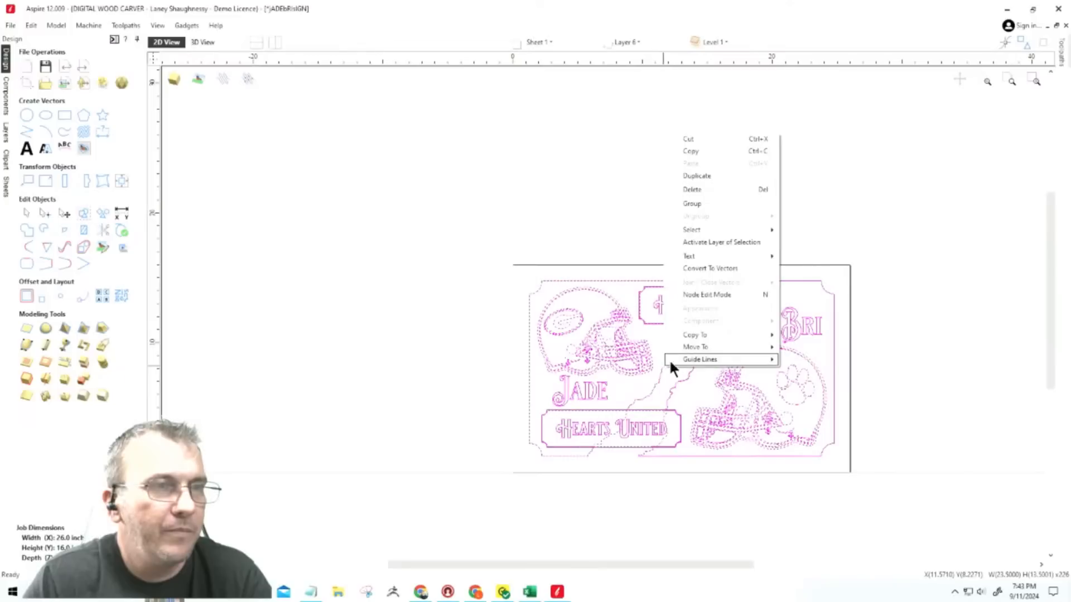
click(690, 148)
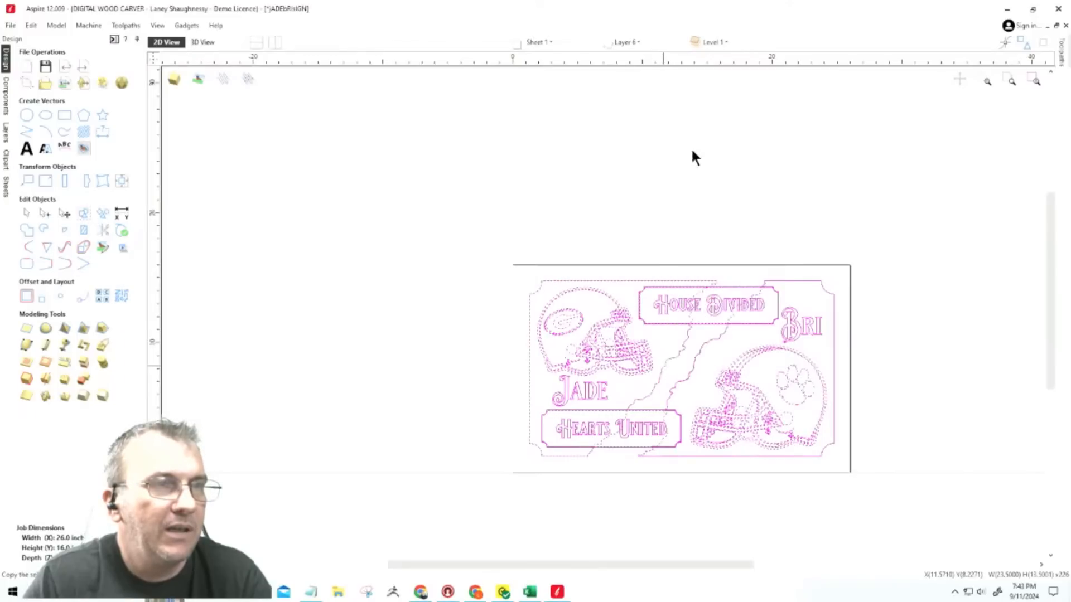
right_click(664, 285)
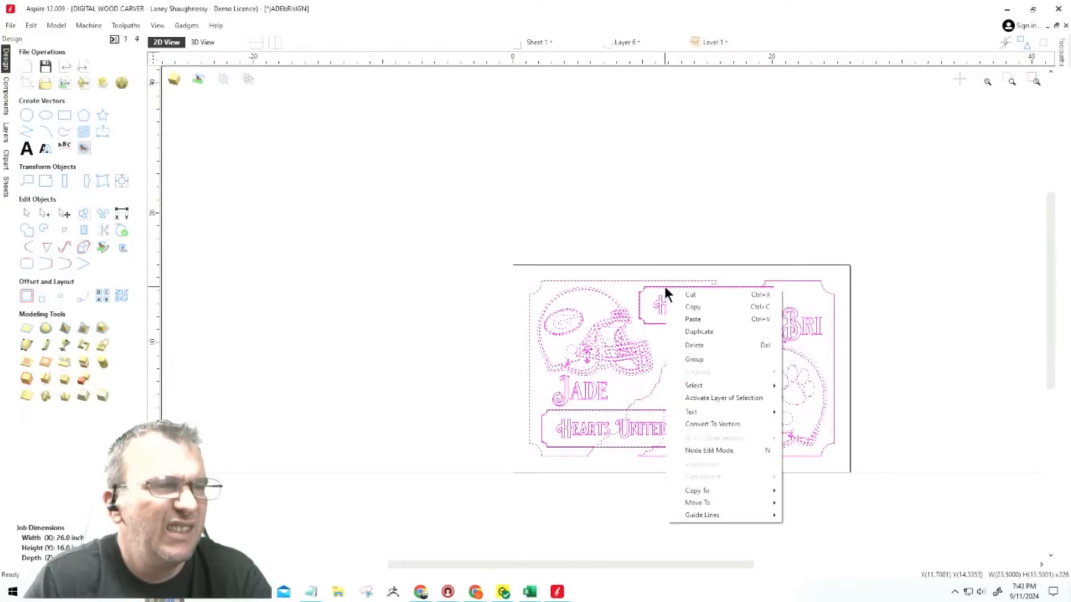
mouse_move(692, 385)
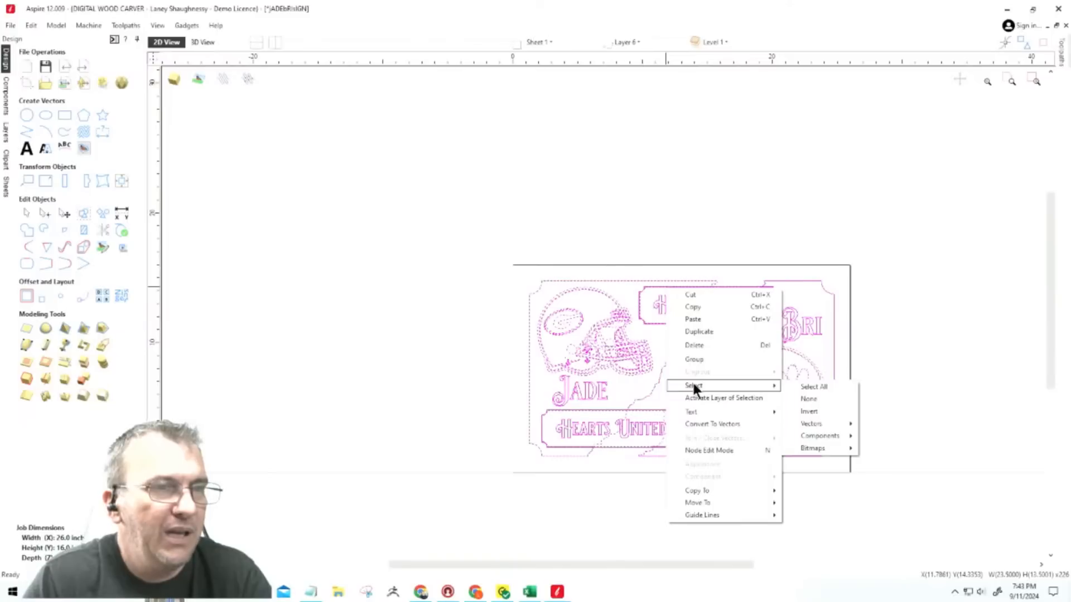
click(695, 318)
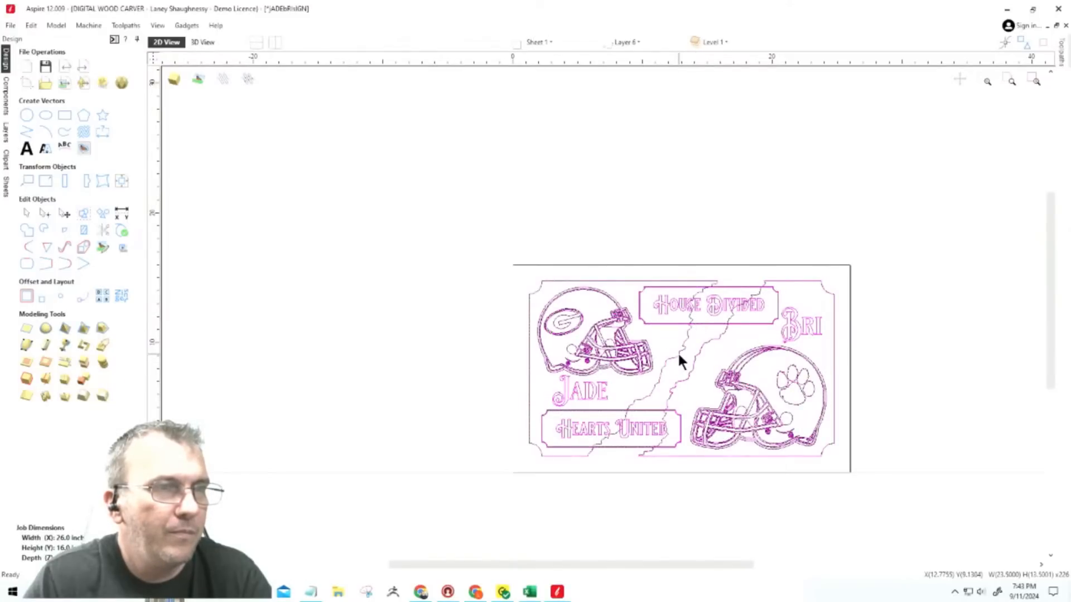
drag(679, 357, 684, 128)
click(473, 308)
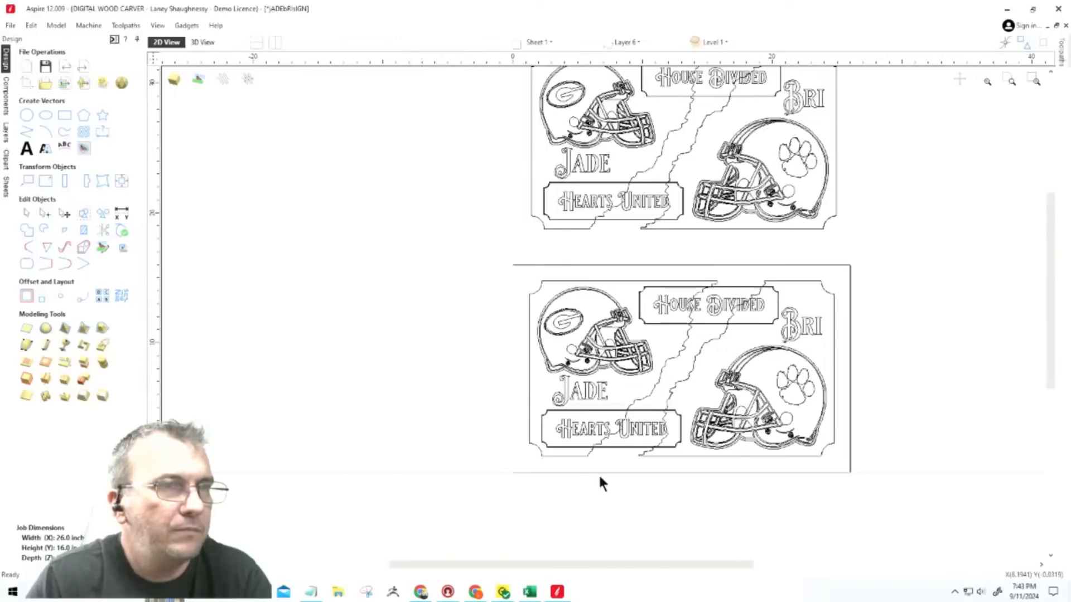
Examine where the jagged dividing lines cross the banners in the duplicate design, and check the layer list.
scroll(594, 308, down, 3)
scroll(558, 303, up, 5)
scroll(617, 352, down, 3)
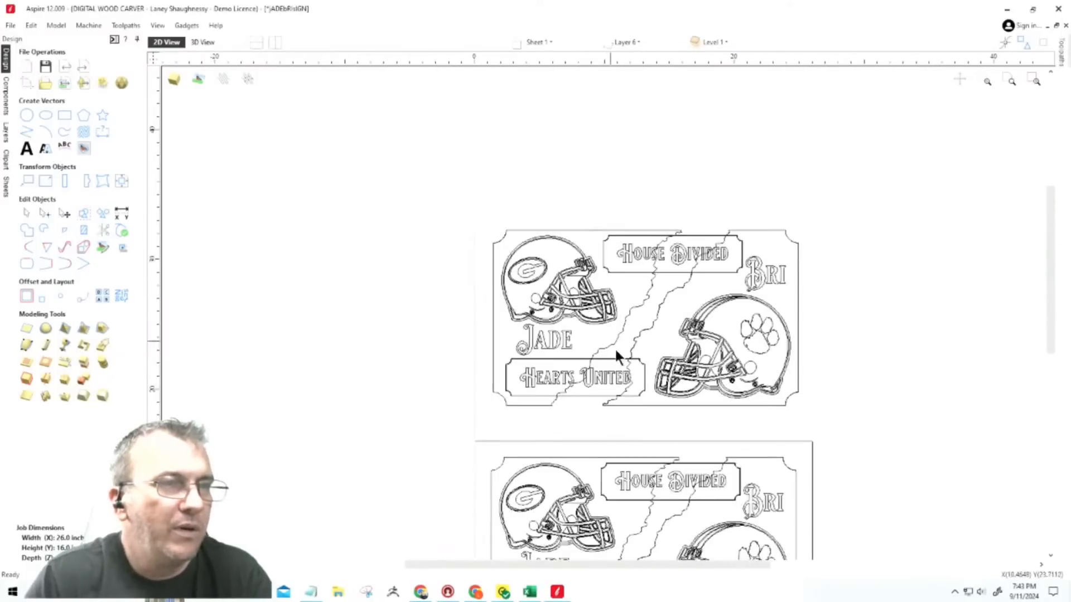
scroll(615, 351, up, 3)
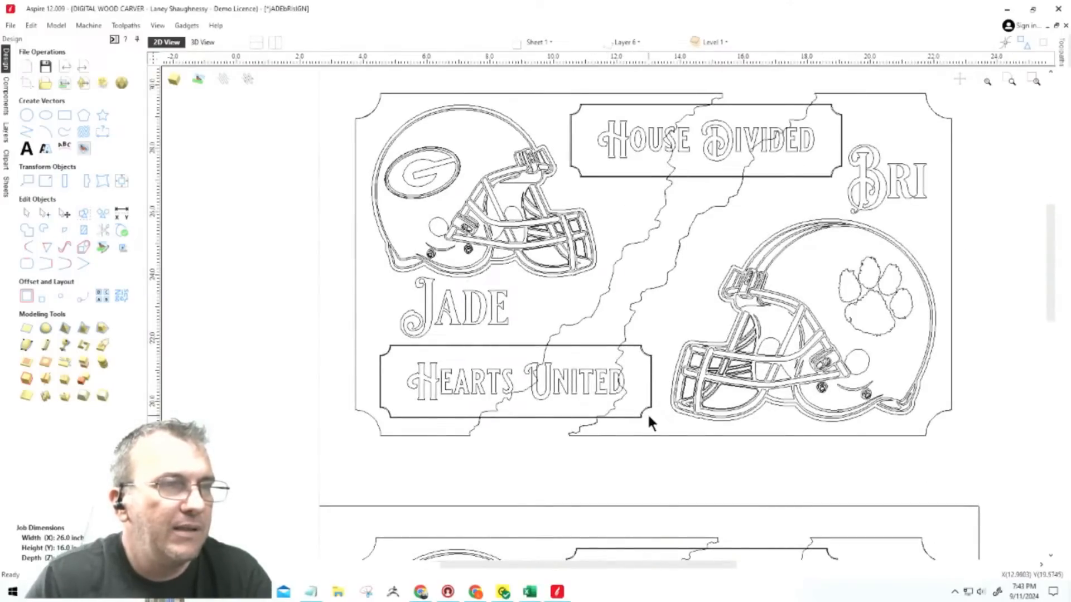
scroll(645, 427, down, 2)
scroll(643, 409, up, 2)
scroll(643, 401, down, 2)
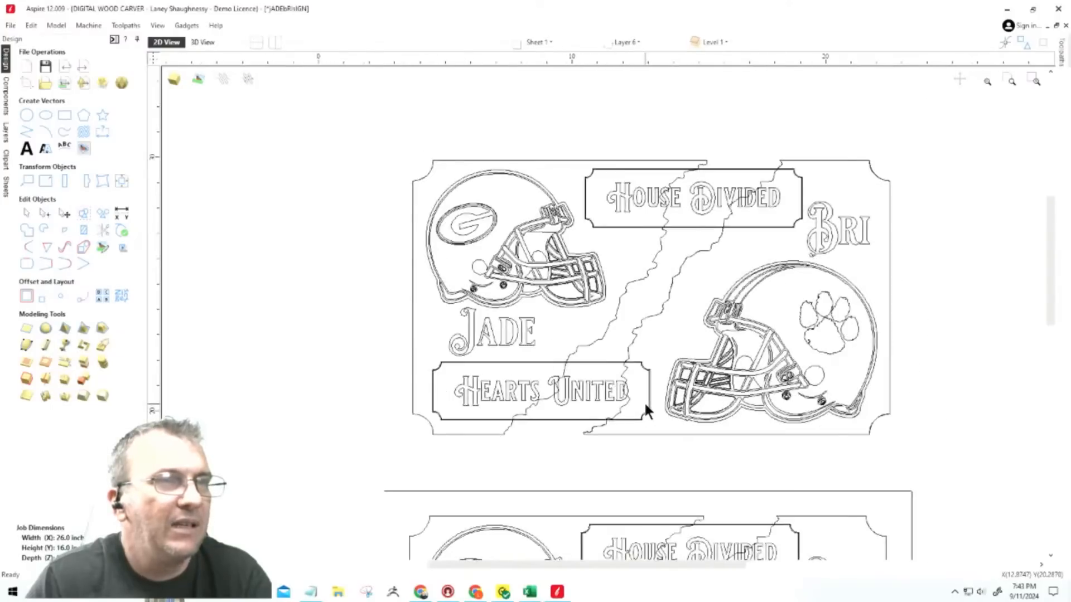
scroll(643, 401, up, 1)
scroll(644, 401, down, 1)
click(630, 44)
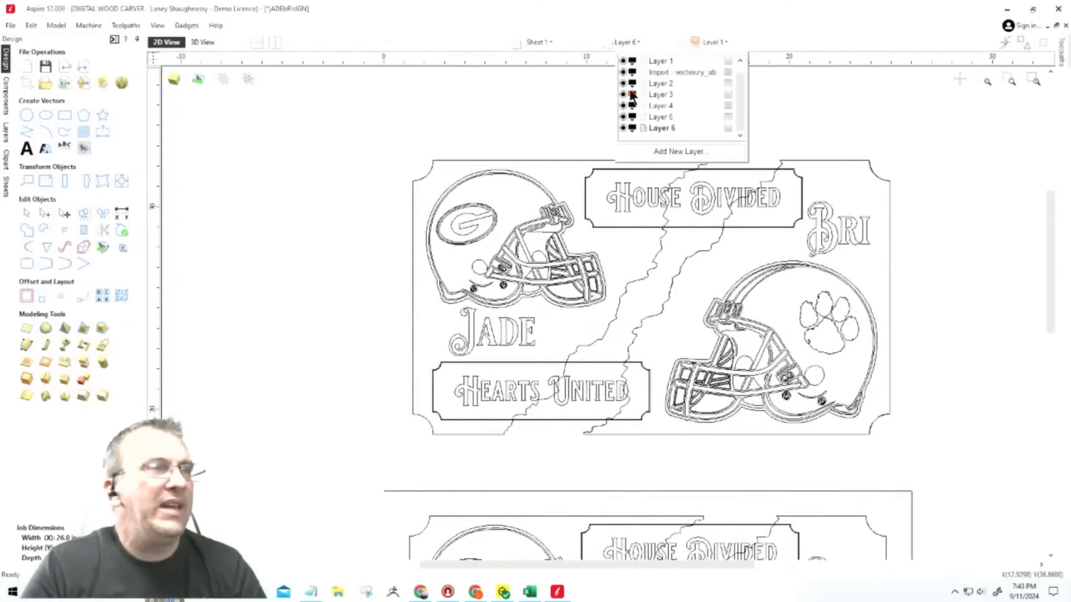
click(543, 150)
scroll(541, 141, up, 1)
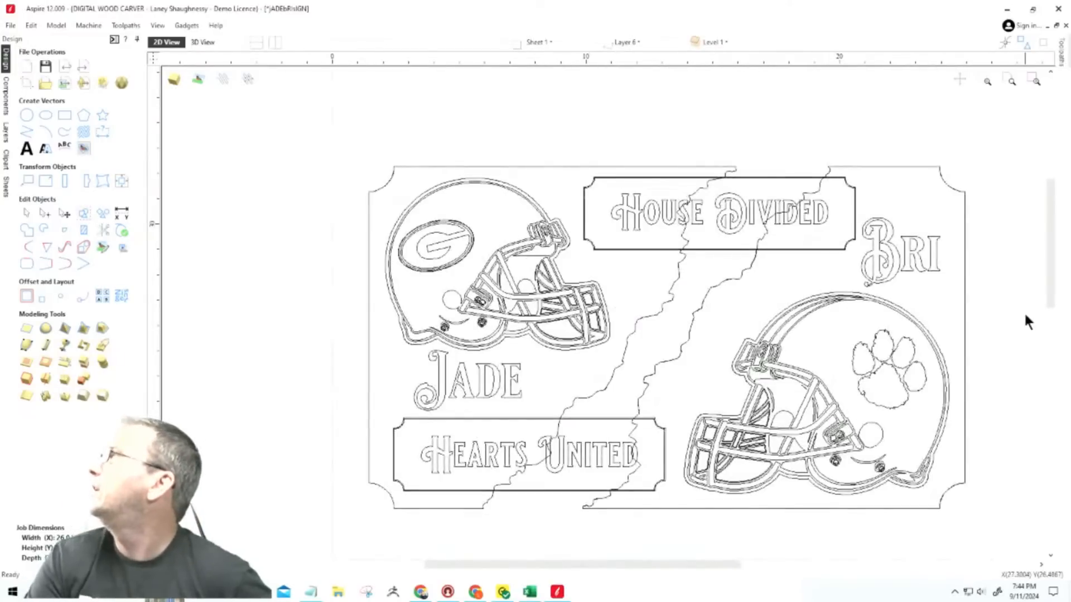
scroll(1032, 374, down, 1)
scroll(1031, 391, up, 3)
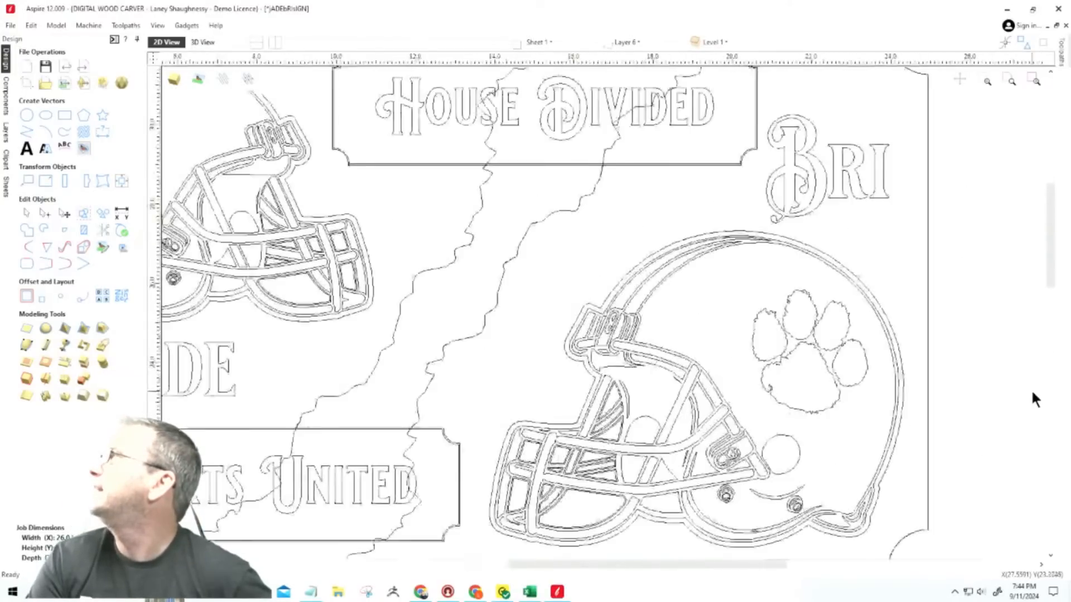
scroll(1032, 391, down, 2)
scroll(1030, 394, up, 1)
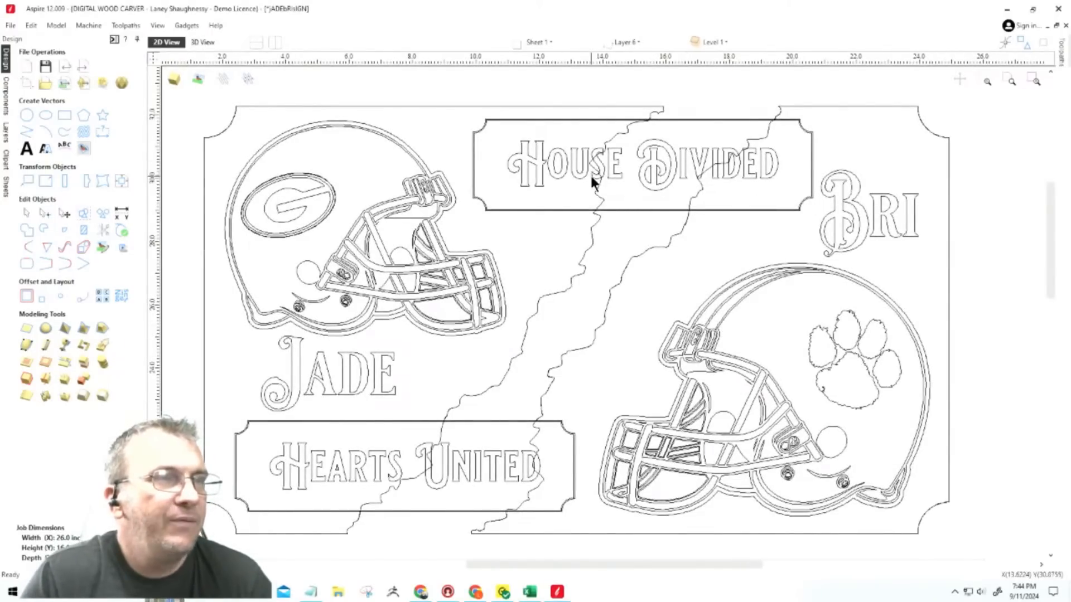
Move the House Divided and Hearts United text out of the duplicate's banners to the empty space at its right.
click(567, 167)
scroll(569, 183, down, 3)
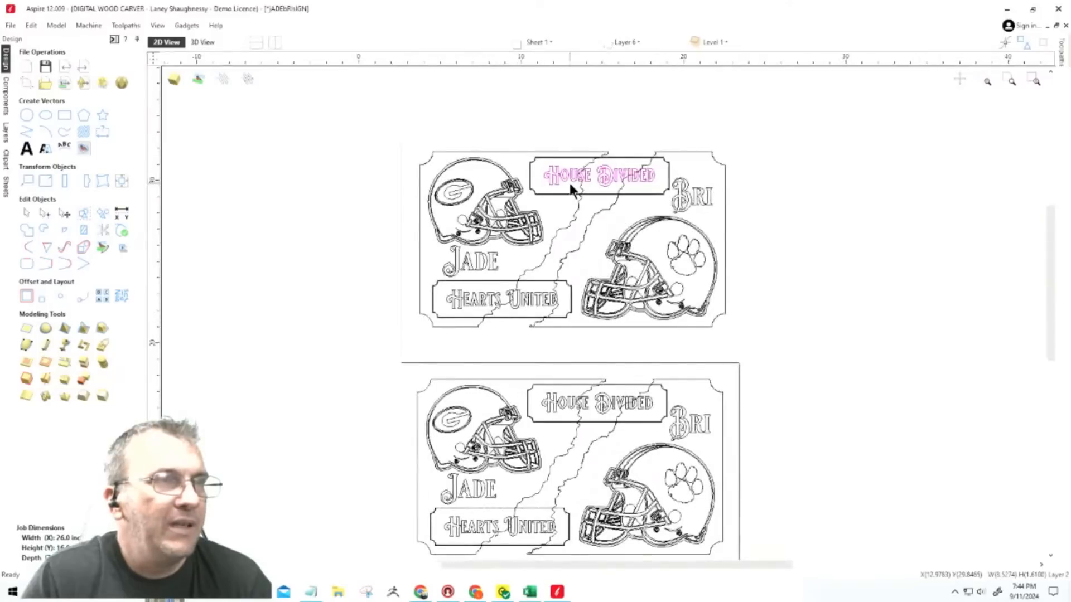
scroll(568, 180, up, 2)
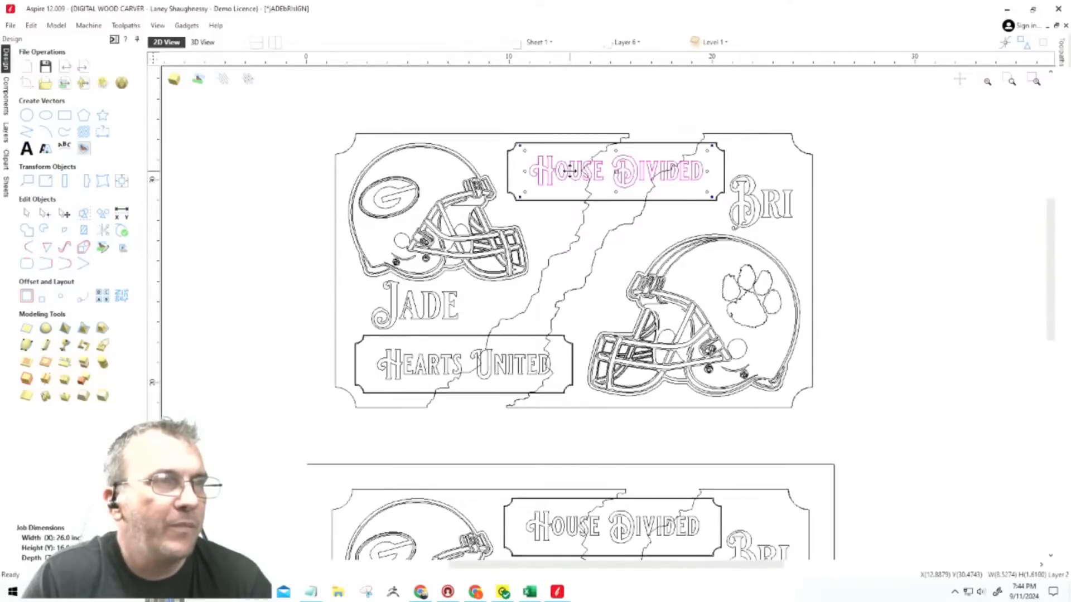
drag(569, 171, 880, 168)
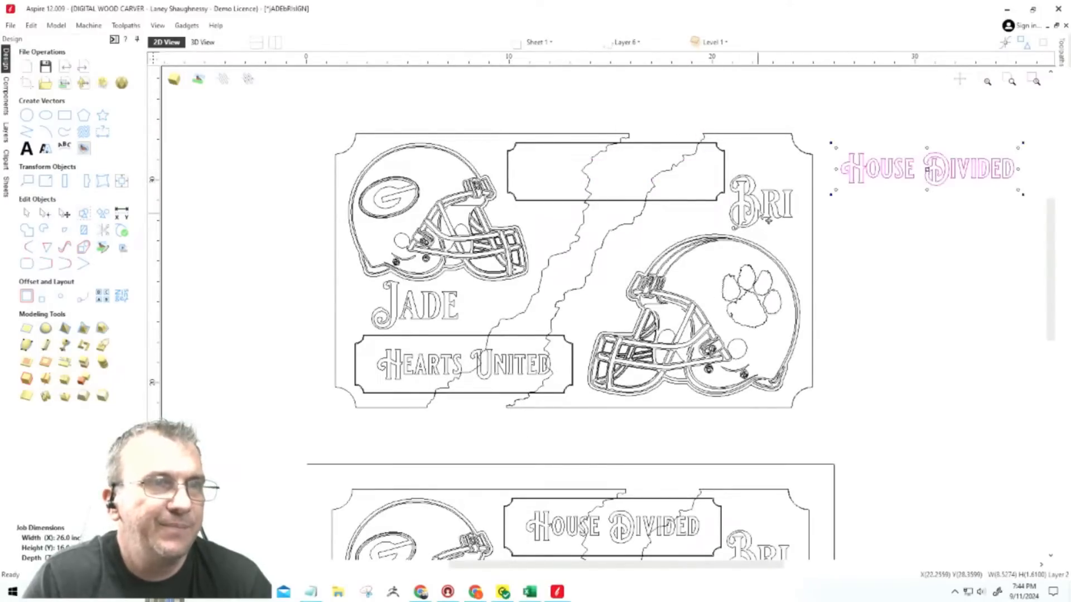
click(424, 366)
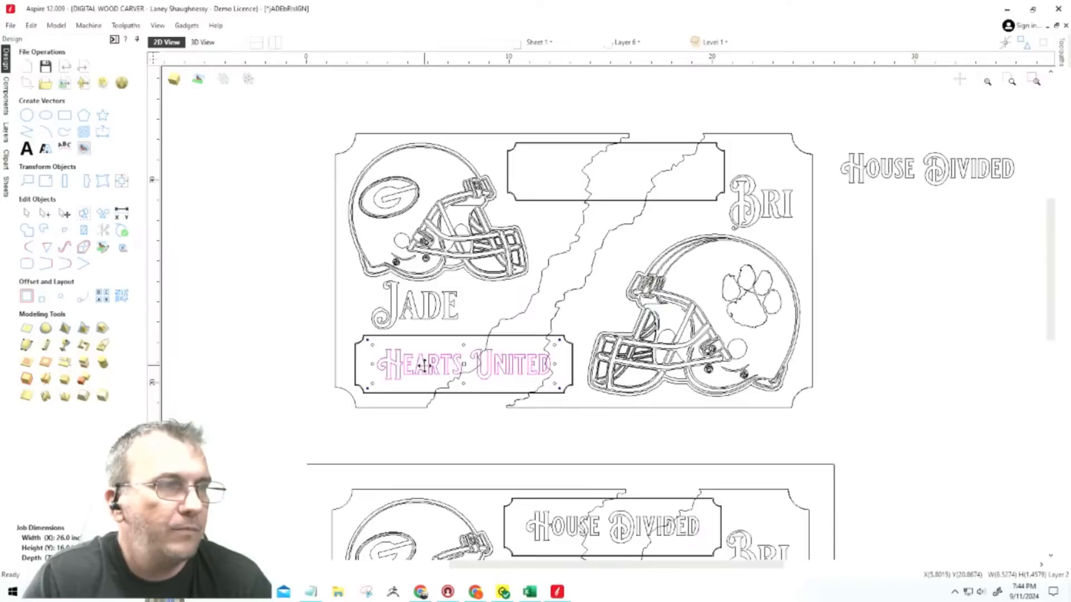
drag(423, 363, 893, 215)
Place an outline of the duplicate design's upper banner in the empty space to the left of the design.
click(609, 182)
scroll(612, 152, up, 3)
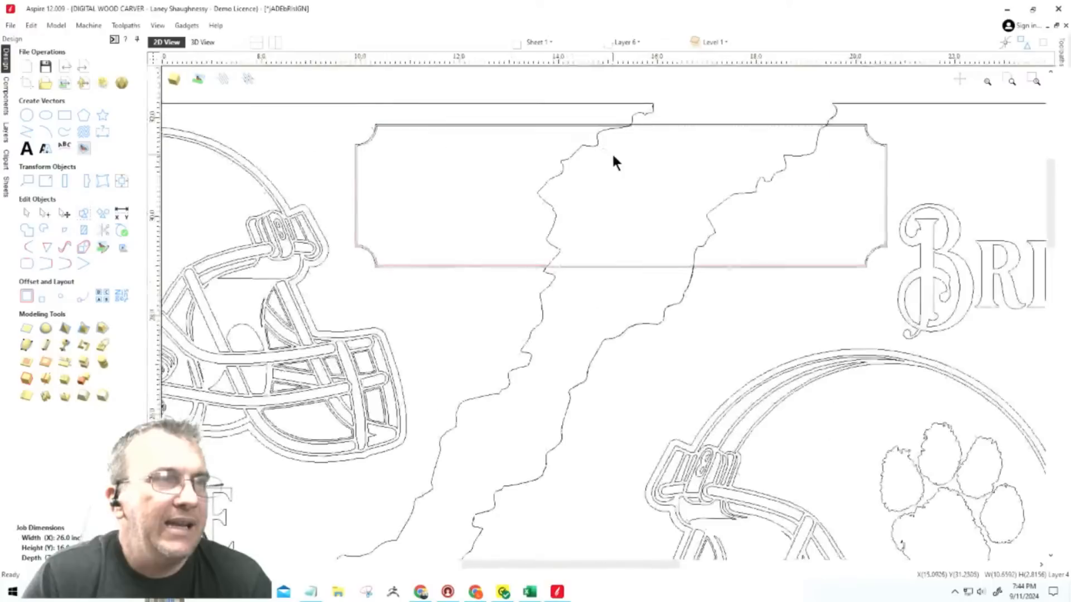
click(687, 125)
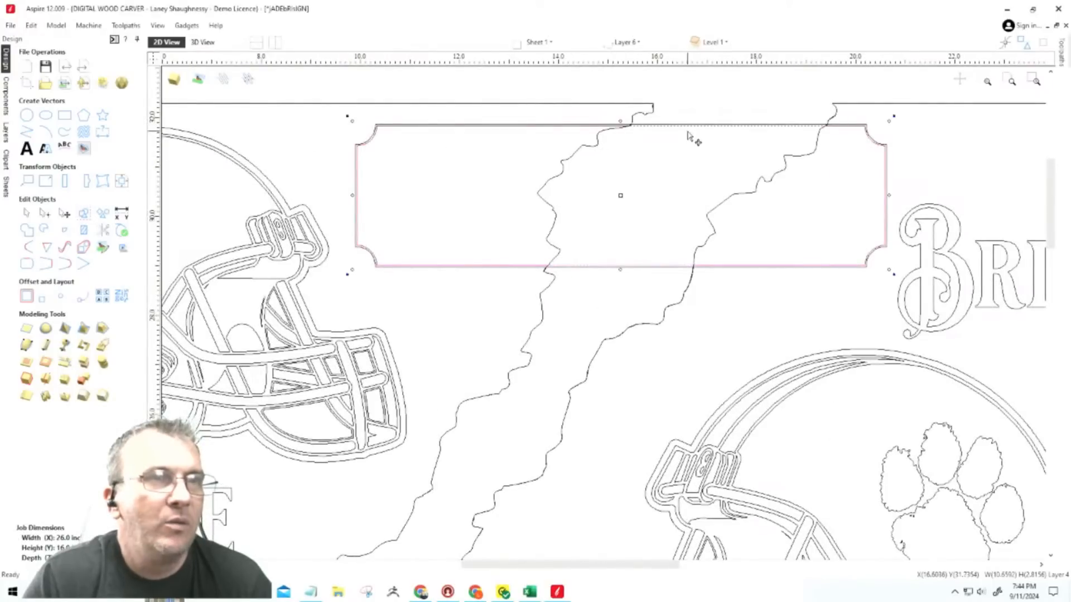
scroll(690, 137, down, 5)
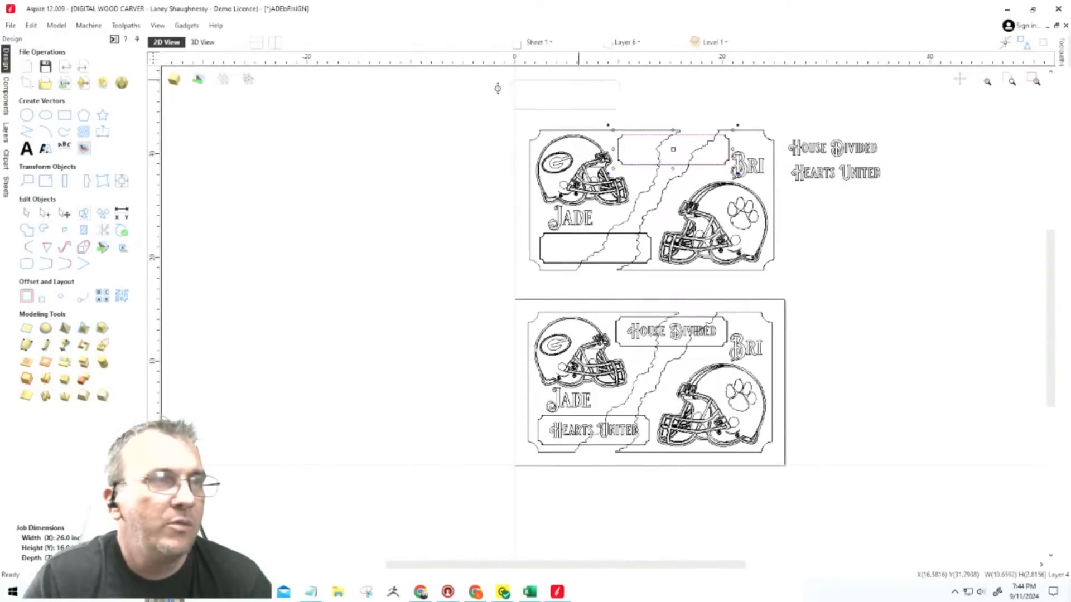
ctrl+drag(497, 88, 452, 134)
Undo the upper banner outline's placement and set outlines of both banners together in the empty space left of the duplicate design.
click(591, 235)
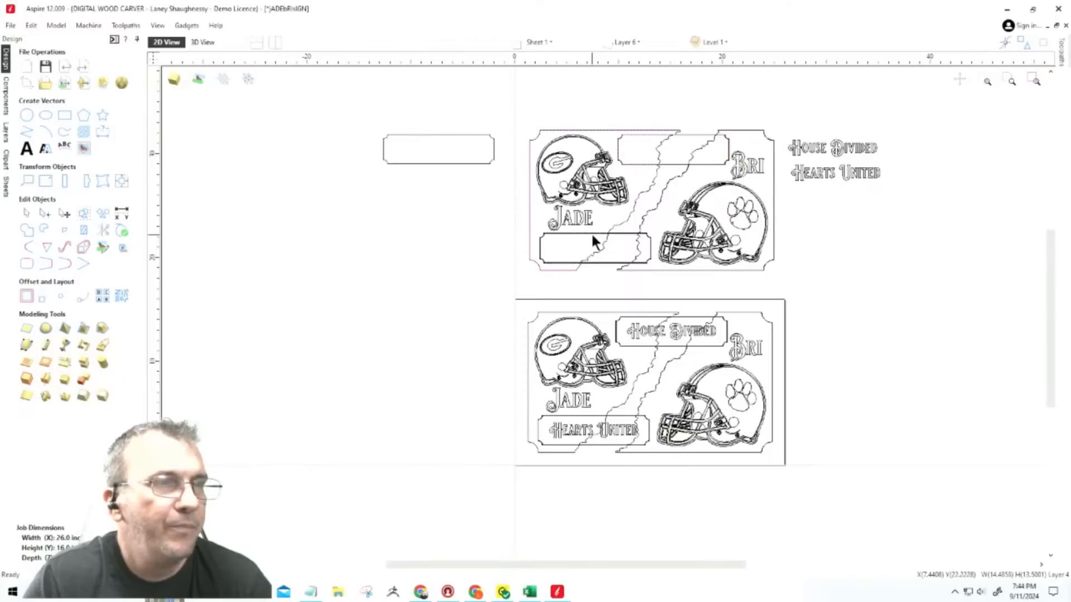
scroll(592, 235, up, 4)
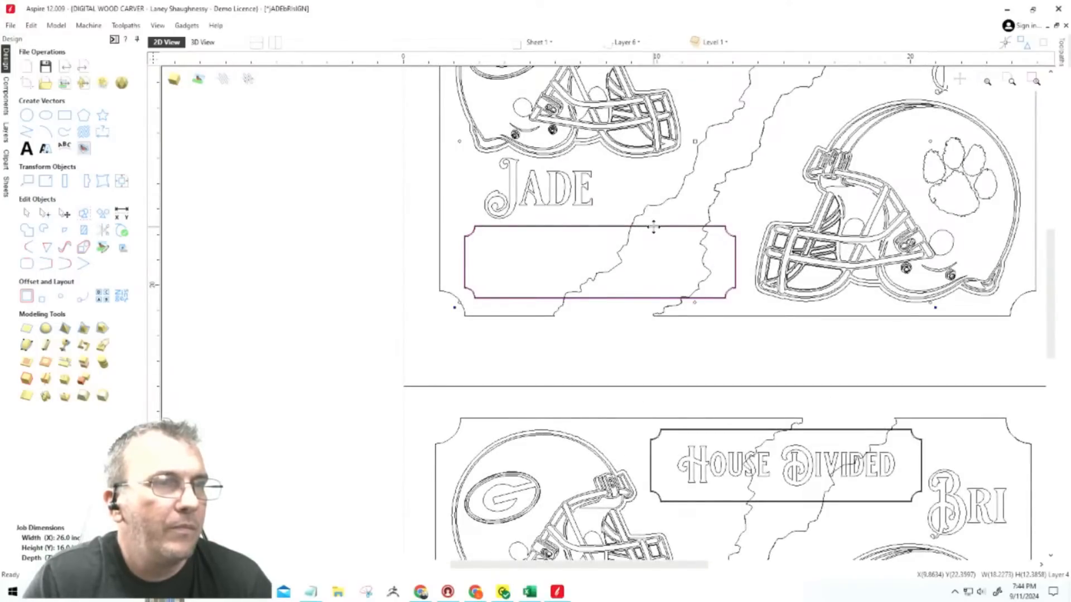
scroll(653, 226, down, 4)
drag(653, 226, 461, 188)
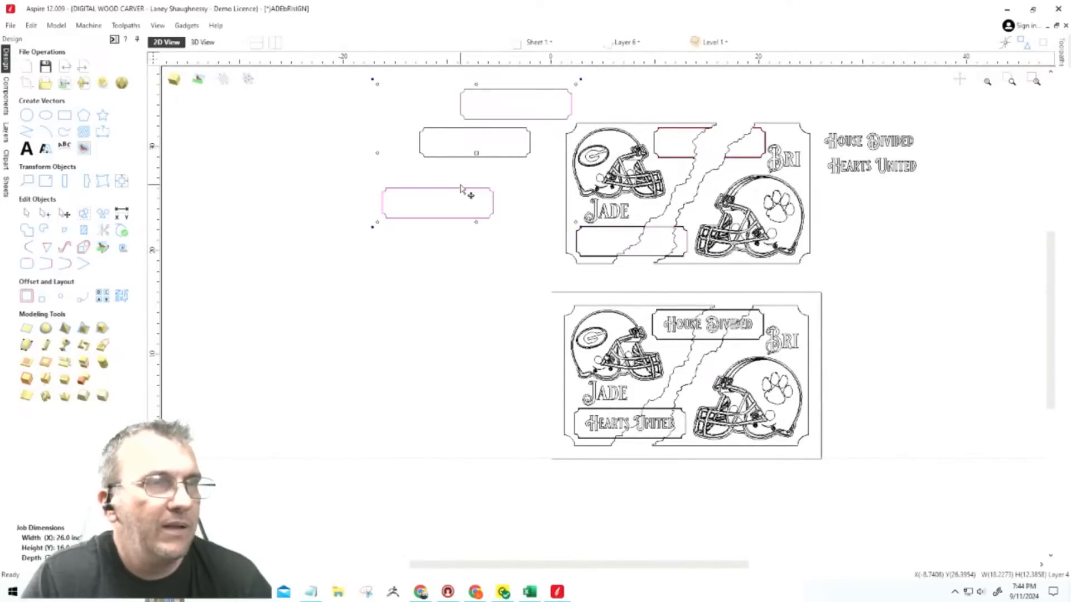
key(ctrl+z)
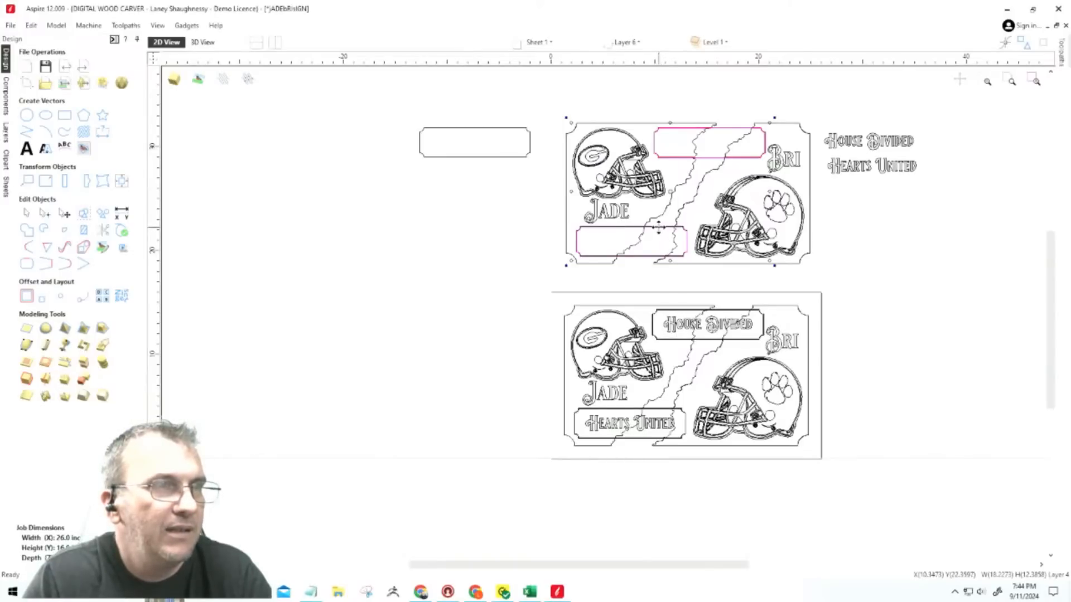
key(ctrl+z)
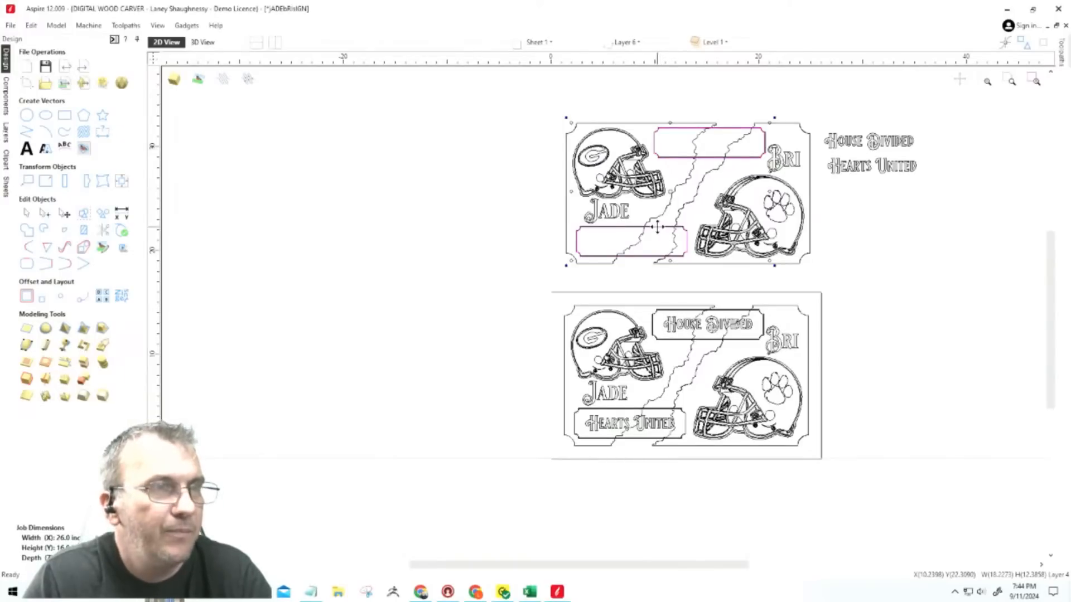
drag(658, 227, 436, 226)
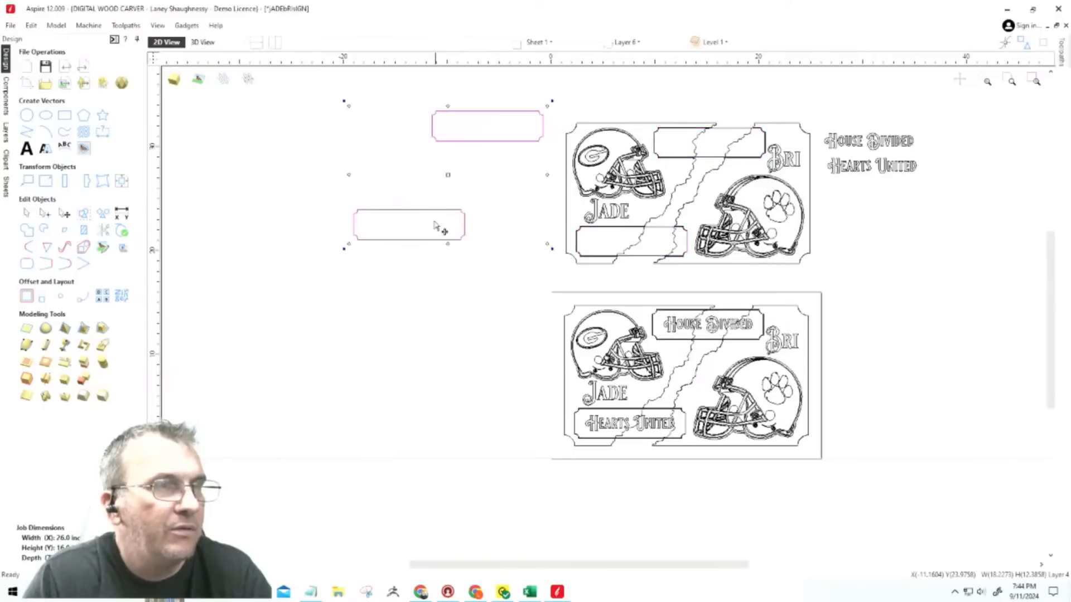
click(486, 257)
Examine the vector detail of both helmets in the duplicate design, then select the Georgia helmet's vectors.
scroll(535, 186, up, 1)
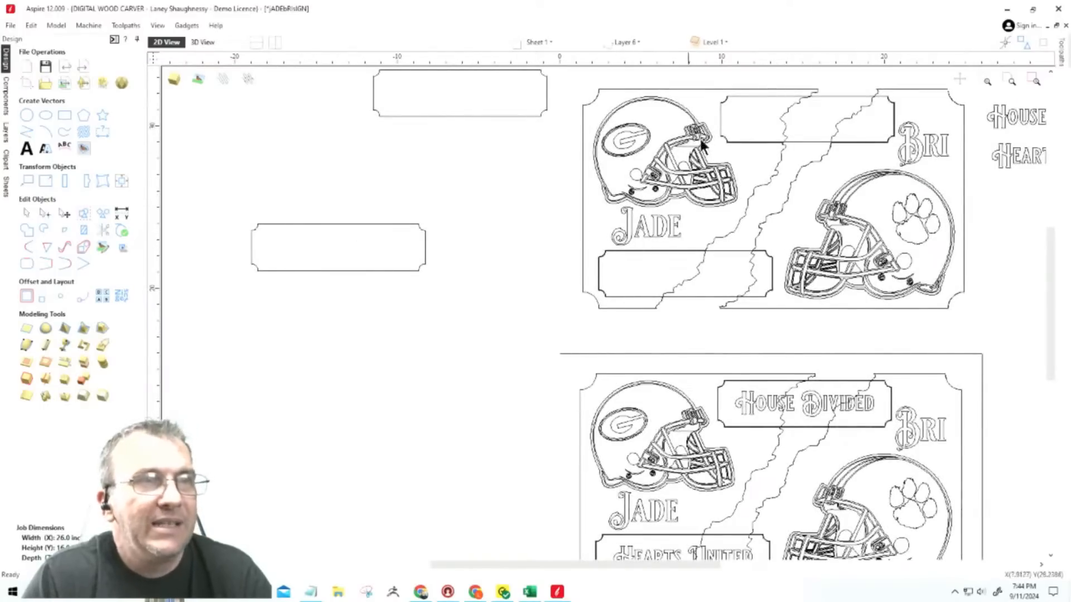
scroll(701, 132, up, 3)
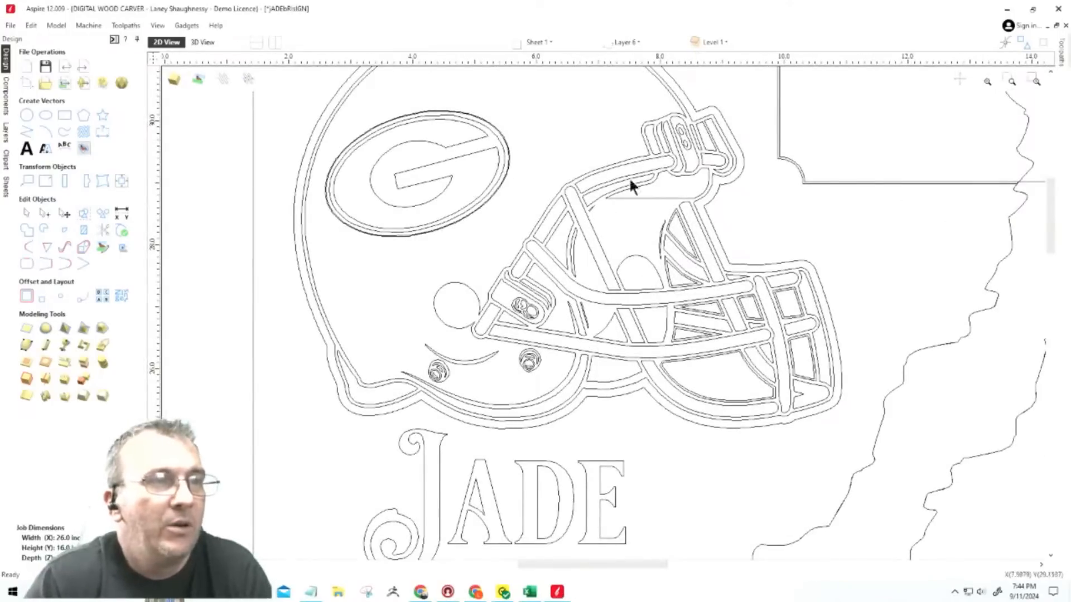
scroll(614, 195, down, 1)
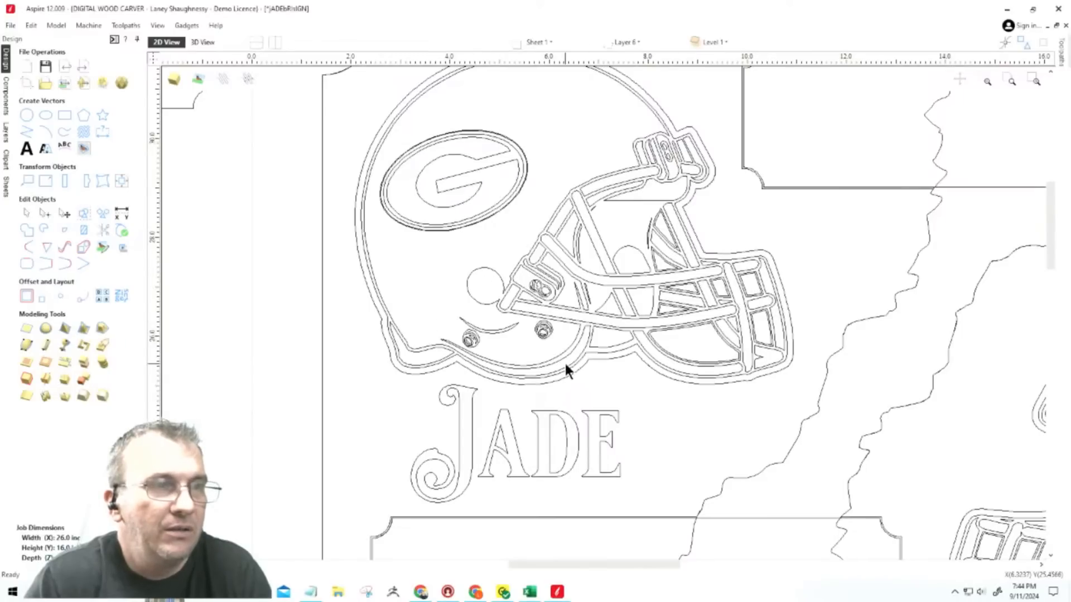
scroll(453, 335, down, 3)
scroll(650, 395, up, 3)
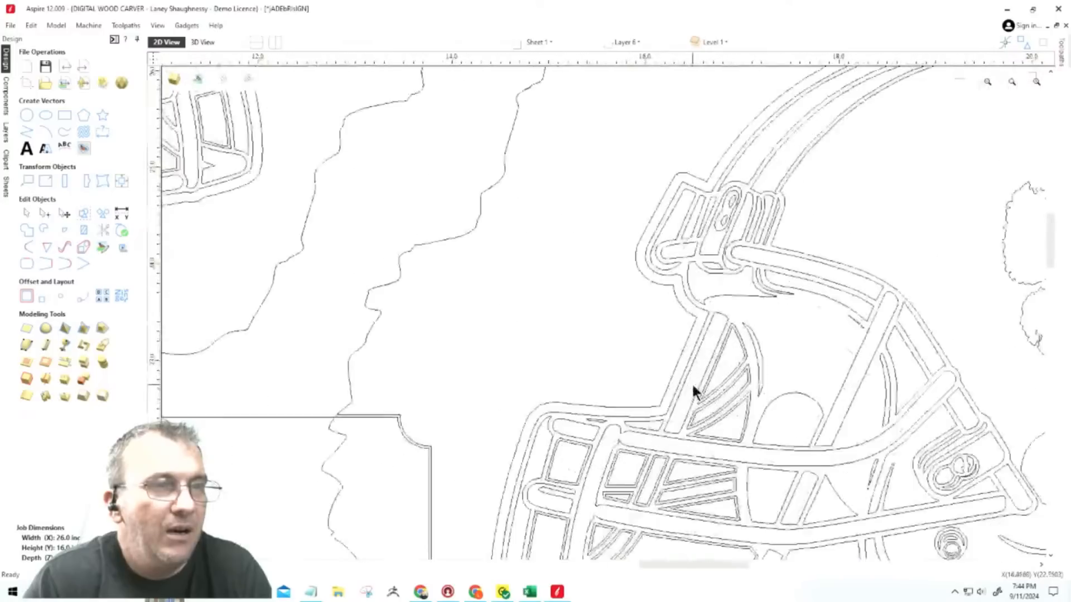
scroll(694, 390, down, 1)
scroll(874, 405, up, 4)
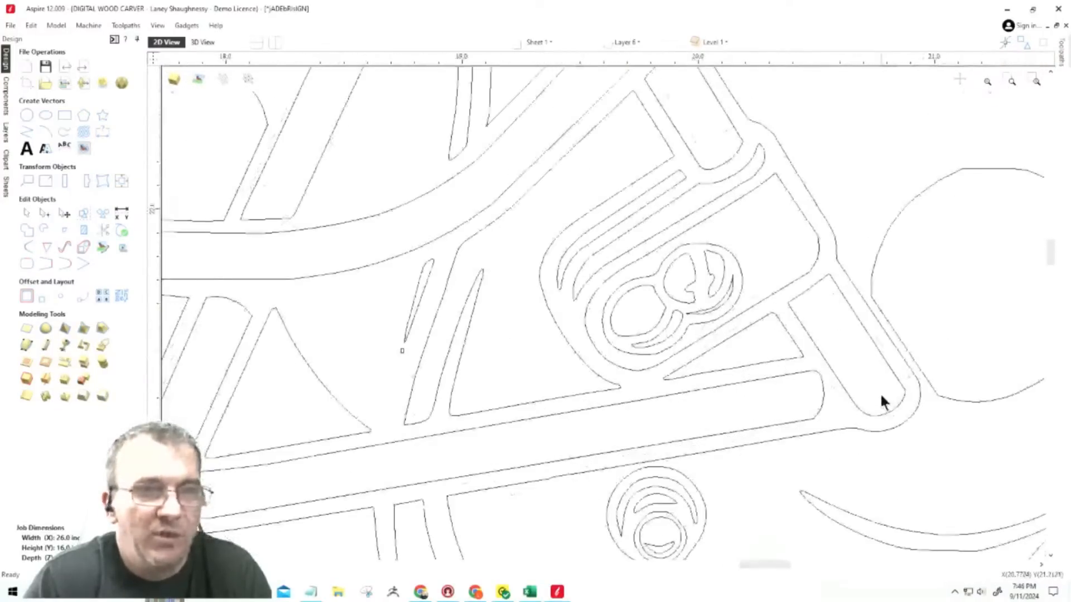
scroll(879, 393, down, 2)
scroll(779, 370, down, 1)
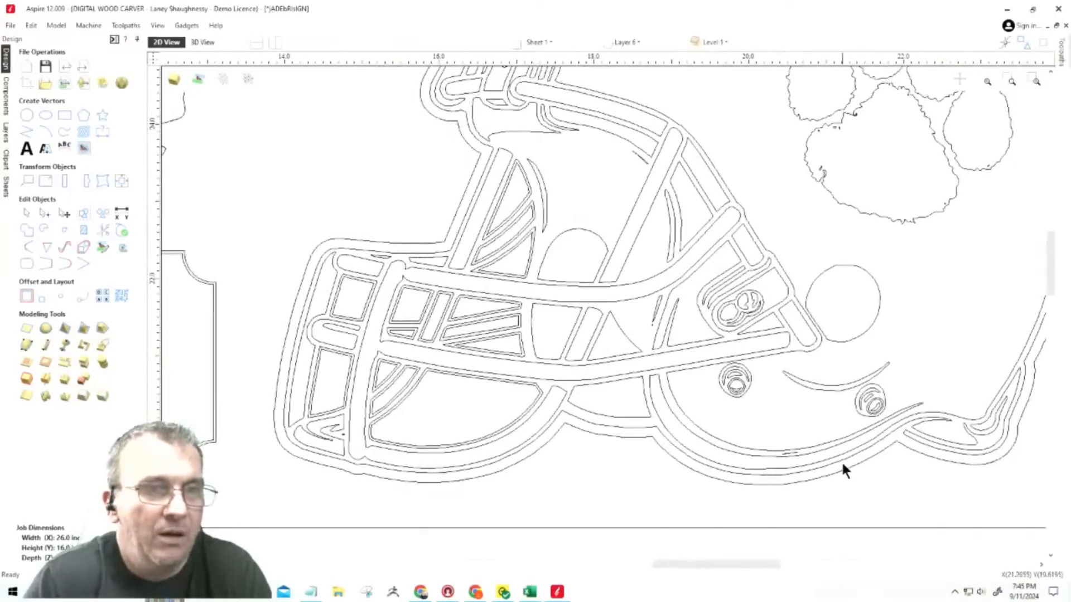
scroll(841, 460, down, 4)
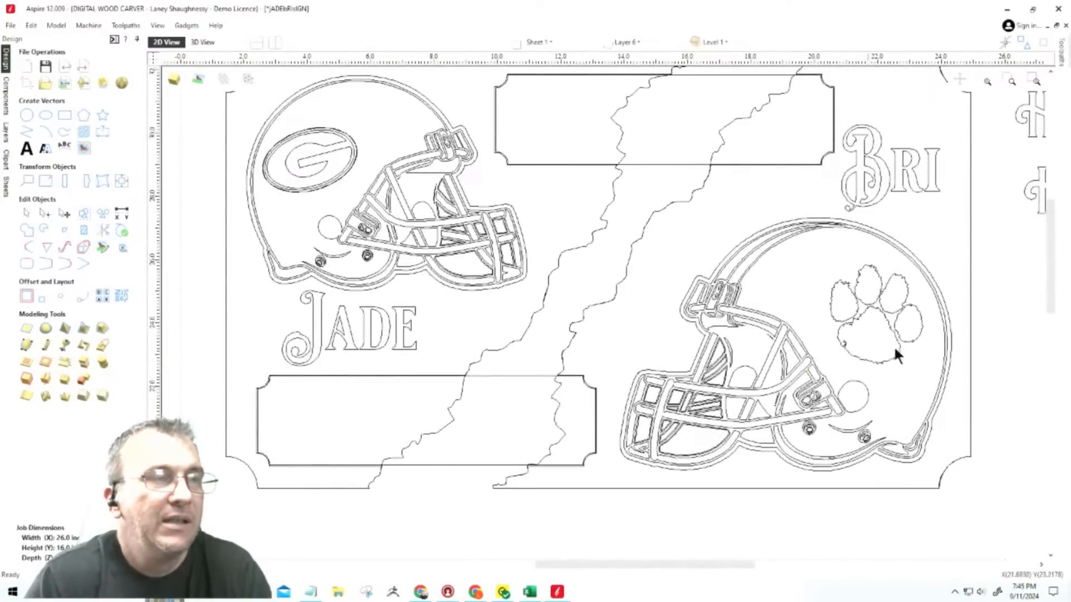
scroll(895, 353, down, 1)
drag(358, 87, 630, 312)
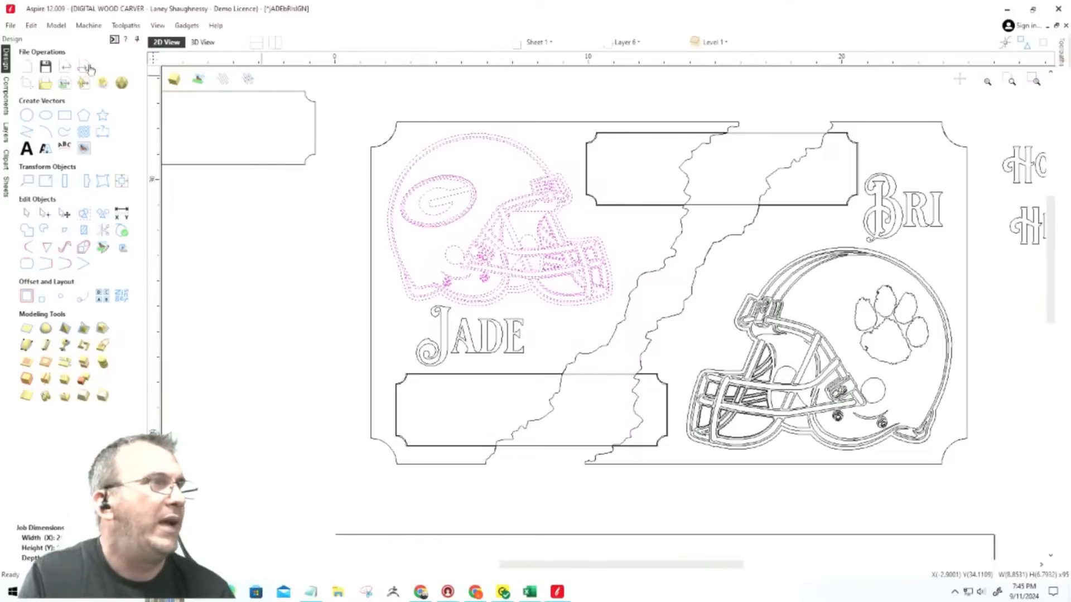
Import the georgia_bulldogs_logo_helmet bitmap and move it to the empty space left of the original job area.
click(64, 85)
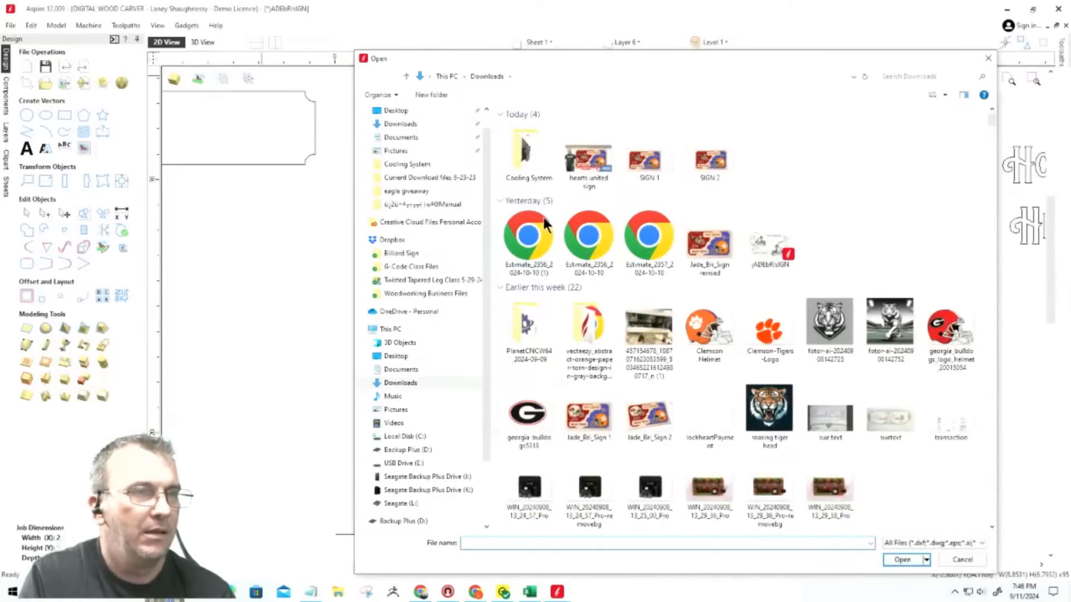
double_click(947, 330)
scroll(798, 361, down, 5)
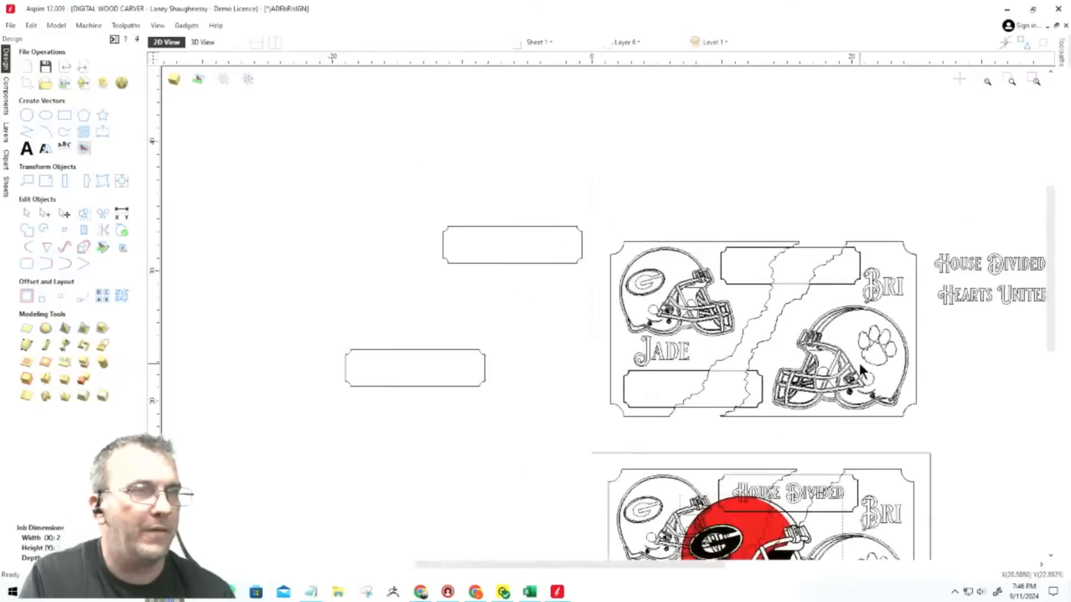
scroll(792, 461, up, 5)
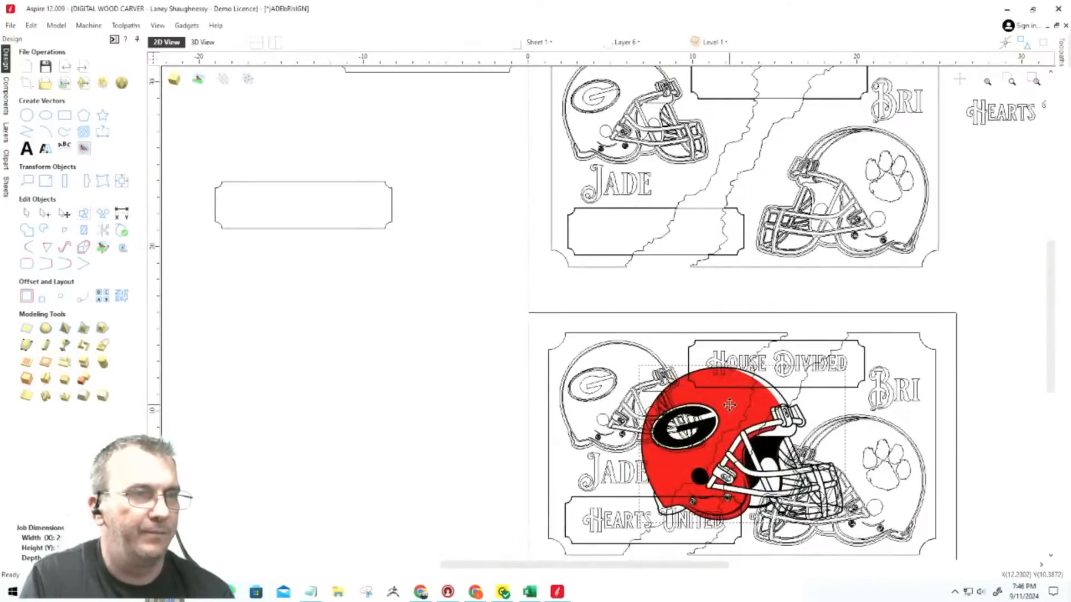
drag(729, 405, 345, 330)
Examine the helmet bitmap's black outlines, face mask, visor clips and logo at close range and as a whole.
scroll(452, 396, up, 5)
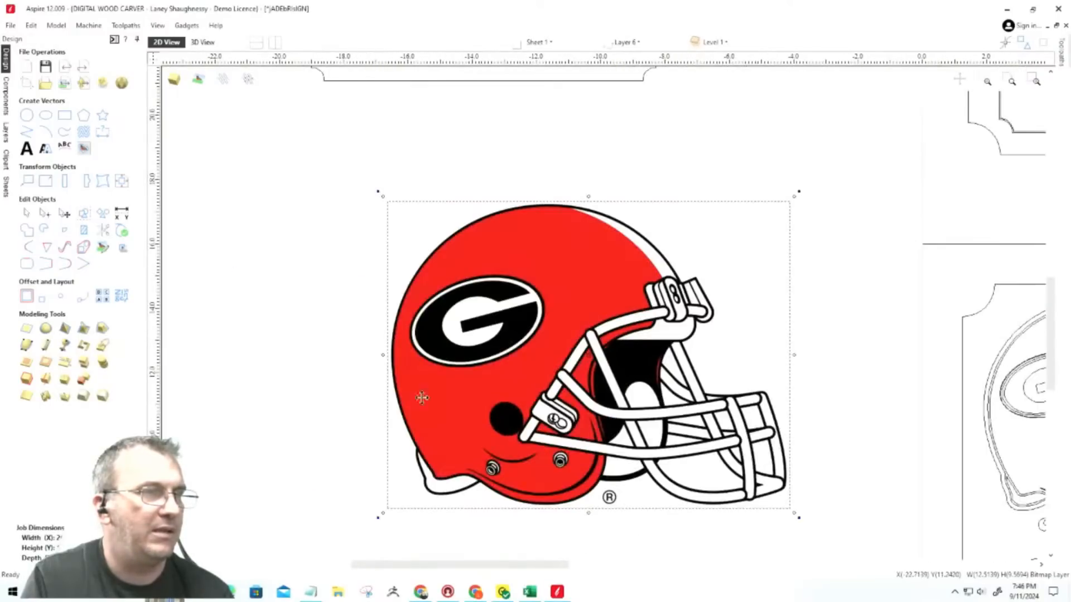
scroll(547, 331, down, 2)
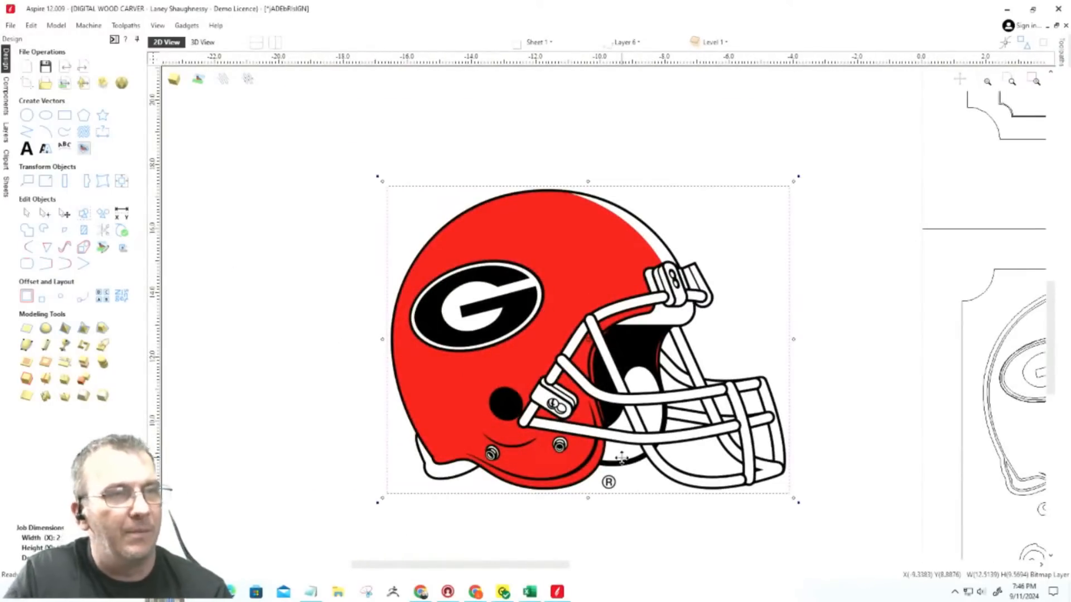
scroll(621, 453, up, 1)
scroll(621, 453, up, 1)
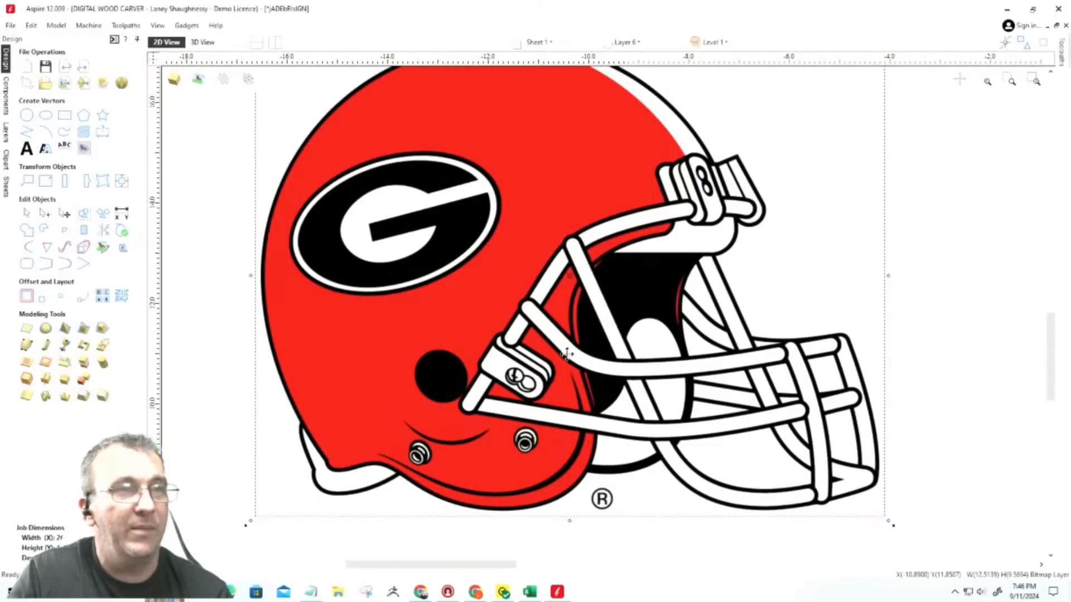
scroll(571, 360, down, 1)
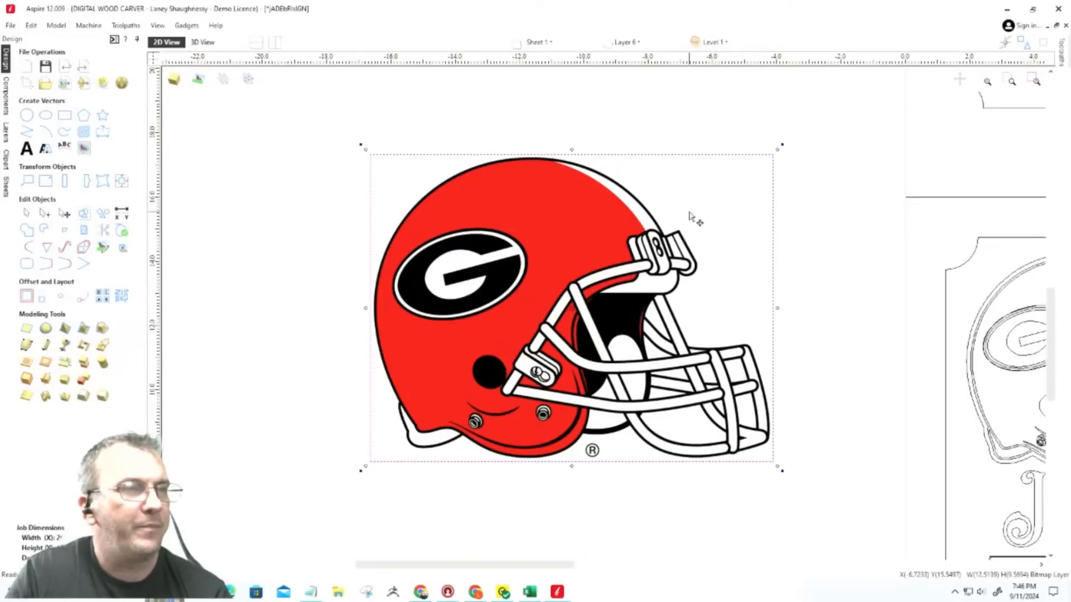
scroll(692, 219, up, 1)
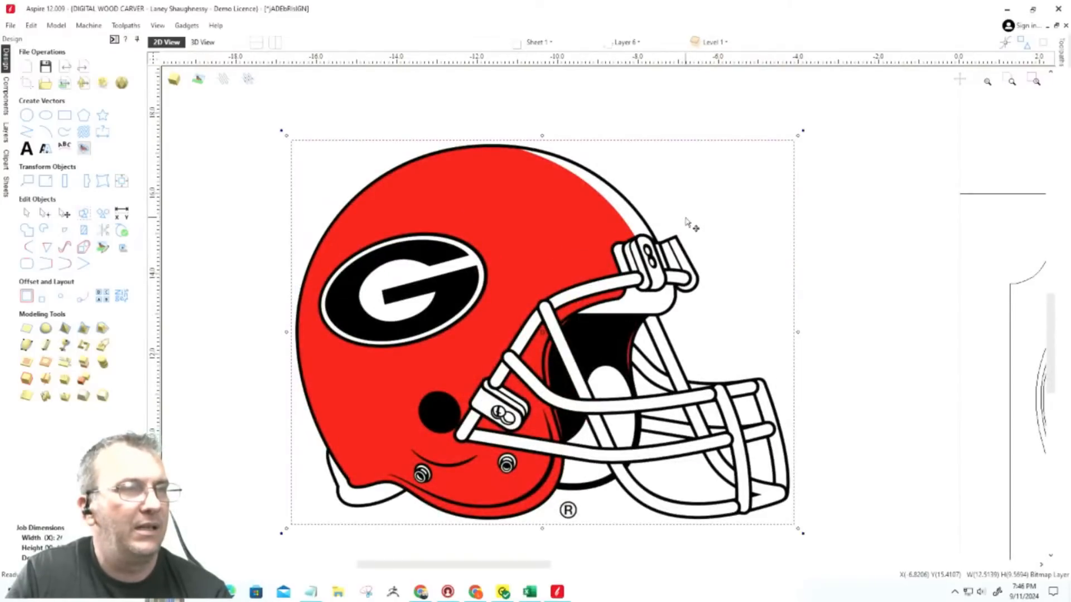
scroll(687, 222, down, 2)
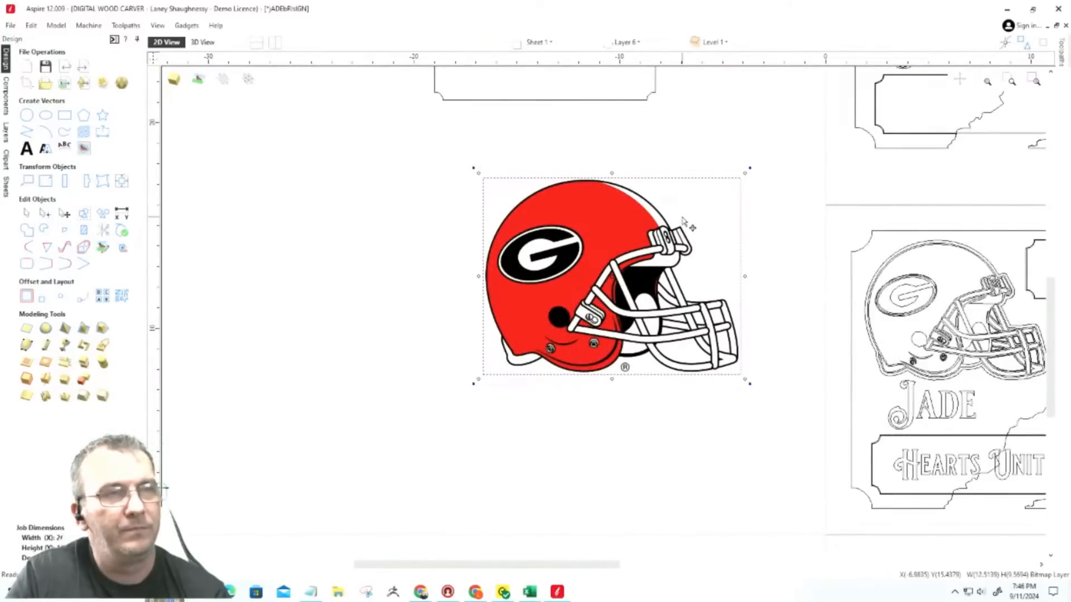
scroll(682, 220, up, 4)
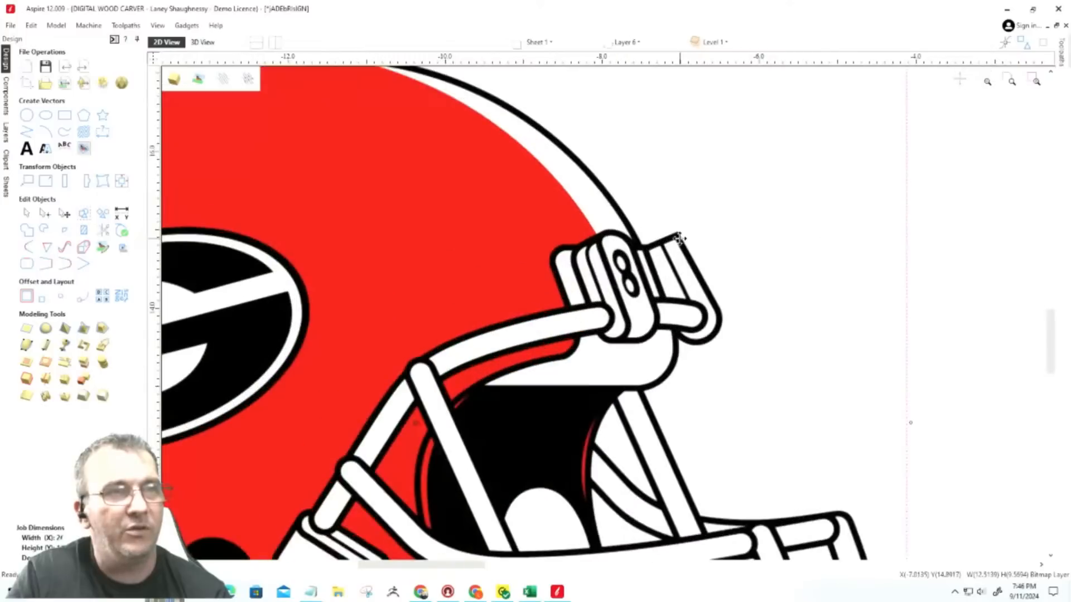
scroll(679, 237, down, 3)
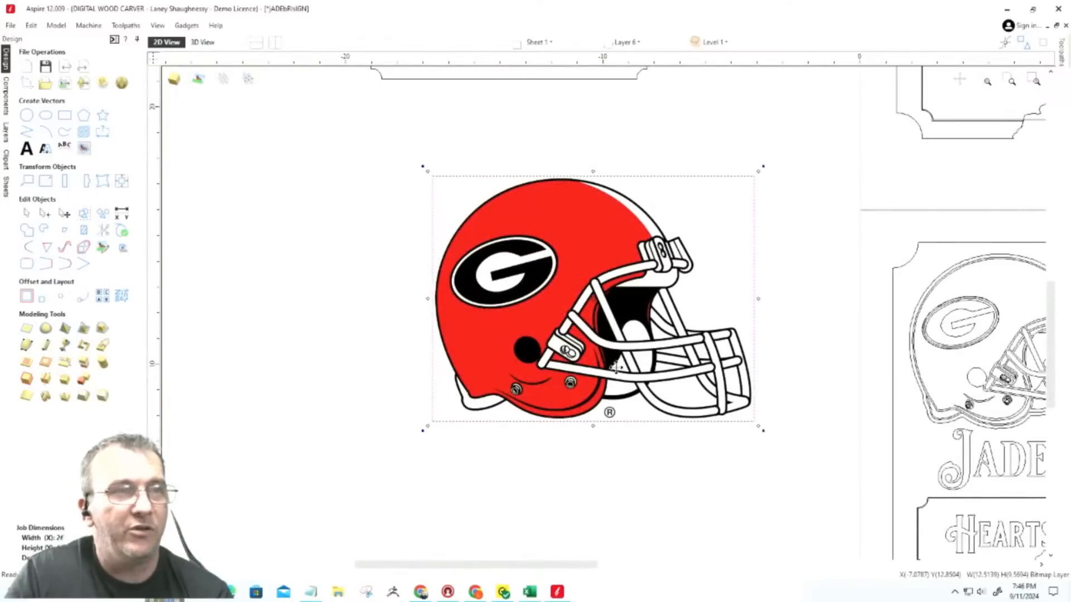
scroll(698, 315, up, 3)
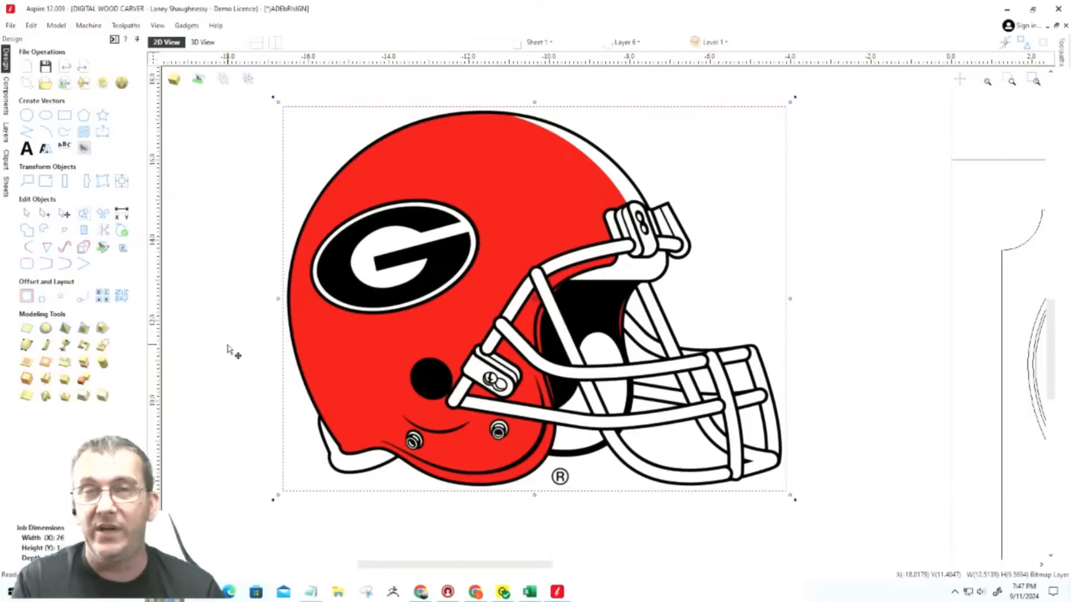
Close the toolpath preview settings and start a Sketch Carving toolpath for the helmet bitmap, limited to the Bitmap Boundary.
click(114, 40)
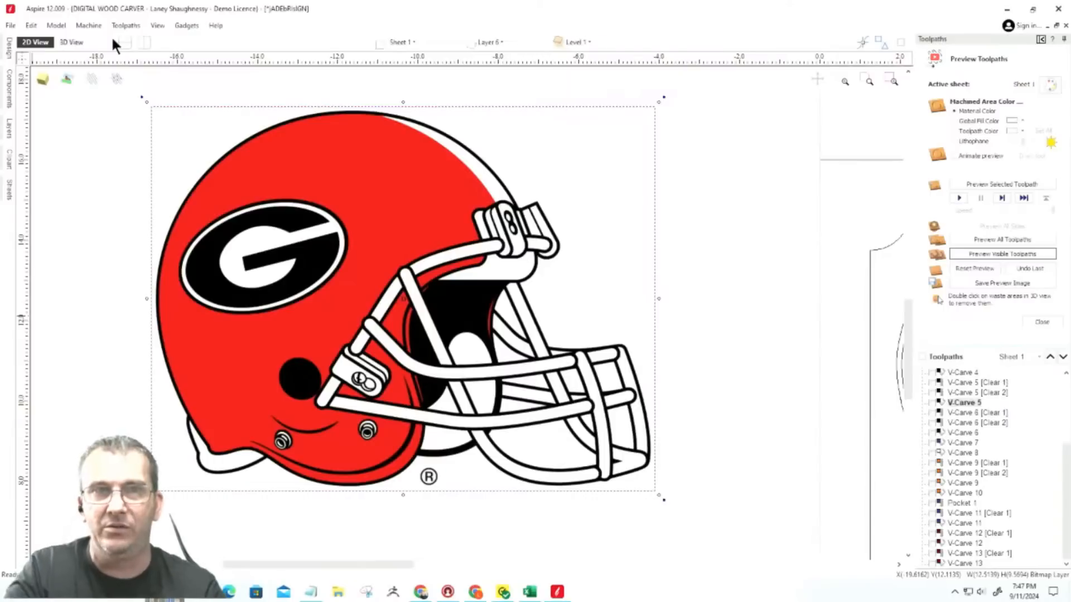
click(1041, 324)
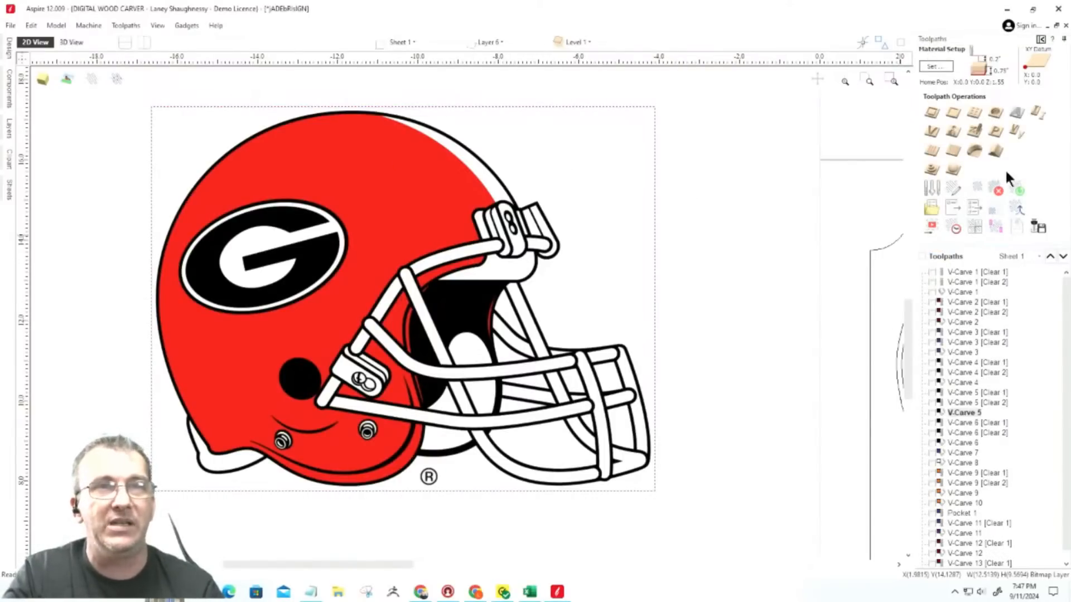
click(976, 134)
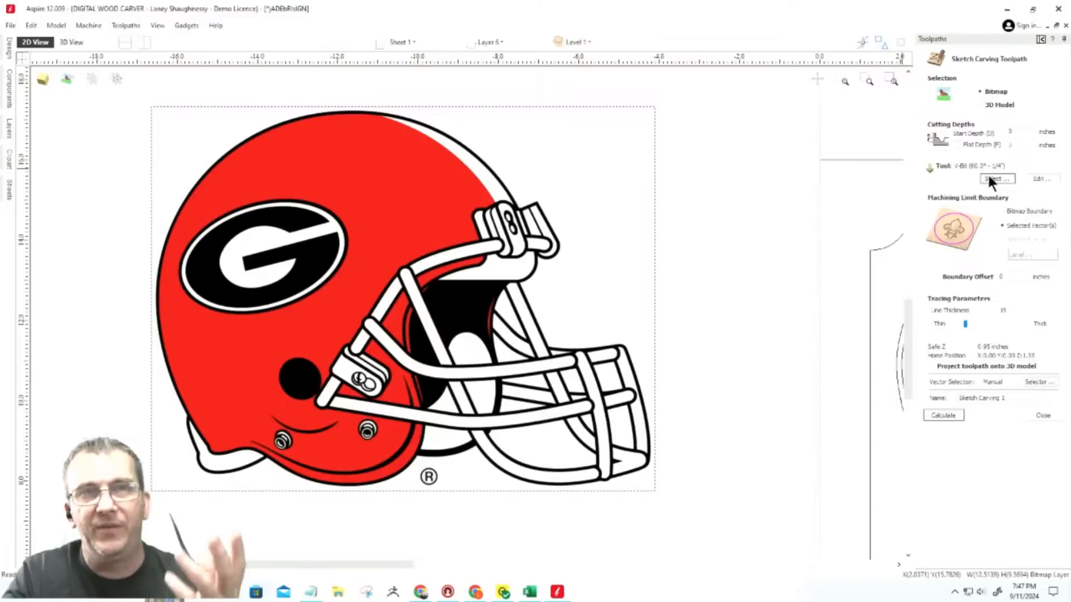
click(1003, 211)
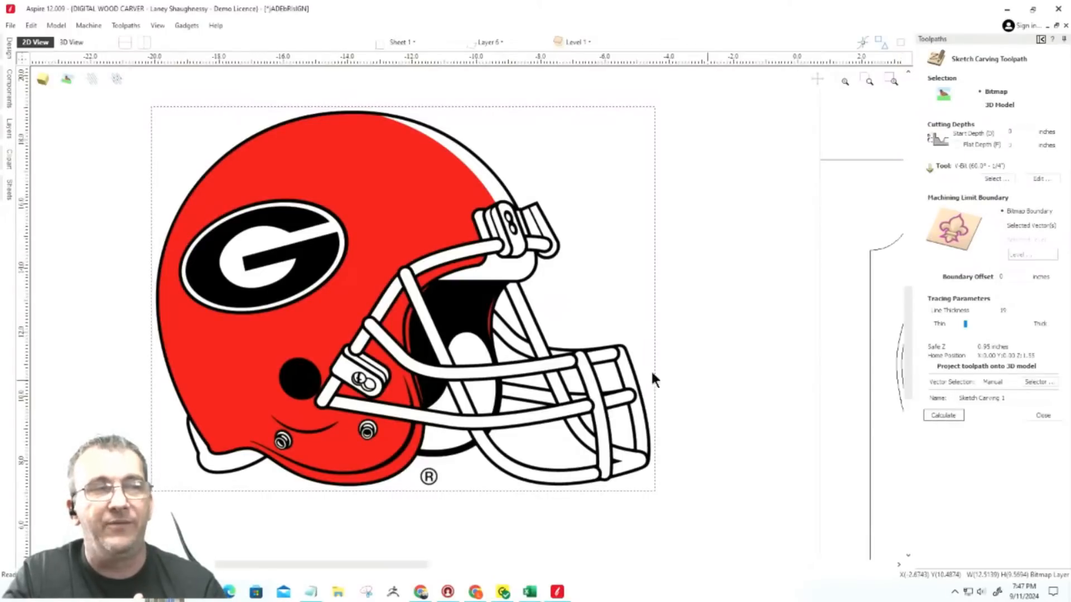
scroll(651, 375, down, 5)
scroll(752, 386, down, 1)
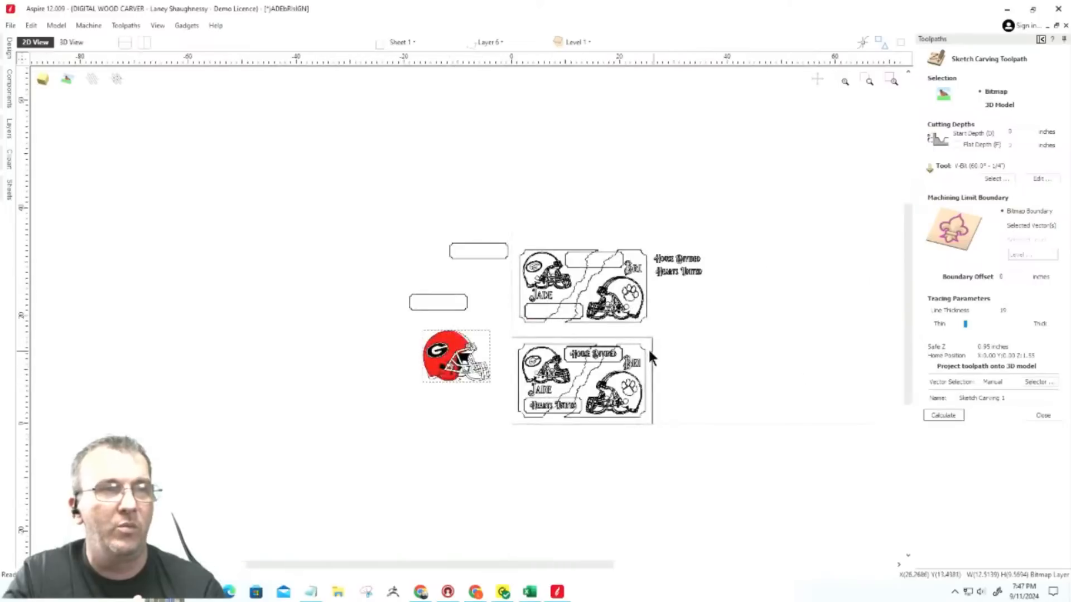
scroll(651, 351, up, 4)
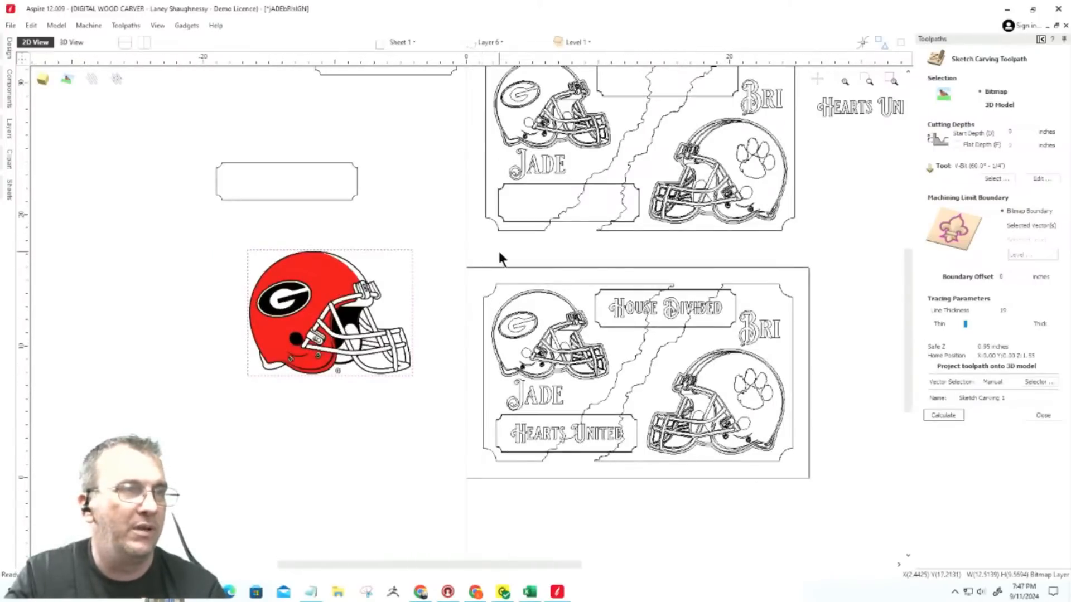
Move the complete sign design out of the job area into the empty space beside it.
drag(444, 250, 855, 537)
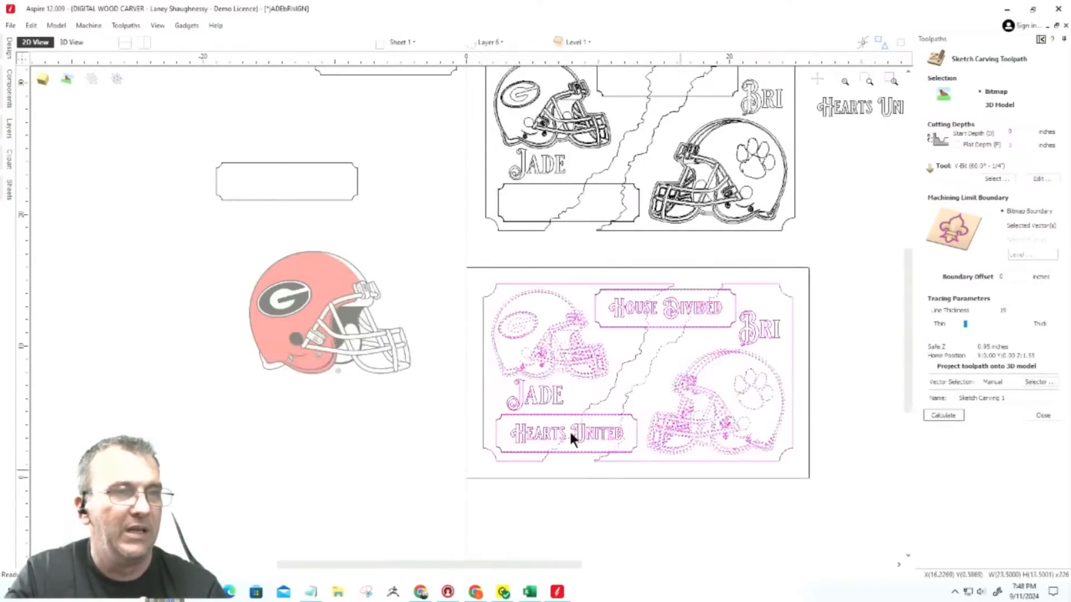
scroll(598, 382, down, 3)
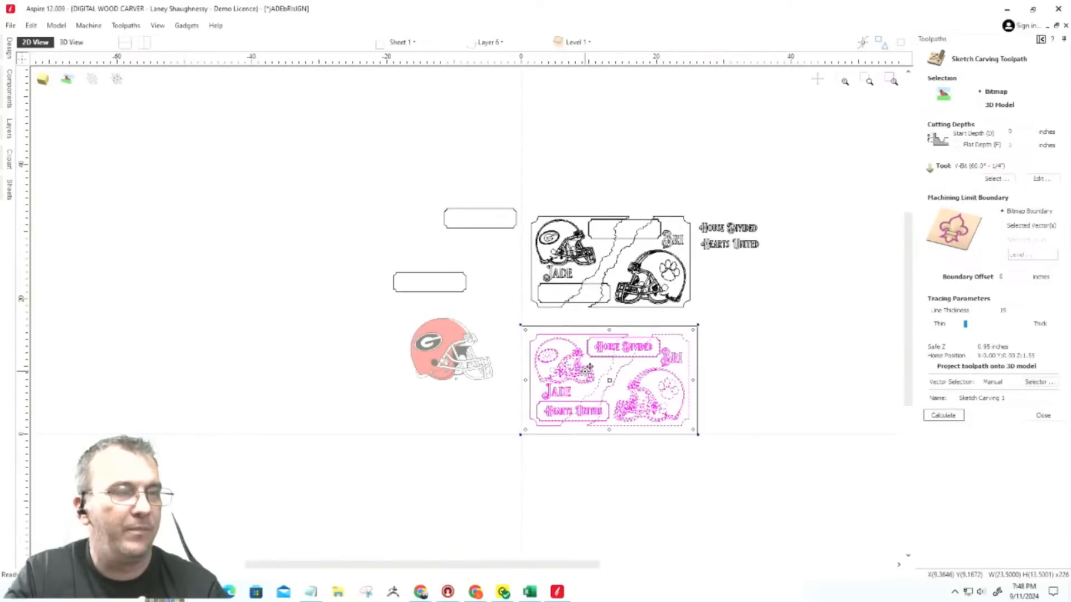
drag(586, 379, 827, 369)
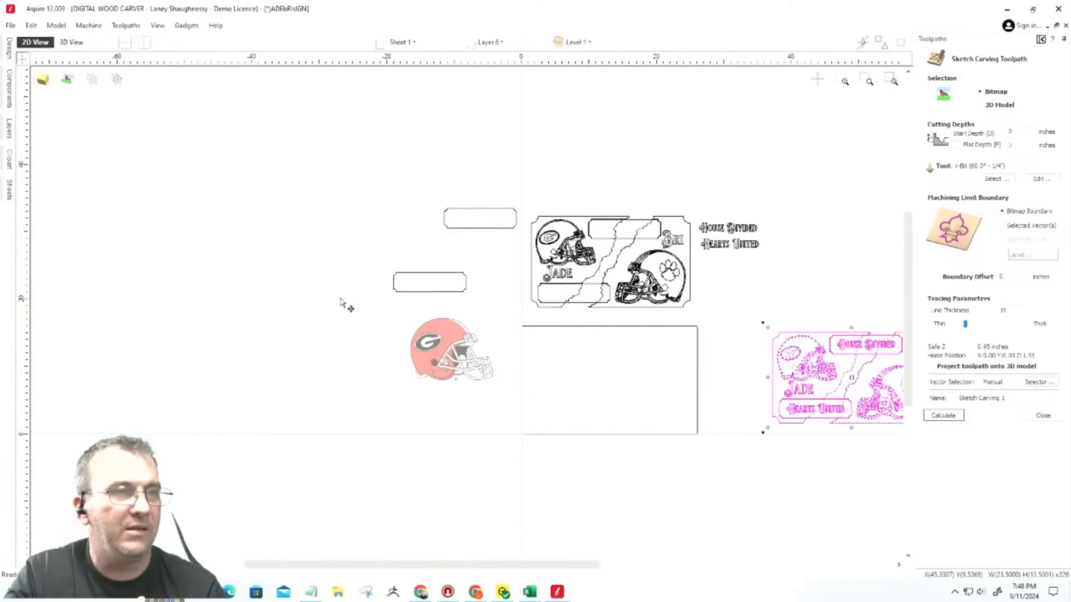
Move the Georgia helmet bitmap into the empty job area so its Sketch Carving trace can be inspected.
click(440, 366)
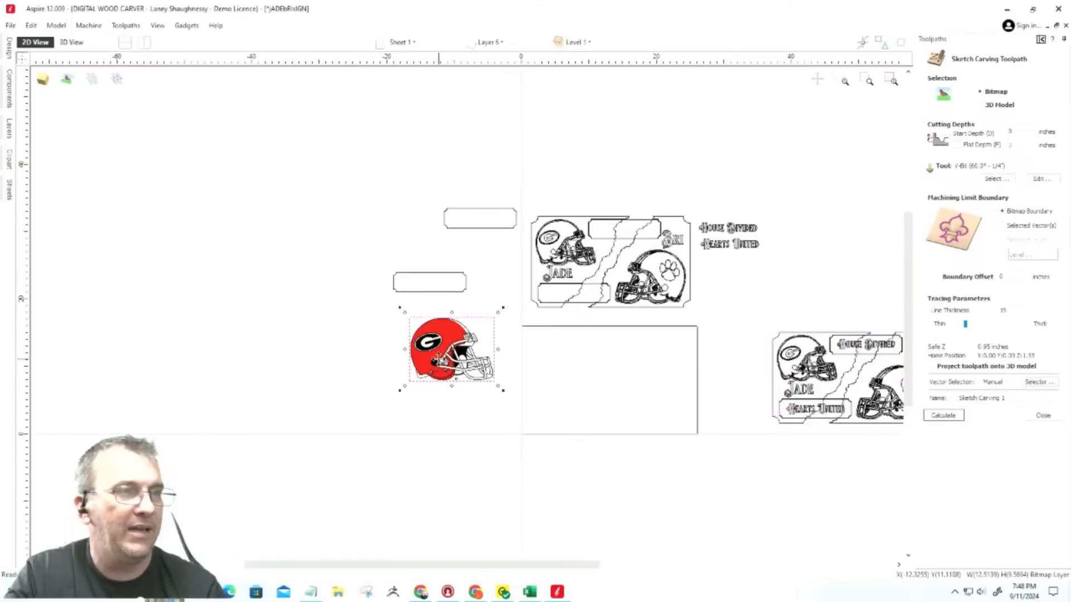
drag(441, 363, 590, 391)
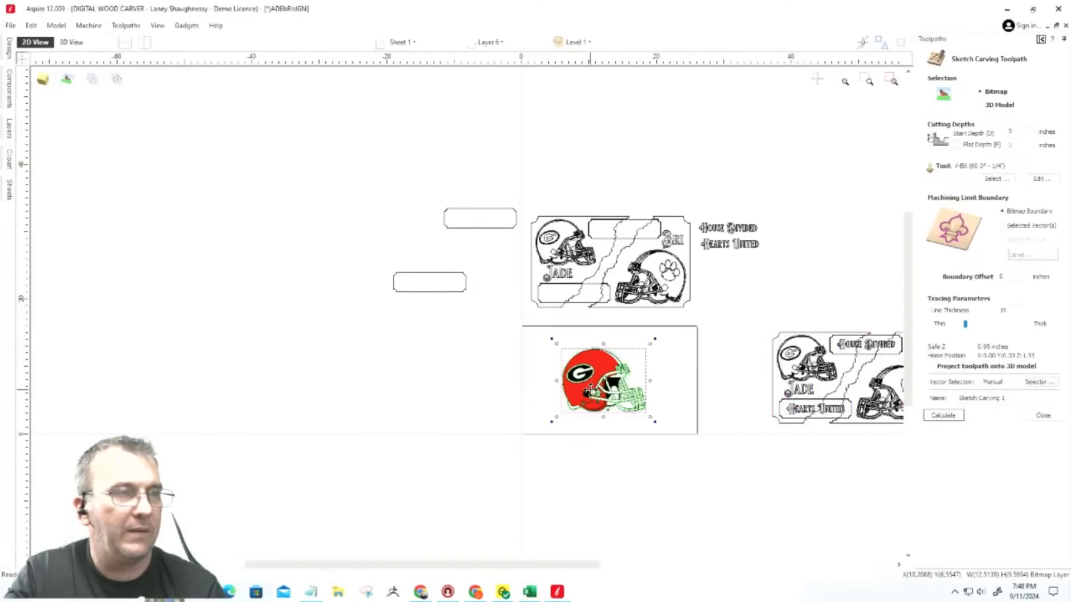
scroll(590, 390, up, 6)
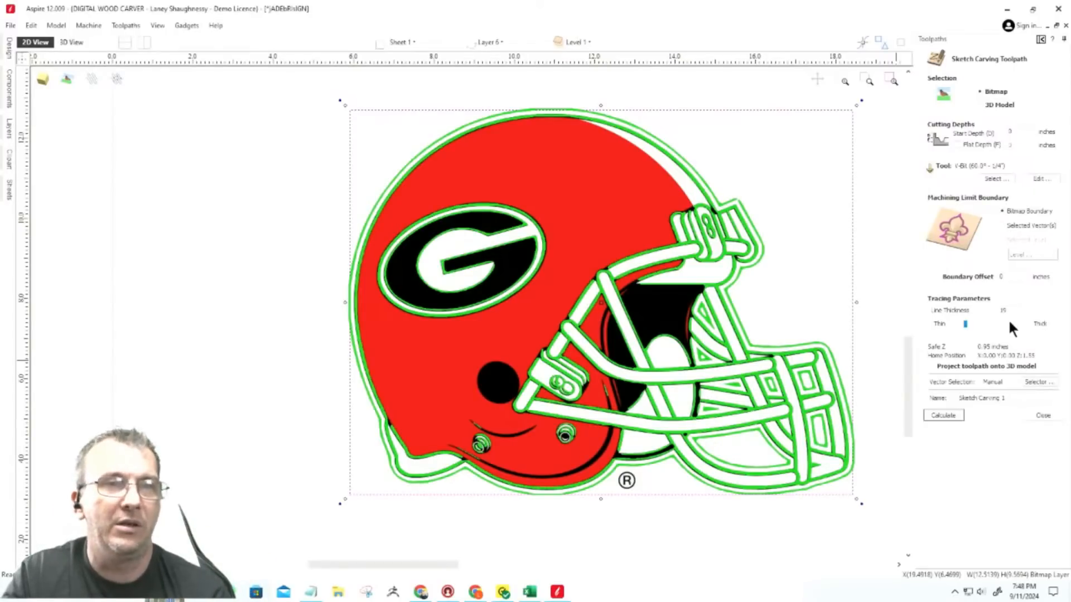
Try a Line Thickness of 11 for the helmet trace and inspect the coverage around the visor clip.
scroll(1009, 319, down, 3)
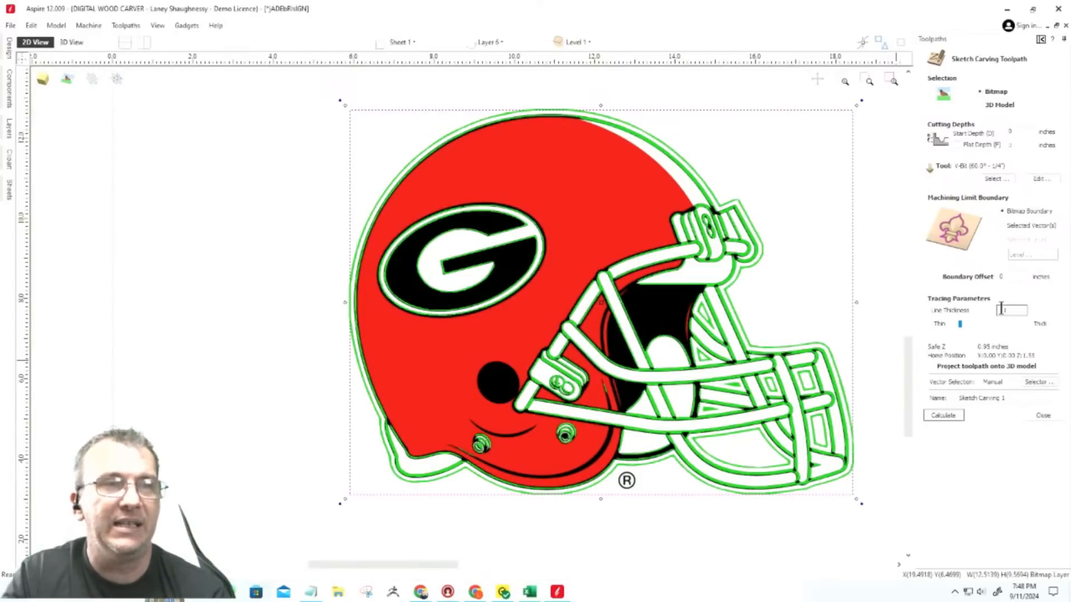
scroll(685, 239, up, 2)
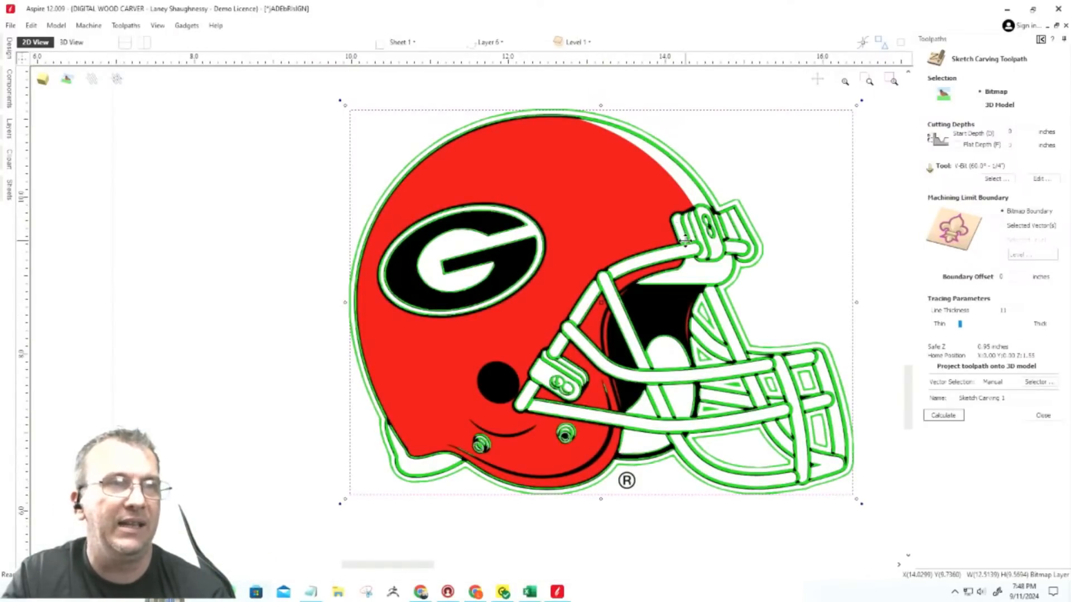
scroll(685, 239, up, 3)
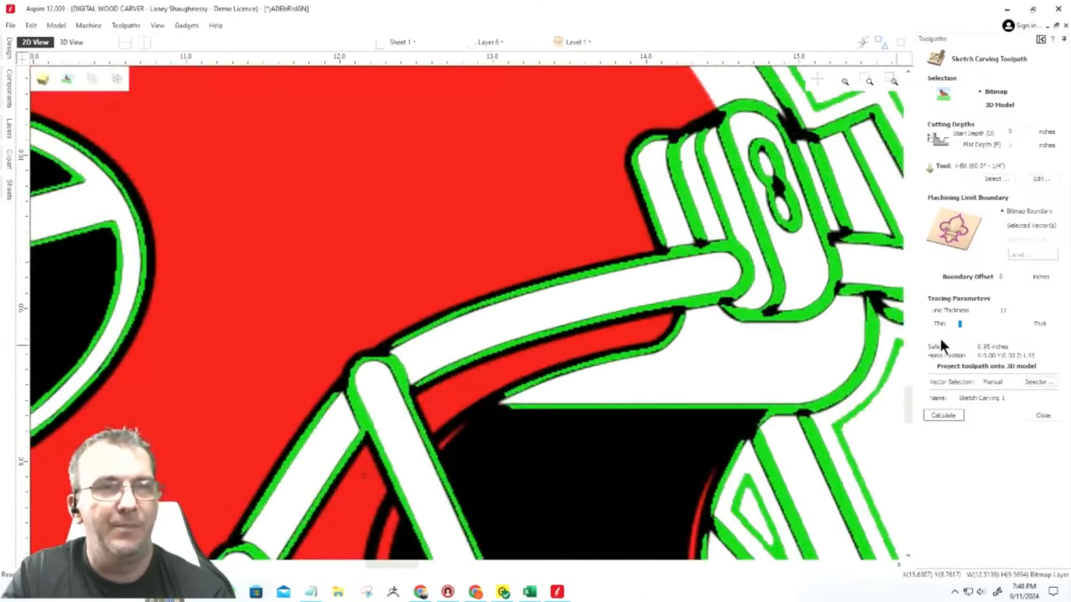
Try a much thicker helmet trace with a Line Thickness of 67, then reduce it to 19.
drag(959, 326, 999, 328)
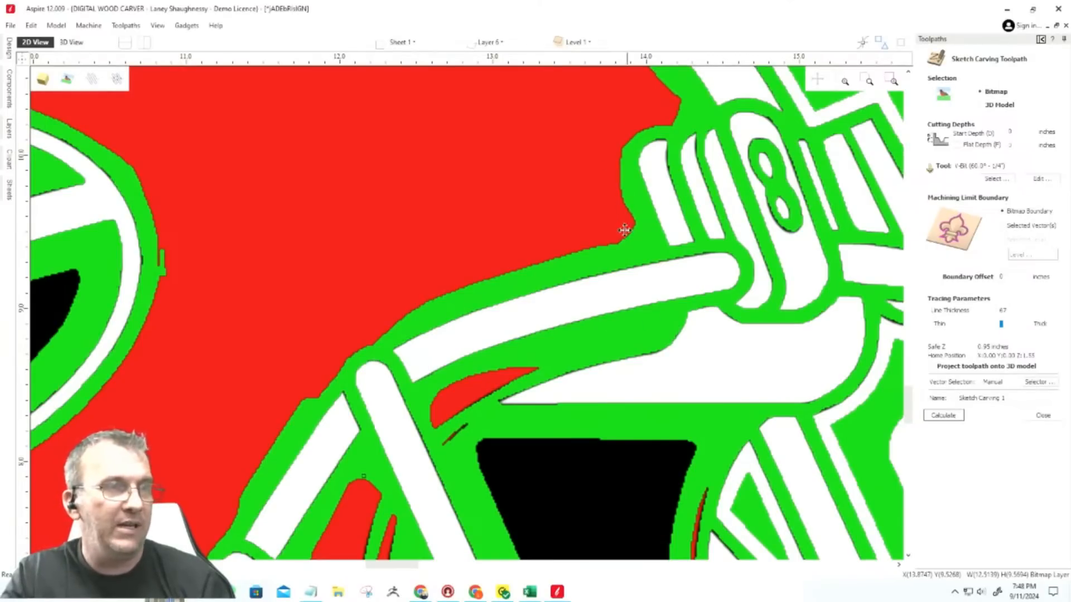
scroll(487, 240, down, 2)
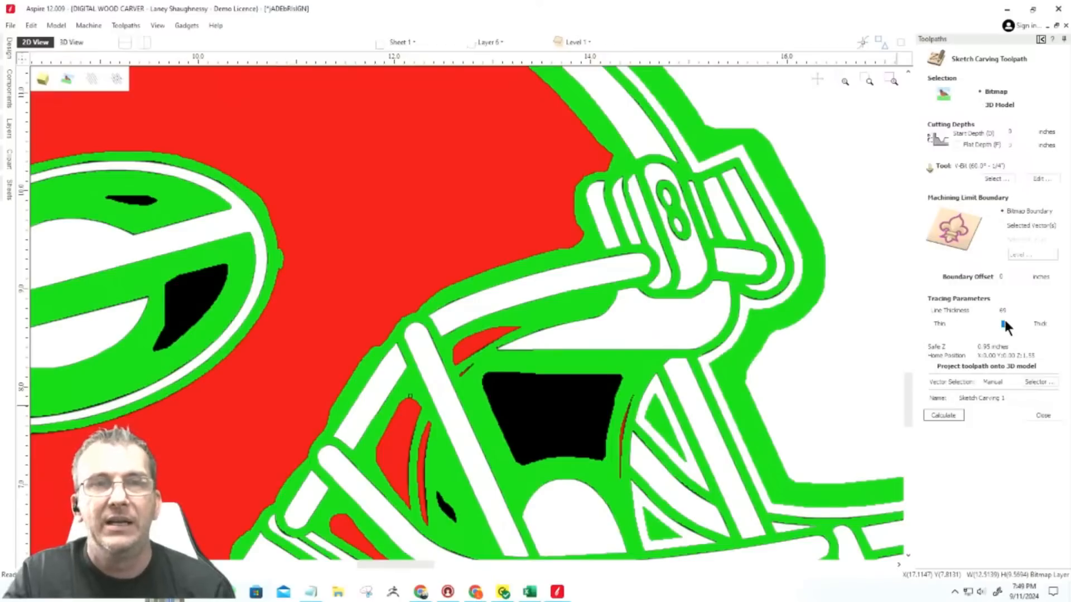
drag(1004, 324, 967, 323)
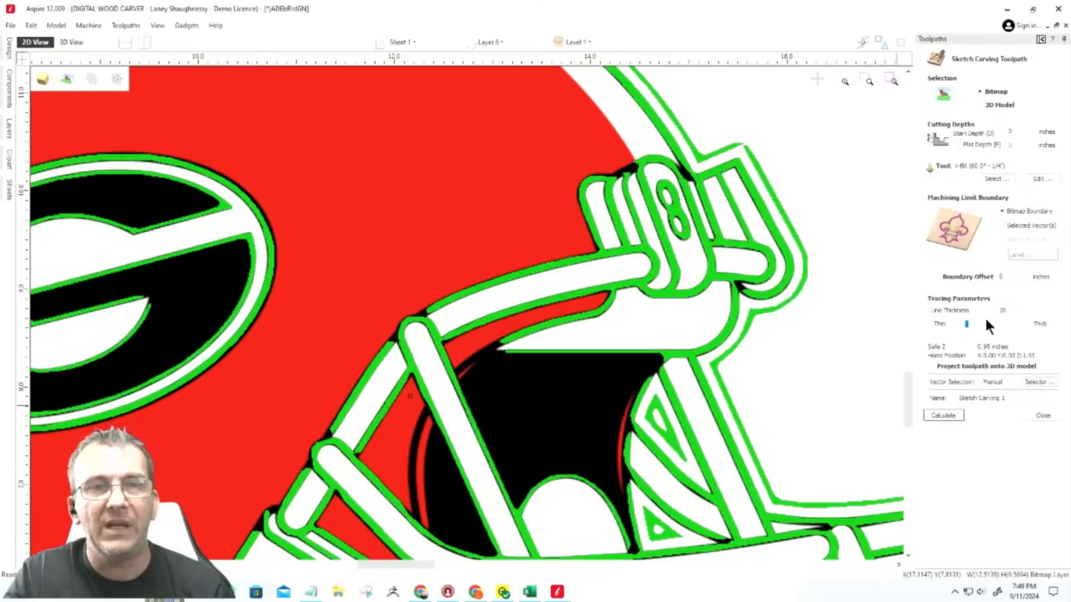
double_click(1009, 312)
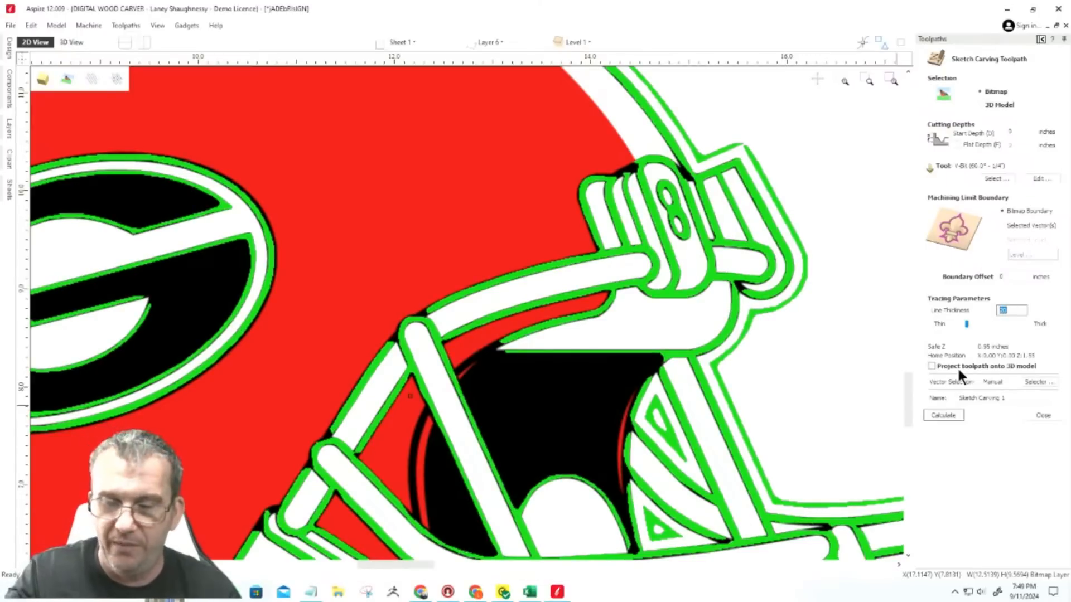
text(19)
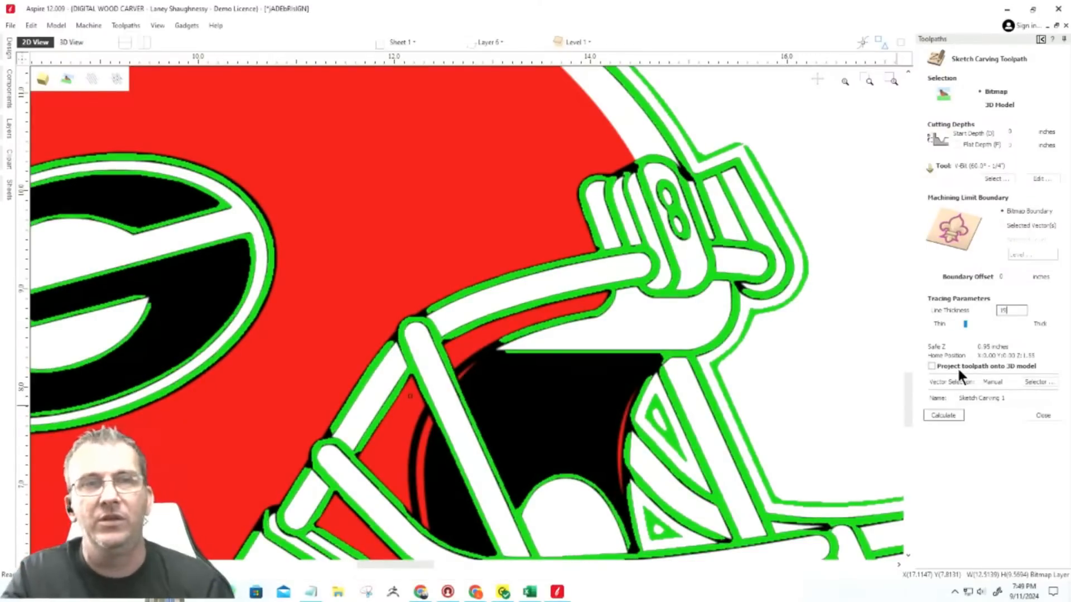
Fine-tune the helmet trace's Line Thickness to 25, comparing nearby values against the black outlines around the visor clip and logo.
scroll(772, 301, down, 3)
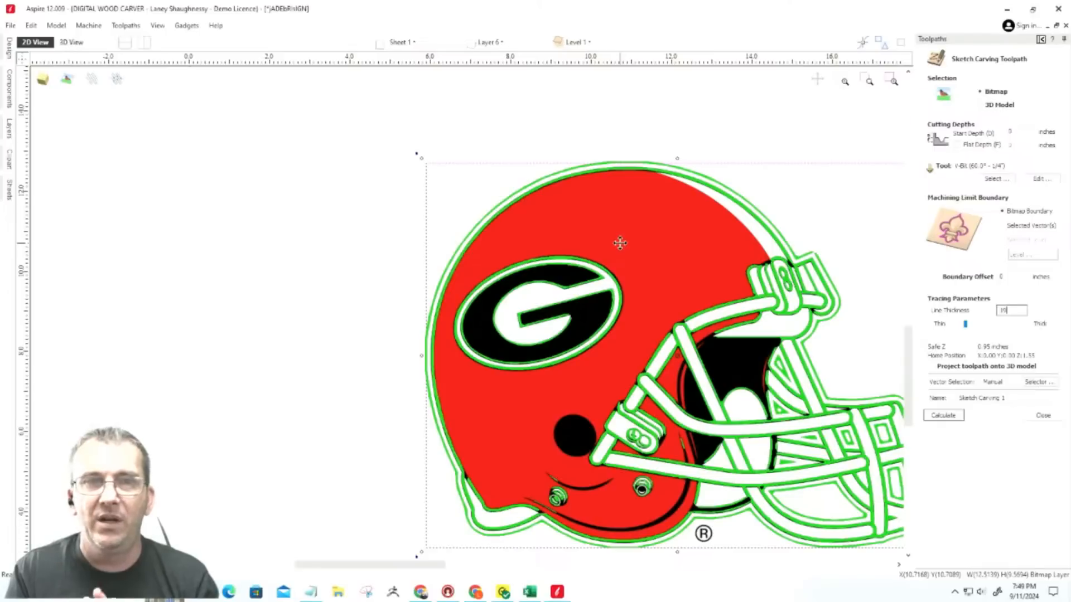
scroll(787, 271, up, 3)
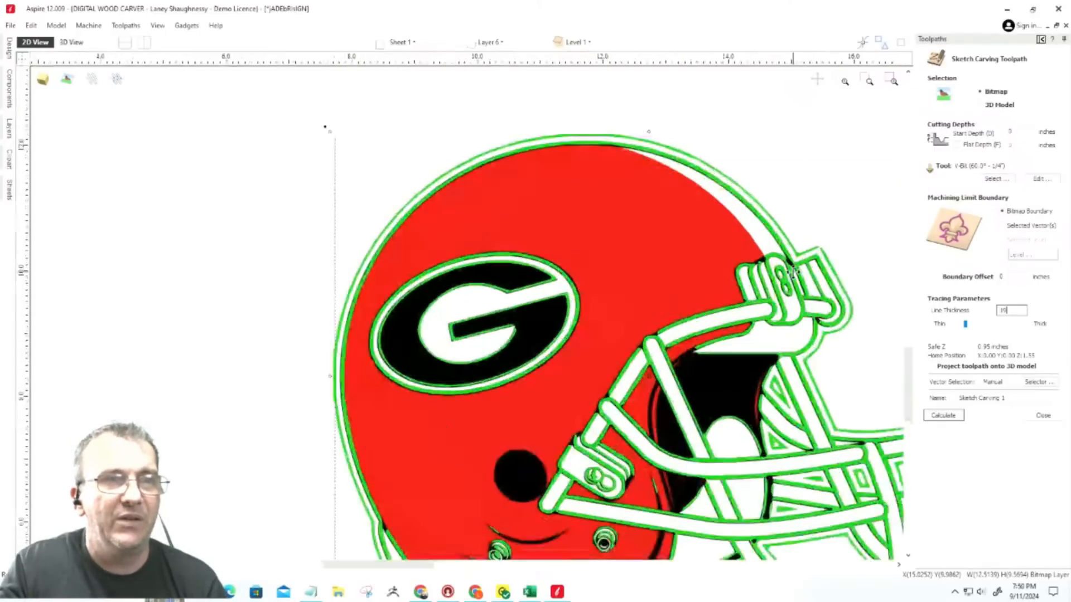
scroll(772, 262, up, 1)
scroll(773, 267, up, 1)
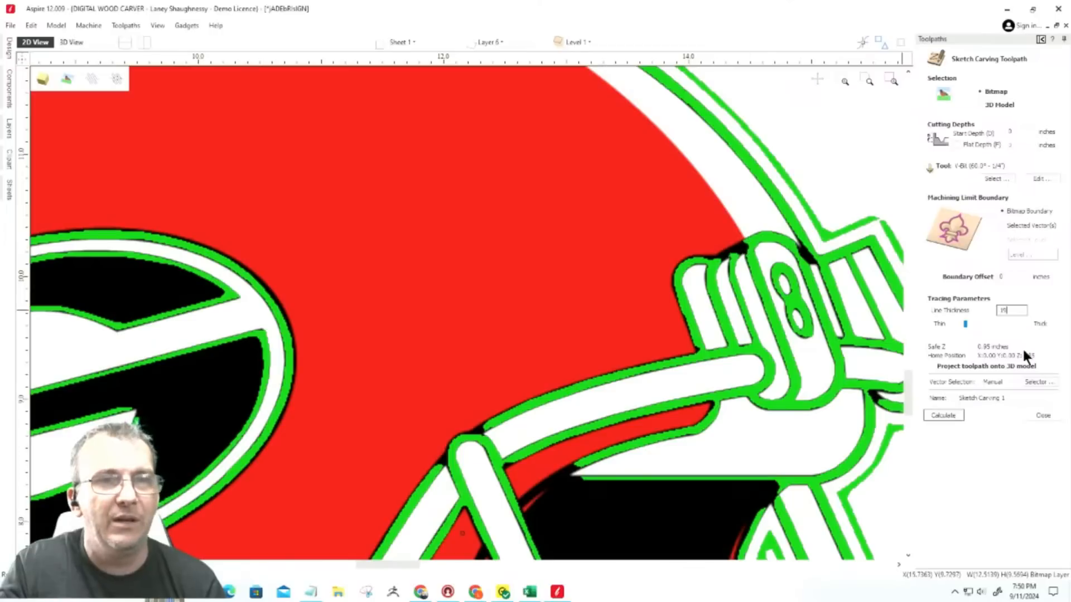
click(966, 323)
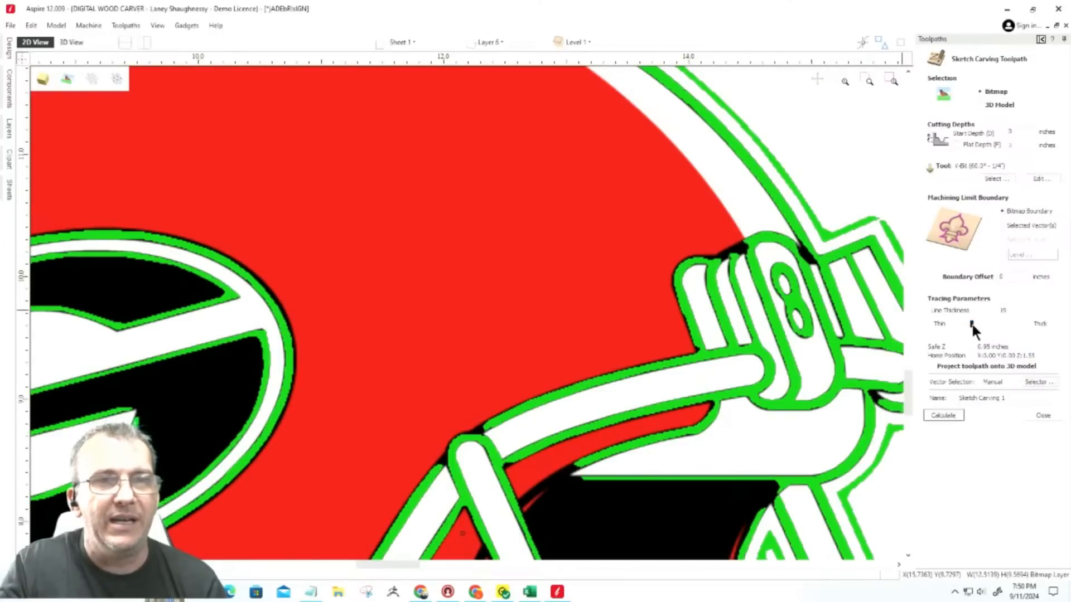
drag(974, 324, 971, 324)
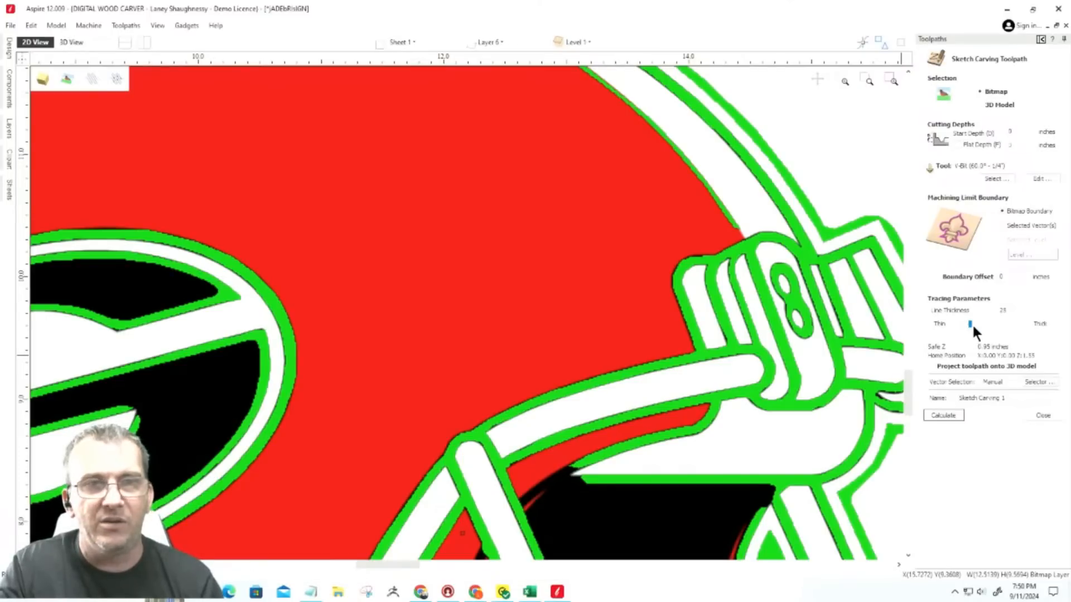
key(Left)
key(Left)
key(Left)
key(Left)
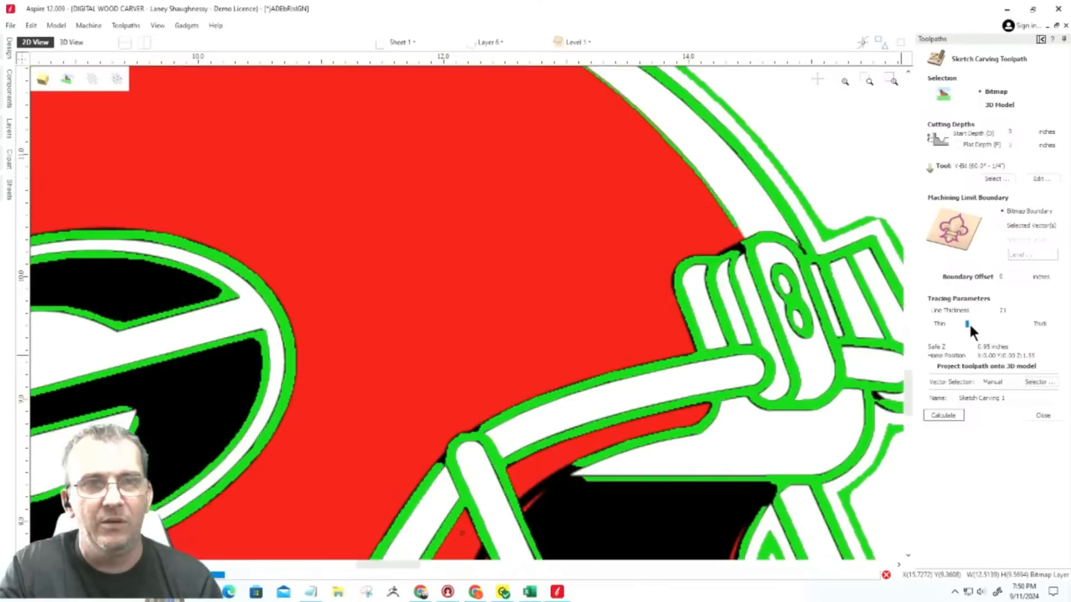
key(Right)
key(Right)
key(Right)
key(Right)
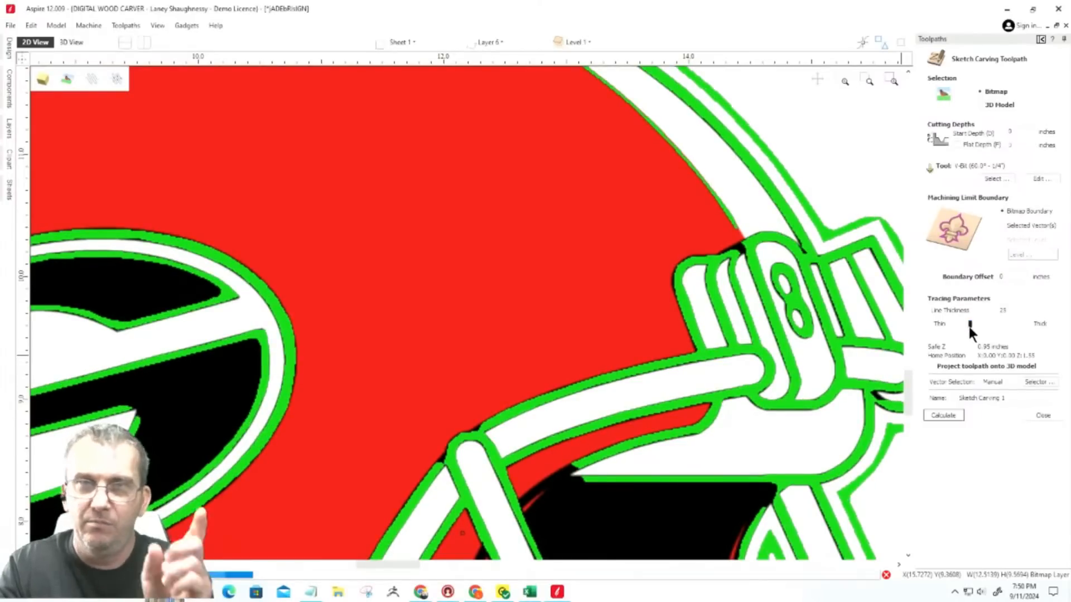
key(Left)
key(Left)
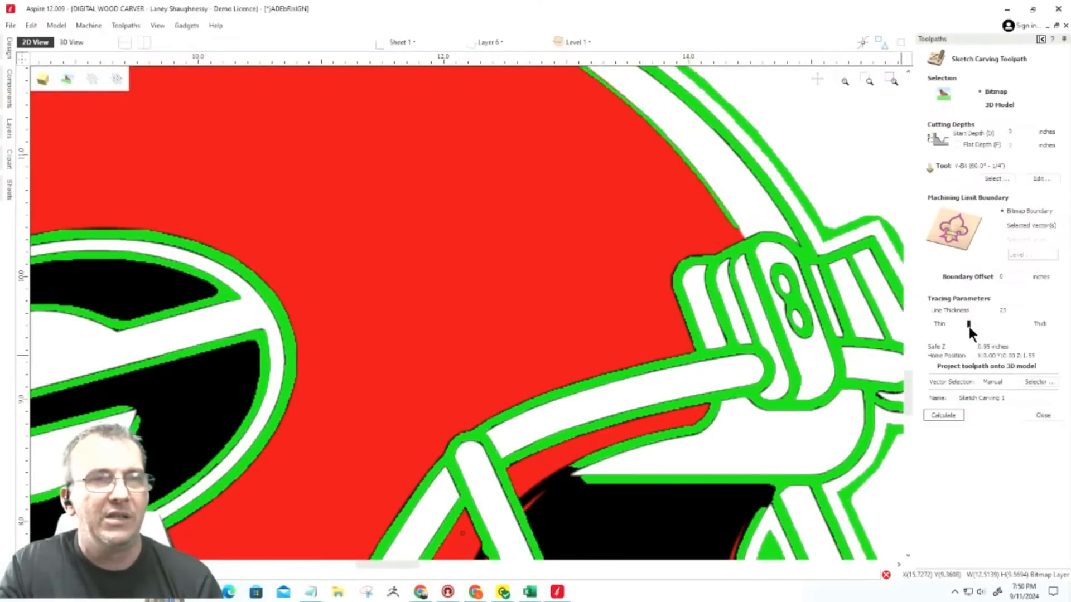
key(Left)
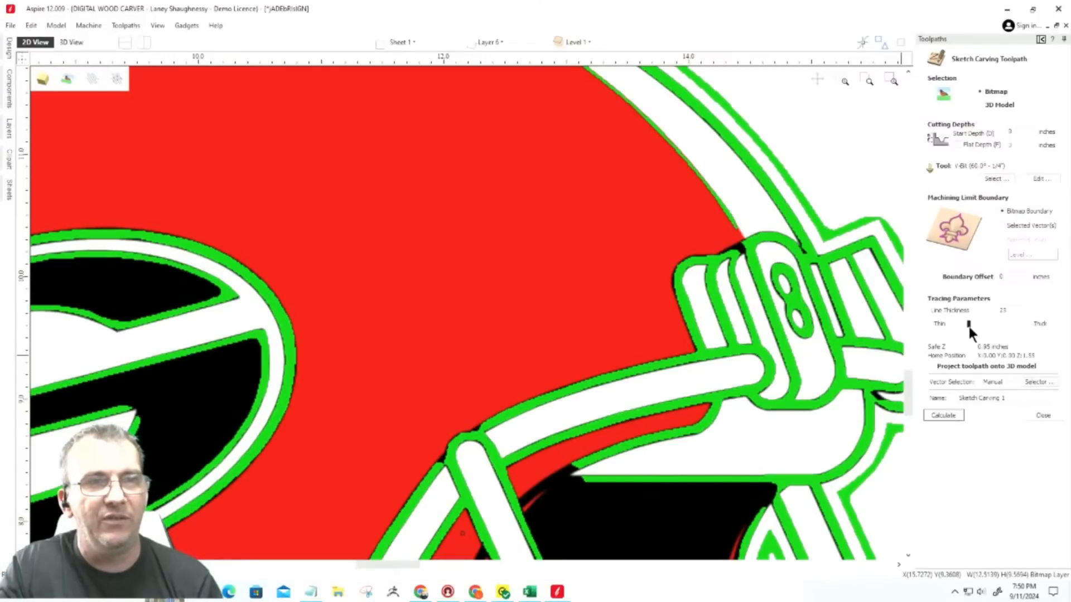
key(Right)
key(Right)
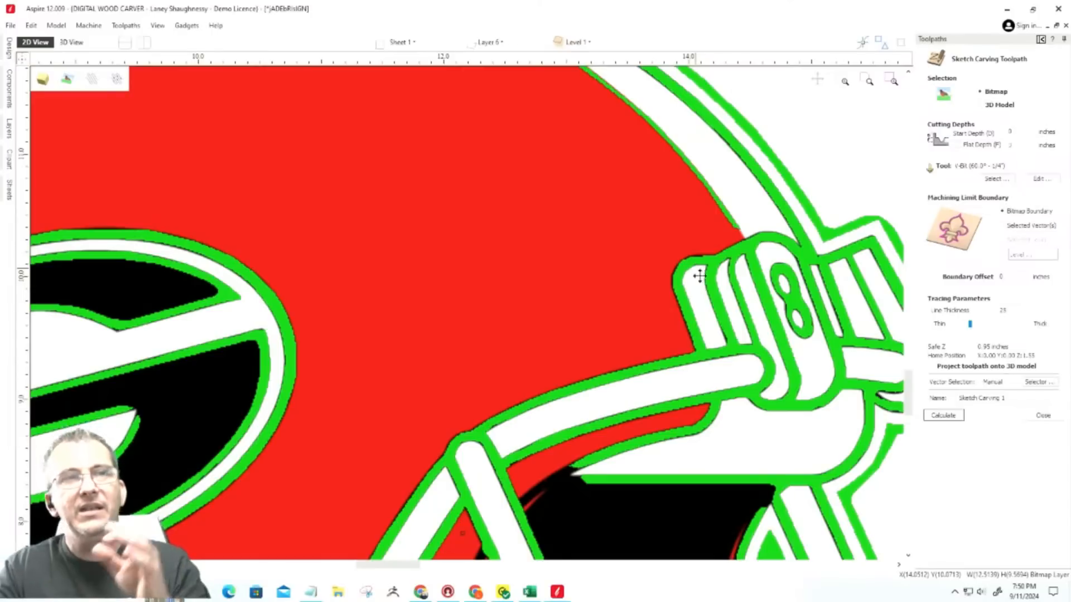
Calculate the Sketch Carving toolpath, clear the earlier carving preview, and preview the visible toolpath on the blank material.
click(956, 415)
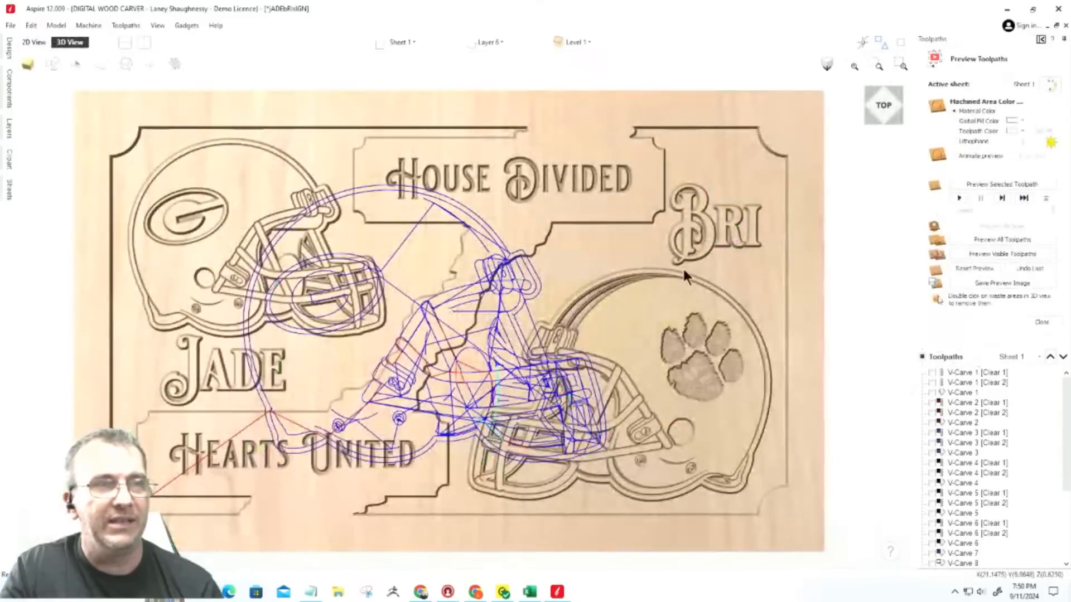
click(977, 268)
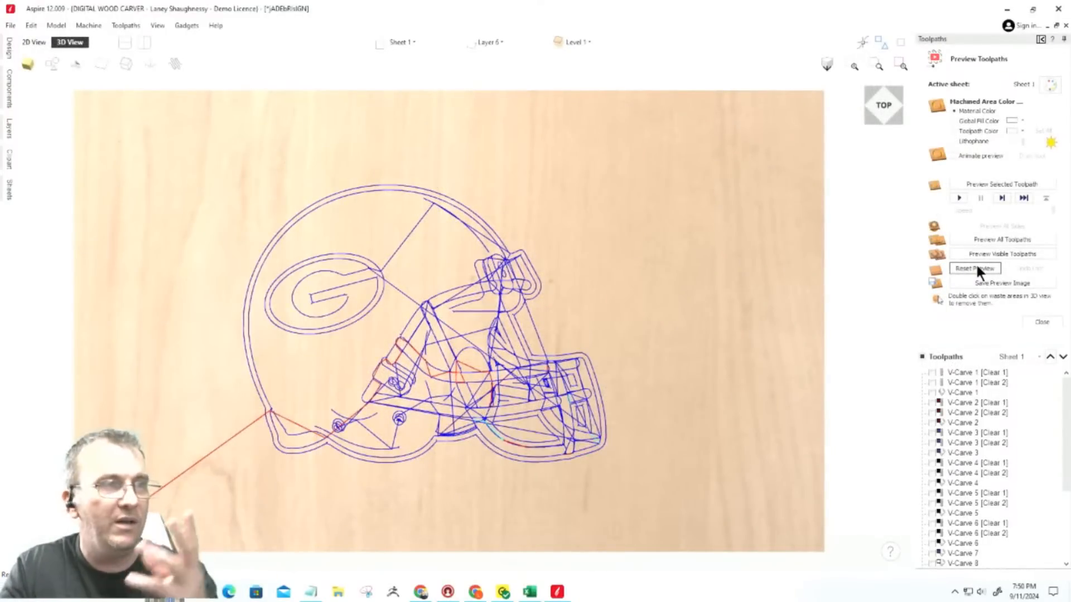
click(1004, 254)
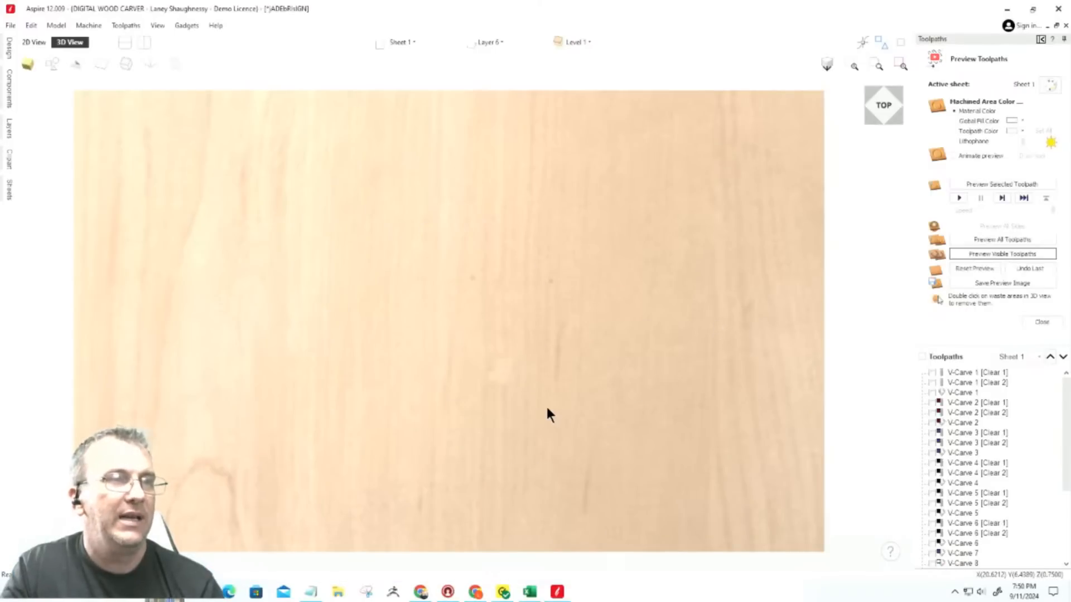
Examine the carved helmet's logo, face mask and outlines at close range and as a whole, then close the toolpath preview.
scroll(491, 399, up, 4)
scroll(638, 383, down, 5)
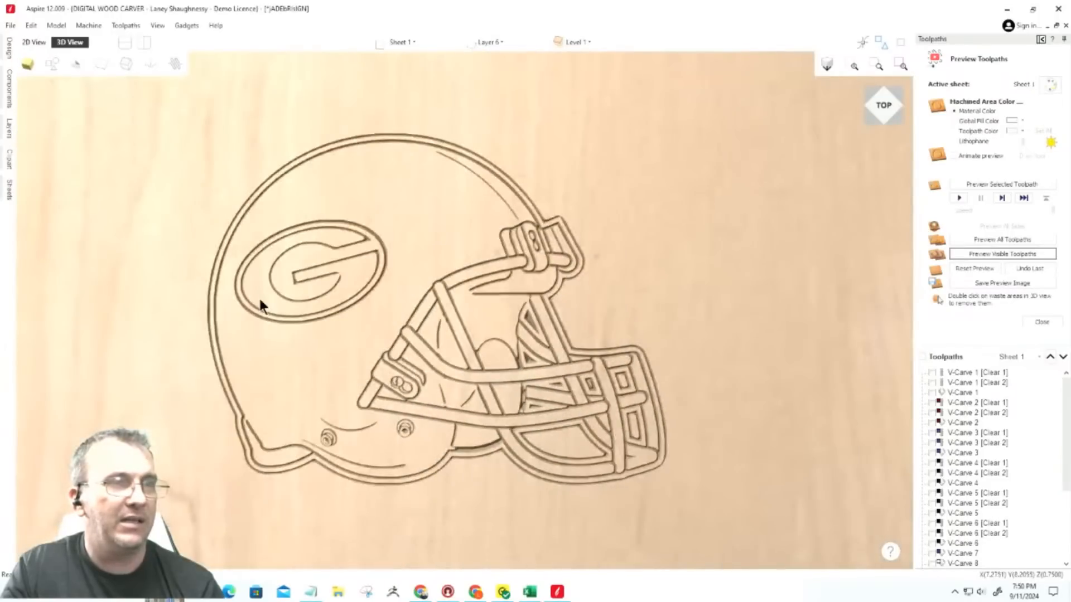
scroll(195, 307, up, 4)
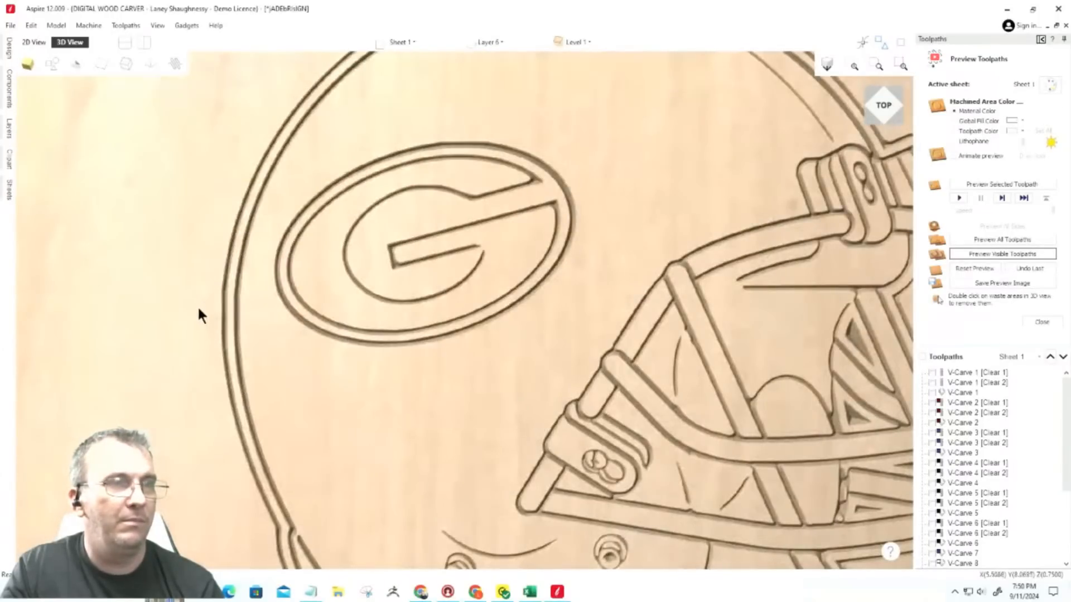
scroll(435, 335, down, 4)
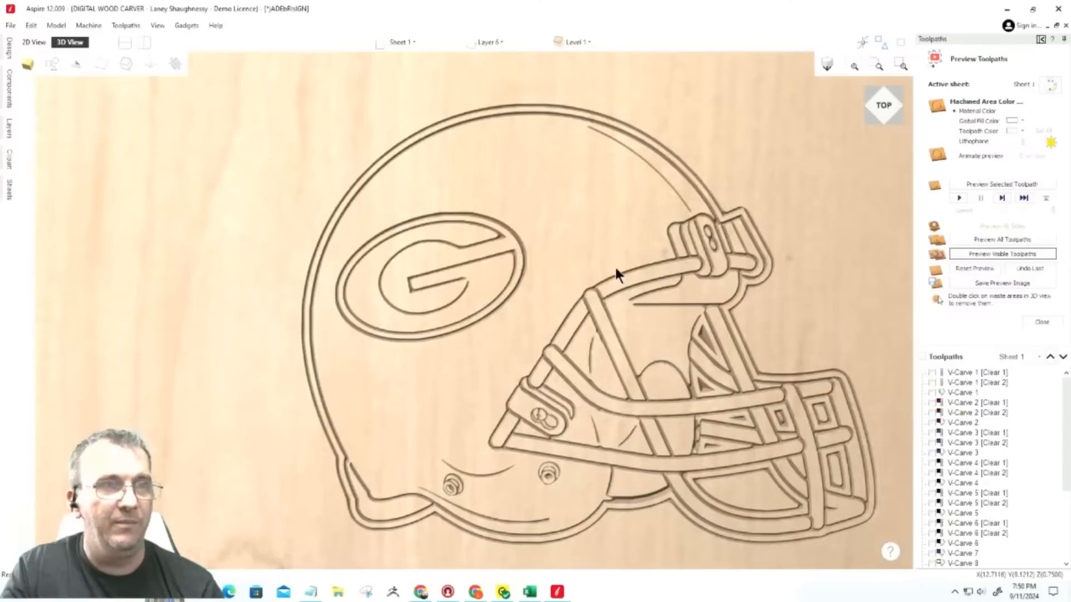
scroll(494, 255, up, 4)
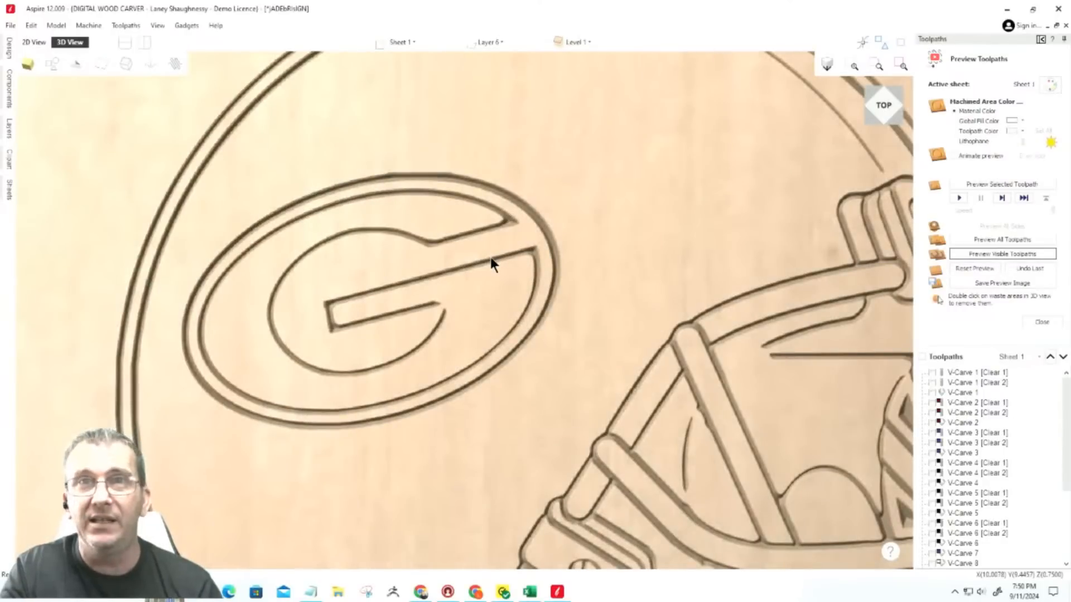
scroll(448, 266, up, 3)
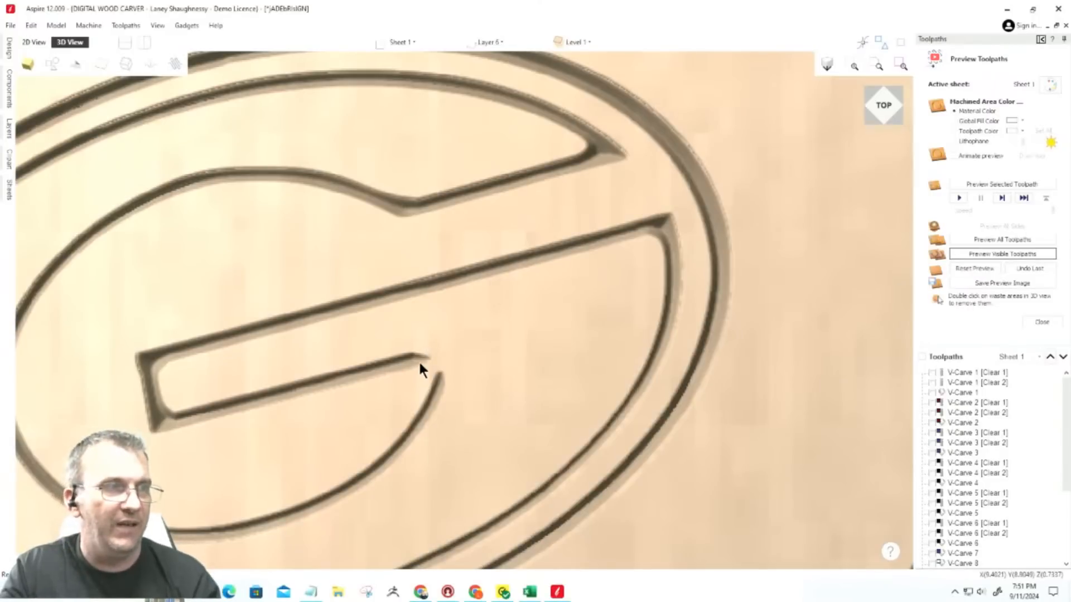
scroll(428, 369, down, 2)
scroll(436, 375, down, 5)
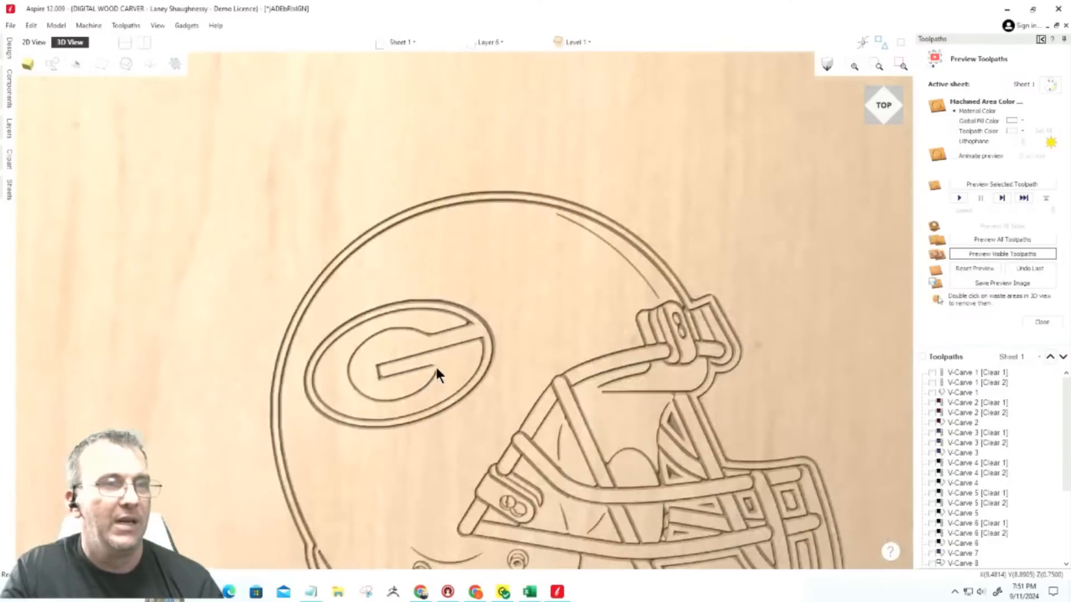
scroll(532, 412, up, 2)
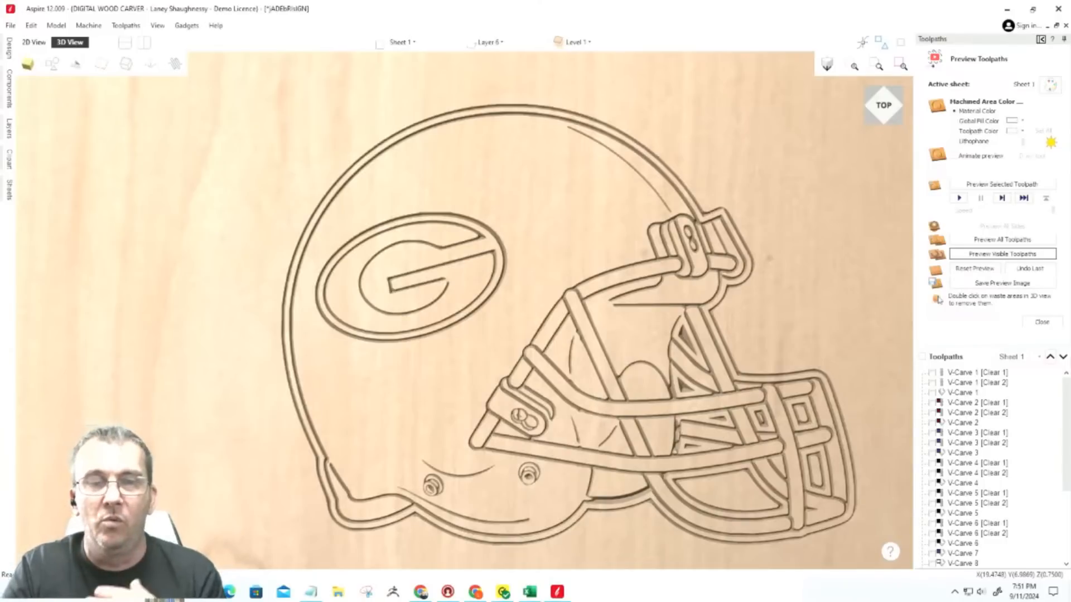
click(1040, 321)
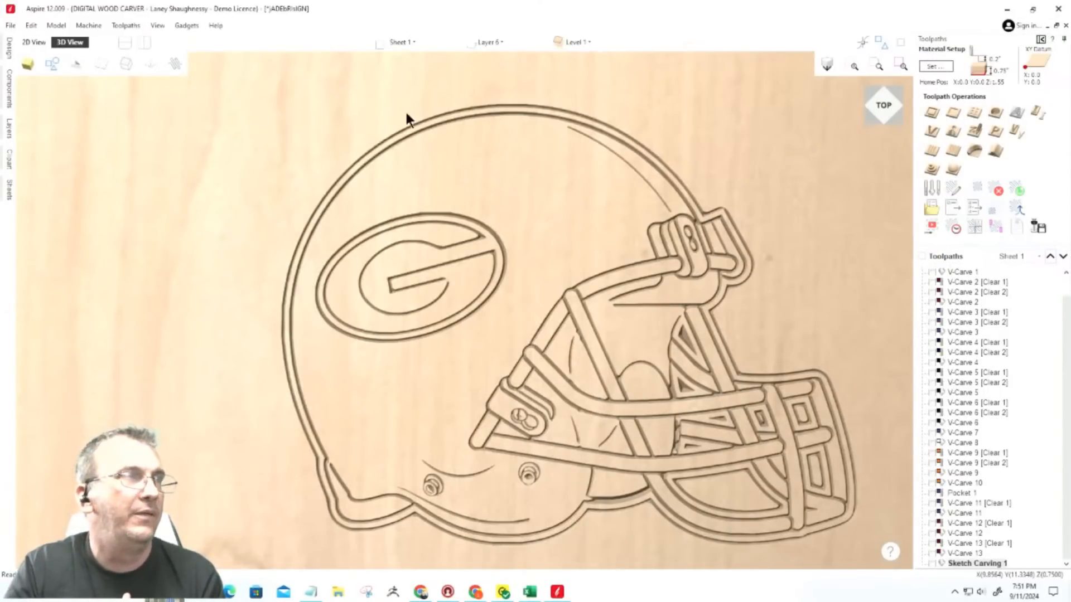
Return to the 2D view, select the Georgia helmet bitmap and bring up the design tools.
click(35, 42)
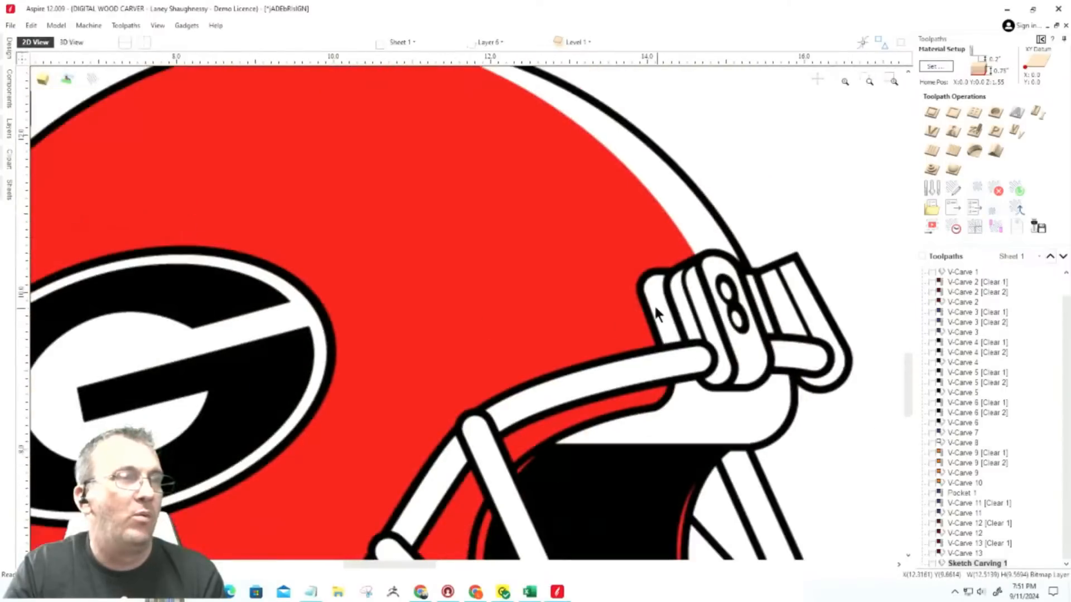
scroll(655, 306, down, 2)
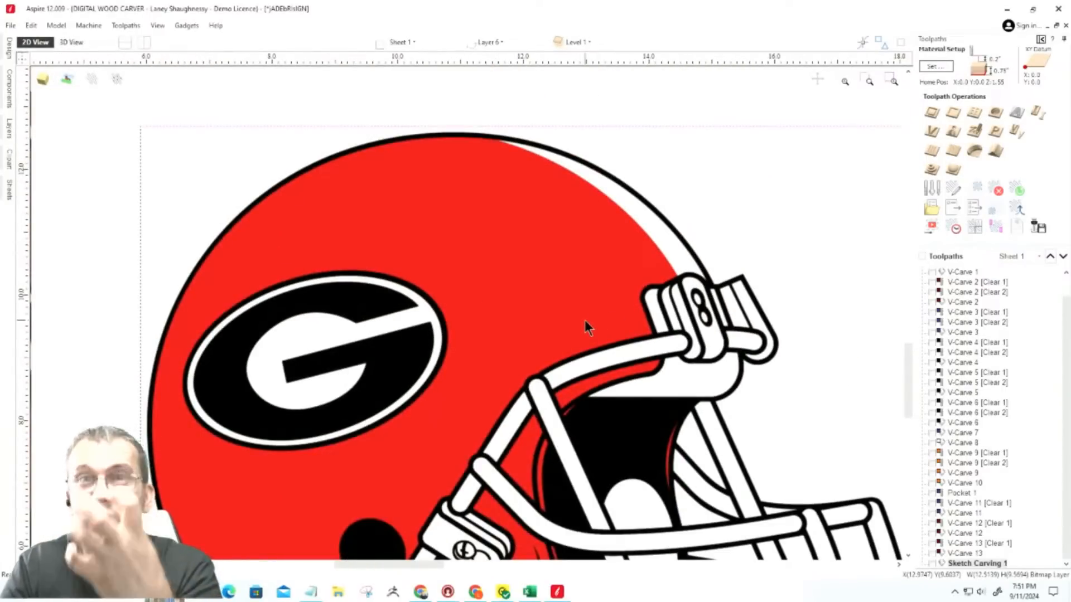
click(504, 264)
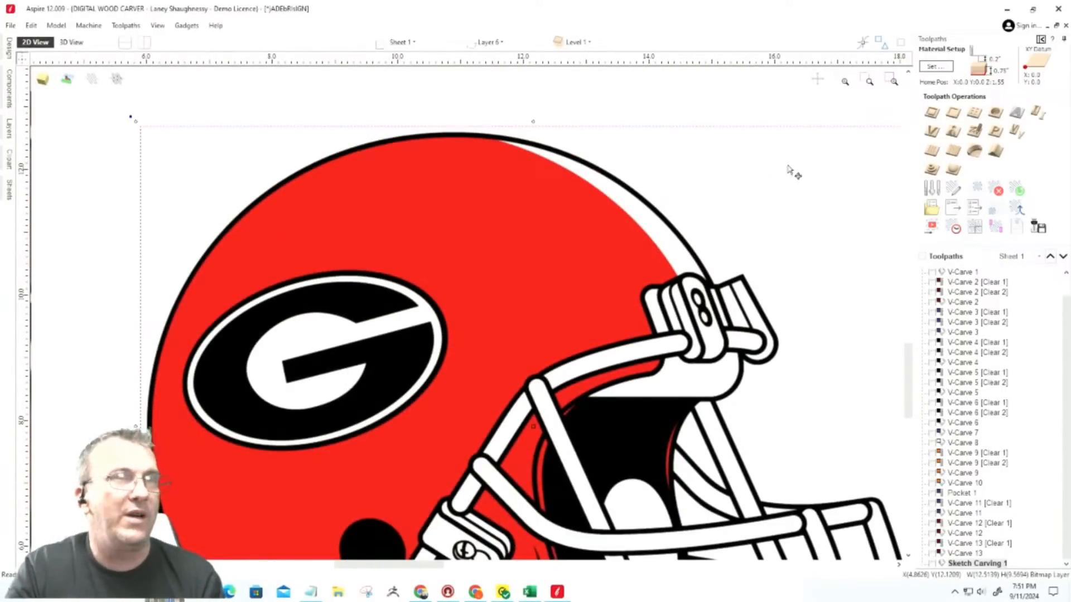
click(1041, 40)
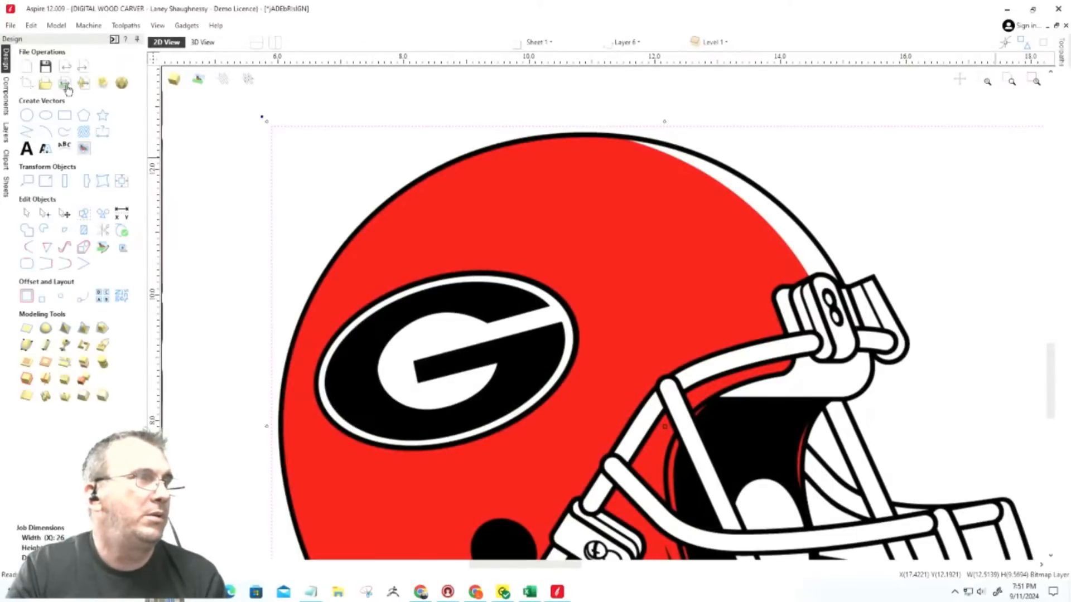
click(65, 86)
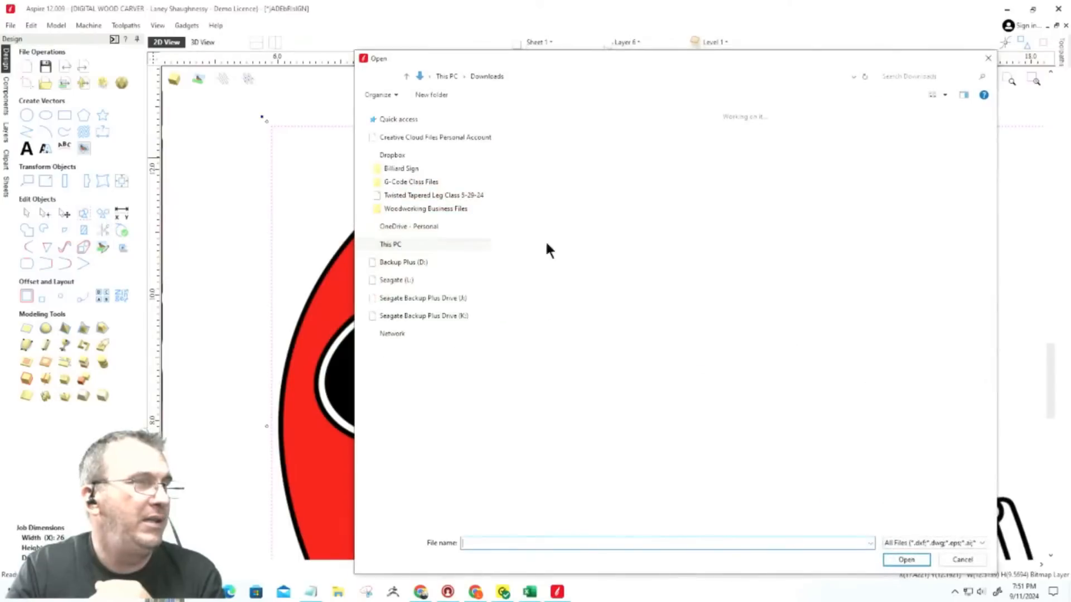
click(961, 559)
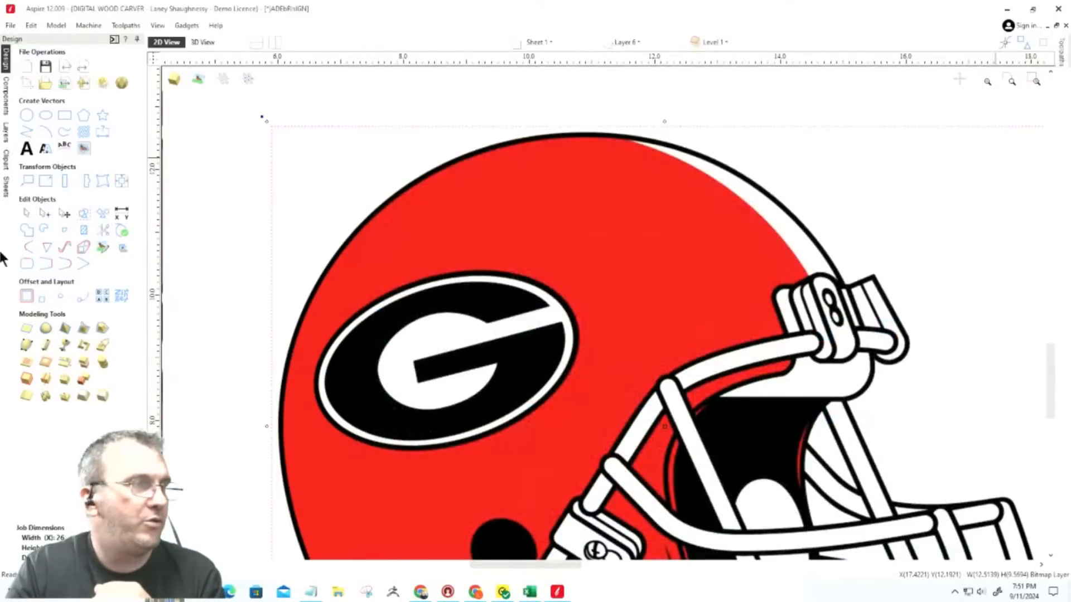
Start Trace Bitmap on the helmet image and set Bitmap Fading to 0%.
click(83, 150)
scroll(463, 288, down, 2)
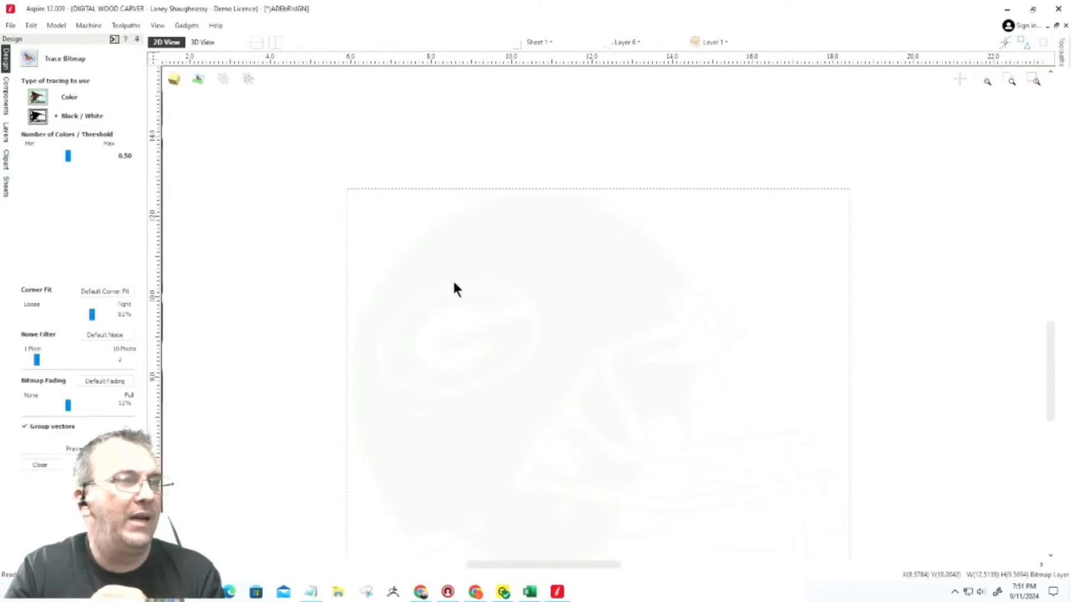
scroll(530, 340, down, 2)
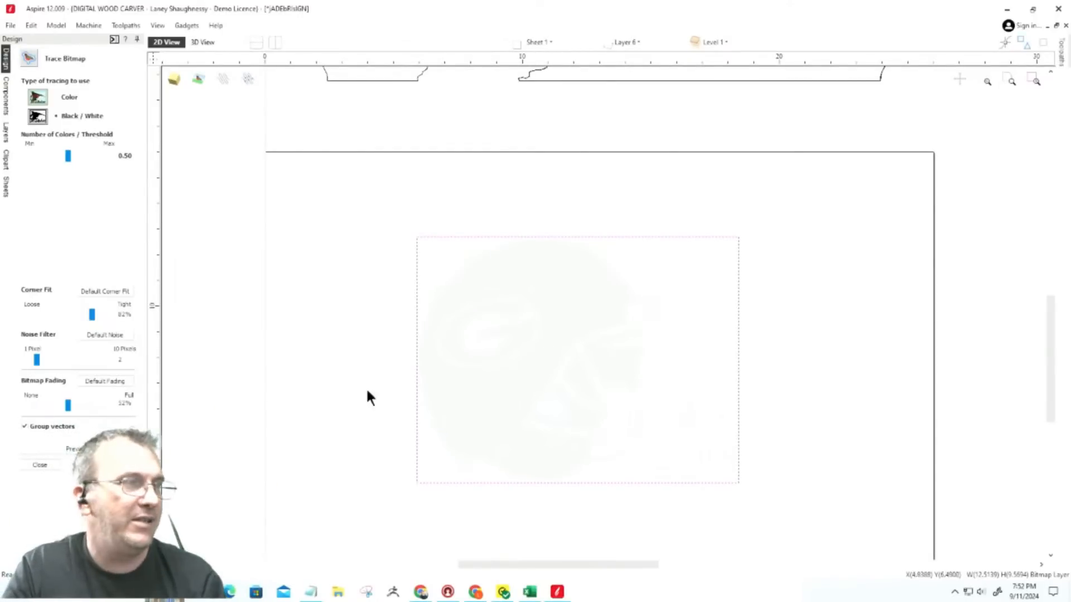
drag(68, 406, 3, 422)
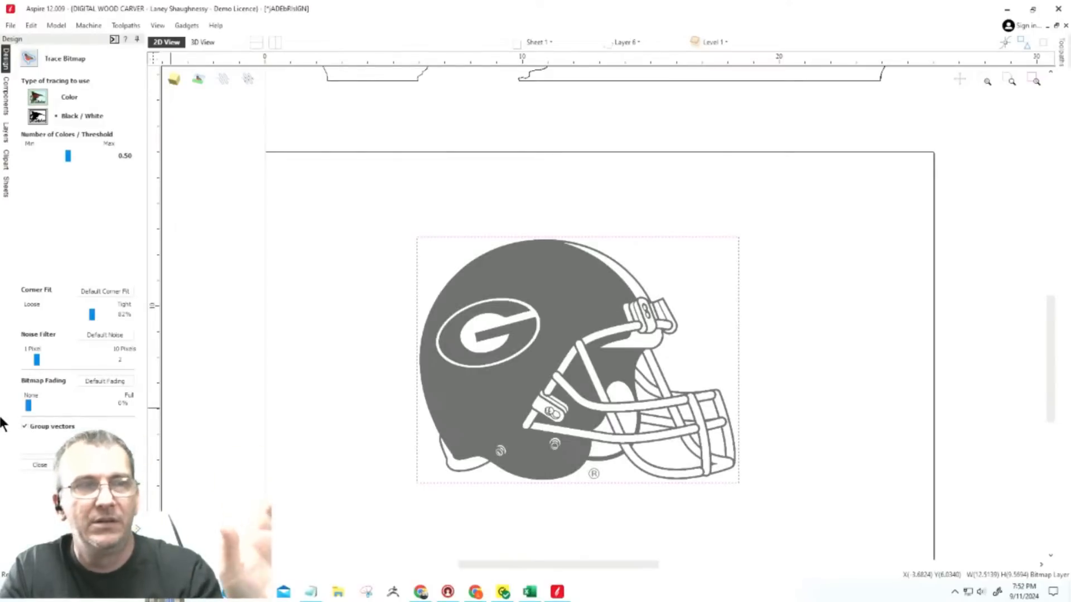
scroll(433, 357, up, 3)
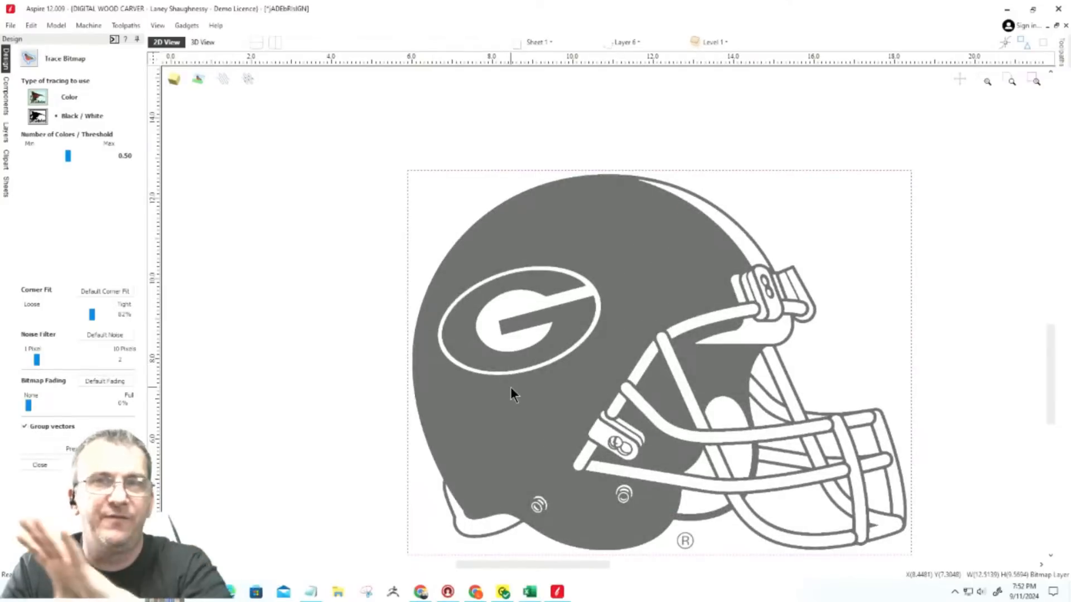
Switch the tracing type to Color and inspect the edge between the red shell and white stripe at close range.
click(57, 98)
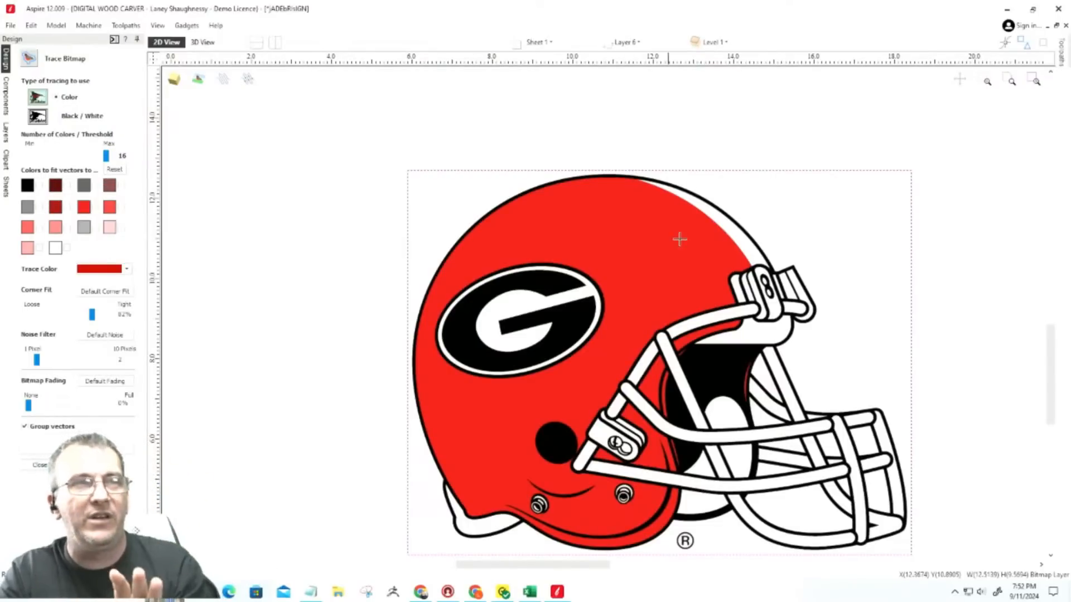
scroll(680, 240, up, 5)
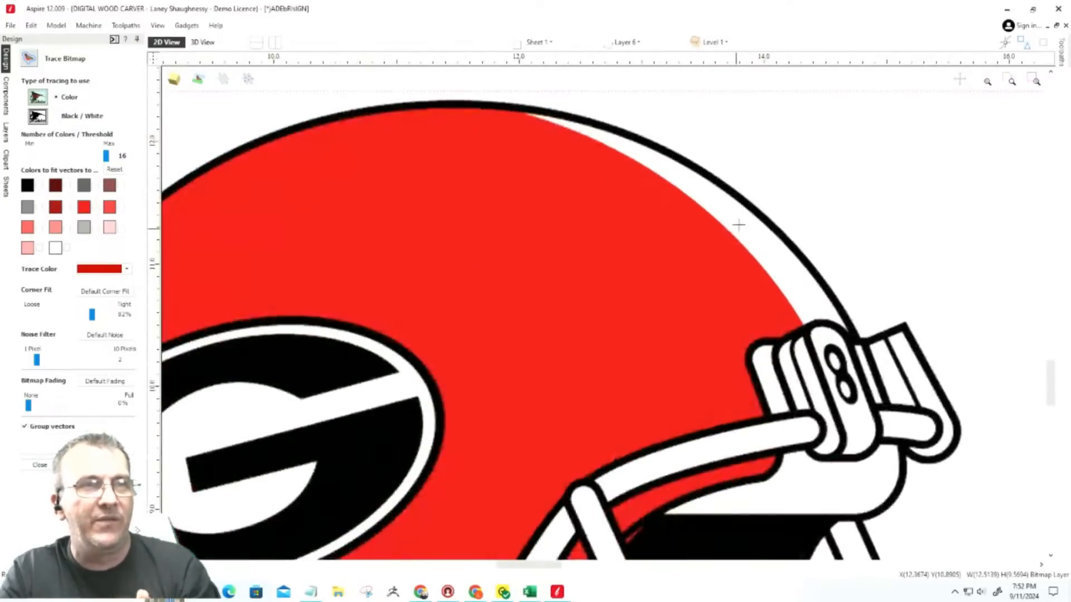
scroll(738, 225, up, 4)
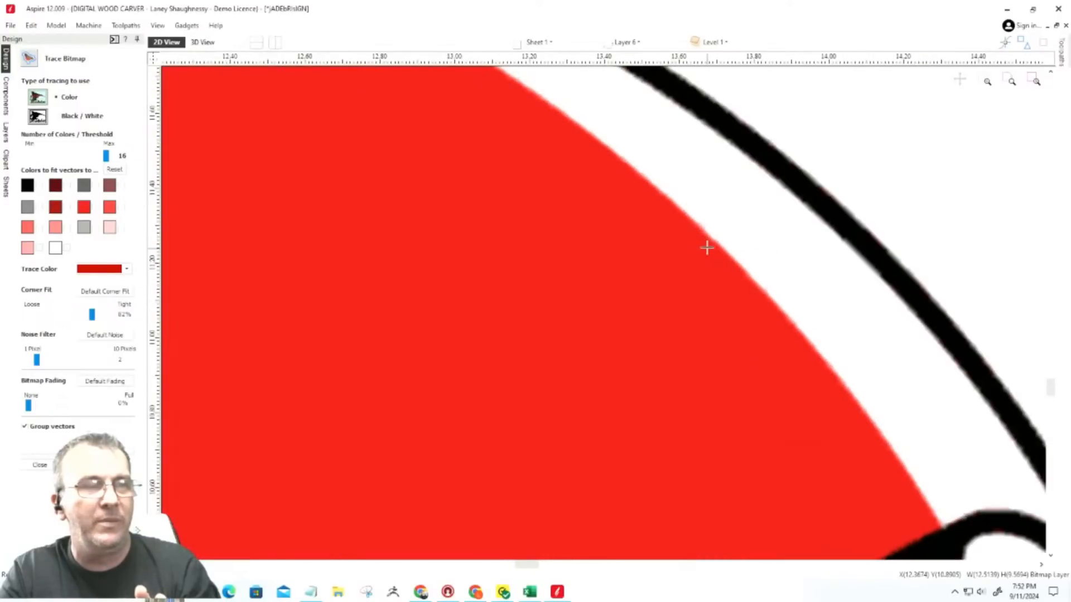
scroll(707, 248, up, 3)
scroll(716, 219, up, 3)
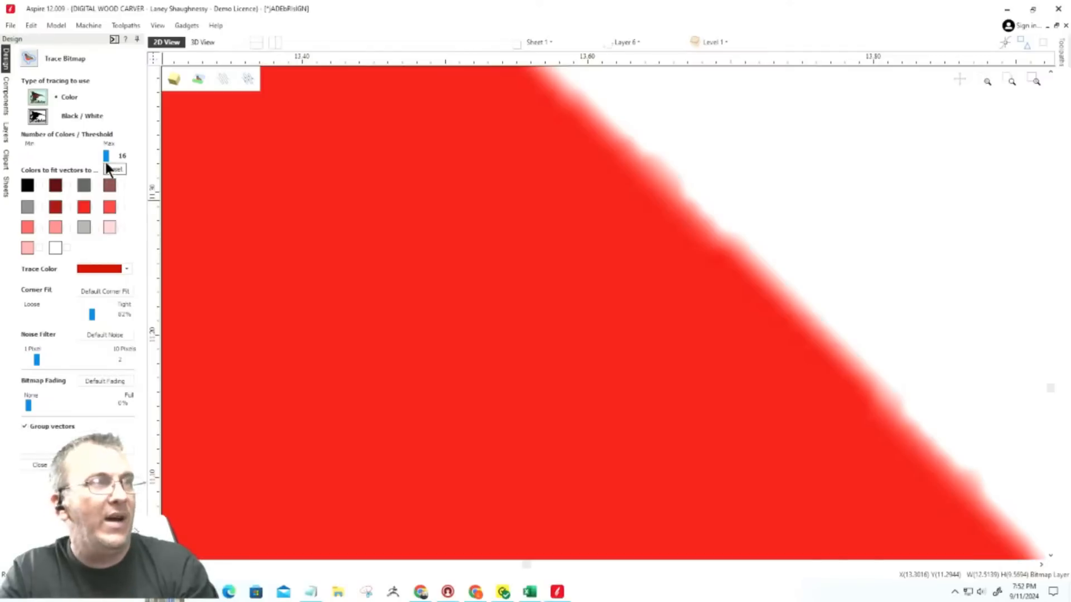
Try reducing the number of trace colors through 11 and 8 down to 2, checking the stripe edge and whole helmet.
drag(99, 160, 77, 160)
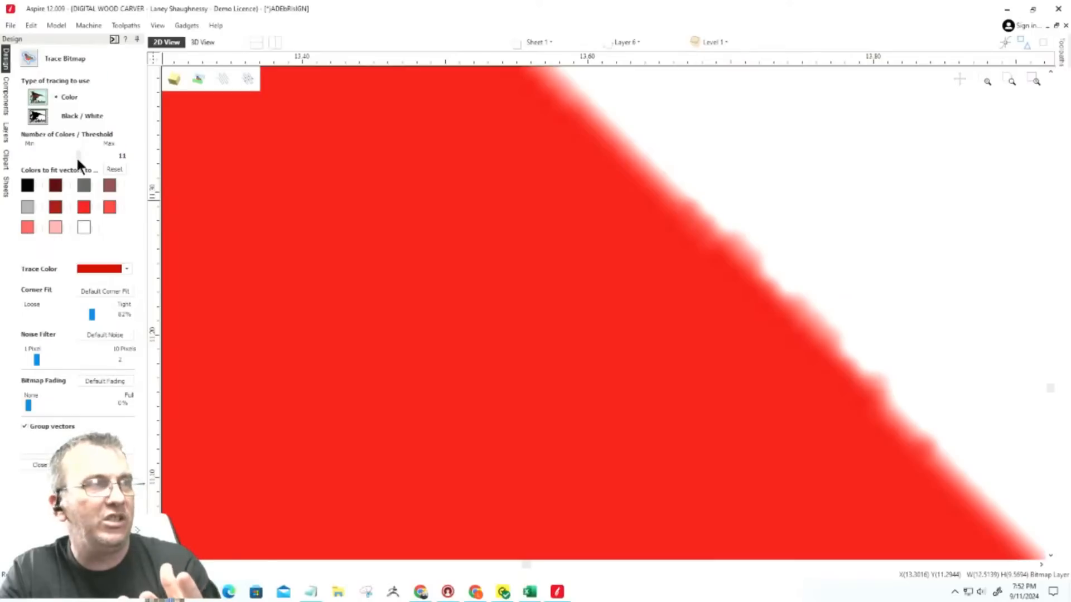
drag(76, 156, 58, 158)
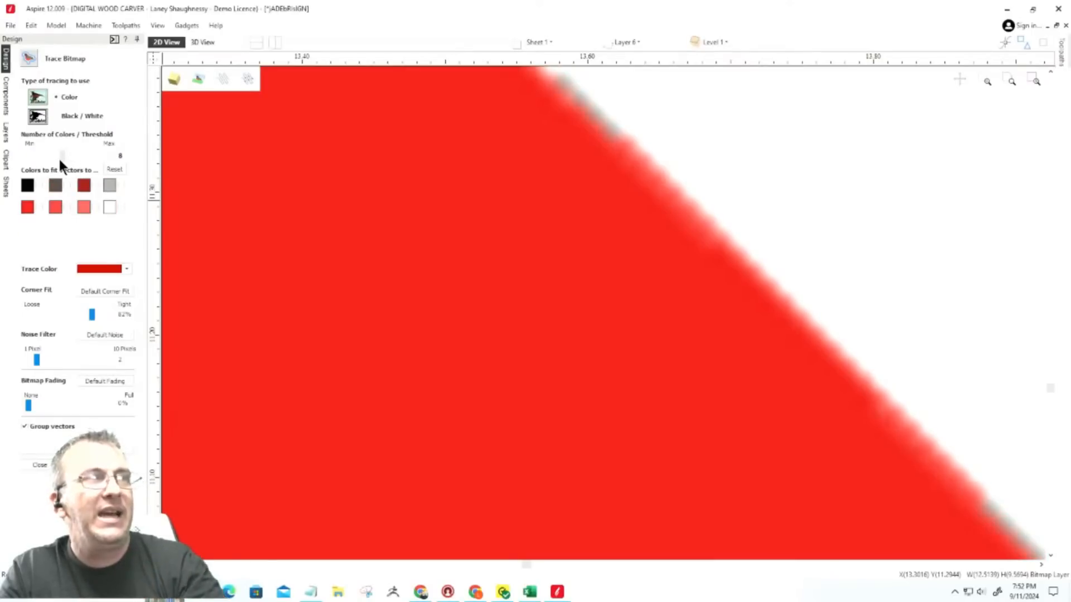
drag(59, 158, 26, 158)
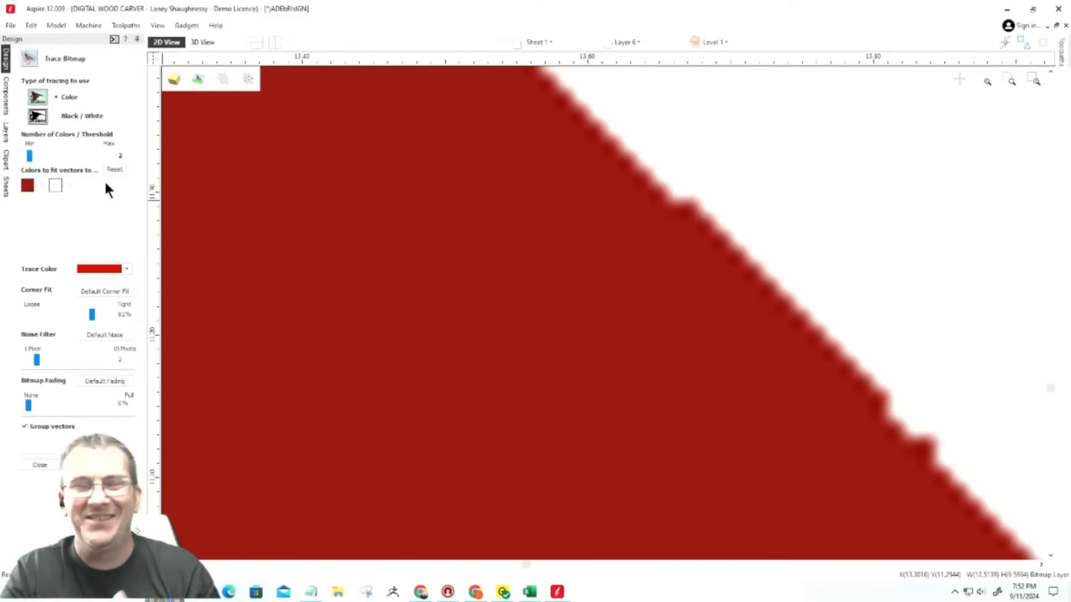
scroll(651, 244, down, 1)
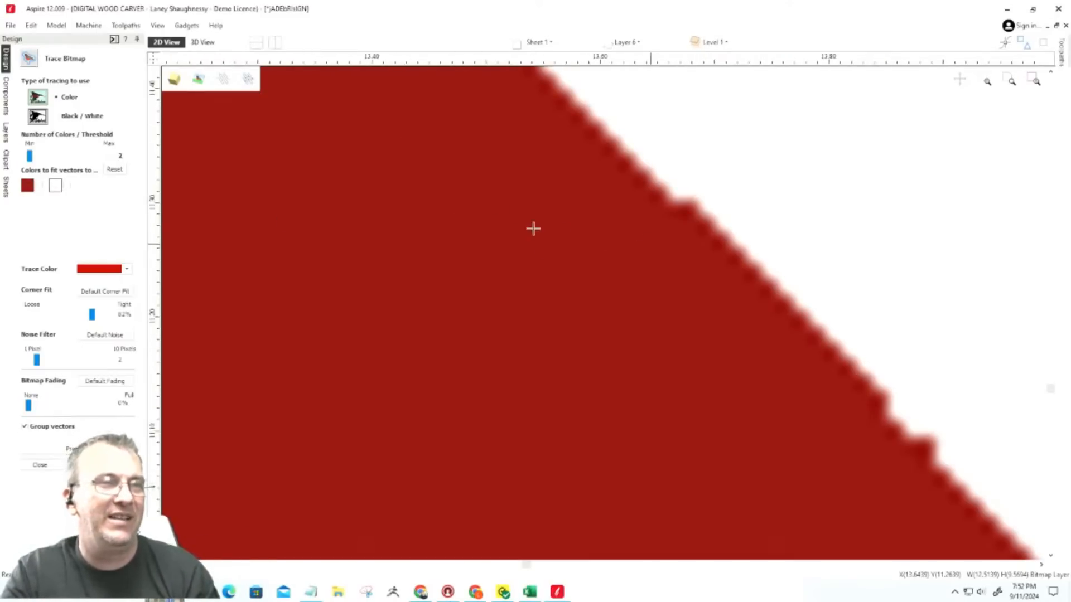
scroll(551, 242, down, 5)
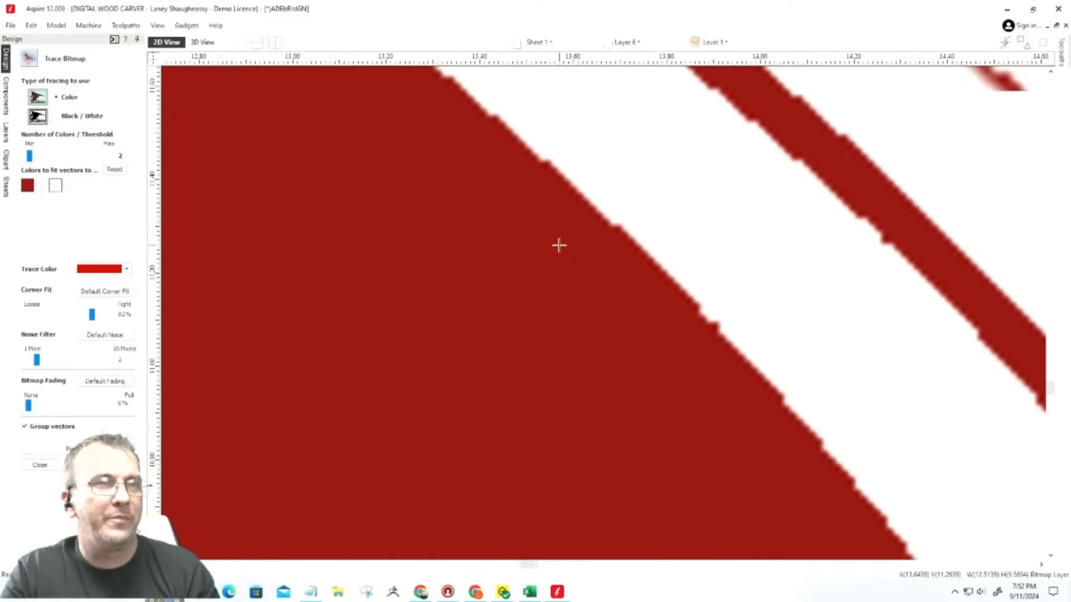
scroll(682, 238, down, 3)
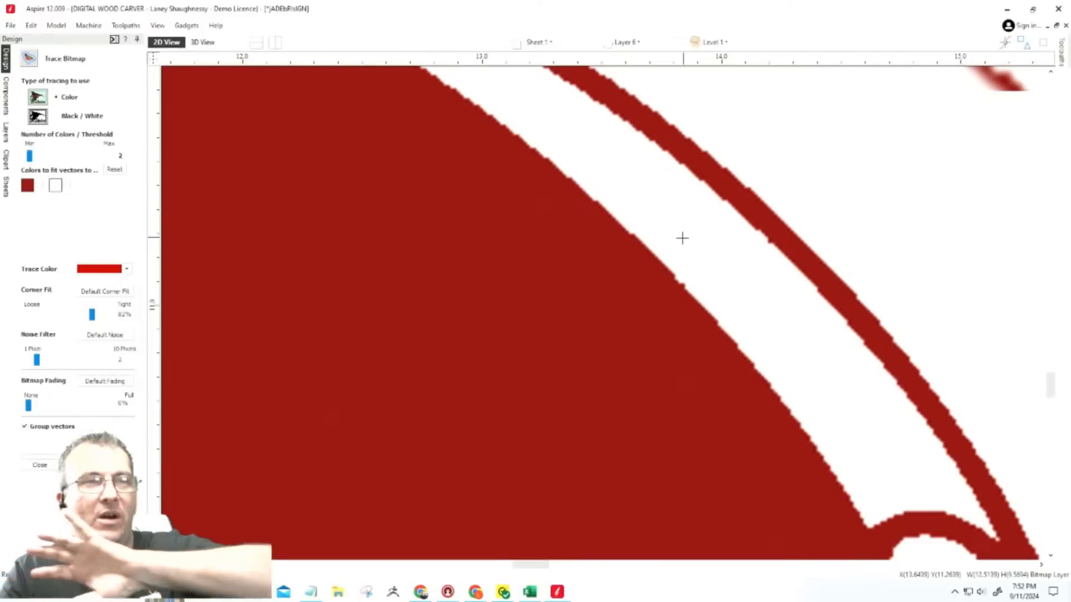
scroll(682, 238, down, 5)
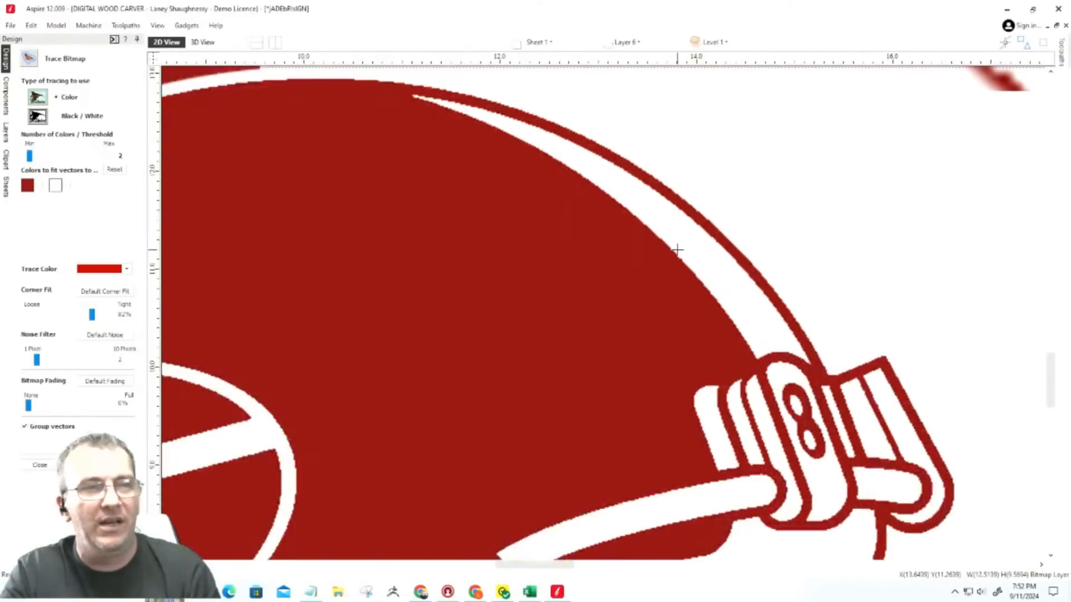
scroll(677, 250, down, 5)
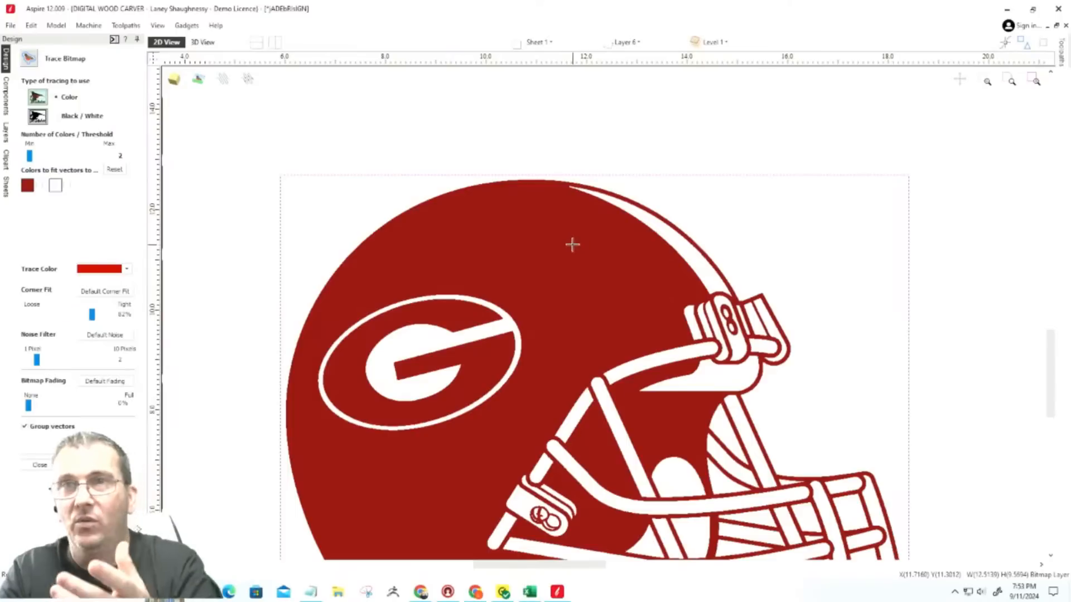
Set the helmet's tracing type back to Black / White and check the whole helmet.
click(56, 116)
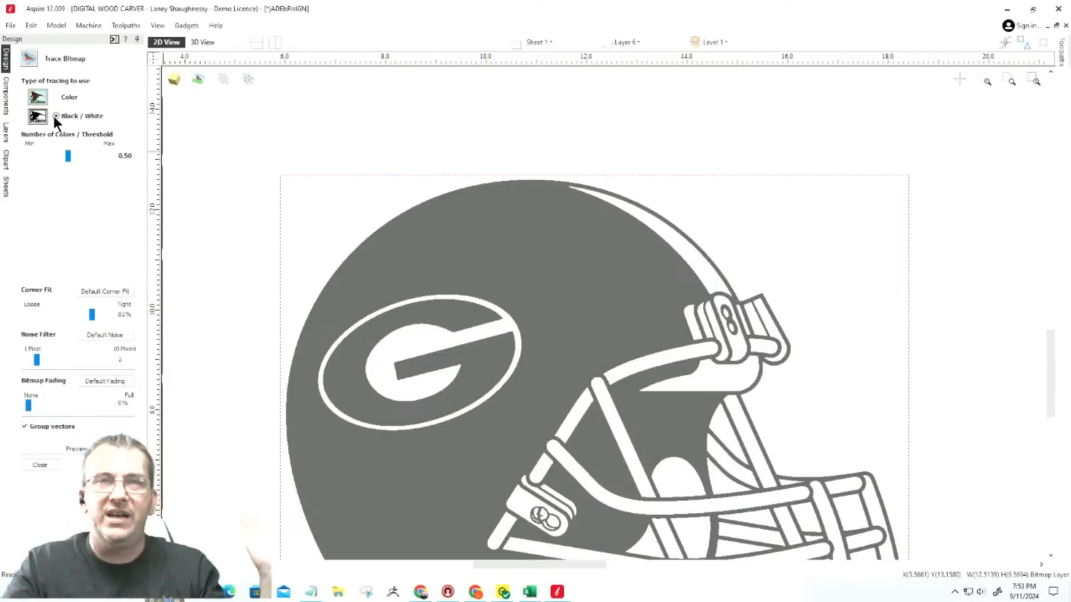
scroll(592, 242, down, 2)
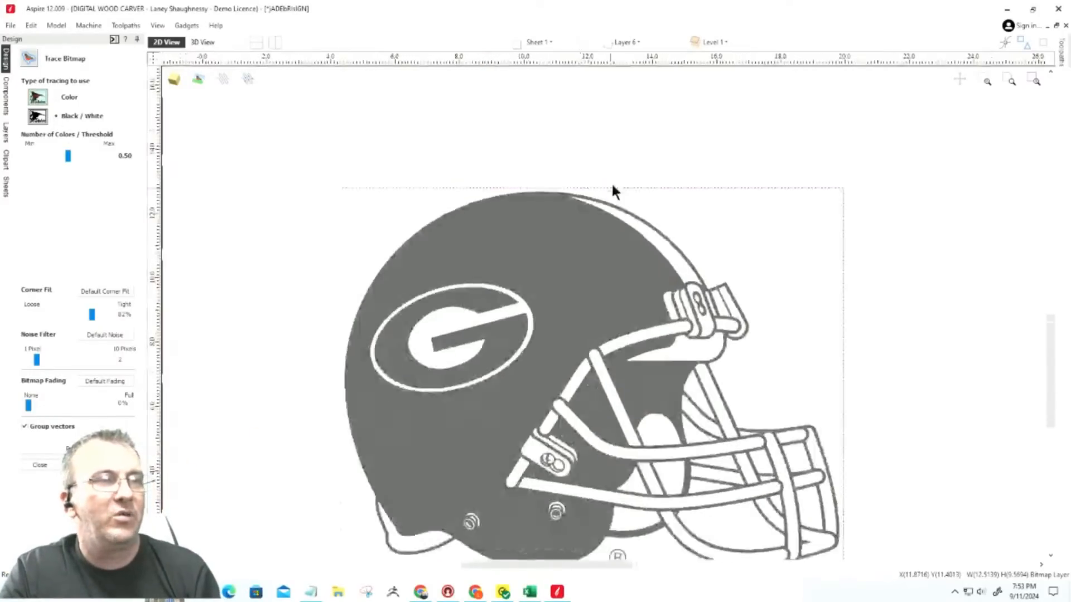
scroll(571, 329, up, 1)
scroll(542, 397, up, 1)
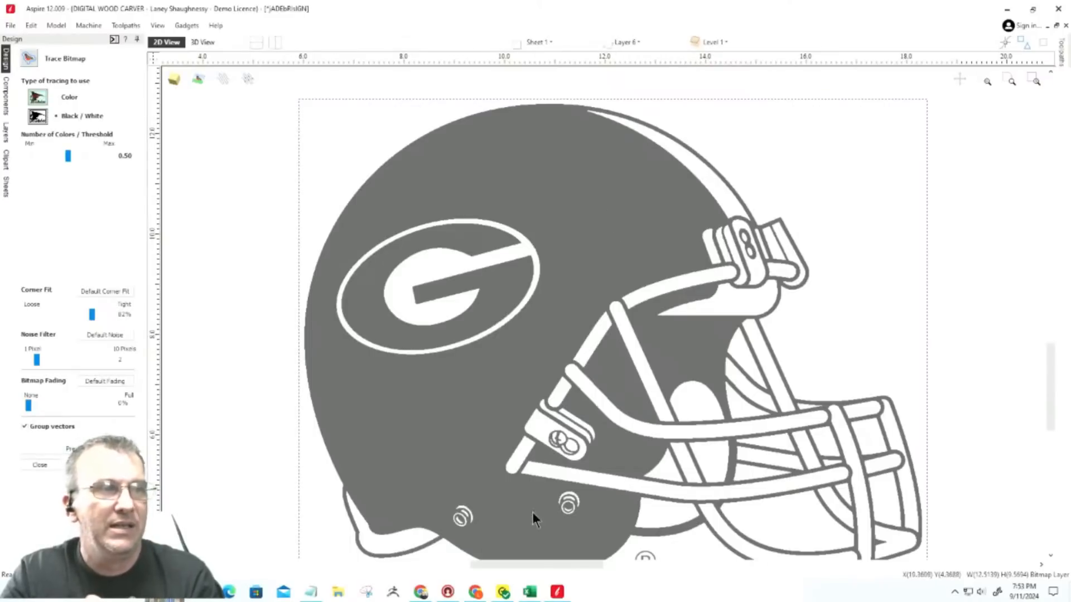
scroll(615, 225, down, 2)
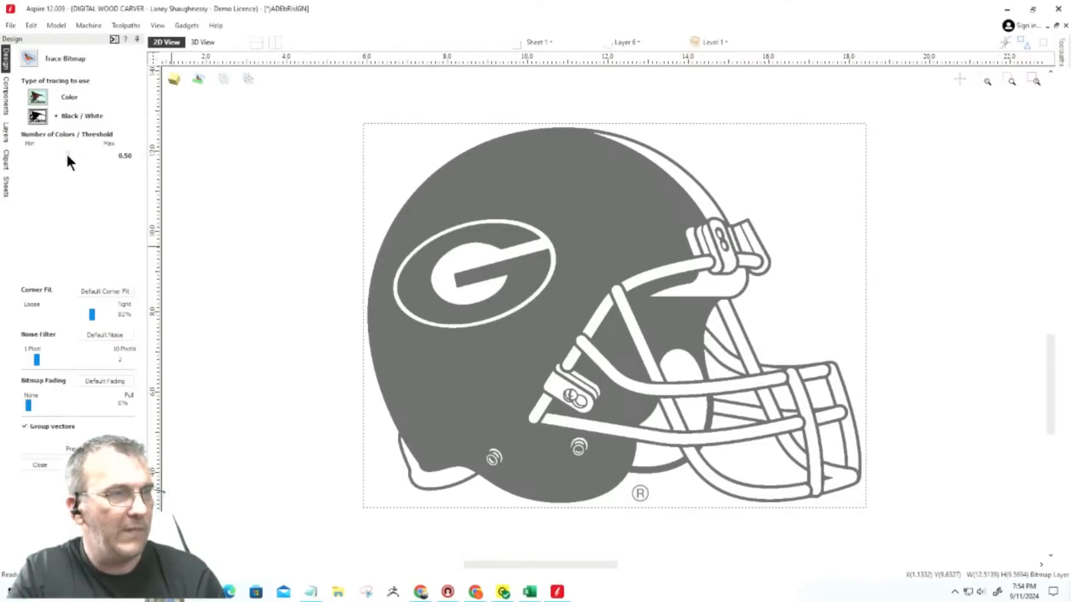
Set the Black / White threshold to 0.30, comparing it with 0.34 and 0.42 on the helmet.
drag(67, 156, 64, 155)
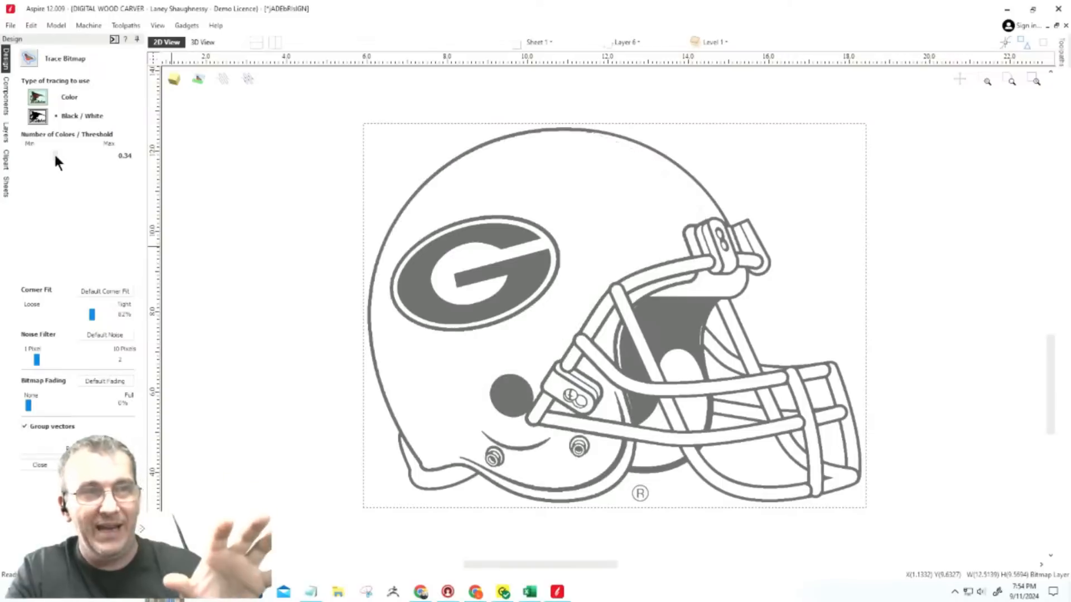
drag(57, 156, 59, 156)
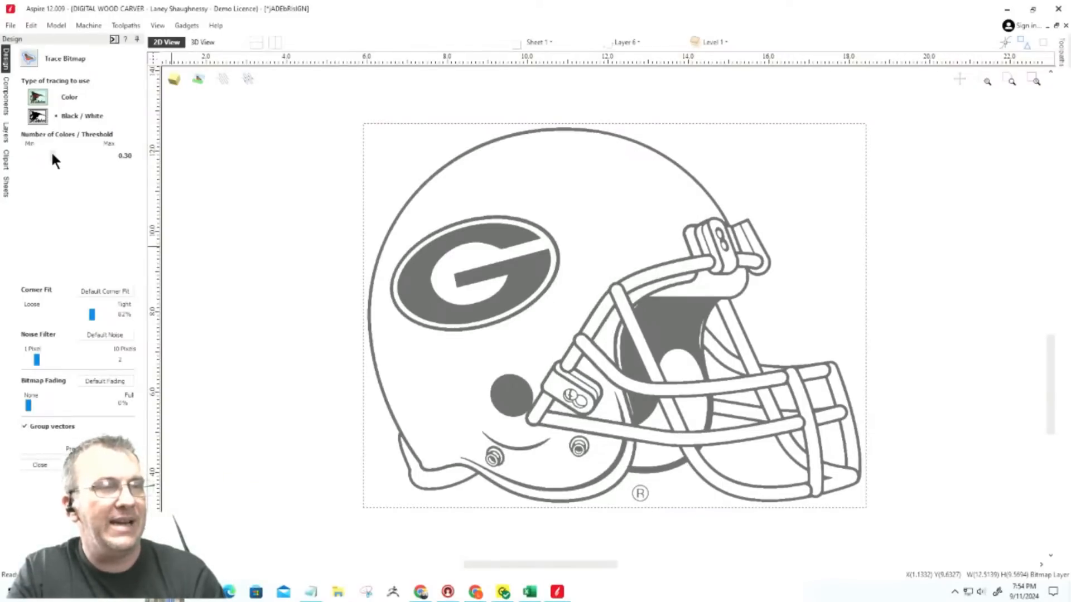
drag(59, 155, 61, 155)
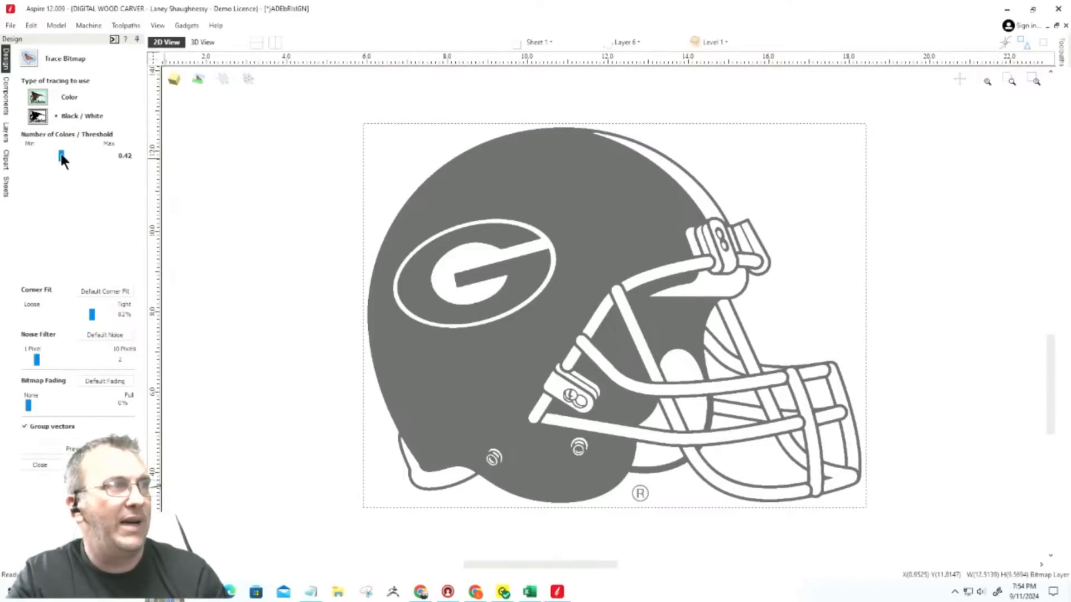
drag(58, 157, 51, 157)
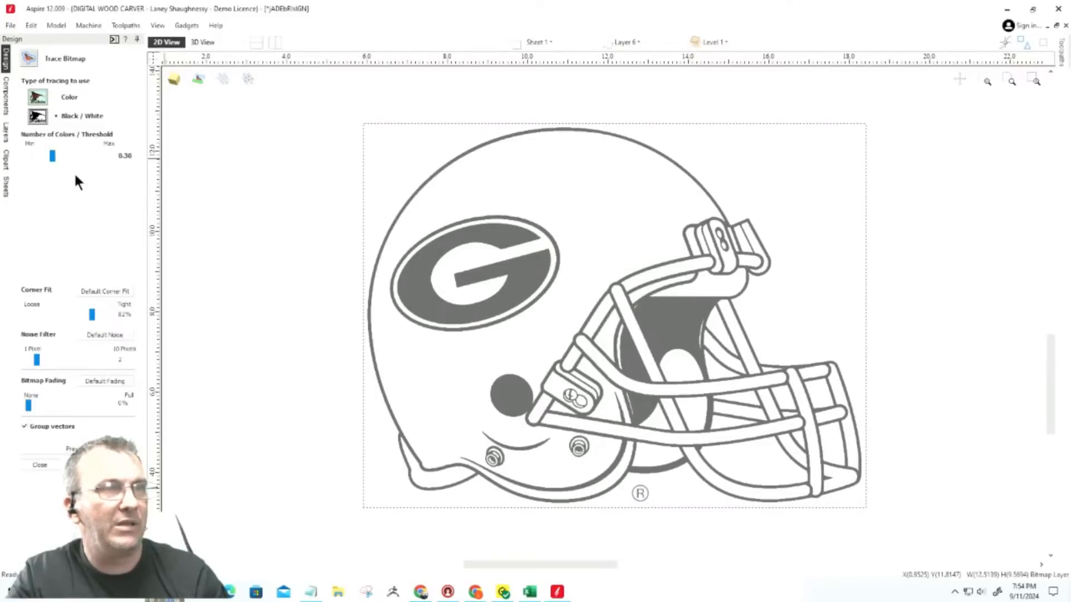
scroll(669, 282, down, 1)
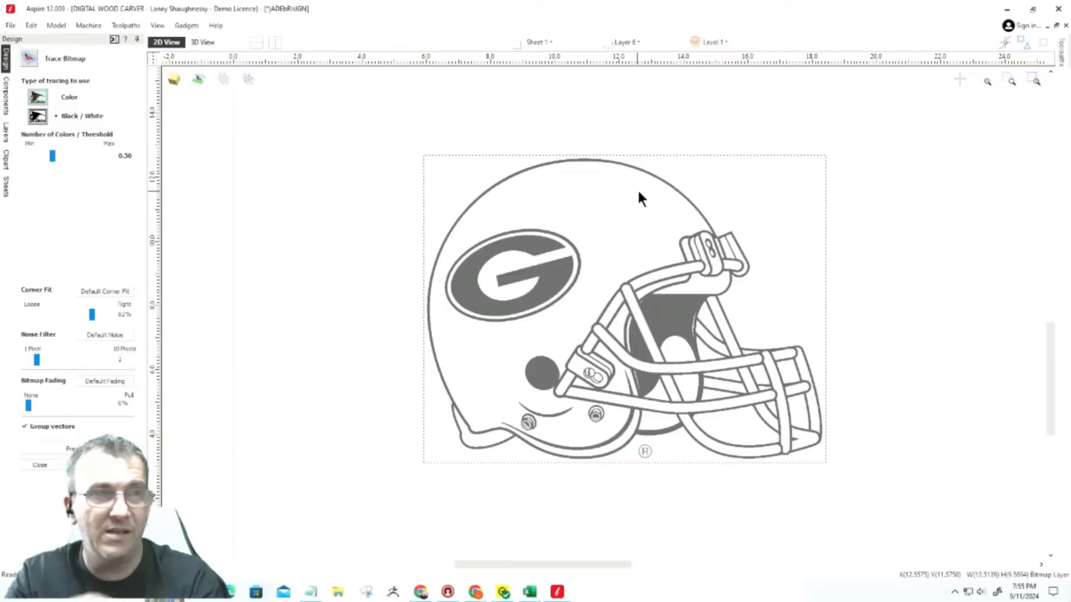
Add two new layers named Helmet Trace 1 and Helmet Trace 2.
click(637, 44)
click(644, 151)
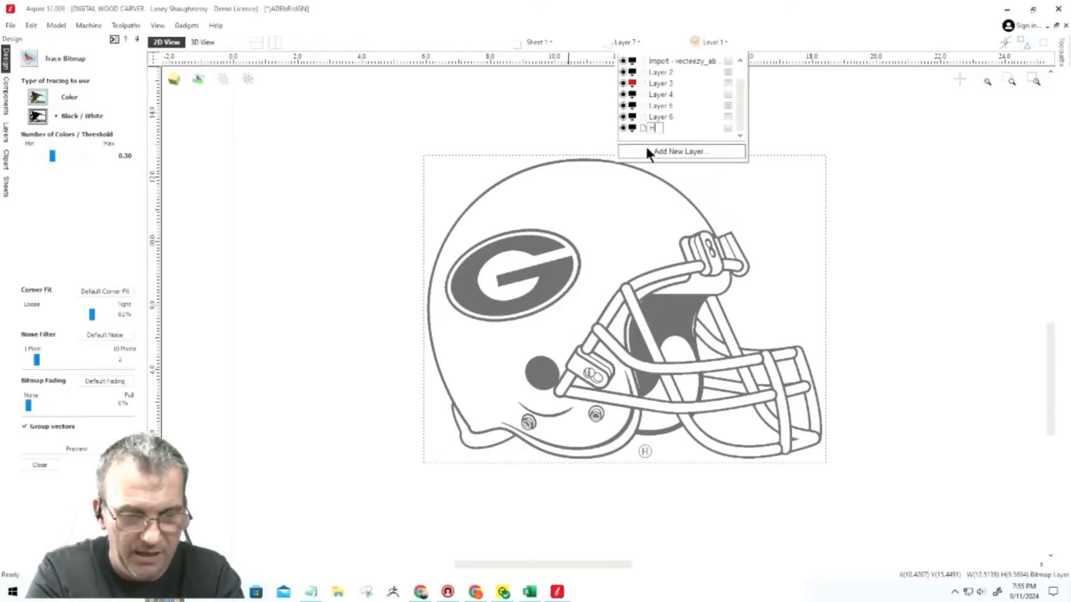
text(Helmet Trac)
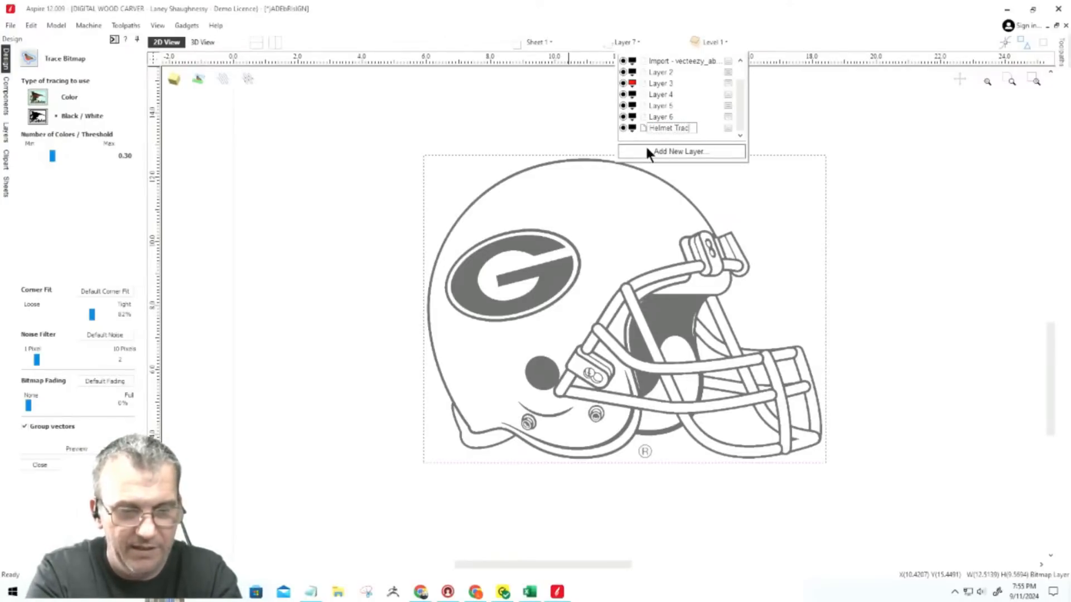
text(e 1)
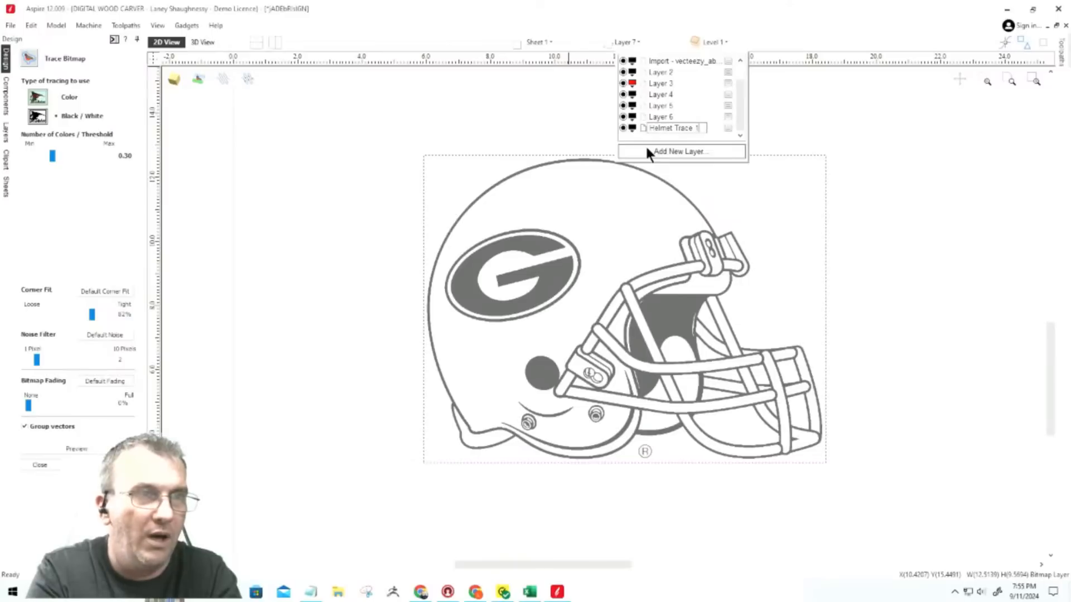
key(Return)
click(649, 151)
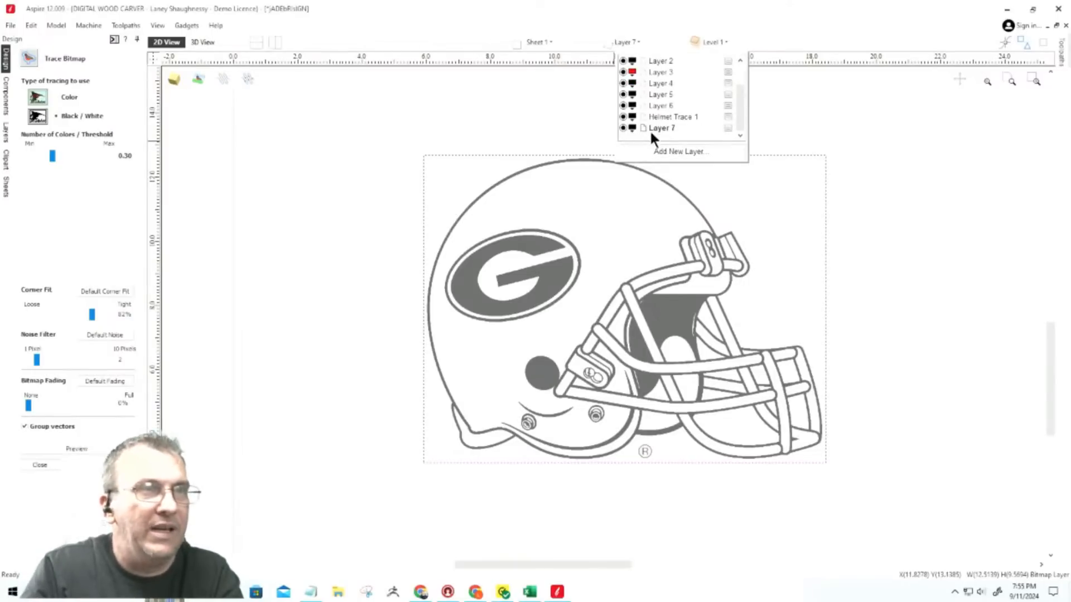
text(He)
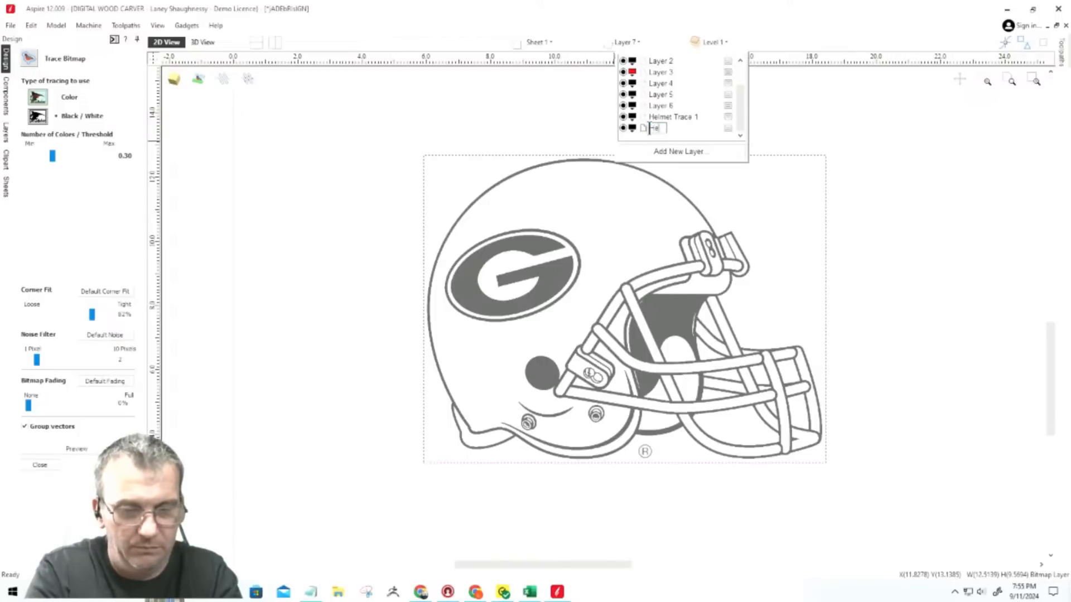
text(lmet Trace 2)
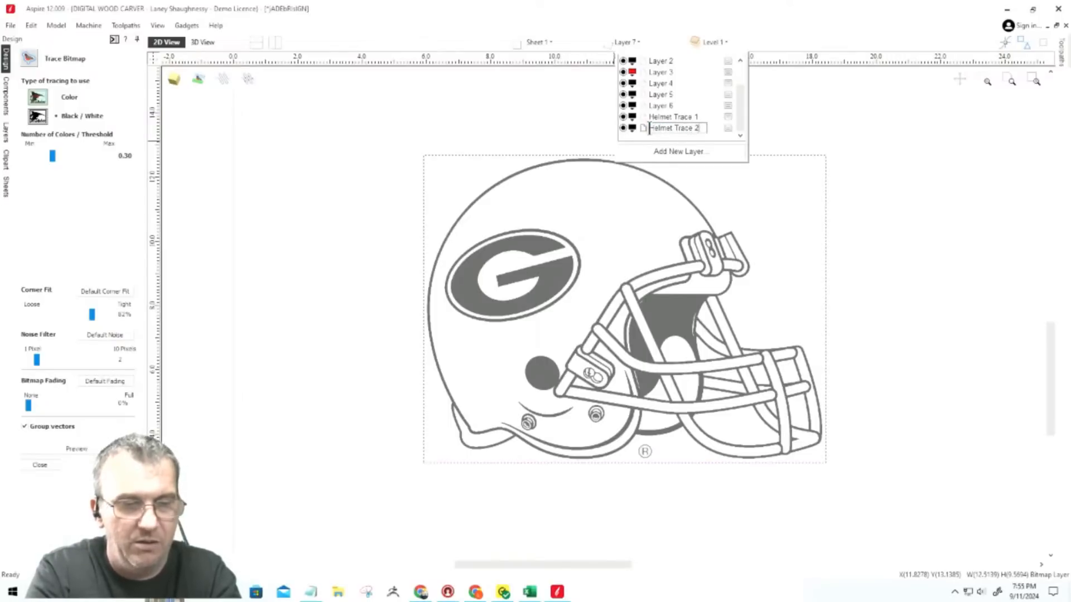
key(Return)
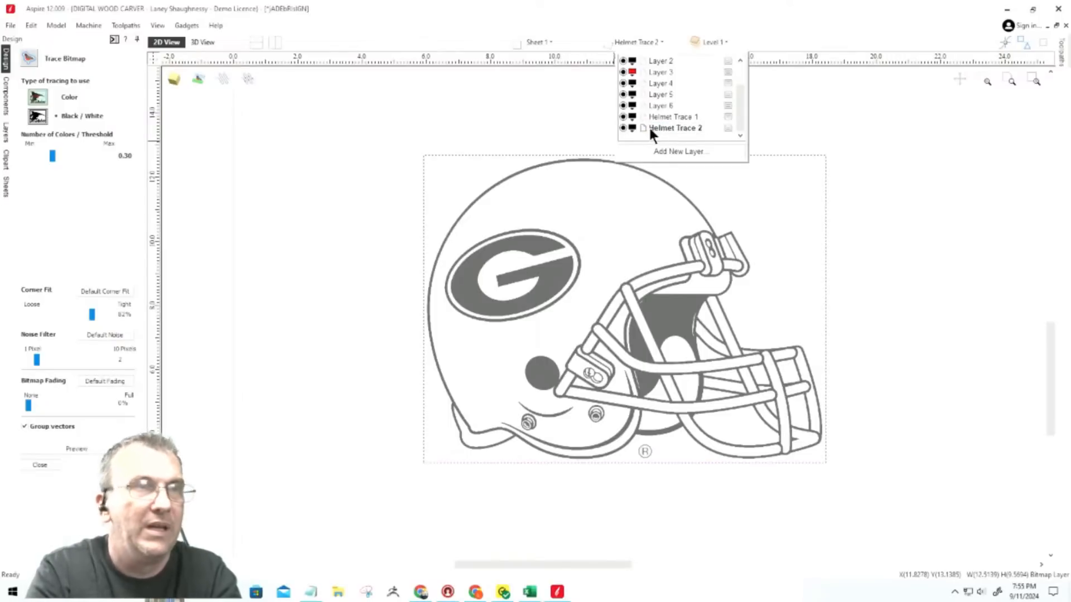
Make Helmet Trace 1 the active layer, then trace the helmet with default corner fit at the 0.30 threshold.
click(681, 116)
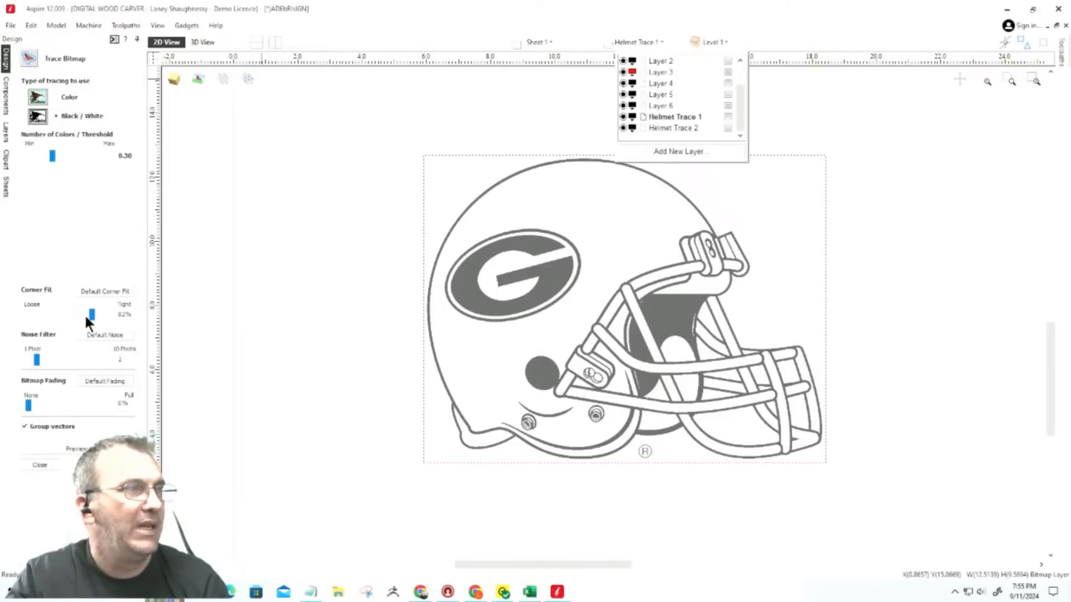
click(104, 291)
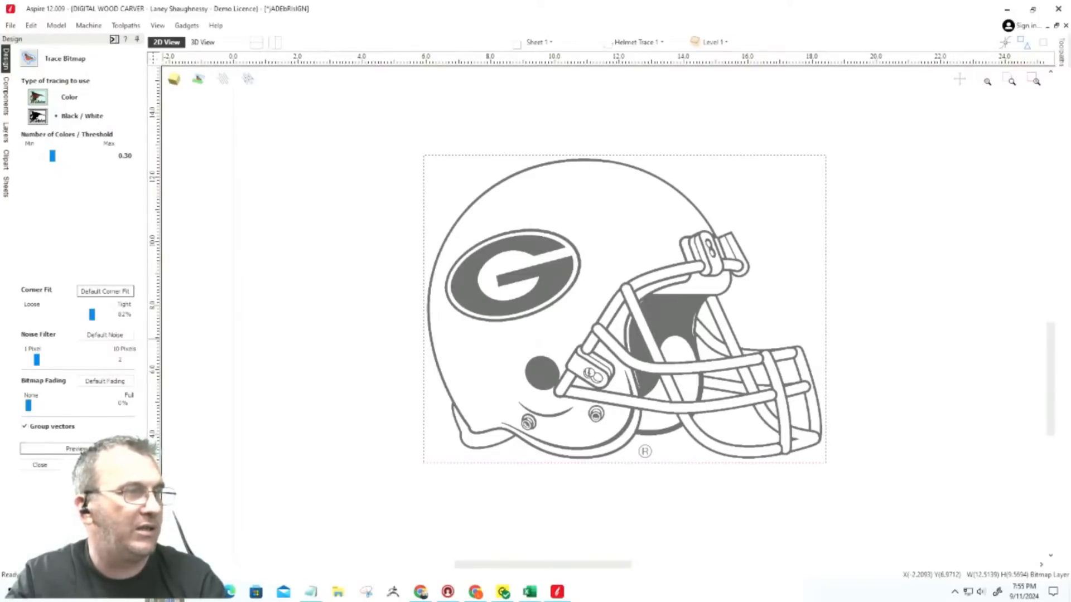
click(77, 449)
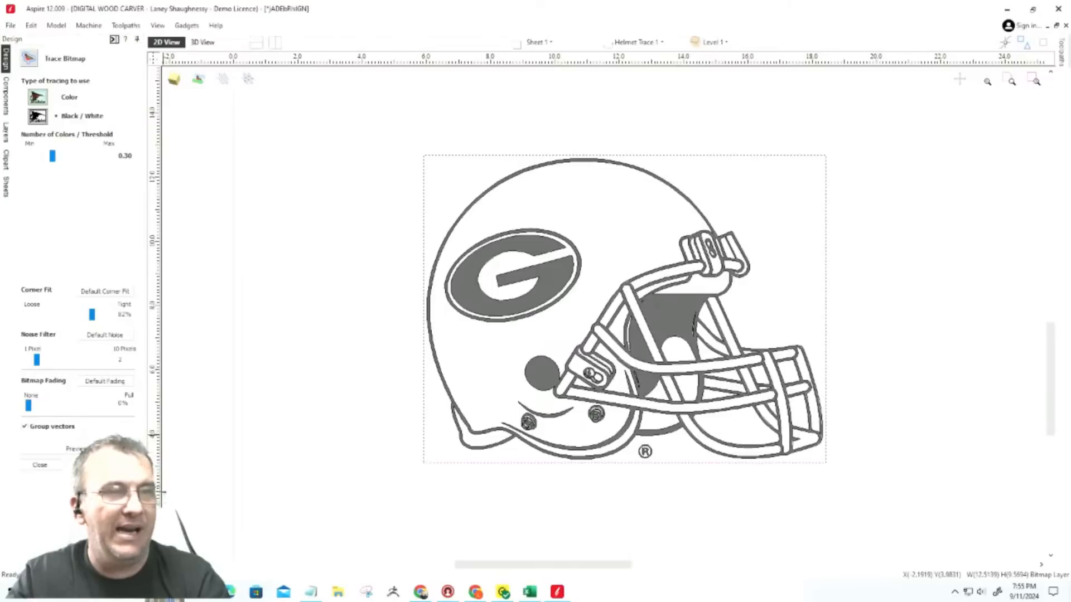
Make Helmet Trace 2 the active layer and try a 0.35 threshold, checking the shell and stripe edges.
click(645, 44)
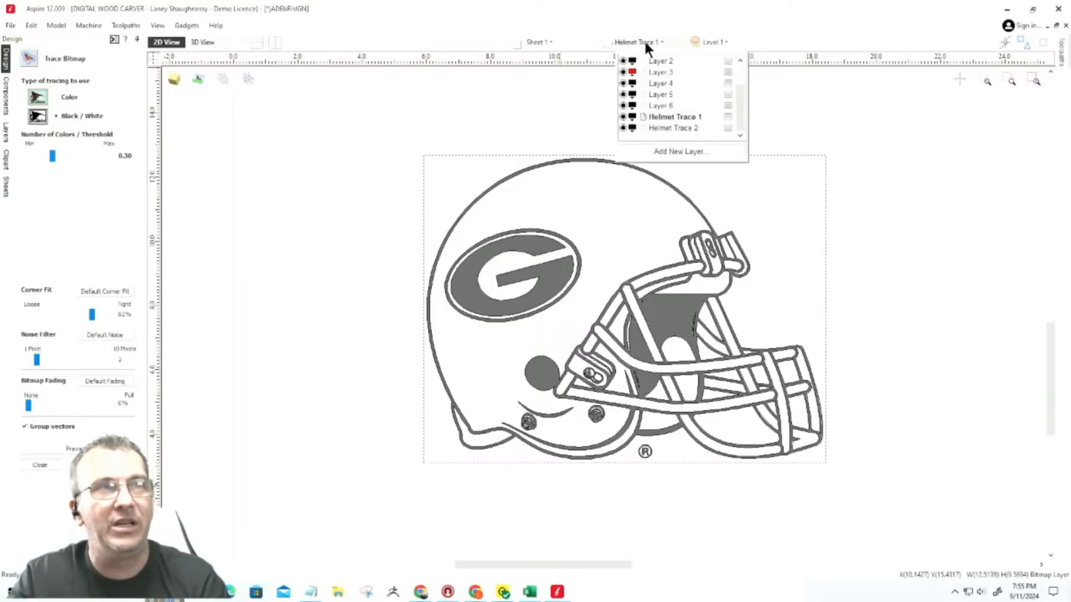
click(661, 130)
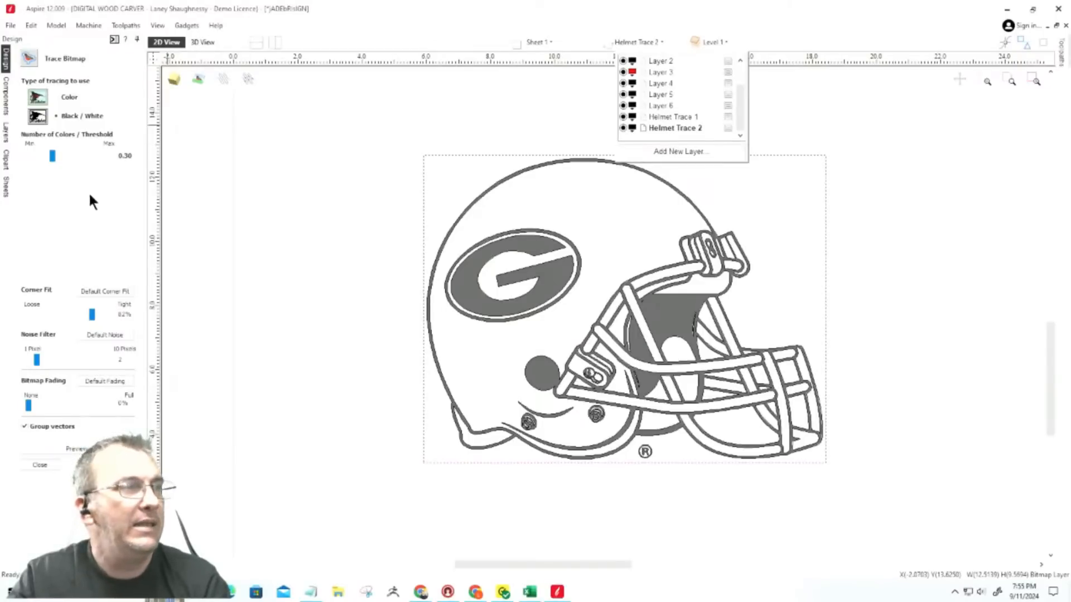
click(76, 205)
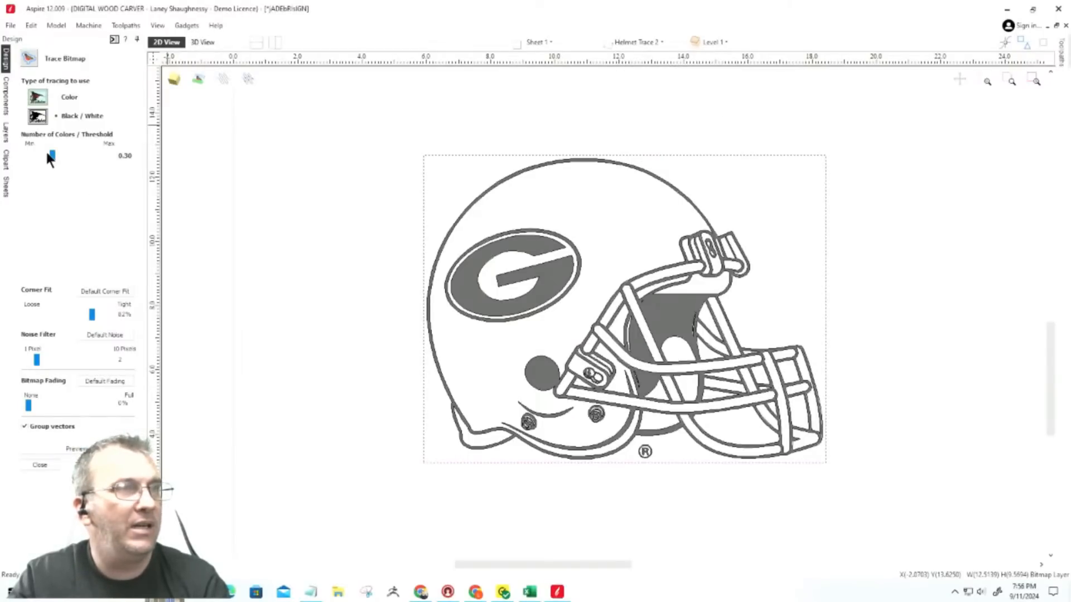
drag(52, 157, 60, 161)
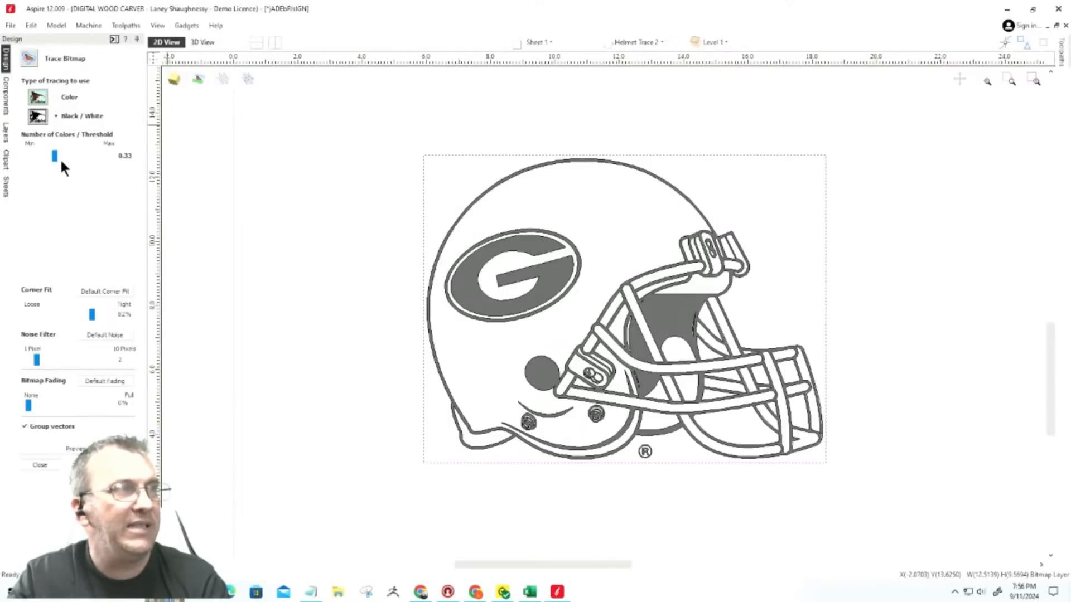
key(Right)
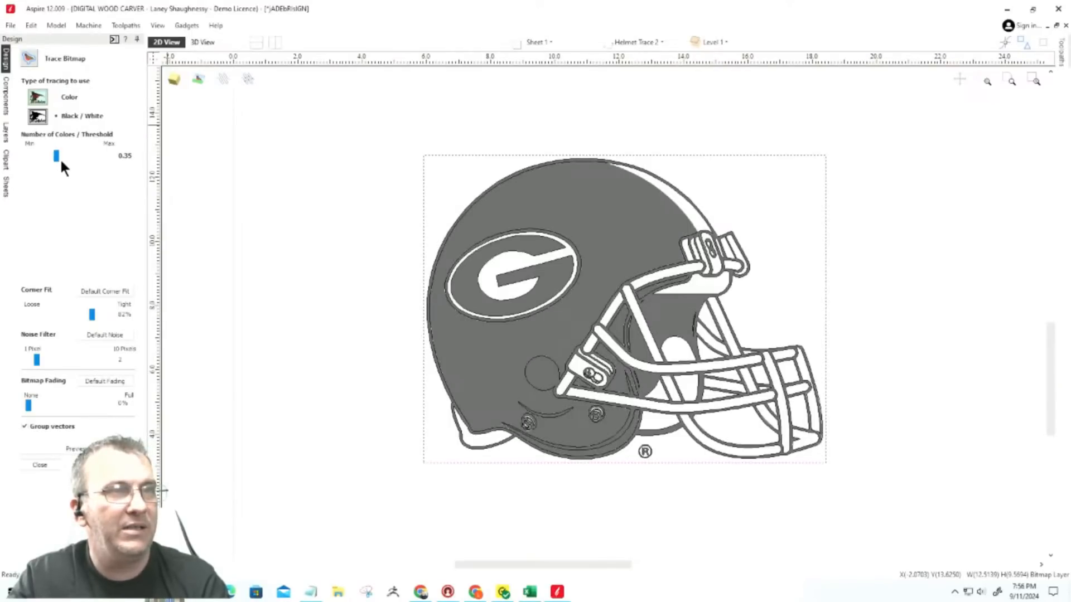
scroll(584, 166, up, 3)
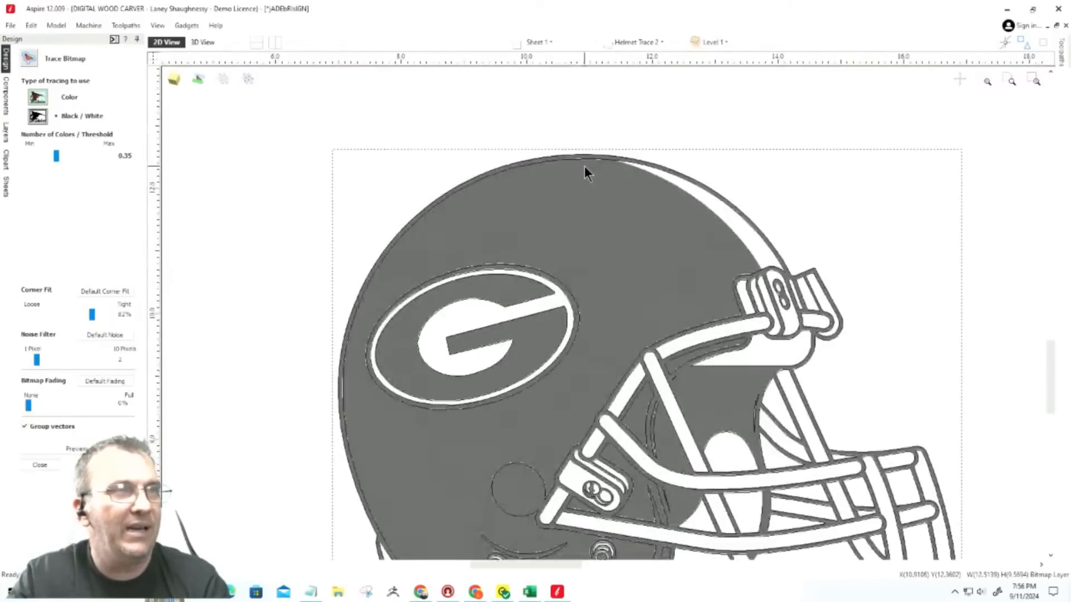
scroll(584, 165, up, 2)
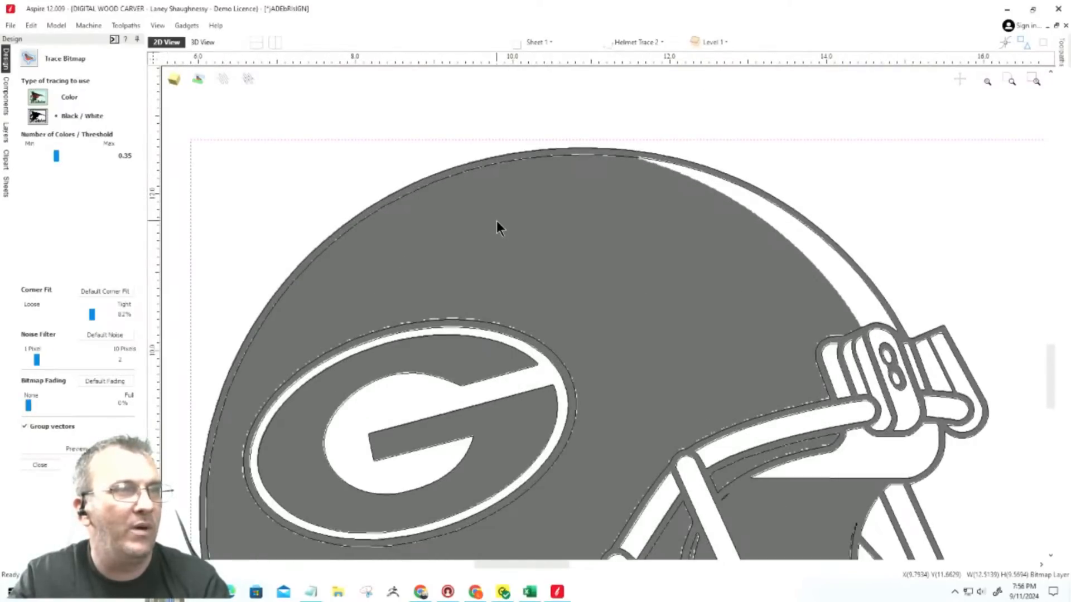
scroll(496, 222, down, 3)
scroll(496, 220, down, 4)
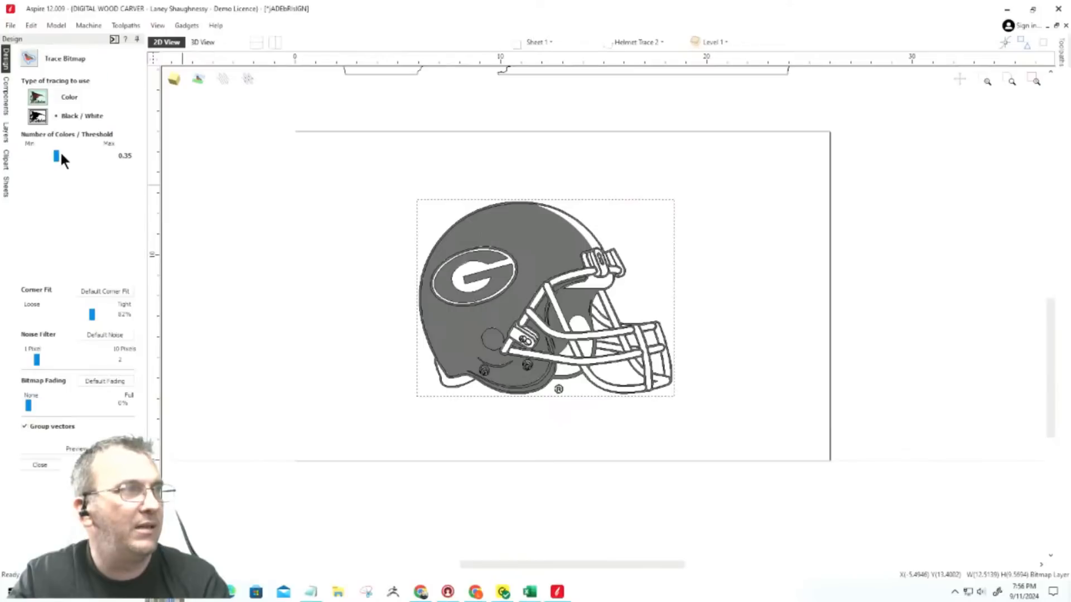
Trace the helmet onto Helmet Trace 2 at a 0.49 threshold after checking the stripe edge, and close the tracing tool.
drag(57, 152, 67, 159)
scroll(527, 208, up, 3)
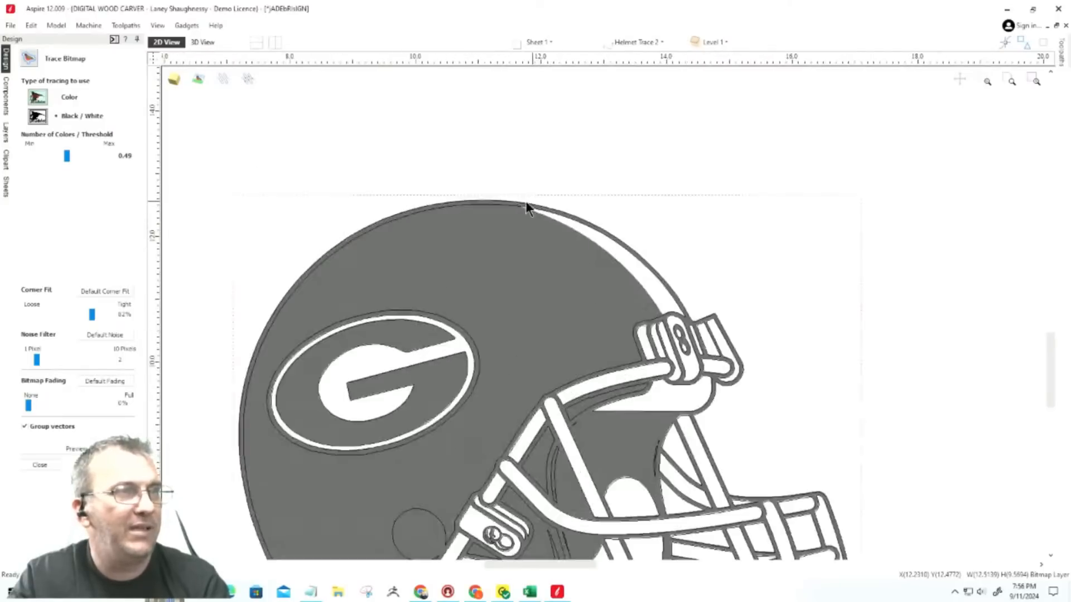
scroll(493, 206, up, 2)
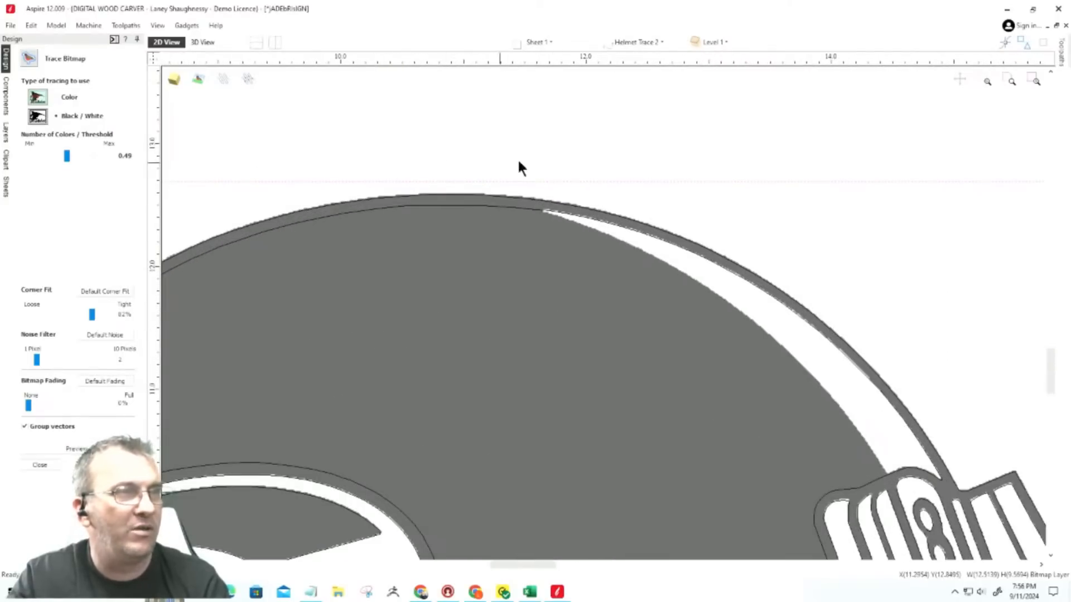
scroll(457, 390, down, 2)
scroll(557, 368, down, 1)
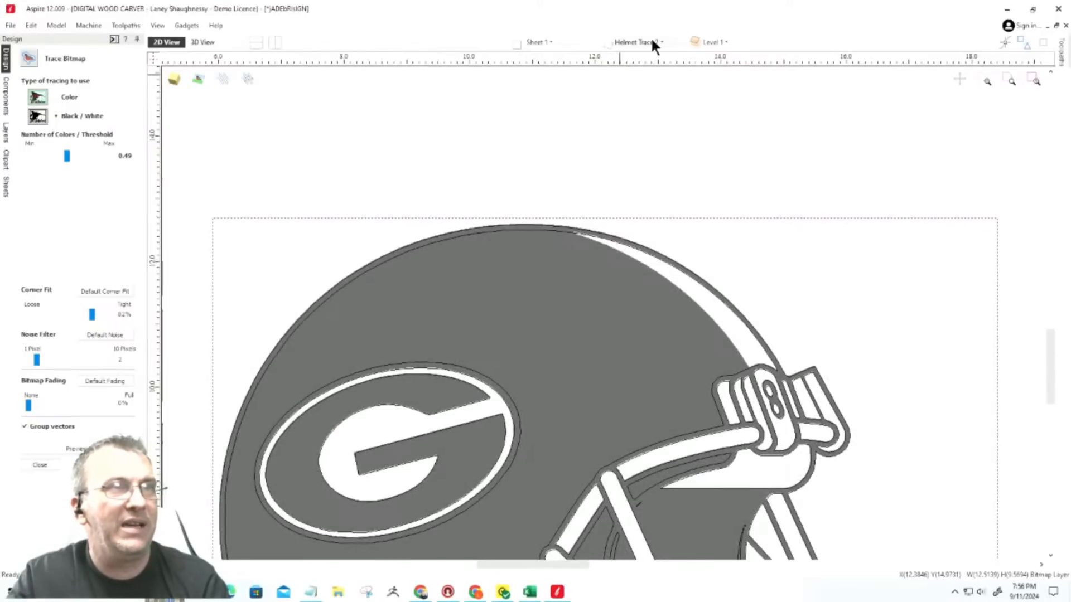
click(81, 449)
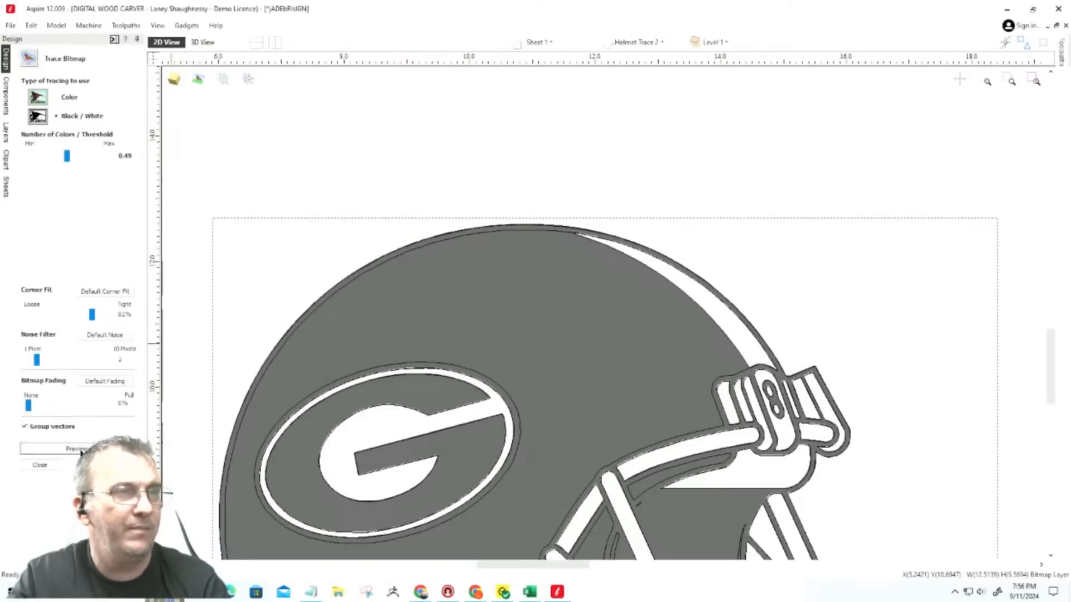
click(43, 465)
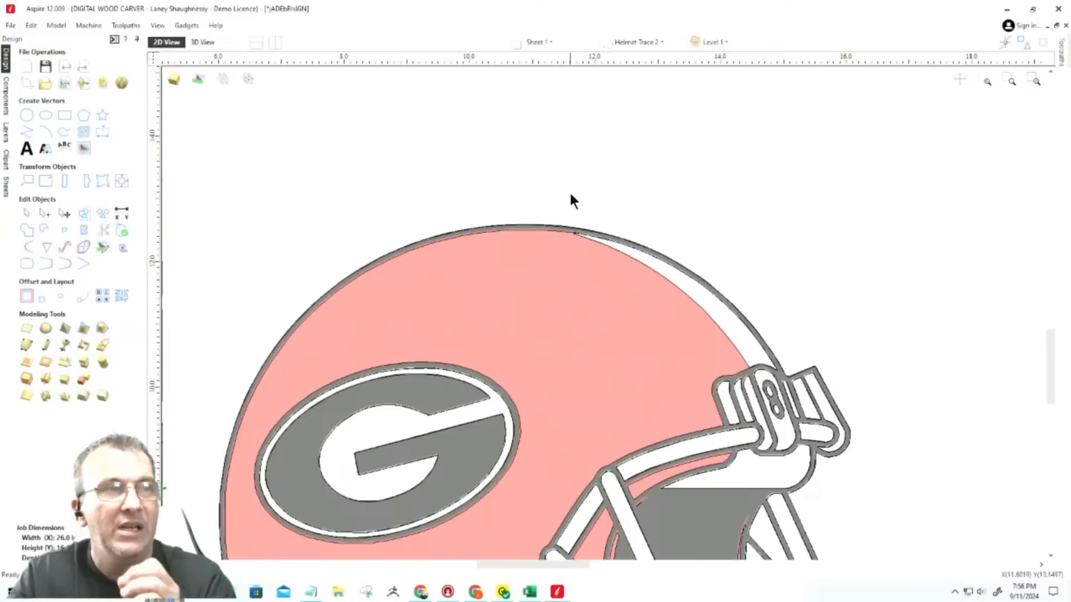
Hide the Helmet Trace 1, Helmet Trace 2 and Bitmap Layer layers.
click(640, 43)
click(624, 117)
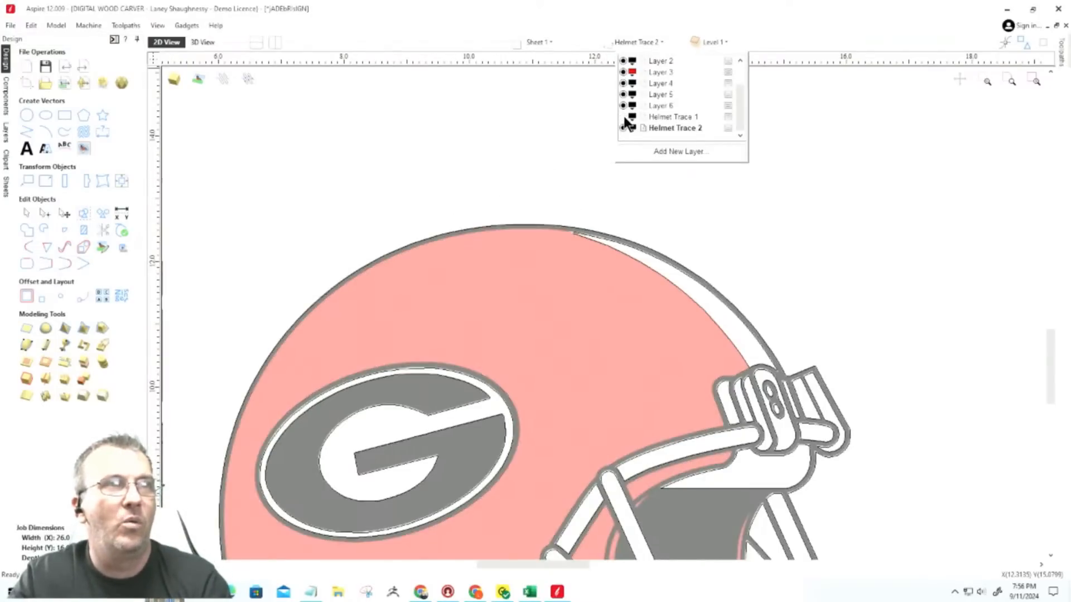
click(623, 128)
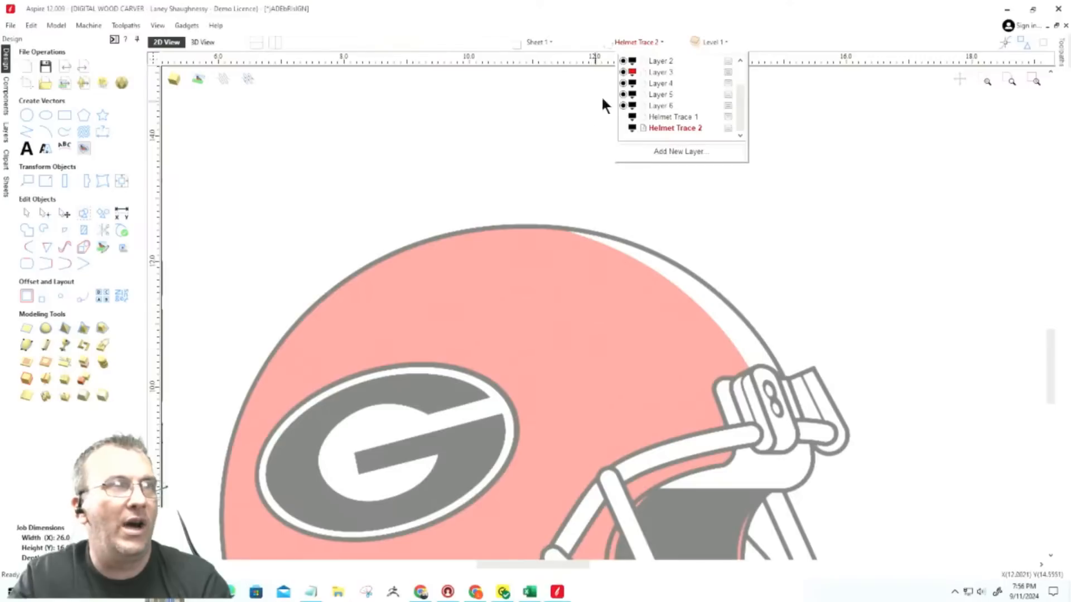
scroll(637, 101, up, 1)
click(623, 60)
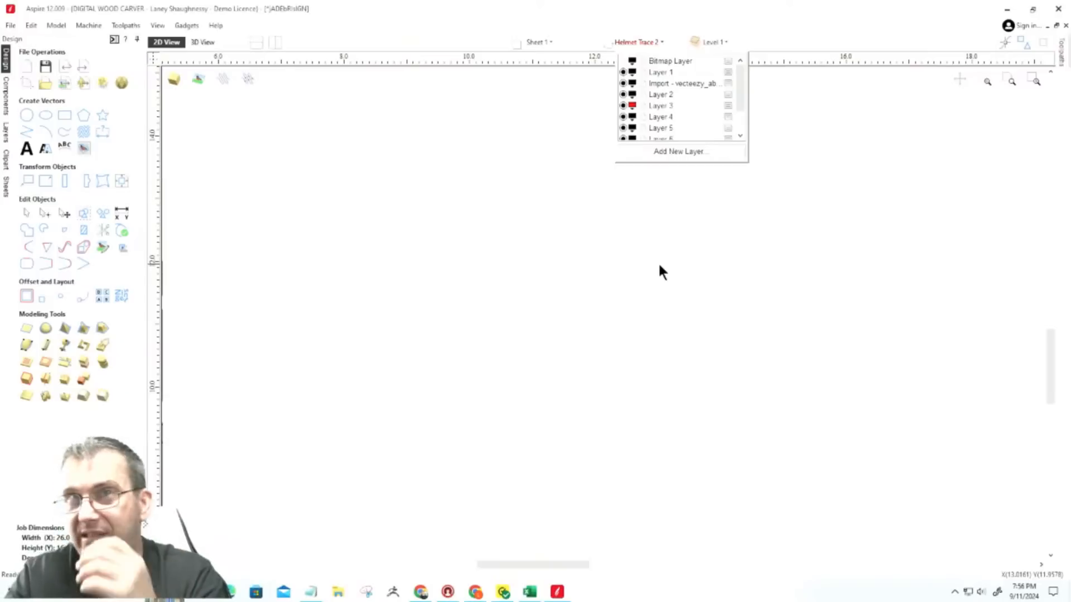
Show the Helmet Trace 1 layer and examine its traced vectors across the whole helmet.
drag(737, 90, 733, 140)
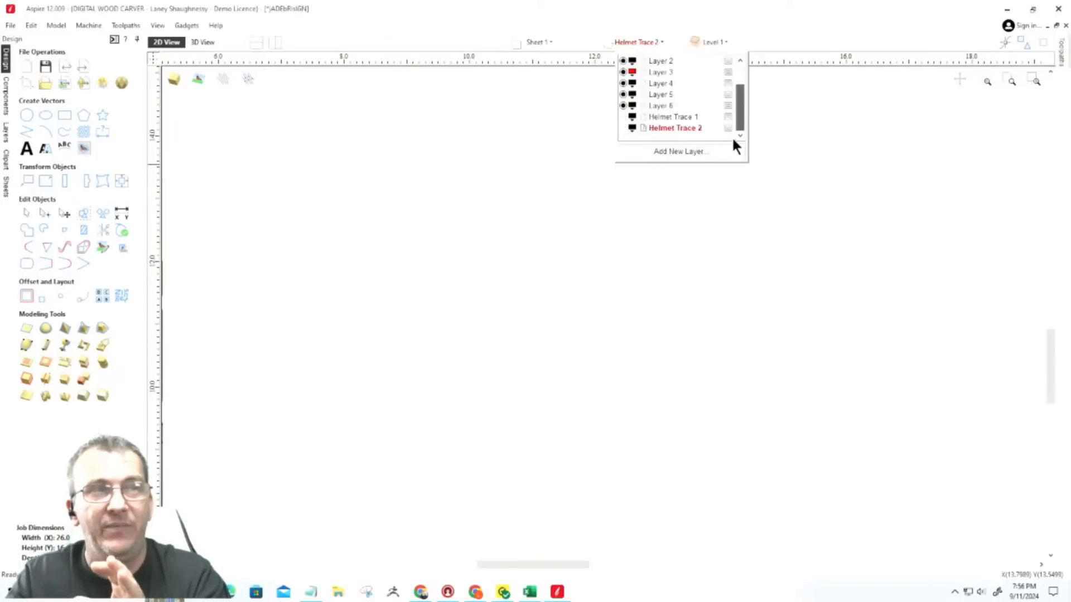
click(623, 117)
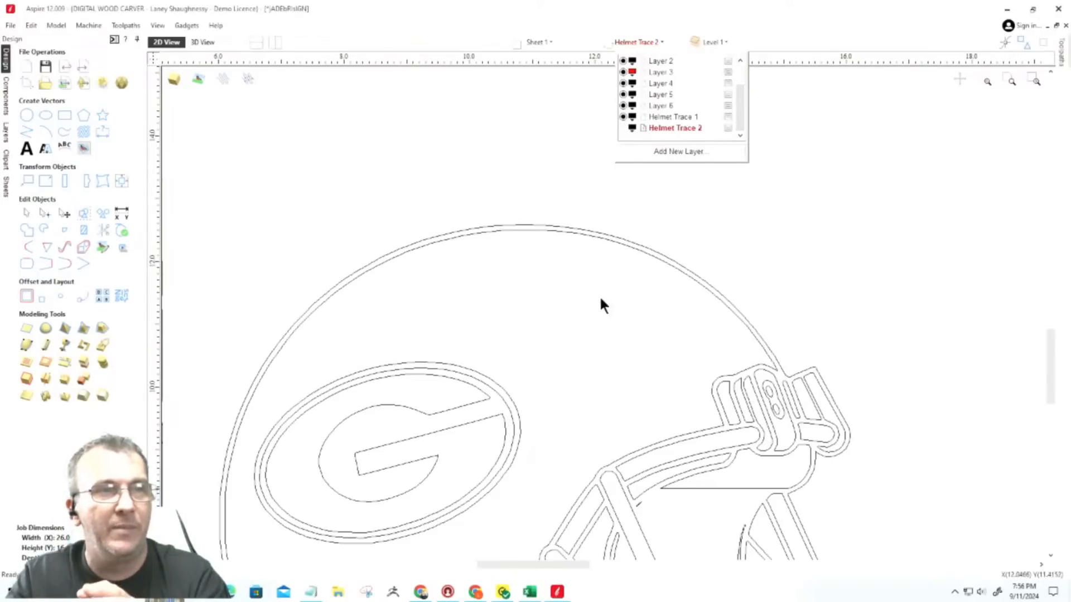
scroll(586, 340, down, 2)
scroll(552, 396, up, 1)
scroll(538, 410, down, 3)
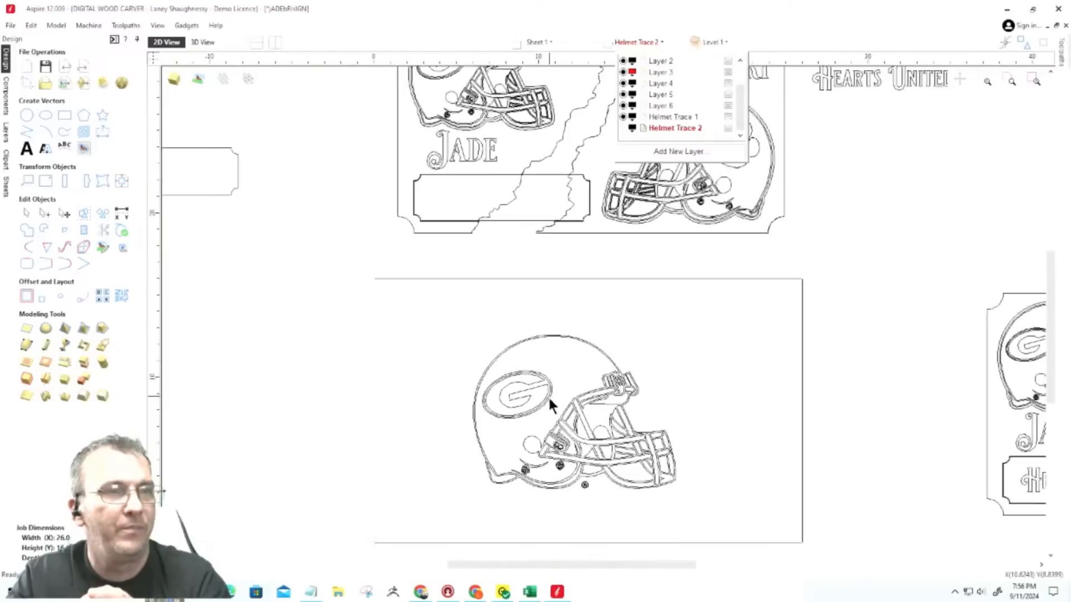
scroll(545, 444, up, 4)
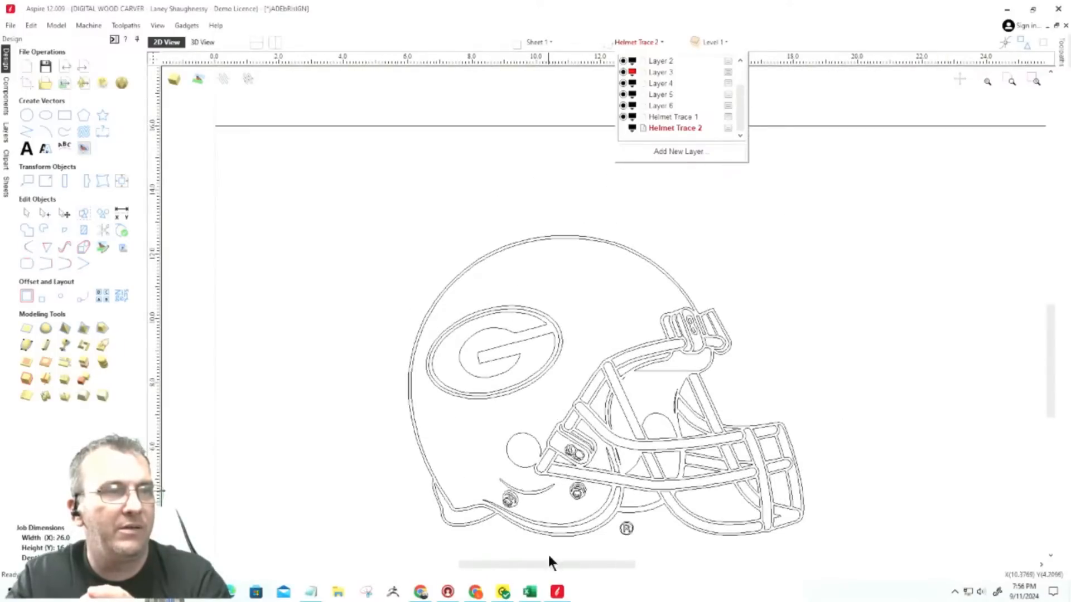
drag(1048, 347, 1049, 374)
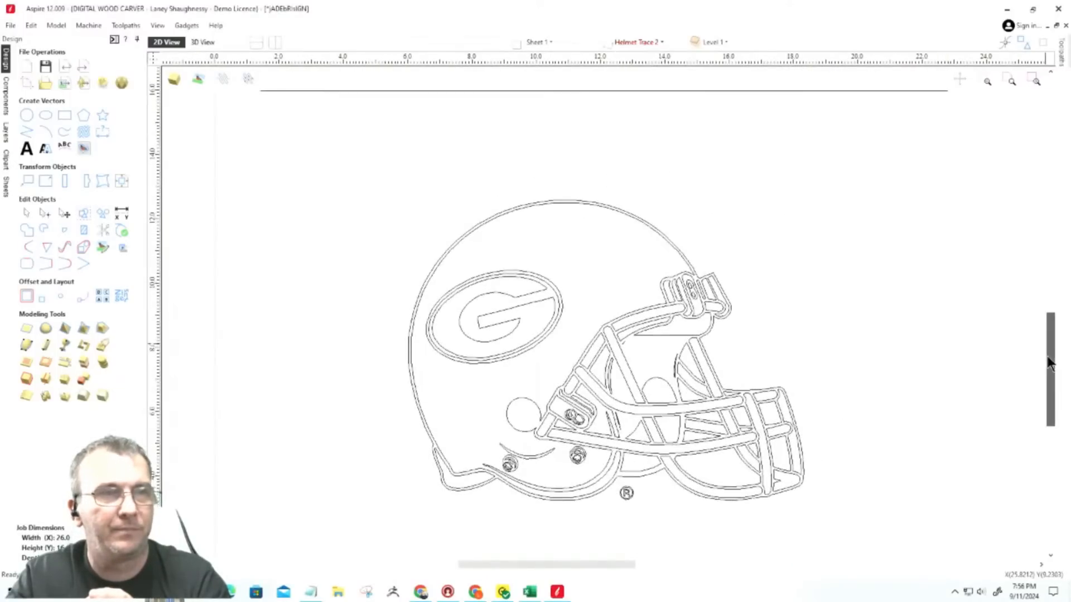
scroll(617, 465, up, 2)
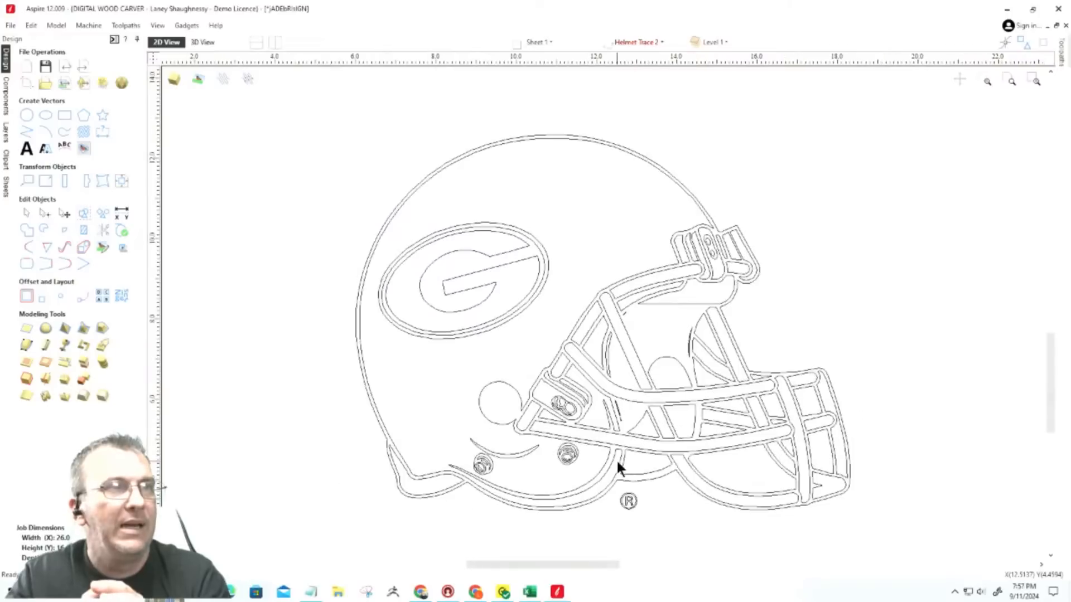
Compare the two traces by showing only Helmet Trace 2, then only Helmet Trace 1 again.
click(645, 42)
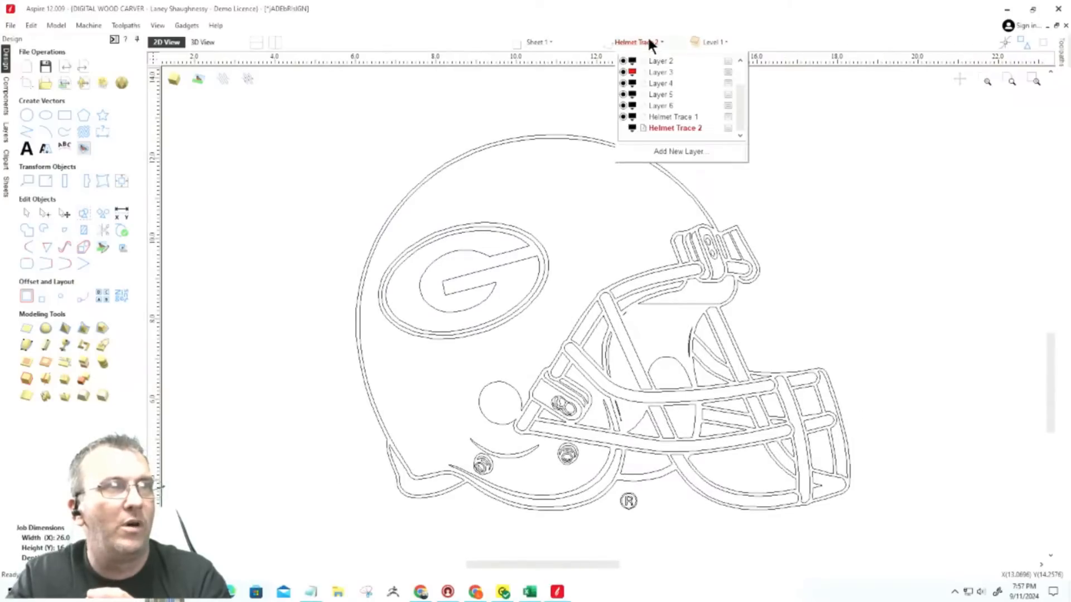
click(624, 117)
click(624, 127)
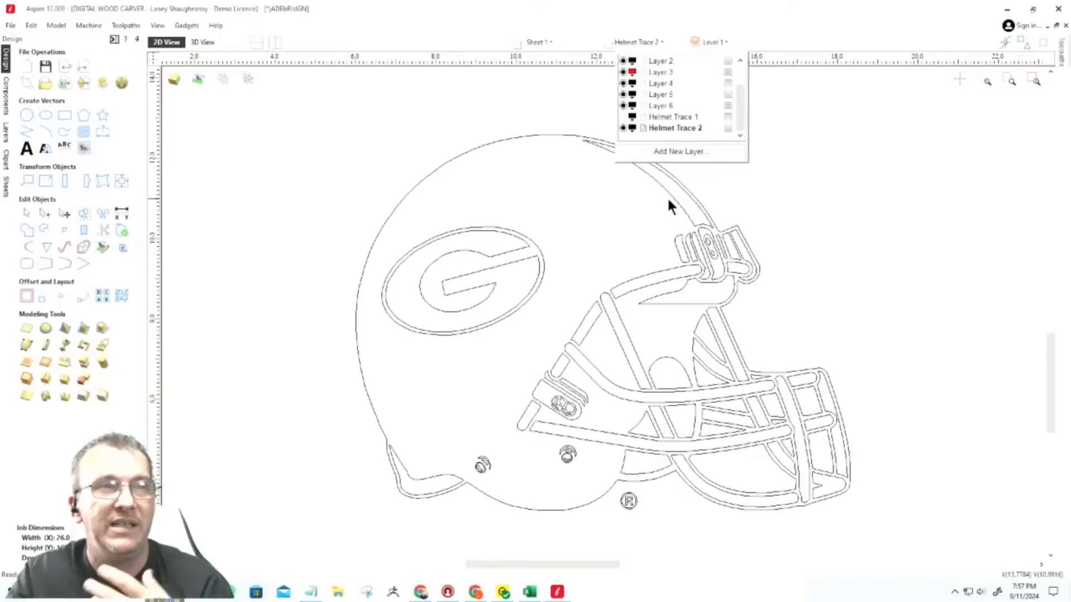
click(623, 117)
click(623, 128)
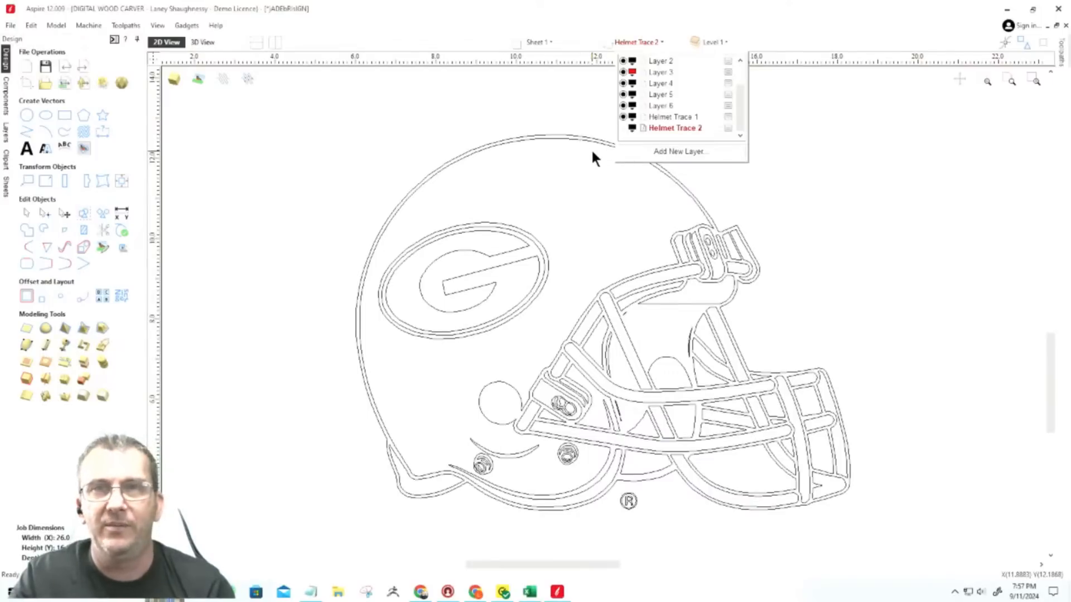
Show only the Helmet Trace 2 layer and ungroup its traced vectors.
click(623, 117)
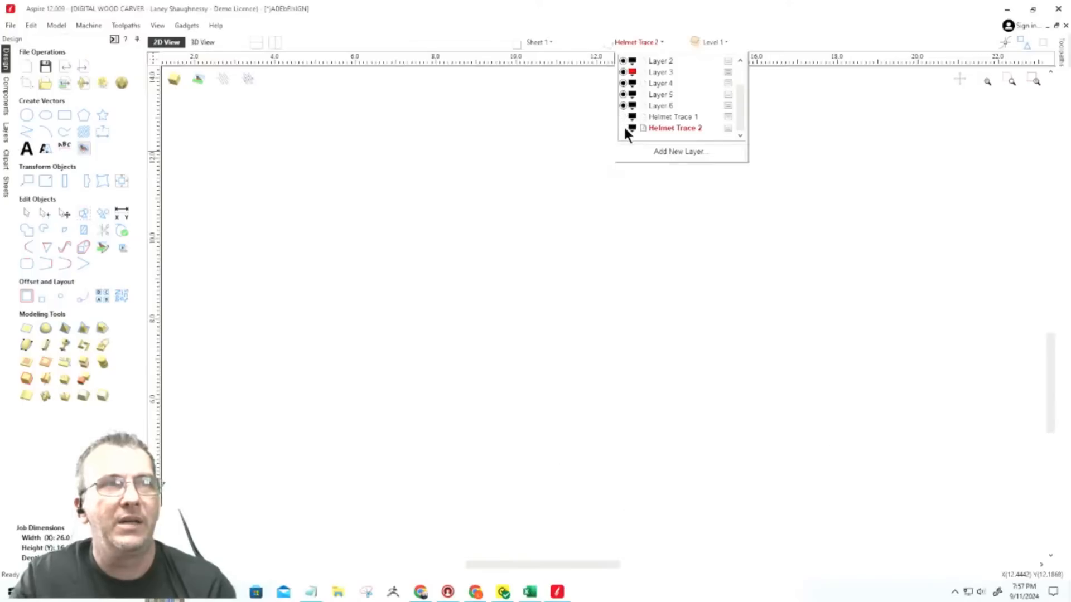
click(623, 128)
click(673, 196)
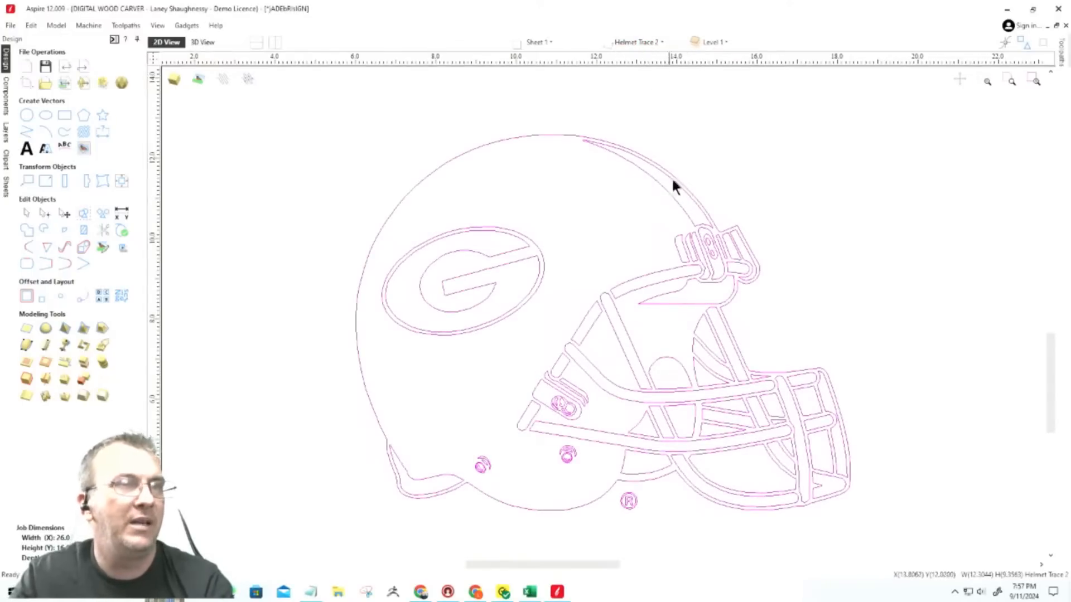
click(685, 250)
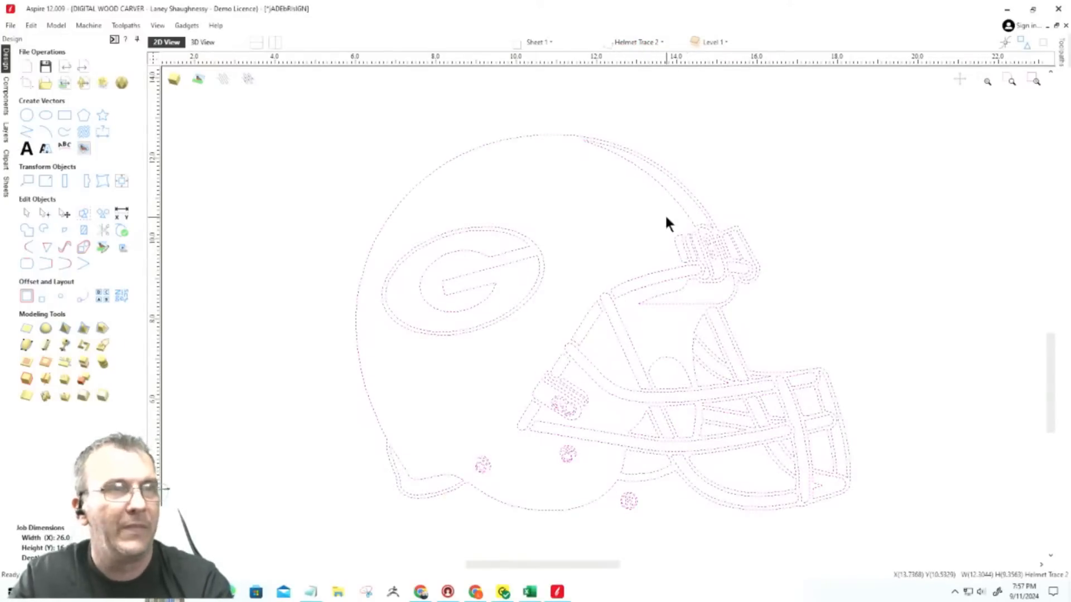
Move the curved stripe vector at the helmet's upper front onto the Helmet Trace 1 layer.
right_click(665, 190)
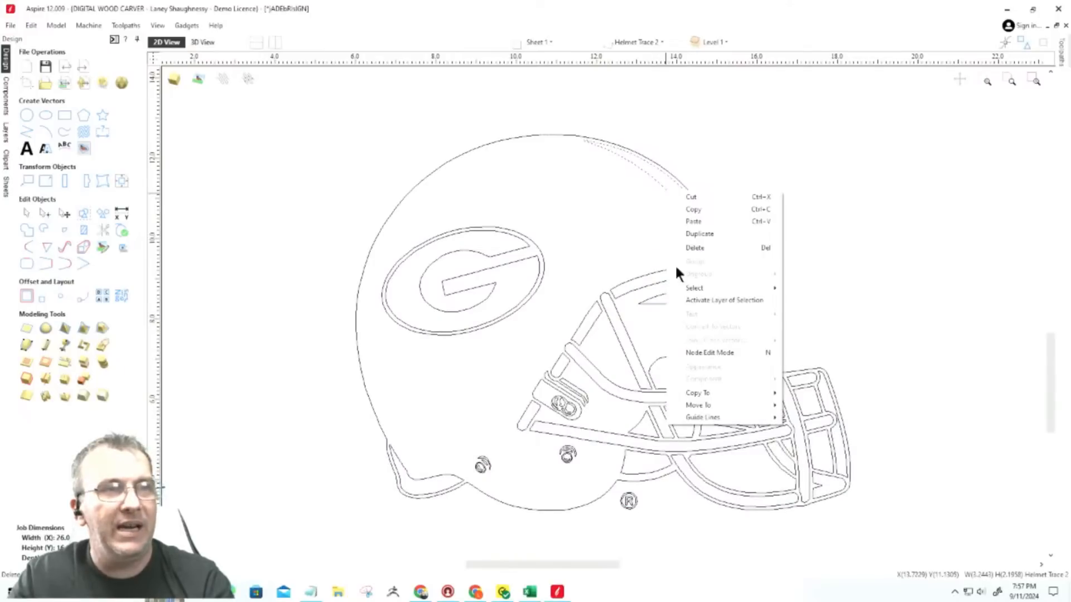
mouse_move(706, 402)
mouse_move(803, 428)
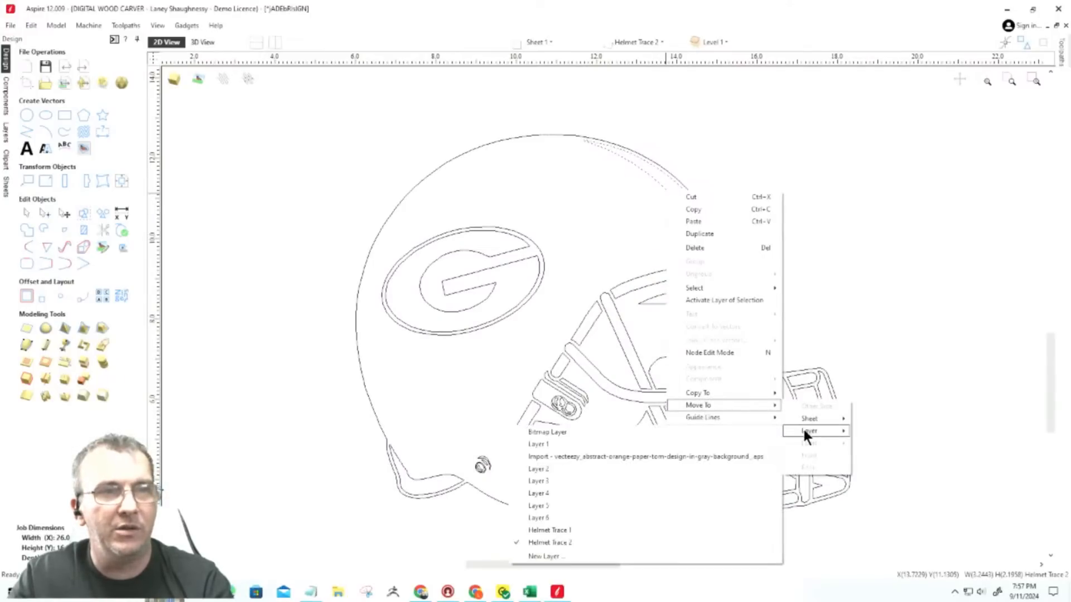
click(580, 530)
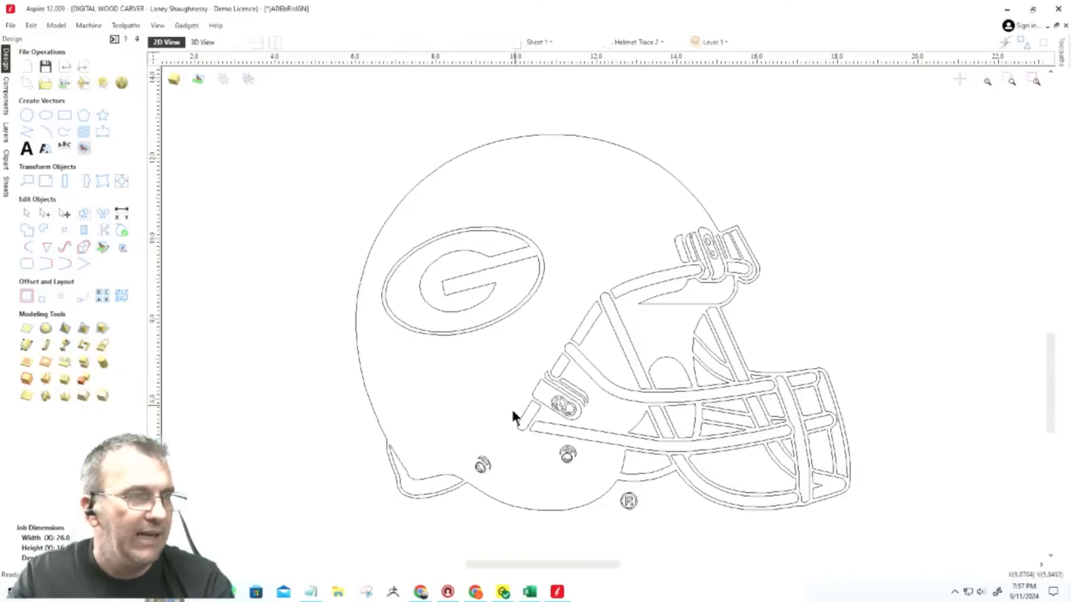
Hide the Helmet Trace 2 layer and show Helmet Trace 1.
click(640, 42)
click(623, 128)
click(623, 117)
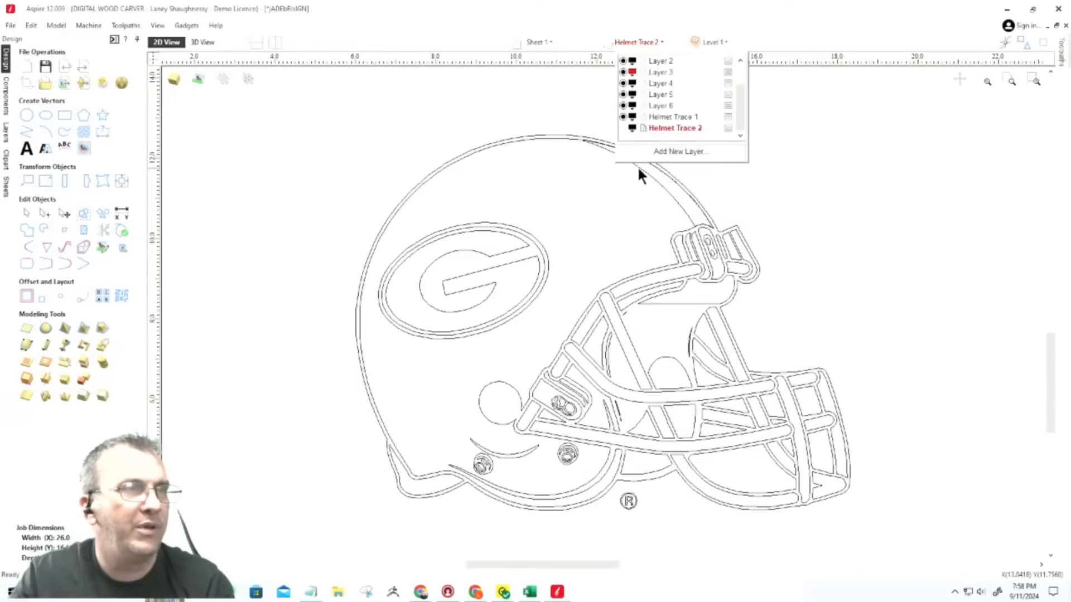
Compare the traces again by showing only Helmet Trace 2, then only Helmet Trace 1.
click(623, 117)
click(623, 128)
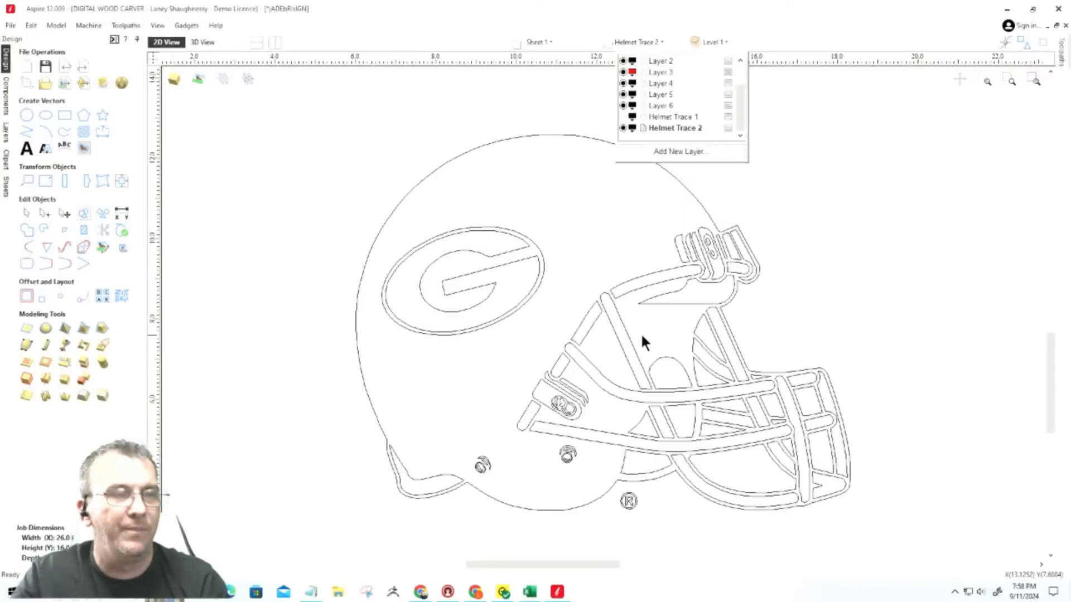
click(623, 127)
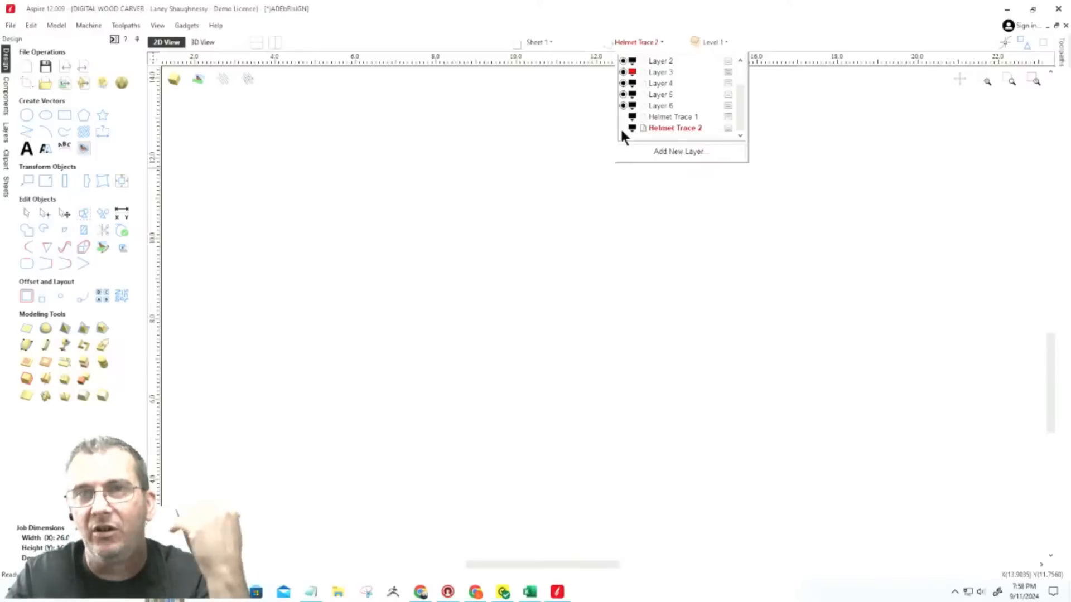
click(623, 117)
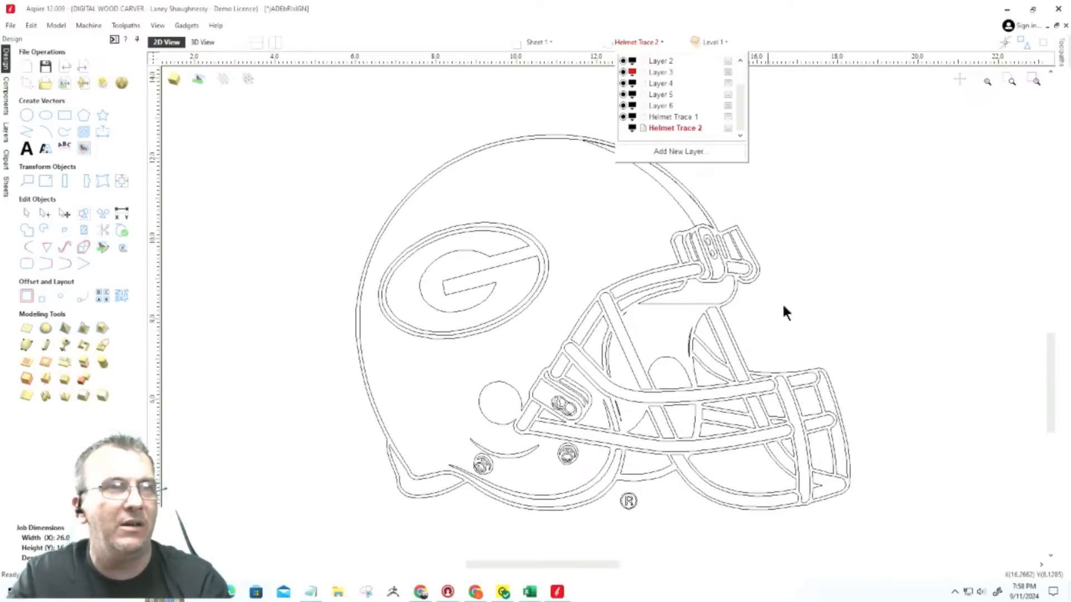
Select the stripe on Helmet Trace 1 and examine how its upper tip meets the inner helmet outline.
click(644, 170)
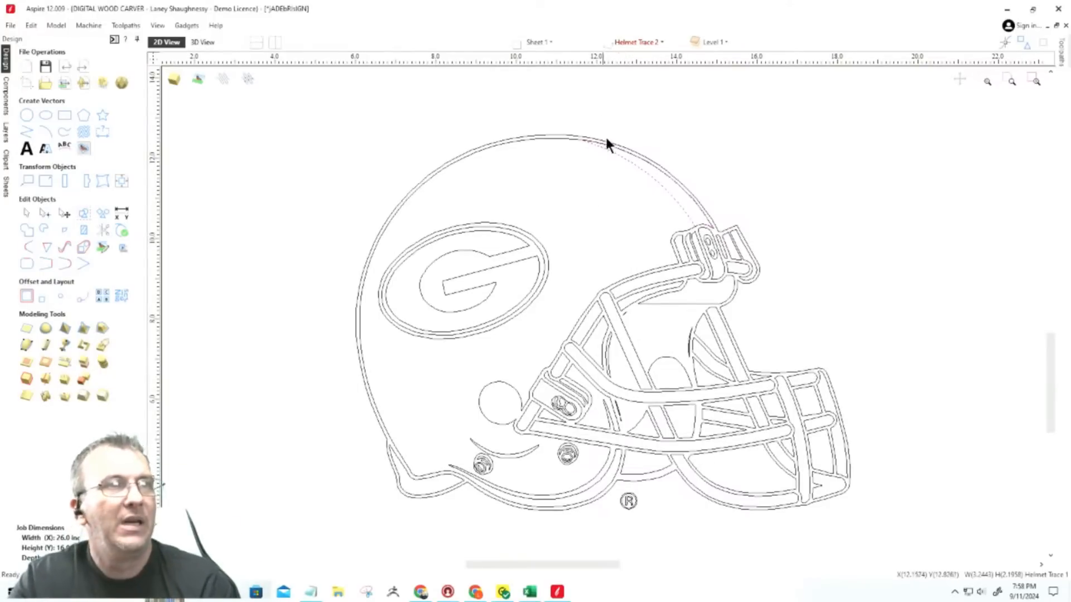
scroll(612, 136, up, 4)
scroll(615, 143, up, 8)
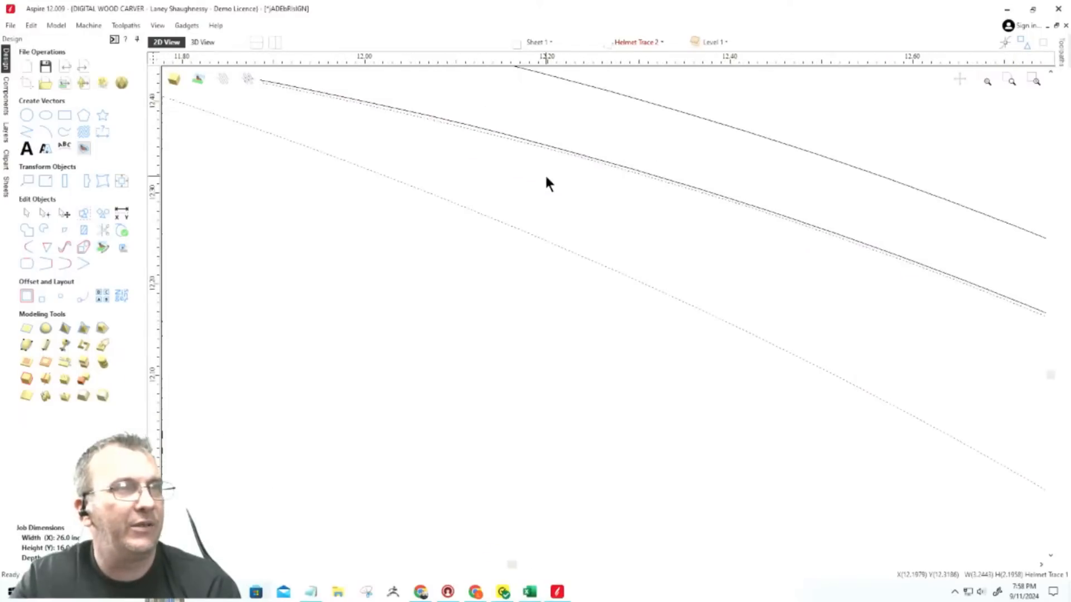
scroll(377, 137, down, 5)
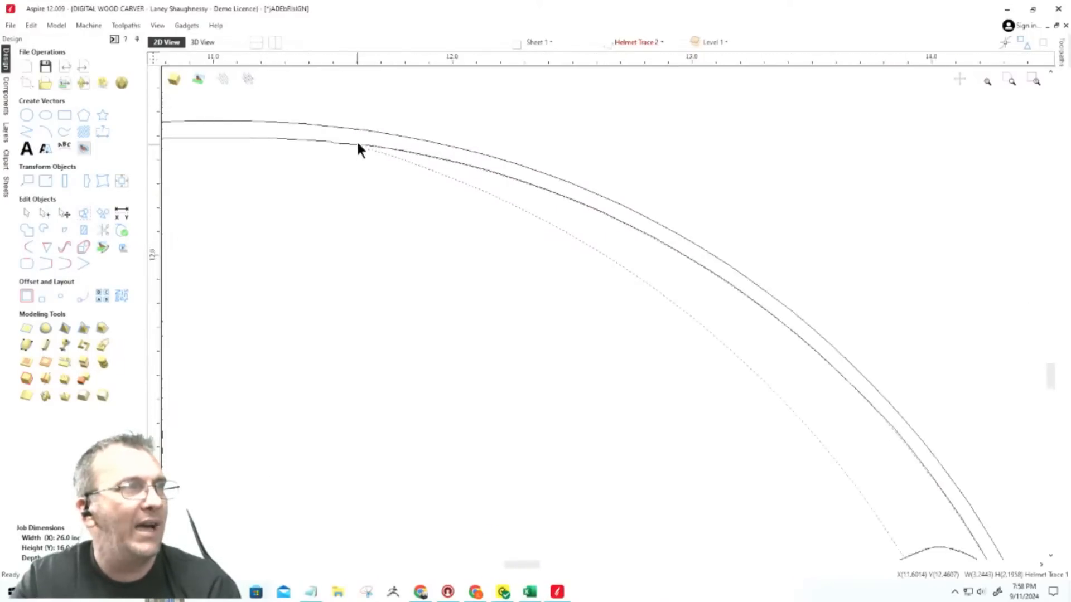
scroll(359, 144, up, 5)
scroll(397, 146, up, 4)
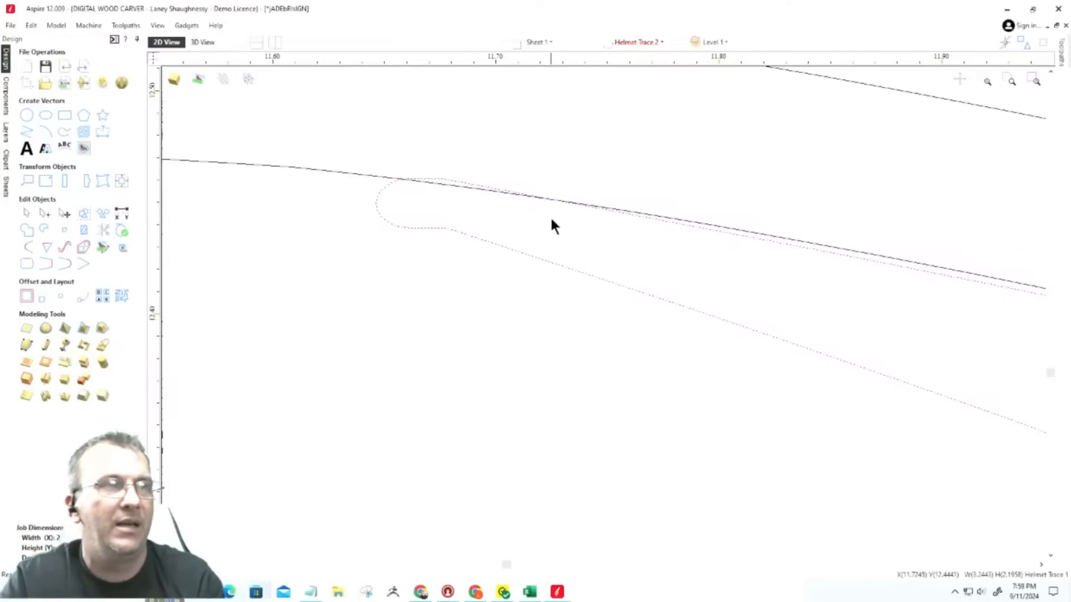
scroll(455, 201, down, 5)
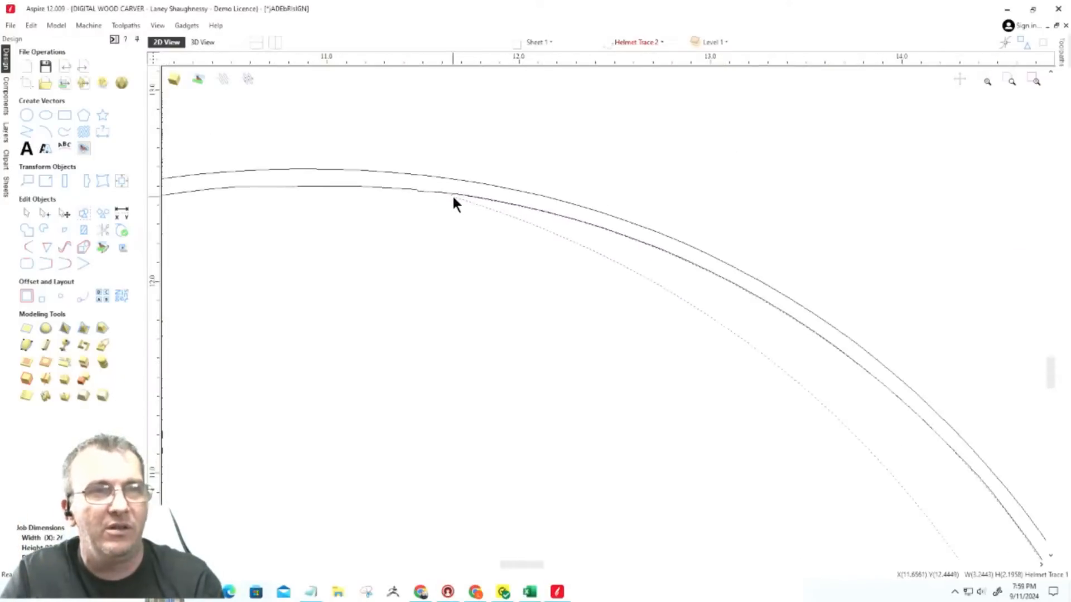
Examine how the stripe's lower end fits against the helmet outline and the face-mask clip.
scroll(741, 374, up, 4)
scroll(737, 369, up, 6)
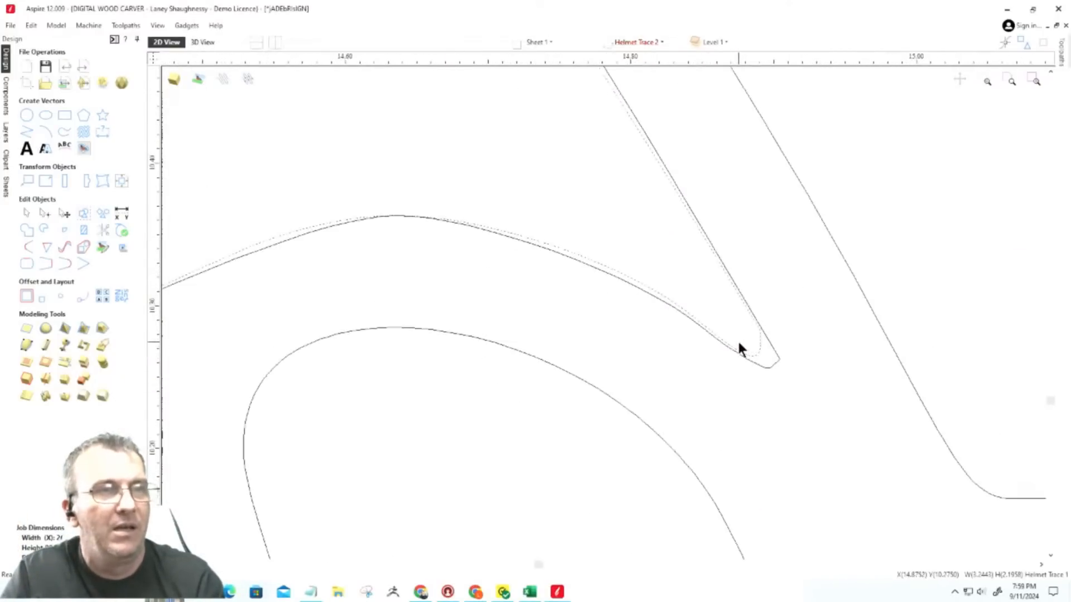
scroll(789, 361, down, 2)
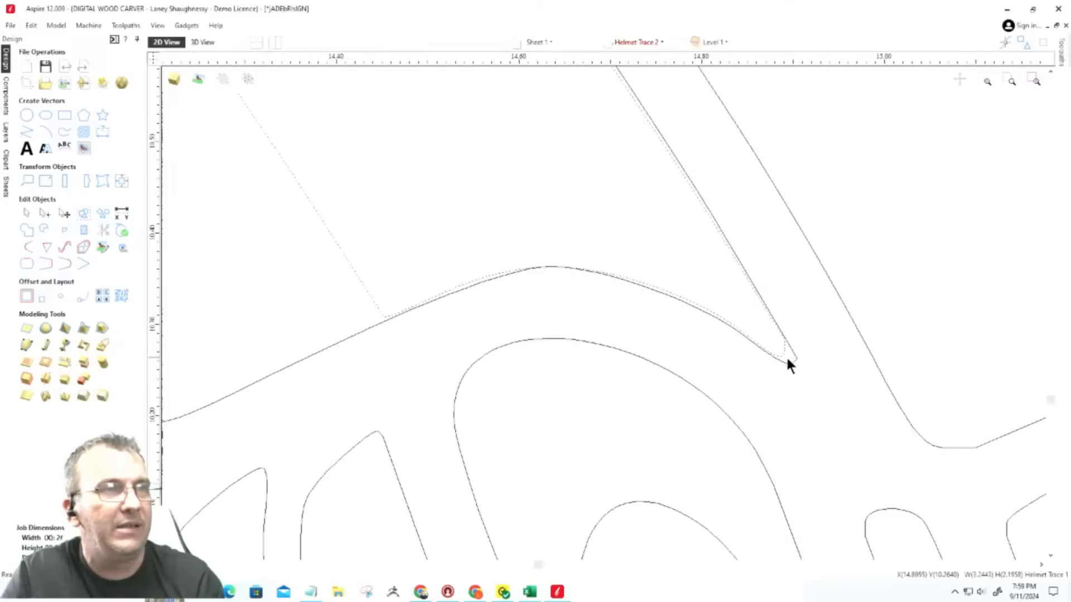
scroll(541, 235, up, 4)
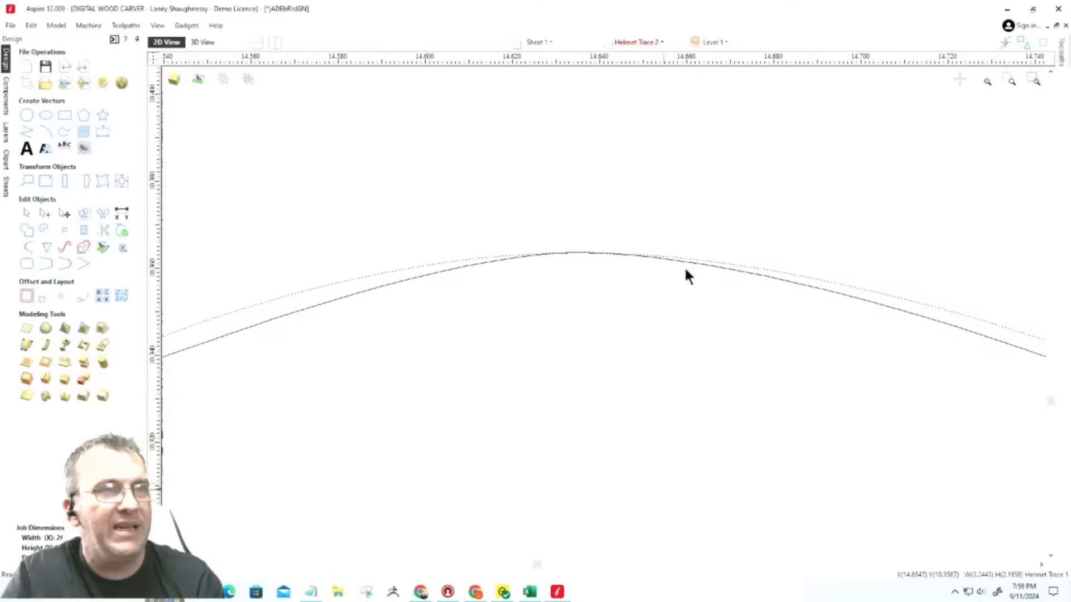
scroll(673, 276, down, 10)
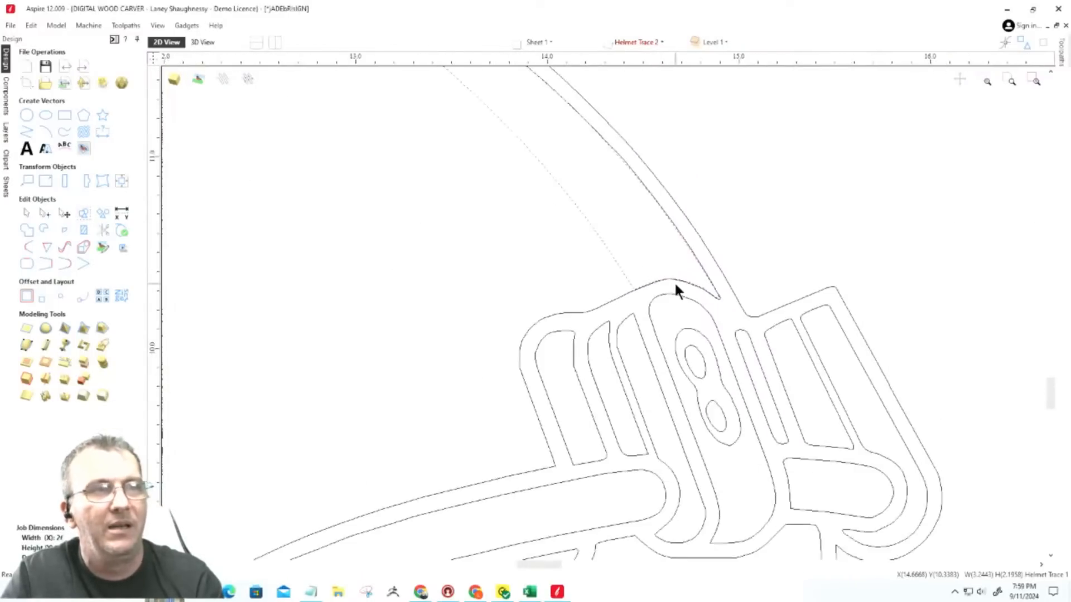
scroll(670, 282, up, 5)
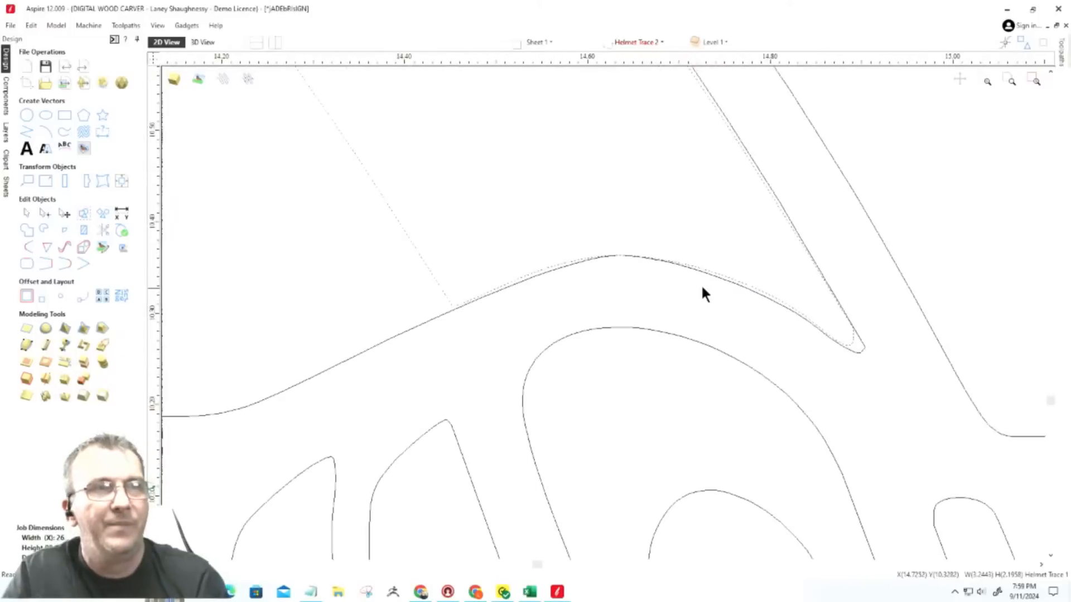
scroll(702, 288, up, 1)
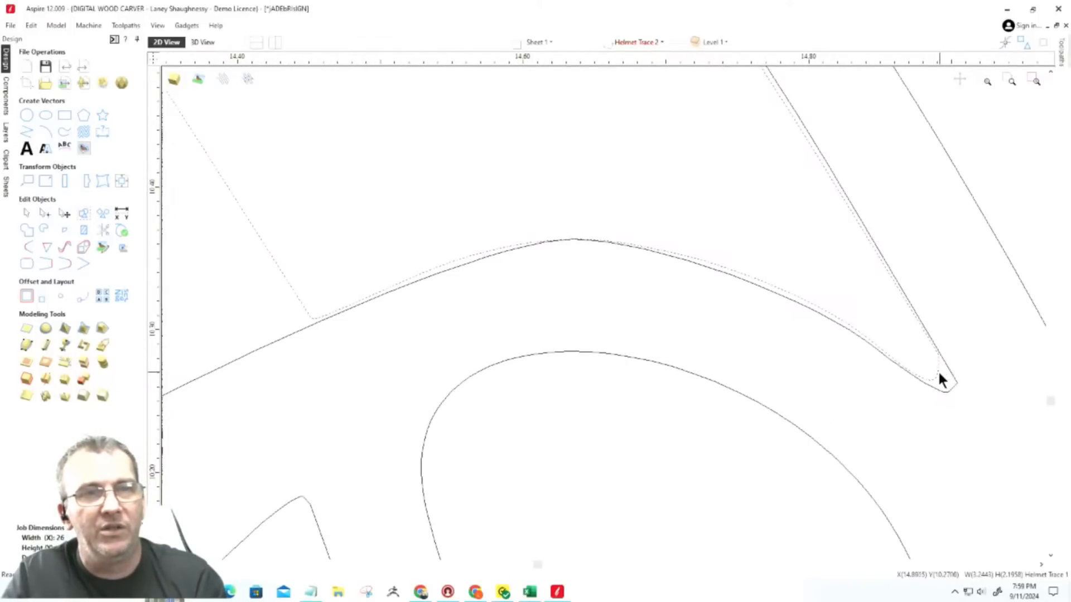
scroll(937, 381, down, 7)
scroll(935, 380, down, 3)
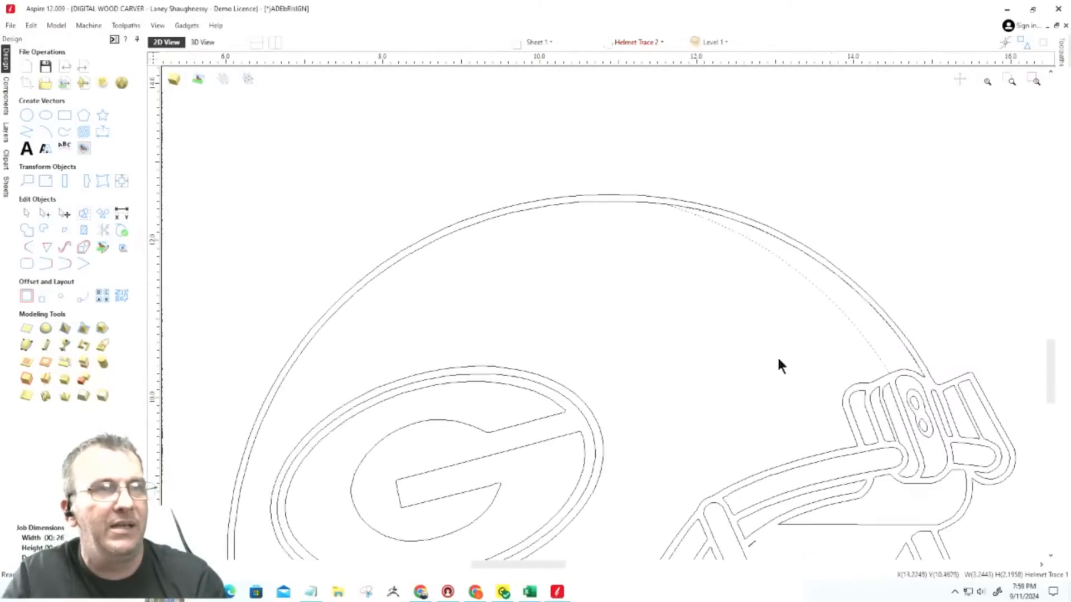
Node-edit the stripe and nudge the two upper nodes at its rounded tip down below the inner helmet outline.
scroll(820, 265, up, 2)
scroll(654, 258, down, 2)
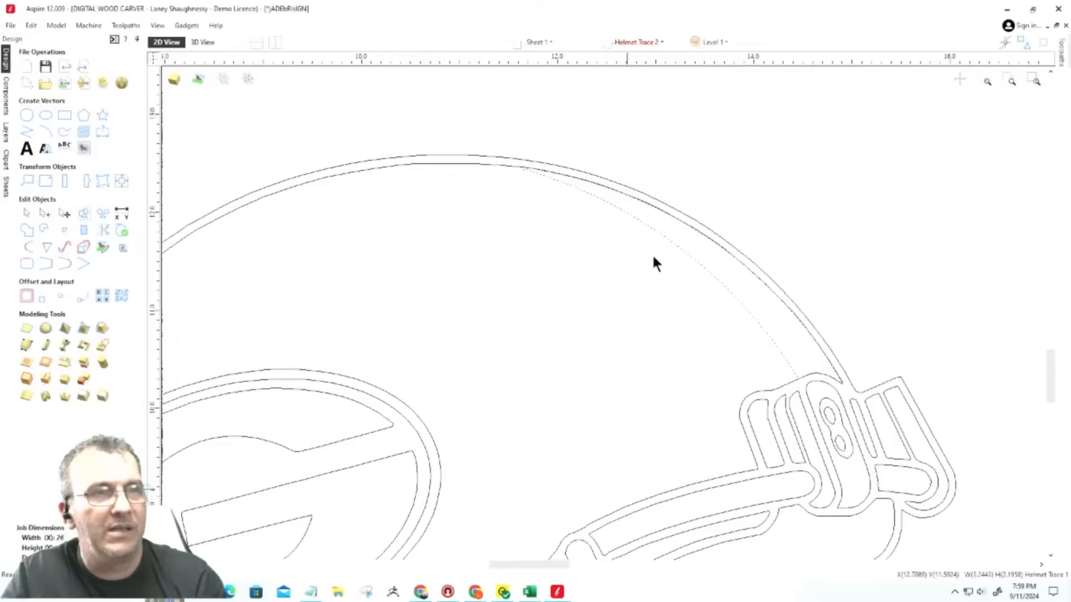
scroll(792, 286, up, 2)
scroll(781, 291, down, 1)
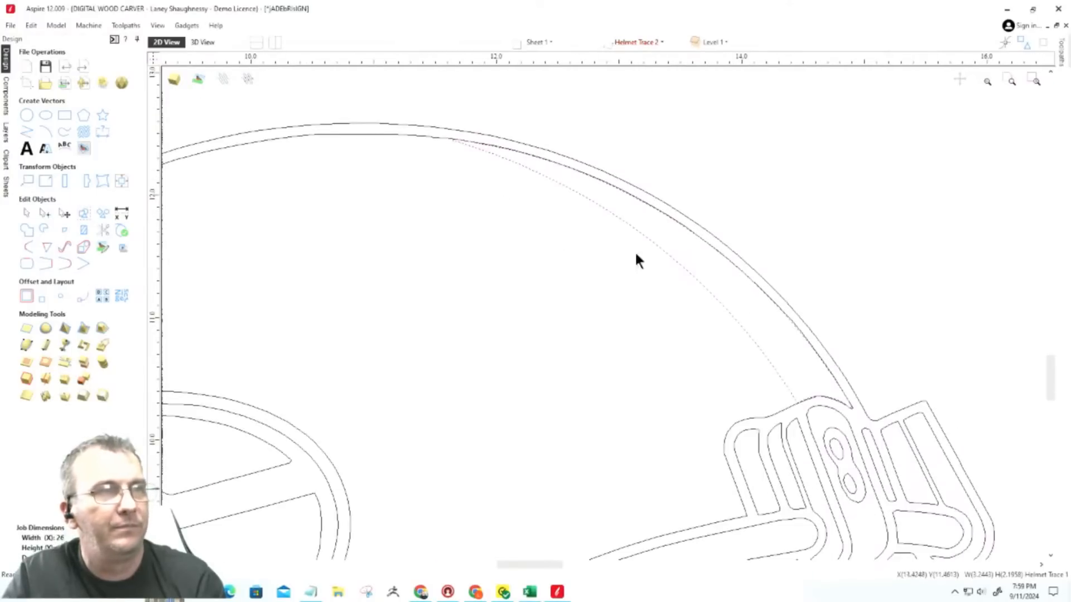
click(507, 157)
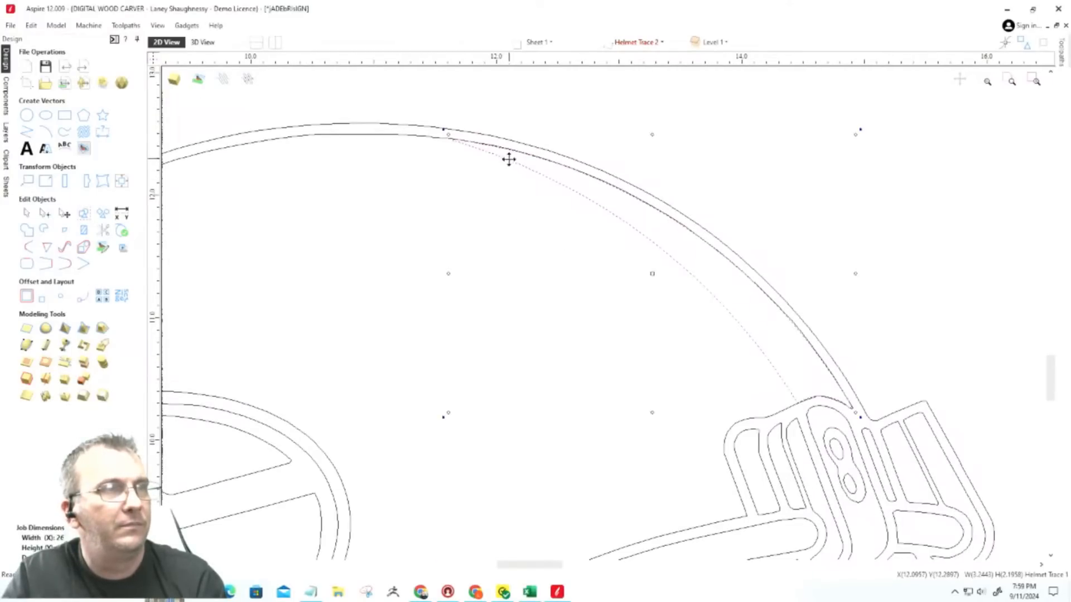
scroll(451, 143, up, 6)
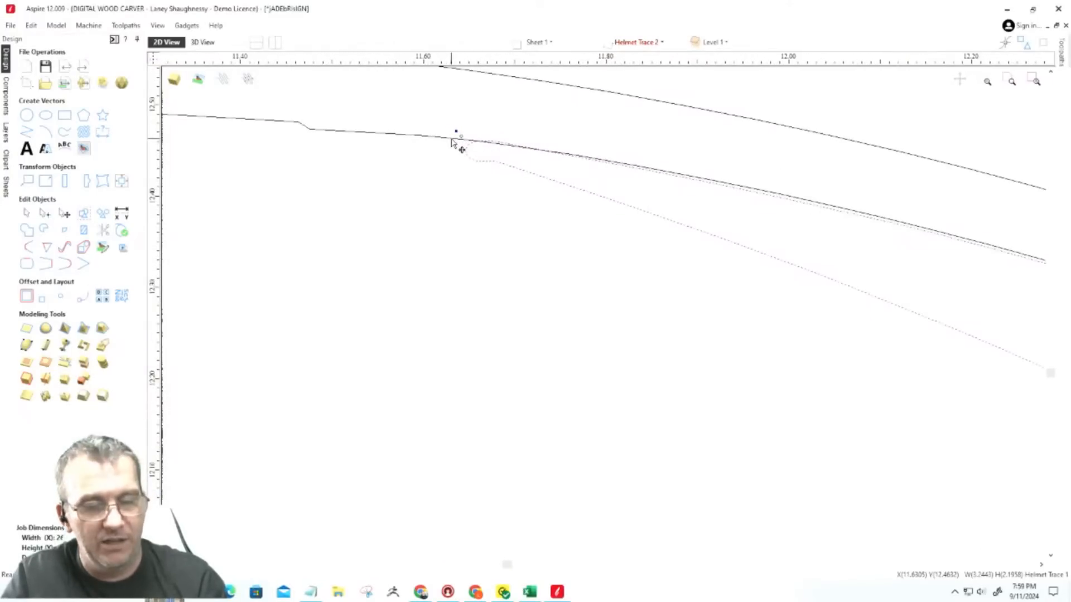
double_click(453, 142)
scroll(485, 140, up, 4)
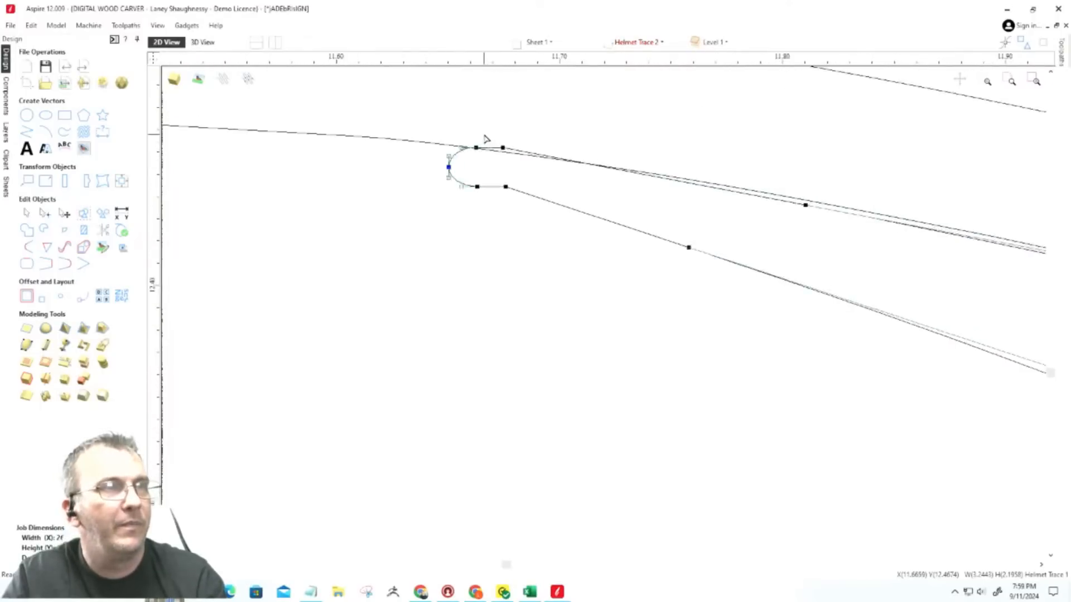
scroll(485, 131, up, 1)
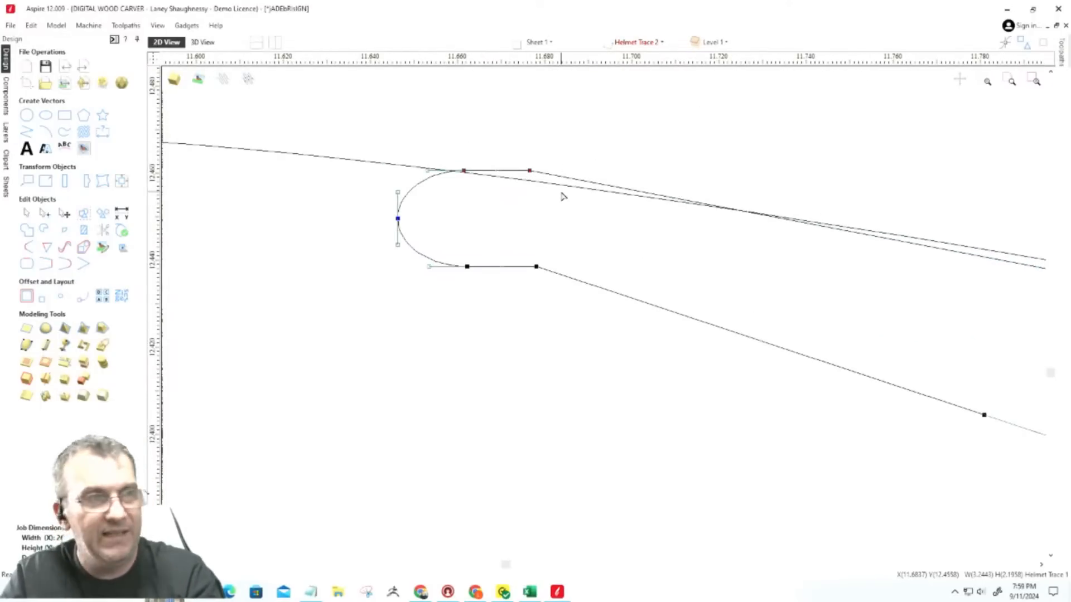
key(Down)
key(Down)
key(Down)
key(Down)
key(Down)
key(Down)
key(Down)
key(Down)
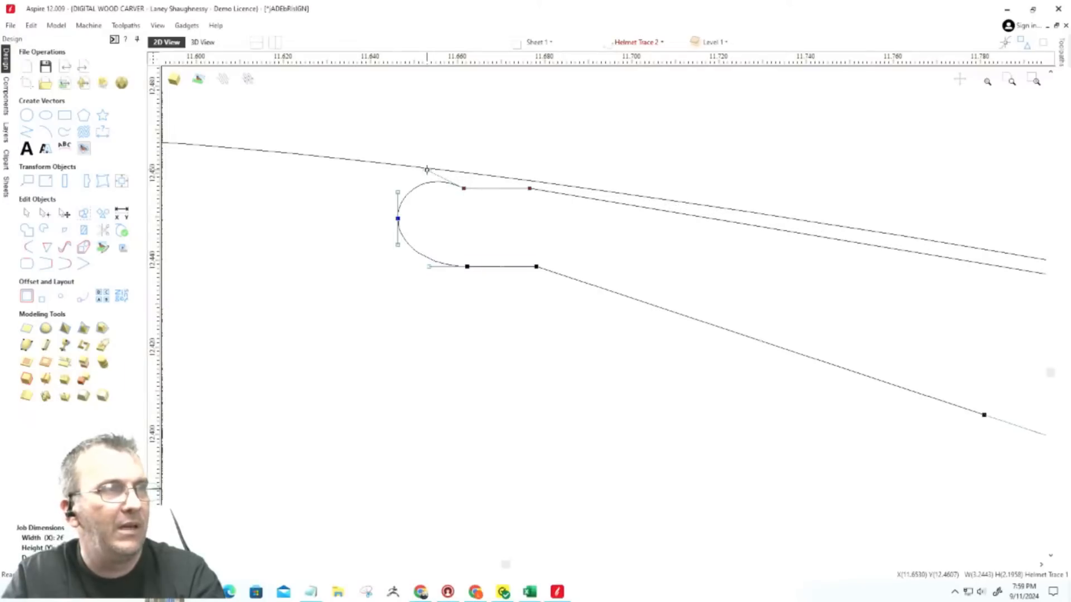
Lower the curve handle on the upper side of the stripe's rounded tip to flatten the curve under the outline.
key(Down)
key(Down)
key(Down)
key(Down)
key(Down)
key(Down)
key(Down)
key(Down)
key(Down)
key(Down)
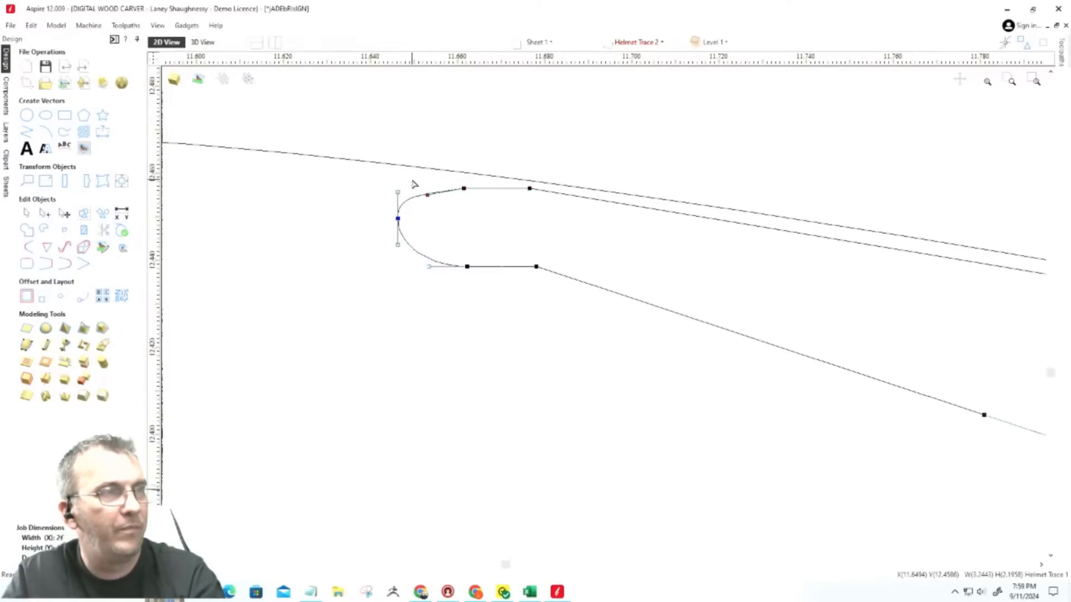
key(Down)
scroll(340, 170, down, 5)
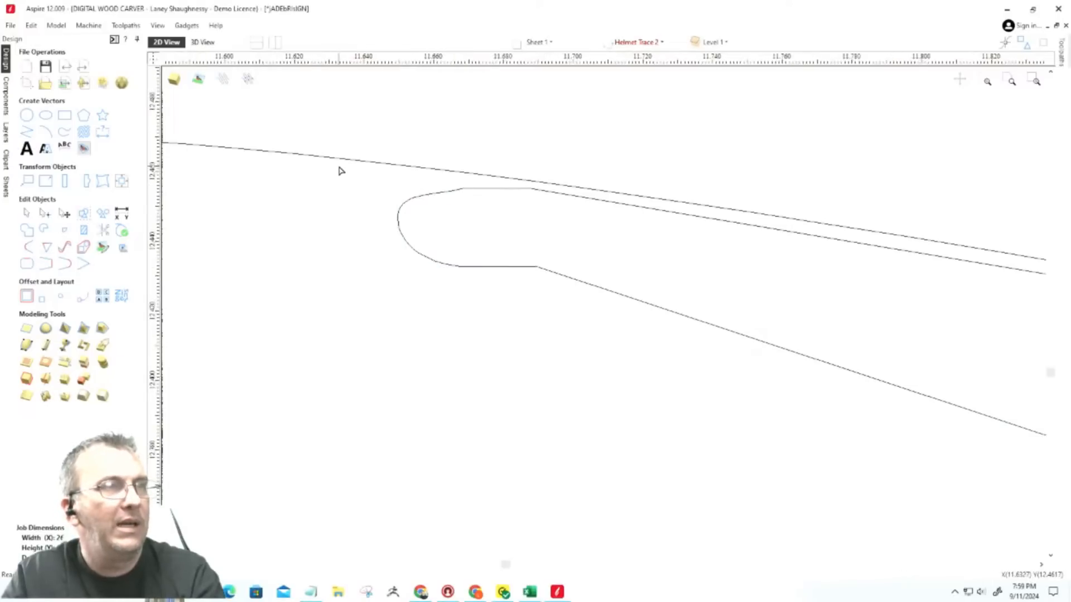
Node-edit the stripe, cut its vector at the two nodes behind the rounded upper tip, and delete the cut-off tip.
scroll(332, 175, up, 4)
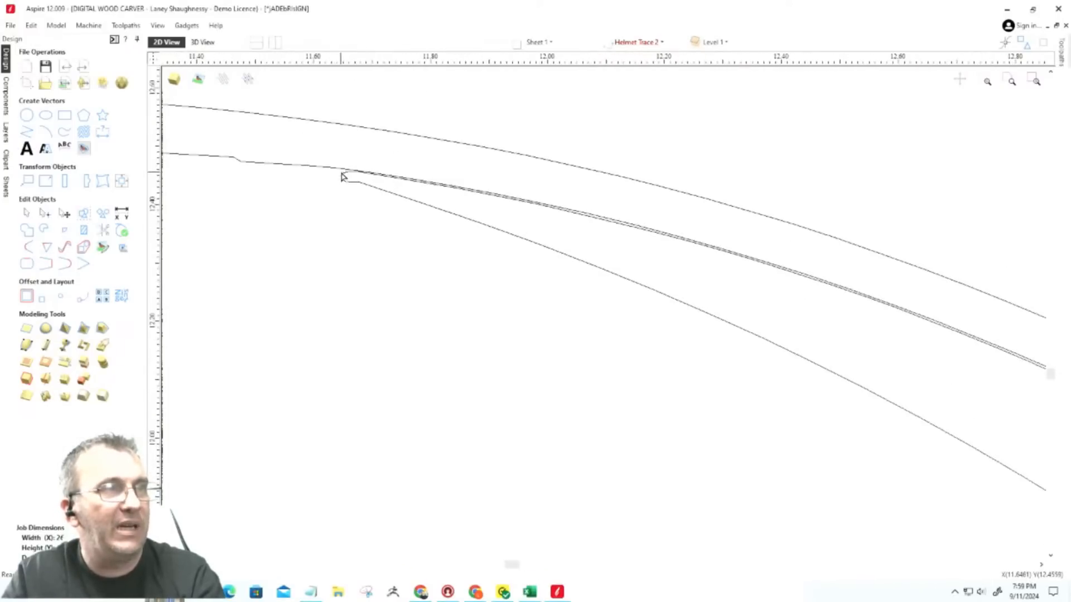
click(344, 210)
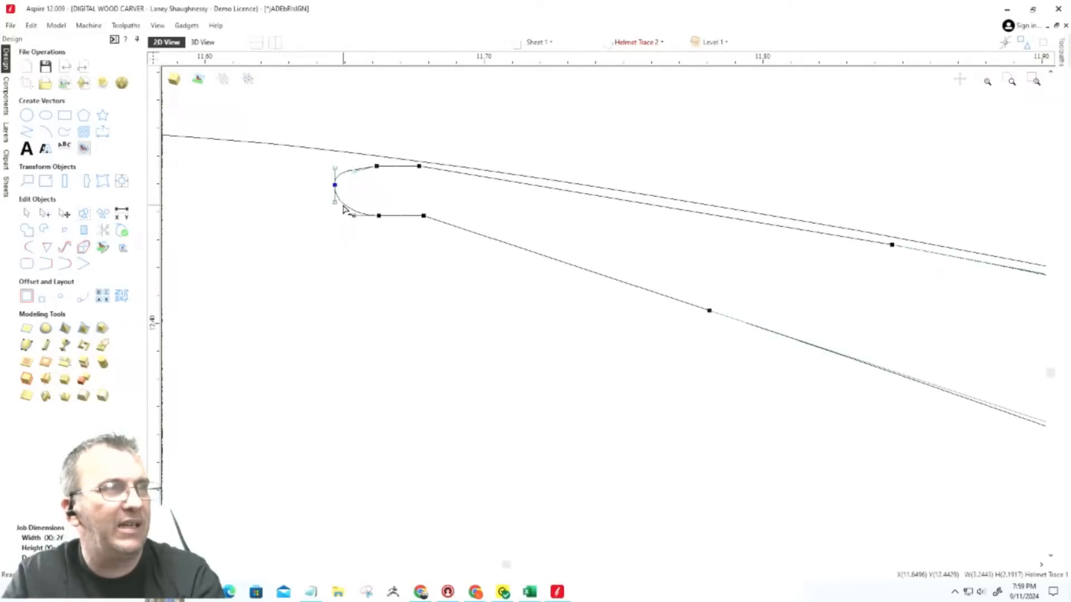
right_click(425, 217)
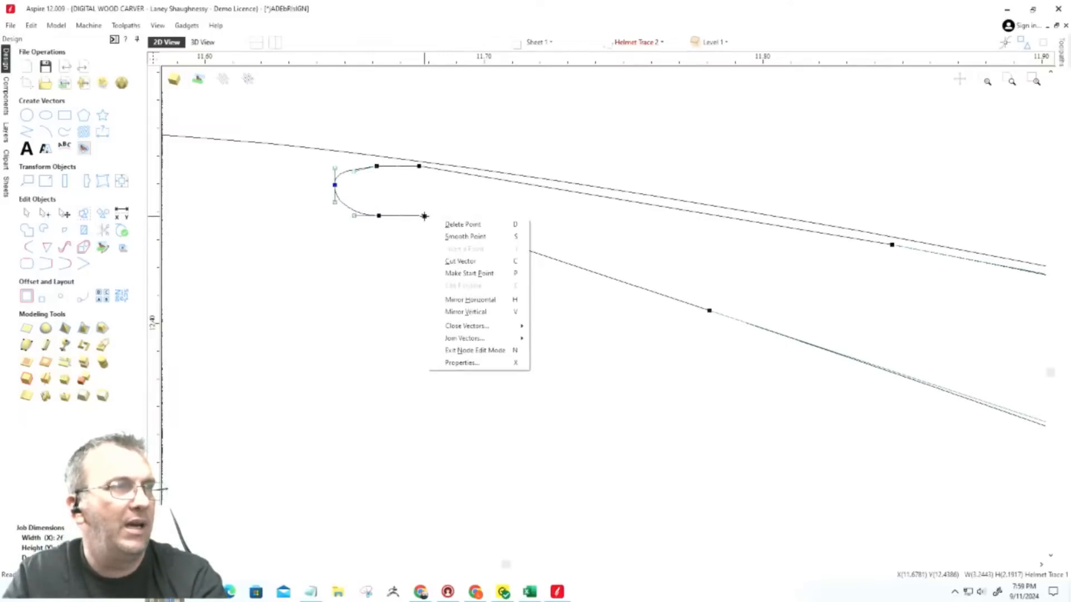
click(450, 262)
right_click(419, 167)
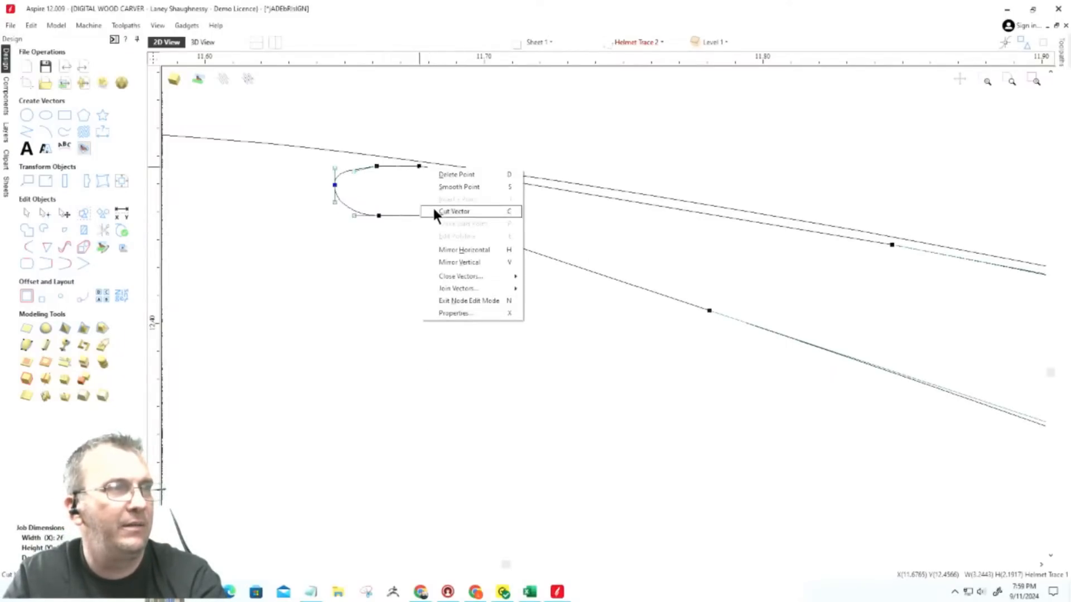
click(441, 212)
click(377, 217)
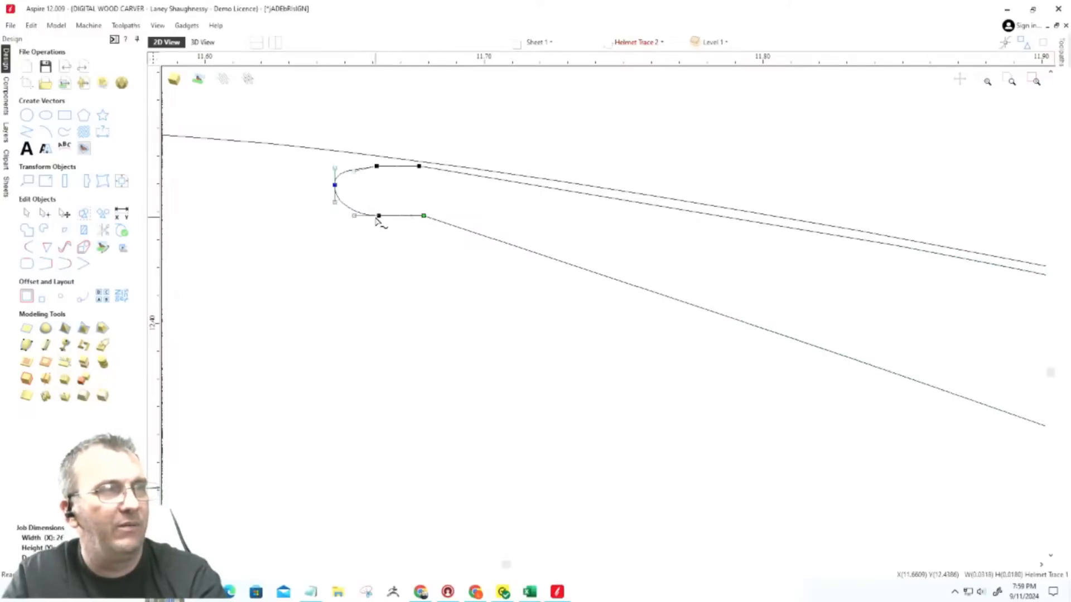
key(Delete)
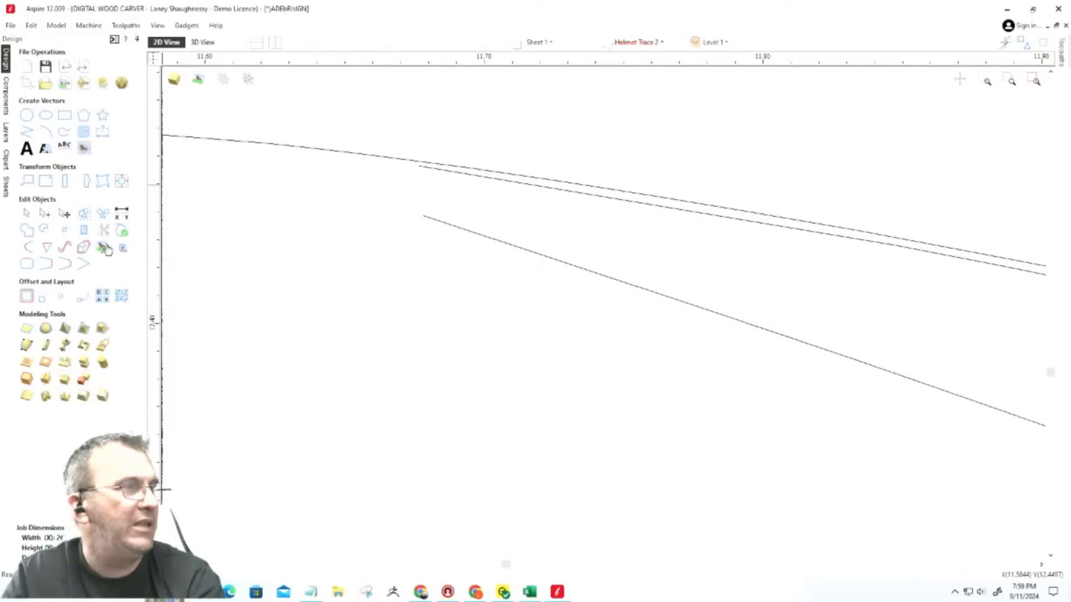
Extend the stripe's two open upper ends to their common intersection with Extend Vectors.
click(47, 247)
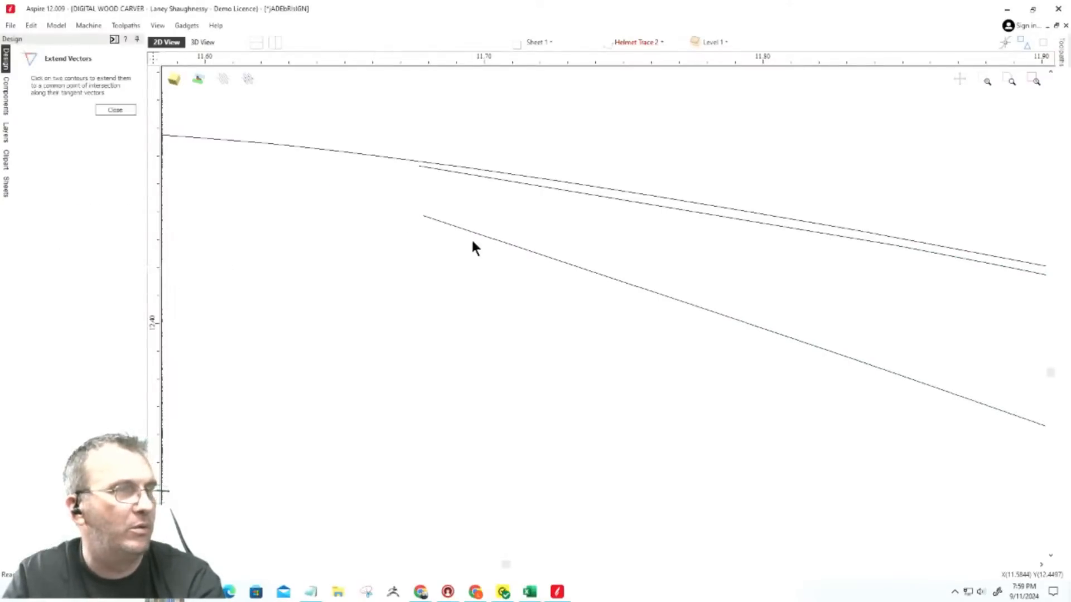
click(437, 222)
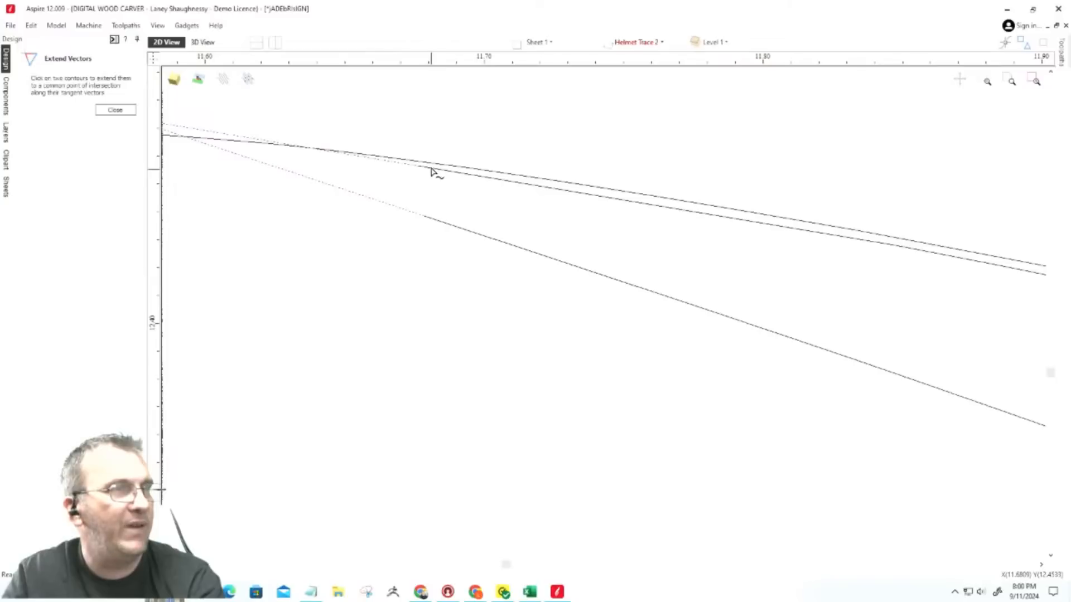
click(431, 169)
scroll(465, 196, down, 3)
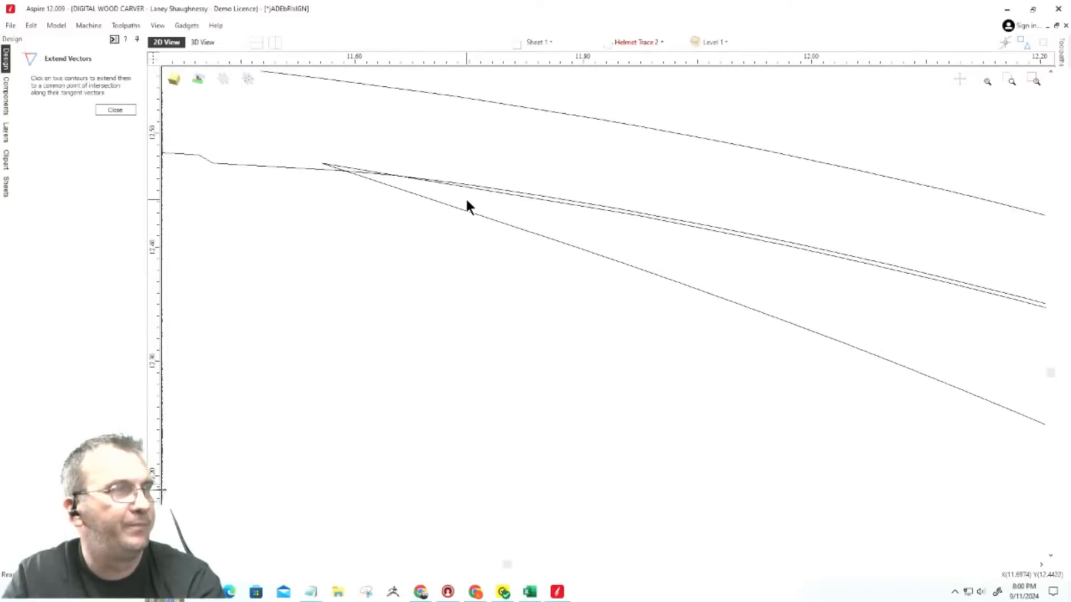
click(113, 109)
Try to move the node at the stripe's pointed tip down onto the inner helmet outline.
click(321, 162)
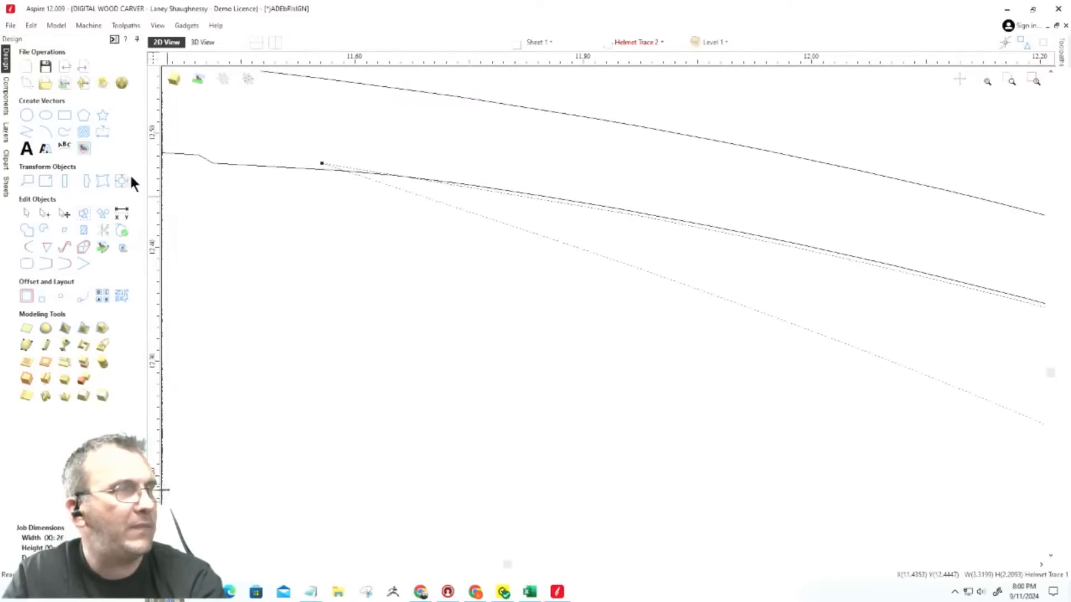
click(45, 213)
scroll(299, 167, up, 2)
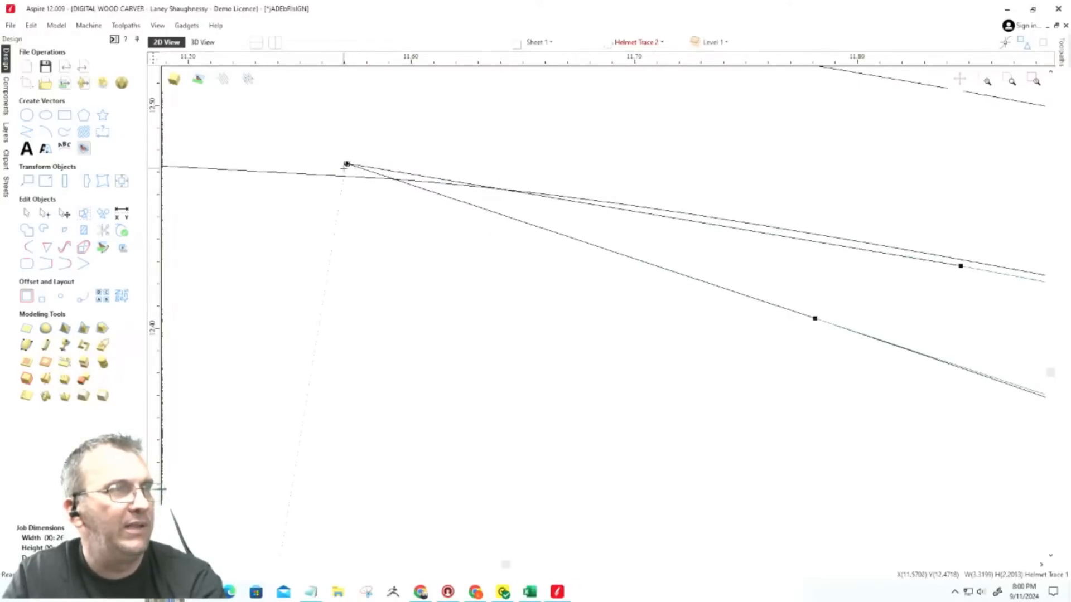
drag(346, 164, 338, 178)
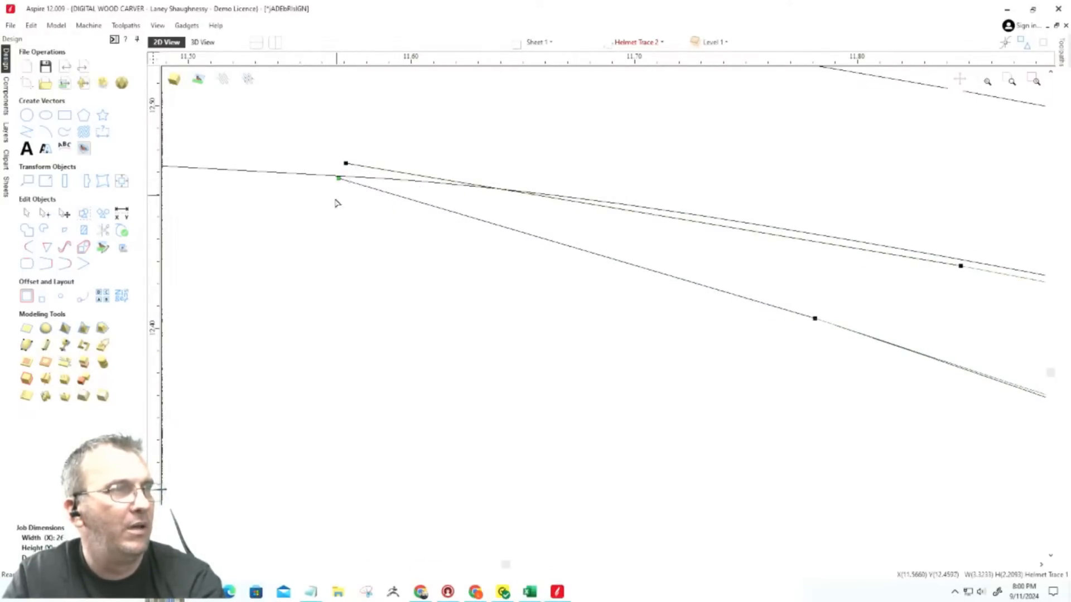
key(ctrl+z)
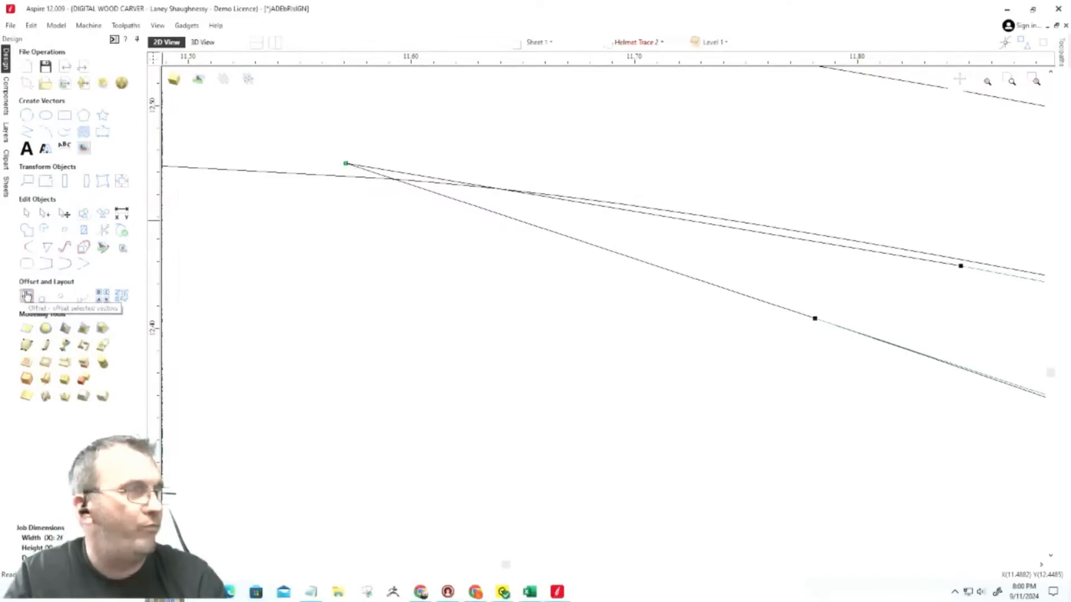
Join the stripe's open ends and move the pointed tip node down to just below the inner helmet outline.
key(j)
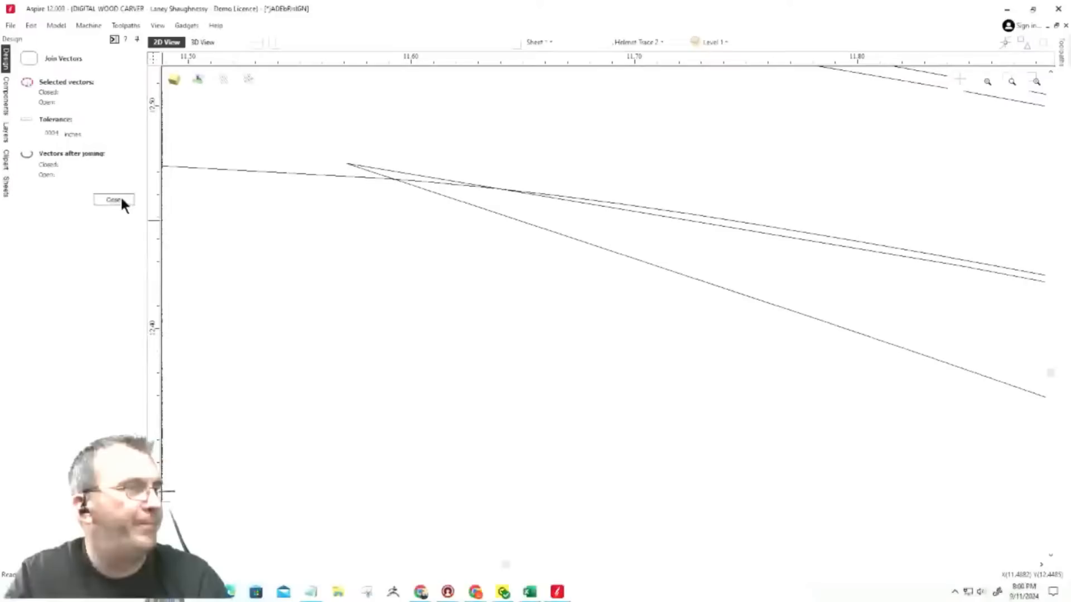
click(114, 200)
drag(345, 180, 346, 180)
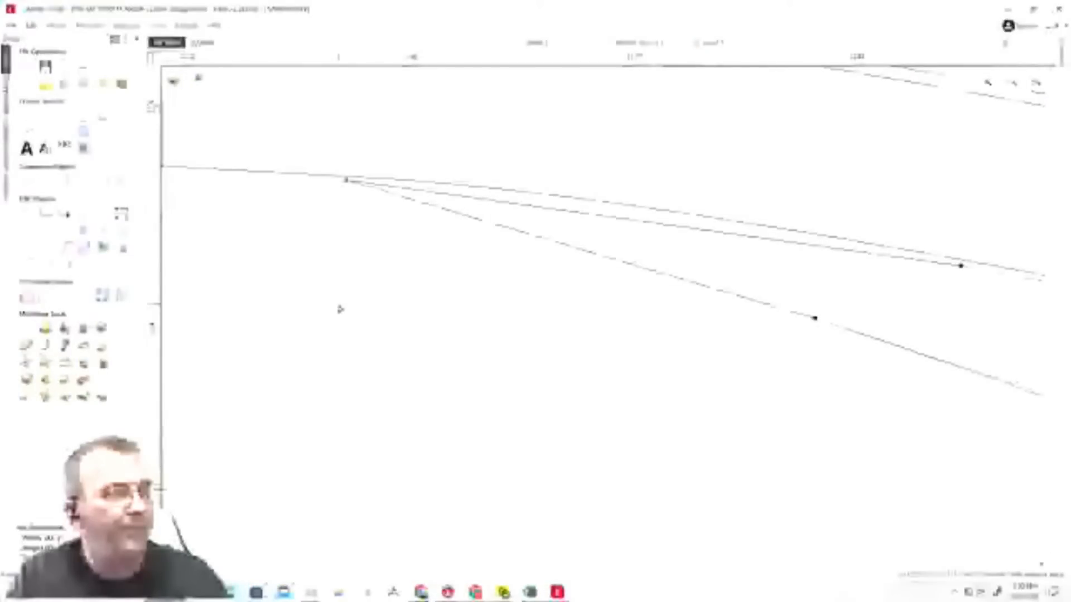
Convert the stripe's upper span next to the tip to a curve and bend it along the inner helmet outline.
right_click(763, 258)
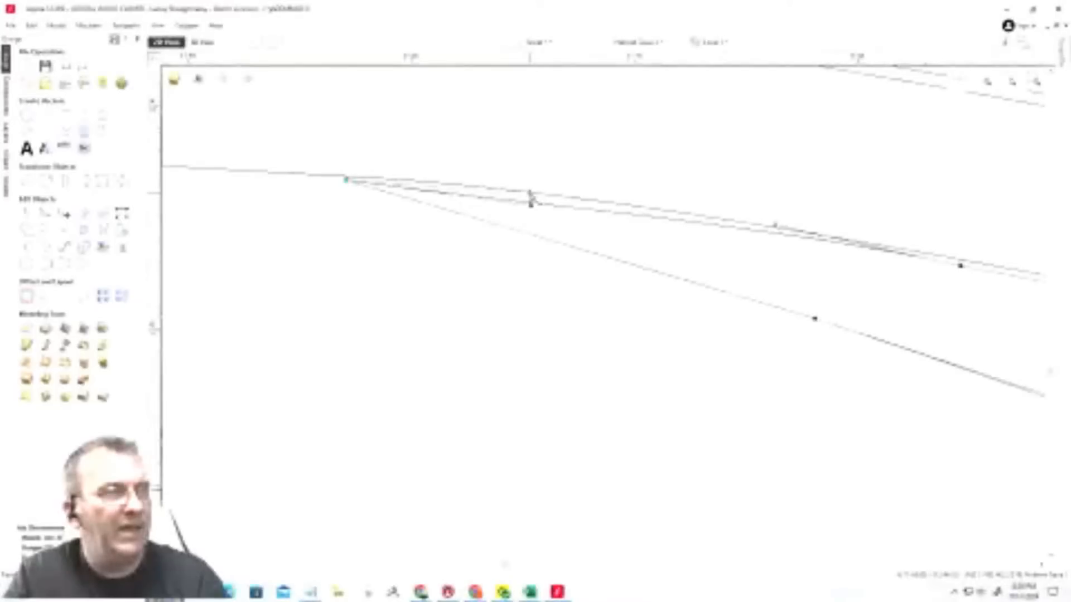
click(490, 149)
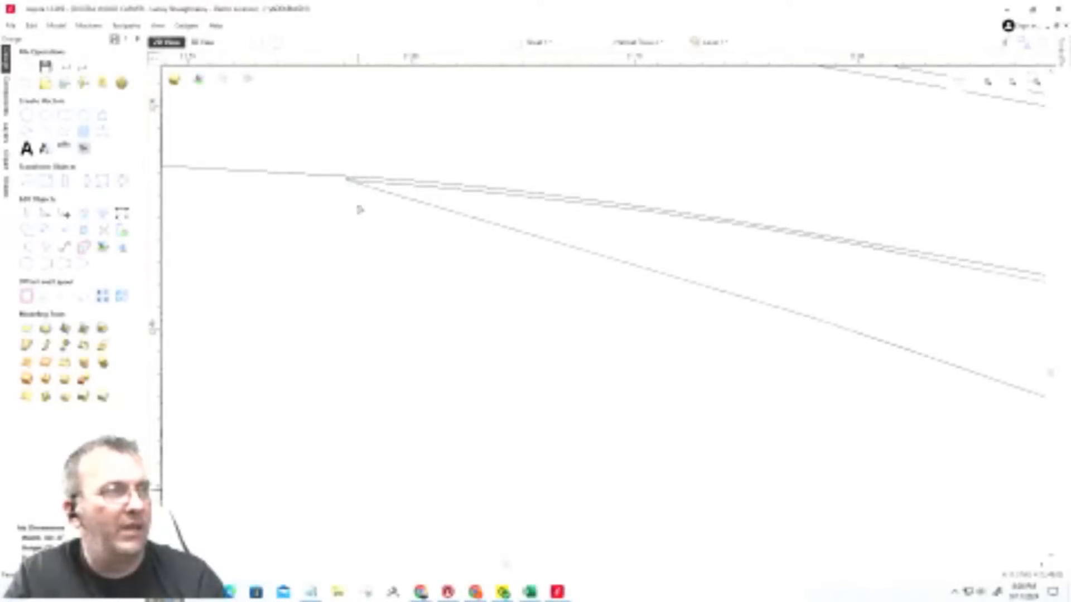
Examine the stripe's tip against the helmet outlines and try to node-edit the kink in the inner outline without ungrouping.
scroll(796, 260, down, 5)
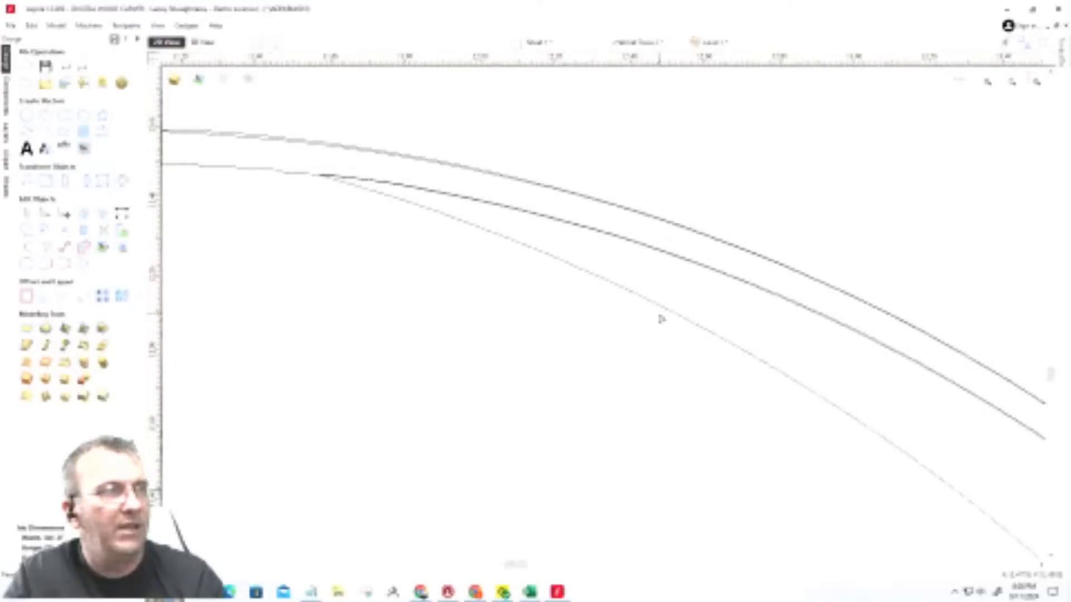
scroll(249, 145, up, 5)
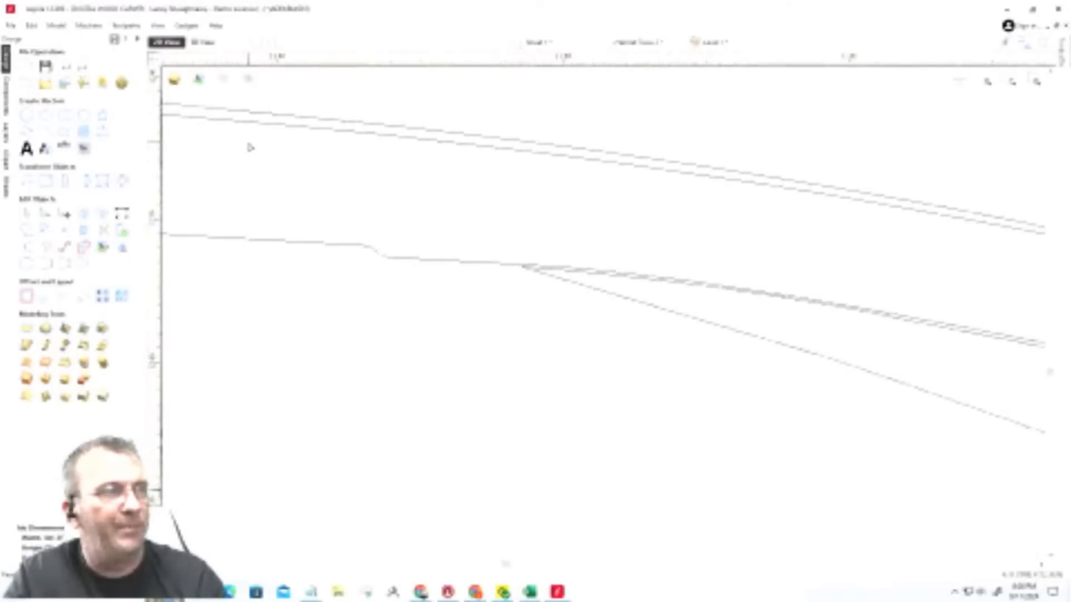
scroll(649, 216, down, 3)
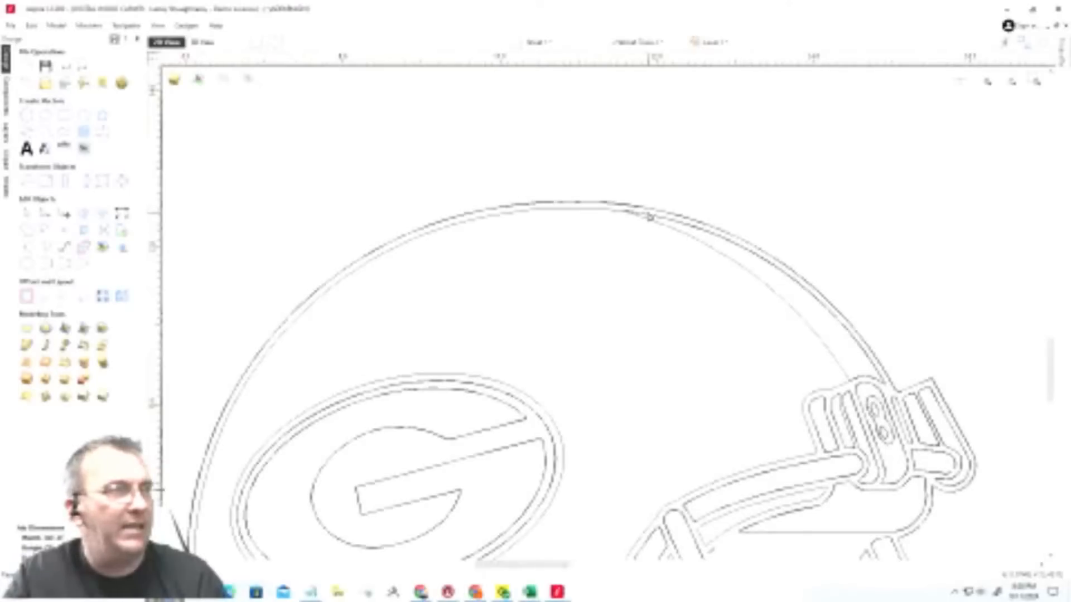
scroll(530, 193, up, 4)
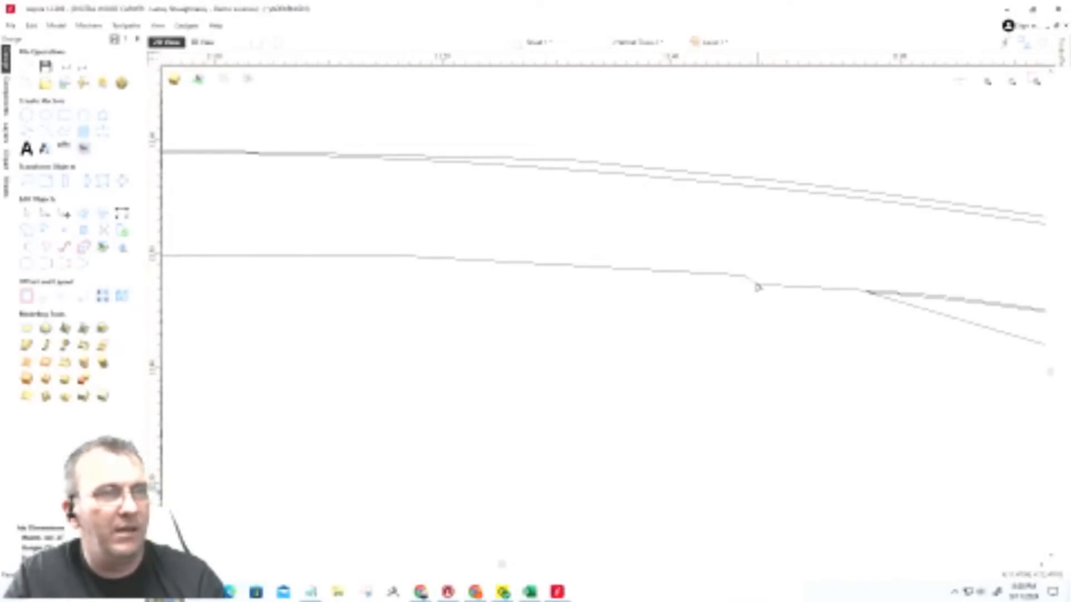
click(756, 286)
click(558, 320)
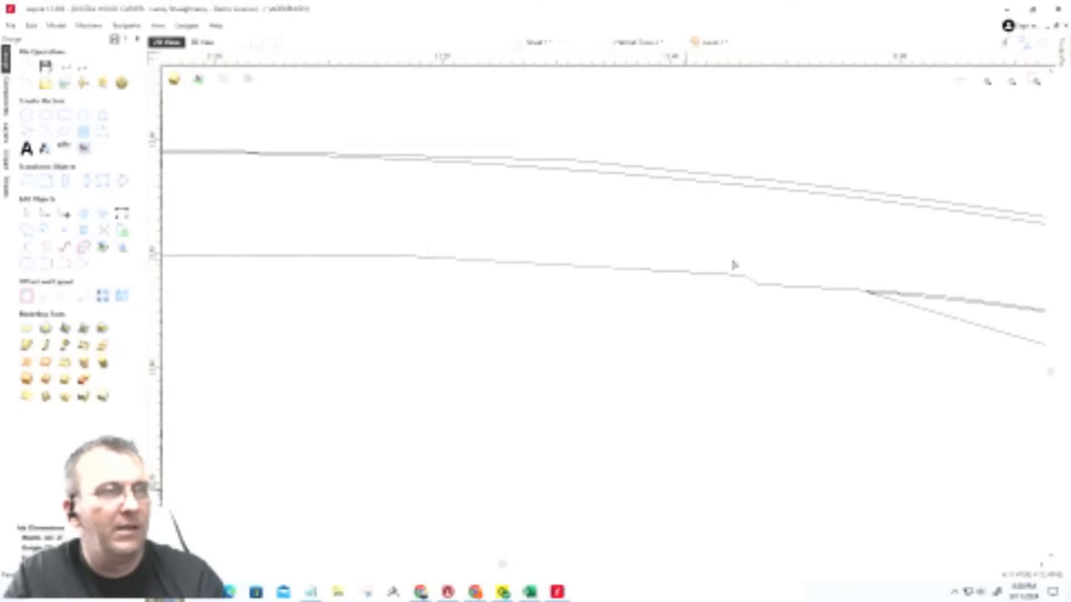
scroll(695, 245, down, 3)
scroll(696, 245, down, 3)
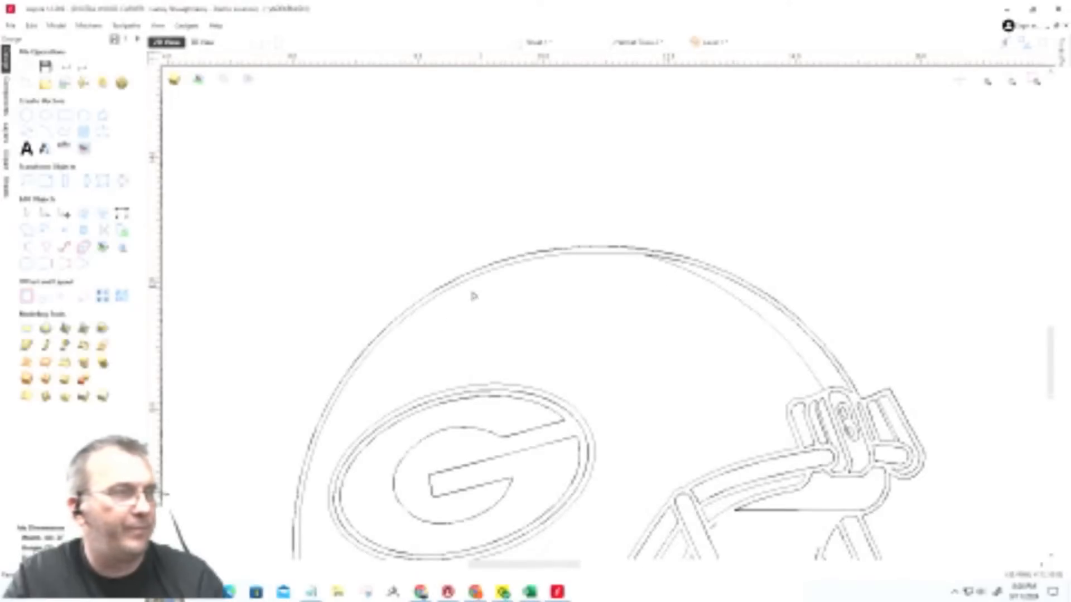
Hide the Helmet Trace 2 layer and check the kinked inner outline for node editing again, declining to ungroup it.
click(638, 43)
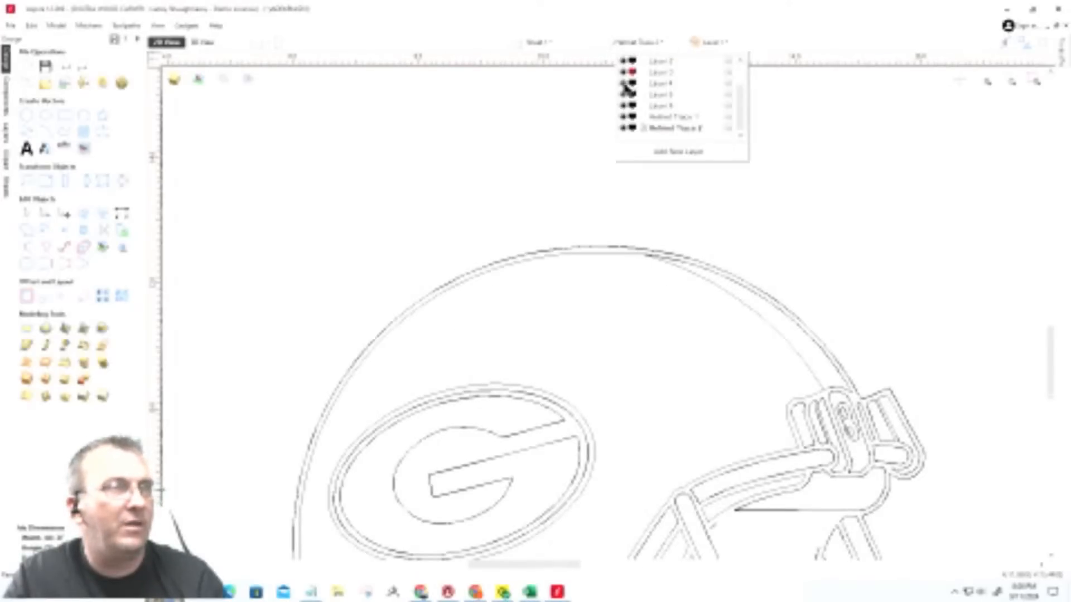
click(623, 127)
scroll(603, 256, up, 5)
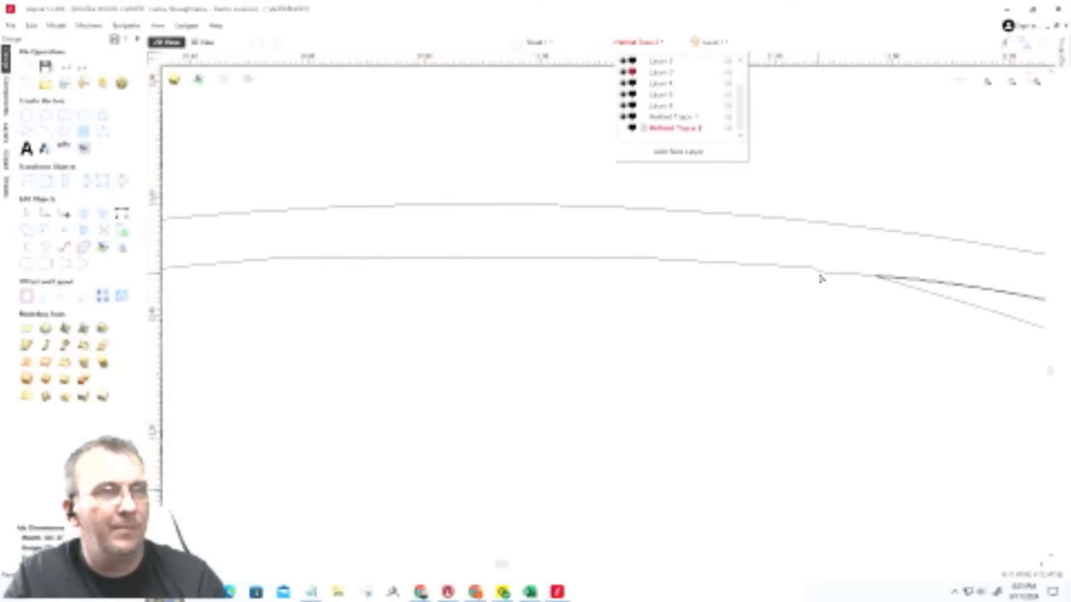
double_click(823, 272)
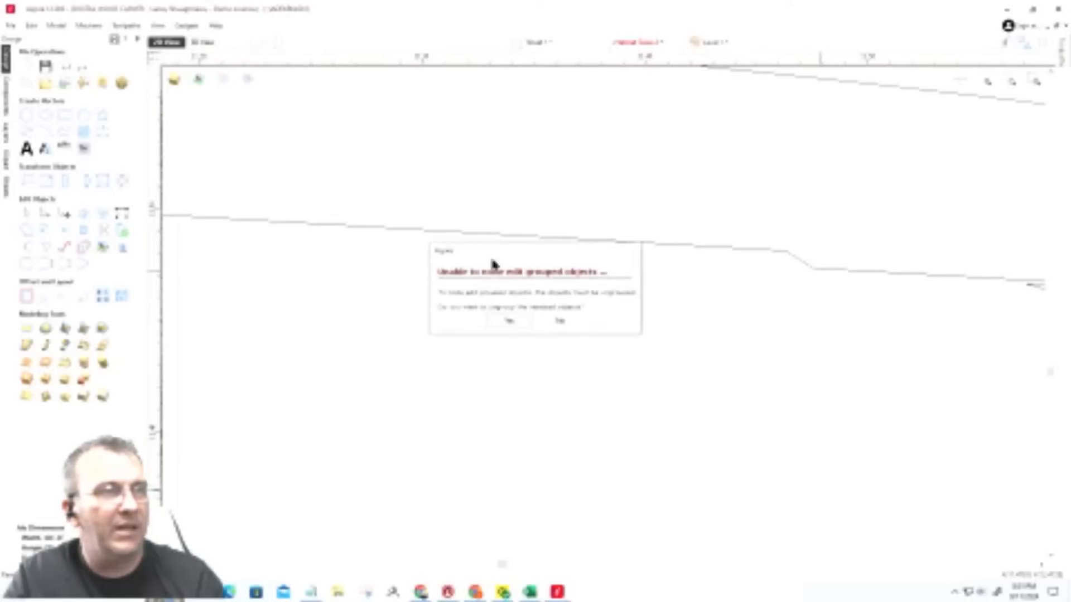
click(559, 321)
Node-edit the stripe and nudge the crest node of its lower edge slightly up, clear of the face-mask clip outline.
scroll(471, 227, down, 8)
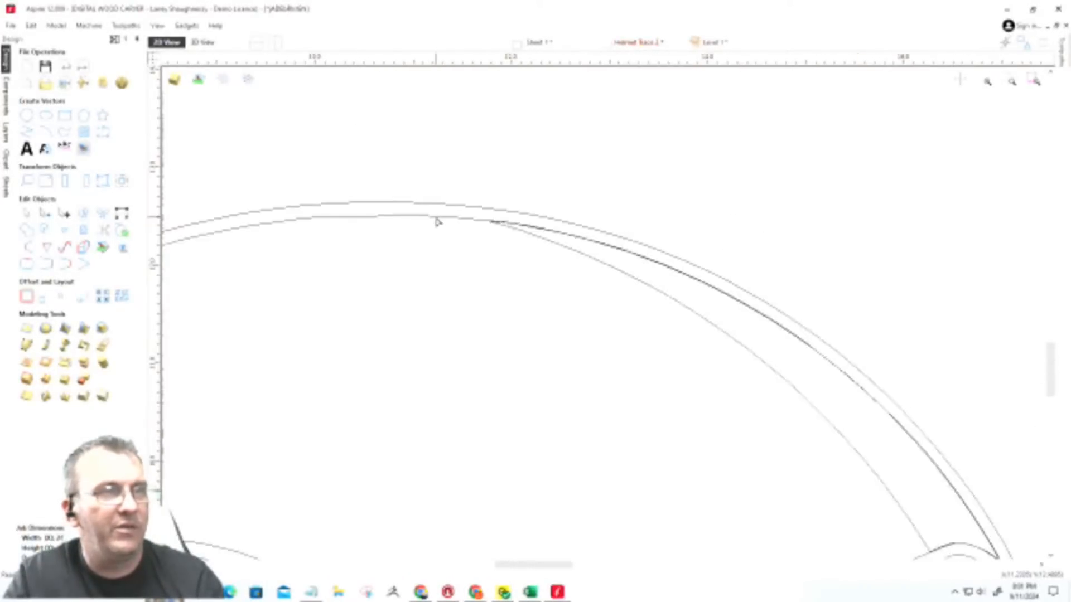
scroll(787, 480, up, 6)
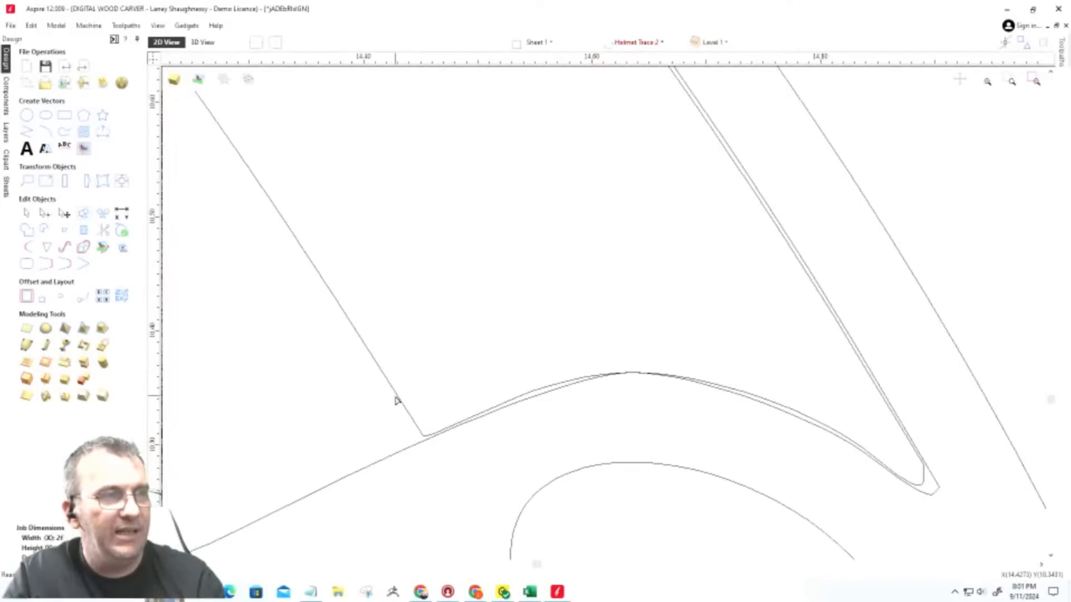
double_click(530, 396)
scroll(650, 371, up, 7)
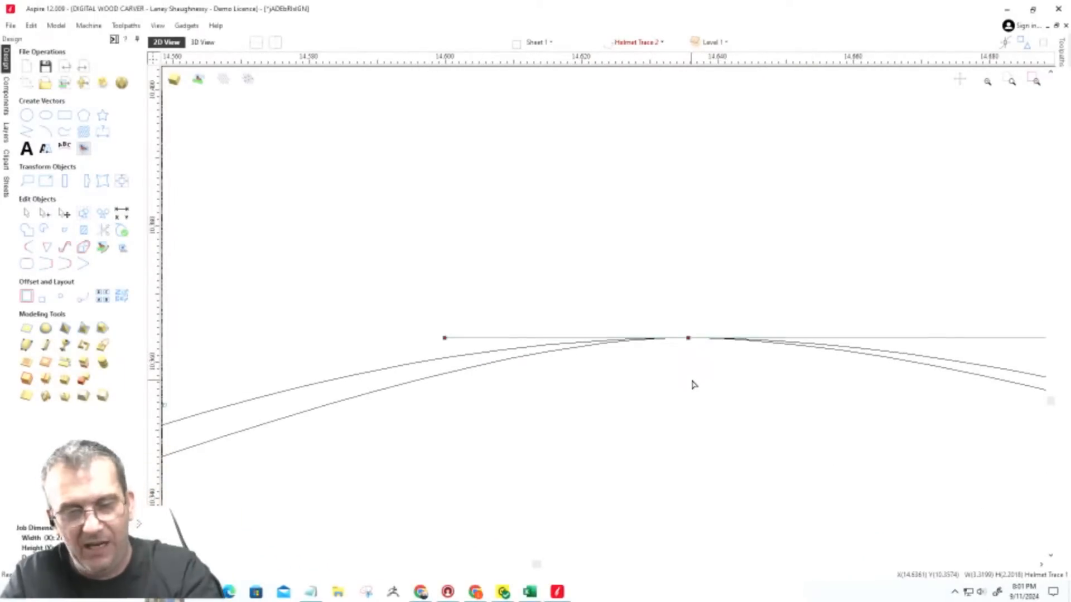
key(Up)
key(Up)
key(Up)
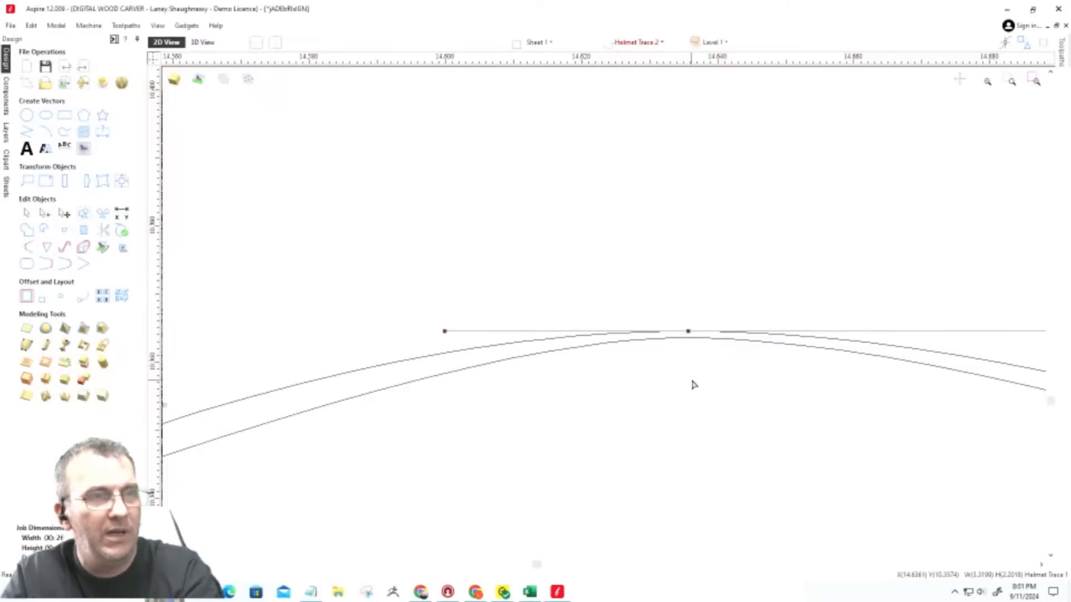
click(524, 368)
scroll(727, 412, down, 1)
scroll(728, 413, down, 2)
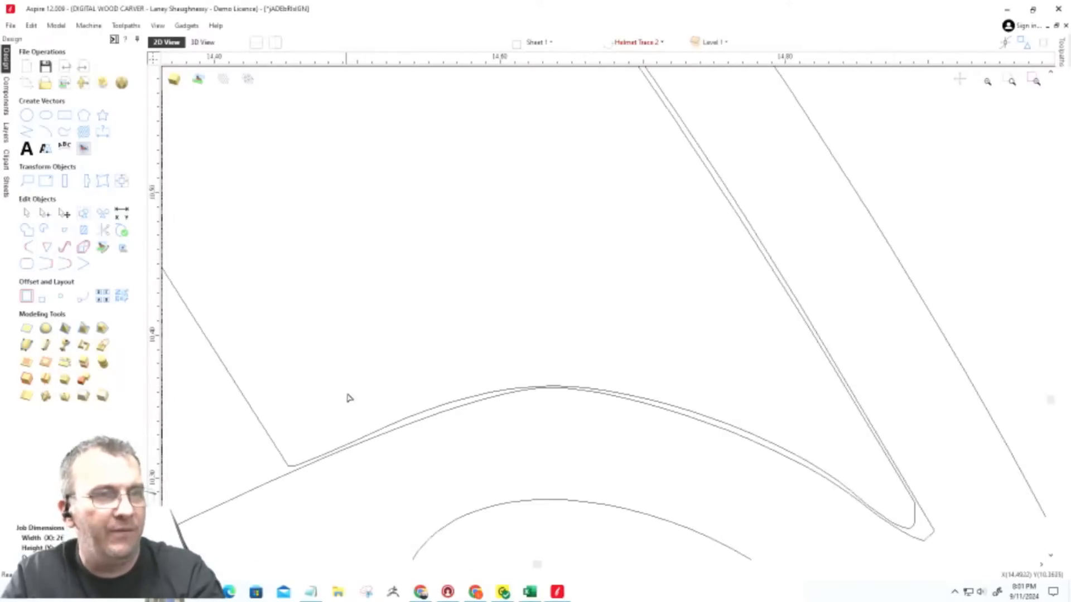
Node-edit the stripe's rounded lower corner and pull its curve handle outward toward the pointed corner of the surrounding outline.
scroll(926, 527, up, 2)
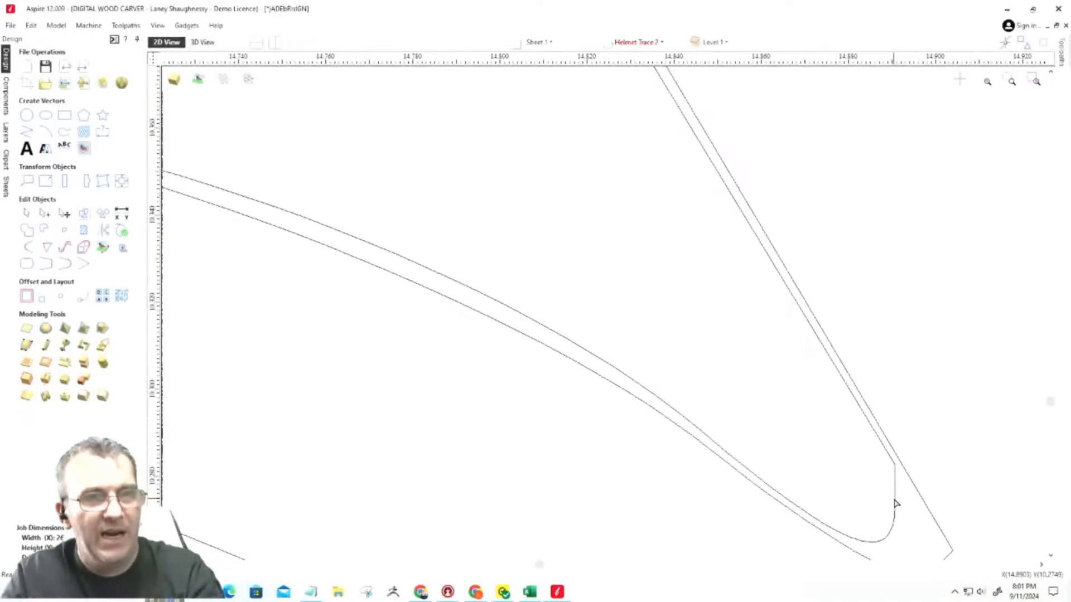
click(895, 503)
scroll(701, 269, down, 5)
scroll(738, 389, up, 4)
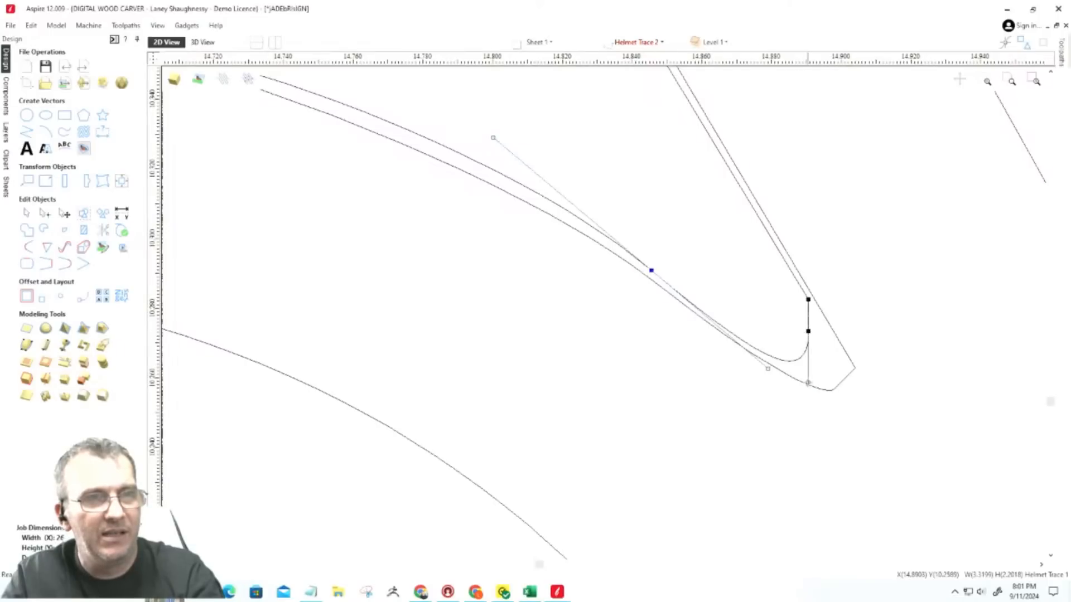
drag(808, 385, 834, 389)
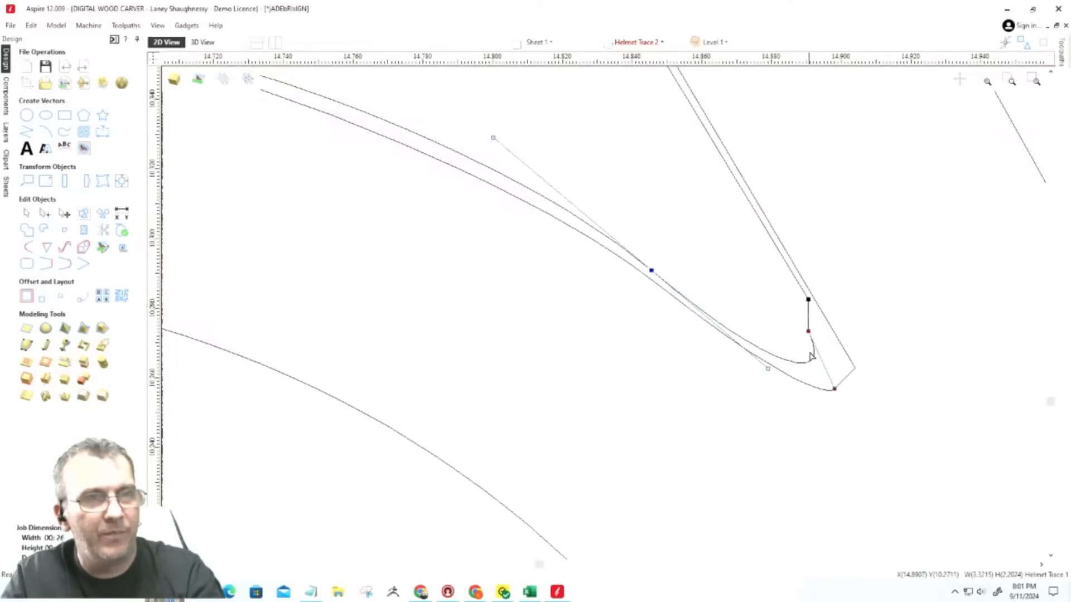
Nudge the node above the stripe's rounded lower corner slightly to the right, toward the surrounding outline.
key(Right)
key(Right)
key(Right)
key(Right)
key(Right)
key(Right)
key(Right)
key(Right)
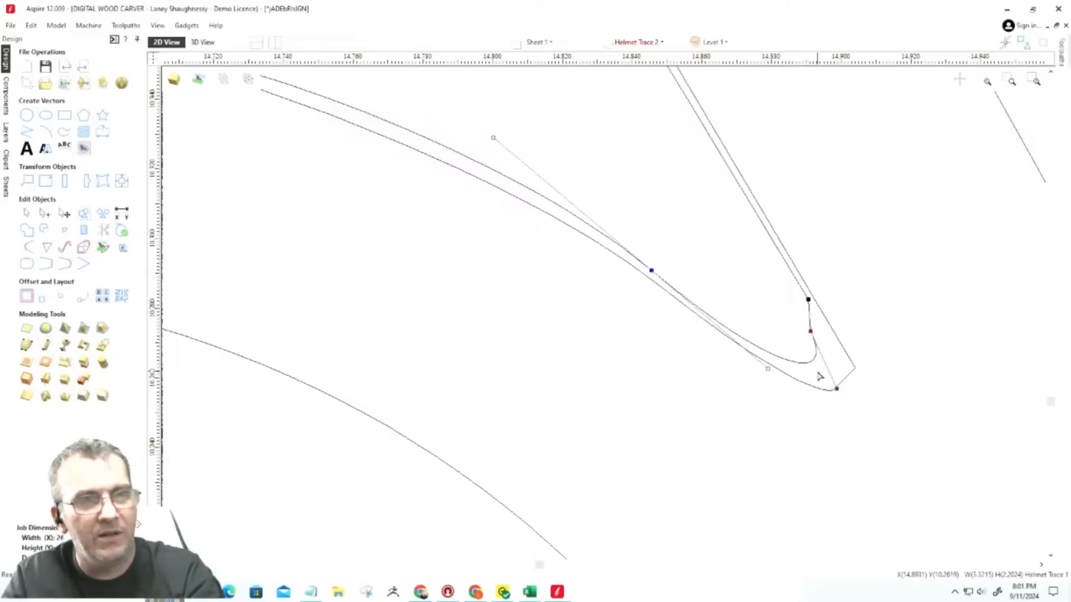
Nudge the node above the stripe's rounded corner further right and pull the lower-edge curve handle outward to follow the surrounding outline.
key(Right)
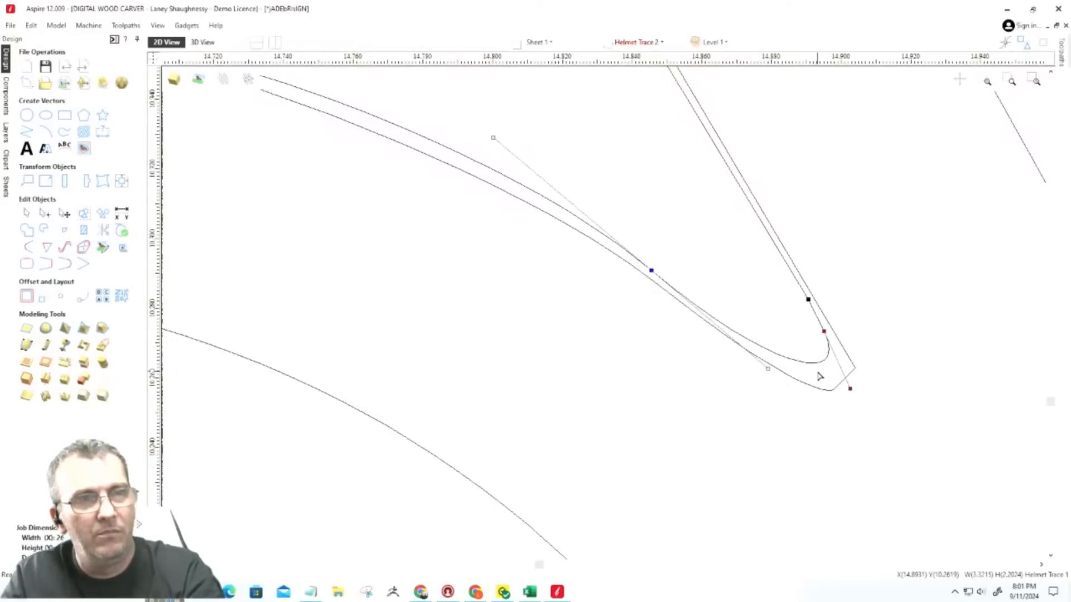
key(Right)
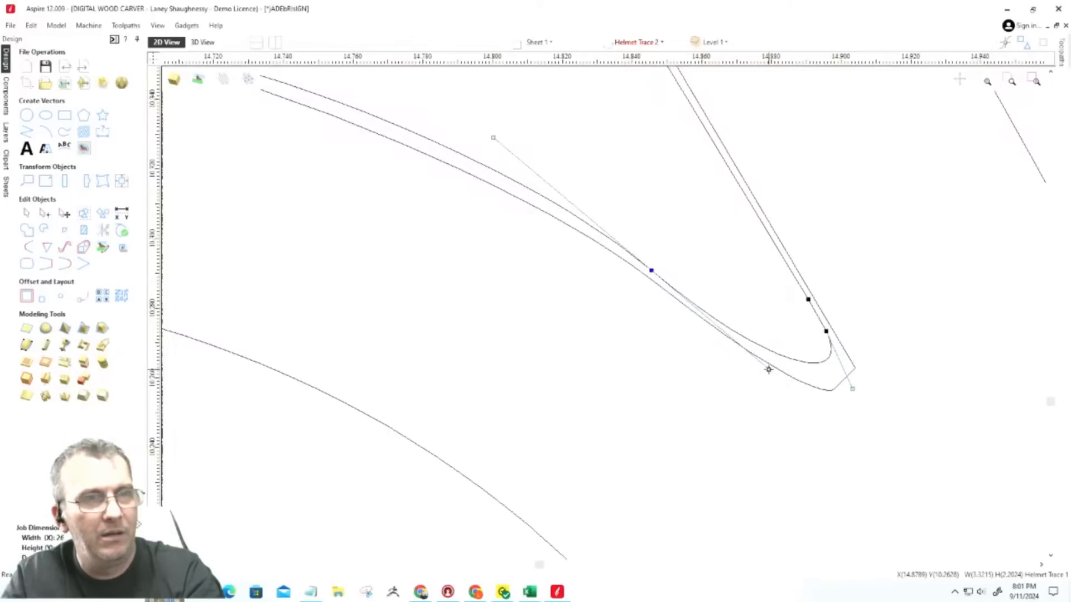
click(769, 370)
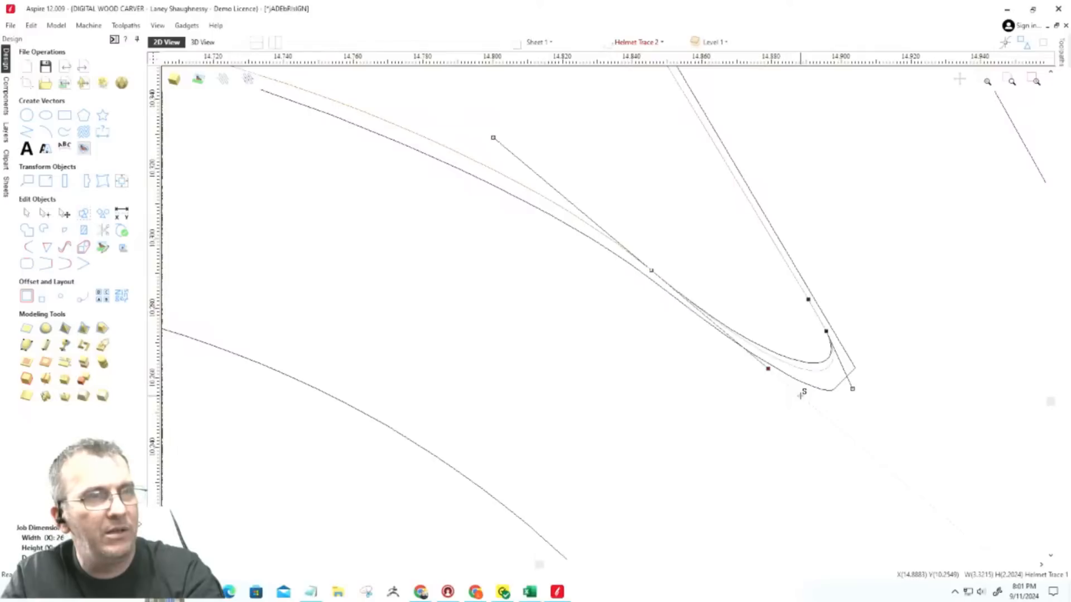
drag(800, 396, 801, 396)
click(832, 421)
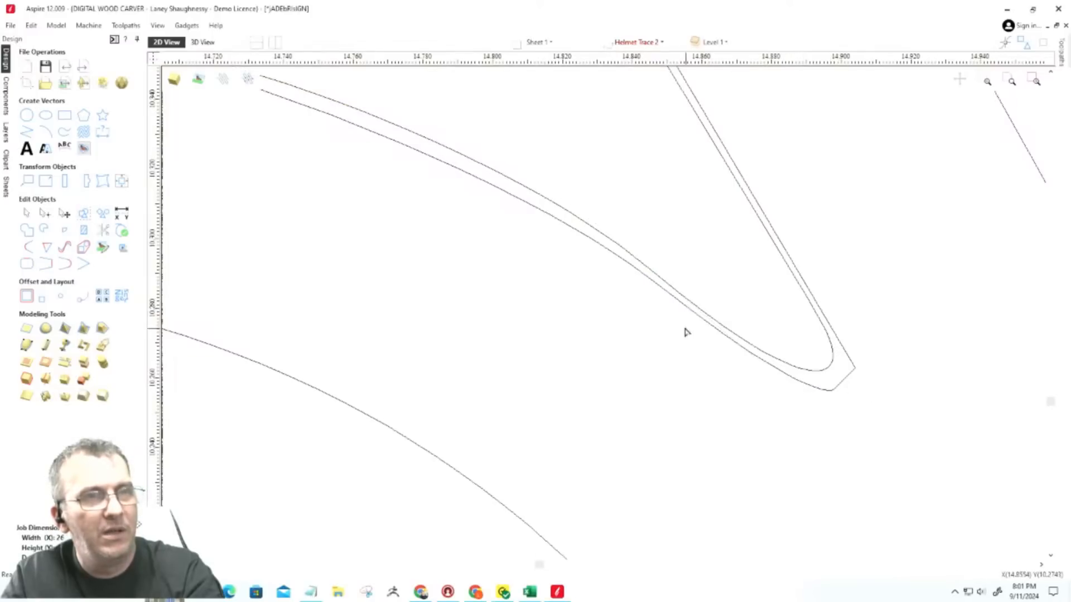
scroll(915, 418, down, 10)
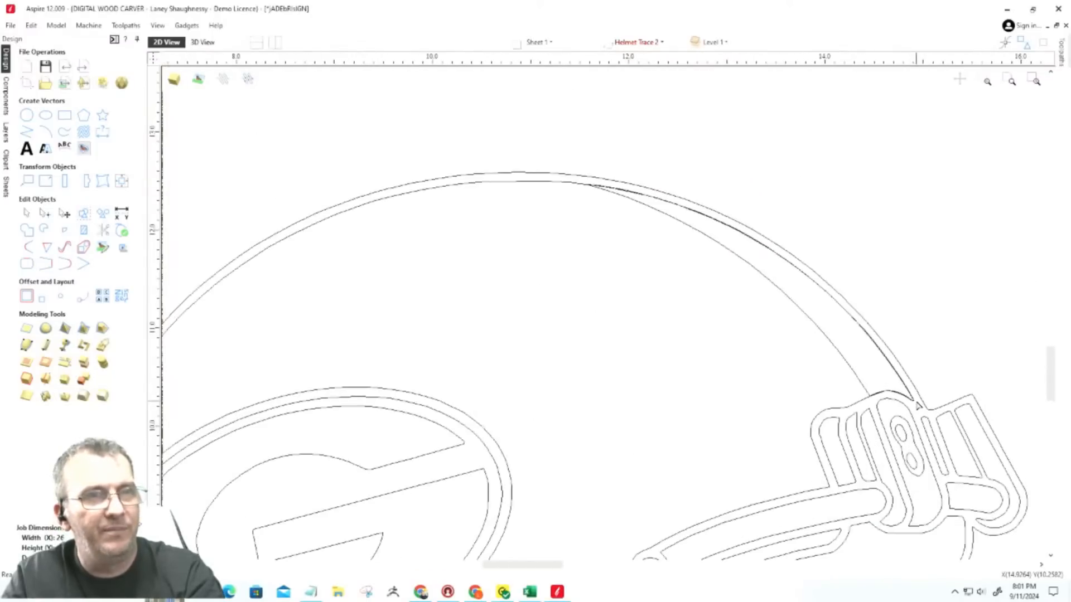
scroll(917, 406, down, 5)
scroll(828, 387, up, 5)
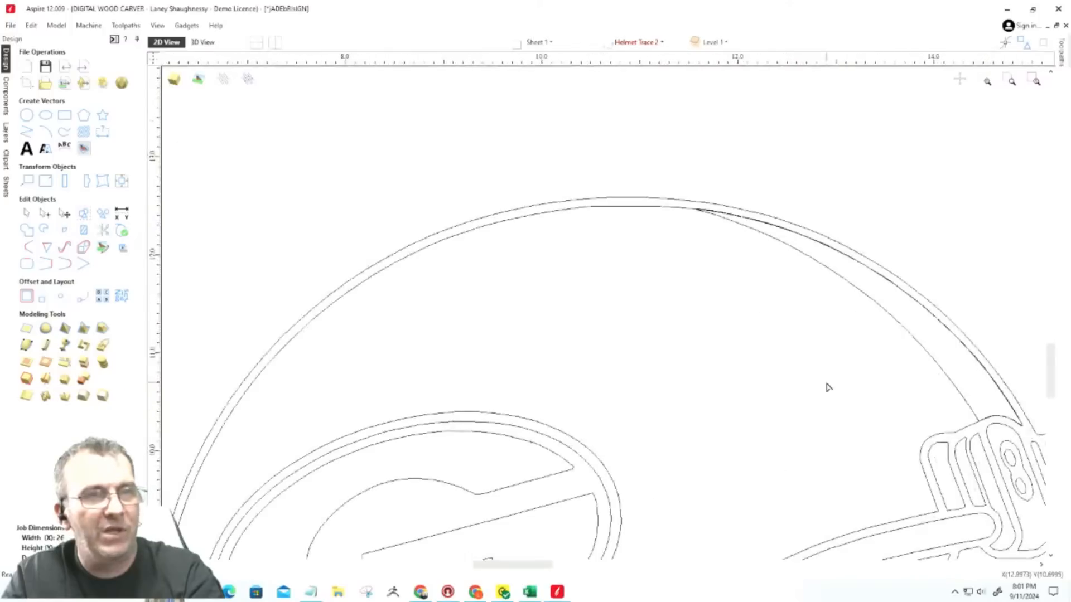
scroll(829, 387, down, 5)
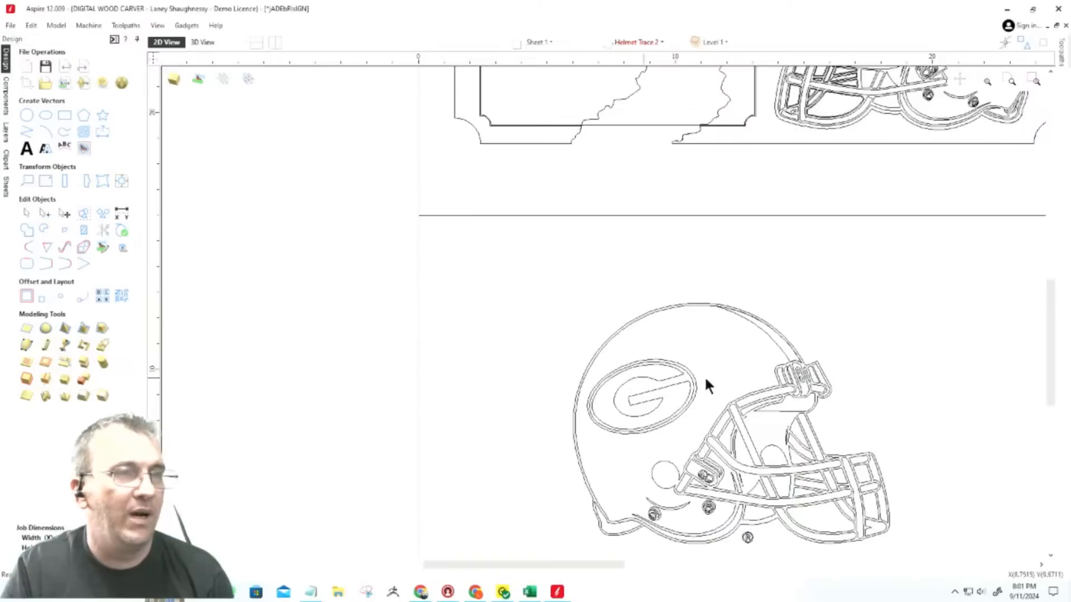
Select the whole helmet in the job area and try to ungroup its vectors.
scroll(551, 212, down, 5)
drag(526, 215, 719, 382)
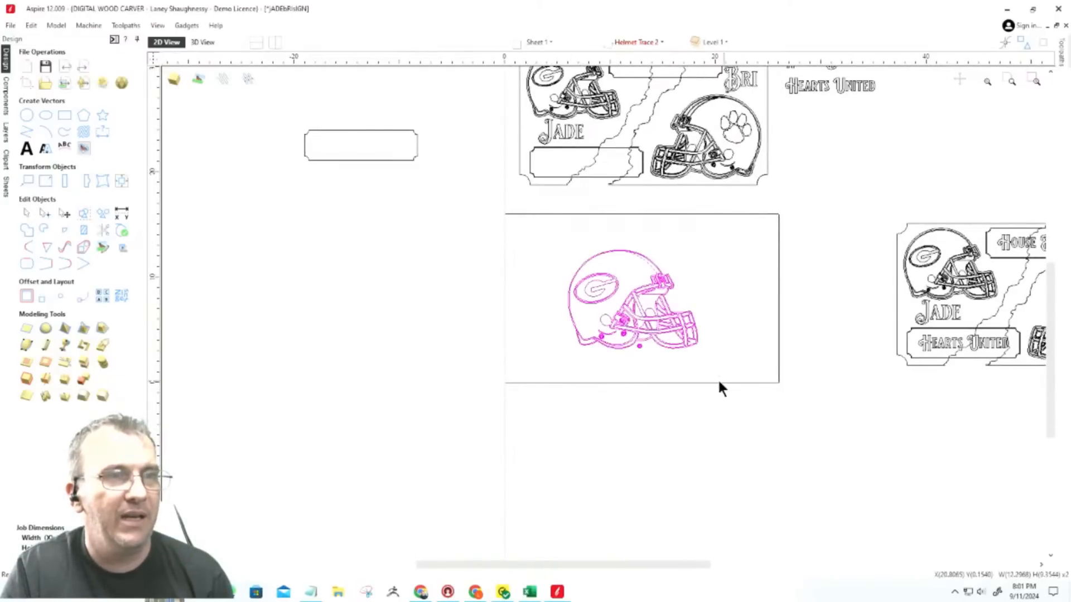
key(u)
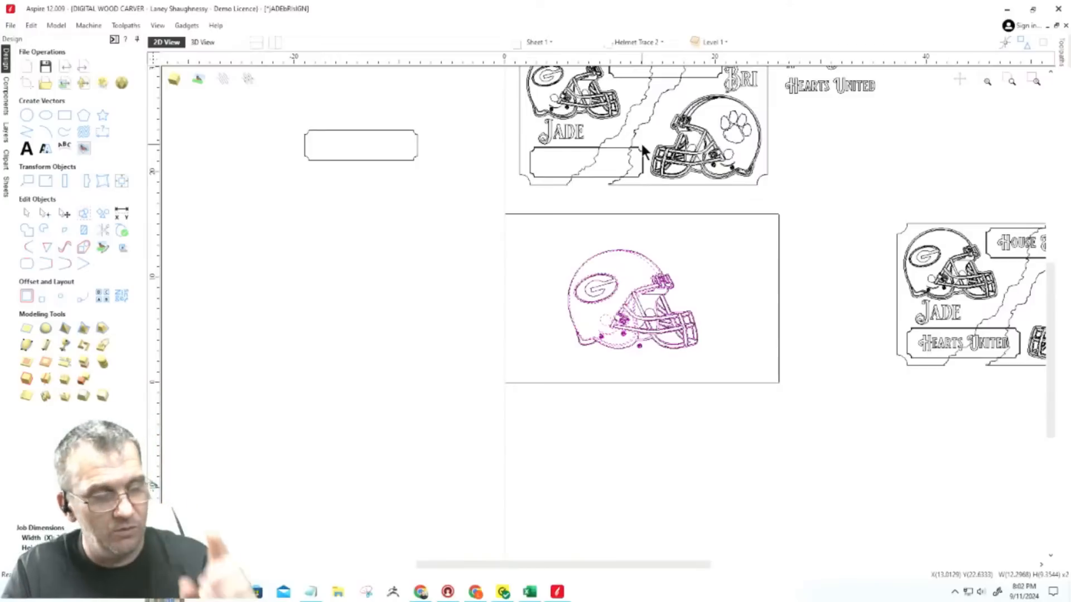
key(Escape)
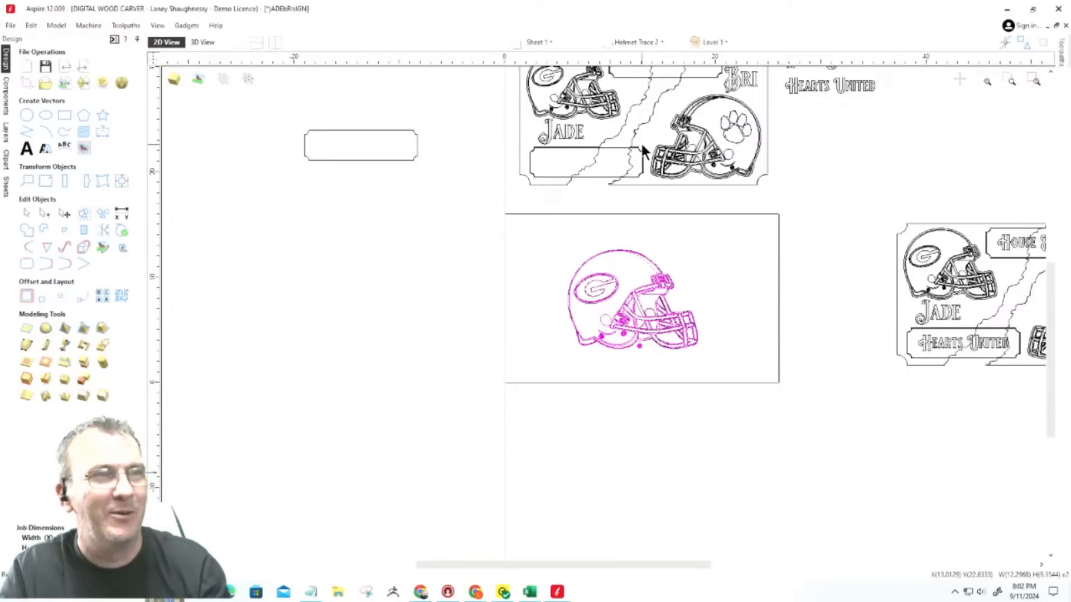
Hide the Helmet Trace 2 layer and make Helmet Trace 1 the active layer.
click(647, 43)
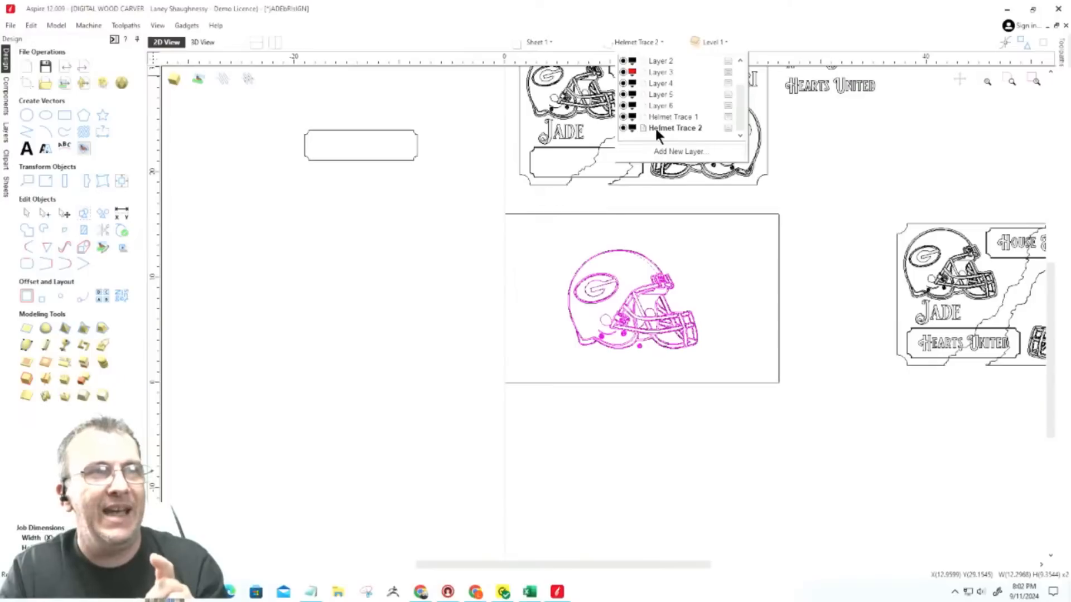
click(624, 129)
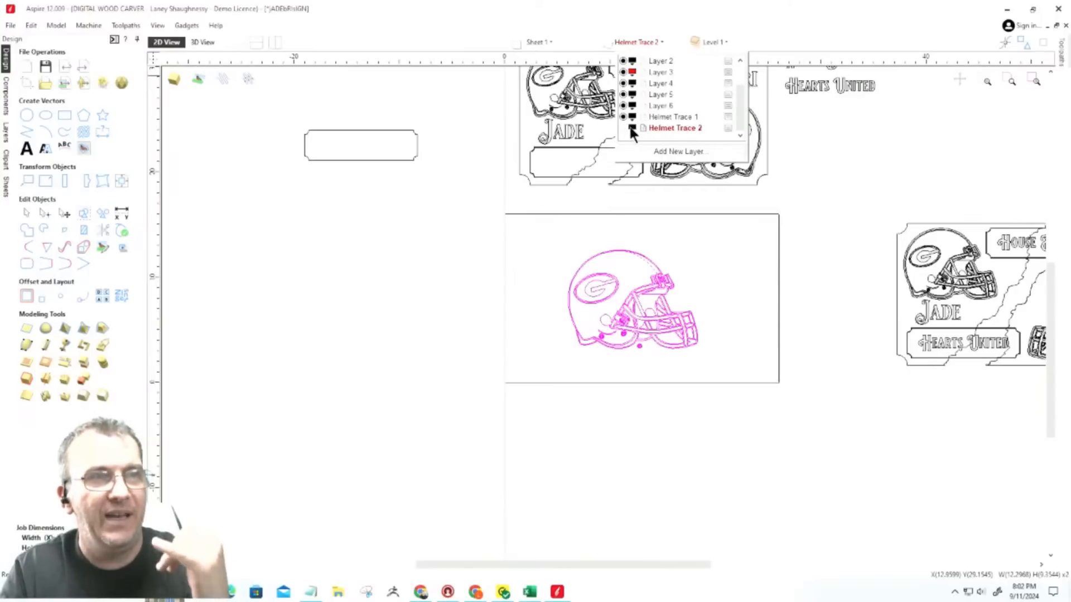
click(659, 116)
click(661, 117)
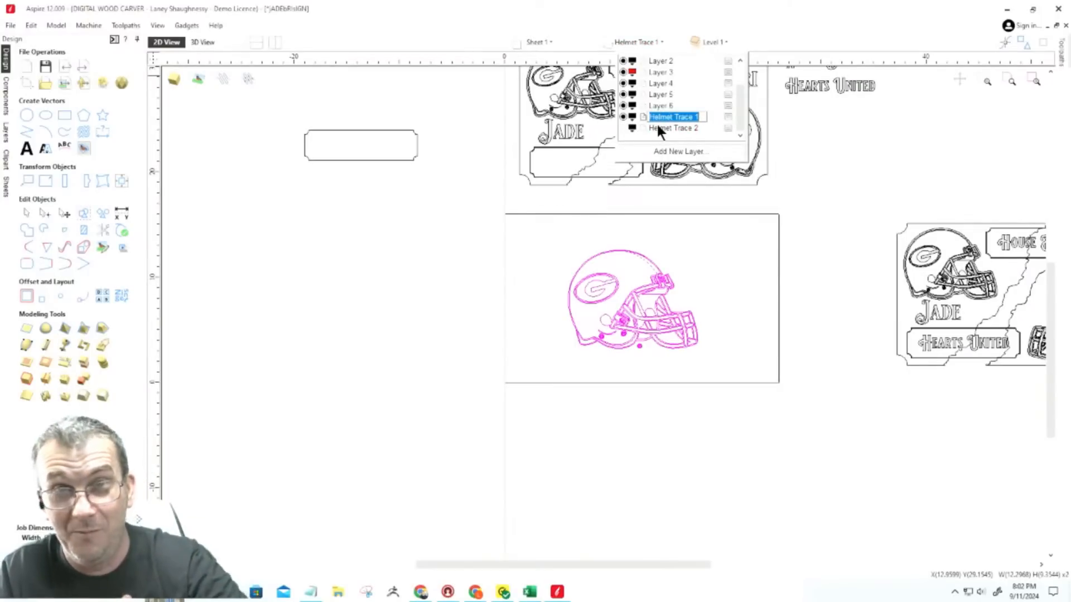
key(Return)
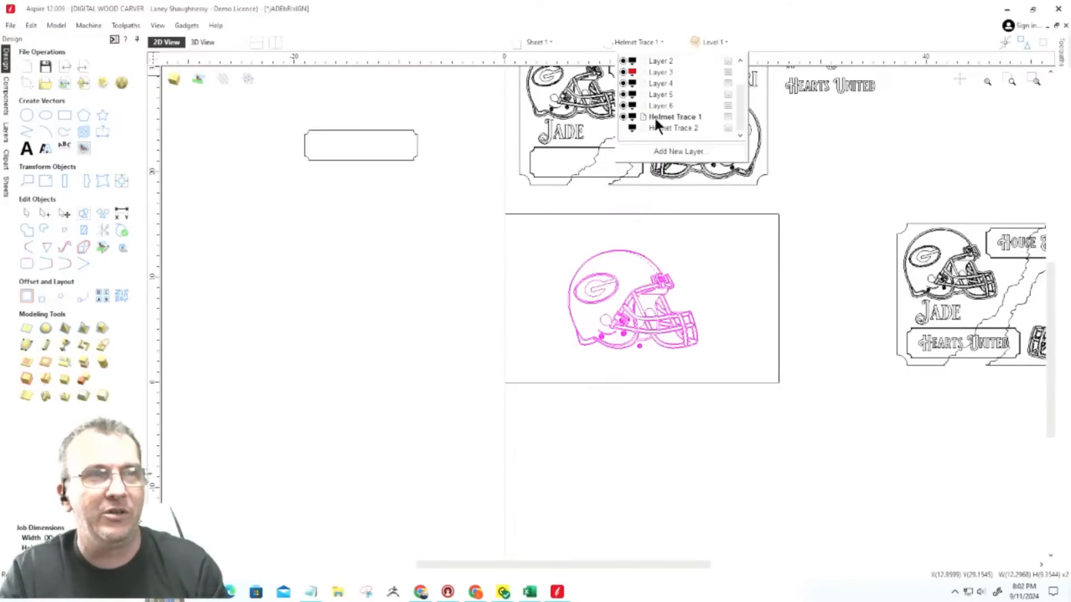
Ungroup the helmet trace in the job area into individual vectors and deselect them.
right_click(651, 296)
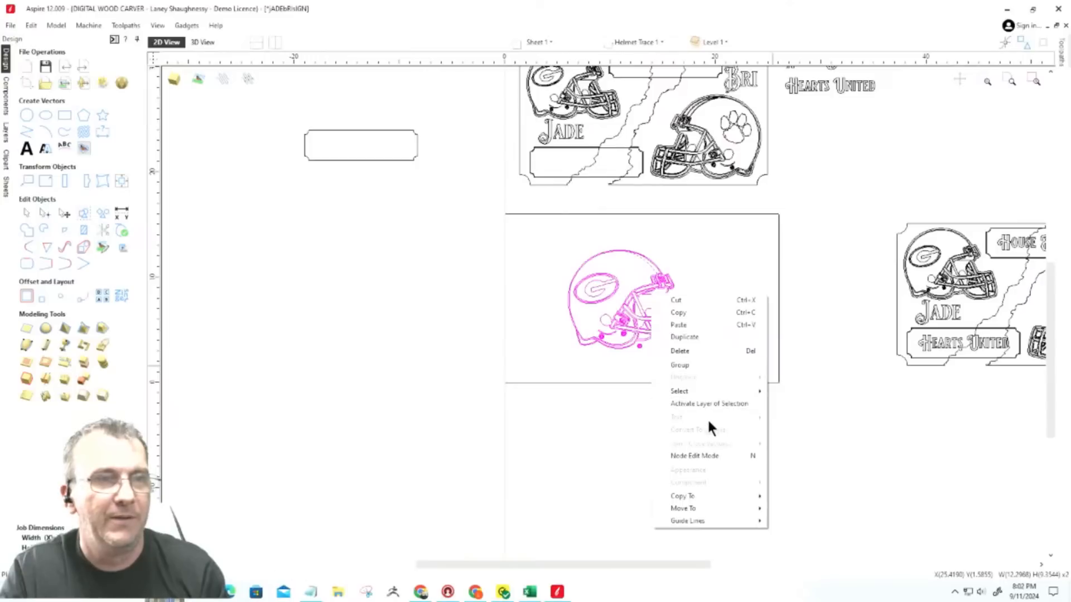
click(602, 322)
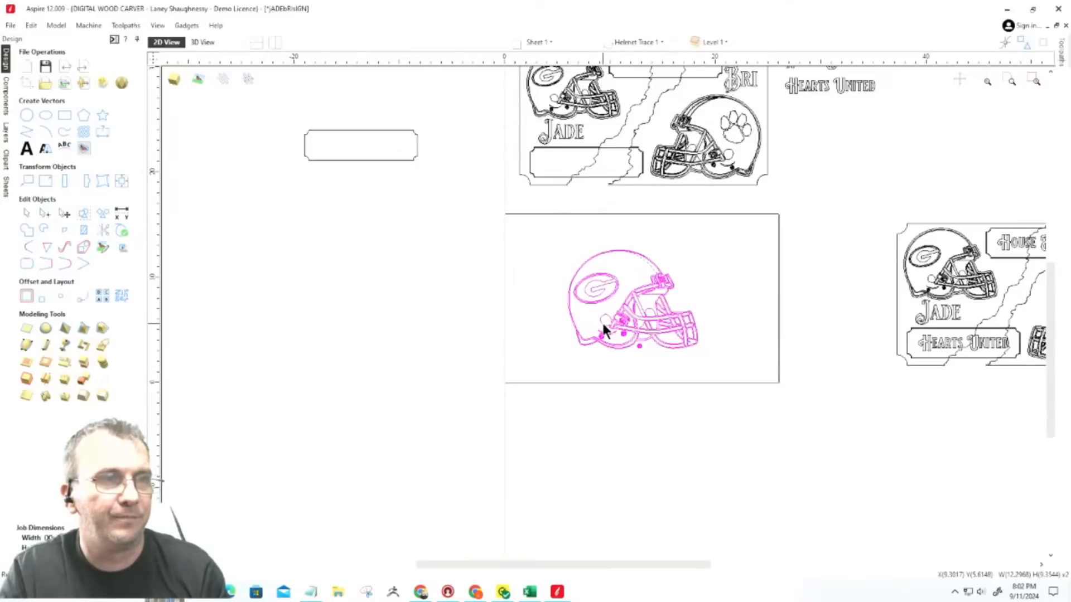
right_click(606, 326)
click(532, 310)
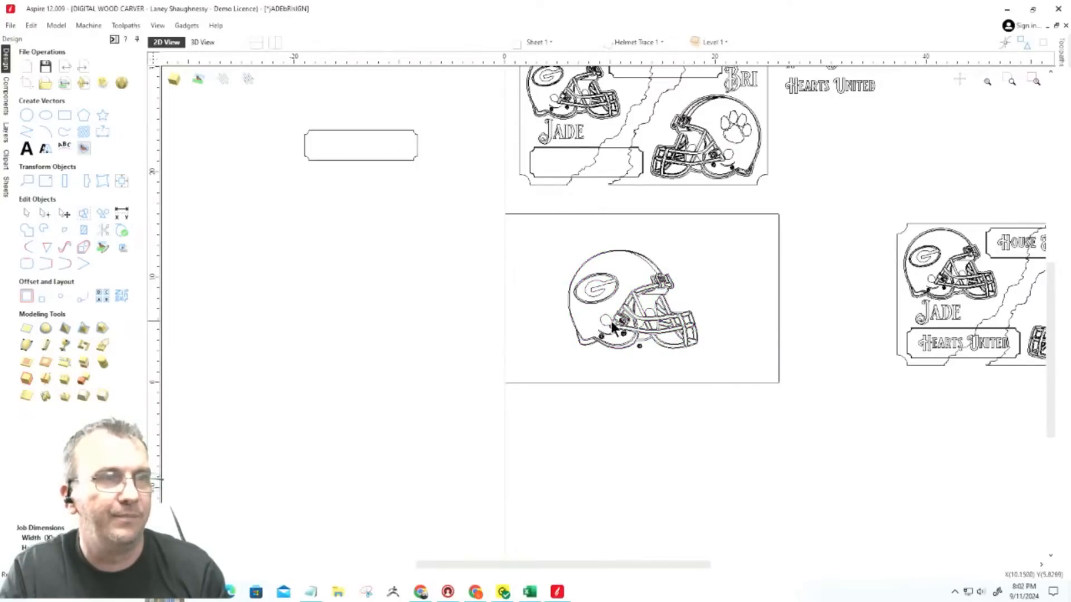
click(610, 318)
right_click(611, 319)
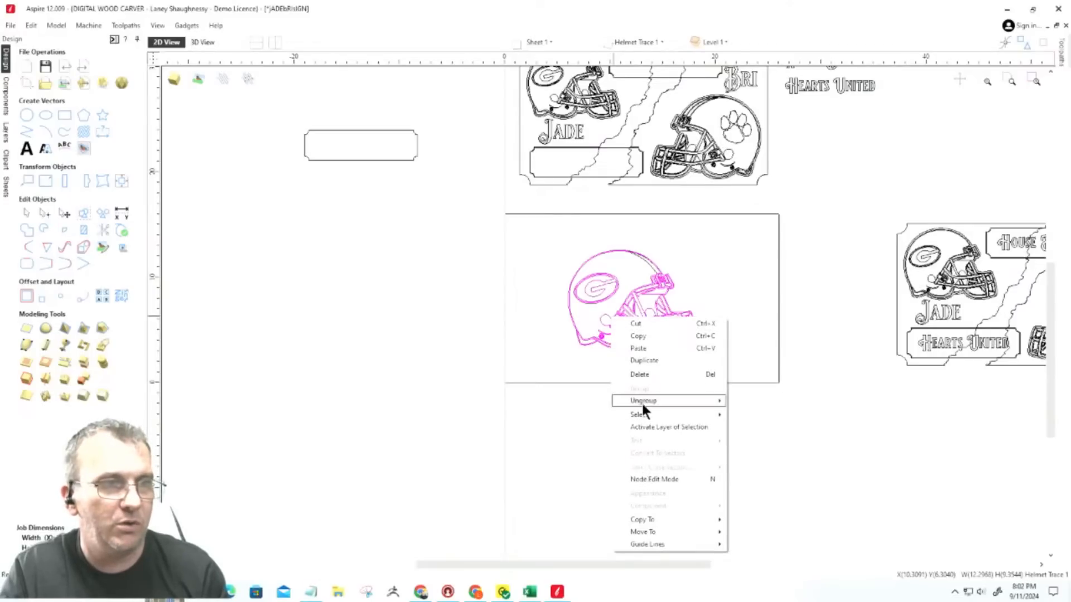
mouse_move(642, 413)
click(773, 414)
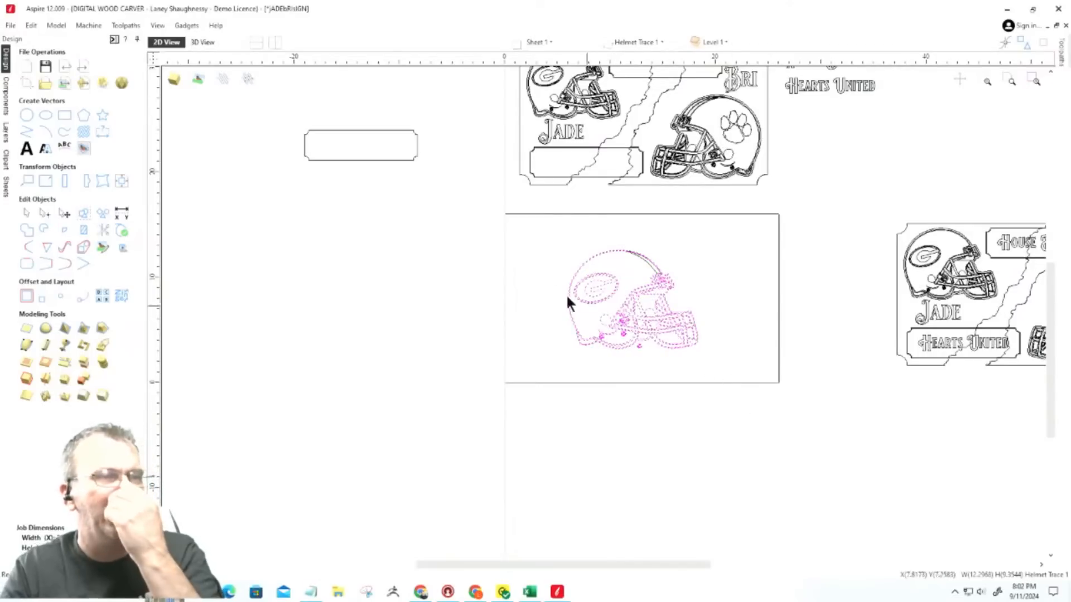
scroll(567, 235, up, 5)
click(569, 245)
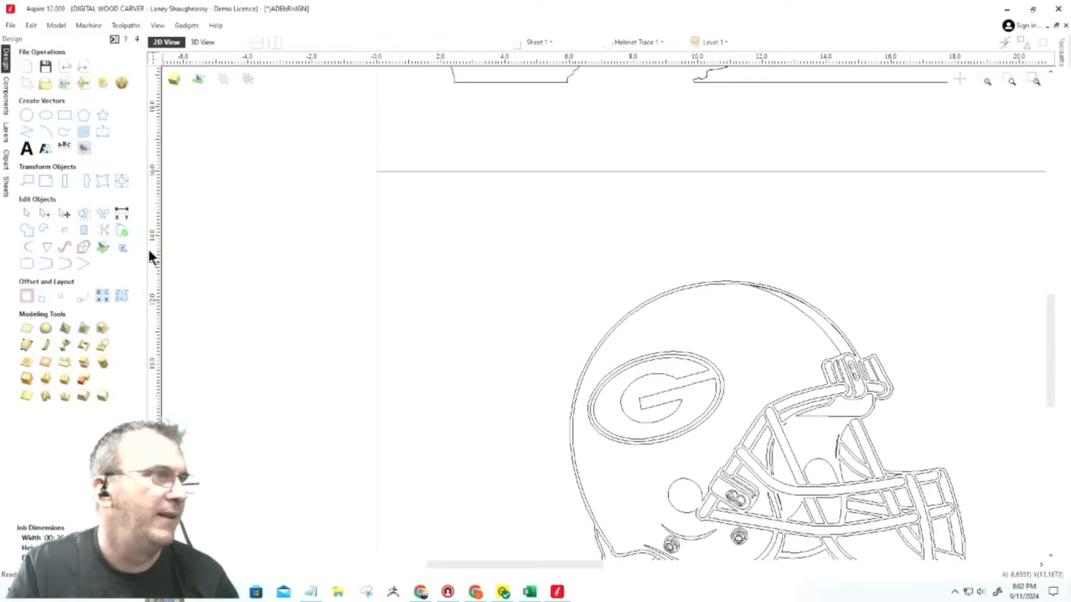
Run the Vector Validator on the selected helmet vectors to check for zero-length spans, overlaps and intersections.
click(122, 231)
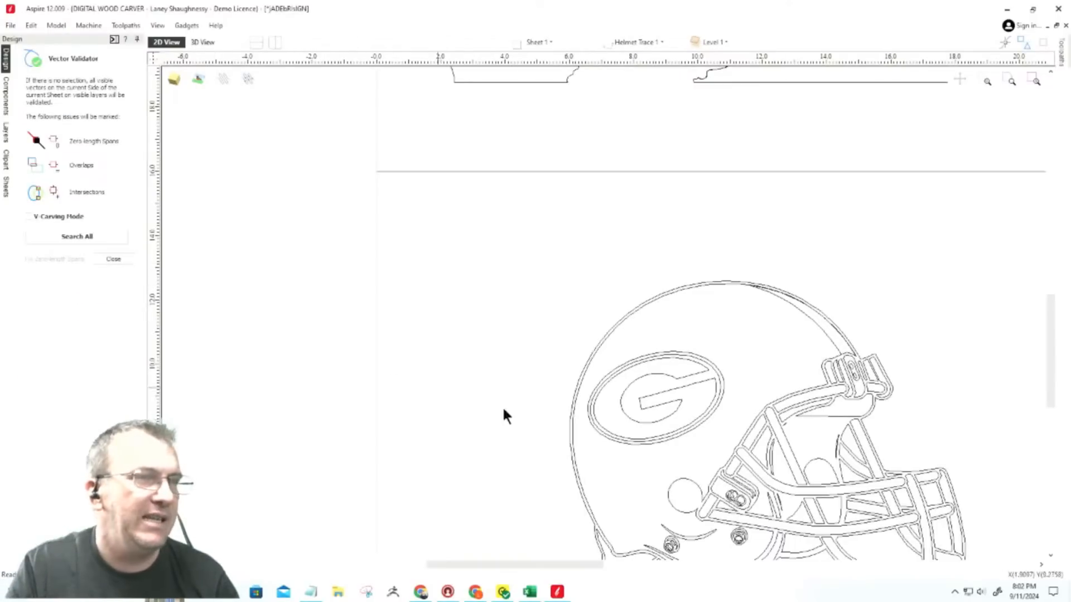
scroll(528, 258, down, 4)
drag(798, 430, 538, 259)
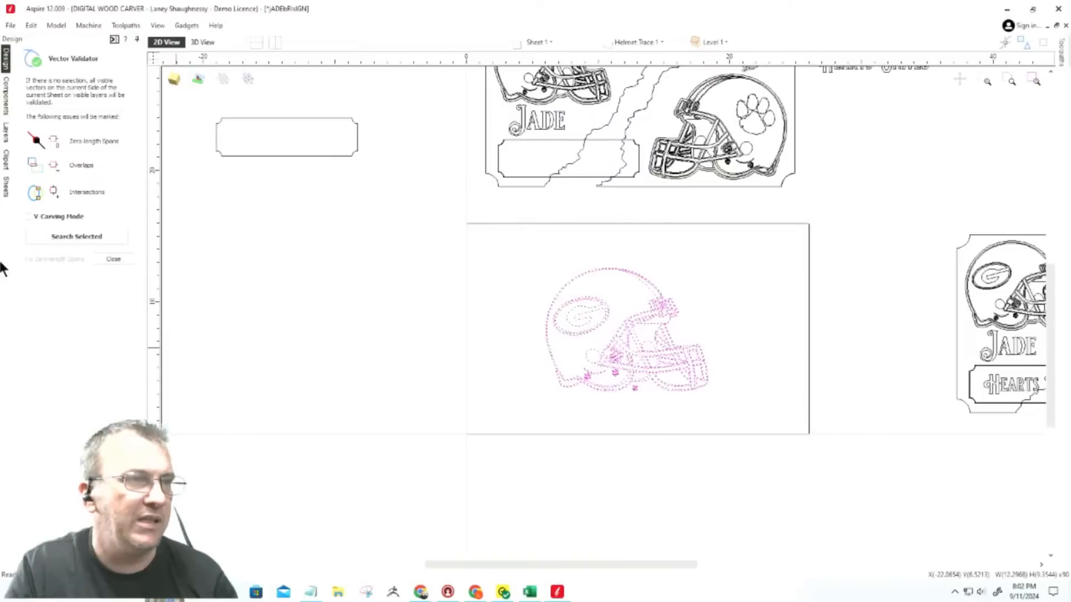
click(46, 231)
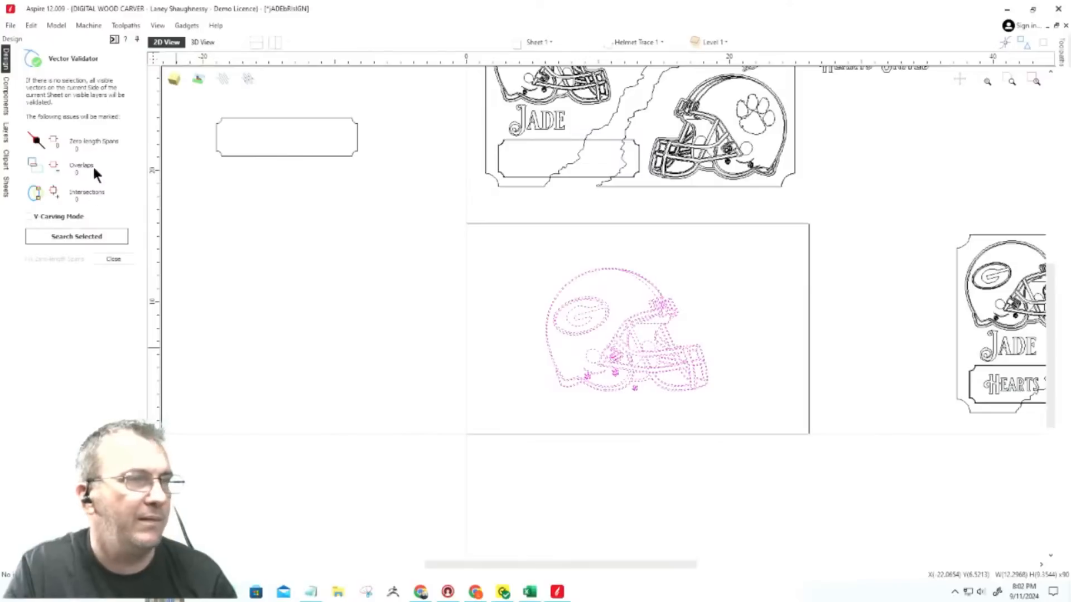
click(113, 259)
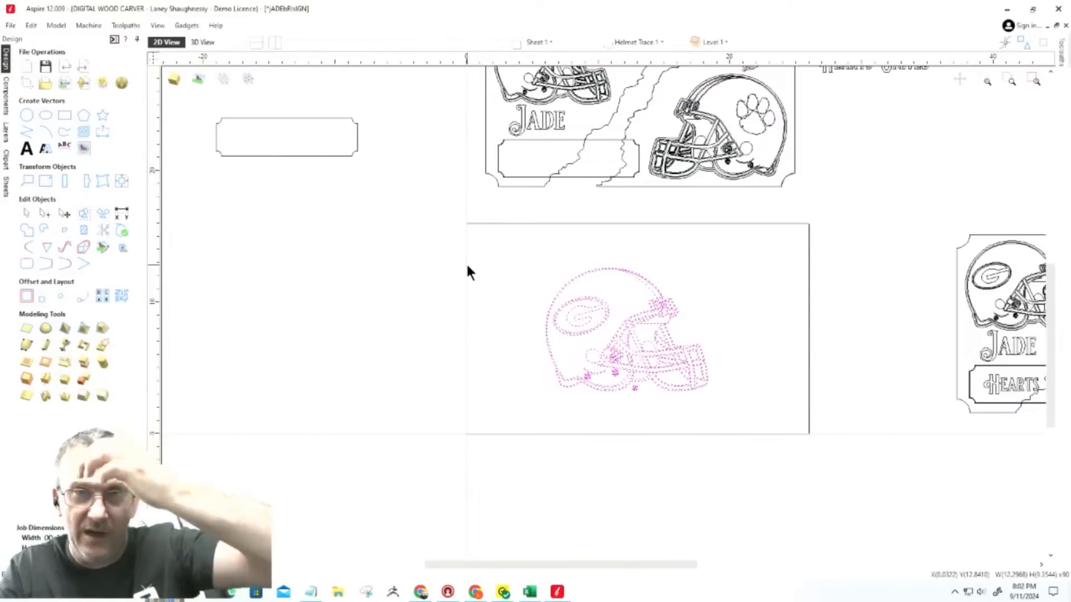
Delete the small circular mark below the helmet's face mask.
click(526, 315)
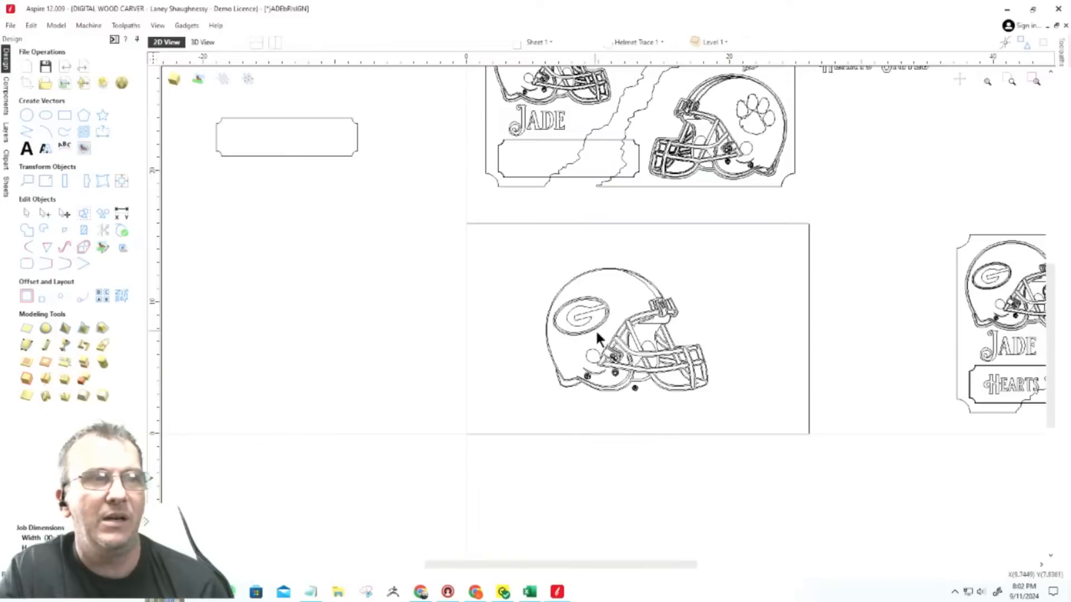
click(634, 388)
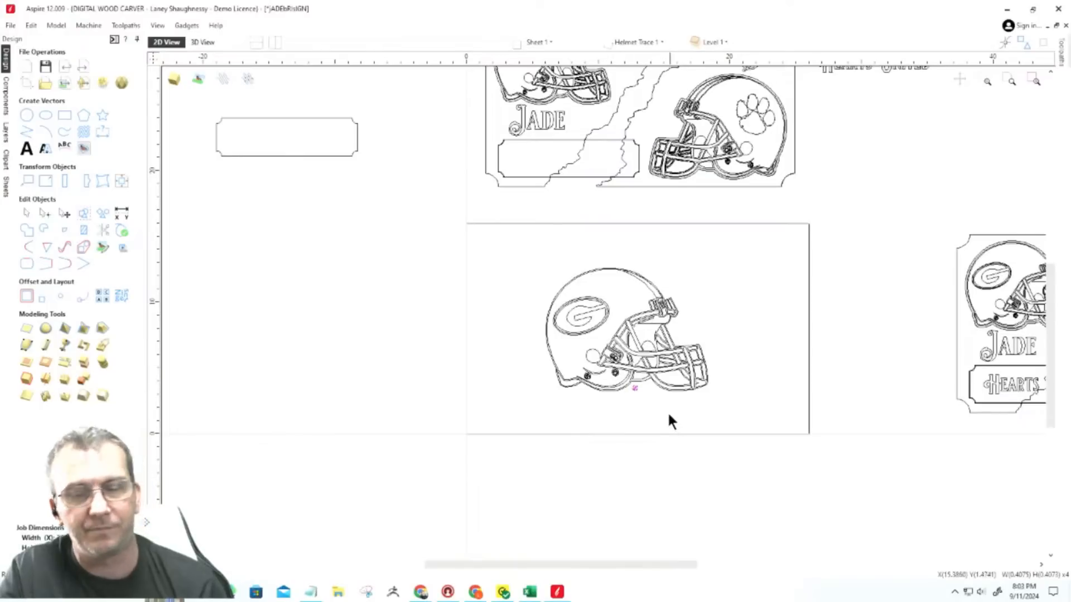
key(Delete)
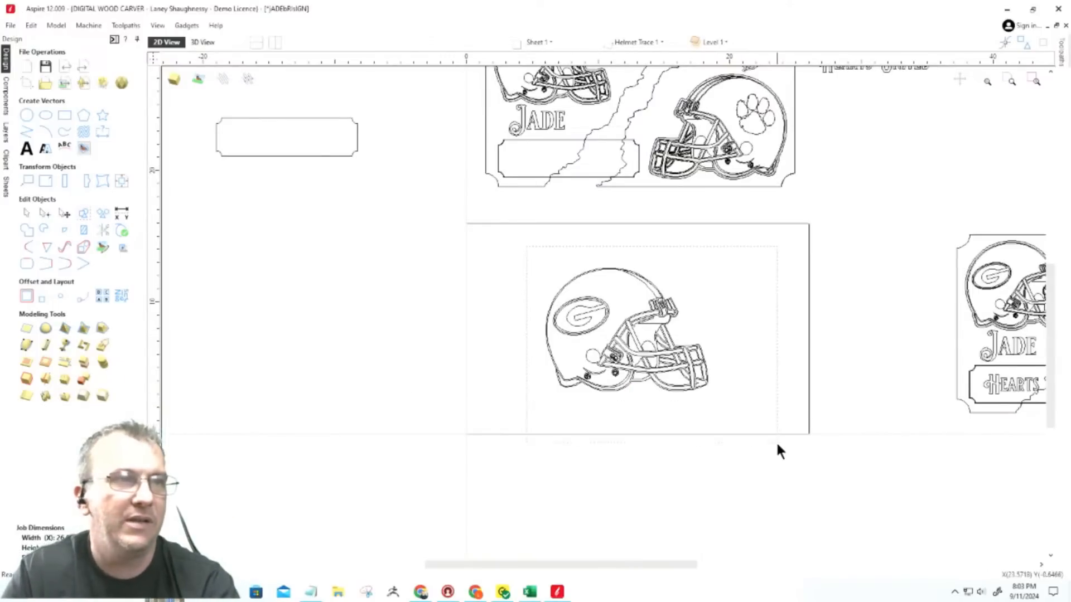
Delete all the helmet vectors in the job area and undo the deletion.
click(675, 389)
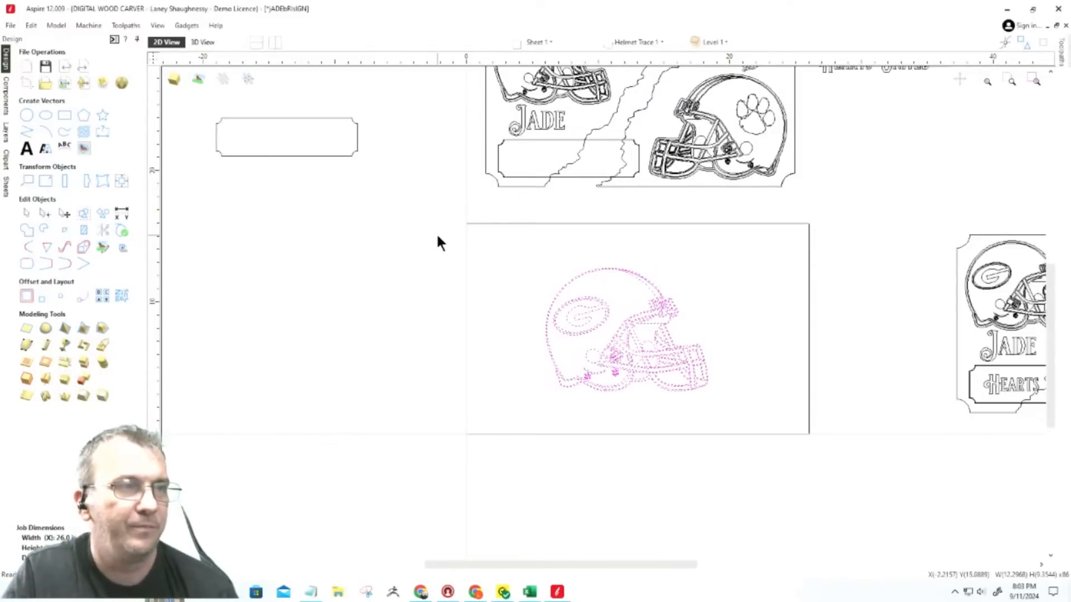
click(442, 260)
drag(495, 254, 818, 449)
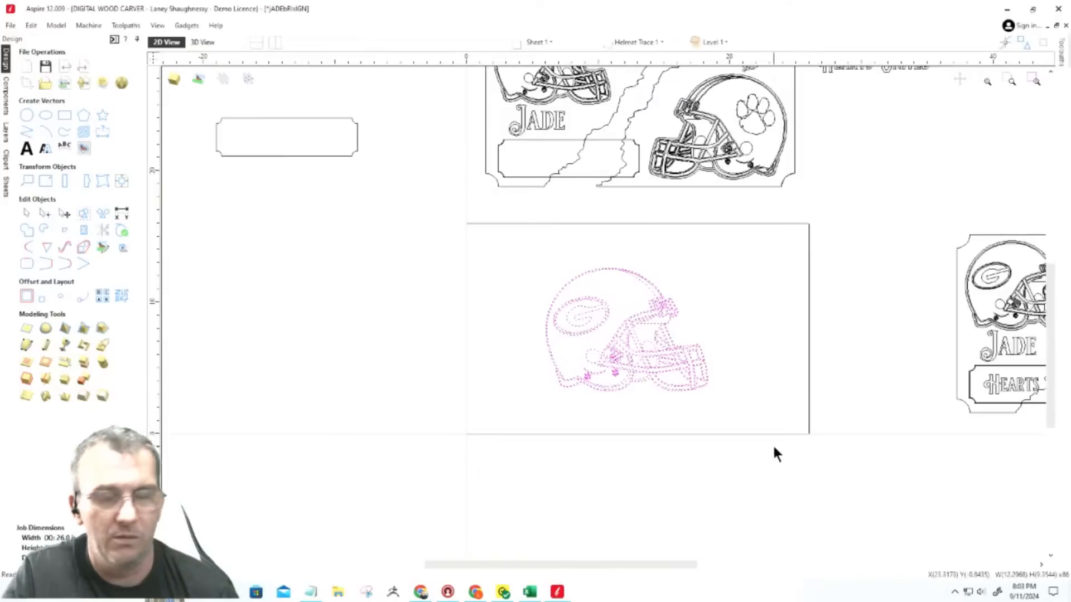
key(Delete)
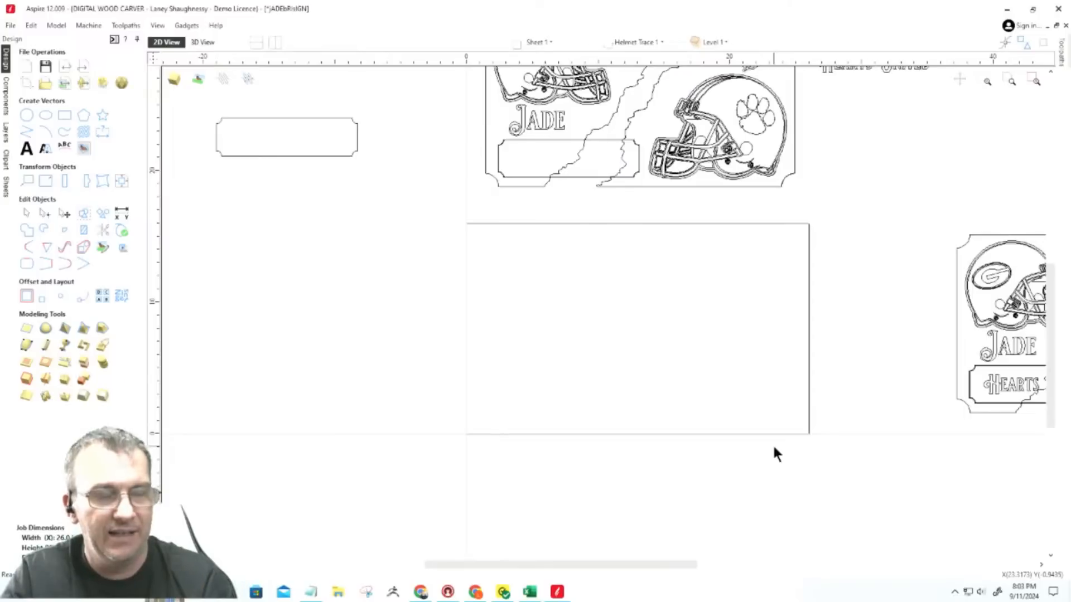
key(ctrl+z)
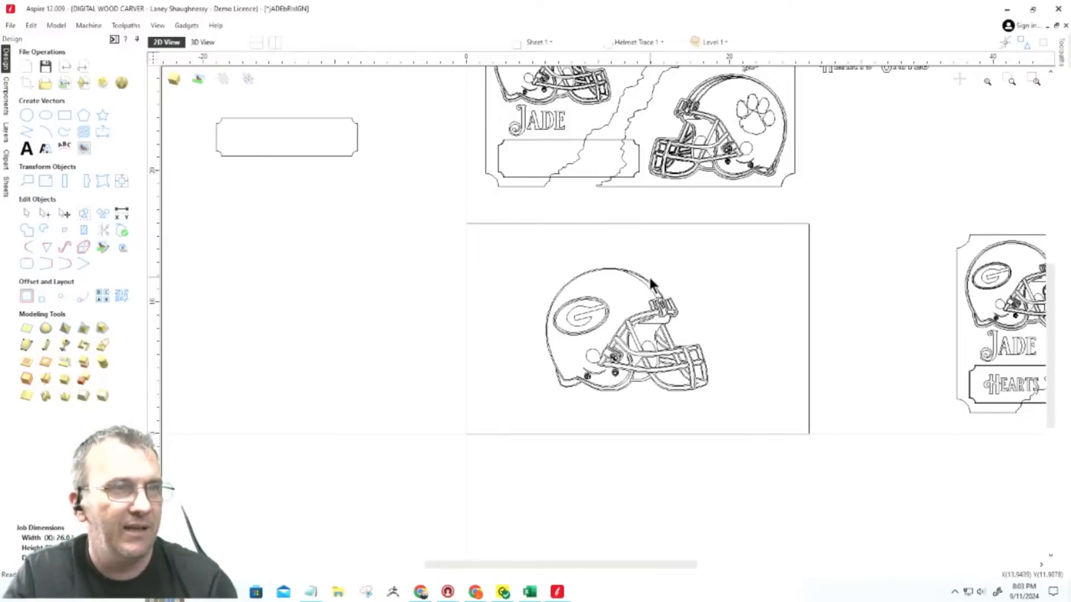
Move all the cleaned helmet vectors out of the job area into the empty space on its left.
scroll(651, 280, down, 3)
scroll(707, 317, up, 6)
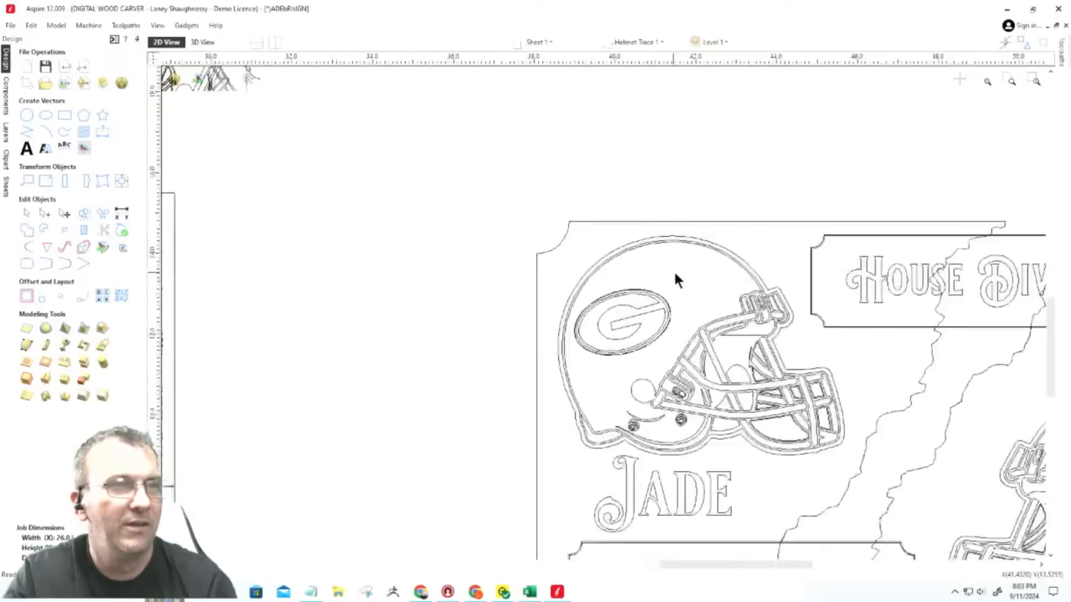
scroll(772, 270, up, 4)
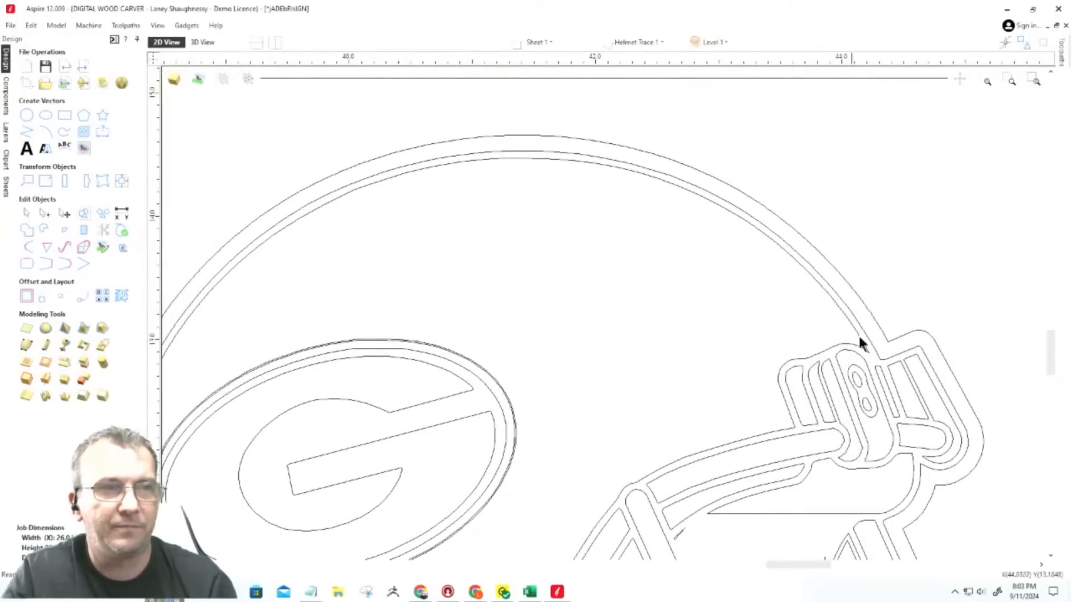
scroll(859, 338, down, 10)
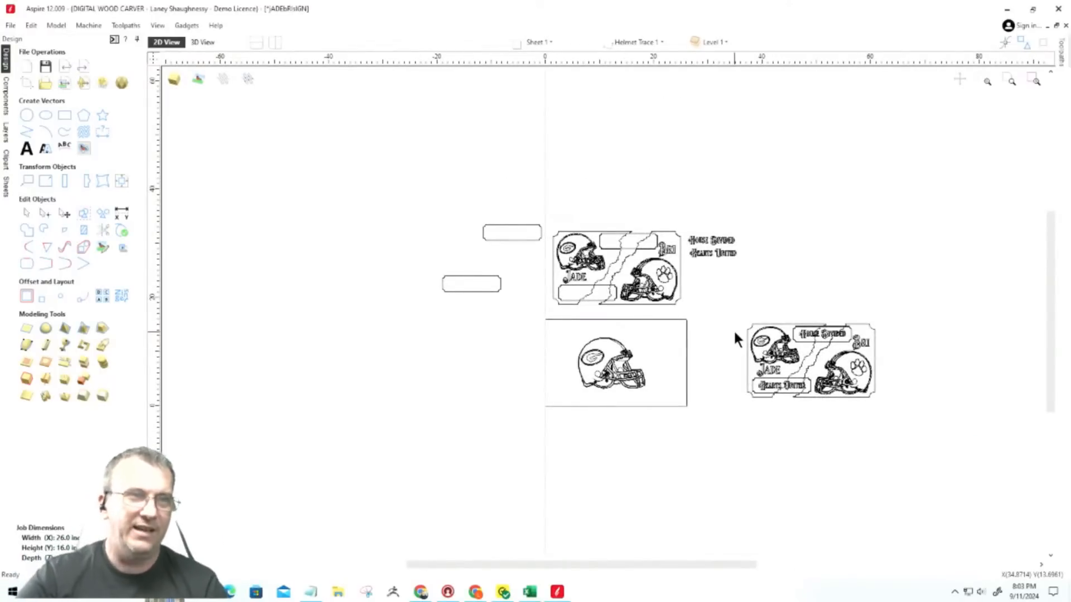
drag(549, 316, 666, 444)
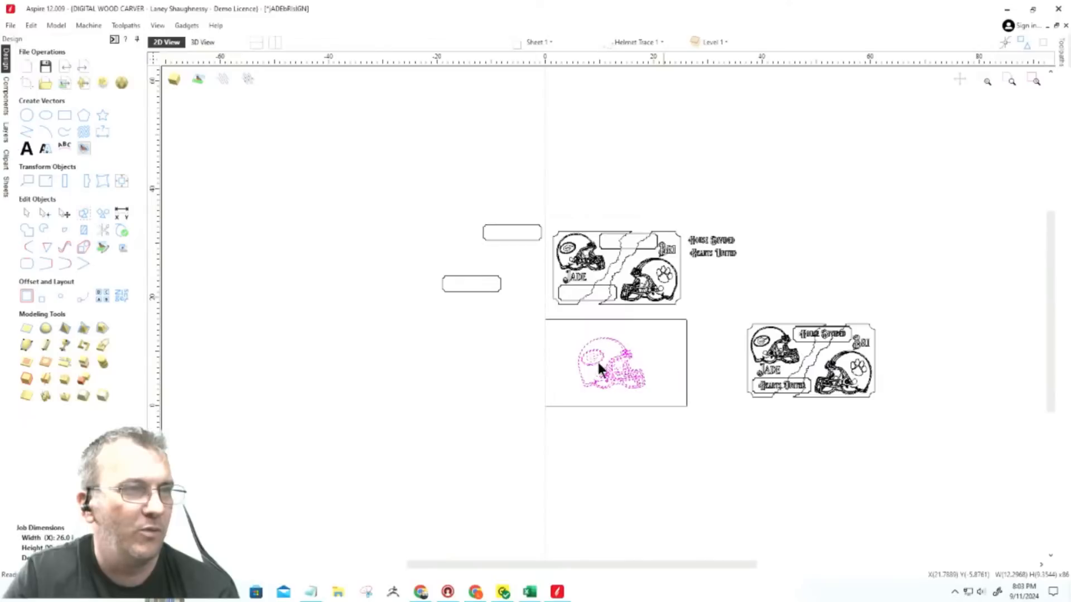
click(598, 361)
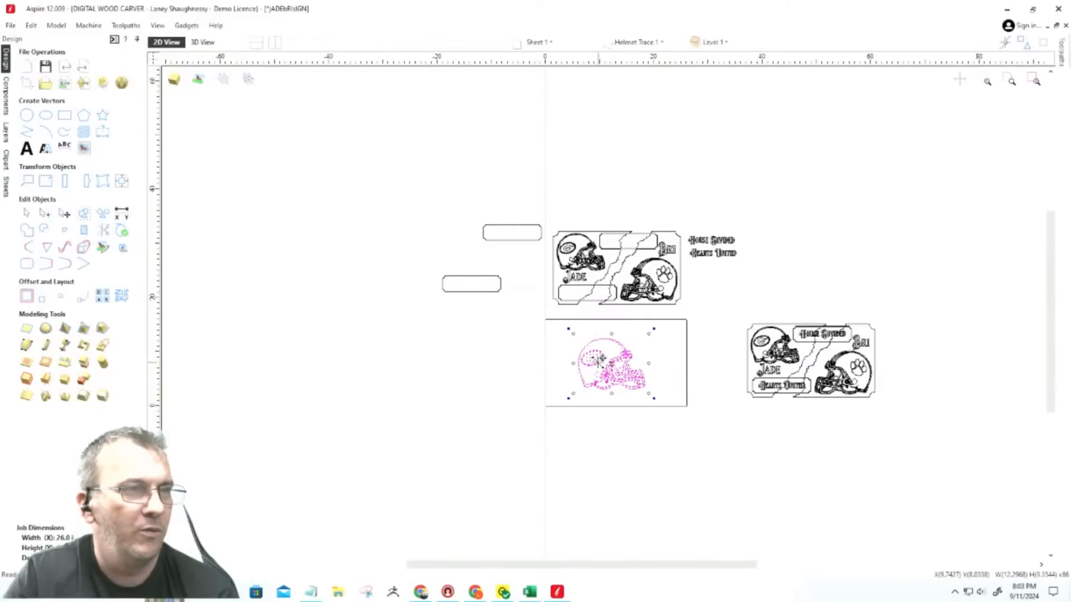
drag(589, 361, 444, 353)
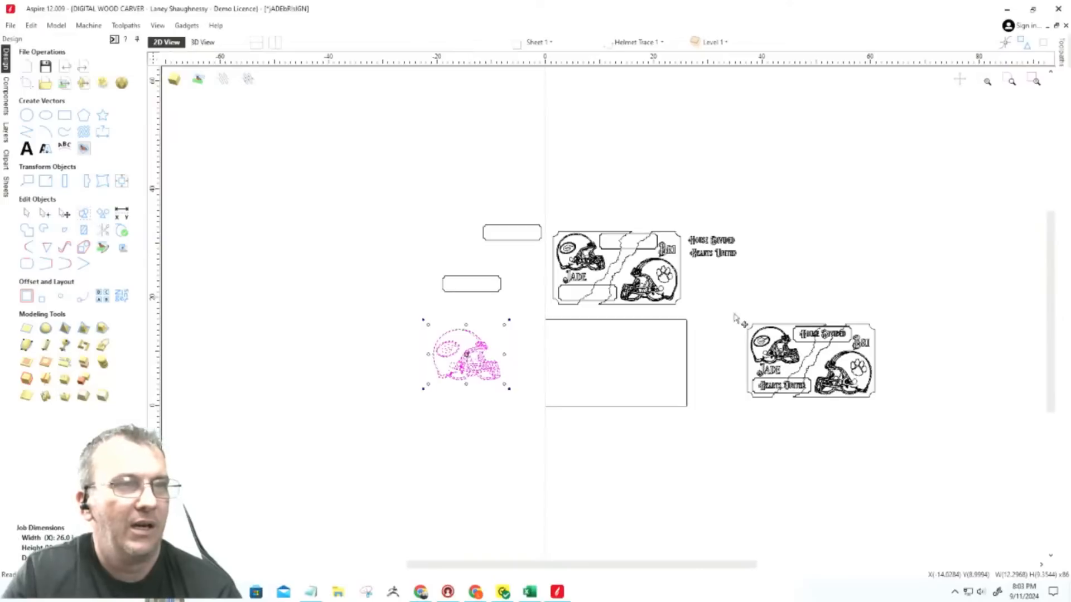
Center the complete sign layout that sits to the right of the job area within the material.
drag(722, 308, 899, 444)
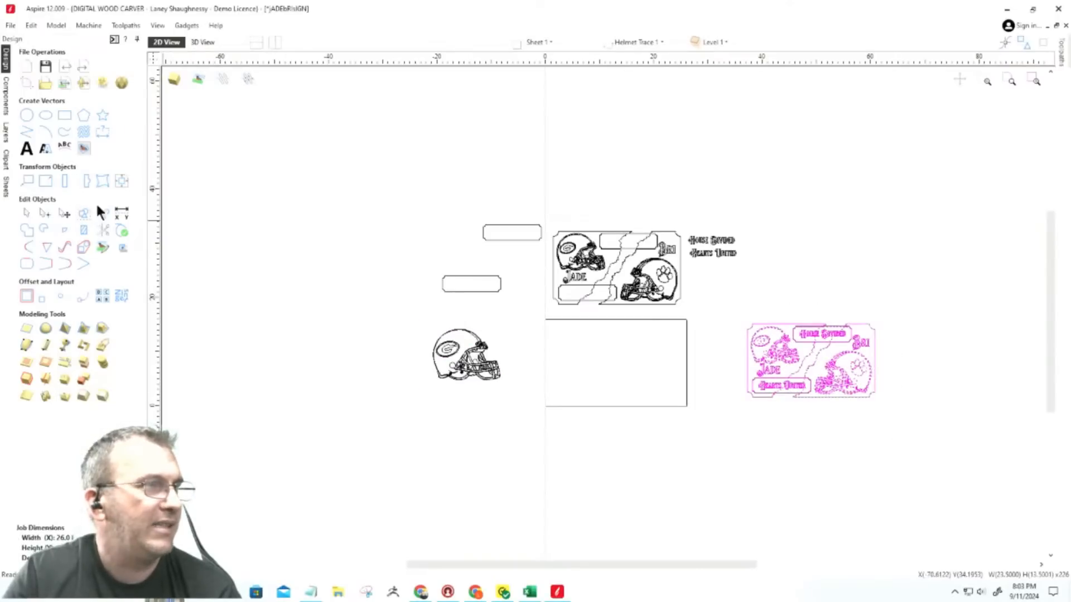
click(120, 180)
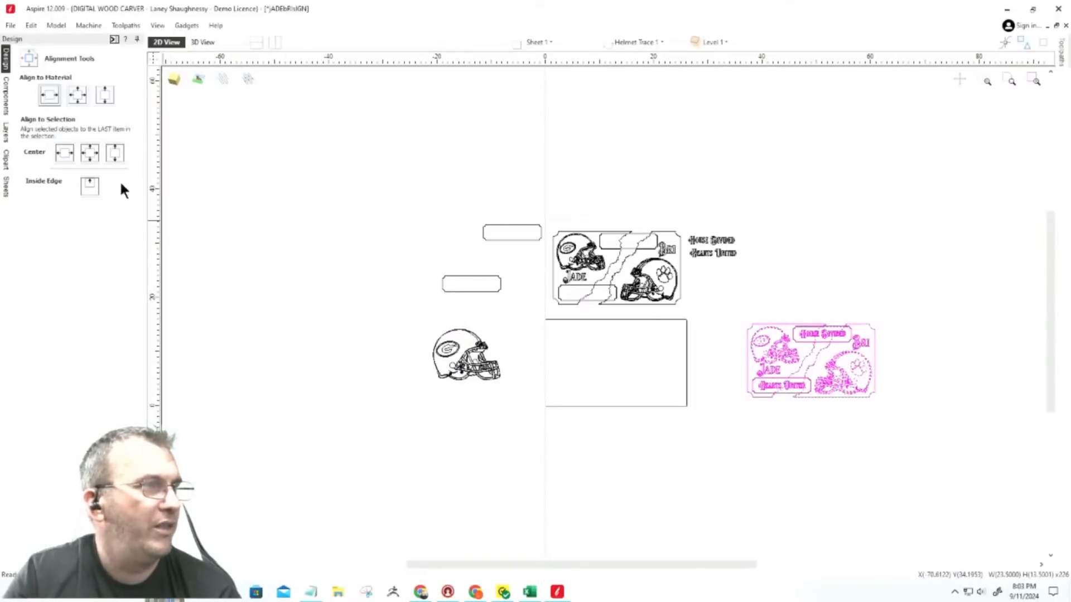
click(77, 95)
click(544, 416)
scroll(601, 238, up, 2)
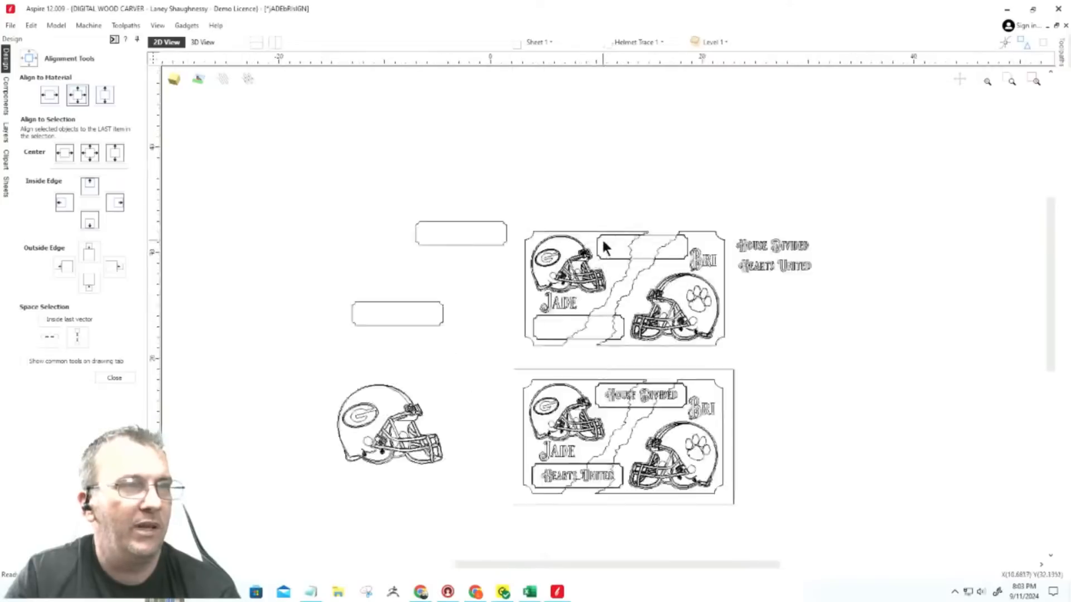
Examine the helmets, name text, plaques and crack lines in the sign layout above the job area.
scroll(603, 240, up, 3)
scroll(604, 240, down, 3)
scroll(718, 376, up, 4)
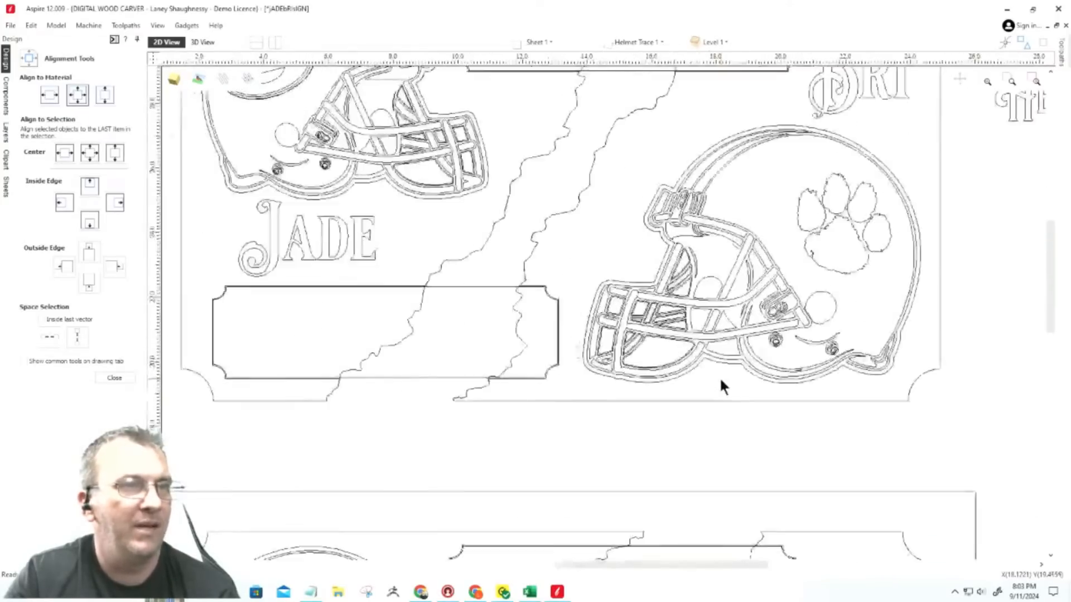
scroll(719, 385, down, 3)
scroll(436, 165, up, 4)
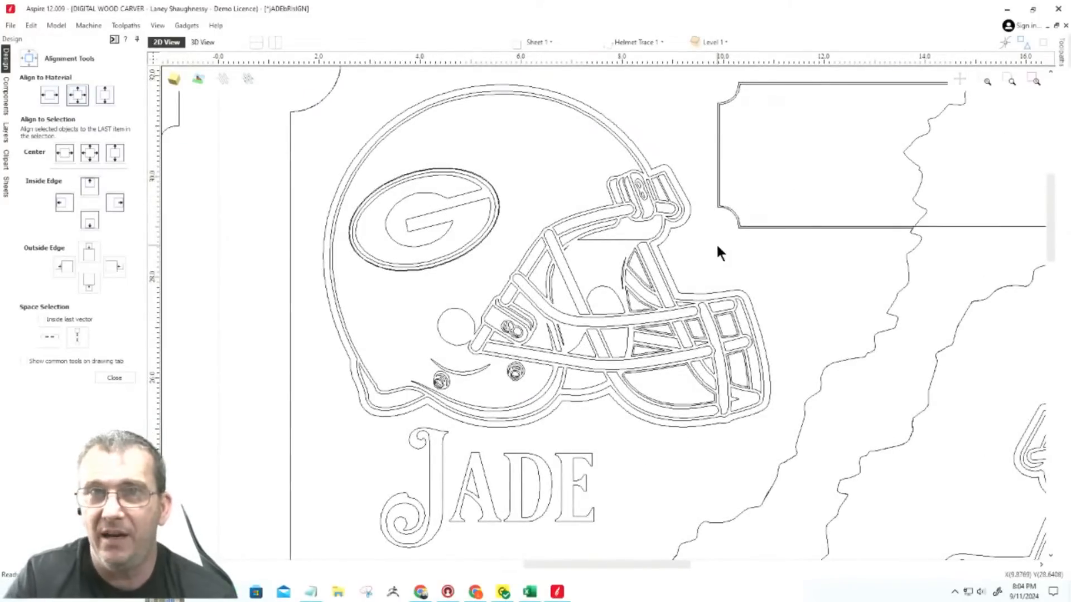
scroll(350, 295, down, 2)
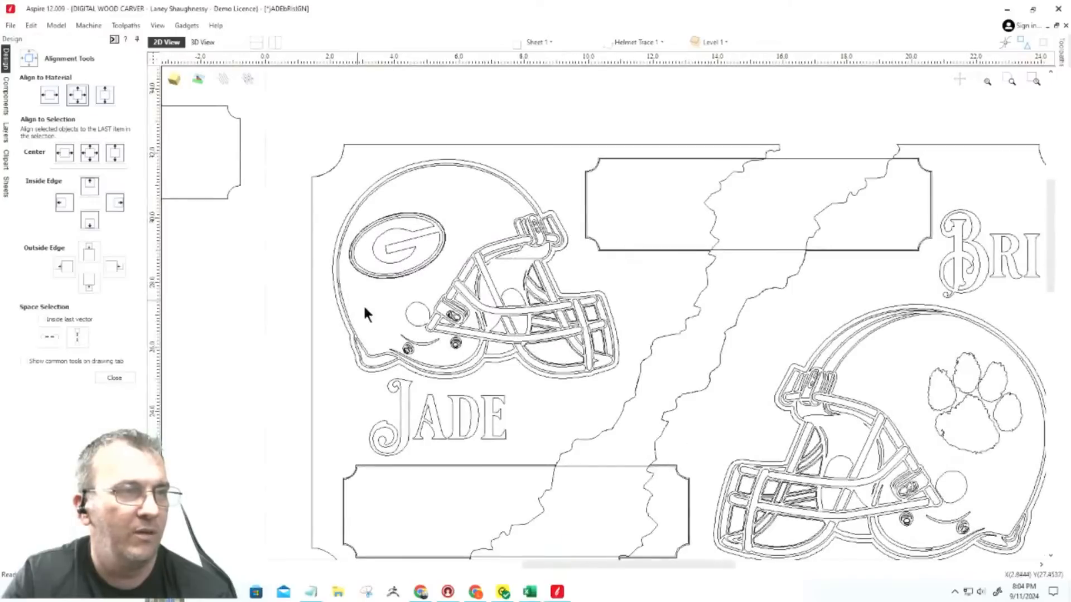
scroll(337, 259, down, 2)
scroll(380, 320, up, 2)
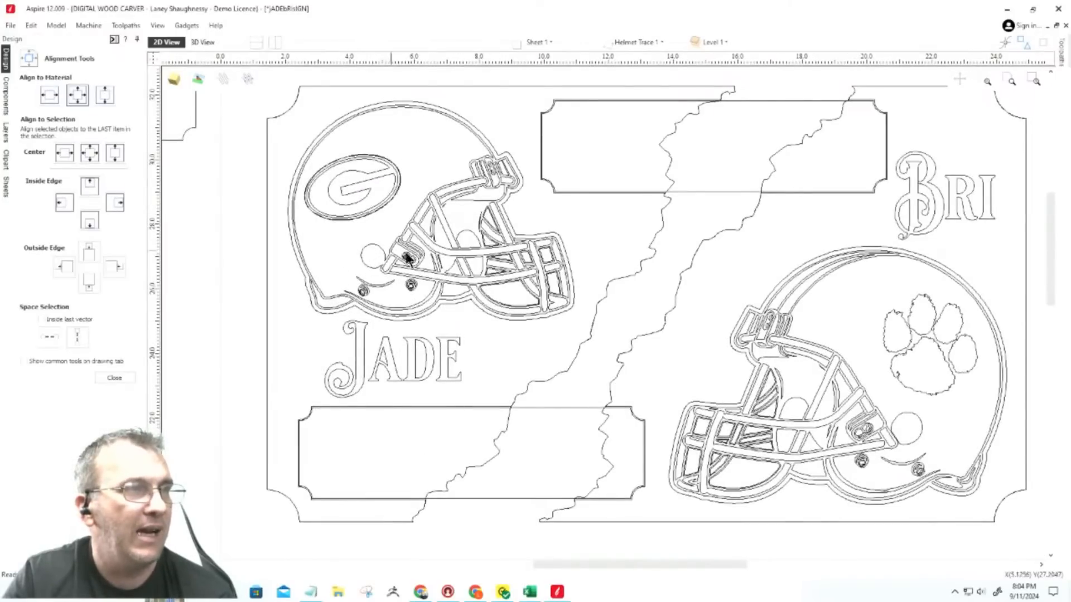
Delete the G-logo helmet and its outer offset outline from the sign layout above the job area.
click(559, 236)
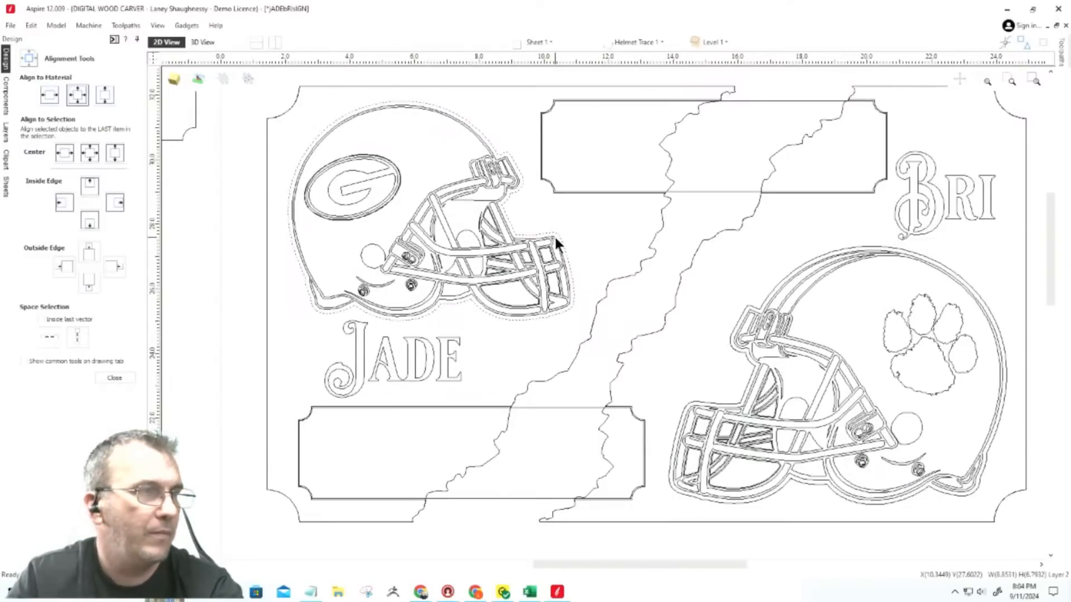
click(554, 236)
drag(568, 317, 277, 140)
drag(269, 203, 272, 199)
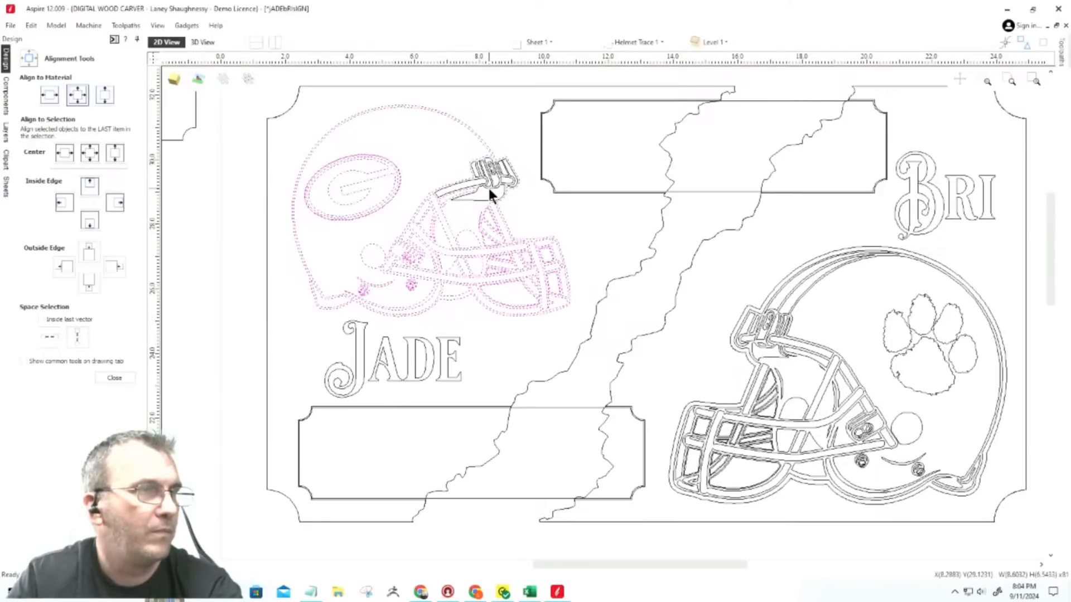
key(Delete)
drag(445, 149, 528, 219)
key(Delete)
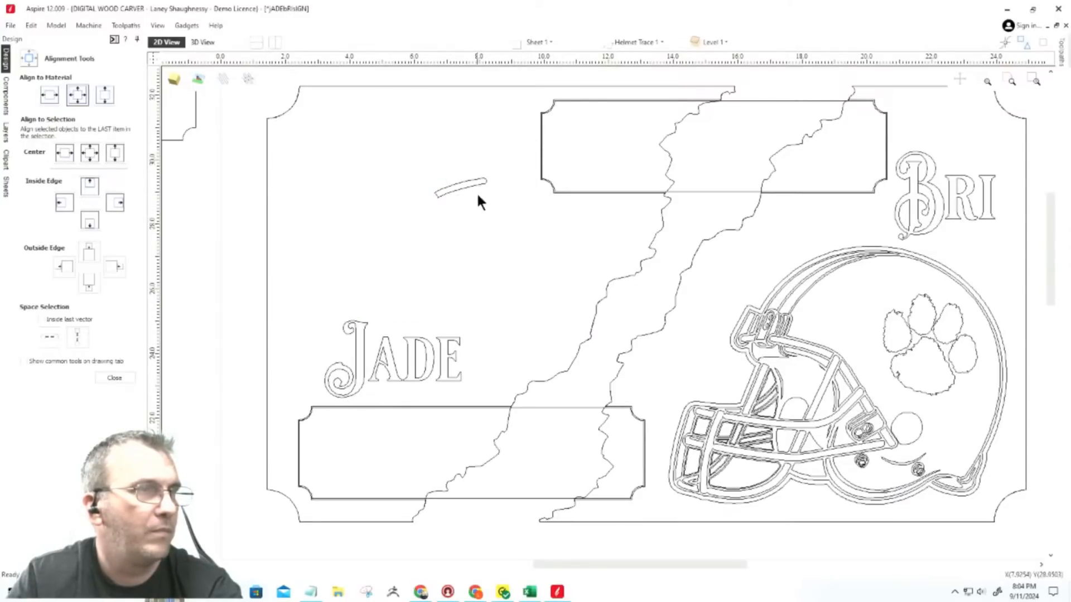
Move the cleaned helmet trace into the upper sign layout's empty helmet spot and scale it down to about 8.74 inches wide.
scroll(519, 204, down, 5)
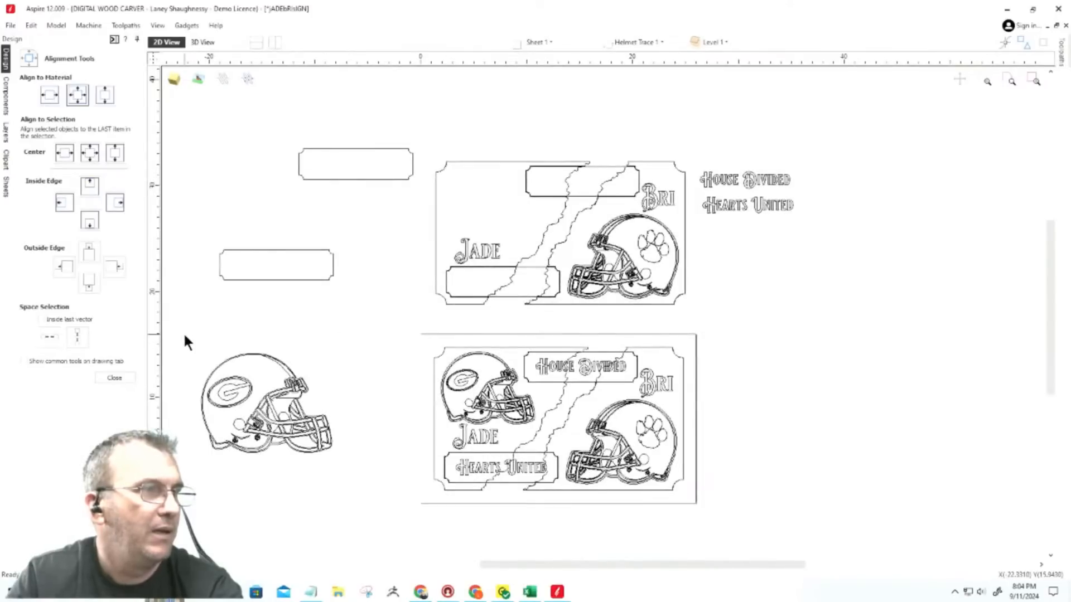
drag(174, 328, 344, 474)
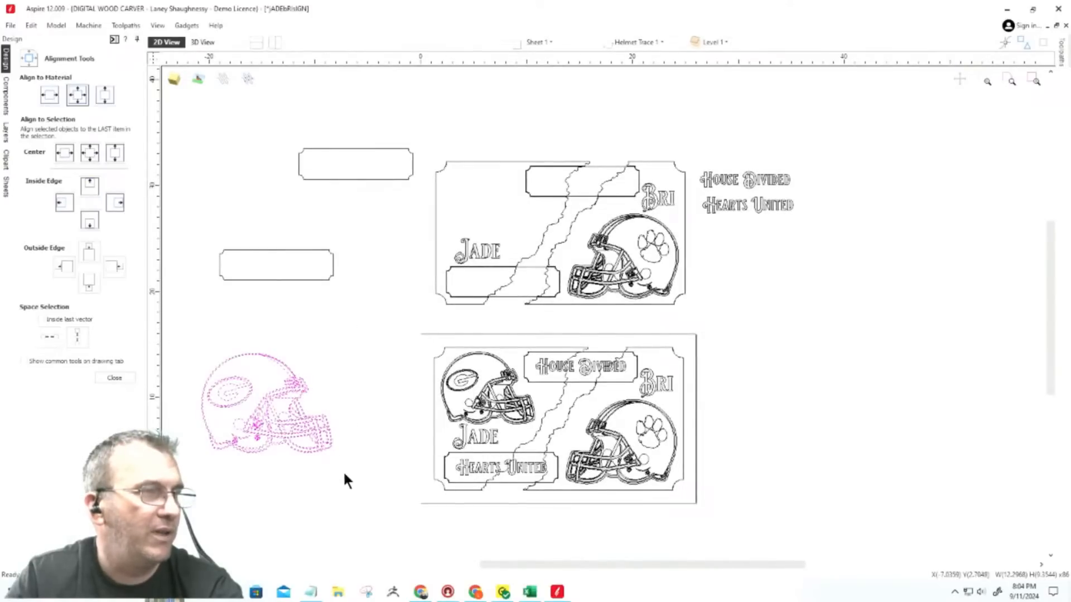
click(240, 399)
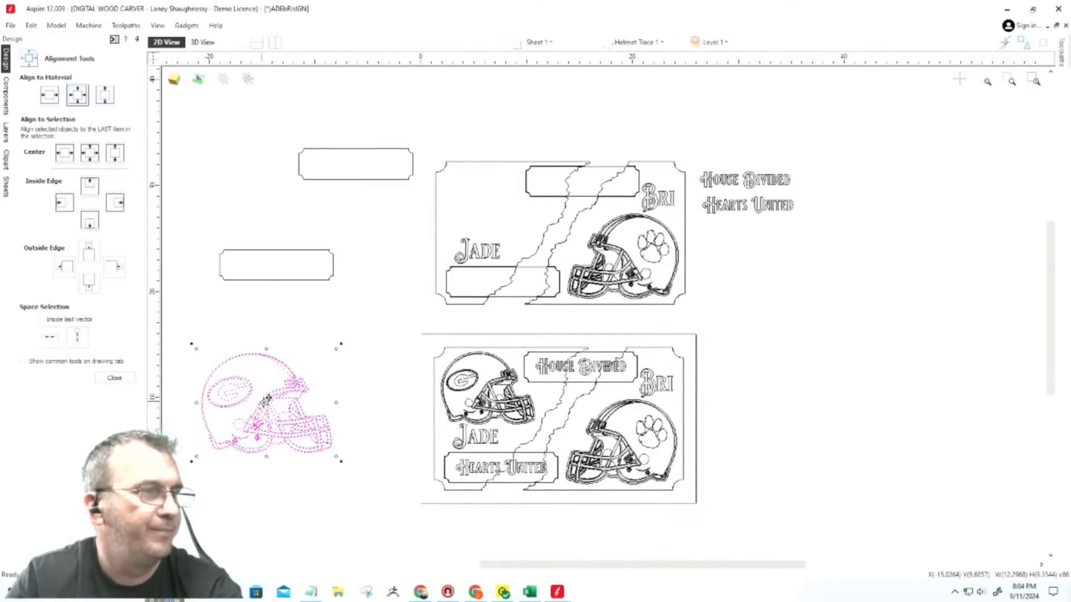
drag(266, 401, 498, 200)
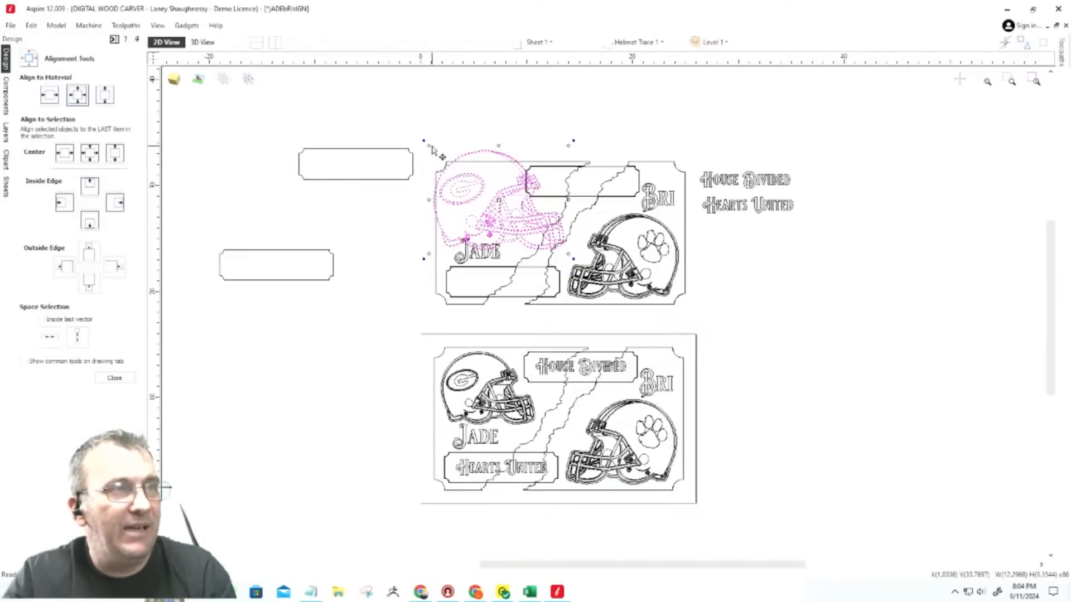
drag(428, 144, 442, 164)
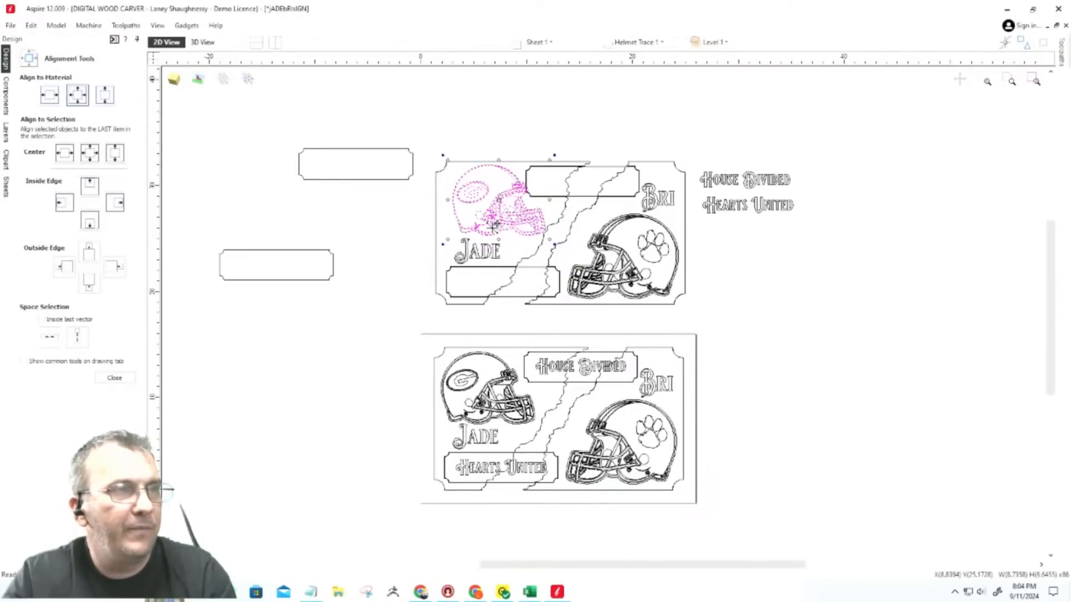
Select the whole paw-print helmet in the upper sign layout and read its overall size.
scroll(493, 226, down, 1)
scroll(604, 232, up, 3)
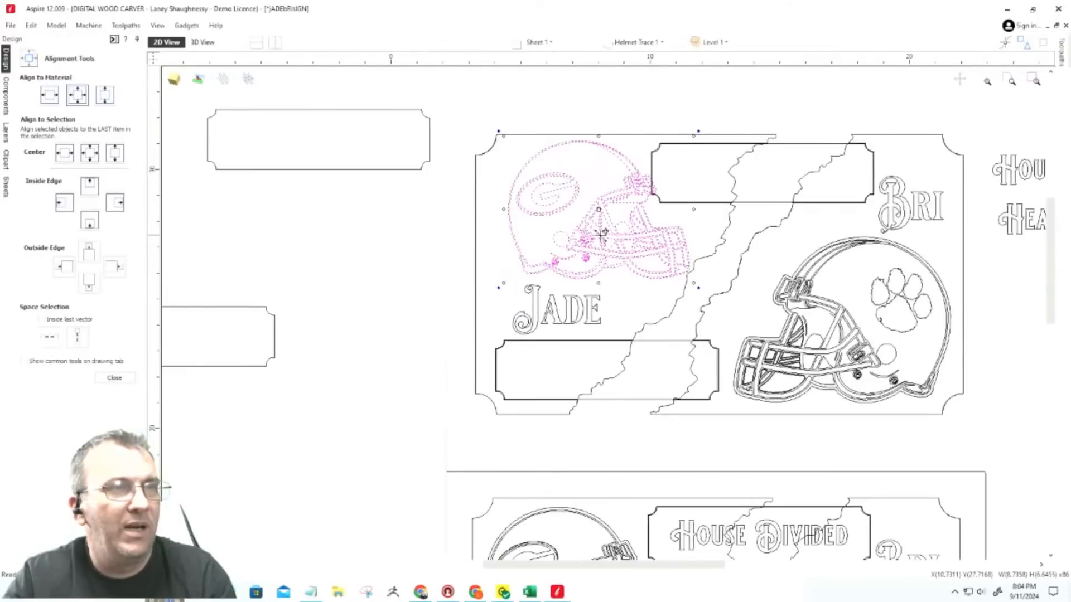
click(791, 309)
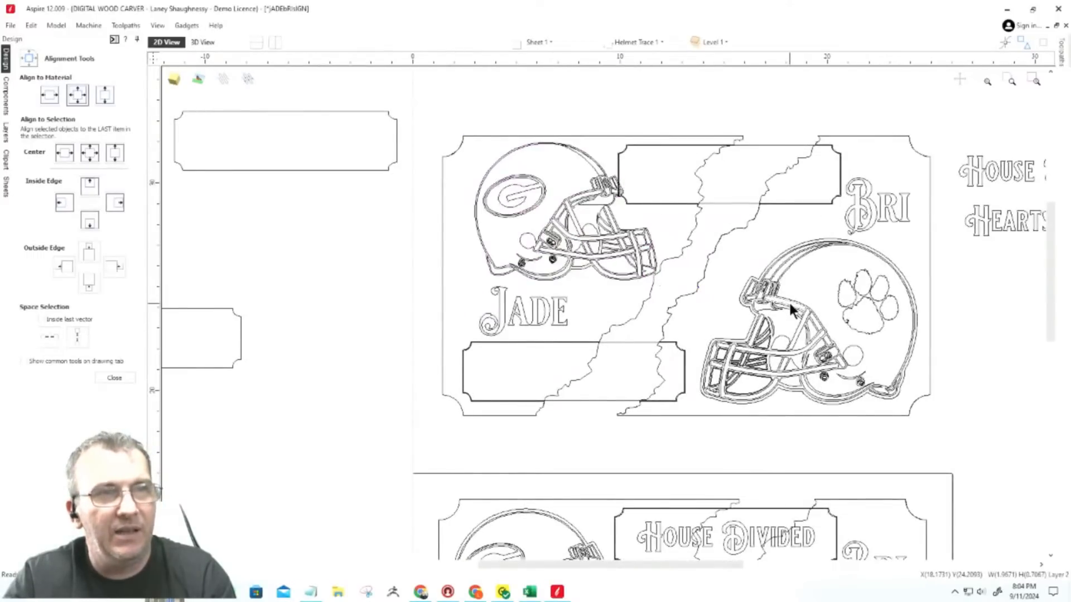
drag(686, 215, 931, 465)
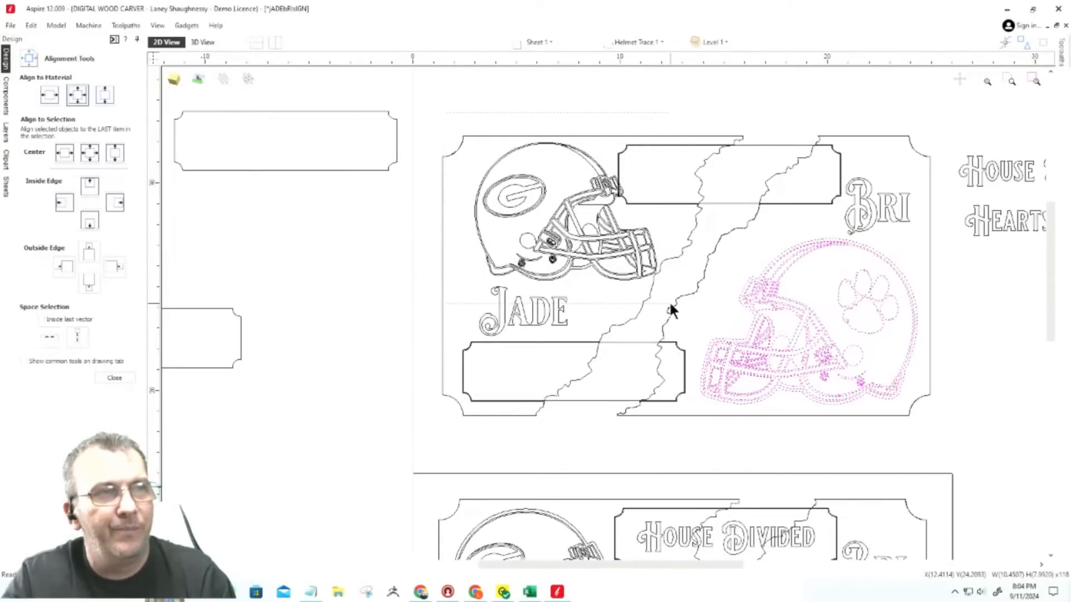
Set the G-logo helmet's width to 10.45 inches with the height linked in the upper sign layout.
drag(669, 303, 669, 304)
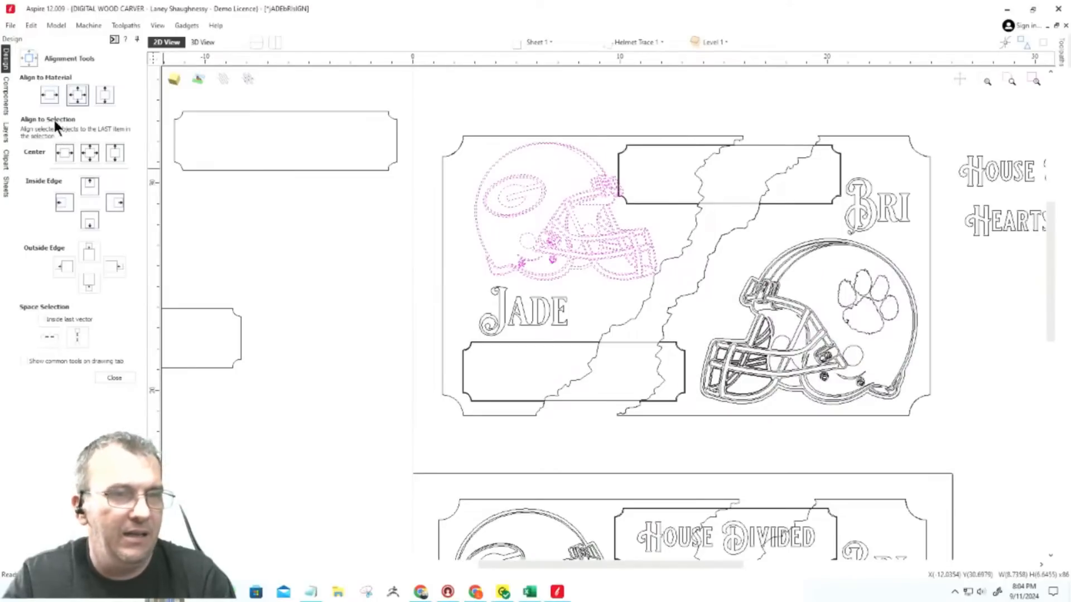
click(105, 378)
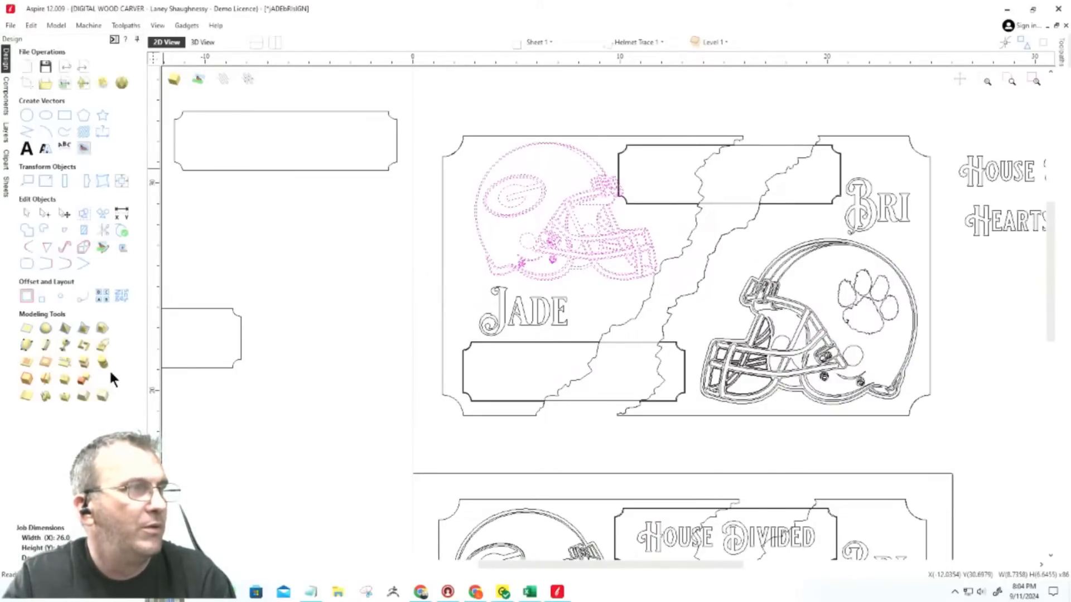
click(49, 184)
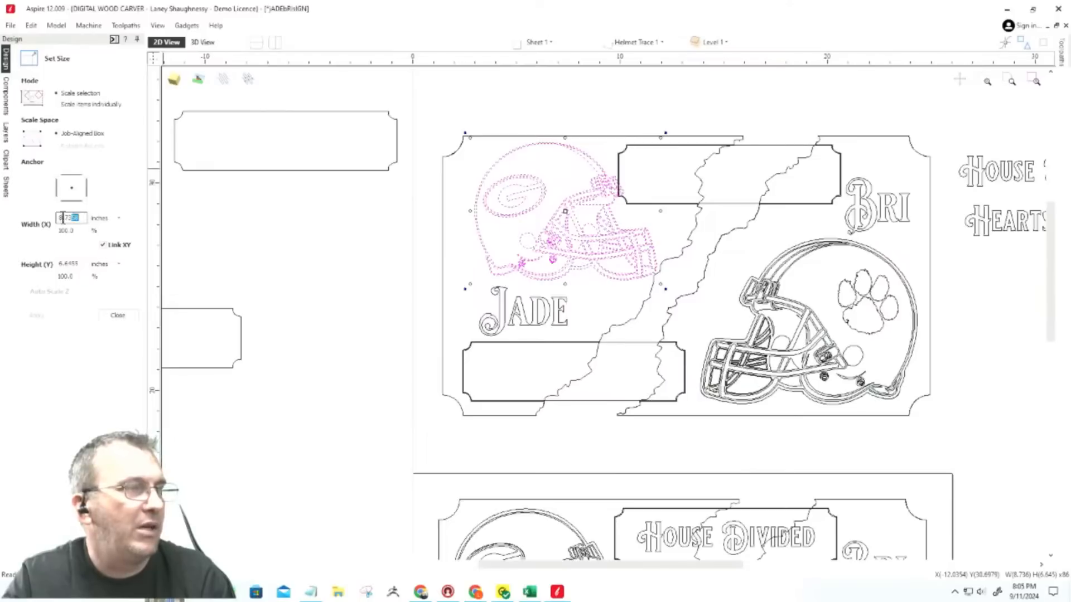
drag(64, 218, 28, 220)
text(10.)
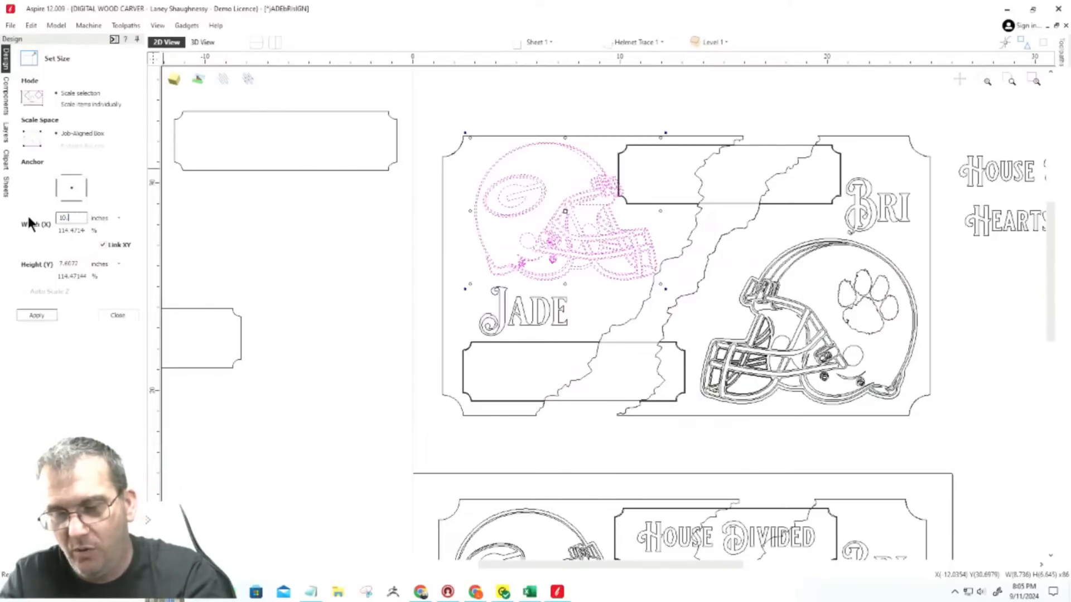
text(45)
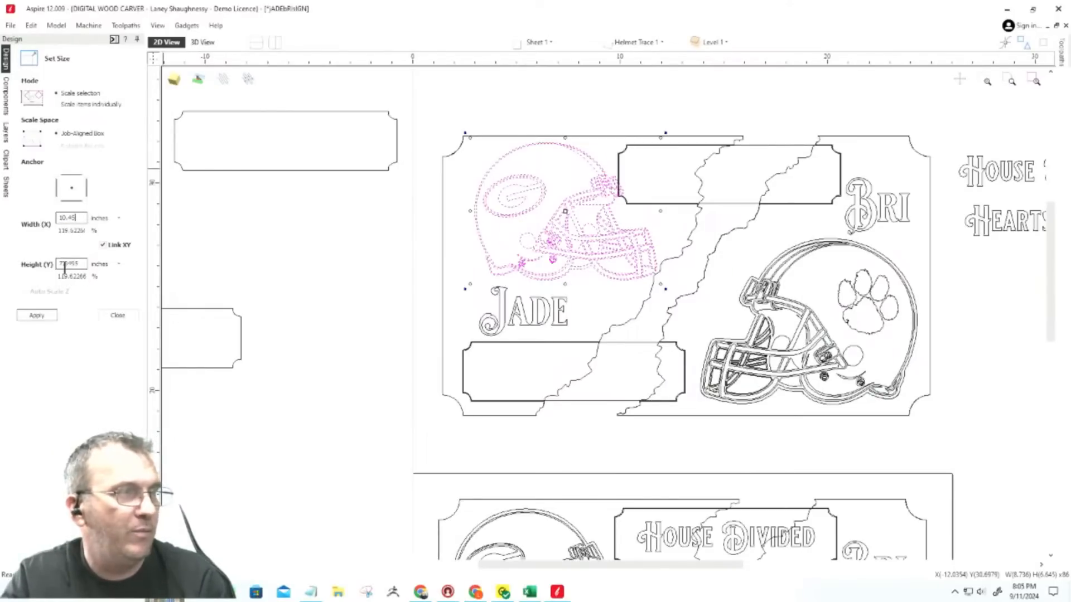
click(36, 316)
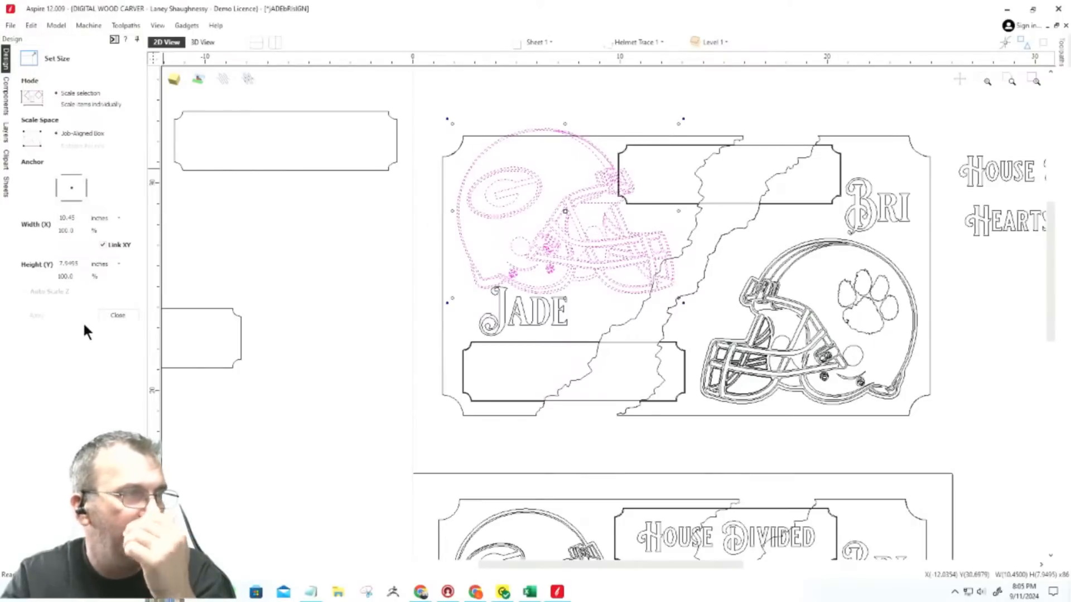
click(116, 316)
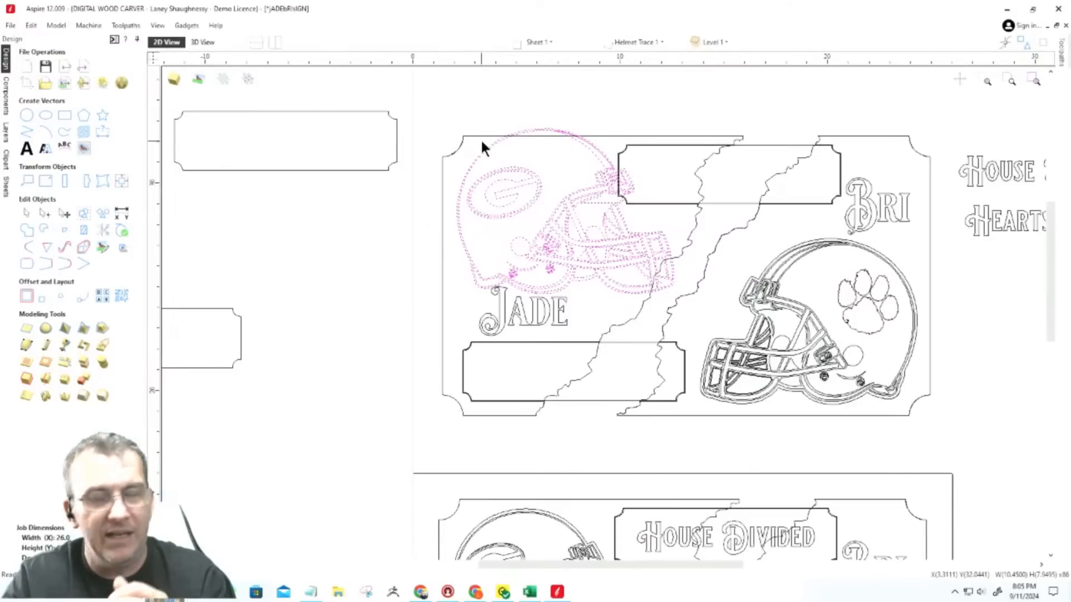
Nudge the resized G-logo helmet down so its dome sits just inside the sign's upper border.
key(Down)
key(Down)
key(Down)
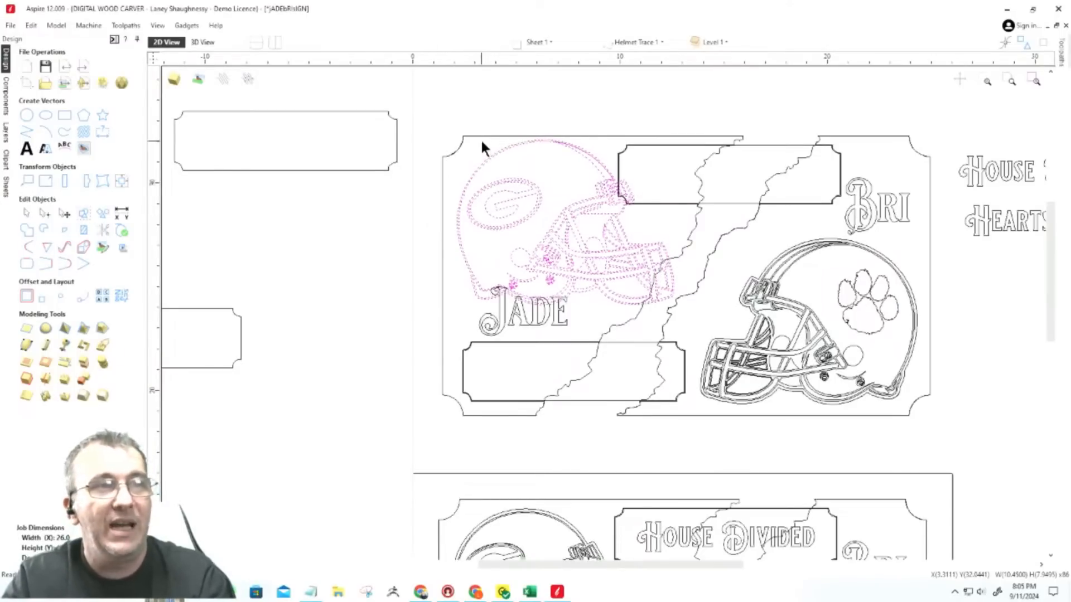
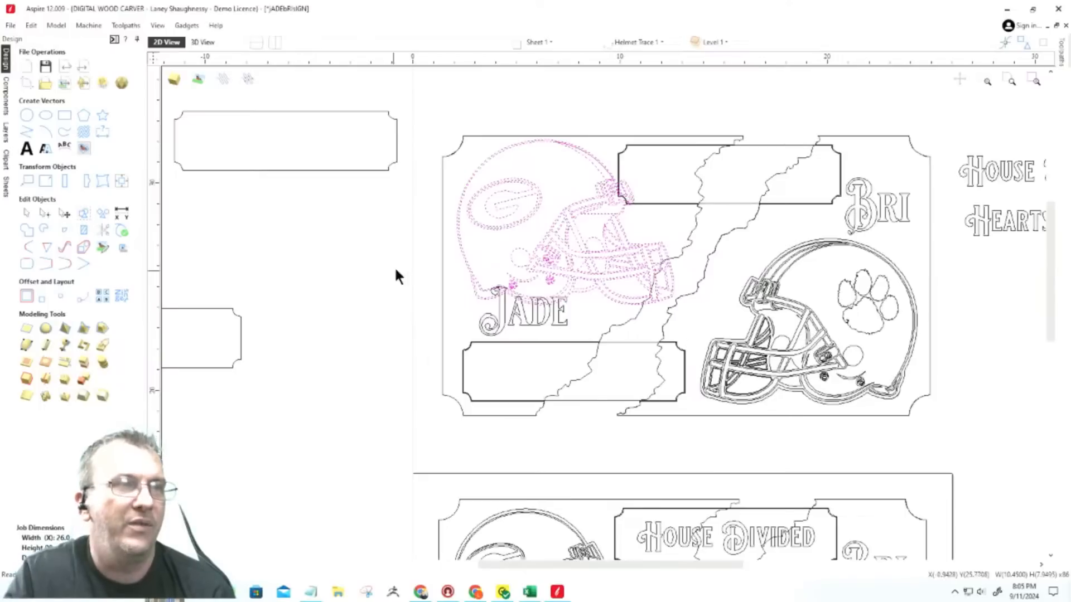
Select the outline of the upper sign's left half and examine how the G-logo helmet overlaps the crack and JADE lettering.
click(694, 228)
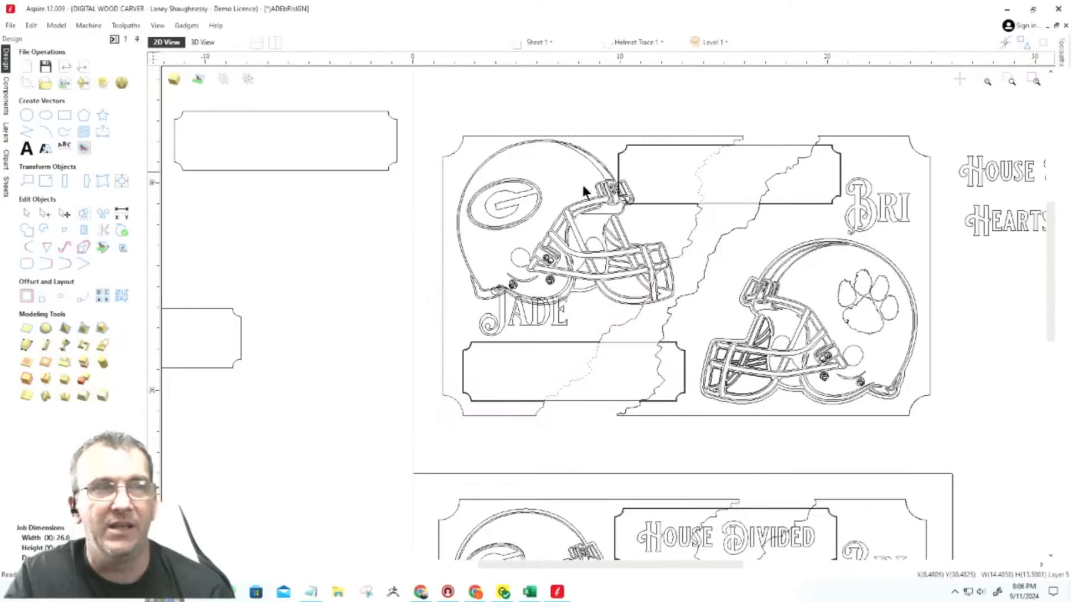
scroll(438, 370, up, 3)
scroll(464, 323, down, 5)
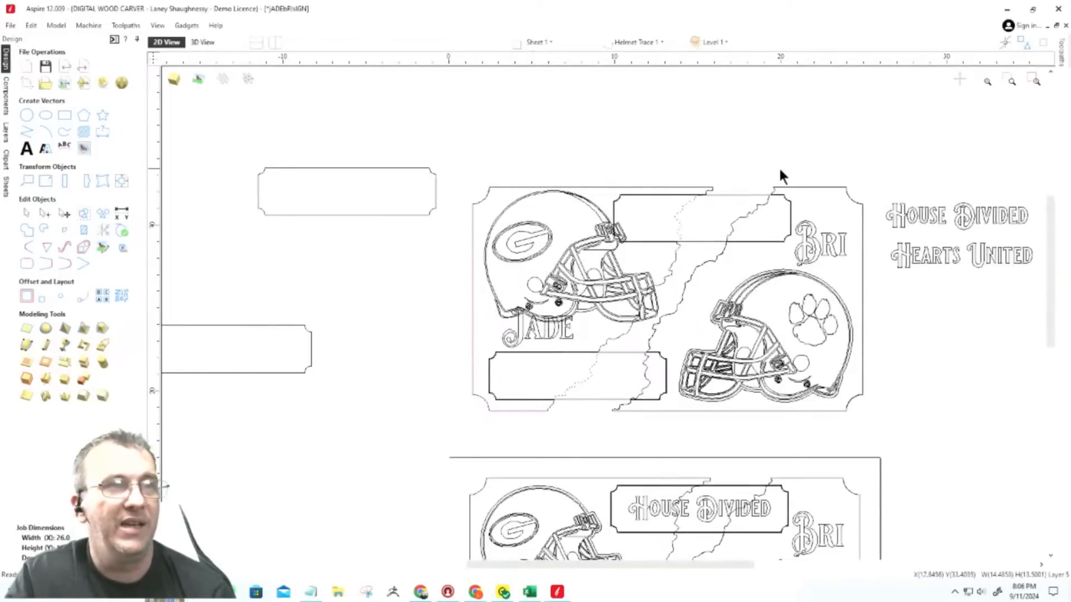
scroll(478, 384, up, 2)
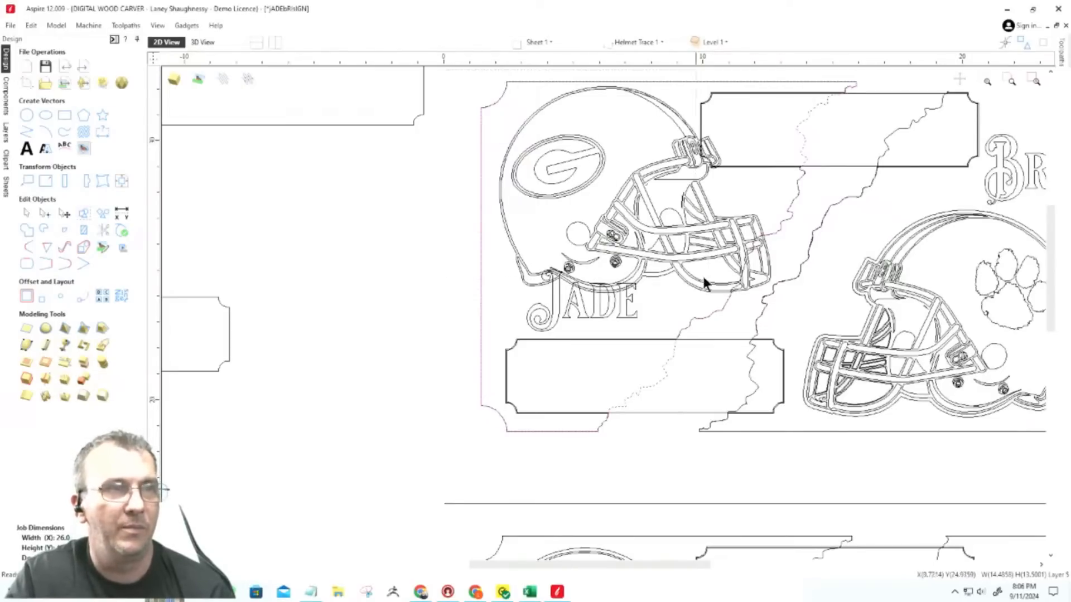
Reselect the G-logo helmet, scale it down to about 8.40 inches wide, and nudge it toward the sign's left border.
key(ctrl+z)
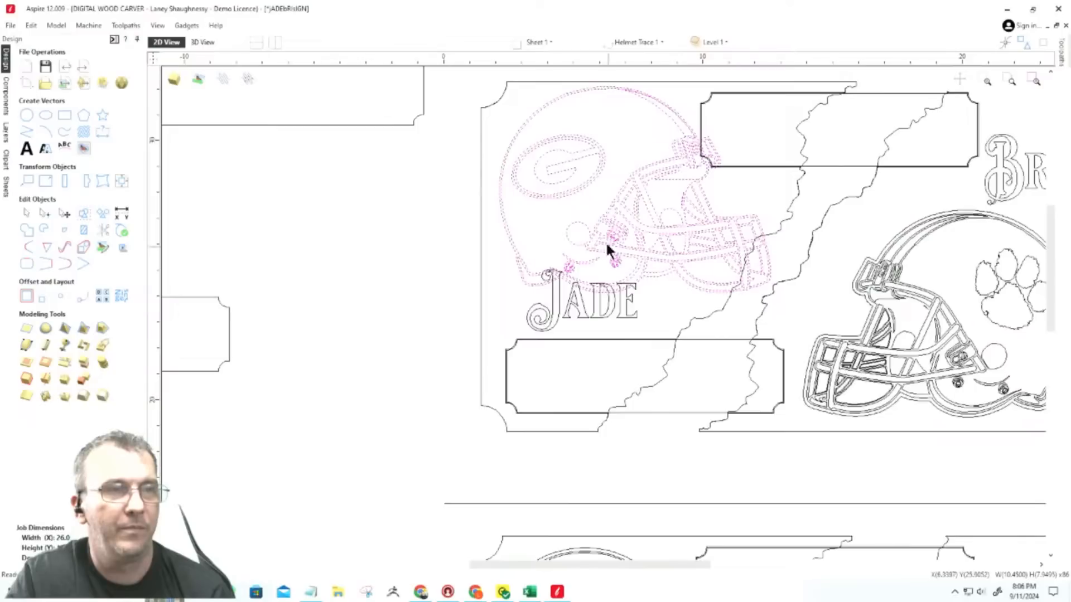
click(589, 184)
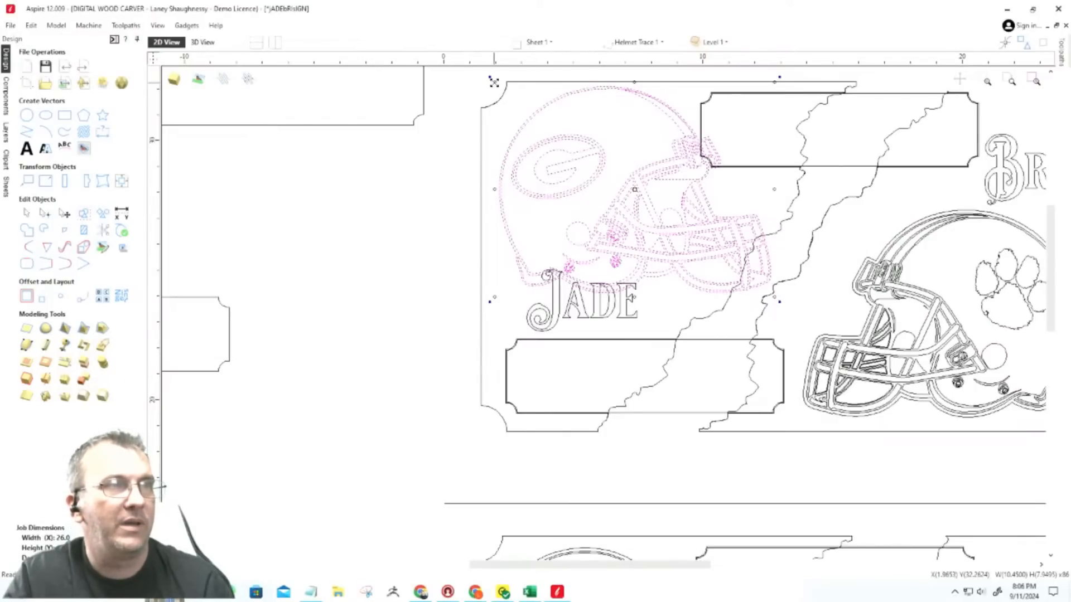
drag(494, 82, 512, 112)
key(Left)
key(Left)
key(Left)
key(Left)
key(Left)
key(Left)
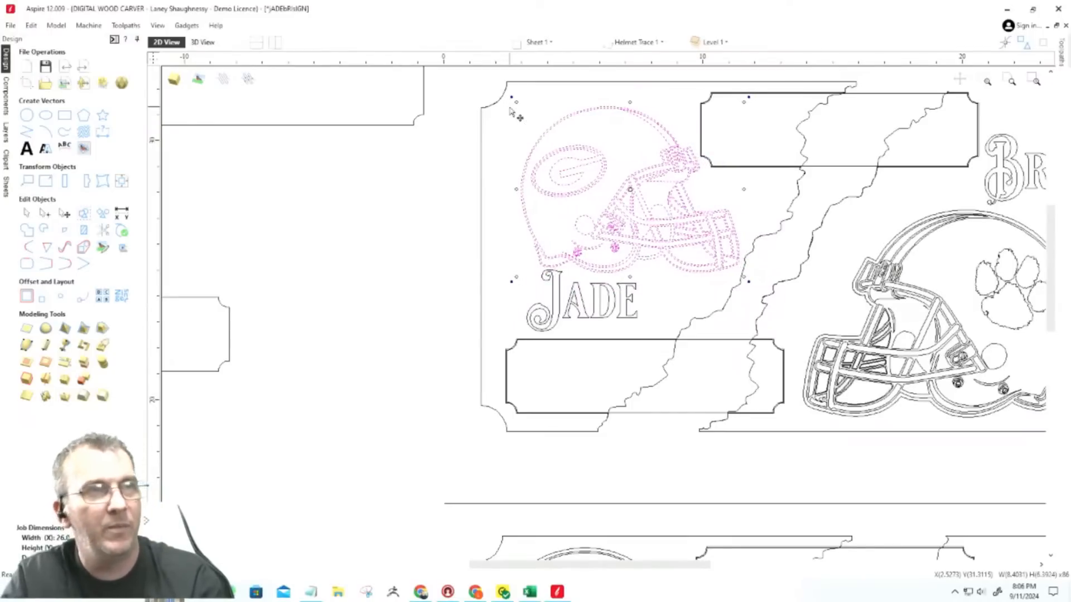
key(Left)
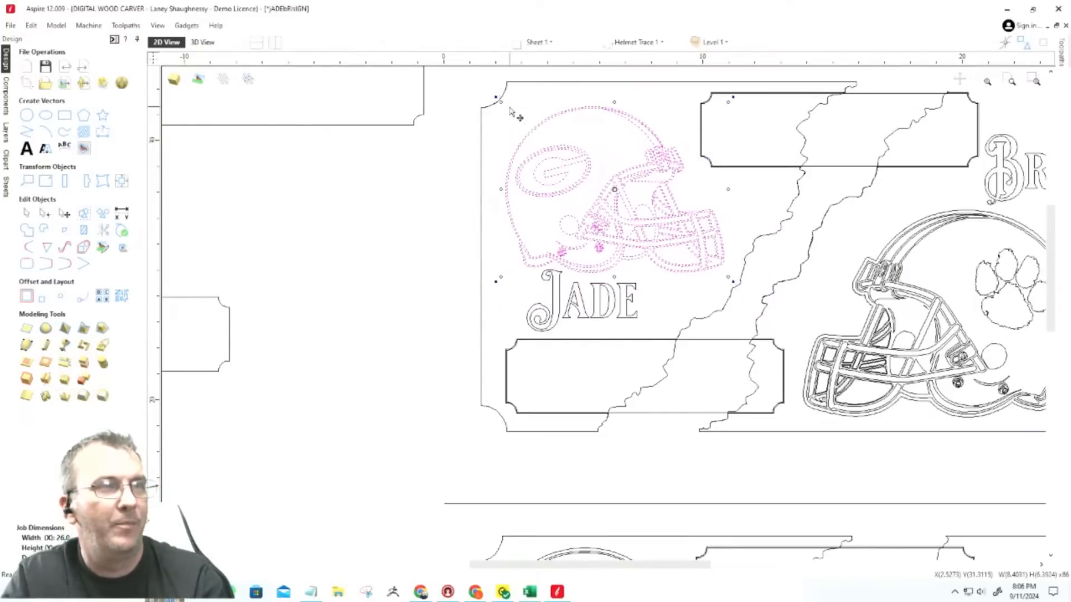
Enlarge the G-logo helmet slightly to about 8.84 inches wide, keeping it above the JADE lettering.
scroll(552, 304, up, 4)
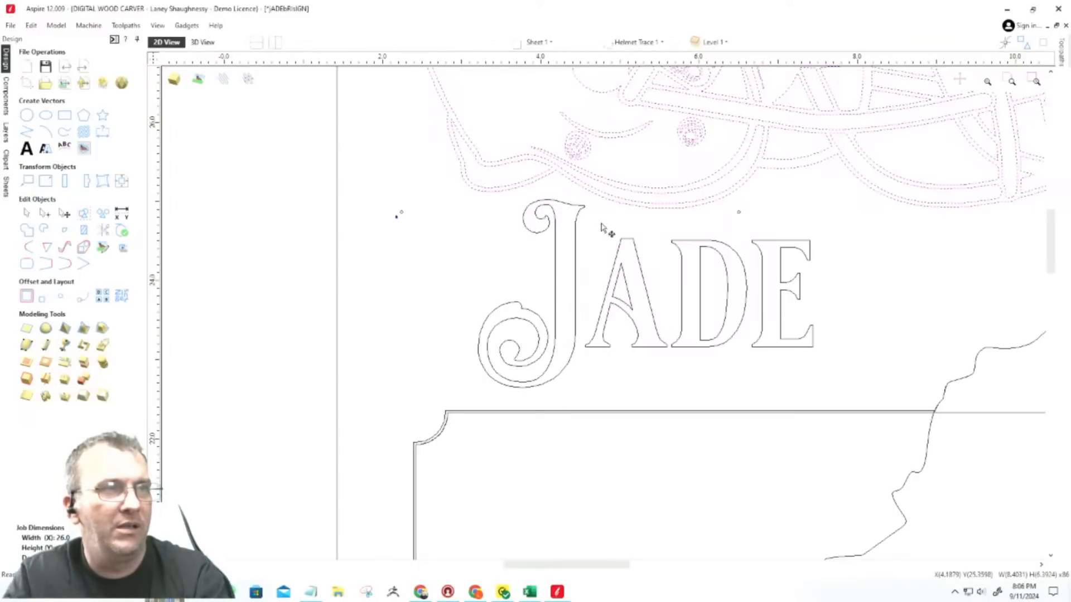
scroll(549, 299, down, 3)
scroll(544, 292, down, 2)
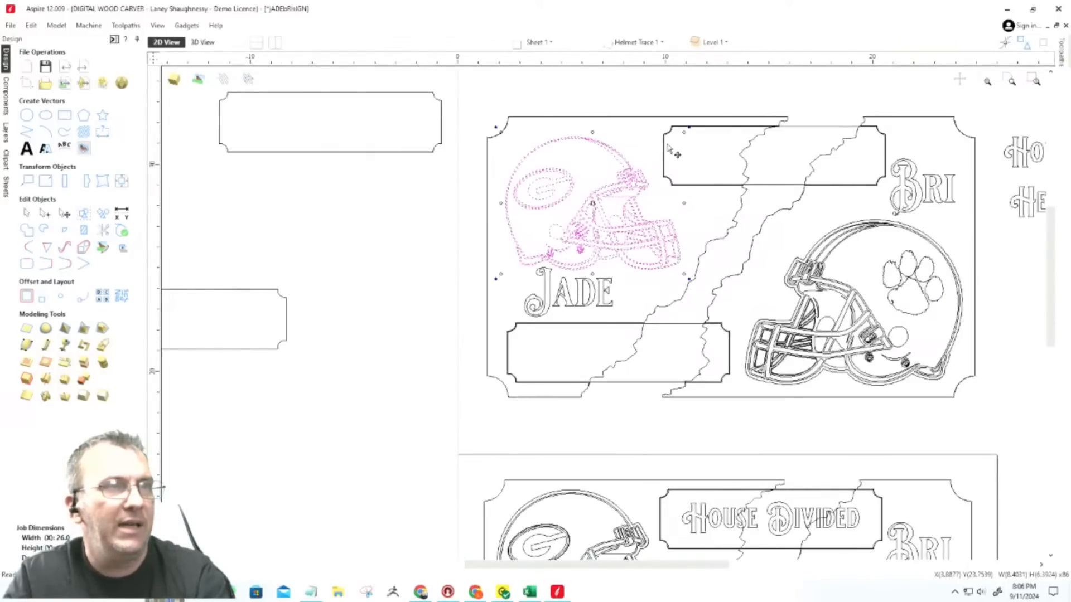
drag(684, 133, 694, 130)
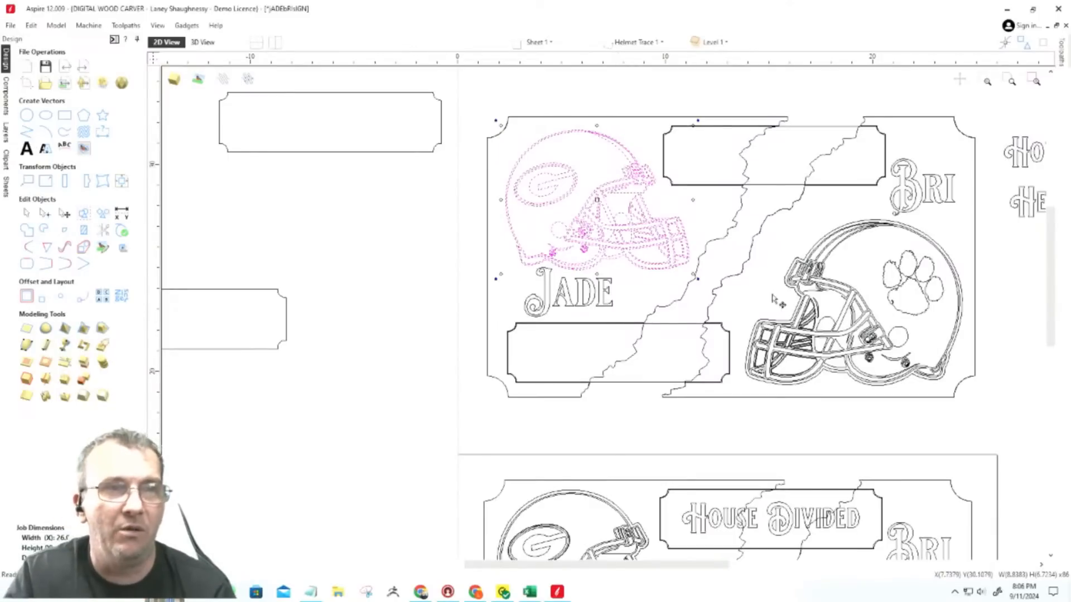
Select the outer outline around the paw-print helmet and compare its border with the G-logo helmet's edge.
scroll(739, 362, up, 8)
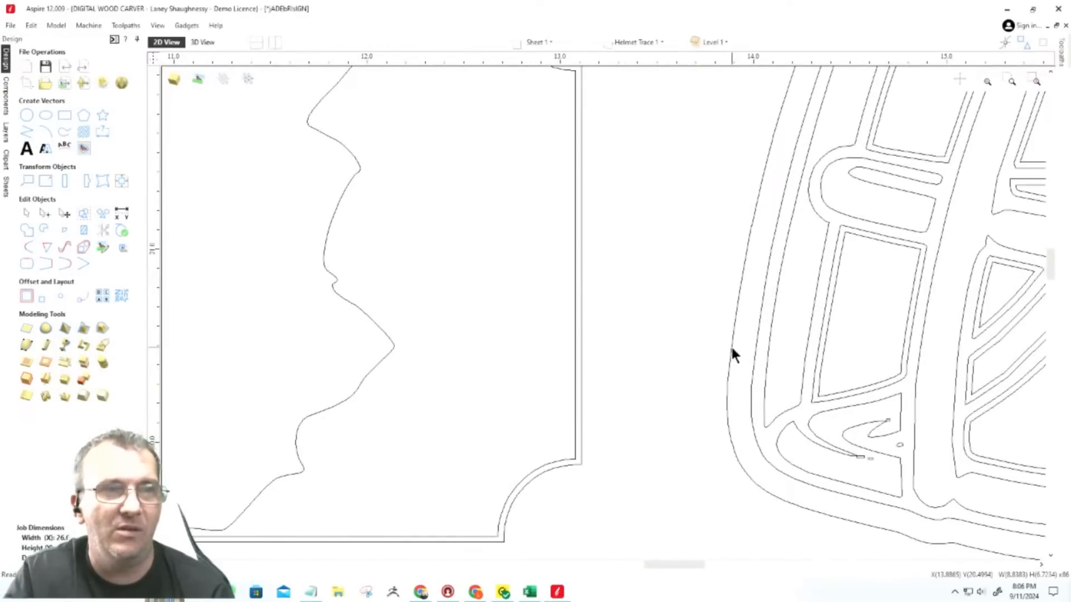
click(726, 337)
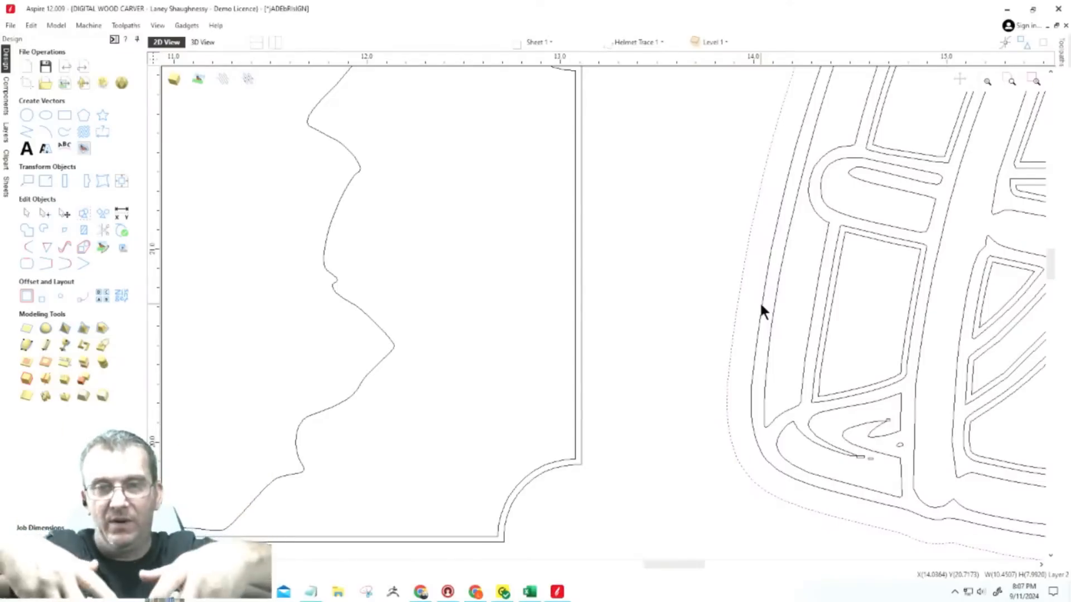
scroll(684, 376, down, 5)
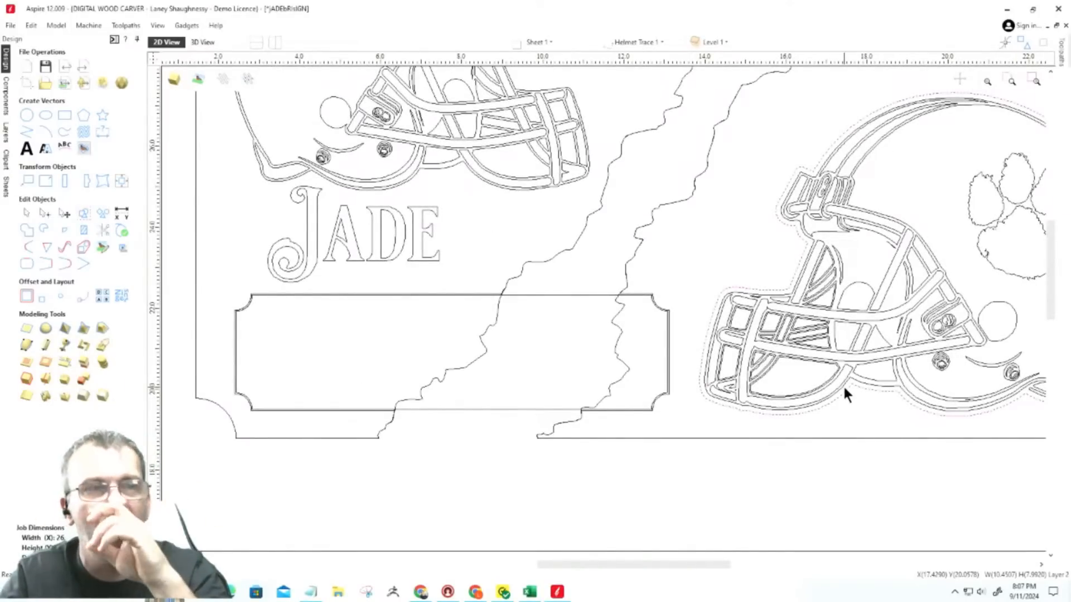
scroll(841, 396, down, 3)
scroll(628, 235, up, 6)
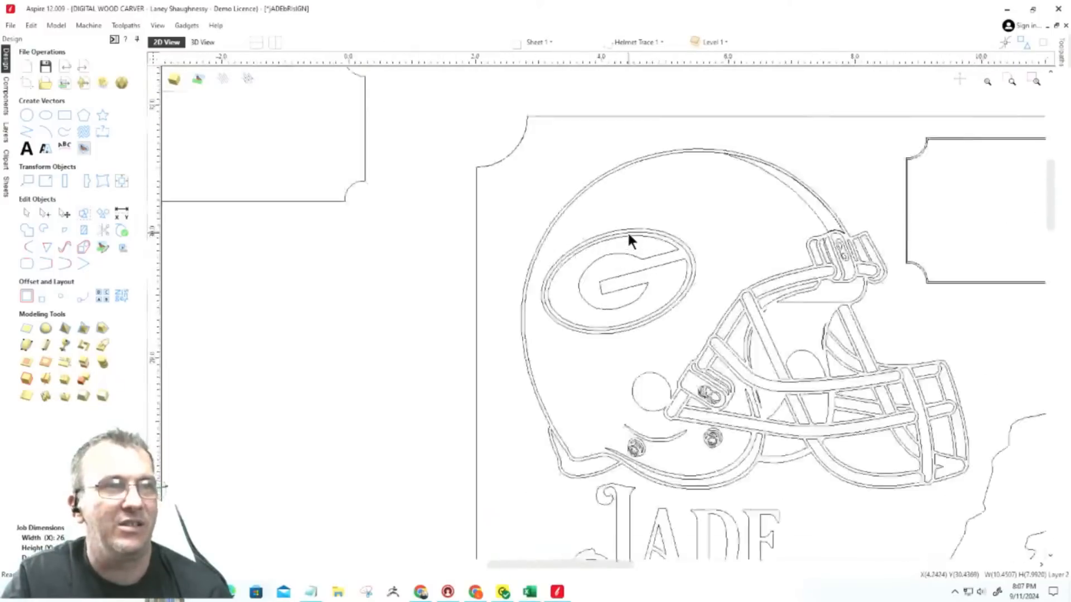
scroll(629, 234, up, 1)
scroll(633, 266, down, 2)
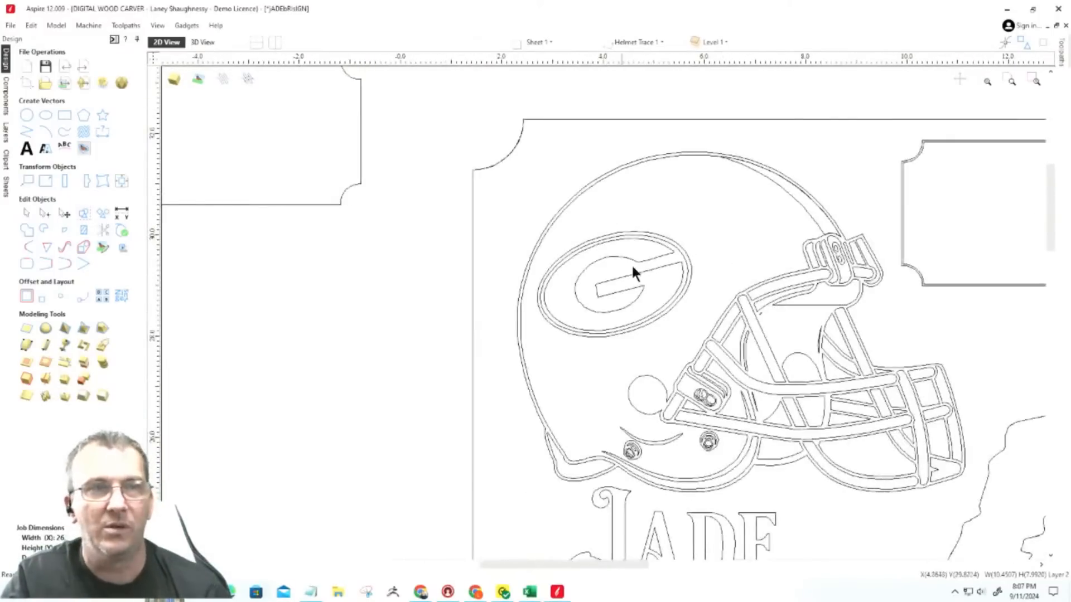
scroll(659, 329, down, 4)
Measure the gap between the paw-print helmet and its outer outline with a length dimension, and remove the dimension.
scroll(888, 378, up, 5)
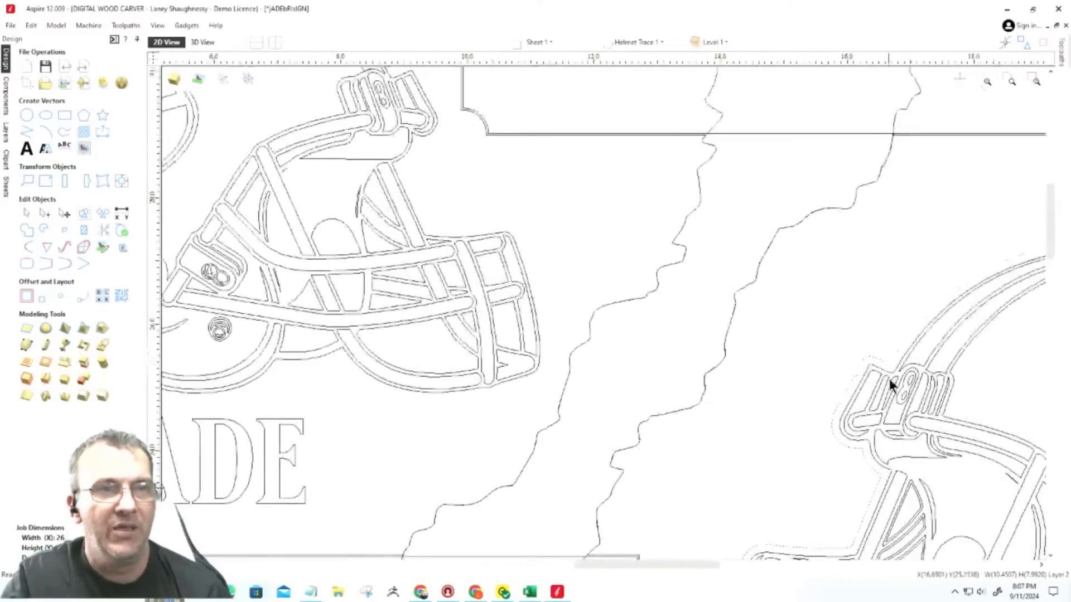
scroll(889, 381, up, 2)
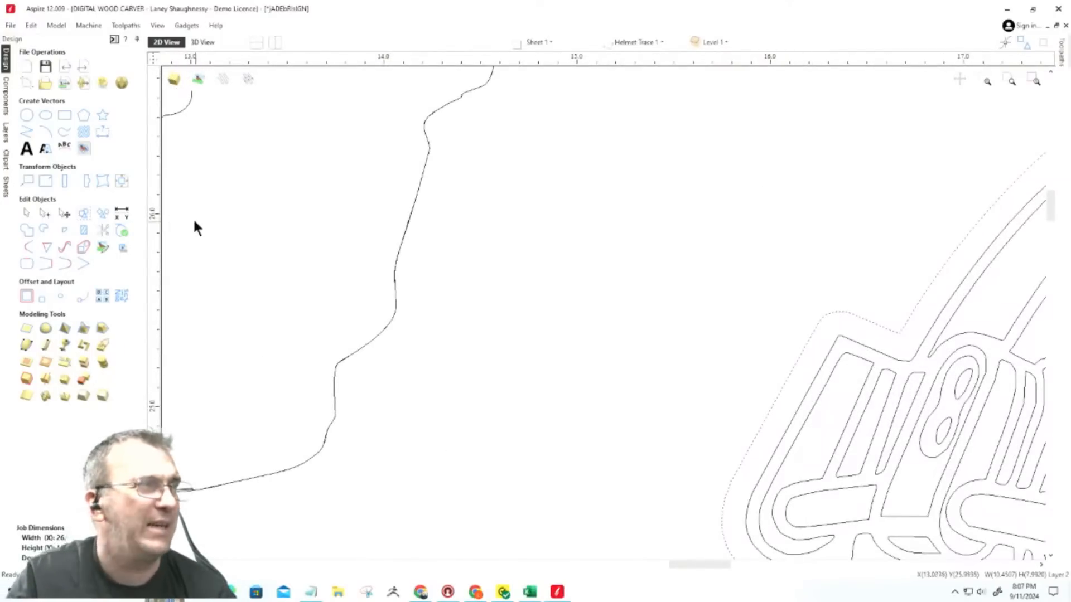
click(102, 132)
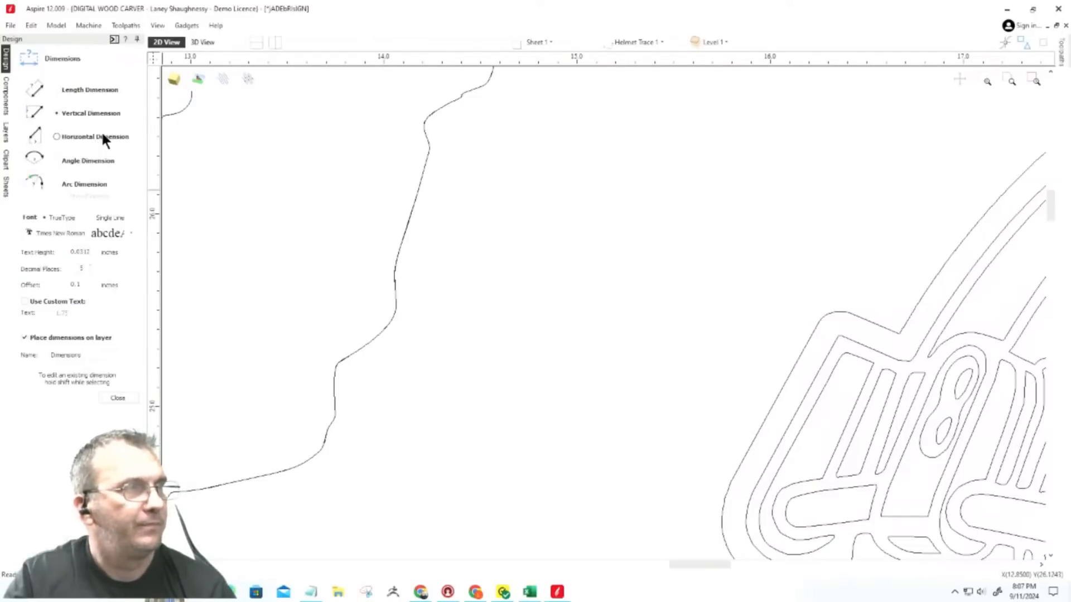
click(56, 89)
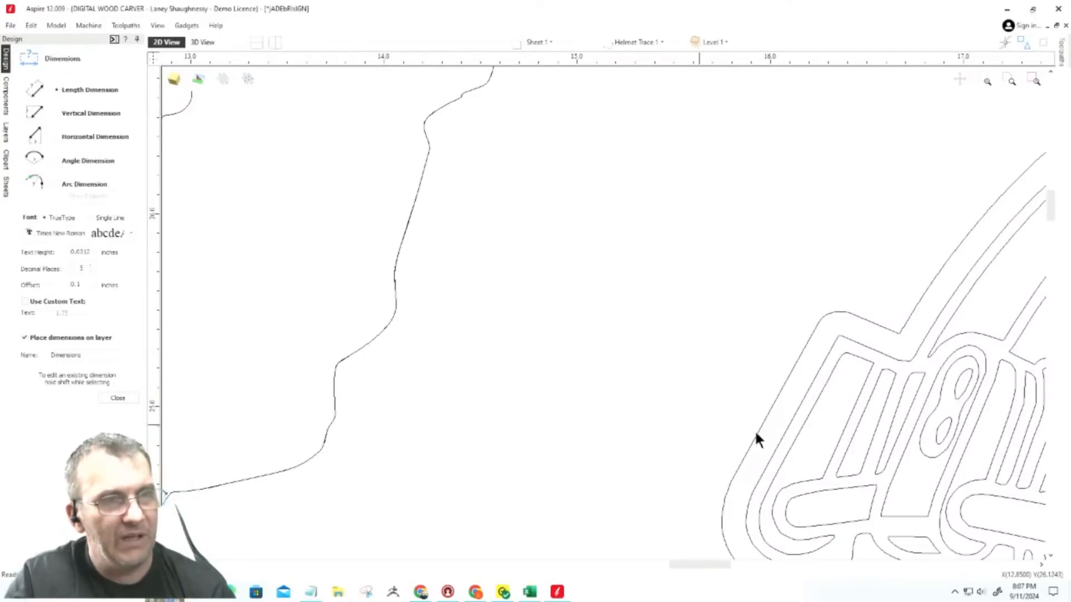
scroll(798, 377, up, 5)
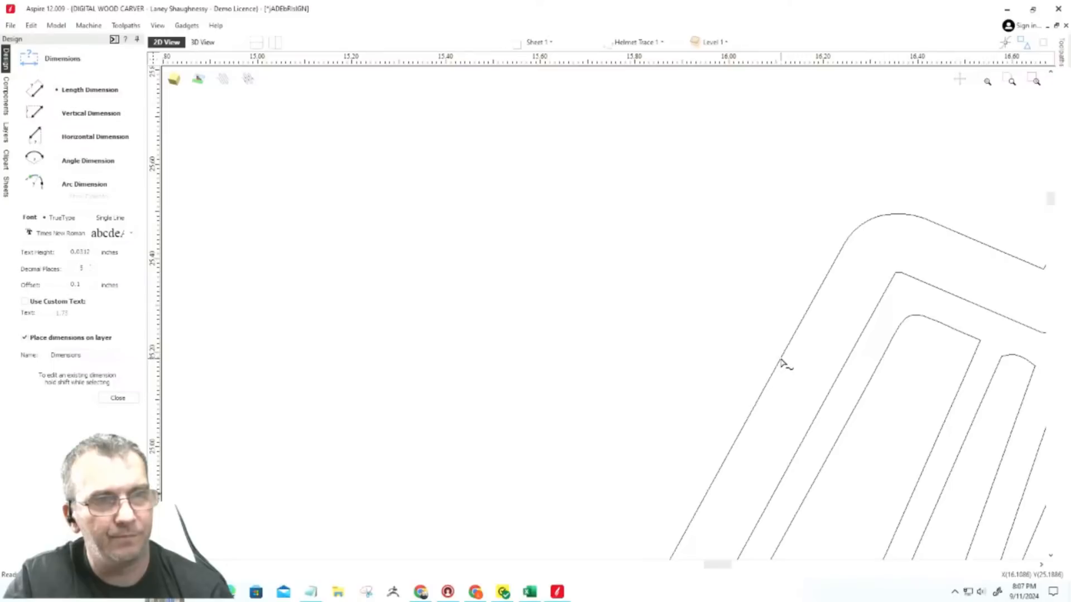
click(782, 361)
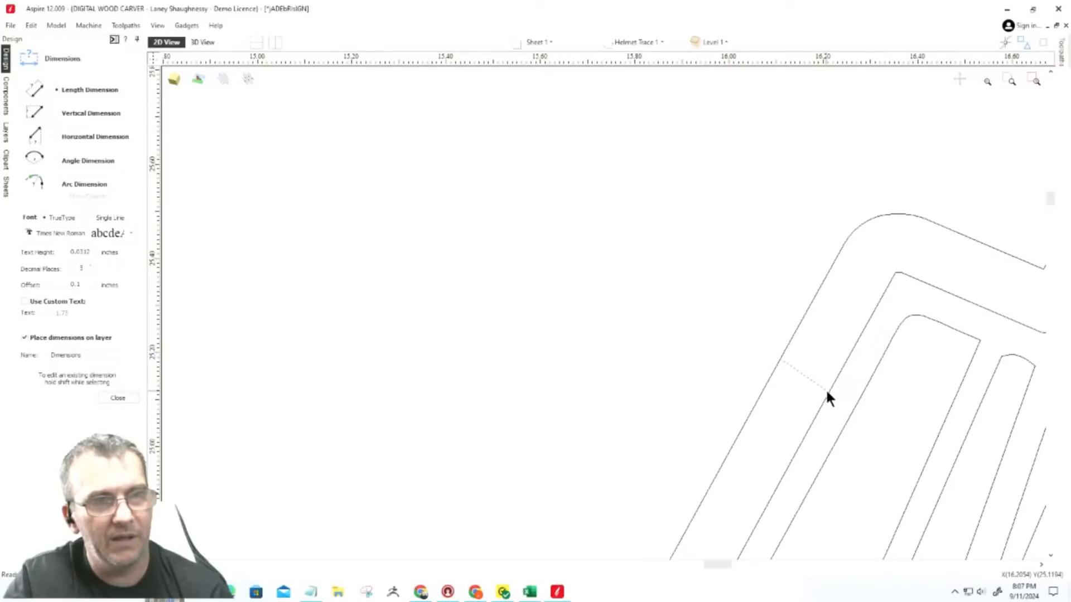
click(825, 392)
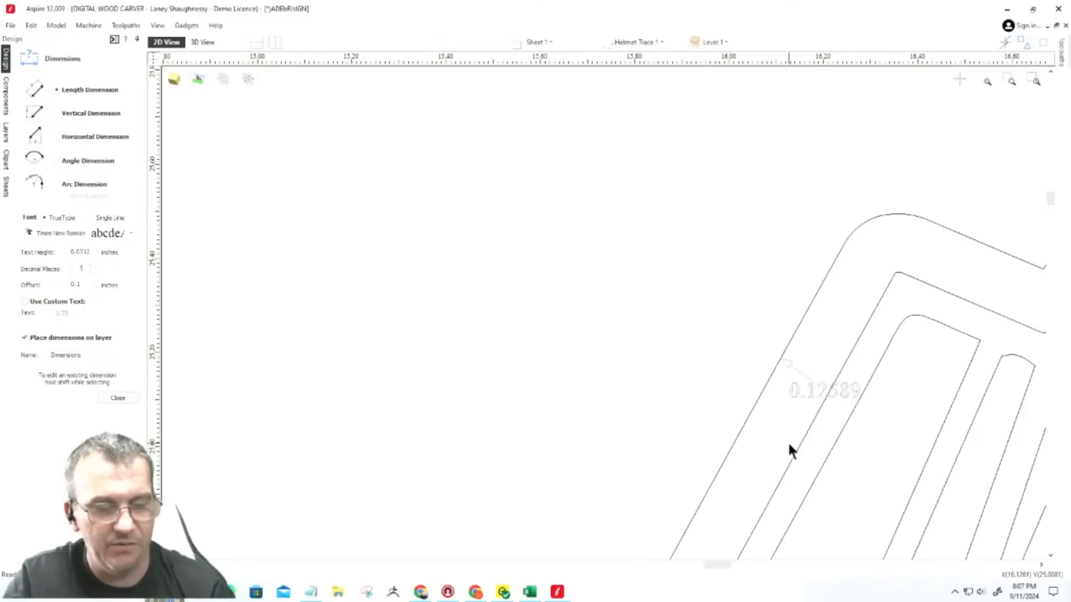
key(ctrl+z)
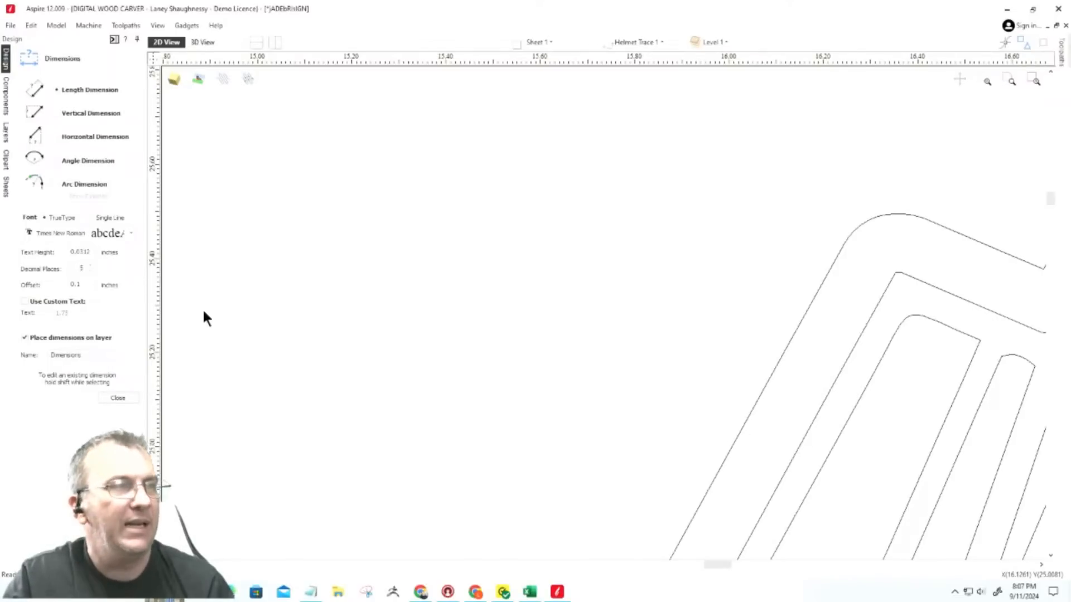
click(118, 397)
Offset the G-logo helmet's outer contour outwards by .125 inches.
scroll(784, 434, down, 8)
scroll(785, 433, down, 3)
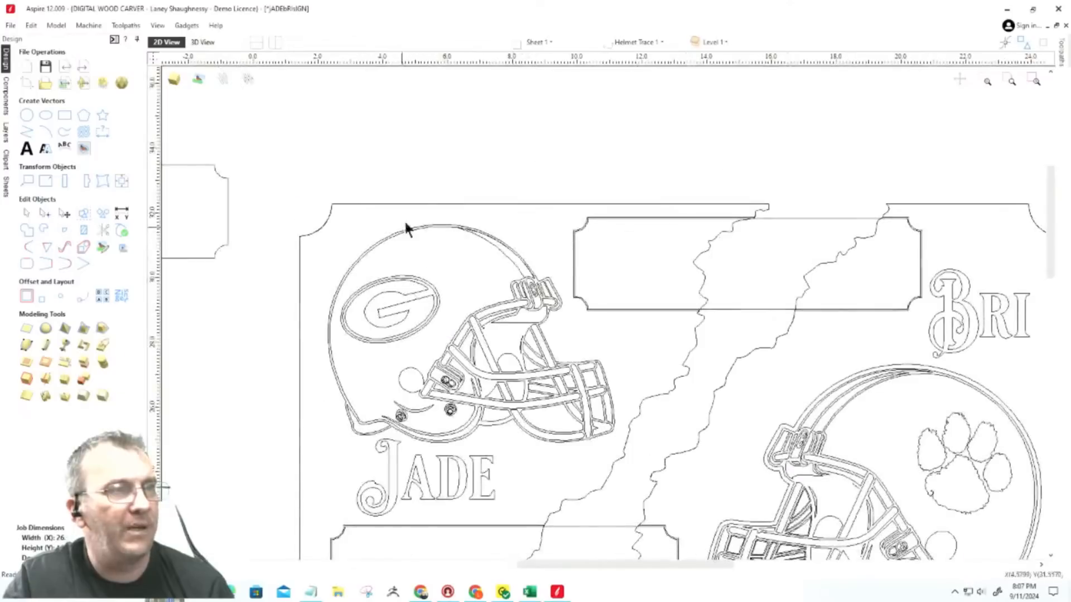
scroll(548, 280, up, 8)
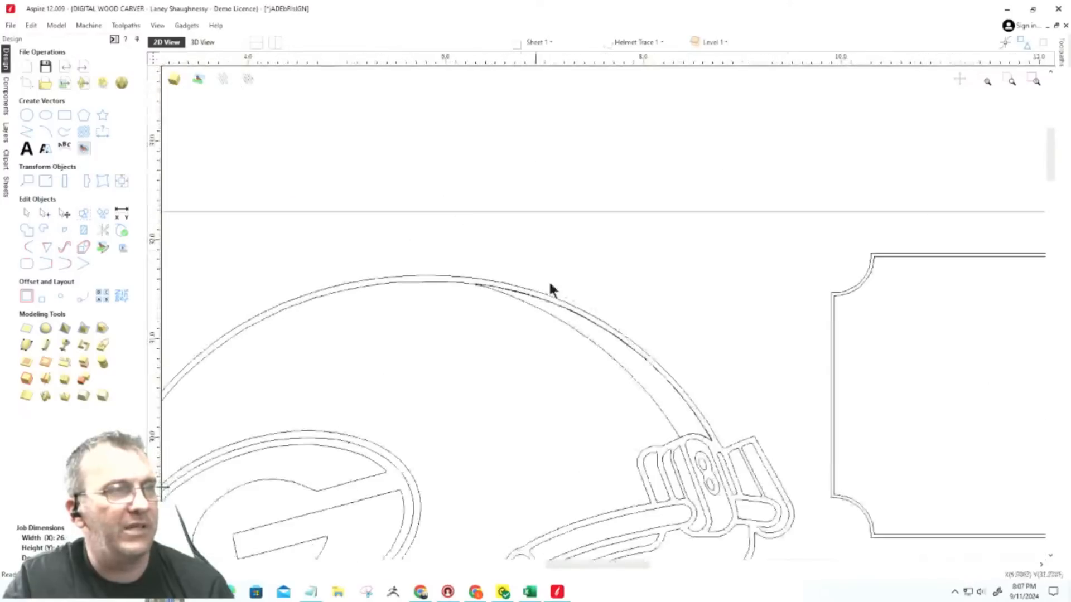
click(653, 360)
scroll(660, 351, down, 5)
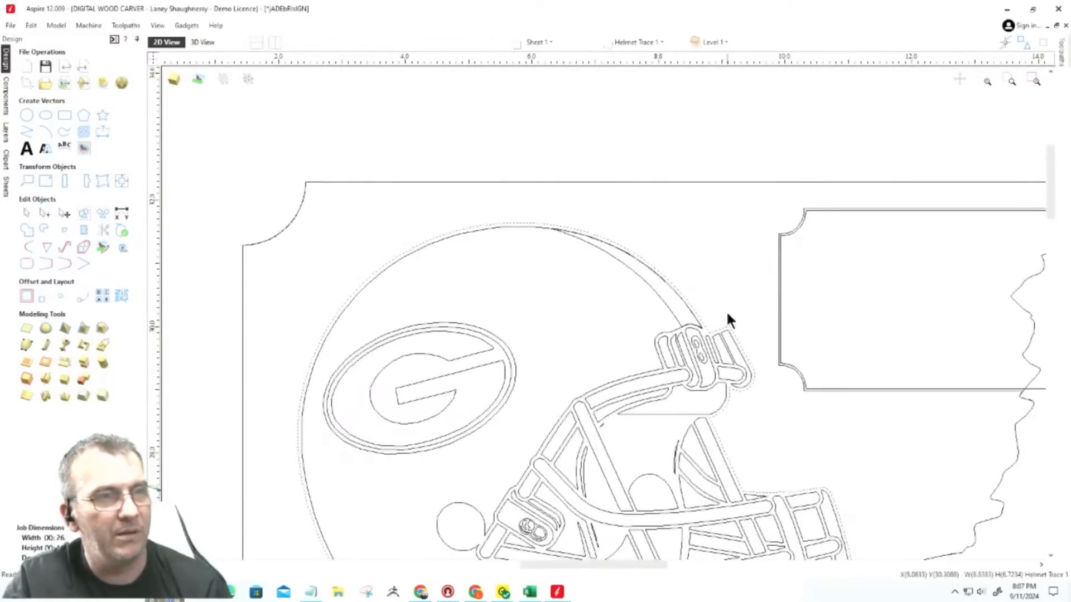
scroll(693, 270, down, 4)
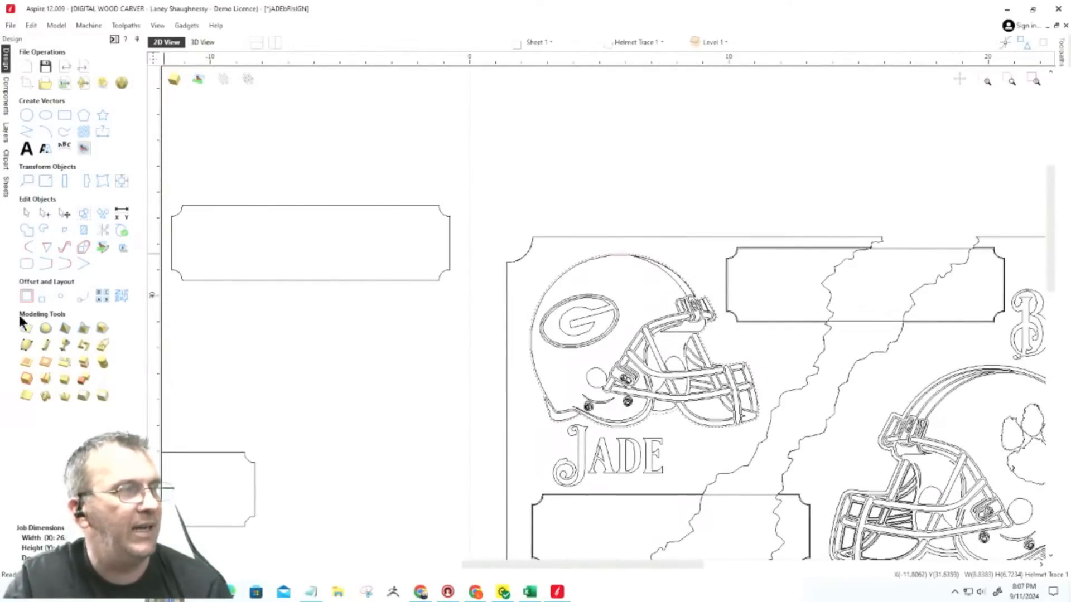
click(26, 296)
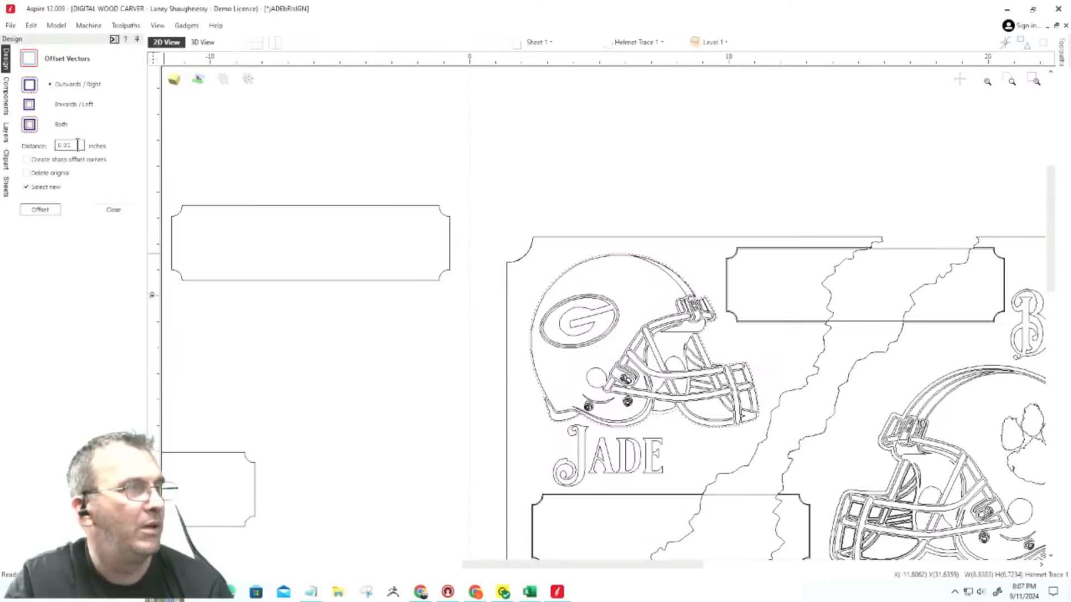
drag(78, 143, 31, 144)
text(.125)
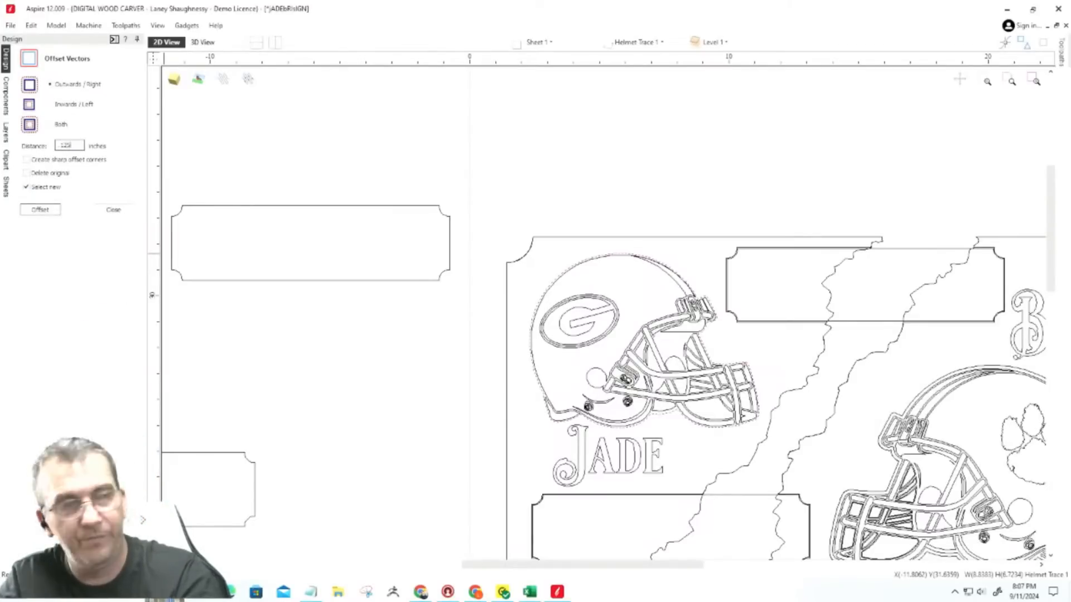
click(41, 212)
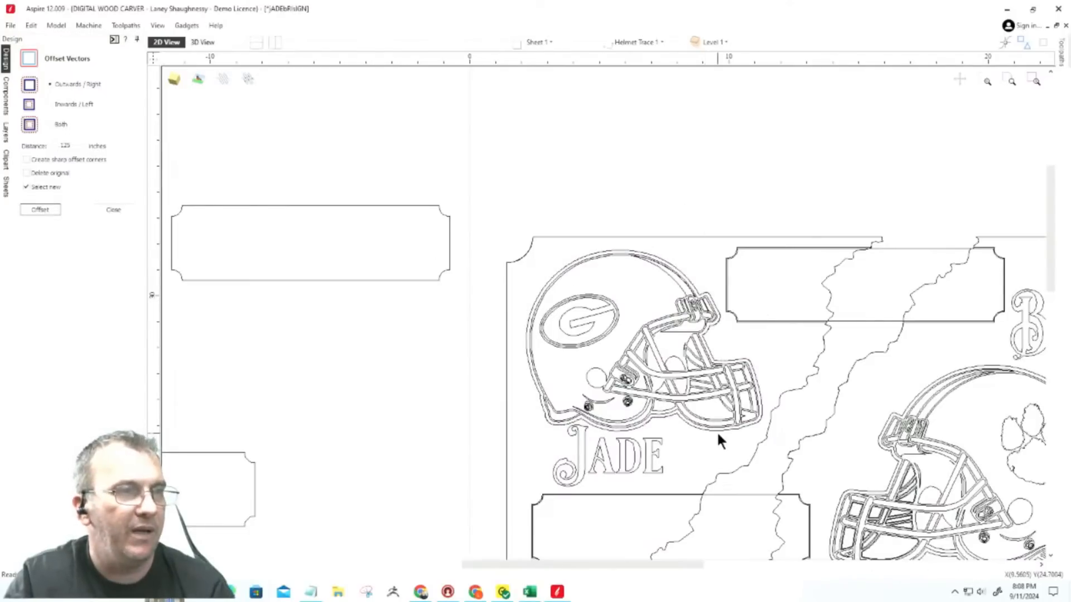
Examine the G-logo helmet's new outline, the upper plaque's border and the crack edge of the sign's left half.
scroll(719, 435, up, 5)
scroll(702, 454, down, 6)
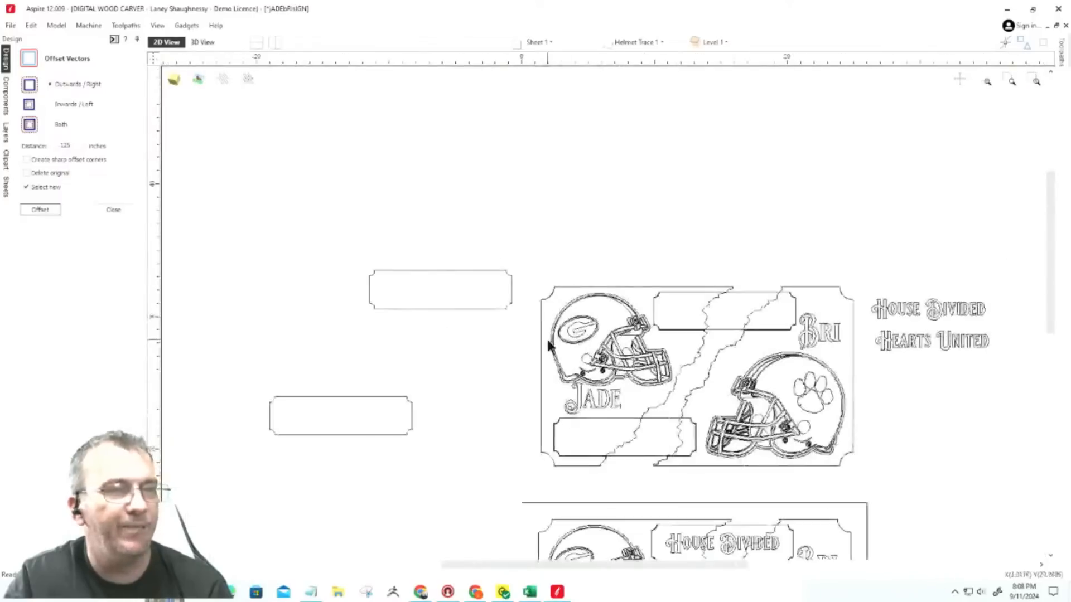
scroll(785, 310, up, 4)
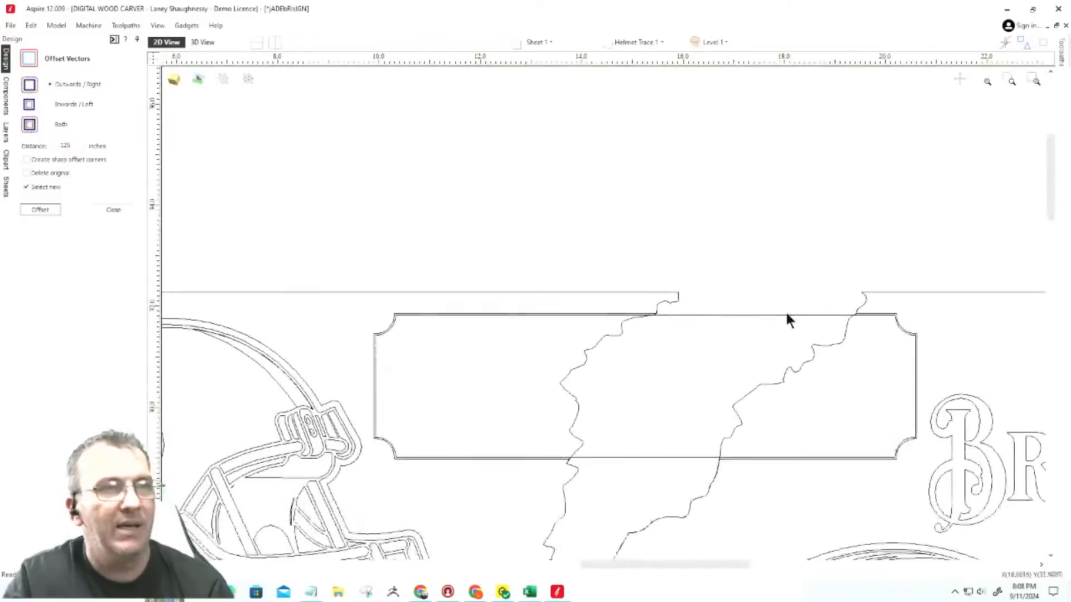
click(748, 314)
scroll(665, 319, up, 5)
scroll(814, 274, down, 6)
scroll(781, 301, down, 4)
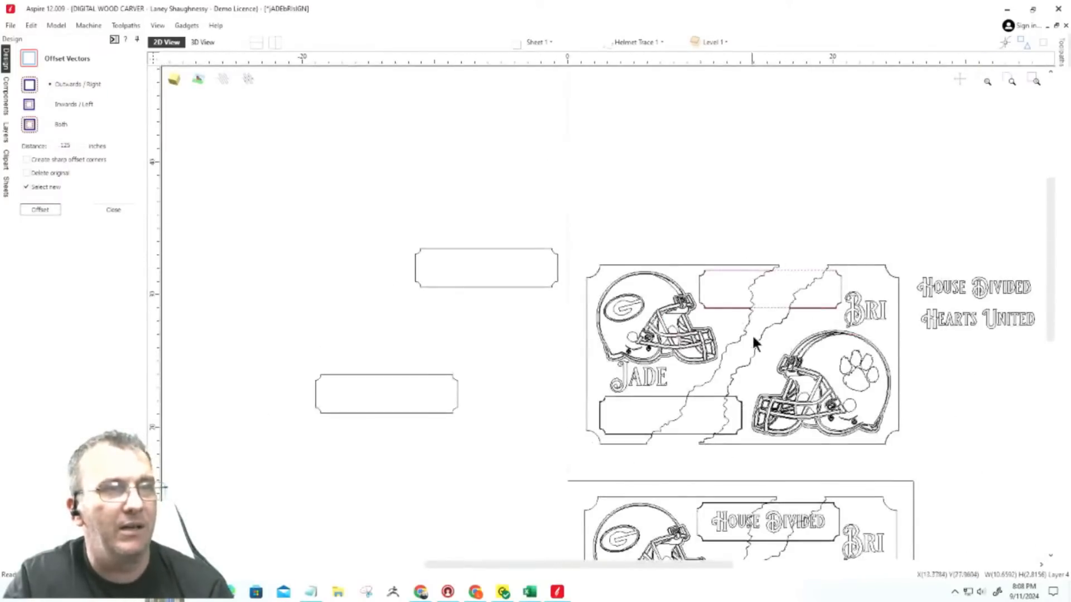
click(734, 339)
scroll(808, 250, up, 5)
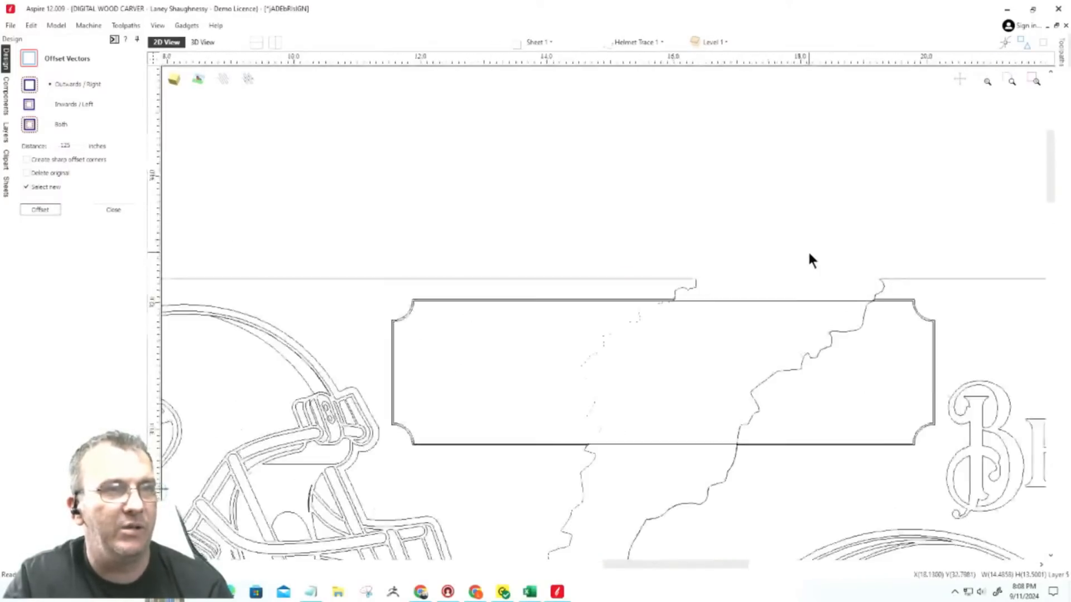
scroll(693, 223, down, 4)
scroll(692, 224, up, 1)
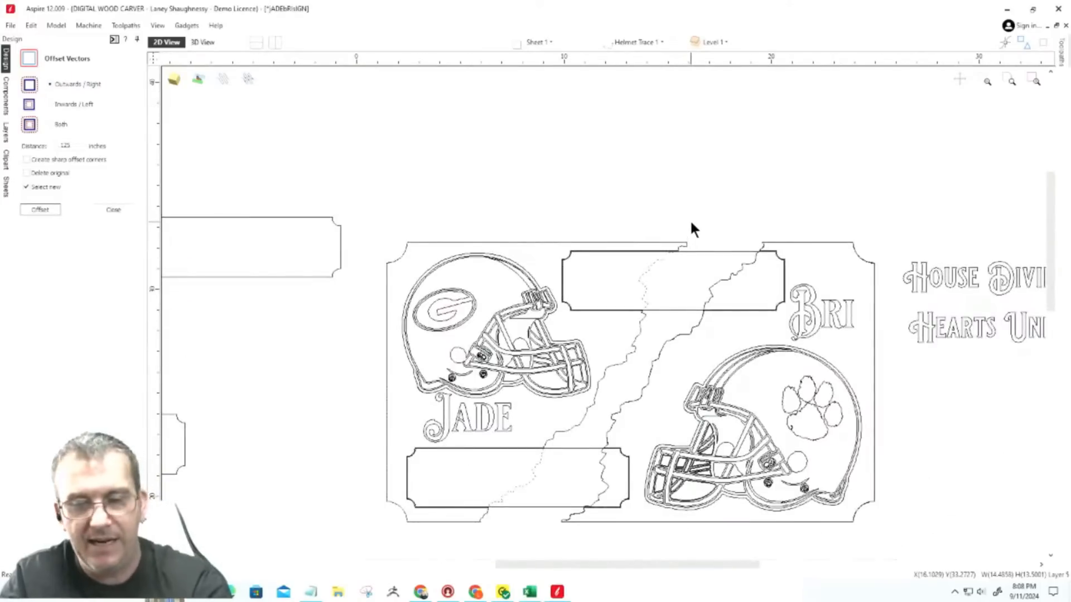
Delete the left half's untrimmed outline and move the upper plaque's full inner border to the empty space above the sign.
key(Delete)
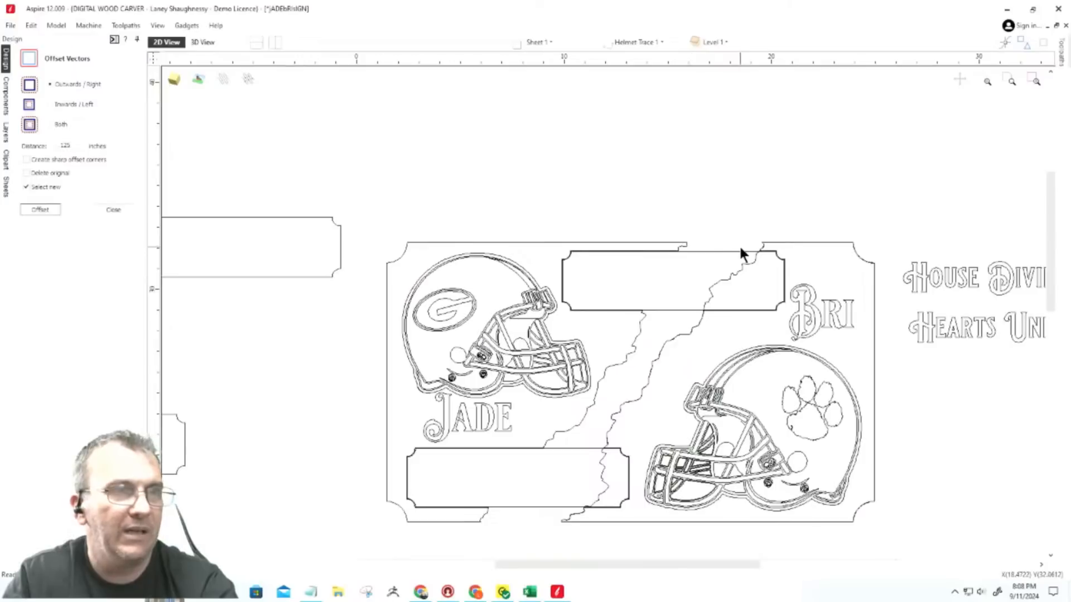
click(780, 243)
scroll(781, 243, up, 4)
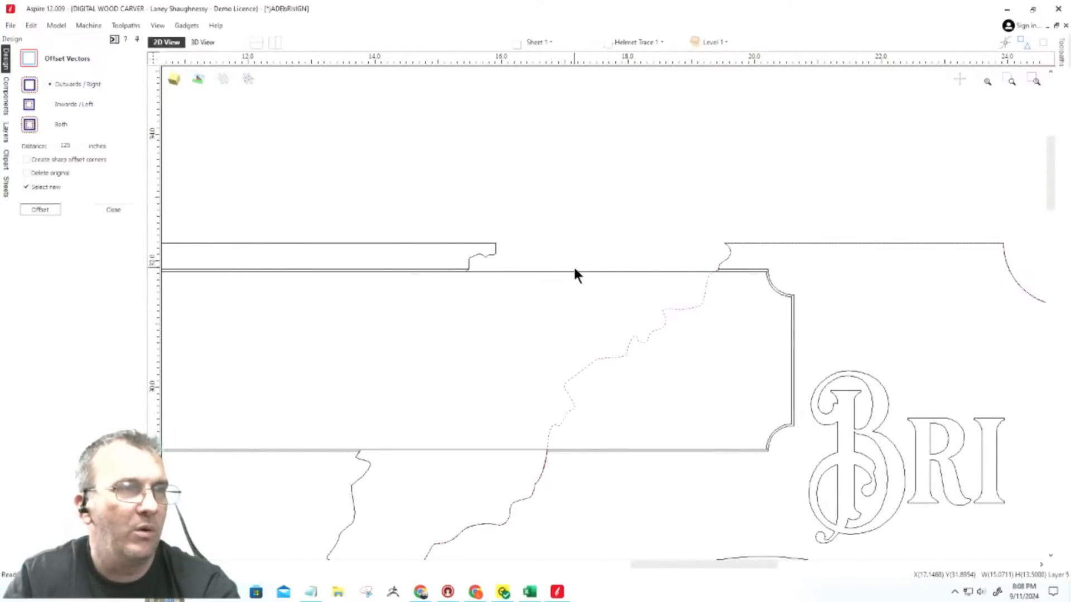
key(Escape)
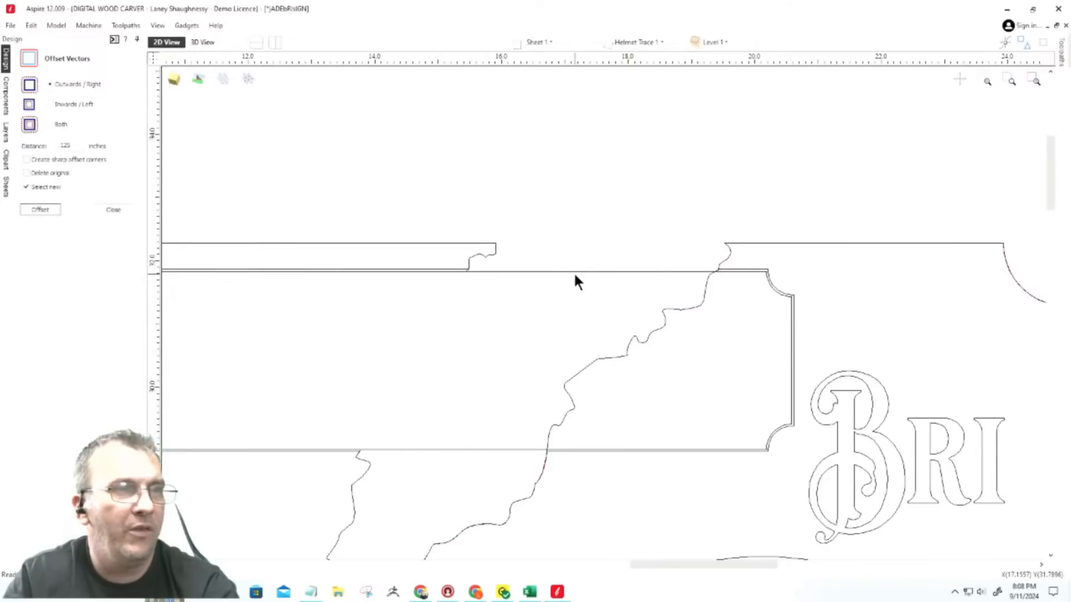
click(574, 273)
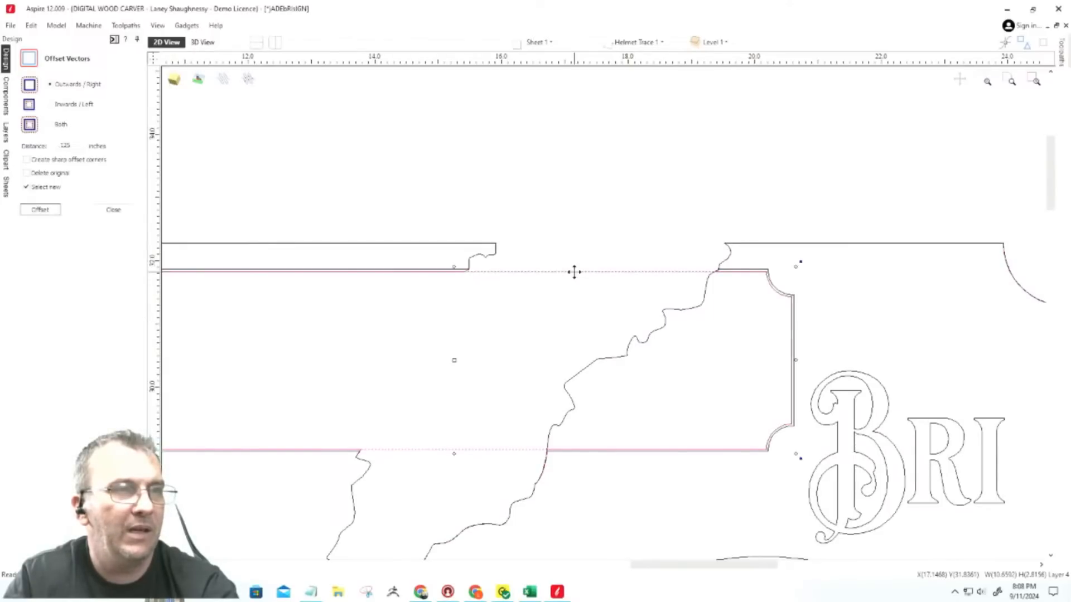
ctrl+drag(574, 272, 603, 34)
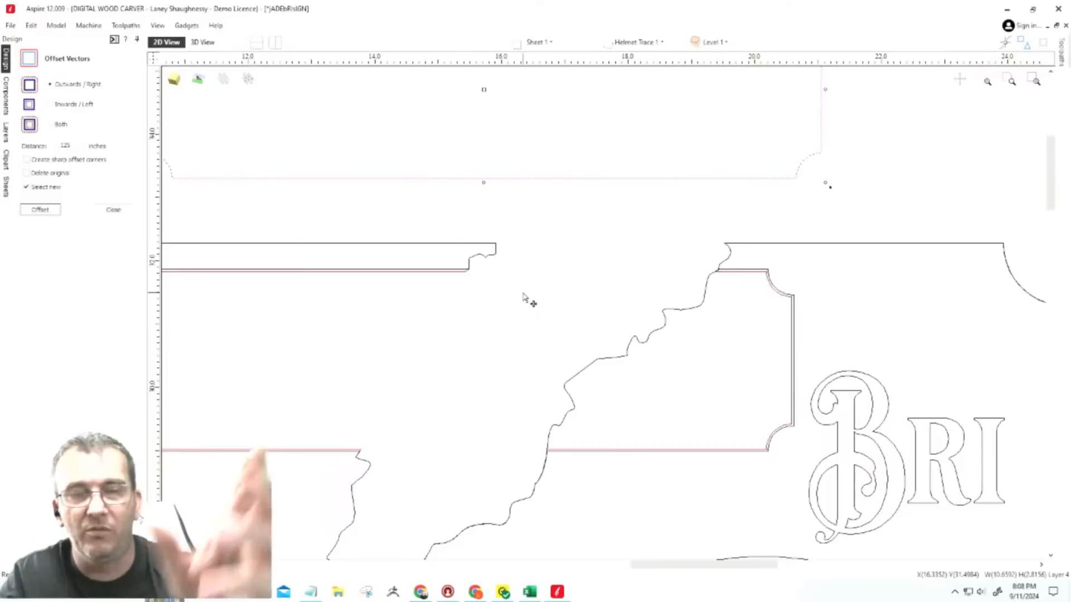
Select the sign's right half, close the offset tool and examine the crack edge where it crosses the upper and lower plaques.
click(727, 267)
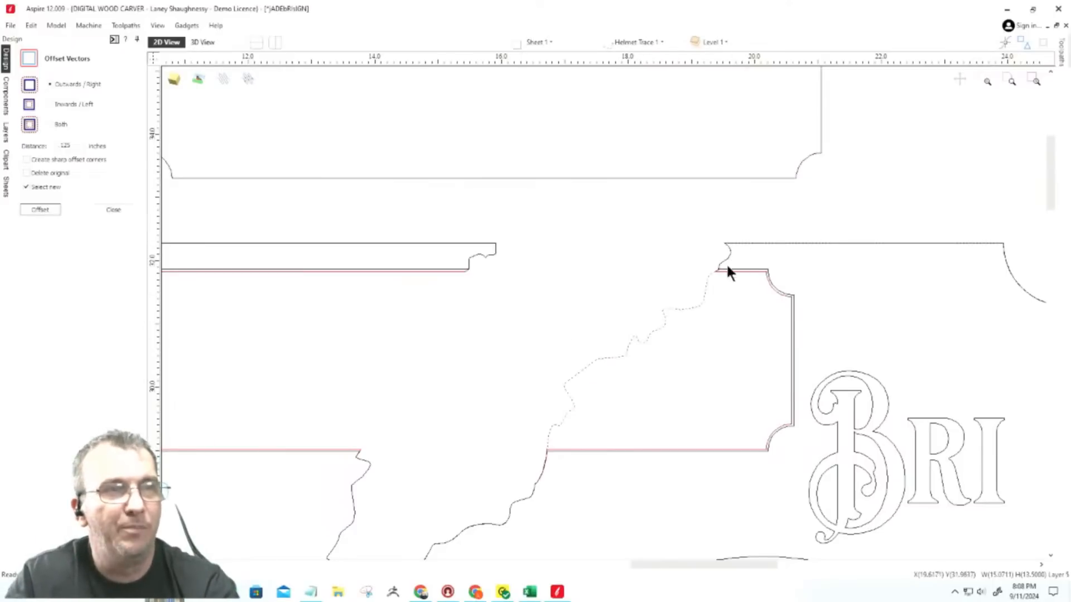
scroll(668, 319, down, 5)
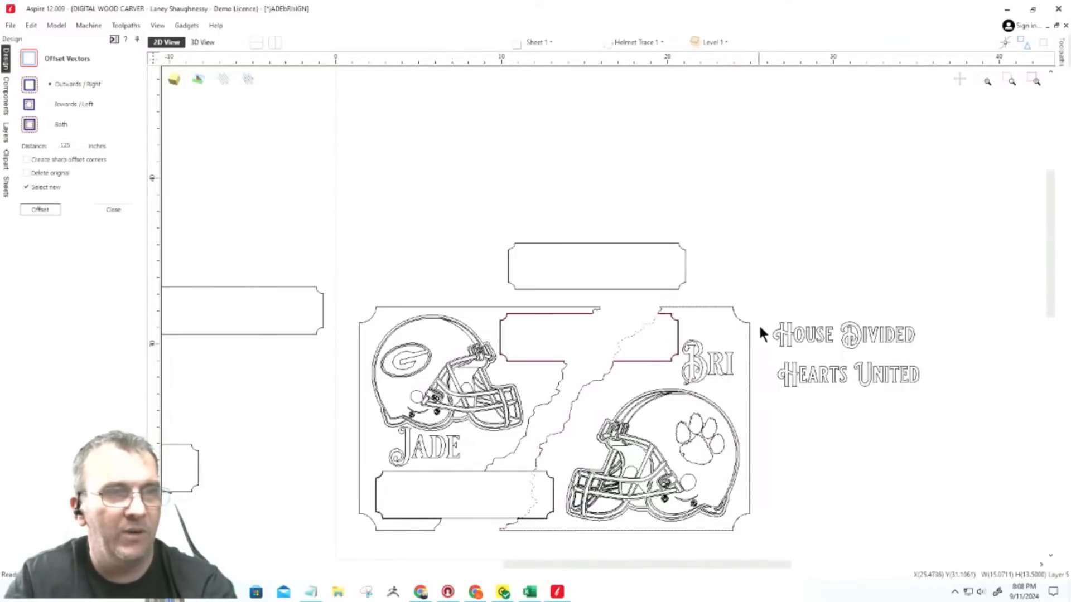
scroll(586, 352, up, 5)
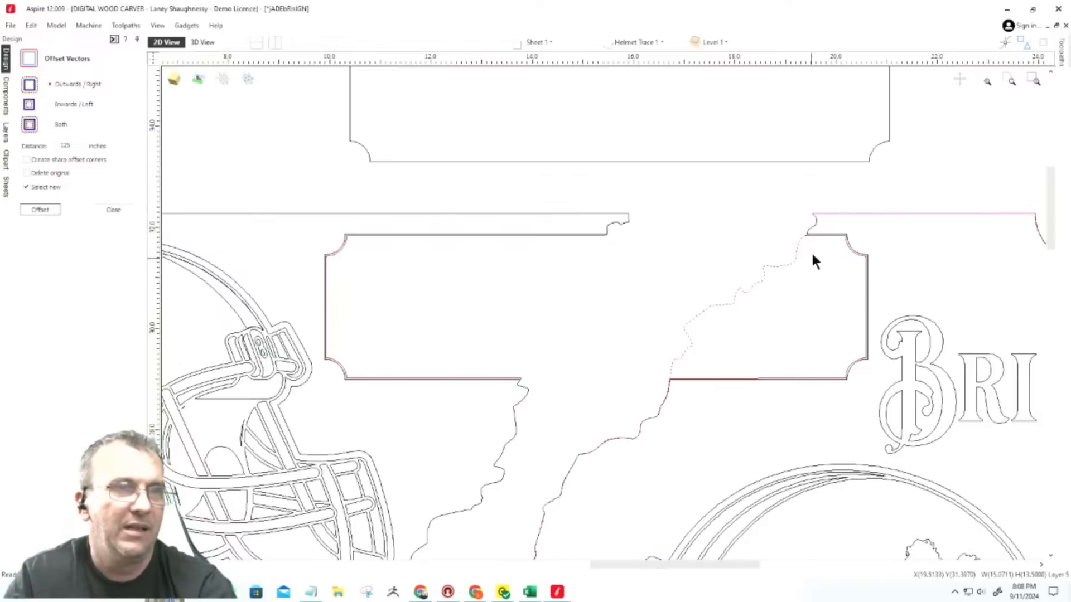
scroll(796, 266, down, 4)
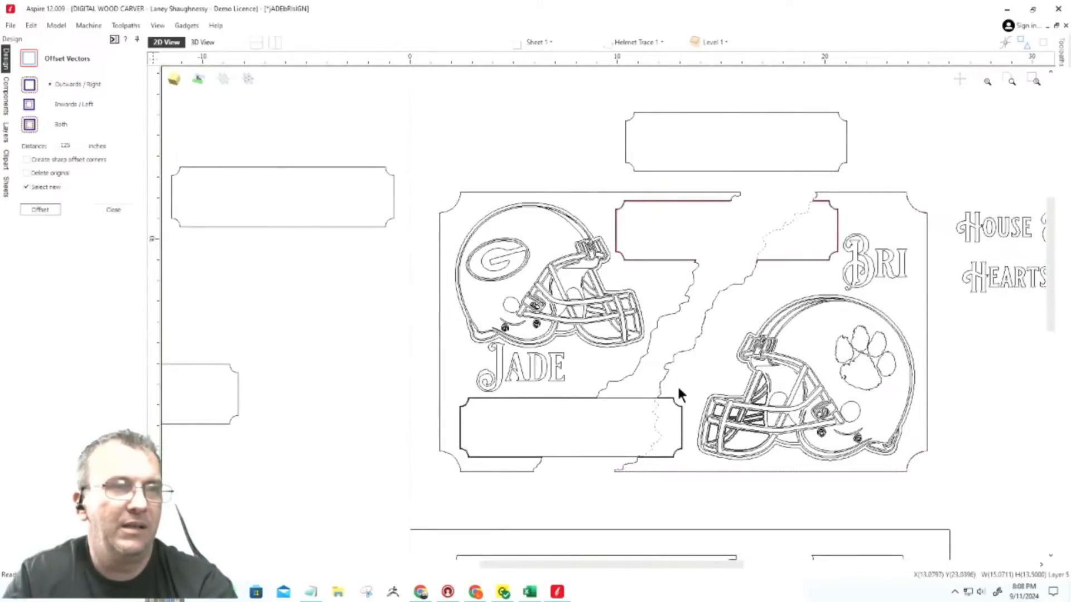
scroll(620, 473, up, 6)
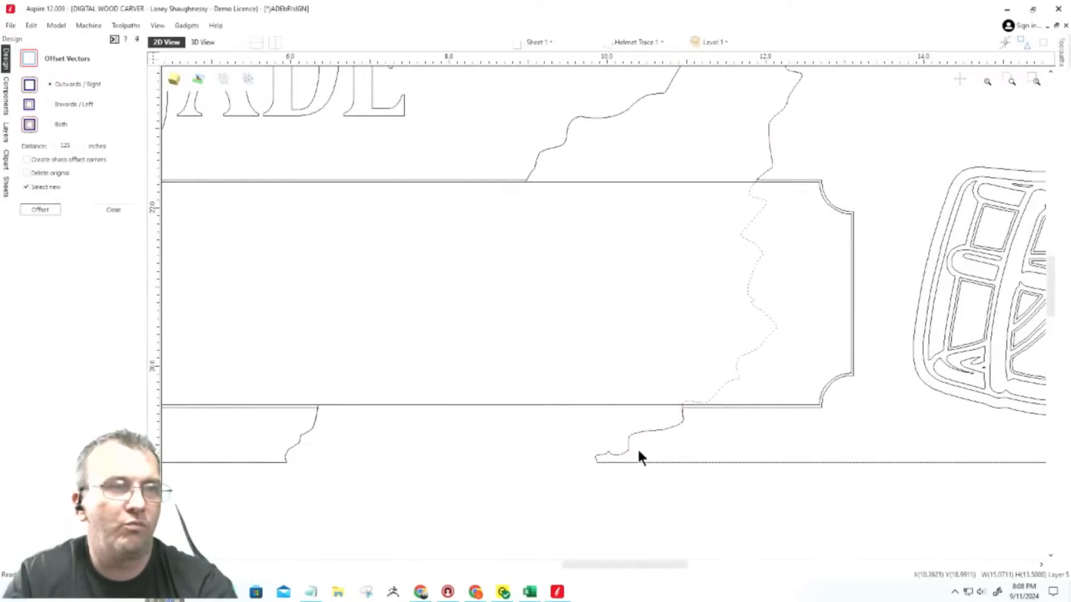
click(128, 210)
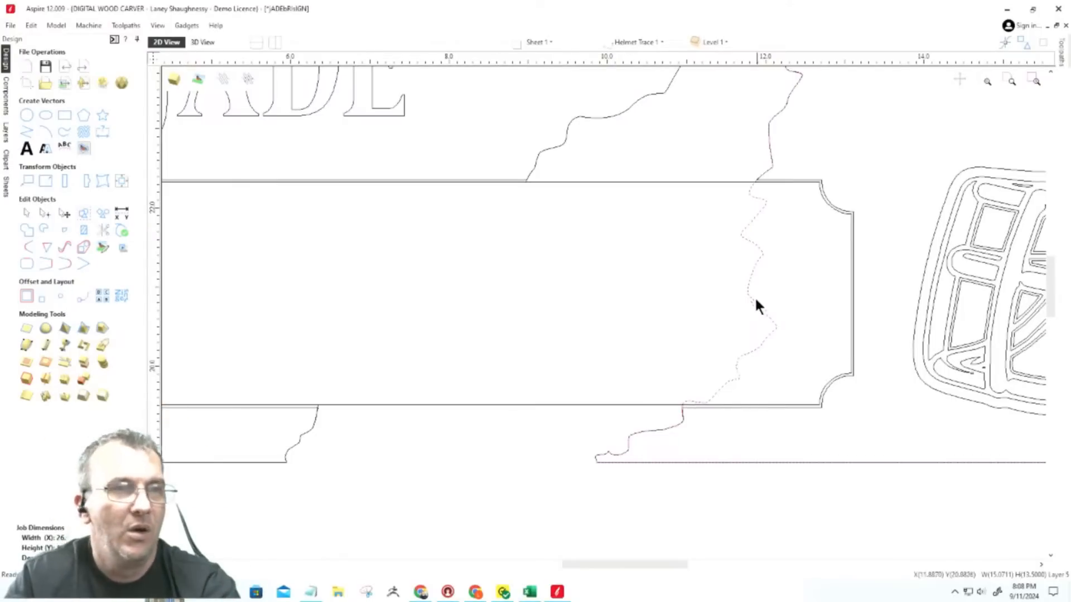
scroll(741, 239, up, 3)
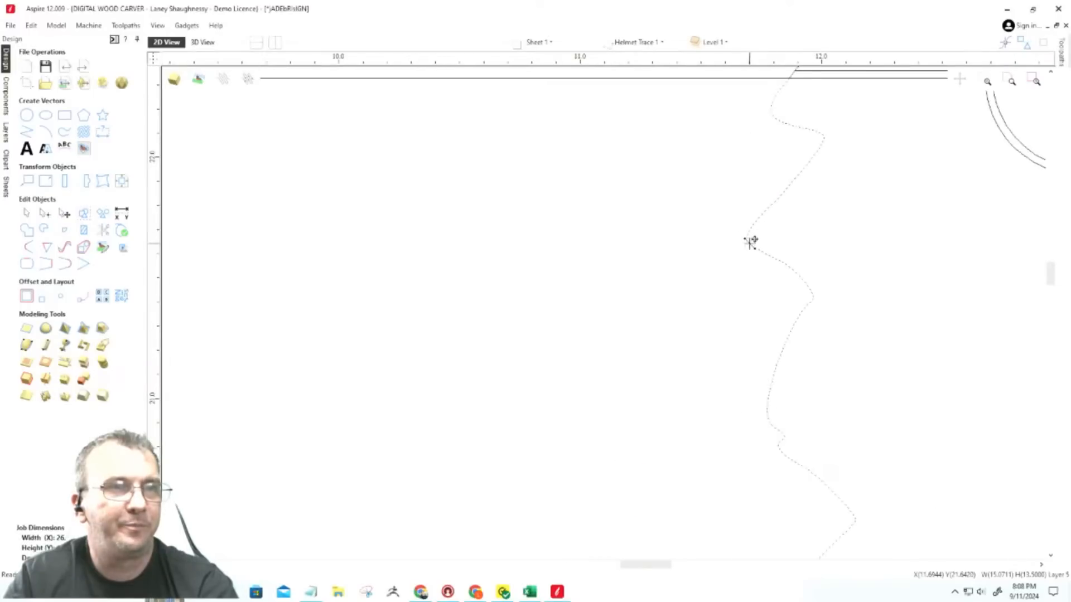
scroll(611, 292, down, 6)
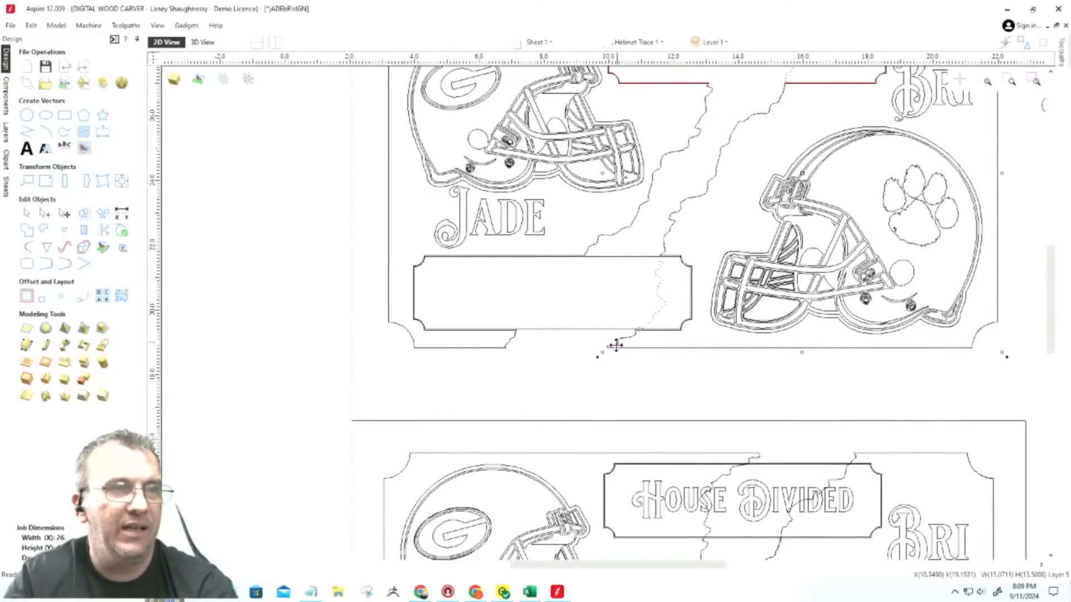
scroll(615, 349, up, 5)
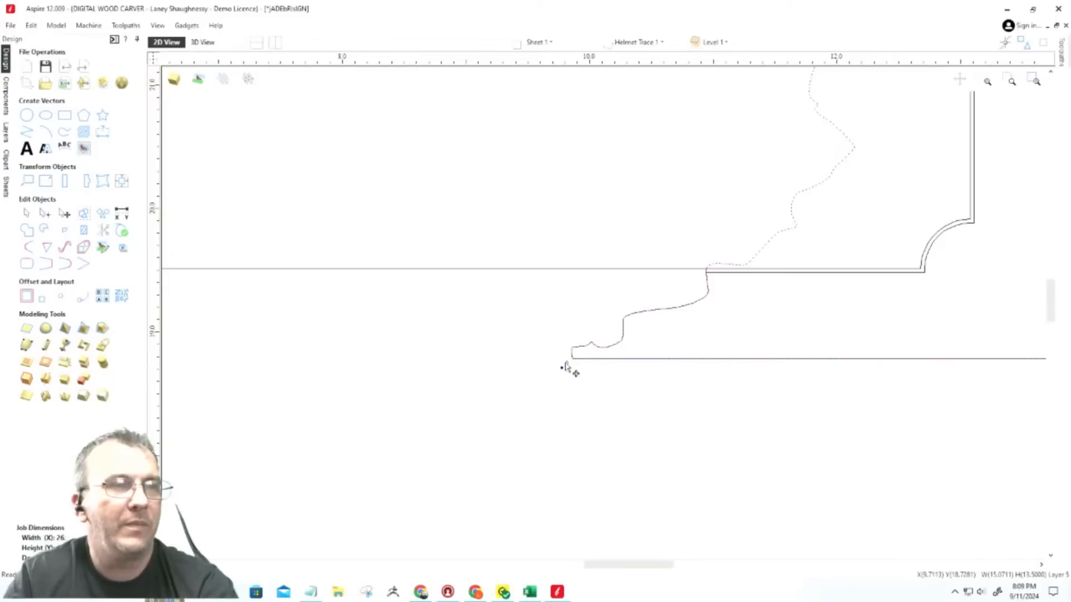
Open the right half's outline for node editing and examine the nodes along its crack edge.
click(44, 215)
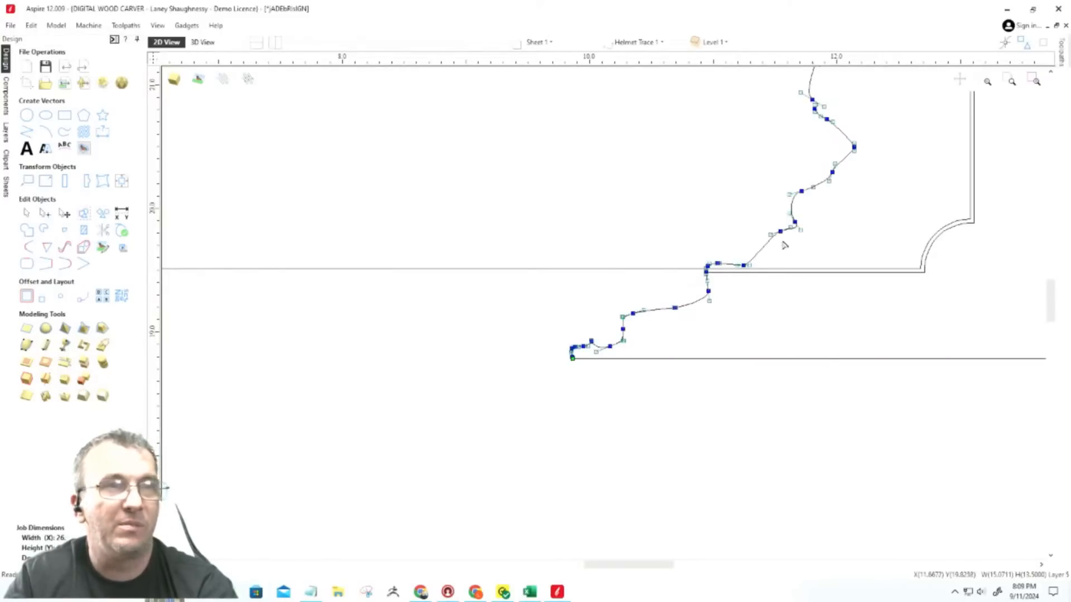
scroll(662, 342, down, 6)
scroll(662, 342, down, 2)
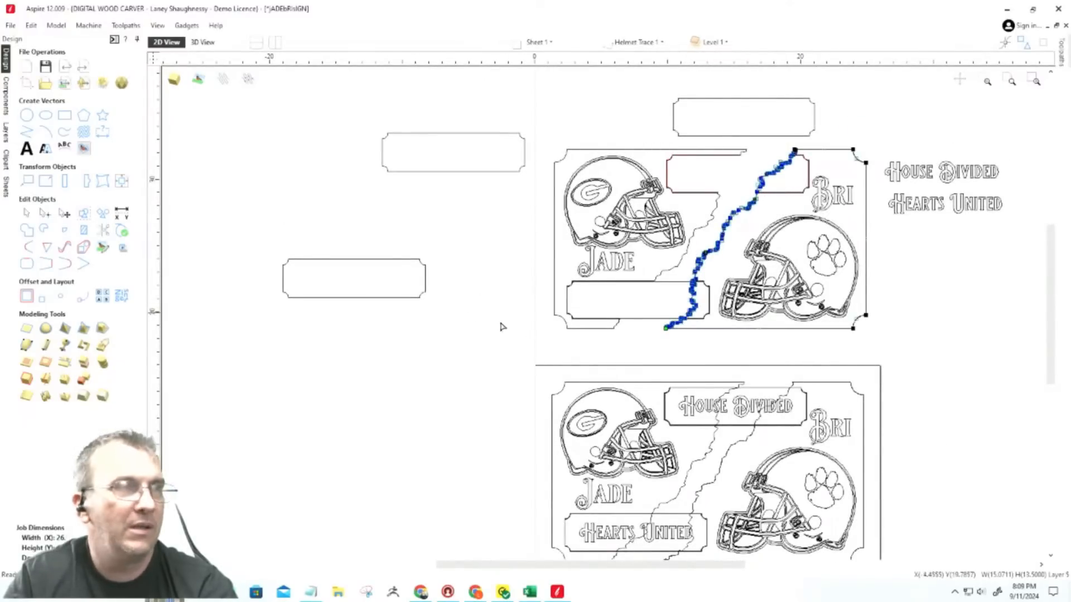
Draw a wavy freehand crack line about 3 inches wide and 7 inches high in the empty area beyond the spare plaques.
scroll(614, 312, down, 4)
scroll(329, 357, up, 6)
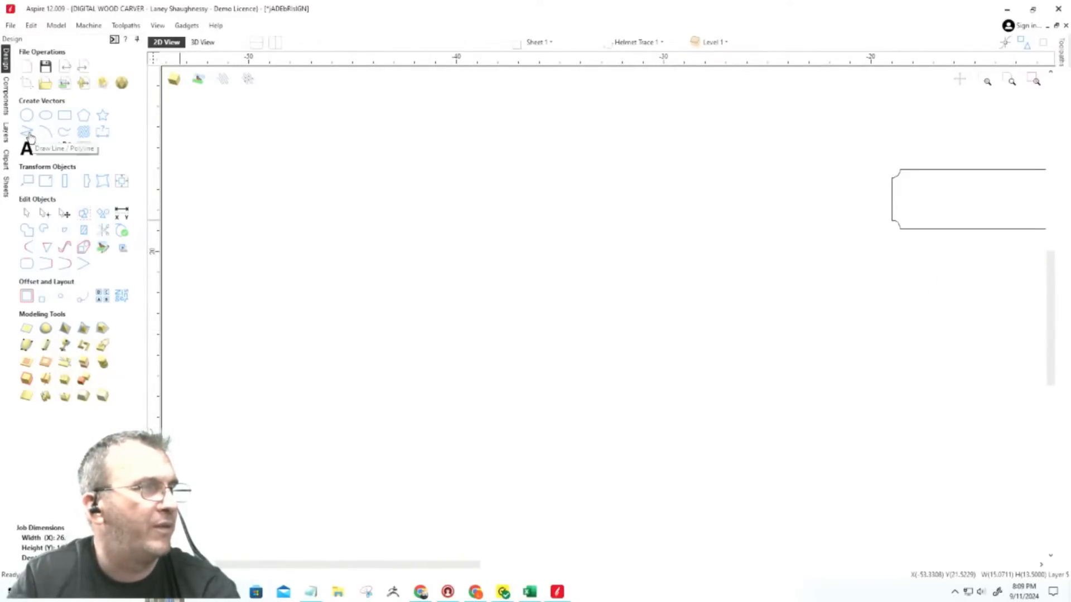
click(64, 132)
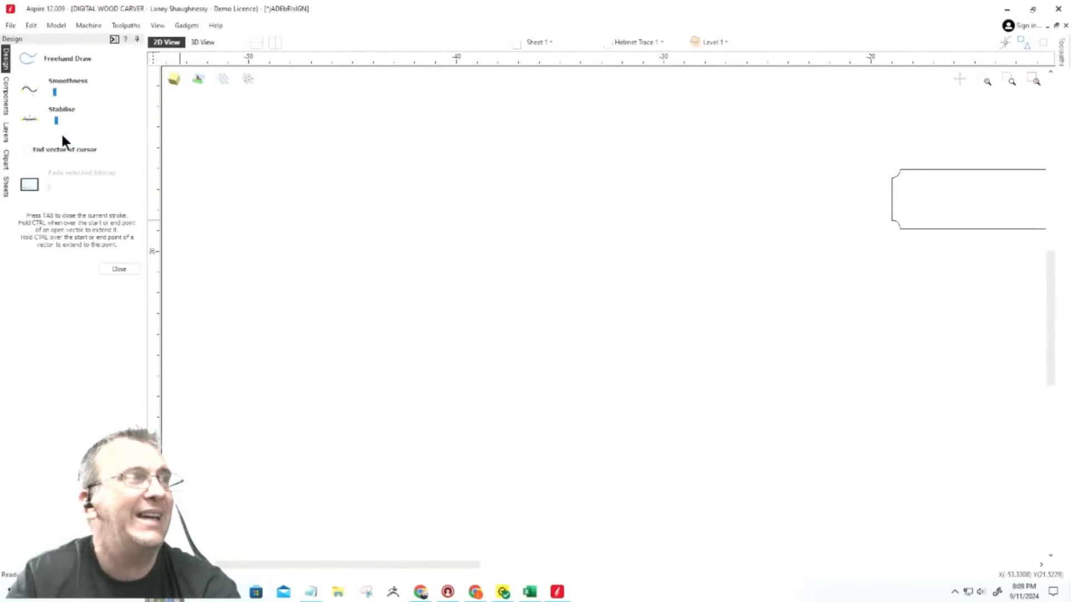
drag(543, 211, 562, 262)
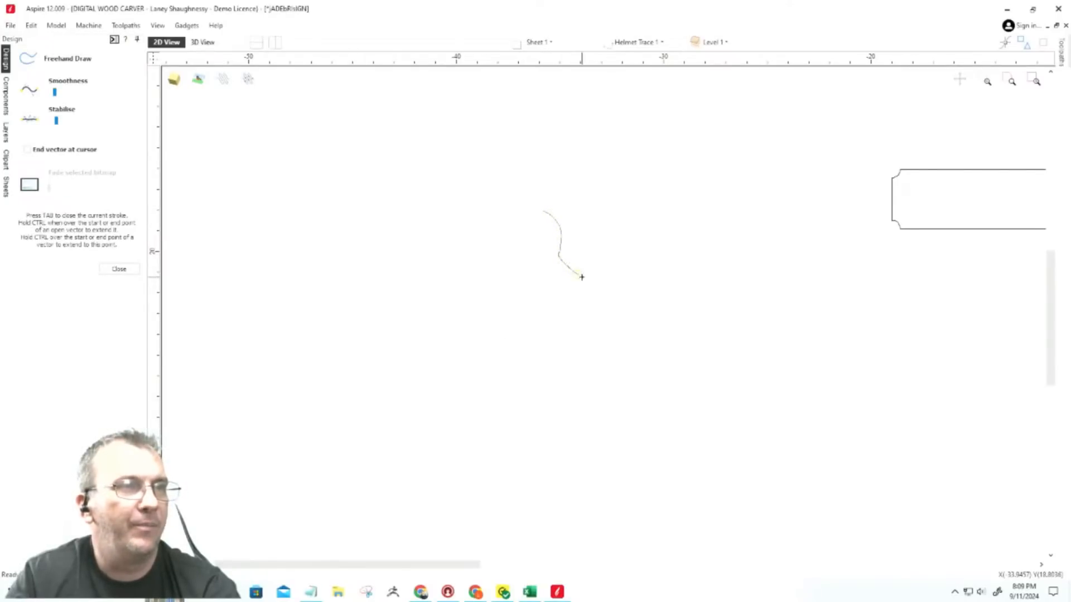
drag(582, 303, 606, 358)
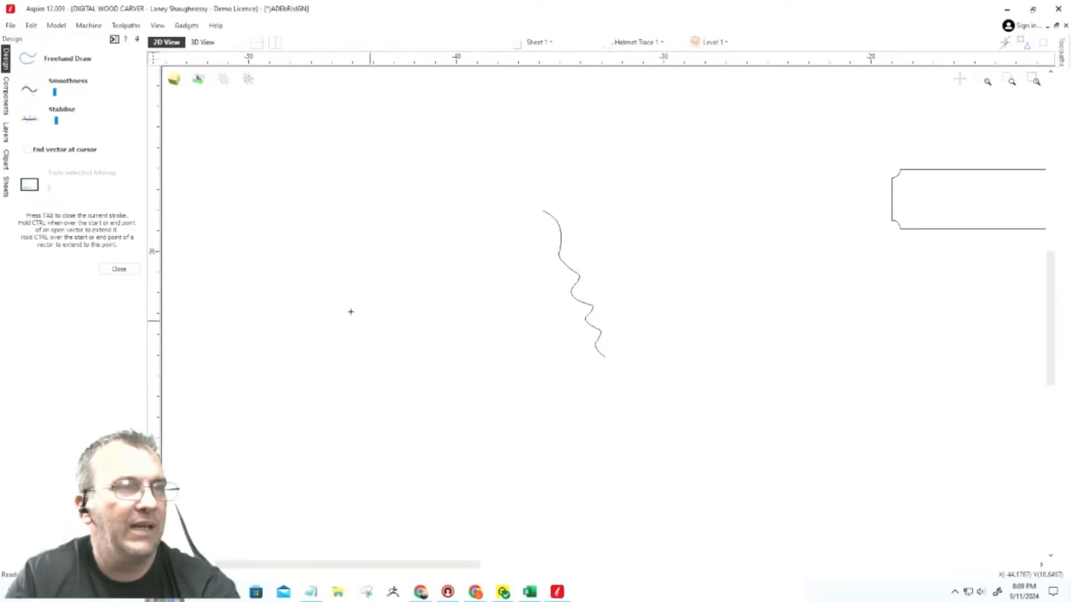
click(124, 270)
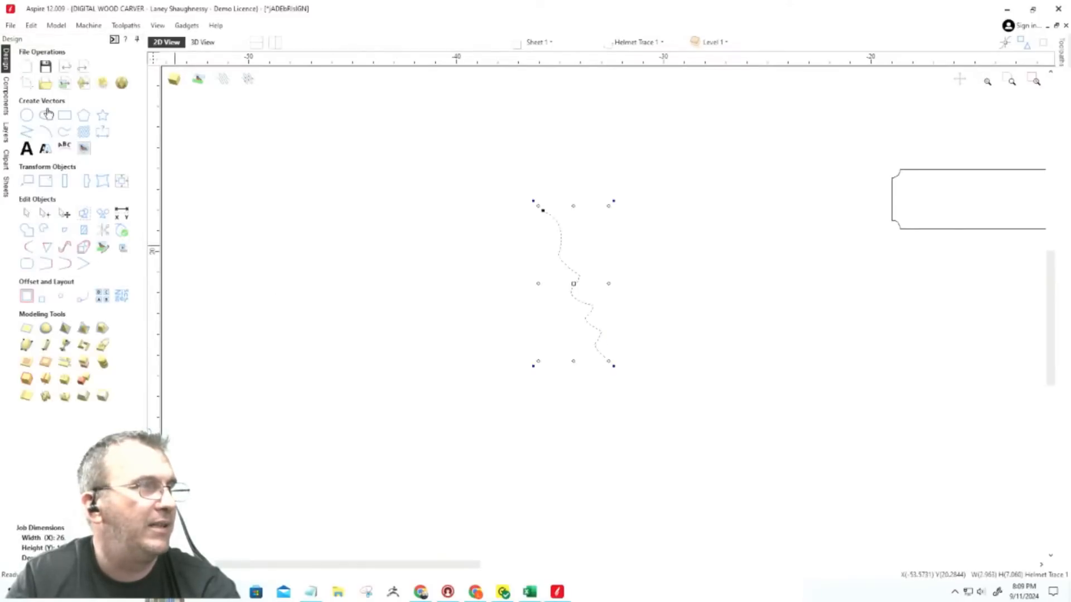
Extend the wavy line from its lower end with a jagged polyline, making the whole crack about 10.8 by 19.5 inches.
click(24, 133)
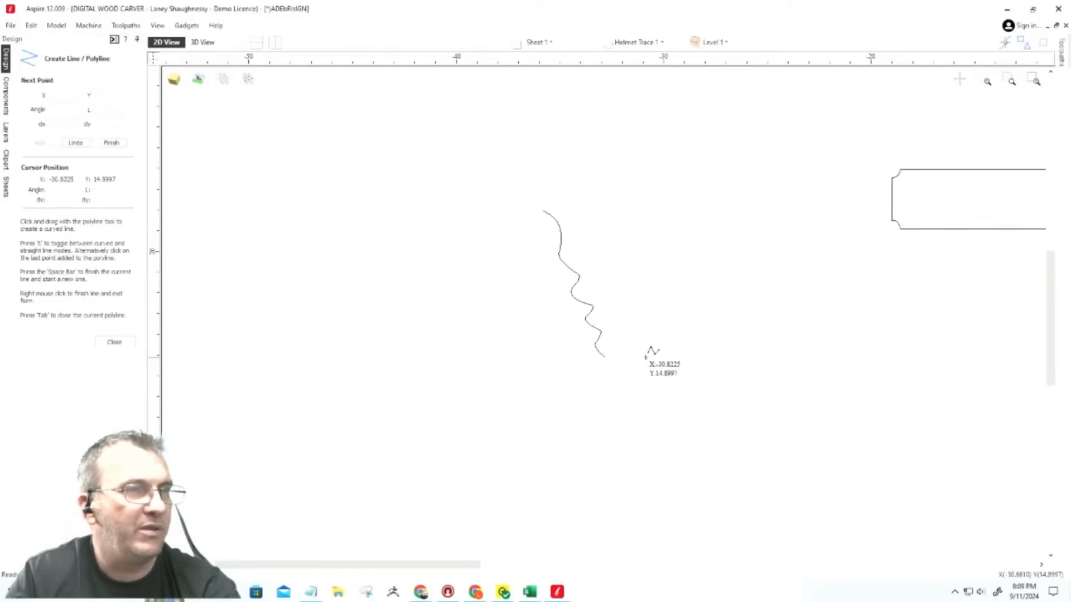
click(604, 358)
click(641, 378)
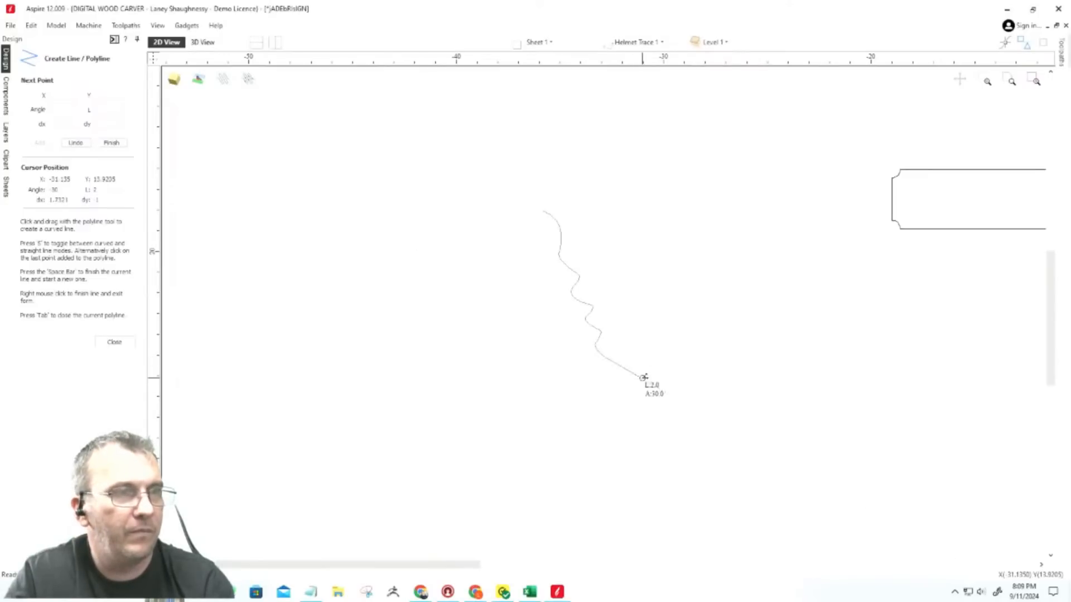
click(625, 431)
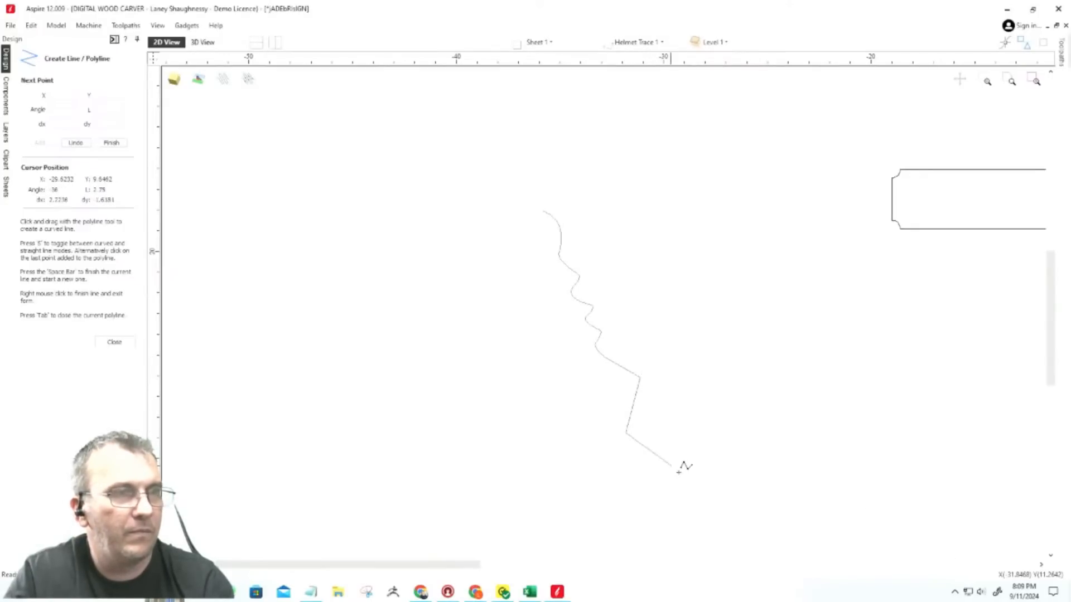
click(684, 483)
click(677, 517)
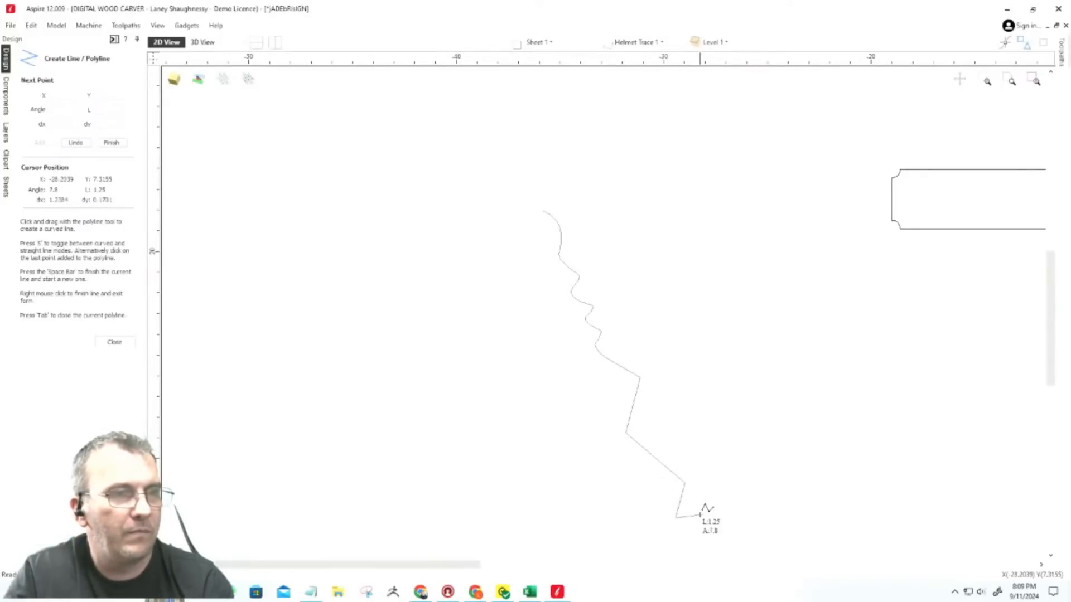
scroll(686, 346, down, 3)
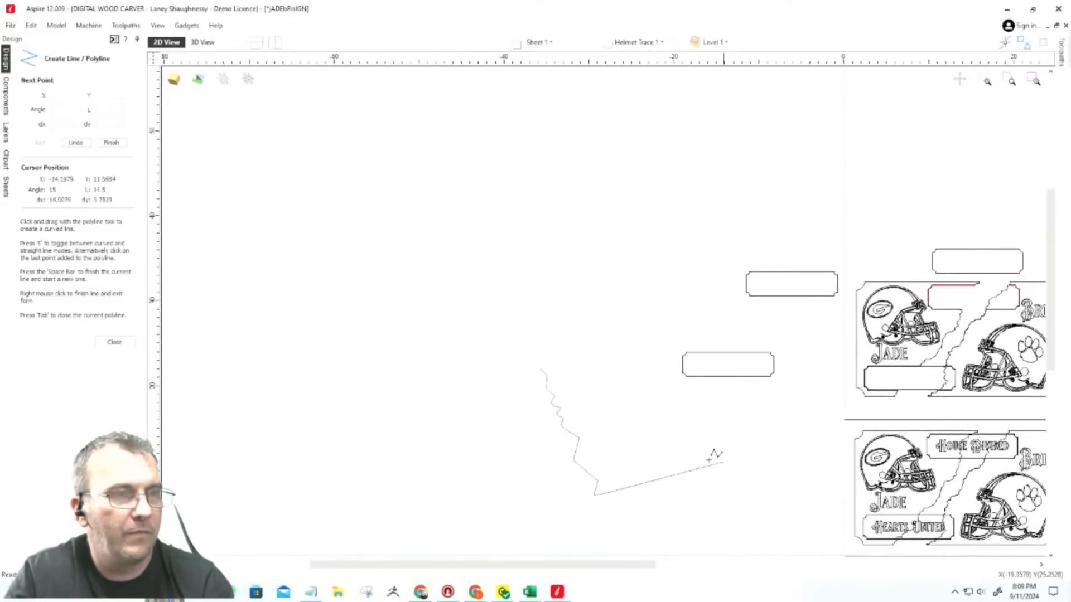
scroll(605, 526, up, 4)
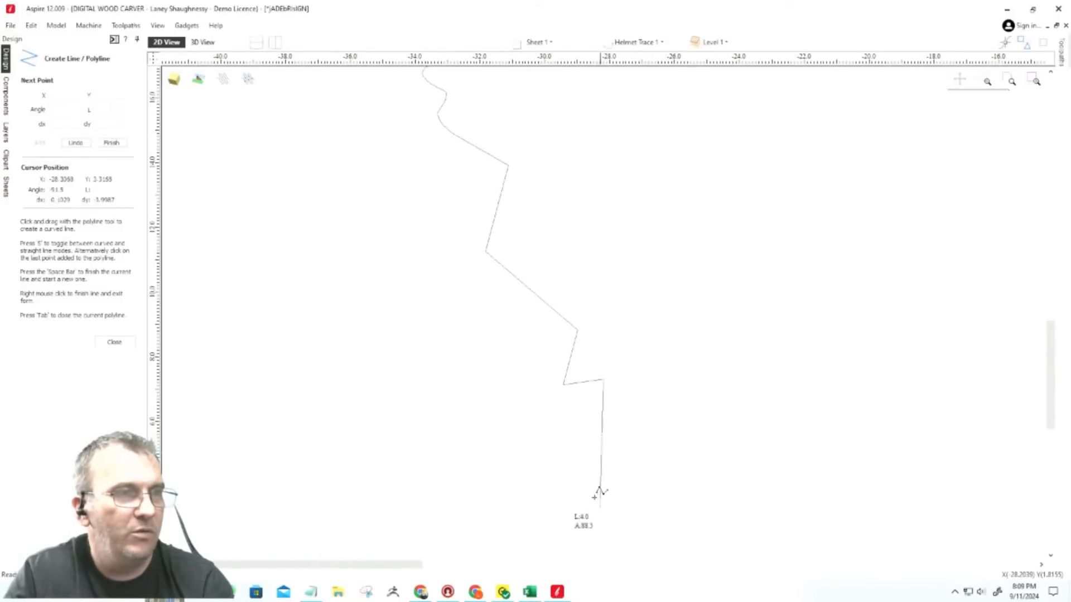
click(596, 433)
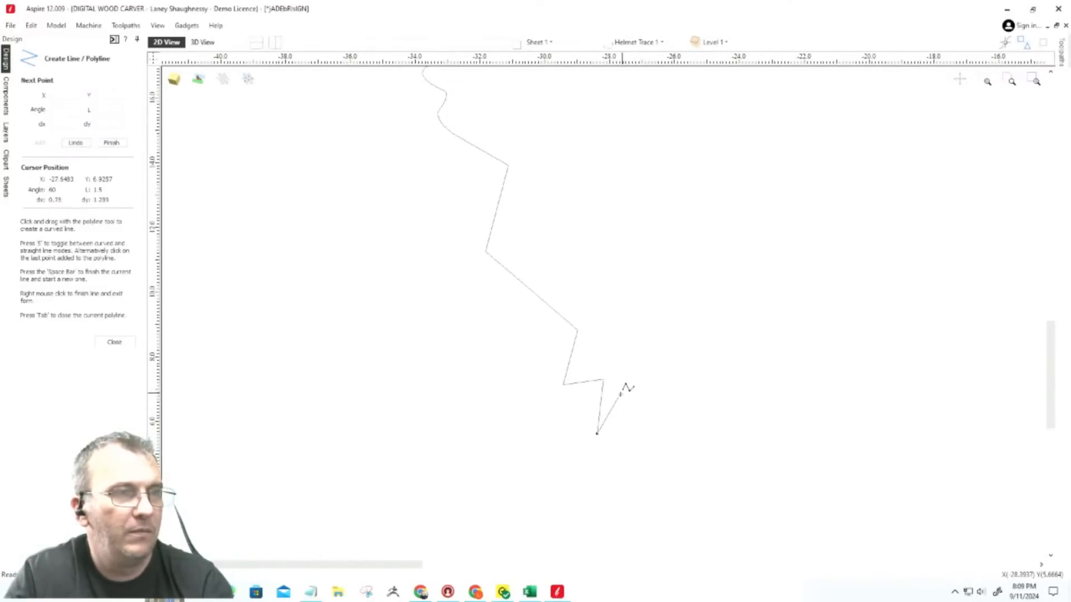
click(620, 396)
click(639, 515)
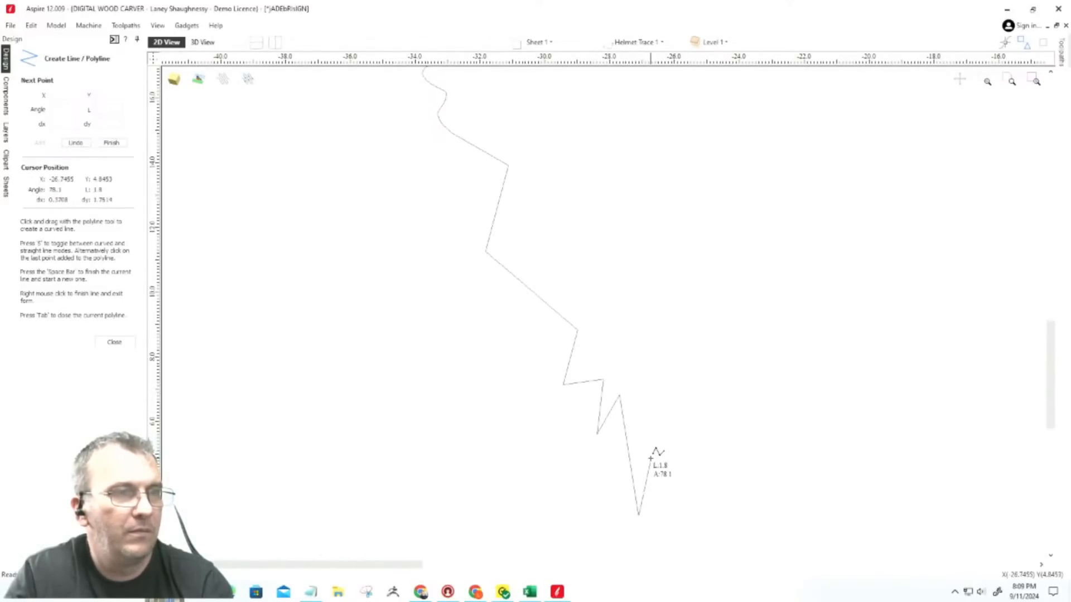
click(651, 461)
click(671, 533)
click(705, 498)
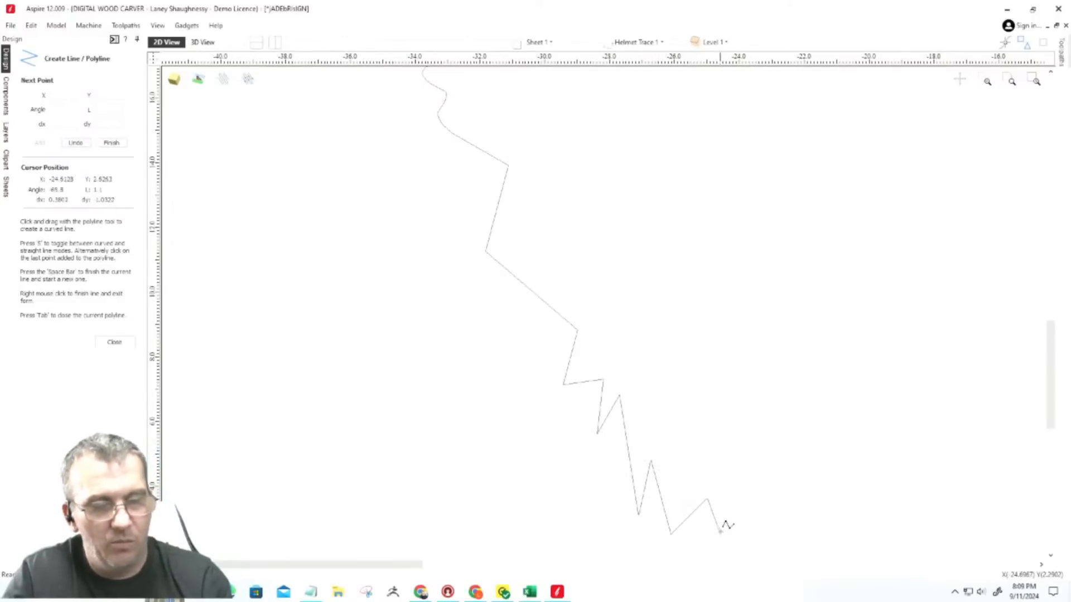
key(space)
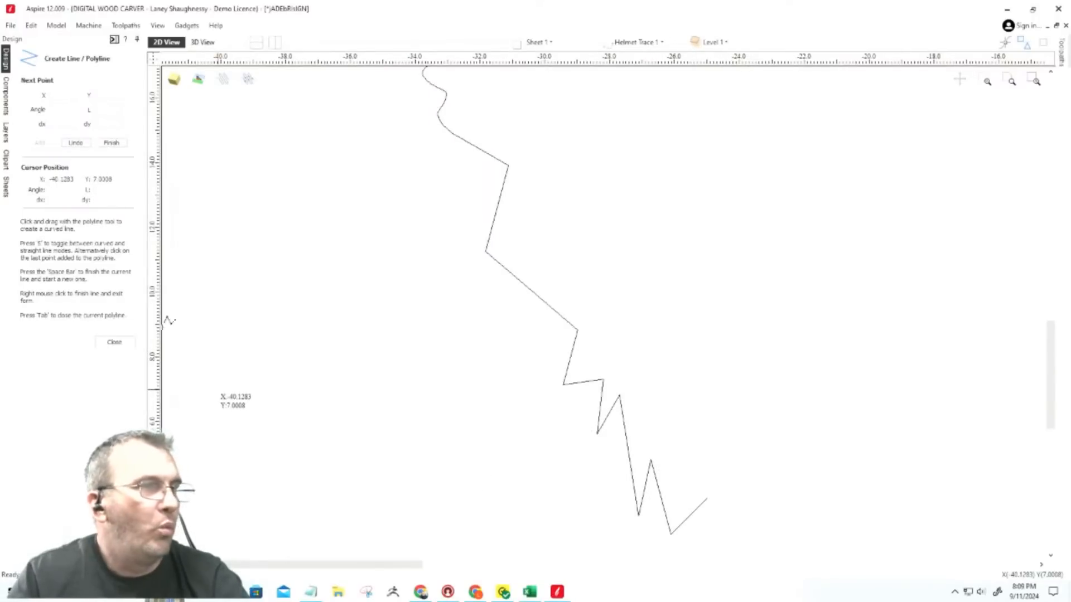
click(114, 342)
Open the finished crack line for node editing, select the nodes of its jagged lower part and convert them to smooth curves.
click(499, 264)
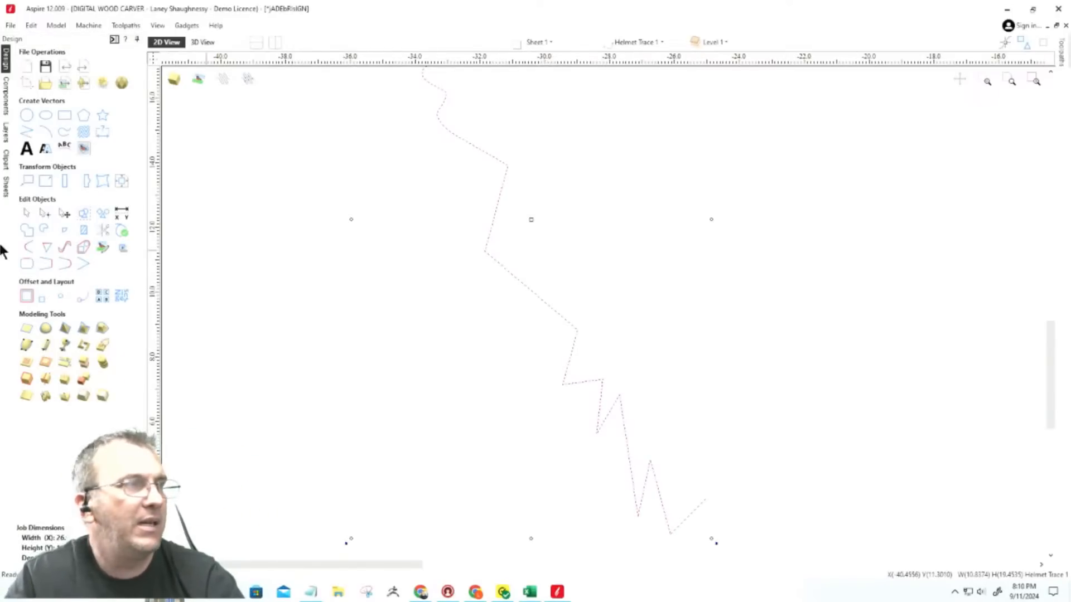
click(45, 214)
scroll(487, 270, down, 3)
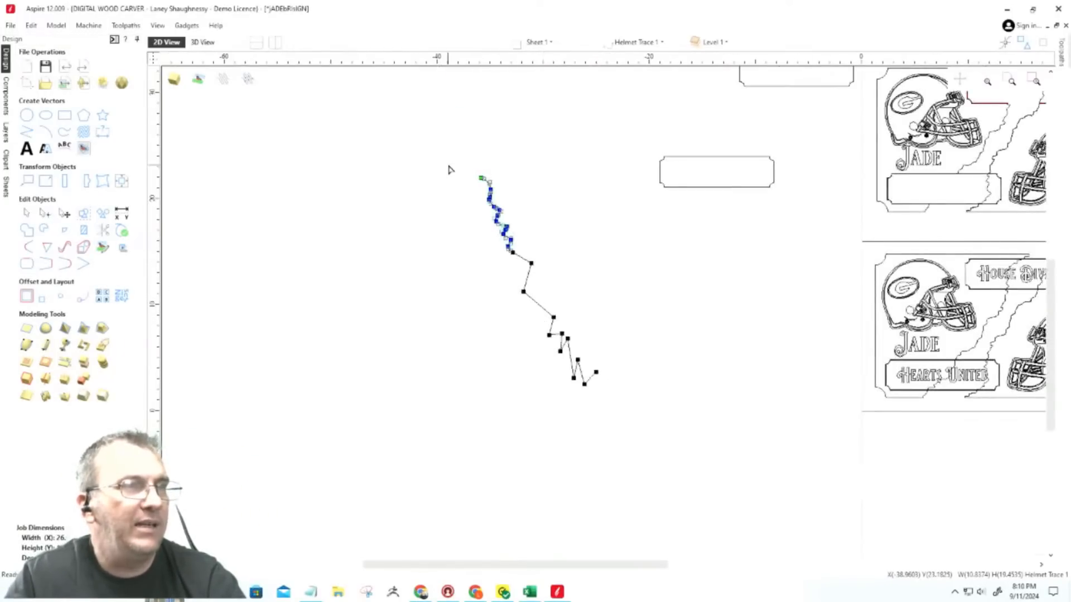
scroll(446, 184, down, 1)
drag(457, 198, 664, 452)
scroll(472, 156, up, 3)
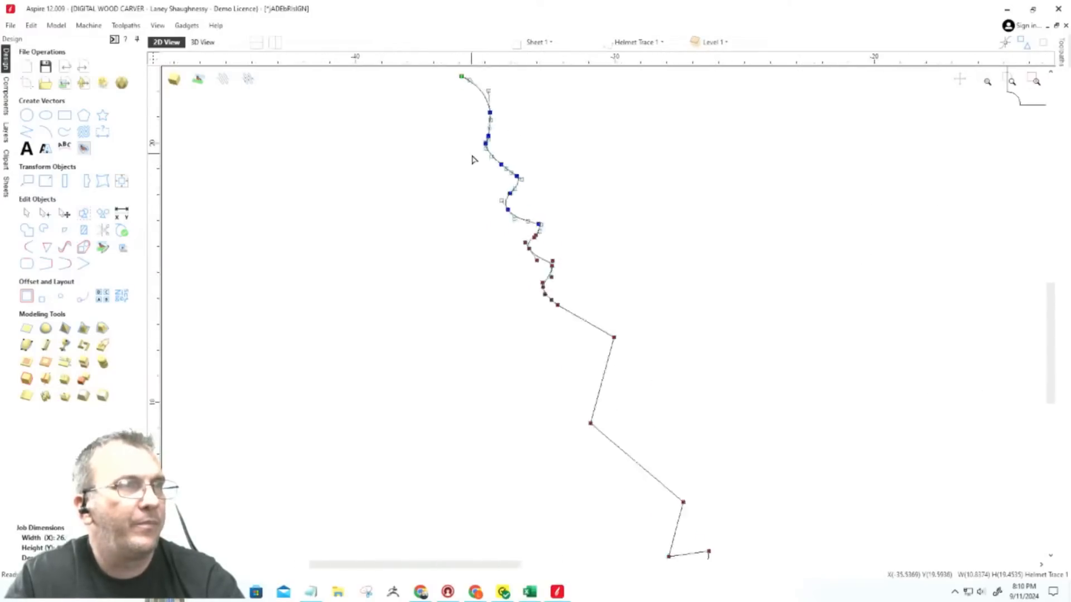
scroll(435, 86, down, 1)
scroll(476, 137, up, 1)
scroll(476, 137, up, 2)
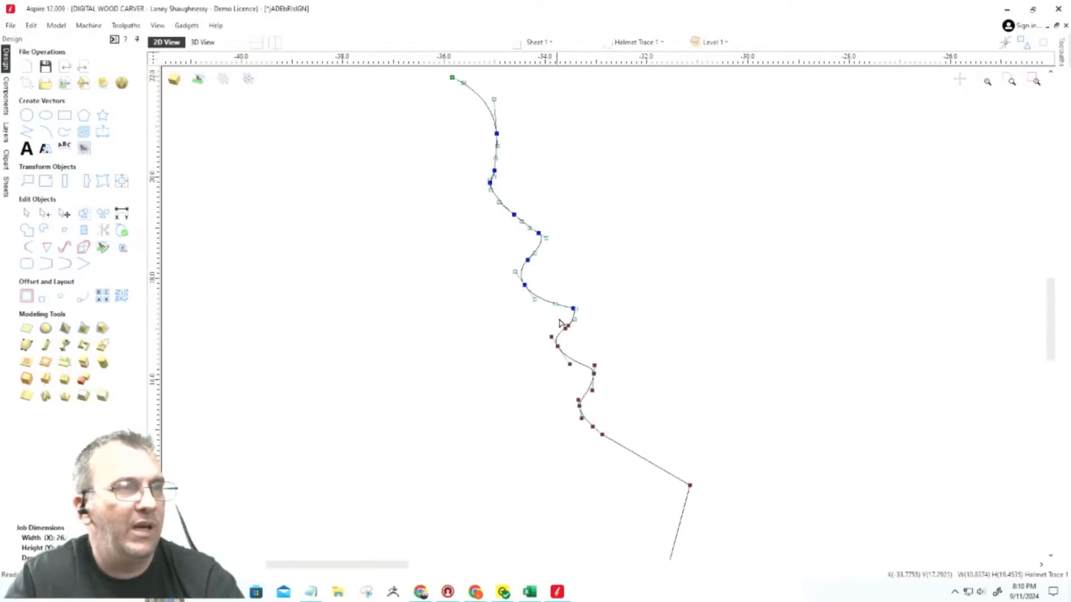
scroll(525, 286, down, 3)
scroll(569, 371, up, 4)
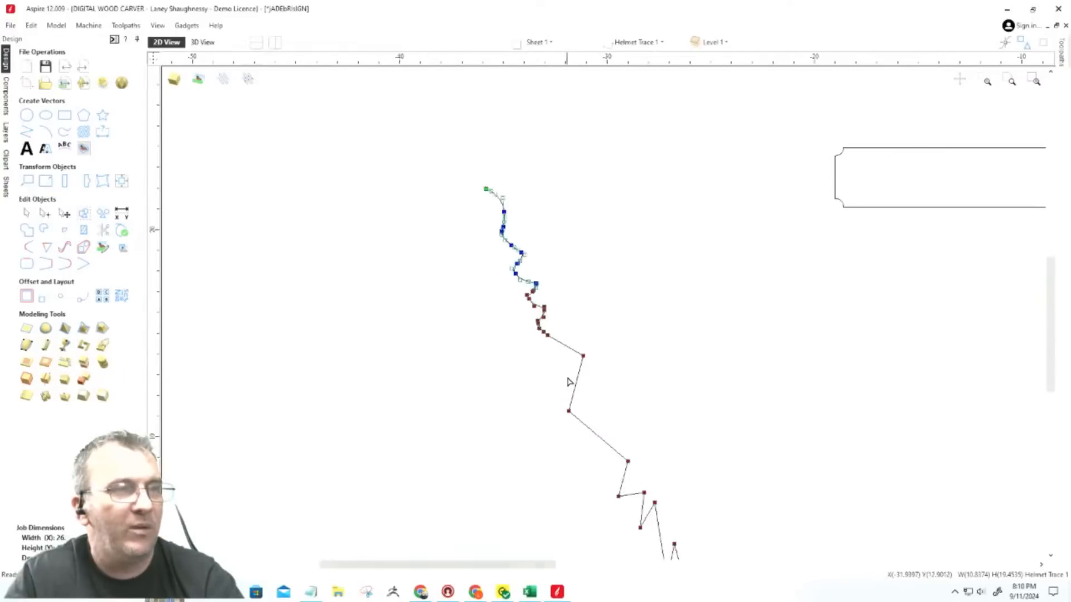
scroll(488, 196, down, 2)
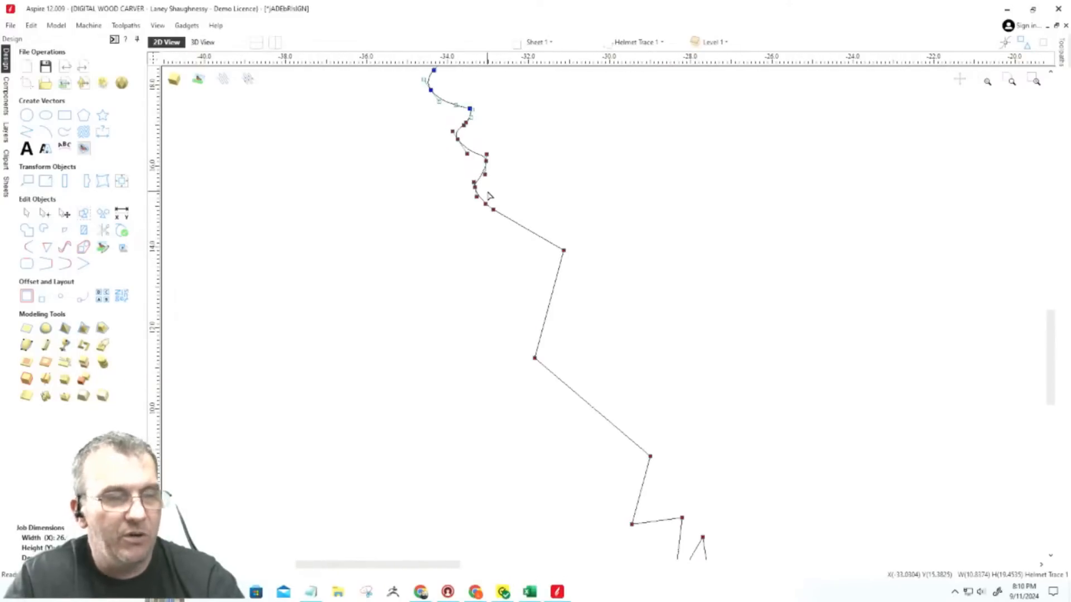
key(s)
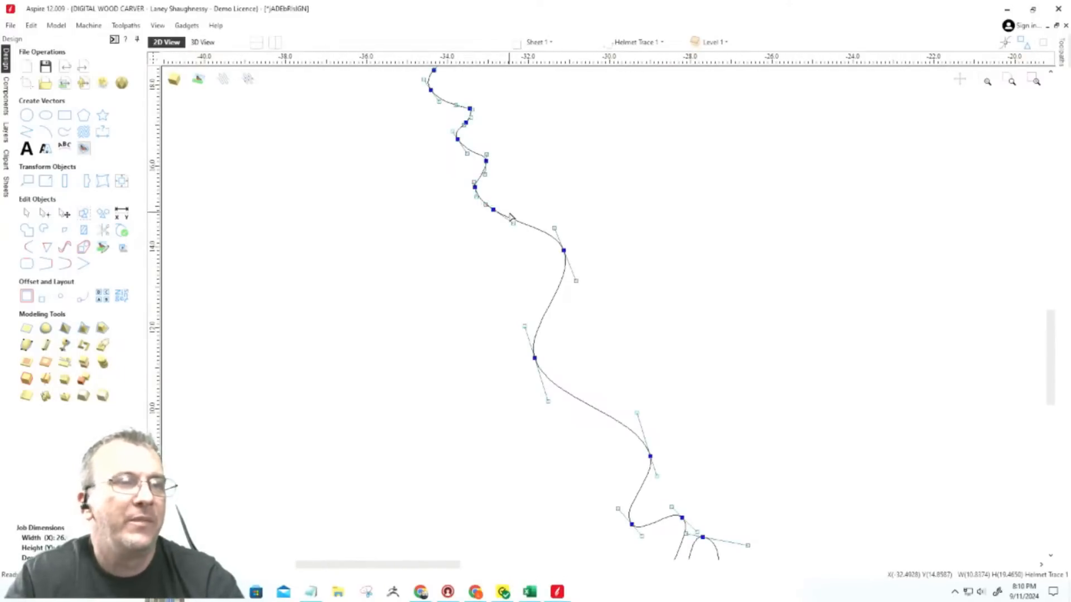
Lower the last peak node near the crack's lower end and raise the neighbouring valley node to shorten that wave.
scroll(494, 200, down, 2)
scroll(650, 461, up, 3)
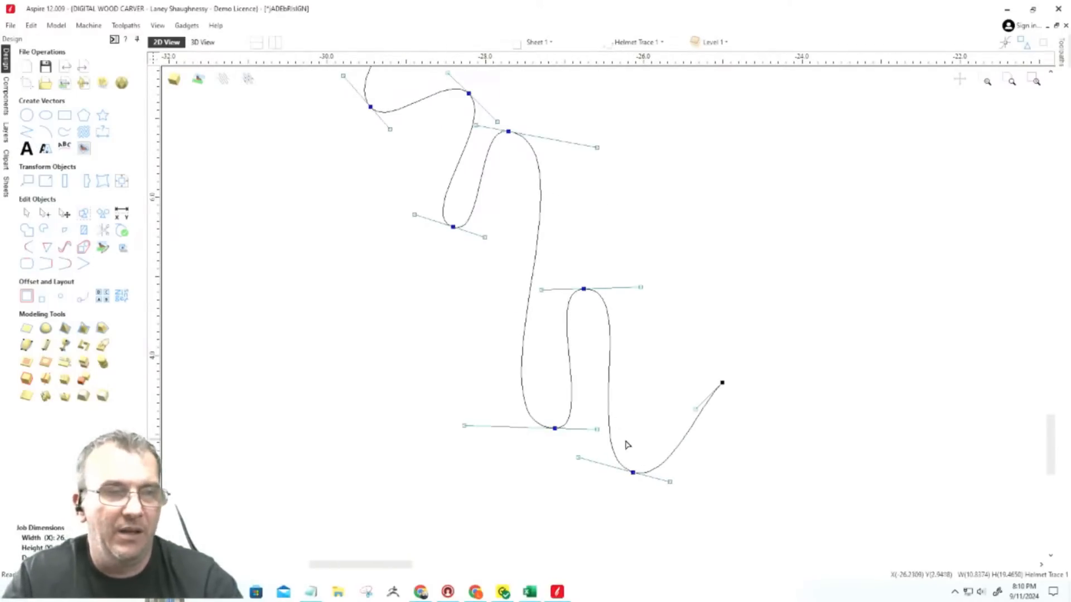
drag(584, 289, 587, 397)
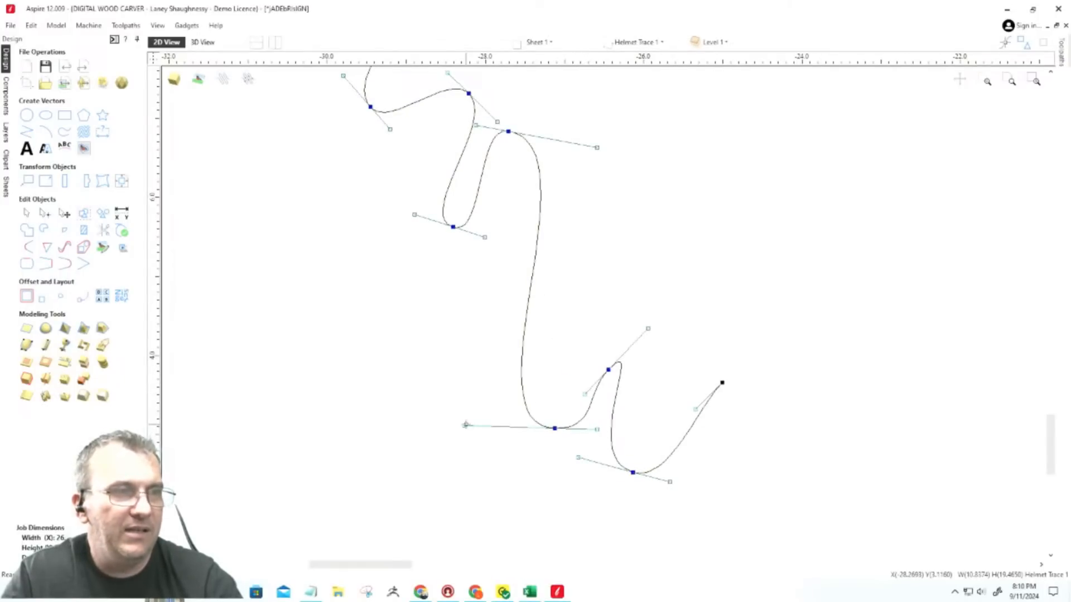
drag(466, 425, 563, 379)
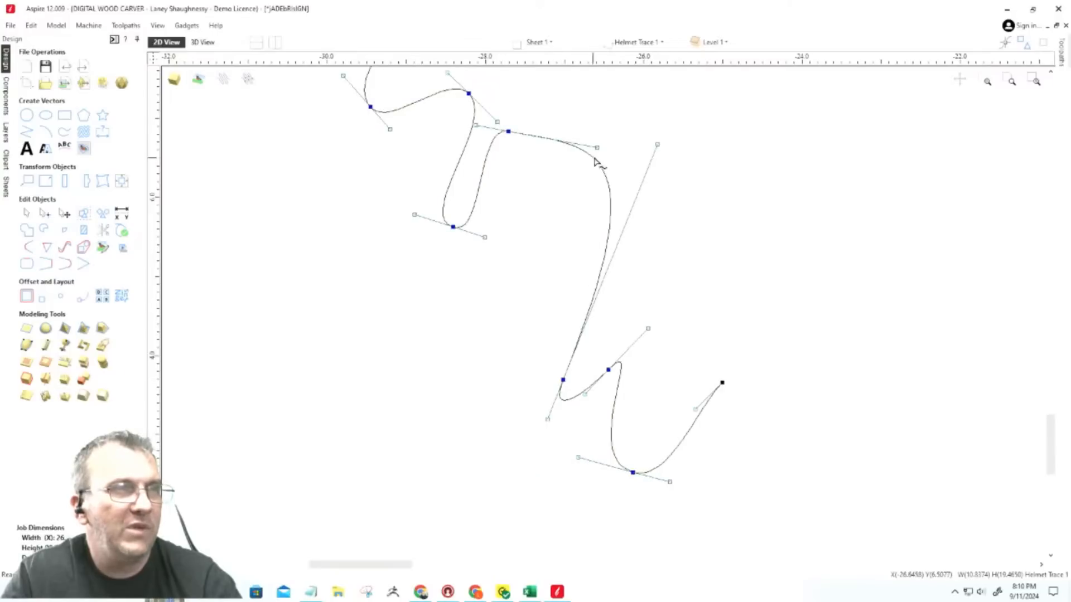
Adjust the control handles at both ends of the long lower span to straighten it and sharpen the peak above it.
drag(591, 132, 531, 100)
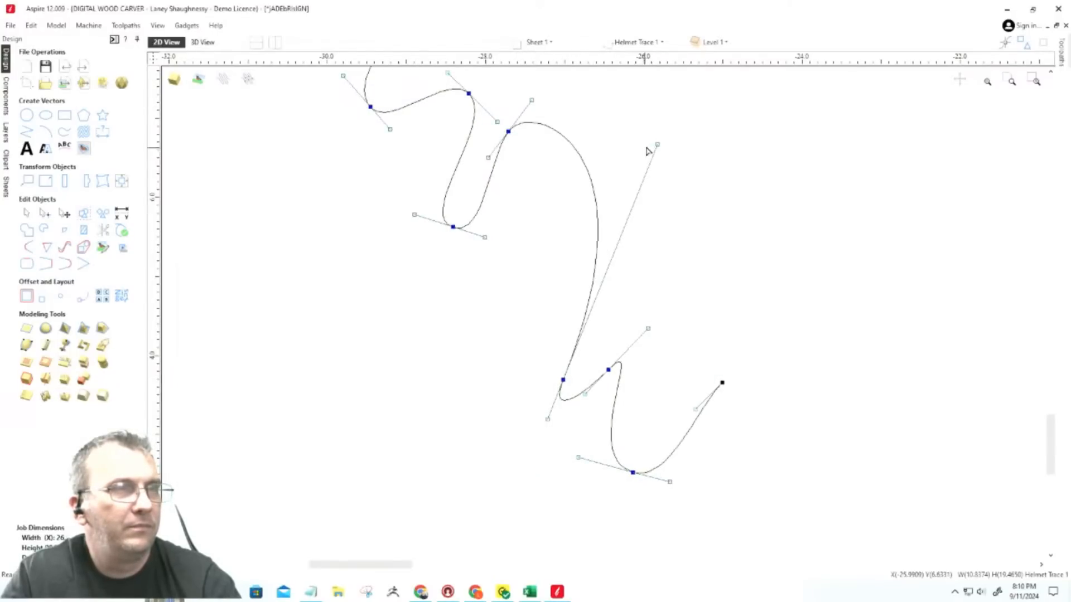
drag(658, 145, 616, 180)
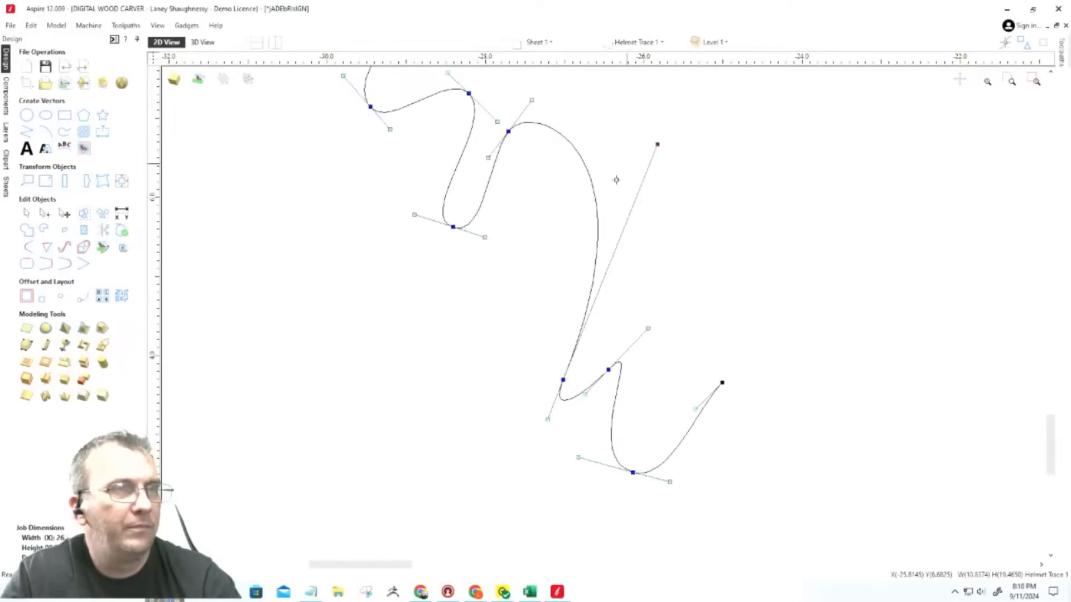
drag(560, 257, 540, 273)
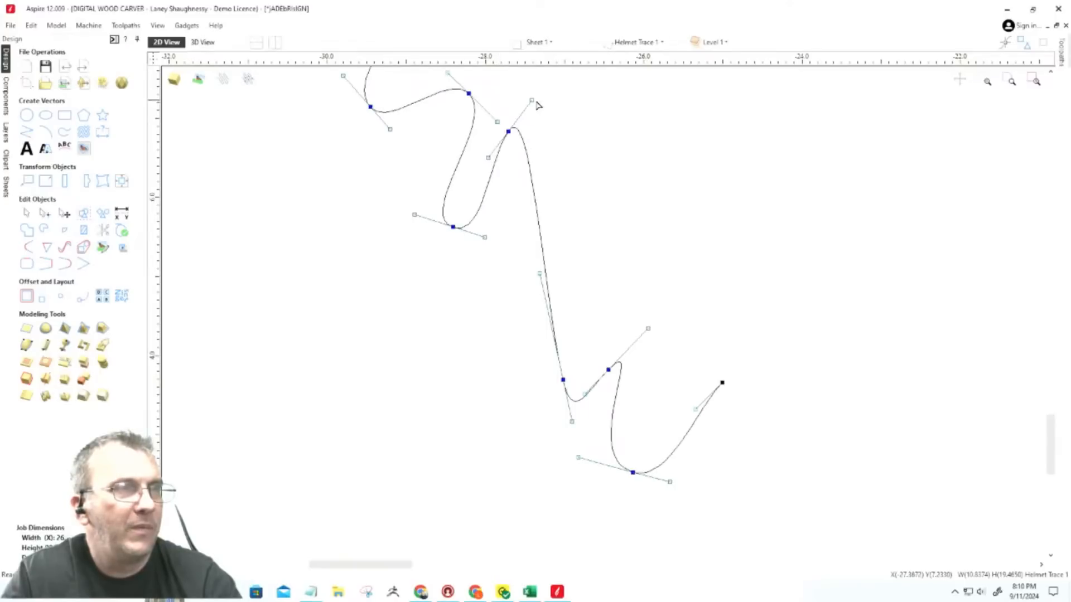
drag(519, 114, 512, 121)
scroll(489, 139, up, 4)
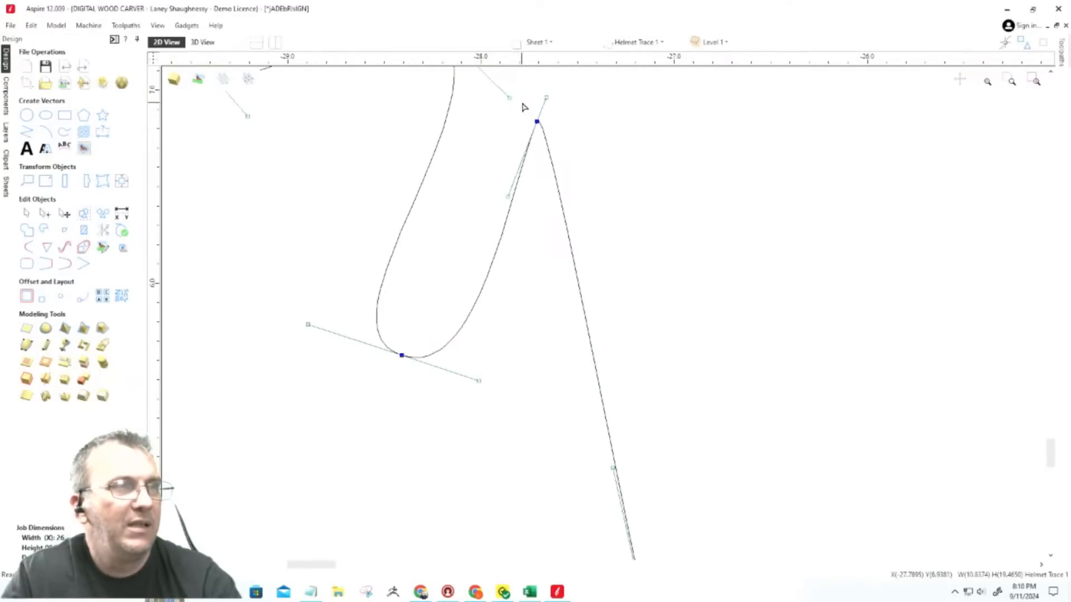
Deselect the crack line to check its shape, reopen its nodes and nudge the sharpened peak node slightly down.
click(551, 112)
scroll(578, 191, down, 6)
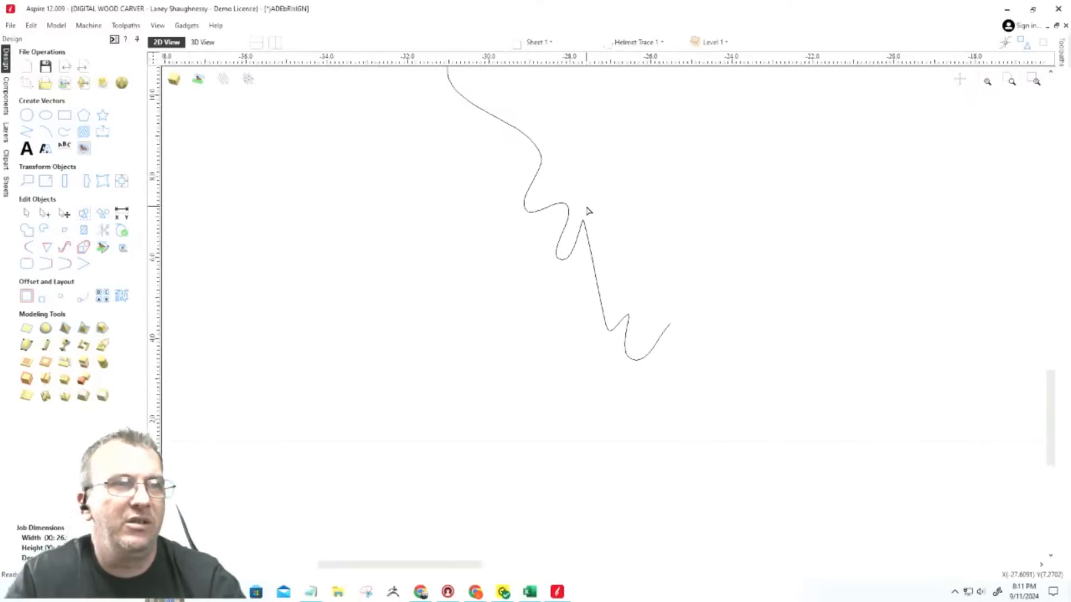
scroll(587, 211, up, 5)
scroll(587, 211, down, 4)
click(582, 225)
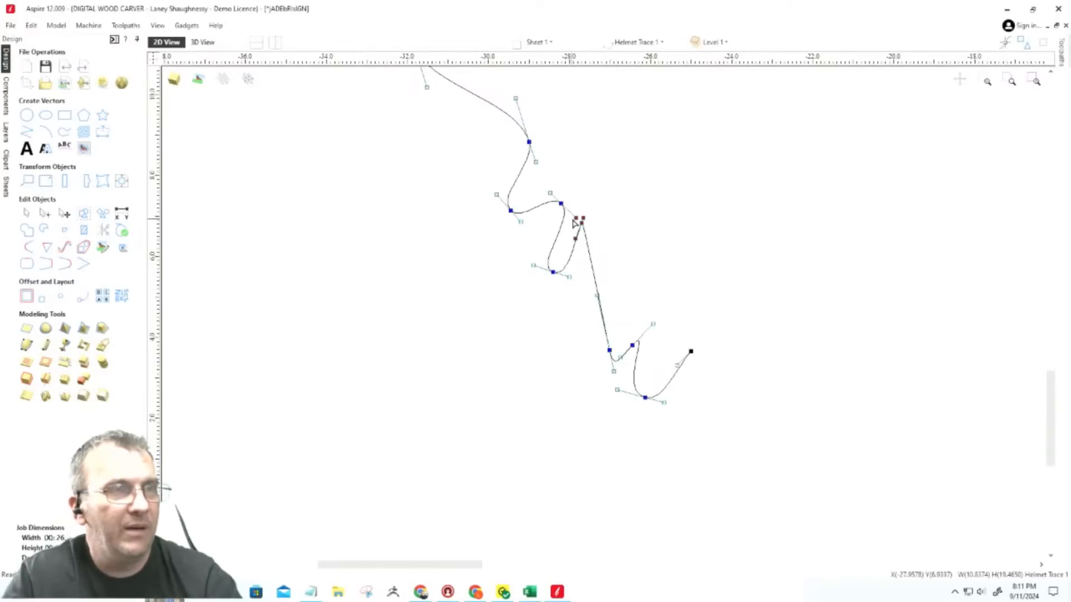
key(Down)
key(Down)
key(Down)
key(Down)
key(Down)
key(Down)
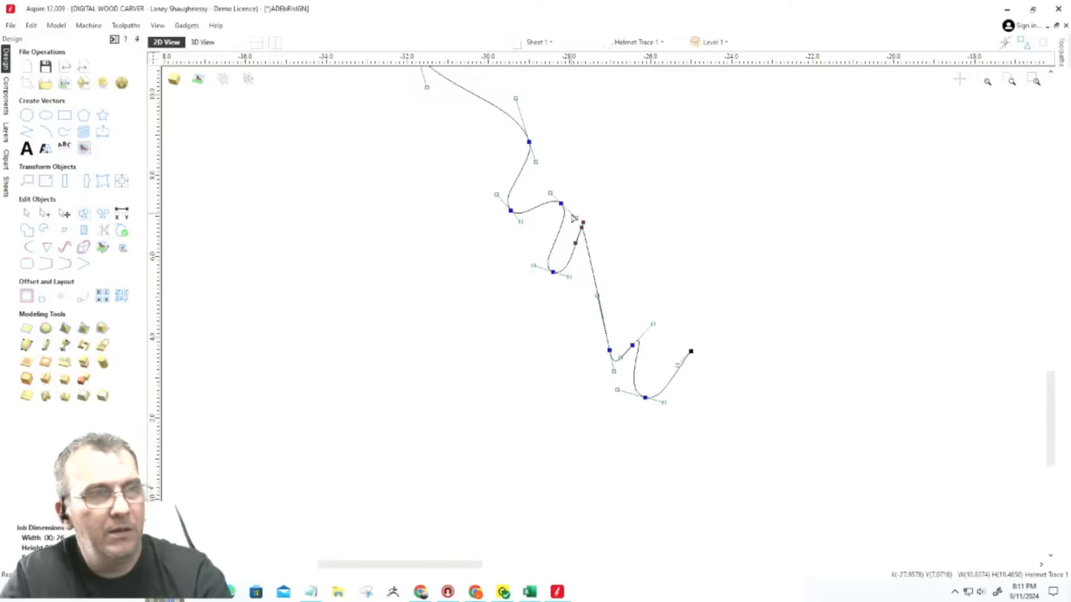
Reshape the jagged curve by moving the node above its lowest bends and pulling the end node's control handle straight down.
key(Right)
key(Right)
key(Right)
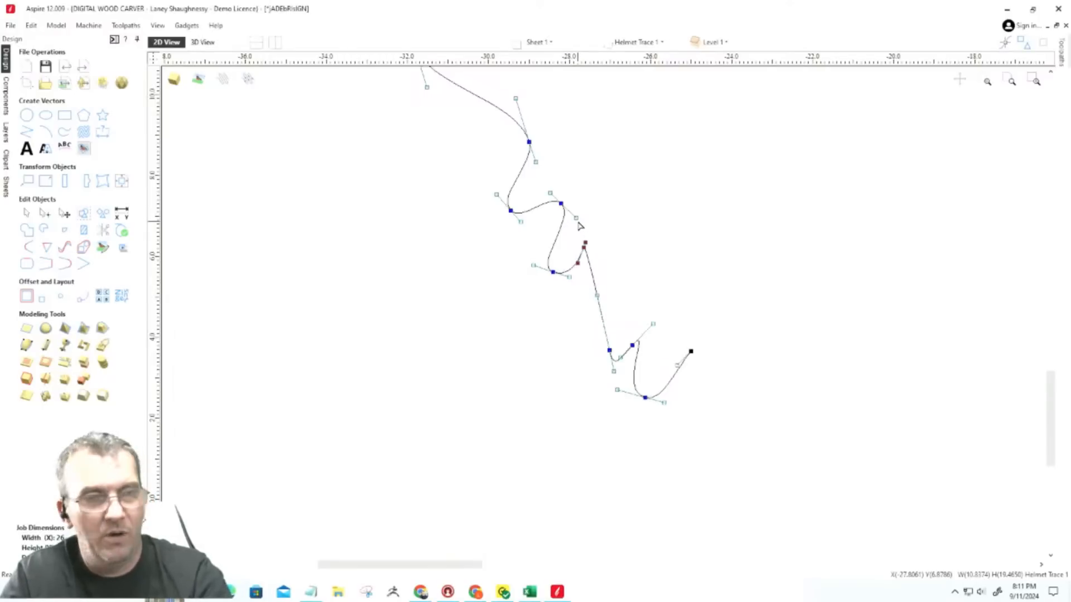
key(Right)
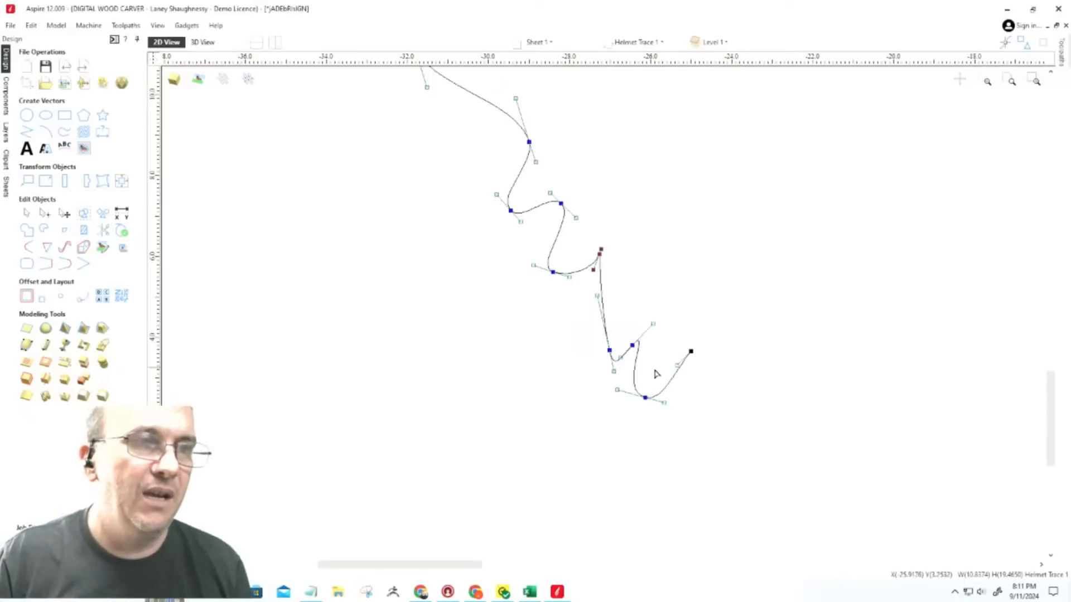
click(691, 352)
drag(691, 352, 692, 553)
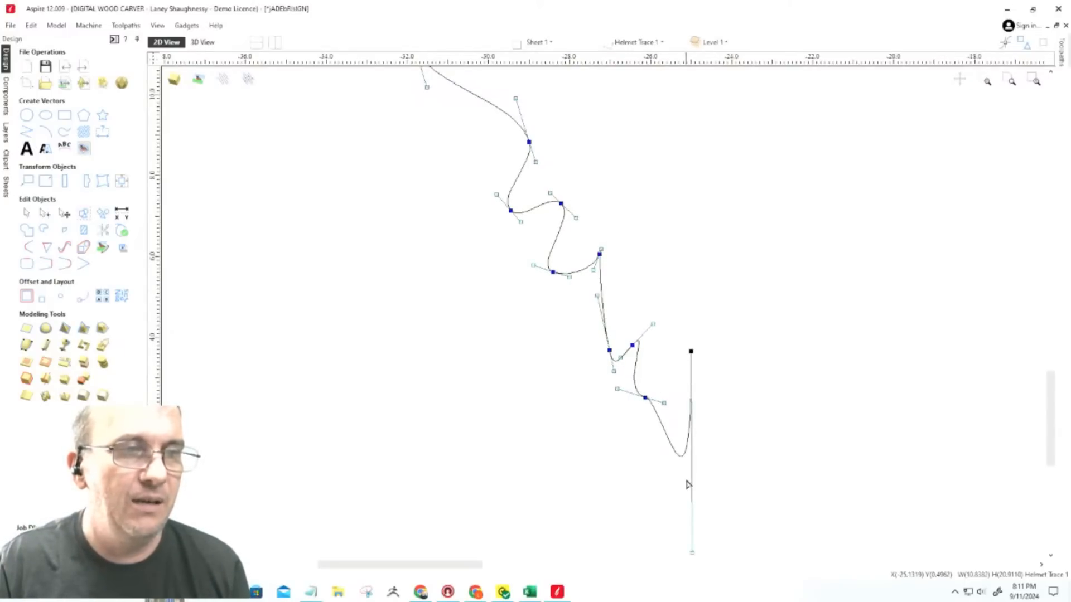
scroll(673, 372, down, 5)
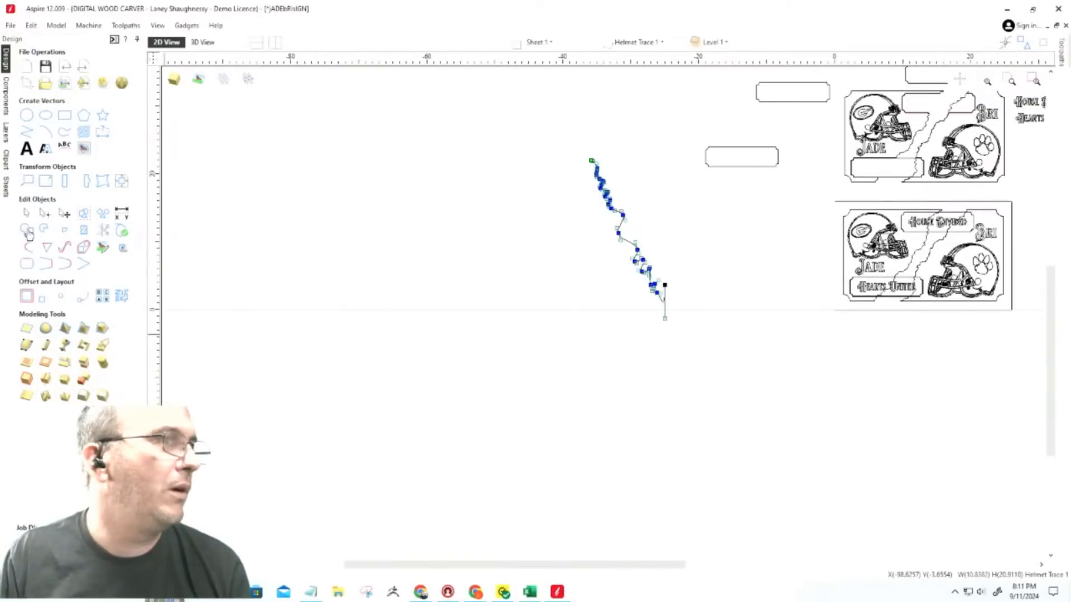
Select the whole jagged curve beside the sign layouts and delete it.
click(25, 213)
drag(519, 126, 686, 336)
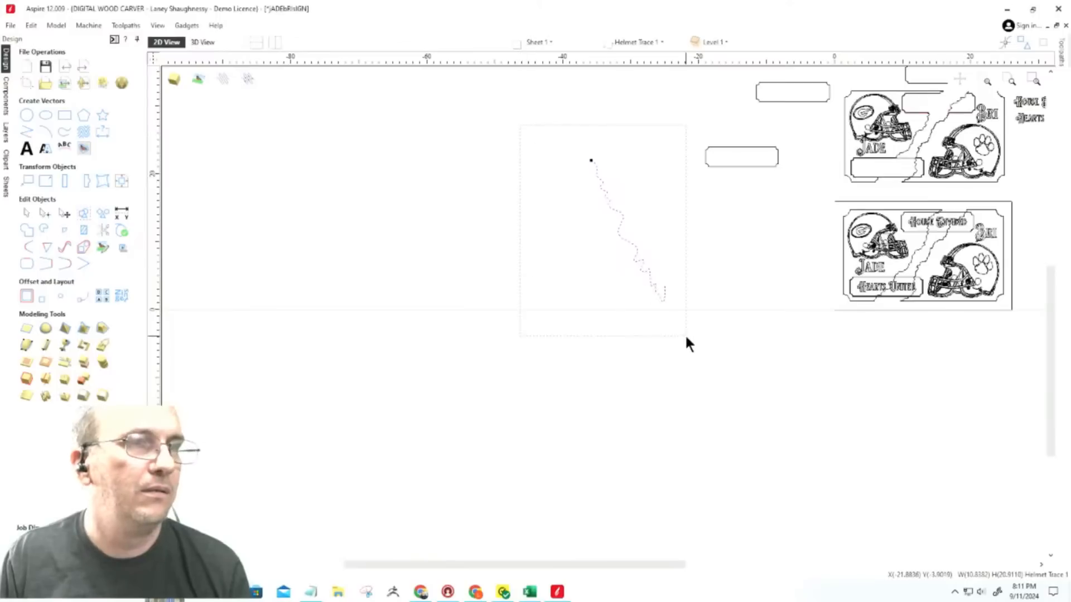
key(Delete)
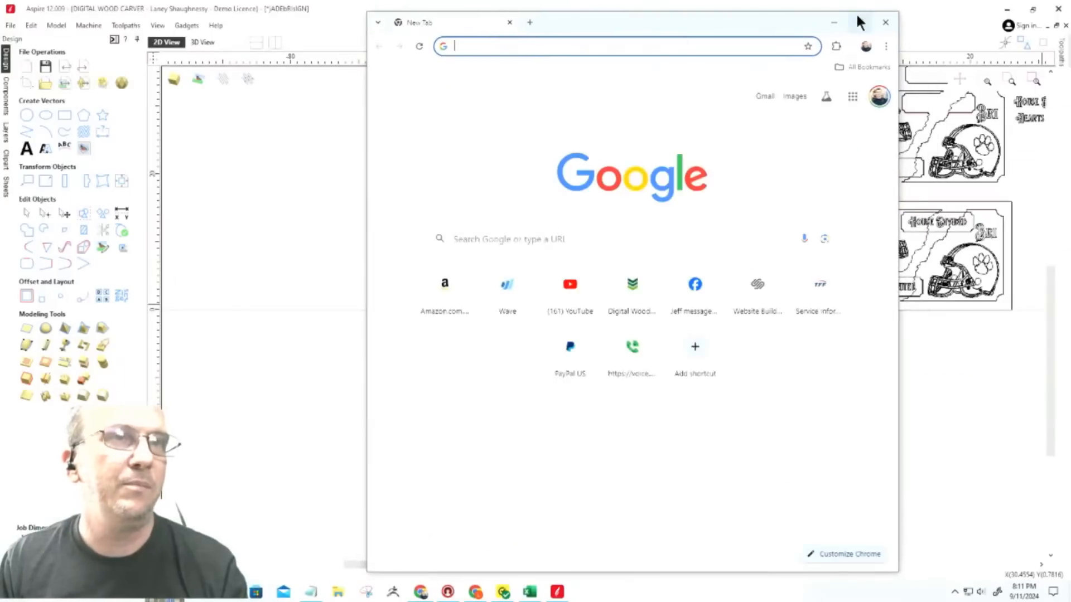
Switch to a maximized Chrome window and search Google Images for "Torn Paper Vector".
click(859, 20)
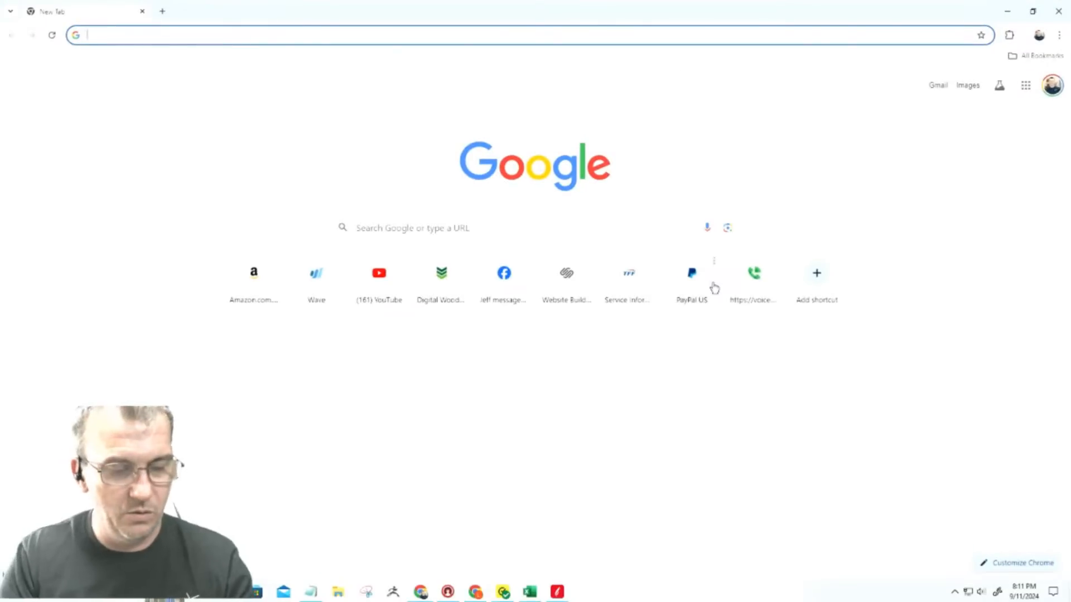
text(Torn P)
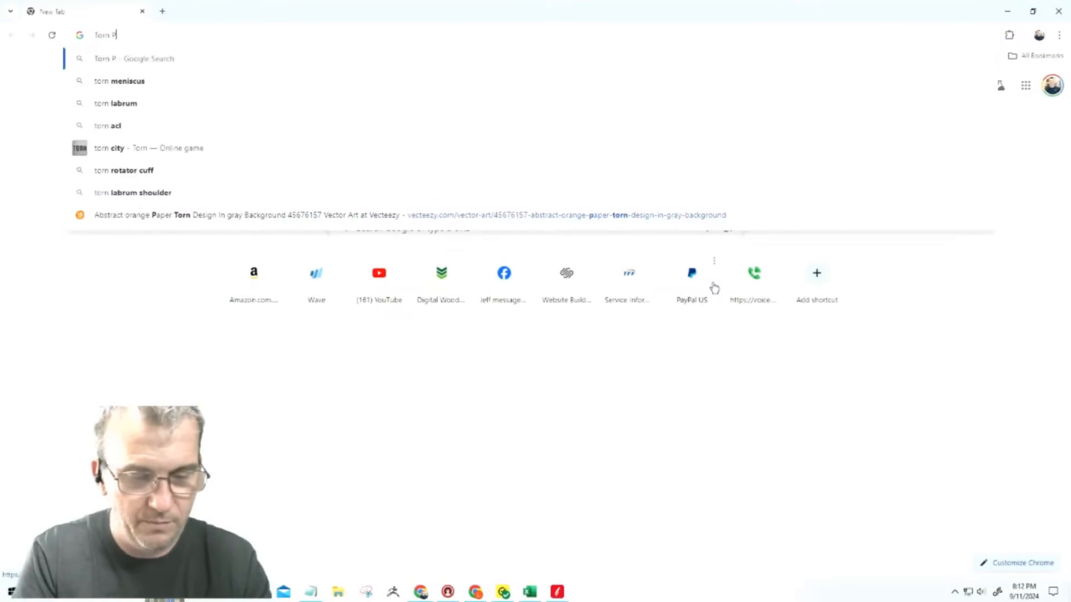
text(aper Vecto)
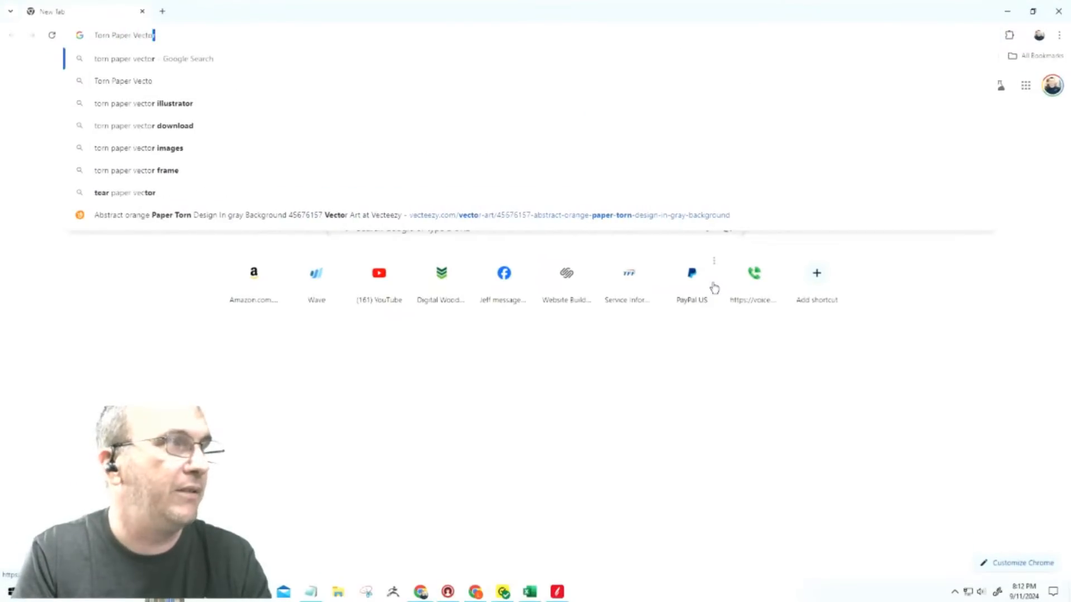
text(r)
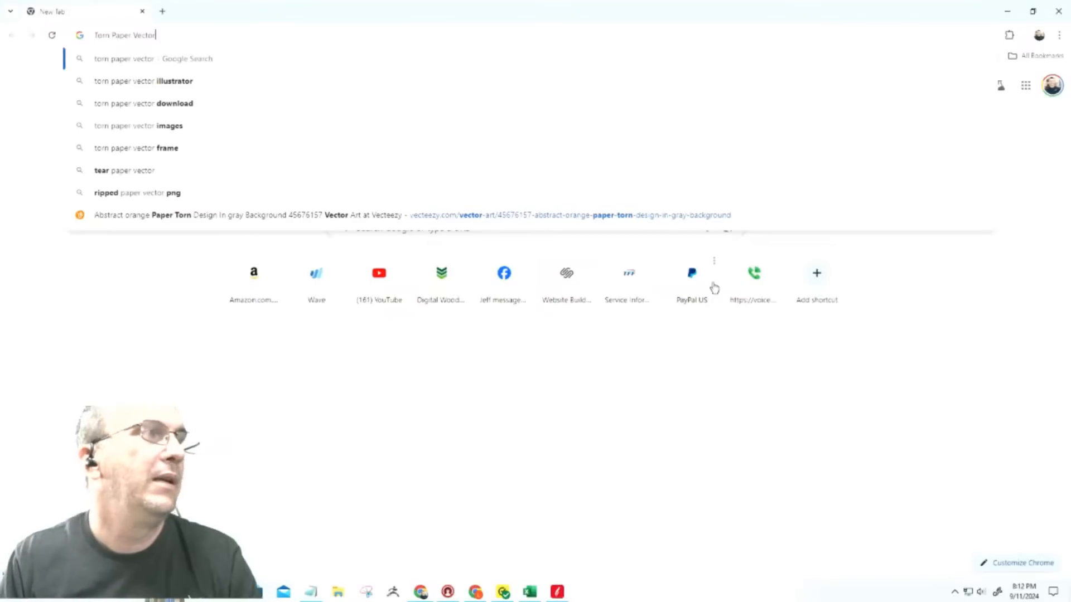
key(Return)
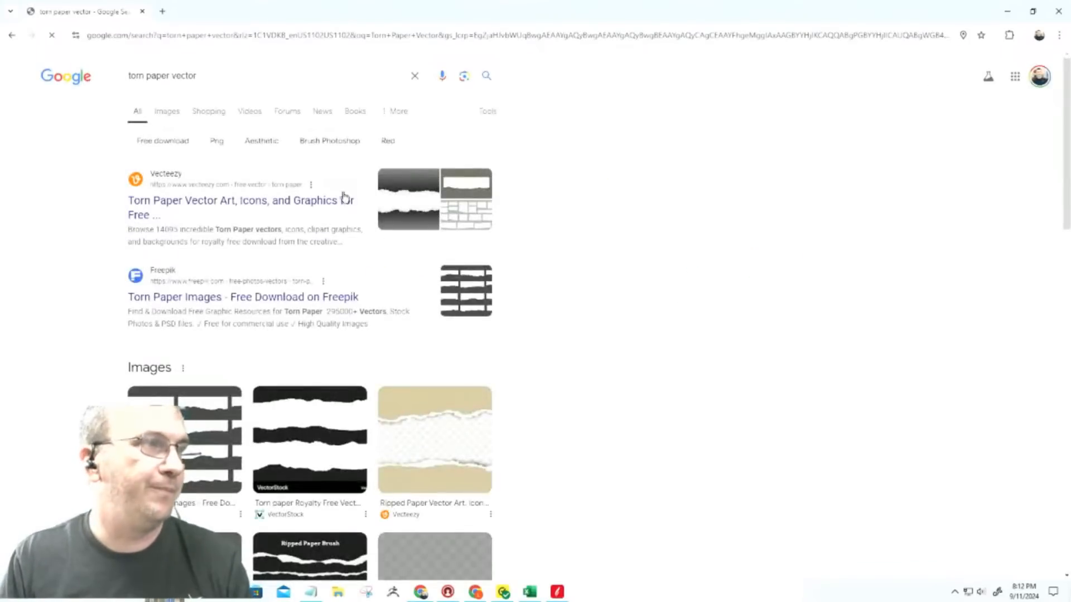
click(165, 115)
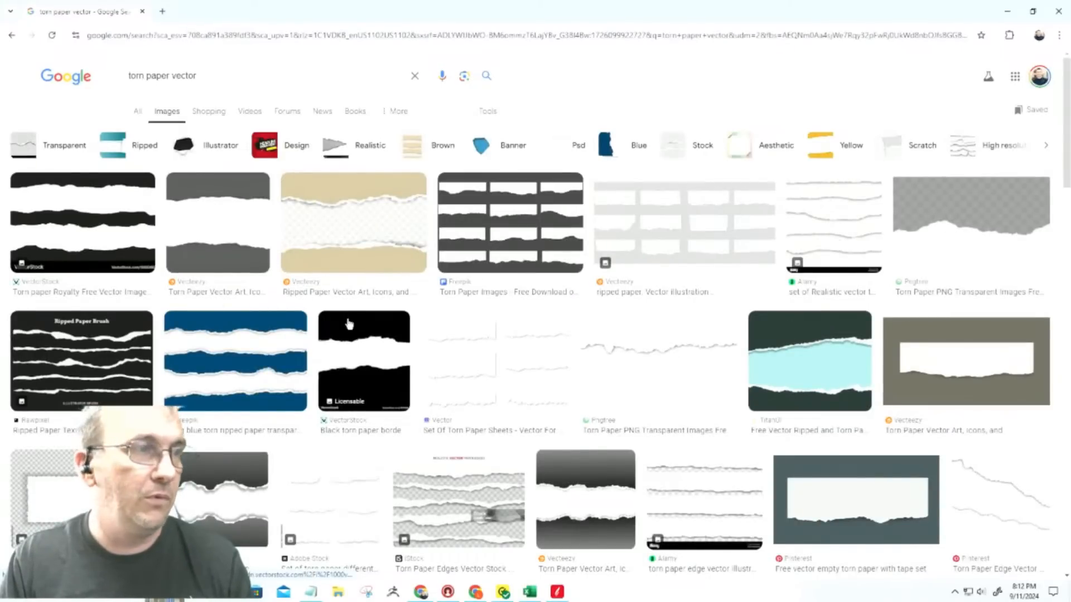
Browse the torn paper results for usable edge shapes, previewing the beige ripped paper and the grey torn paper set from Vecteezy.
scroll(352, 330, down, 5)
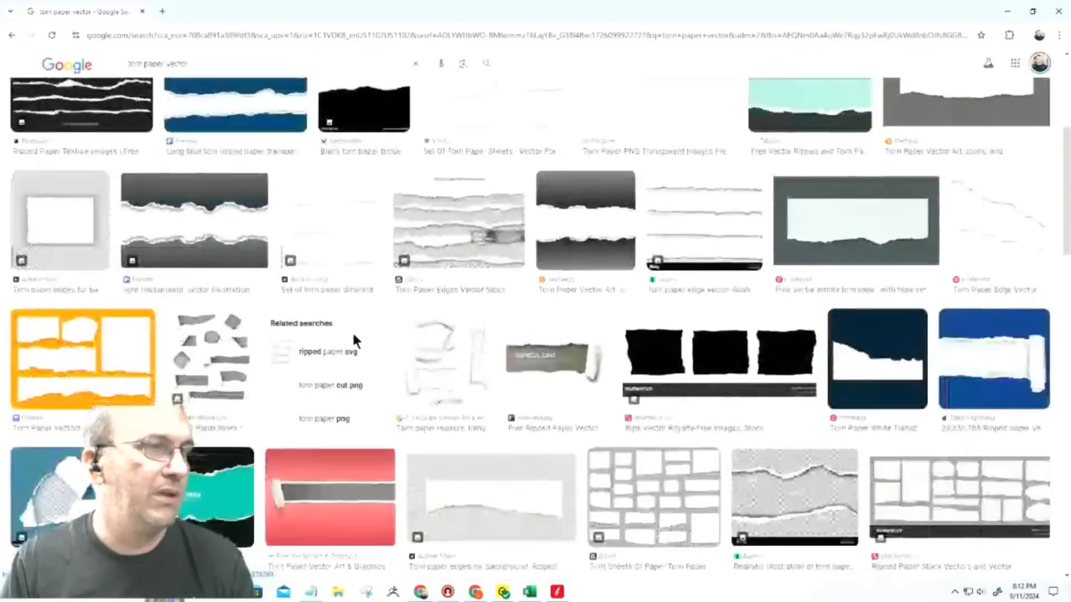
scroll(440, 390, down, 4)
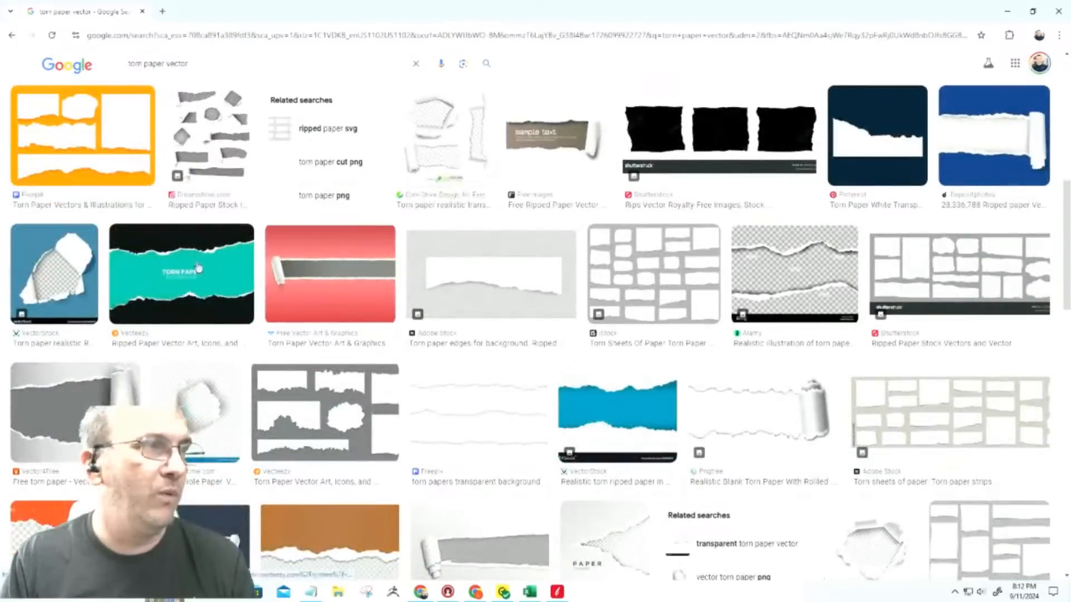
scroll(365, 272, up, 10)
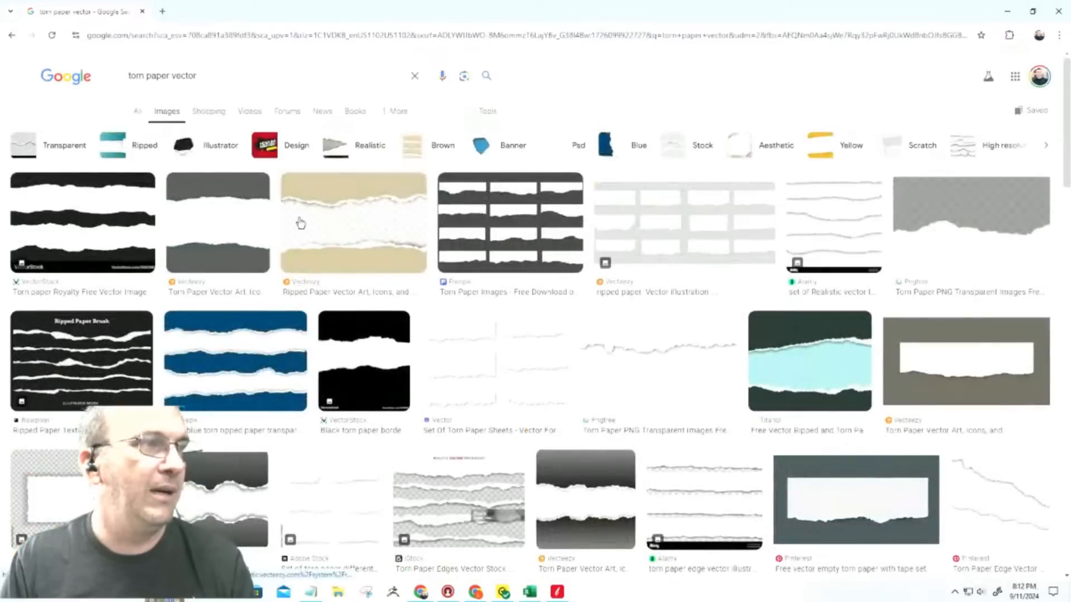
click(368, 223)
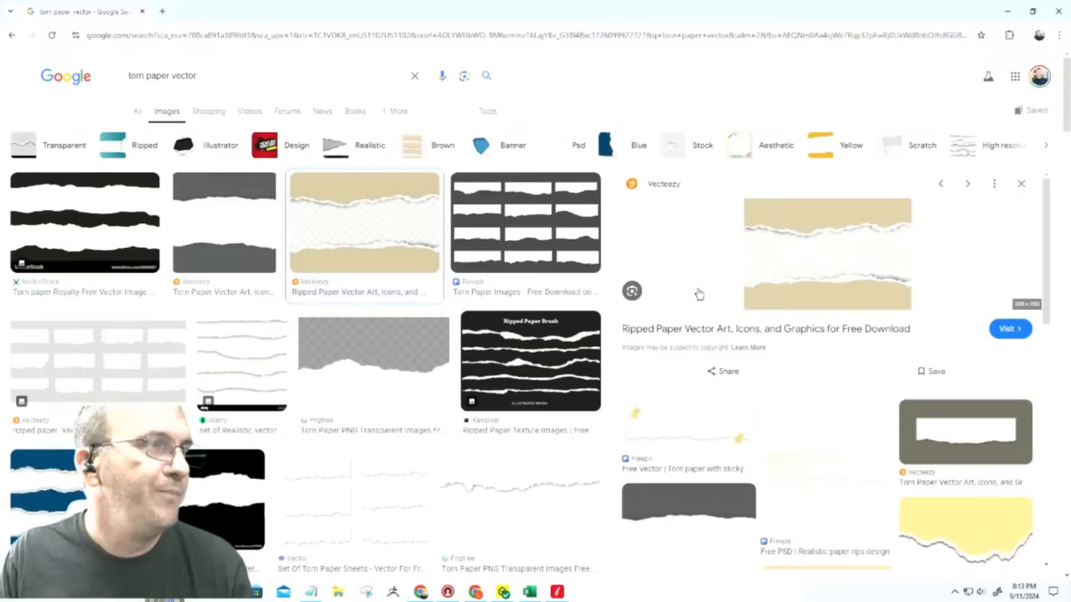
click(82, 356)
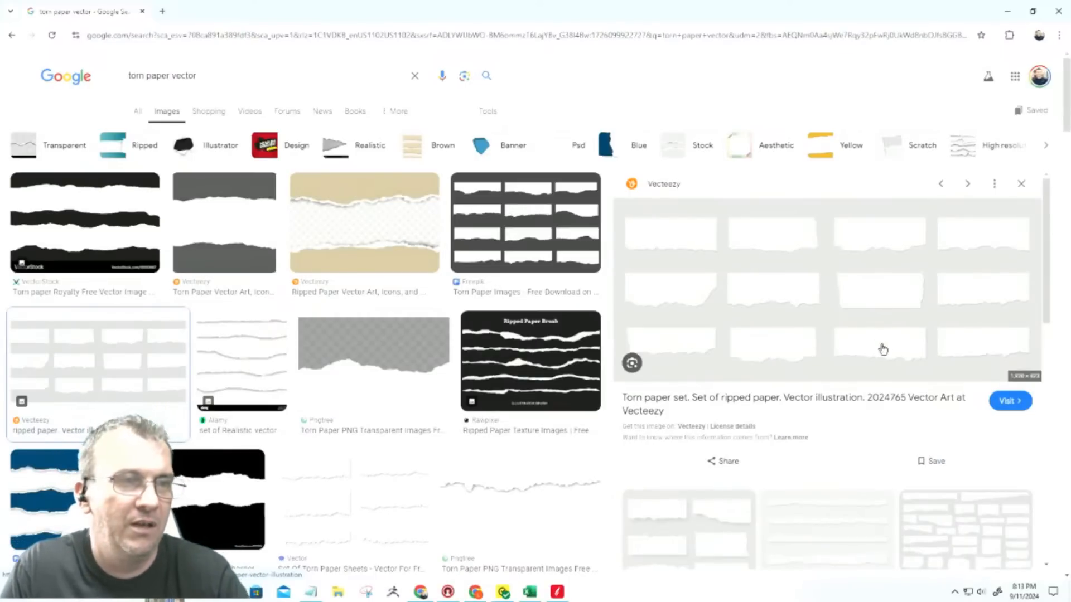
click(1022, 185)
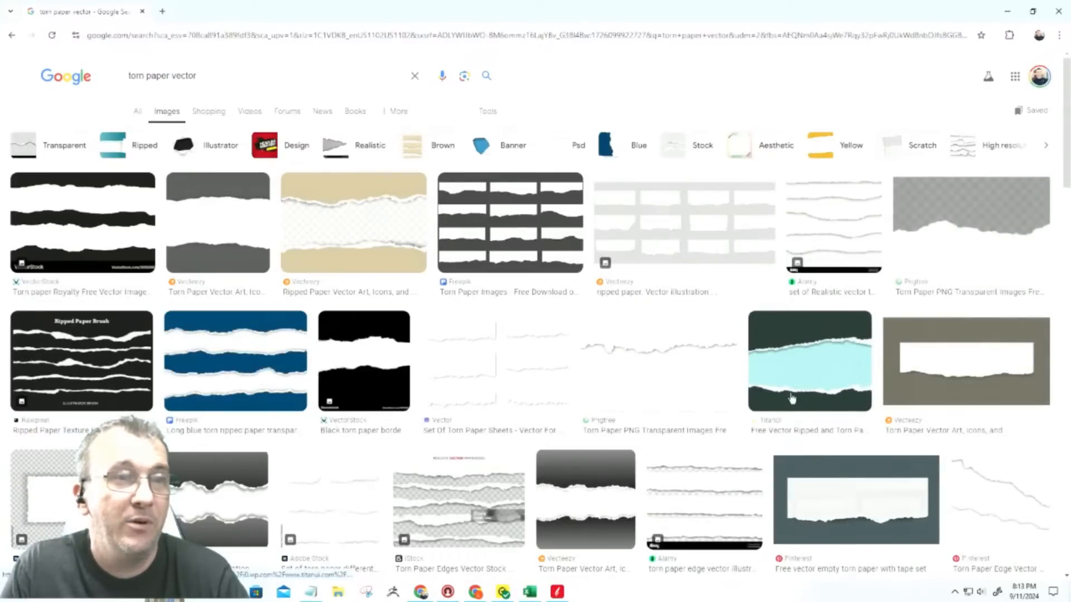
scroll(803, 388, down, 3)
scroll(803, 389, down, 2)
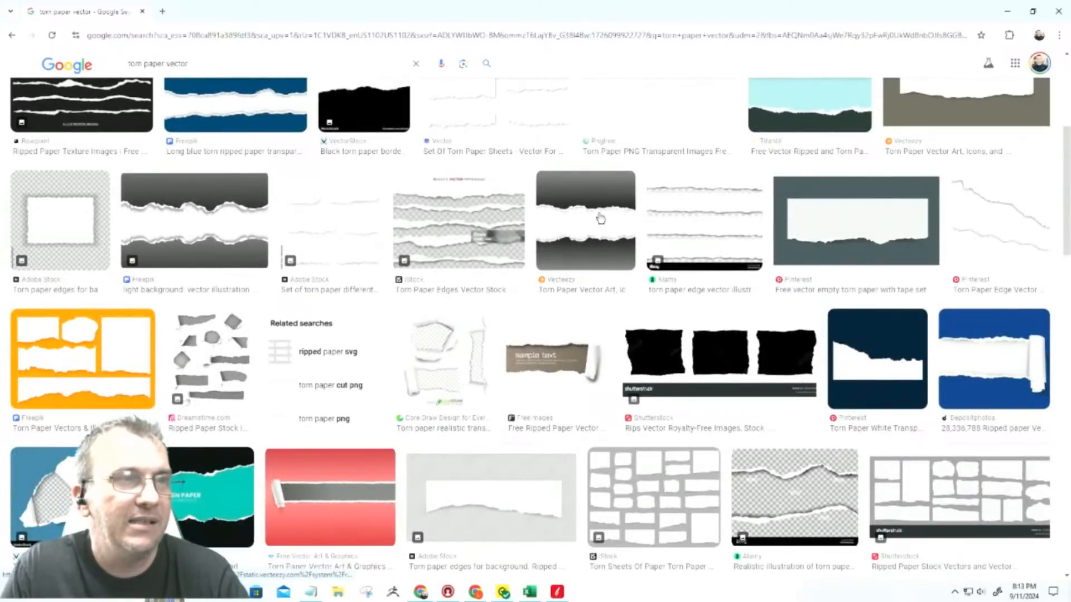
scroll(538, 397, up, 5)
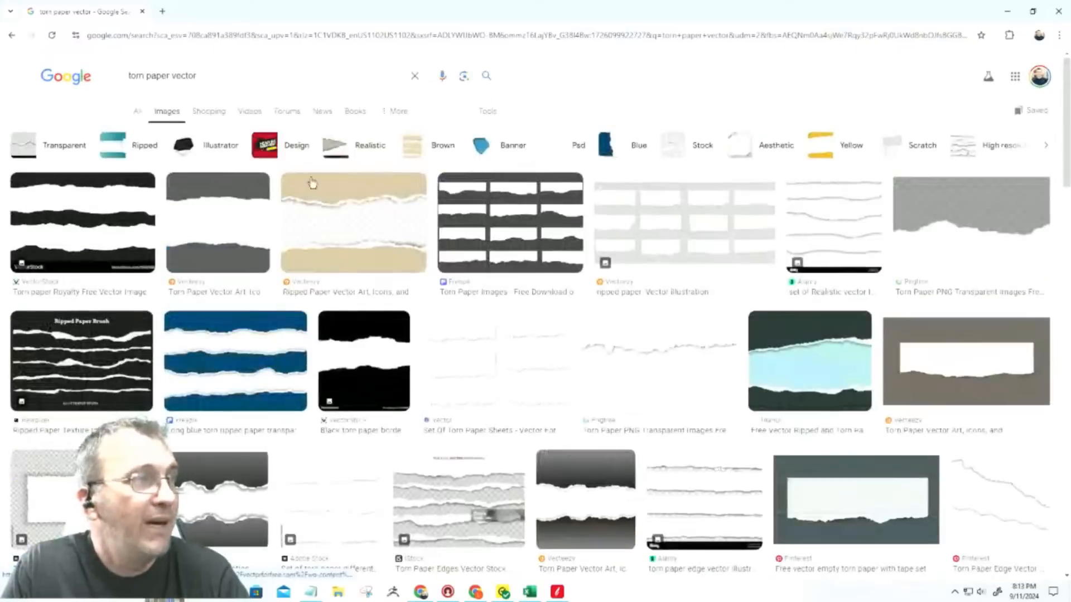
Replace "torn paper" in the image search with "Crack" and search for "Crack vector".
drag(171, 82, 74, 71)
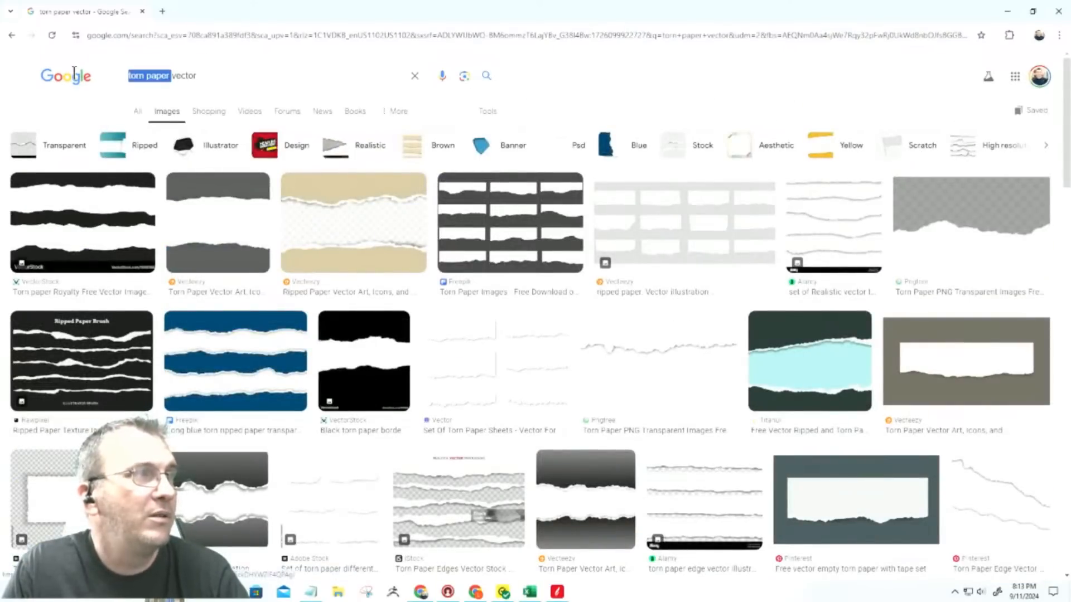
text(Crac)
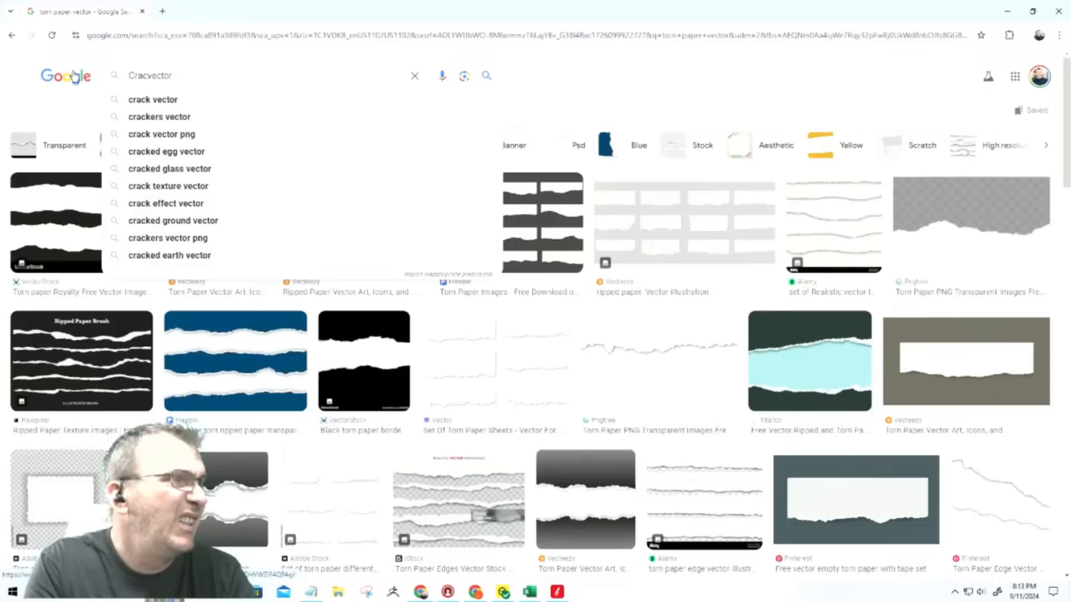
text(k)
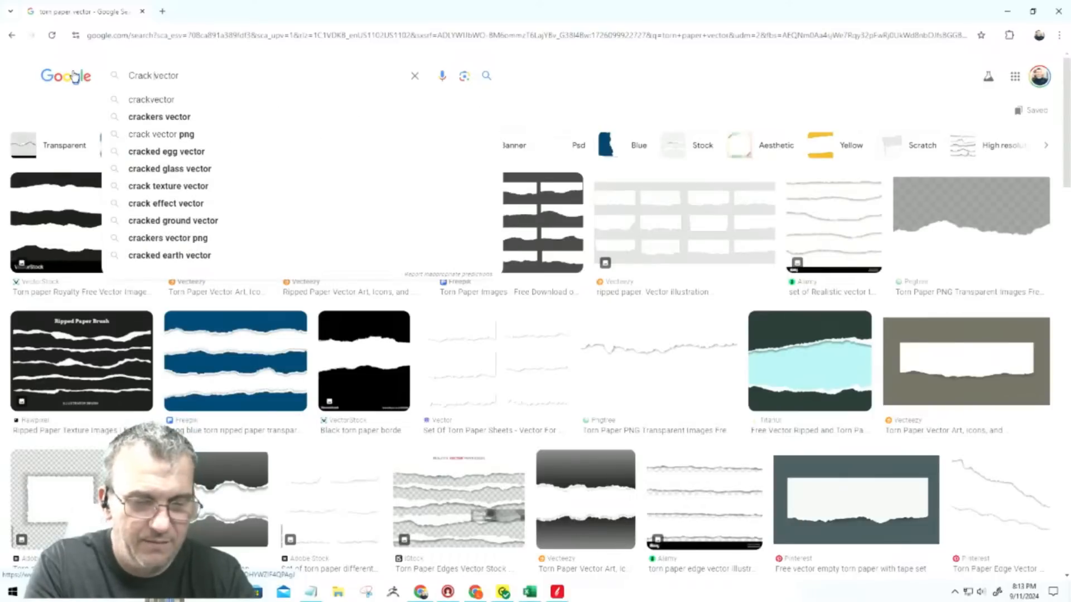
key(Return)
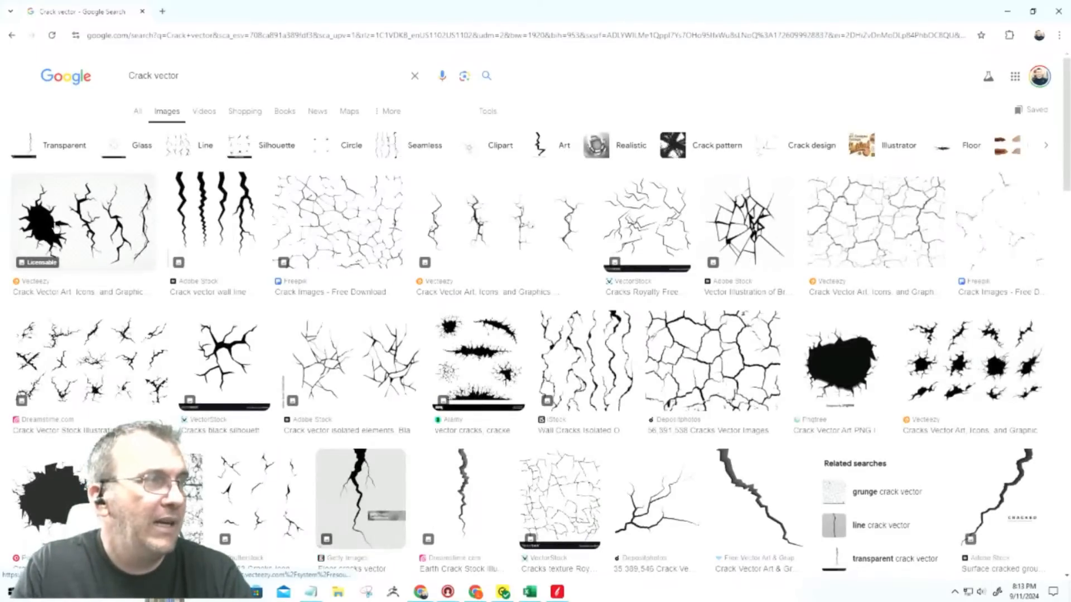
Examine the crack vector results for usable dividing lines, previewing the Adobe Stock wall crack line image.
click(217, 213)
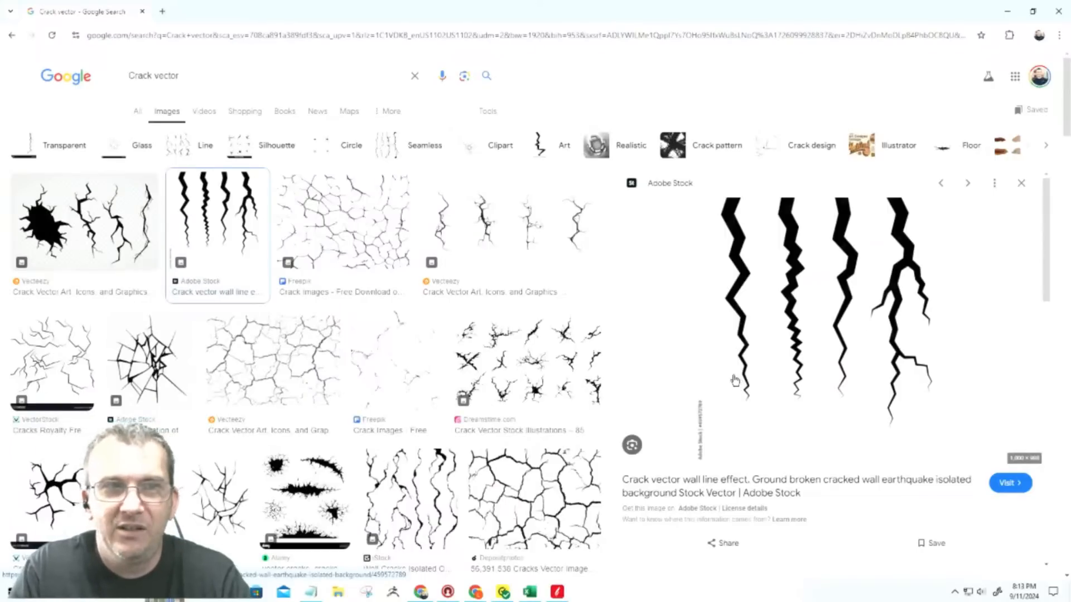
click(1023, 186)
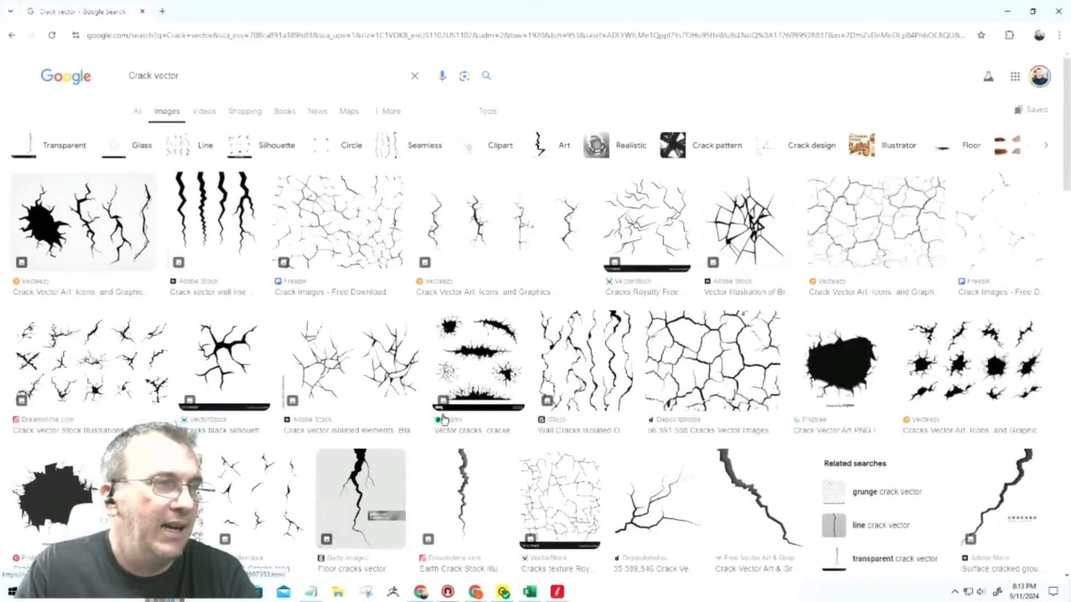
scroll(443, 420, down, 2)
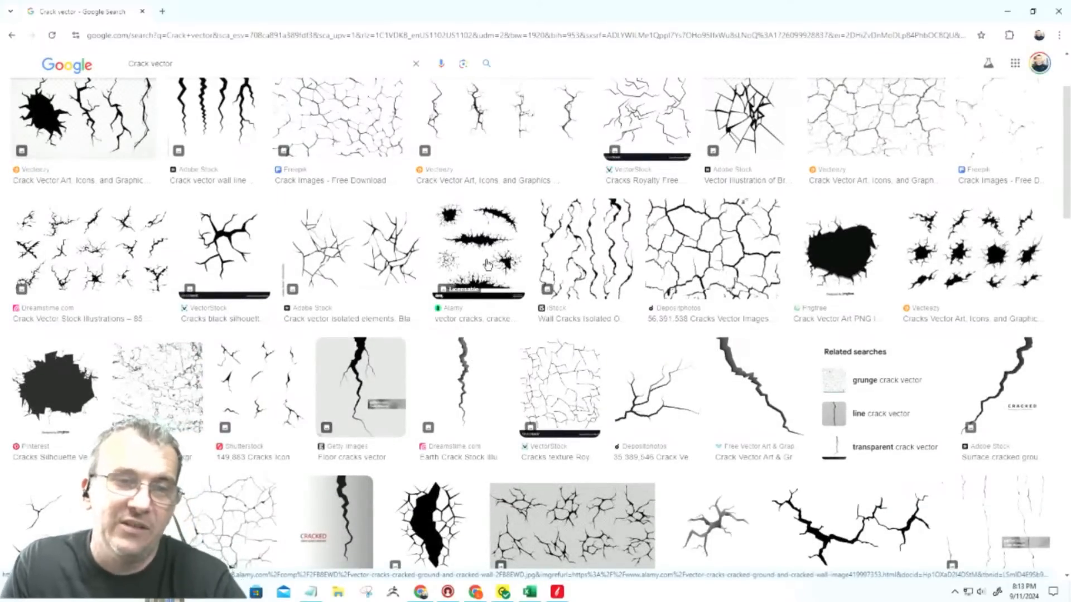
scroll(446, 284, down, 4)
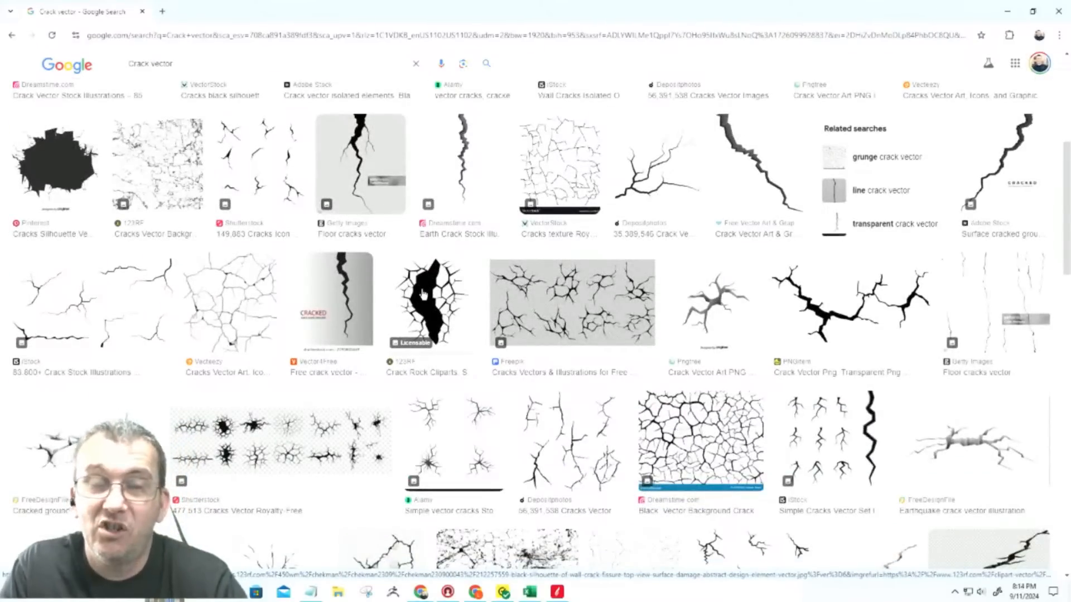
scroll(422, 295, down, 7)
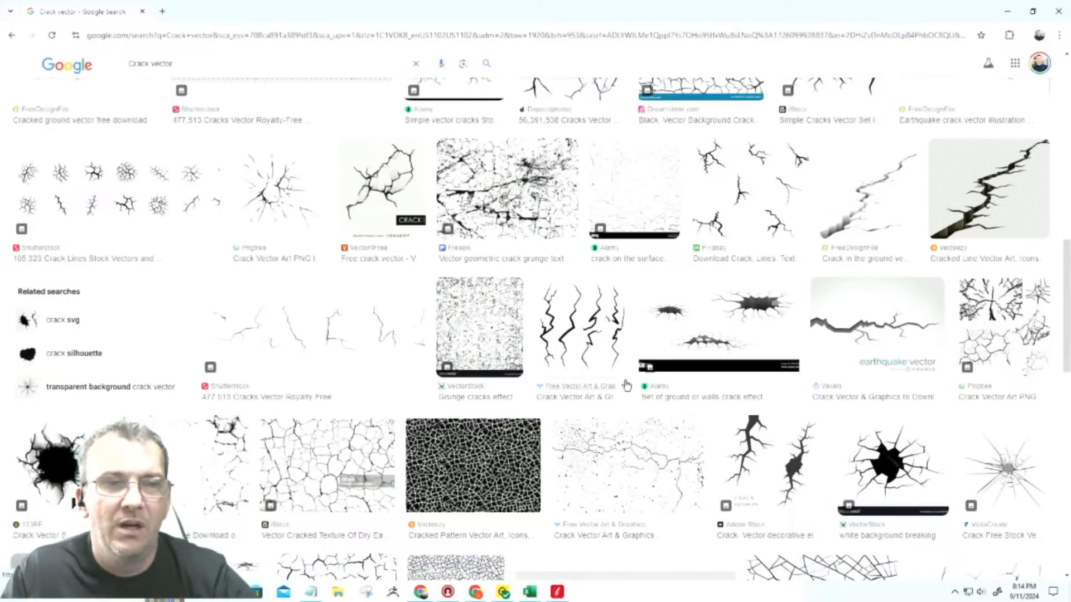
scroll(627, 385, down, 2)
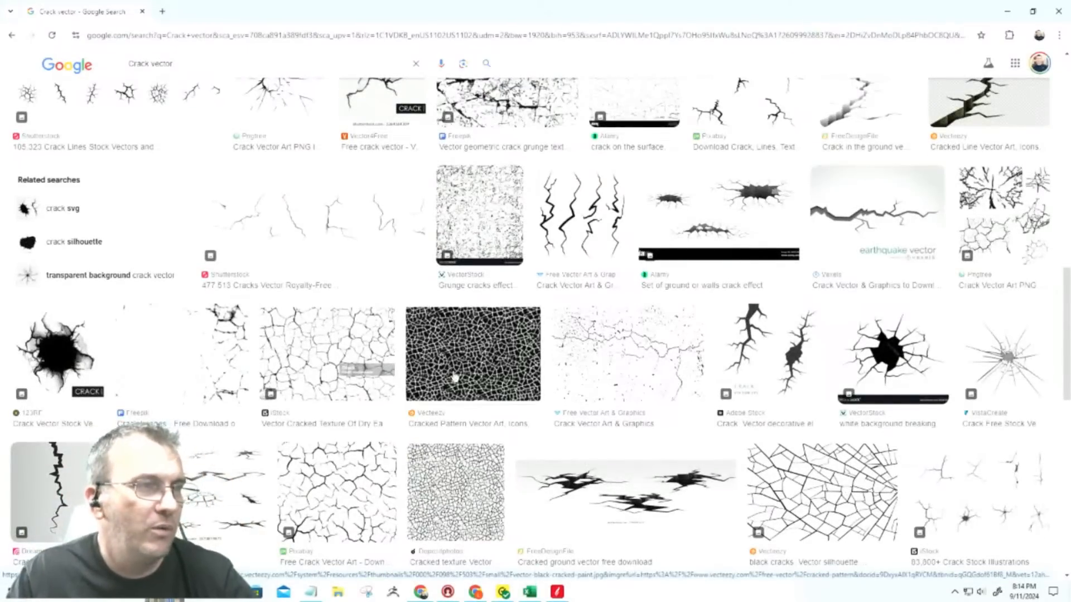
scroll(471, 378, down, 4)
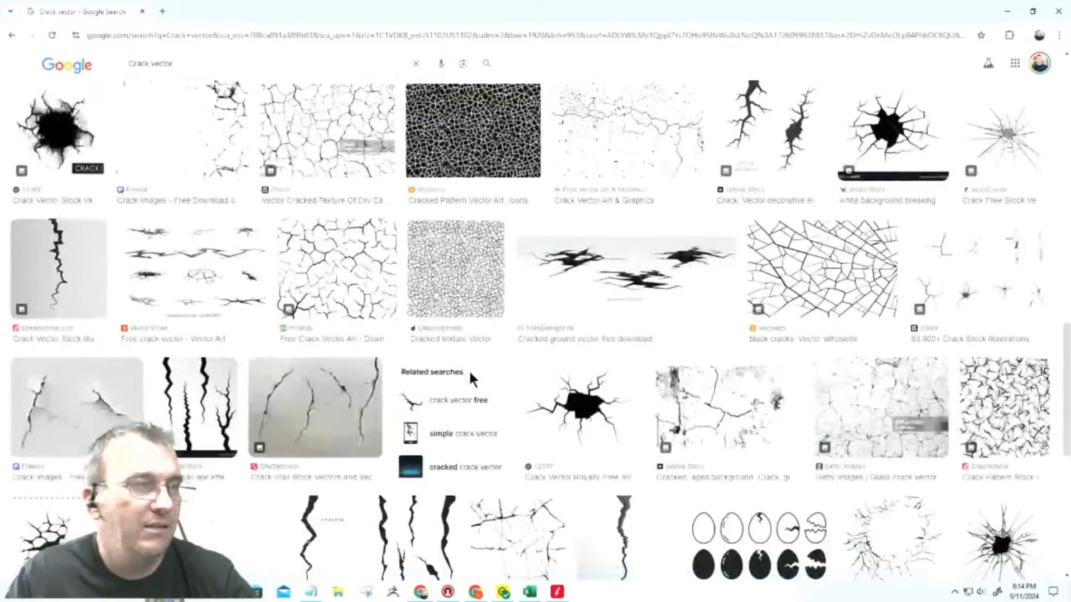
scroll(471, 373, down, 1)
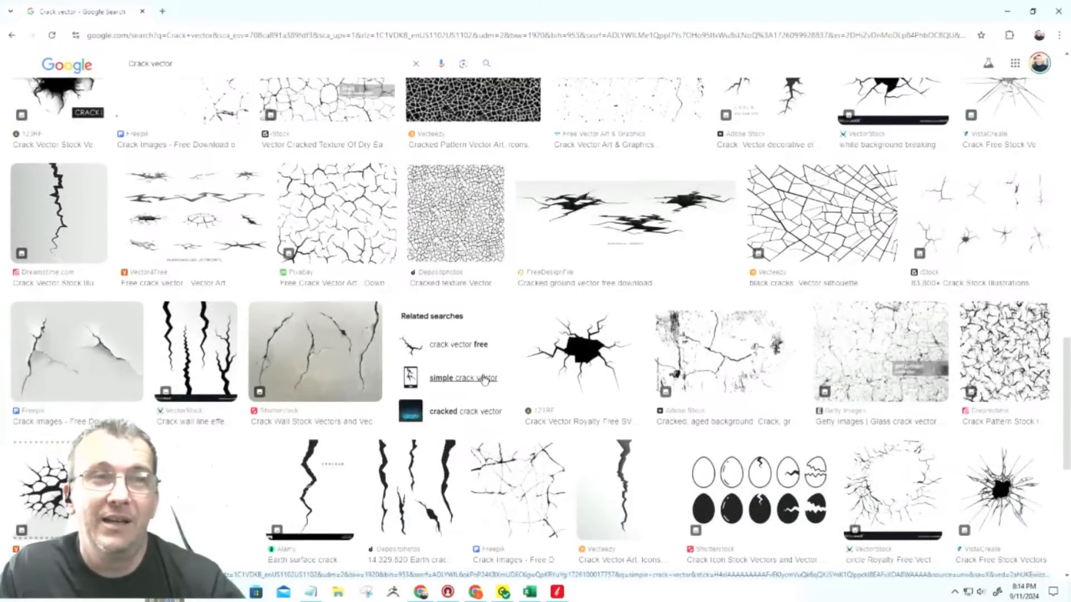
scroll(478, 388, up, 5)
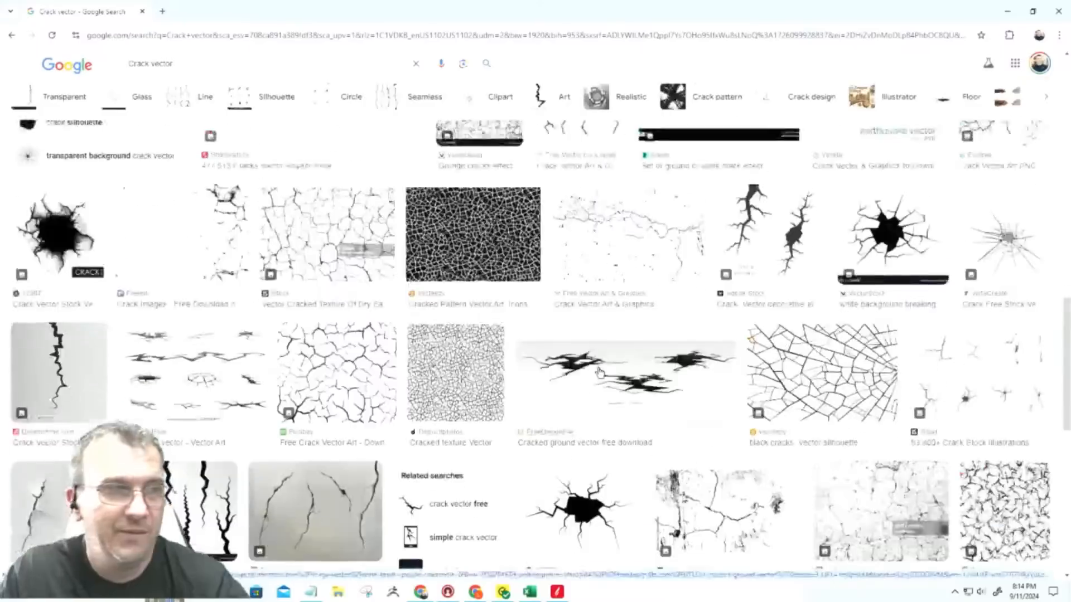
scroll(599, 372, up, 4)
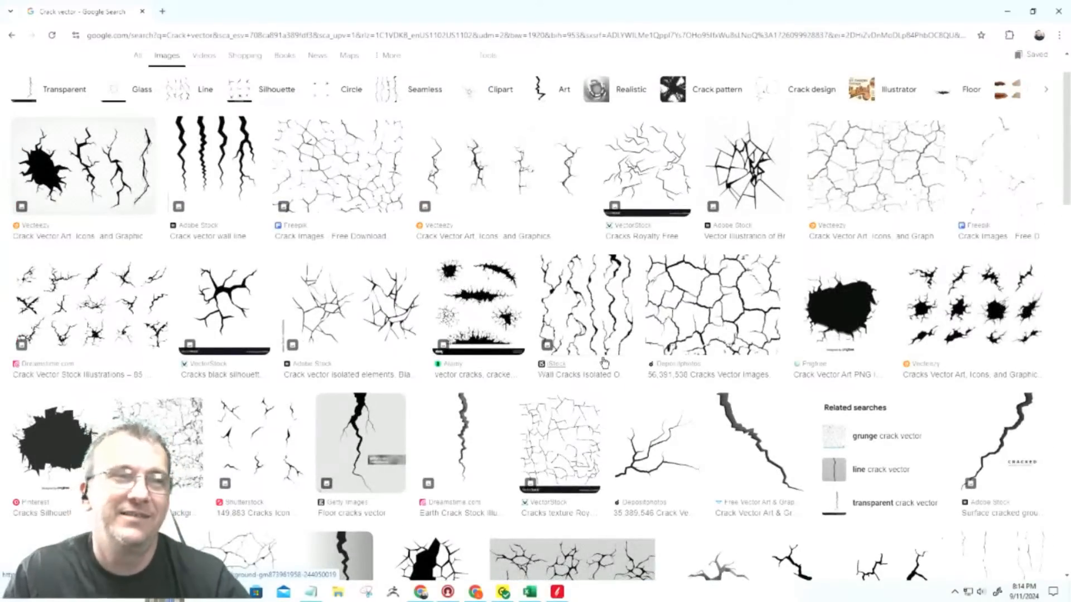
scroll(604, 362, up, 1)
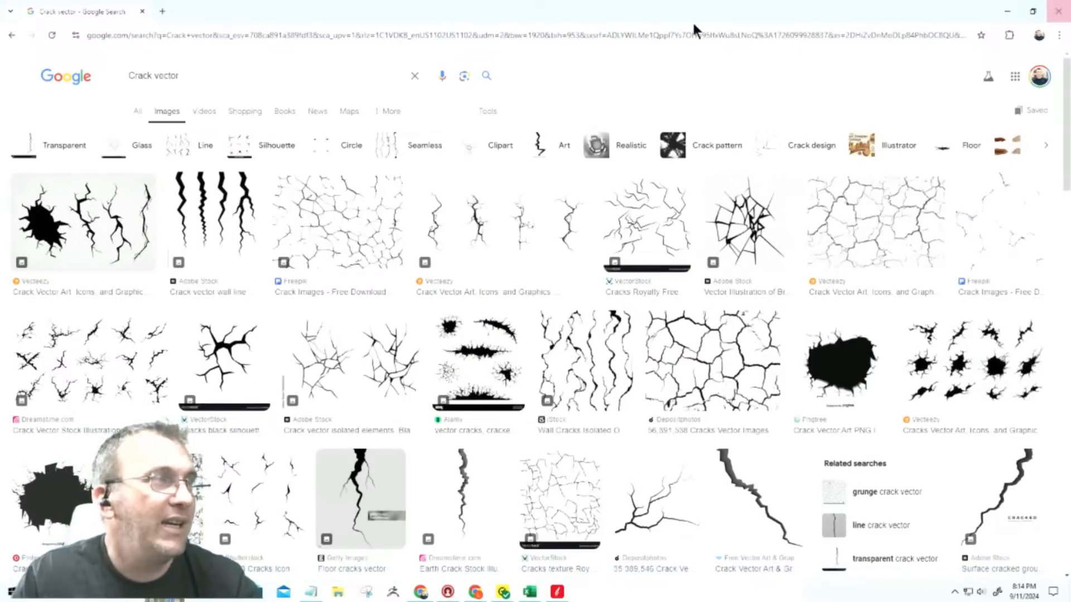
Close the crack vector search tab and return to the sign design in Aspire, viewing the upper layout.
click(142, 14)
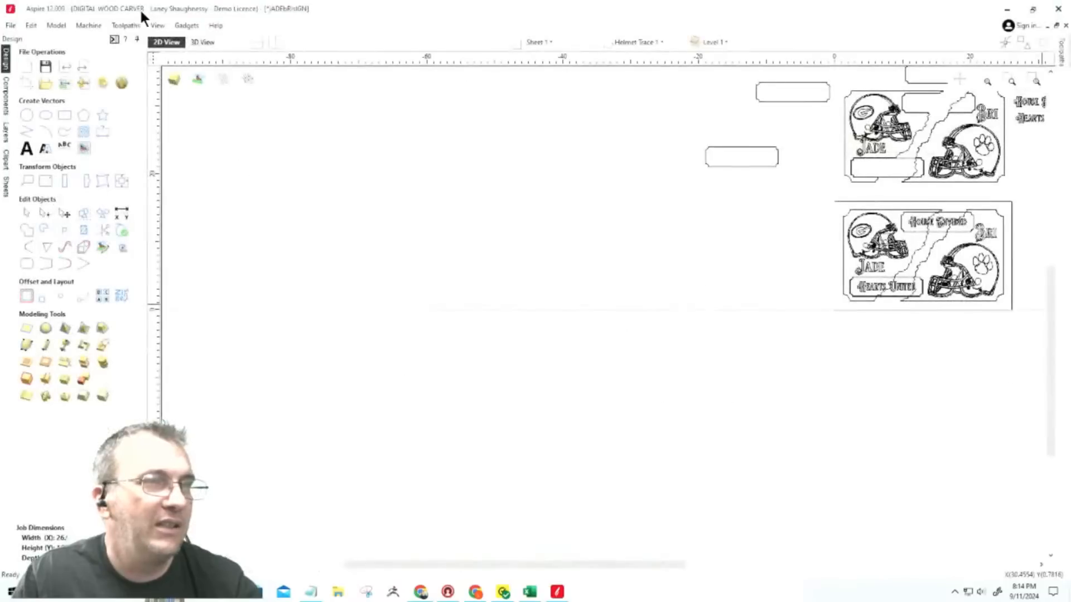
scroll(678, 337, down, 2)
scroll(701, 120, up, 4)
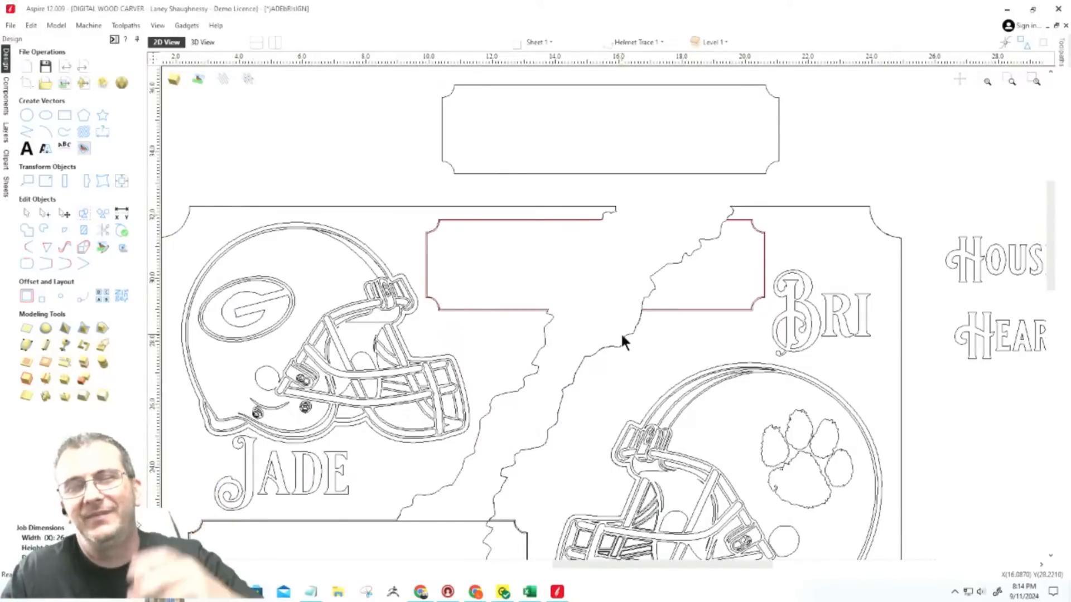
scroll(630, 350, down, 4)
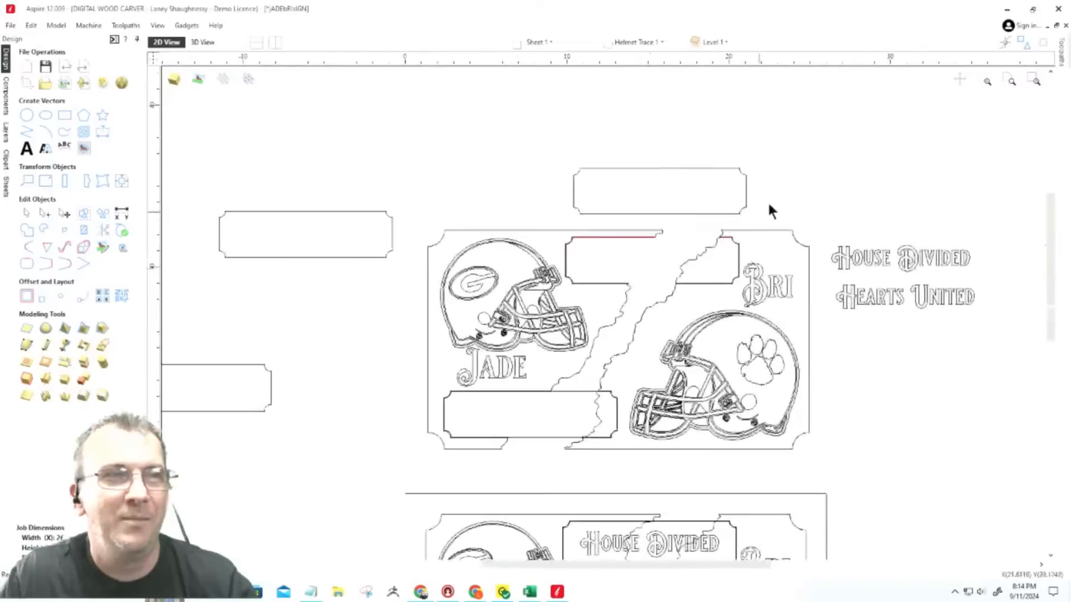
Move the upper layout's jagged right-half outline into the empty area above and to the right of the sign.
click(658, 303)
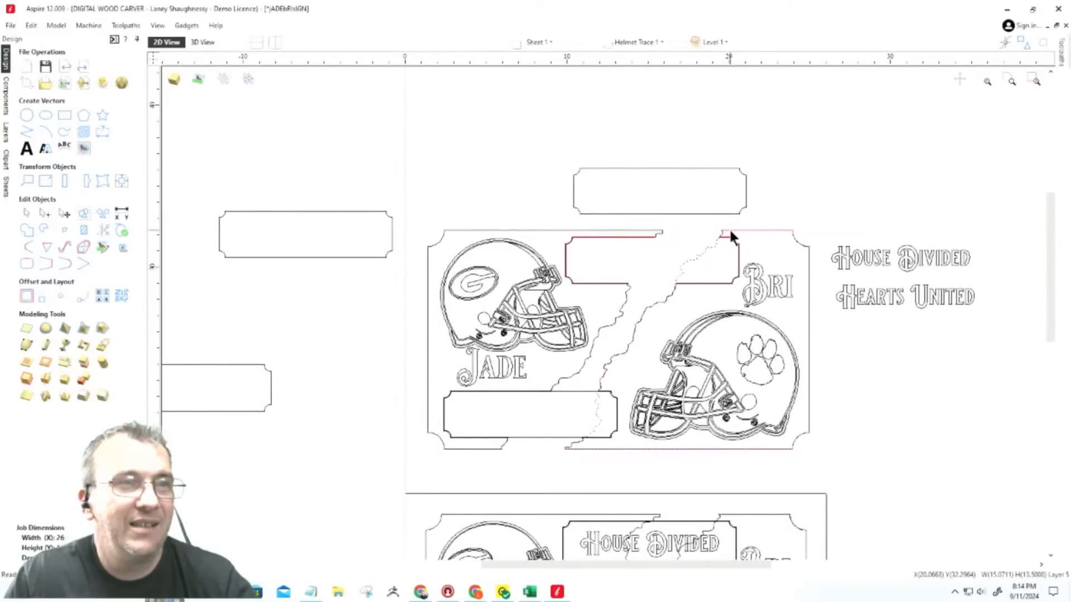
scroll(652, 226, up, 5)
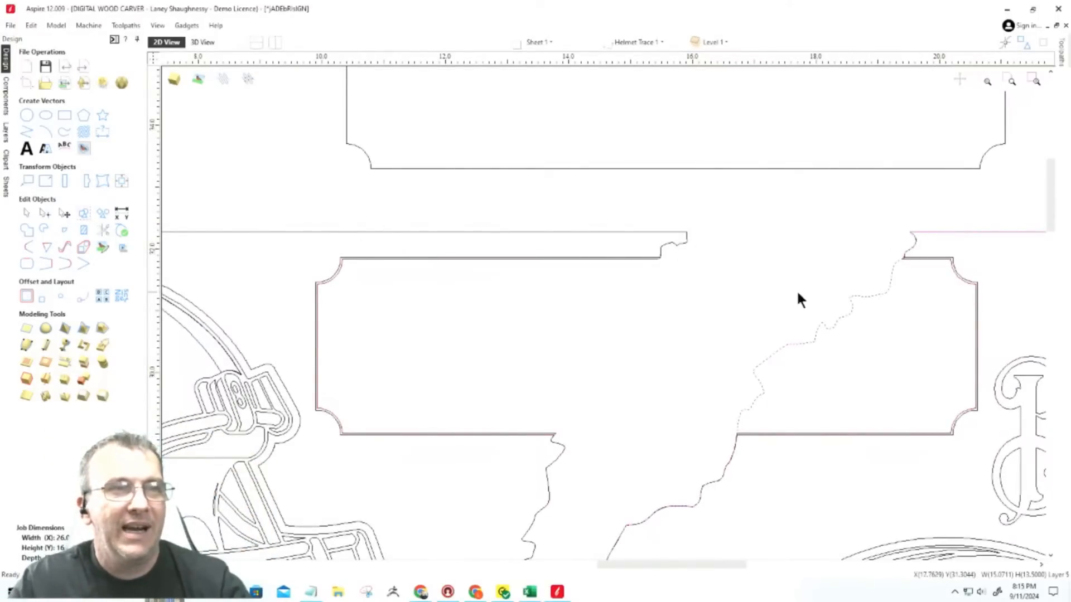
scroll(738, 277, down, 3)
scroll(704, 272, down, 2)
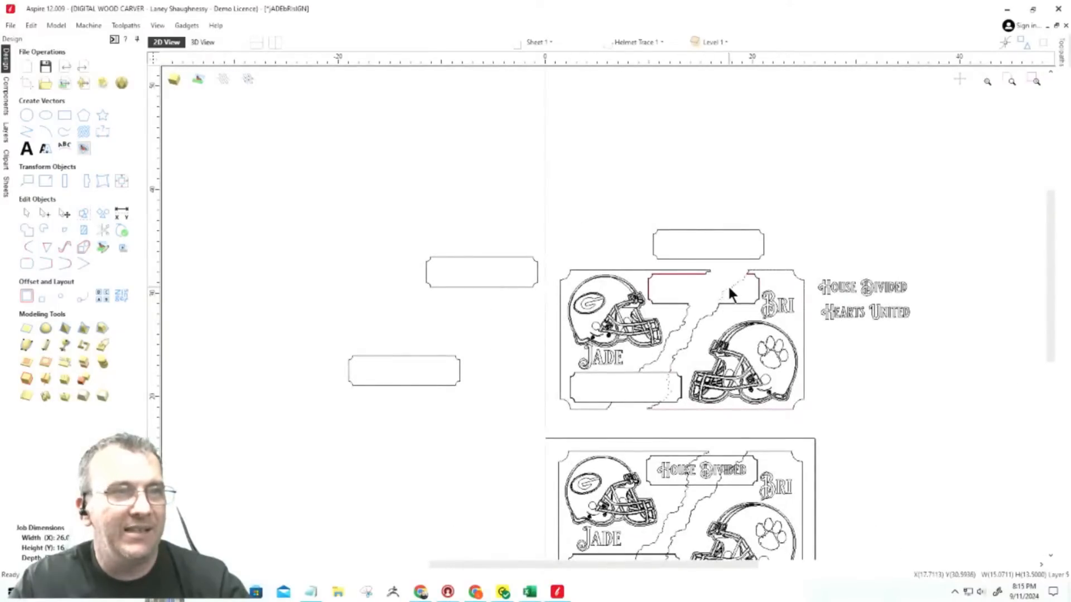
drag(730, 285, 867, 115)
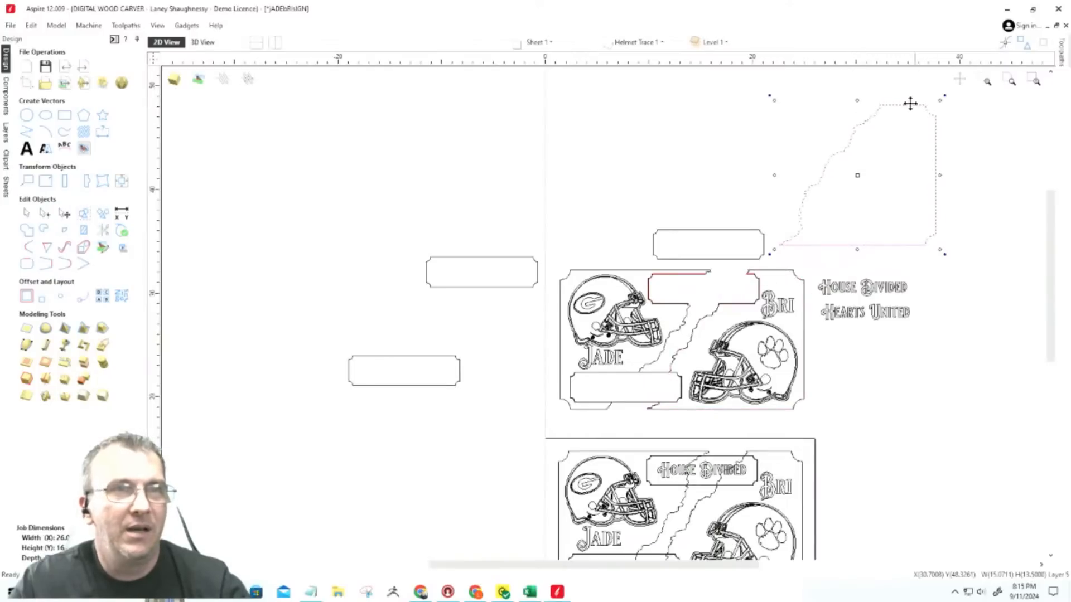
Place the lower layout's jagged left-half outline in the empty area directly above the upper sign.
scroll(875, 156, up, 3)
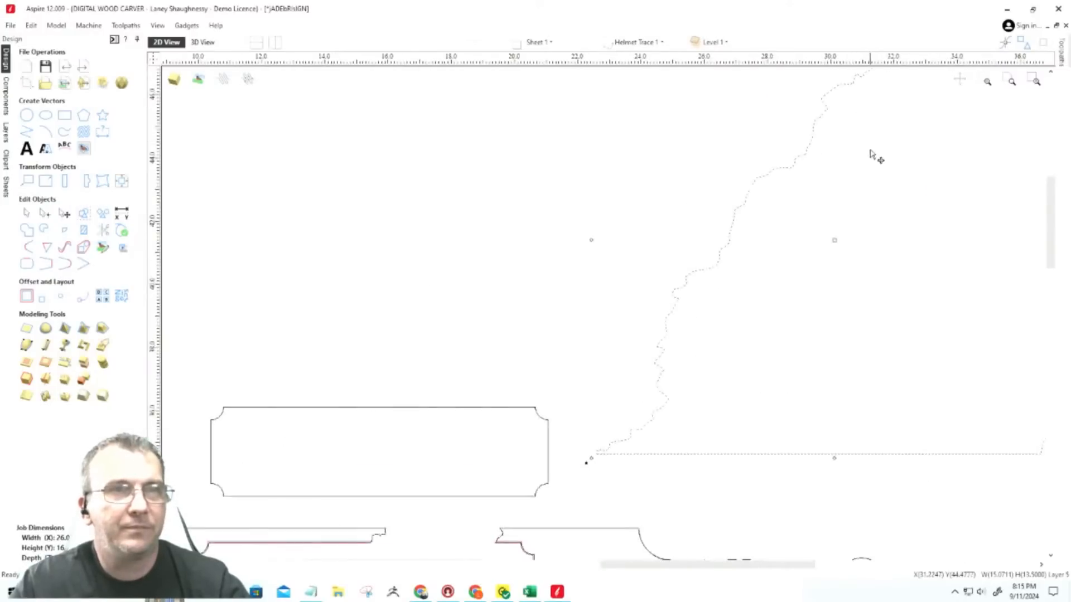
scroll(848, 318, down, 3)
scroll(912, 191, up, 3)
scroll(913, 191, down, 2)
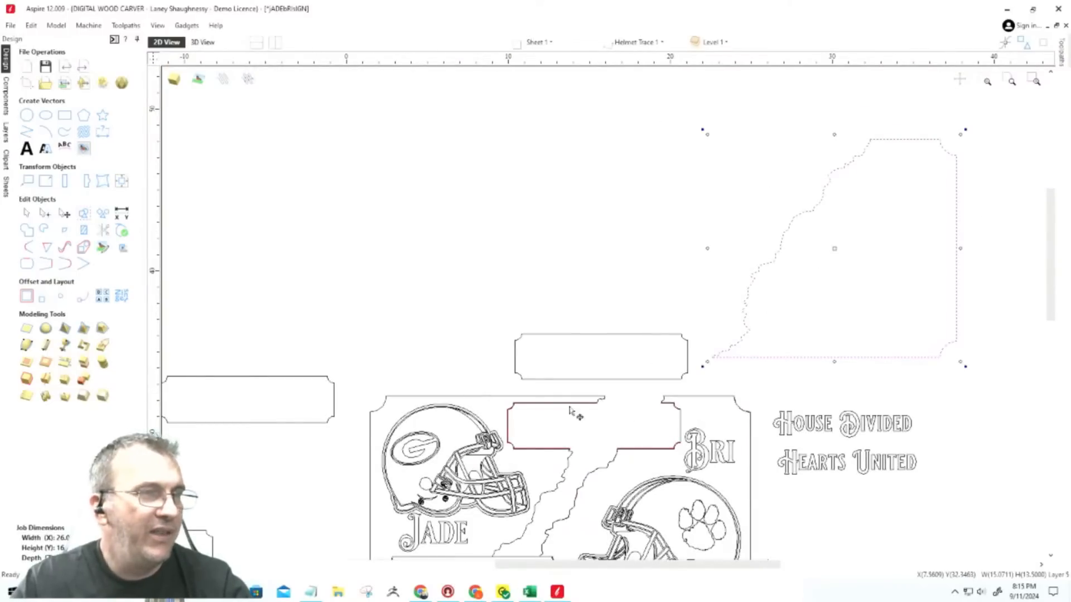
scroll(544, 488, down, 4)
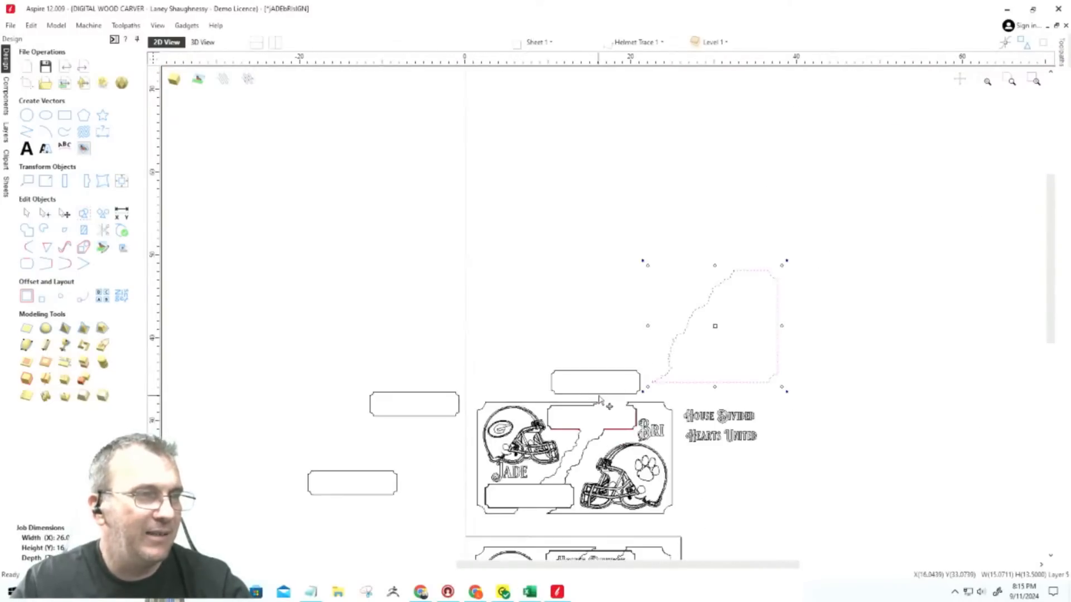
scroll(597, 497, up, 4)
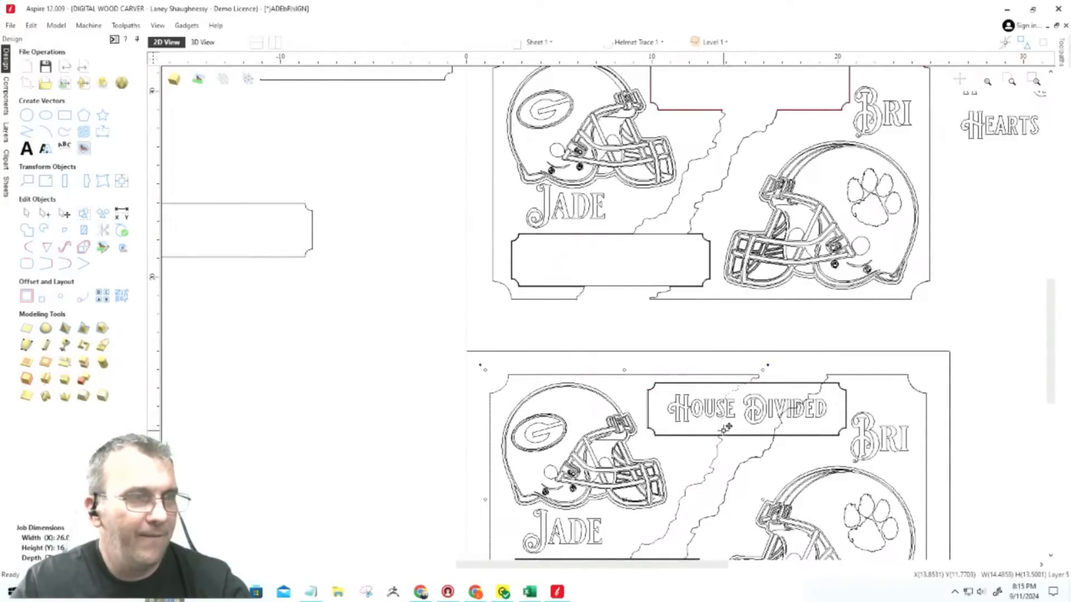
scroll(724, 436, down, 3)
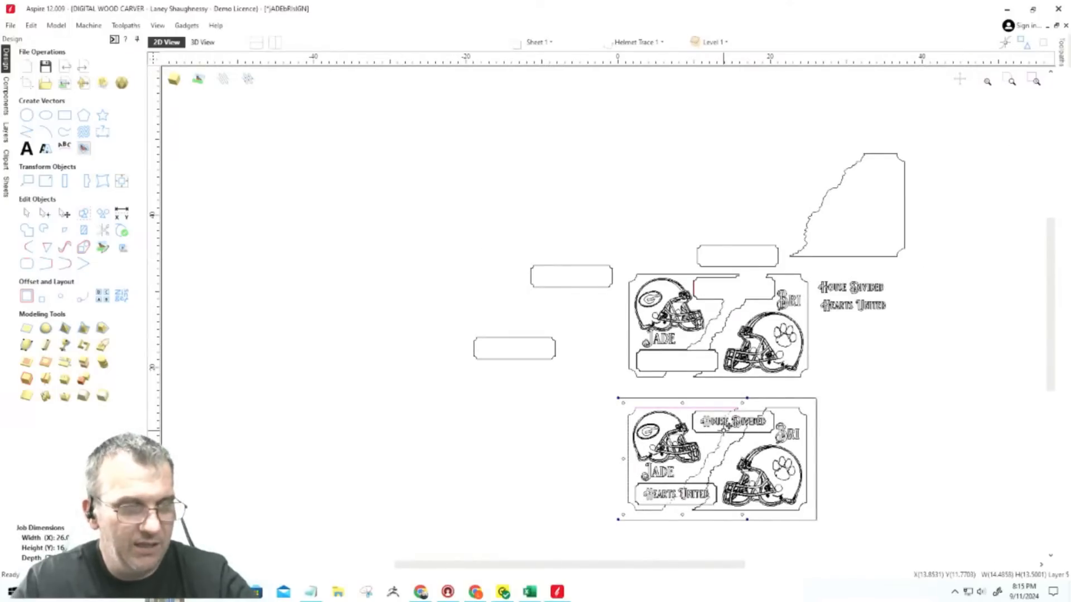
drag(724, 429, 722, 149)
scroll(742, 168, up, 2)
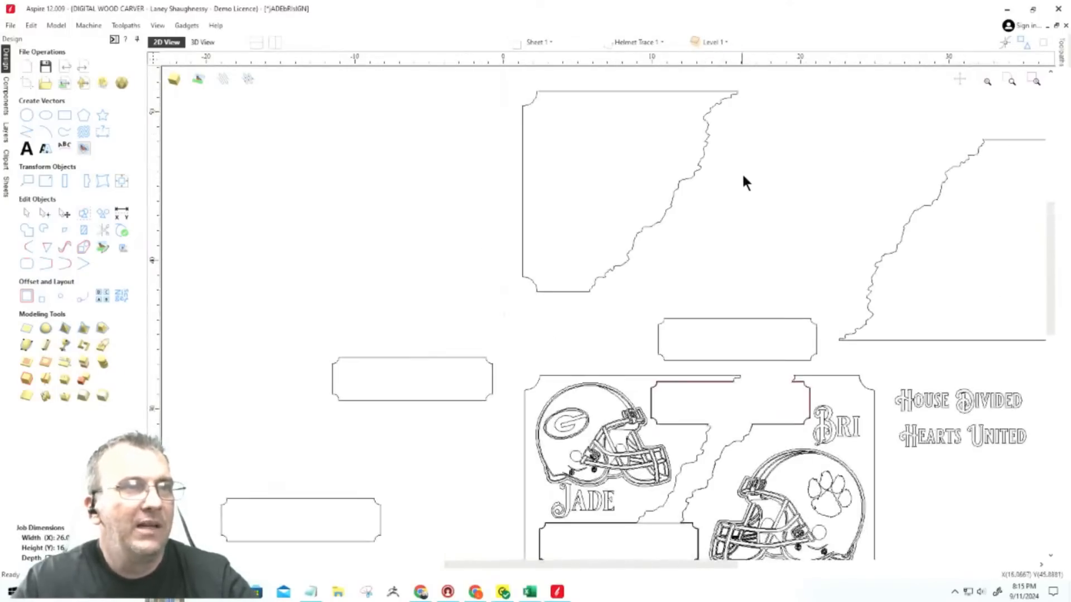
Move the separated right-half outline next to the left half, leaving a narrow gap between their jagged edges.
scroll(747, 185, down, 2)
click(874, 168)
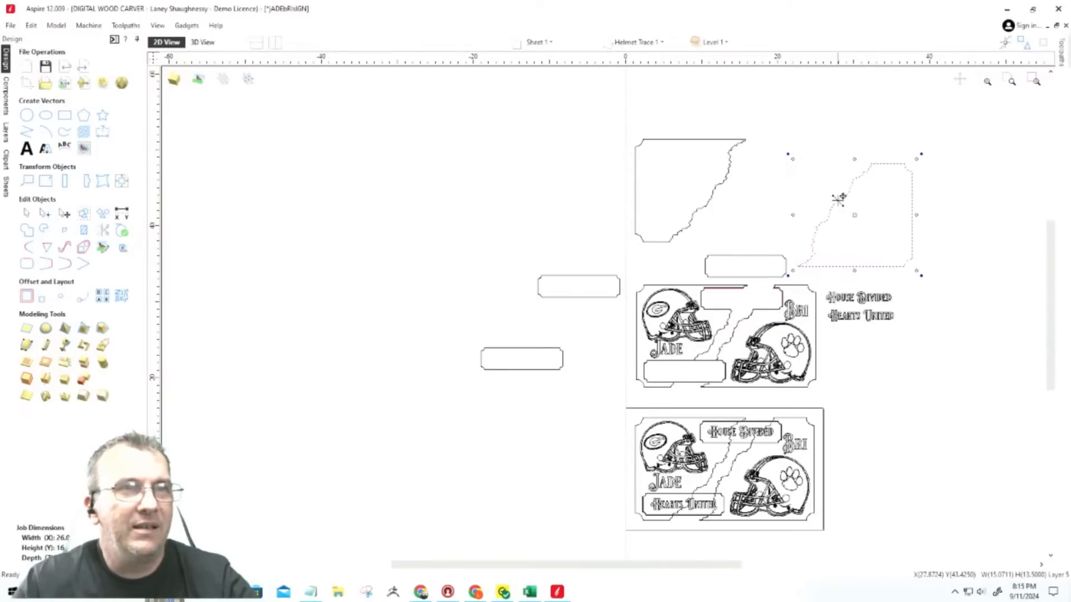
drag(837, 201, 742, 177)
scroll(815, 199, up, 2)
scroll(825, 213, down, 1)
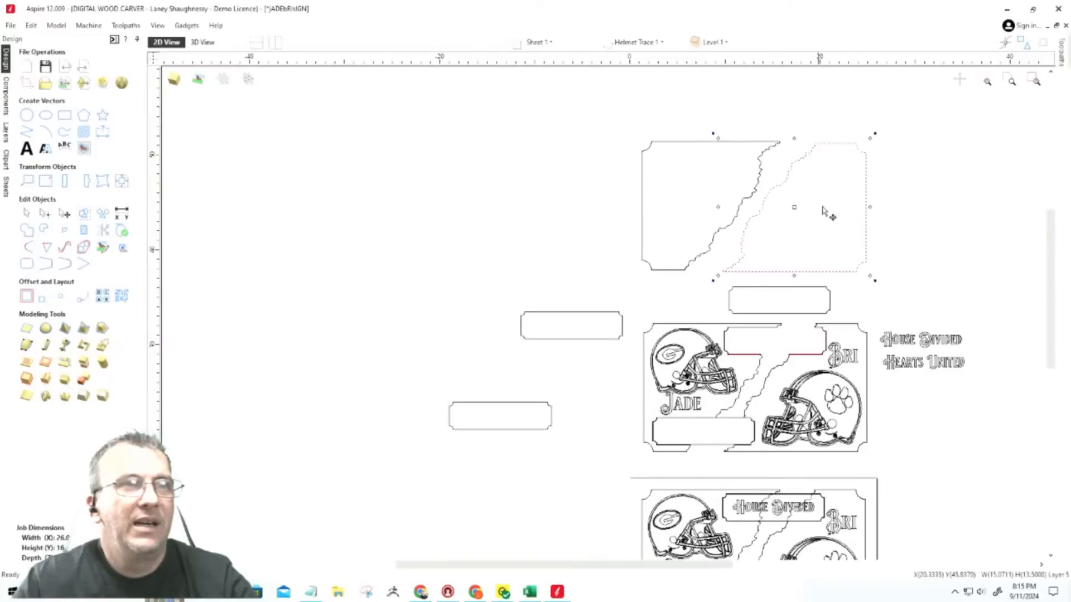
Align the separated left and right halves vertically by their centers.
shift+click(712, 143)
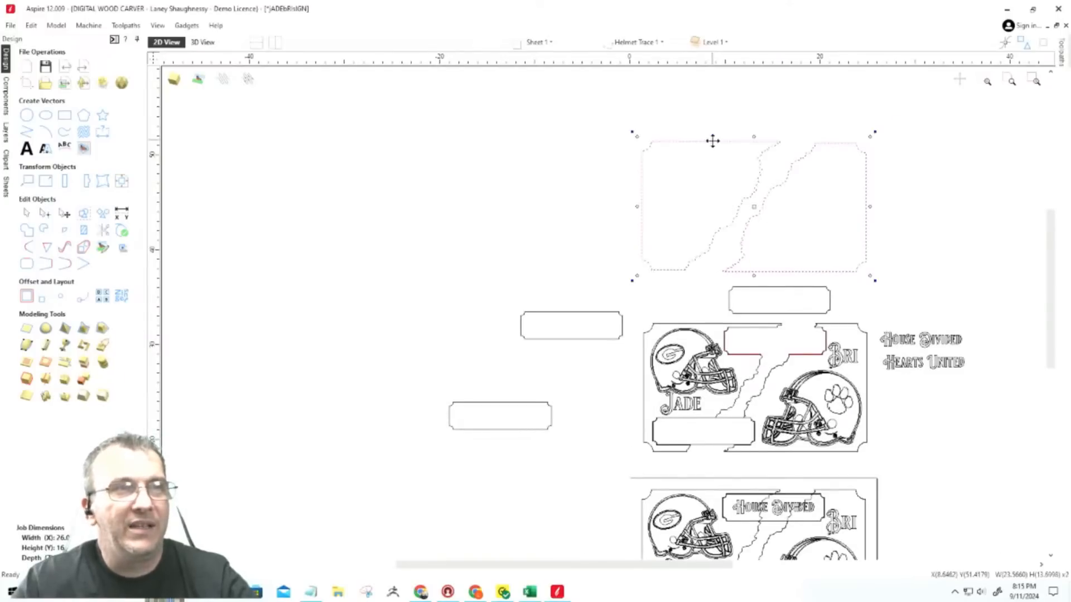
scroll(890, 151, up, 5)
scroll(816, 173, down, 1)
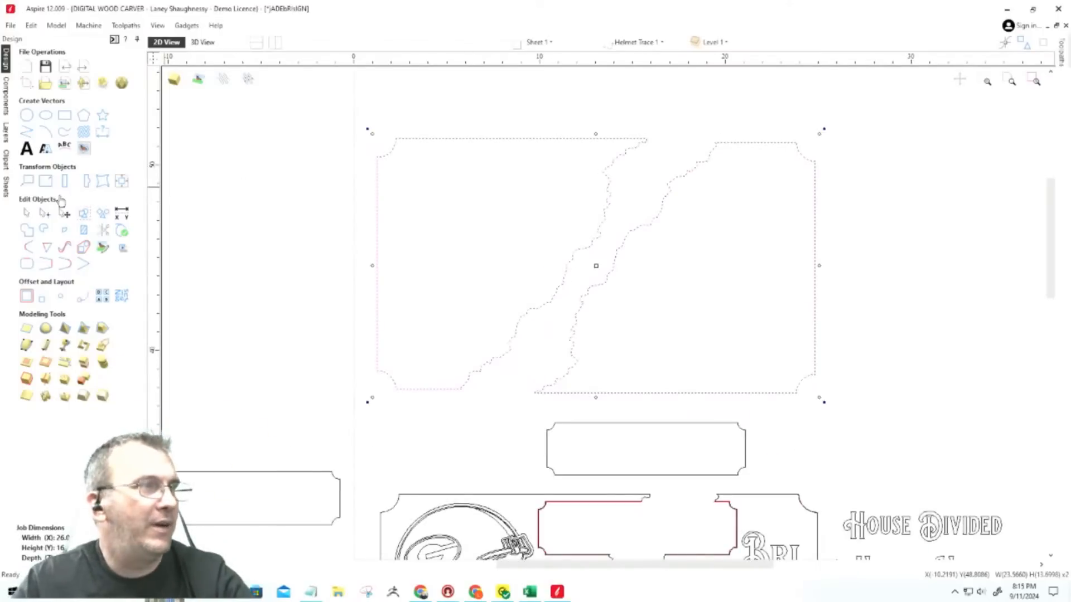
click(122, 180)
click(114, 153)
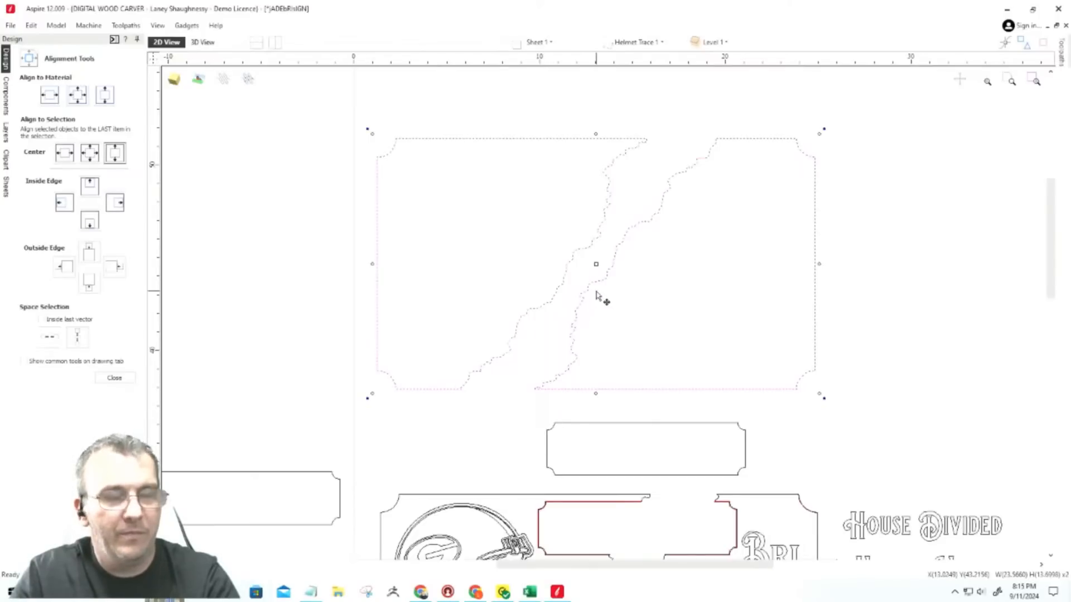
click(644, 227)
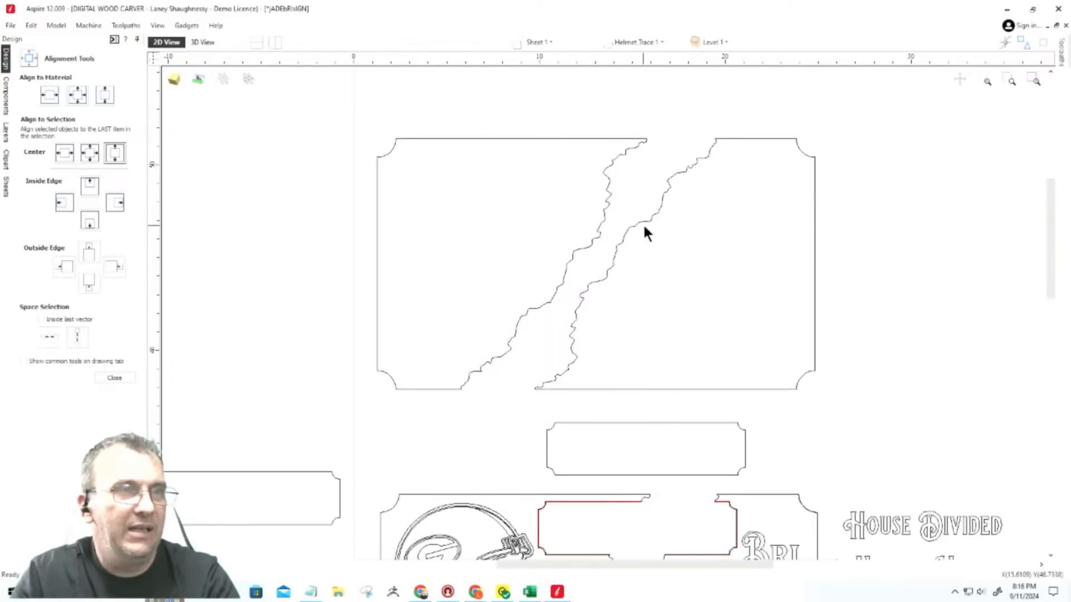
Nudge the right half toward the left half until the jagged edges nearly meet, and save the design.
click(644, 216)
key(Left)
key(Left)
key(Left)
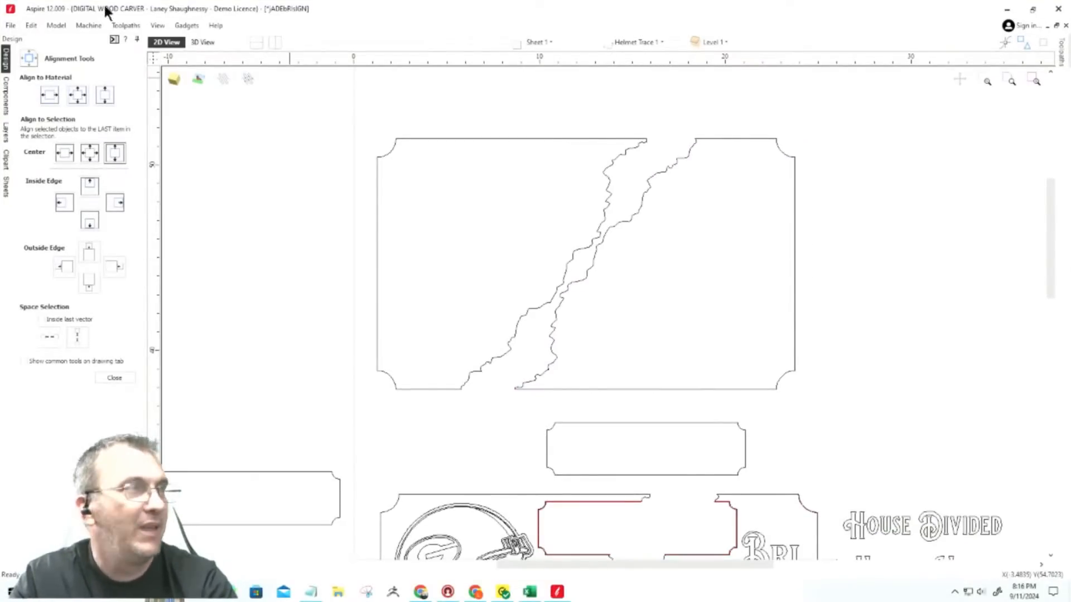
click(17, 25)
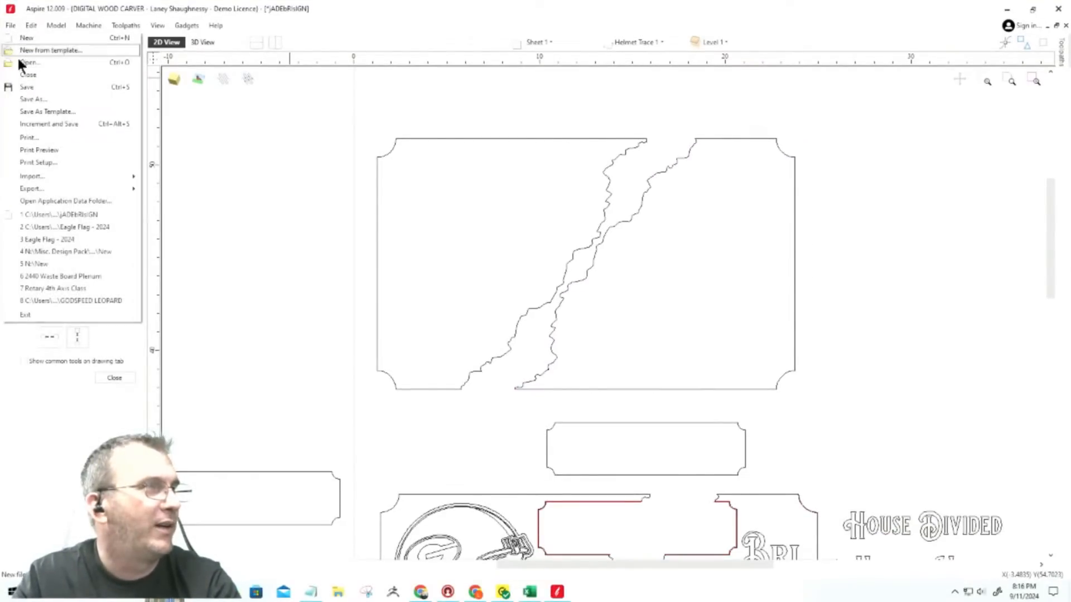
click(22, 86)
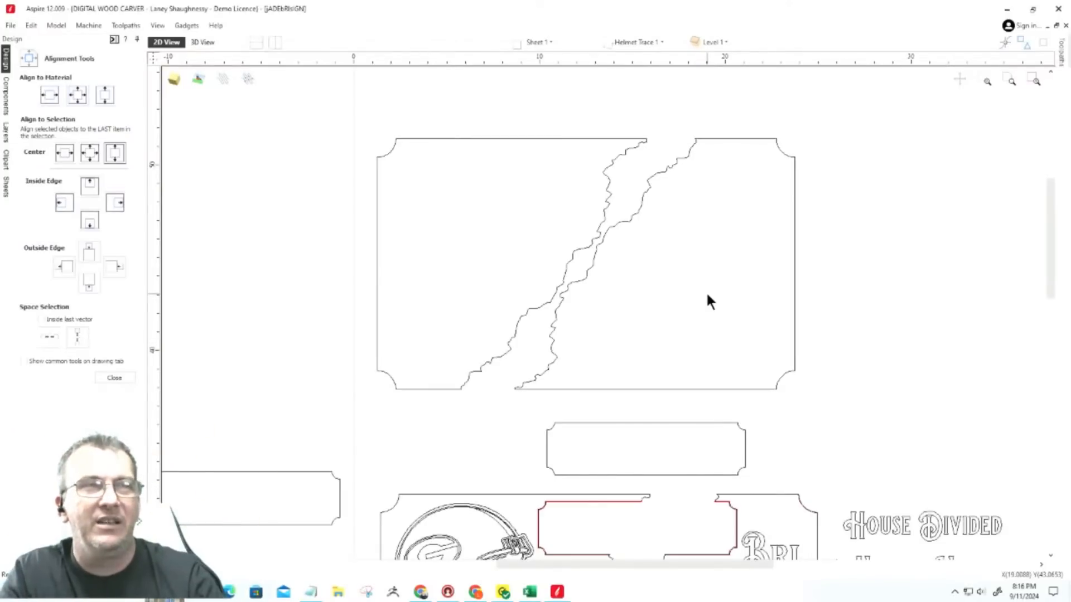
Cut the right half's vector at the bottom end node of its jagged edge using node editing.
click(646, 191)
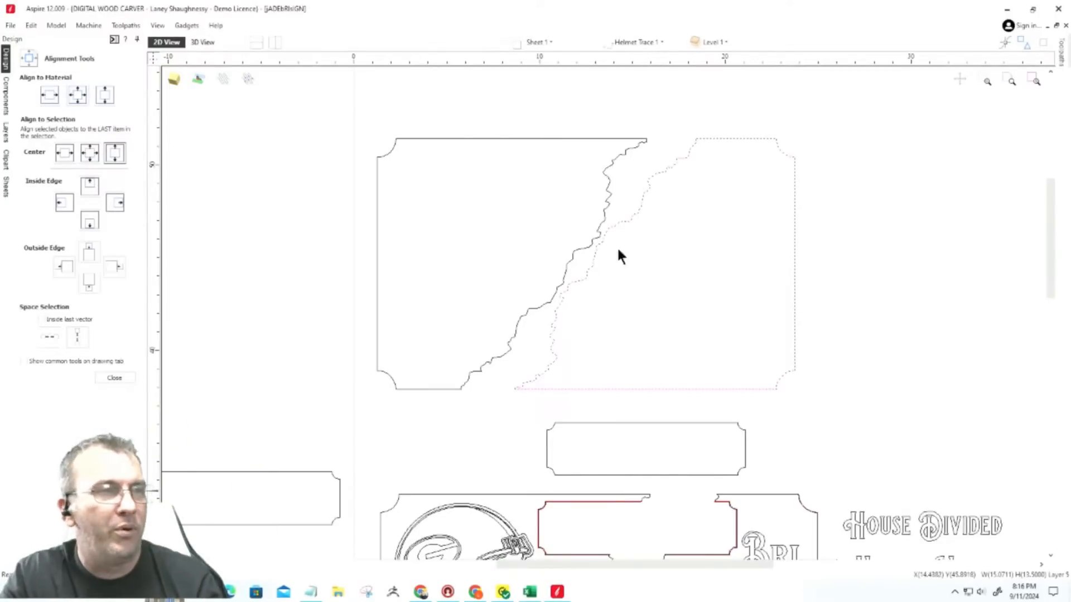
scroll(534, 391, up, 5)
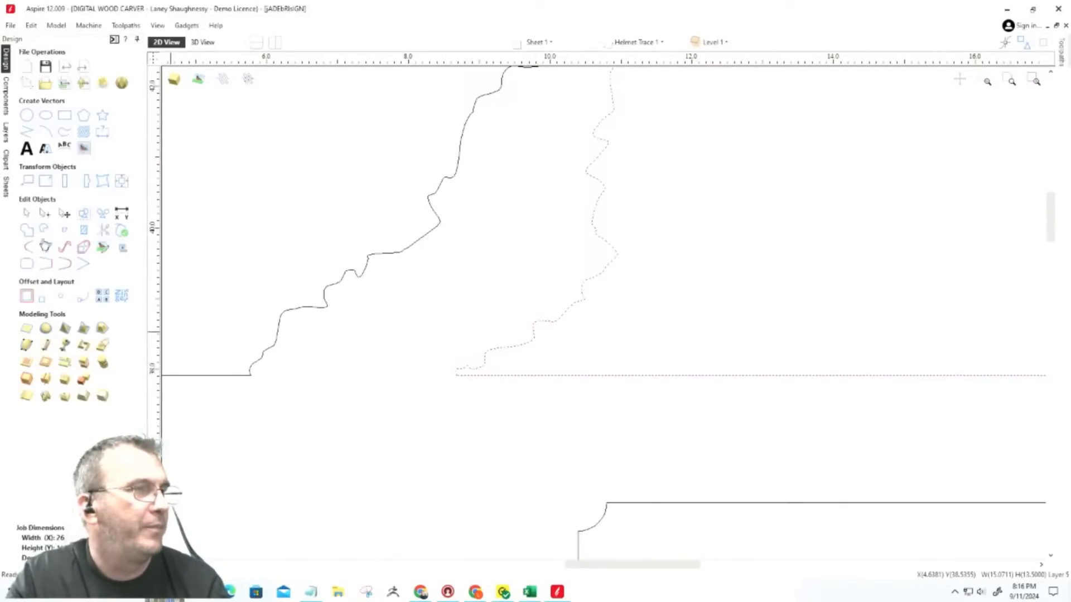
click(44, 213)
scroll(461, 385, up, 6)
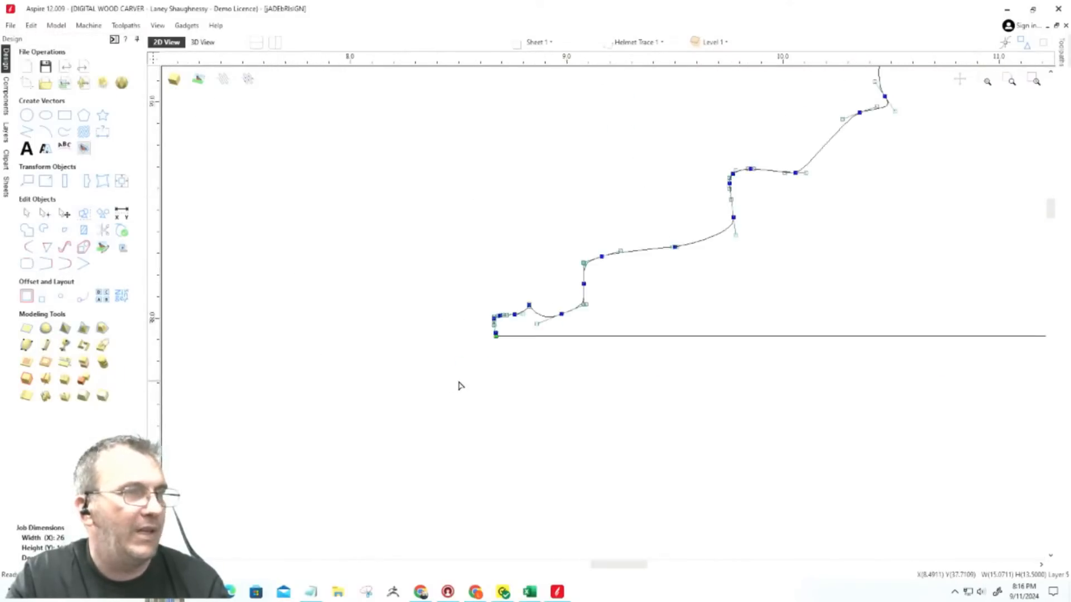
right_click(551, 271)
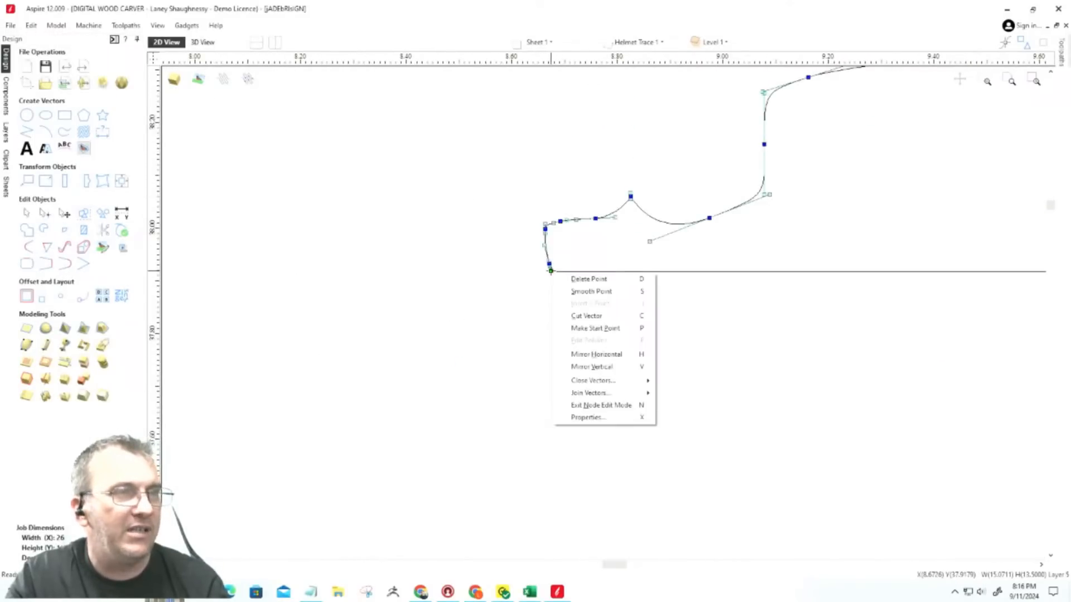
click(571, 315)
scroll(479, 413, down, 8)
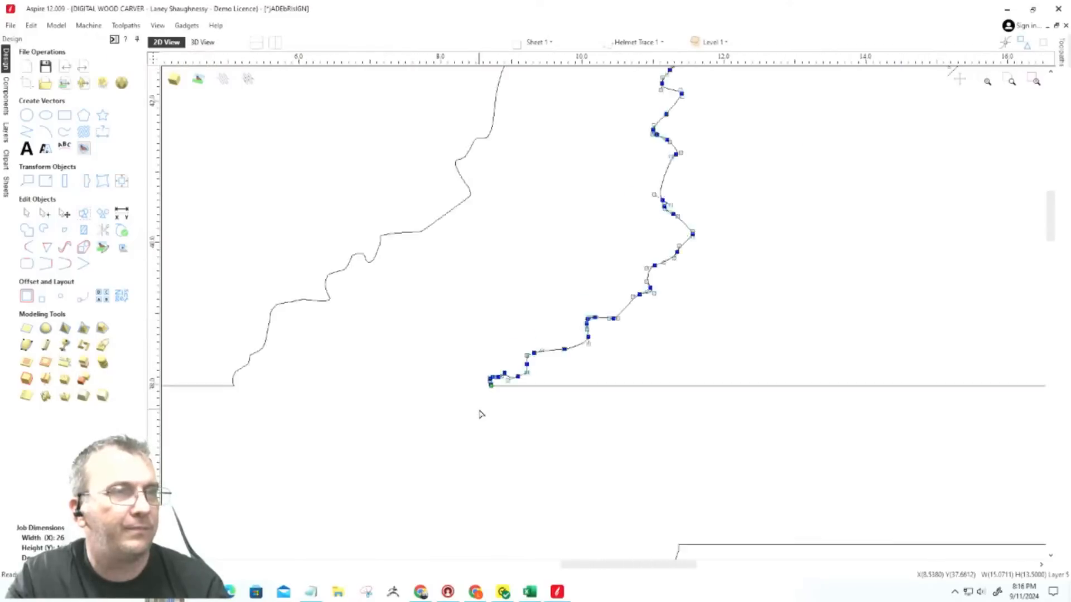
Cut the right half's vector at the top end node where the jagged edge meets the straight border.
scroll(567, 293, up, 3)
scroll(567, 293, up, 4)
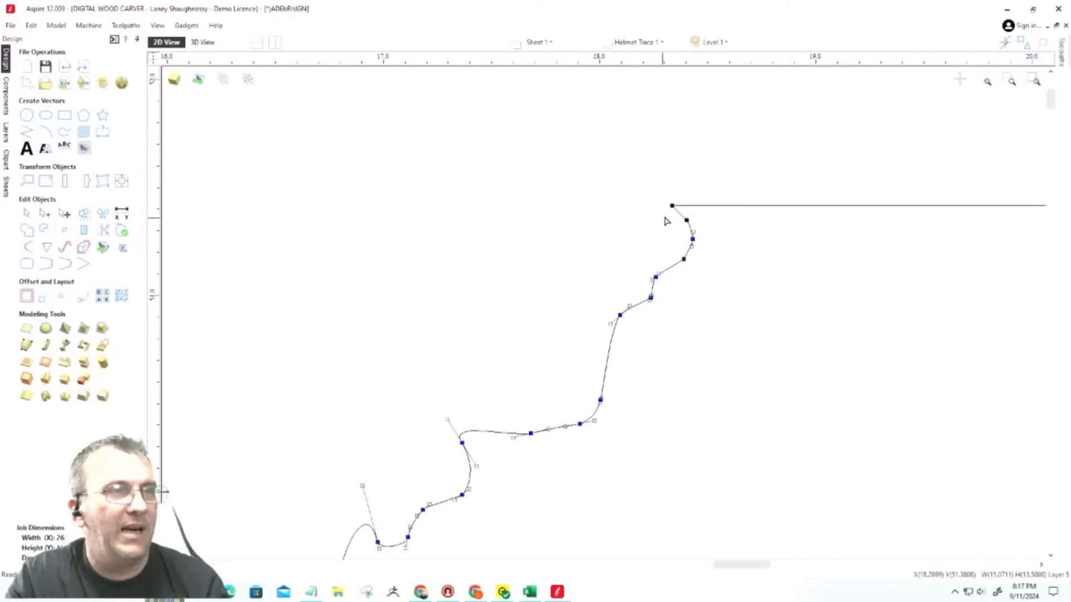
right_click(671, 205)
click(693, 228)
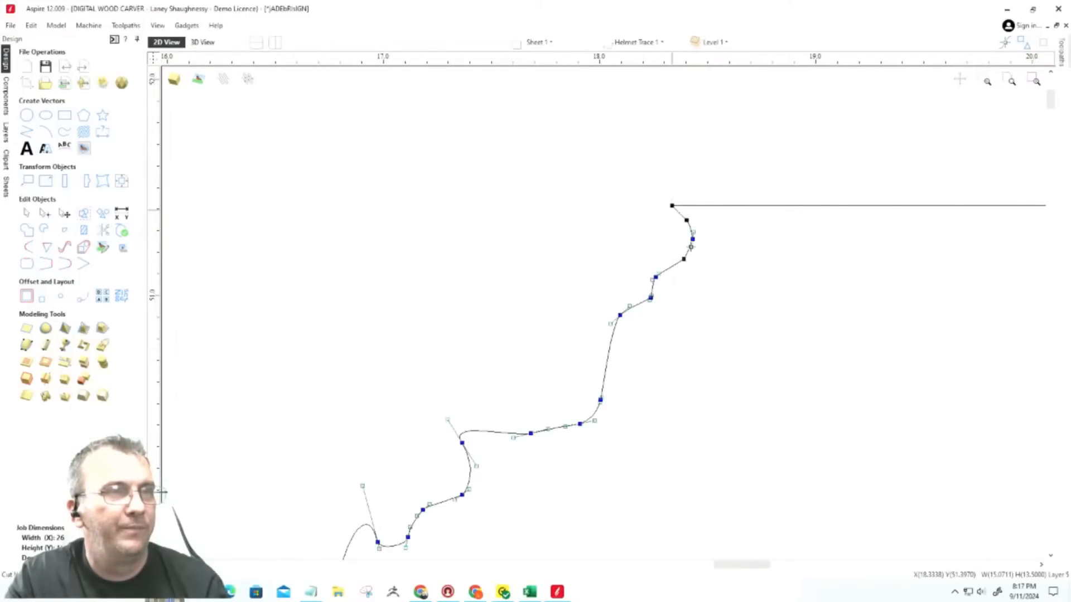
Leave node editing and place a copy of the detached jagged line to the right of the sign.
scroll(494, 92, down, 7)
click(26, 212)
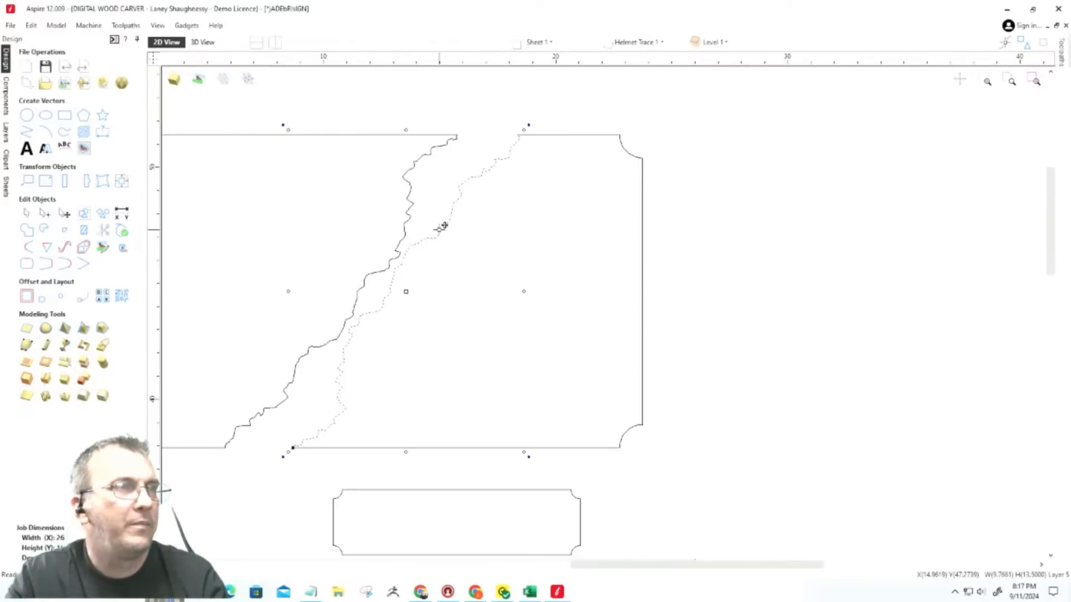
mouse_move(709, 248)
mouse_down()
mouse_move(927, 239)
mouse_move(915, 278)
mouse_up()
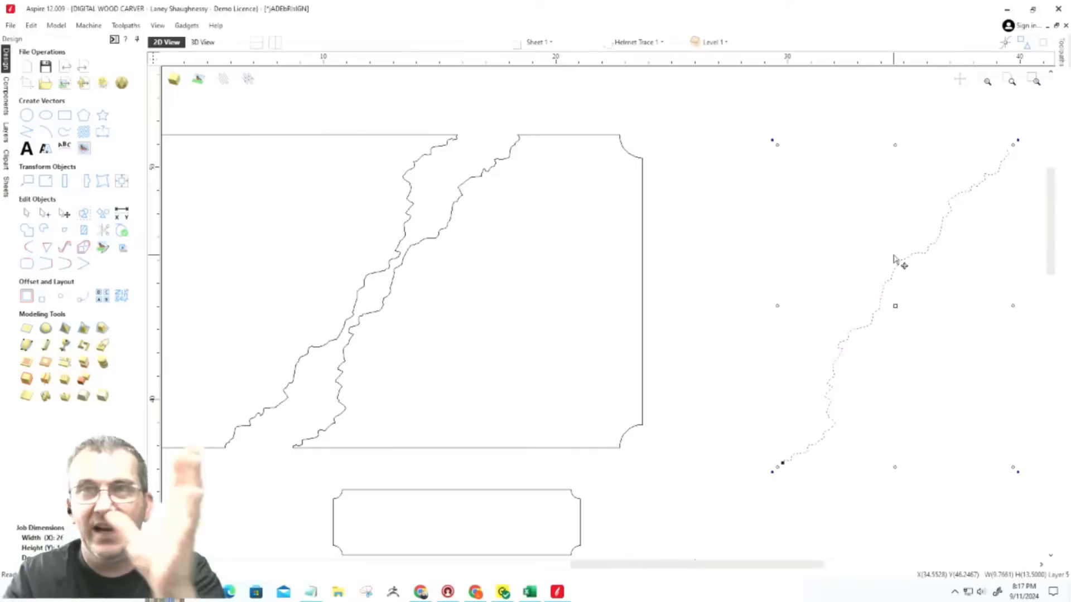
Select the original jagged line between the halves and nudge it slightly right, away from the left half.
click(457, 207)
scroll(363, 512, down, 2)
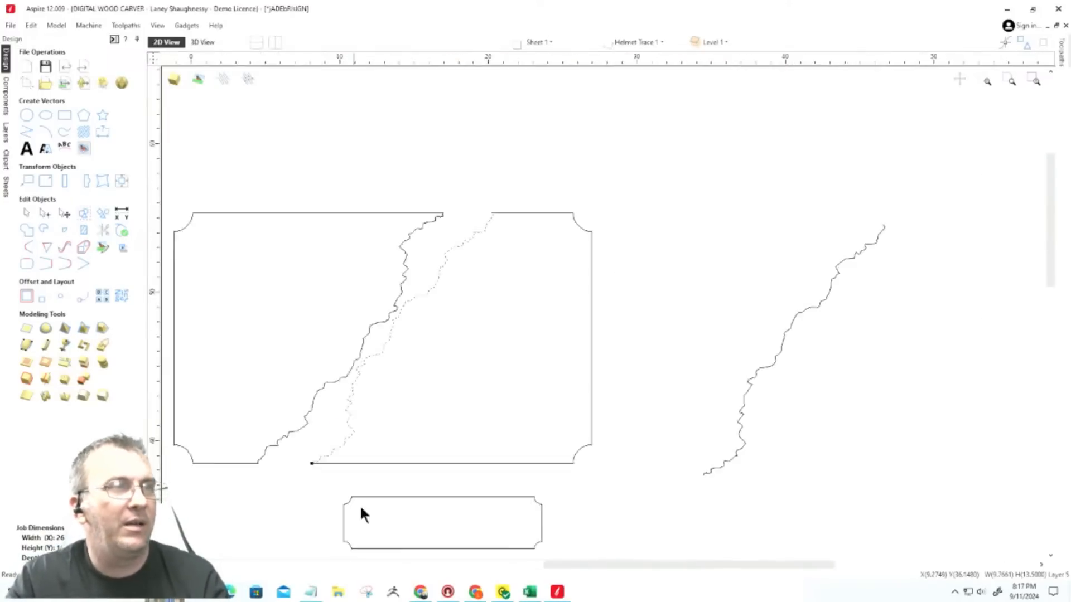
scroll(390, 477, up, 1)
scroll(789, 382, down, 2)
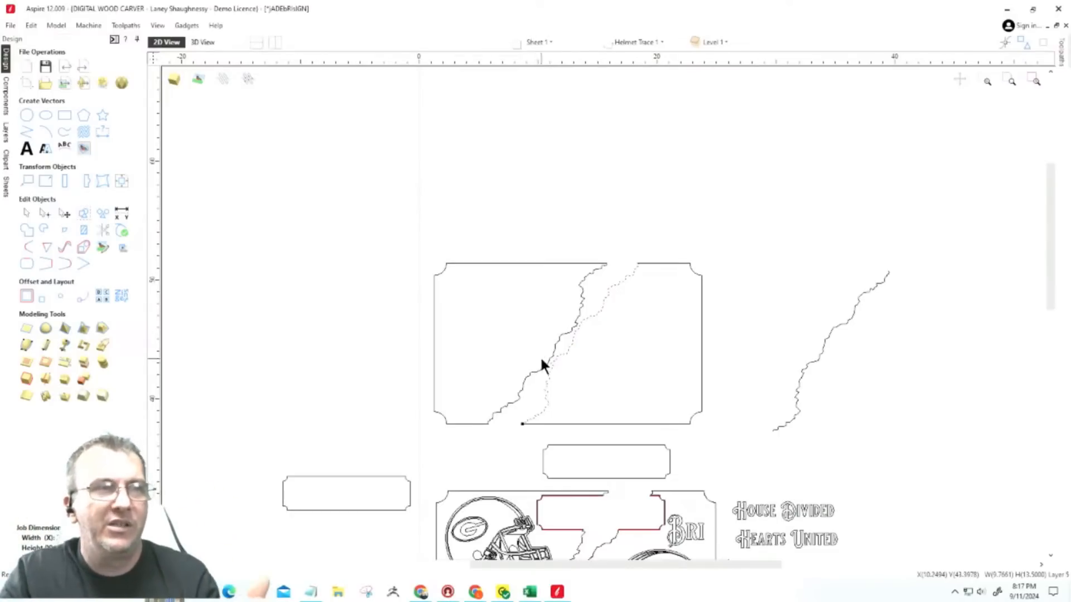
scroll(583, 331, up, 2)
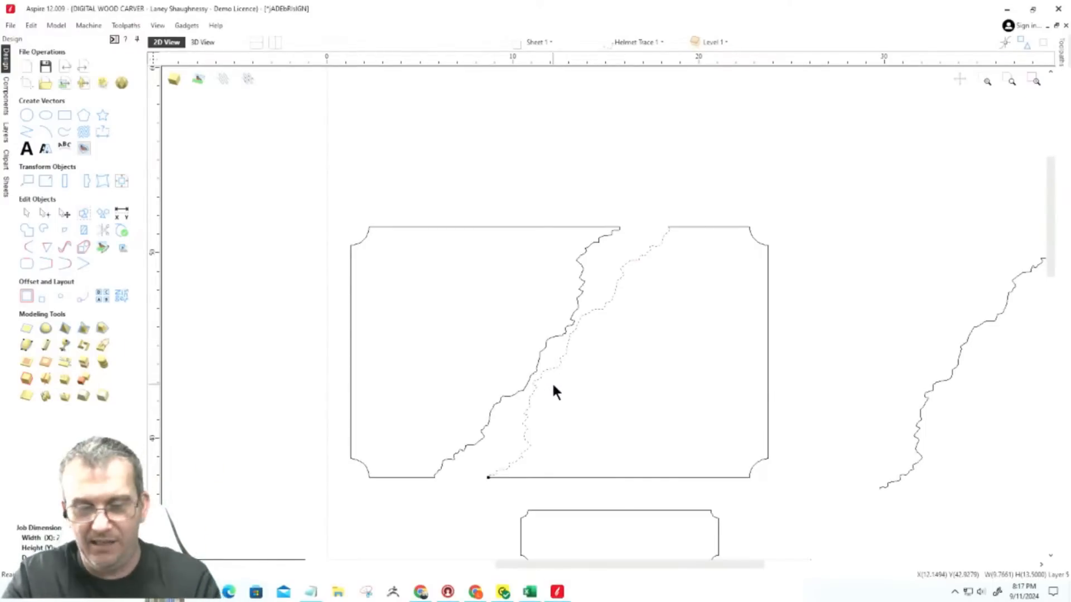
key(Right)
key(Right)
key(Right)
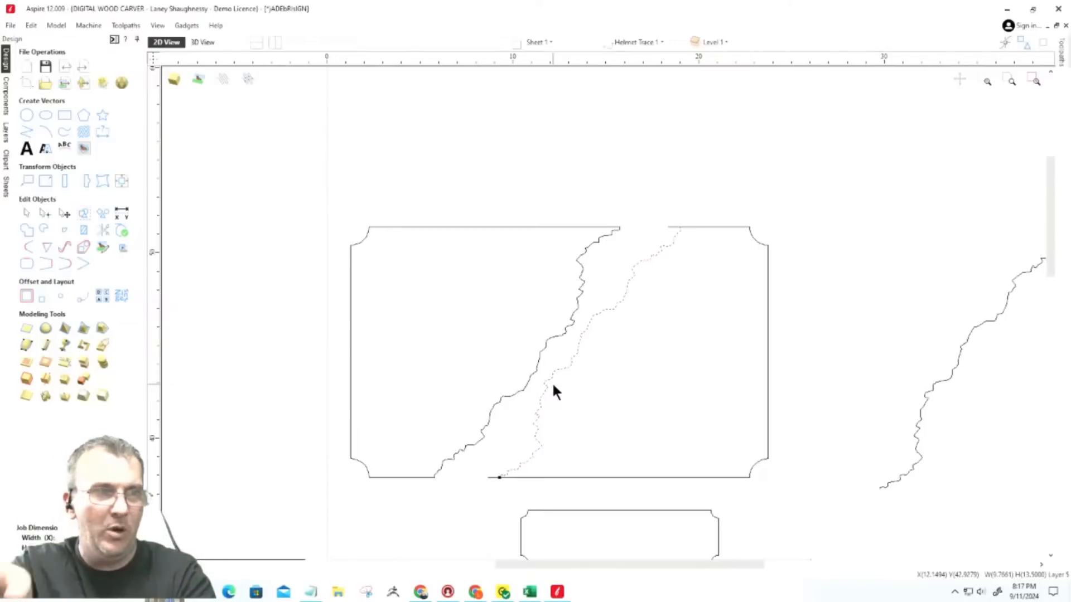
Nudge the selected jagged line further right to widen the gap between the two sign halves.
key(Right)
key(Right)
key(Right)
key(Right)
key(Right)
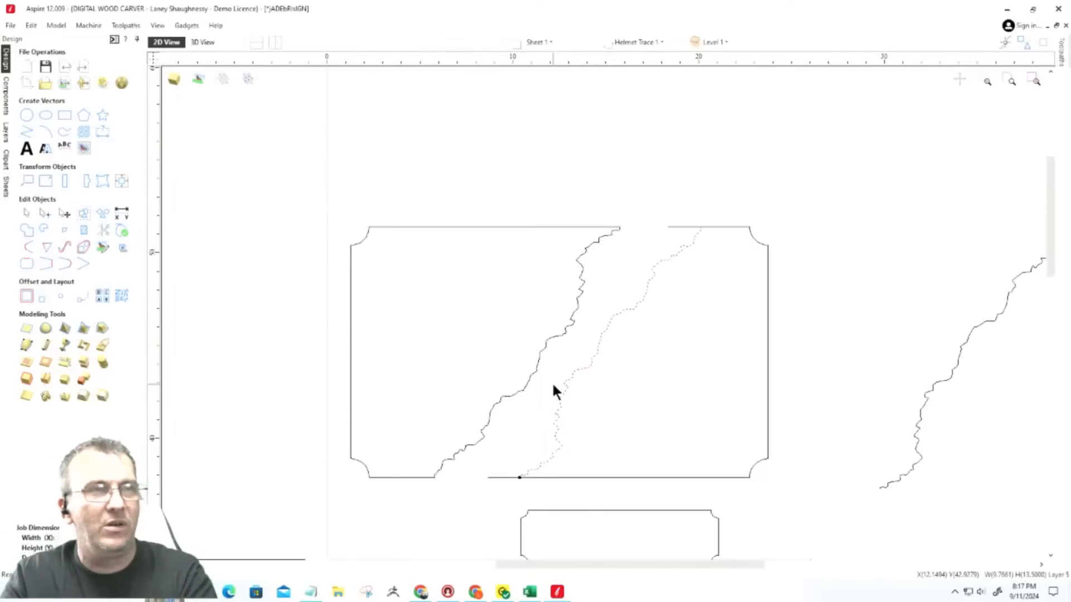
Trim the leftover border segments that extend past the jagged line at the bottom and top of the right half.
click(103, 231)
scroll(491, 479, up, 4)
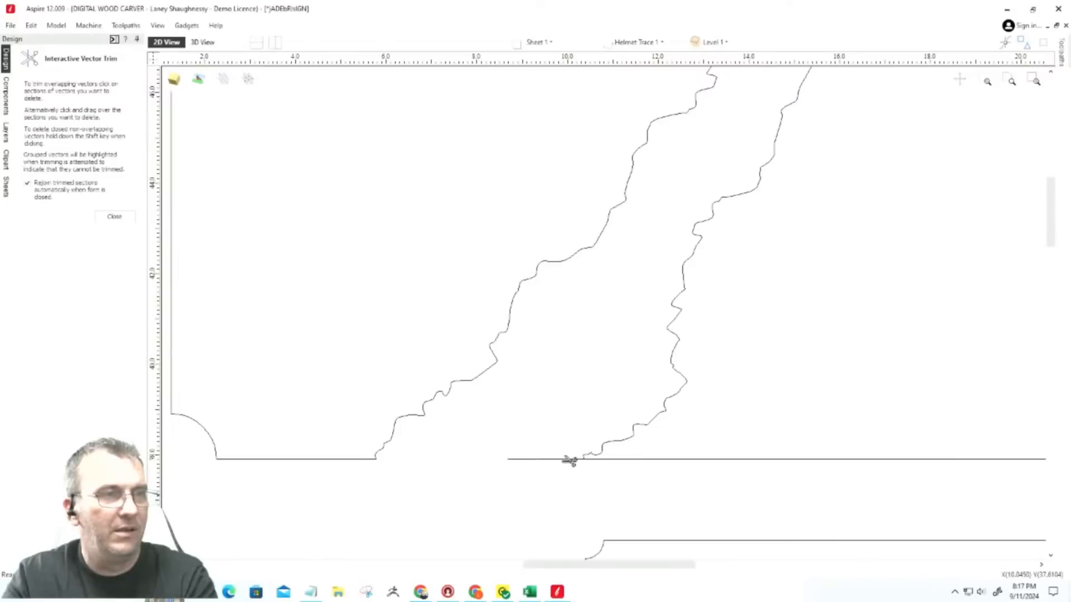
scroll(524, 528, down, 3)
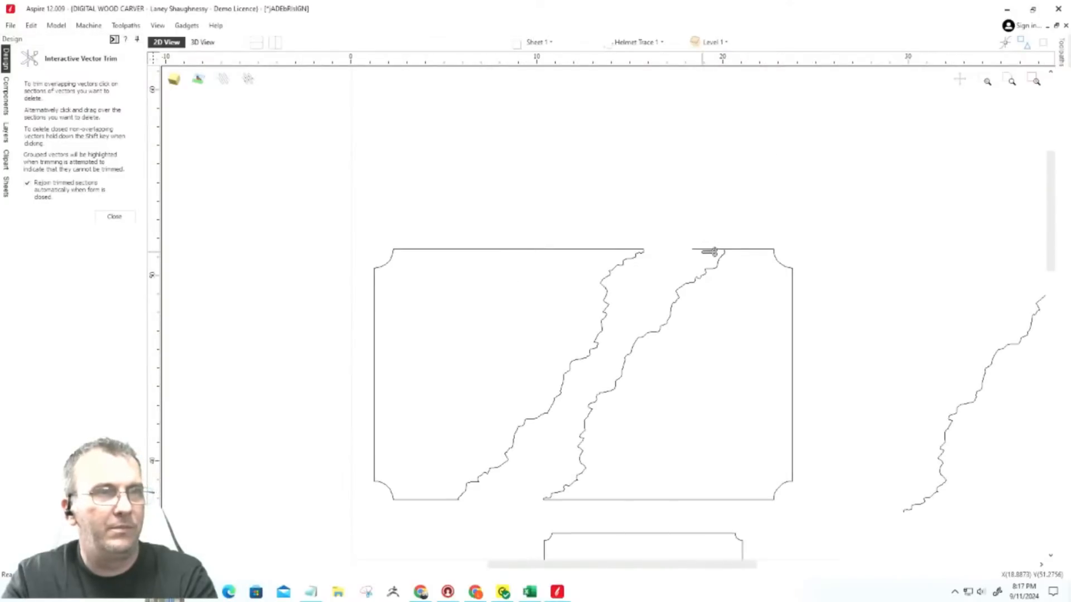
click(115, 217)
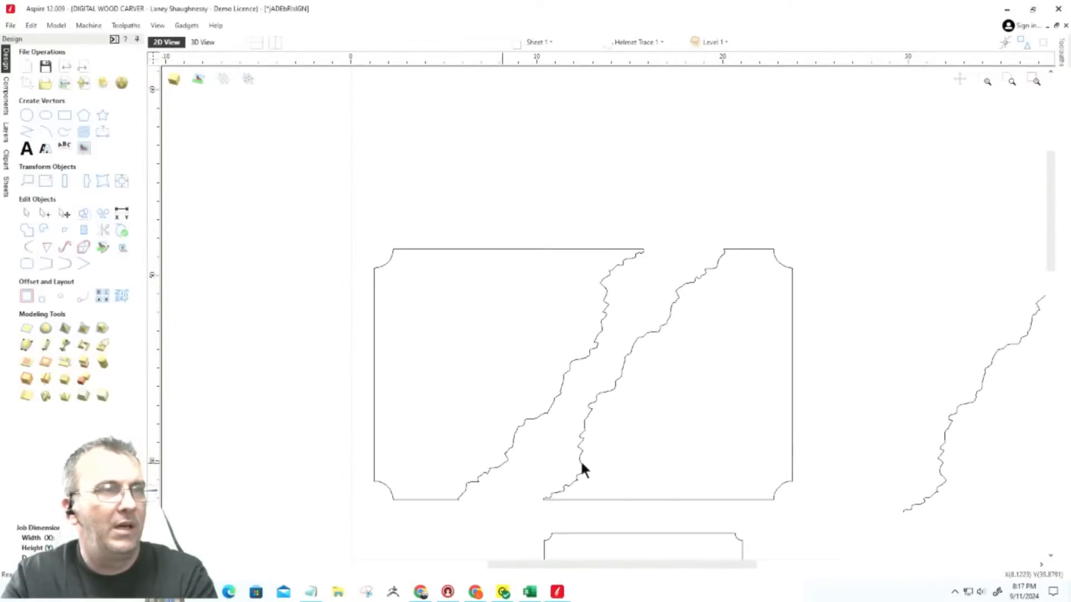
Move both sign halves to a new layer named "Border with Break - Crack", with layer visibility and activation turned off.
scroll(656, 384, down, 3)
scroll(650, 386, up, 2)
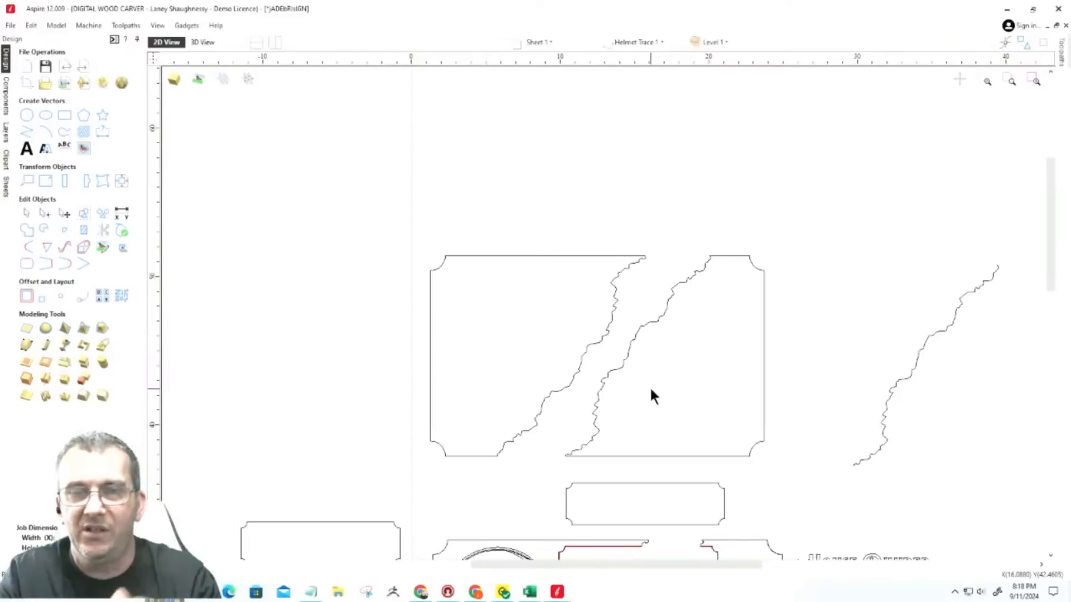
scroll(651, 390, down, 1)
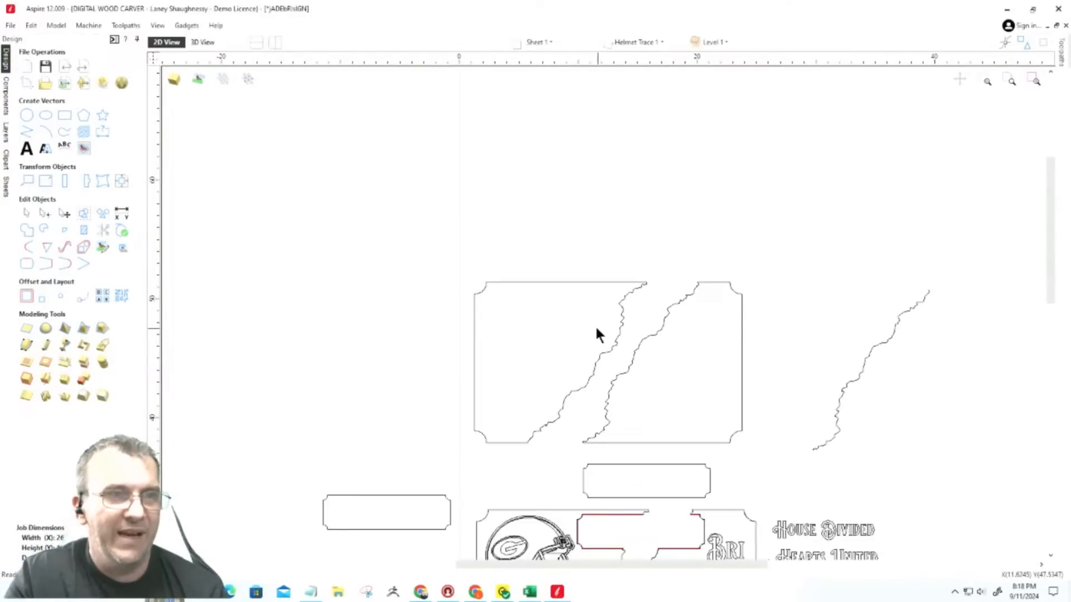
click(615, 335)
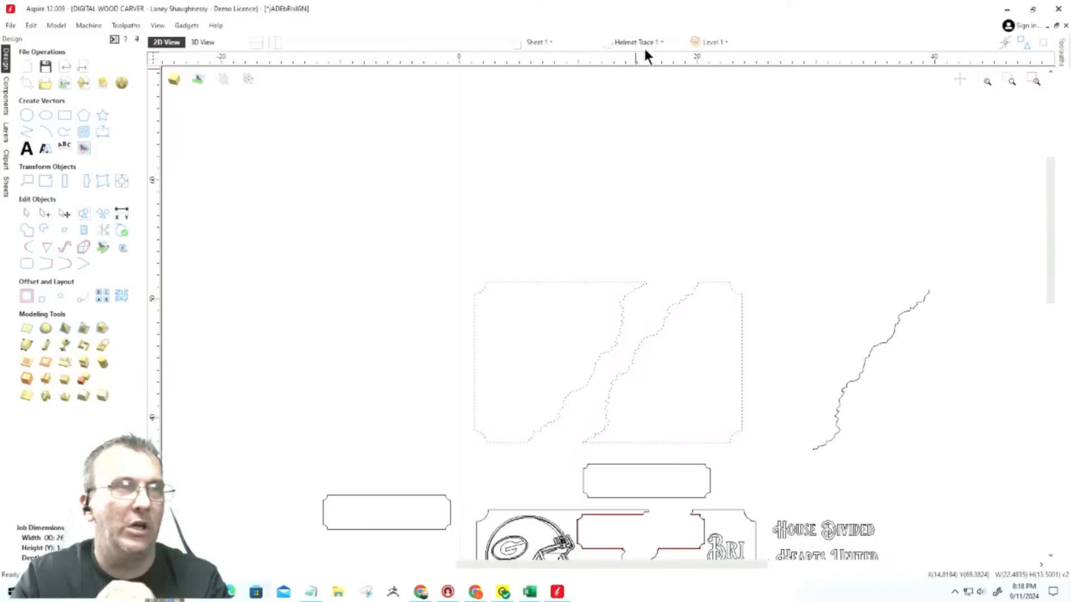
right_click(623, 314)
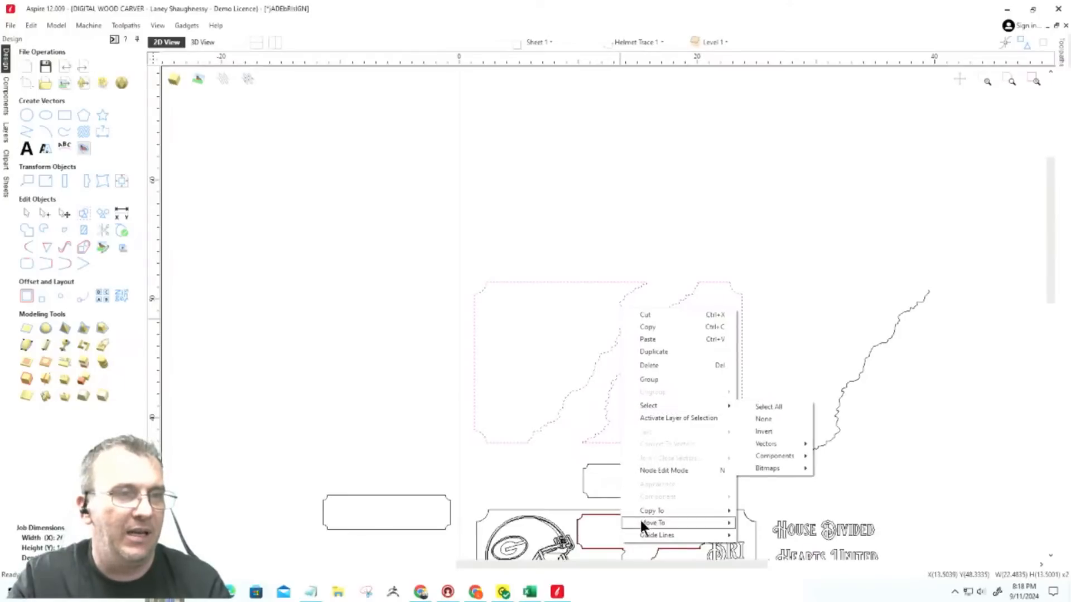
mouse_move(641, 523)
mouse_move(759, 535)
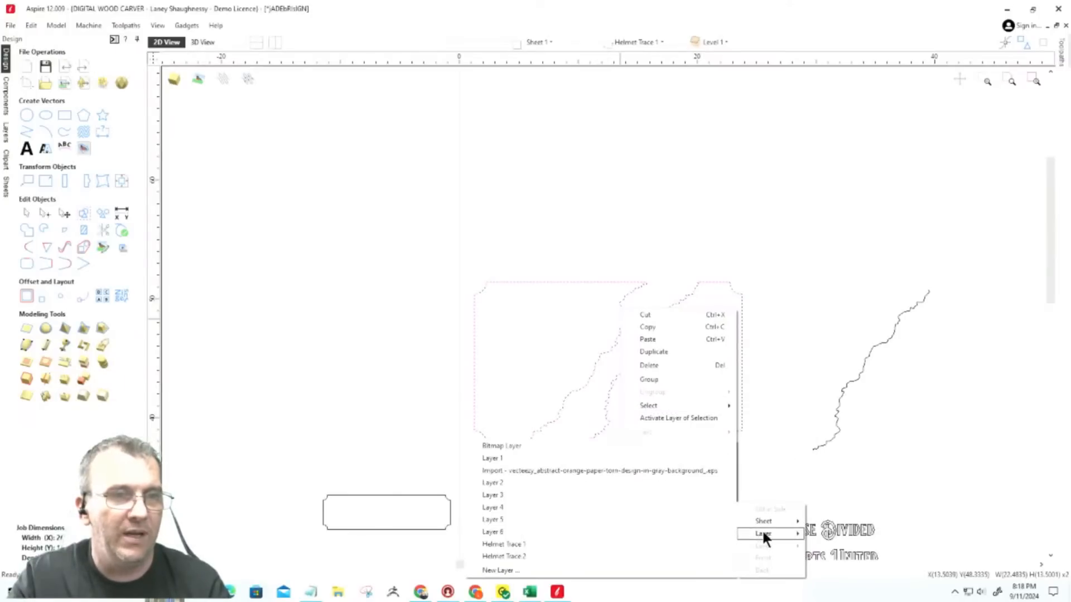
click(569, 577)
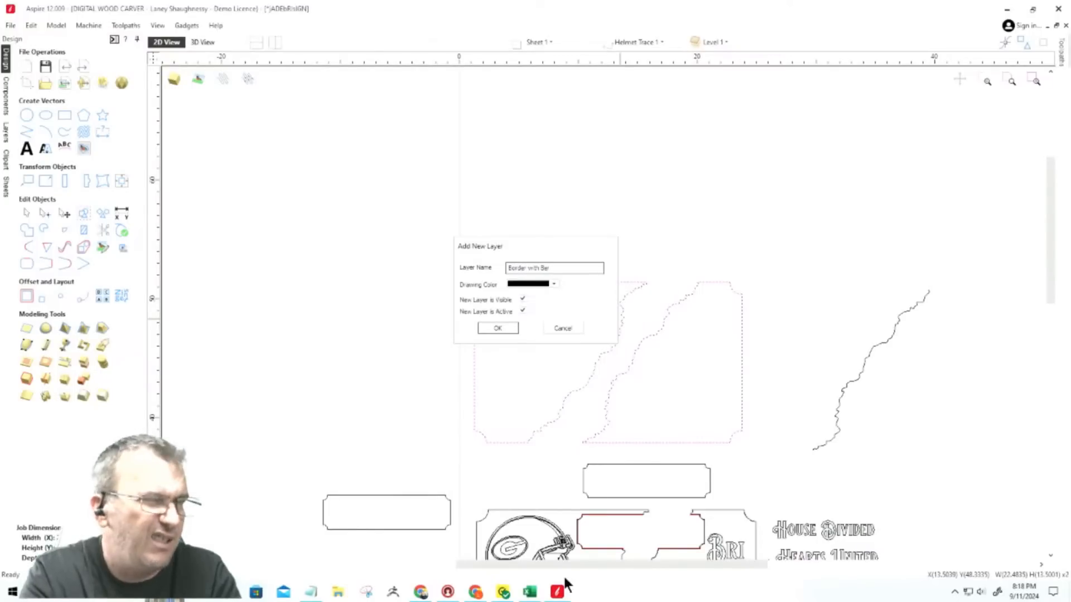
text(Border with Break - Crack)
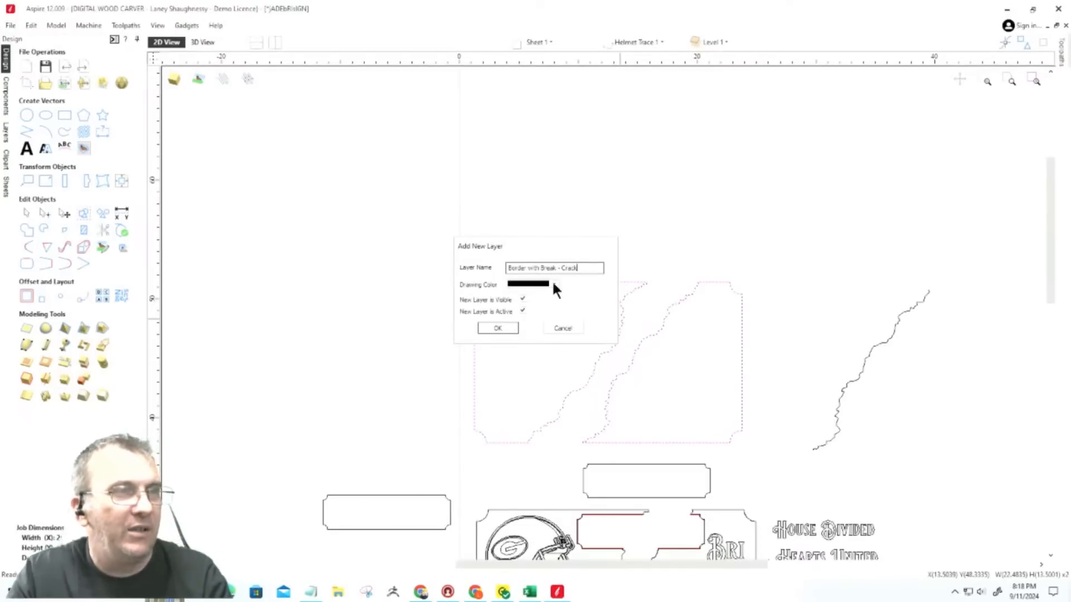
click(523, 299)
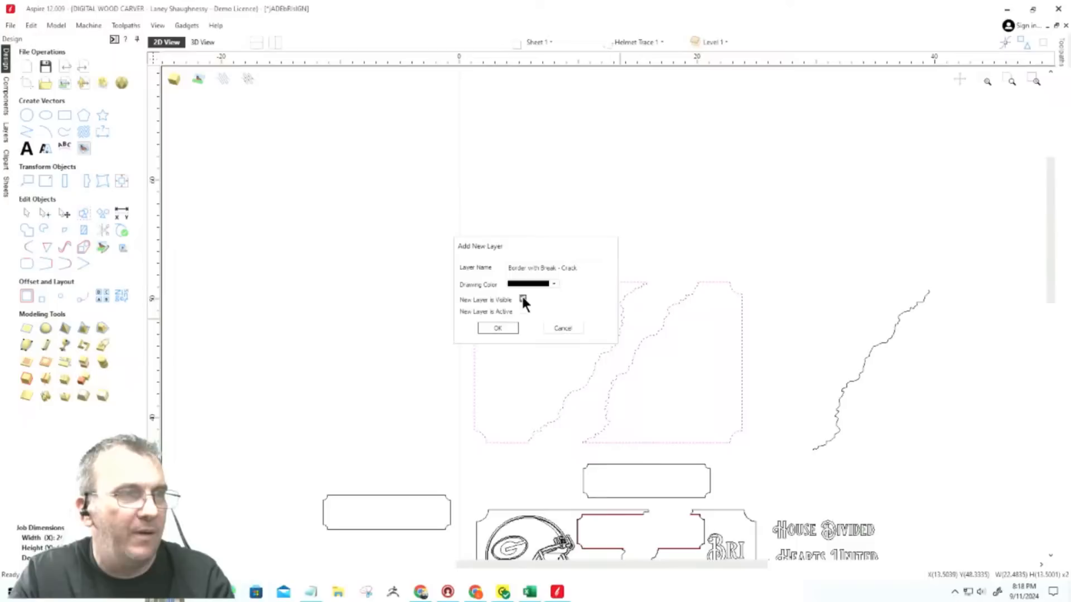
click(498, 328)
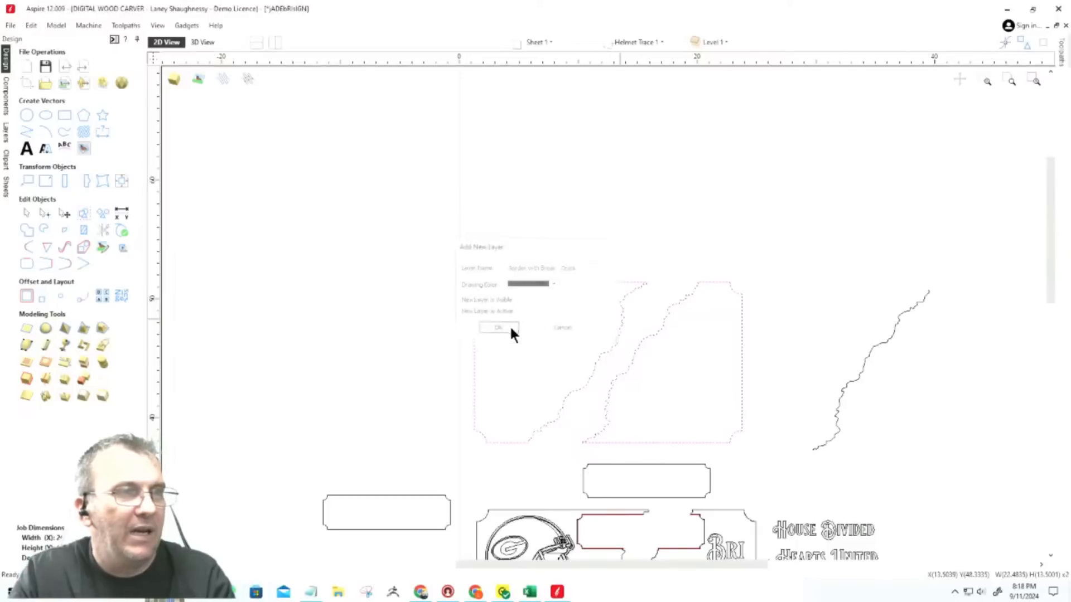
Make the "Border with Break - Crack" layer visible in the layer list.
click(629, 42)
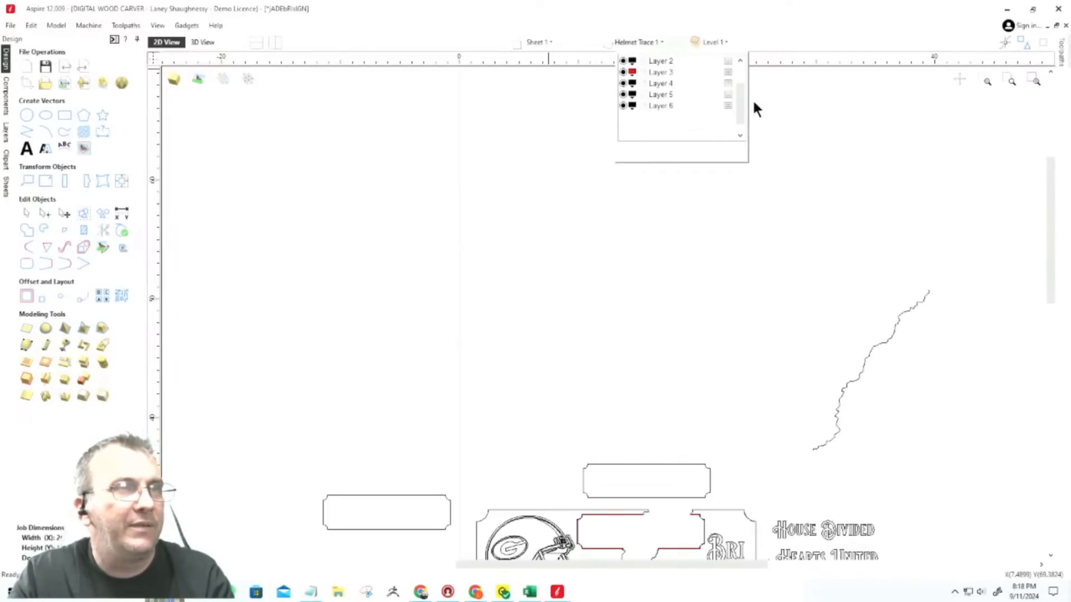
mouse_move(744, 117)
mouse_down()
mouse_move(739, 71)
mouse_move(739, 122)
mouse_up()
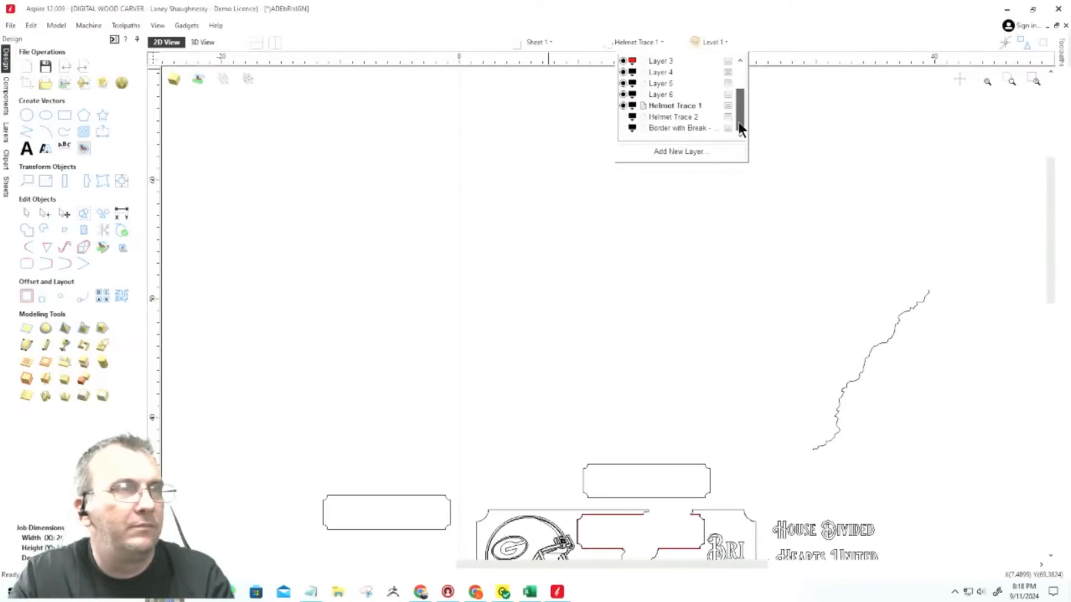
click(624, 129)
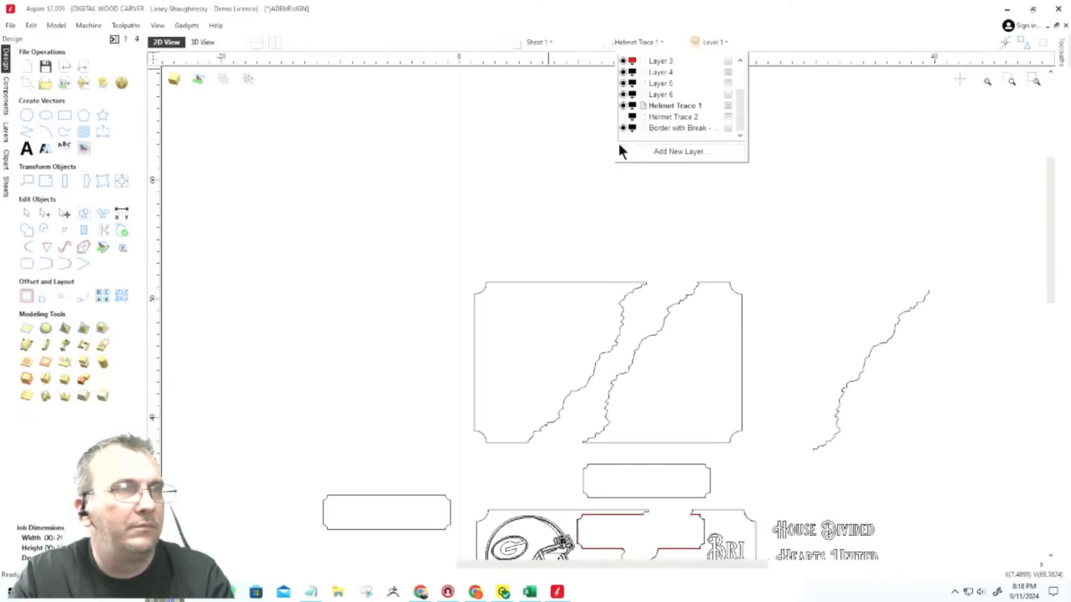
Move the small plaque frame from below the split border onto its upper part, across the crack.
scroll(602, 271, down, 2)
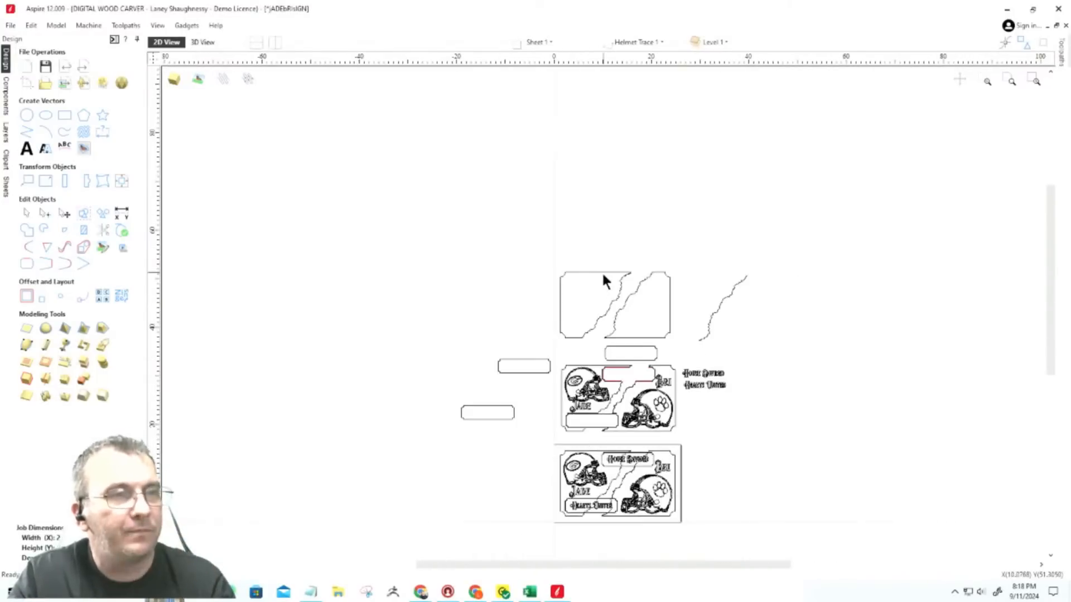
scroll(620, 335, up, 3)
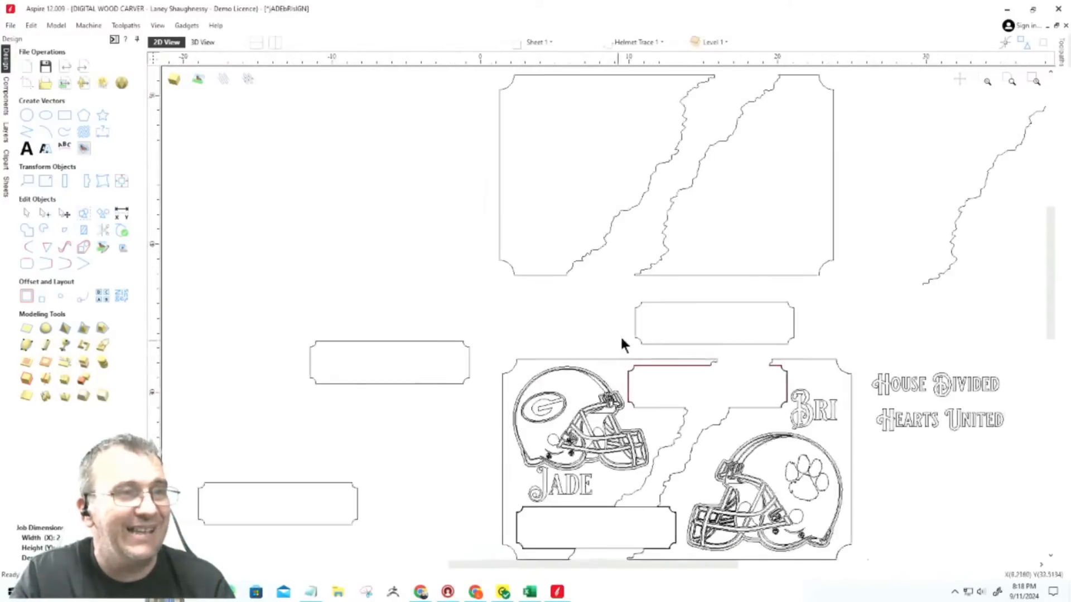
click(689, 303)
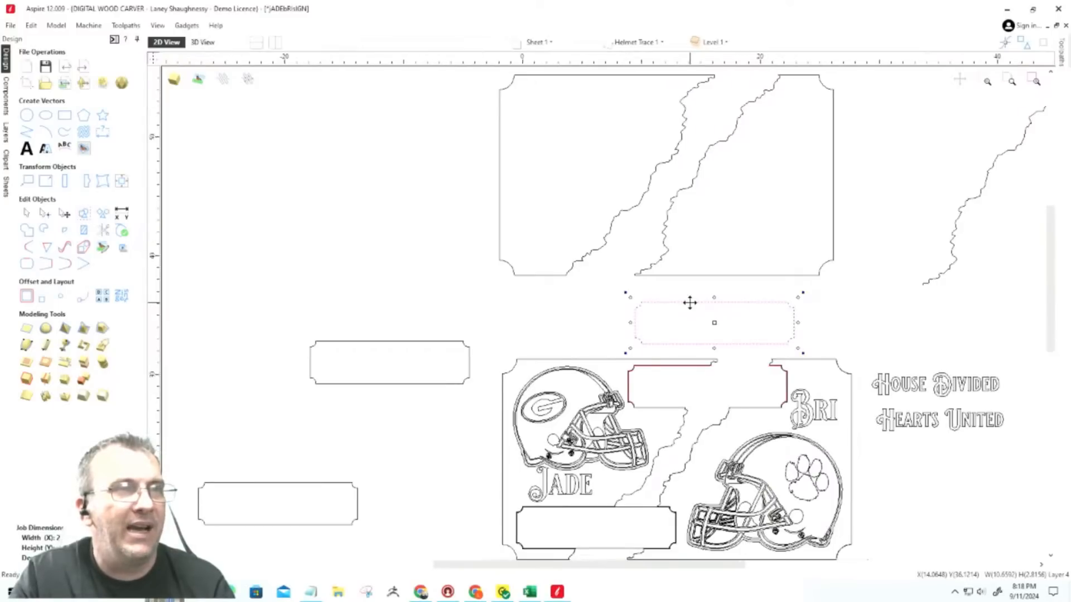
scroll(692, 306, down, 1)
drag(692, 303, 680, 167)
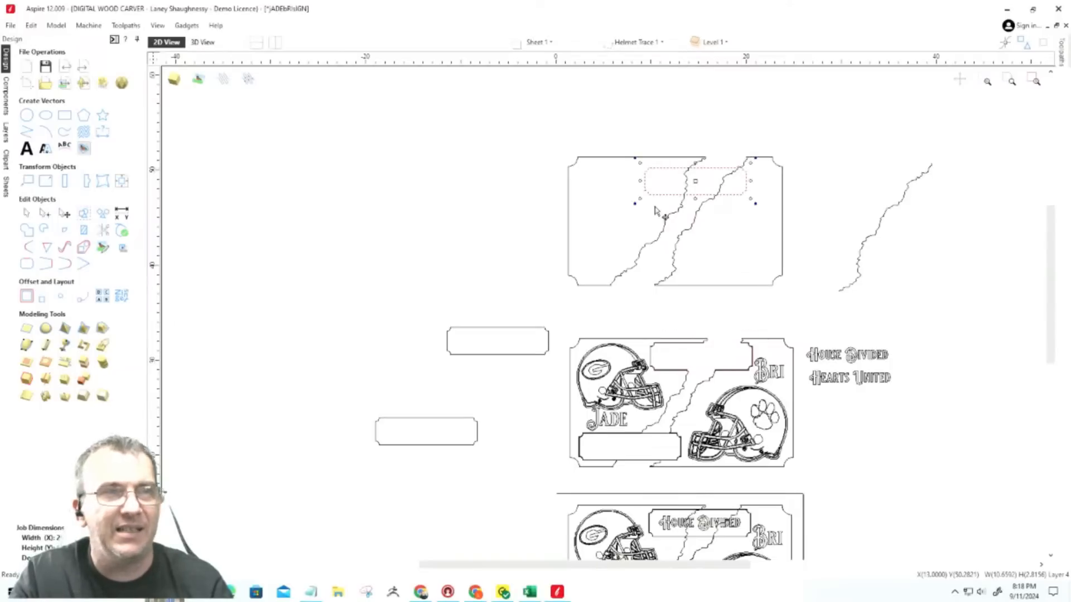
Move the small plaque frame off the split border into the empty area to its left.
click(497, 334)
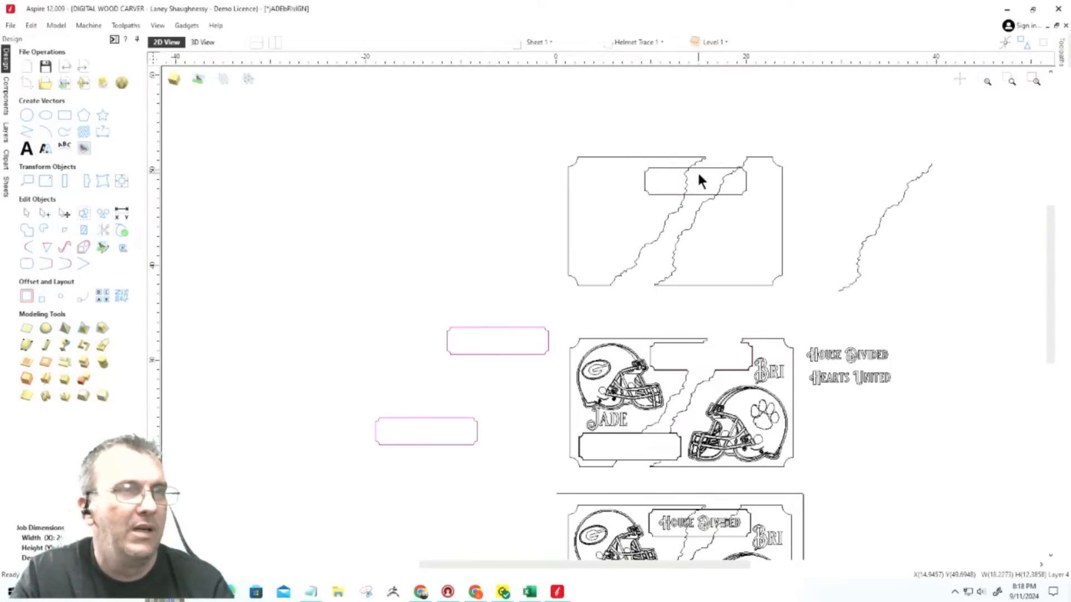
click(697, 192)
drag(696, 192, 374, 210)
Move the pair of plaque frames onto the split border, one across the top and one across the bottom of the crack.
click(464, 329)
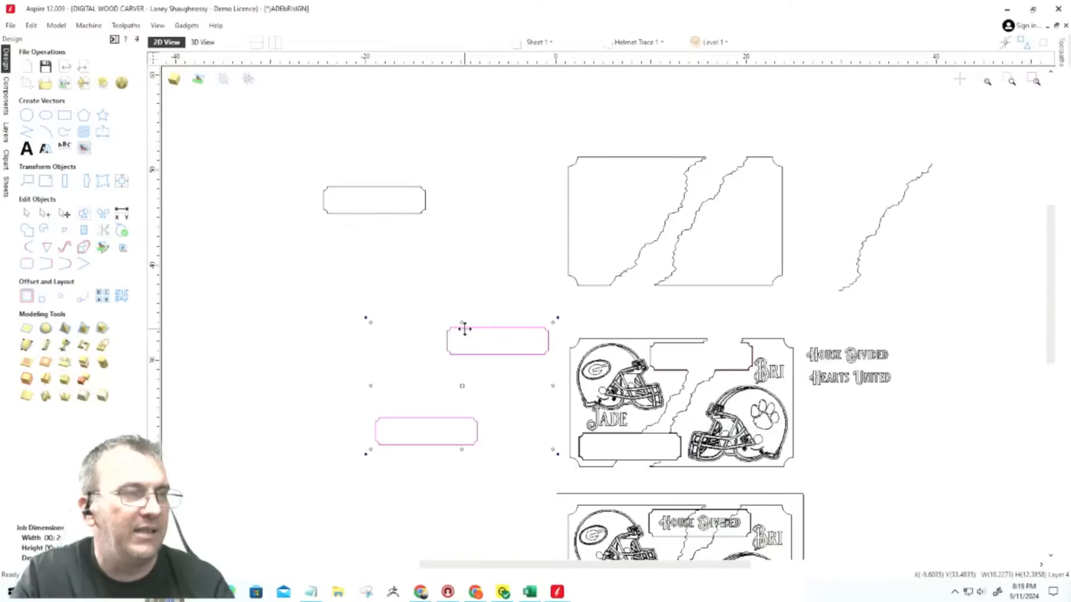
drag(464, 329, 674, 163)
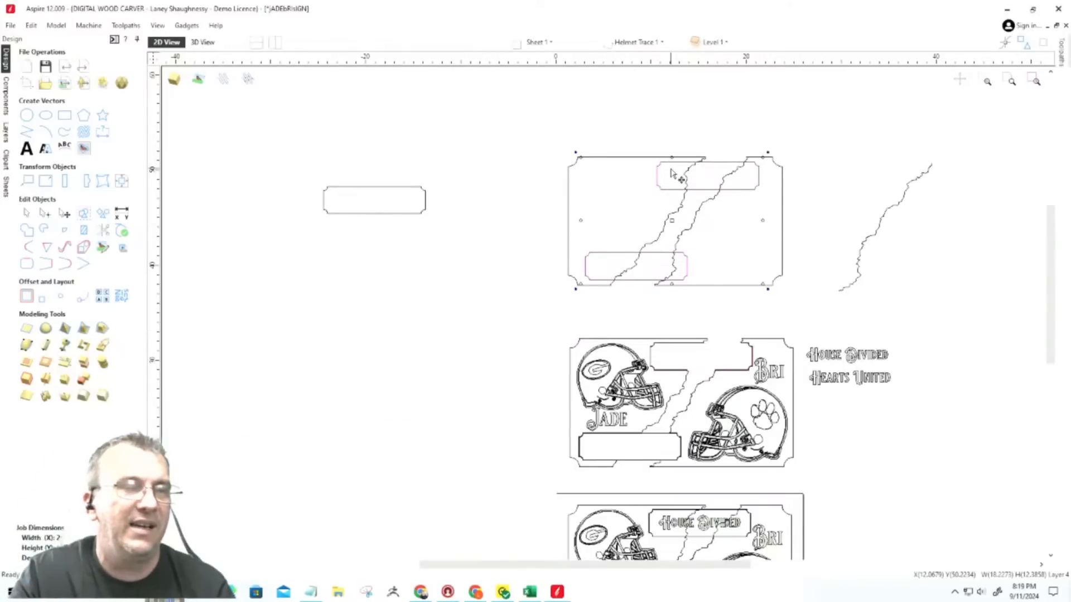
scroll(697, 189, up, 2)
scroll(697, 189, up, 2)
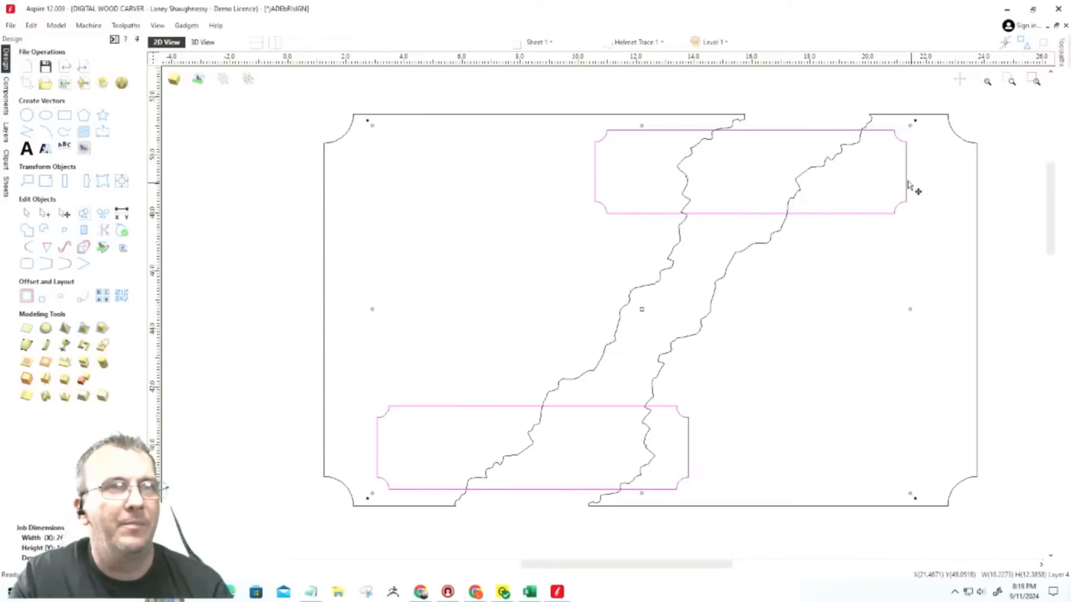
drag(906, 177, 879, 177)
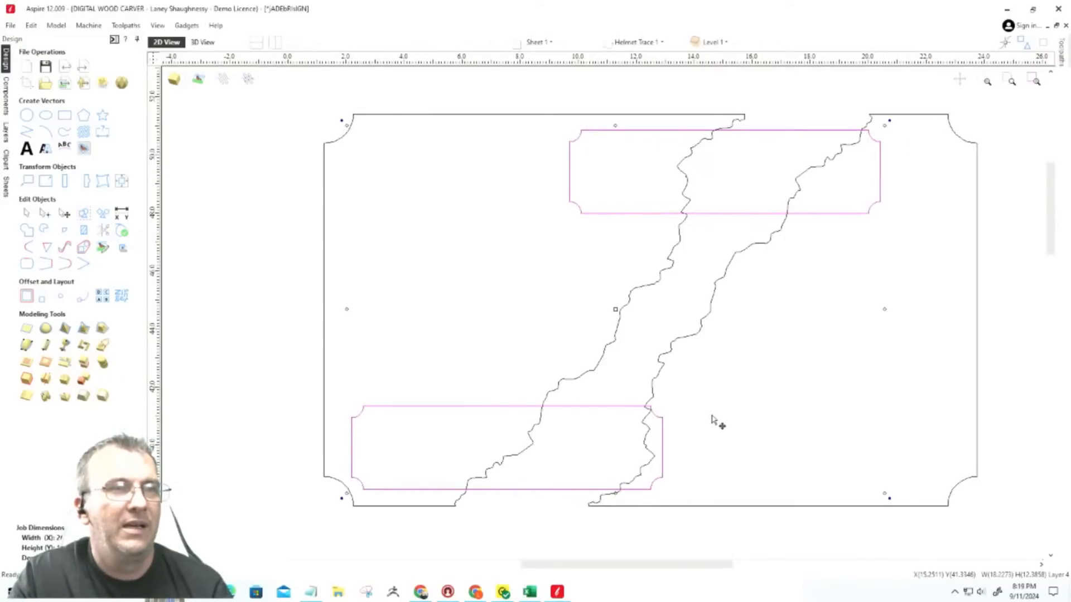
Separate the paired plaque frames and nudge the lower one slightly right across the crack.
scroll(712, 420, down, 1)
scroll(717, 400, up, 1)
scroll(717, 399, up, 1)
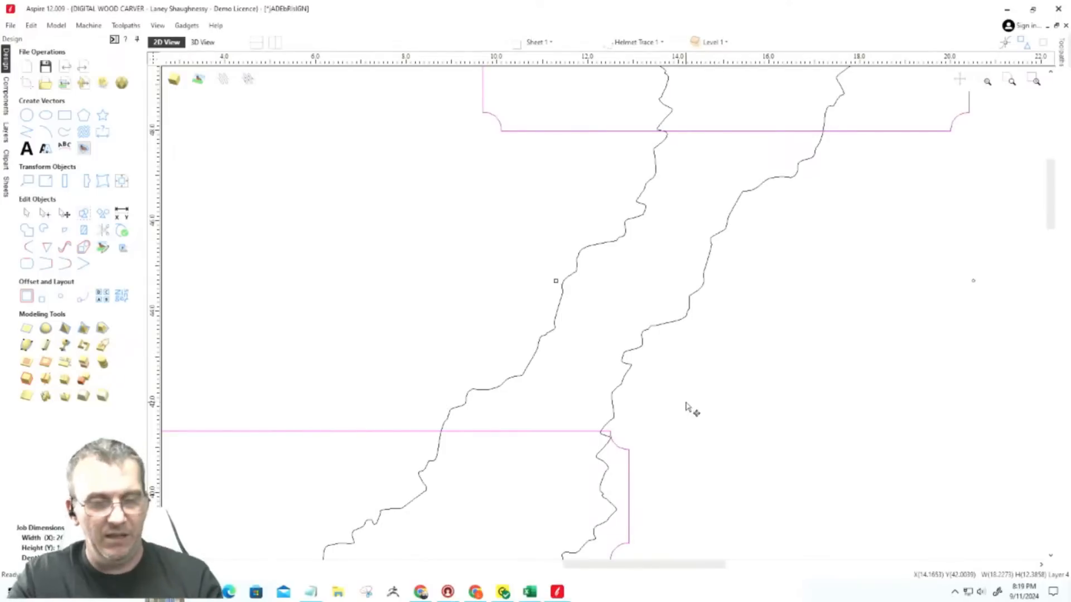
click(548, 430)
click(548, 431)
drag(548, 430, 556, 431)
key(Right)
key(Right)
key(Right)
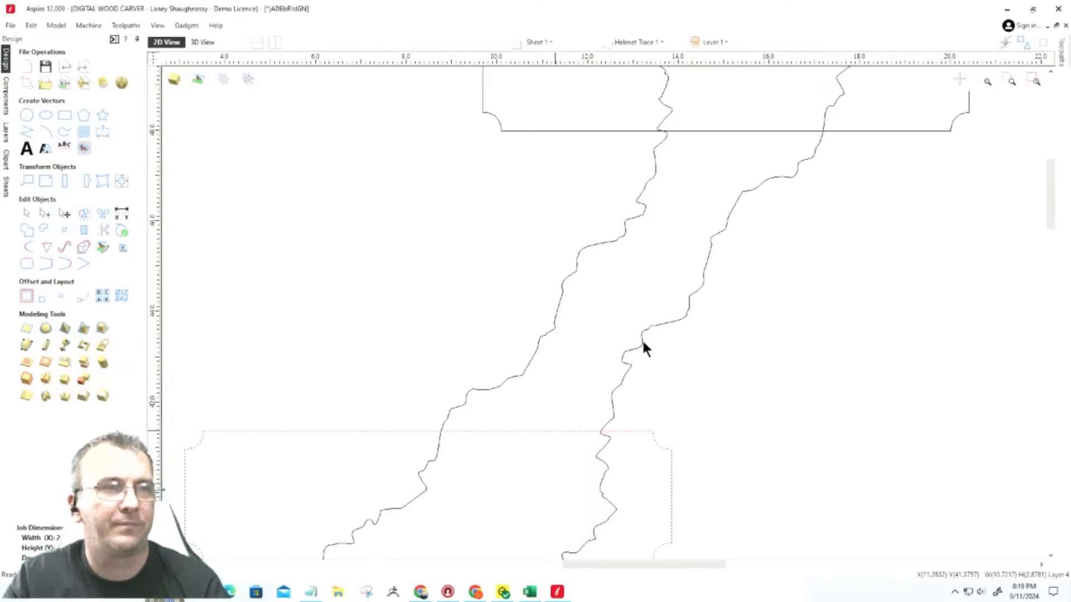
Slide the lower plaque frame right across the crack and return it close to the sign's lower-left corner.
scroll(643, 343, down, 1)
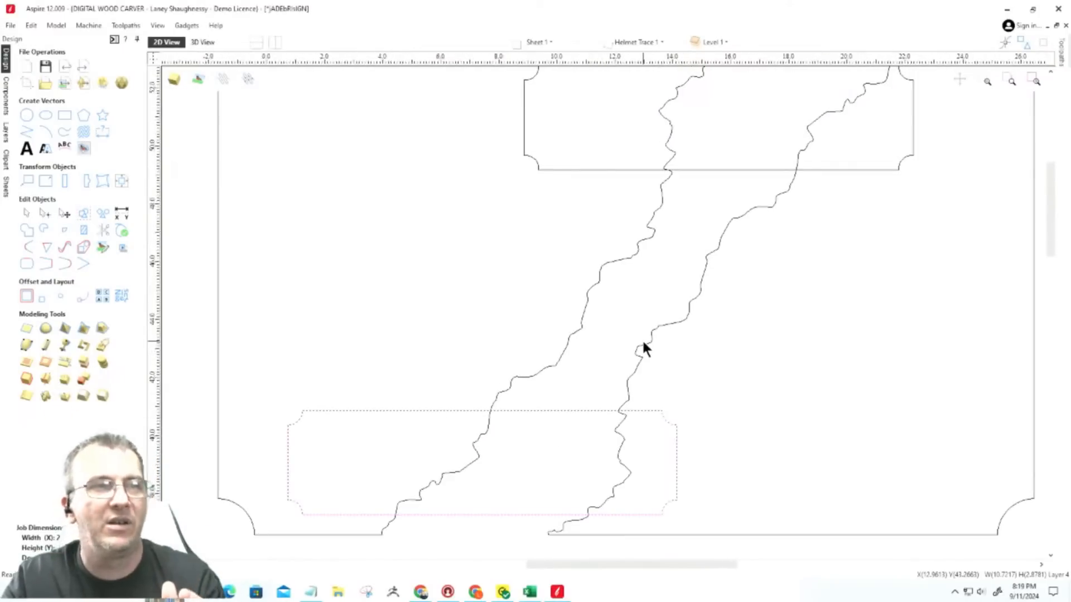
scroll(642, 342, down, 1)
scroll(643, 345, up, 1)
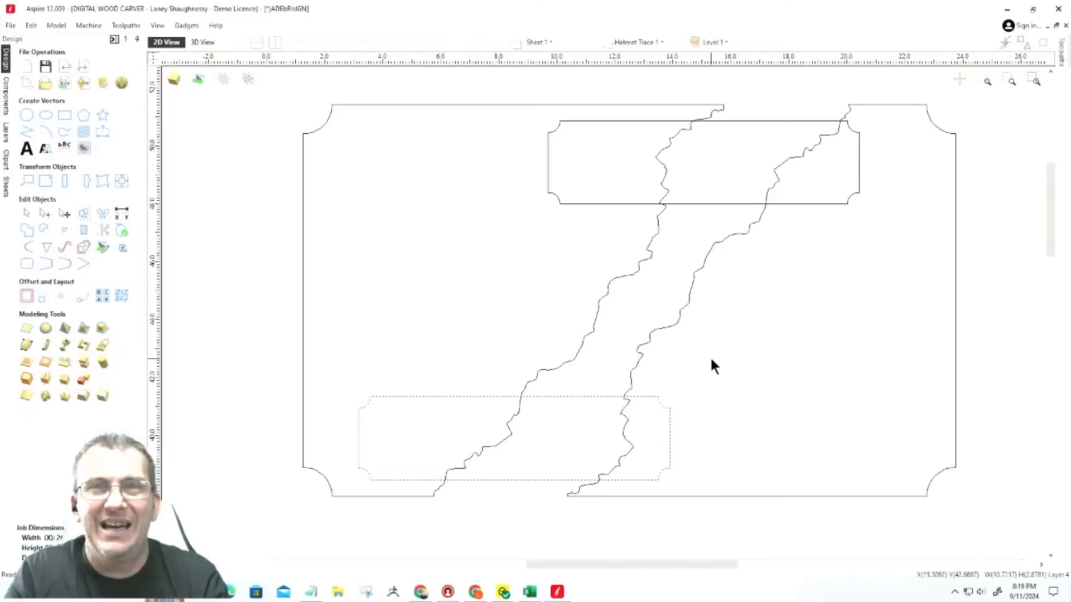
click(588, 395)
drag(588, 396, 653, 396)
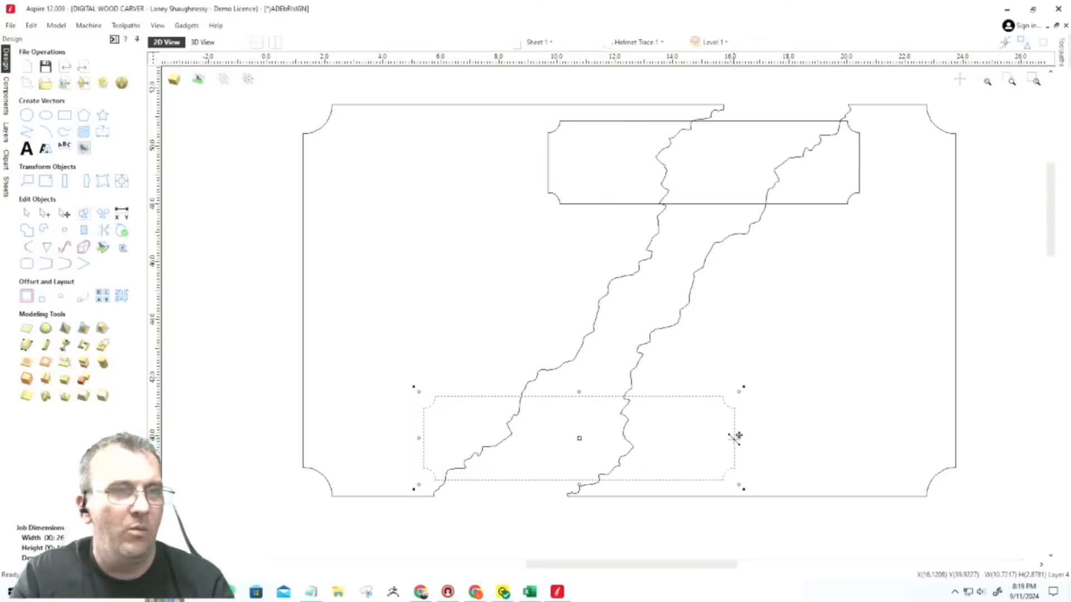
drag(735, 438, 656, 438)
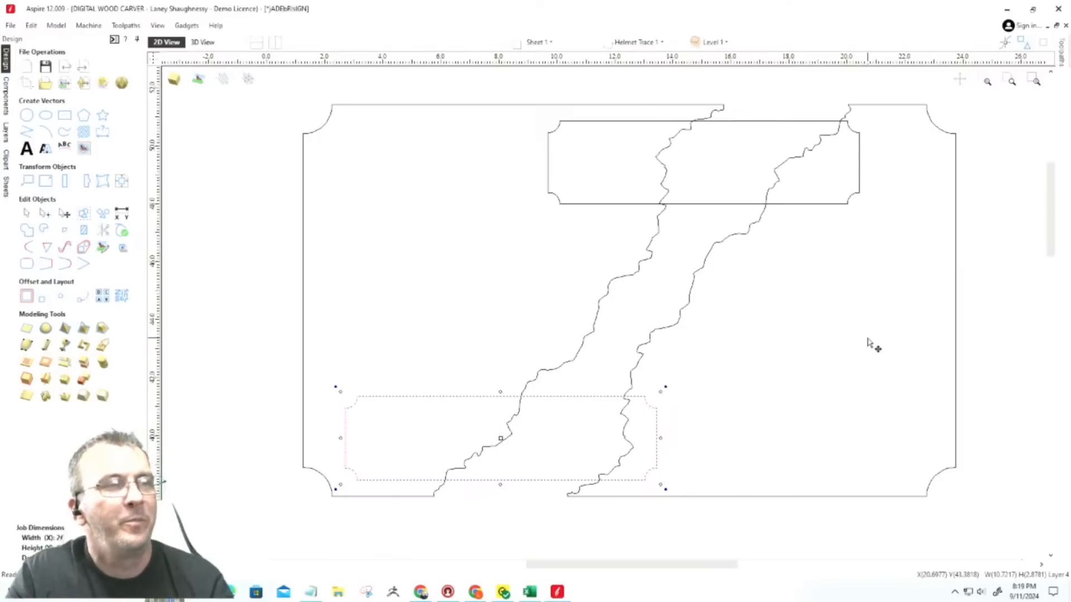
Examine the finished House Divided signs and compare them with the plaque frames and split border of the new sign.
scroll(869, 343, down, 5)
scroll(767, 502, up, 6)
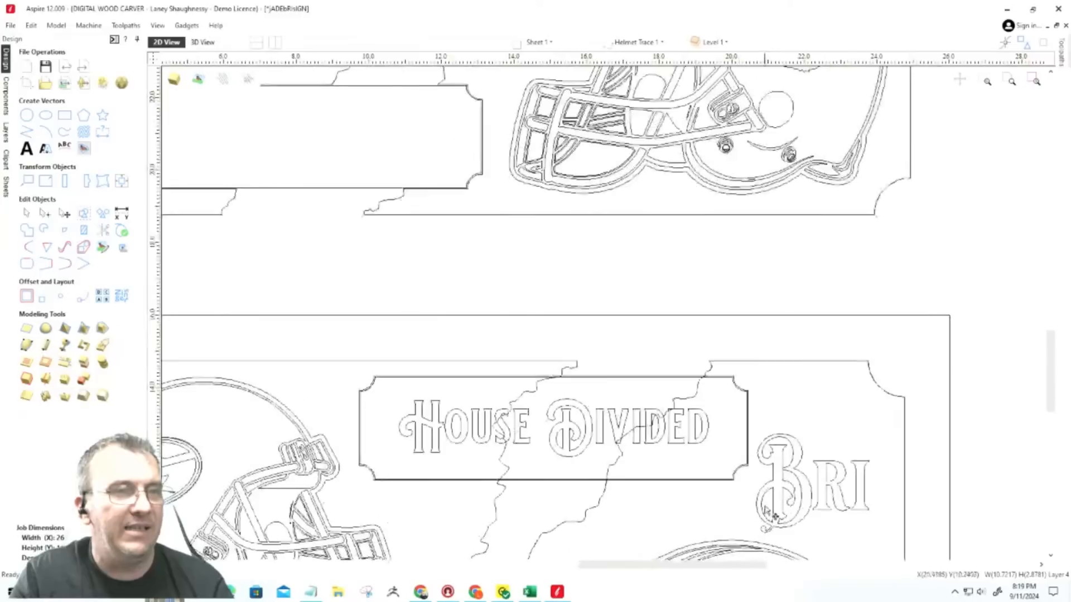
scroll(634, 478, down, 3)
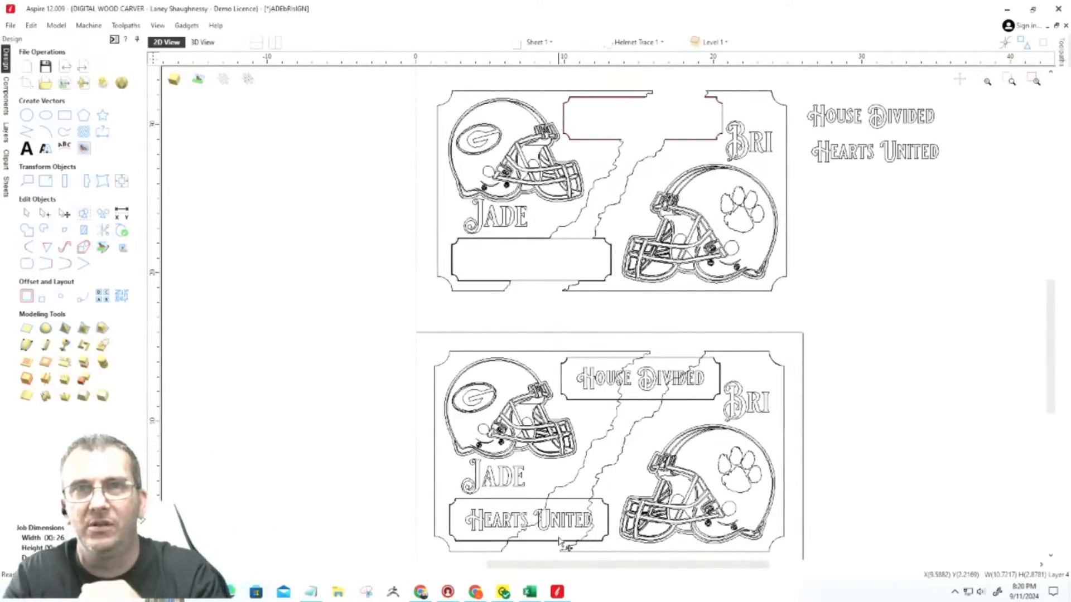
scroll(594, 487, down, 5)
scroll(606, 273, up, 5)
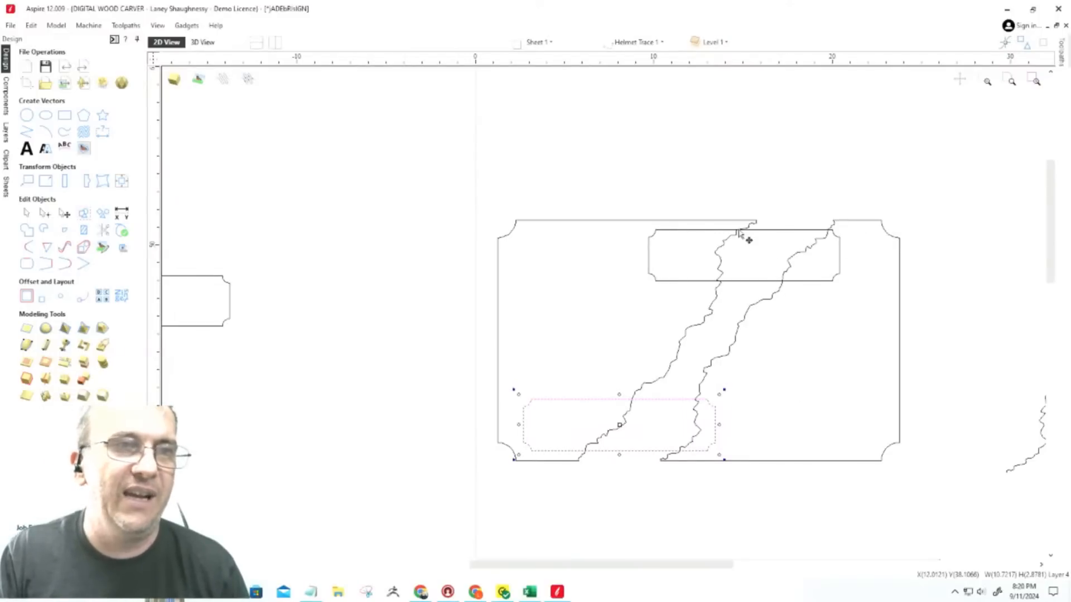
click(765, 229)
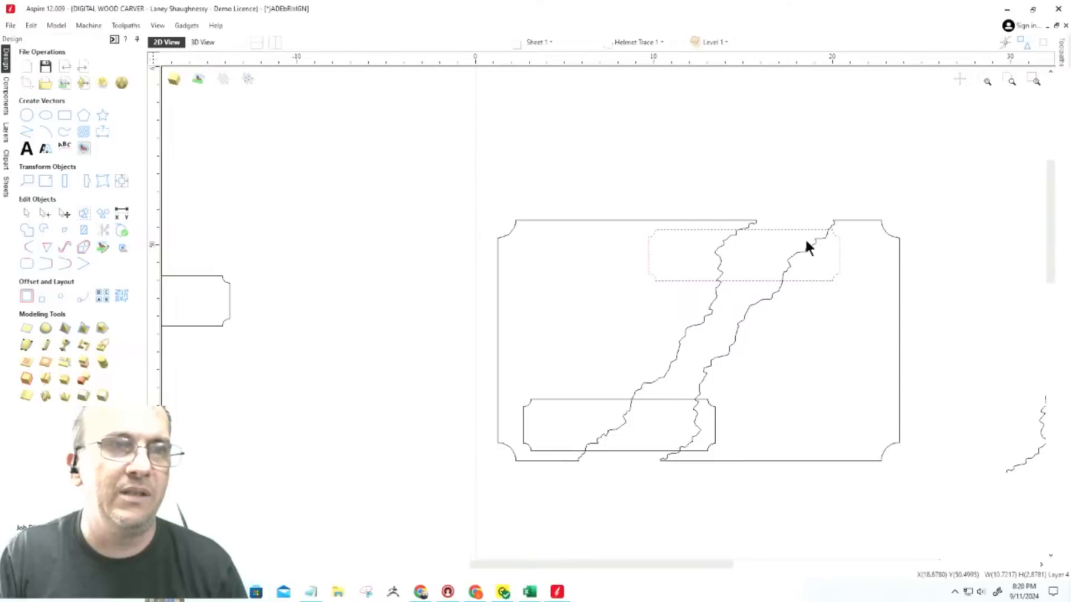
scroll(783, 284, up, 3)
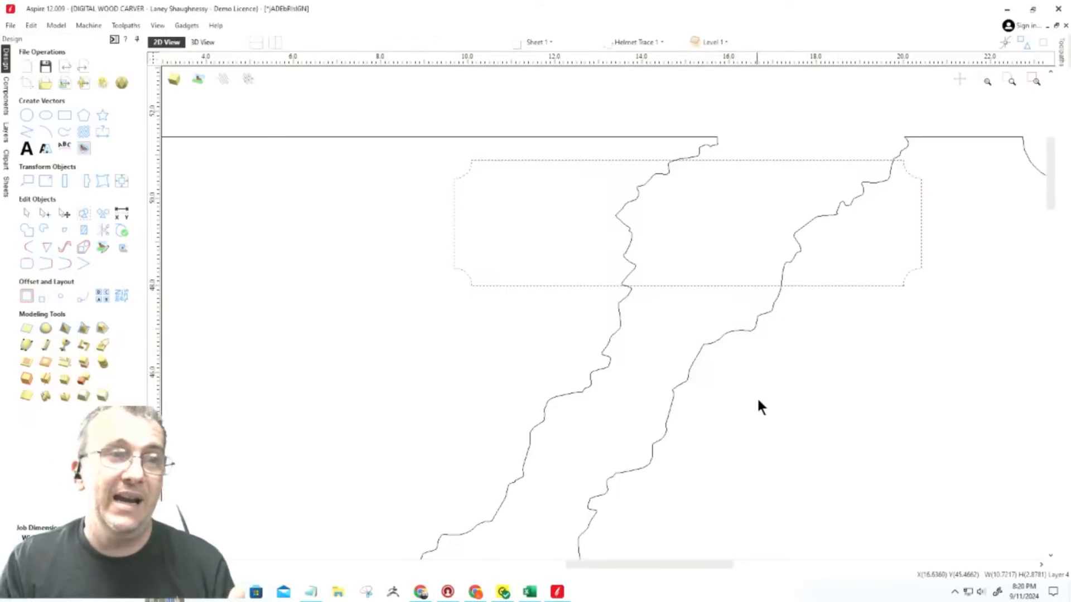
drag(530, 370, 529, 370)
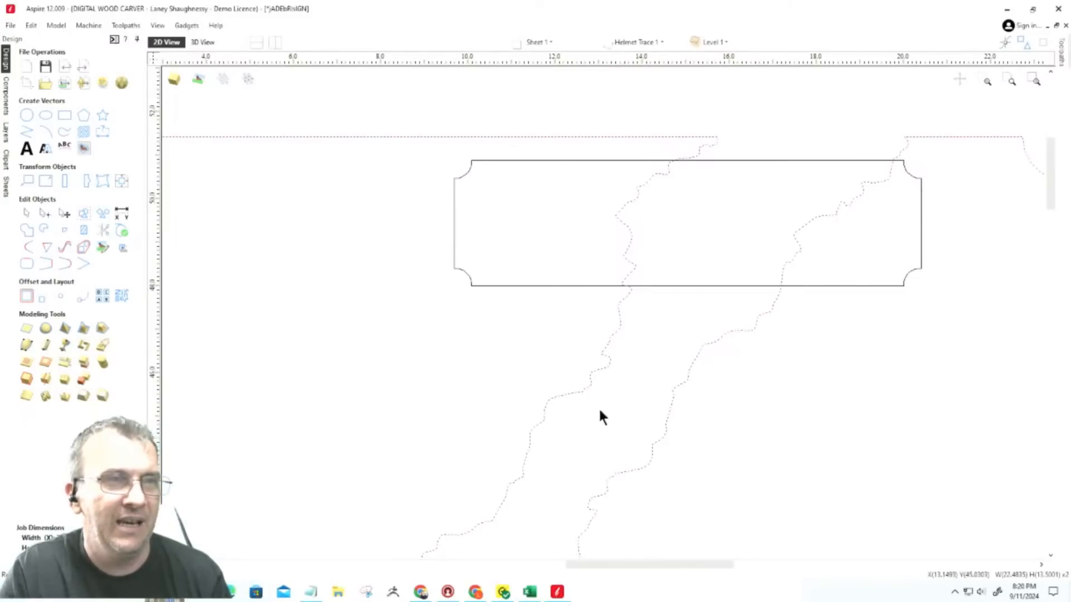
scroll(533, 302, down, 5)
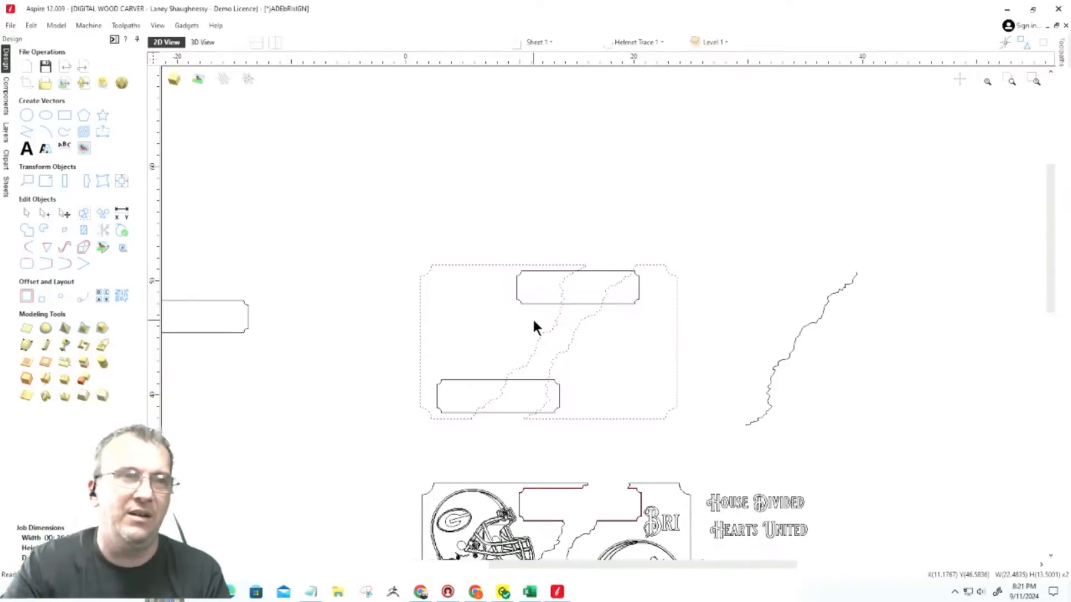
Move the loose jagged crack line up and farther right, away from the sign.
click(801, 328)
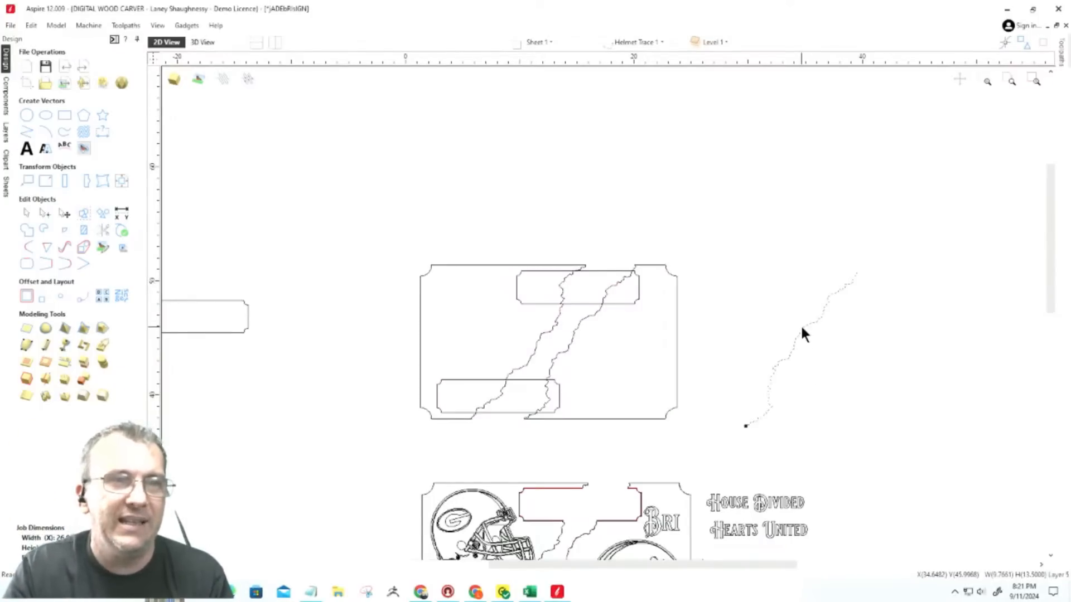
click(801, 327)
drag(802, 327, 849, 190)
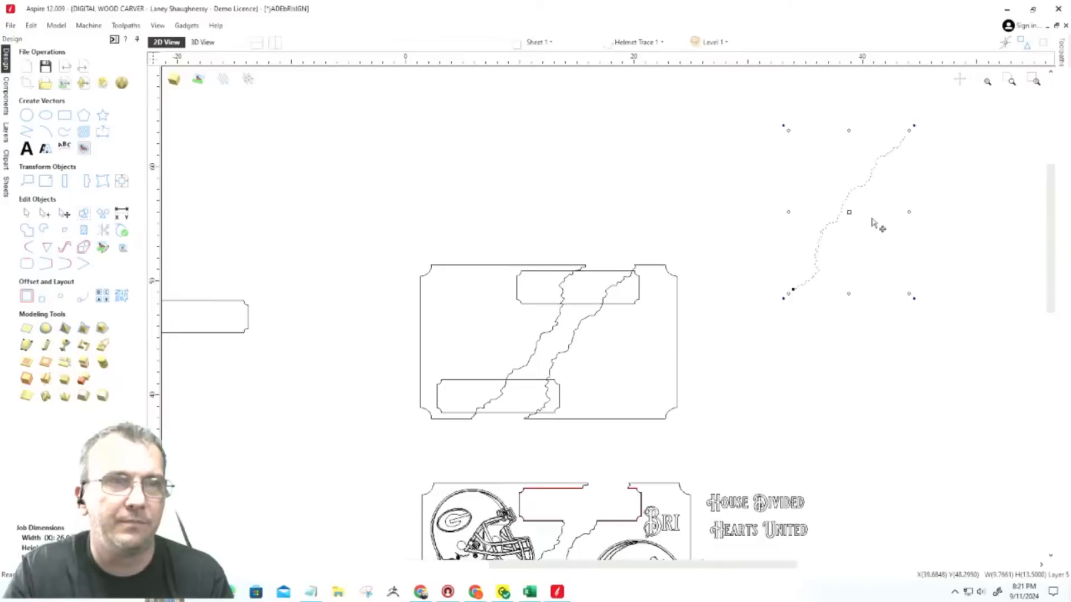
Cut the left border half's vector at the node where the crack meets the top edge.
click(532, 353)
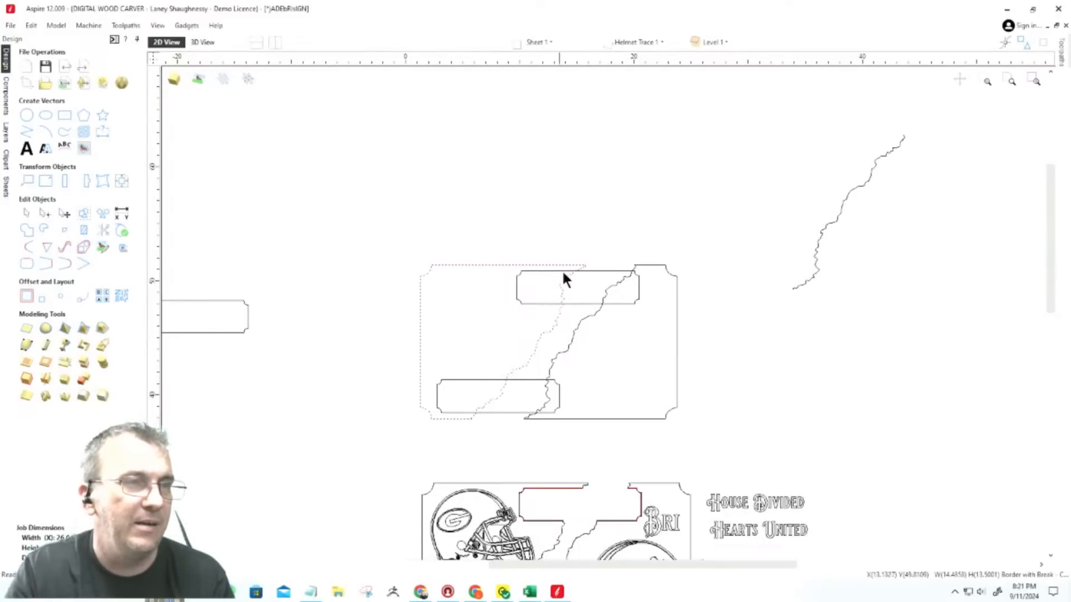
scroll(560, 279, up, 4)
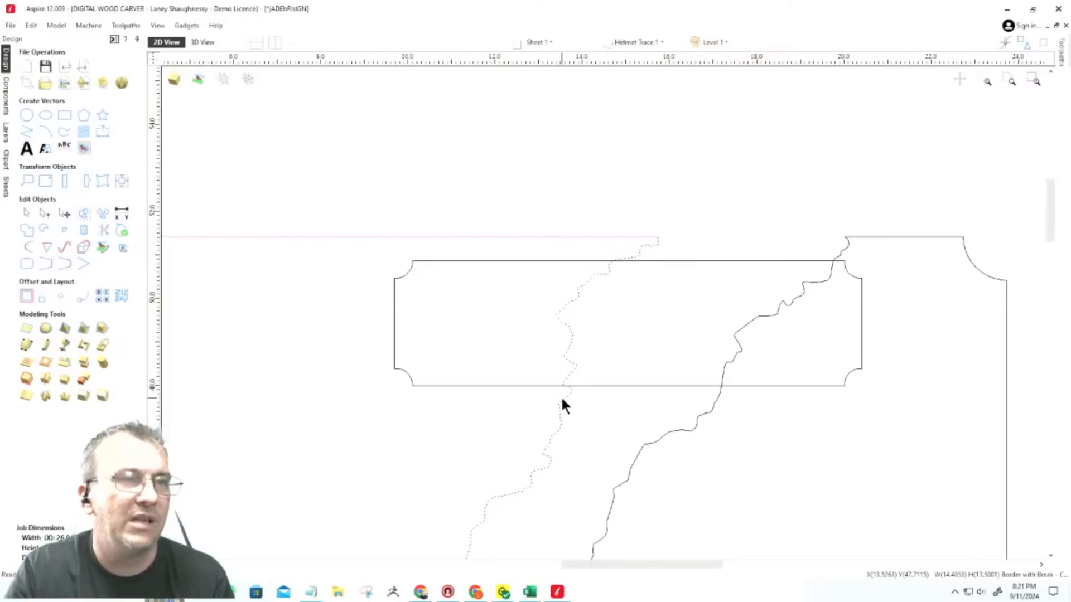
scroll(561, 401, up, 2)
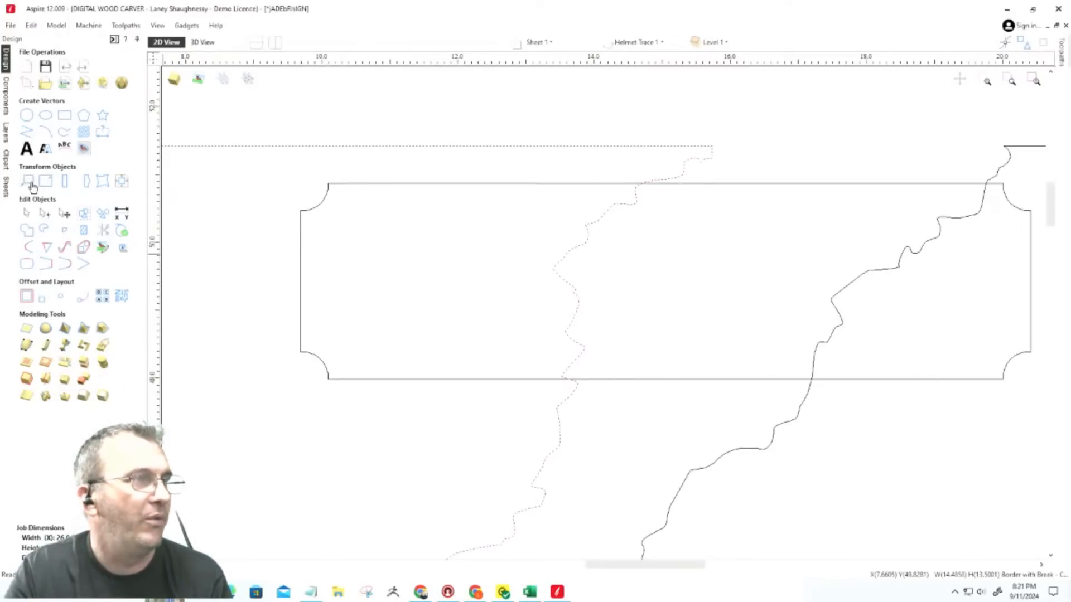
click(45, 213)
scroll(711, 146, up, 5)
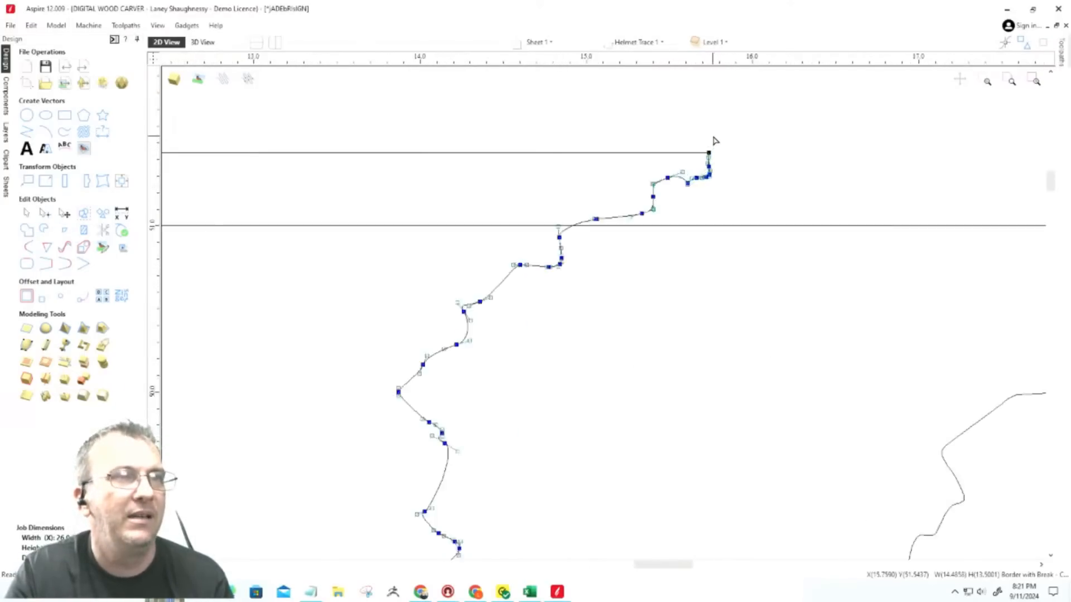
right_click(712, 146)
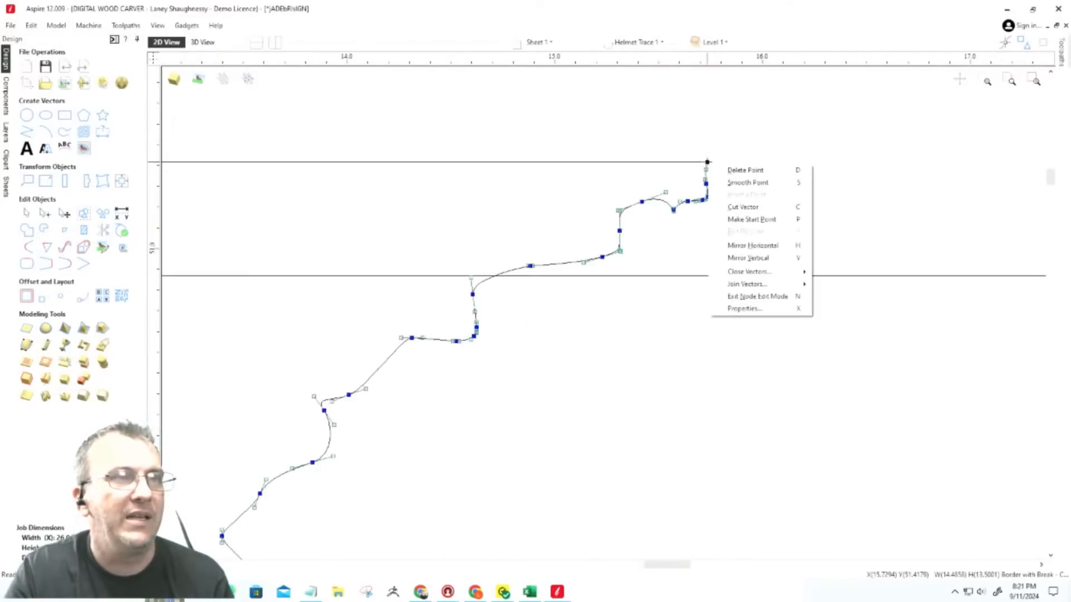
click(733, 208)
scroll(736, 211, down, 10)
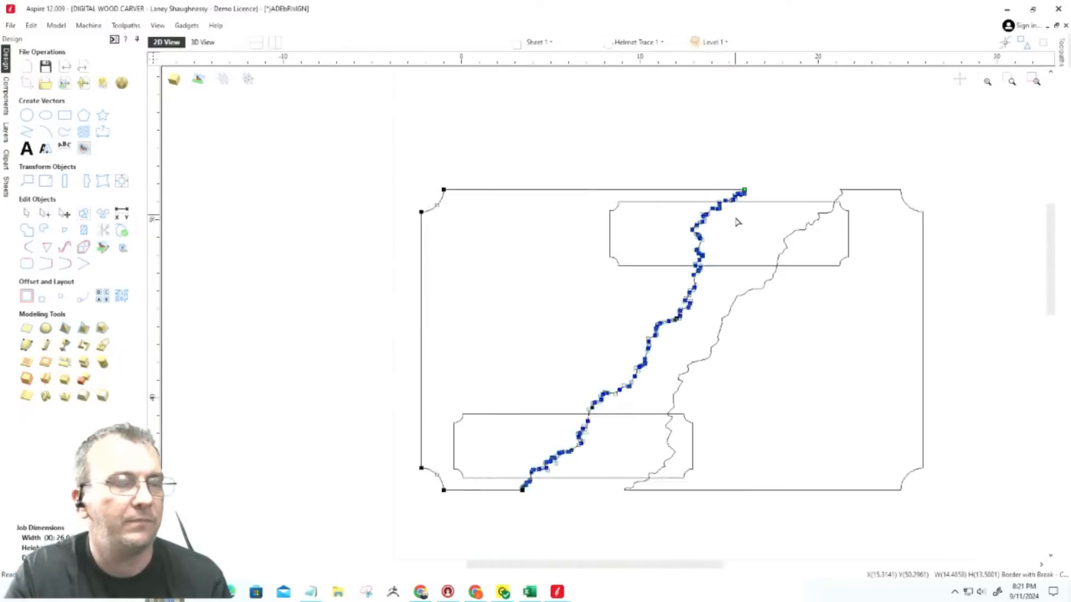
Cut the left border half's vector at the node where the crack meets the bottom edge.
scroll(737, 222, down, 2)
scroll(581, 437, up, 12)
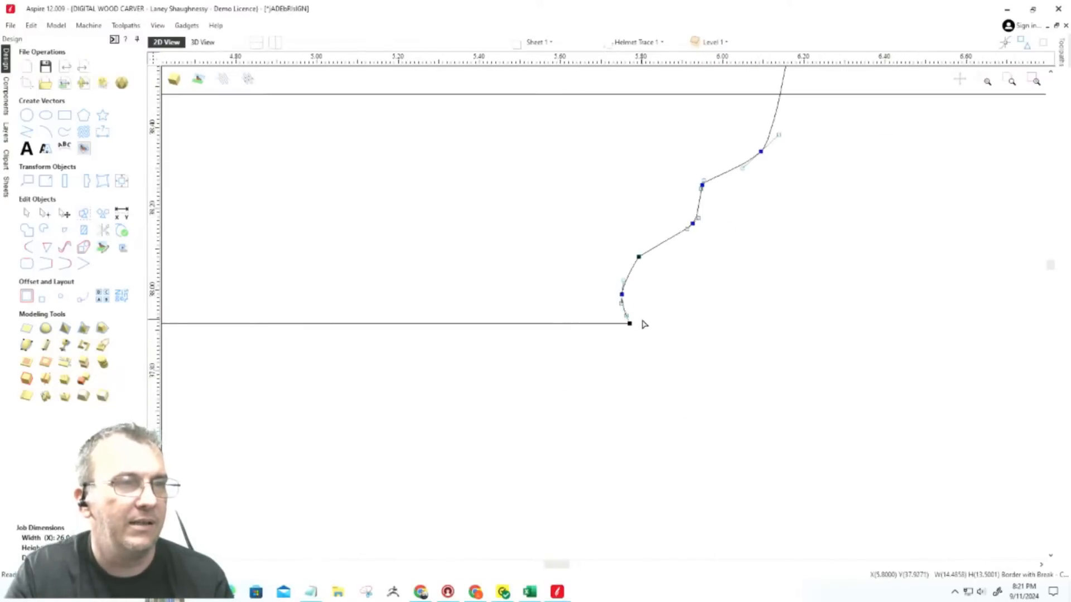
right_click(634, 325)
click(644, 365)
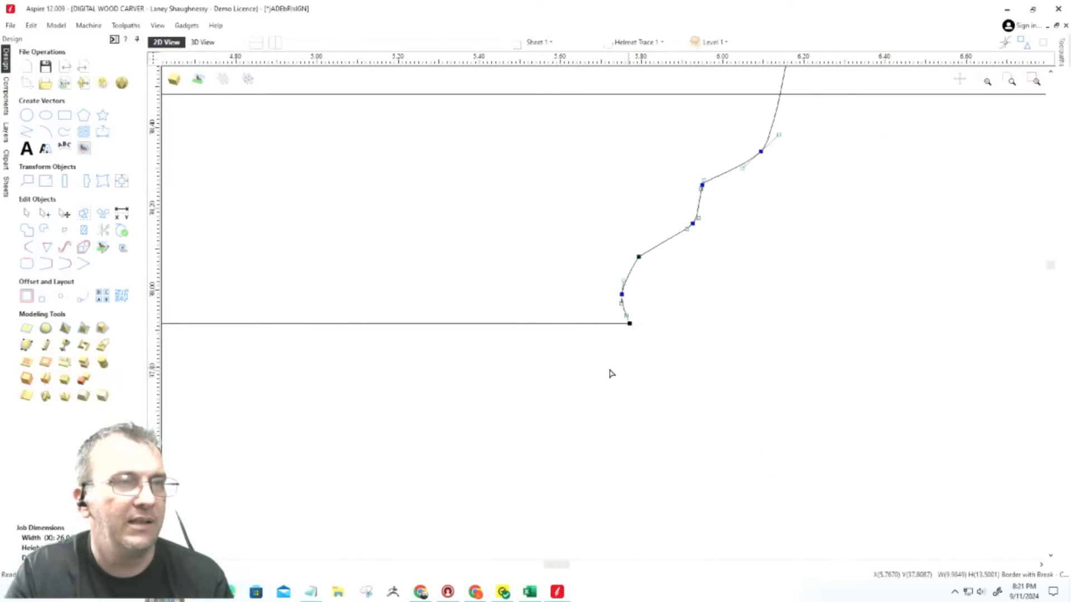
scroll(556, 370, down, 12)
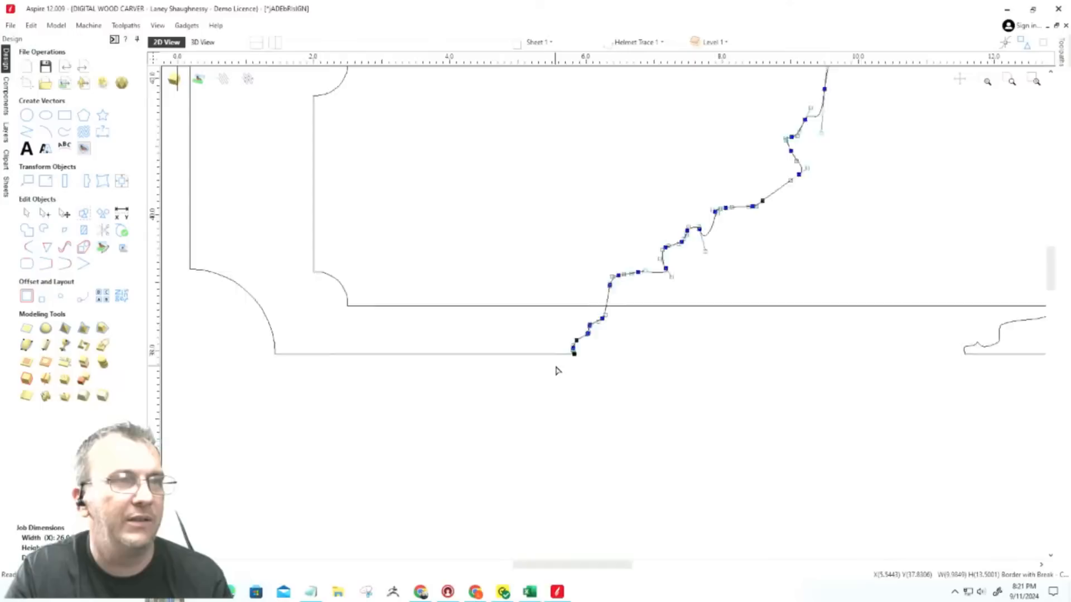
Copy the separated left crack line out of the sign and place it beside the loose crack line.
click(20, 212)
click(691, 216)
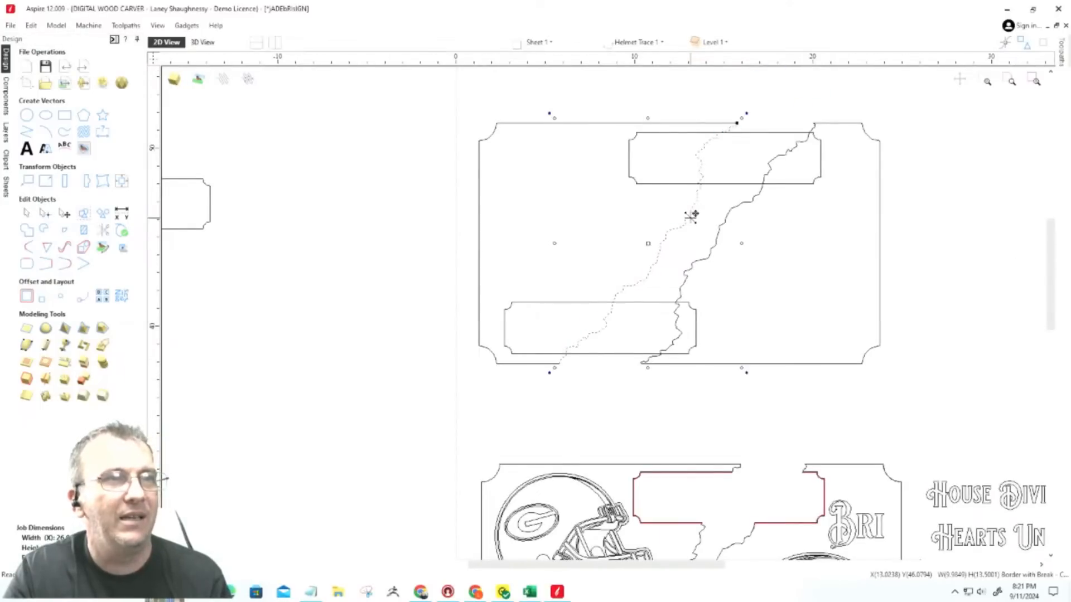
drag(691, 218, 1032, 222)
scroll(777, 256, down, 6)
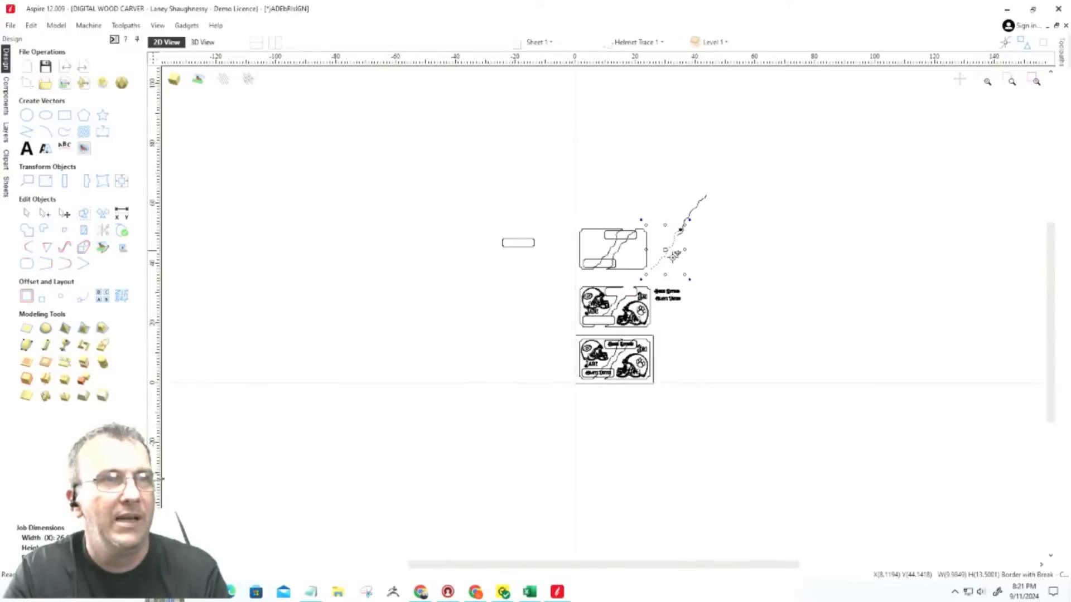
drag(667, 250, 691, 220)
scroll(690, 220, up, 3)
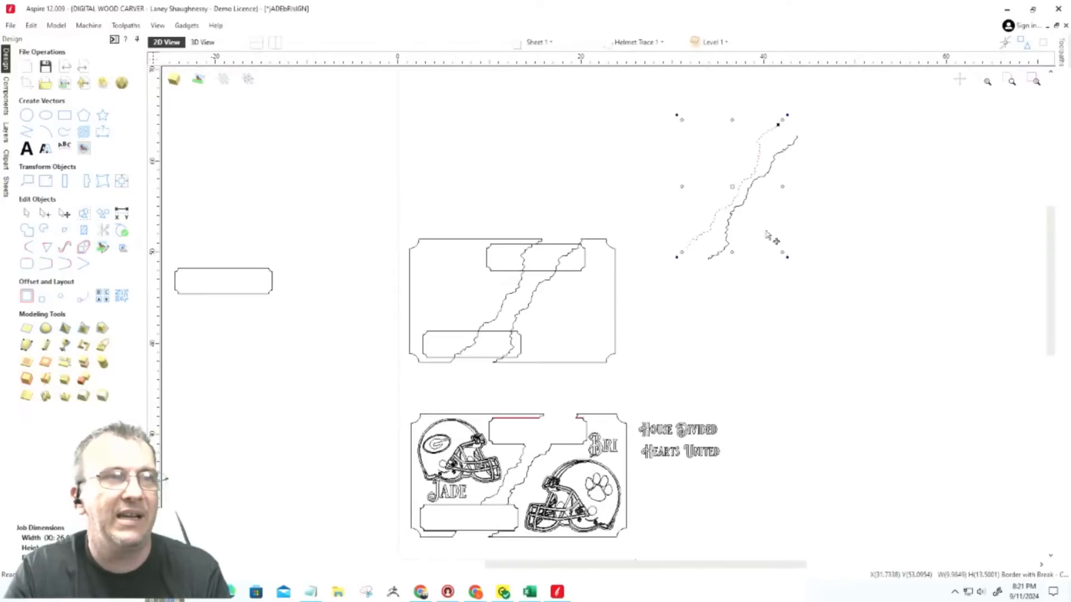
Select both loose crack lines and look at the available vector export formats.
drag(721, 159, 705, 151)
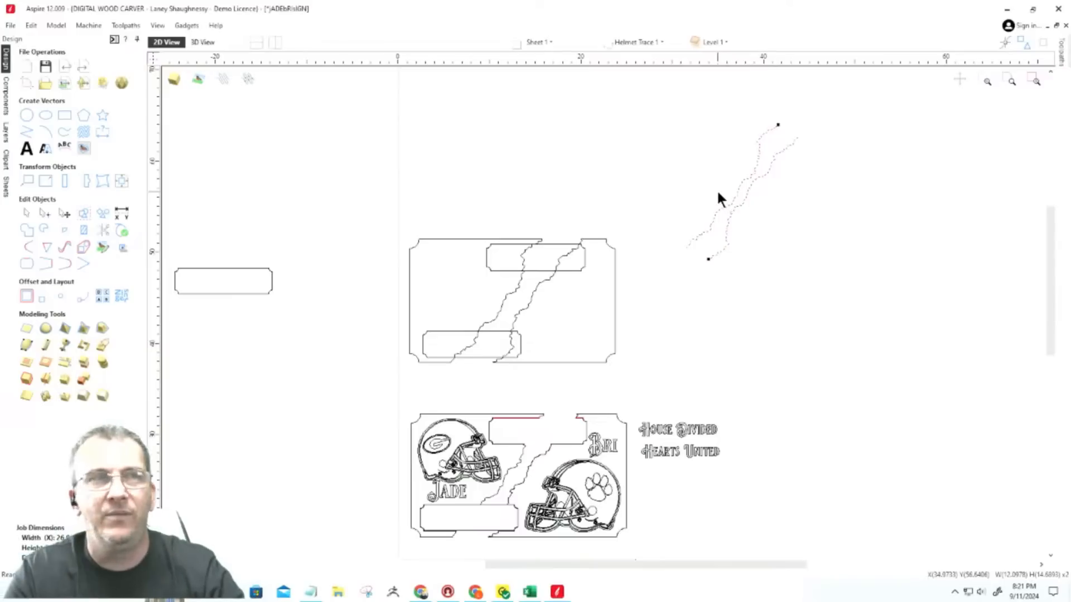
click(11, 26)
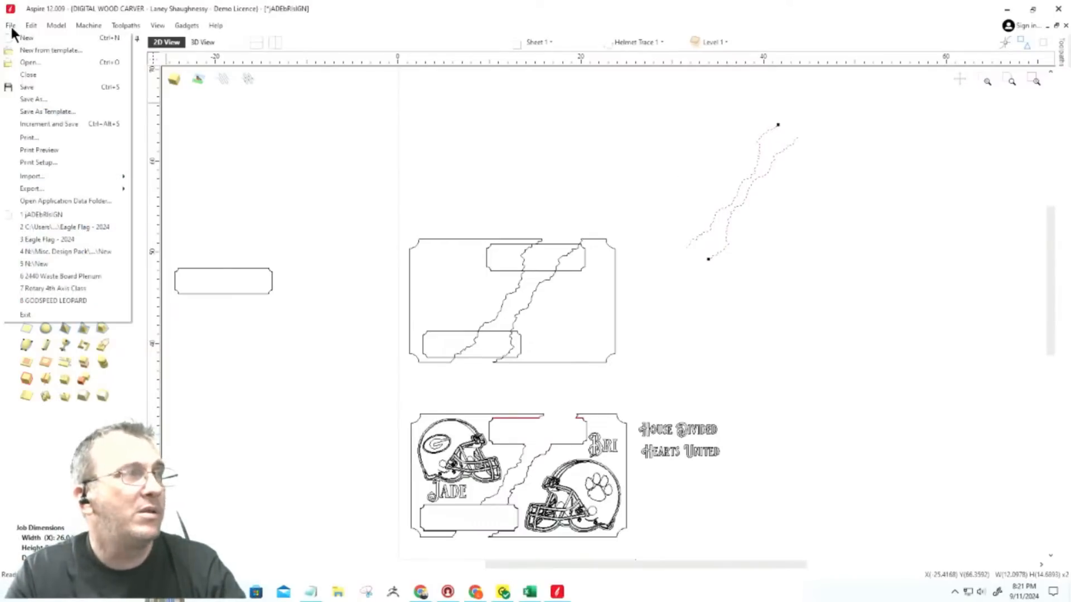
mouse_move(126, 192)
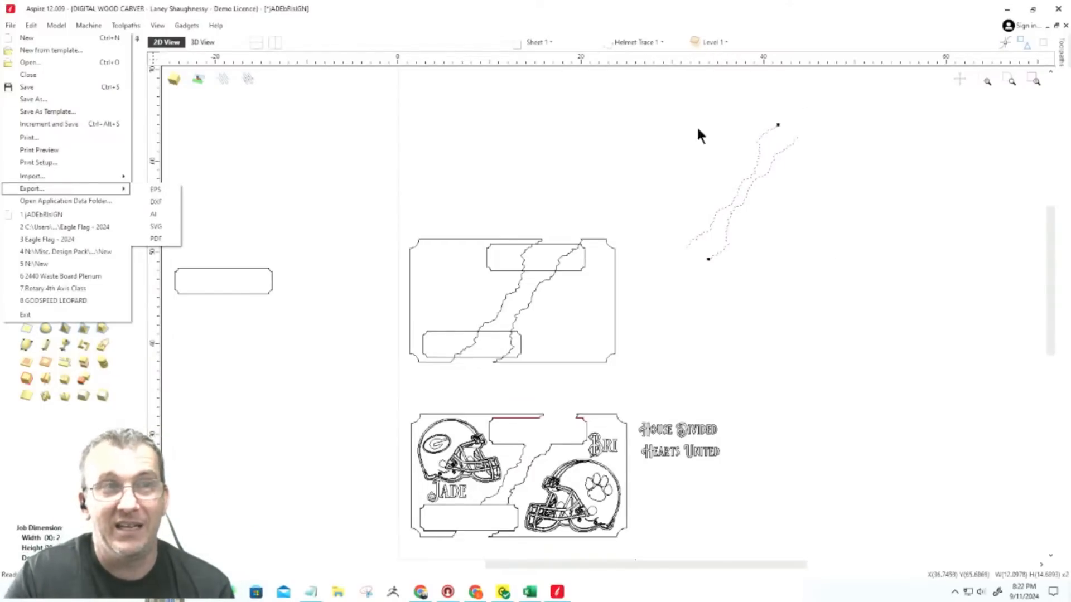
Close the export options and move the pair of loose crack lines farther right of the sign.
click(775, 218)
drag(776, 216, 732, 167)
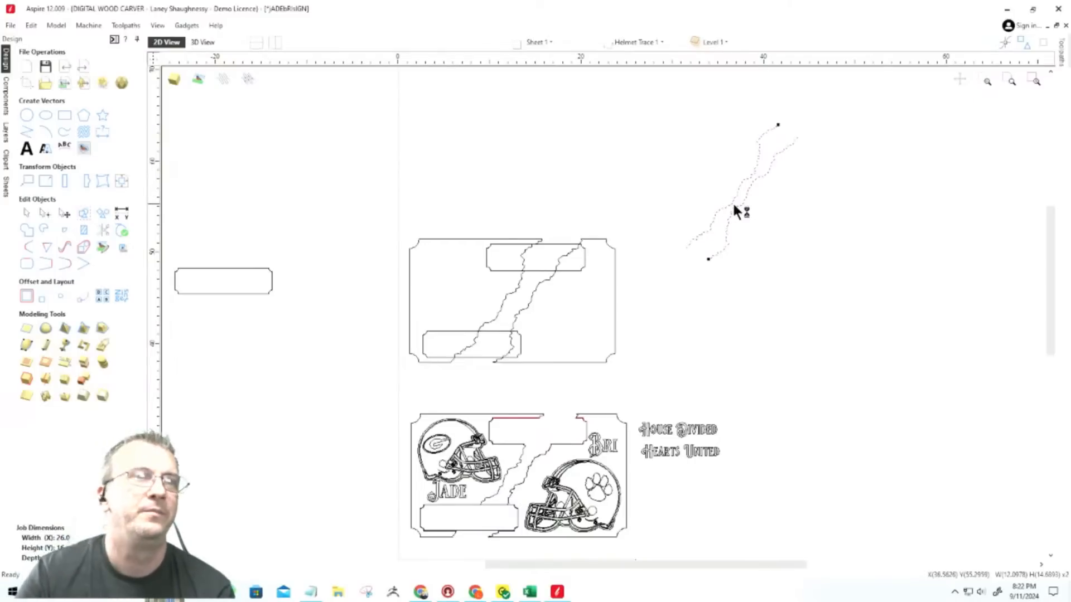
drag(738, 187, 927, 223)
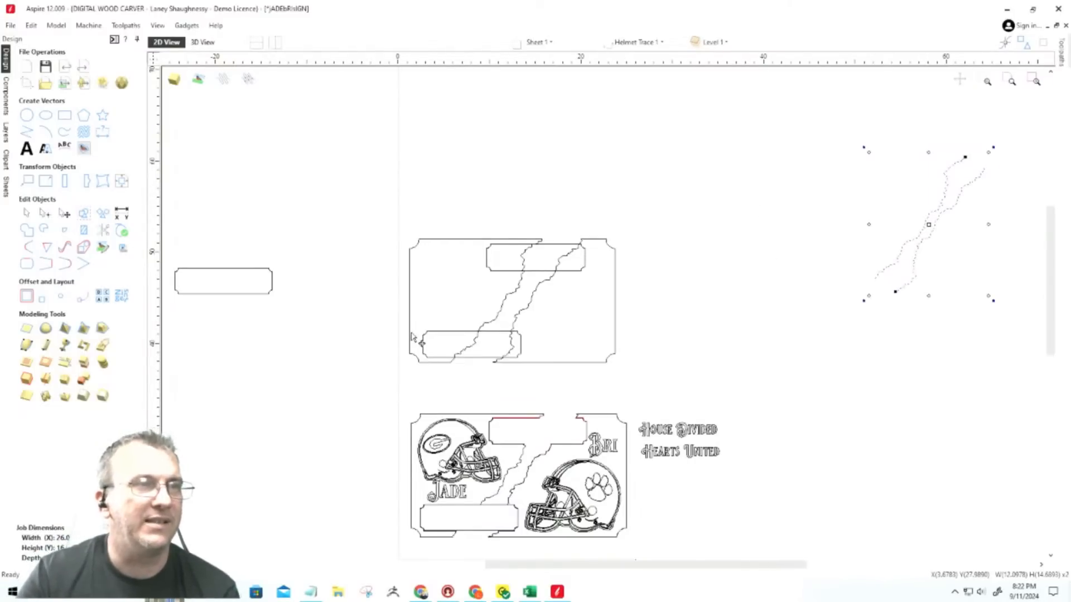
Join the left border outline and its crack line back into one closed vector.
click(608, 317)
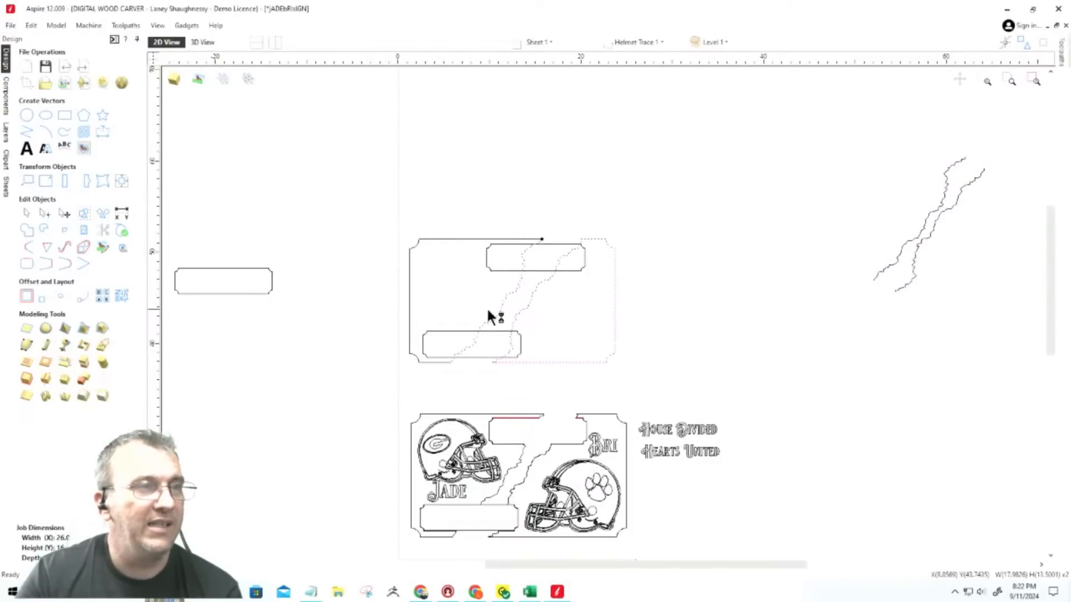
click(409, 285)
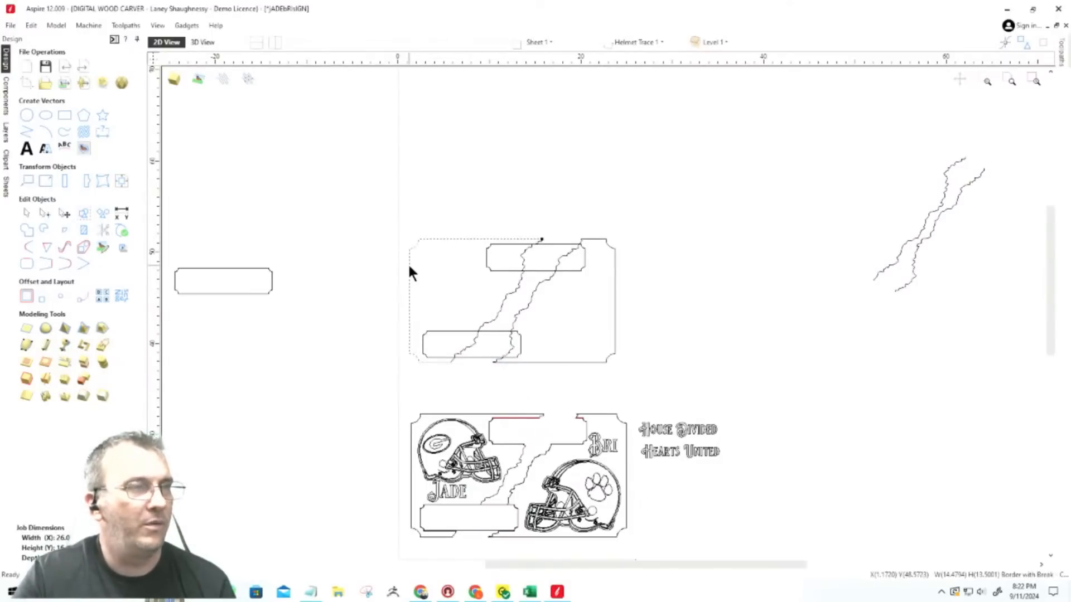
shift+click(508, 296)
click(26, 263)
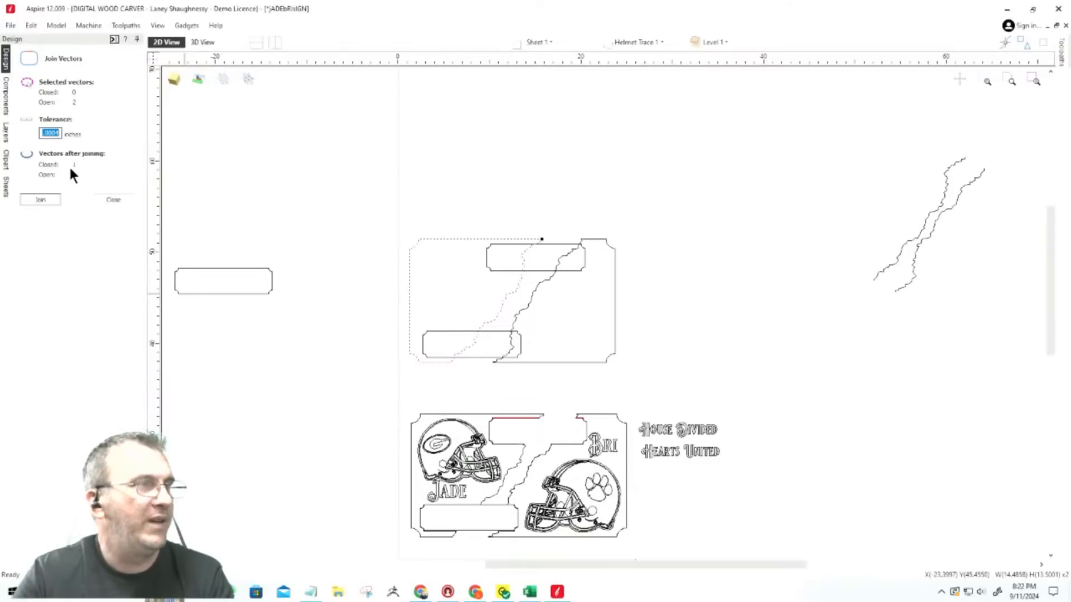
click(41, 201)
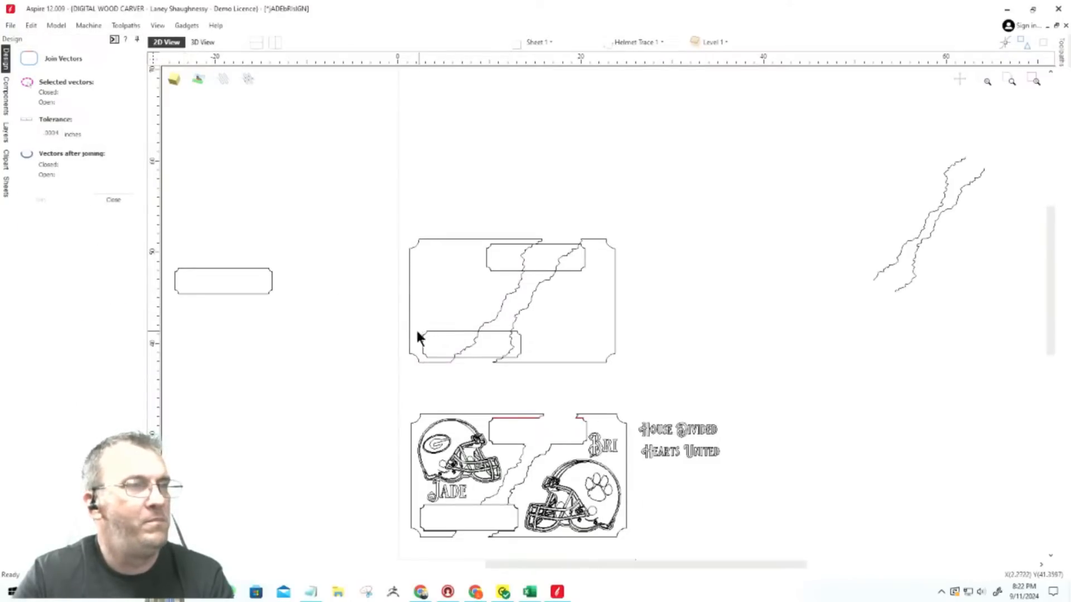
Inspect the sign's rejoined border and select both halves to check that they are closed vectors.
scroll(618, 319, up, 5)
scroll(440, 403, down, 4)
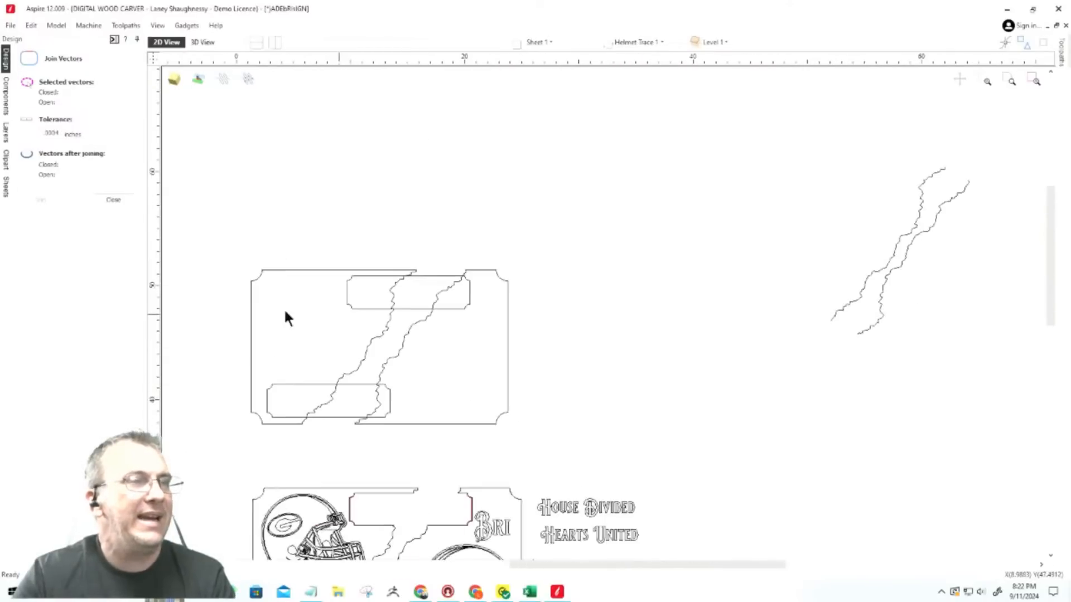
scroll(268, 353, up, 5)
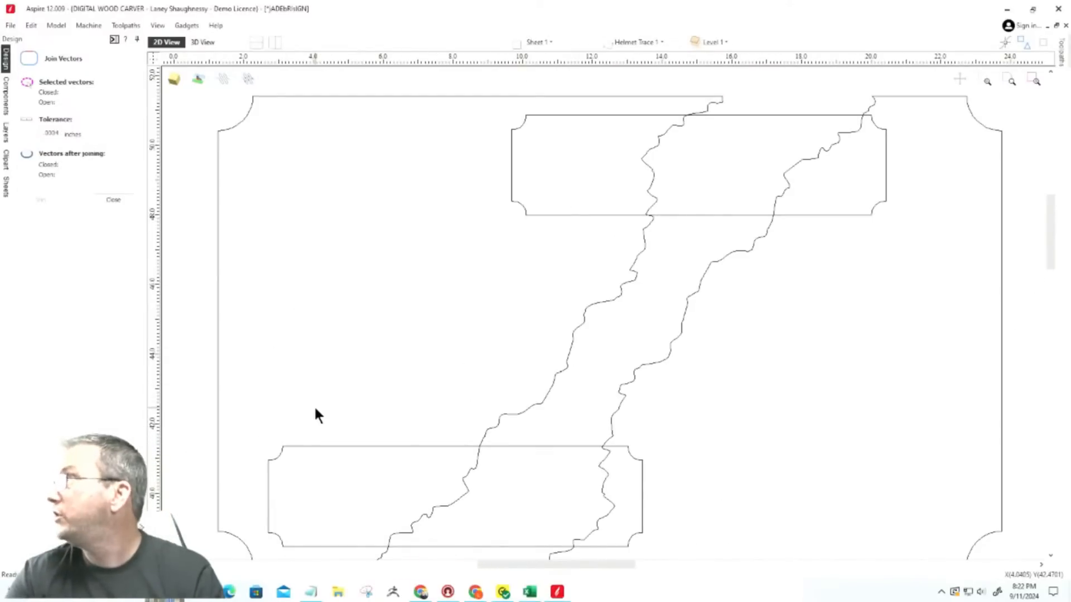
scroll(332, 368, down, 2)
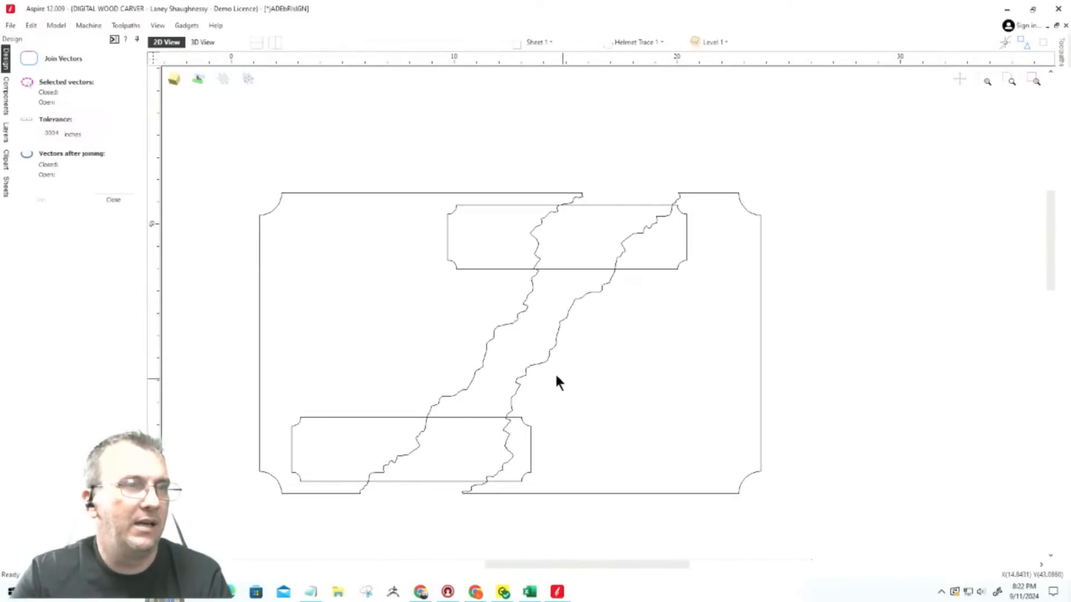
drag(573, 386, 450, 314)
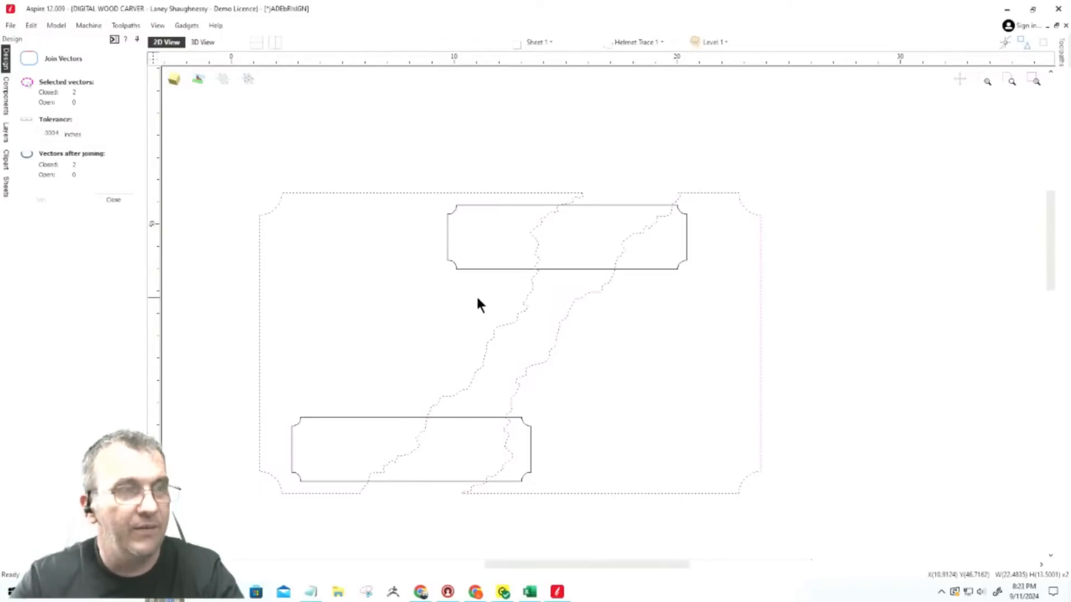
scroll(481, 308, down, 2)
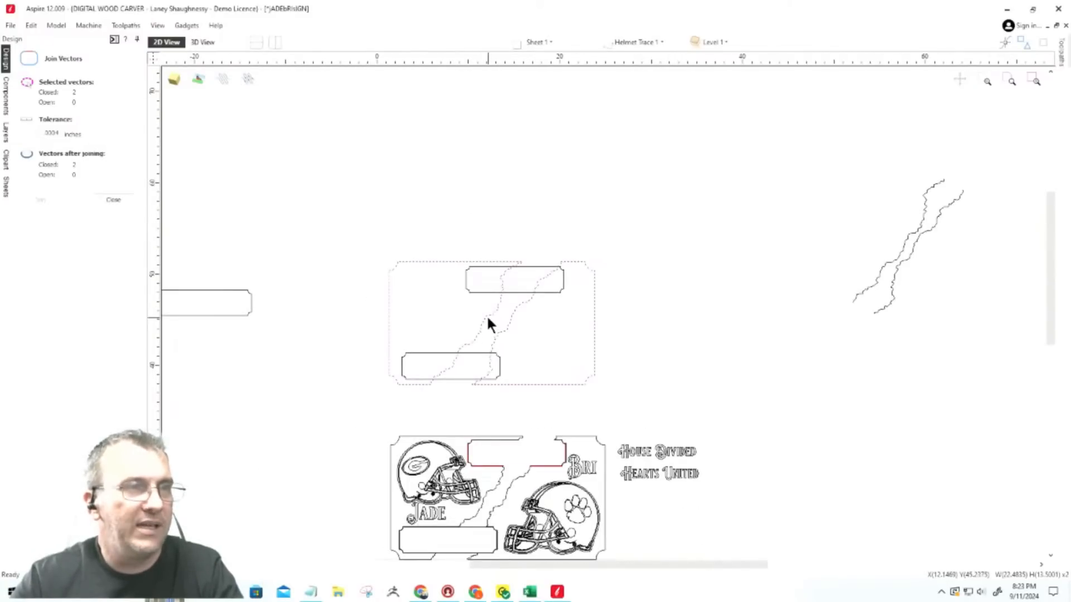
Try moving both closed border halves together to the right, below the loose crack lines.
click(486, 313)
drag(487, 314, 890, 363)
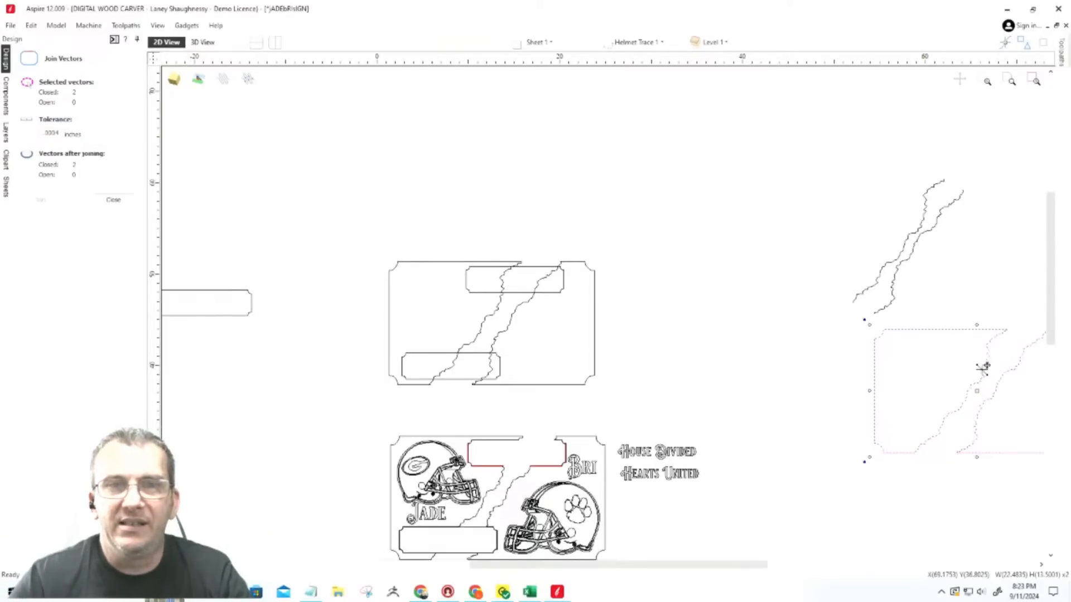
scroll(471, 277, up, 5)
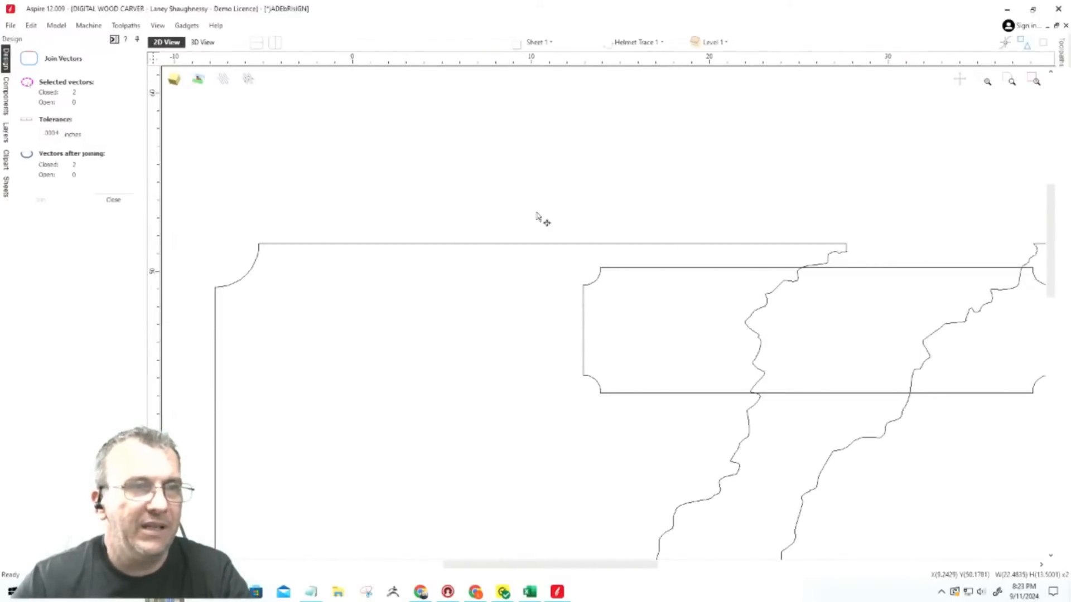
Try trimming away both crack-line sections inside the upper plaque frame with Interactive Vector Trim.
scroll(657, 232, down, 4)
scroll(610, 323, up, 2)
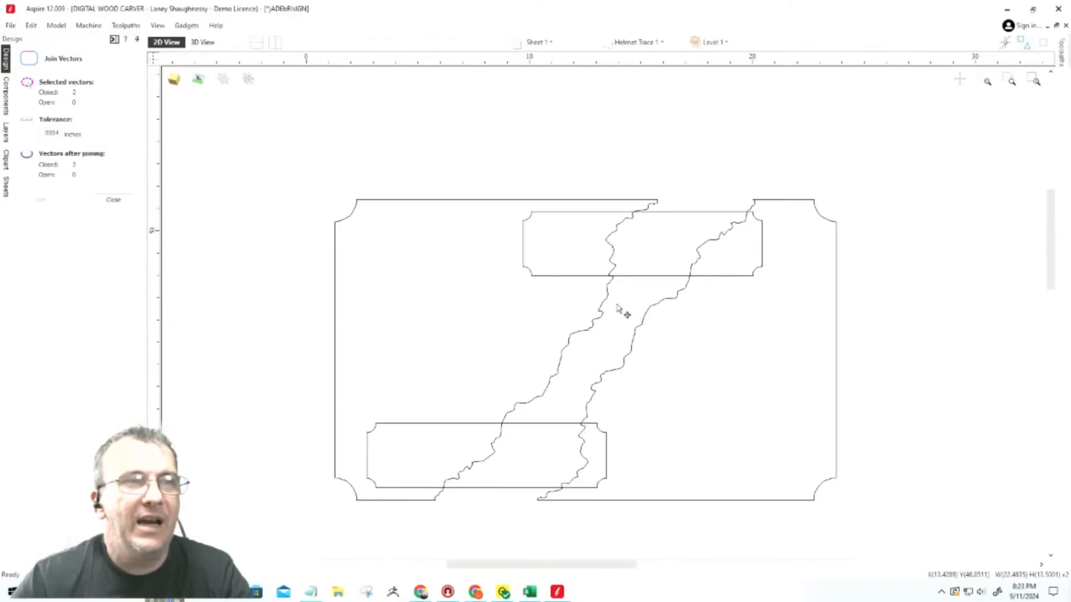
scroll(753, 213, up, 4)
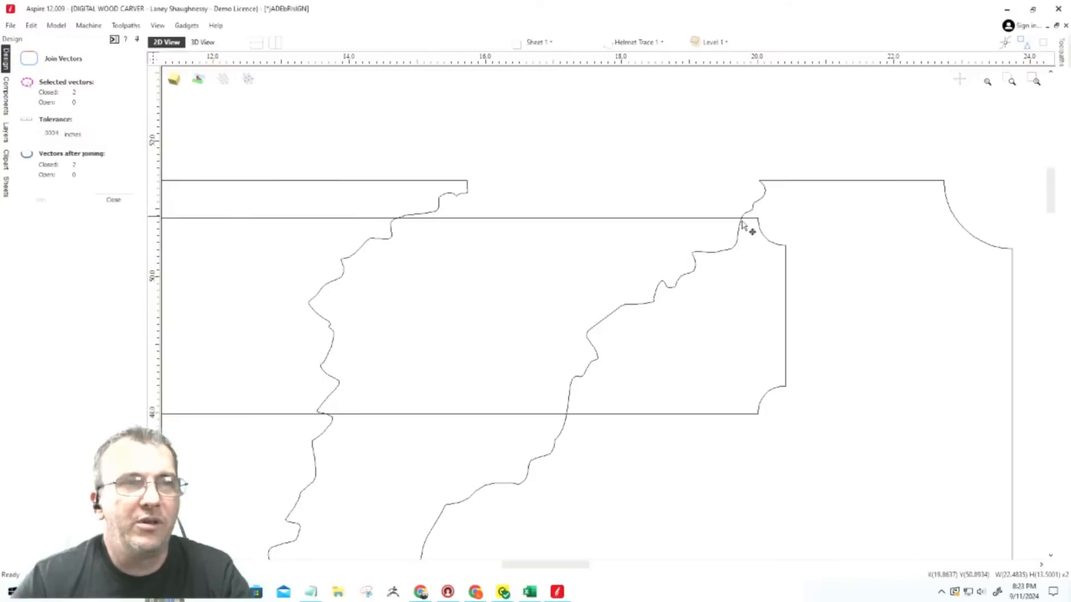
click(115, 201)
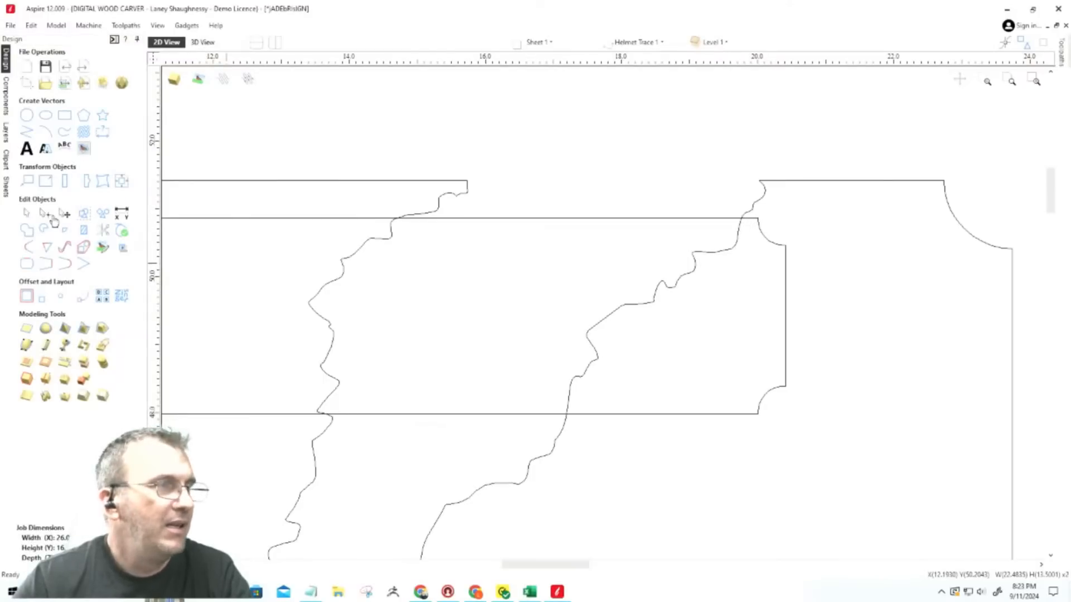
click(103, 230)
click(670, 282)
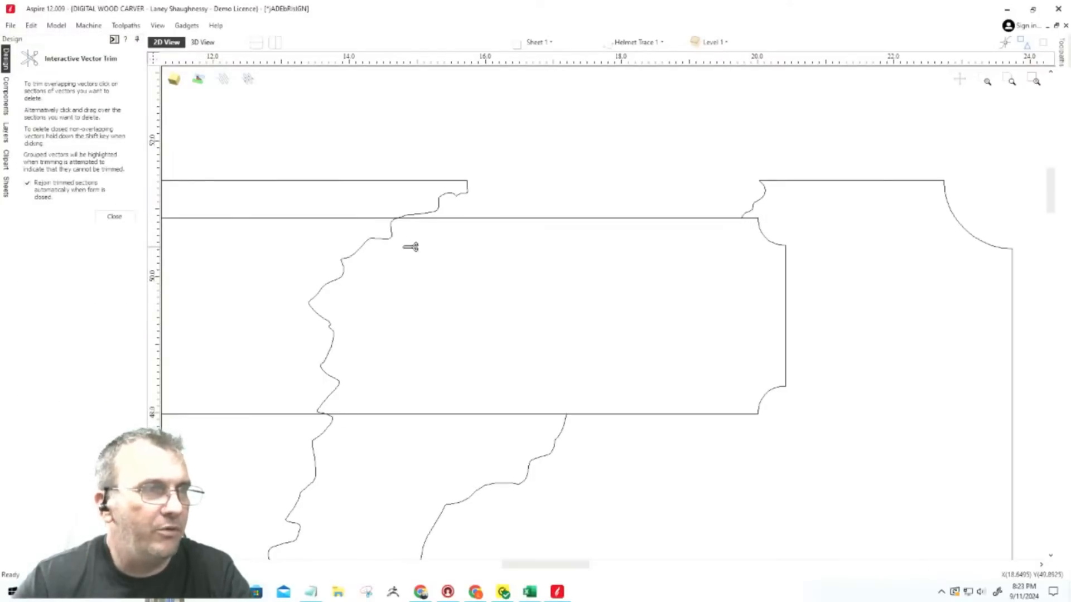
click(371, 243)
scroll(722, 287, down, 2)
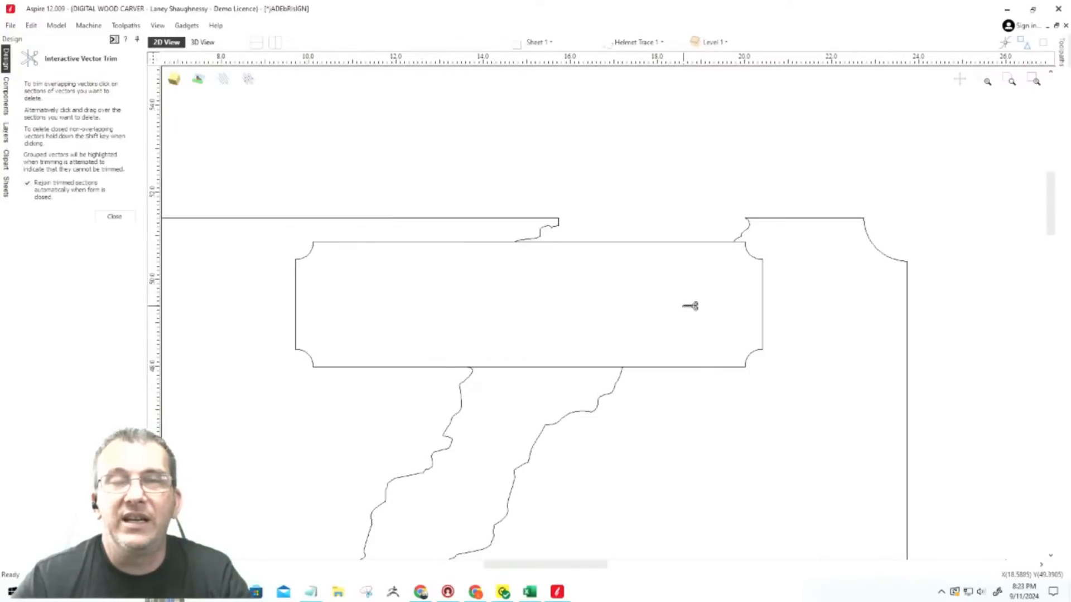
scroll(705, 258, up, 4)
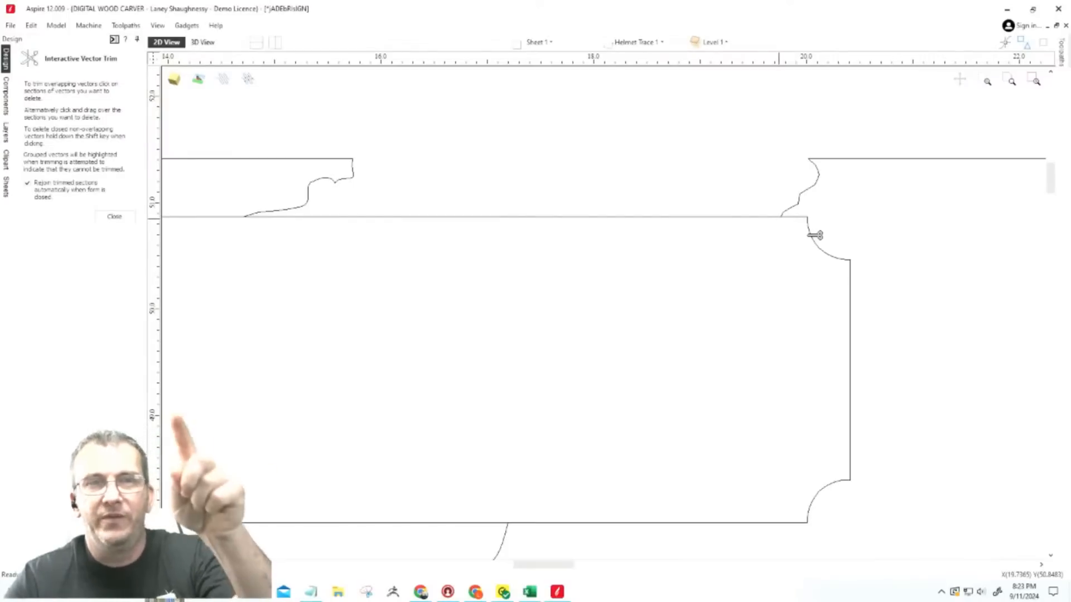
scroll(815, 235, down, 3)
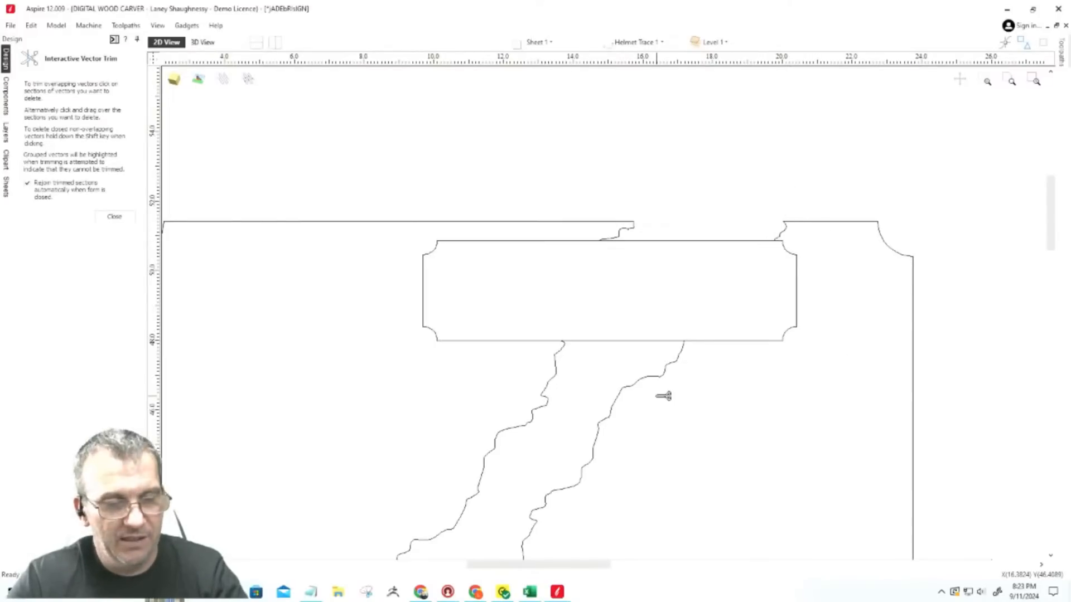
Undo both crack-line trims inside the upper plaque frame and leave the interactive trimming tool.
key(ctrl+z)
key(ctrl+z)
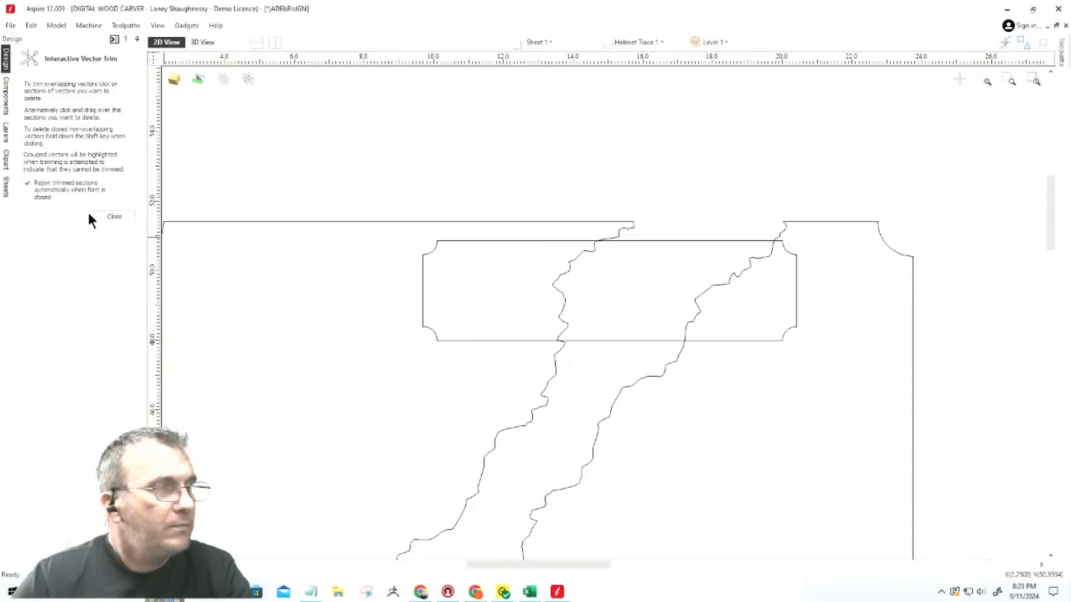
click(113, 216)
Clear both border halves inside the upper plaque frame with Trim Objects, using the frame as the trim boundary.
scroll(710, 283, down, 2)
scroll(565, 303, up, 4)
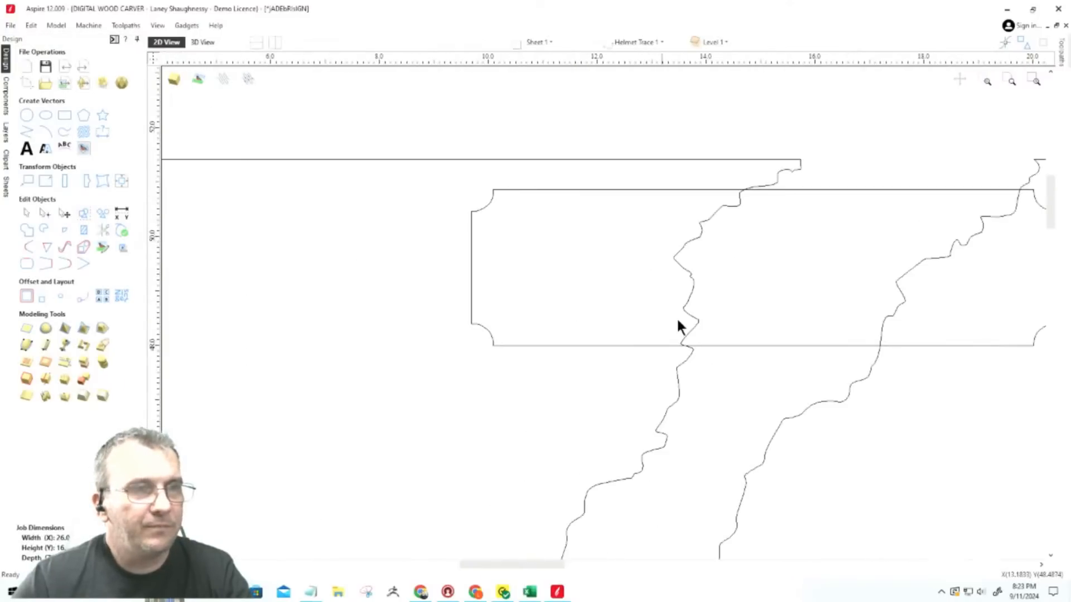
click(828, 190)
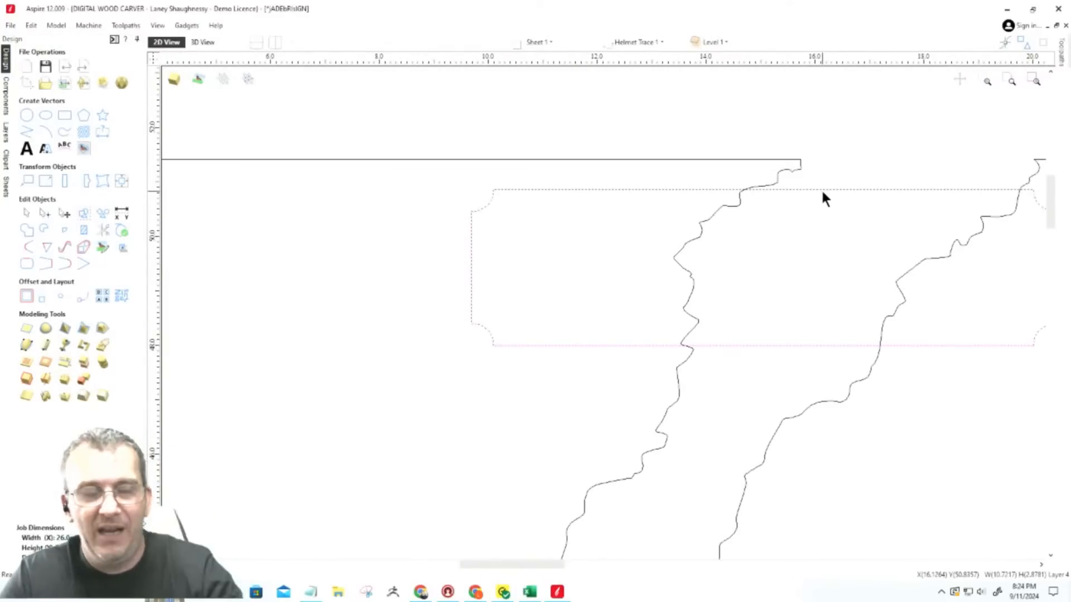
drag(823, 451, 643, 390)
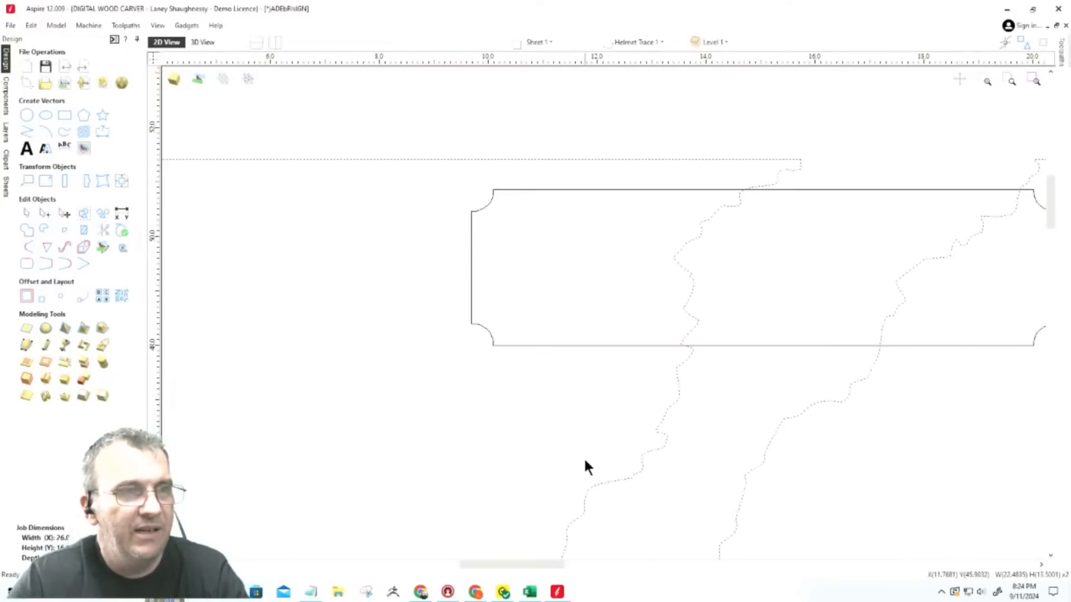
click(84, 233)
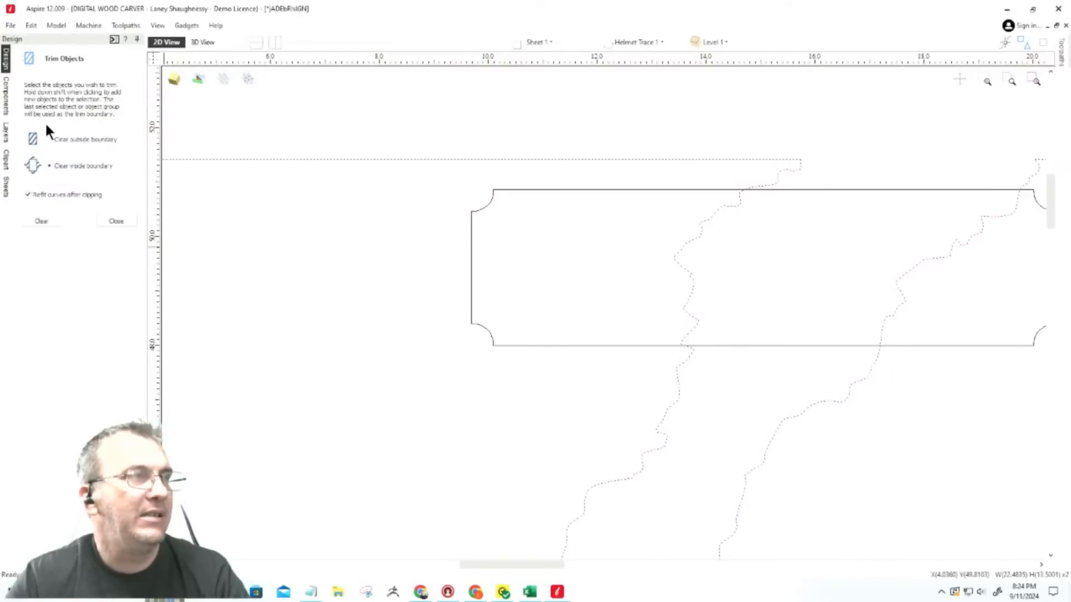
click(601, 190)
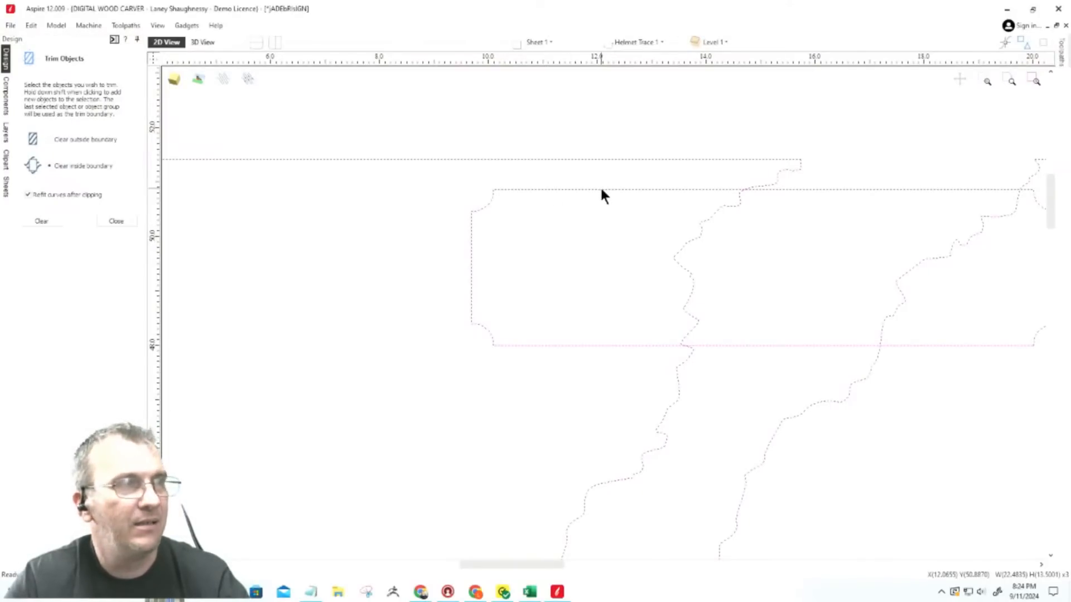
click(54, 224)
scroll(452, 248, down, 4)
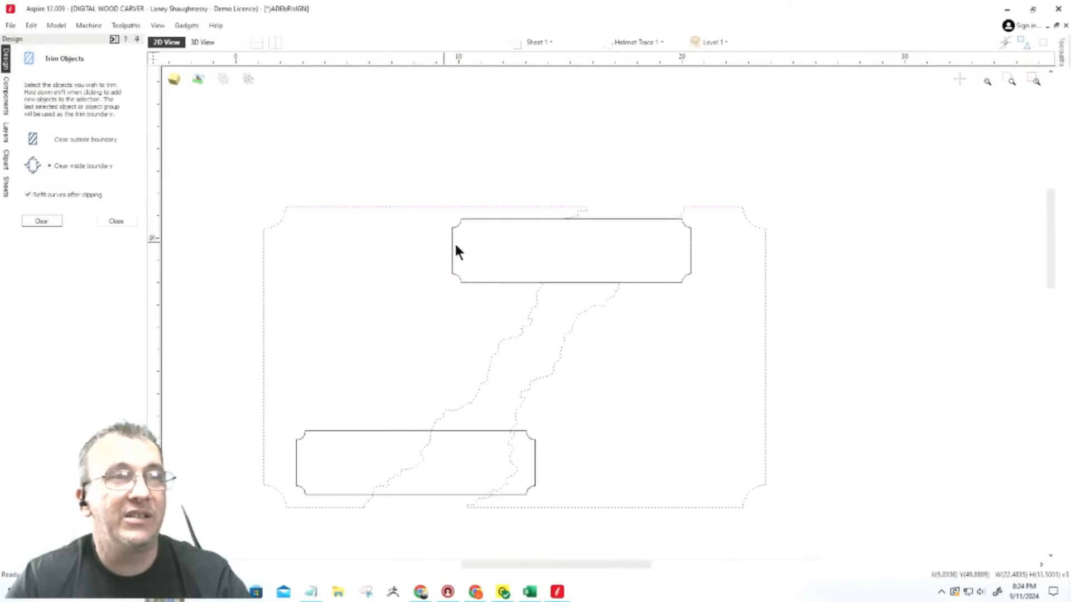
Select the trimmed right border half and move it to the right, away from the upper plaque frame.
click(647, 204)
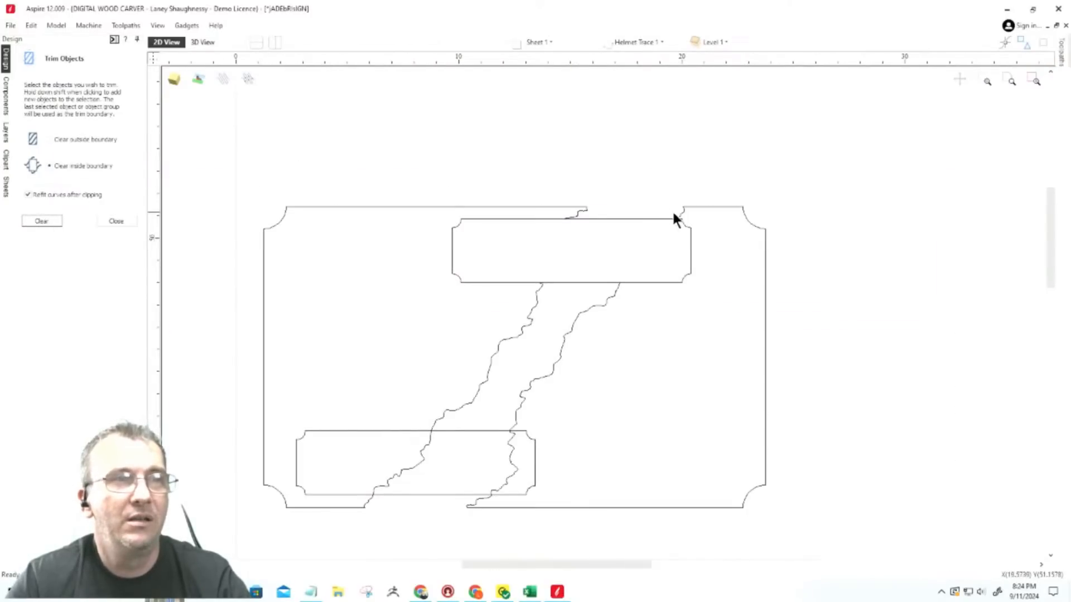
click(684, 209)
scroll(668, 255, up, 3)
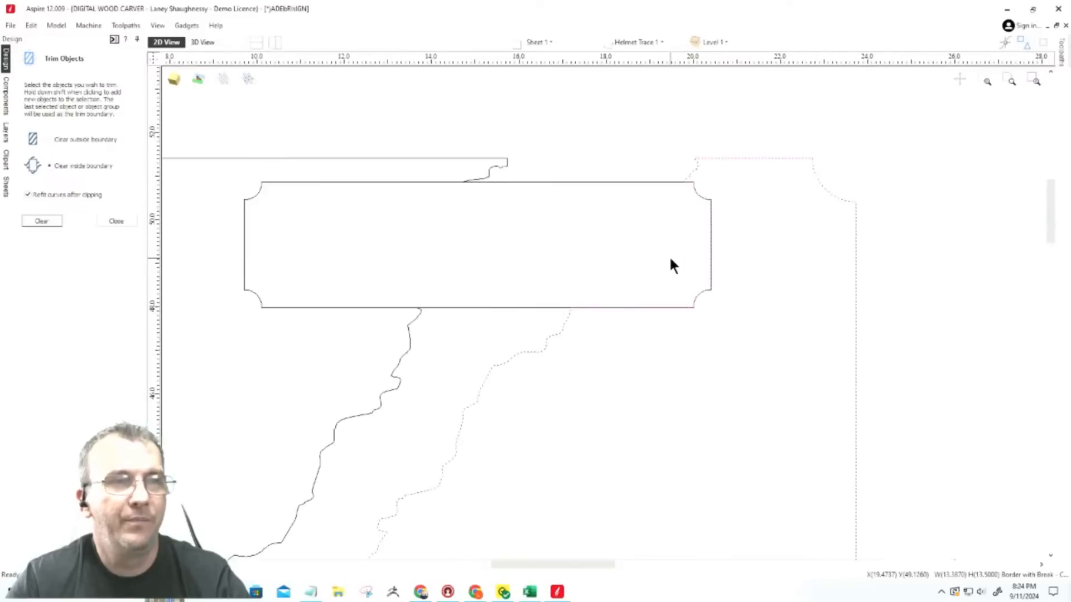
scroll(669, 255, down, 2)
scroll(668, 254, down, 3)
scroll(646, 270, up, 5)
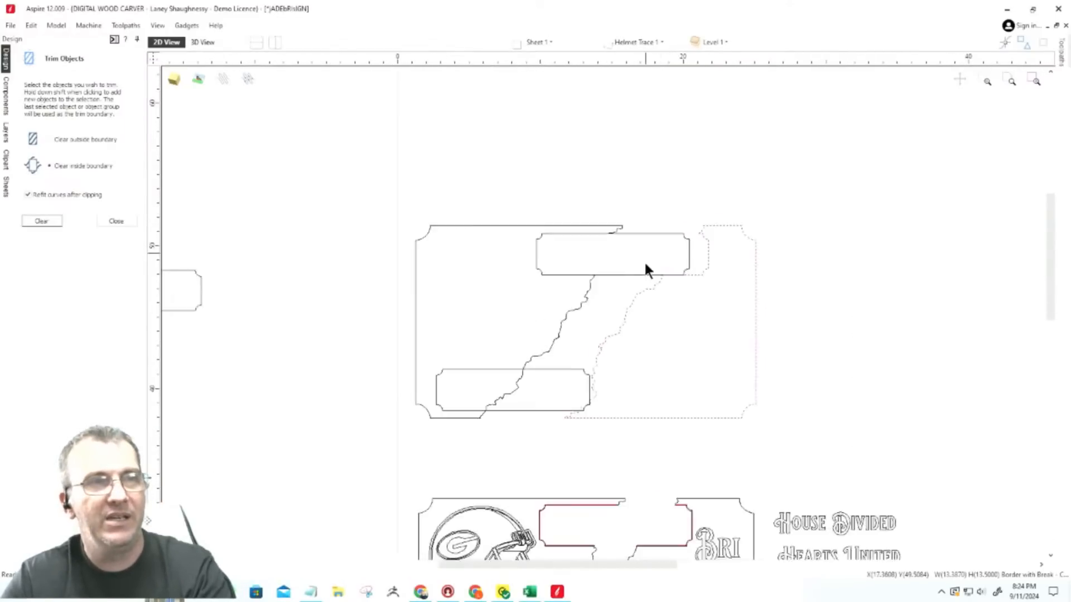
scroll(846, 150, up, 2)
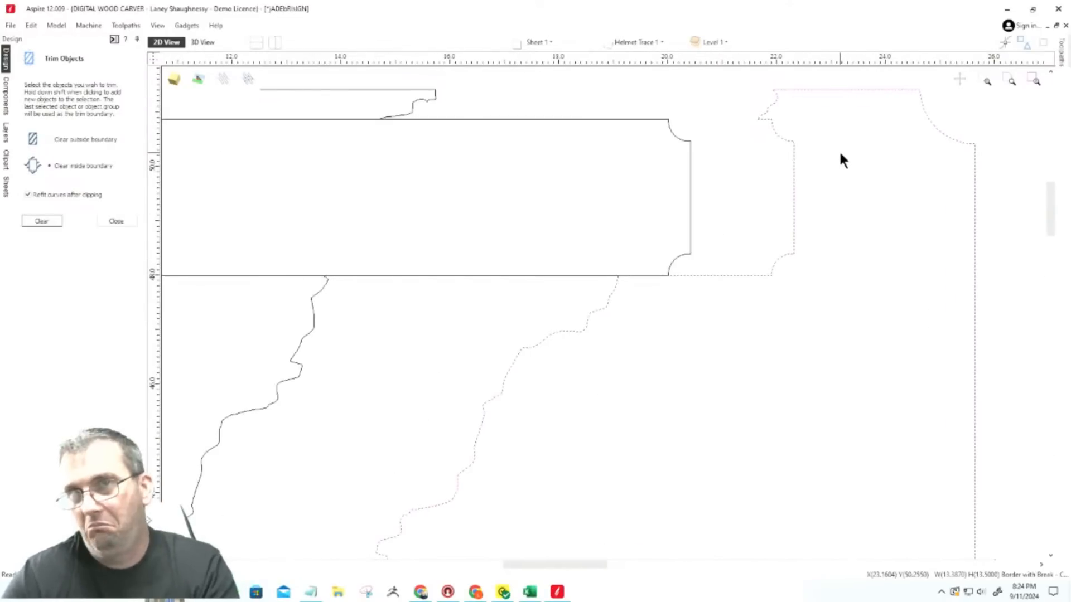
Nudge the right border half left, return it to its original position, and inspect its edge against the upper plaque frame.
key(Left)
key(Left)
key(Left)
key(Left)
key(Left)
key(Left)
key(Left)
key(Left)
key(Left)
key(Left)
key(Left)
key(Left)
key(Left)
key(Left)
key(Left)
key(Left)
key(Left)
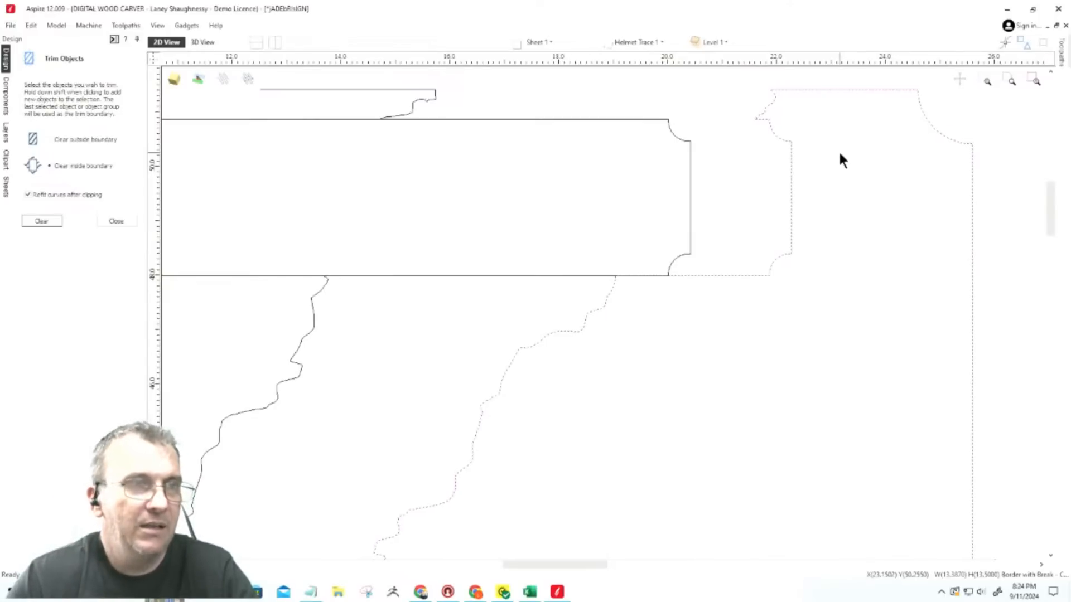
key(Left)
key(Left)
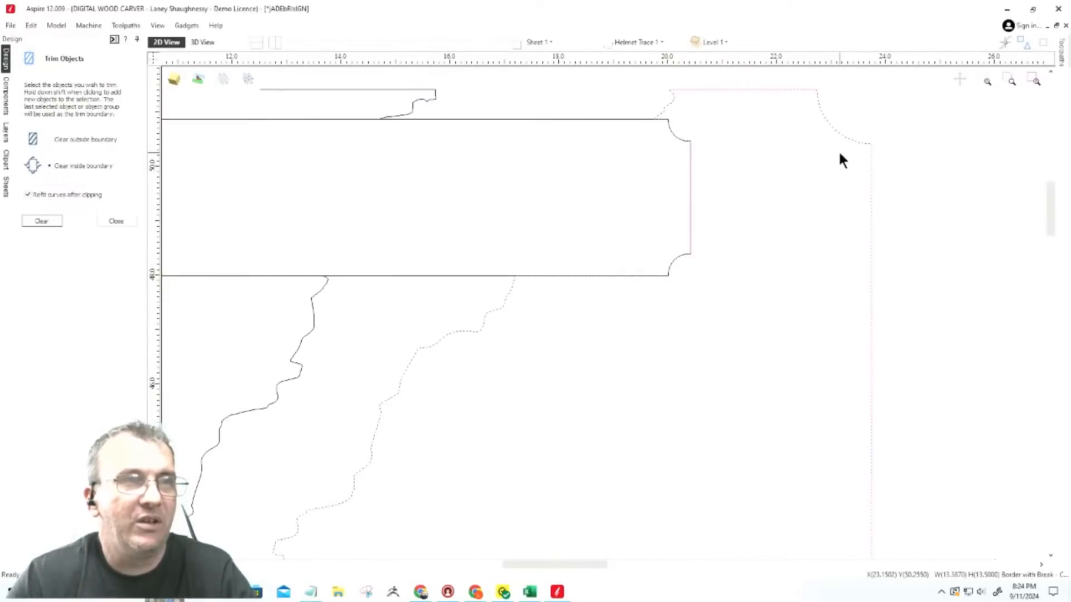
scroll(633, 116, up, 8)
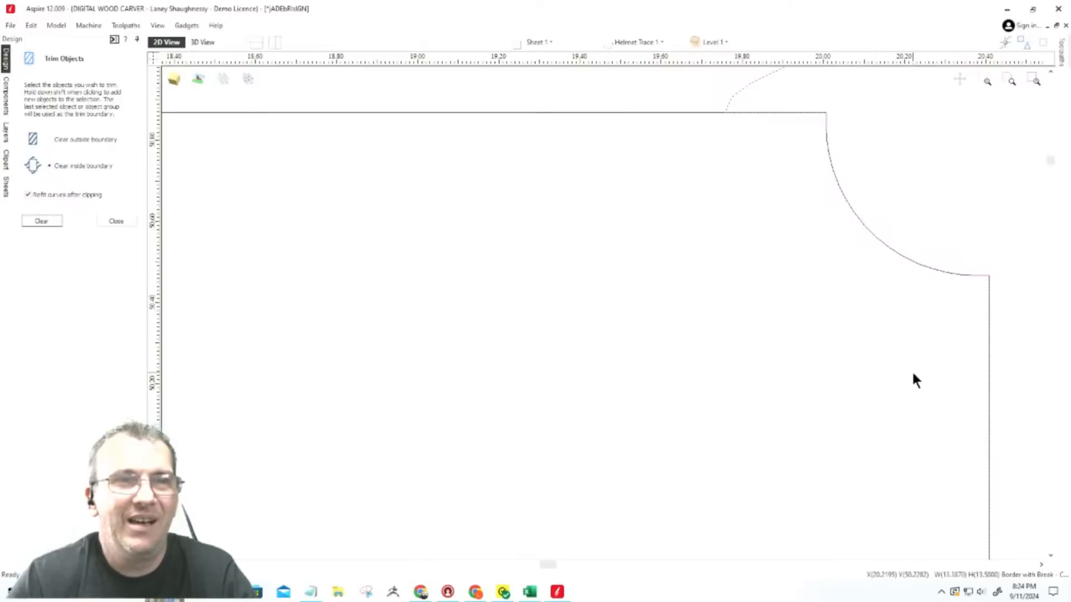
scroll(913, 377, down, 5)
scroll(742, 268, down, 4)
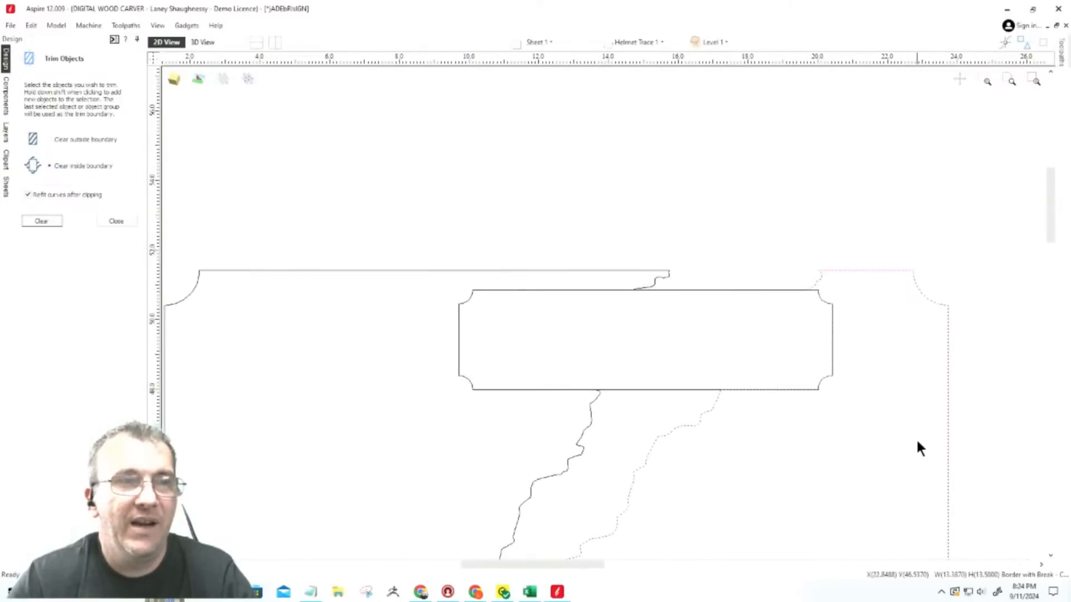
Run the Vector Validator with V-Carving Mode on the right border half and upper plaque frame, and examine their shared edges for overlaps and intersections.
click(119, 221)
click(121, 229)
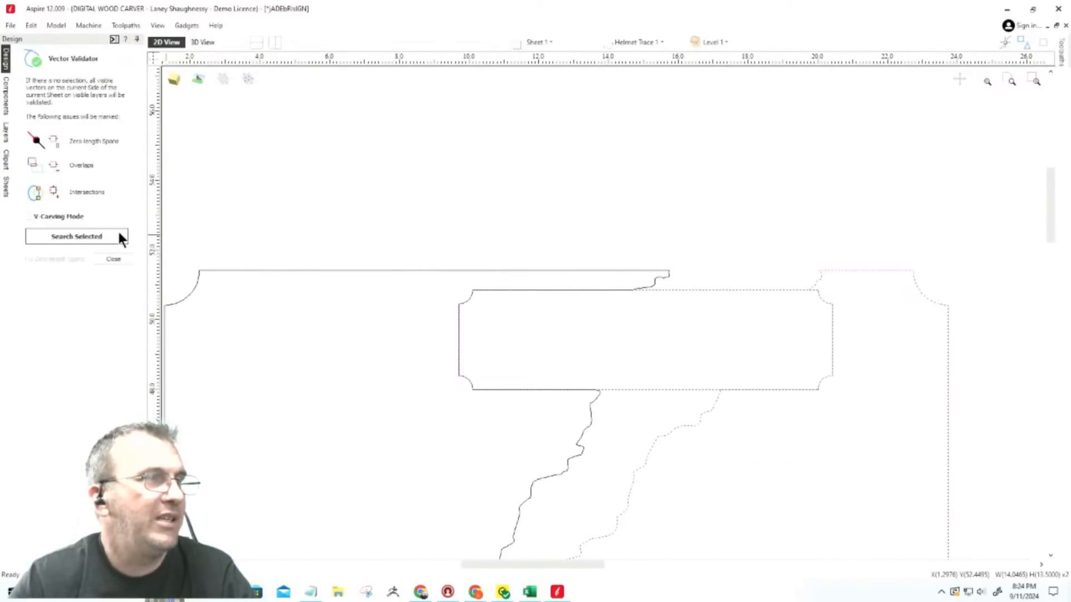
click(50, 237)
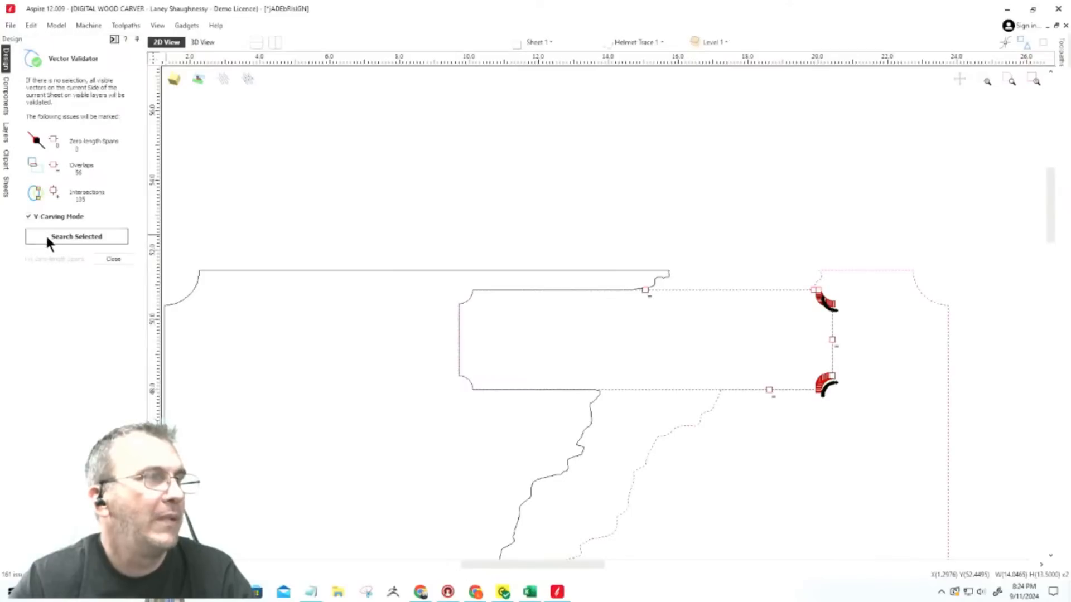
scroll(835, 304, up, 5)
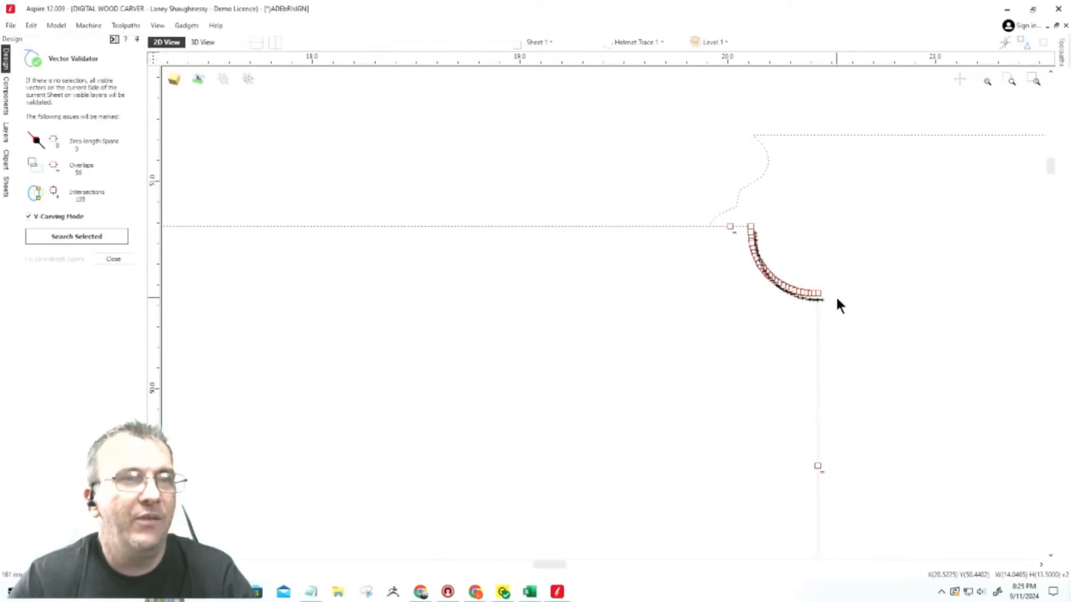
scroll(770, 240, down, 2)
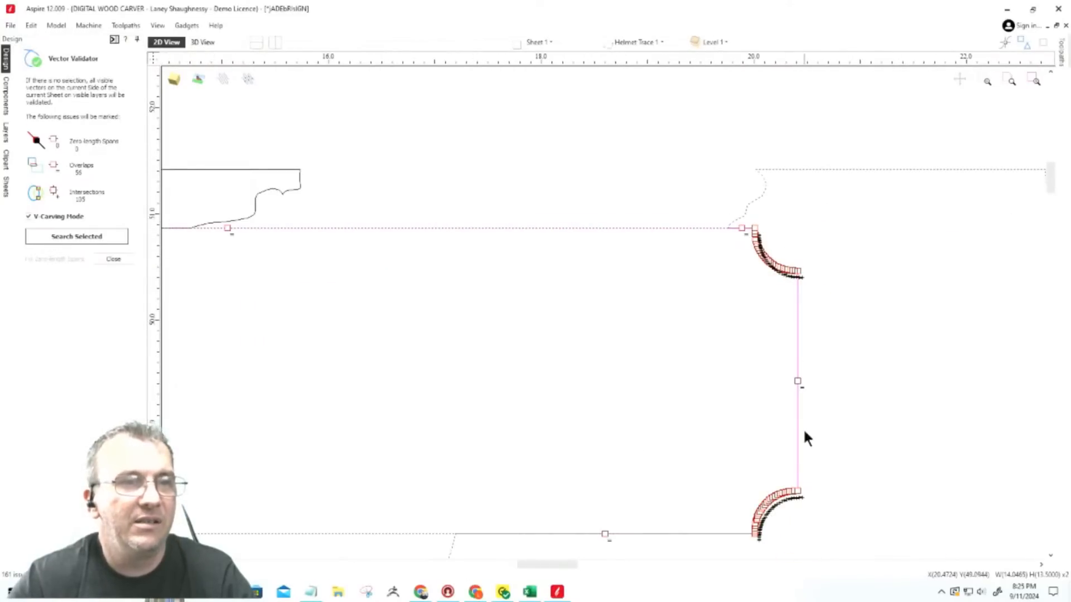
scroll(556, 424, down, 3)
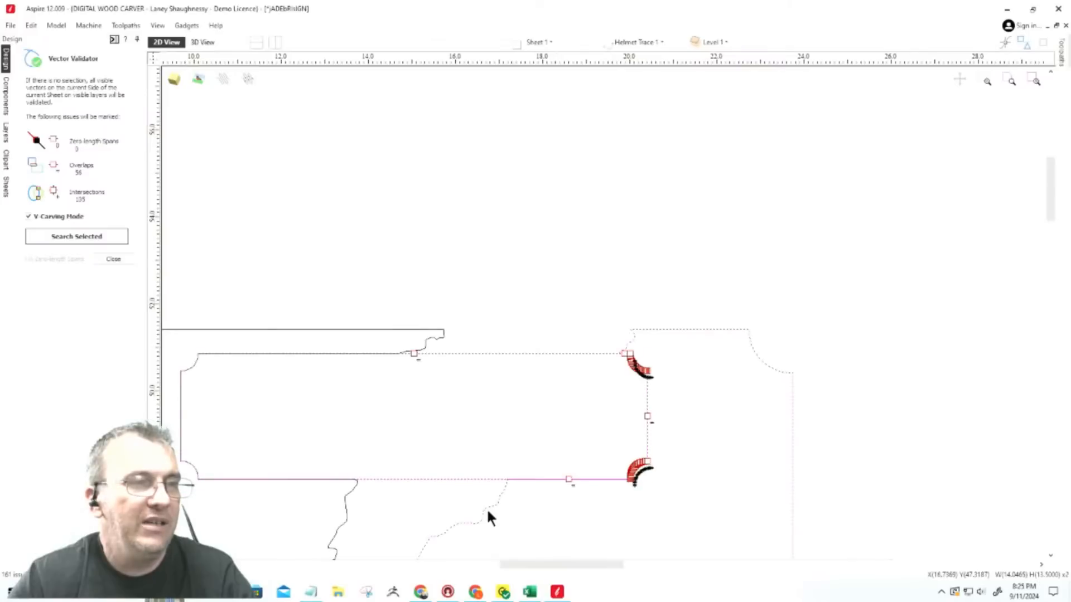
scroll(489, 507, up, 4)
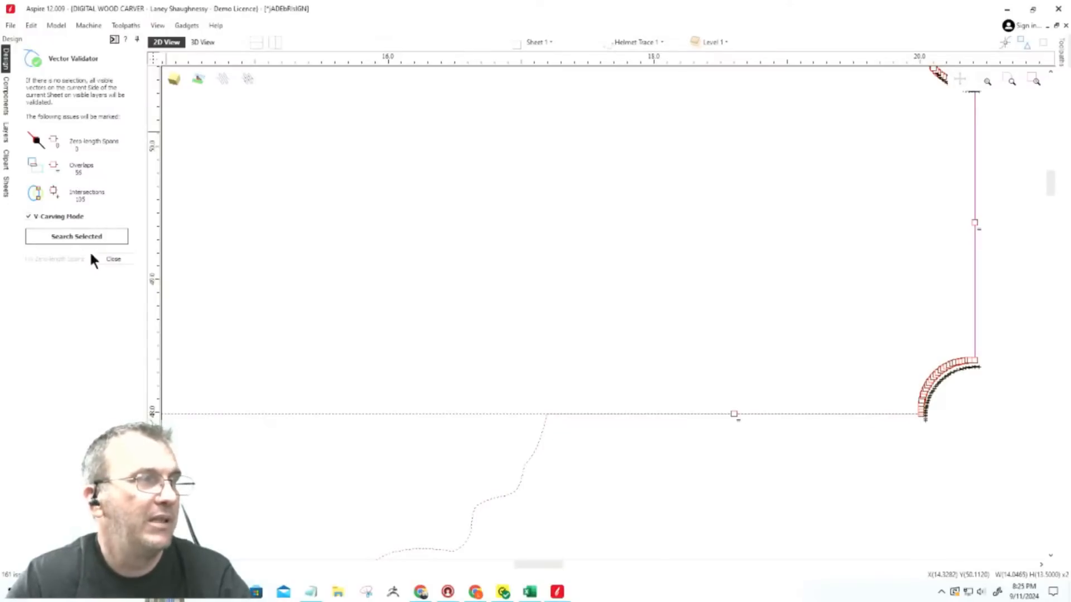
Close the validator and undo the Trim Objects clearing of both border halves.
click(112, 259)
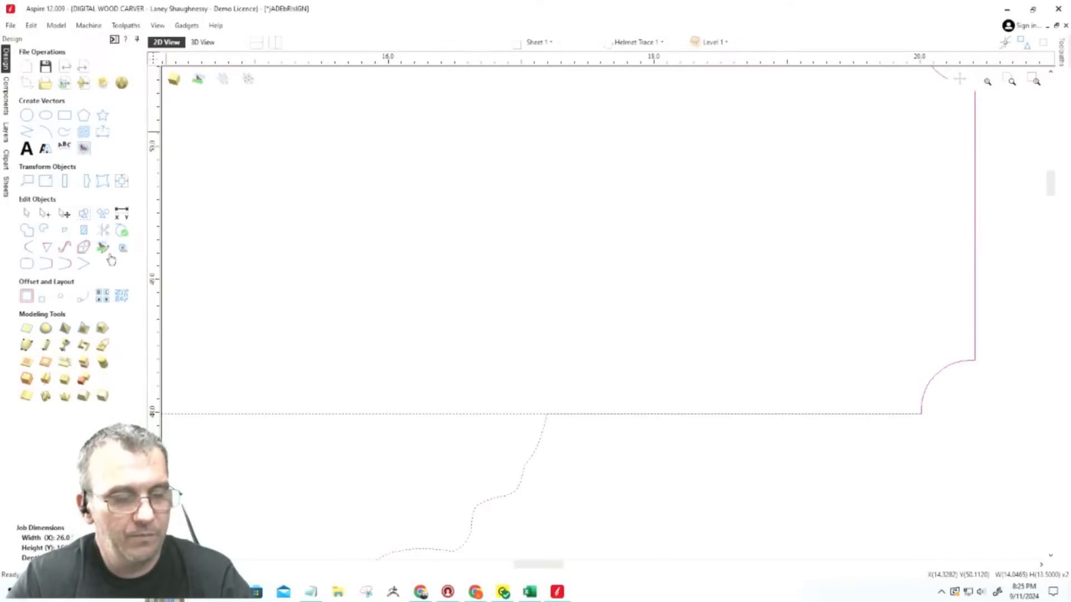
scroll(435, 301, down, 6)
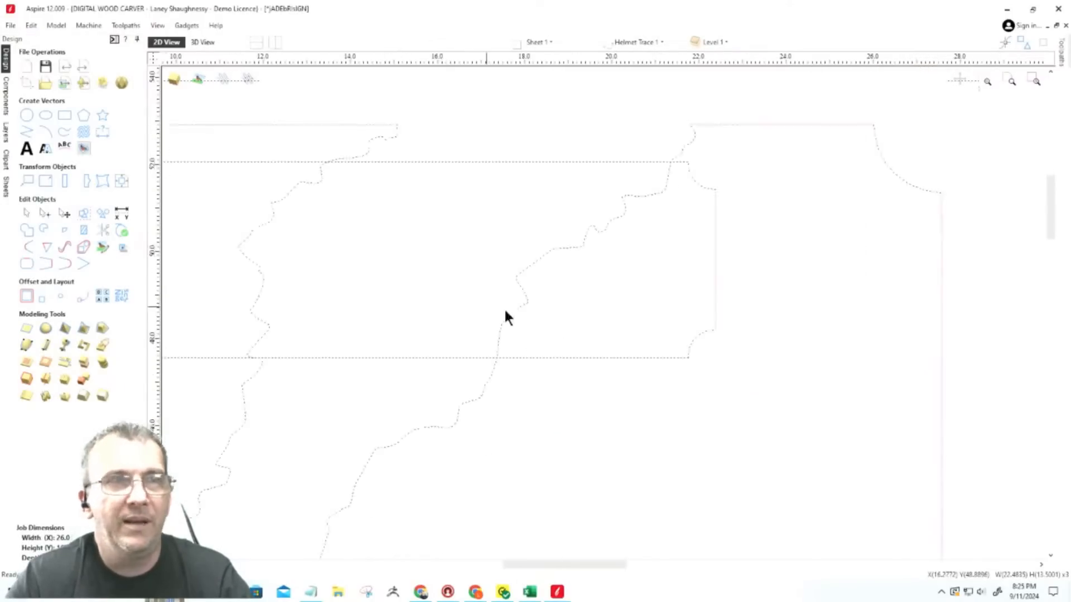
scroll(438, 219, up, 4)
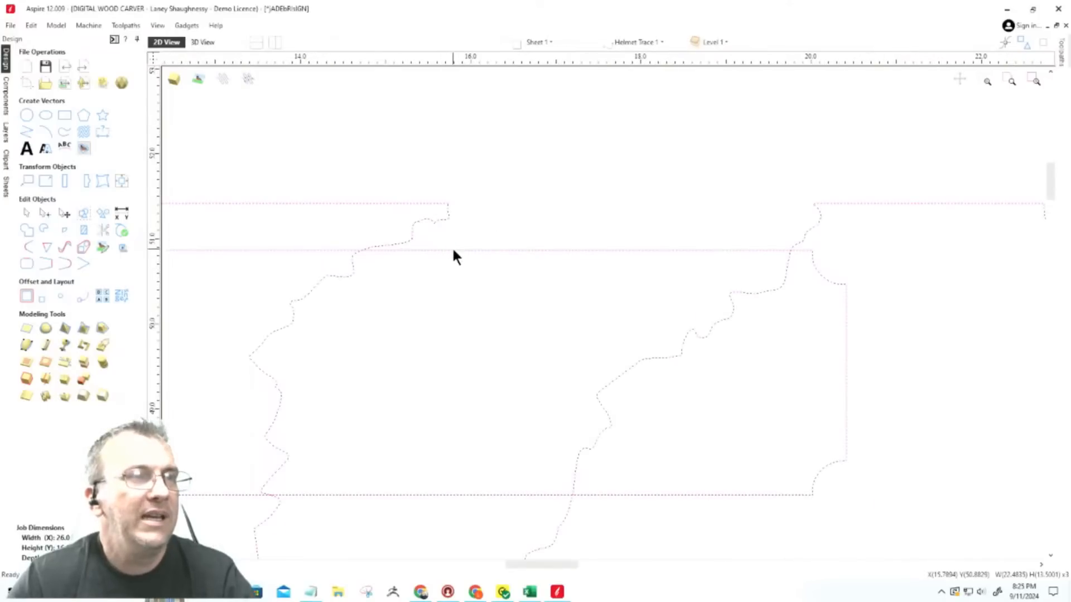
Offset the upper plaque frame outwards by 0.03125 inches with sharp offset corners, keeping the original.
click(453, 284)
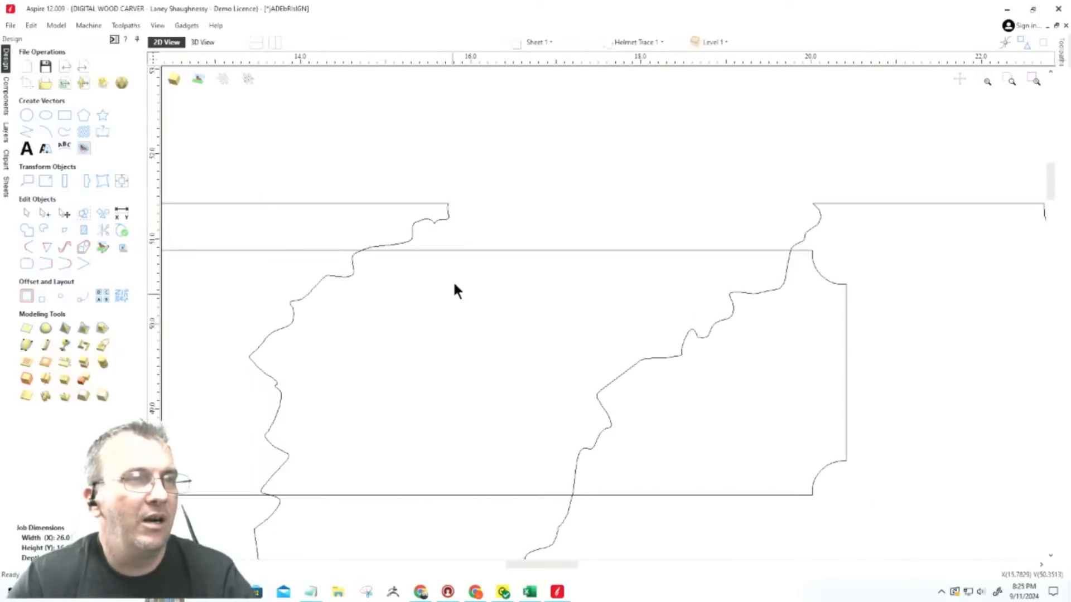
click(465, 249)
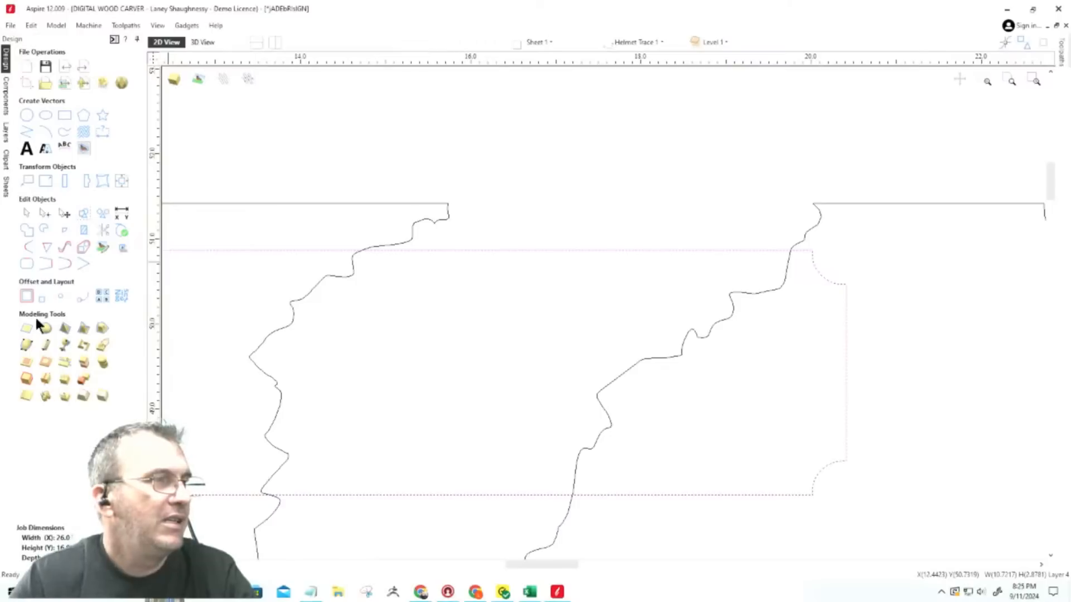
click(29, 300)
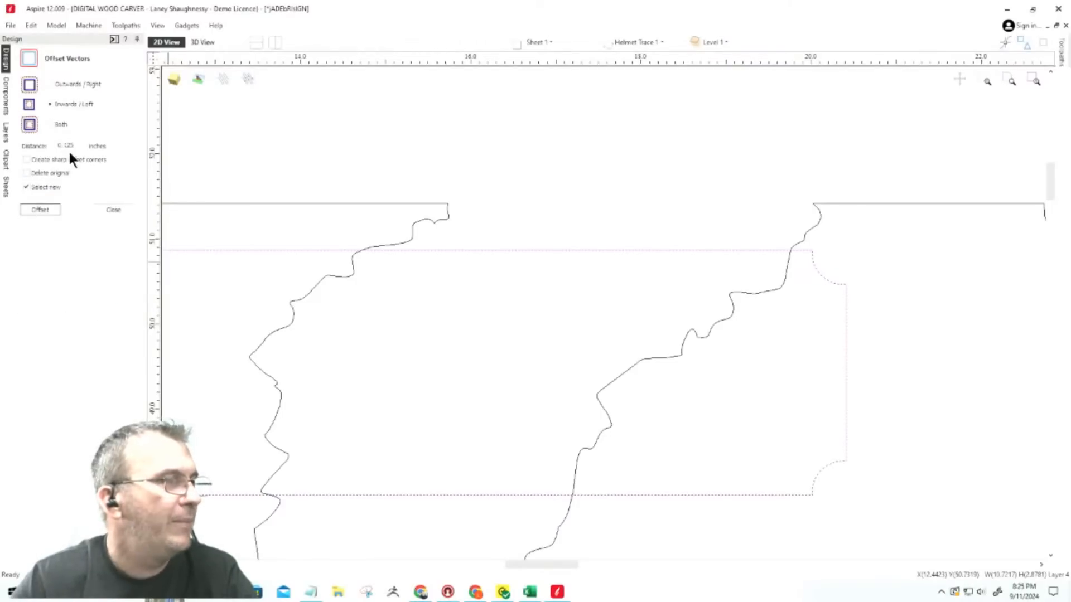
drag(78, 147, 25, 143)
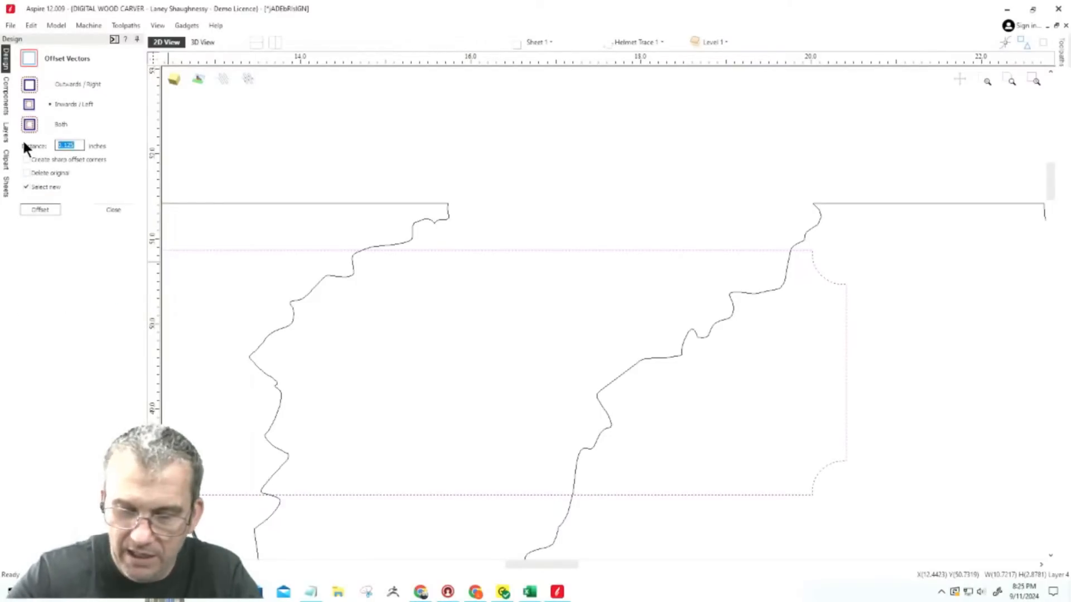
text(0.)
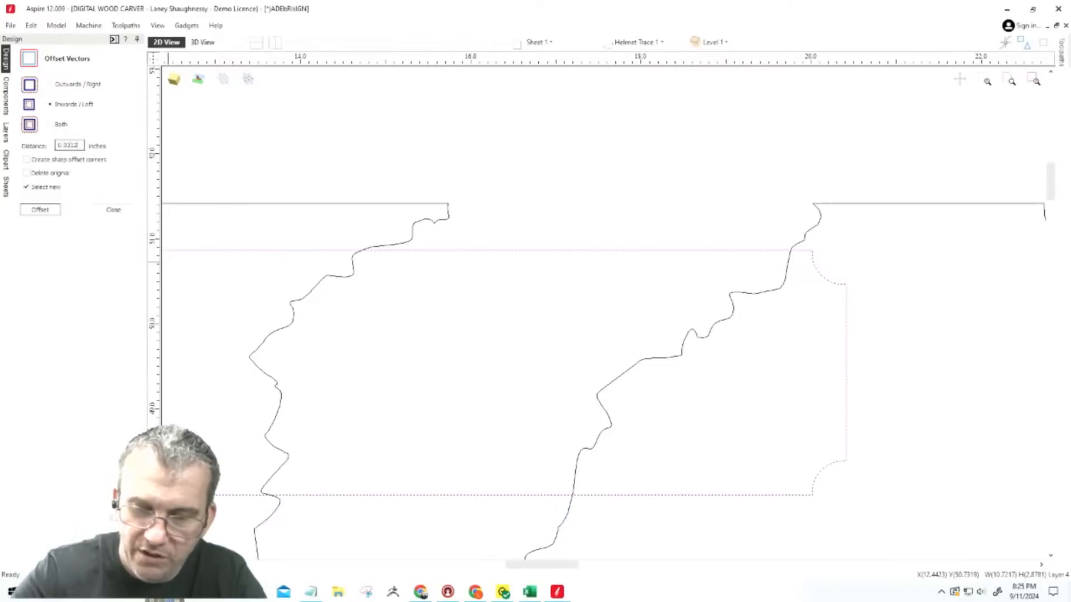
click(25, 160)
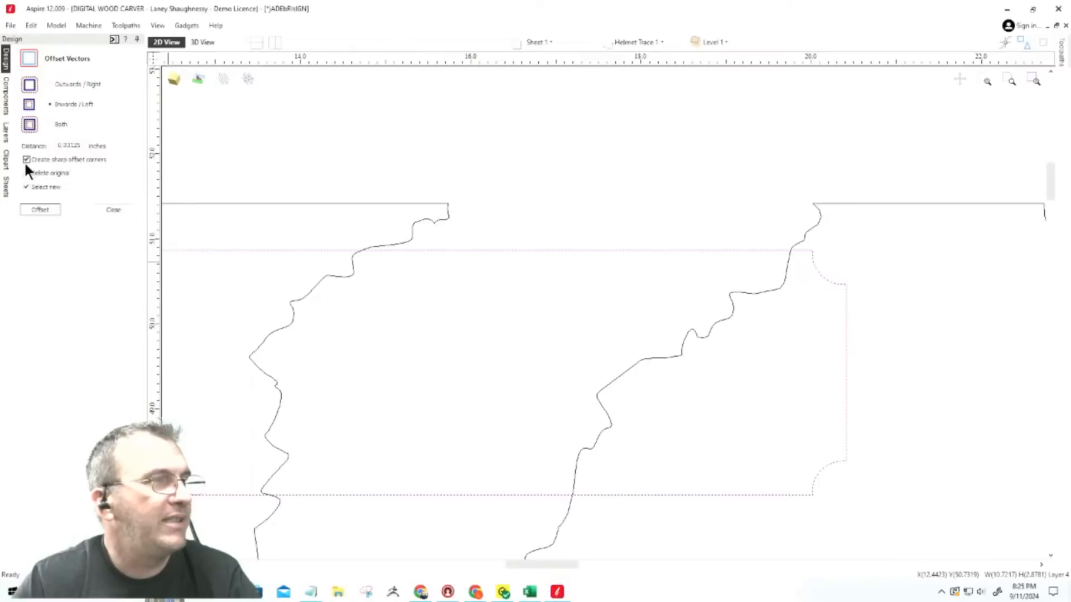
click(32, 209)
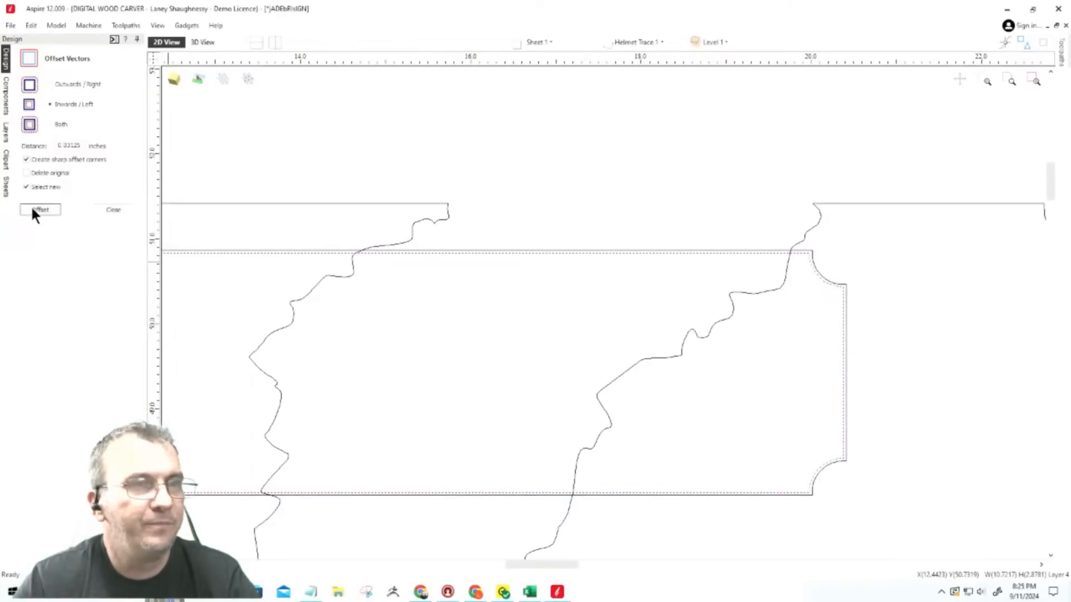
click(34, 209)
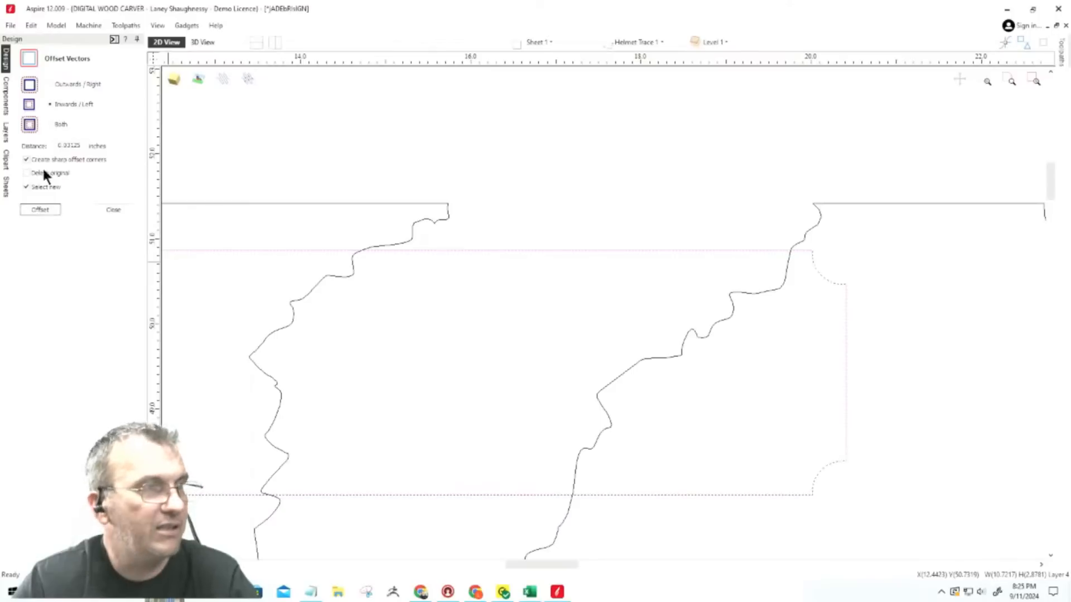
click(50, 84)
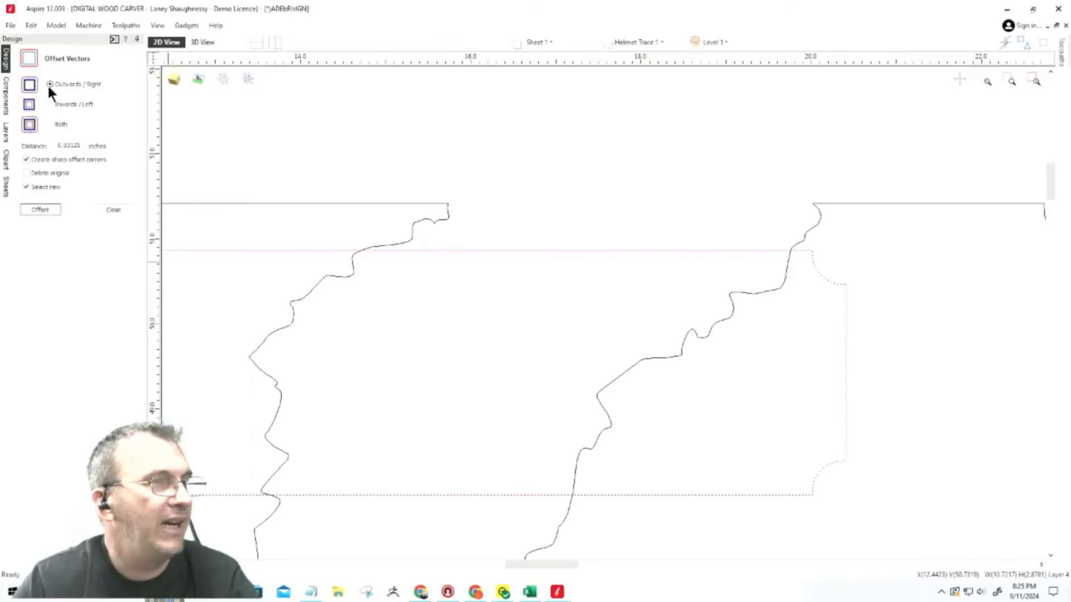
click(49, 209)
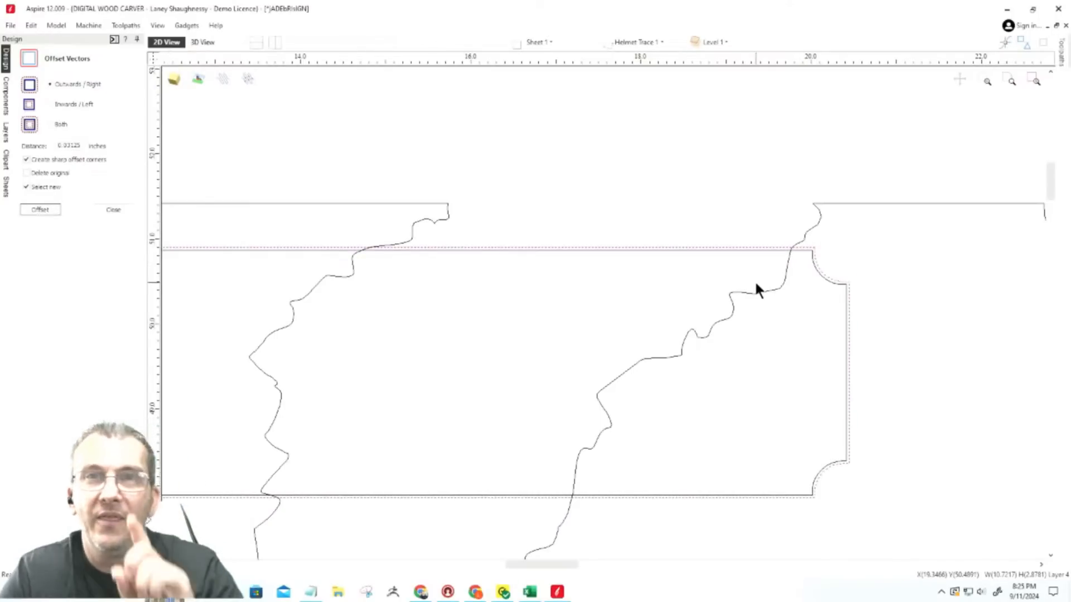
scroll(814, 249, up, 4)
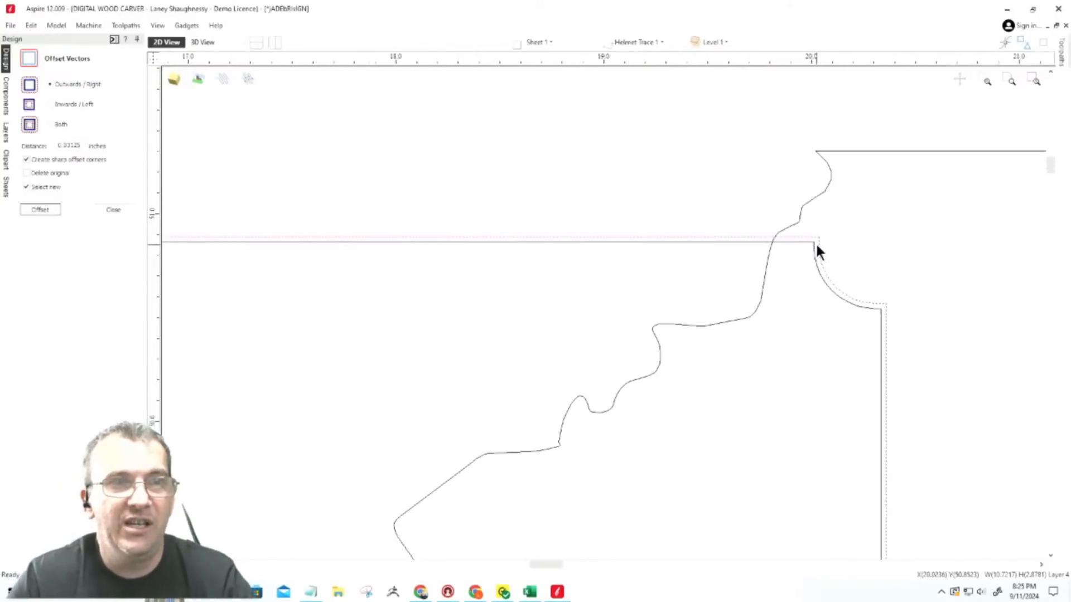
scroll(757, 228, down, 5)
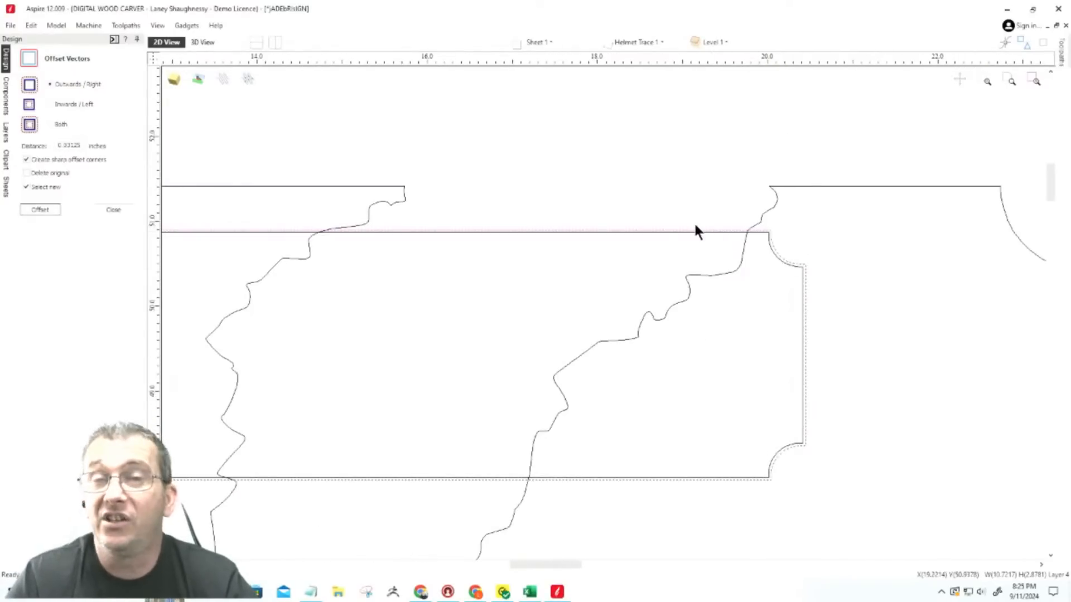
Trim both border halves with the outer offset frame as boundary, clearing inside it and refitting curves after clipping.
click(660, 201)
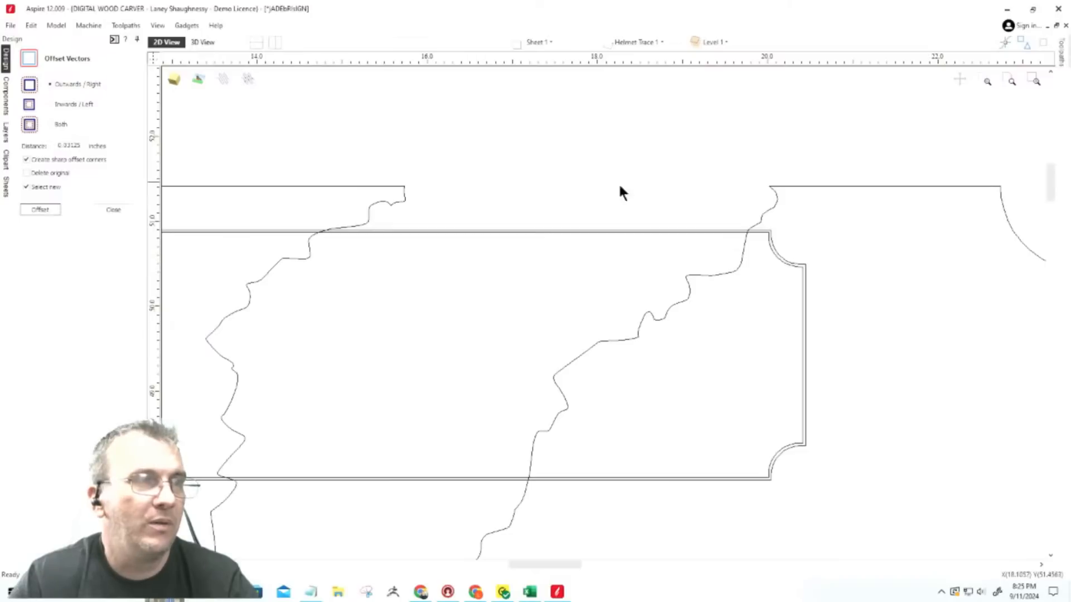
drag(825, 213, 325, 148)
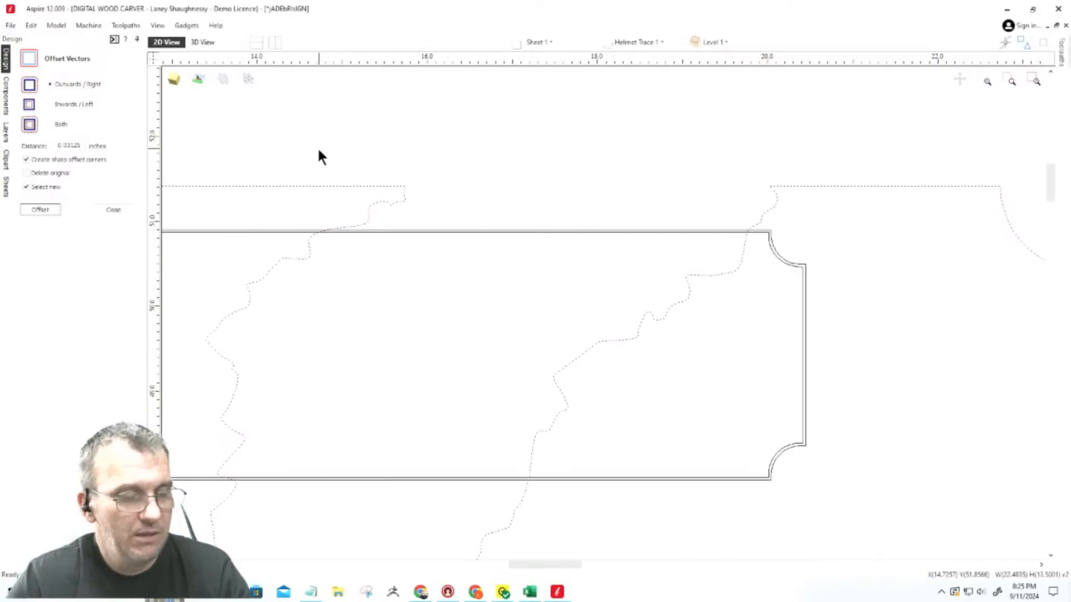
click(114, 209)
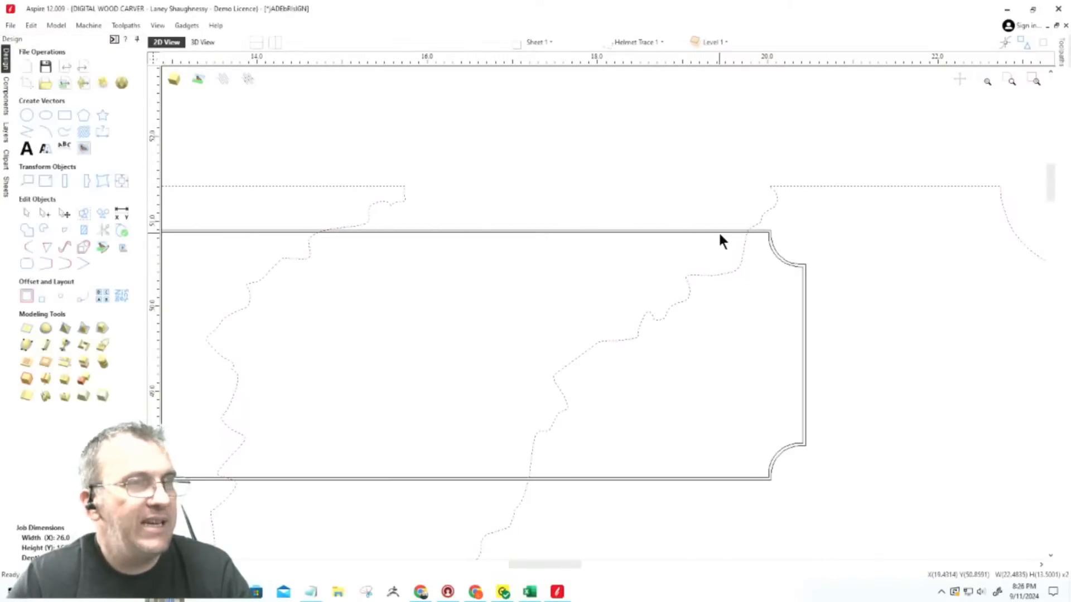
scroll(718, 231, up, 2)
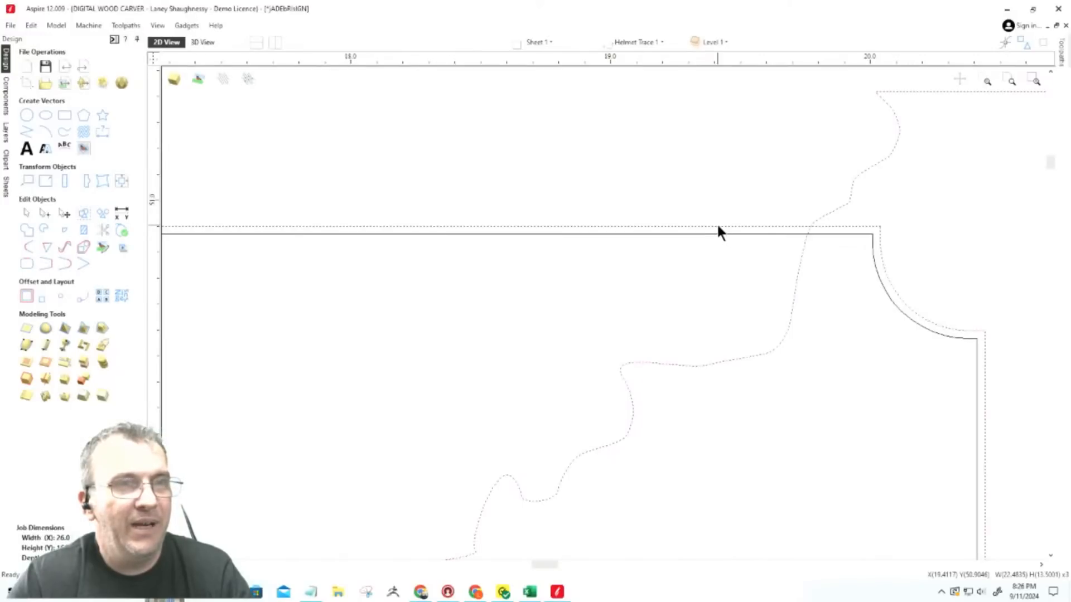
scroll(753, 221, down, 2)
scroll(745, 209, down, 1)
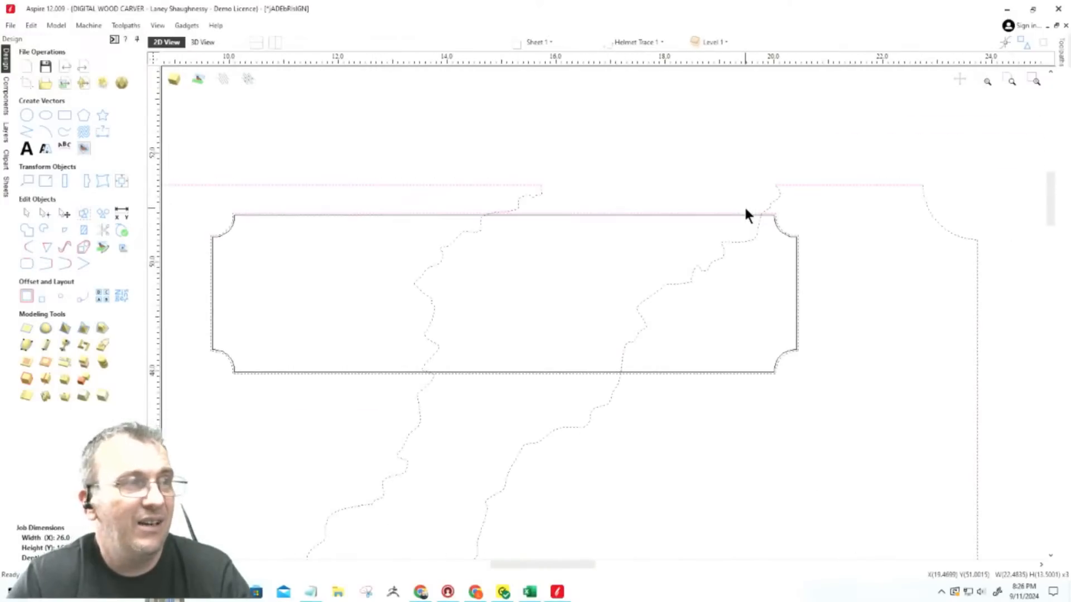
click(84, 231)
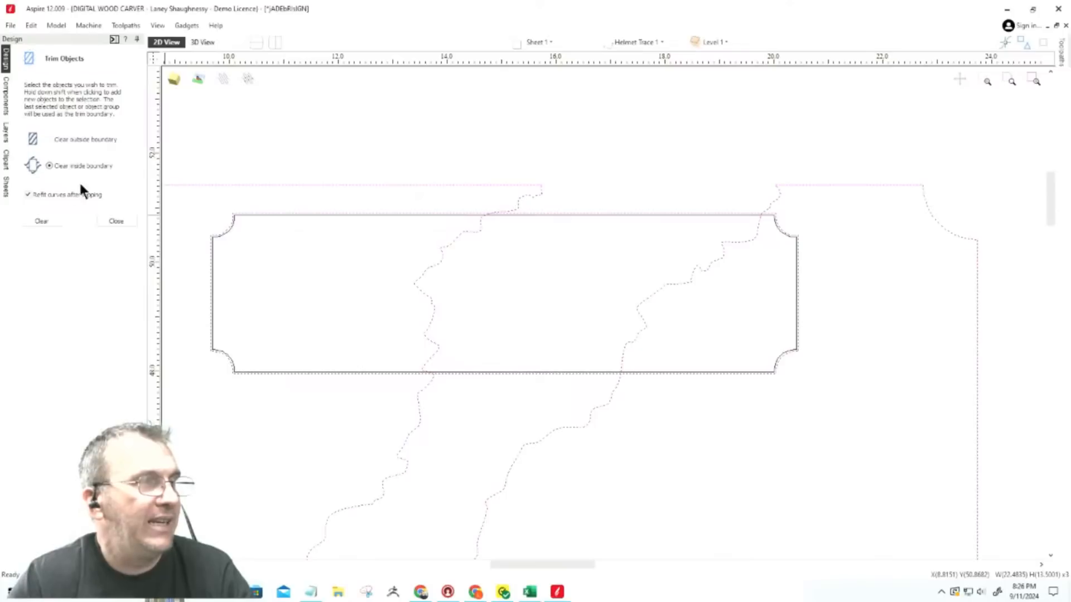
click(41, 222)
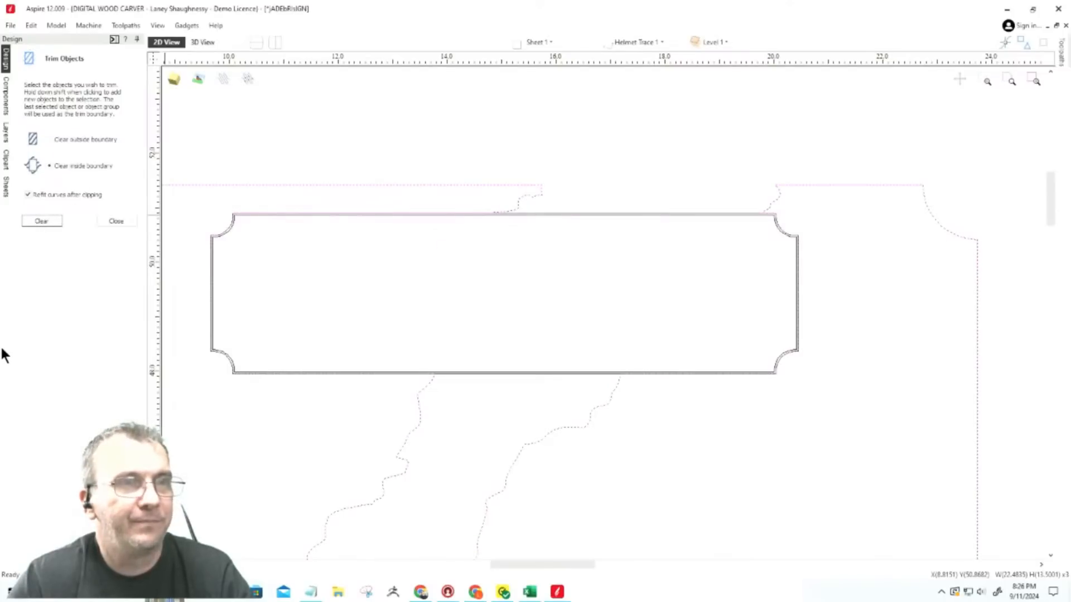
Delete the outer offset frame around the upper plaque and check the gap left between frame and border halves.
scroll(793, 213, up, 5)
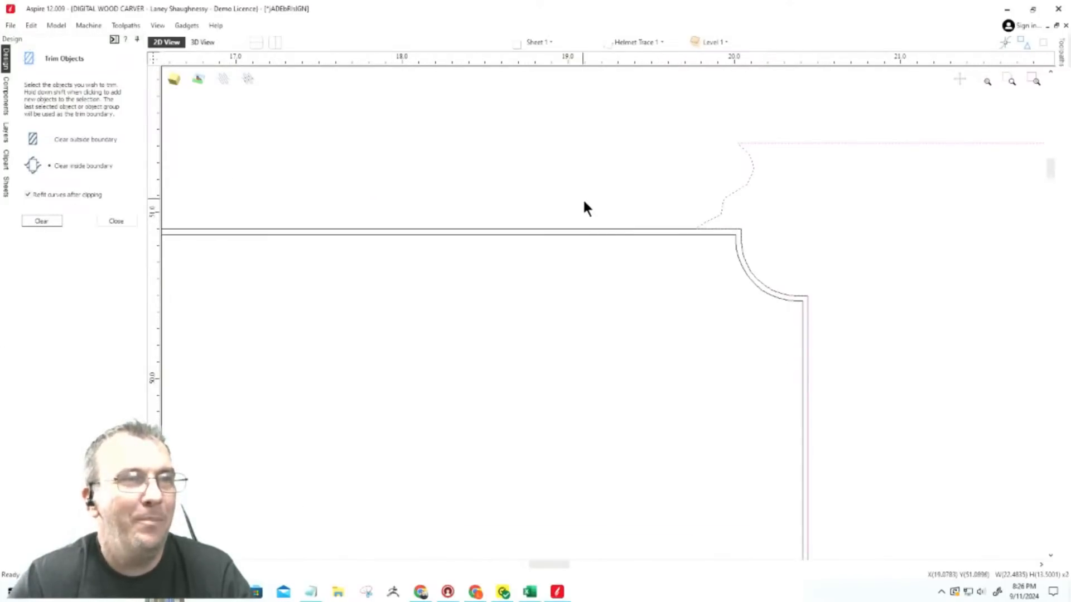
click(589, 229)
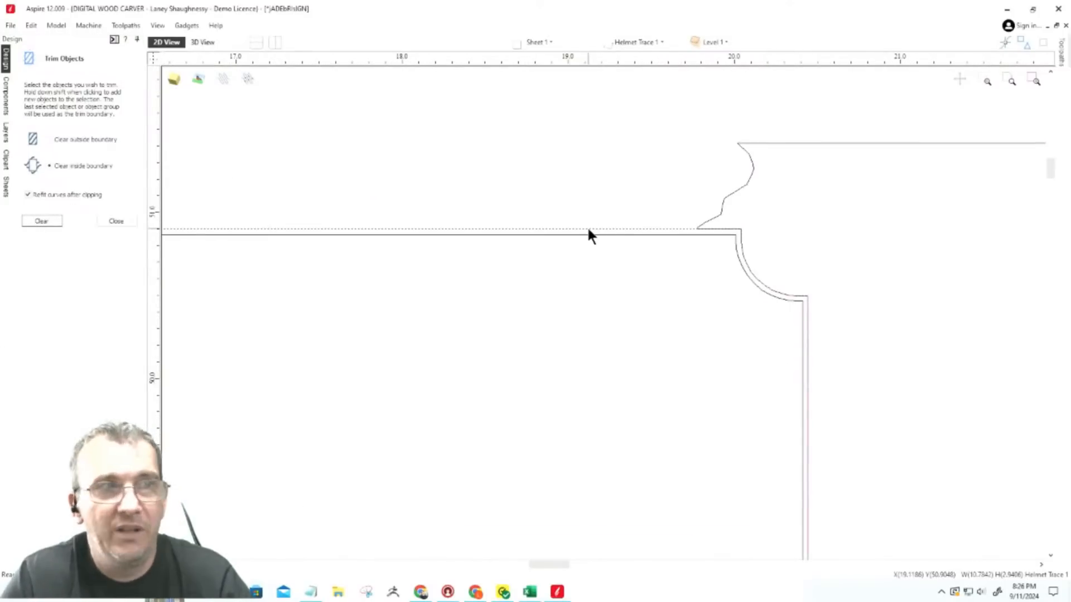
click(588, 229)
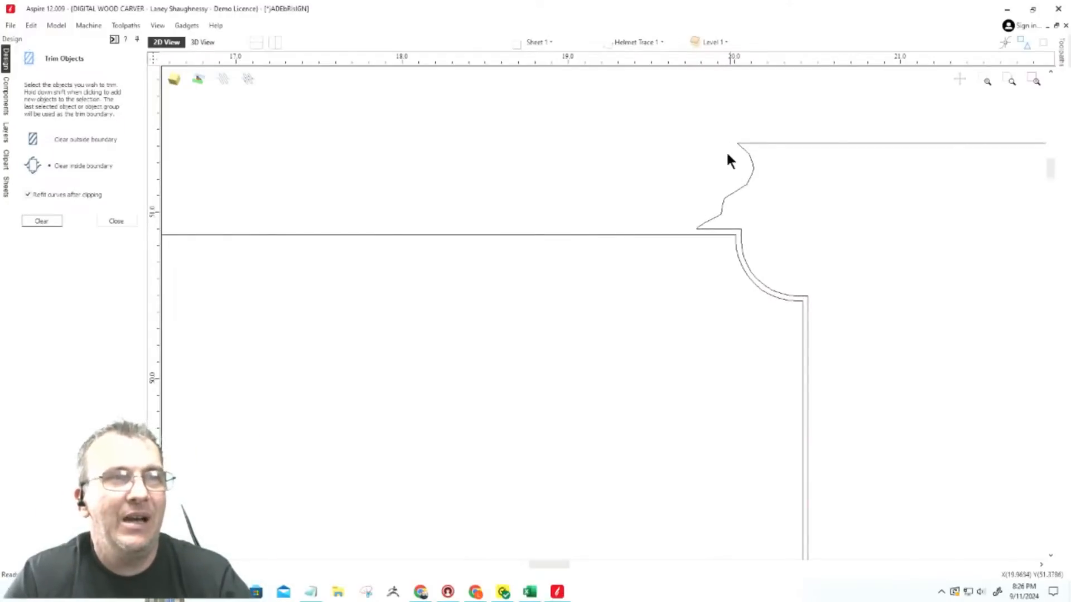
scroll(796, 307, down, 2)
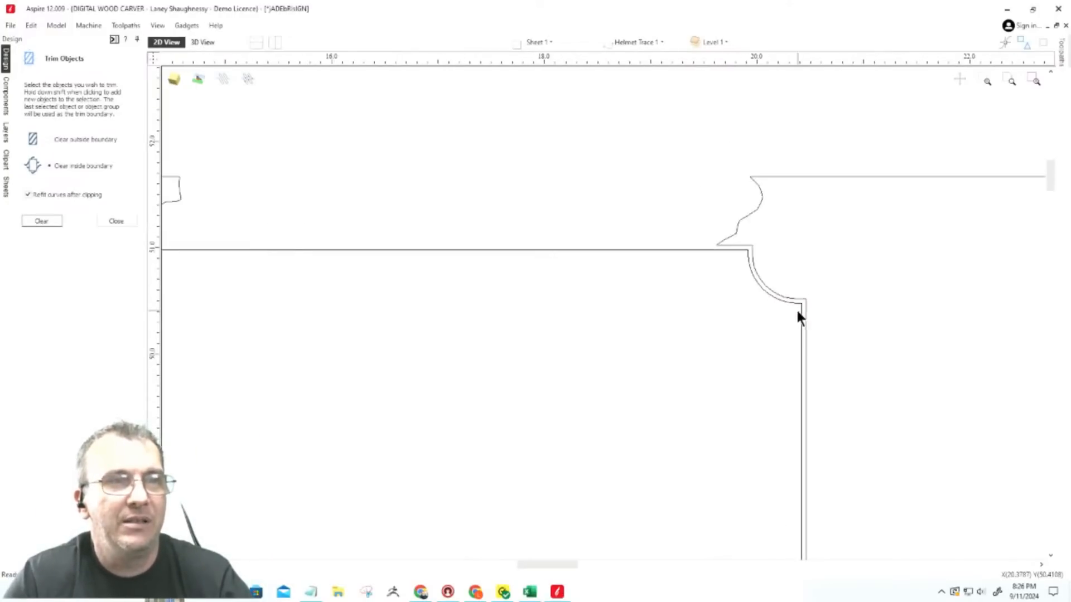
scroll(785, 290, down, 5)
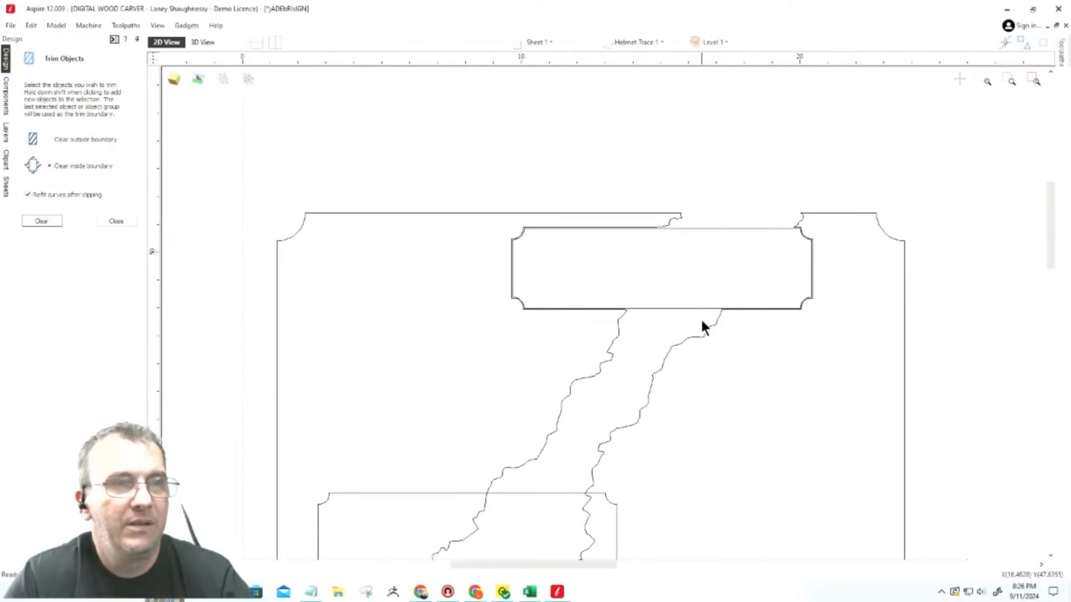
scroll(734, 194, down, 8)
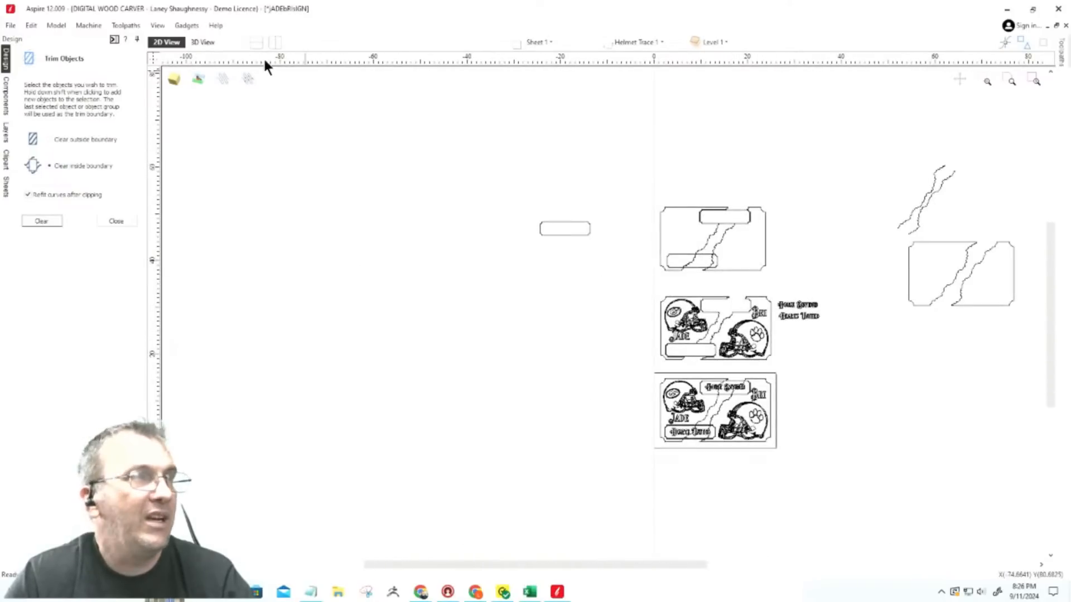
Switch to the 3D view and open Preview Toolpaths.
click(204, 43)
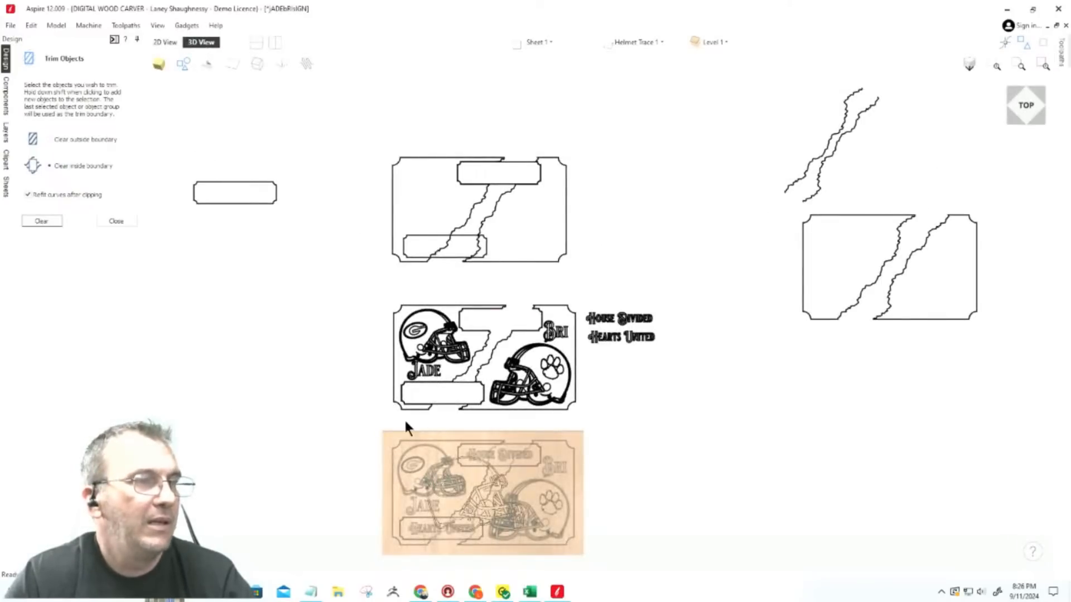
click(114, 39)
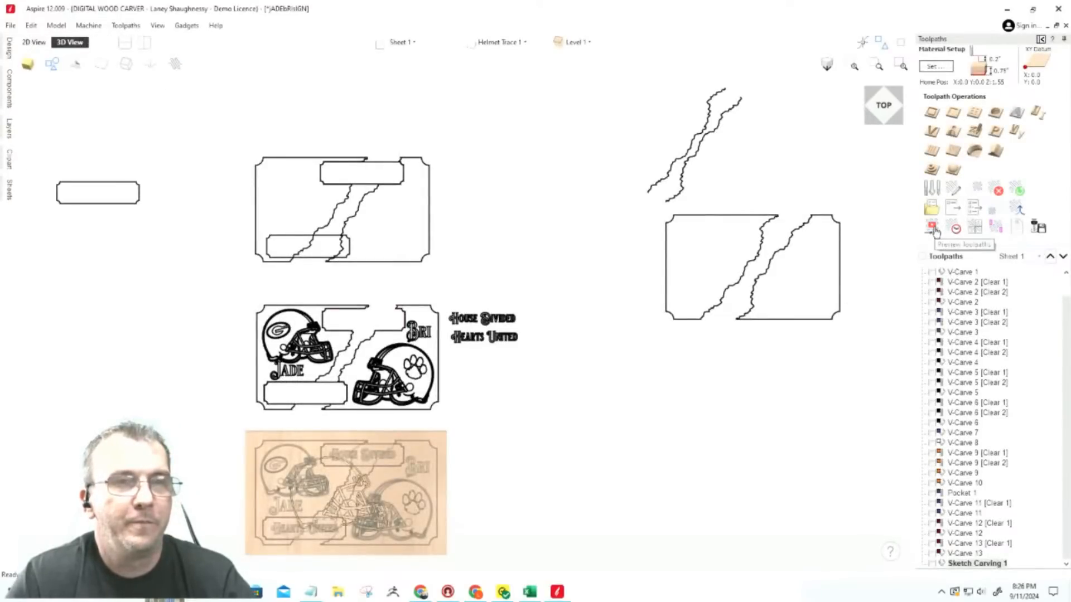
click(933, 228)
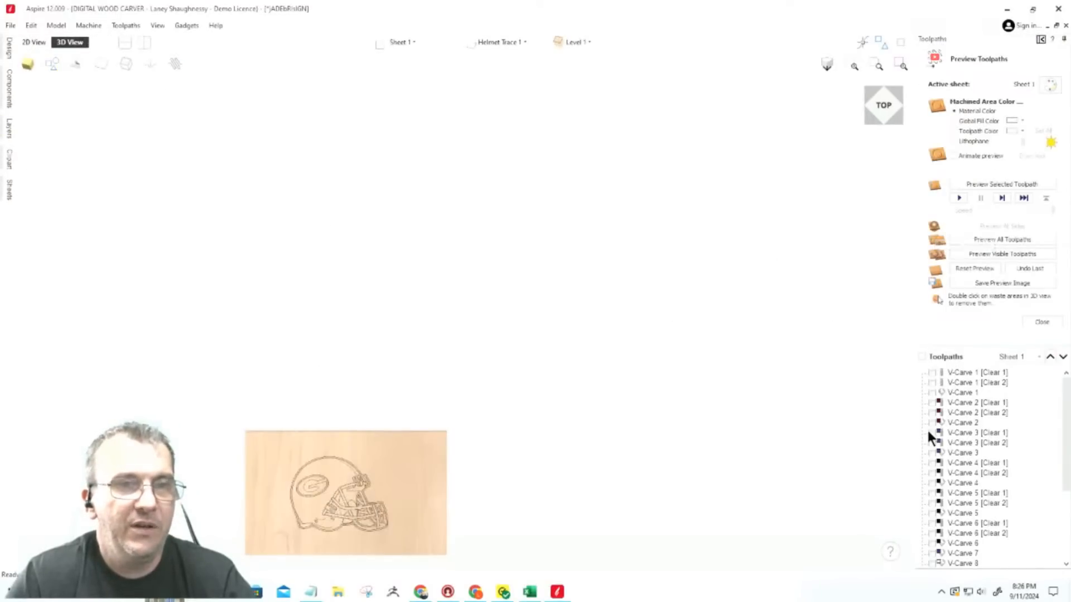
Make all toolpaths visible except the V-Carve 1 set and Sketch Carving 1, and preview the visible toolpaths.
click(923, 357)
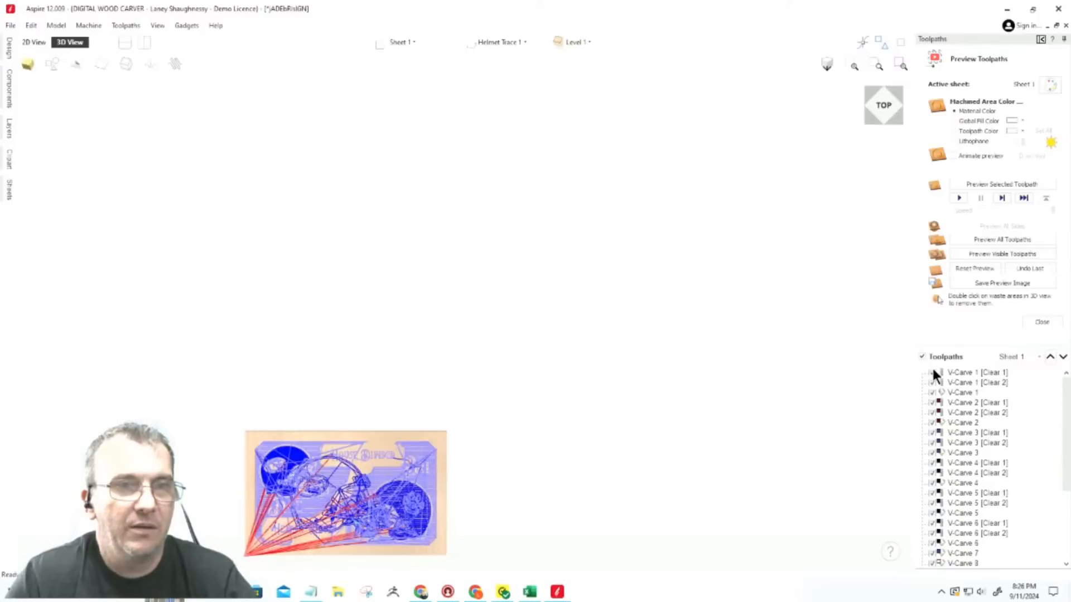
click(933, 383)
click(934, 393)
scroll(943, 390, down, 4)
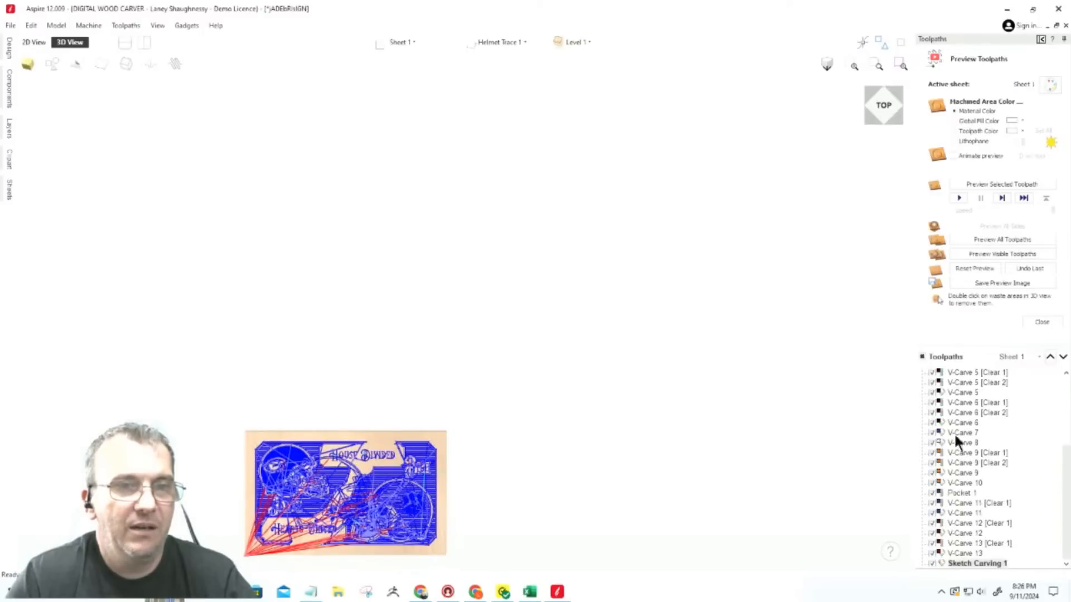
click(932, 564)
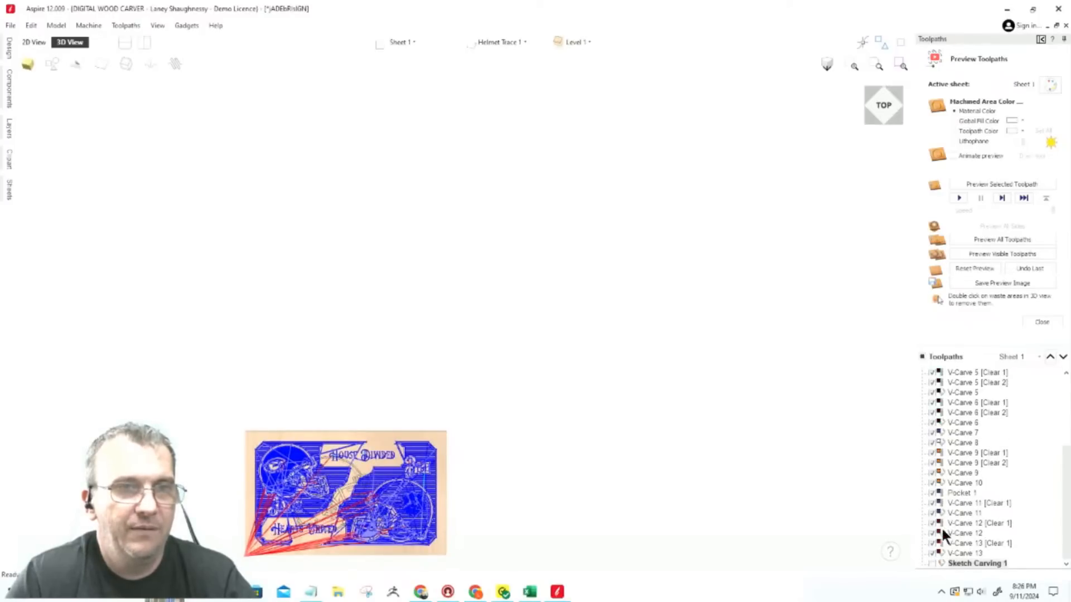
click(984, 254)
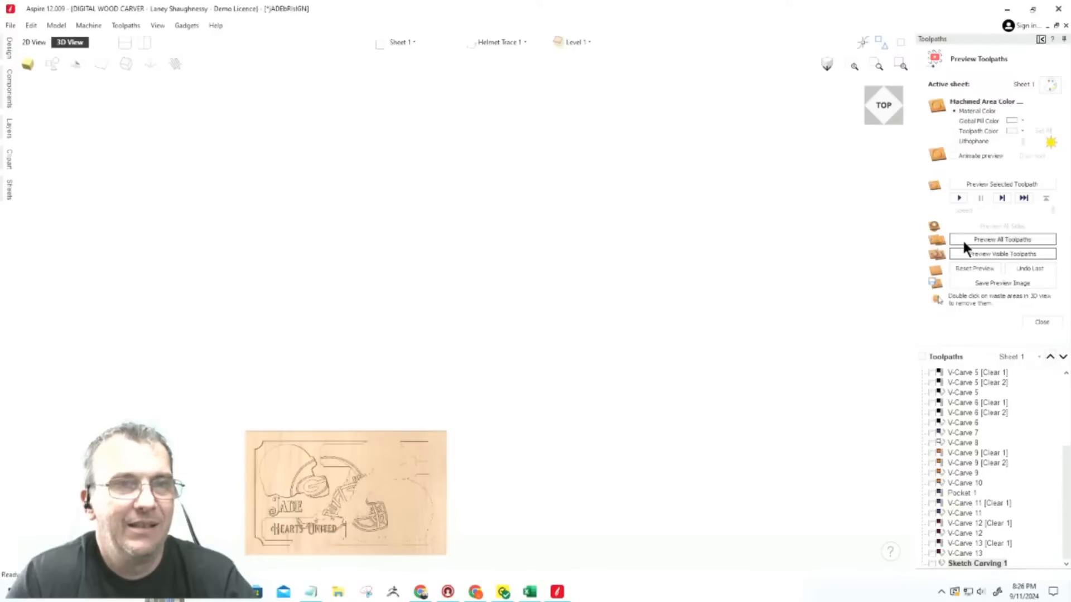
Reset the toolpath preview and make all toolpaths visible on the full sheet.
click(970, 267)
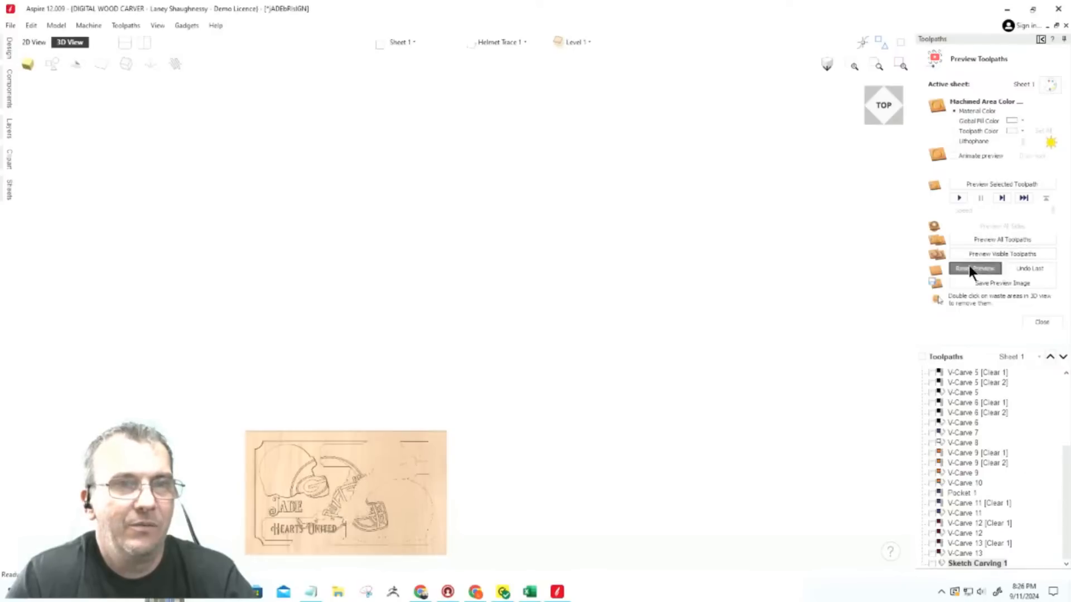
click(923, 357)
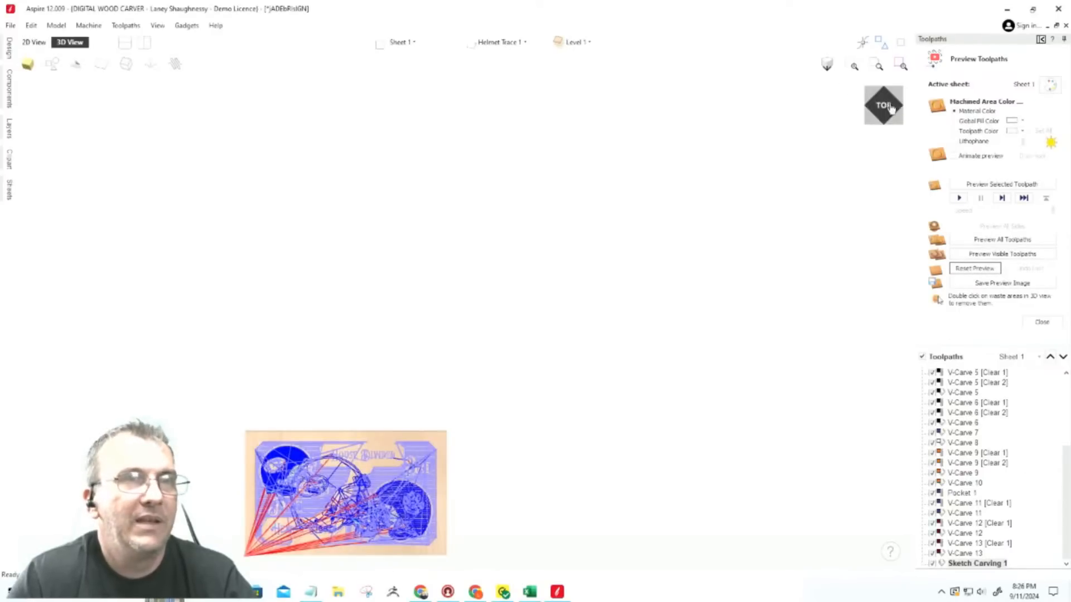
click(854, 67)
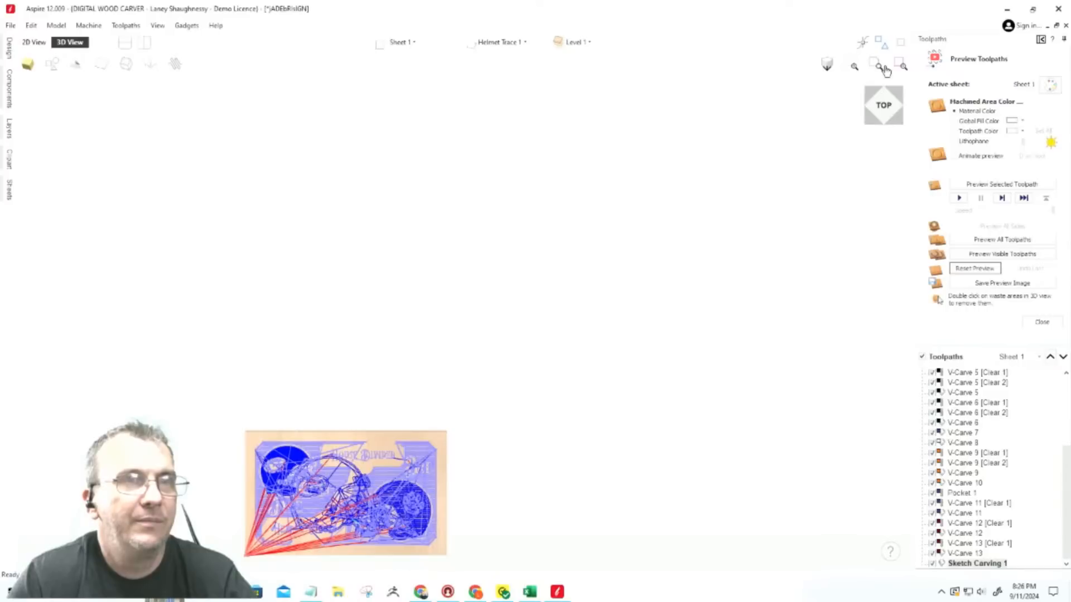
click(880, 65)
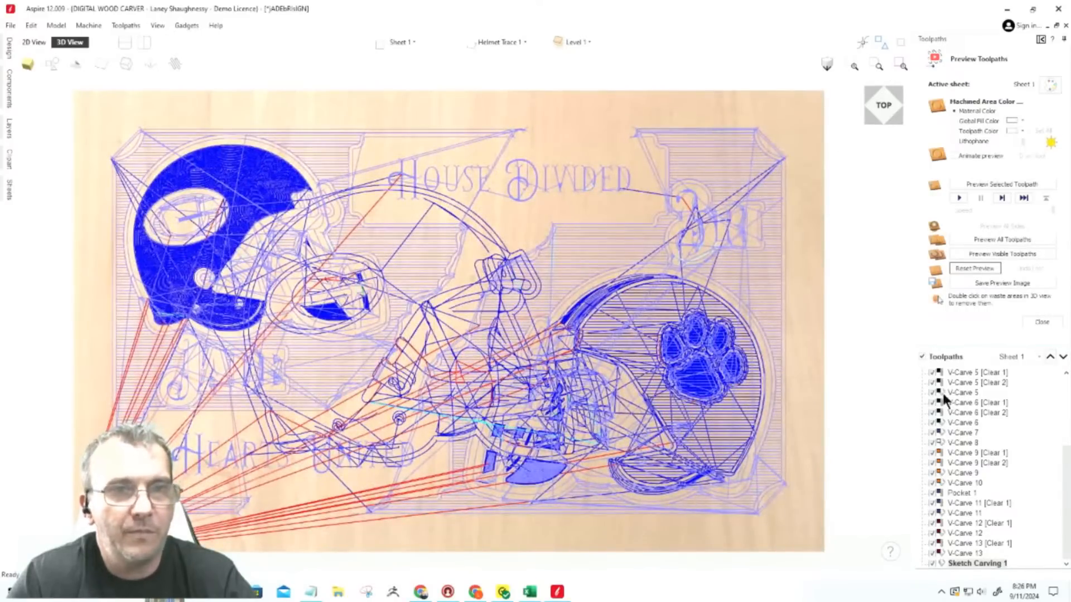
Hide the V-Carve 1 set and Sketch Carving 1, and preview the remaining visible toolpaths.
scroll(949, 408, up, 4)
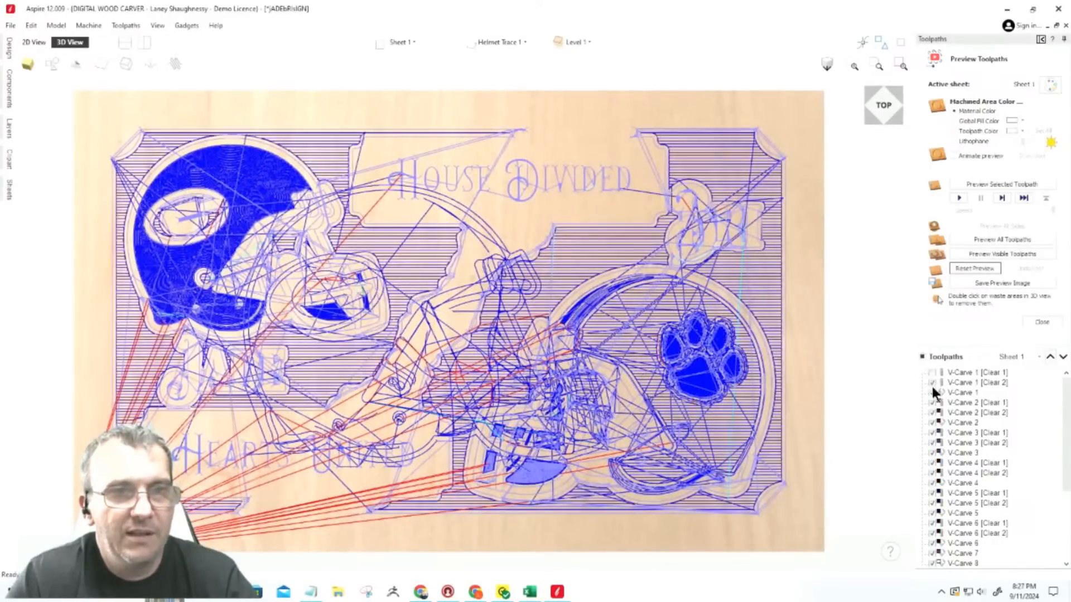
drag(1066, 426, 1069, 495)
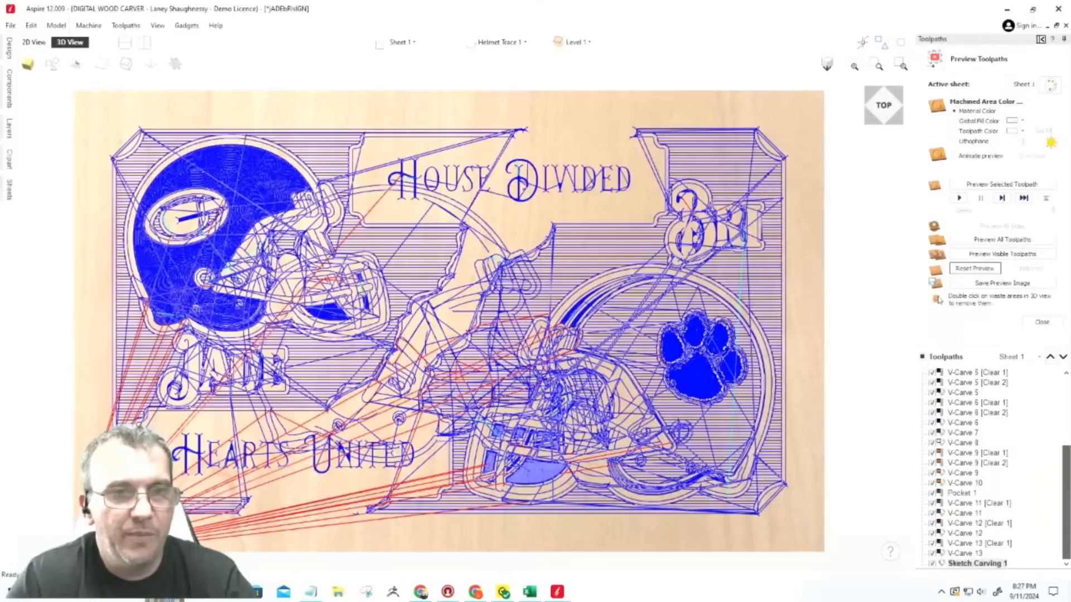
click(932, 563)
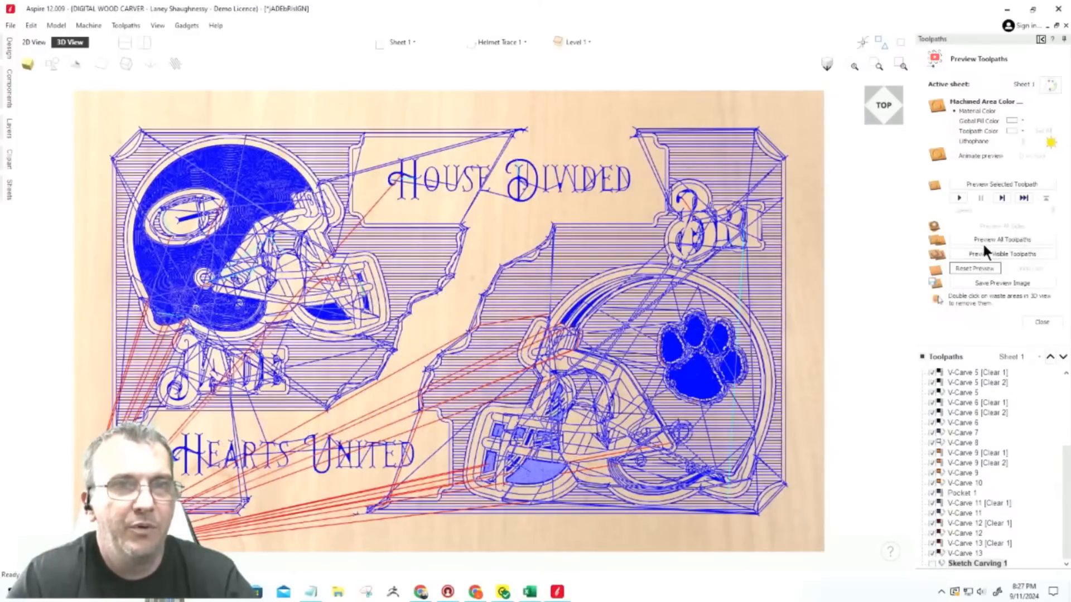
click(983, 251)
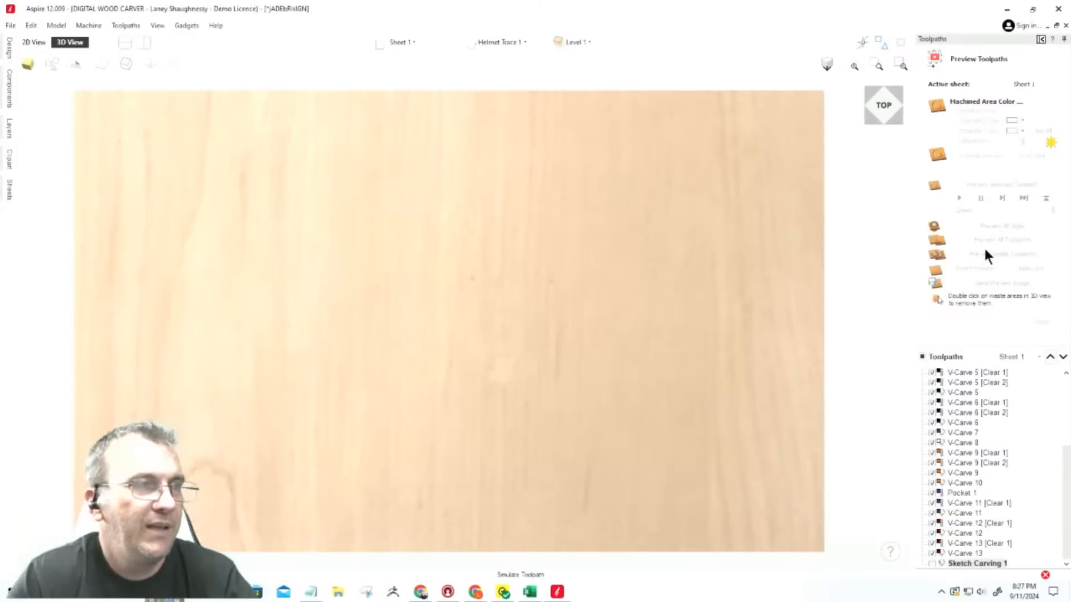
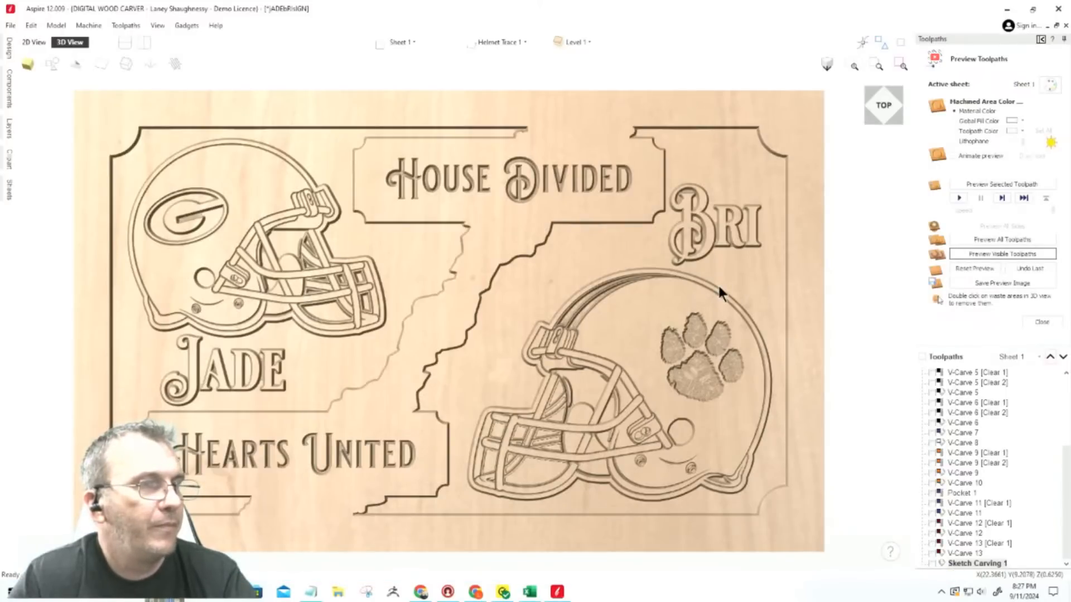
Examine the carved border ends around the House Divided plaque from above and at a tilted angle.
scroll(457, 122, up, 5)
scroll(477, 154, down, 3)
scroll(651, 148, down, 5)
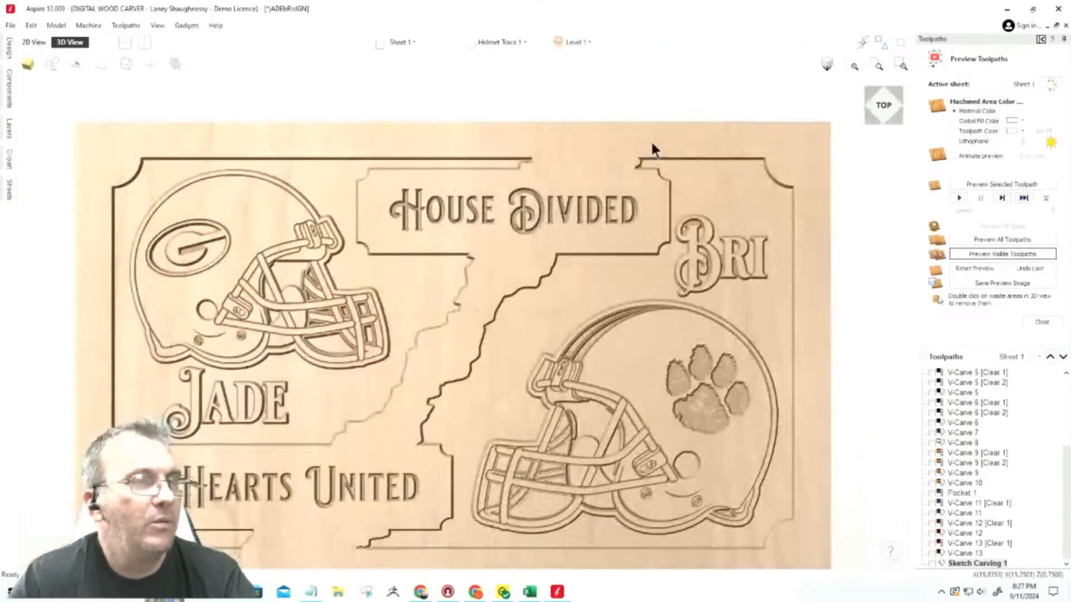
scroll(636, 240, up, 7)
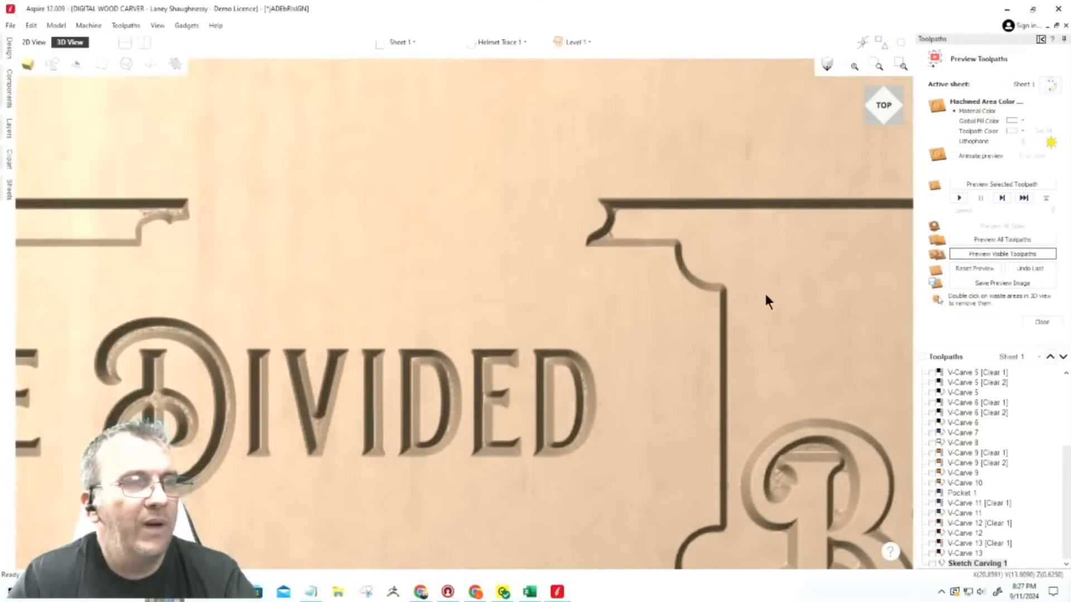
scroll(552, 198, down, 3)
scroll(737, 251, up, 3)
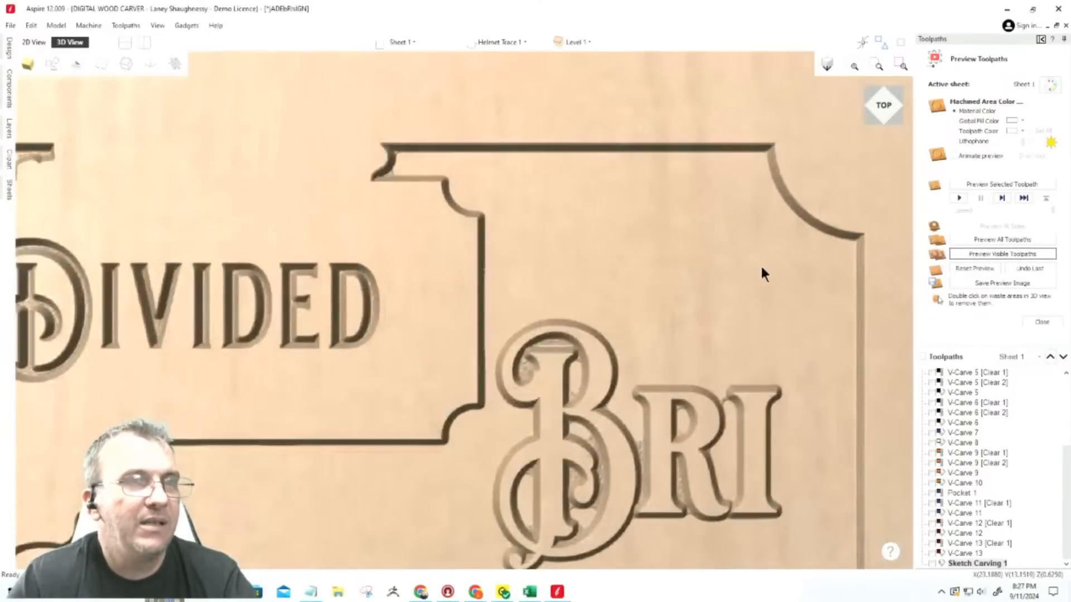
mouse_move(887, 111)
mouse_down()
mouse_move(884, 81)
mouse_move(884, 92)
mouse_up()
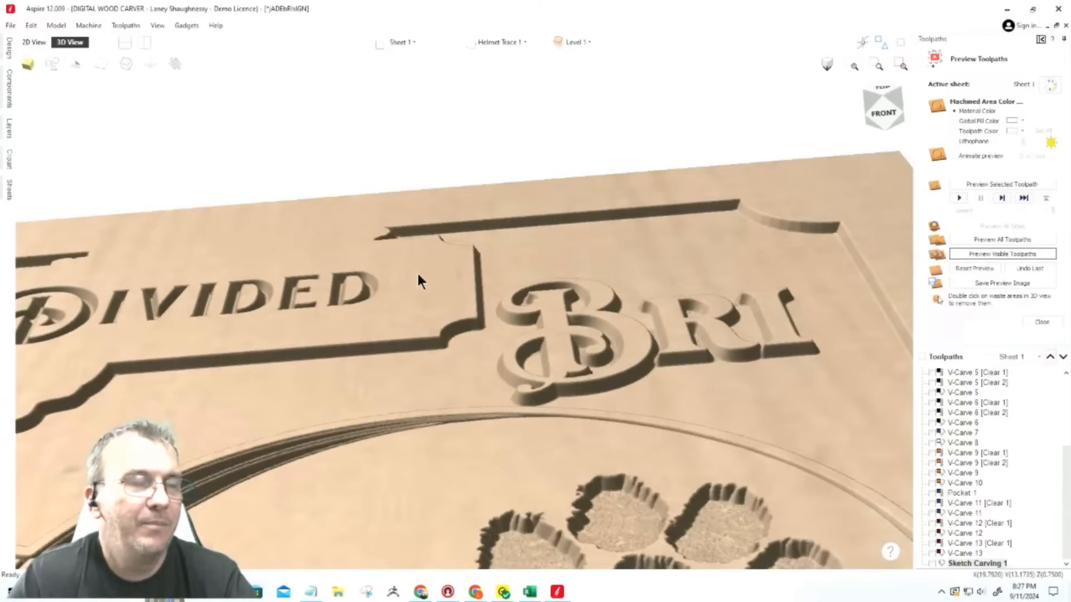
Return to the 2D view and inspect the gap between the upper plaque frame and the trimmed border half.
click(34, 42)
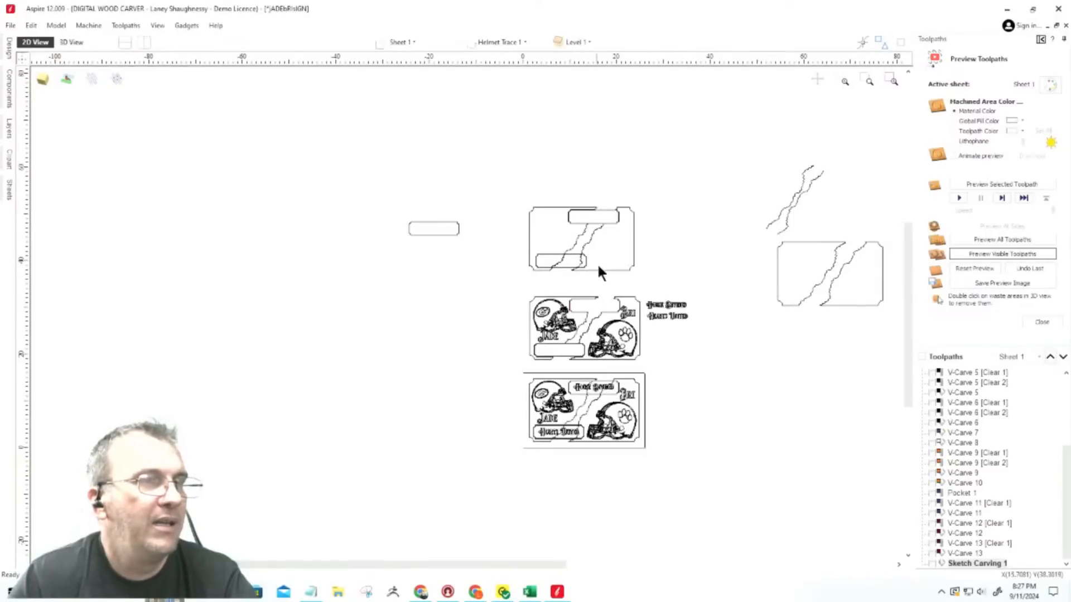
scroll(613, 240, up, 3)
scroll(625, 229, up, 5)
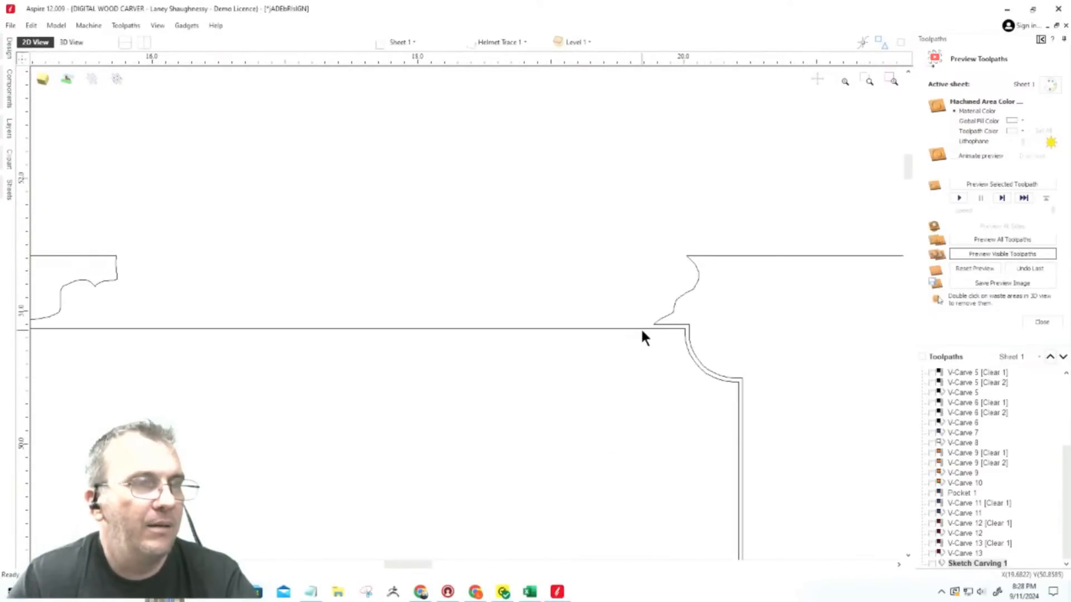
click(688, 329)
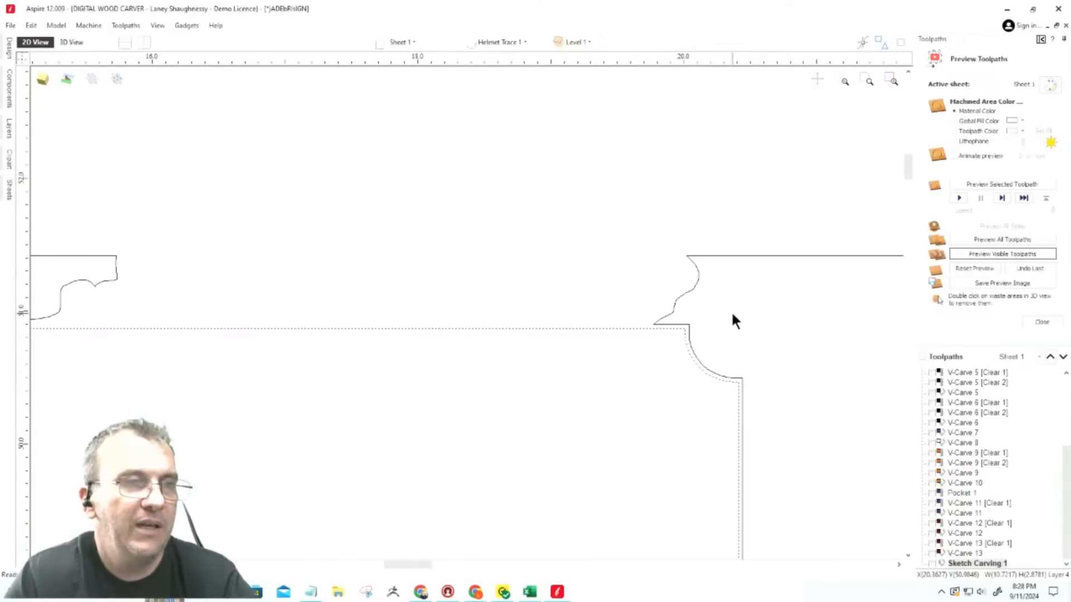
click(668, 324)
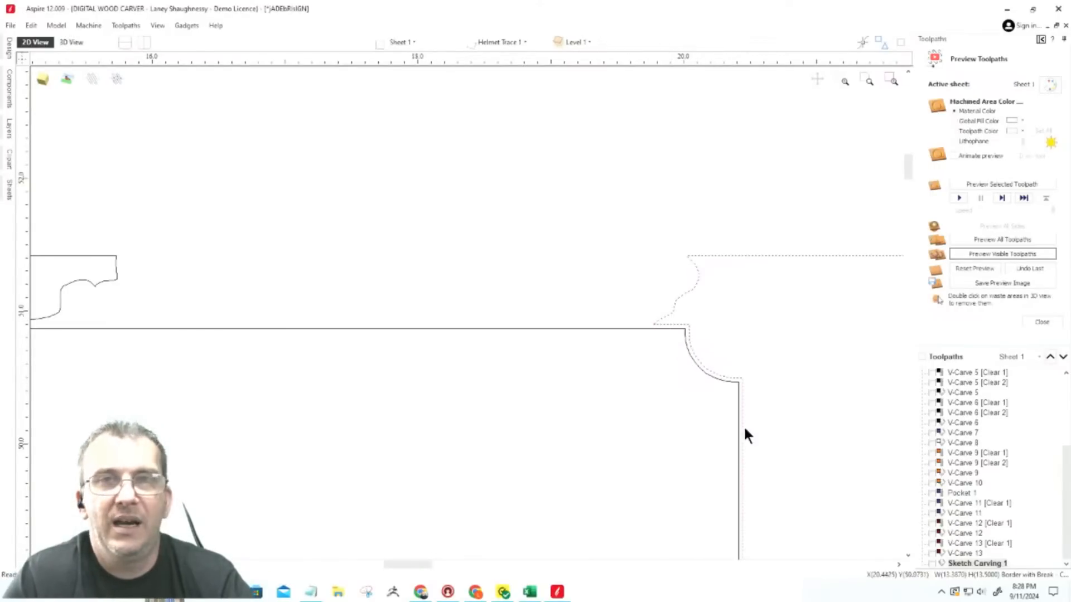
Offset the lower plaque frame outwards by 0.0312 inches with sharp corners, keeping the original and selecting the new vector.
scroll(749, 384, down, 3)
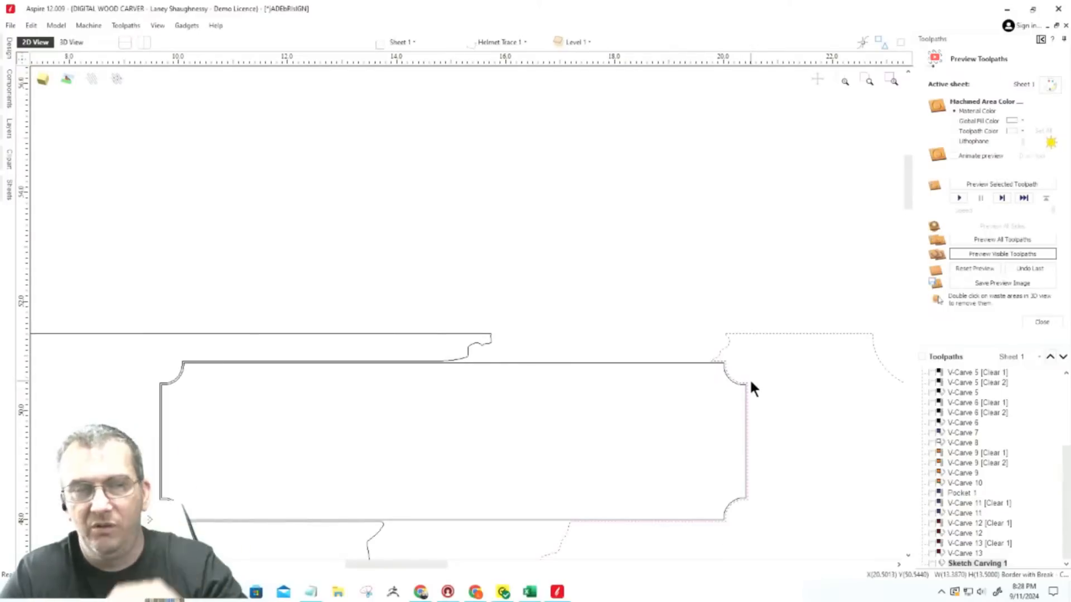
scroll(749, 378, down, 2)
scroll(422, 234, down, 5)
scroll(450, 318, up, 4)
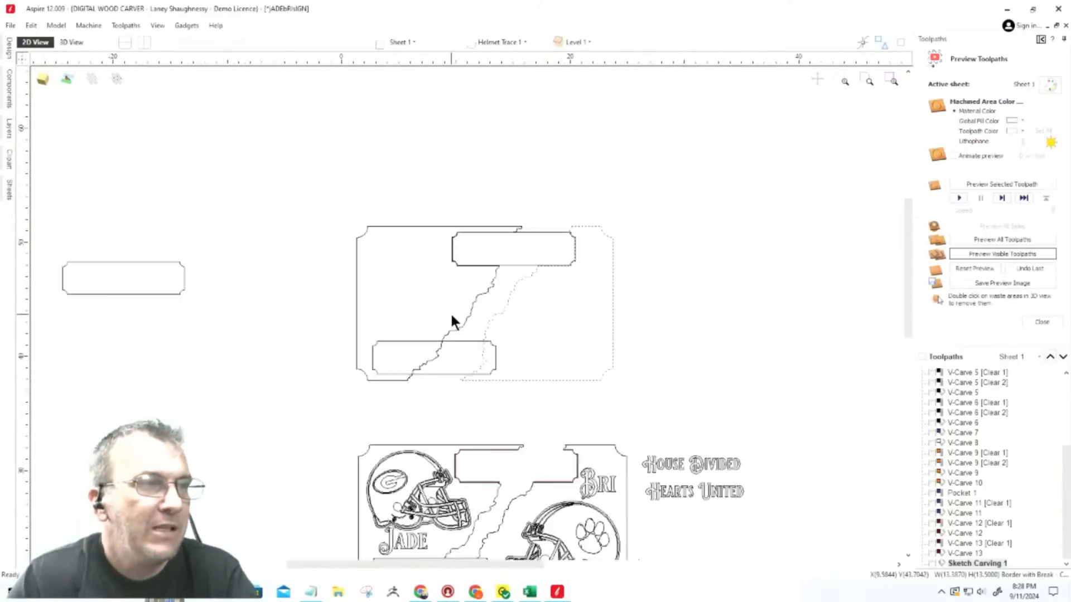
scroll(452, 395, up, 3)
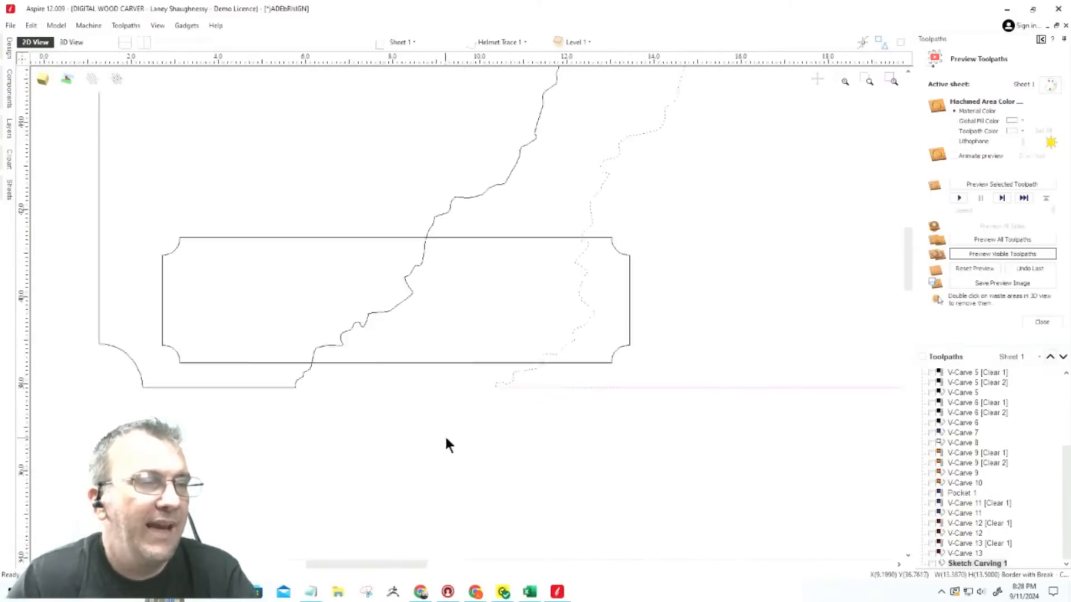
click(471, 363)
scroll(713, 359, down, 3)
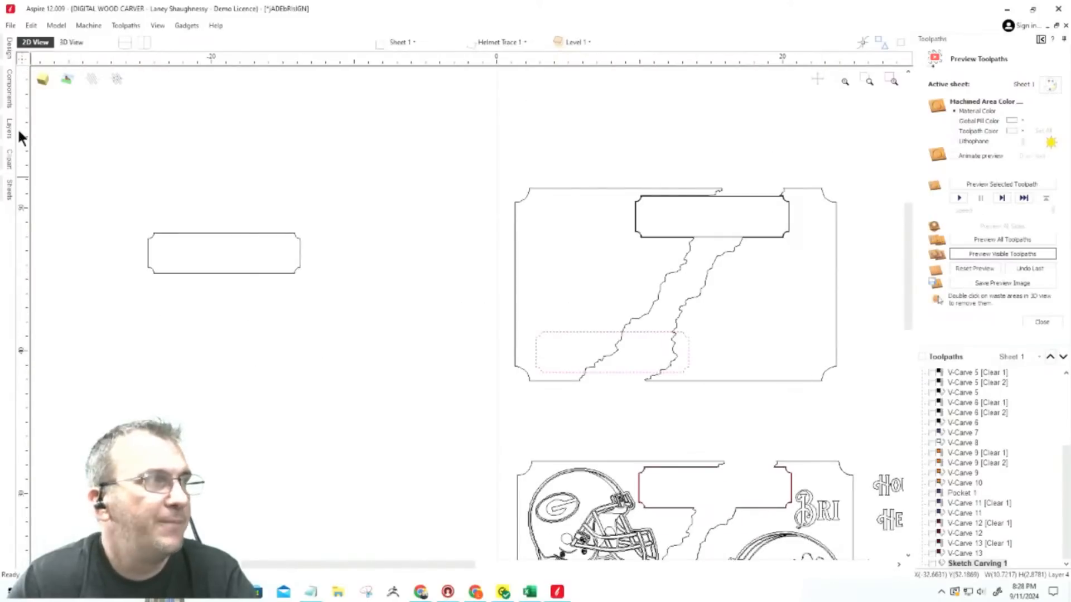
click(10, 50)
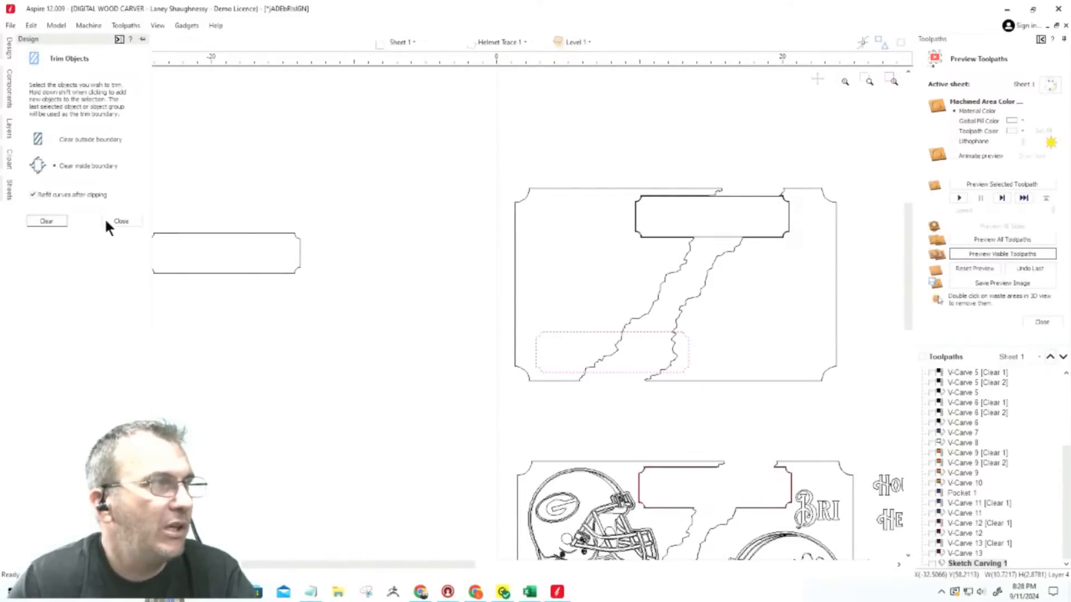
click(121, 222)
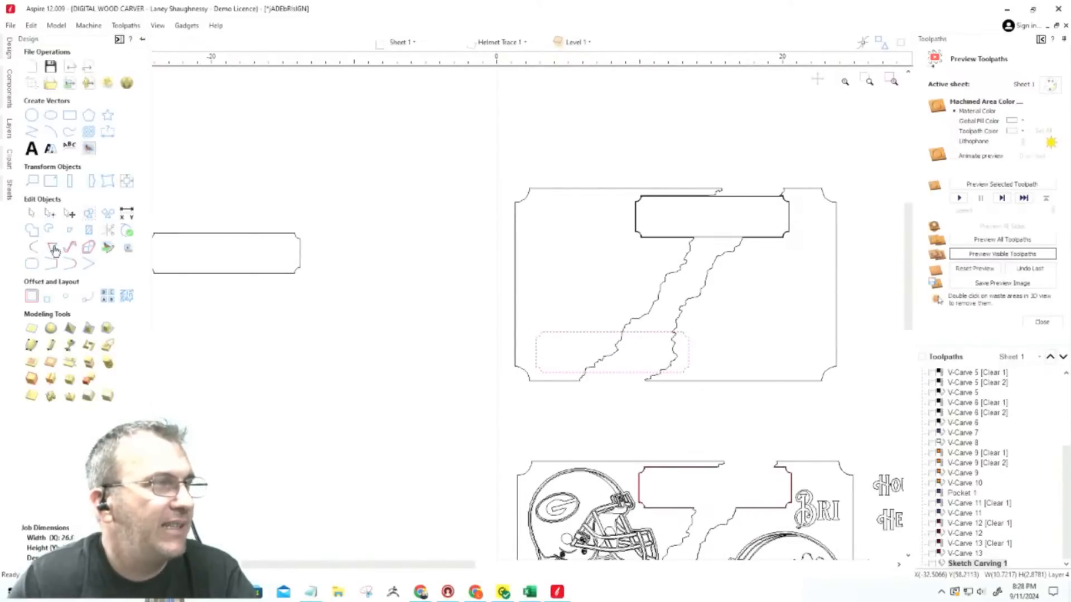
click(31, 295)
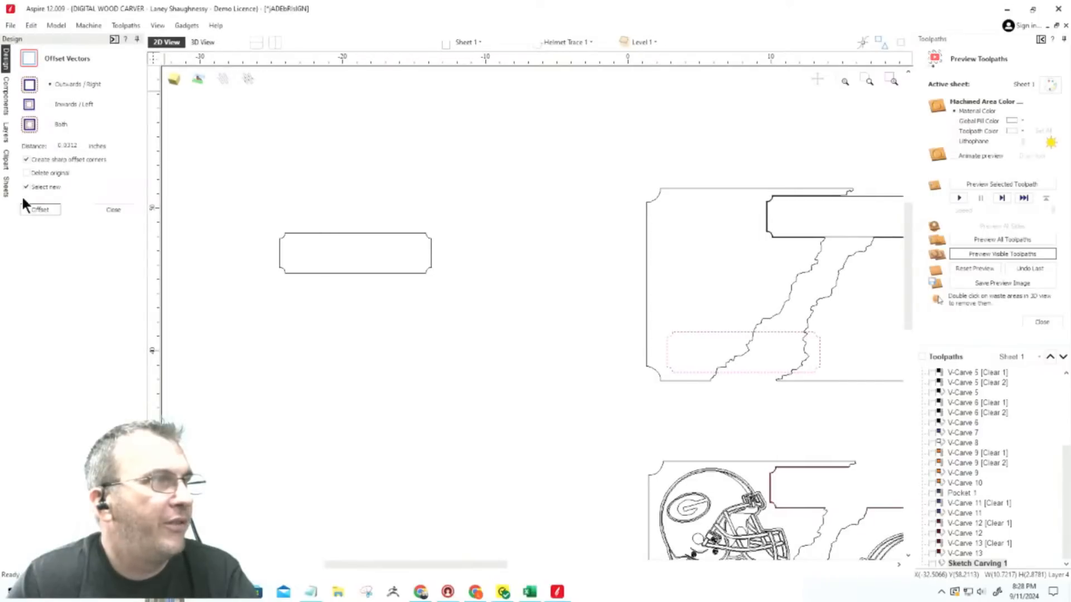
click(34, 209)
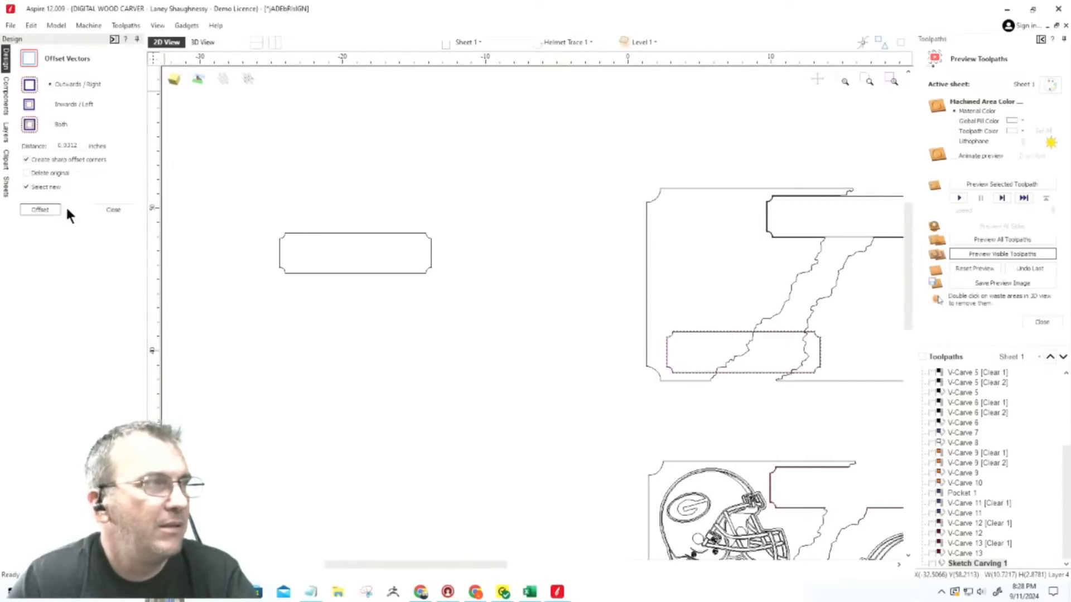
Trim both border halves with the lower plaque's outer offset frame as boundary, clearing inside it and refitting curves after clipping.
key(Escape)
click(809, 281)
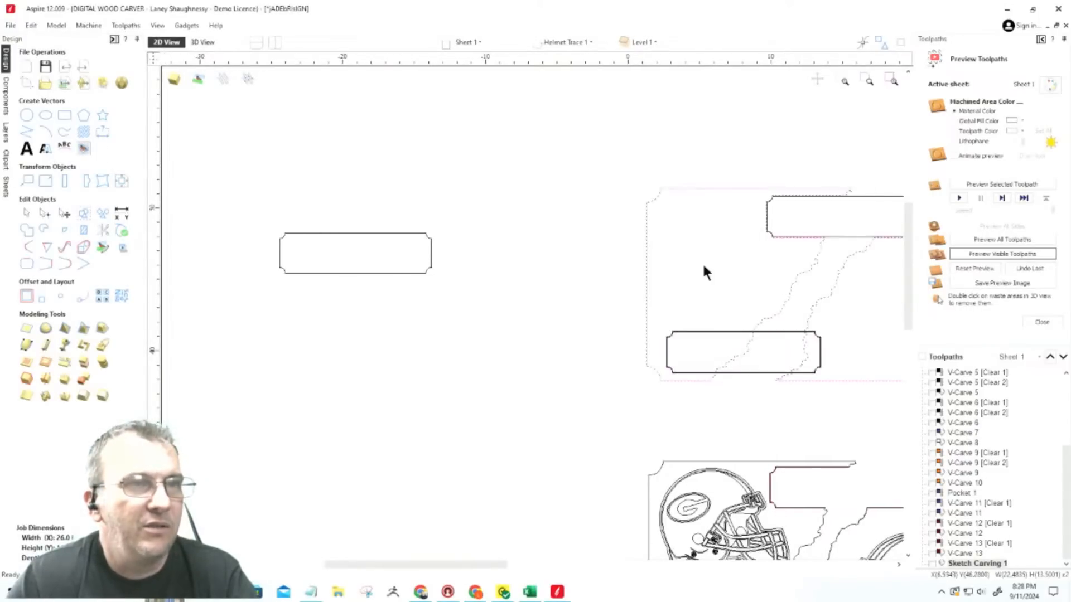
scroll(704, 343, up, 10)
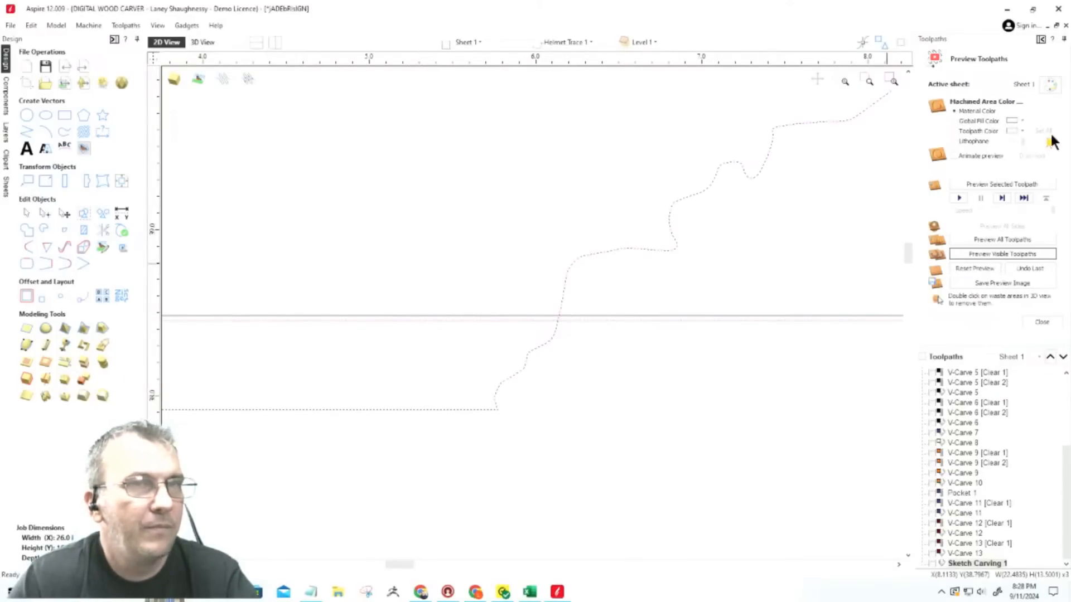
click(1041, 39)
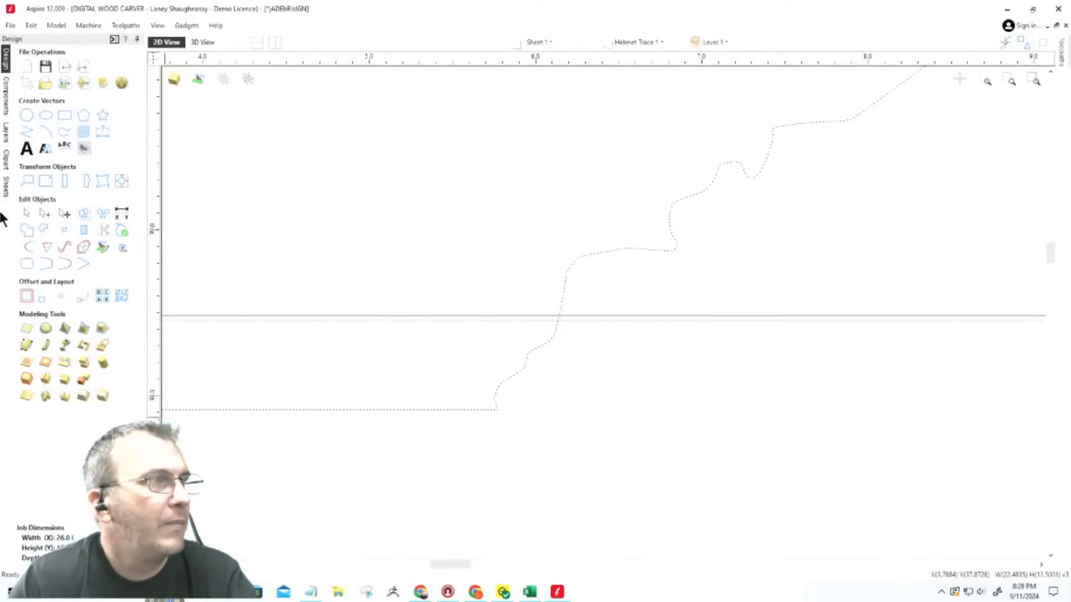
scroll(506, 410, down, 3)
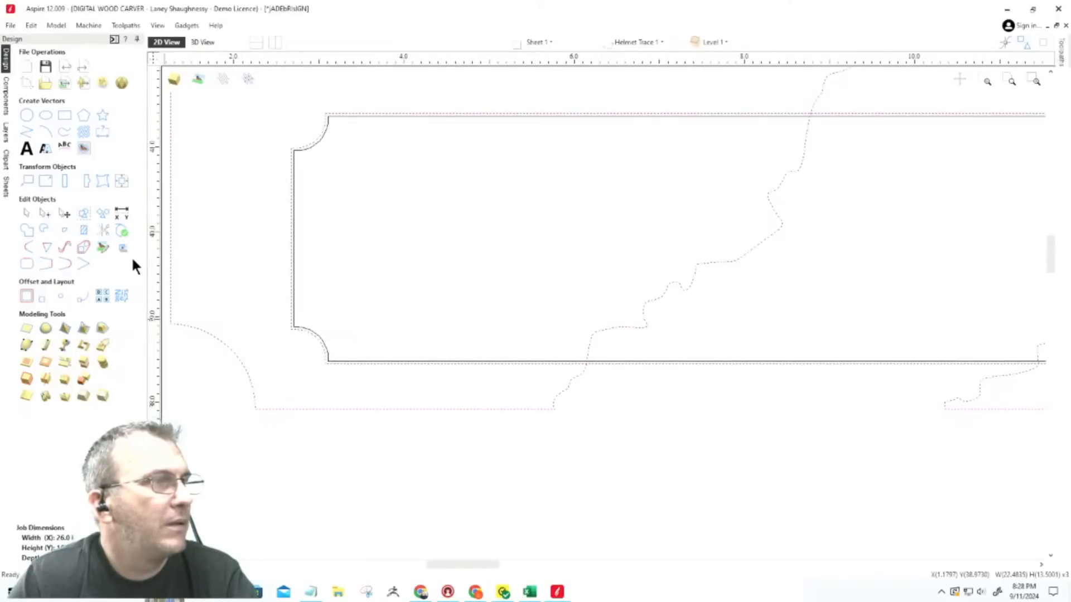
click(83, 230)
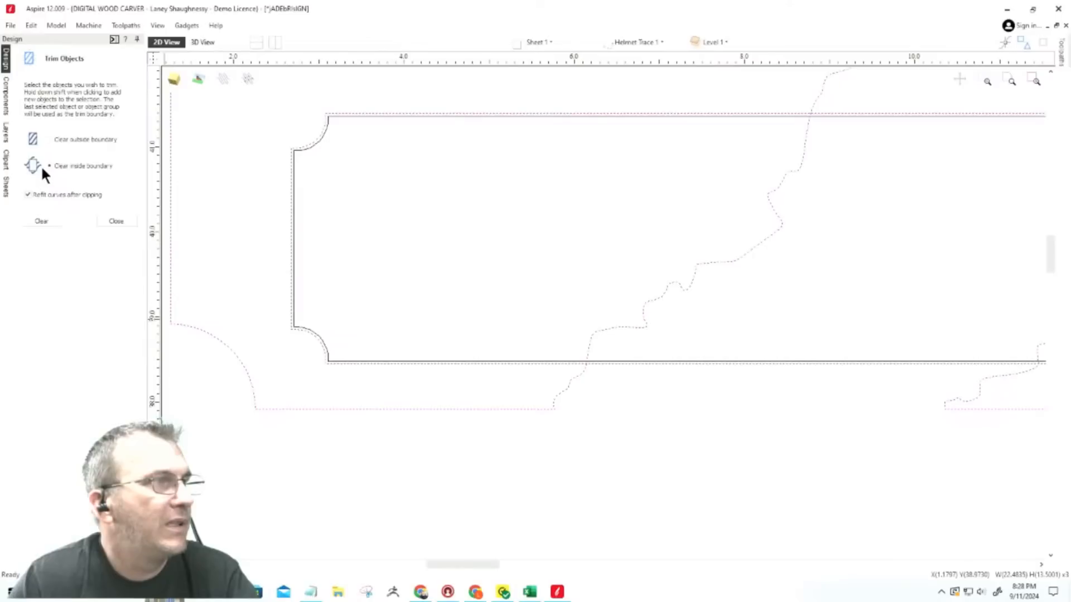
click(55, 220)
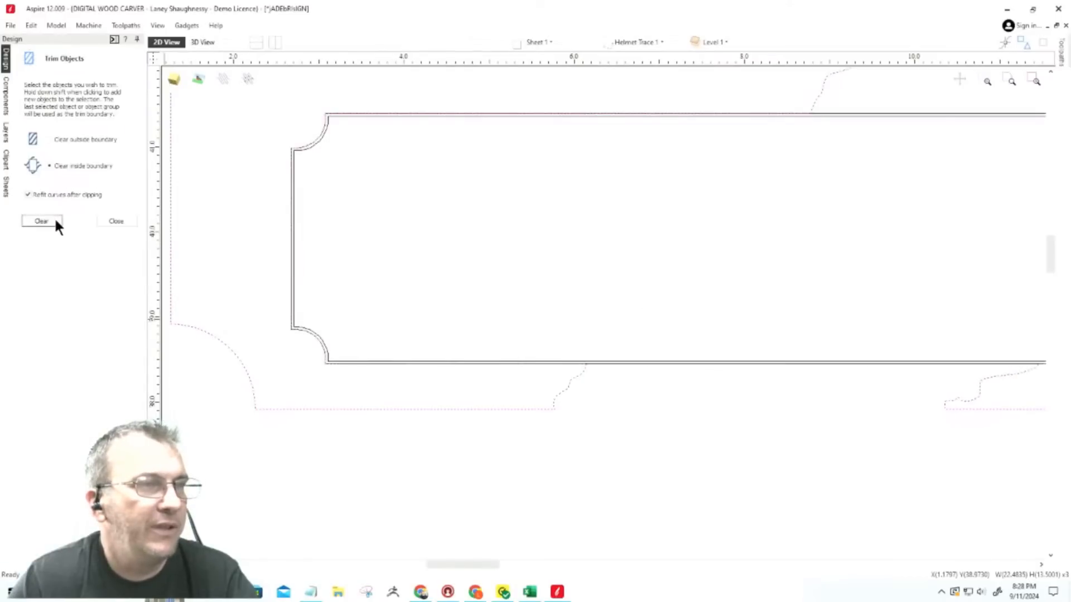
Delete the outer offset frame around the lower plaque and check the trimmed border around both plaques.
click(715, 366)
scroll(669, 368, down, 3)
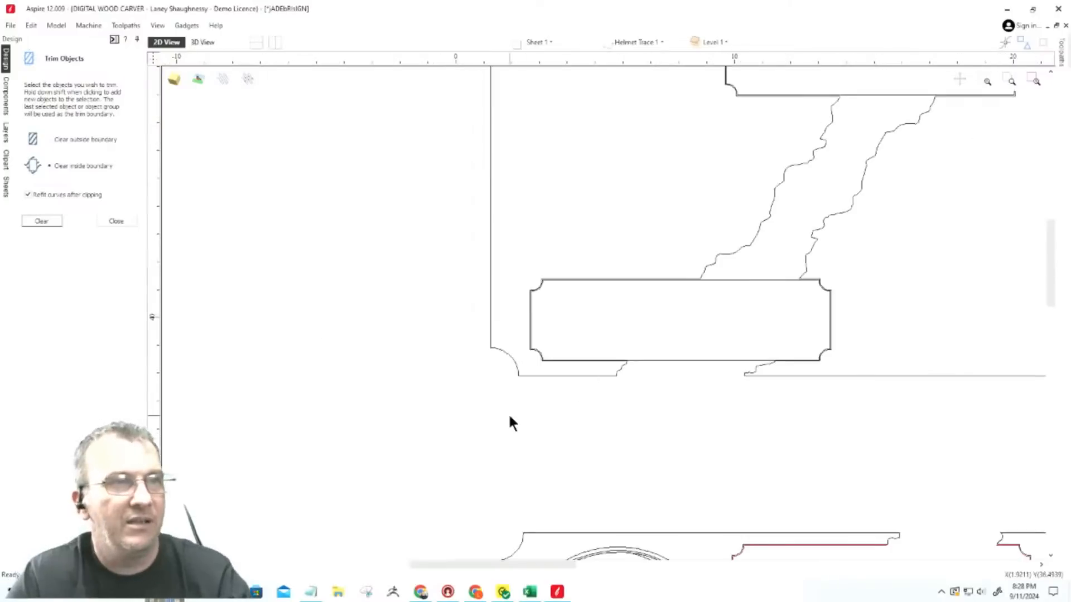
scroll(509, 424, down, 2)
scroll(725, 279, up, 3)
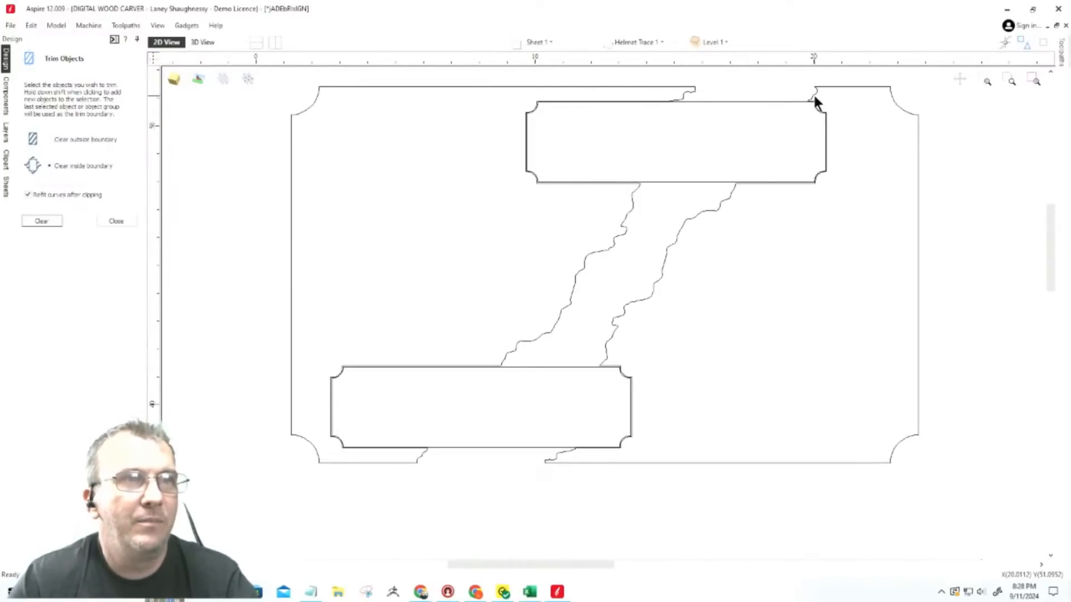
scroll(815, 97, up, 5)
scroll(880, 252, down, 5)
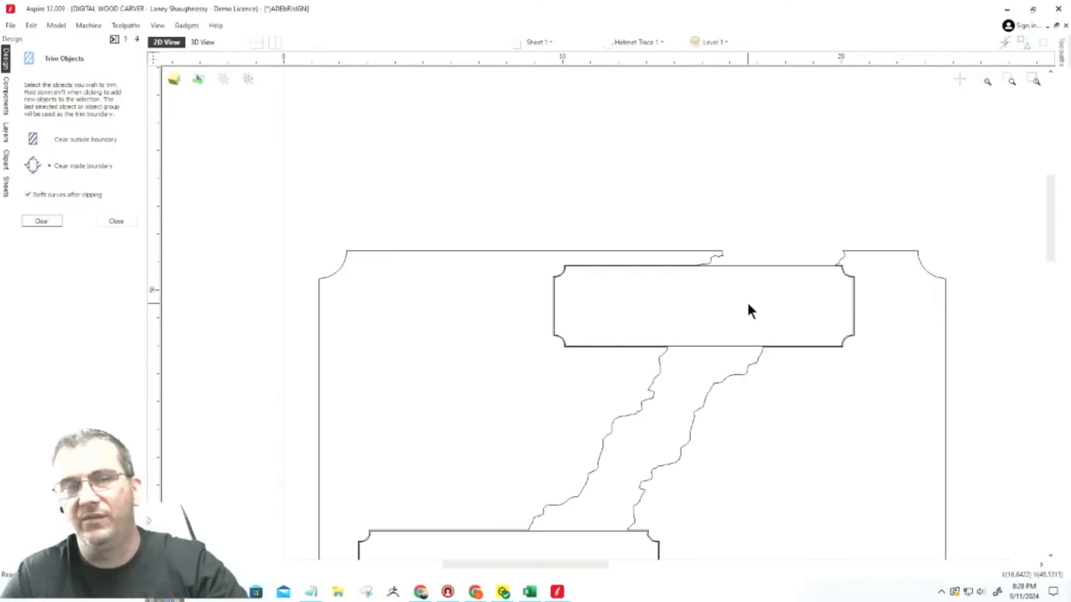
scroll(728, 287, down, 2)
scroll(690, 375, down, 3)
scroll(687, 376, up, 6)
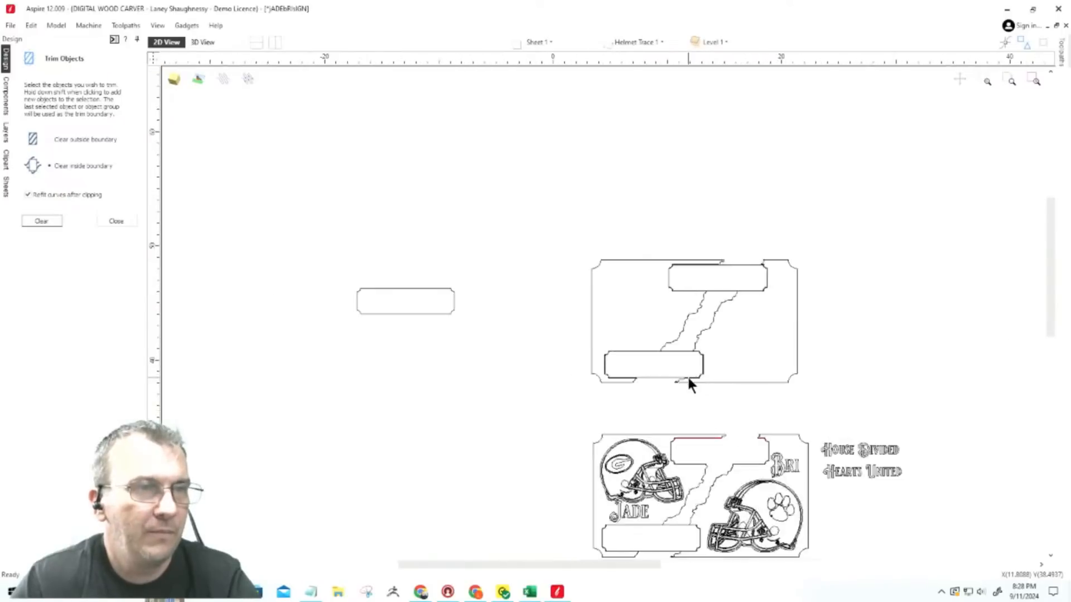
Review the trimmed border around both plaques in 2D and examine the paw-print helmet's carving in the 3D view.
scroll(687, 382, down, 2)
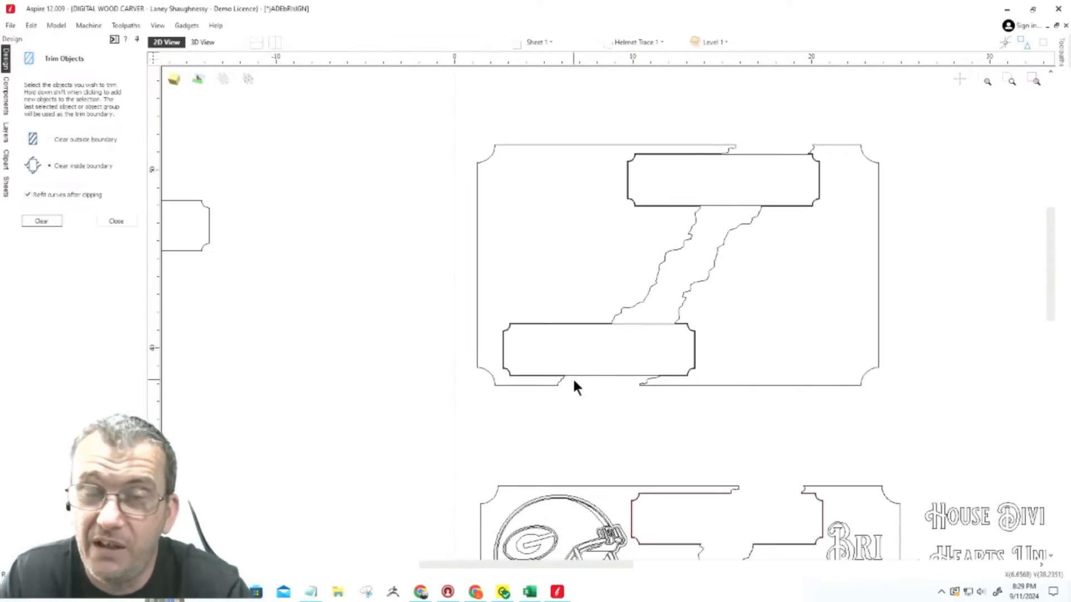
scroll(620, 248, down, 1)
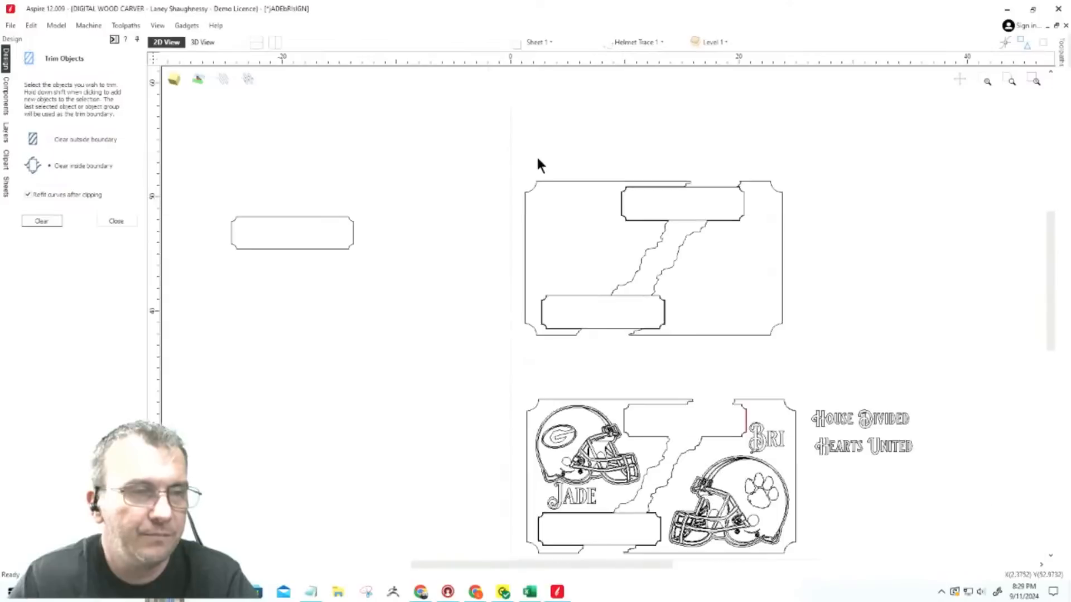
scroll(536, 159, down, 1)
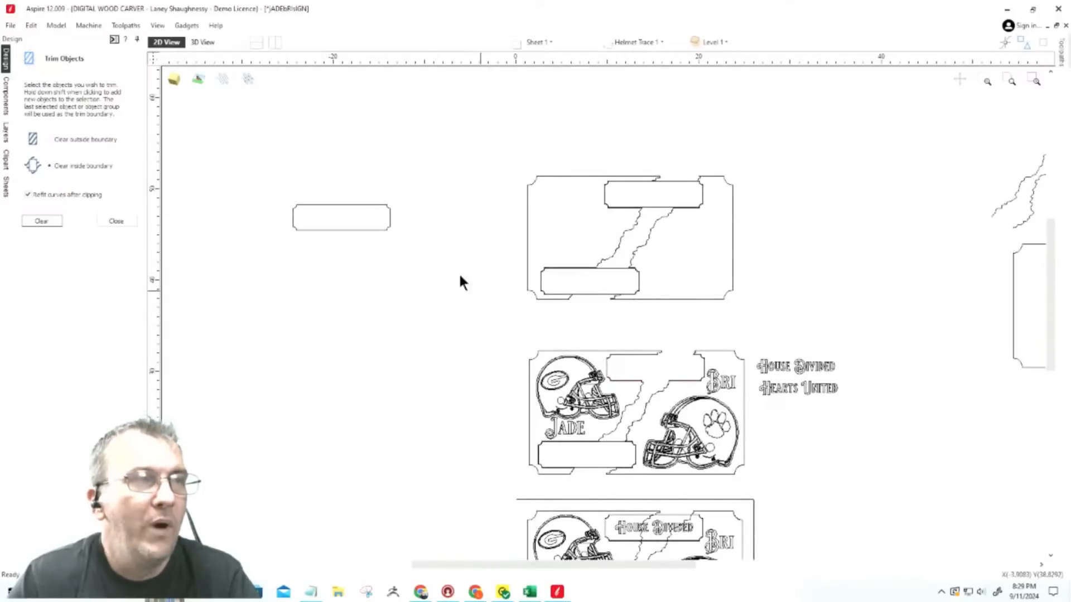
click(211, 43)
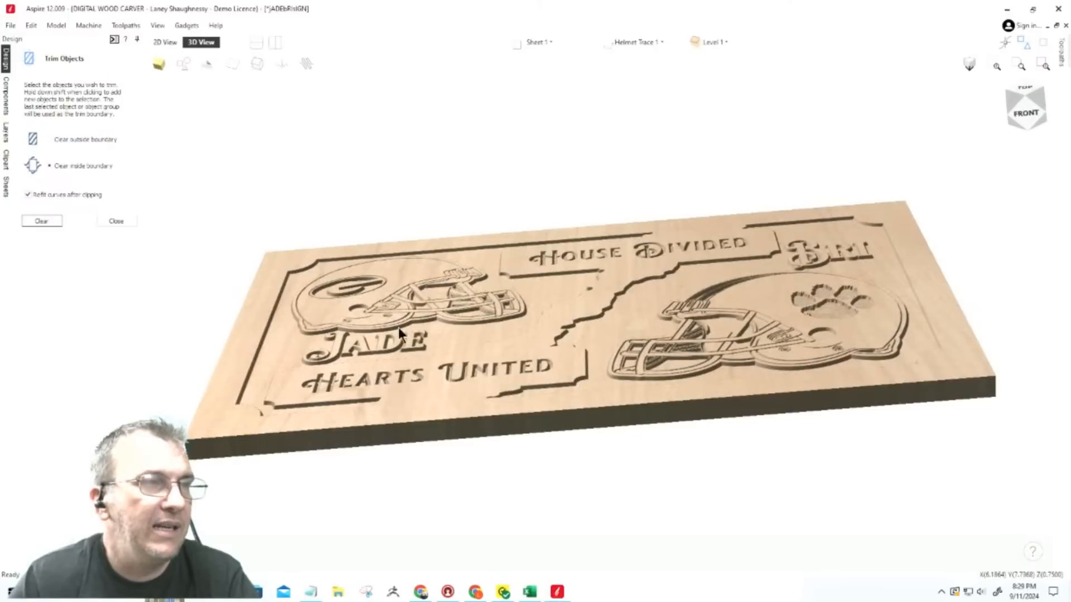
scroll(831, 357, up, 5)
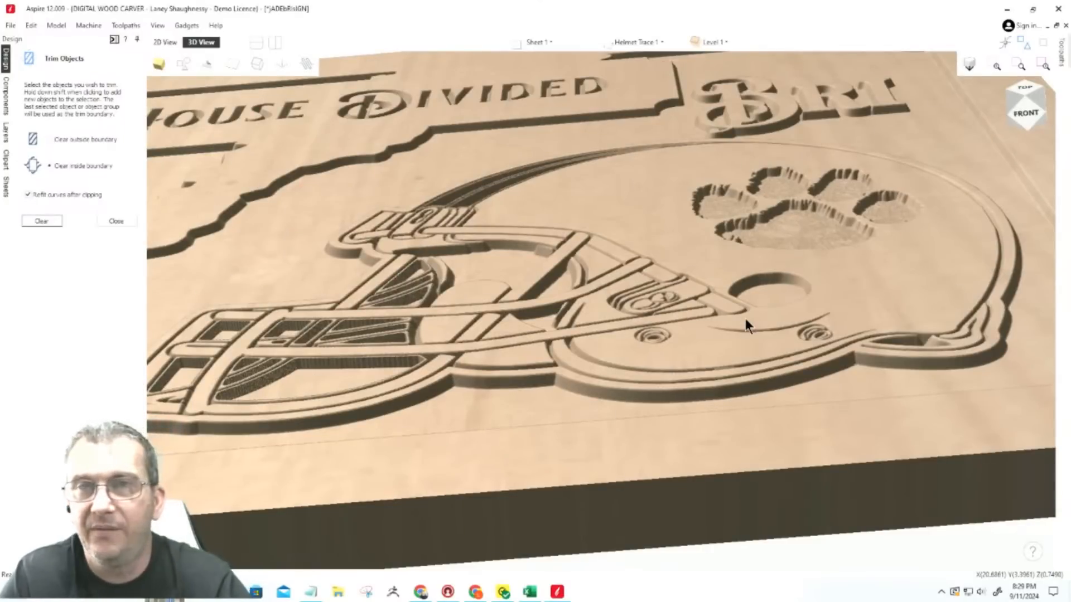
Select the paw-print helmet's vectors in the full sign layout in the 2D view.
click(162, 43)
scroll(580, 318, down, 3)
scroll(639, 433, up, 8)
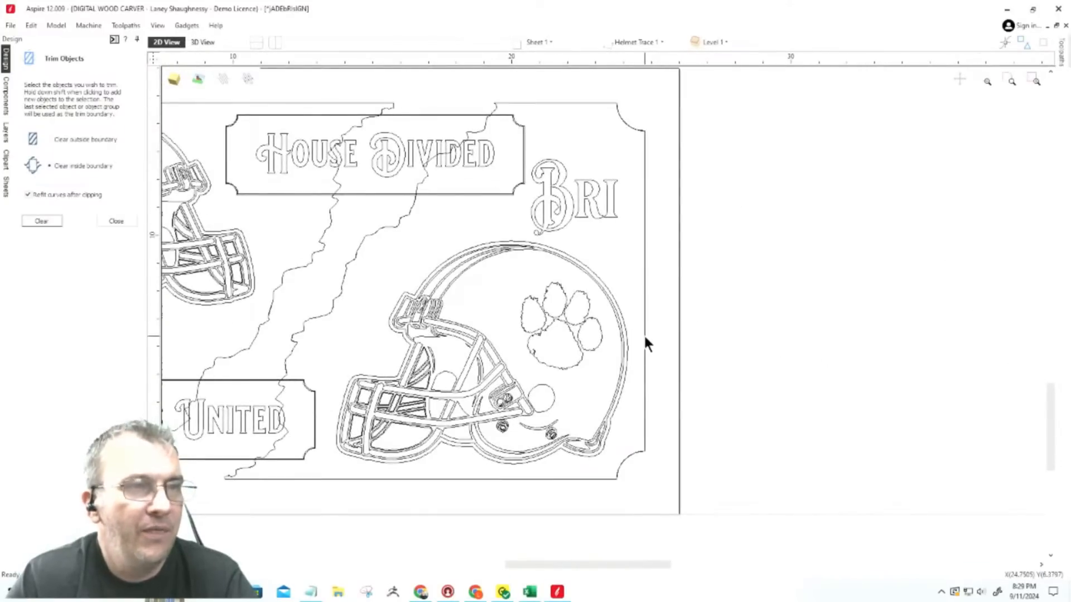
click(645, 337)
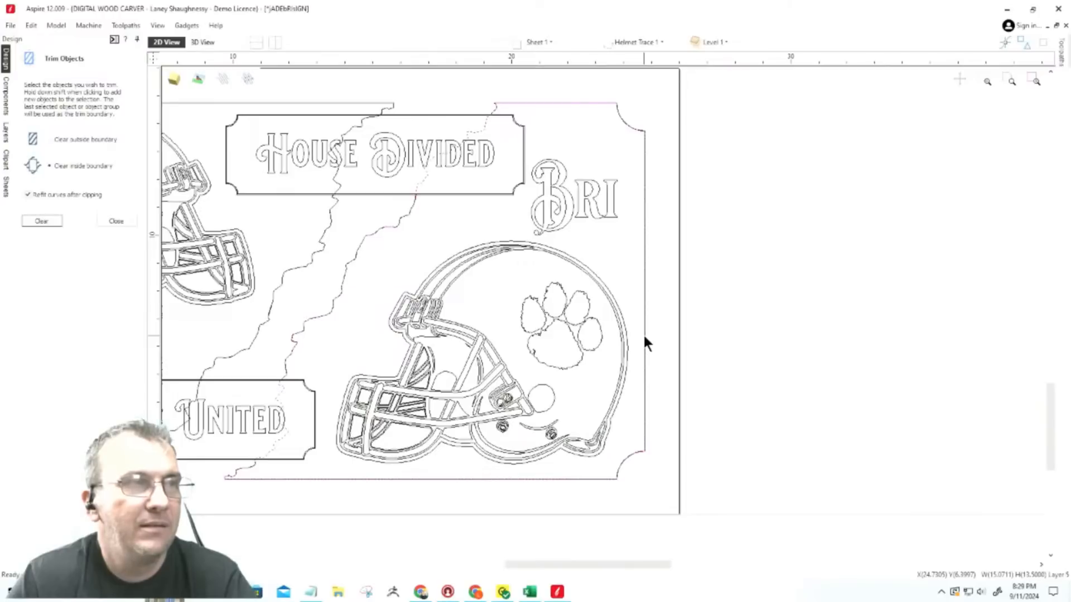
click(526, 126)
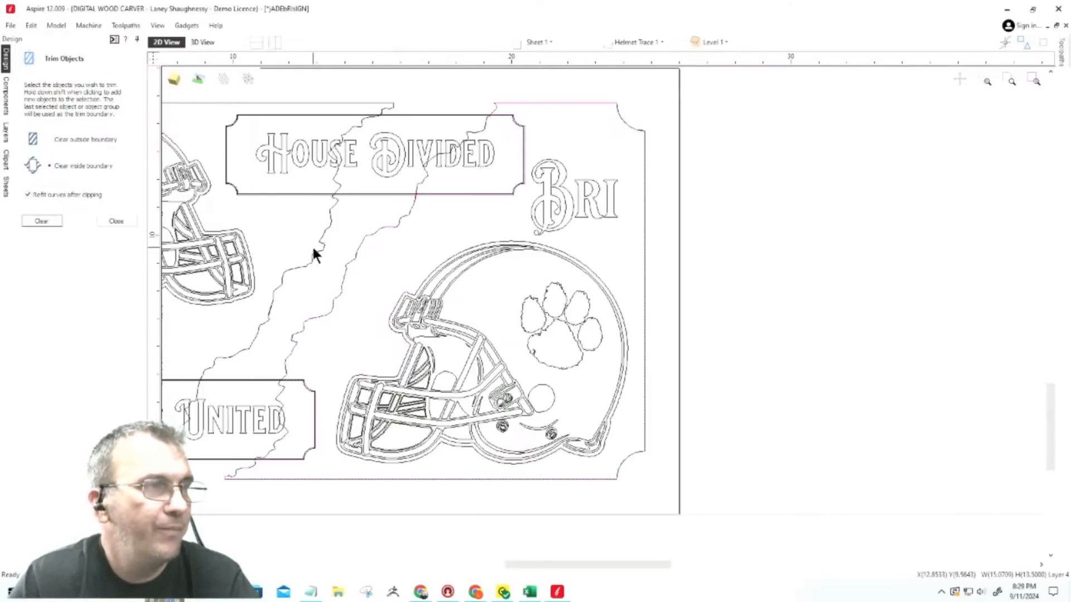
drag(294, 215, 651, 501)
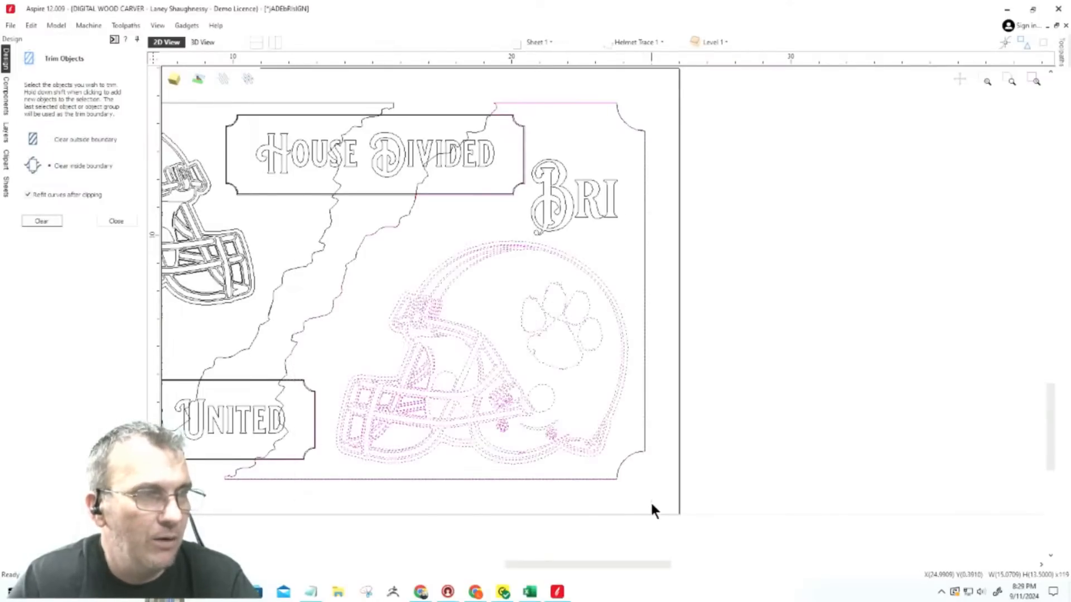
Remove the paw-print helmet's outer outline and the border half around it from the selection.
scroll(607, 474, up, 3)
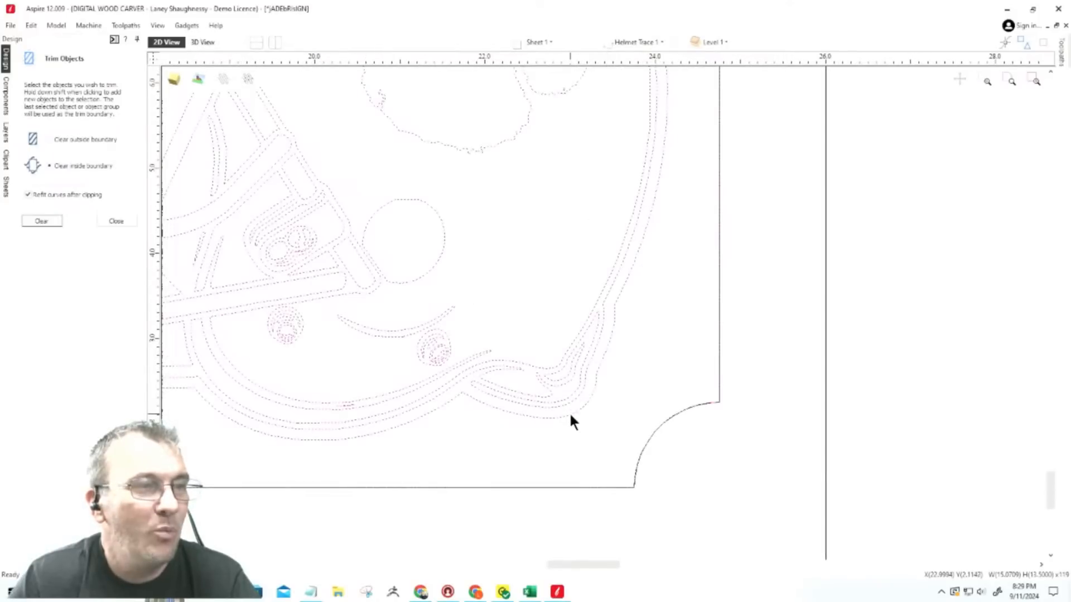
click(571, 415)
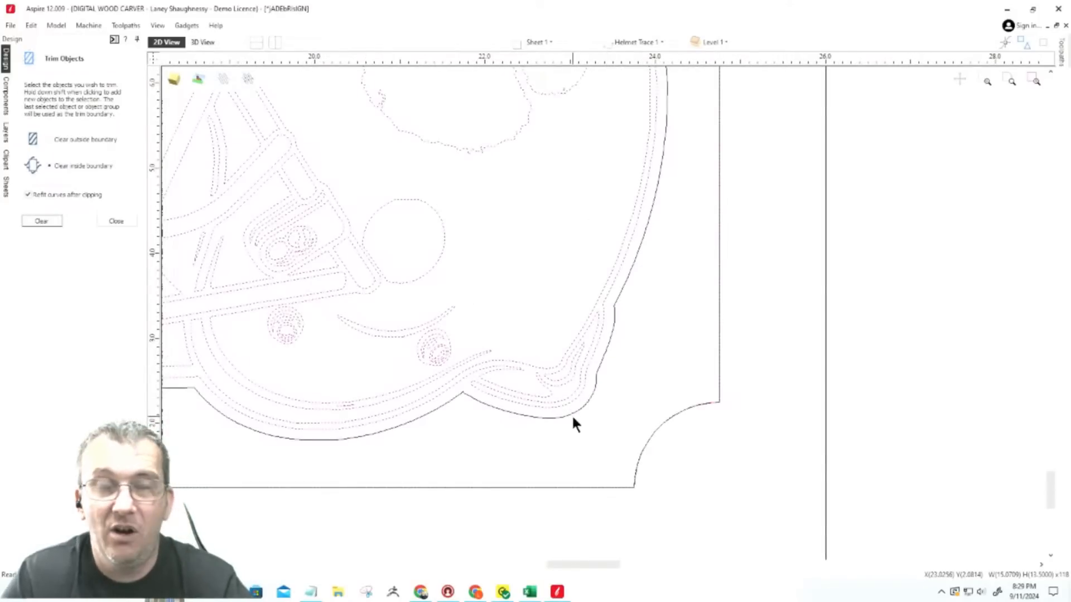
scroll(653, 415, down, 3)
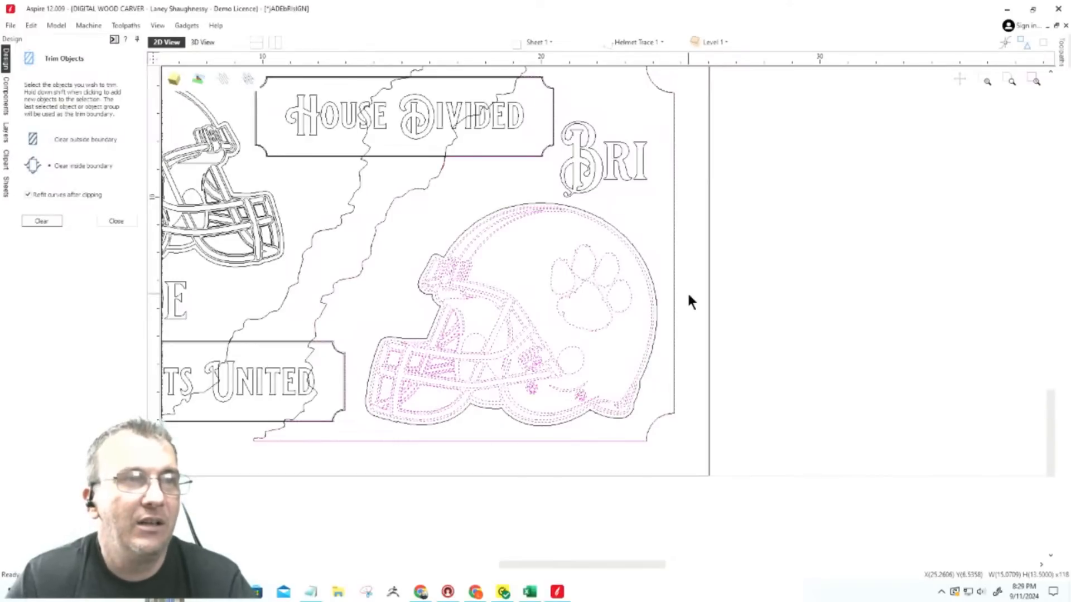
shift+click(673, 264)
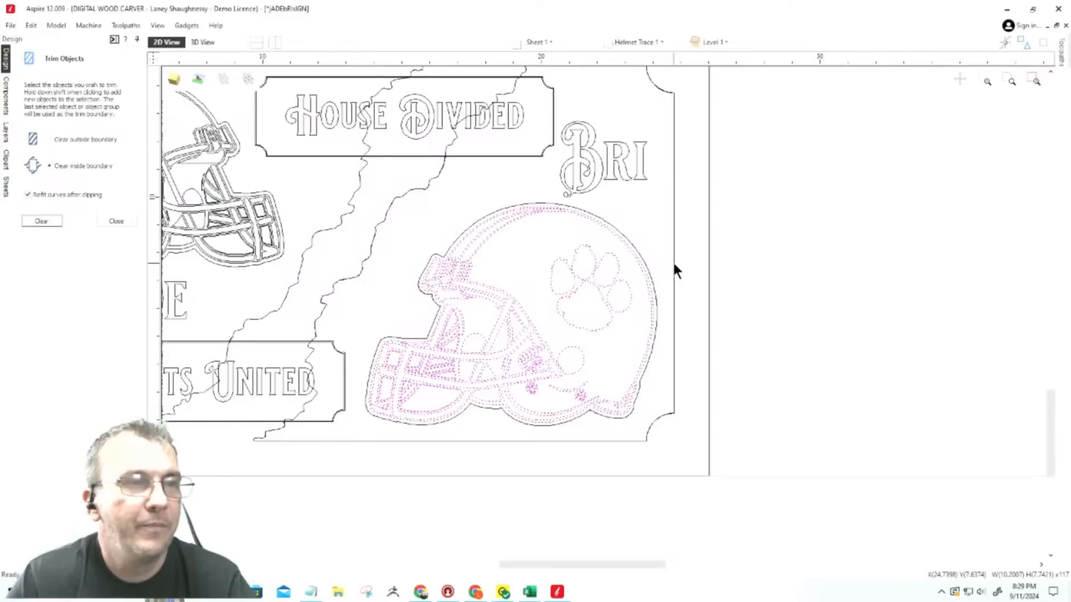
scroll(620, 284, up, 3)
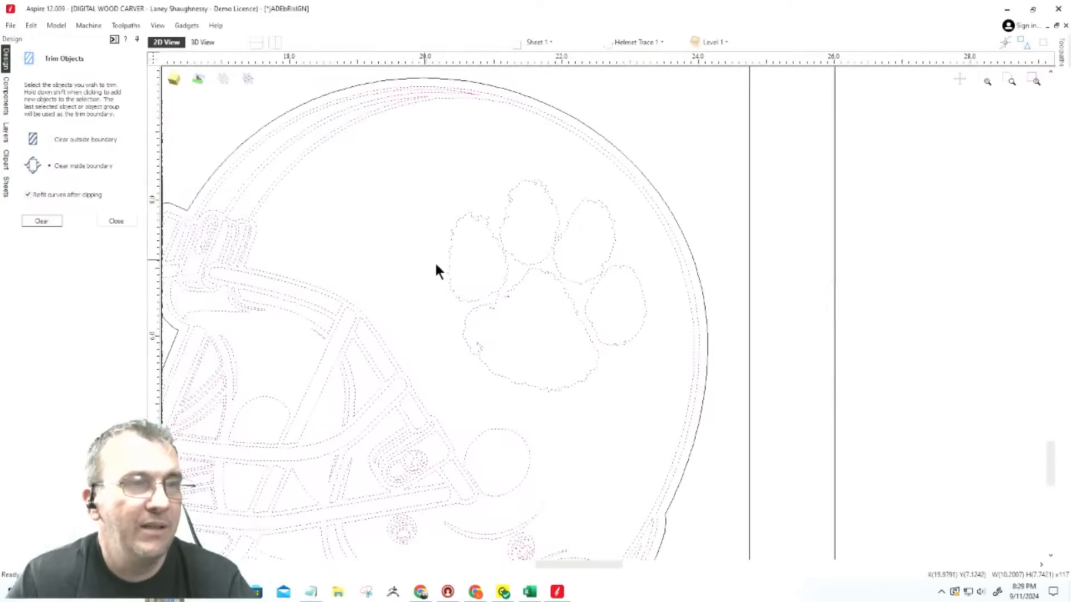
scroll(848, 145, down, 2)
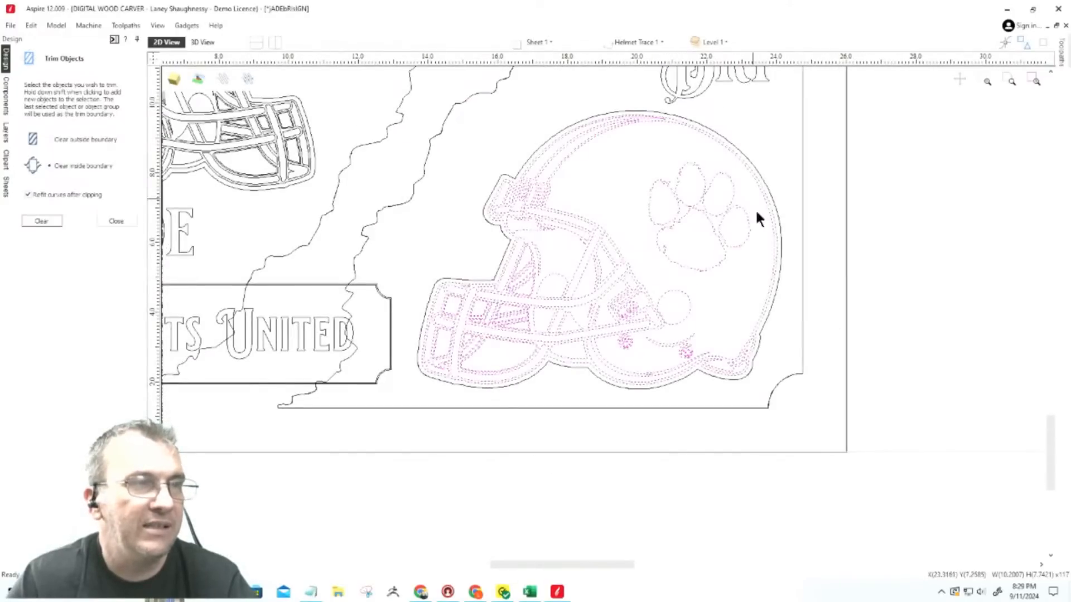
Calculate a V-Carve toolpath for the selected helmet vectors with a flat depth of 0.125 inches, continuing despite possible overlaps.
click(113, 39)
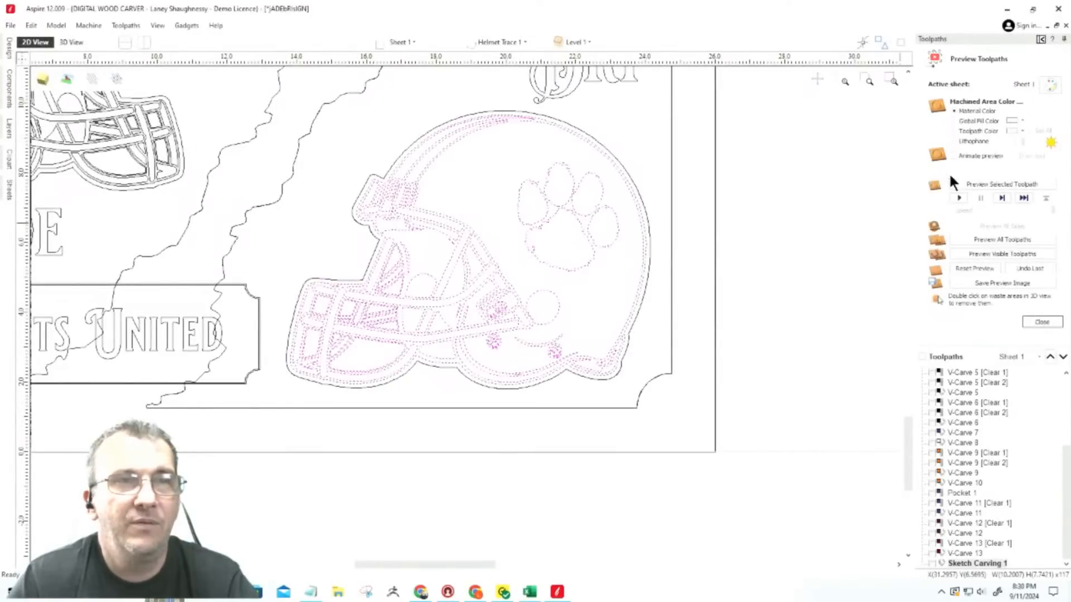
click(935, 133)
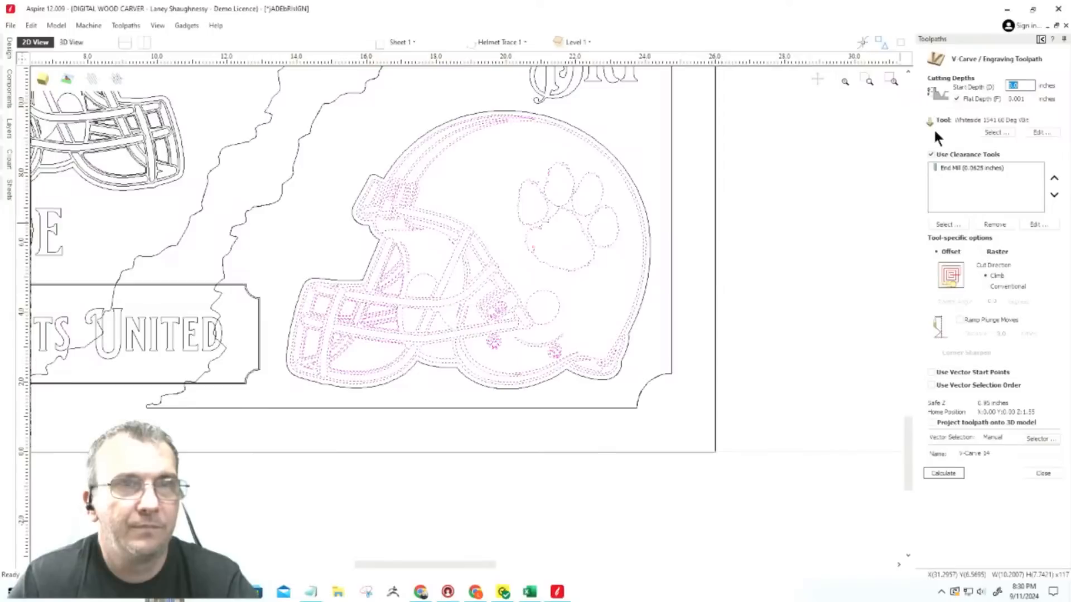
click(955, 99)
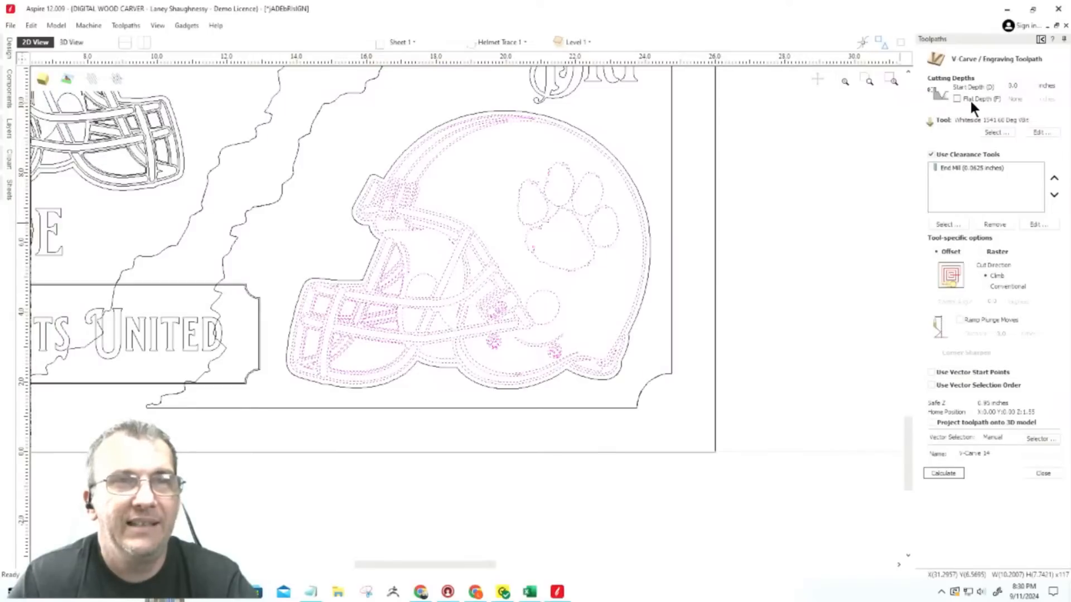
click(956, 99)
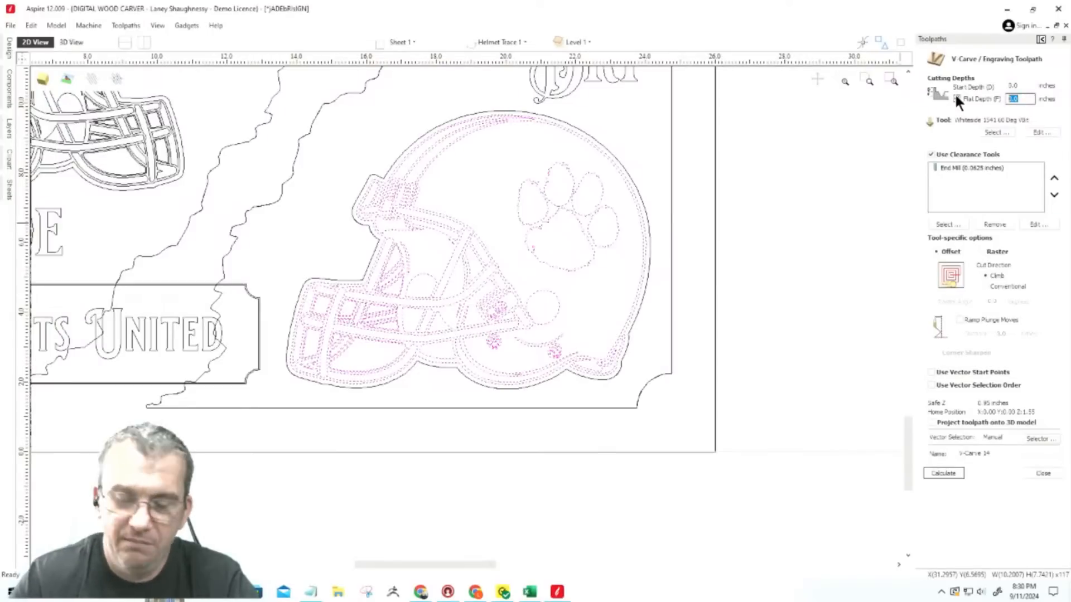
text(.)
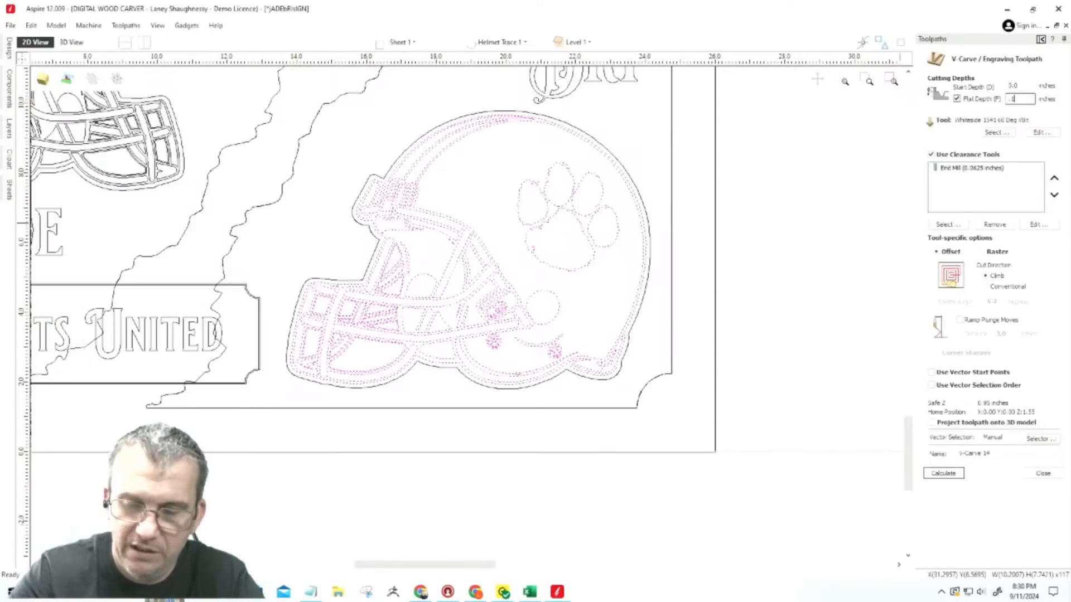
text(125)
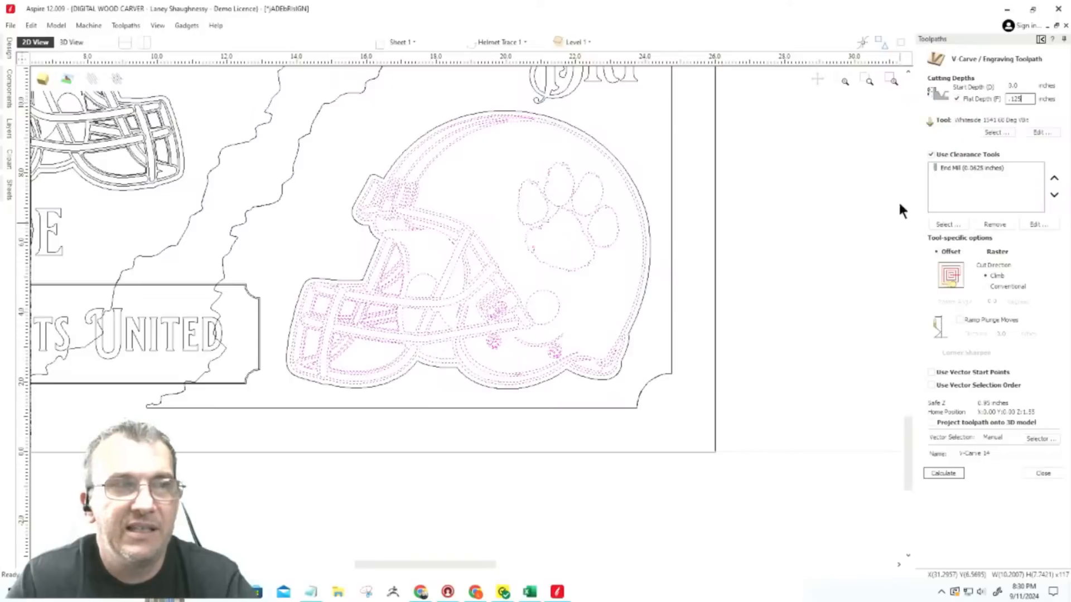
click(942, 473)
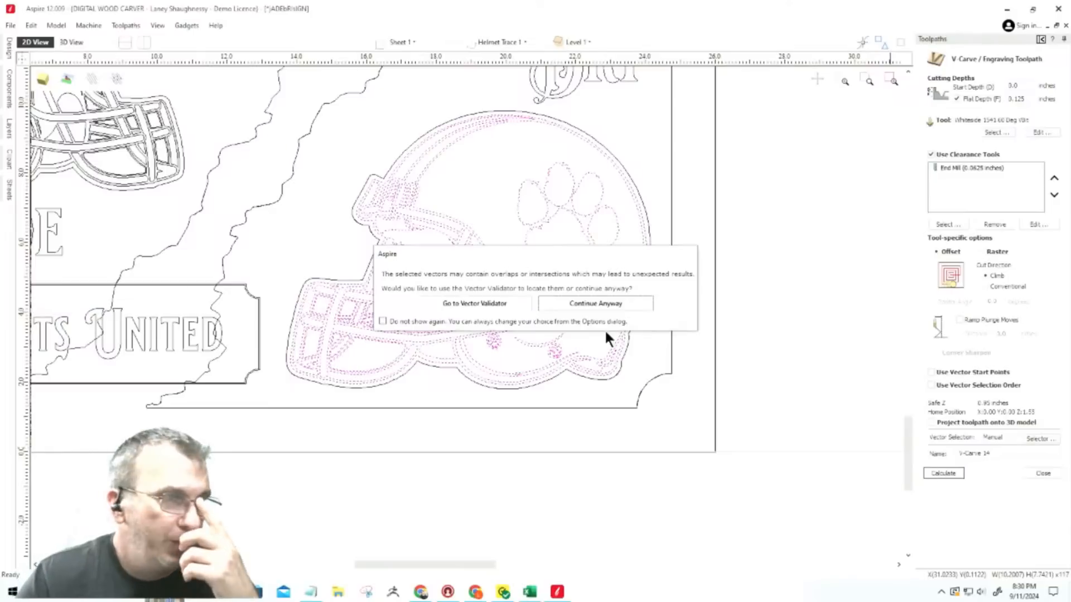
click(590, 302)
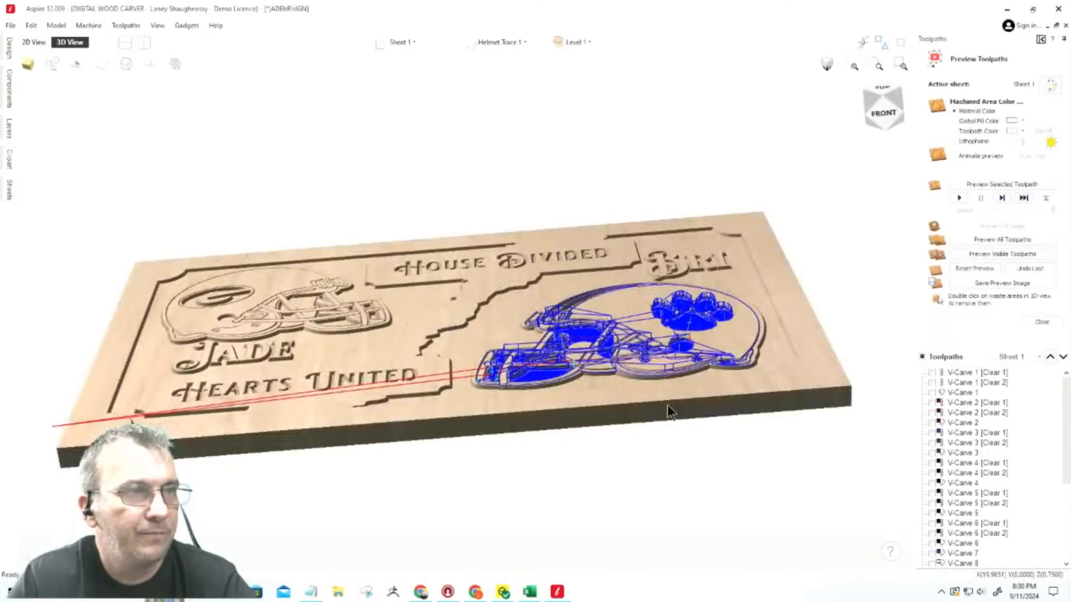
Reset the preview, simulate only the visible toolpaths, and inspect the carved helmet's face mask from above.
click(972, 268)
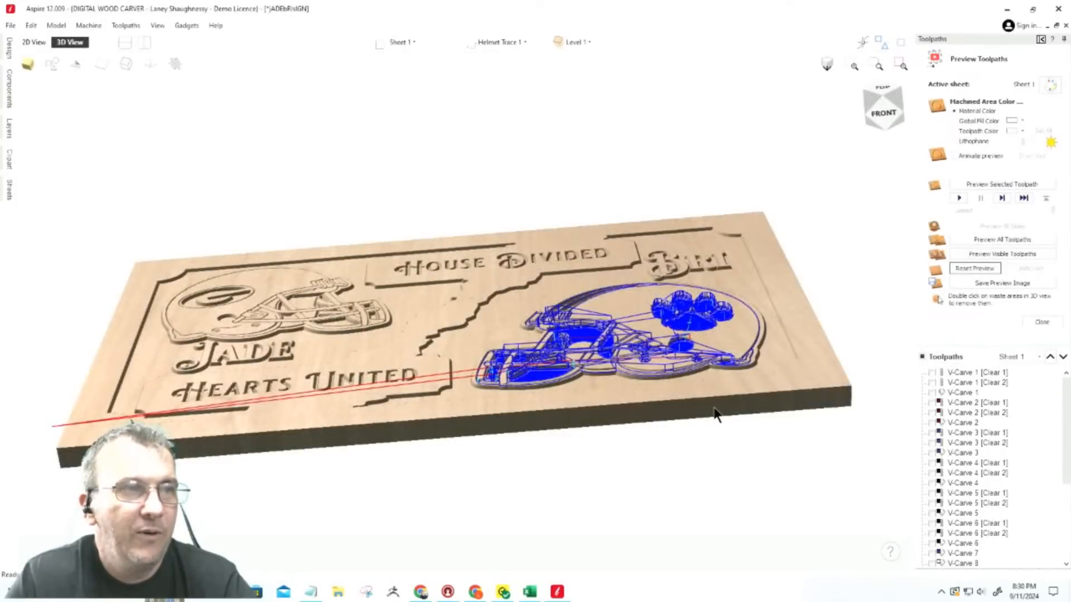
click(981, 254)
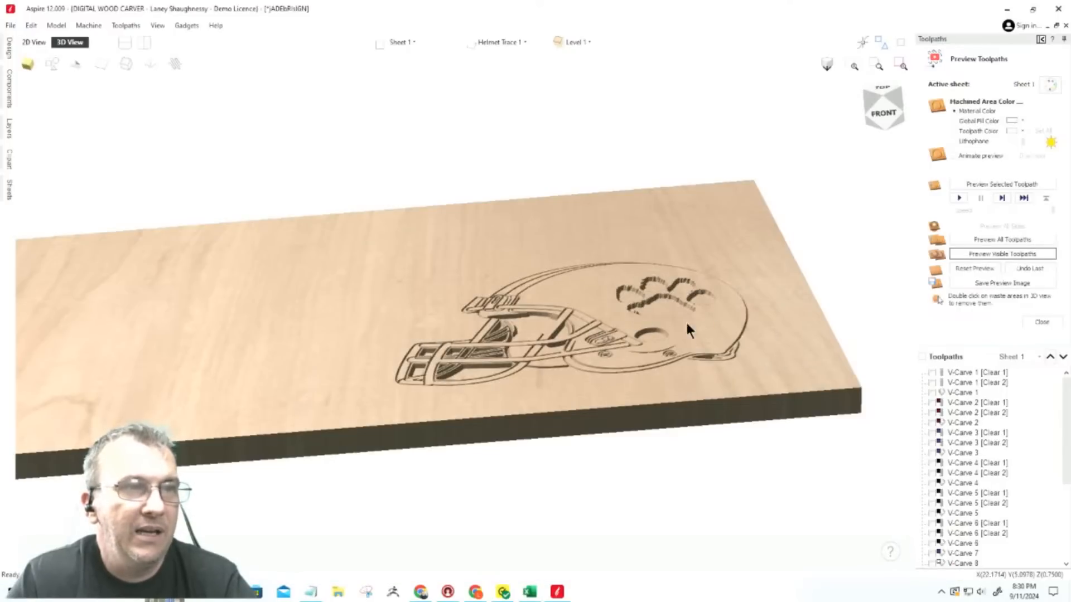
click(894, 95)
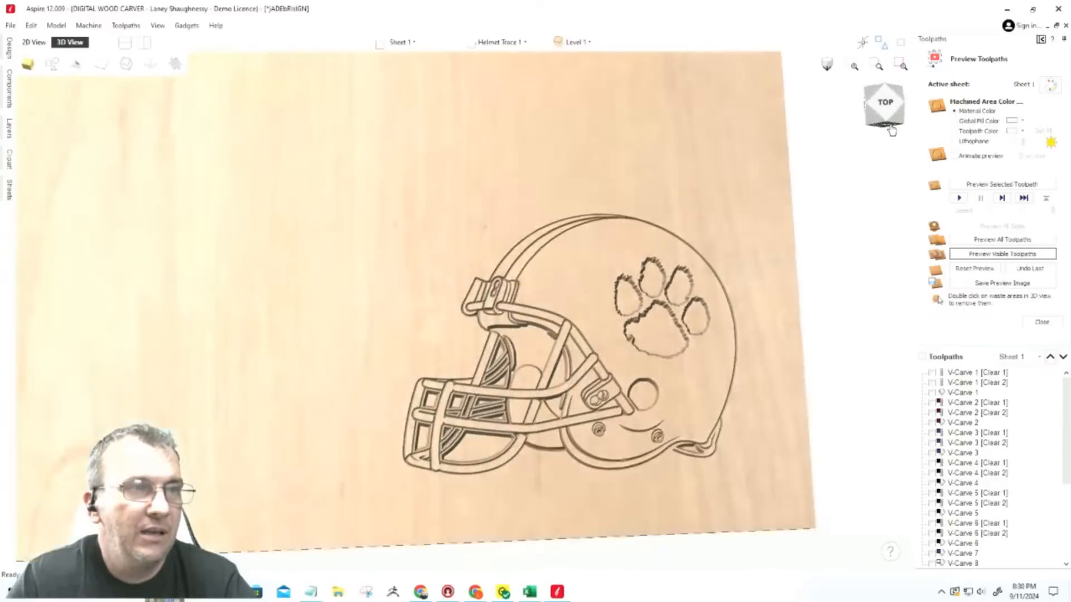
click(892, 127)
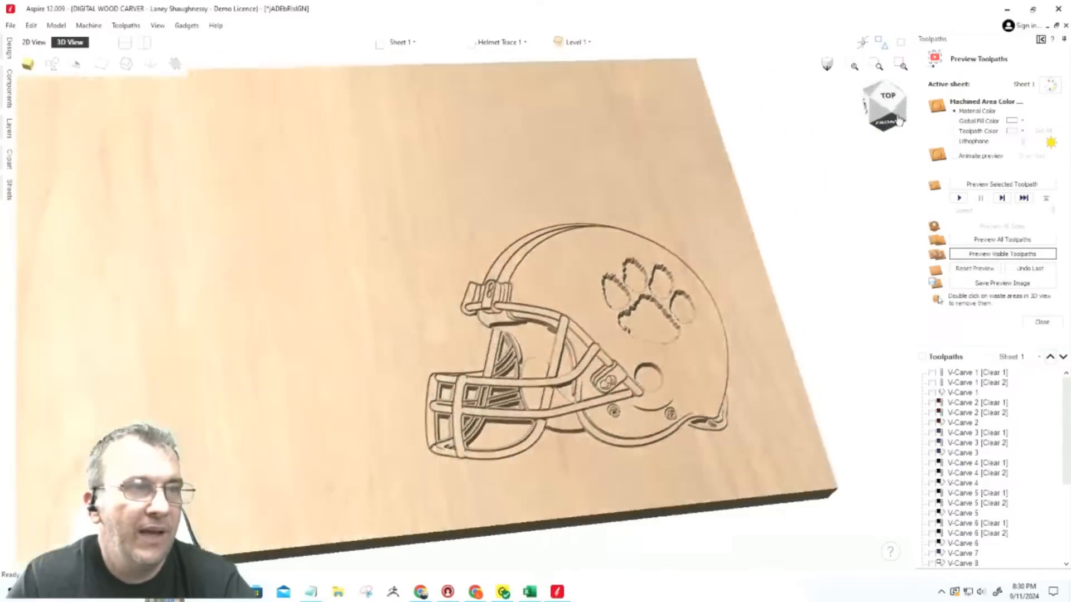
mouse_move(897, 117)
mouse_down()
mouse_move(896, 105)
mouse_move(894, 126)
mouse_up()
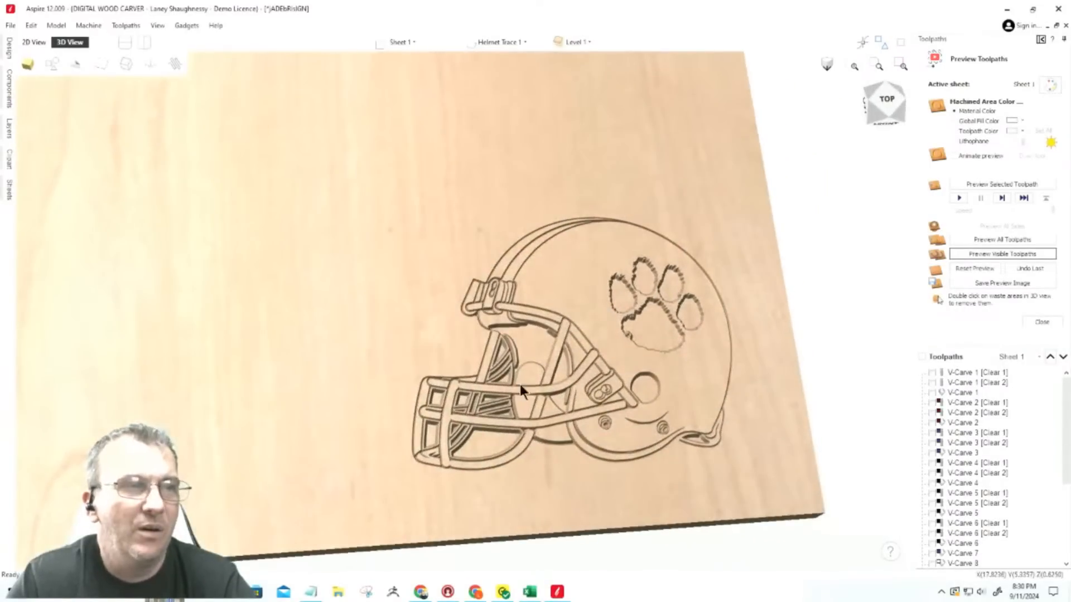
scroll(498, 432, up, 3)
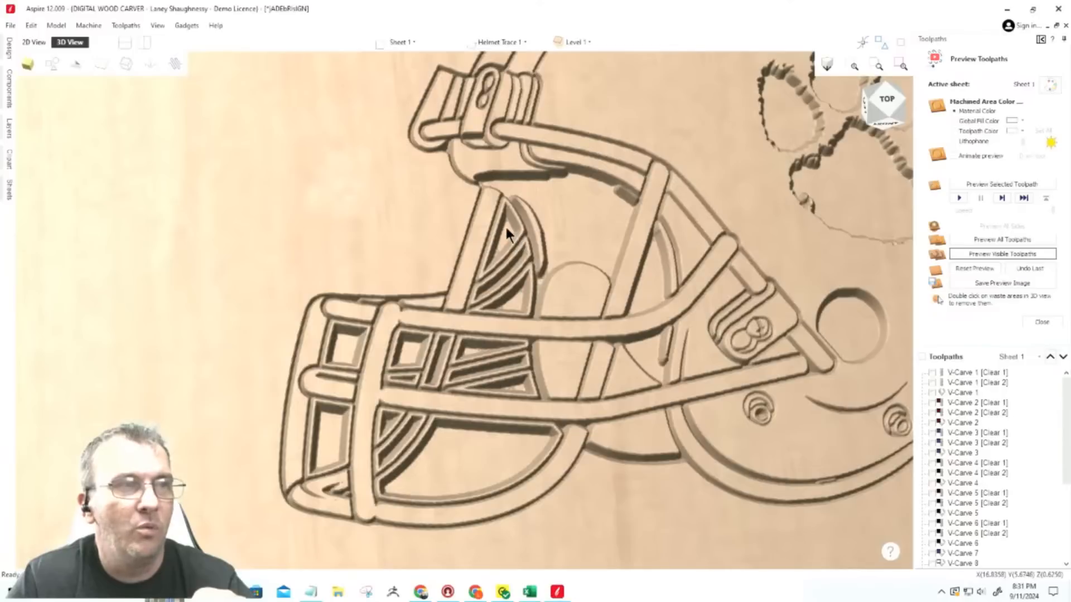
Show the V-Carve 12 and V-Carve 13 toolpaths with their clearing passes, and reset the preview to use toolpath color.
drag(1067, 406, 1066, 482)
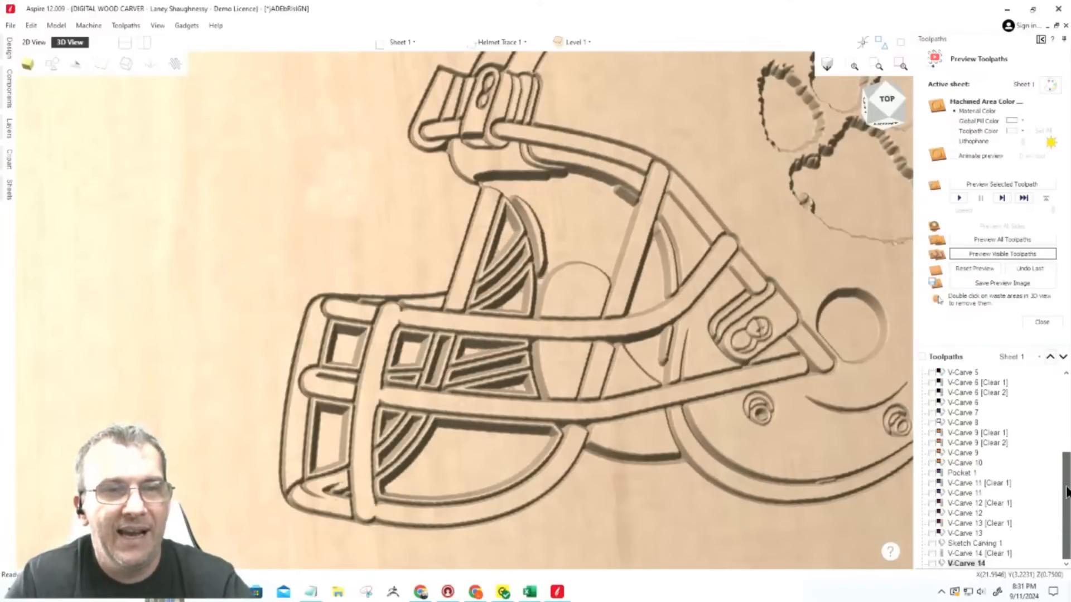
click(931, 532)
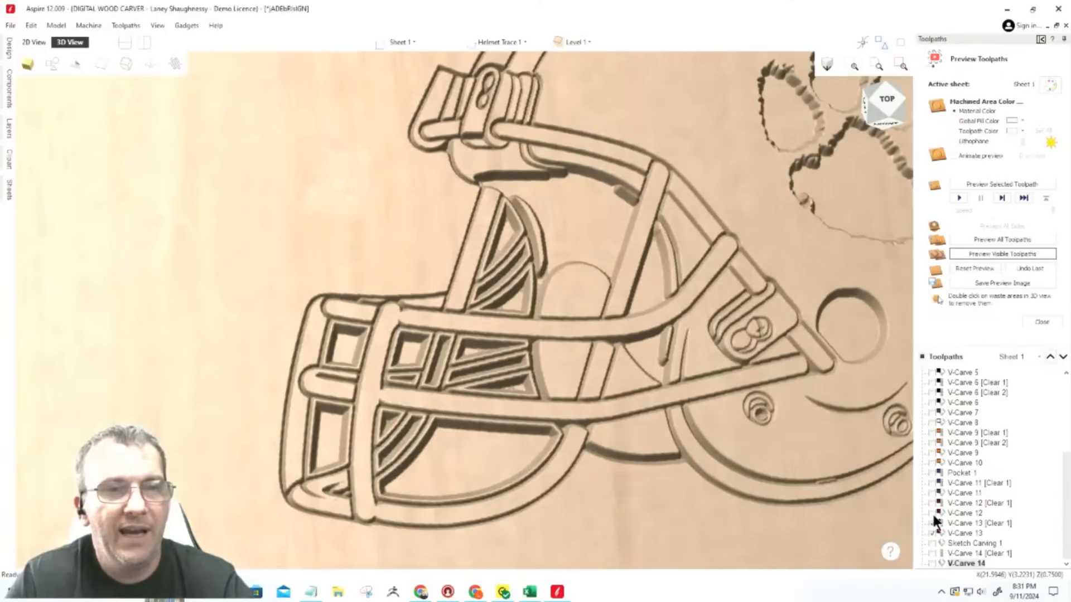
click(933, 523)
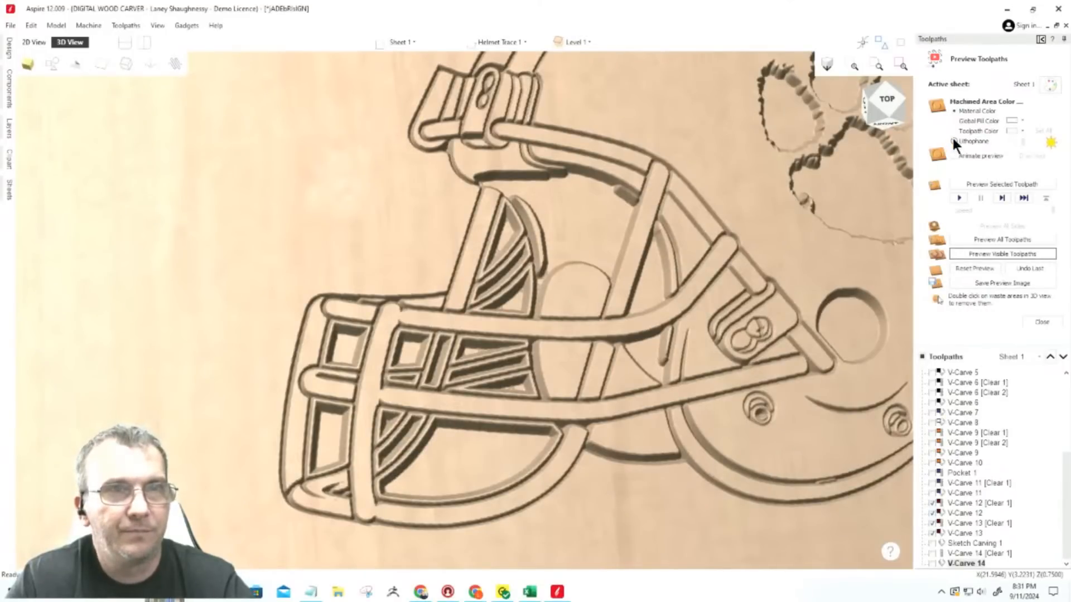
click(954, 130)
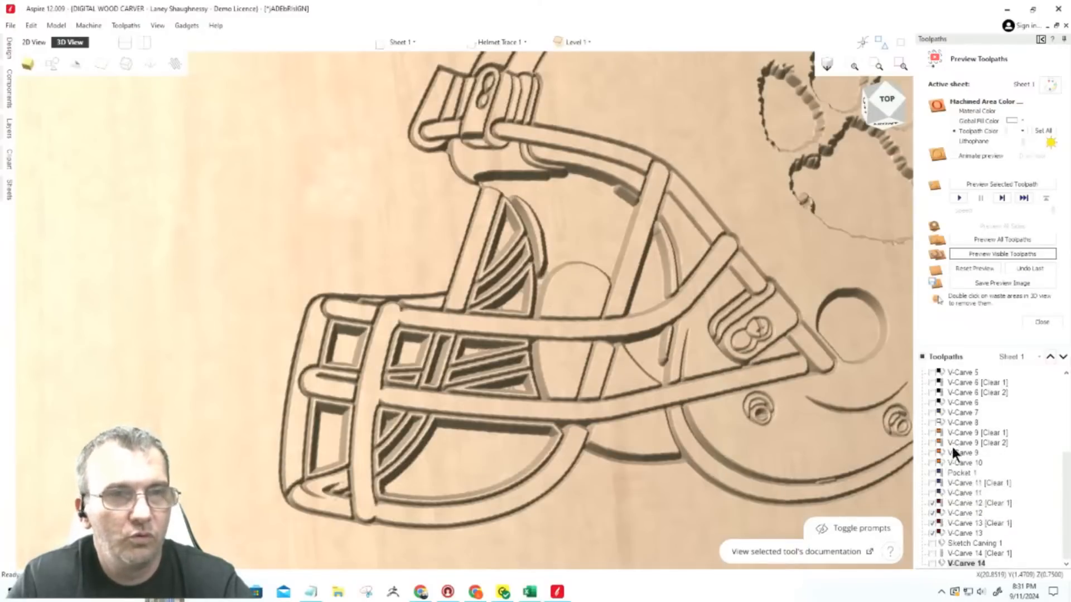
click(976, 268)
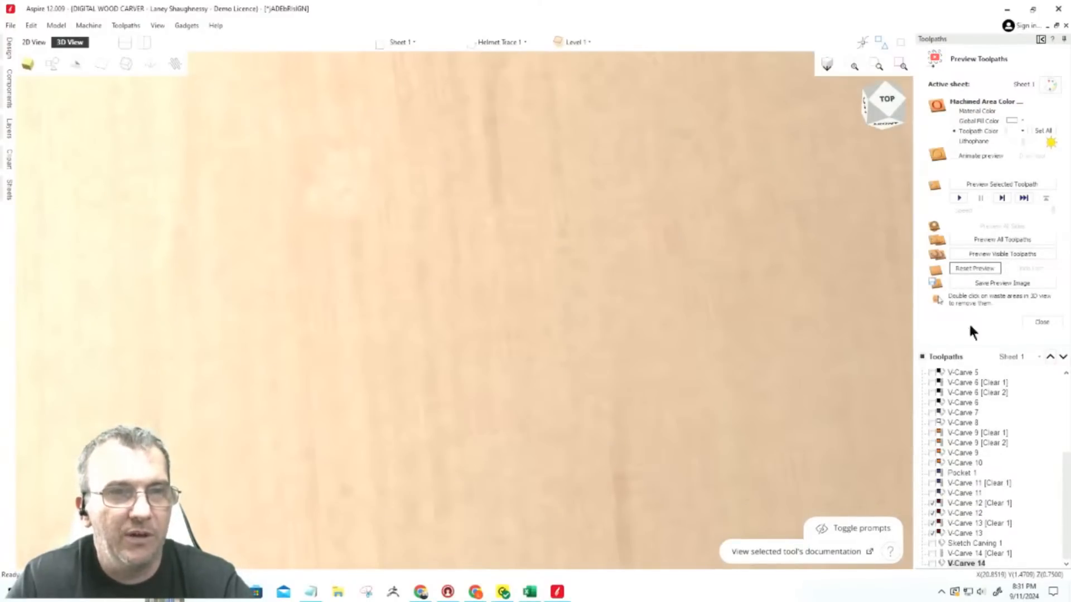
Try deleting all invisible toolpaths from the toolpath list, and undo that deletion.
click(958, 521)
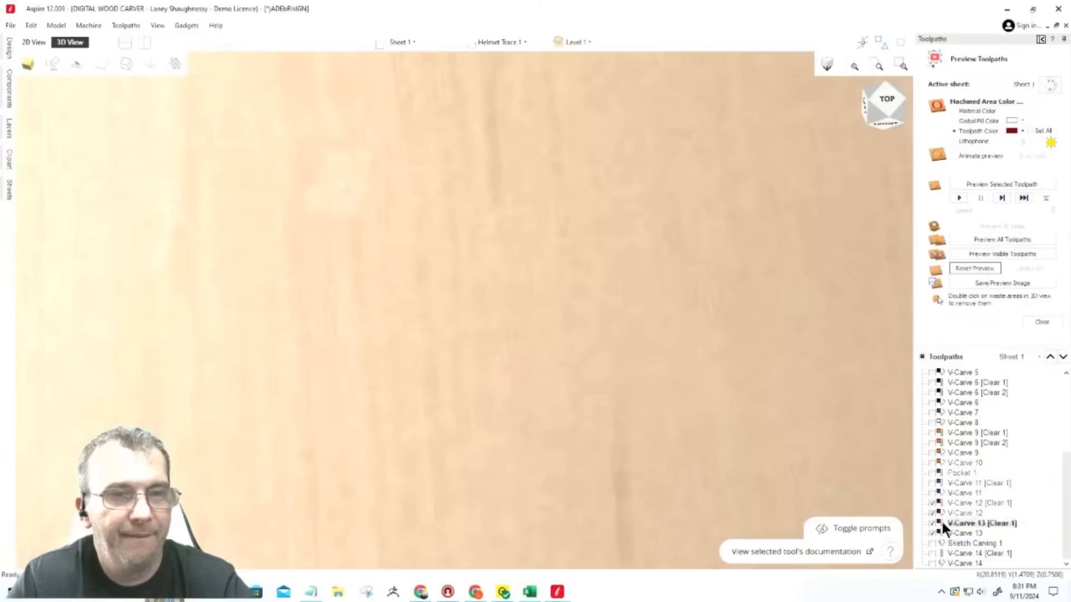
right_click(947, 526)
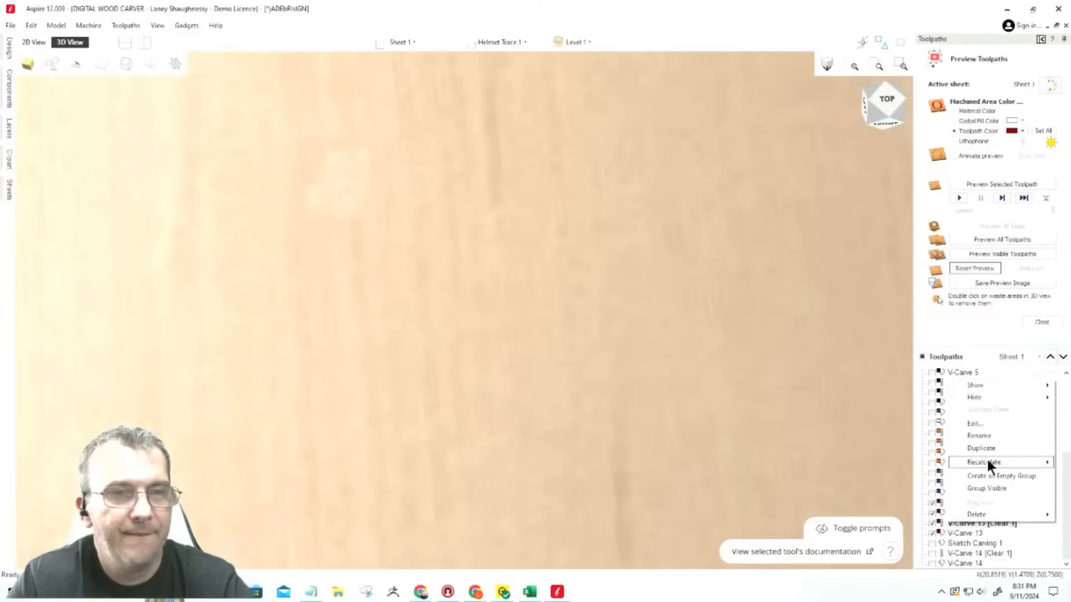
mouse_move(955, 515)
click(929, 535)
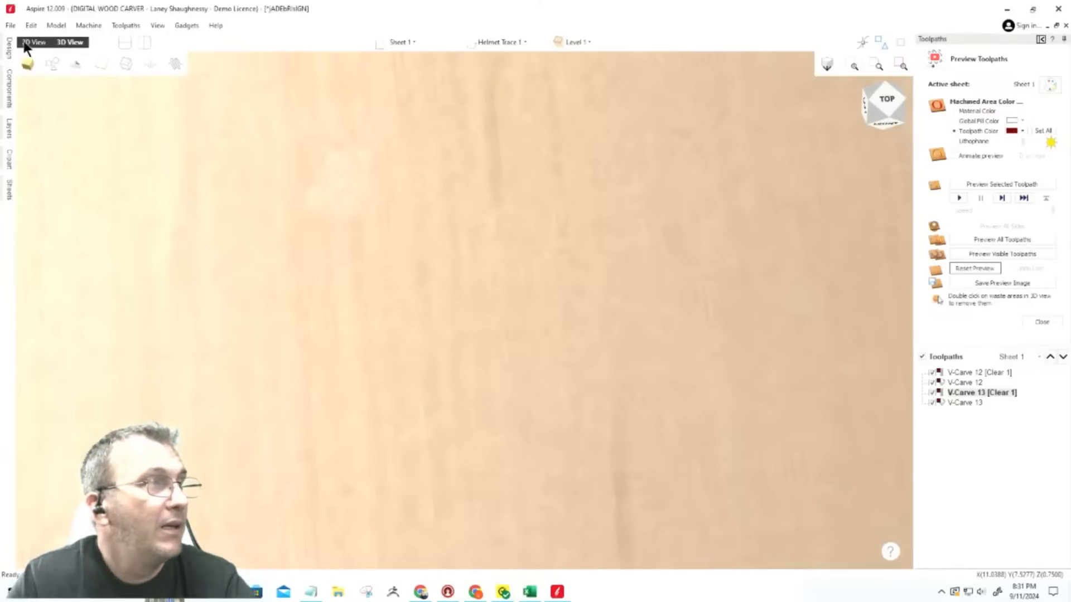
click(29, 26)
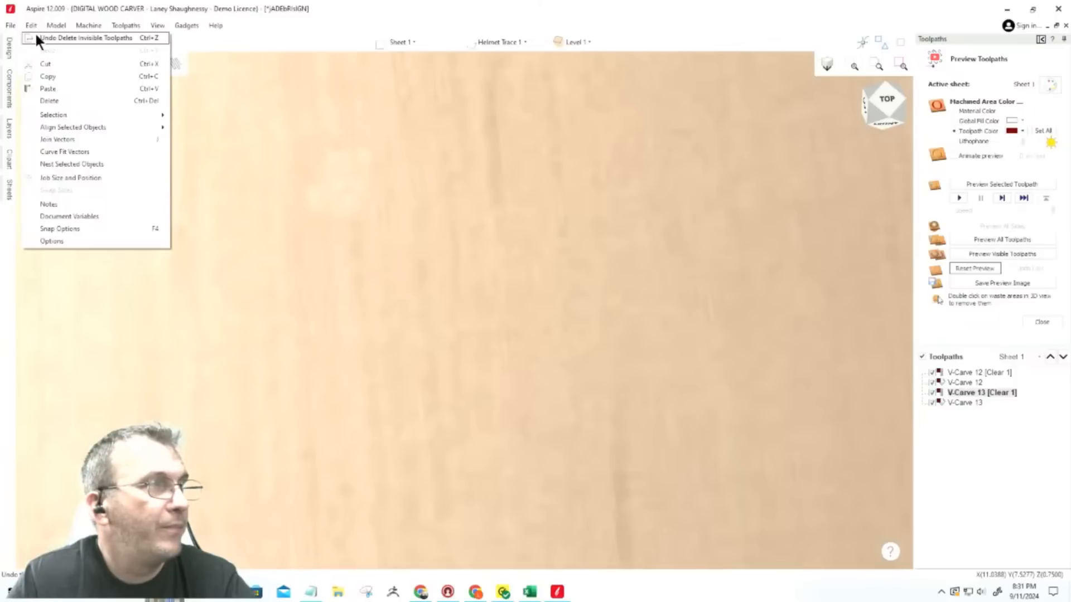
click(36, 38)
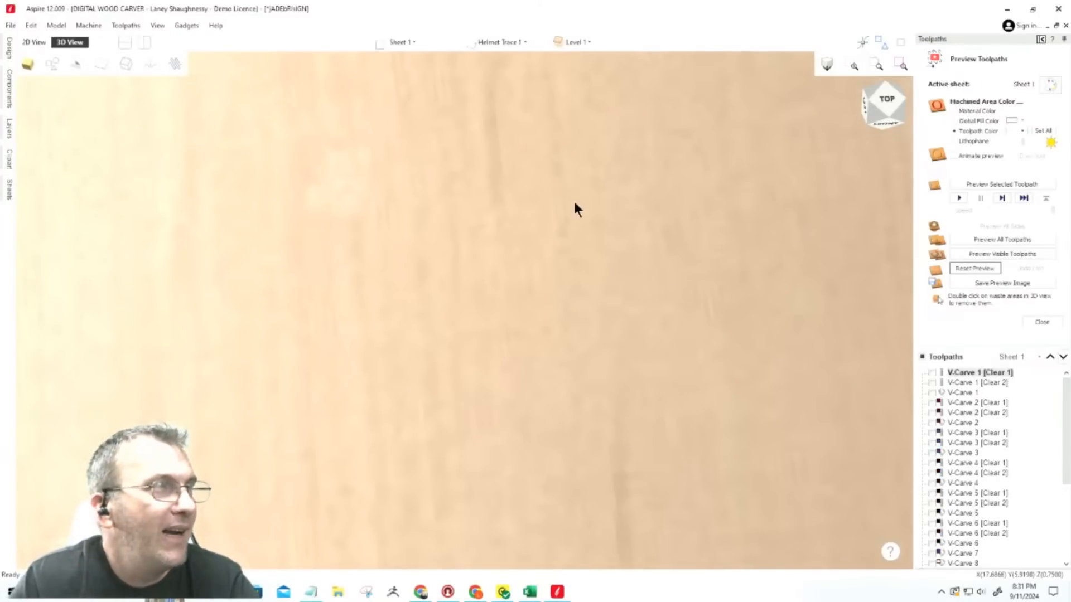
Show the Pocket 1 and V-Carve 11 toolpaths with the clearing pass, and inspect them on both helmets' face masks in 3D.
drag(1066, 426, 1067, 486)
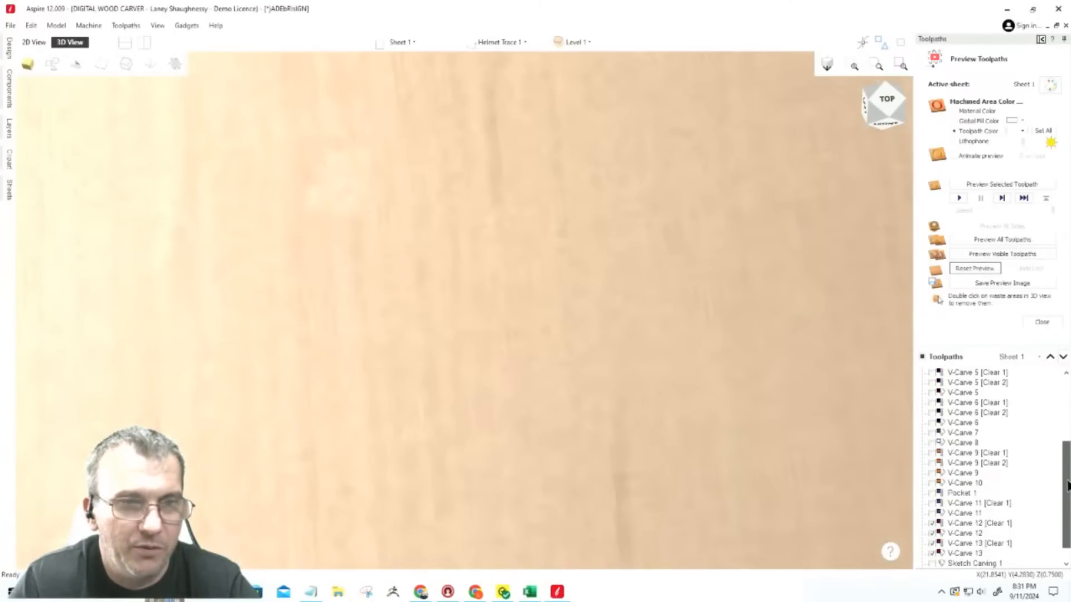
click(931, 513)
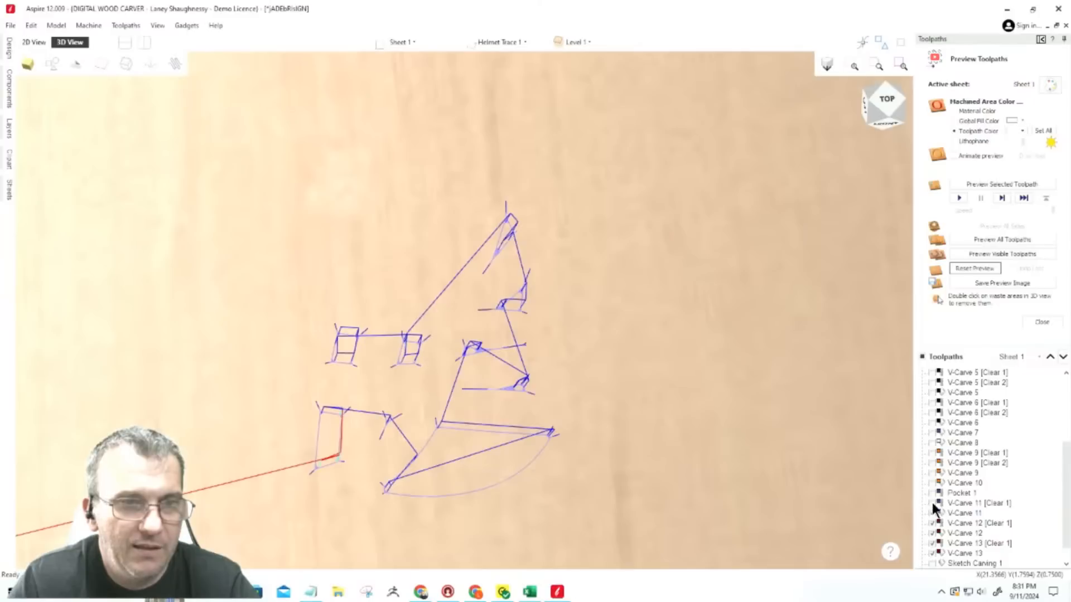
click(932, 503)
click(933, 493)
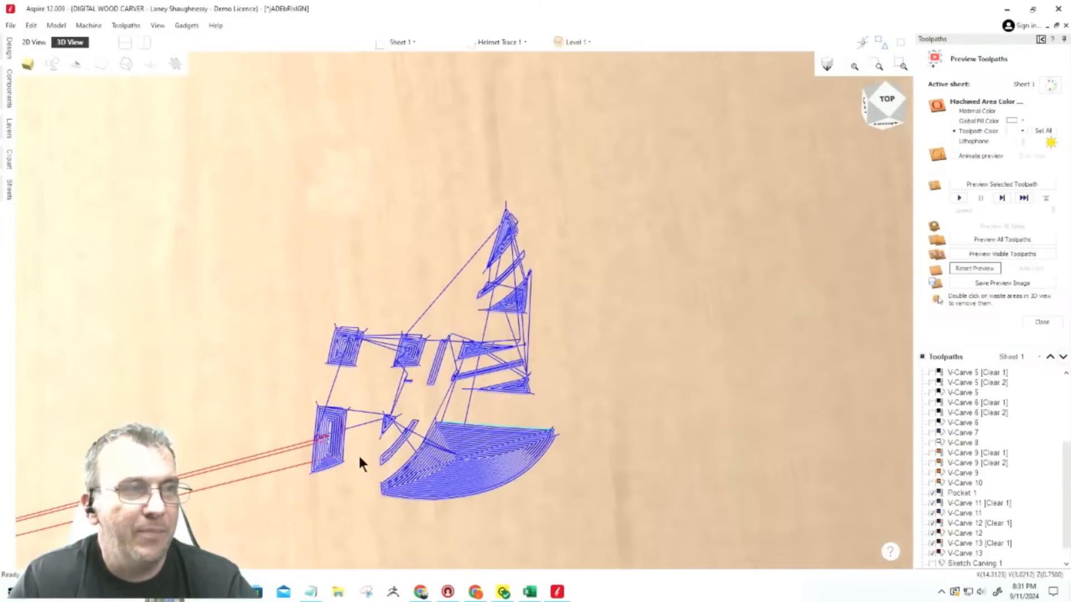
scroll(546, 424, down, 5)
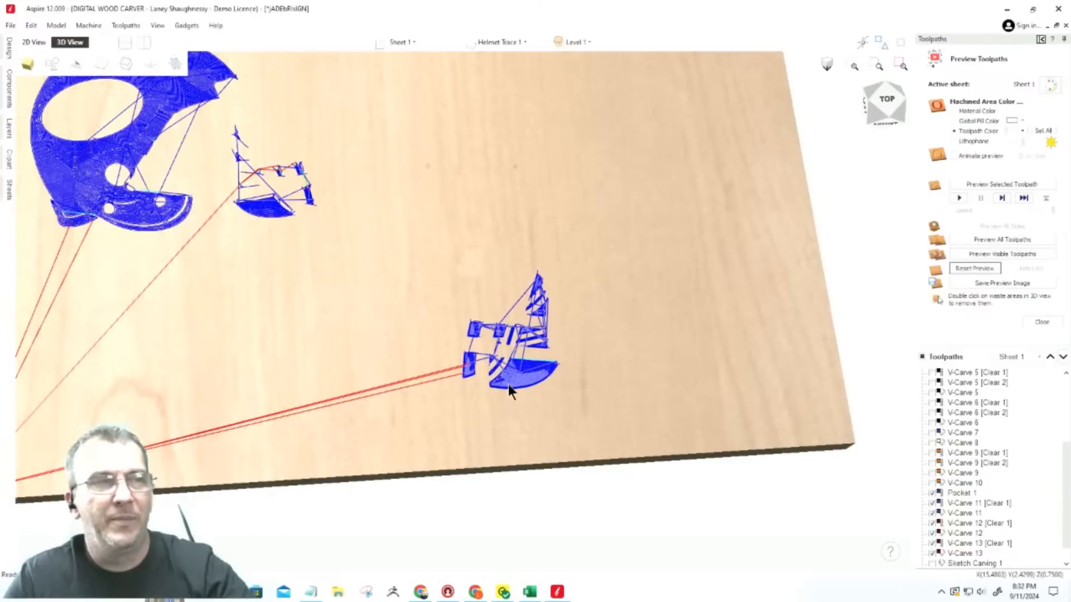
Hide the Pocket 1, V-Carve 11, V-Carve 12 and V-Carve 13 toolpaths, including clearing passes, in the 2D view.
click(32, 42)
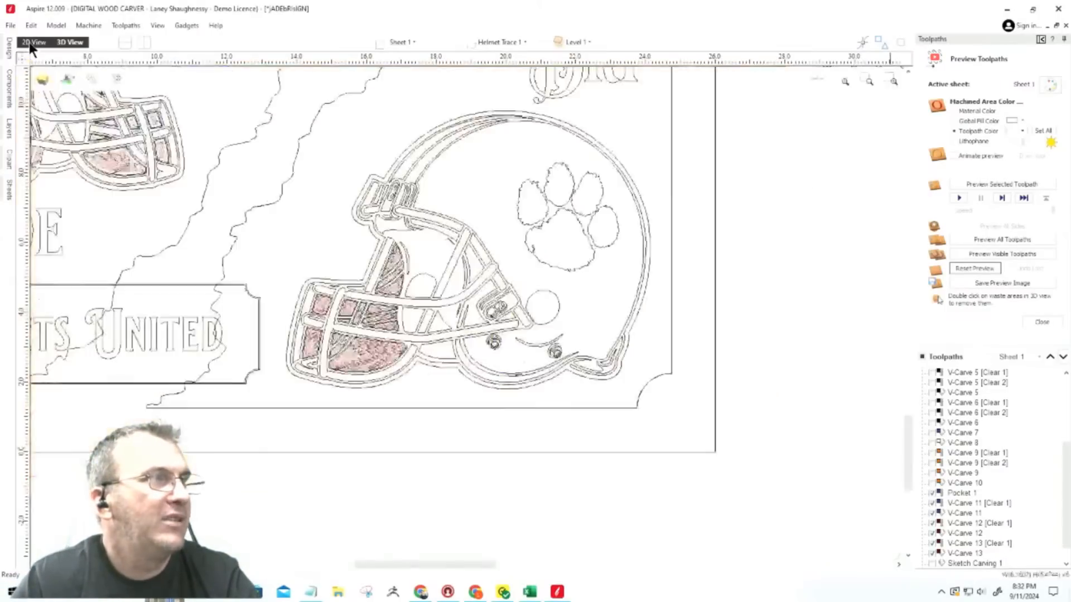
click(932, 504)
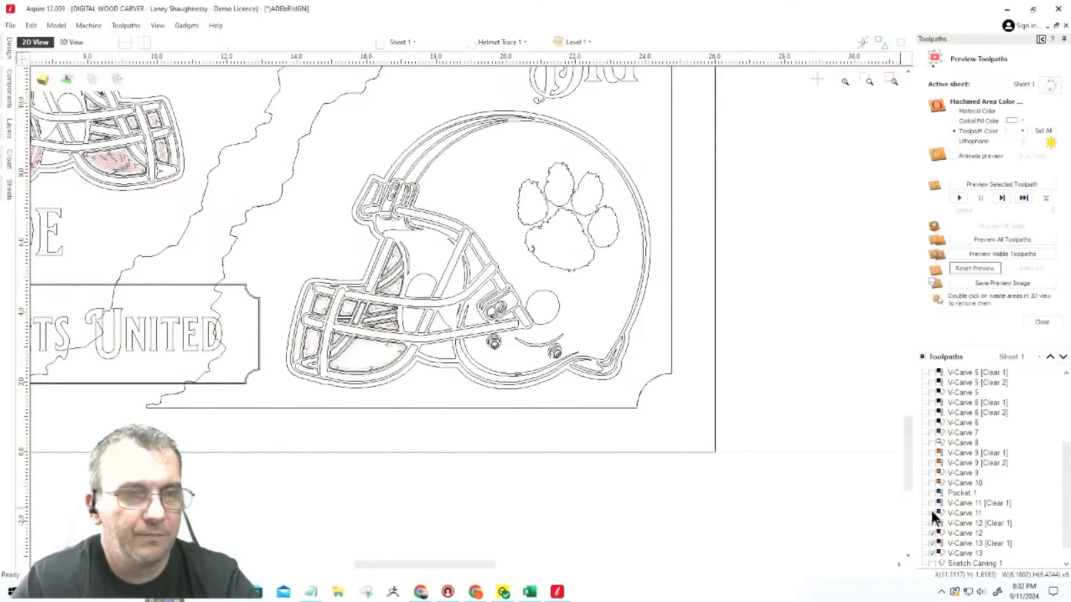
click(933, 513)
click(934, 523)
click(934, 533)
click(935, 544)
click(933, 552)
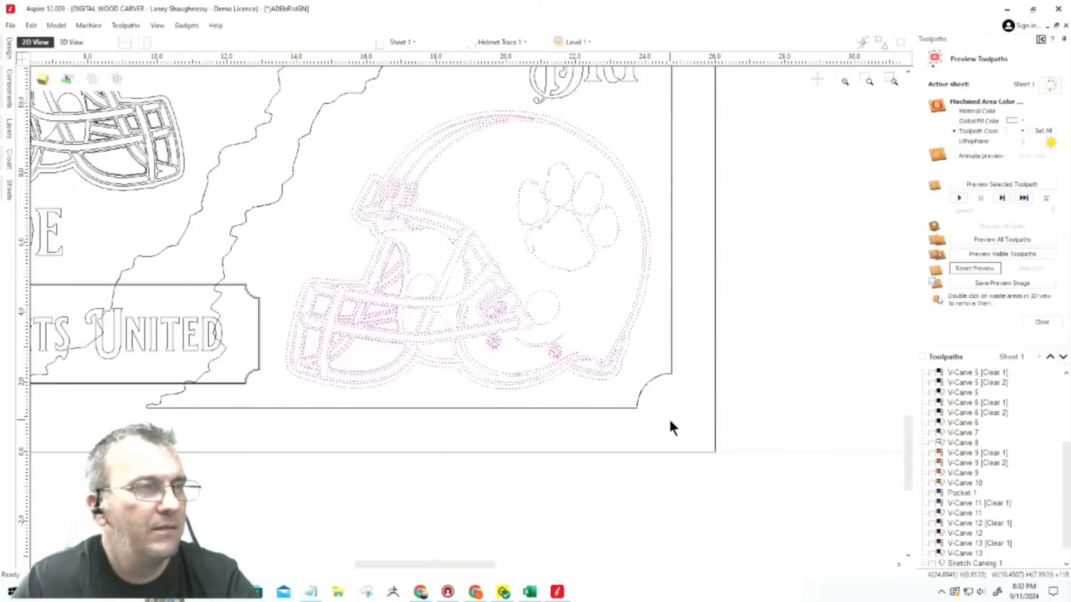
Remove the inner outlines of the lower and central face-mask openings from the paw-print helmet's vector selection.
scroll(377, 341, up, 2)
scroll(377, 342, up, 2)
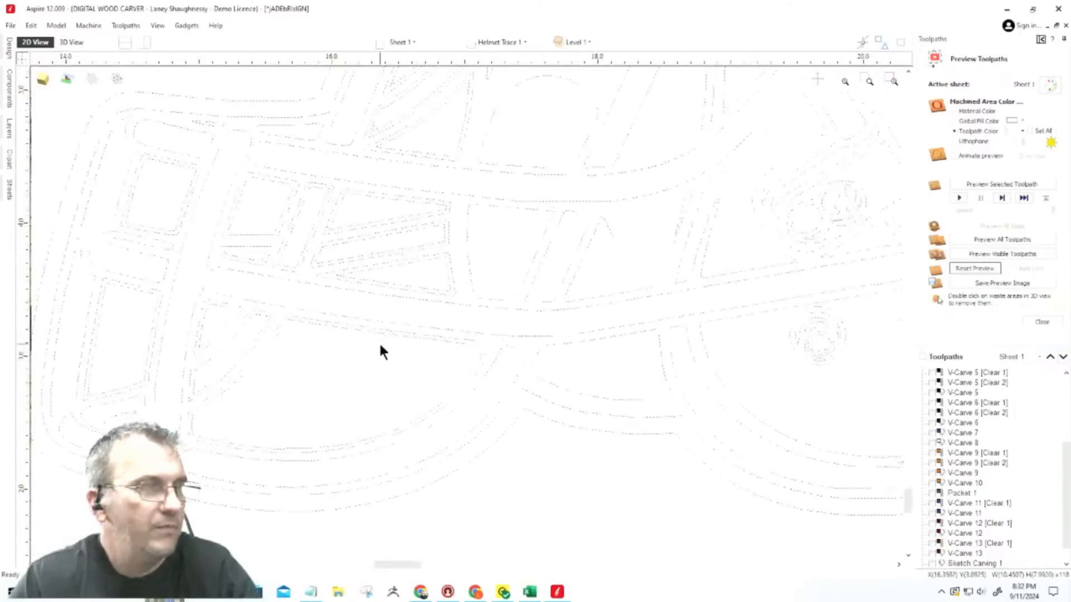
click(433, 260)
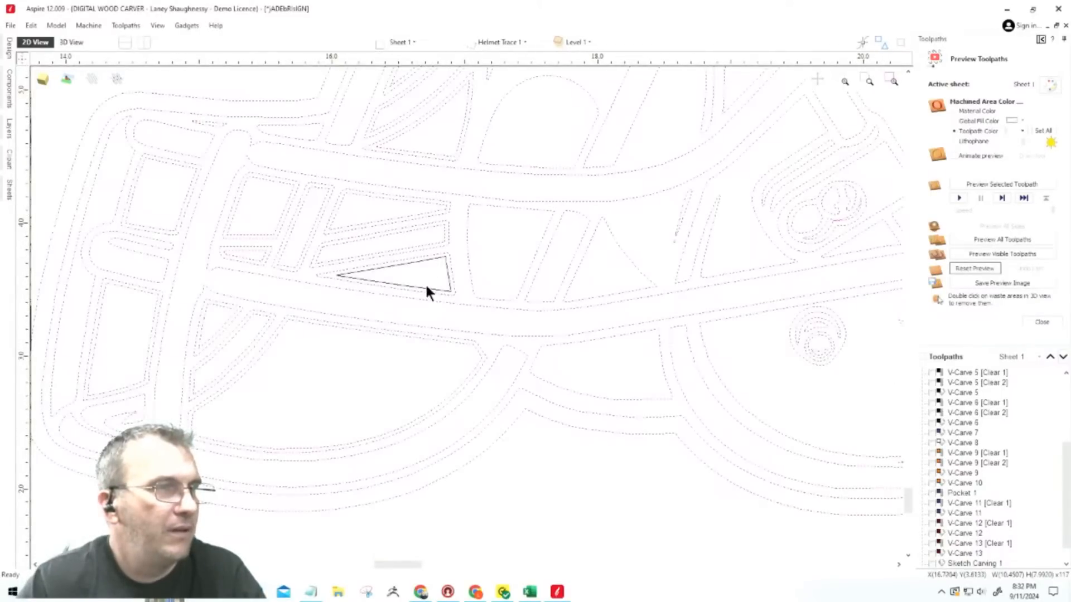
shift+click(277, 333)
shift+click(261, 332)
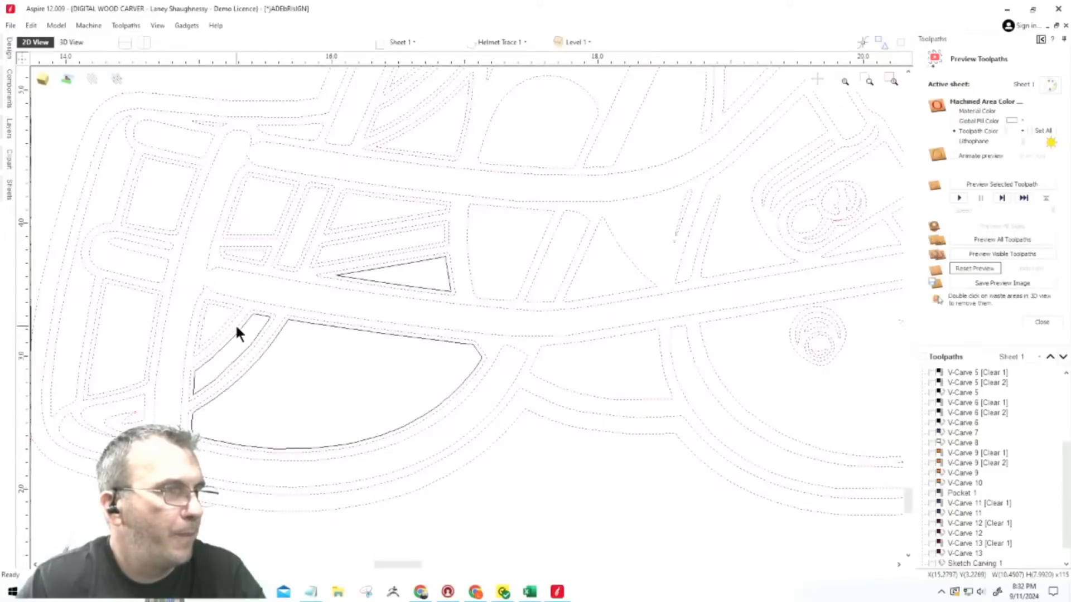
shift+click(229, 317)
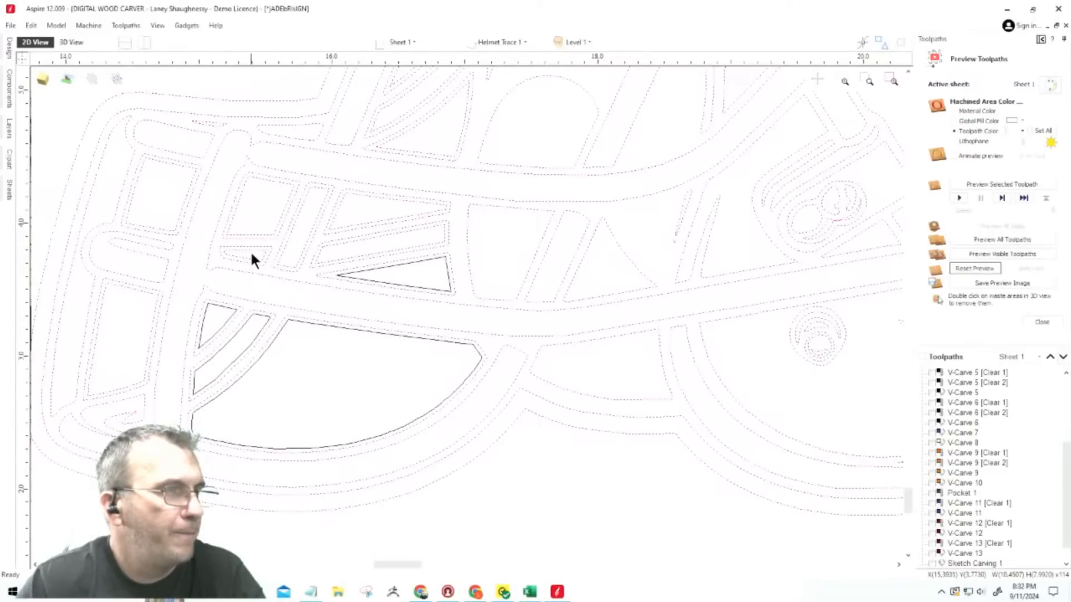
shift+click(270, 231)
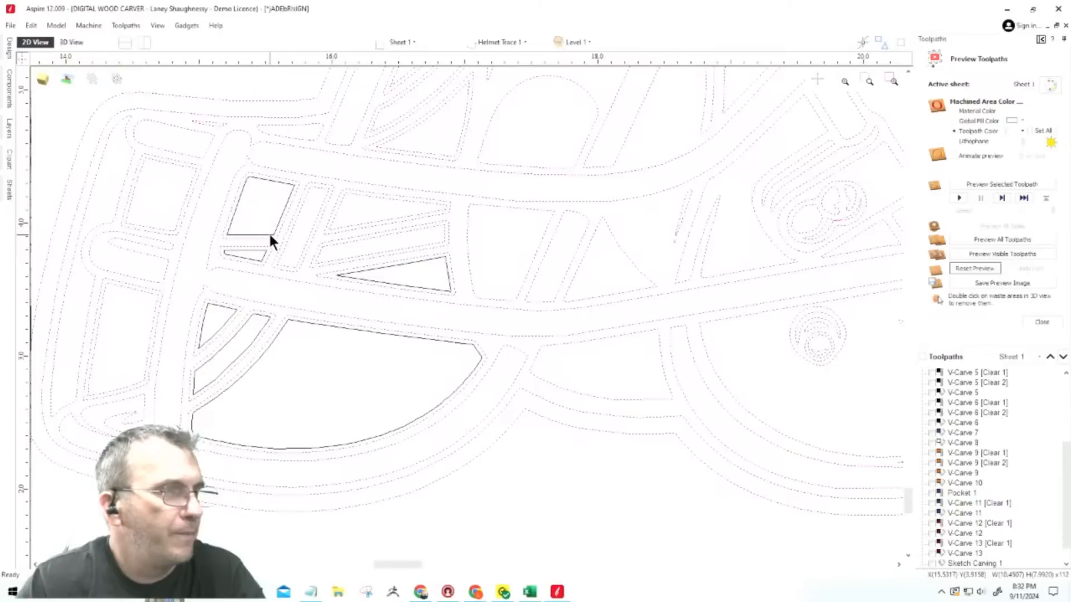
shift+click(290, 233)
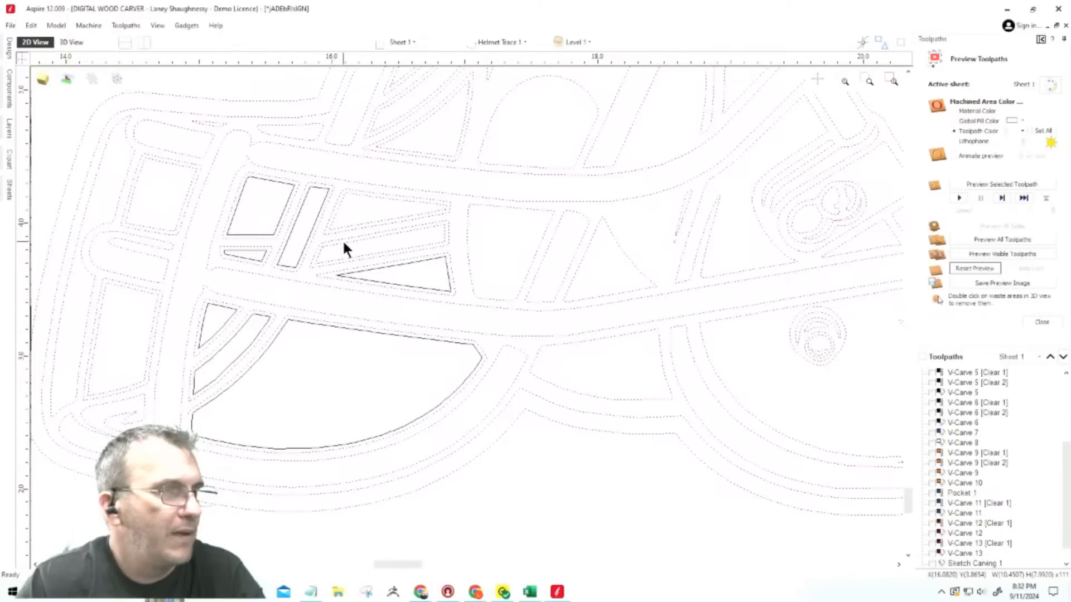
shift+click(342, 240)
shift+click(342, 224)
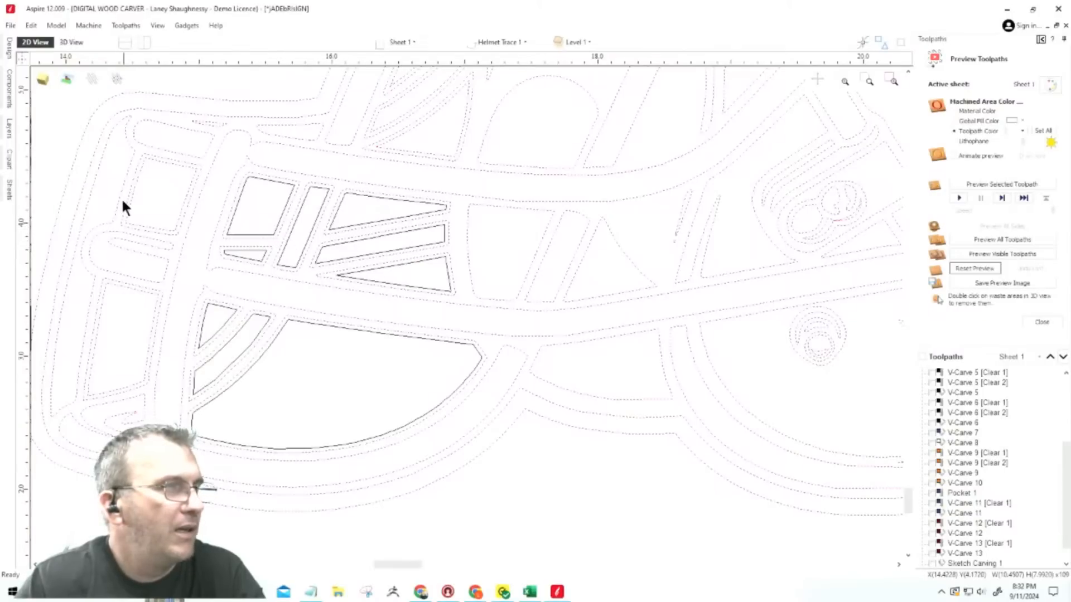
Remove the inner outlines of the front and upper face-mask openings from the paw-print helmet's vector selection.
shift+click(162, 161)
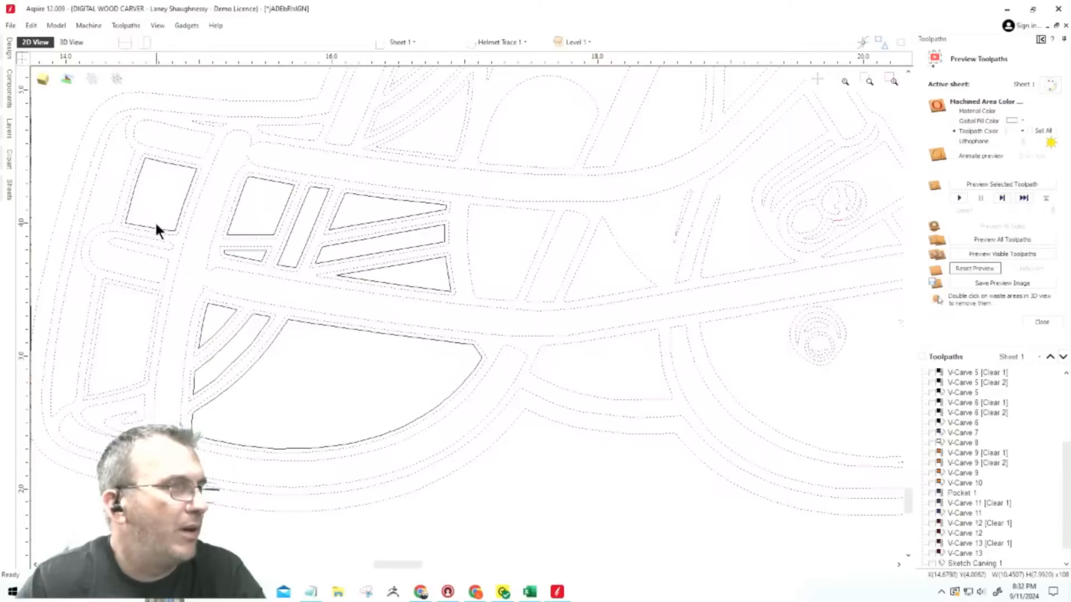
shift+click(128, 285)
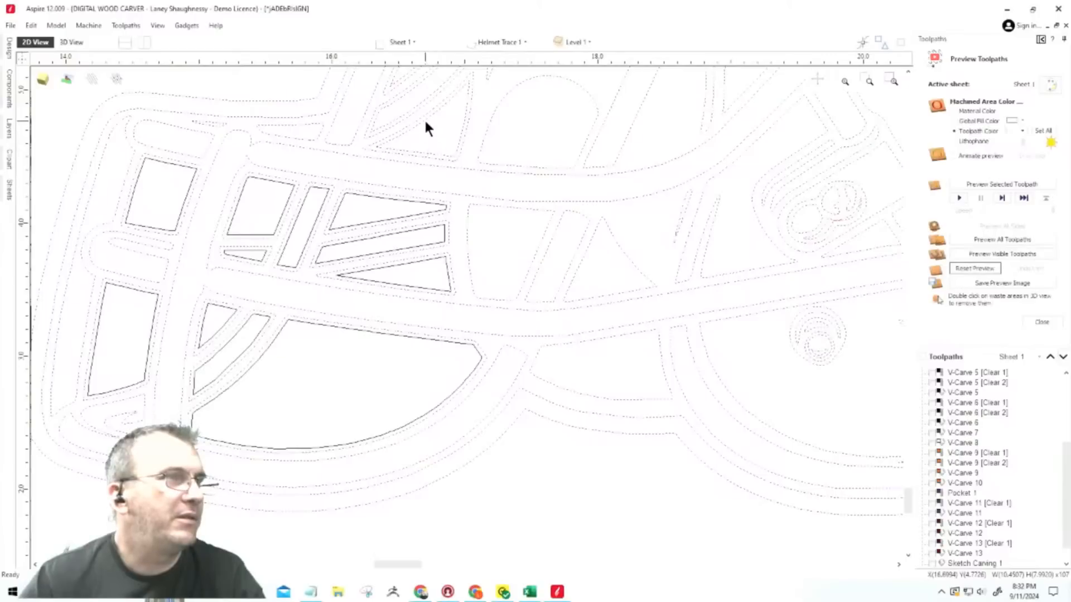
shift+click(411, 118)
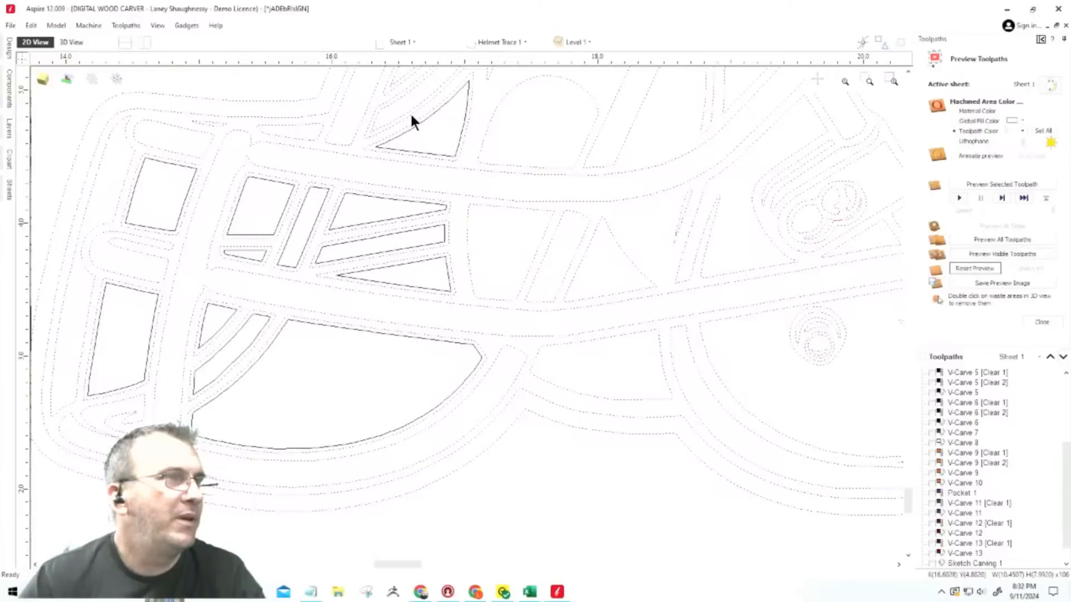
shift+click(391, 85)
scroll(403, 212, down, 4)
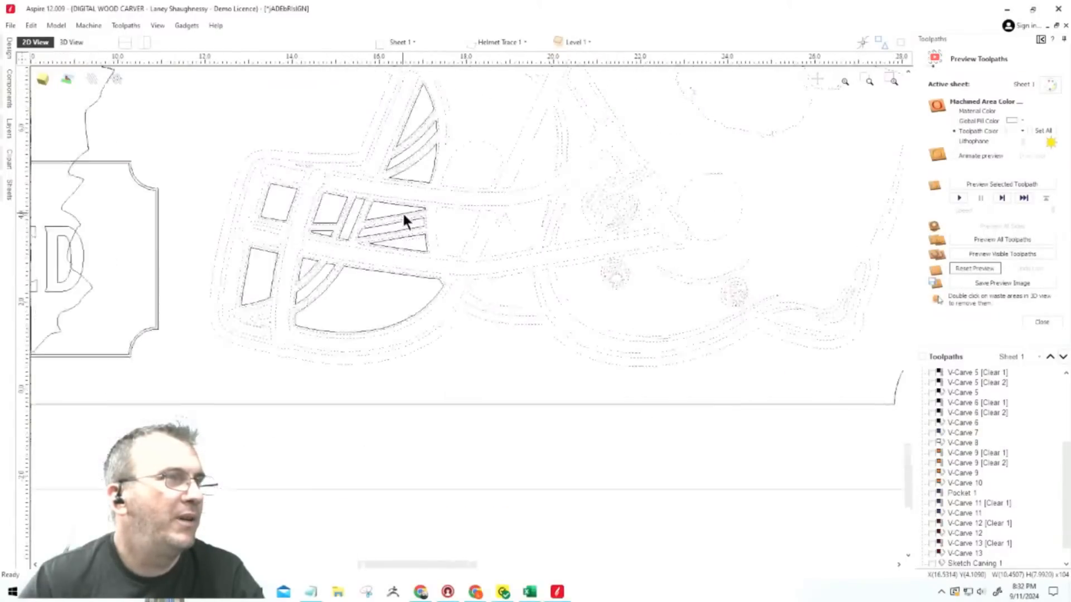
Examine the spacing between the inner and outer outlines of the face-mask openings against the whole paw-print helmet.
scroll(406, 220, up, 4)
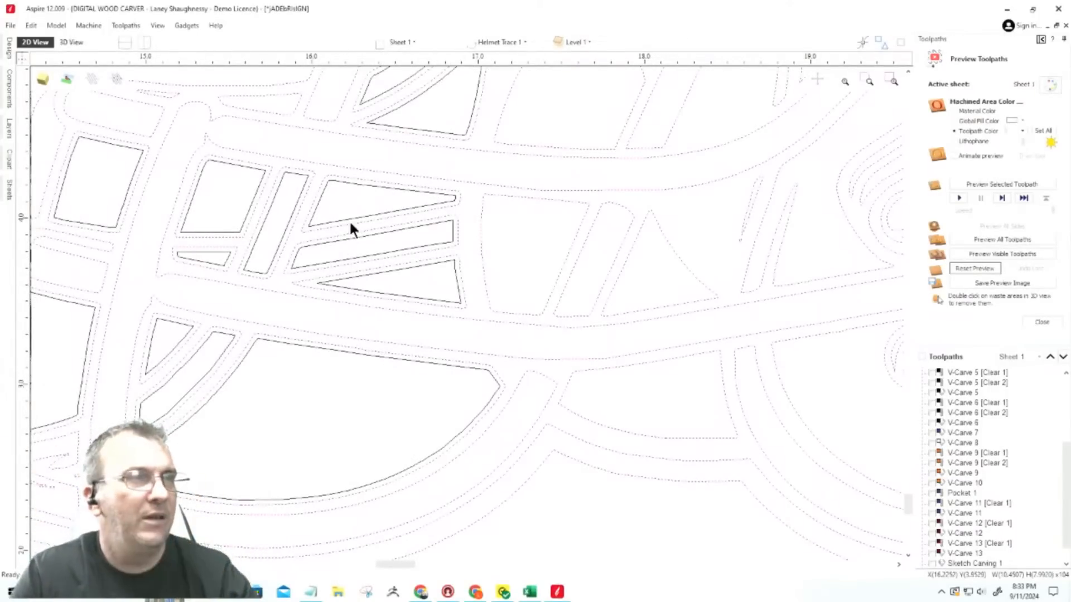
scroll(351, 222, up, 4)
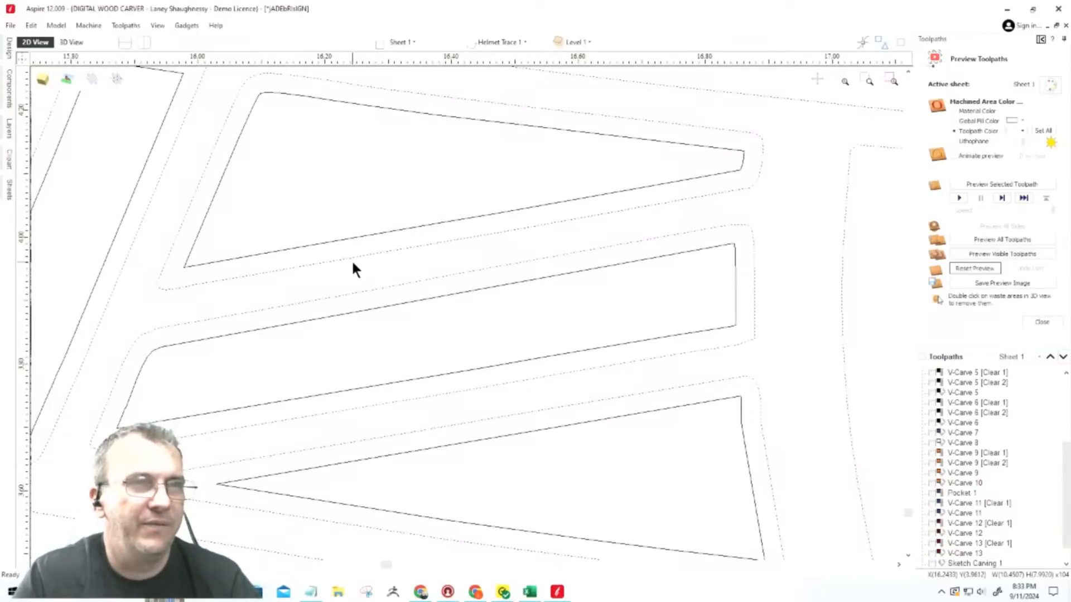
scroll(528, 333, down, 5)
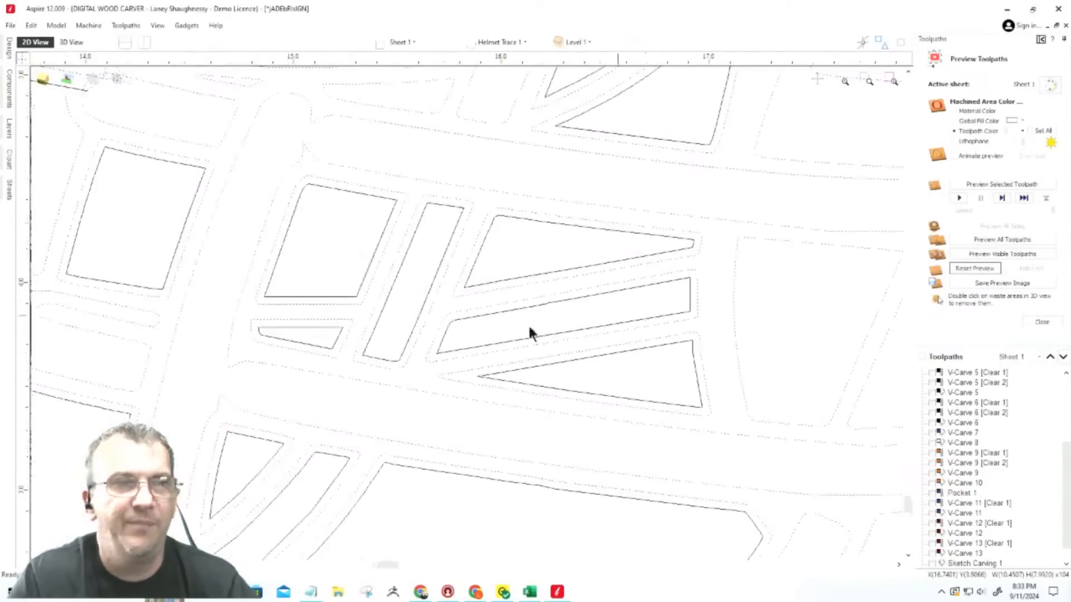
scroll(524, 302, up, 3)
scroll(533, 287, up, 2)
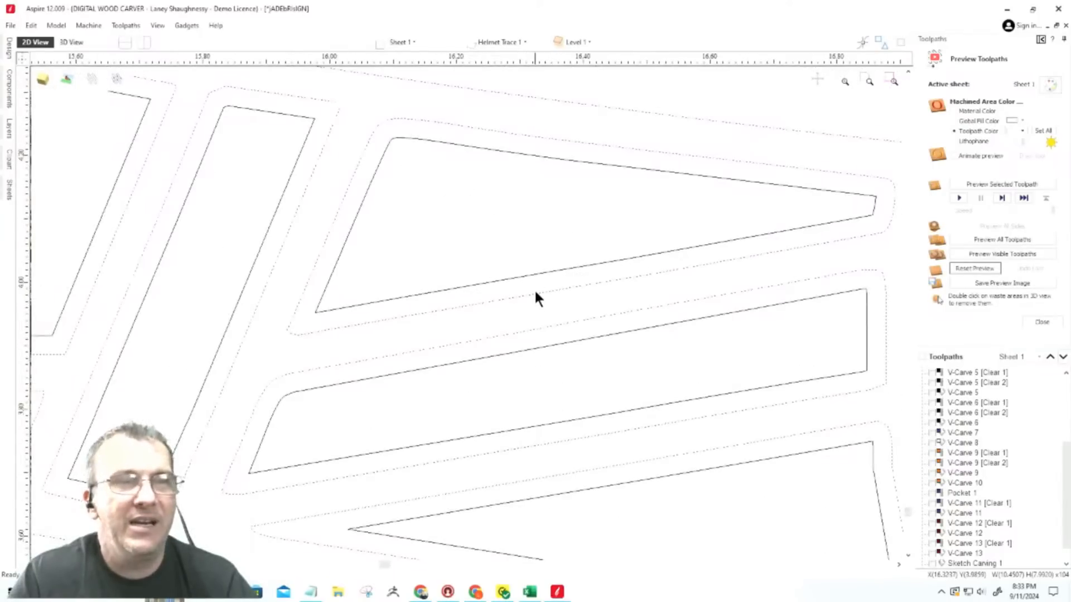
scroll(534, 290, down, 6)
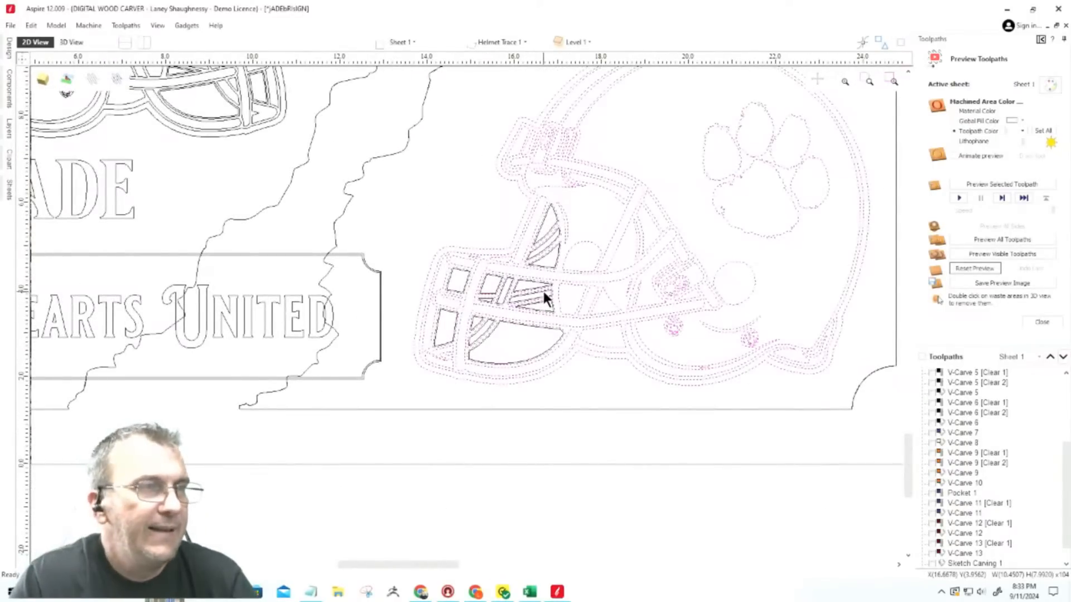
scroll(544, 295, up, 2)
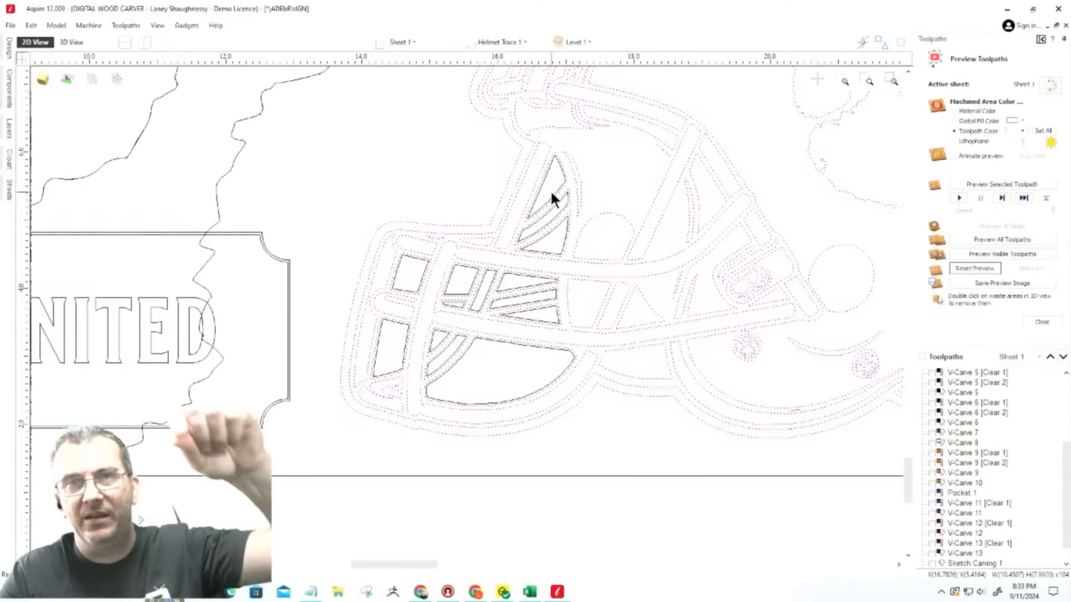
scroll(404, 209, down, 3)
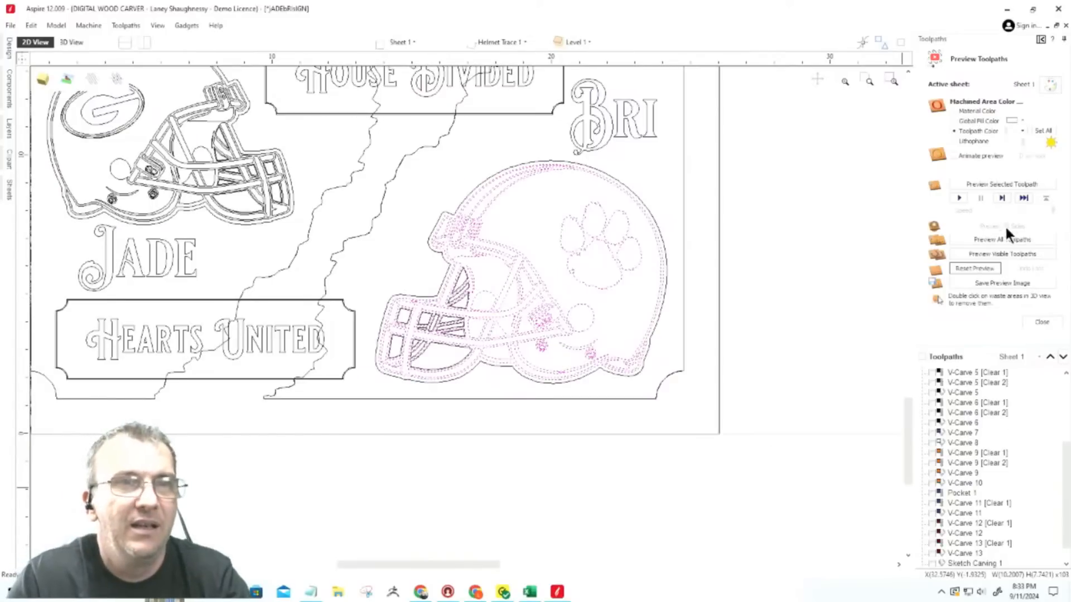
Calculate a V-Carve toolpath for the selected paw-print helmet vectors with the existing depth and tool settings, and preview it in 3D.
click(1042, 322)
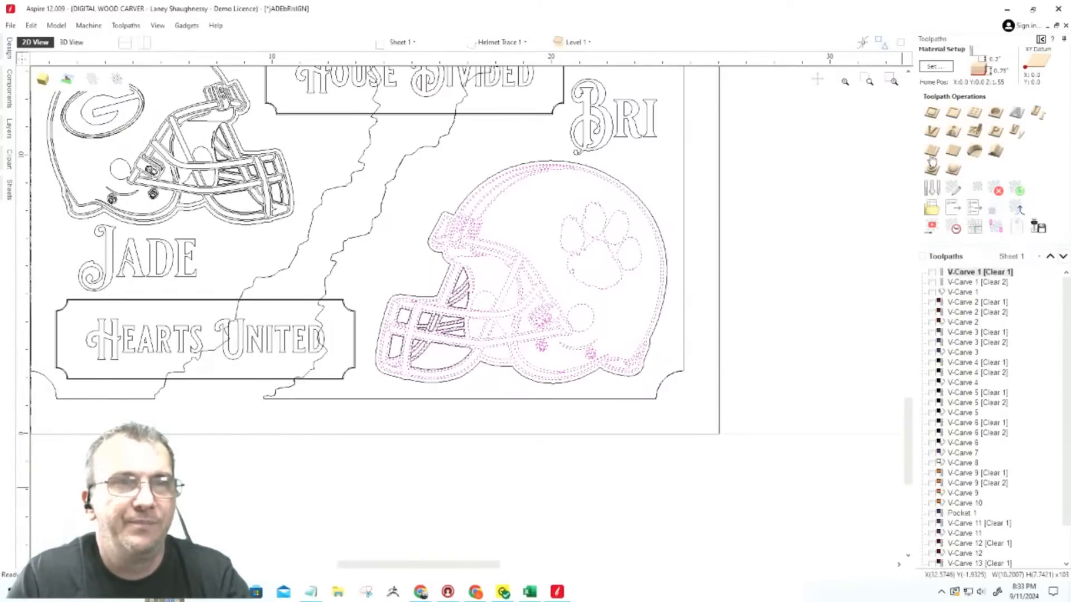
click(932, 131)
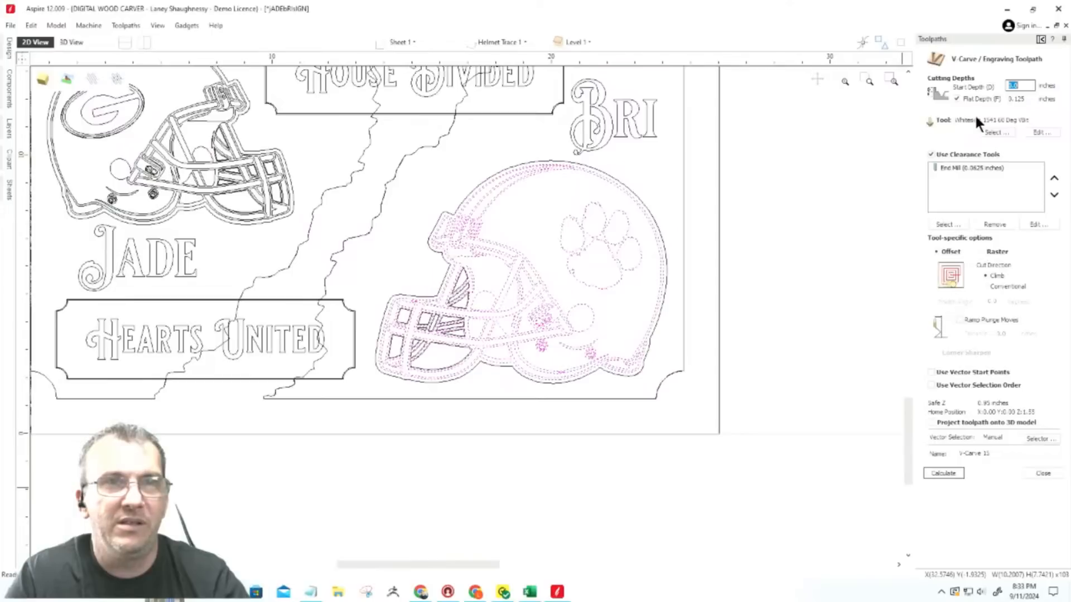
click(942, 473)
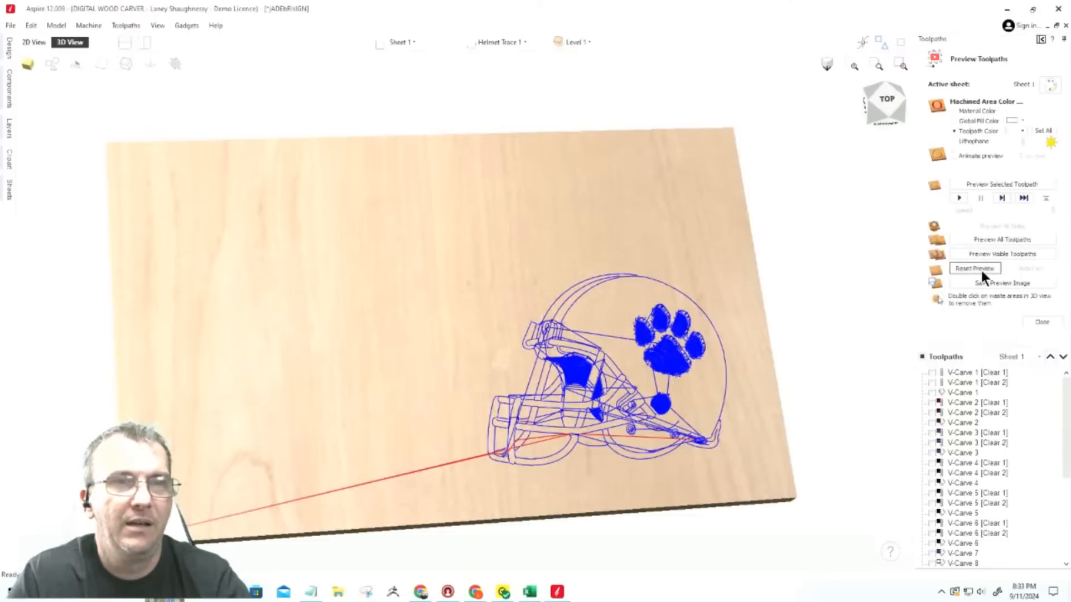
click(983, 252)
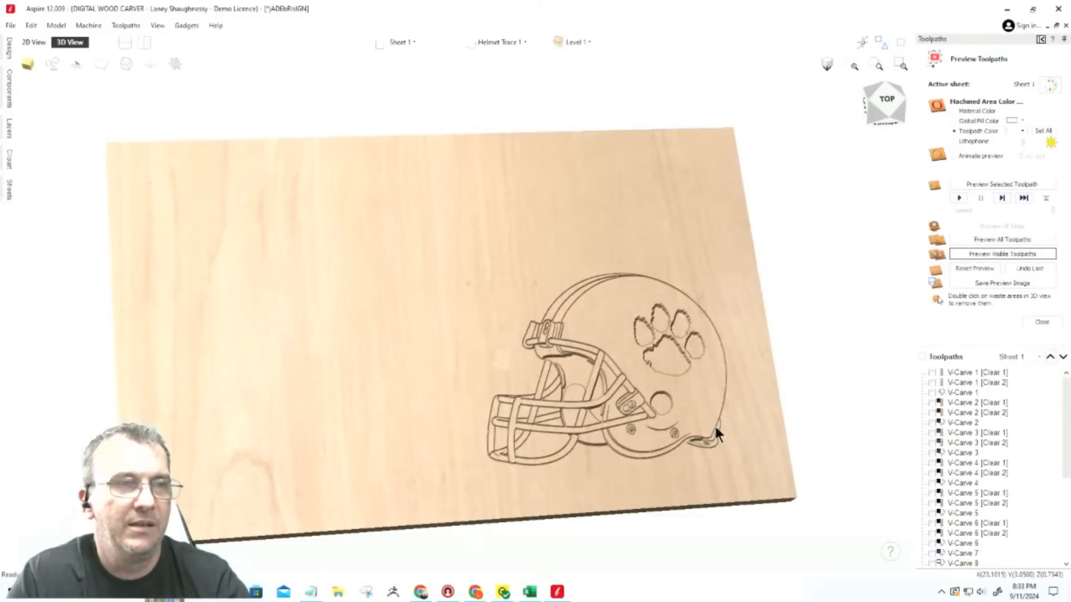
scroll(715, 434, up, 4)
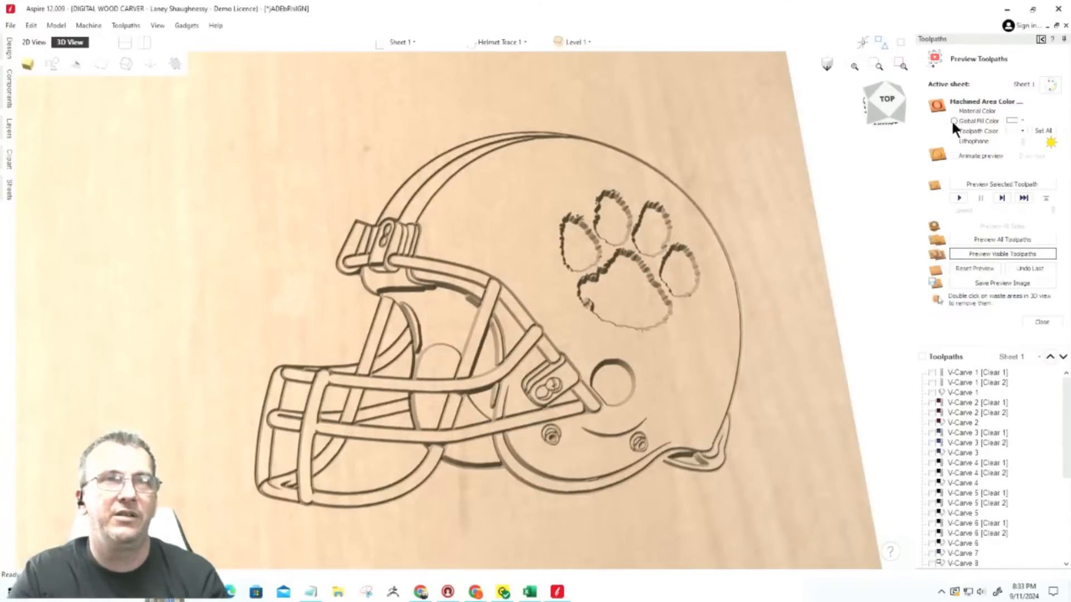
Color the machined areas of the helmet preview with a black global fill.
click(953, 121)
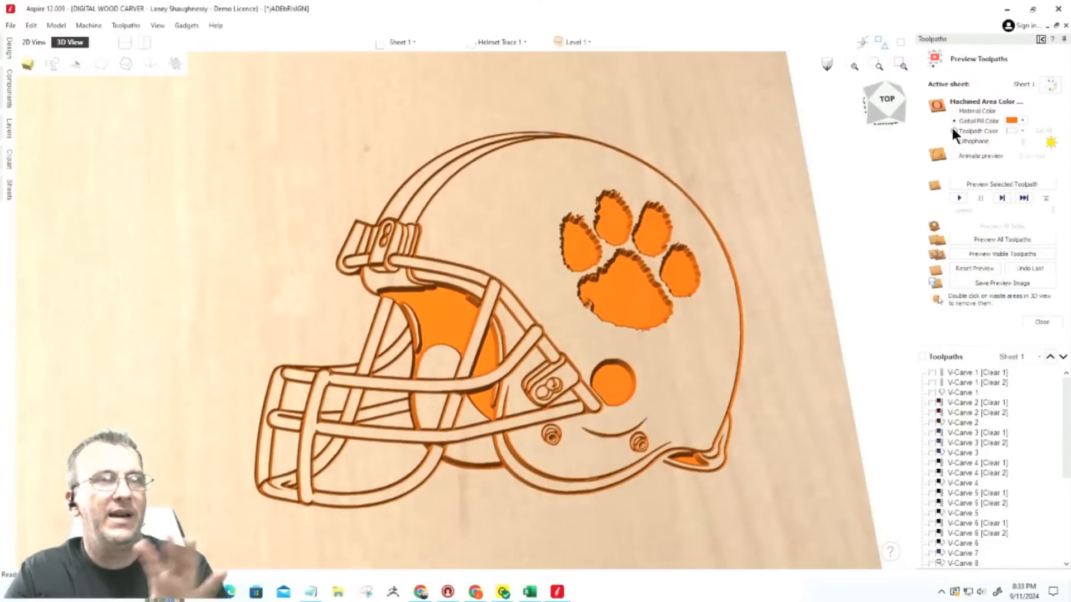
click(1015, 120)
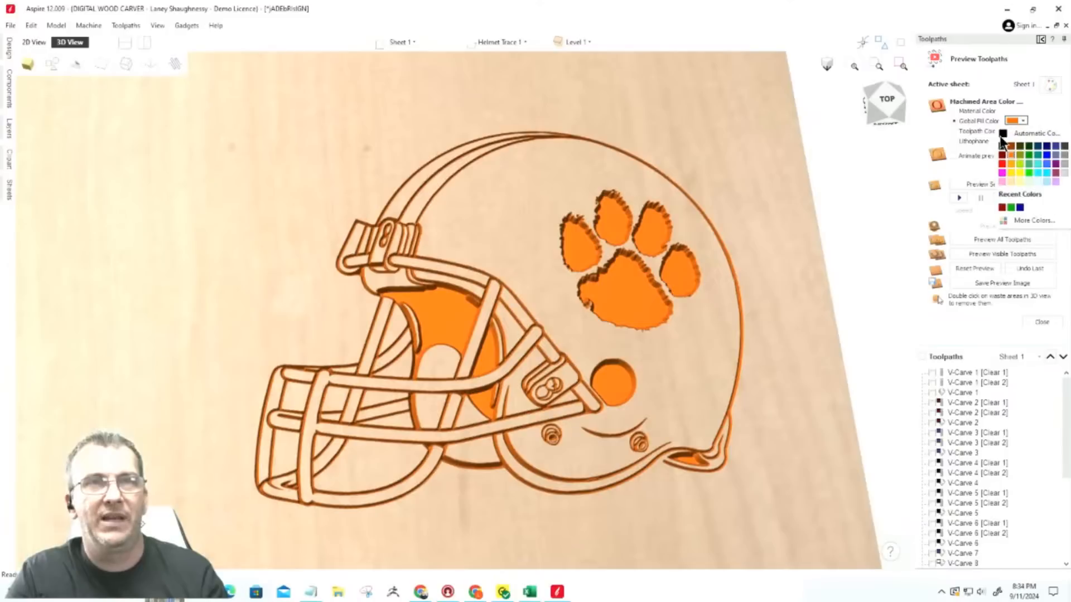
click(996, 135)
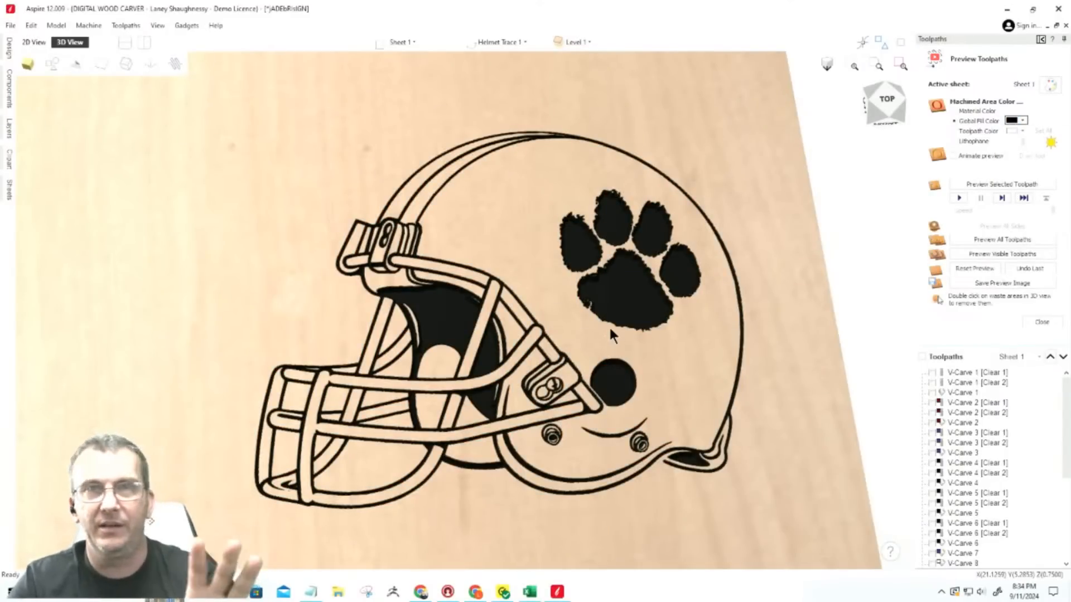
Add the sign's border section surrounding the paw-print helmet, including its jagged edge, to the helmet's vector selection in the 2D view.
click(33, 42)
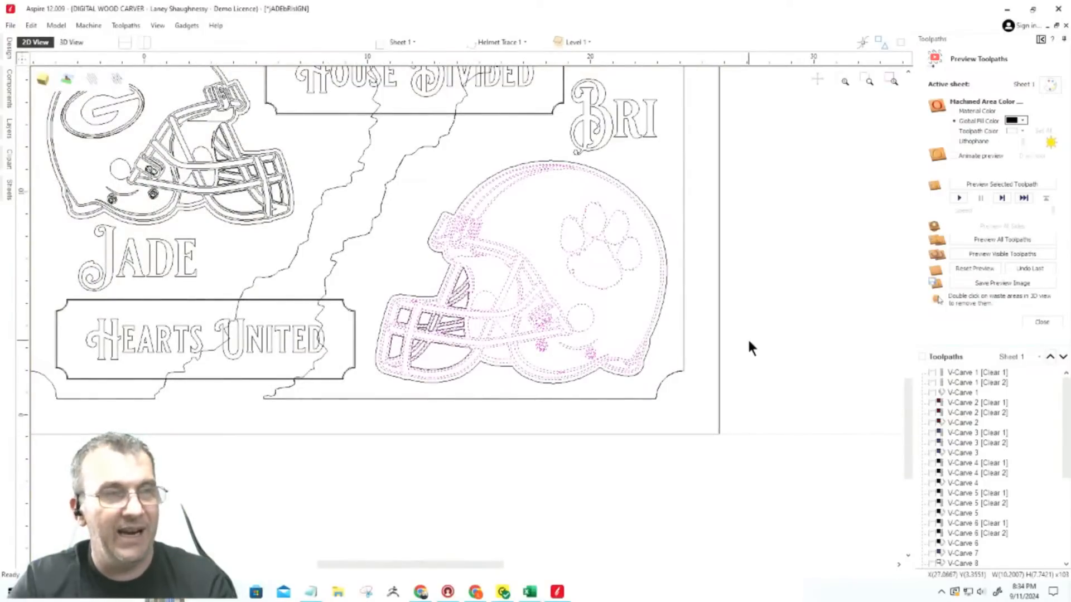
scroll(749, 344, down, 2)
shift+click(721, 260)
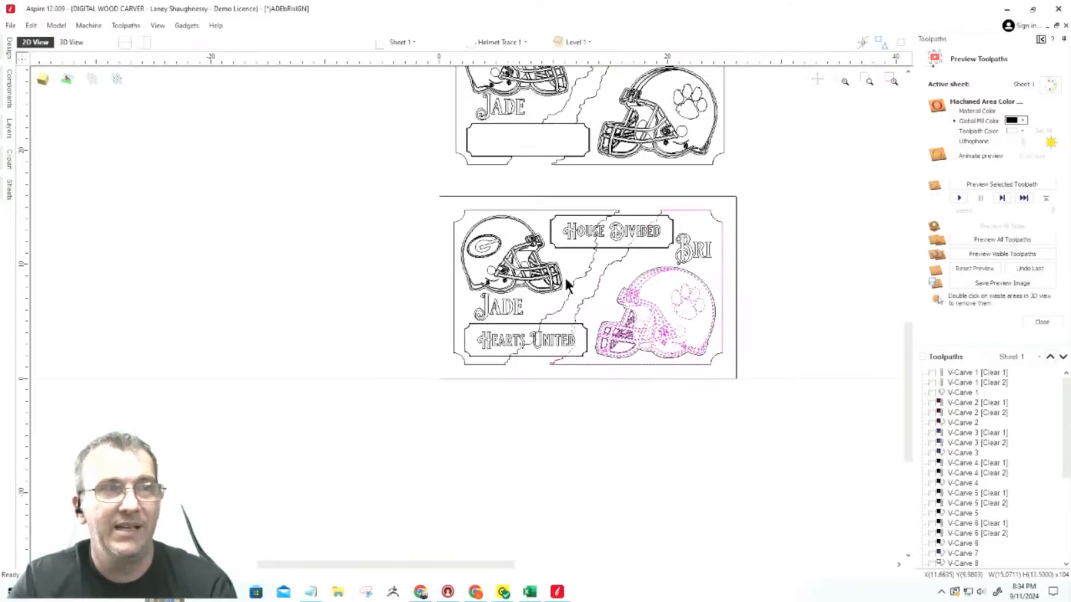
scroll(670, 208, up, 2)
scroll(673, 213, up, 4)
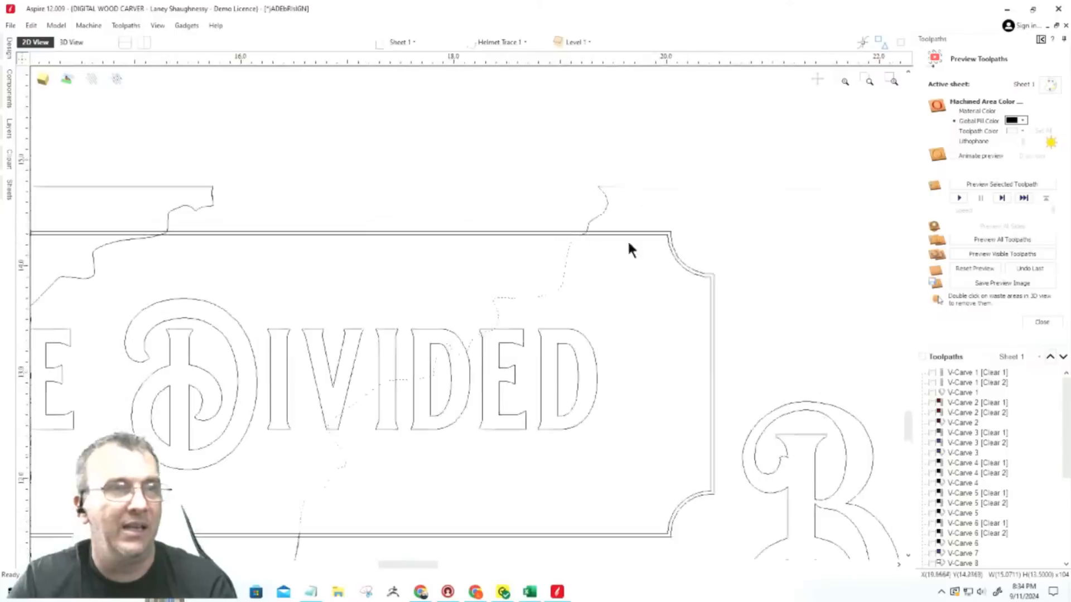
shift+click(568, 243)
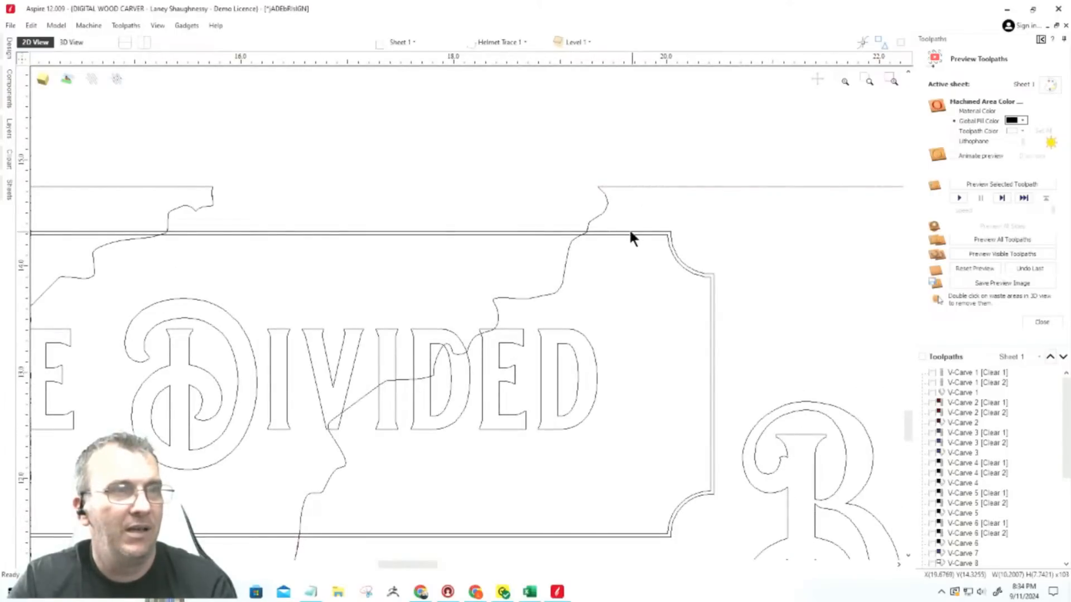
shift+click(594, 228)
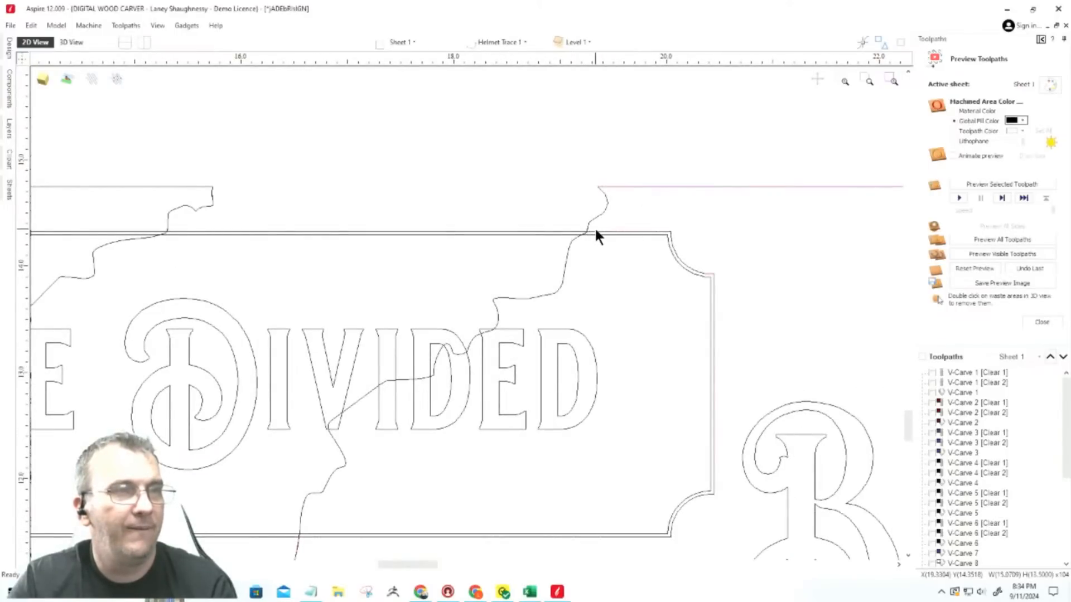
scroll(674, 269, down, 5)
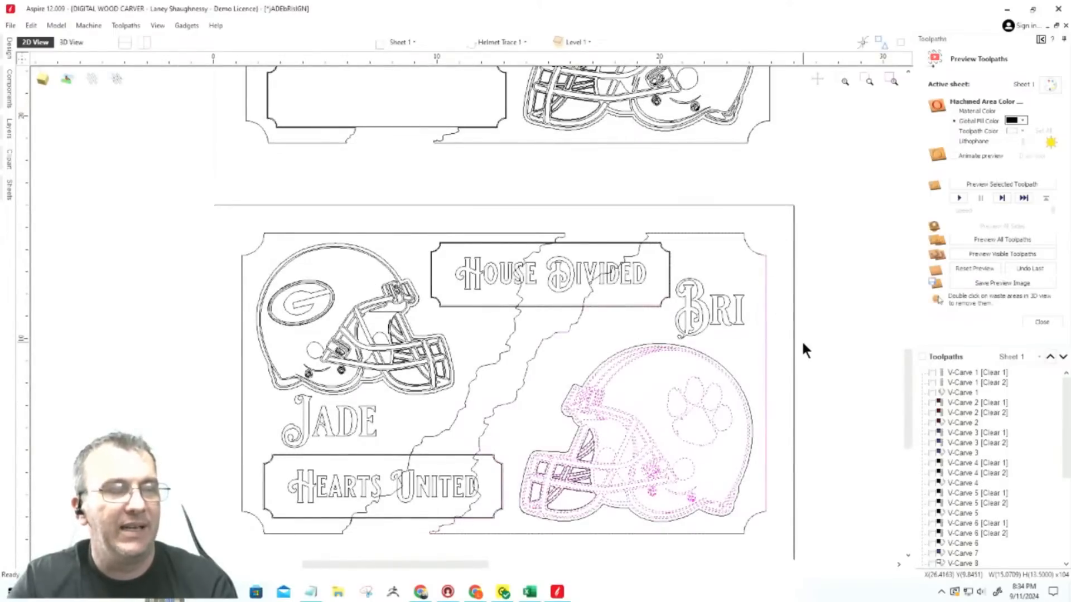
scroll(473, 493, up, 2)
scroll(486, 474, up, 1)
scroll(536, 424, down, 4)
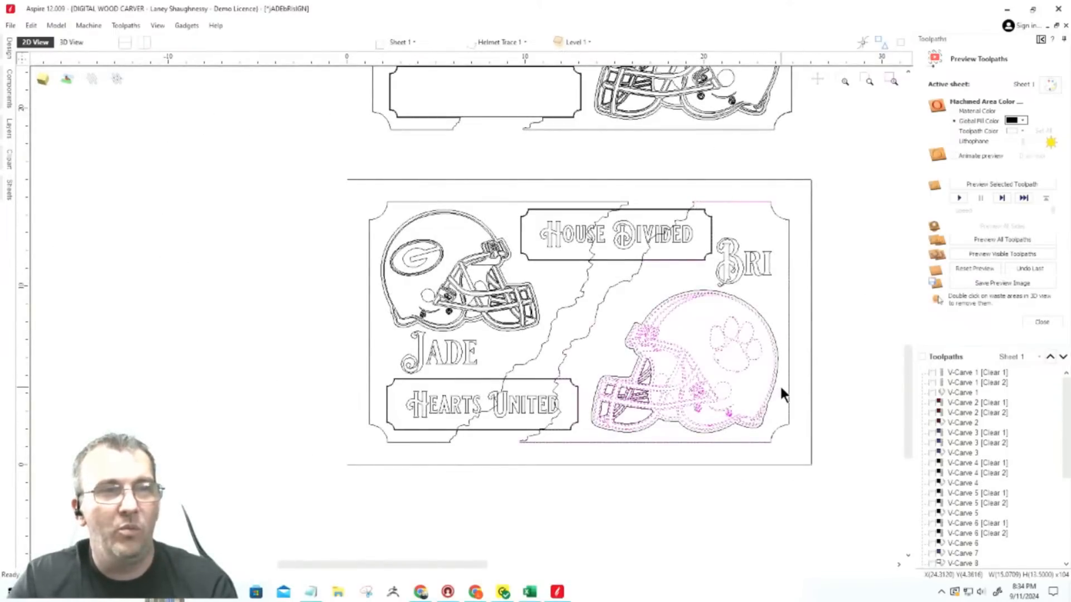
scroll(781, 393, up, 5)
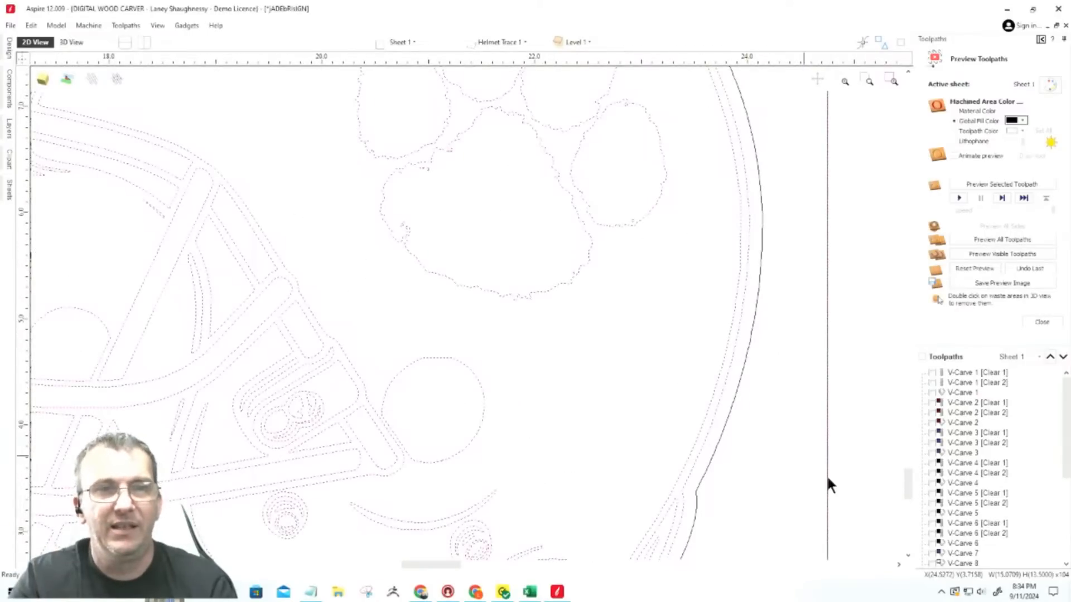
Calculate a V-Carve toolpath for the helmet and border selection with raster clearance, and preview the visible toolpaths.
click(1042, 322)
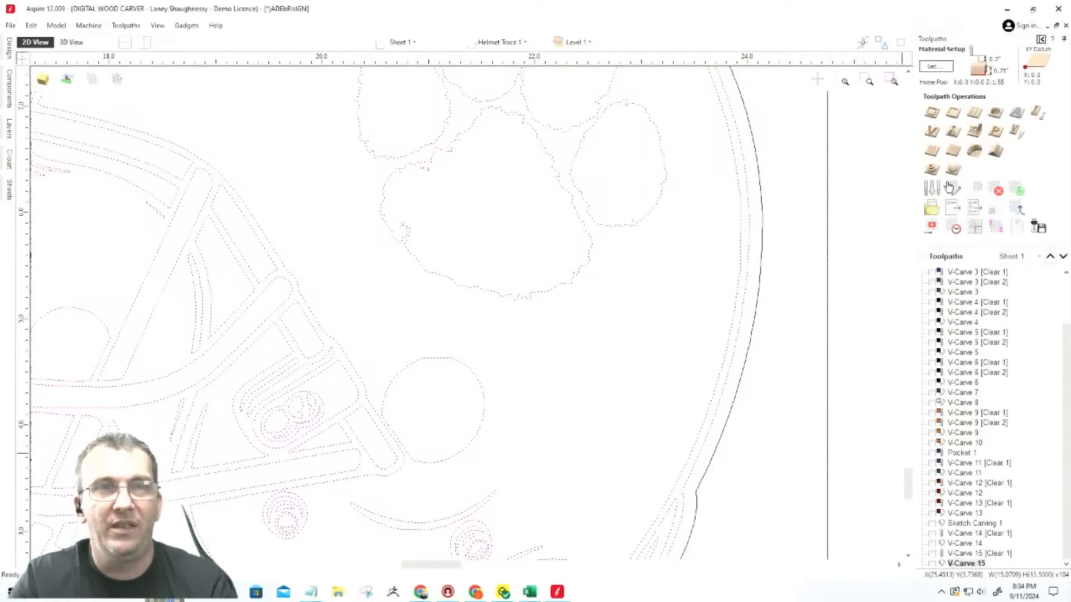
click(933, 132)
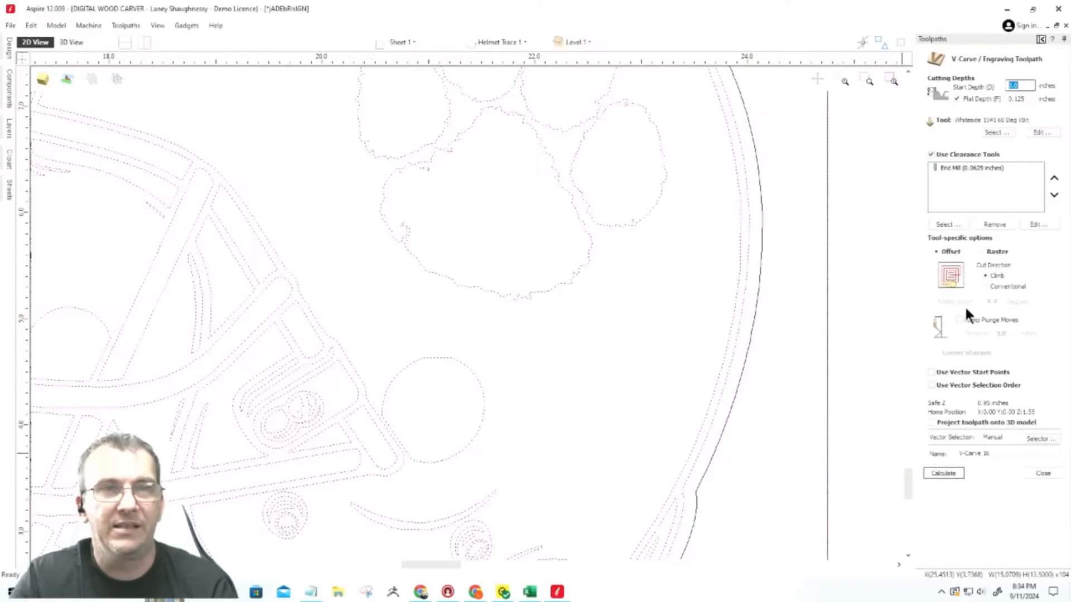
click(982, 250)
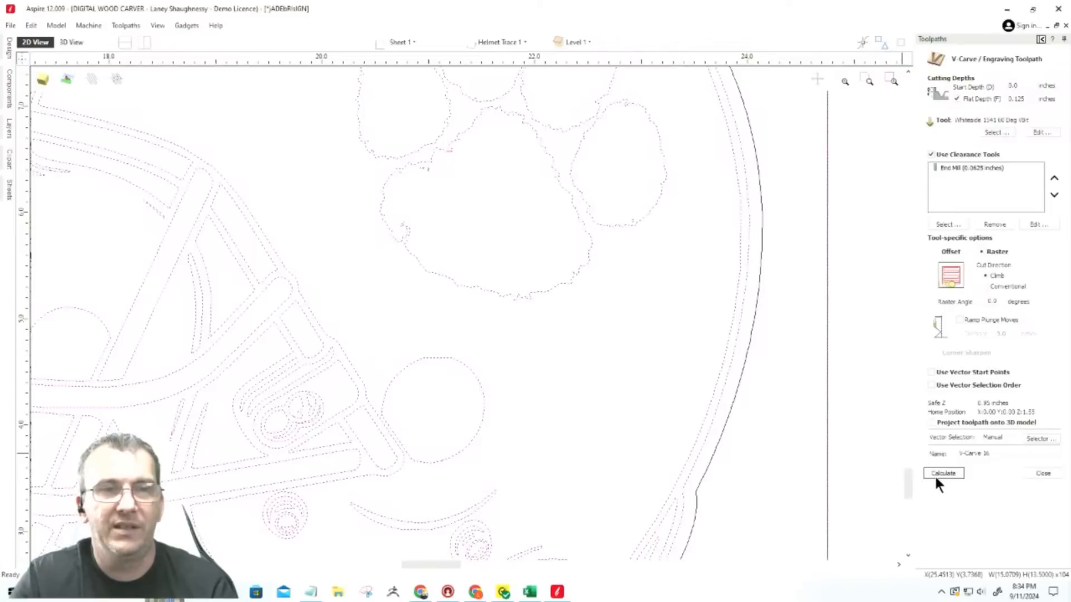
click(936, 475)
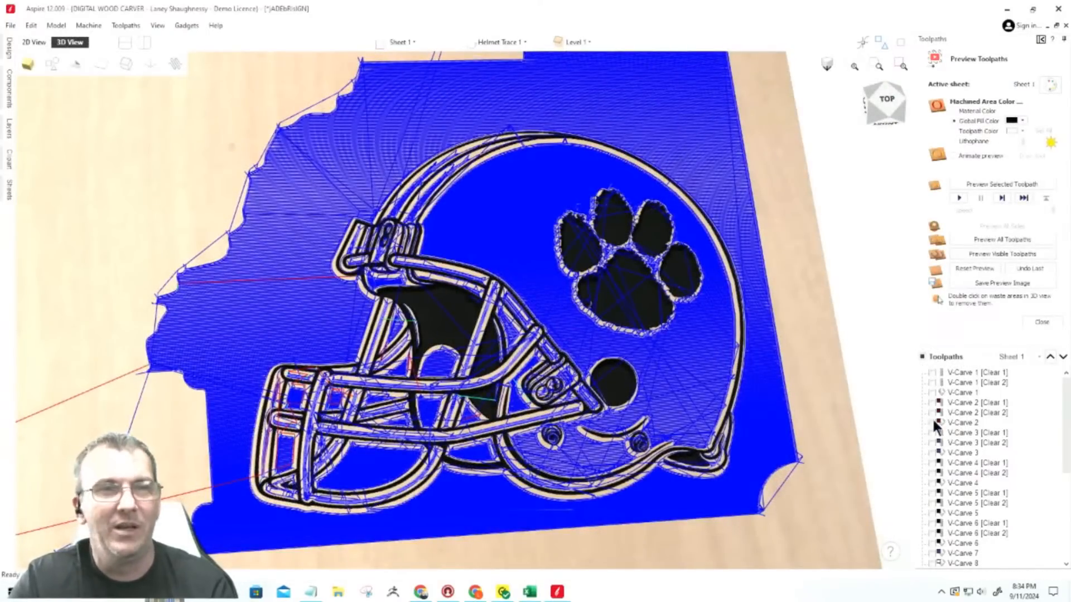
click(975, 254)
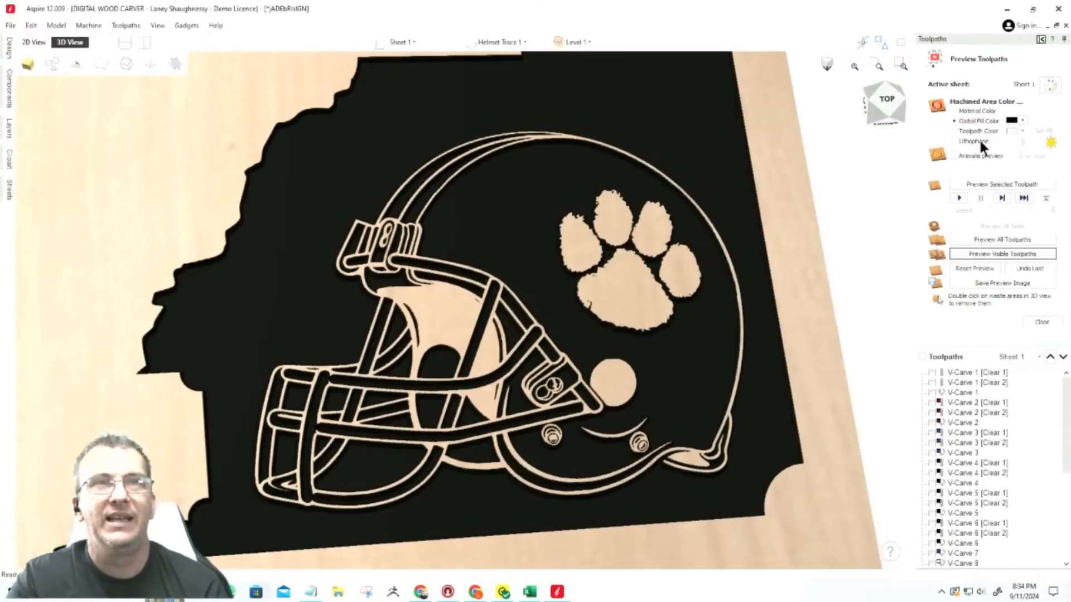
Show the machined areas in material color and inspect the raised helmet carving from a tilted 3D view.
click(955, 111)
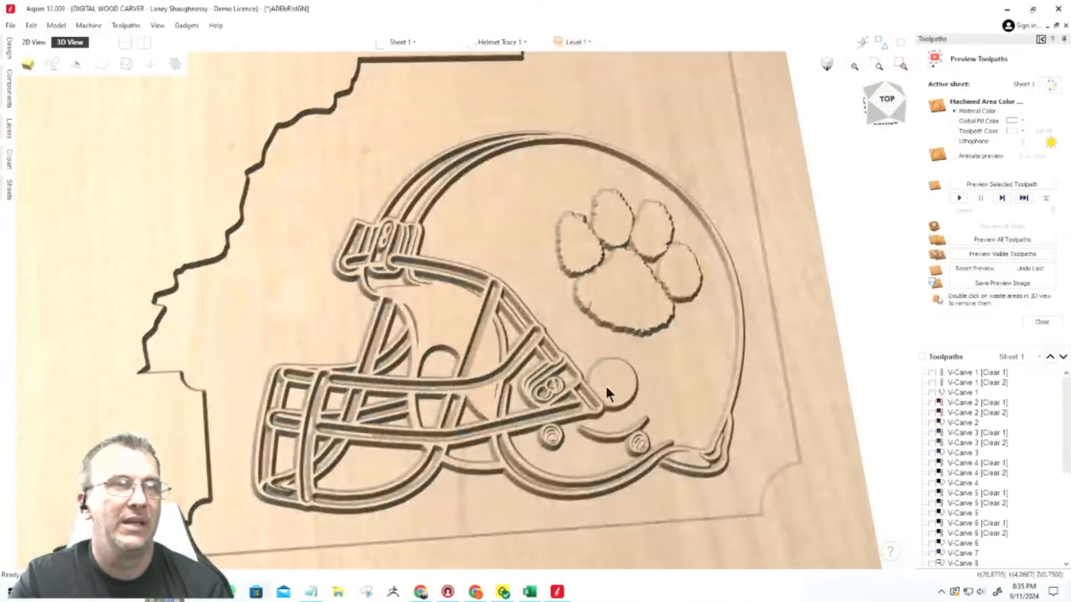
scroll(605, 390, up, 3)
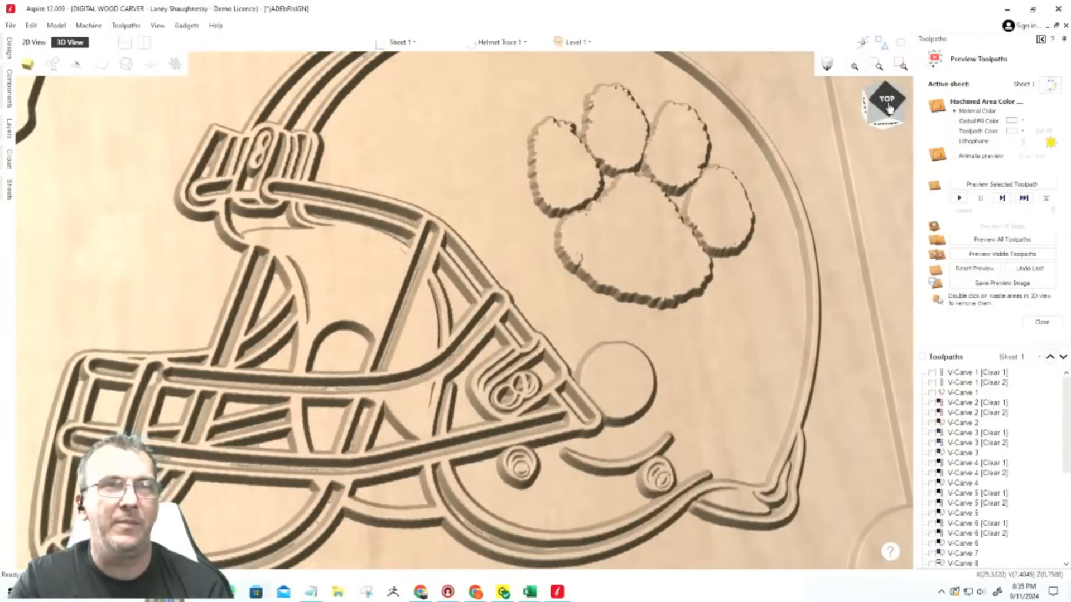
drag(886, 103, 885, 95)
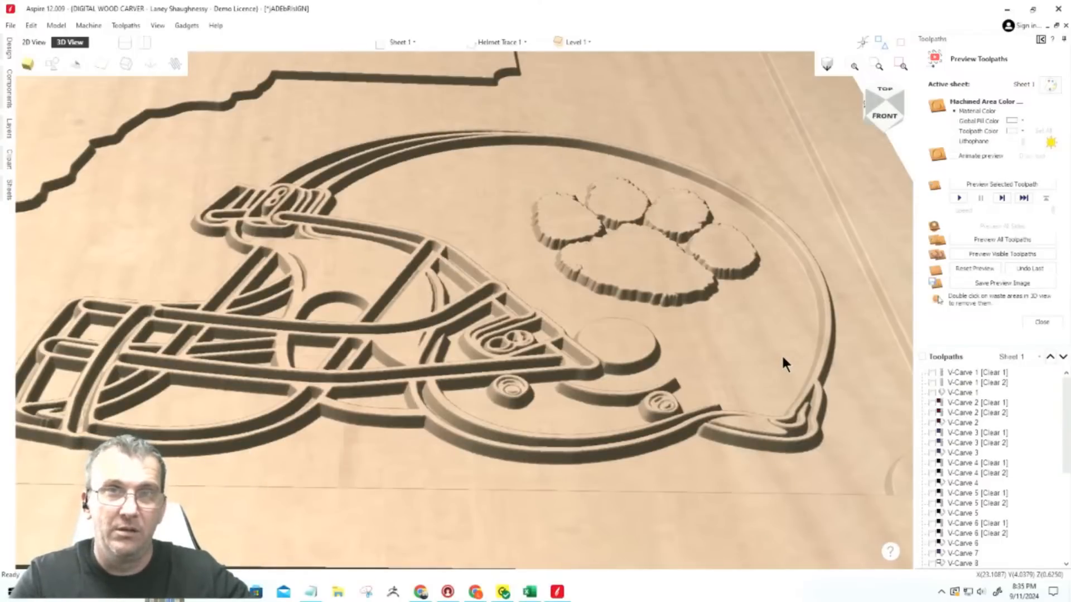
scroll(782, 354, down, 5)
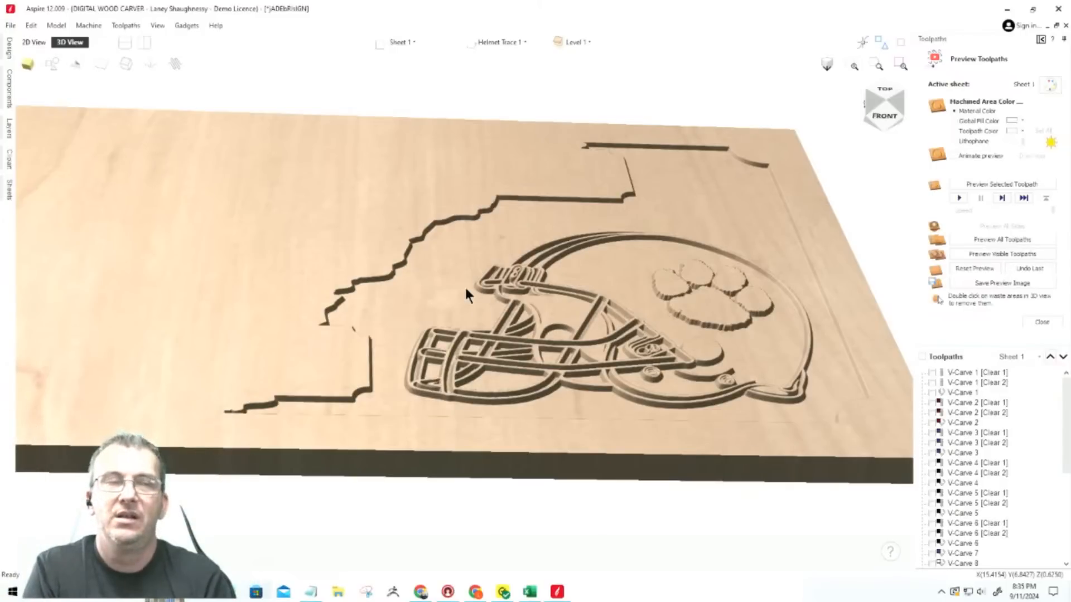
Examine the paw print's outlines and the spacing between the helmet's outlines closely in the 2D view.
click(34, 42)
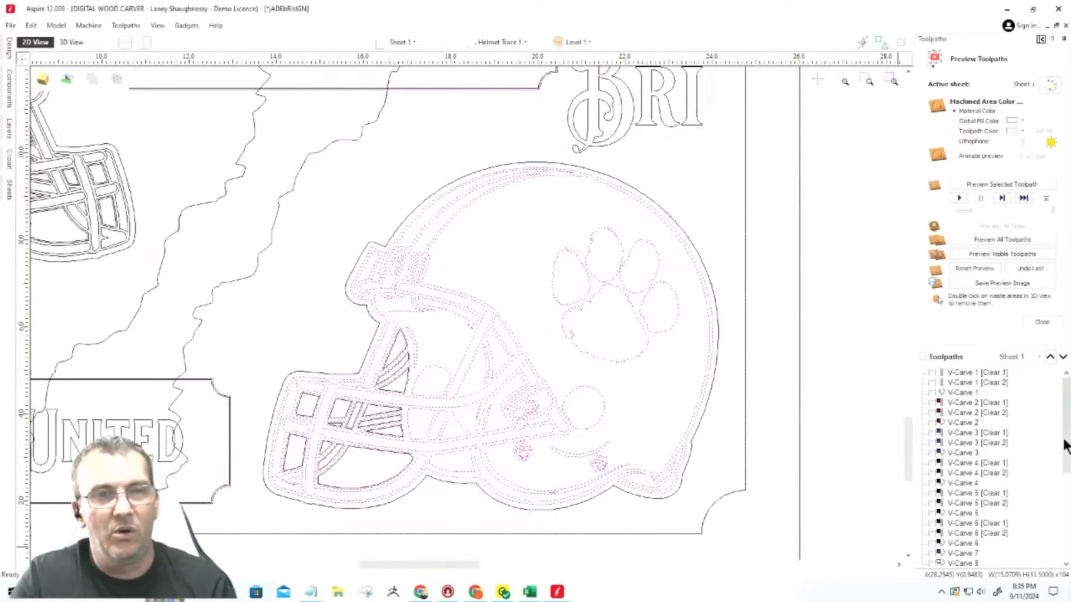
scroll(714, 185, up, 3)
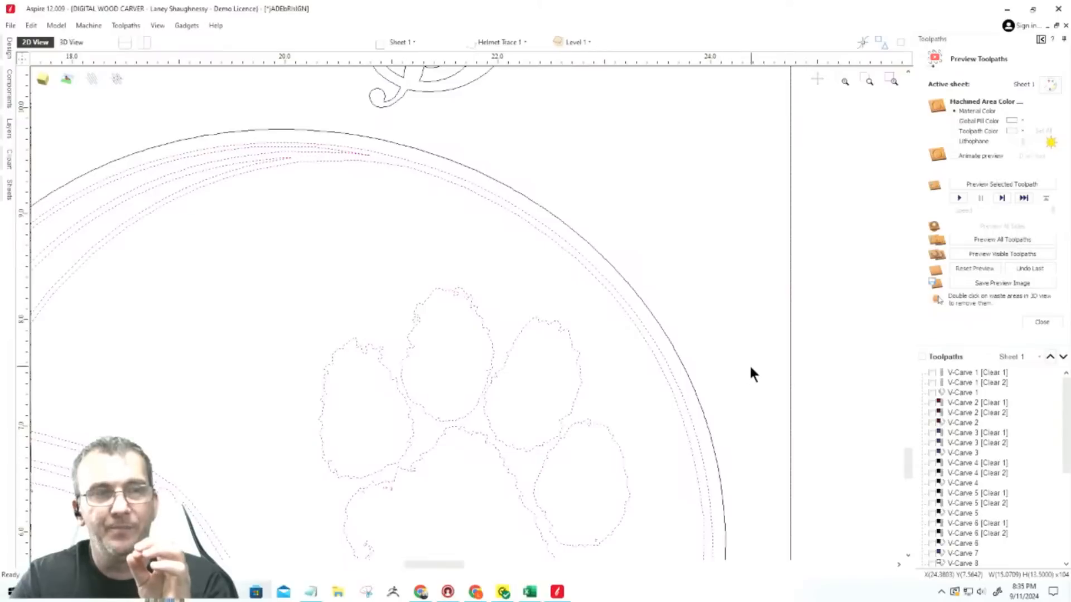
scroll(659, 438, up, 3)
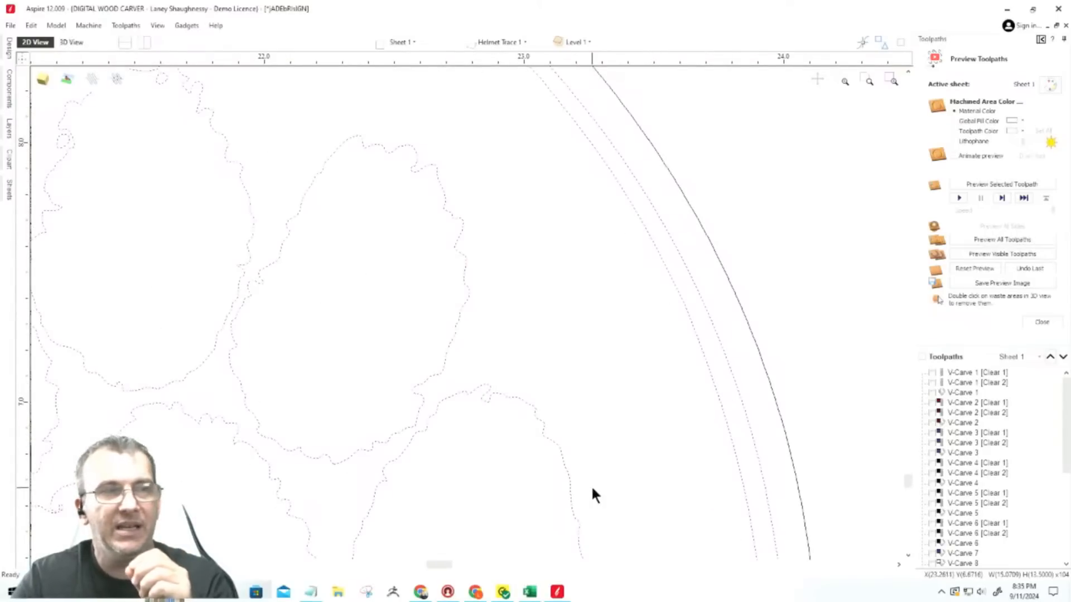
scroll(699, 414, down, 3)
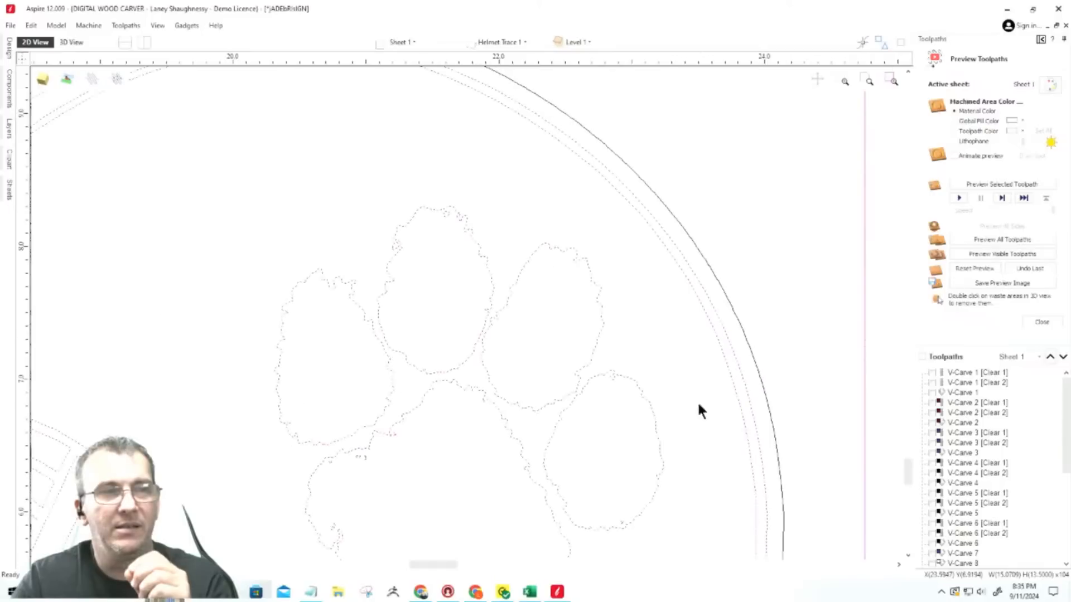
scroll(592, 501, up, 3)
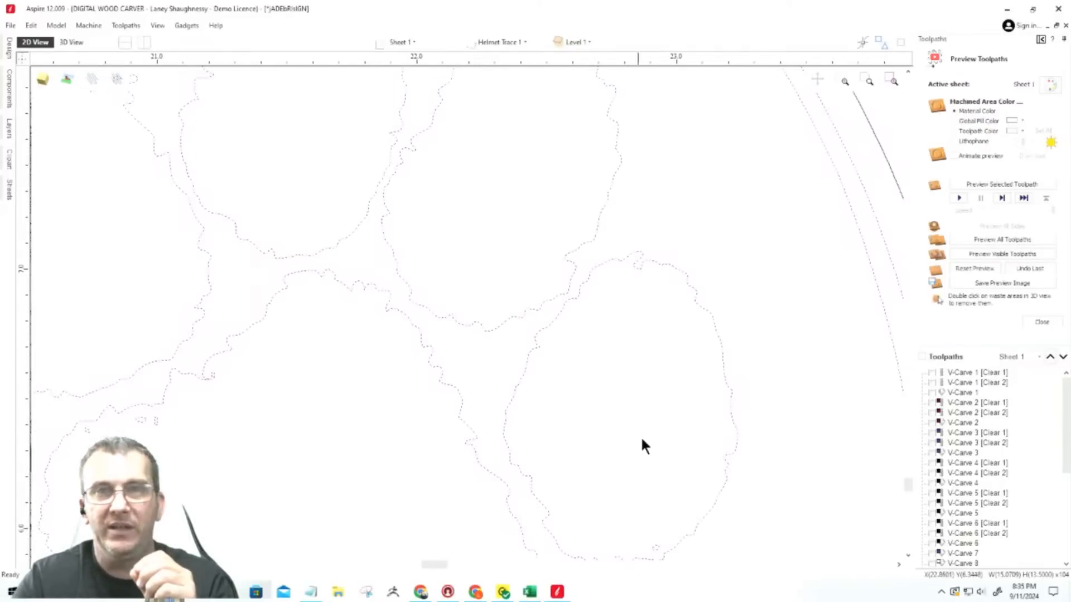
scroll(658, 435, down, 3)
scroll(625, 452, up, 3)
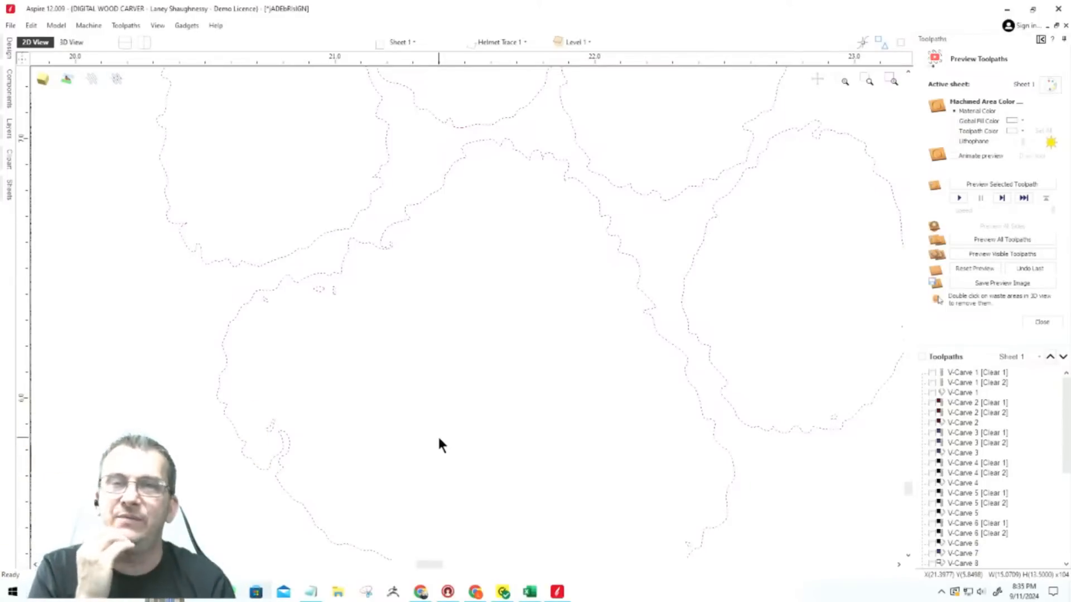
scroll(440, 444, down, 5)
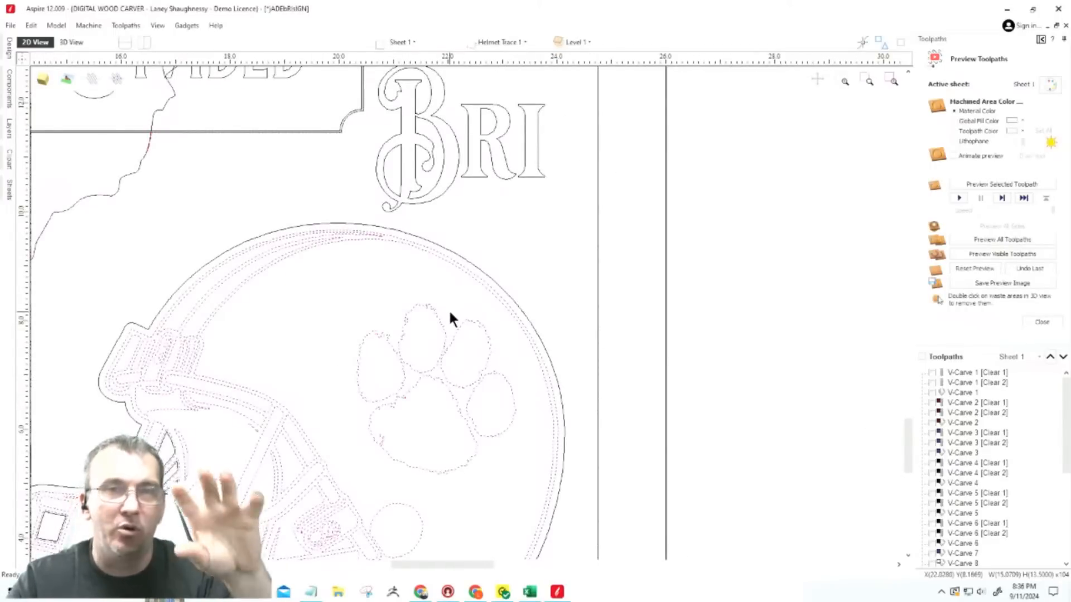
scroll(471, 337, up, 5)
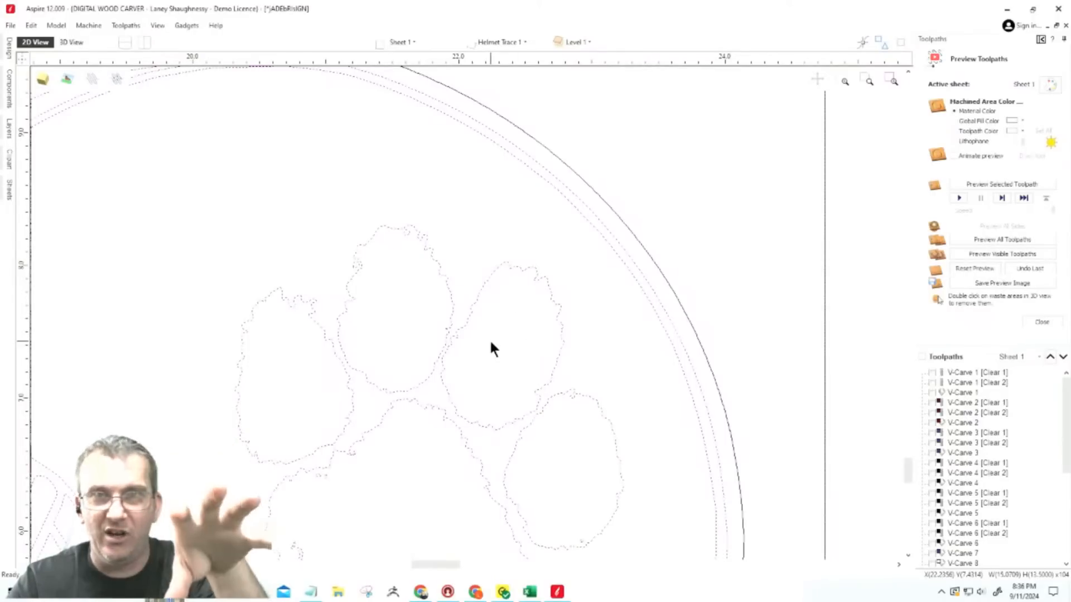
scroll(499, 347, down, 3)
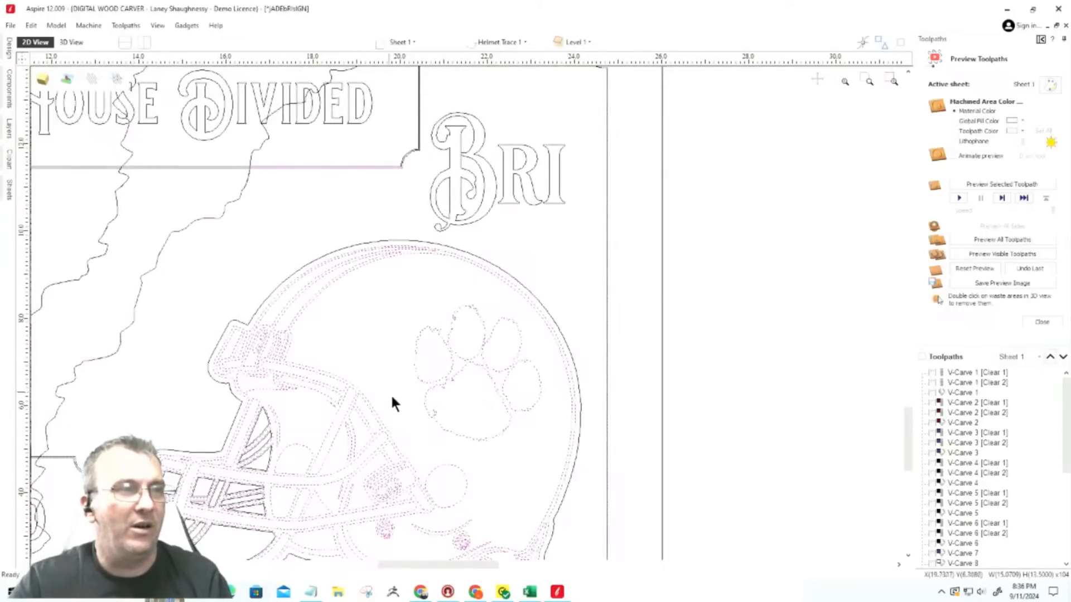
scroll(354, 449, up, 4)
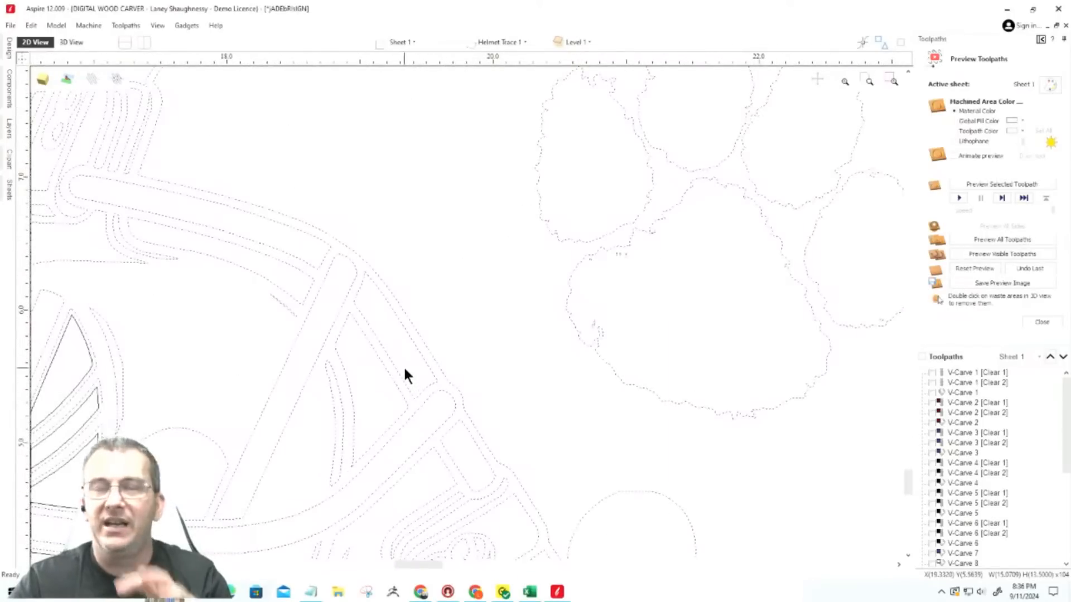
Add the paw-print helmet's outermost outline to the V-Carve 16 vector selection and recalculate the toolpath.
scroll(405, 373, down, 3)
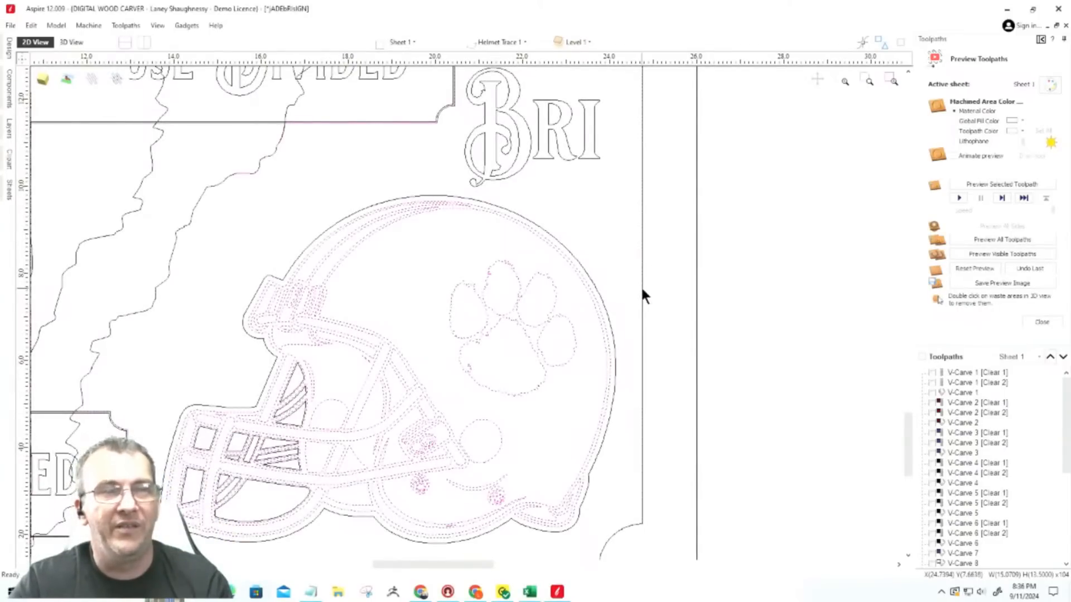
scroll(644, 280, up, 3)
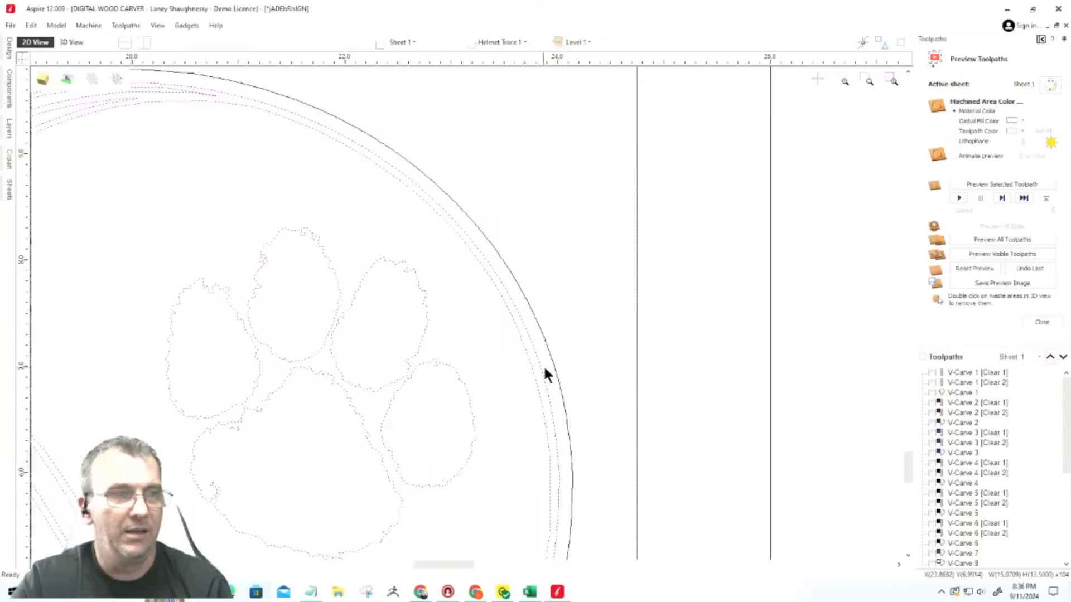
click(1064, 528)
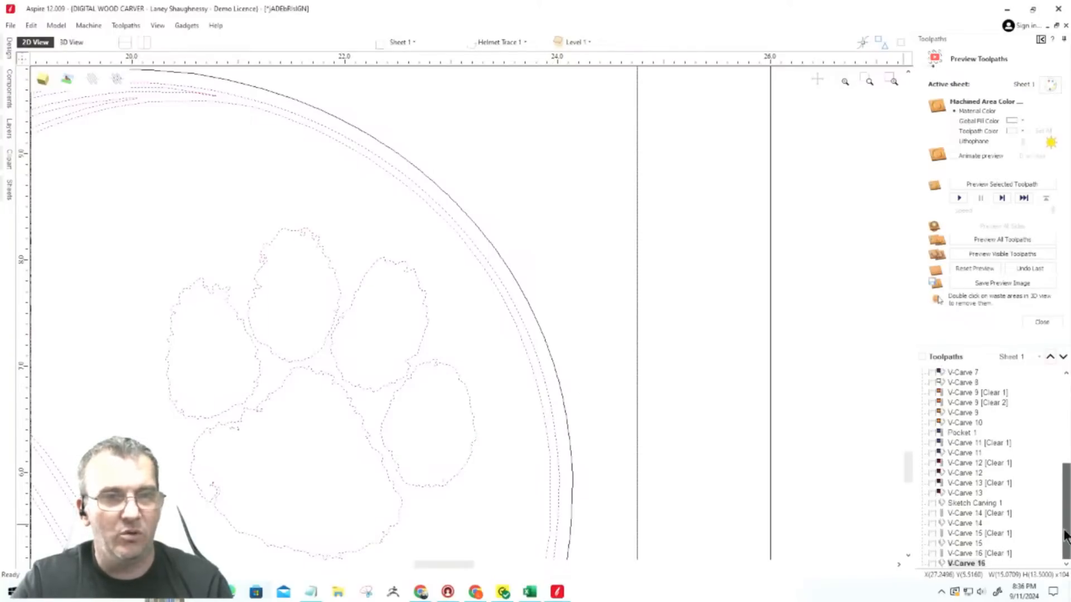
double_click(961, 553)
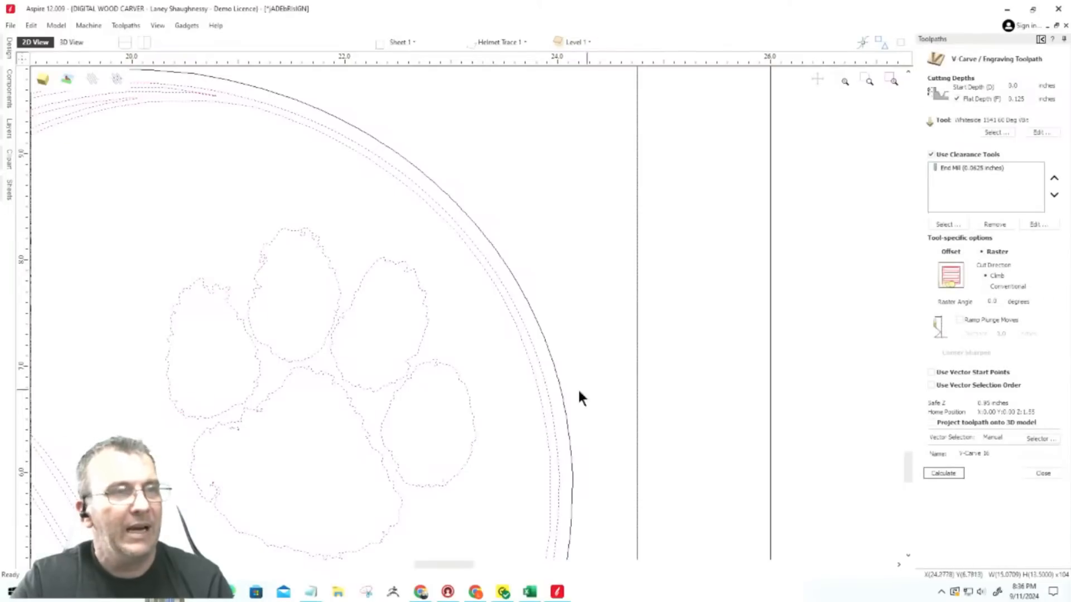
scroll(564, 400, down, 2)
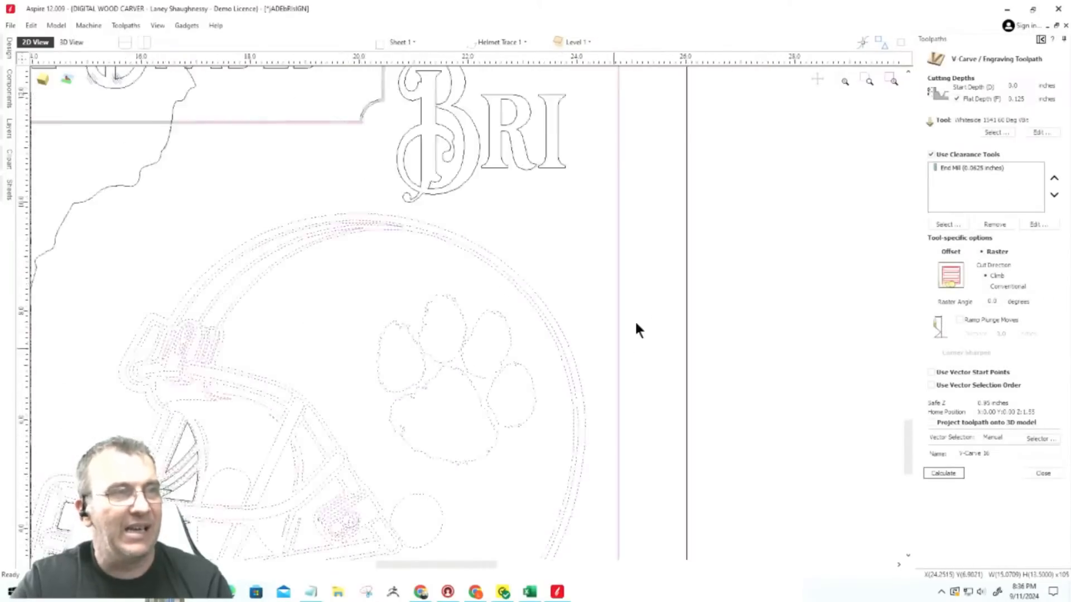
scroll(569, 255, down, 1)
scroll(329, 262, down, 1)
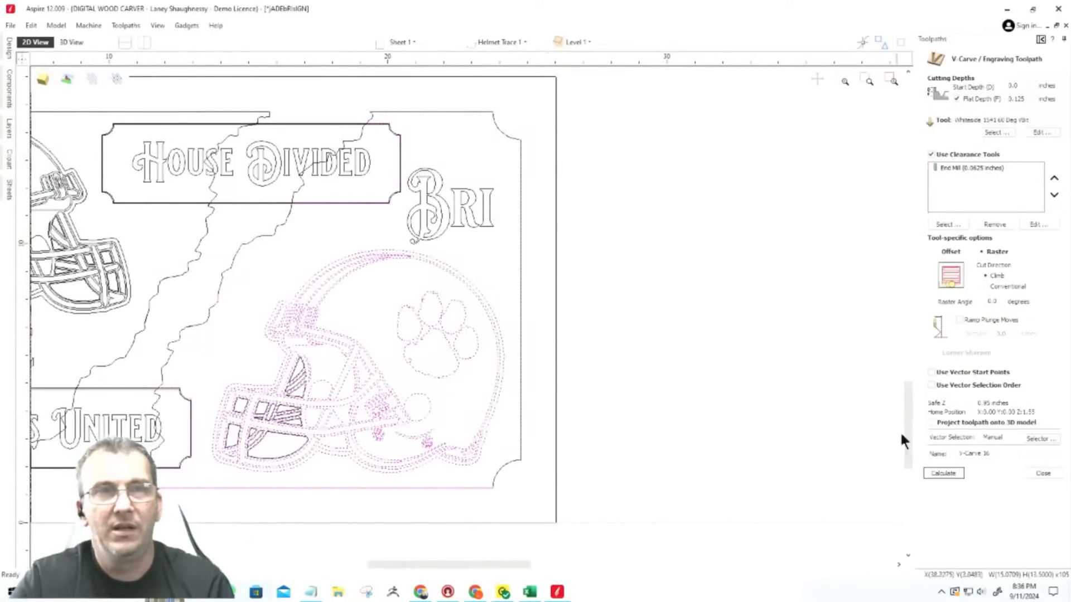
click(955, 473)
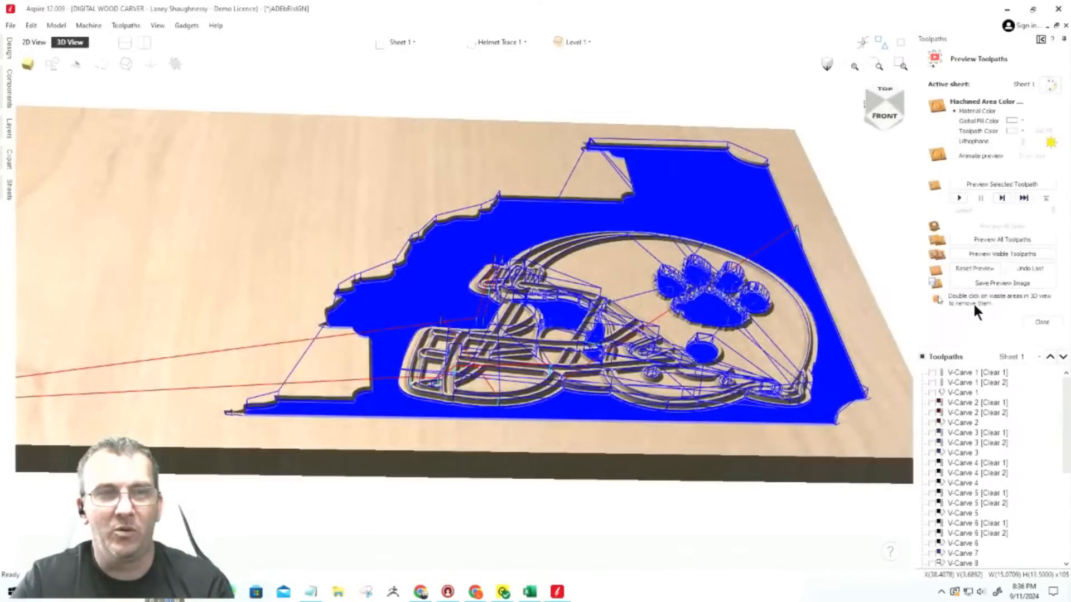
Reset the preview and simulate the visible V-Carve 16 toolpaths for the raised paw-print helmet.
click(969, 269)
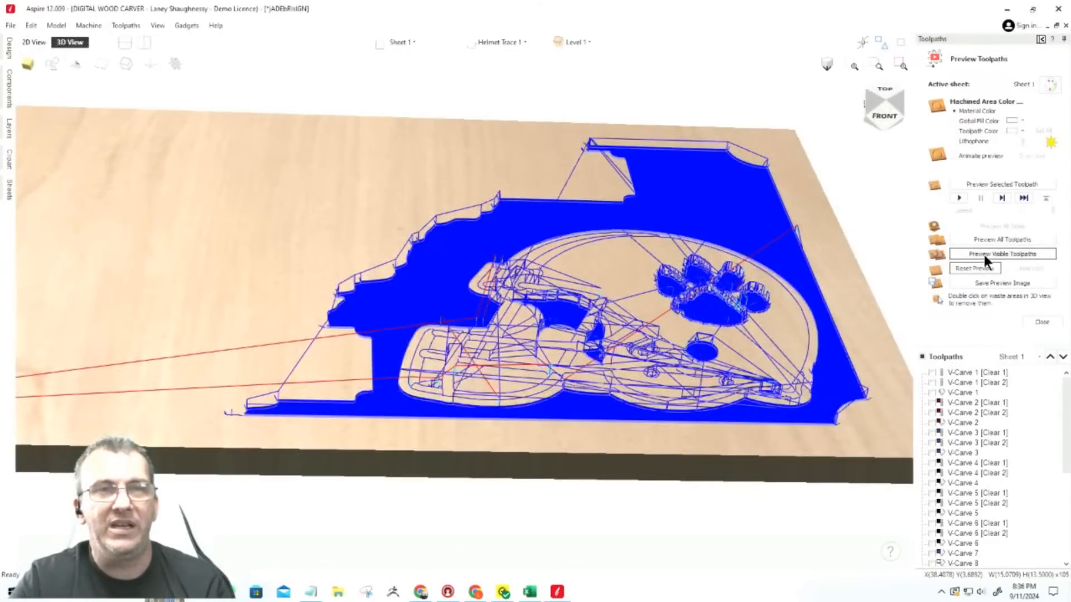
click(984, 255)
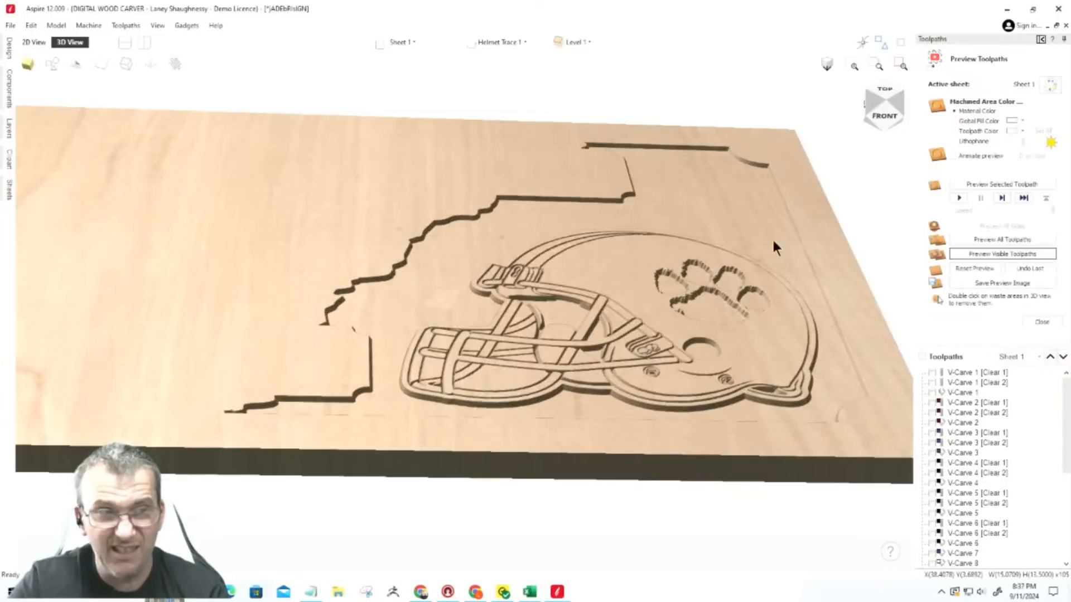
scroll(766, 359, up, 5)
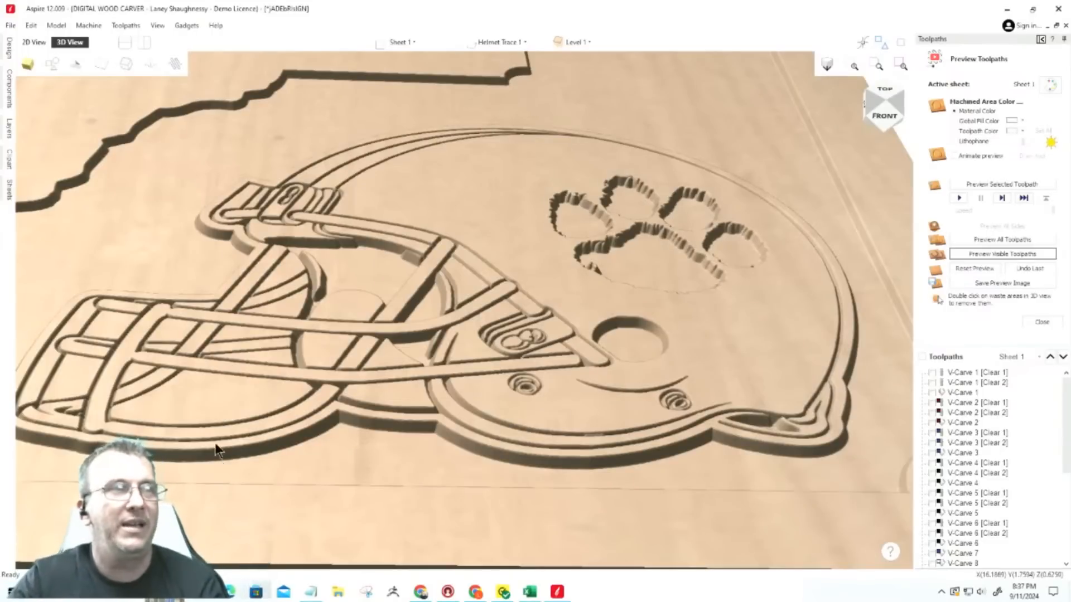
Show the machined areas in a black global fill color and inspect the helmet and face mask from several 3D angles.
click(954, 121)
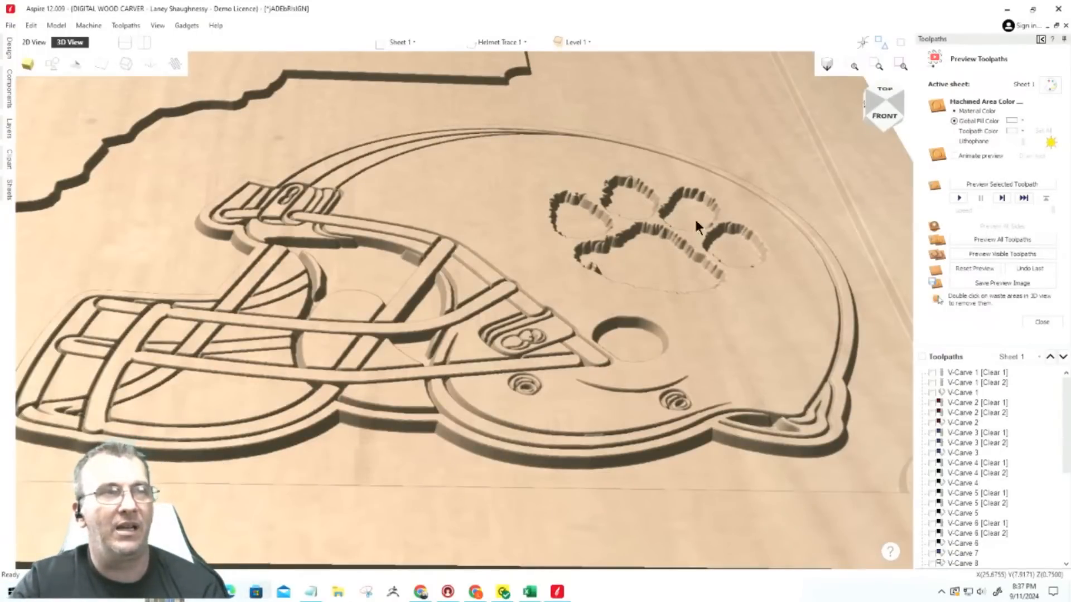
click(887, 105)
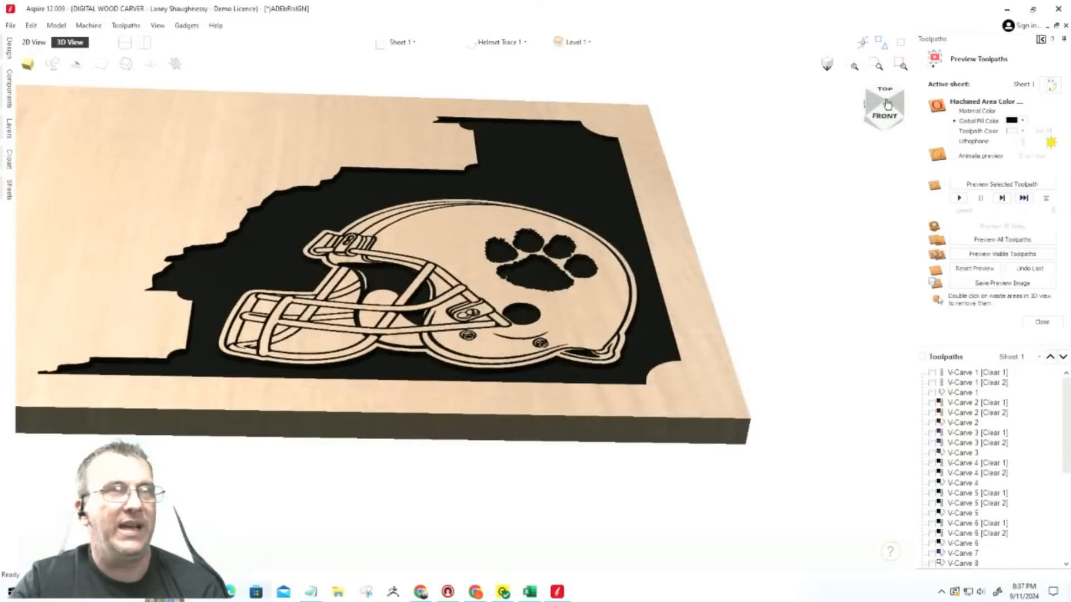
mouse_move(887, 105)
mouse_down()
mouse_move(868, 122)
mouse_move(887, 124)
mouse_up()
scroll(430, 396, up, 5)
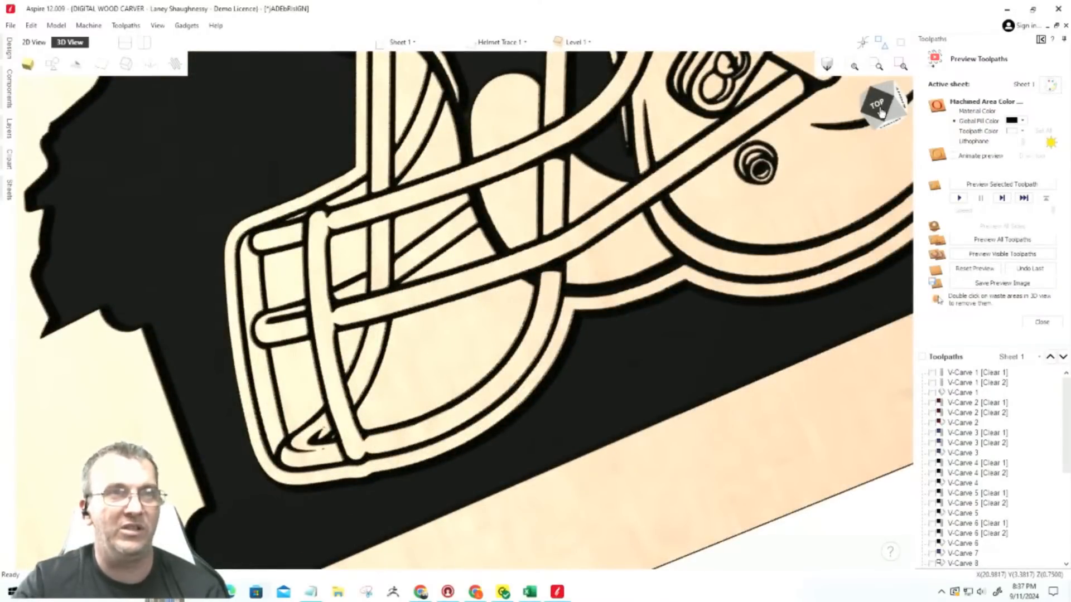
drag(881, 113, 893, 95)
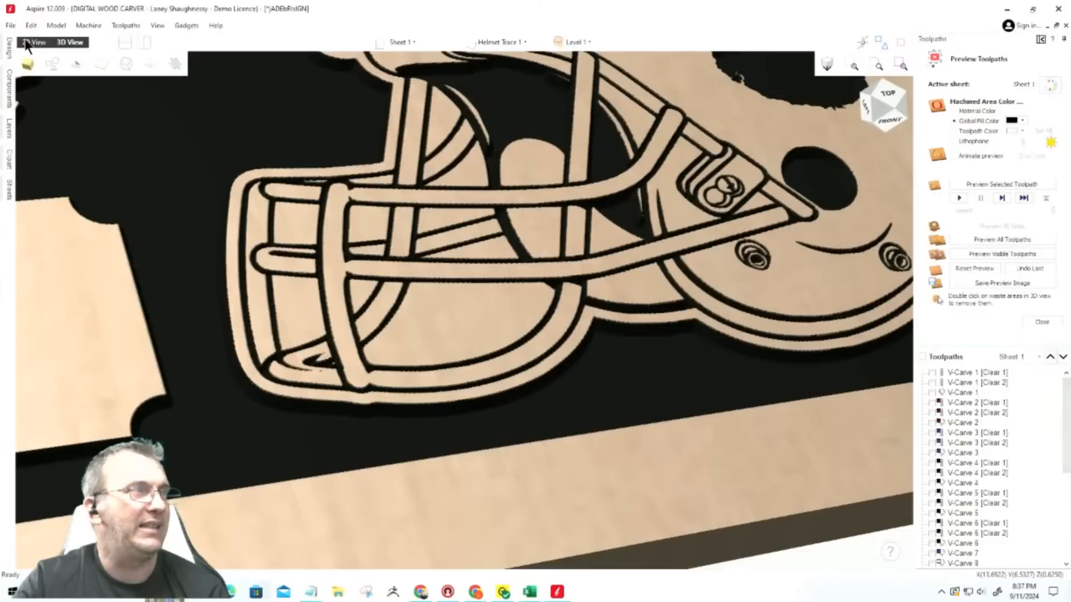
Preview the V-Carve 12 and V-Carve 13 toolpaths together with their clearance passes on the whole sign.
drag(1066, 430, 1066, 519)
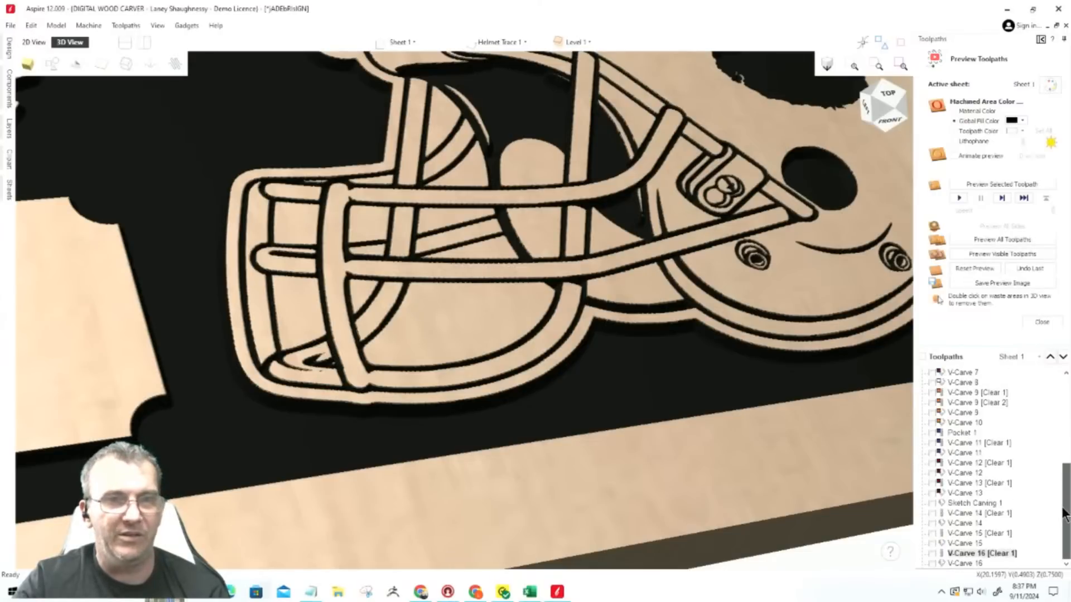
click(932, 494)
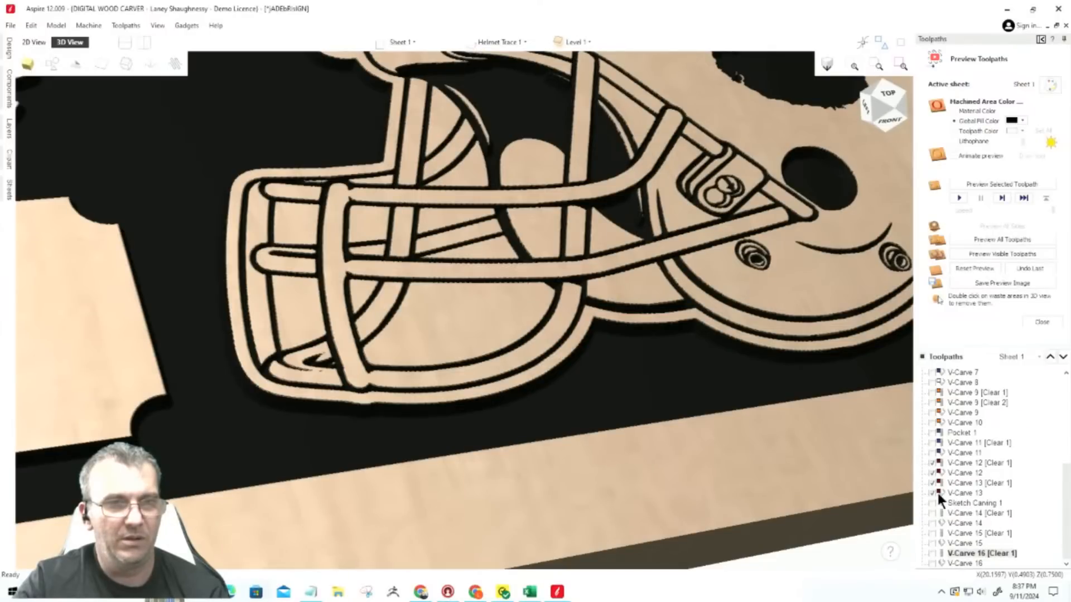
click(976, 254)
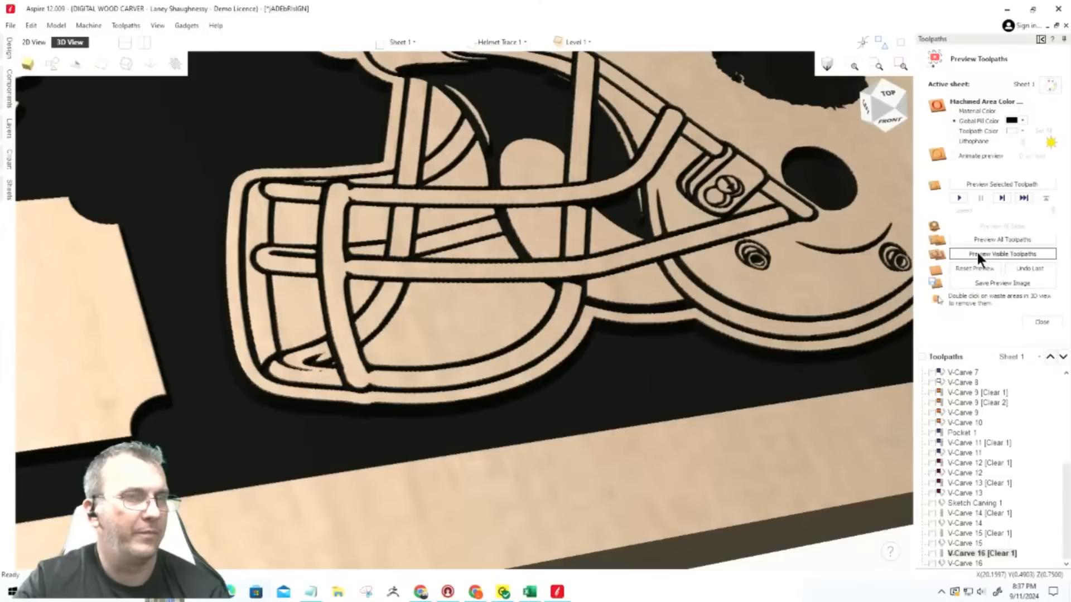
mouse_move(950, 497)
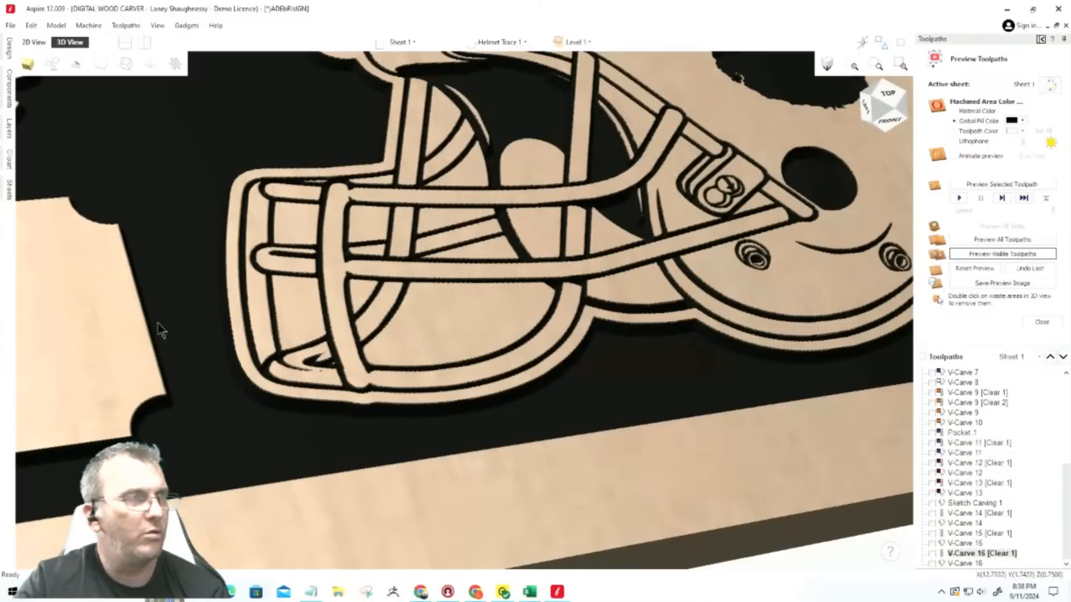
scroll(160, 328, down, 6)
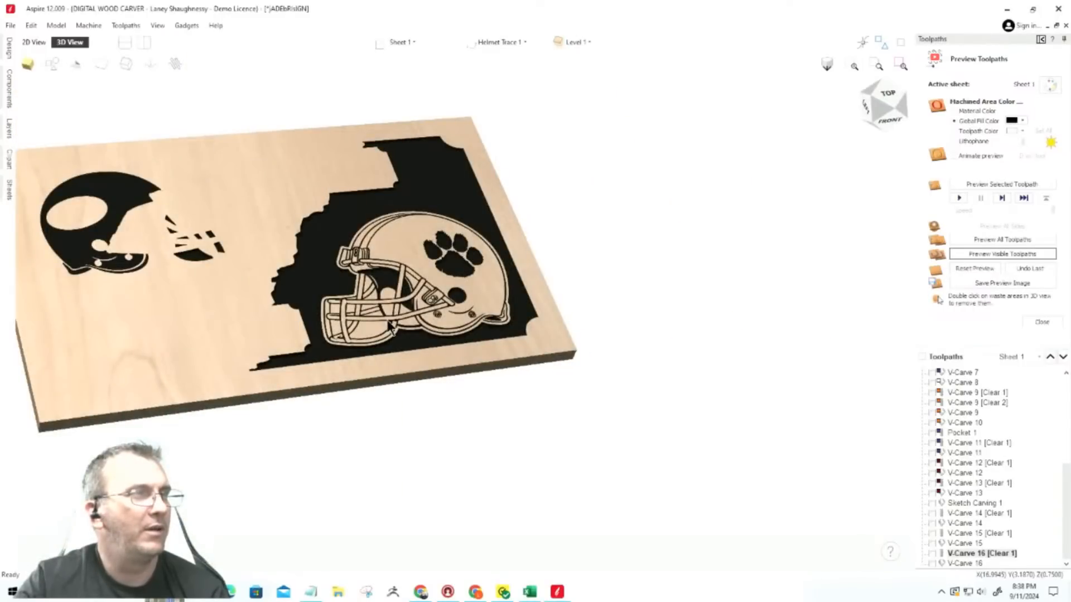
scroll(76, 198, up, 5)
scroll(76, 204, down, 5)
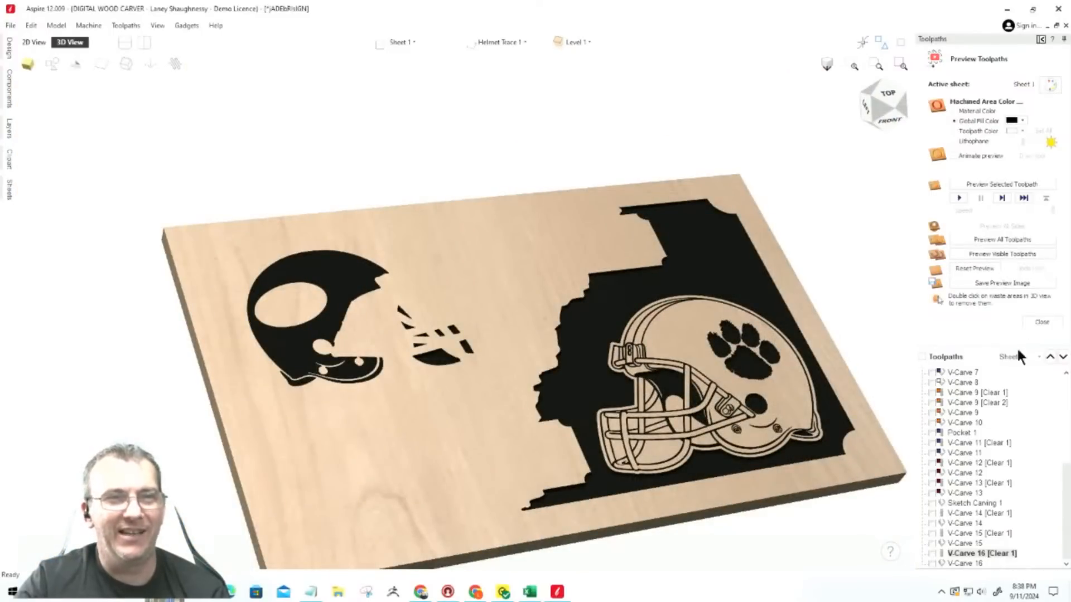
scroll(945, 450, up, 3)
scroll(946, 452, down, 3)
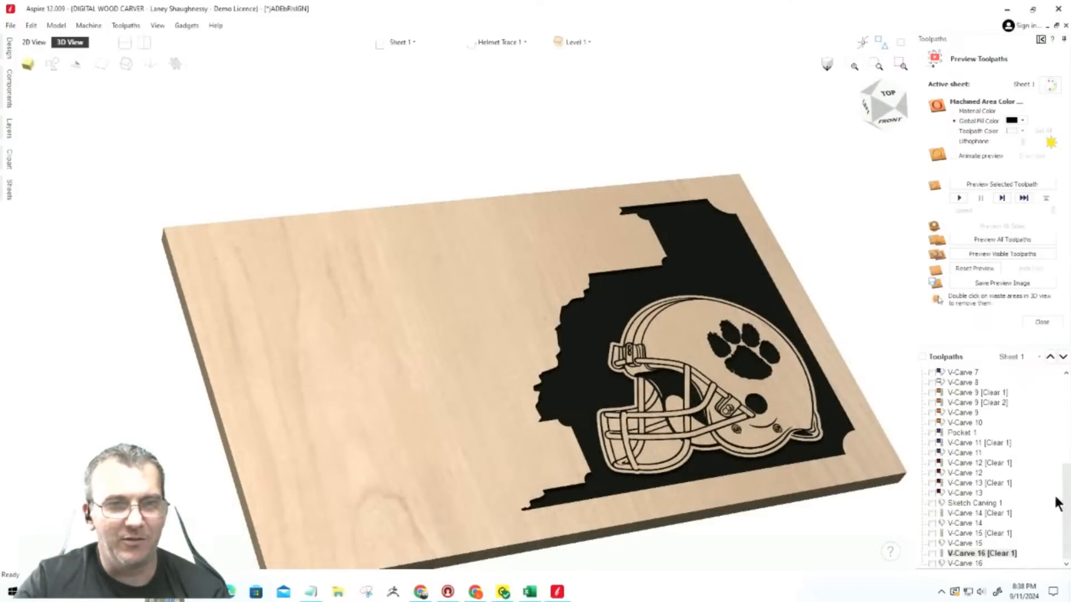
Preview Pocket 1 together with V-Carve 11 and its clearance toolpath in the openings of the helmet's face mask.
scroll(933, 451, up, 1)
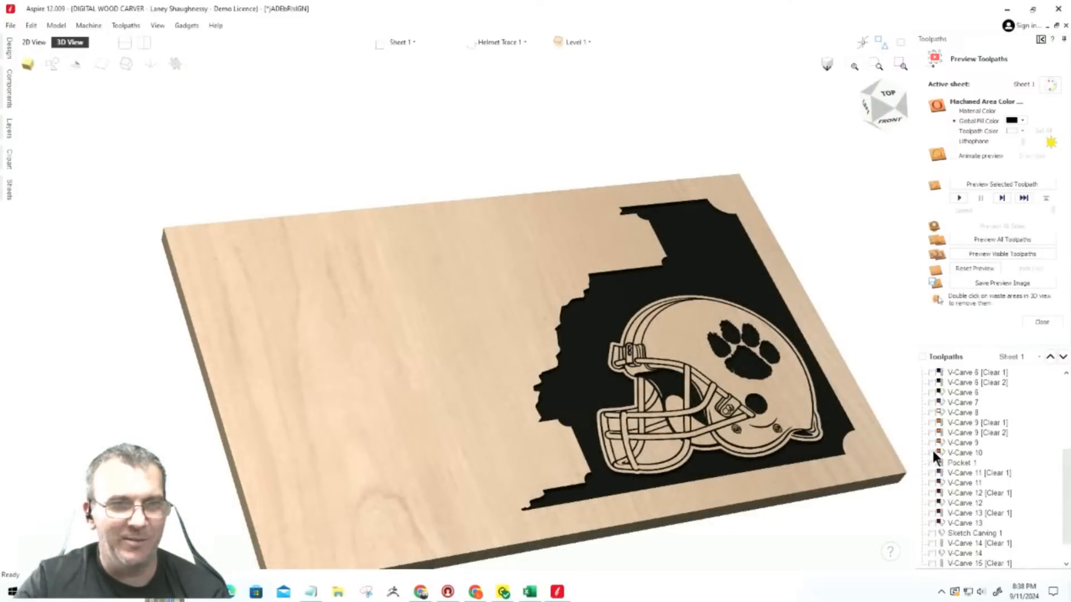
scroll(933, 450, down, 2)
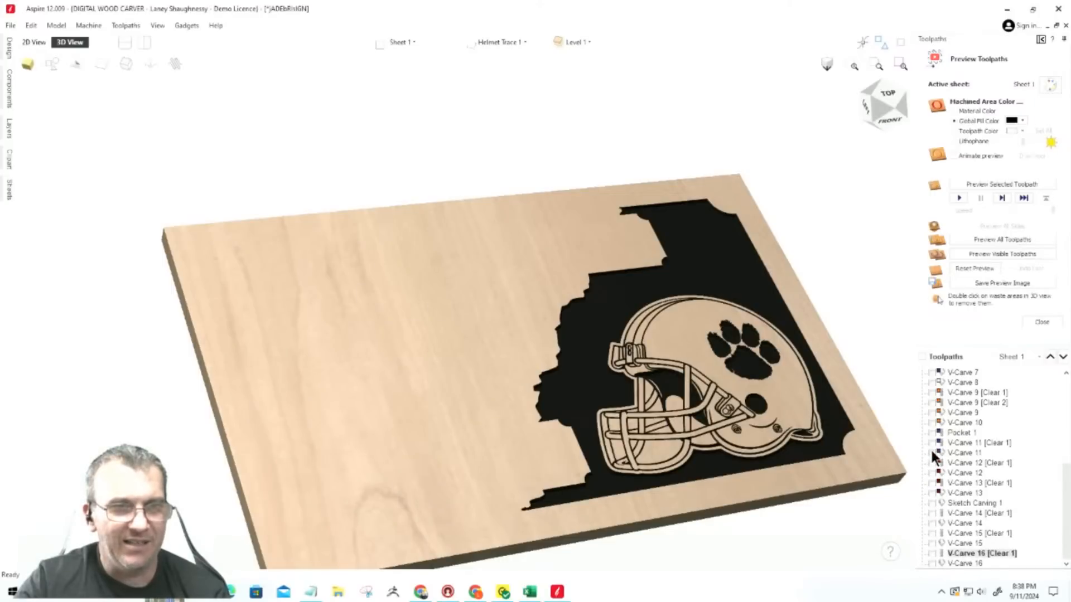
click(931, 453)
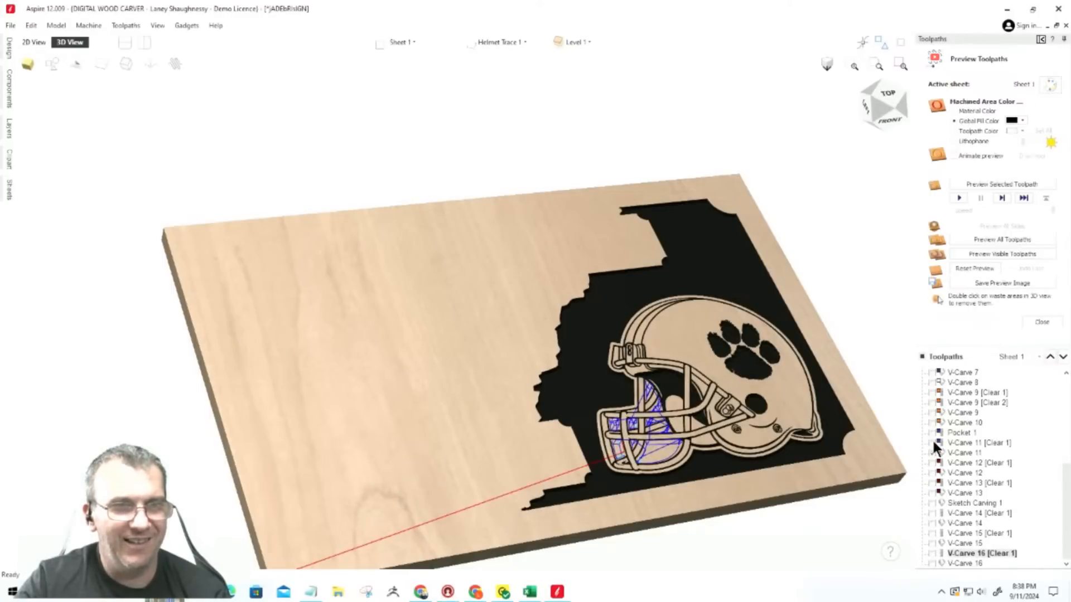
click(932, 443)
click(932, 433)
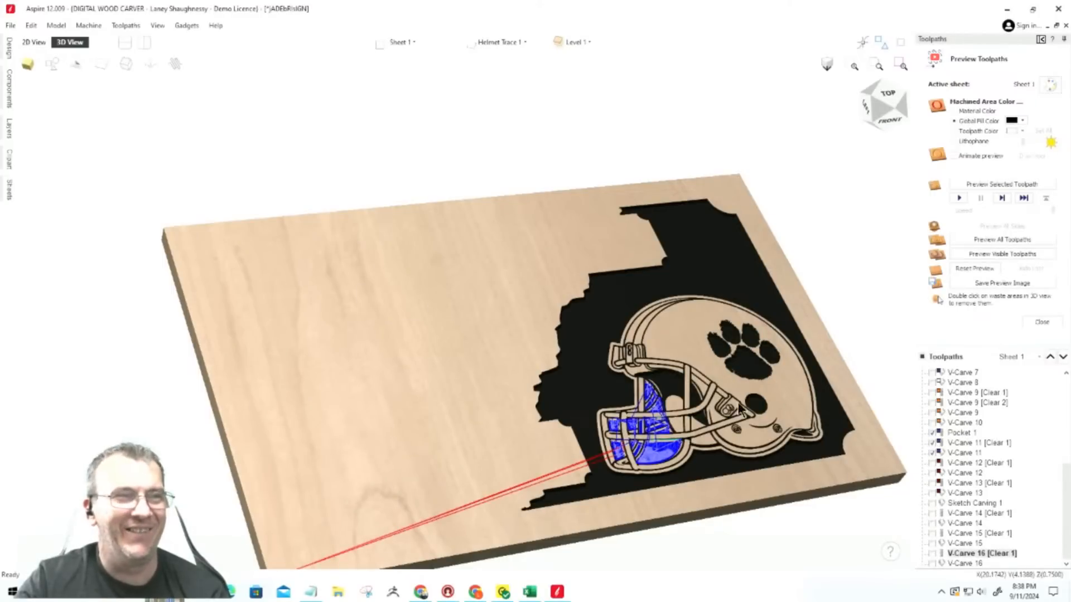
scroll(738, 406, up, 5)
scroll(738, 405, down, 1)
middle_drag(742, 349, 727, 199)
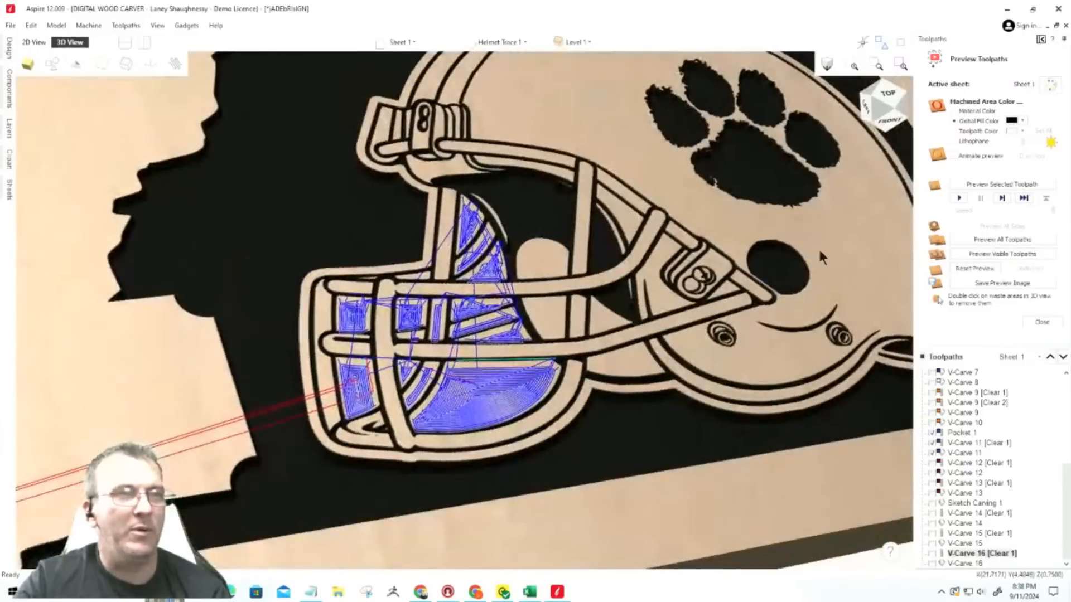
click(1006, 250)
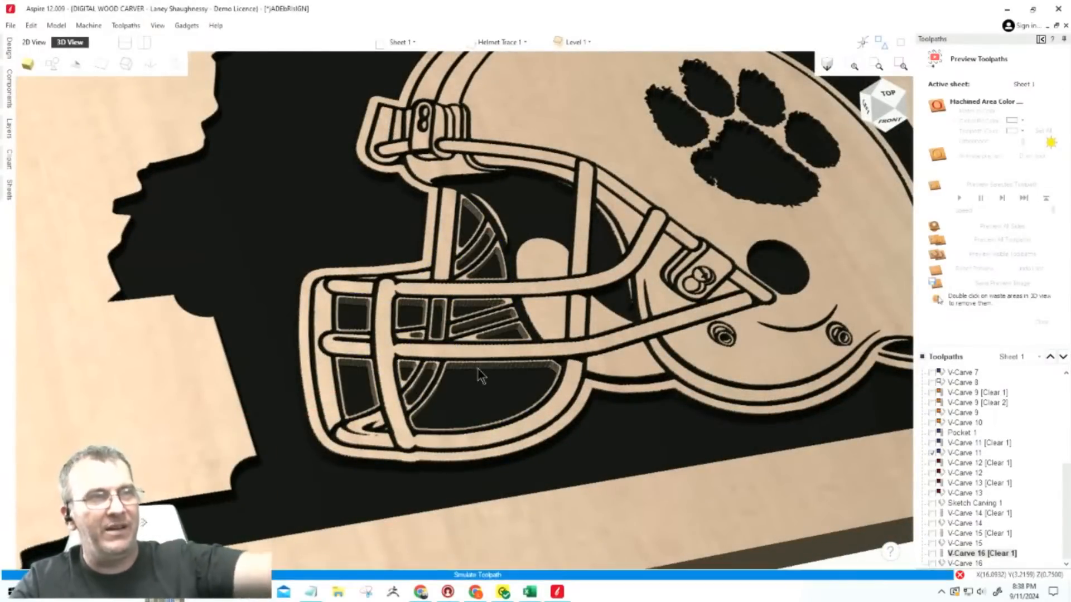
scroll(502, 368, down, 6)
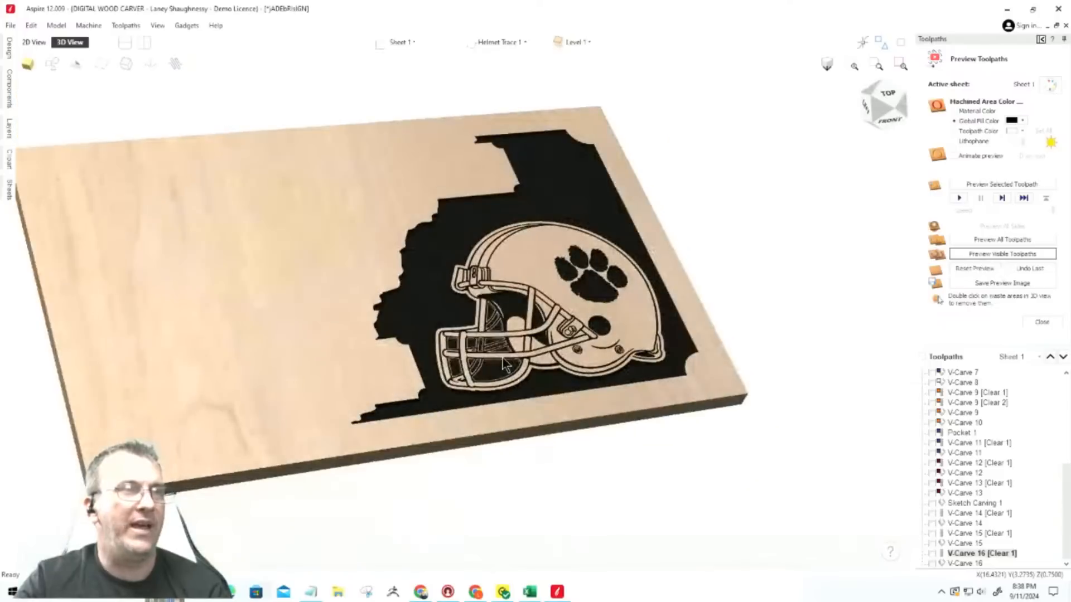
scroll(502, 363, up, 4)
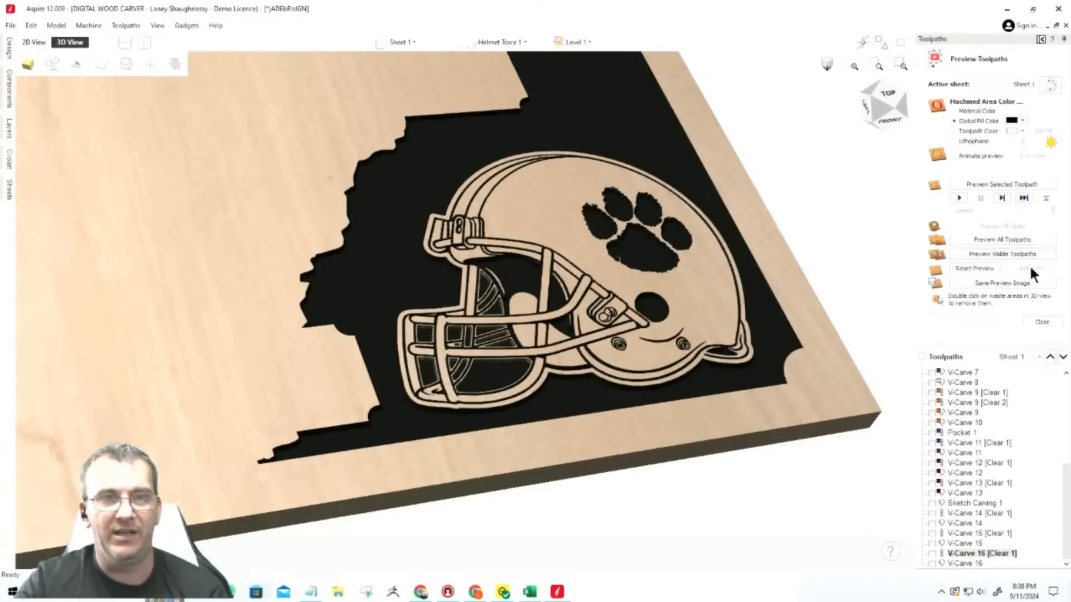
Preview only V-Carve 11 and its clearance toolpath in the face-mask openings, without Pocket 1, and undo that preview.
click(932, 453)
click(931, 443)
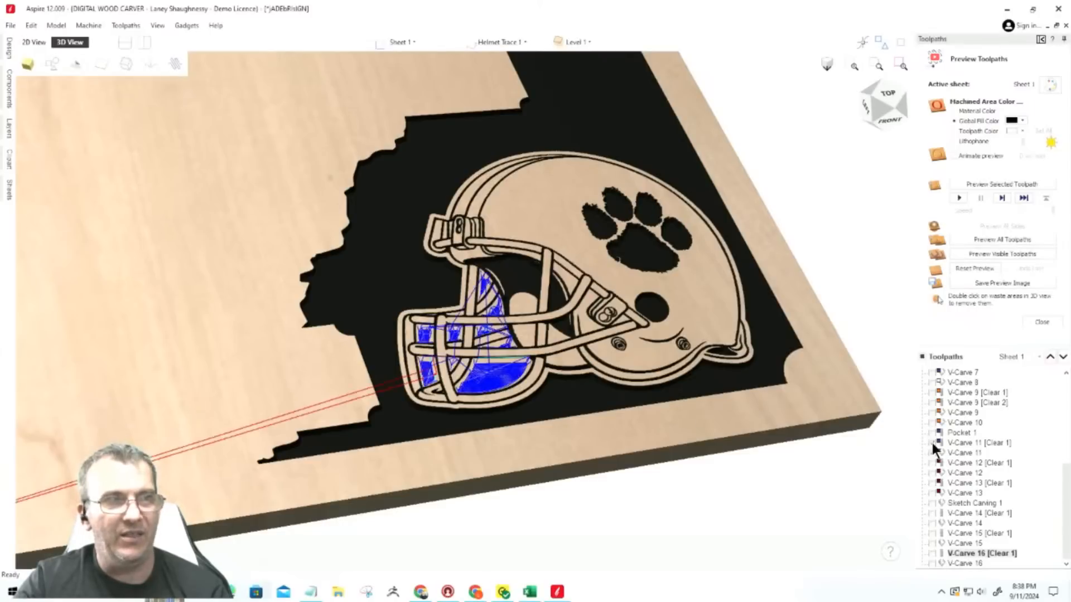
click(1012, 250)
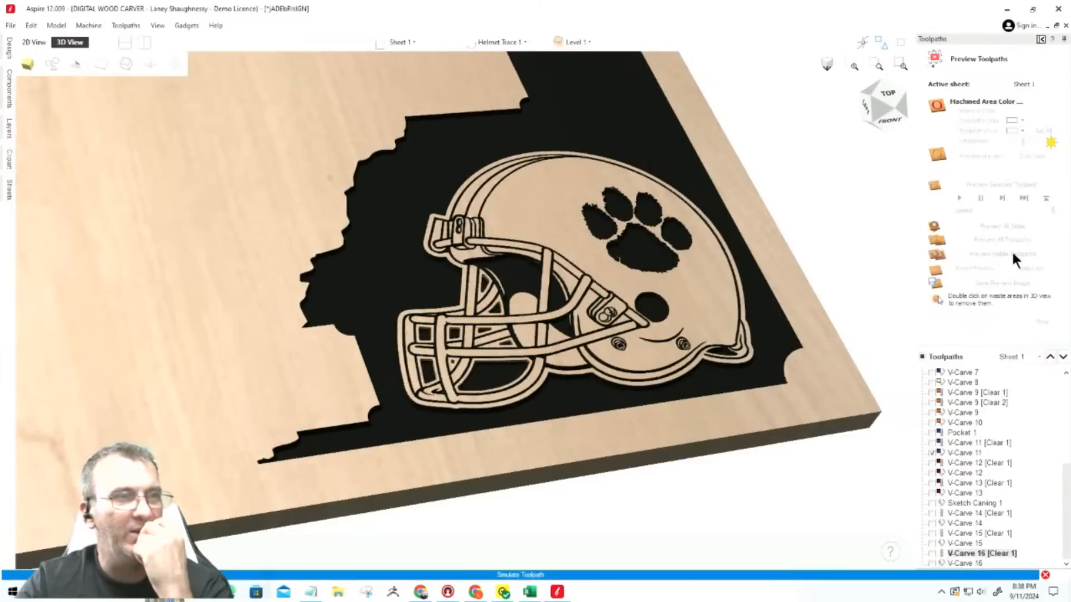
scroll(464, 402, up, 2)
scroll(464, 400, up, 2)
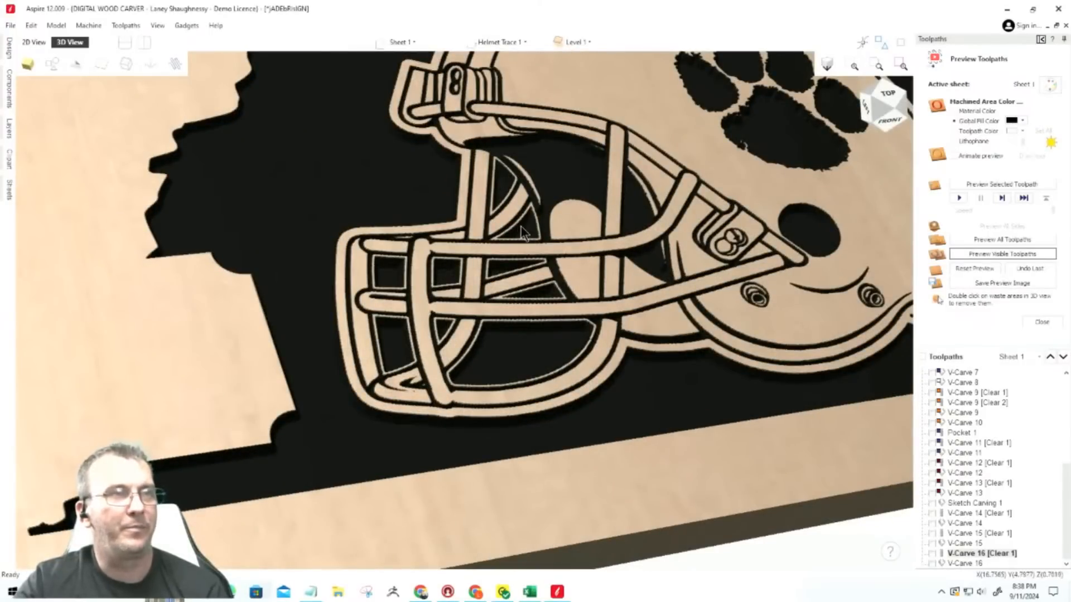
scroll(506, 352, down, 3)
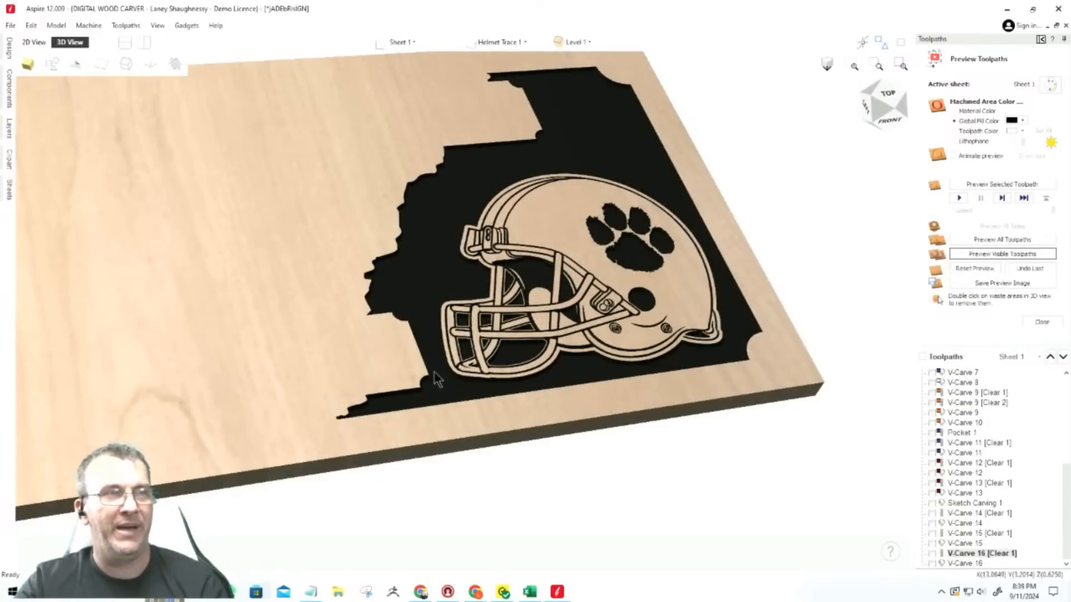
scroll(521, 363, up, 2)
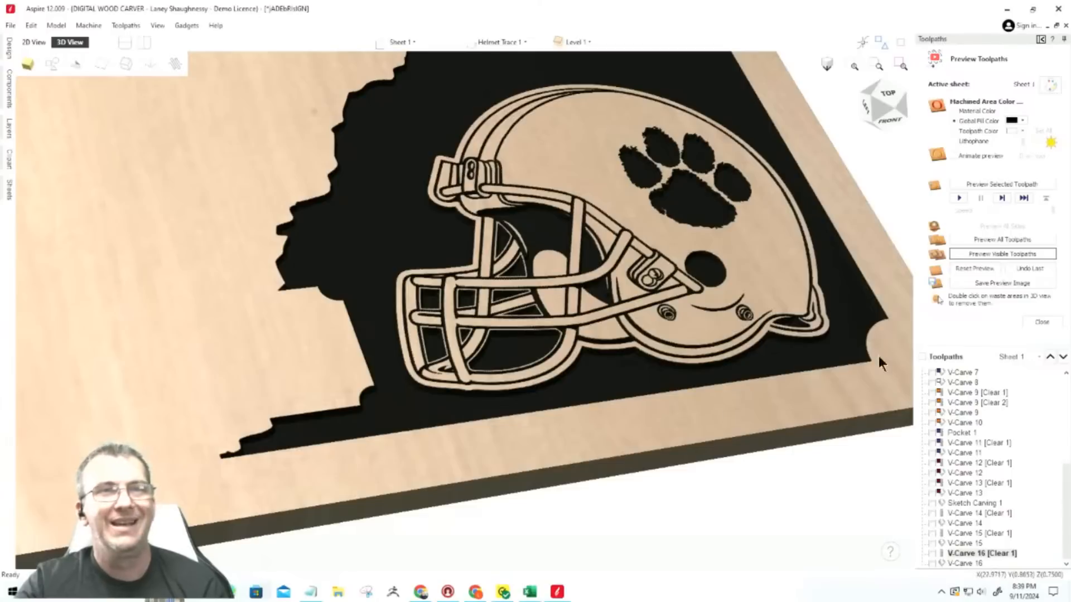
click(1029, 266)
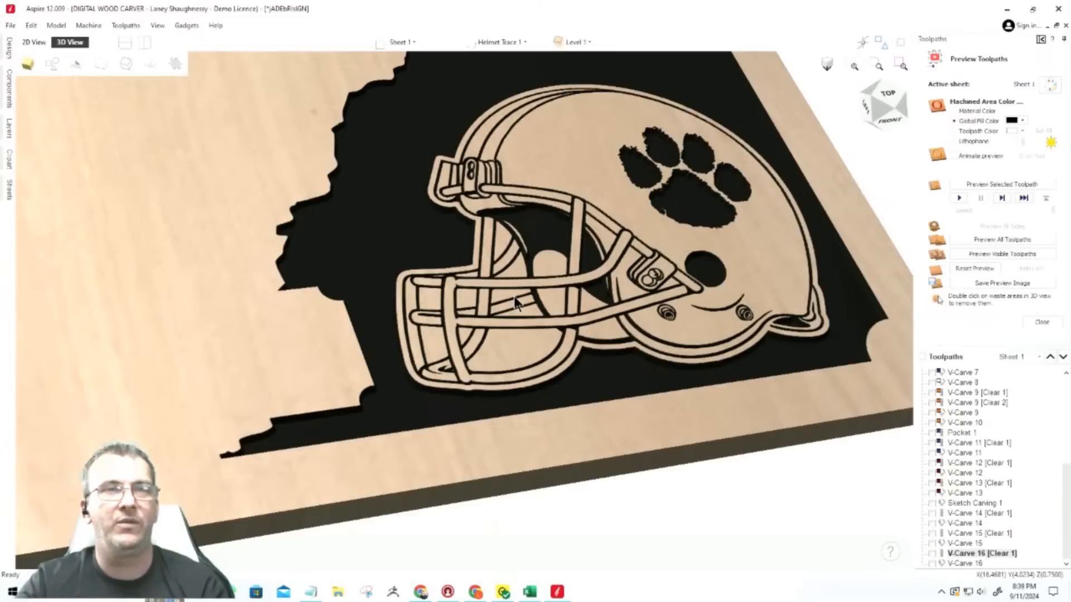
click(931, 493)
click(931, 483)
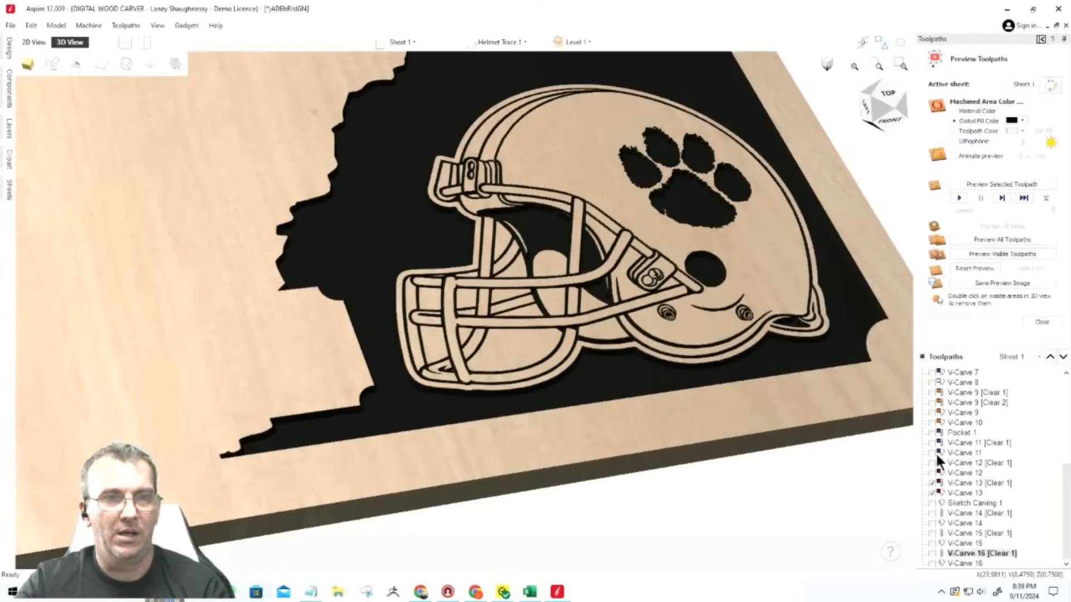
click(932, 483)
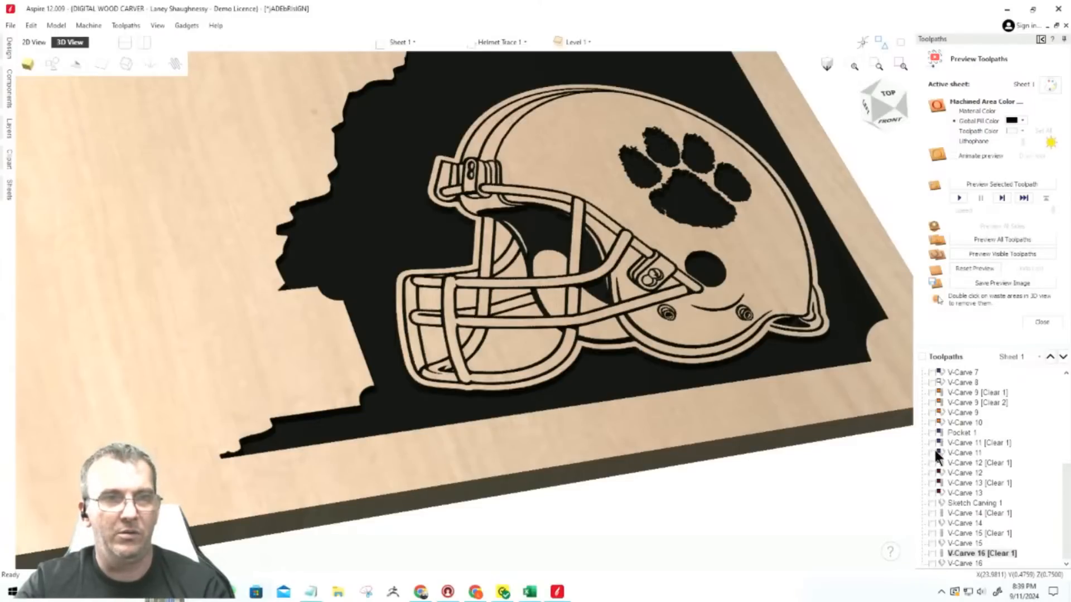
Preview V-Carve 11 with its clearance toolpath in the face-mask openings again and inspect the whole sign in 3D.
click(932, 453)
click(933, 443)
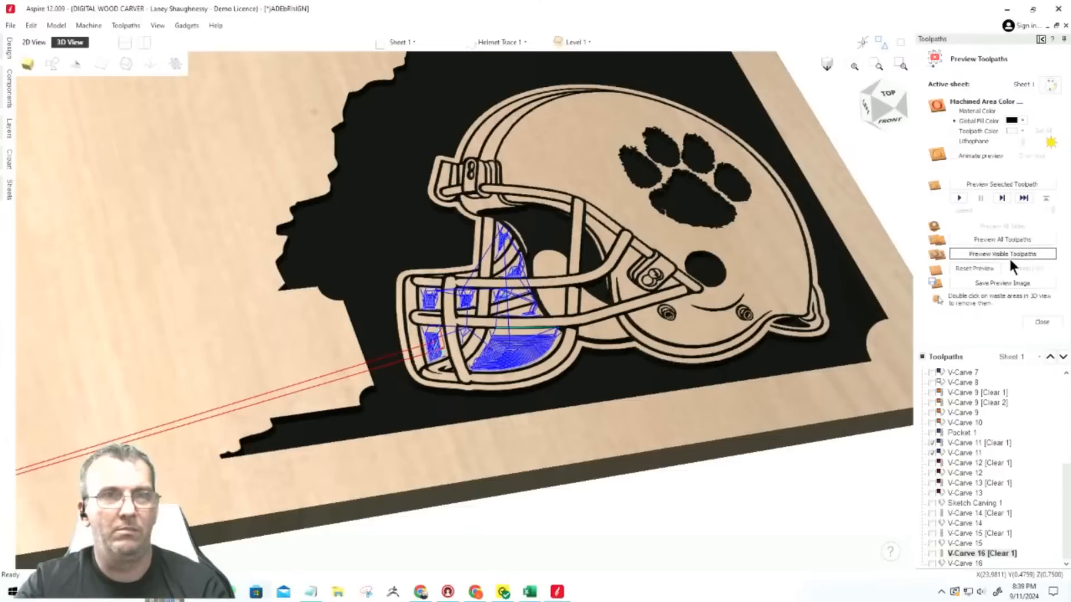
click(1009, 255)
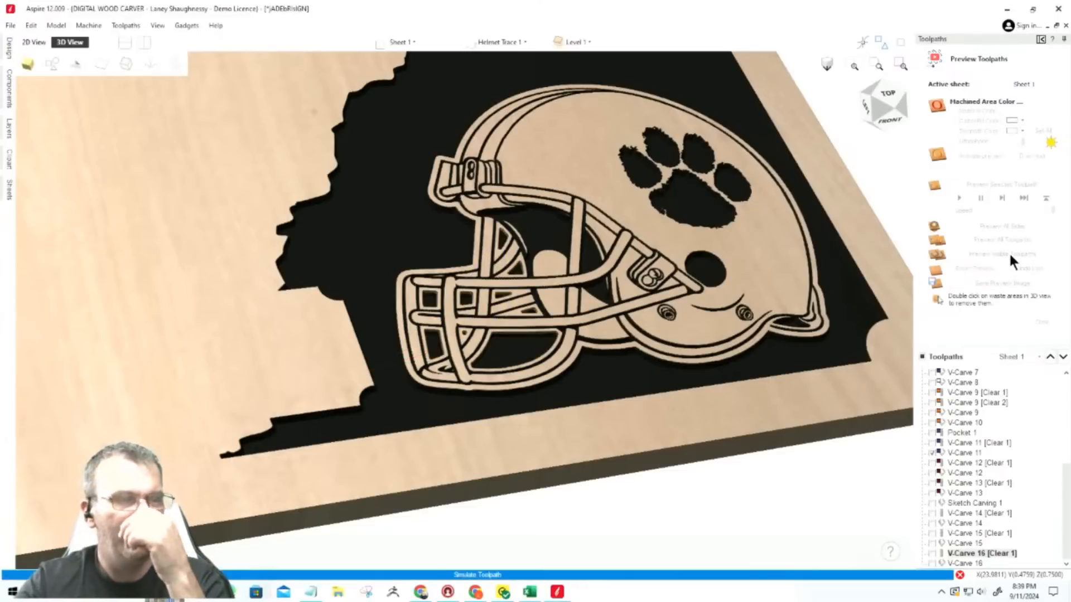
scroll(648, 327, down, 5)
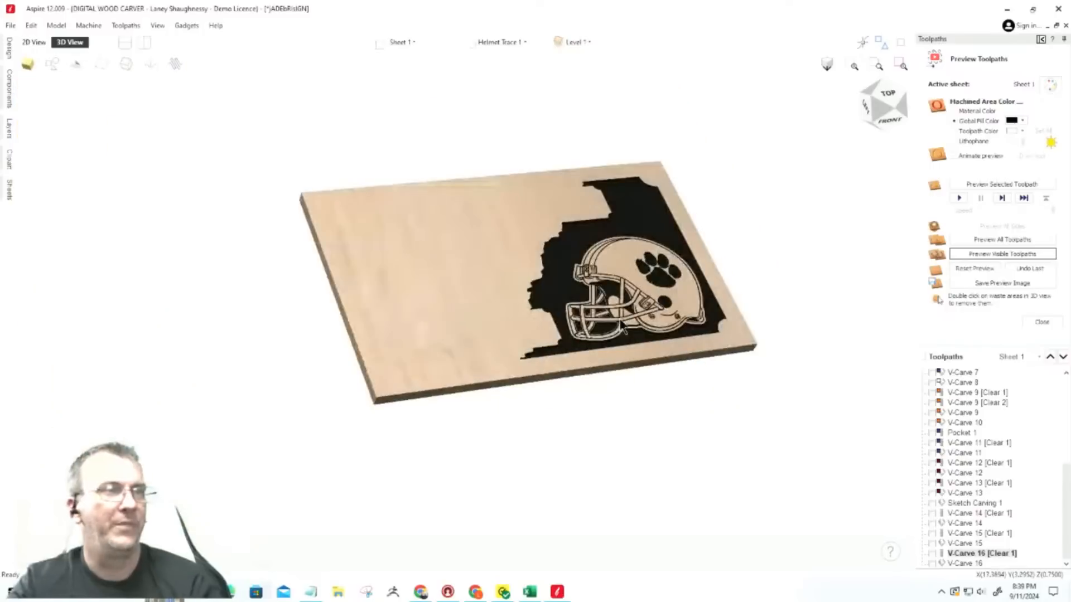
drag(890, 100, 875, 112)
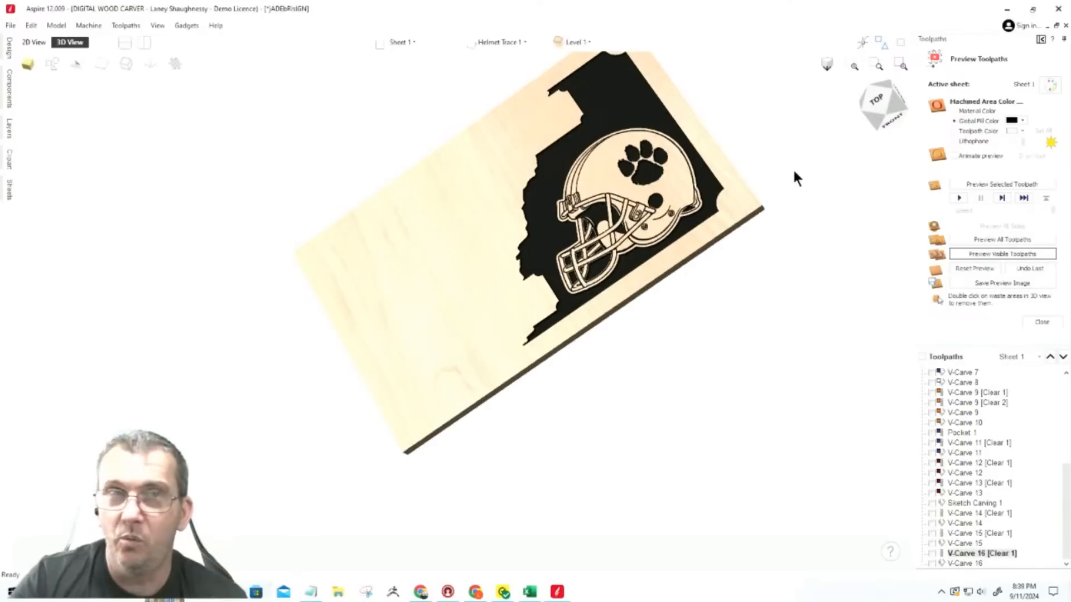
In the 2D view, move the border vector with plaque cut-outs from around the G-logo helmet to the empty area beside the sign.
click(34, 42)
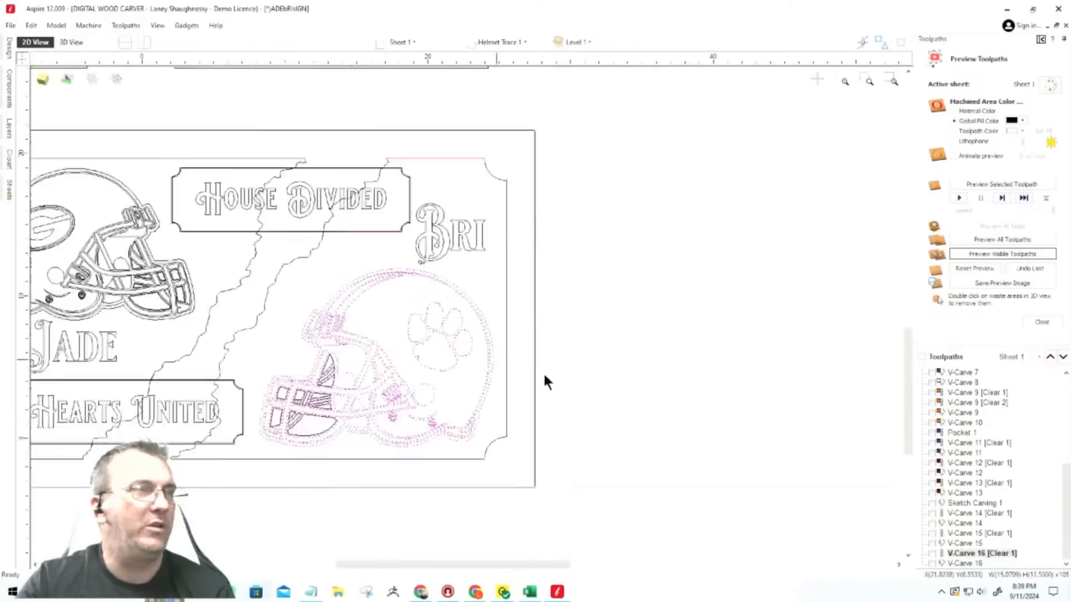
scroll(543, 370, down, 3)
scroll(548, 368, up, 5)
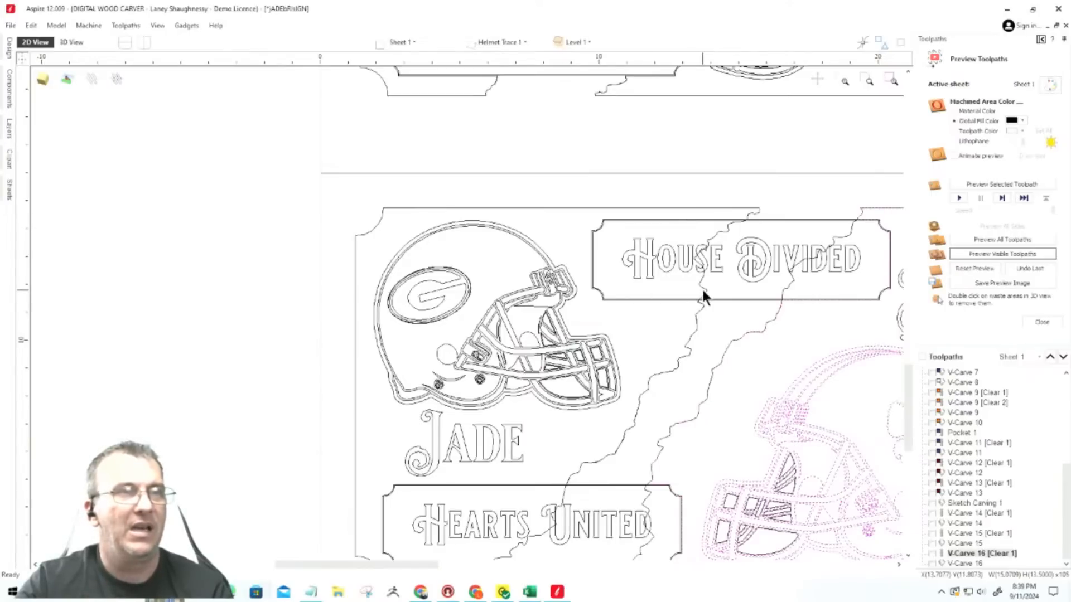
scroll(625, 302, up, 4)
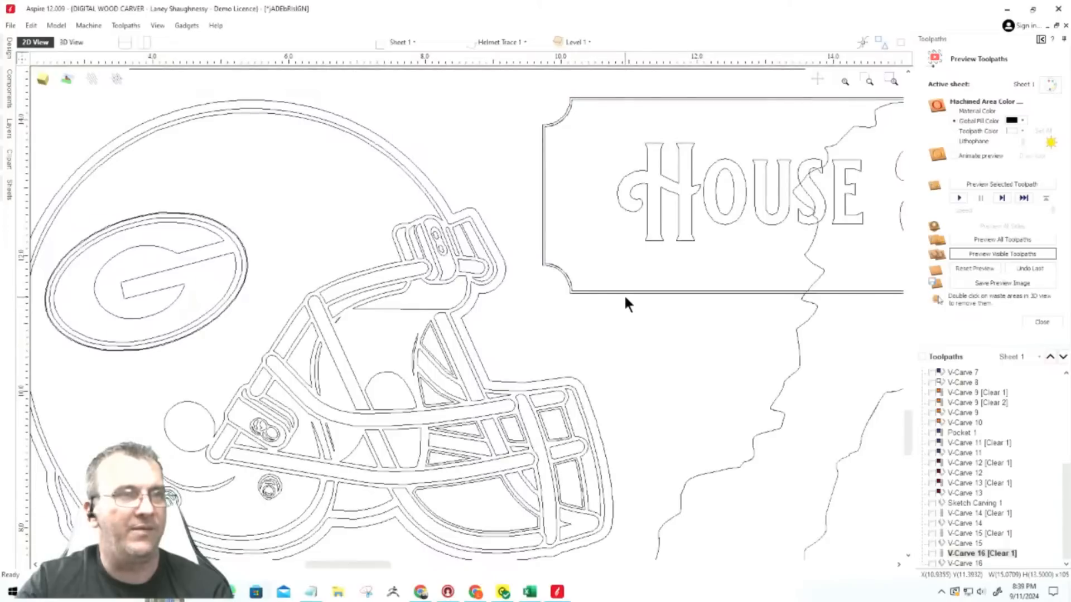
scroll(639, 277, down, 6)
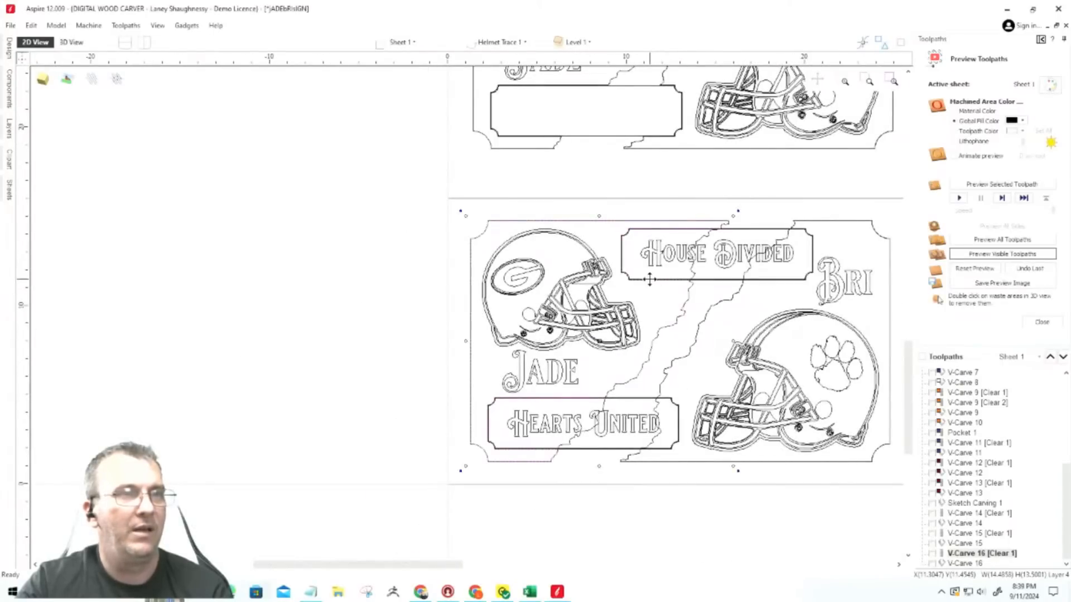
drag(650, 281, 330, 275)
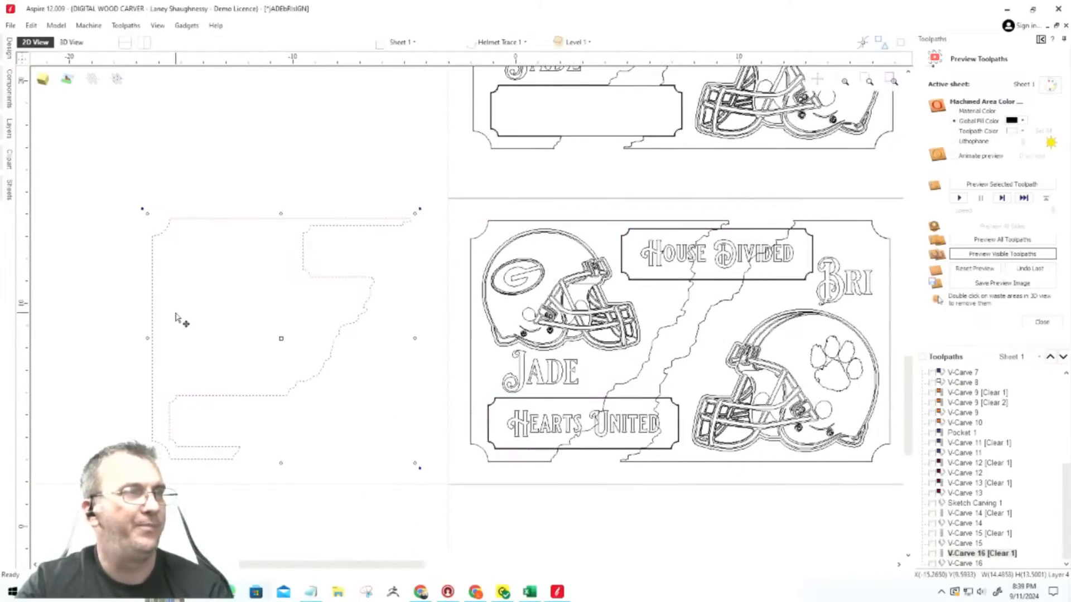
scroll(189, 332, up, 6)
scroll(480, 346, down, 7)
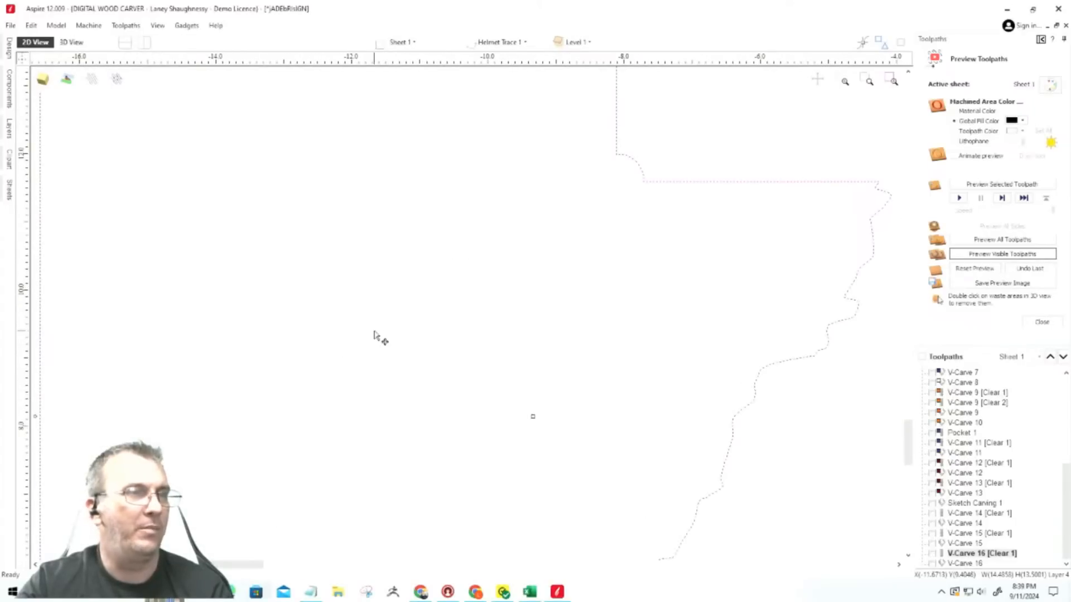
scroll(420, 389, up, 3)
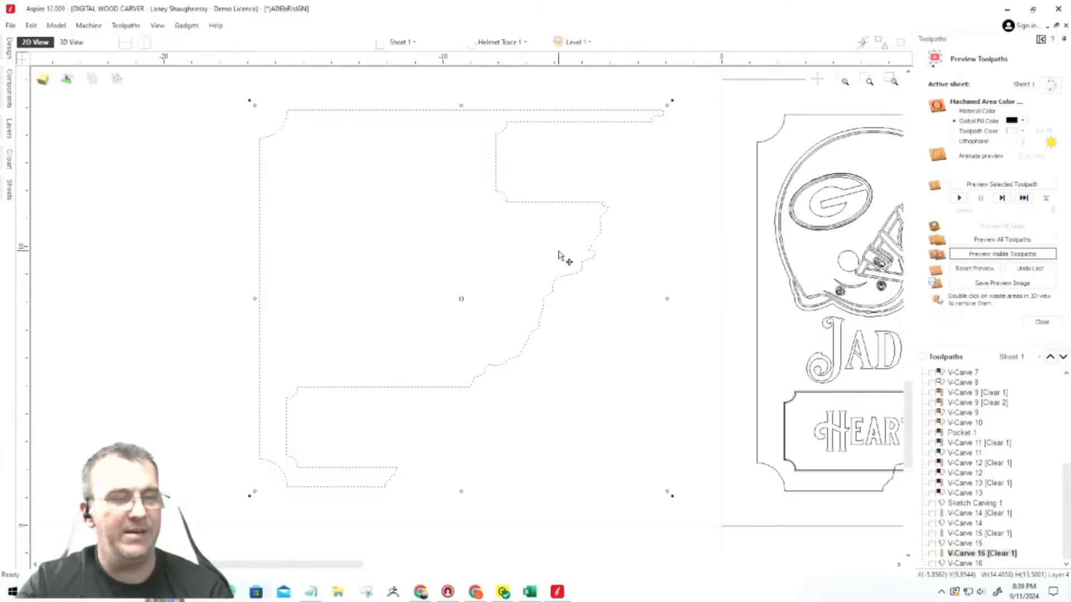
Undo the last move of the sign's left-hand jagged border outline.
key(ctrl+z)
scroll(428, 347, down, 3)
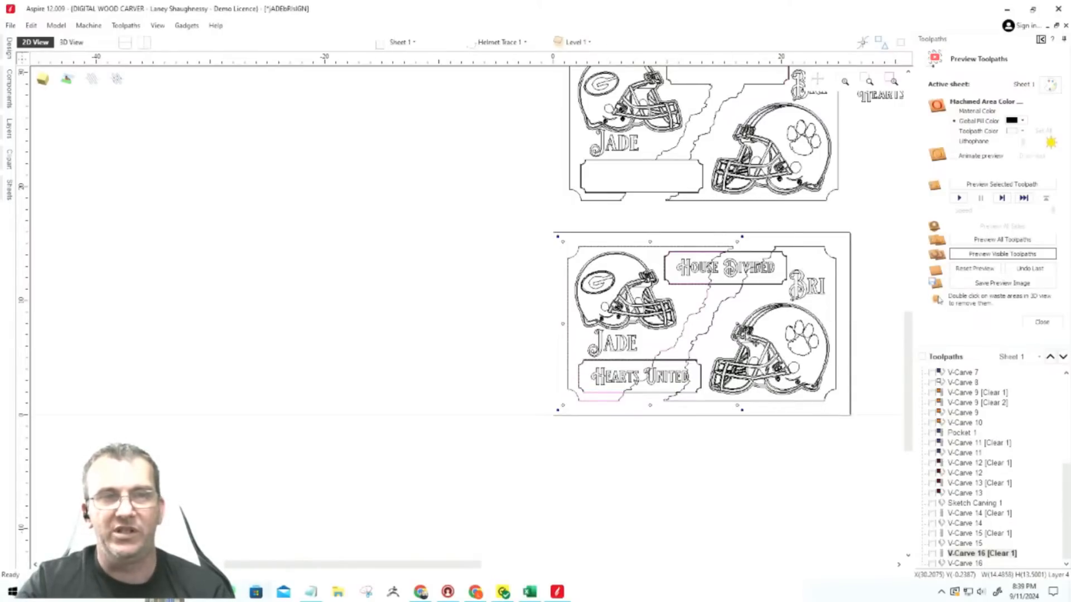
Examine the vectors of the Georgia helmet outline and the two banner frames by selecting them on the sign.
scroll(641, 275, up, 5)
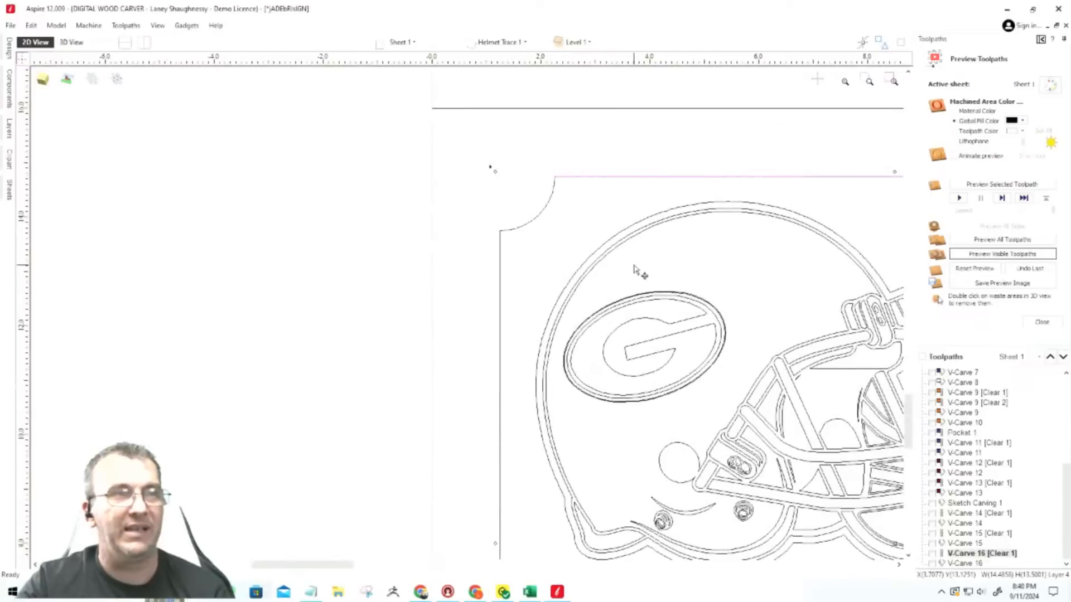
click(603, 244)
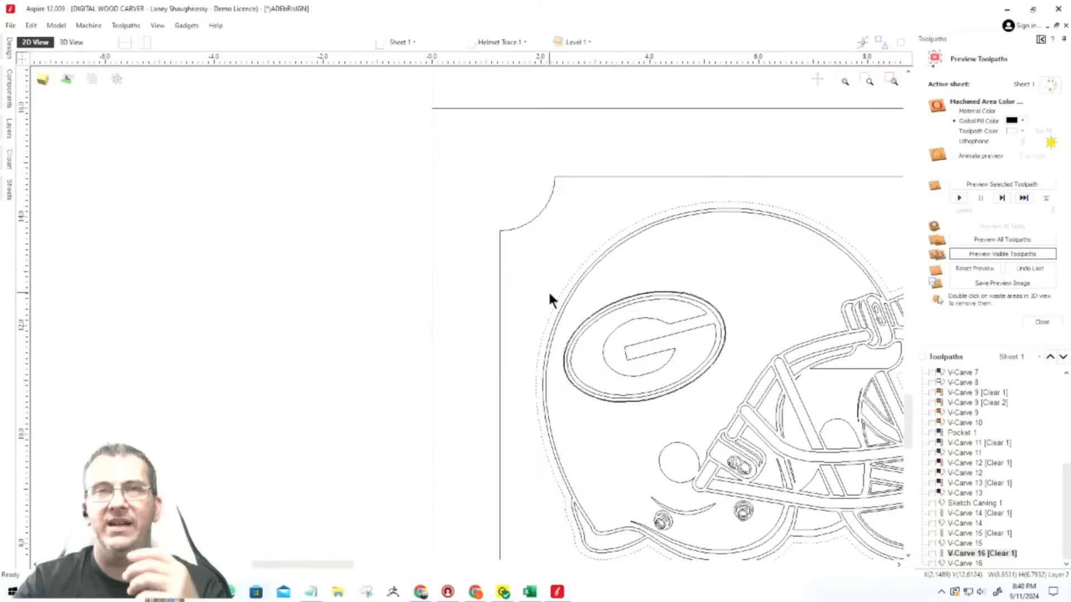
scroll(417, 278, down, 4)
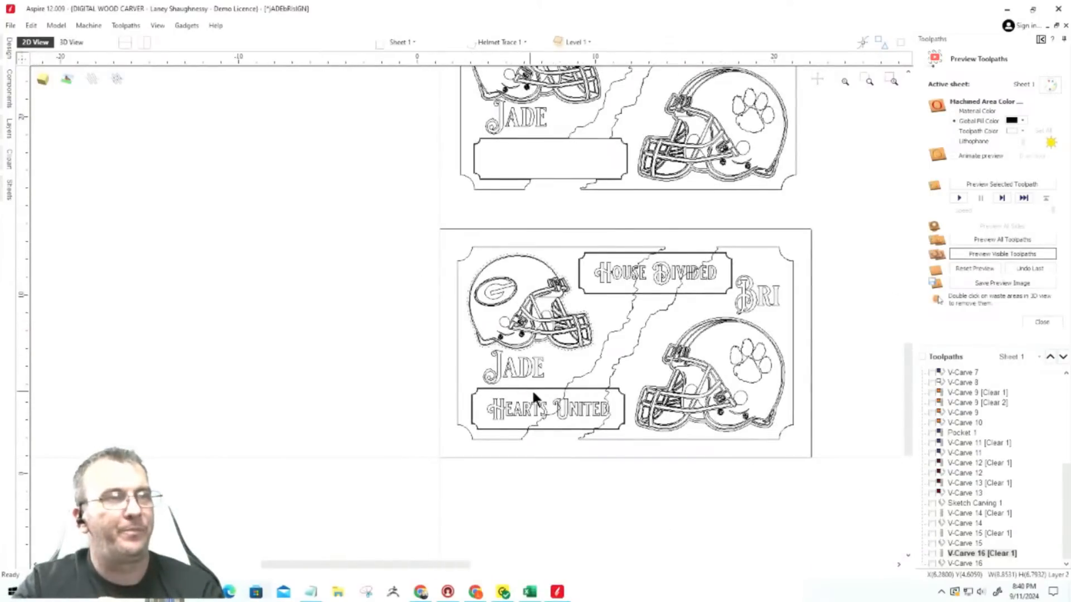
scroll(532, 389, up, 2)
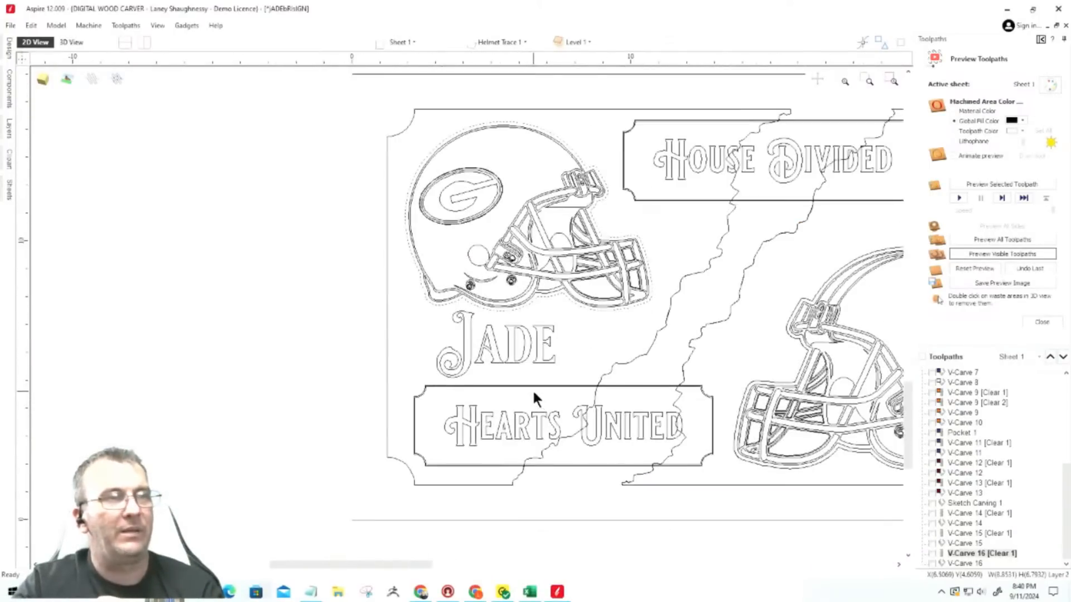
click(652, 386)
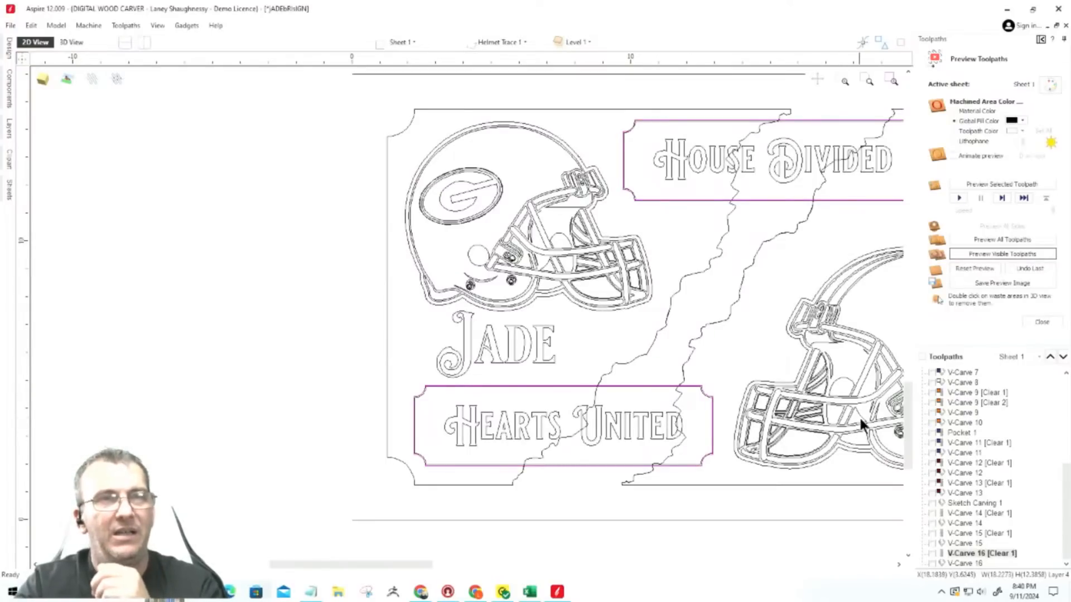
Reset the 3D preview and show all toolpaths except V-Carve 1 and its two clearance toolpaths.
click(72, 42)
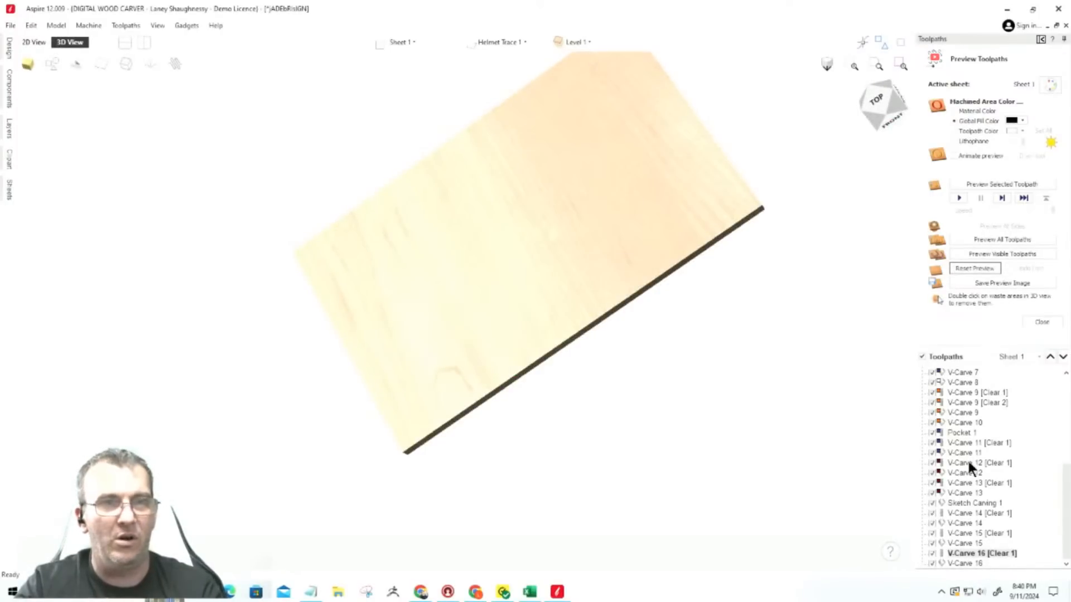
scroll(939, 457, up, 1)
scroll(940, 454, up, 5)
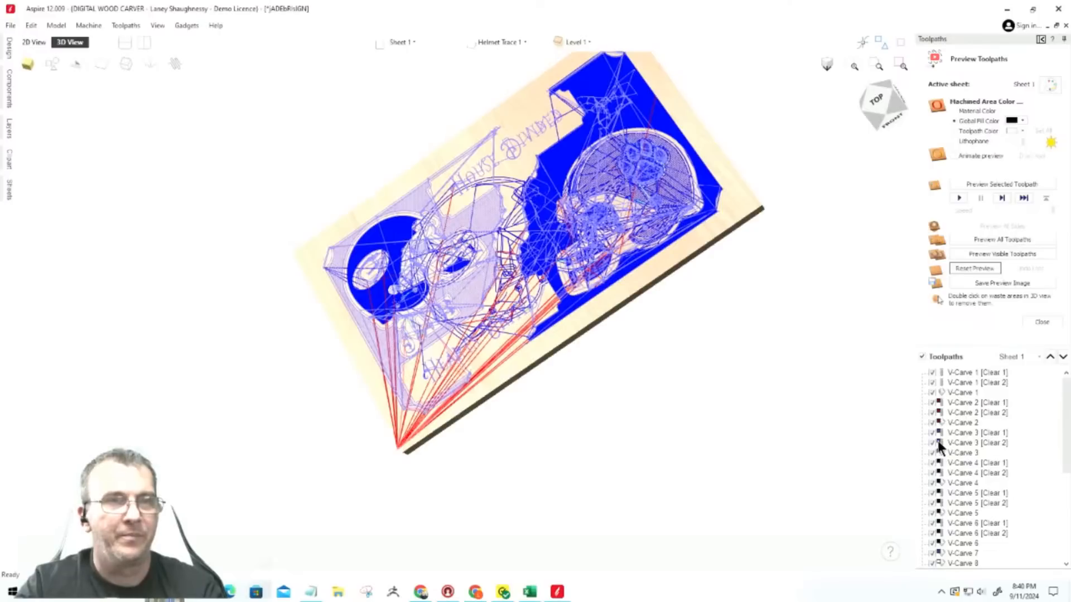
click(931, 372)
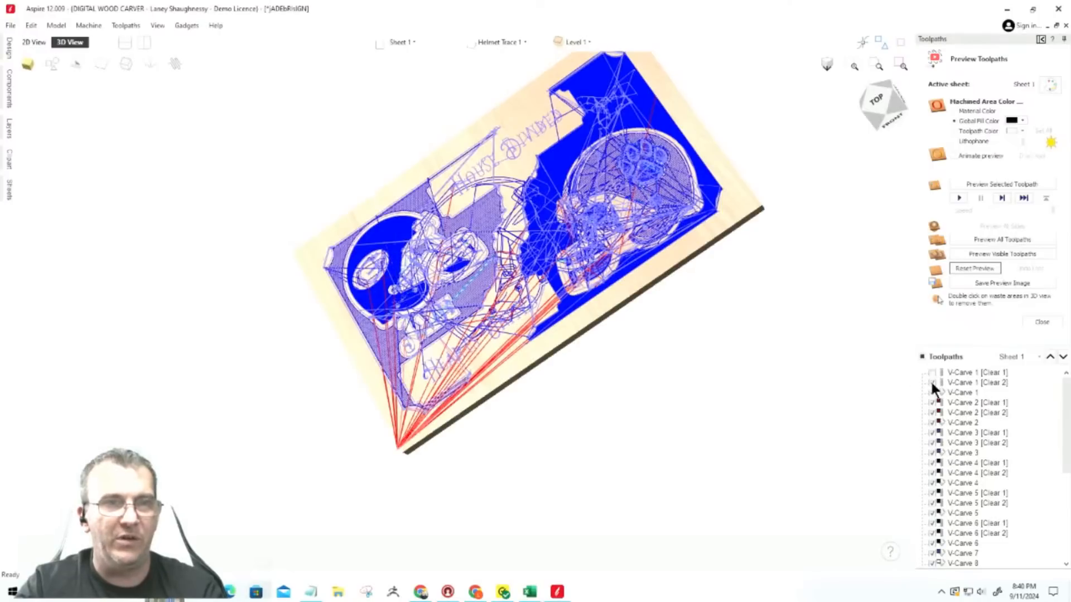
click(931, 383)
click(931, 392)
Hide Sketch Carving 1 and the V-Carve 14, 15 and 16 toolpaths with their clearance toolpaths.
drag(1066, 409, 1062, 498)
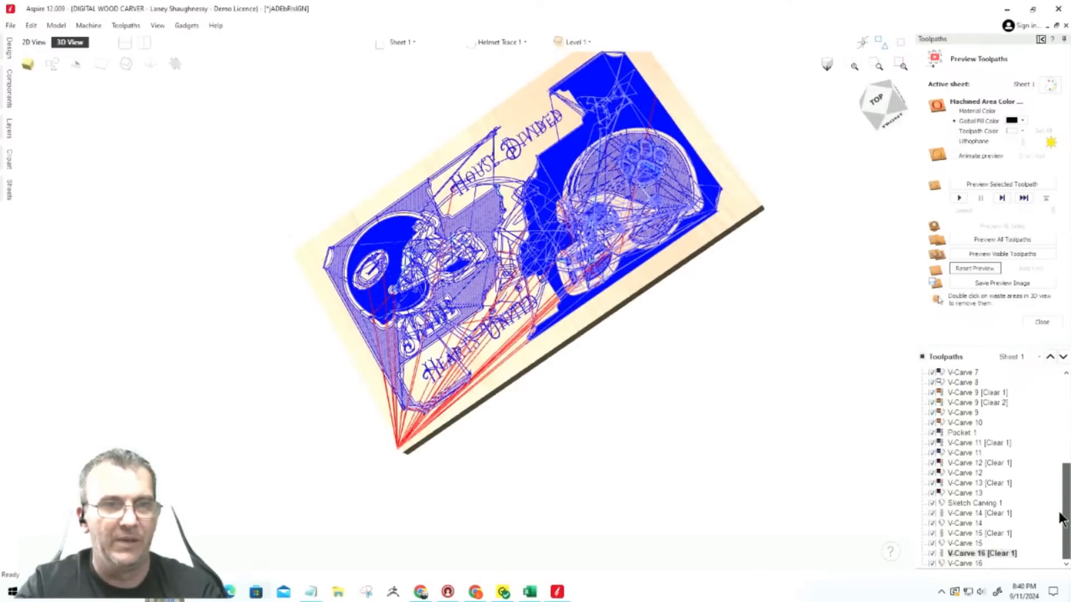
click(931, 563)
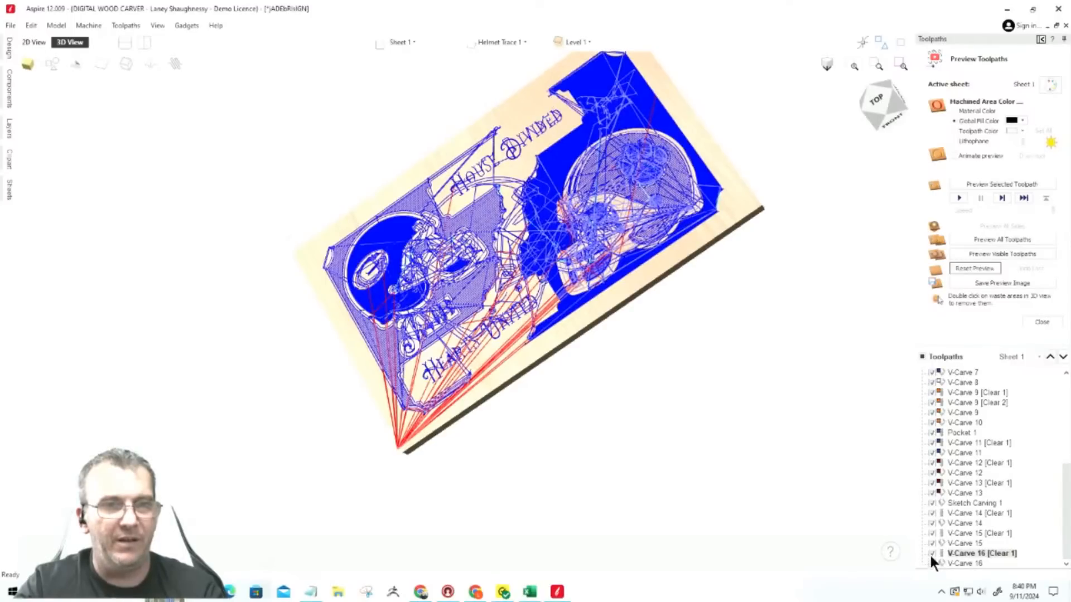
click(930, 554)
click(931, 544)
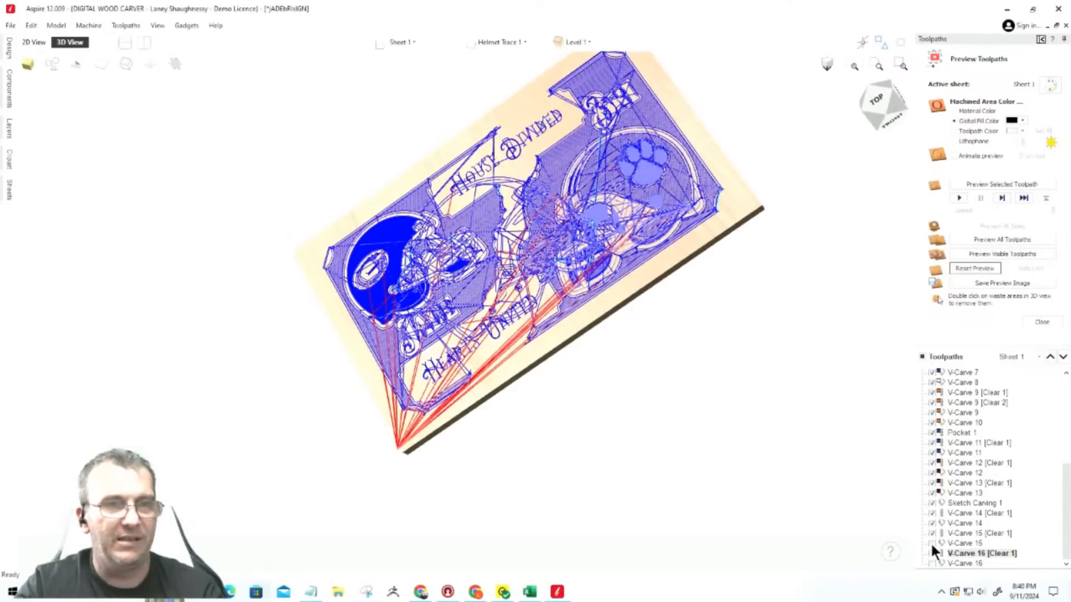
click(931, 533)
click(930, 523)
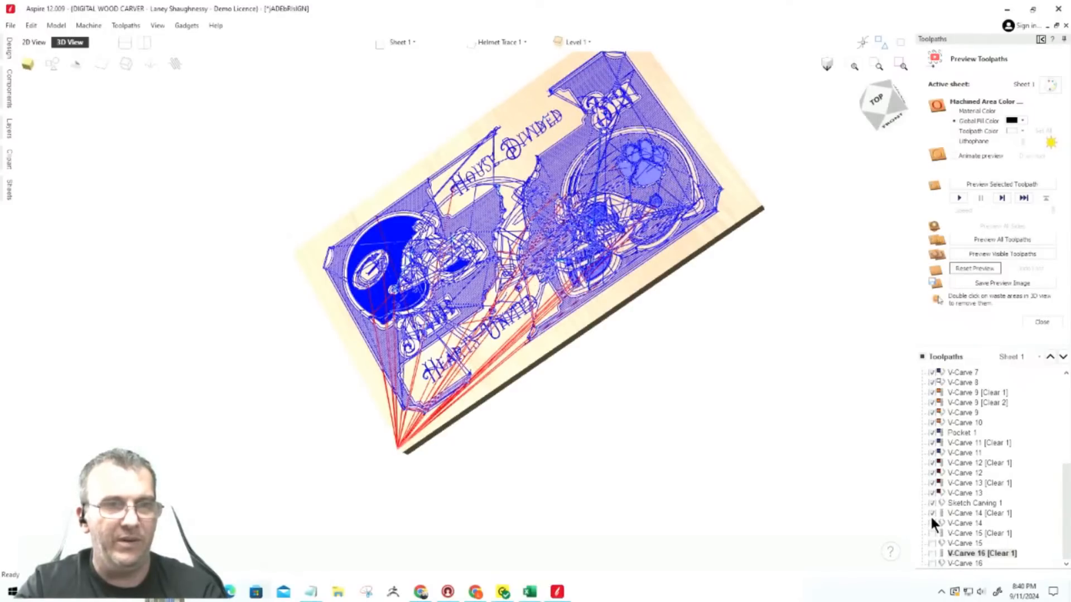
click(931, 513)
click(930, 504)
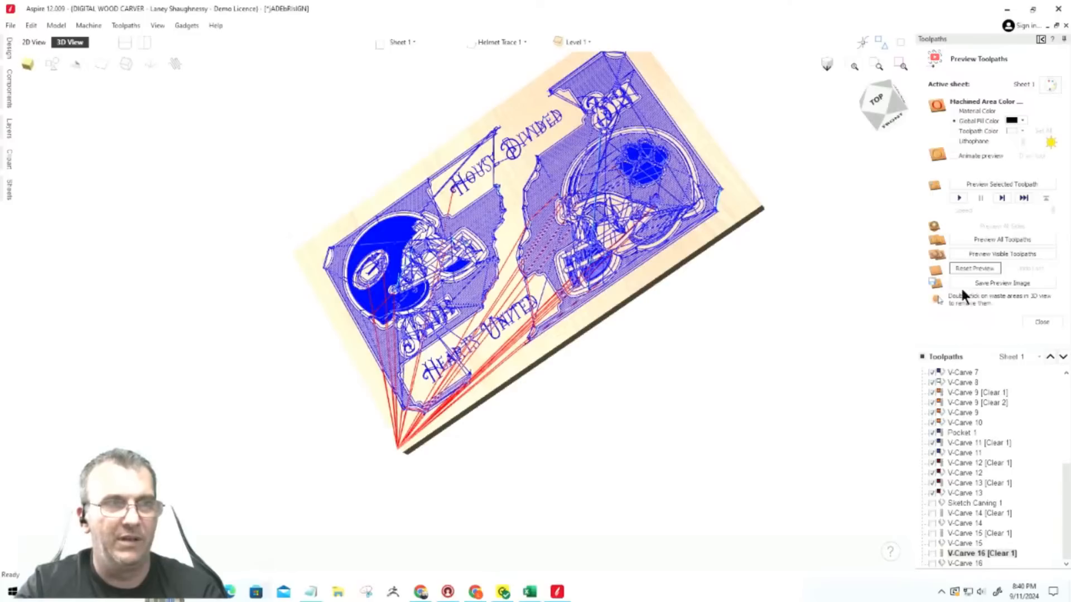
Preview the visible toolpaths and look at the carved sign from the top.
click(983, 254)
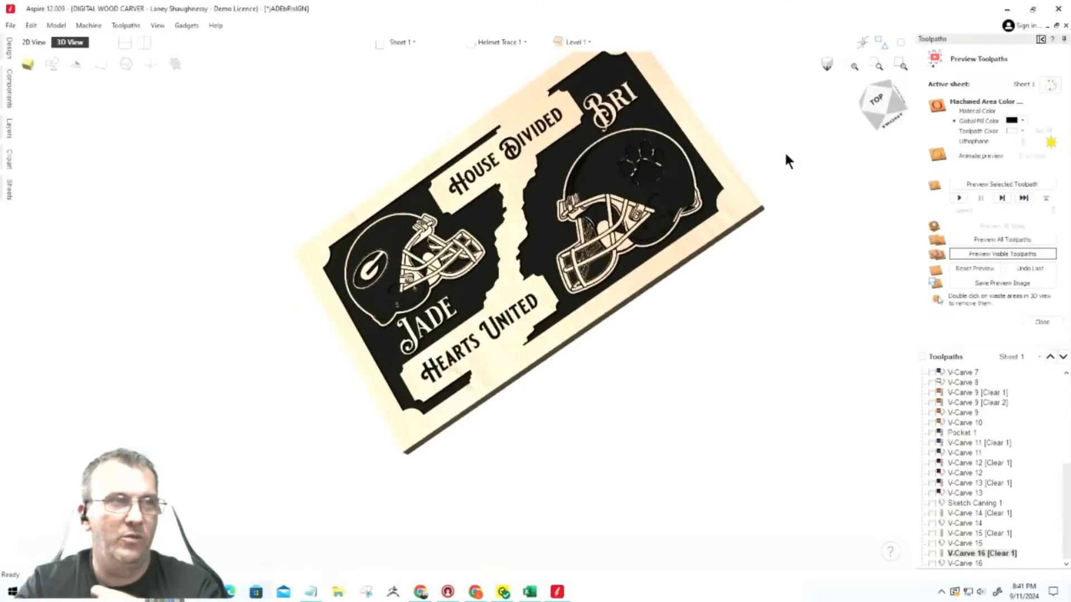
click(865, 106)
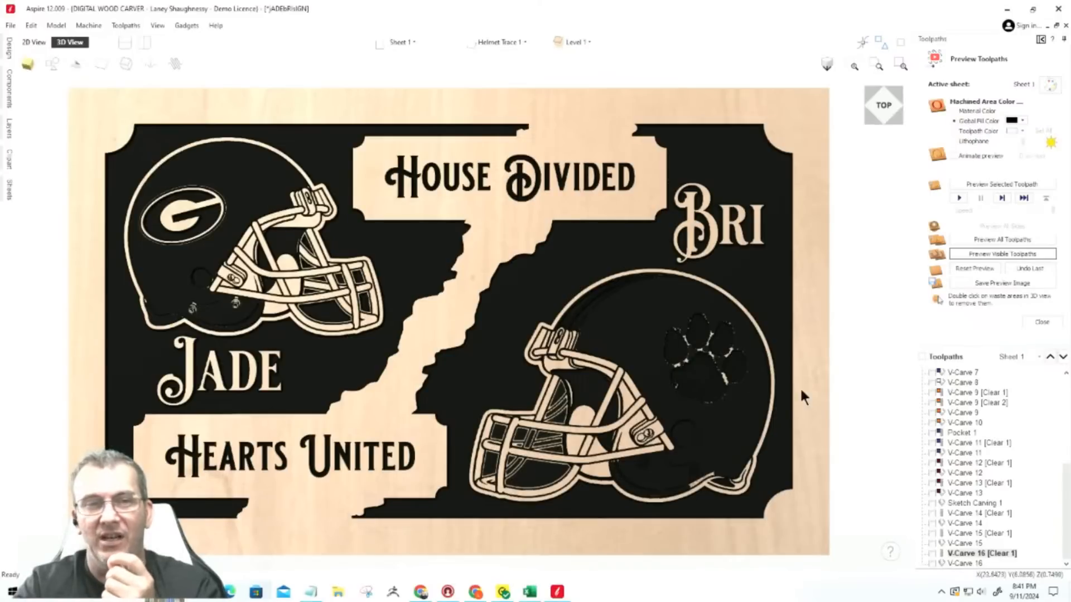
Check the cutting depth and tool settings of the V-Carve 13 toolpaths without recalculating them.
click(962, 484)
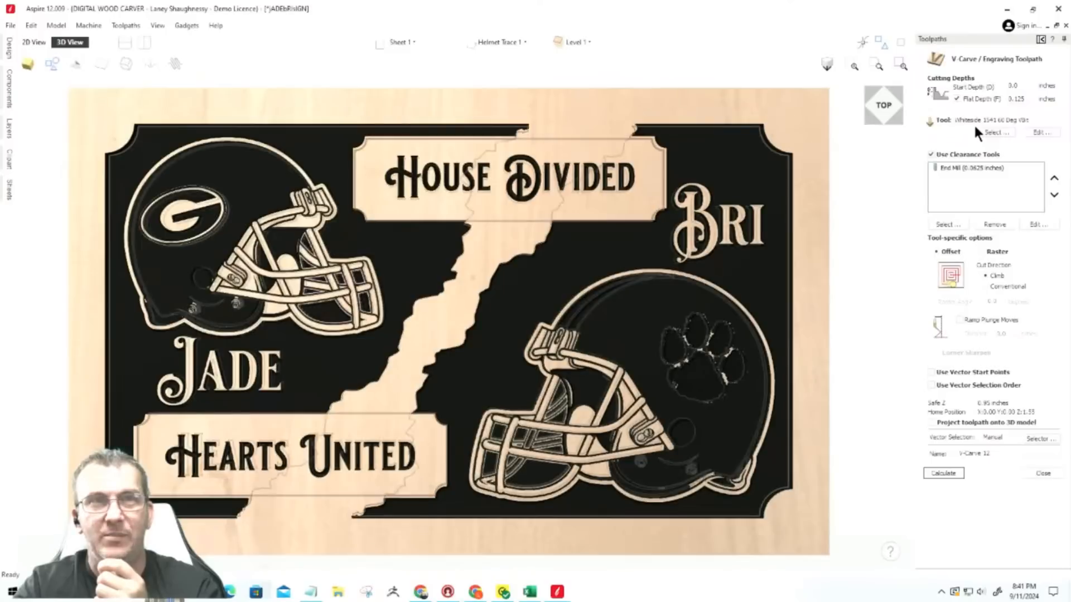
click(1043, 473)
scroll(956, 541, down, 3)
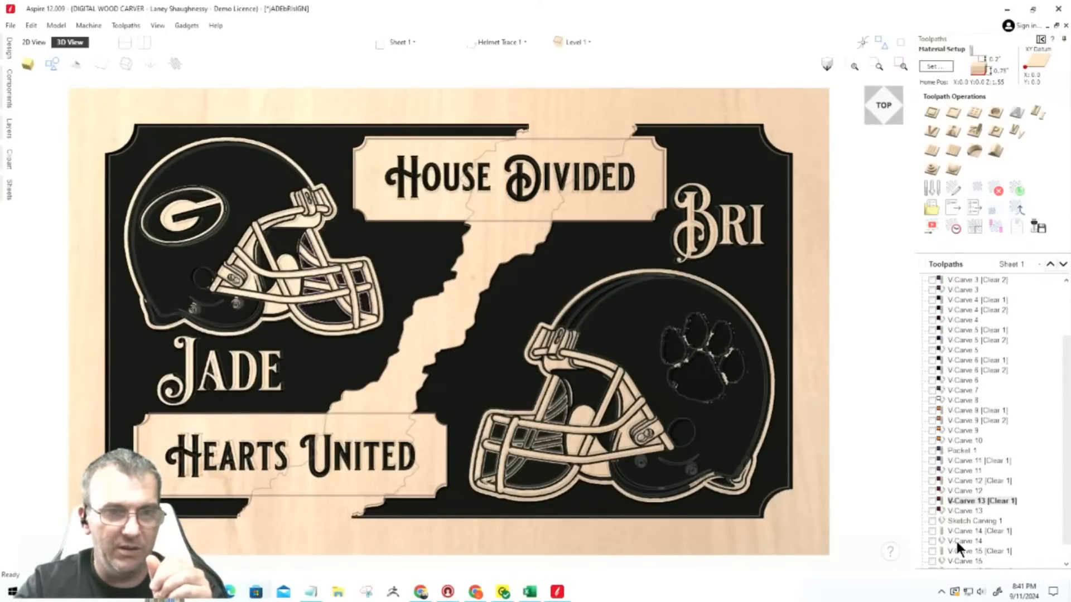
mouse_move(965, 470)
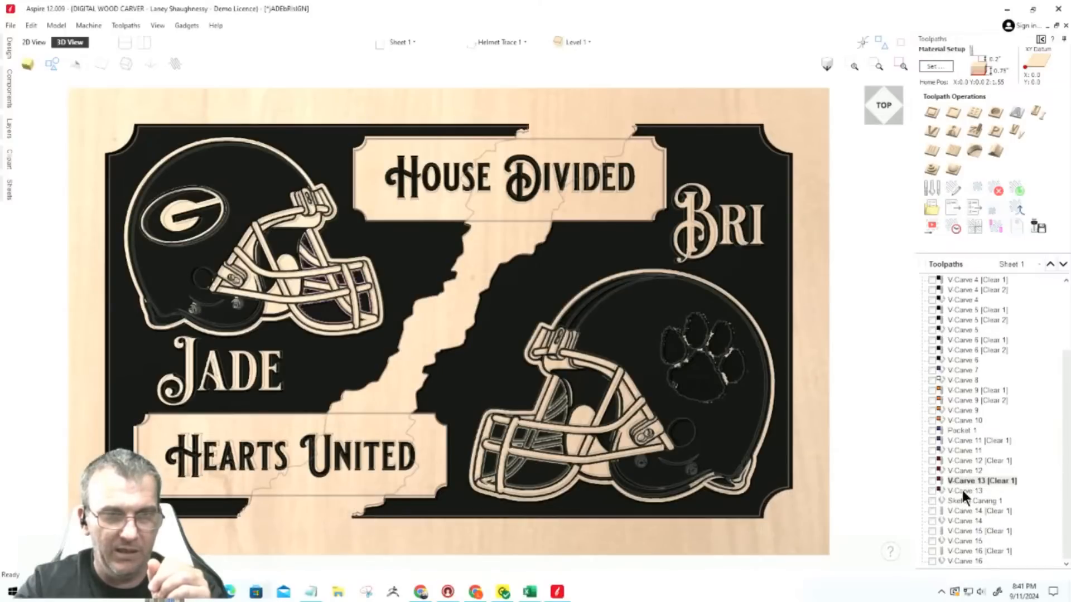
mouse_move(962, 491)
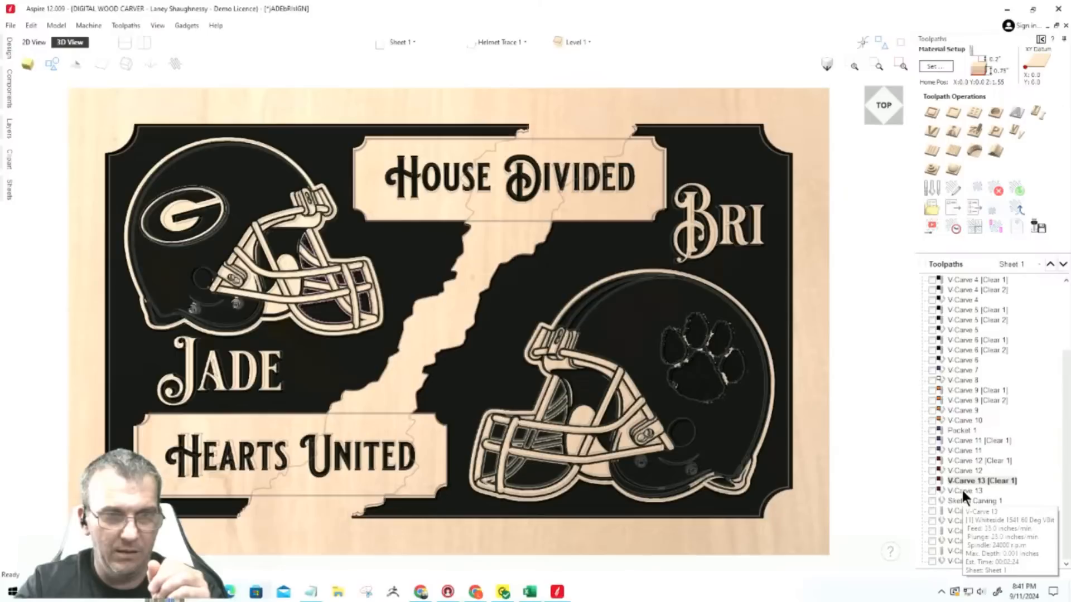
double_click(961, 490)
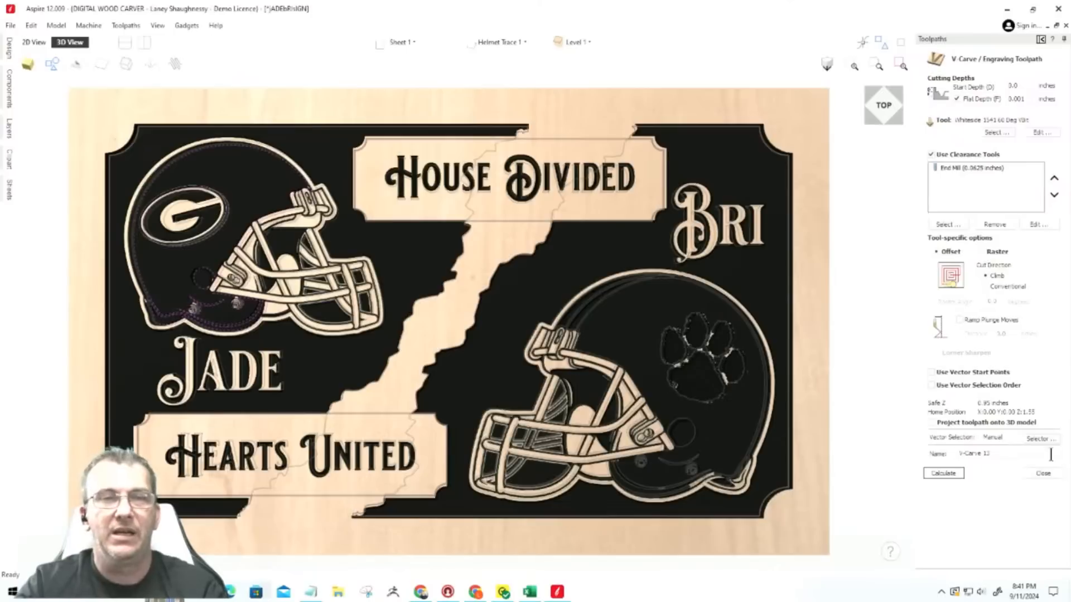
click(1044, 474)
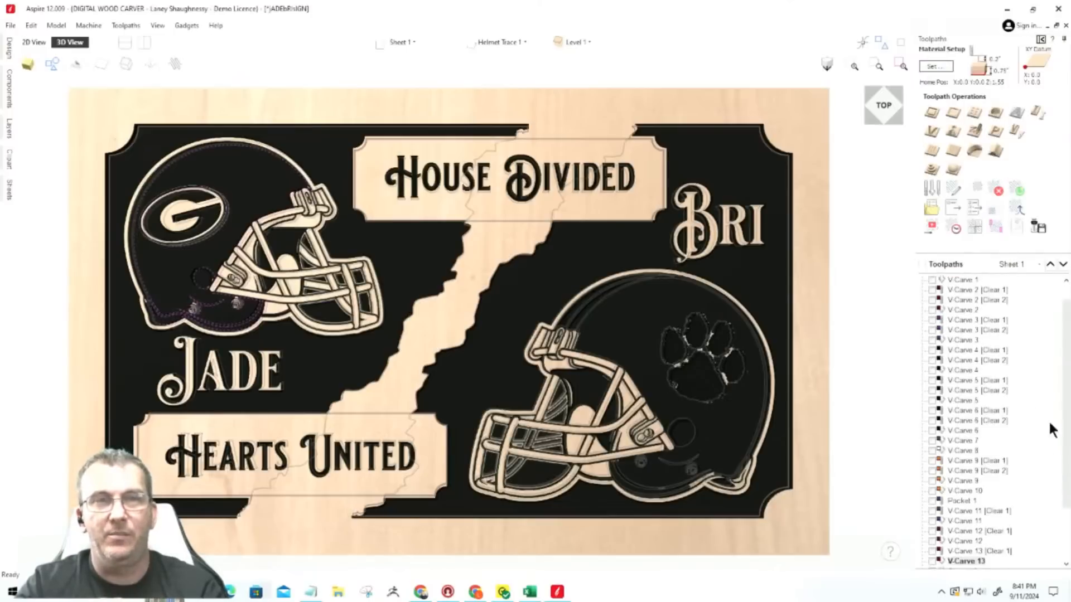
Reopen the toolpath preview and color the machined areas by individual toolpath color.
click(933, 210)
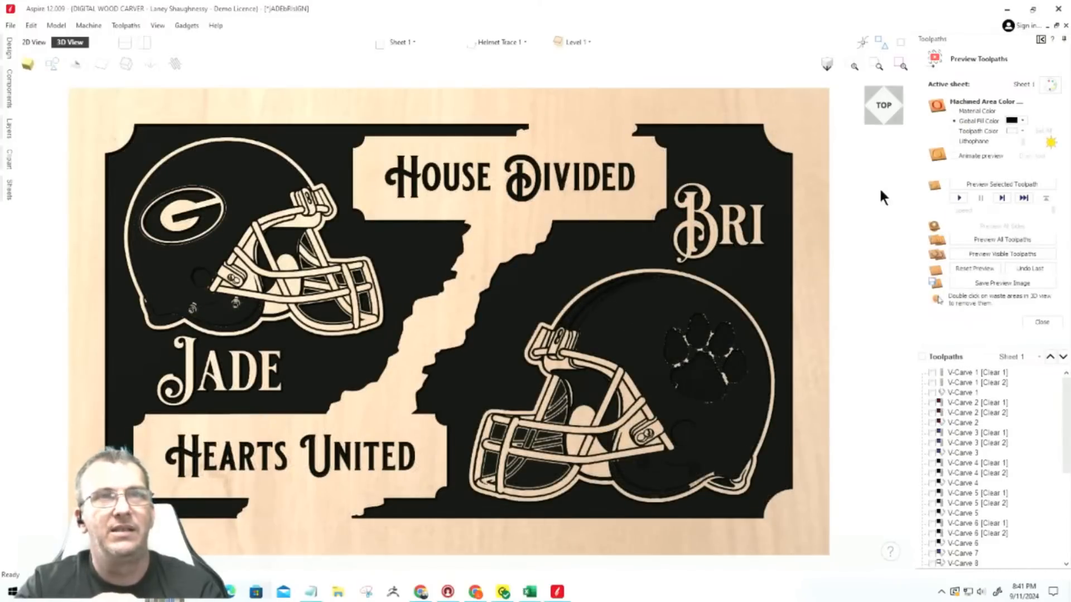
click(953, 131)
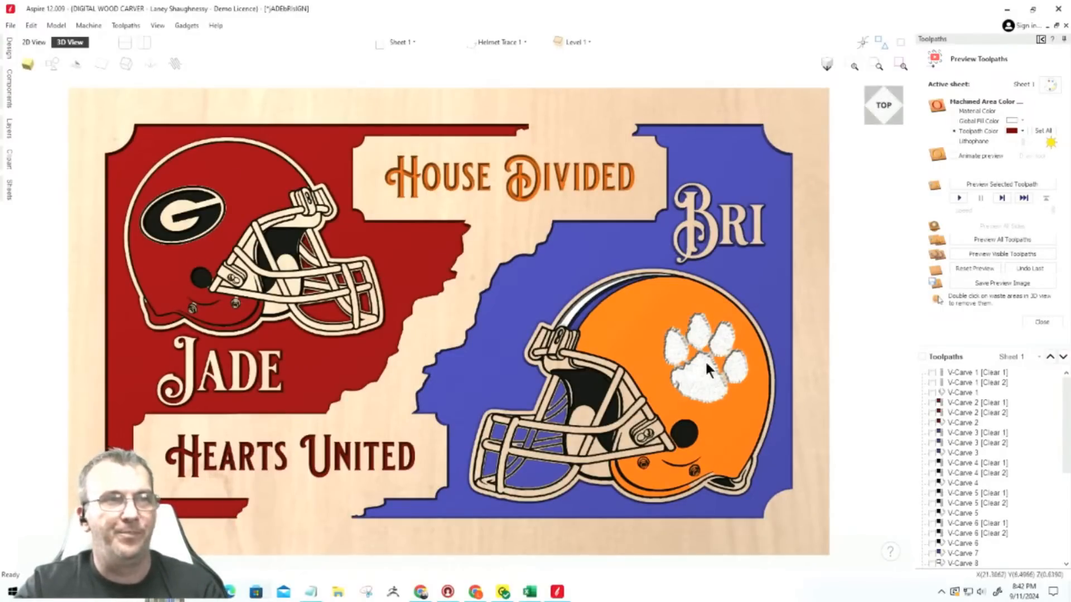
scroll(753, 394, up, 3)
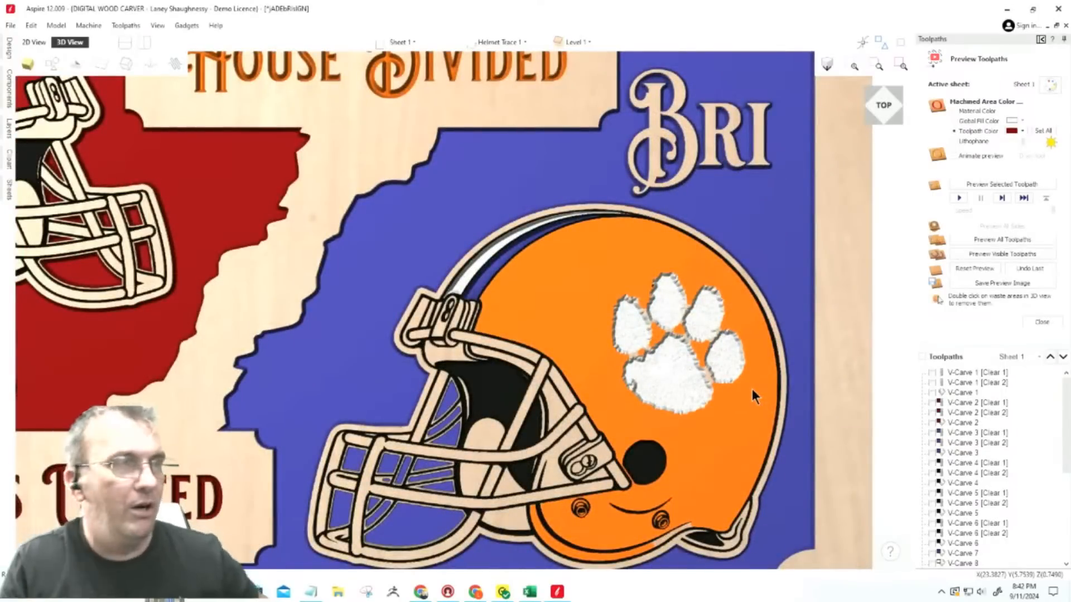
Close the preview settings and review the toolpath list against the colored paw-print helmet and the whole sign.
scroll(942, 421, down, 4)
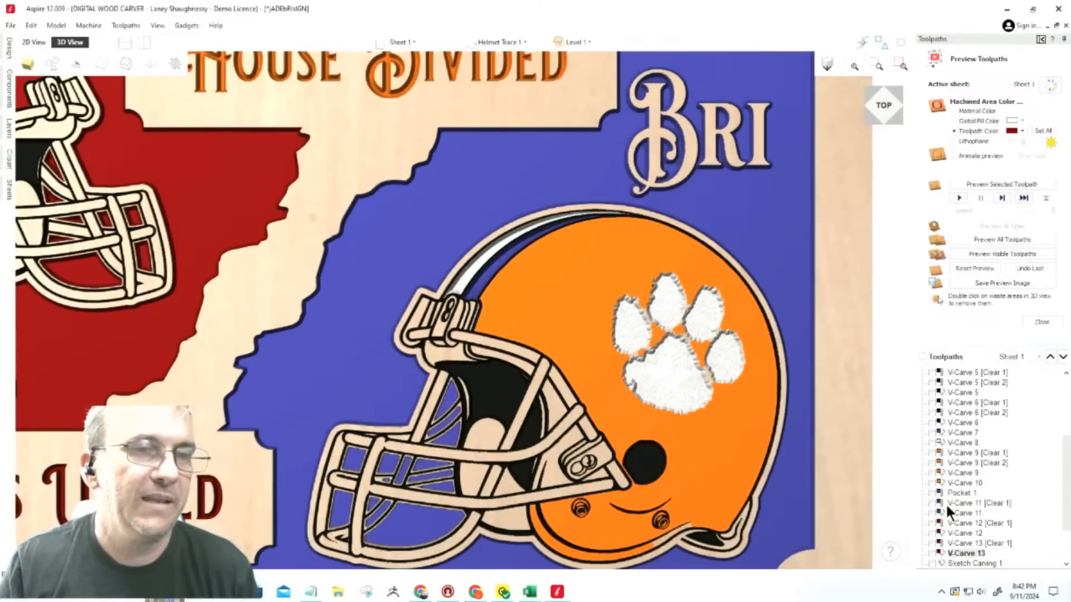
click(1041, 321)
scroll(956, 463, down, 2)
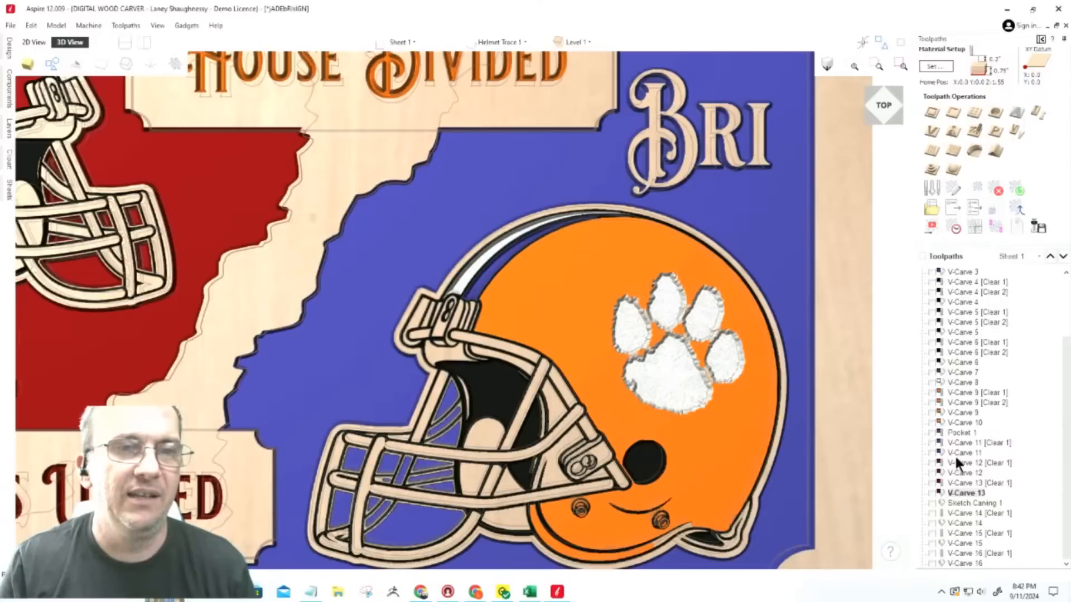
scroll(955, 469, up, 4)
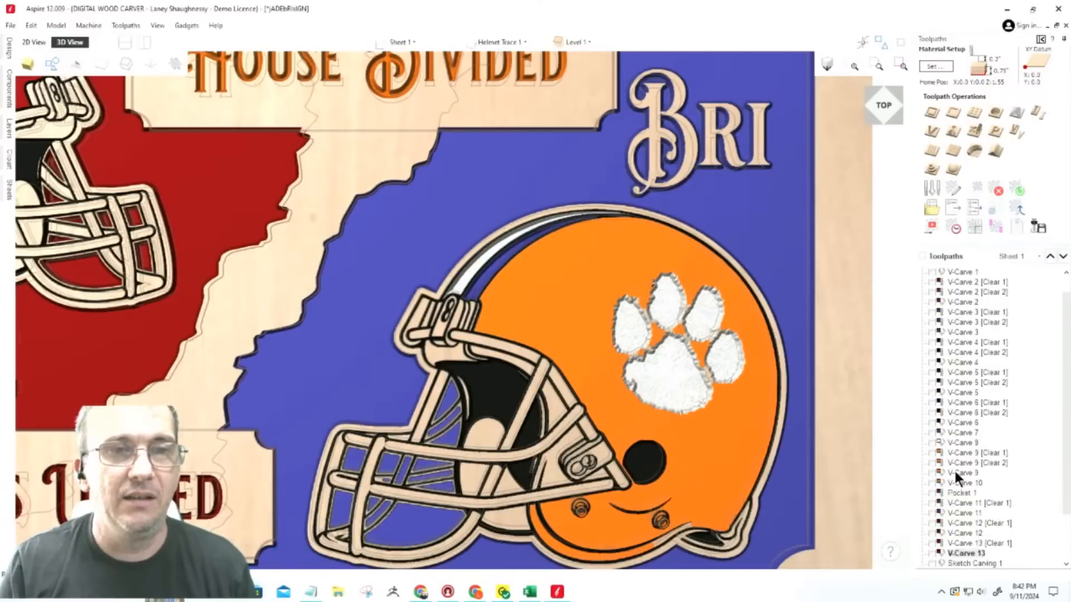
scroll(968, 527, down, 3)
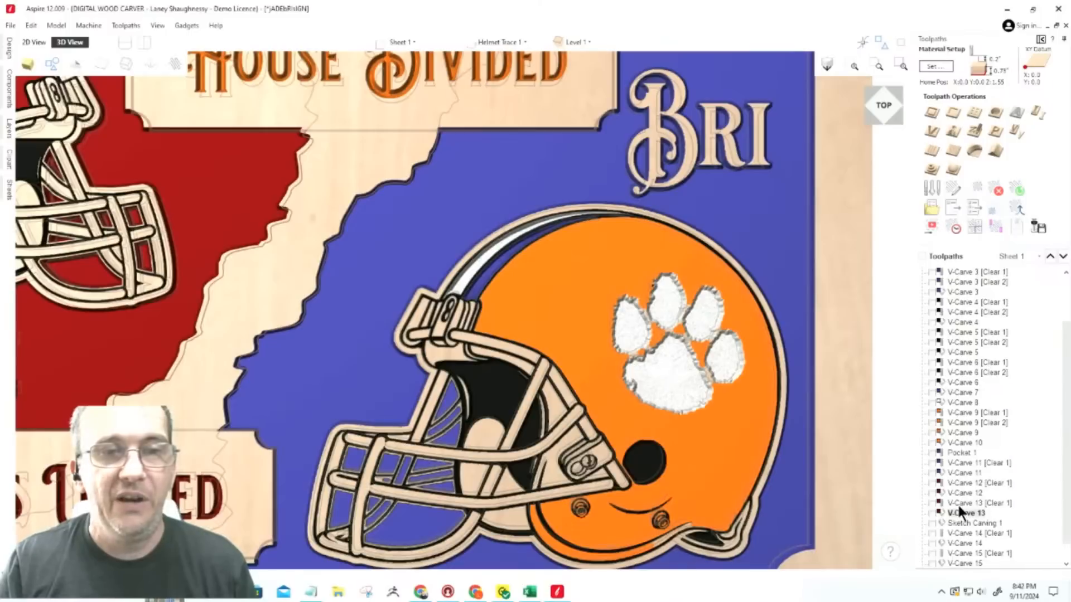
mouse_move(959, 505)
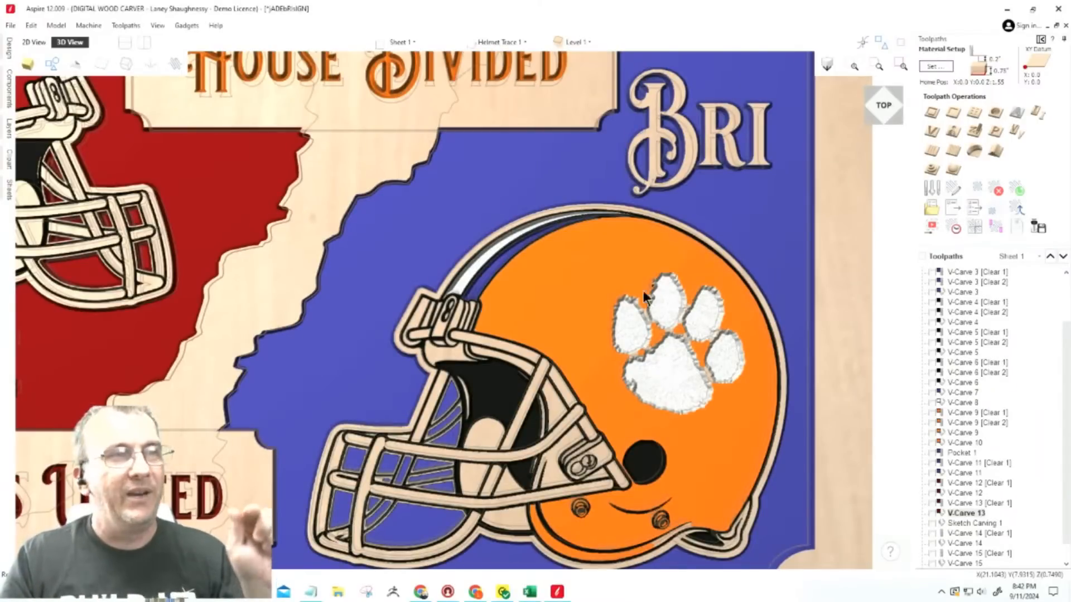
scroll(678, 325, down, 1)
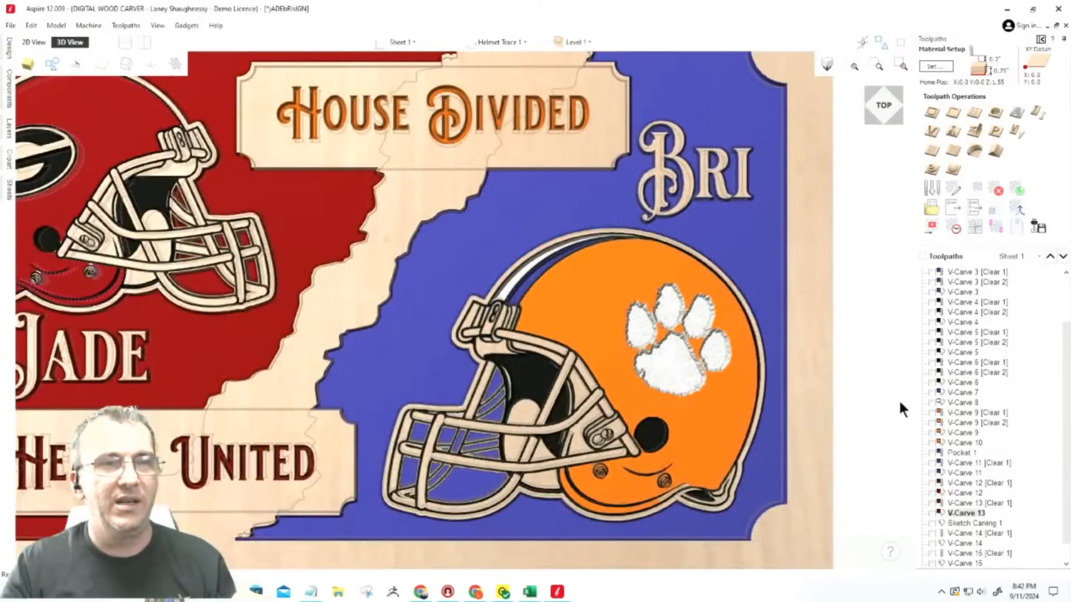
scroll(902, 417, down, 3)
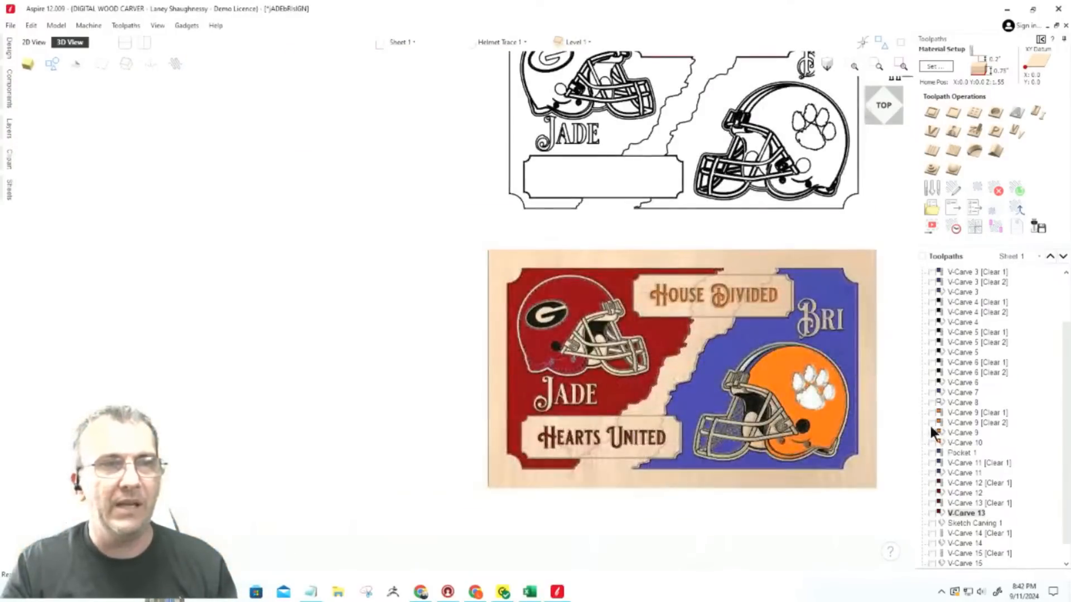
Hide the design vectors in the 3D view and reopen the toolpath preview on the colored sign.
click(52, 64)
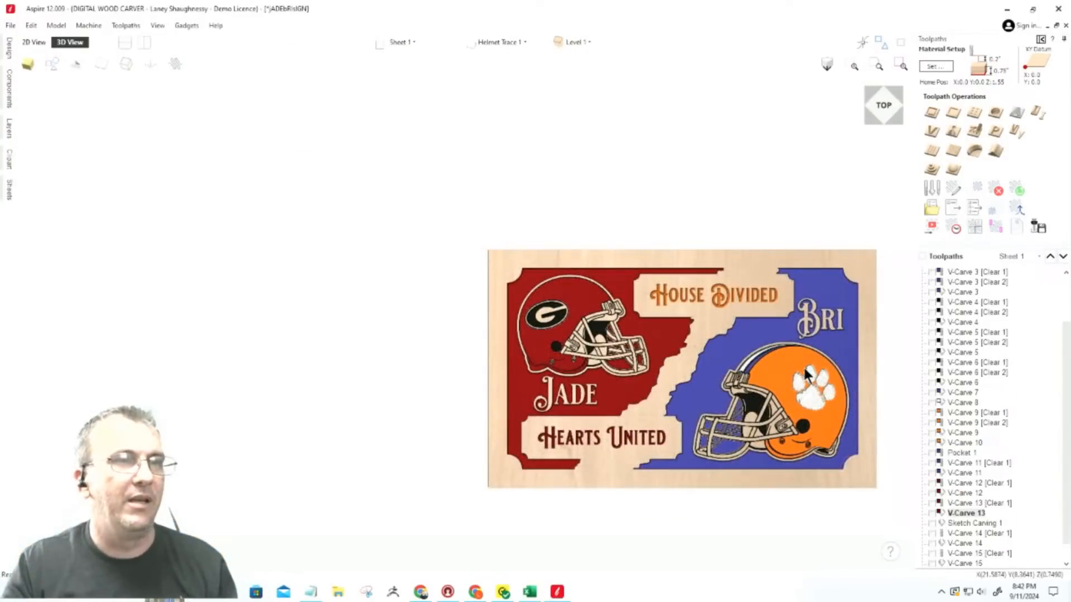
scroll(811, 374, up, 3)
scroll(524, 265, down, 2)
scroll(609, 389, up, 2)
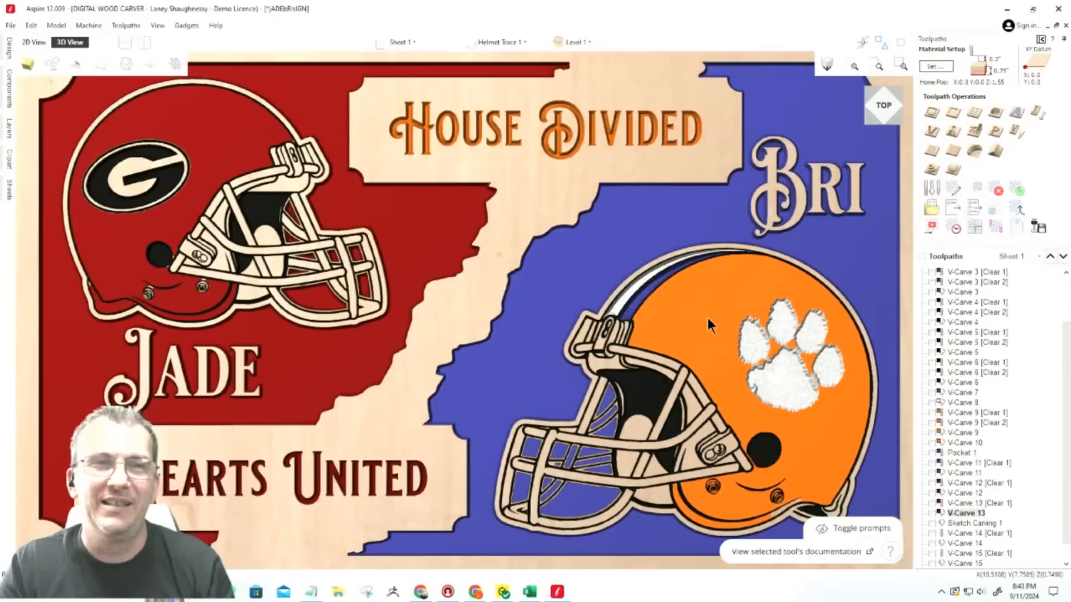
click(930, 228)
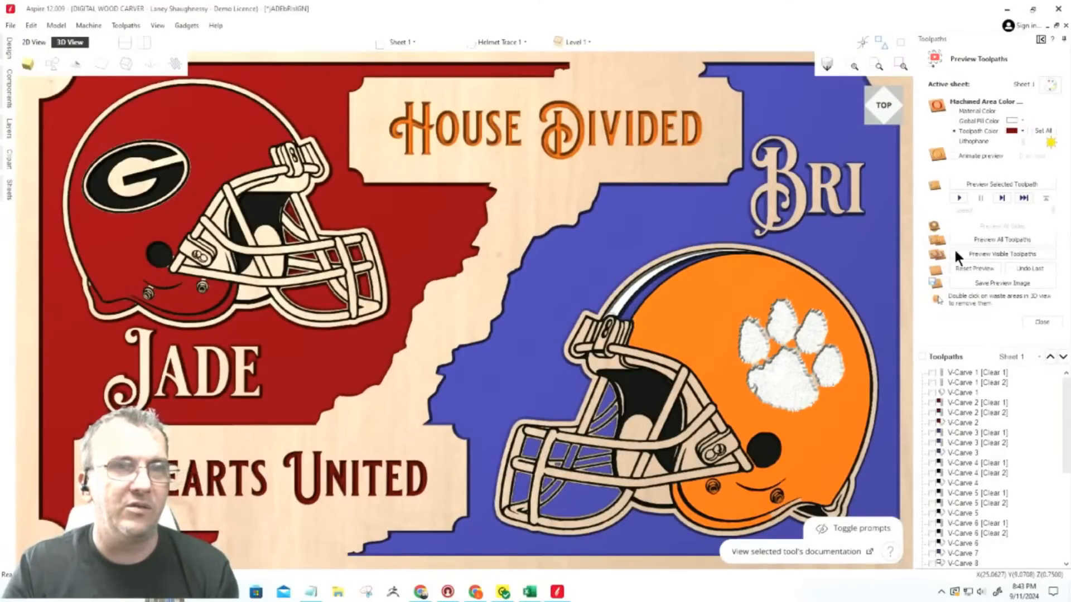
Reset the preview and simulate only the V-Carve 2 toolpath with its two clearance passes, Clear 1 and Clear 2.
click(957, 267)
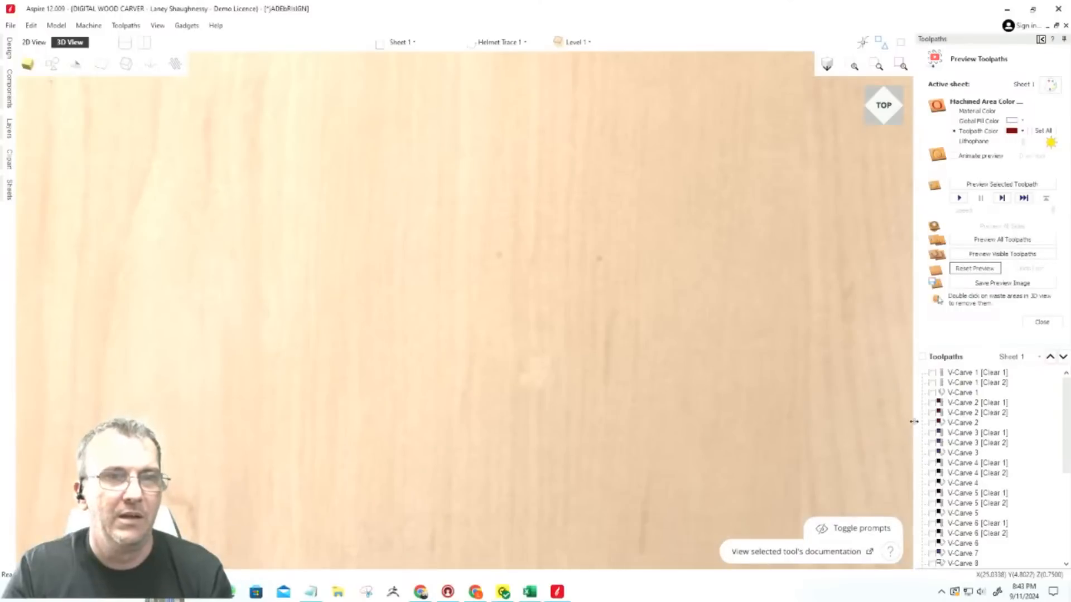
click(932, 404)
click(932, 413)
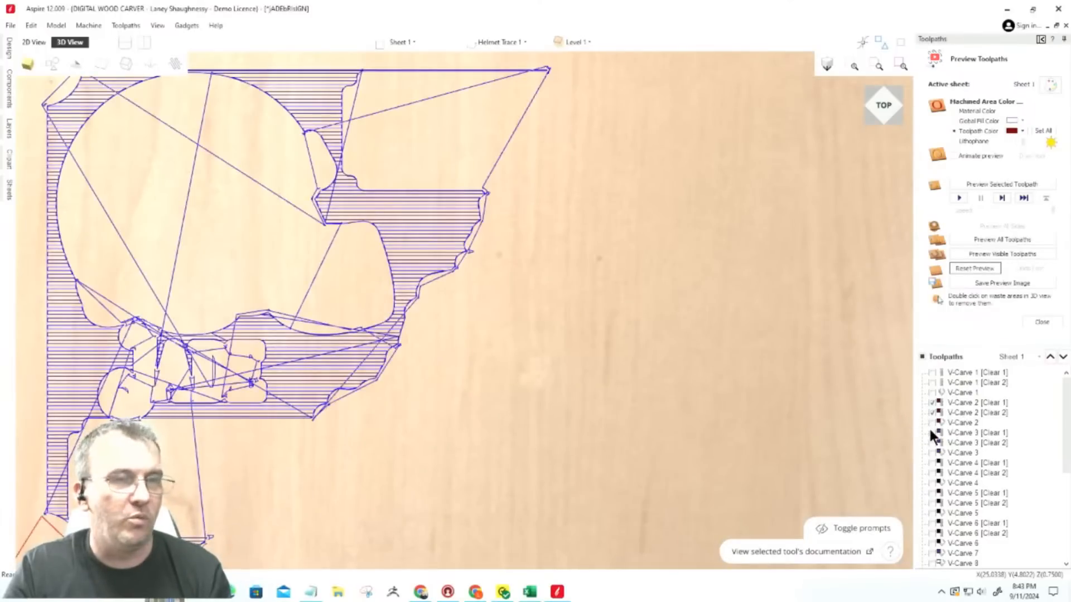
click(932, 423)
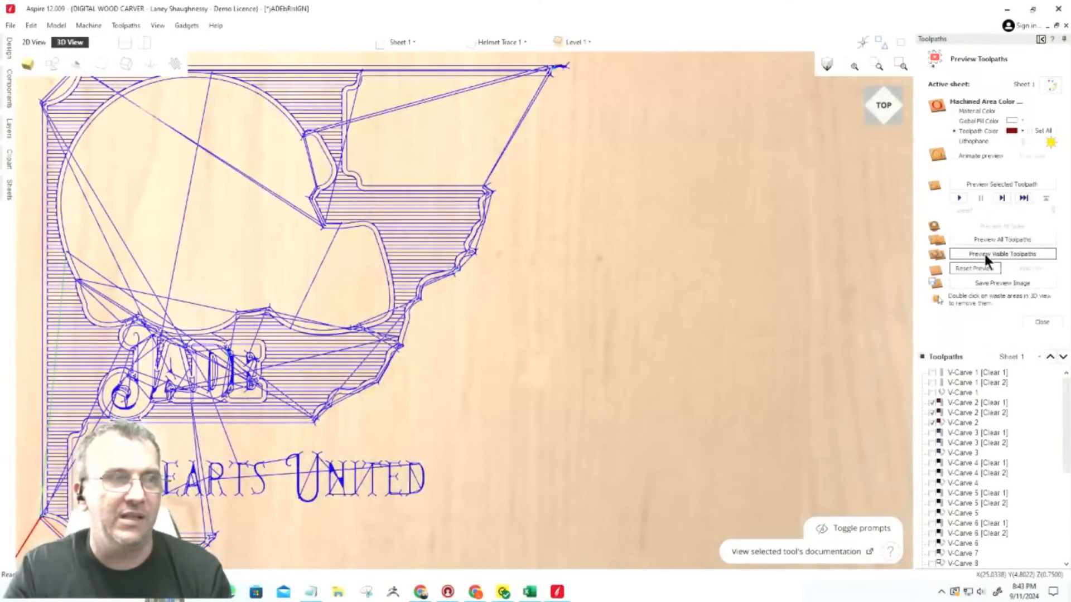
click(984, 254)
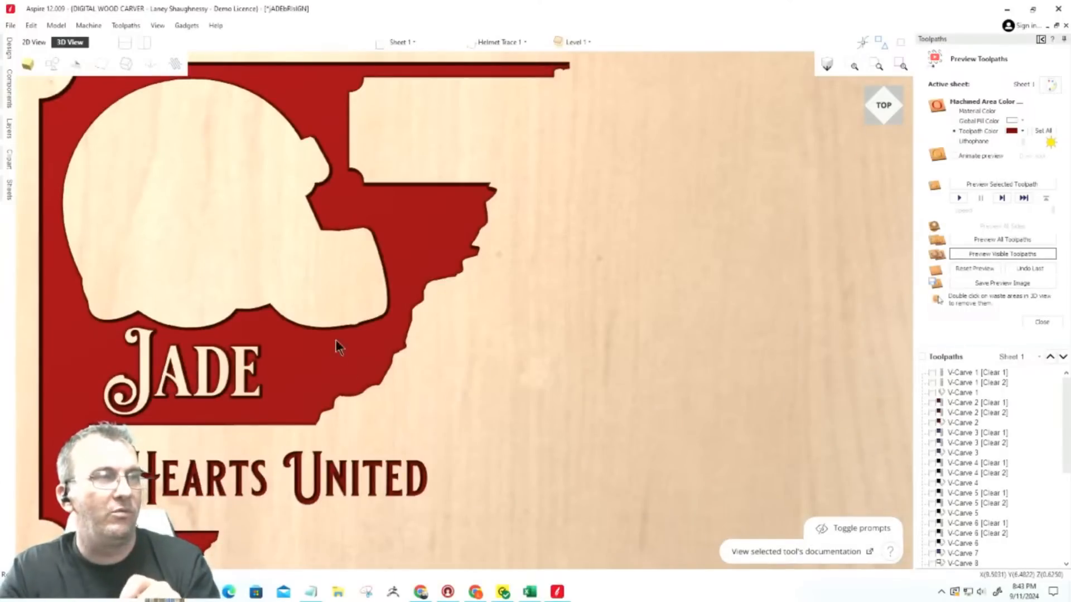
Preview the V-Carve 4 toolpath with its Clear 1 and Clear 2 passes on a tilted 3D view of the sign.
drag(878, 115, 873, 97)
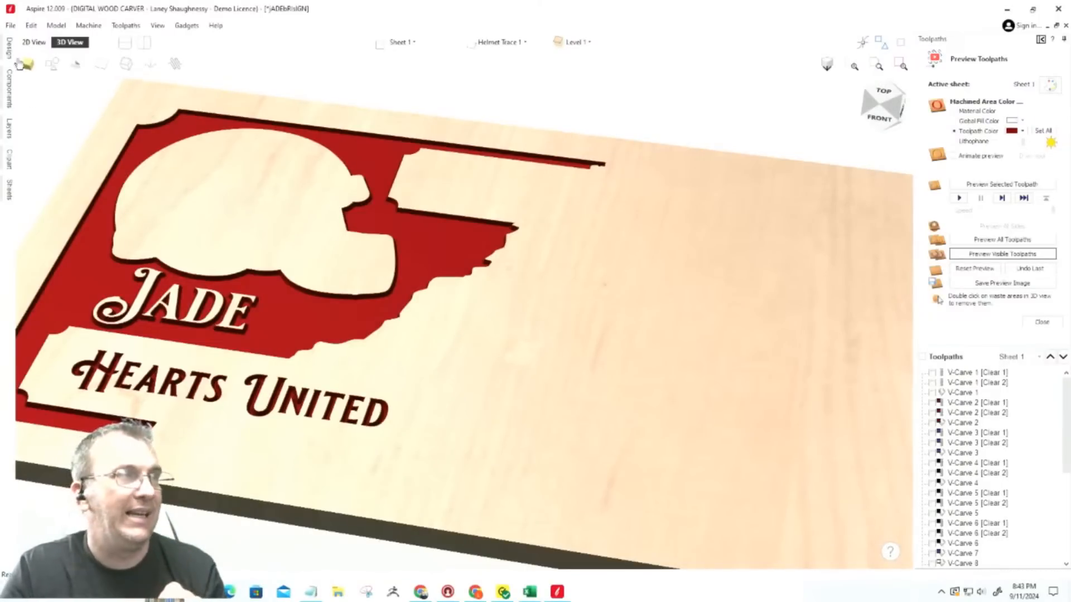
click(25, 43)
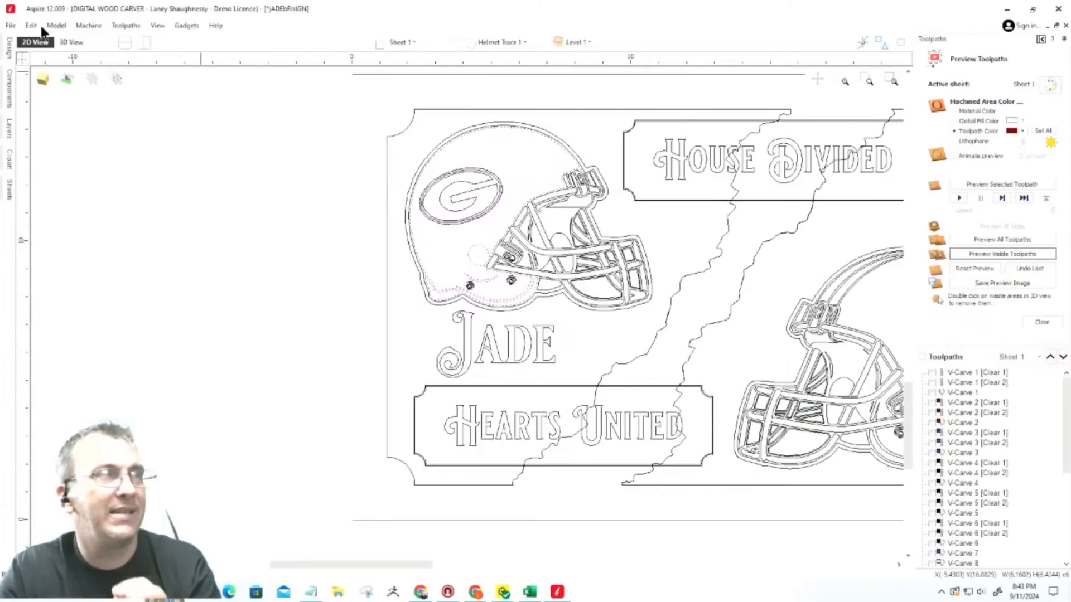
click(75, 42)
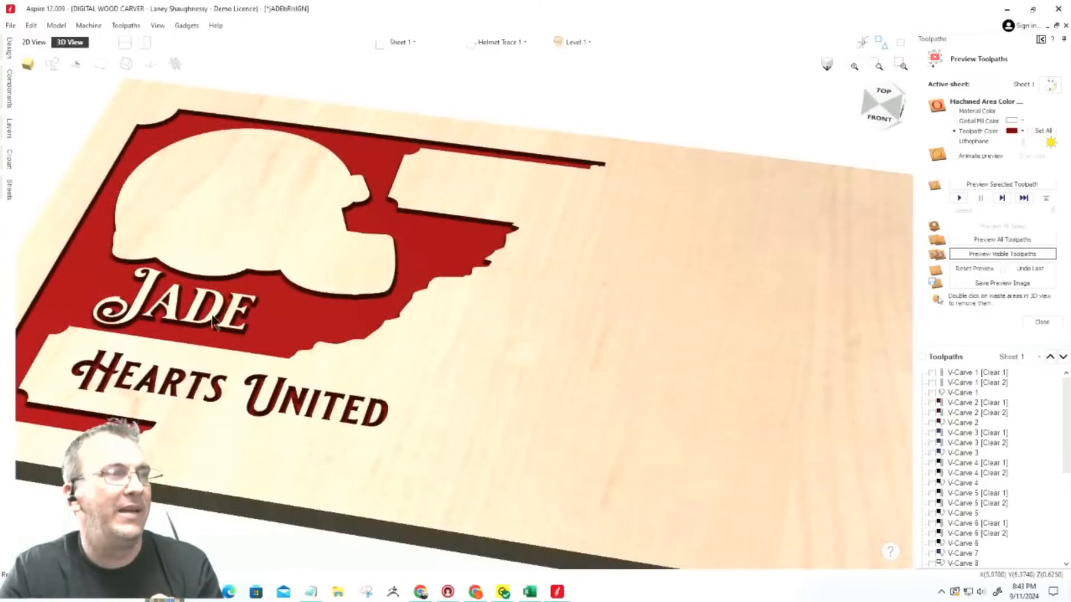
scroll(614, 349, down, 4)
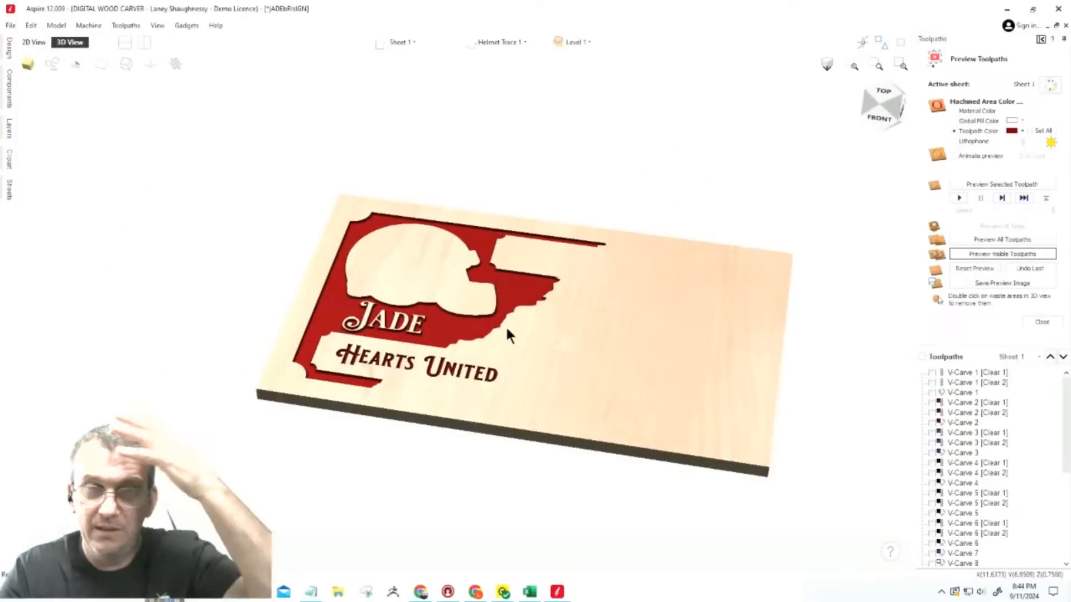
scroll(479, 371, up, 2)
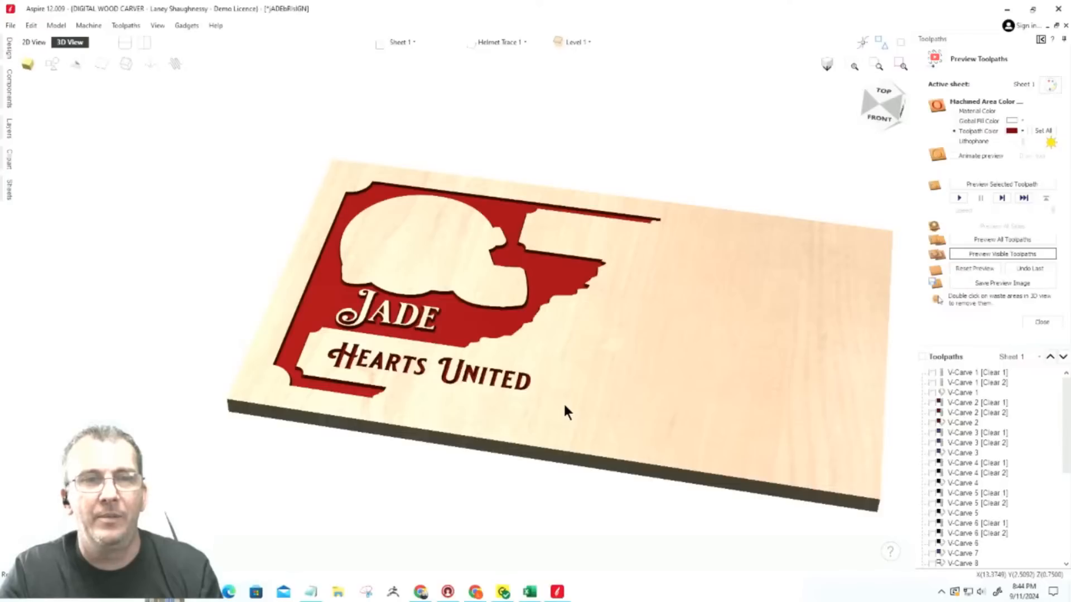
click(931, 464)
click(932, 474)
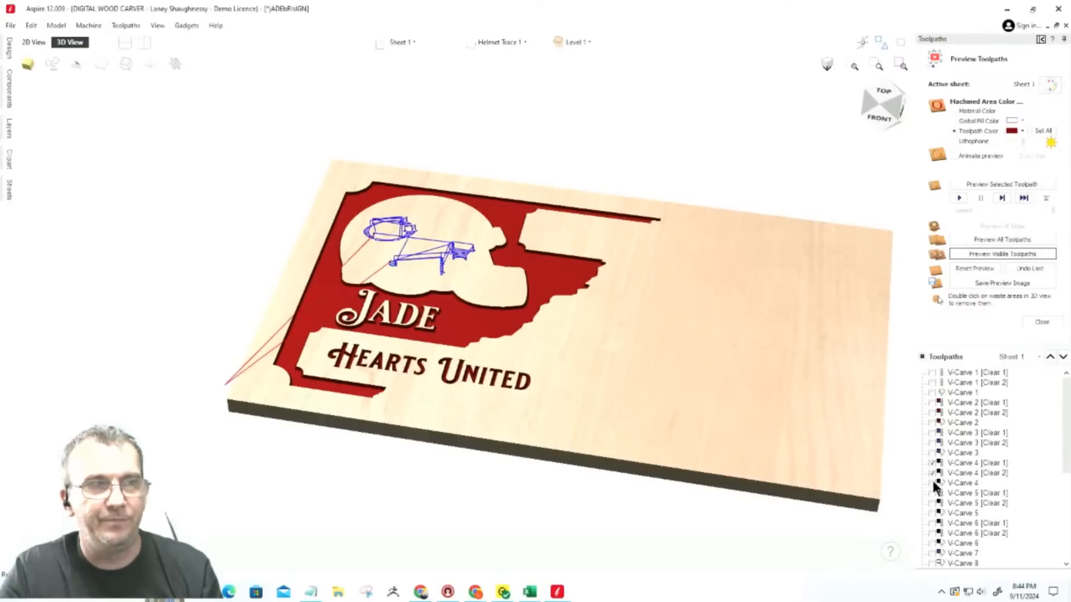
click(932, 483)
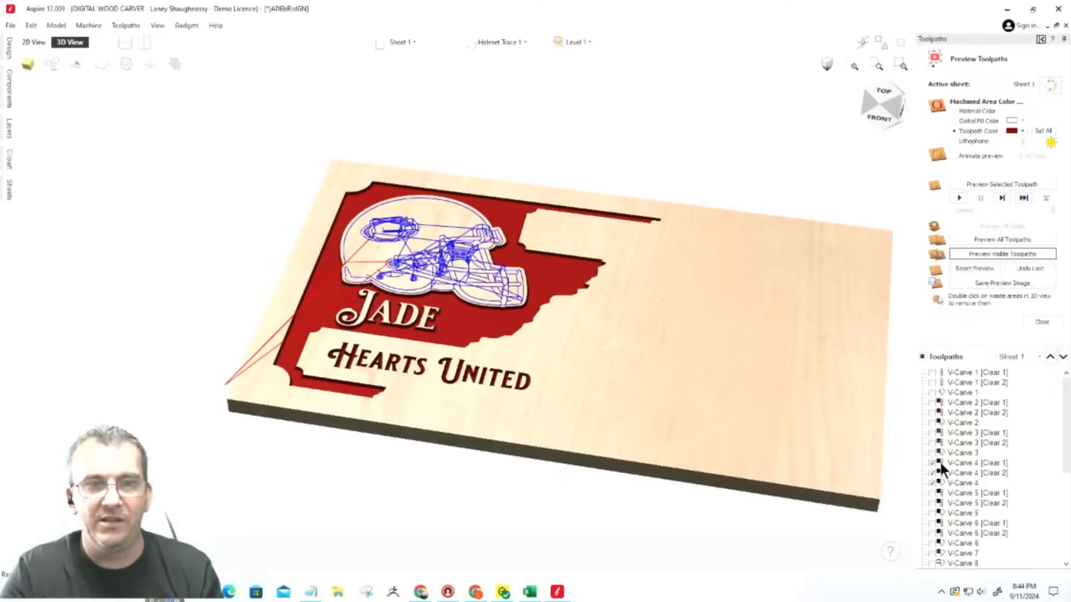
click(981, 256)
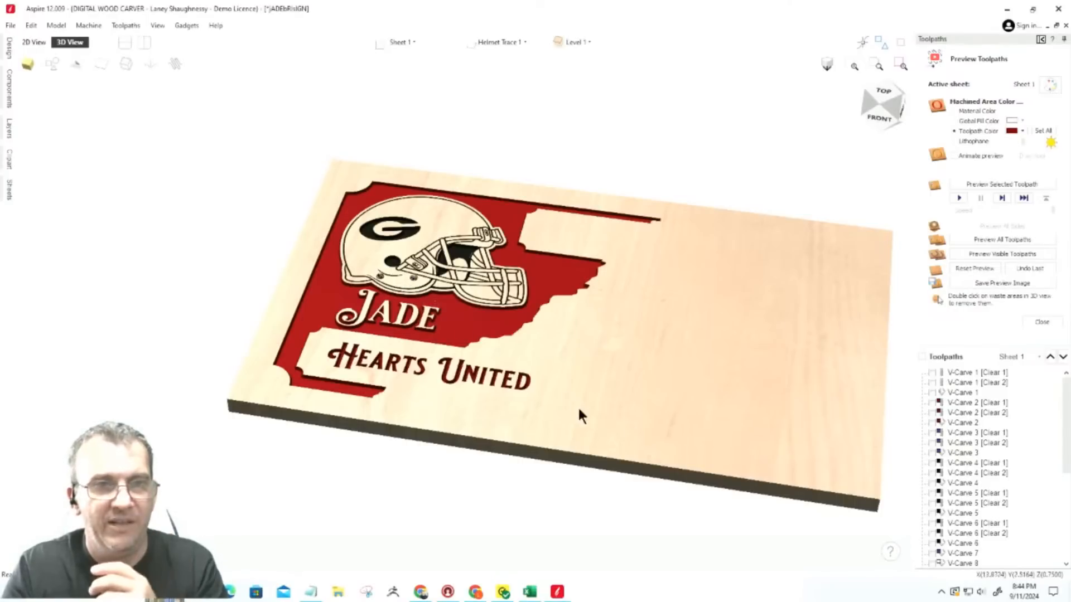
Examine the carved G helmet up close against the toolpath list, temporarily displaying the V-Carve 2 toolpath over it.
scroll(984, 509, down, 3)
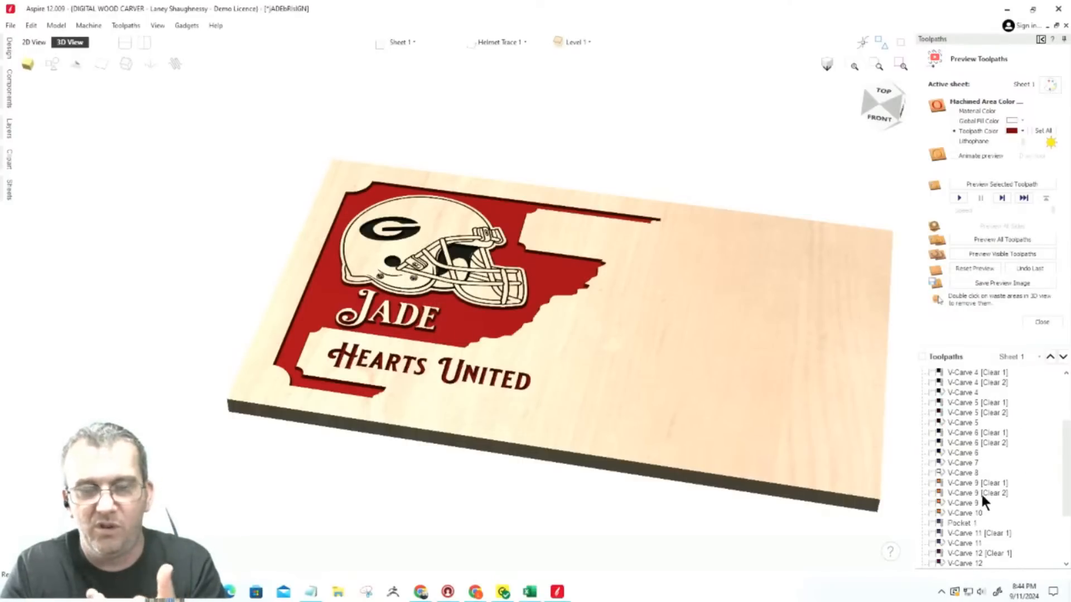
scroll(983, 494, up, 3)
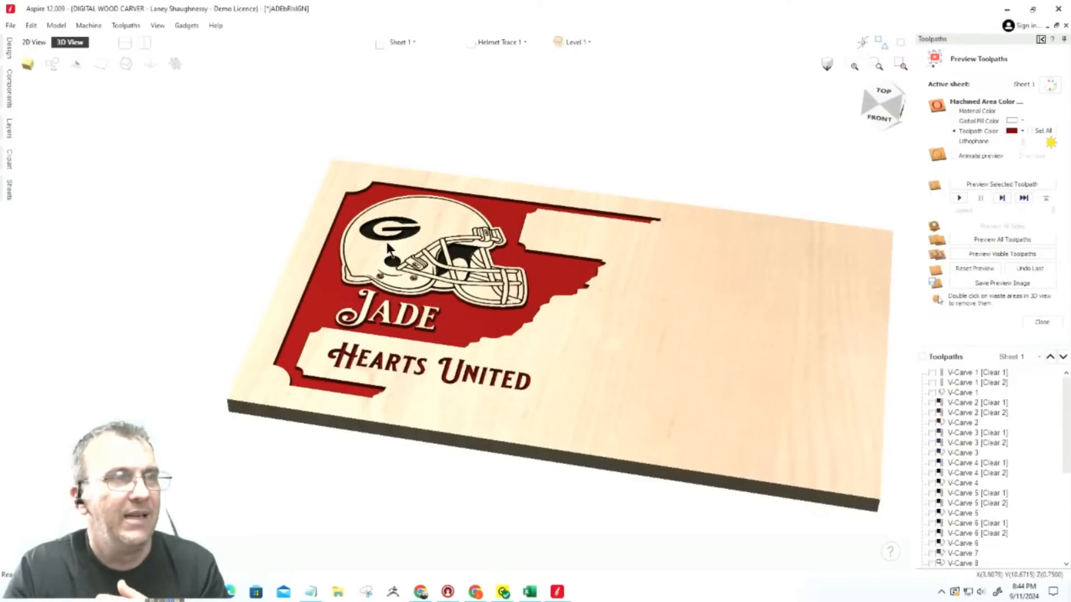
scroll(390, 247, up, 5)
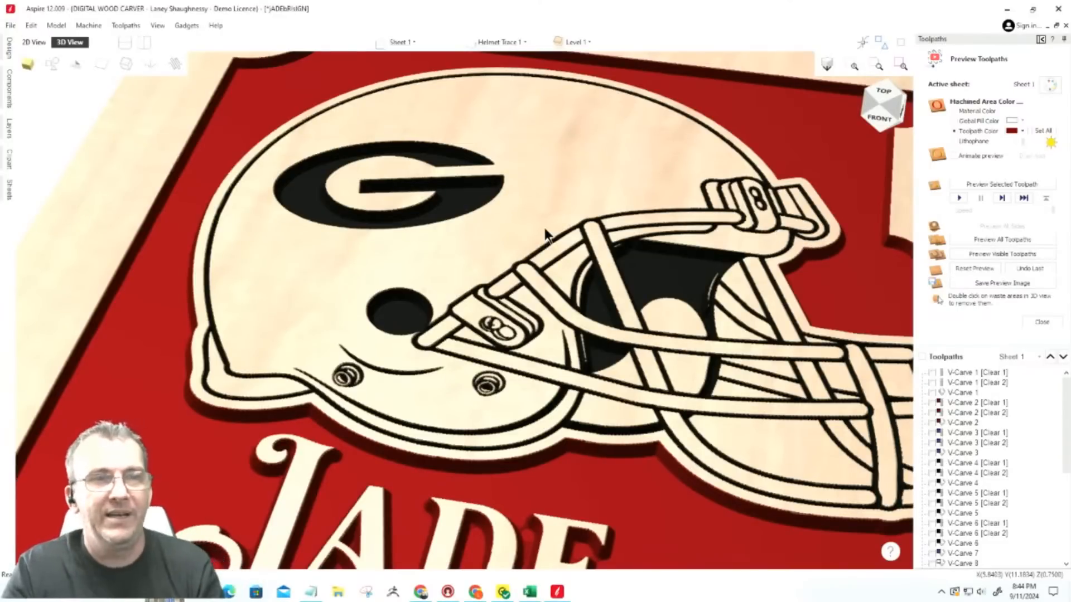
scroll(544, 234, down, 2)
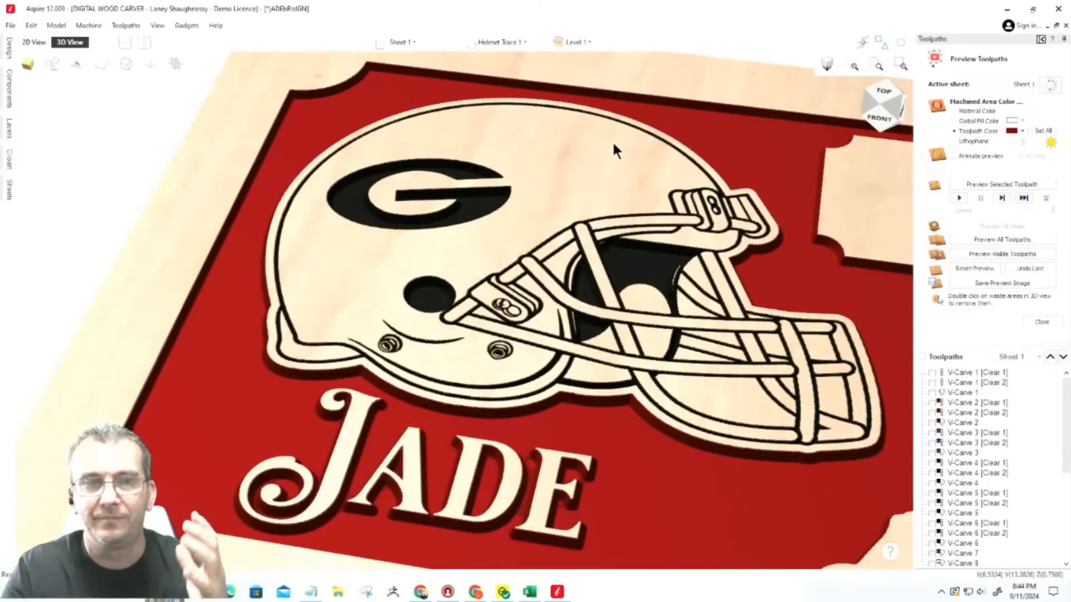
click(933, 423)
scroll(517, 413, down, 3)
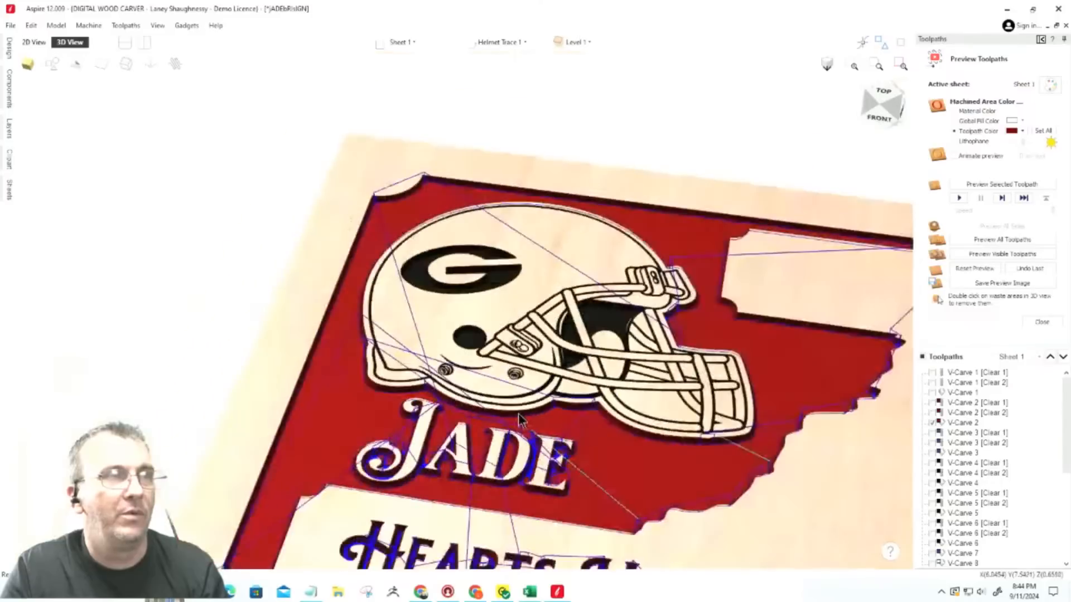
scroll(970, 458, down, 2)
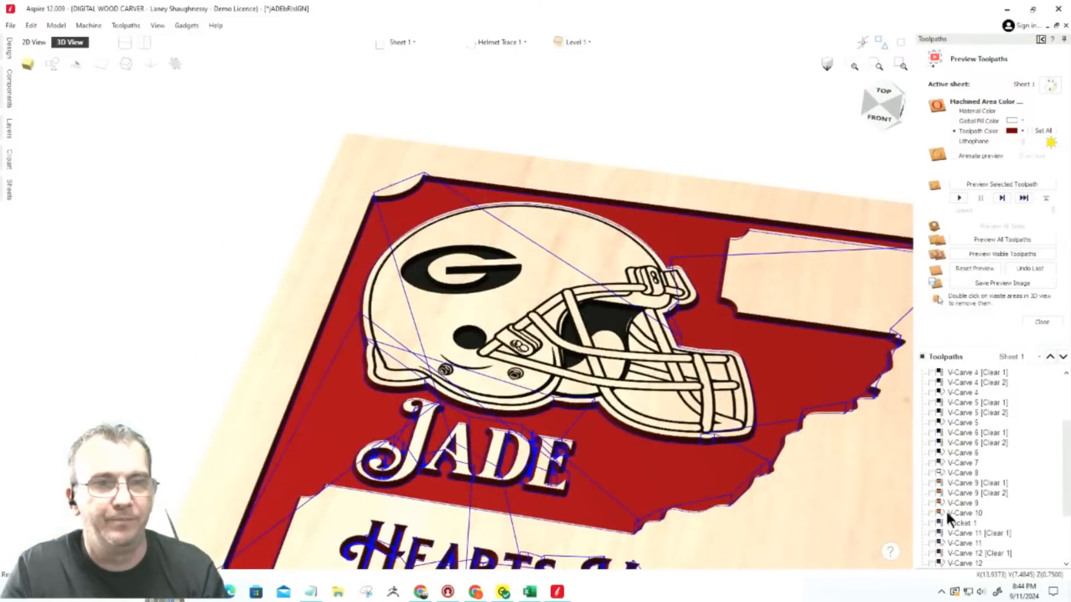
scroll(945, 510, down, 3)
scroll(922, 433, up, 4)
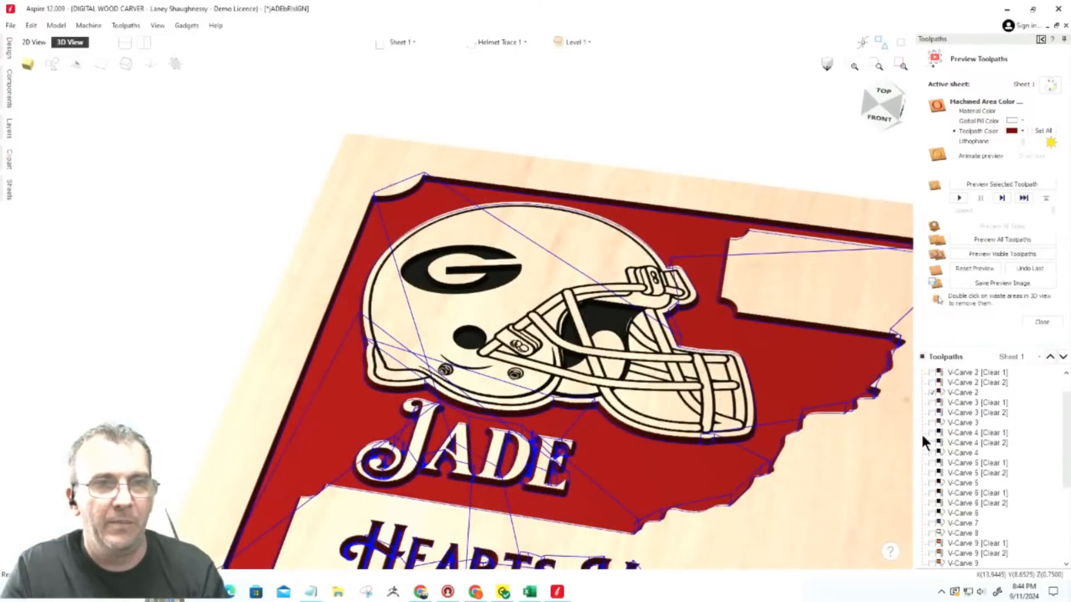
click(930, 392)
Display the V-Carve 13 toolpaths on the G helmet and check their cutting depth and tool settings without recalculating.
scroll(929, 412, down, 5)
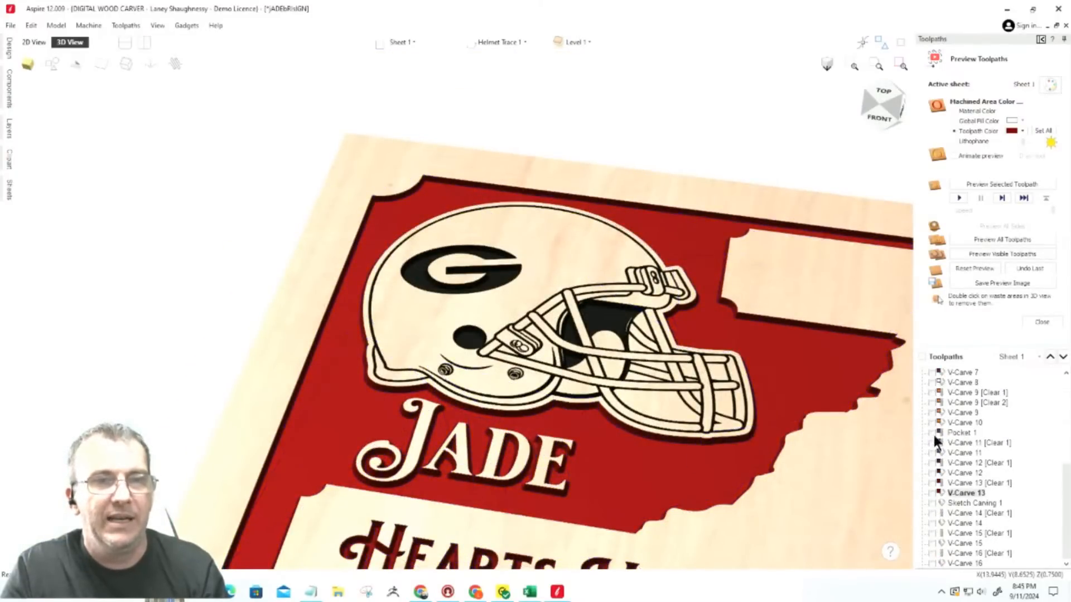
click(930, 493)
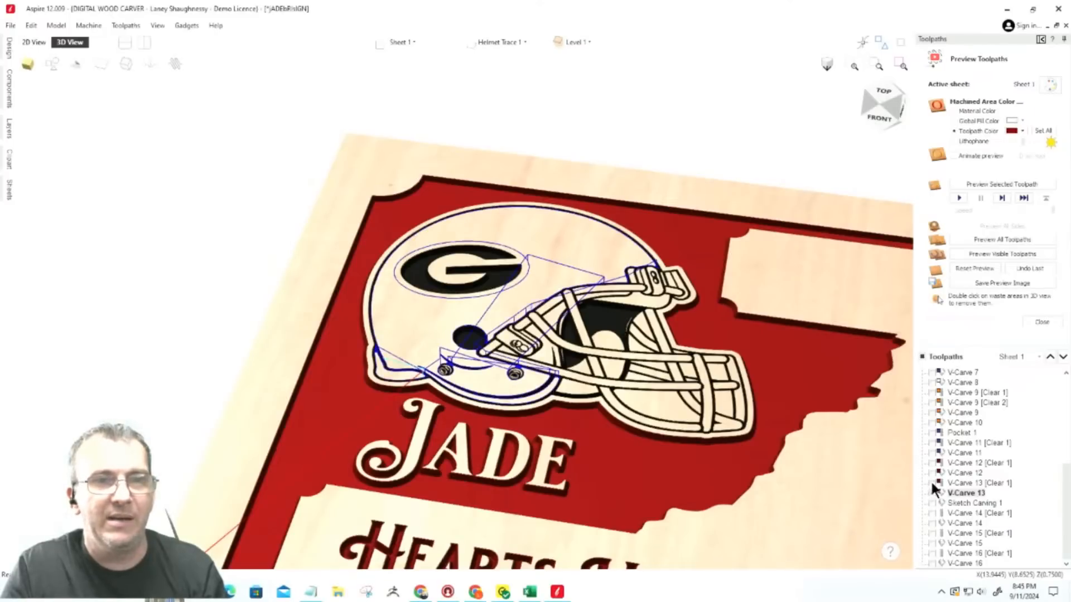
double_click(958, 485)
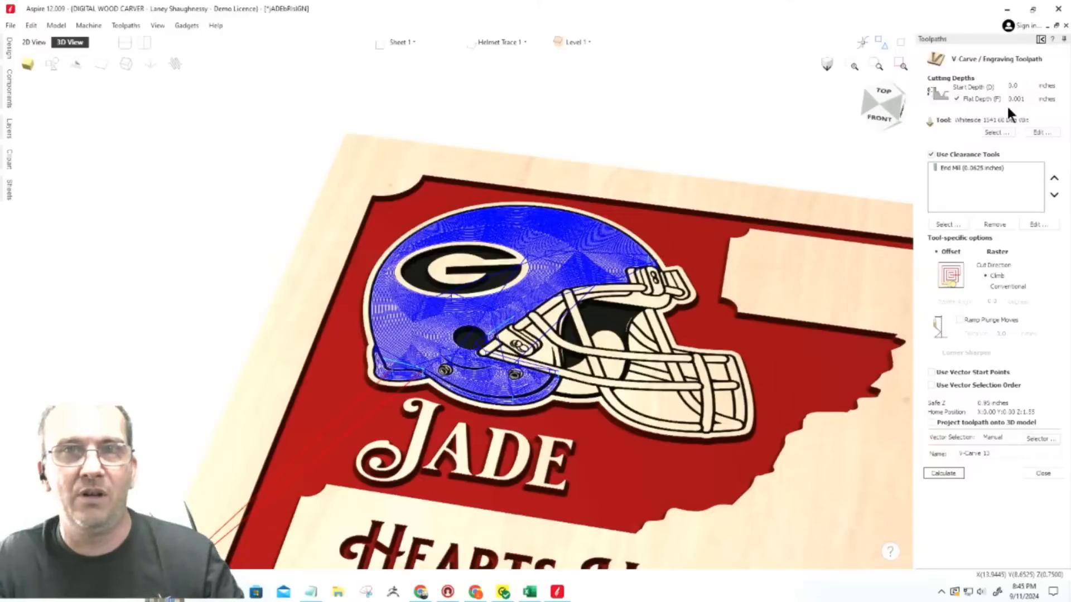
click(1044, 472)
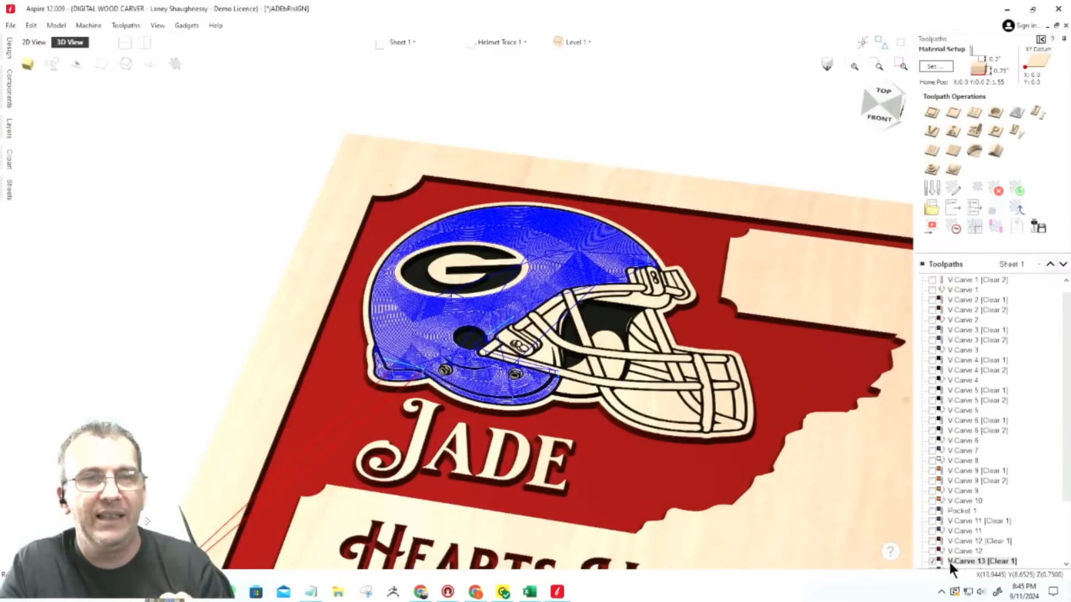
Reopen the toolpath preview, simulate the visible V-Carve 13 [Clear 1] toolpath on the helmet shell, and hide its lines.
click(931, 225)
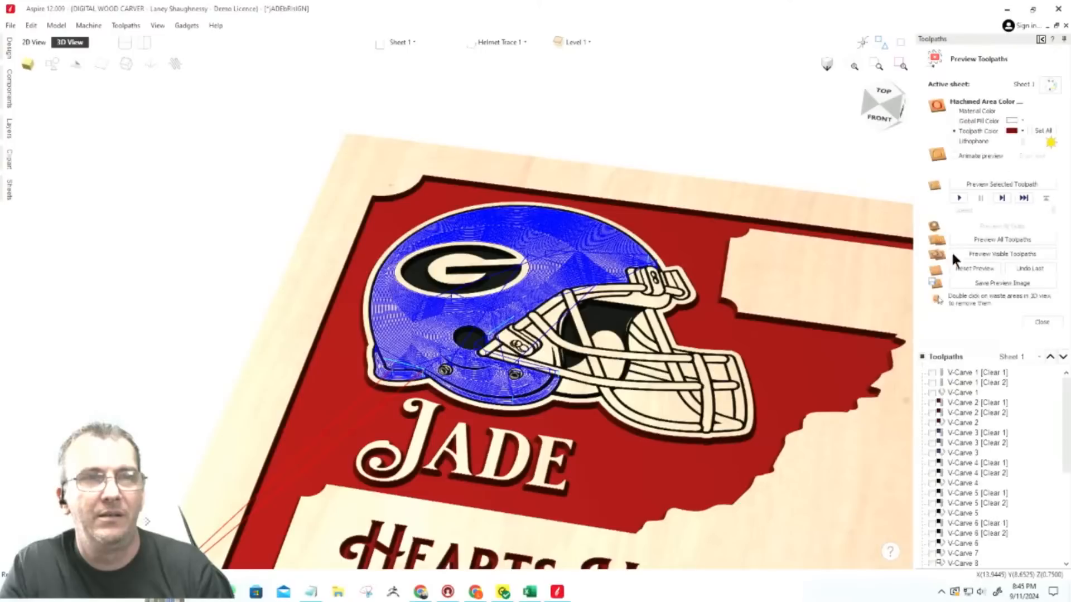
click(969, 257)
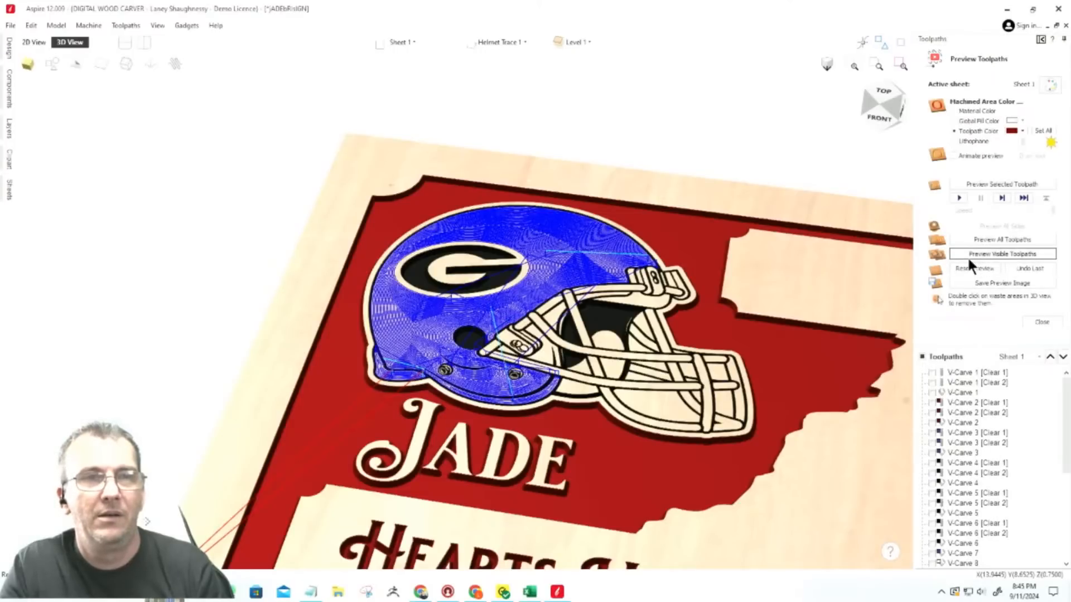
scroll(969, 479, down, 5)
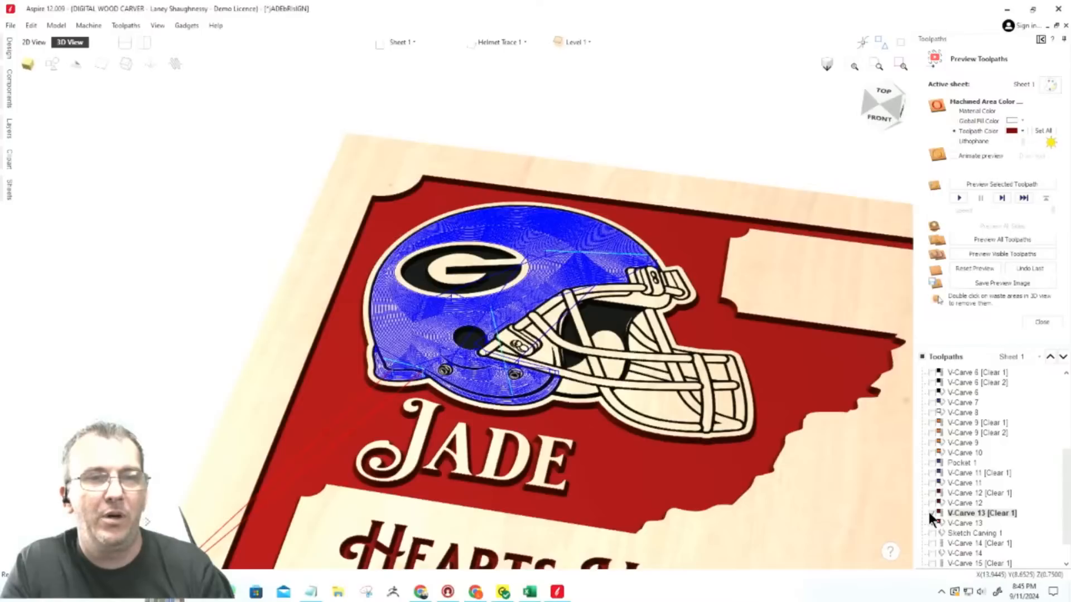
click(930, 513)
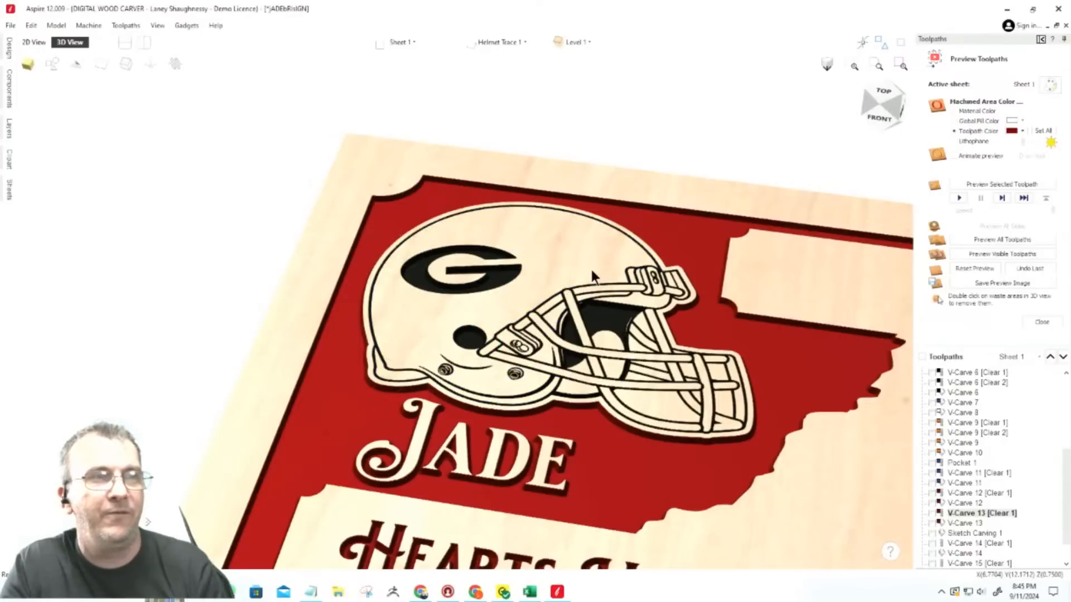
Show the V-Carve 13 [Clear 1] and V-Carve 13 toolpaths over the helmet shell for a close look.
scroll(593, 274, up, 3)
scroll(585, 246, down, 2)
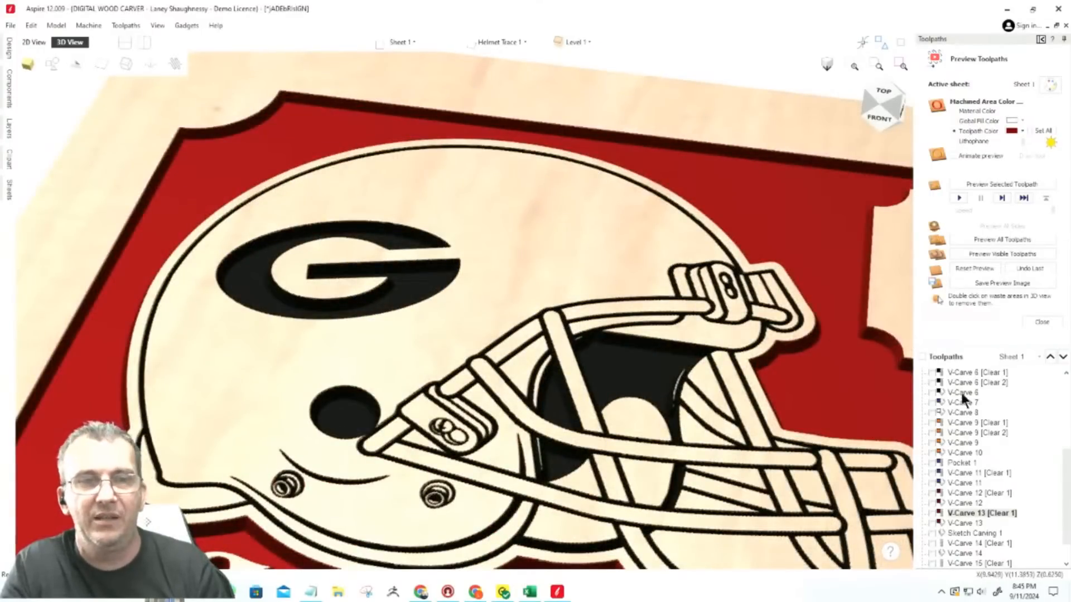
scroll(971, 487, down, 1)
click(932, 483)
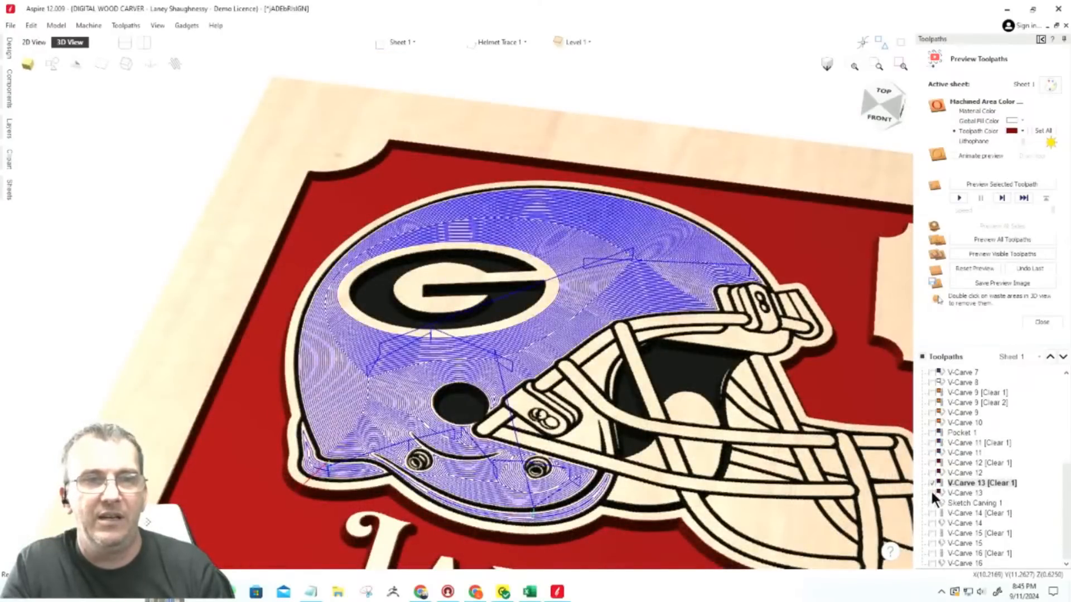
click(930, 491)
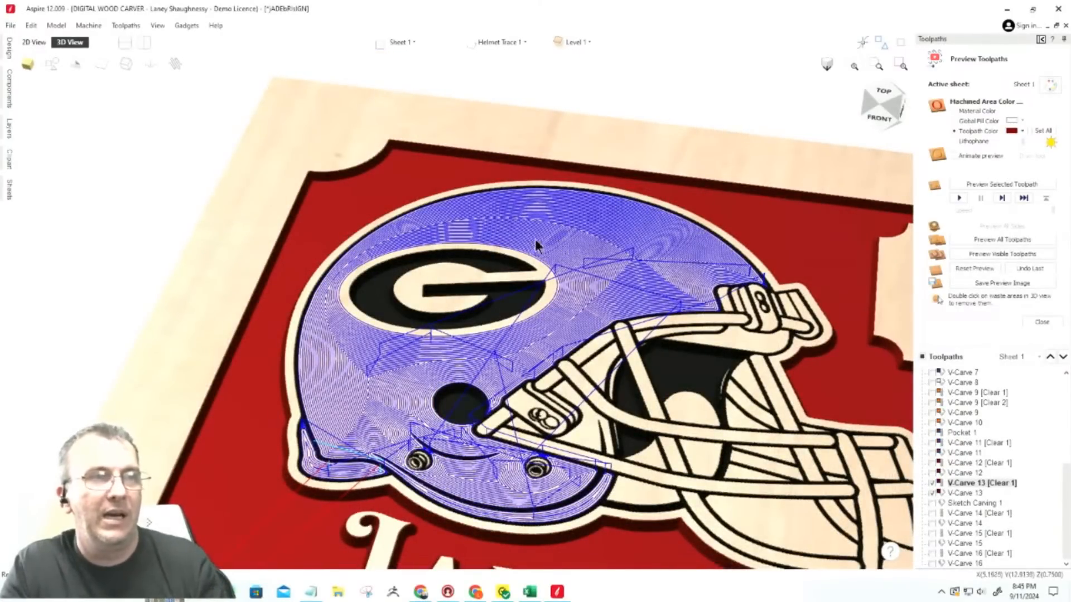
Compare the V-Carve 13 toolpaths with the helmet vectors in 2D, hide them, and examine the outlines around the G logo.
click(36, 42)
scroll(531, 158, up, 8)
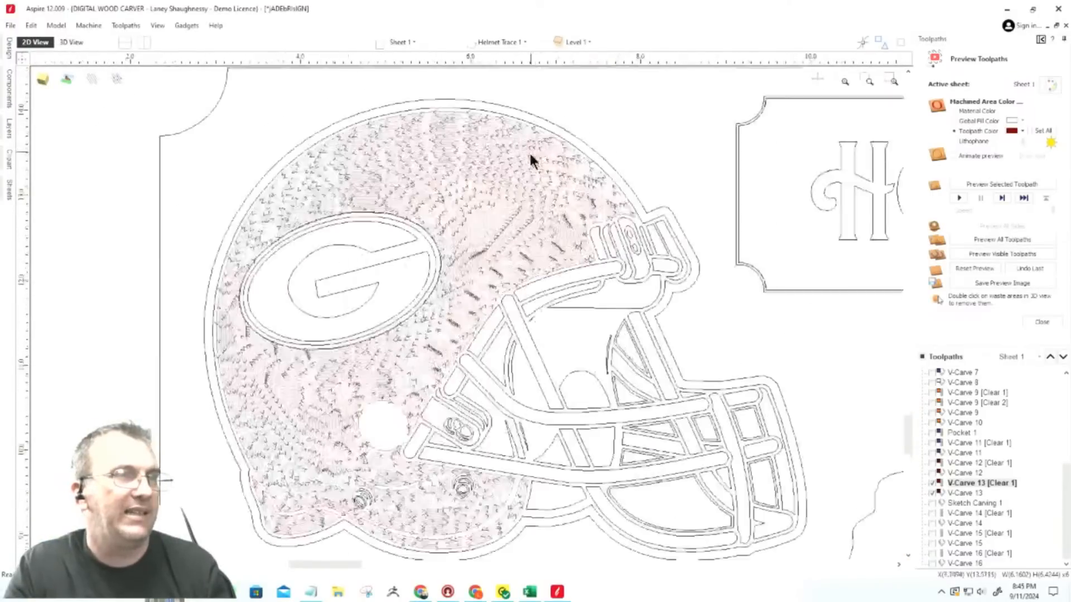
scroll(697, 362, down, 3)
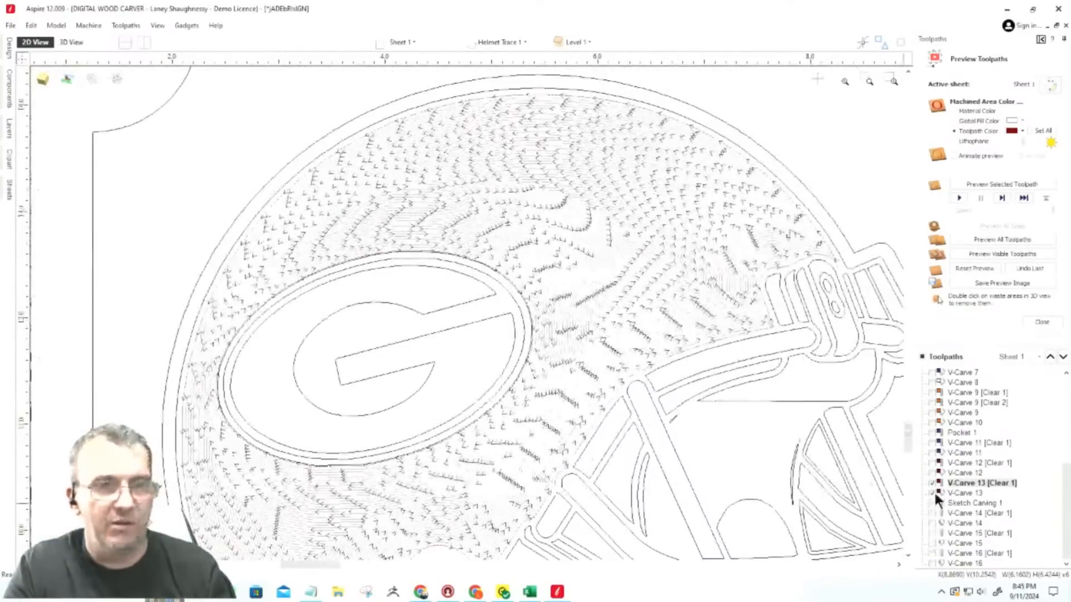
click(930, 483)
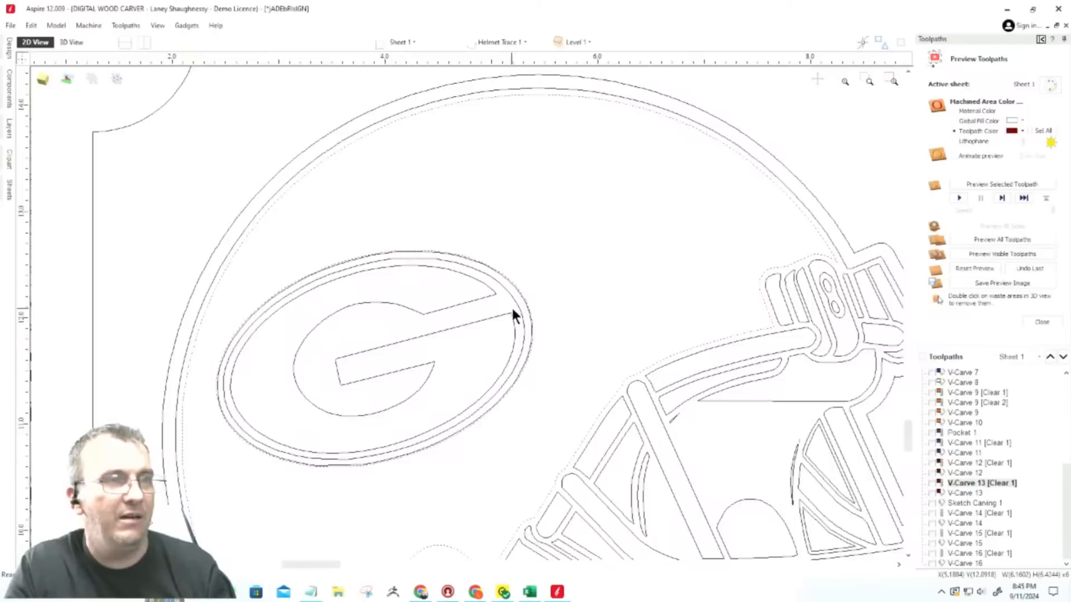
scroll(513, 314, up, 5)
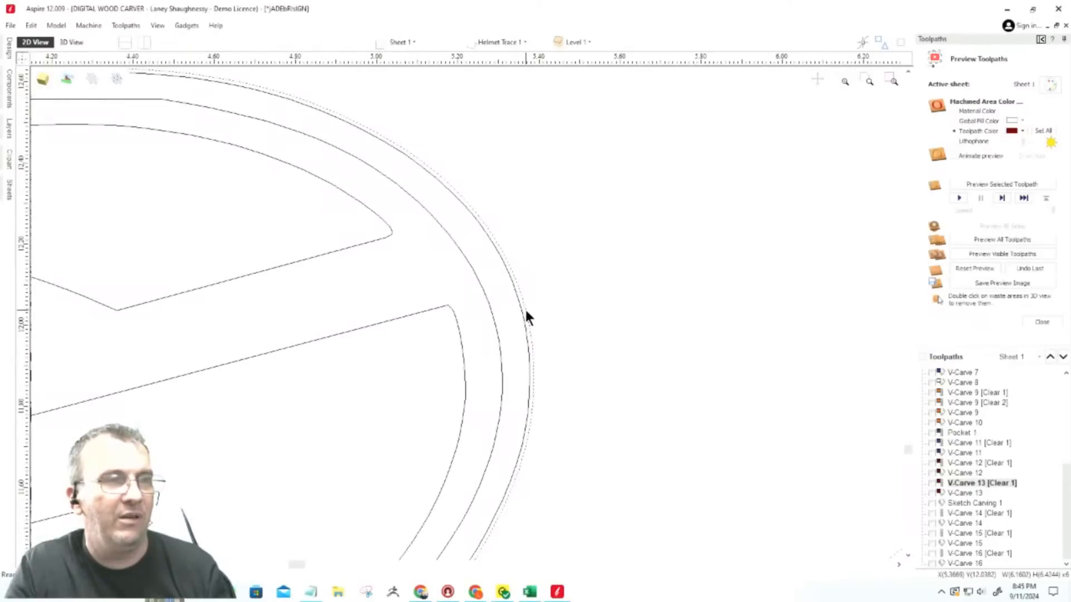
scroll(528, 314, down, 2)
scroll(528, 310, down, 4)
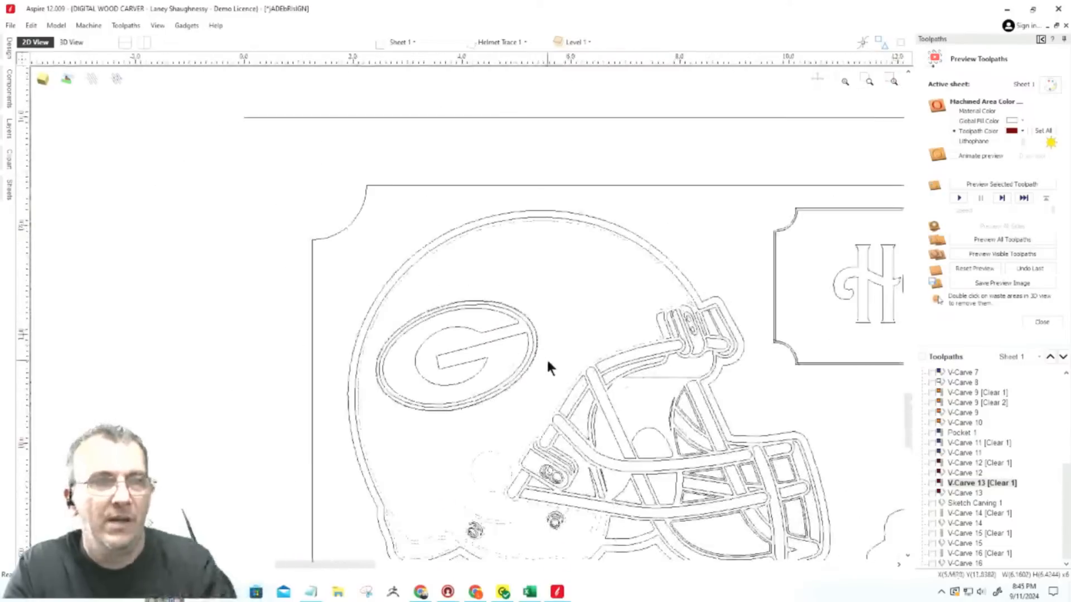
Show the V-Carve 13 and V-Carve 13 [Clear 1] toolpaths and simulate them on the G helmet in the 3D view.
click(931, 493)
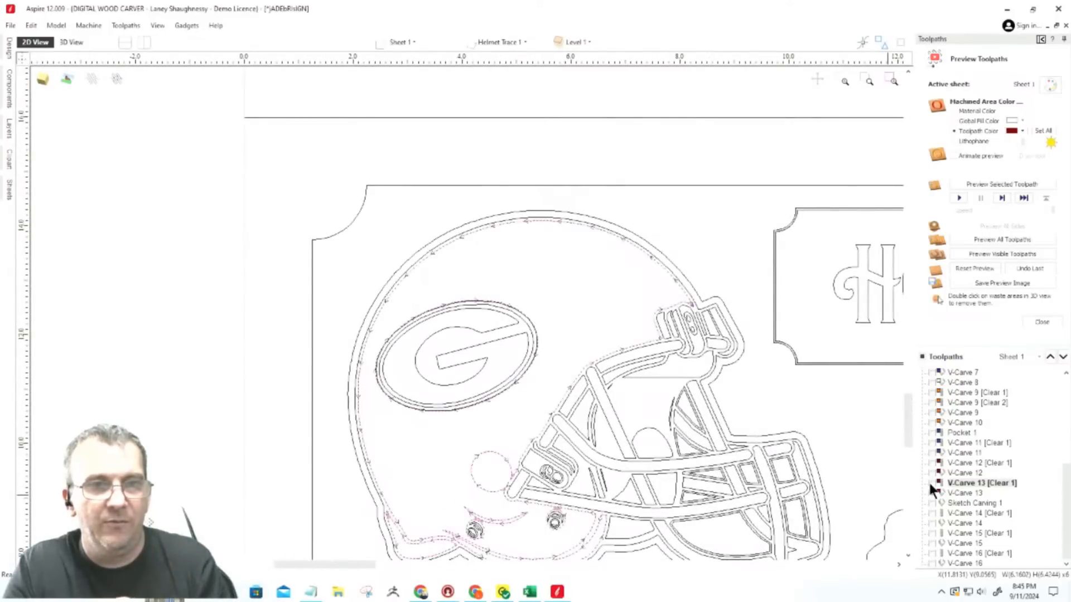
click(931, 483)
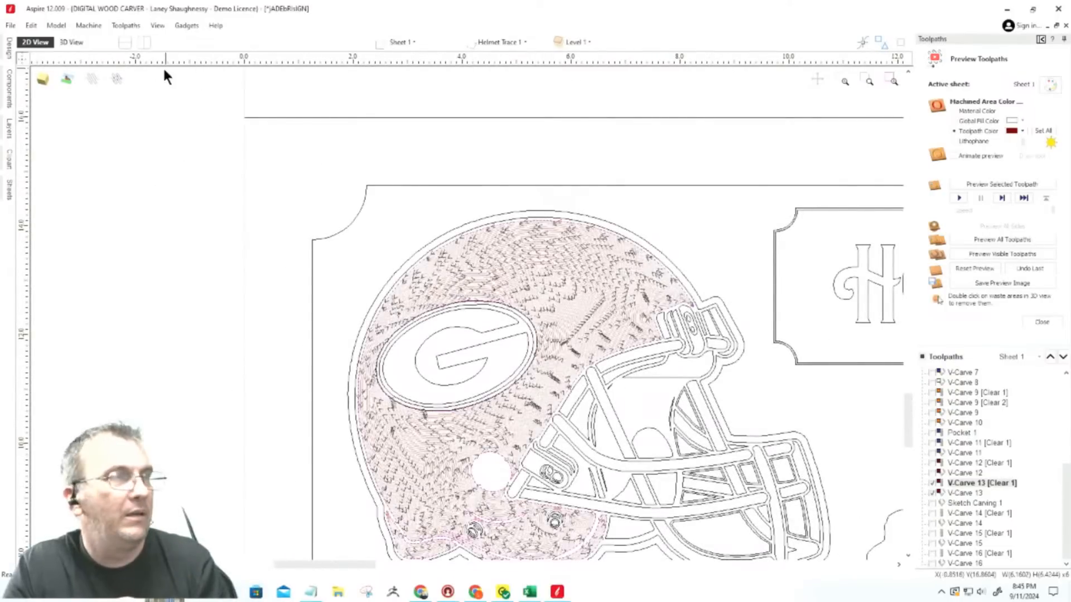
click(70, 41)
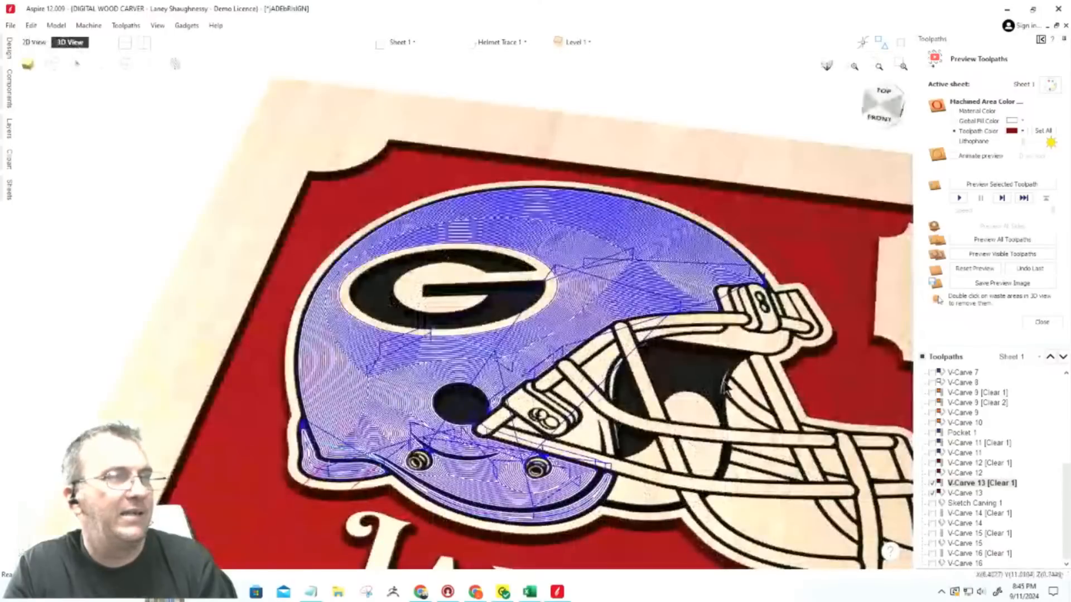
click(982, 251)
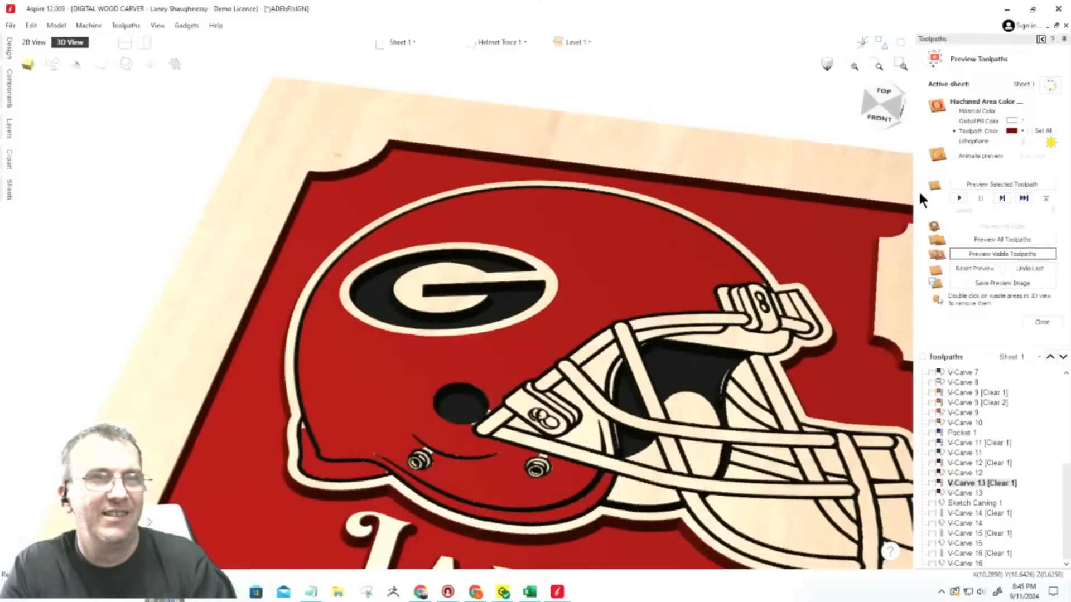
Inspect the G helmet's carved relief in plain material color, then restore the toolpath colors and examine the painted shell.
click(951, 111)
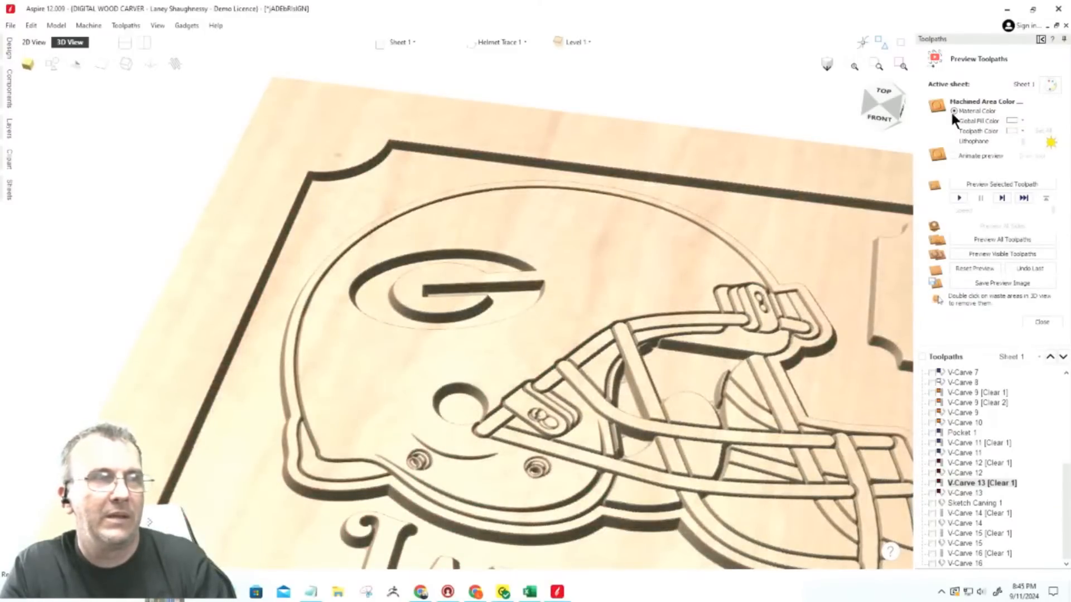
scroll(282, 387, up, 2)
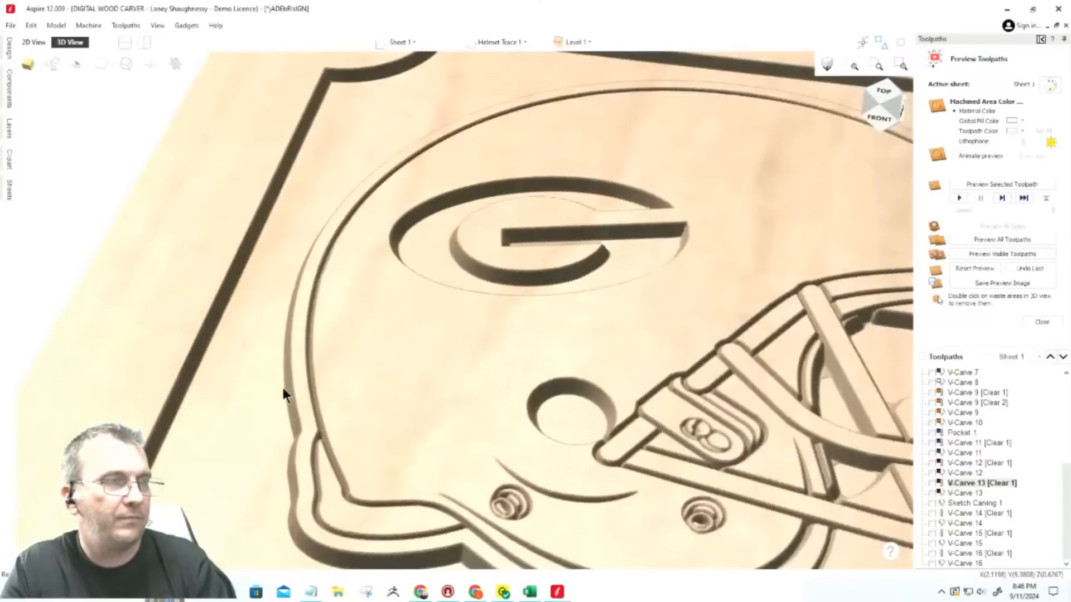
scroll(369, 369, down, 2)
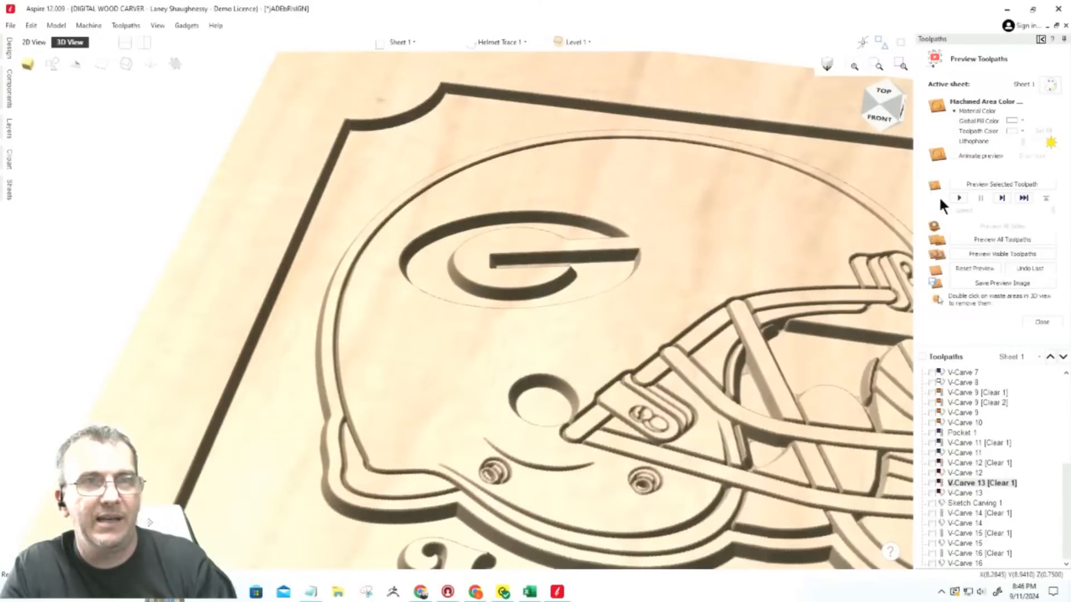
click(954, 131)
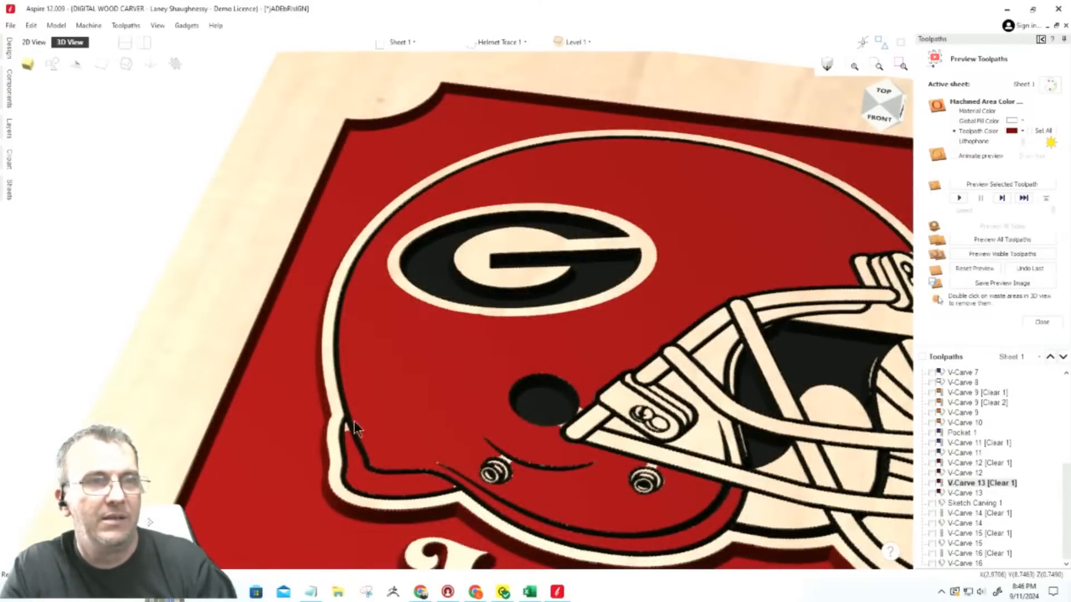
scroll(345, 423, down, 2)
scroll(559, 385, up, 3)
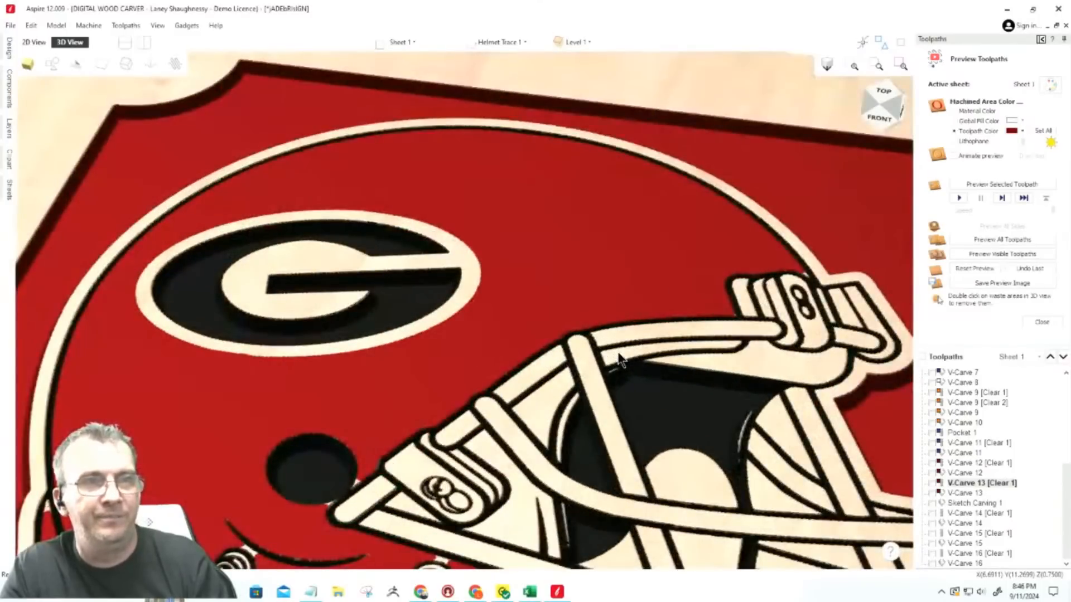
scroll(624, 351, down, 2)
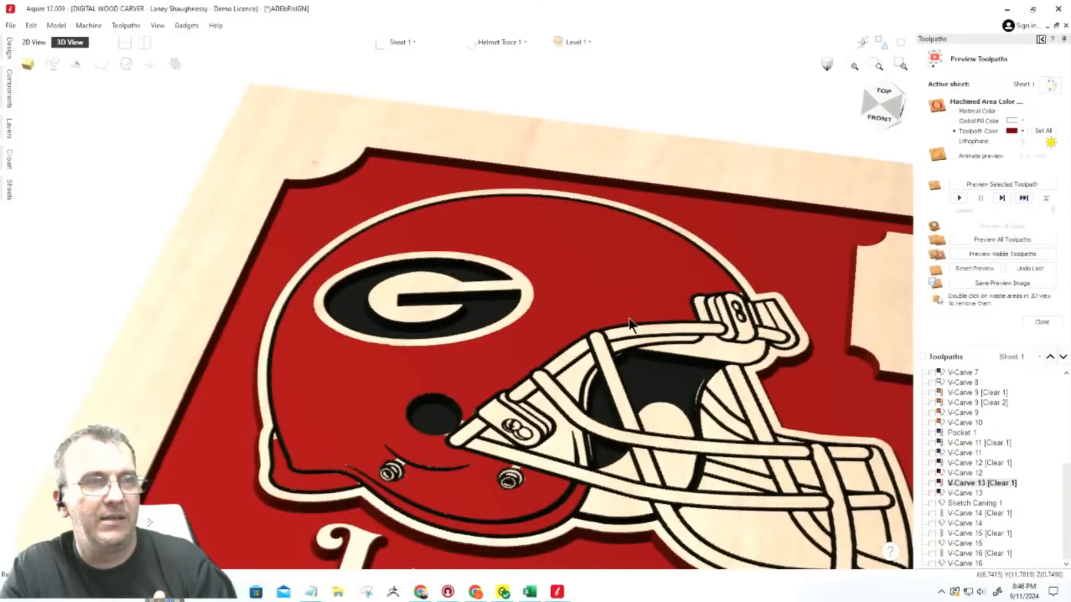
Simulate the V-Carve 3 [Clear 1], V-Carve 3 [Clear 2] and V-Carve 3 toolpaths for the background around the second helmet.
scroll(508, 320, down, 5)
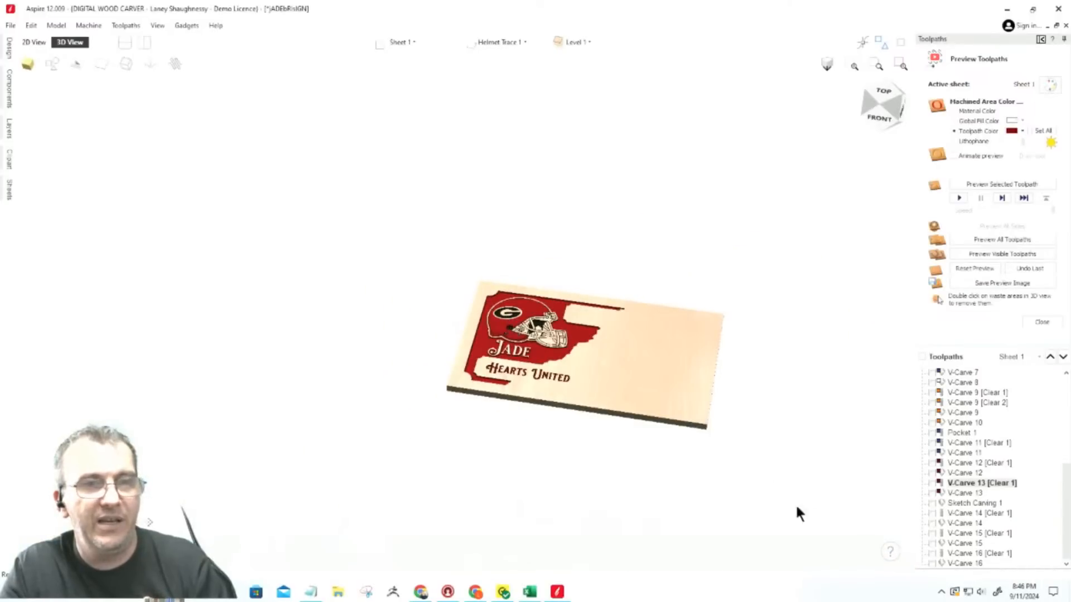
drag(1062, 495, 1056, 415)
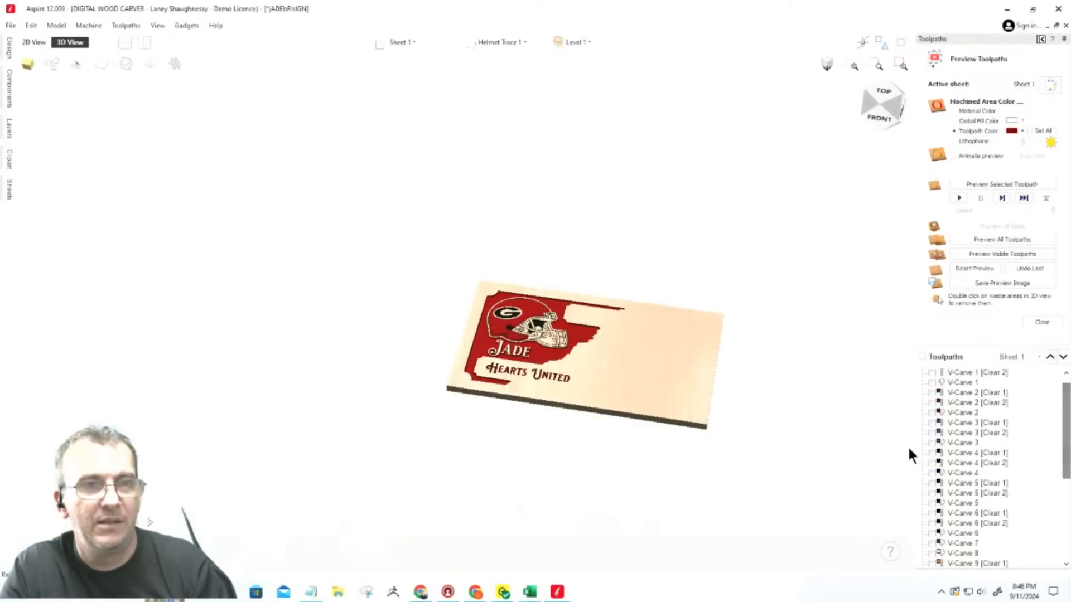
click(932, 423)
click(931, 432)
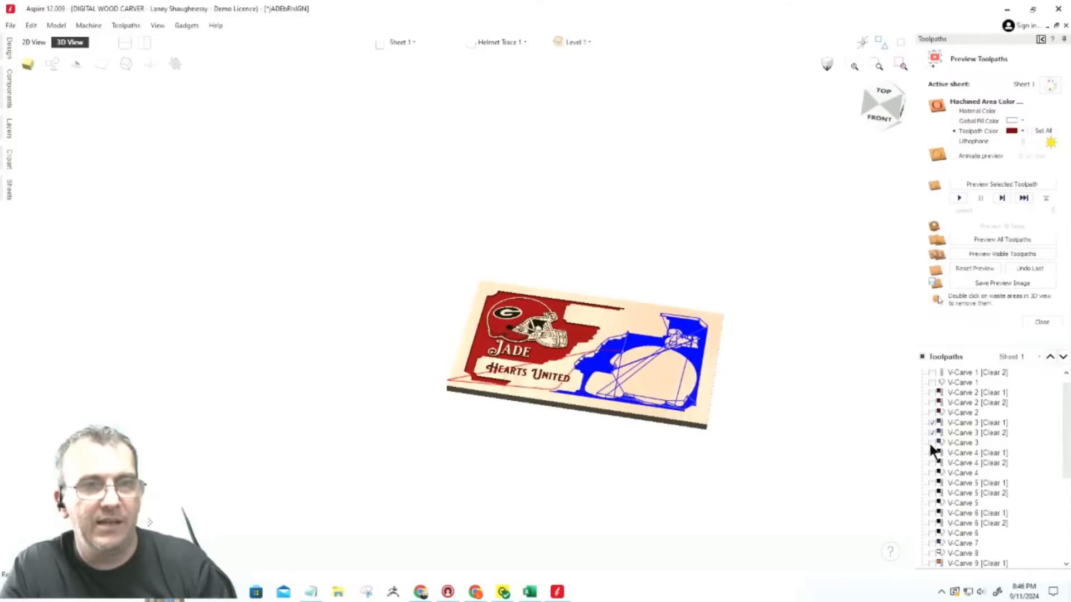
click(932, 443)
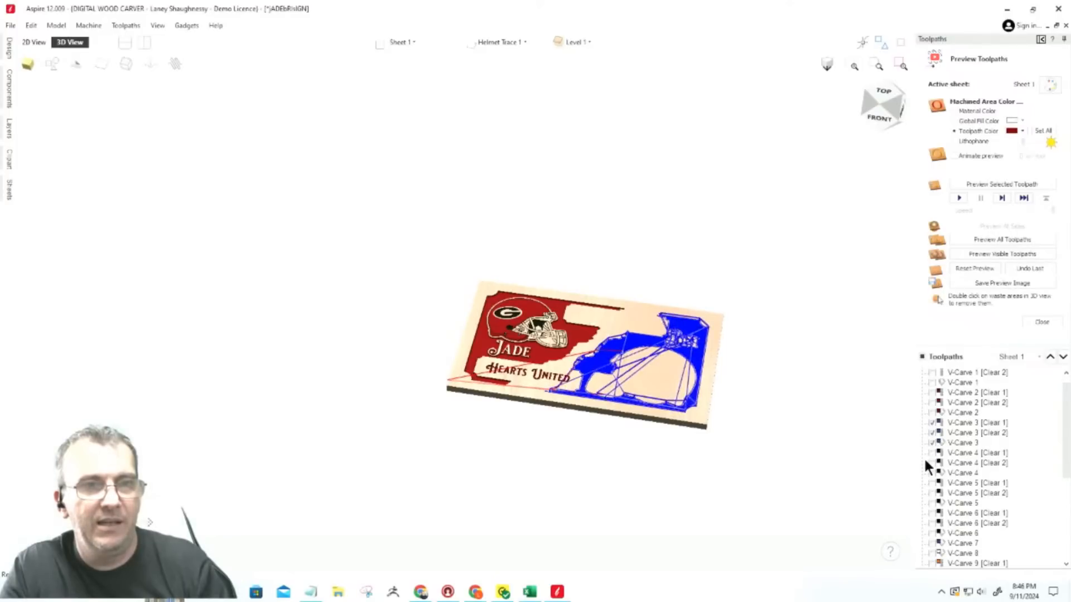
click(976, 254)
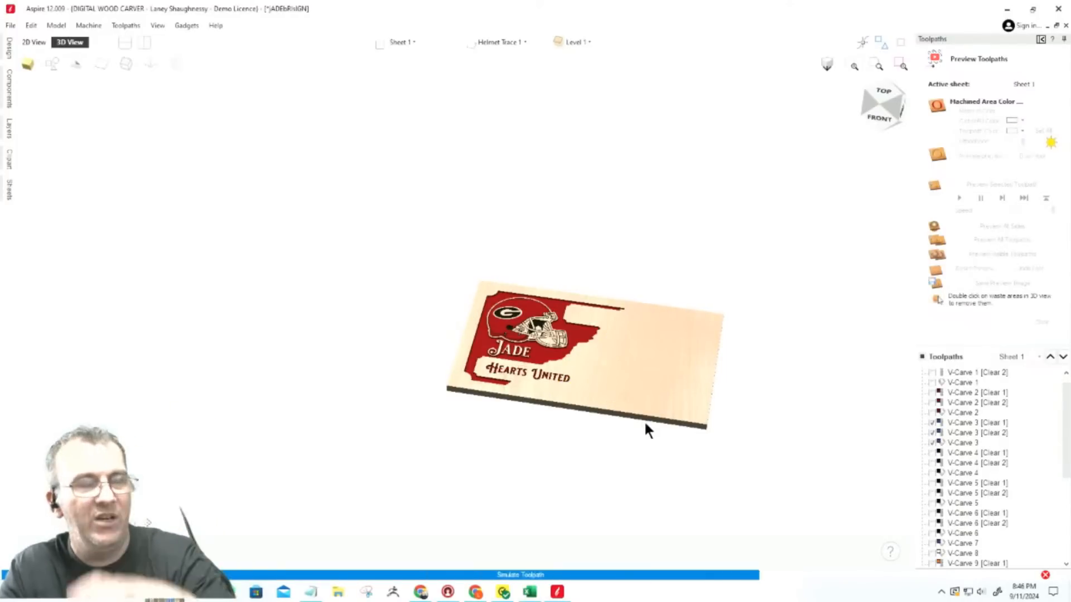
scroll(647, 428, up, 5)
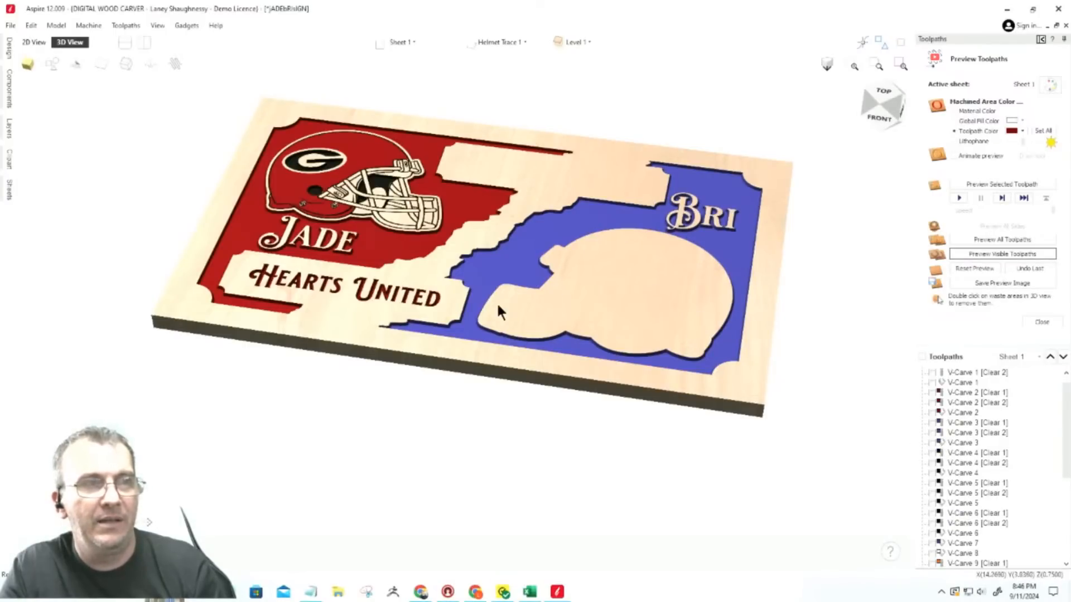
Simulate the V-Carve 6 [Clear 1], V-Carve 6 [Clear 2] and V-Carve 6 toolpaths for the second helmet's outline details.
click(932, 514)
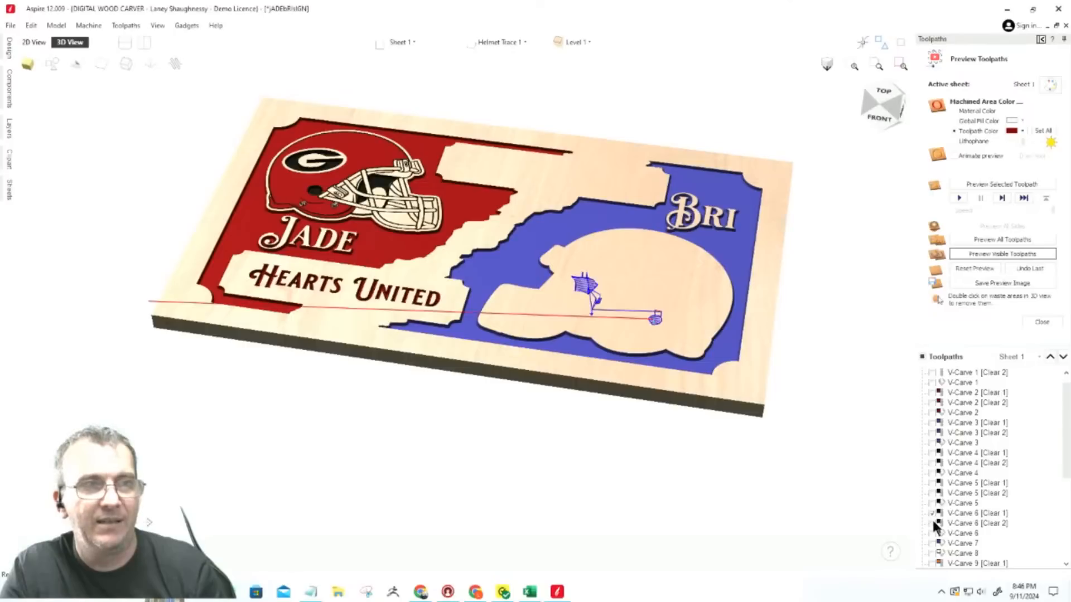
click(932, 523)
click(932, 534)
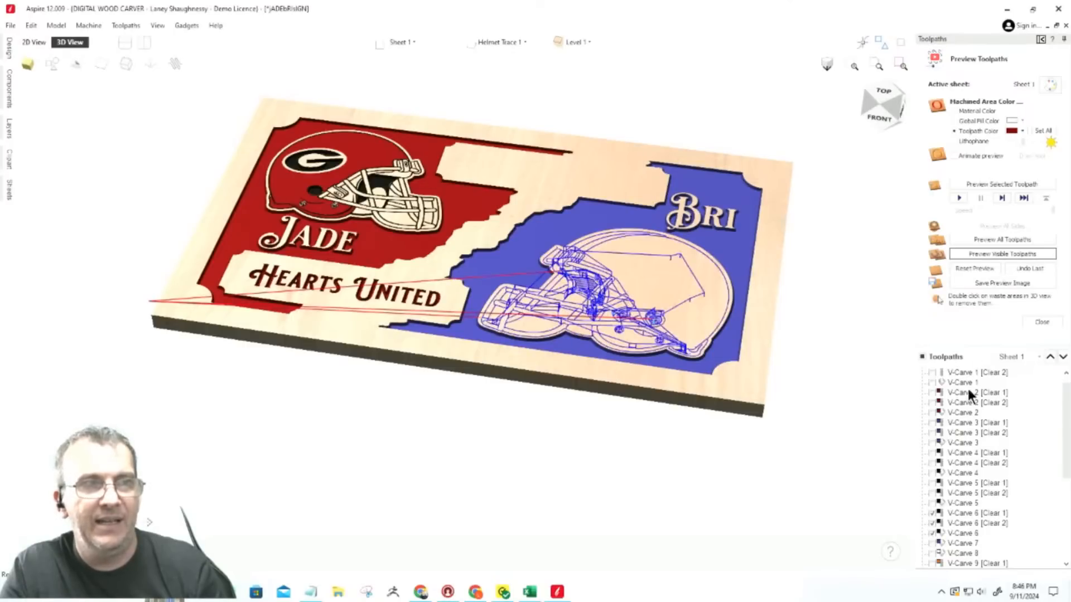
click(994, 254)
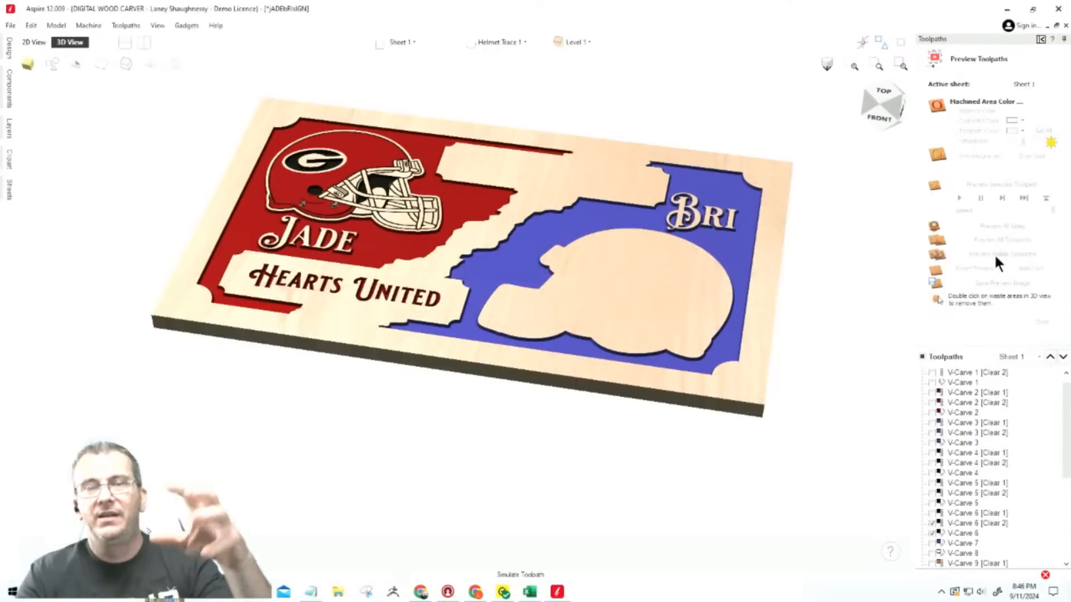
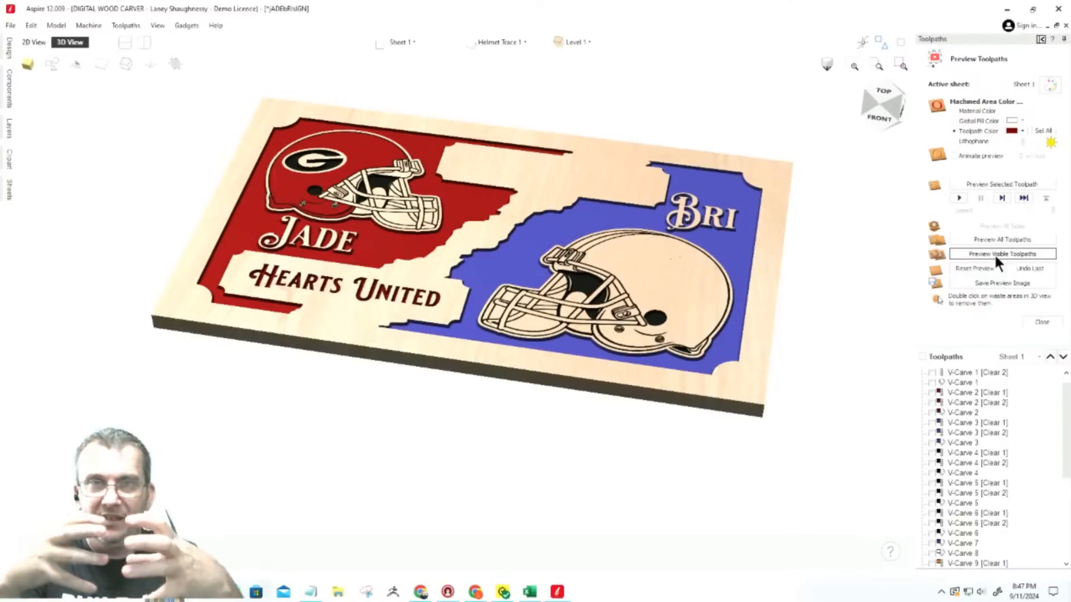
scroll(679, 284, up, 5)
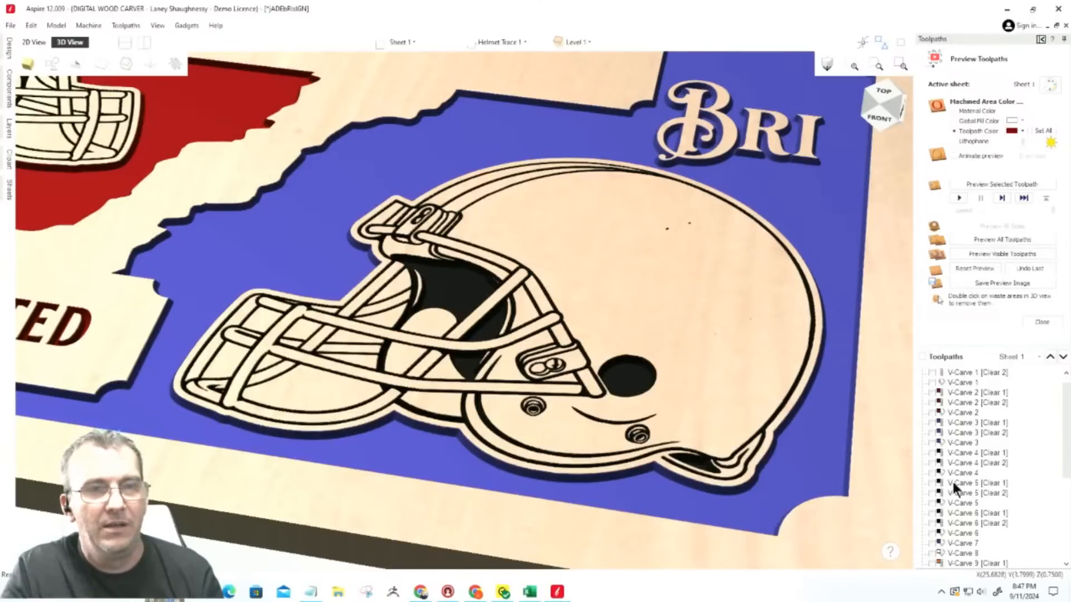
Simulate V-Carve 9 with its two clearance toolpaths on the second helmet's shell, together with V-Carve 10 on the House Divided lettering.
scroll(952, 488, down, 1)
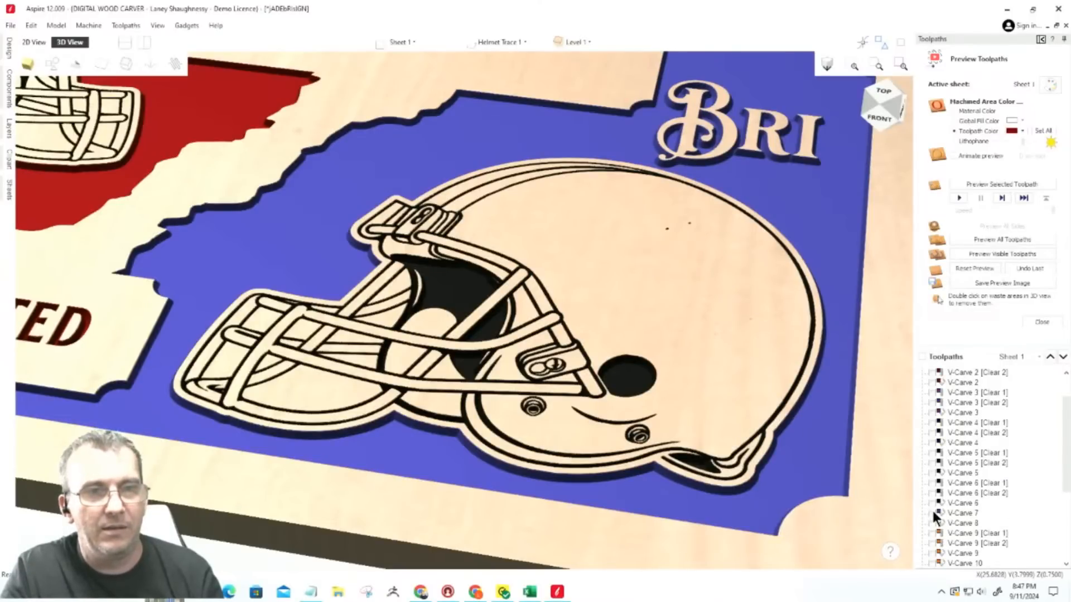
click(933, 513)
click(933, 514)
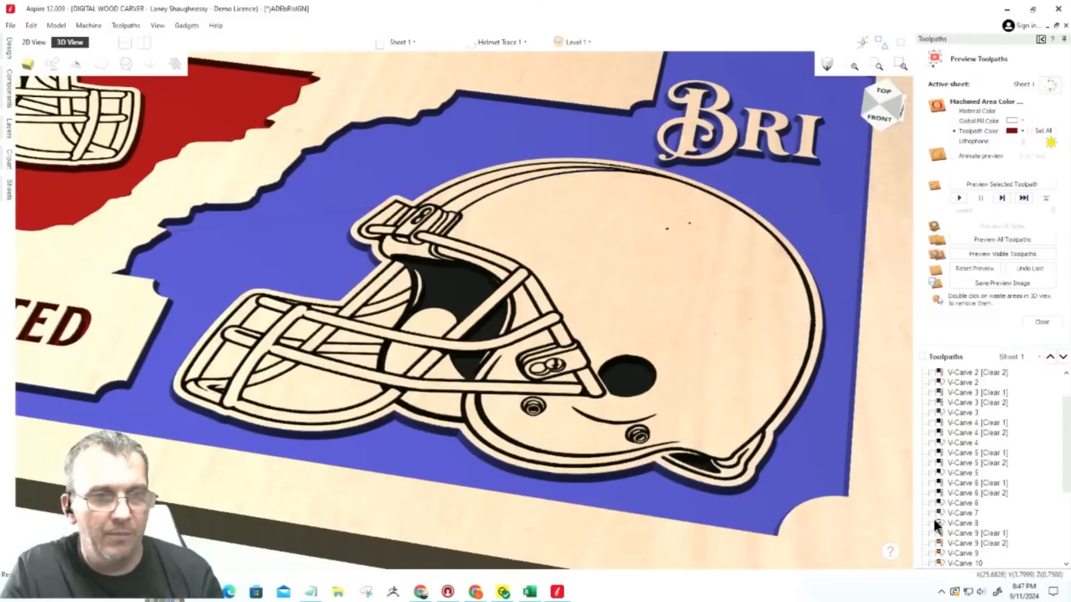
scroll(933, 531, down, 1)
click(931, 531)
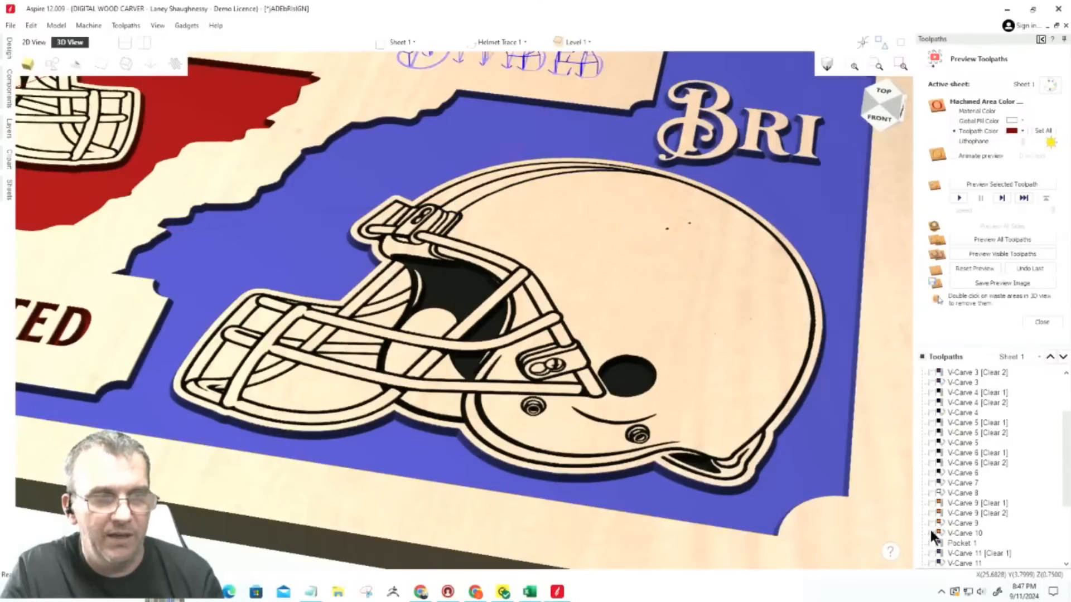
click(930, 524)
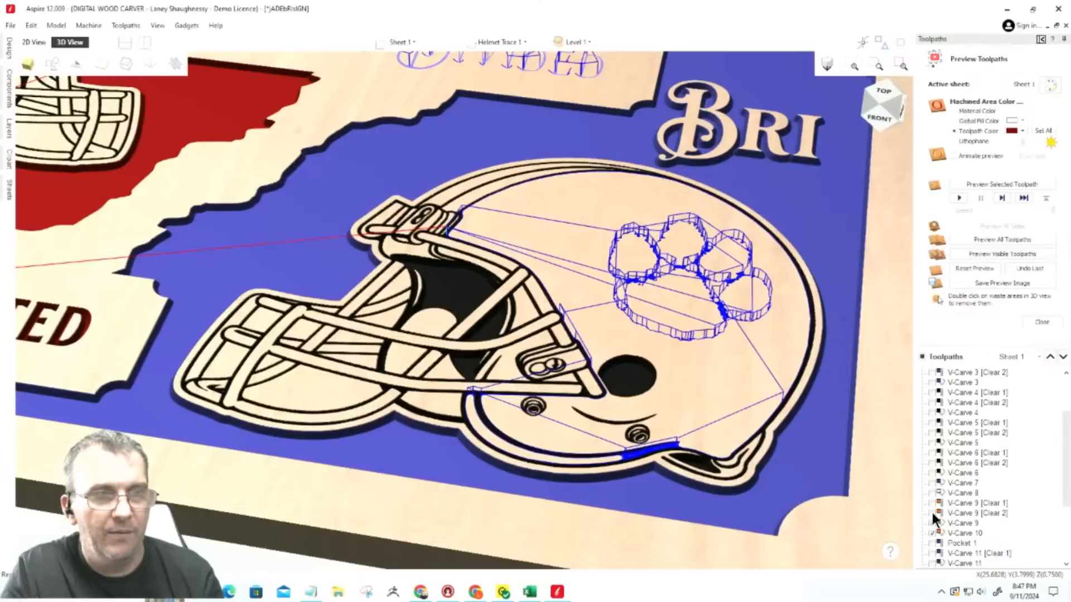
click(932, 512)
click(932, 502)
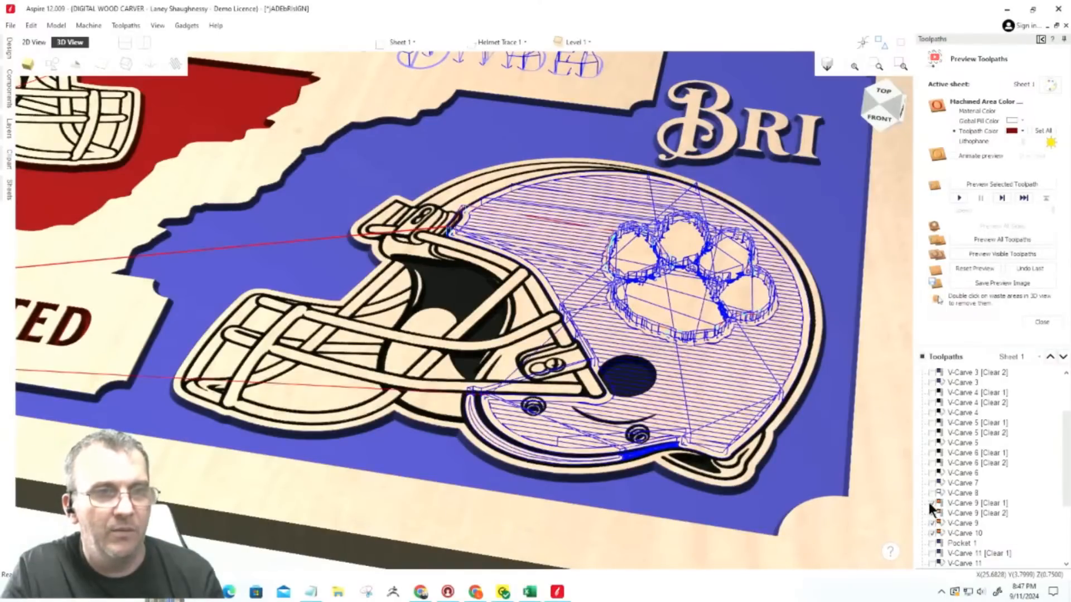
click(984, 253)
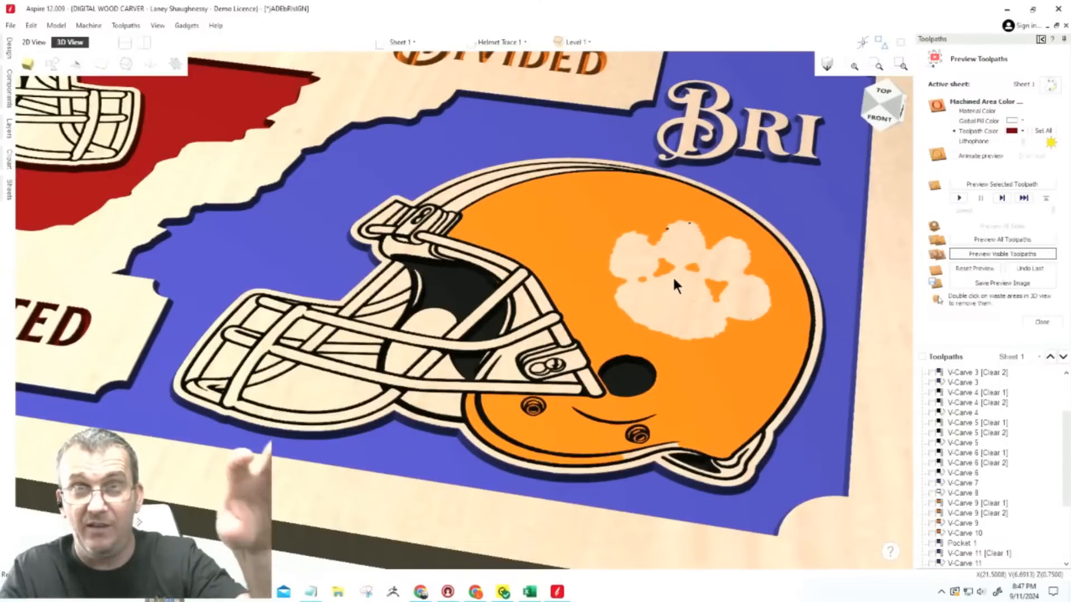
Simulate the V-Carve 8 toolpath on the second helmet's paw print and stripe, and look over both halves of the sign.
scroll(691, 365, down, 1)
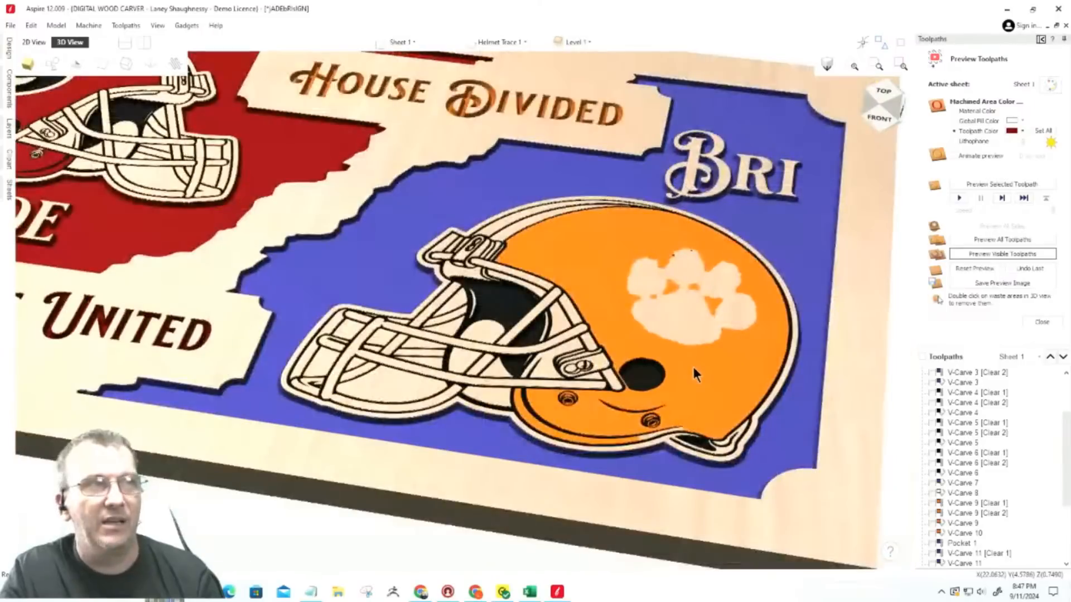
scroll(700, 371, up, 1)
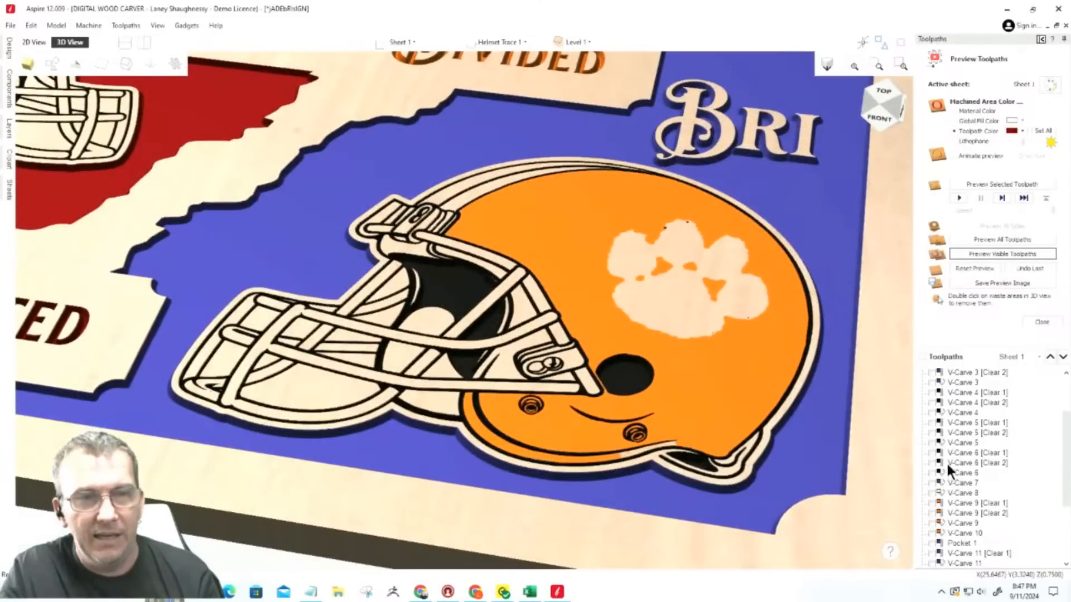
click(930, 493)
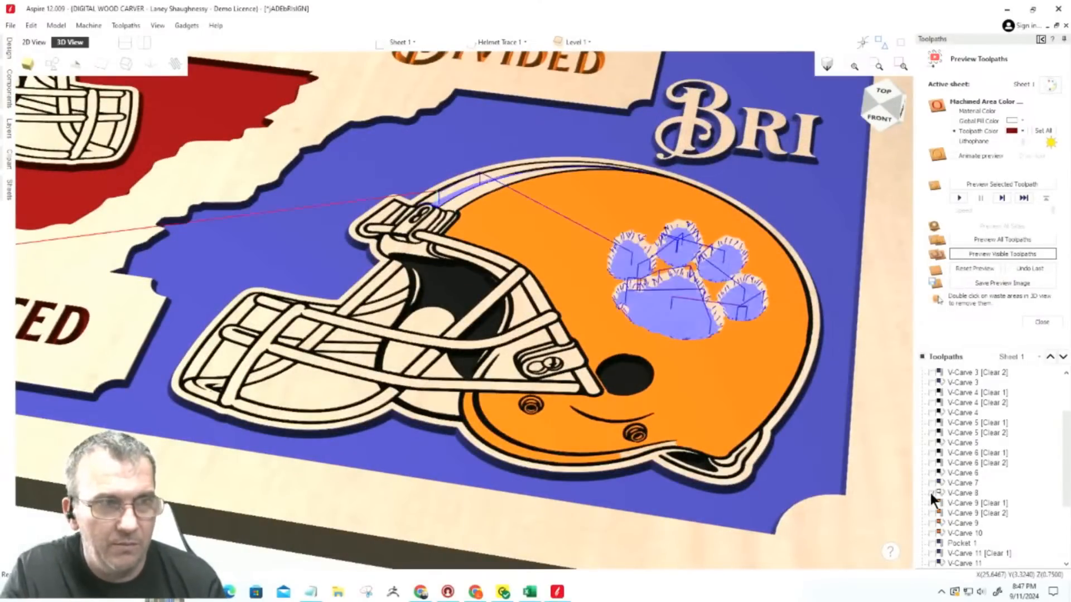
click(960, 495)
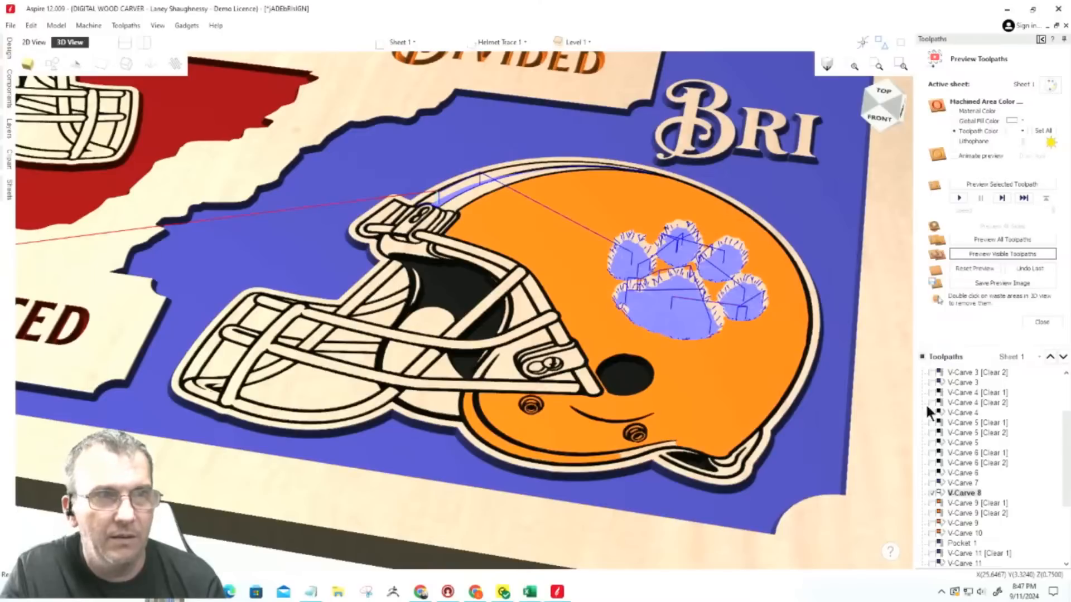
click(995, 253)
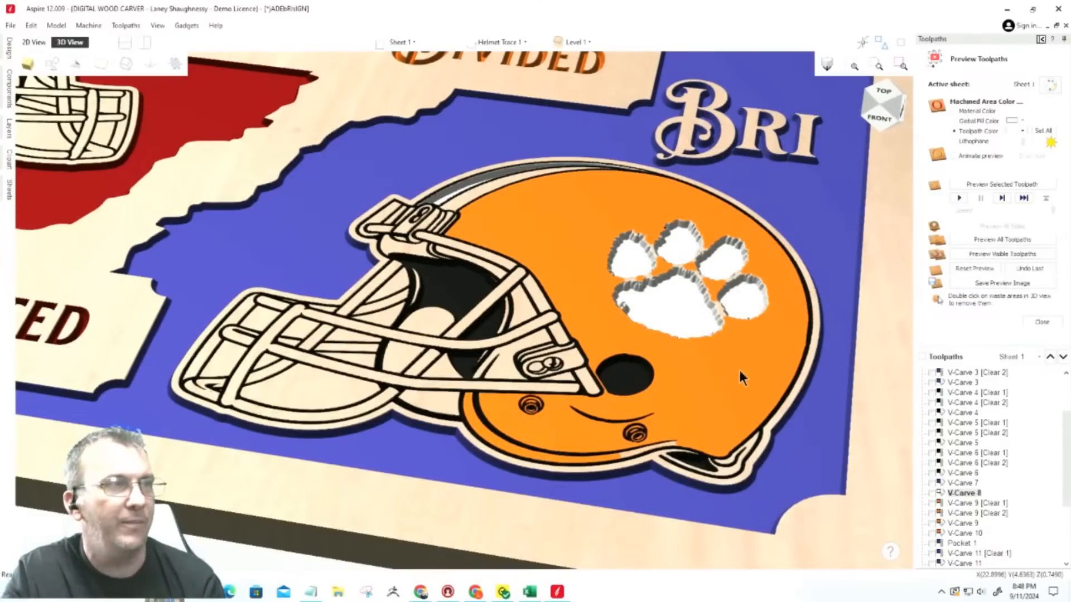
scroll(390, 374, down, 2)
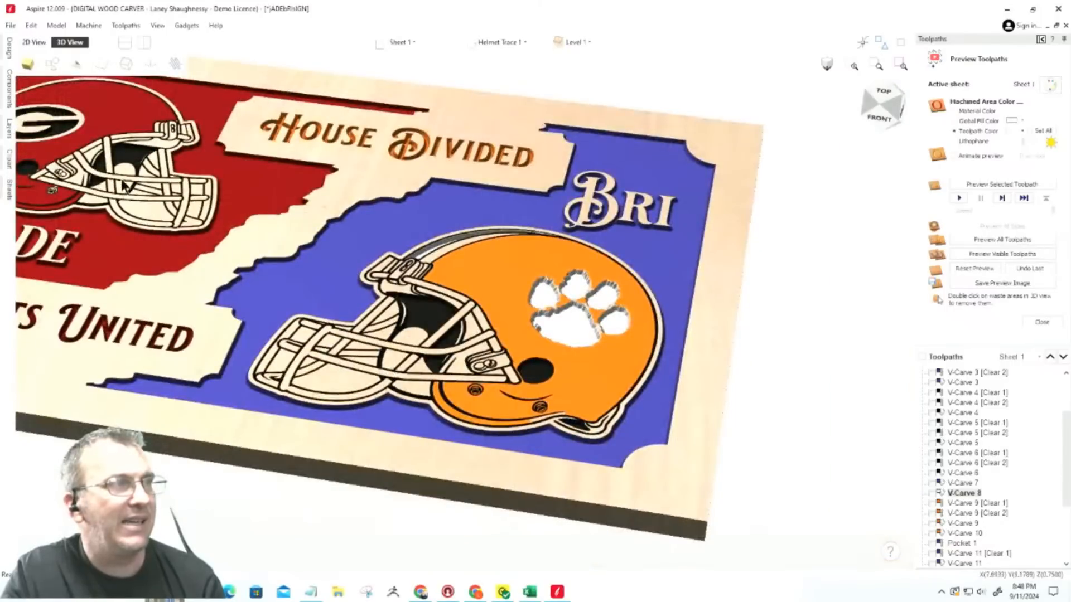
scroll(126, 186, up, 4)
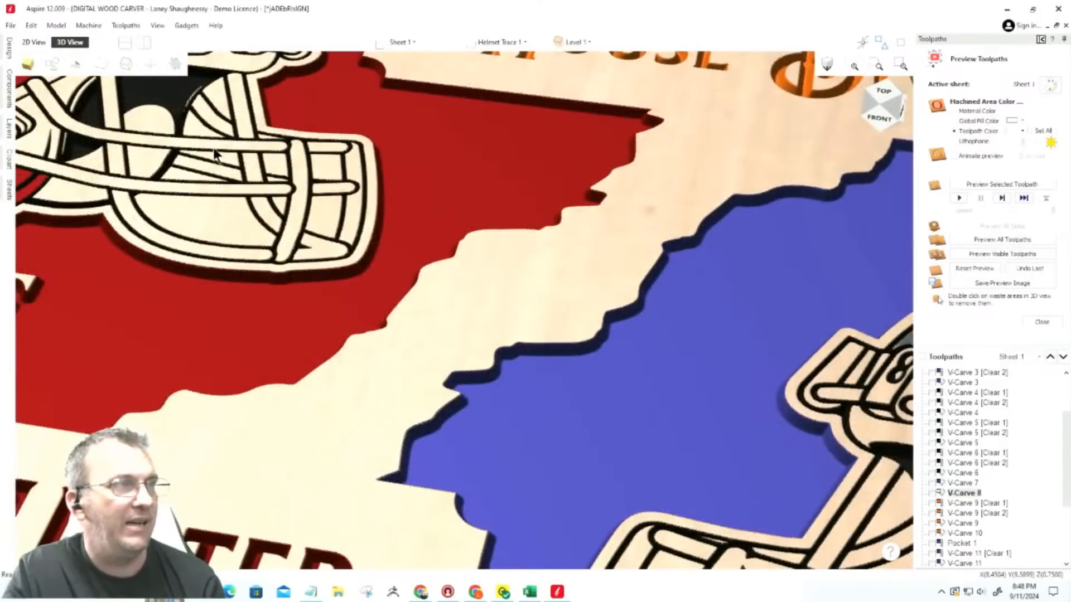
scroll(722, 287, down, 5)
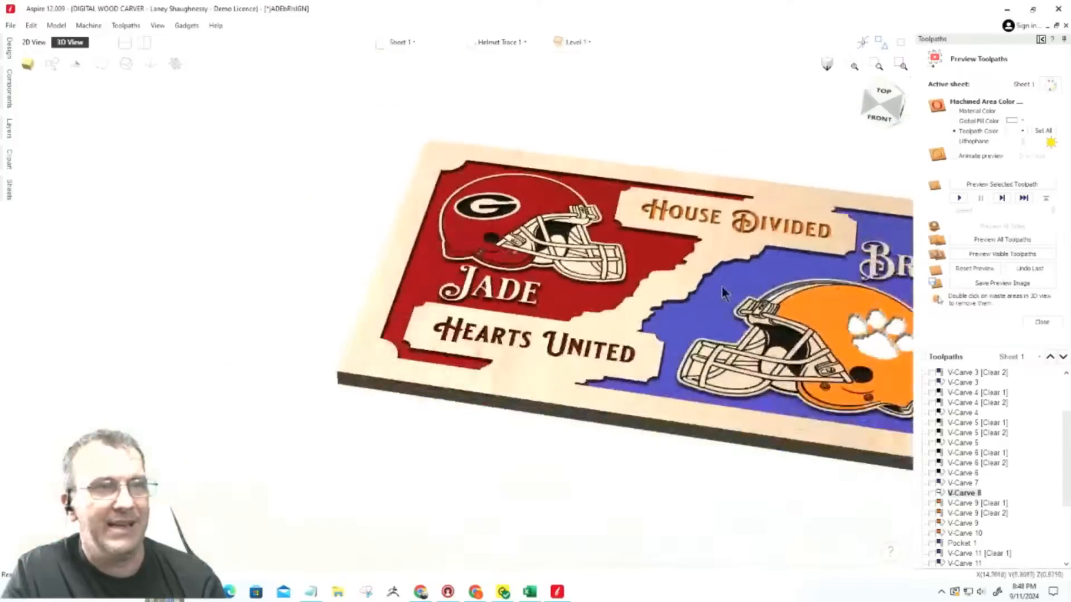
Show the V-Carve 11 and V-Carve 12 toolpaths with their clearance passes for the face-mask openings, and reset the preview to uncut material.
scroll(722, 286, up, 5)
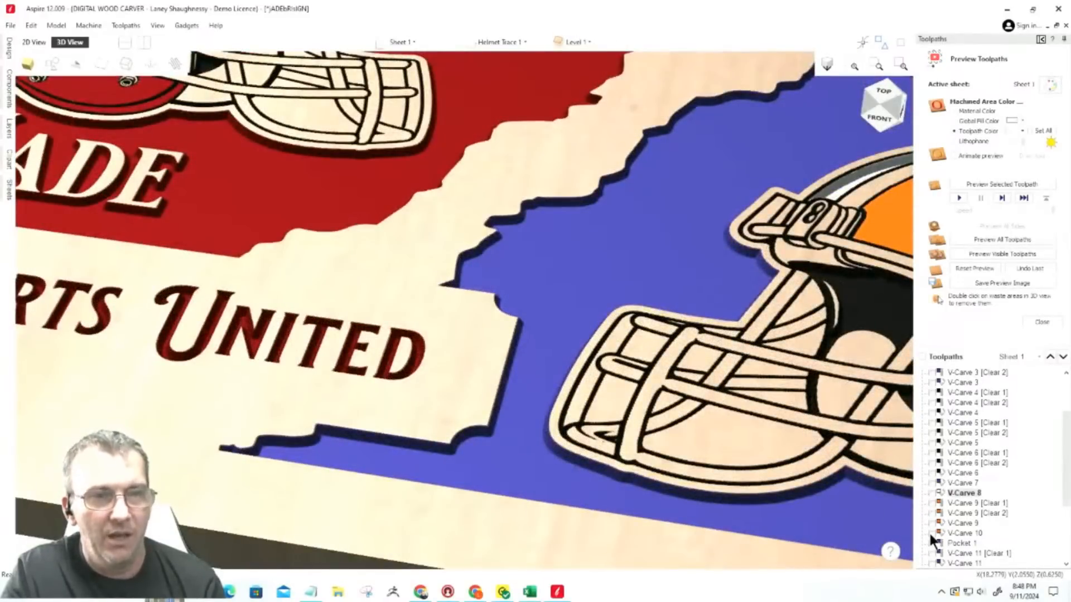
scroll(930, 539, down, 2)
click(932, 493)
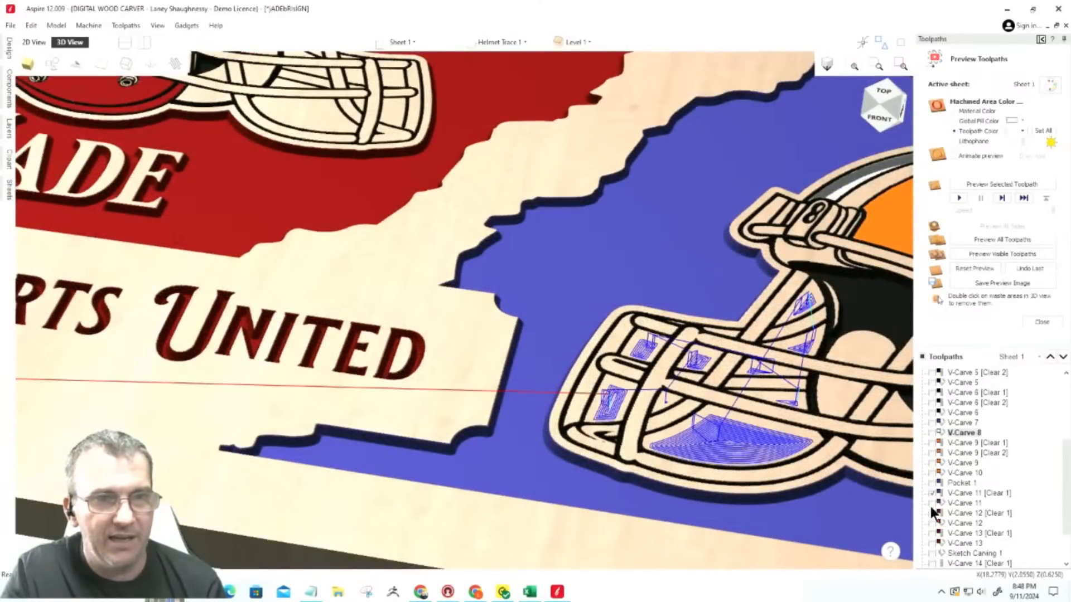
click(931, 503)
scroll(931, 505, down, 1)
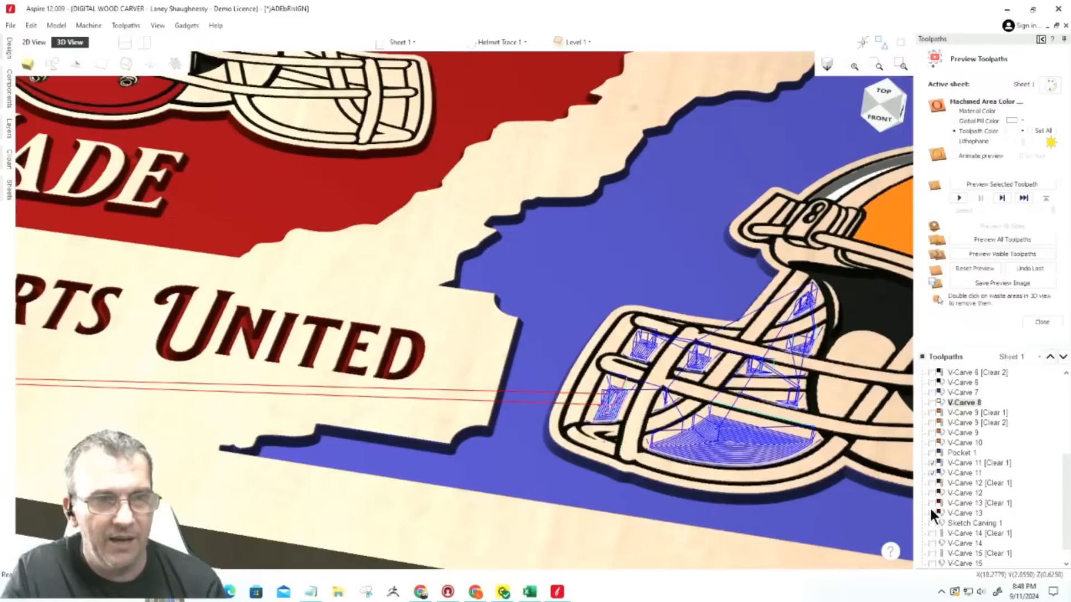
click(932, 504)
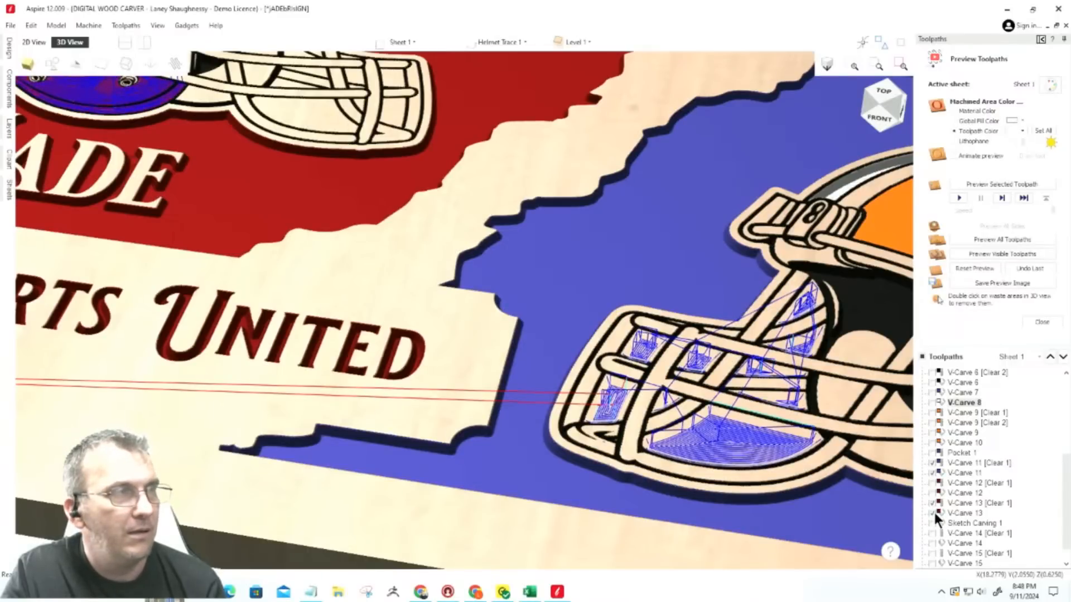
click(932, 513)
click(932, 494)
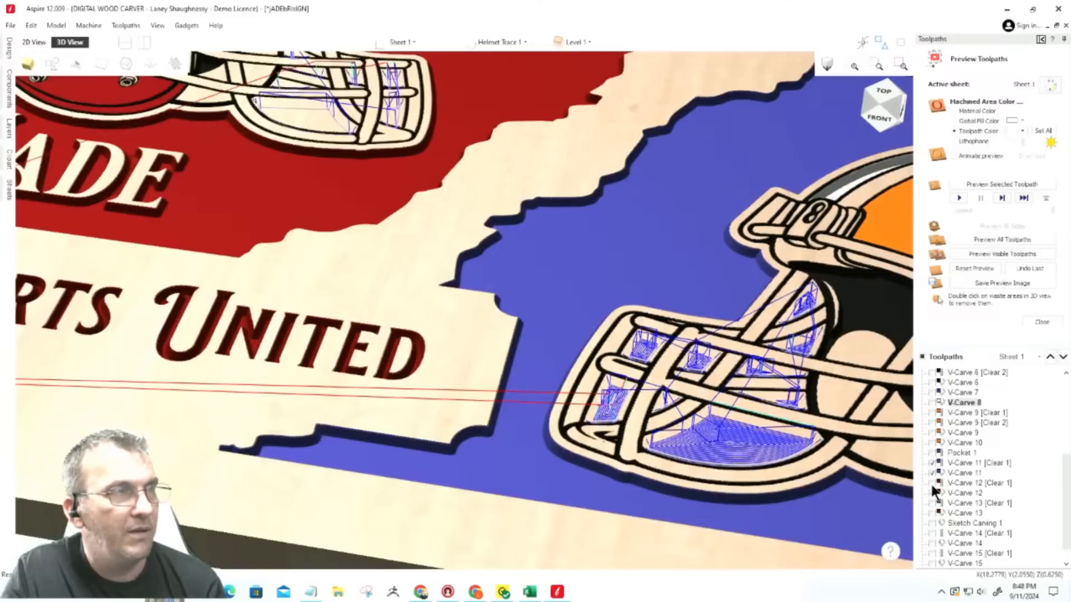
click(932, 484)
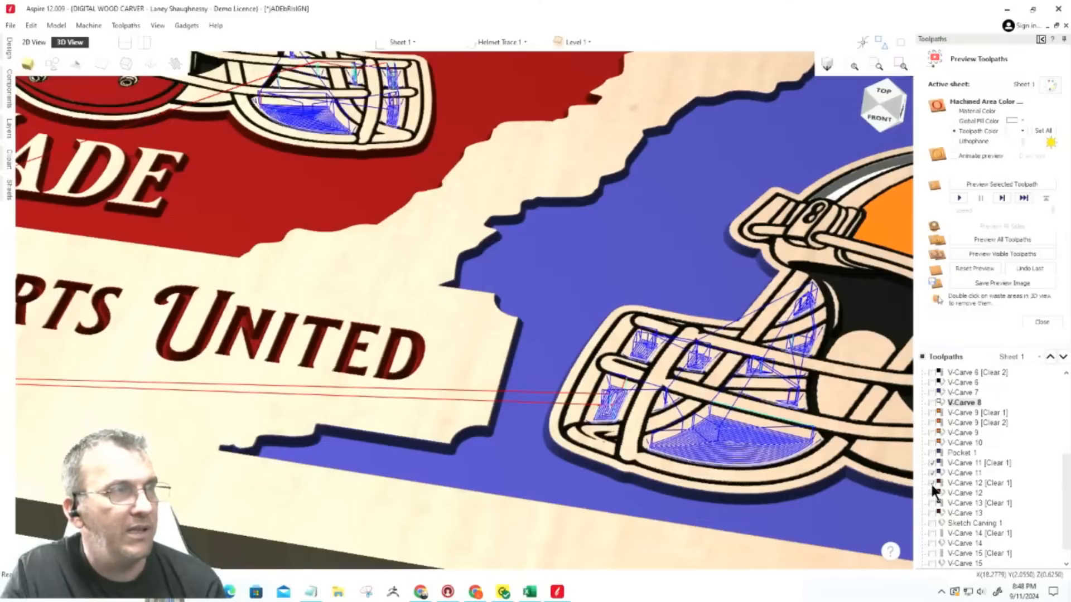
click(974, 268)
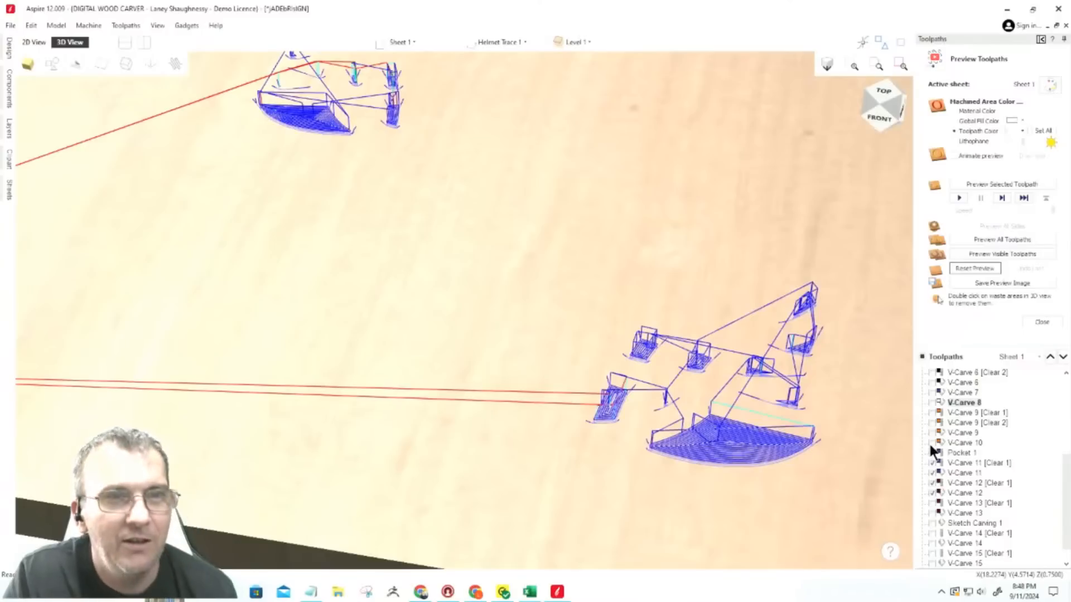
Simulate V-Carve 2 and V-Carve 3 with their clearance toolpaths, together with V-Carve 8 and the displayed face-mask opening toolpaths.
click(930, 402)
scroll(933, 413, up, 4)
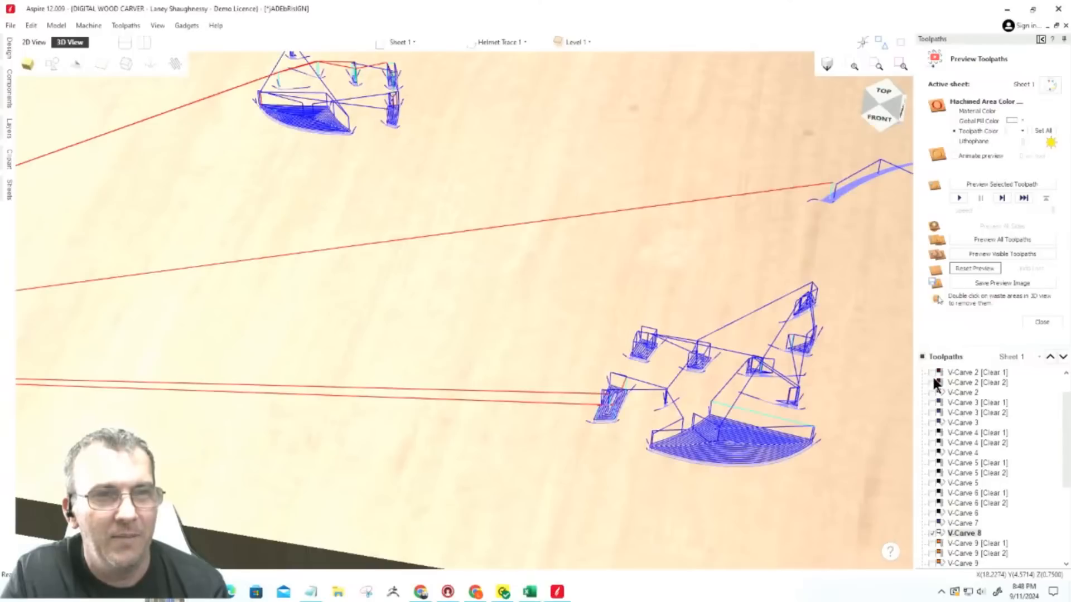
scroll(934, 402, up, 1)
click(931, 403)
click(931, 413)
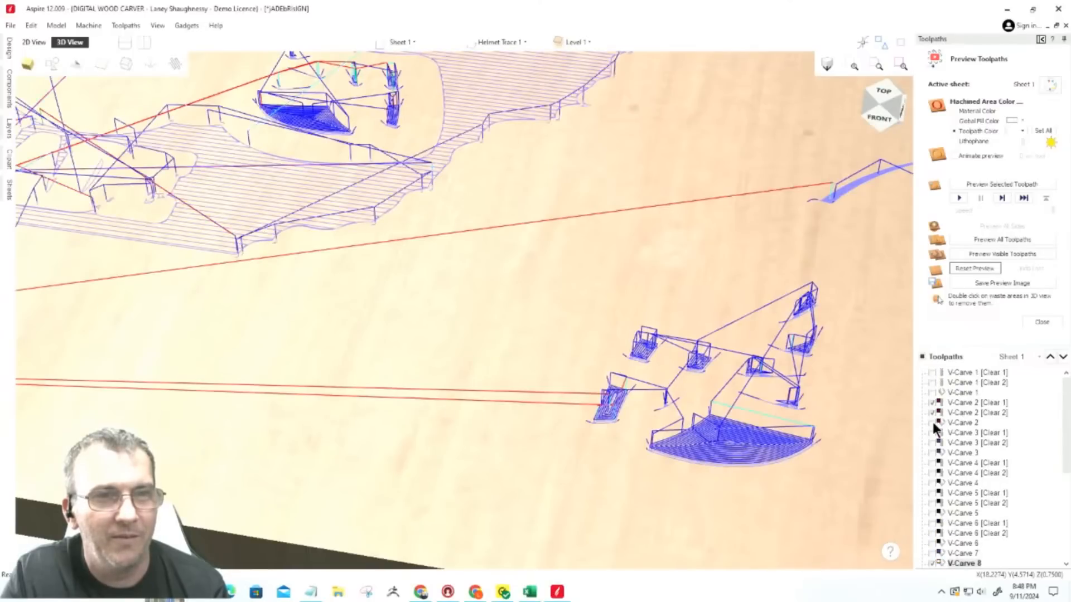
click(931, 423)
click(932, 433)
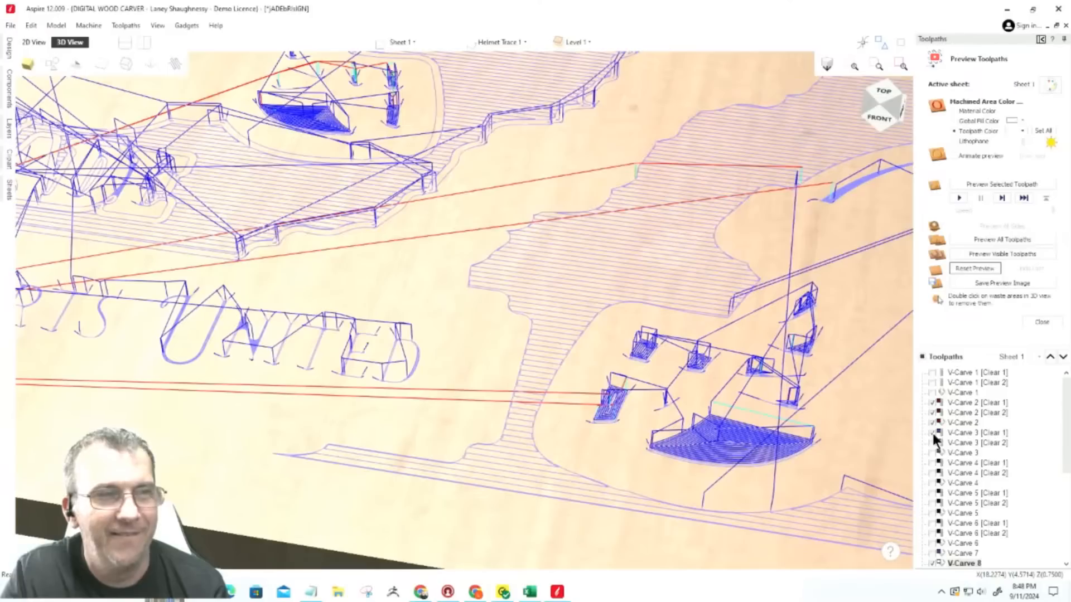
click(932, 443)
click(932, 452)
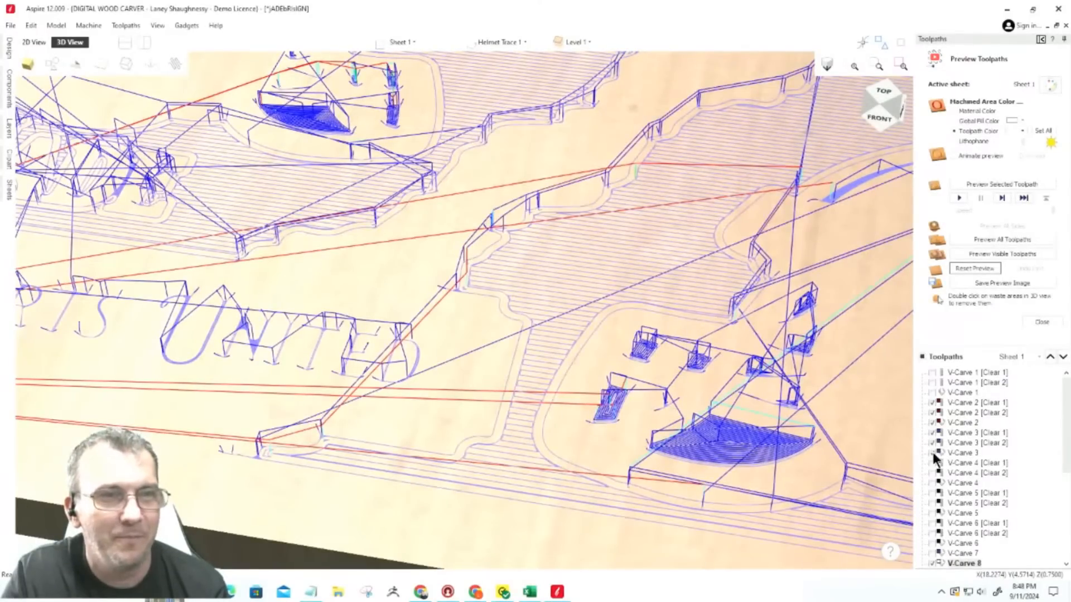
click(972, 256)
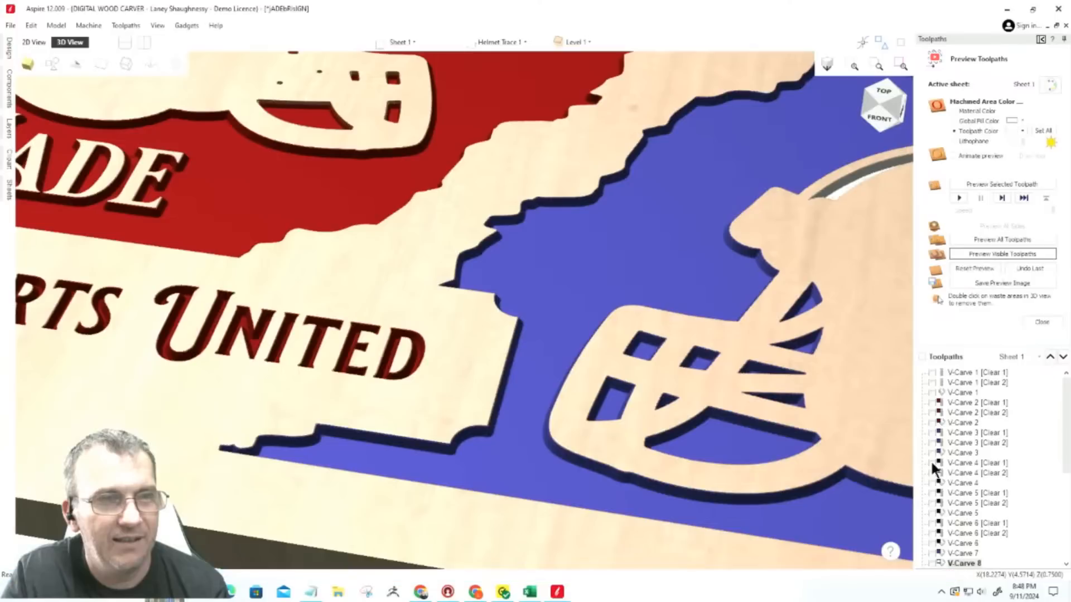
Simulate V-Carve 4 and V-Carve 5 with their Clear 1 and Clear 2 toolpaths on the first helmet's outline details.
click(932, 464)
click(932, 483)
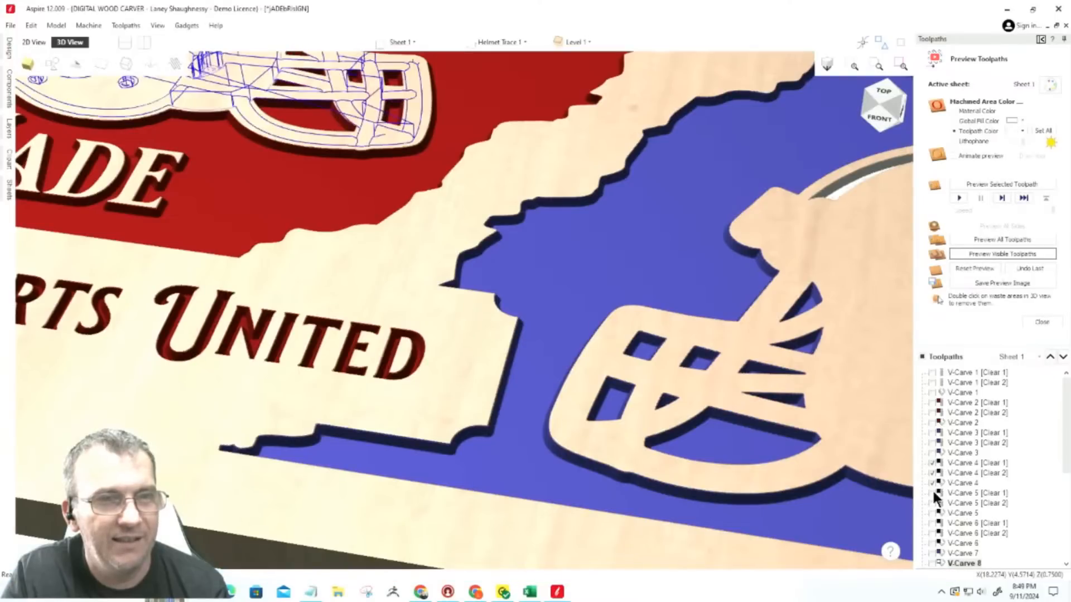
click(933, 493)
click(933, 503)
click(933, 513)
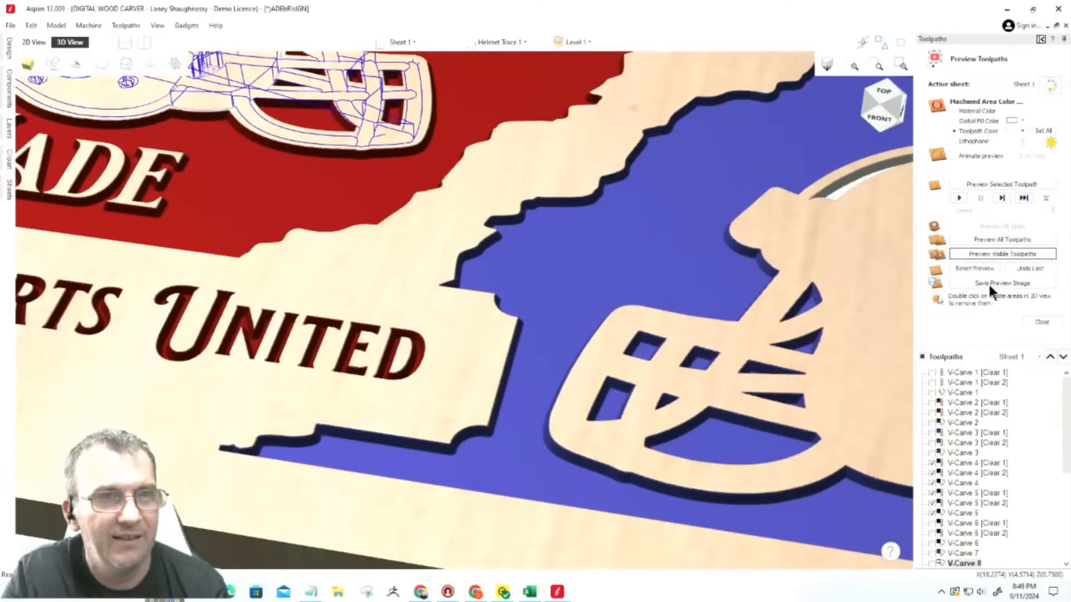
click(986, 254)
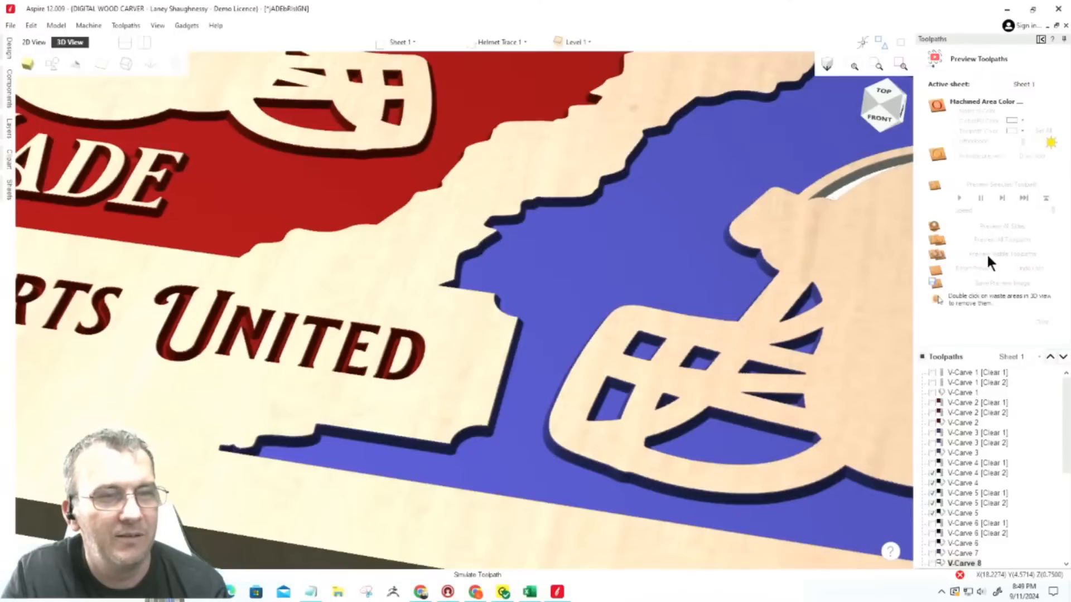
Simulate V-Carve 6 with its two clearance toolpaths on the second helmet, and examine the carved openings in its face mask.
click(932, 524)
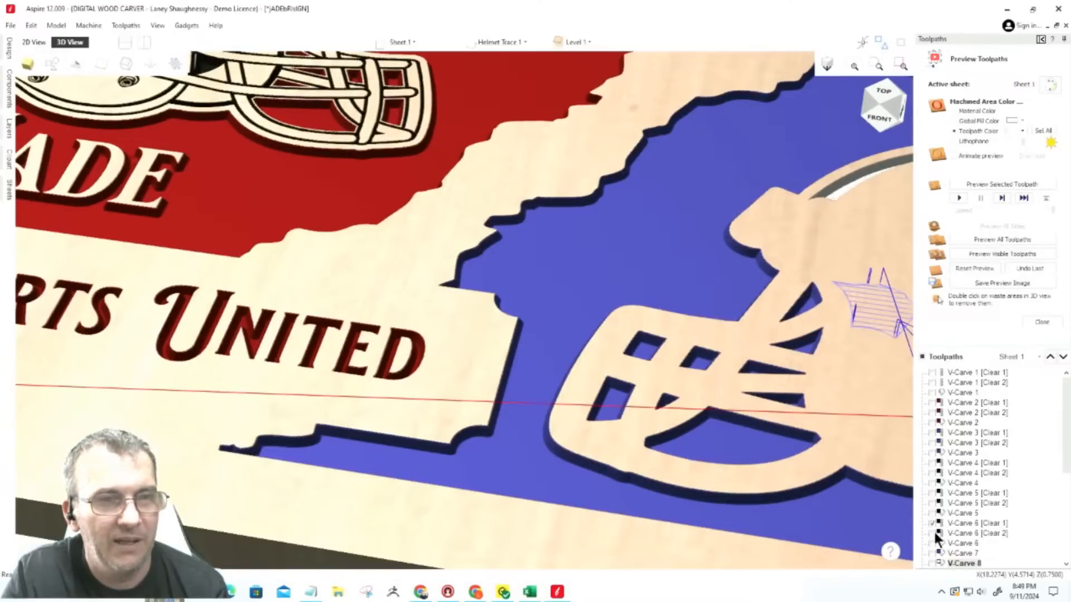
click(932, 533)
click(932, 544)
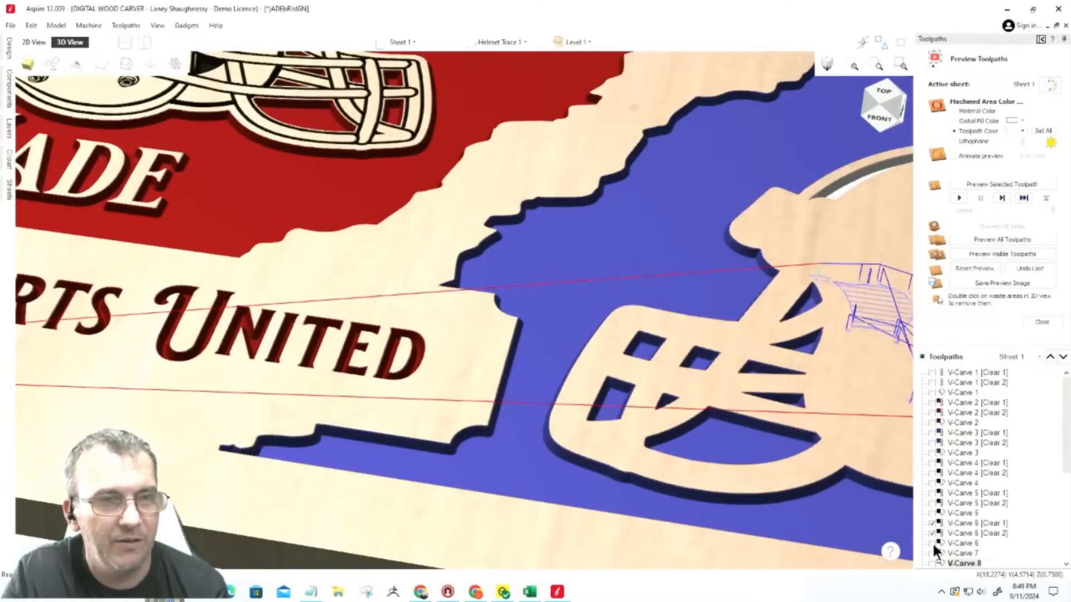
click(998, 253)
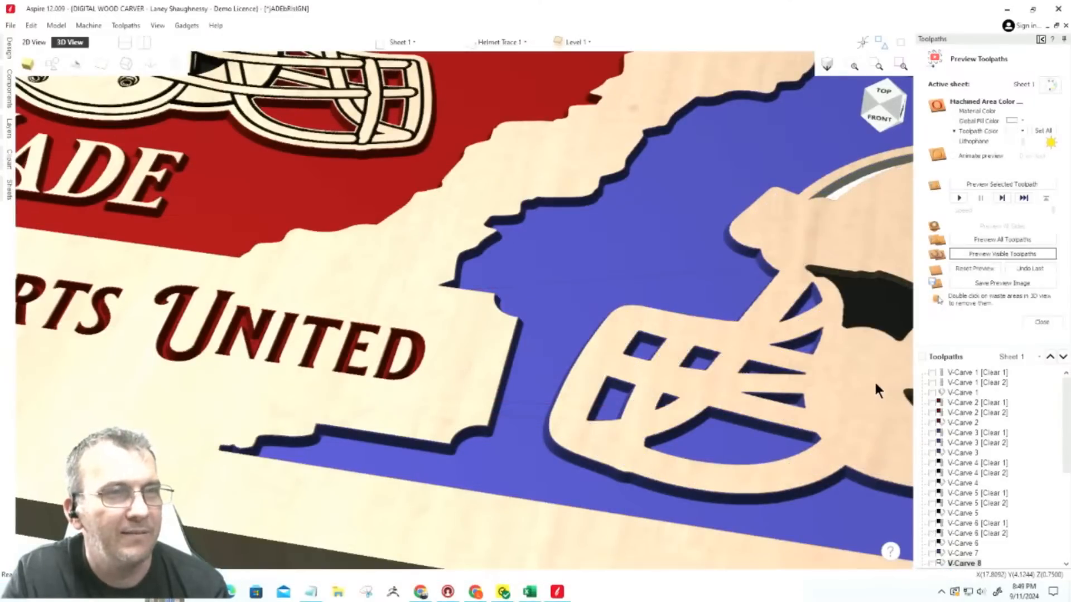
scroll(787, 371, down, 5)
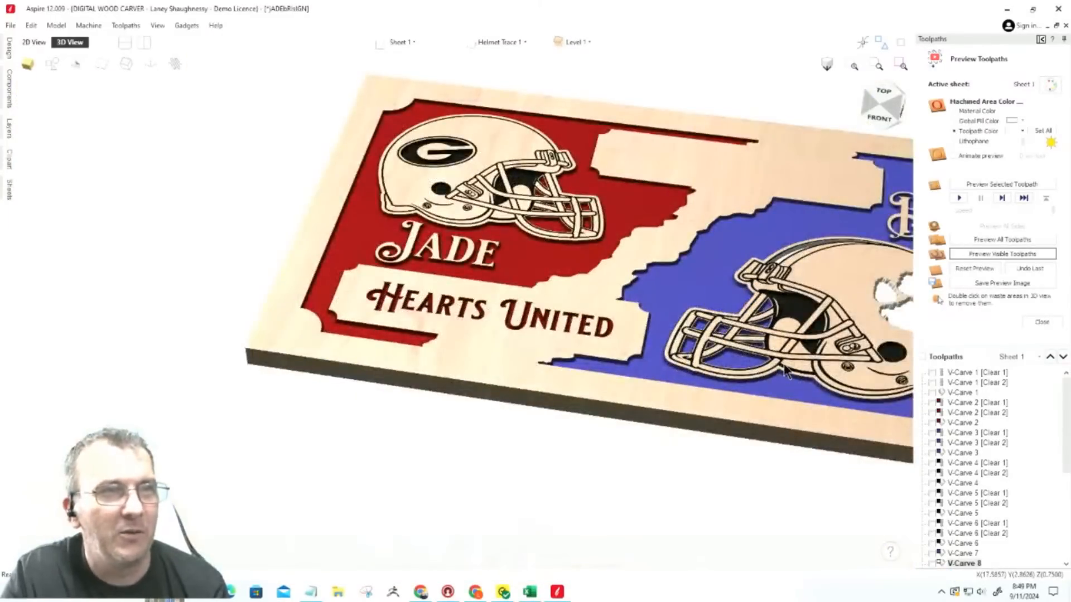
scroll(787, 371, up, 5)
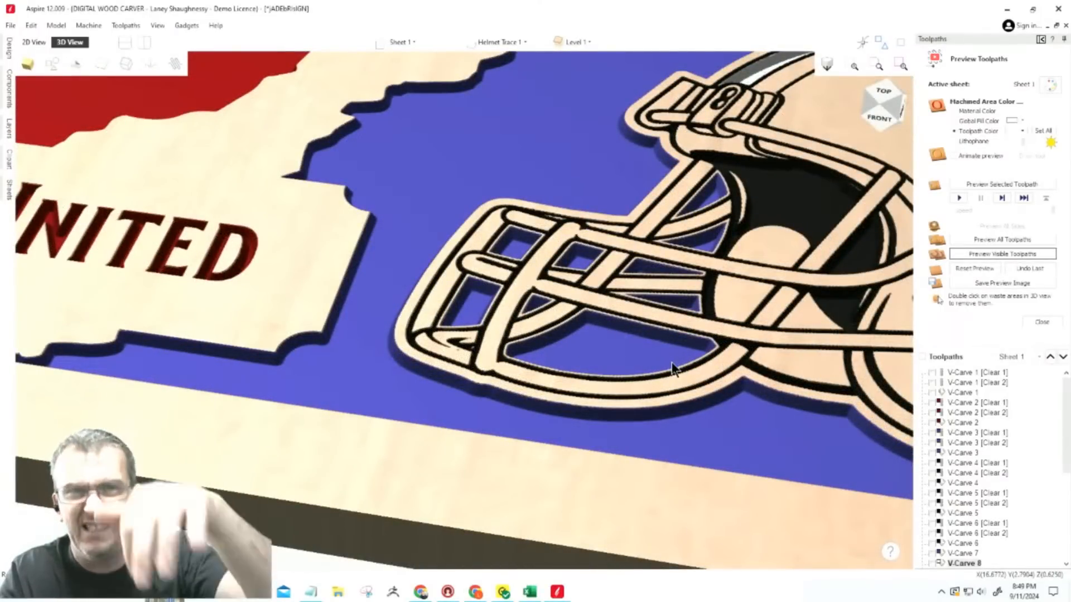
scroll(671, 363, down, 2)
scroll(667, 374, down, 3)
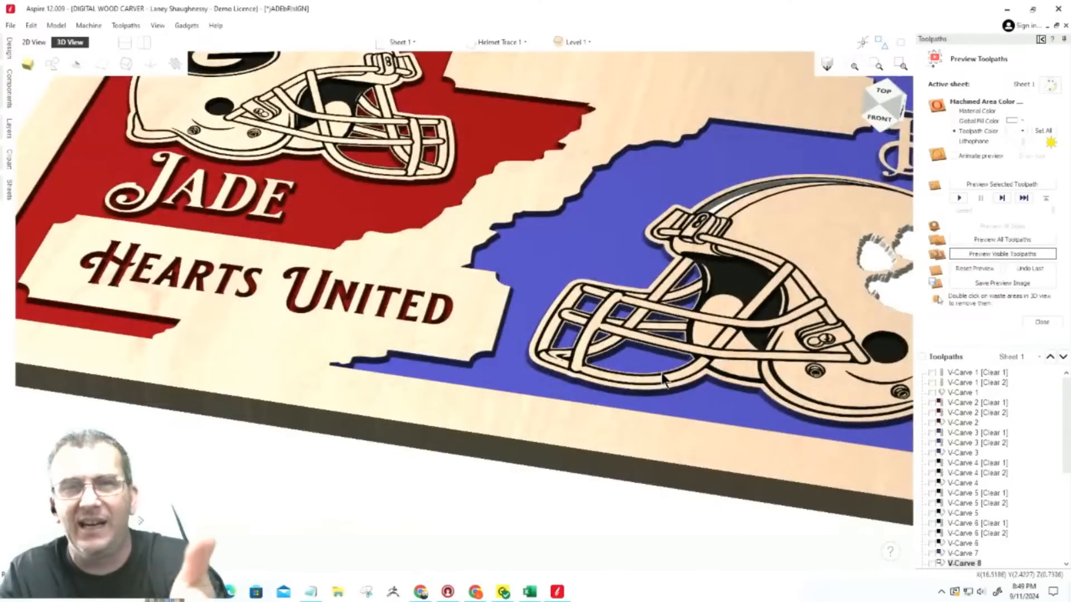
scroll(664, 379, up, 3)
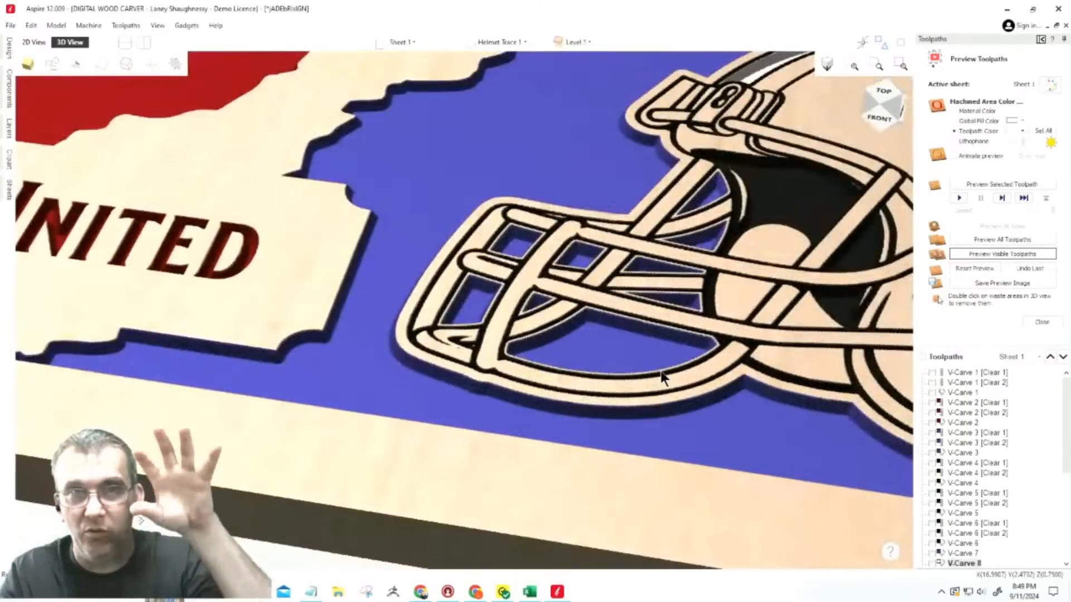
scroll(662, 378, down, 4)
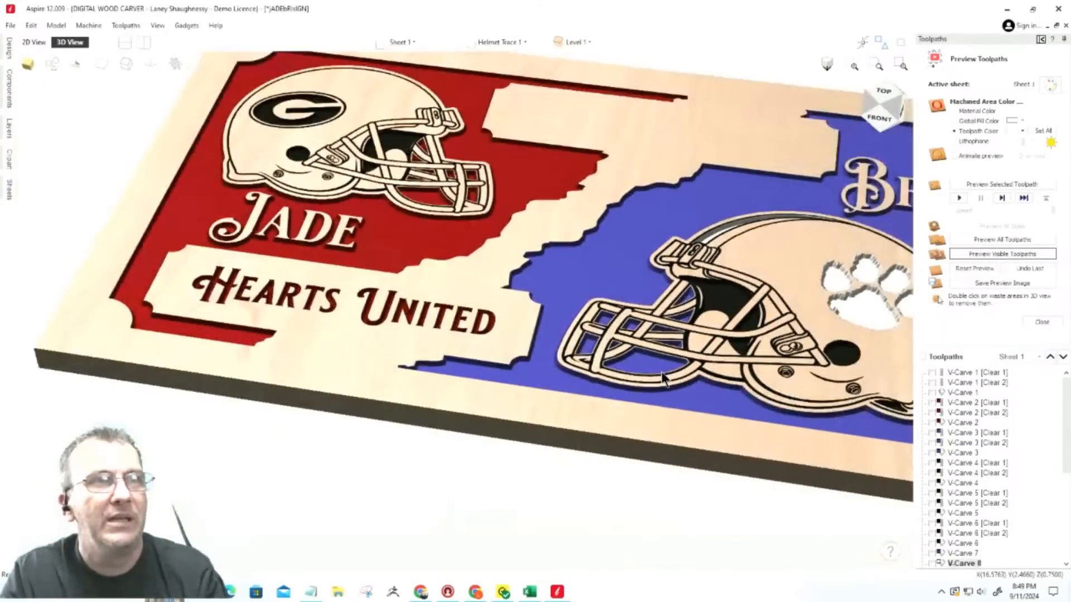
Simulate the V-Carve 7 toolpath for the dark blue stripe on the second helmet and check the stripe up close.
scroll(697, 262, up, 5)
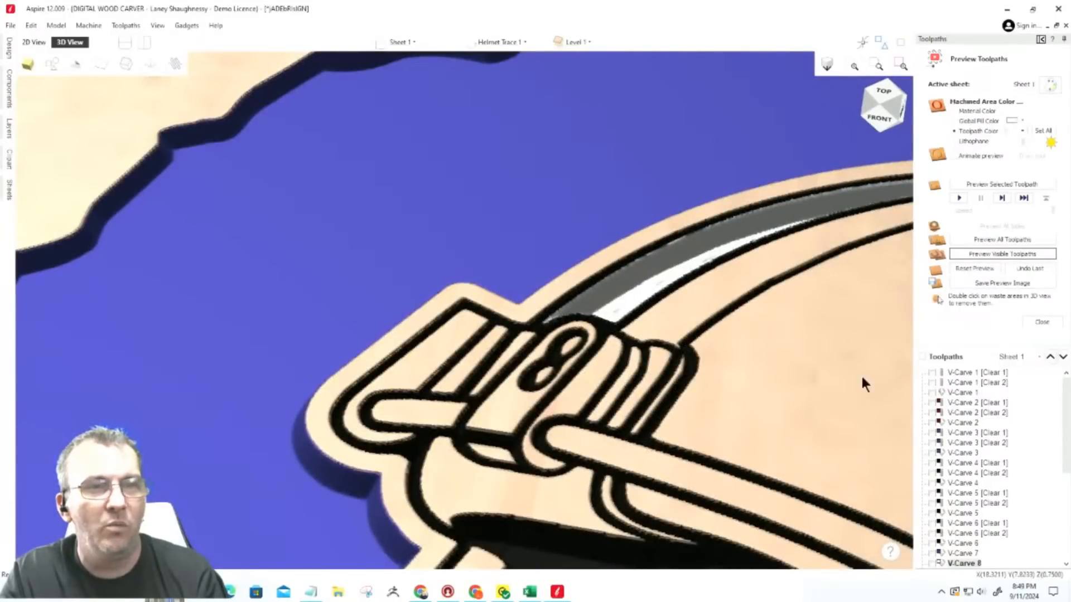
drag(1065, 443, 1064, 495)
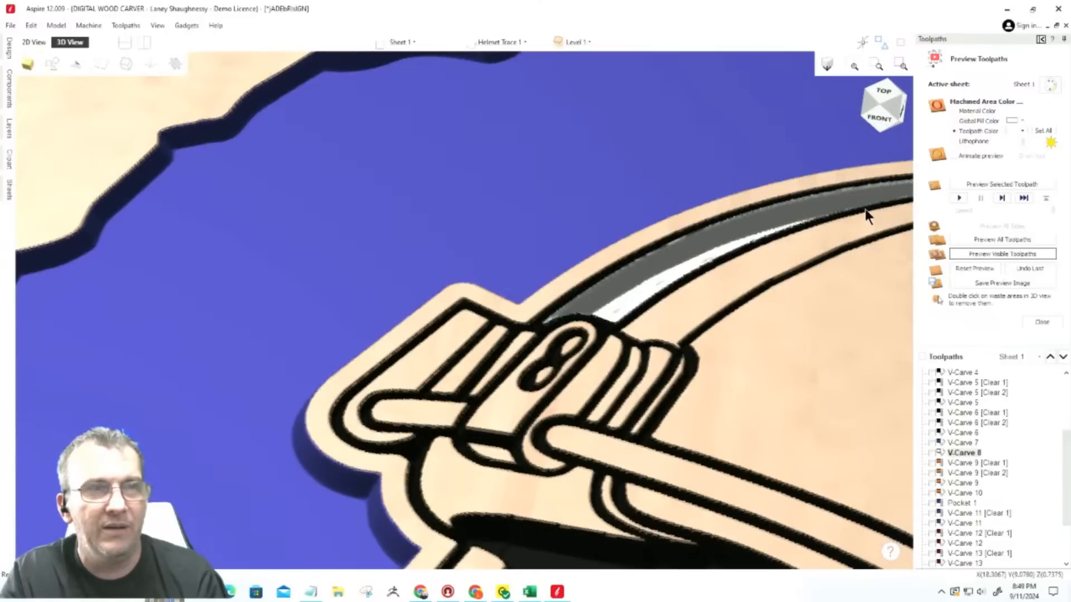
click(930, 441)
click(992, 254)
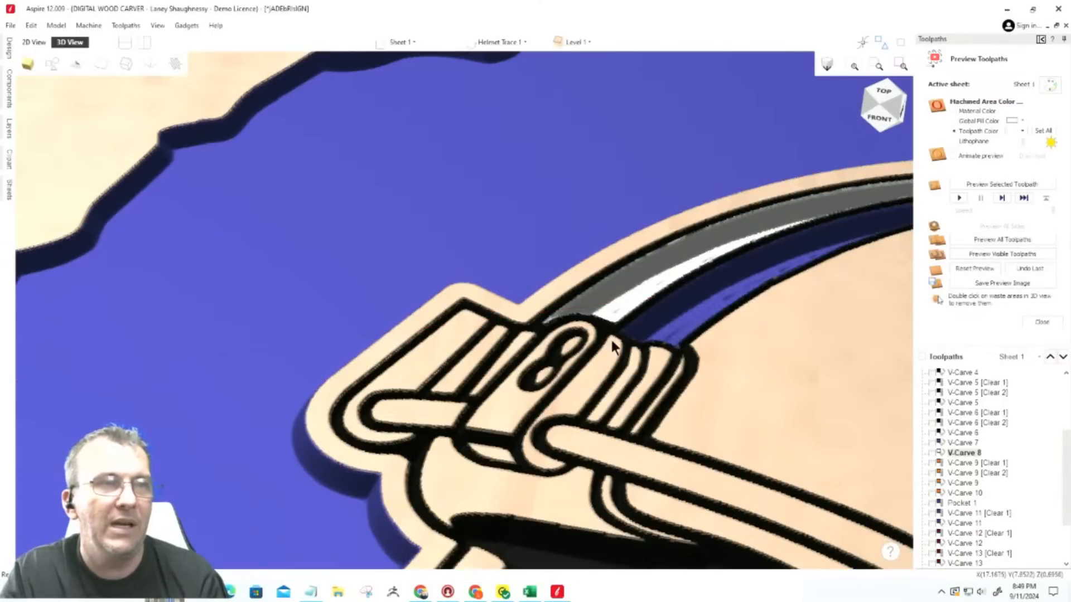
scroll(527, 366, down, 5)
scroll(546, 371, up, 2)
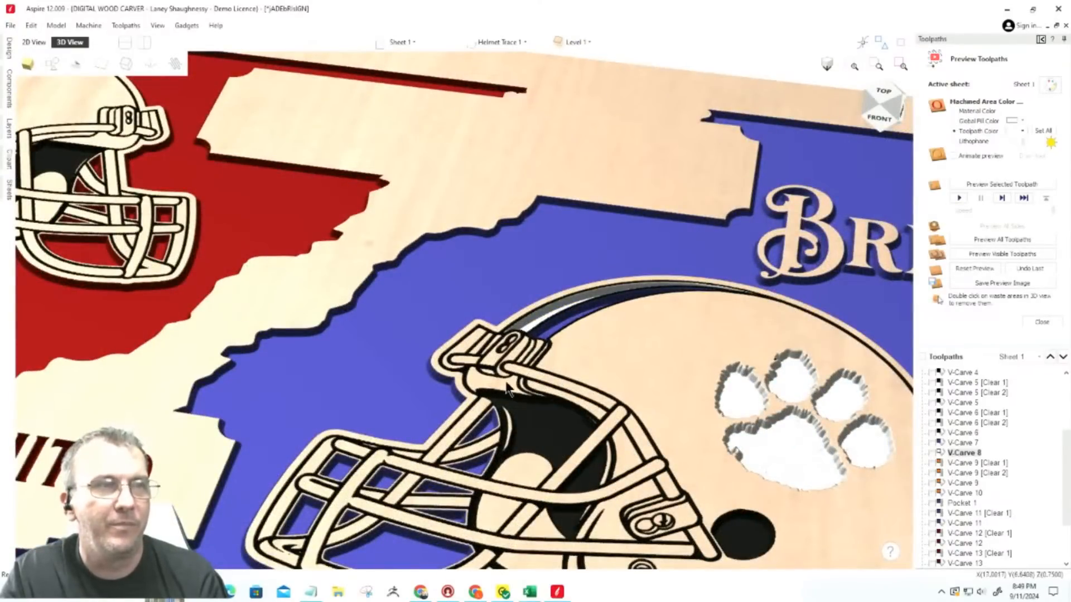
Simulate V-Carve 9 with both clearance toolpaths and V-Carve 10 for the orange shell and House Divided lettering, and view the sign from above.
click(932, 463)
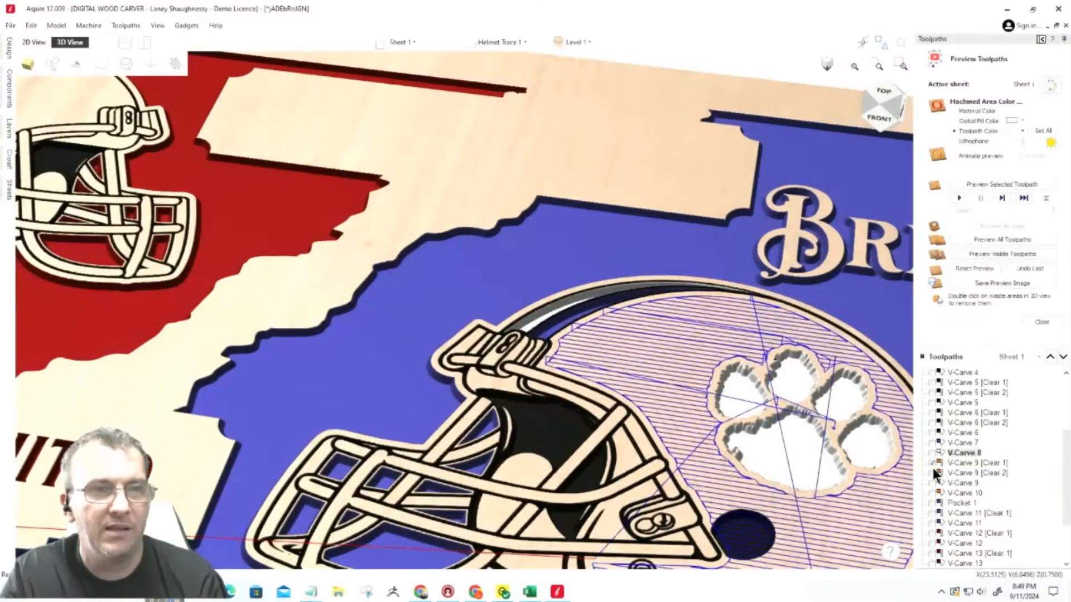
click(933, 473)
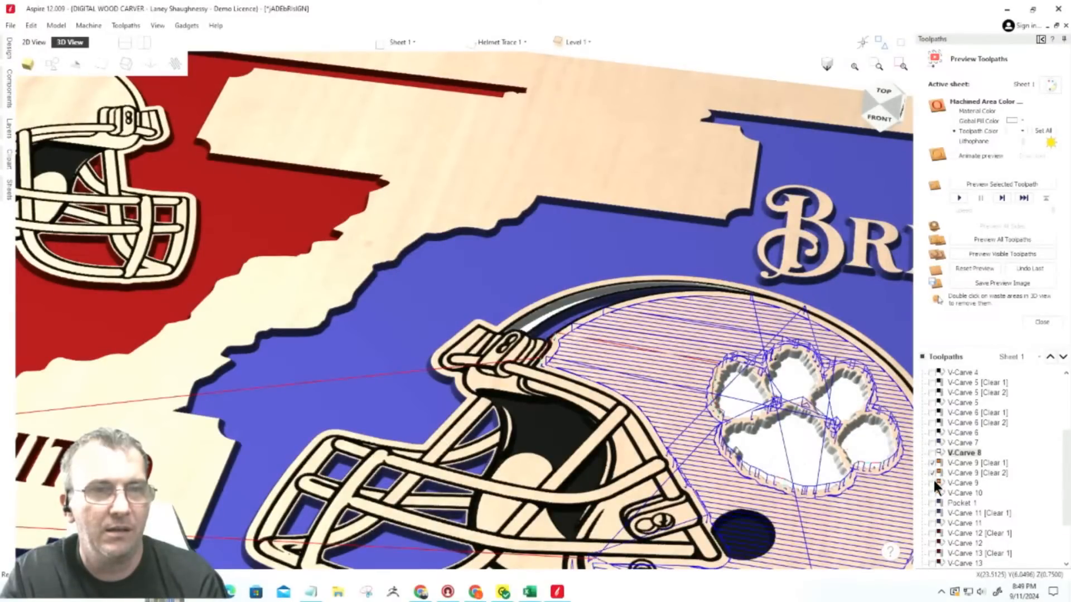
click(932, 483)
click(933, 493)
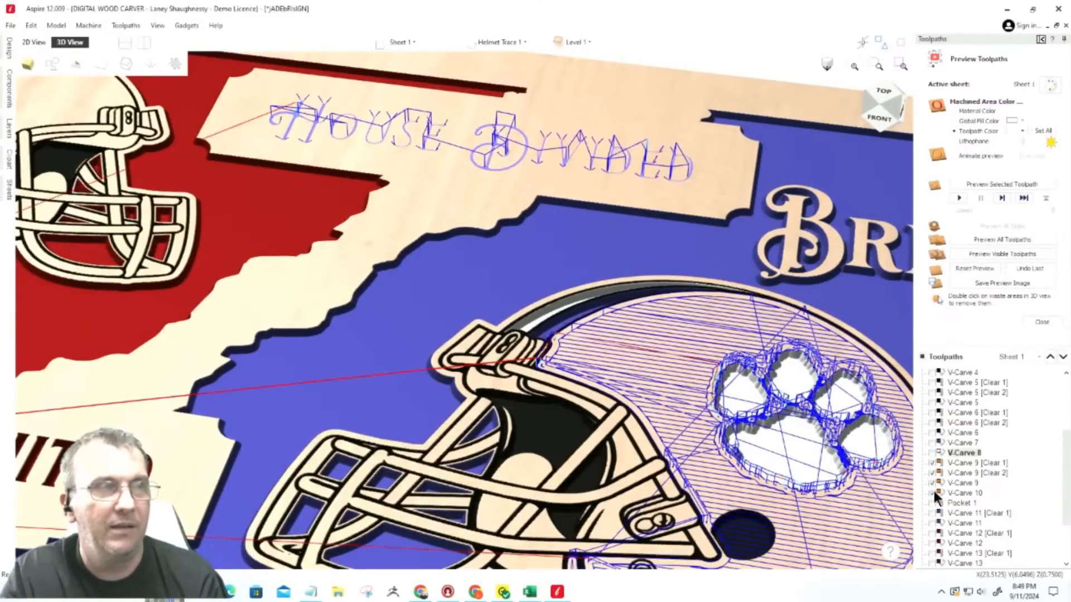
click(986, 252)
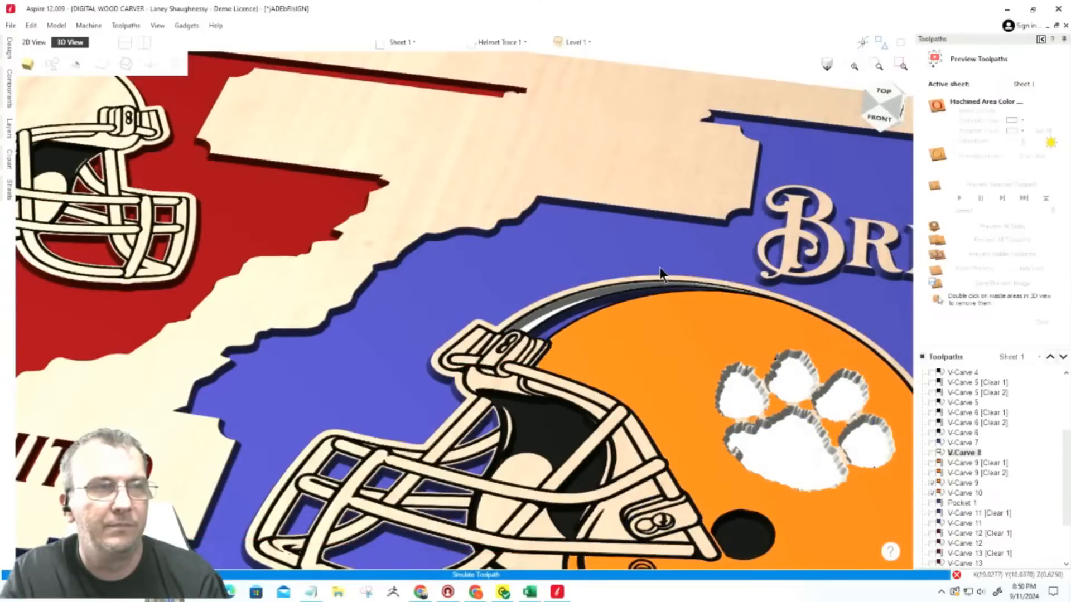
scroll(660, 273, down, 5)
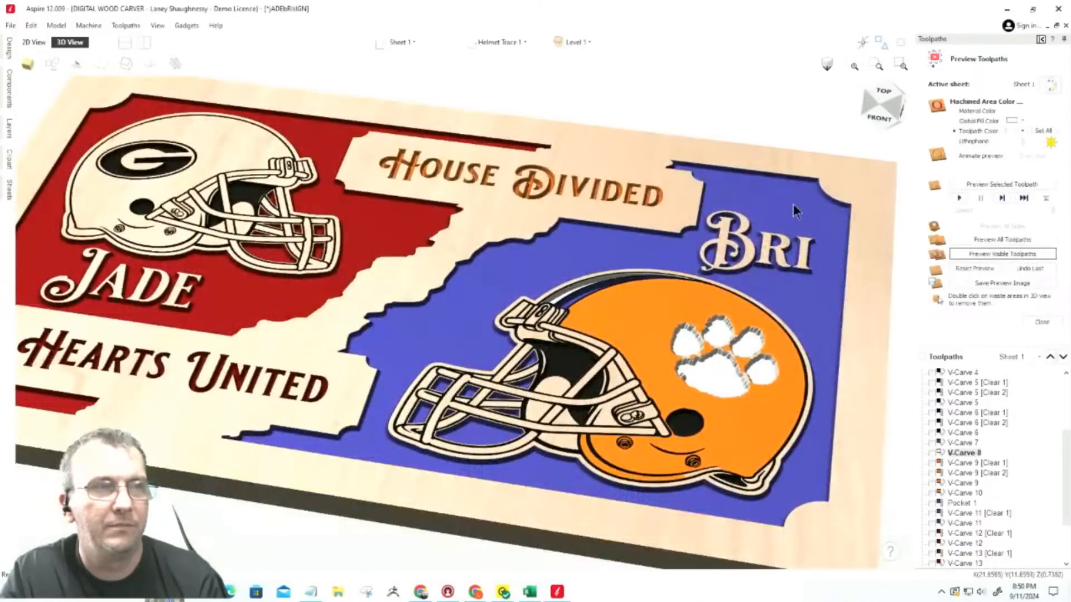
click(884, 99)
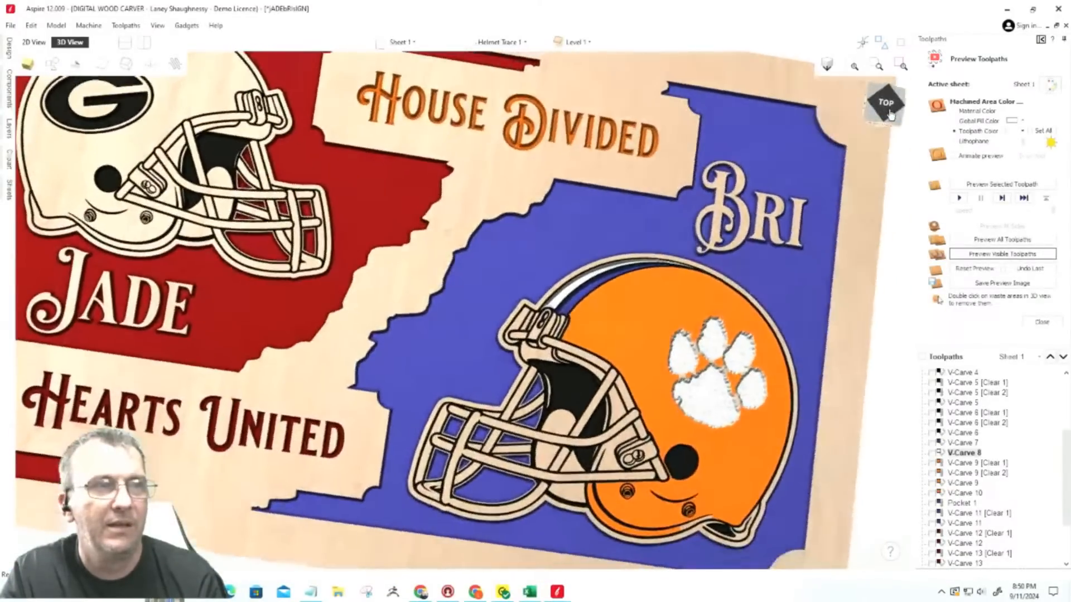
drag(890, 115, 891, 110)
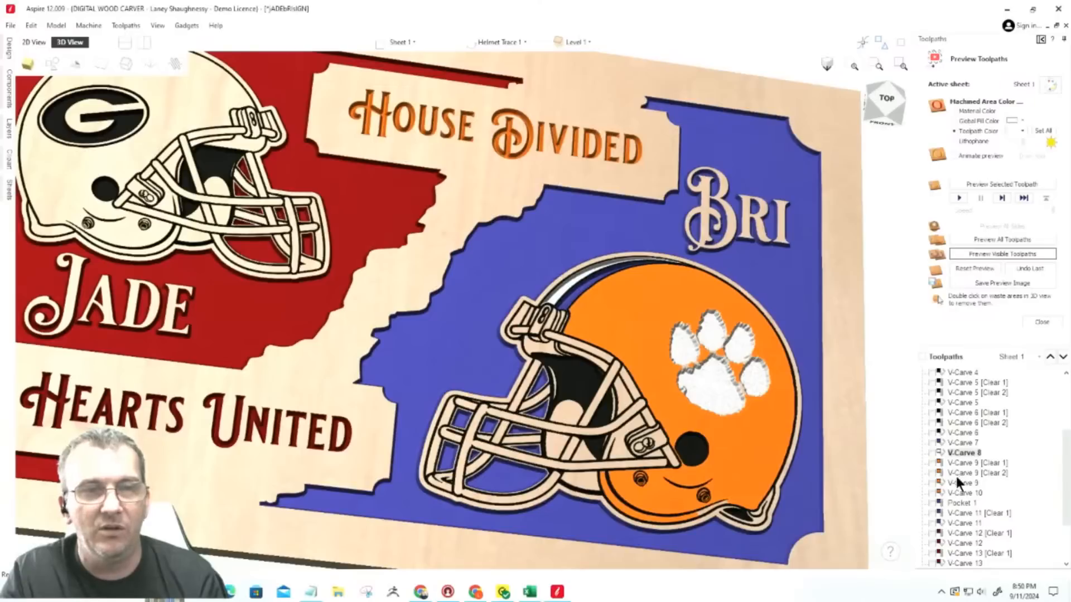
Simulate V-Carve 12 and V-Carve 13 with their Clear 1 toolpaths on the first helmet, and view the sign from above.
scroll(955, 473, down, 2)
click(931, 502)
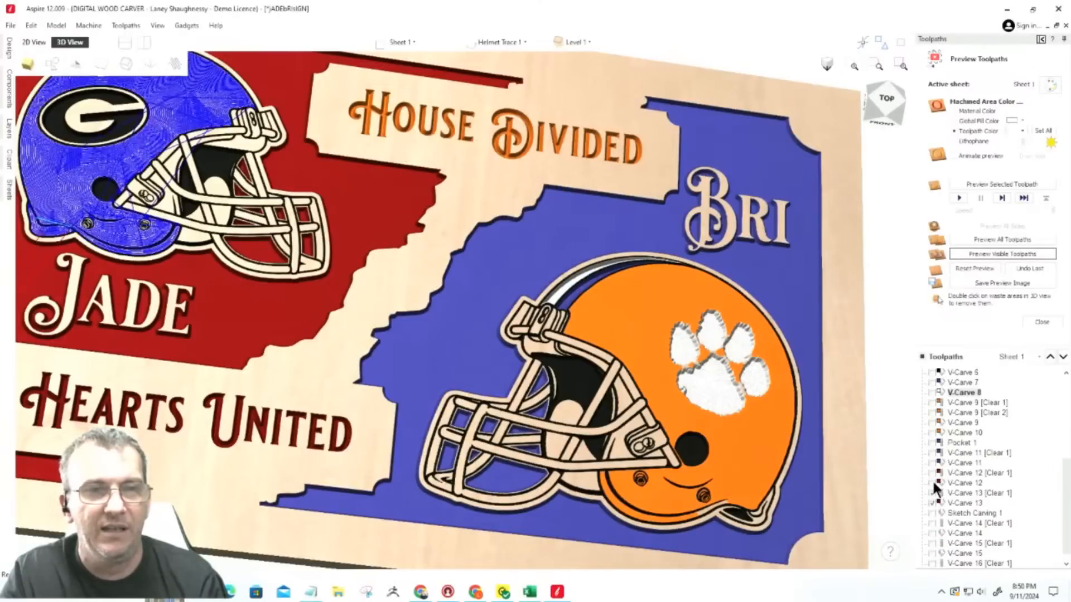
click(931, 493)
click(931, 483)
click(932, 473)
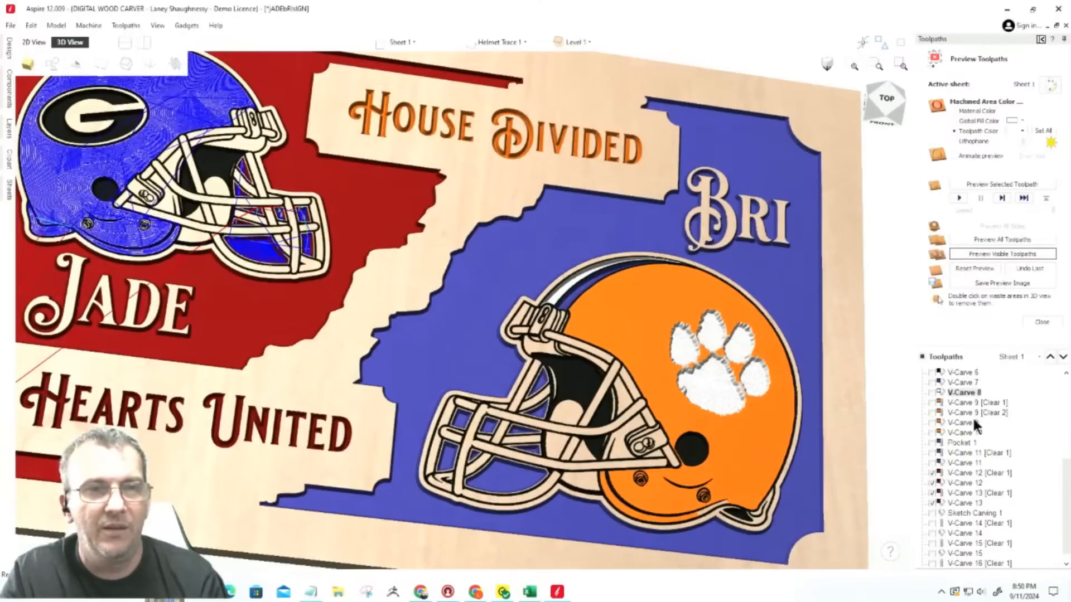
click(980, 255)
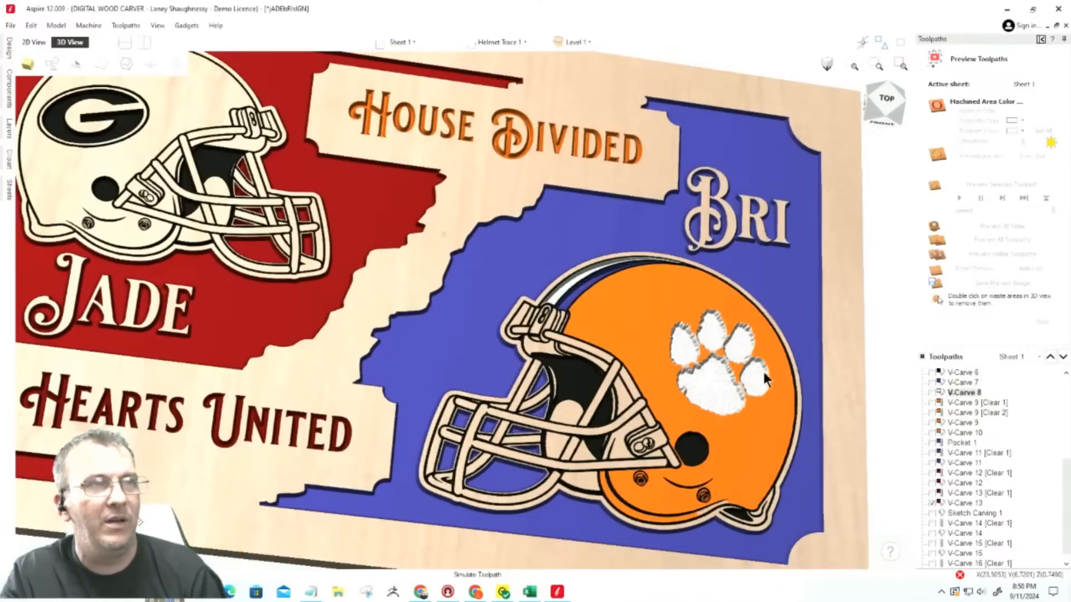
click(887, 101)
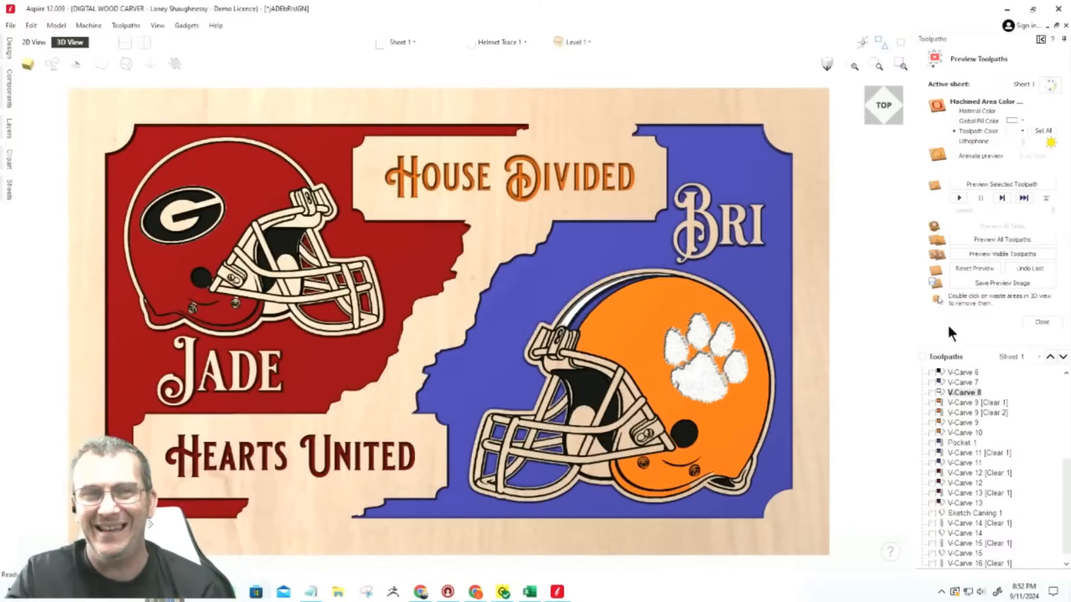
Close the toolpath preview and start a V-Carve / Engraving toolpath with a start depth of 0.003 inches.
click(1038, 322)
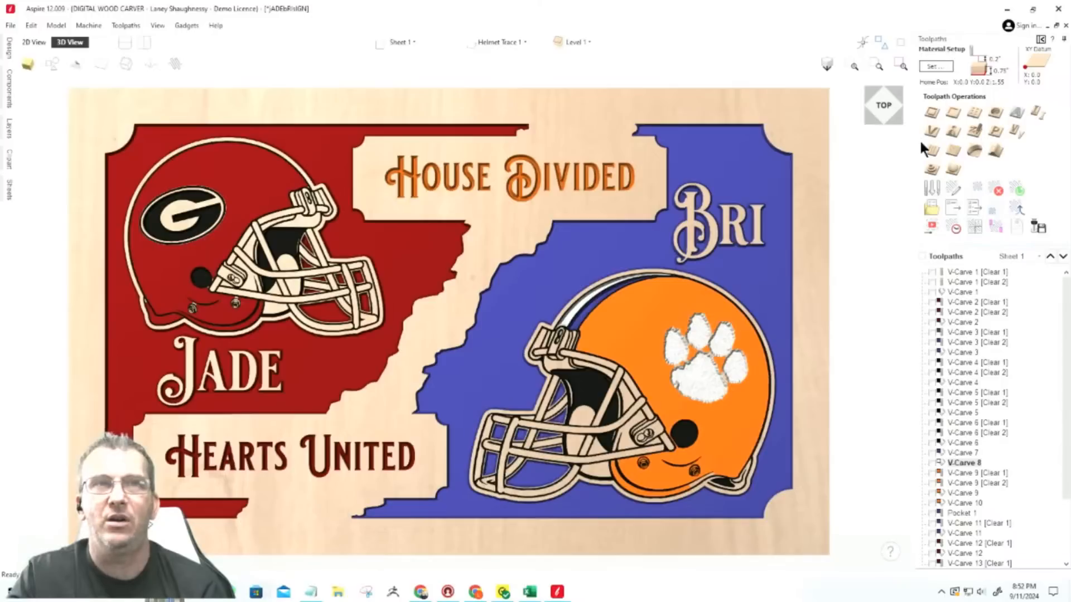
click(931, 131)
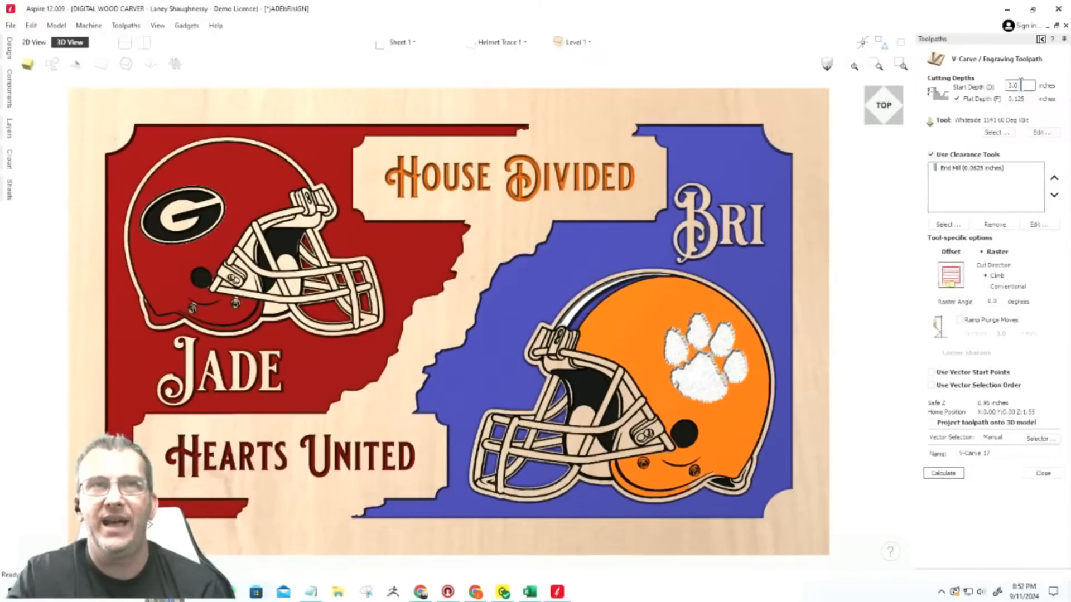
text(0)
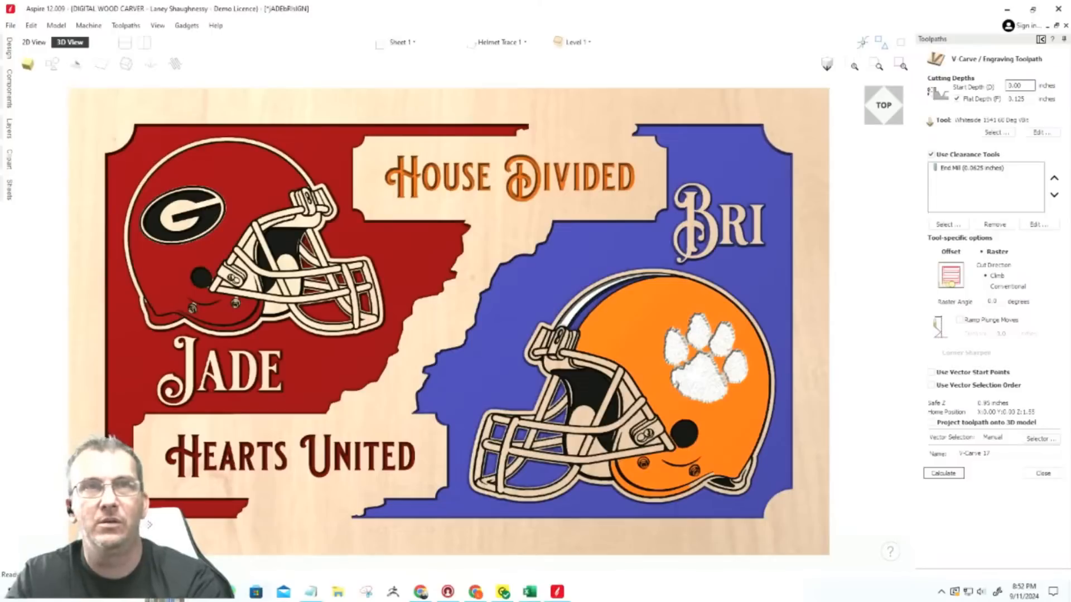
text(3)
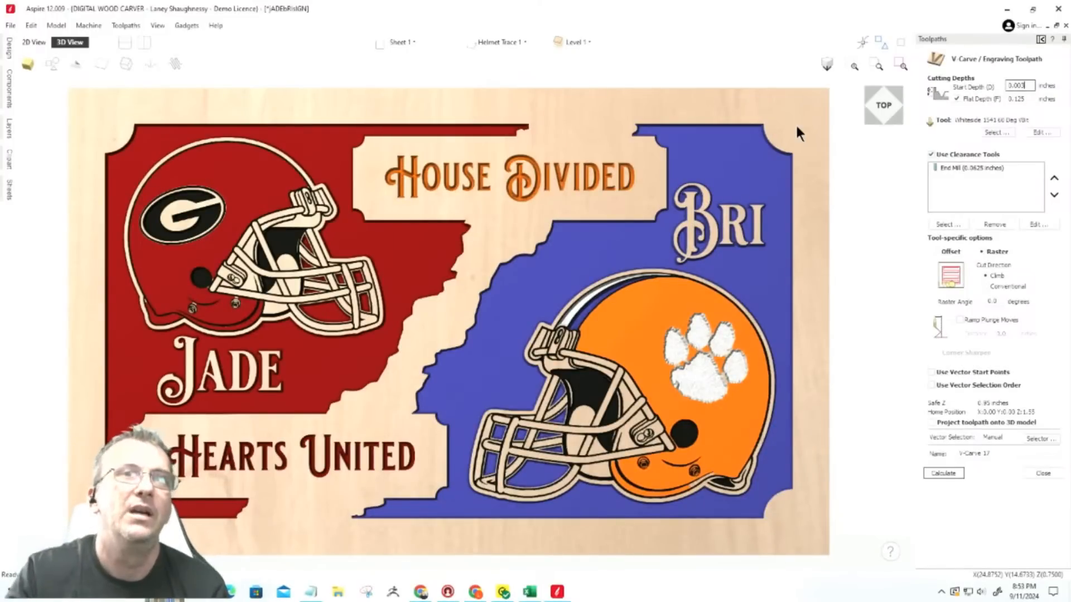
Examine the sign's vectors in the 2D view, including the plaque outlines, the name lettering and the first helmet's outline.
click(33, 42)
scroll(326, 243, down, 5)
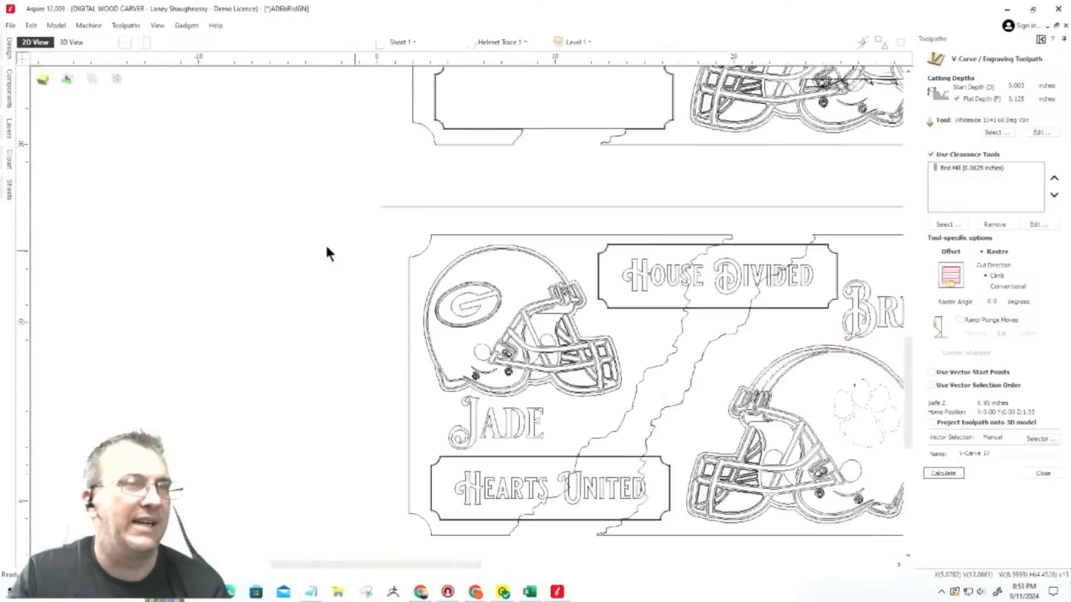
scroll(487, 88, up, 4)
scroll(611, 137, up, 3)
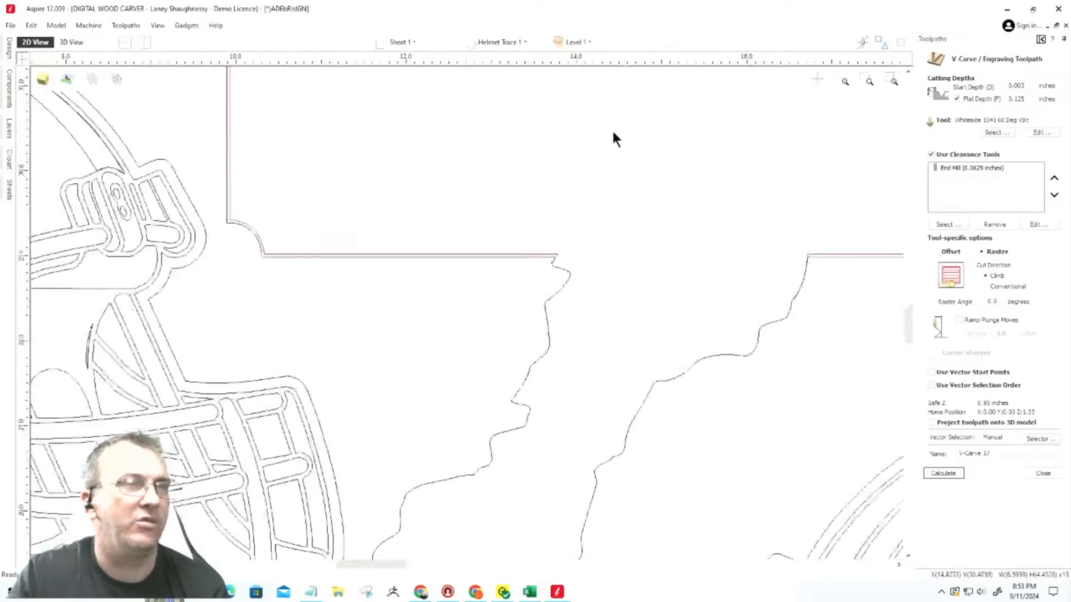
scroll(409, 187, down, 3)
scroll(815, 165, up, 3)
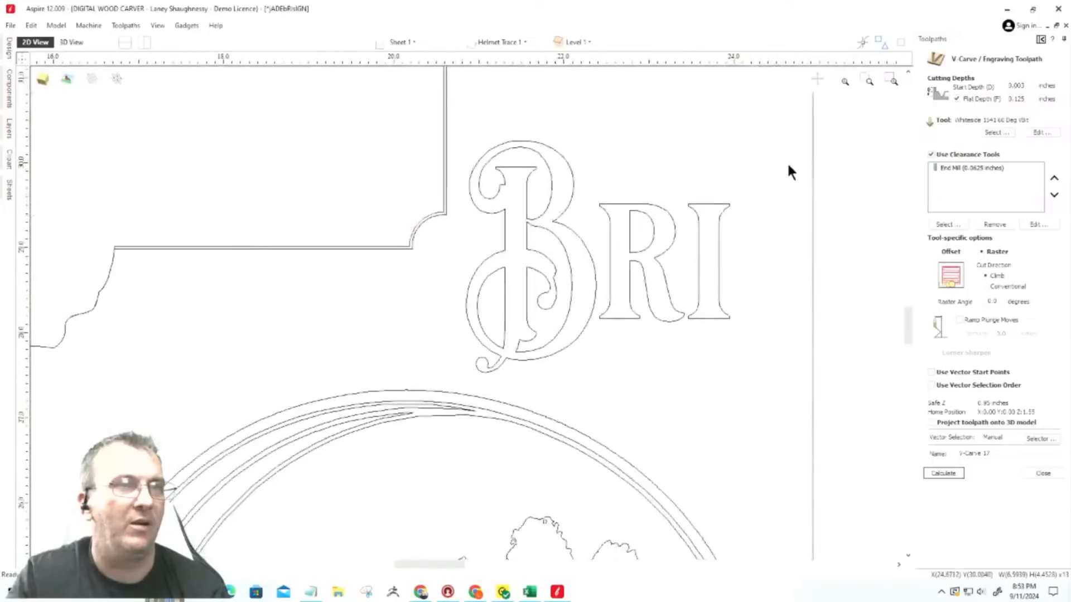
scroll(781, 223, down, 3)
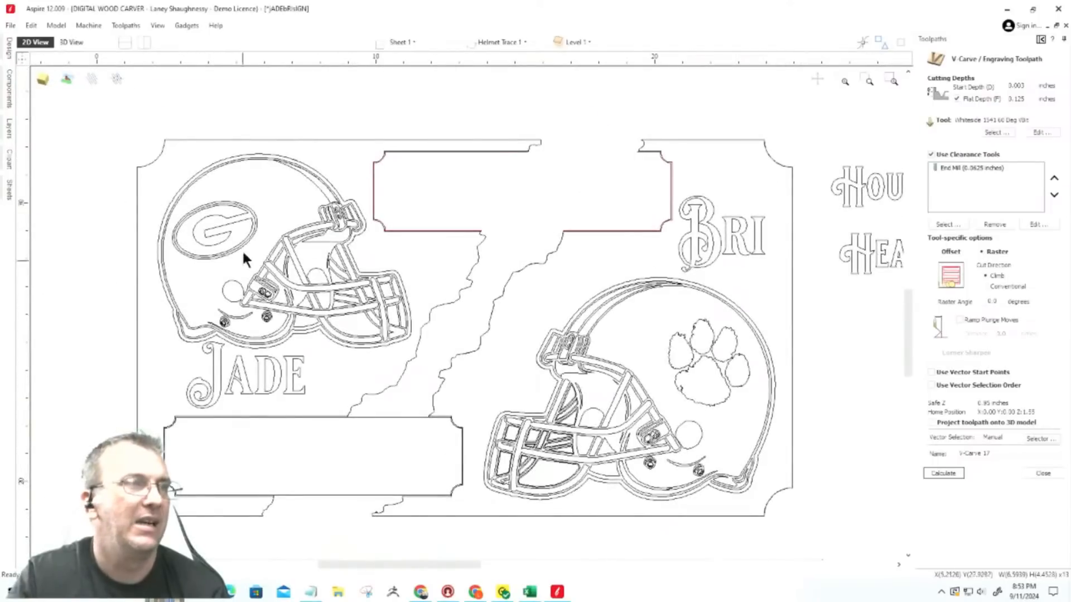
scroll(233, 171, up, 3)
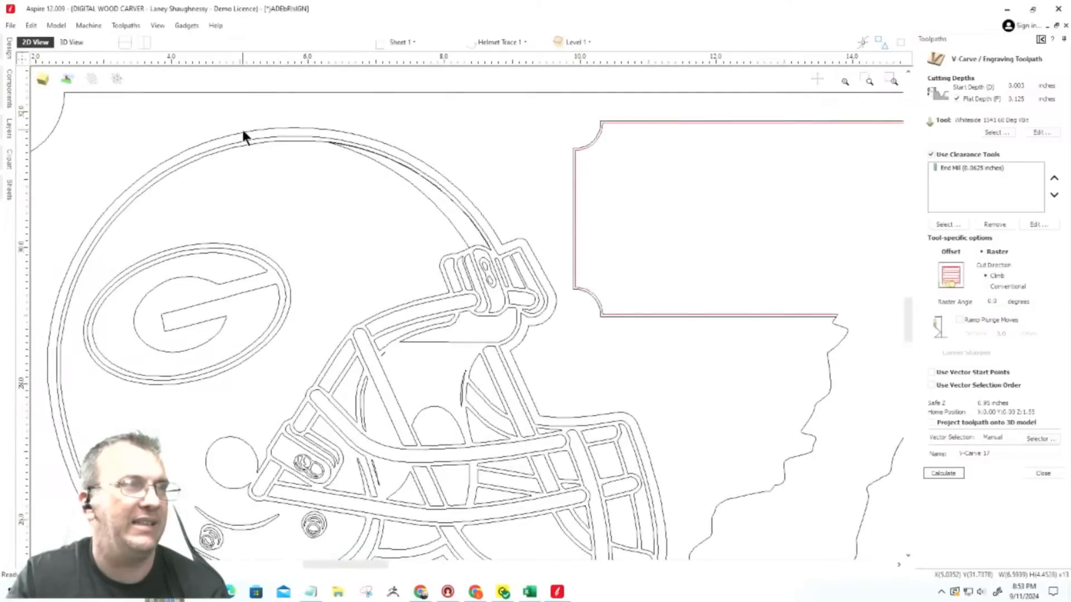
scroll(318, 128, down, 3)
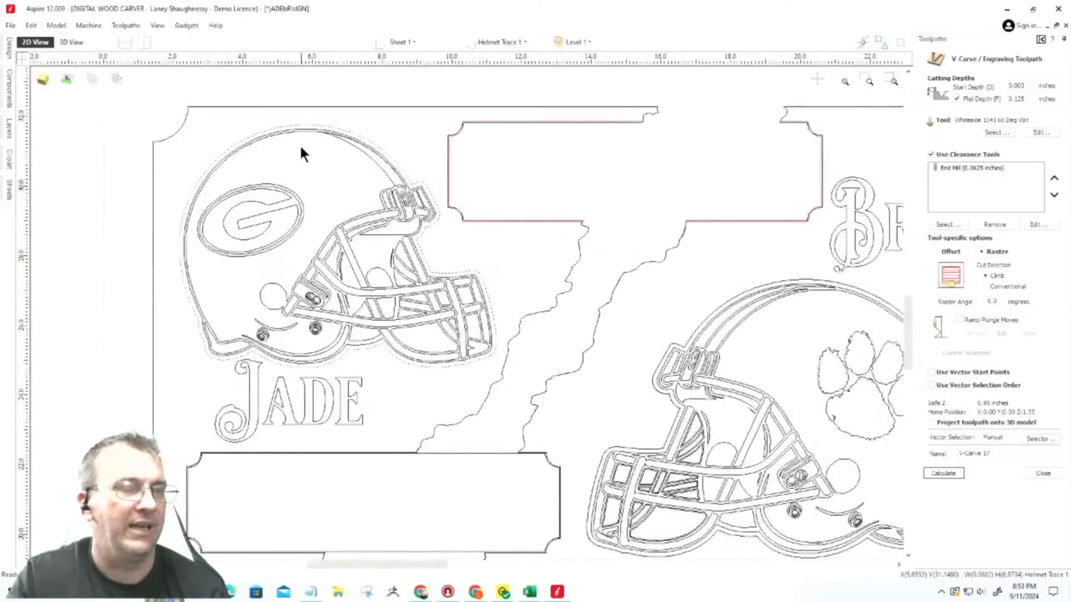
scroll(298, 146, down, 3)
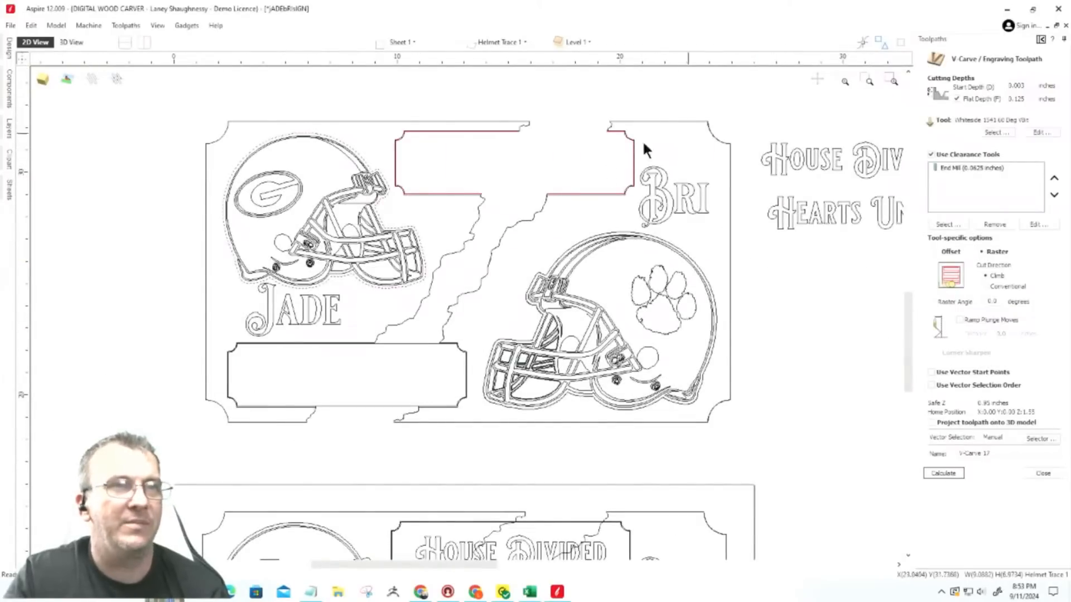
Move the House Divided text into the sign's upper plaque and the Hearts United text into its lower plaque.
click(780, 157)
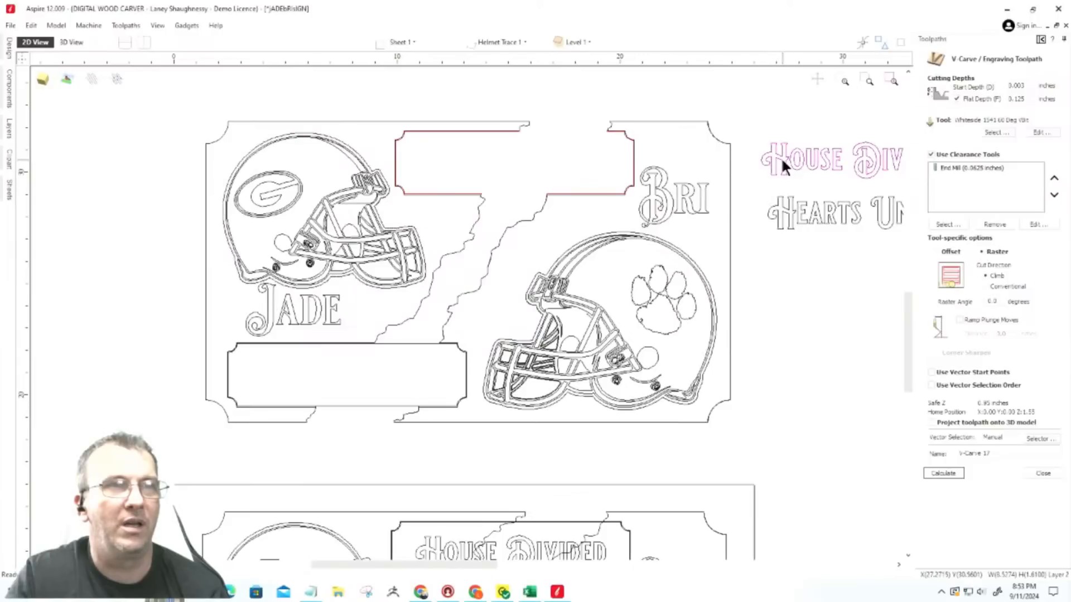
drag(781, 157, 439, 165)
click(825, 207)
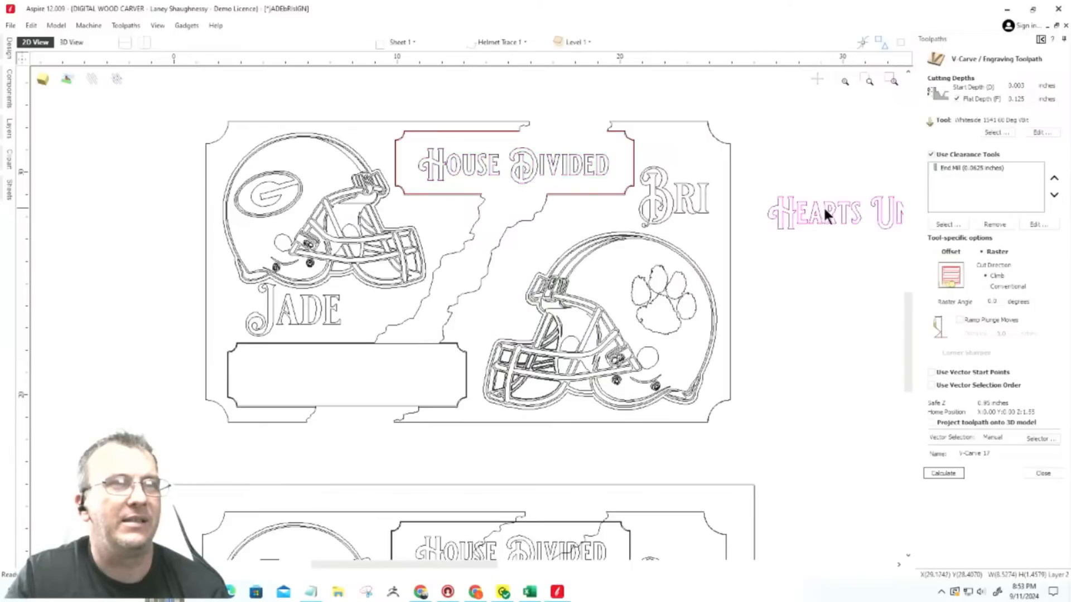
drag(824, 208, 306, 371)
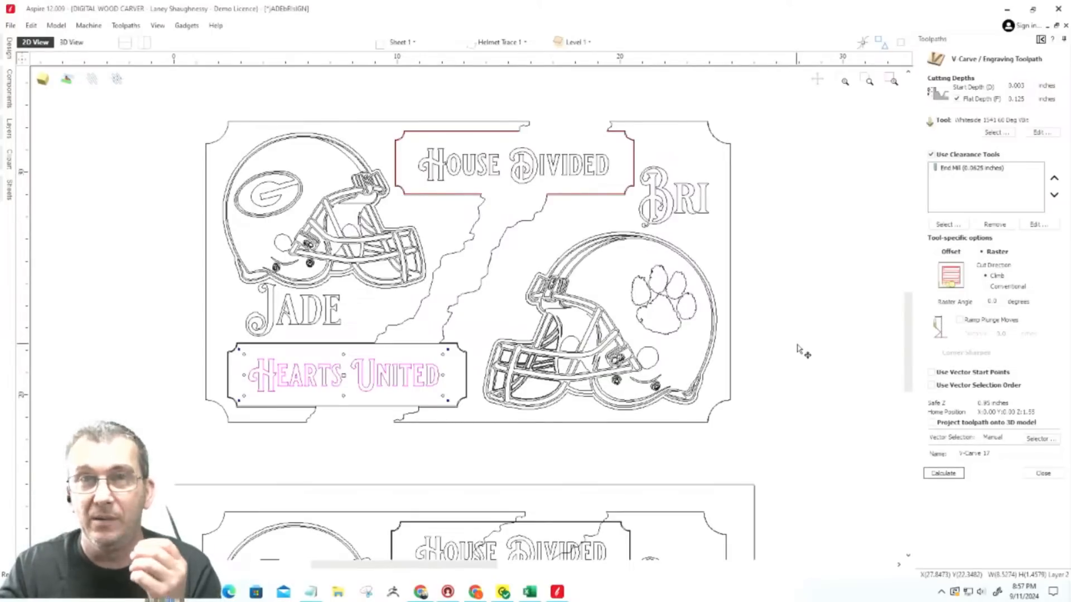
Survey all the sign layouts at different zoom levels, centring the view on different parts of the two-helmet design.
scroll(763, 327, down, 6)
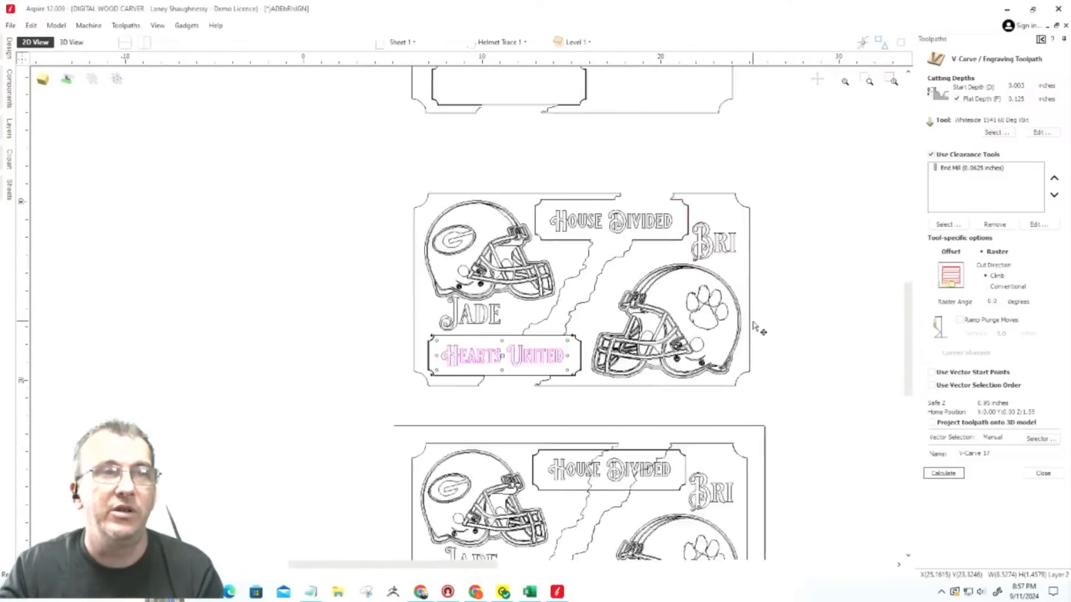
scroll(753, 329, up, 5)
scroll(692, 354, down, 3)
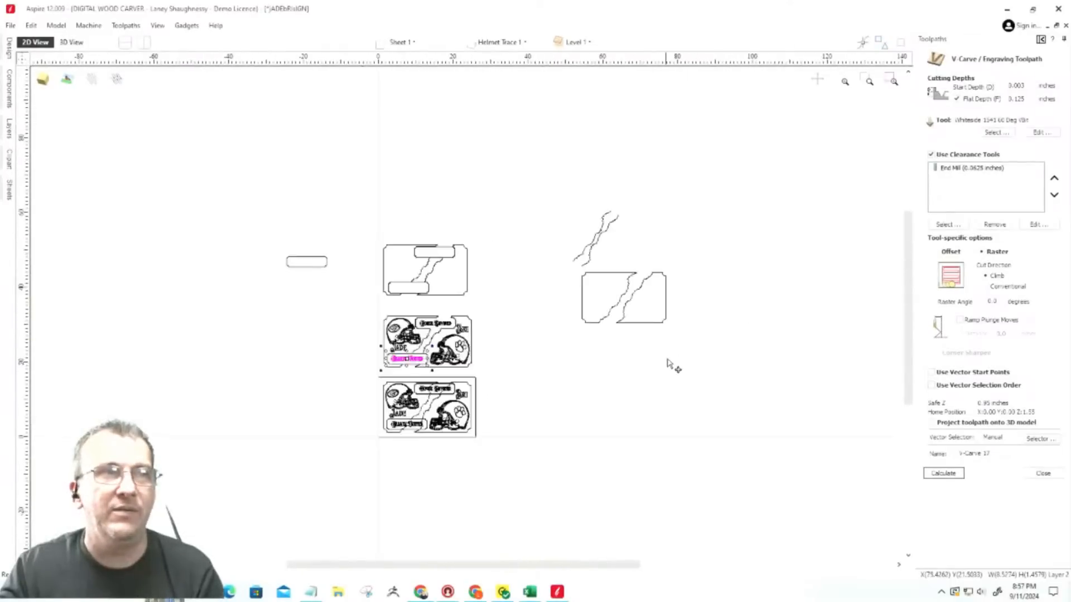
scroll(438, 402, up, 6)
scroll(416, 329, down, 3)
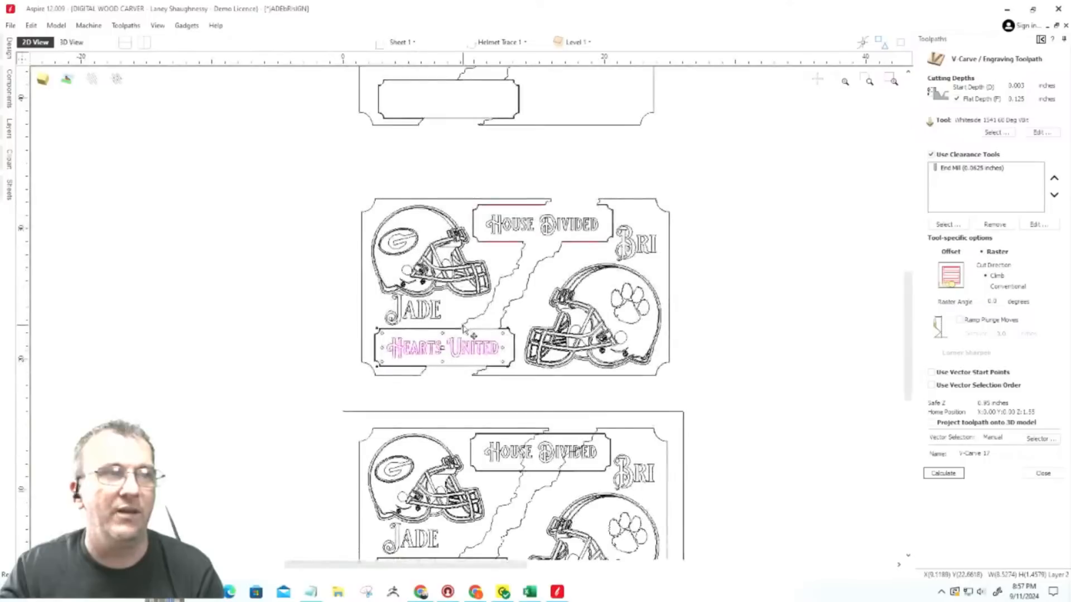
scroll(543, 298, up, 3)
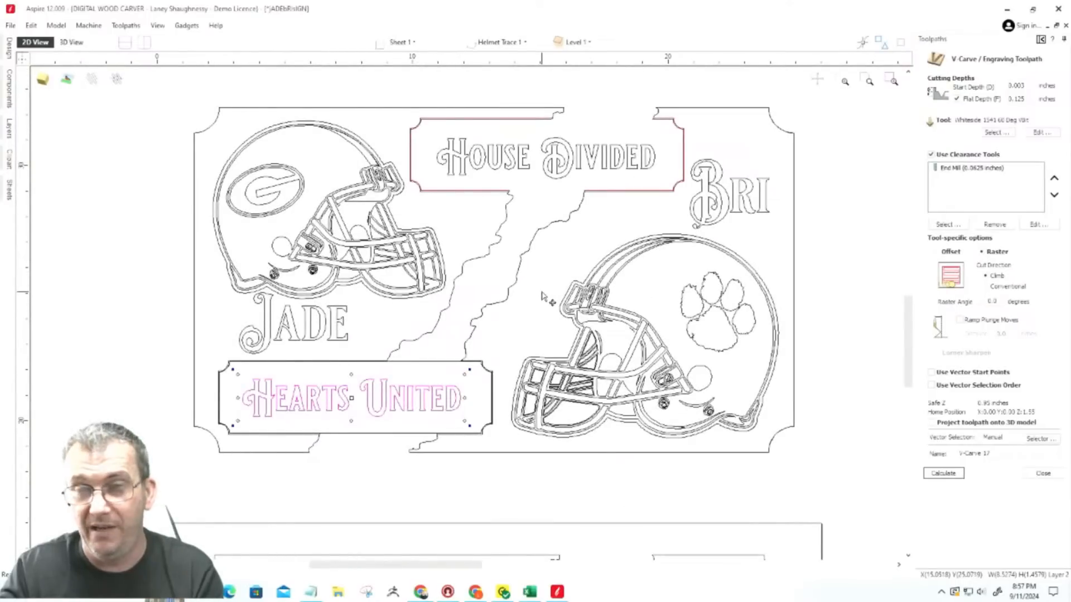
scroll(544, 296, down, 2)
scroll(597, 258, up, 2)
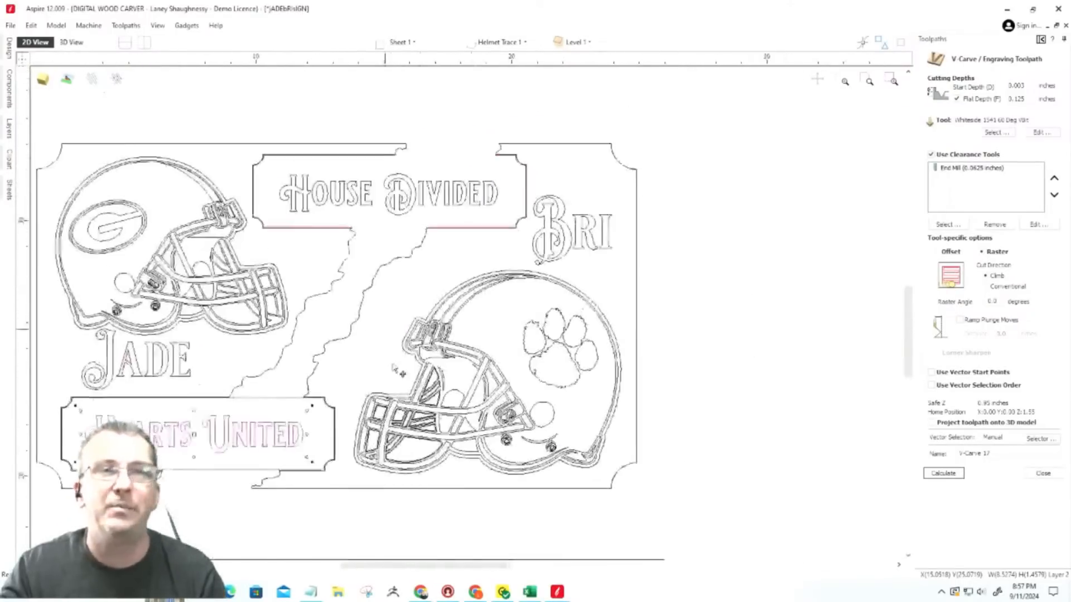
scroll(602, 259, down, 2)
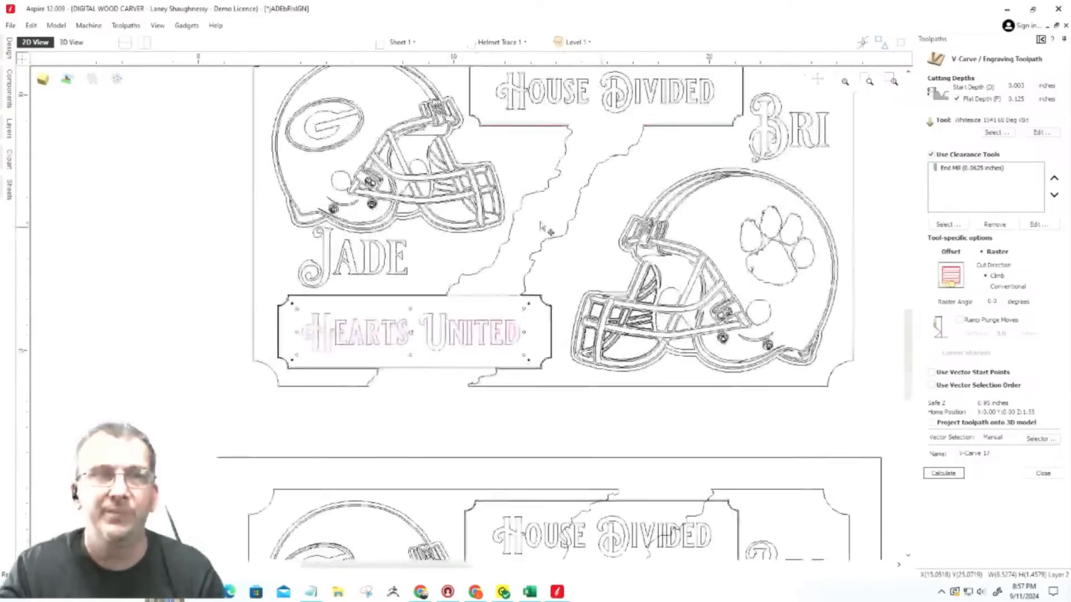
scroll(573, 414, up, 2)
scroll(572, 413, down, 2)
scroll(347, 342, up, 2)
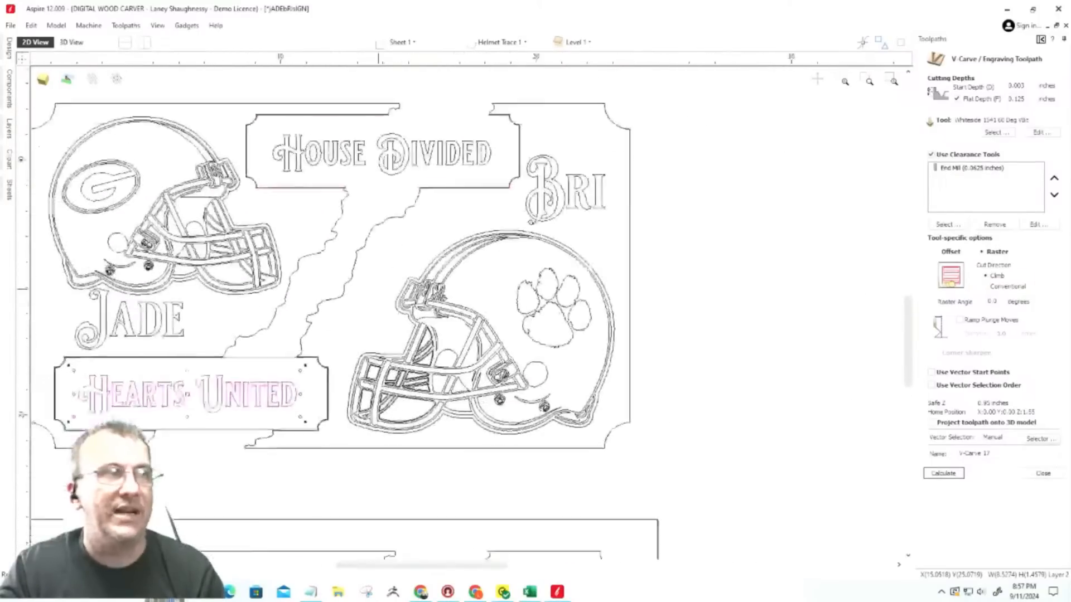
scroll(404, 205, down, 2)
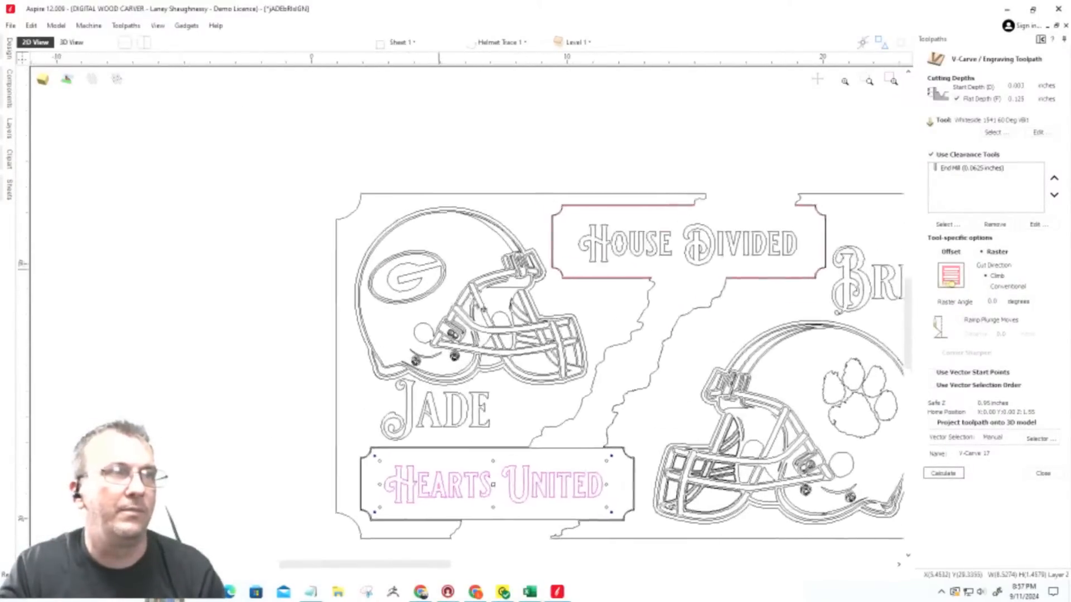
Inspect the first helmet's curved shell outlines and the notched border corner beside it at high magnification.
scroll(466, 307, up, 2)
scroll(466, 307, up, 6)
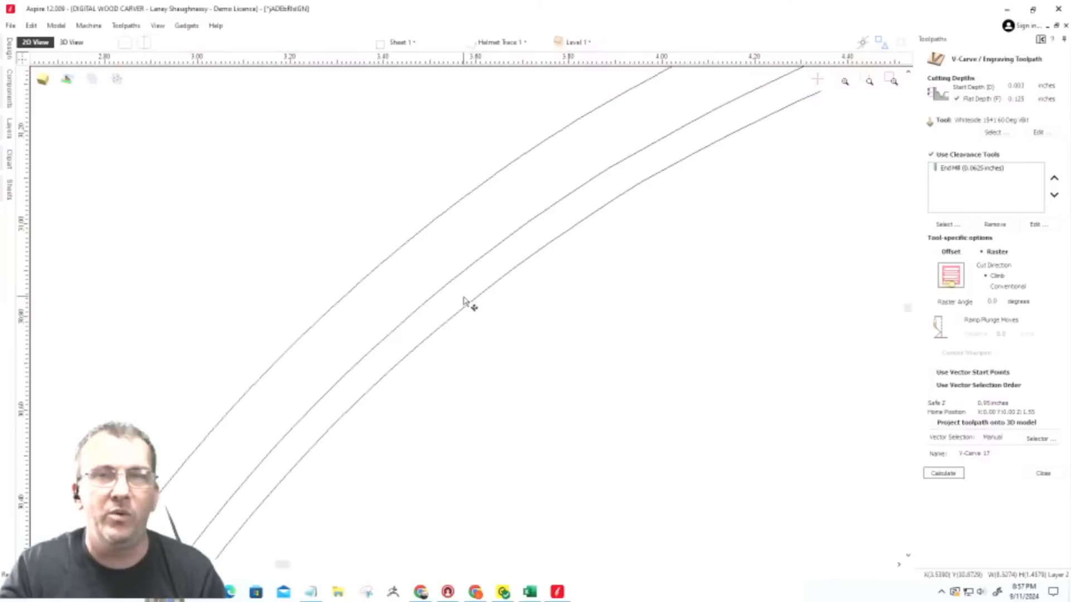
scroll(465, 305, down, 3)
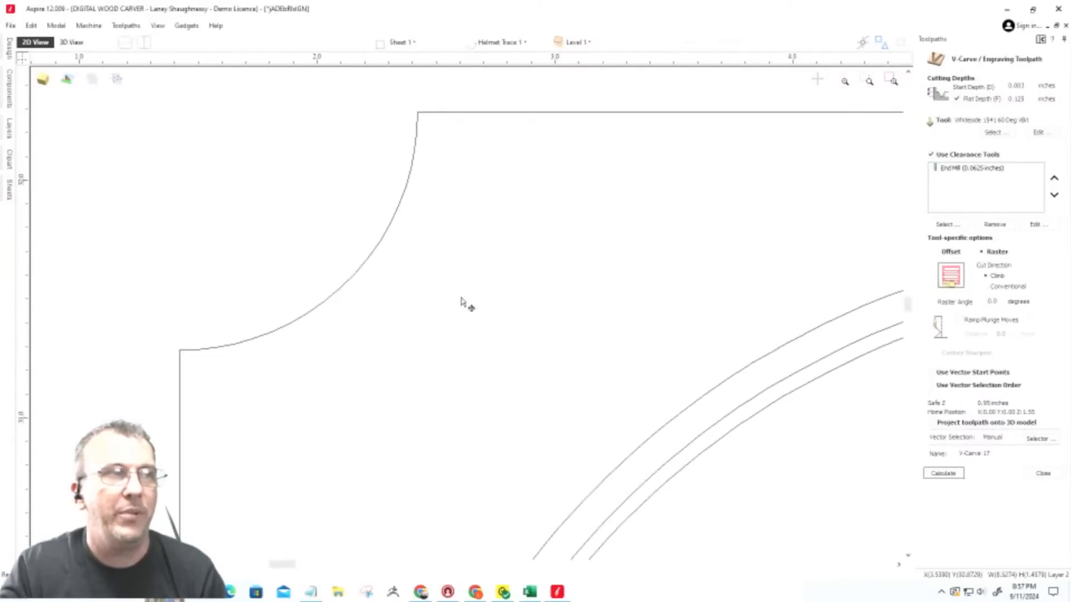
middle_drag(462, 302, 485, 346)
scroll(454, 169, up, 6)
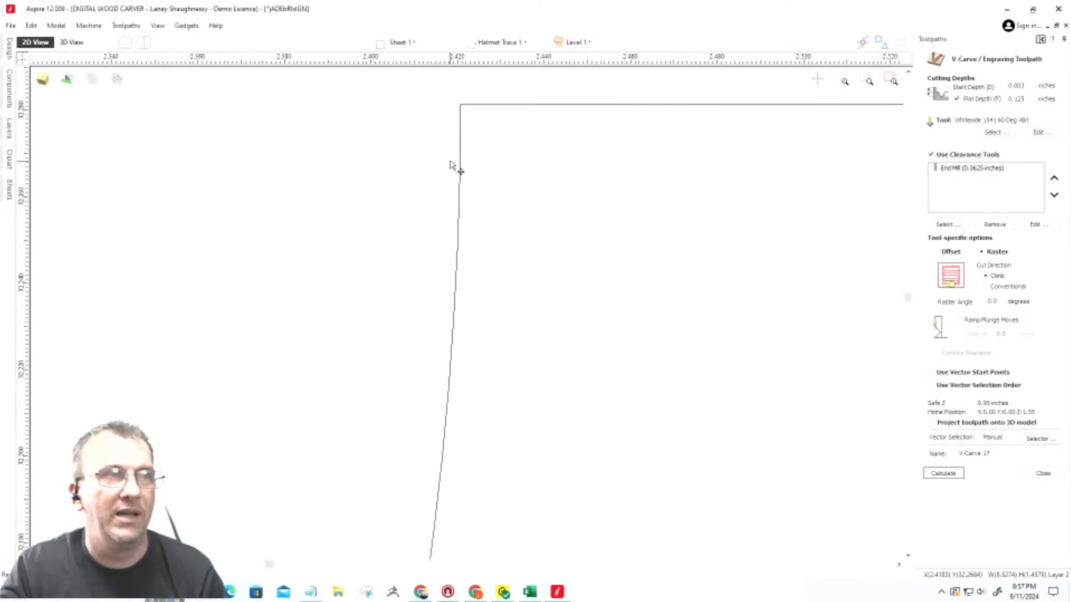
scroll(450, 165, up, 2)
middle_drag(761, 297, 258, 287)
middle_drag(621, 322, 396, 368)
scroll(407, 368, down, 1)
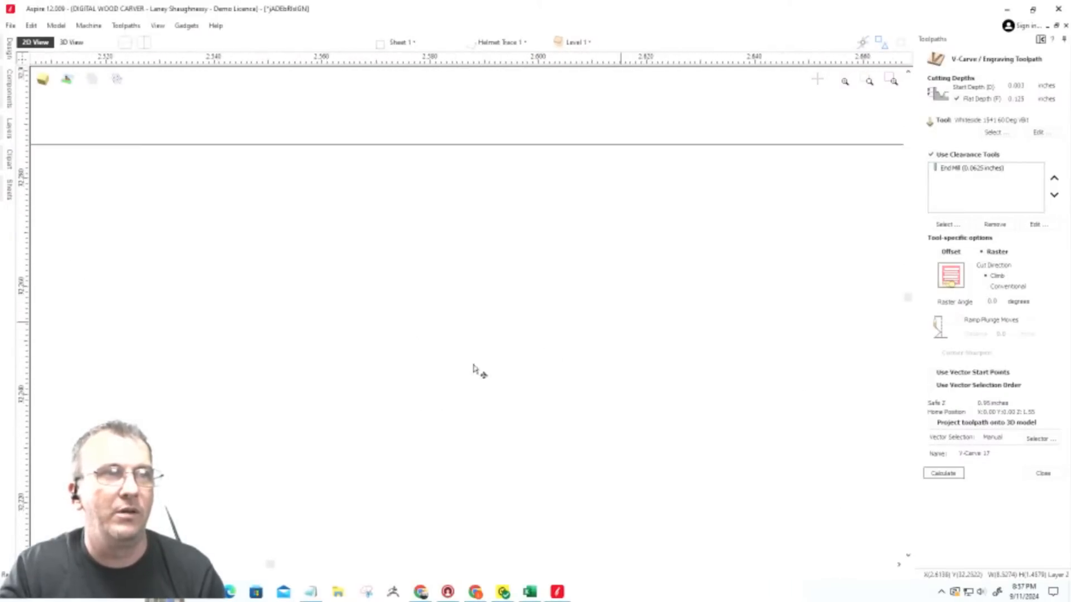
Follow the border's upper edge above the first helmet across the 2D view, finishing with the Pan tool.
scroll(491, 357, down, 10)
middle_drag(724, 335, 241, 307)
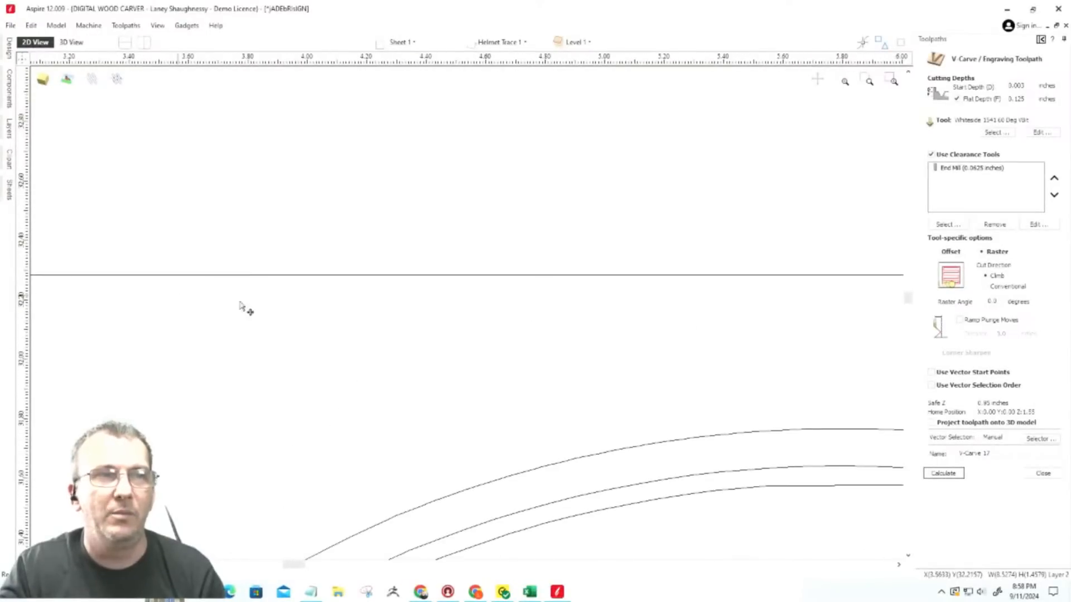
middle_drag(657, 316, 238, 299)
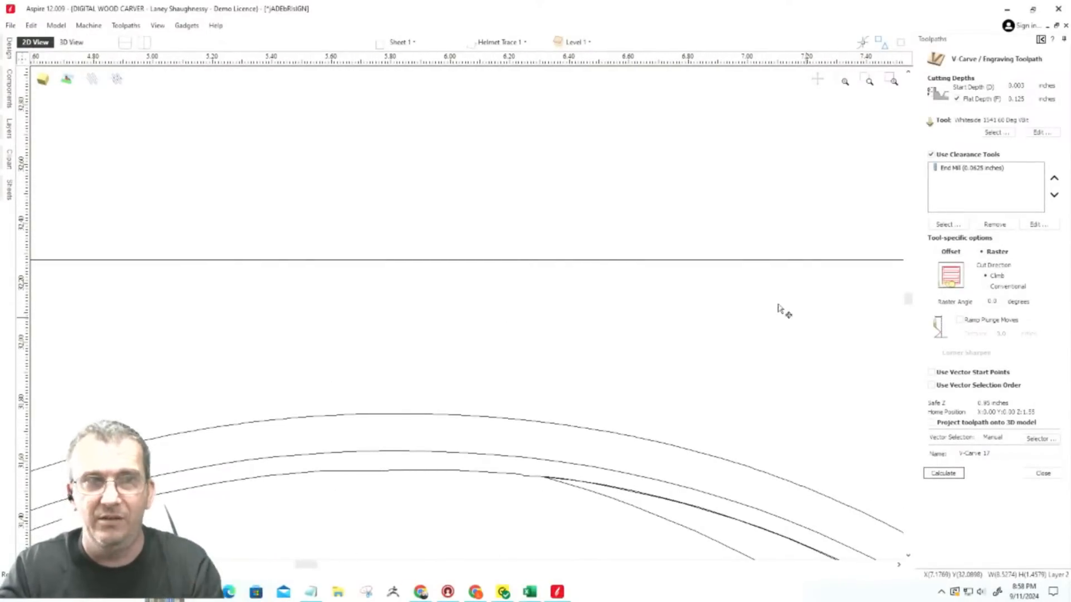
middle_drag(780, 308, 205, 378)
middle_drag(668, 248, 671, 156)
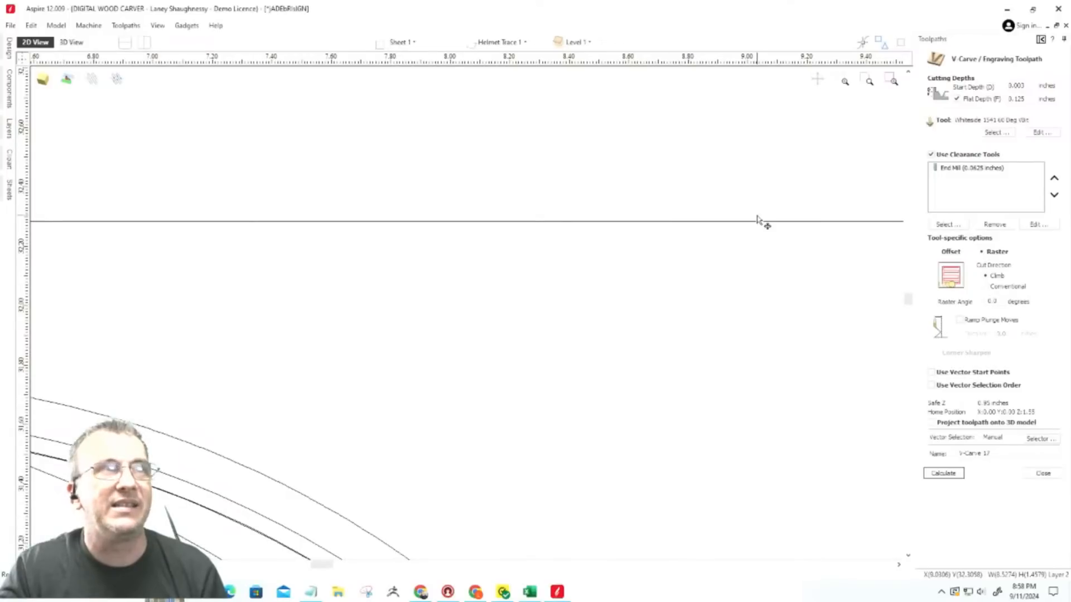
click(816, 79)
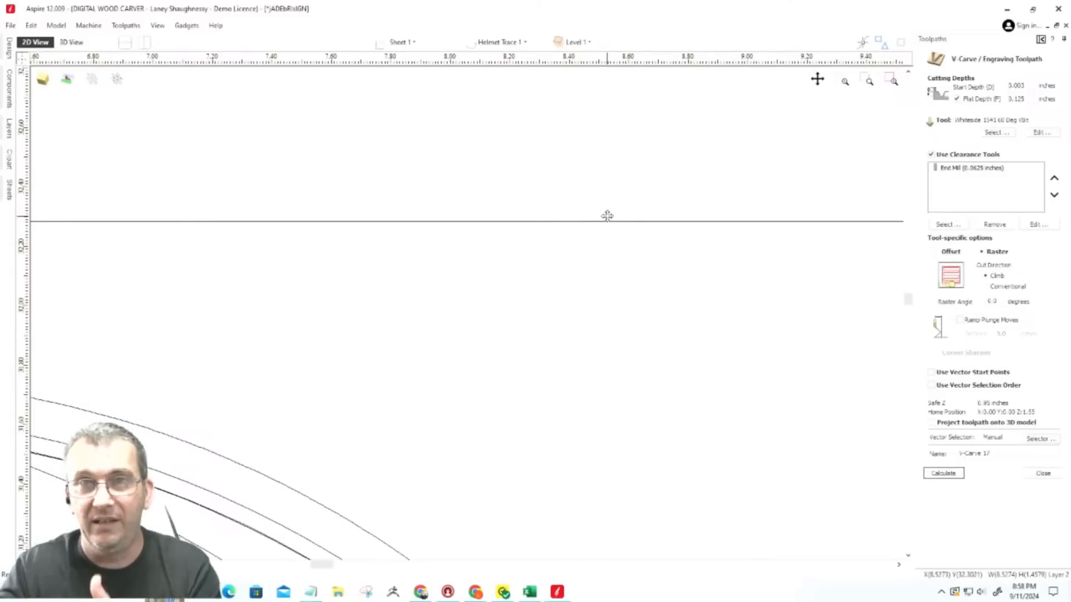
drag(611, 219, 686, 220)
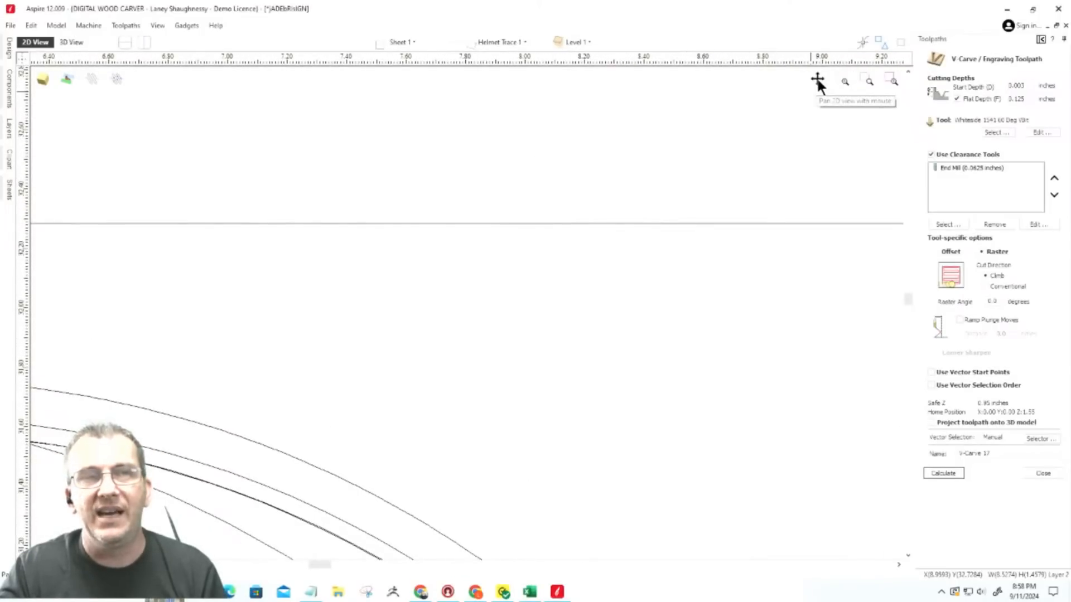
Shift the 2D view from the border's upper edge to the first helmet and the House Divided plaque.
drag(813, 91, 494, 314)
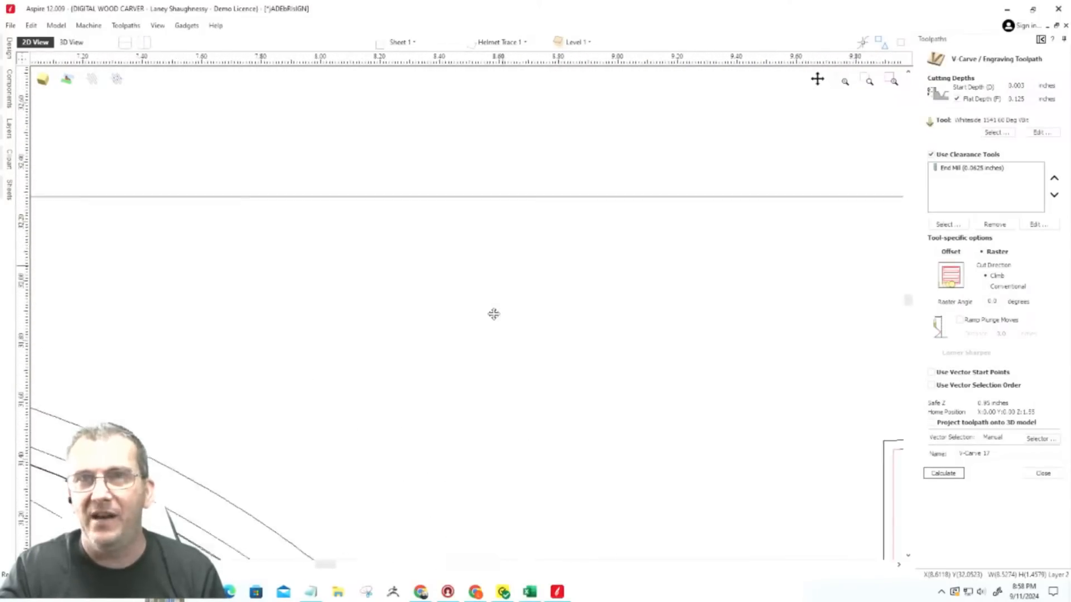
scroll(493, 314, down, 10)
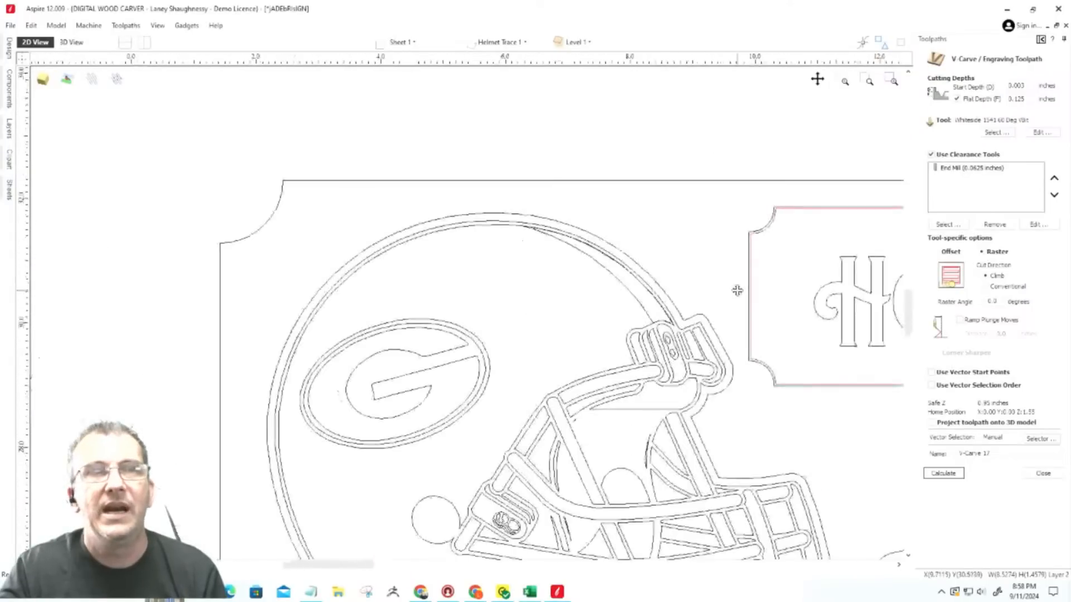
drag(749, 336, 408, 250)
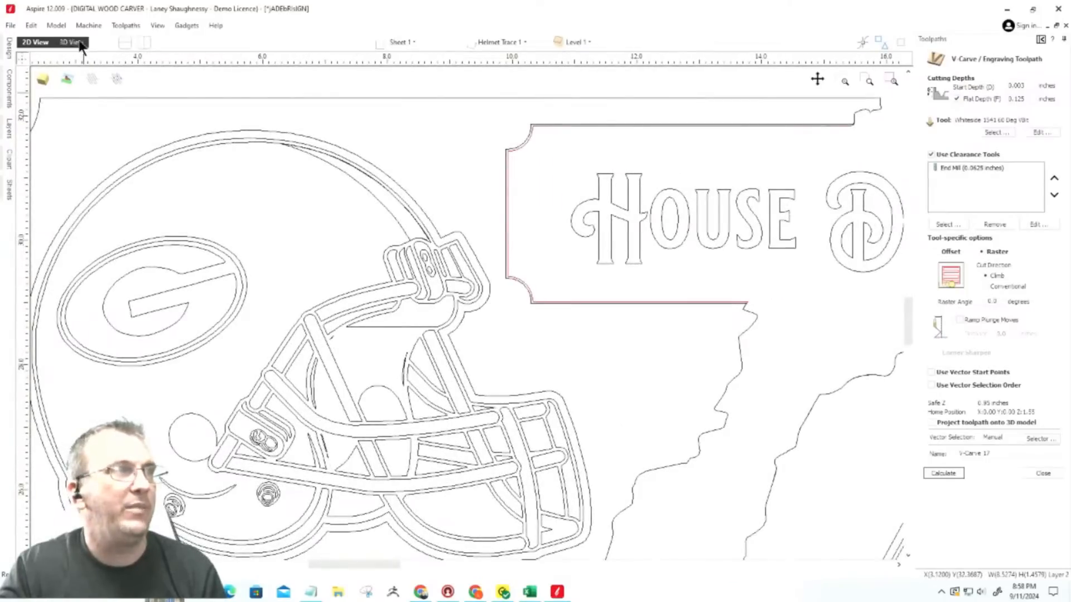
Inspect the colored sign preview in 3D, tilted and close up on the first helmet's oval G logo, finishing in the top view.
click(73, 42)
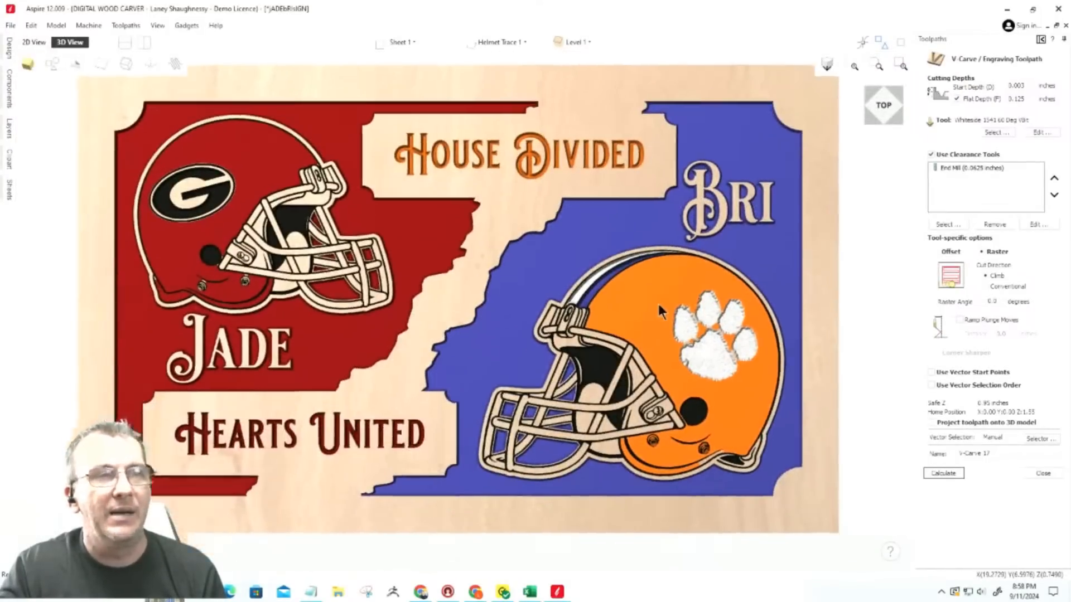
middle_drag(658, 304, 611, 340)
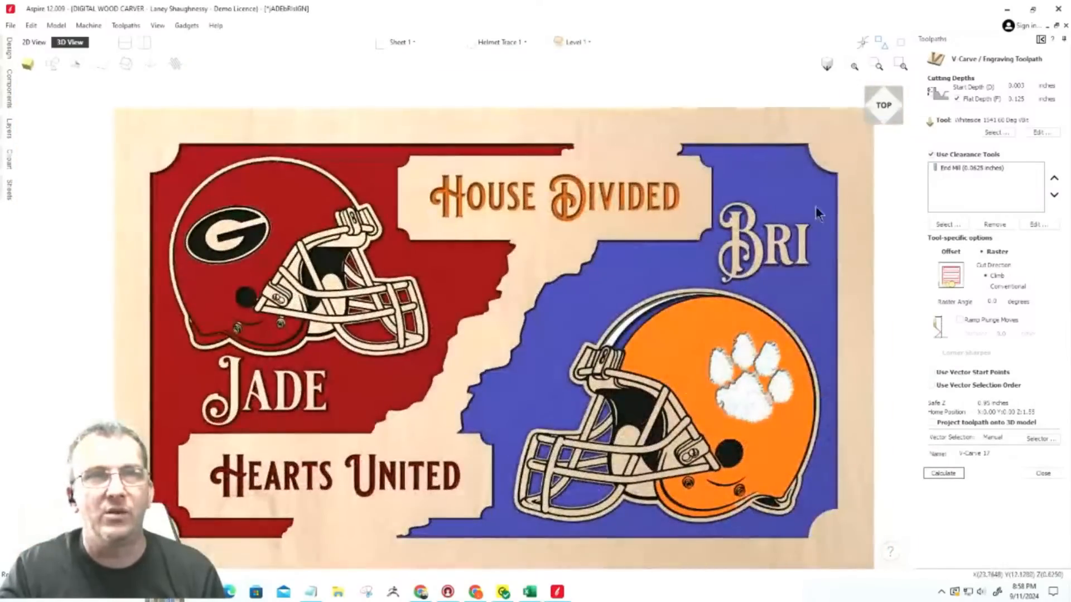
drag(884, 107, 877, 96)
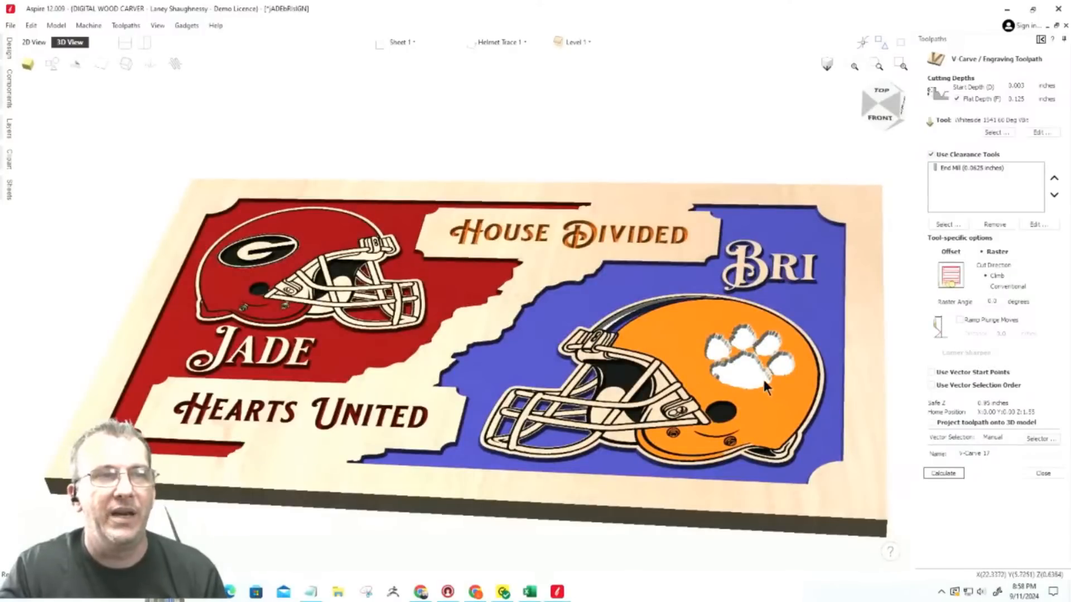
scroll(498, 316, up, 3)
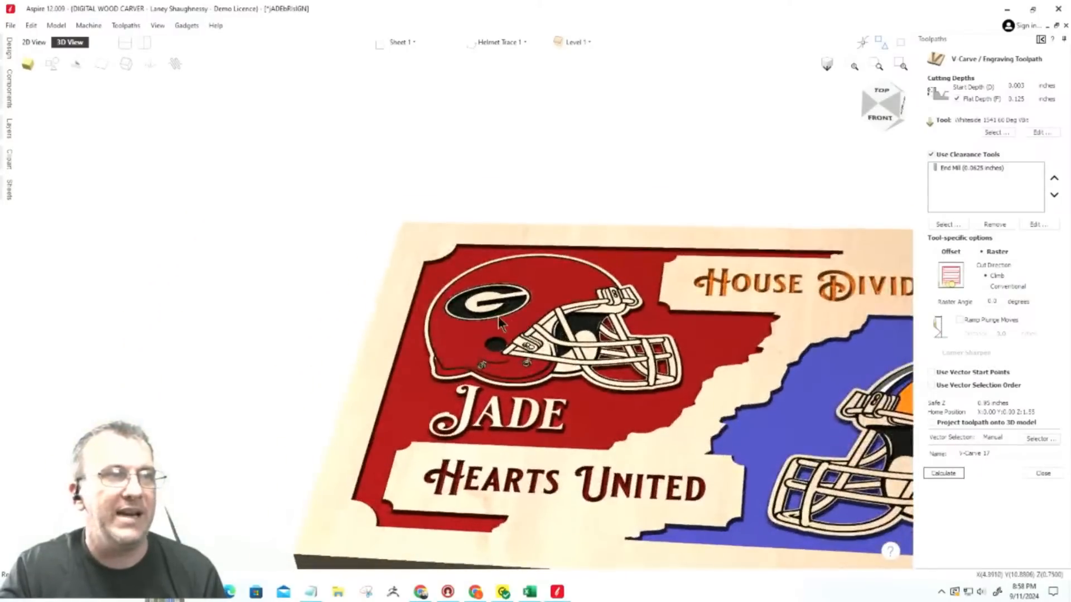
scroll(497, 317, up, 6)
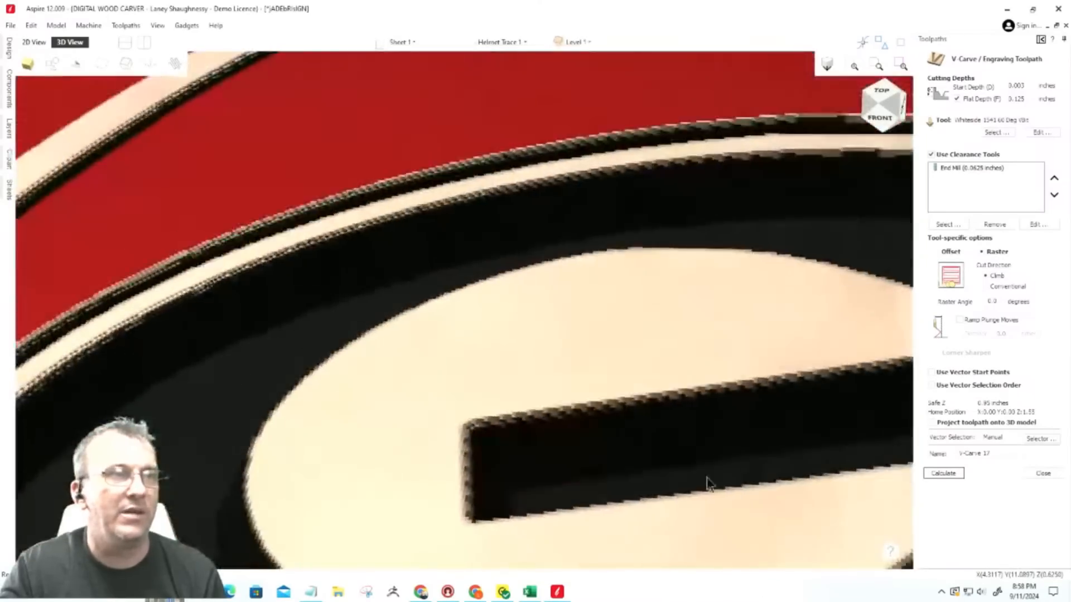
middle_drag(707, 478, 811, 208)
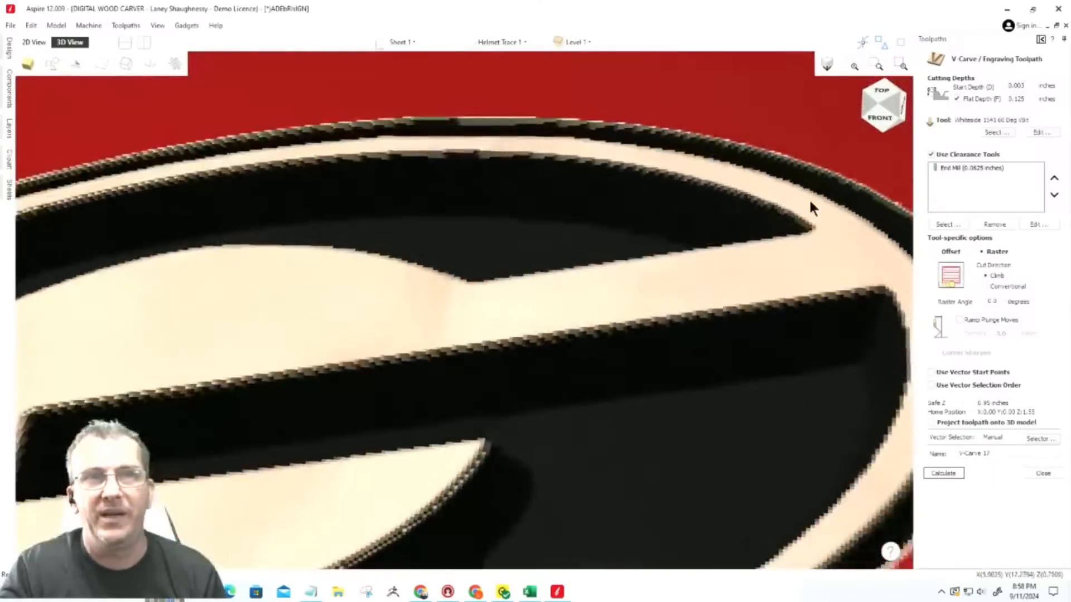
click(883, 96)
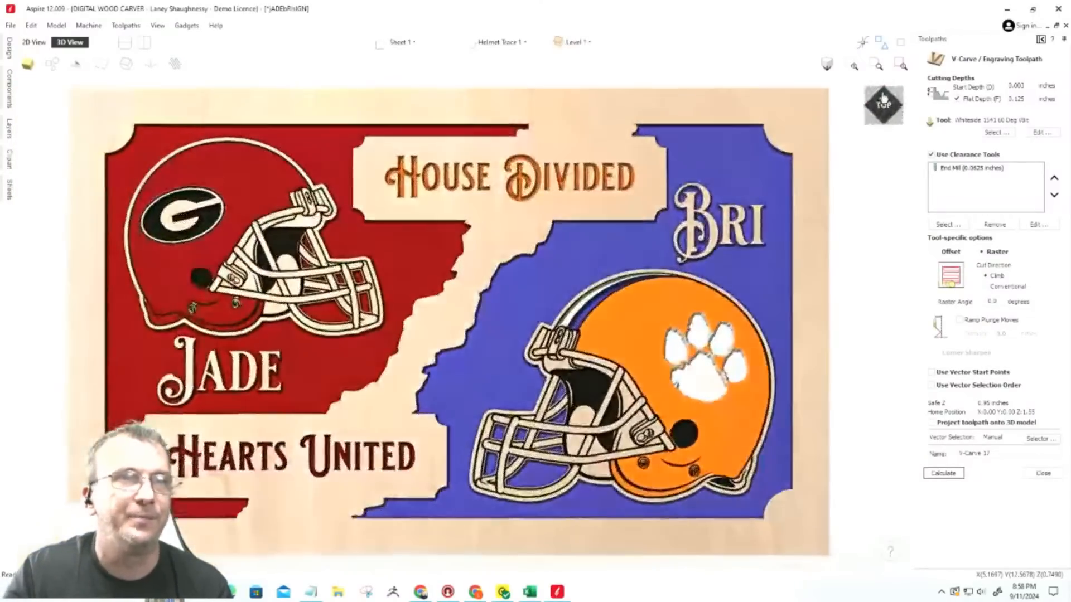
scroll(727, 186, down, 3)
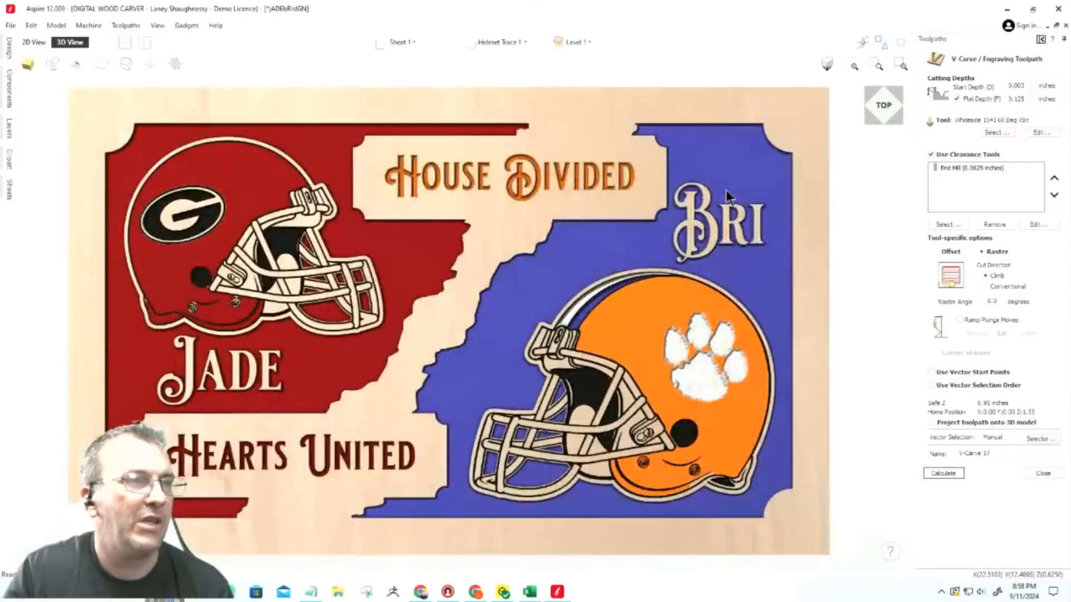
Compare the trimmed sign layout with the original layout in the 2D view, from an overview down to the original's details.
click(40, 41)
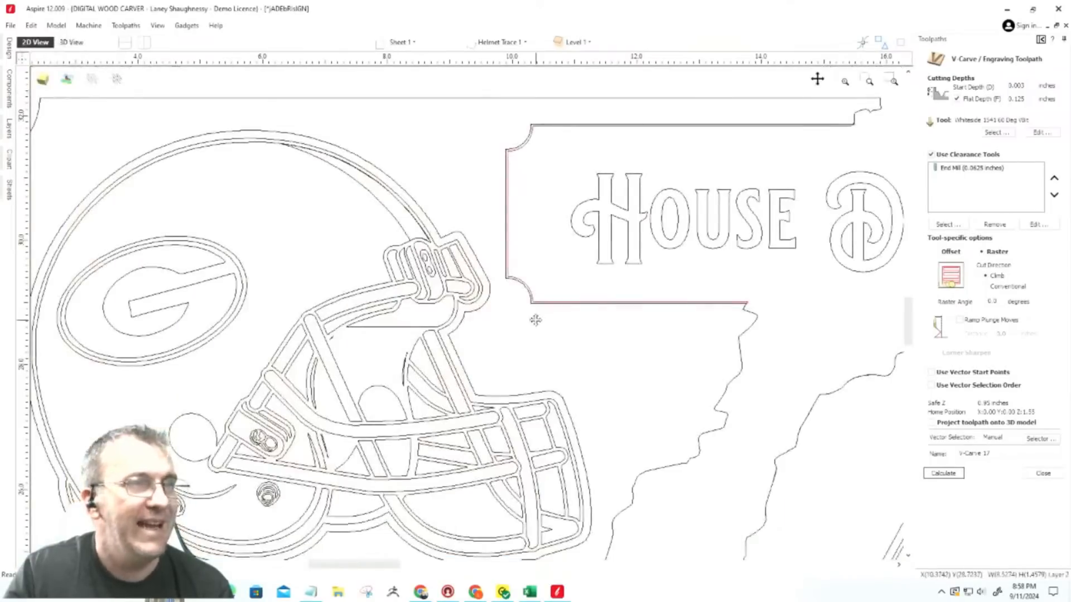
scroll(272, 358, down, 6)
scroll(272, 358, up, 6)
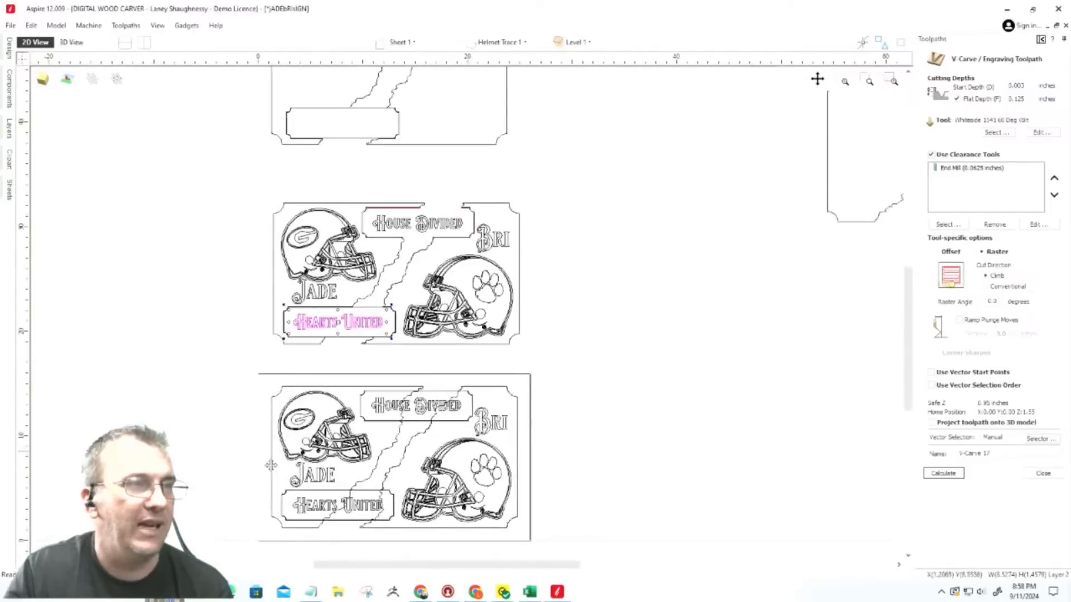
scroll(429, 299, down, 5)
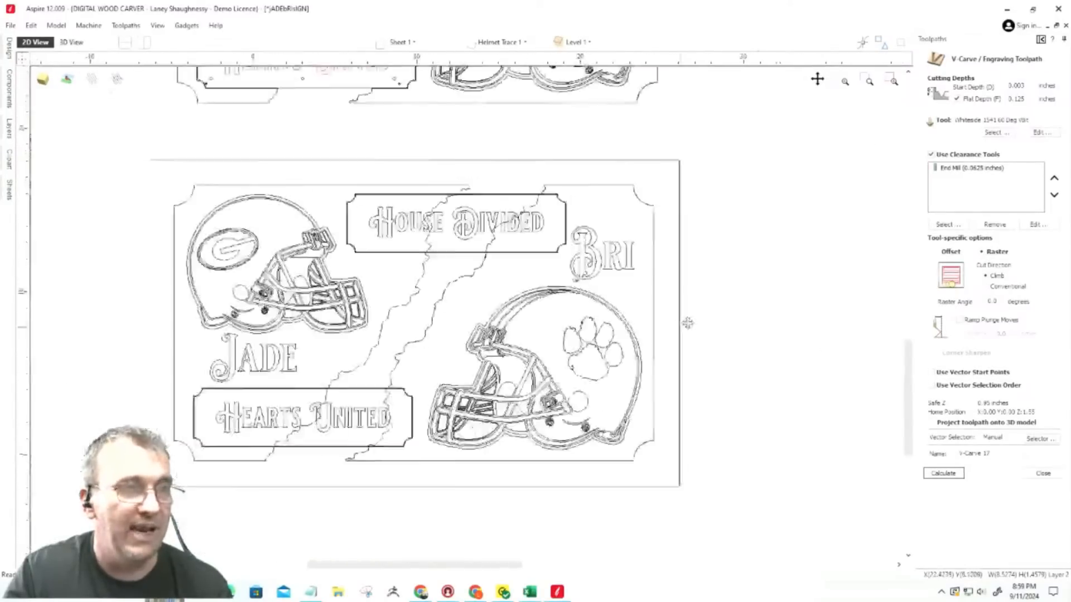
scroll(520, 288, up, 1)
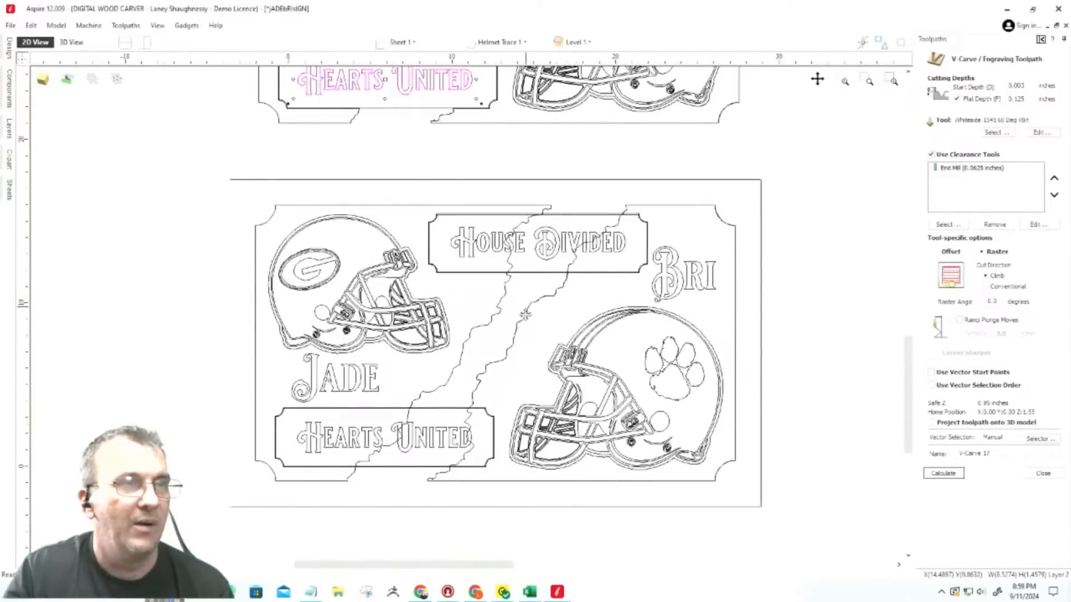
scroll(519, 288, down, 4)
scroll(499, 189, up, 4)
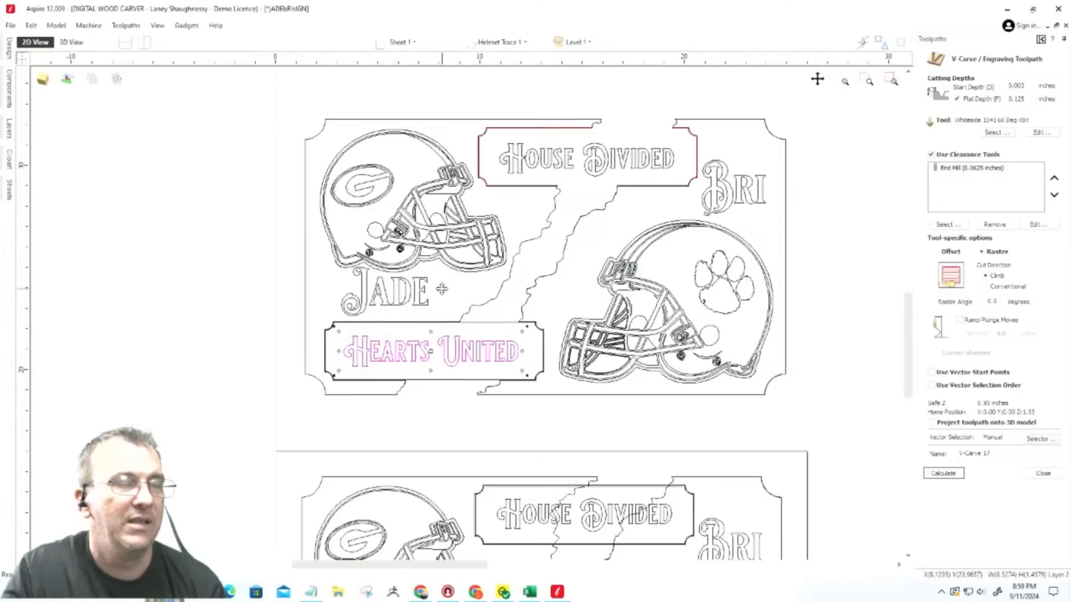
scroll(422, 354, down, 5)
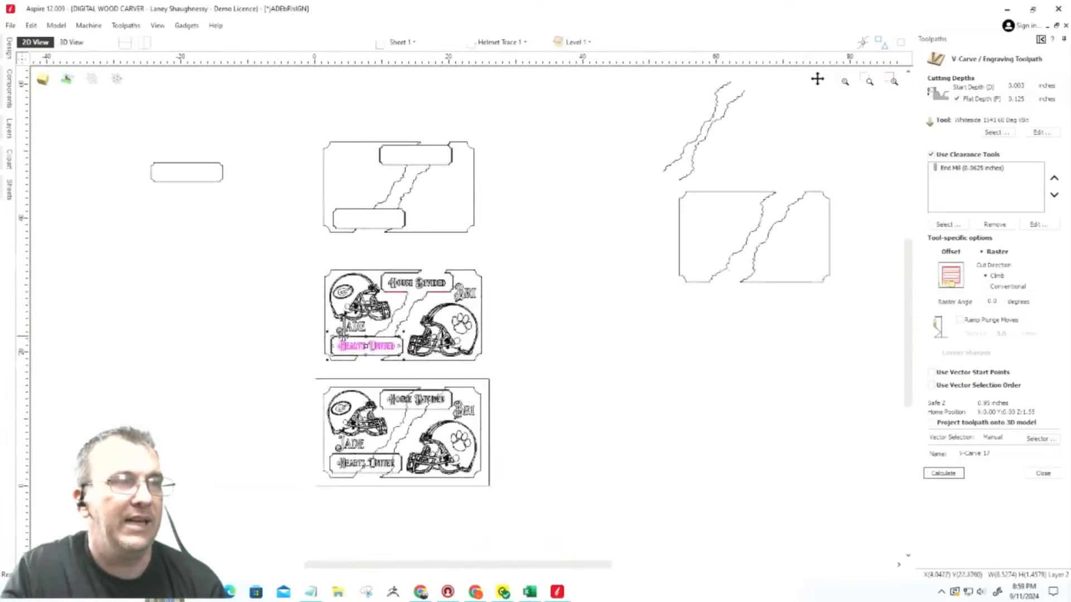
scroll(418, 447, up, 8)
scroll(417, 446, down, 3)
scroll(296, 332, up, 2)
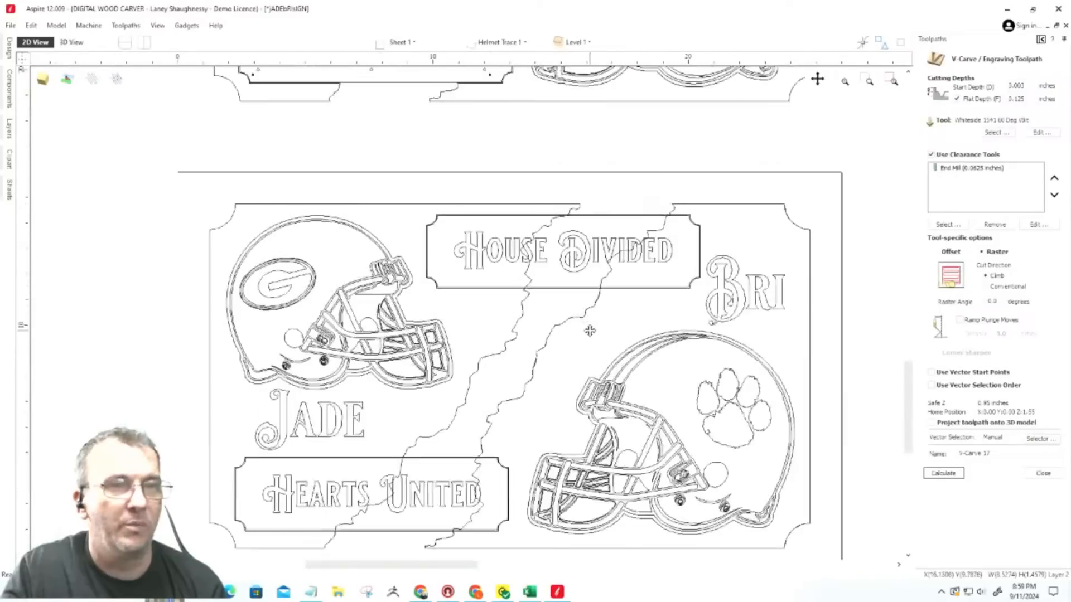
Close the current V-carve setup and review the V-Carve 3 toolpath's settings, including its name field.
click(1043, 475)
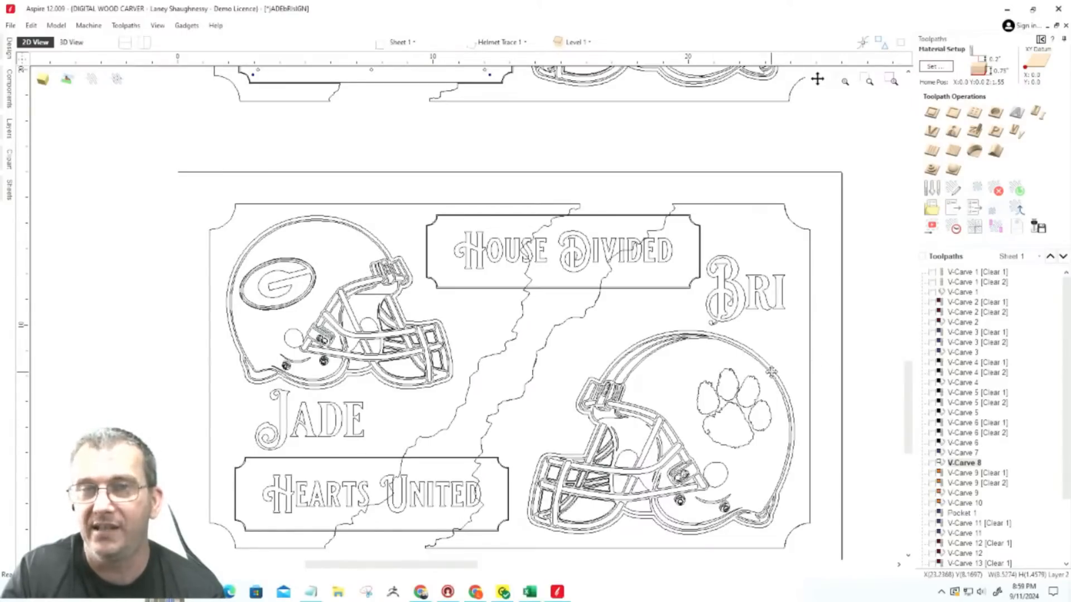
mouse_move(954, 314)
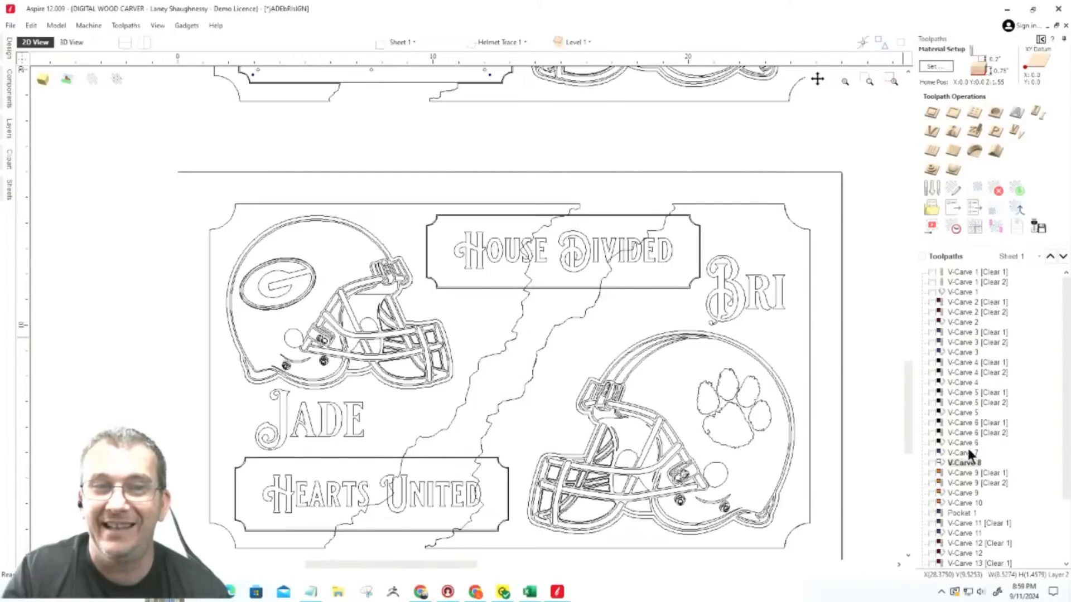
scroll(962, 343, down, 1)
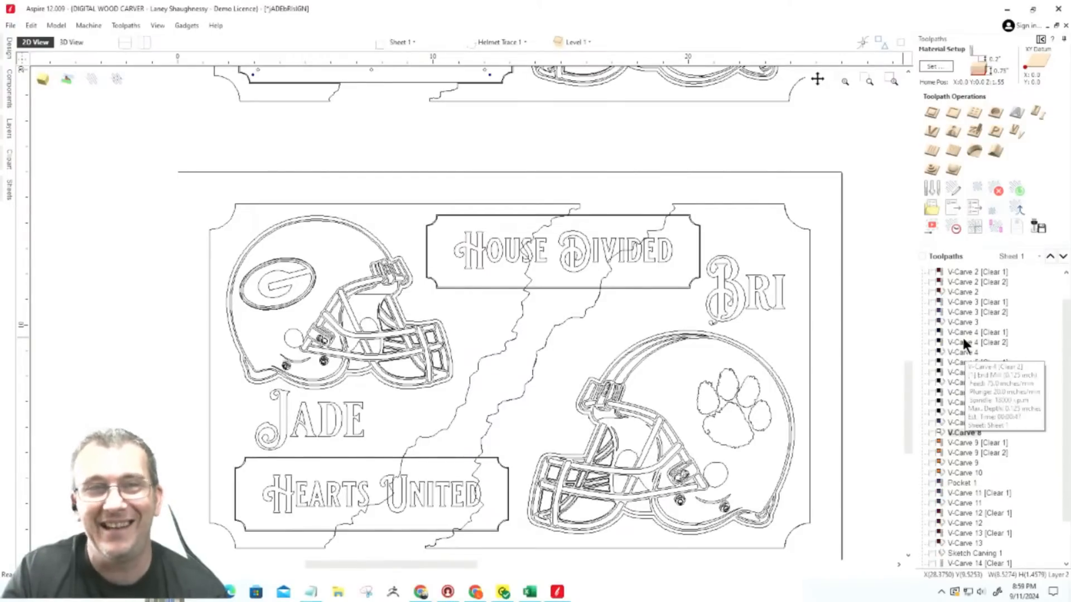
double_click(963, 301)
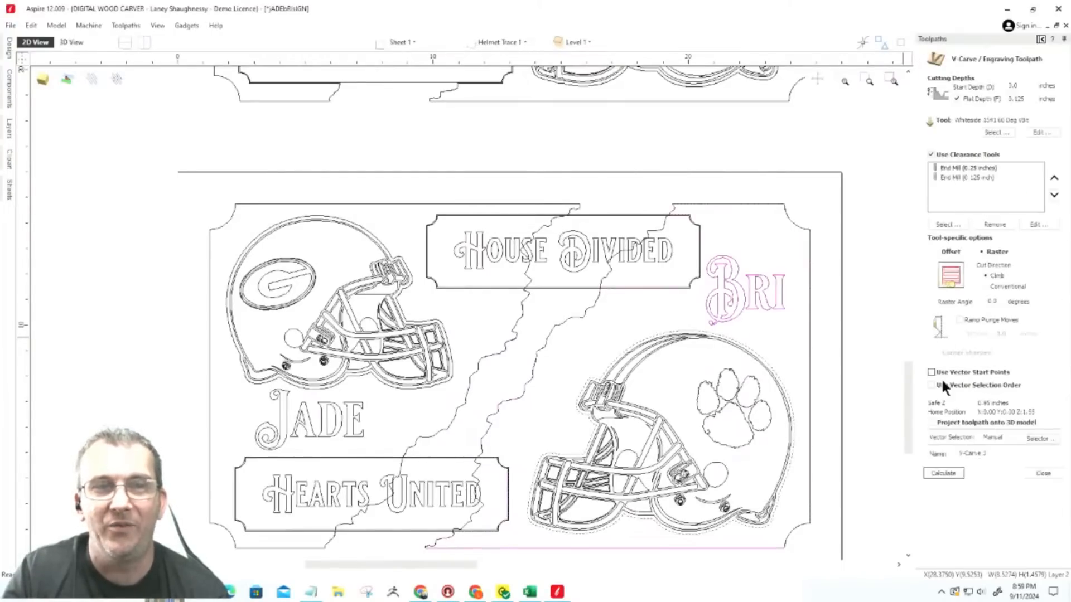
click(996, 453)
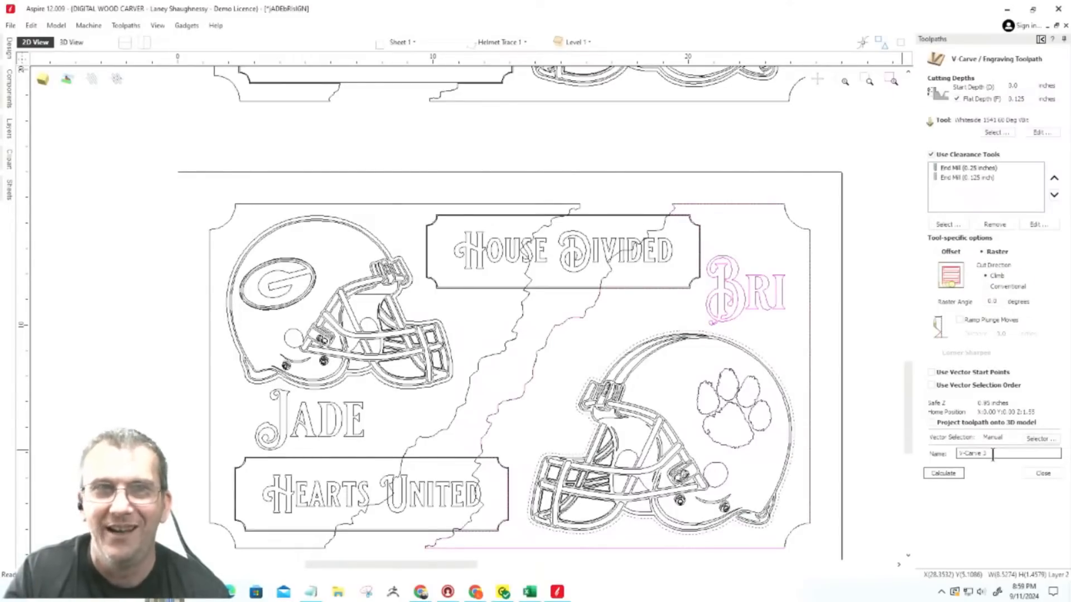
click(1037, 470)
Show the V-Carve 3 clearance and carving toolpaths in the 2D view, finishing with them hidden.
scroll(975, 396, down, 1)
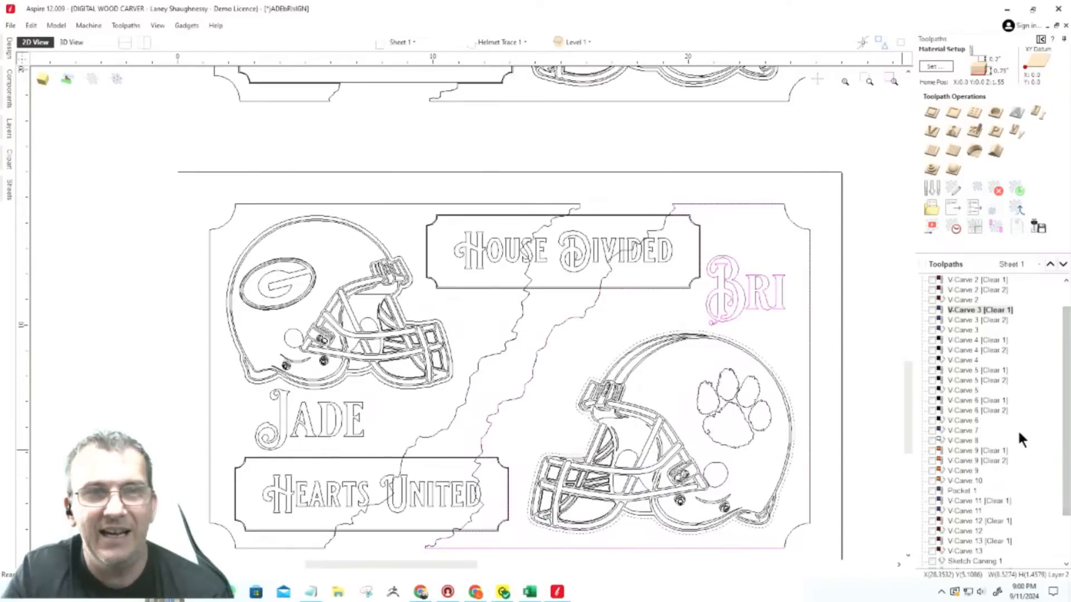
click(933, 311)
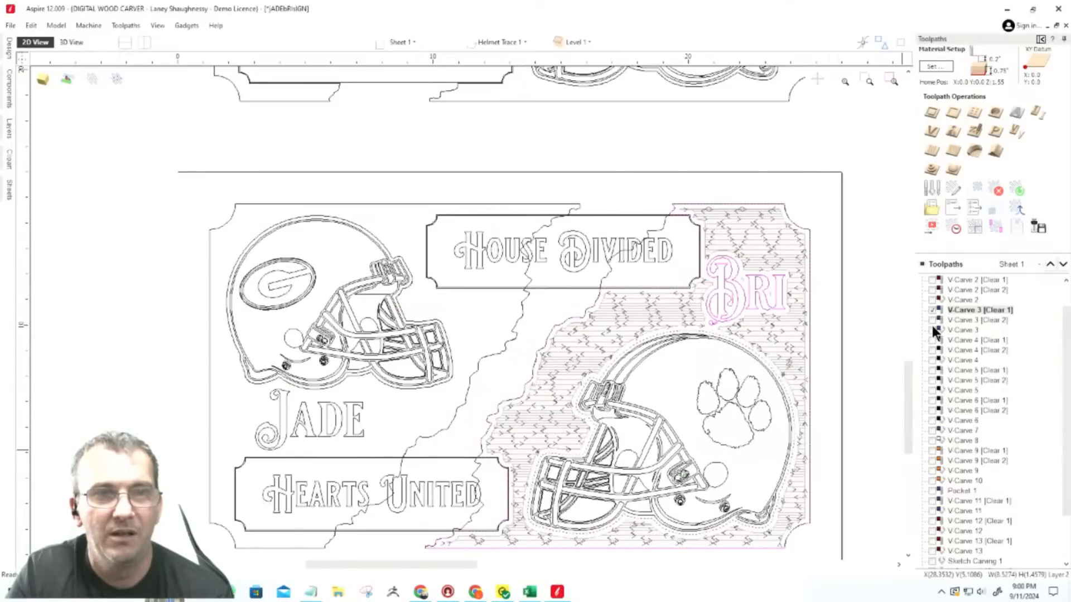
click(932, 330)
click(932, 329)
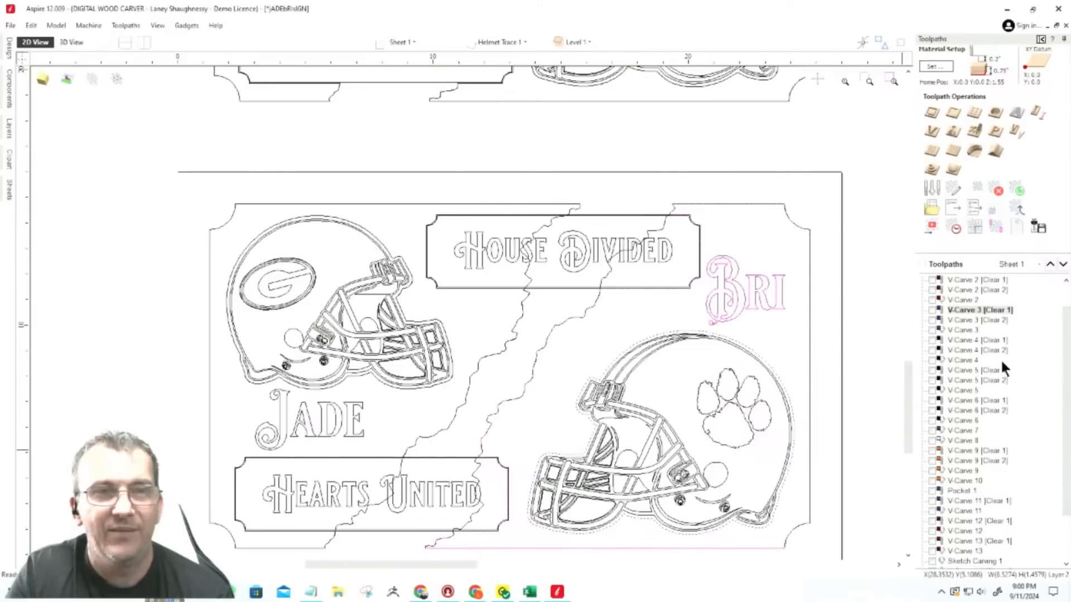
Highlight the vectors of the V-Carve 5 [Clear 1] toolpath and inspect them on the first helmet's oval logo.
click(968, 370)
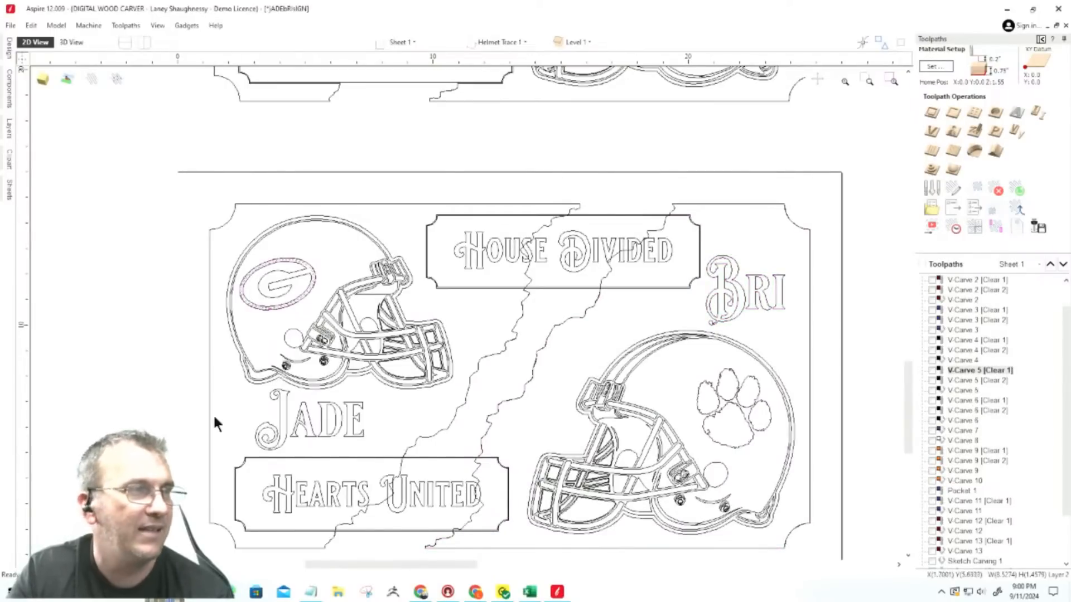
scroll(190, 300, up, 5)
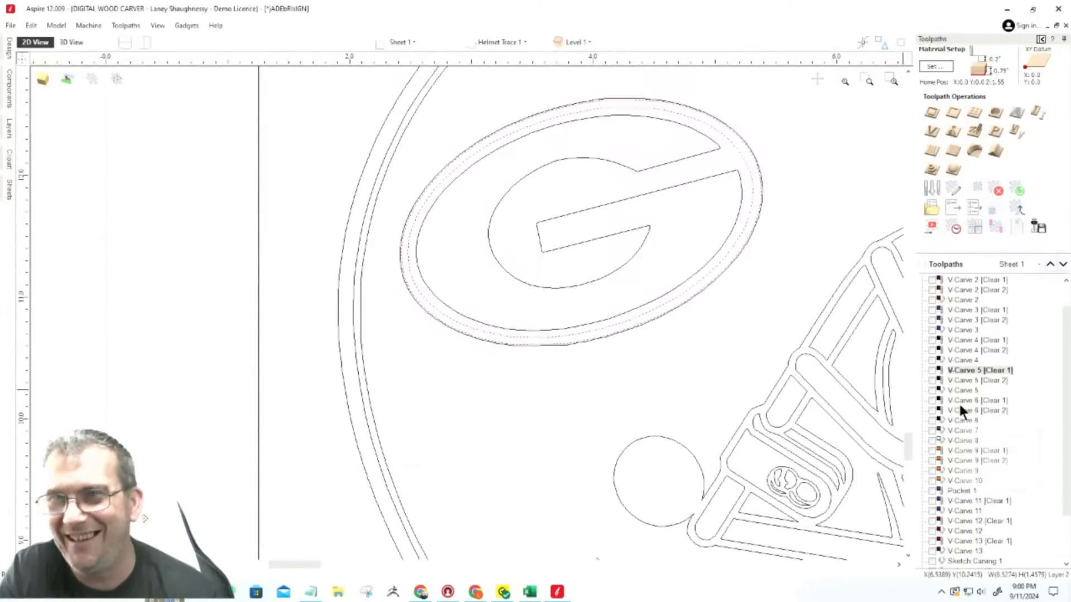
mouse_move(960, 407)
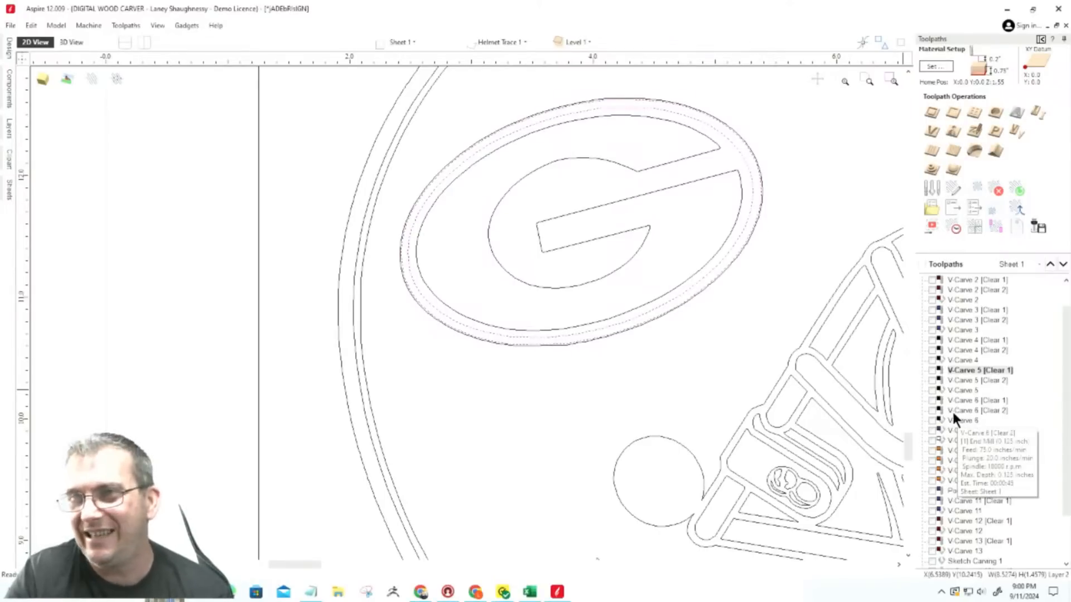
Look through the Sheet 1 toolpath list from V-Carve 1 to V-Carve 16, checking the tool details of individual entries.
scroll(943, 368, down, 2)
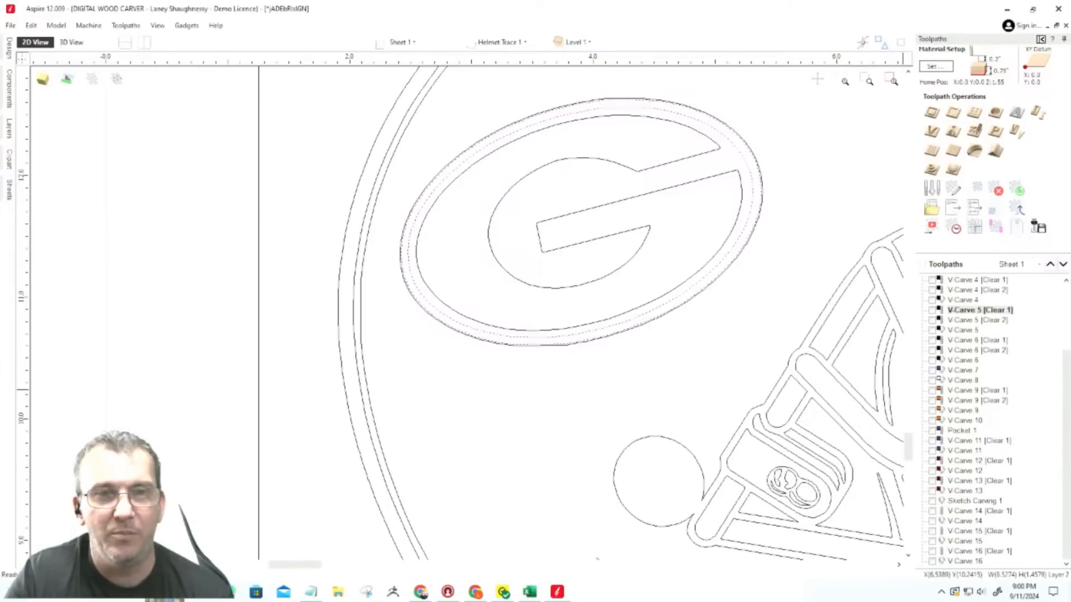
drag(1068, 432, 1059, 360)
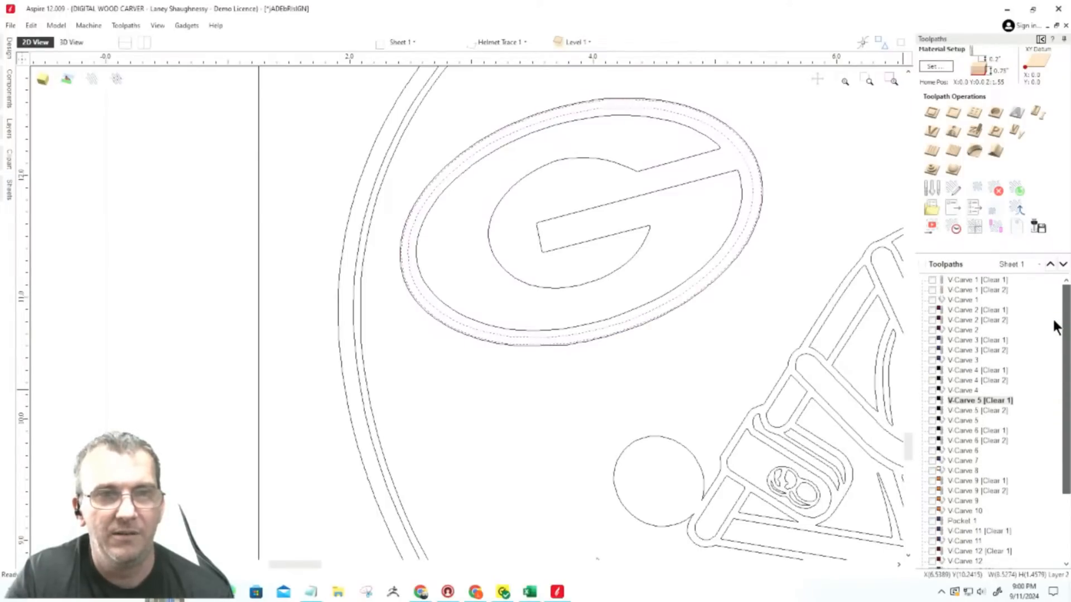
mouse_move(1054, 319)
mouse_down()
mouse_move(1064, 457)
mouse_move(1049, 307)
mouse_up()
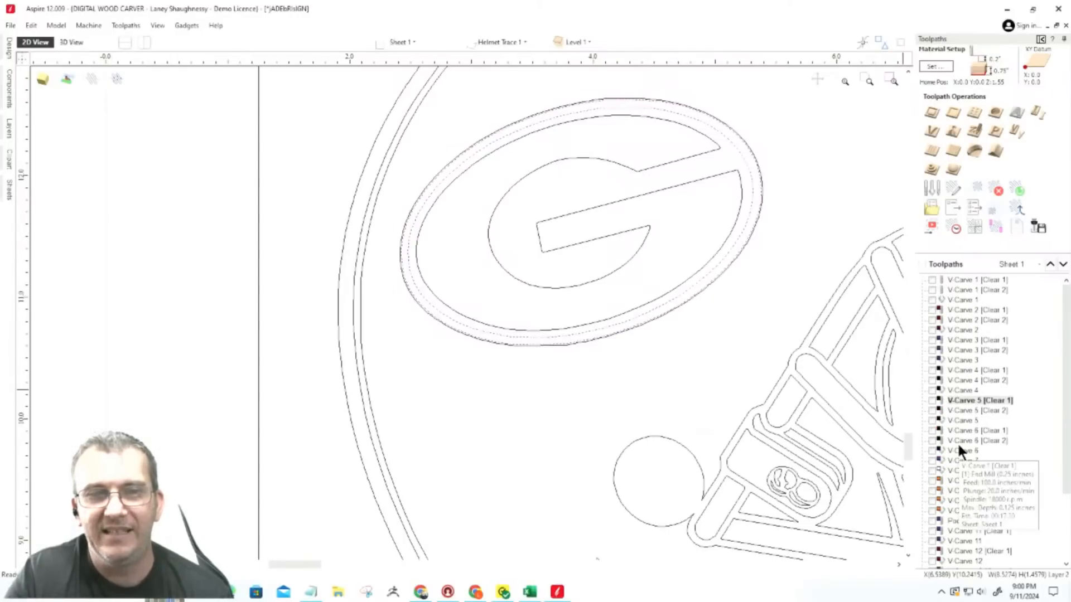
scroll(957, 442, down, 3)
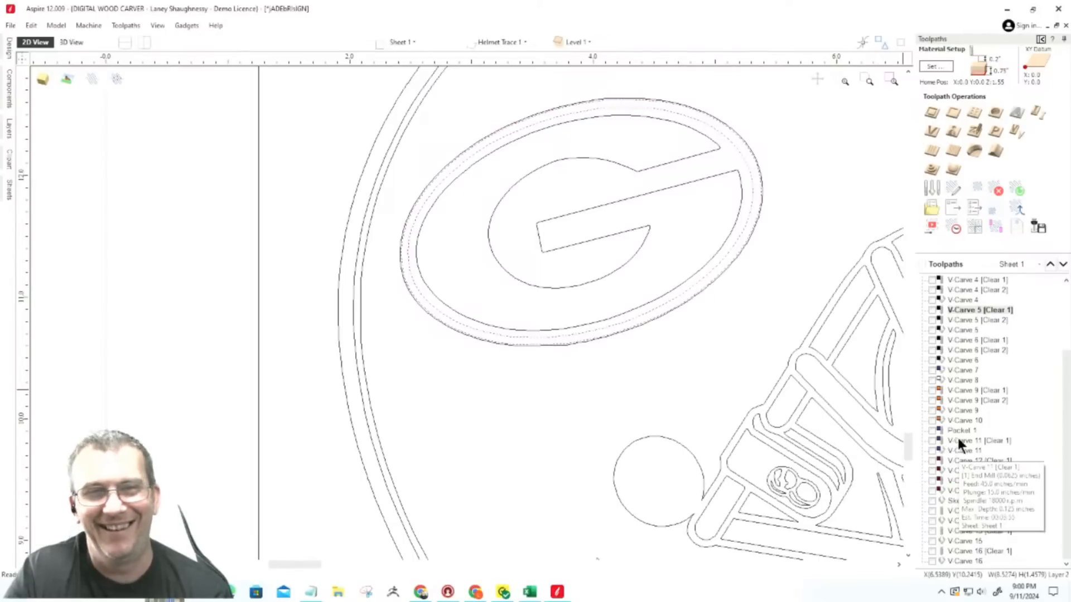
scroll(948, 426, up, 3)
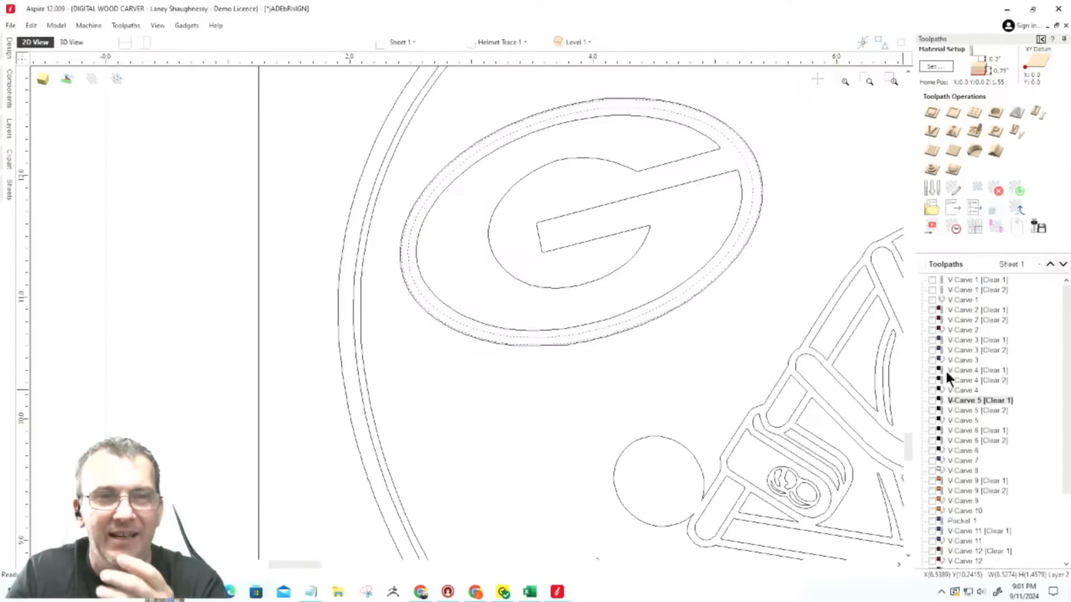
mouse_move(936, 383)
scroll(855, 382, down, 2)
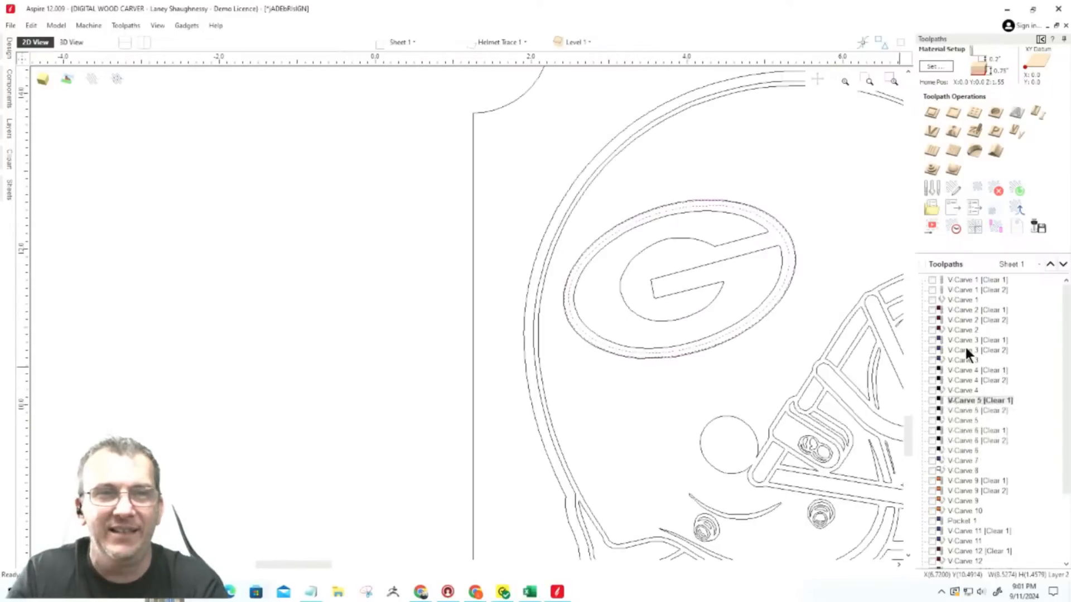
Open the toolpath saving options and highlight the vectors of the V-Carve 3 [Clear 2] toolpath.
scroll(965, 347, down, 3)
scroll(775, 354, down, 10)
scroll(660, 352, up, 3)
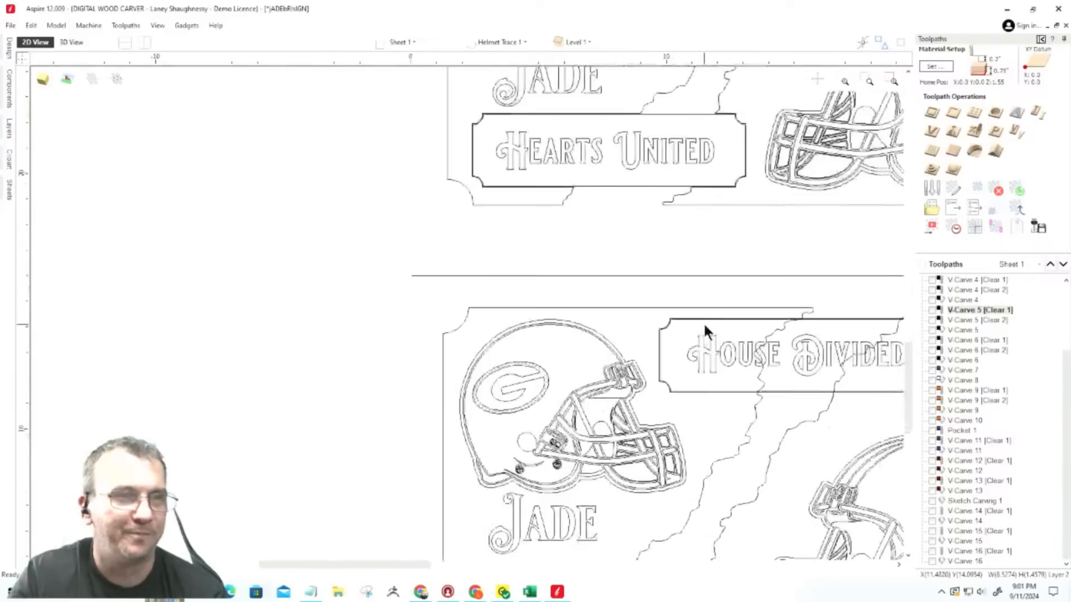
scroll(658, 322, down, 5)
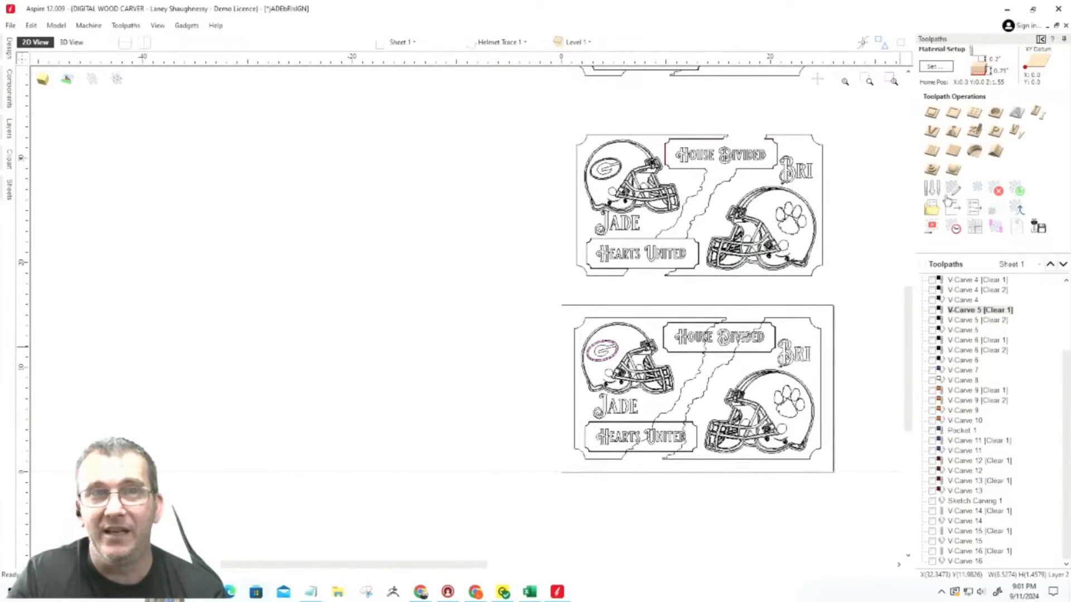
click(1039, 228)
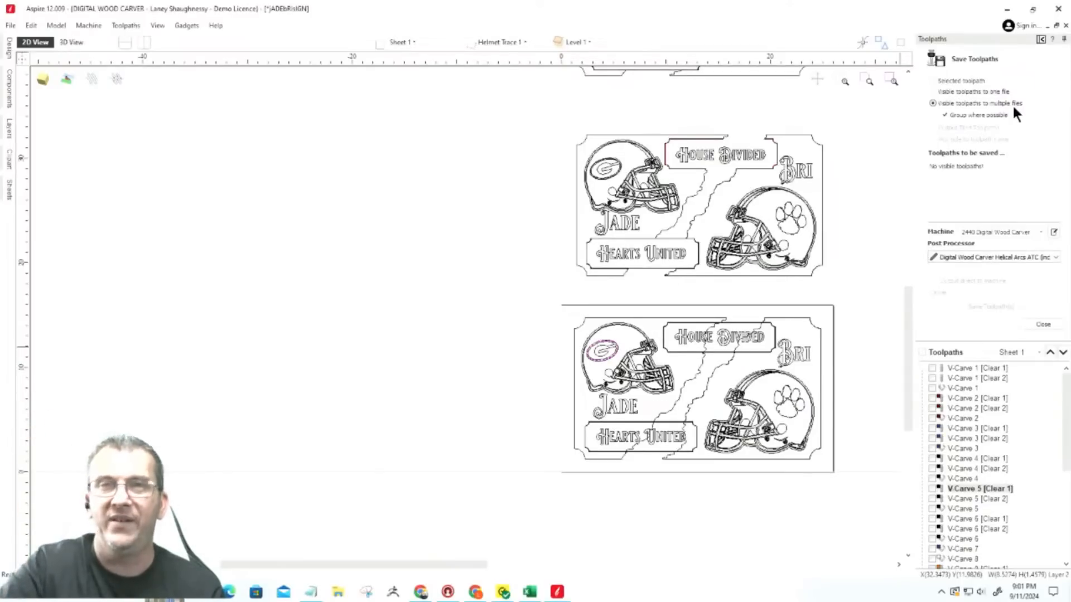
click(961, 438)
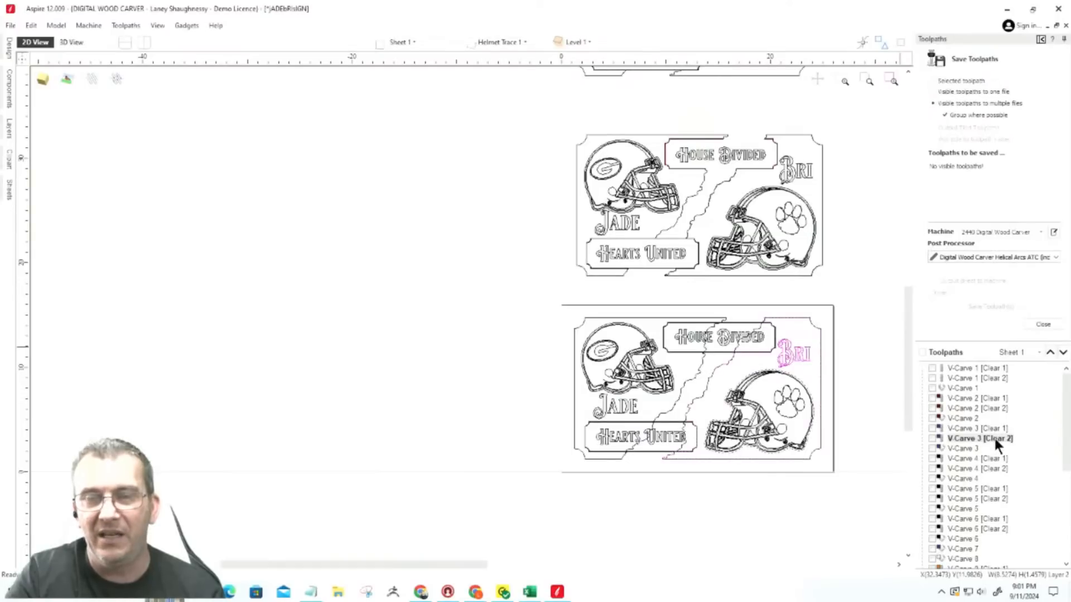
mouse_move(996, 440)
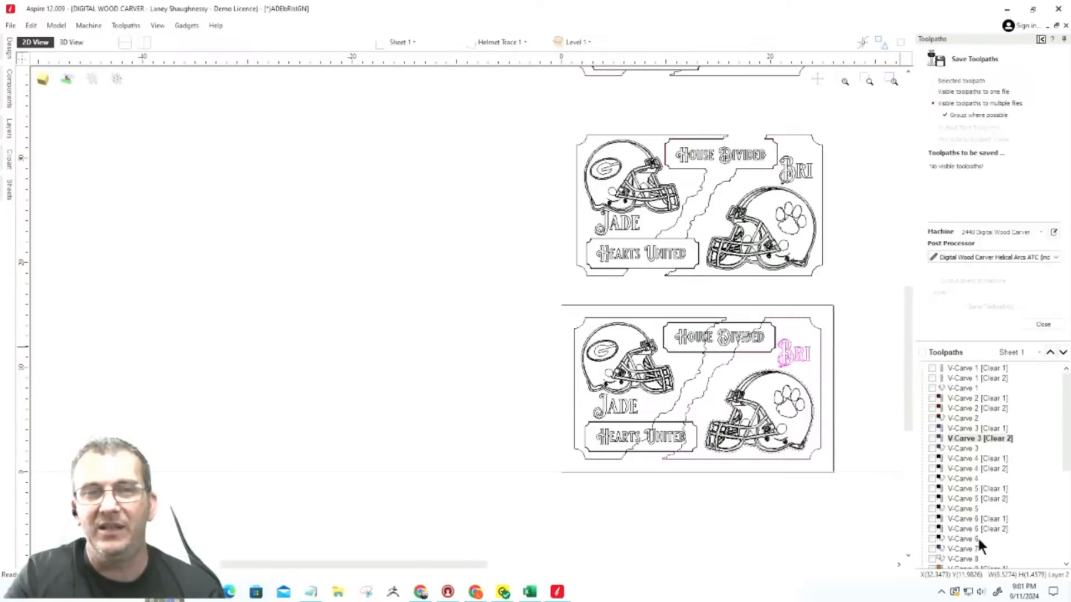
mouse_move(957, 481)
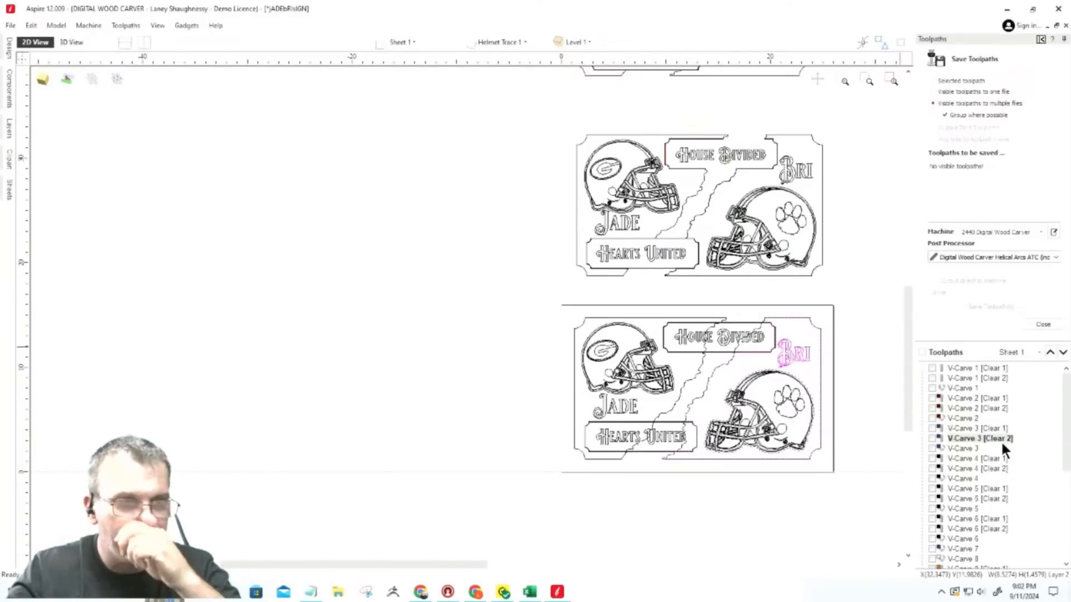
Select the House Divided plaque's border and the left crack outline in turn to inspect where they cross.
scroll(530, 312, down, 3)
scroll(789, 295, up, 8)
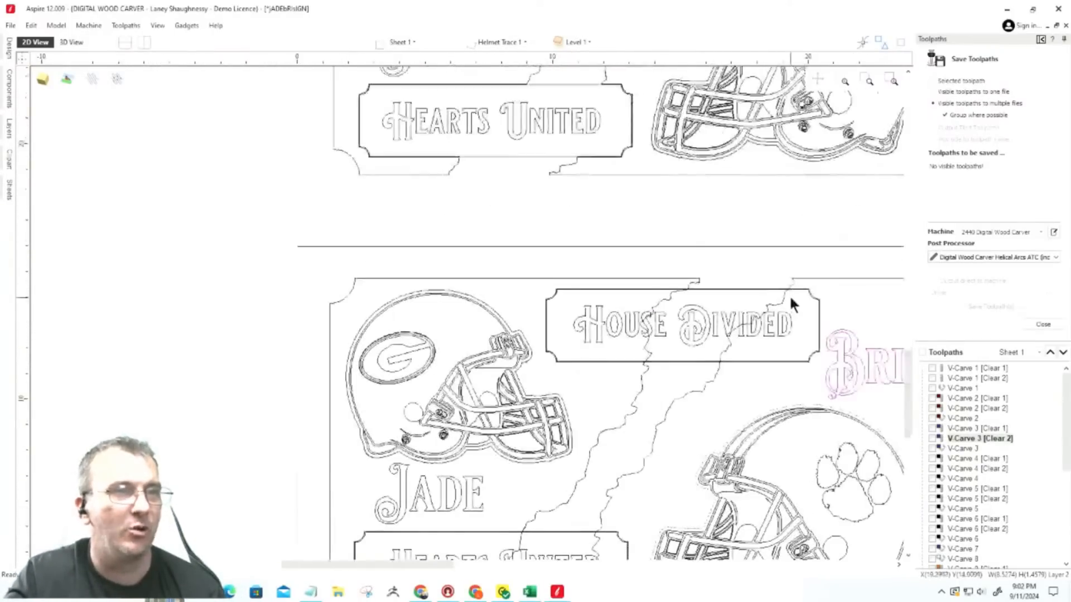
scroll(789, 295, up, 3)
scroll(275, 199, down, 2)
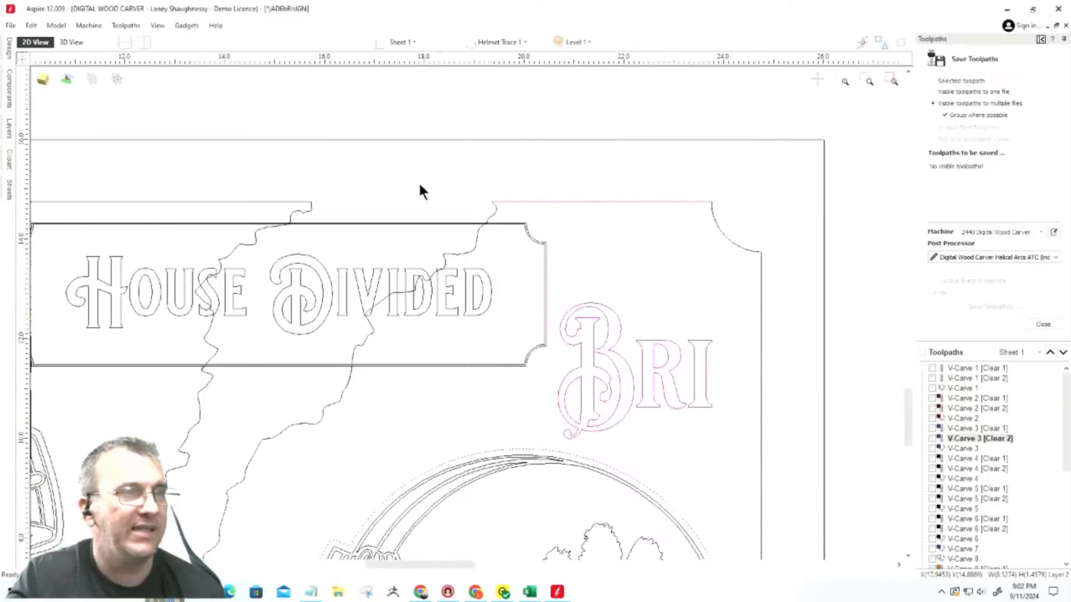
scroll(789, 206, down, 3)
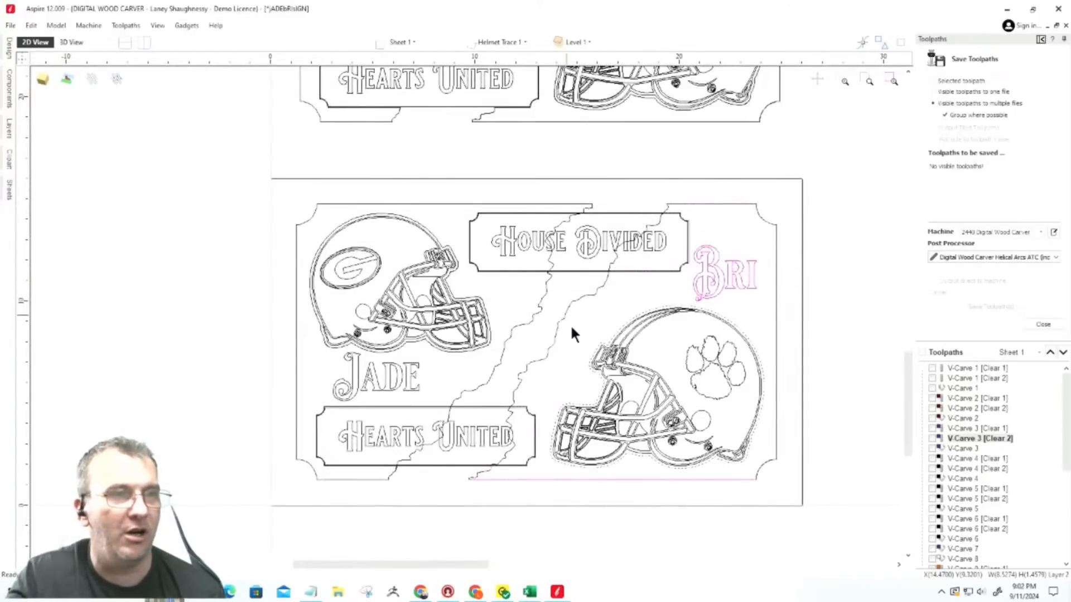
scroll(581, 297, up, 5)
scroll(541, 161, up, 2)
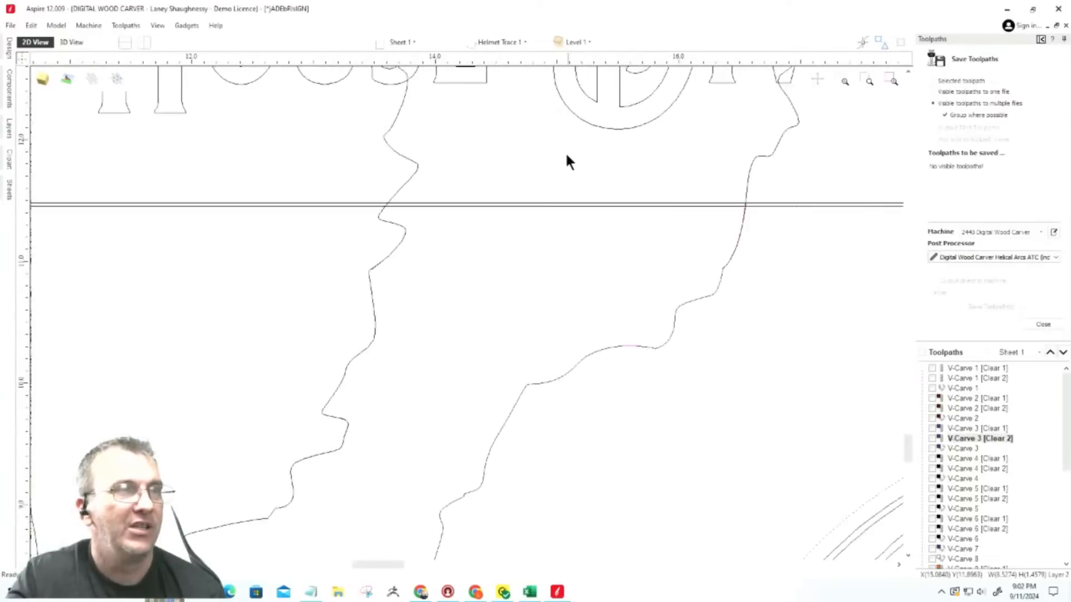
click(511, 204)
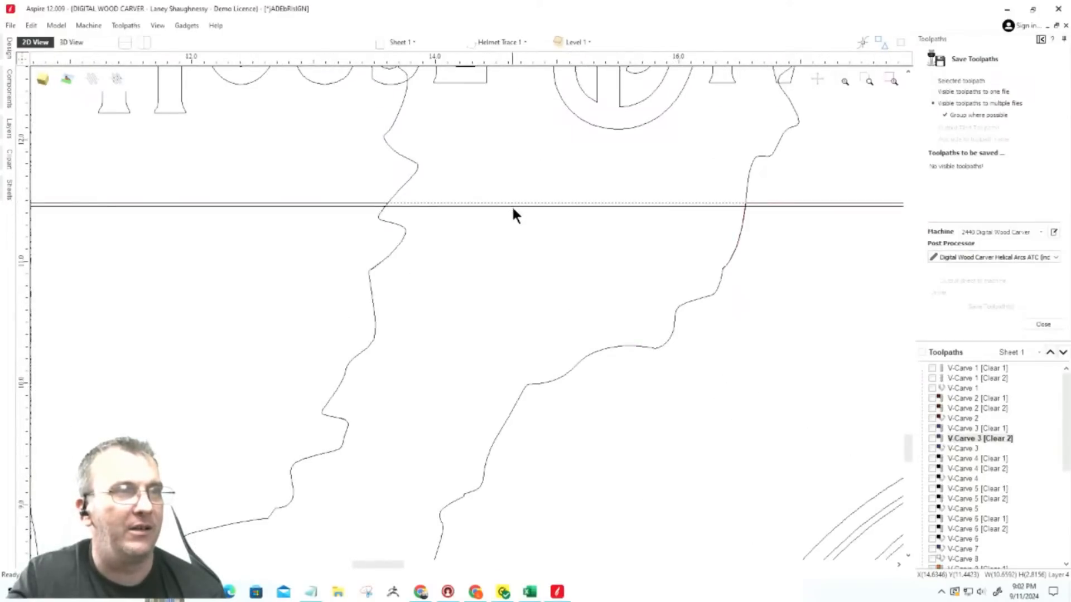
click(513, 211)
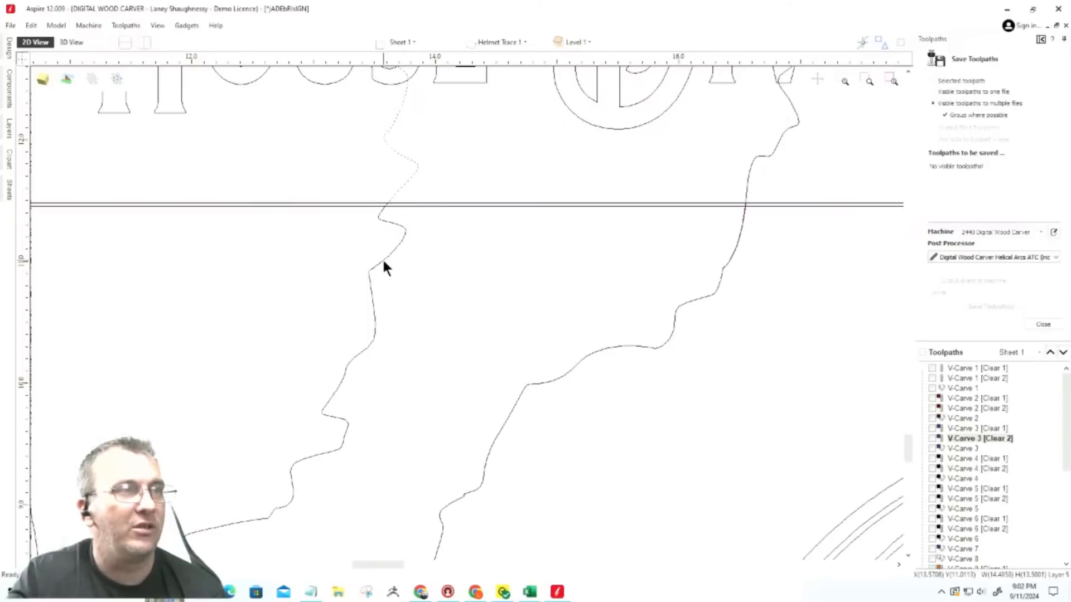
scroll(382, 260, down, 4)
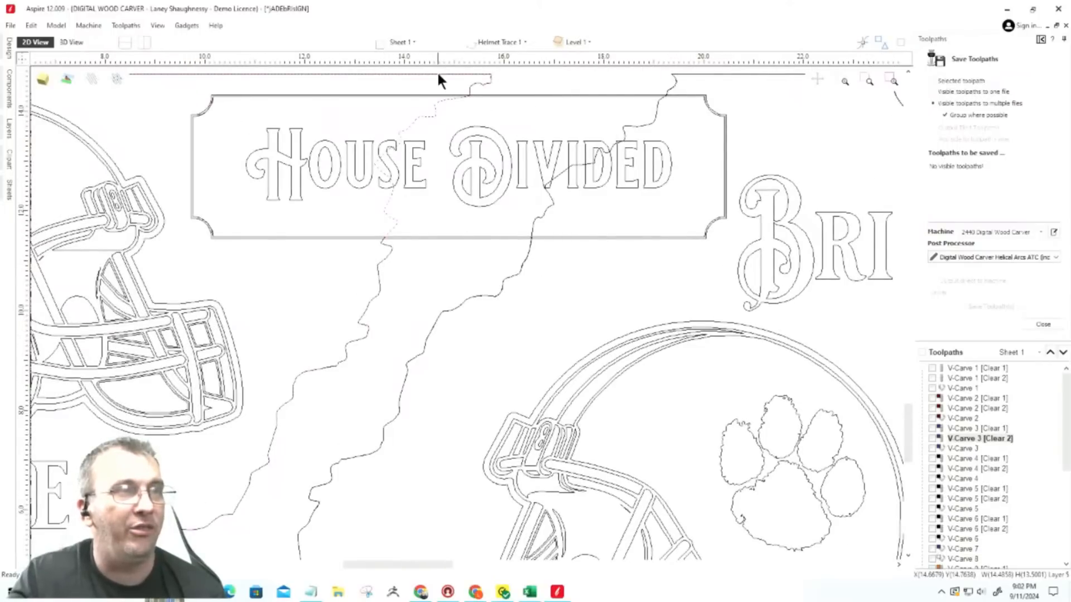
scroll(808, 112, down, 4)
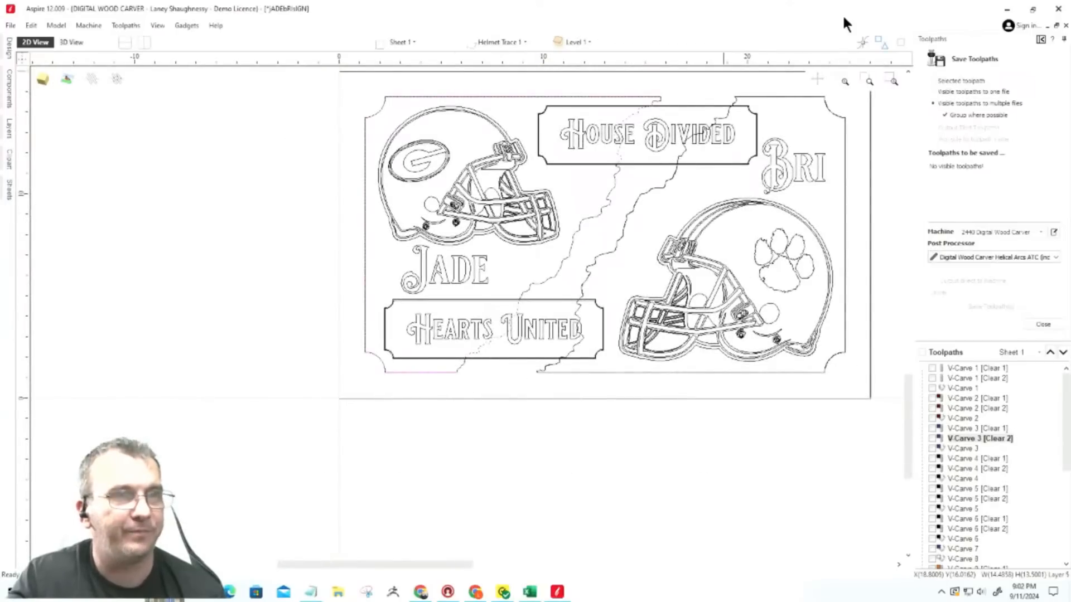
scroll(817, 293, up, 6)
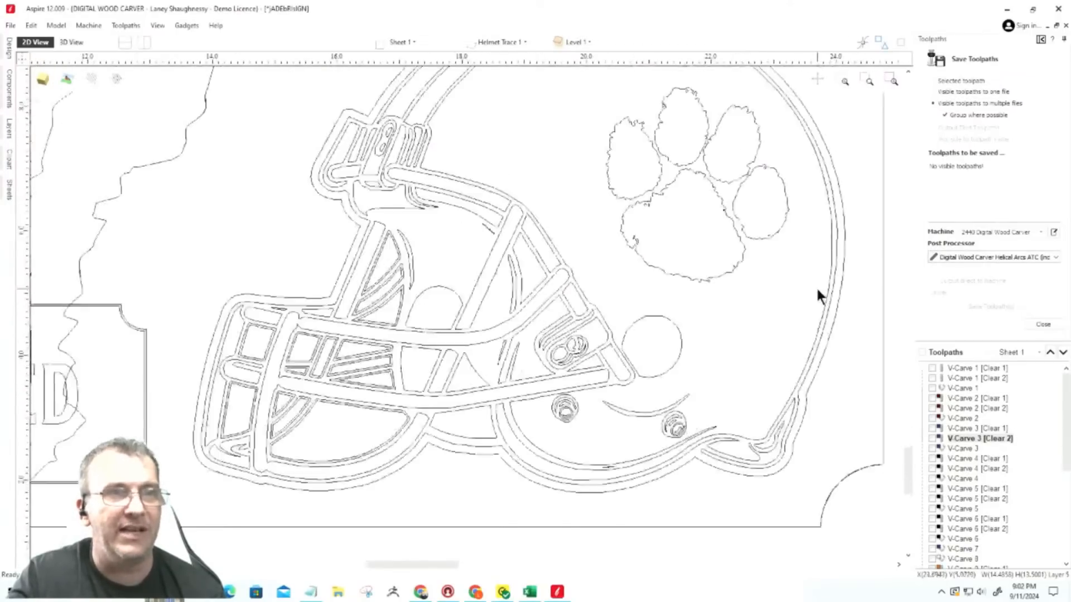
scroll(567, 346, down, 8)
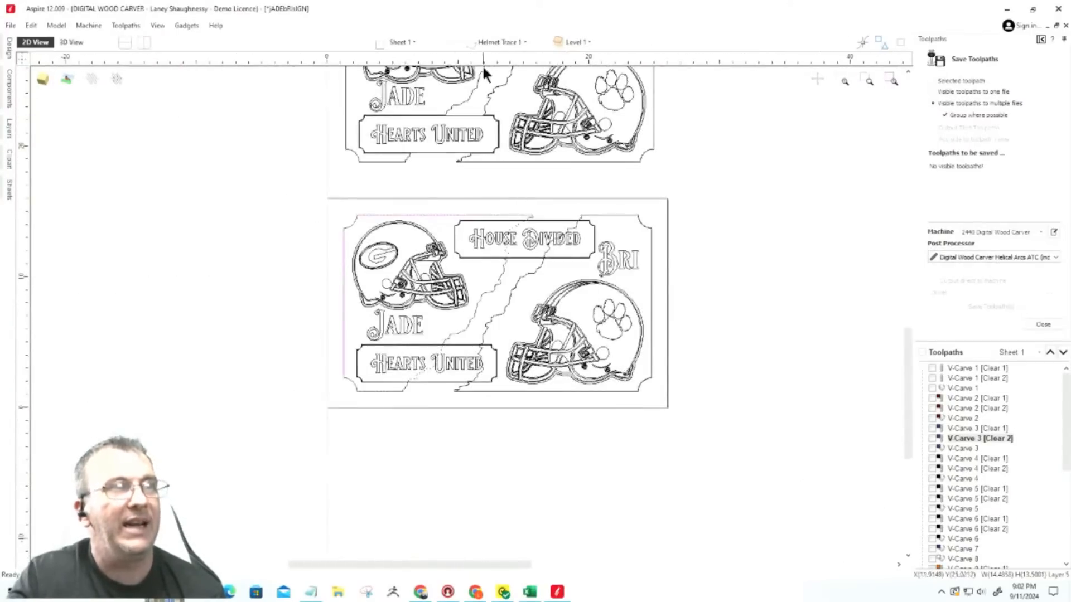
Bring up the full layers list and hide Helmet Trace 1, the Border with Break layer, Layer 6 and Layer 5.
click(499, 42)
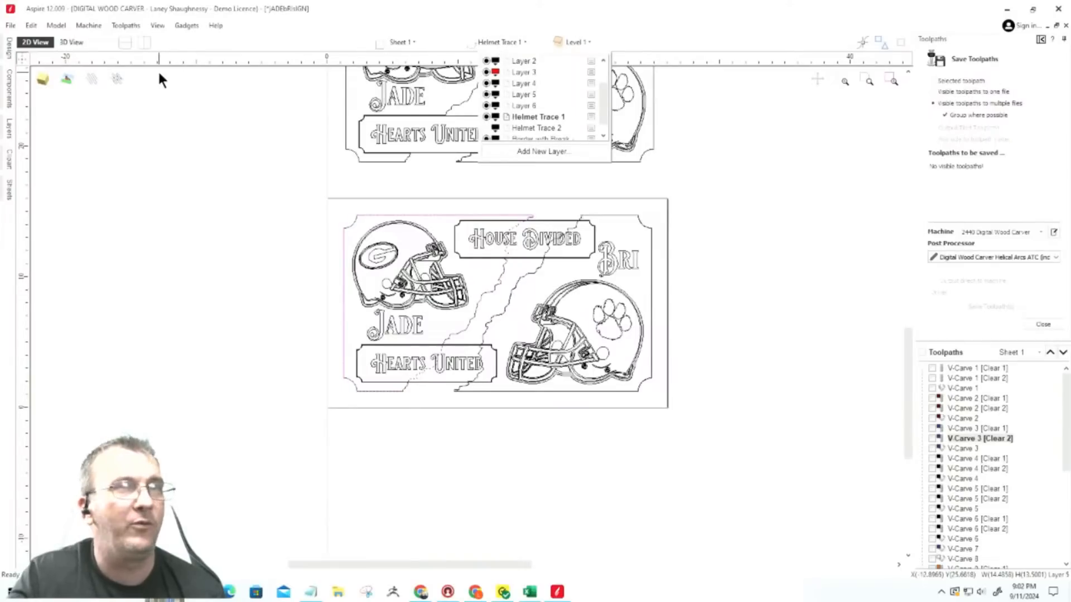
click(1042, 40)
click(8, 49)
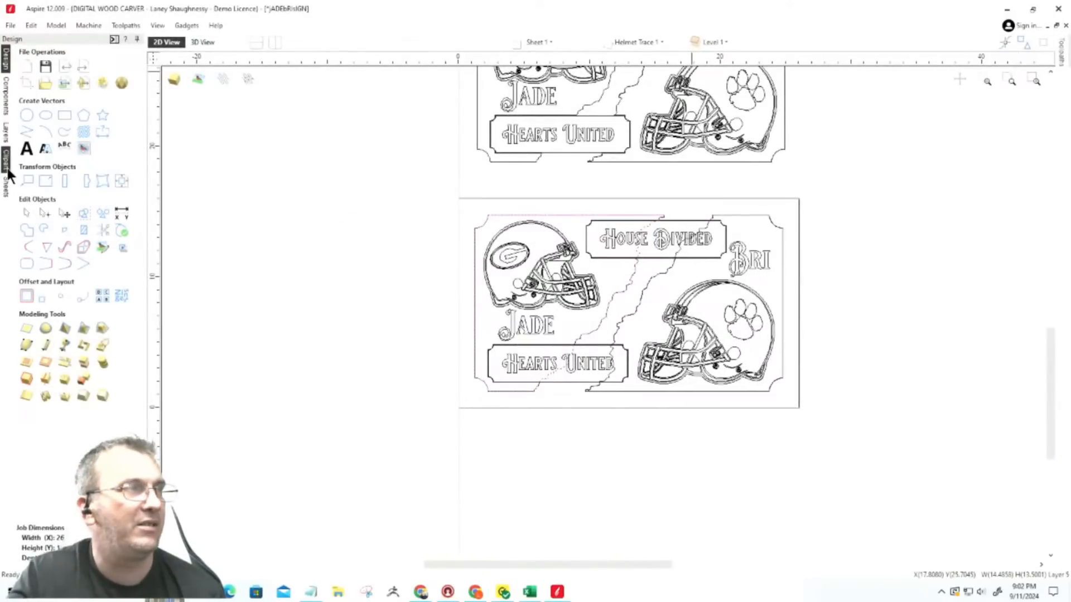
click(6, 132)
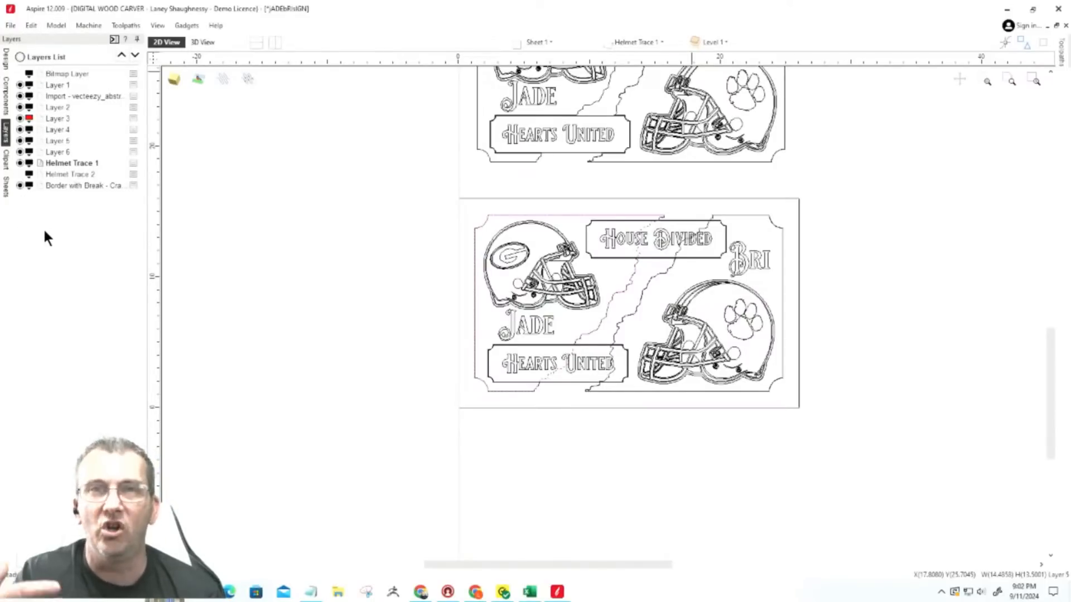
click(19, 174)
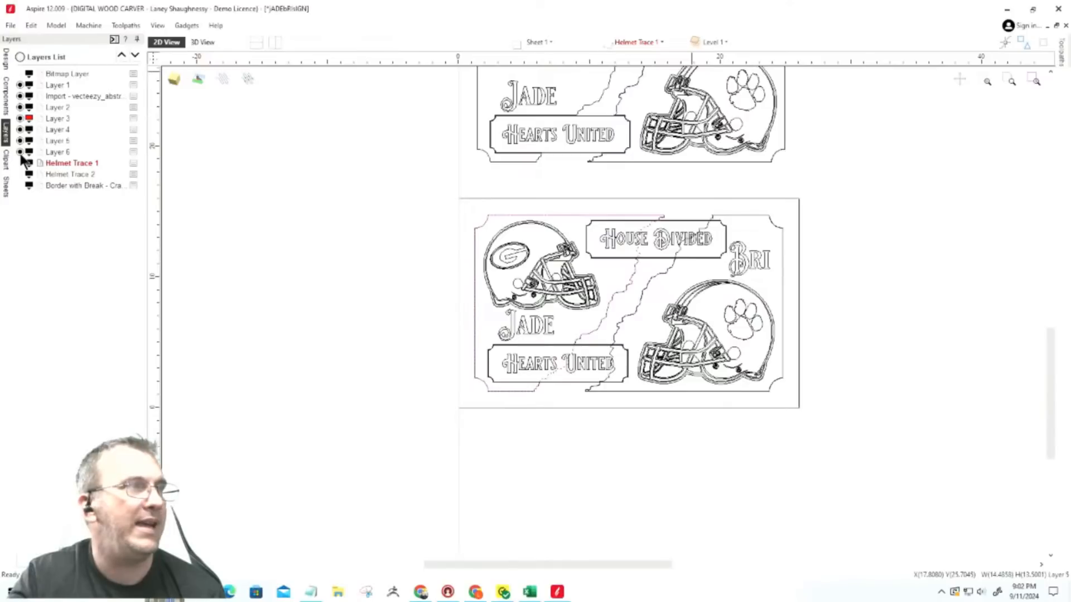
click(20, 153)
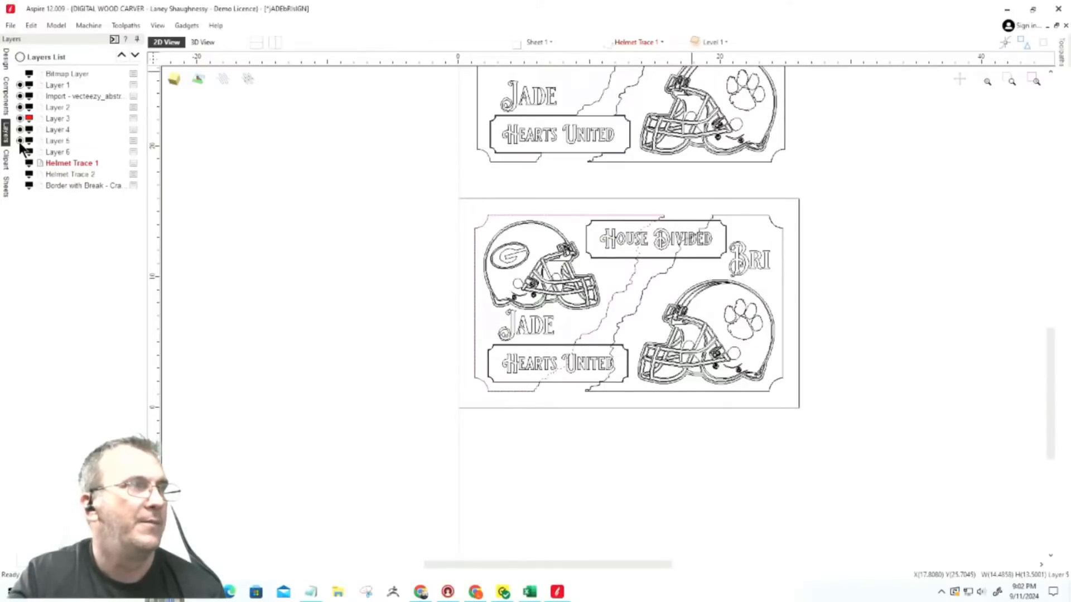
click(20, 141)
scroll(641, 240, up, 5)
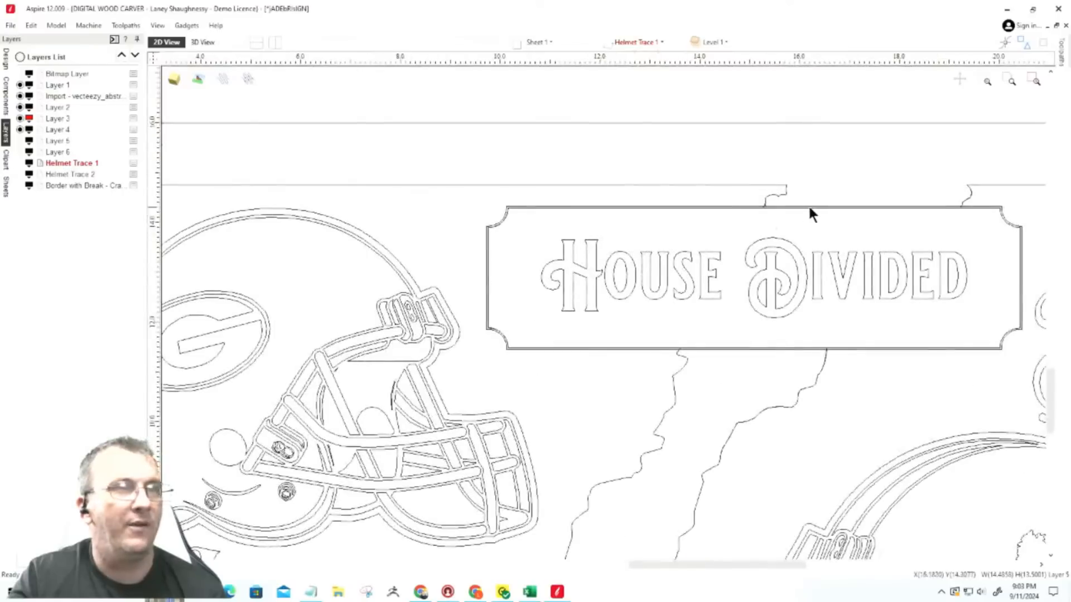
Turn Layer 6 back on, and show Layer 5 briefly before hiding it again.
click(20, 152)
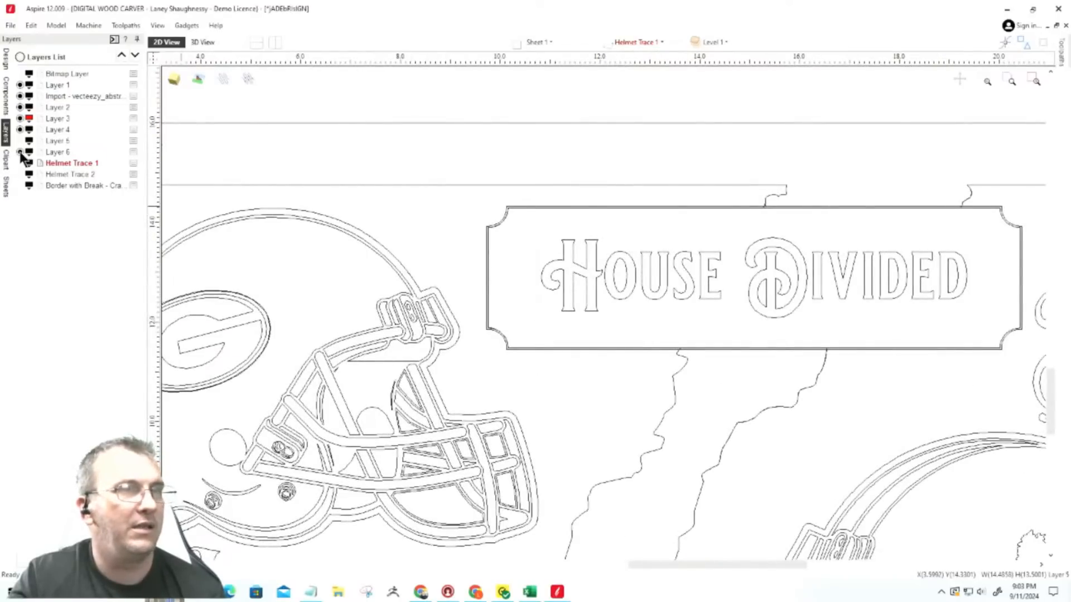
click(20, 140)
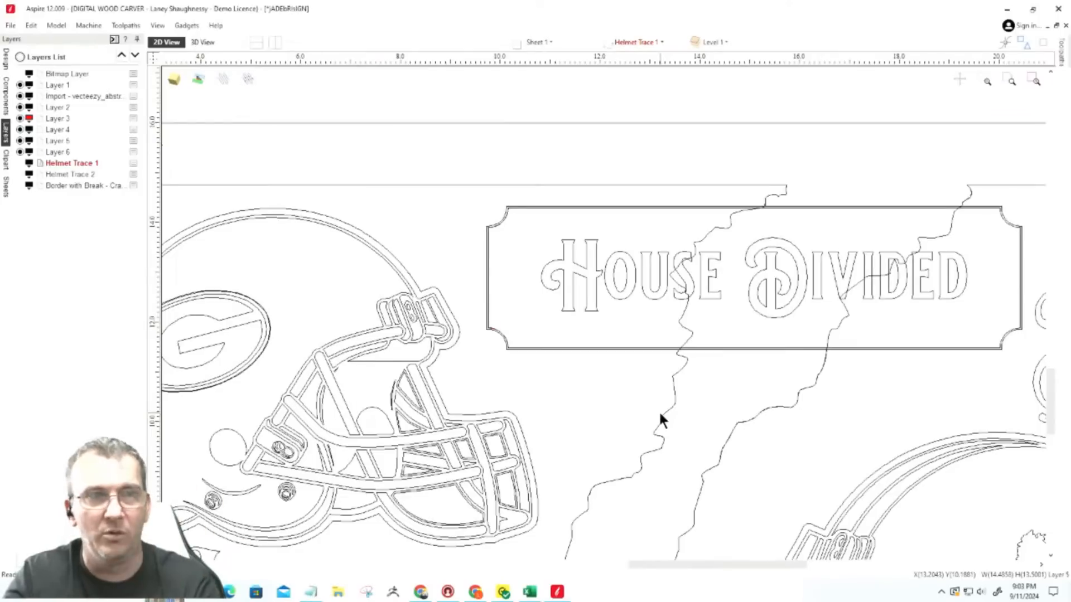
click(19, 141)
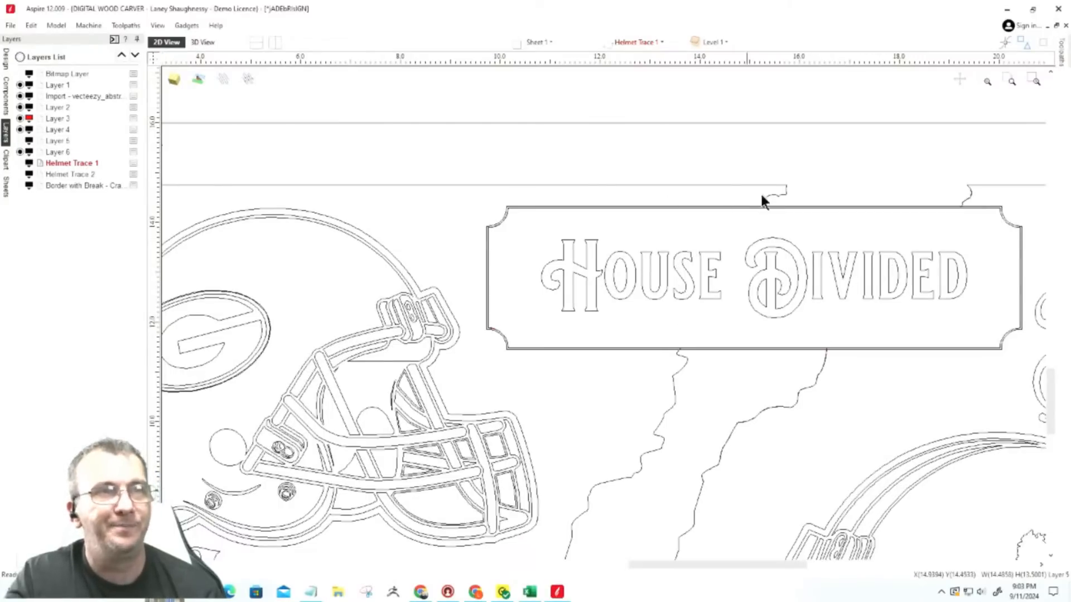
Inspect up close where the trimmed crack lines meet the upper and lower edges of the House Divided plaque.
scroll(759, 195, up, 10)
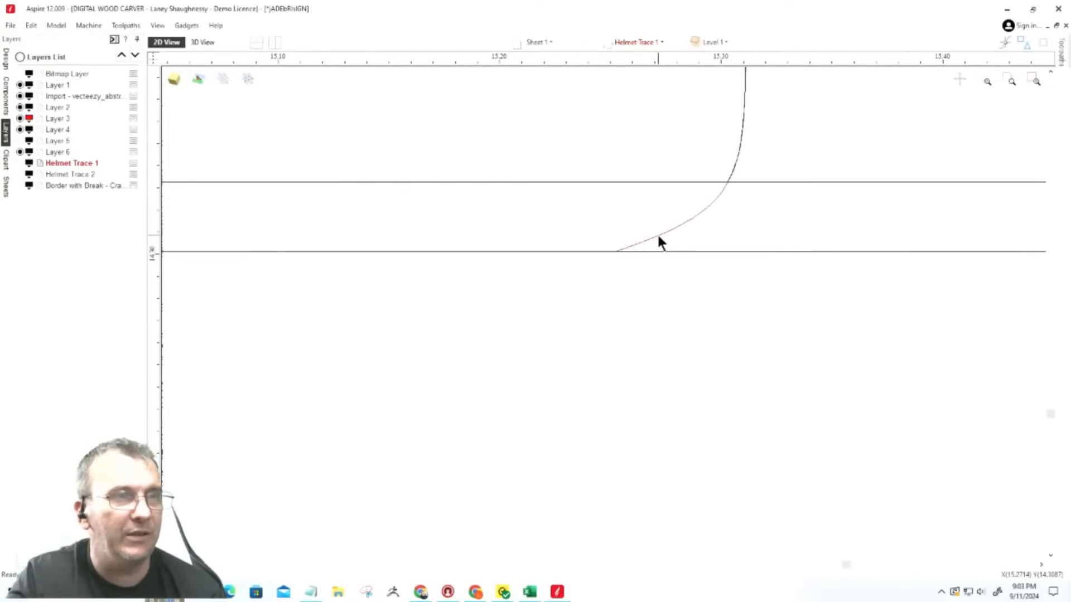
scroll(725, 217, down, 5)
scroll(733, 212, down, 6)
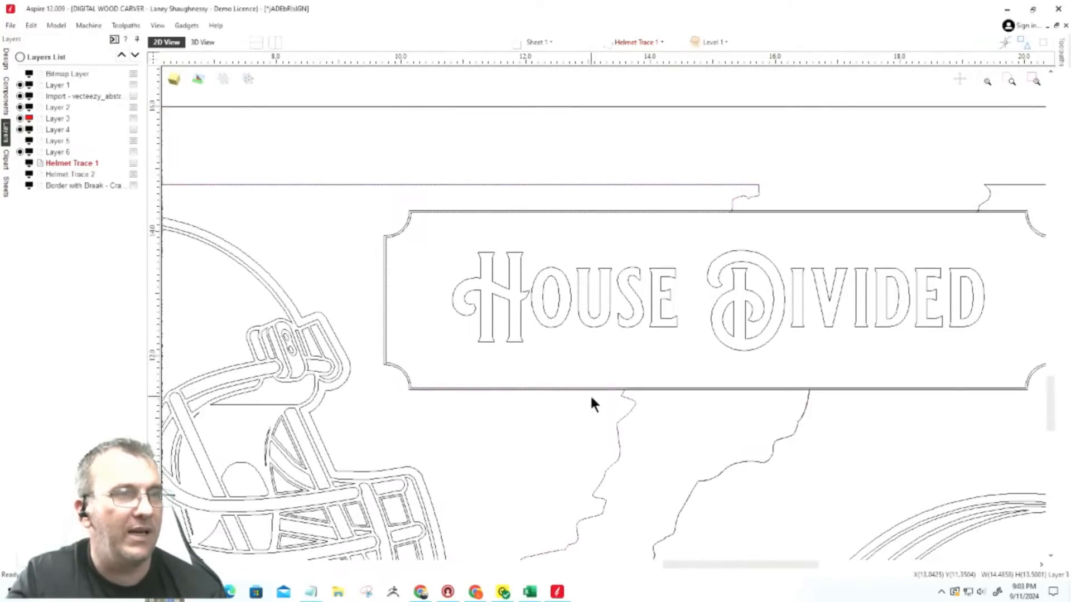
scroll(630, 385, up, 10)
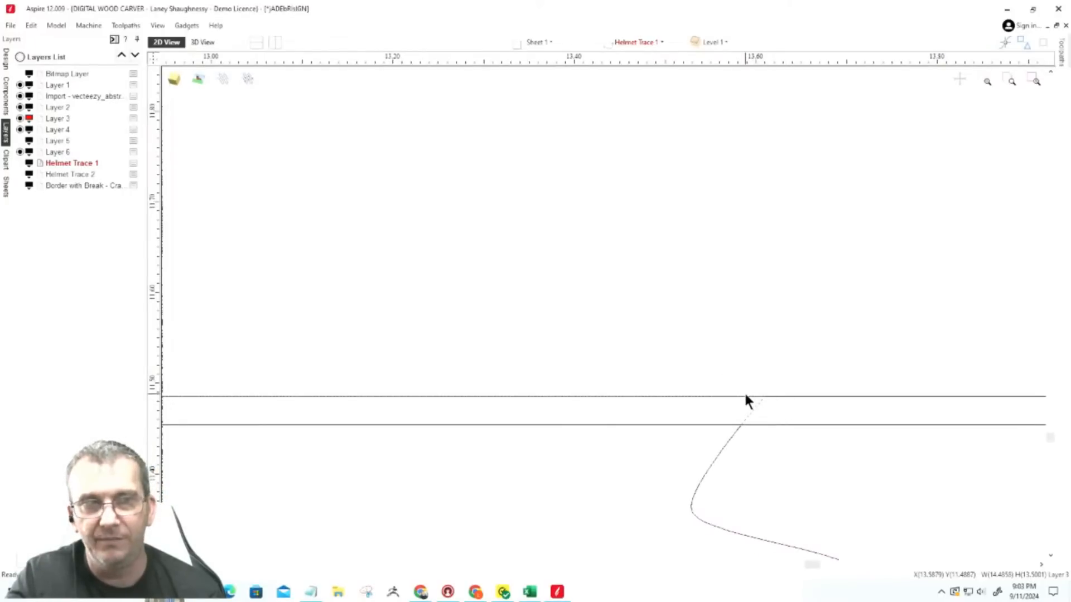
scroll(746, 398, down, 10)
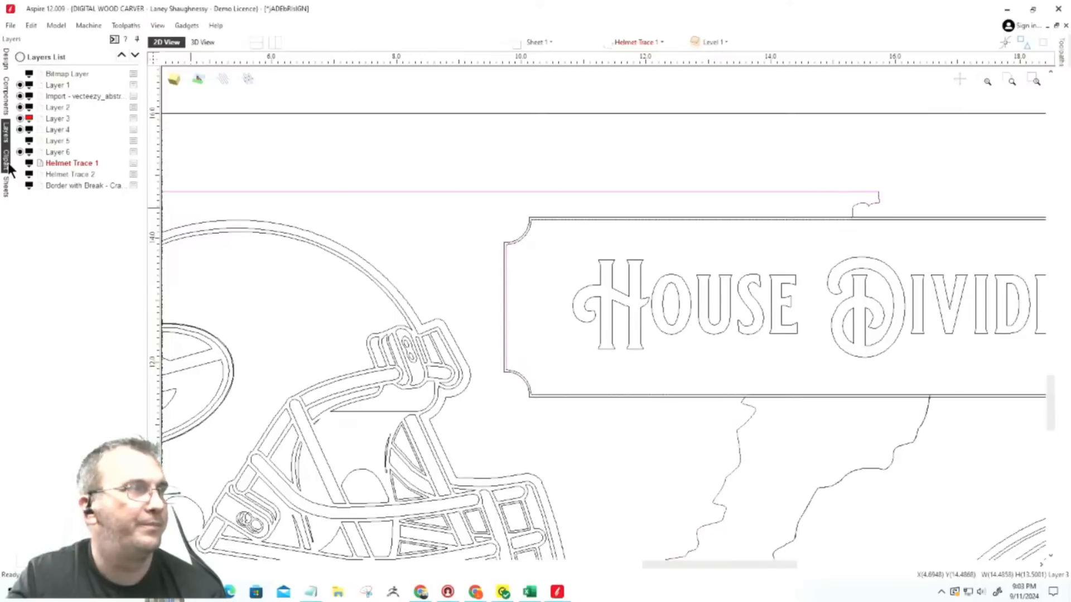
Compare the full and trimmed crack lines by toggling Layer 5 and Layer 6, leaving only Layer 5 hidden.
click(21, 141)
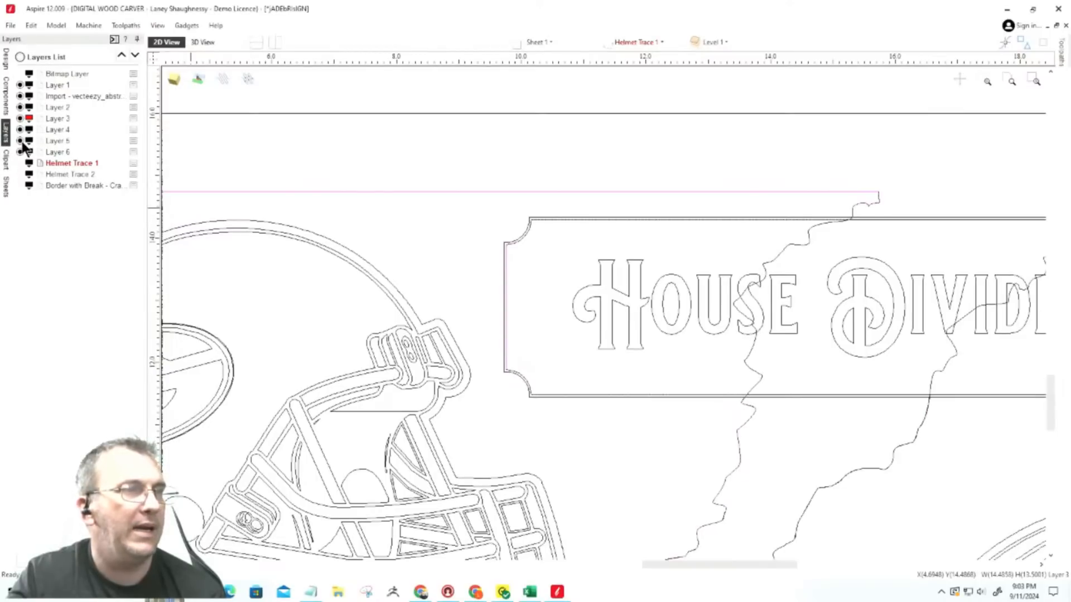
click(21, 142)
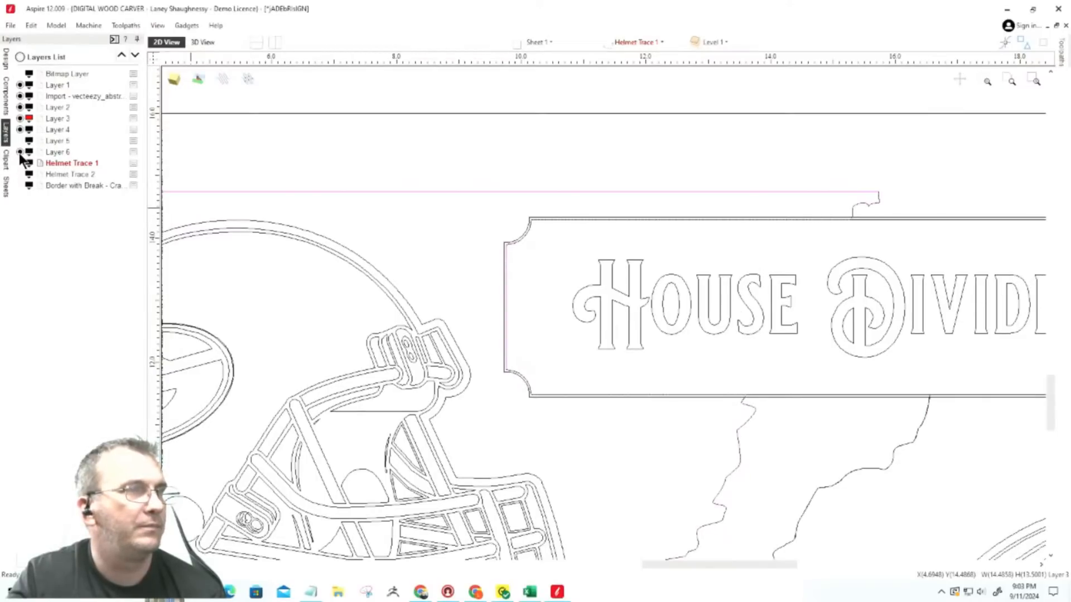
click(20, 153)
click(20, 153)
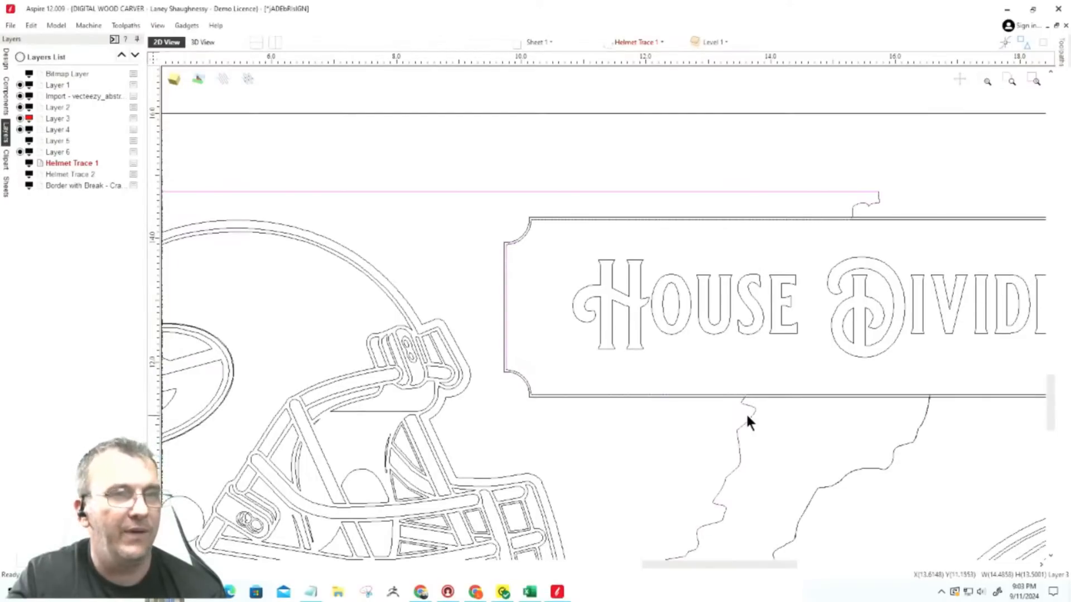
Select the outer lower border line of the House Divided plaque and examine where the left crack line ends against it.
scroll(753, 415, up, 5)
scroll(722, 392, up, 3)
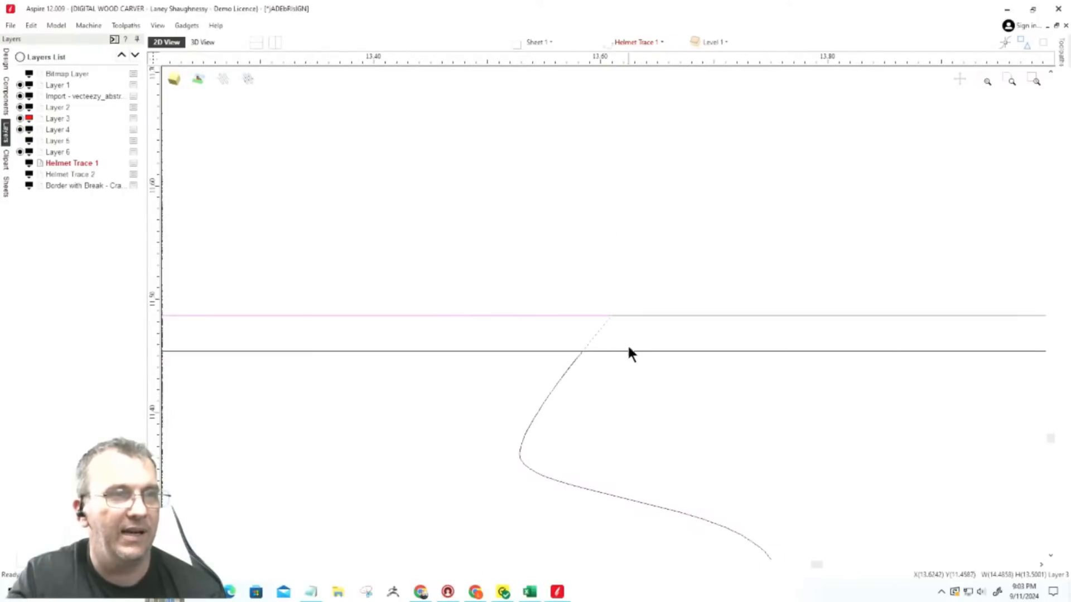
click(628, 351)
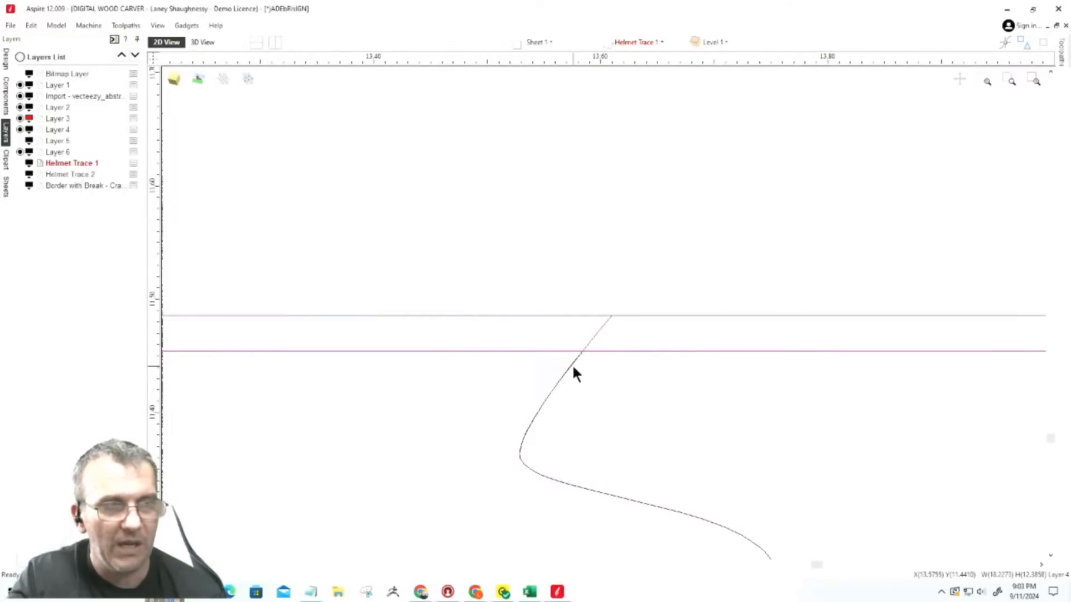
scroll(776, 382, down, 2)
scroll(775, 382, down, 2)
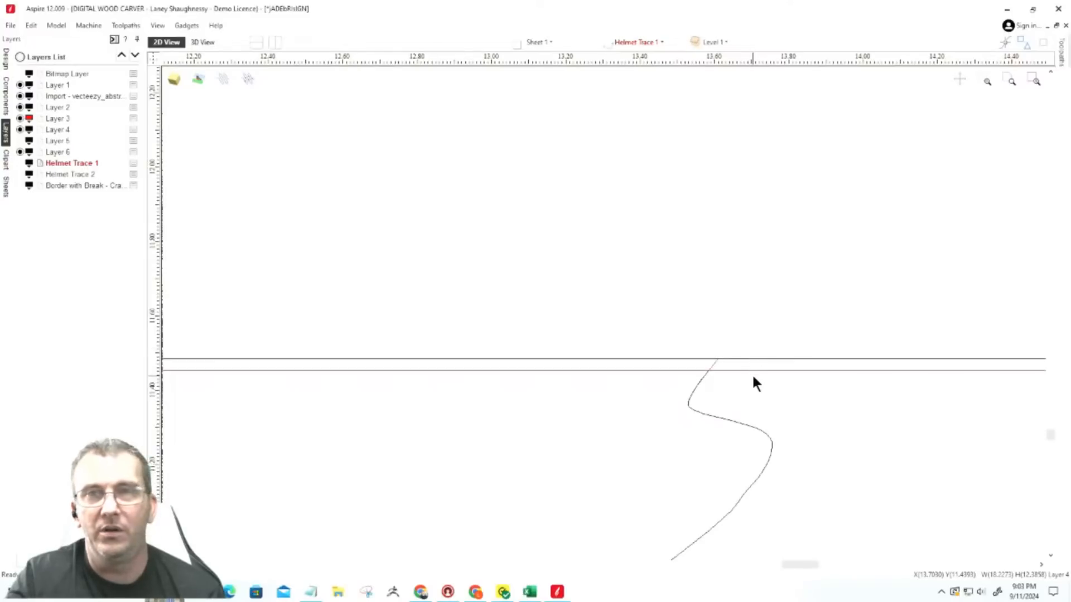
Select the House Divided plaque's inner border and the left crack outline in turn, examining where they meet at the lower edge.
click(710, 366)
scroll(711, 366, up, 2)
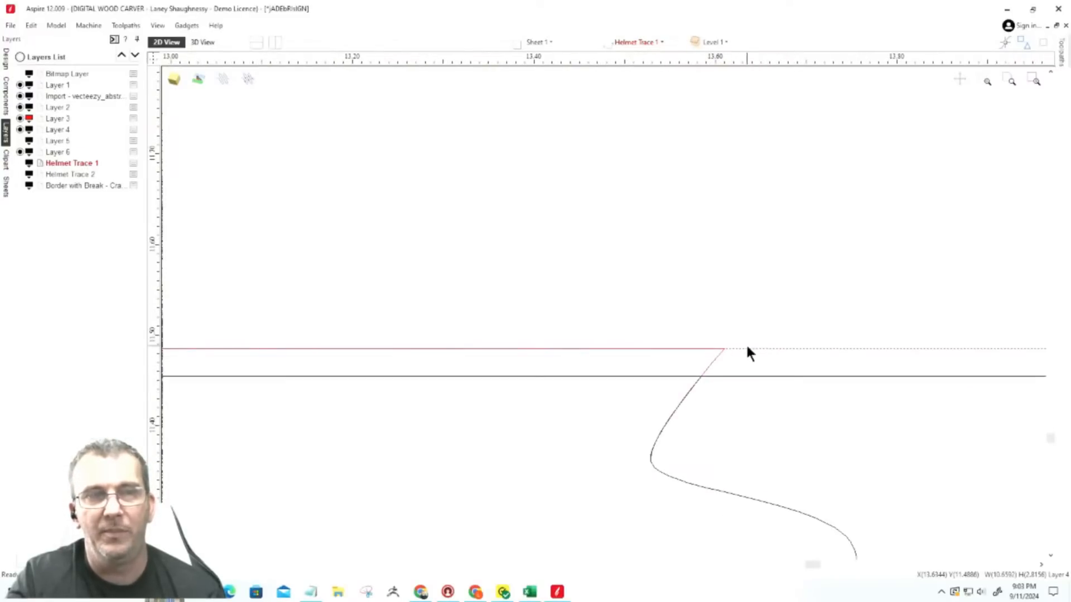
click(717, 362)
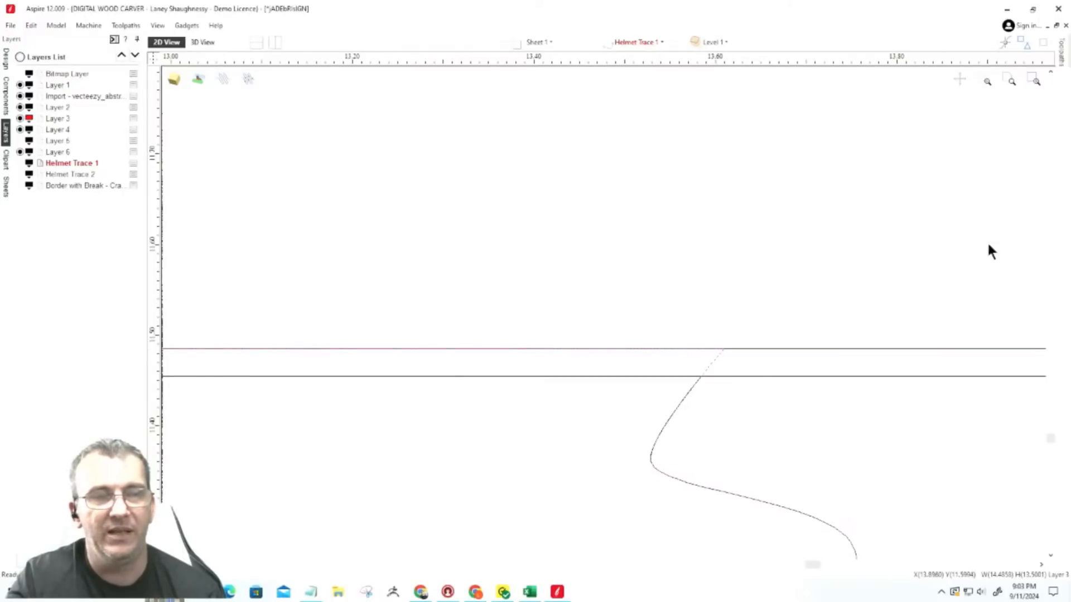
scroll(921, 299, down, 3)
click(866, 321)
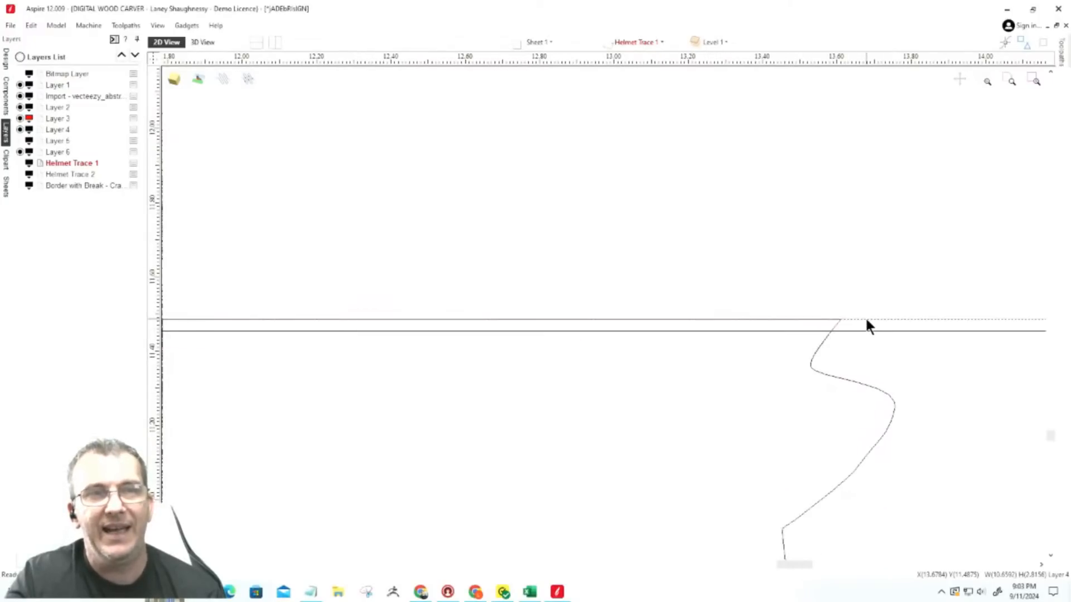
scroll(816, 327, down, 4)
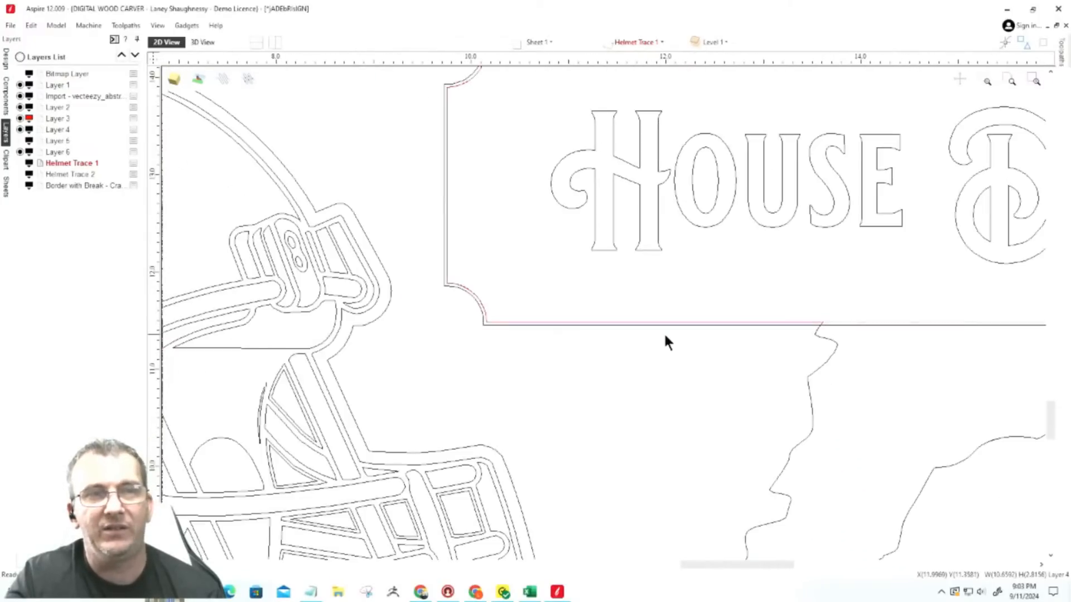
Select the plaque's outer border line together with the inner one and compare them around the crack openings.
shift+click(857, 325)
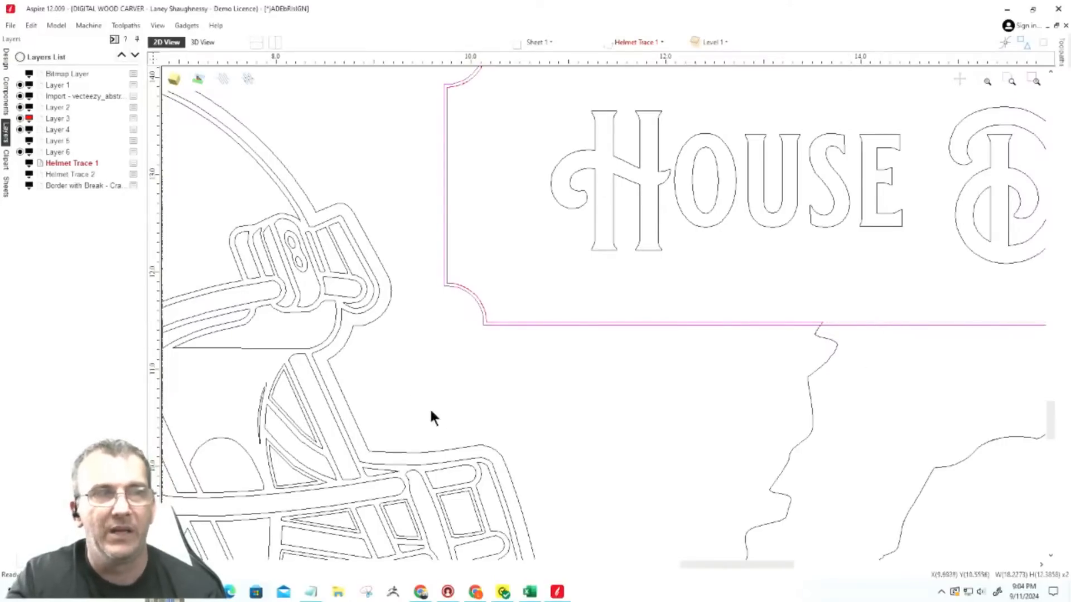
scroll(905, 315, up, 3)
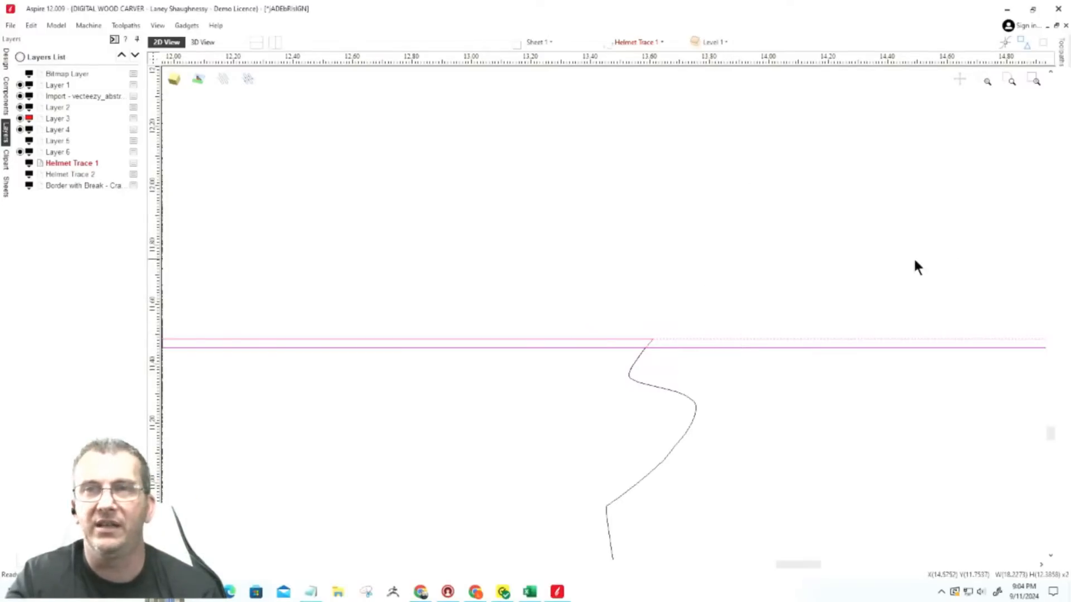
scroll(693, 371, down, 5)
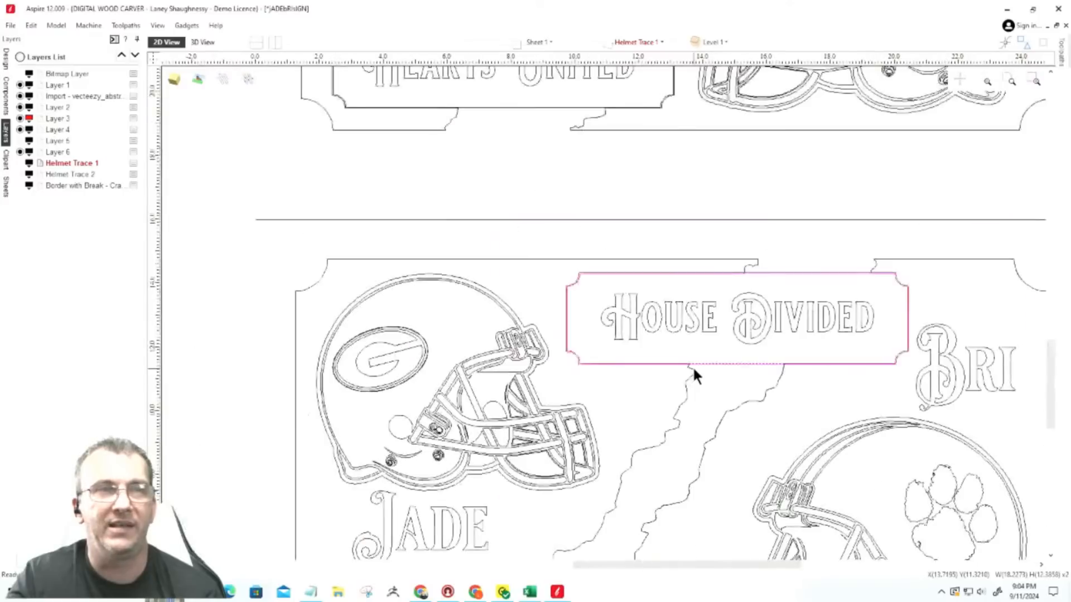
scroll(696, 287, up, 1)
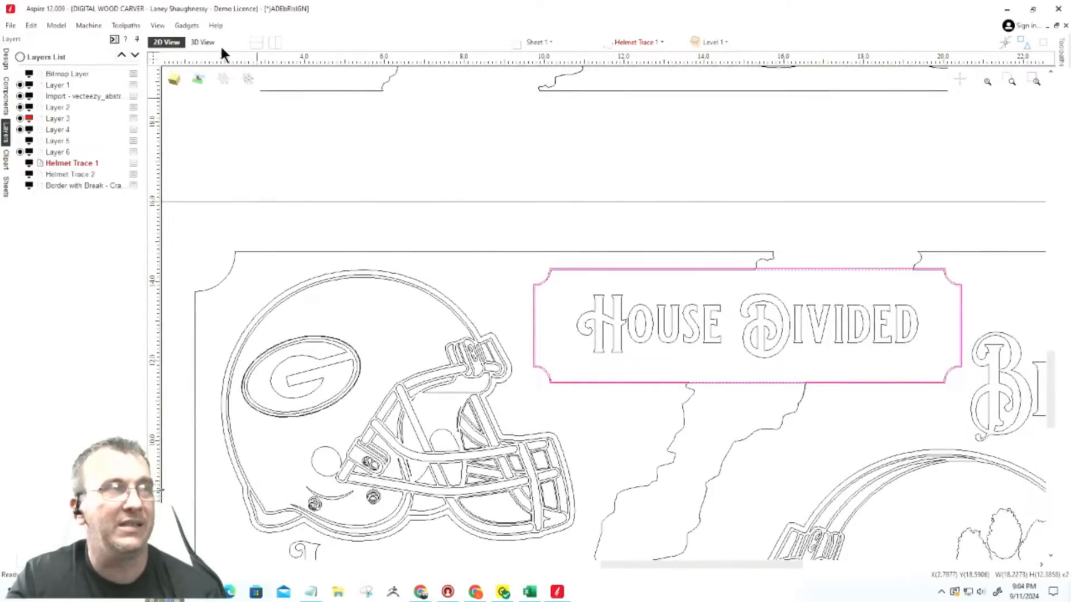
Examine the carved House Divided plaque and its crack edges in the 3D view.
click(205, 42)
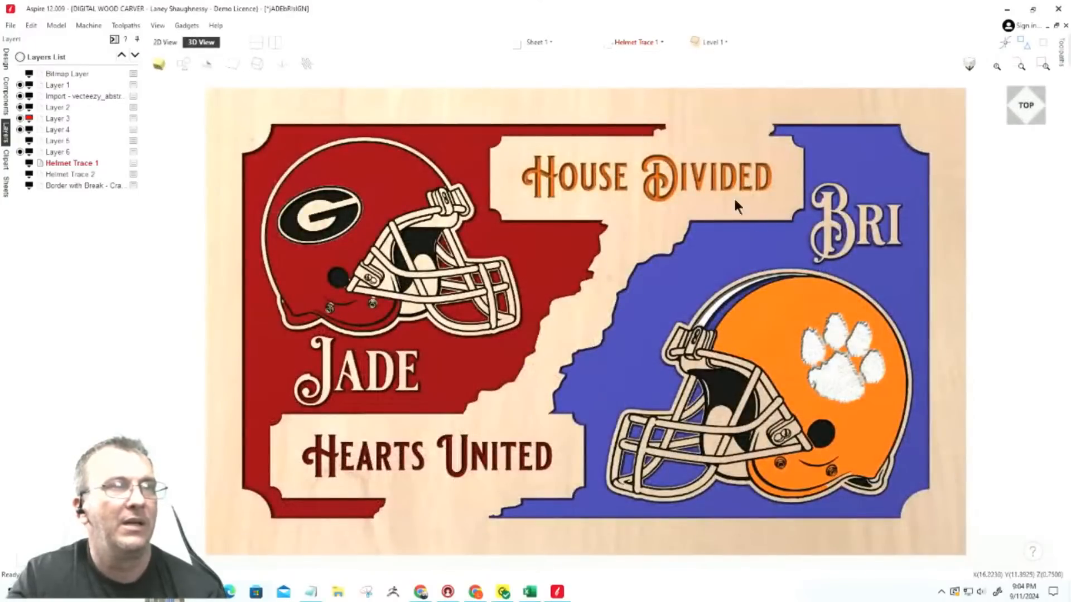
scroll(712, 176, up, 3)
scroll(712, 176, down, 2)
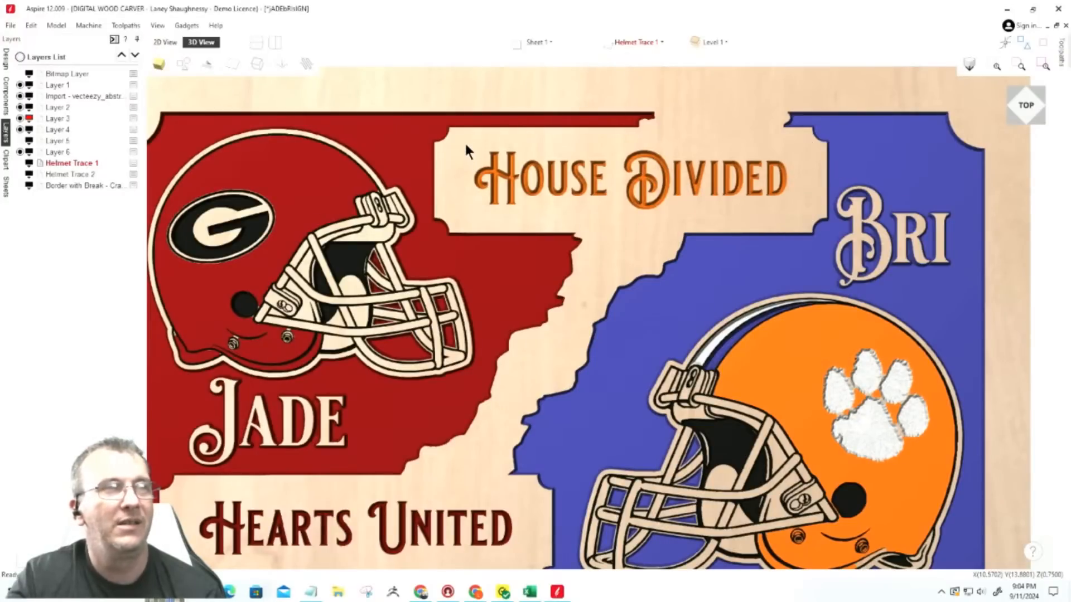
Return to the 2D view and select the inner border of the House Divided plaque.
click(161, 42)
click(564, 286)
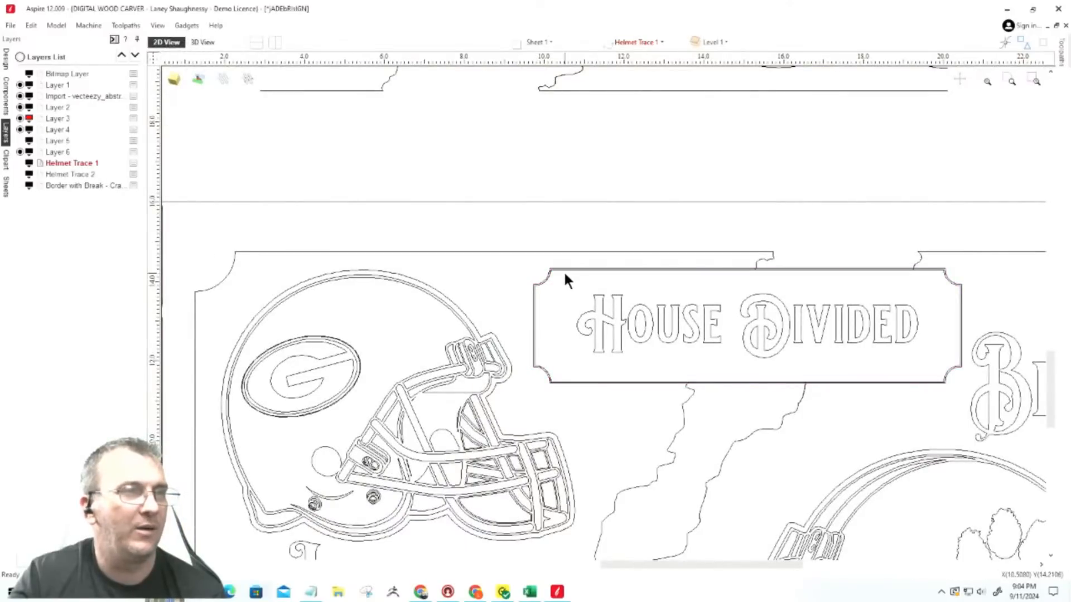
scroll(564, 273, up, 3)
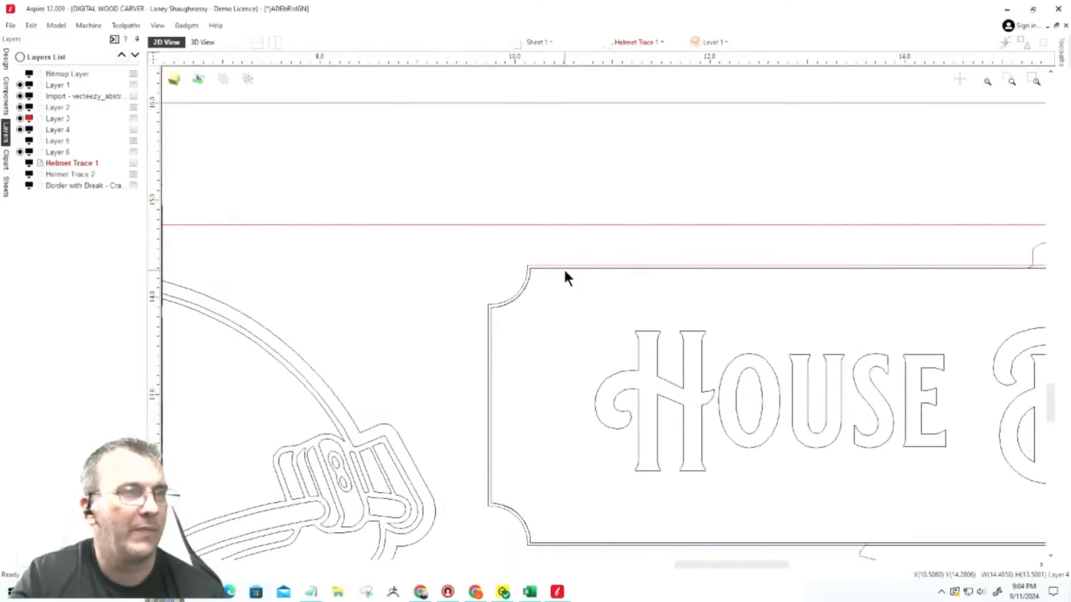
click(565, 272)
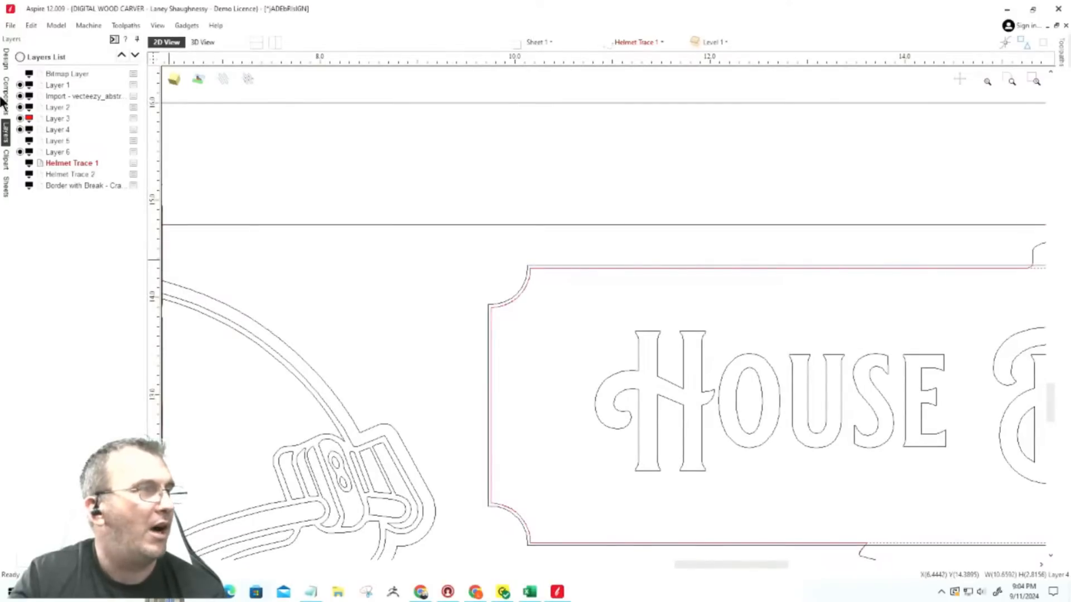
click(6, 58)
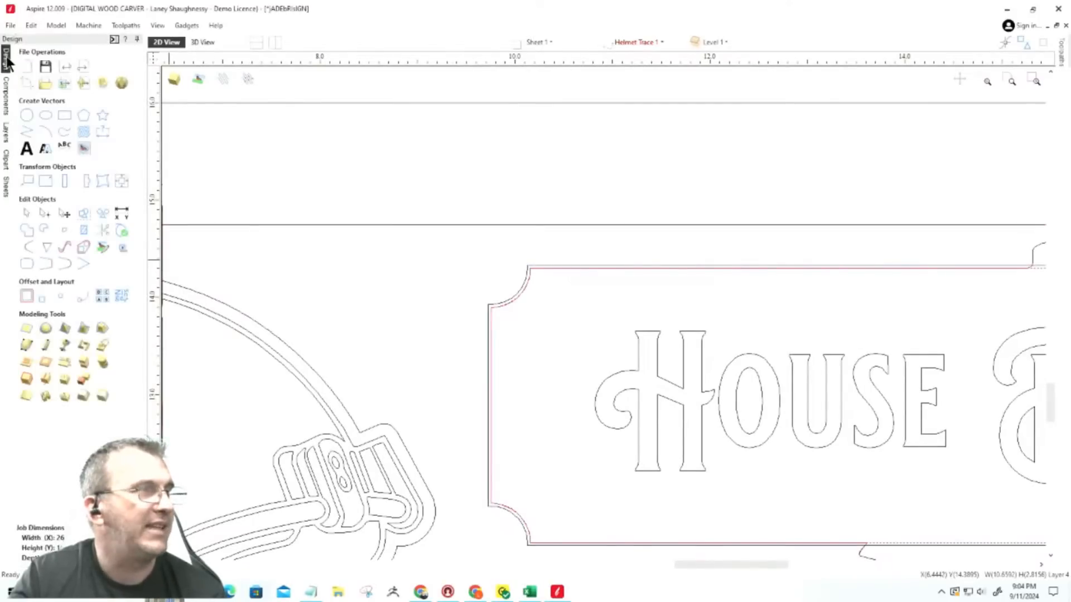
click(26, 265)
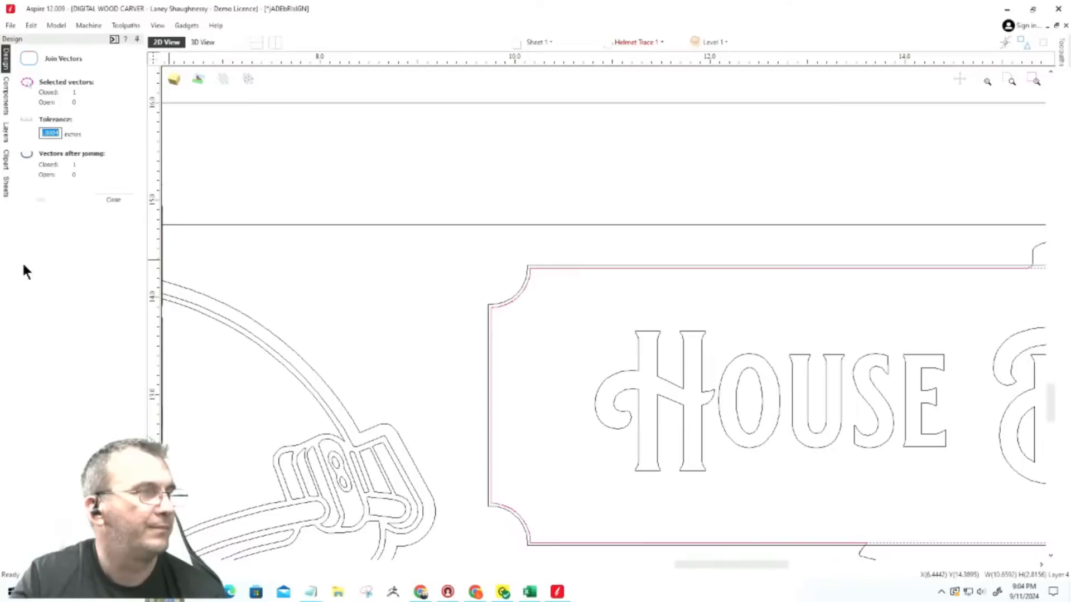
click(113, 199)
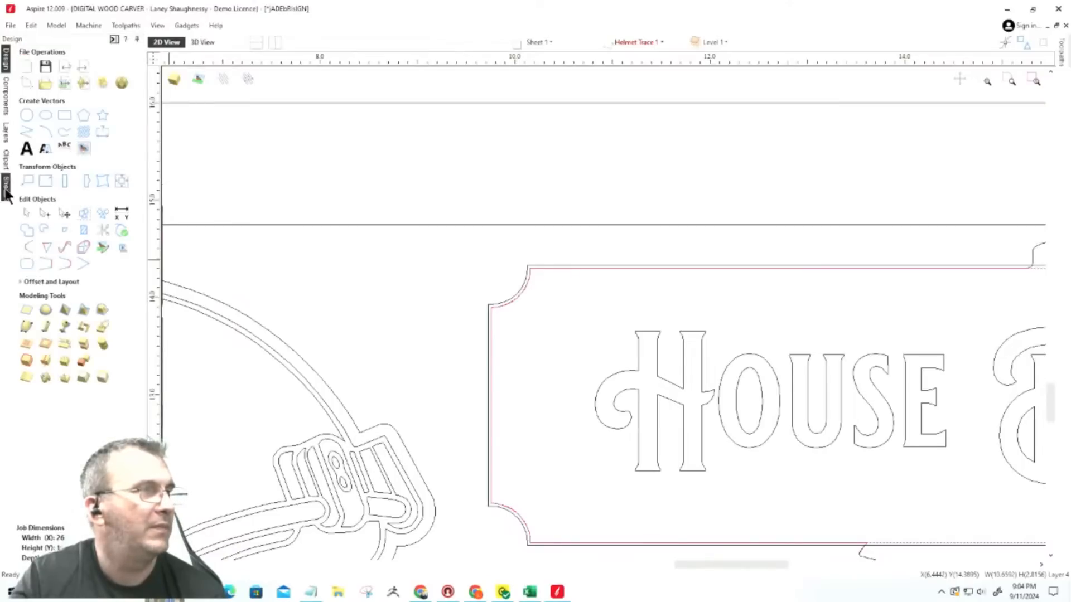
Try to offset the selected plaque border outwards by .125 inches with sharp corners, and undo the offset.
click(25, 282)
click(26, 299)
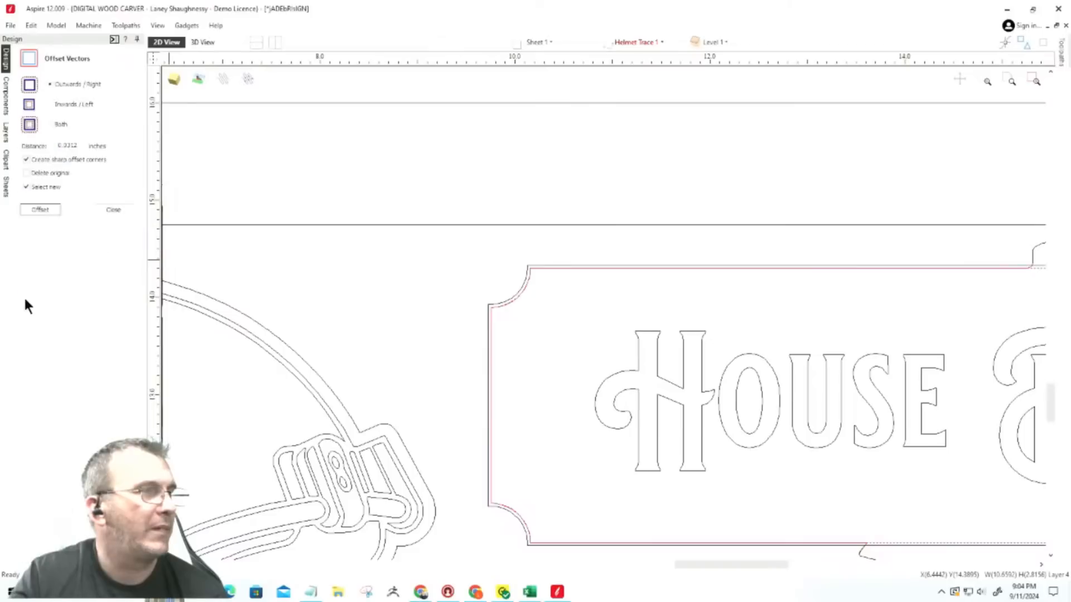
double_click(78, 146)
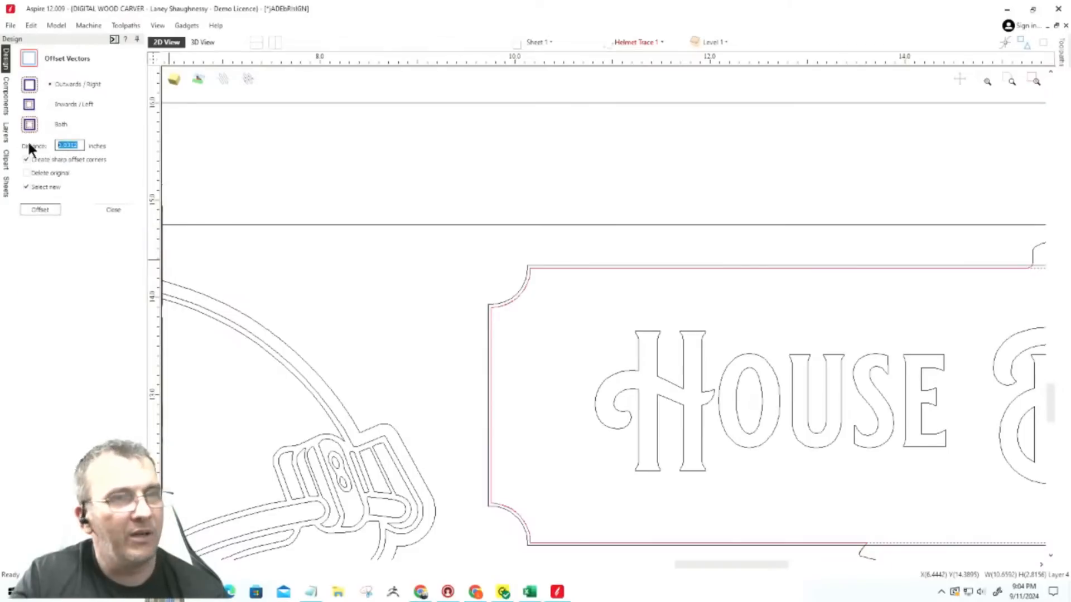
text(.125)
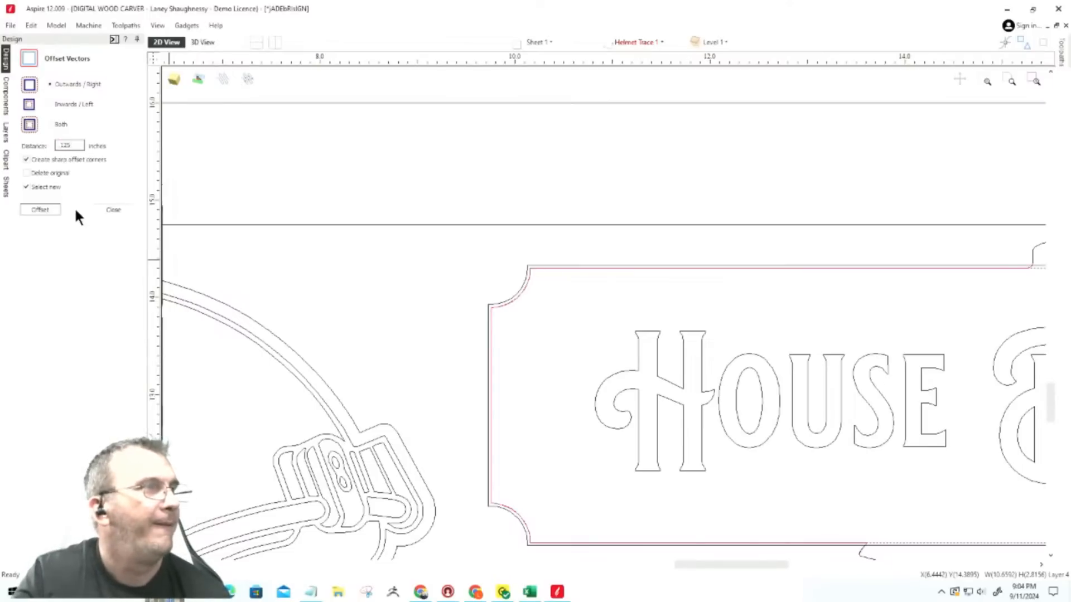
click(38, 210)
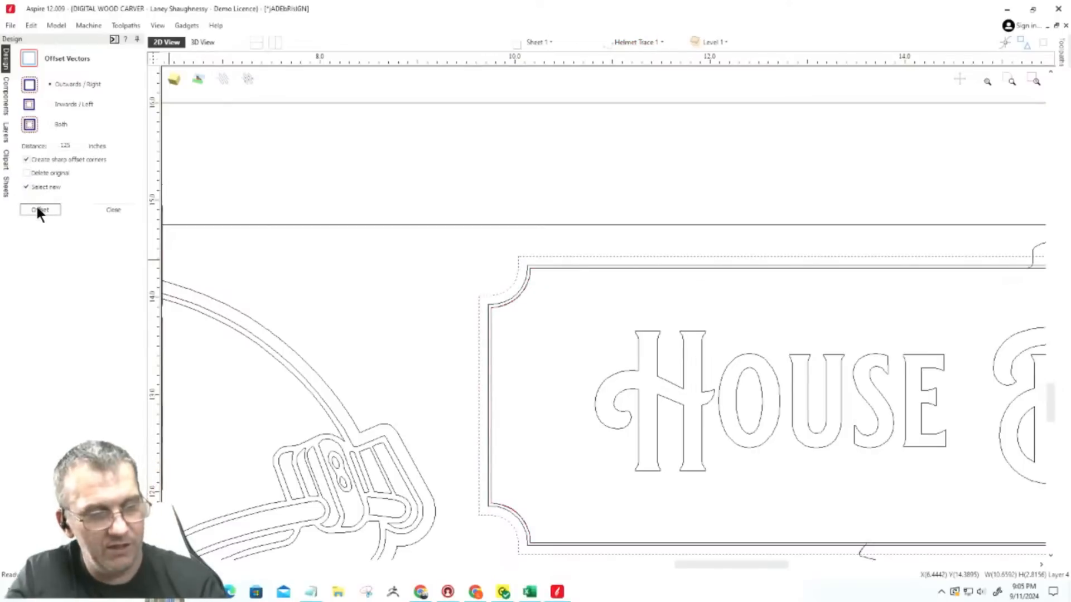
key(ctrl+z)
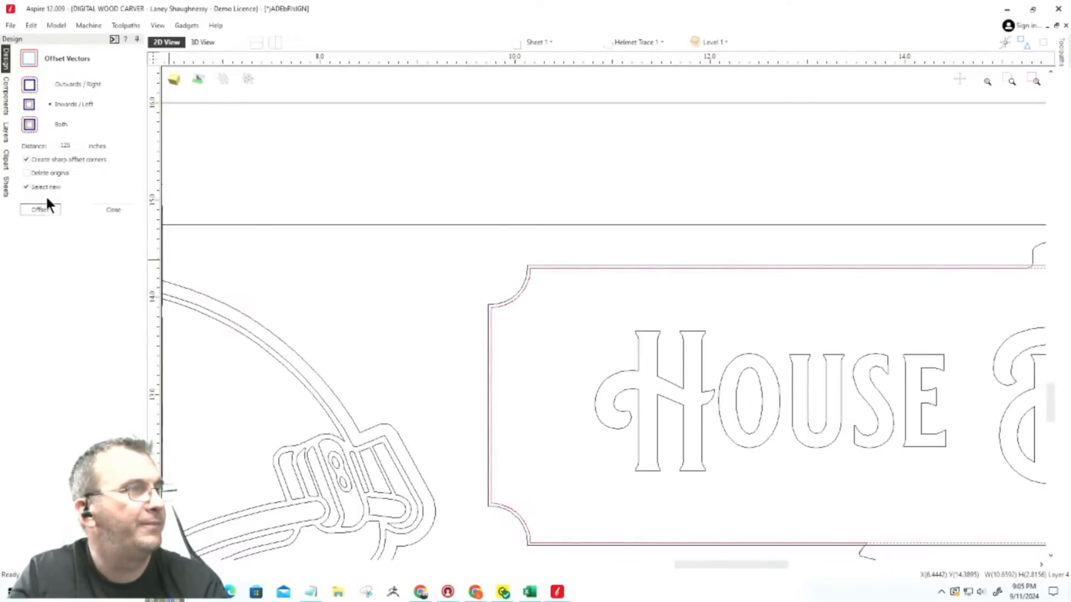
Try an inward offset of .125 inches on the plaque border, check its spacing, and undo it.
click(46, 206)
scroll(569, 368, up, 4)
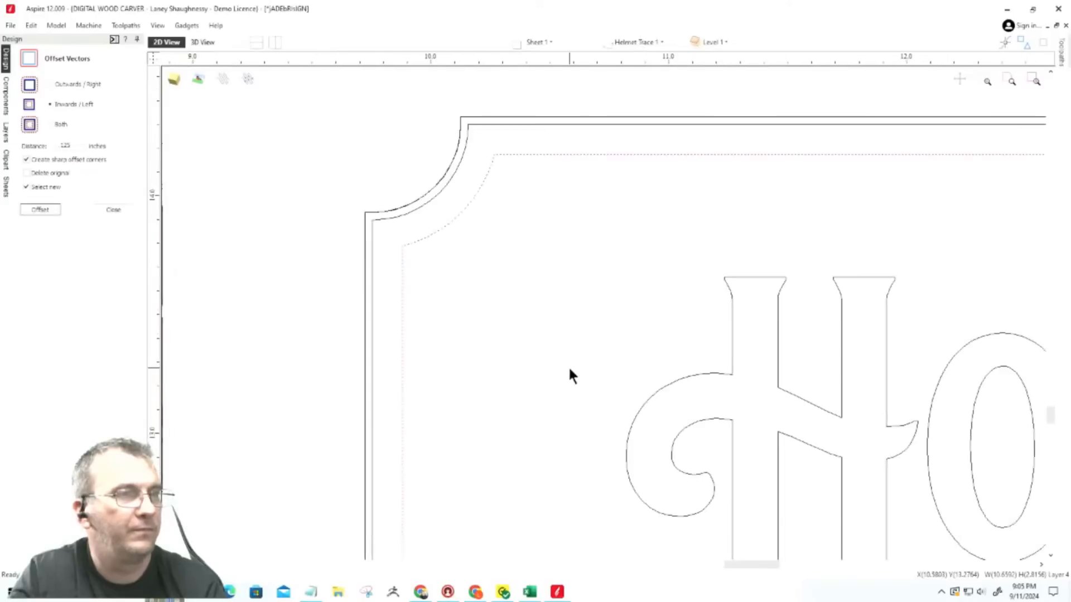
scroll(538, 371, down, 6)
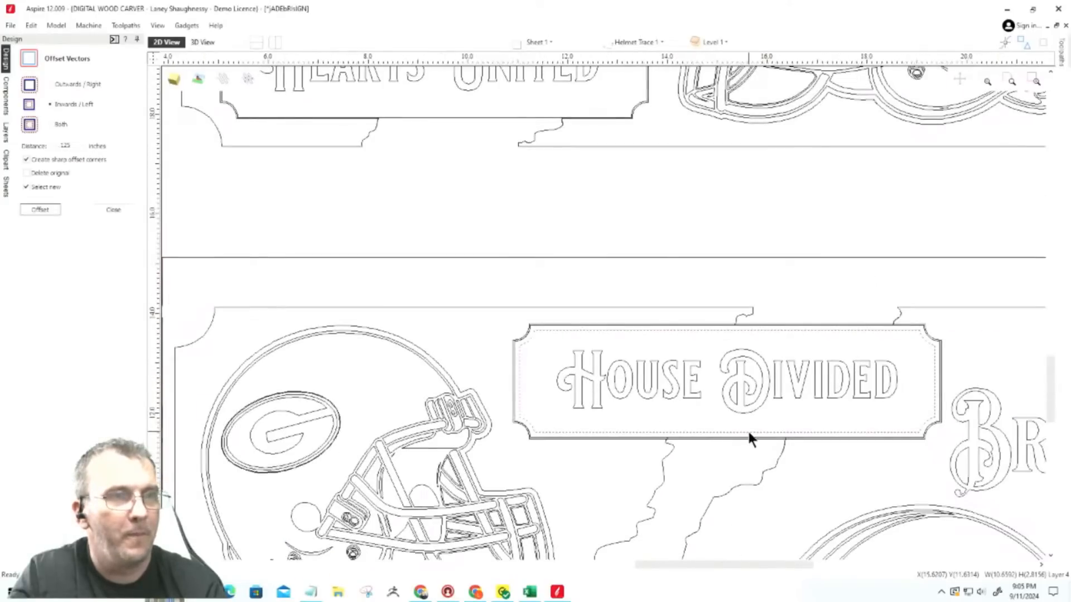
scroll(750, 435, up, 2)
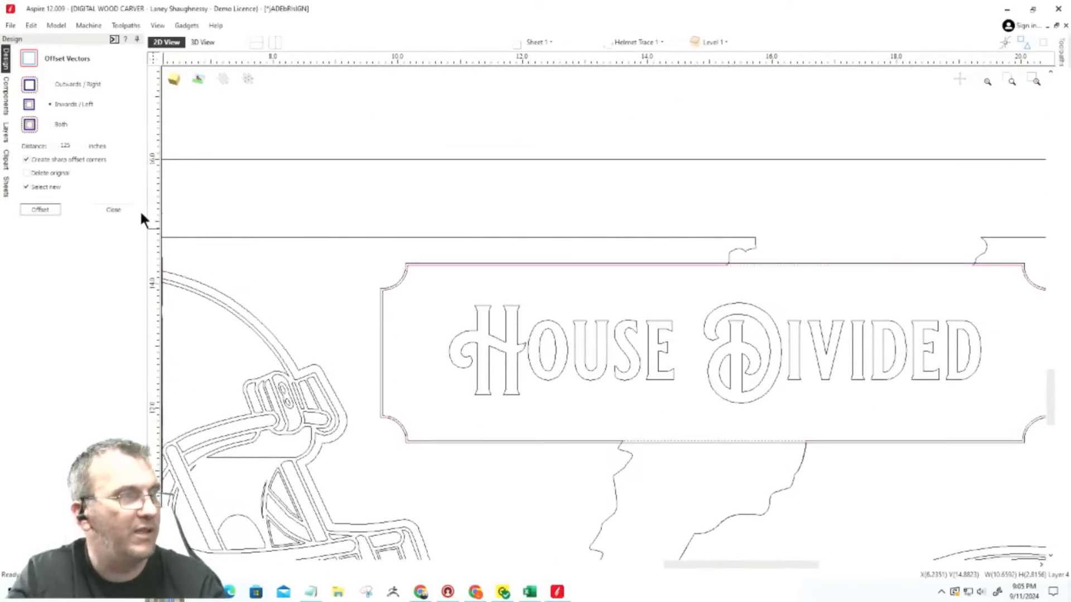
Offset the House Divided plaque border inwards by .1875 inches, keeping the original, and close the offset form.
drag(62, 144, 101, 144)
text(.1875)
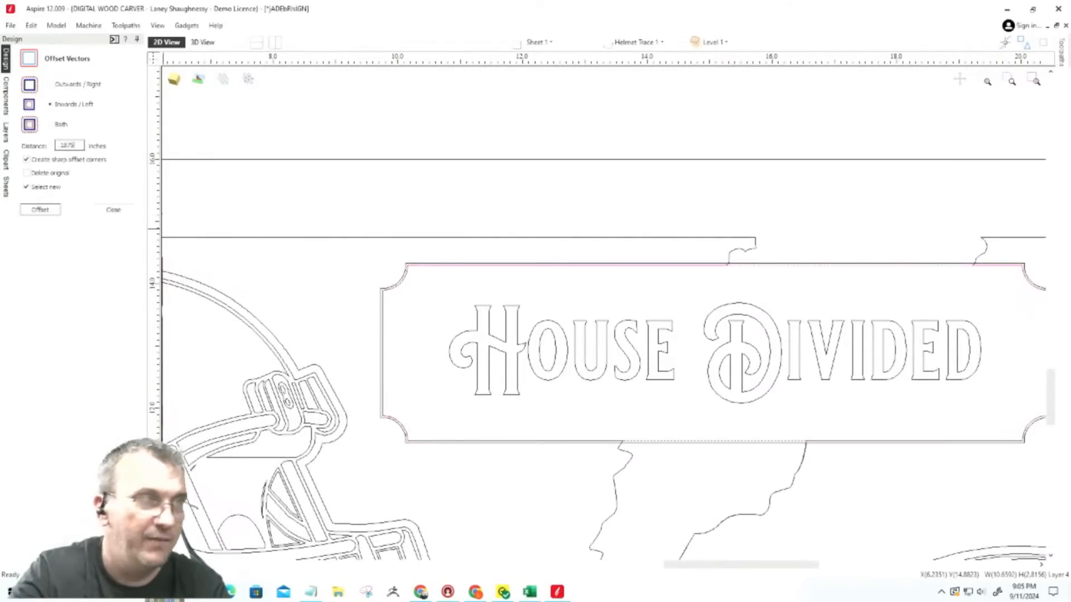
click(37, 209)
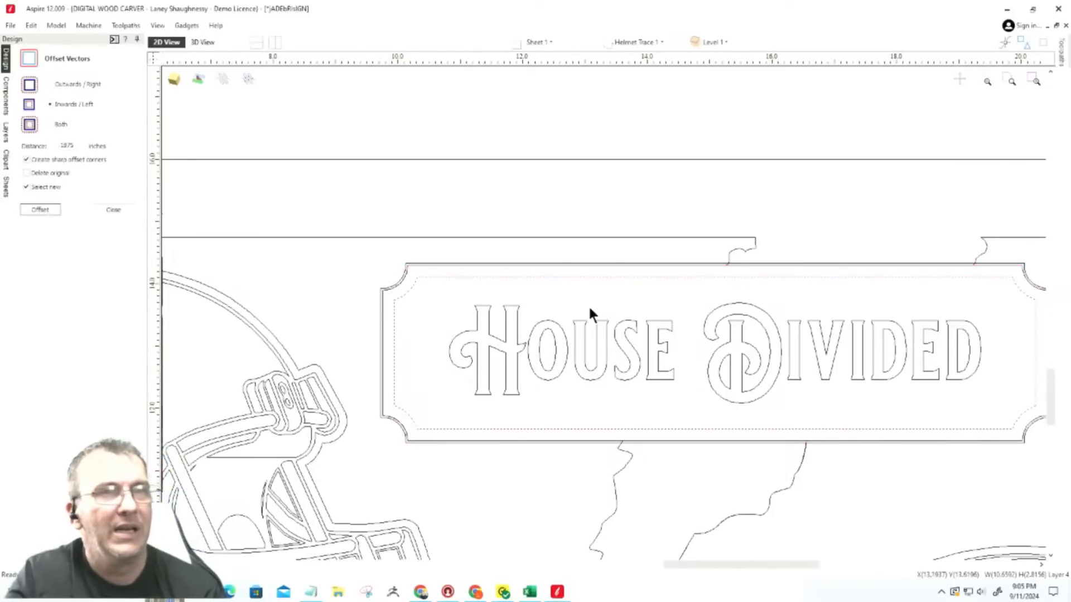
scroll(225, 262, down, 1)
click(106, 210)
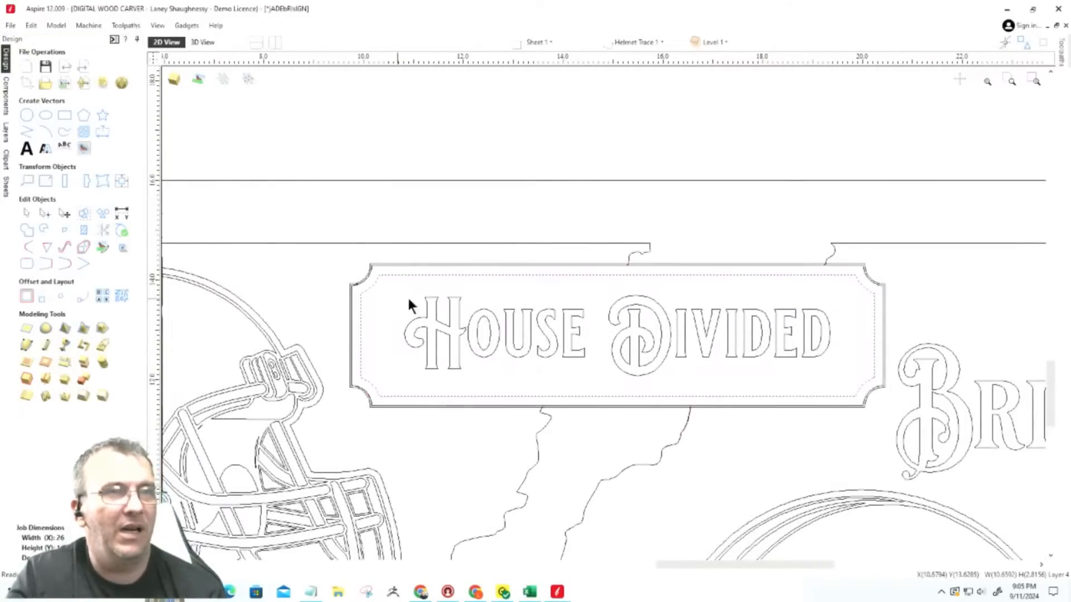
Start a 2D profile toolpath for the inset border of the House Divided plaque with a cut depth of .15 inches.
scroll(413, 298, down, 2)
click(1062, 53)
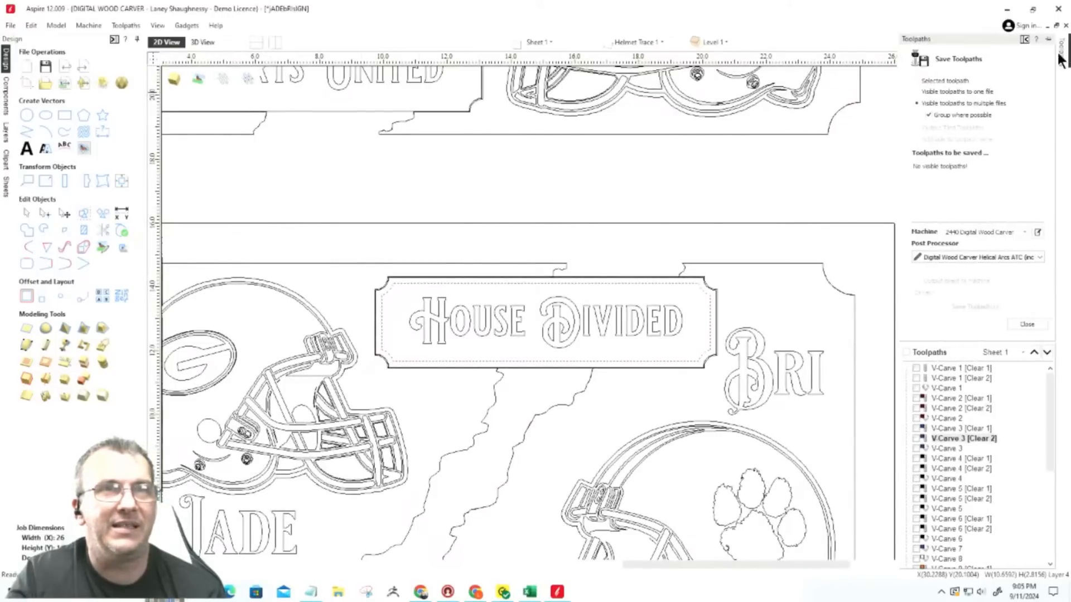
click(1033, 323)
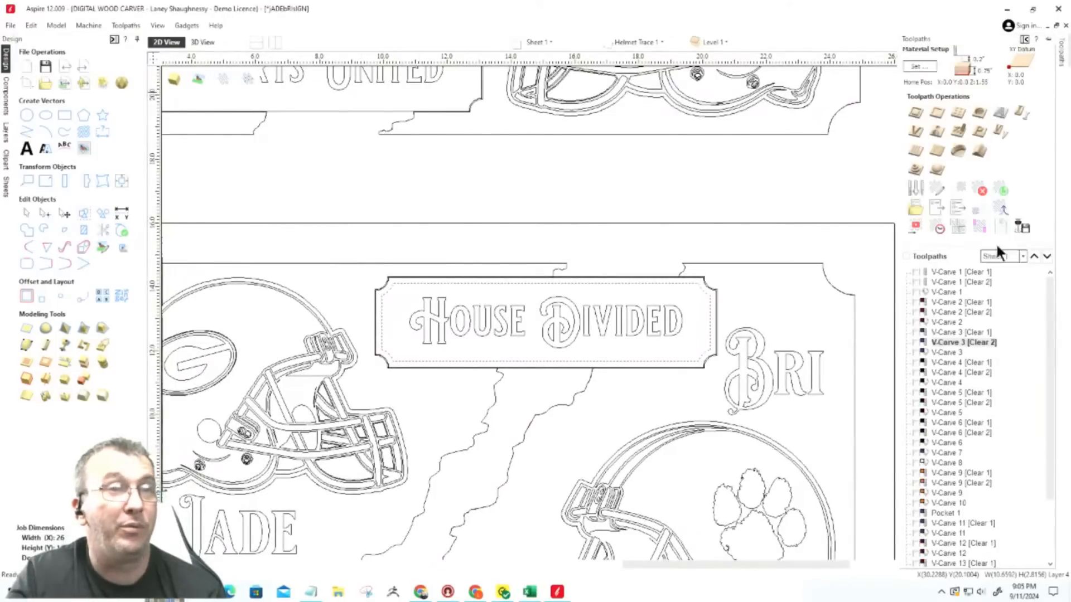
click(916, 132)
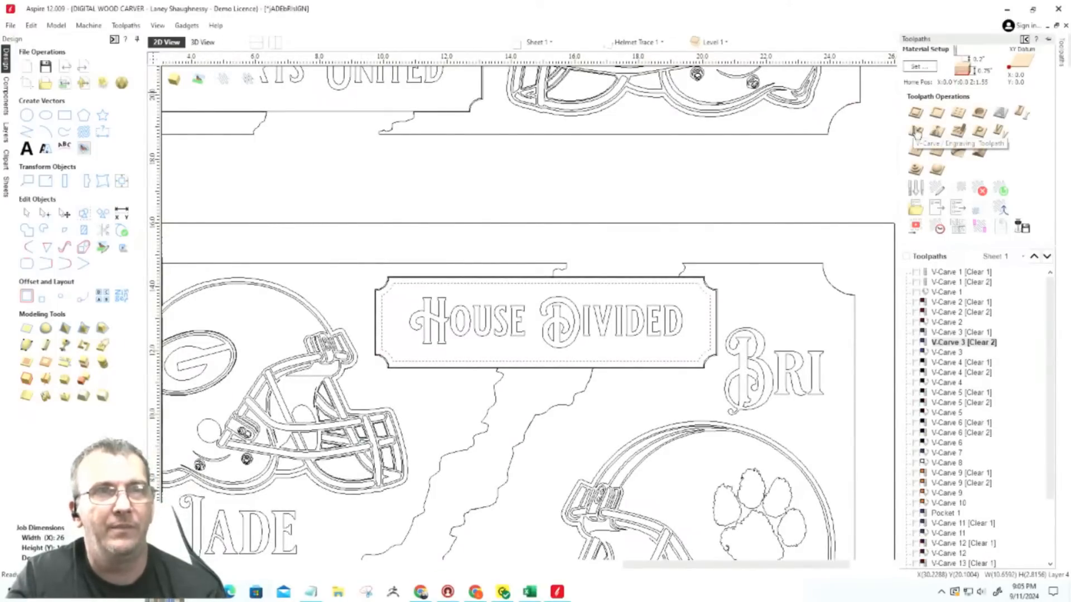
click(1027, 473)
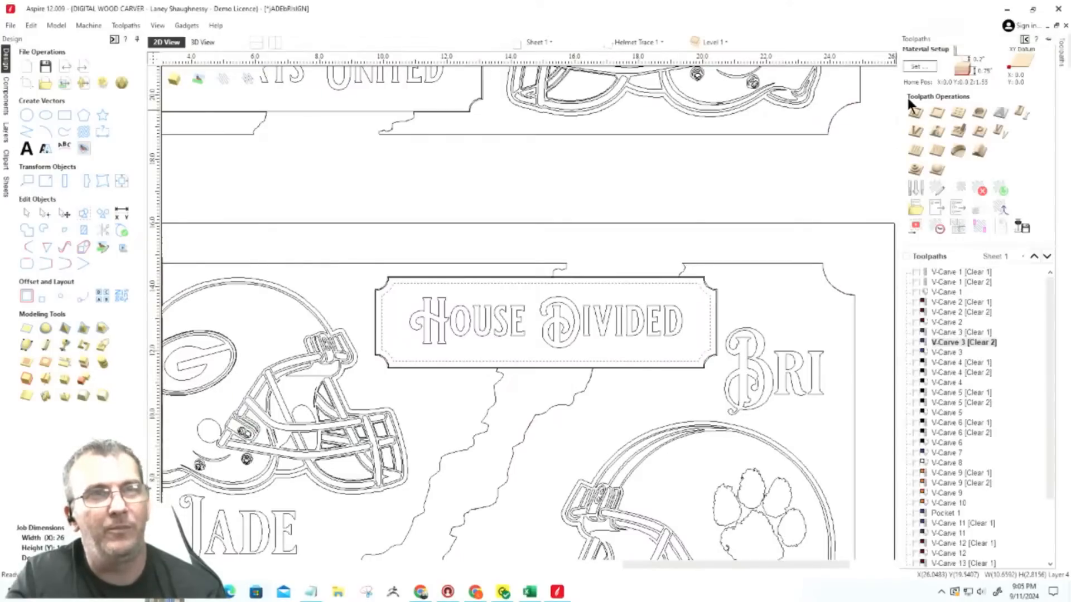
click(917, 113)
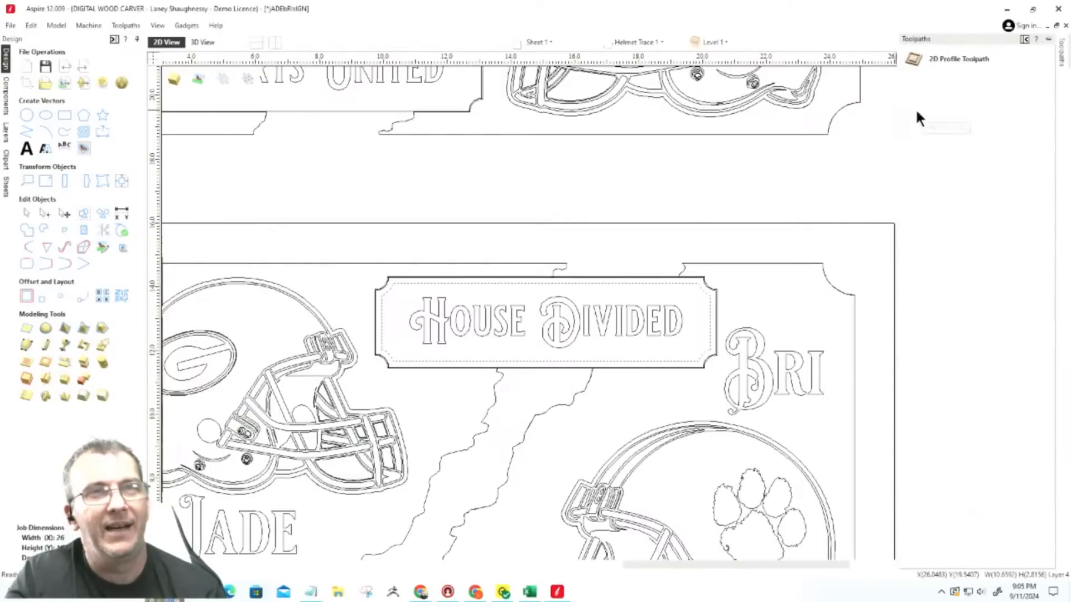
drag(1009, 99, 965, 98)
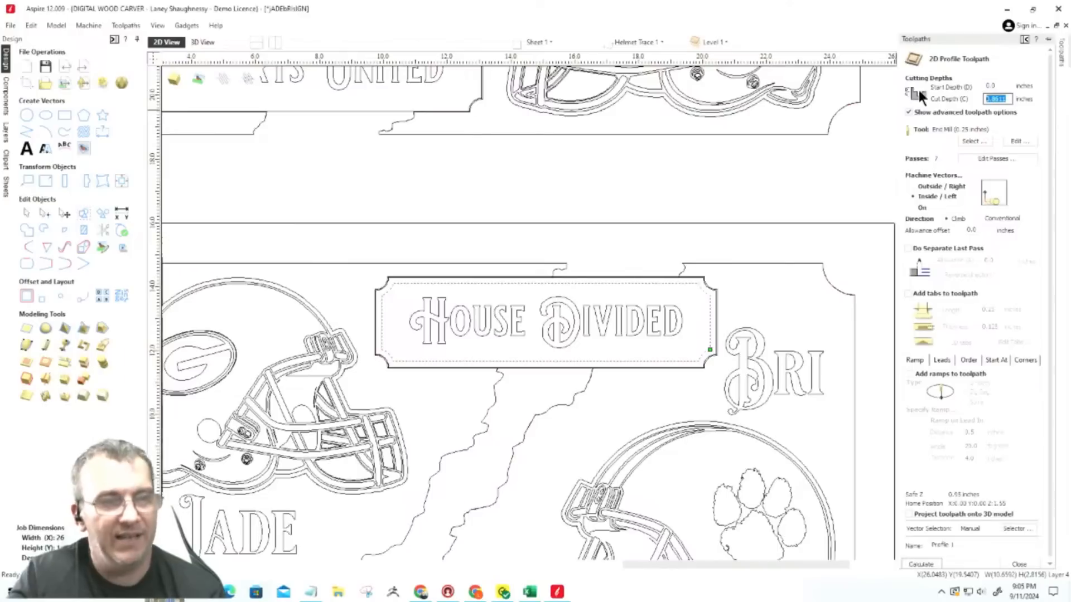
text(.125)
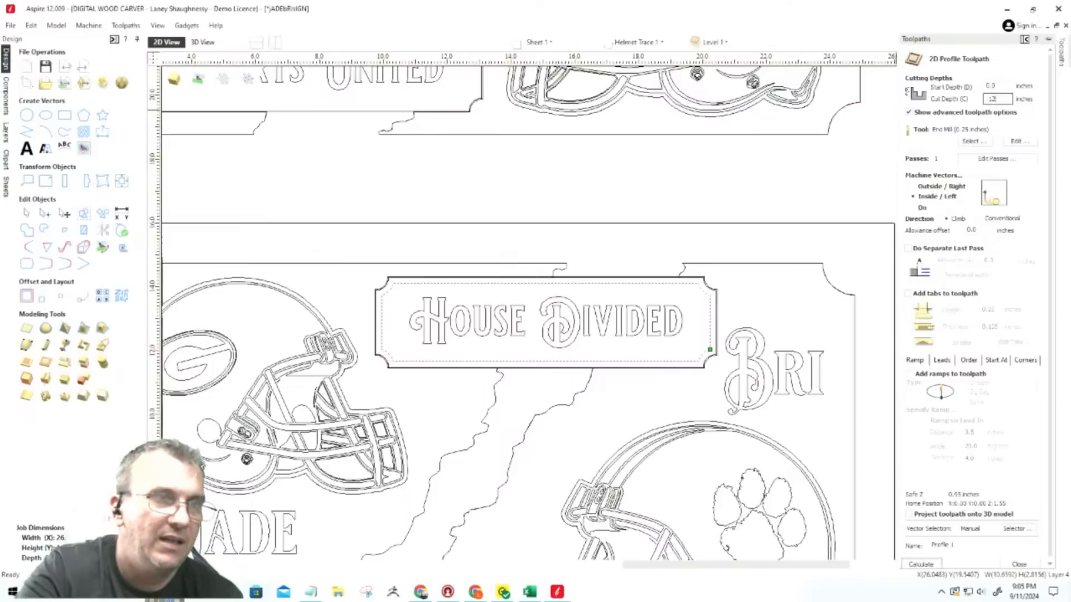
key(BackSpace)
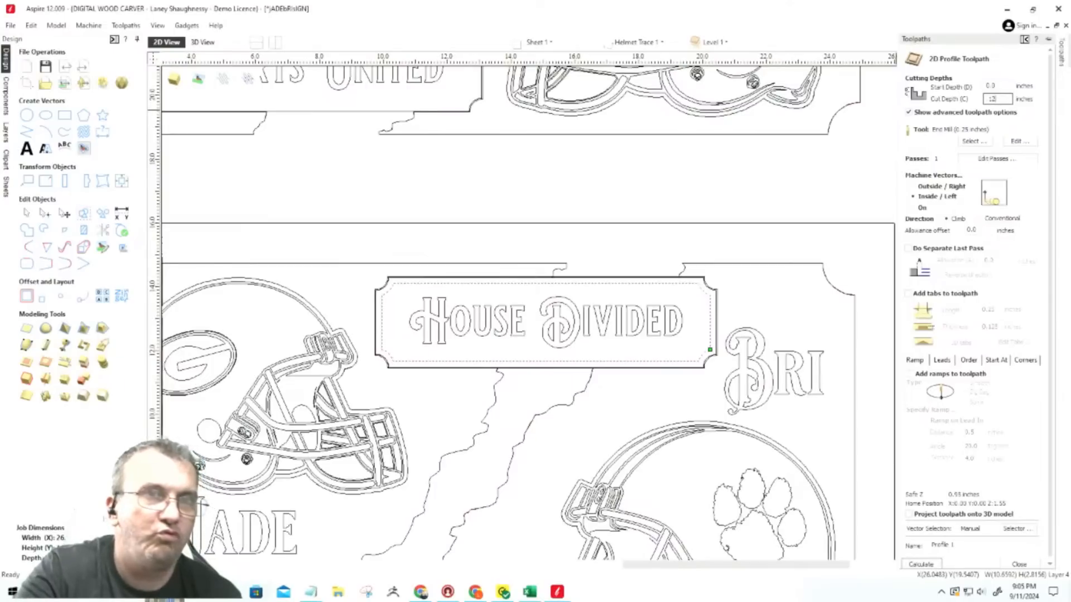
key(BackSpace)
text(.5)
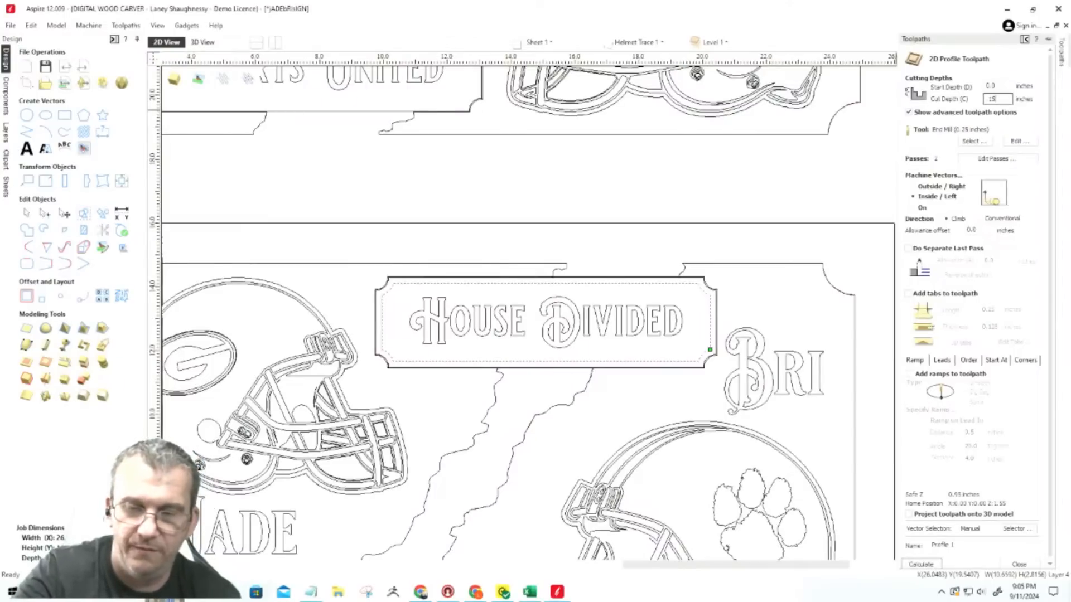
Choose the Whiteside 1541 60 Deg VBit from the tool database for the profile toolpath.
click(975, 141)
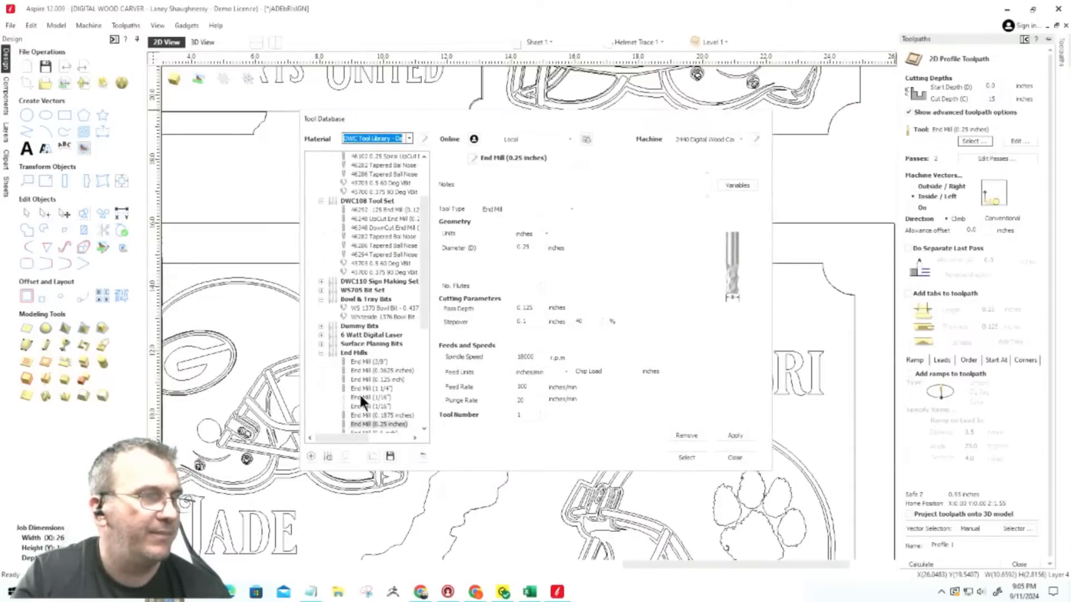
scroll(360, 393, down, 4)
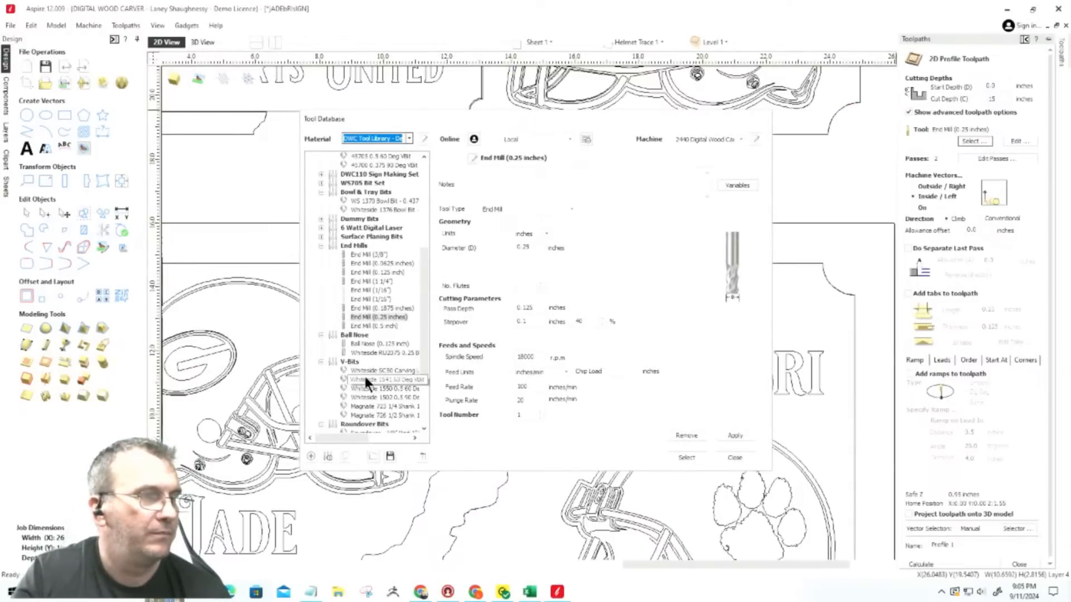
click(367, 378)
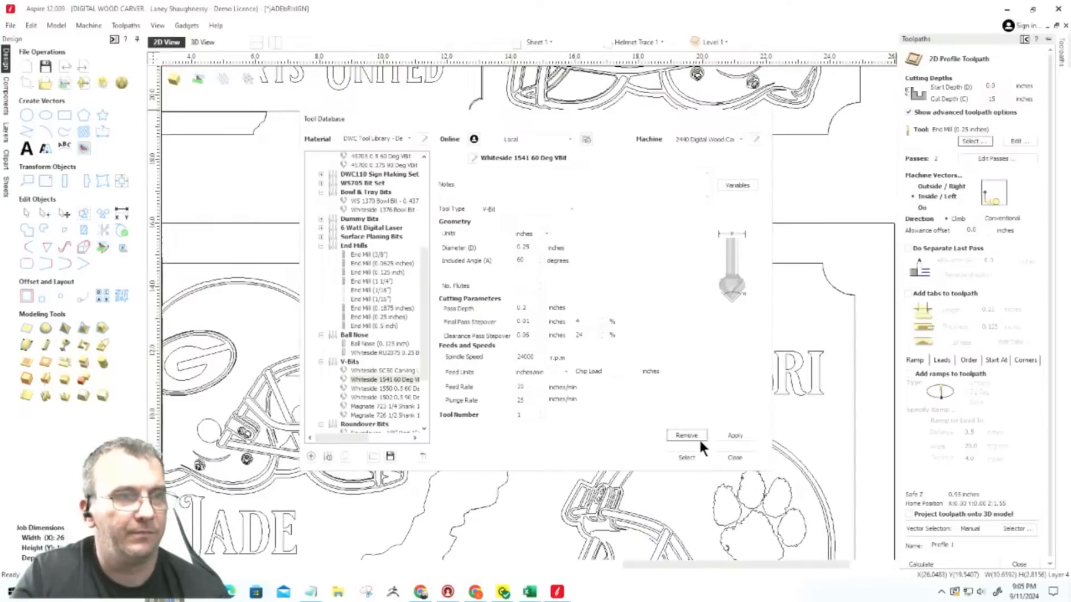
click(687, 458)
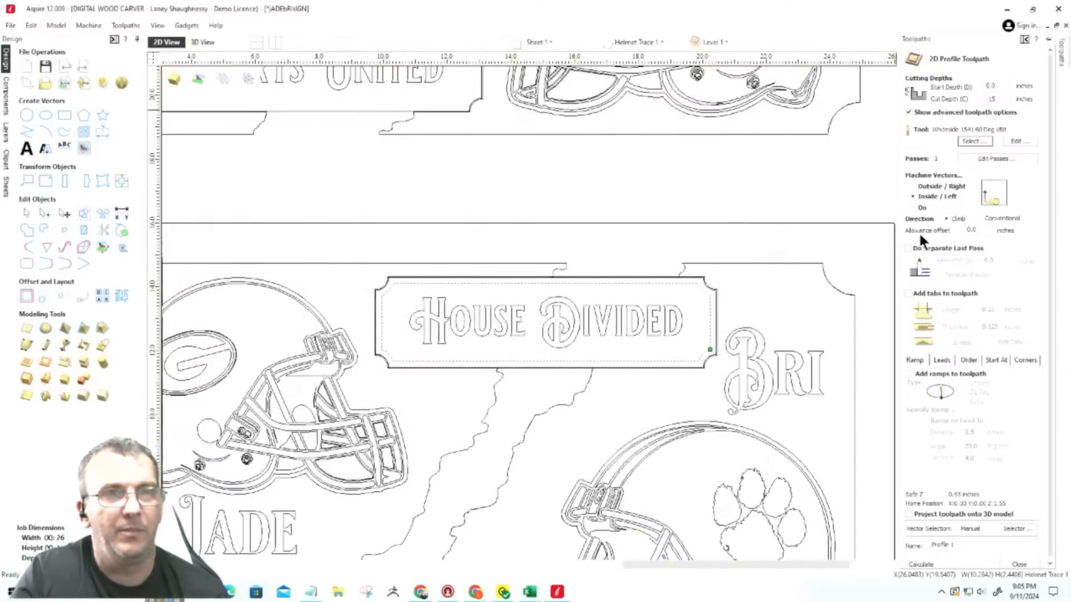
Set the profile toolpath to machine on the vector, name it Upper Inside Border, and calculate it.
click(914, 207)
drag(1047, 205, 1056, 370)
drag(983, 541, 883, 524)
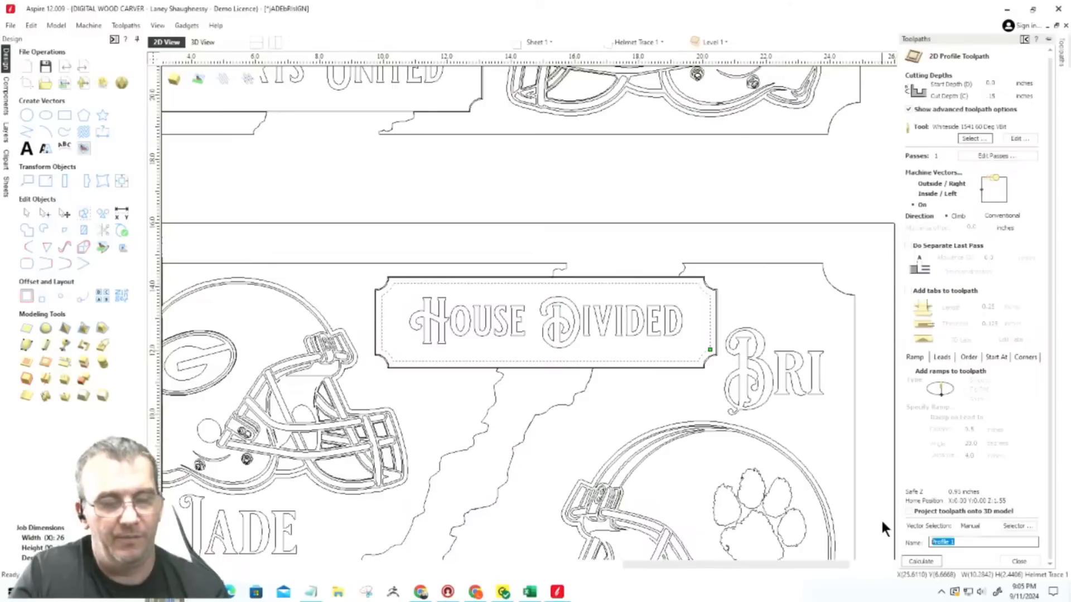
text(L)
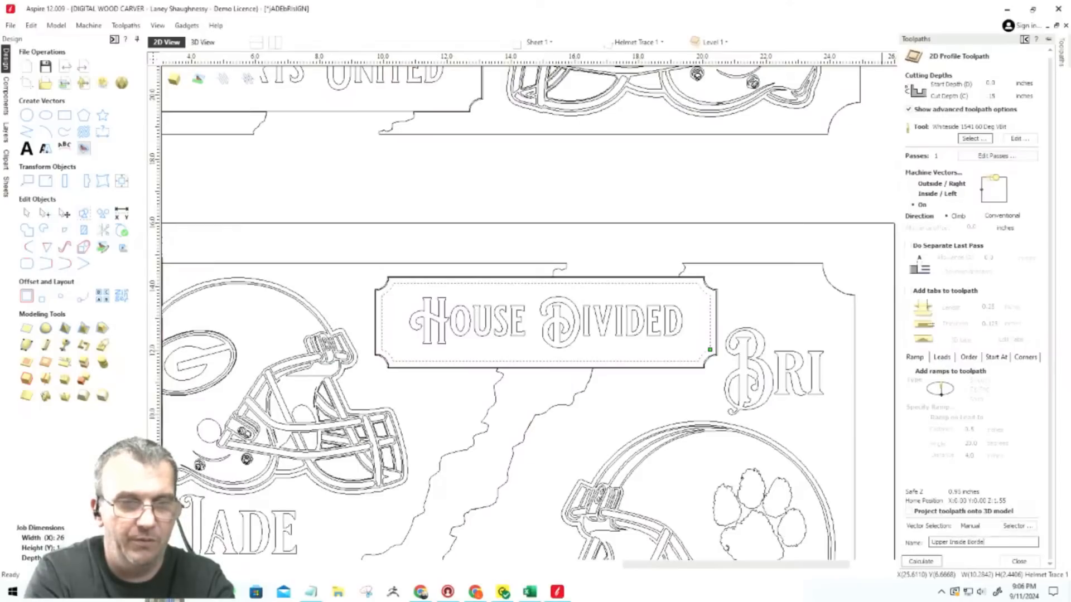
click(920, 561)
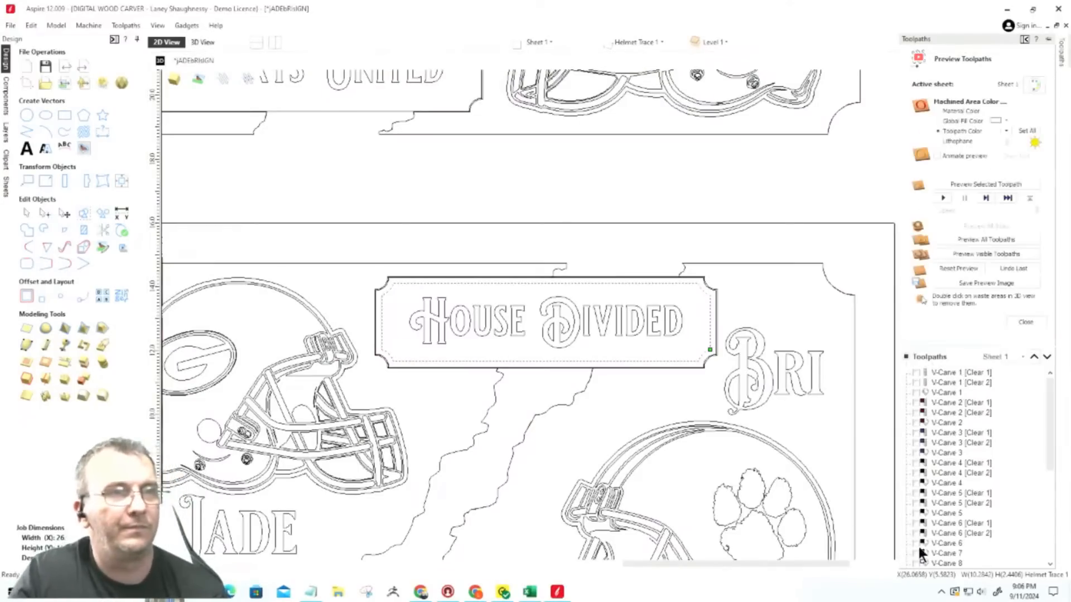
Color the Upper Inside Border toolpath black, preview it, and inspect the plaque border in 3D.
scroll(768, 139, up, 2)
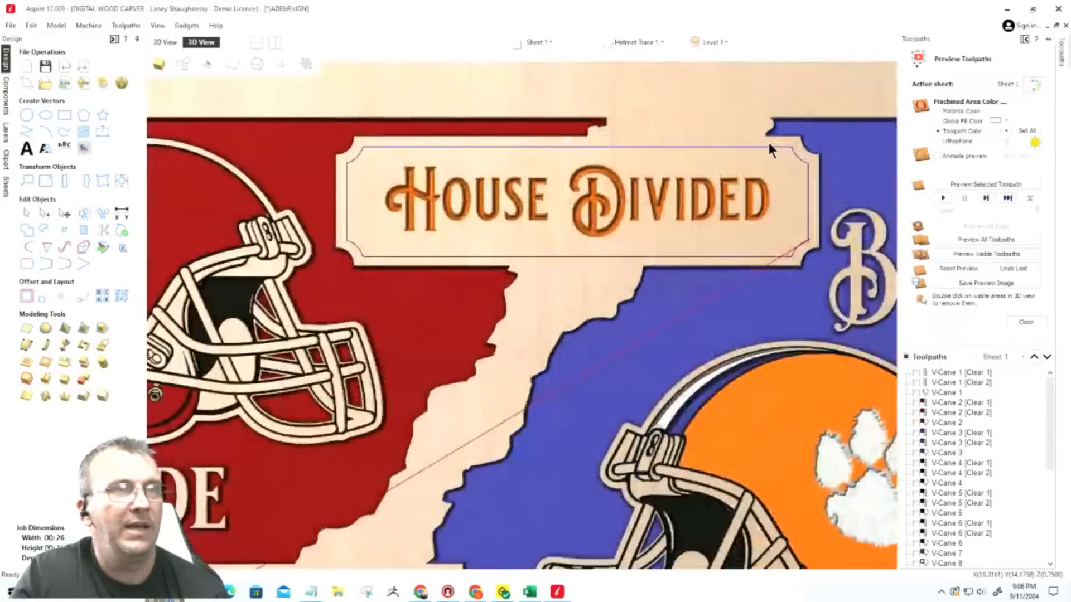
drag(1050, 406, 1052, 496)
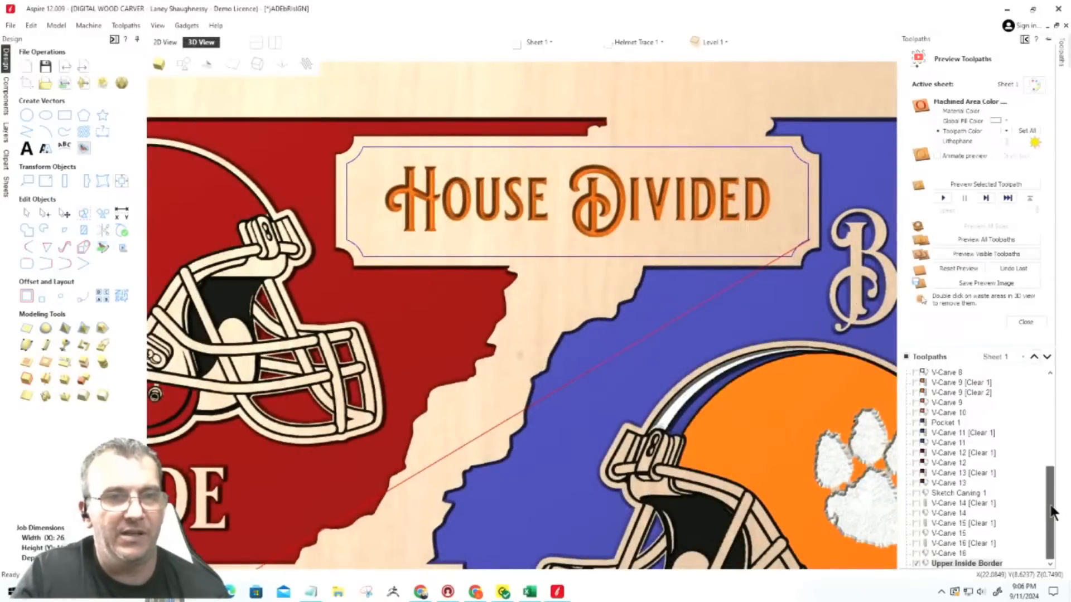
click(1006, 129)
click(997, 162)
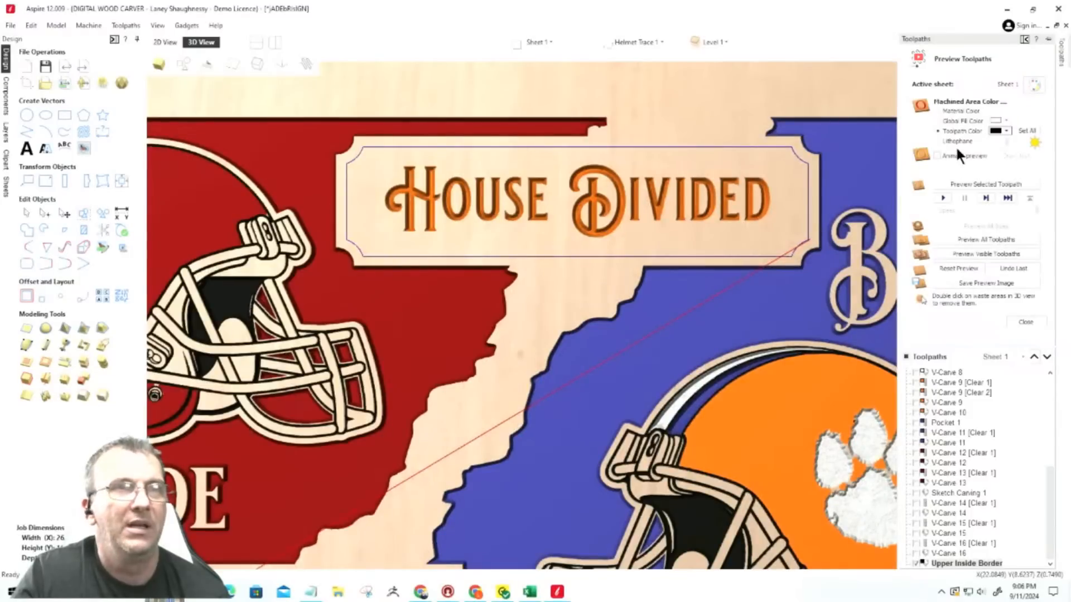
click(975, 253)
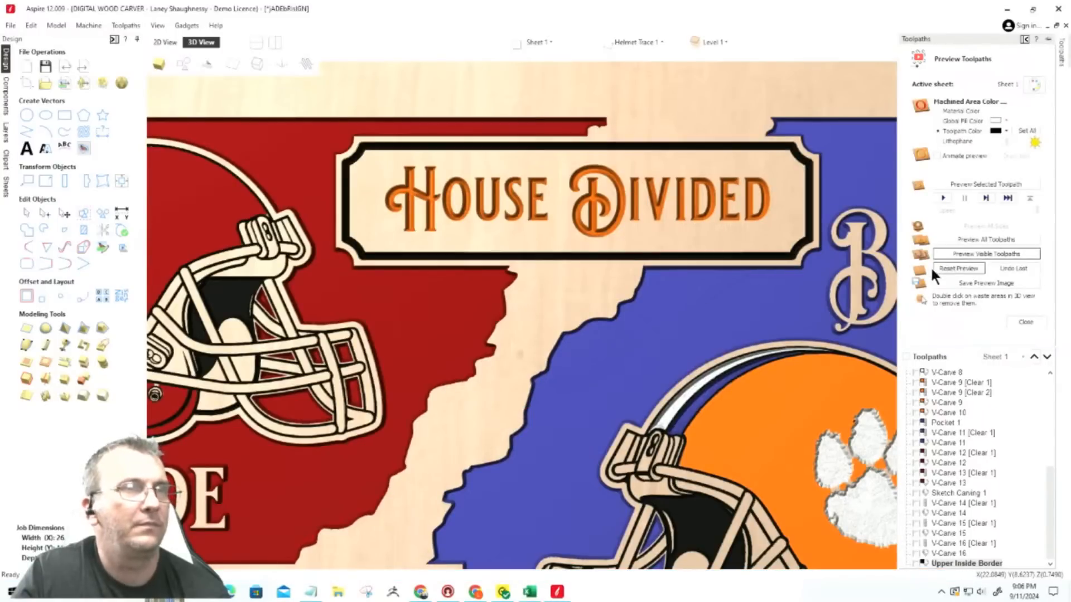
scroll(800, 277, down, 5)
middle_drag(668, 244, 552, 247)
scroll(552, 245, up, 3)
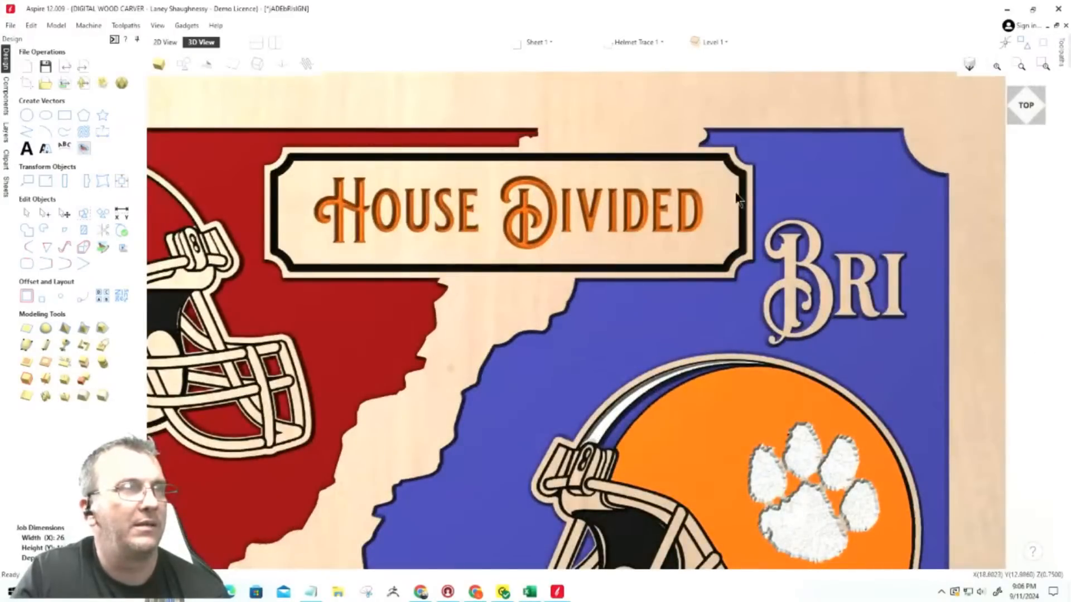
mouse_move(1025, 114)
mouse_down()
mouse_move(1028, 97)
mouse_move(1029, 113)
mouse_up()
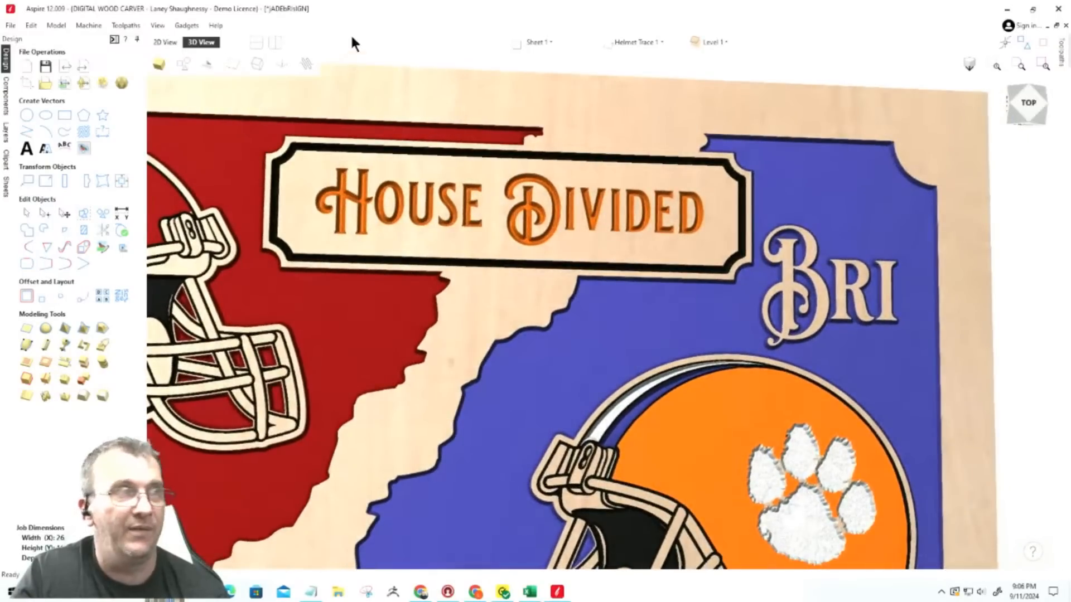
Collapse the design tools to reach the preview options and undo the last toolpath preview.
click(165, 42)
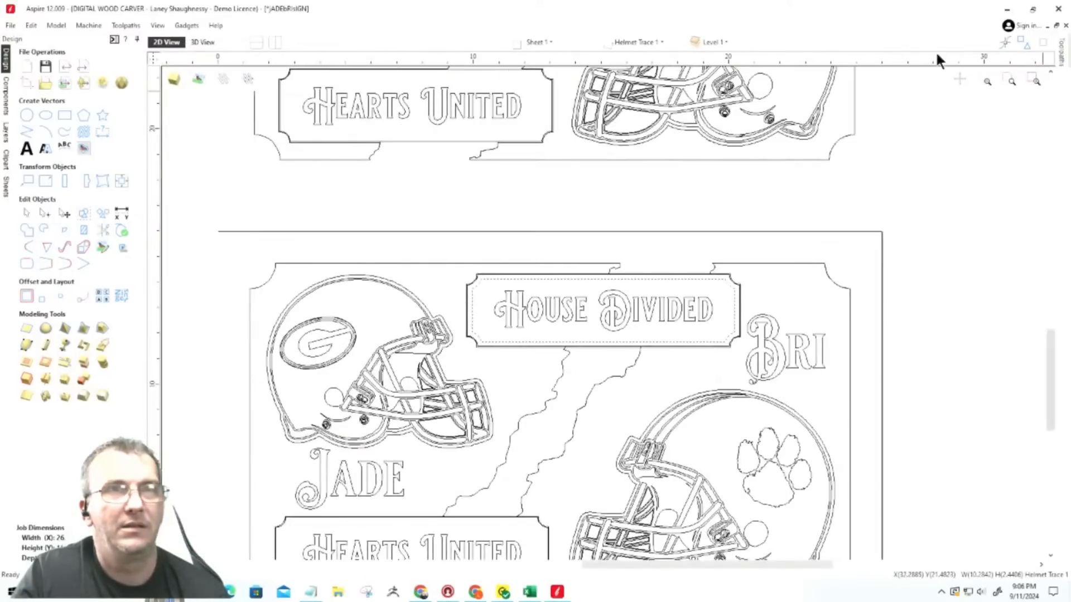
click(114, 39)
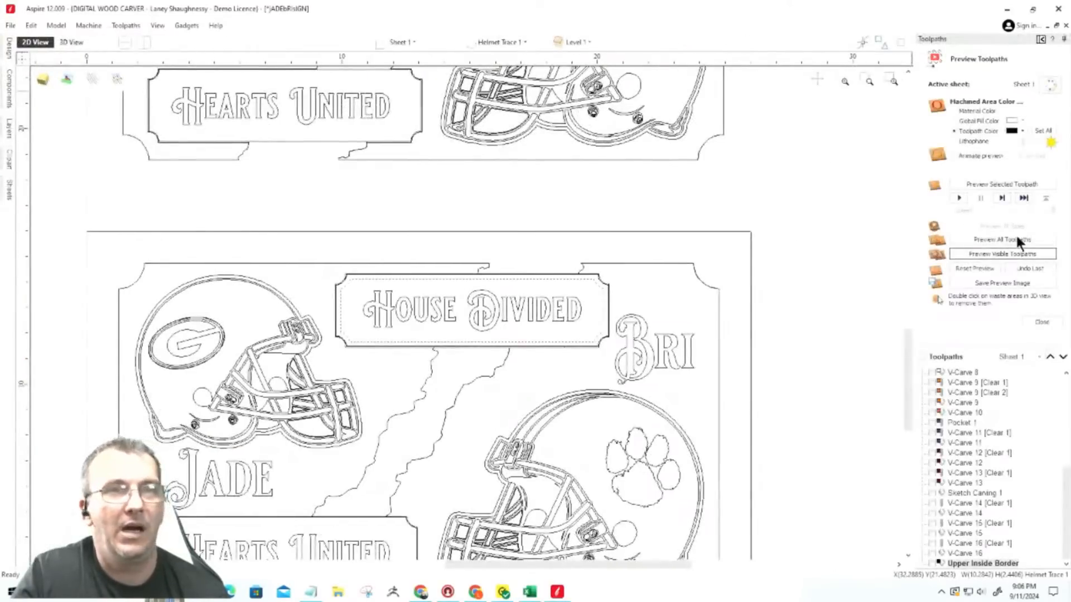
click(1031, 267)
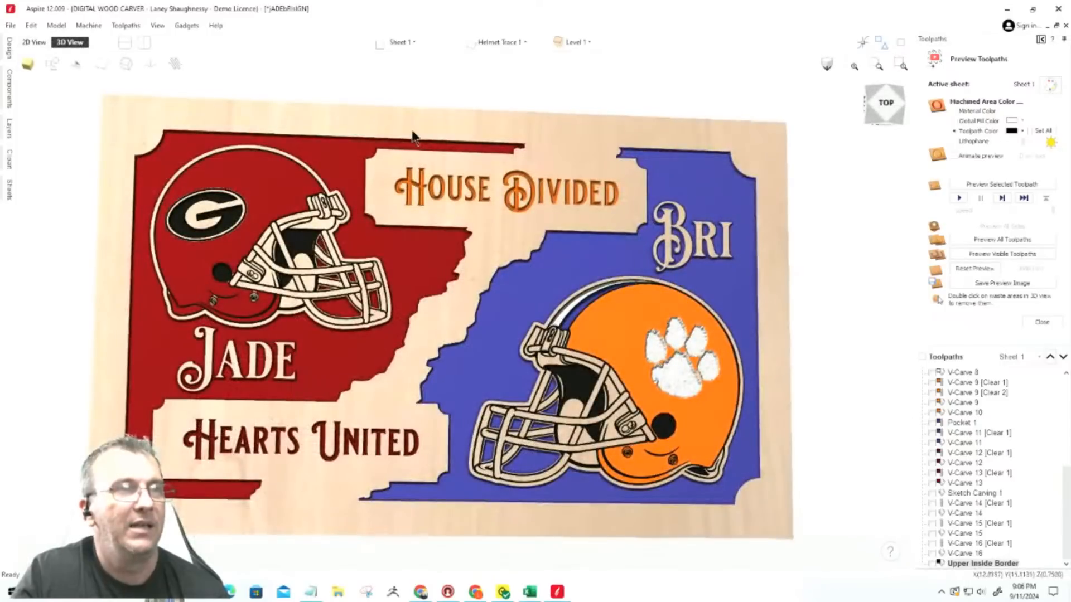
Select the inset plaque border in the 2D view and offset it inwards by .125 inches with sharp corners, keeping the original.
click(35, 42)
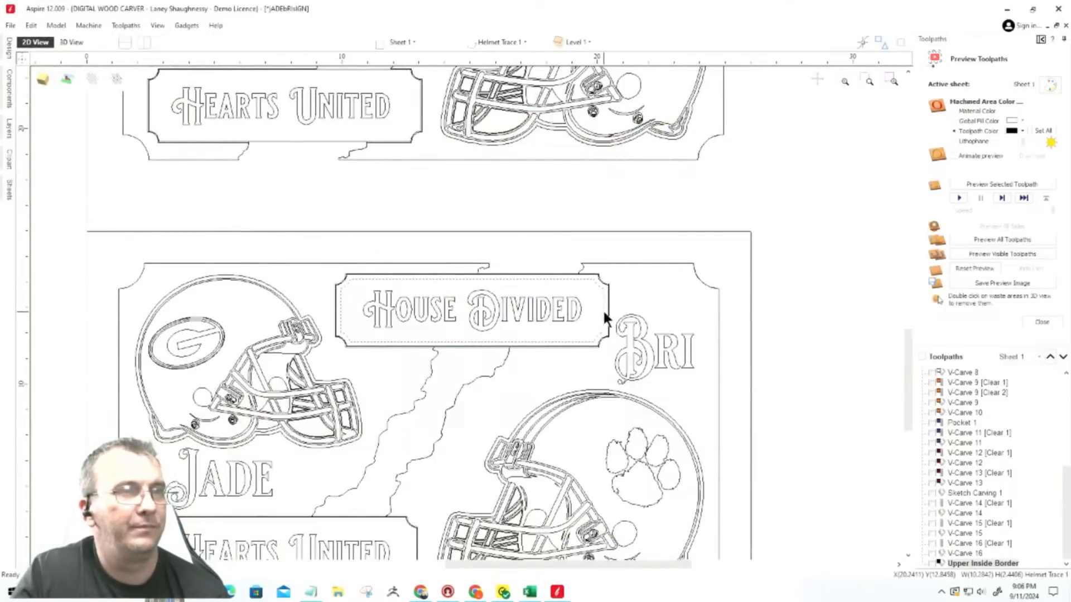
click(601, 309)
scroll(601, 309, up, 5)
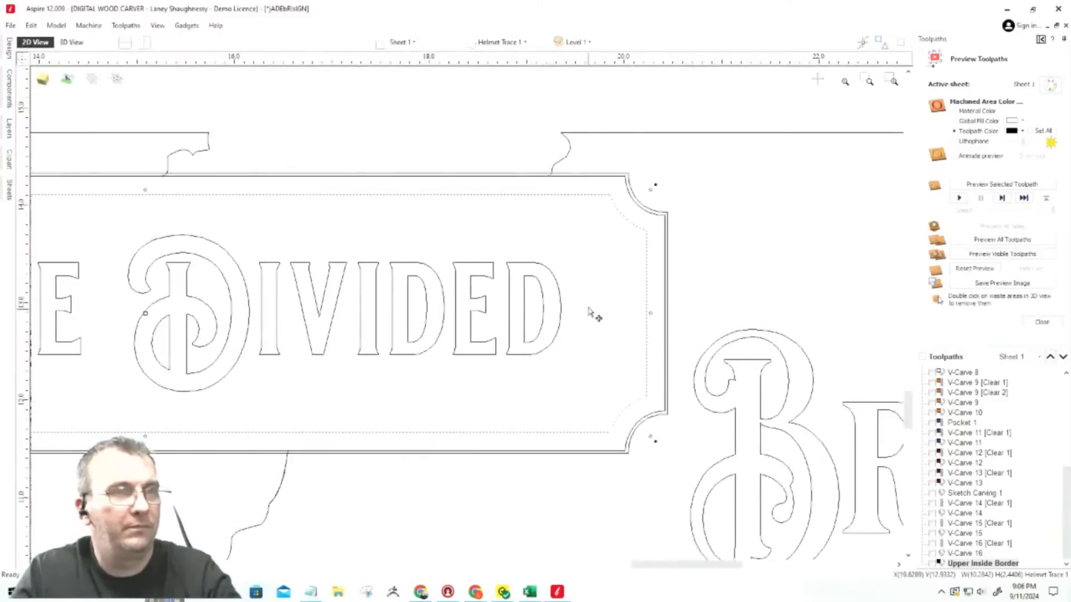
scroll(645, 248, down, 3)
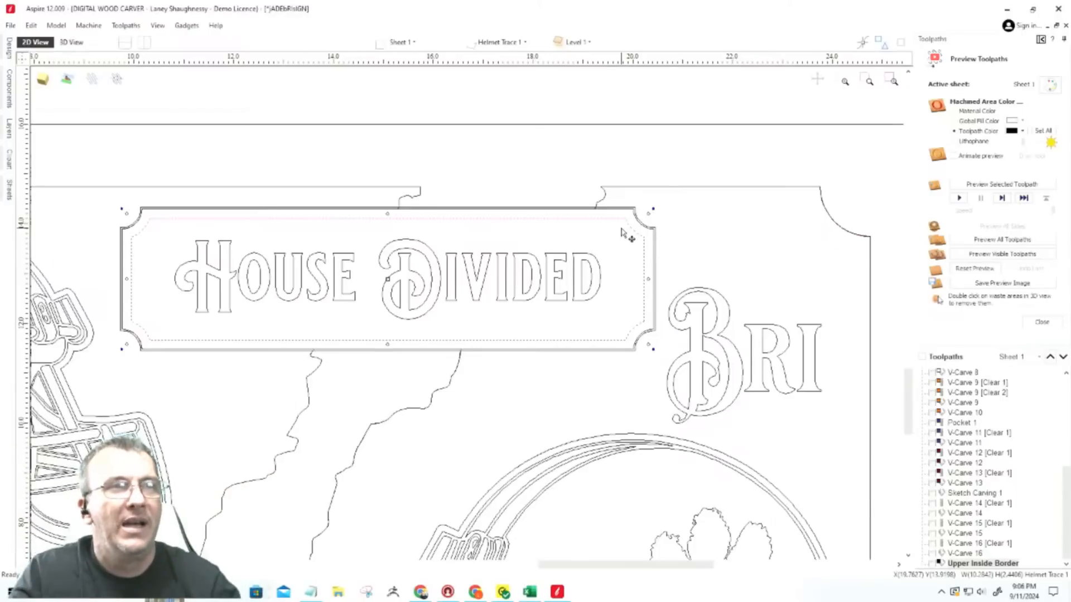
scroll(647, 268, up, 5)
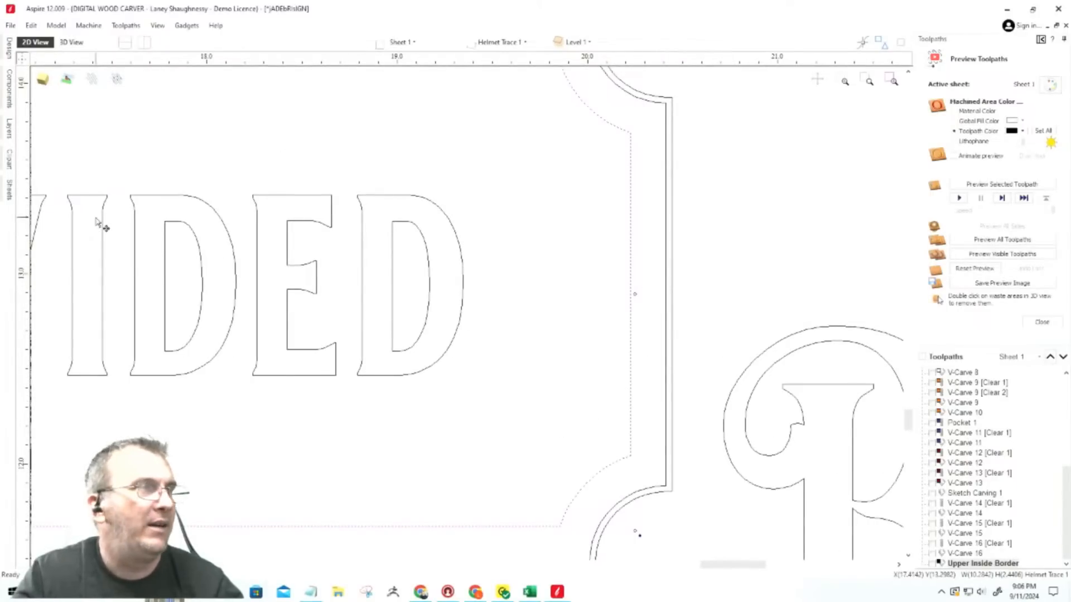
mouse_move(10, 50)
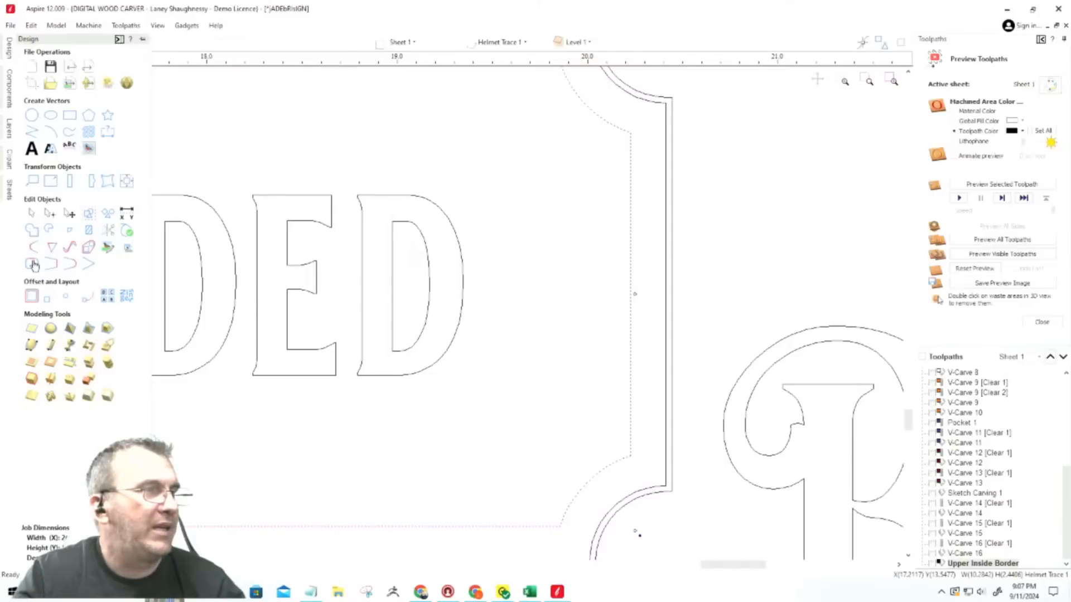
click(32, 296)
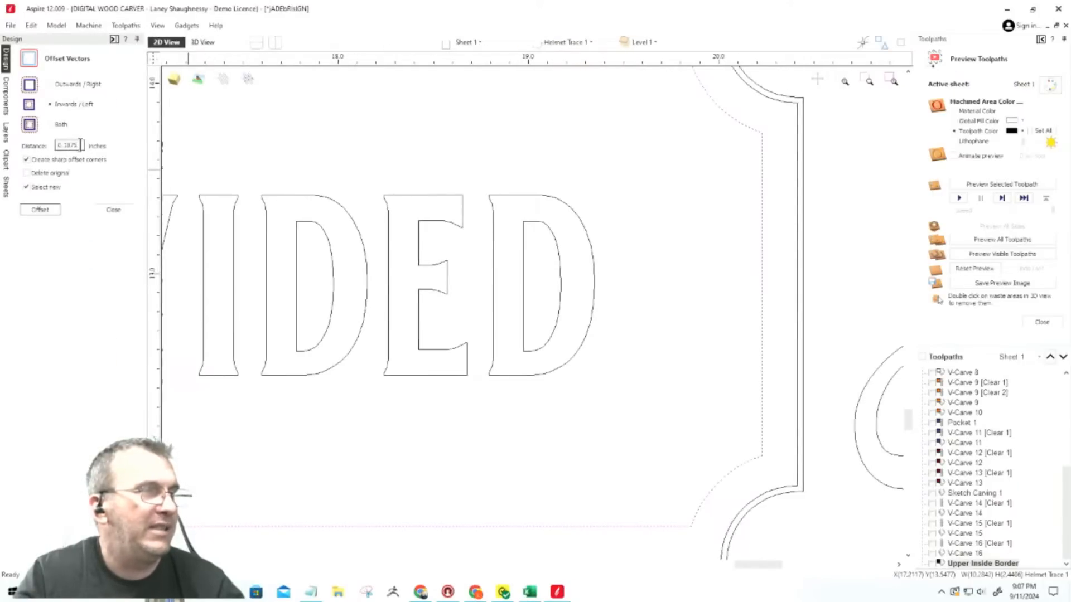
double_click(80, 145)
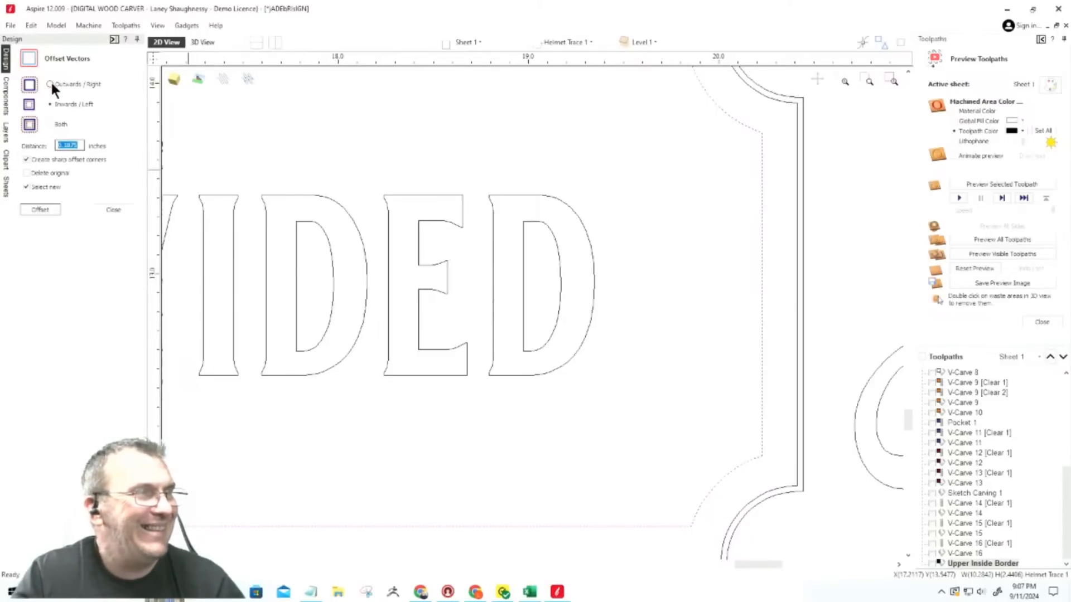
text(.125)
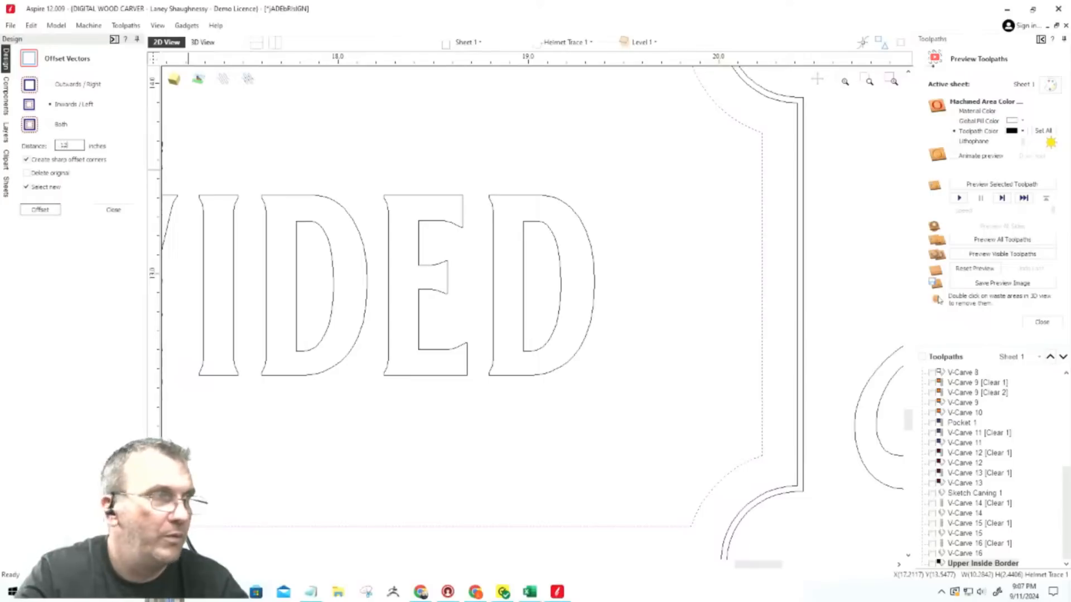
click(45, 209)
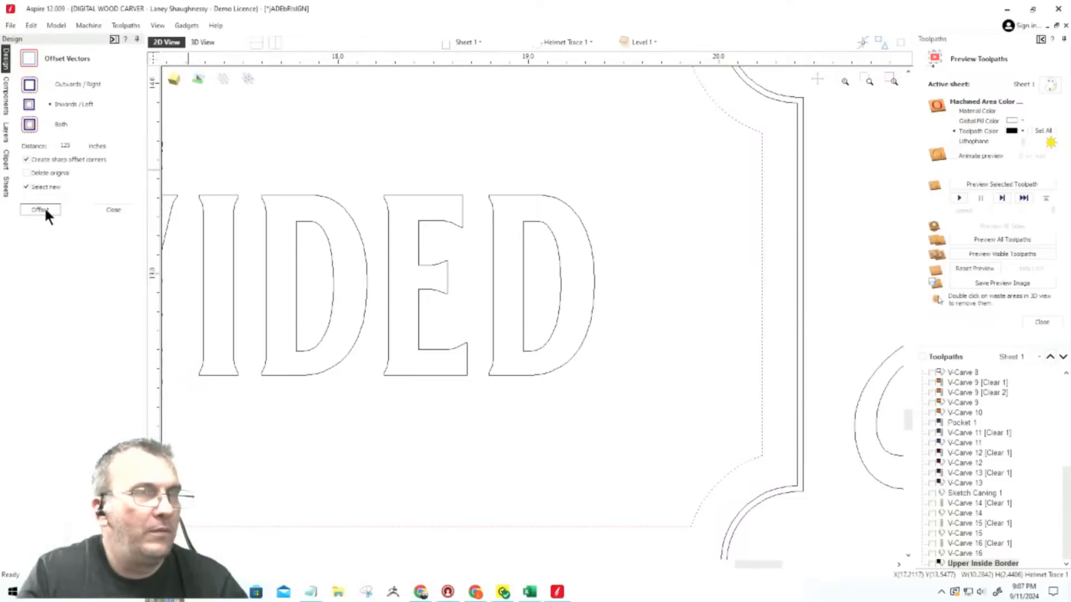
click(114, 211)
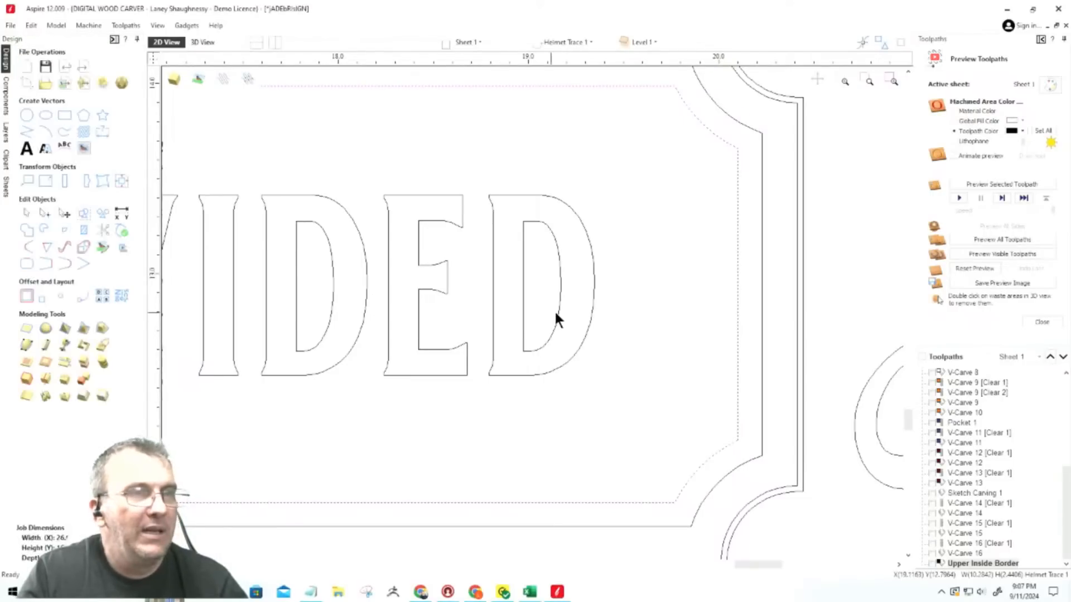
Select the innermost plaque border together with the House Divided lettering in the 2D view.
click(760, 242)
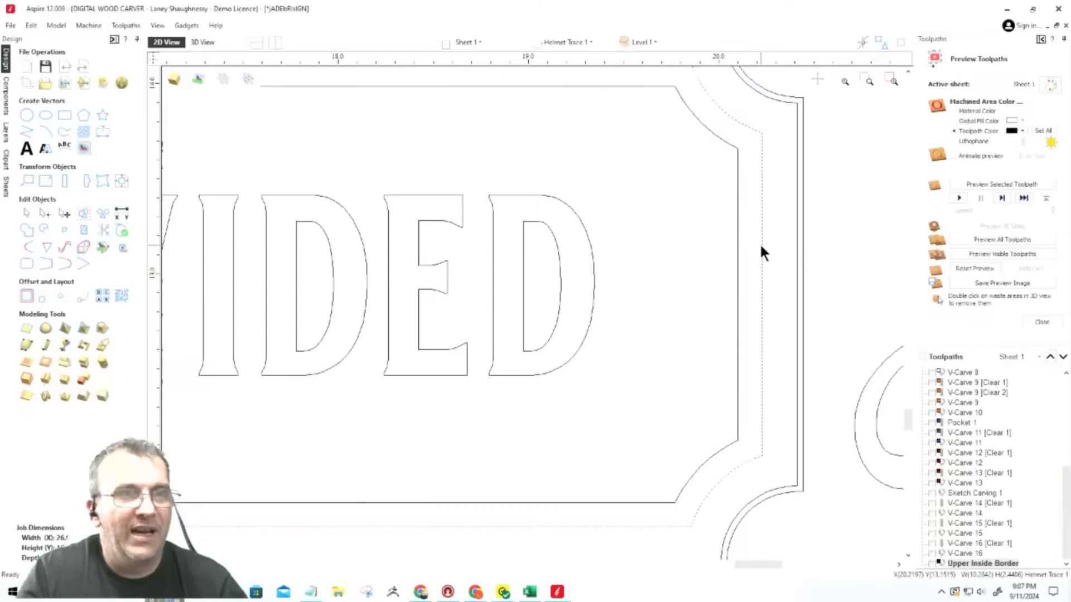
click(737, 259)
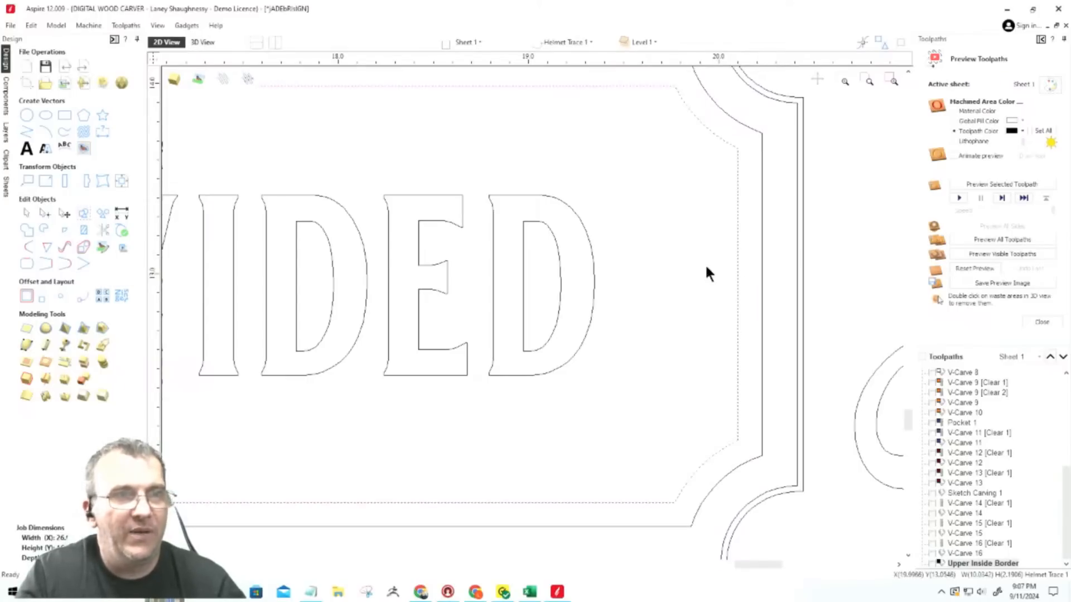
click(593, 296)
scroll(596, 307, down, 5)
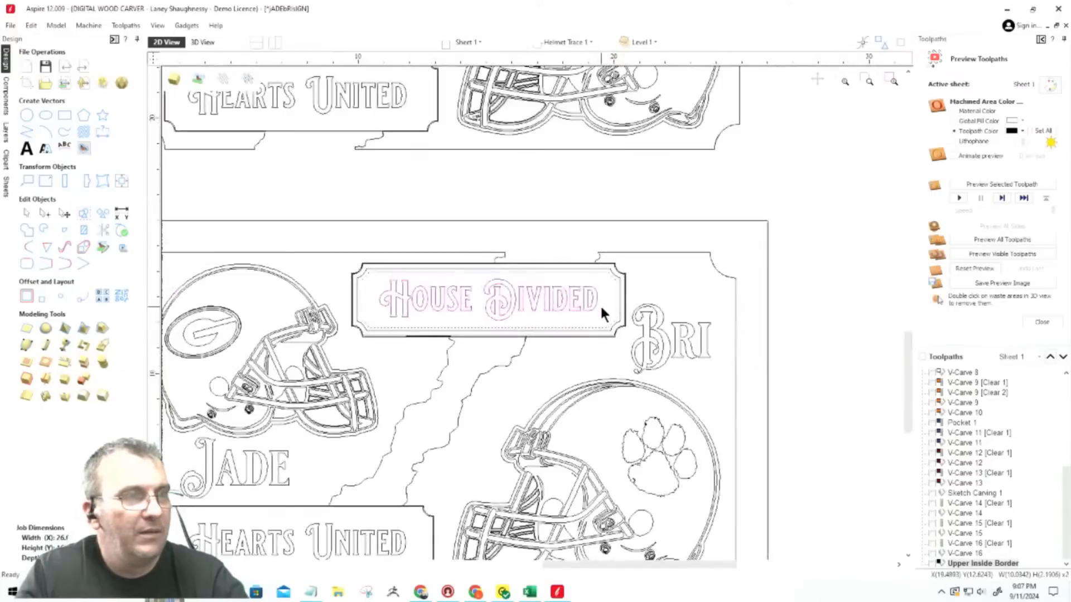
scroll(600, 303, down, 2)
scroll(601, 304, up, 4)
scroll(603, 305, up, 2)
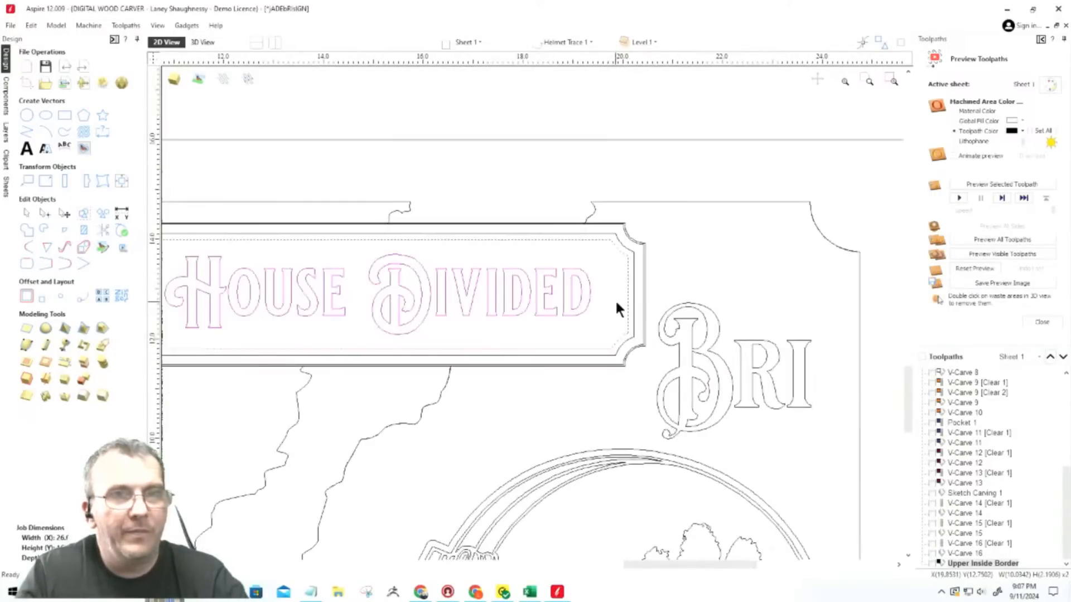
Close the toolpath preview settings and start a V-Carve toolpath with a flat depth of 0.0625 inches.
click(1042, 323)
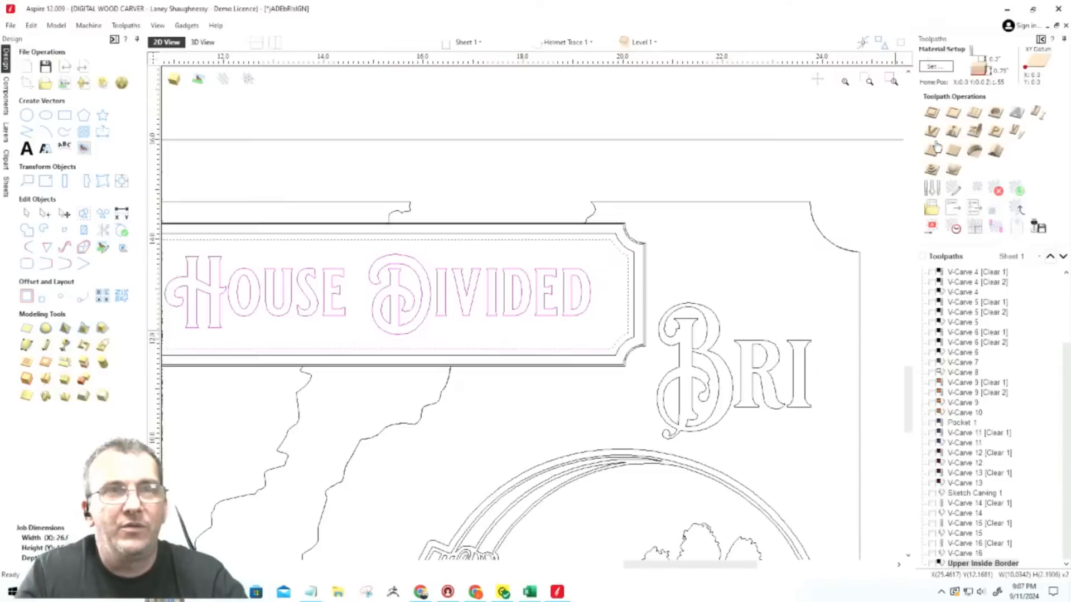
click(937, 135)
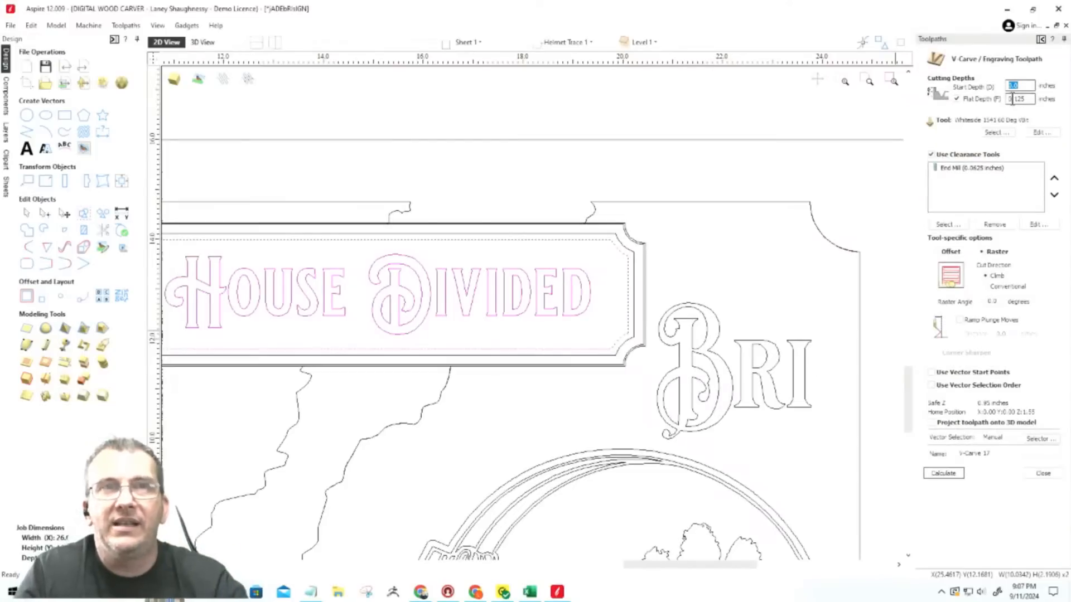
drag(1014, 99, 1025, 100)
text(06)
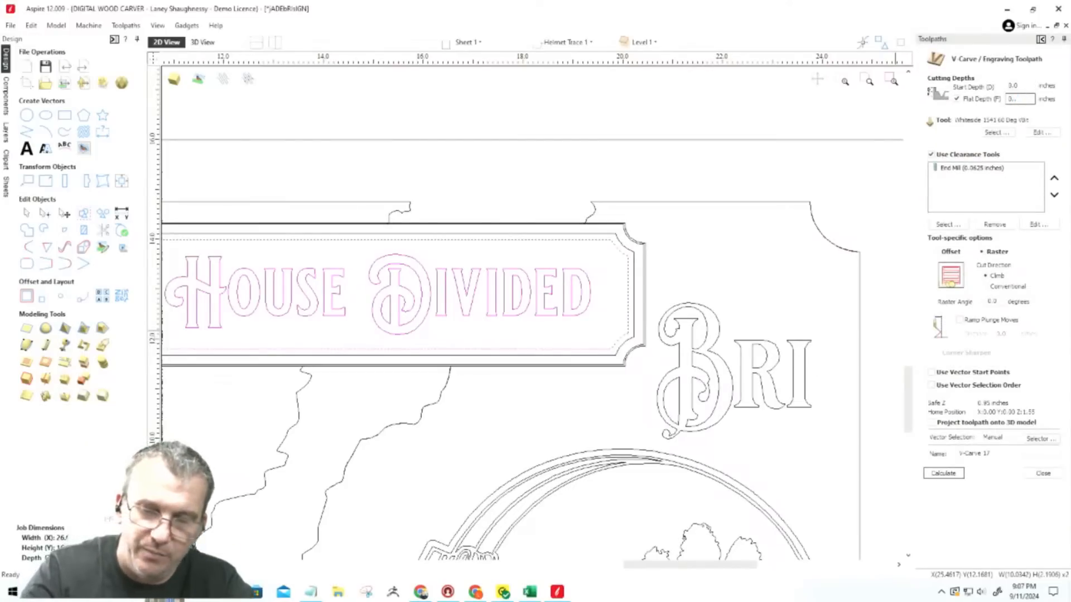
text(25)
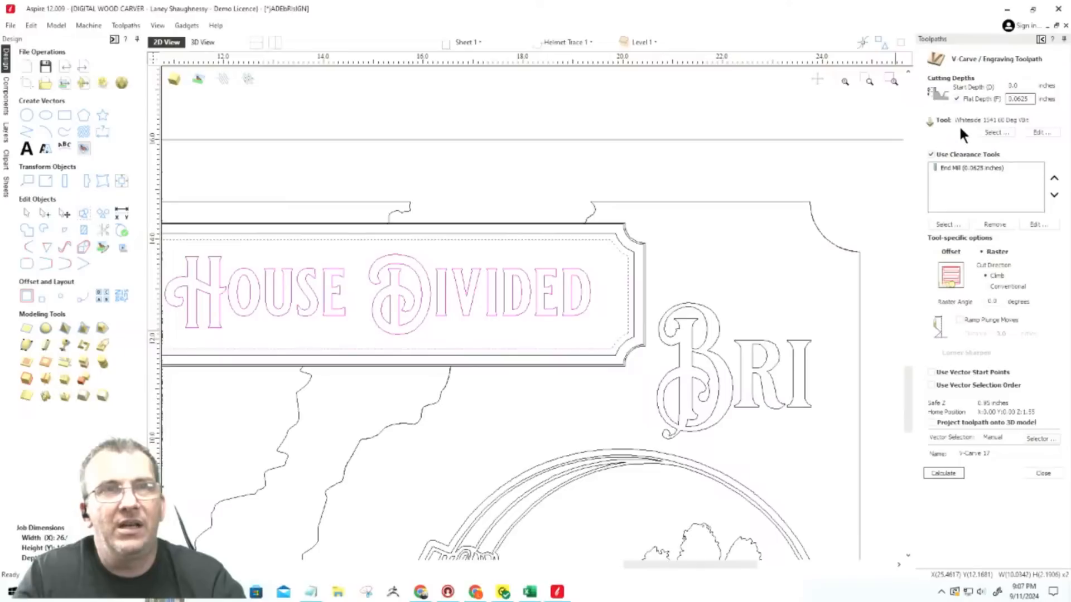
Replace the clearance tool with the End Mill (0.125 inch), calculate the V-Carve toolpath, and inspect it around the lettering in 3D.
click(989, 223)
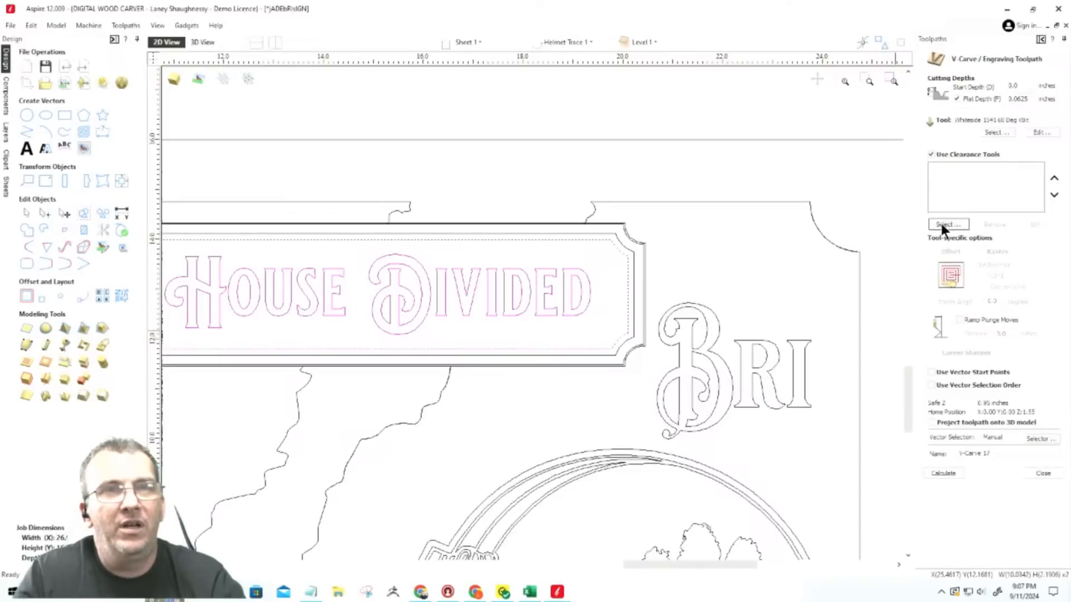
click(940, 224)
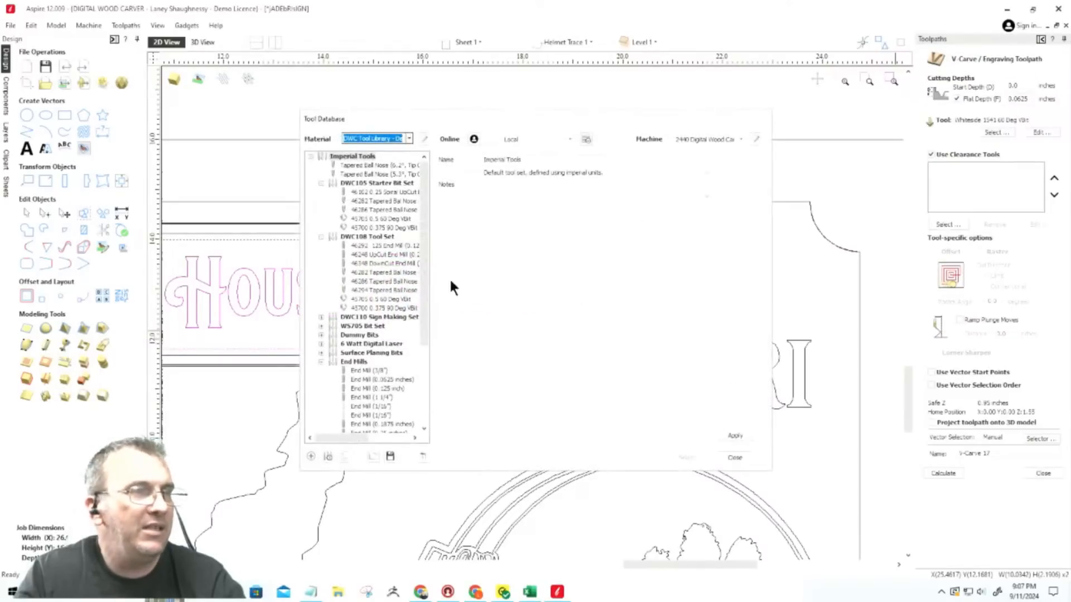
click(363, 388)
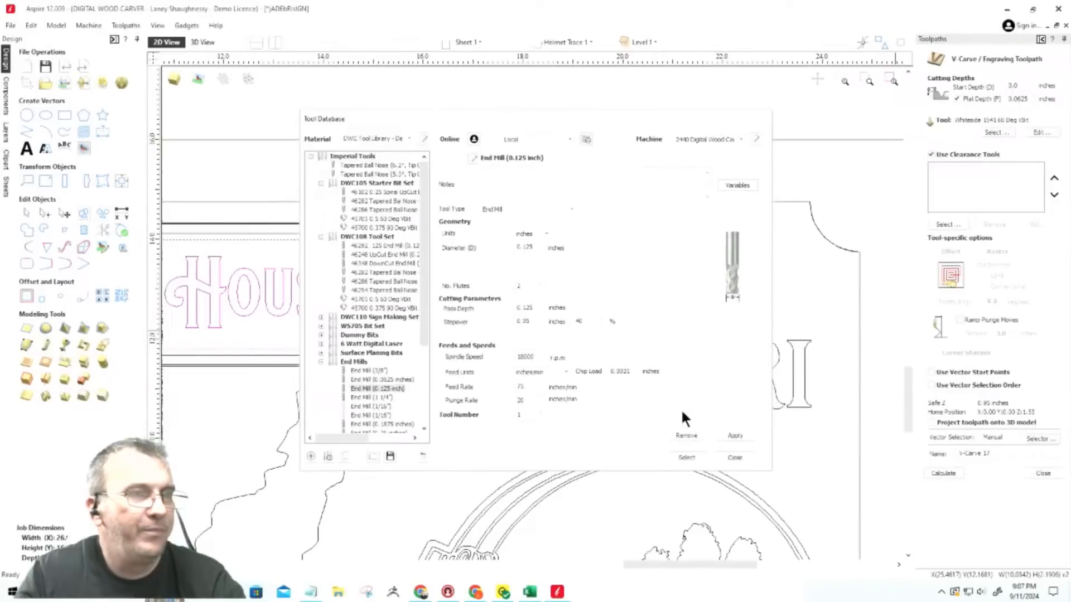
click(685, 458)
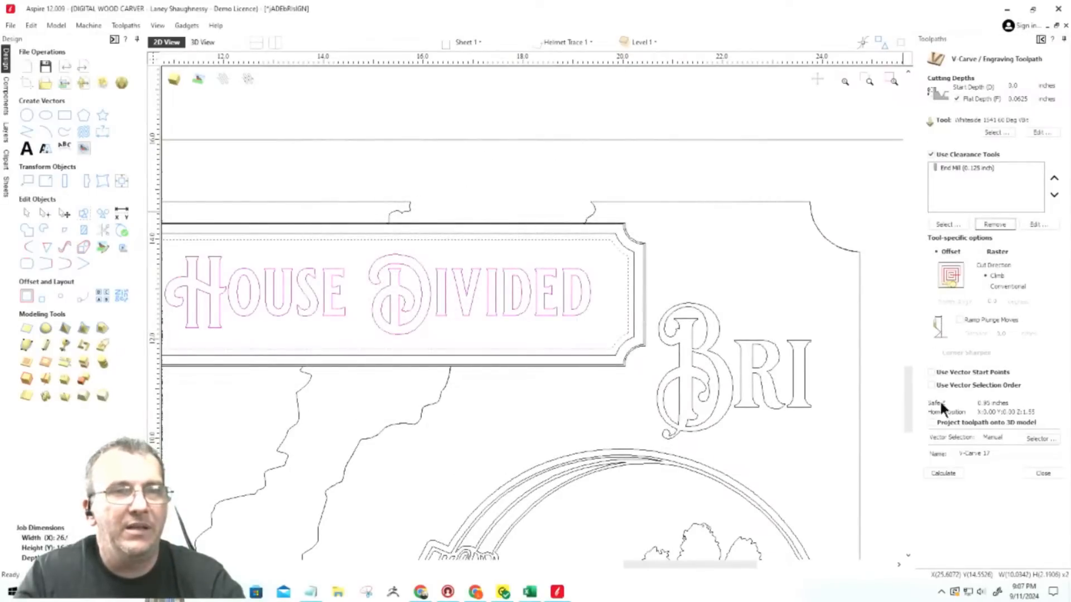
click(945, 473)
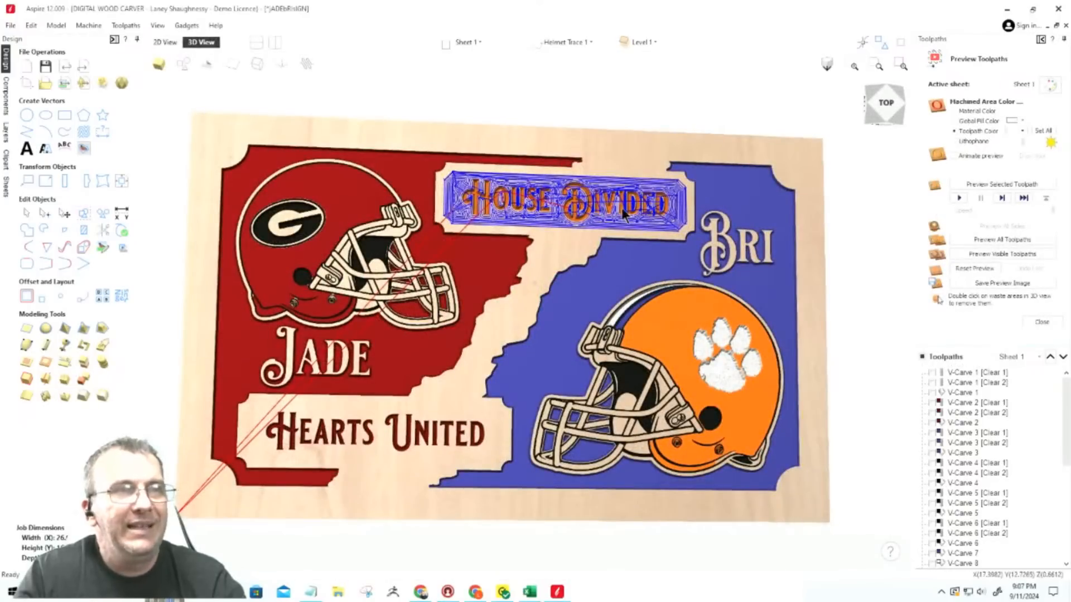
scroll(499, 207, up, 5)
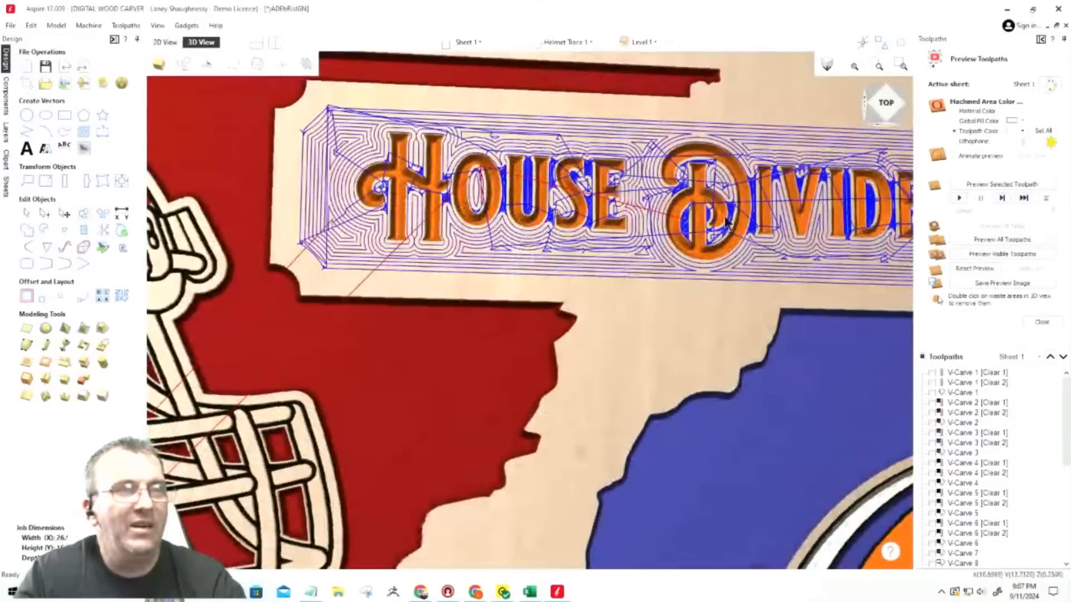
scroll(540, 235, down, 5)
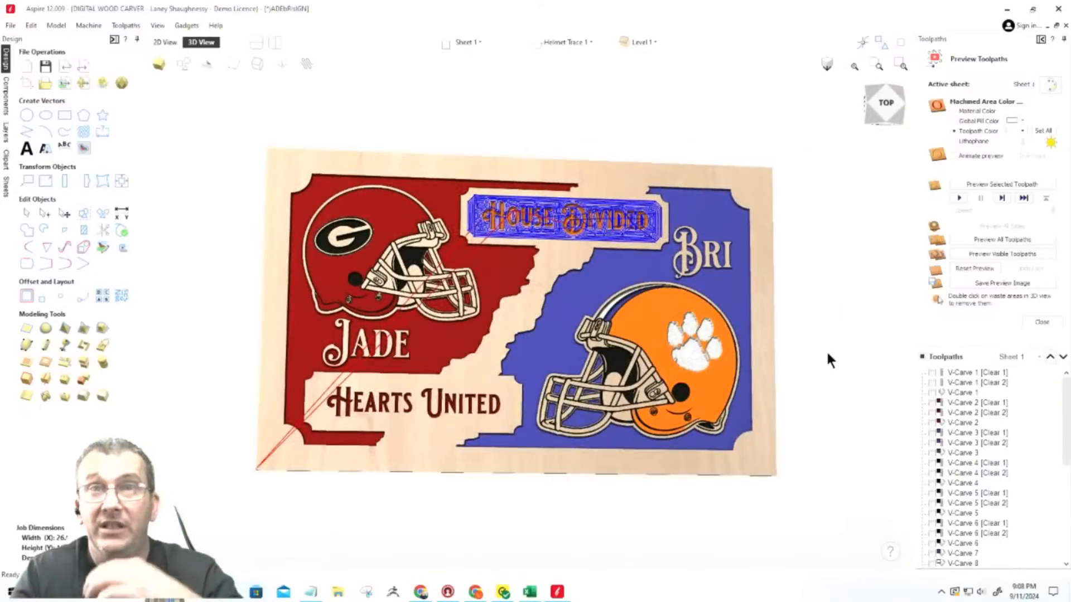
Reset the toolpath preview and make V-Carve 2, V-Carve 3 and V-Carve 4 visible with their clearance passes.
click(960, 268)
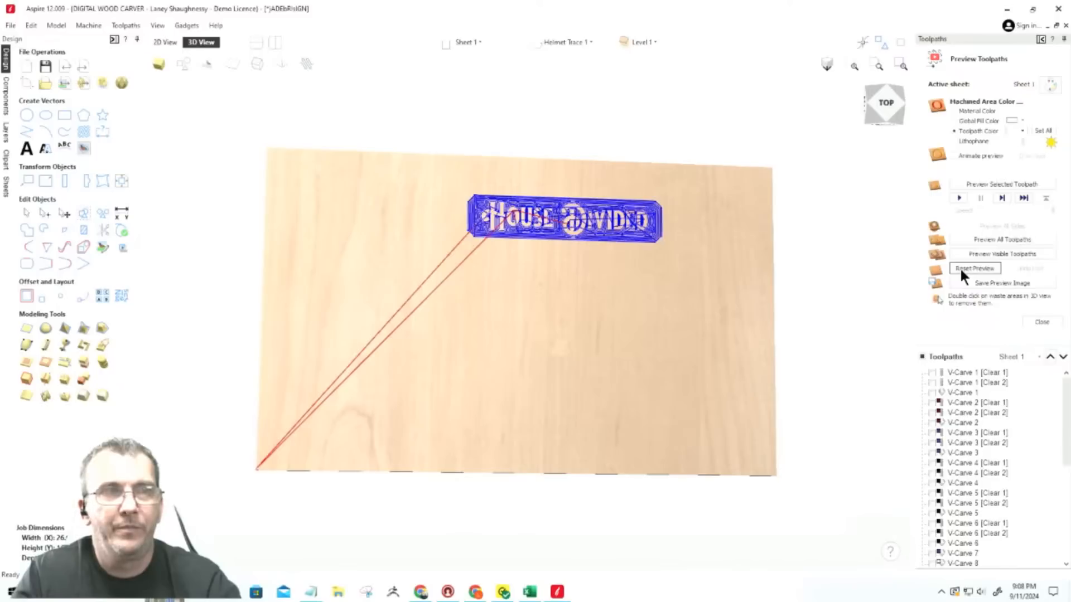
click(932, 402)
click(931, 413)
click(931, 423)
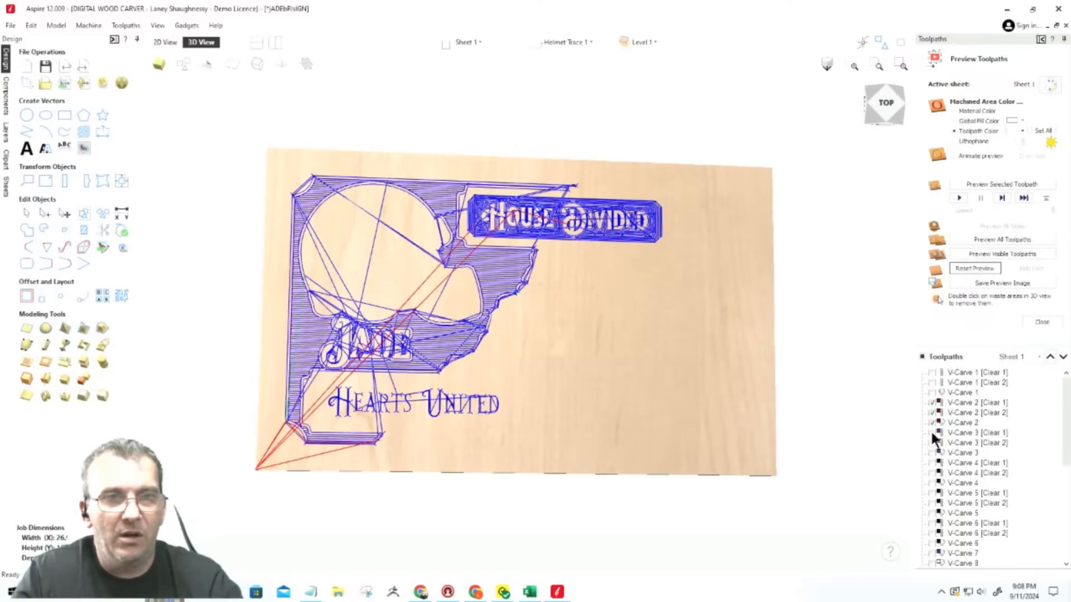
click(932, 433)
click(931, 443)
click(931, 453)
click(932, 463)
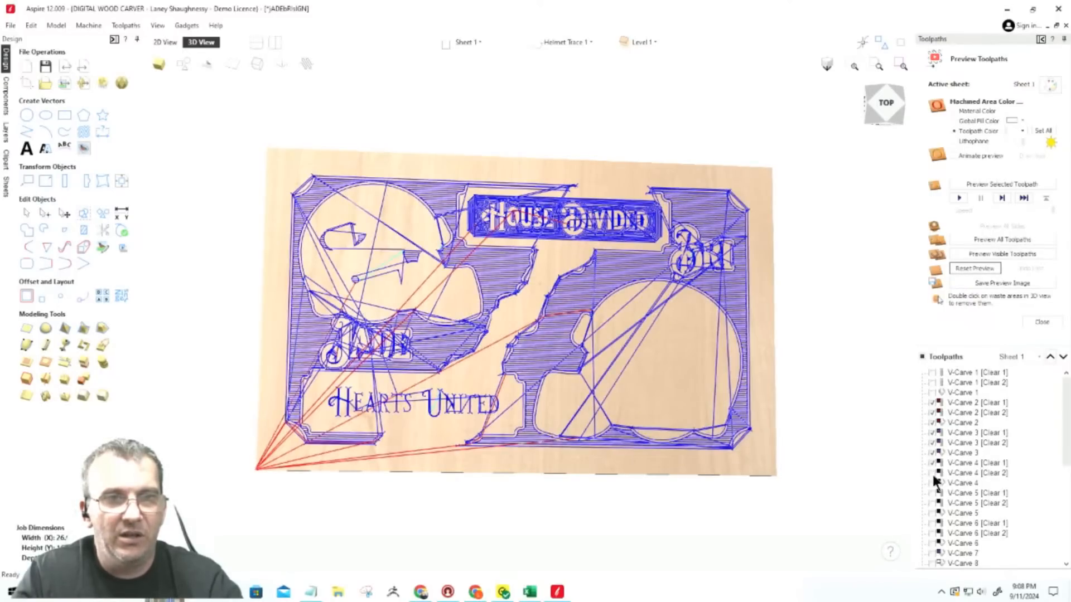
click(932, 473)
click(932, 483)
Make V-Carve 5 and V-Carve 6 with their clearance passes, plus V-Carve 7 and V-Carve 8, visible.
click(932, 494)
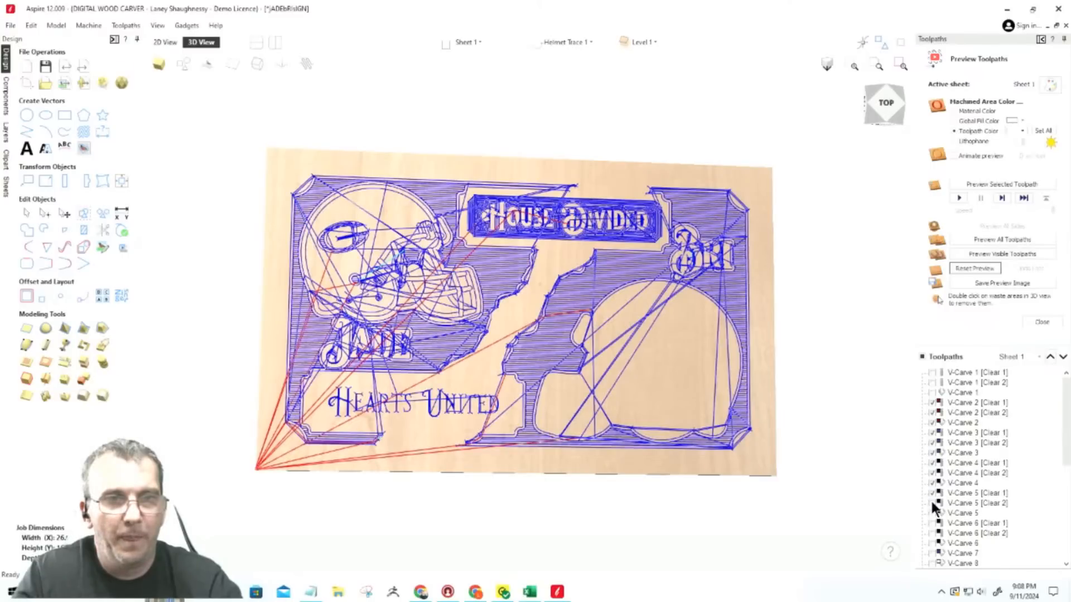
click(932, 513)
click(932, 524)
click(932, 533)
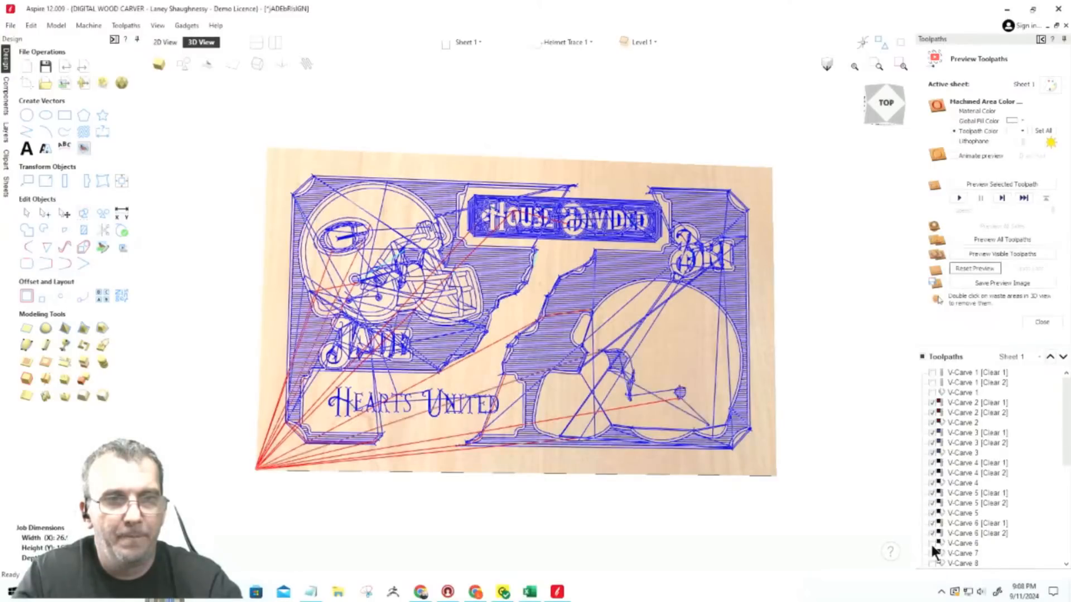
click(931, 554)
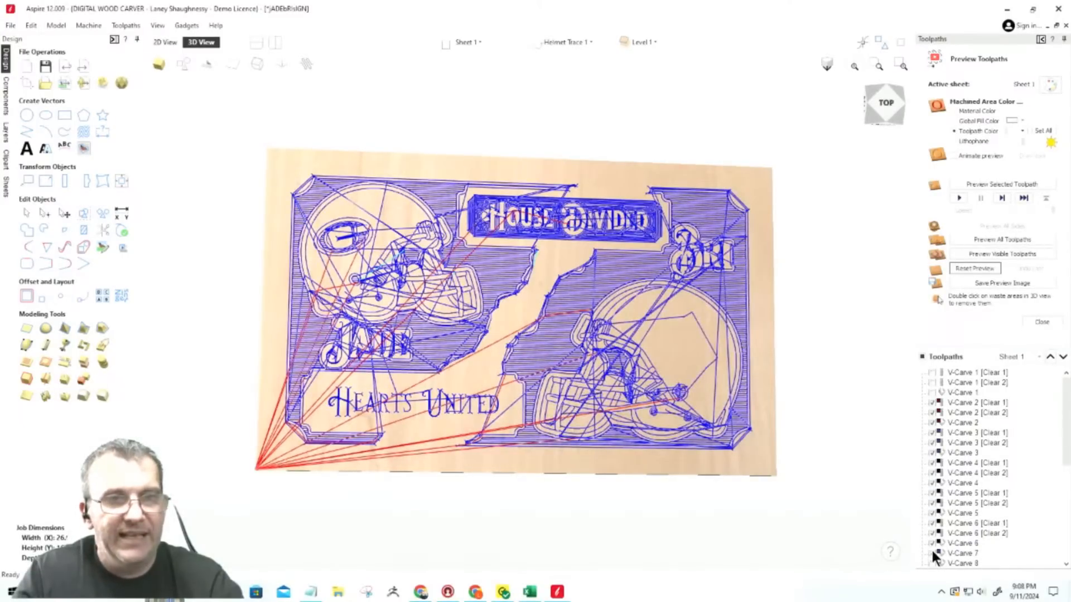
scroll(962, 439, down, 1)
scroll(962, 439, down, 2)
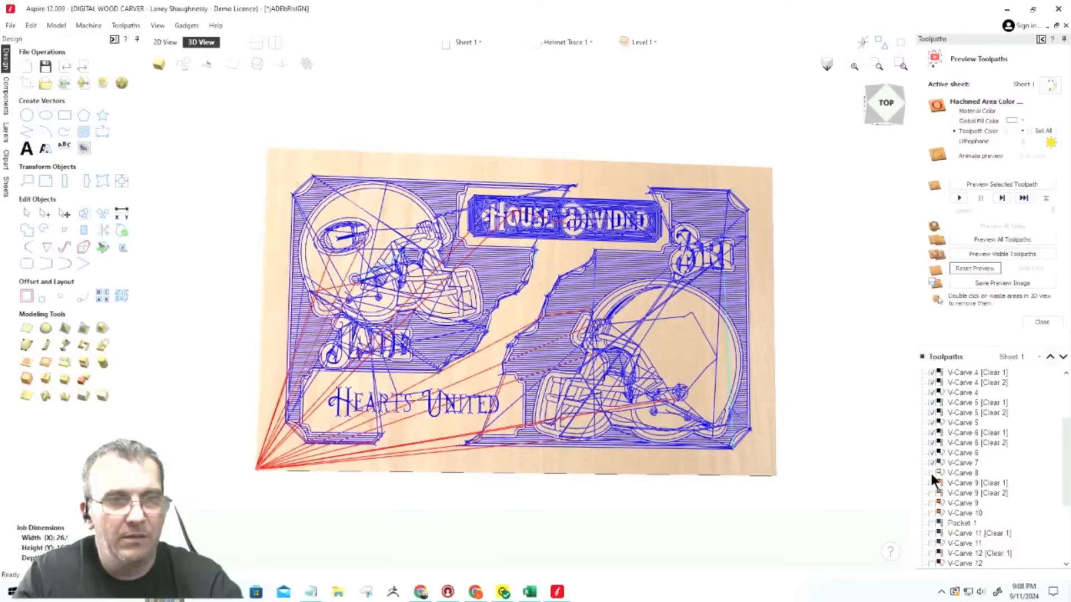
click(931, 473)
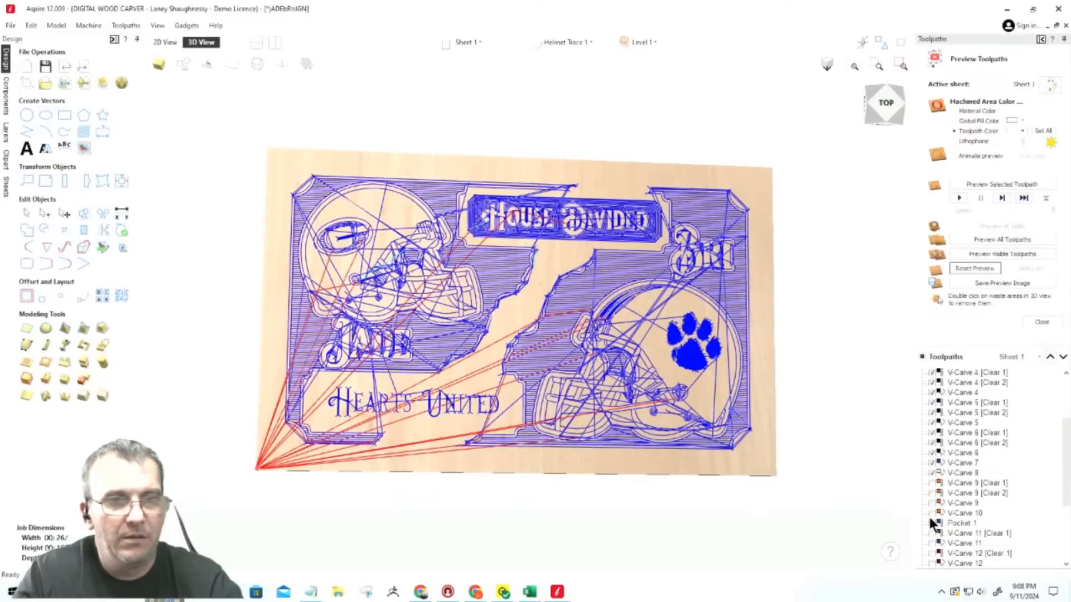
Toggle the visibility of V-Carve 9 and V-Carve 10 to examine which parts of the sign each one cuts.
click(931, 502)
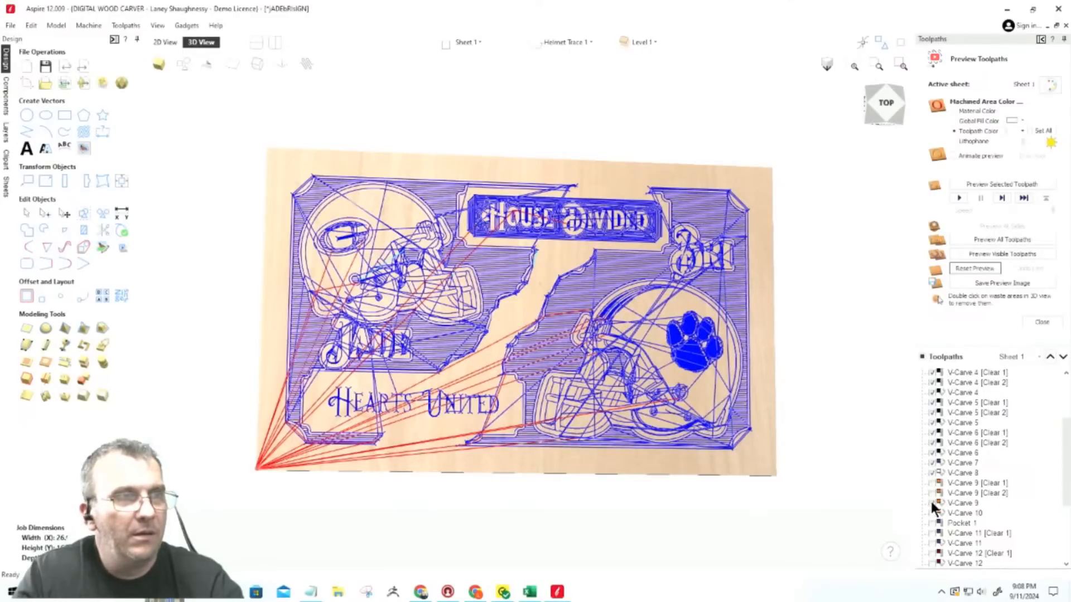
click(931, 501)
click(932, 501)
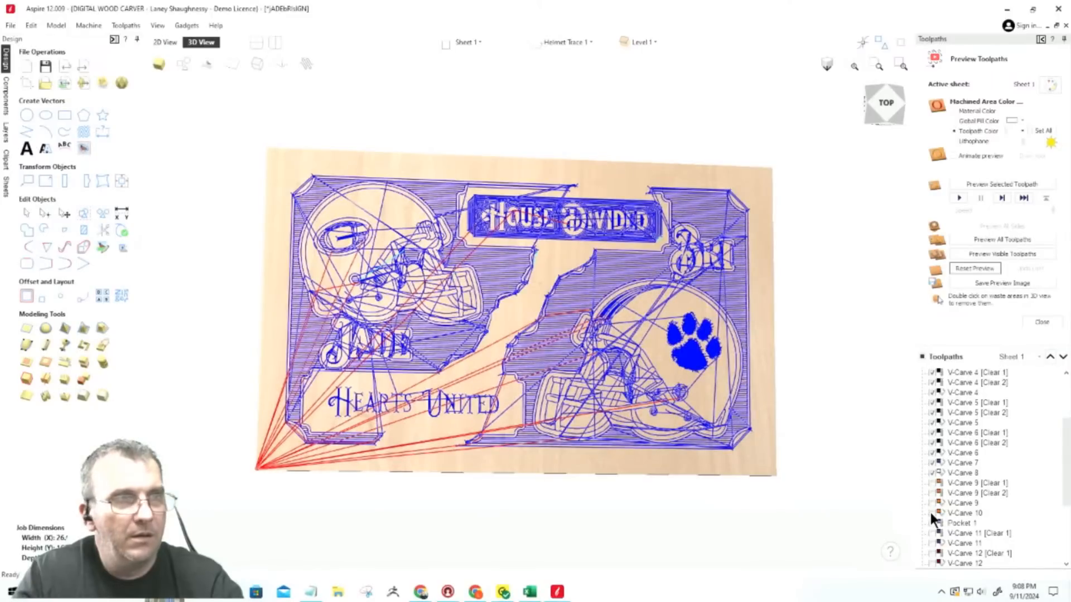
click(930, 514)
click(930, 513)
click(931, 513)
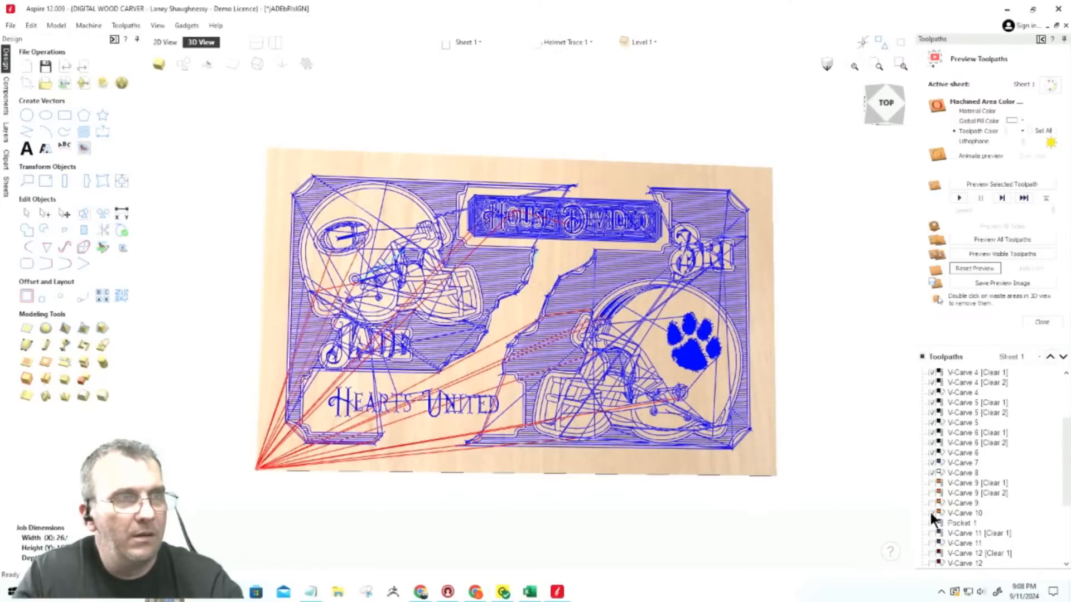
click(930, 513)
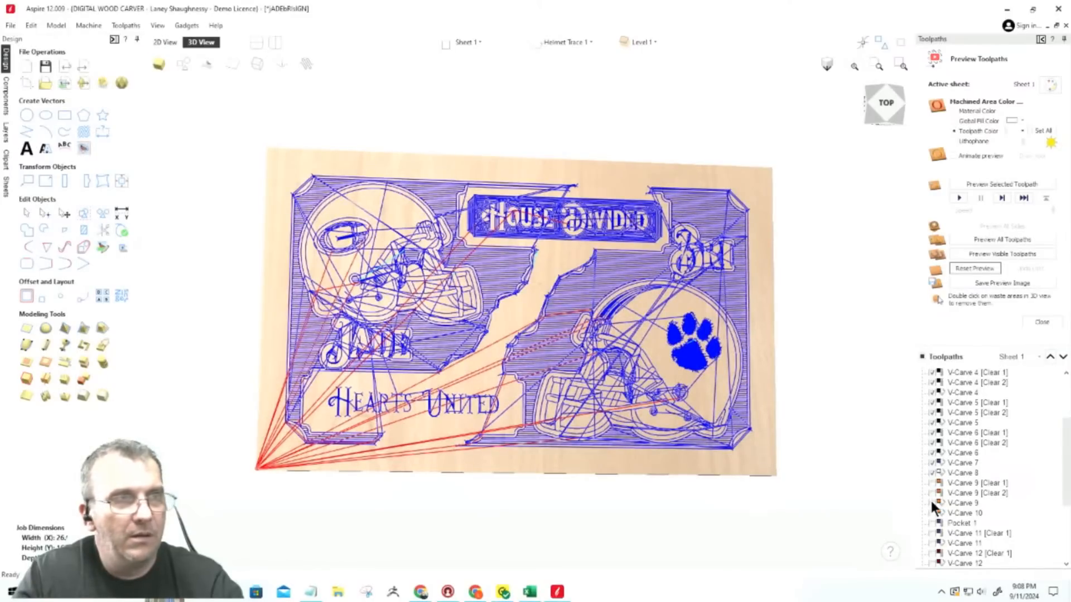
click(932, 501)
click(931, 501)
click(931, 501)
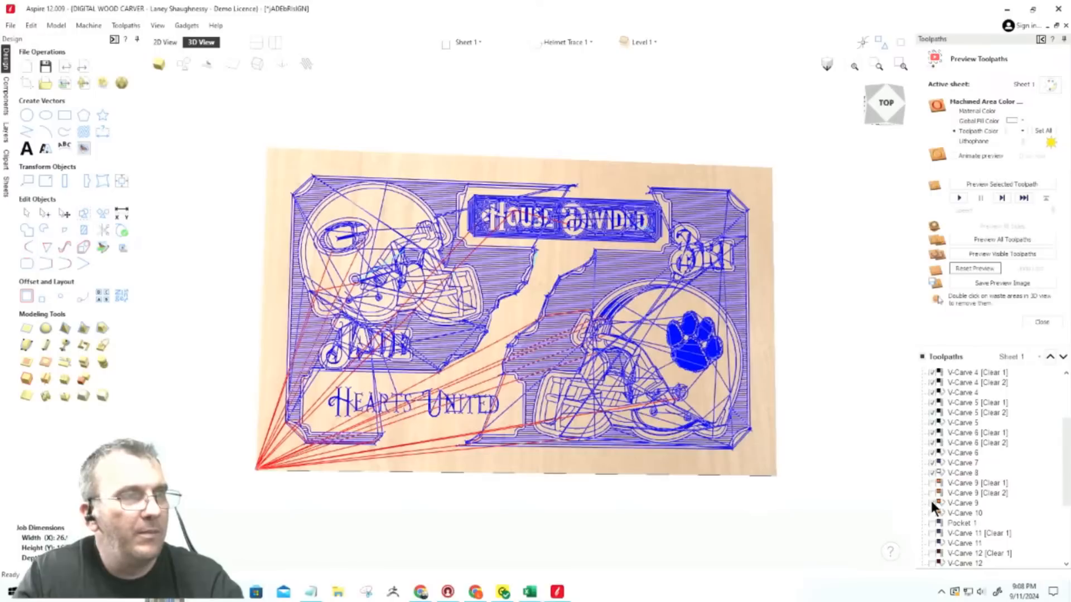
click(931, 501)
click(932, 501)
click(932, 500)
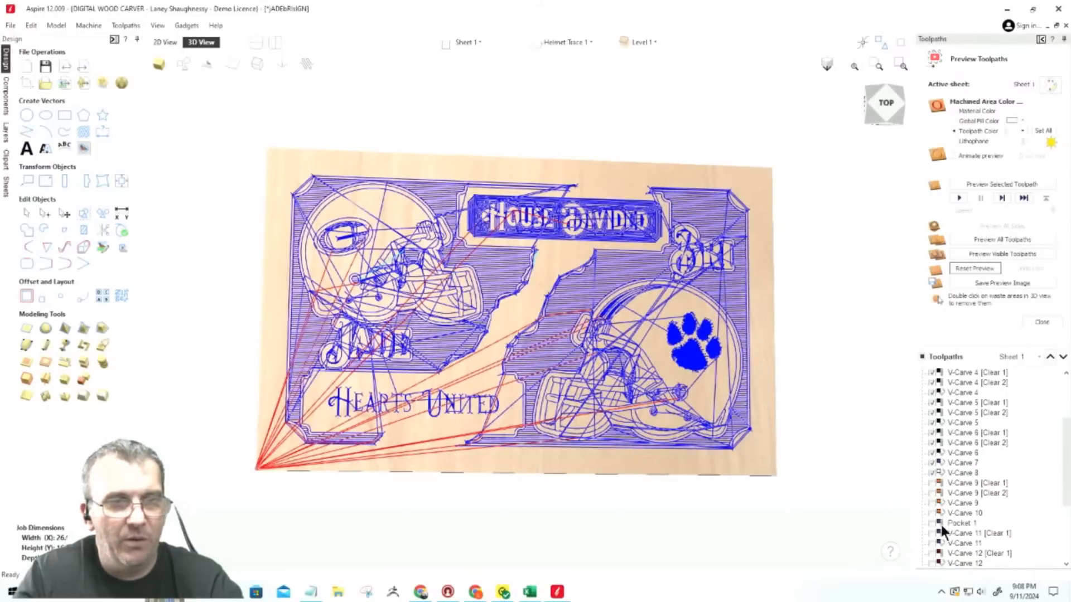
Make Pocket 1, V-Carve 11, V-Carve 12 and V-Carve 13 visible with their clearance passes, and preview all visible toolpaths.
click(931, 523)
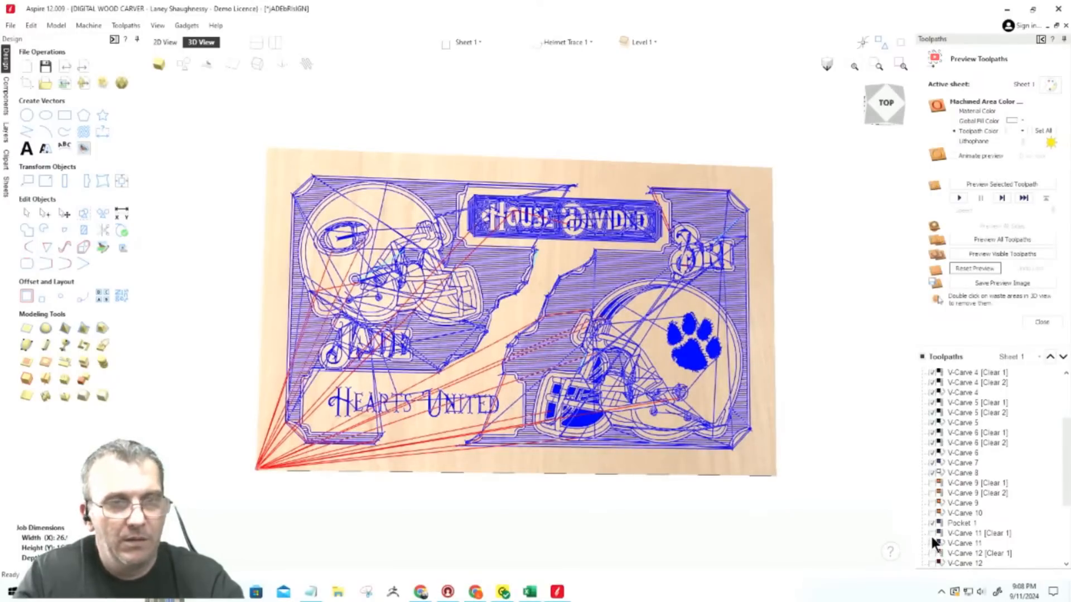
click(931, 534)
click(931, 543)
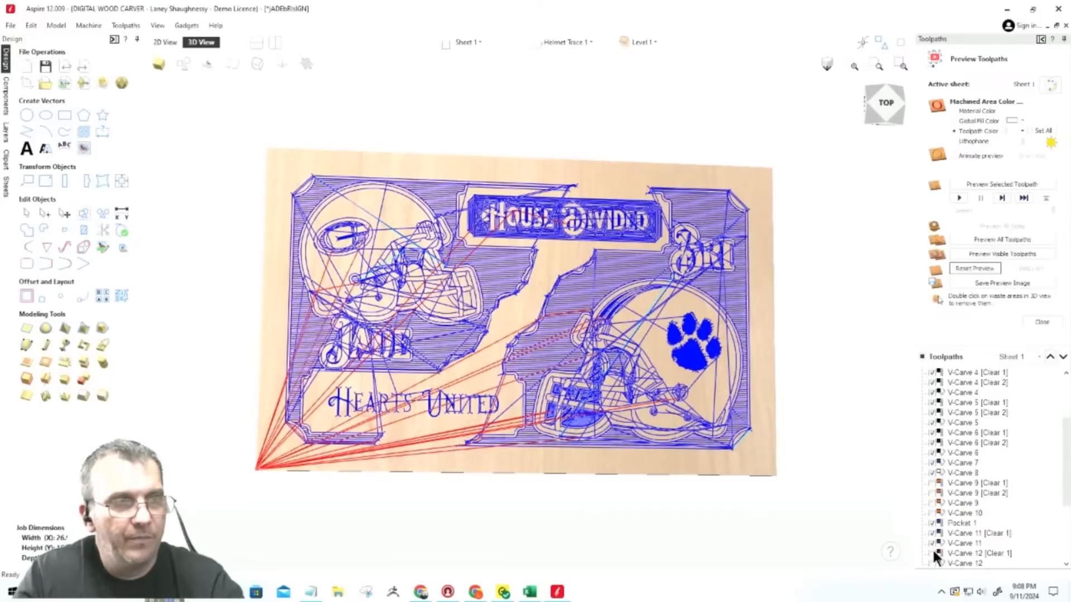
click(932, 554)
click(932, 563)
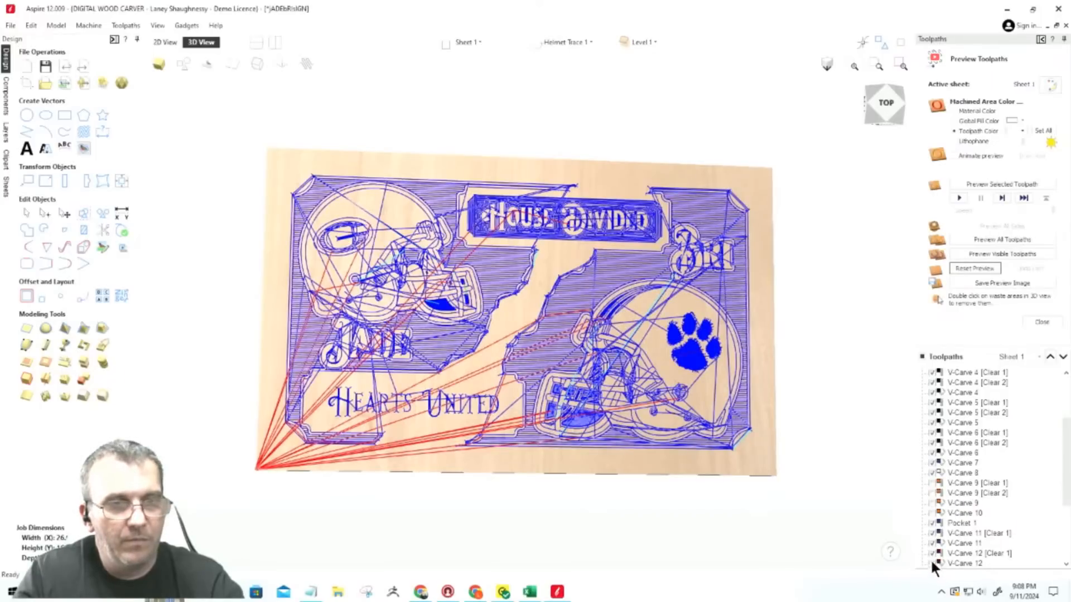
scroll(933, 557, down, 2)
click(933, 514)
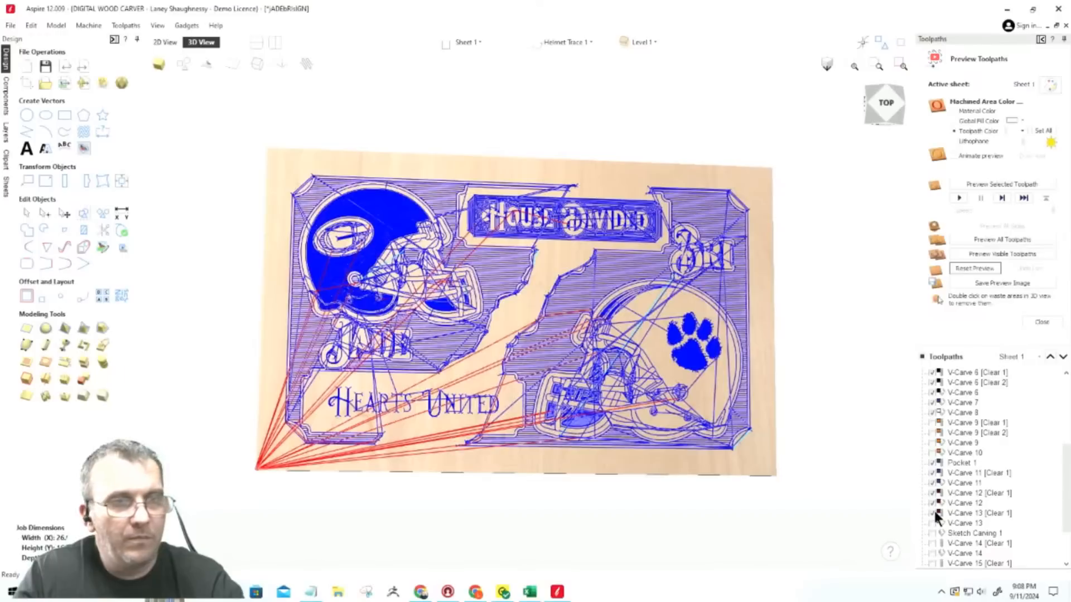
click(932, 523)
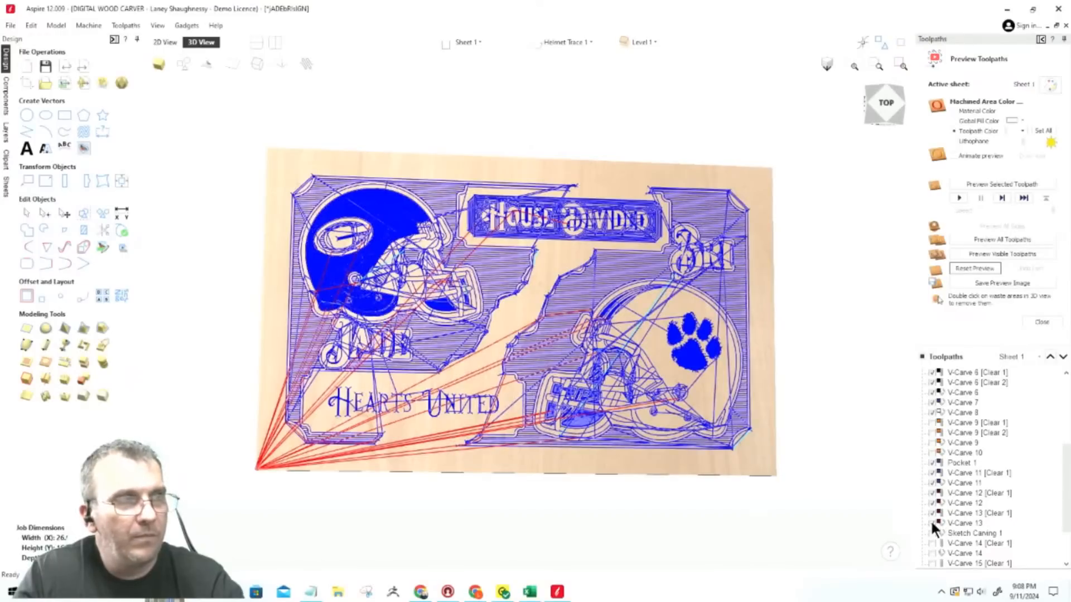
click(988, 254)
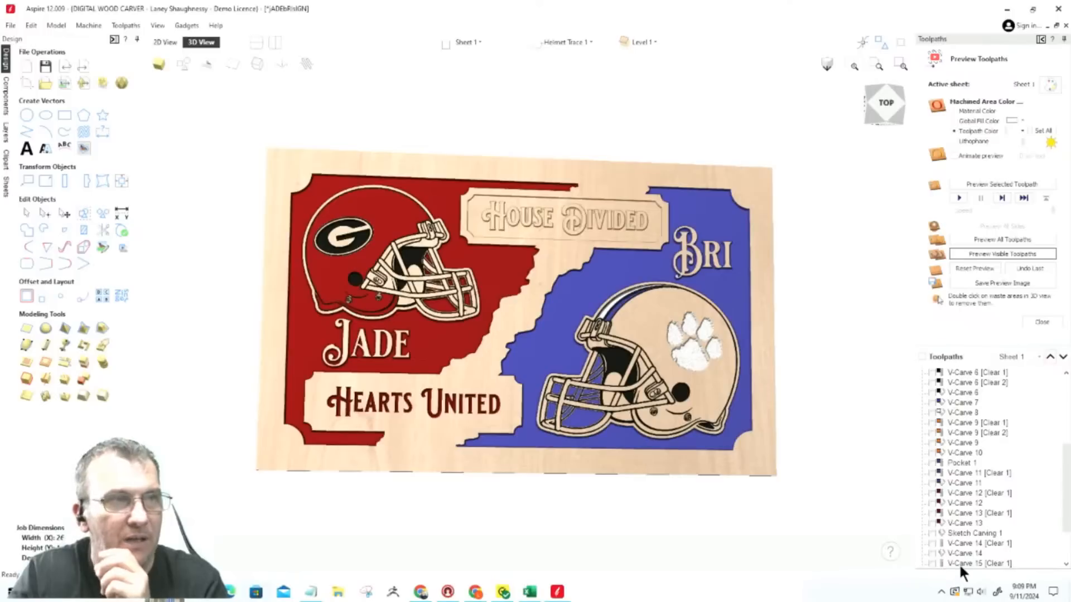
Toggle the visibility of V-Carve 17 to examine which part of the sign it cuts.
click(932, 553)
click(932, 549)
scroll(931, 549, down, 2)
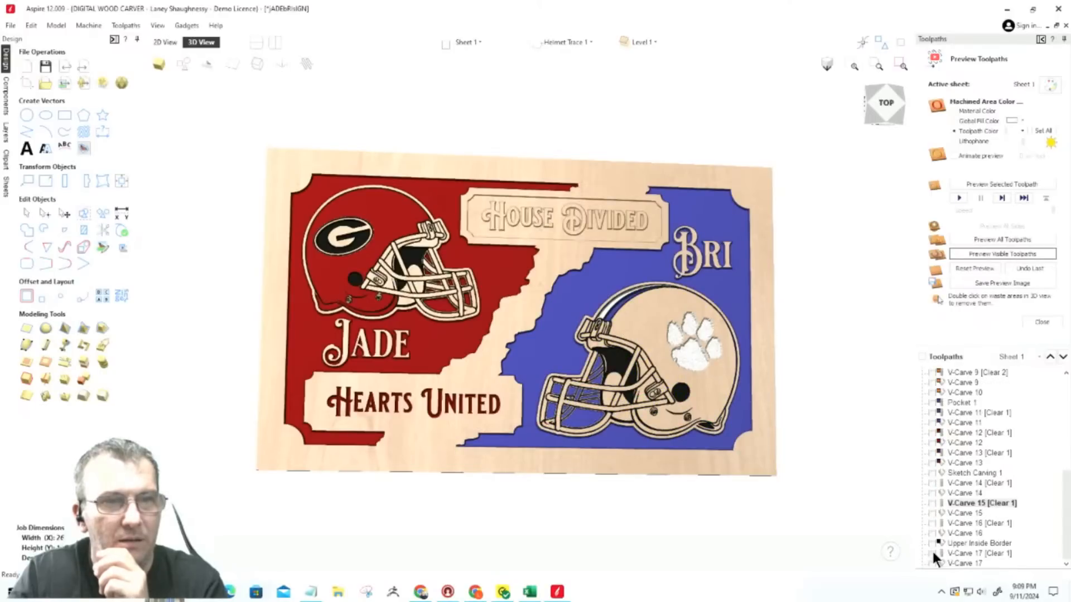
click(931, 563)
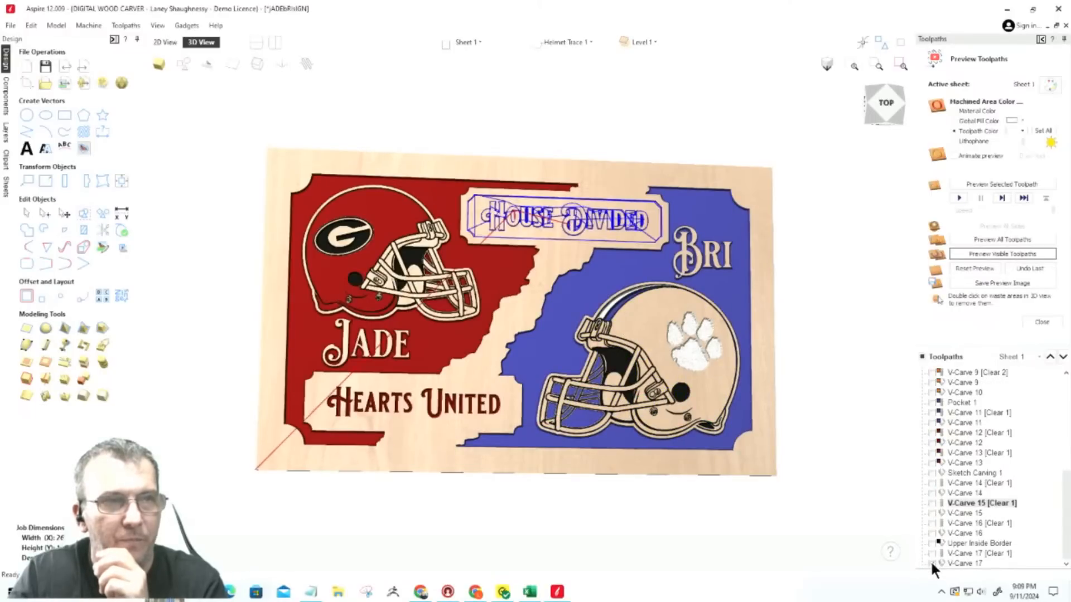
click(931, 563)
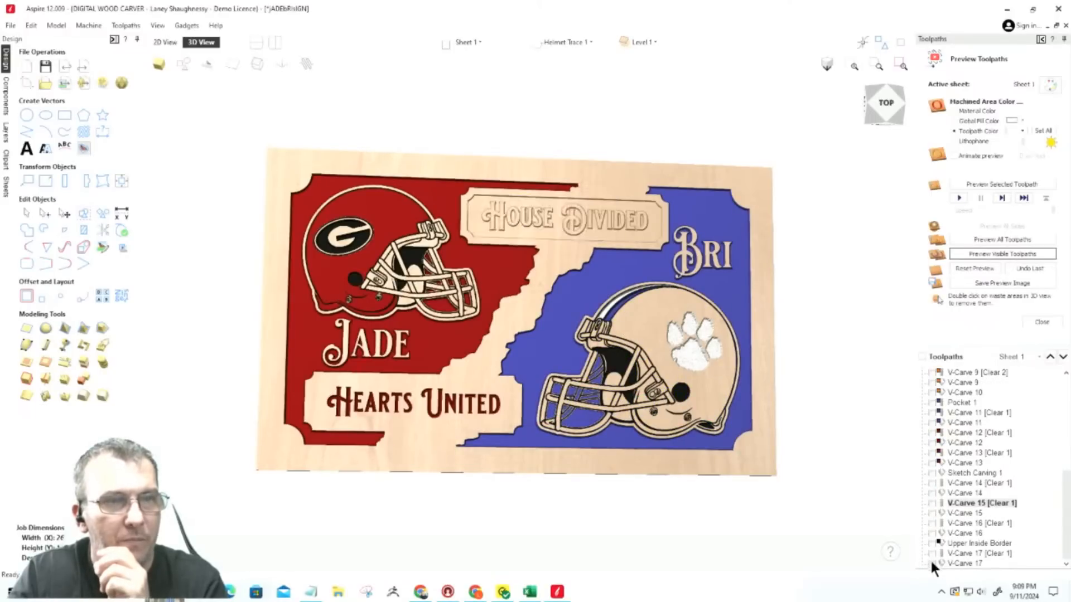
Set the toolpath color of V-Carve 17 and its clearance pass to orange.
click(961, 560)
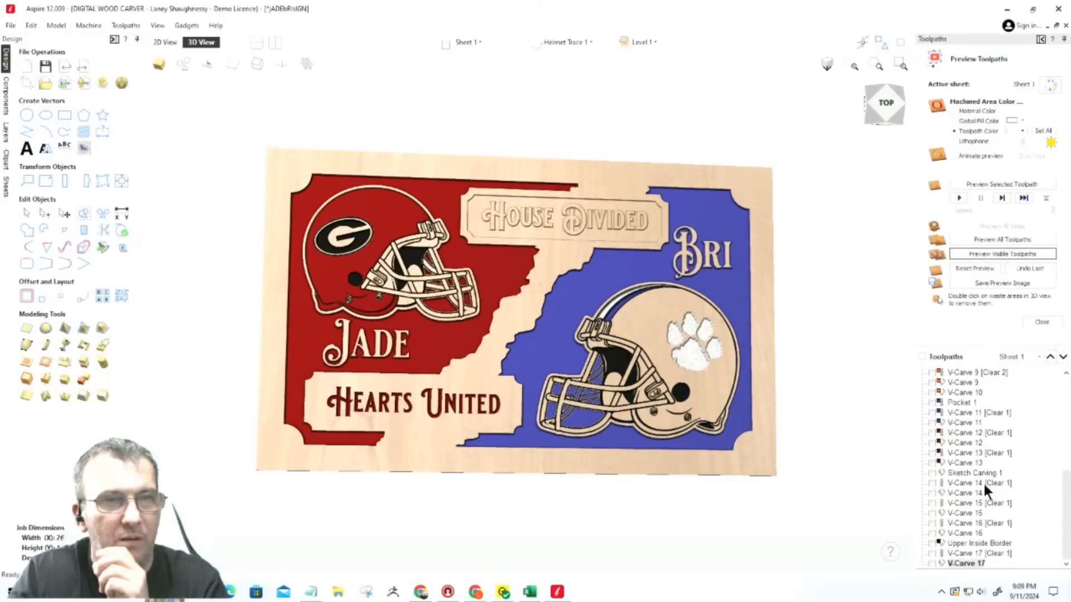
click(1015, 128)
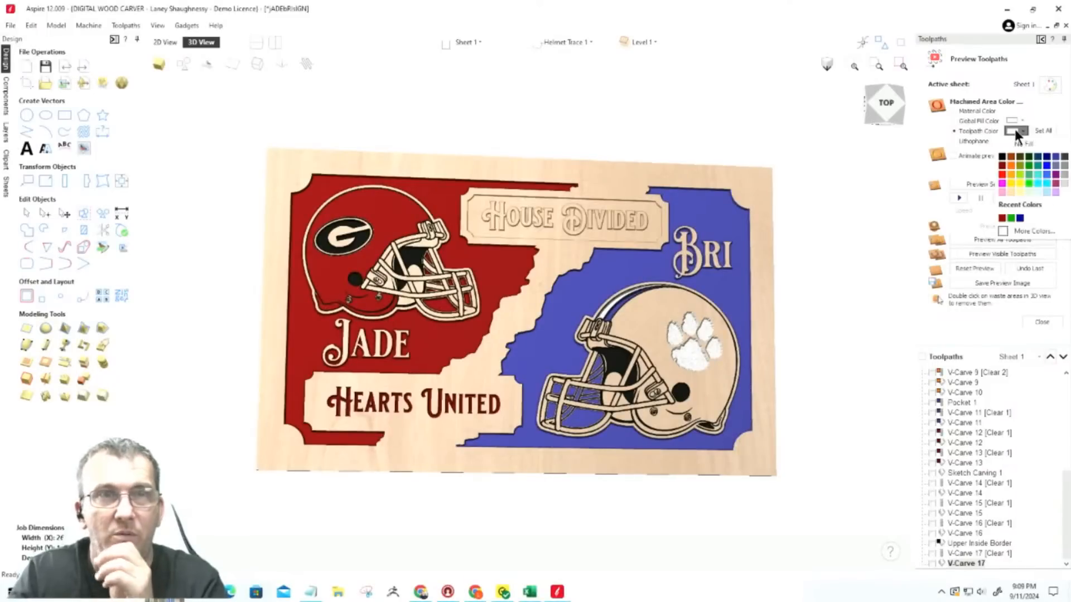
click(1009, 166)
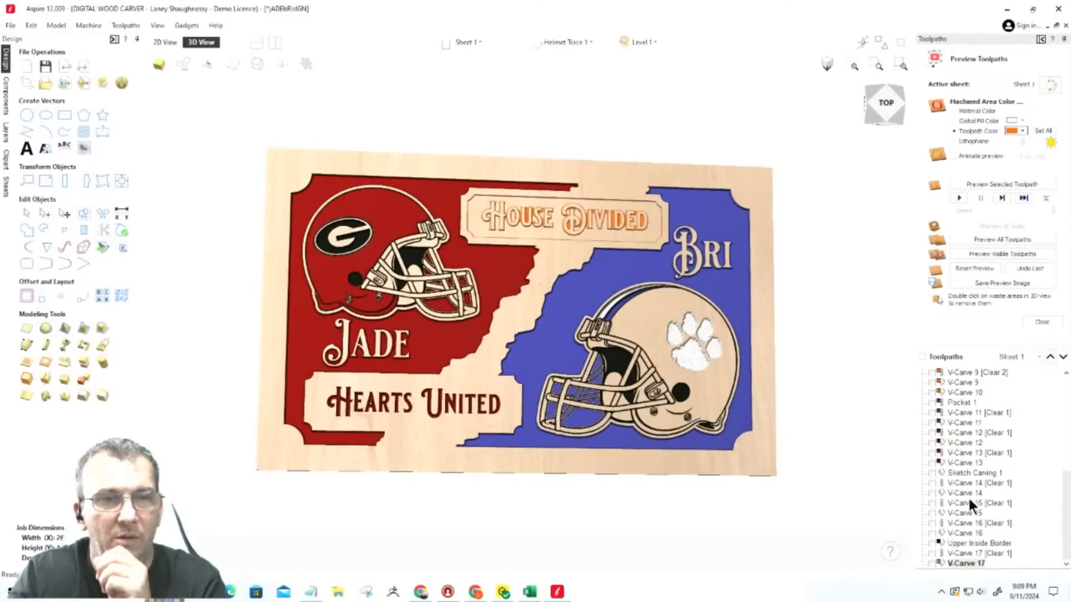
click(962, 554)
click(1016, 134)
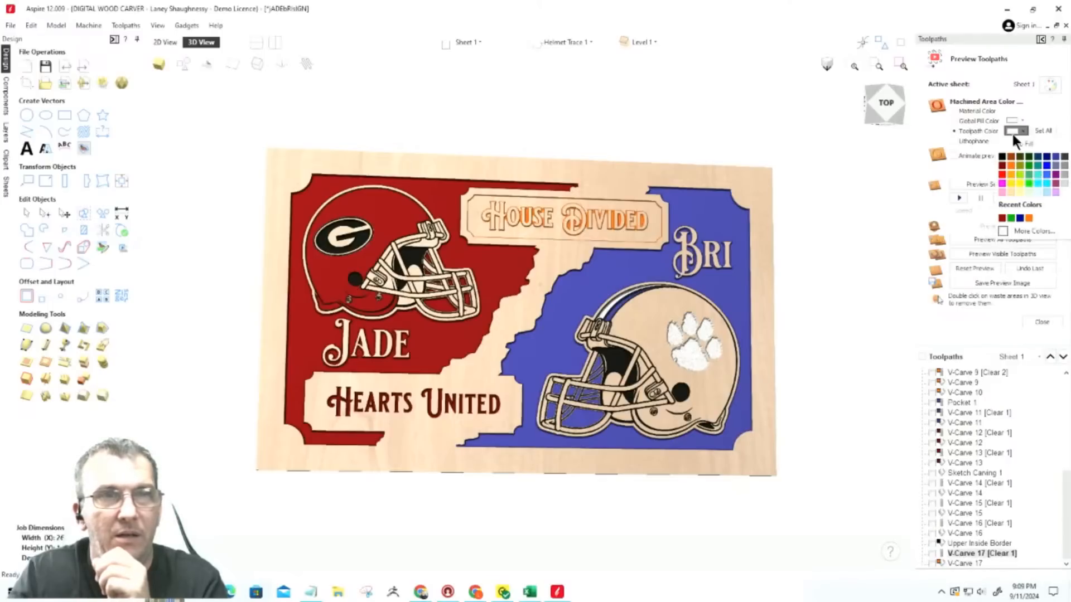
click(1009, 166)
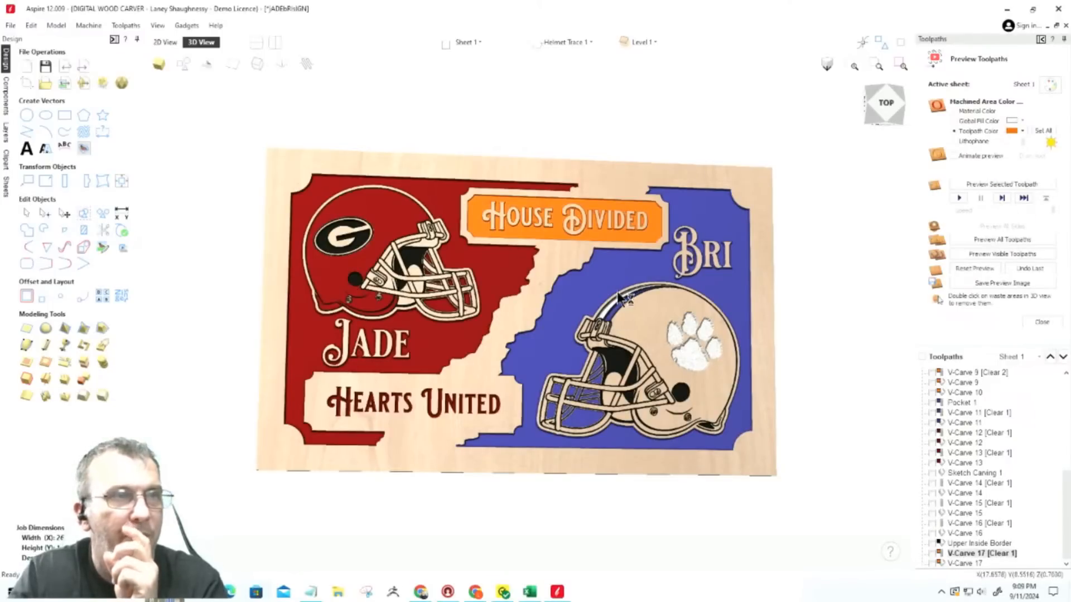
Clear the lettering selection in the 2D view and select the outer borders of the House Divided and Hearts United plaques.
scroll(618, 243, up, 2)
scroll(618, 245, down, 2)
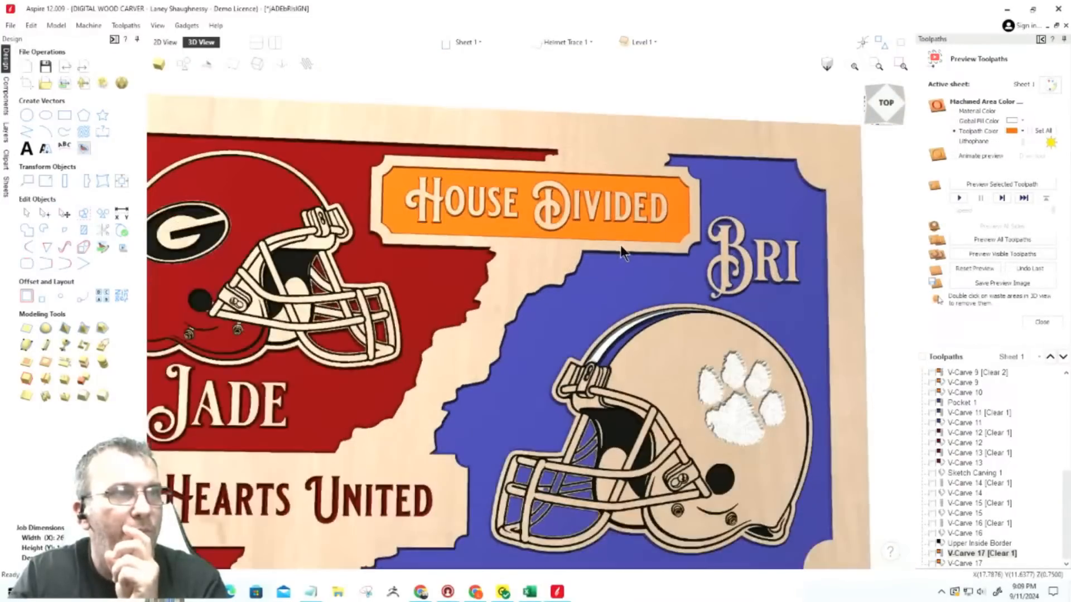
click(868, 103)
mouse_move(867, 103)
mouse_down()
mouse_move(864, 95)
mouse_move(867, 104)
mouse_up()
click(867, 104)
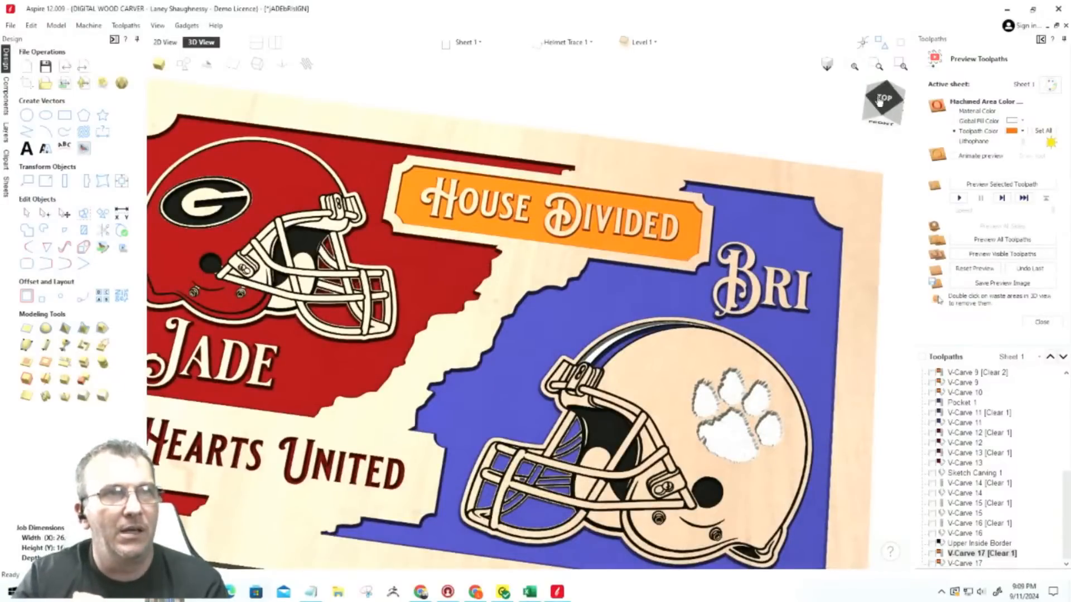
drag(884, 105, 874, 105)
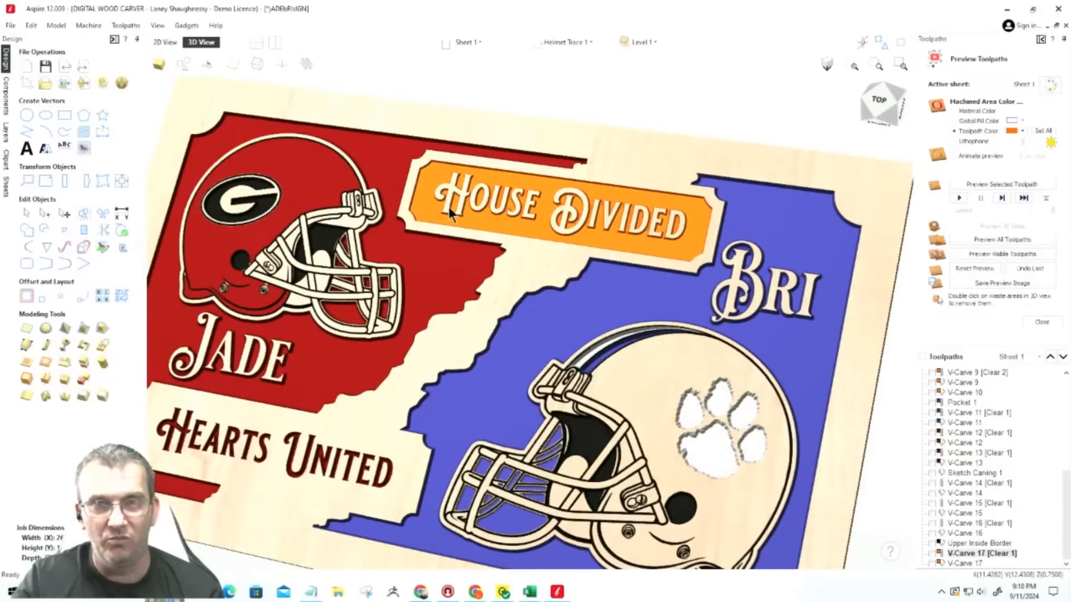
click(163, 43)
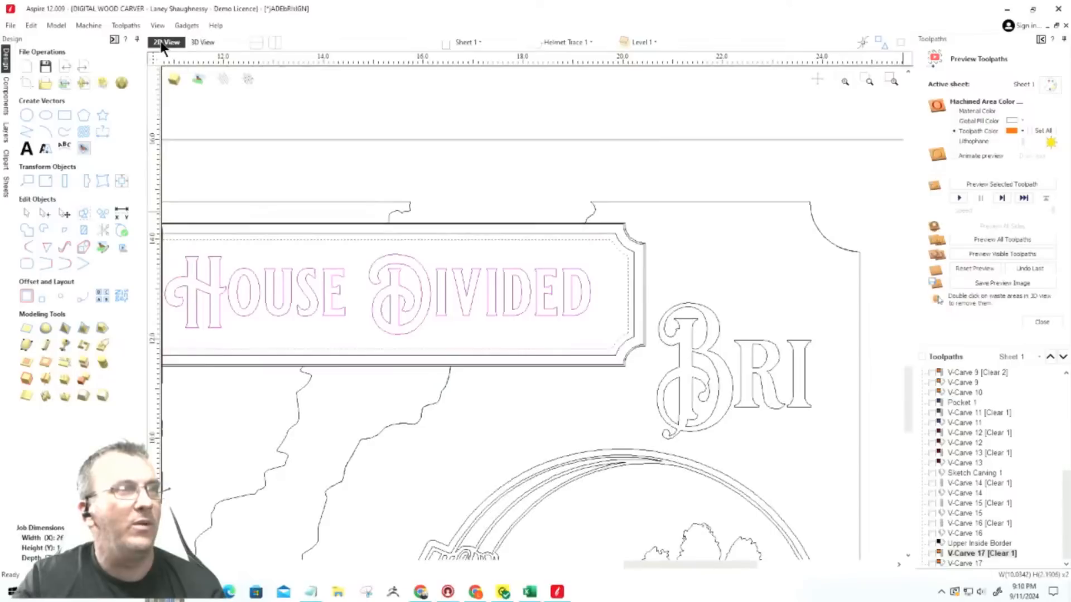
scroll(588, 347, down, 3)
scroll(570, 321, up, 4)
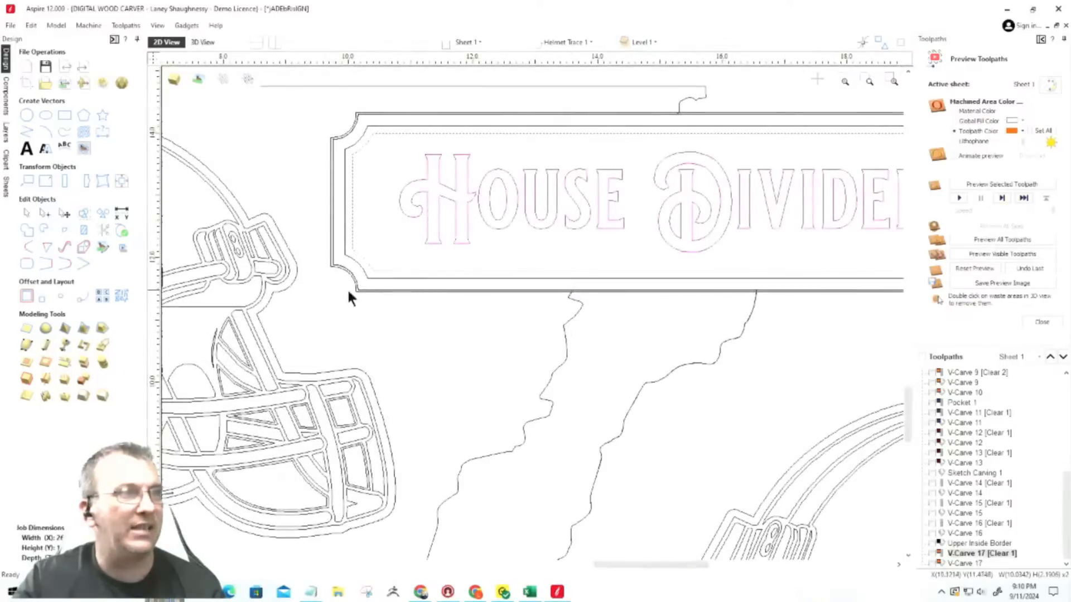
click(339, 294)
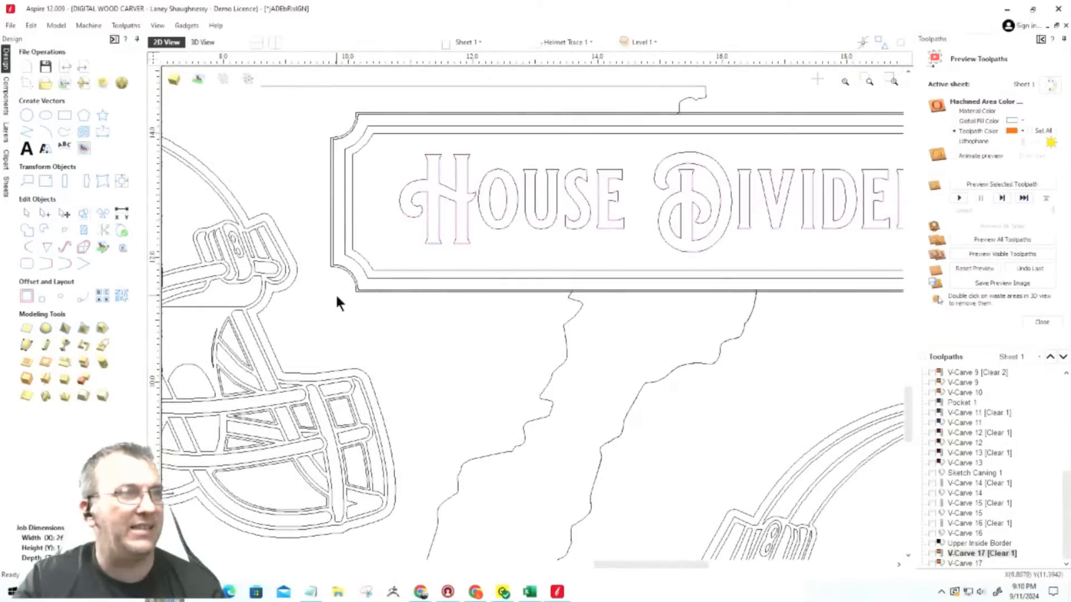
click(673, 292)
scroll(443, 388, down, 2)
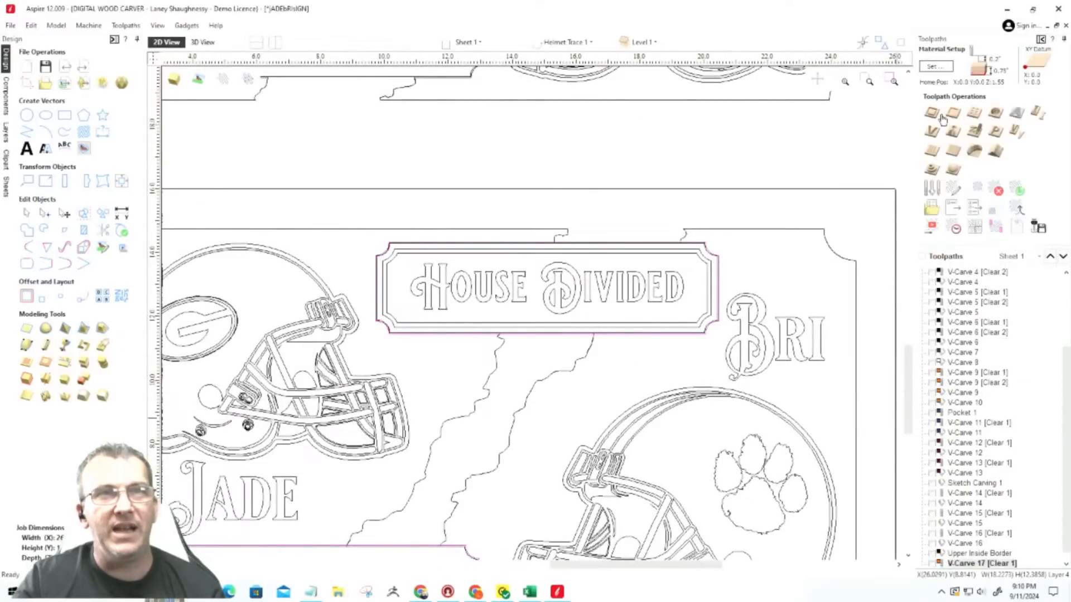
Calculate a pocket toolpath from the selected plaque borders with a cut depth of 0.0001 inches, using the 0.0625-inch end mill.
click(948, 114)
click(948, 113)
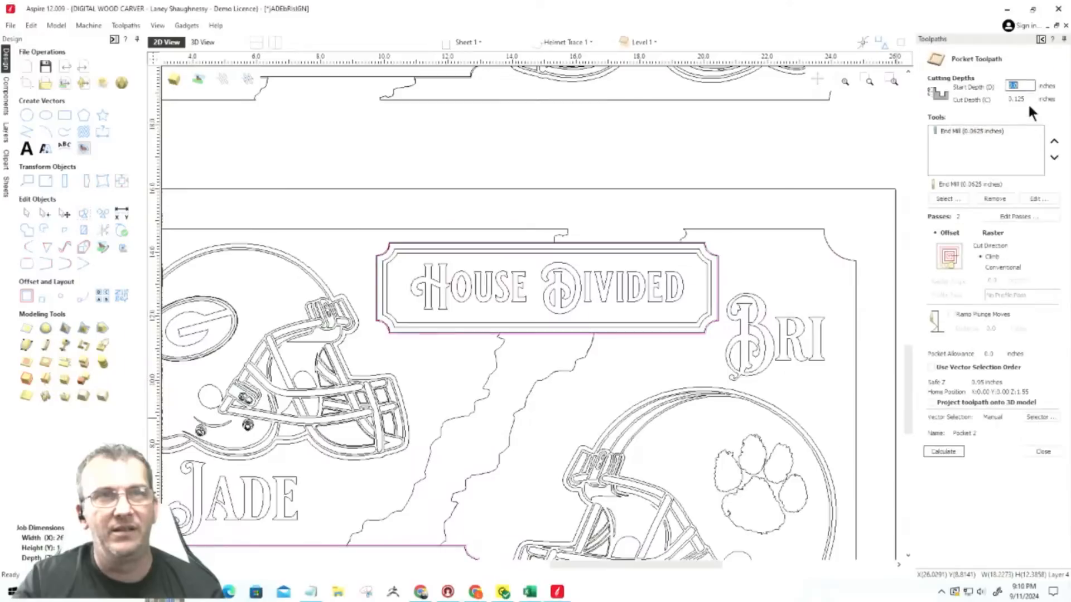
text(0.000)
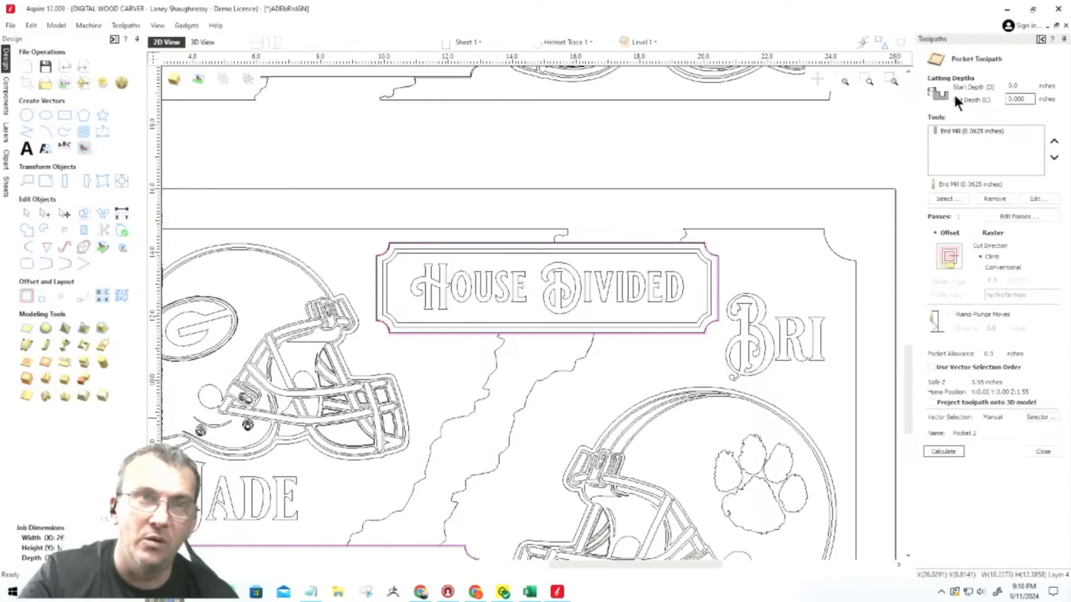
text(1)
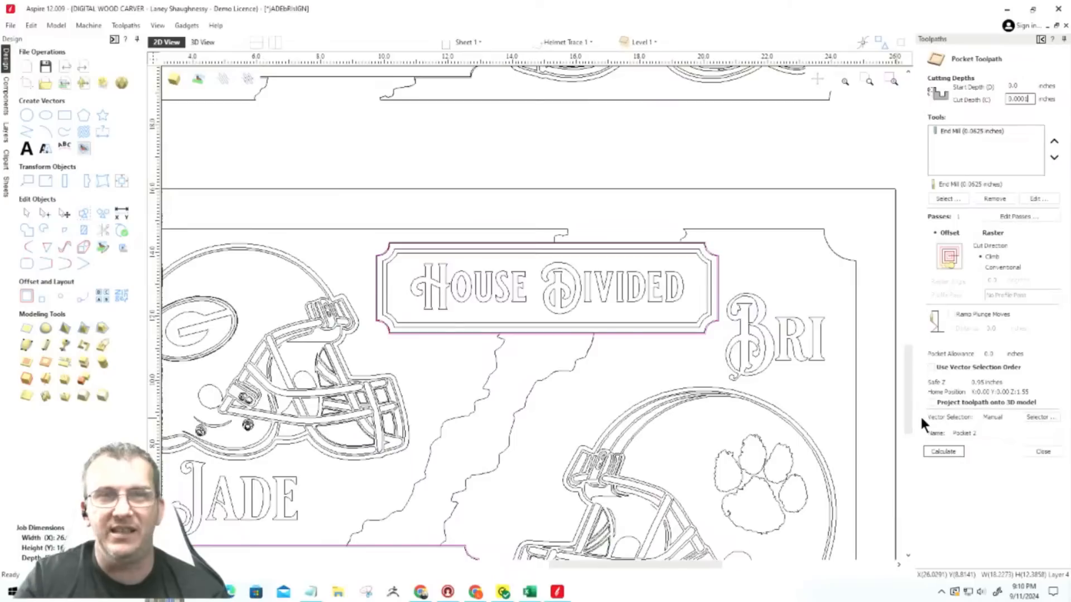
click(944, 452)
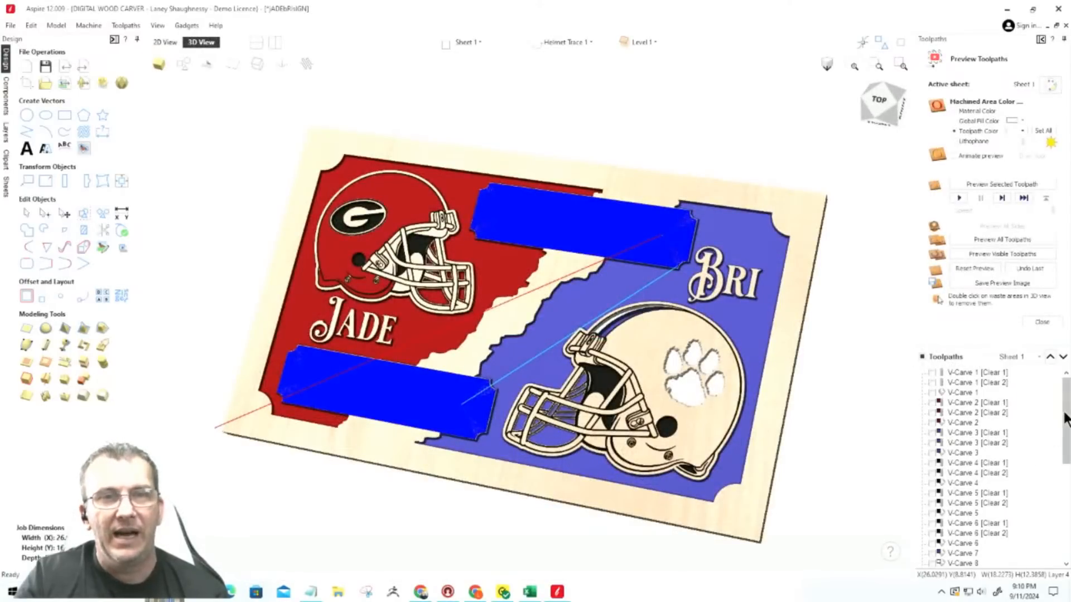
Examine the new pocket toolpath over the Hearts United and House Divided plaques in the 3D preview.
drag(1065, 418, 1065, 478)
scroll(411, 474, up, 5)
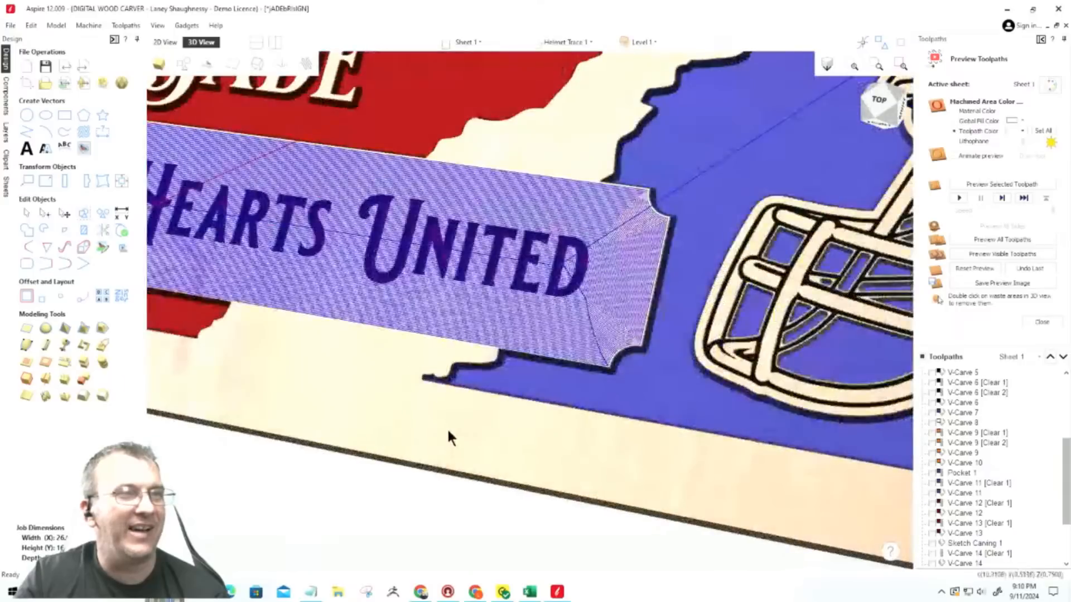
scroll(447, 430, down, 1)
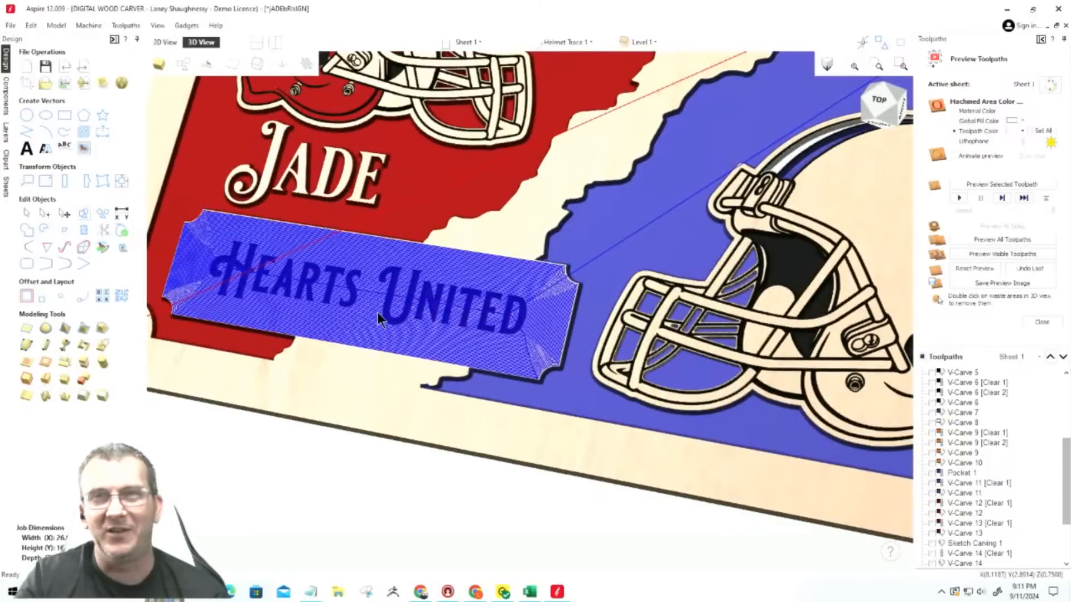
scroll(377, 312, down, 4)
scroll(541, 149, up, 1)
scroll(545, 151, up, 3)
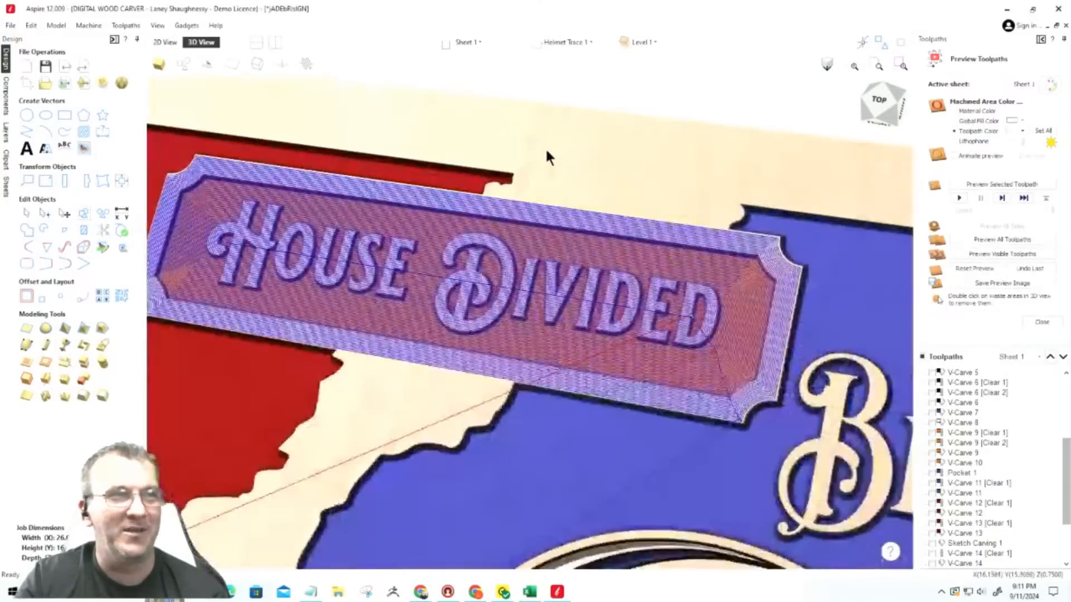
scroll(545, 154, down, 2)
scroll(947, 561, down, 3)
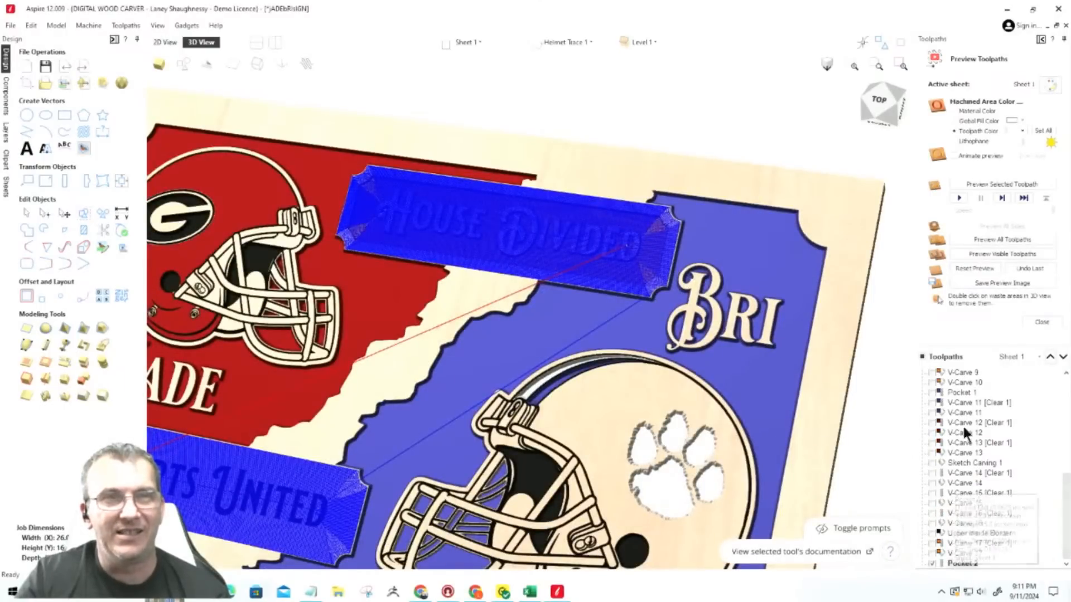
Set the toolpath color of Pocket 2 to black and preview the visible toolpath.
click(1019, 130)
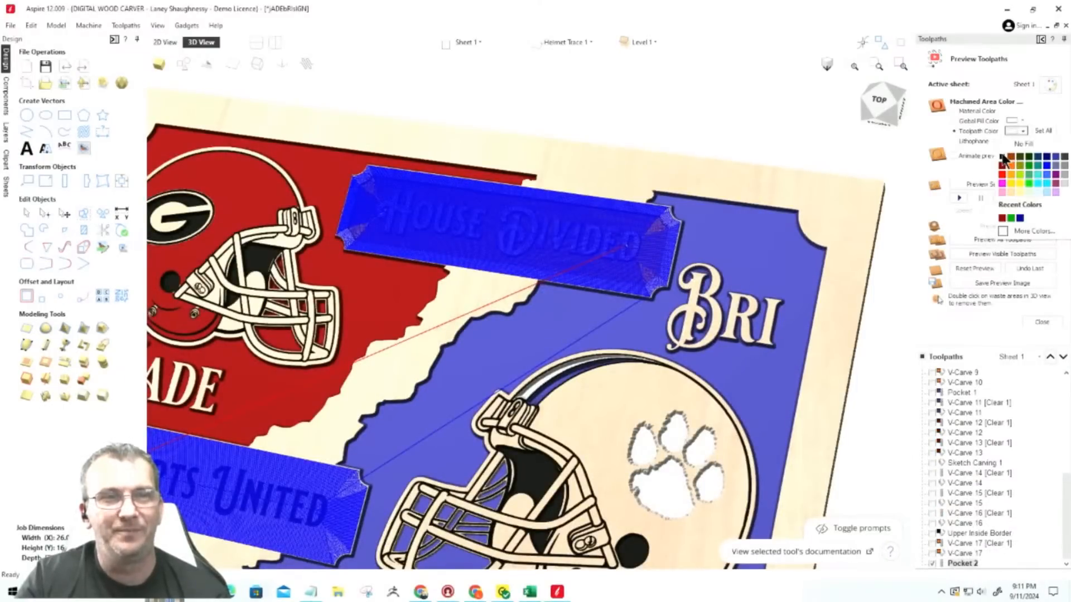
click(1003, 157)
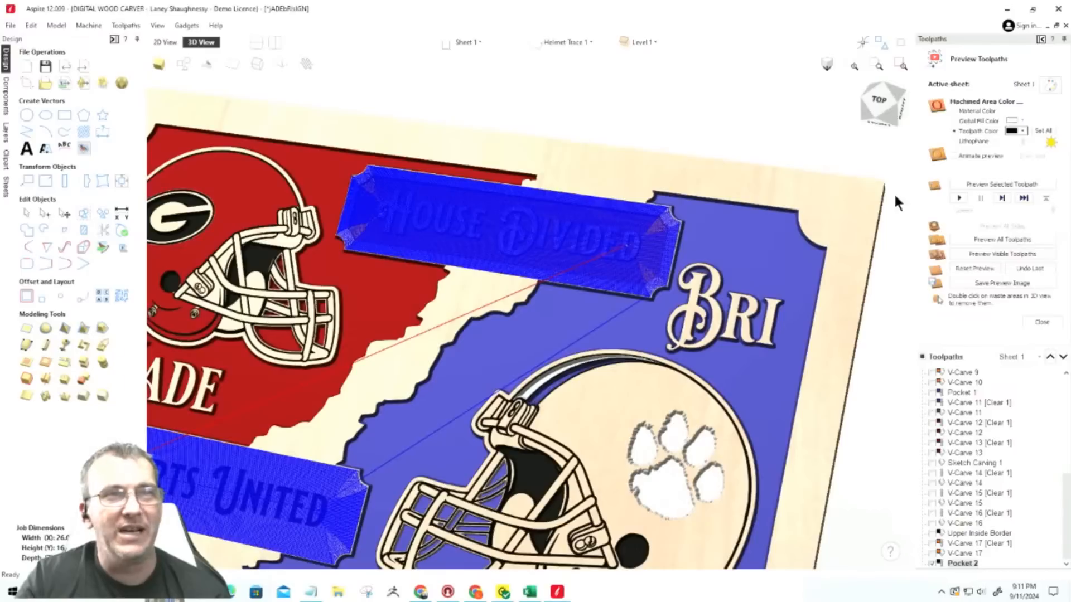
click(972, 254)
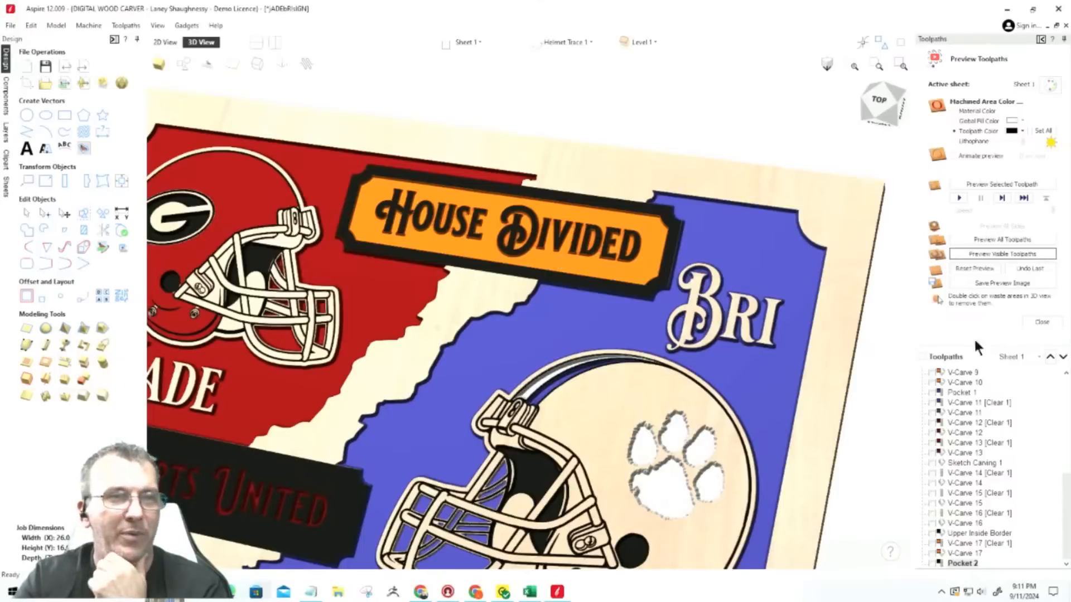
Change Pocket 2's toolpath color to blue and try to preview the visible toolpaths again.
click(1022, 131)
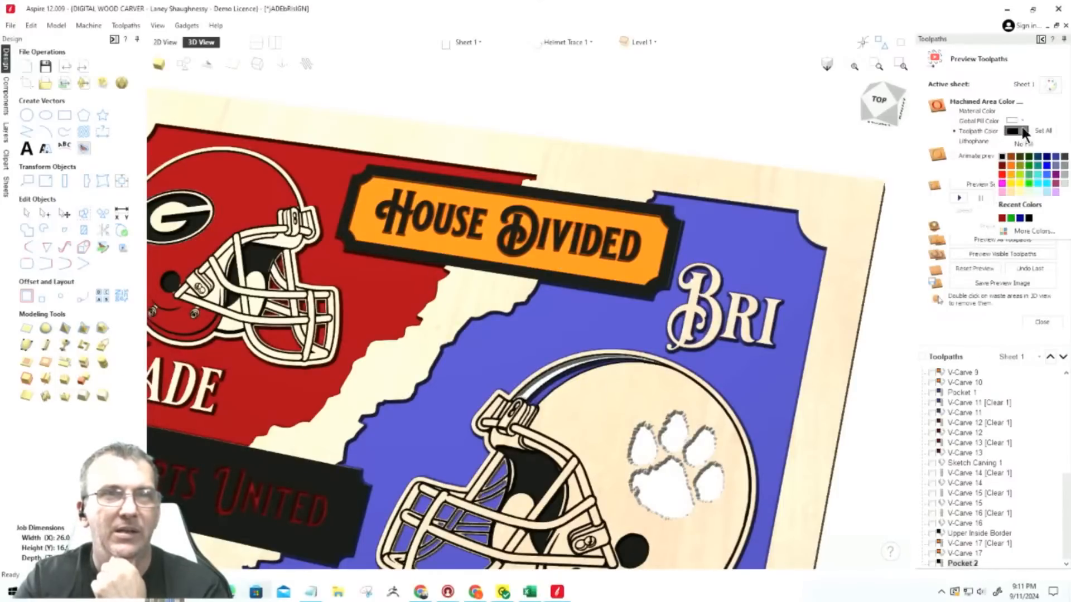
click(1056, 158)
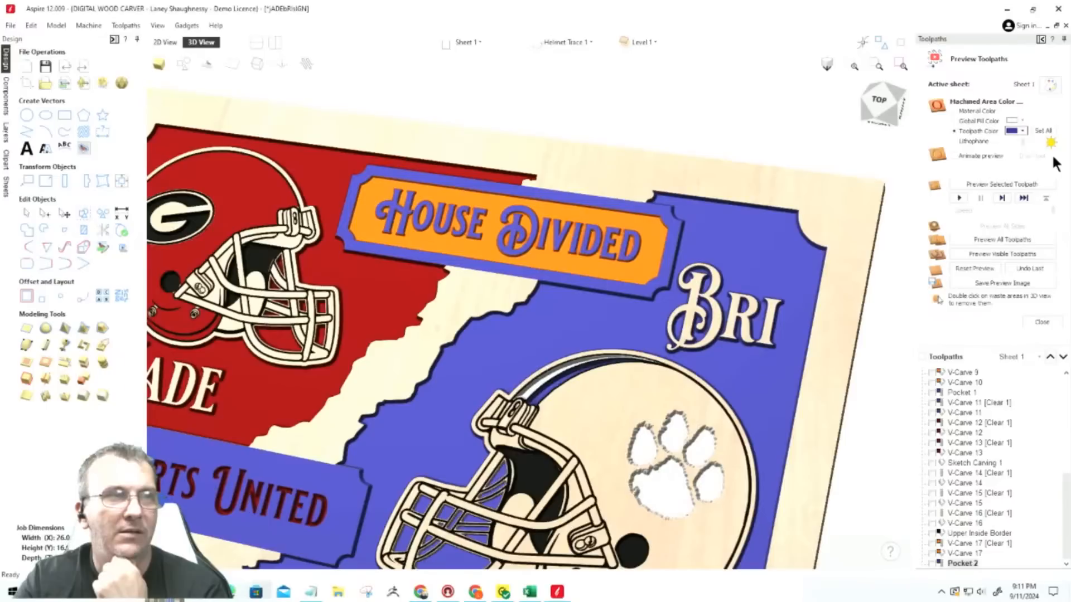
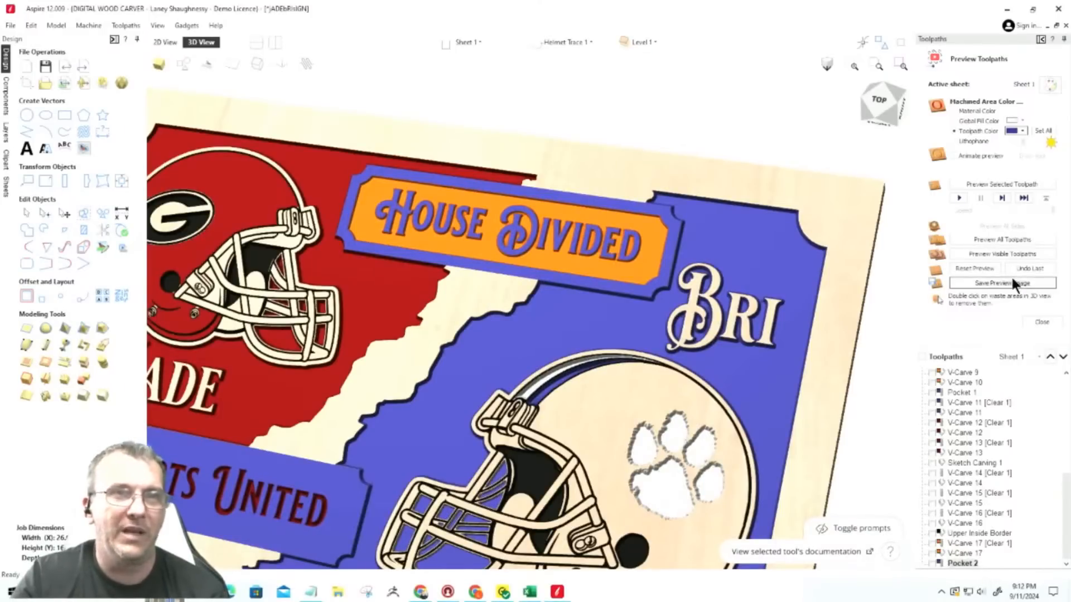
click(989, 254)
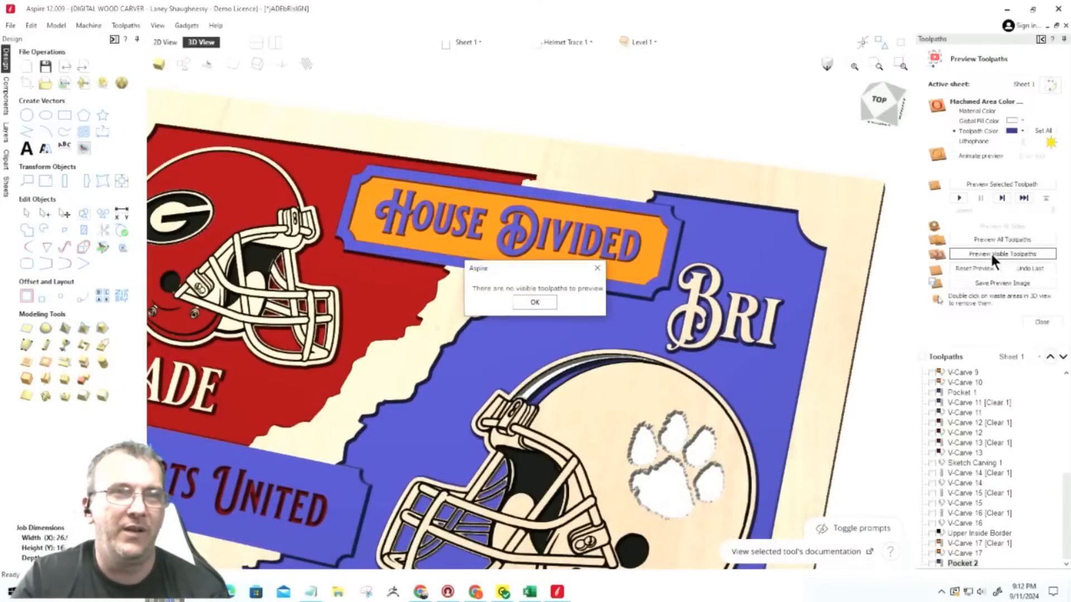
click(553, 301)
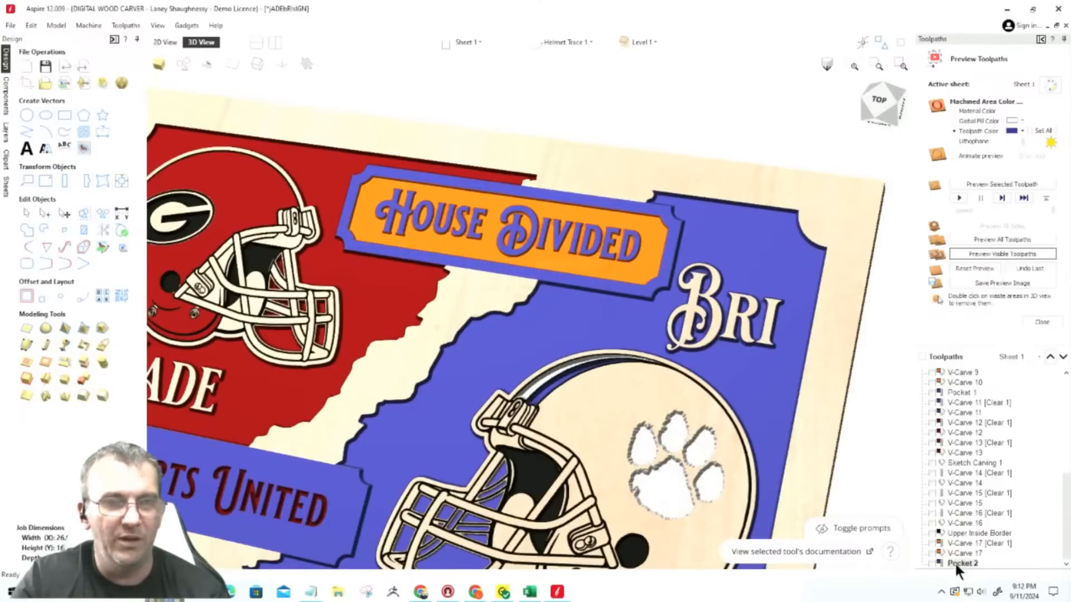
Try dark red and settle on teal as Pocket 2's toolpath color, and undo the last toolpath preview.
click(1023, 130)
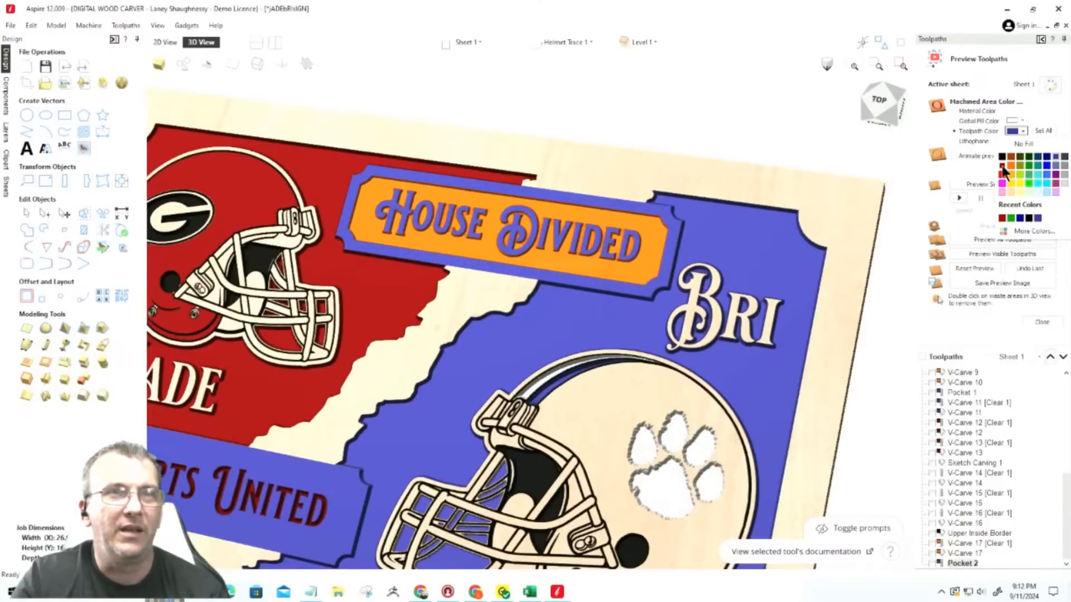
click(1002, 166)
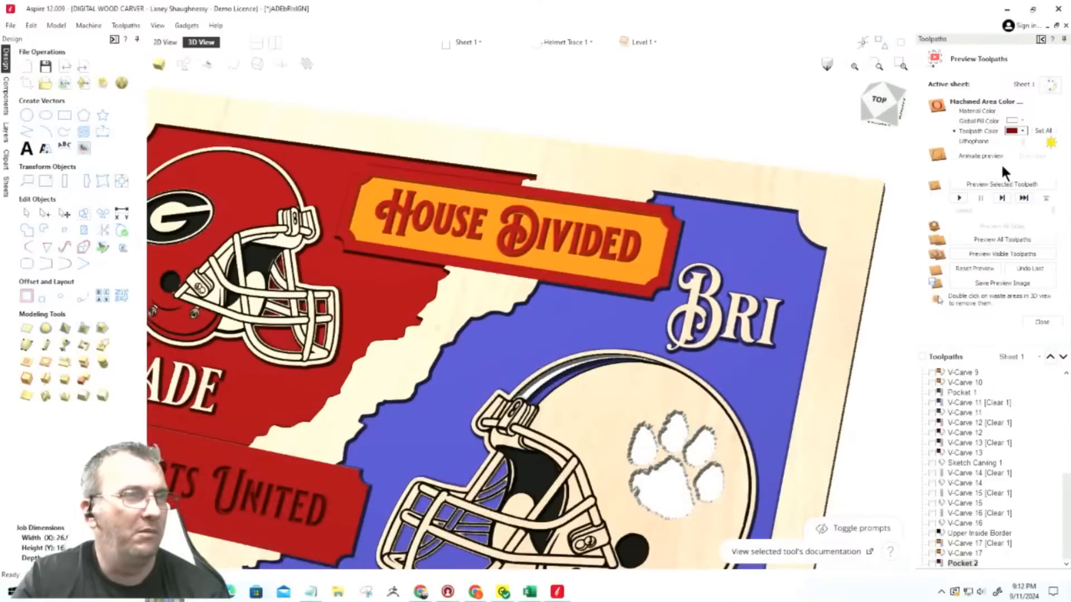
click(1010, 132)
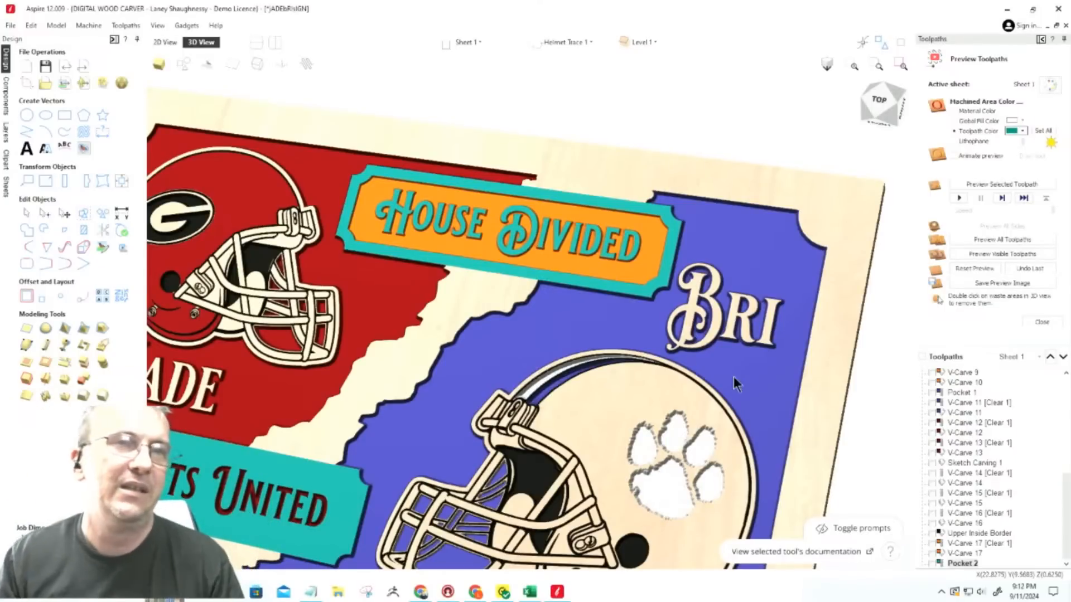
click(1025, 267)
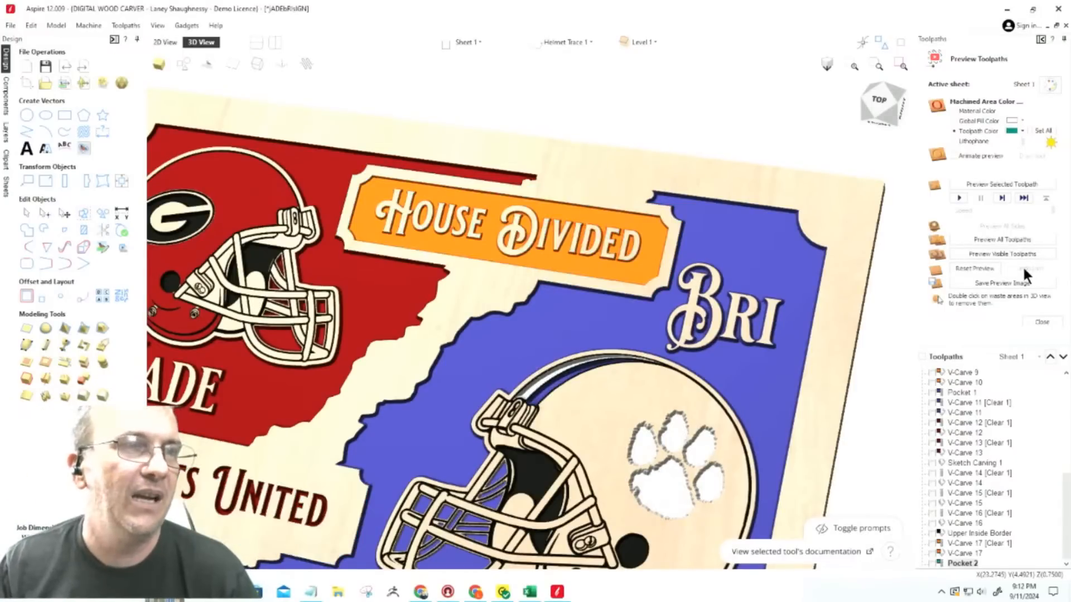
Preview only the V-Carve 17 toolpath of the House Divided plaque on the 3D sign.
scroll(558, 270, down, 5)
scroll(604, 242, up, 5)
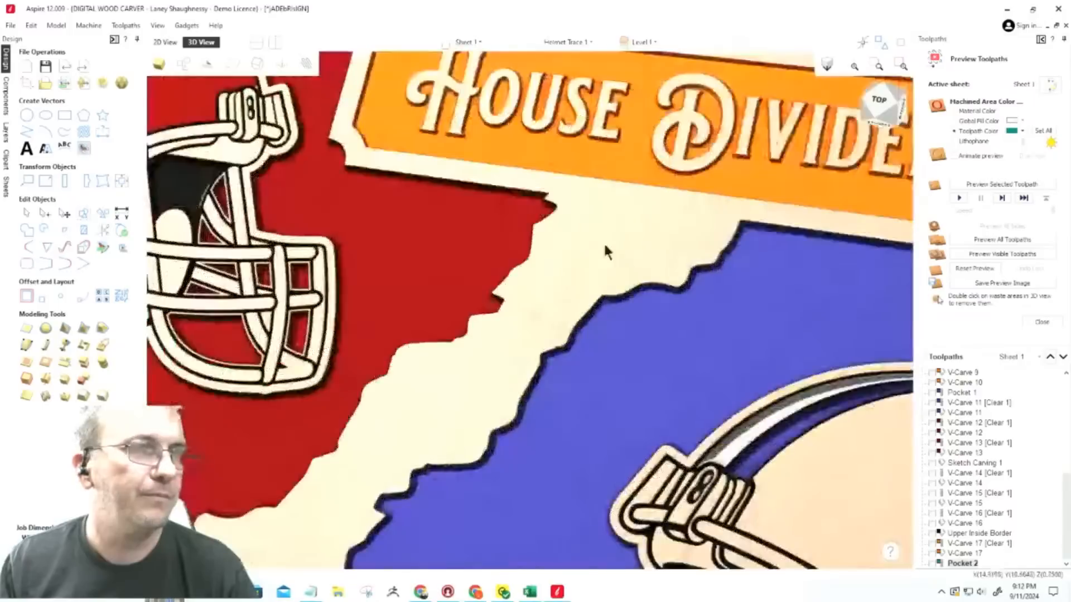
scroll(597, 234, down, 3)
scroll(605, 199, up, 3)
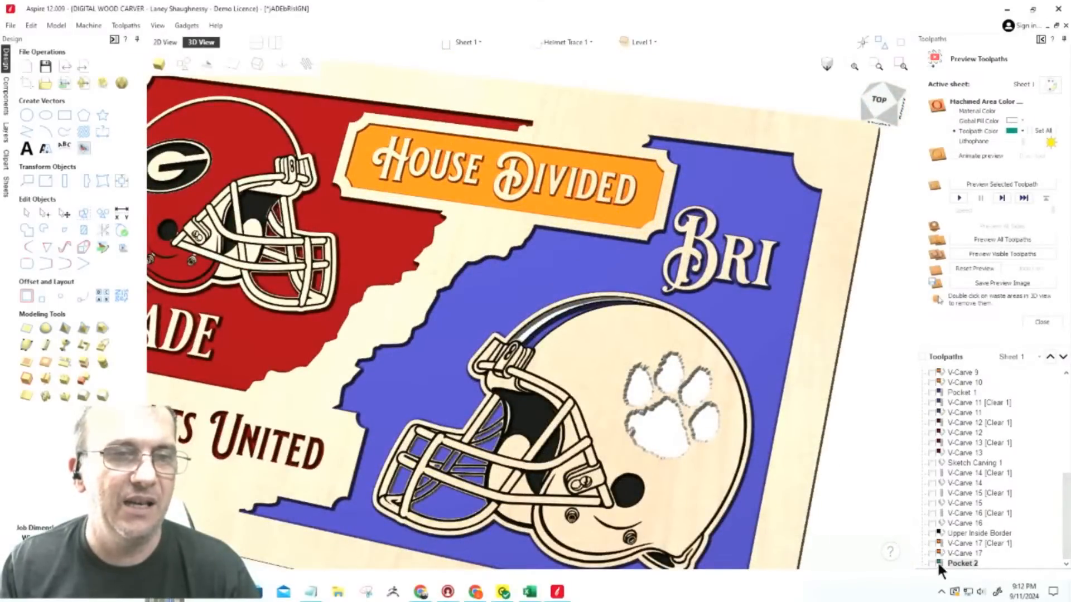
click(955, 553)
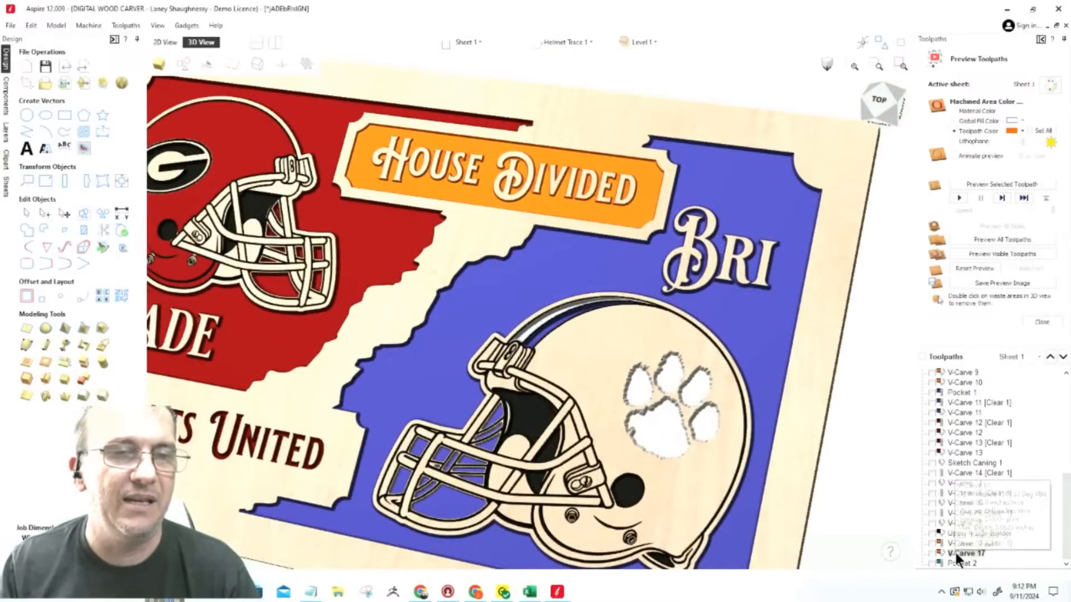
click(1013, 184)
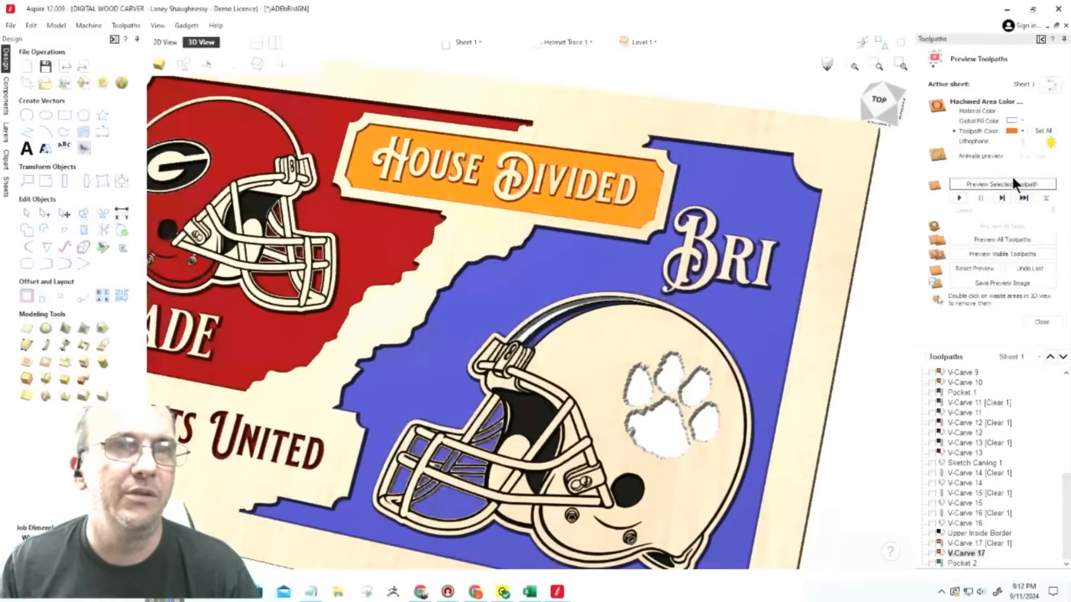
Set the toolpath color of V-Carve 17 to black.
mouse_move(954, 551)
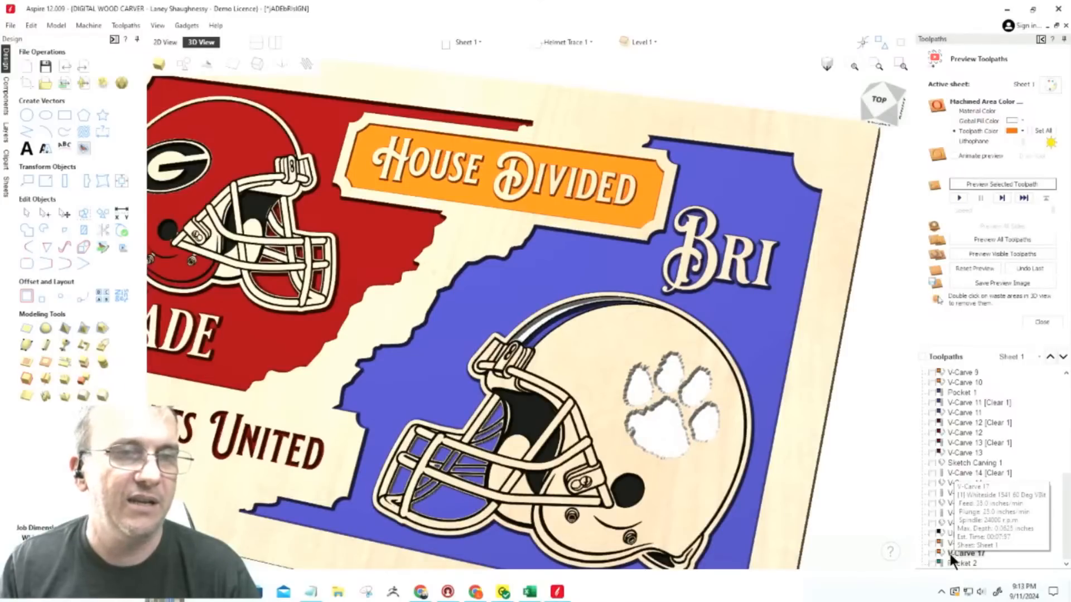
click(1022, 132)
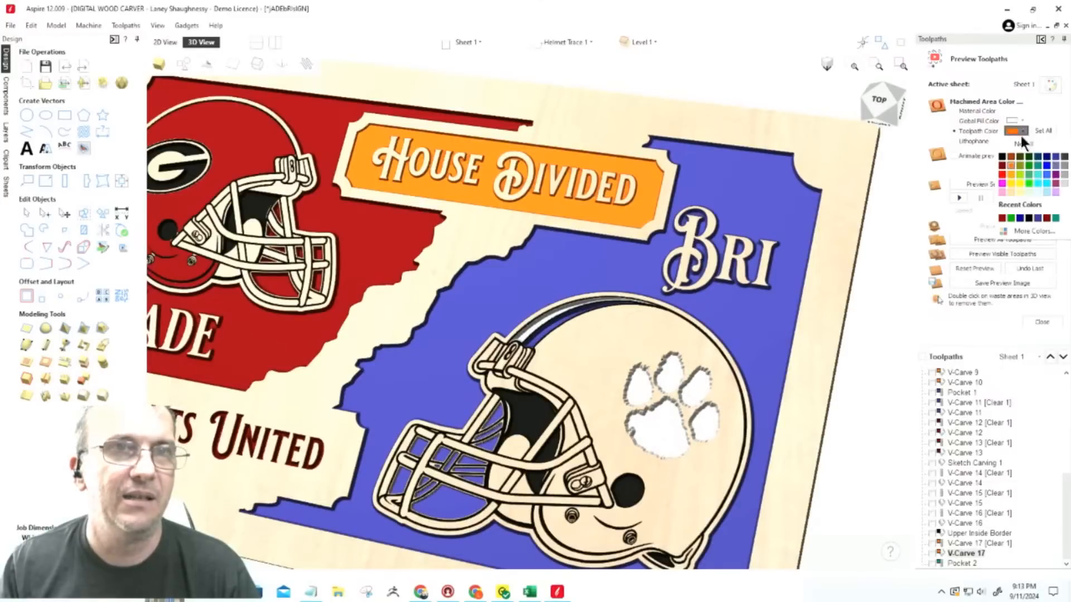
click(1002, 158)
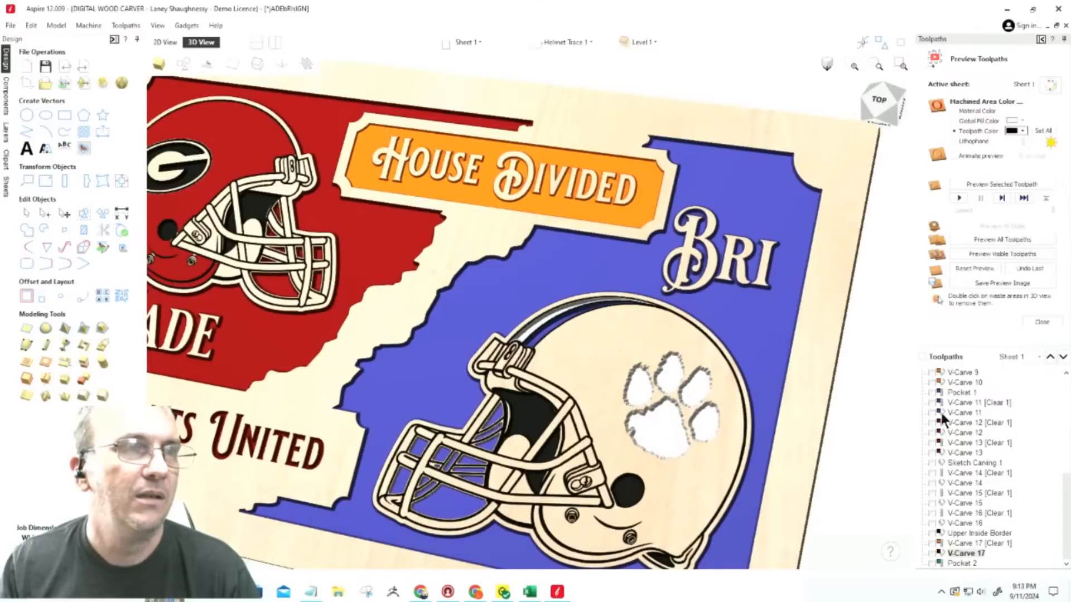
Set the V-Carve 17 [Clear 1] toolpath color to black and check it on the previewed sign.
click(982, 543)
click(1015, 131)
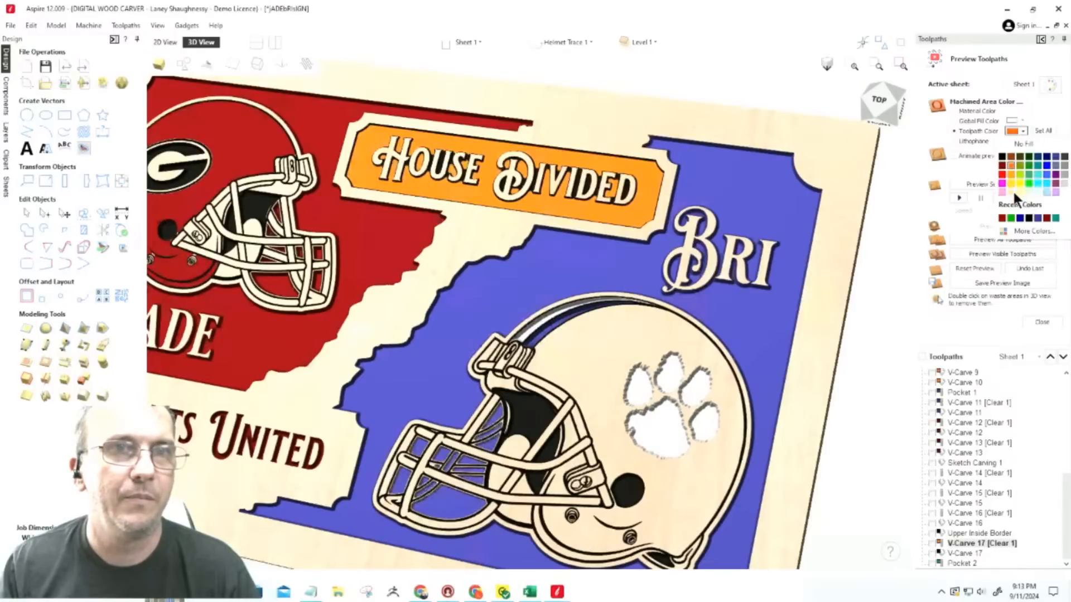
click(1002, 157)
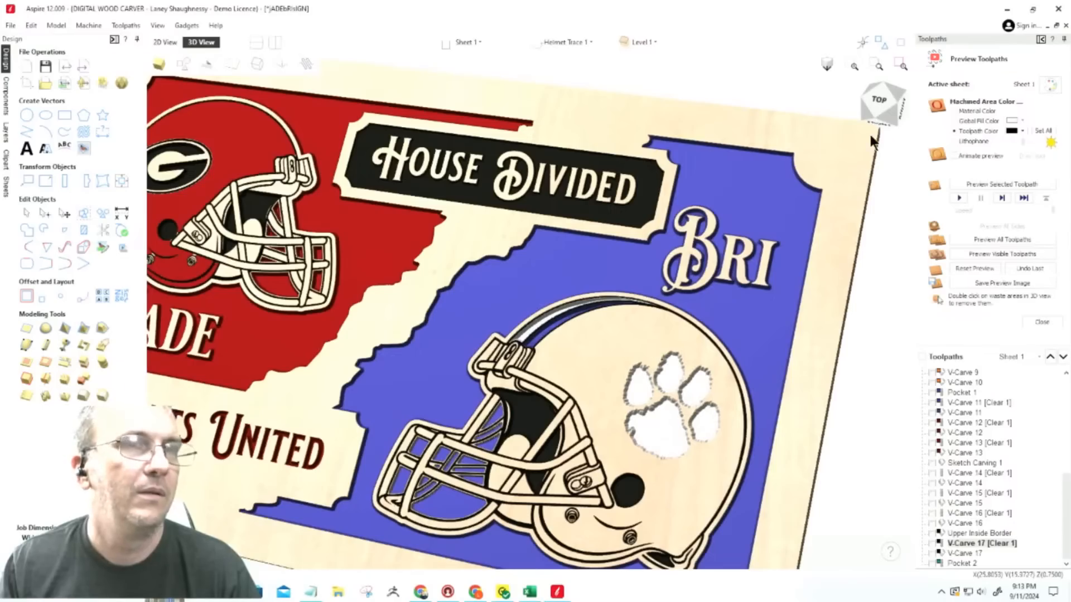
click(887, 105)
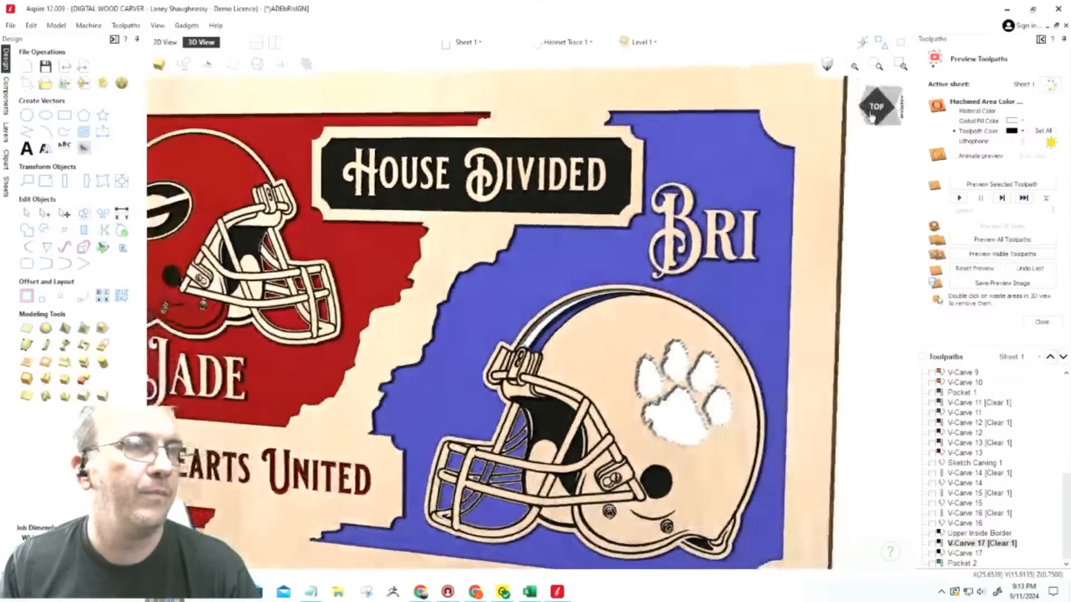
scroll(769, 219, down, 3)
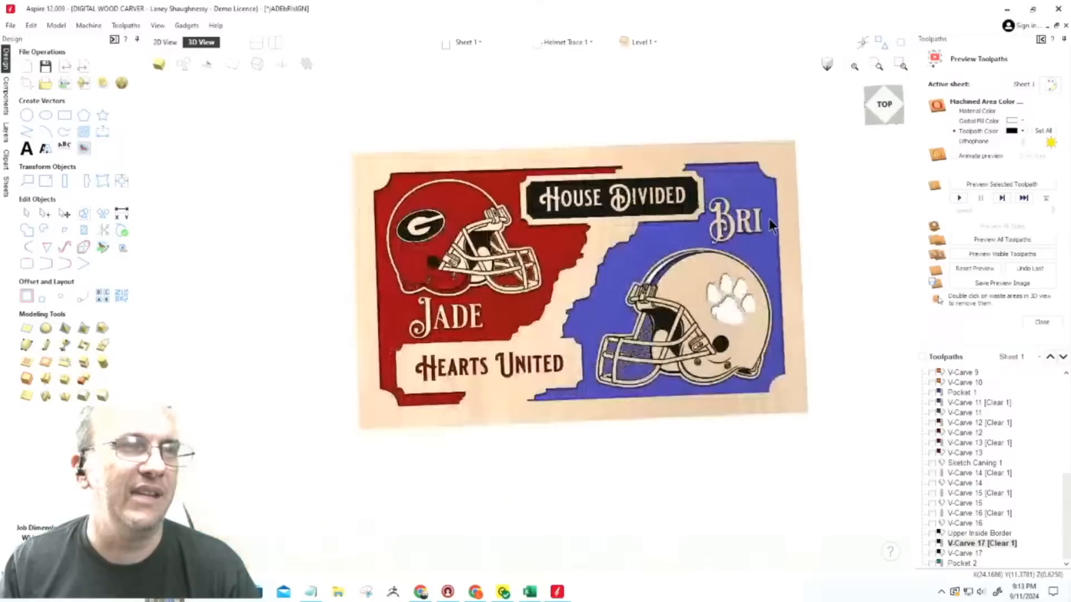
scroll(617, 203, up, 2)
click(883, 107)
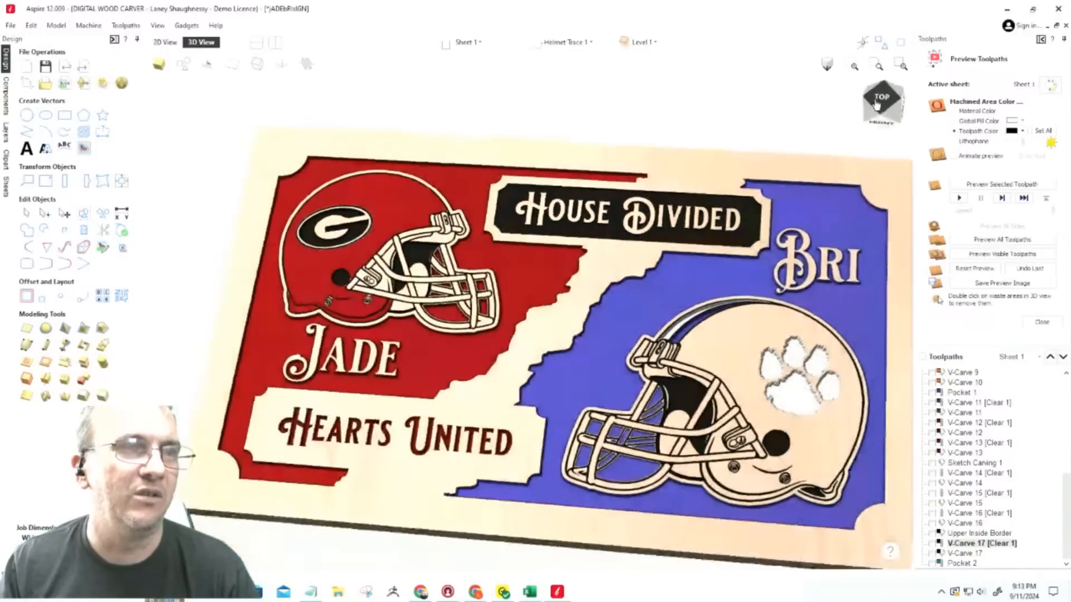
drag(880, 108, 876, 105)
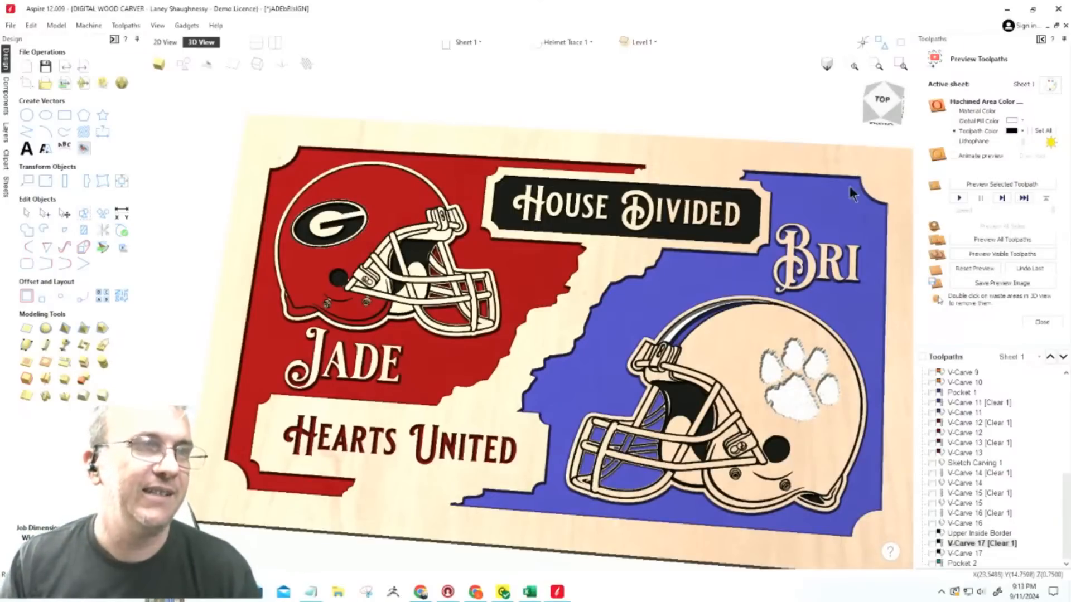
Set the Pocket 2 toolpath color to orange.
click(948, 563)
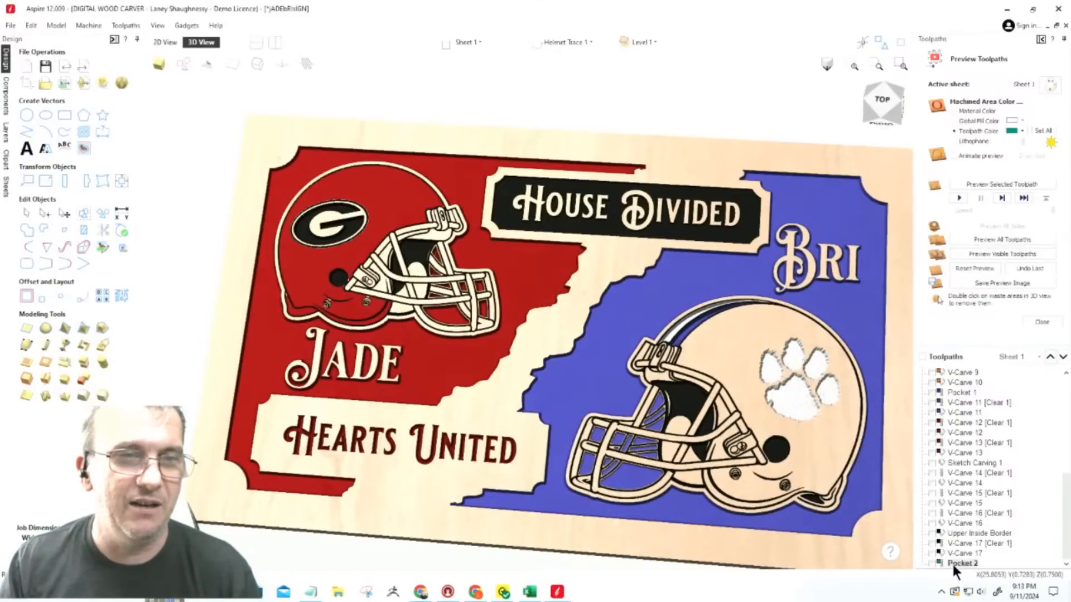
click(1020, 133)
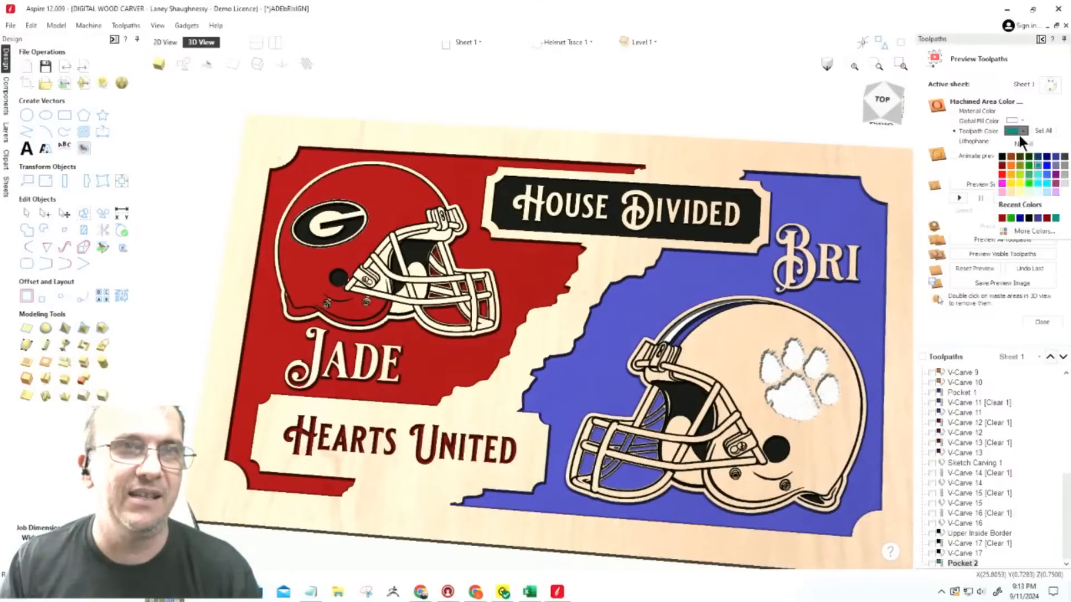
click(1010, 165)
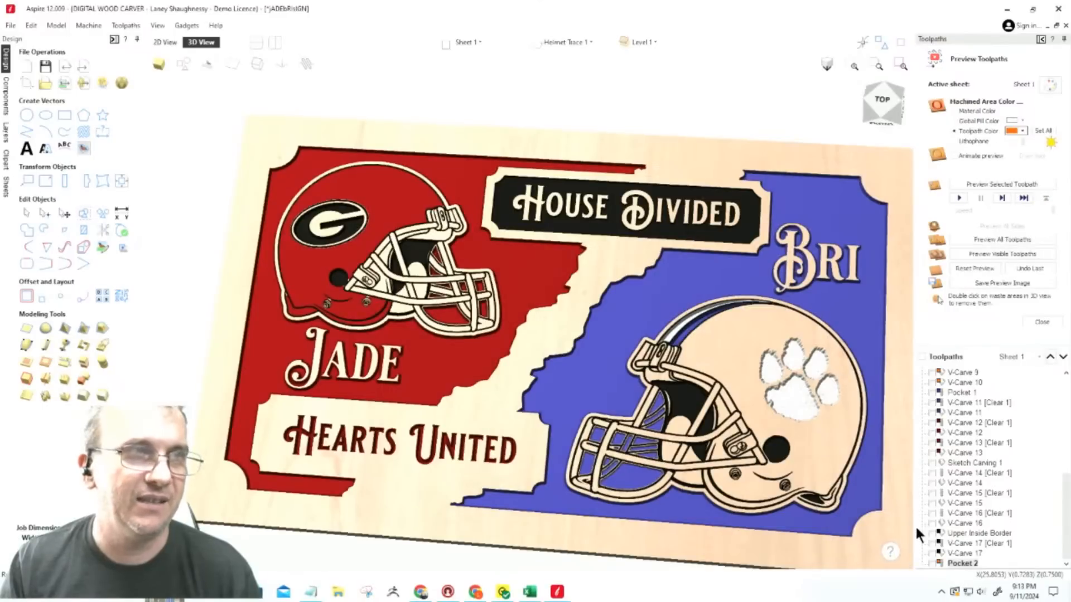
Preview only the Pocket 2 toolpath on the House Divided plaque and undo that preview.
click(932, 564)
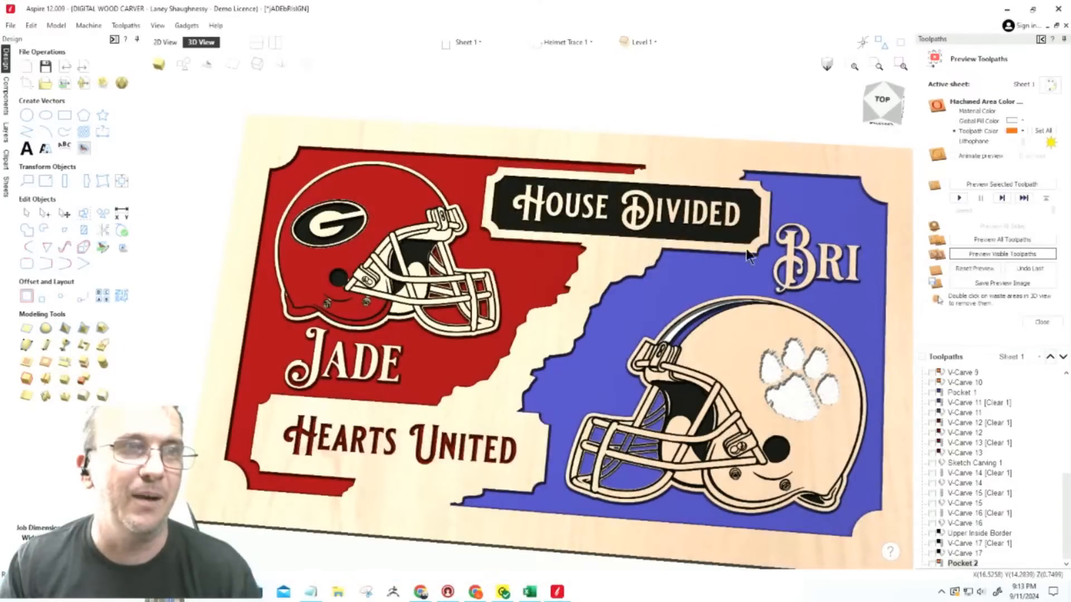
scroll(775, 192, up, 3)
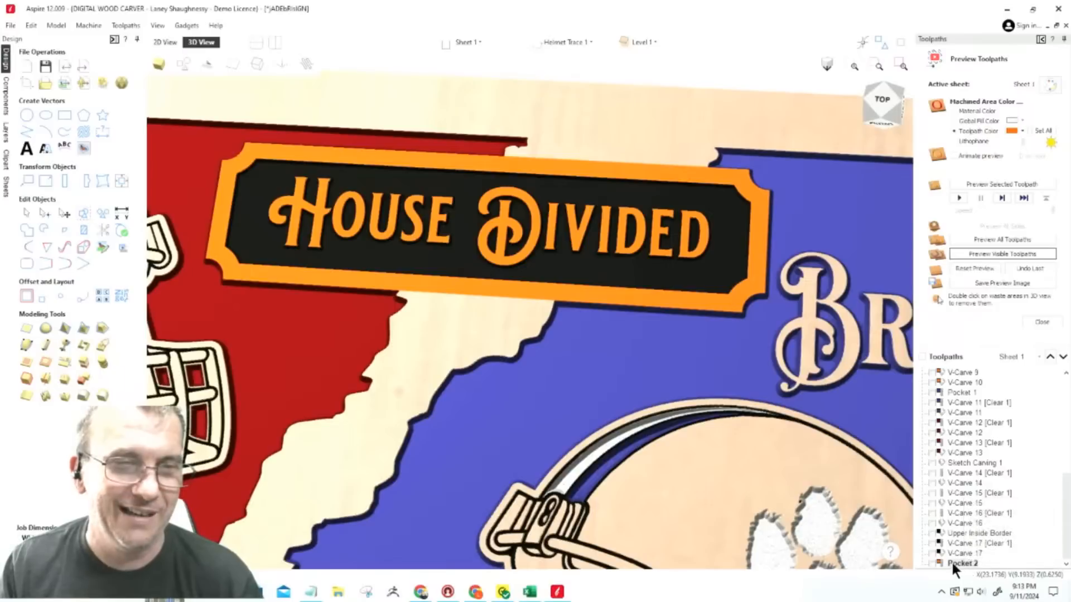
click(1033, 270)
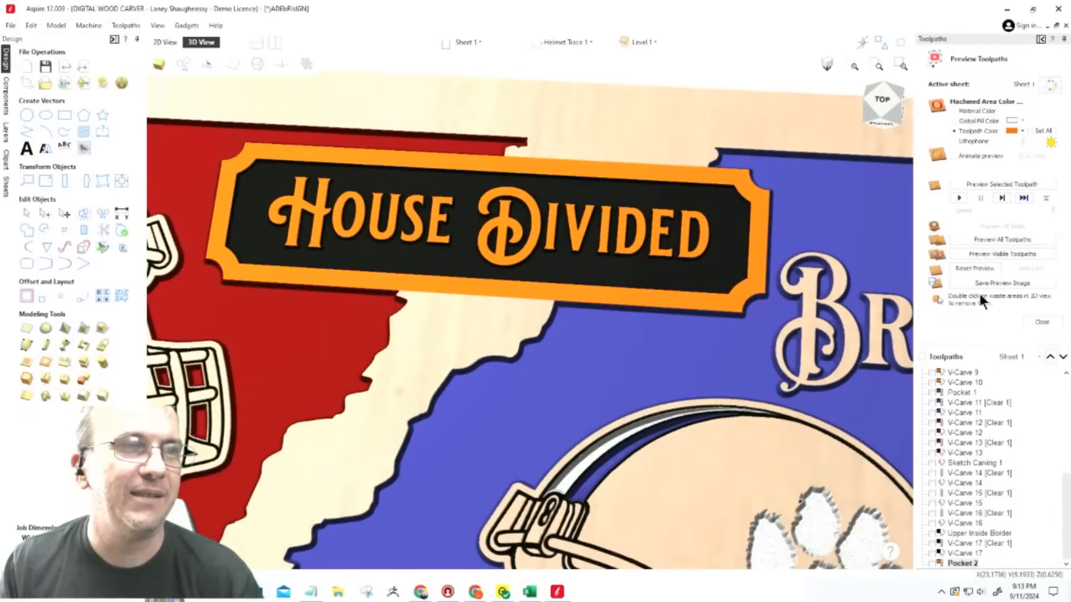
Examine the Hearts United and House Divided plaques and the whole sign, comparing the material color and toolpath color displays.
drag(883, 105, 887, 125)
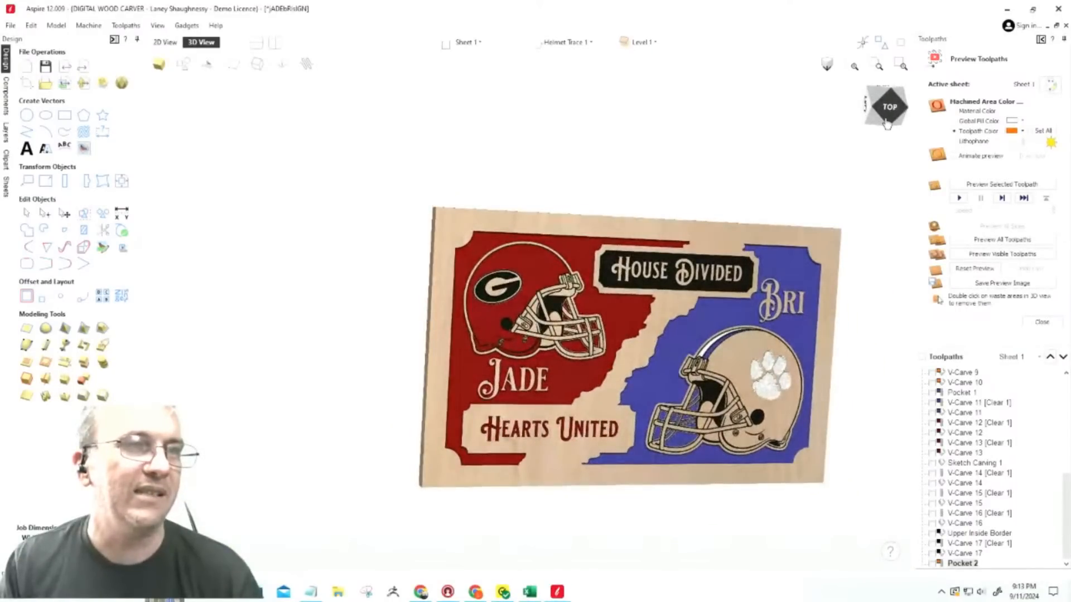
scroll(782, 353, up, 5)
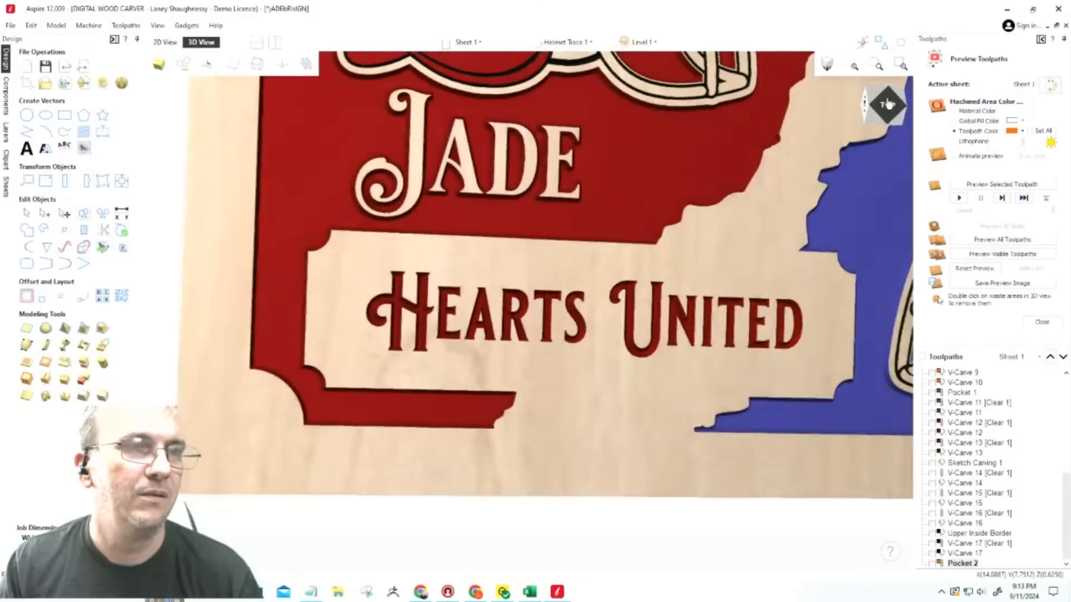
drag(888, 103, 885, 110)
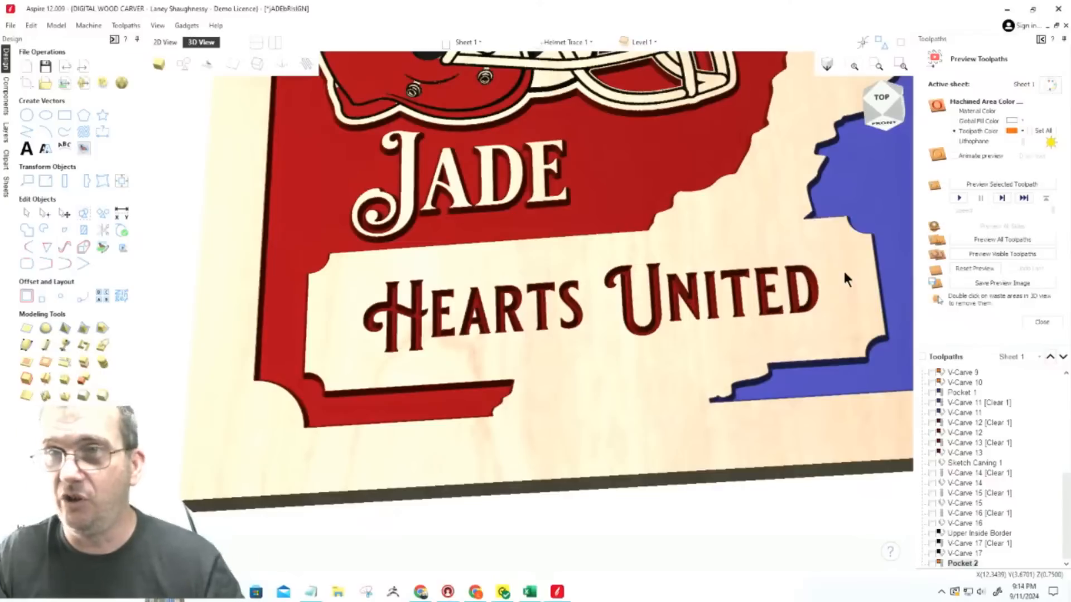
scroll(842, 270, down, 5)
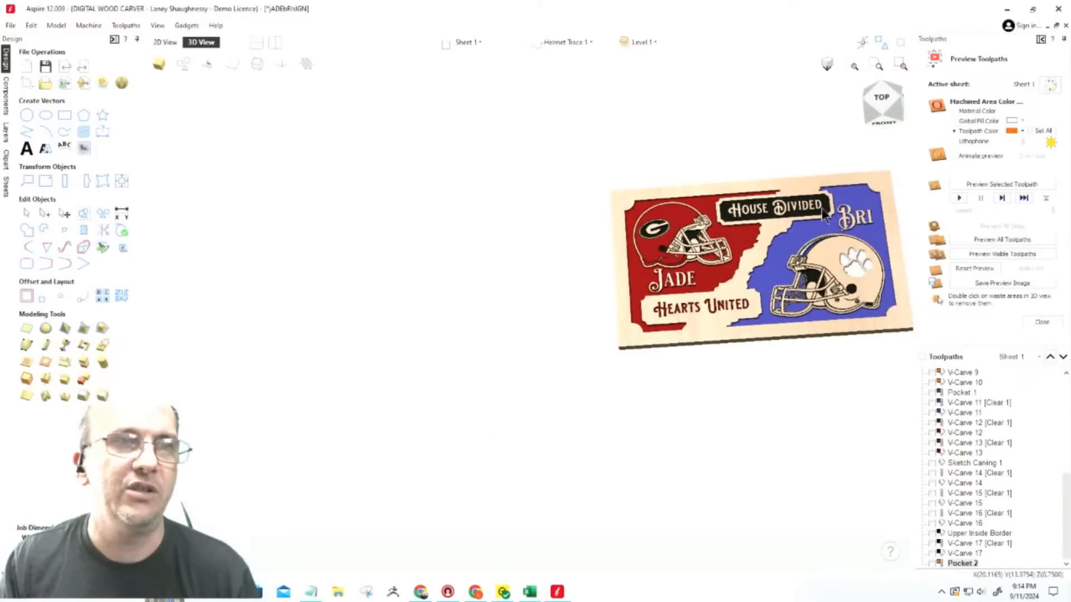
scroll(803, 208, up, 6)
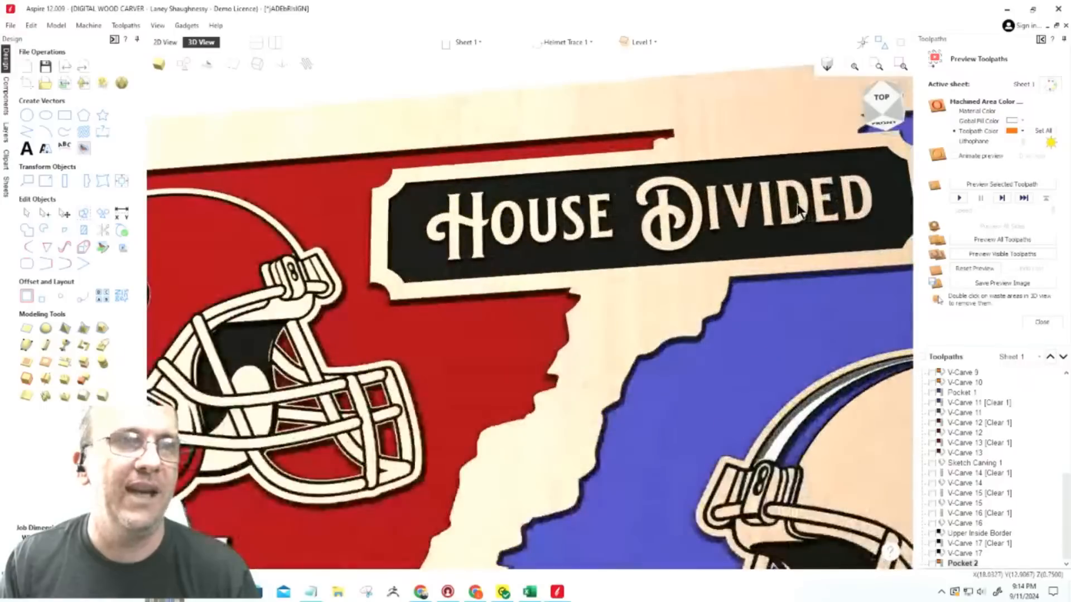
click(953, 111)
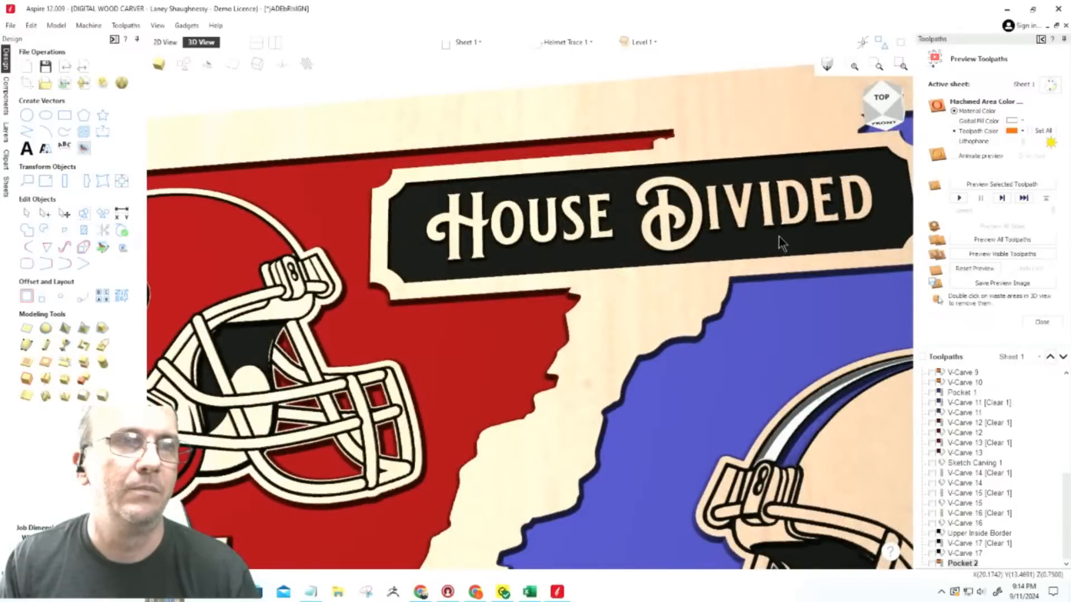
mouse_move(883, 99)
mouse_down()
mouse_move(906, 102)
mouse_move(858, 108)
mouse_move(894, 109)
mouse_up()
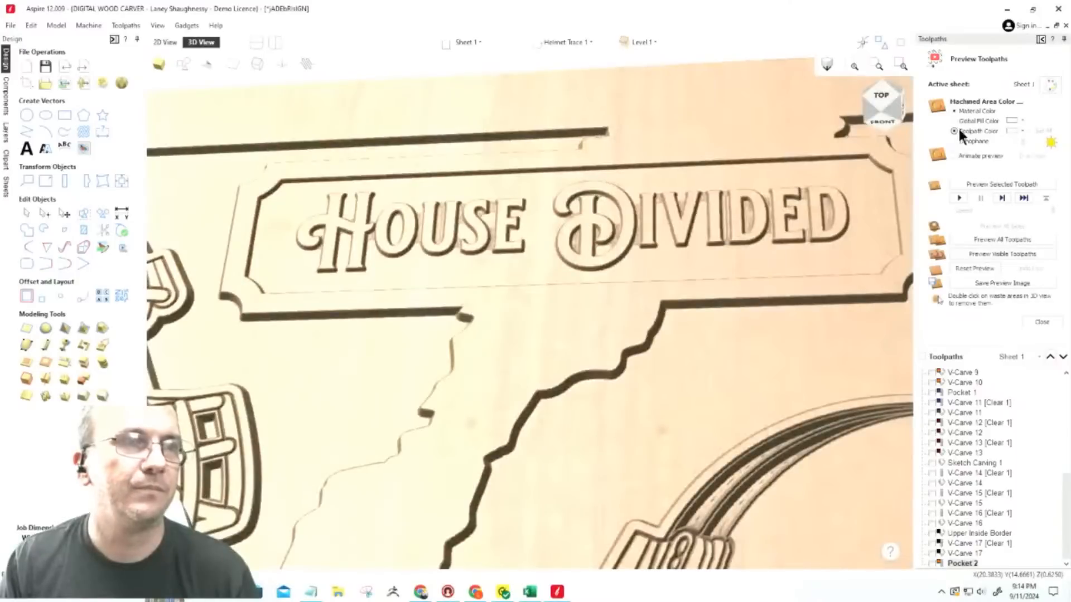
click(955, 131)
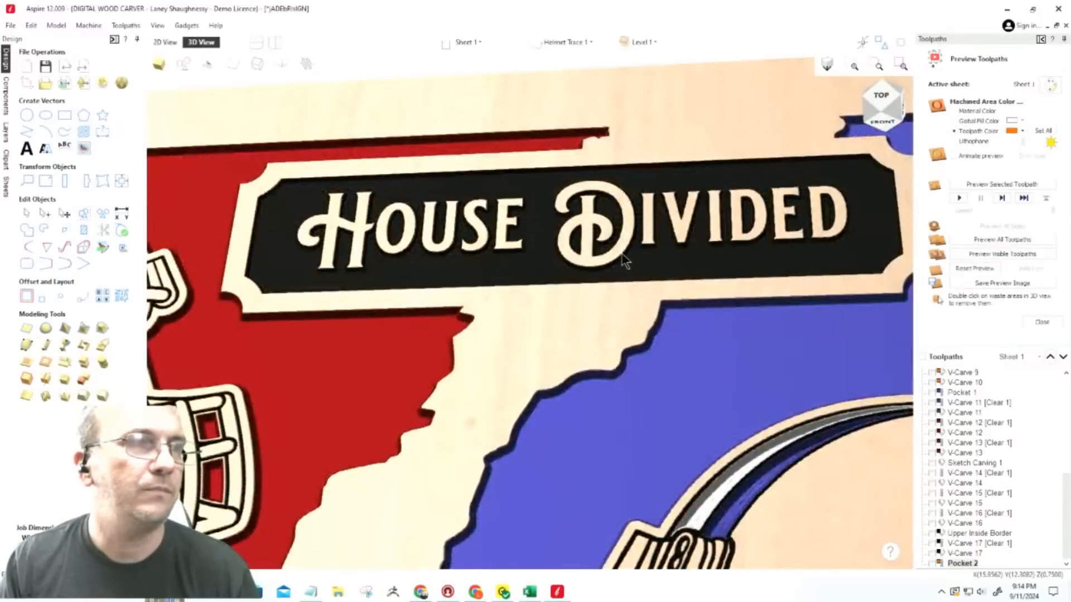
scroll(623, 255, down, 4)
click(887, 111)
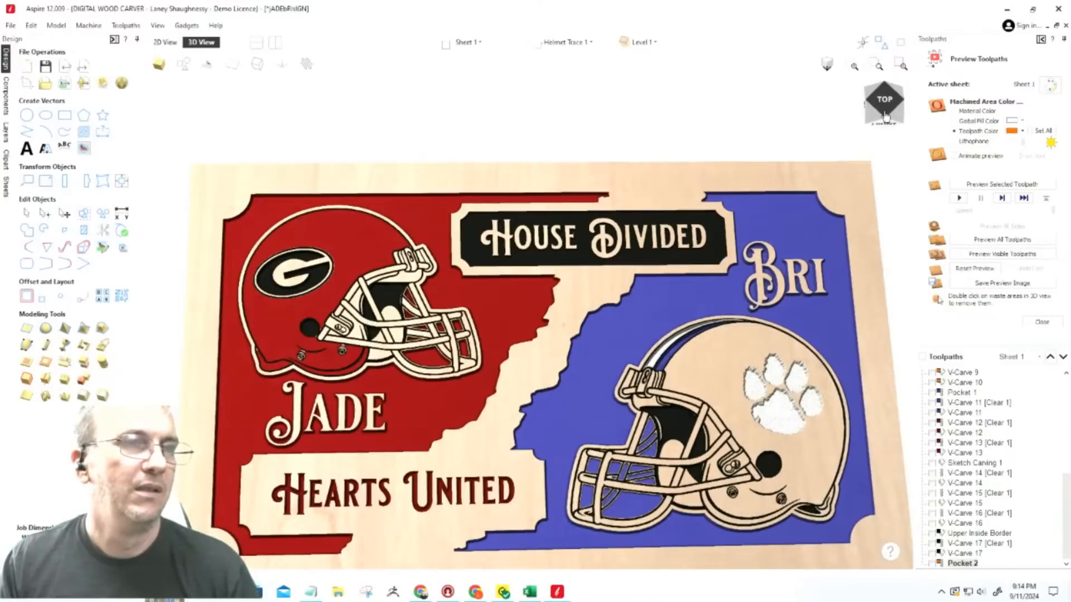
drag(885, 115, 884, 113)
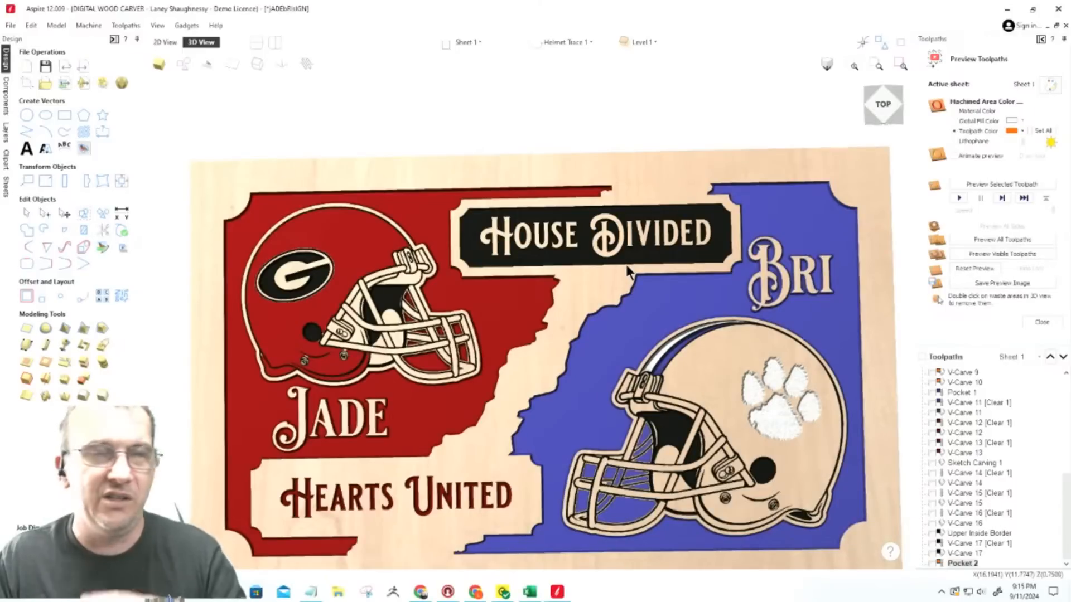
Reset the toolpath preview and inspect the House Divided plaque's vectors in the 2D view.
click(967, 269)
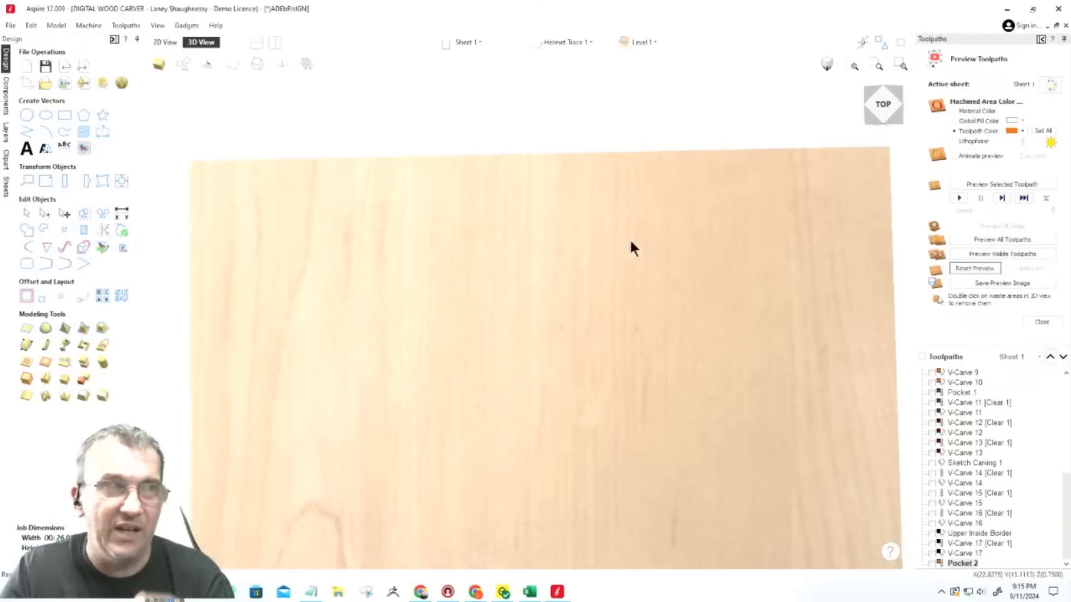
click(161, 42)
scroll(598, 242, down, 3)
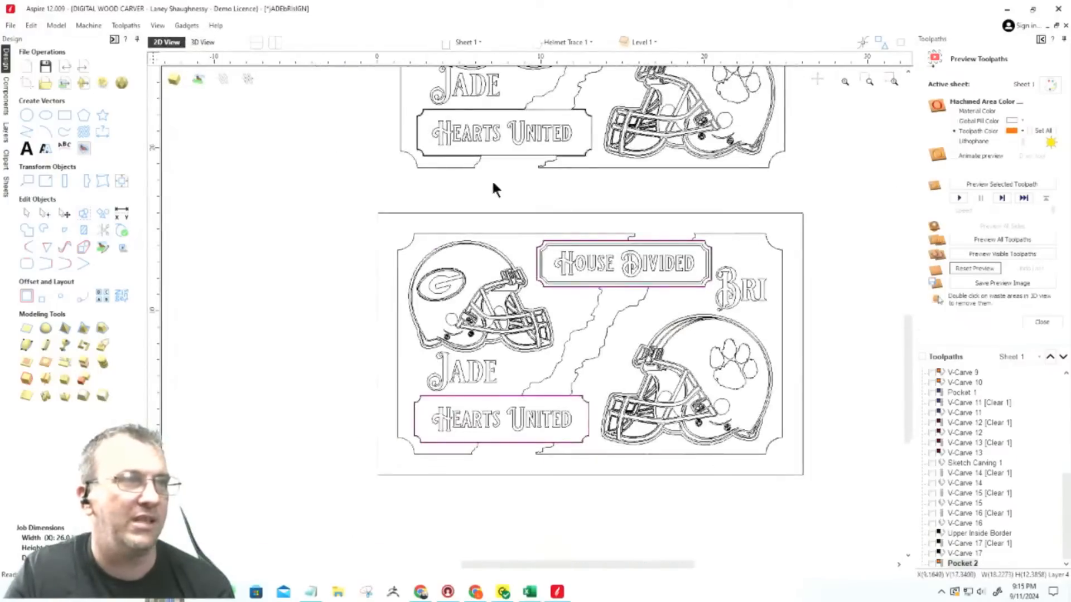
scroll(683, 263, up, 4)
scroll(684, 249, up, 1)
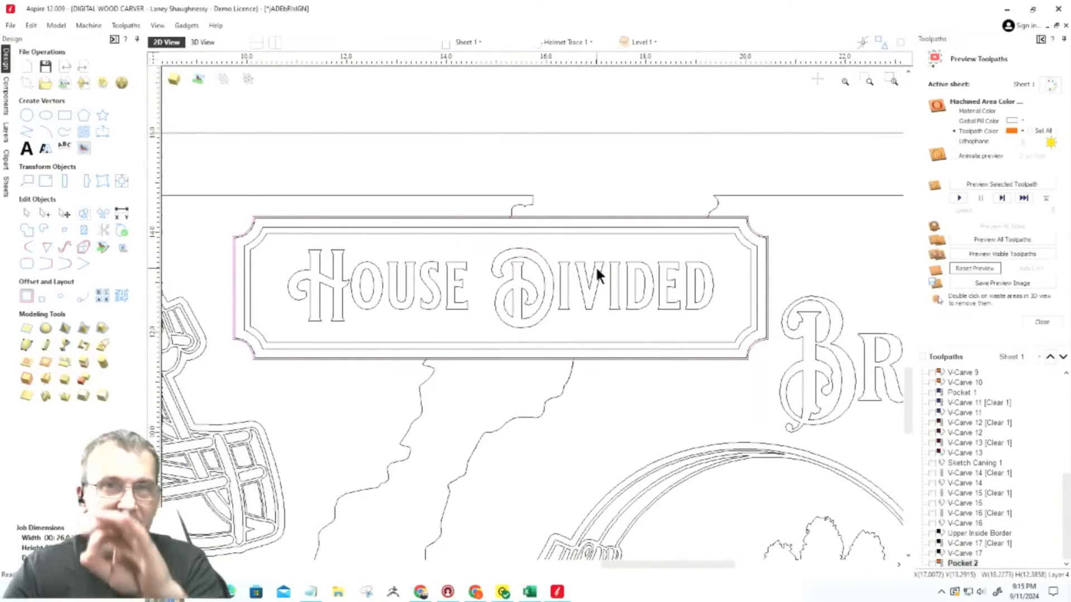
scroll(464, 273, down, 4)
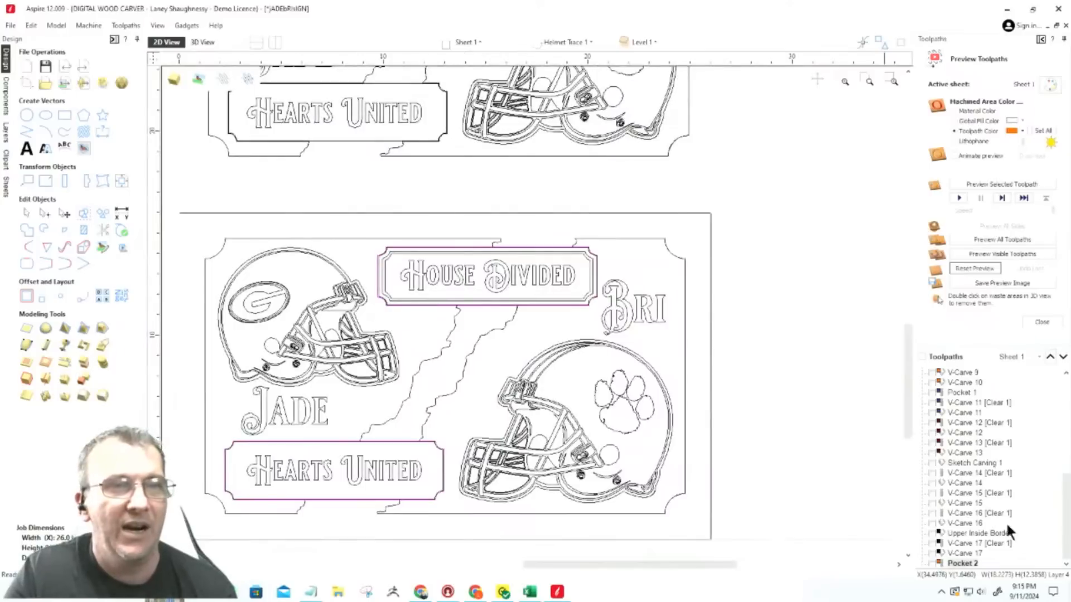
scroll(983, 454, up, 4)
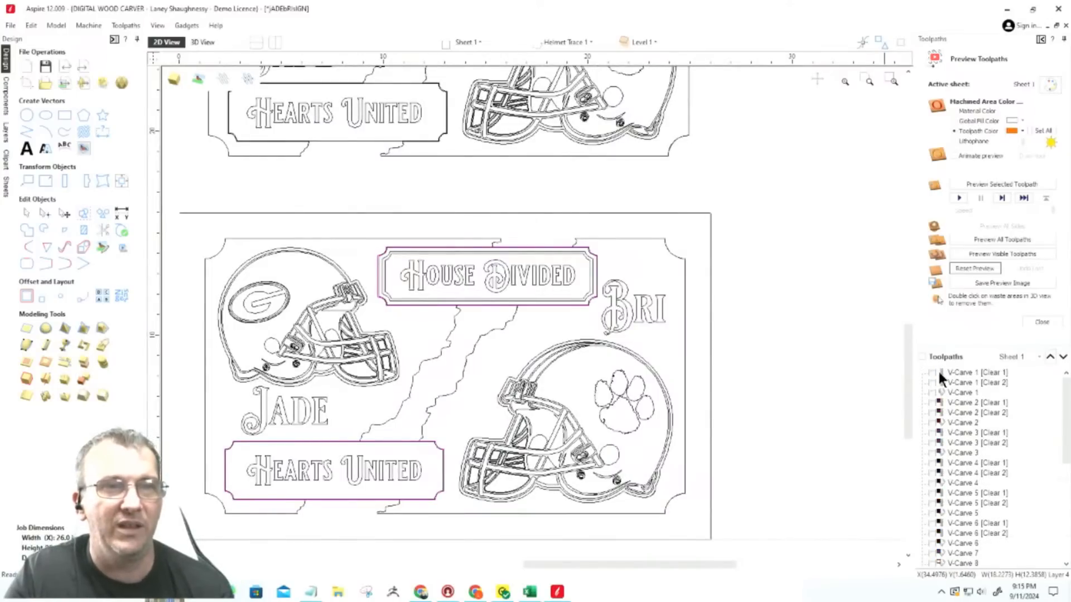
click(961, 266)
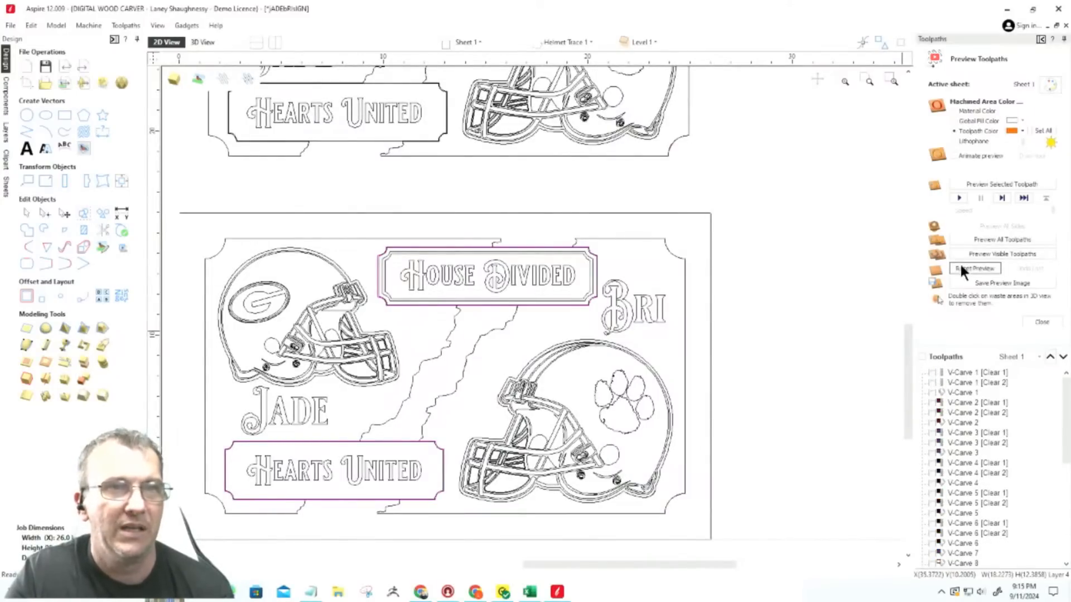
Delete the V-Carve 1 [Clear 1], V-Carve 1 [Clear 2] and V-Carve 1 toolpaths together, and return to the 3D view.
click(932, 373)
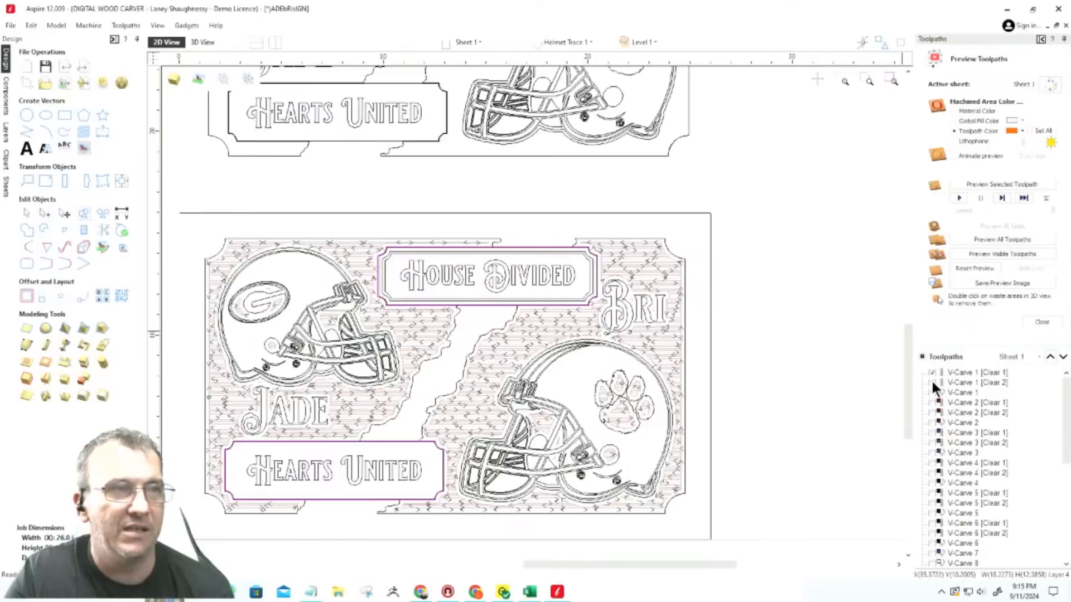
click(931, 381)
click(931, 392)
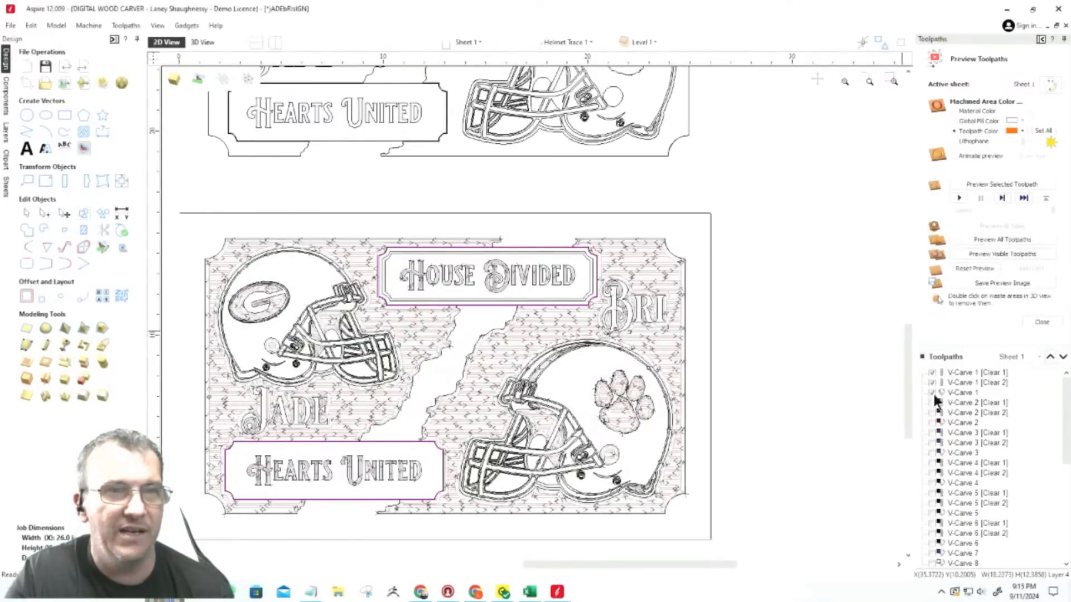
scroll(955, 405, down, 4)
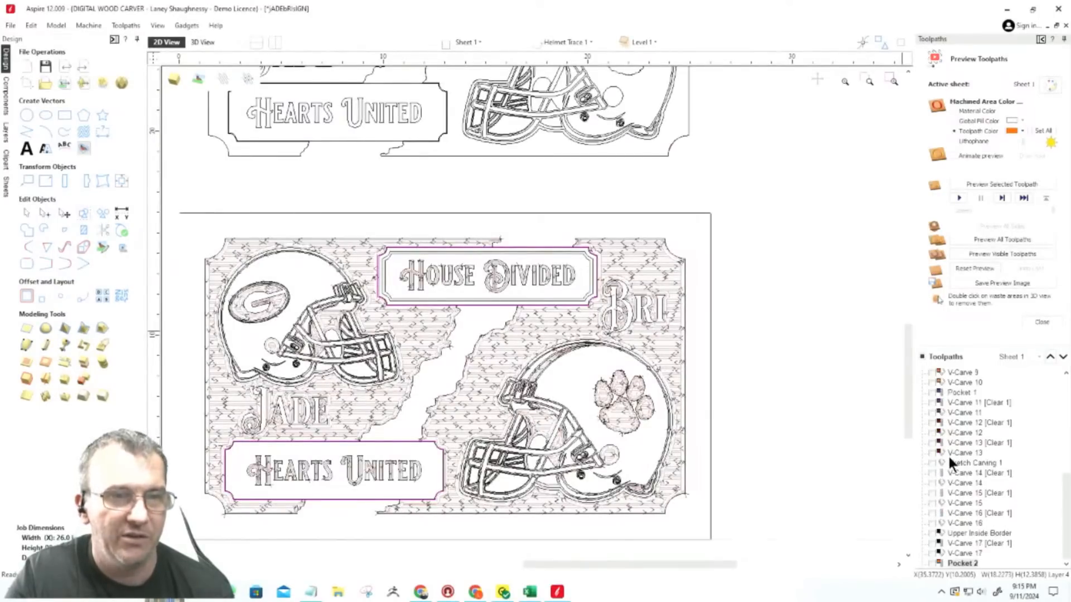
scroll(954, 441, up, 3)
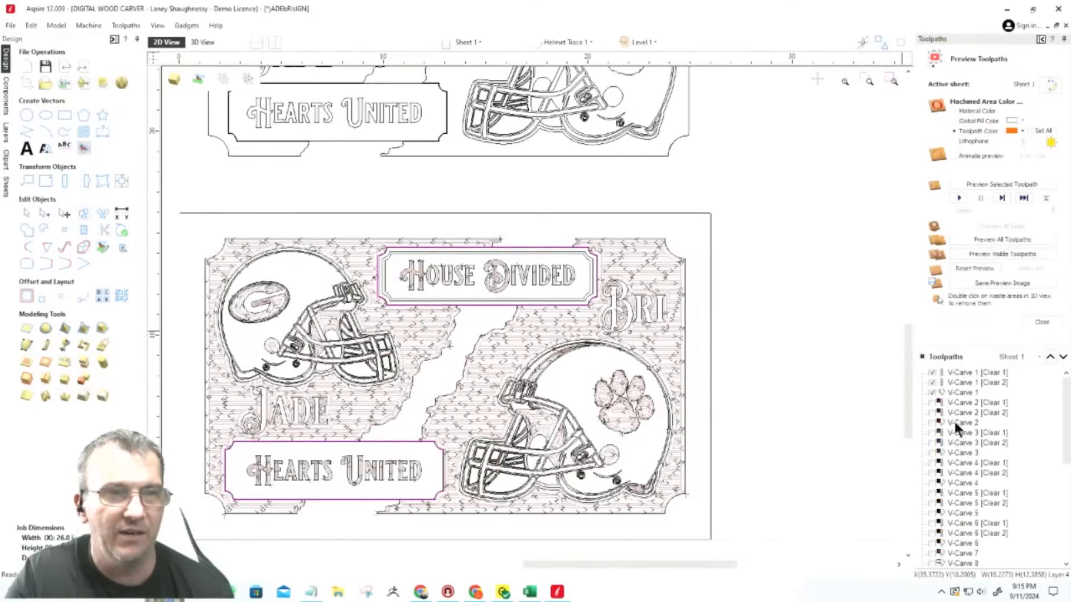
right_click(959, 370)
mouse_move(978, 509)
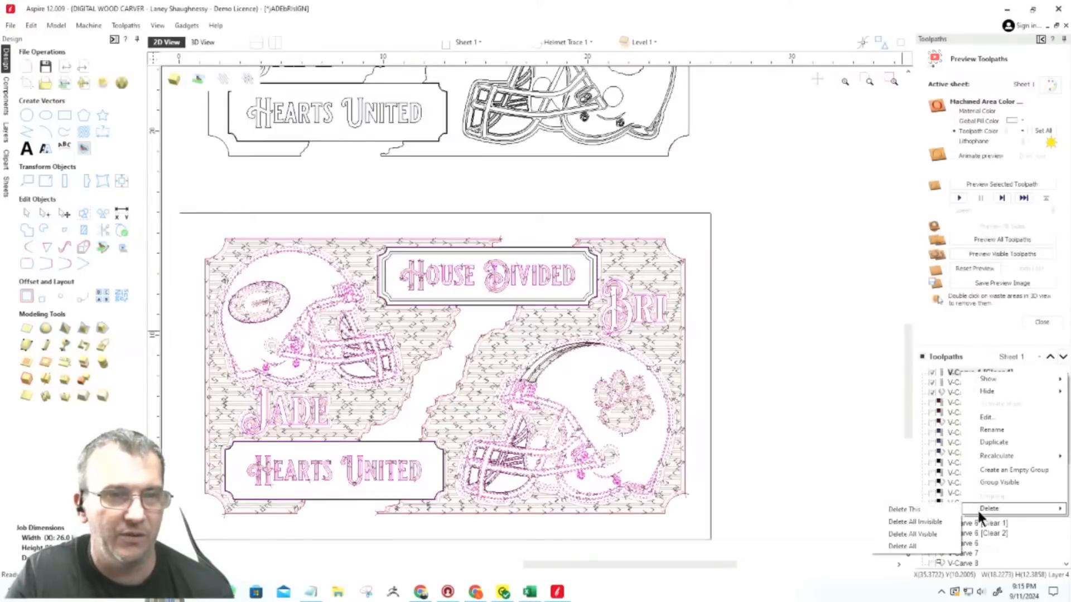
click(909, 531)
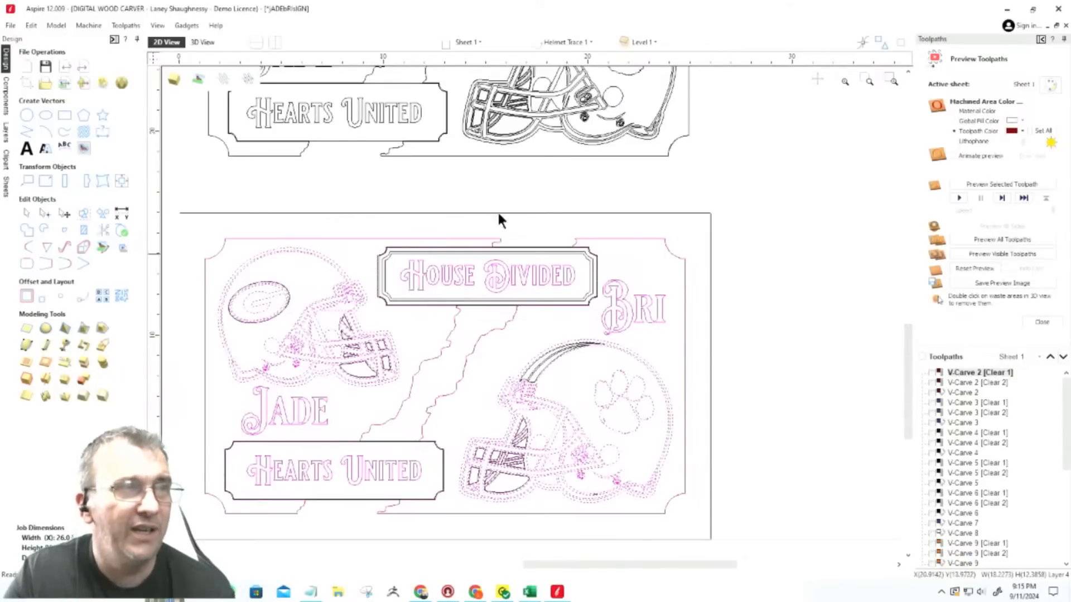
click(202, 42)
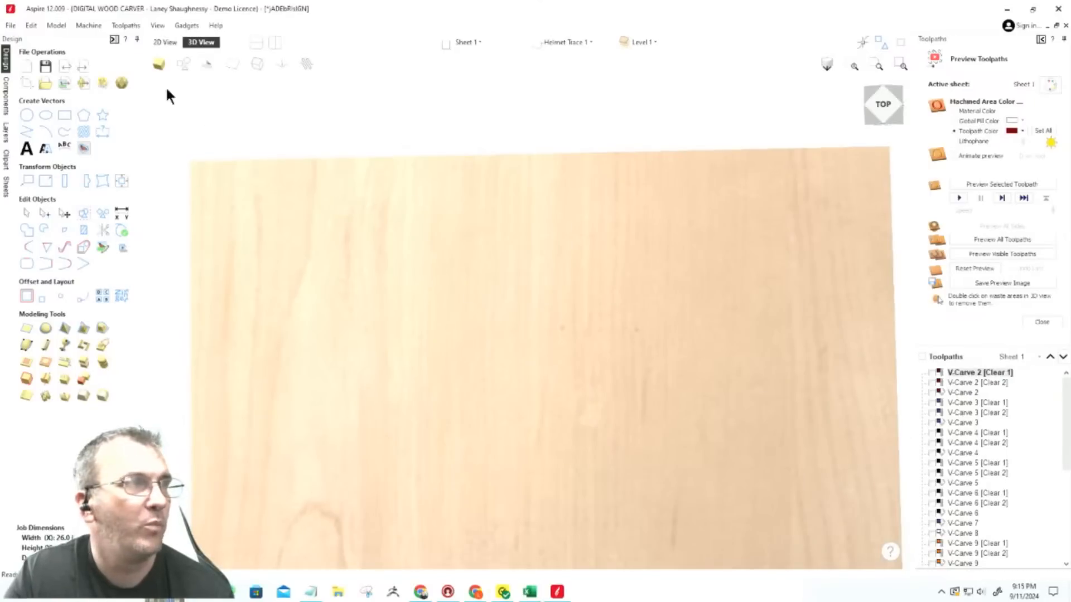
Show the vectors over the material in the 3D view and clear their selection by way of the 2D view.
click(183, 64)
scroll(378, 304, down, 5)
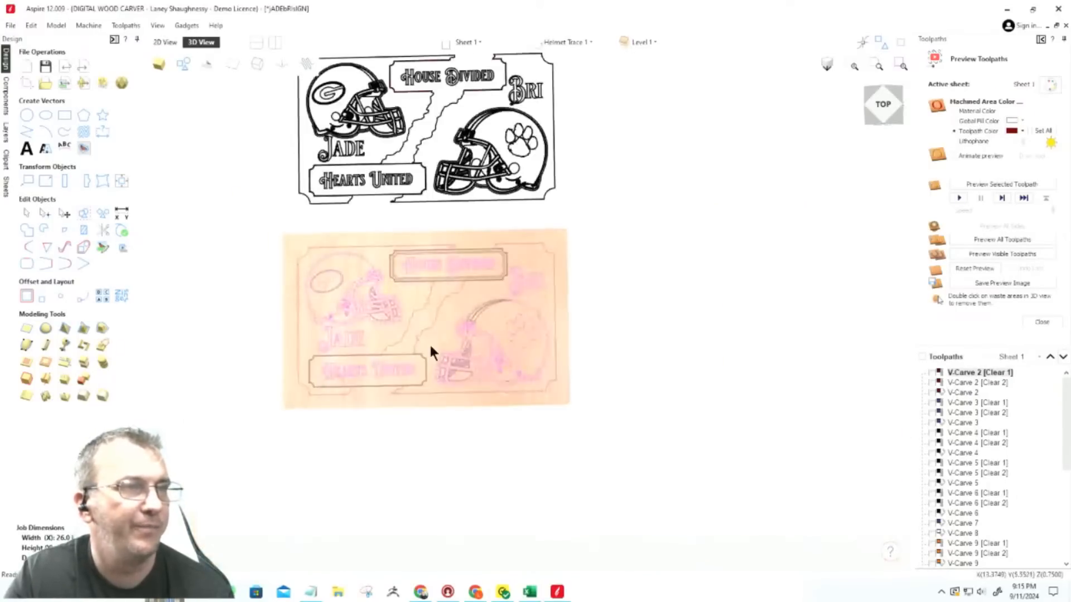
scroll(431, 342, up, 5)
middle_drag(788, 454, 828, 487)
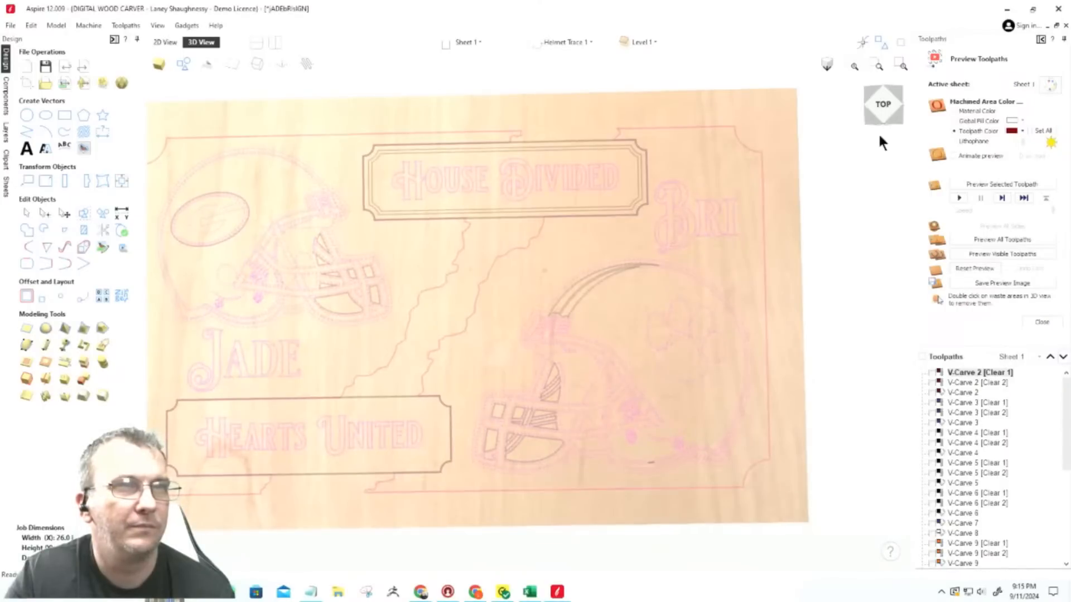
double_click(788, 237)
click(517, 319)
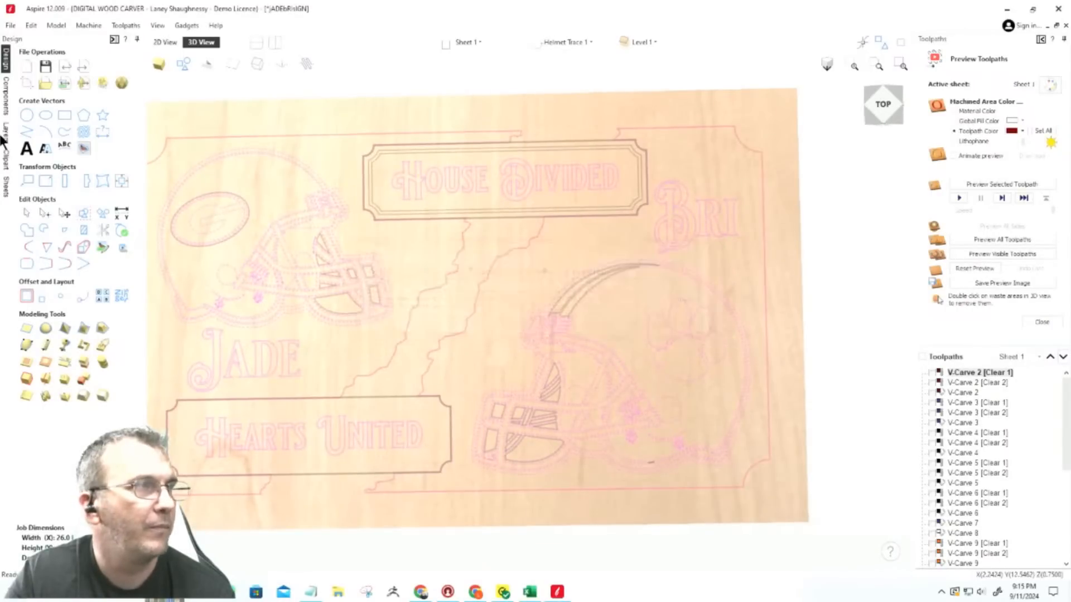
click(163, 41)
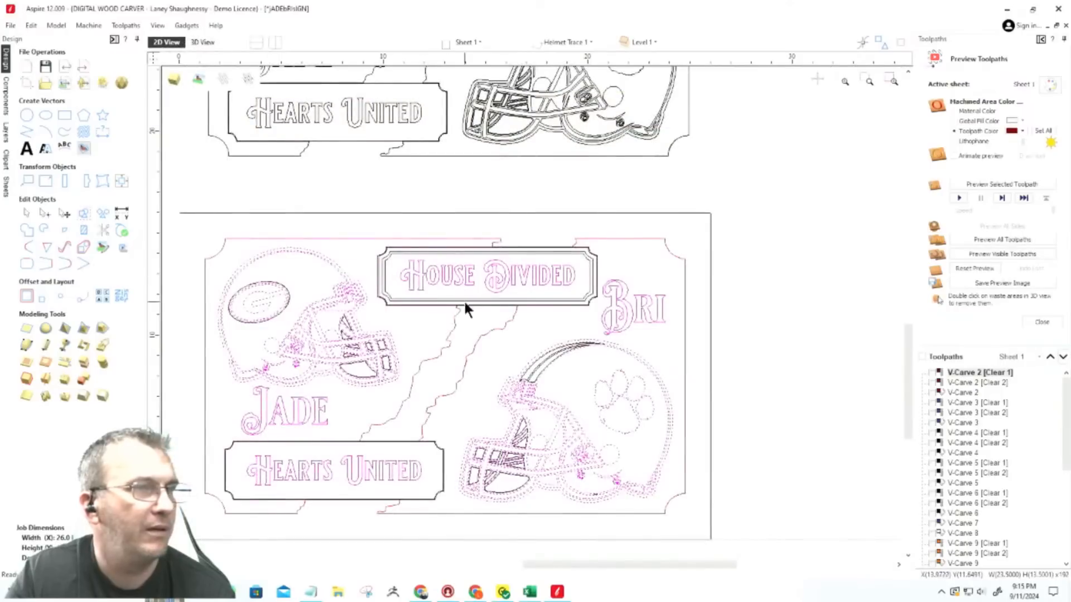
click(469, 334)
click(201, 42)
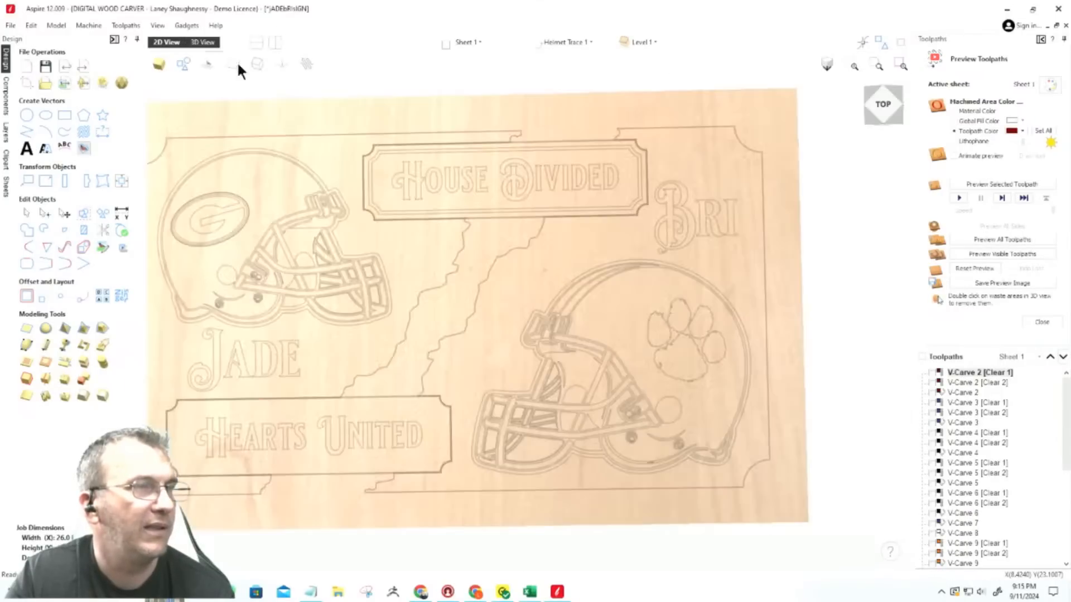
Collapse the design tools to enlarge the 3D view of the sign, keeping the toolpath tools open.
click(891, 107)
scroll(664, 209, up, 1)
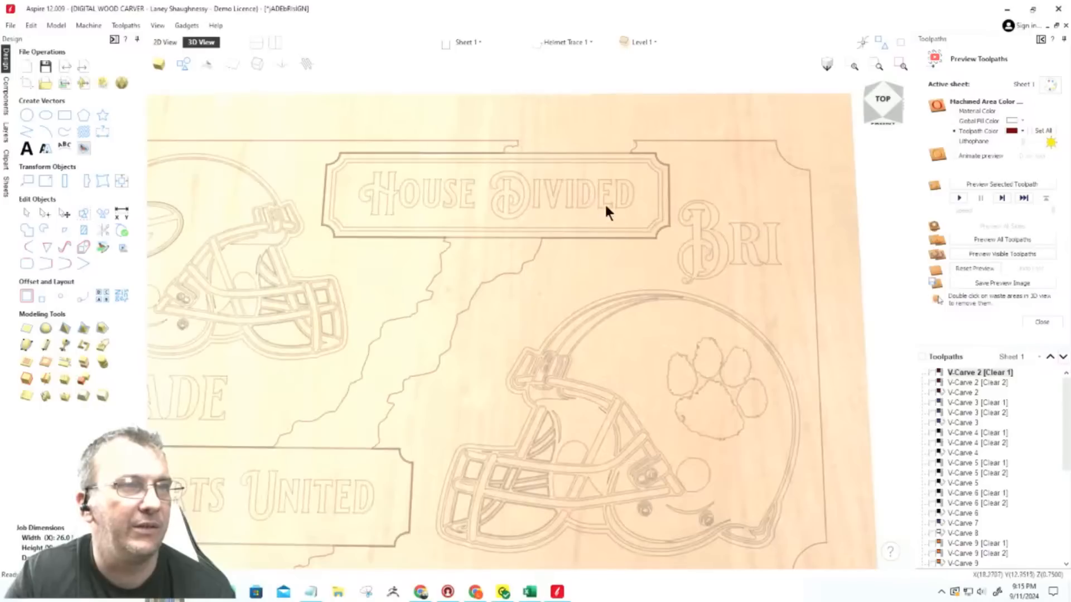
scroll(697, 282, up, 2)
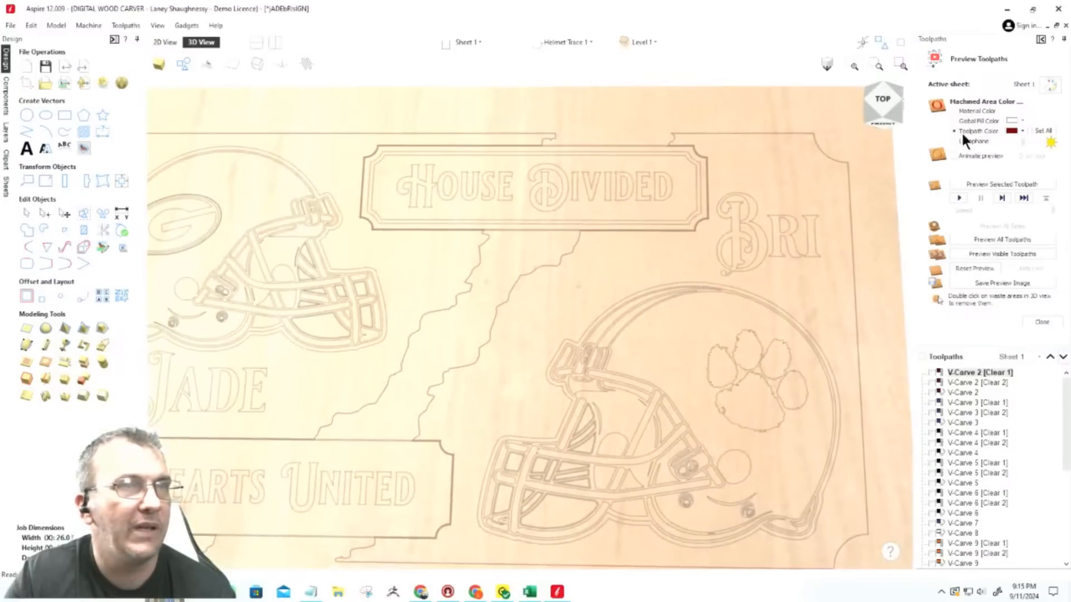
click(1041, 40)
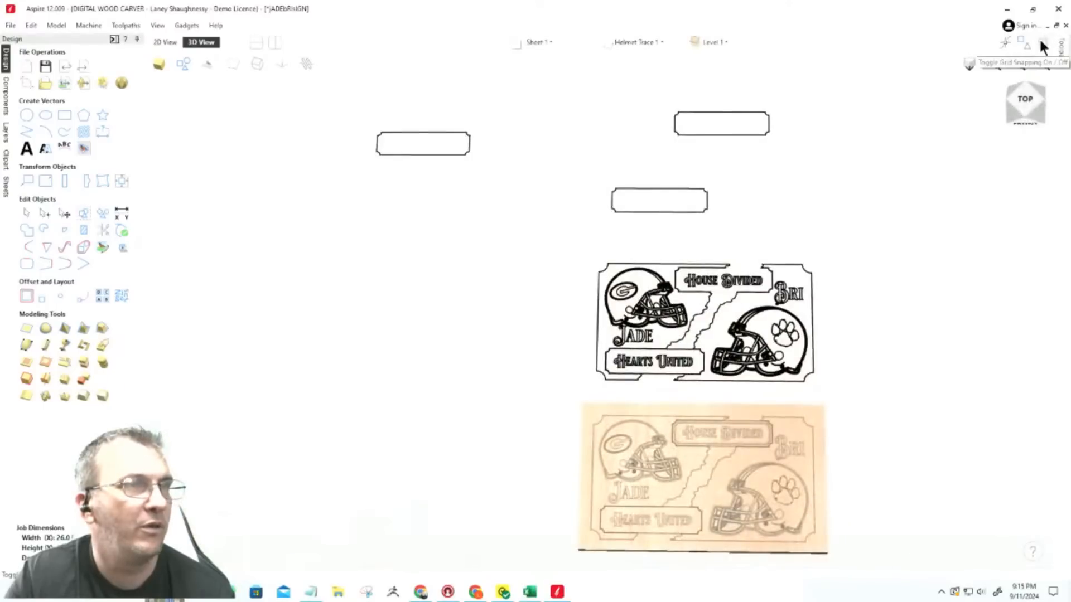
click(115, 39)
scroll(608, 553, up, 5)
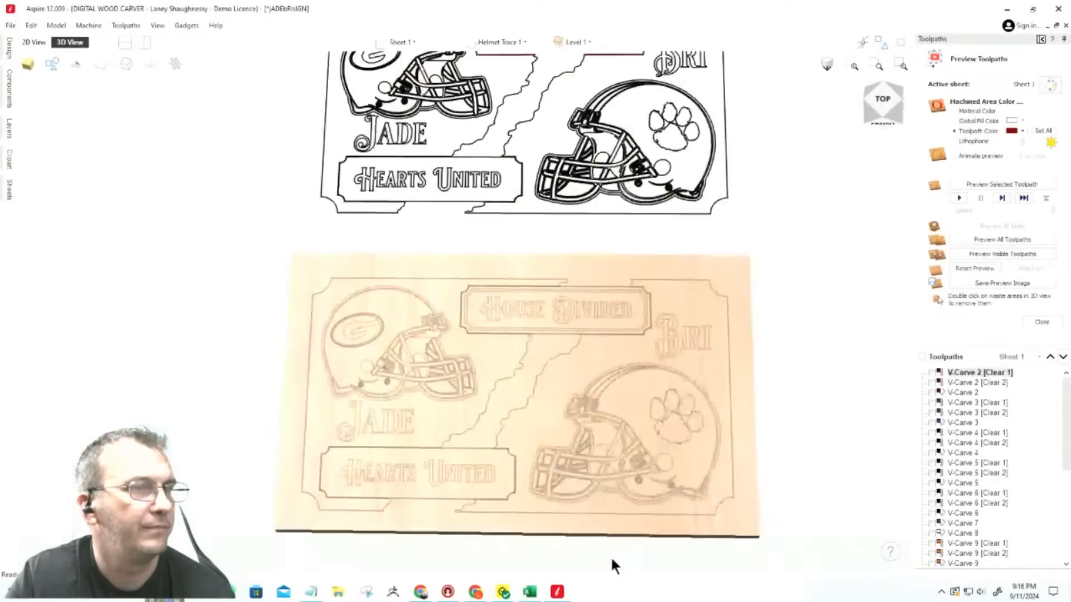
Show the V-Carve 2 [Clear 1], V-Carve 2 [Clear 2] and V-Carve 2 toolpaths over the material.
click(932, 372)
click(932, 383)
click(931, 393)
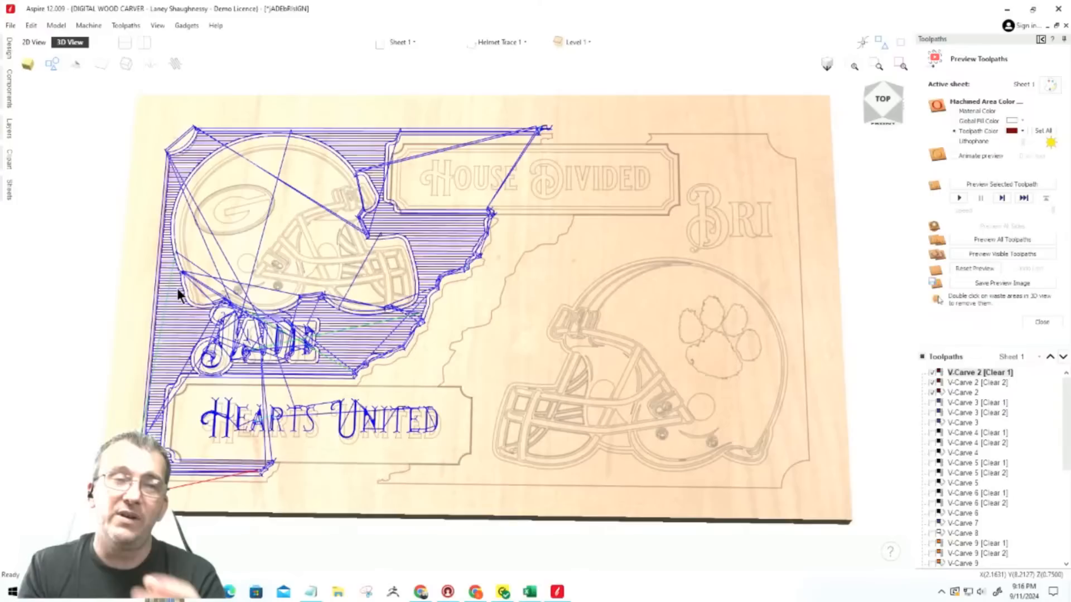
Select the V-Carve 3 toolpath, inspect the displayed paths around the G-logo helmet, and briefly show V-Carve 3 before hiding it again.
scroll(965, 404, down, 1)
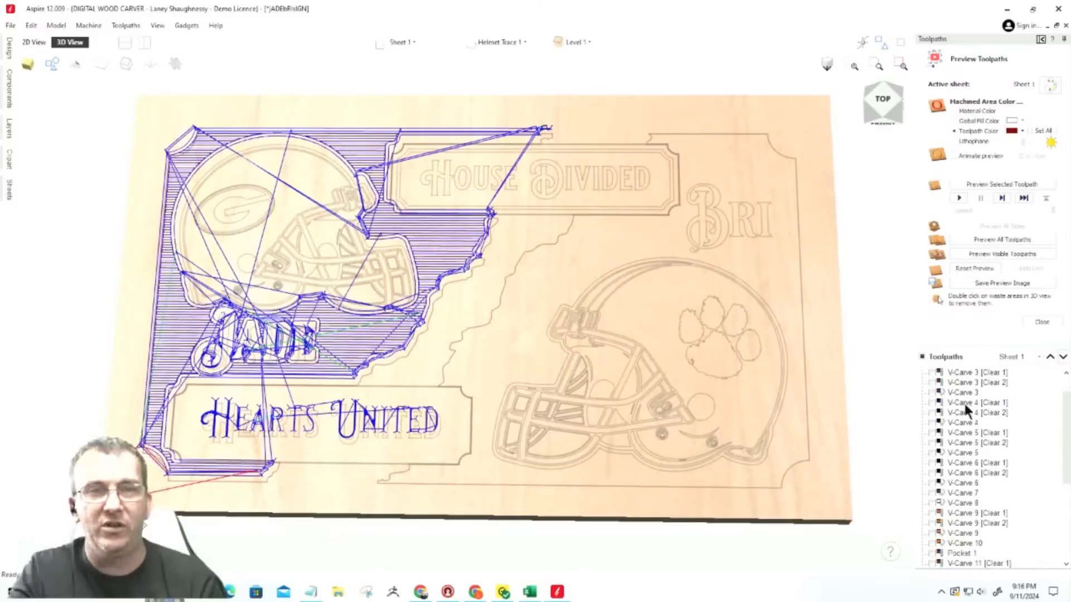
click(986, 380)
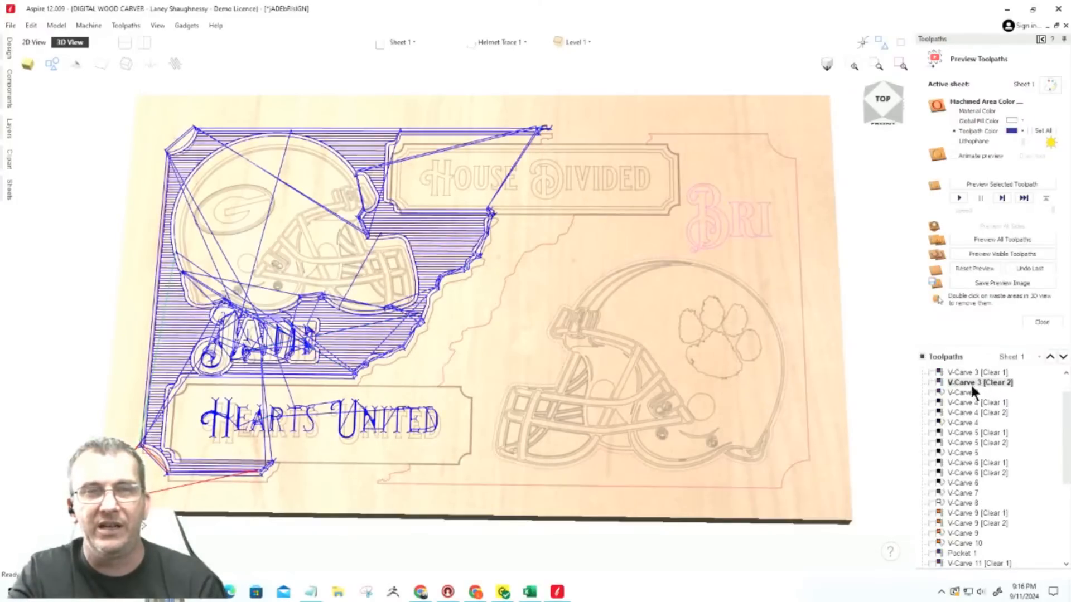
click(966, 395)
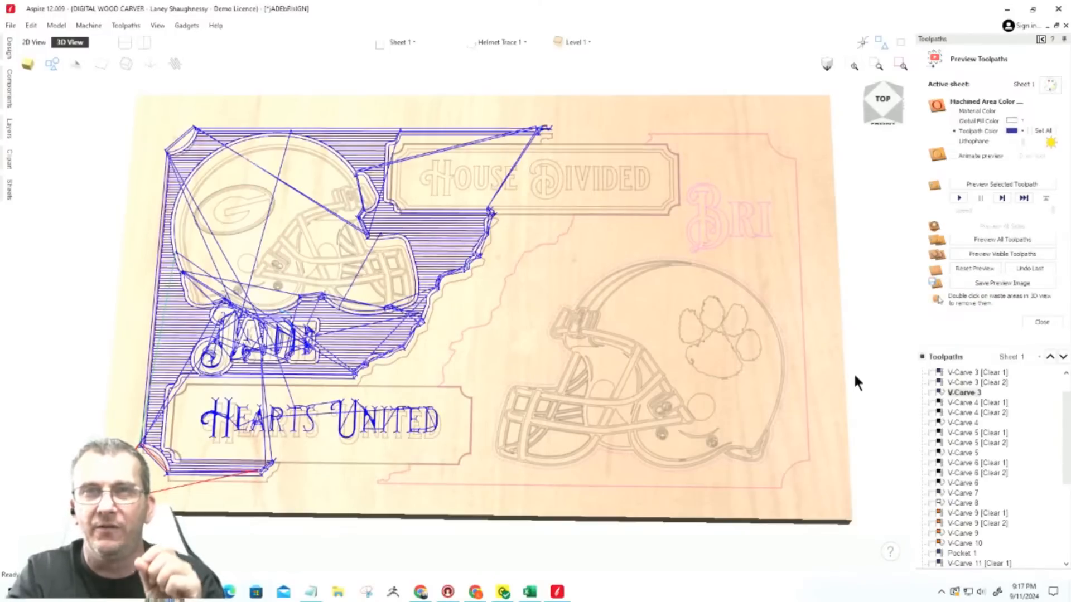
scroll(354, 154, up, 3)
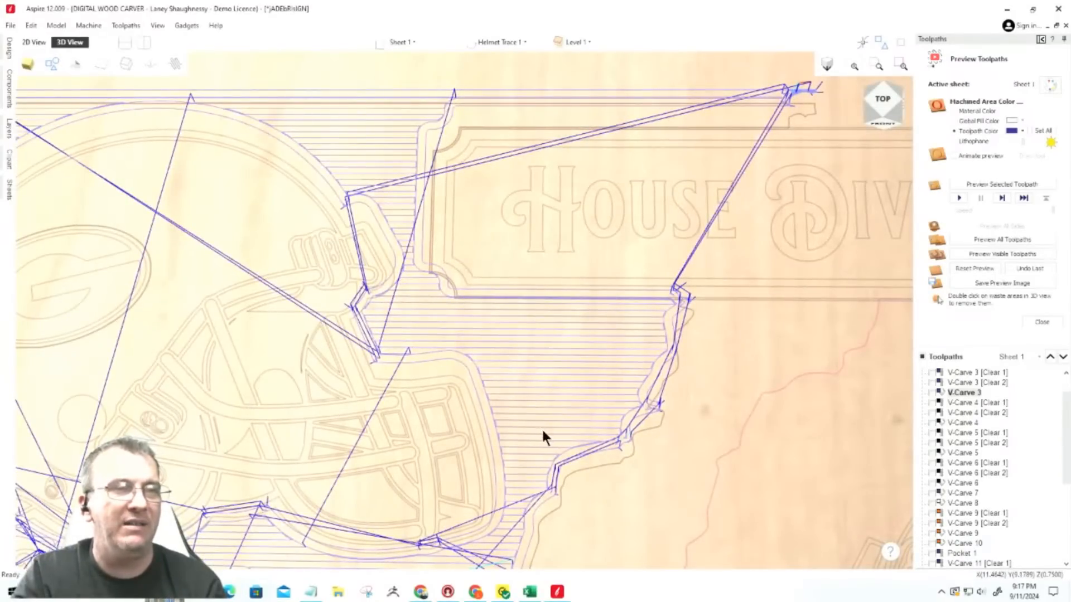
scroll(542, 427, down, 4)
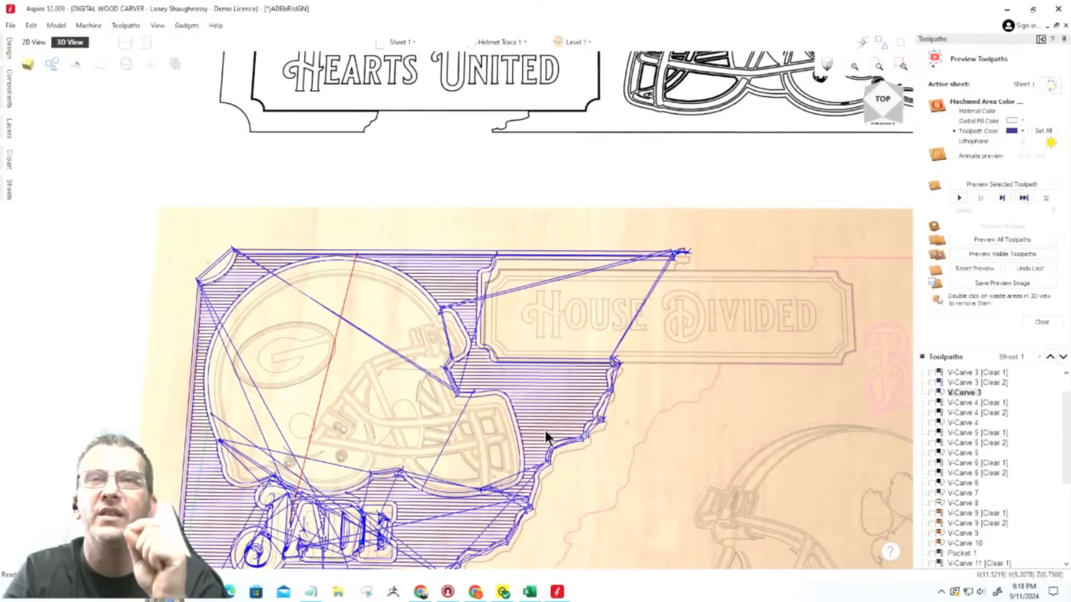
click(931, 393)
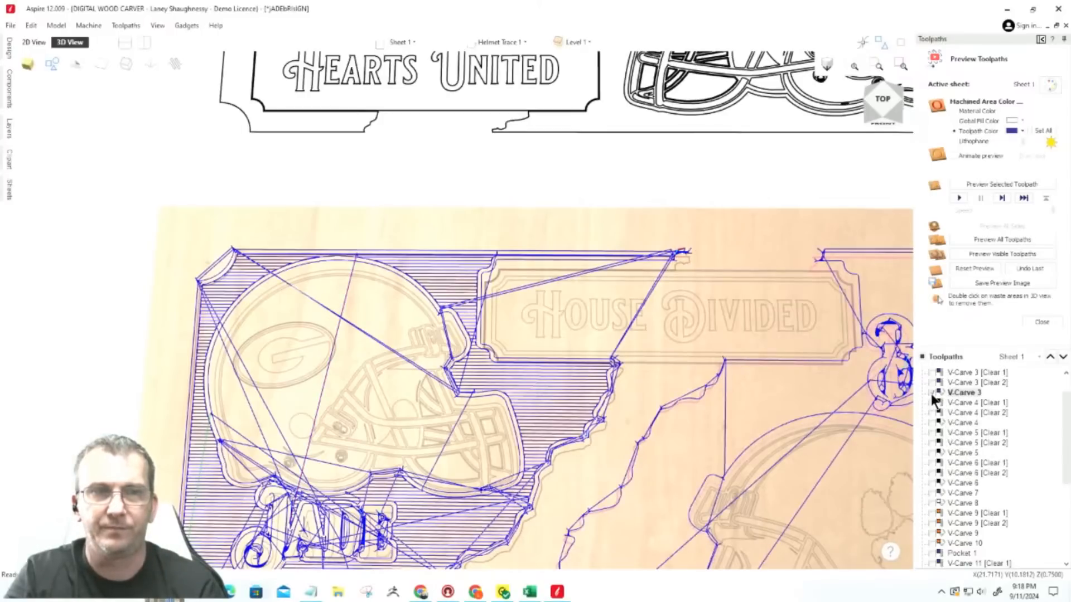
click(932, 394)
Hide the two V-Carve 2 clearance toolpaths and preview the V-Carve 2 toolpath alone.
scroll(936, 401, up, 1)
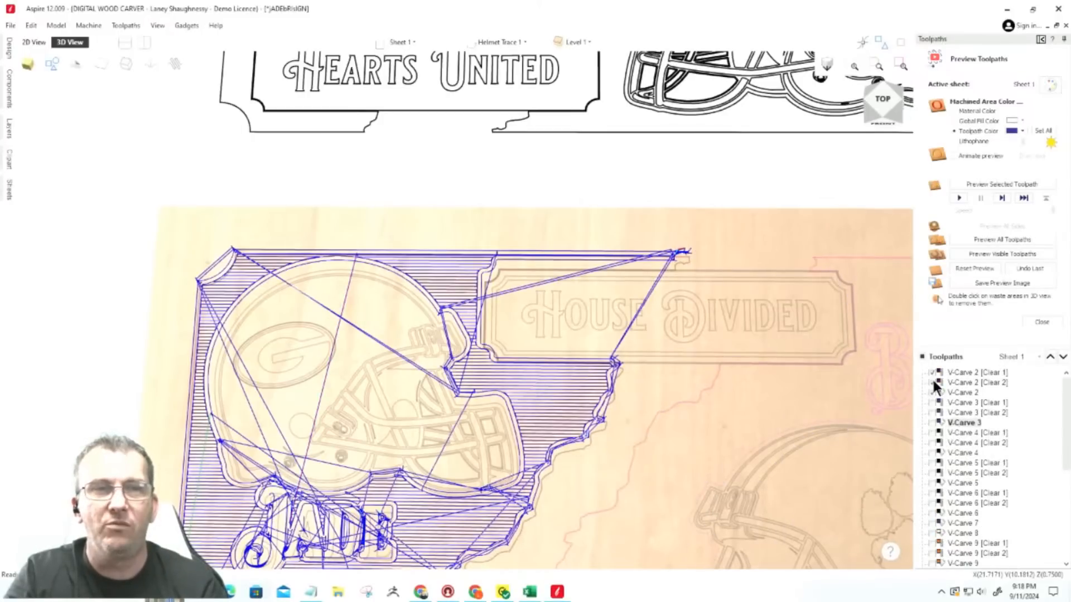
click(931, 384)
click(932, 373)
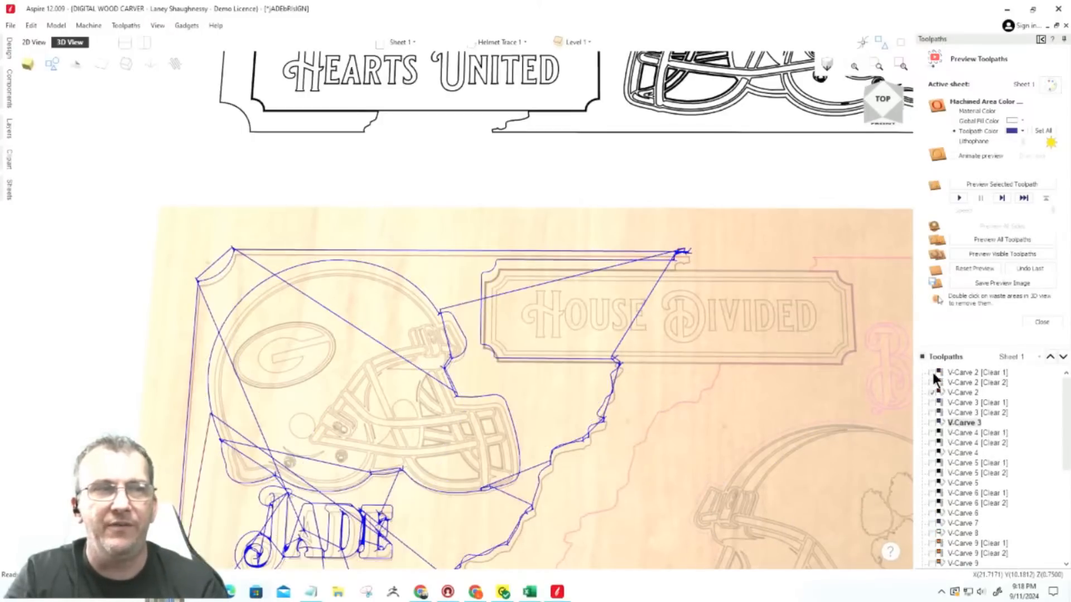
click(973, 253)
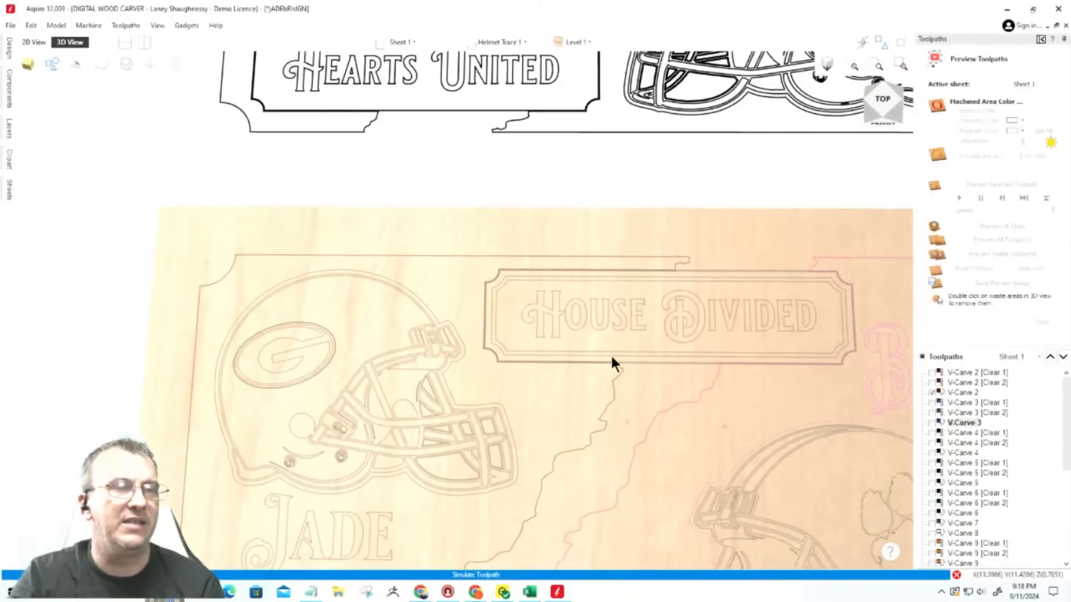
Examine the V-Carve 2 outline cuts around the G-logo helmet, the name and the Hearts United plaque.
scroll(520, 279, down, 2)
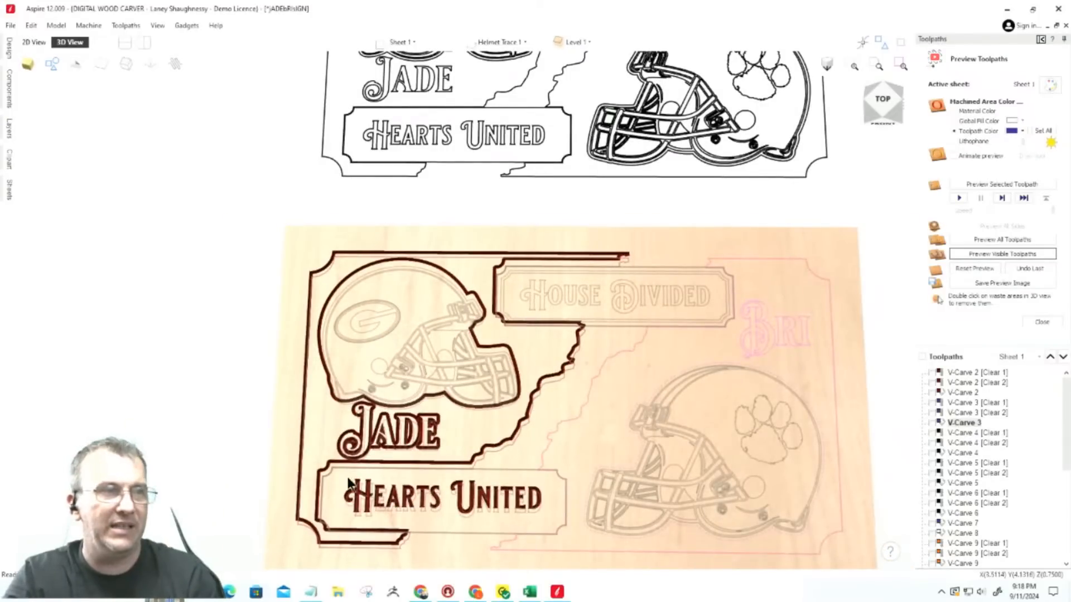
scroll(348, 481, up, 3)
scroll(440, 423, down, 2)
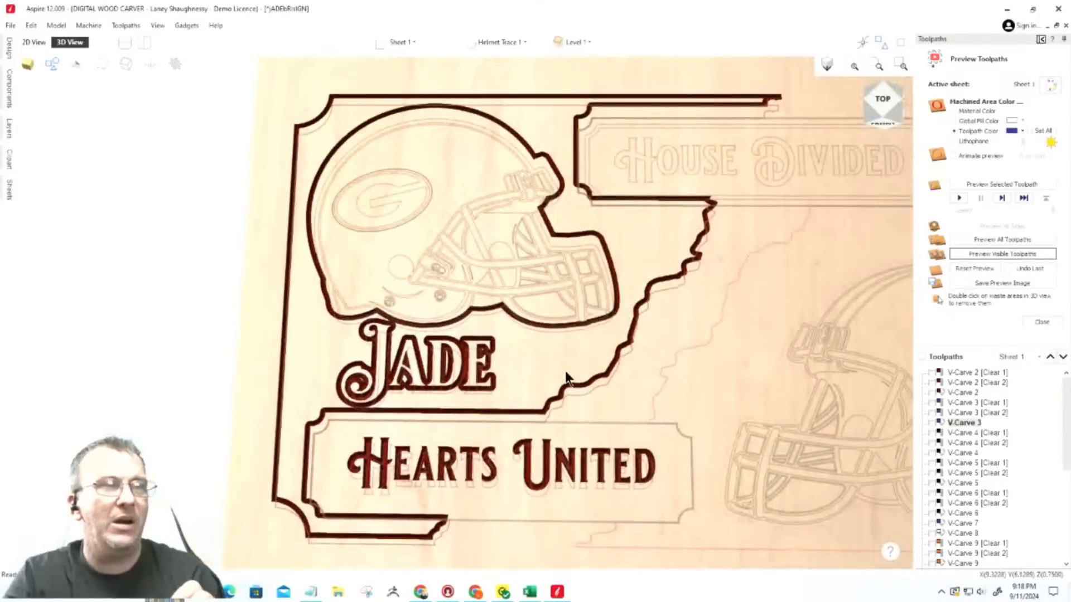
scroll(671, 192, down, 3)
scroll(714, 161, up, 4)
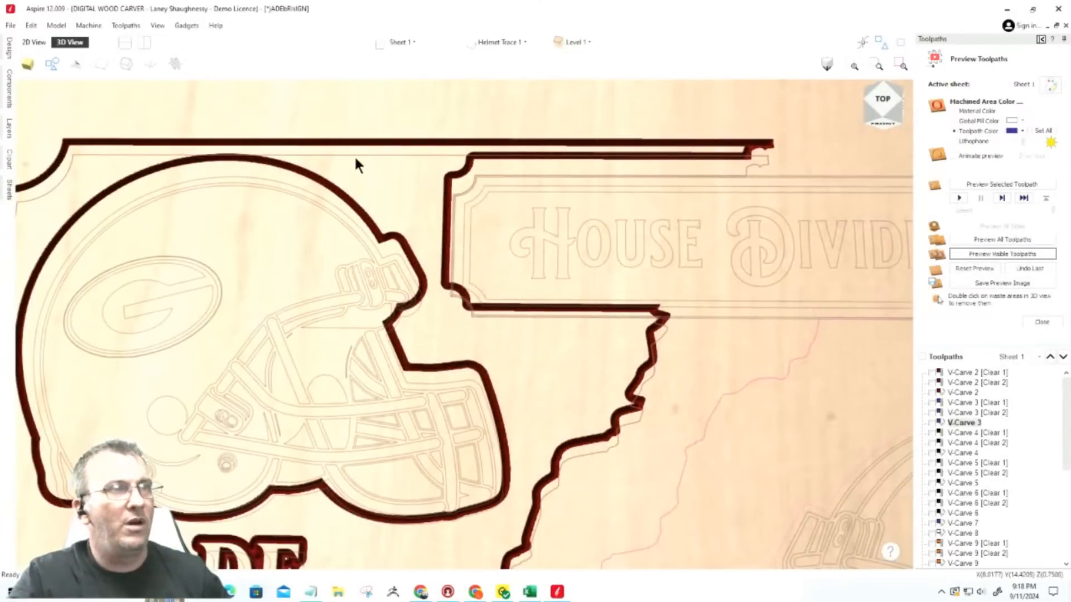
scroll(583, 368, down, 4)
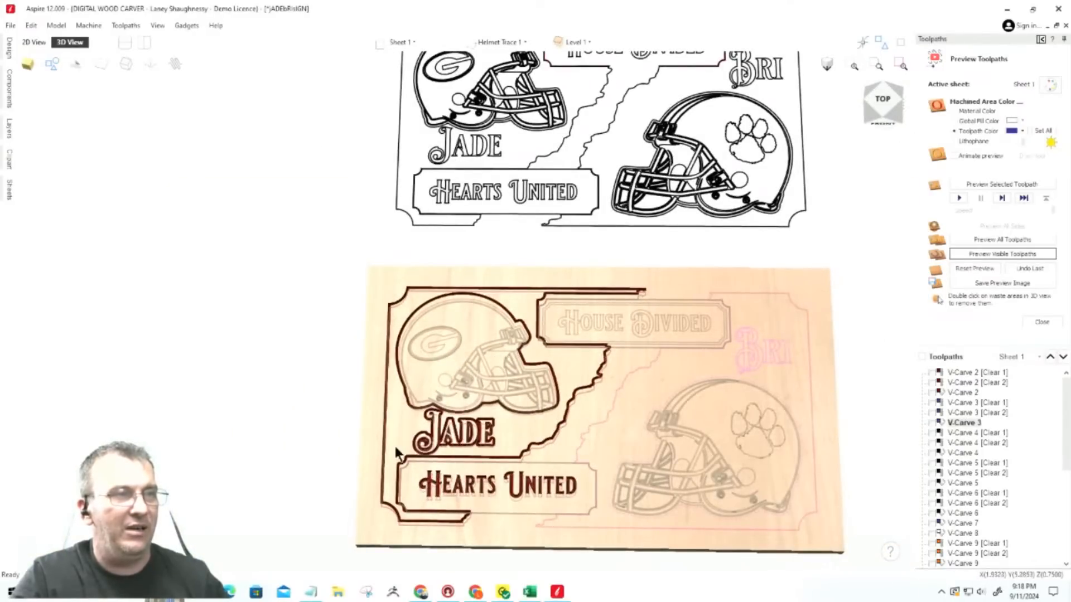
scroll(391, 430, up, 3)
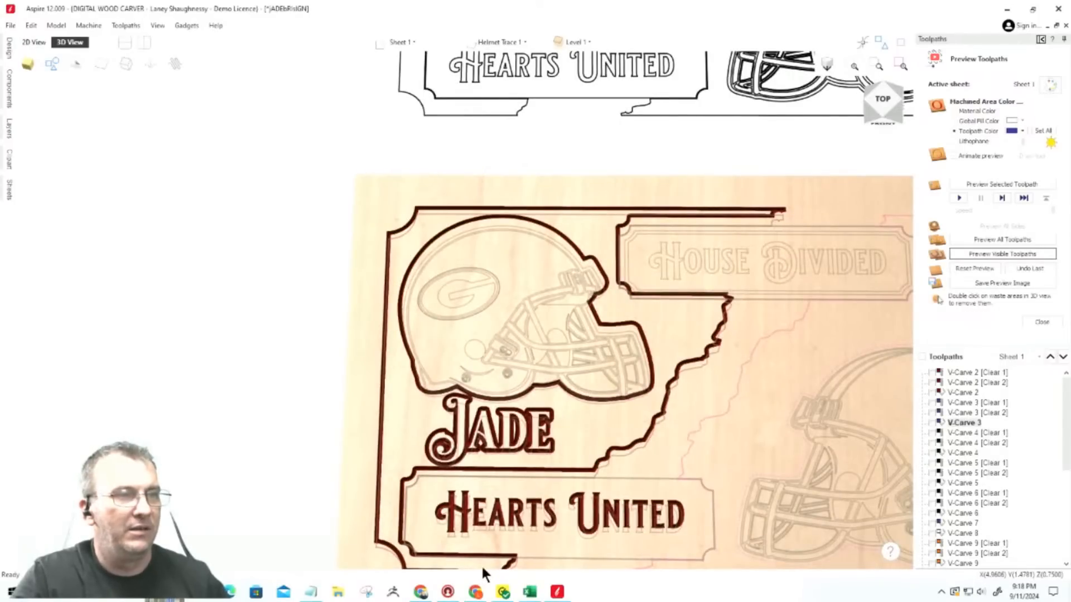
Show V-Carve 2 [Clear 1] and V-Carve 2 [Clear 2] and add their cuts to the preview.
click(932, 372)
click(931, 383)
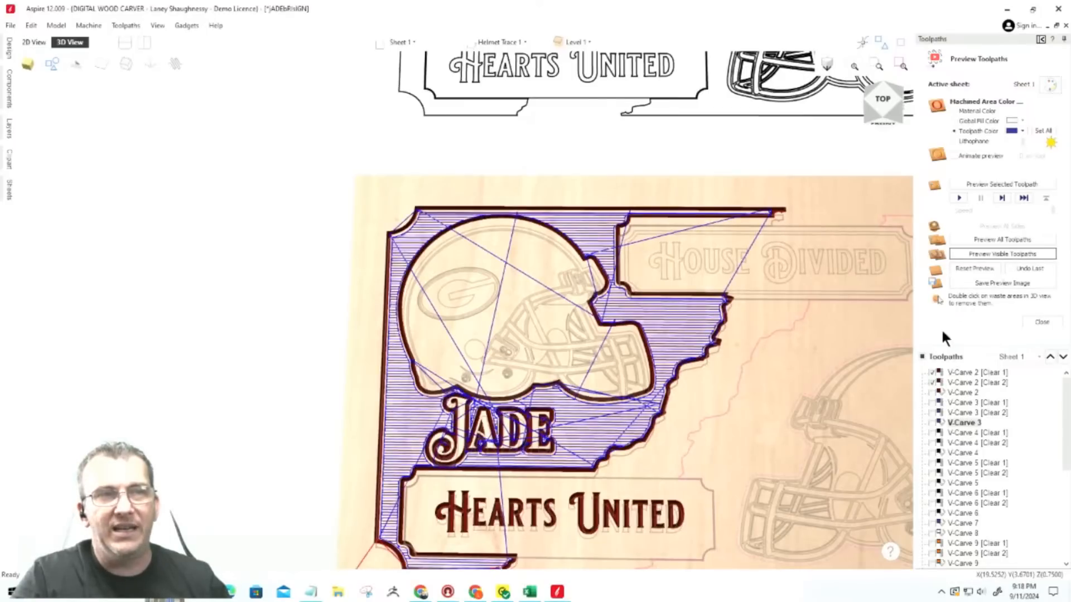
click(973, 254)
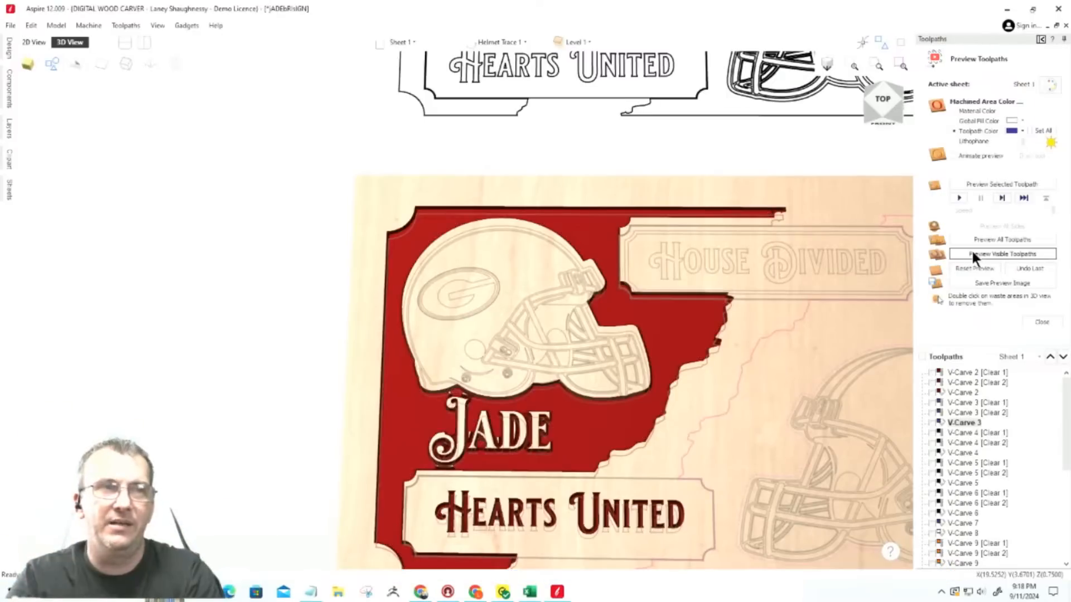
Display the machined areas in the material color, hide the vectors, and inspect the carved pocket from the front at a low angle.
click(954, 110)
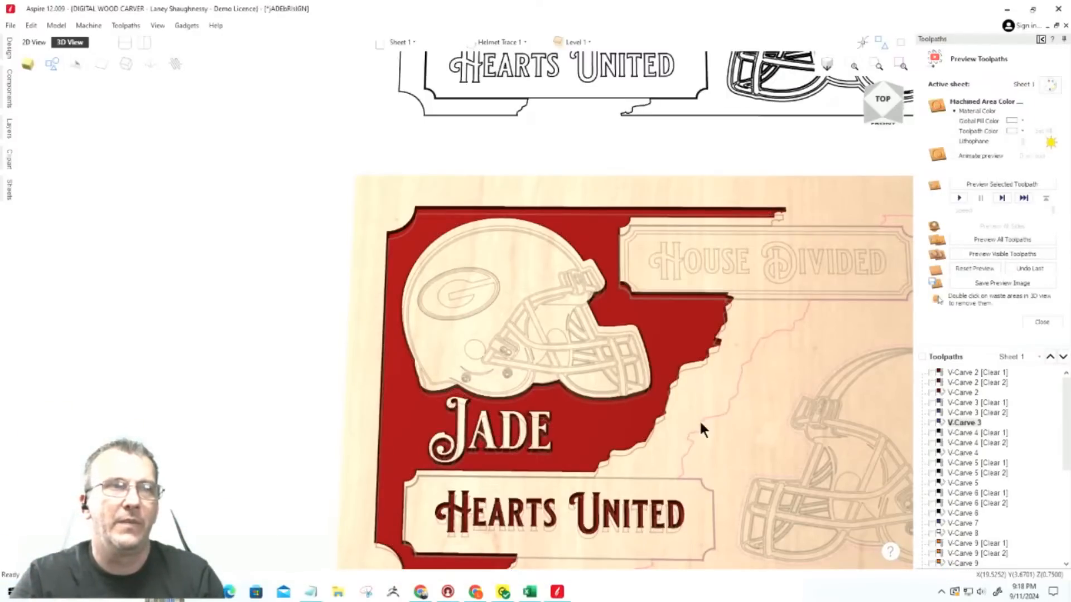
click(52, 64)
click(889, 119)
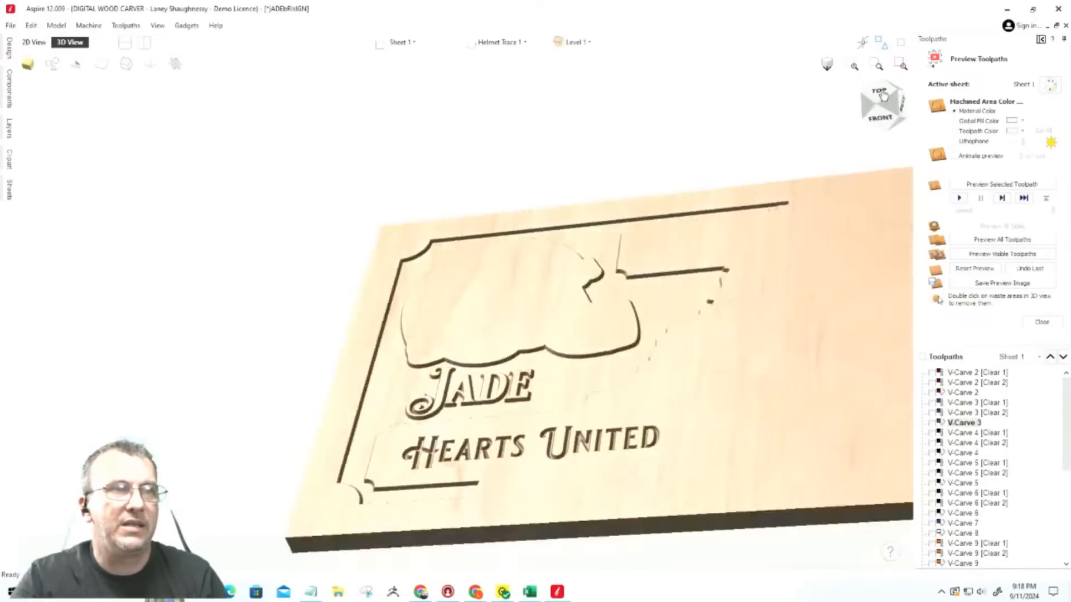
scroll(646, 326, up, 3)
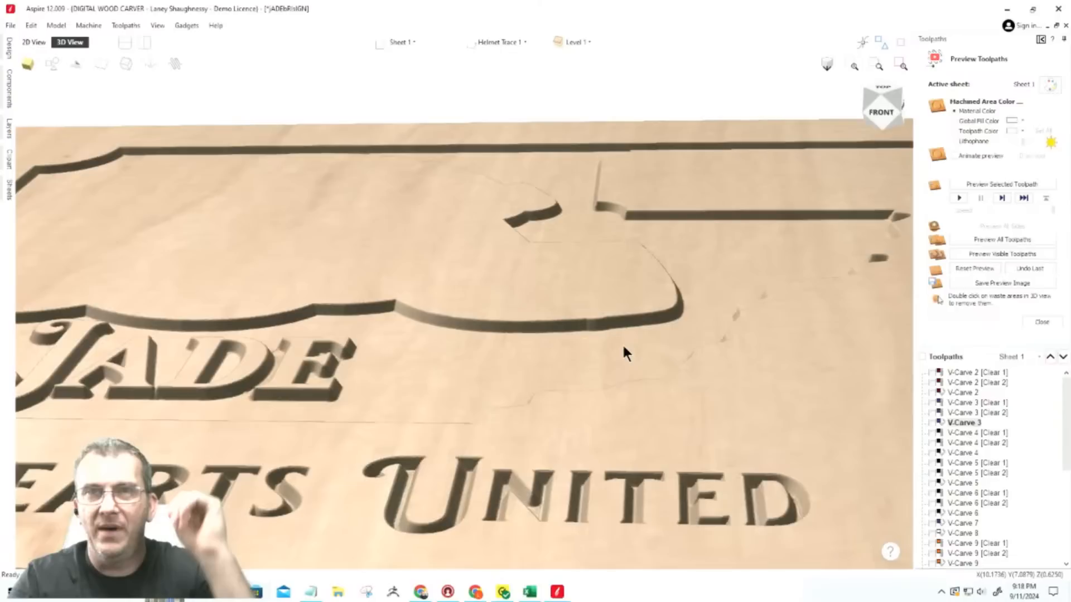
Reset the preview and simulate only the V-Carve 2 toolpath on the blank material.
click(954, 270)
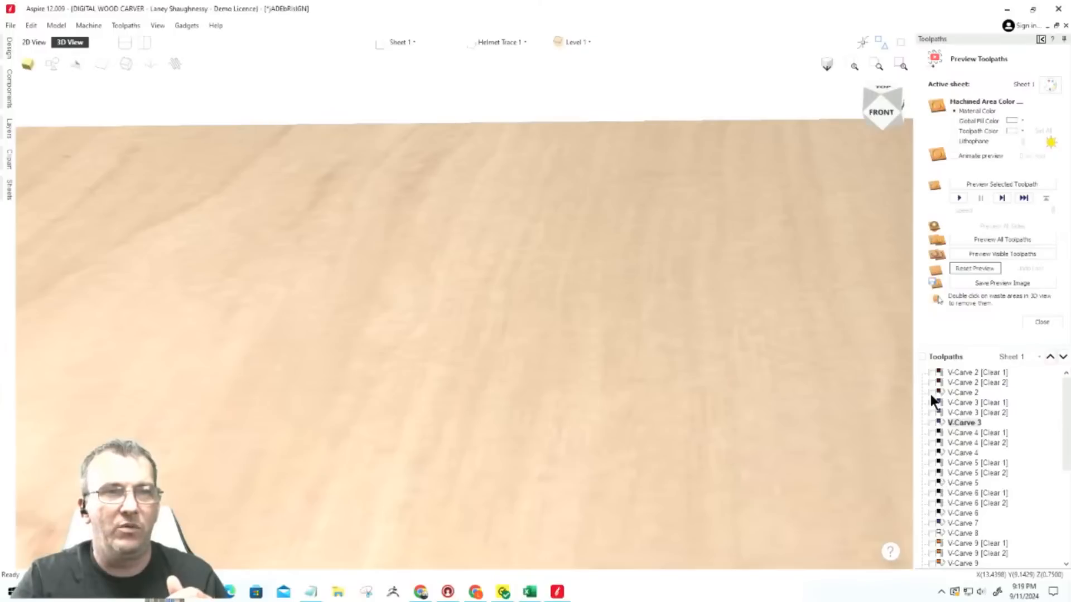
click(931, 394)
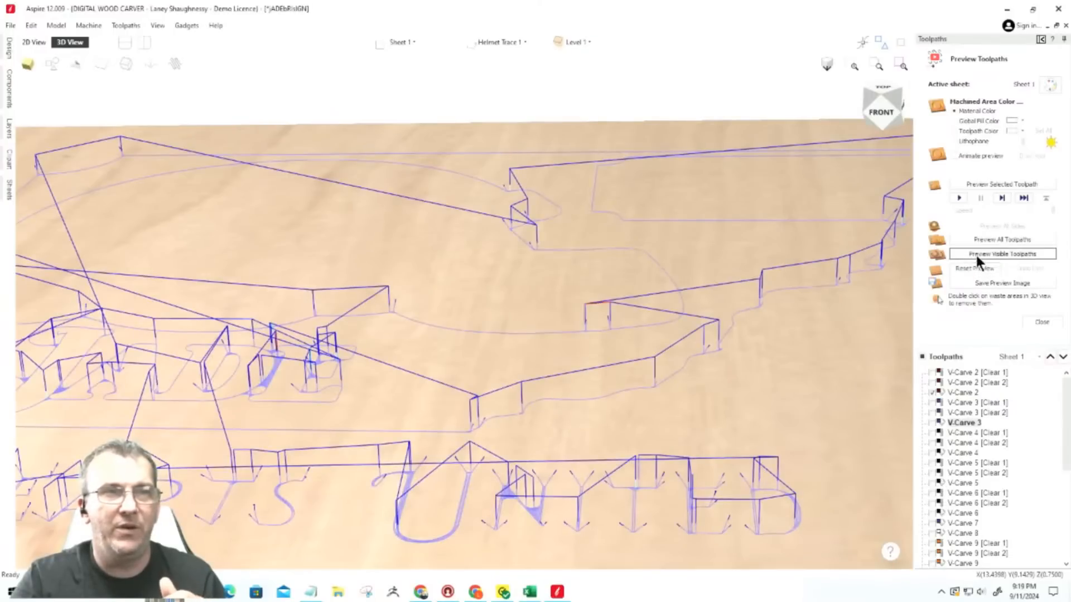
click(975, 254)
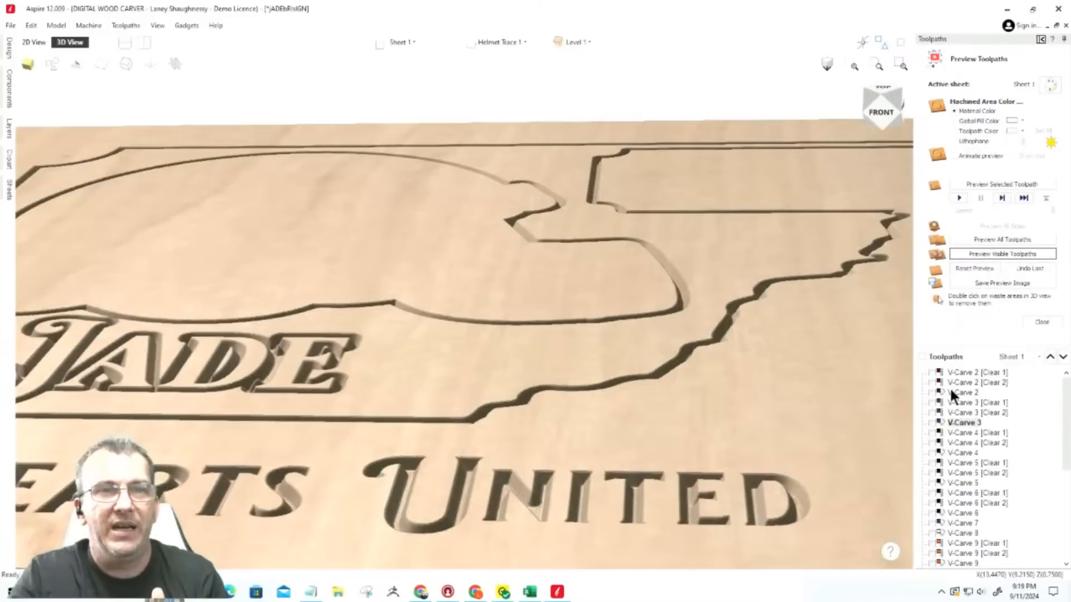
Simulate the V-Carve 2 [Clear 1] and V-Carve 2 [Clear 2] toolpaths on top of the V-Carve 2 cut.
click(931, 373)
click(931, 383)
click(990, 254)
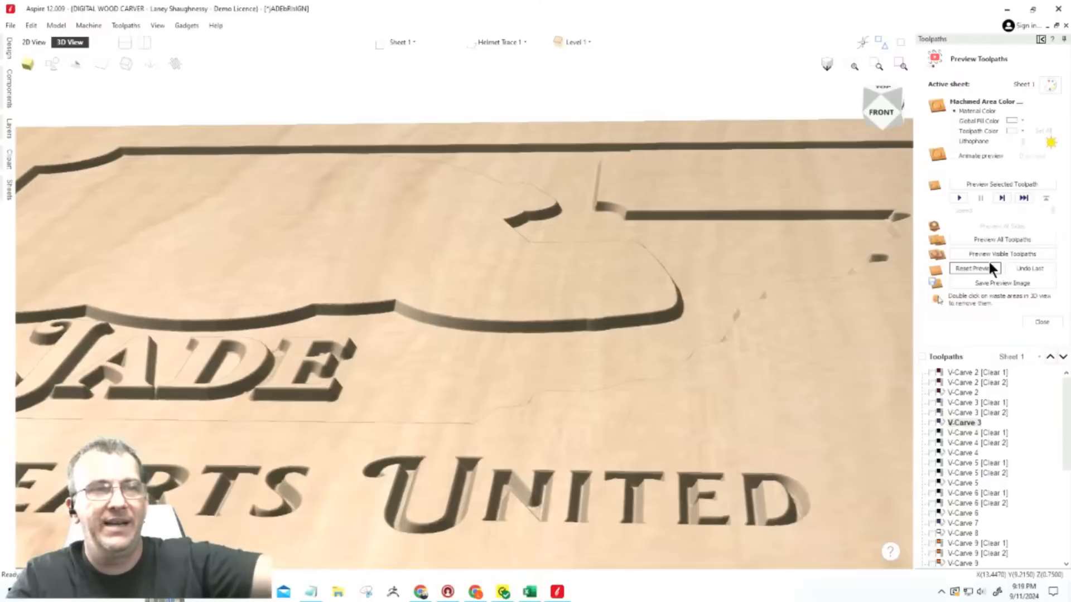
Switch the machined areas back to the toolpath color and inspect the carved G-logo helmet side of the sign.
click(954, 131)
scroll(882, 259, down, 4)
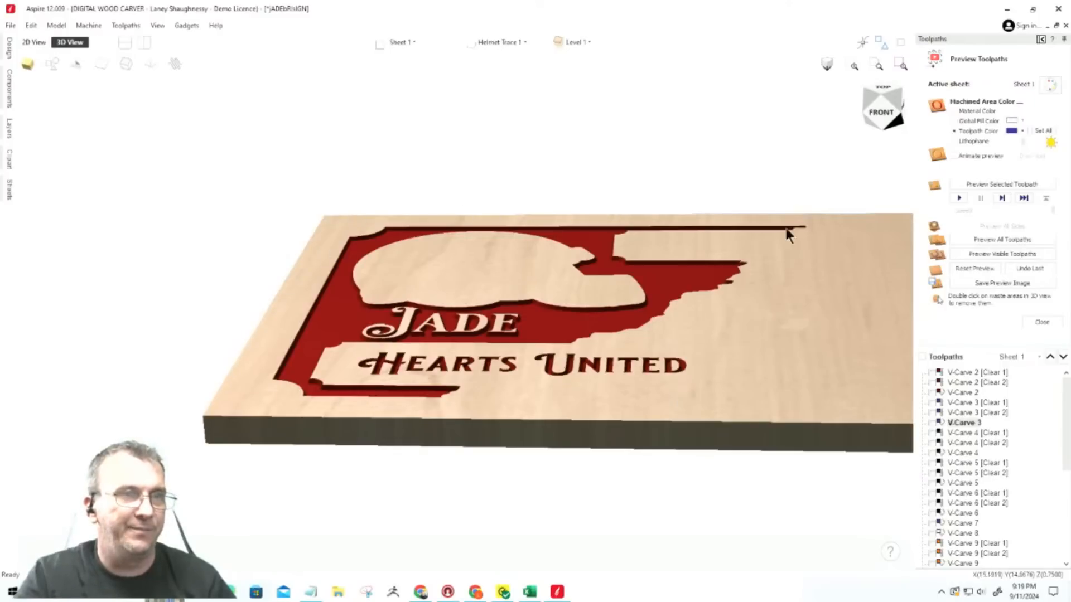
scroll(322, 393, up, 4)
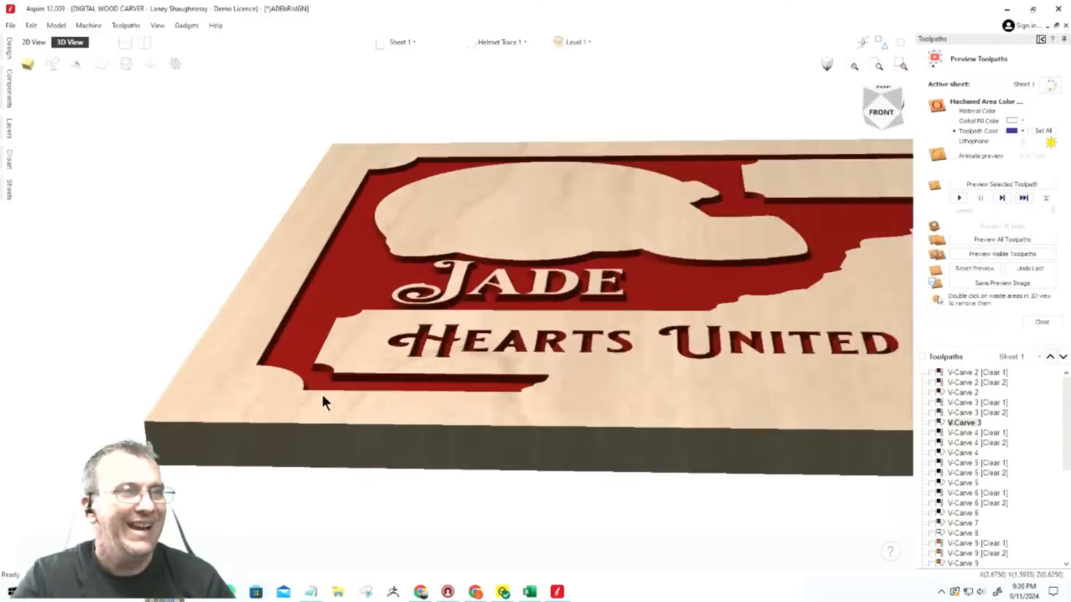
Examine the red carved pocket, lettering and blank helmet area of the sign from the front and from a steeper angle.
scroll(237, 302, down, 4)
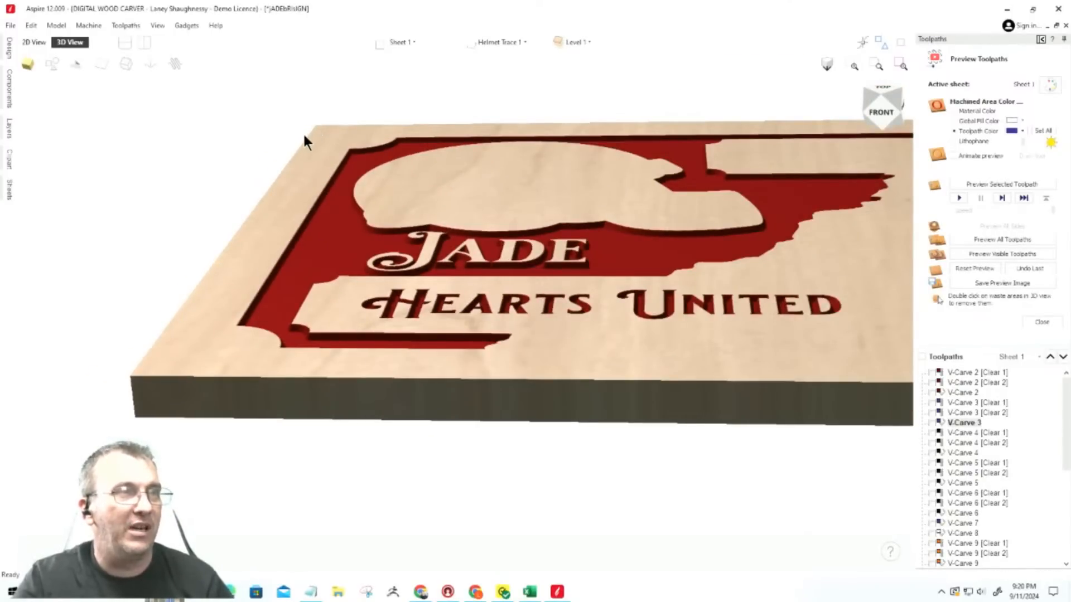
scroll(305, 140, down, 2)
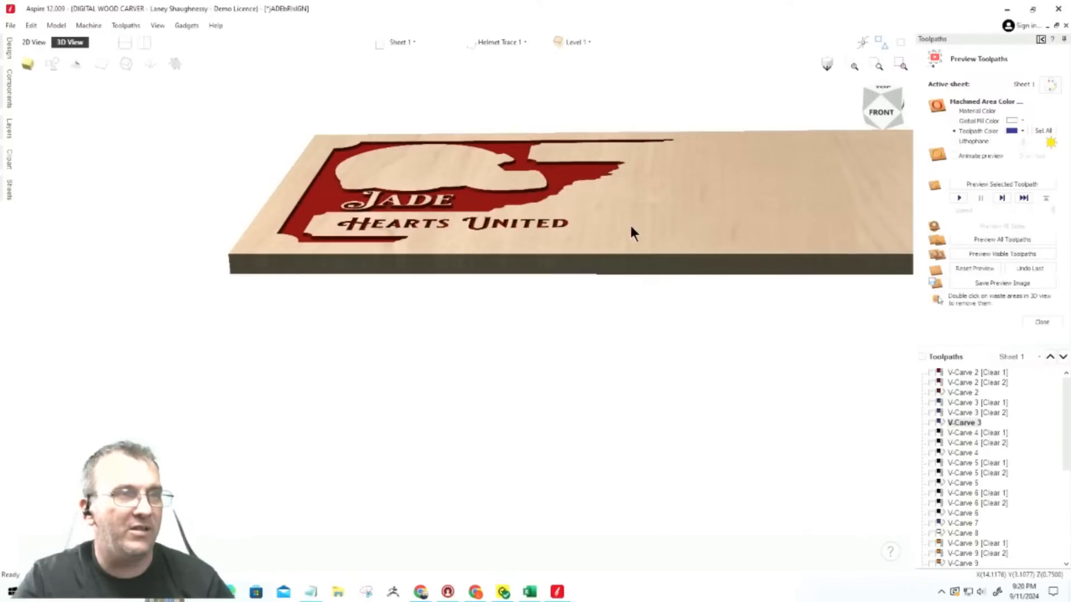
scroll(531, 201, up, 3)
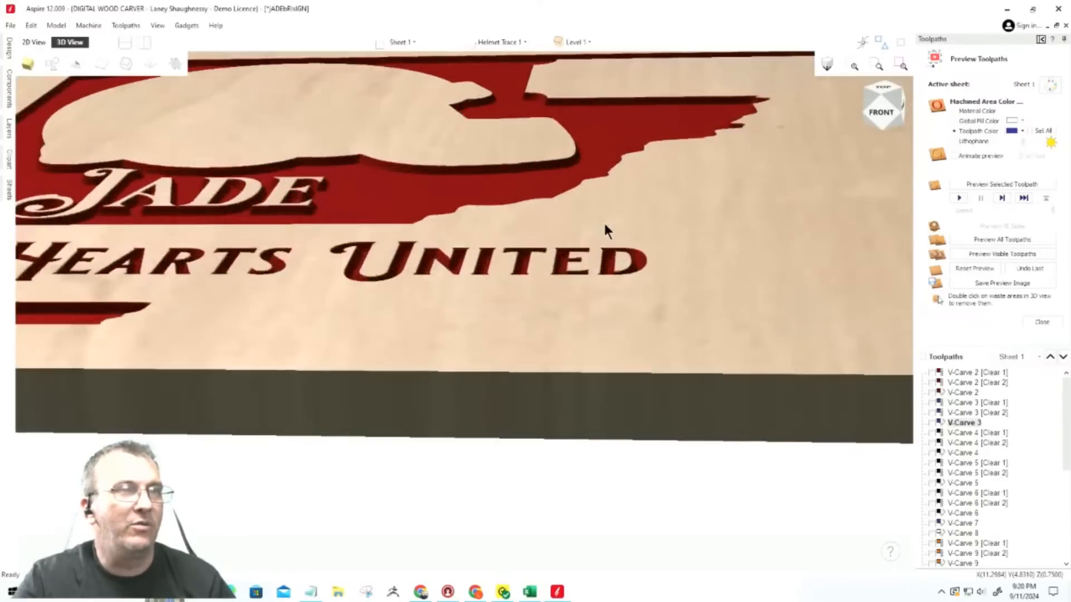
scroll(604, 226, up, 2)
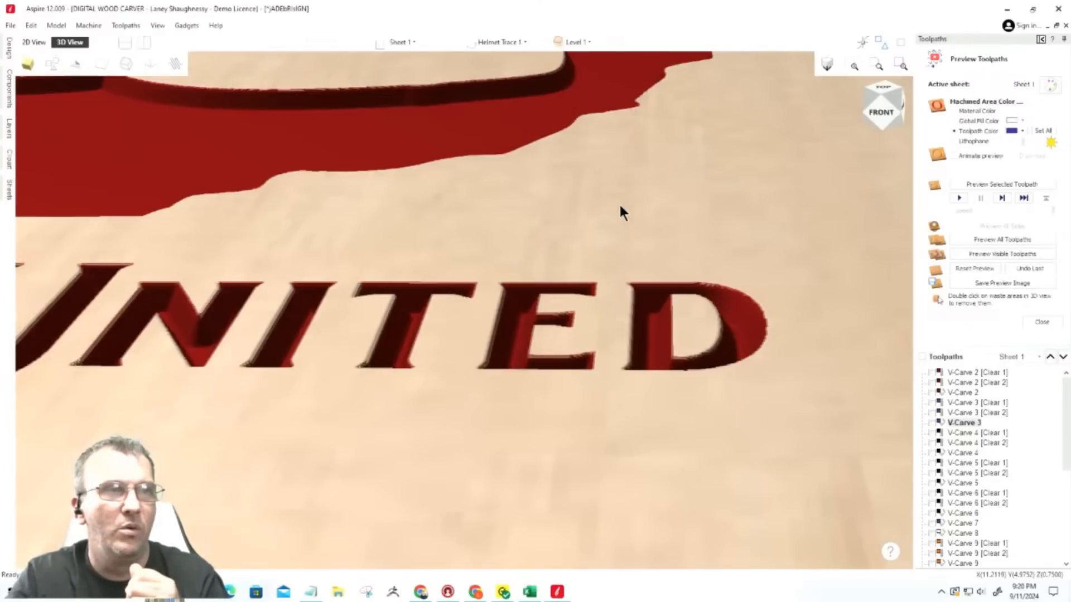
scroll(647, 215, down, 5)
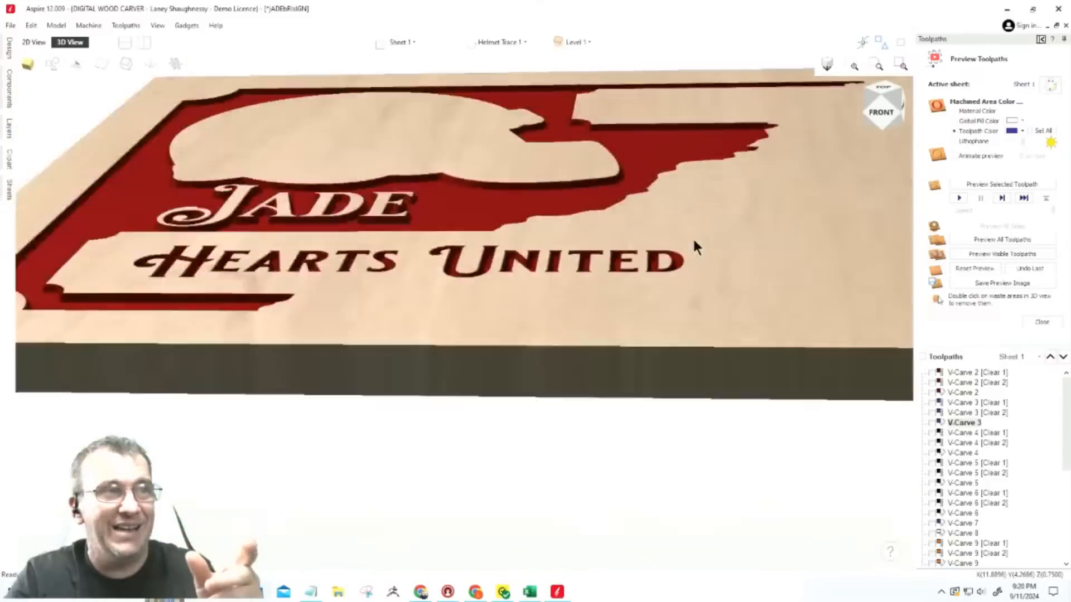
click(876, 88)
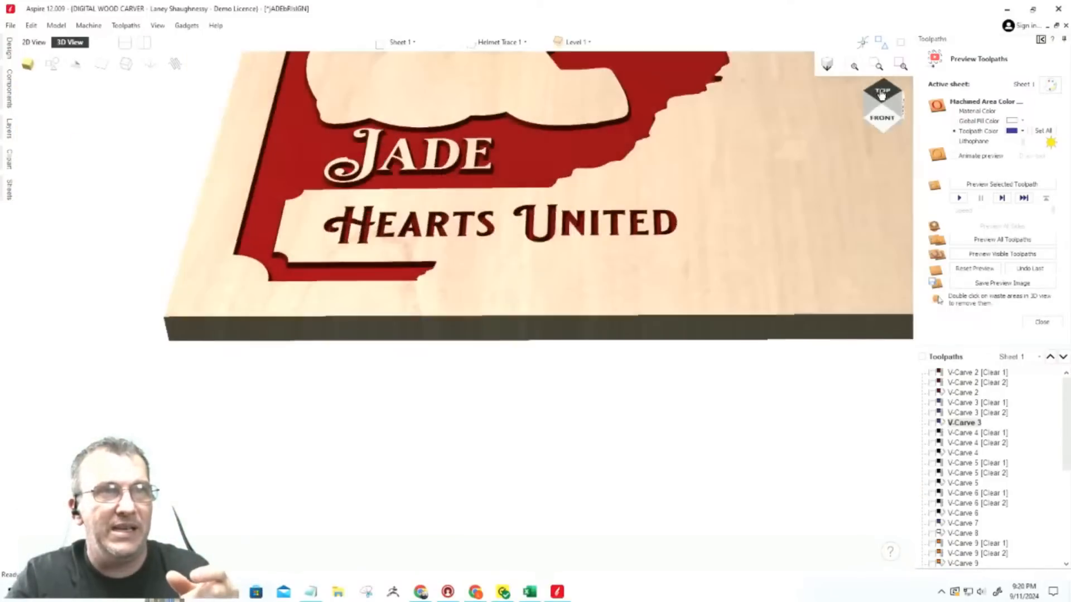
scroll(751, 209, down, 4)
scroll(581, 117, up, 5)
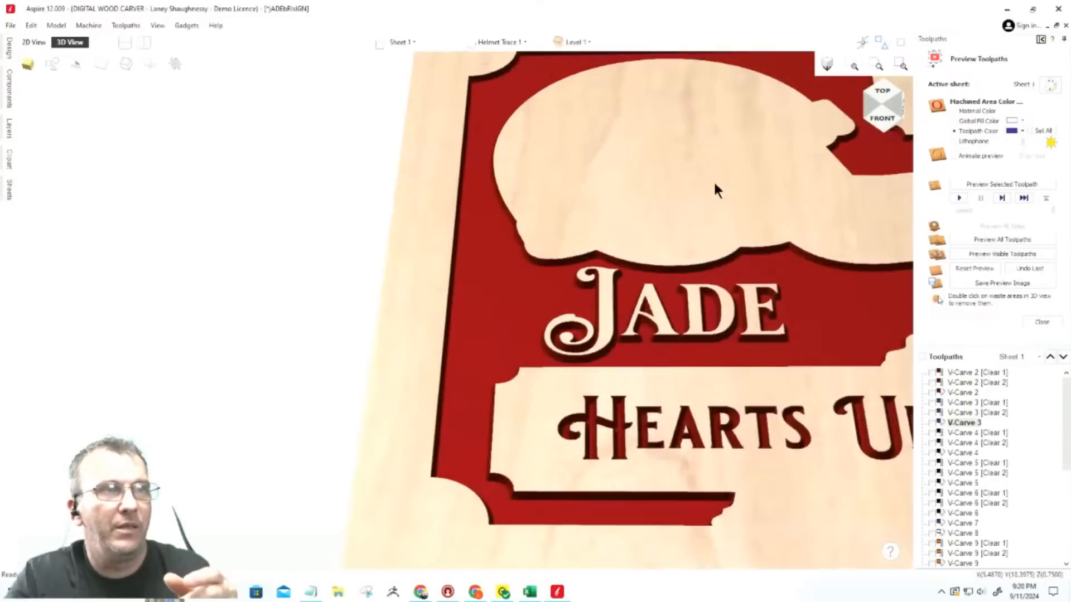
scroll(558, 184, down, 3)
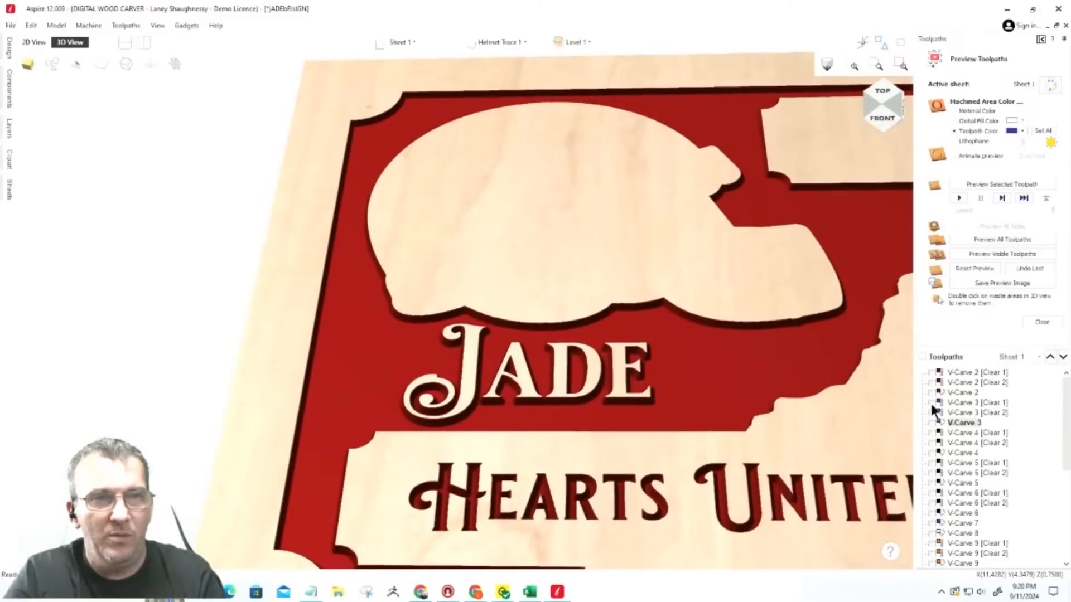
Show the V-Carve 4 toolpaths, open their settings and examine the tool paths around the helmet's face mask up close.
click(932, 433)
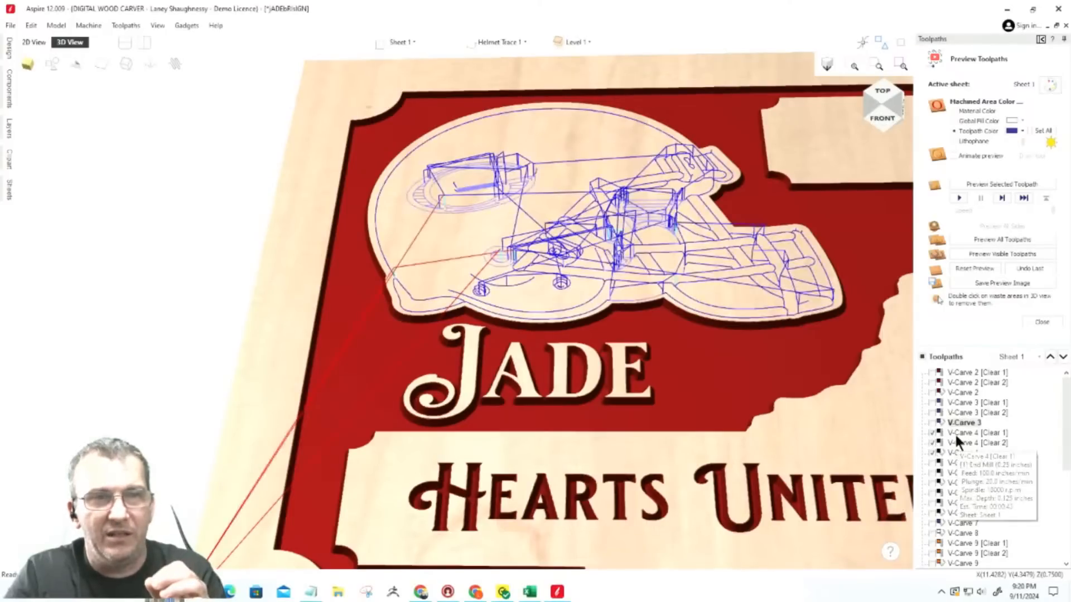
click(955, 435)
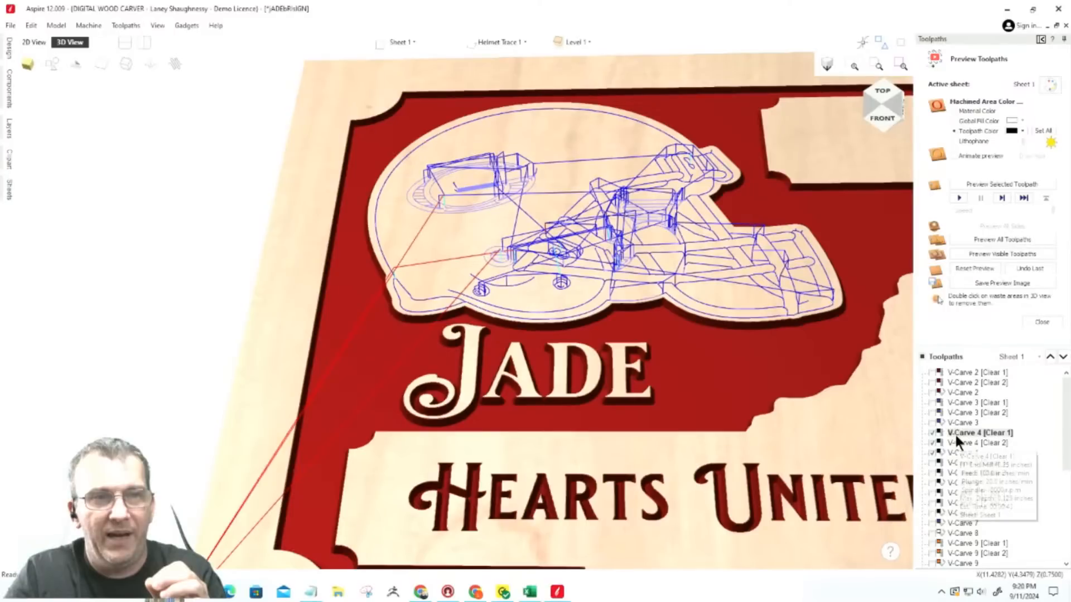
double_click(955, 433)
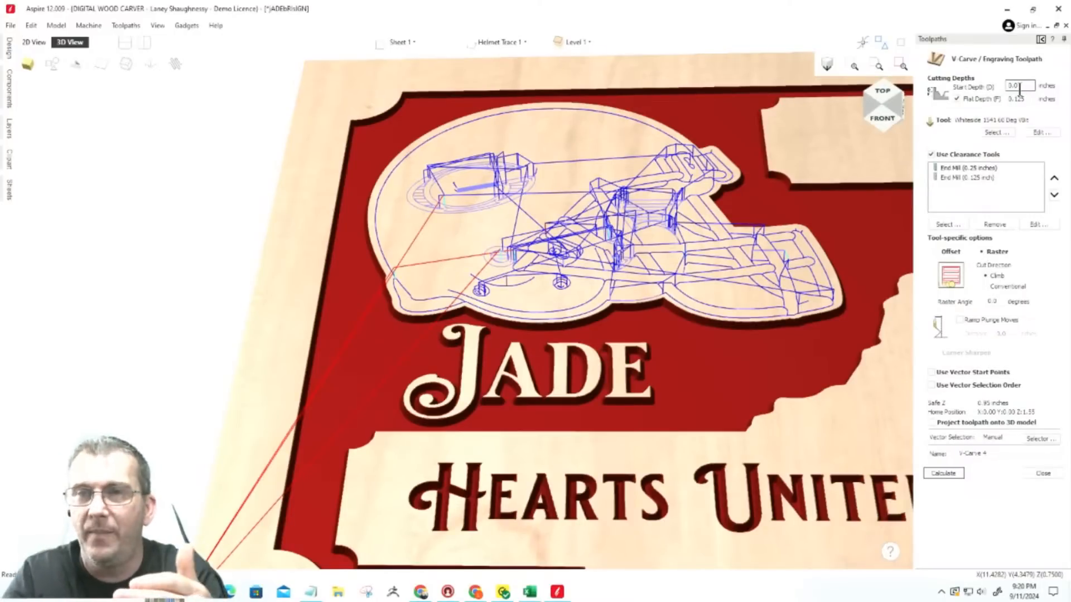
scroll(549, 230, up, 4)
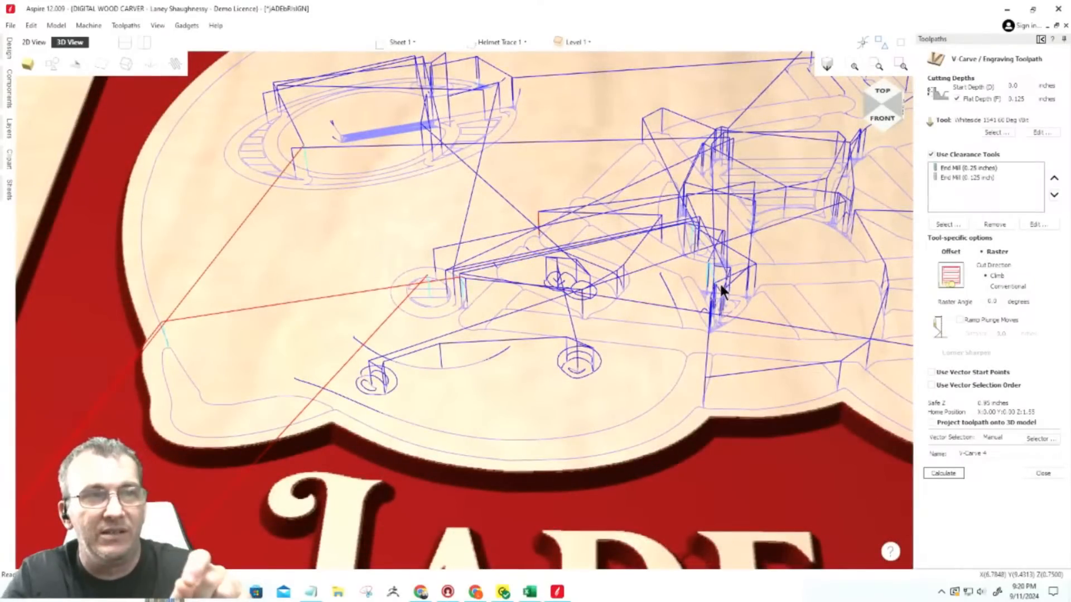
scroll(721, 290, up, 3)
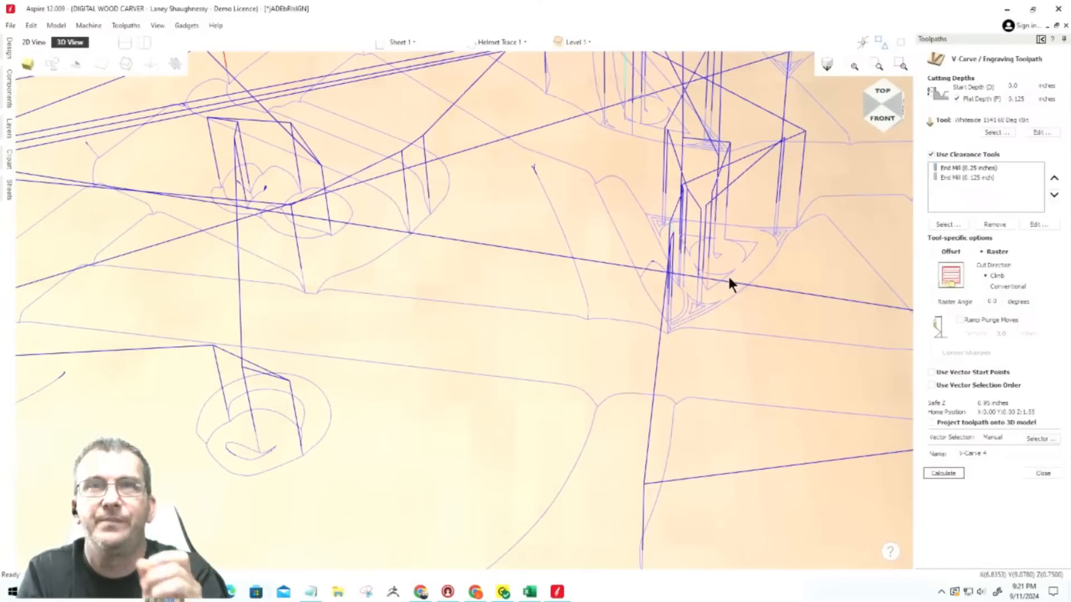
Try to recalculate the V-Carve 4 toolpath with a start depth of 0.006 inches.
click(1021, 98)
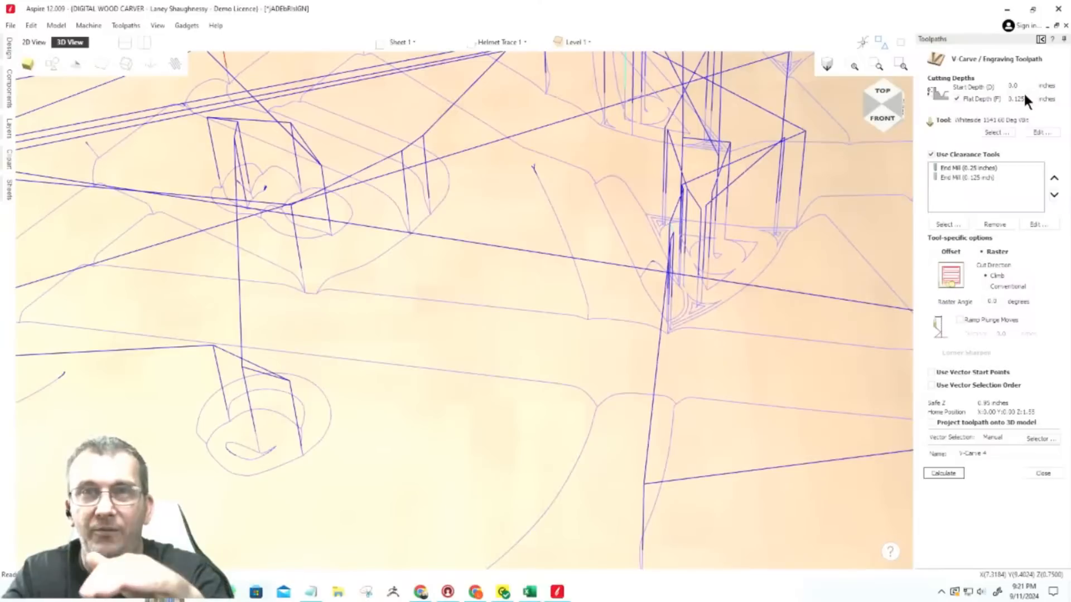
click(1023, 86)
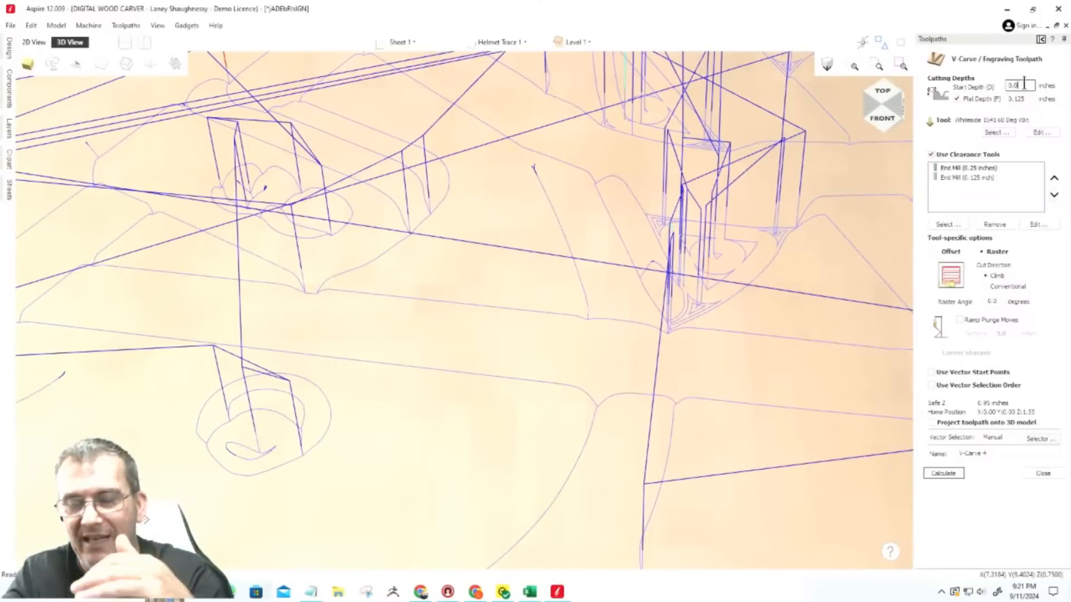
text(00)
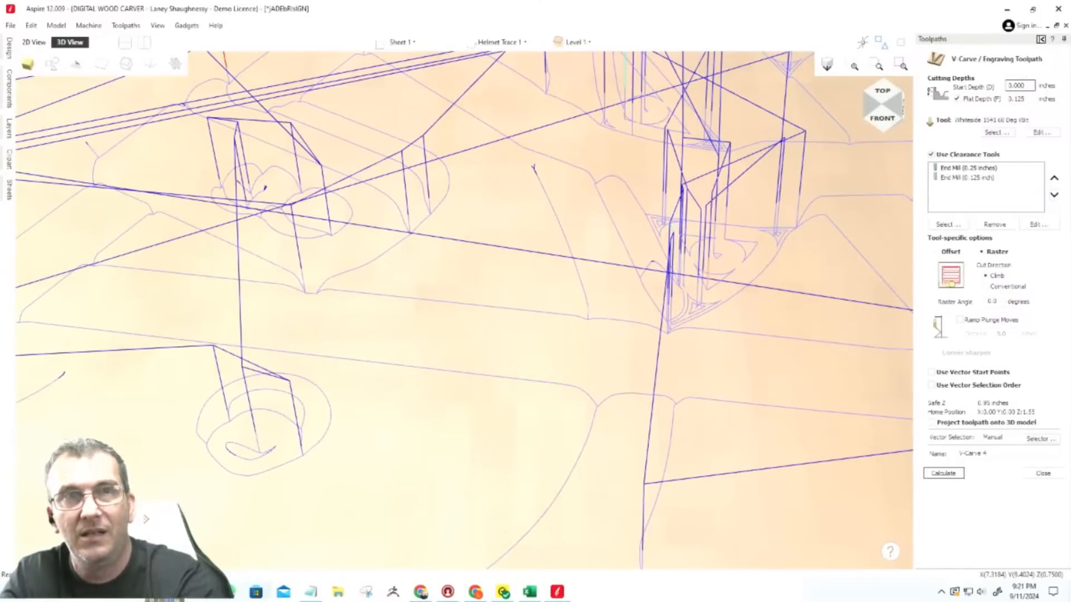
key(BackSpace)
text(6)
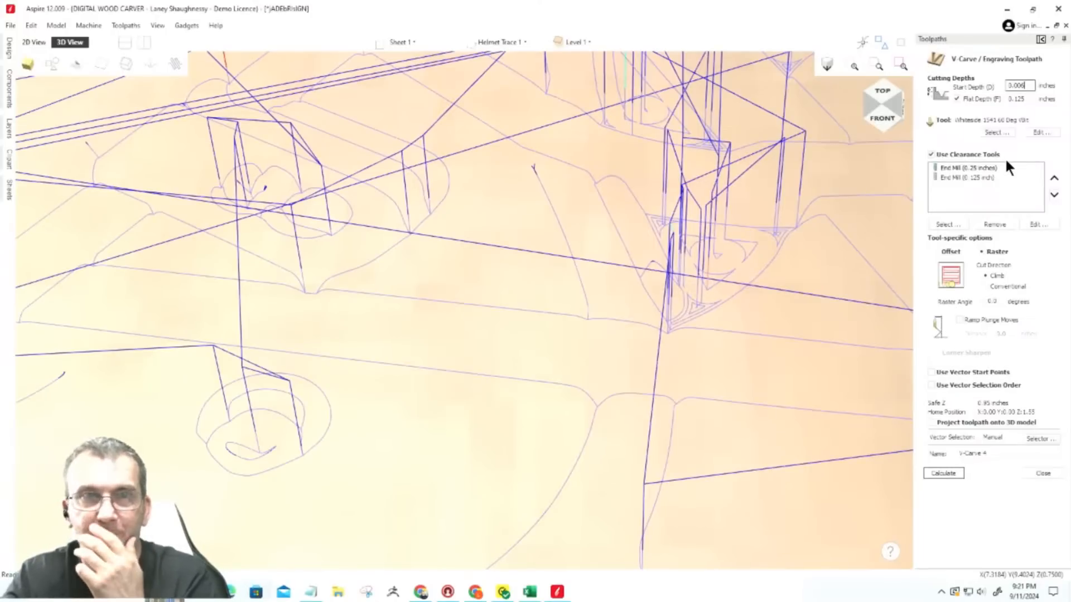
click(1026, 99)
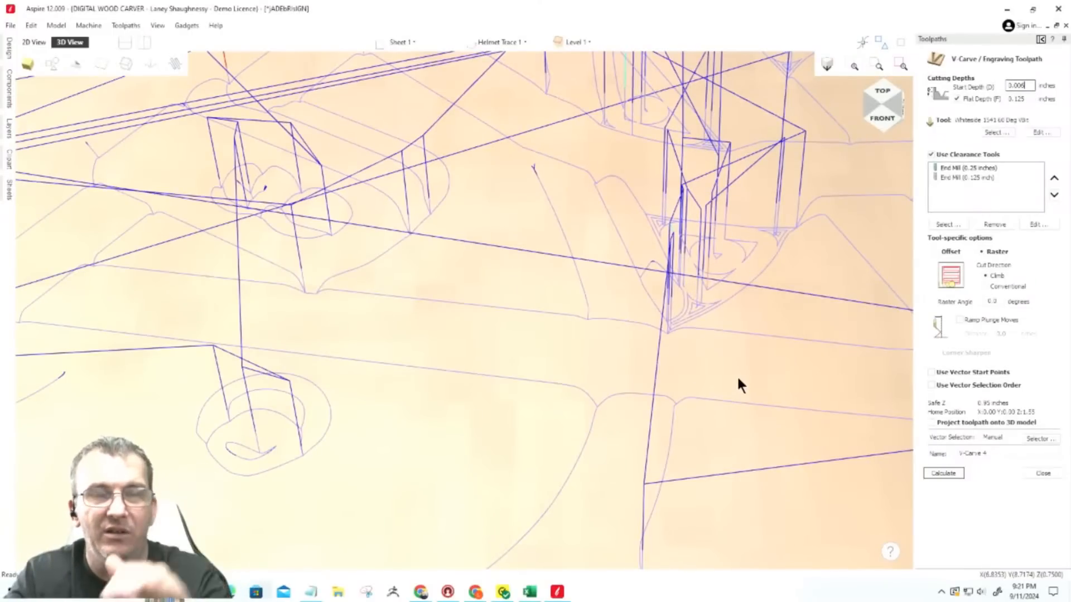
click(939, 474)
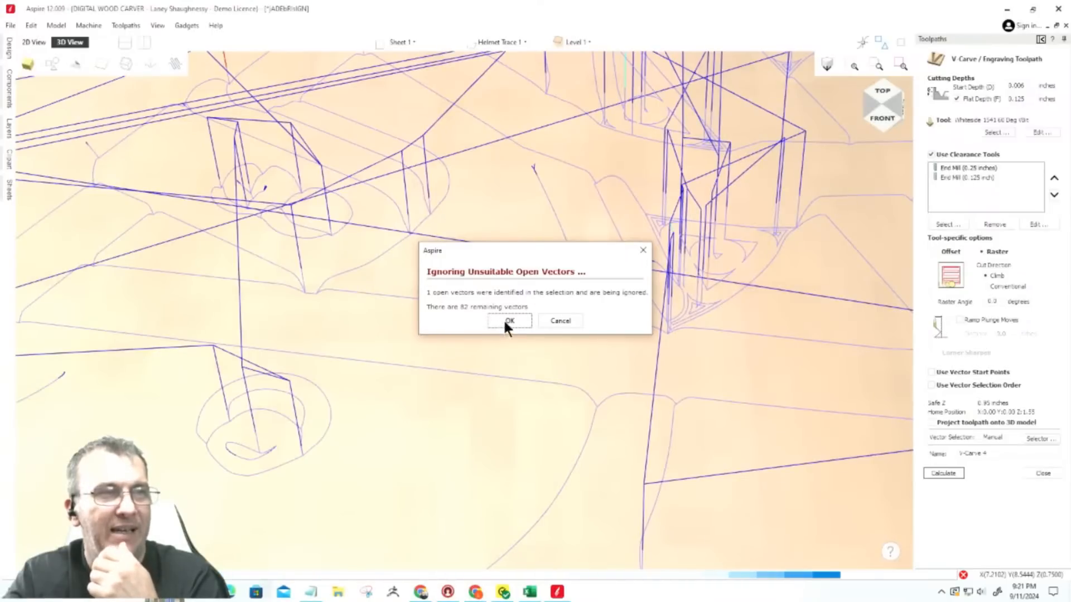
click(556, 324)
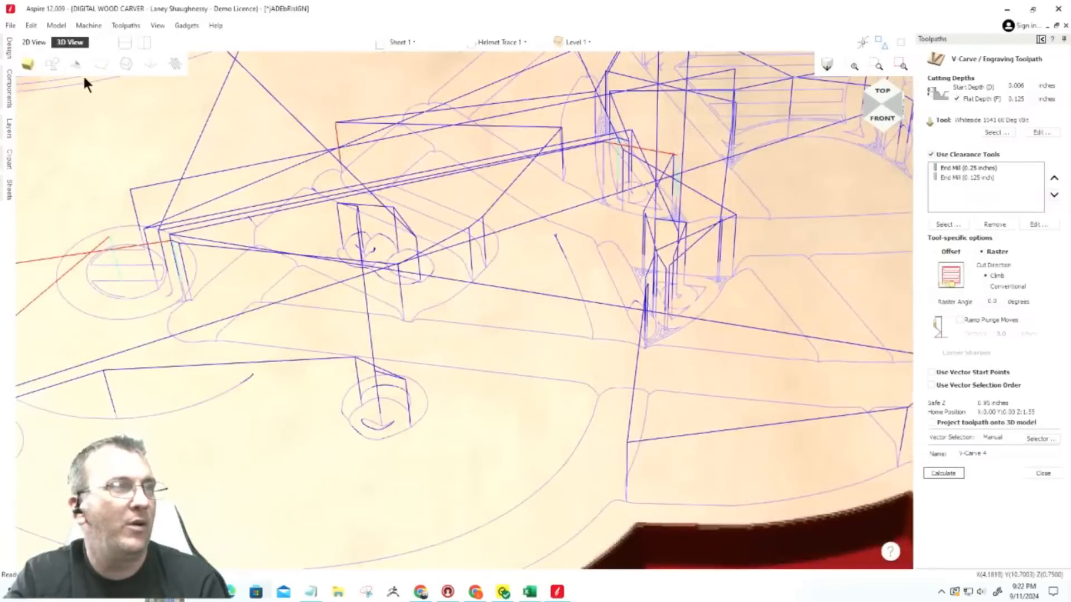
Return to the 2D view, close the V-Carve 4 settings and hide its toolpaths.
click(33, 41)
scroll(560, 341, down, 3)
scroll(363, 344, up, 5)
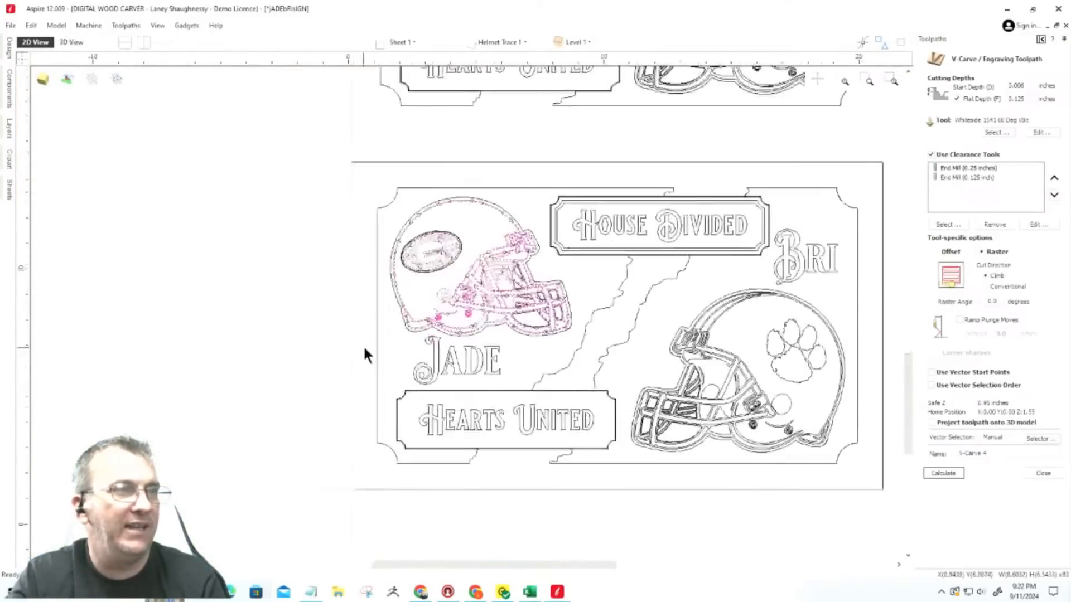
click(659, 356)
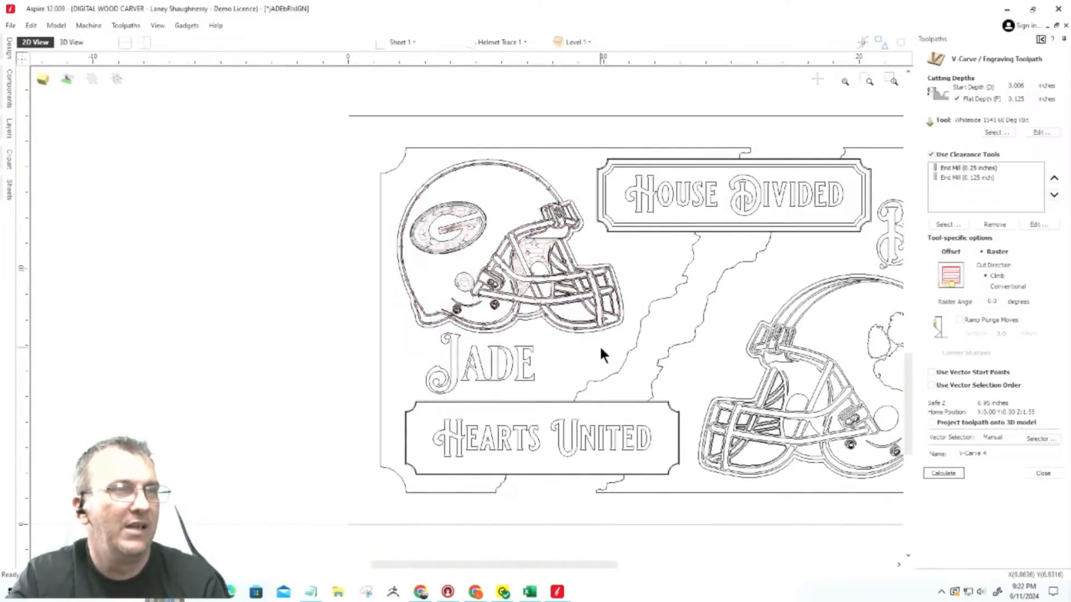
scroll(598, 343, up, 2)
scroll(602, 348, down, 2)
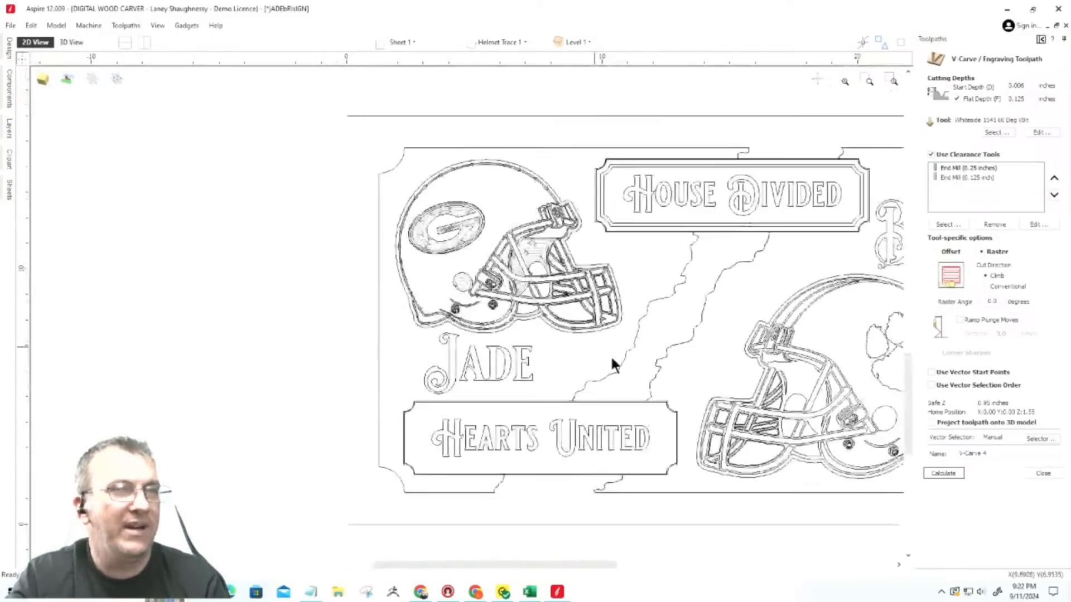
click(1043, 473)
click(932, 341)
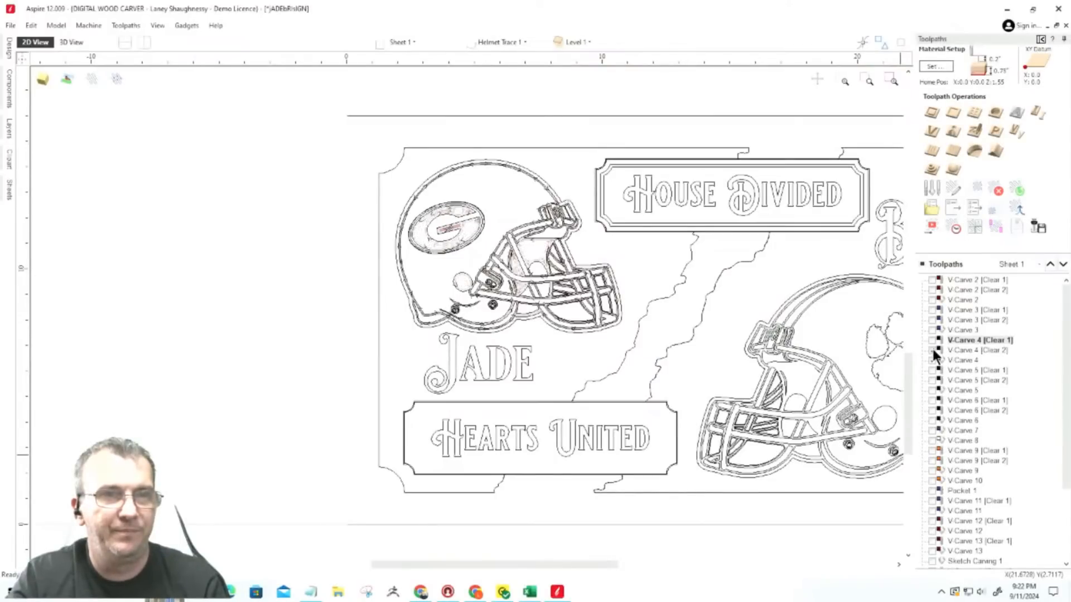
Select all open vectors in the drawing to locate the one in the G-logo helmet.
scroll(501, 196, up, 4)
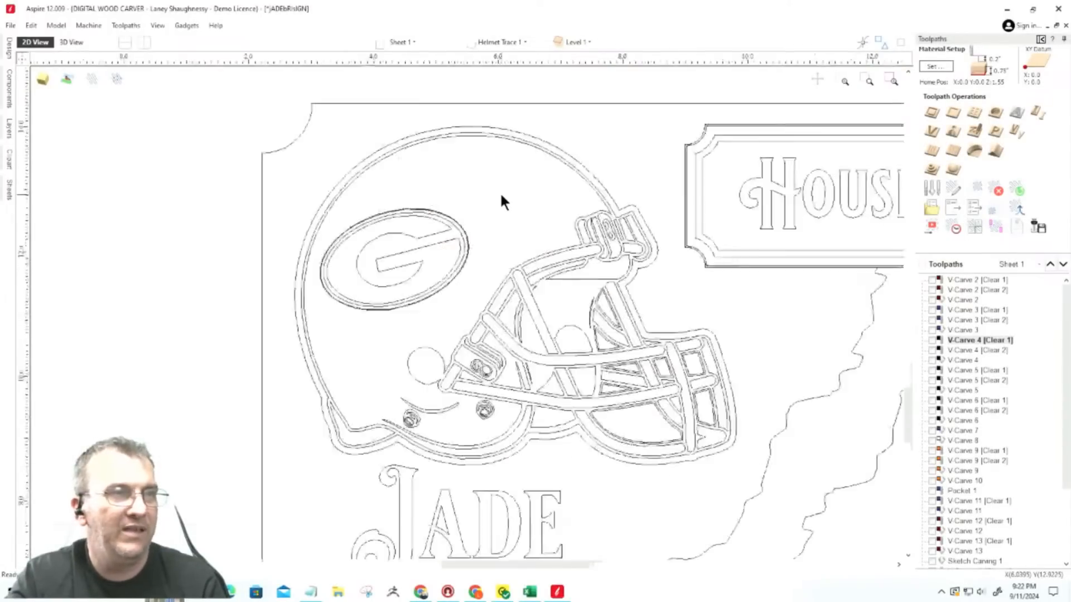
scroll(499, 192, down, 2)
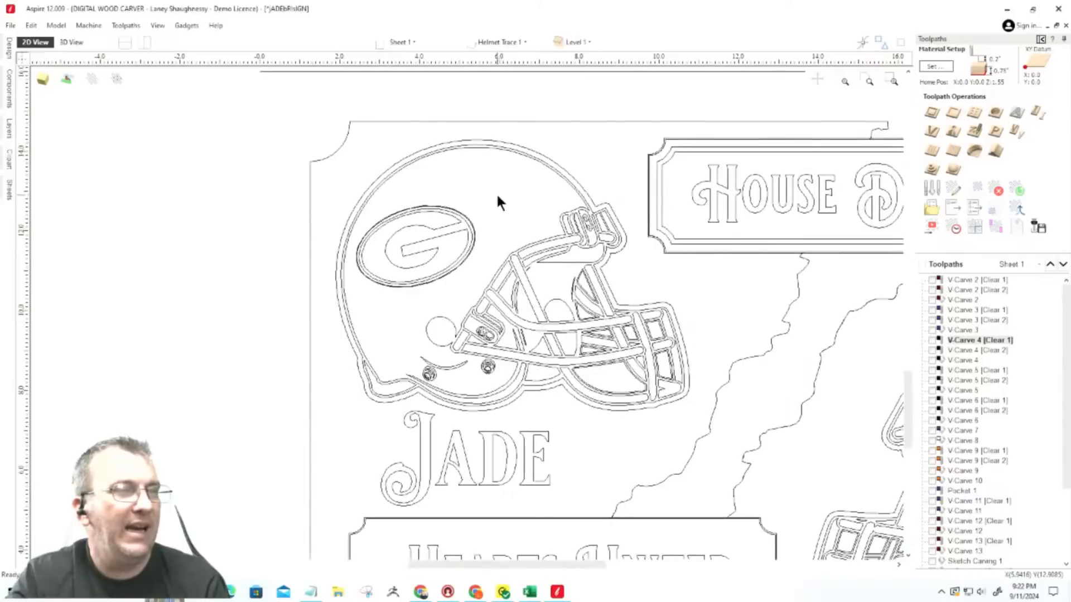
right_click(497, 194)
mouse_move(514, 291)
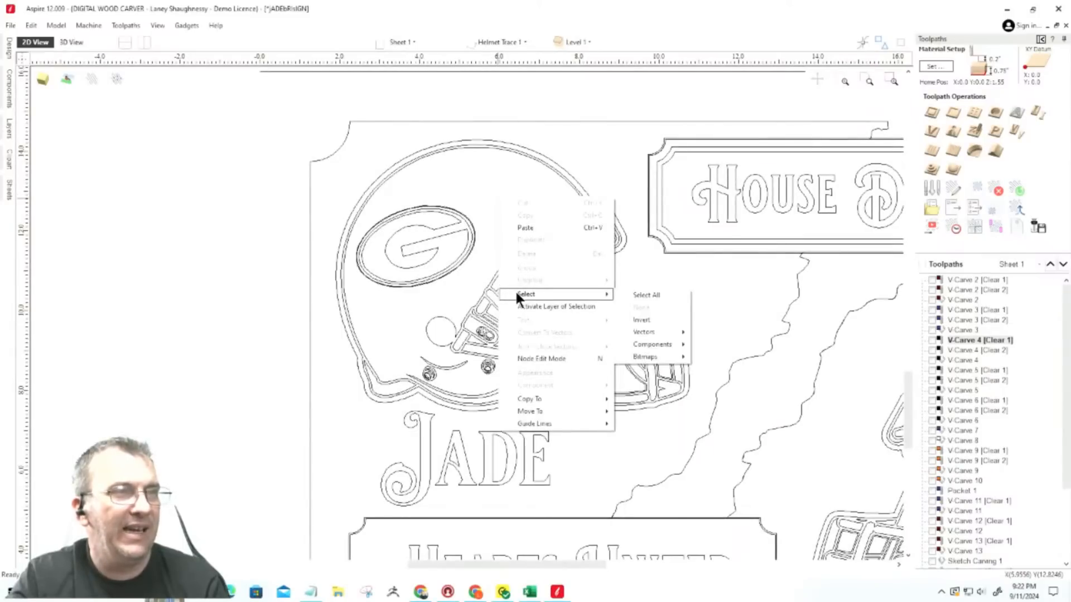
mouse_move(672, 340)
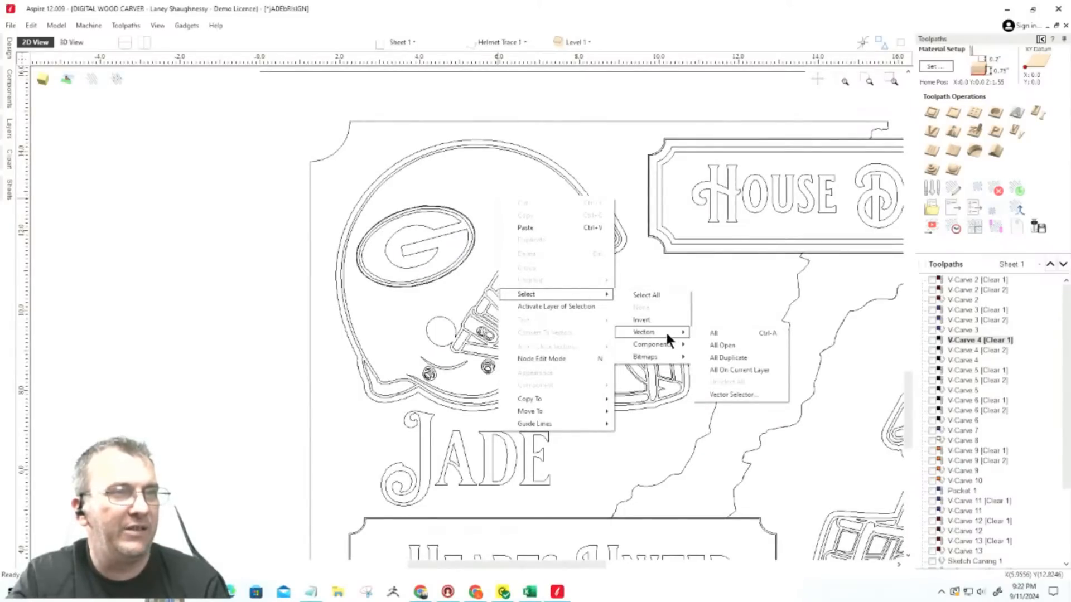
click(724, 346)
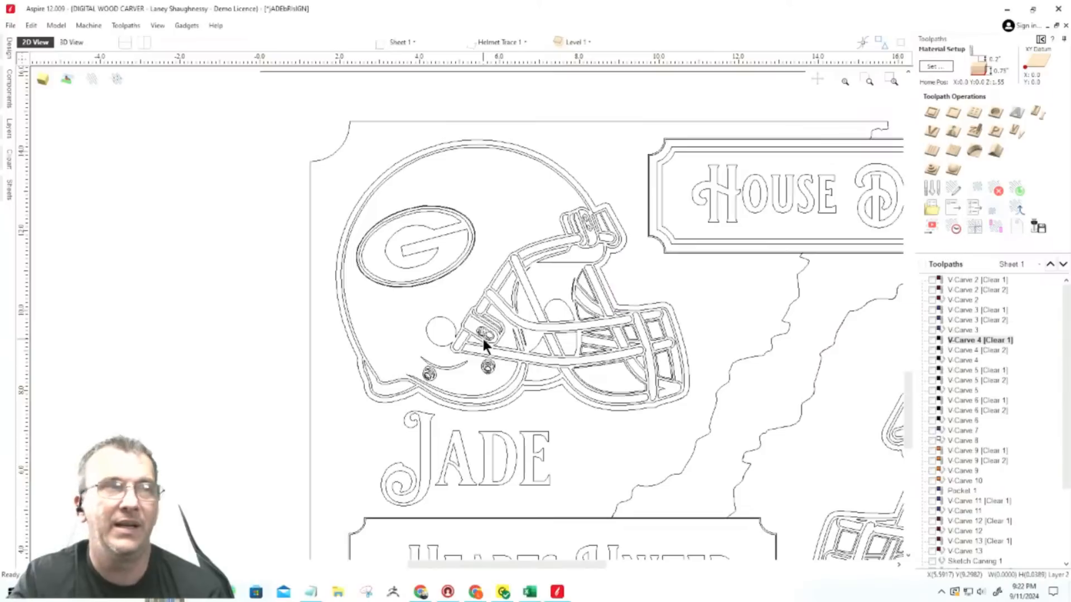
Check individual vectors by selecting the sign border, the House Divided frame line and the helmet's front clip.
click(504, 121)
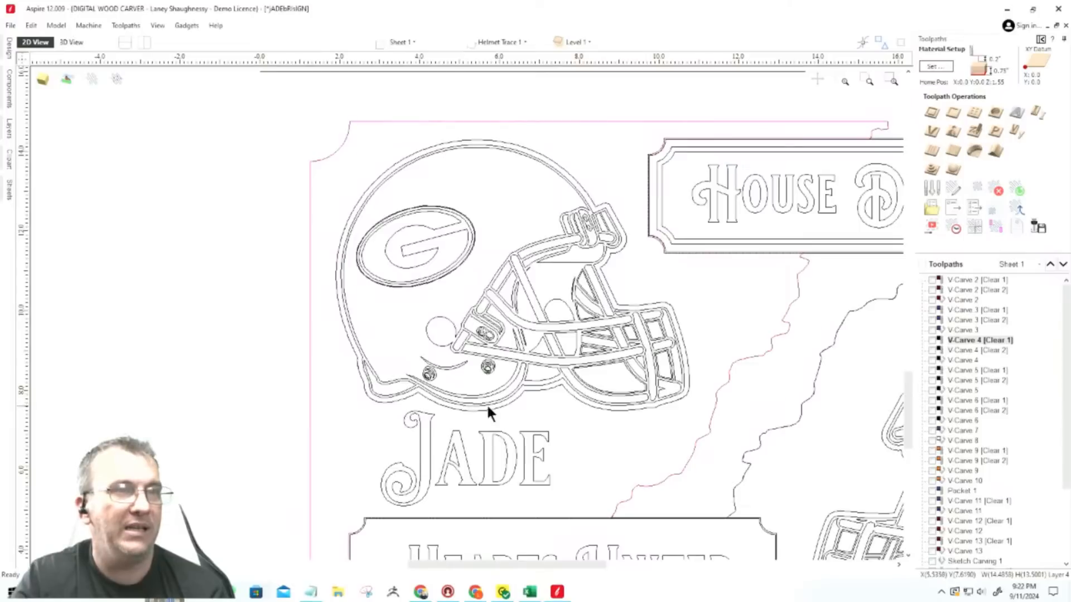
click(662, 222)
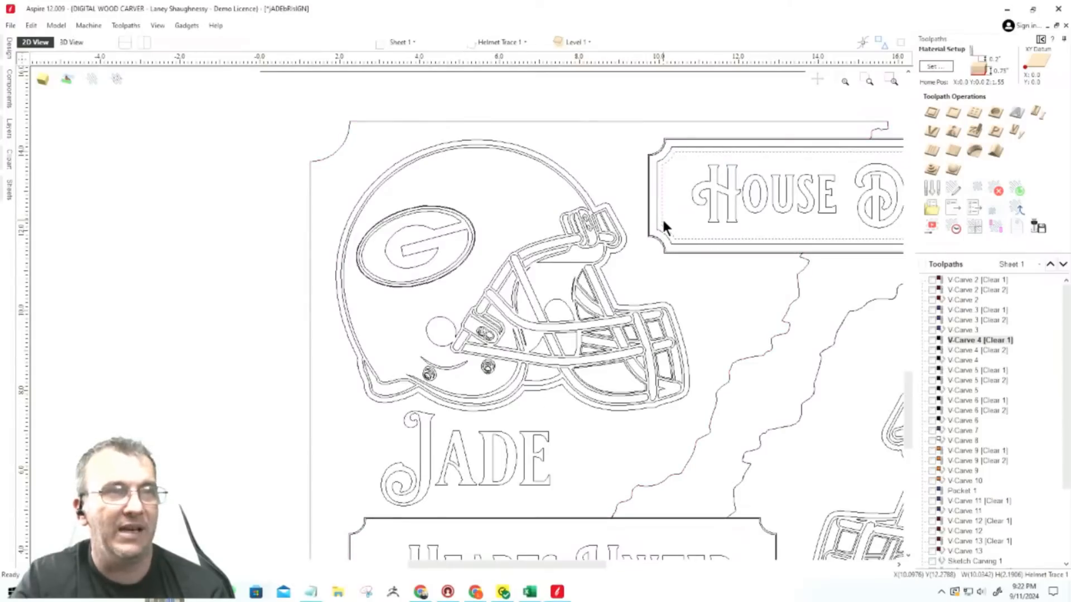
click(580, 222)
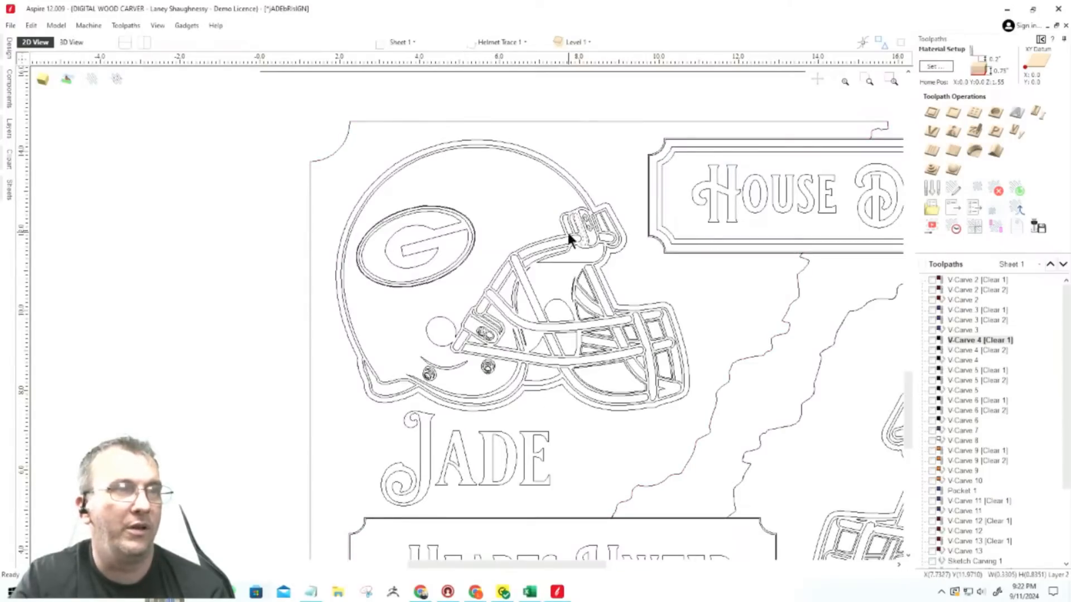
scroll(582, 235, up, 5)
scroll(584, 235, down, 5)
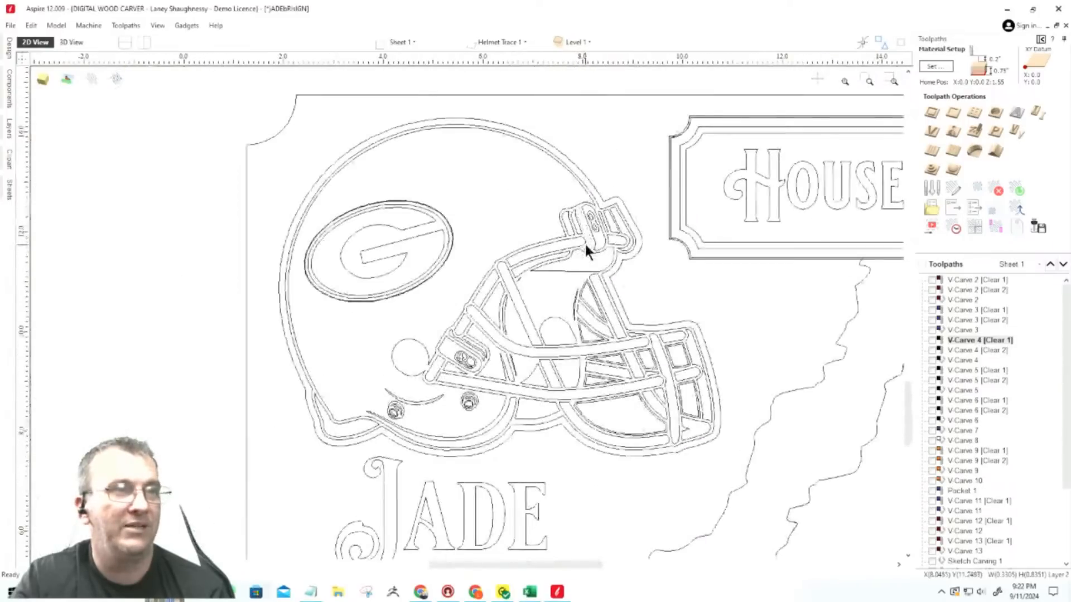
scroll(524, 304, up, 1)
Clear the current selection and select all open vectors in the design again.
click(483, 225)
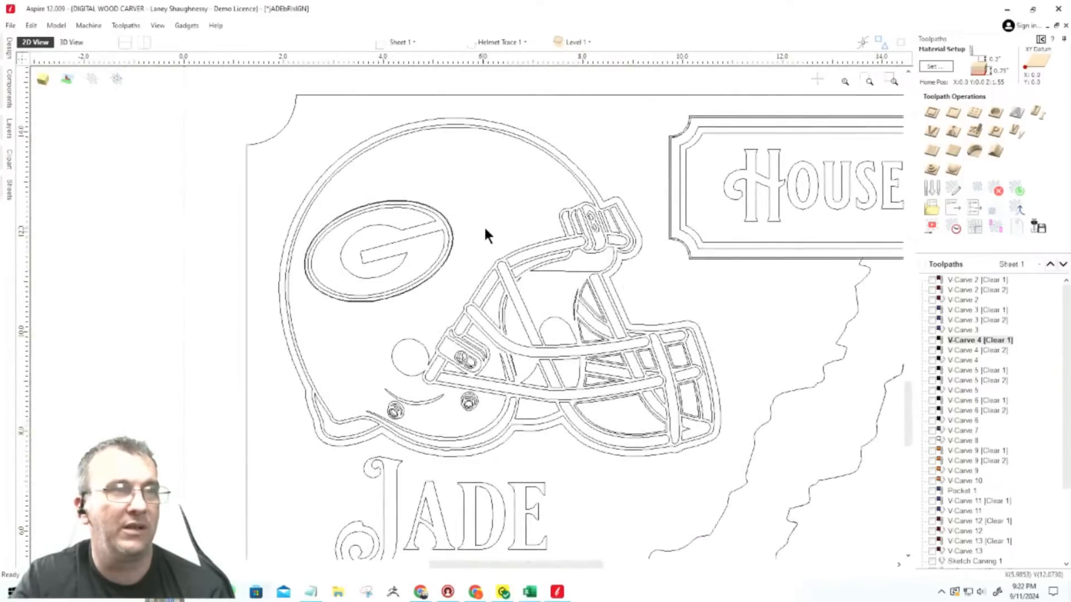
right_click(519, 185)
mouse_move(539, 285)
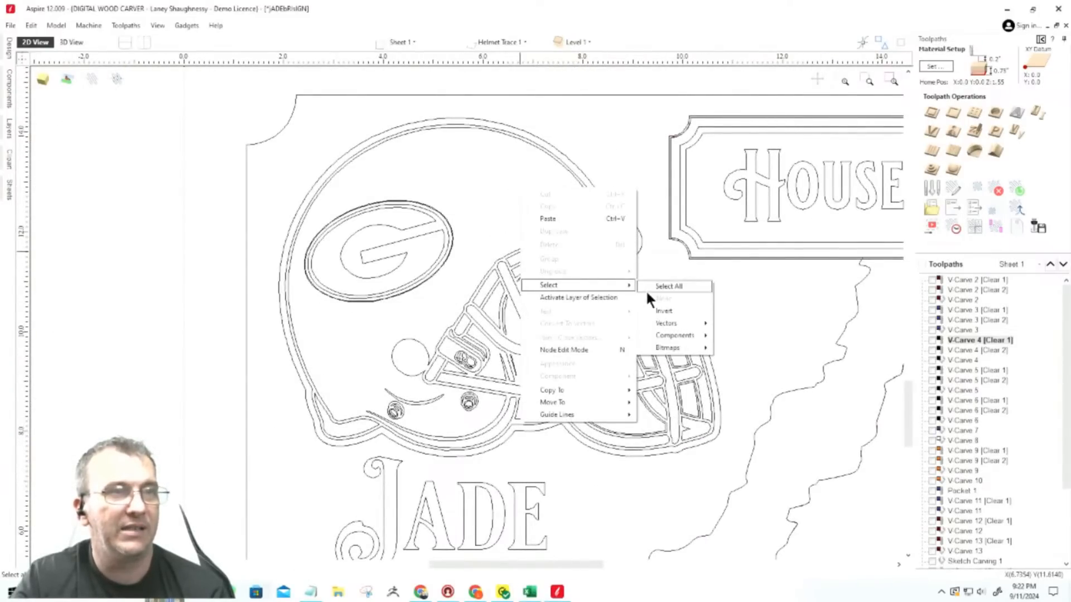
mouse_move(660, 324)
click(732, 334)
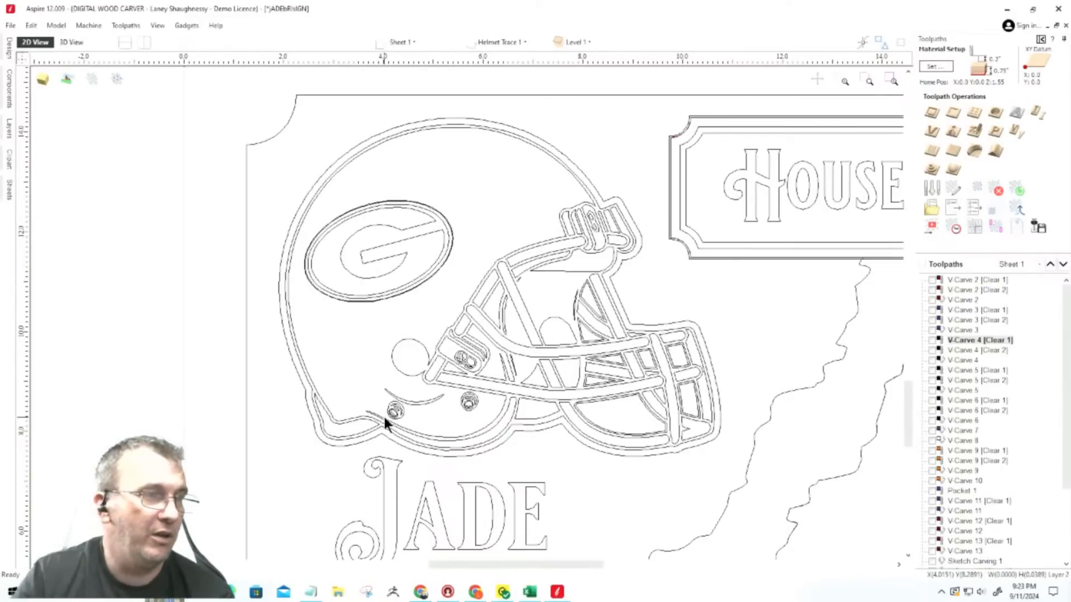
Examine the G-logo helmet's rivets, clips and face mask up close to locate the selected open vector.
scroll(386, 419, up, 5)
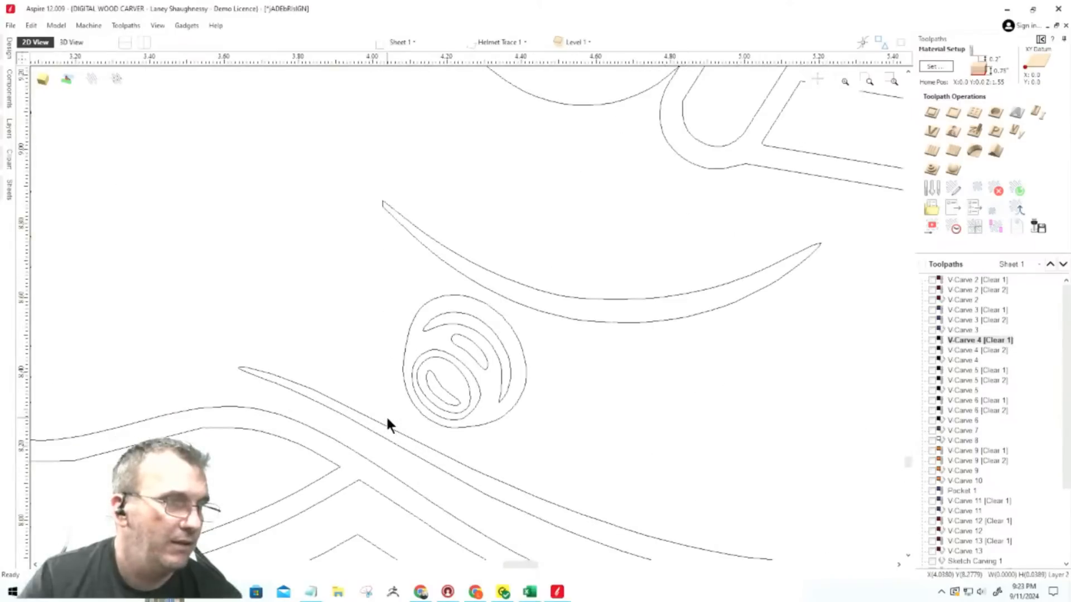
scroll(386, 415, down, 5)
scroll(449, 375, up, 10)
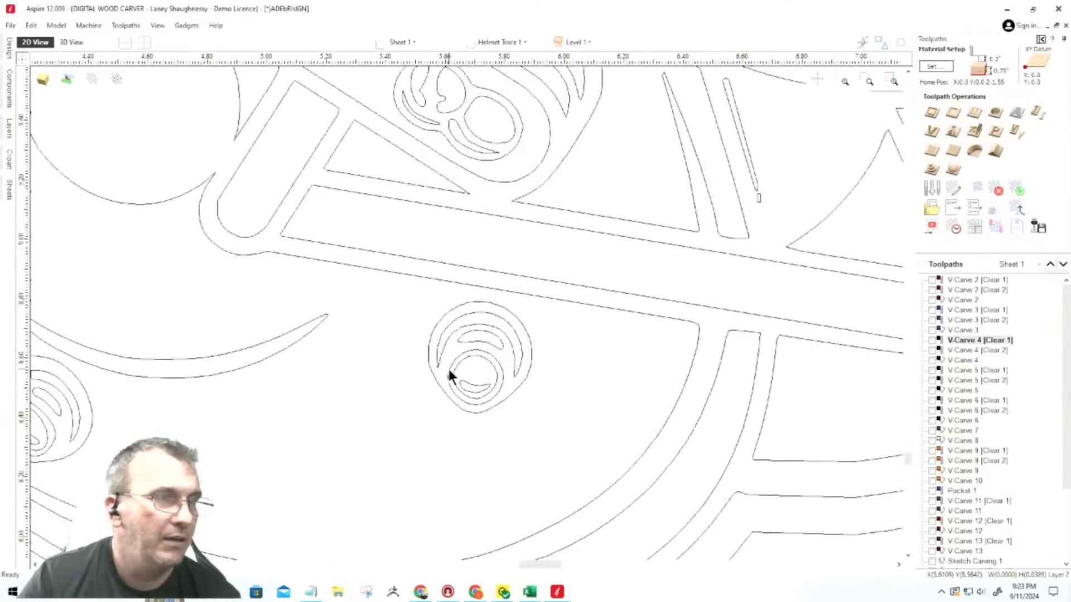
scroll(450, 382, down, 5)
scroll(474, 179, up, 8)
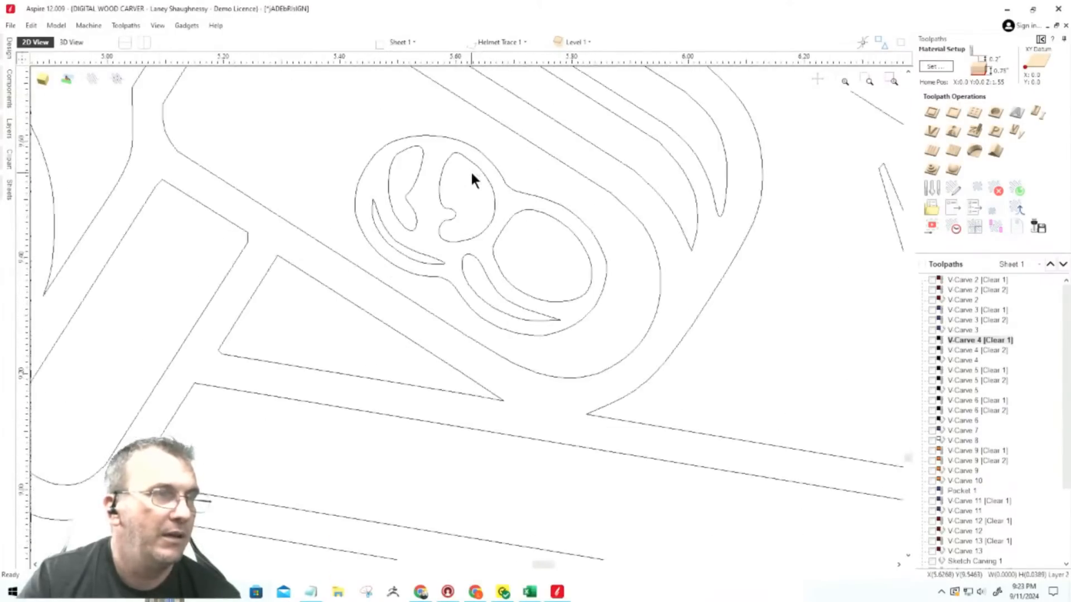
scroll(471, 181, down, 10)
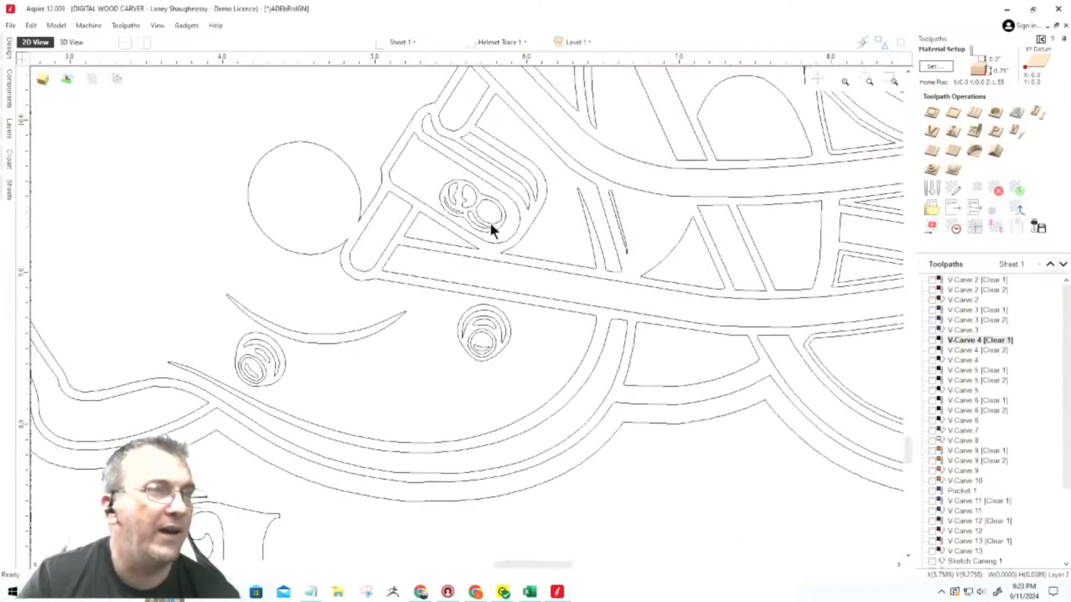
scroll(492, 167, down, 6)
scroll(494, 83, up, 10)
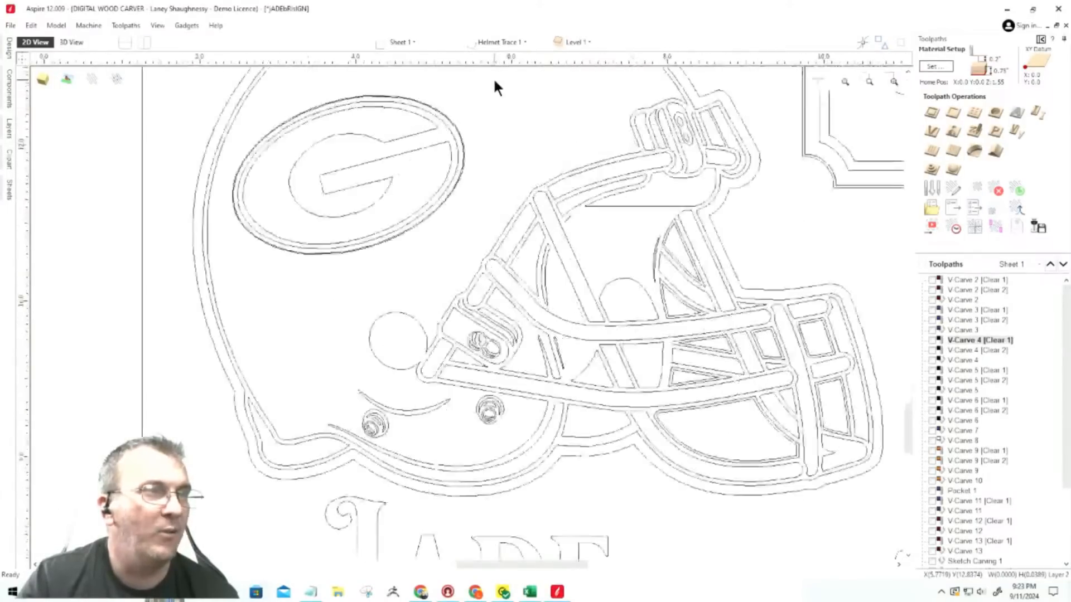
scroll(675, 272, up, 3)
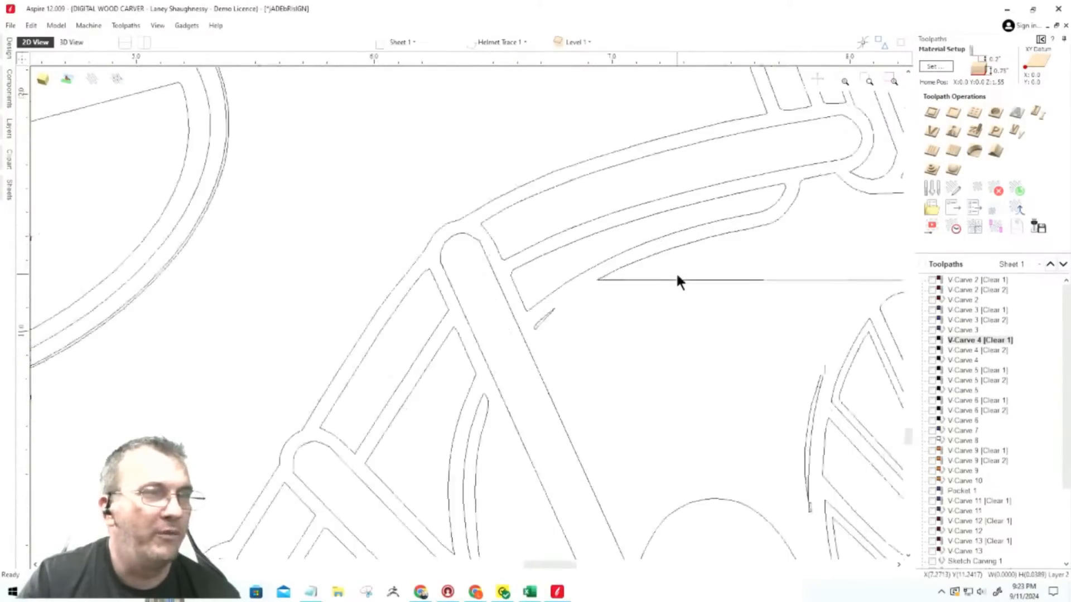
scroll(673, 272, down, 2)
scroll(806, 329, up, 5)
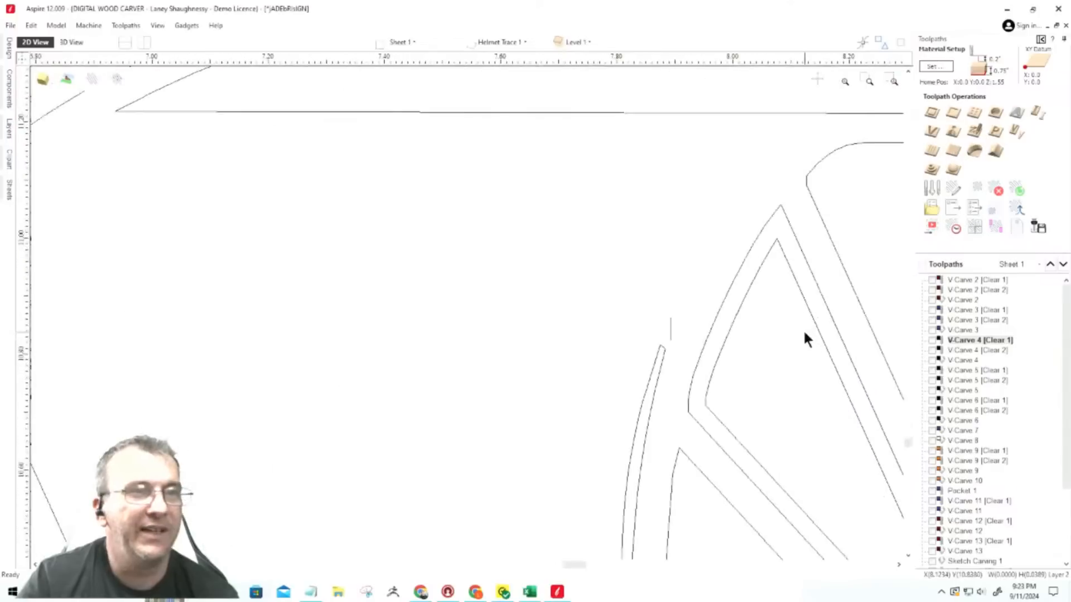
scroll(552, 325, up, 2)
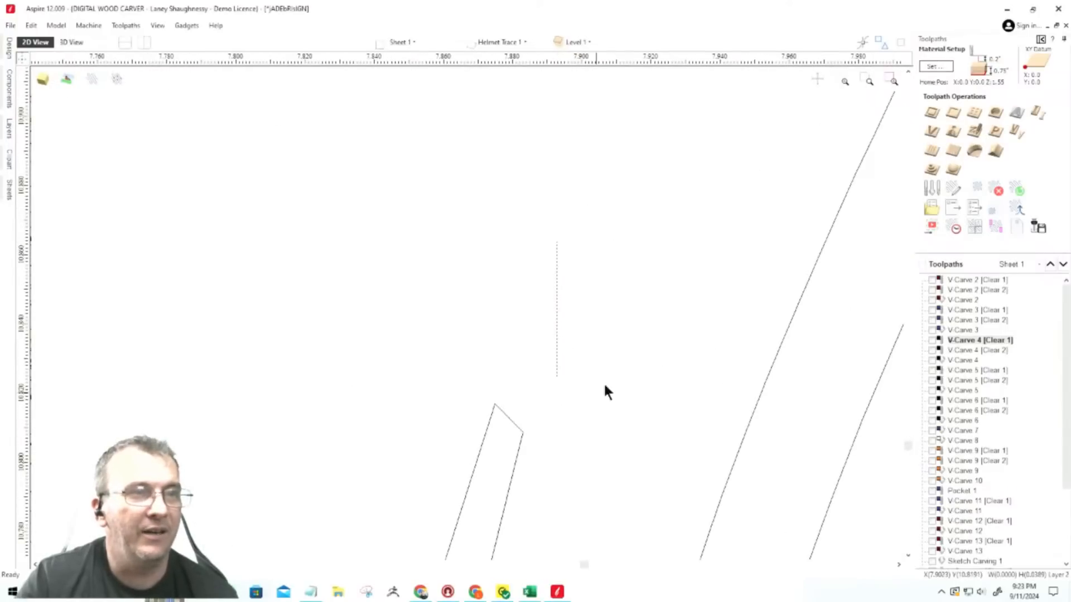
scroll(605, 388, down, 9)
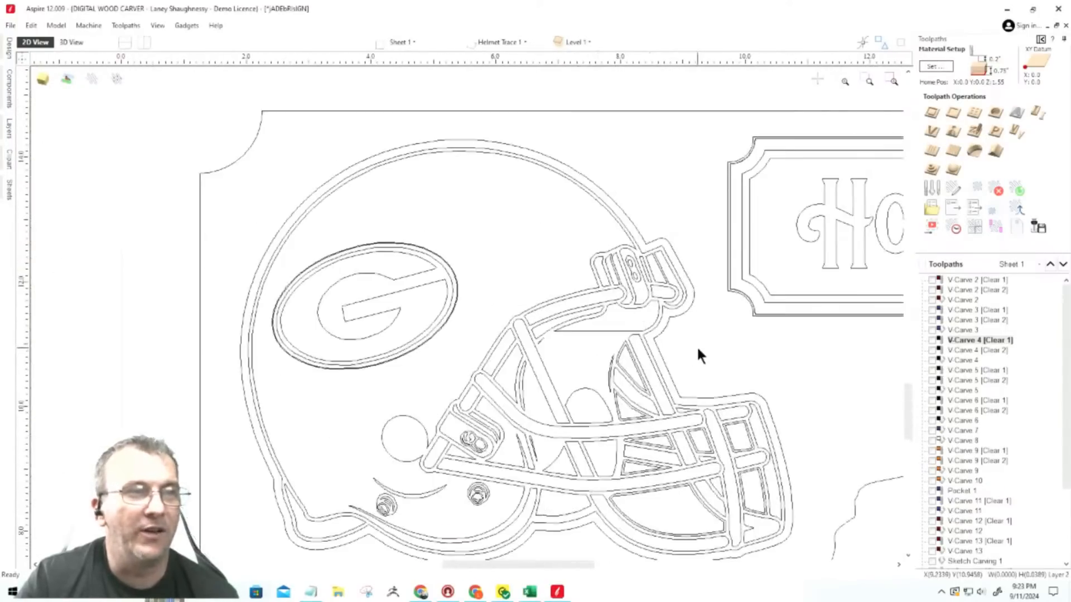
scroll(616, 359, up, 9)
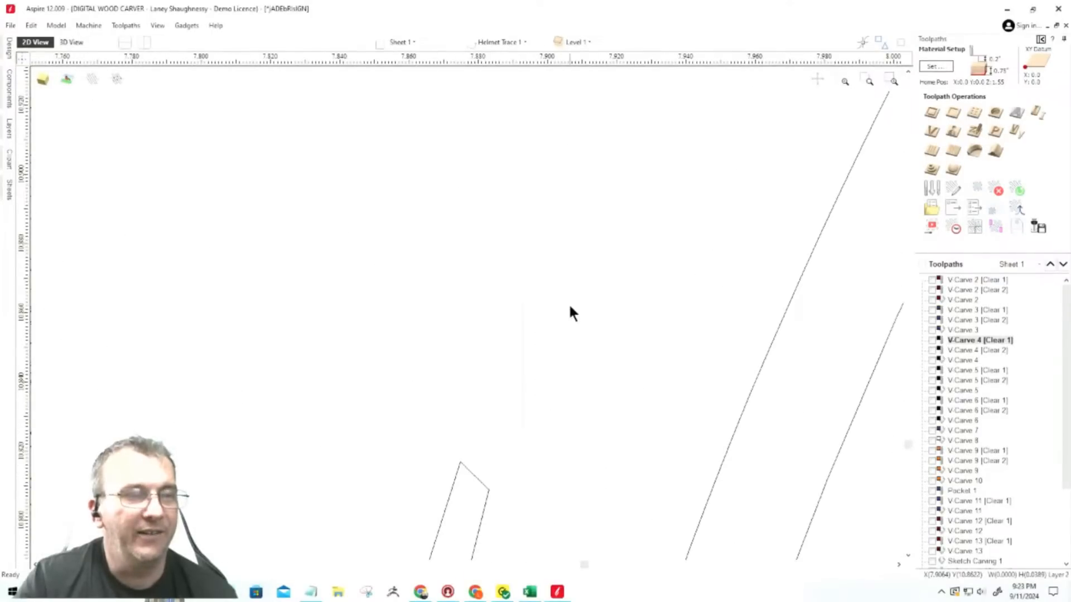
scroll(714, 335, down, 9)
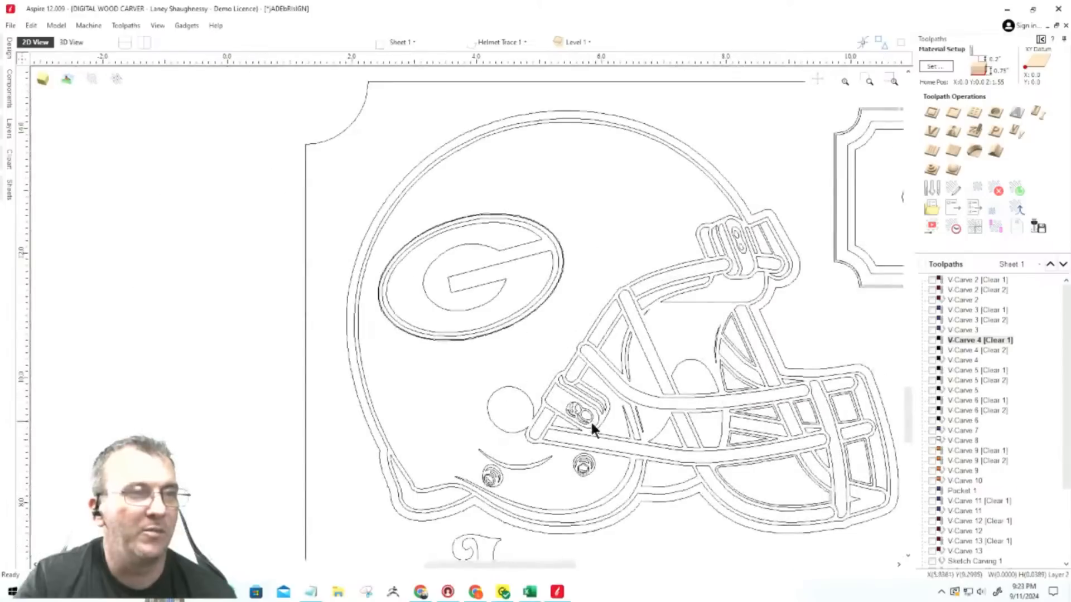
scroll(658, 324, down, 1)
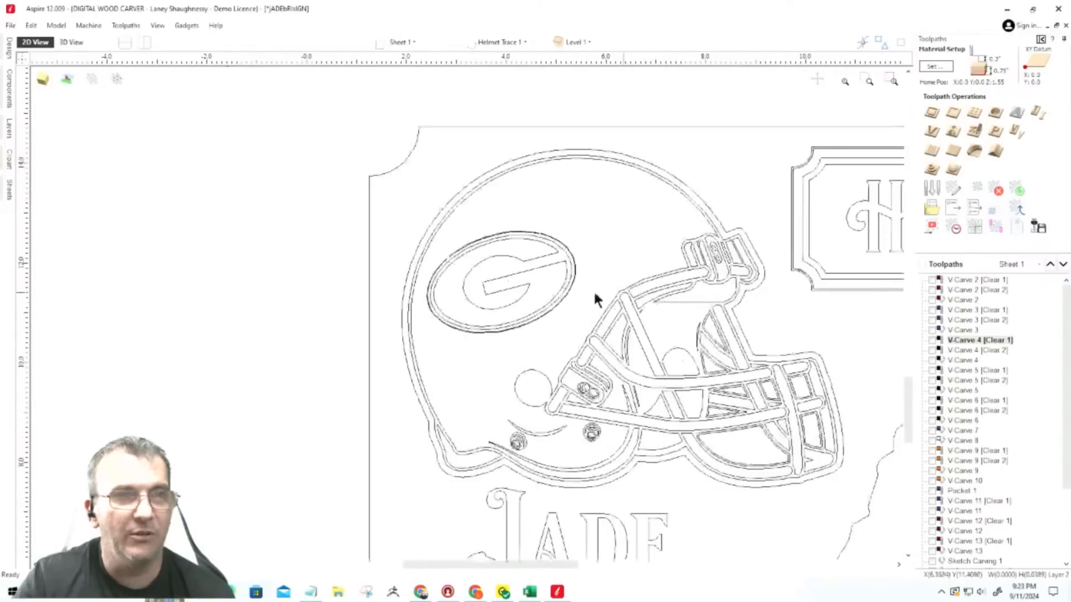
scroll(633, 346, down, 1)
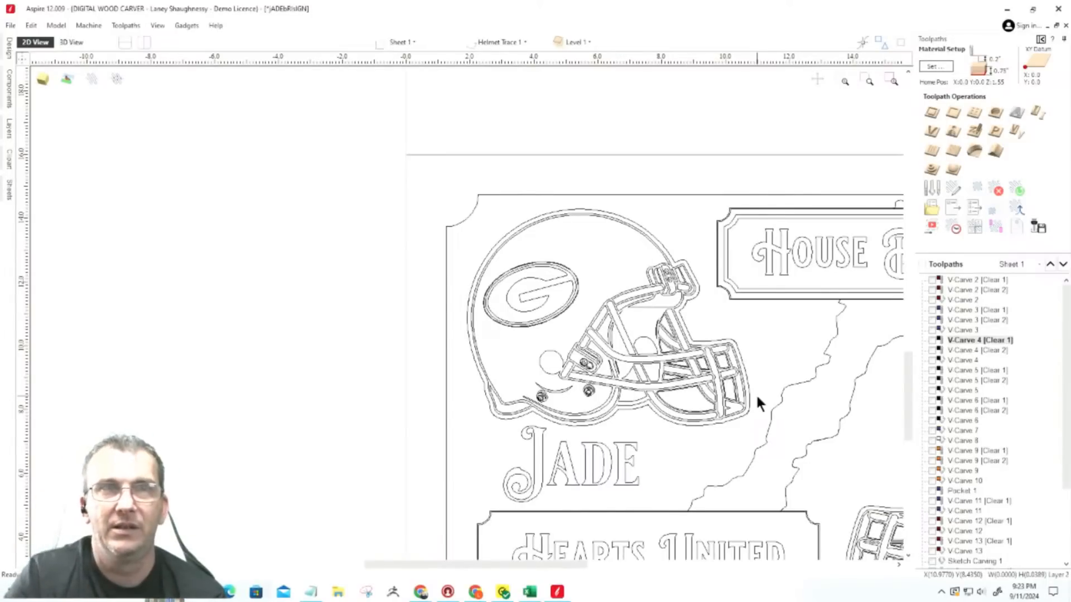
Zoom to the selected open vector and delete this tiny vertical line above the thin sliver inside the face mask.
click(891, 82)
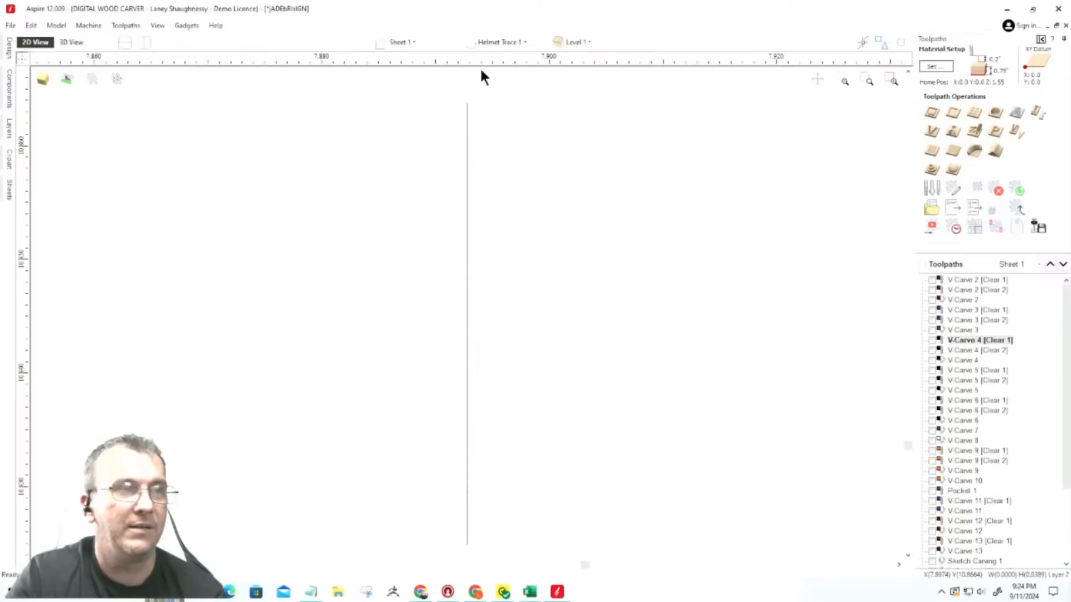
scroll(632, 304, down, 3)
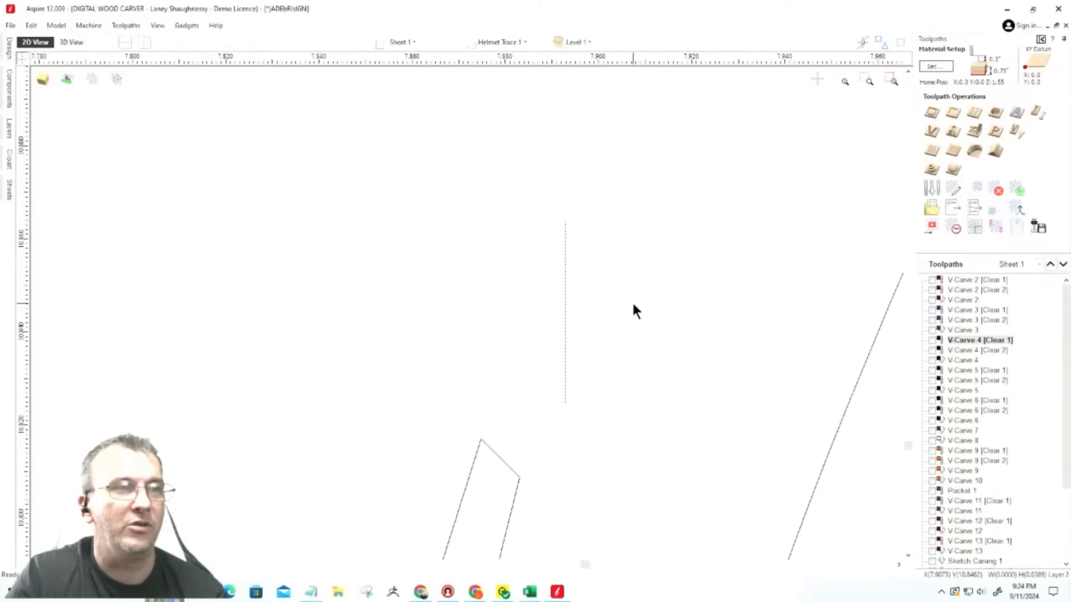
scroll(535, 305, down, 6)
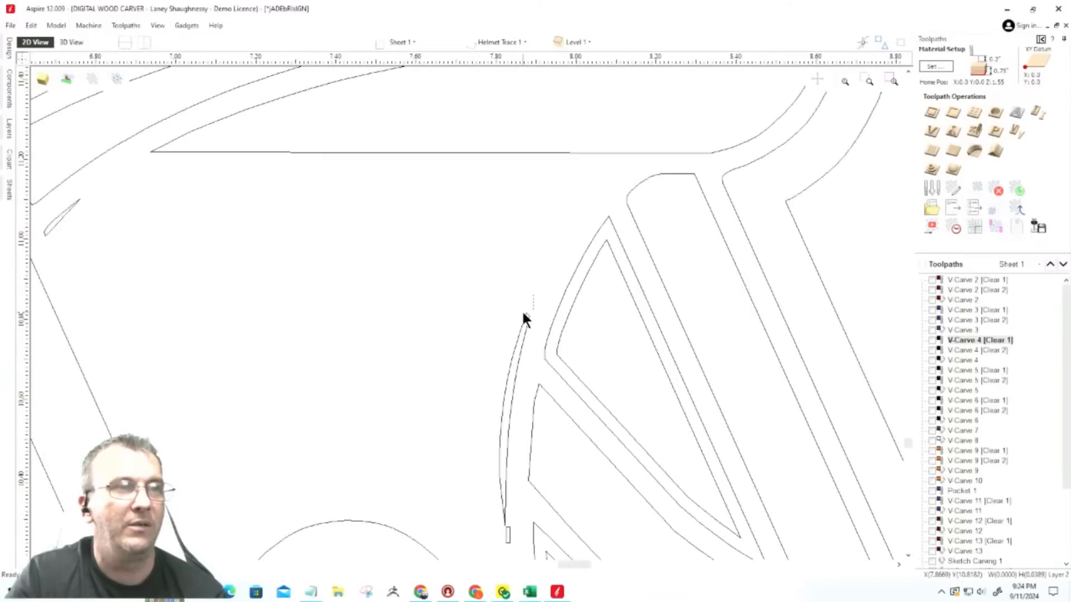
scroll(579, 325, up, 8)
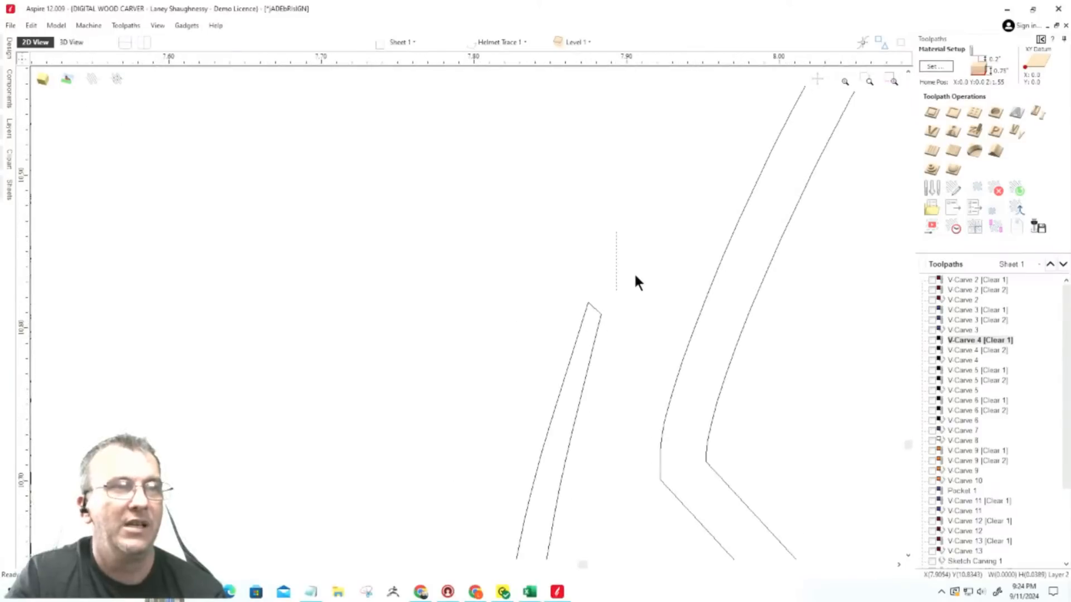
drag(650, 310, 534, 198)
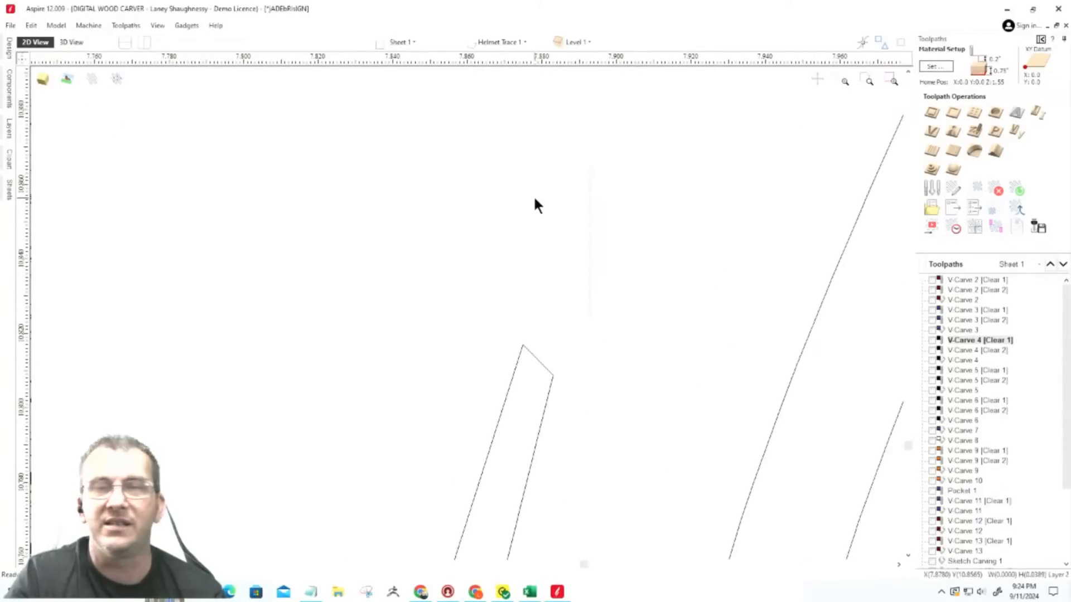
key(Delete)
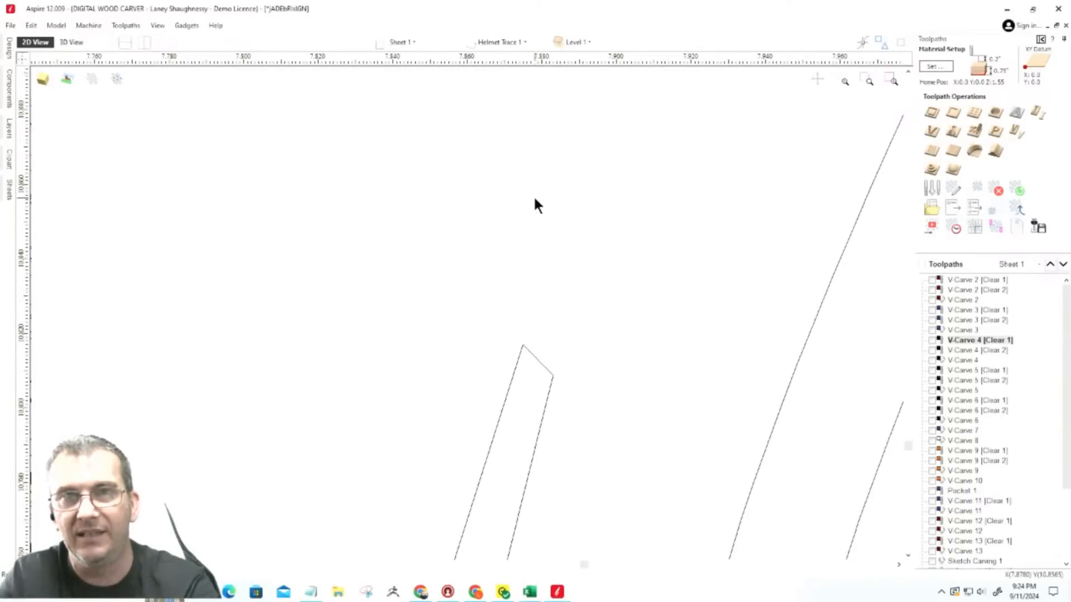
Check the whole design for any remaining open vectors and dismiss the message.
scroll(712, 316, down, 1)
scroll(713, 317, down, 10)
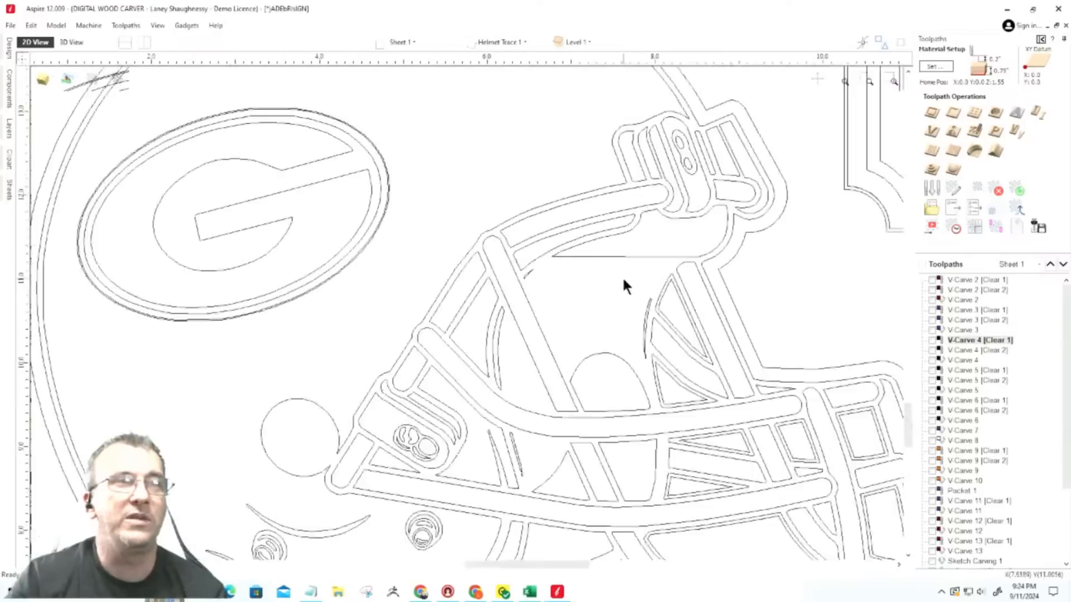
right_click(593, 228)
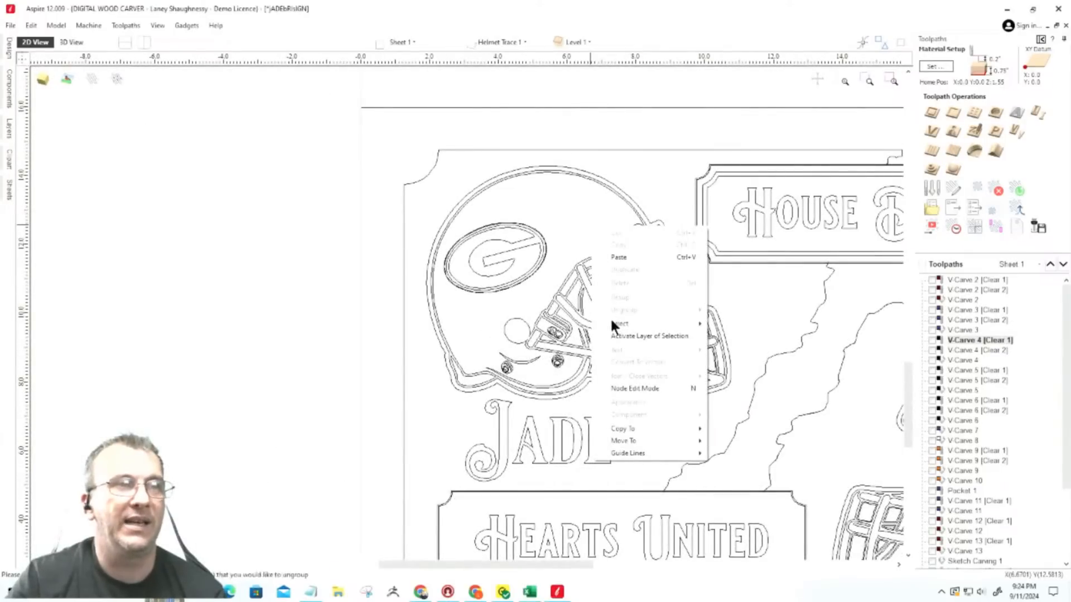
mouse_move(611, 323)
mouse_move(741, 363)
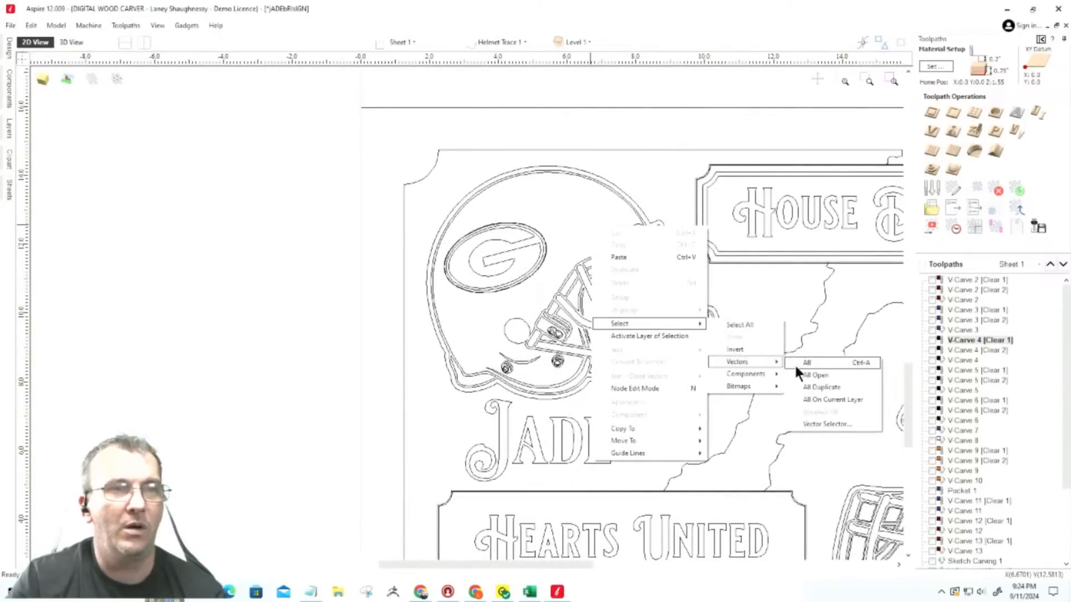
click(805, 376)
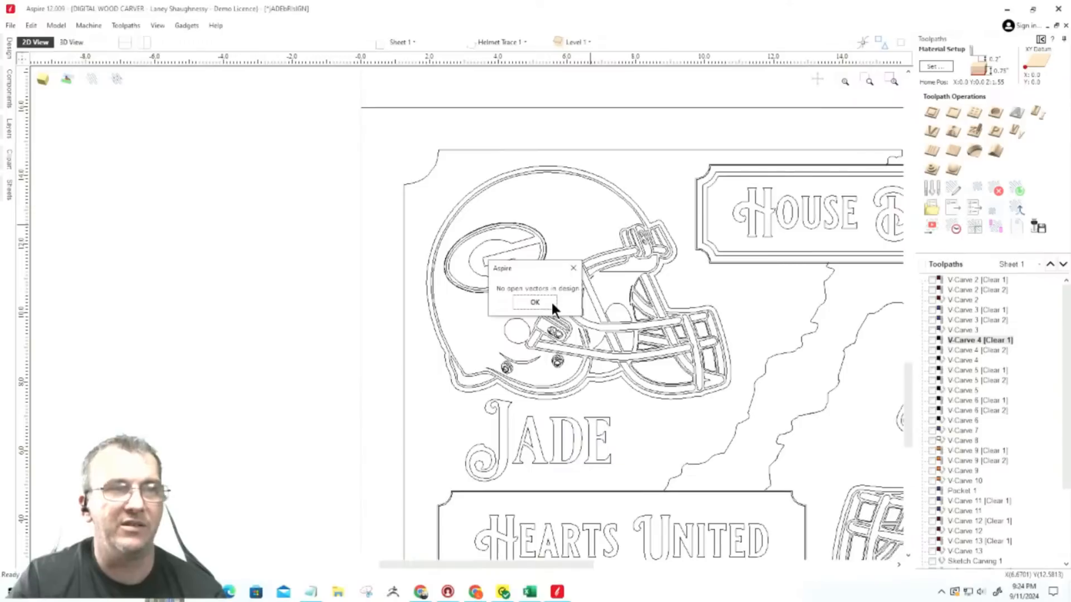
click(534, 303)
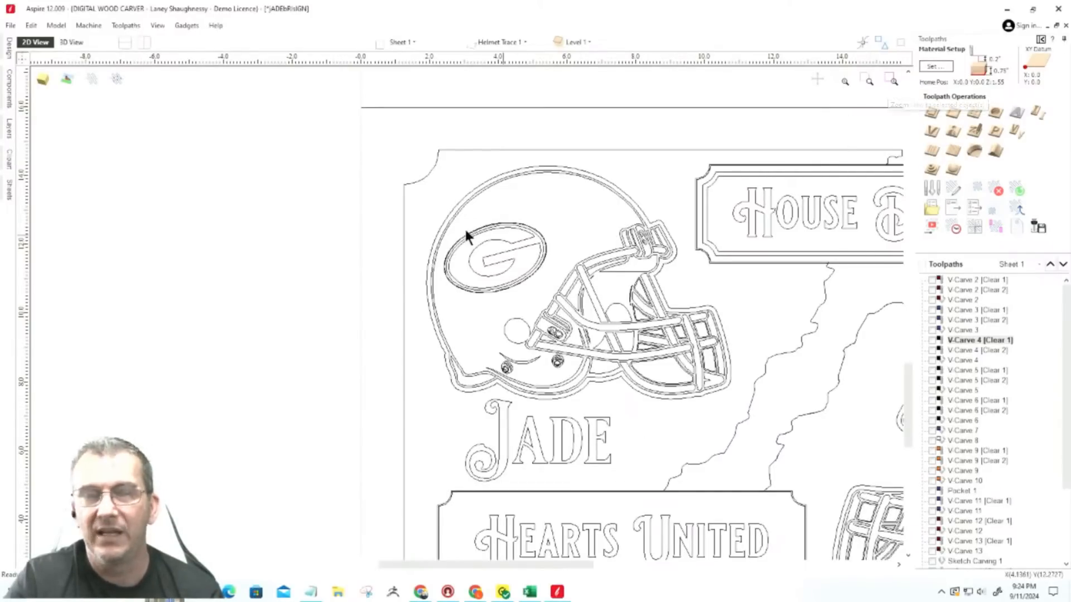
Draw a tiny two-point open polyline in the empty area outside the sheet, at about X -1.609, Y 13.783.
scroll(307, 186, up, 4)
scroll(728, 313, down, 4)
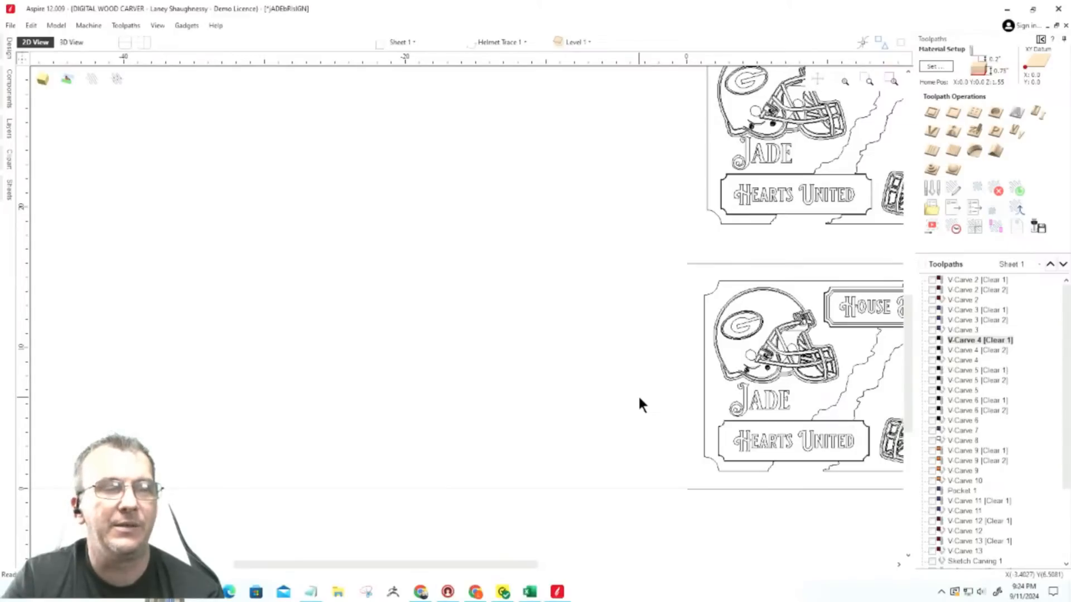
scroll(658, 313, up, 5)
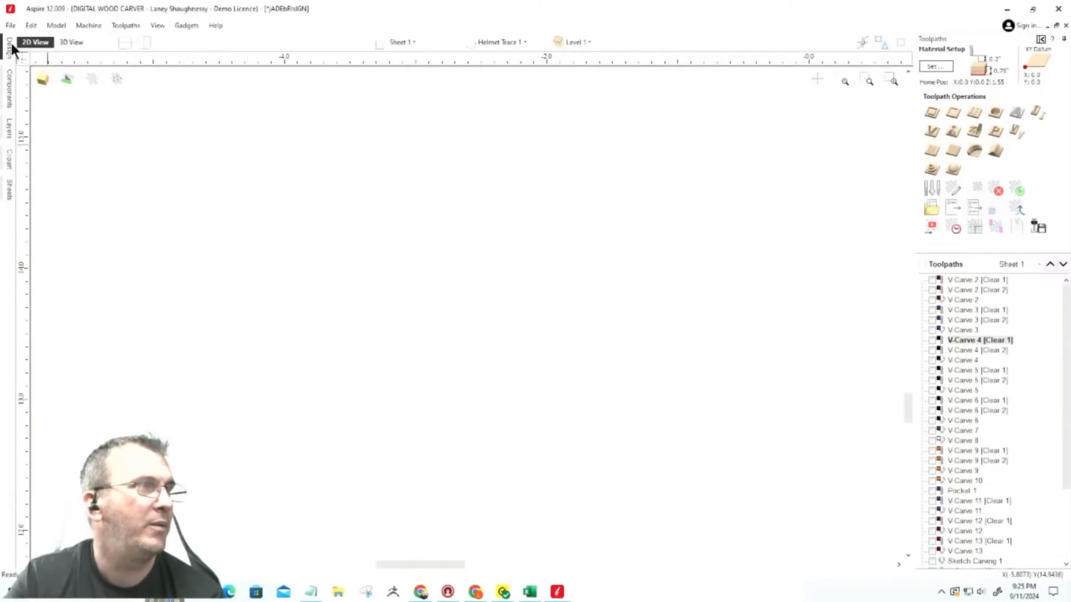
mouse_move(13, 48)
click(28, 132)
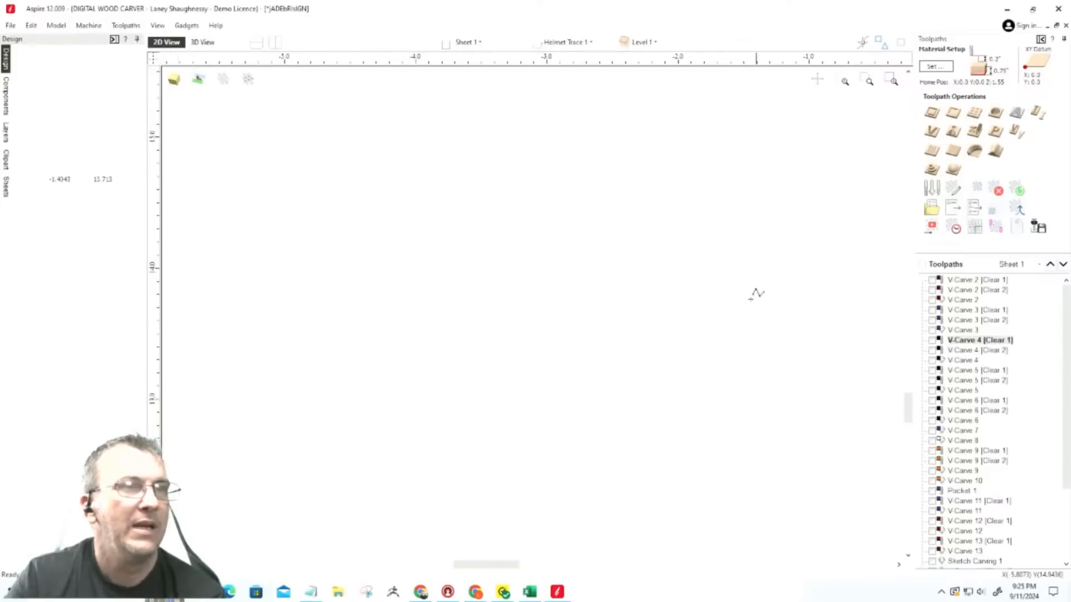
scroll(751, 299, up, 10)
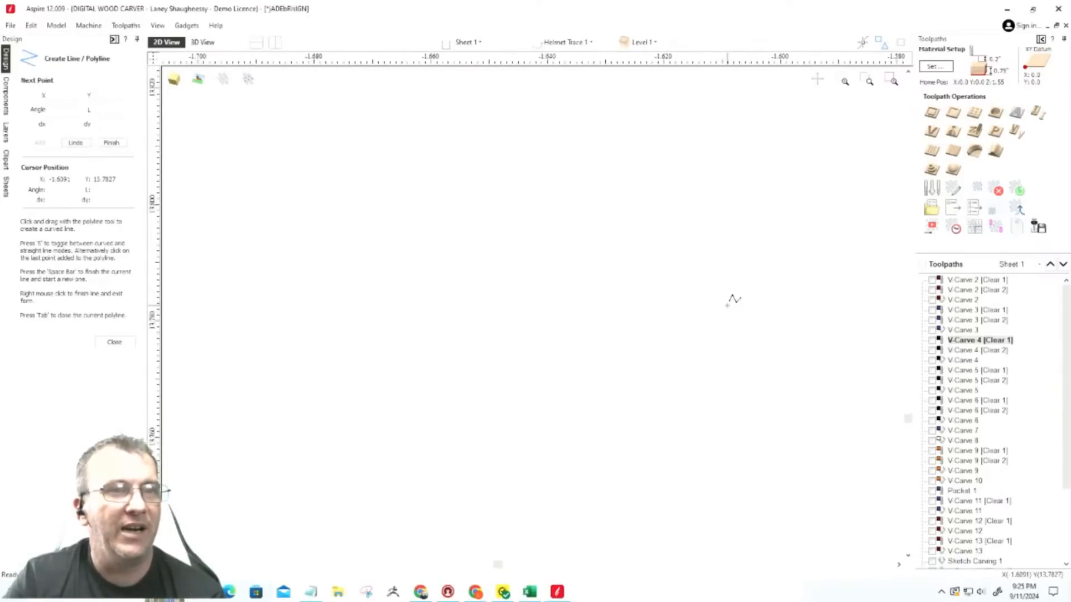
scroll(734, 300, up, 5)
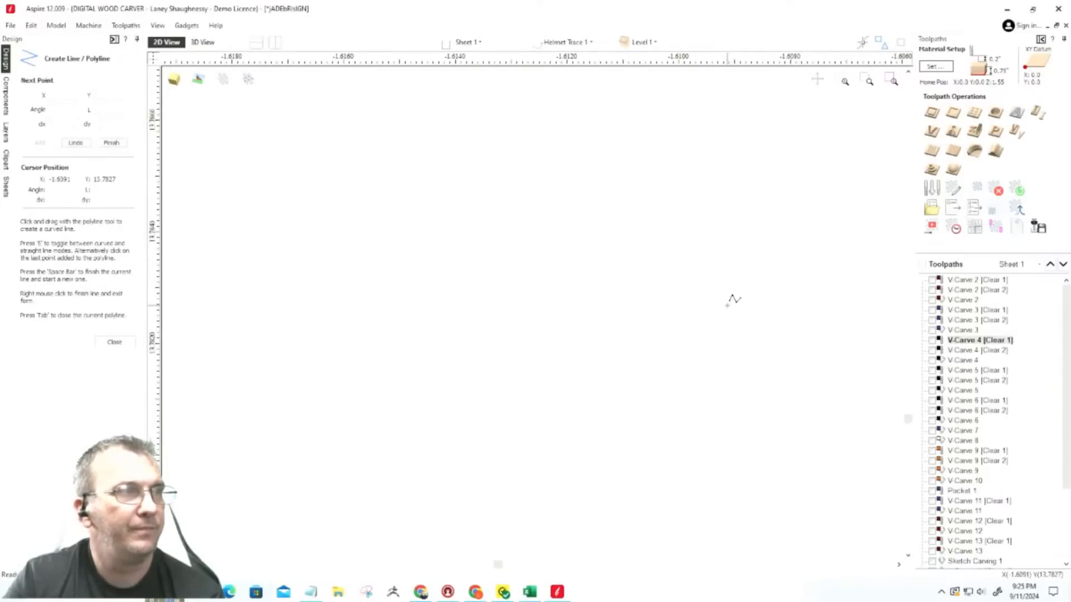
click(733, 311)
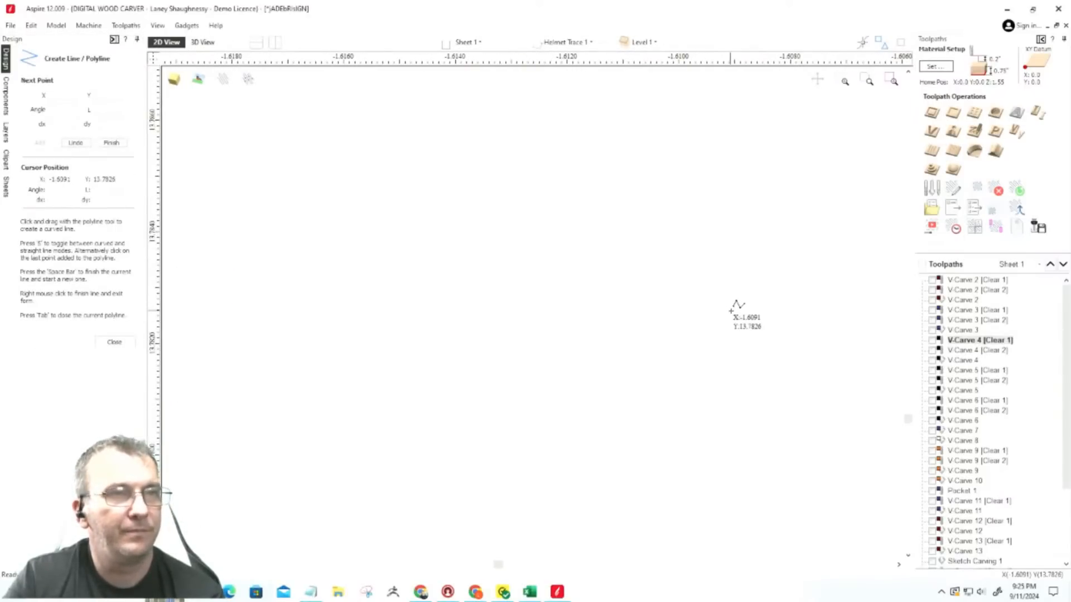
click(742, 343)
key(space)
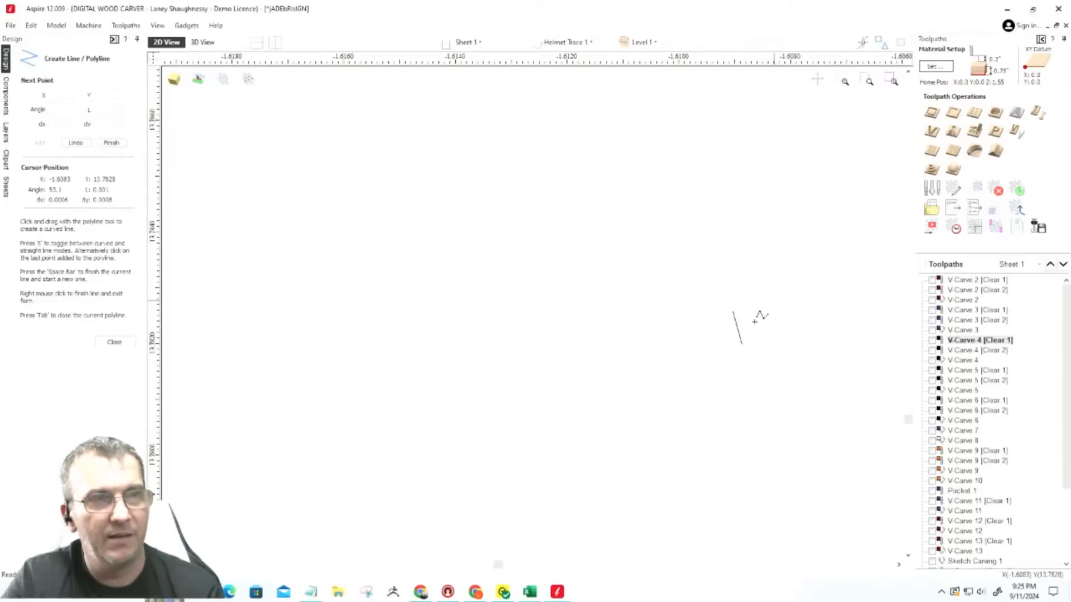
scroll(629, 368, down, 1)
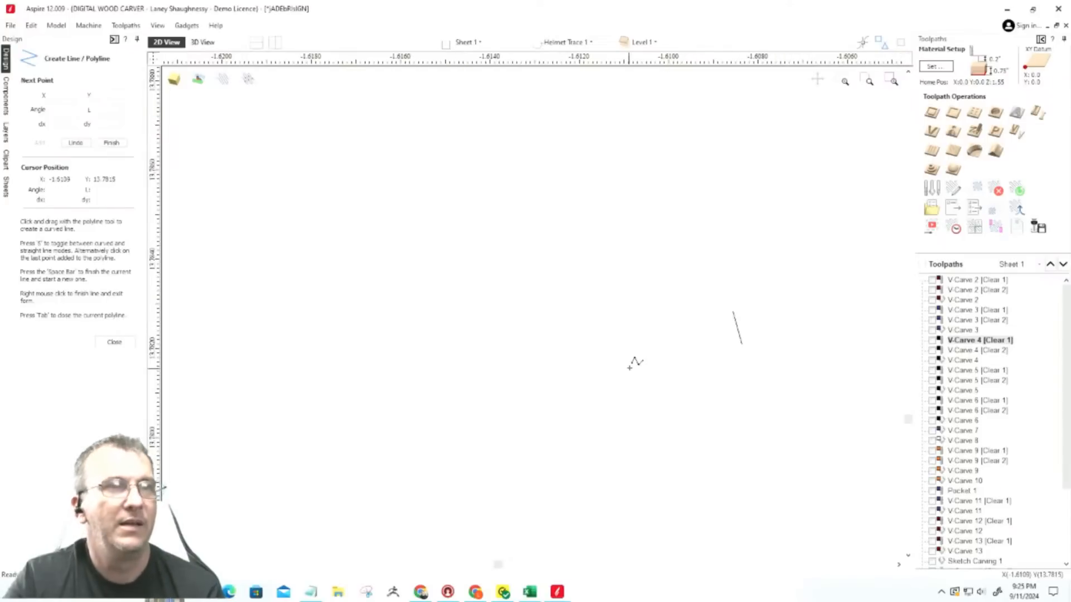
Close the polyline tool, marquee-select the upper copy of the sign layout and clear that selection.
click(870, 79)
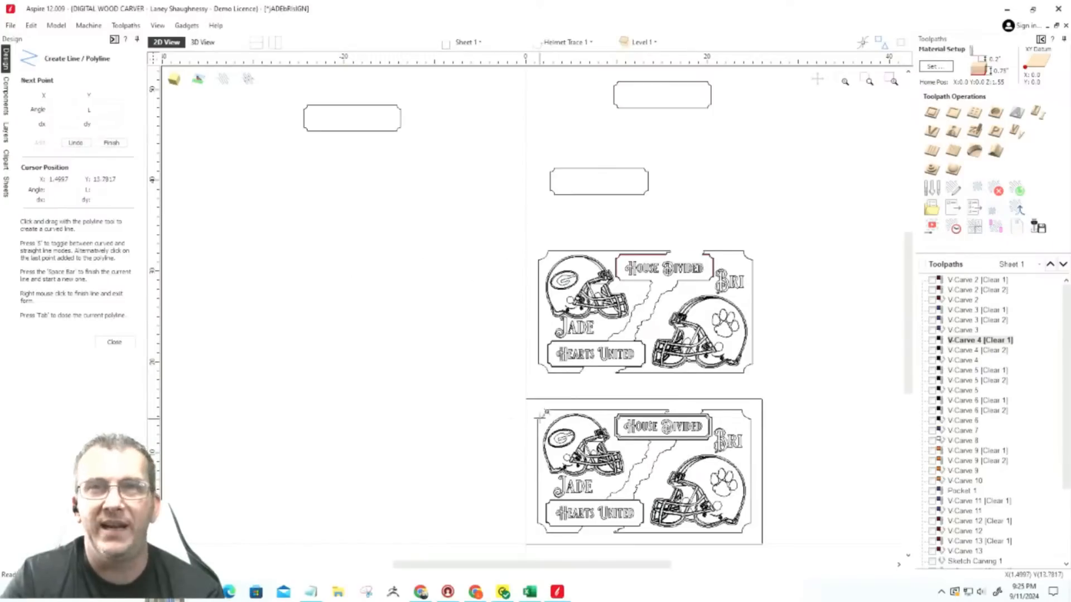
click(106, 340)
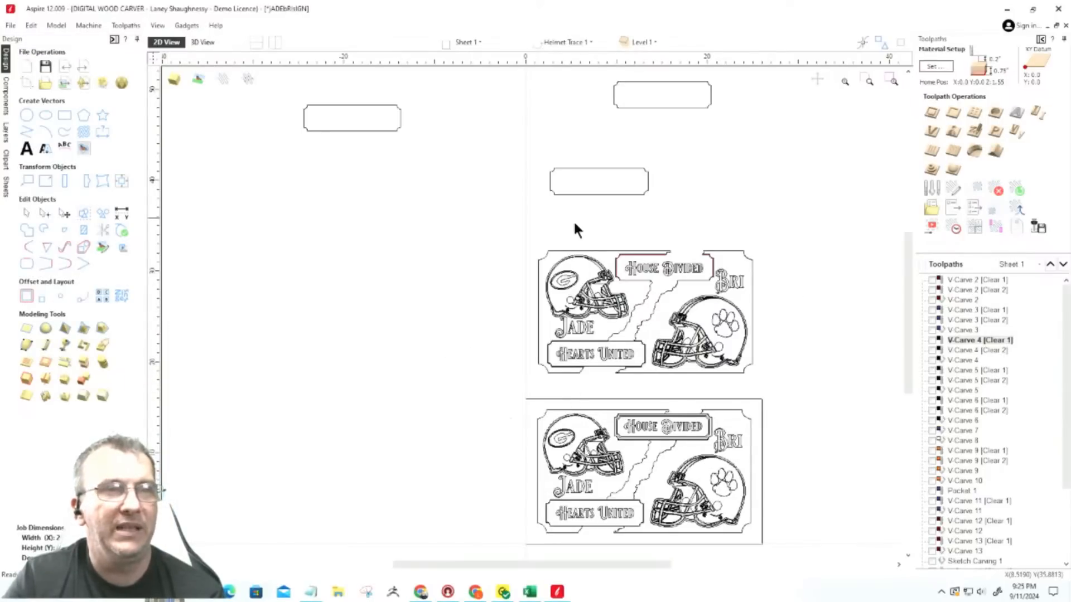
drag(366, 210, 872, 394)
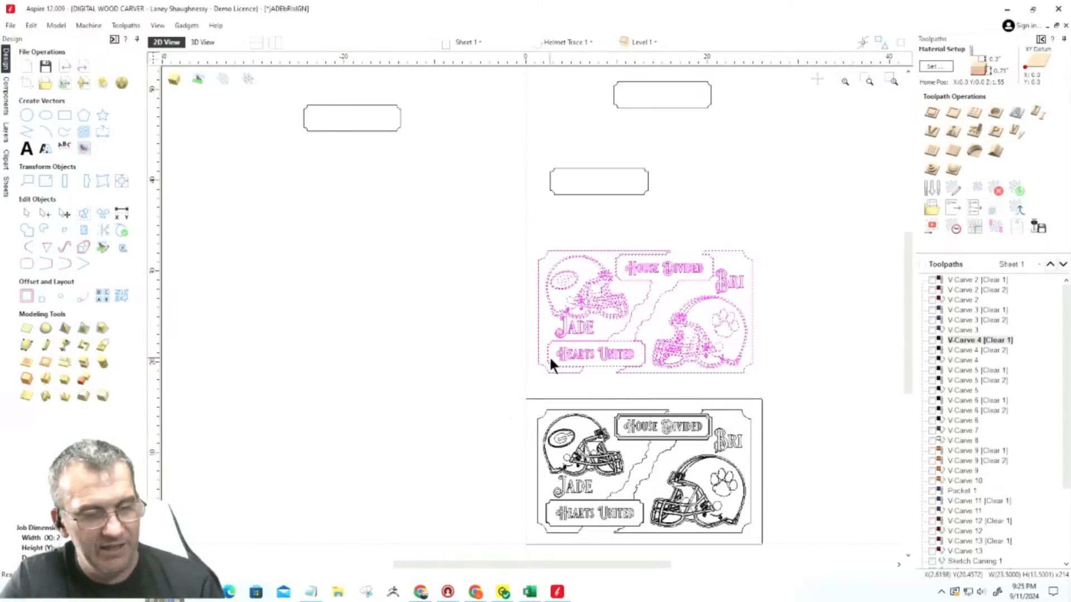
click(459, 351)
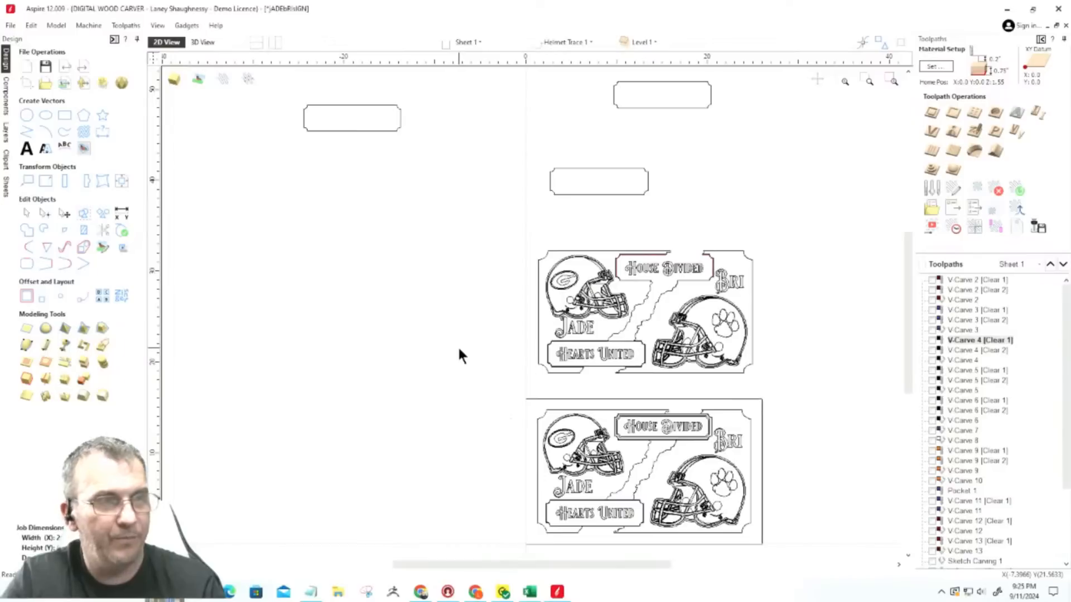
Draw an open two-point polyline about 0.0004 inches long in the upper layout's gap between the House Divided plaque and paw helmet, and select it.
scroll(577, 285, up, 10)
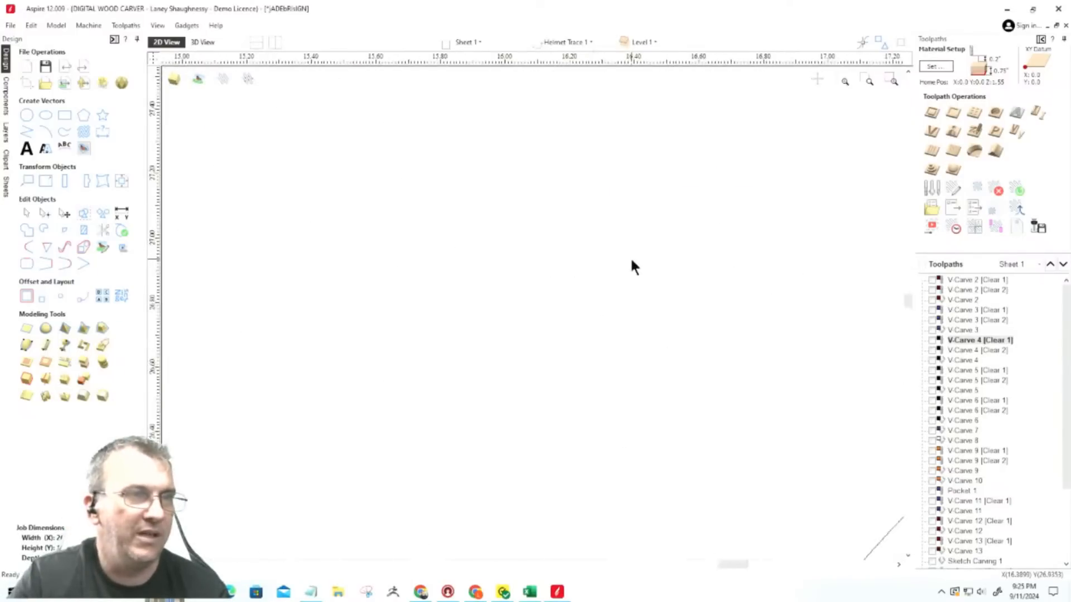
scroll(633, 260, up, 6)
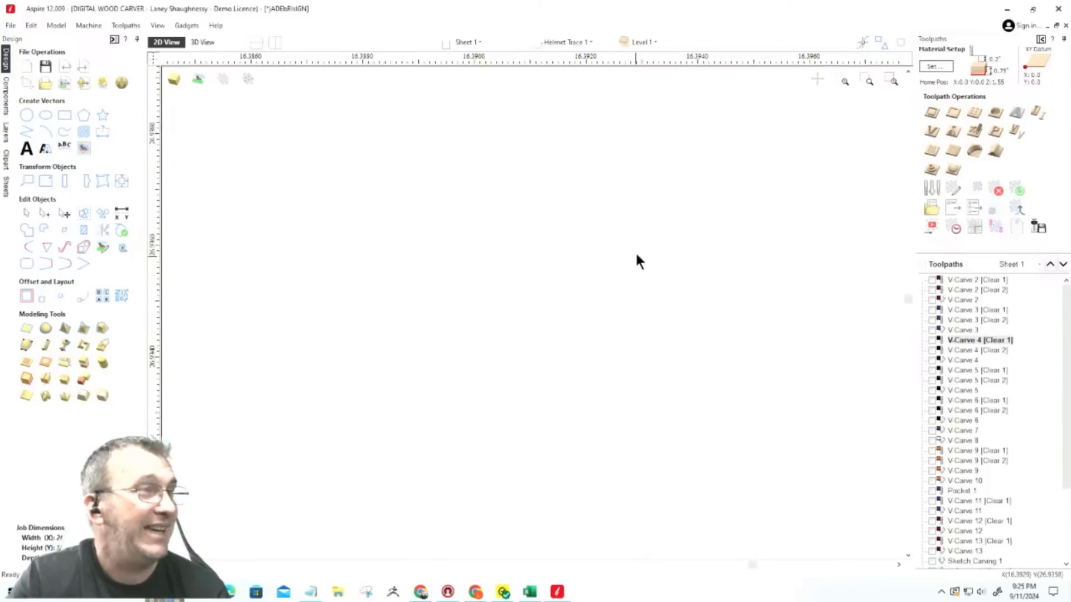
click(26, 132)
click(581, 313)
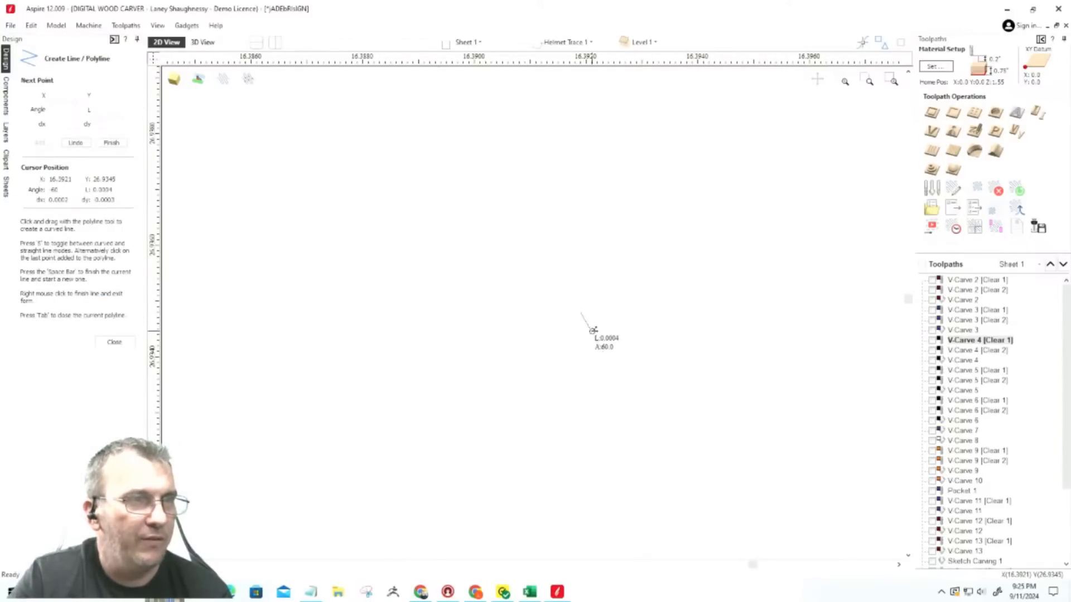
click(591, 331)
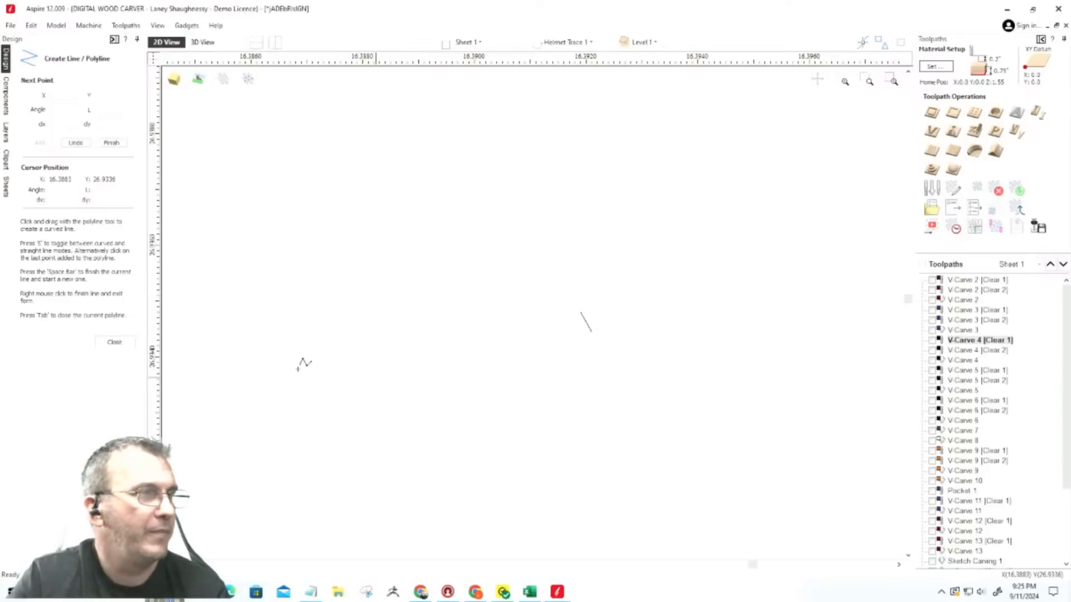
click(103, 341)
double_click(586, 322)
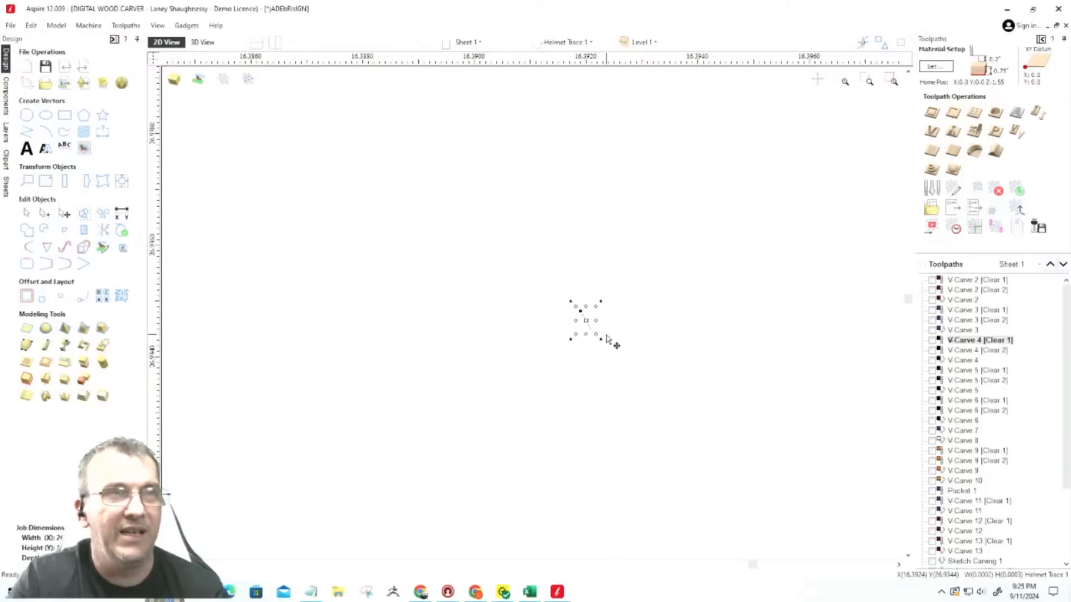
Look for the tiny line at normal scale by window-selecting from below the House Divided plaque to the paw helmet's top clip, and clear the selection.
scroll(610, 342, down, 3)
scroll(607, 338, down, 10)
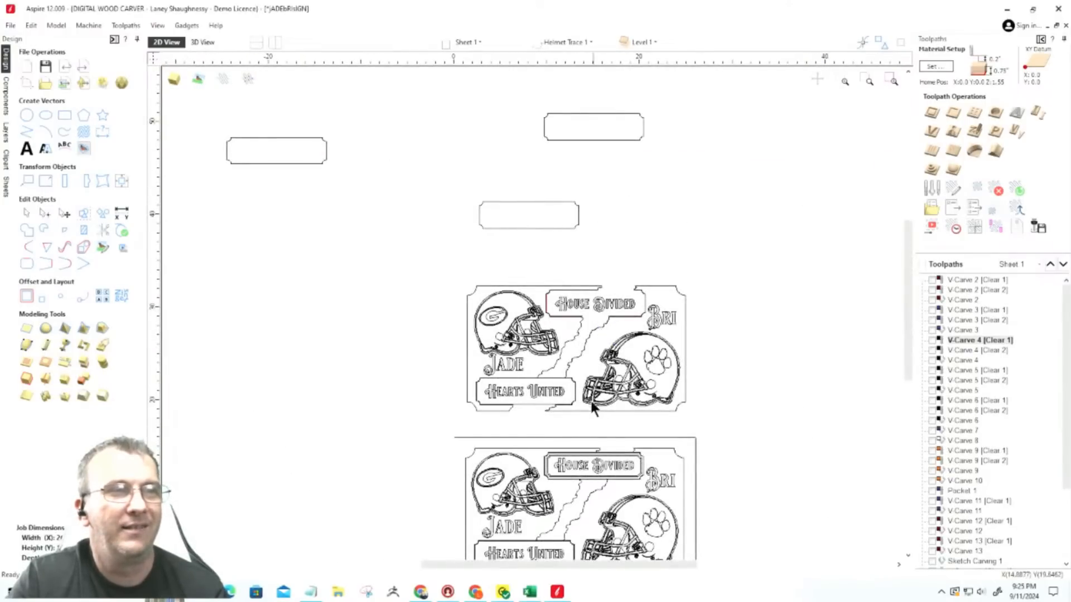
scroll(601, 353, up, 3)
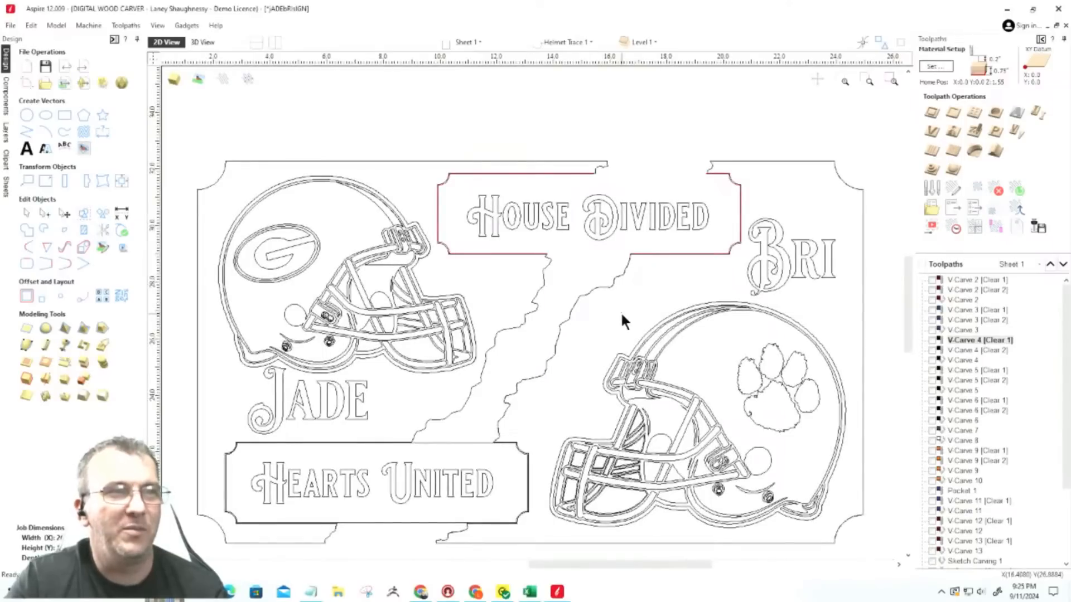
scroll(585, 351, up, 2)
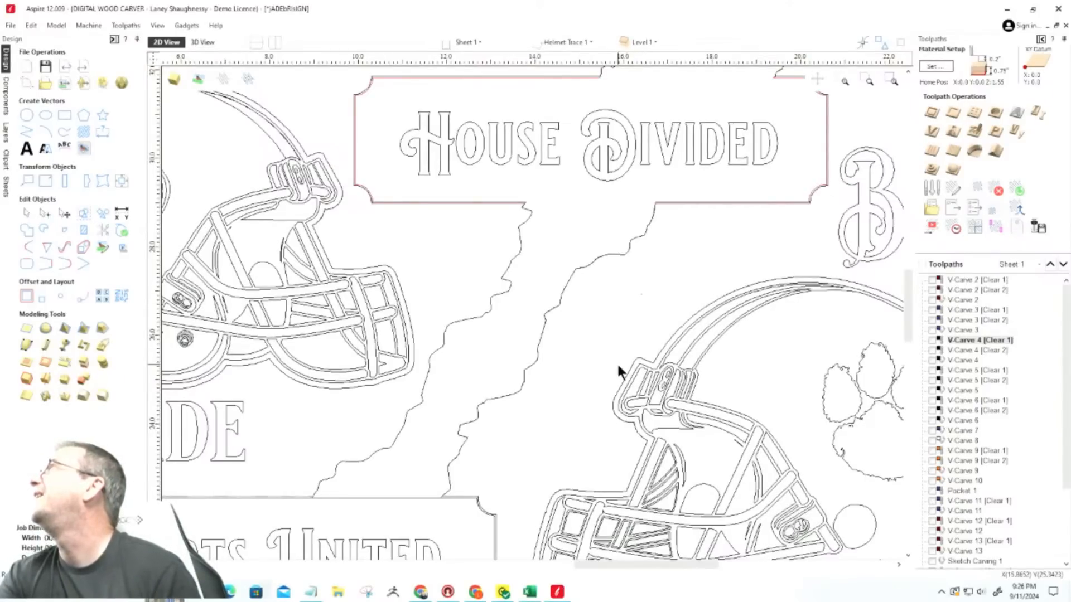
scroll(617, 363, up, 1)
scroll(617, 364, down, 2)
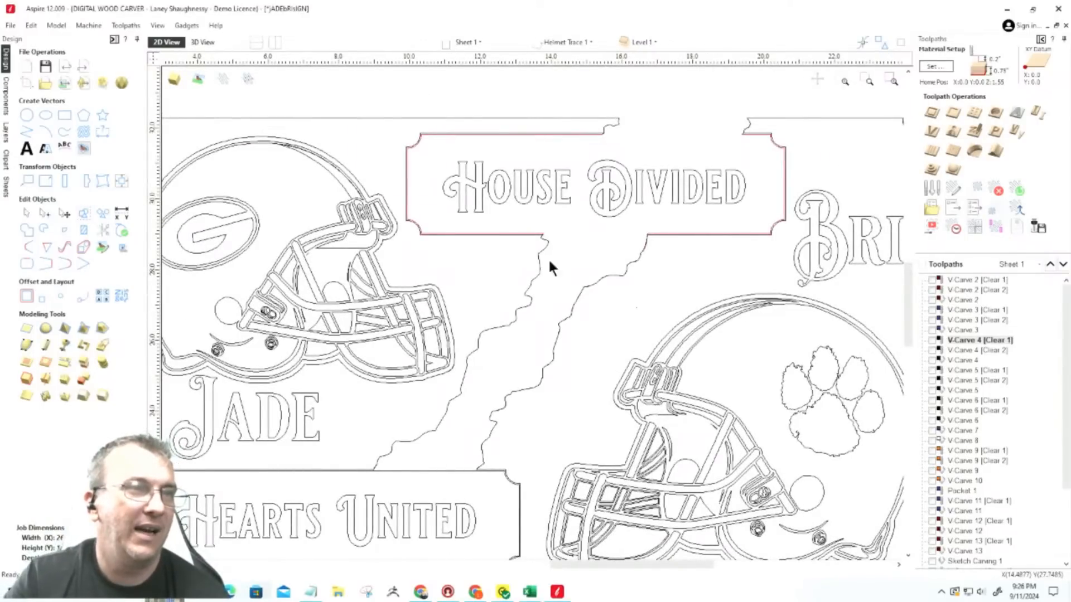
drag(487, 216, 727, 387)
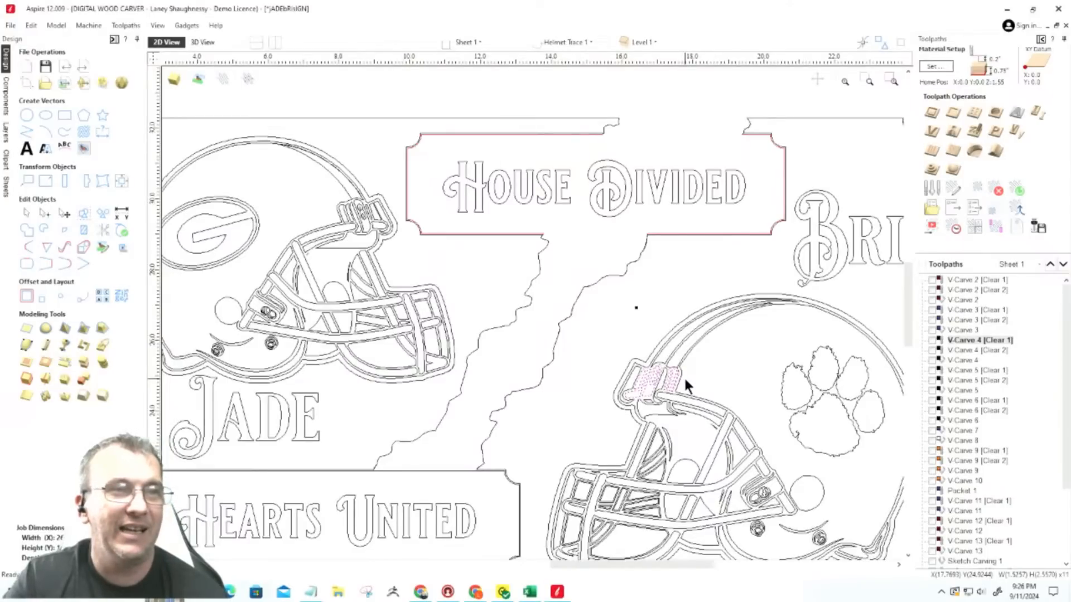
click(558, 400)
Select the vectors around the paw helmet's top clip, check them for open vectors with Join Vectors, and clear the selection.
scroll(684, 374, up, 5)
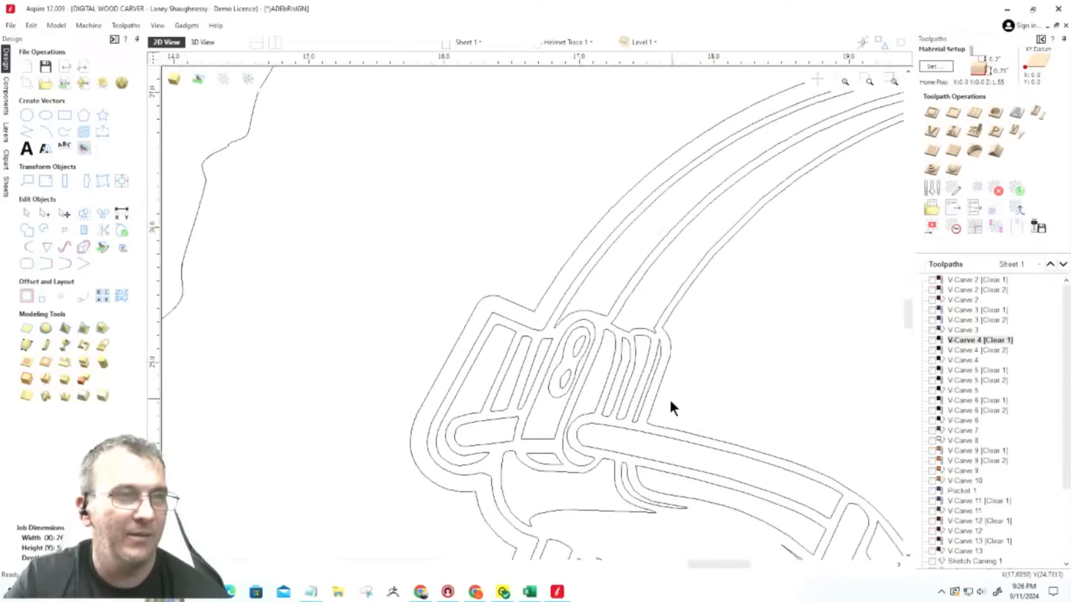
scroll(647, 419, up, 1)
drag(698, 415, 560, 268)
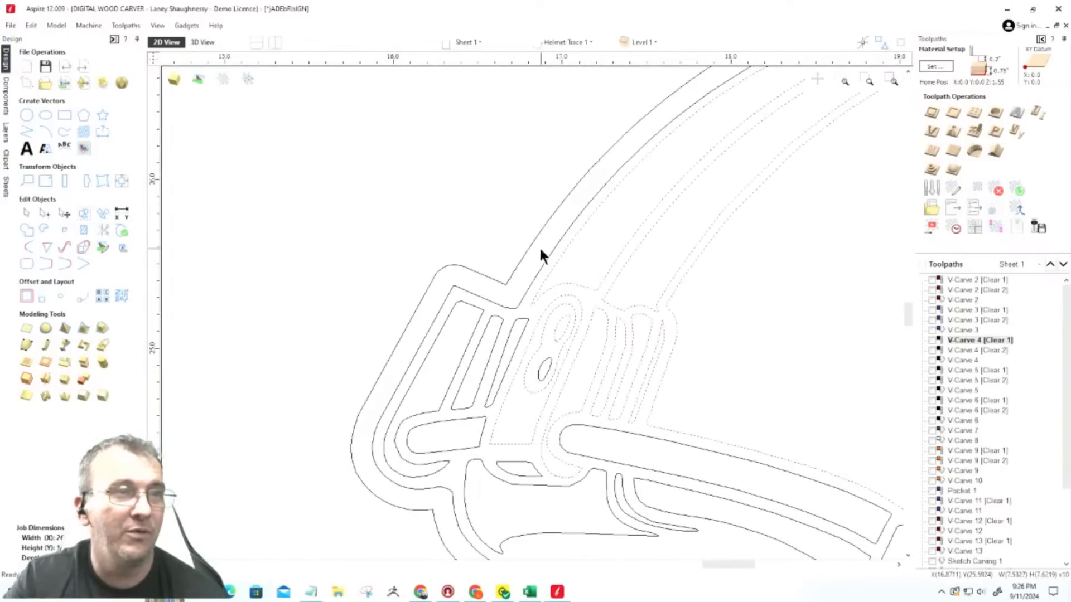
scroll(557, 402, down, 3)
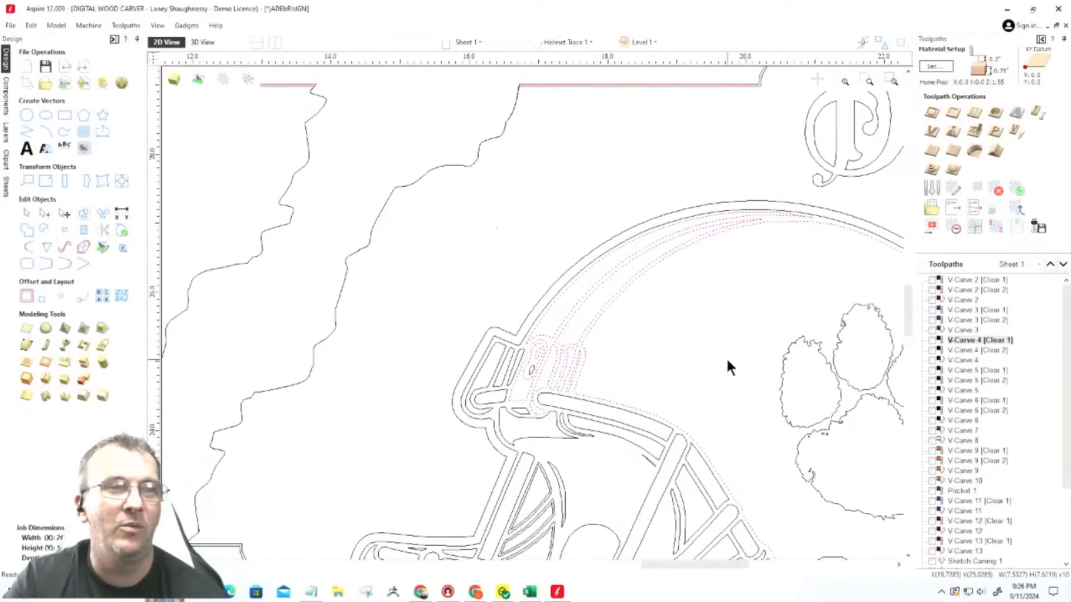
click(25, 266)
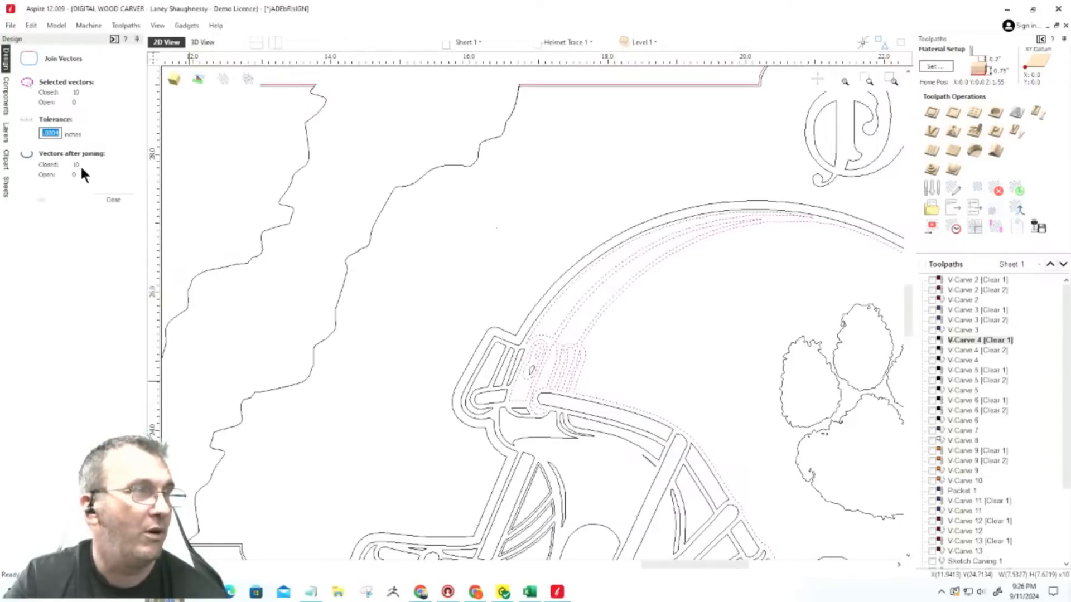
scroll(600, 282, down, 5)
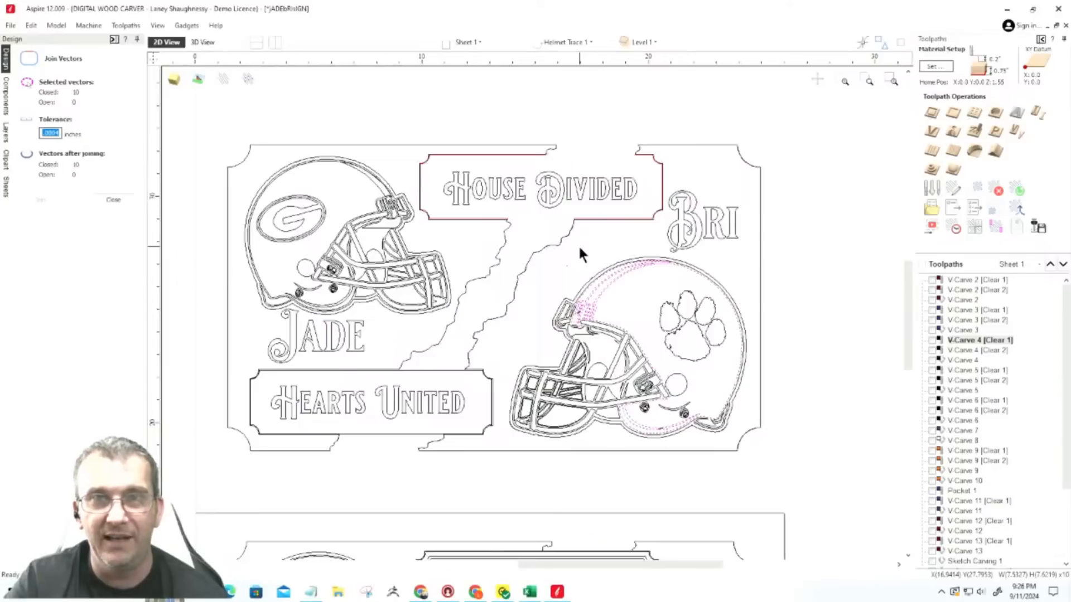
click(575, 268)
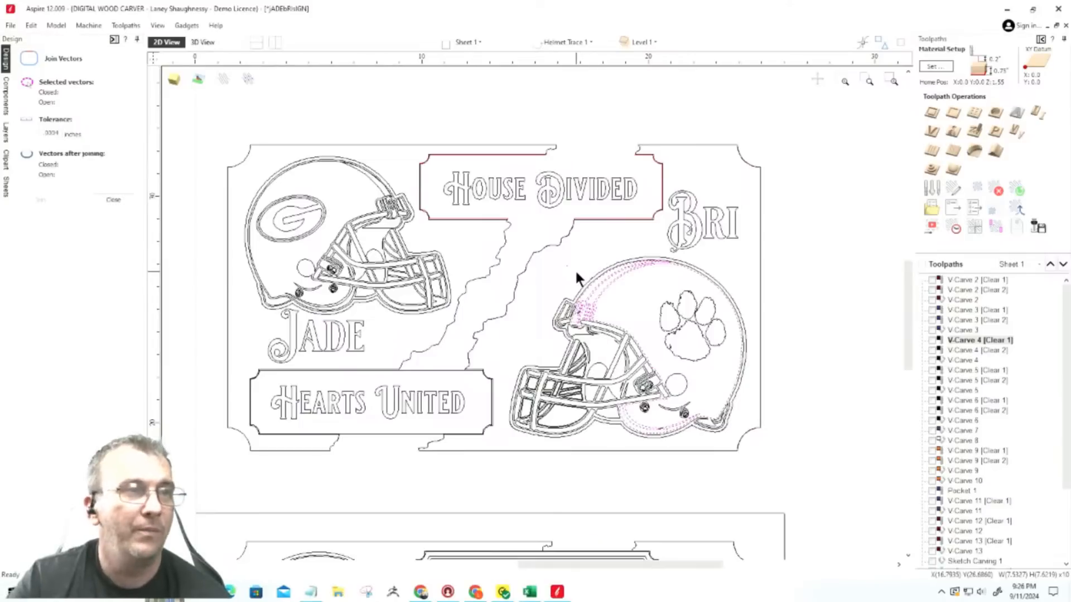
Select all open vectors in the design, check the selection in Join Vectors and close the tool without joining.
right_click(543, 291)
mouse_move(574, 391)
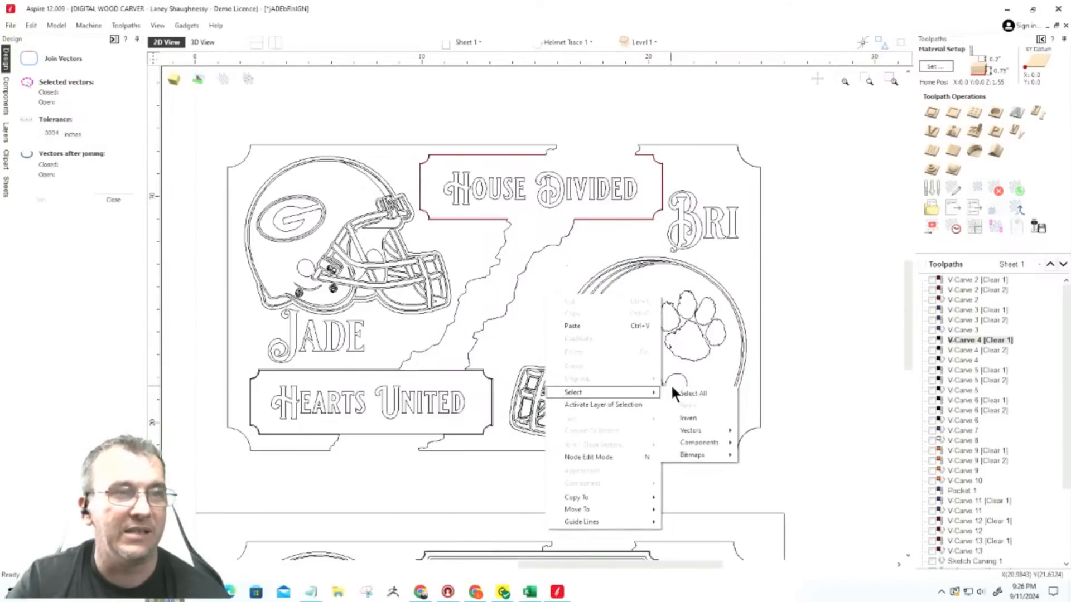
mouse_move(683, 430)
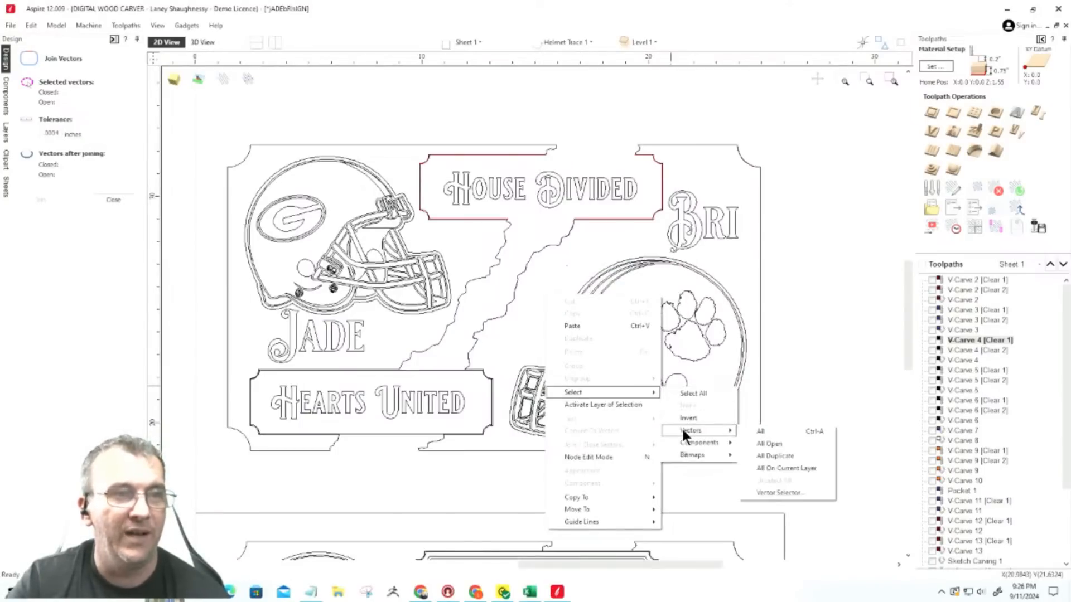
click(768, 444)
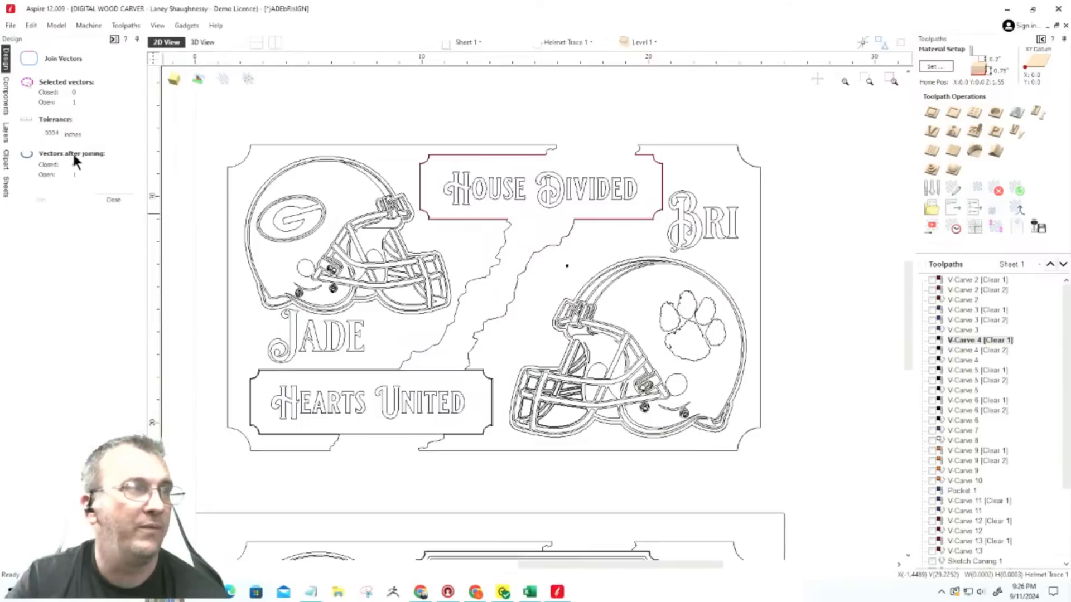
click(108, 196)
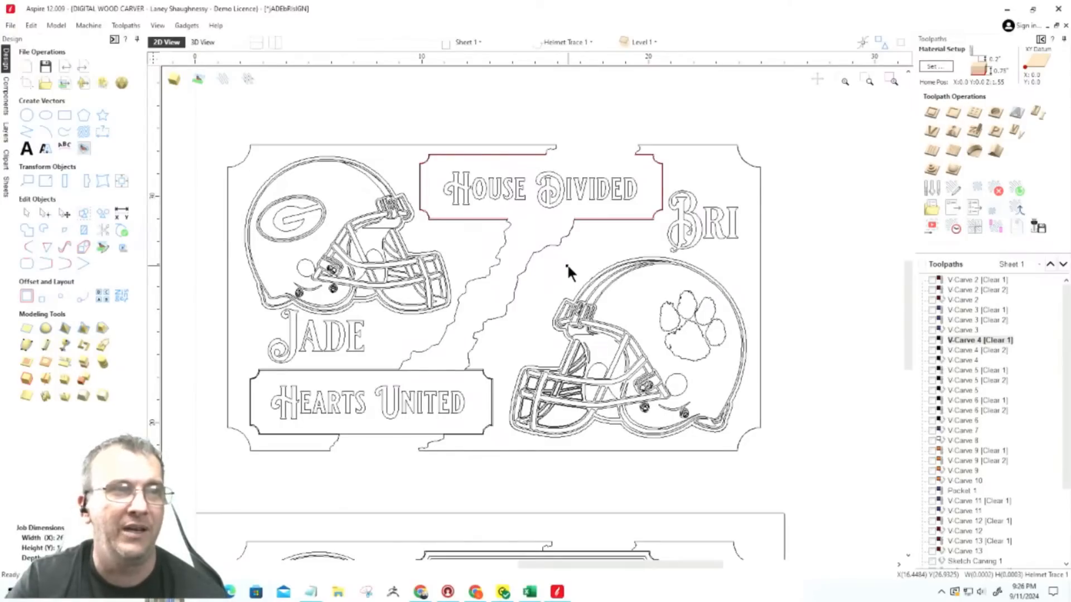
Zoom to the selected open vector to inspect it and delete this tiny diagonal line.
click(890, 78)
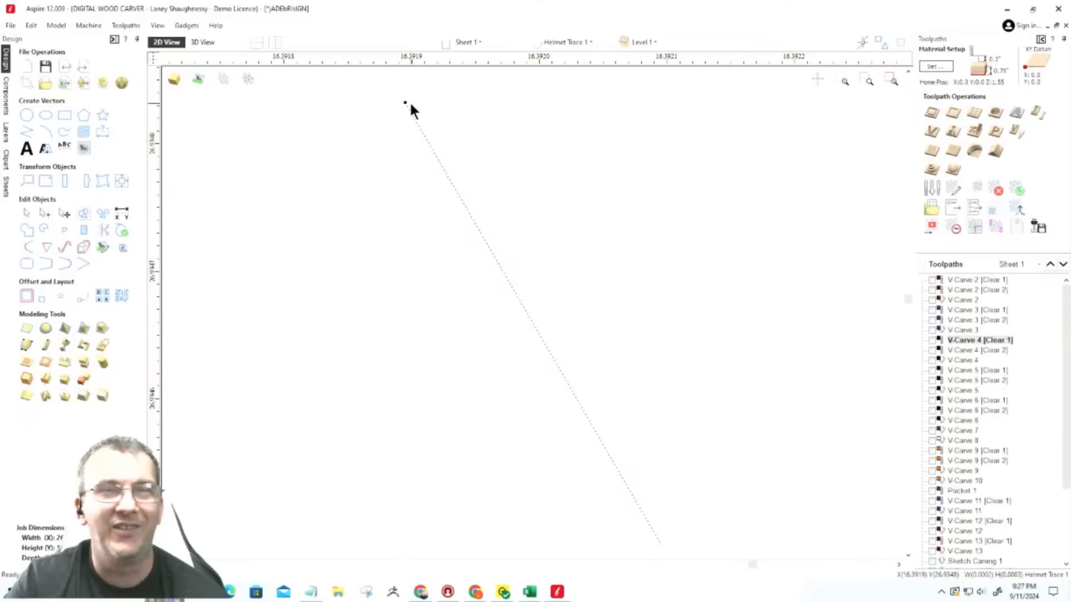
scroll(627, 290, down, 5)
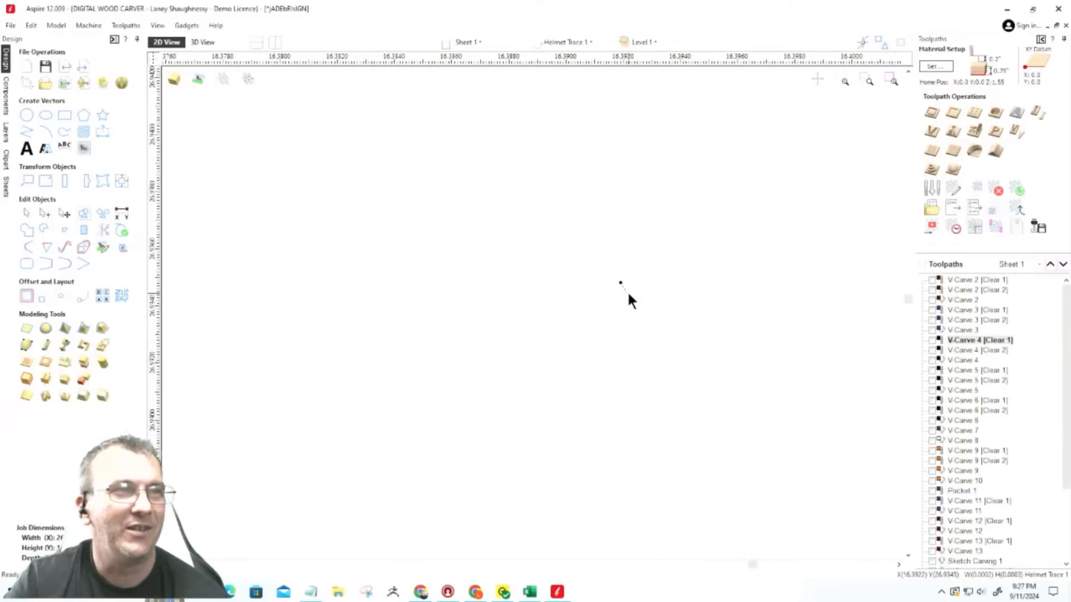
scroll(599, 368, down, 2)
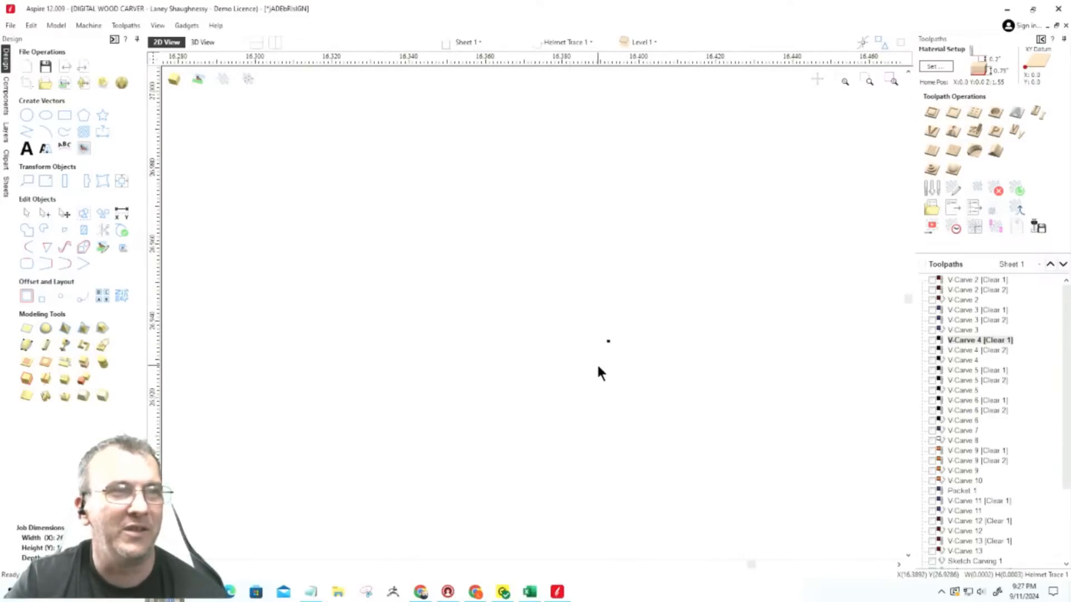
scroll(628, 304, up, 5)
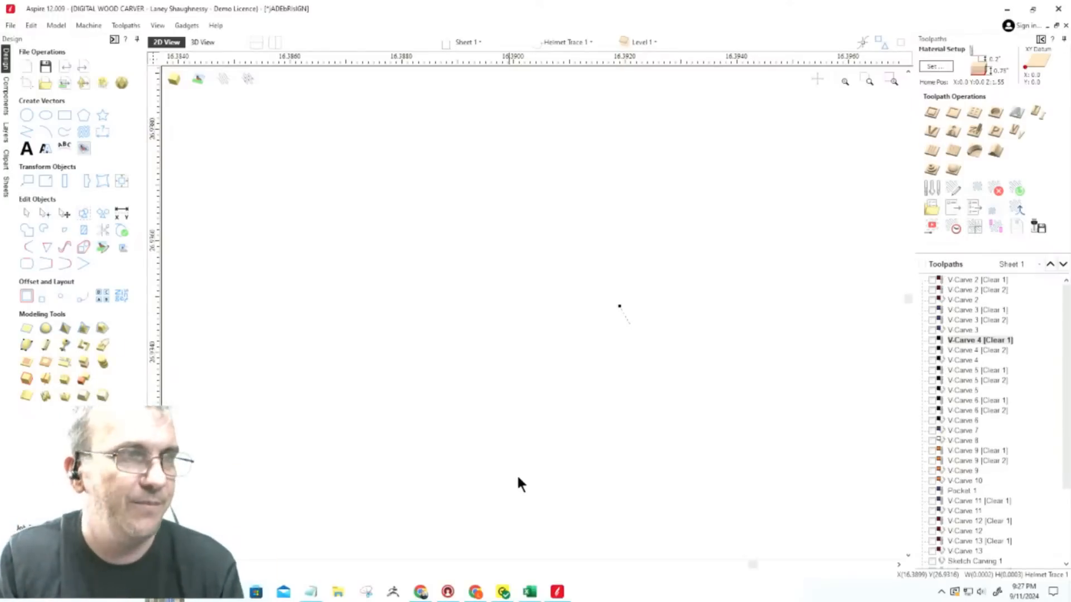
key(Delete)
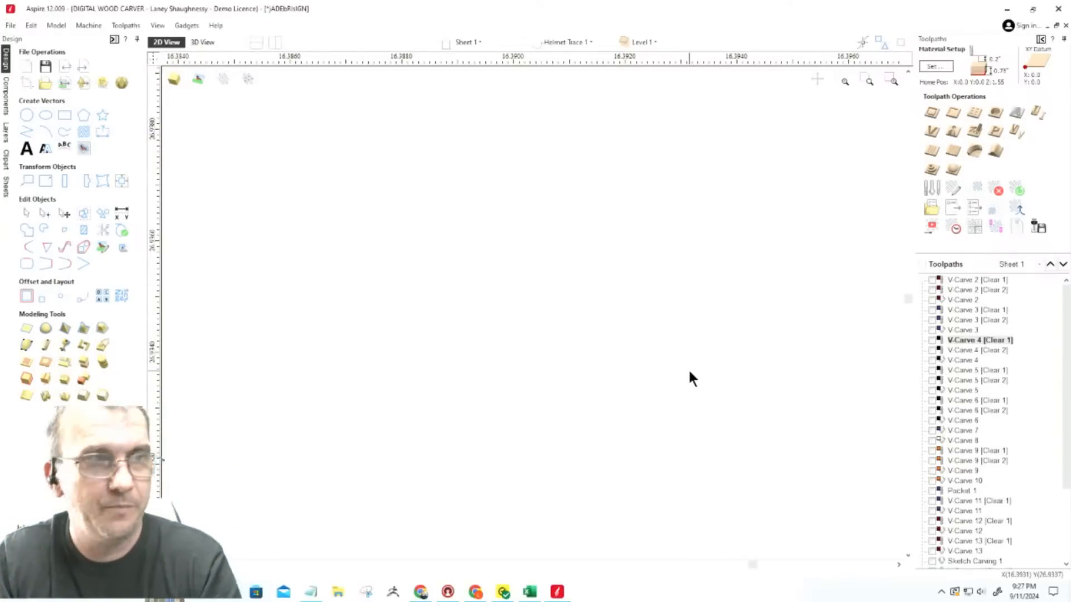
Open the V-Carve 4 toolpath of the G-logo helmet for editing and set its start depth to 0.006 inches.
double_click(962, 339)
scroll(644, 338, down, 5)
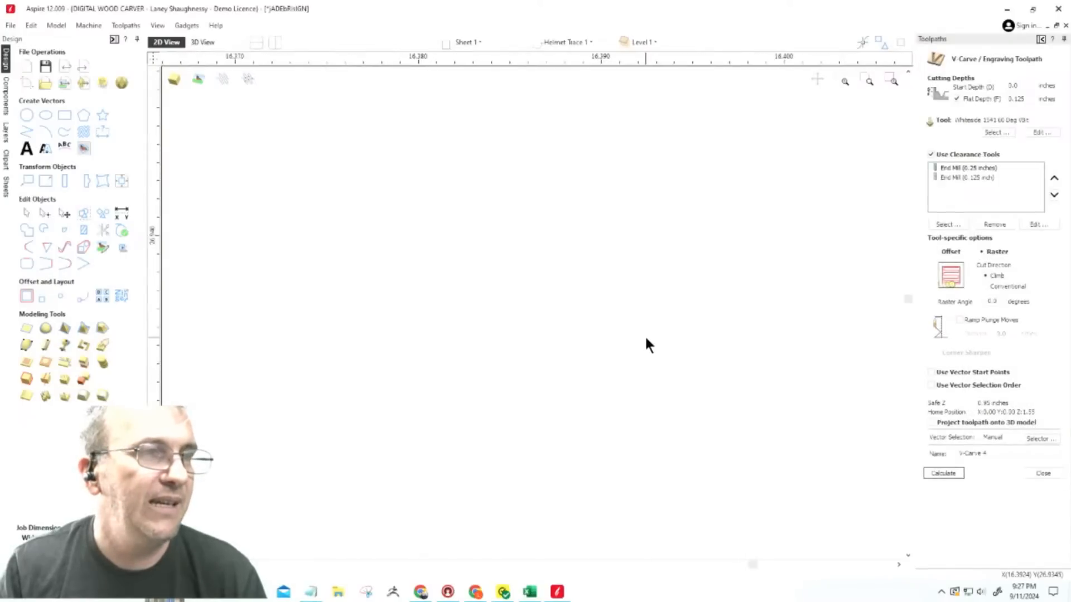
scroll(644, 337, down, 10)
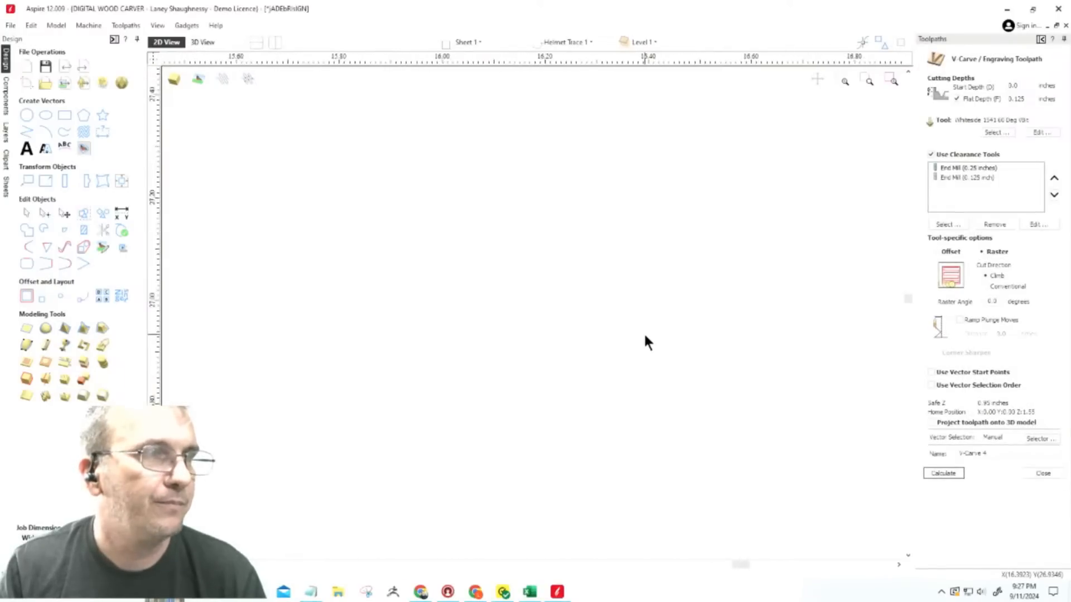
scroll(644, 332, down, 6)
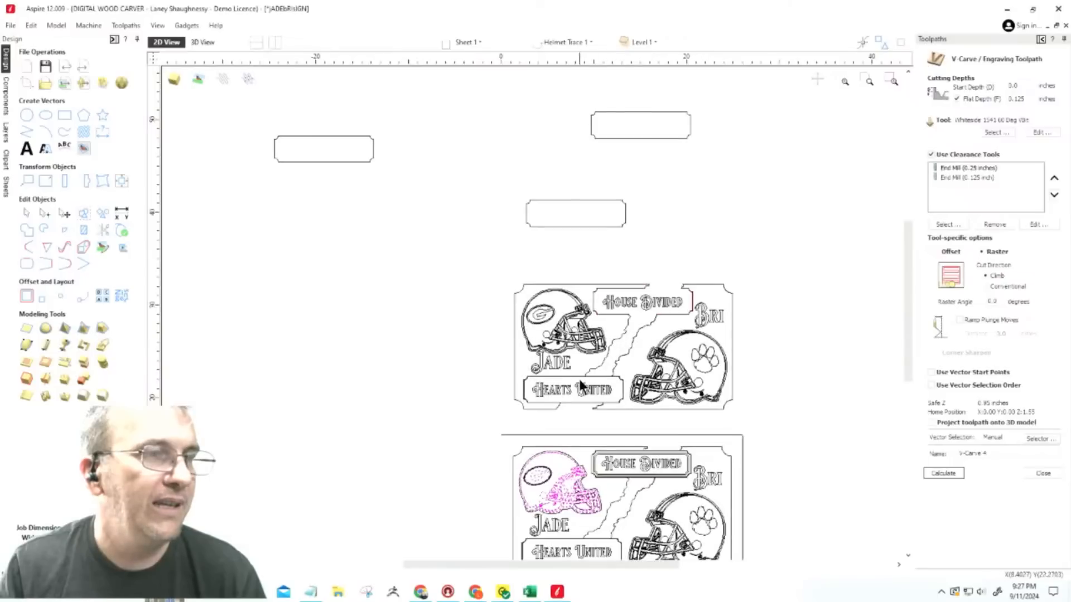
scroll(533, 381, up, 3)
scroll(606, 217, up, 6)
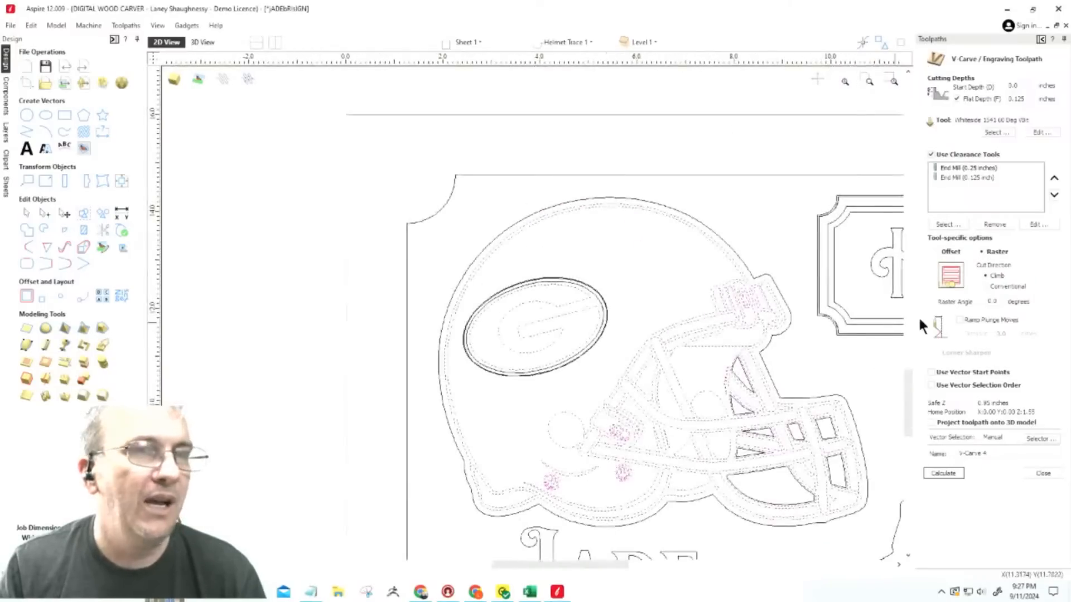
click(1020, 85)
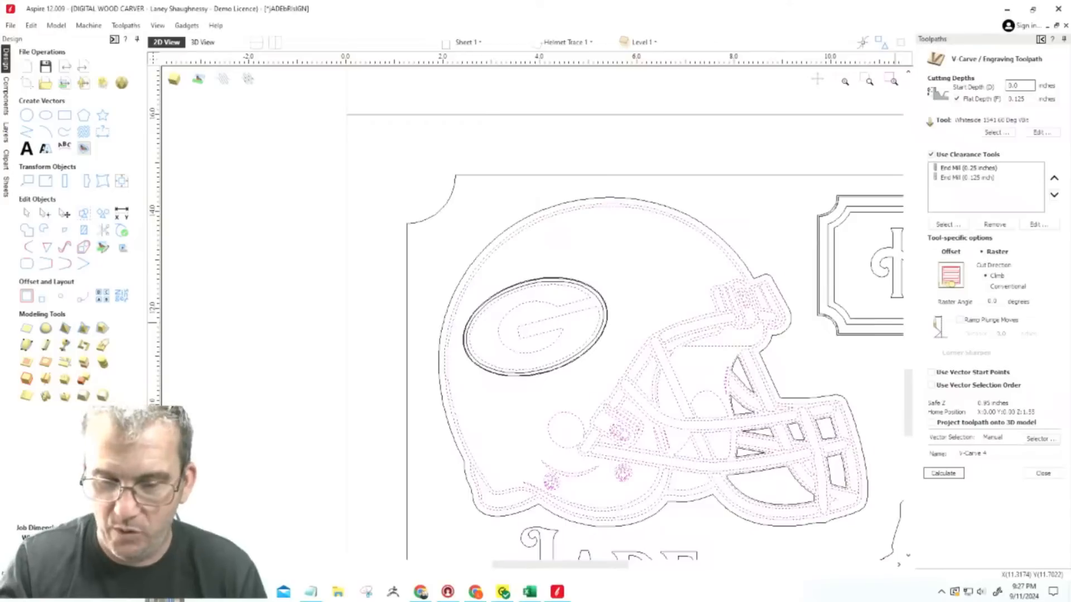
text(06)
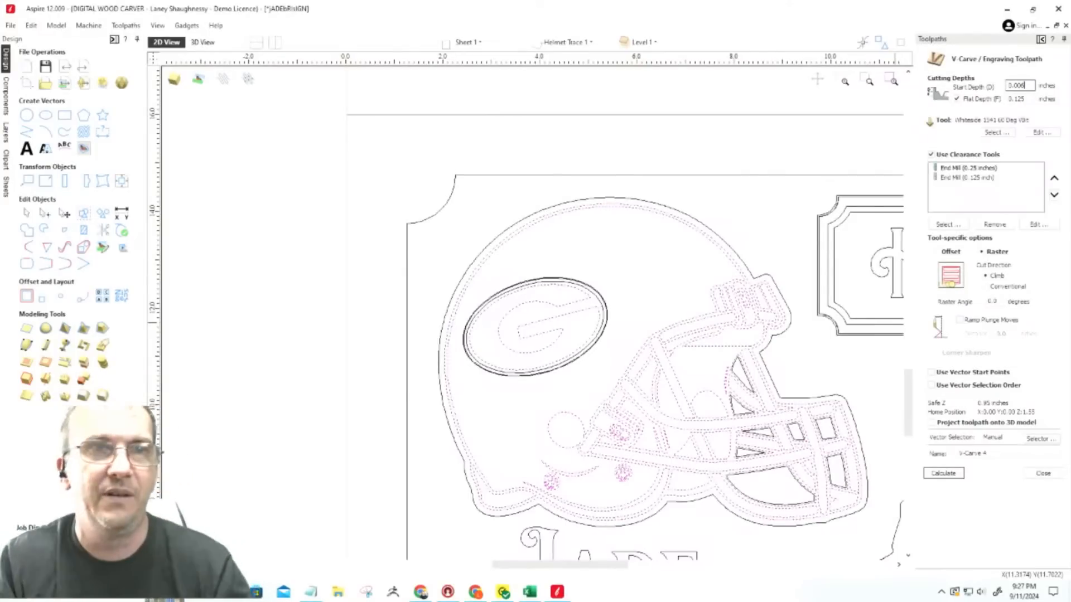
Name the V-Carve 4 toolpath "Georgia Helmet" and calculate it with the new start depth.
click(942, 473)
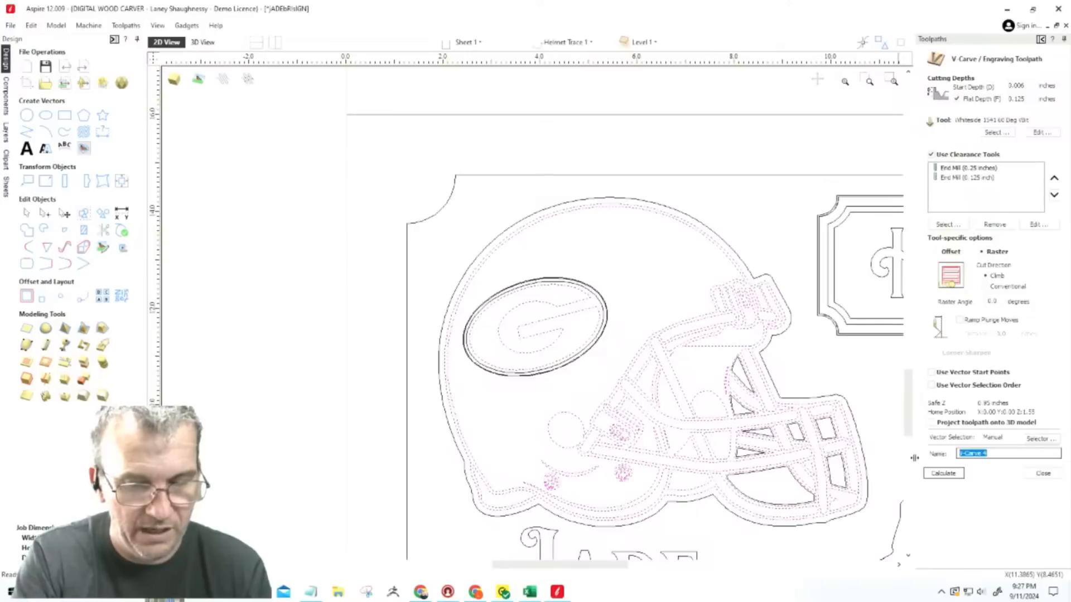
text(Georgia)
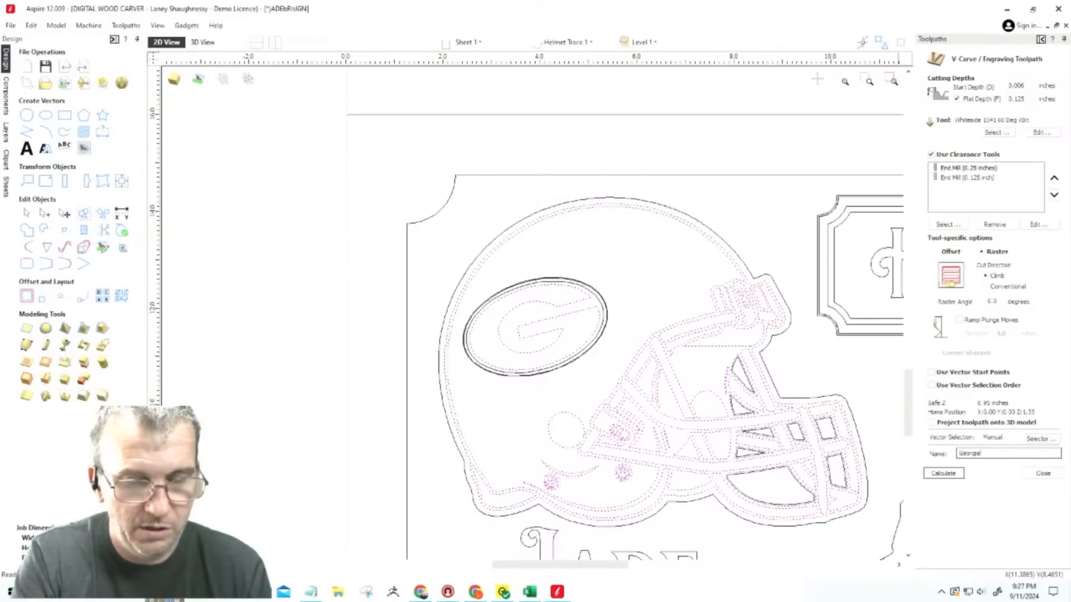
text( Helmet)
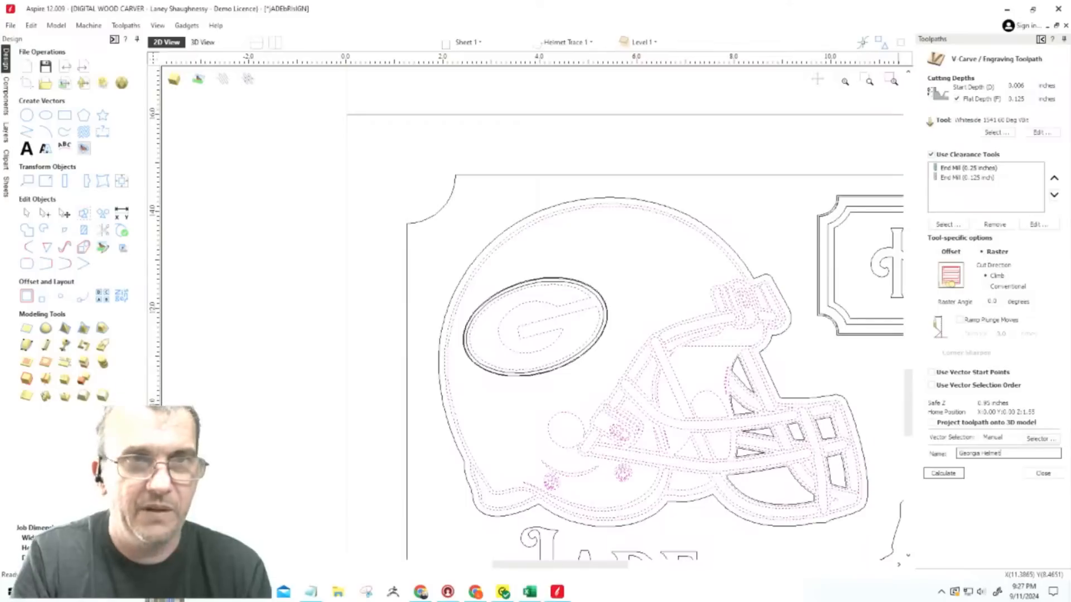
click(946, 474)
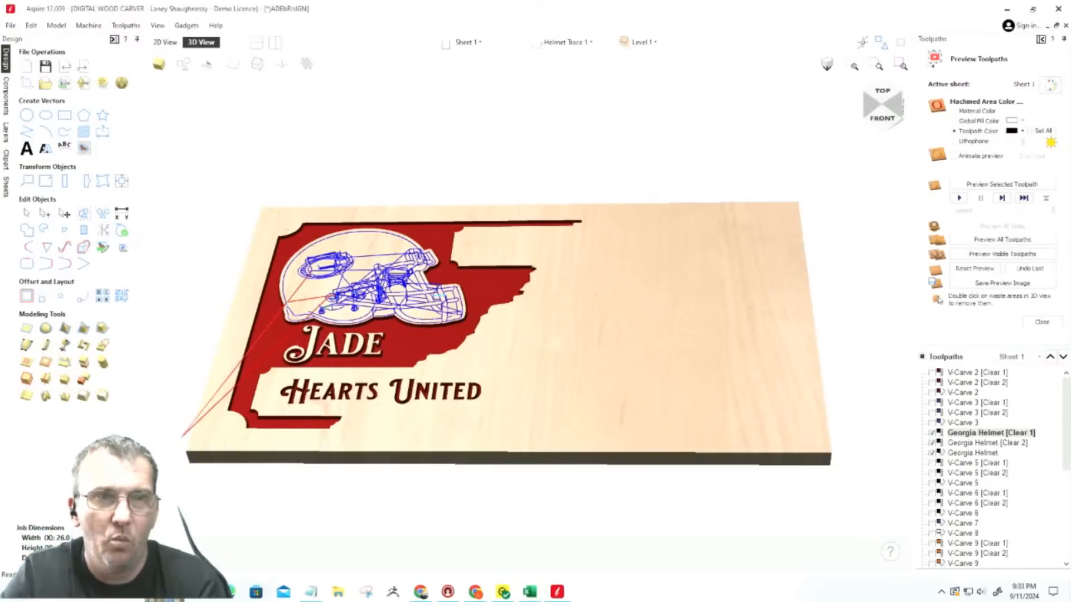
Make V-Carve 2 and its two clearance toolpaths visible alongside the Georgia Helmet toolpaths.
click(957, 373)
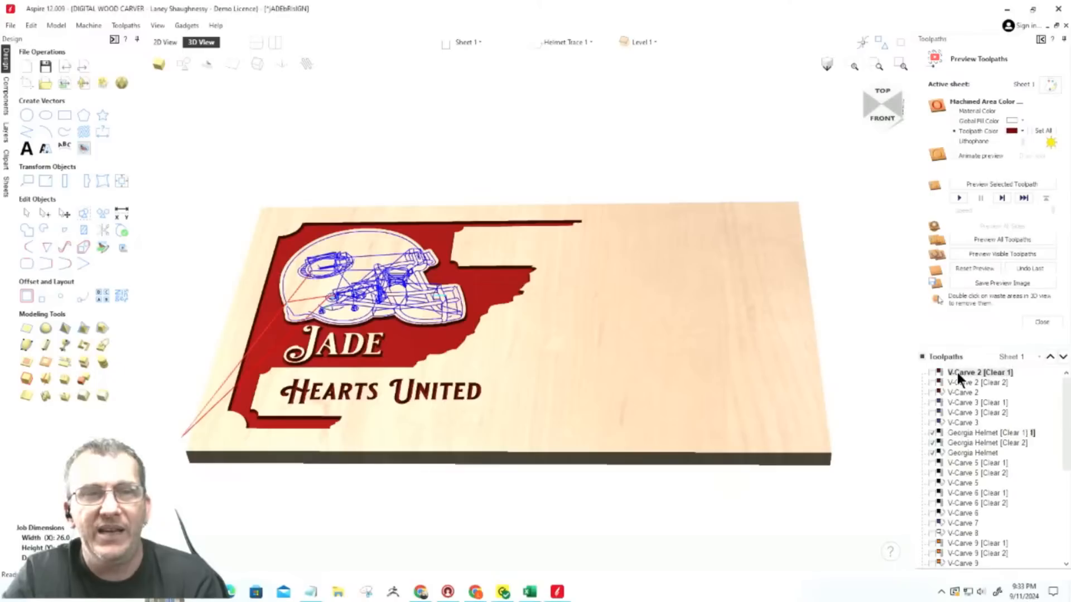
click(956, 382)
click(956, 392)
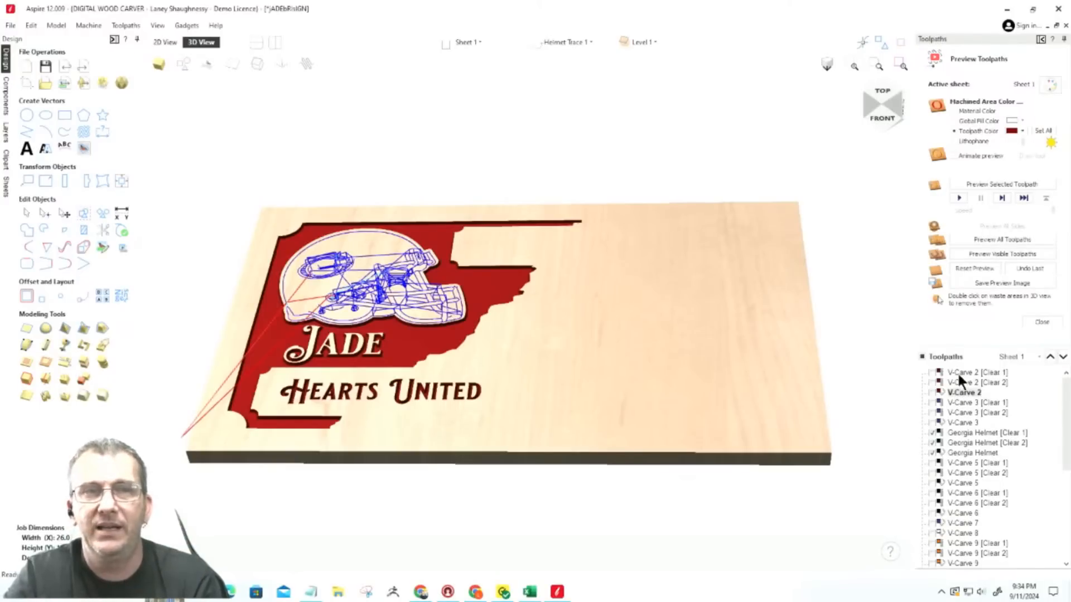
click(932, 373)
click(932, 383)
click(932, 392)
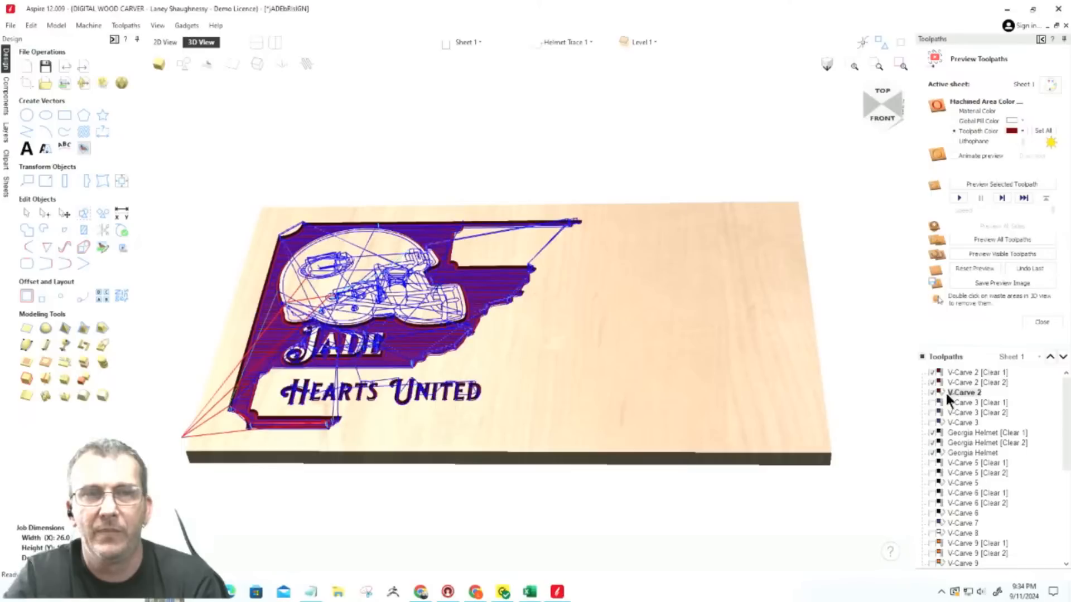
Group the visible toolpaths and rename the group "Georgia Side".
right_click(970, 369)
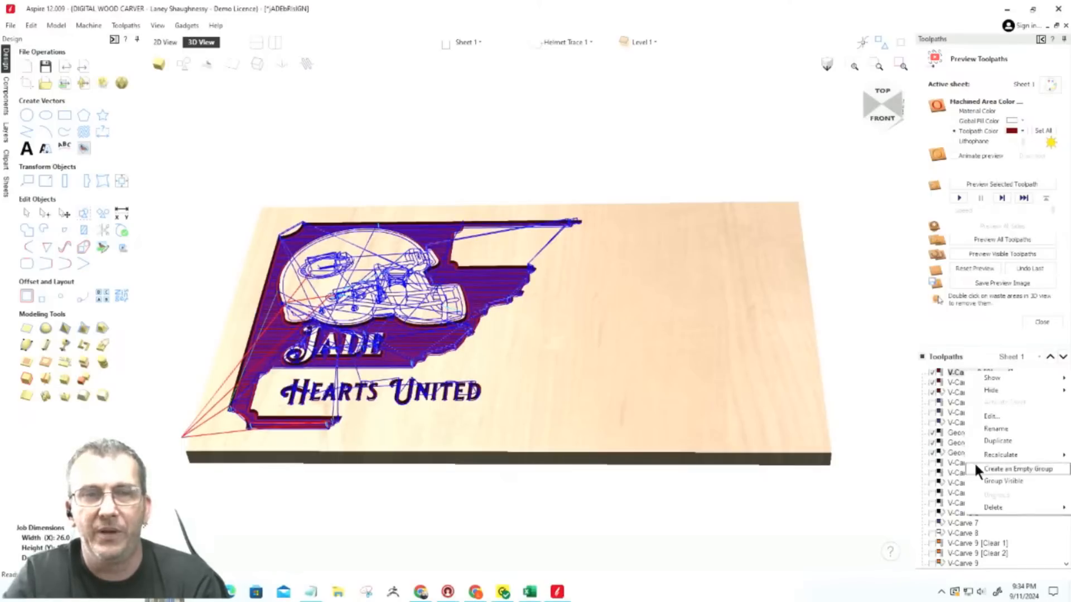
click(1002, 482)
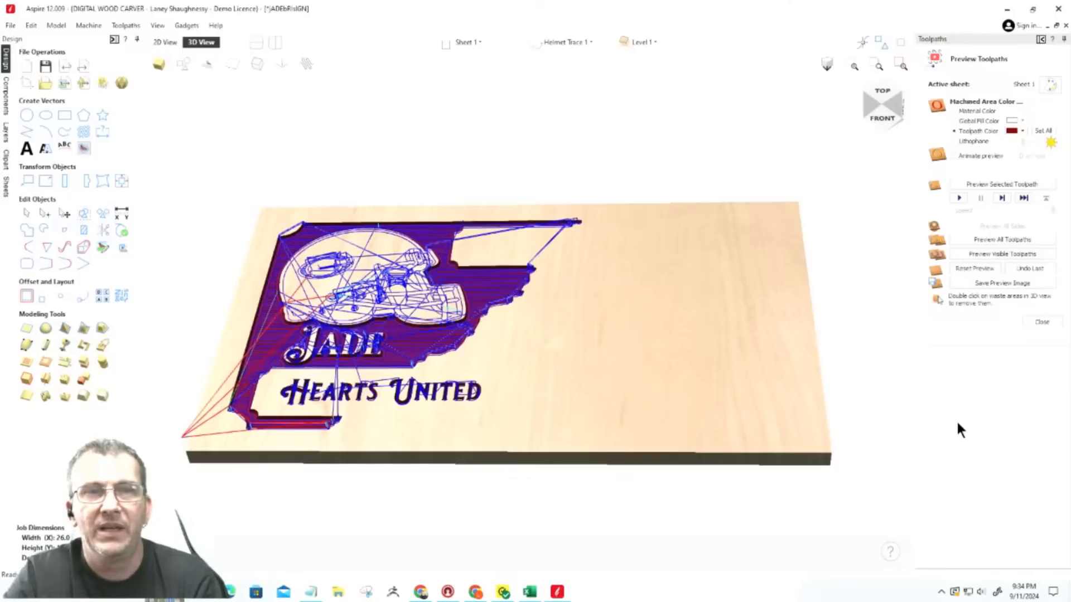
click(960, 372)
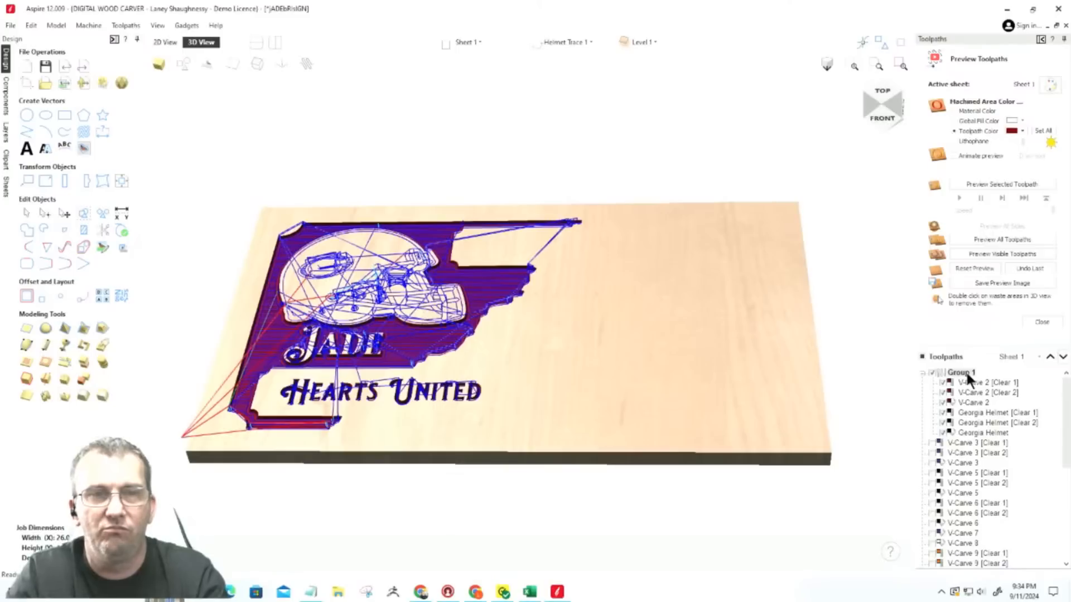
right_click(965, 370)
click(986, 433)
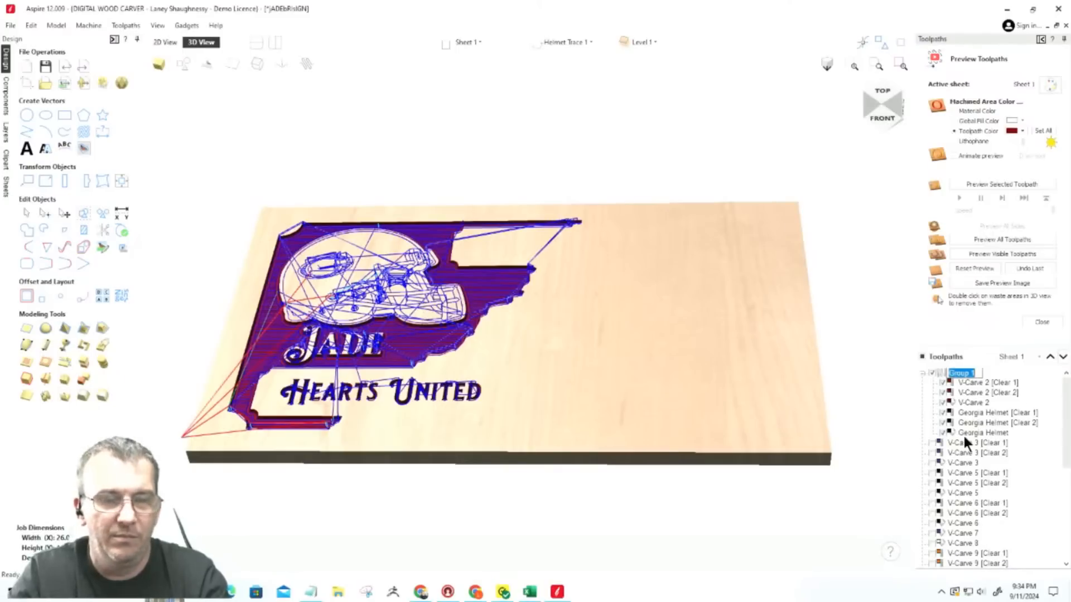
text(Georgia Side)
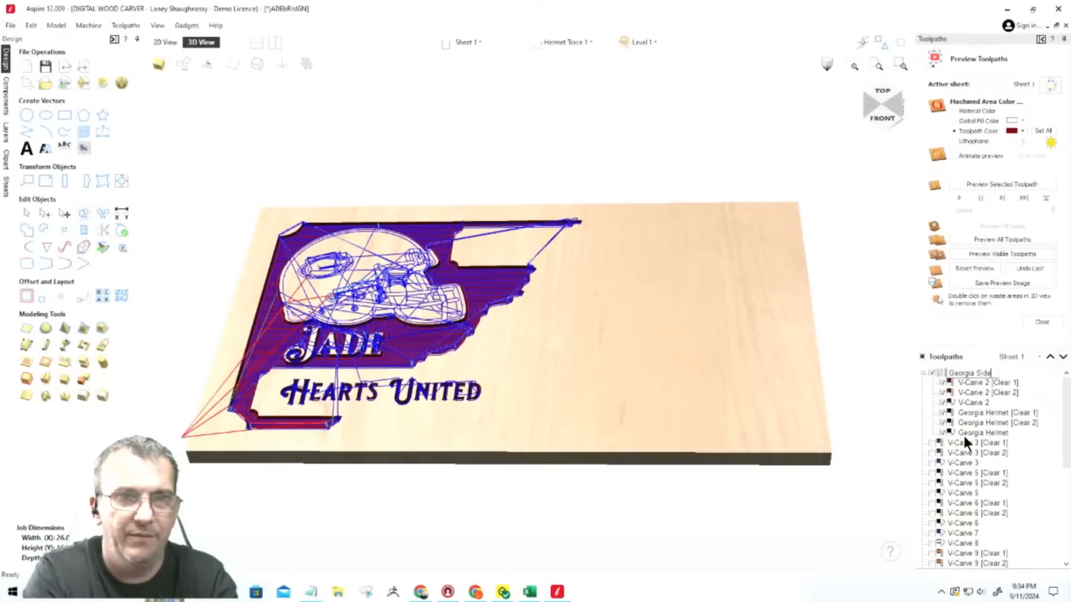
key(Return)
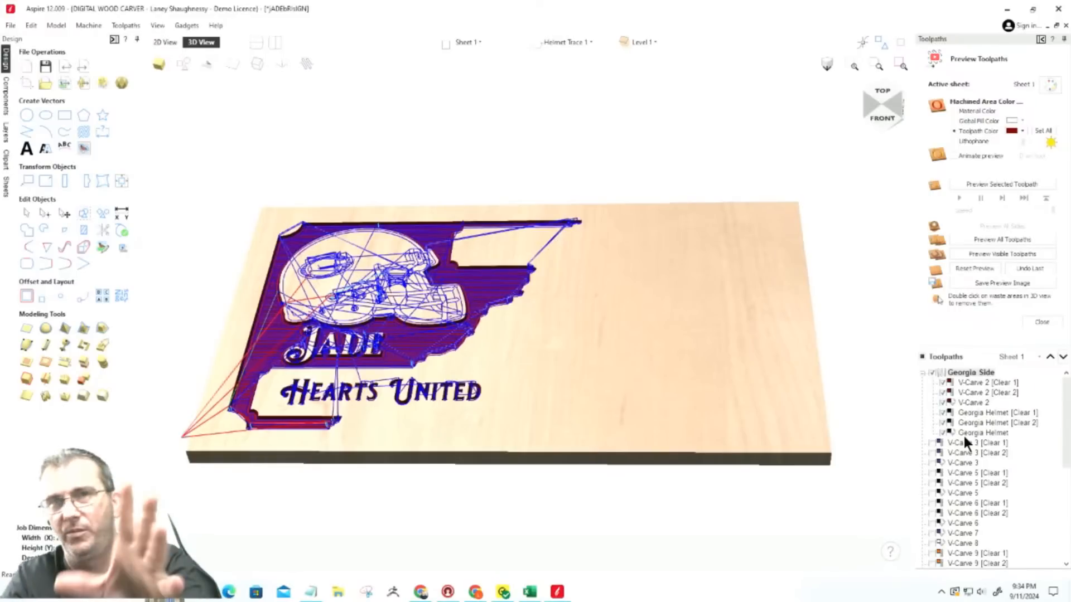
Ungroup the Georgia Side toolpath group.
right_click(958, 376)
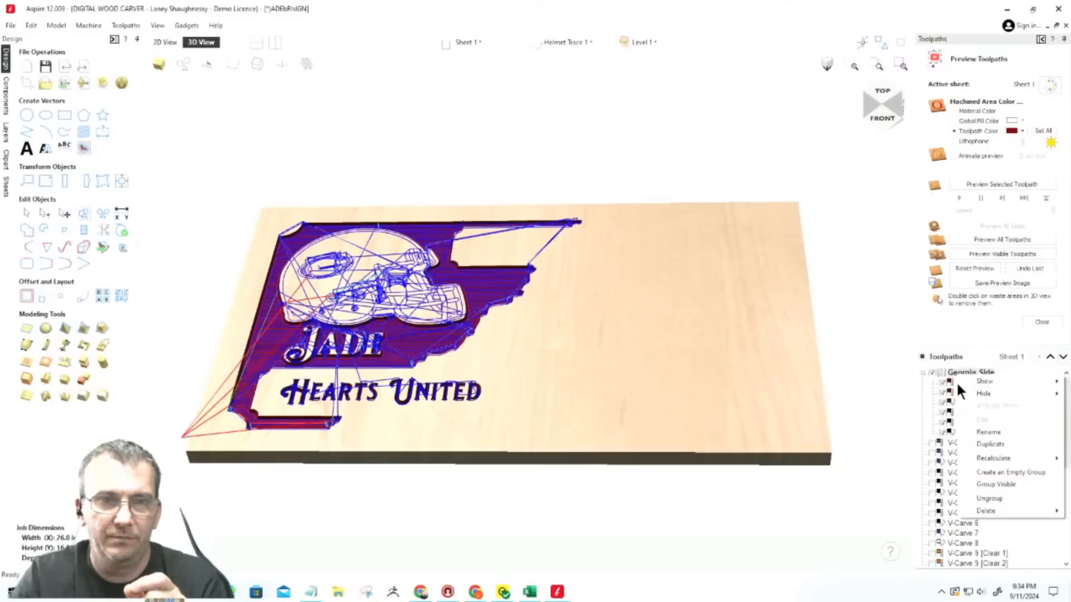
click(979, 498)
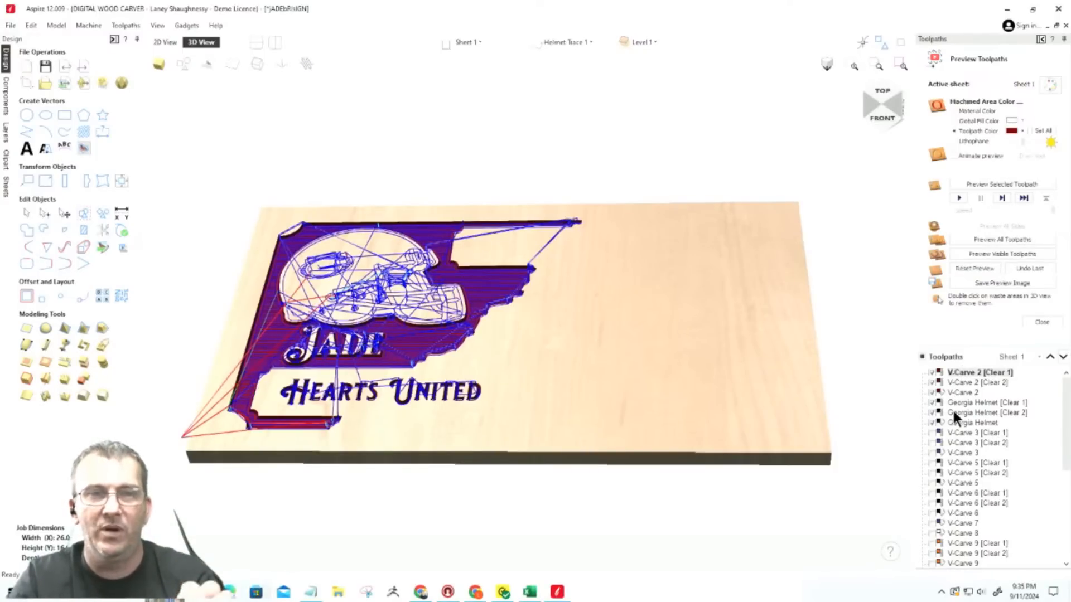
mouse_move(956, 413)
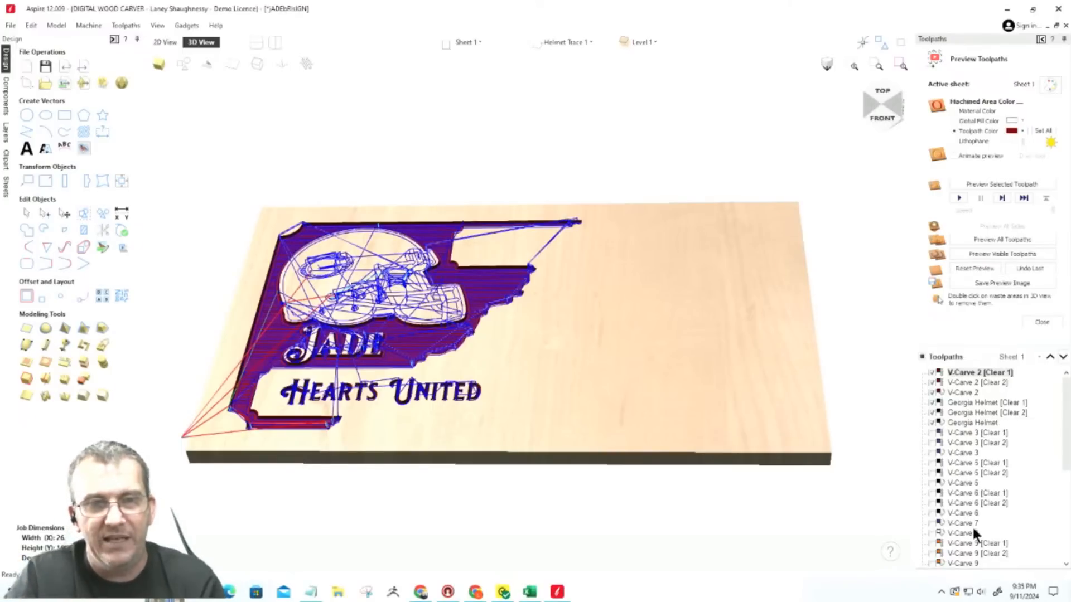
mouse_move(967, 558)
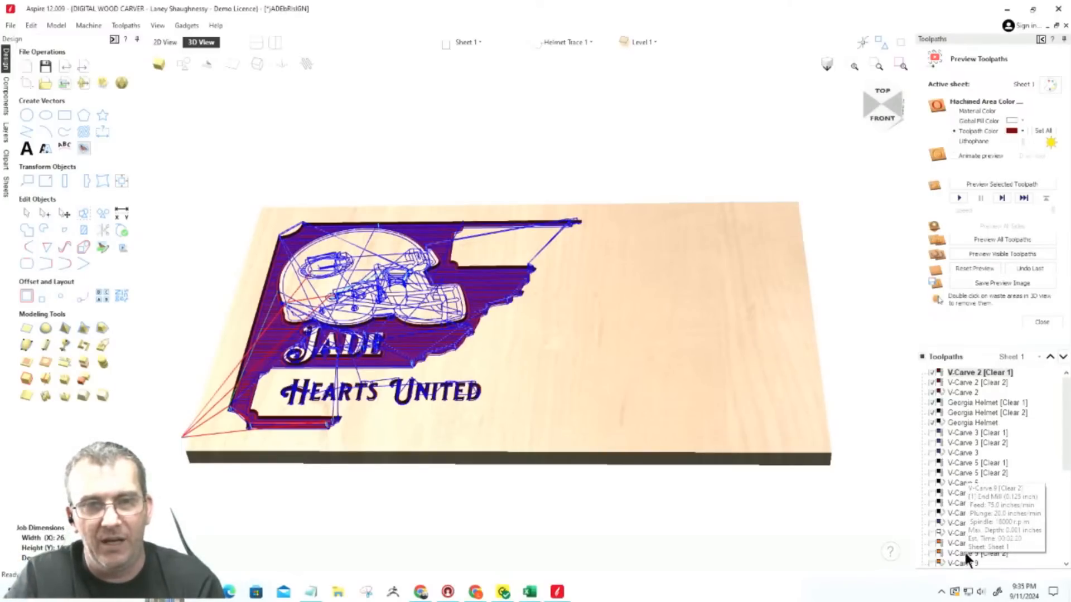
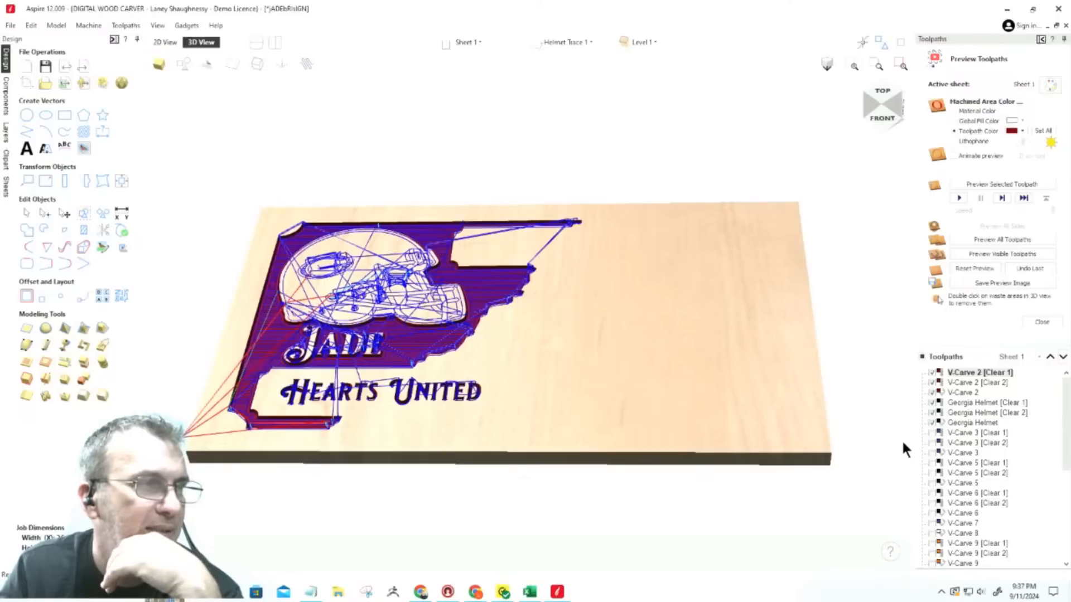
Preview the visible toolpaths and inspect the carved G-logo helmet and the Jade lettering up close.
click(1000, 254)
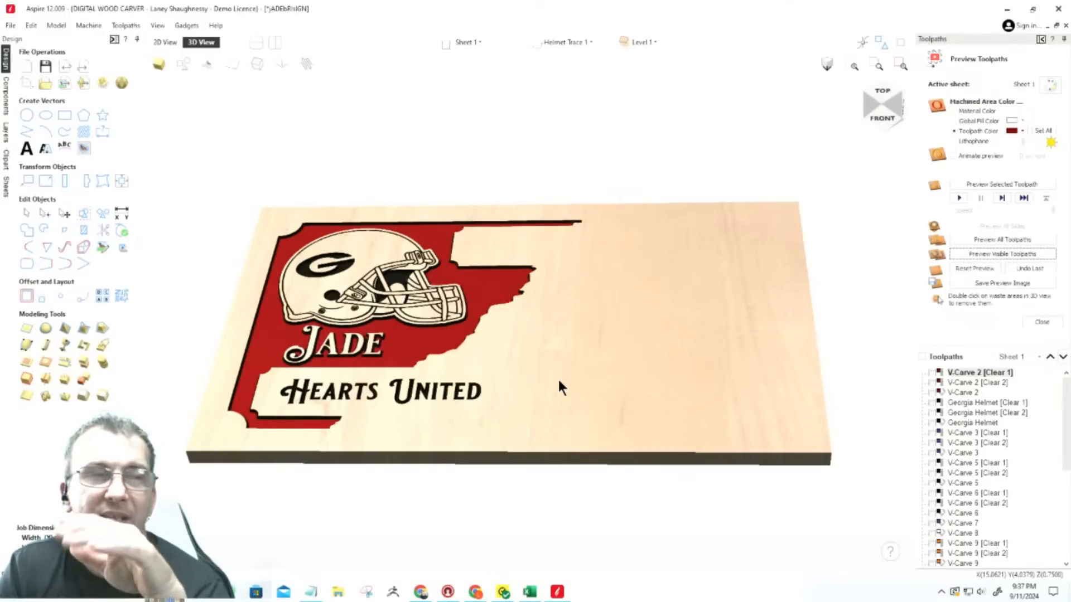
scroll(329, 288, up, 5)
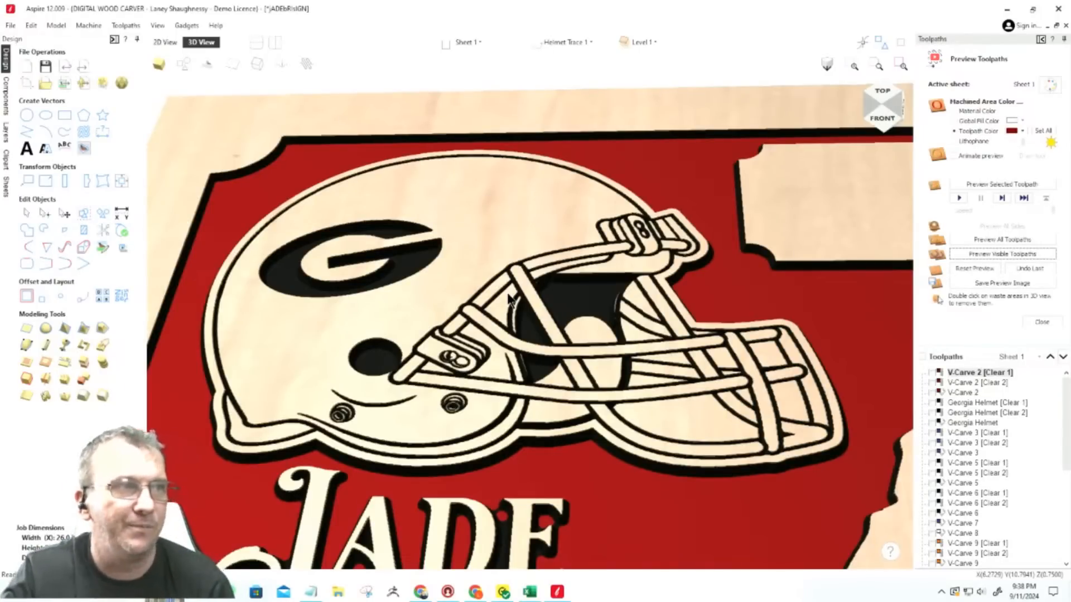
scroll(509, 300, down, 3)
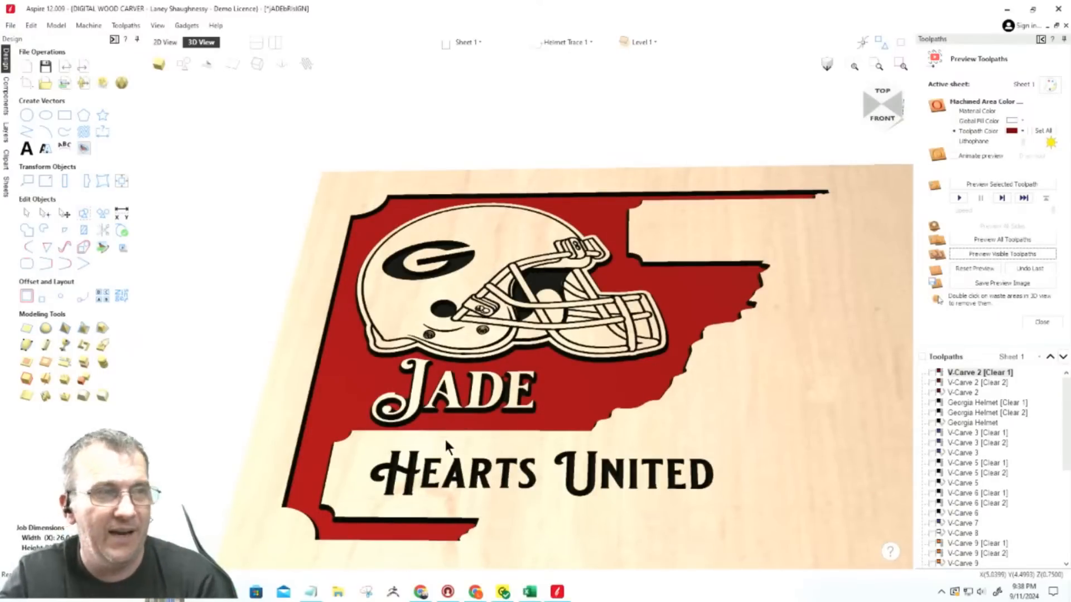
scroll(487, 427, up, 5)
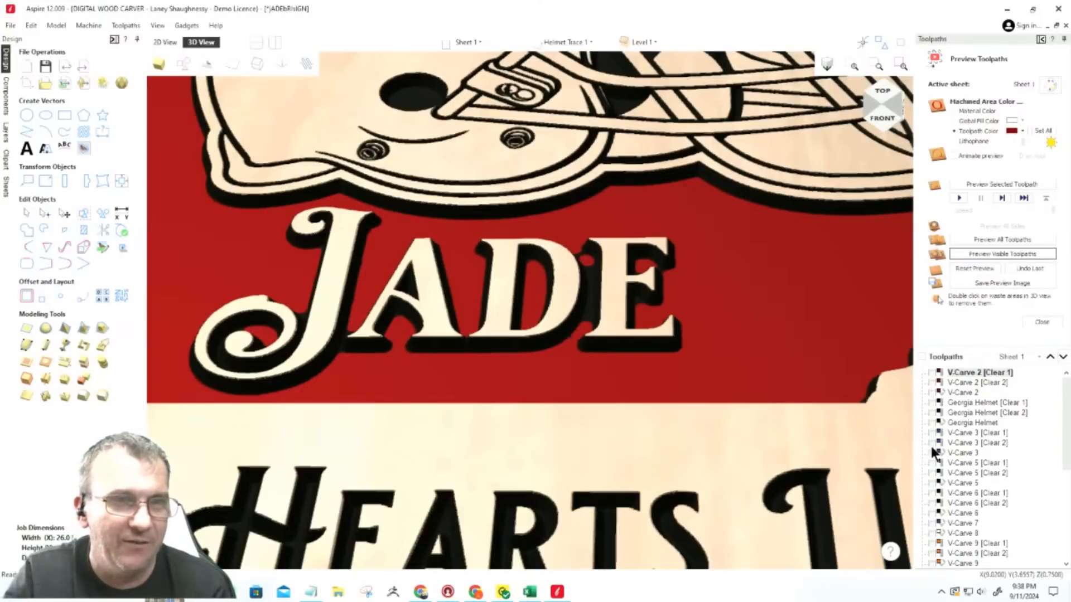
Show and hide the Georgia Helmet toolpath and its clearance passes in turn to see what each one cuts.
click(932, 403)
click(932, 403)
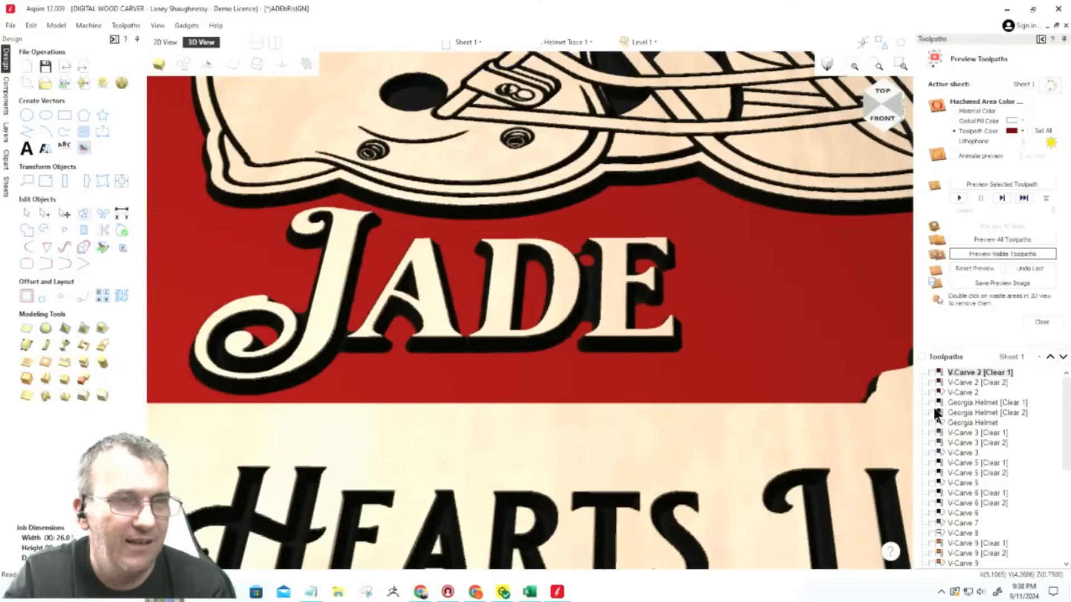
click(932, 413)
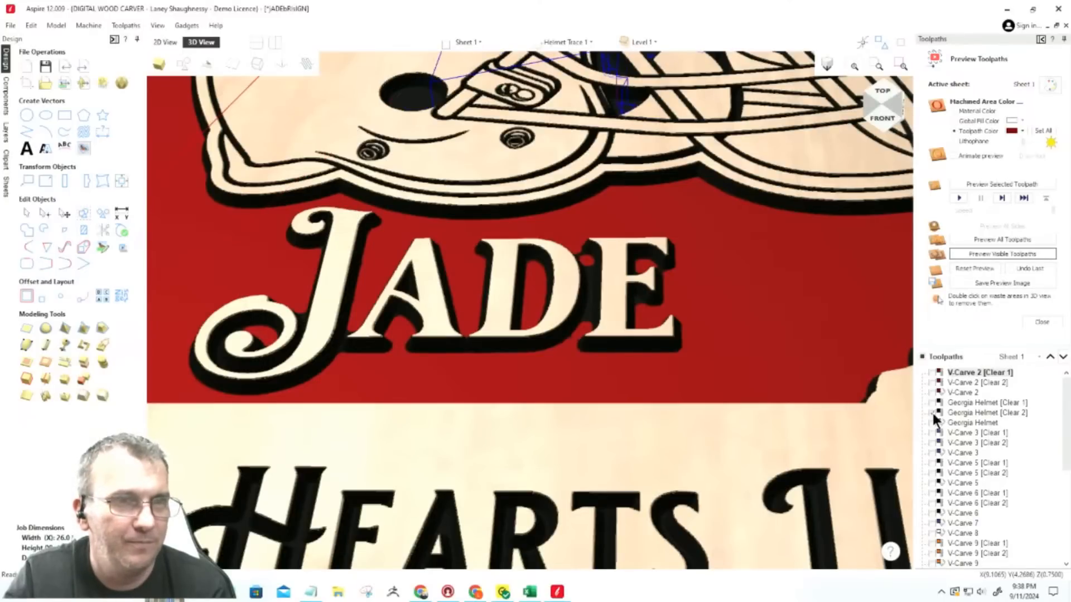
click(932, 423)
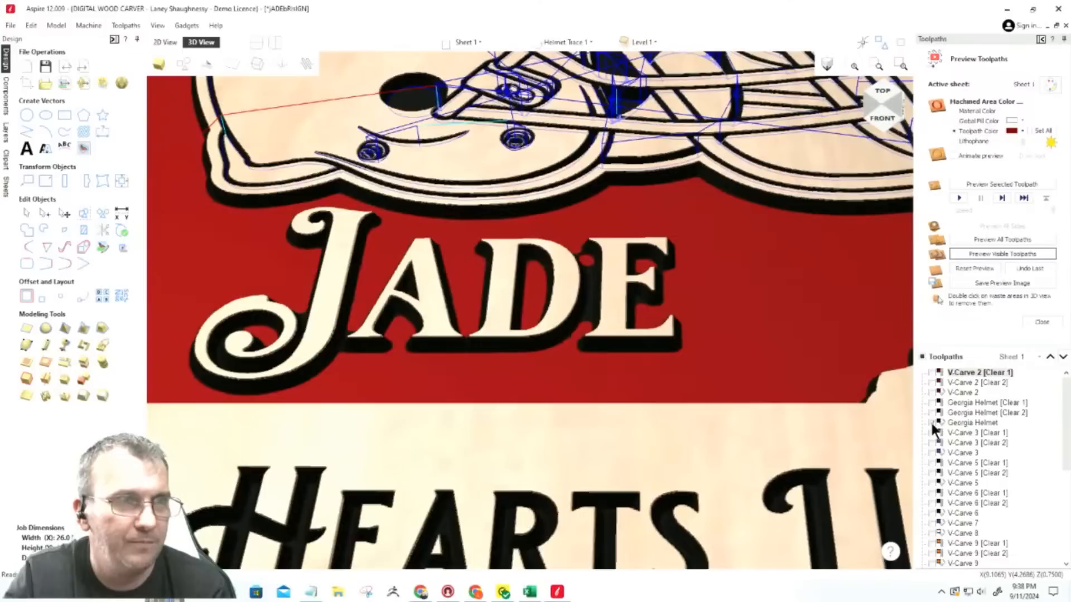
click(932, 424)
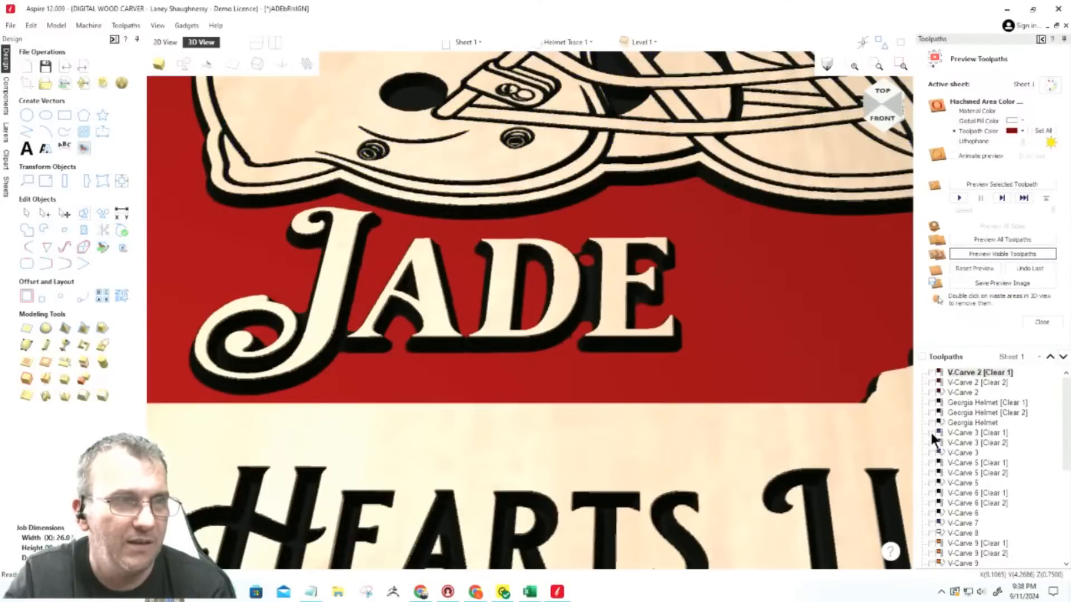
Show and hide toolpaths from V-Carve 3, 5, 6 and 7 in turn to identify the areas they cut.
click(932, 434)
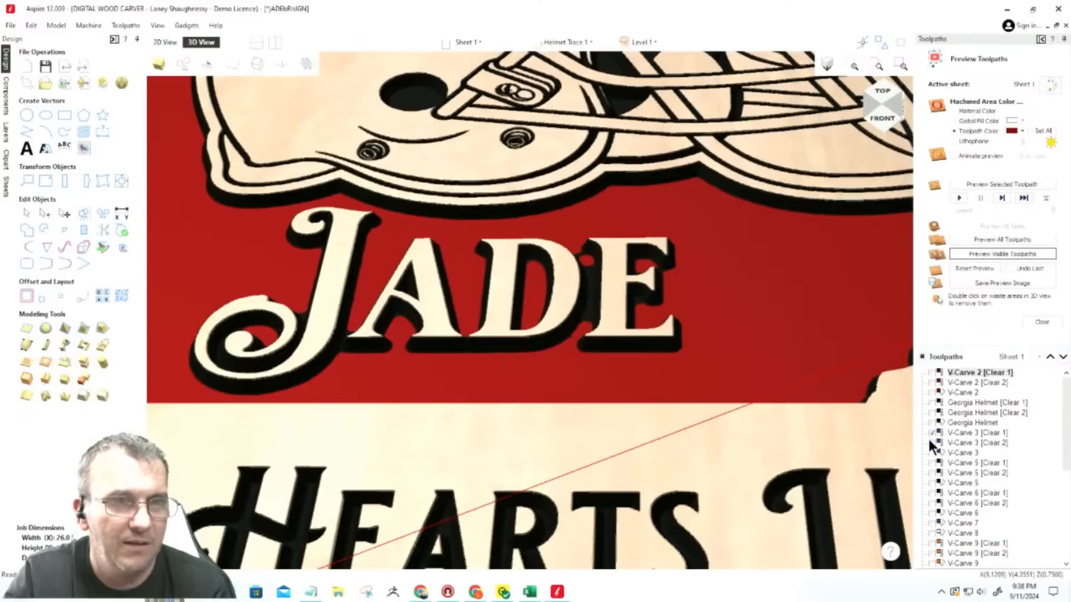
click(931, 435)
click(932, 464)
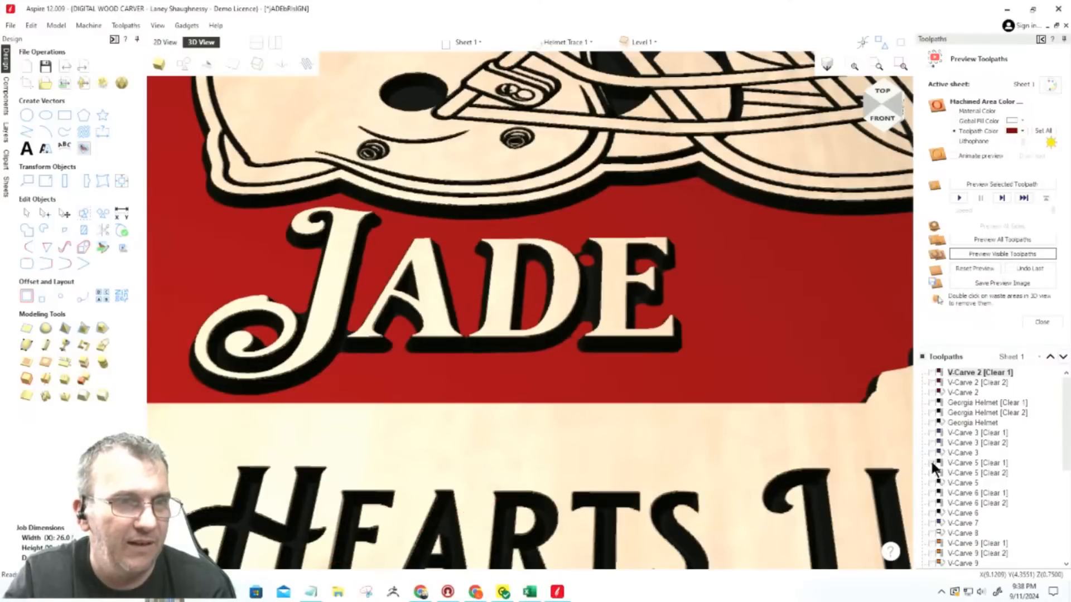
click(931, 463)
click(932, 473)
click(932, 473)
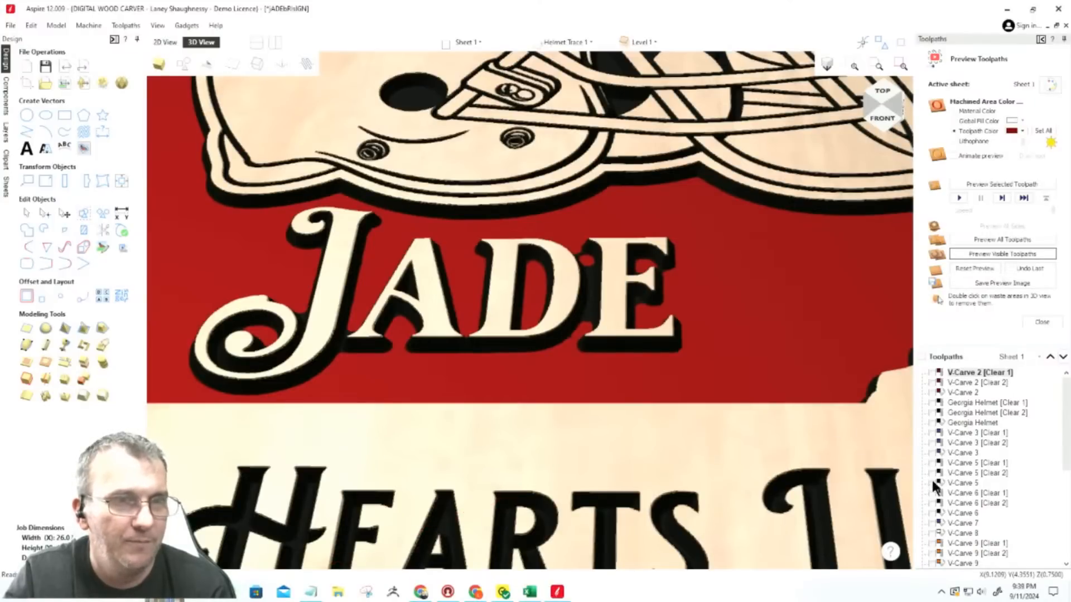
click(933, 483)
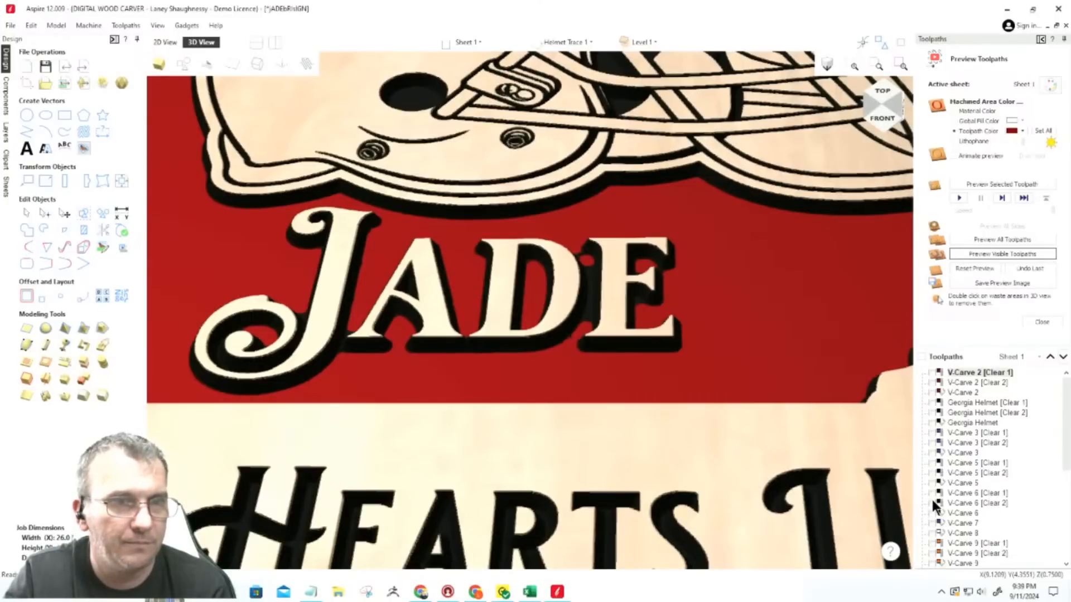
click(933, 503)
click(932, 503)
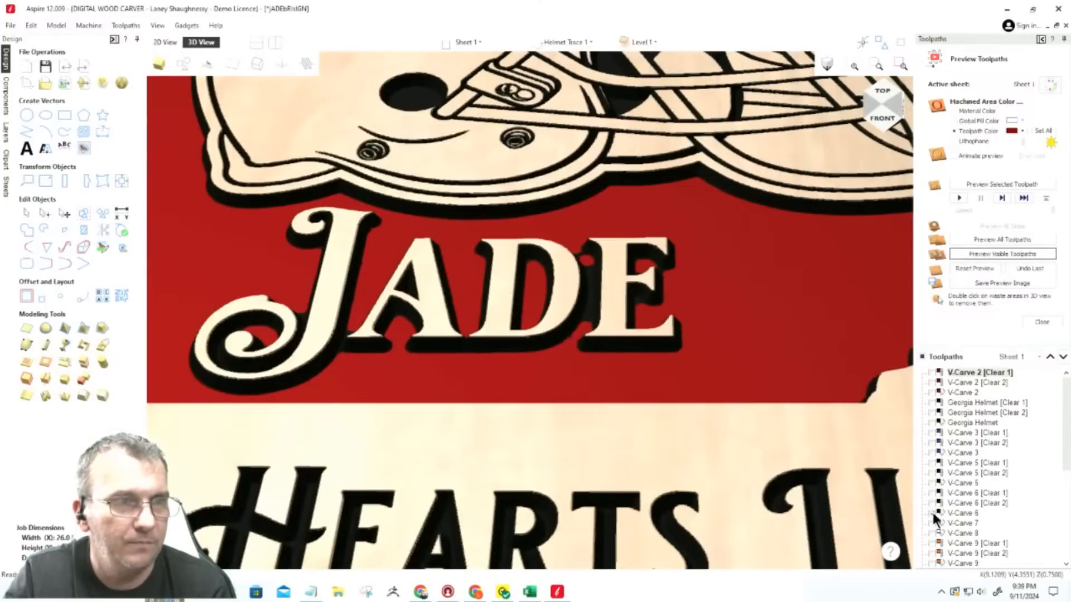
scroll(948, 479, down, 2)
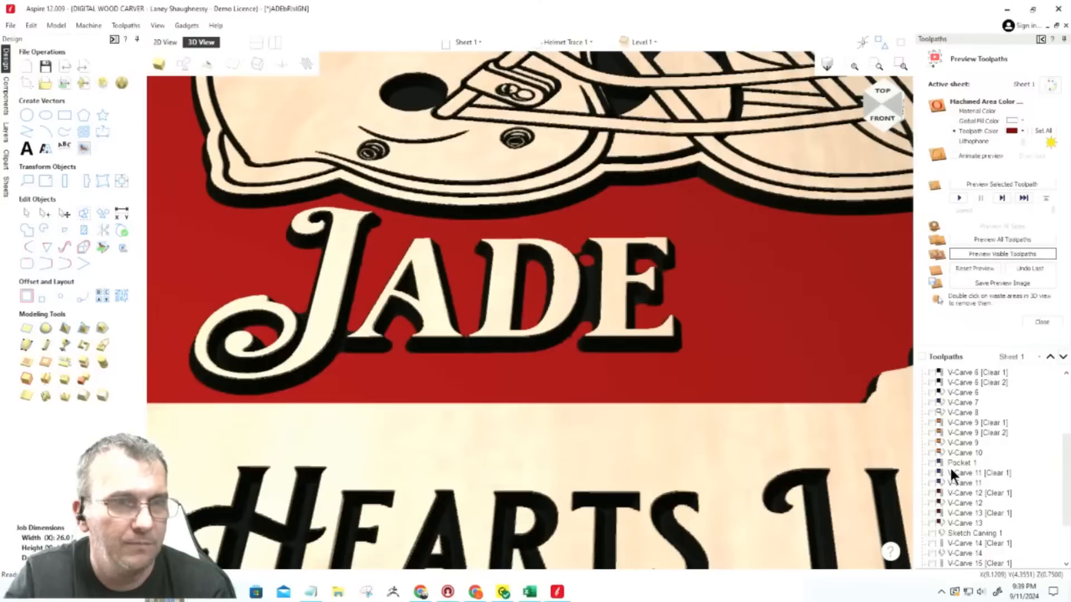
click(933, 403)
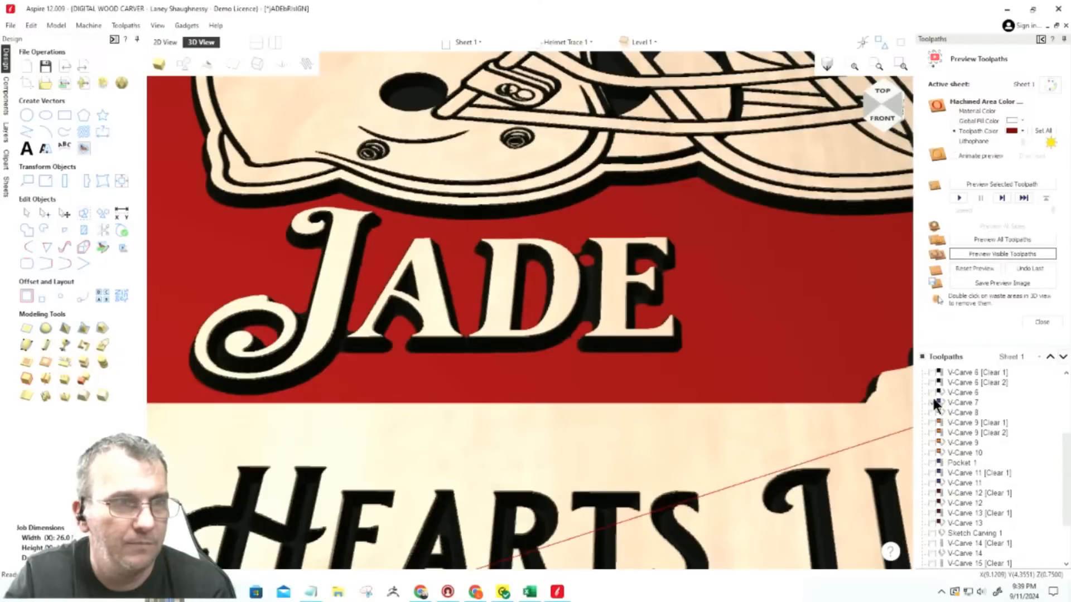
click(933, 402)
Show the Georgia Helmet toolpath together with its Clear 1 and Clear 2 passes on the sign.
scroll(933, 444, up, 3)
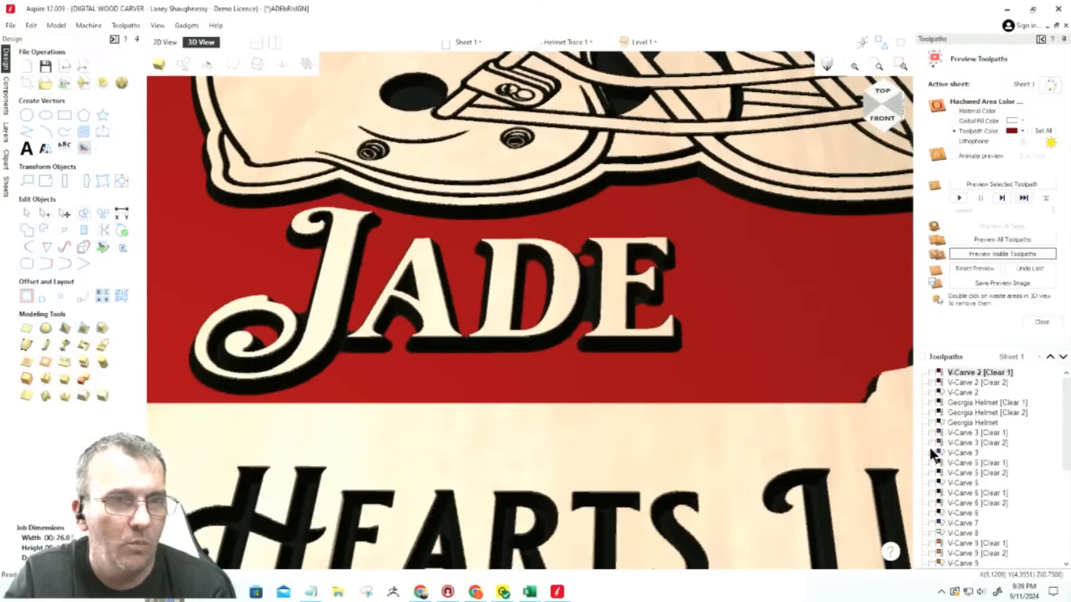
click(932, 403)
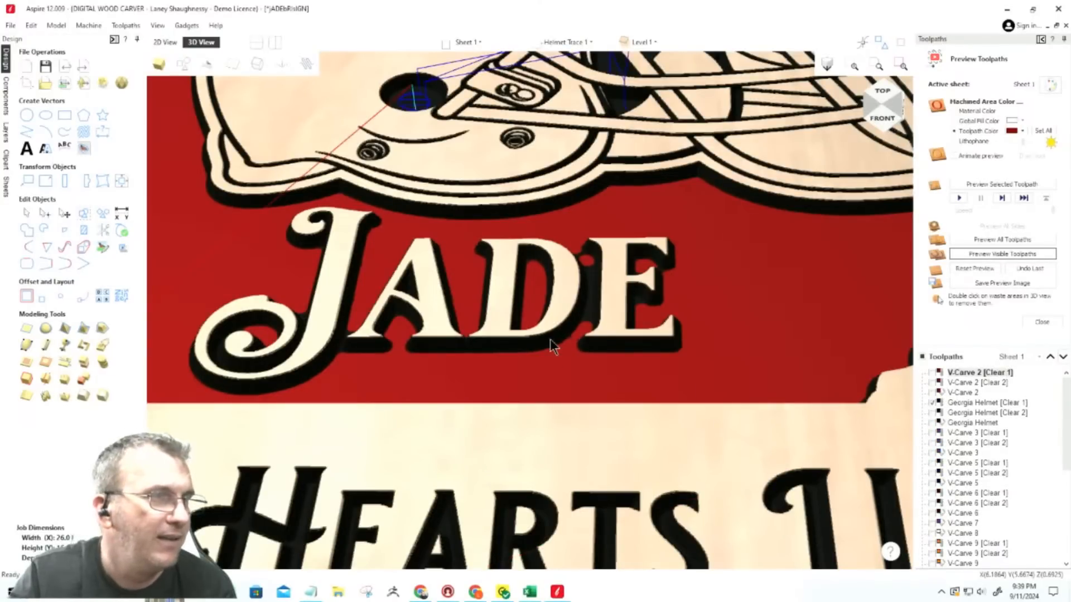
scroll(544, 345, down, 3)
scroll(631, 303, up, 2)
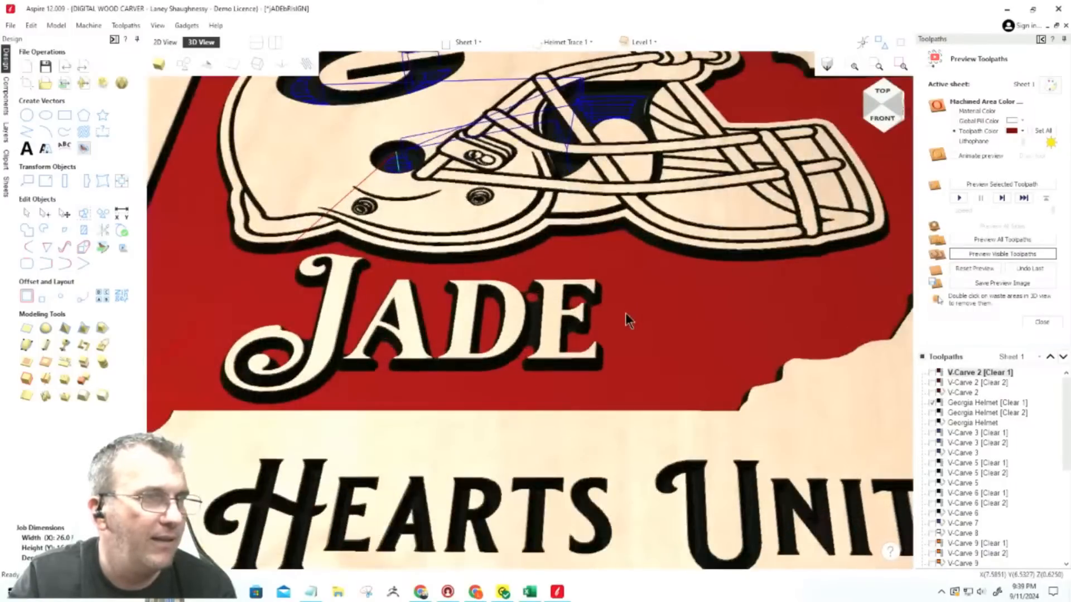
scroll(626, 318, down, 2)
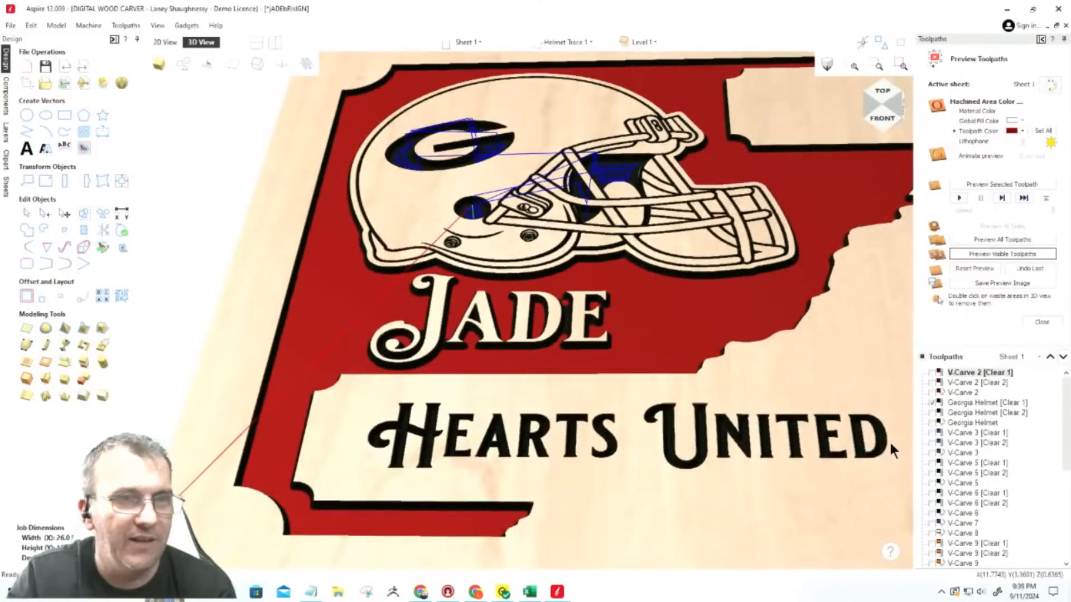
click(932, 412)
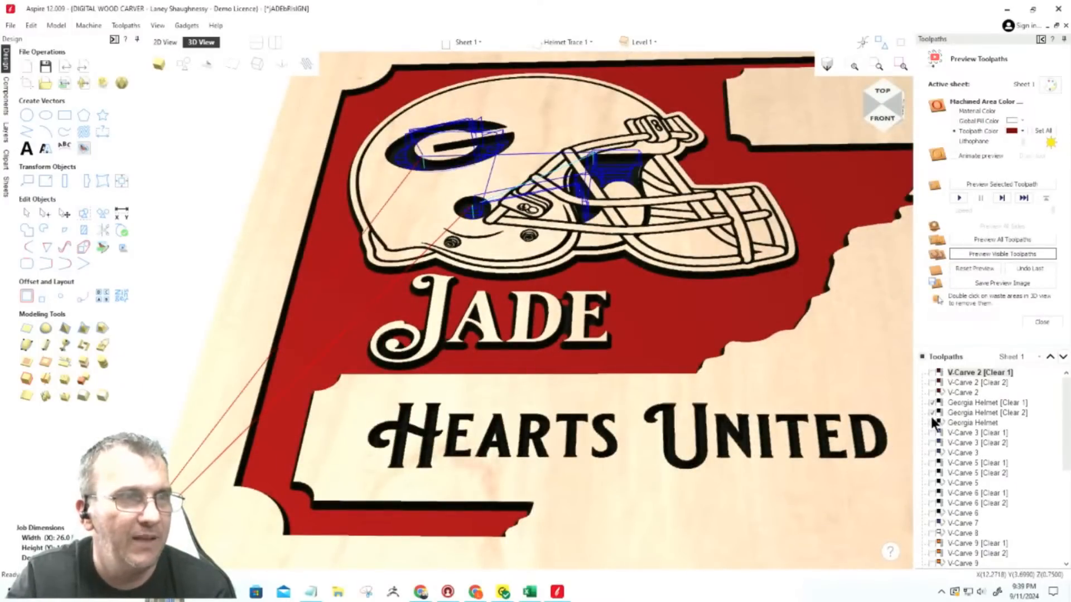
click(932, 423)
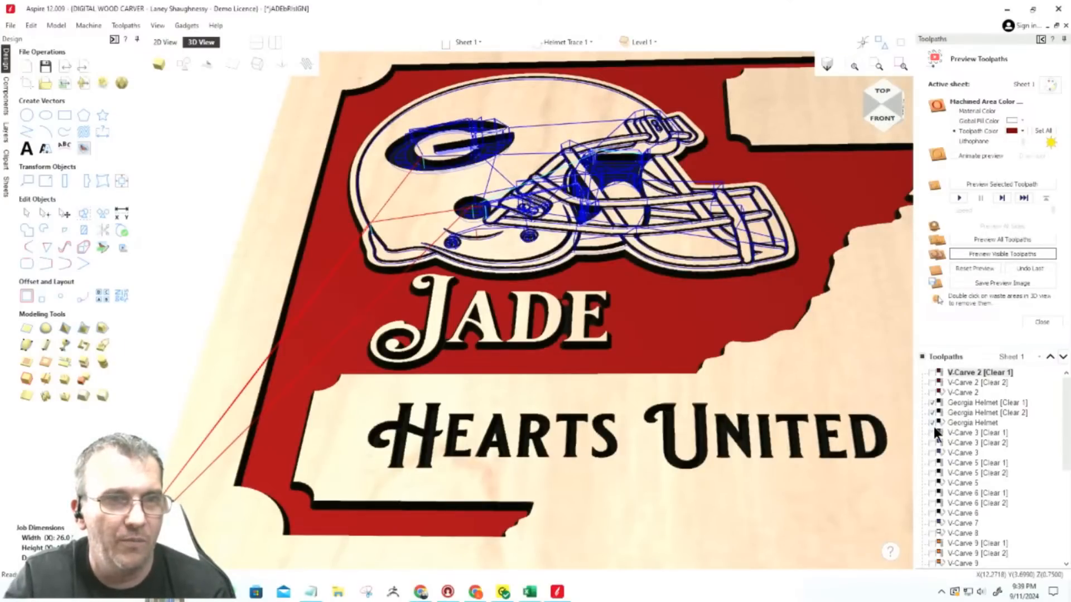
Reset the preview and simulate the visible toolpaths with the V-Carve 2 and Georgia Helmet toolpaths included.
click(958, 268)
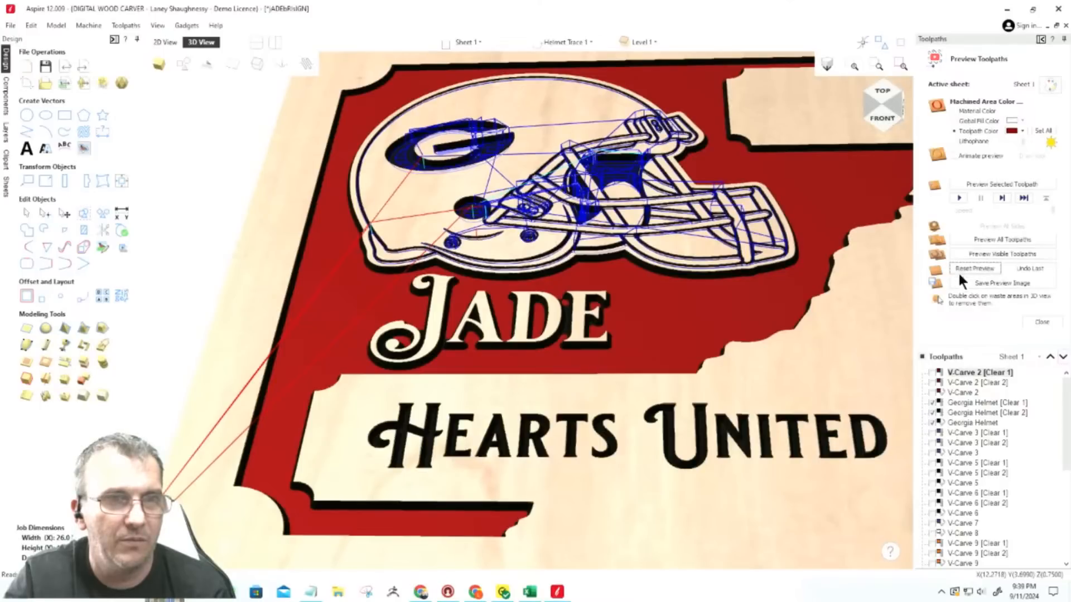
click(931, 372)
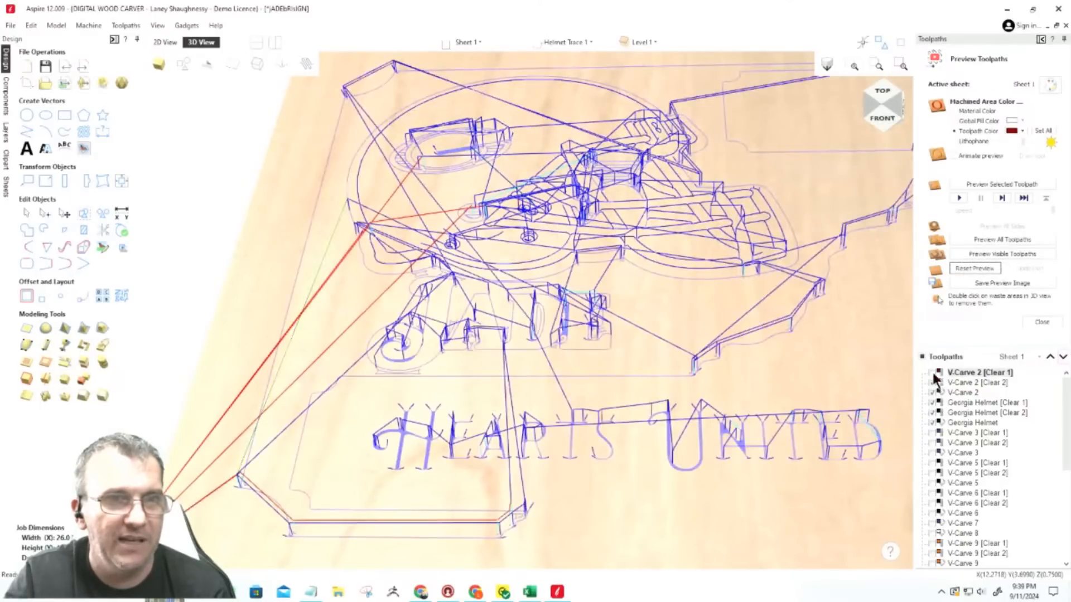
click(982, 254)
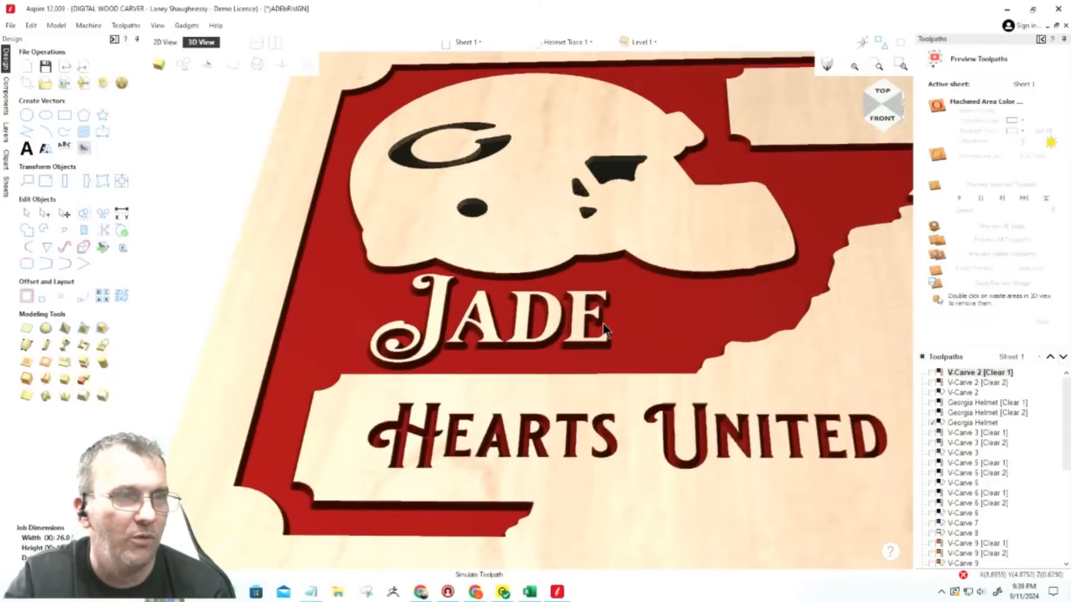
Inspect the simulated Georgia side, checking the edges of the Jade lettering up close and the overall helmet layout.
scroll(510, 376, up, 5)
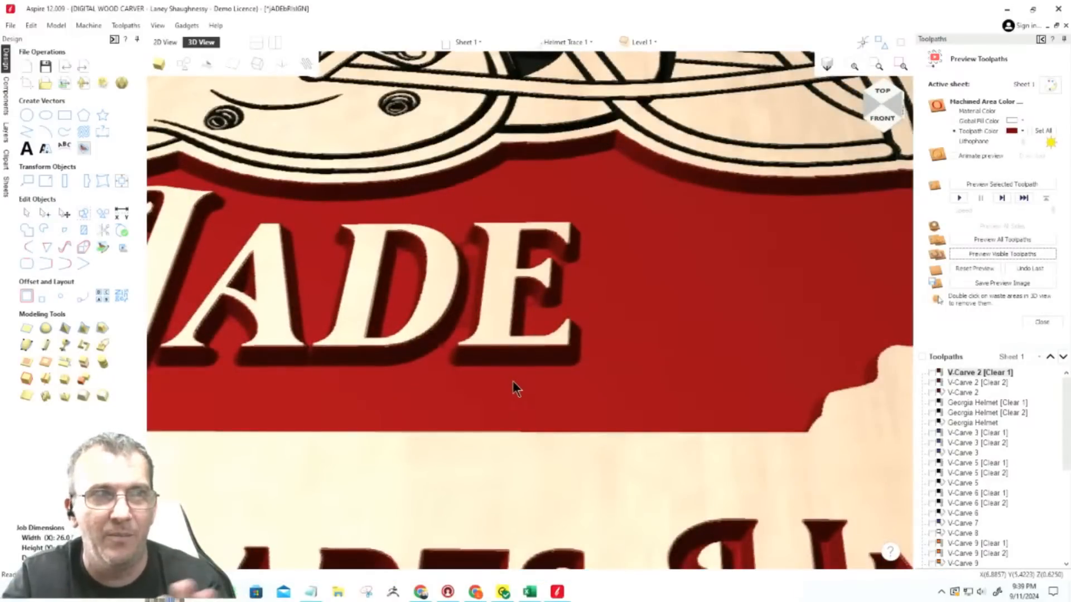
scroll(513, 364, up, 3)
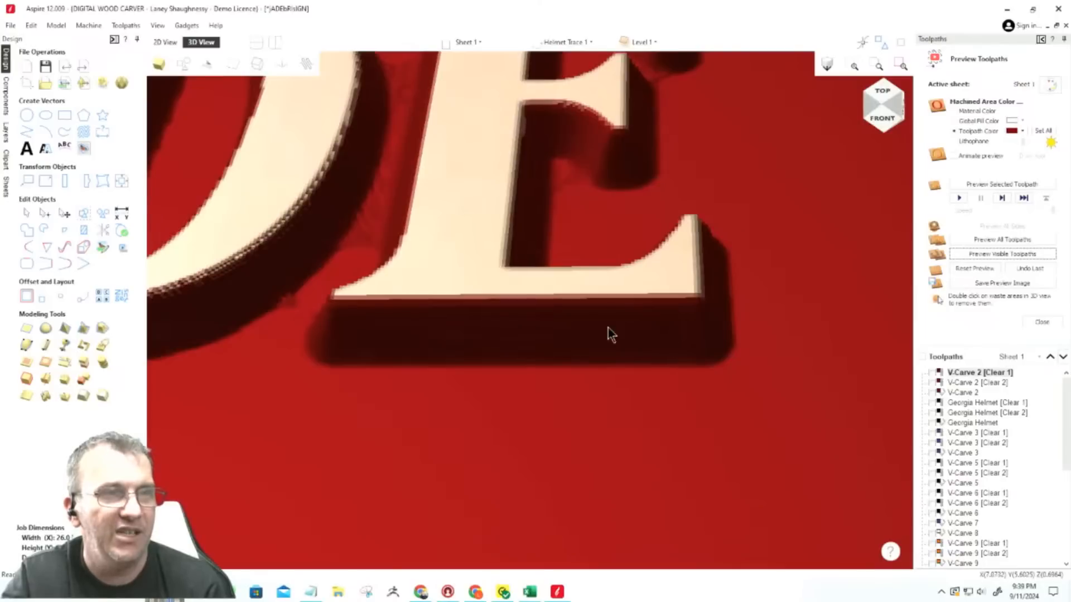
scroll(619, 346, down, 3)
scroll(635, 367, down, 2)
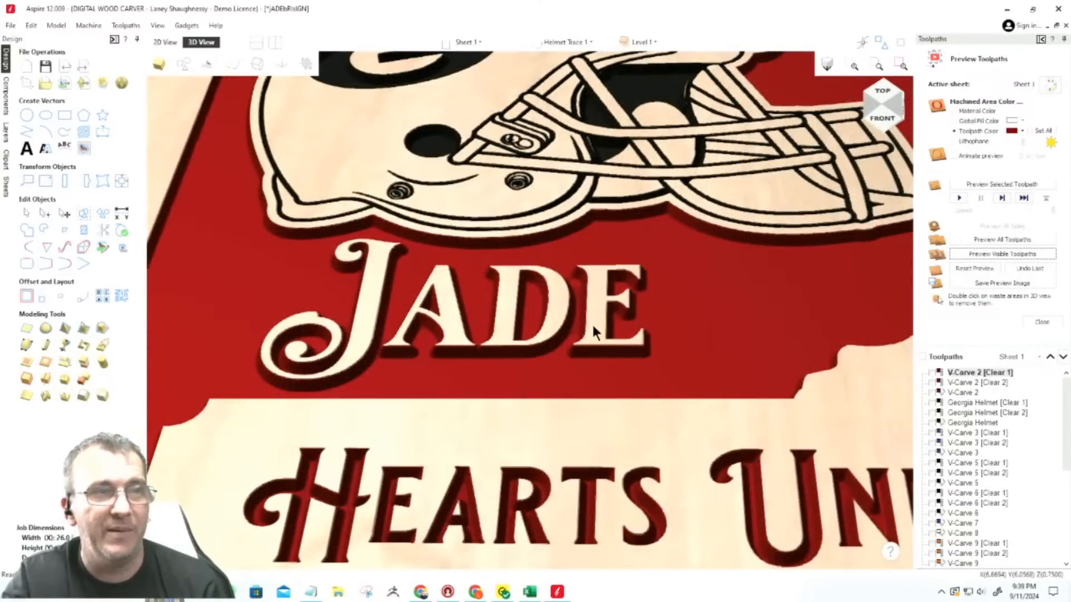
scroll(692, 335, down, 5)
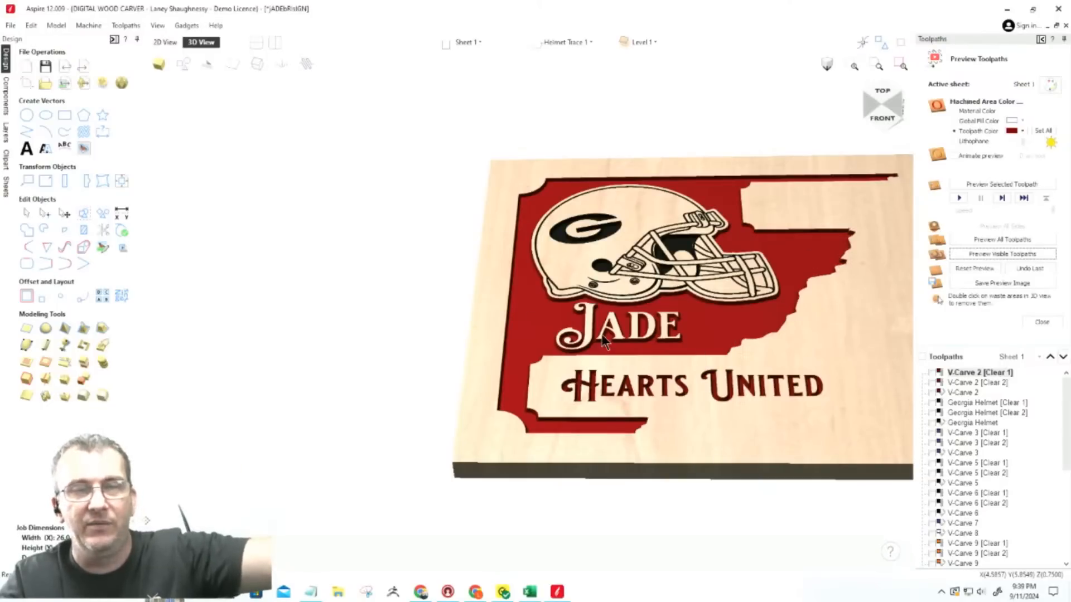
scroll(585, 352, up, 5)
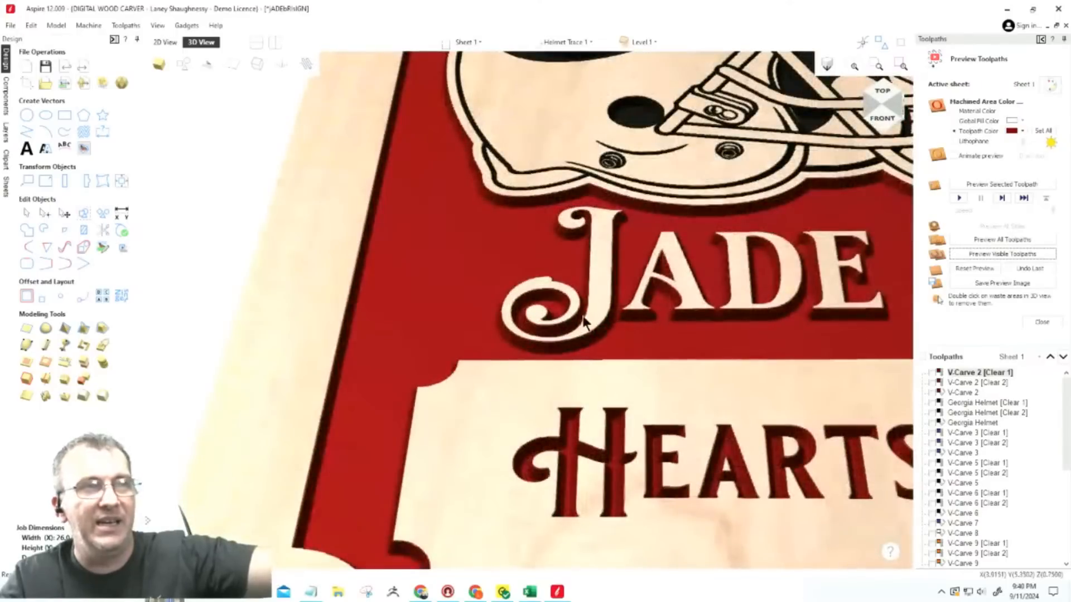
scroll(503, 294, down, 5)
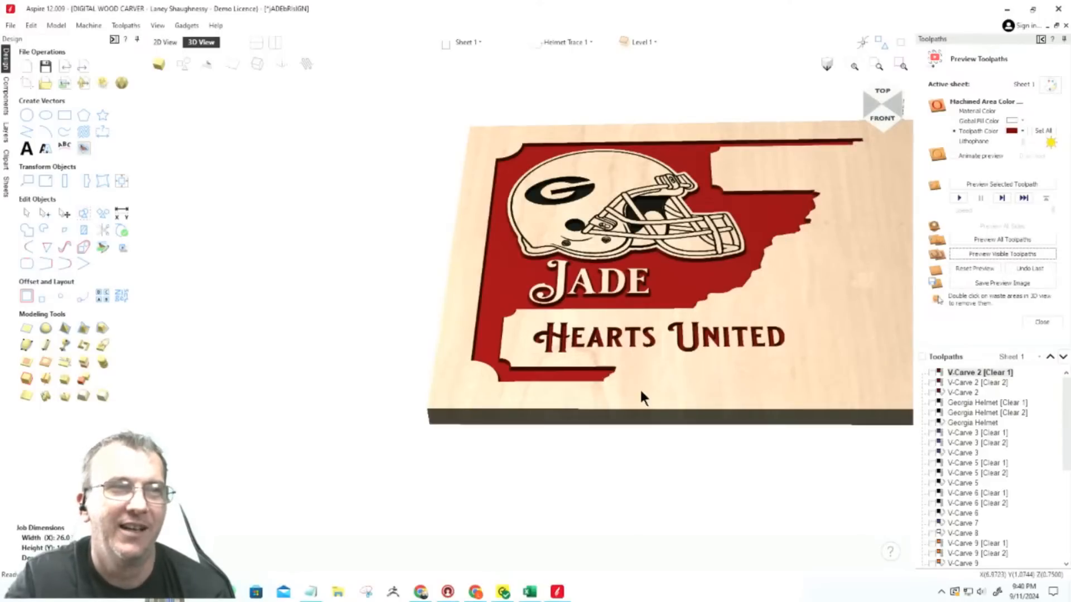
scroll(647, 389, up, 1)
scroll(619, 412, down, 3)
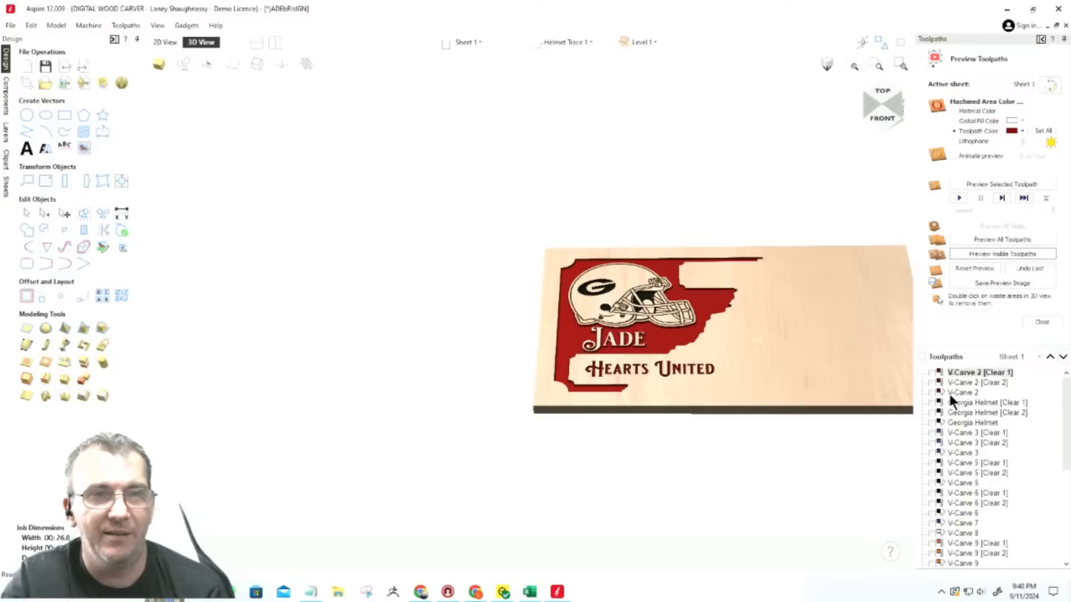
scroll(609, 415, up, 3)
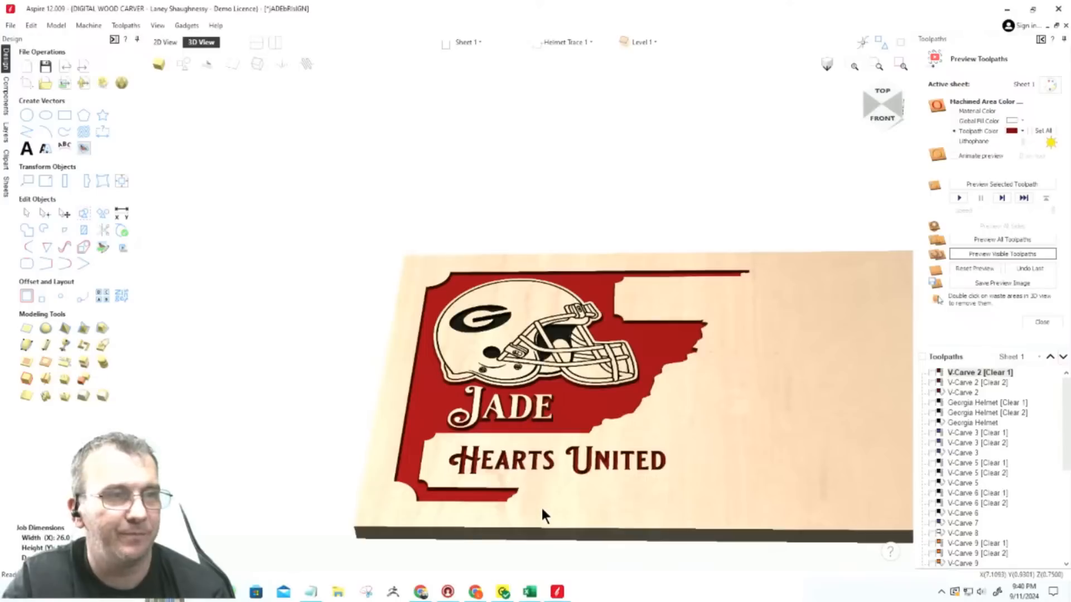
scroll(542, 508, down, 2)
scroll(556, 478, up, 2)
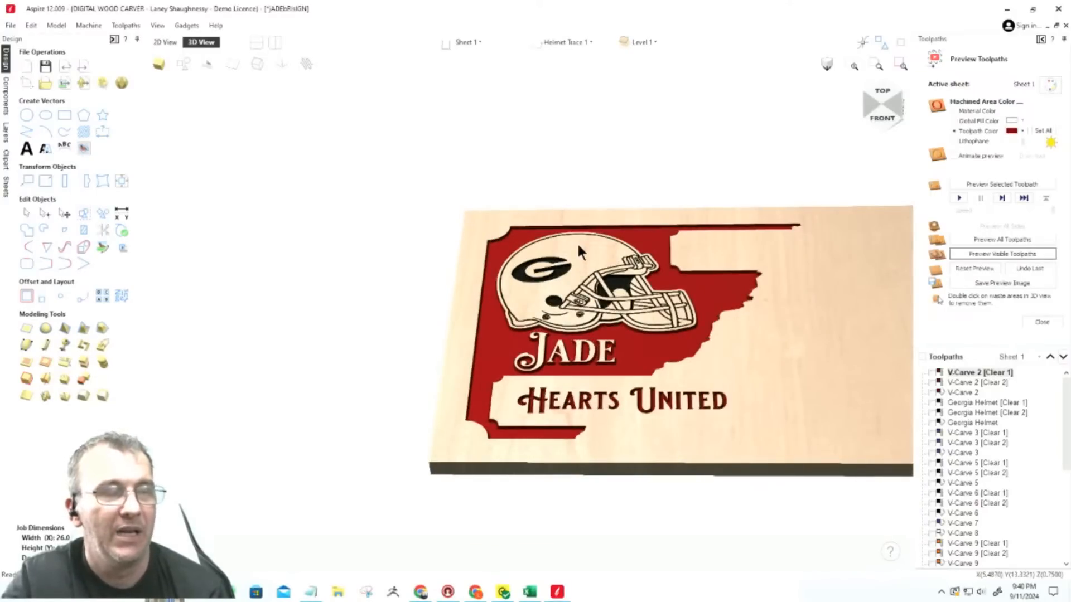
scroll(679, 305, up, 3)
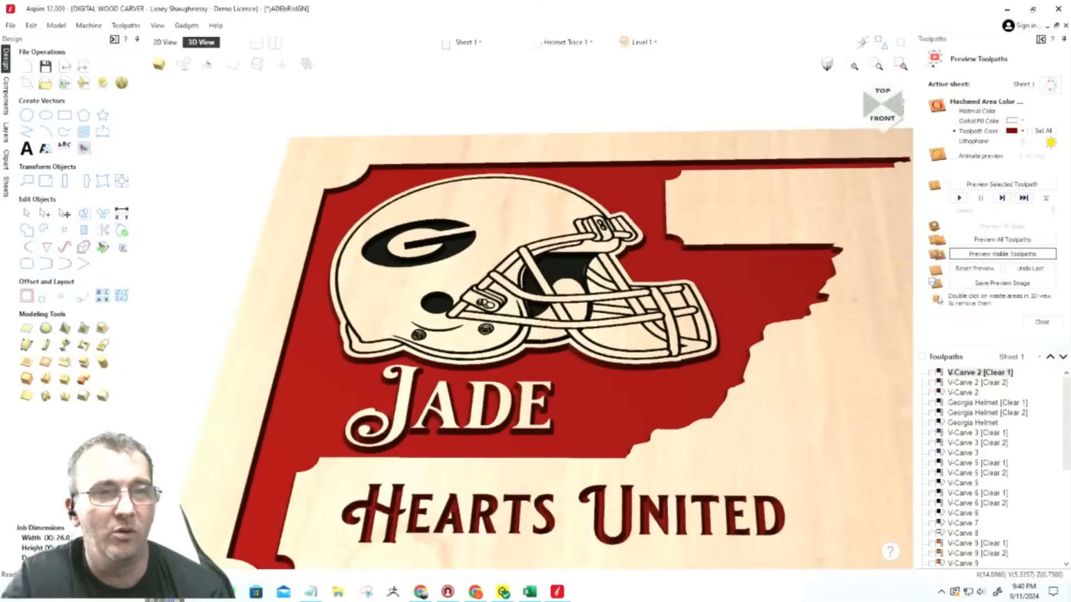
Check what V-Carve 13 and its clearance pass cut, and leave V-Carve 12 and its Clear 1 pass shown instead.
mouse_move(972, 394)
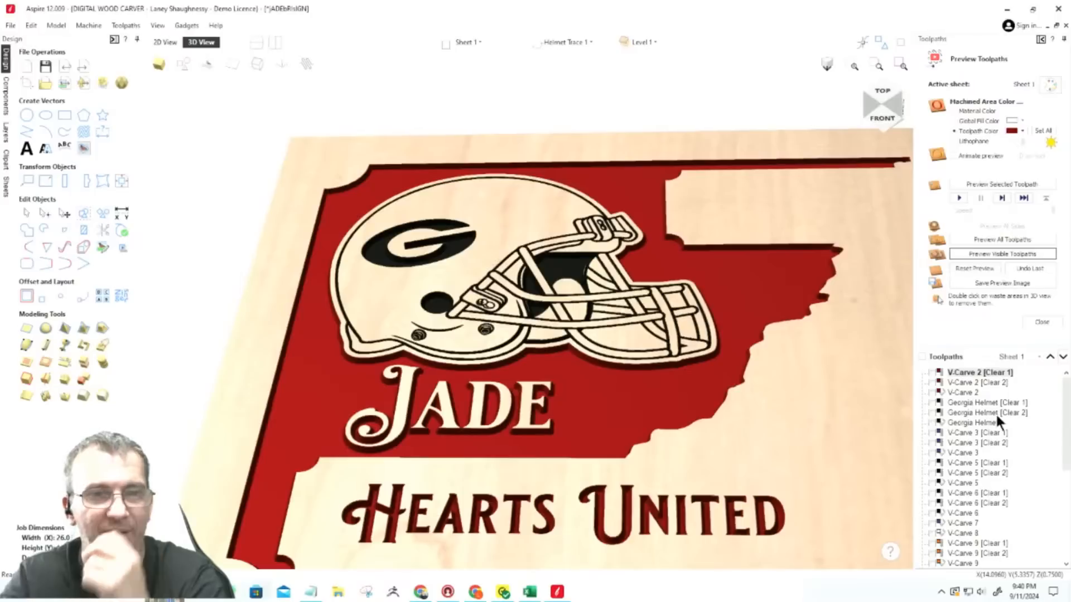
scroll(1067, 413, down, 6)
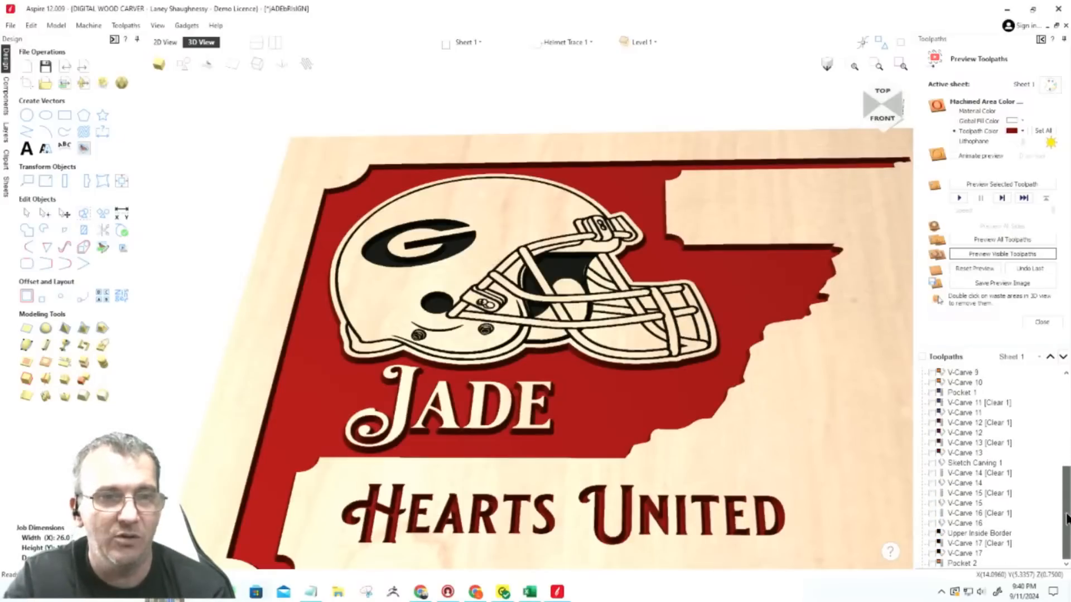
click(930, 452)
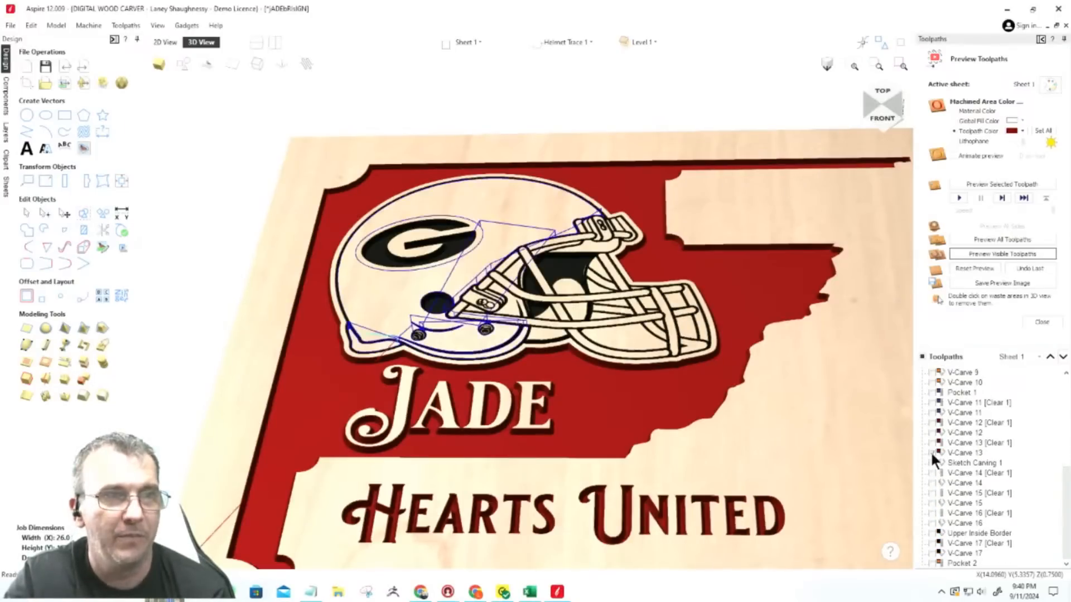
click(931, 452)
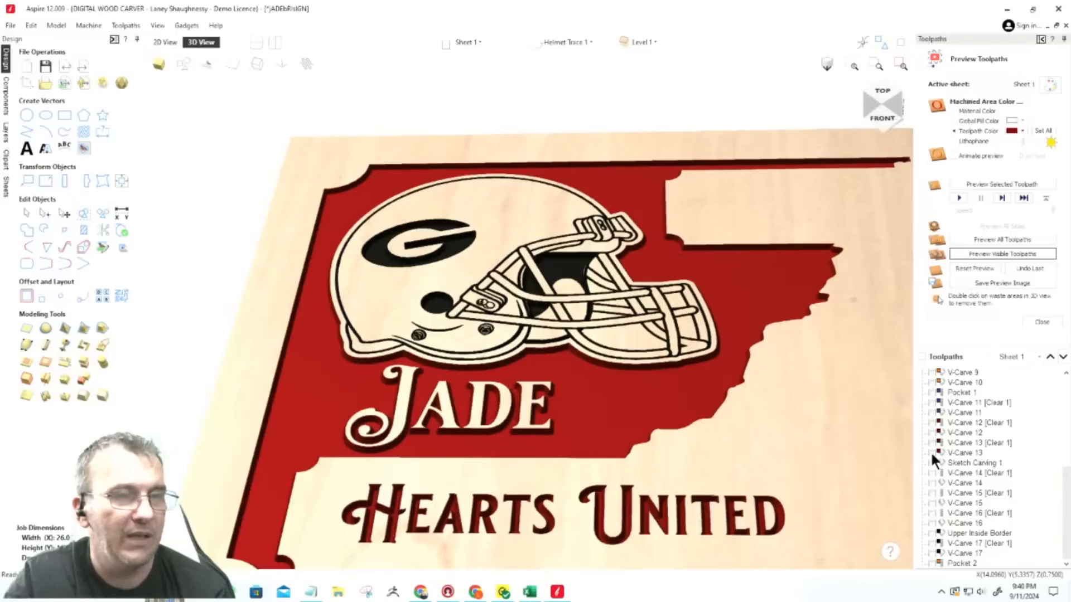
click(932, 443)
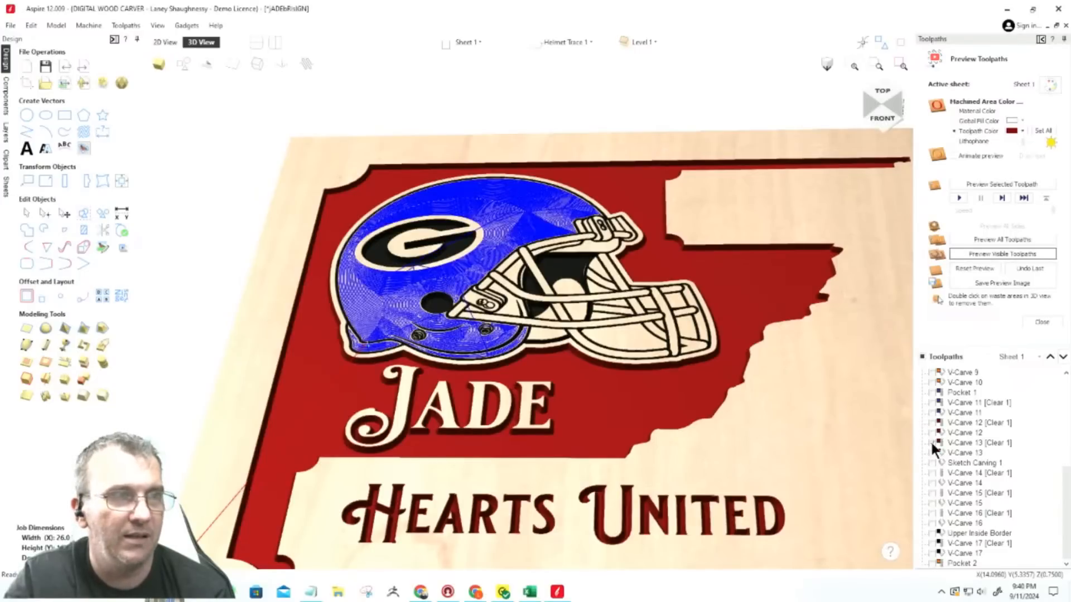
click(931, 443)
click(931, 433)
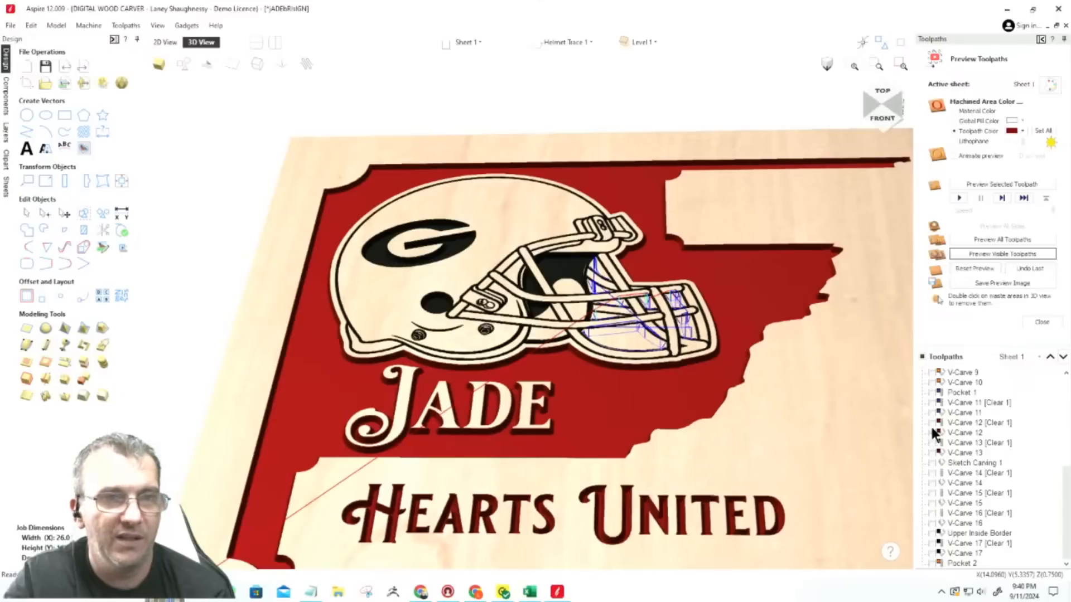
click(931, 423)
Move the V-Carve 12 [Clear 1] toolpath up to the very start of the toolpath order.
click(953, 423)
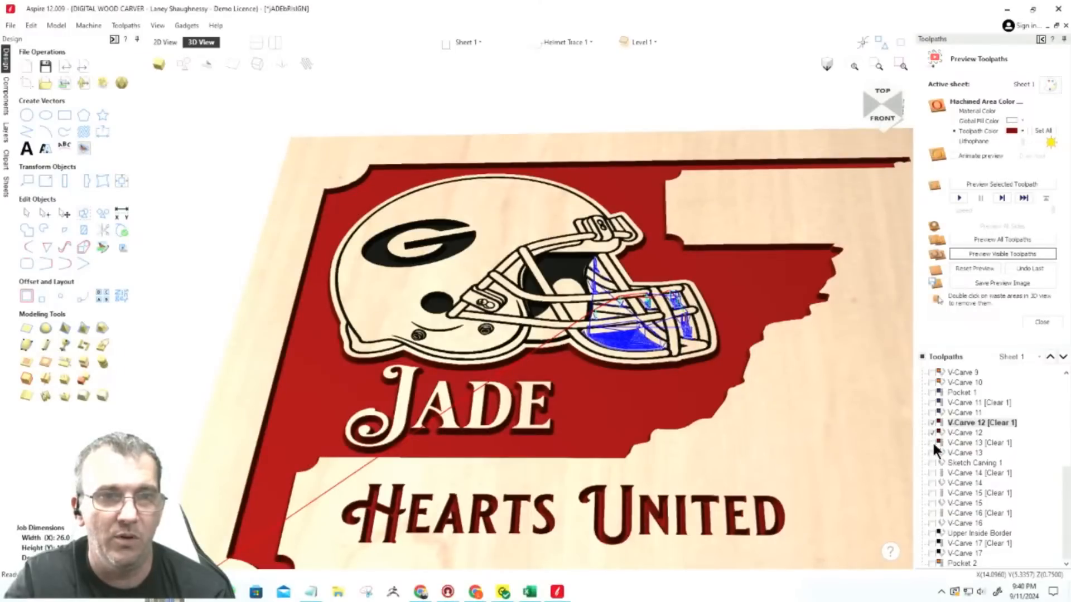
mouse_move(970, 426)
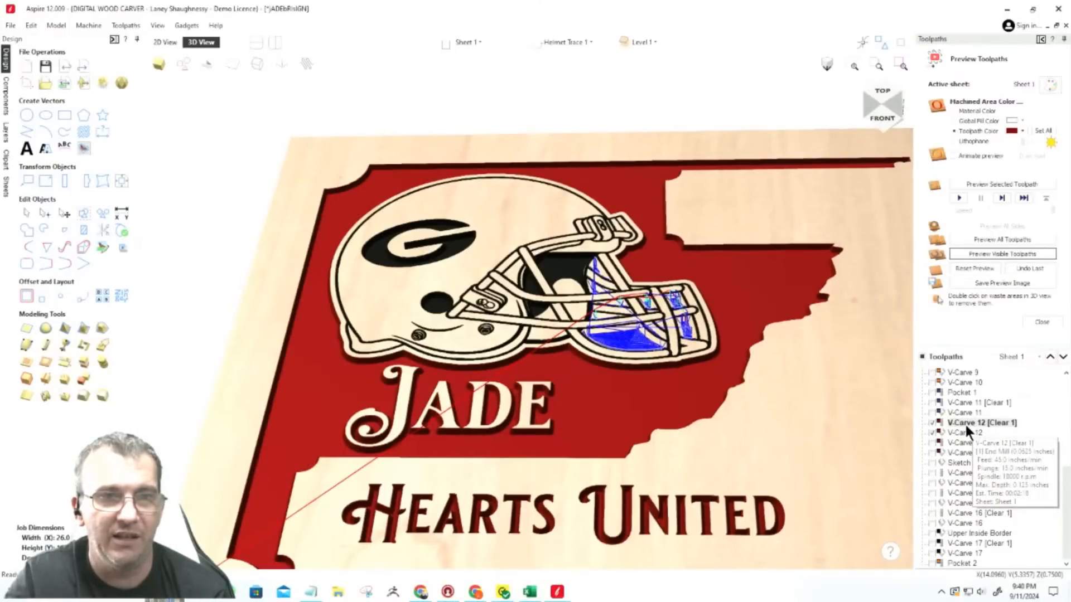
mouse_move(965, 423)
mouse_down()
mouse_move(969, 364)
mouse_move(963, 427)
mouse_move(973, 436)
mouse_up()
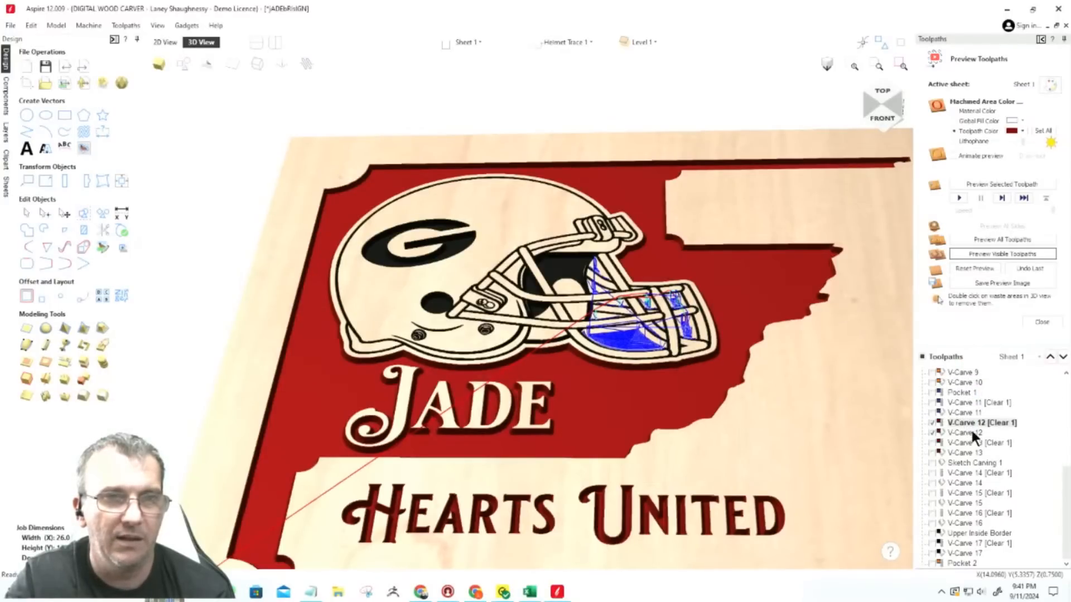
click(1066, 373)
click(1066, 373)
click(1066, 373)
click(1066, 374)
click(1066, 373)
click(1066, 373)
click(1066, 373)
click(1066, 373)
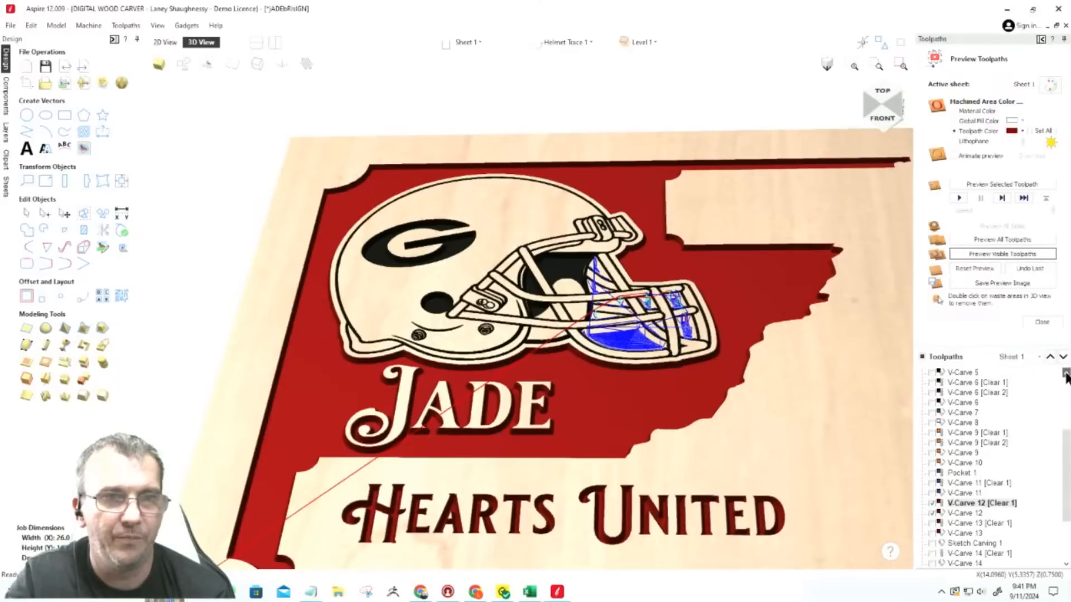
click(1066, 373)
click(1066, 374)
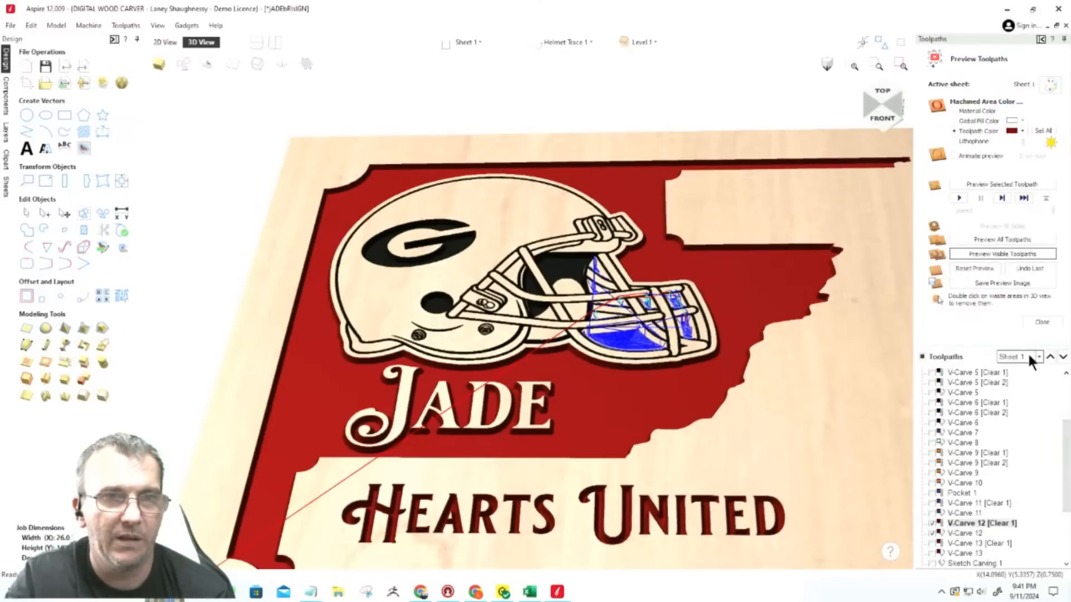
click(1050, 357)
click(1050, 358)
click(1051, 357)
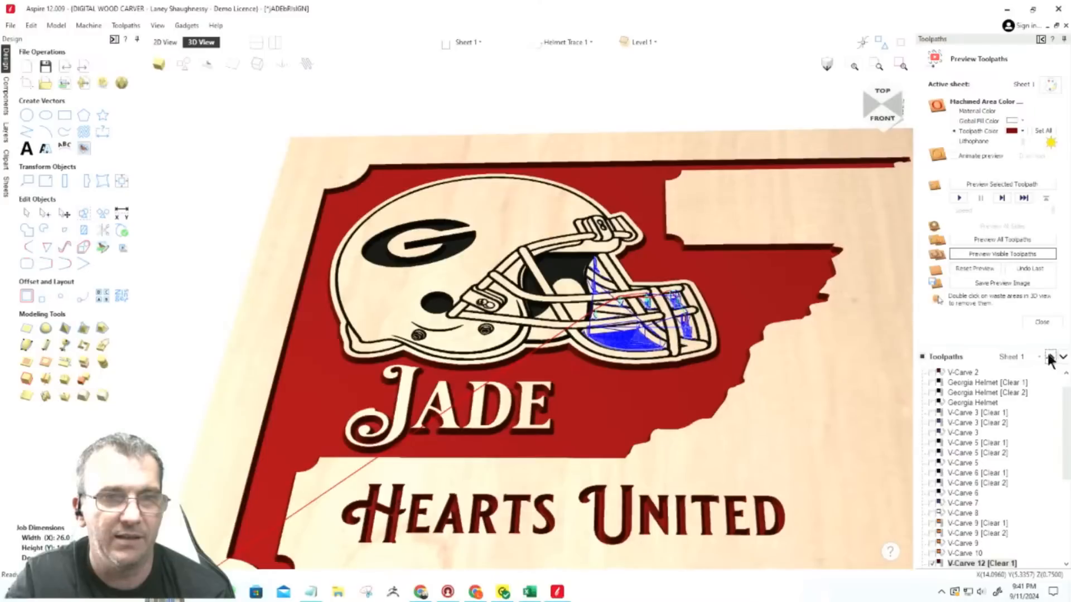
click(1050, 357)
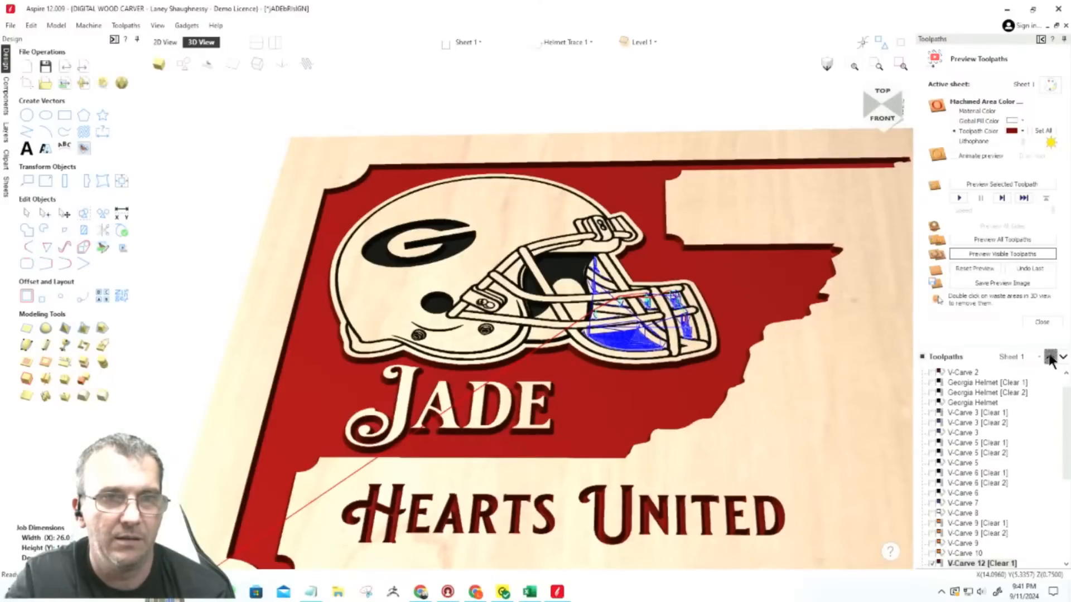
click(1051, 358)
click(1050, 358)
click(1050, 358)
click(1050, 358)
click(1051, 357)
click(1050, 357)
click(1050, 357)
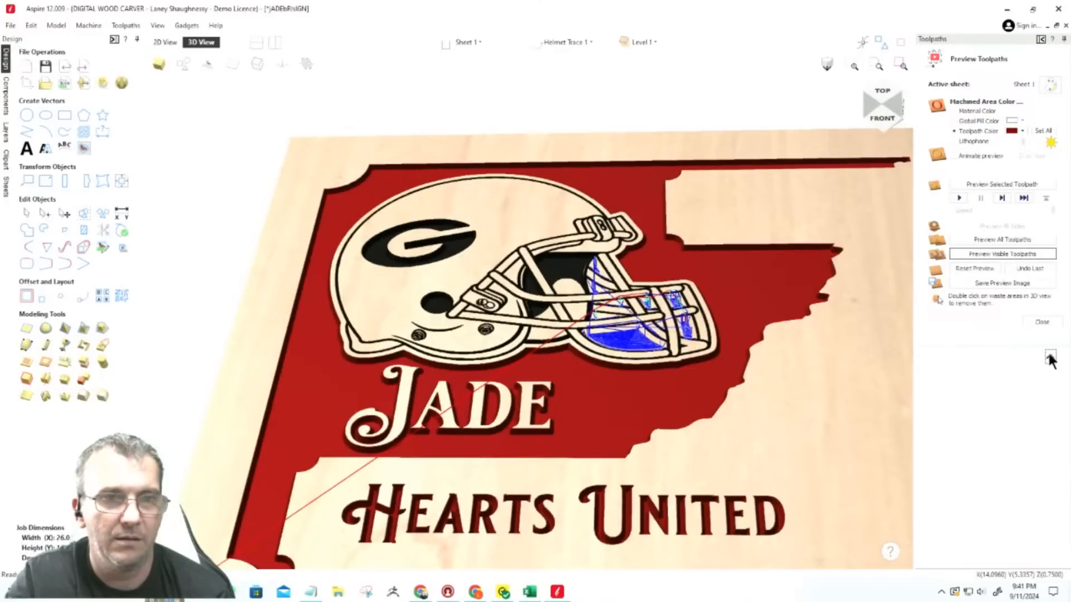
click(1051, 358)
click(1050, 357)
click(1050, 358)
click(1050, 357)
click(1050, 357)
click(1050, 357)
click(1051, 358)
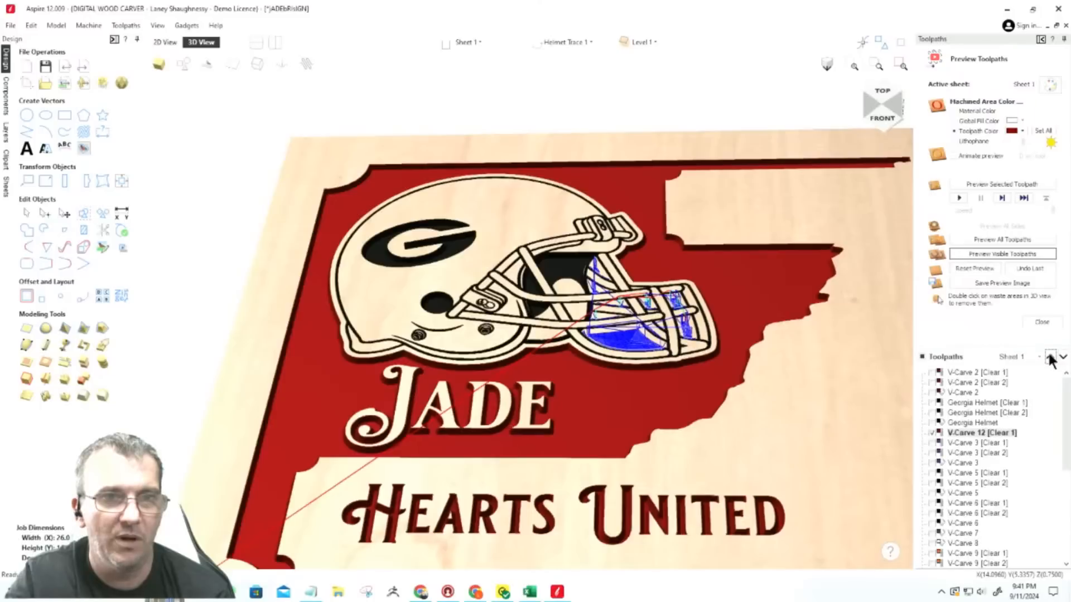
click(1050, 358)
click(1050, 357)
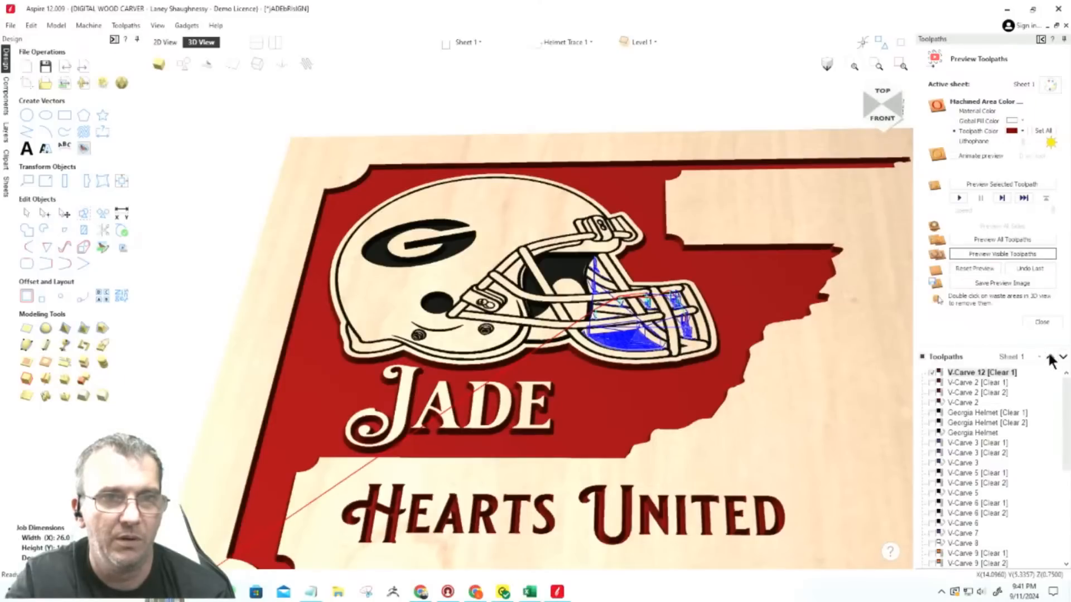
Move the V-Carve 12 toolpath up the order to directly after V-Carve 12 [Clear 1].
drag(1067, 419, 1067, 457)
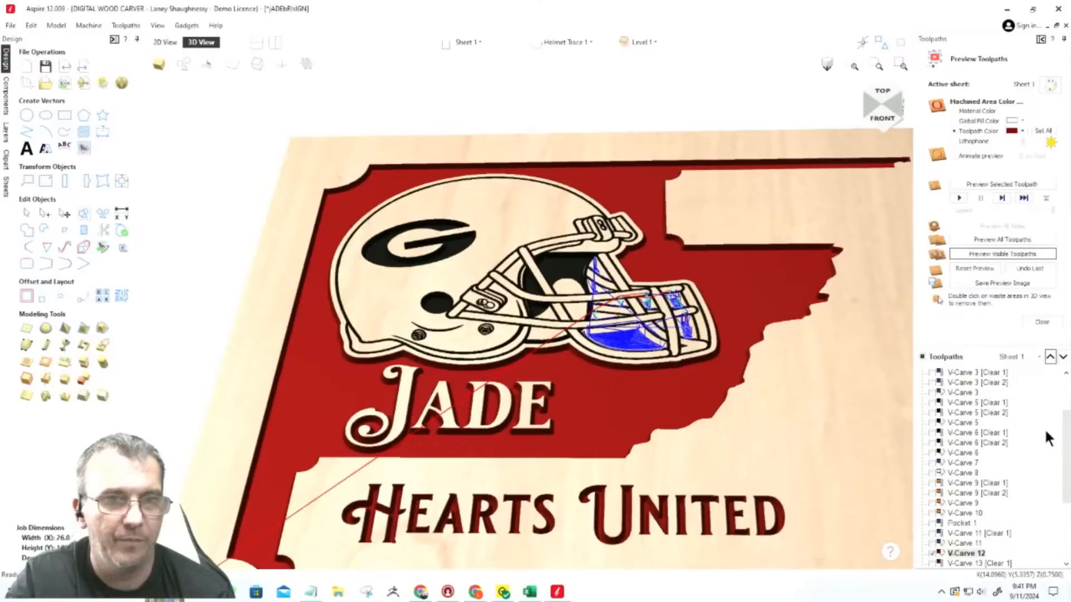
click(1050, 358)
click(1052, 357)
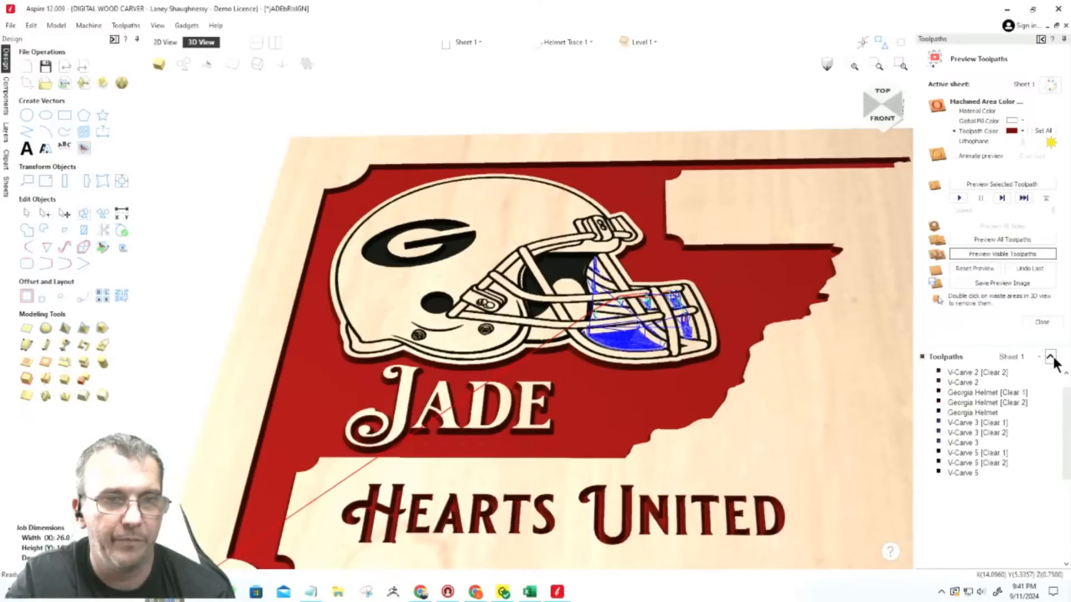
click(1052, 357)
click(1052, 358)
click(1052, 358)
click(1053, 358)
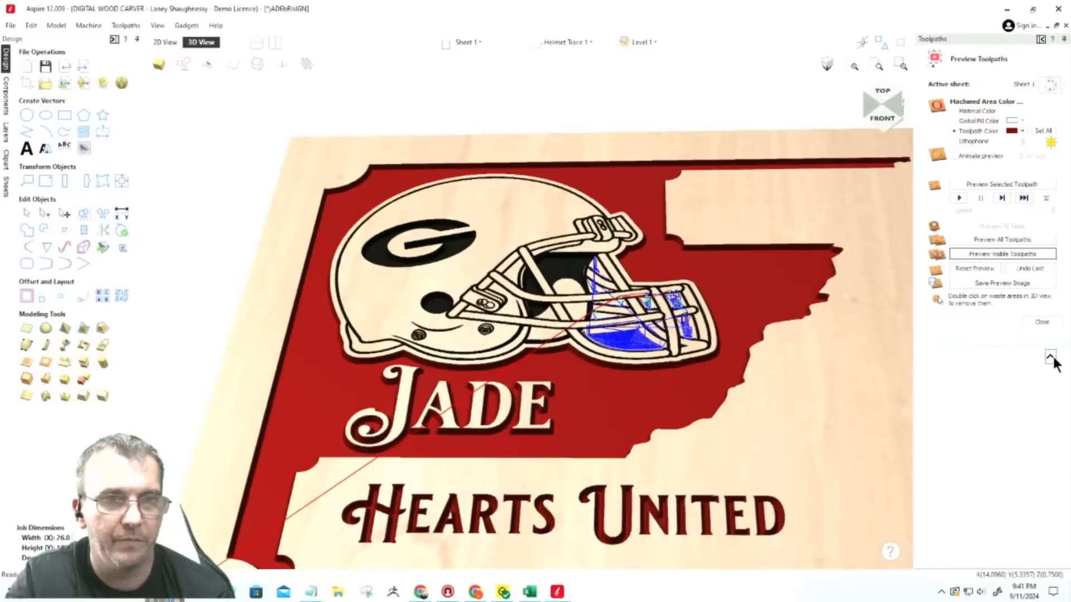
click(1051, 357)
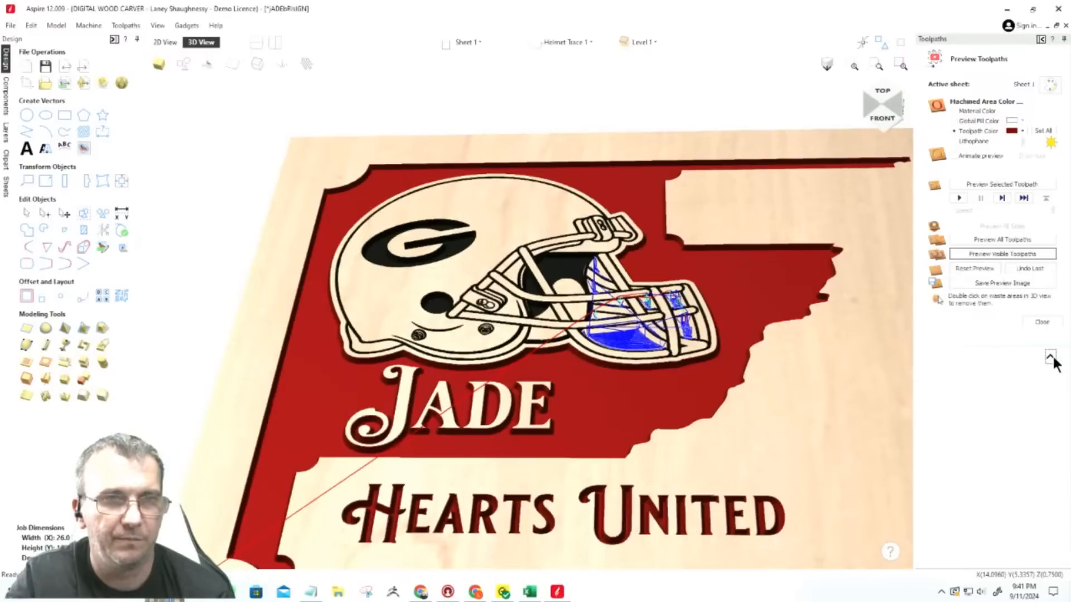
click(1051, 357)
click(1053, 357)
click(1054, 357)
click(1053, 357)
click(1053, 357)
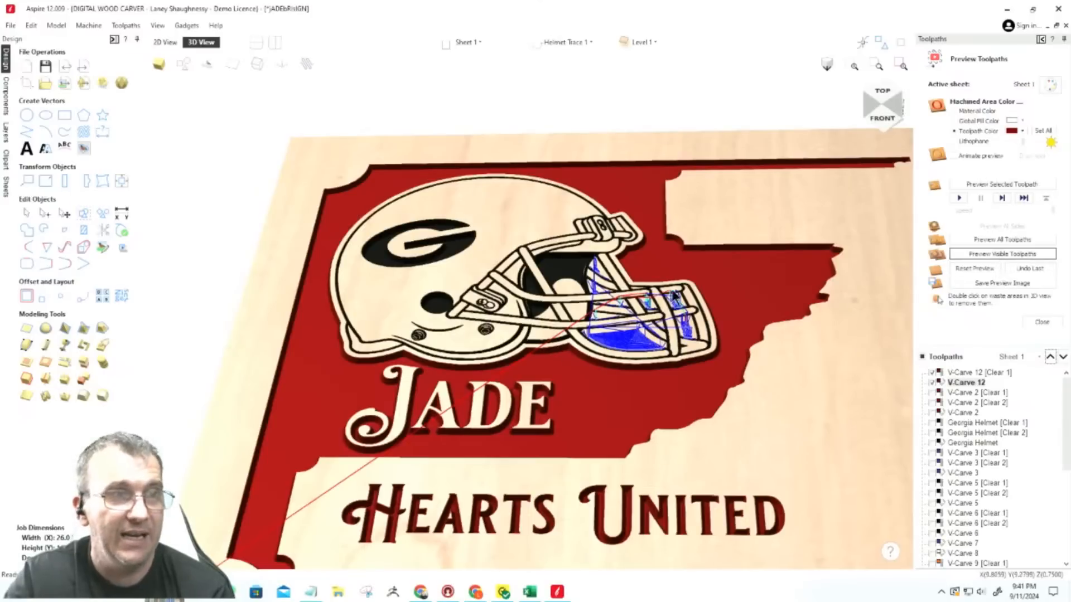
Recalculate V-Carve 12 with a 0.006 inch start depth and 0.125 inch flat depth, and simulate the visible toolpaths.
double_click(962, 380)
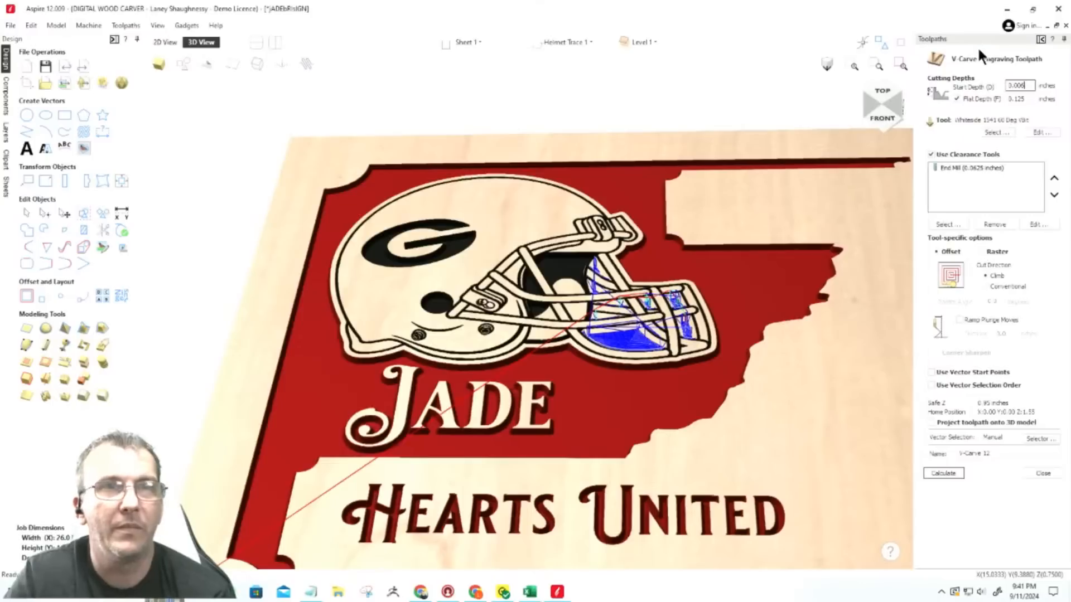
click(943, 473)
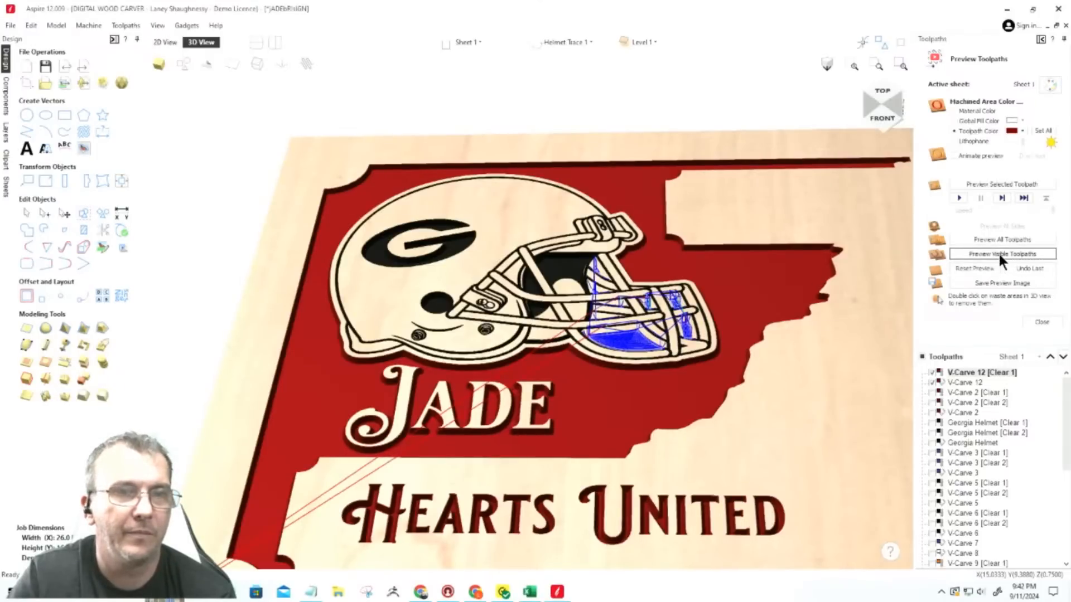
click(999, 254)
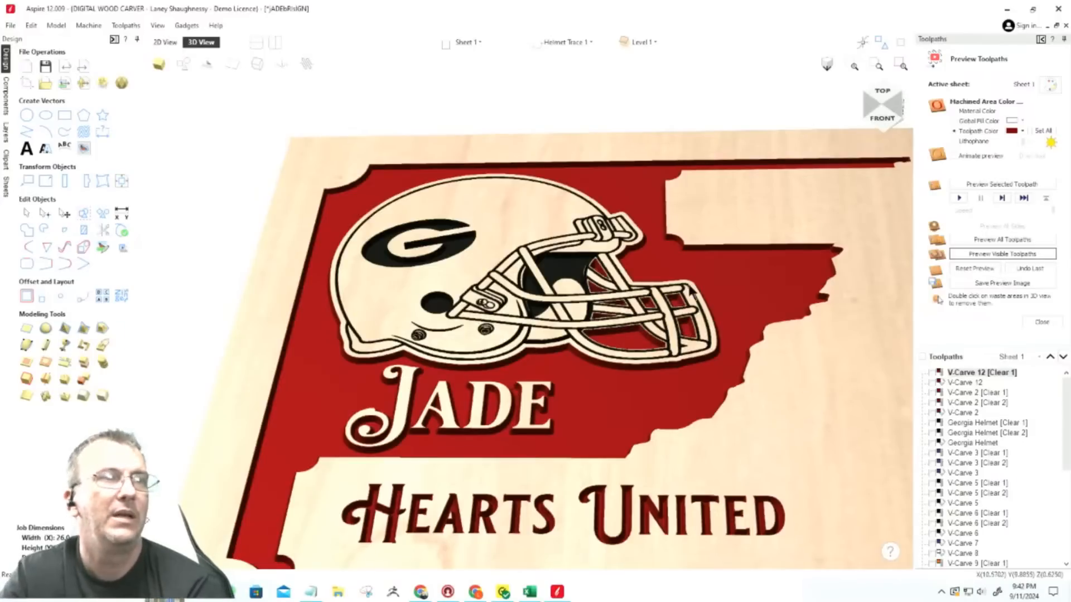
scroll(584, 313, down, 2)
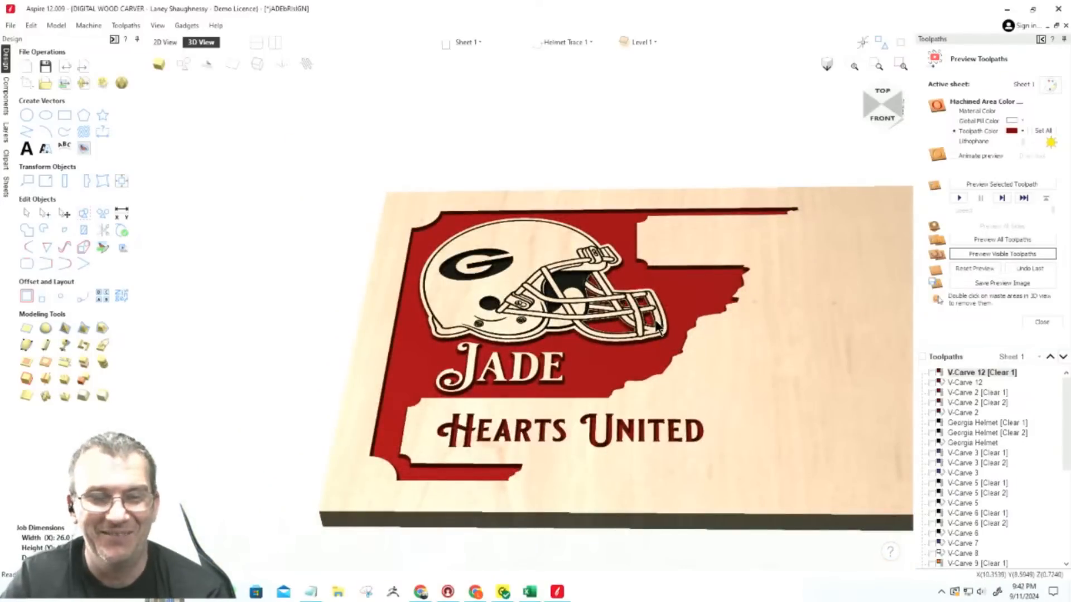
scroll(625, 347, up, 3)
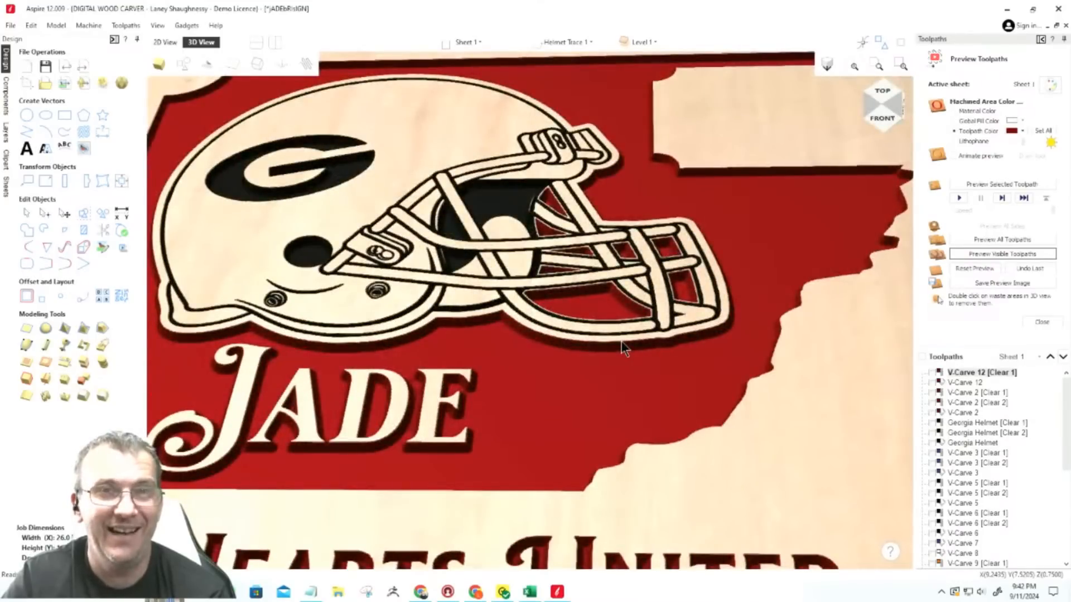
scroll(630, 349, down, 1)
scroll(632, 353, down, 2)
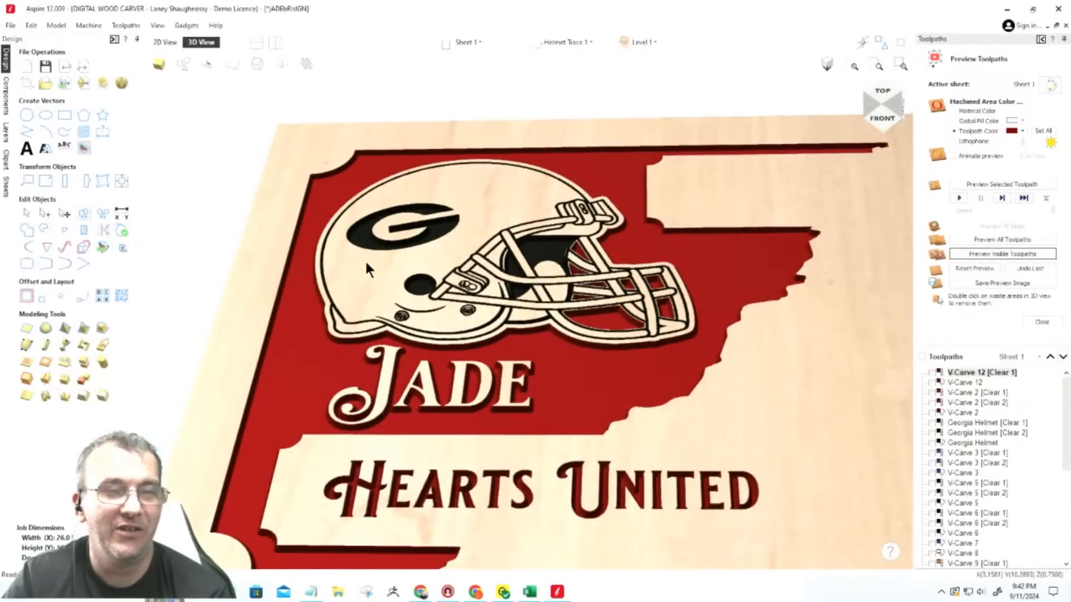
scroll(366, 259, up, 3)
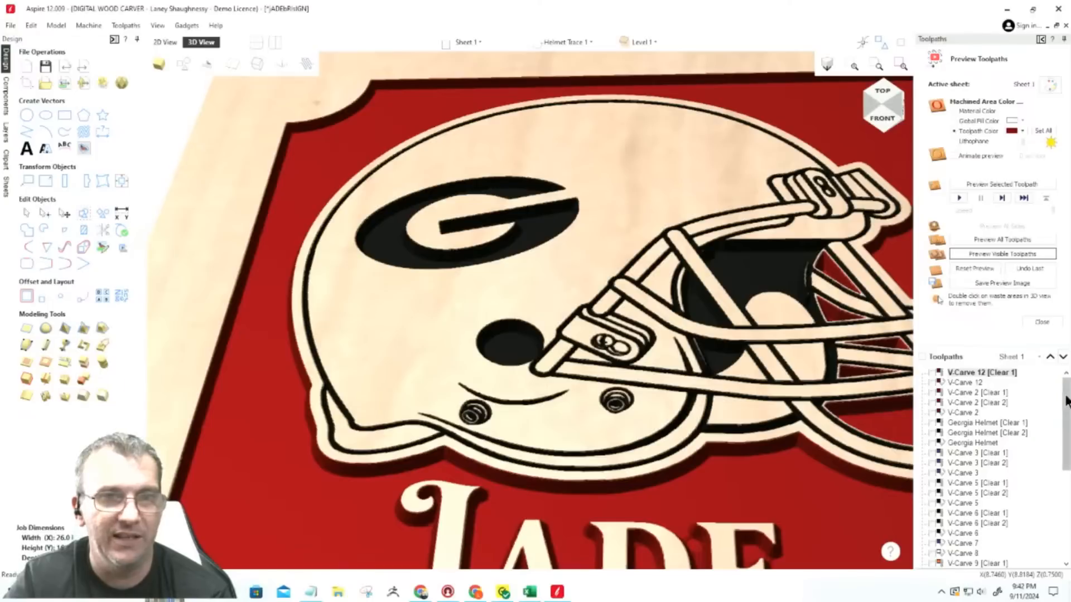
Check what V-Carve 13, V-Carve 6 [Clear 2] and V-Carve 13 [Clear 1] cut on the Georgia helmet by showing and hiding them.
drag(1066, 400, 1068, 492)
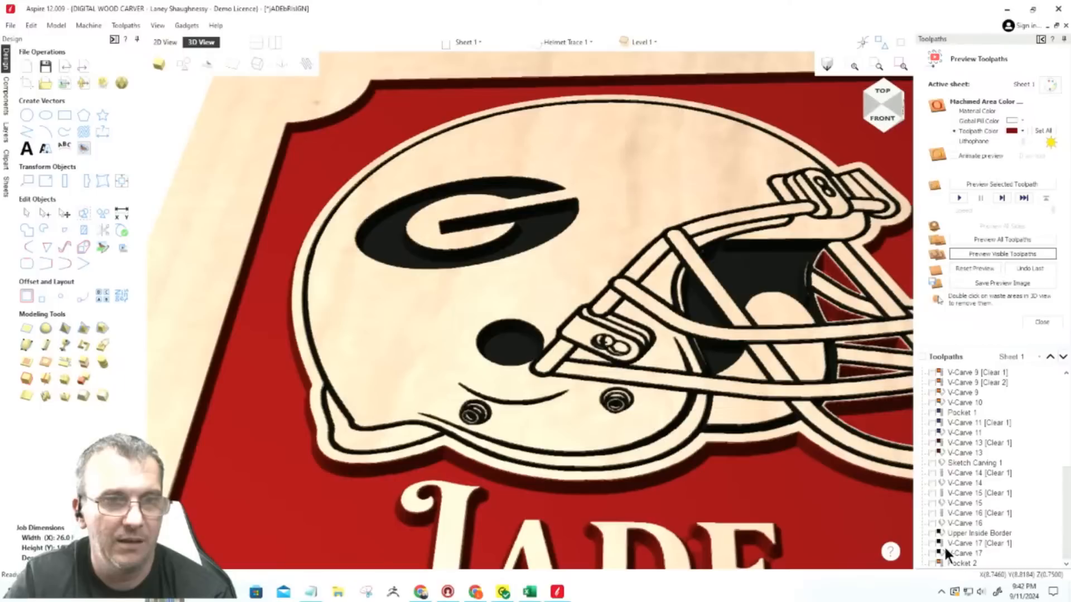
click(930, 452)
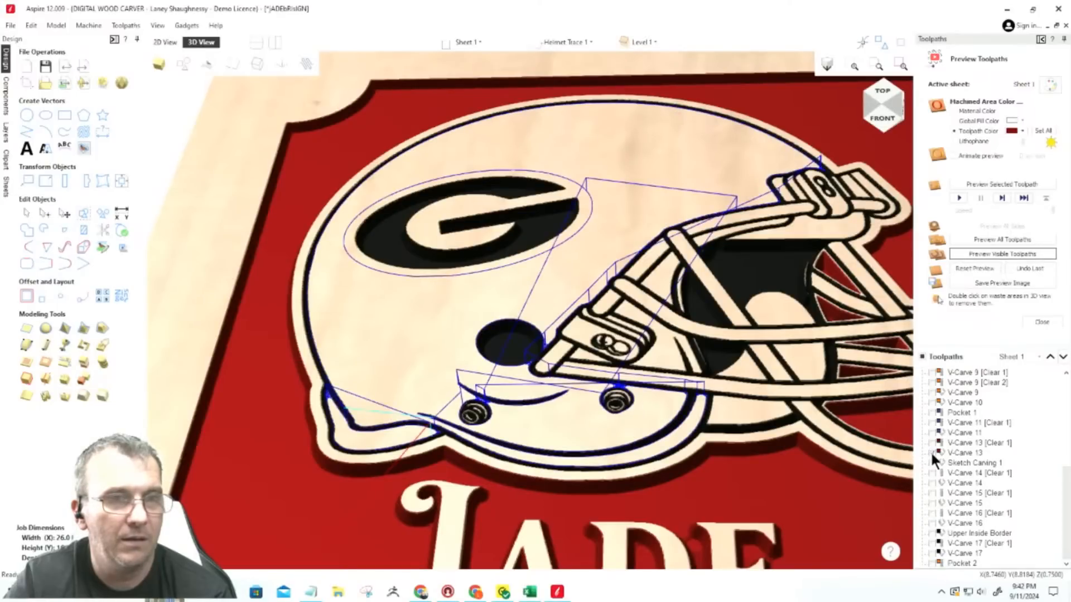
click(931, 451)
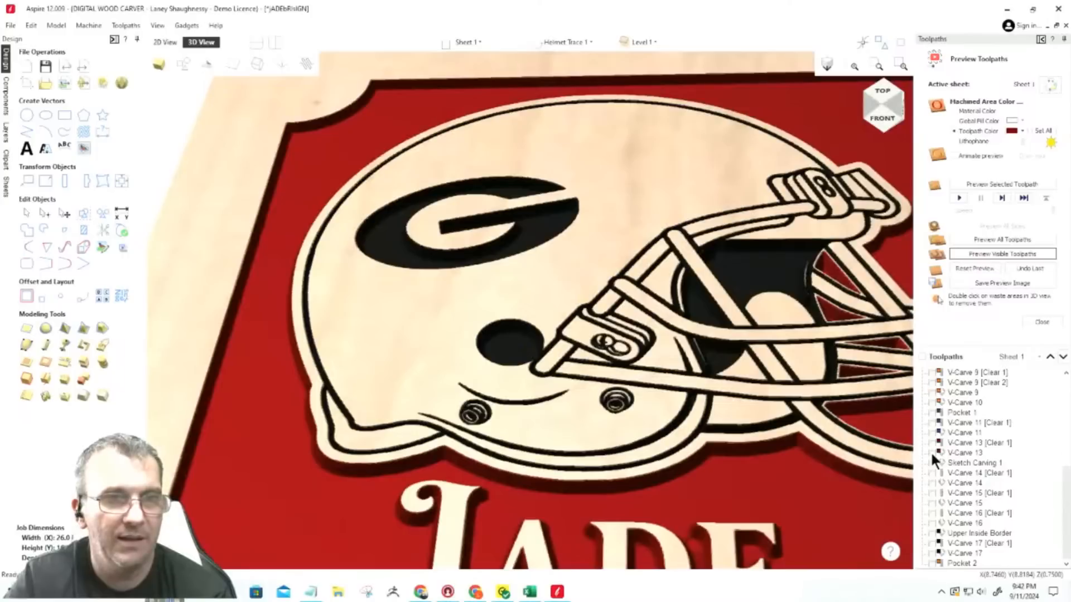
scroll(930, 451, up, 3)
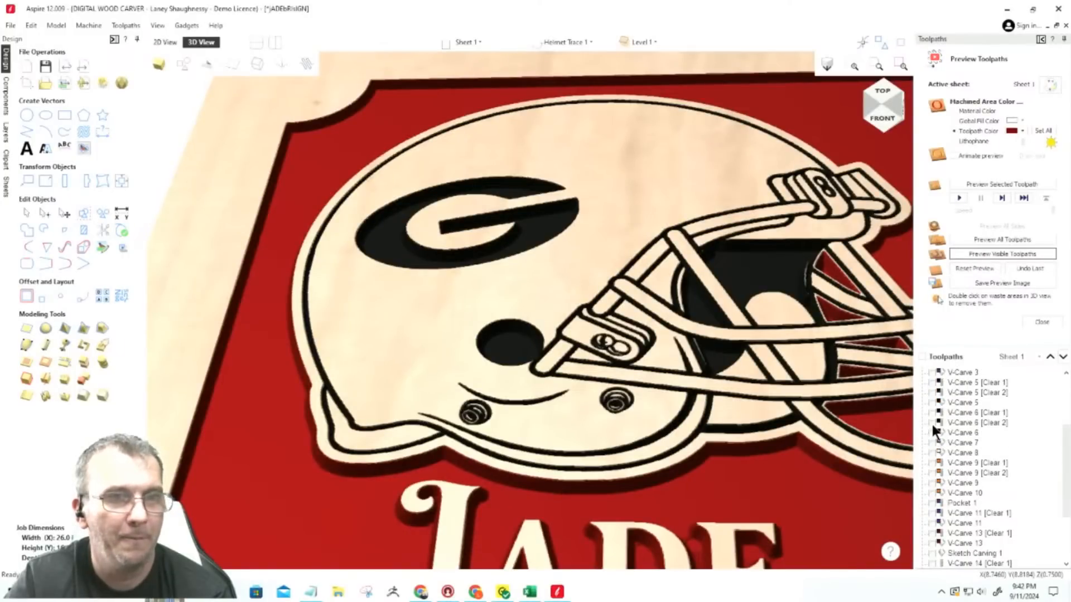
click(933, 425)
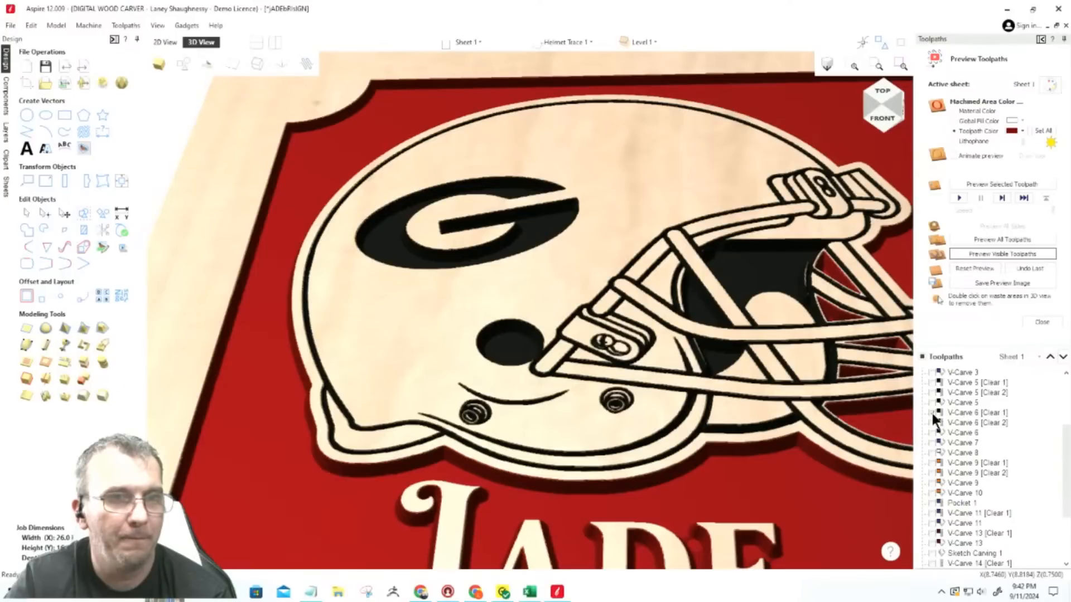
click(933, 534)
click(932, 534)
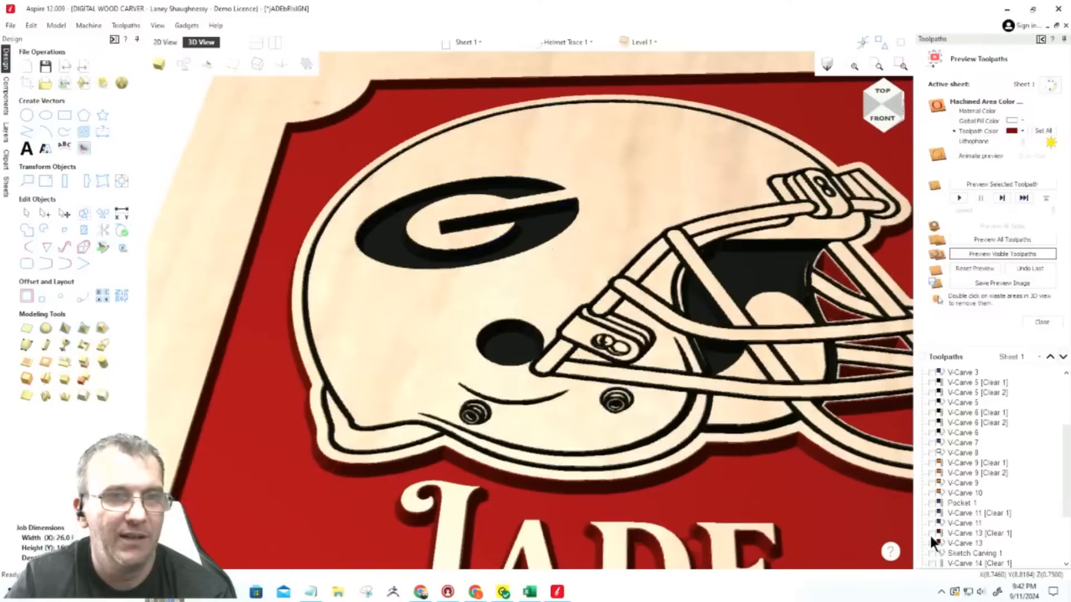
scroll(930, 518, down, 3)
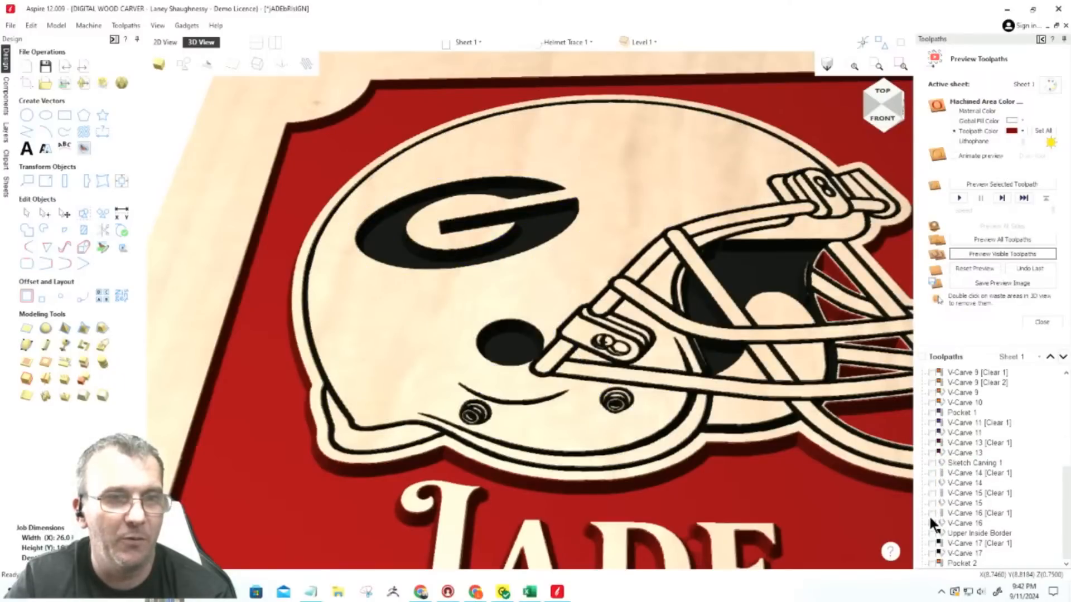
Show V-Carve 13 on the Georgia helmet and simulate the visible toolpaths.
click(932, 453)
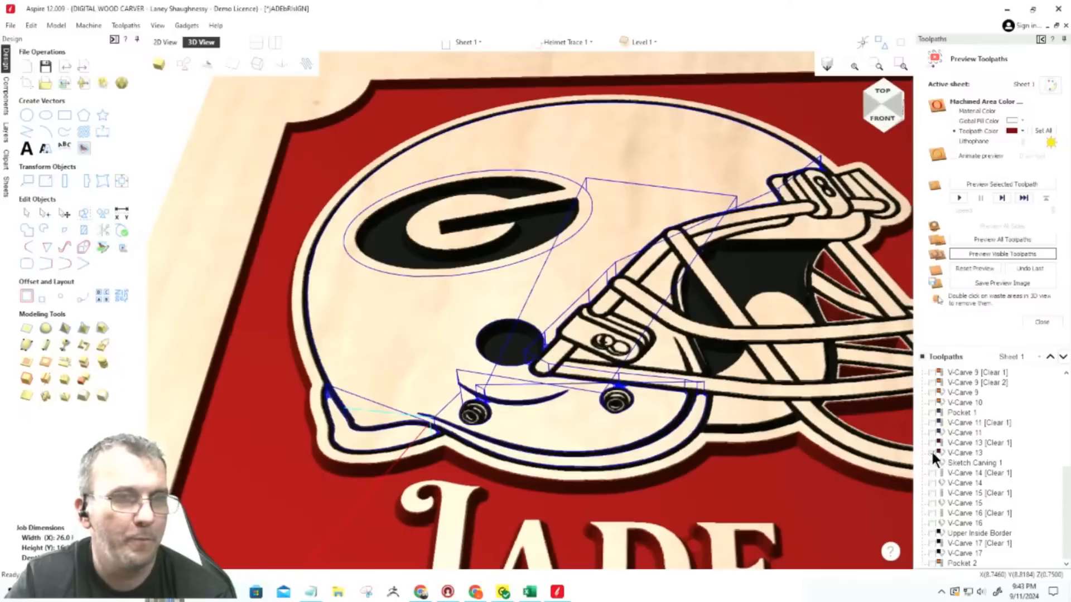
click(959, 453)
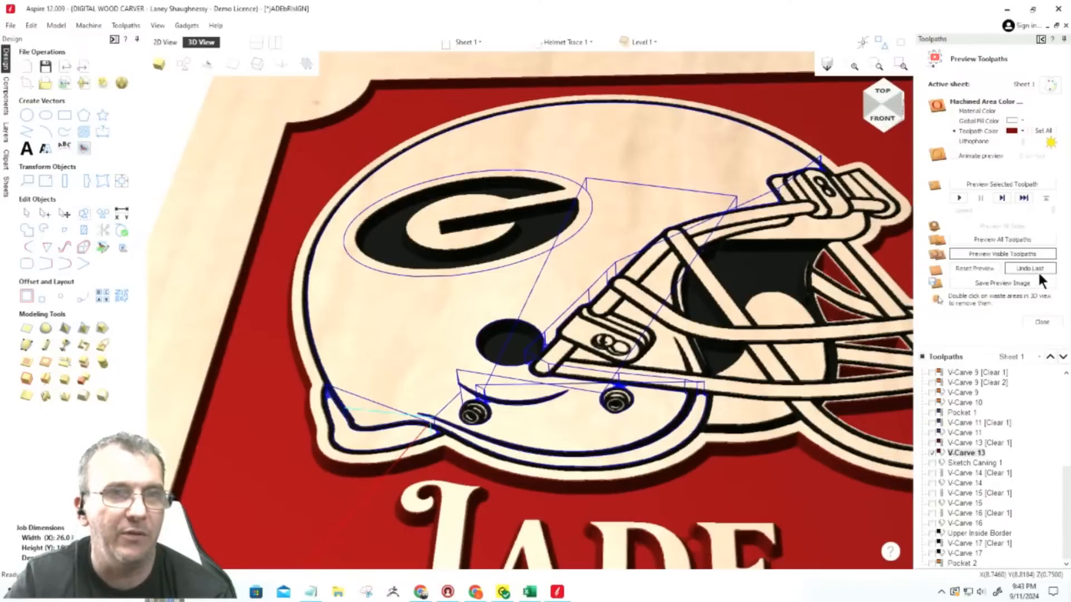
click(1006, 252)
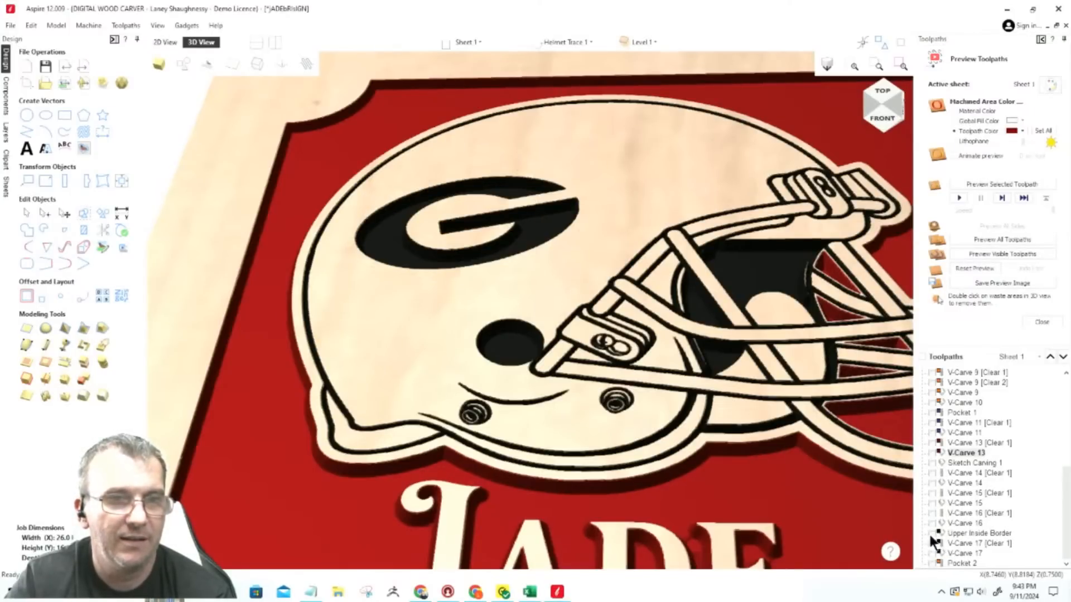
Check what V-Carve 2 cuts and leave its Clear 1 and Clear 2 passes shown.
scroll(930, 516, up, 5)
scroll(931, 520, up, 1)
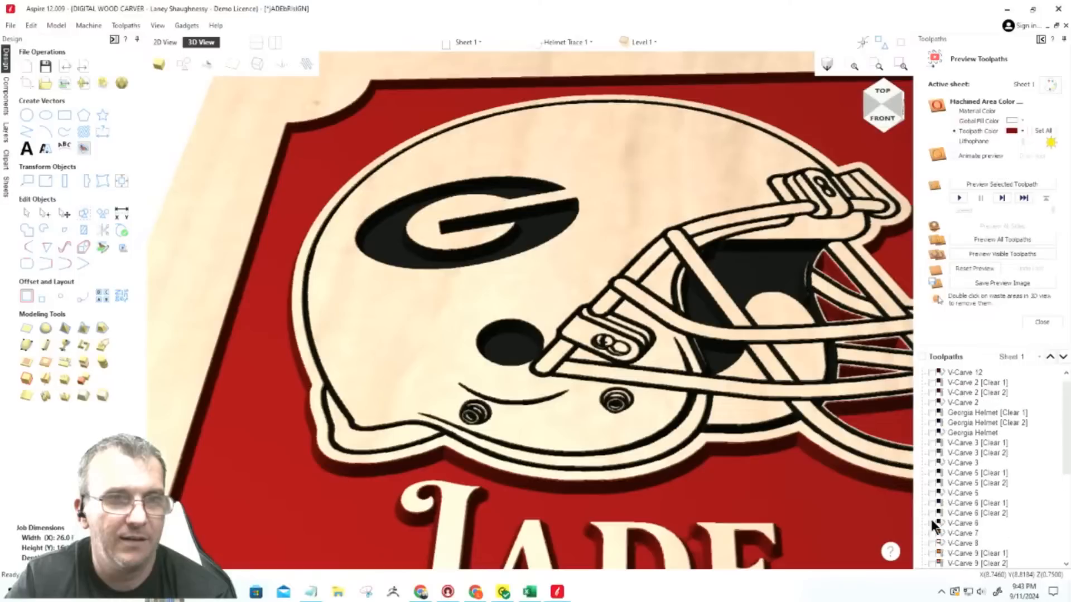
scroll(933, 524, up, 1)
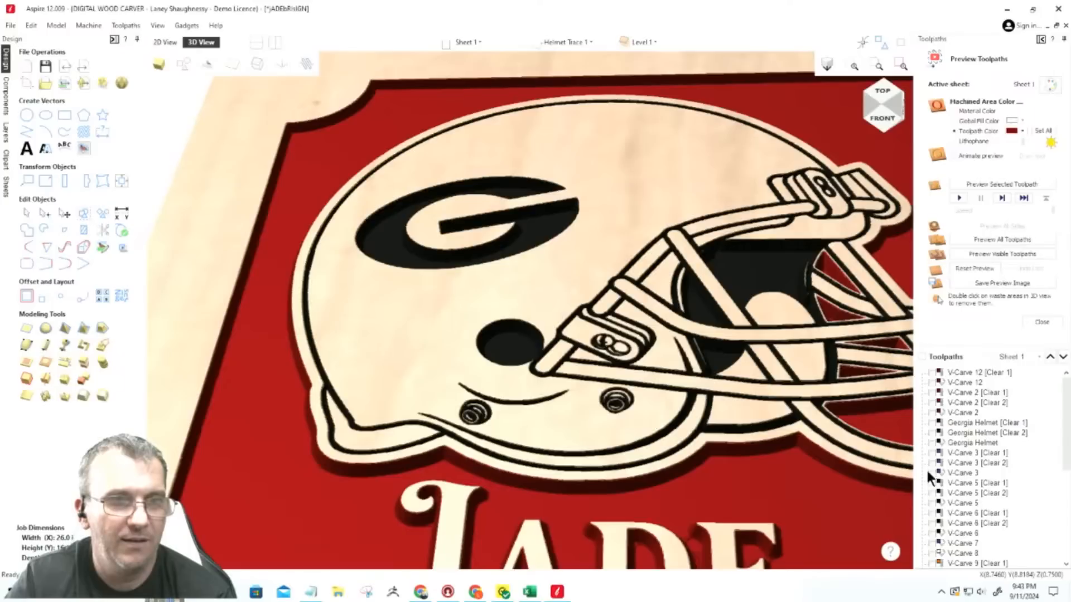
click(931, 413)
click(930, 413)
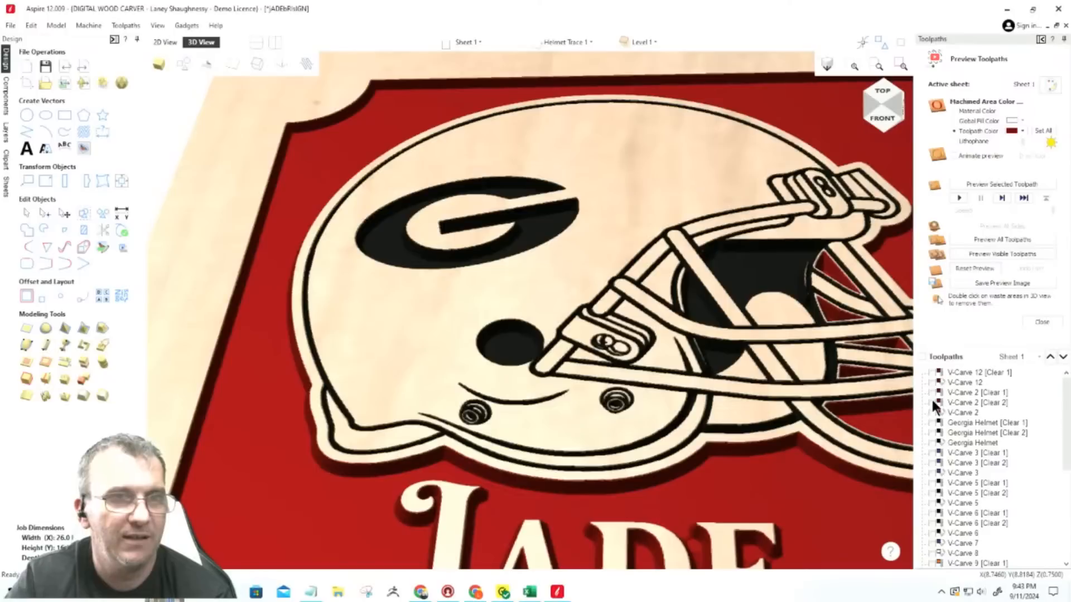
click(933, 403)
click(932, 393)
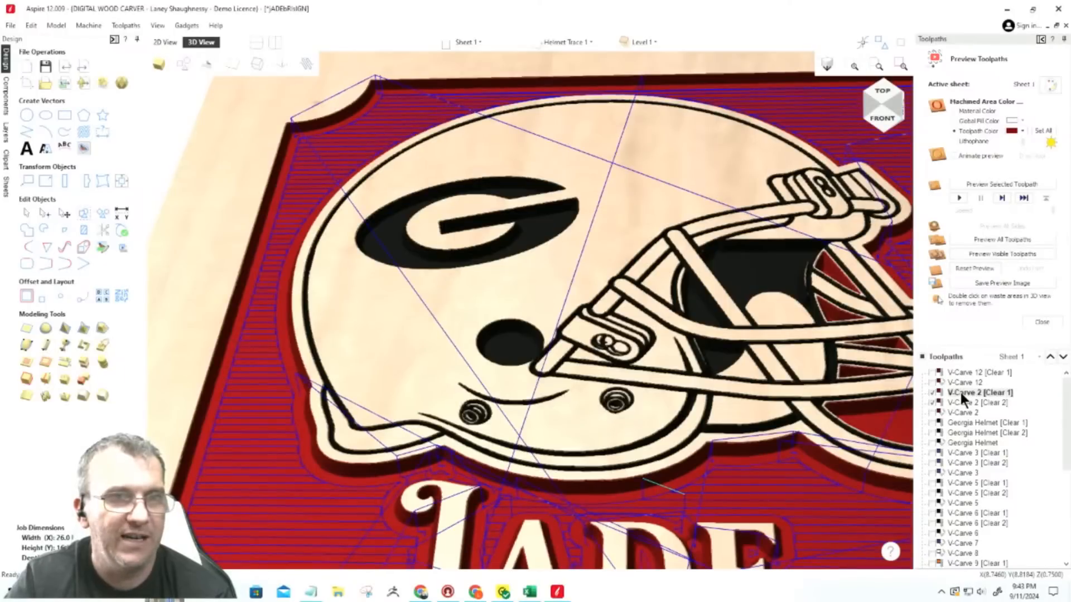
Rename the V-Carve 2 toolpath as Georgia Background and recalculate it with its clearance passes.
right_click(960, 393)
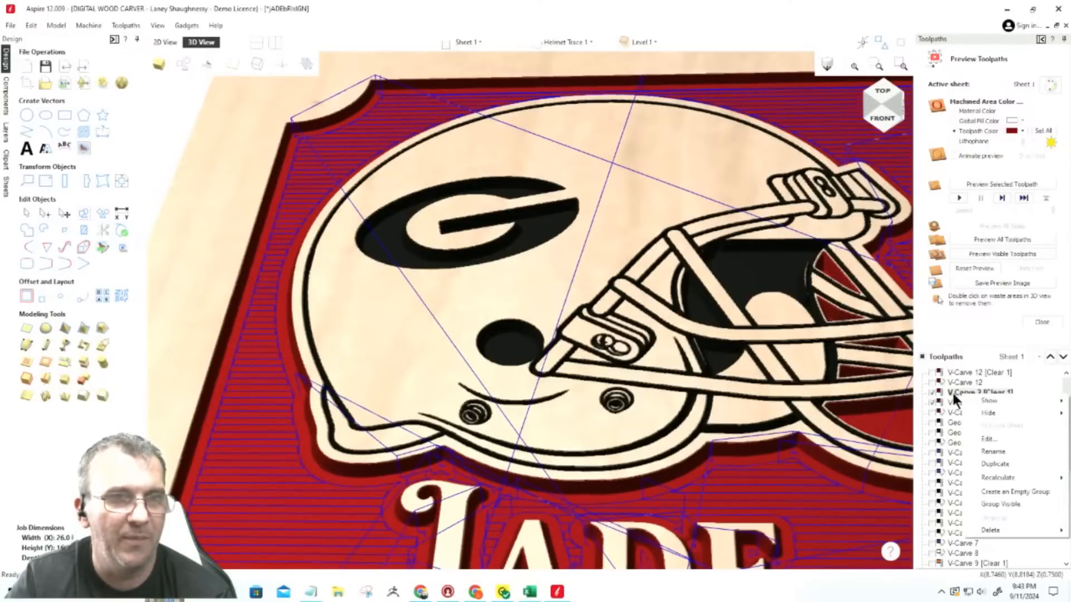
double_click(953, 393)
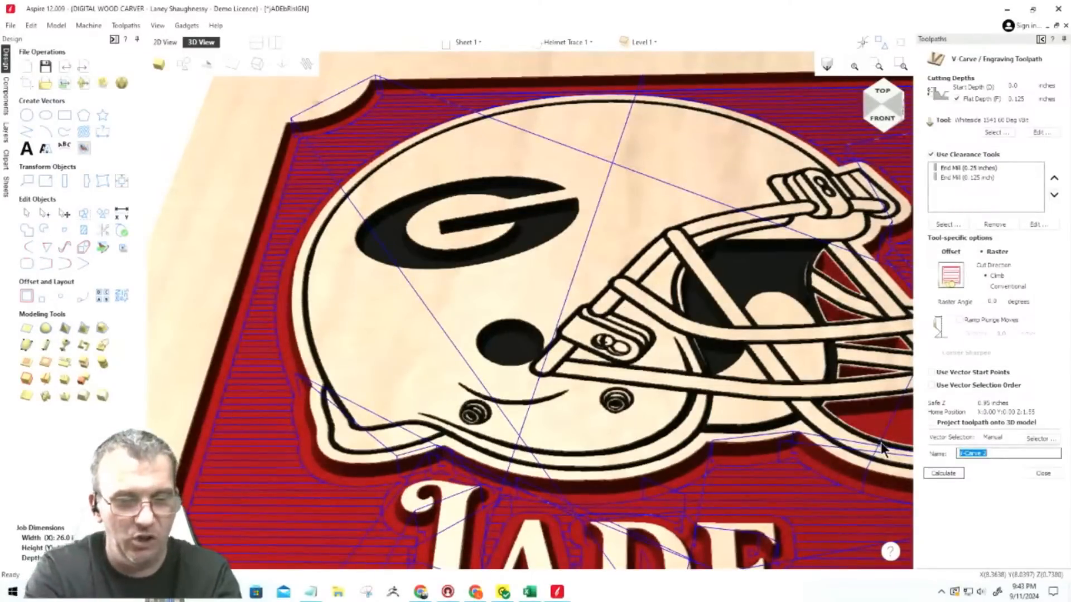
text(Georg)
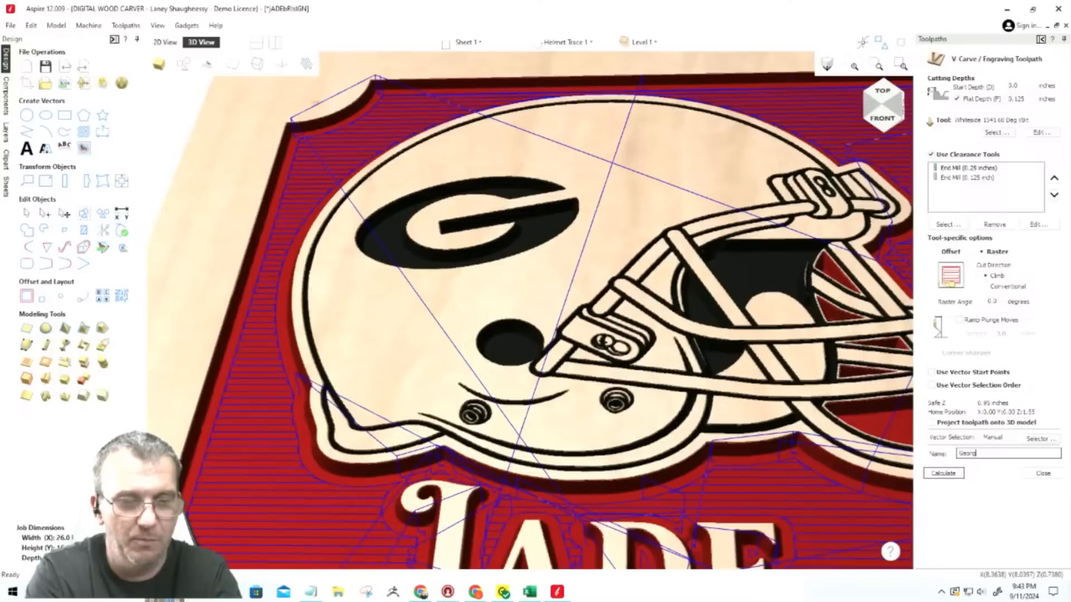
text(ia )
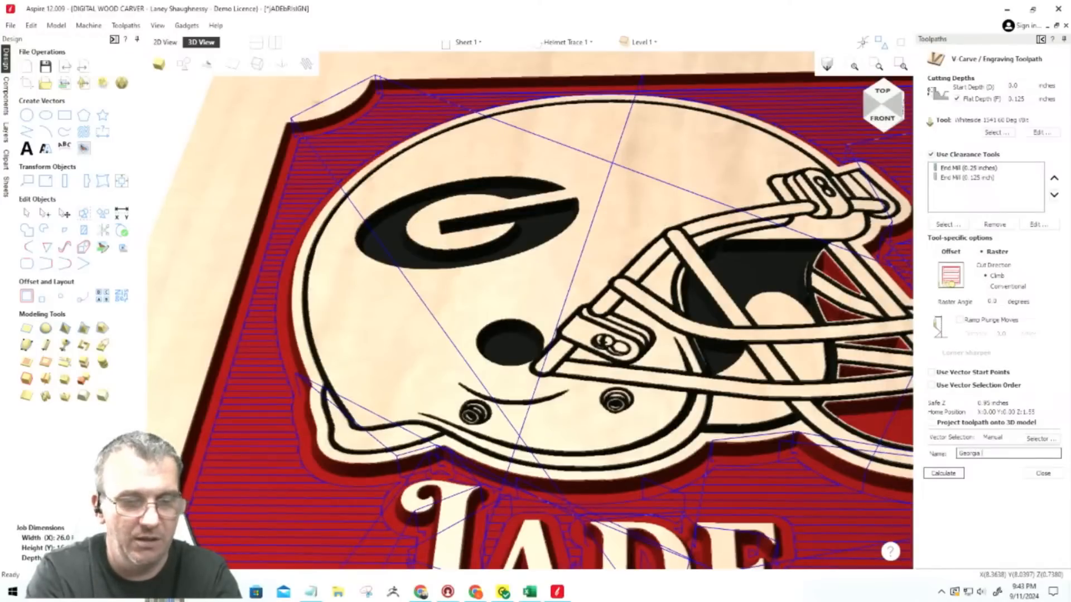
text(Background)
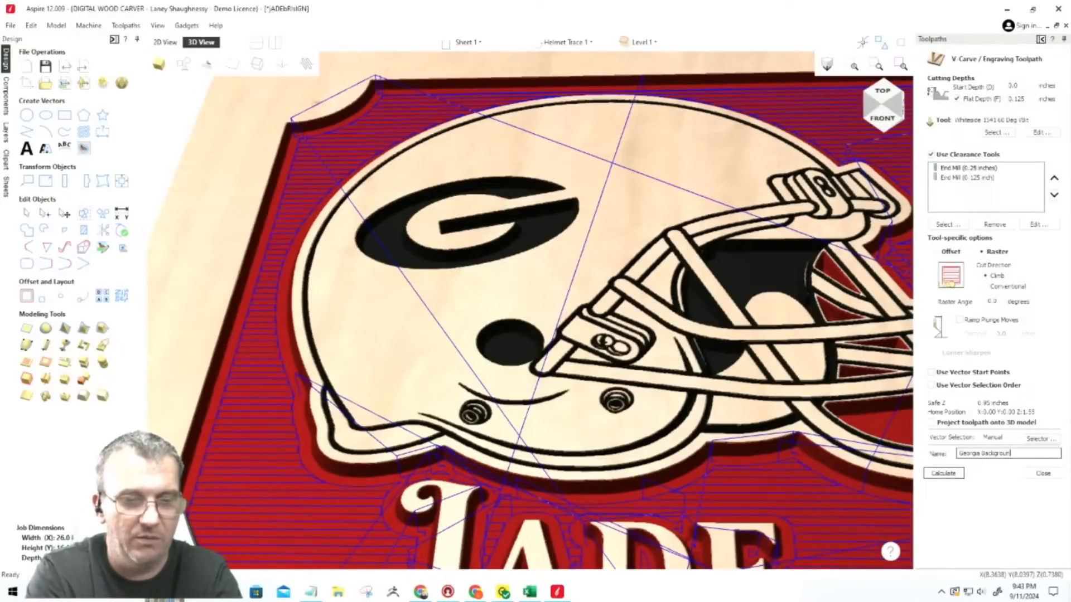
click(940, 473)
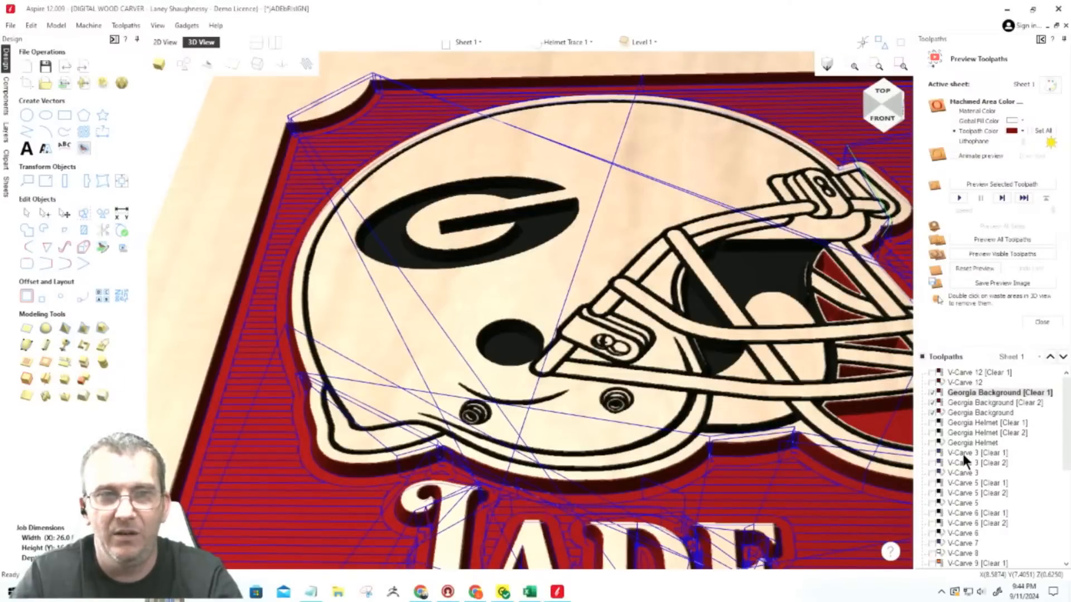
Look through the toolpath list and check what V-Carve 6, its Clear 1 pass and V-Carve 5 cut by toggling their display.
scroll(963, 455, down, 1)
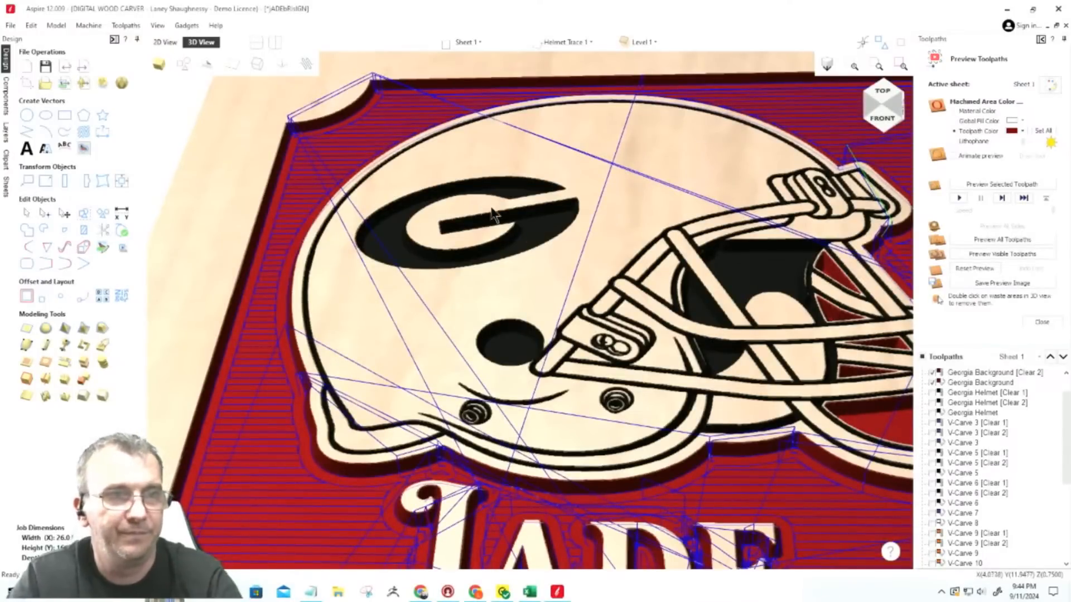
scroll(1010, 454, down, 1)
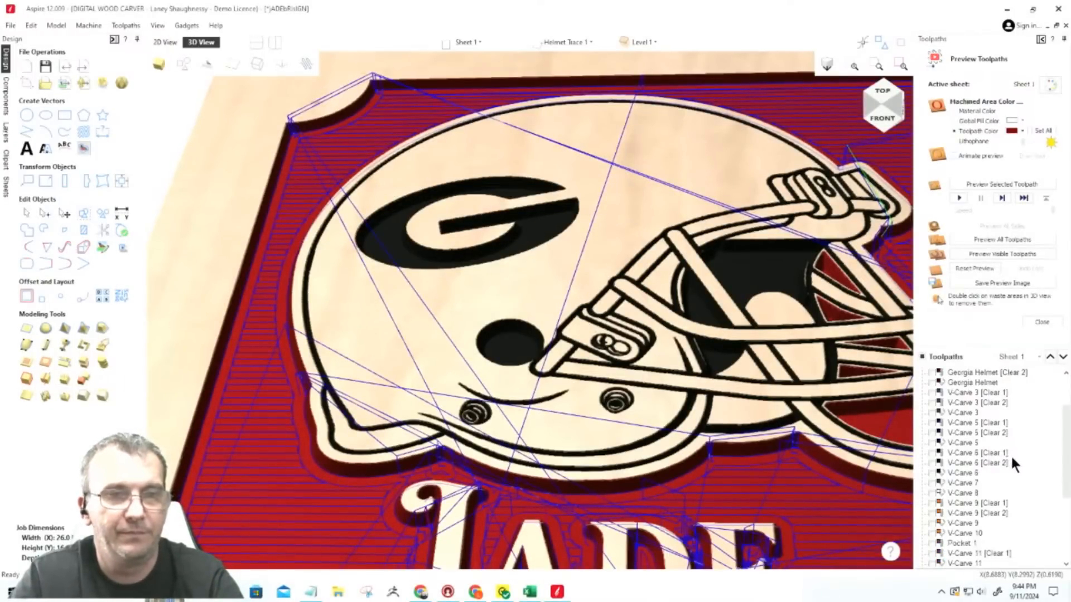
scroll(939, 501, down, 1)
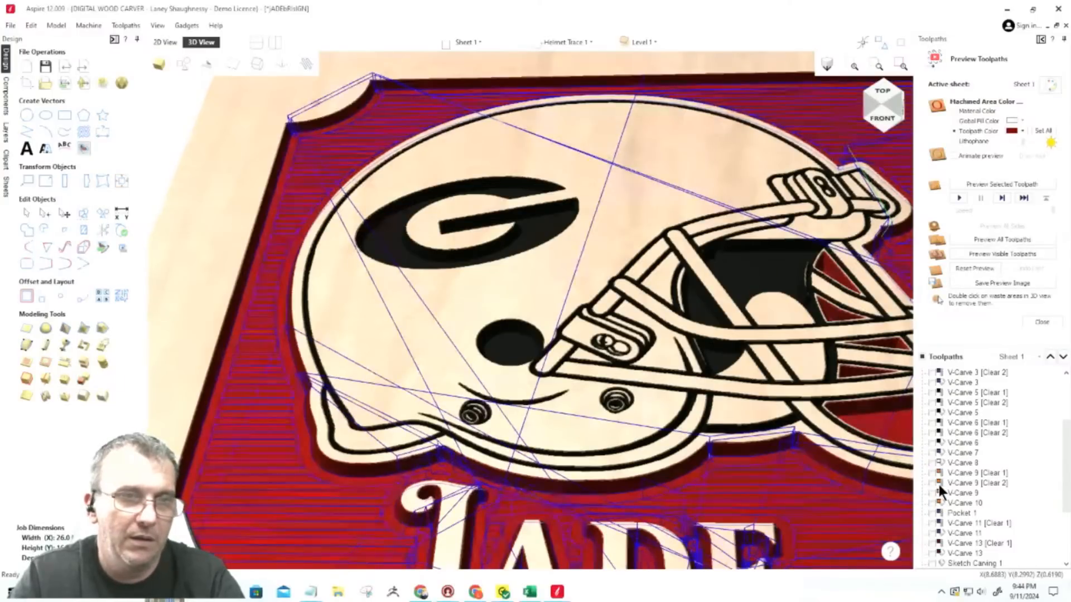
scroll(940, 491, up, 1)
scroll(986, 491, down, 1)
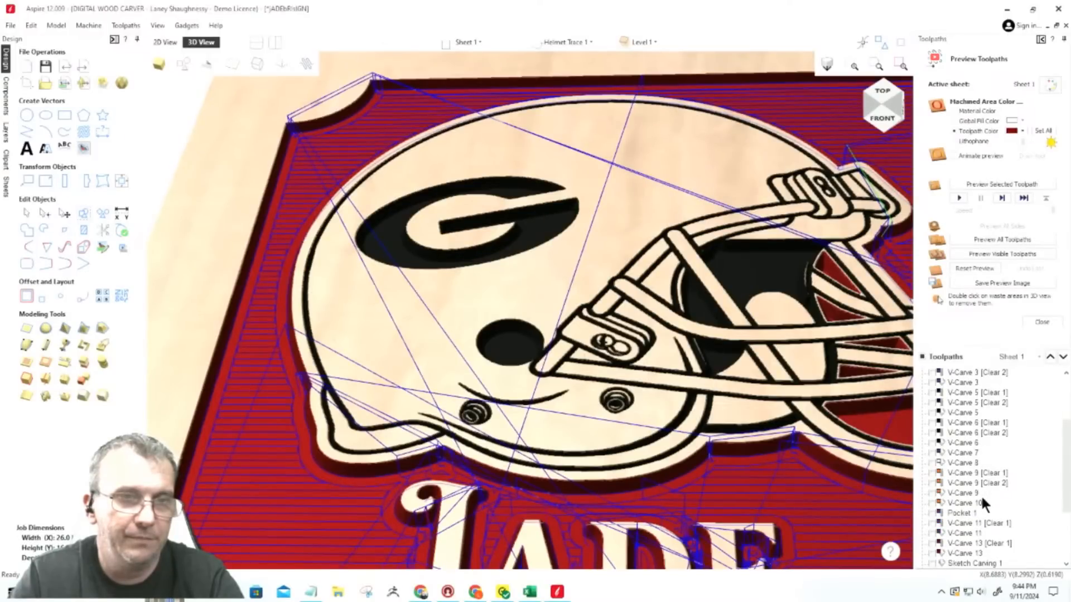
click(932, 443)
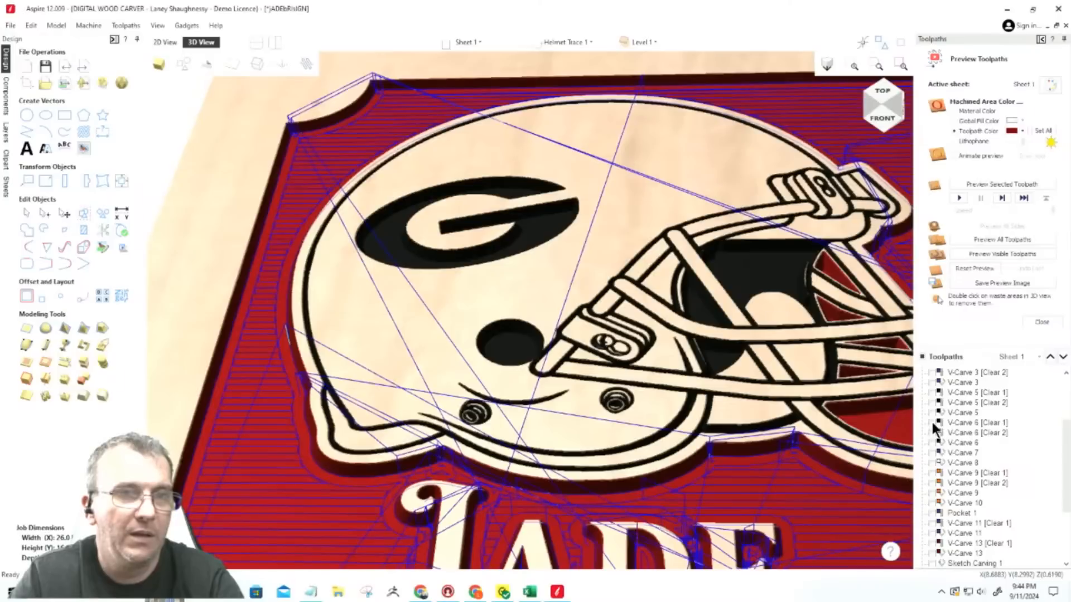
click(932, 423)
click(934, 413)
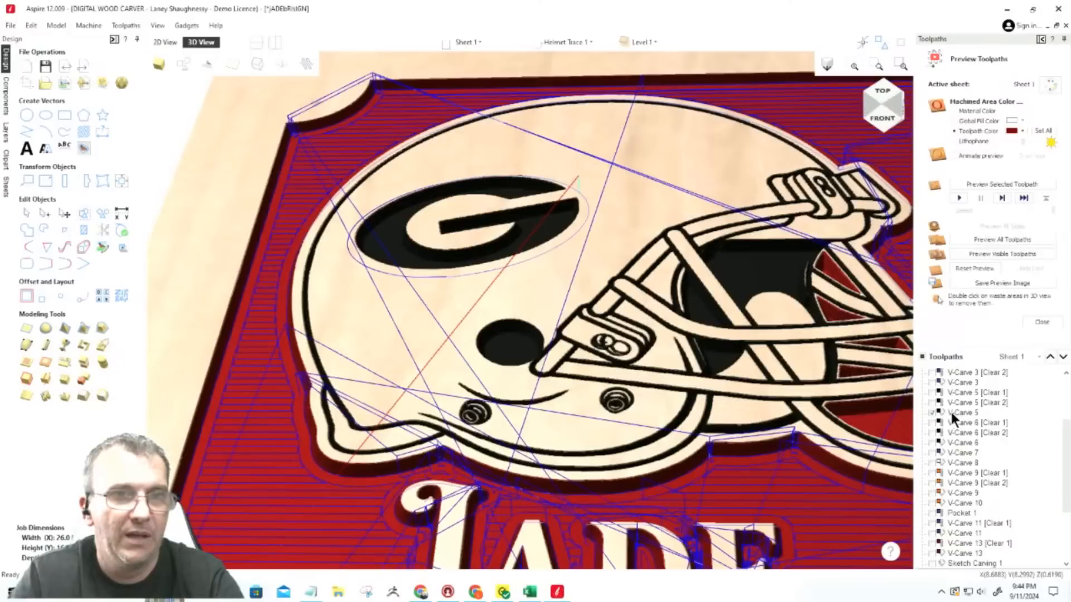
Show V-Carve 5's Clear 1 and Clear 2 passes too and simulate the visible toolpaths, inspecting the border around the G logo.
click(951, 413)
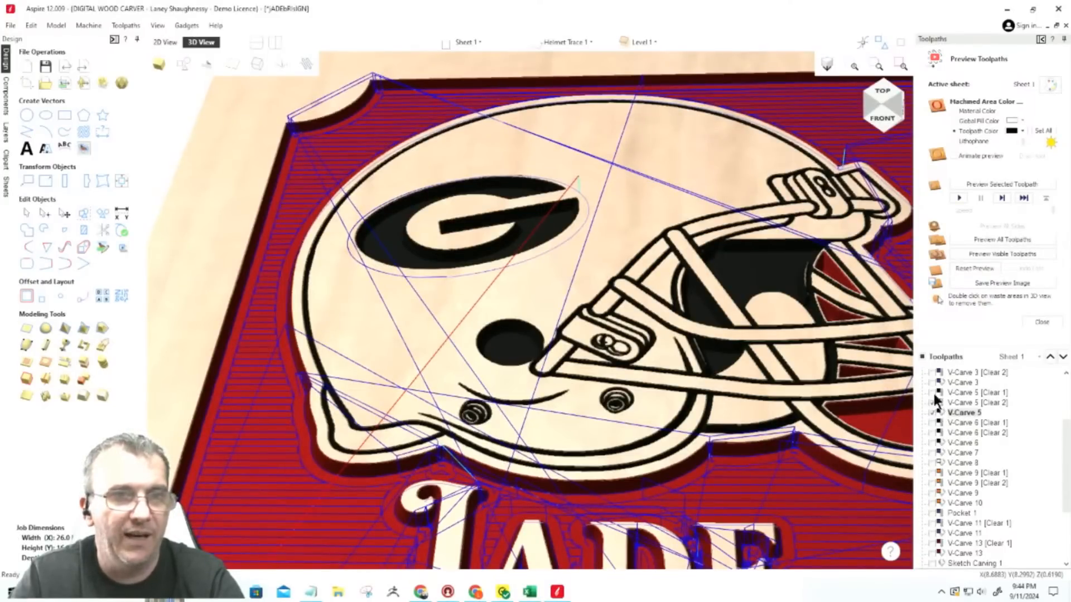
click(933, 394)
click(933, 403)
scroll(614, 451, down, 10)
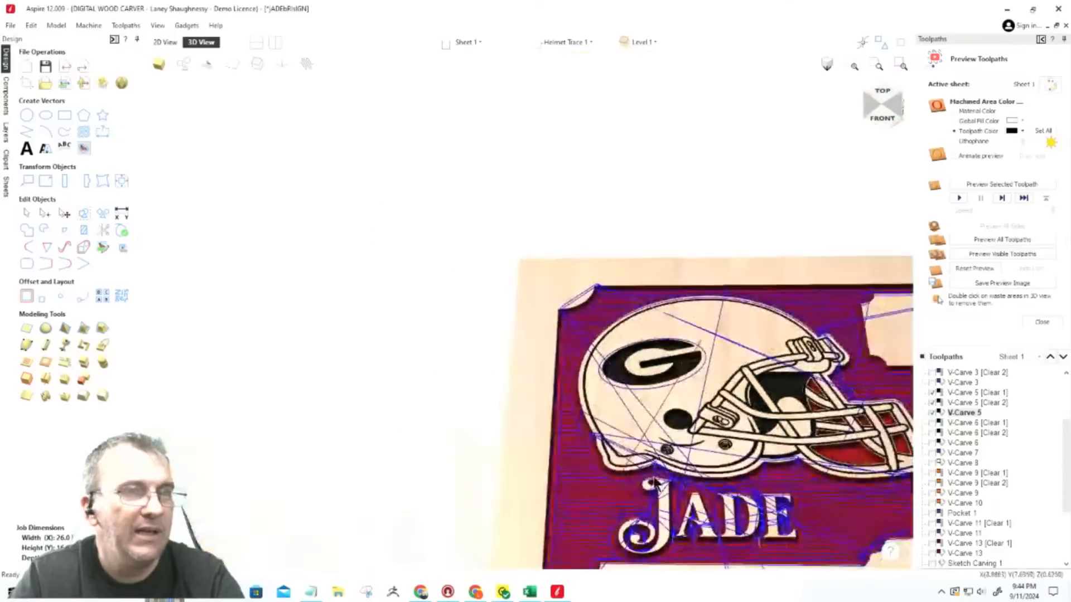
scroll(691, 494, up, 8)
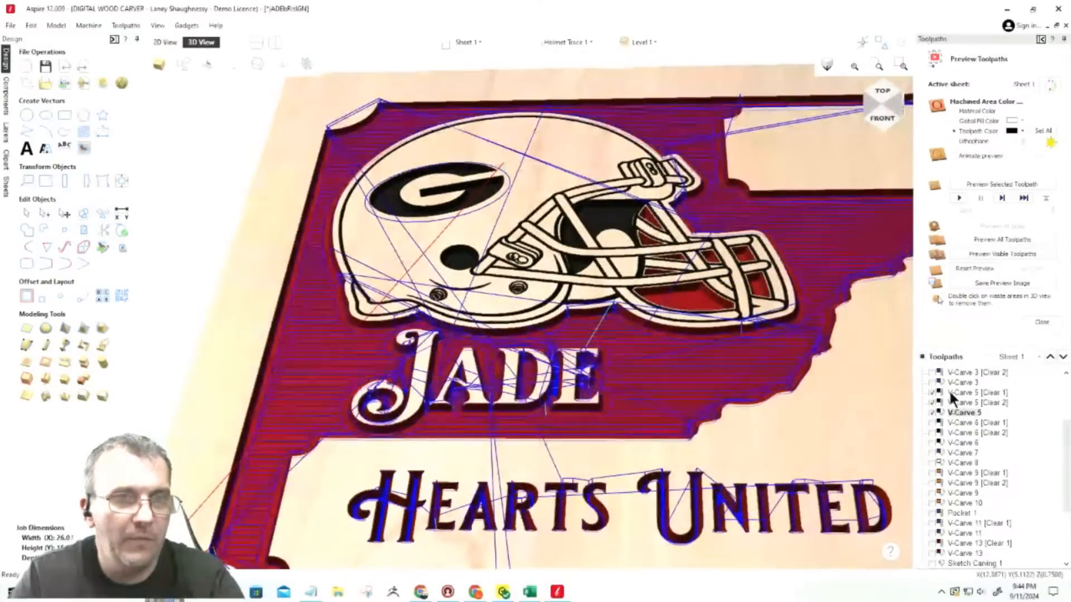
mouse_move(949, 390)
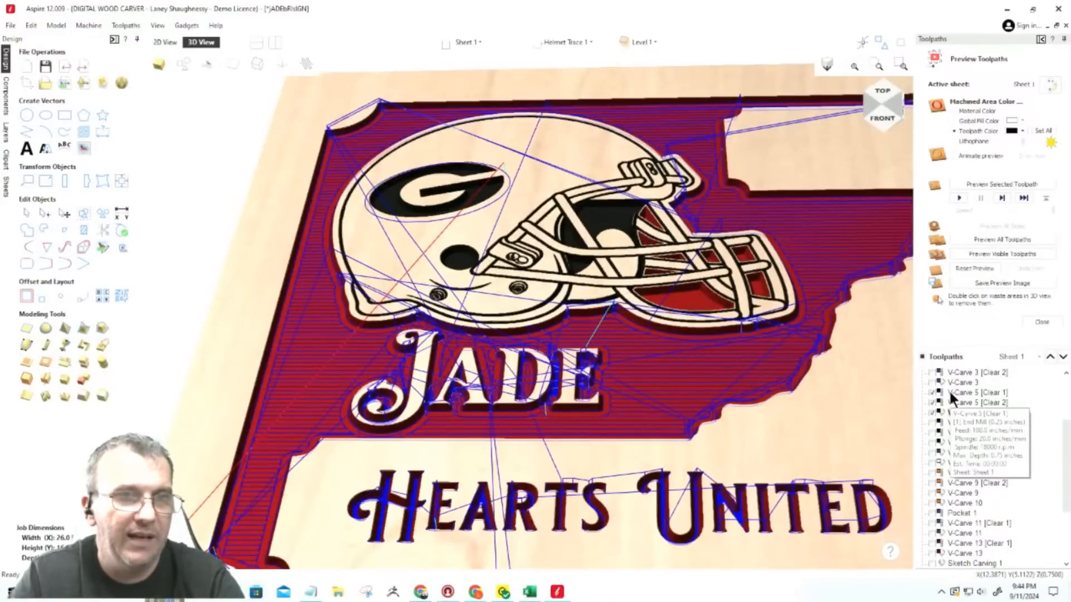
mouse_move(963, 433)
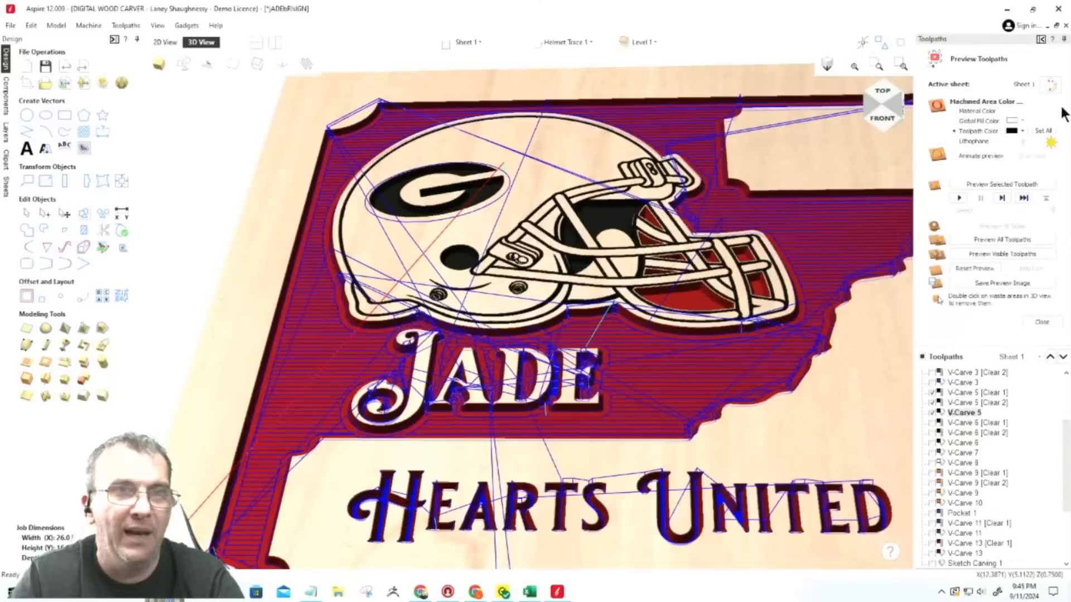
click(988, 253)
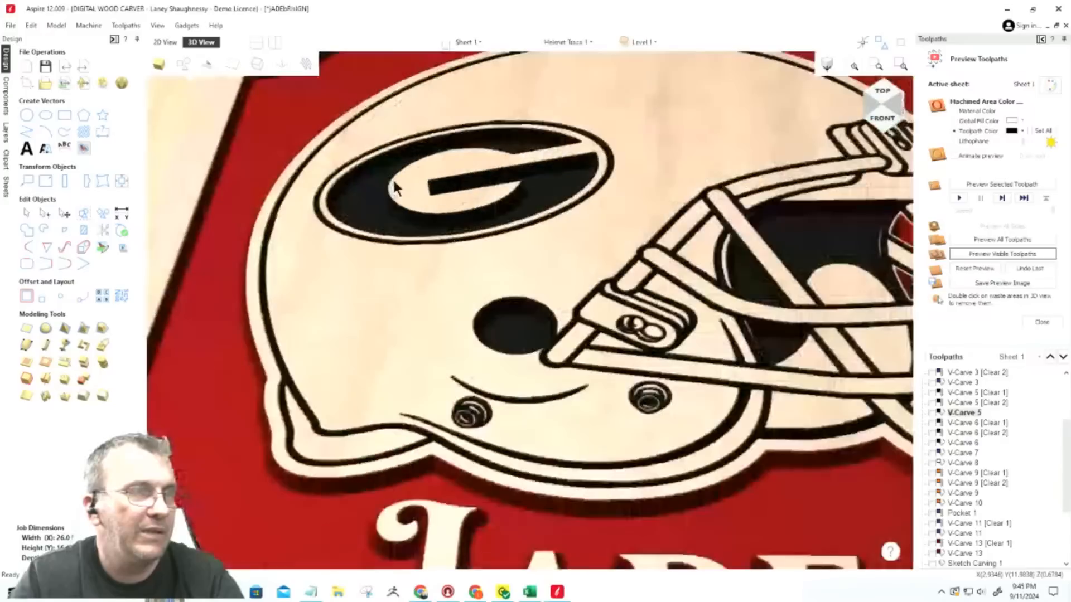
scroll(396, 187, up, 3)
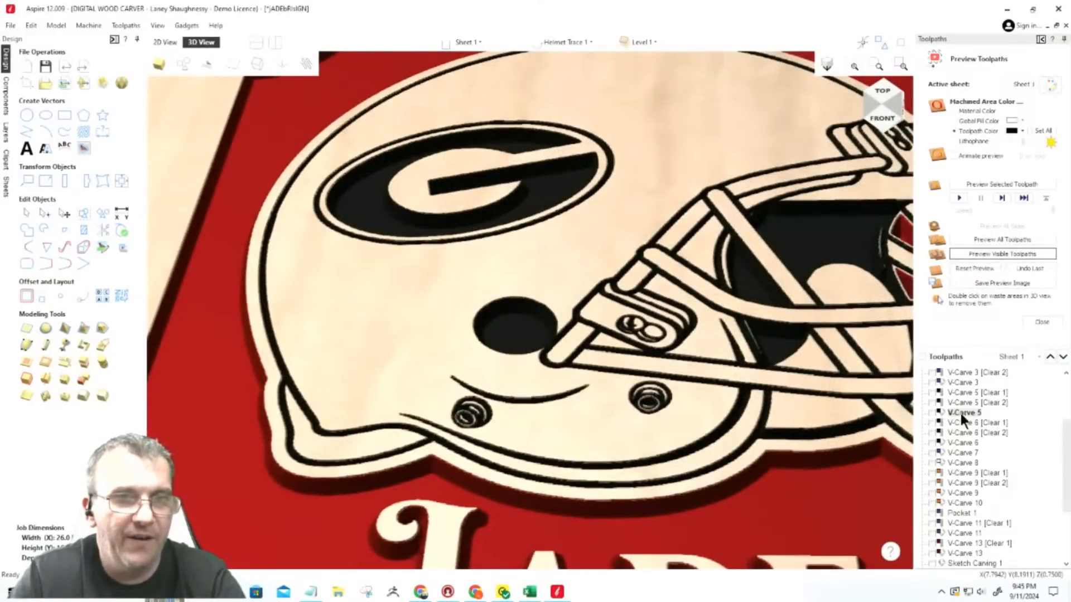
Open the V-Carve 5 toolpath for editing and set its start depth to 0.006 inches.
double_click(963, 391)
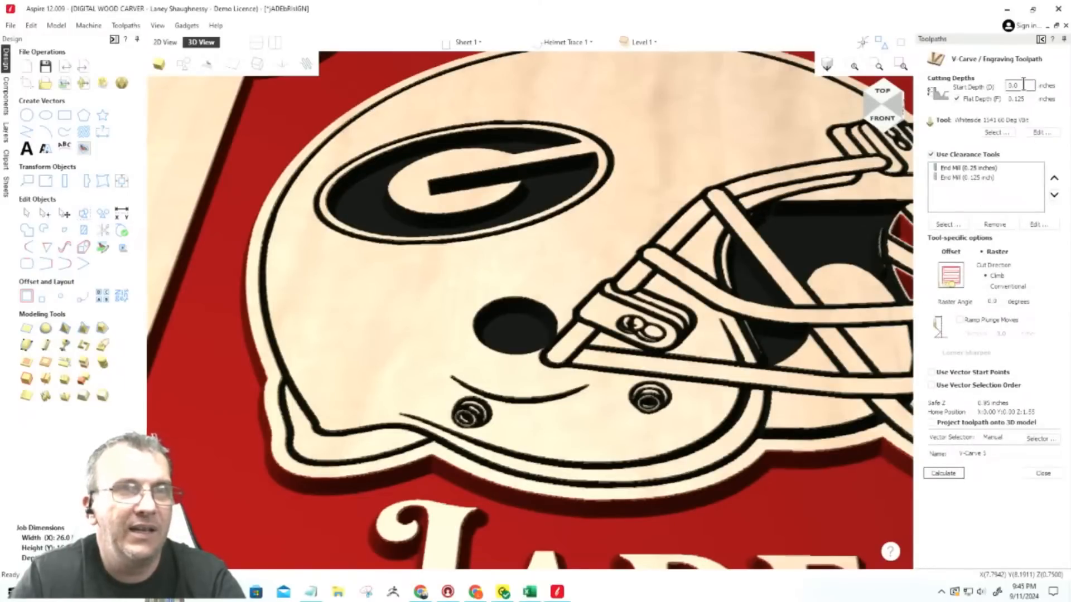
text(6)
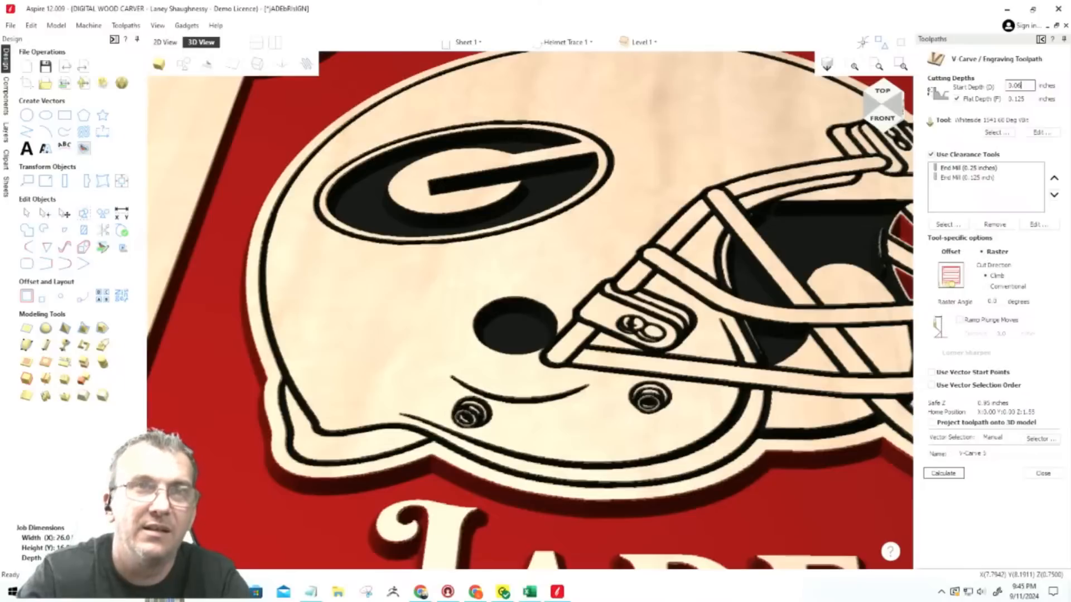
key(BackSpace)
text(06)
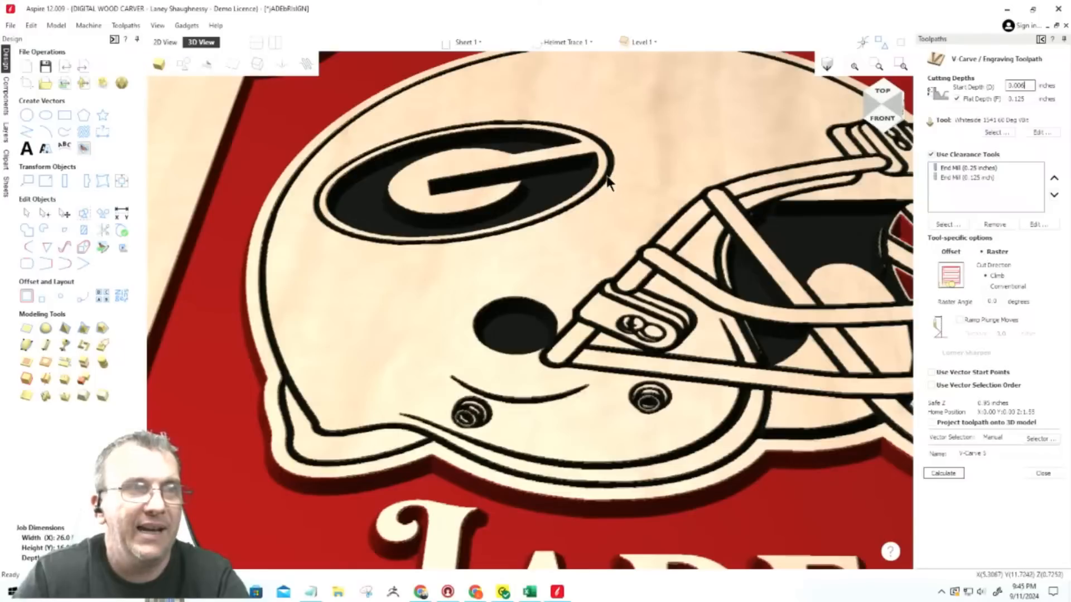
Rename the V-Carve 5 toolpath as "Logo Boarder _Black", recalculate it and dismiss the empty-toolpath notice.
click(962, 454)
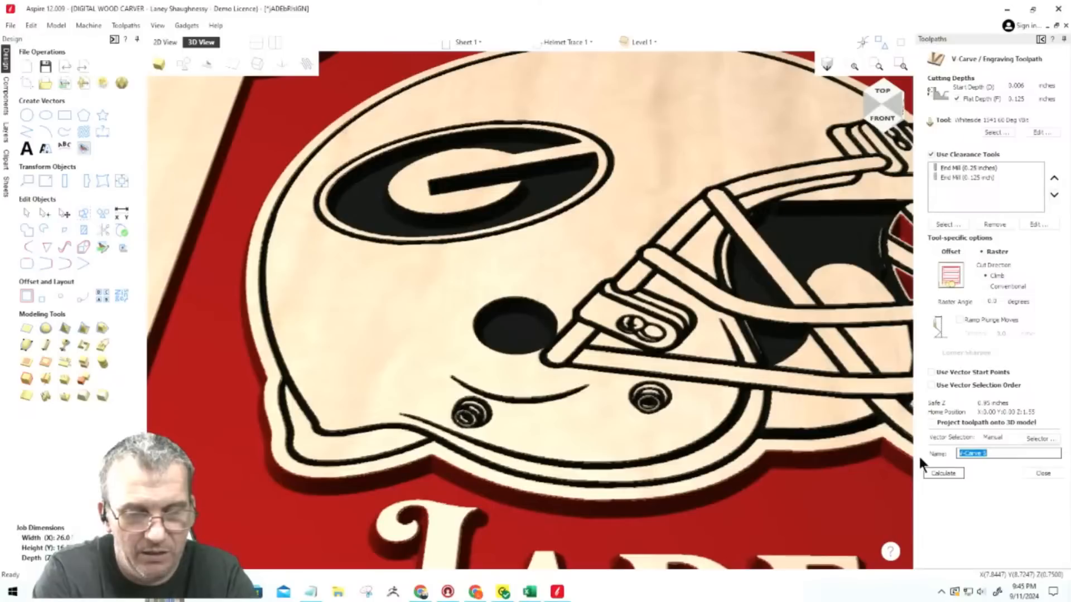
text(Logo Board)
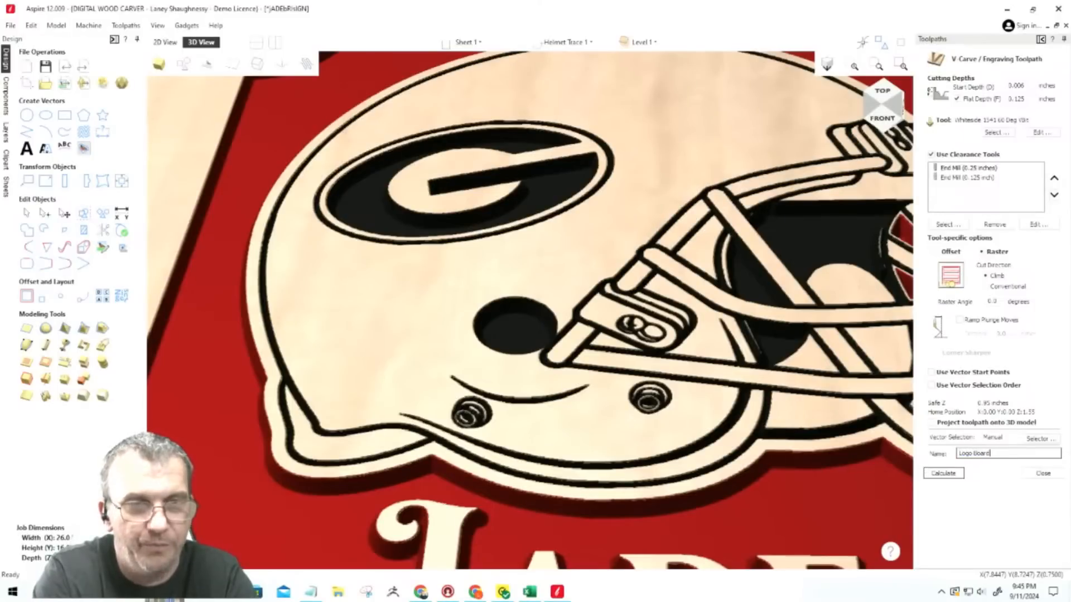
text(er _)
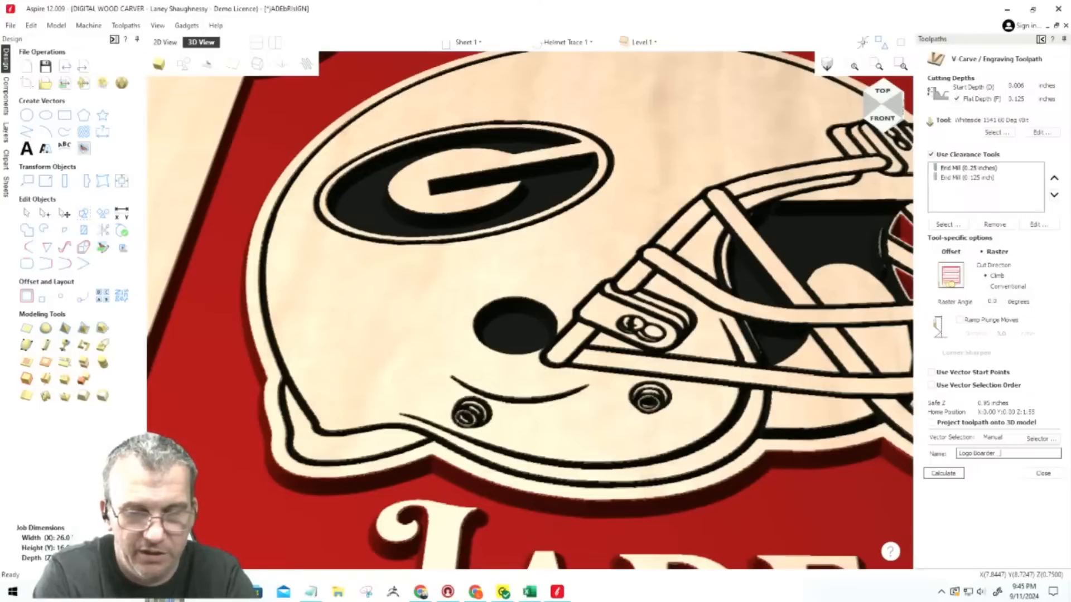
text(8)
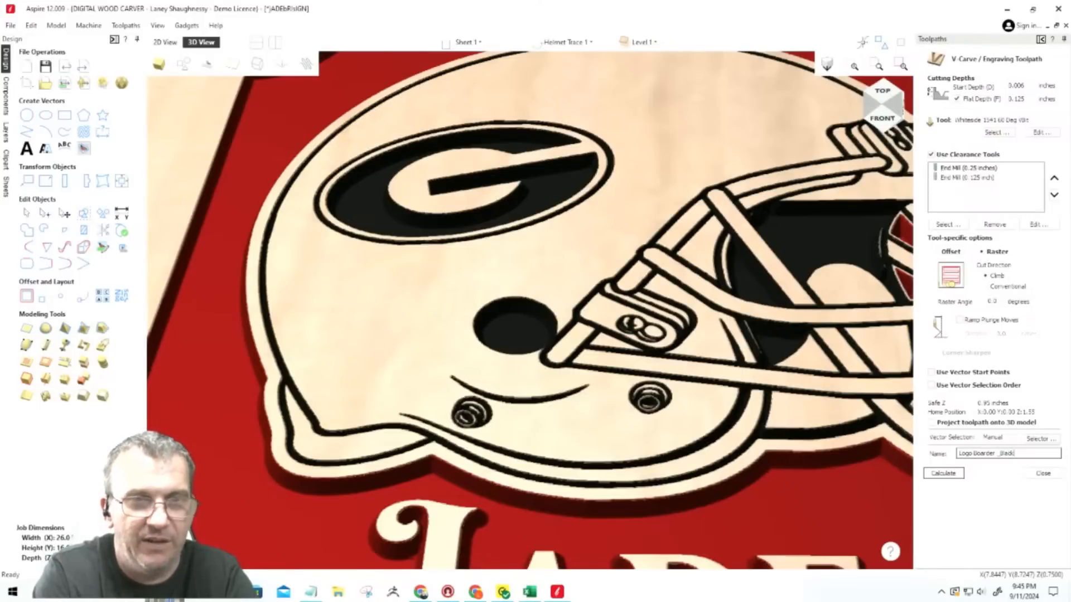
click(944, 473)
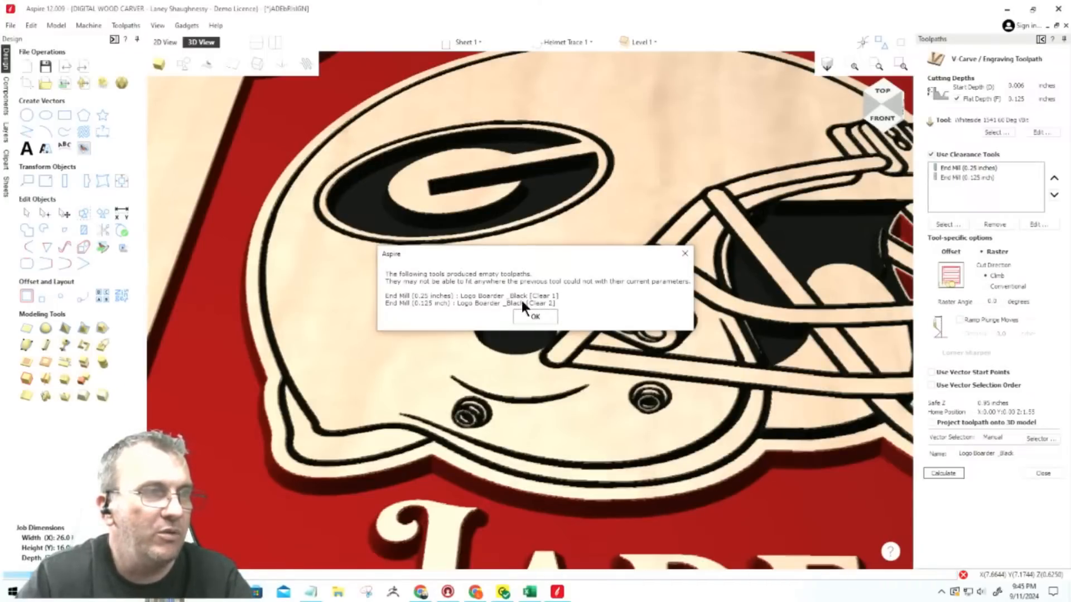
click(531, 318)
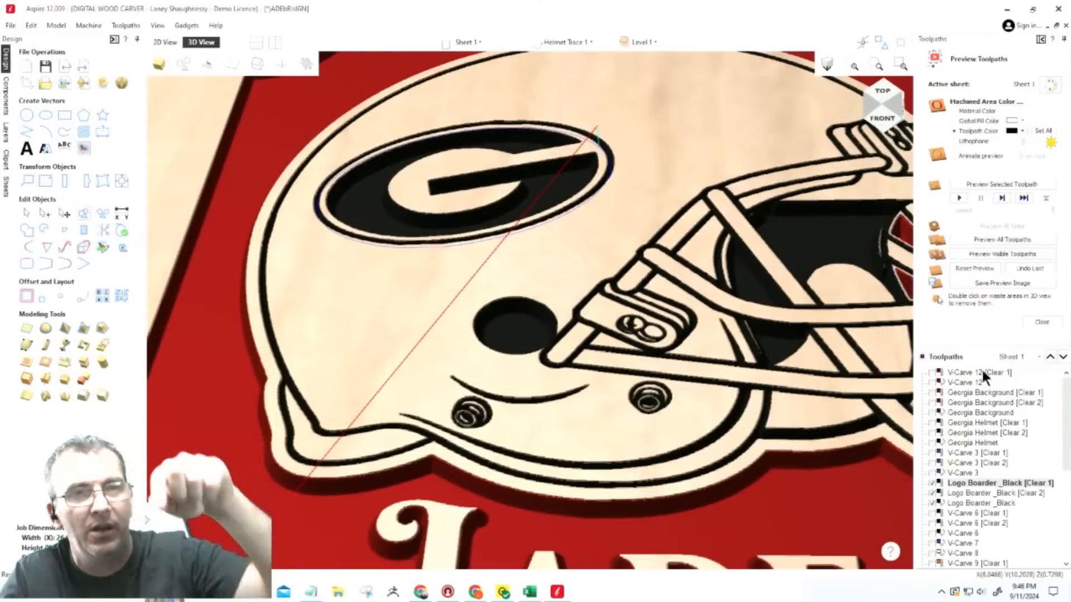
Turn off the flat depth and the clearance tools for Logo Boarder _Black and recalculate it.
double_click(963, 482)
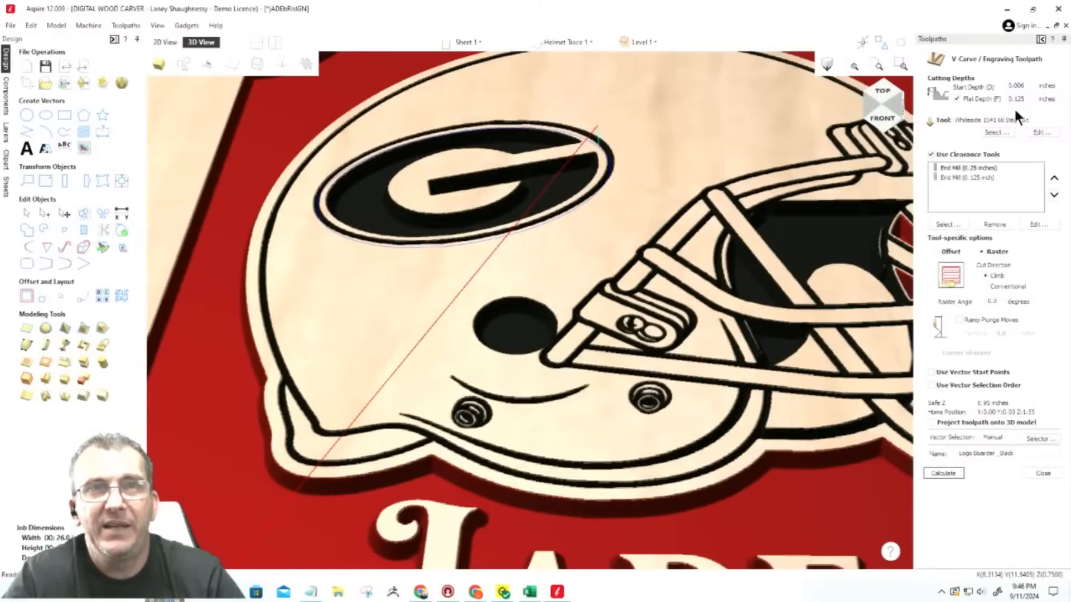
click(957, 98)
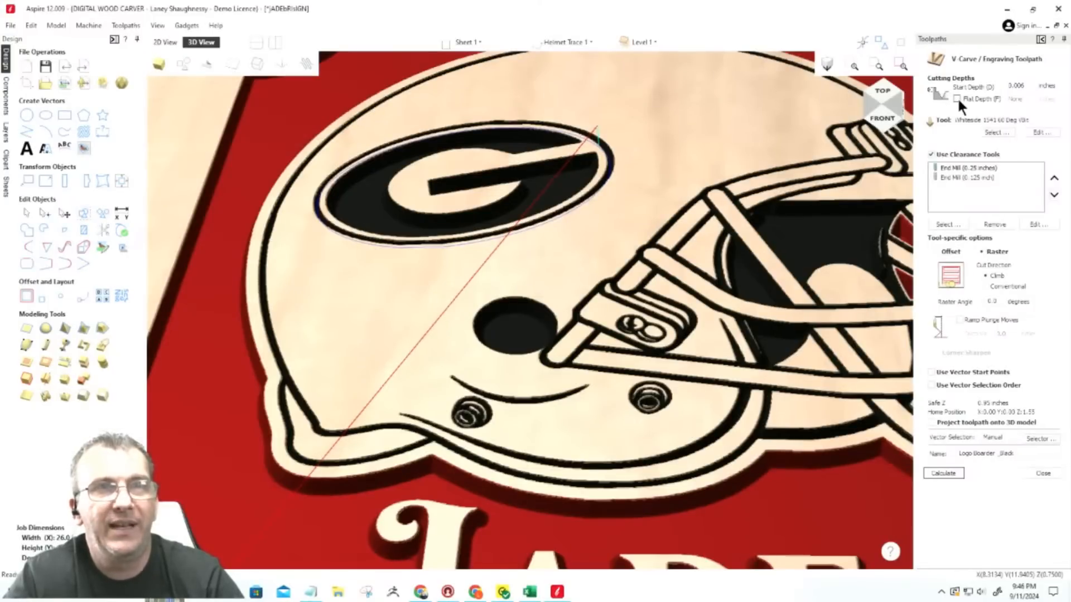
click(930, 155)
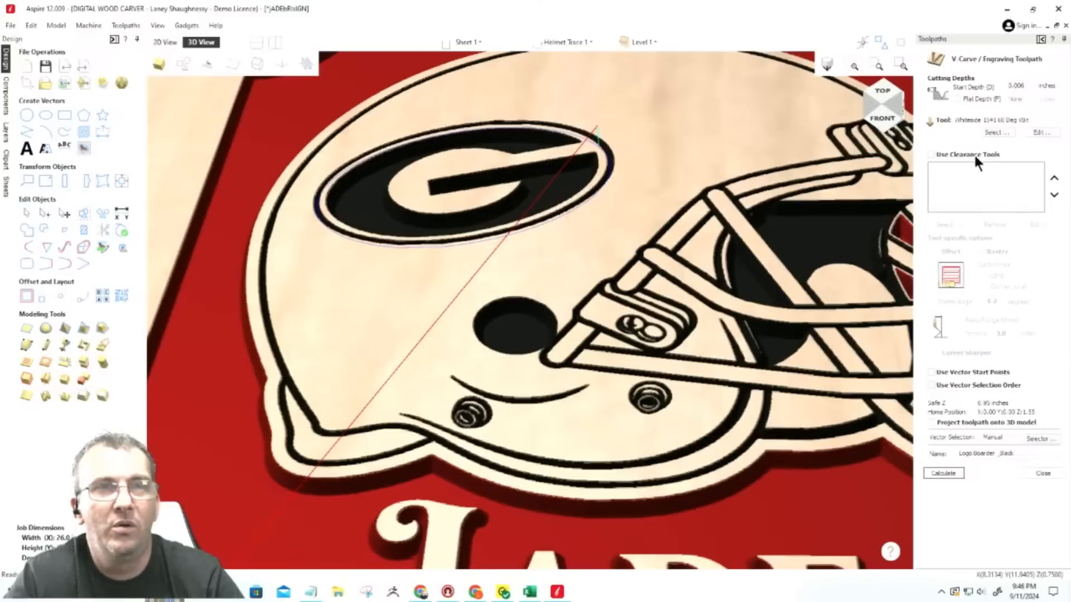
click(945, 472)
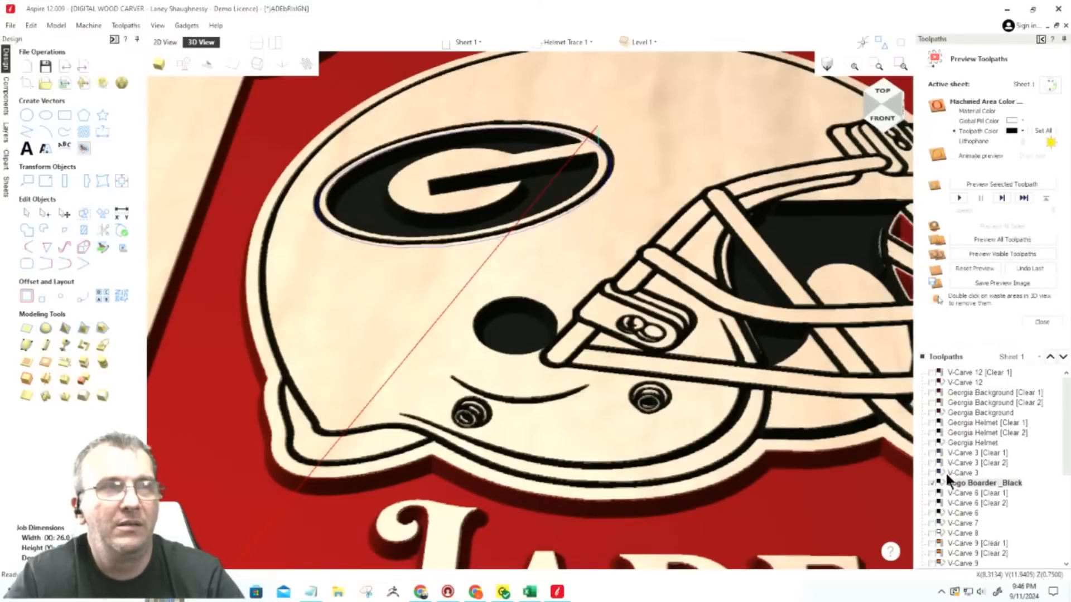
Move the Logo Boarder _Black toolpath up in the machining order to directly after Georgia Background.
click(933, 483)
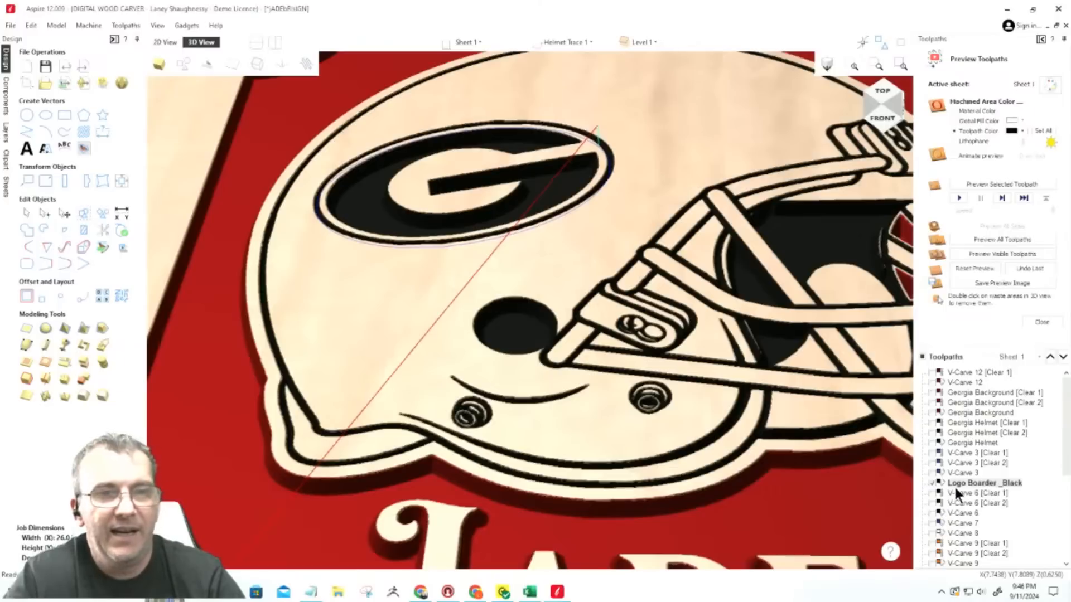
click(1051, 357)
click(1051, 357)
click(1051, 357)
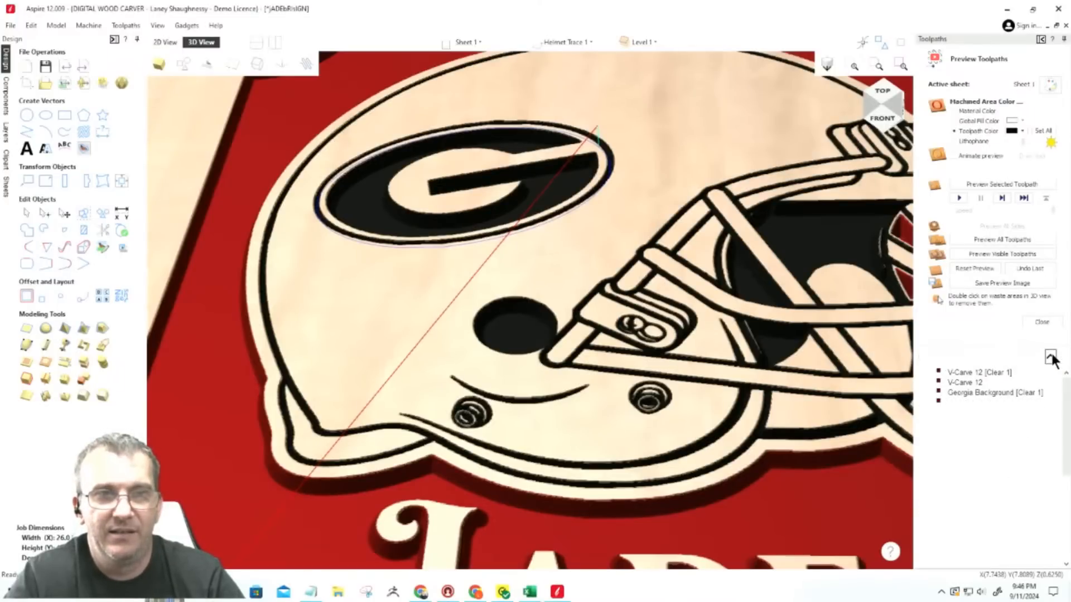
click(1051, 357)
click(1051, 357)
click(1051, 357)
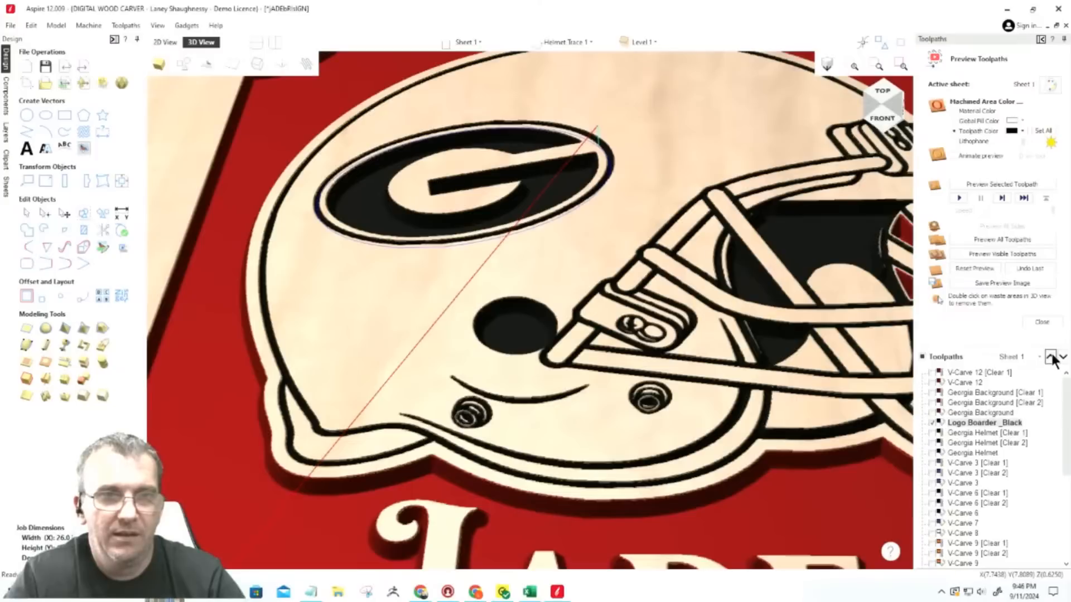
Rename the Georgia Helmet toolpath as "Georgia Helmet_Black" and recalculate it with its clearance passes.
double_click(973, 432)
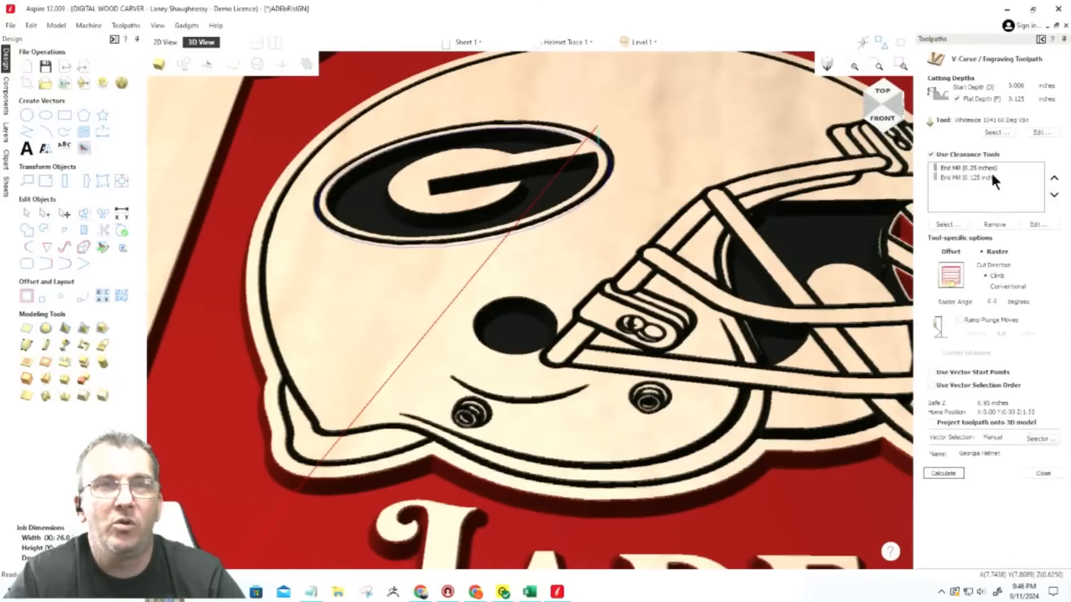
click(998, 454)
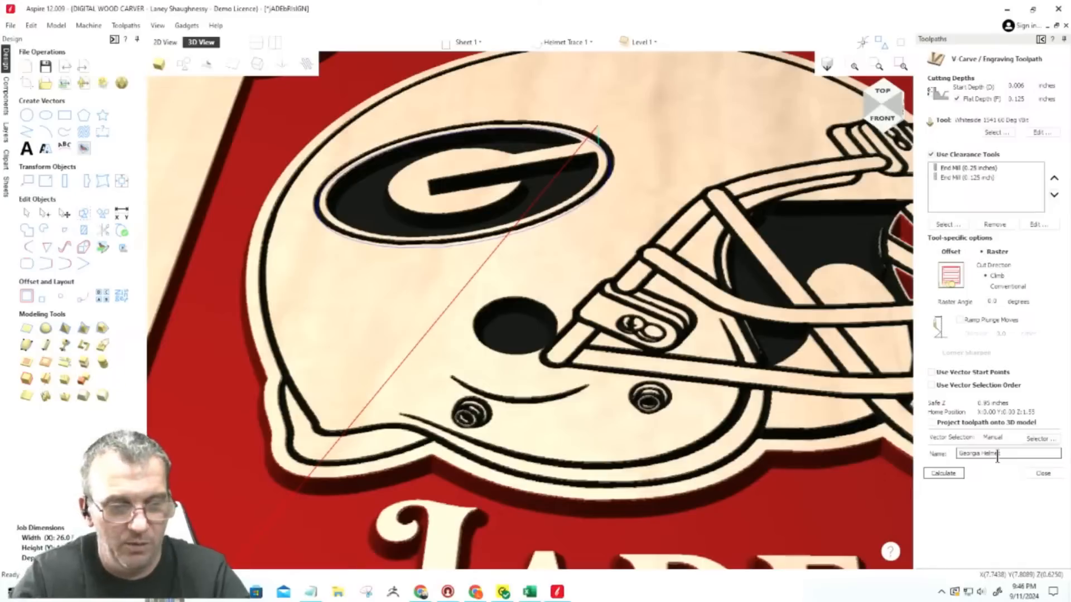
text(8)
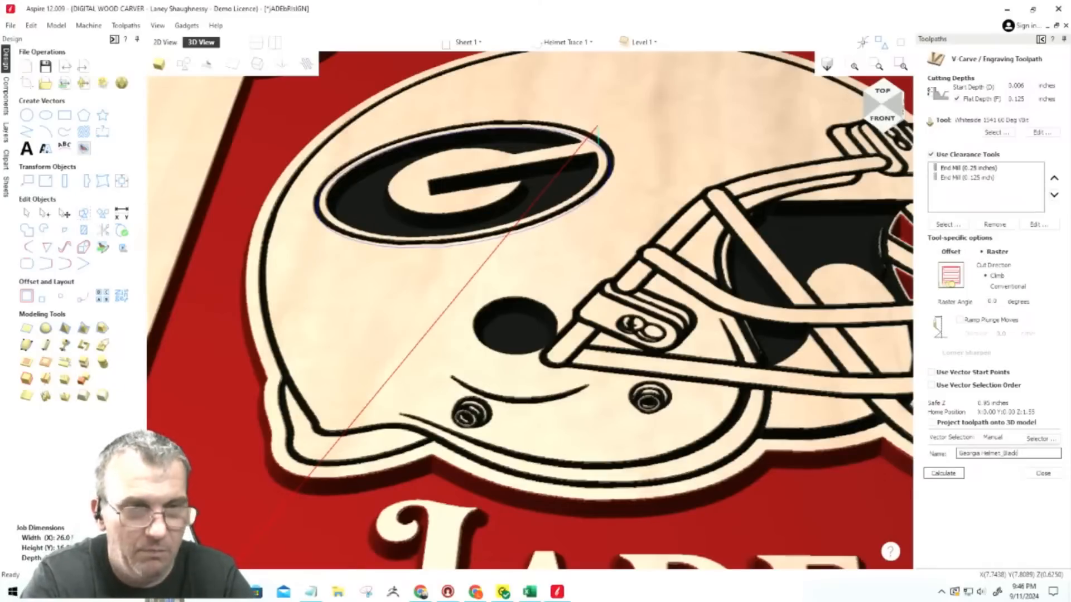
text(lack)
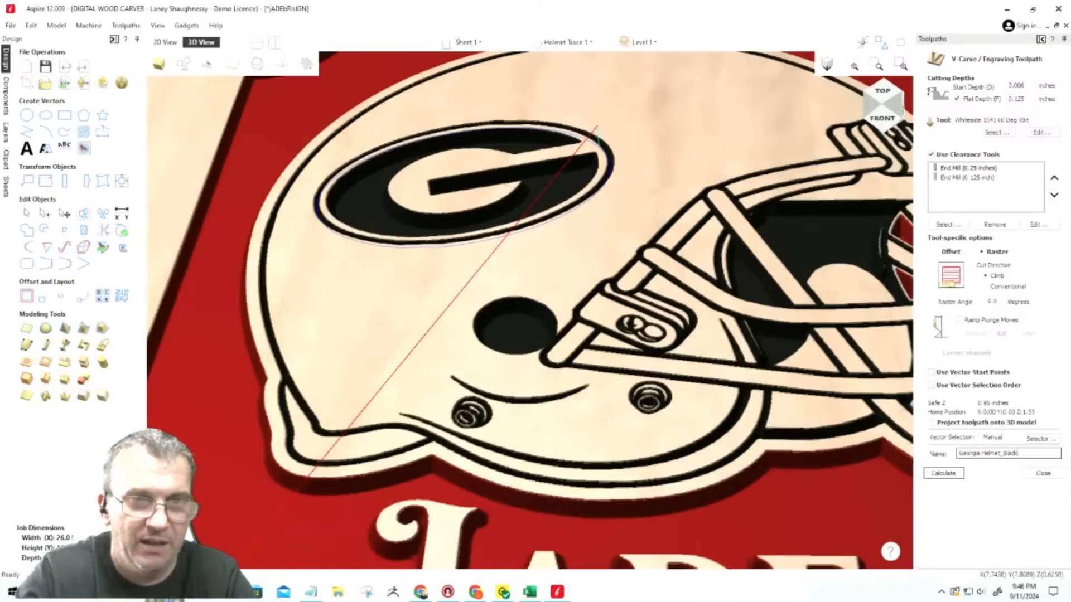
click(944, 473)
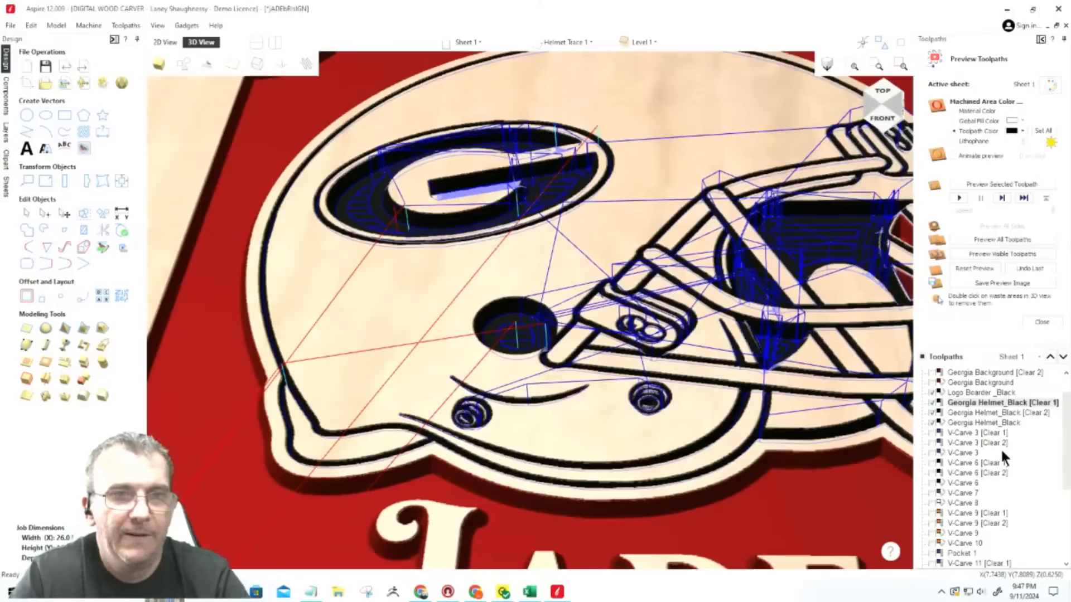
scroll(1000, 448, up, 1)
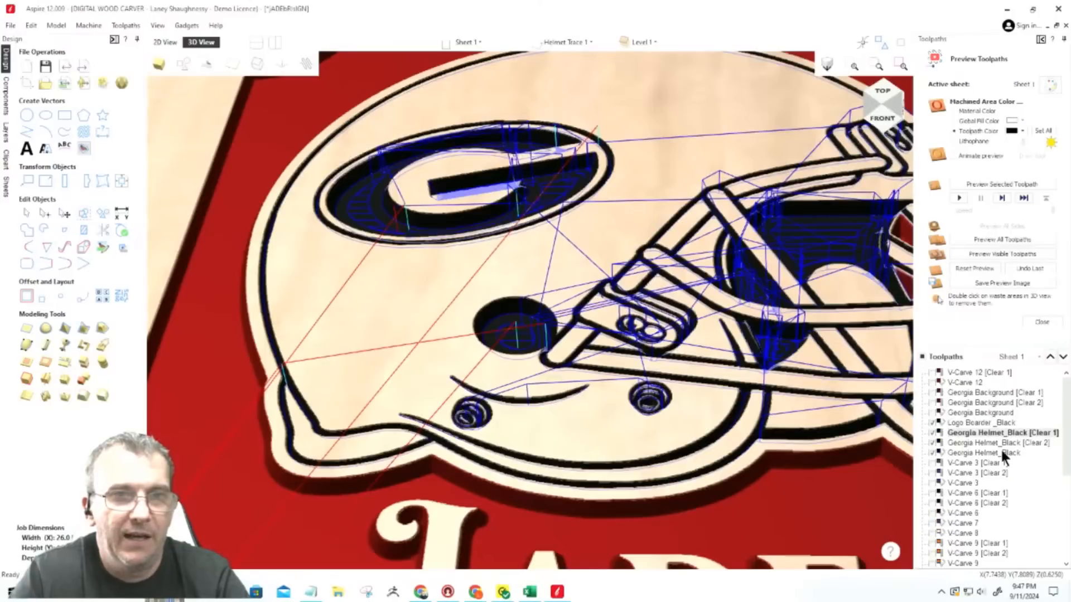
Rename the Georgia Background toolpath as "Georgia Background Maroon" and recalculate it with its clearance passes.
double_click(976, 394)
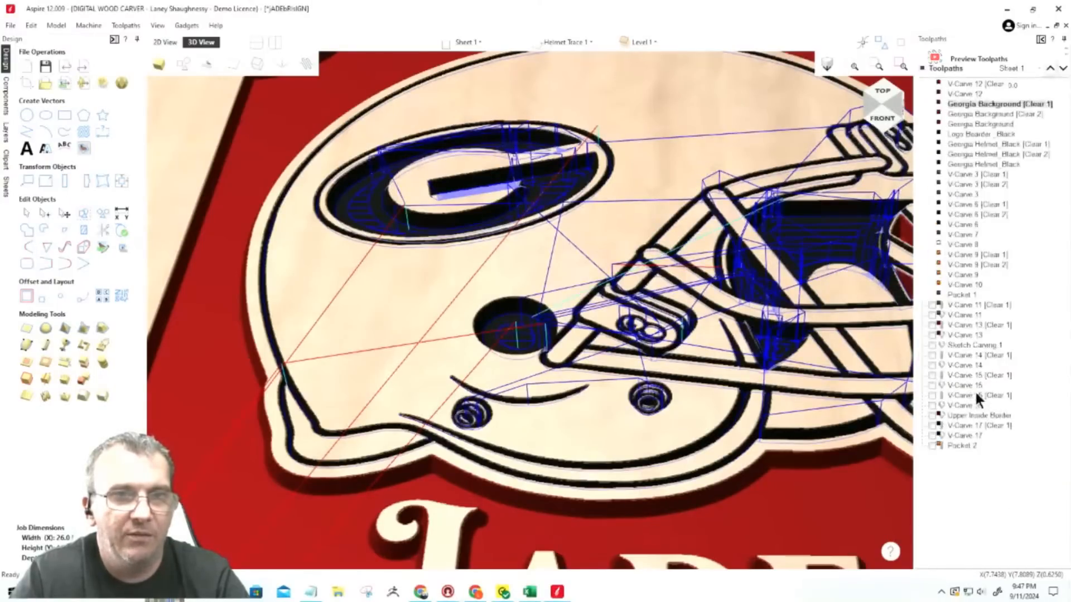
click(1020, 453)
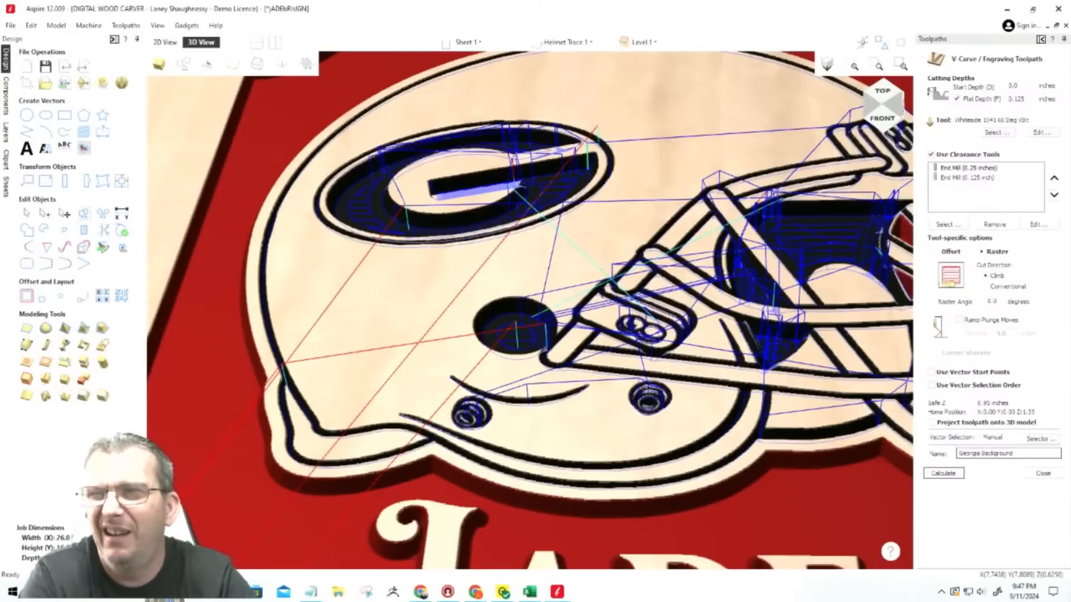
text(Mar)
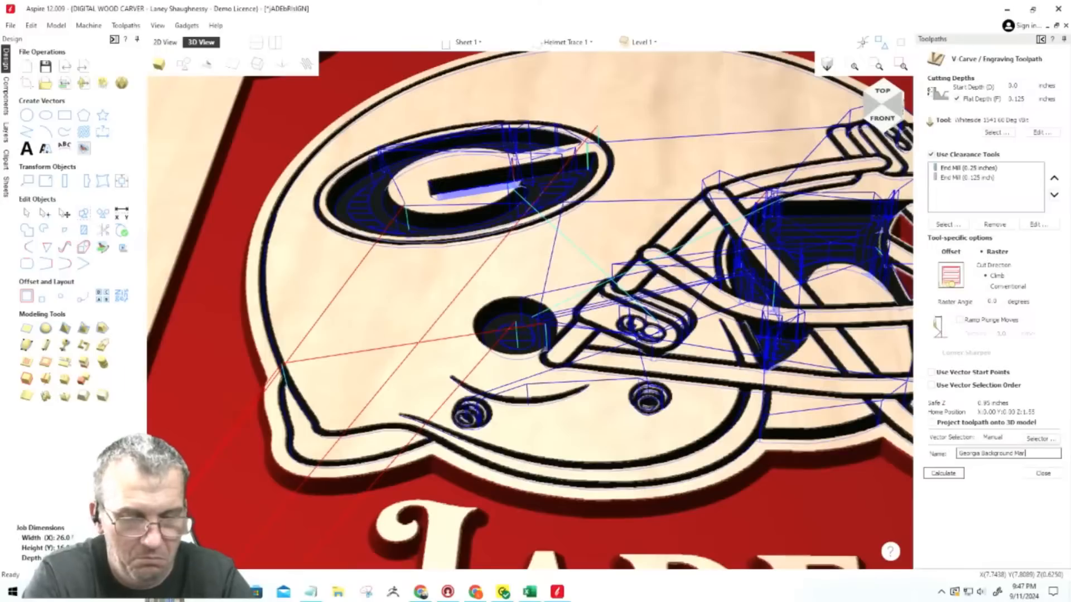
text(oon)
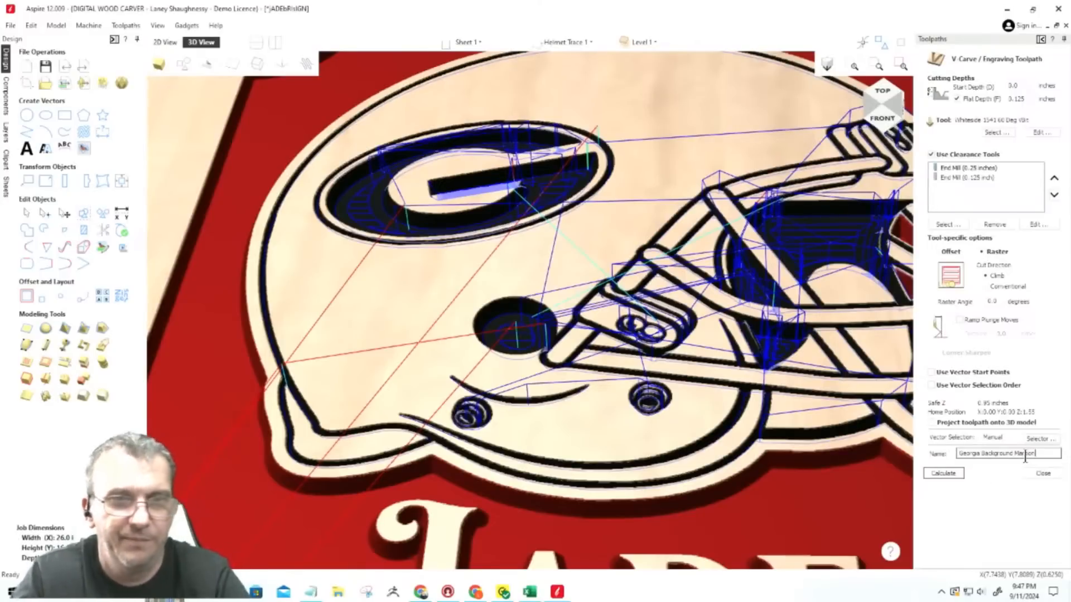
click(949, 474)
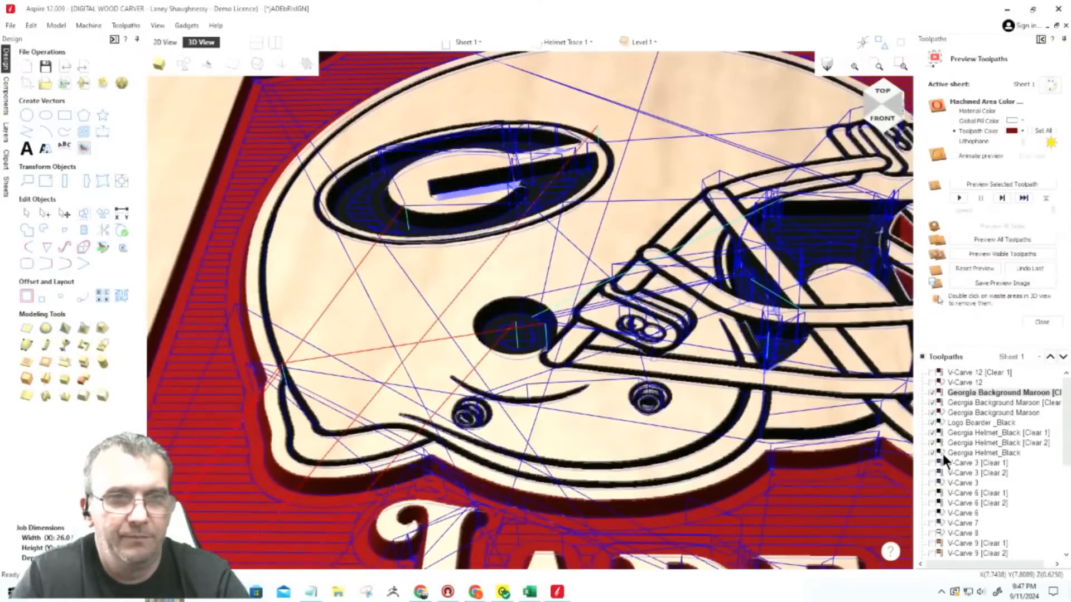
Rename the V-Carve 12 toolpath as "FaceGuard Pockets - Maroon" and recalculate it with its clearance pass.
double_click(962, 373)
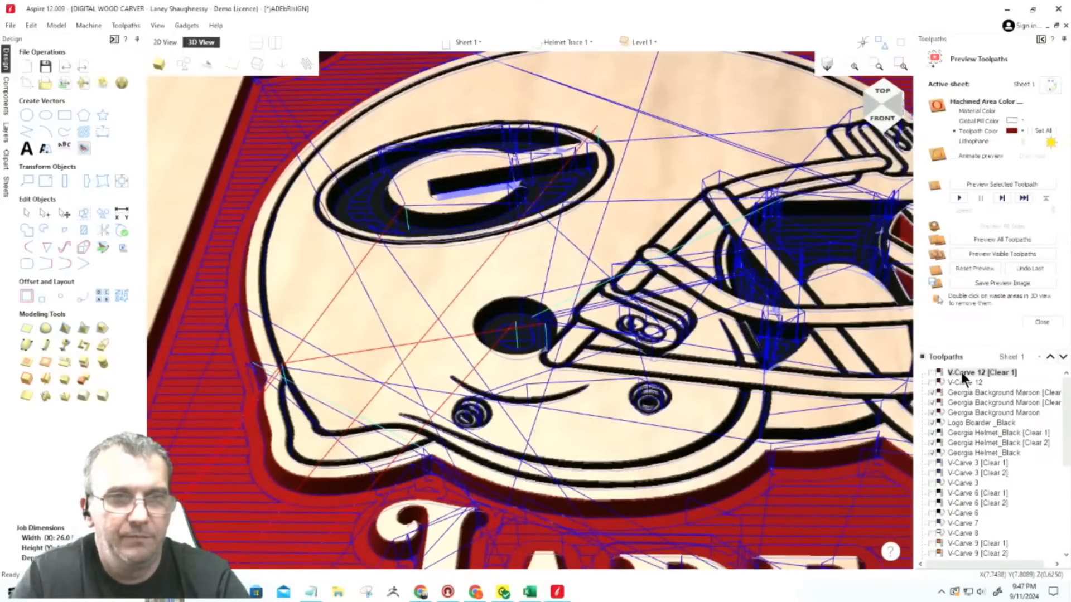
click(1002, 454)
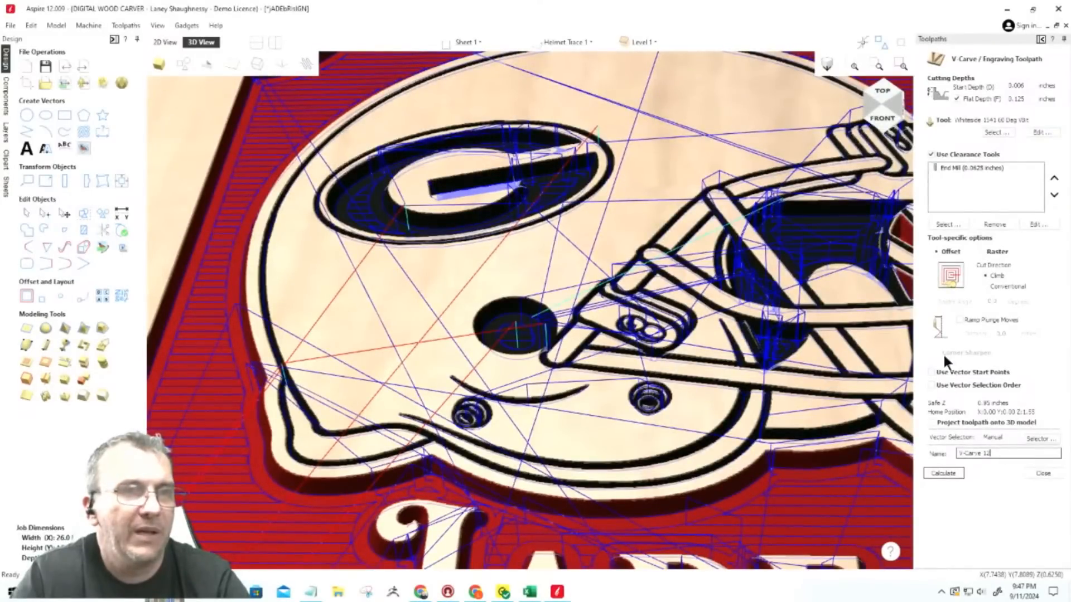
drag(990, 454, 937, 453)
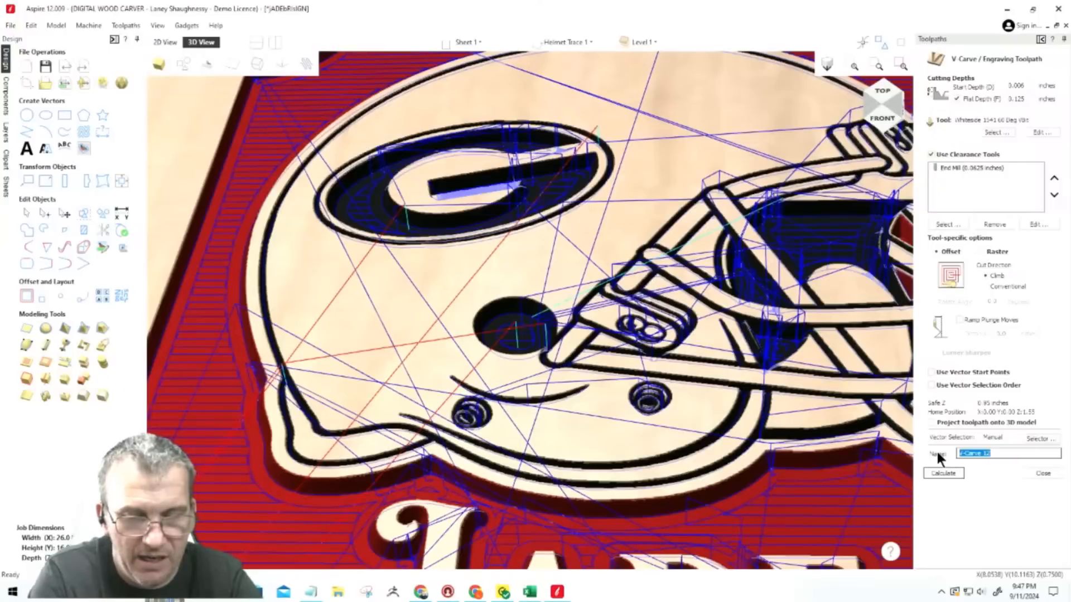
text(M)
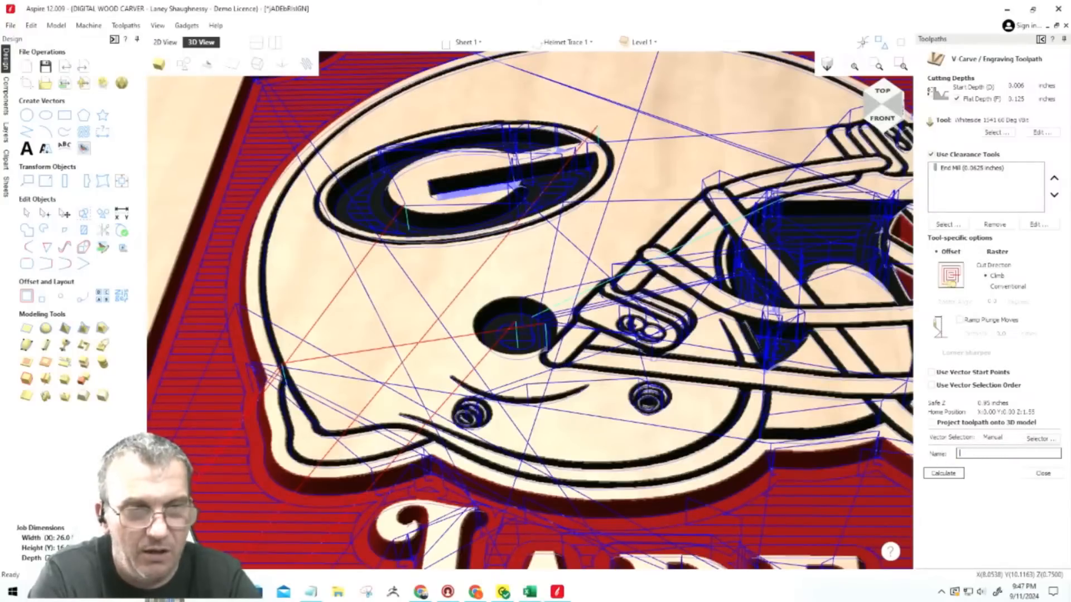
text(Fil)
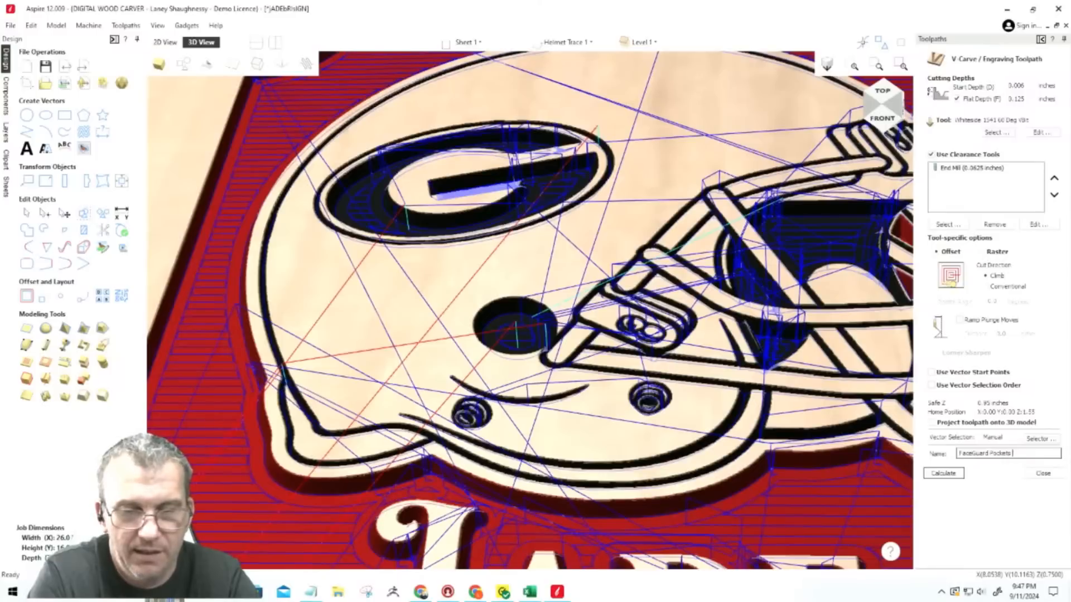
text(M)
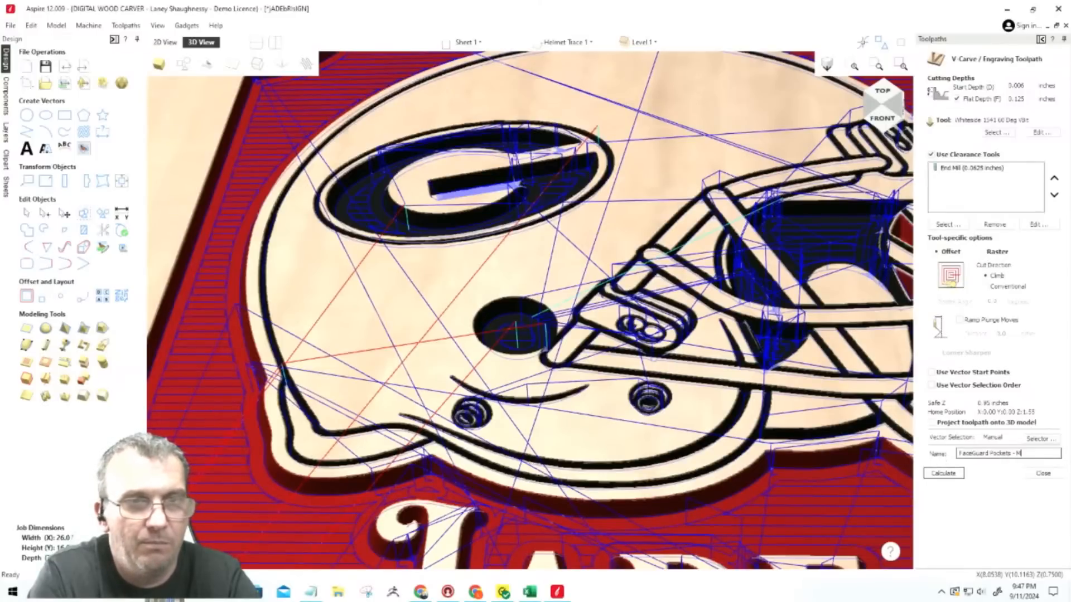
text(ar)
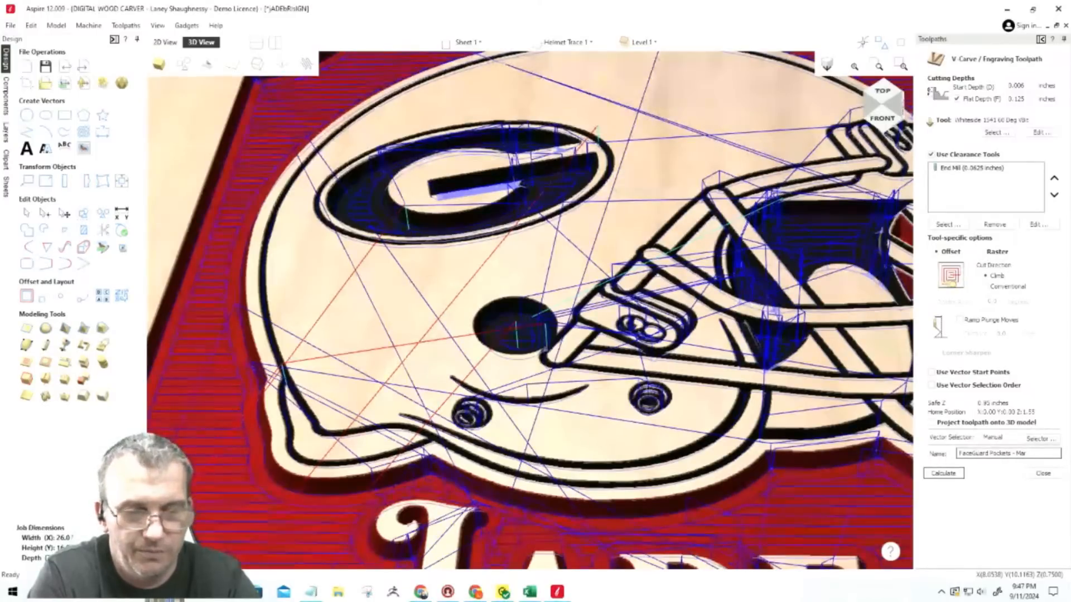
text(oon)
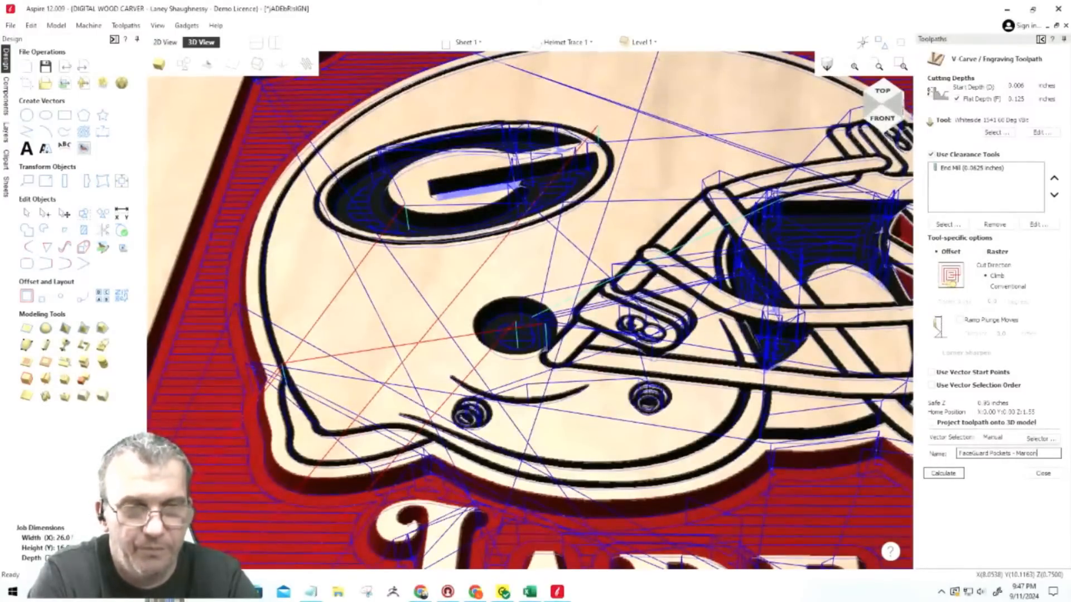
click(940, 473)
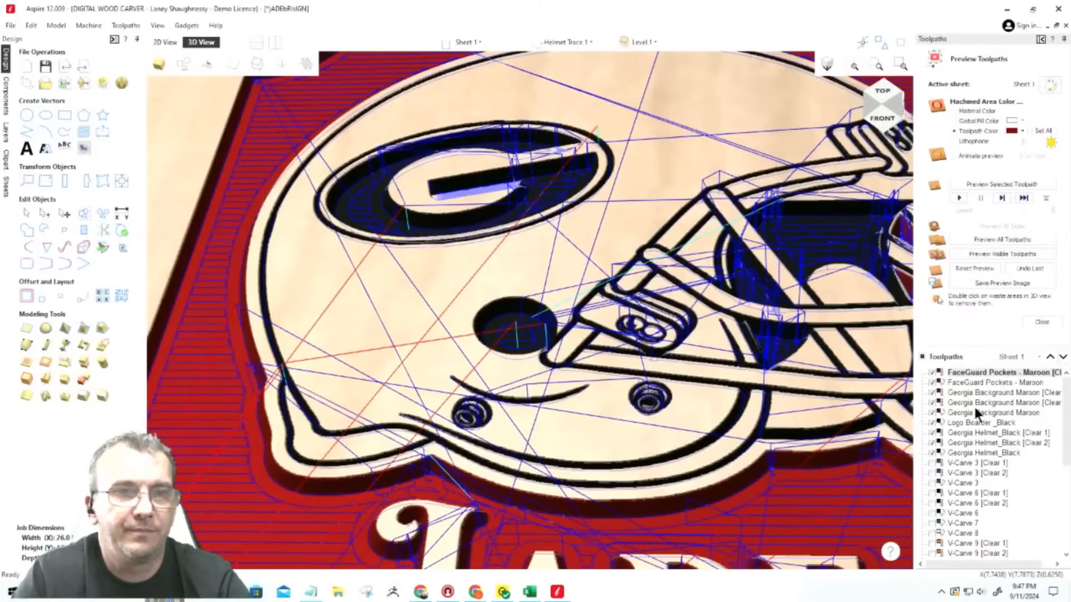
Review the settings of the Logo Boarder _Black toolpath and close them without recalculating.
double_click(975, 422)
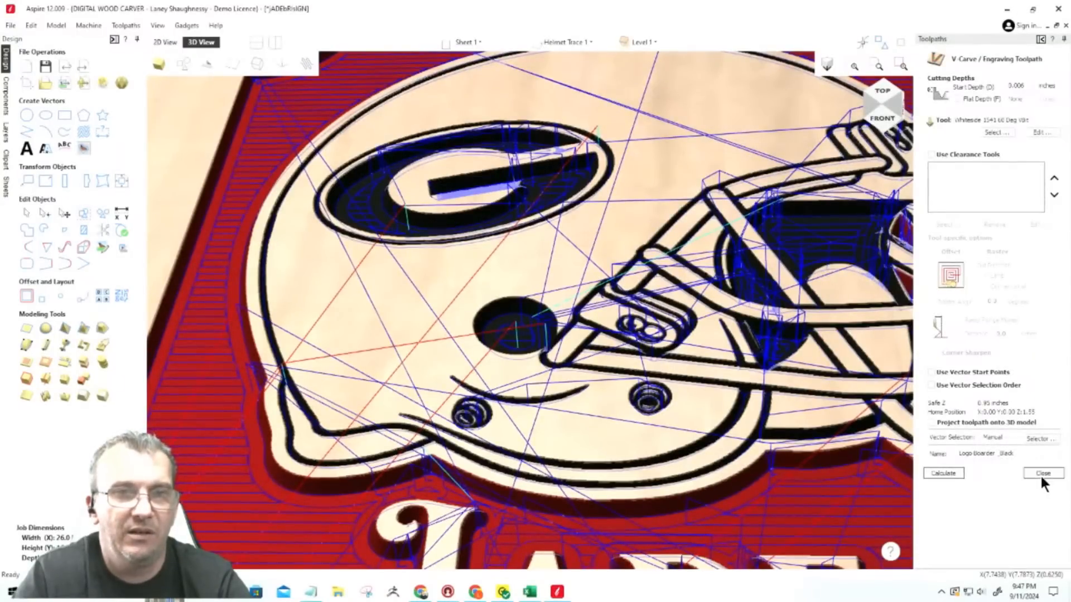
click(1041, 473)
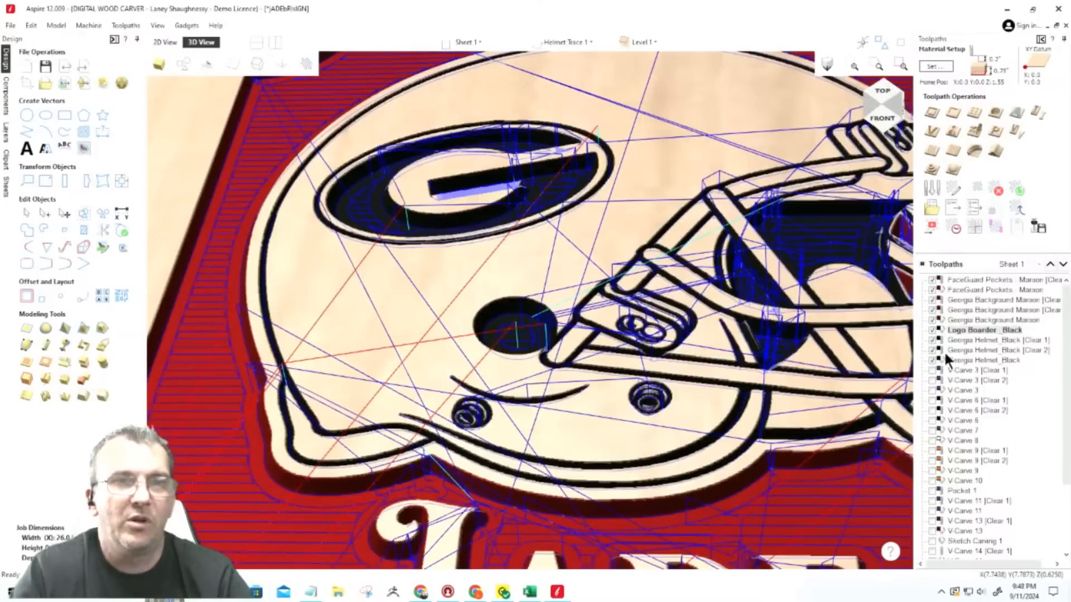
mouse_move(944, 353)
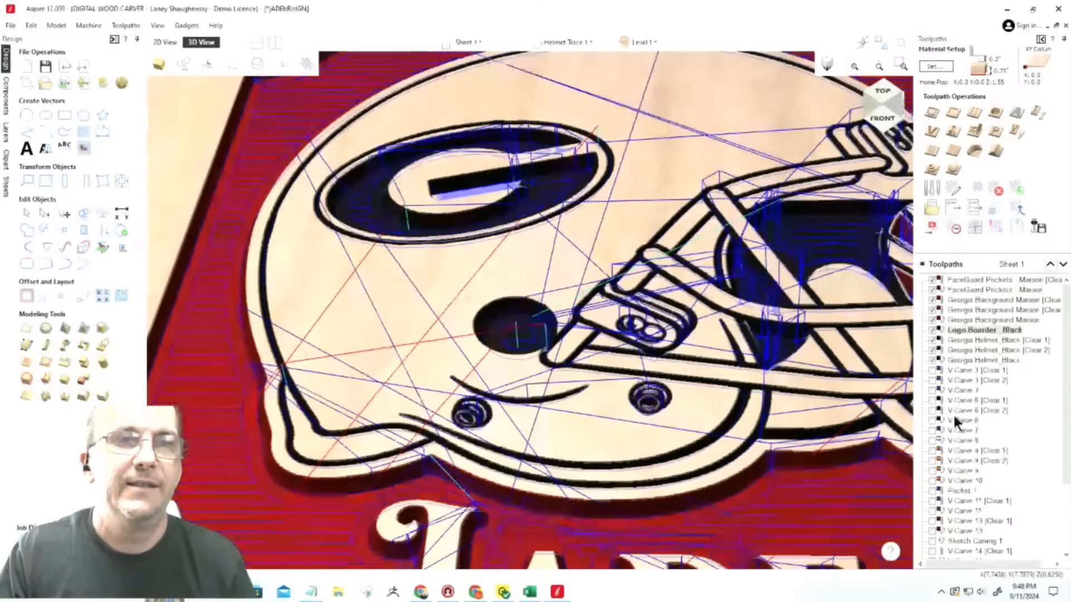
mouse_move(954, 415)
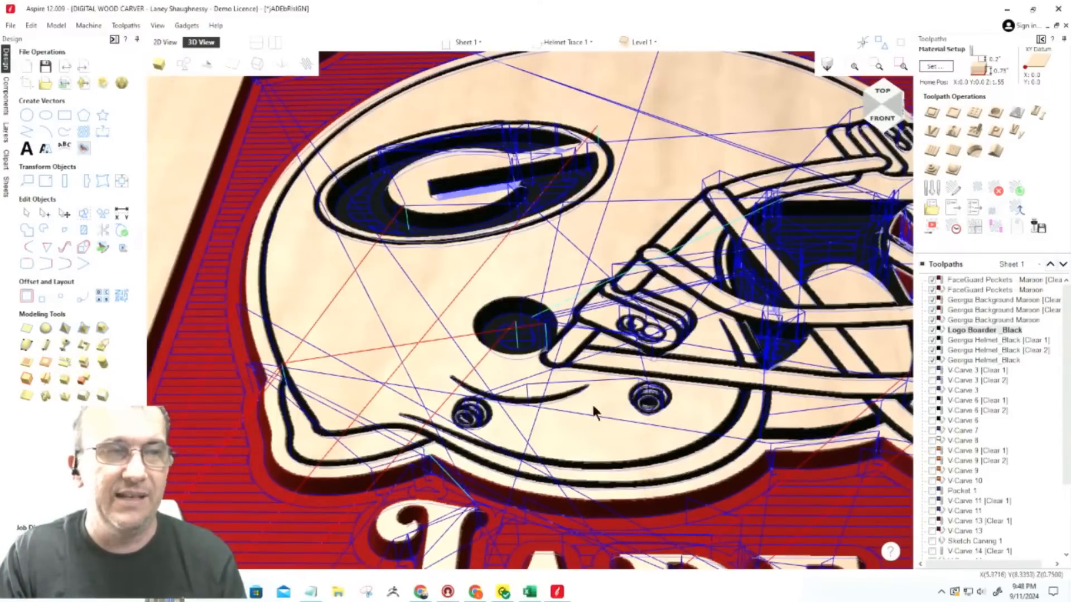
Hide all toolpaths on Sheet 1 so that only the carved preview is displayed.
scroll(596, 411, down, 5)
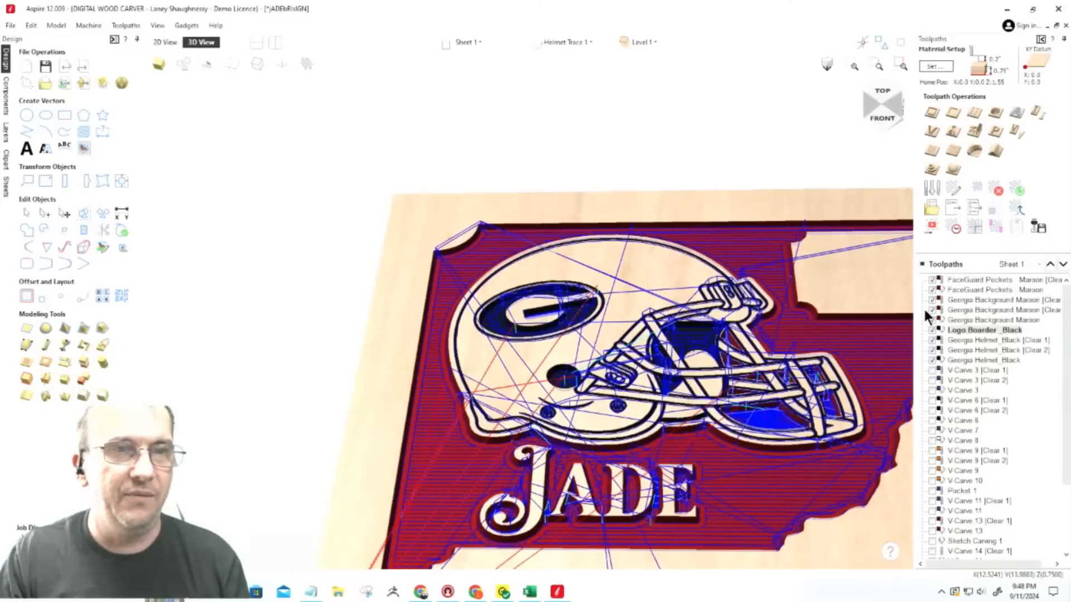
click(924, 264)
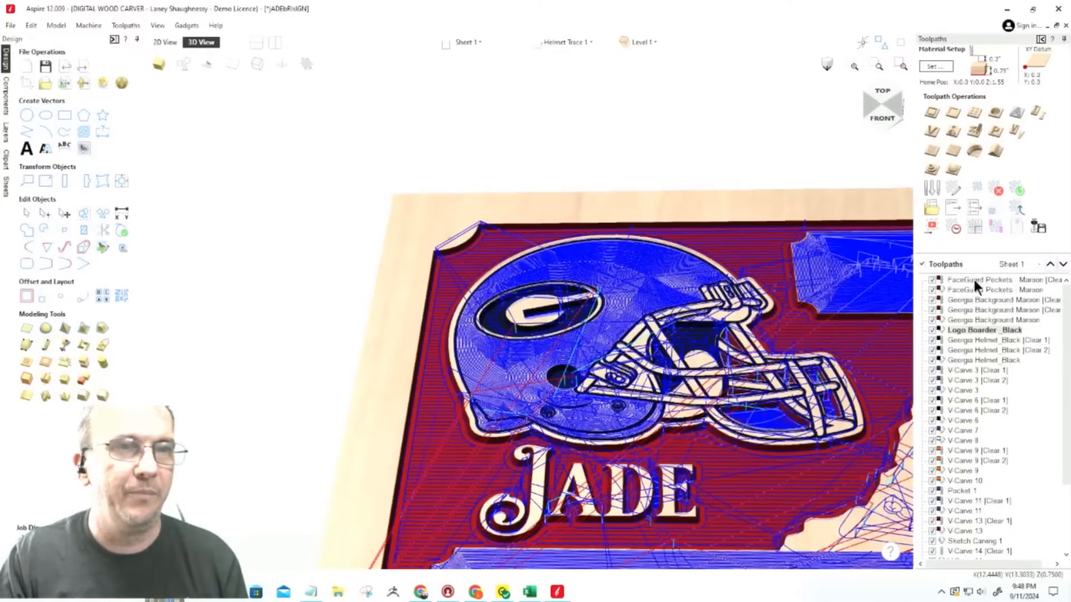
click(924, 265)
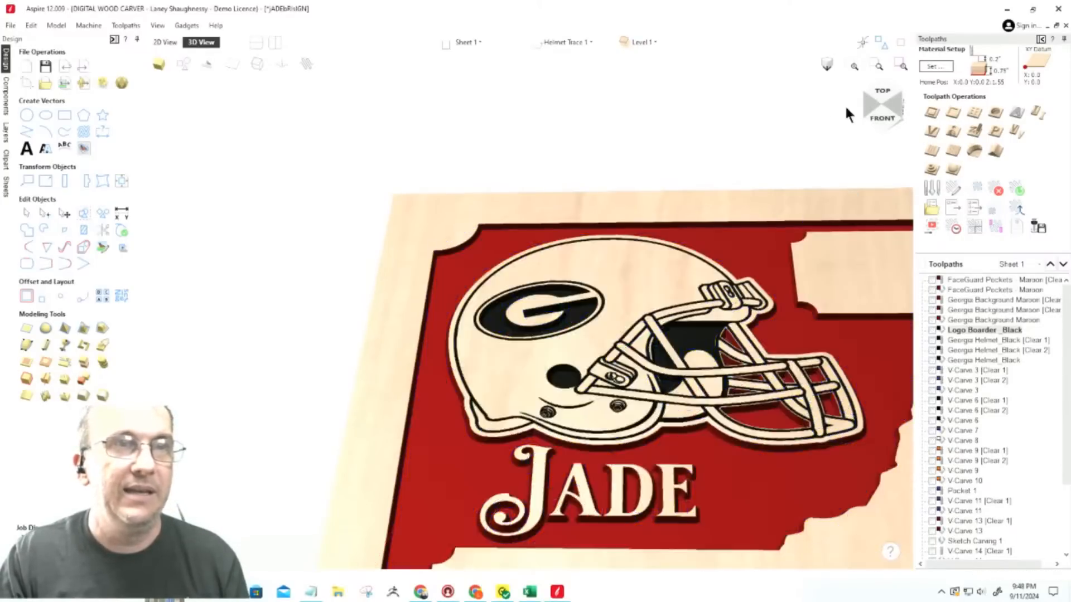
Examine the carved Georgia side without the toolpath list, including the face guard pockets, helmet lines, lettering and remaining blank board.
click(881, 103)
scroll(656, 397, up, 3)
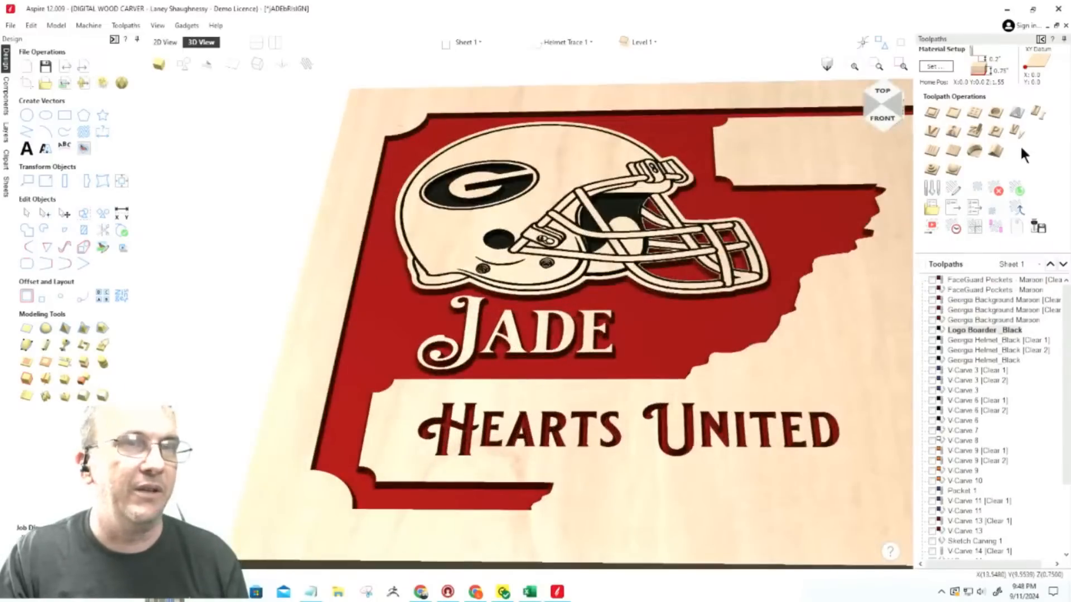
click(1040, 39)
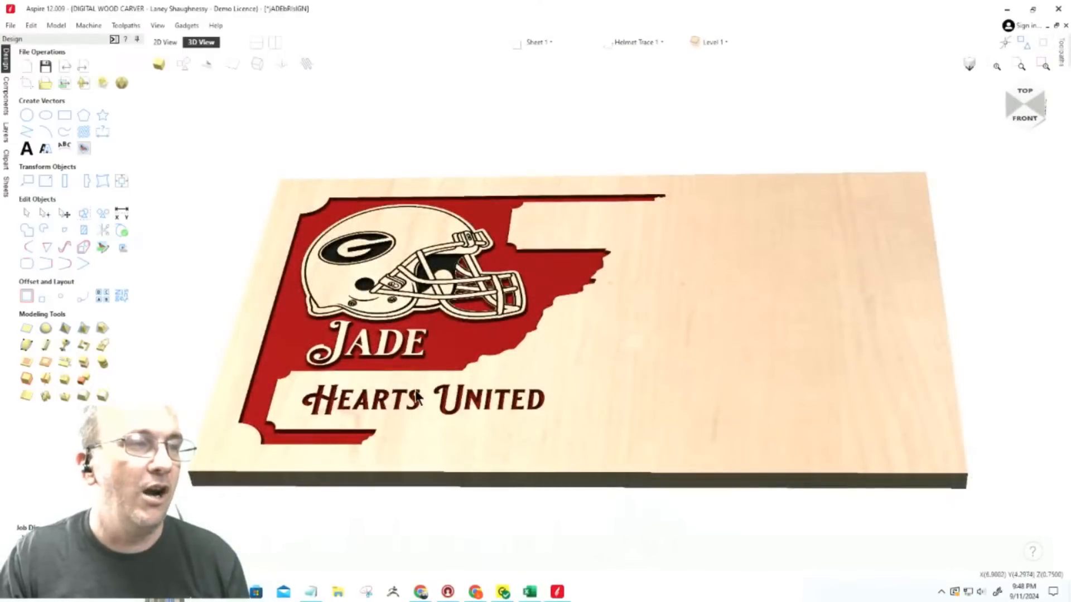
scroll(276, 382, up, 4)
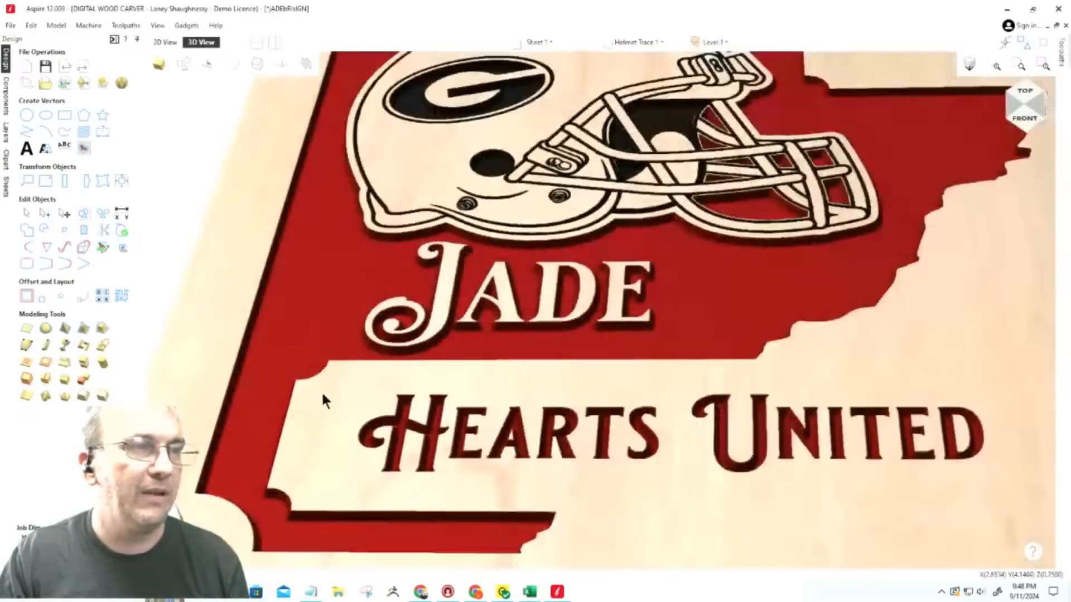
scroll(323, 394, down, 3)
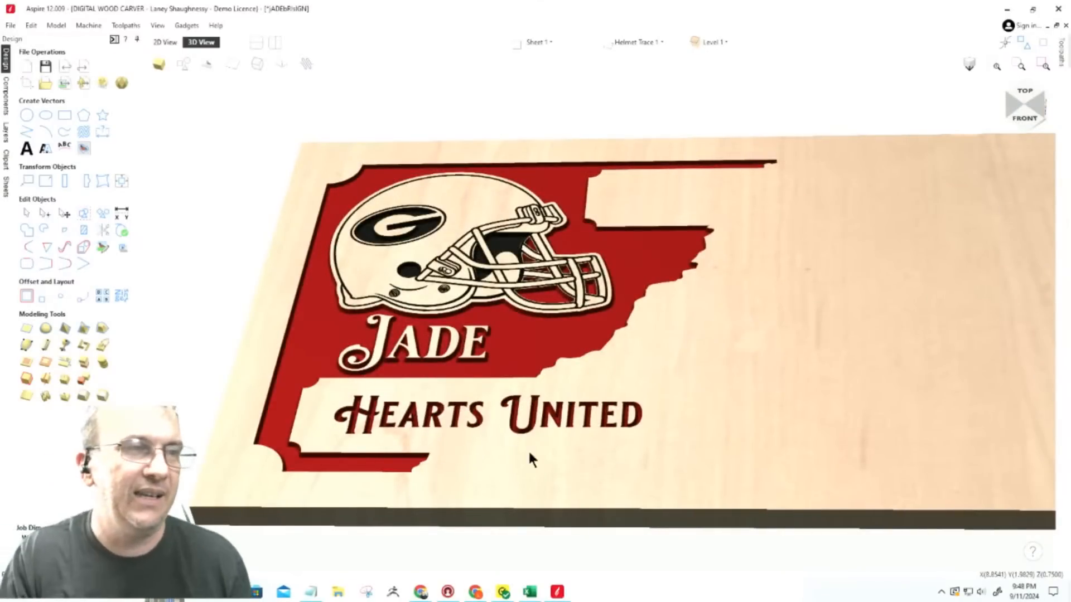
scroll(742, 502, up, 2)
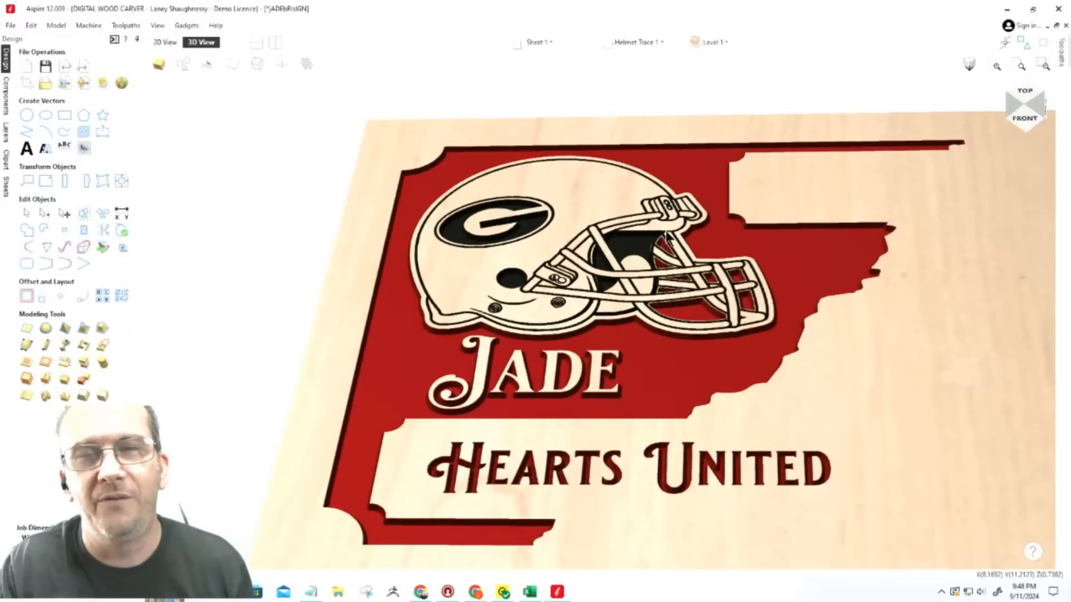
scroll(664, 232, up, 5)
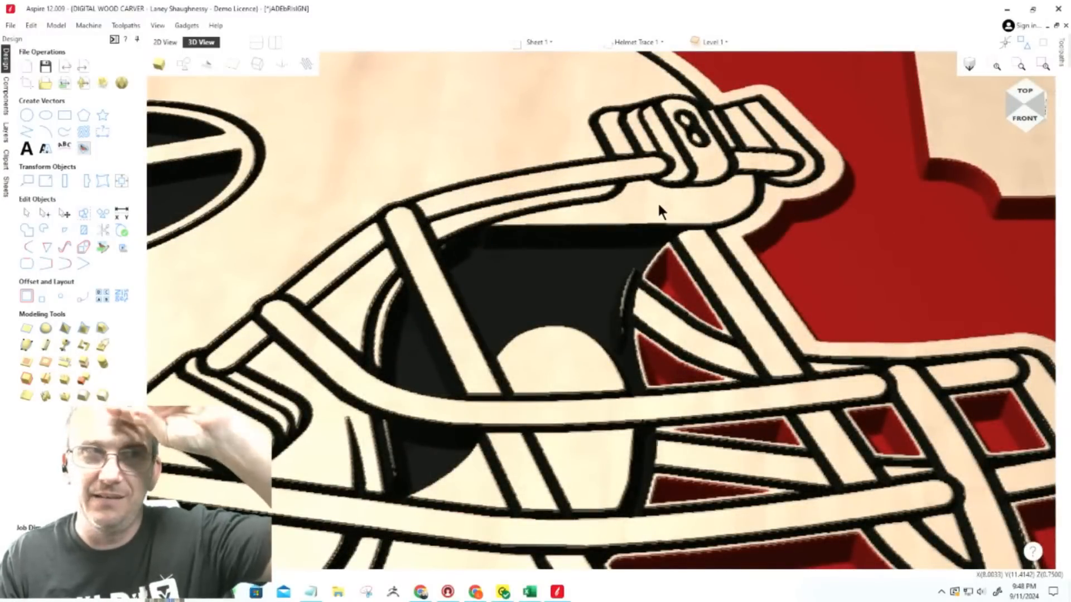
scroll(658, 206, down, 5)
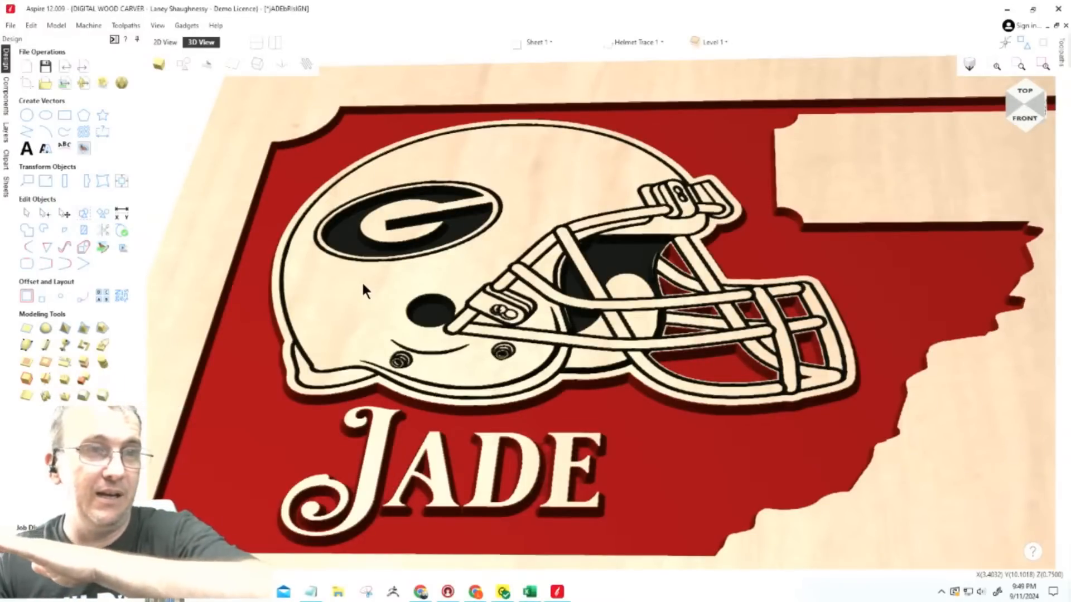
scroll(672, 296, down, 5)
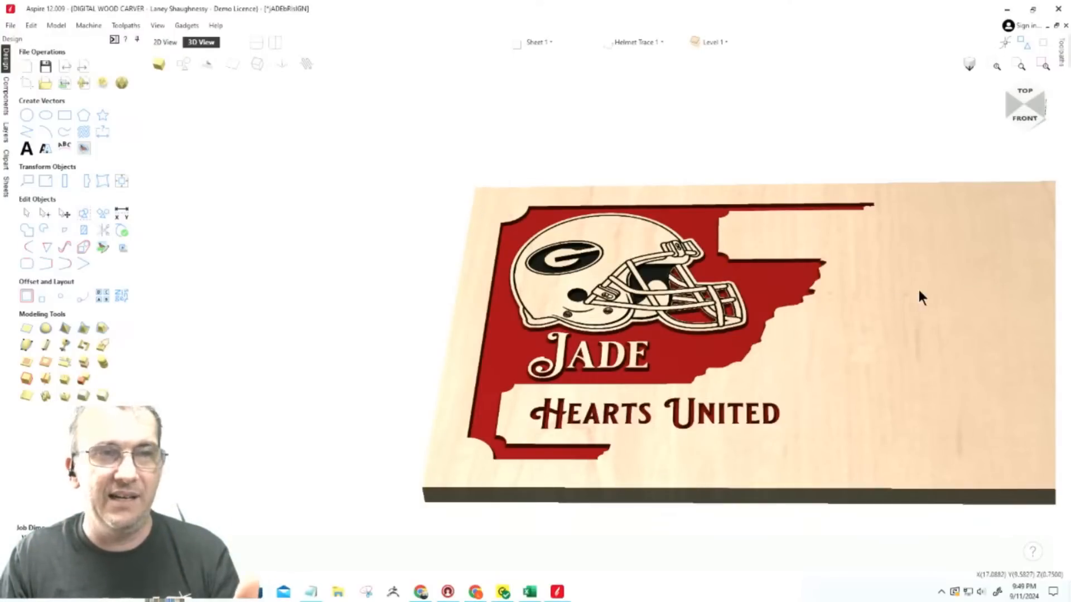
scroll(918, 287, down, 3)
scroll(896, 262, up, 5)
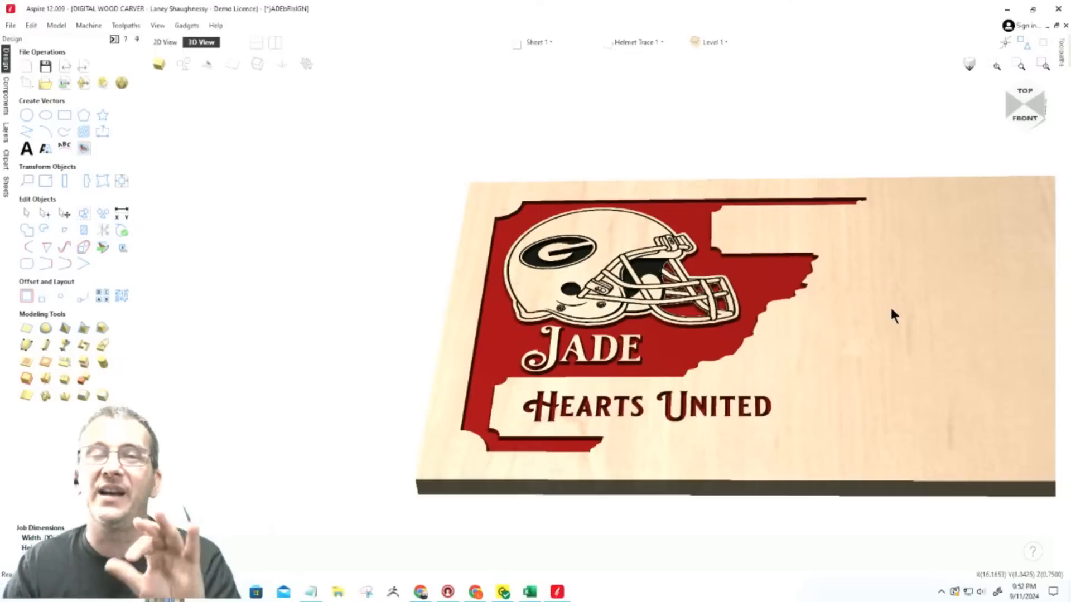
Restore the toolpath list in place of the design tools and inspect the helmet, Jade lettering and Hearts United text.
click(115, 39)
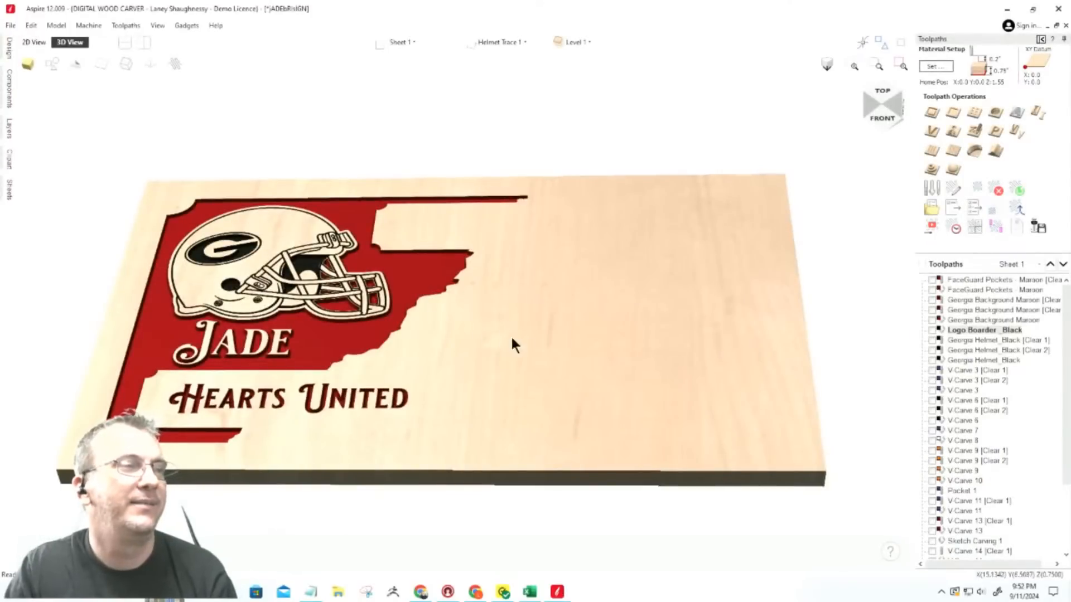
click(879, 98)
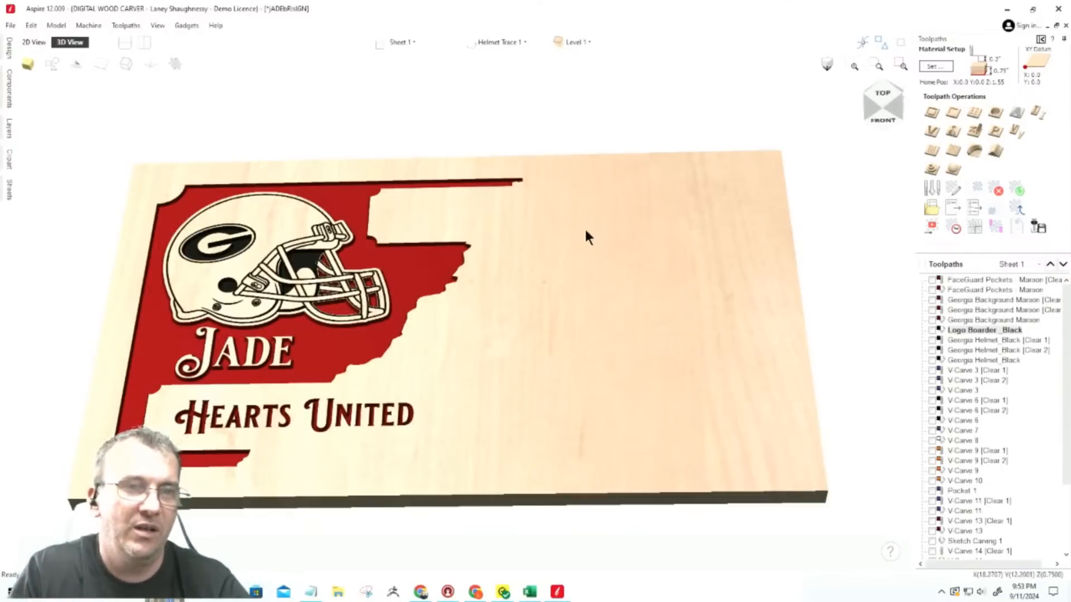
scroll(614, 274, down, 4)
scroll(453, 291, up, 4)
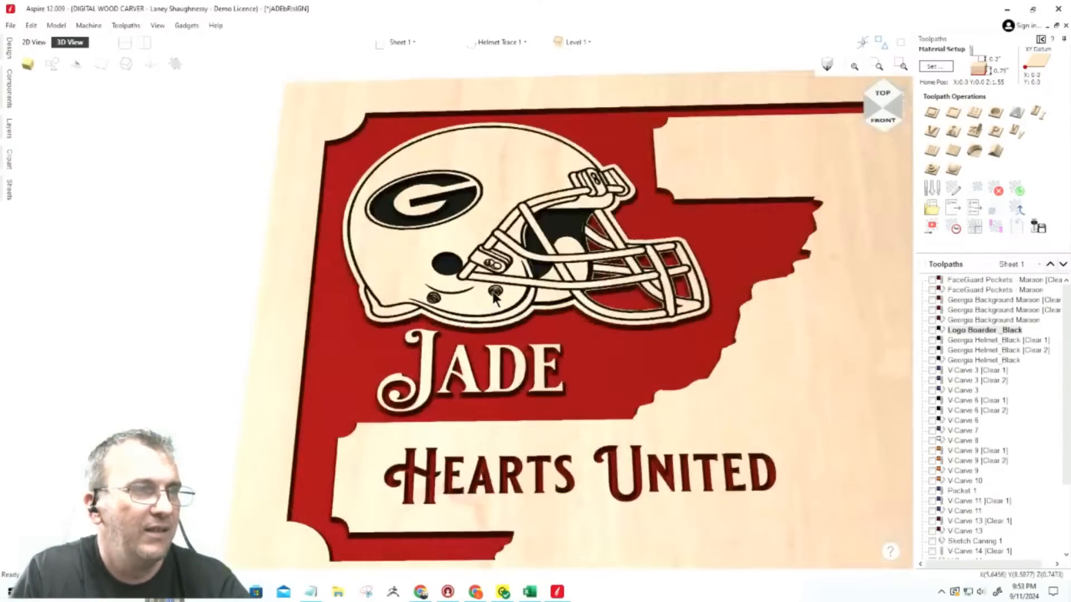
scroll(270, 232, down, 3)
scroll(399, 274, up, 4)
scroll(400, 273, up, 2)
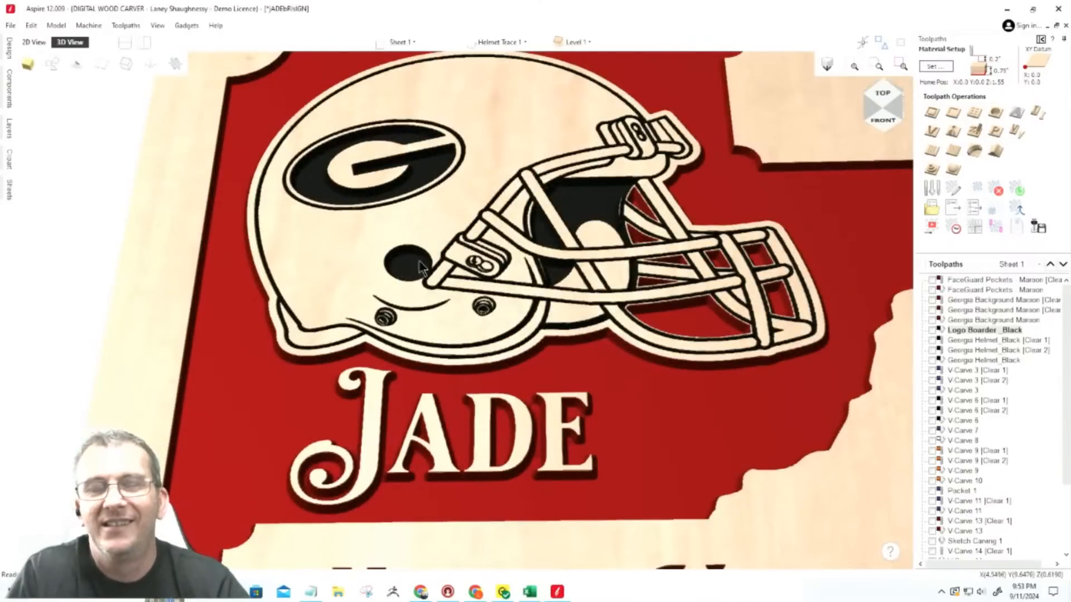
scroll(721, 153, down, 4)
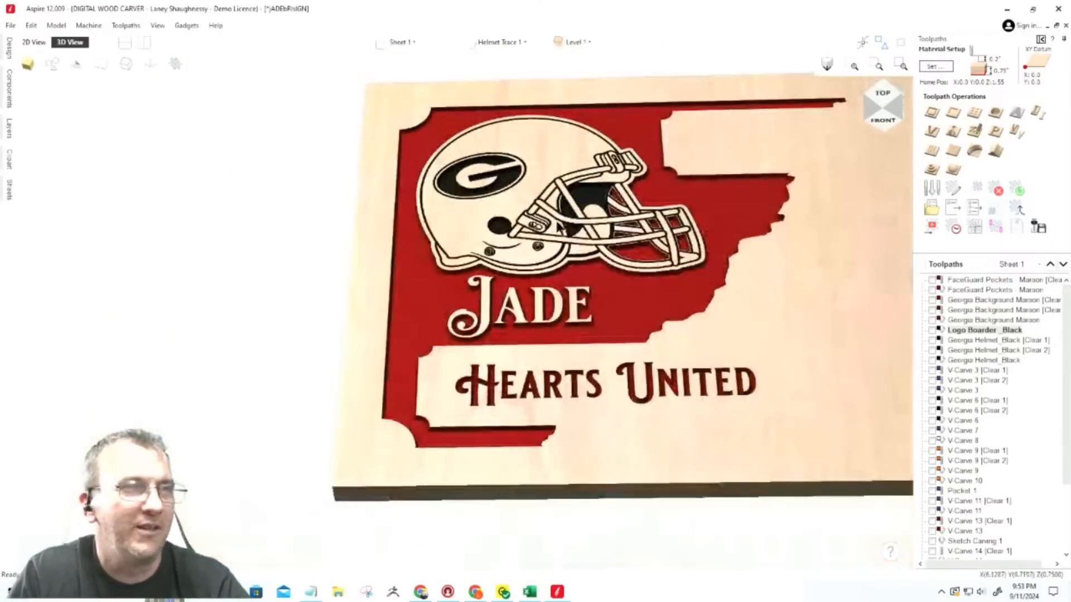
Inspect the carved Georgia side, comparing the helmet's lower details, the Jade and Hearts United lettering and the blank half of the board.
scroll(792, 139, up, 3)
scroll(787, 146, down, 2)
scroll(786, 154, down, 3)
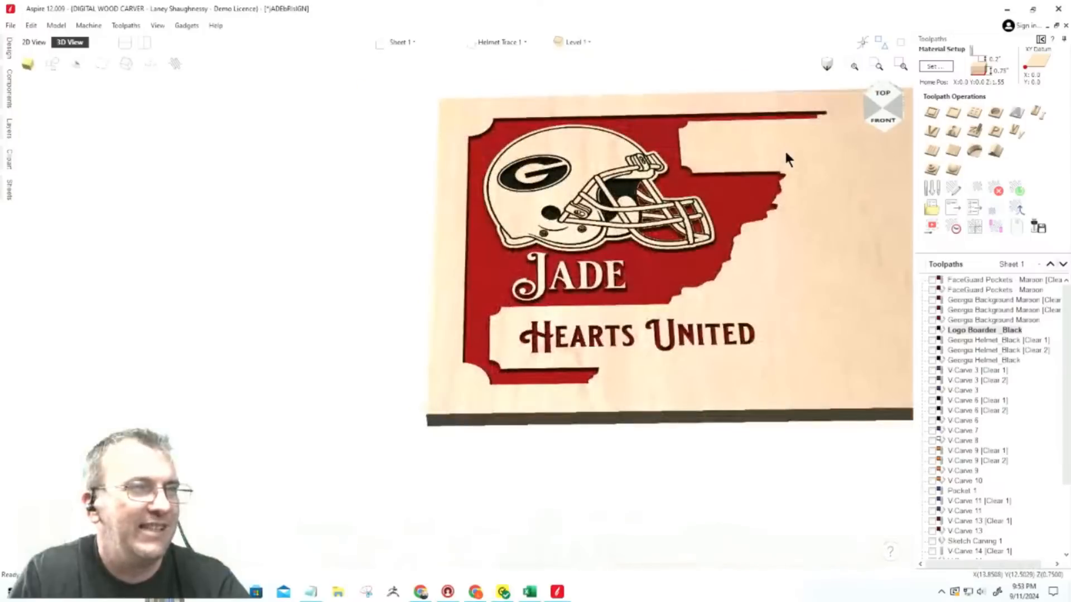
scroll(786, 154, up, 3)
scroll(424, 128, down, 2)
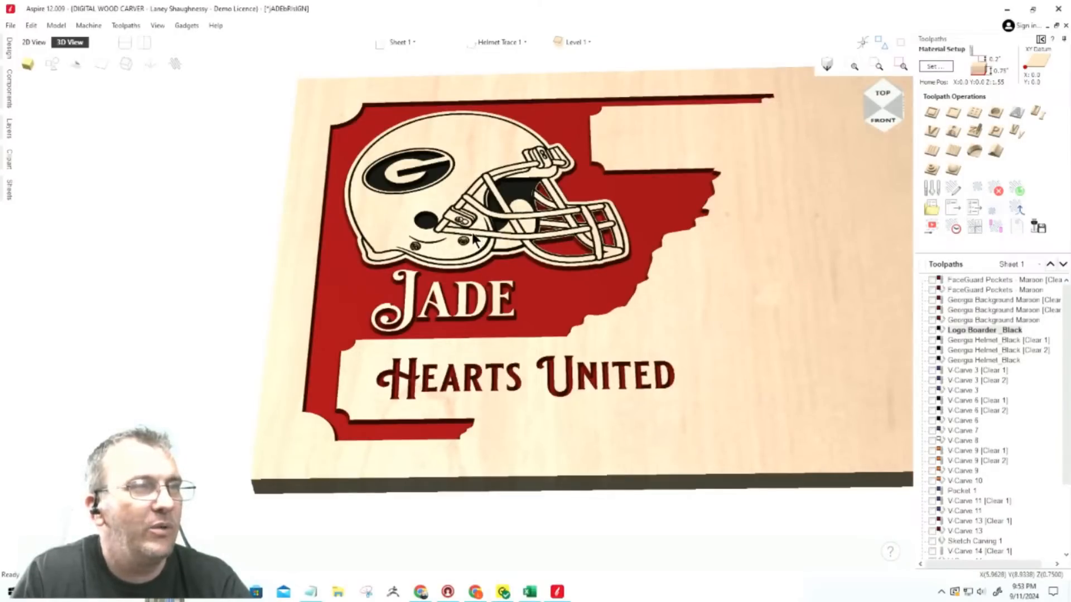
scroll(479, 237, up, 5)
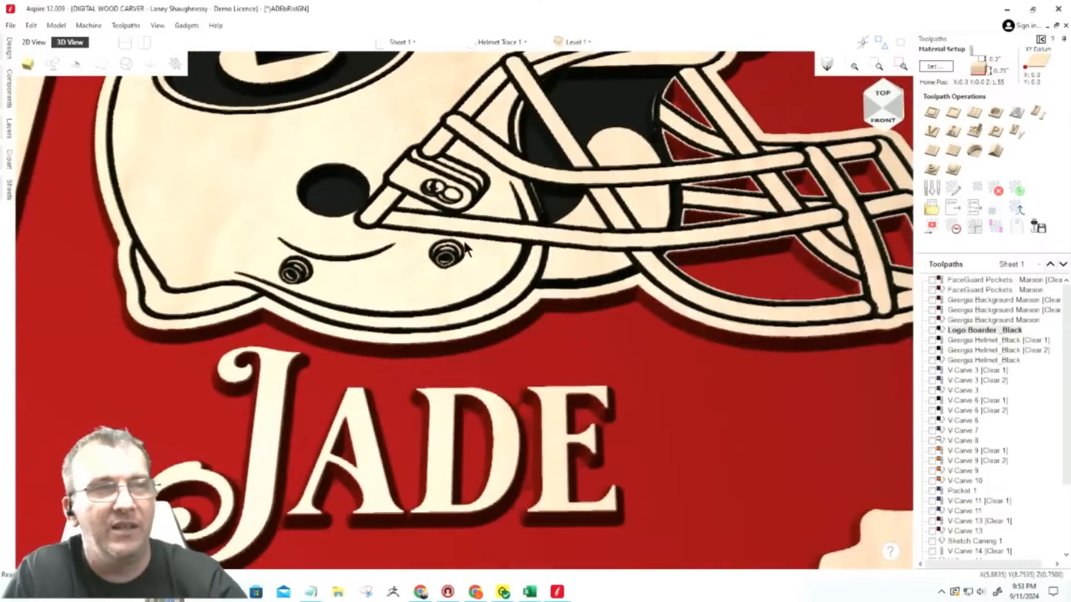
scroll(494, 243, down, 2)
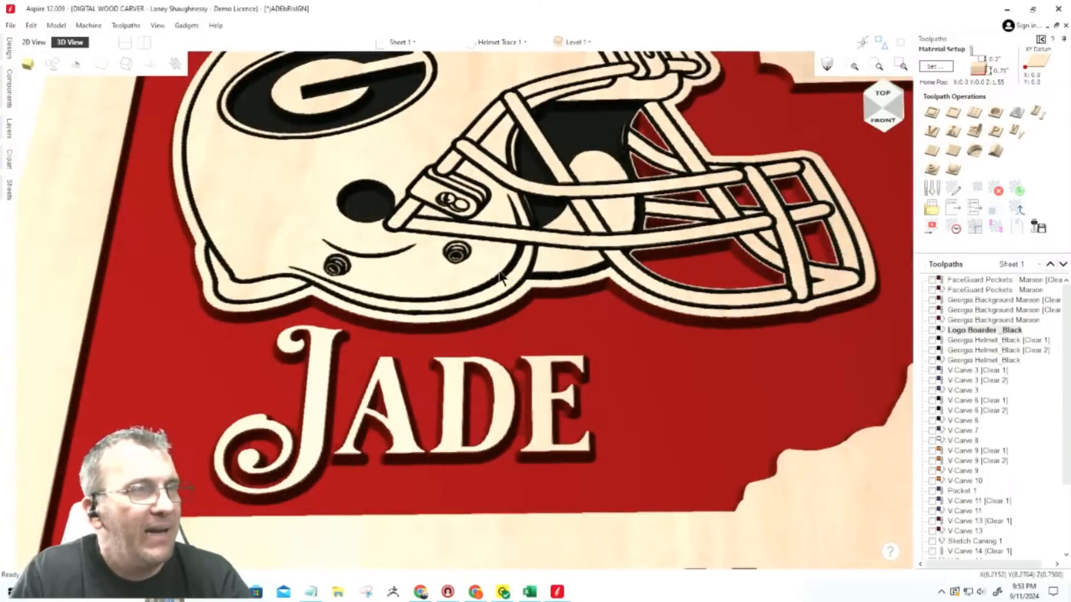
scroll(294, 269, down, 3)
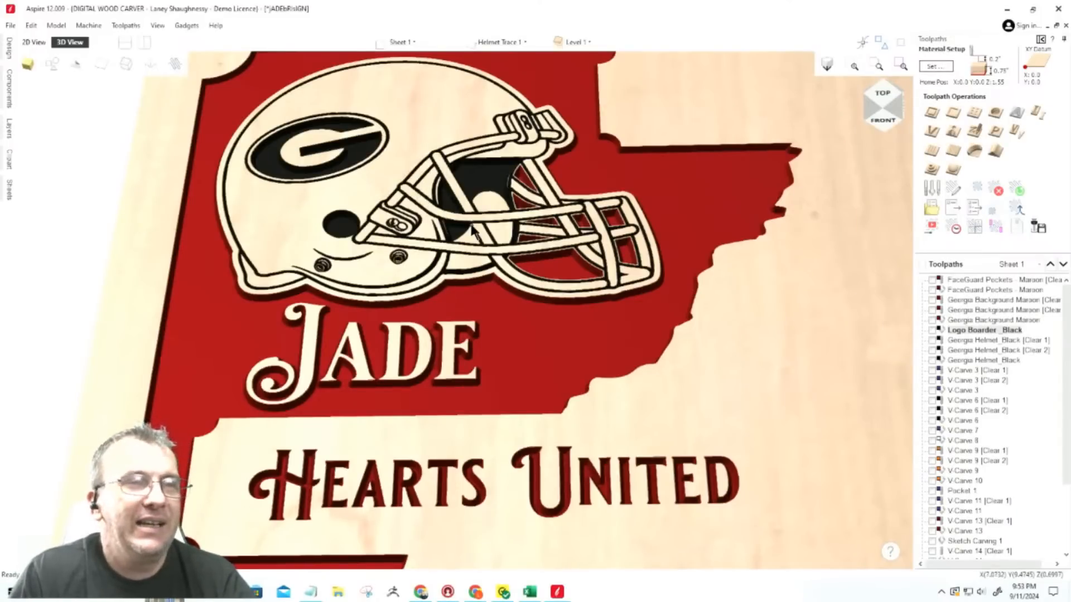
scroll(747, 293, down, 5)
scroll(863, 277, up, 5)
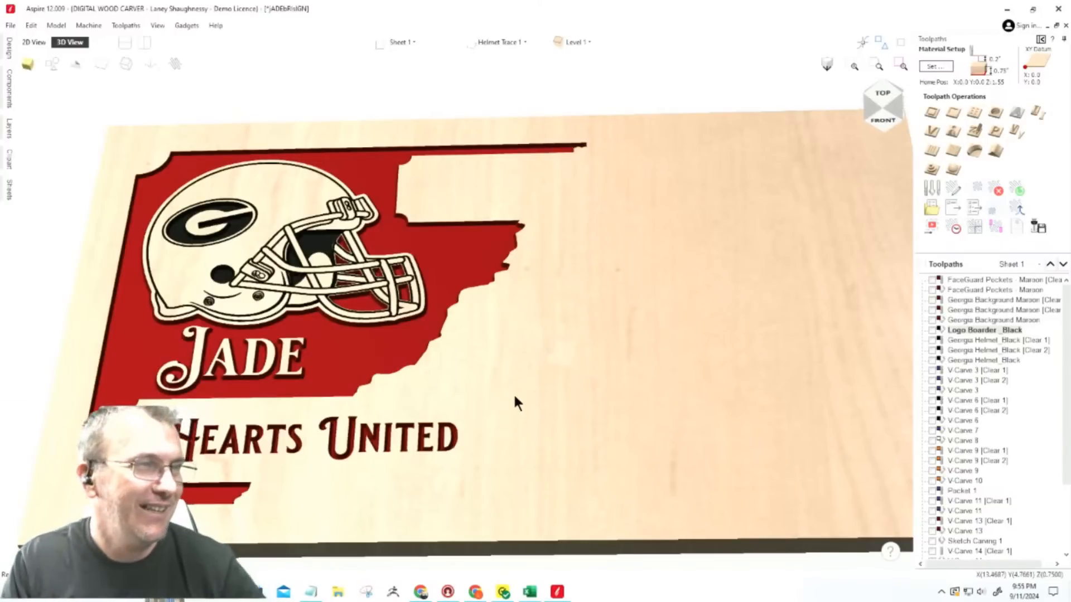
Examine the carved face guard clips, ear hole and line work of the Georgia helmet up close.
scroll(260, 294, up, 5)
scroll(260, 294, down, 1)
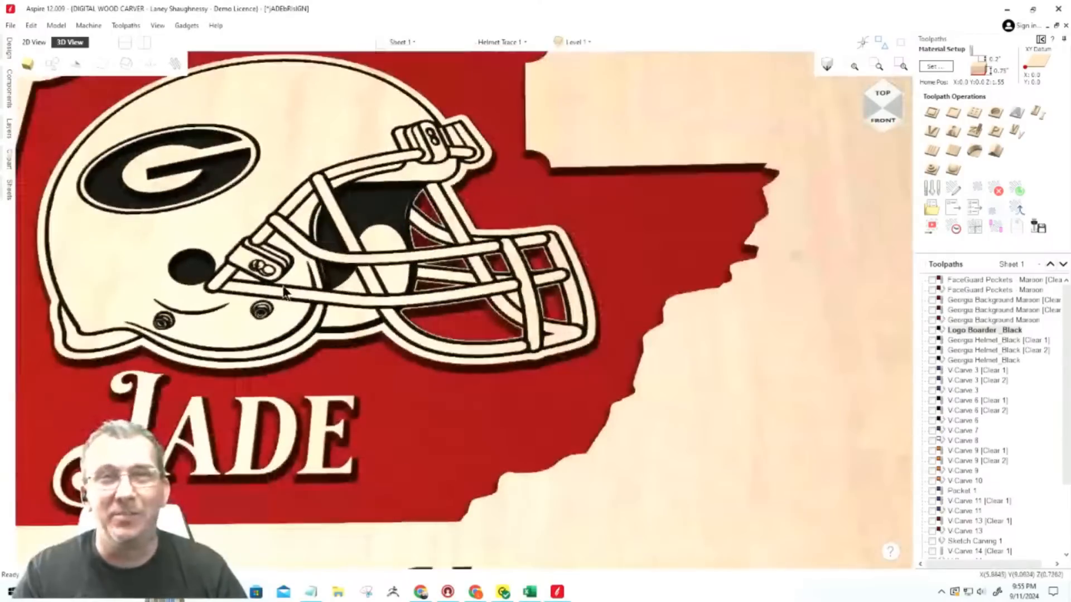
scroll(466, 242, down, 4)
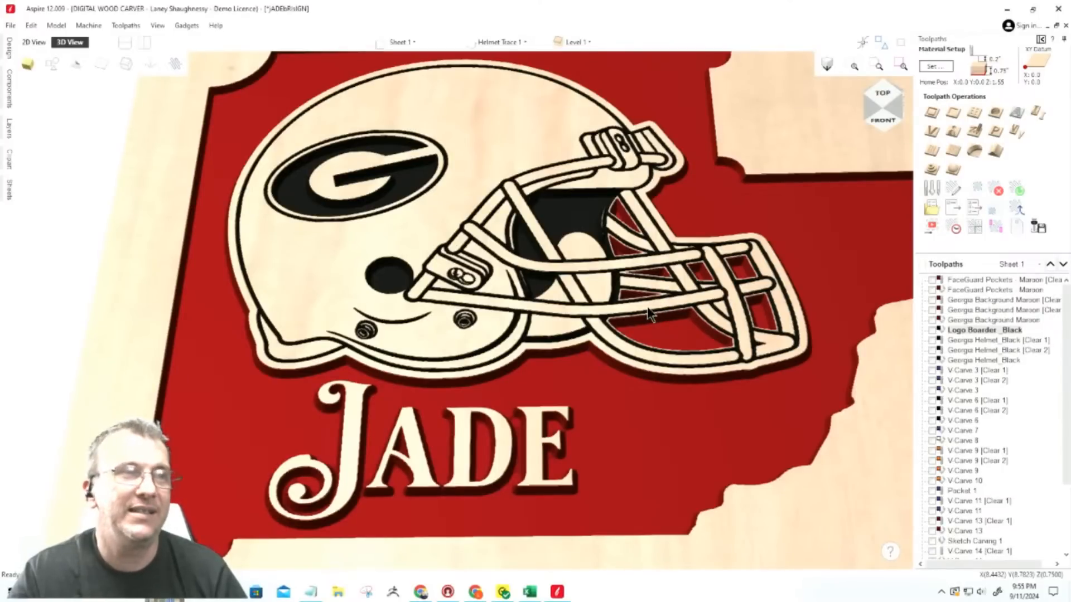
scroll(609, 137, up, 5)
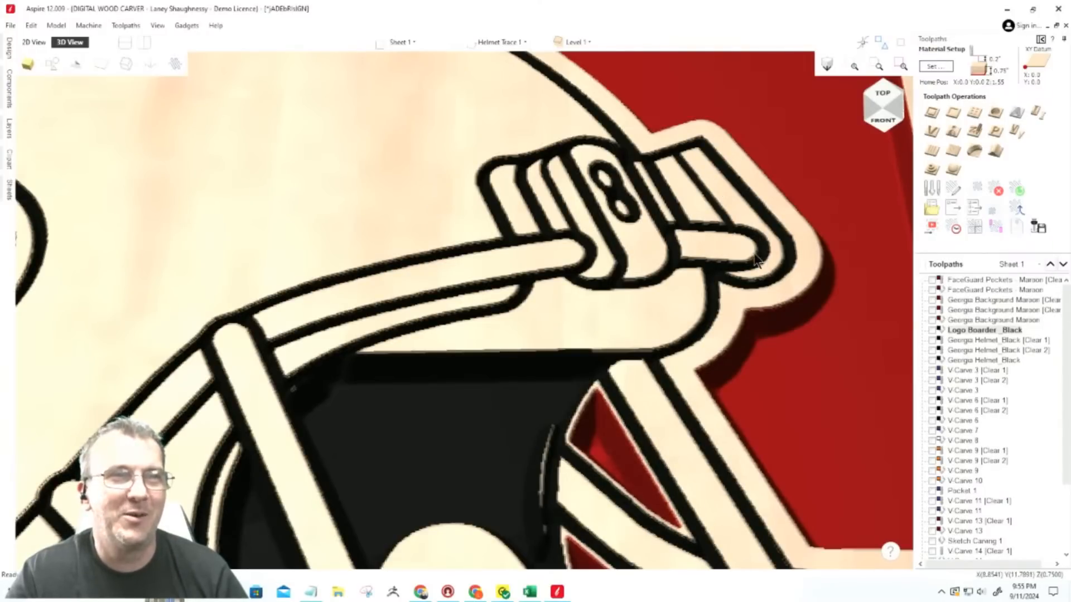
scroll(624, 234, down, 5)
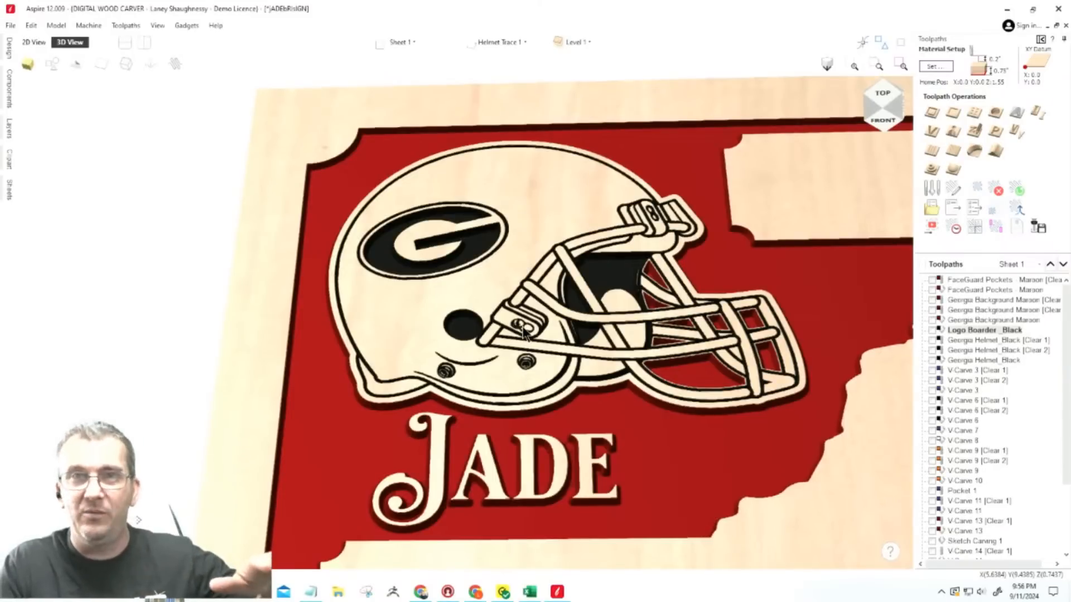
scroll(519, 328, up, 5)
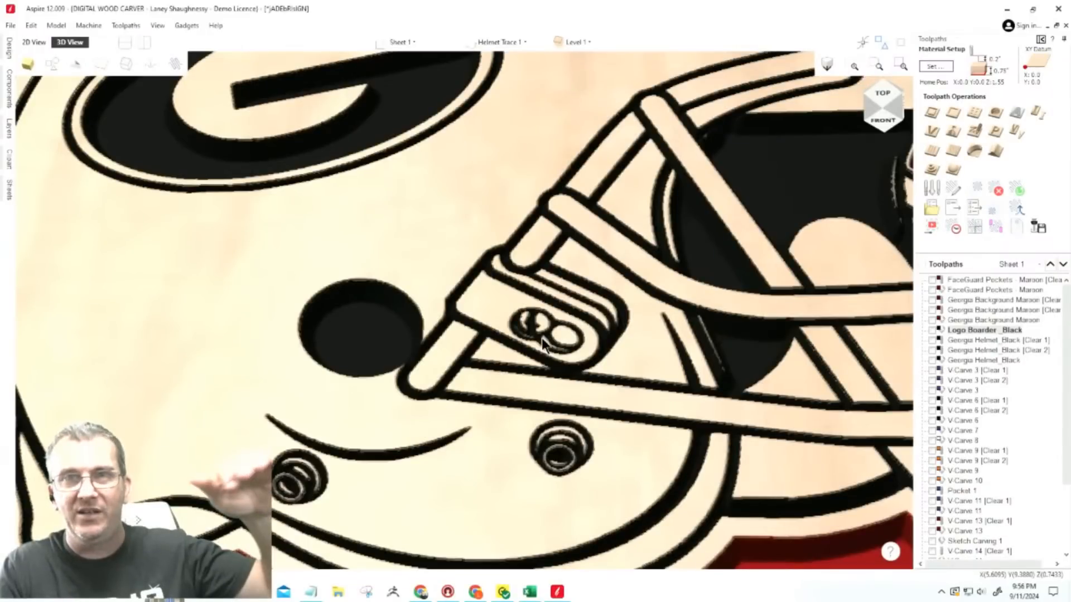
scroll(541, 338, down, 5)
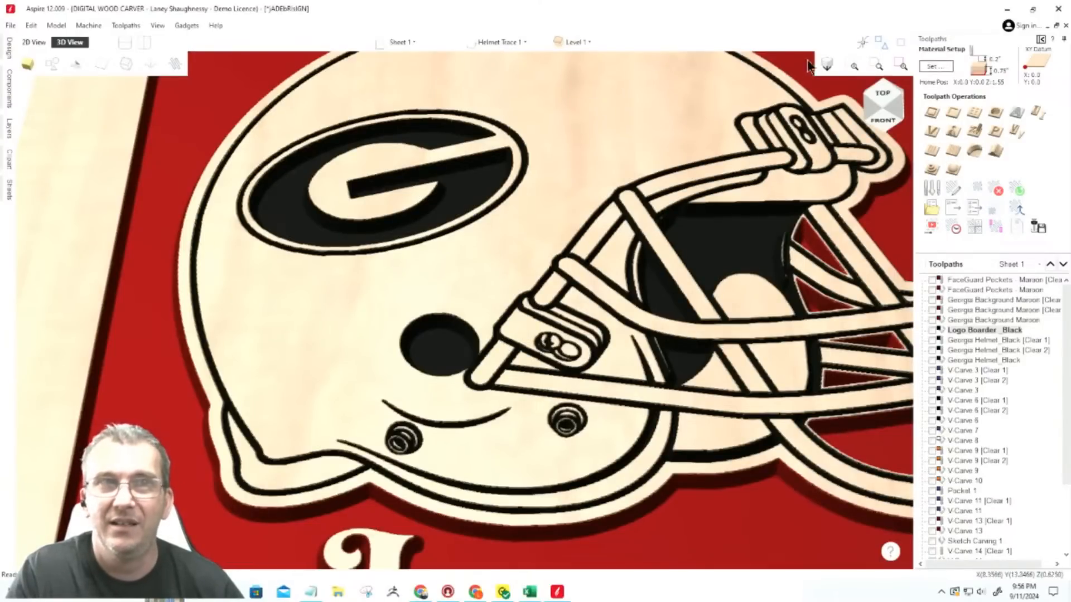
Change the material appearance of the toolpath preview to Walnut.
click(931, 227)
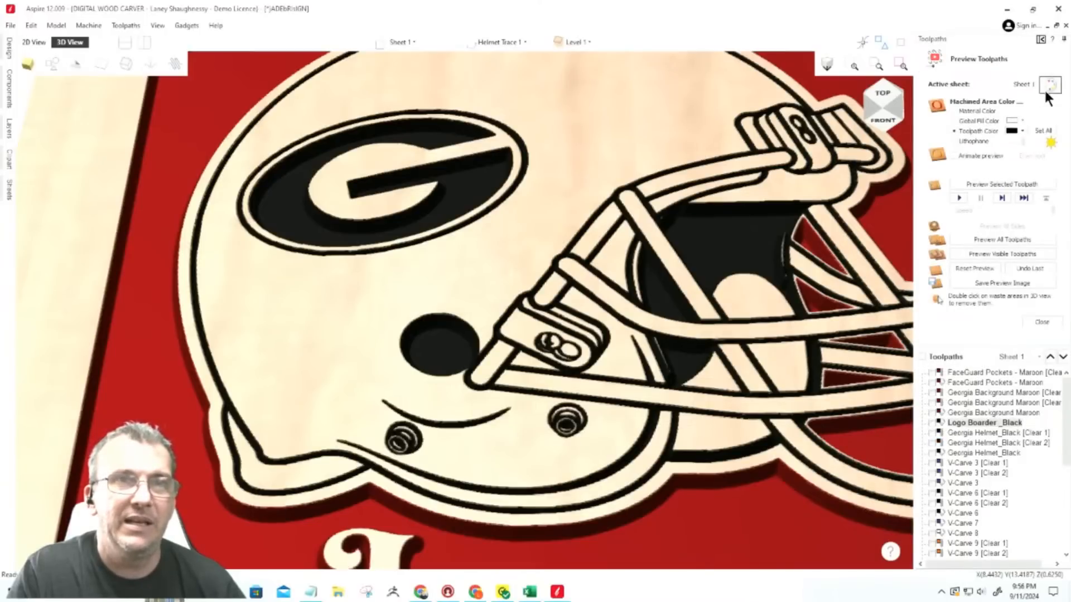
click(1045, 88)
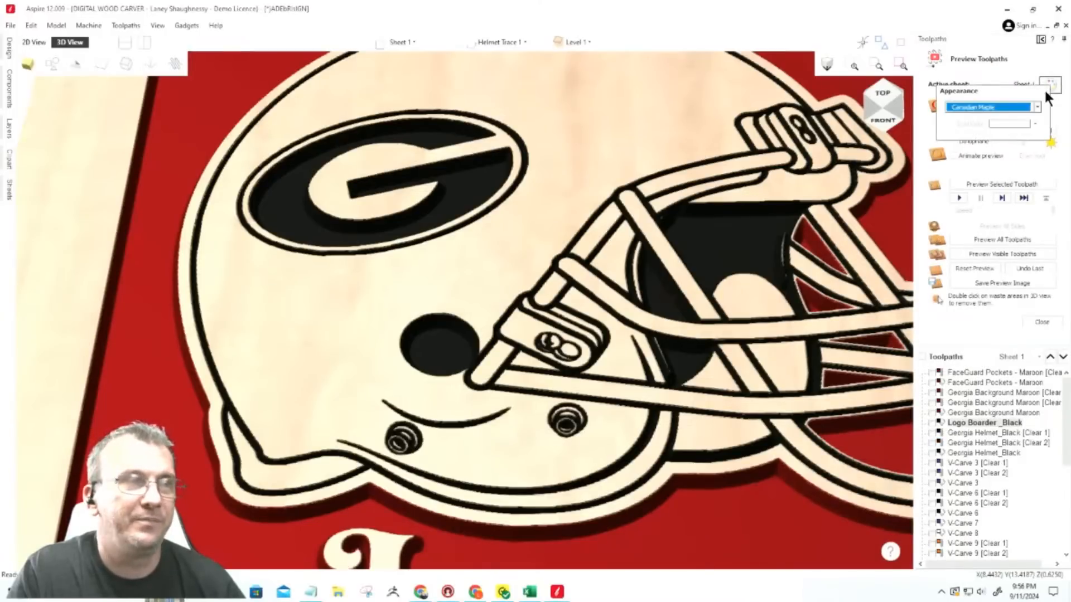
click(1018, 108)
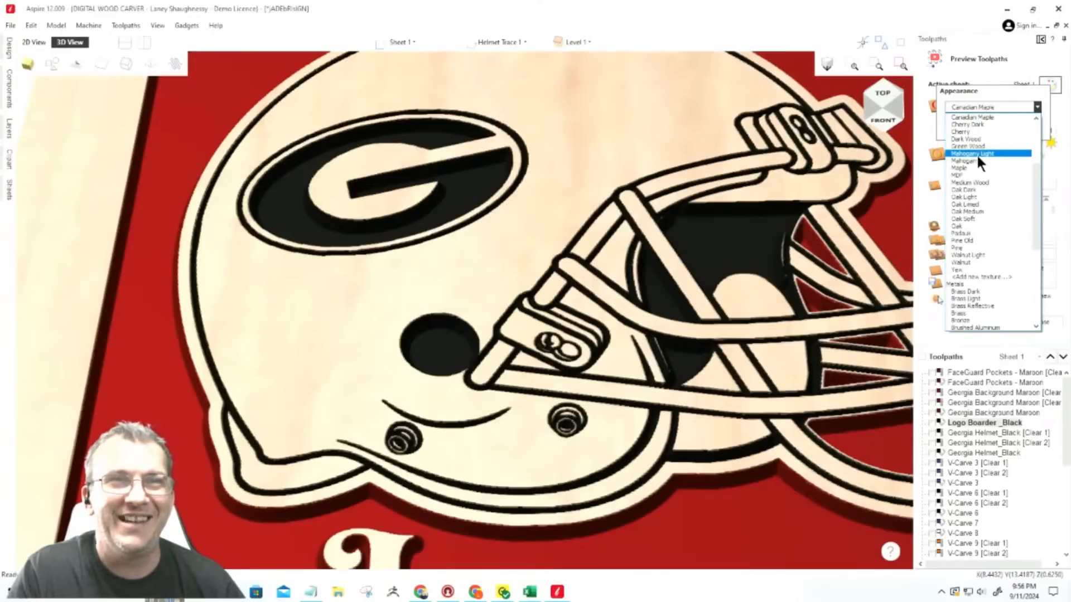
scroll(977, 156, up, 5)
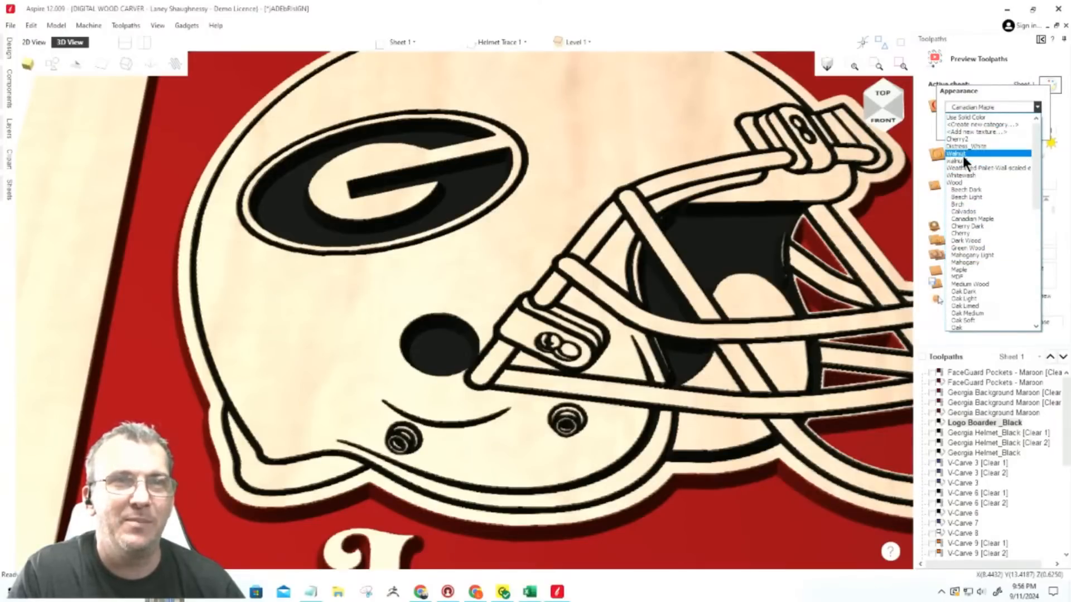
click(963, 156)
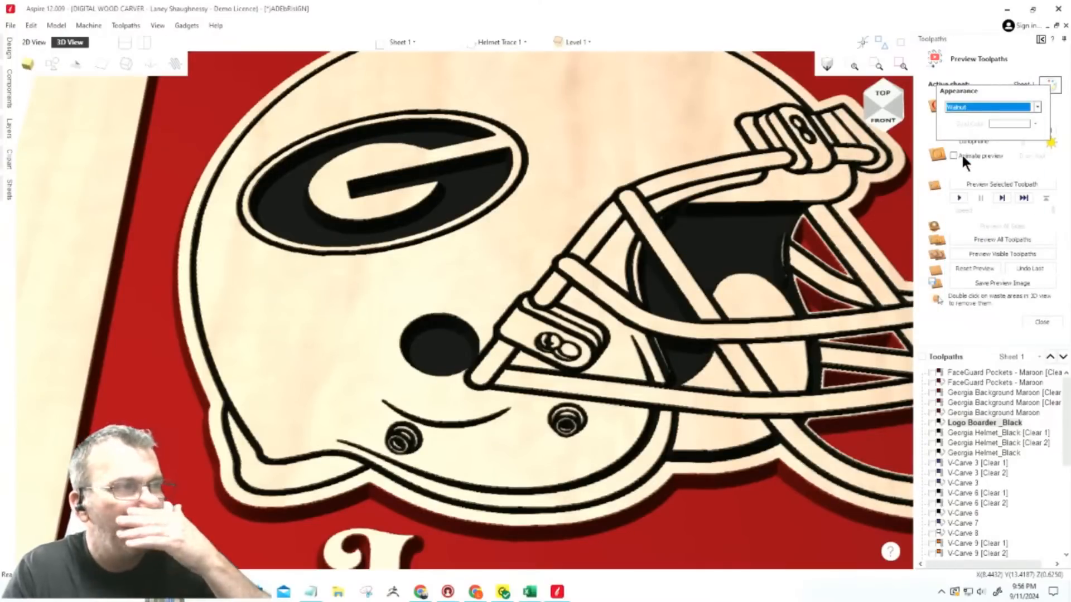
Examine how the helmet lines, G logo, Jade lettering and red background look against the walnut texture.
scroll(205, 327, up, 5)
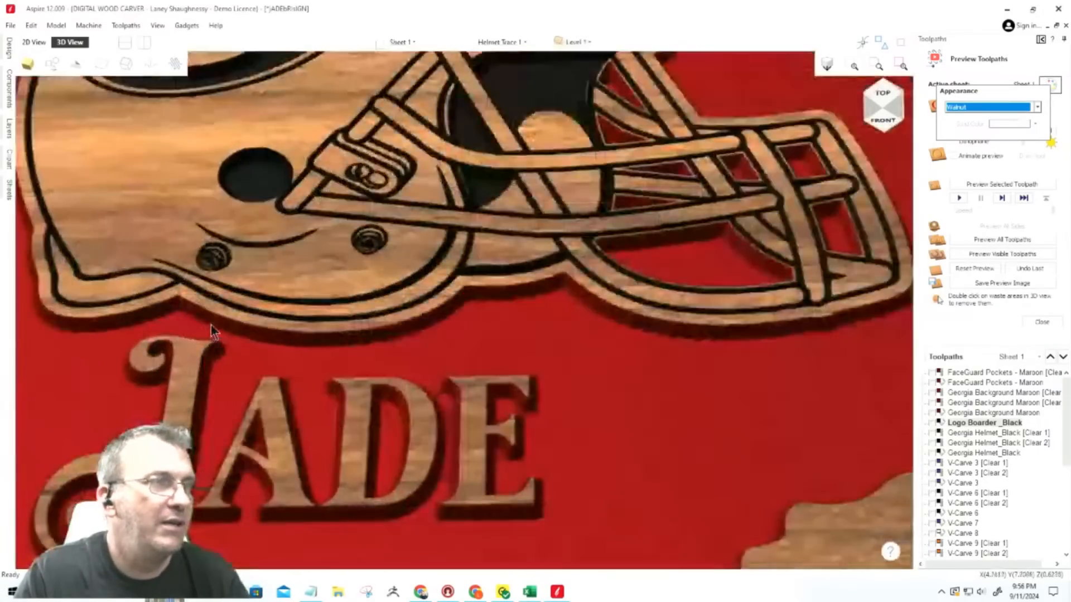
scroll(413, 420, down, 1)
scroll(420, 270, up, 5)
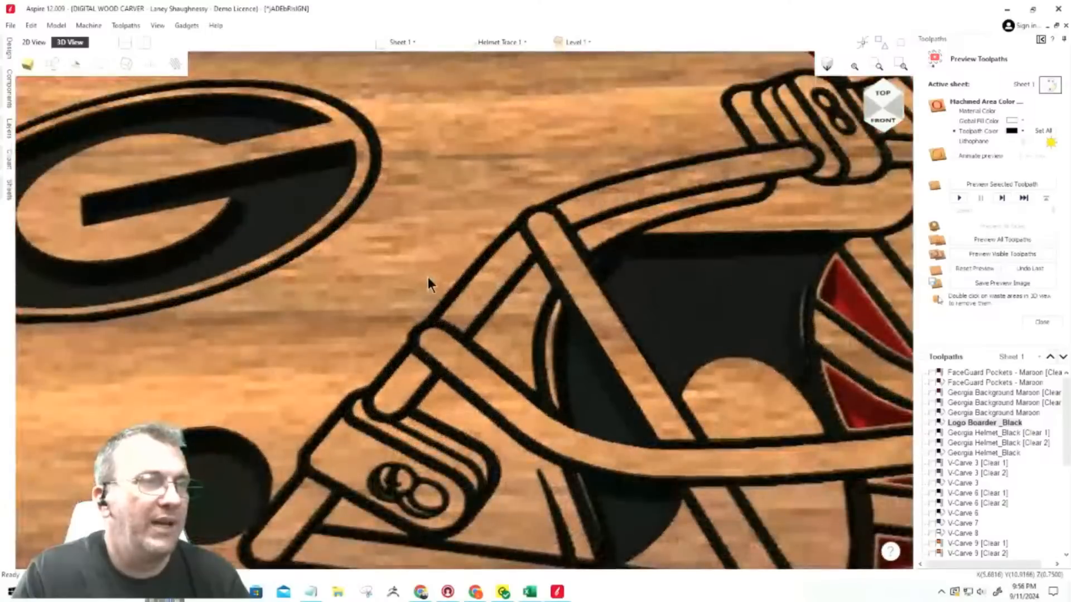
scroll(428, 277, down, 2)
scroll(490, 244, down, 3)
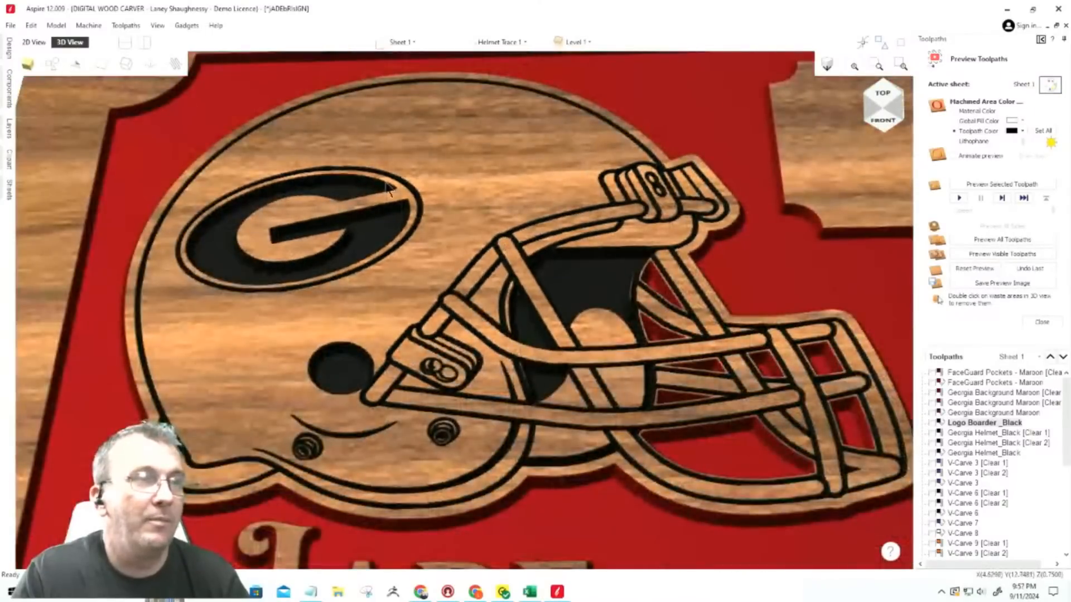
scroll(390, 151, down, 4)
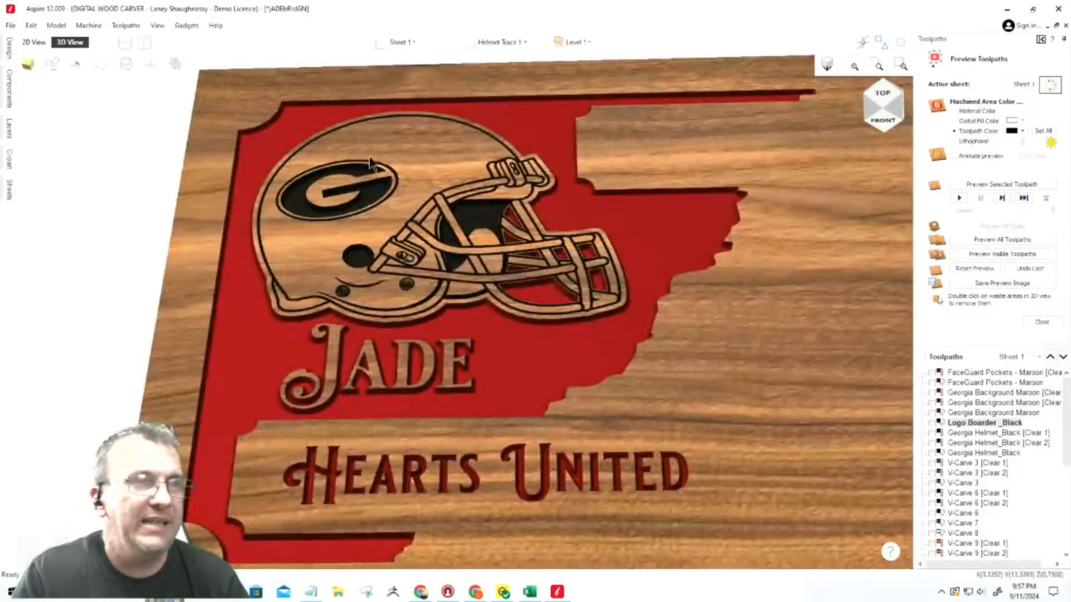
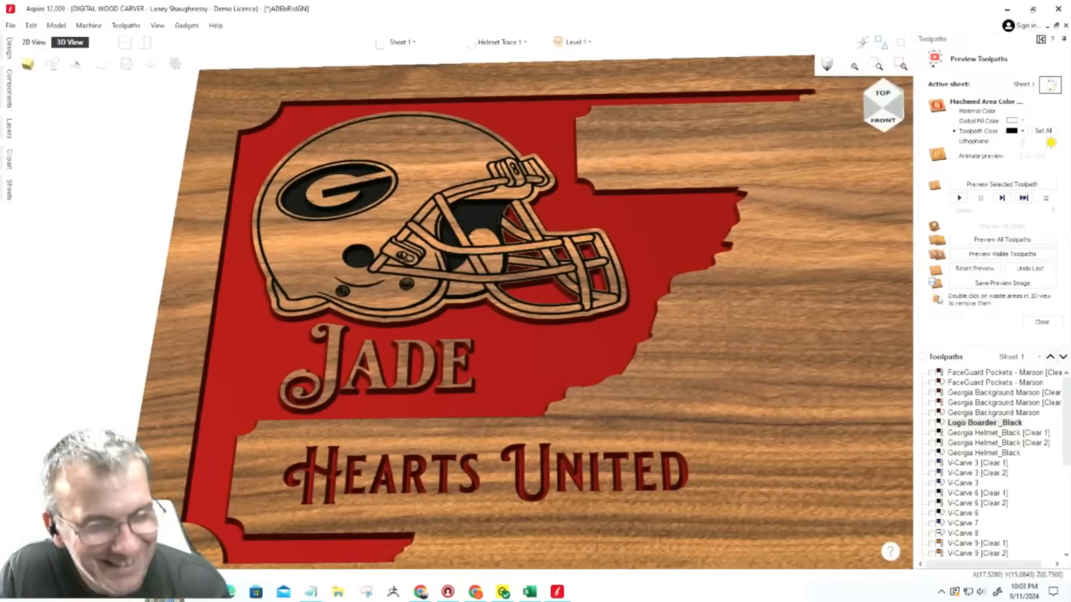
scroll(678, 242, down, 5)
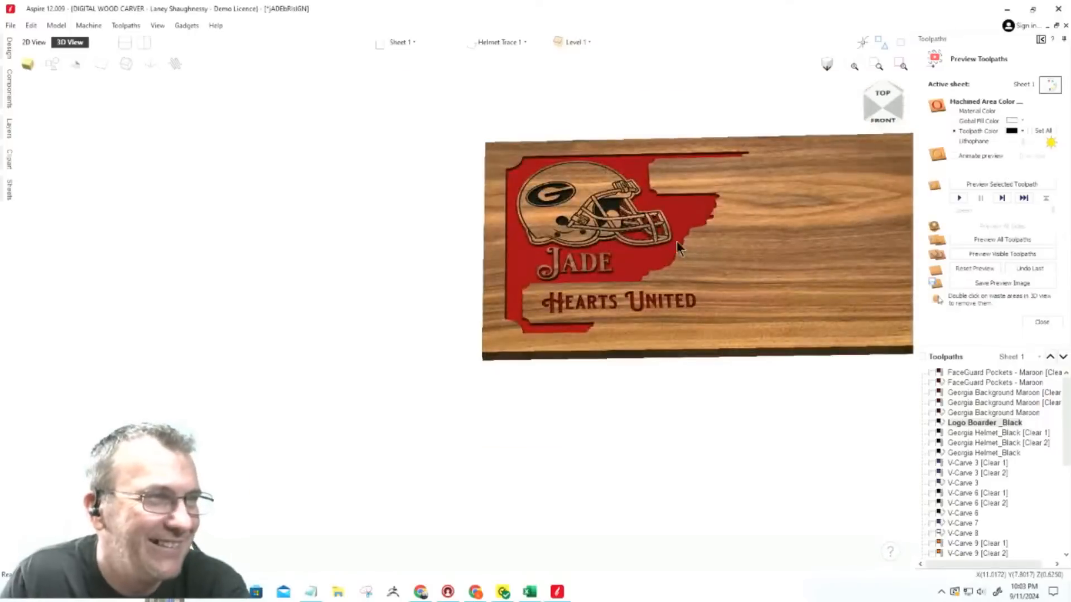
scroll(722, 209, up, 6)
scroll(723, 217, down, 3)
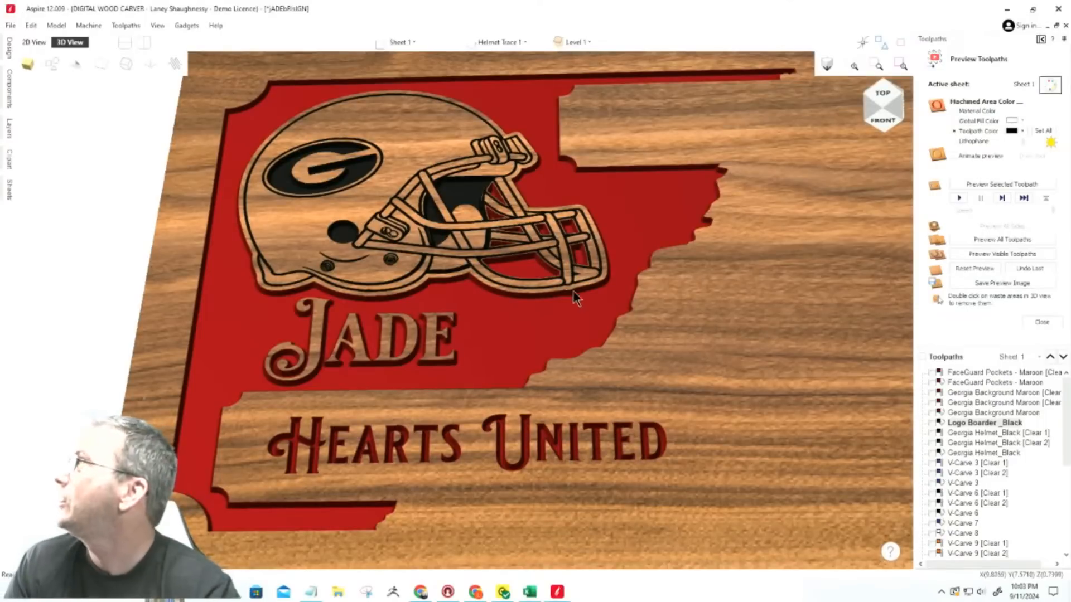
Switch the preview material to Cherry and check the Georgia helmet and lettering on it.
click(1044, 85)
click(986, 107)
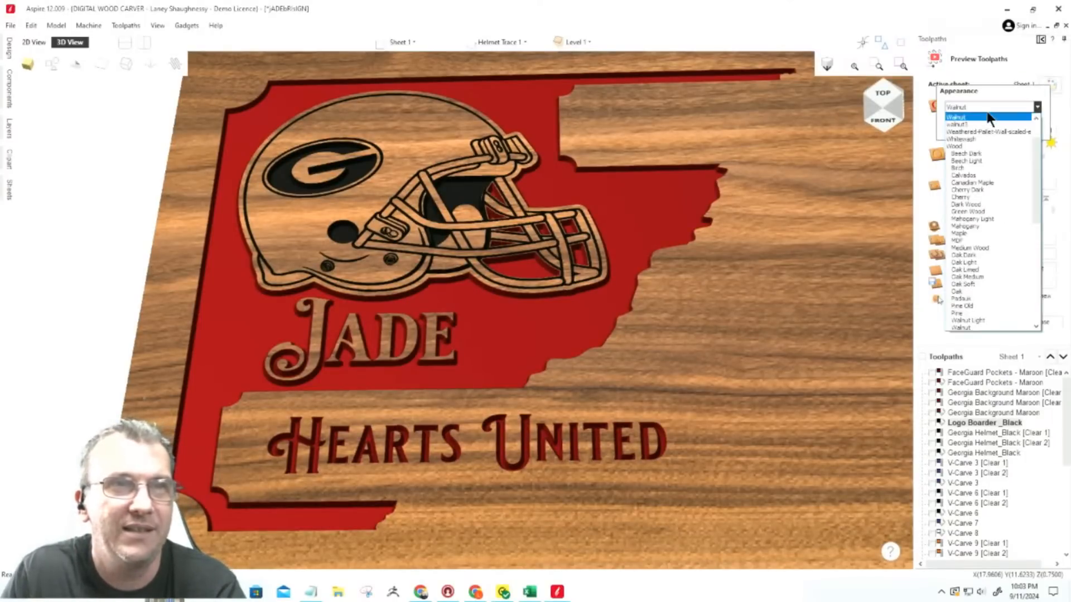
click(965, 196)
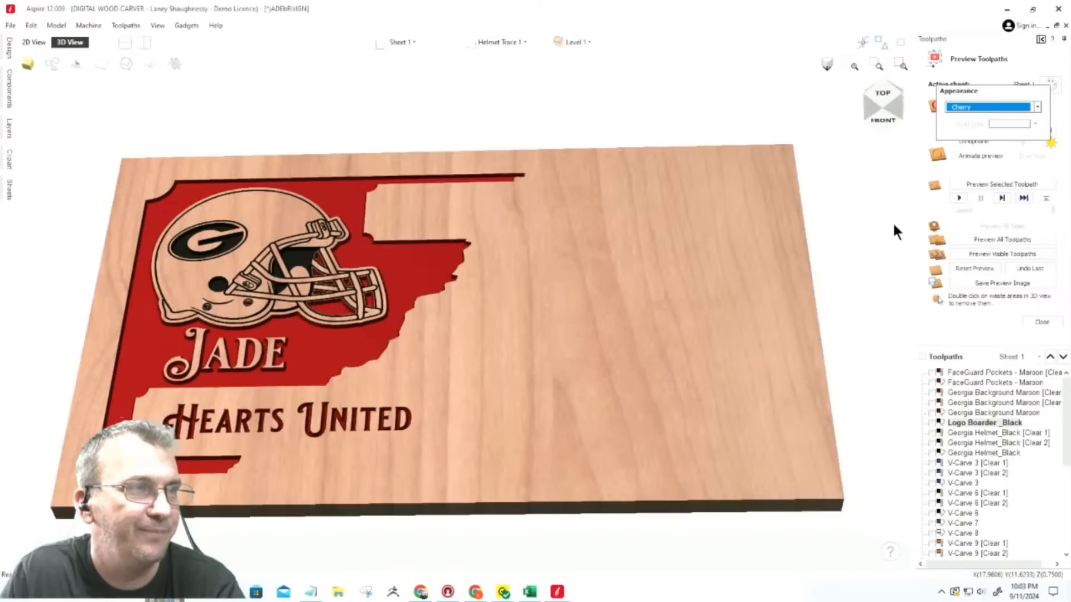
scroll(258, 357, up, 5)
scroll(509, 383, down, 4)
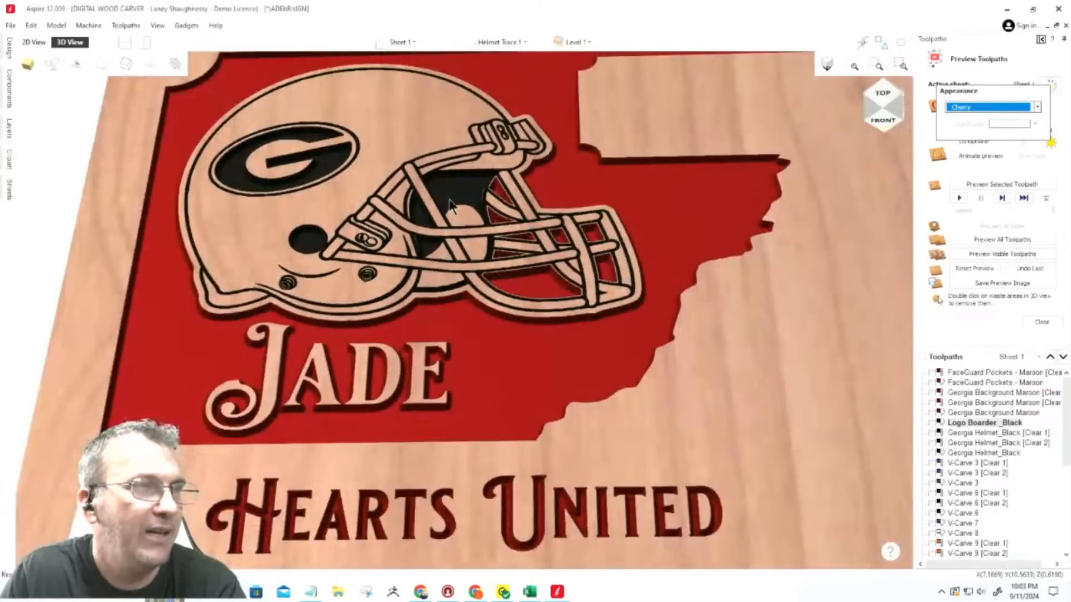
scroll(449, 204, up, 5)
scroll(427, 206, down, 5)
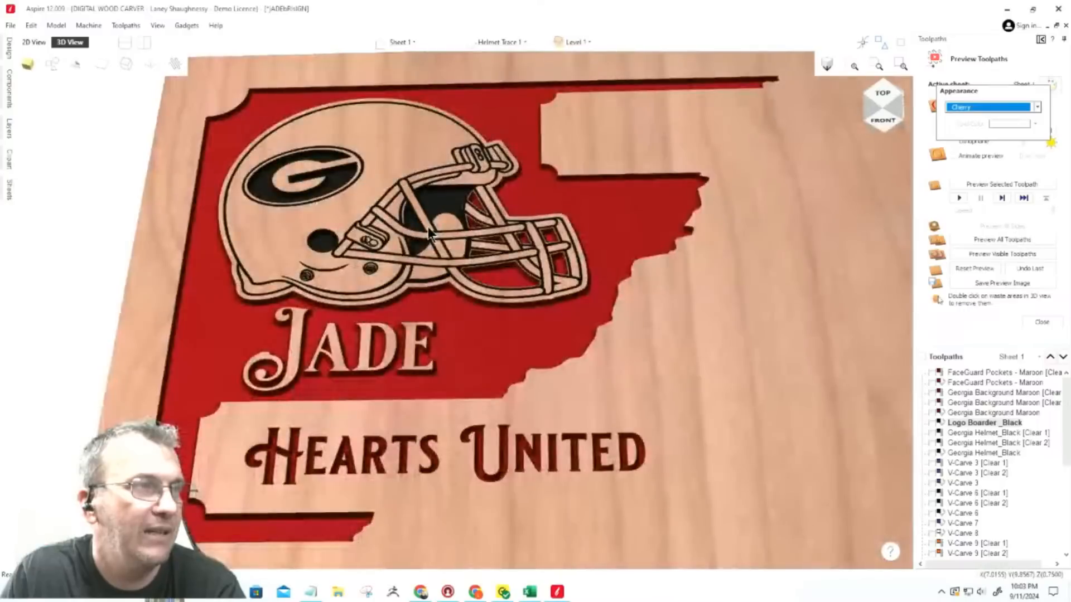
Set the preview material to Maple and check the contrast of the helmet and the whole board.
click(1037, 107)
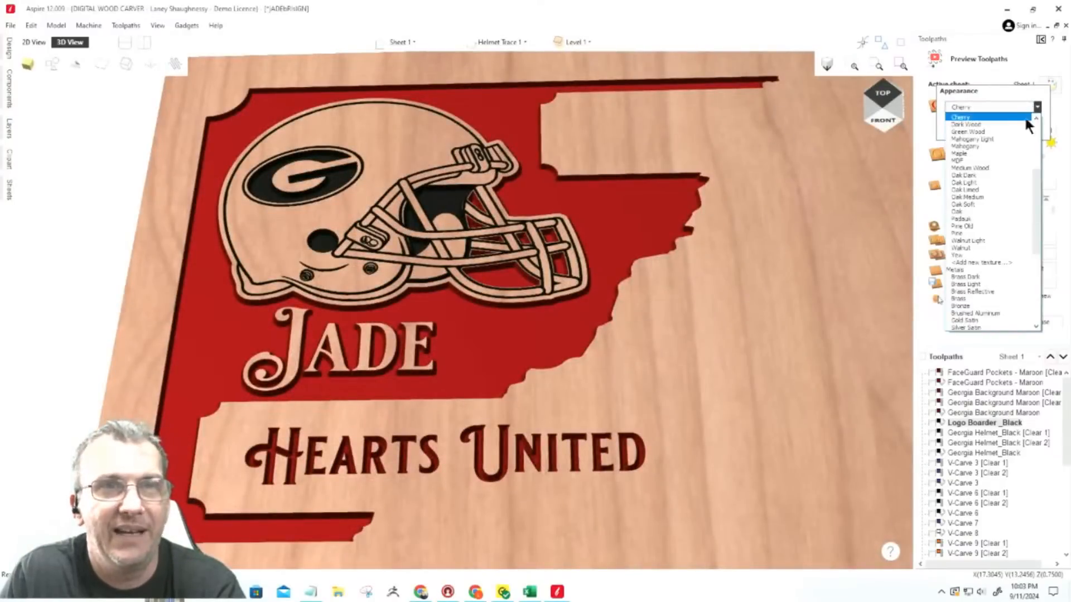
click(970, 154)
scroll(178, 199, down, 3)
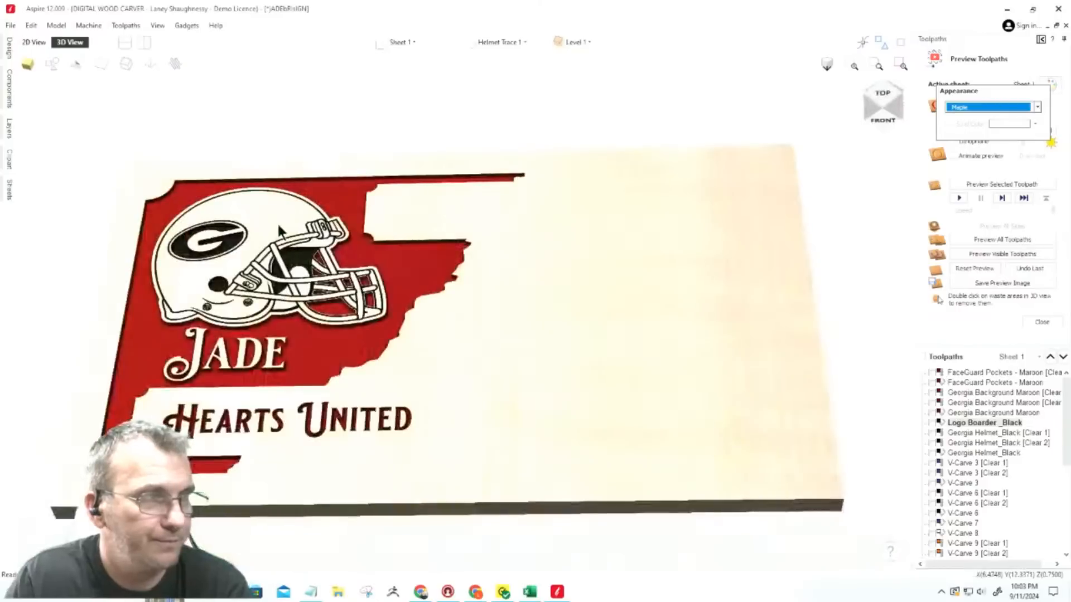
scroll(174, 245, down, 3)
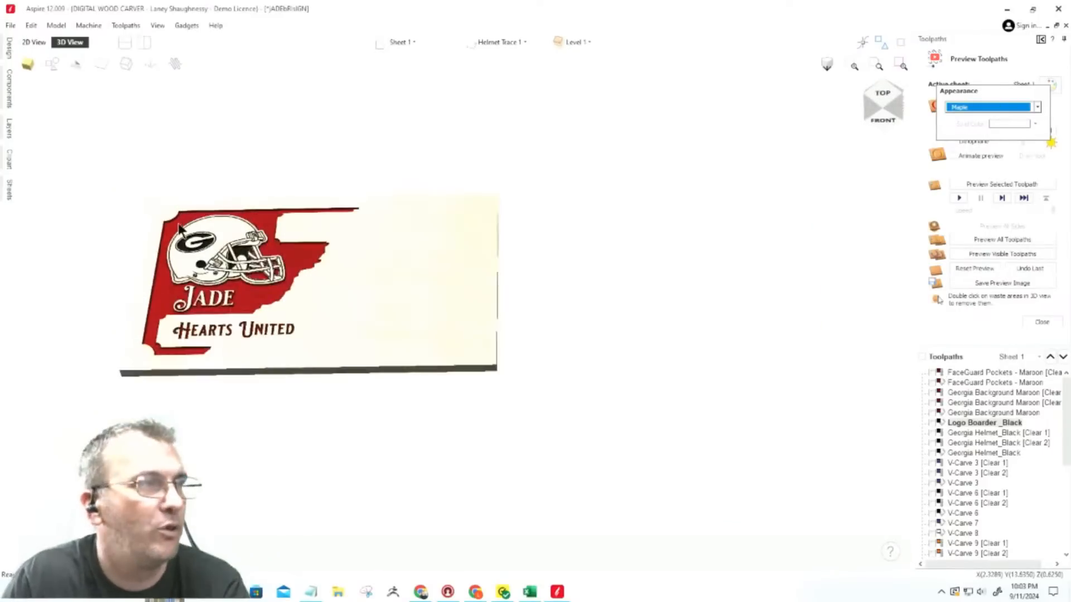
scroll(175, 237, up, 5)
scroll(174, 237, up, 4)
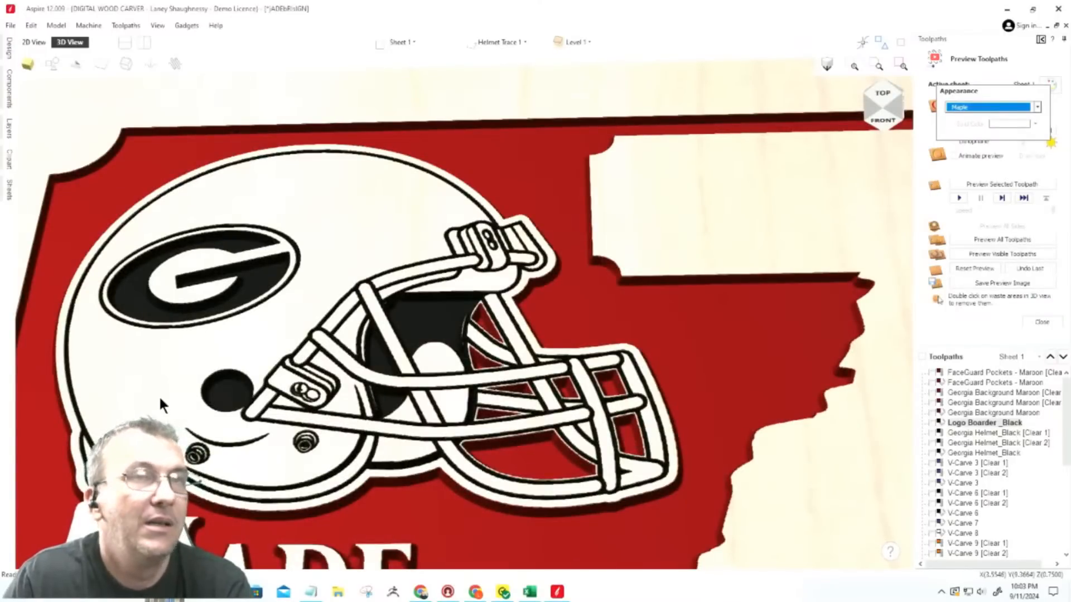
In the 2D view, toggle V-Carve 17 [Clear 1], V-Carve 13 and V-Carve 13 [Clear 1] to identify what they carve.
click(33, 41)
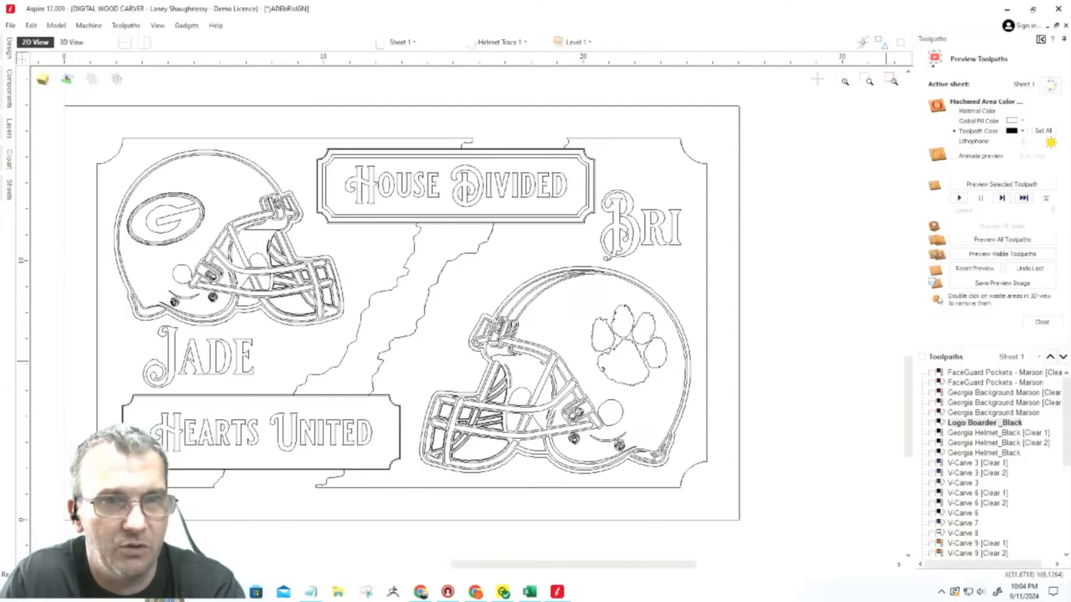
drag(1067, 409, 1068, 496)
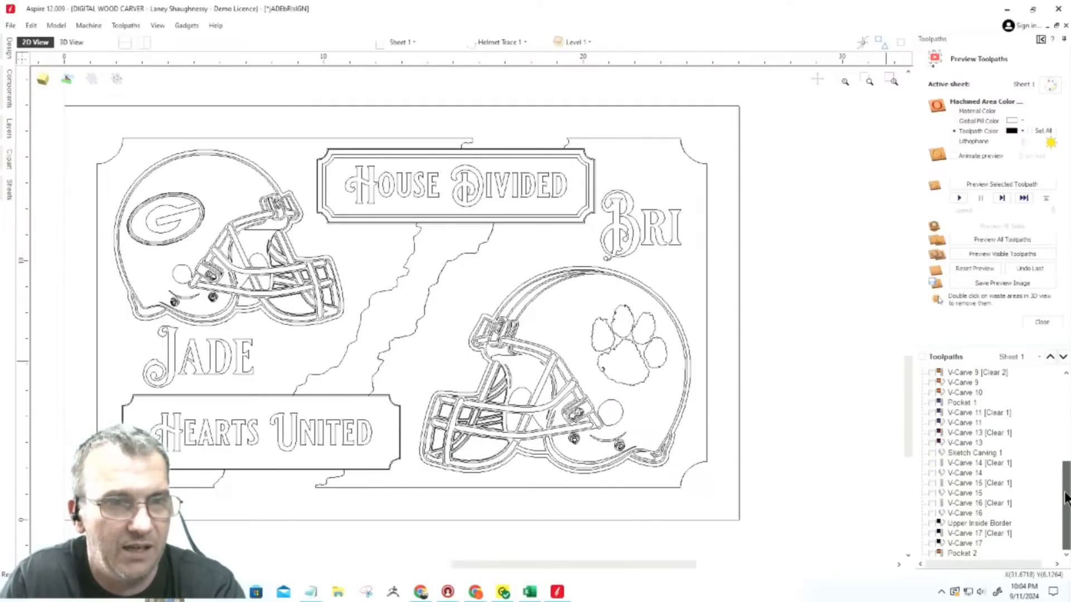
click(931, 533)
click(932, 534)
click(931, 441)
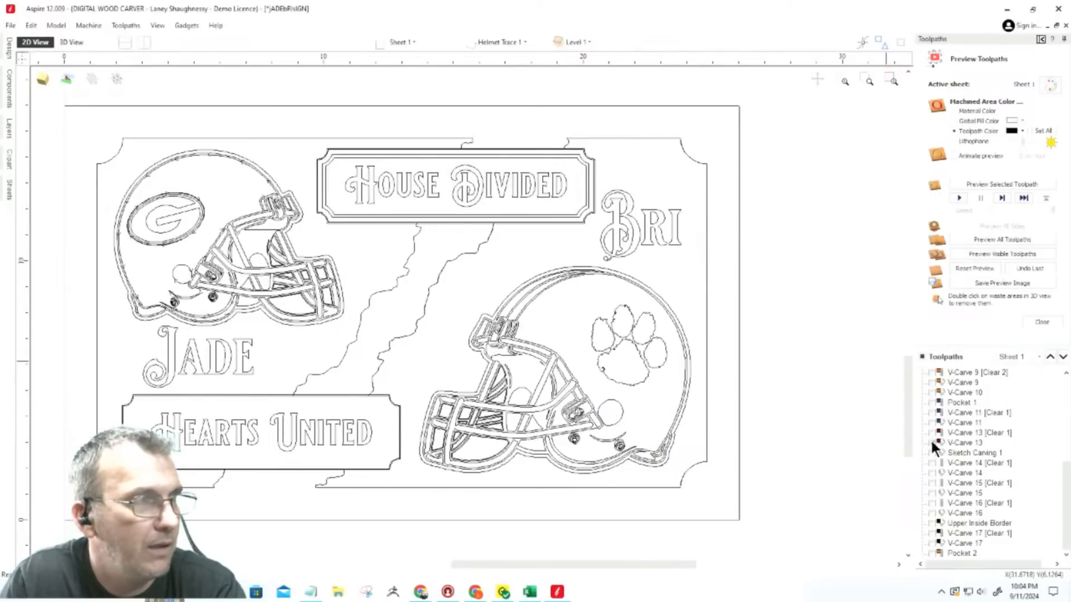
click(931, 435)
click(932, 433)
click(931, 443)
Open the V-Carve 13 toolpath's settings and examine which Georgia helmet outlines and details it uses.
double_click(954, 433)
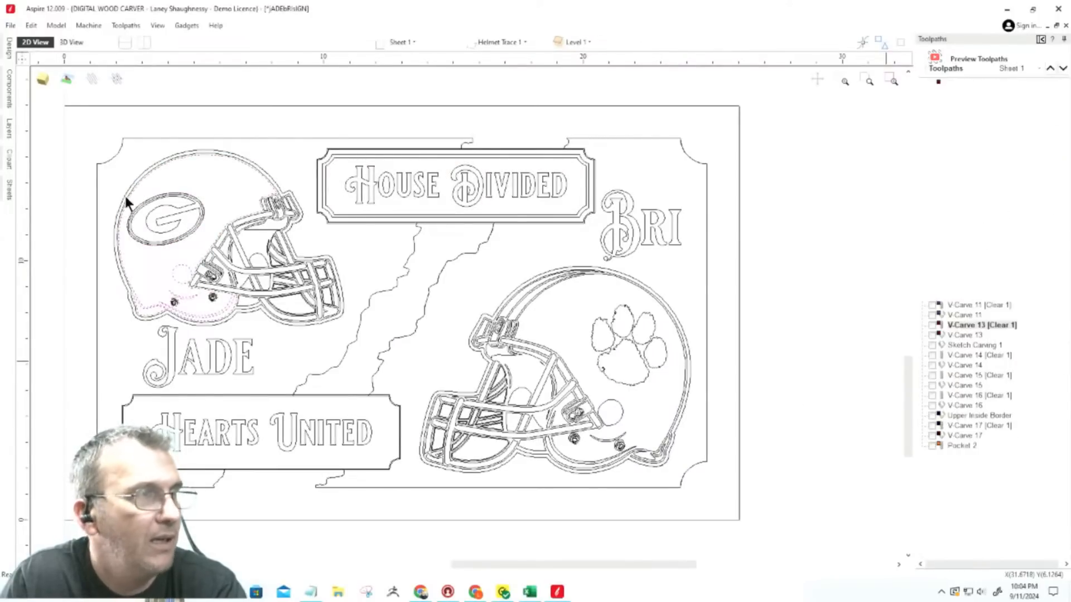
scroll(124, 201, up, 7)
scroll(601, 180, down, 4)
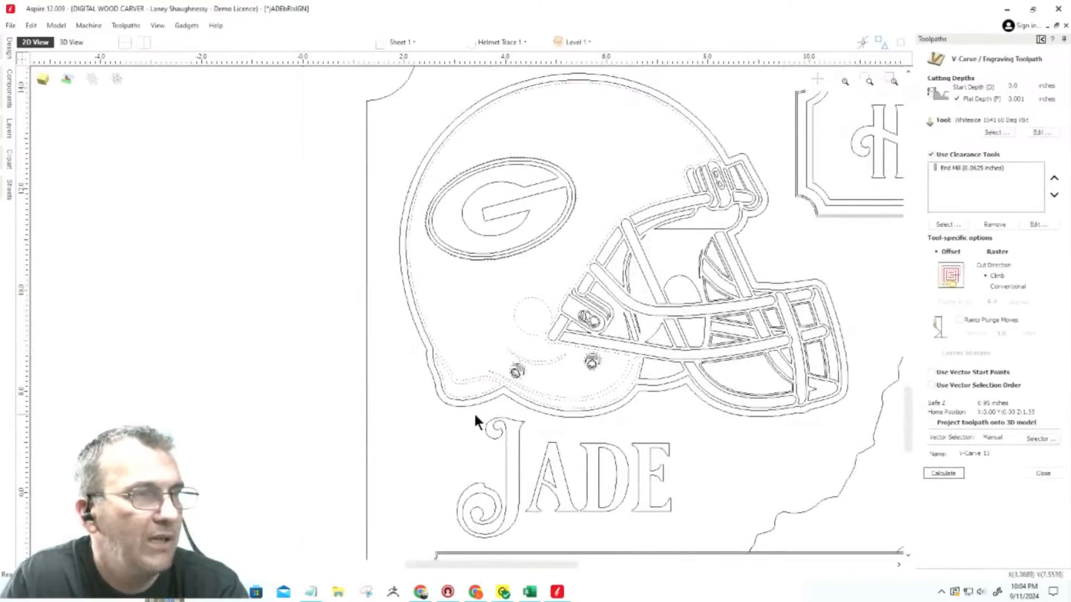
scroll(494, 382, up, 2)
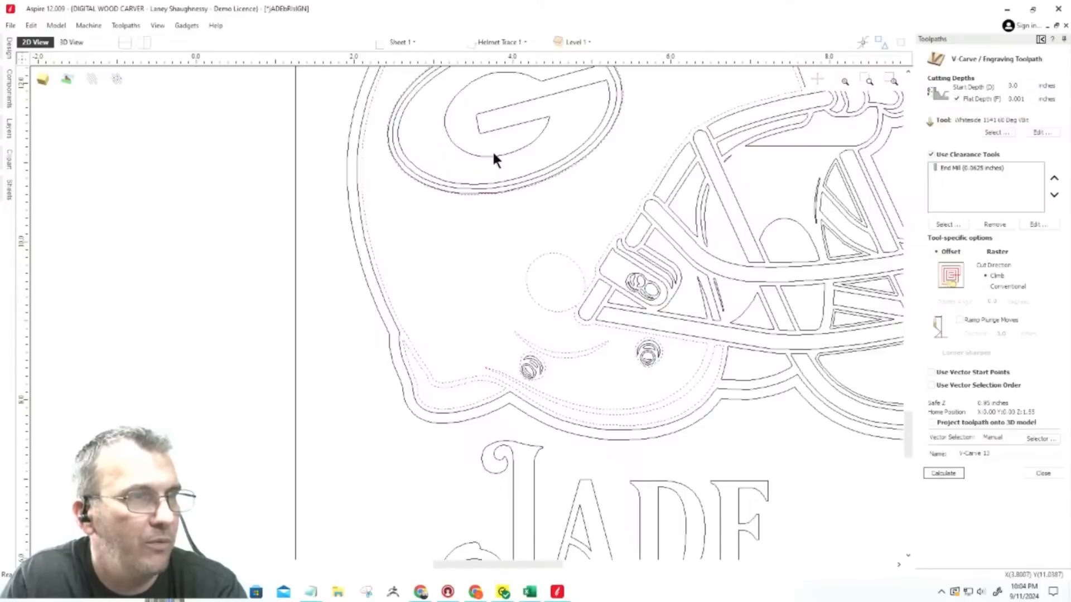
scroll(598, 190, down, 2)
scroll(651, 173, up, 3)
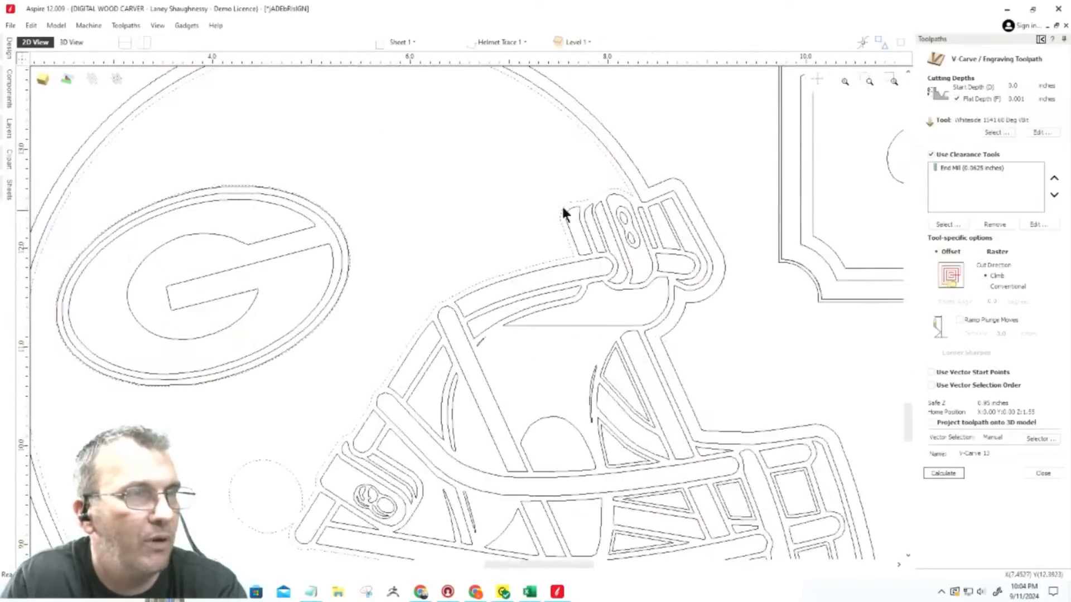
scroll(553, 134, down, 2)
scroll(450, 282, up, 3)
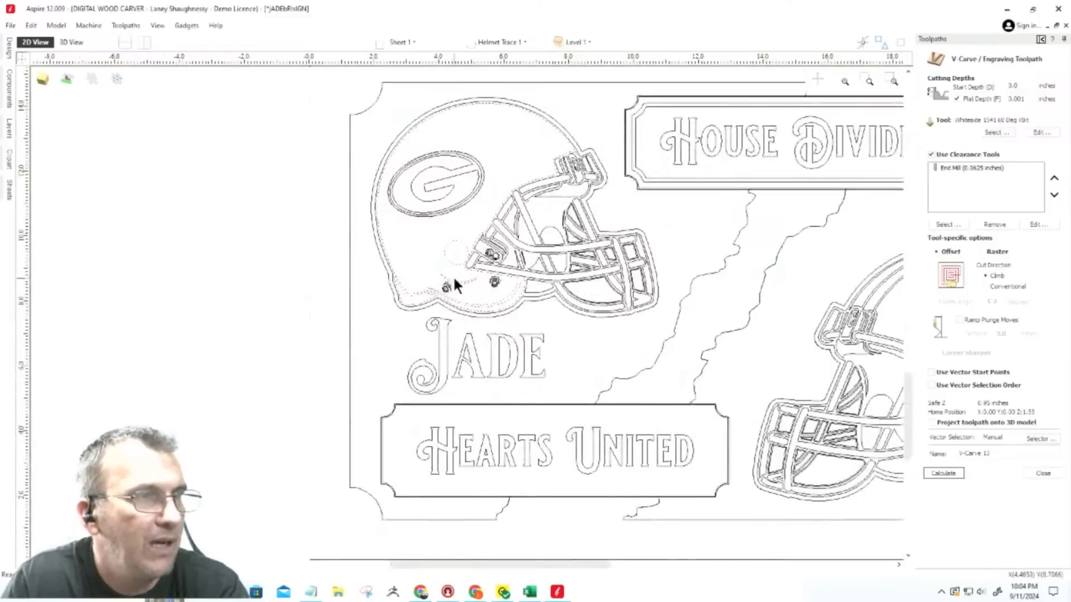
Inspect the helmet's carved details up close in the 3D preview.
scroll(664, 207, down, 3)
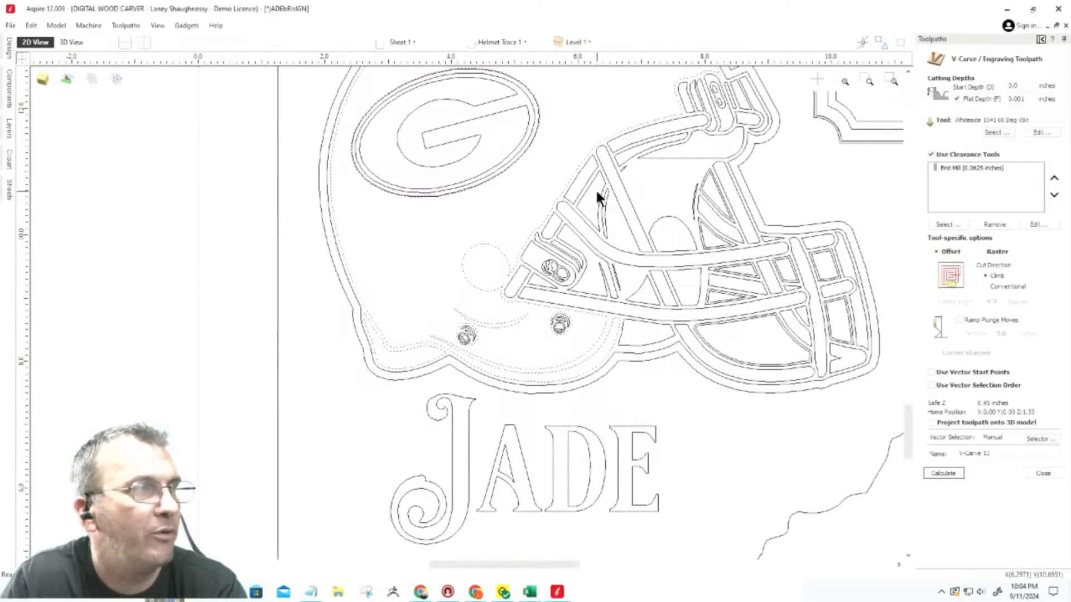
click(71, 42)
scroll(463, 271, down, 3)
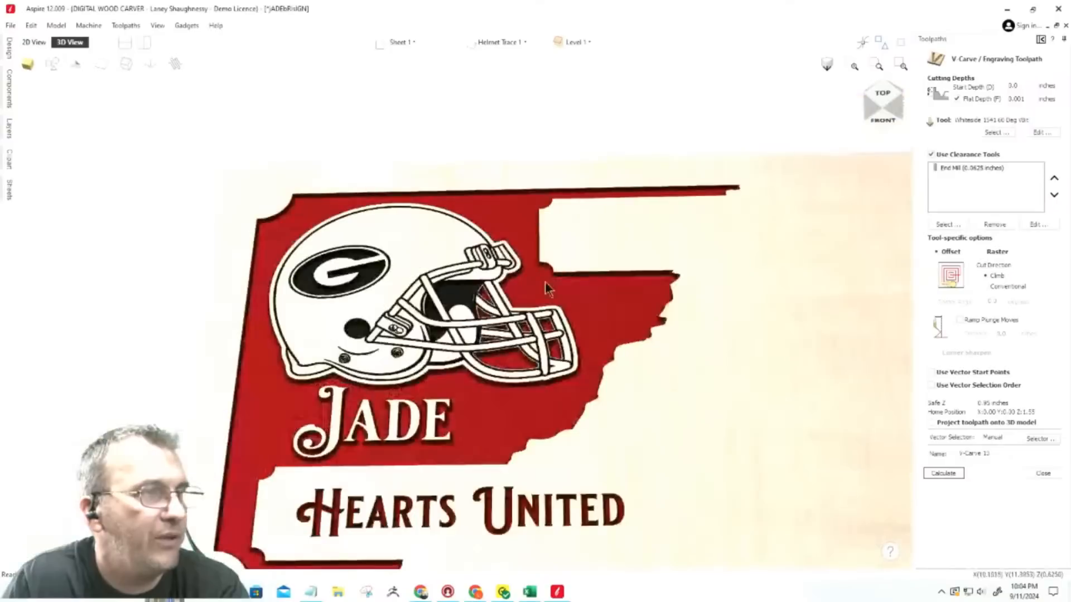
scroll(405, 300, up, 3)
scroll(406, 298, up, 4)
scroll(530, 271, down, 2)
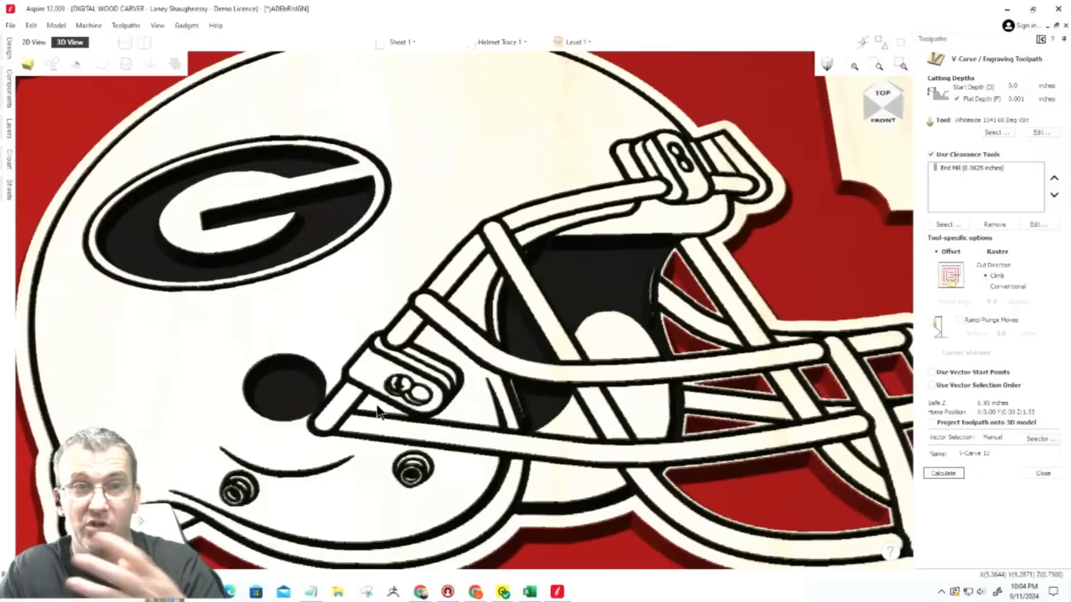
In the 2D view, add the four helmet shell openings around the faceguard clip and behind the upper bars to the vector selection.
click(34, 42)
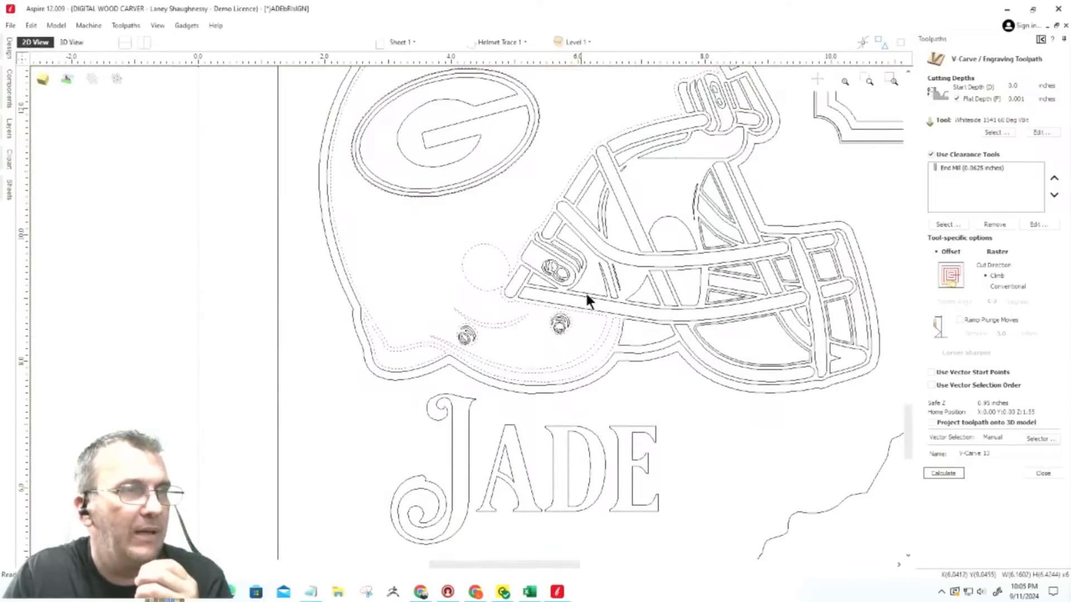
scroll(586, 293, up, 2)
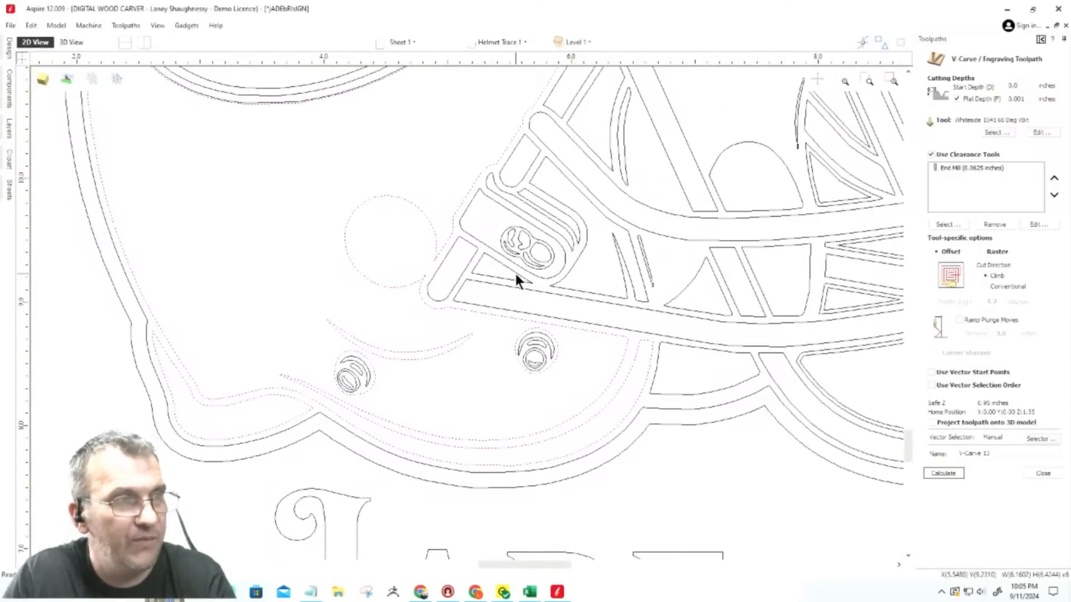
shift+click(516, 276)
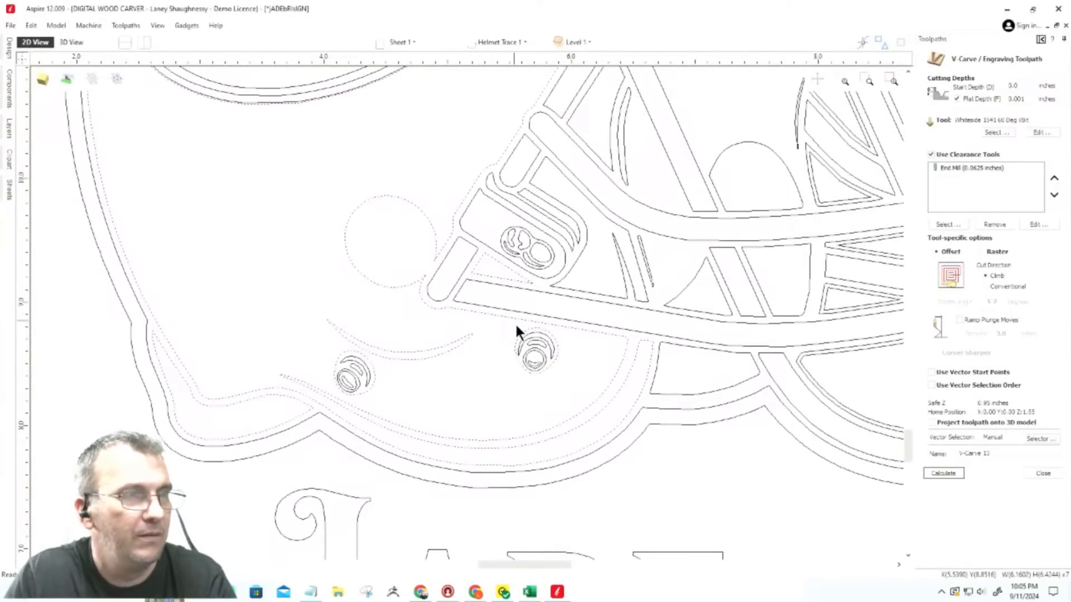
scroll(514, 322, down, 1)
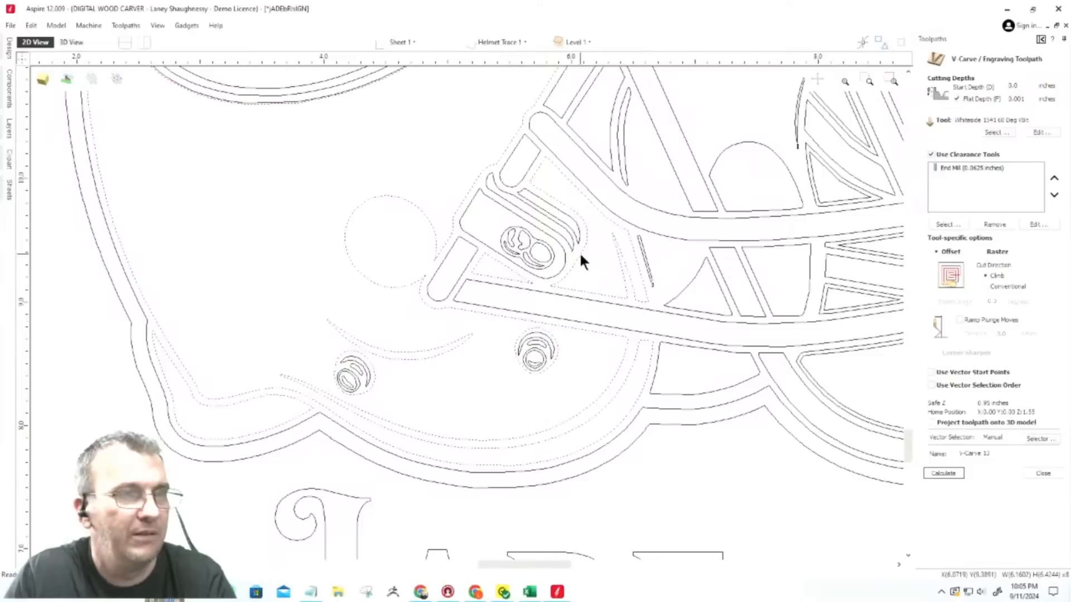
scroll(579, 252, down, 1)
scroll(581, 252, down, 1)
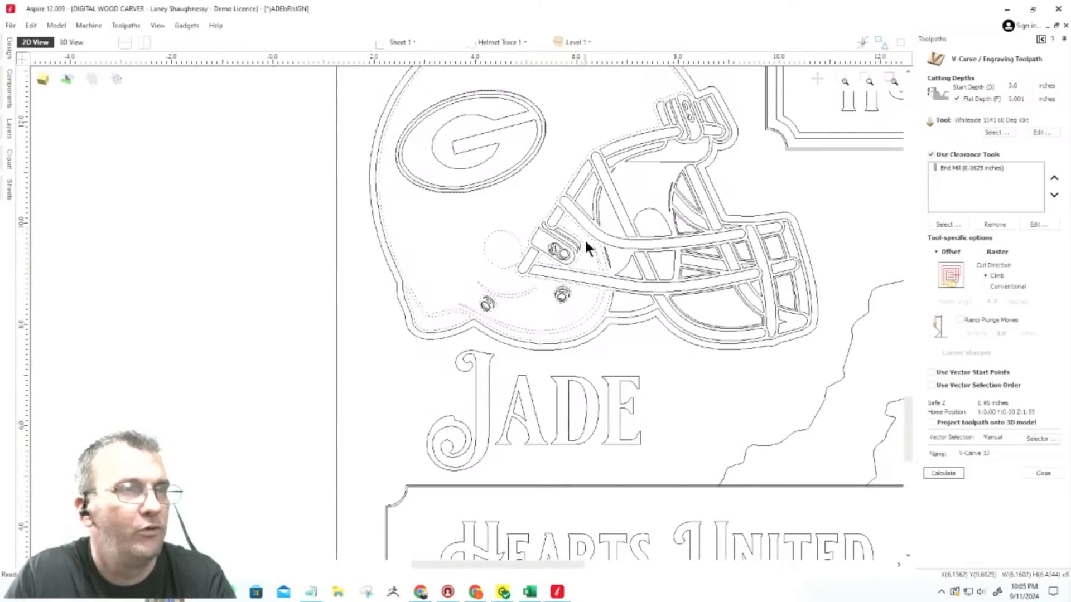
scroll(591, 189, up, 3)
shift+click(602, 212)
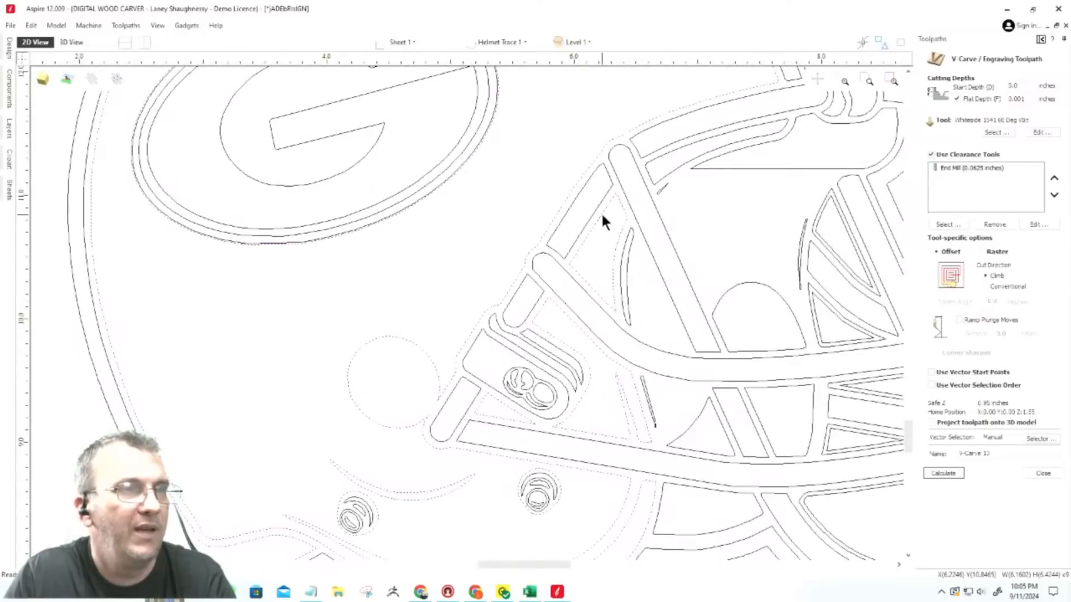
shift+click(653, 163)
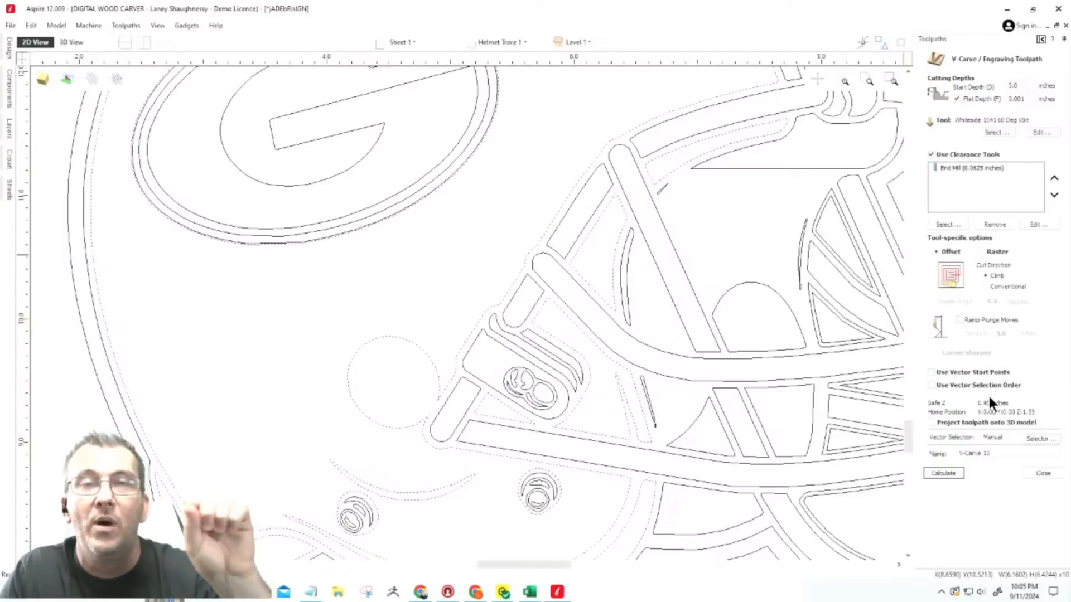
Leave the V-Carve setup and calculate a 2D Profile toolpath on the selected helmet vectors with a cut depth of .003 inches.
click(1031, 471)
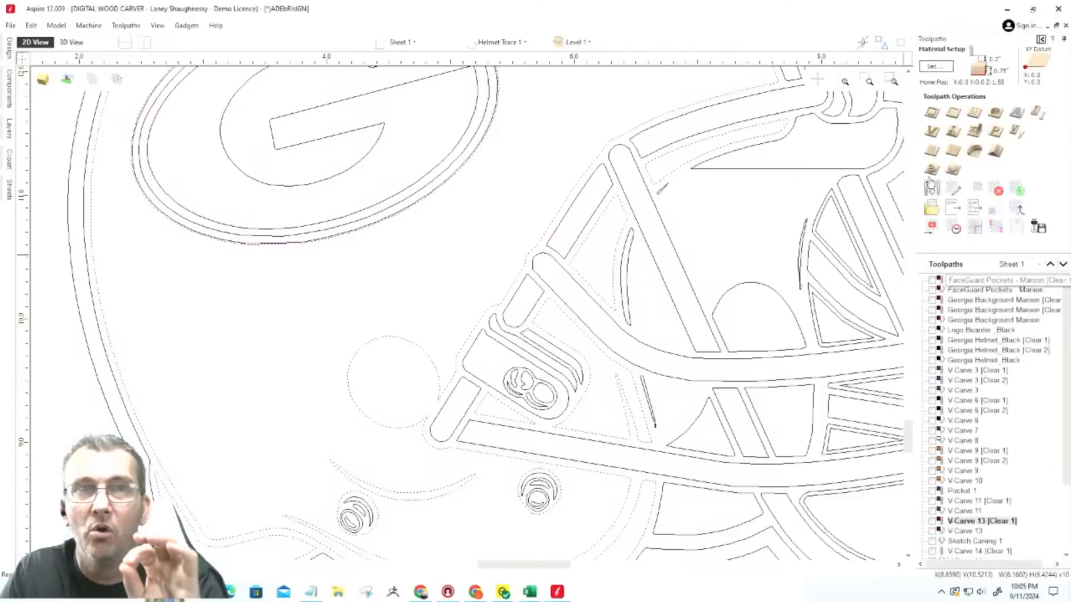
click(930, 112)
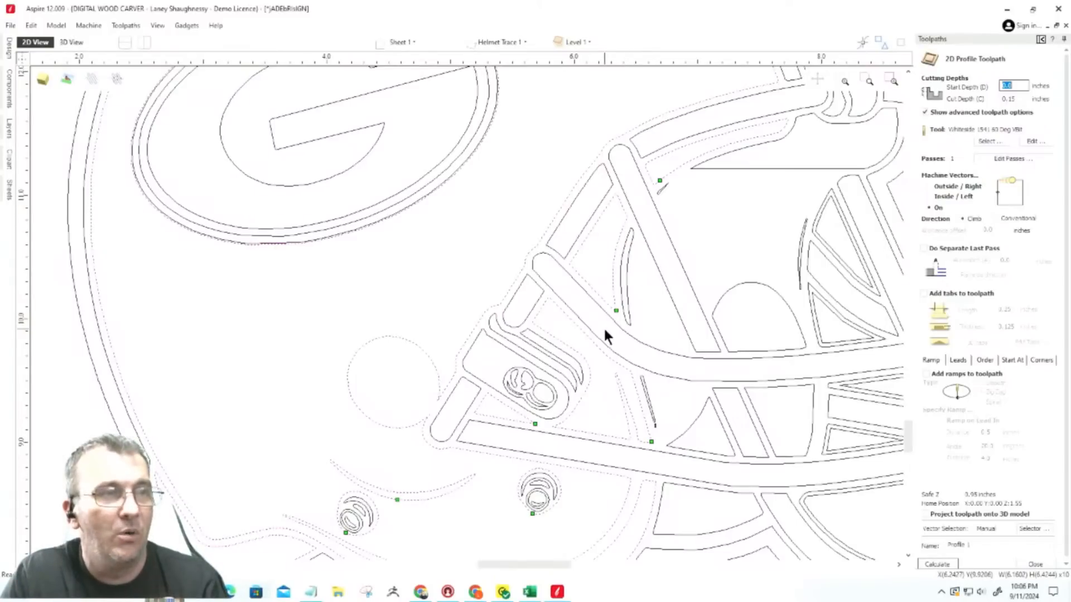
scroll(360, 545, up, 6)
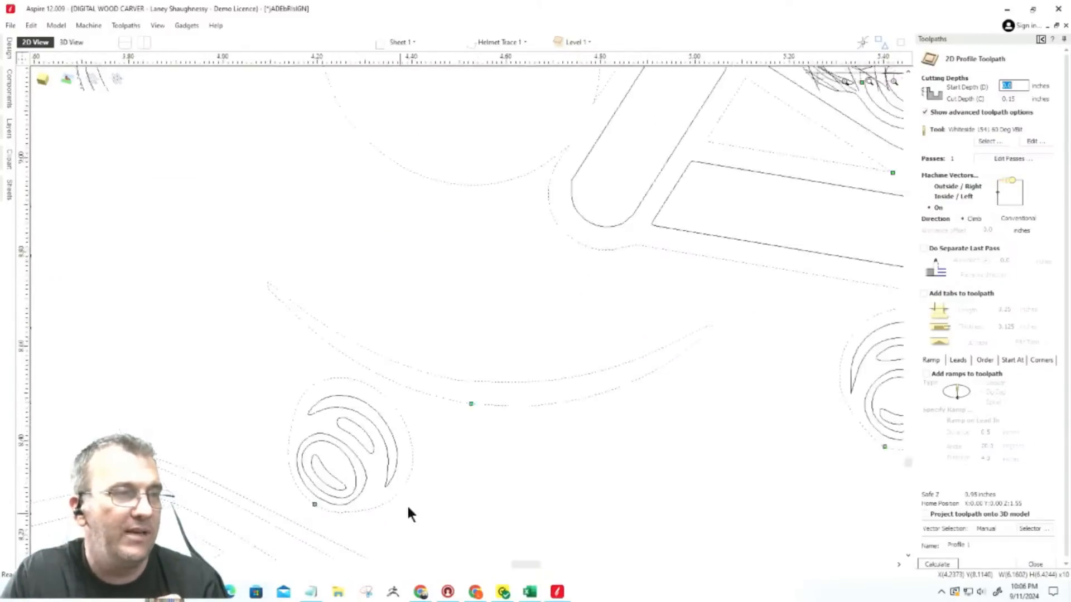
scroll(538, 357, down, 5)
scroll(537, 359, up, 2)
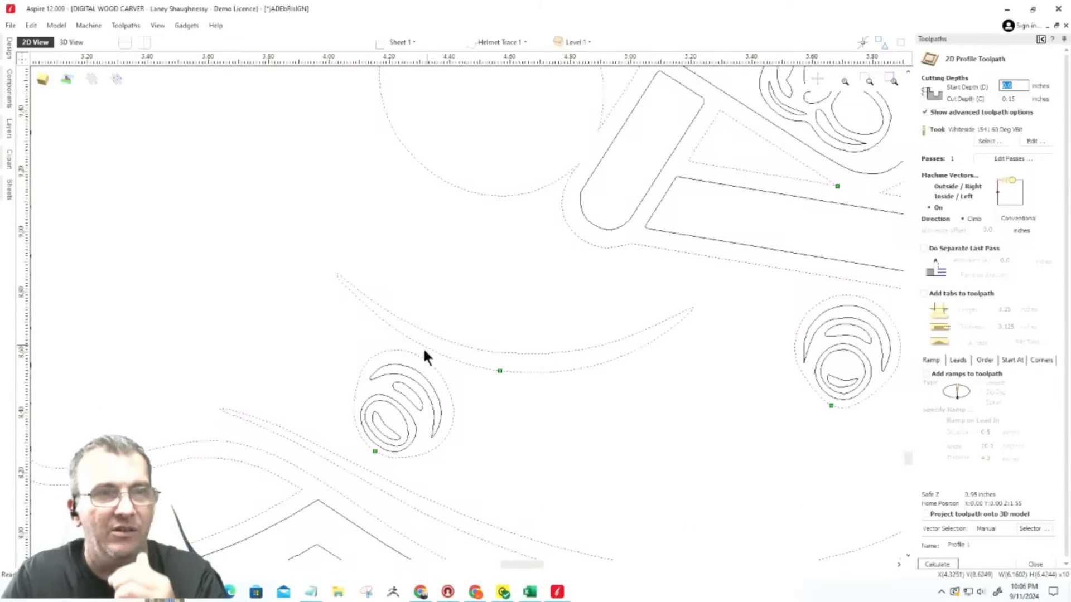
scroll(415, 357, down, 2)
scroll(403, 372, down, 2)
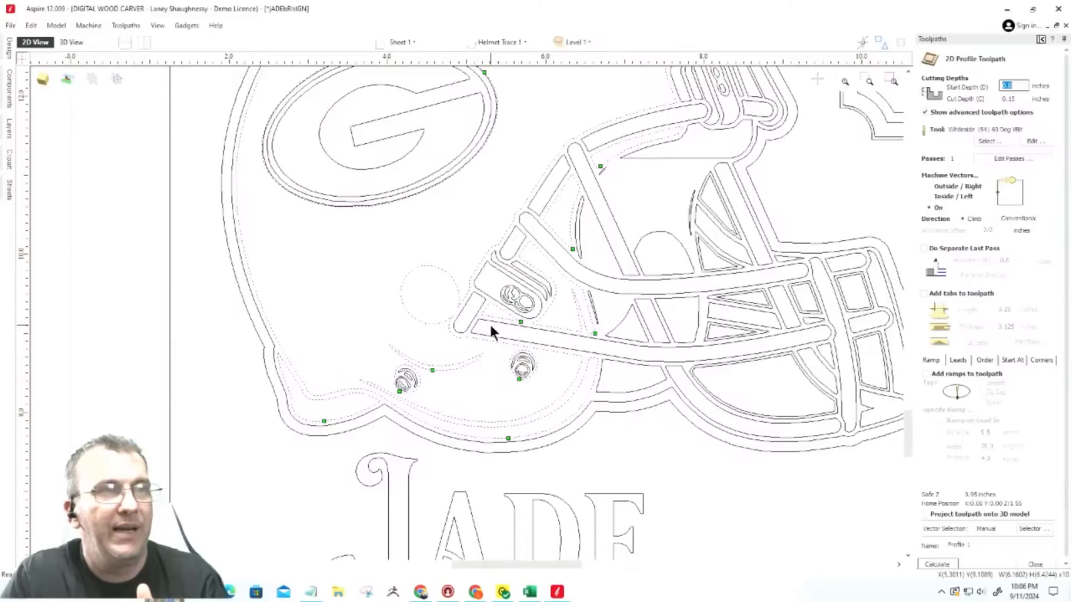
key(Tab)
text(003)
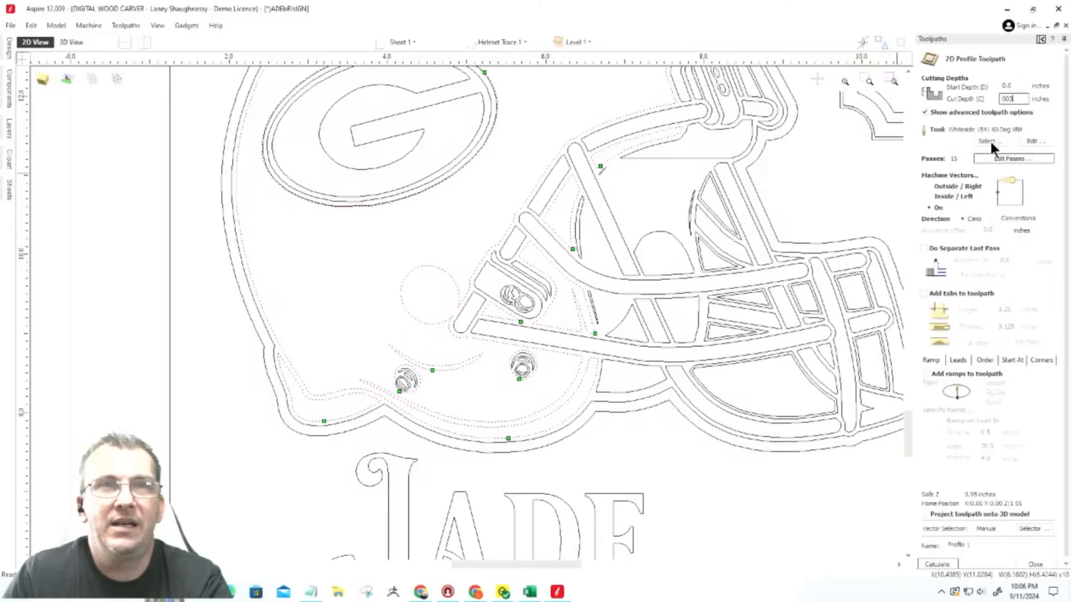
text(.)
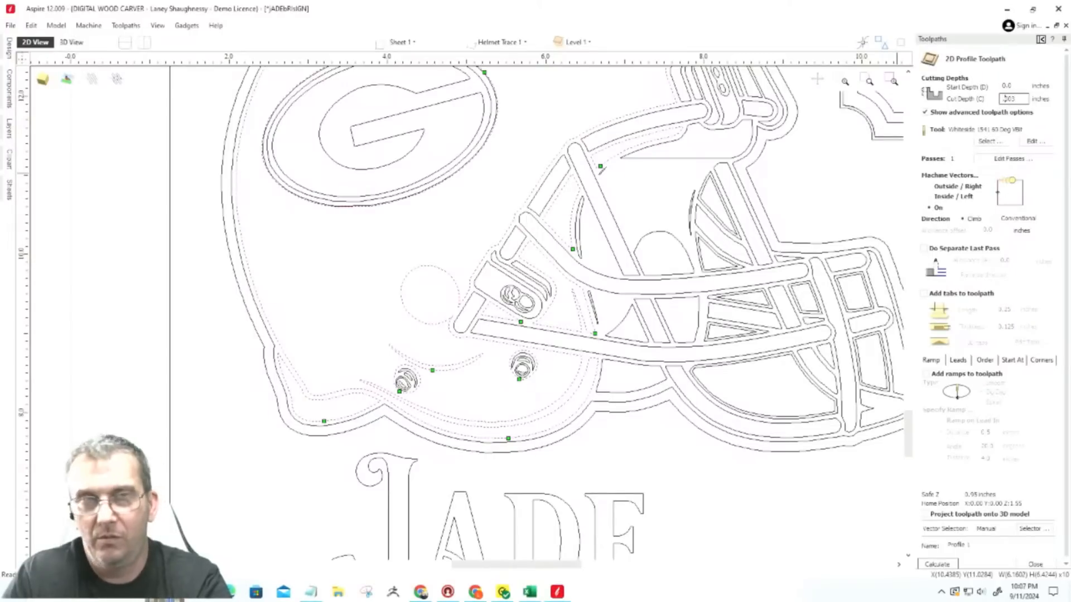
text(0)
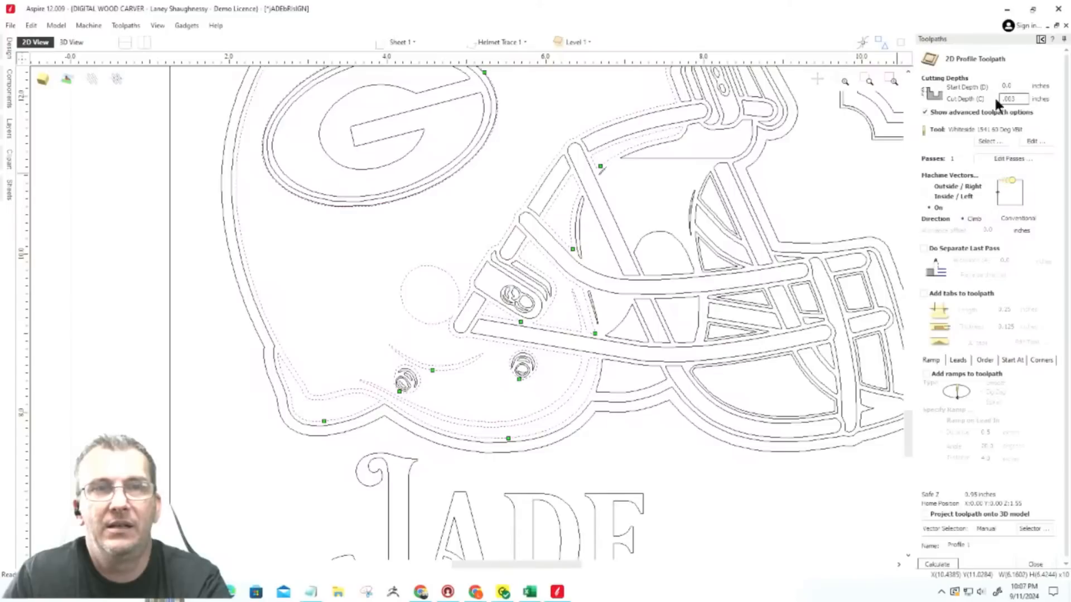
click(946, 564)
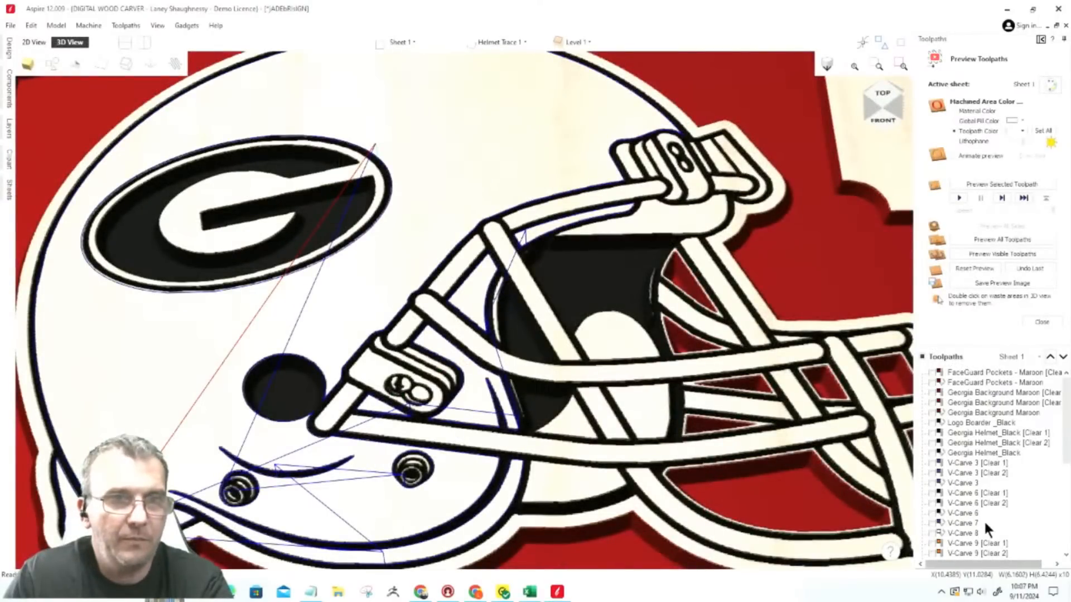
Rename the new profile toolpath as Helmet Fill Outline Maroon.
scroll(985, 523, down, 7)
right_click(964, 554)
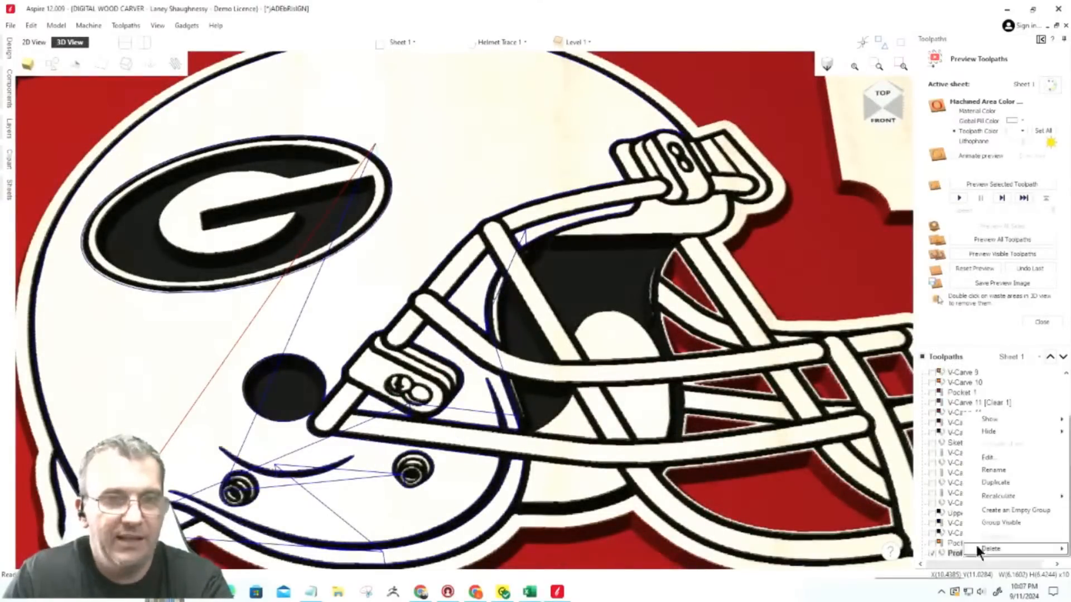
click(985, 470)
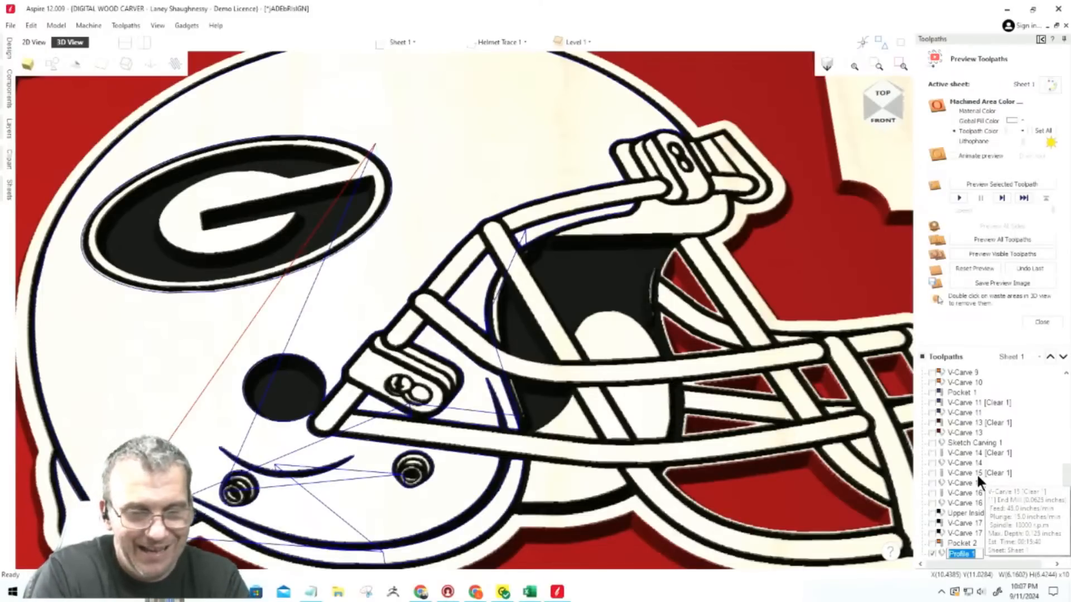
text(Helme)
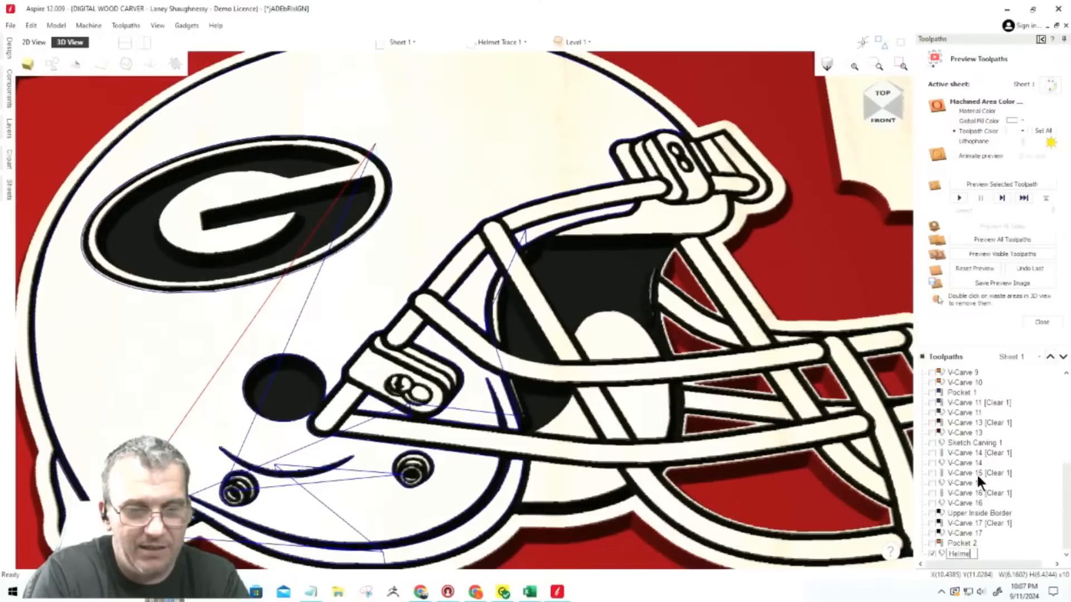
text(t Outli)
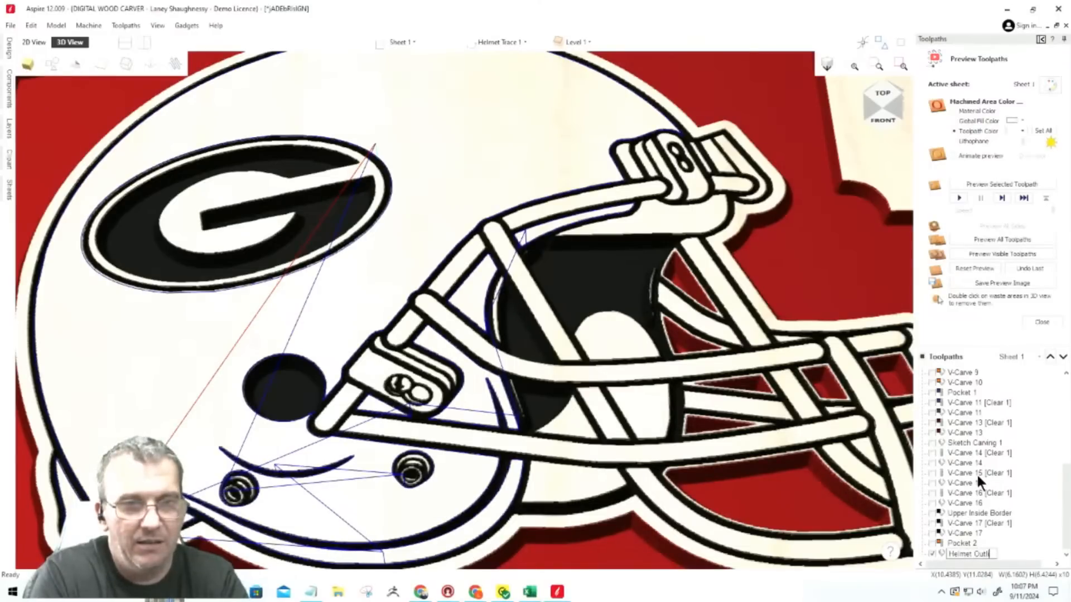
text(ne)
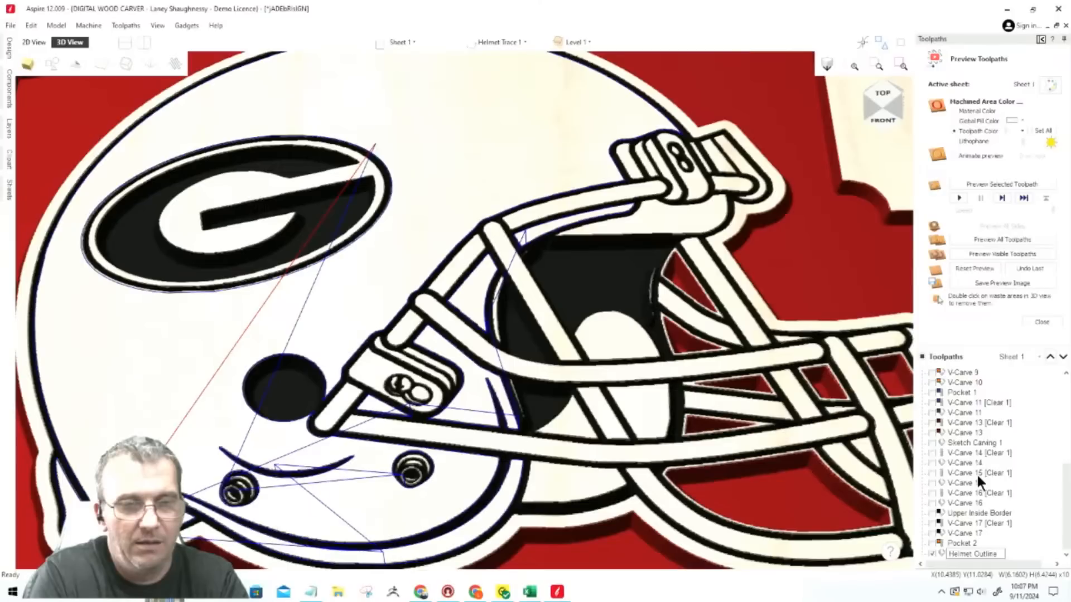
text( Maroon)
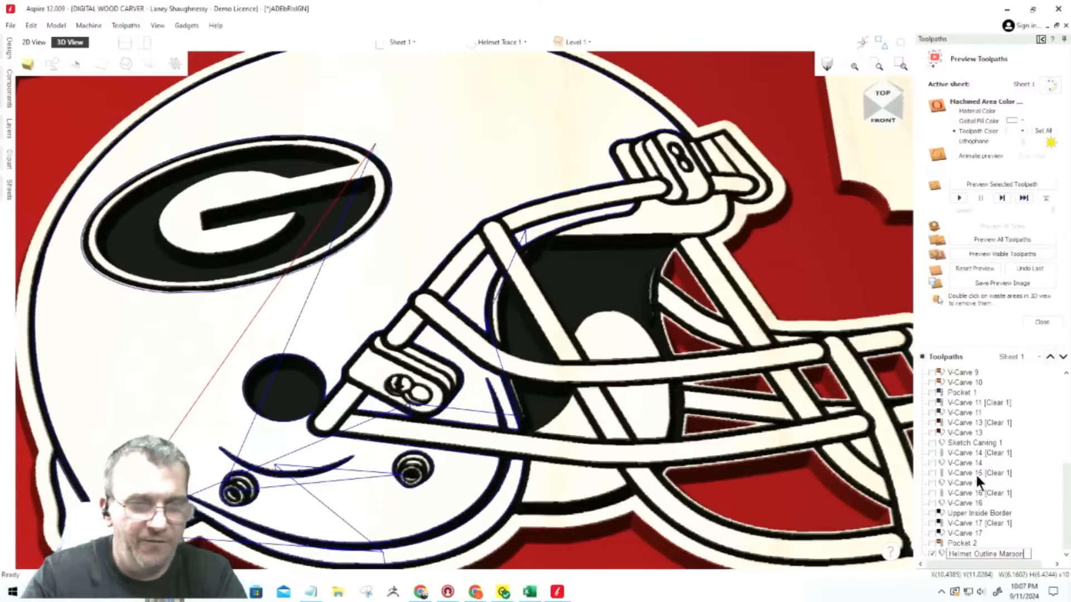
click(974, 552)
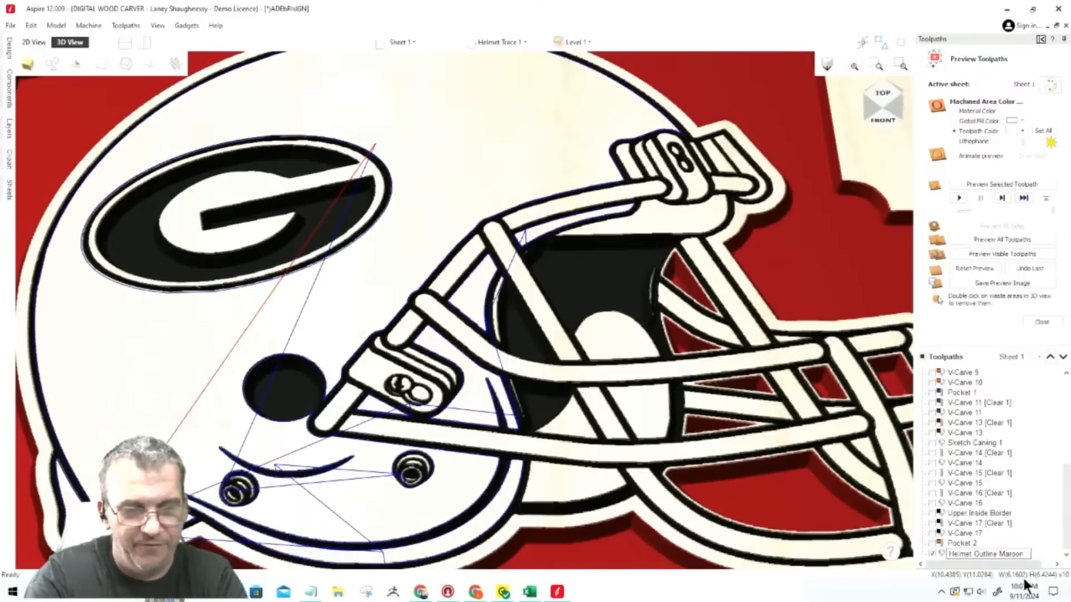
text(Fill)
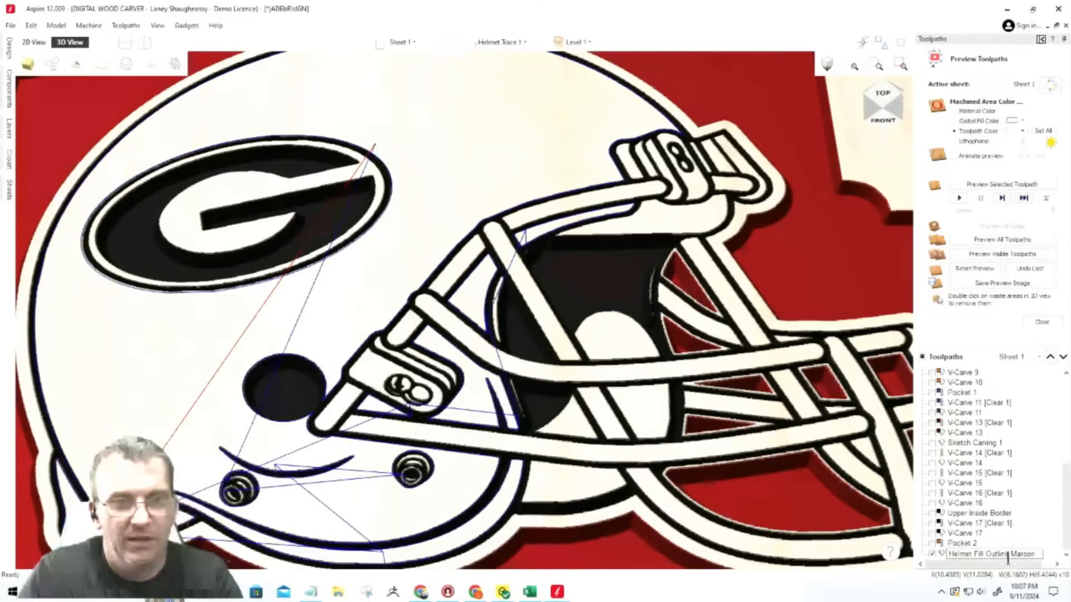
key(Return)
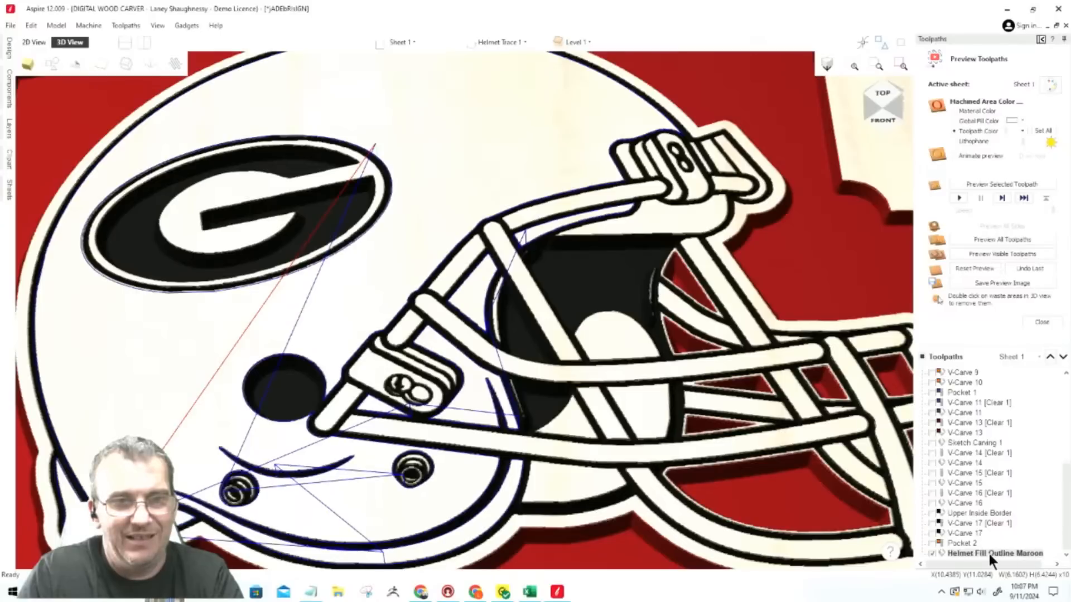
Move the Helmet Fill Outline Maroon toolpath up to the first position in the toolpath list.
click(1058, 357)
click(1052, 357)
click(1052, 356)
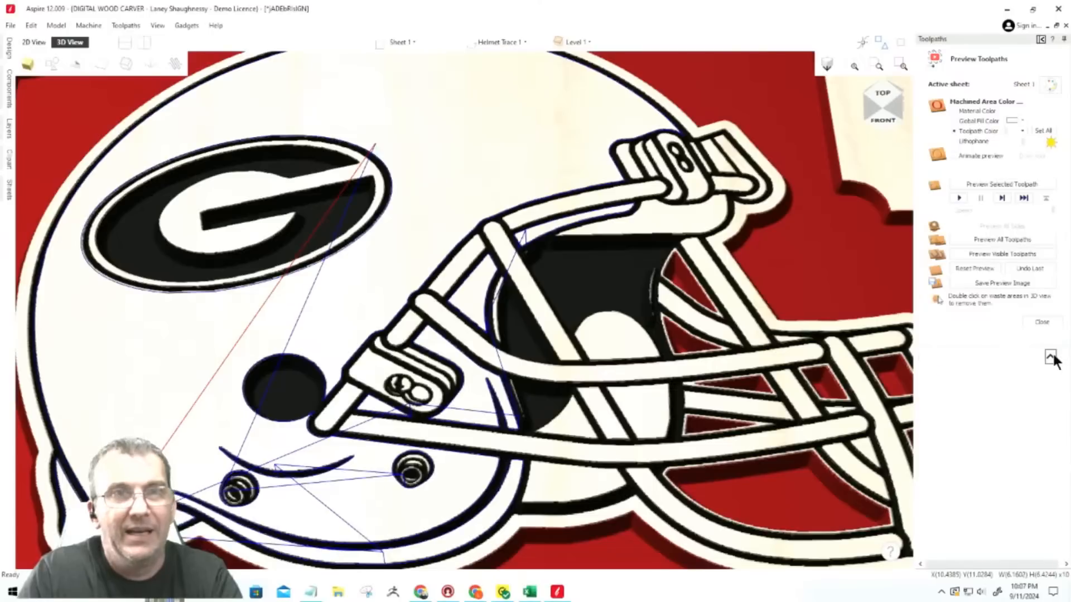
click(1052, 357)
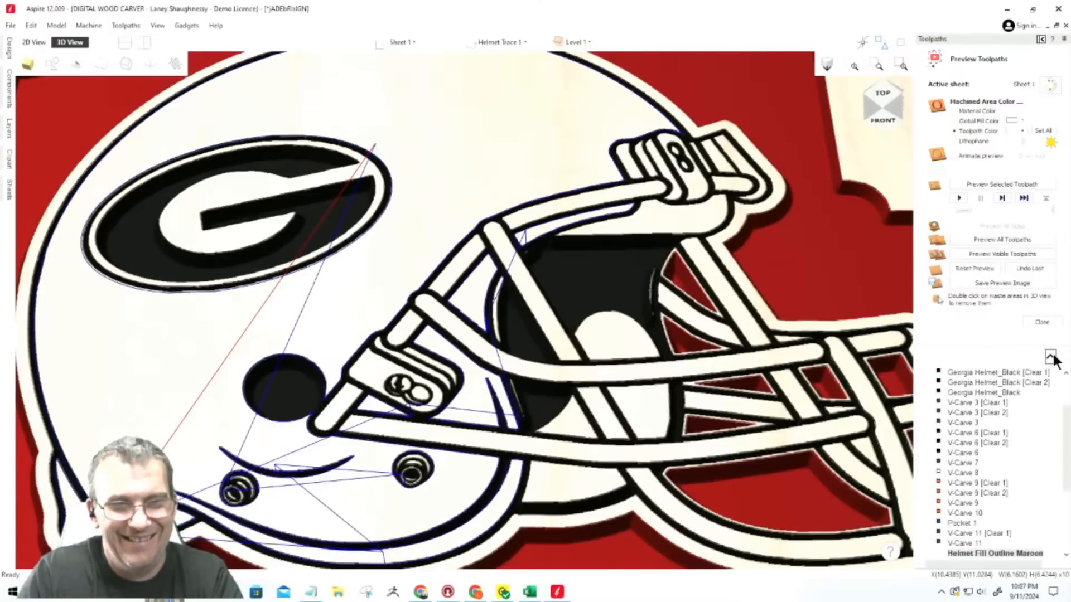
click(1051, 357)
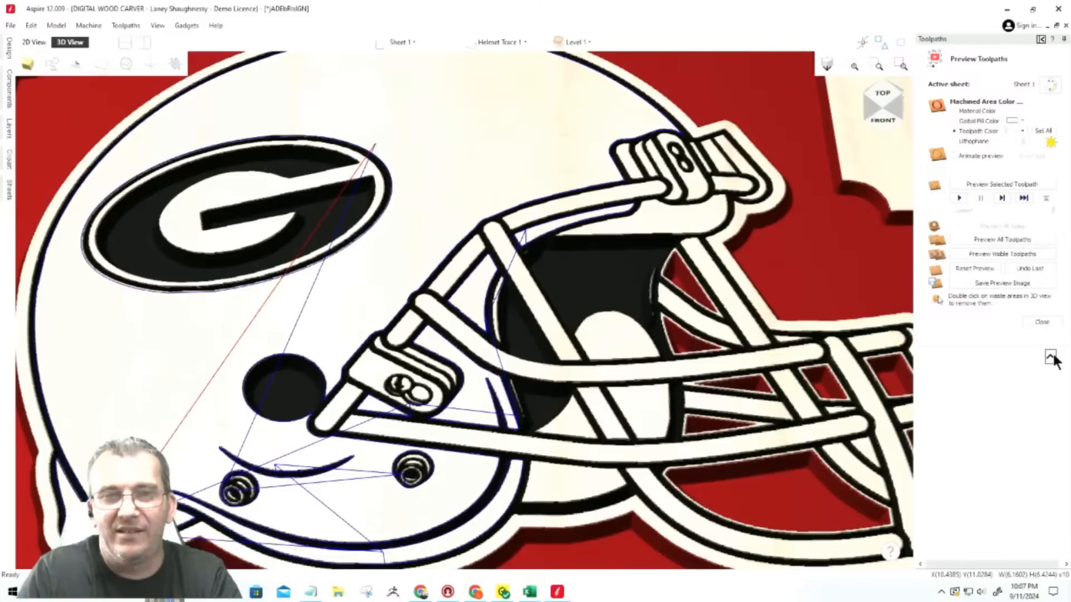
click(1051, 357)
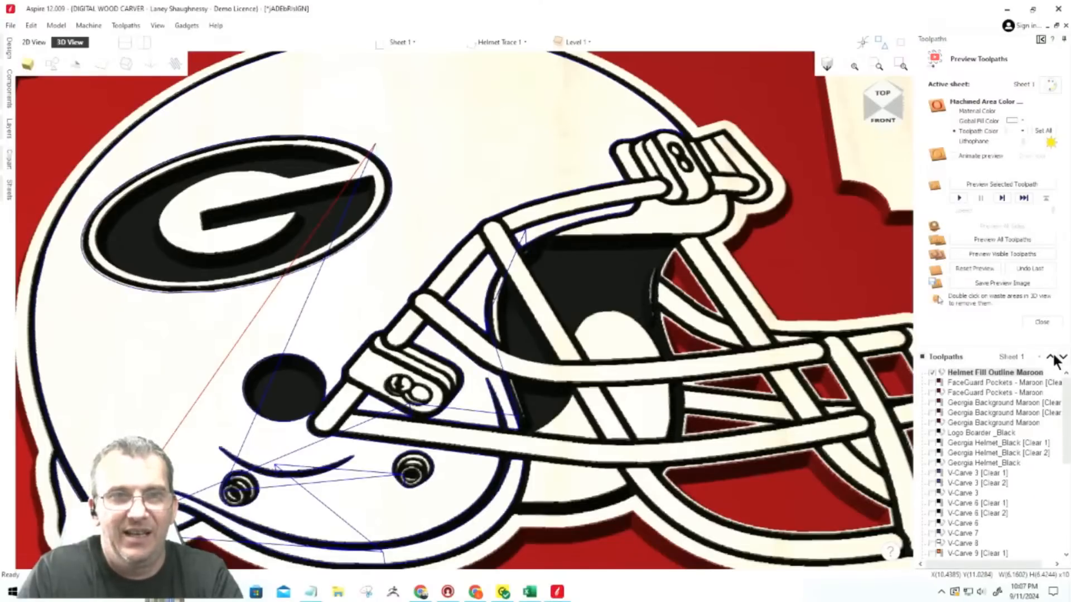
Reopen and recalculate the Helmet Fill Outline Maroon toolpath, and preview the visible toolpaths.
double_click(972, 372)
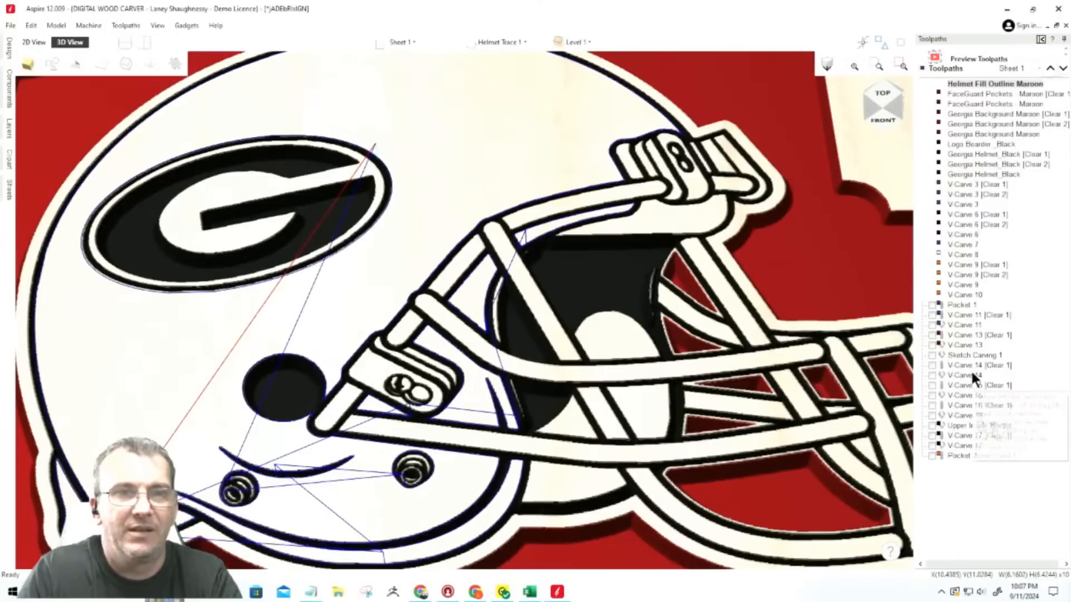
click(942, 564)
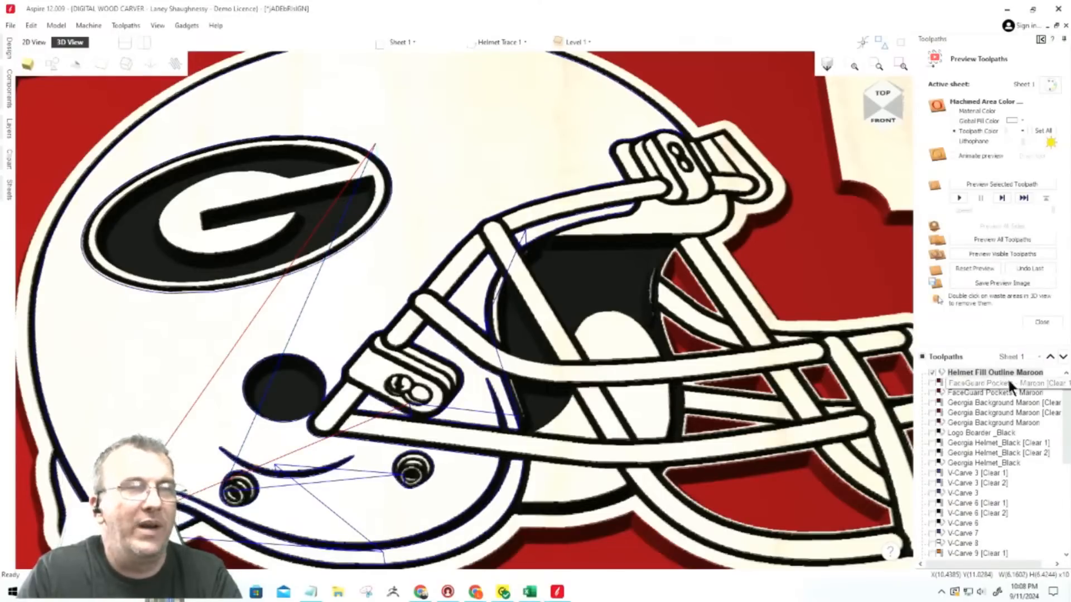
click(988, 256)
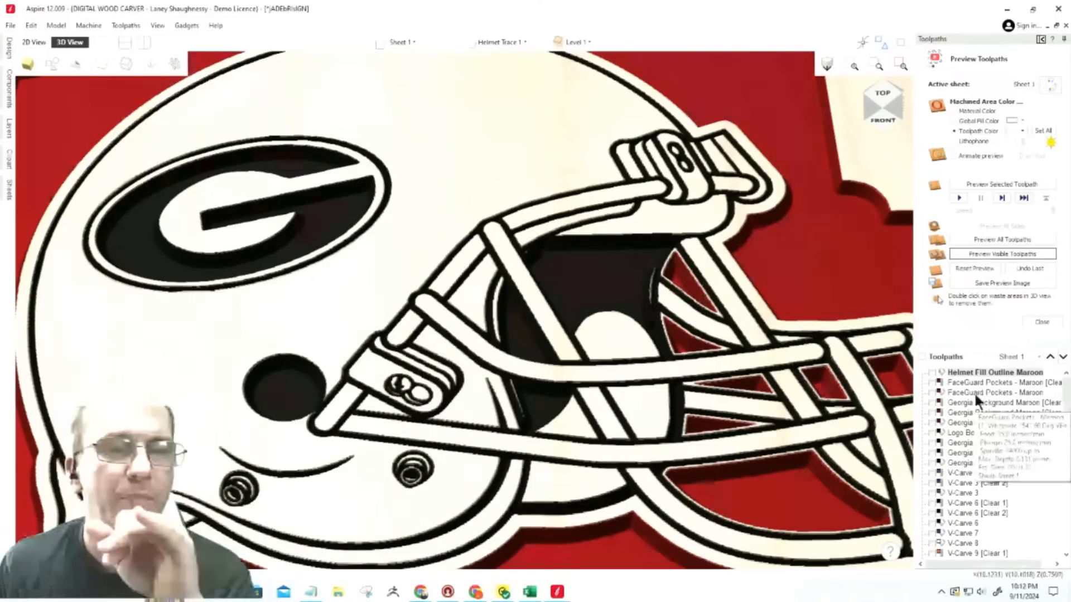
Show the Helmet Fill Outline Maroon toolpath and set its preview colour to dark red.
scroll(972, 388, down, 3)
scroll(977, 393, up, 3)
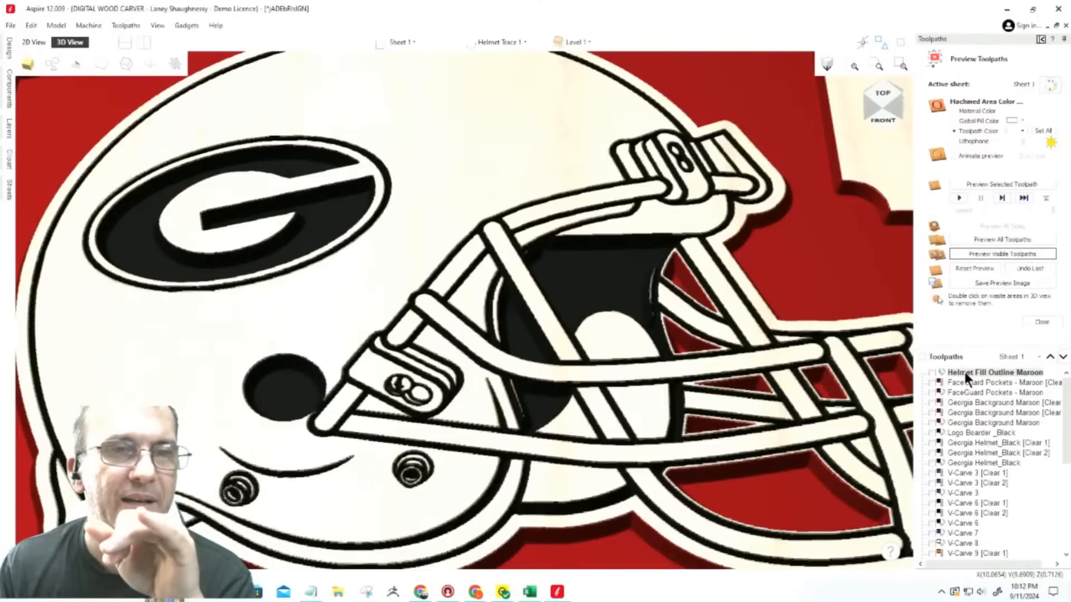
click(932, 372)
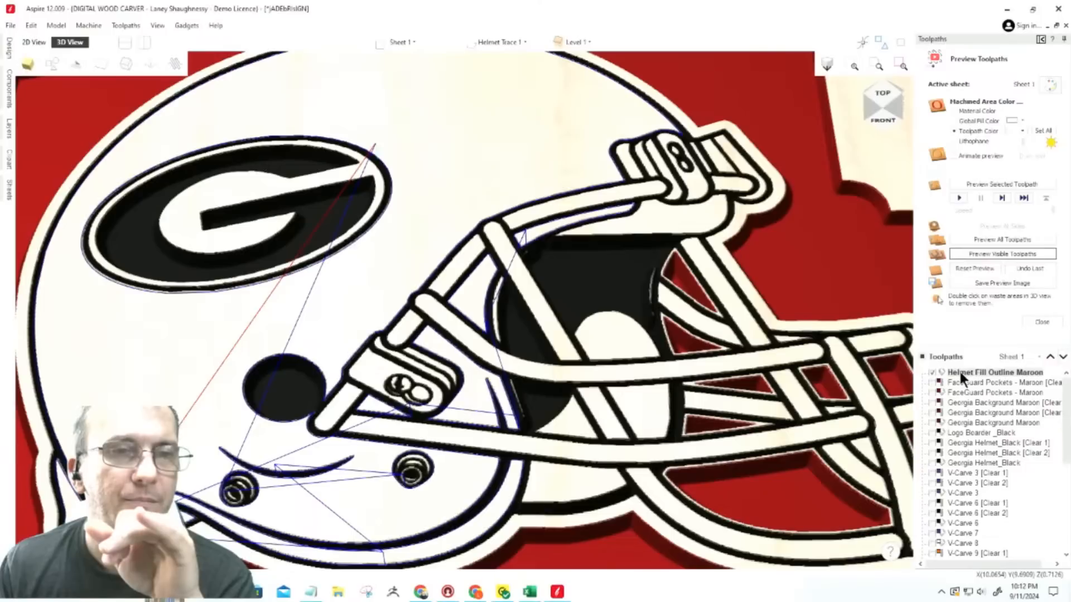
click(1011, 130)
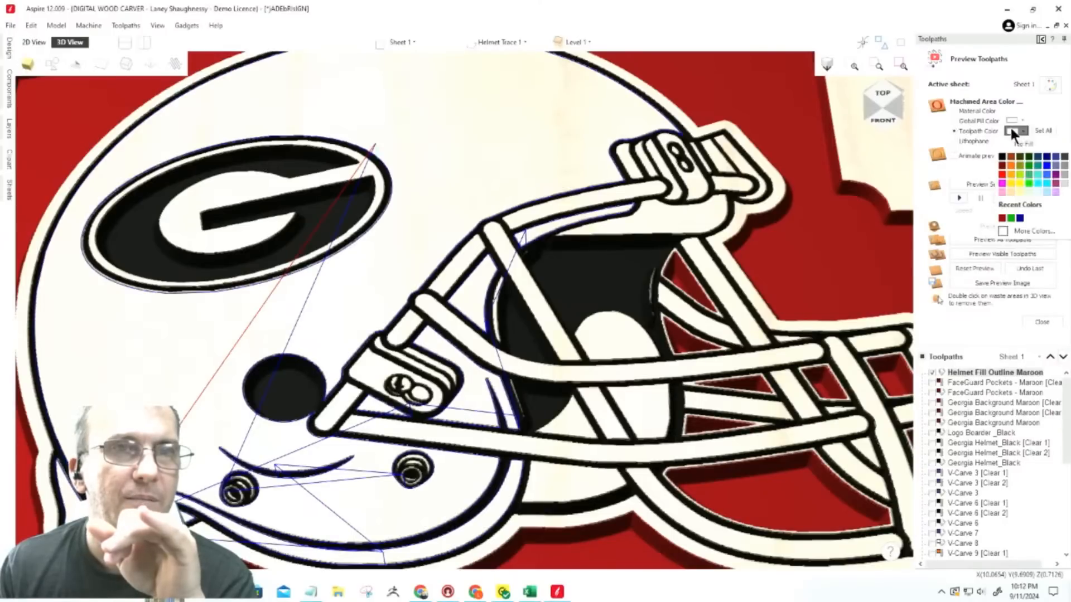
click(998, 189)
click(960, 393)
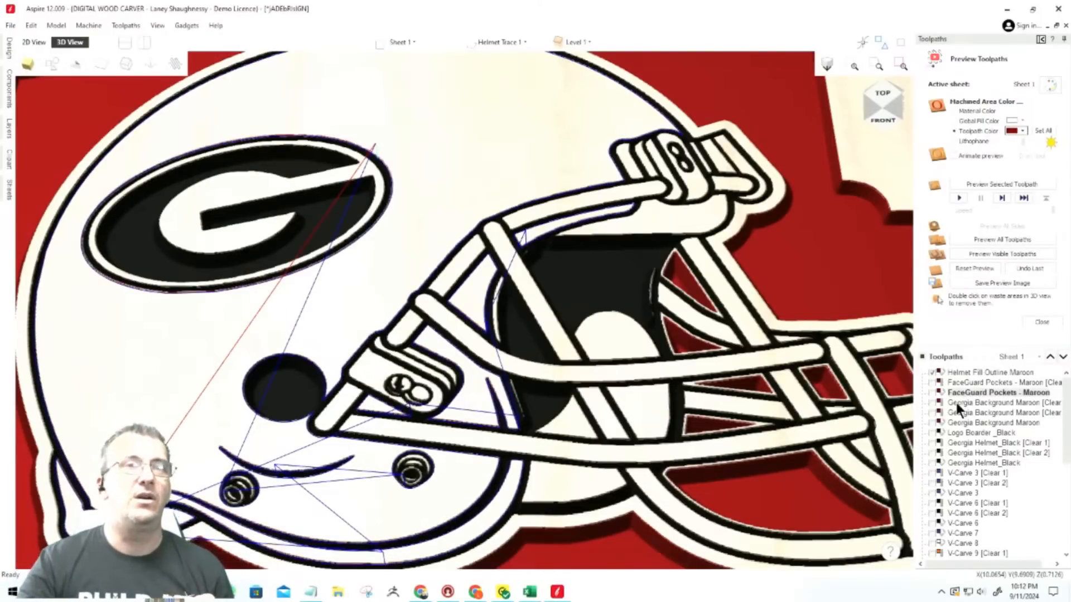
scroll(503, 135, down, 5)
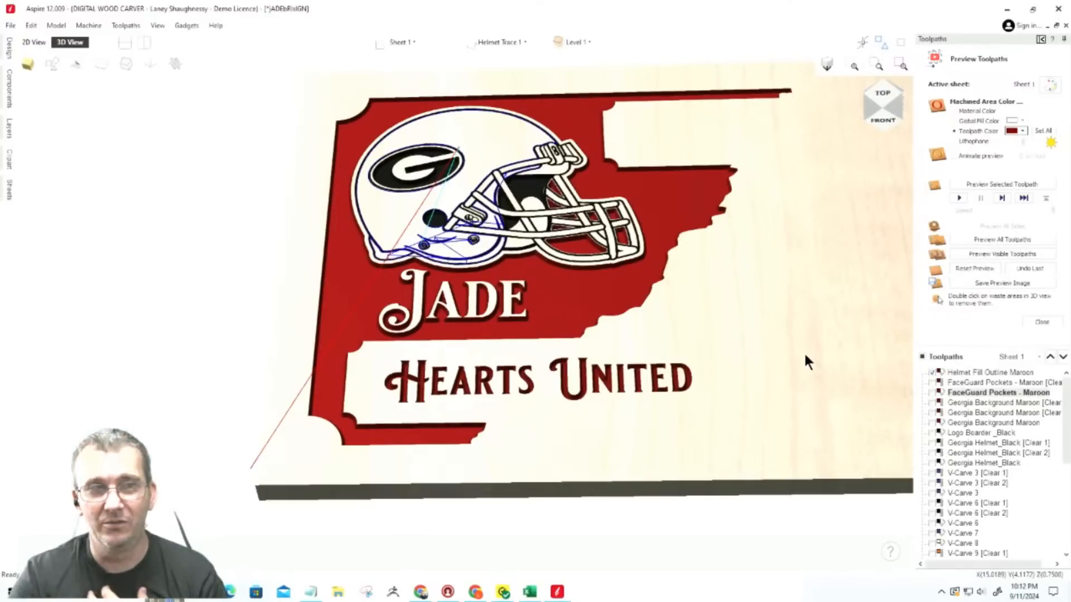
Make all three Georgia Background Maroon toolpaths visible and inspect them around the Hearts United lettering in the 2D view.
click(961, 401)
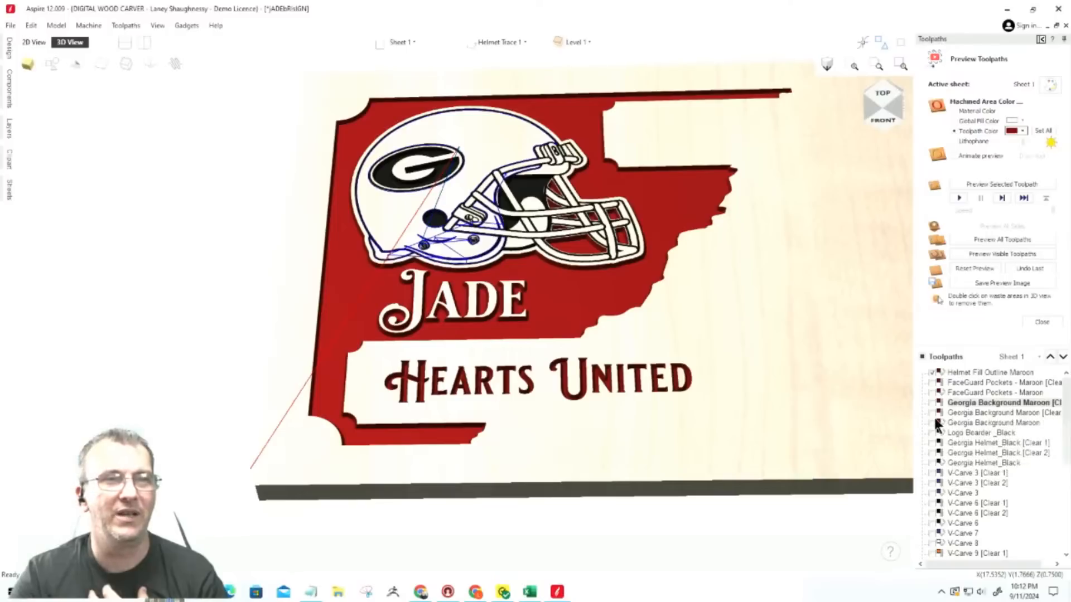
click(931, 402)
click(931, 412)
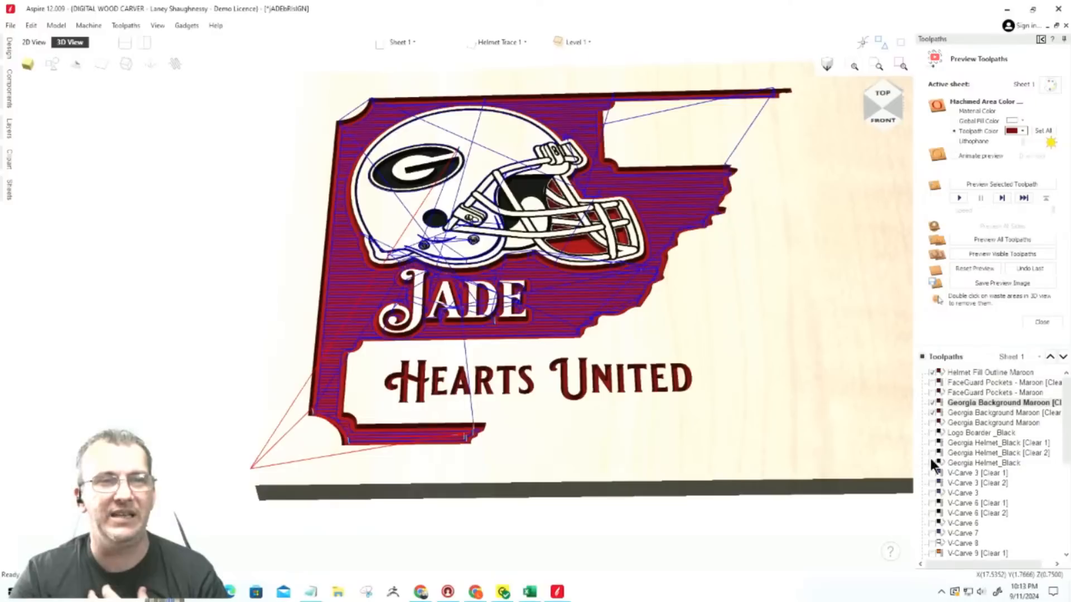
click(935, 423)
click(32, 43)
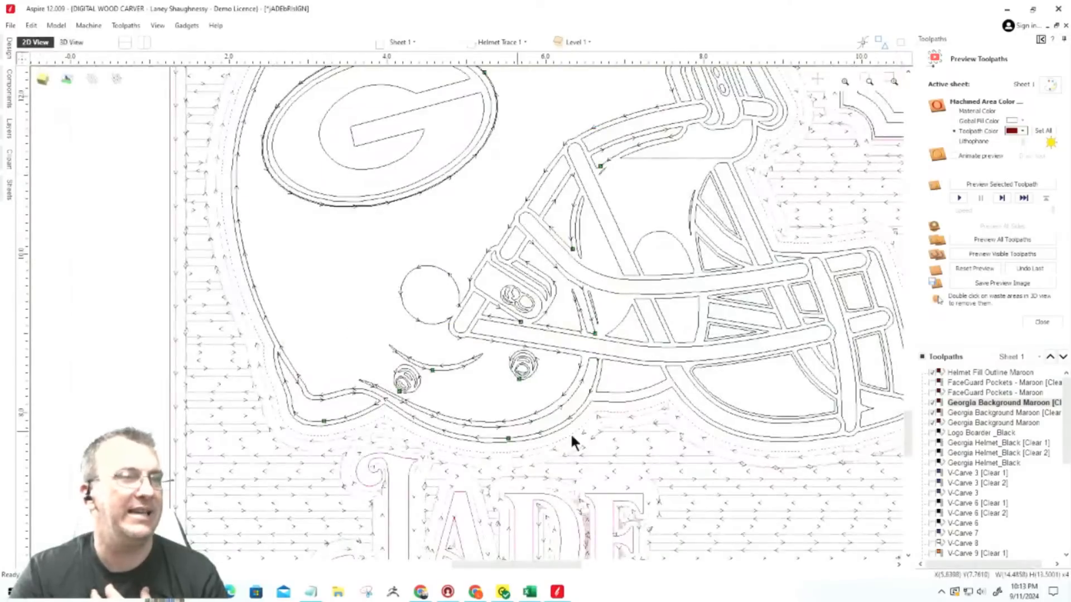
scroll(402, 379, down, 4)
scroll(692, 422, up, 5)
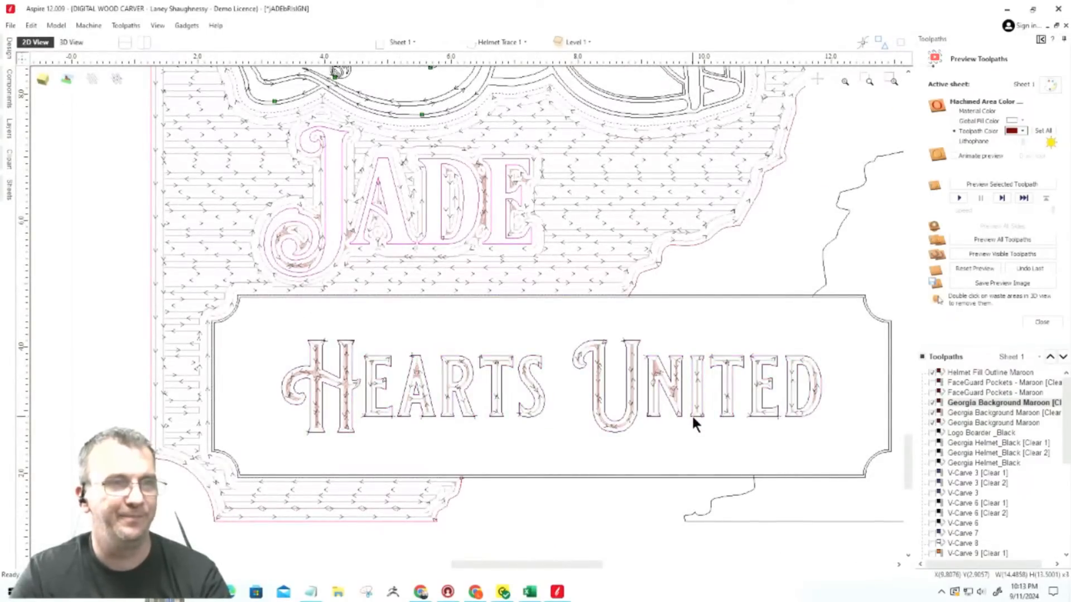
scroll(651, 434, down, 3)
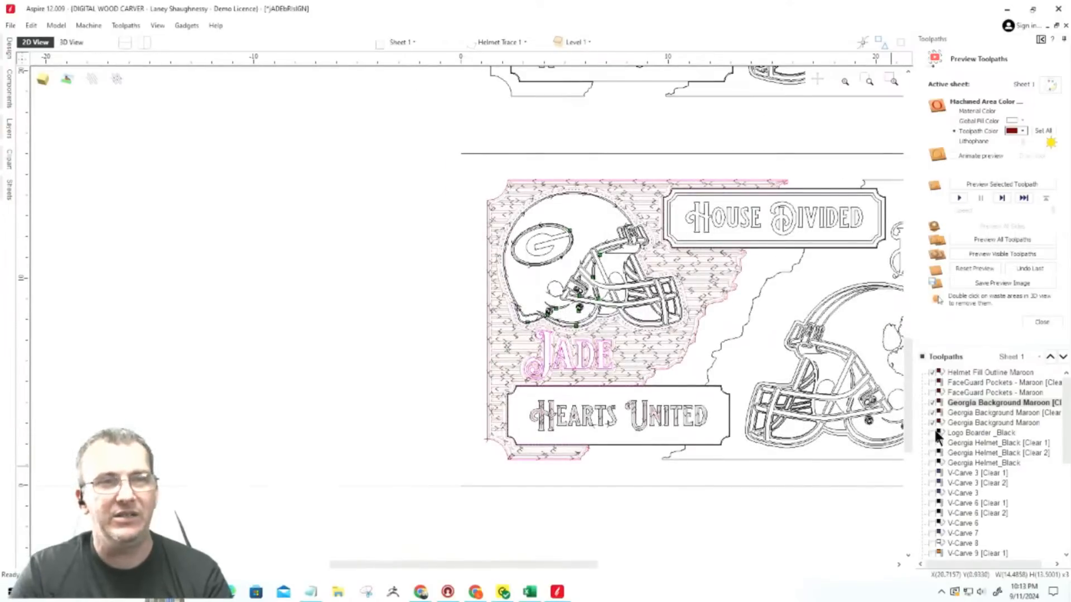
Recalculate the Georgia Background Maroon V-Carve toolpath without the Hearts United lettering and preview the visible toolpaths from a reset preview.
double_click(949, 400)
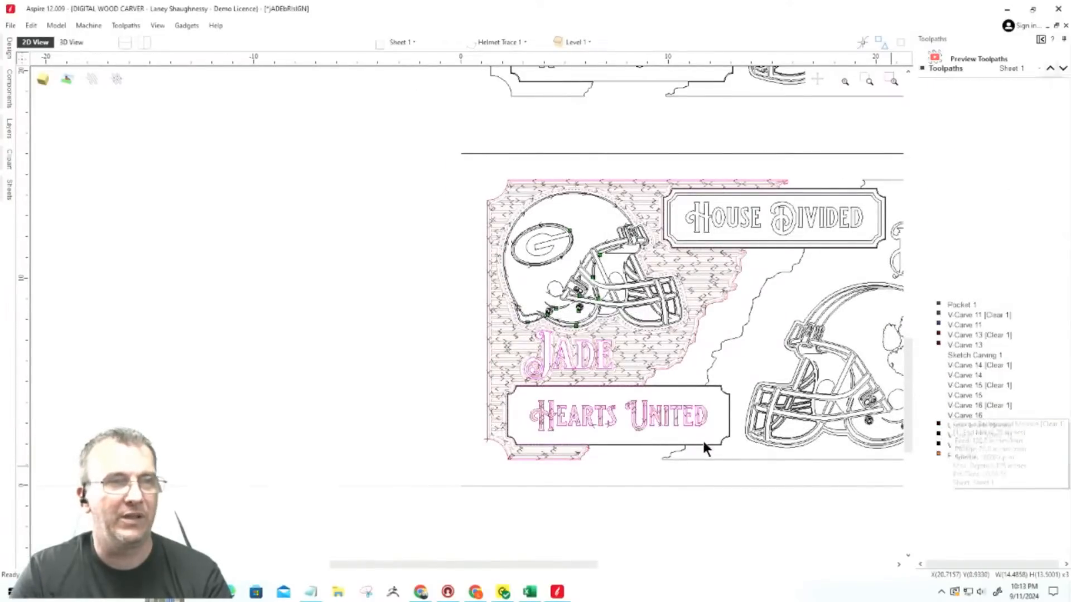
shift+click(651, 422)
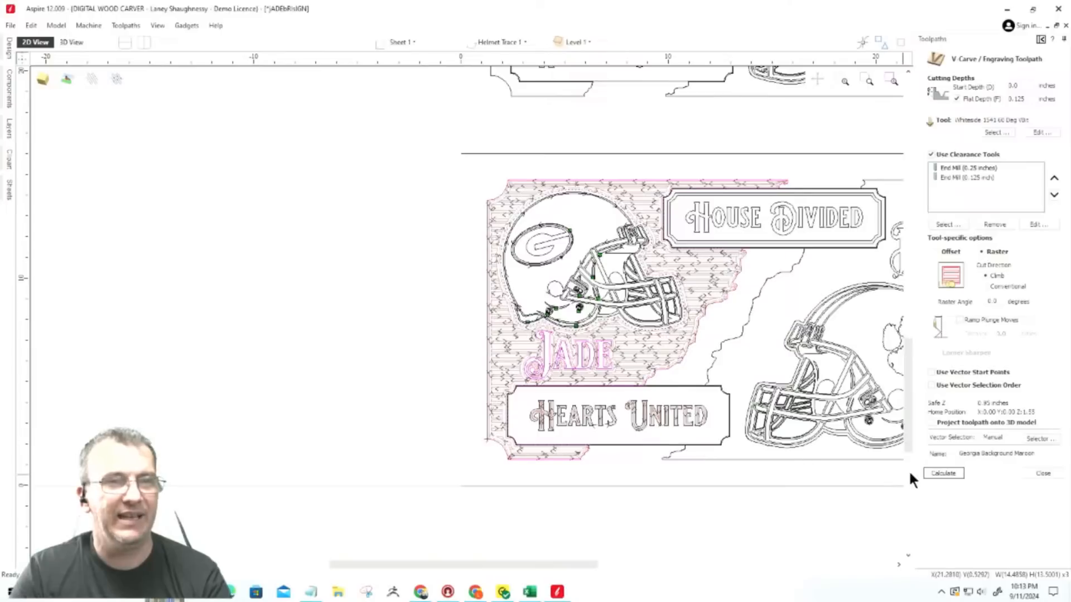
click(943, 473)
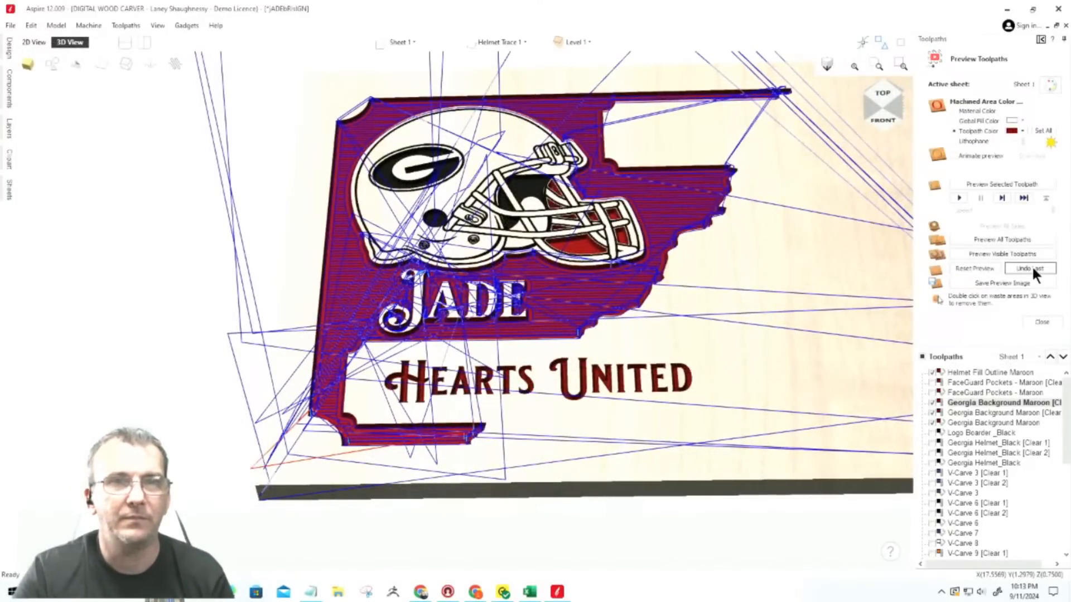
click(974, 268)
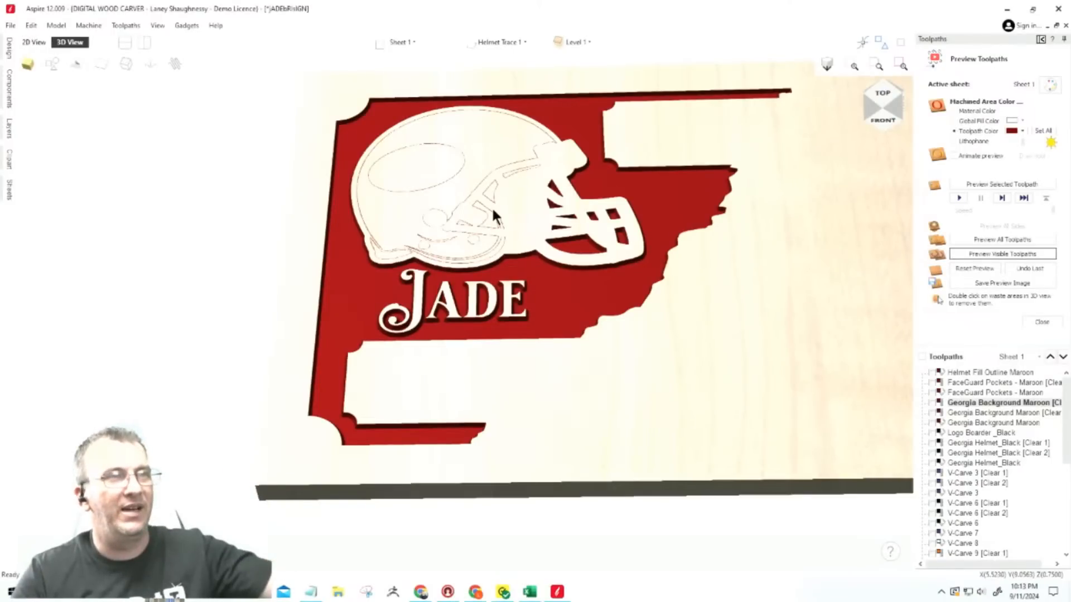
Select the inner border vector of the Hearts United plaque in the 2D view and open the Offset Vectors tool.
key(F2)
scroll(469, 357, up, 2)
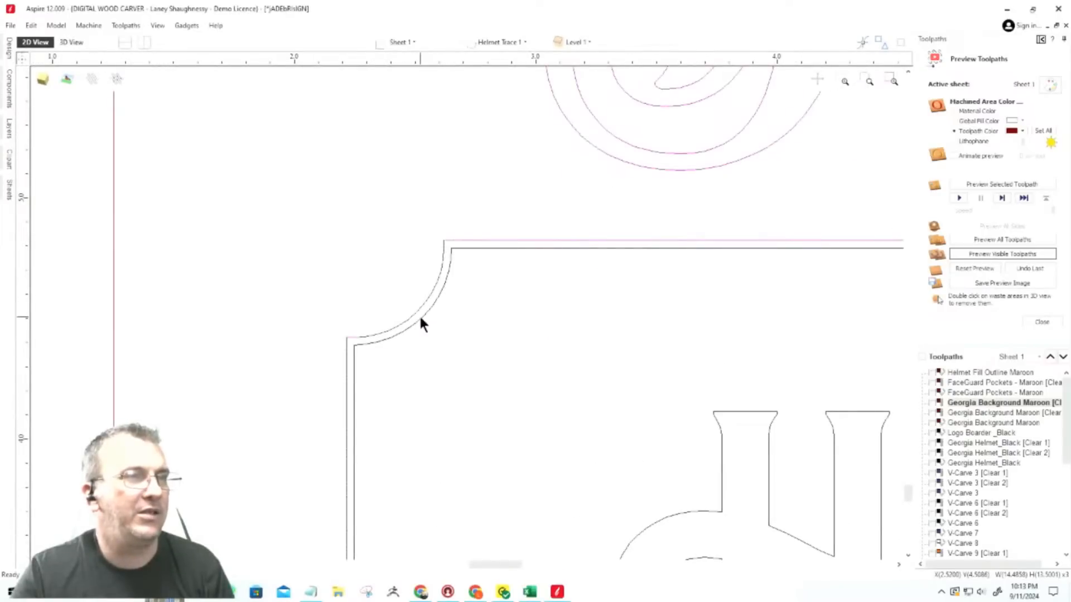
click(425, 316)
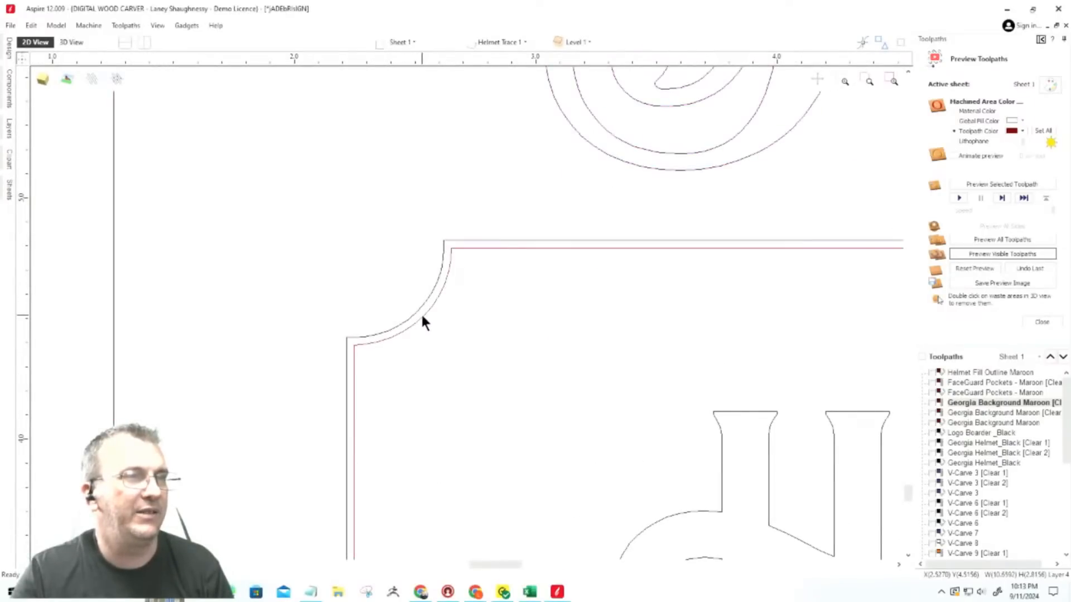
click(10, 50)
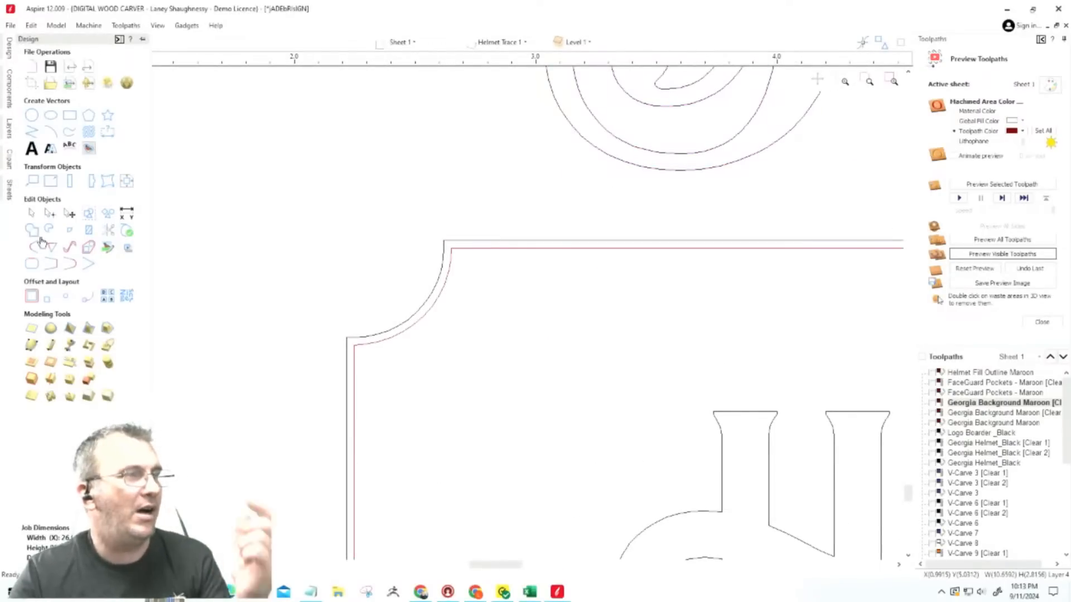
click(31, 298)
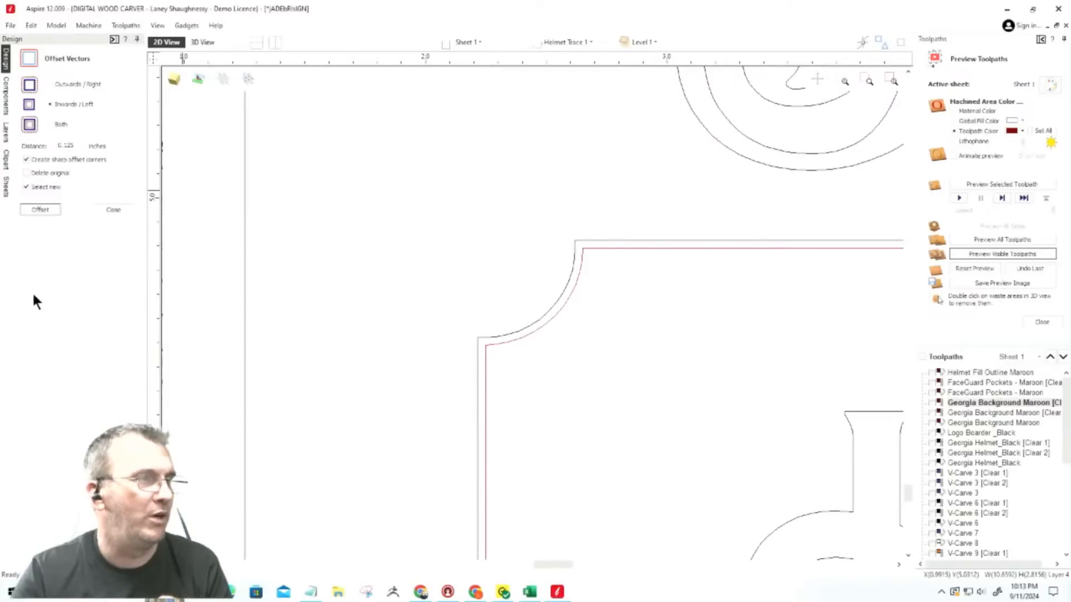
Offset the Hearts United plaque's inner border inwards by 0.25 inches.
drag(66, 145, 79, 150)
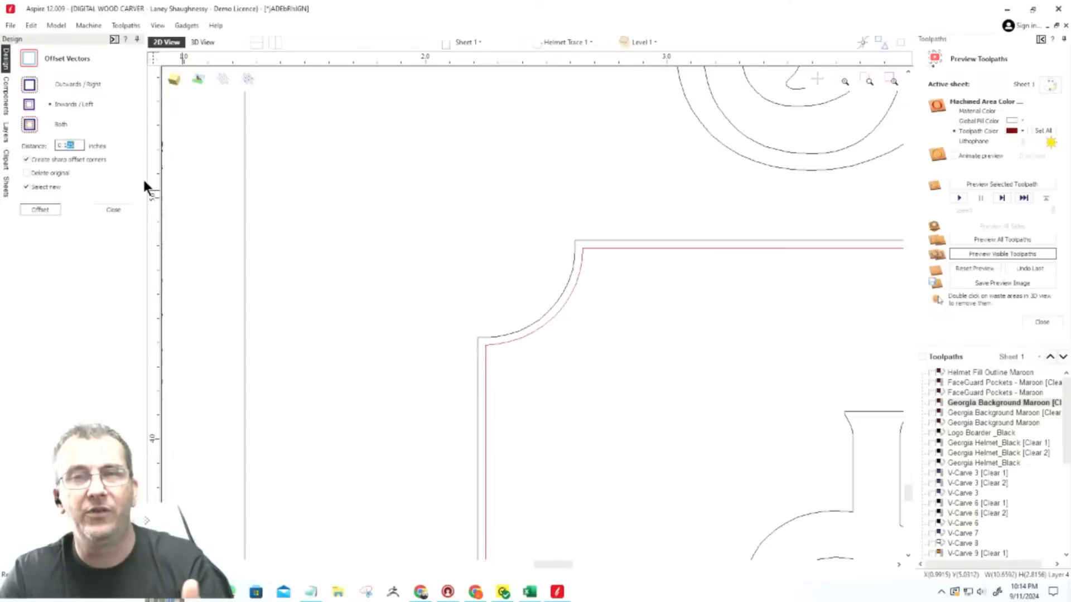
key(BackSpace)
key(BackSpace)
text(2)
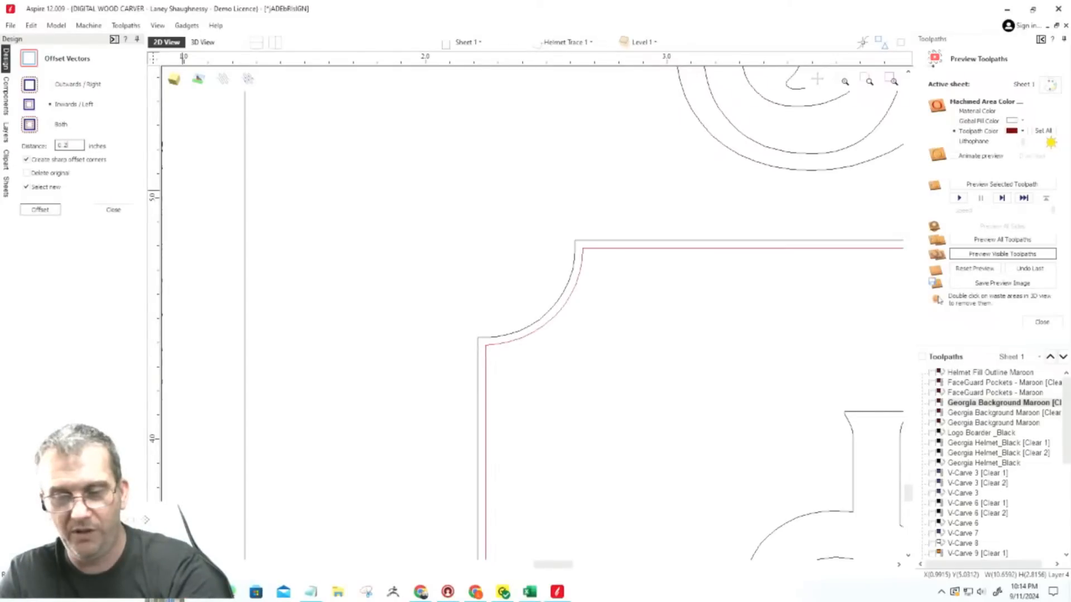
text(5)
click(40, 210)
scroll(308, 310, down, 2)
scroll(311, 311, down, 2)
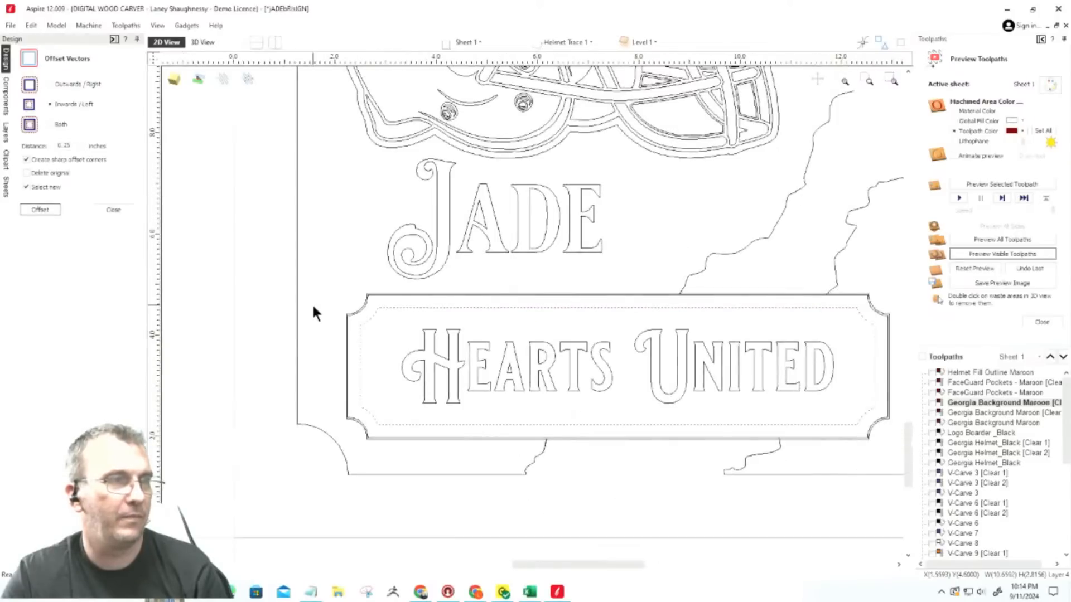
Check the spacing between the new offset border and the Hearts United lettering, and undo the 0.25 inch offset.
scroll(333, 410, up, 1)
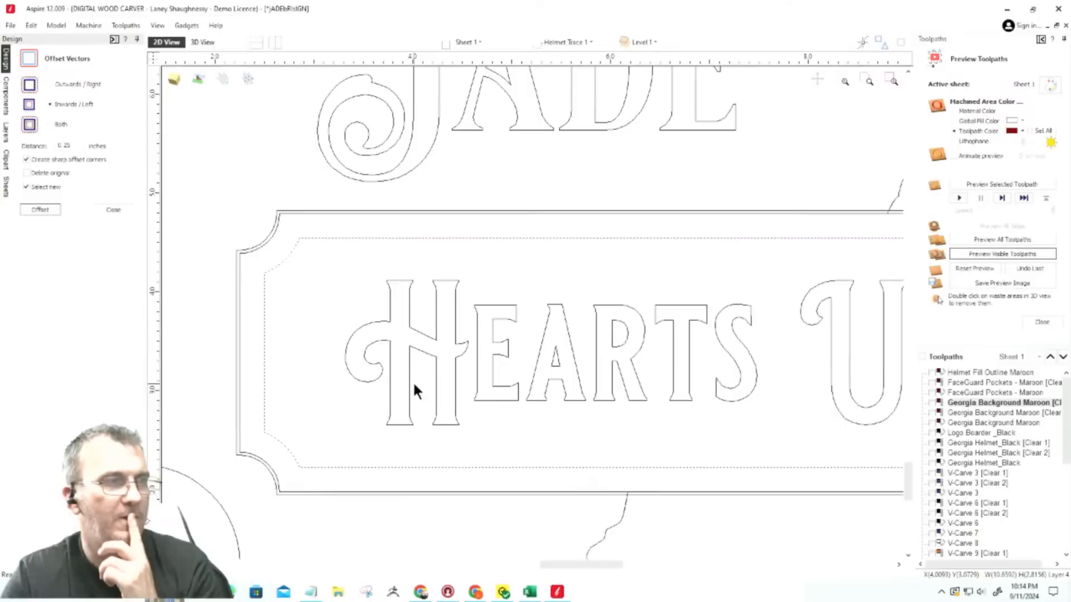
scroll(414, 383, down, 2)
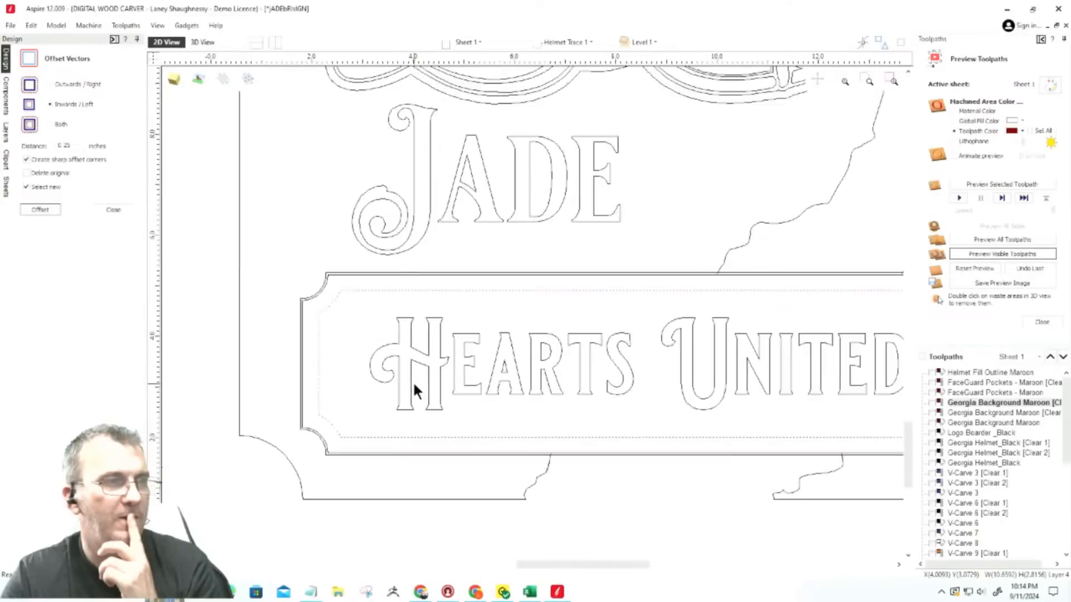
scroll(413, 380, down, 2)
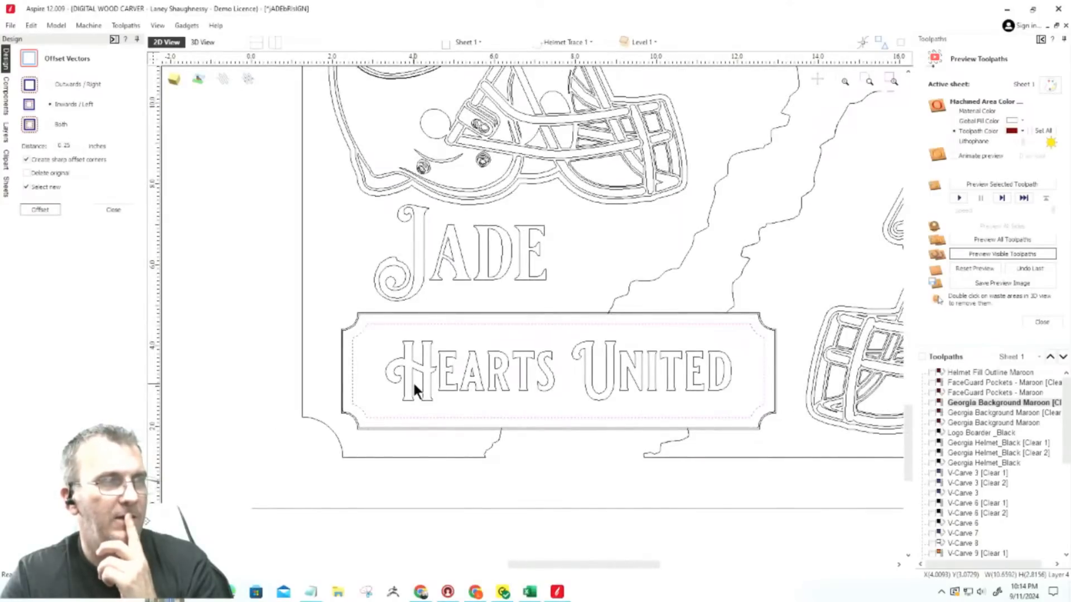
scroll(413, 381, up, 2)
scroll(414, 383, up, 1)
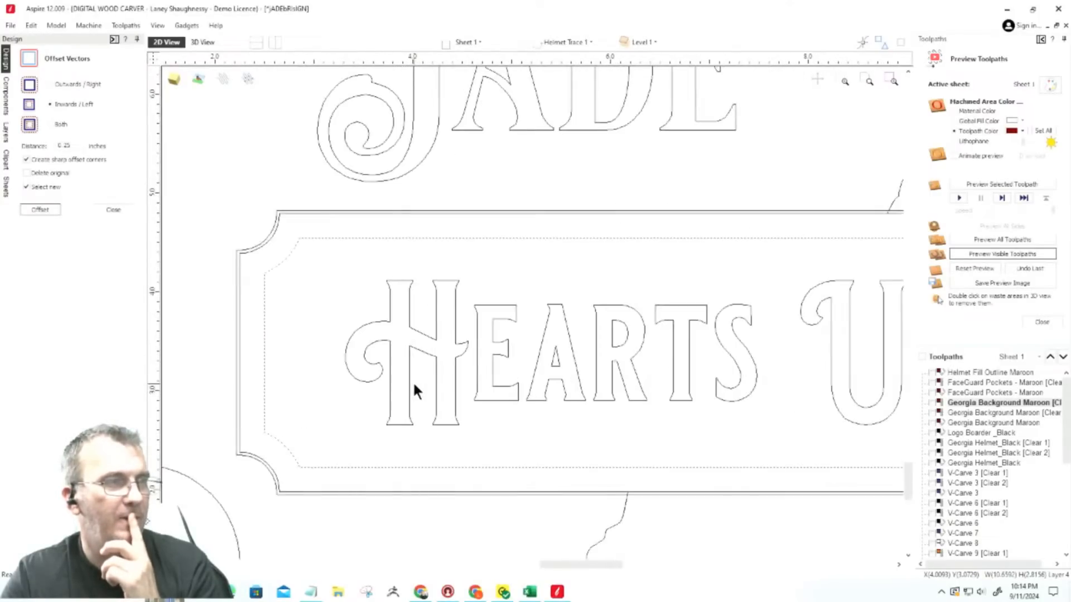
key(ctrl+z)
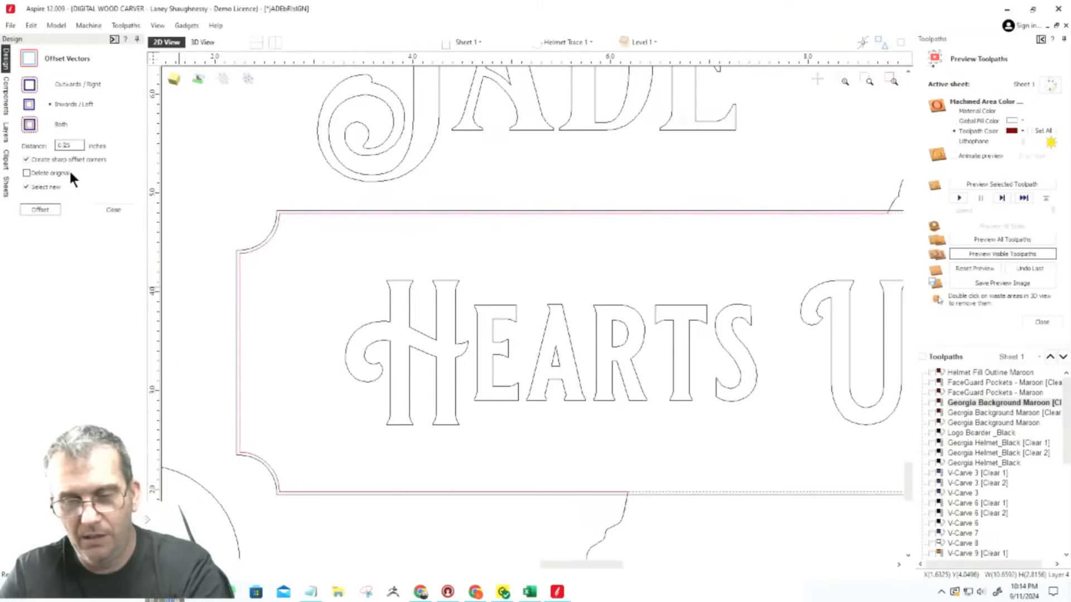
Offset the Hearts United plaque's inner border inwards by 0.375 inches with sharp corners and leave the offset tool.
text(375)
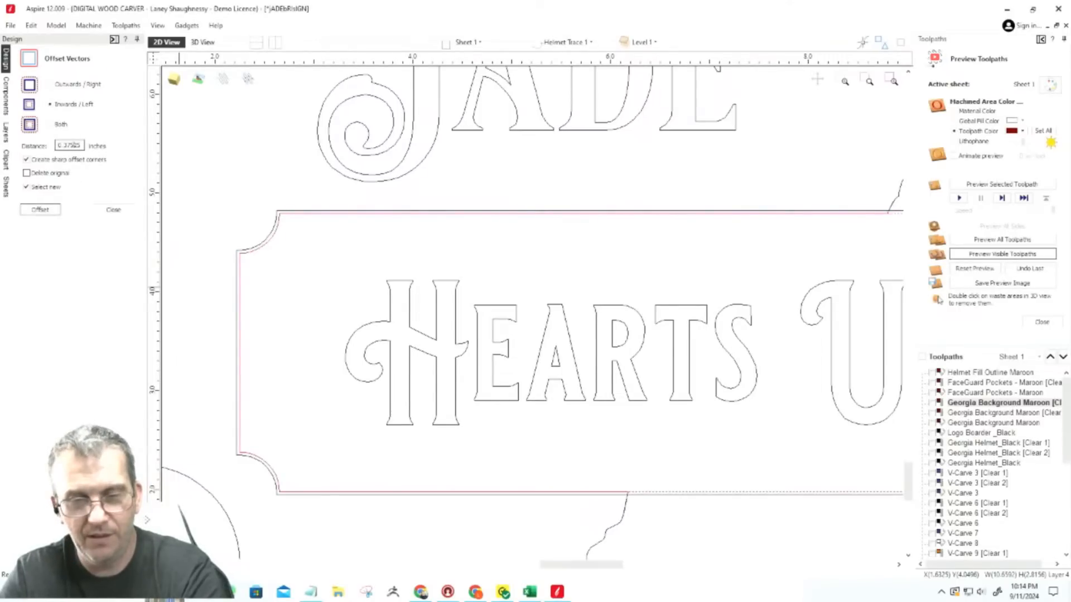
key(Delete)
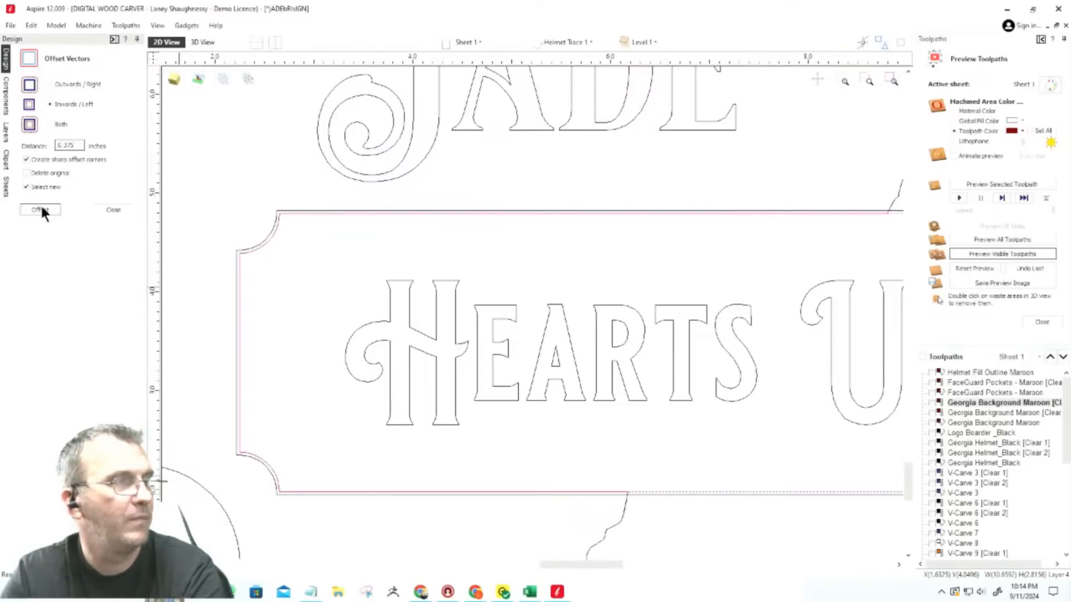
click(39, 209)
scroll(353, 263, down, 3)
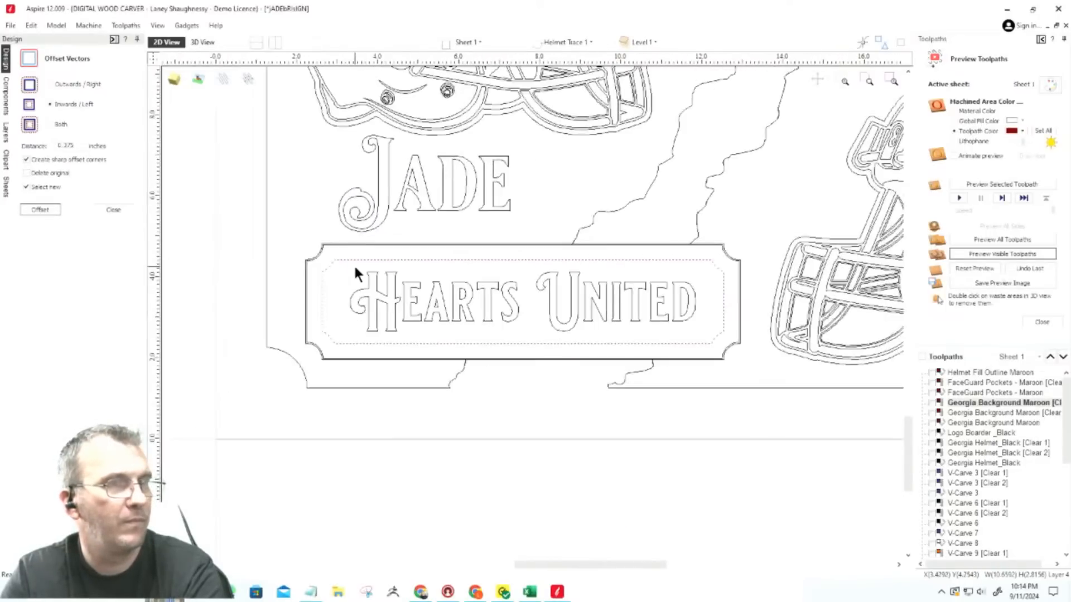
scroll(357, 298, up, 1)
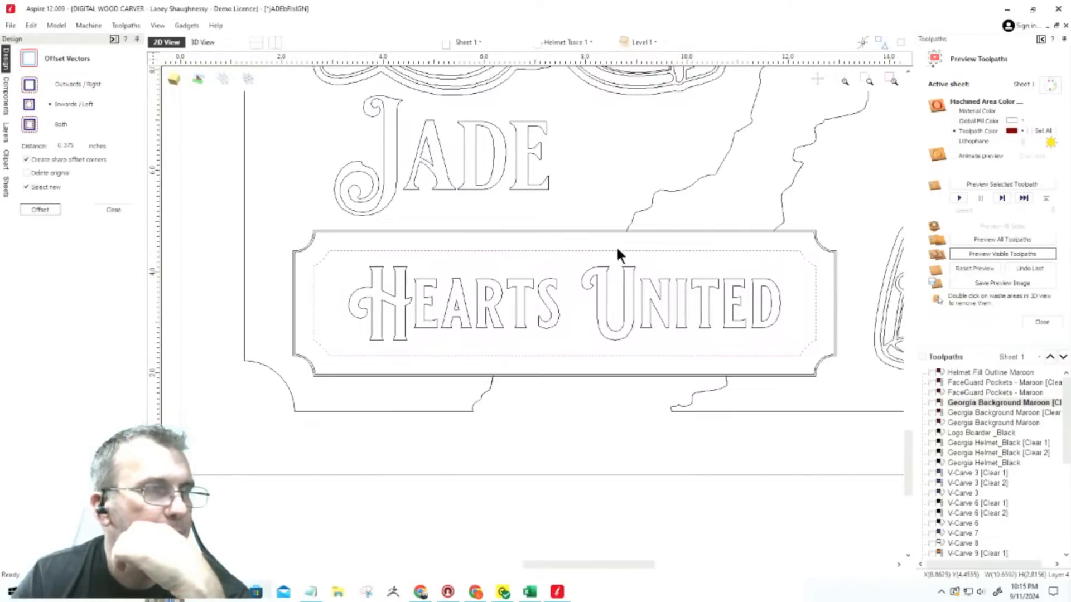
scroll(332, 310, up, 3)
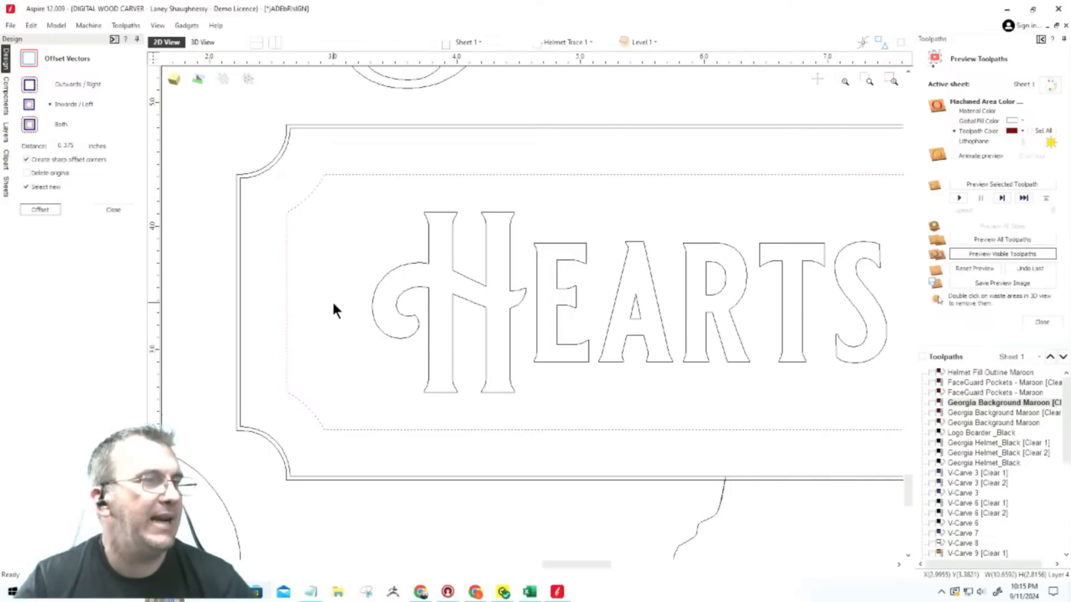
click(113, 210)
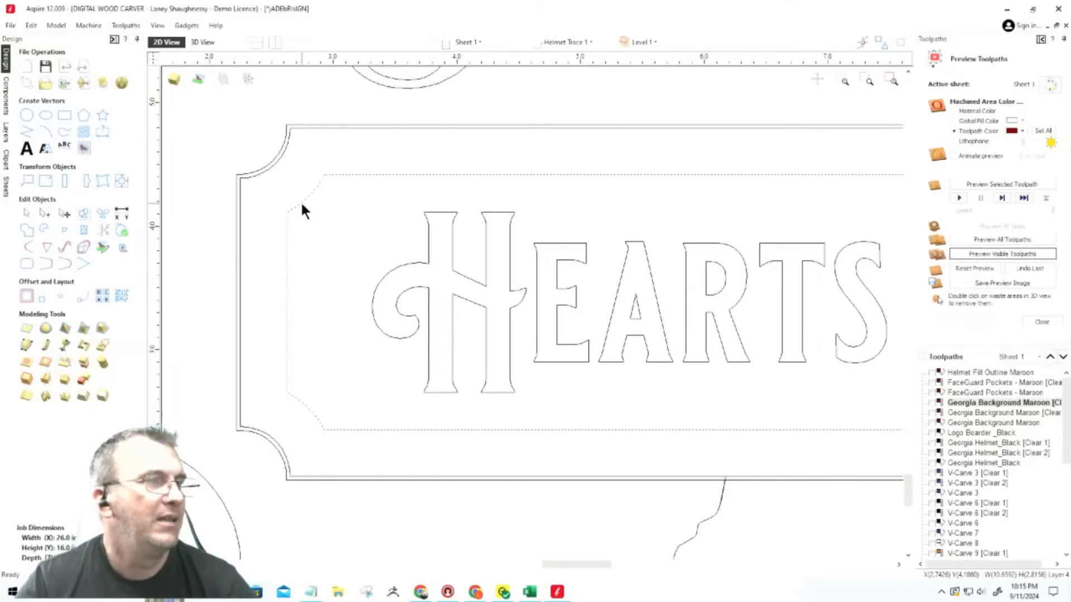
click(65, 115)
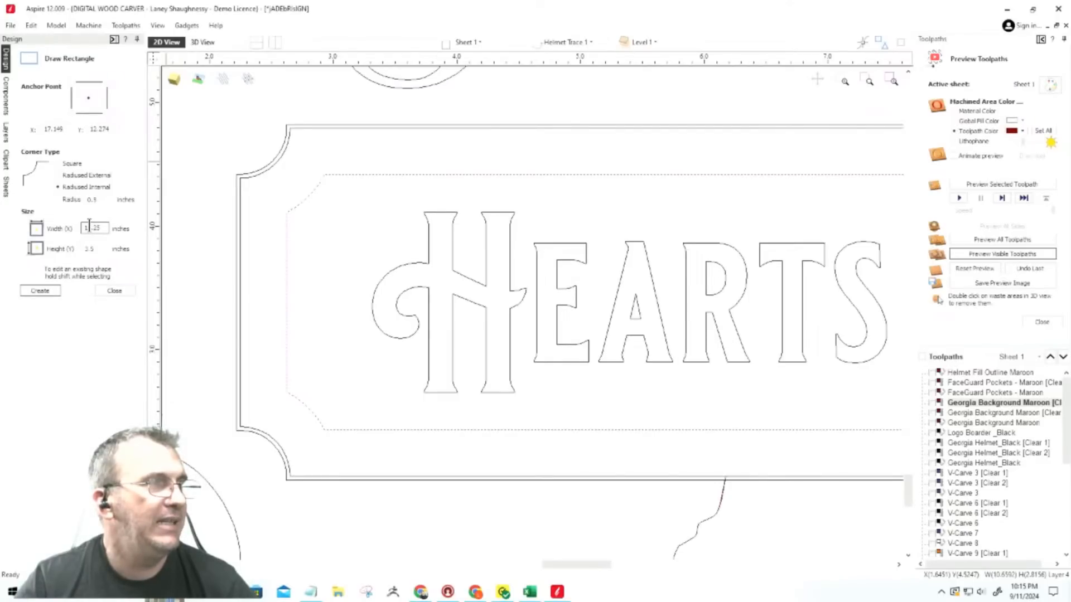
click(72, 163)
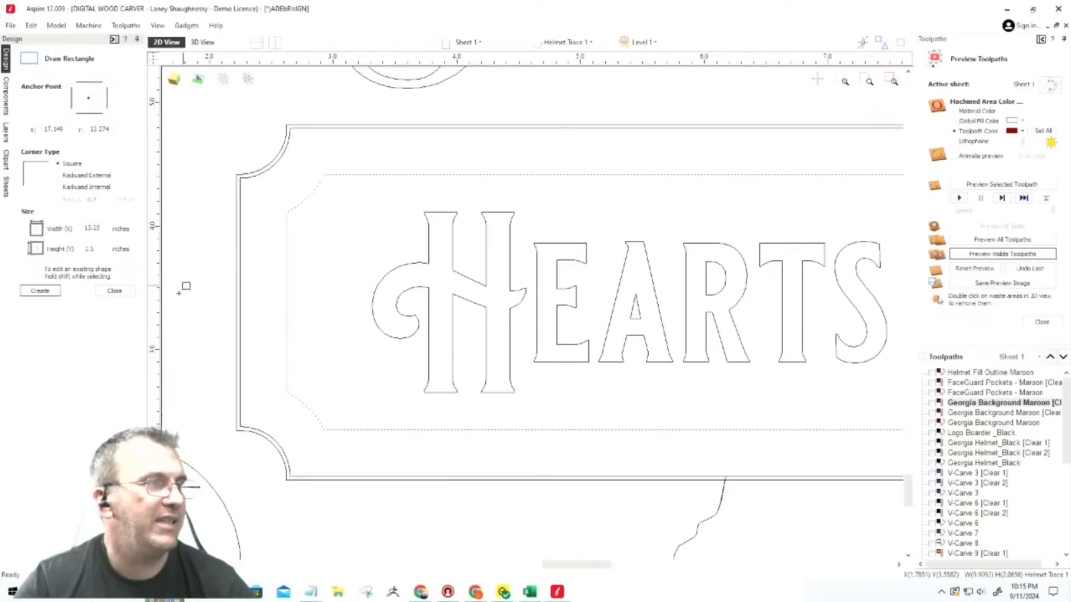
click(115, 290)
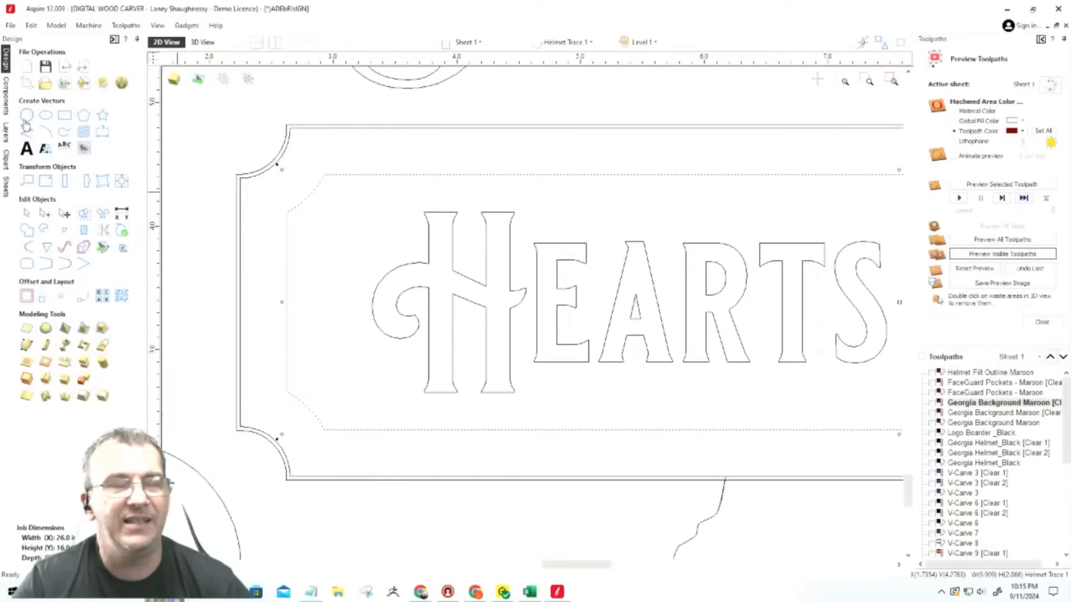
Draw a rectangle over the extents of the offset border around the Hearts United lettering.
click(26, 118)
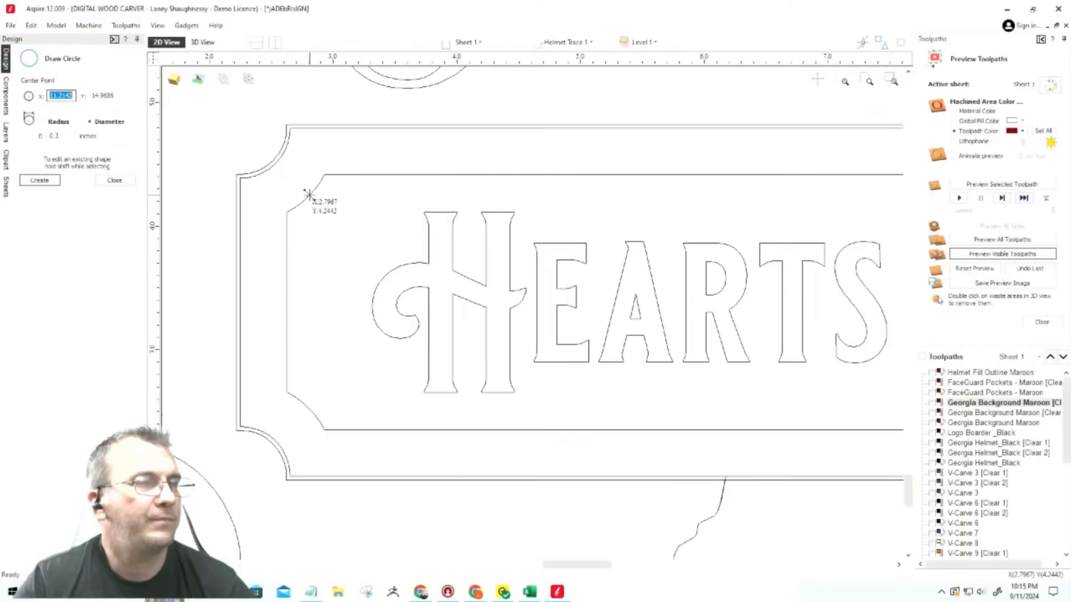
click(117, 179)
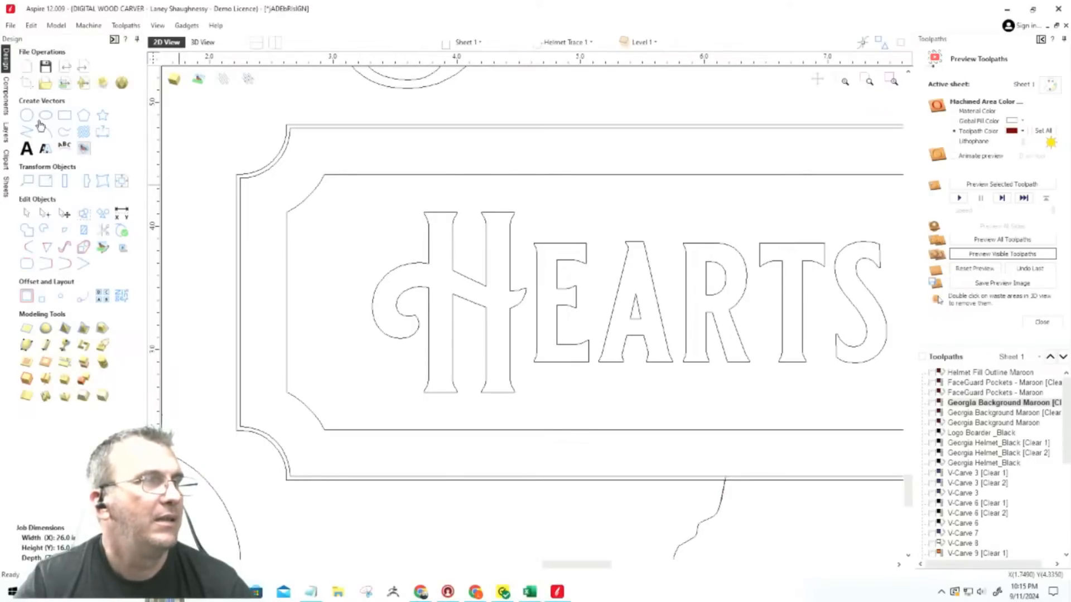
click(60, 125)
scroll(232, 227, down, 5)
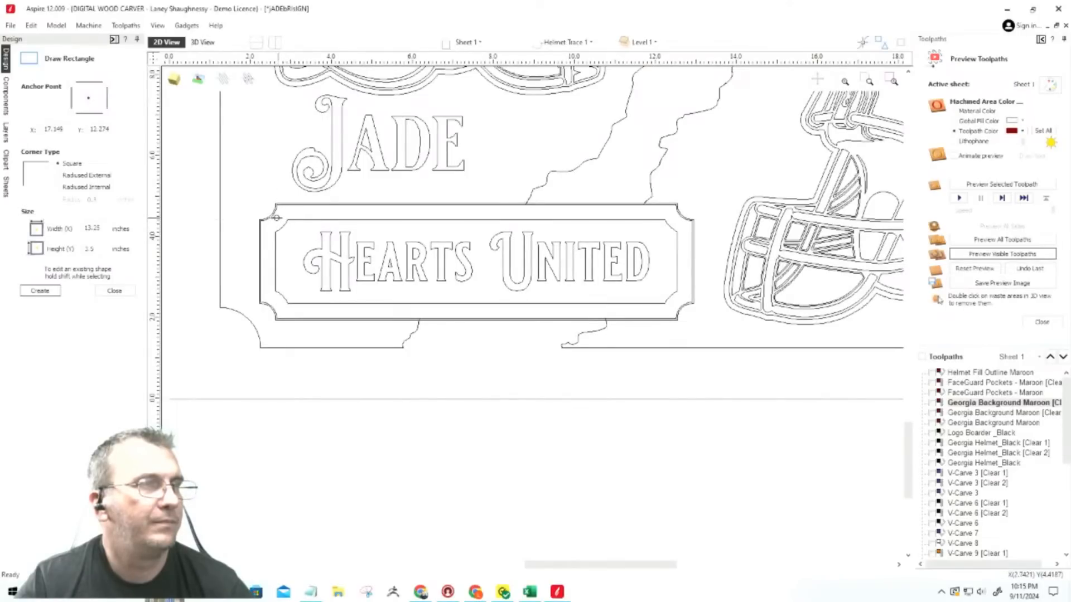
drag(275, 220, 676, 303)
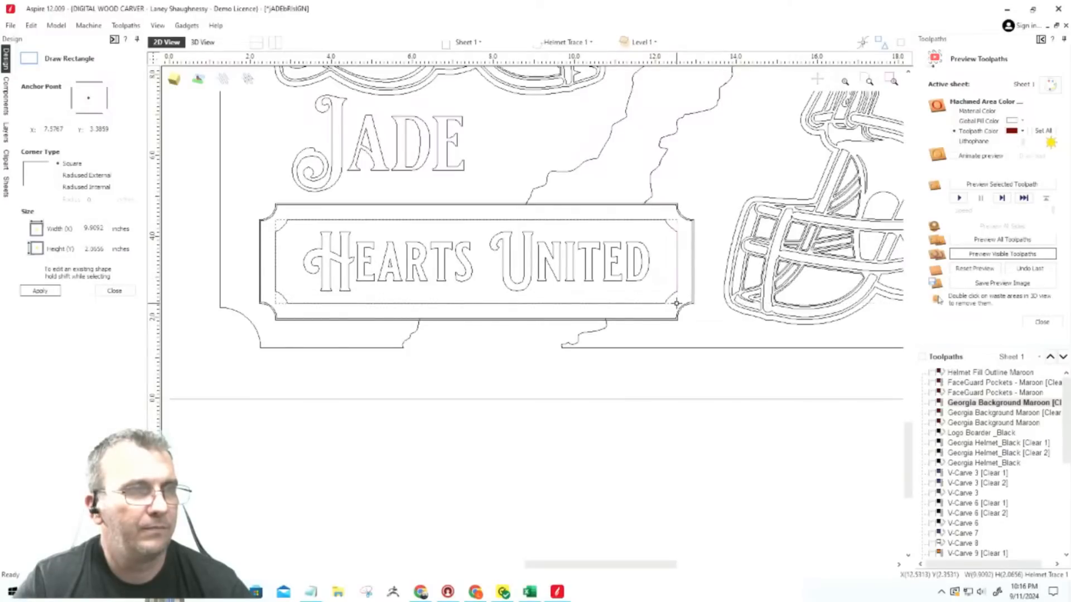
Give the new rectangle radiused internal corners with a 0.25 inch radius.
click(58, 187)
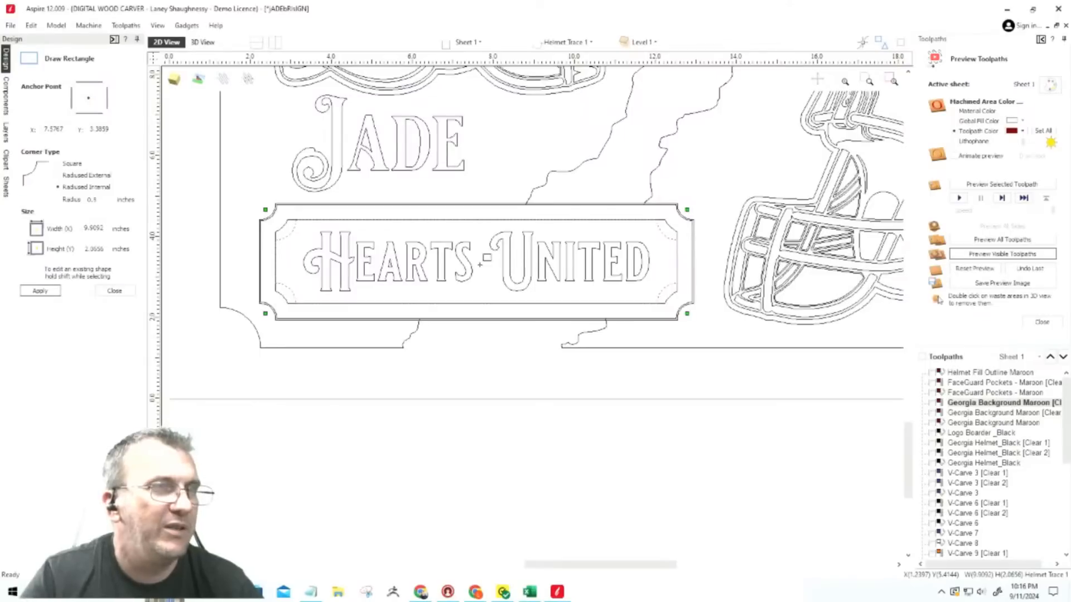
scroll(625, 246, up, 5)
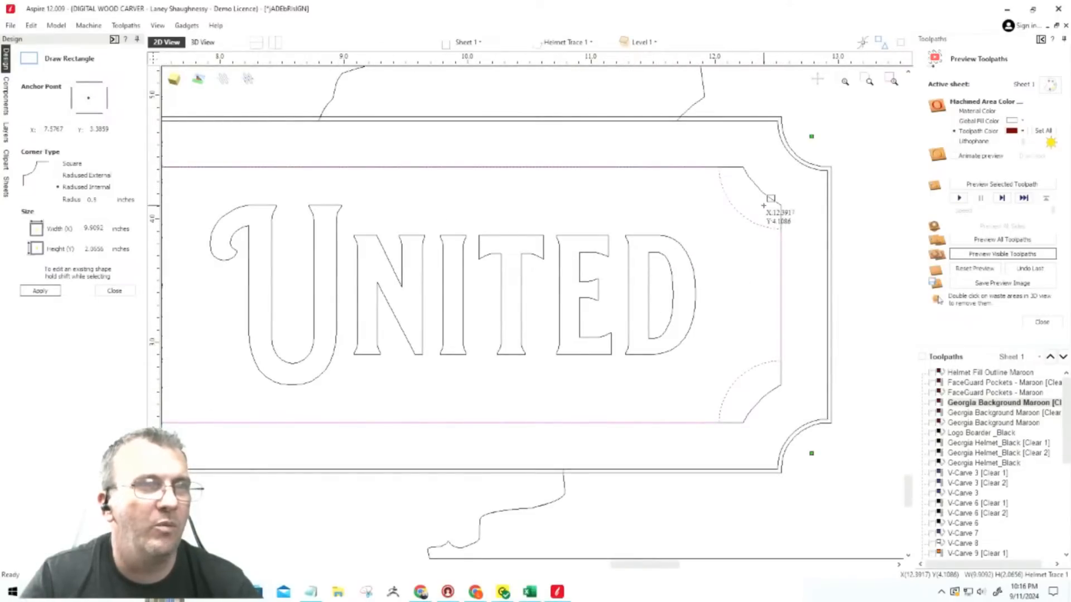
click(94, 202)
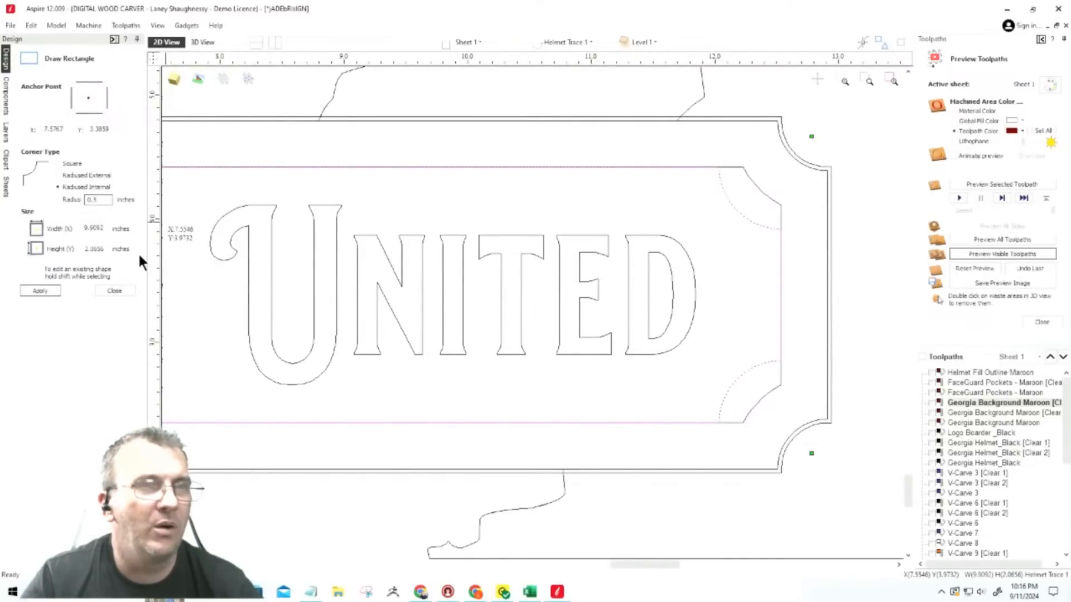
text(25)
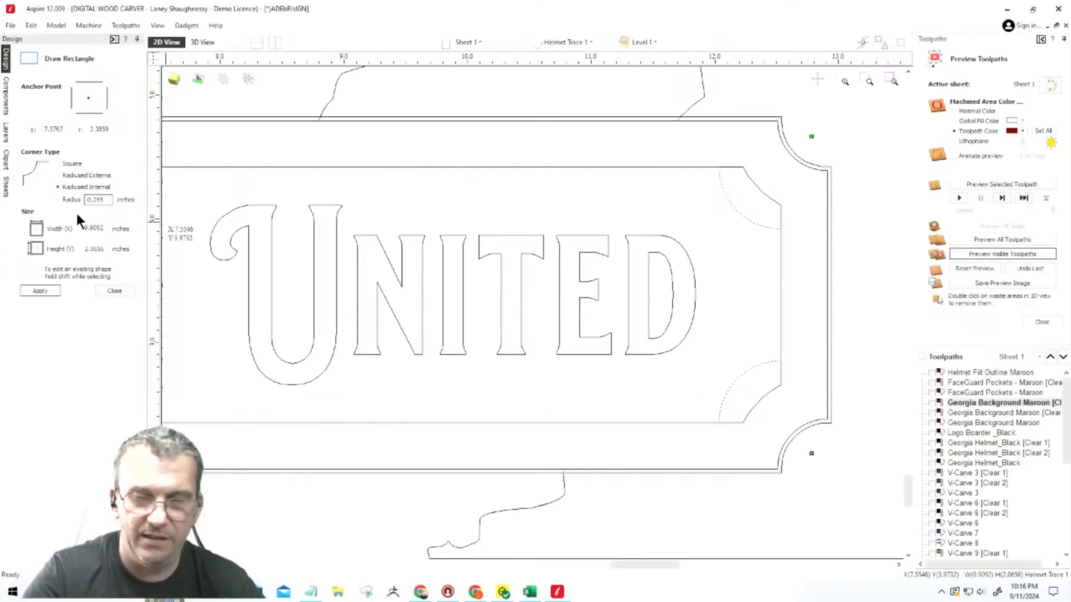
click(46, 291)
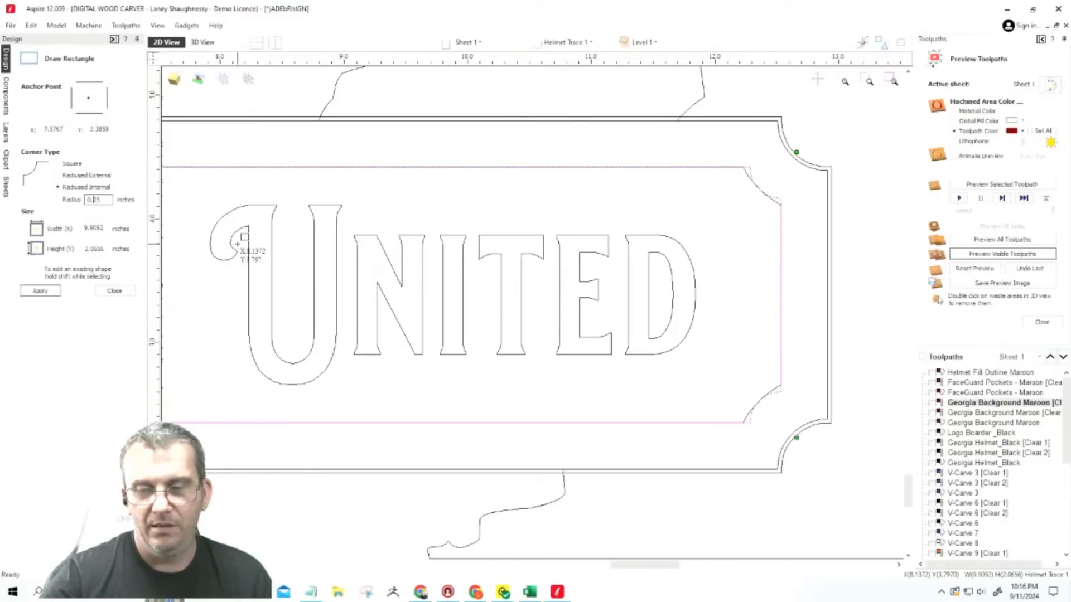
Set the rectangle's internal corner radius to 0.375 inches and leave the rectangle tool.
key(Delete)
text(37)
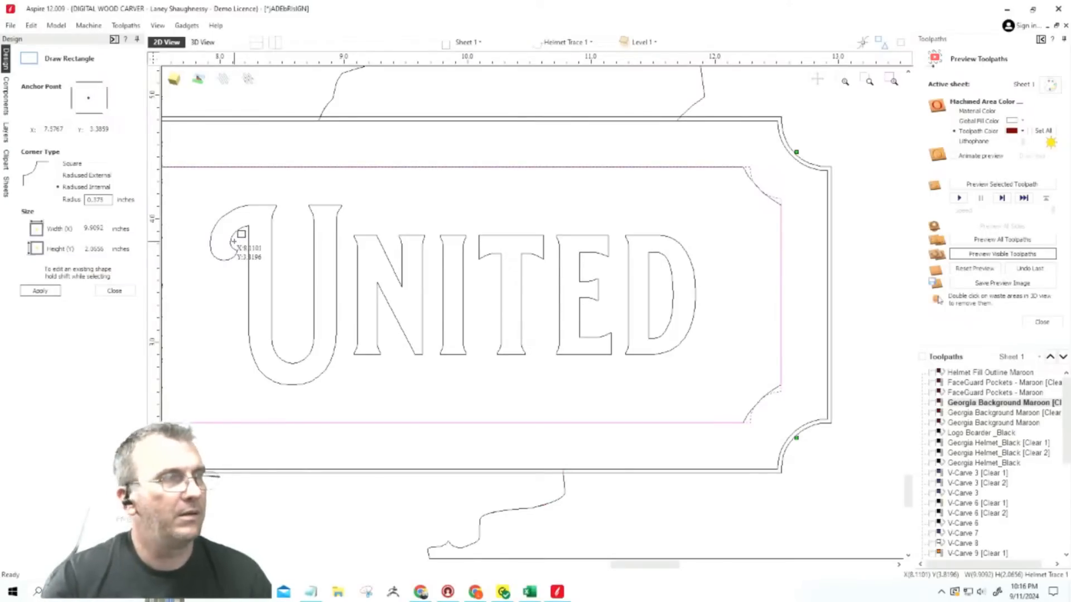
click(47, 294)
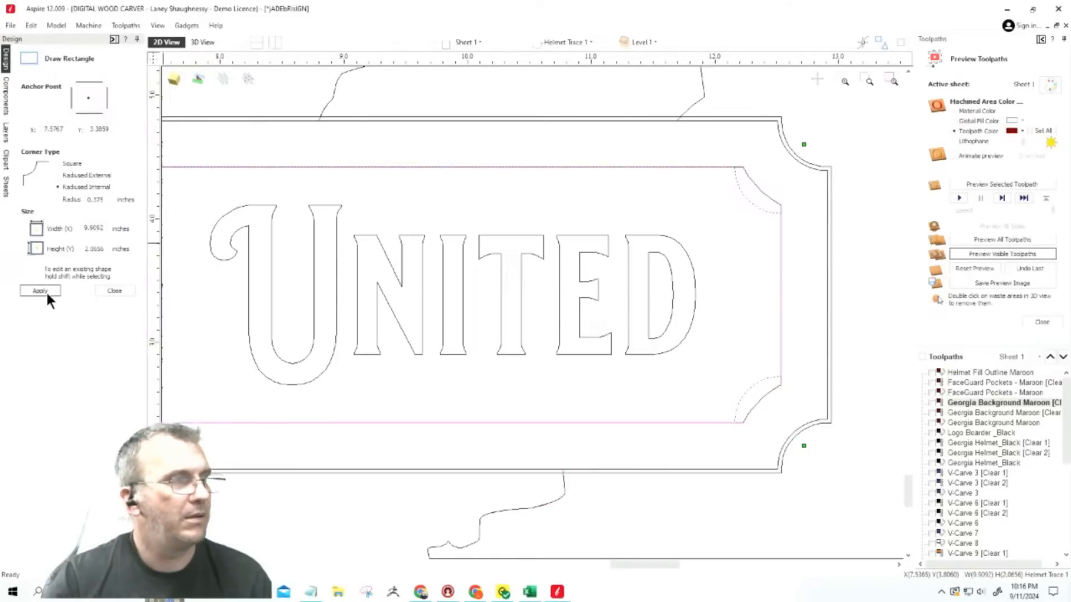
click(115, 290)
Delete the old offset border with the clipped corners and check the remaining border's spacing around Hearts United.
click(763, 193)
scroll(835, 291, down, 6)
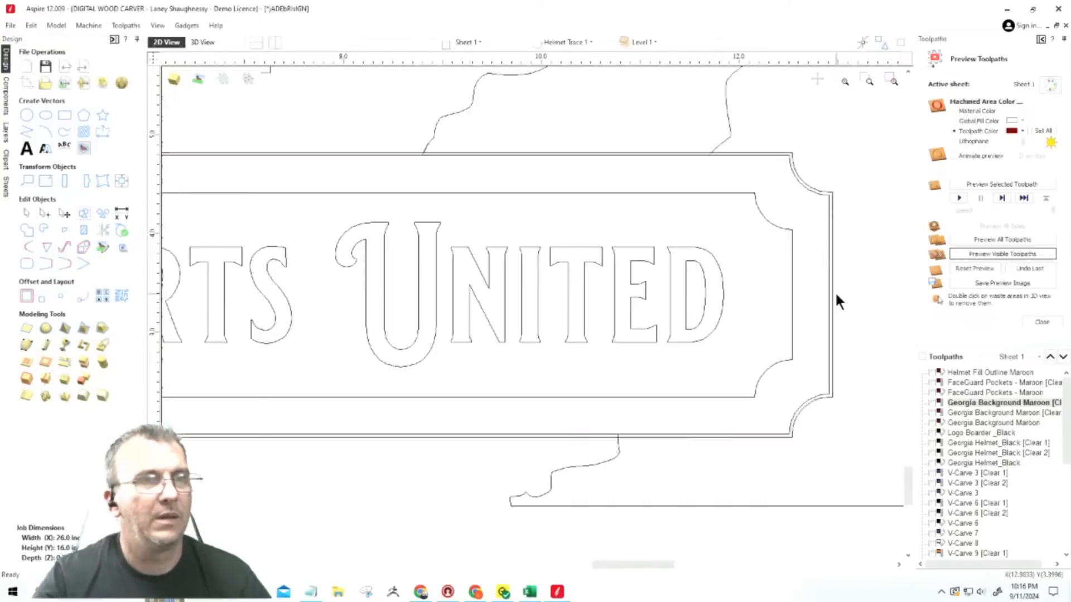
scroll(654, 345, up, 2)
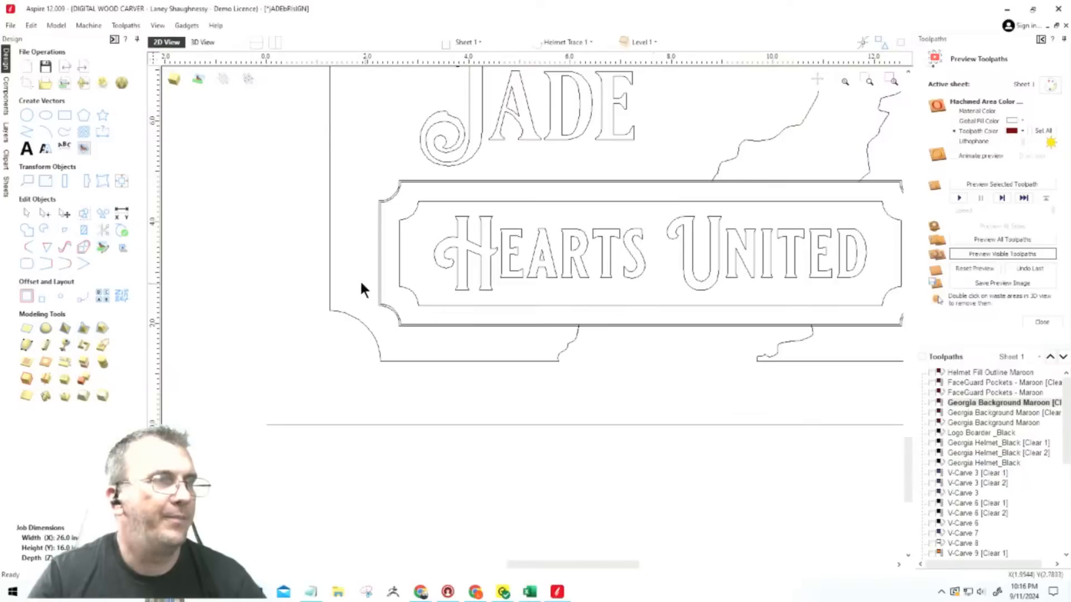
scroll(354, 281, up, 1)
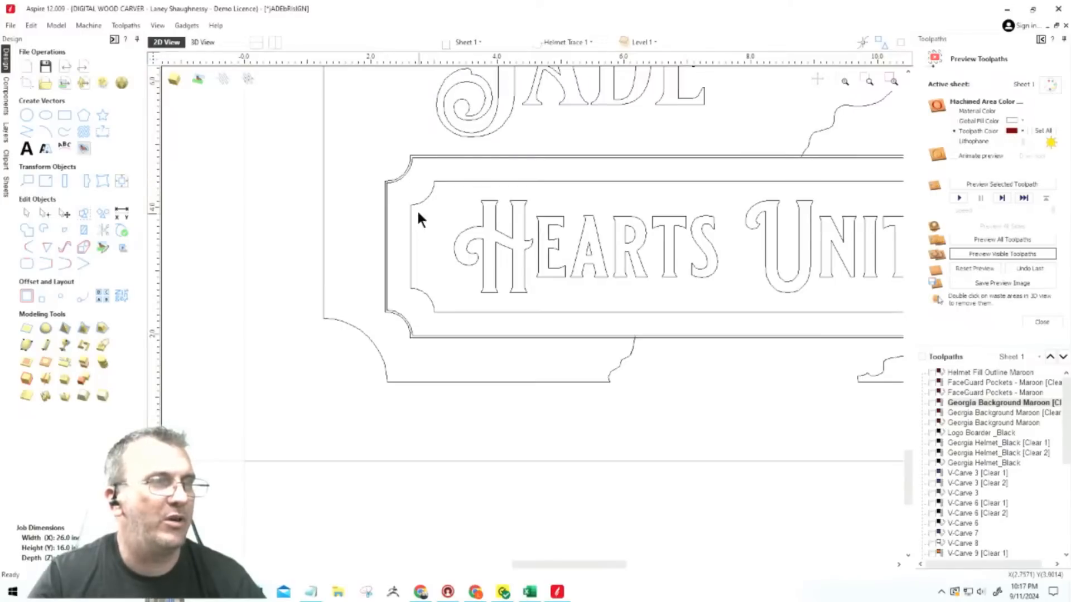
scroll(279, 298, down, 3)
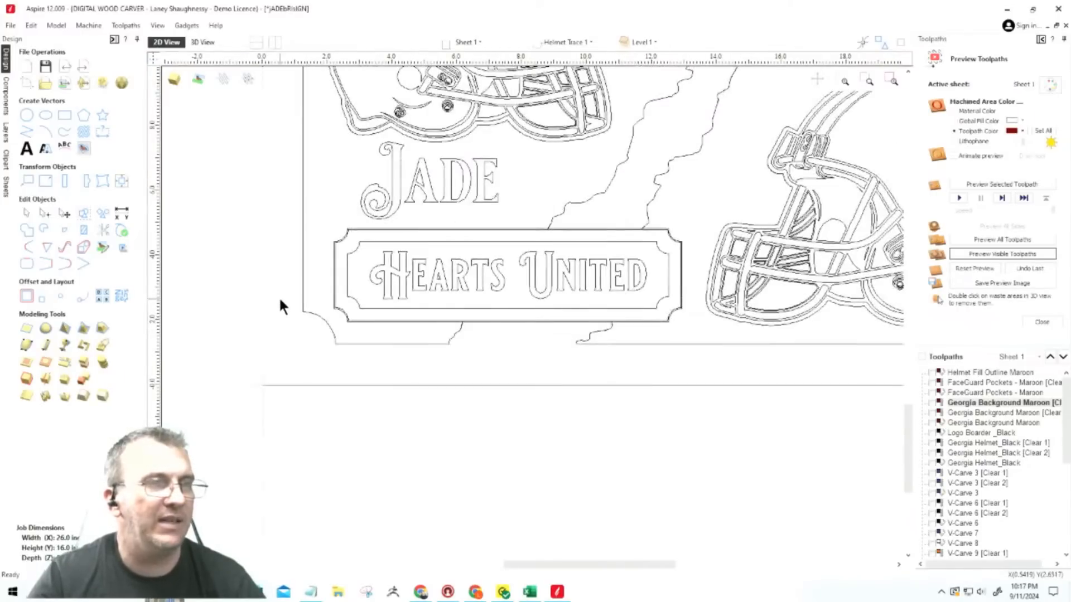
scroll(632, 243, up, 3)
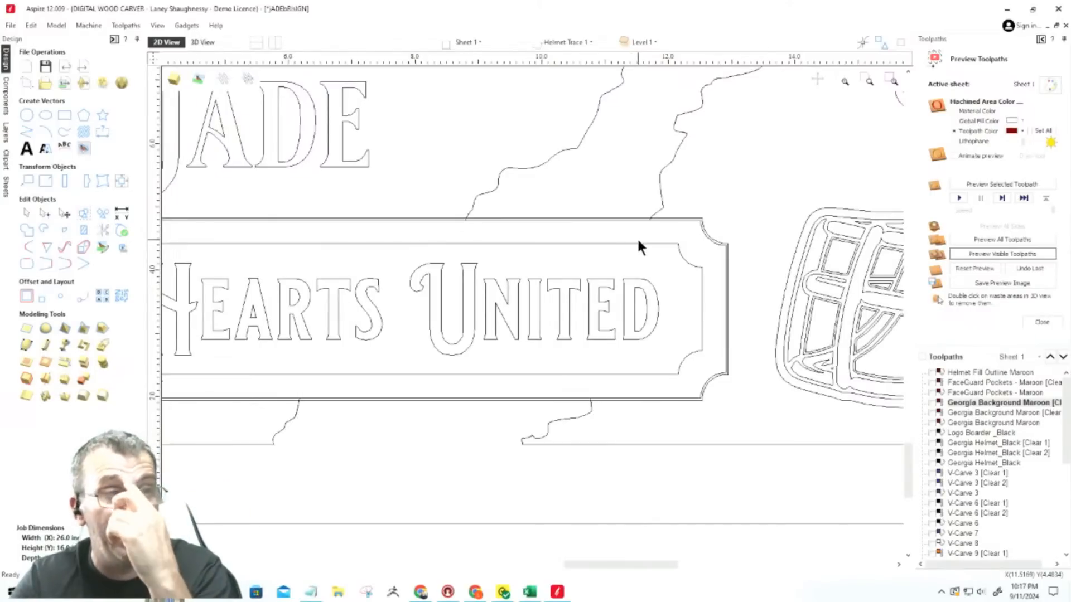
scroll(663, 285, down, 3)
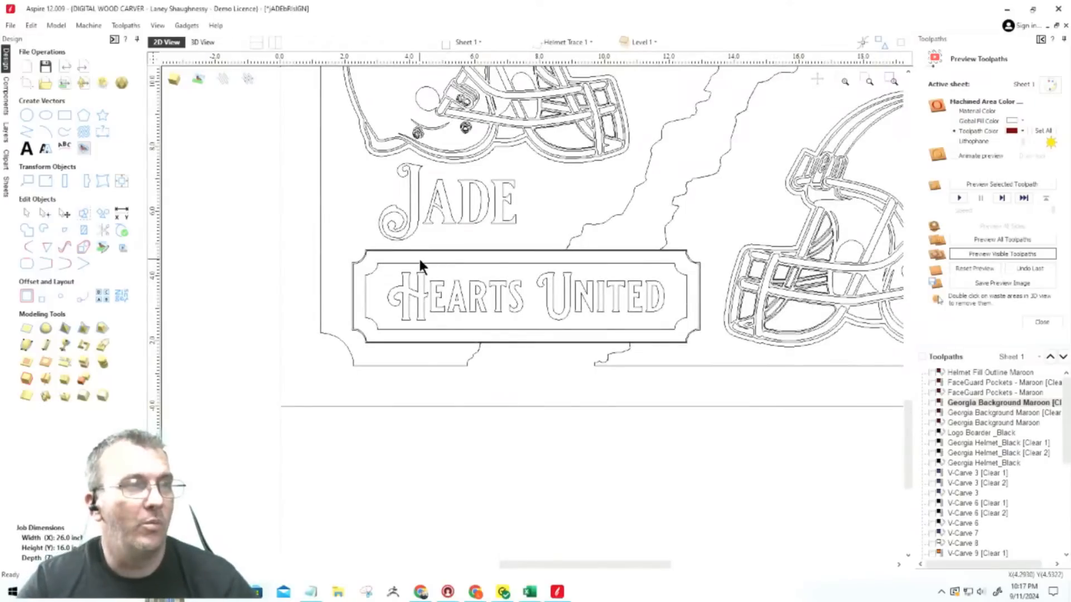
Set up a V-carve of the Hearts United lettering and inner border: 0.006 inch start depth, 0.0625 inch flat depth, only the 0.125 inch clearance end mill.
drag(567, 321, 521, 262)
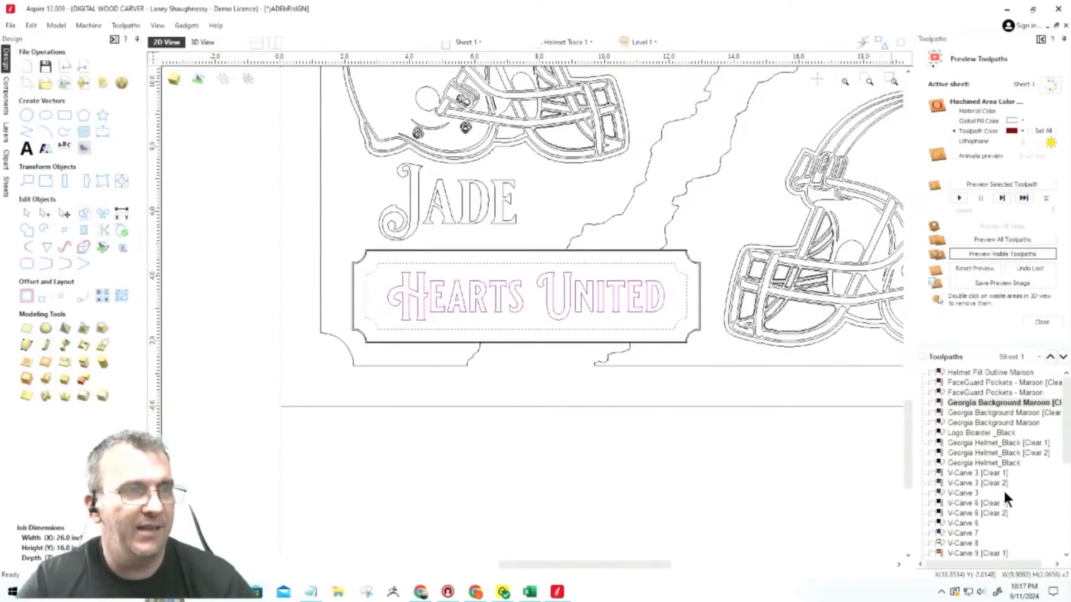
click(1036, 322)
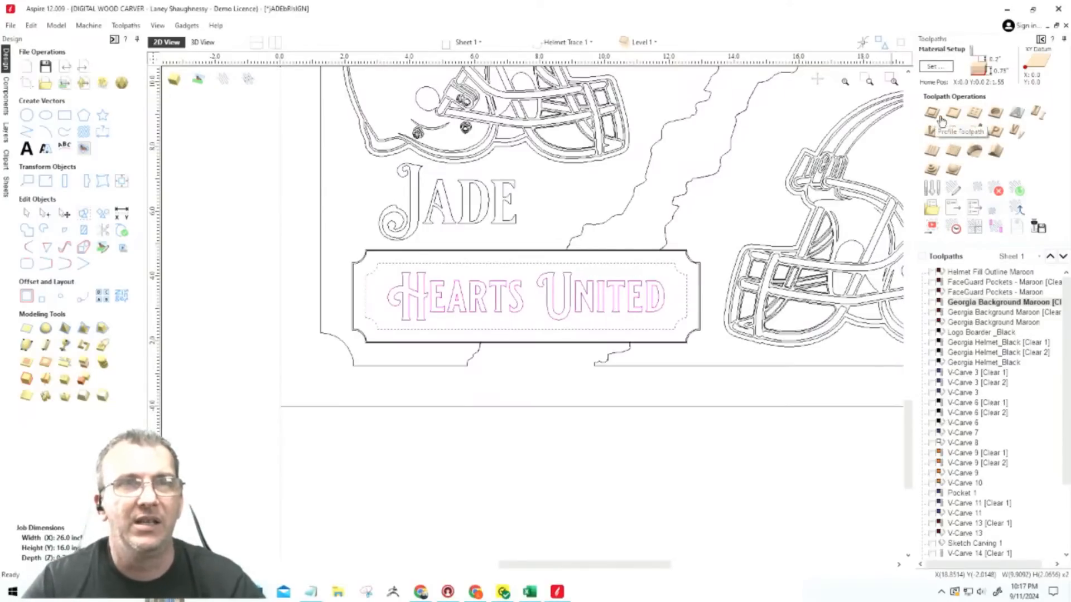
click(935, 134)
double_click(1020, 99)
click(1020, 85)
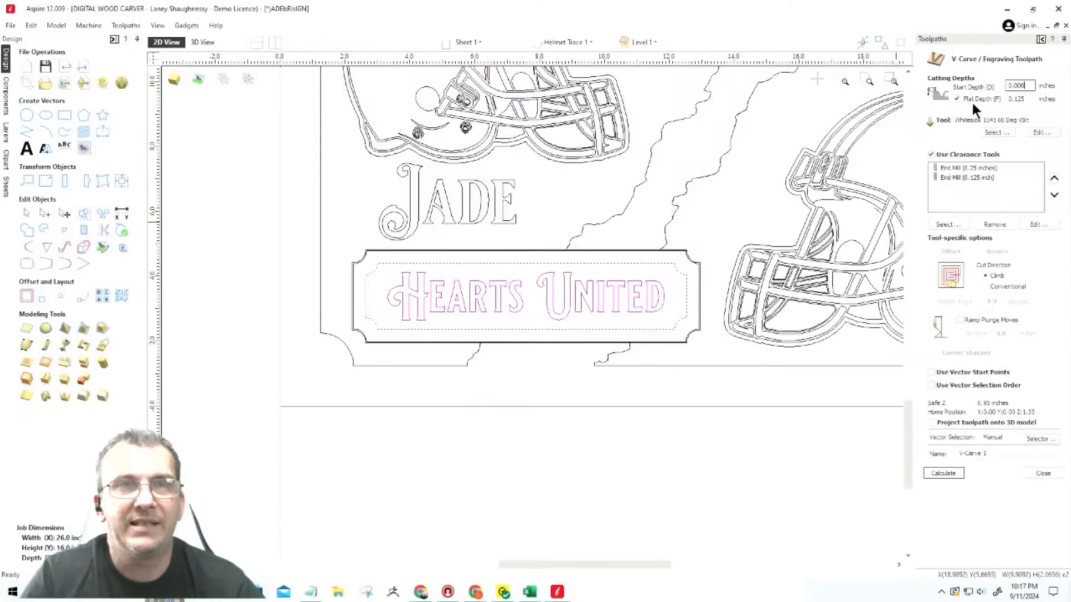
double_click(1017, 98)
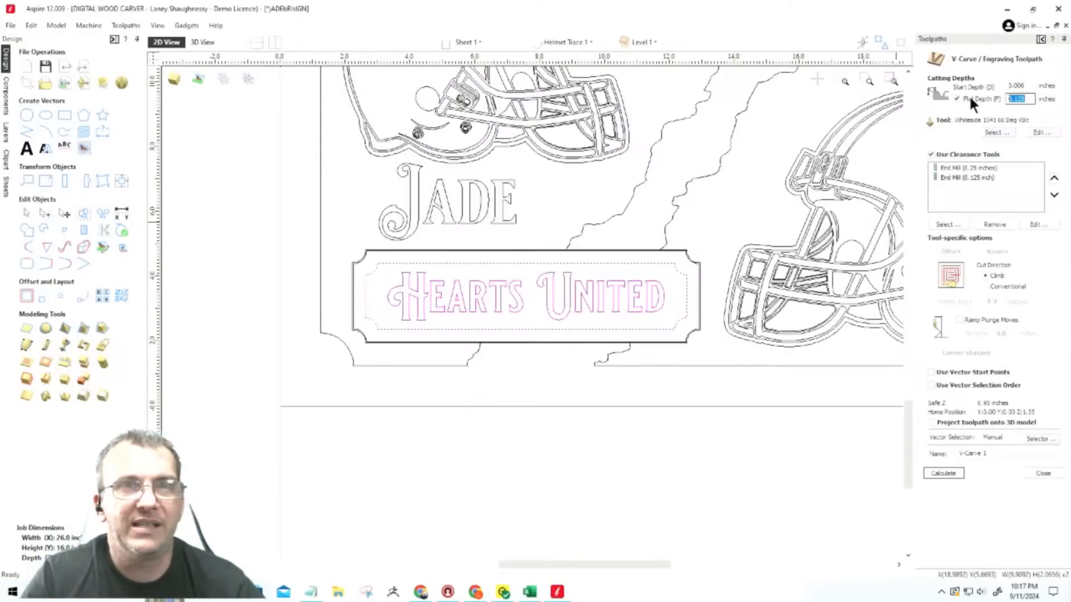
text(.062)
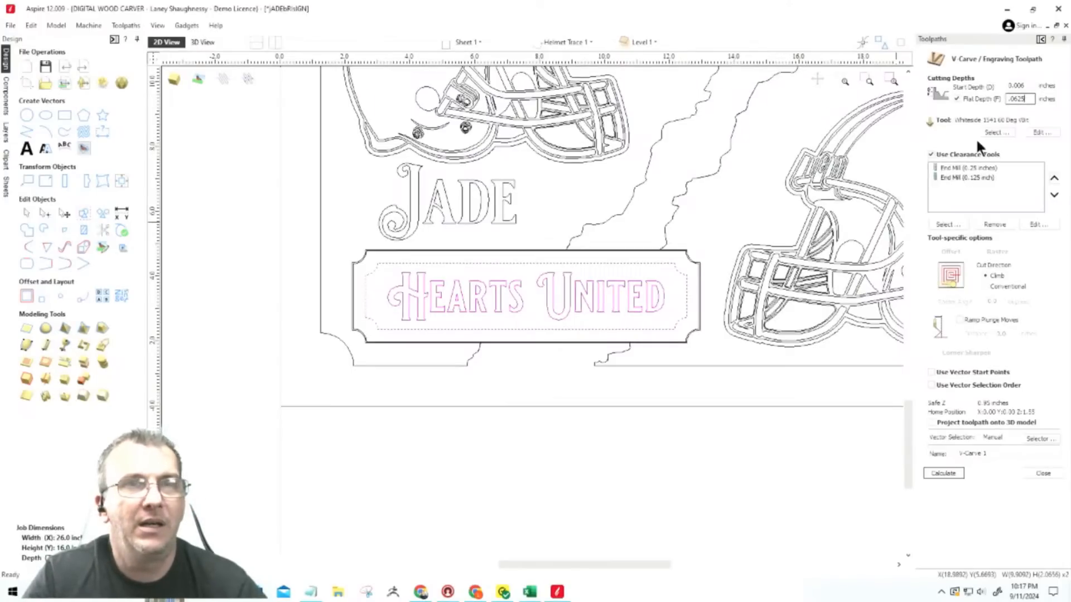
click(949, 167)
click(995, 224)
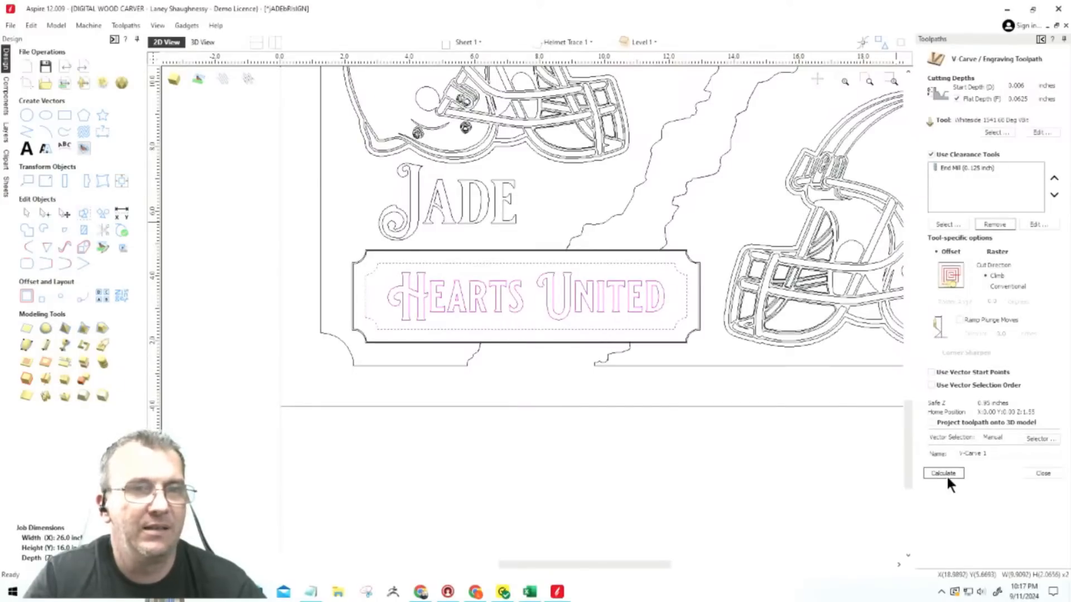
Calculate the V-carve toolpath under the name Hearts United Raised Black and preview the cut on the board.
drag(987, 454, 903, 446)
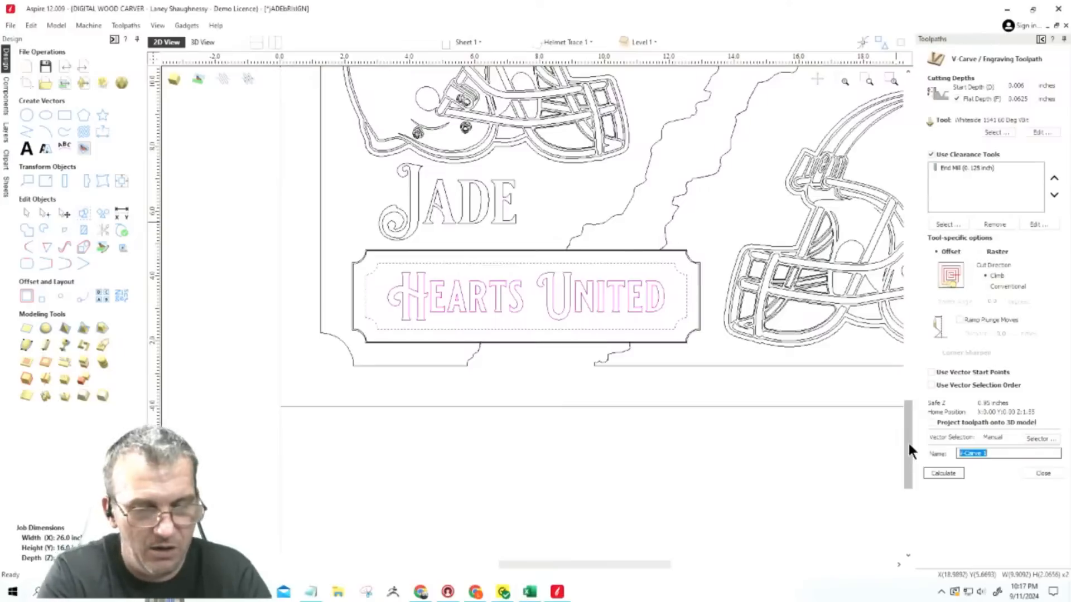
text(Hearts United Rais)
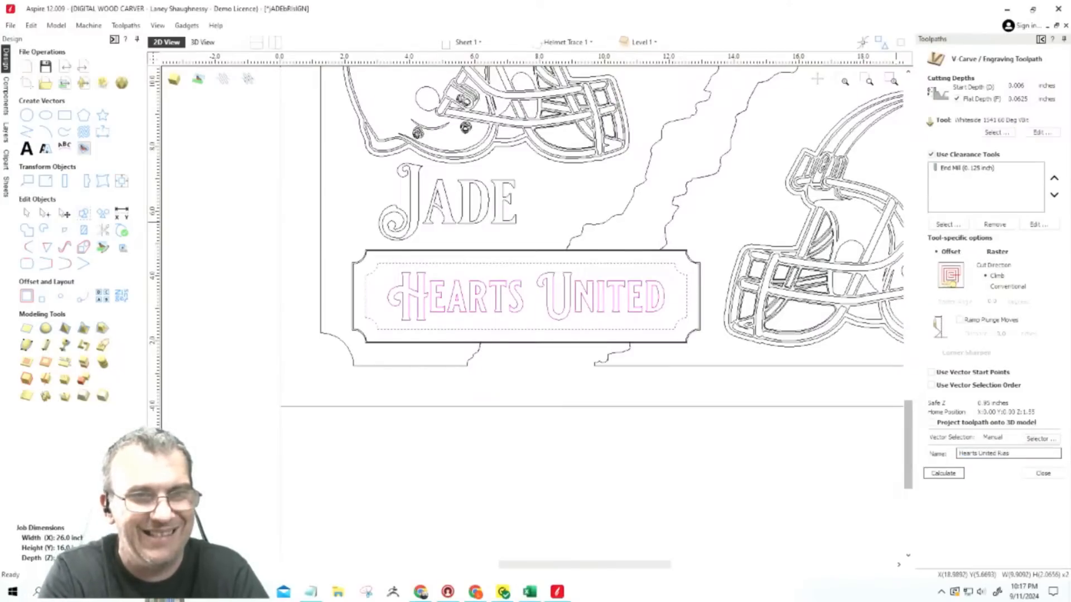
text(ed Black)
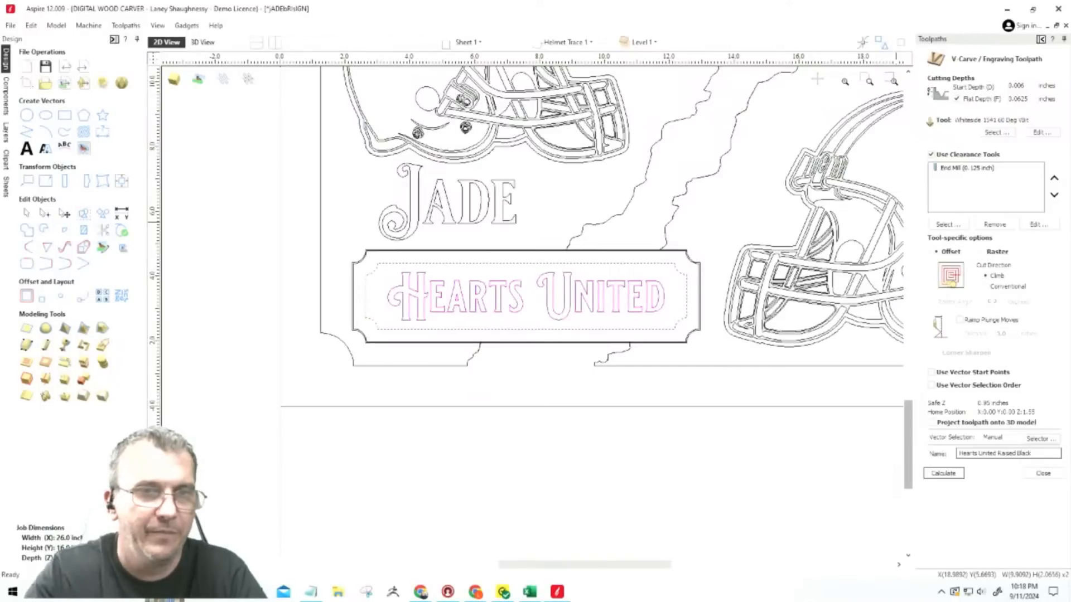
click(954, 474)
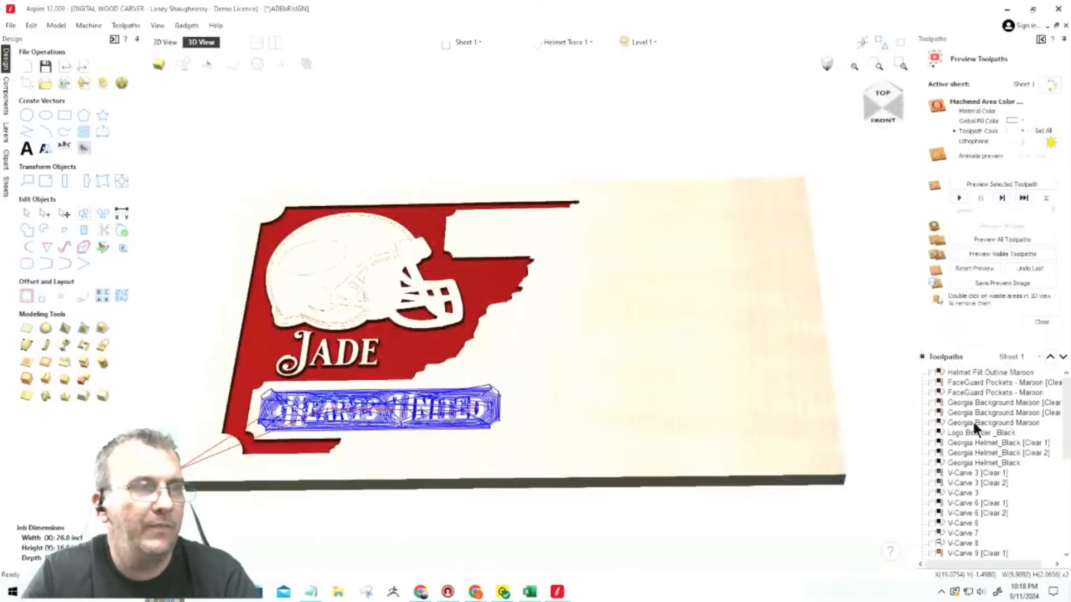
click(998, 254)
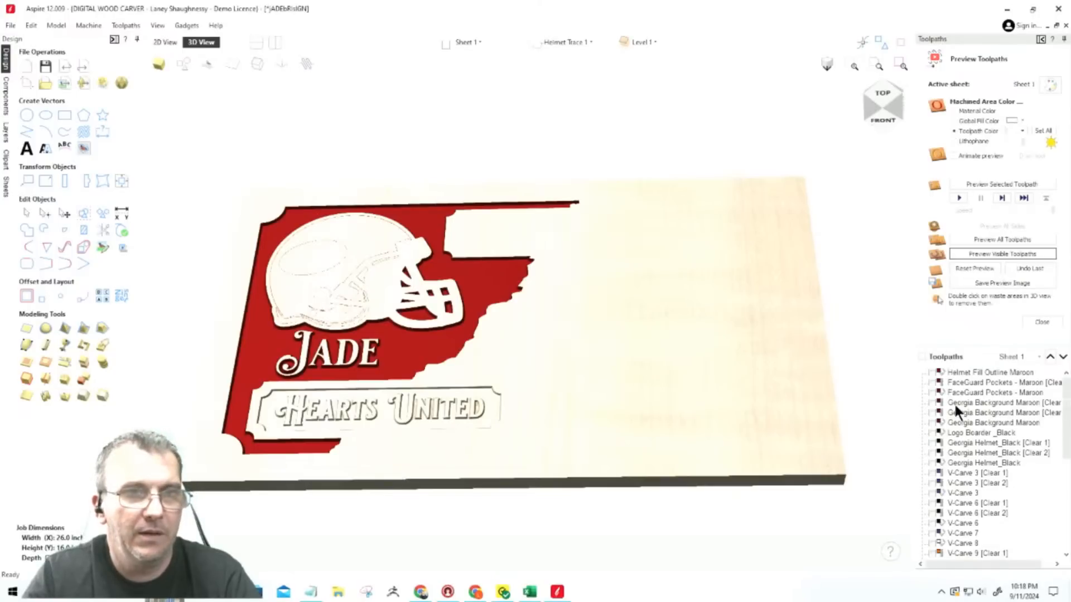
Move the Hearts United Raised Black clearance toolpath up the toolpath list to directly below Logo Boarder _Black.
scroll(1026, 420, down, 6)
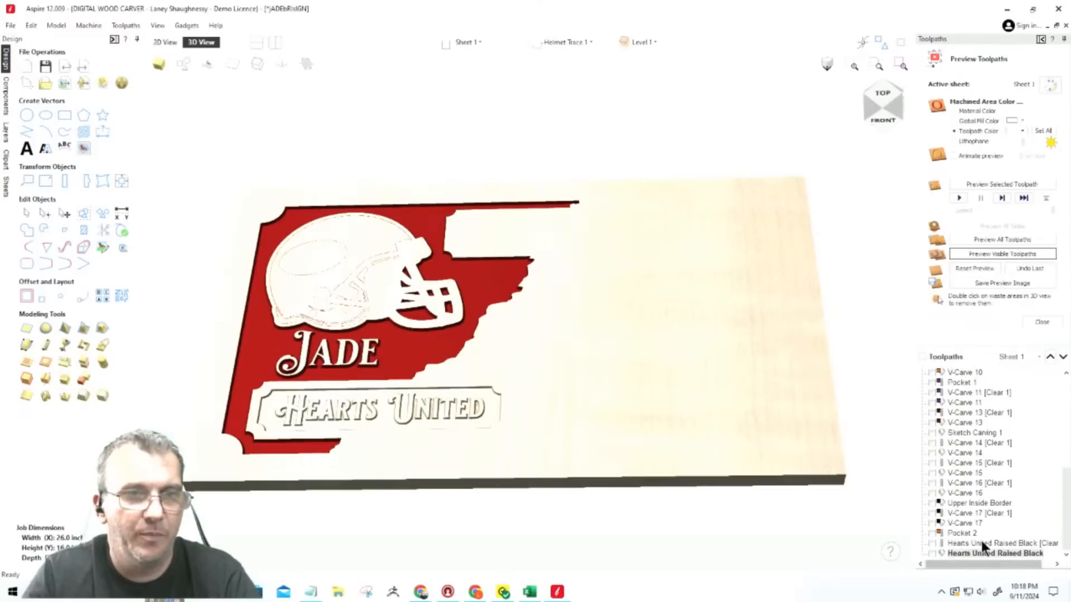
click(1051, 358)
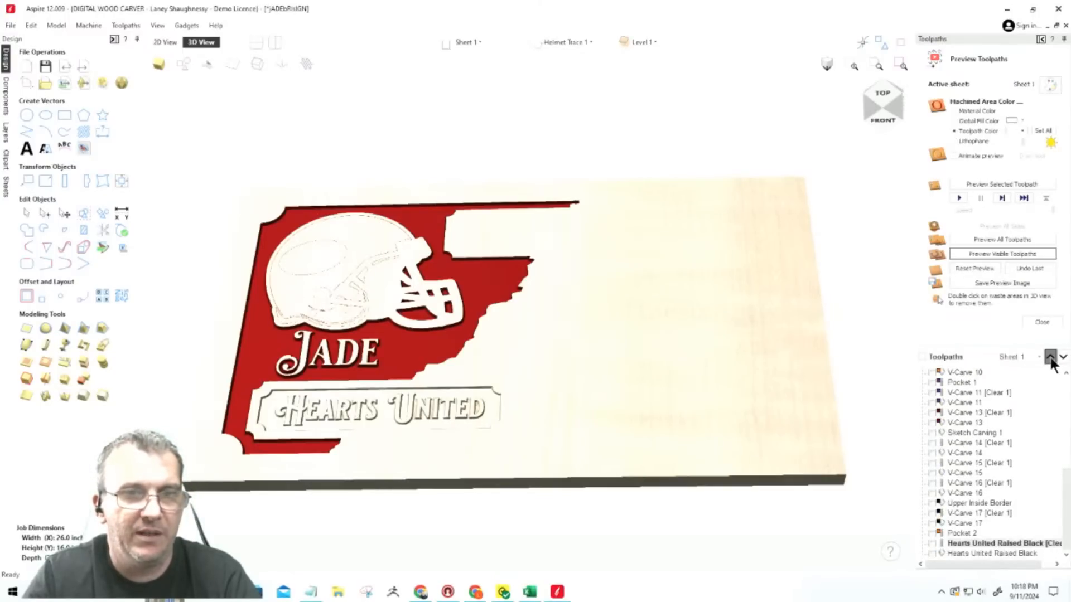
click(1050, 357)
click(1050, 358)
click(1051, 358)
click(1050, 357)
click(1050, 358)
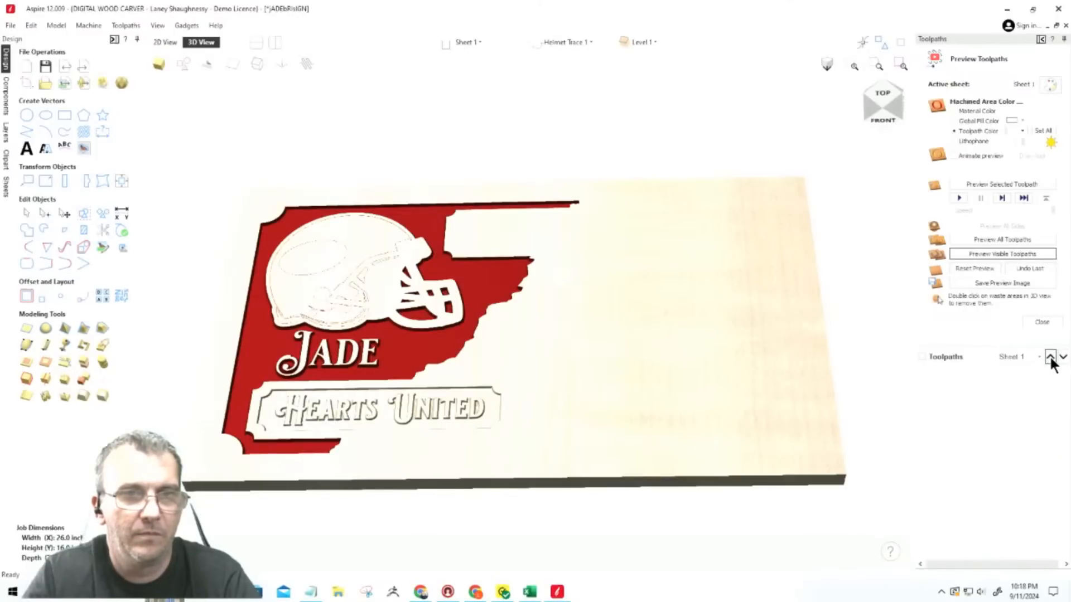
click(1051, 357)
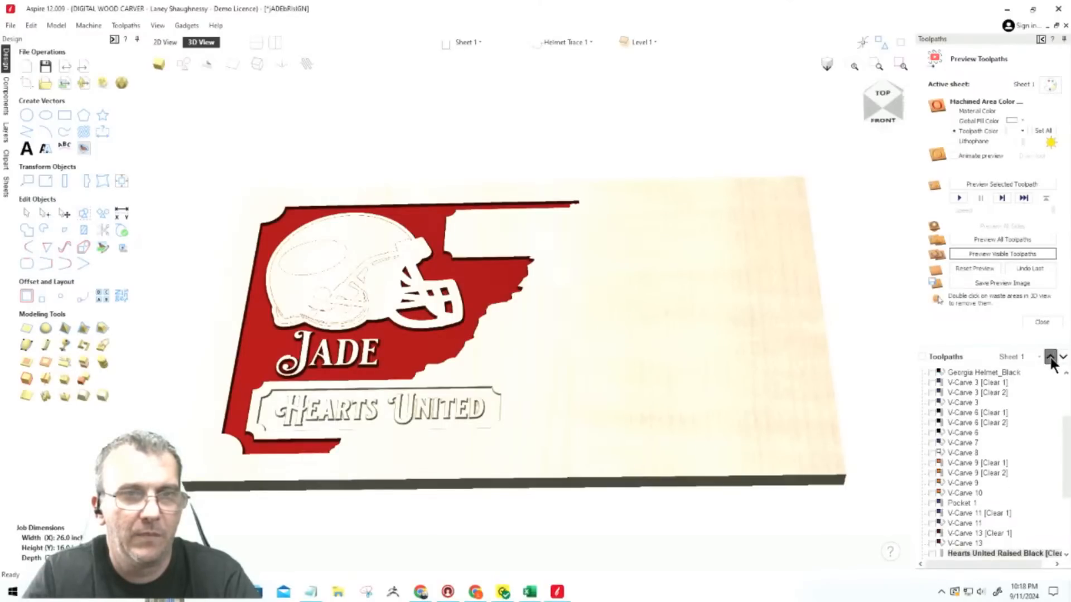
click(1050, 358)
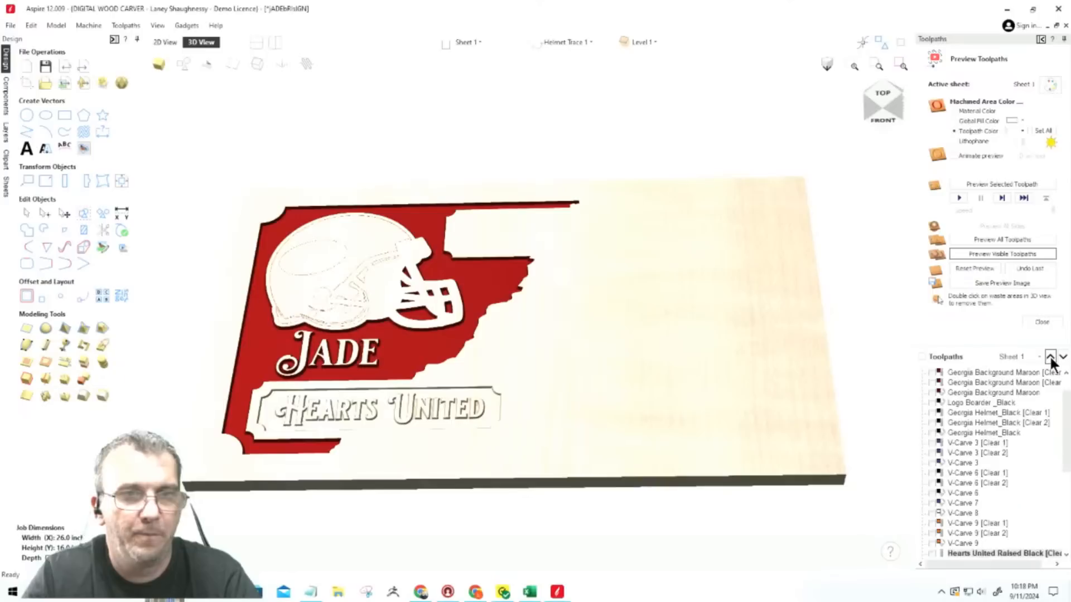
click(1051, 357)
click(1050, 361)
click(1050, 360)
drag(1005, 530, 1069, 548)
Move the Hearts United Raised Black finishing toolpath up the toolpath list to directly below its clearance toolpath.
click(995, 554)
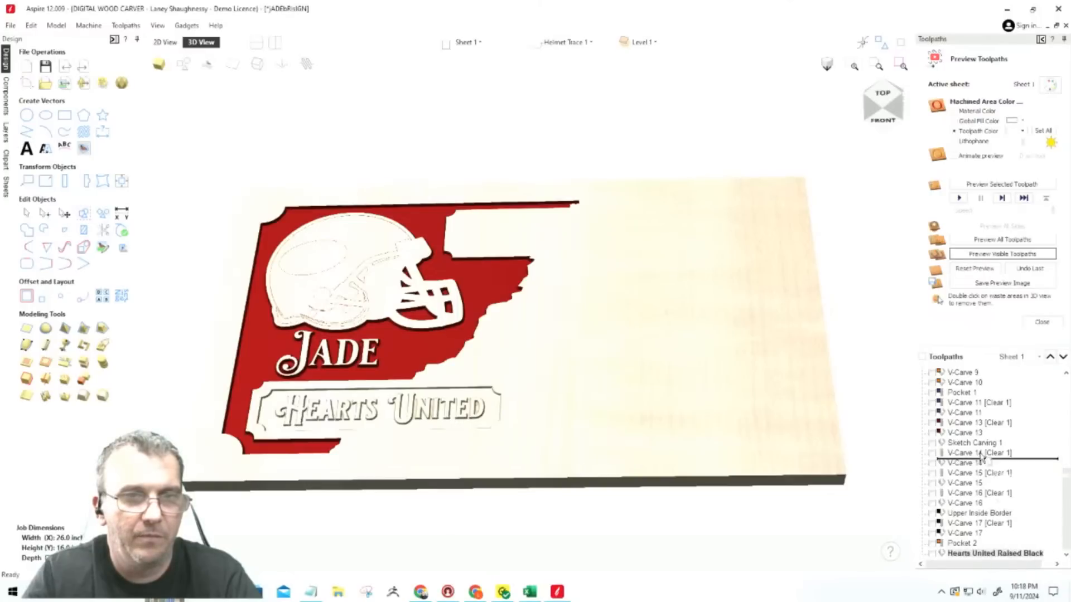
drag(979, 366, 989, 379)
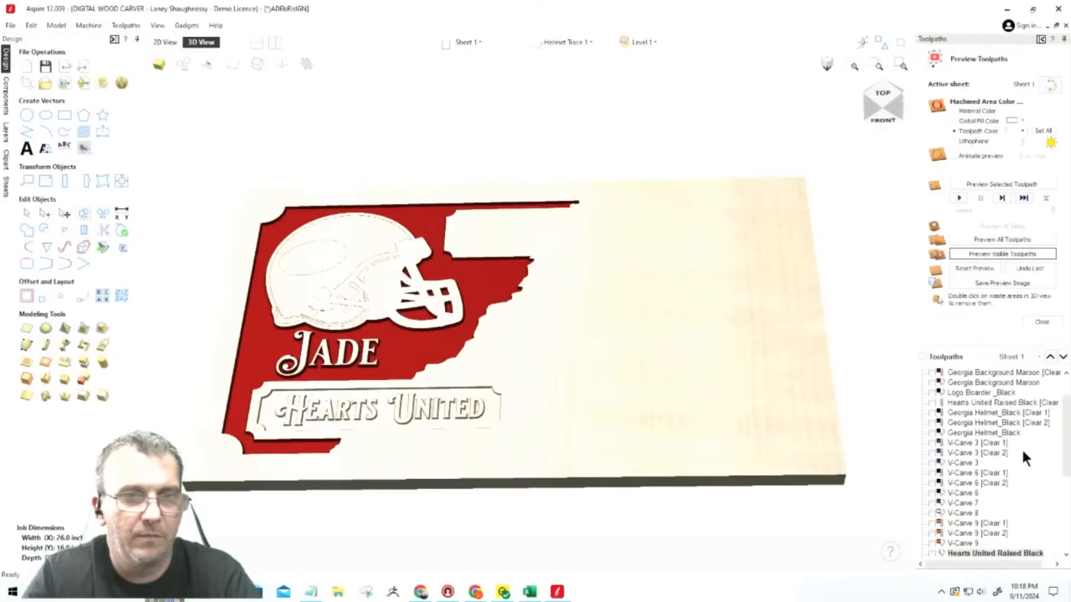
drag(962, 557, 965, 407)
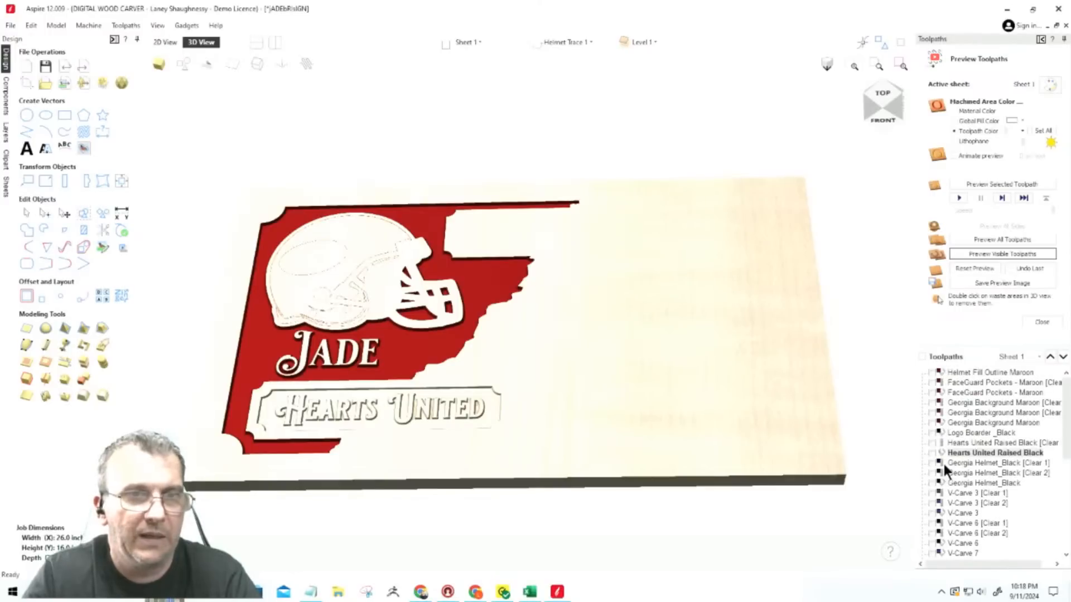
Set the preview colour of both Hearts United Raised Black toolpaths, clearance and finishing, to black.
click(965, 443)
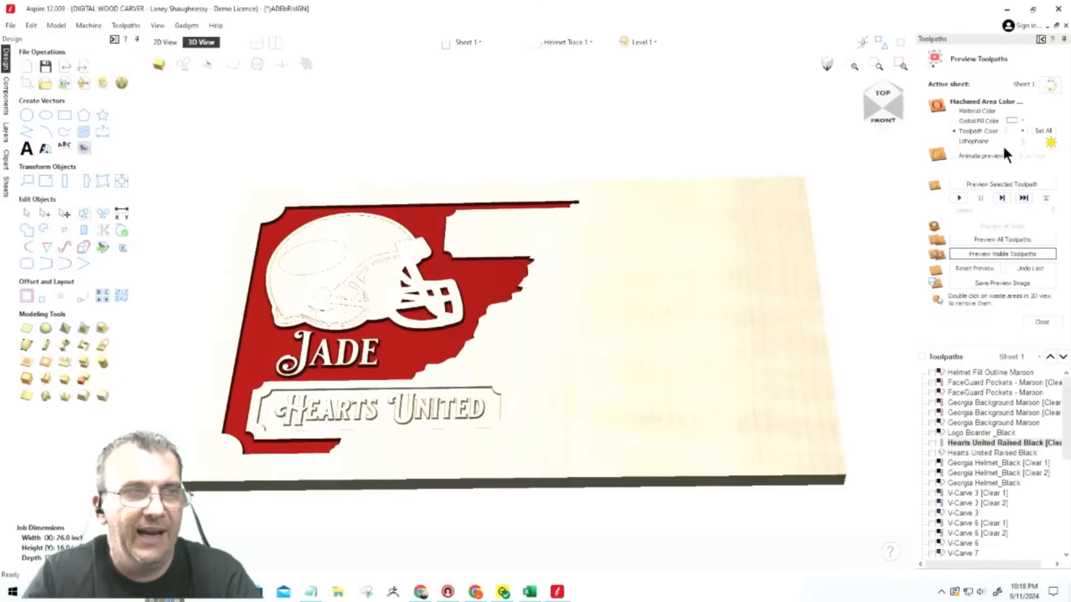
click(1021, 132)
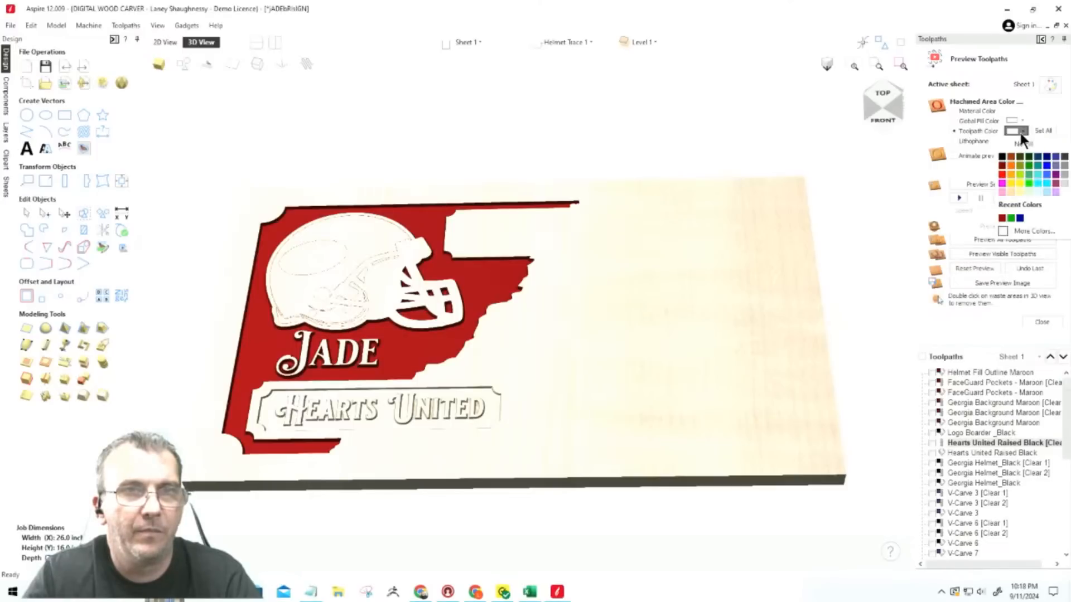
click(1002, 158)
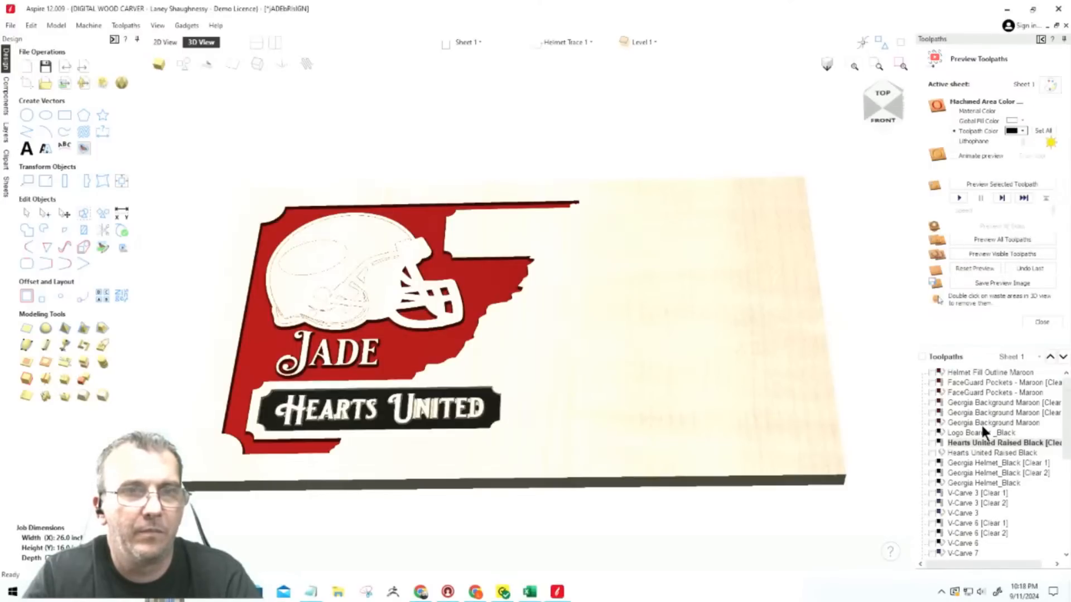
click(985, 453)
click(1022, 132)
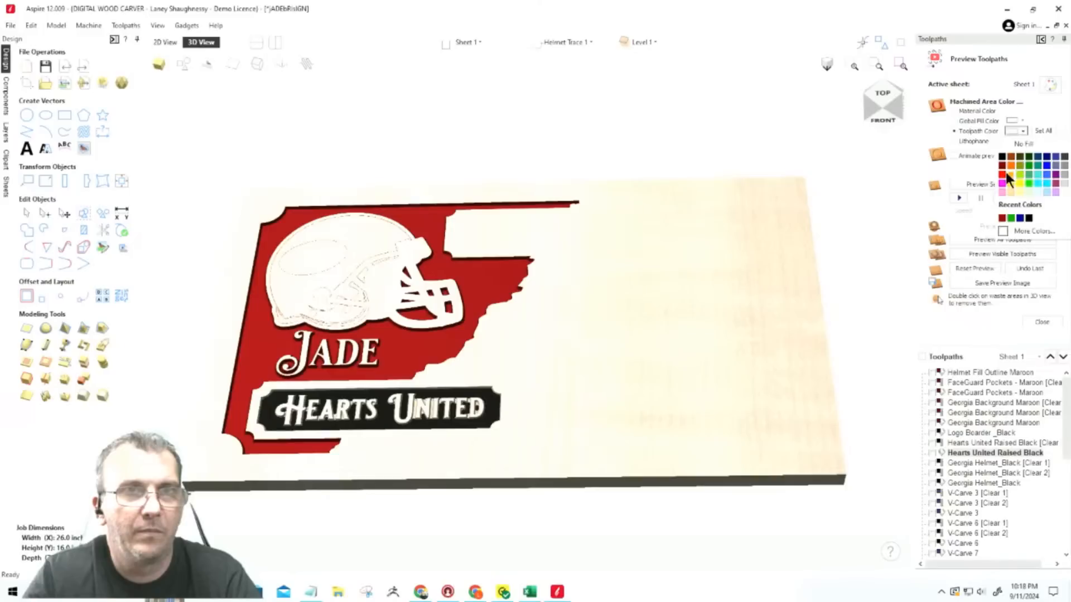
click(1001, 154)
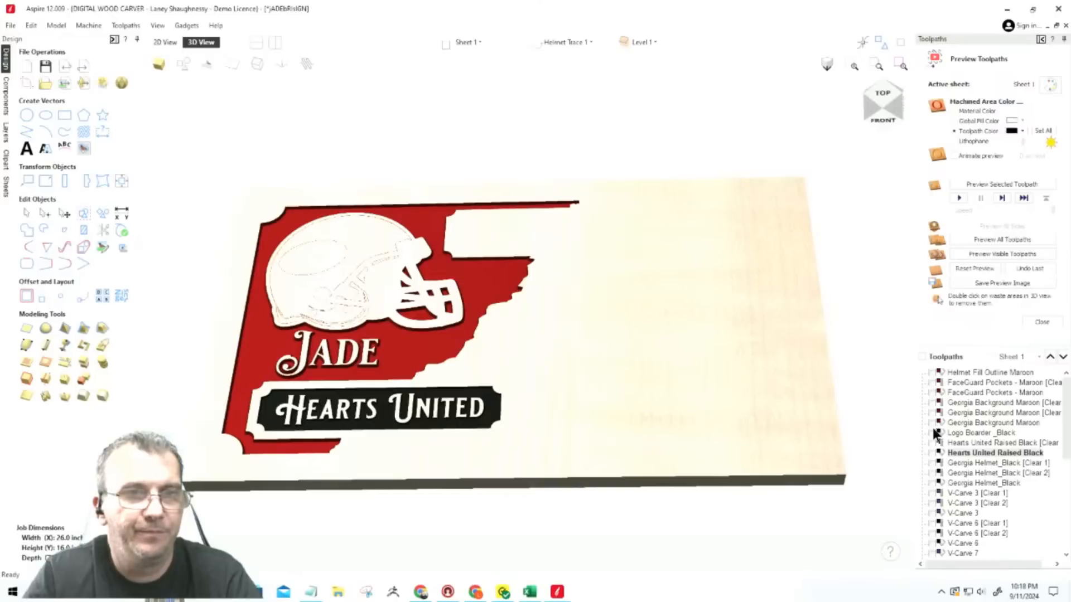
Preview the three Georgia Helmet_Black toolpaths on the board and inspect the carved helmet.
click(935, 486)
click(932, 483)
click(931, 474)
click(932, 463)
click(996, 254)
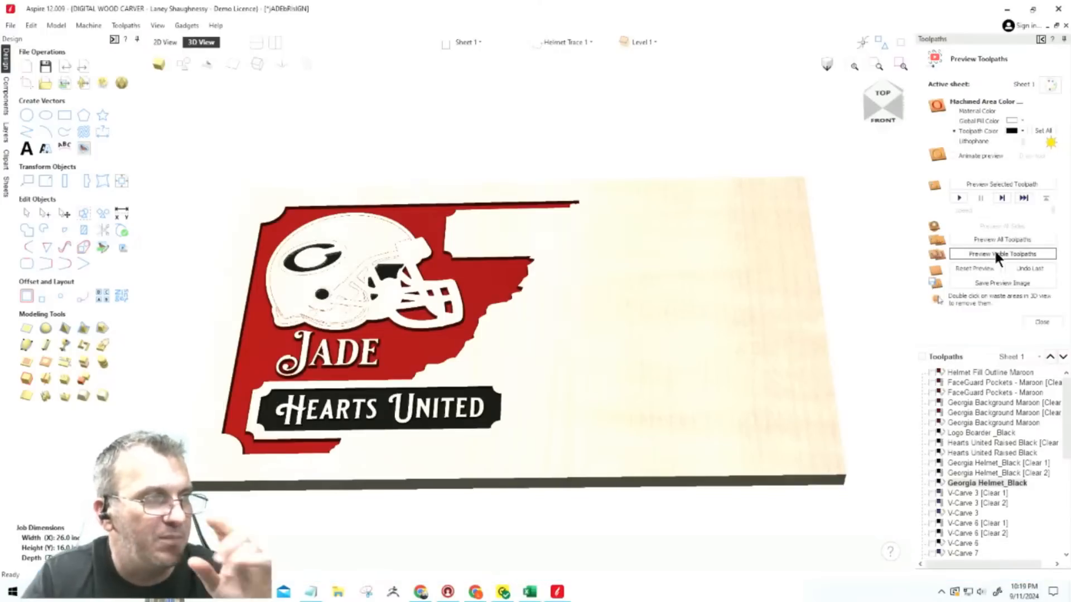
scroll(628, 290, down, 2)
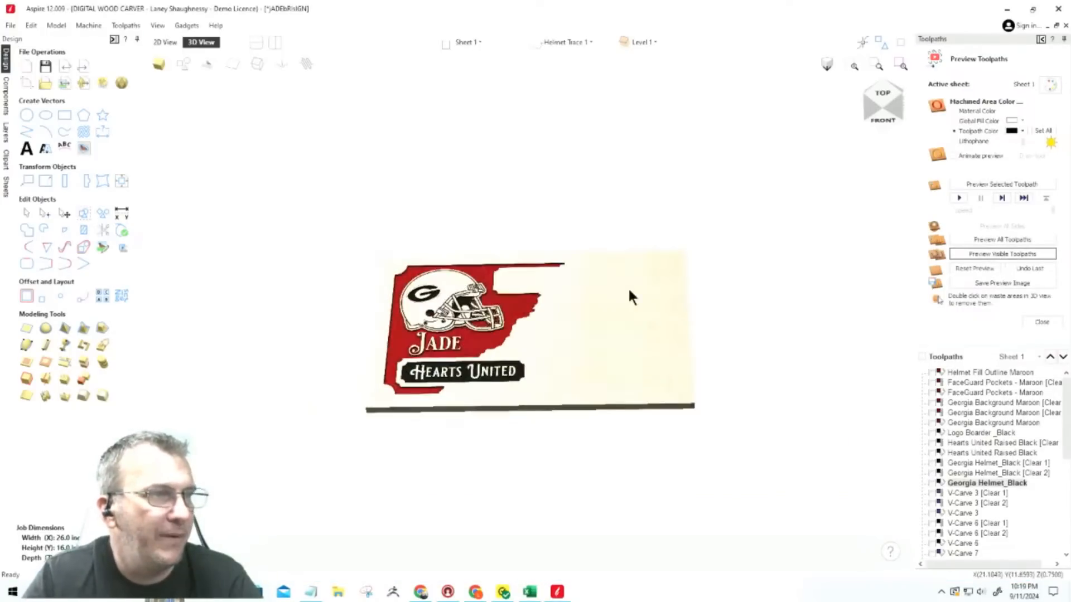
scroll(406, 396, up, 4)
scroll(493, 380, down, 4)
scroll(552, 368, up, 3)
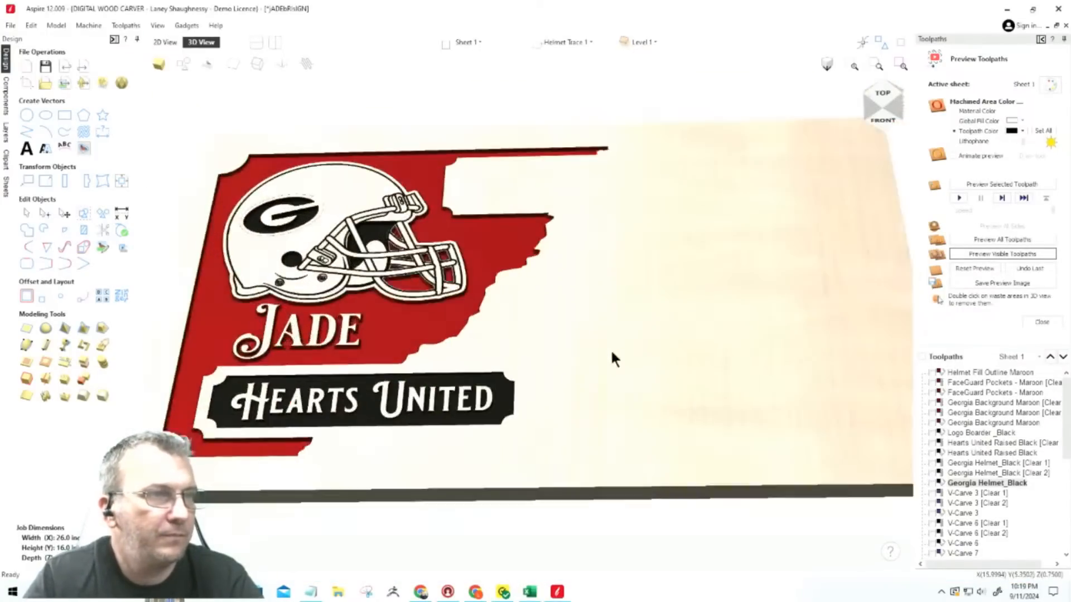
scroll(598, 375, down, 4)
scroll(483, 406, up, 3)
scroll(483, 415, down, 3)
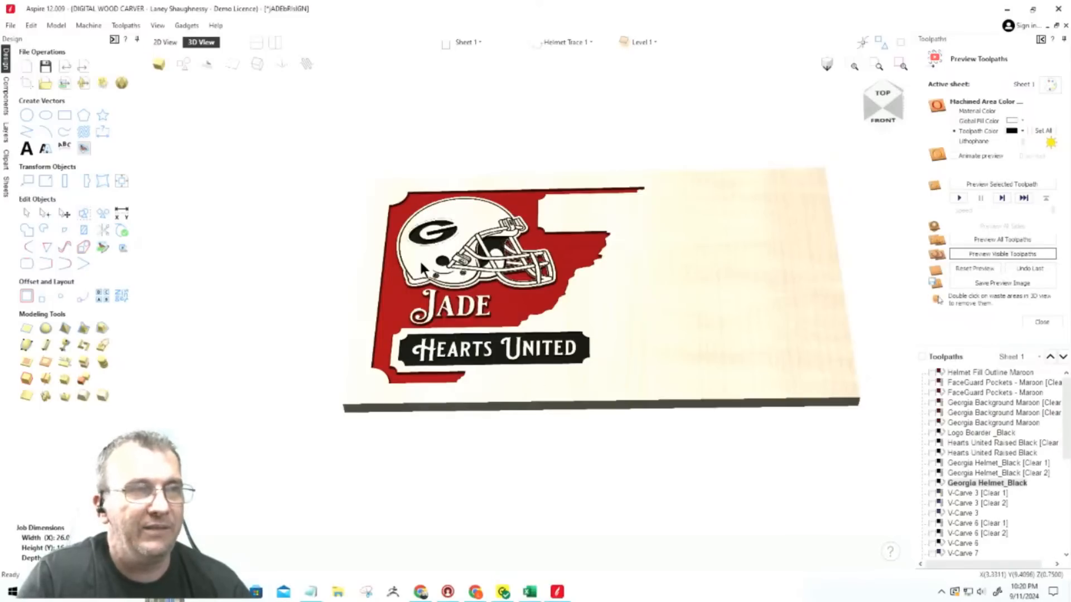
Preview the V-Carve 13 toolpath together with its clearance pass to fill the helmet shell on the board.
drag(1067, 418, 1068, 504)
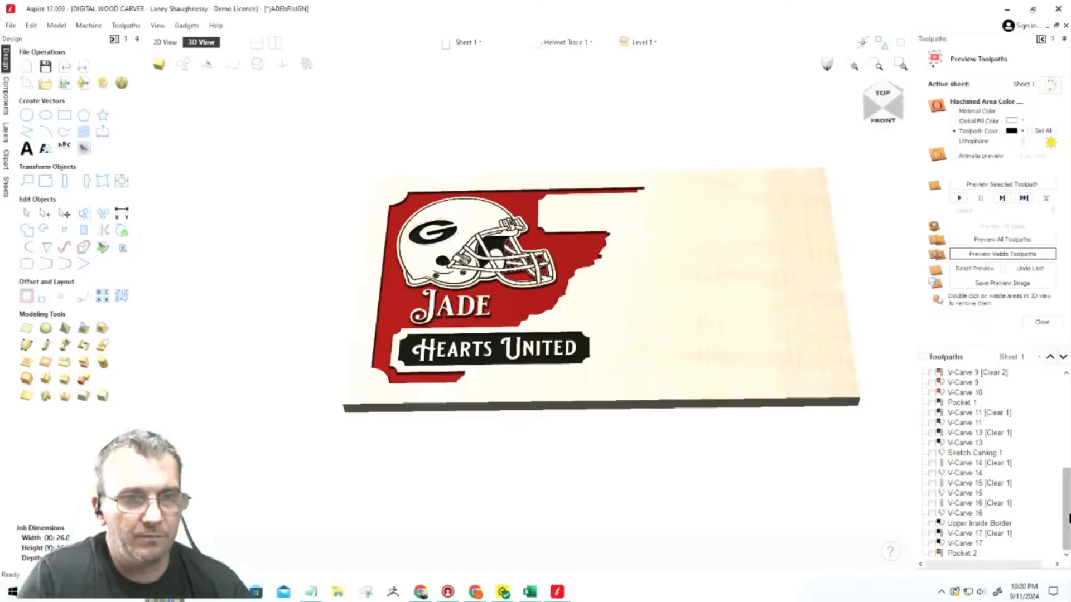
drag(1068, 518, 1068, 394)
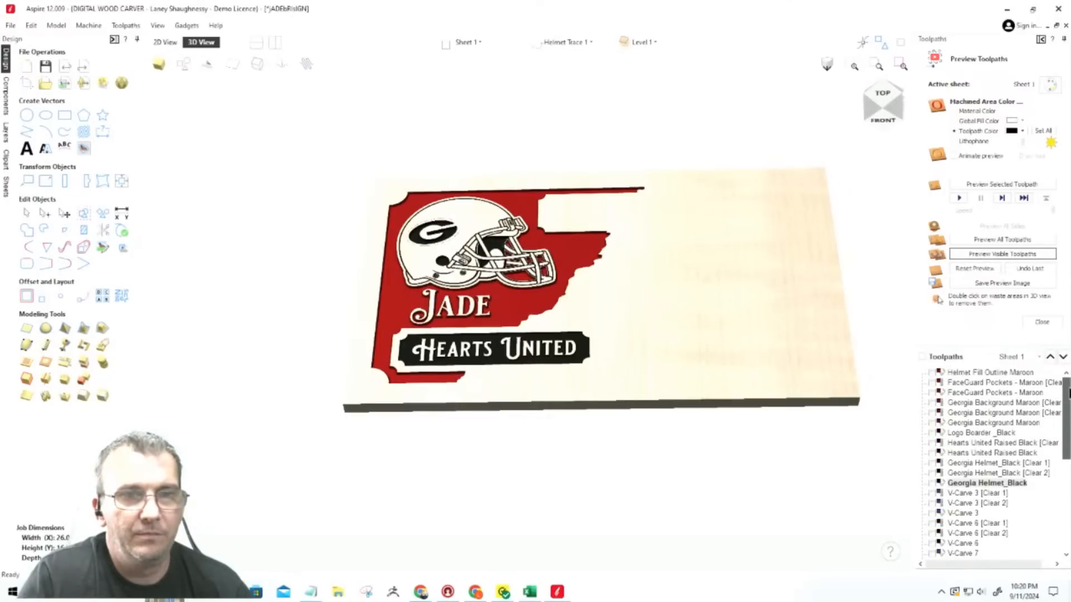
scroll(1068, 394, down, 3)
drag(1062, 463, 1062, 480)
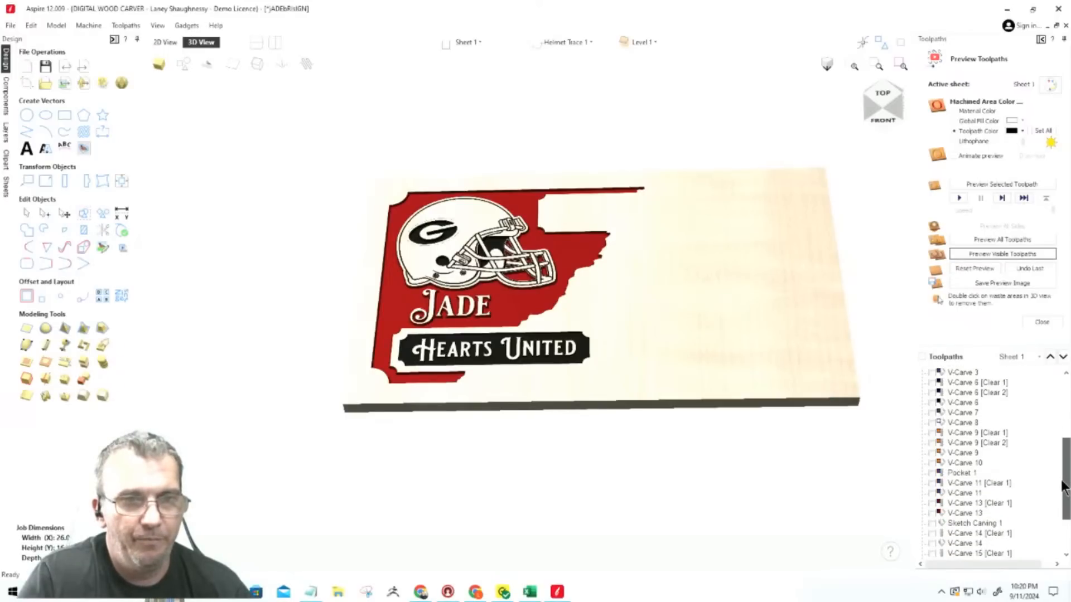
click(932, 513)
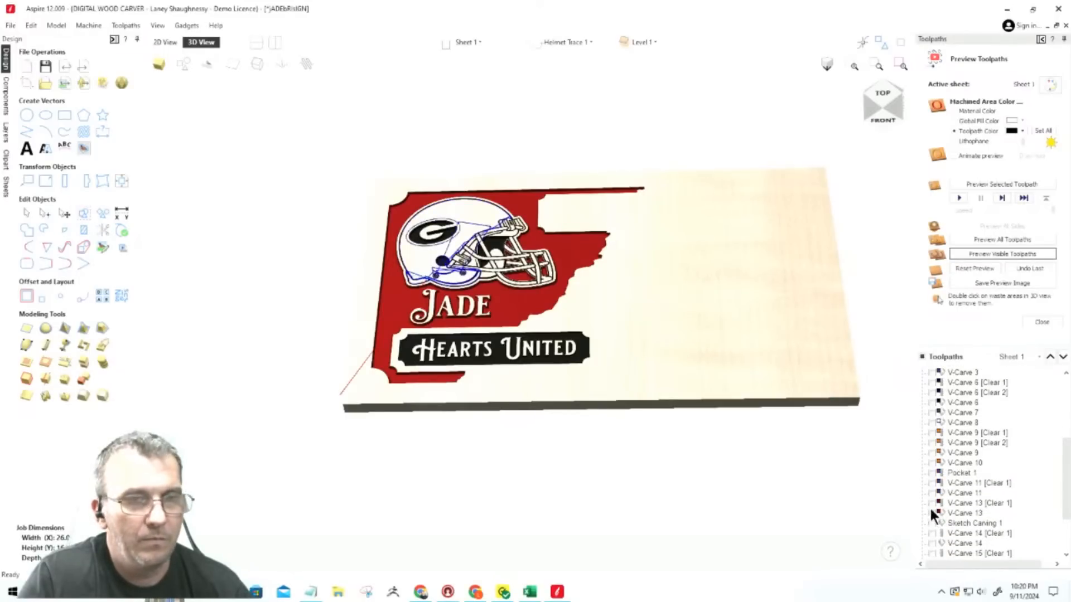
click(930, 504)
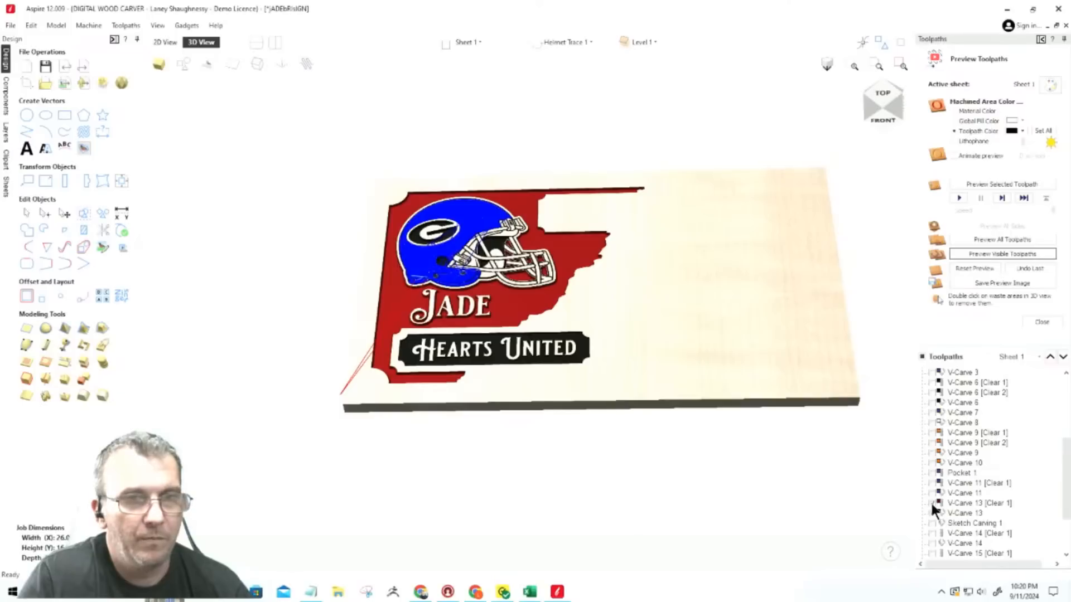
click(962, 502)
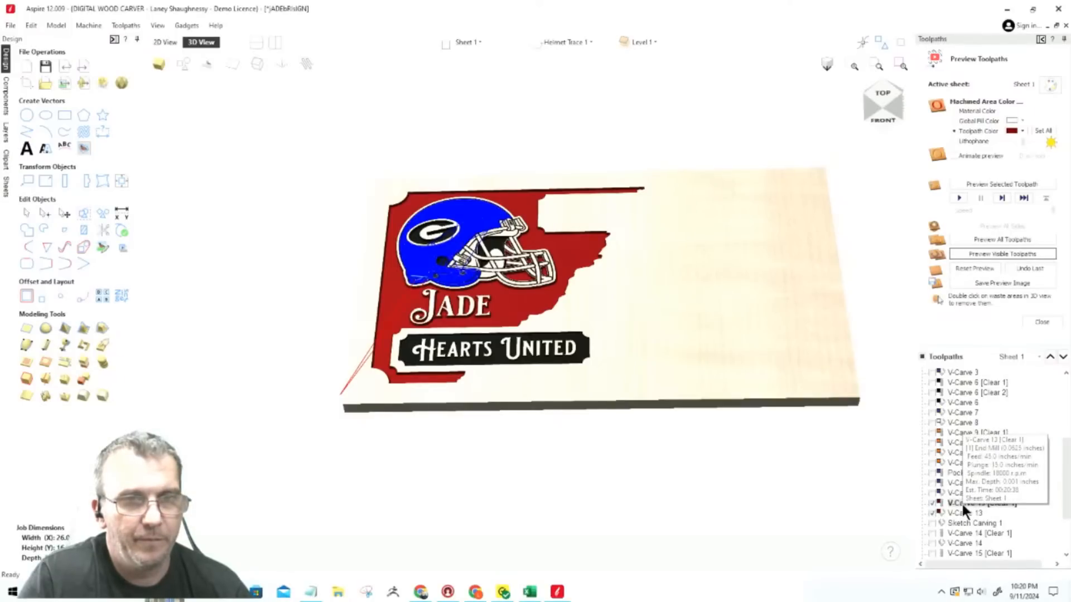
click(986, 252)
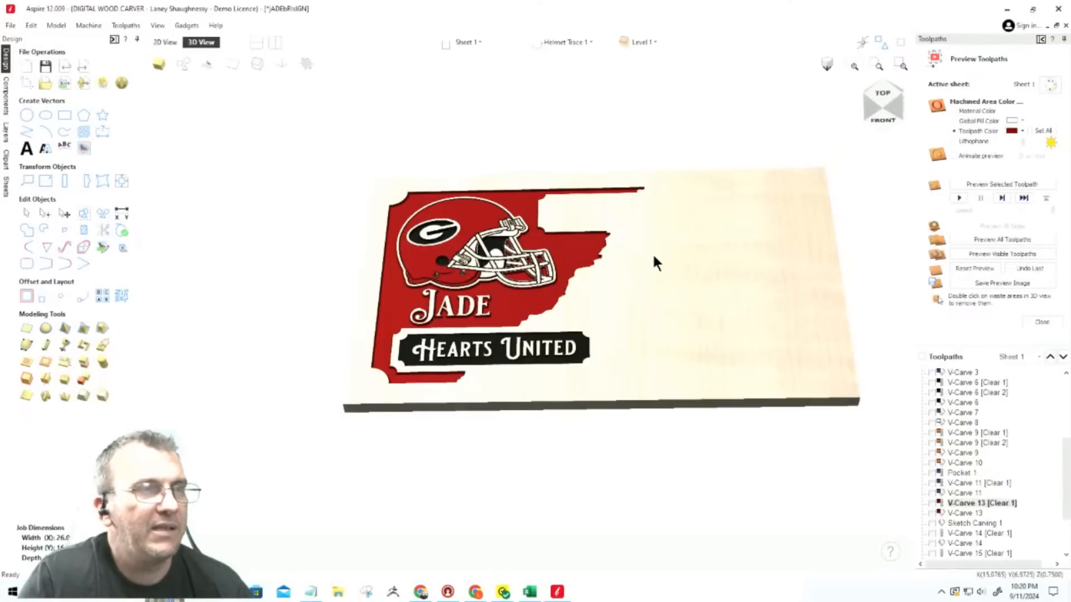
Examine the previewed Georgia half from the top, especially the helmet outline against the background.
click(888, 105)
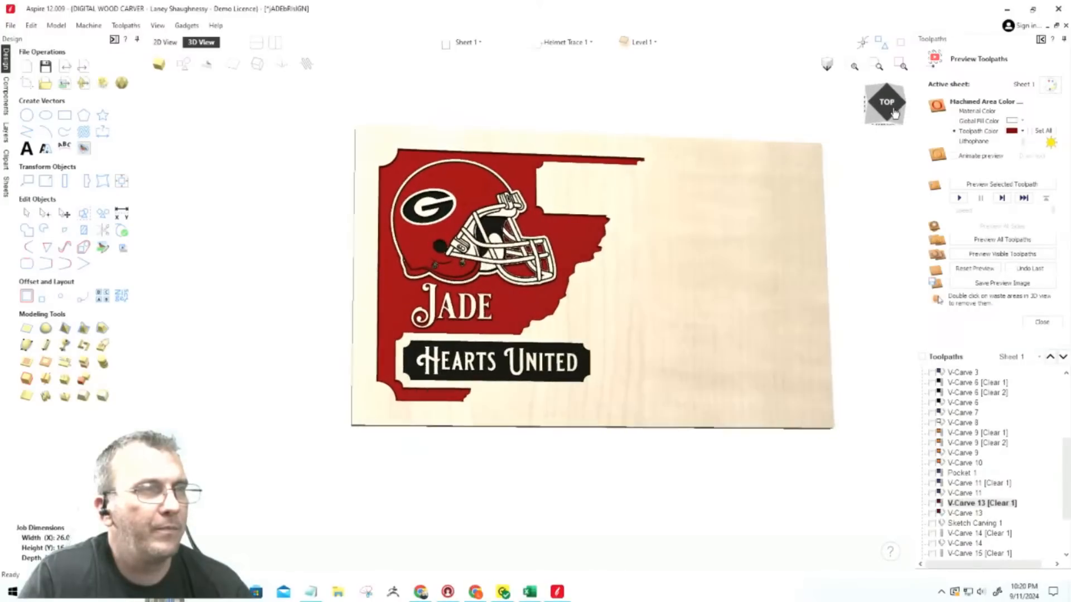
scroll(474, 280, up, 3)
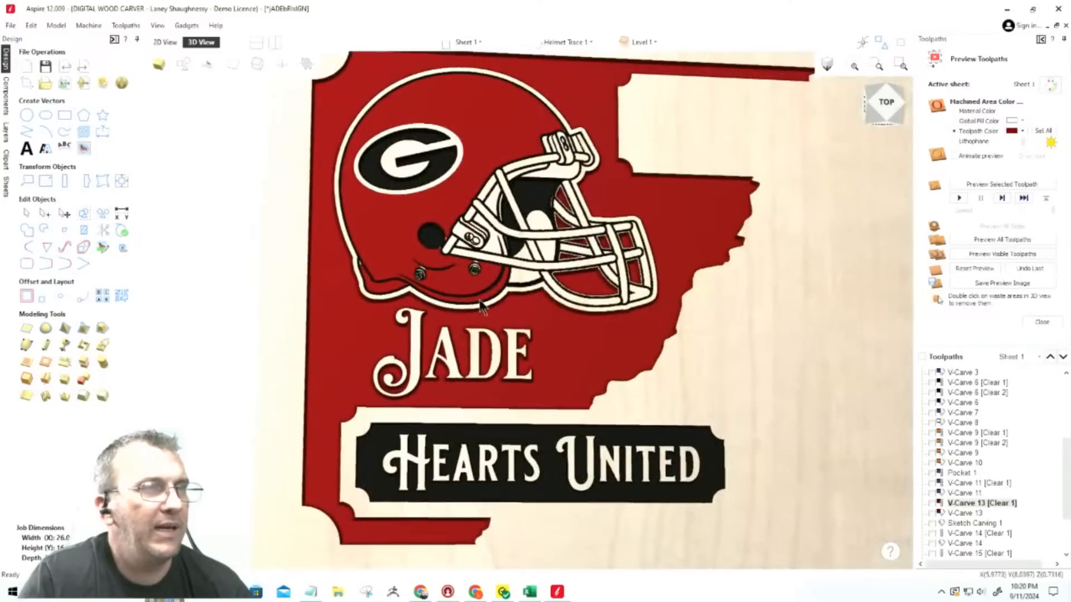
click(886, 112)
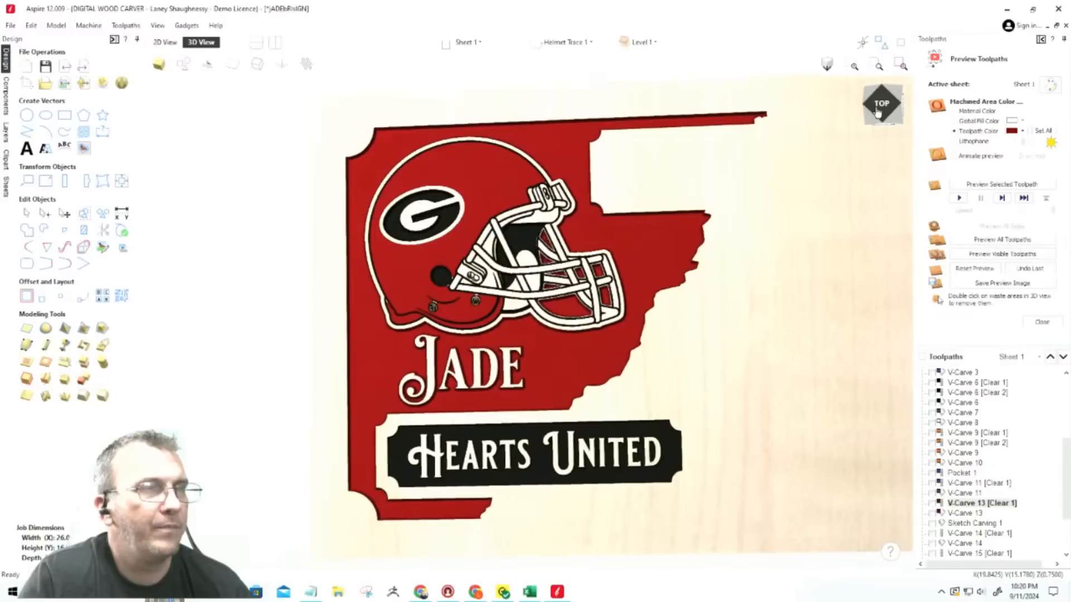
scroll(583, 211, up, 3)
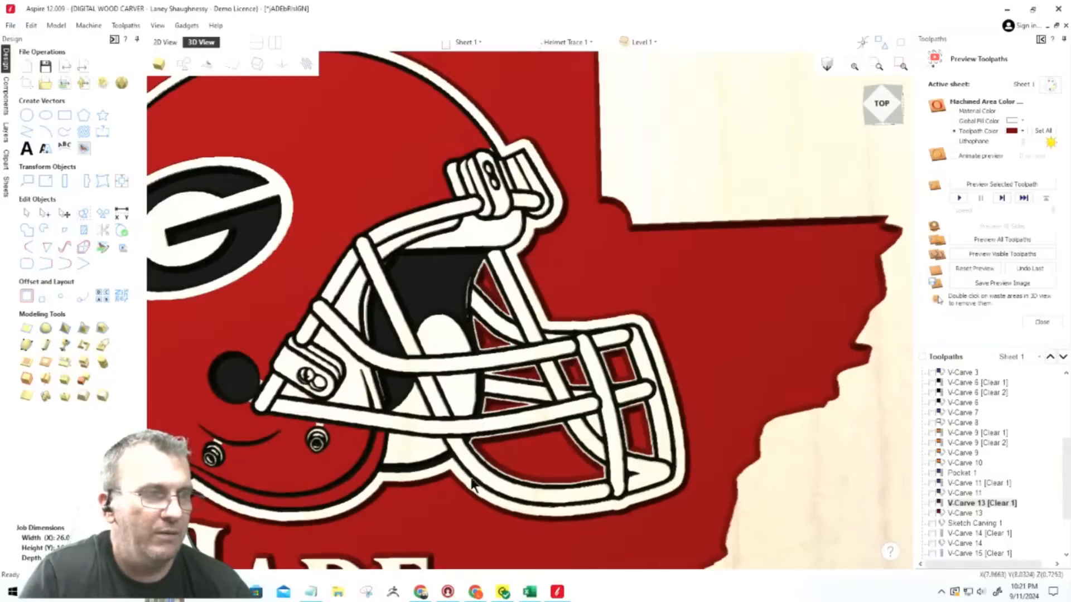
scroll(518, 186, down, 3)
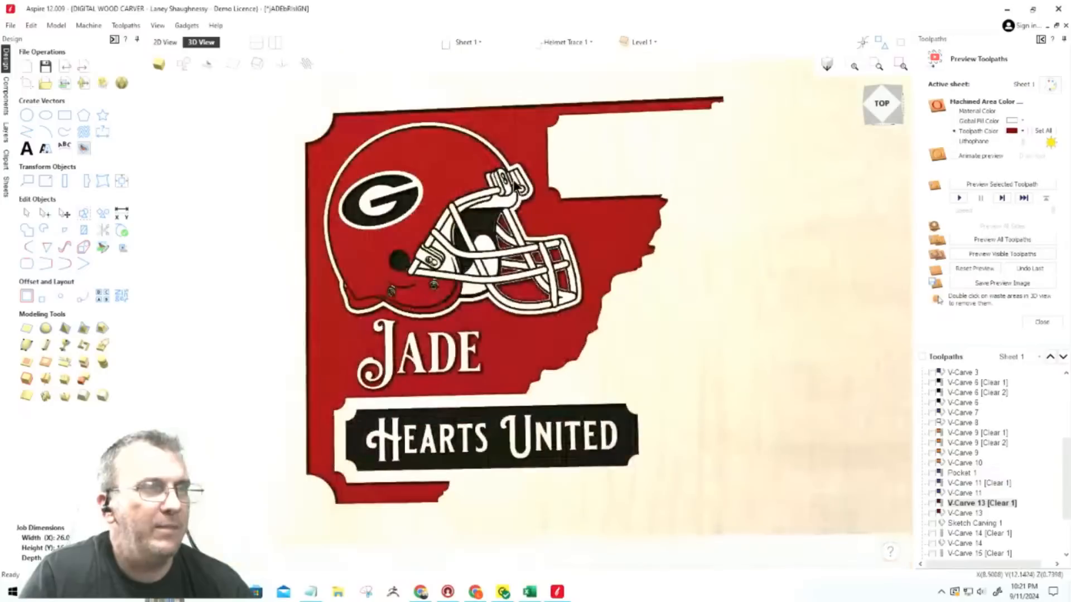
scroll(488, 152, up, 1)
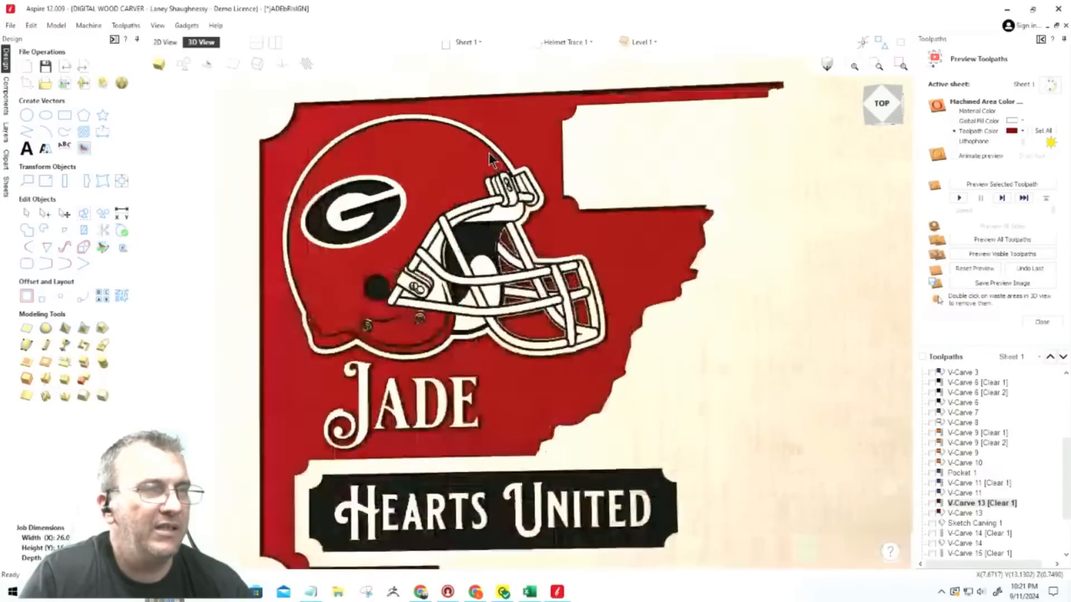
scroll(489, 152, up, 1)
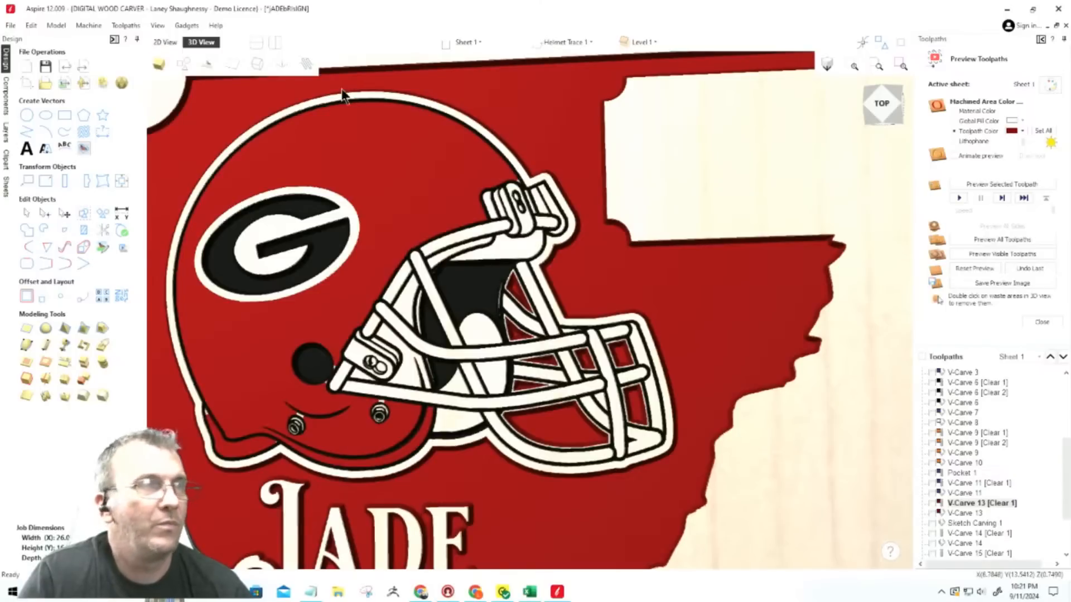
Select the helmet's outer outline and the offset border around it in the 2D drawing.
click(163, 43)
scroll(512, 266, down, 2)
scroll(540, 152, up, 6)
click(500, 147)
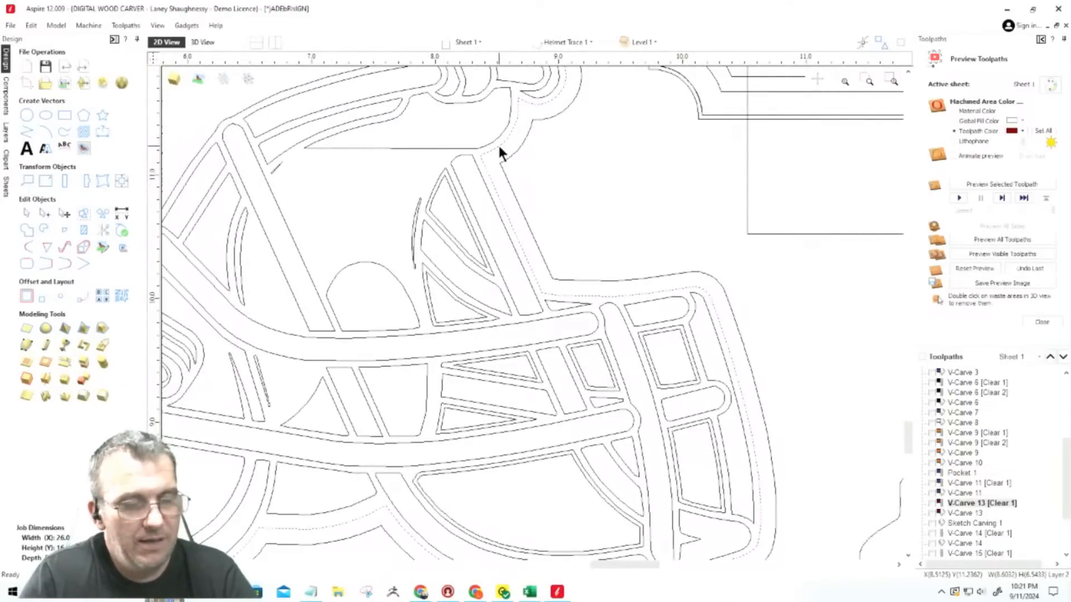
shift+click(528, 146)
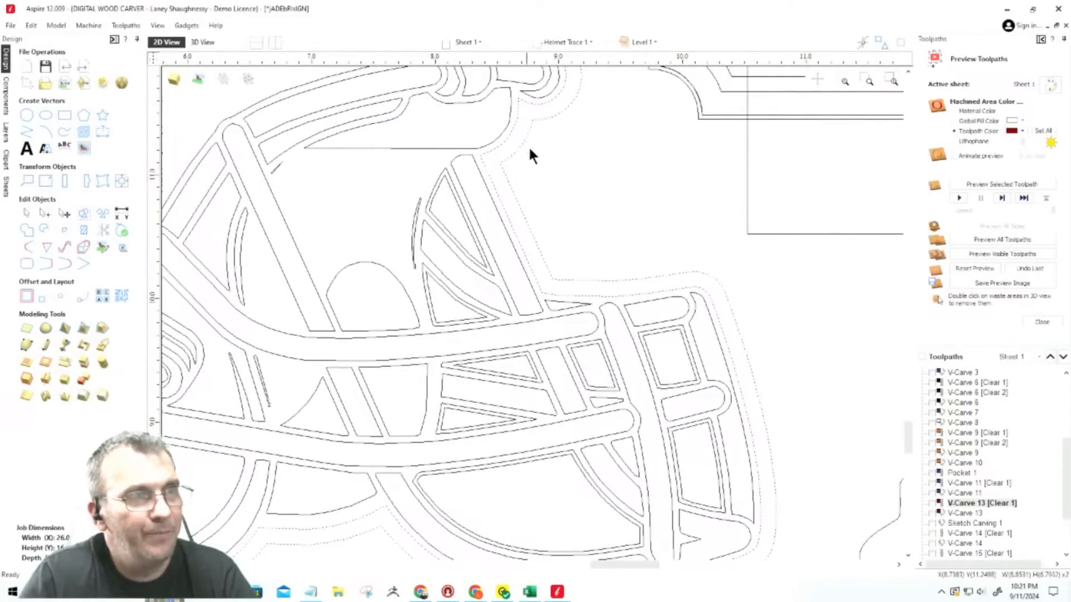
scroll(624, 256, down, 3)
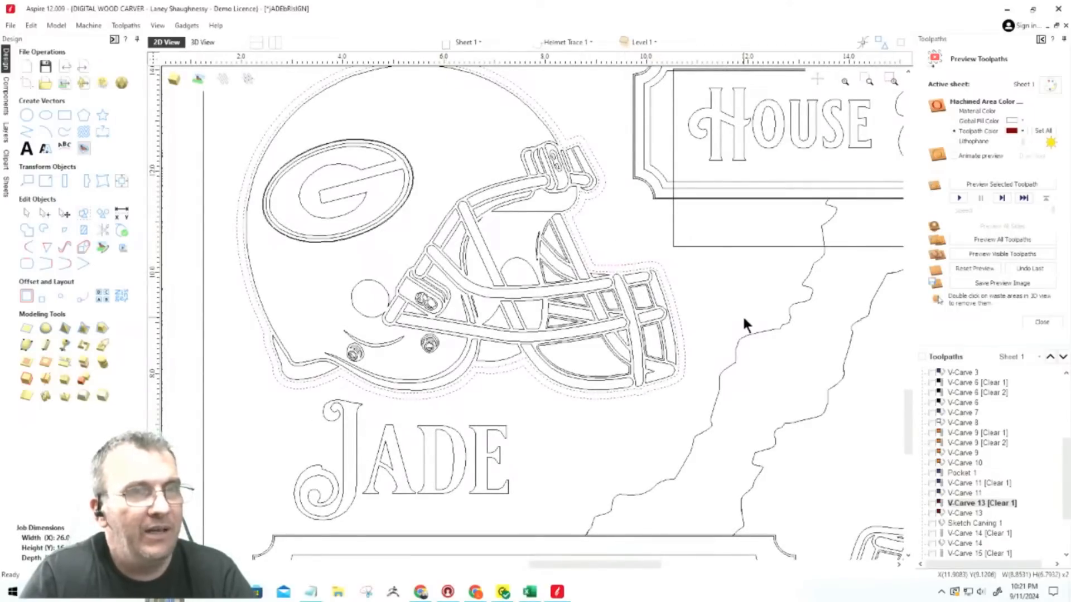
Calculate a V-Carve toolpath for the selected helmet border with start depth 0, flat depth 0.001 inches and the 0.125 inch end mill for clearance.
click(1032, 322)
mouse_move(1026, 323)
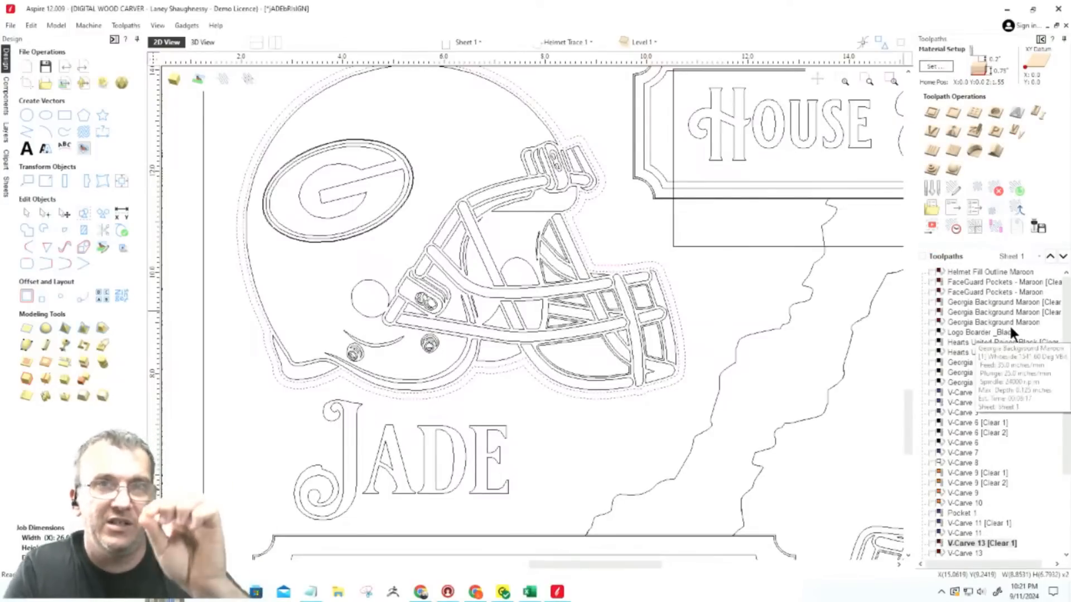
click(933, 130)
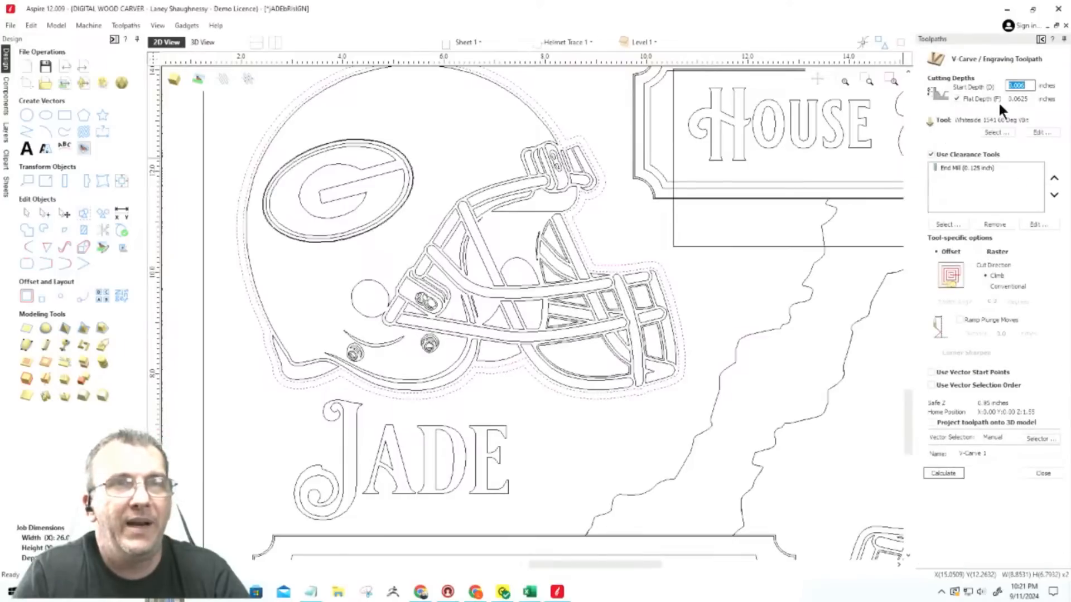
key(Tab)
key(shift+Tab)
text(0)
key(Tab)
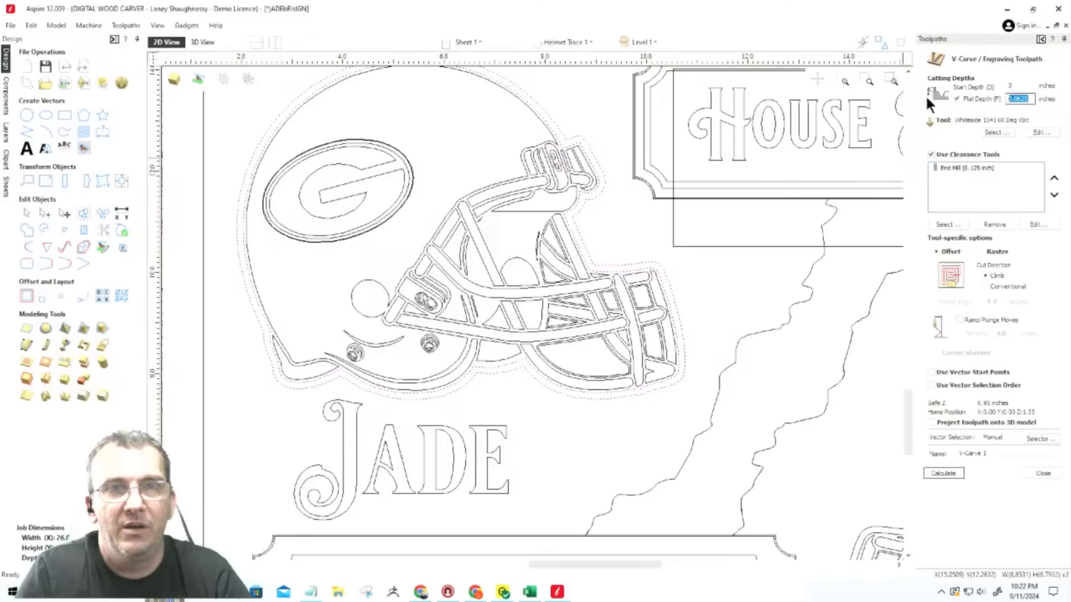
text(3.00)
text(1)
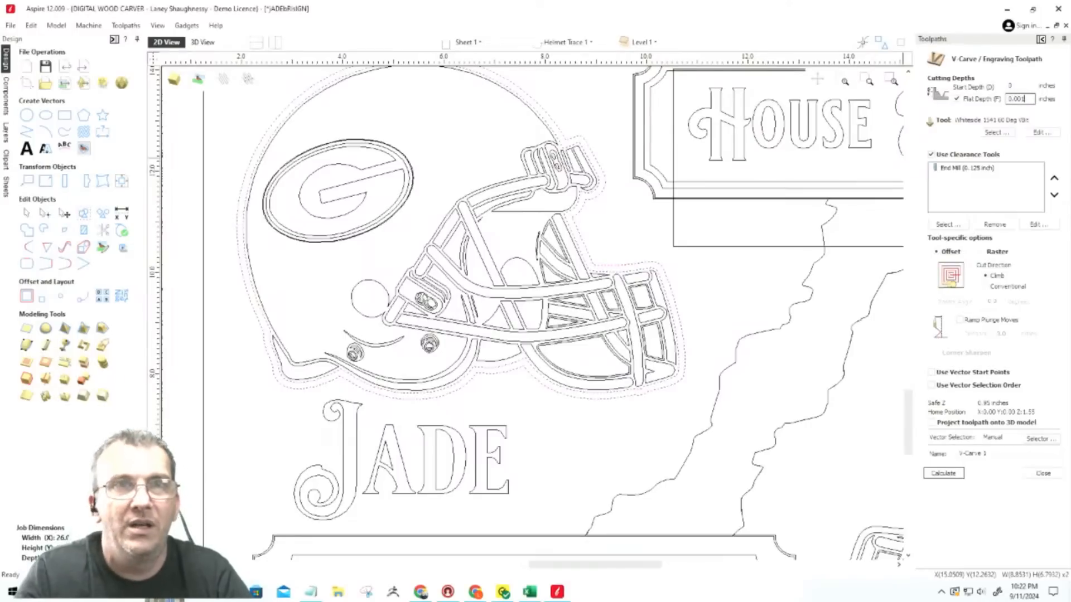
click(929, 154)
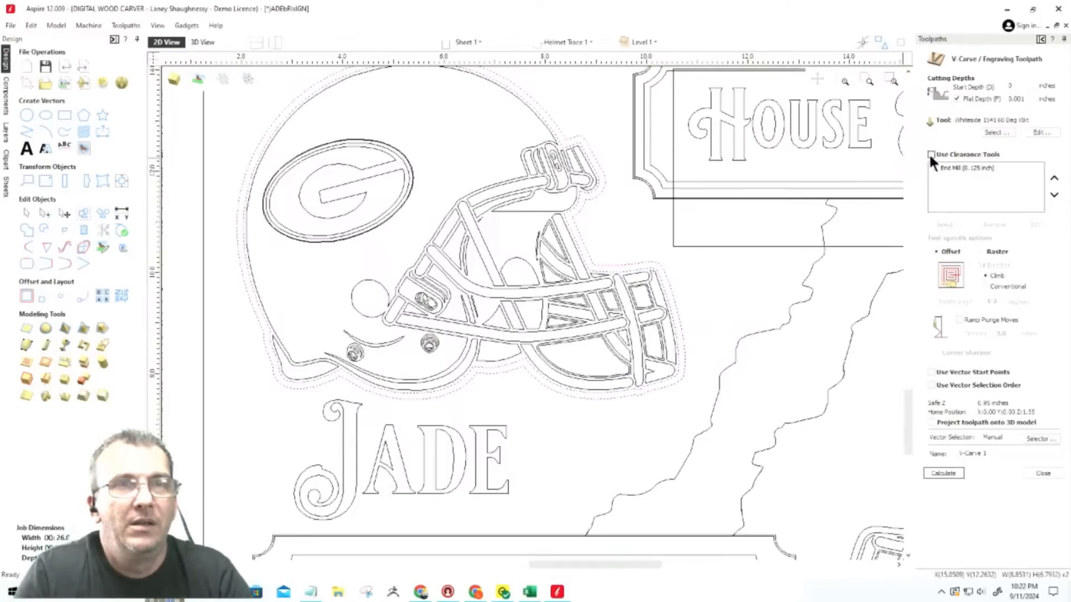
click(929, 153)
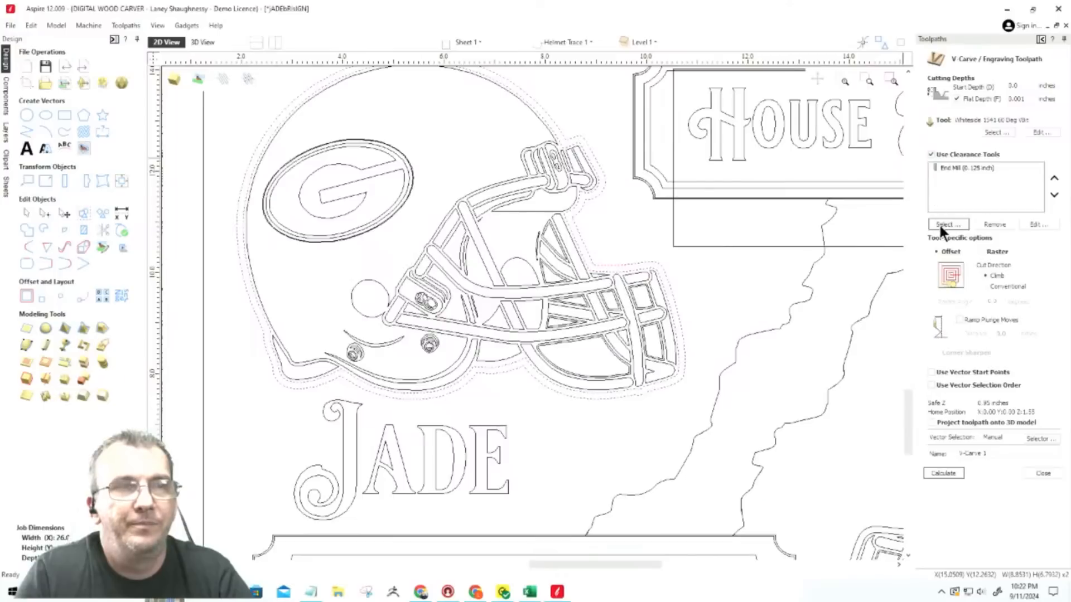
click(943, 473)
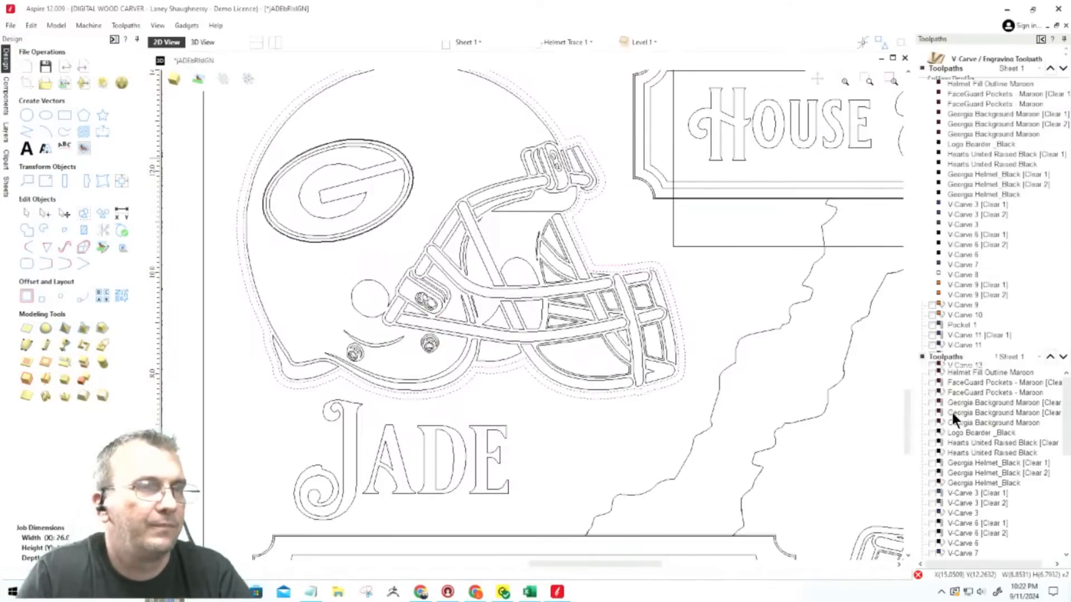
Colour the V-Carve 1 toolpath and its clearance pass black and preview both on the board.
scroll(1059, 490, down, 10)
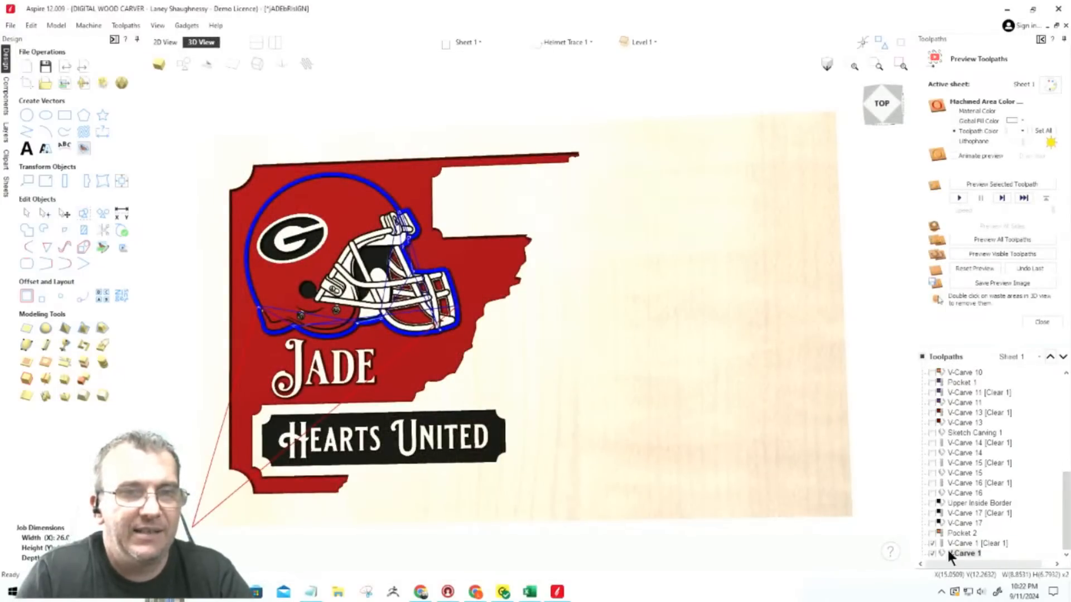
click(1011, 131)
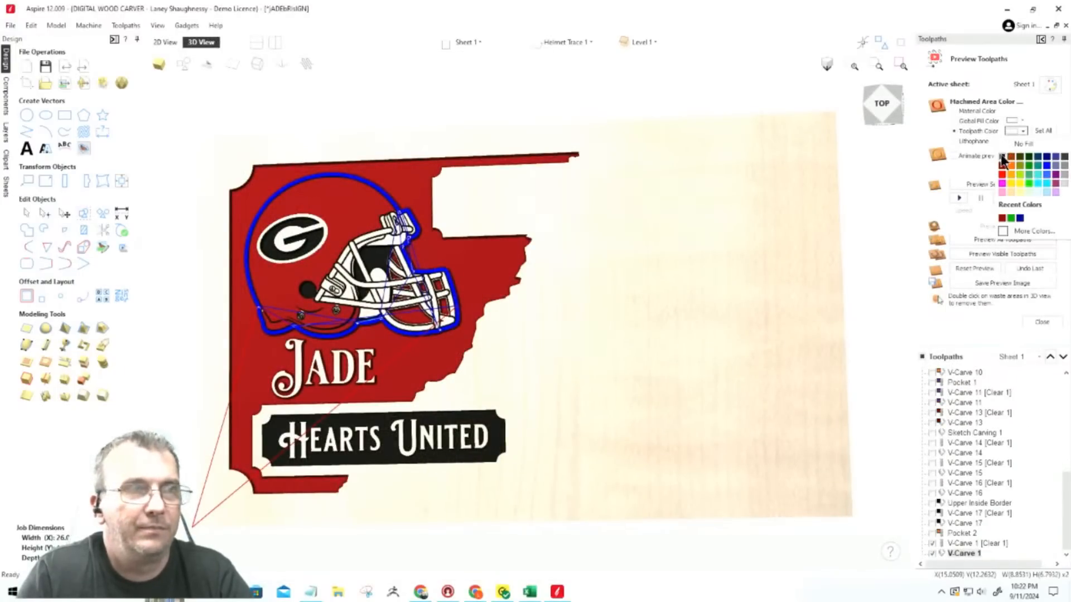
click(1004, 158)
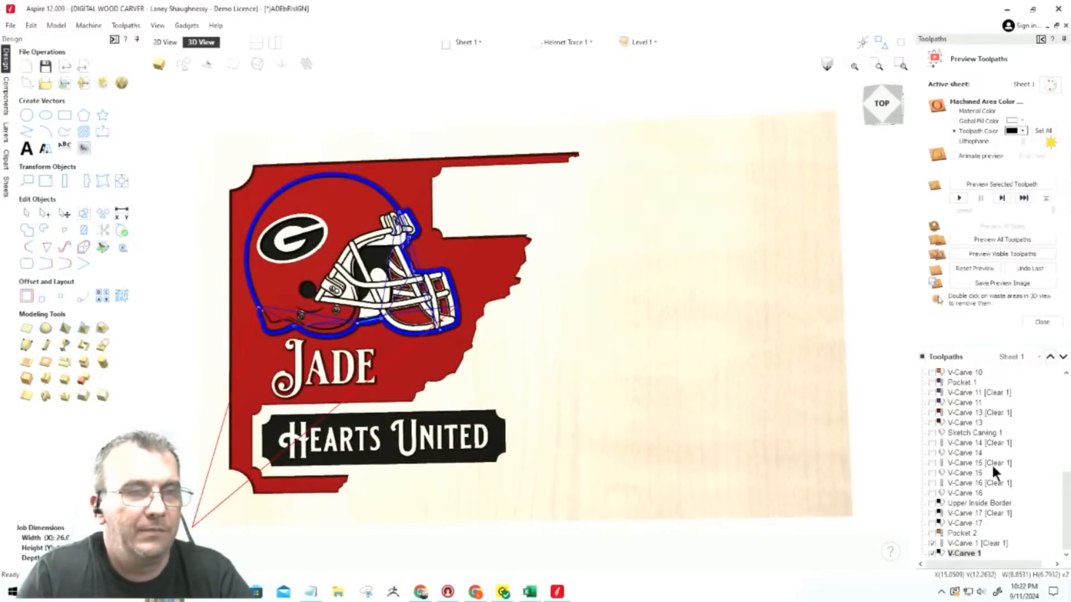
click(959, 543)
click(1012, 130)
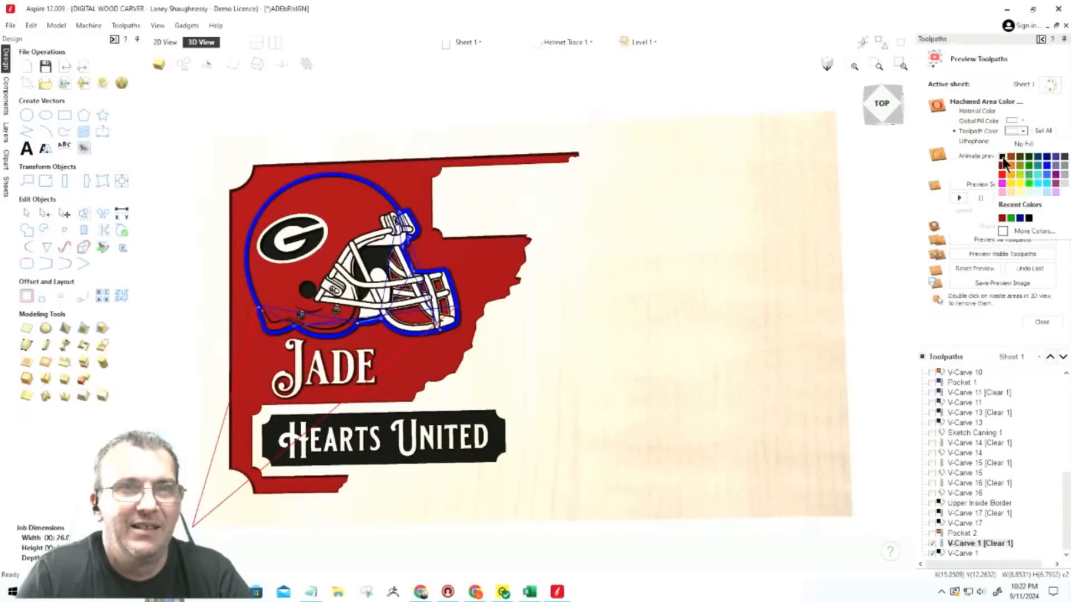
click(1003, 157)
click(975, 254)
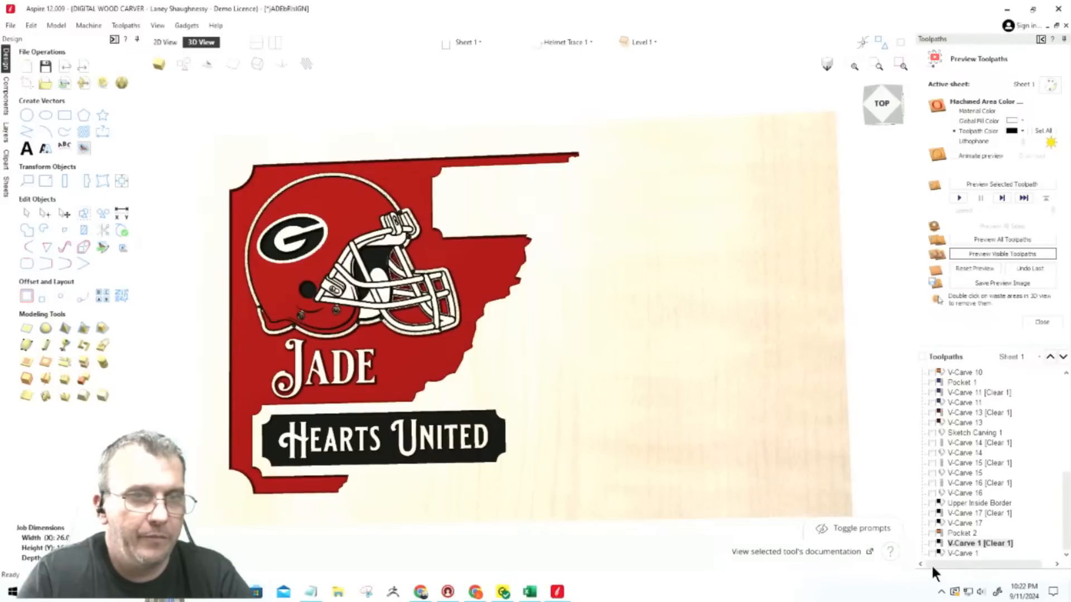
Replace the clearance tool of the V-Carve 1 toolpath with the 0.0625 inch end mill and recalculate it.
scroll(520, 313, up, 5)
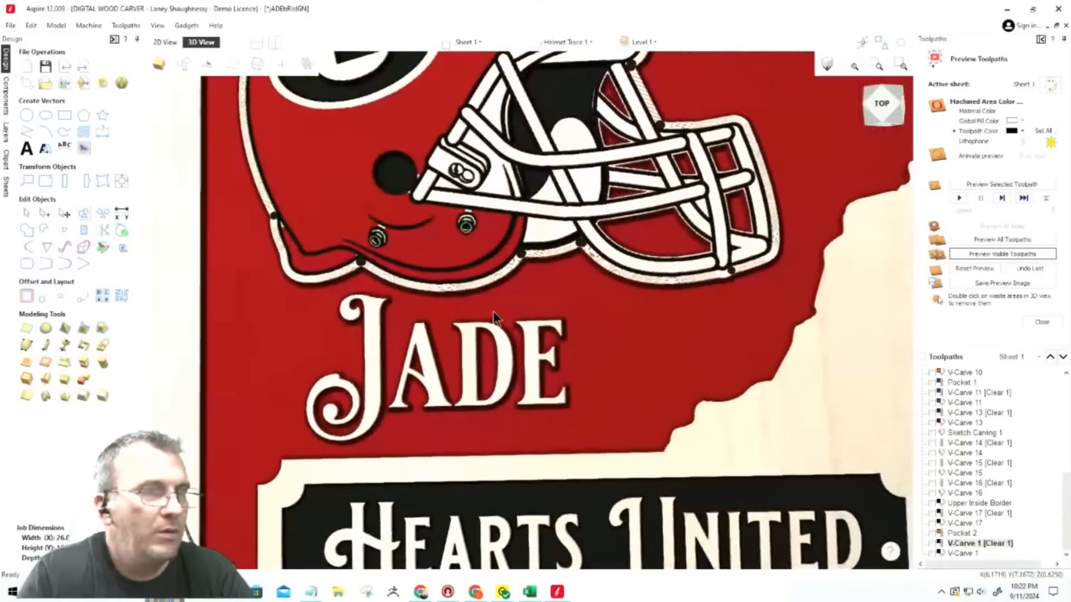
click(890, 113)
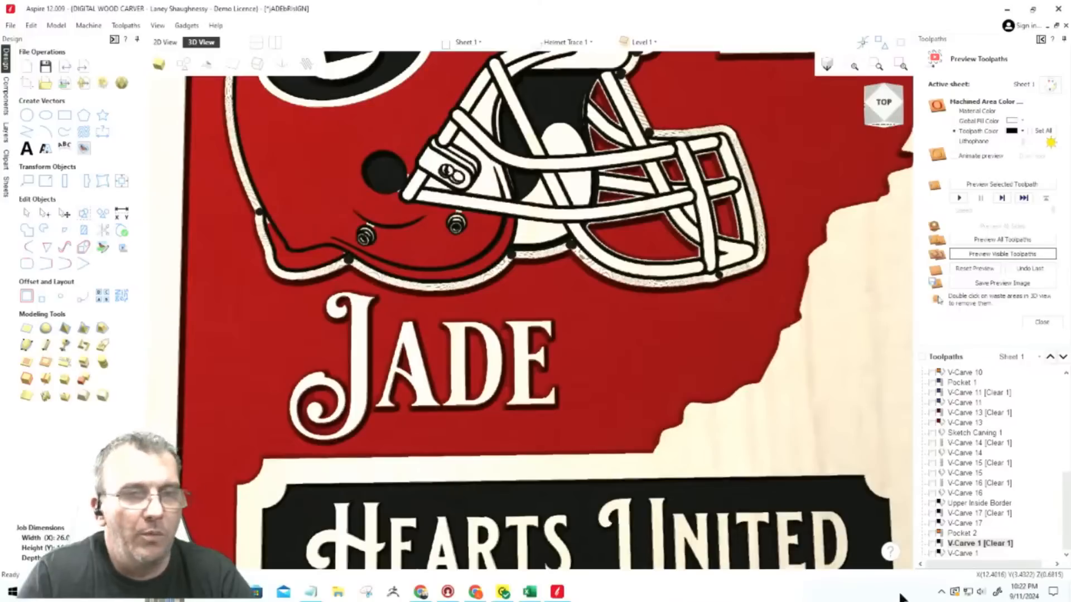
double_click(957, 540)
click(989, 225)
click(946, 225)
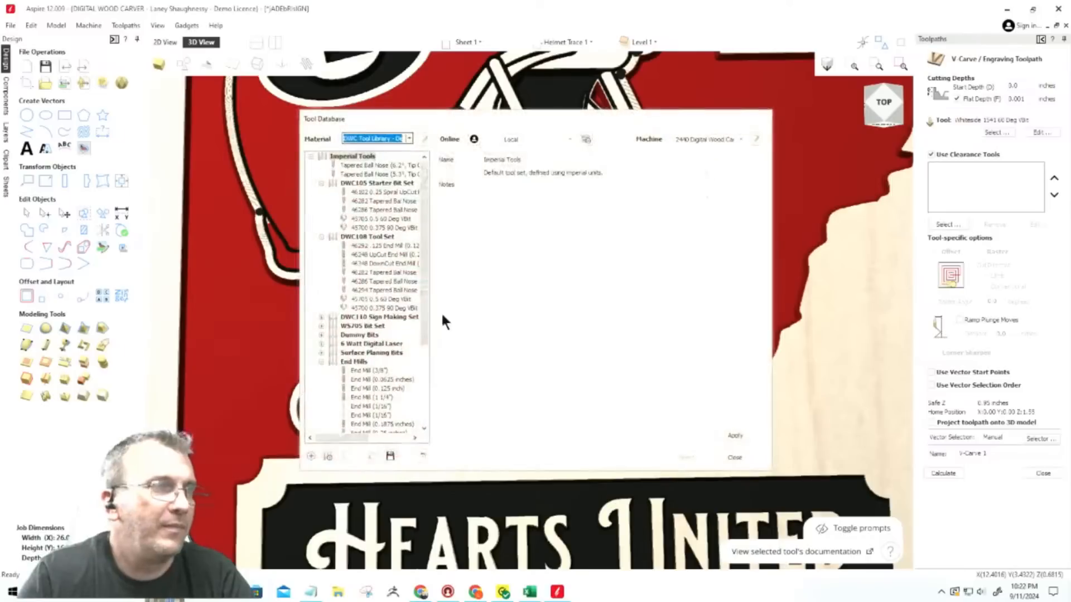
click(380, 380)
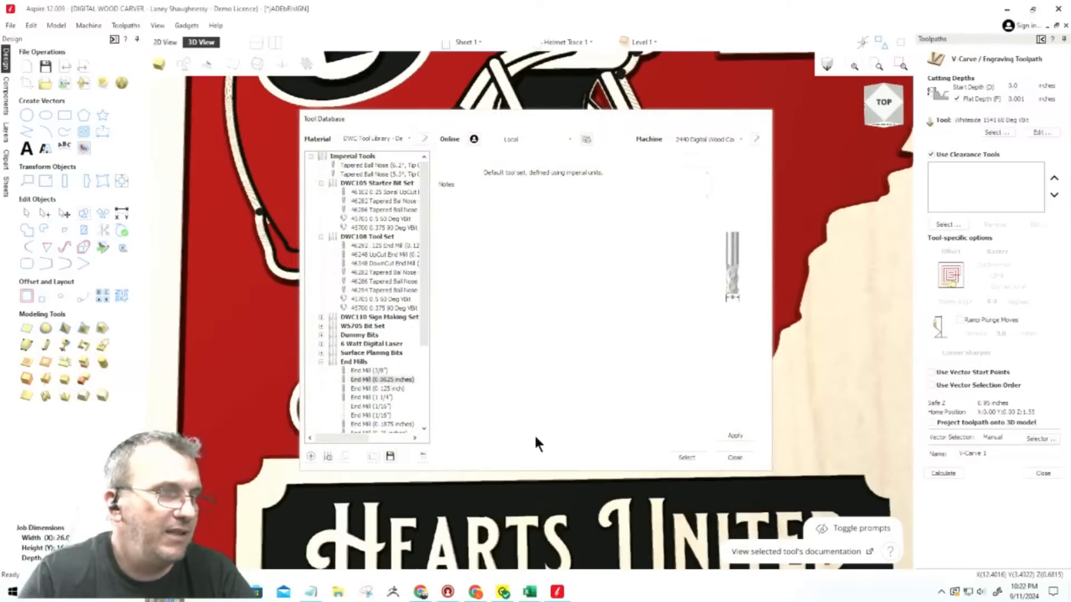
click(685, 457)
click(942, 473)
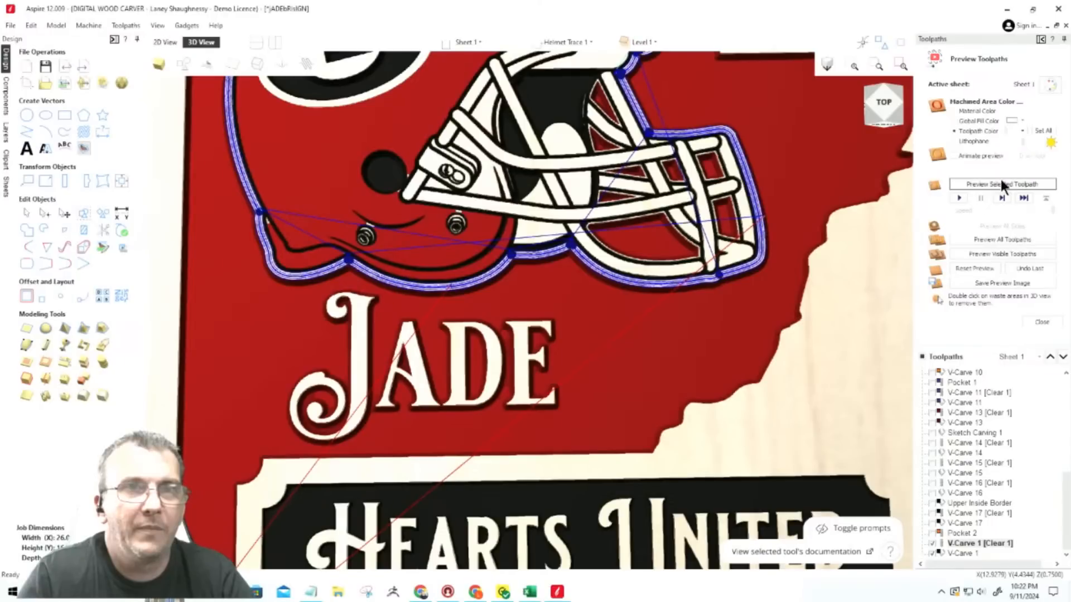
Preview the recalculated helmet border toolpaths and check the outline around the top of the face guard.
click(977, 254)
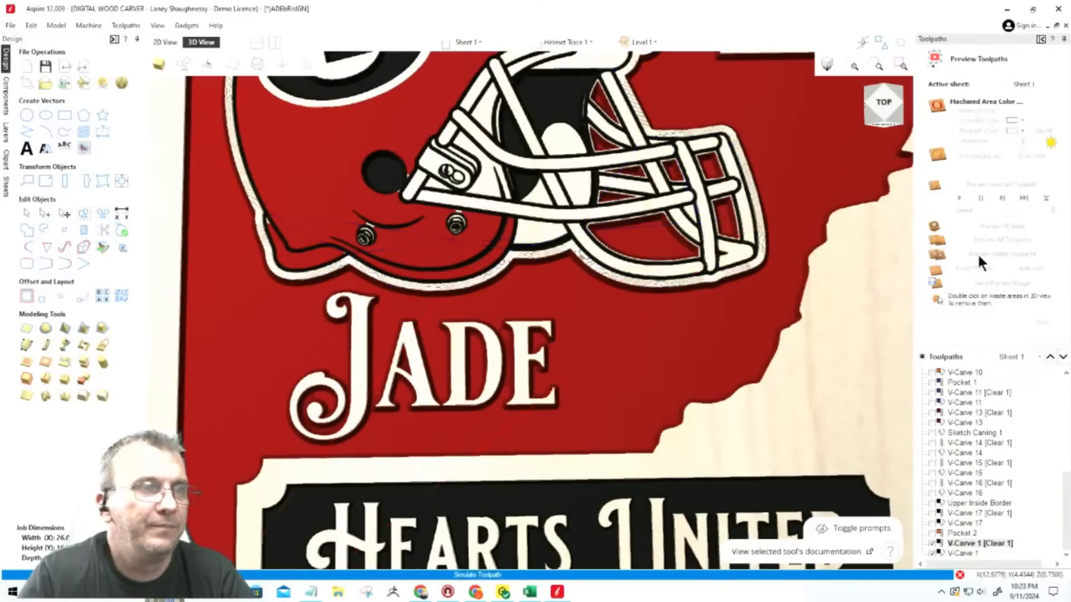
scroll(617, 366, down, 5)
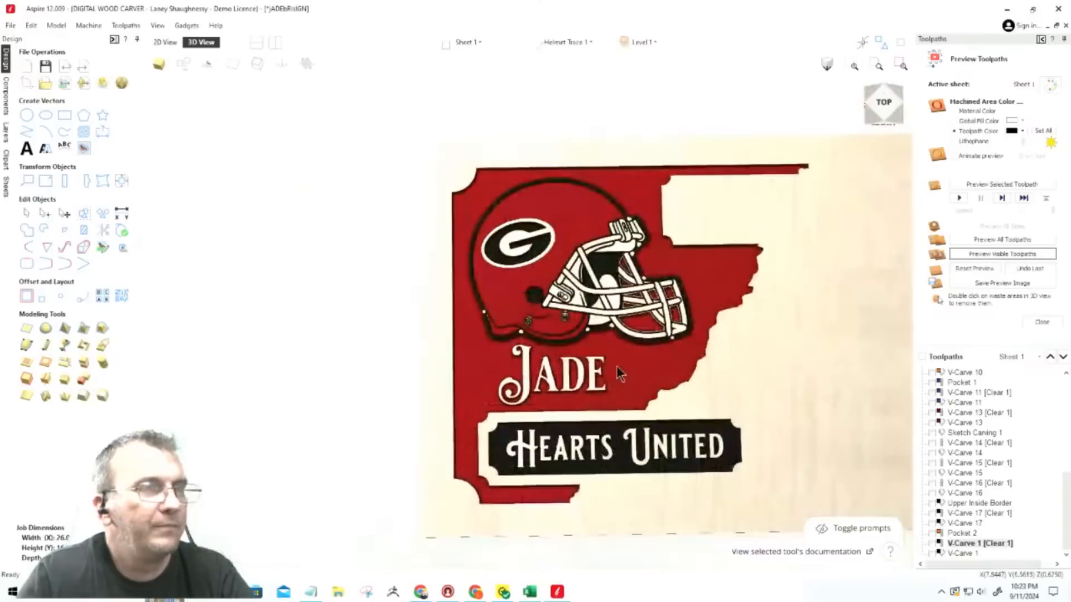
scroll(598, 255, up, 5)
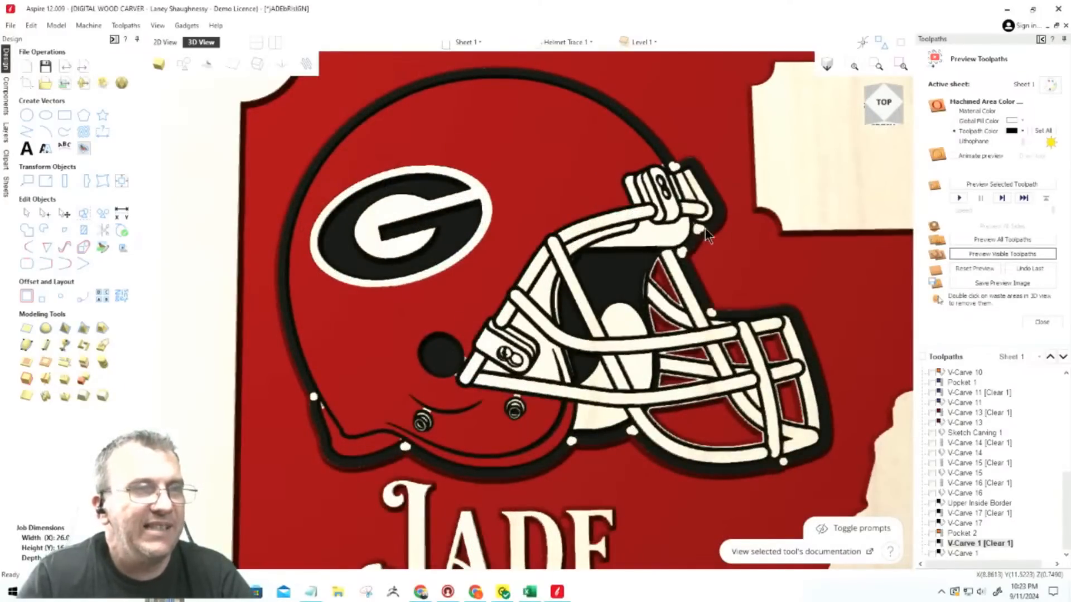
scroll(705, 229, up, 5)
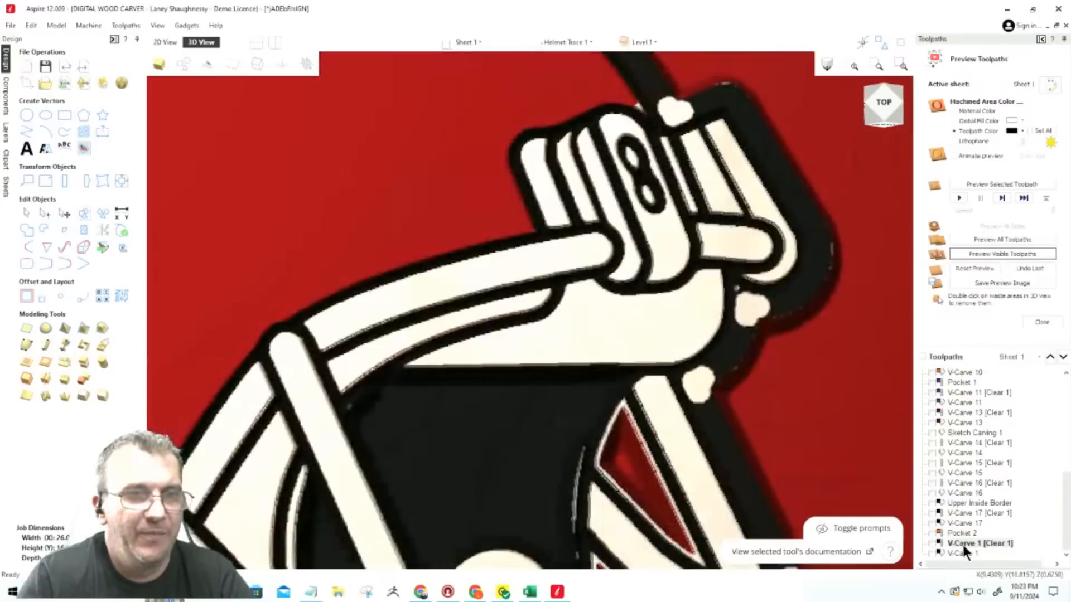
Undo the last preview and preview the V-Carve 1 toolpath and its clearance pass again.
click(1042, 267)
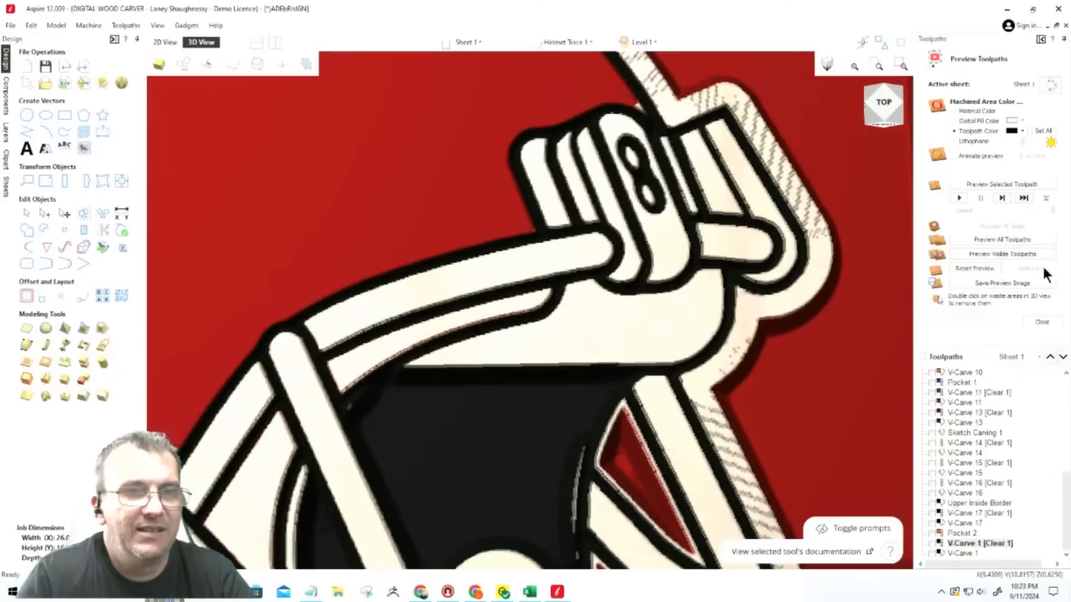
click(932, 543)
click(932, 554)
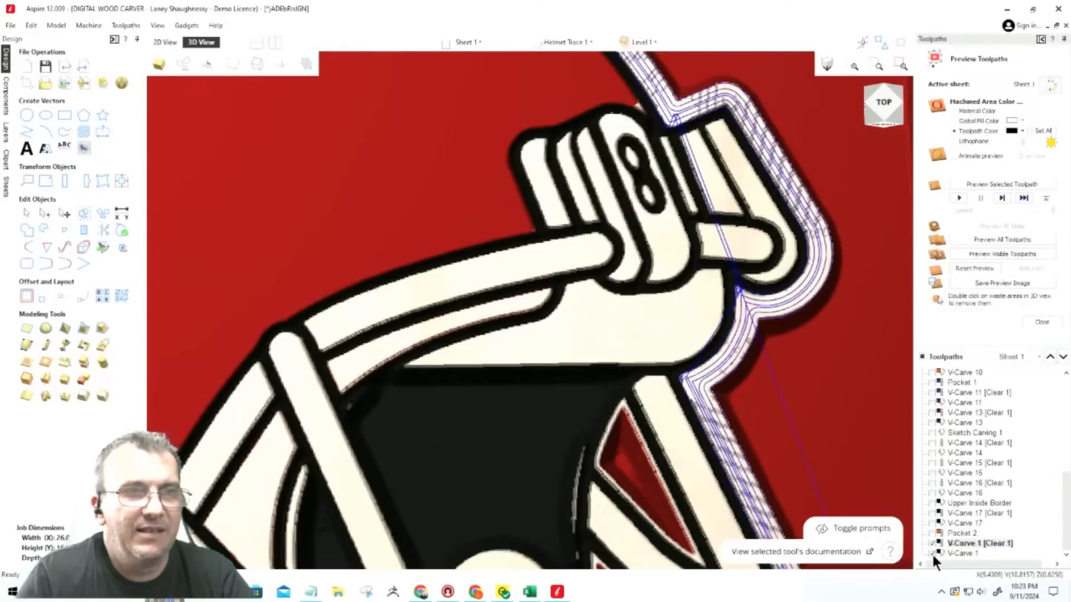
click(992, 254)
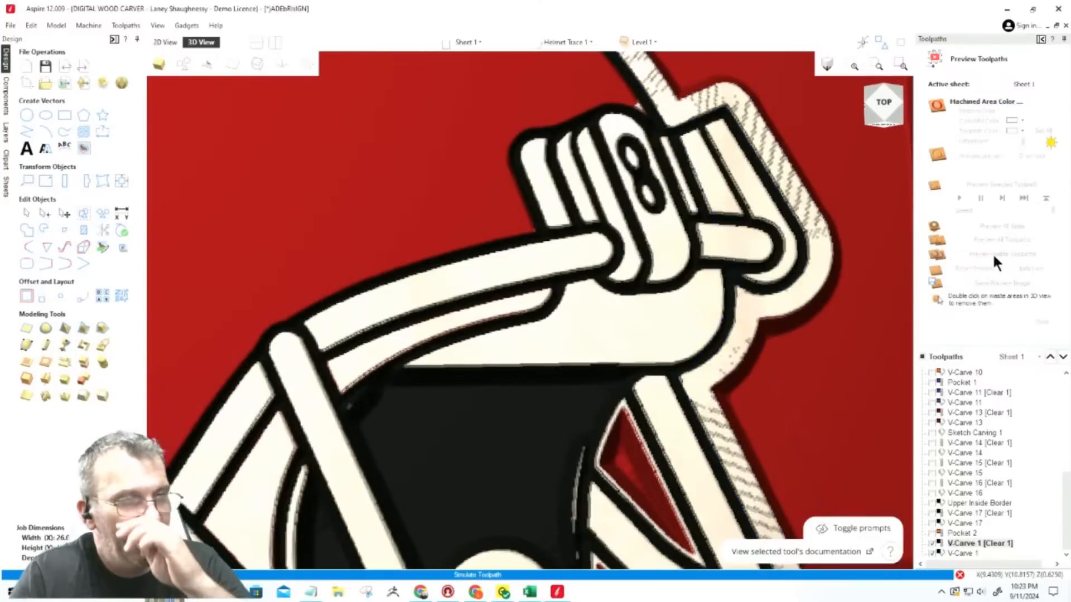
Examine the previewed black border all around the helmet, including its inner corners and the shell's back edge.
scroll(705, 189, down, 5)
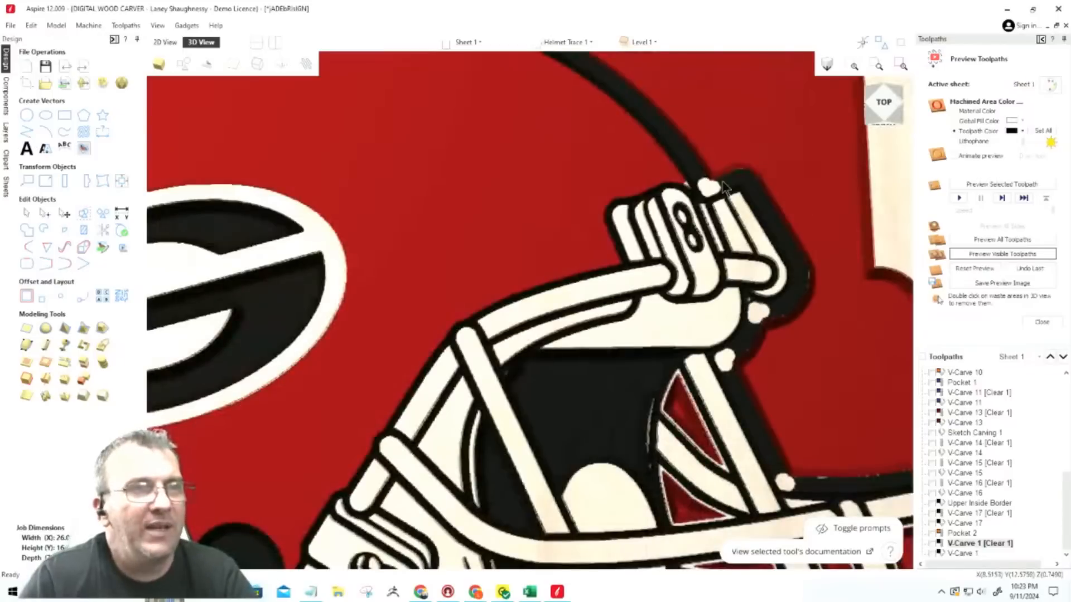
scroll(706, 190, down, 5)
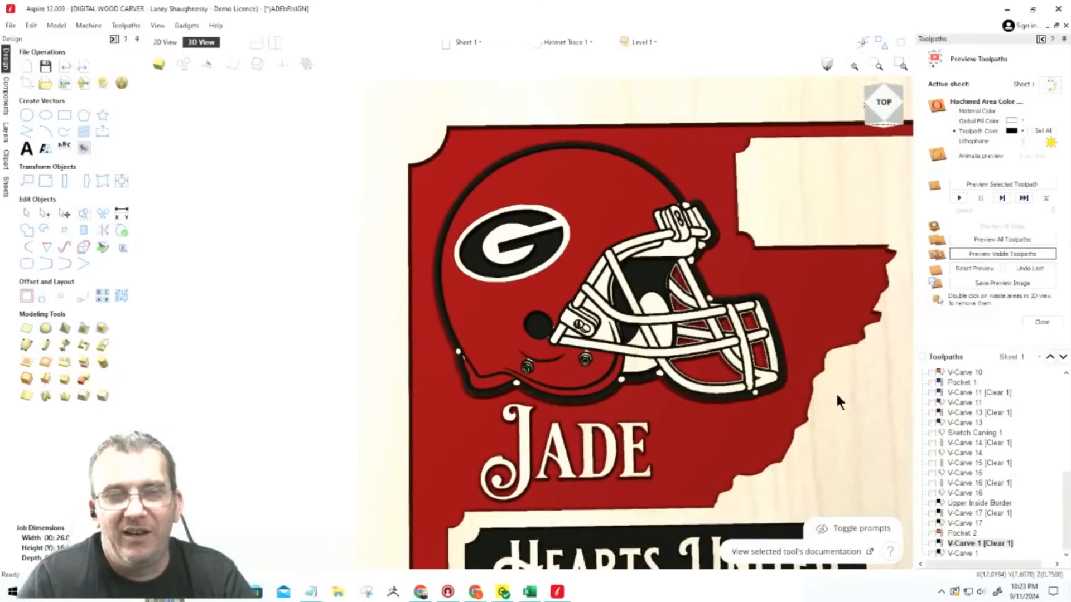
scroll(730, 413, down, 3)
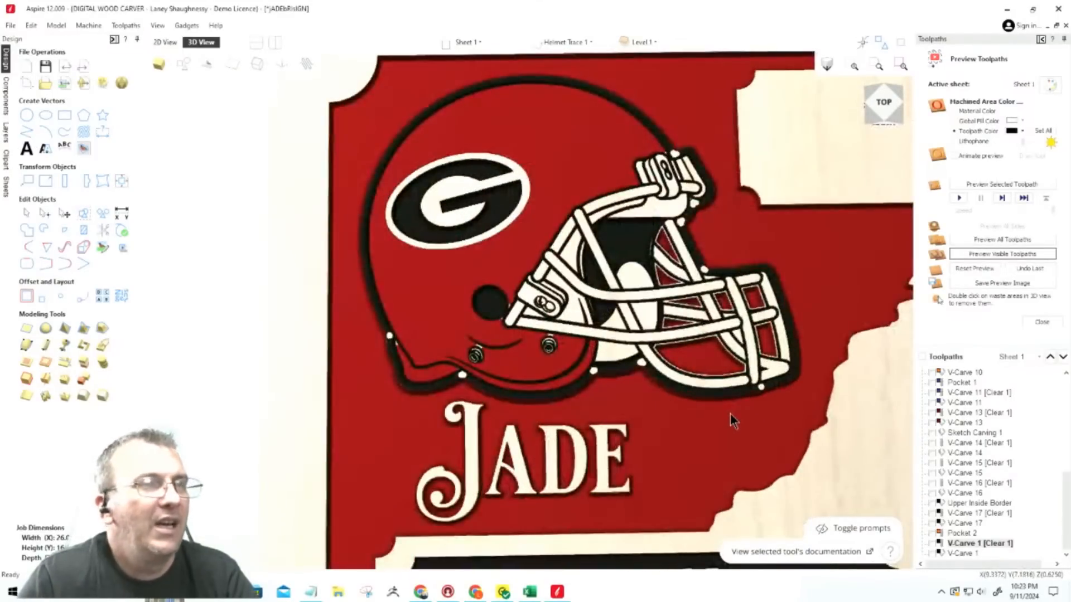
scroll(502, 321, up, 3)
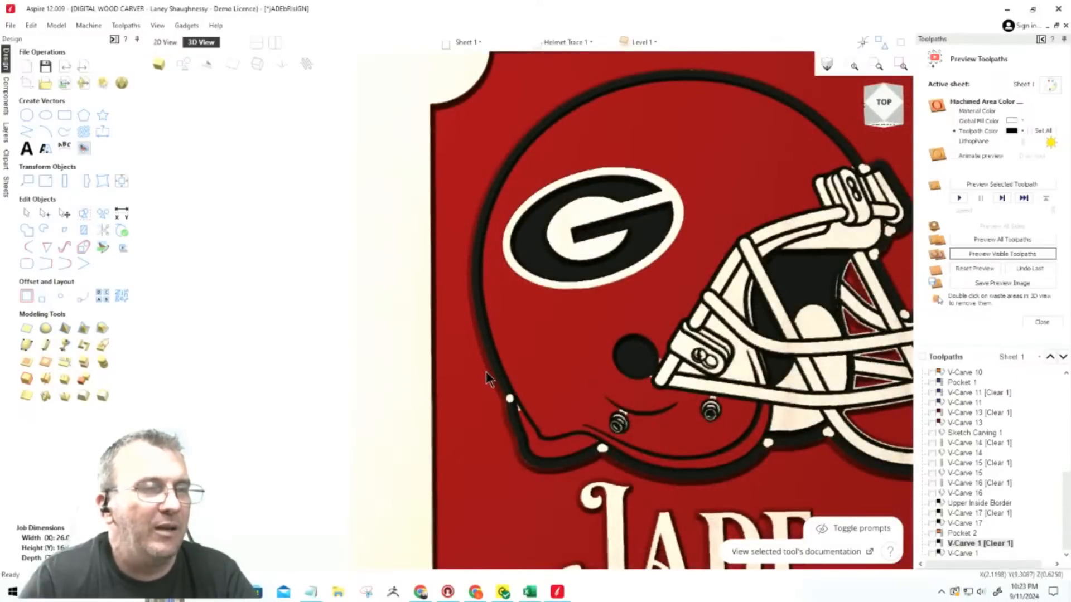
scroll(487, 372, down, 3)
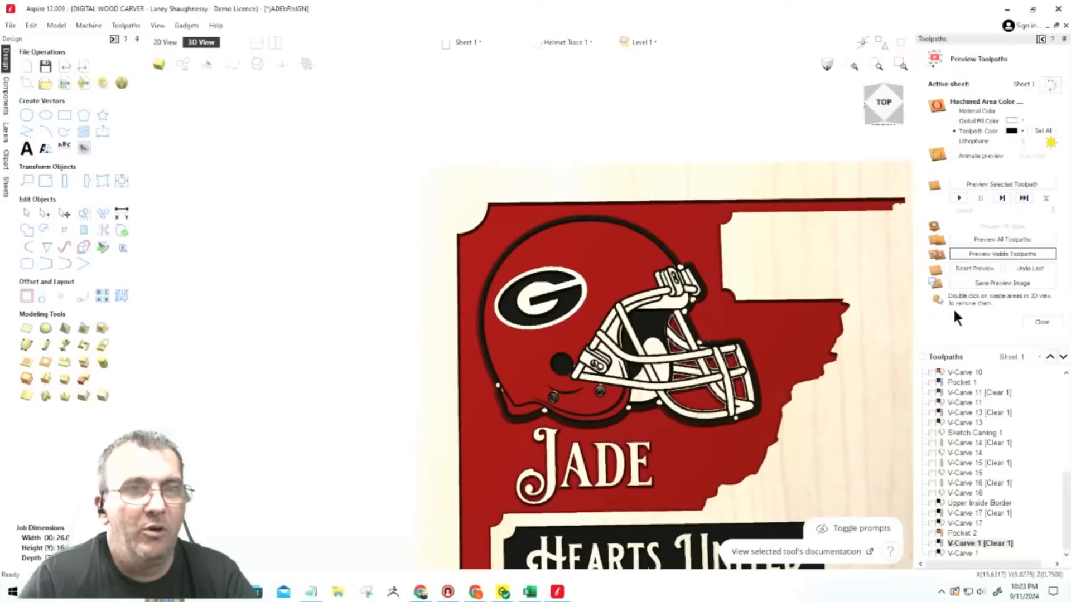
Undo the latest helmet border preview and inspect the outline around the helmet again.
click(1043, 267)
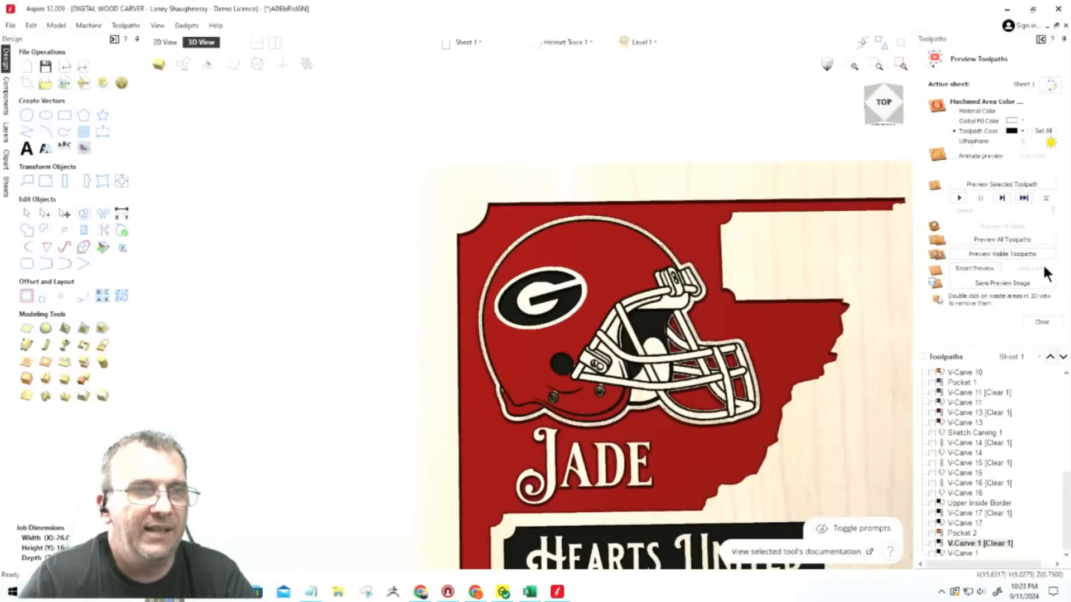
scroll(682, 266, up, 5)
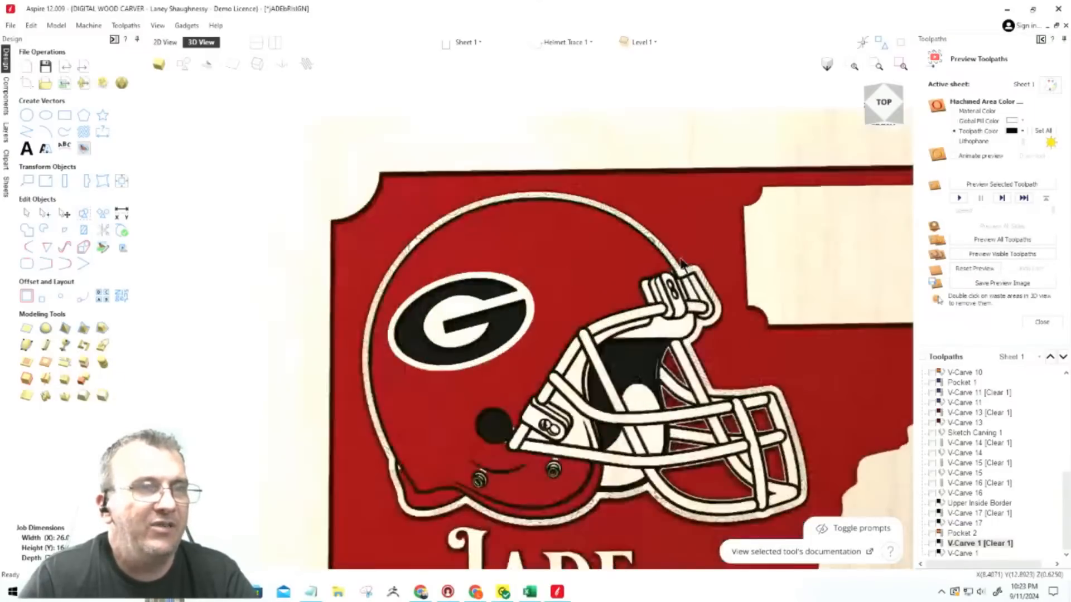
scroll(682, 266, down, 5)
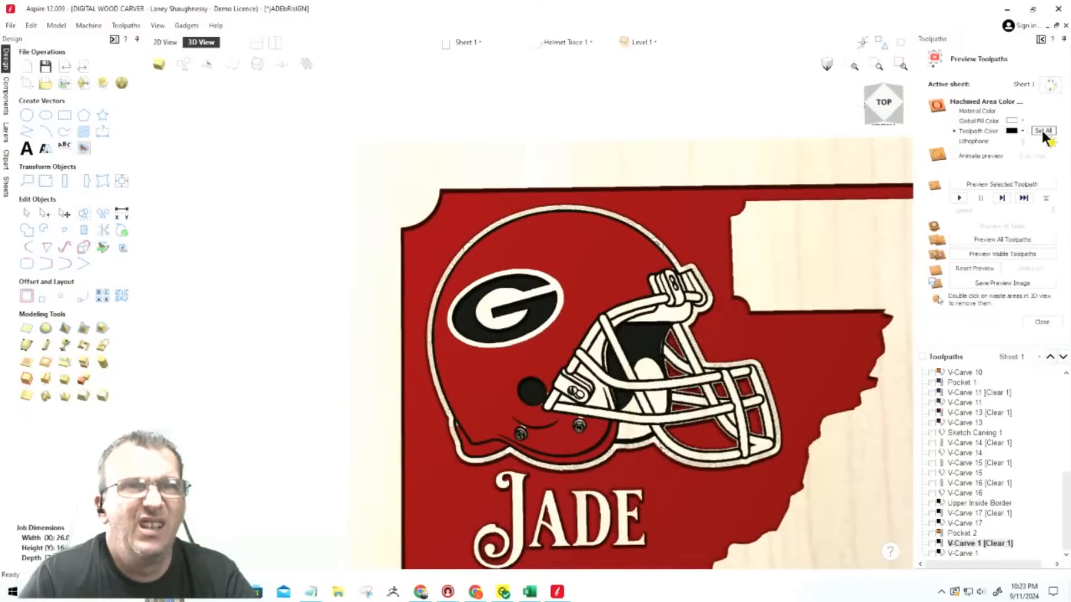
Set the board's material appearance in the toolpath preview to Cherry.
click(1047, 86)
click(1023, 109)
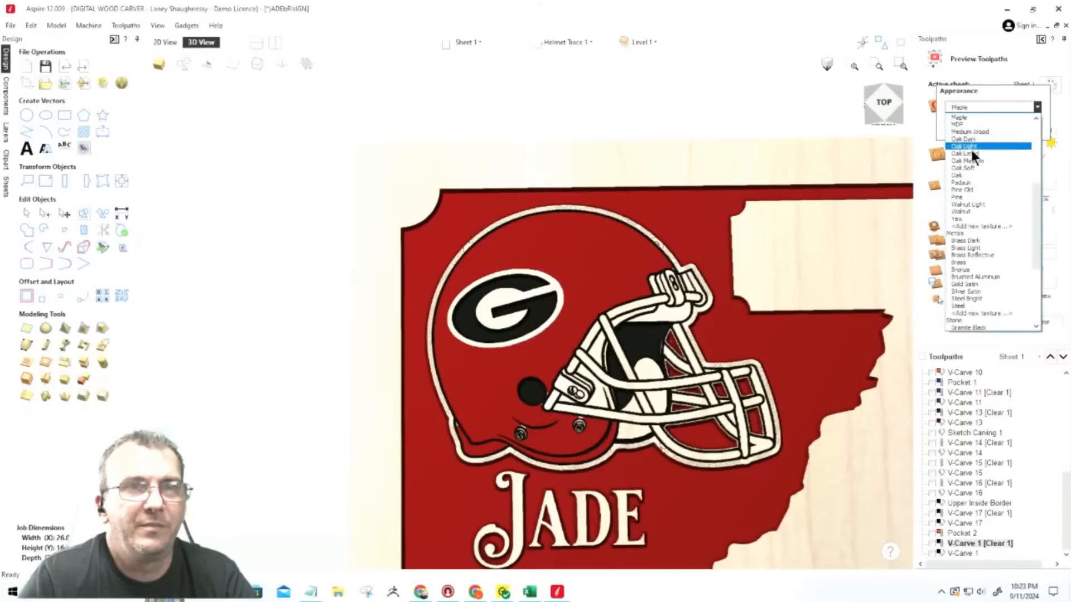
scroll(966, 134, up, 3)
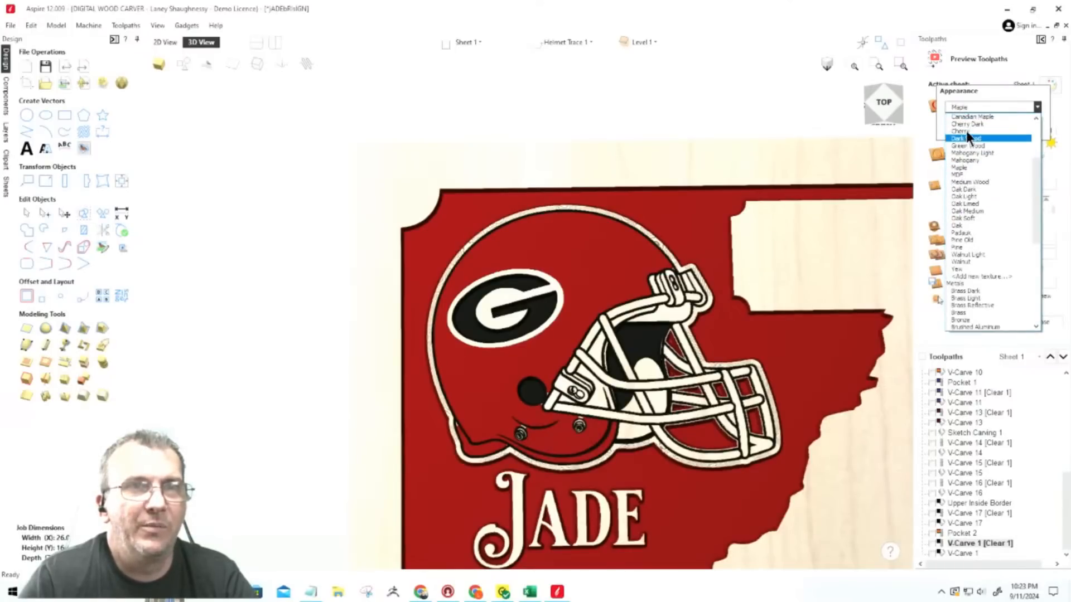
click(962, 165)
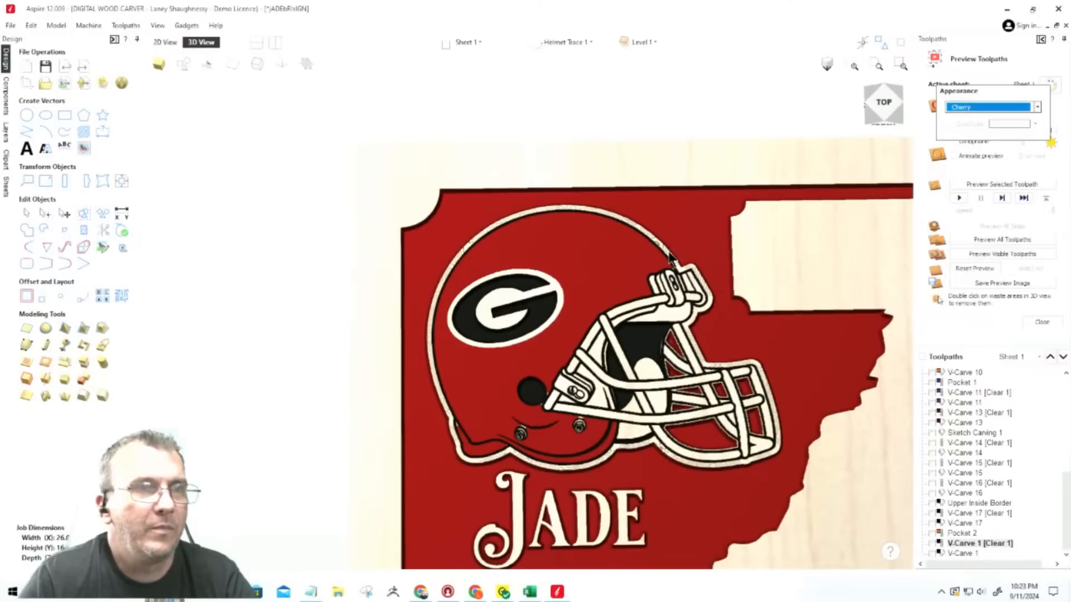
Examine the cherry board preview as a whole and up close around the helmet's outline, logo and face guard.
scroll(670, 256, down, 5)
scroll(469, 265, down, 4)
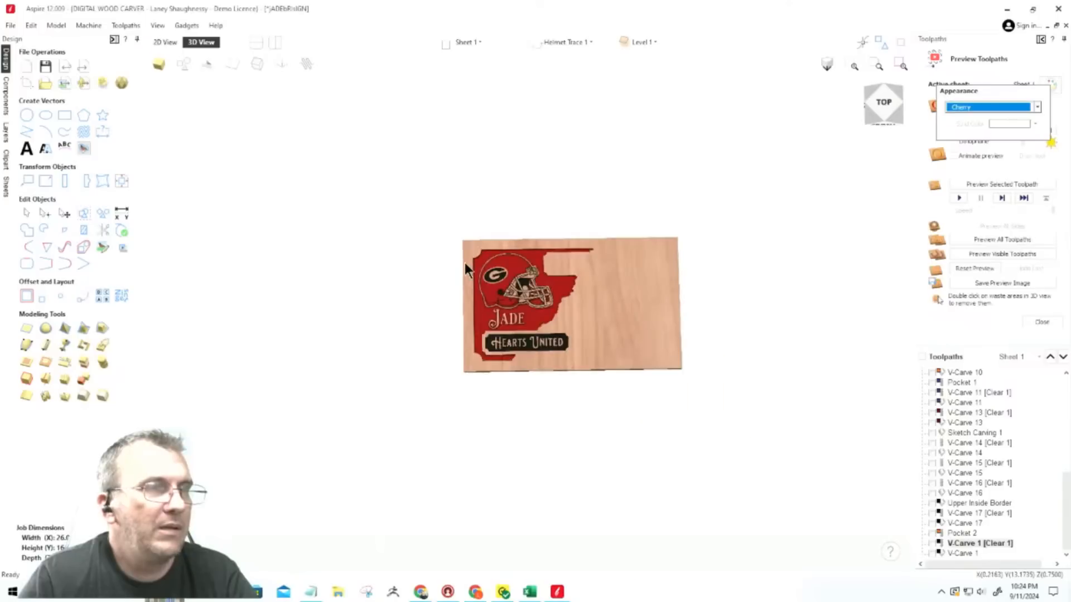
scroll(464, 263, up, 5)
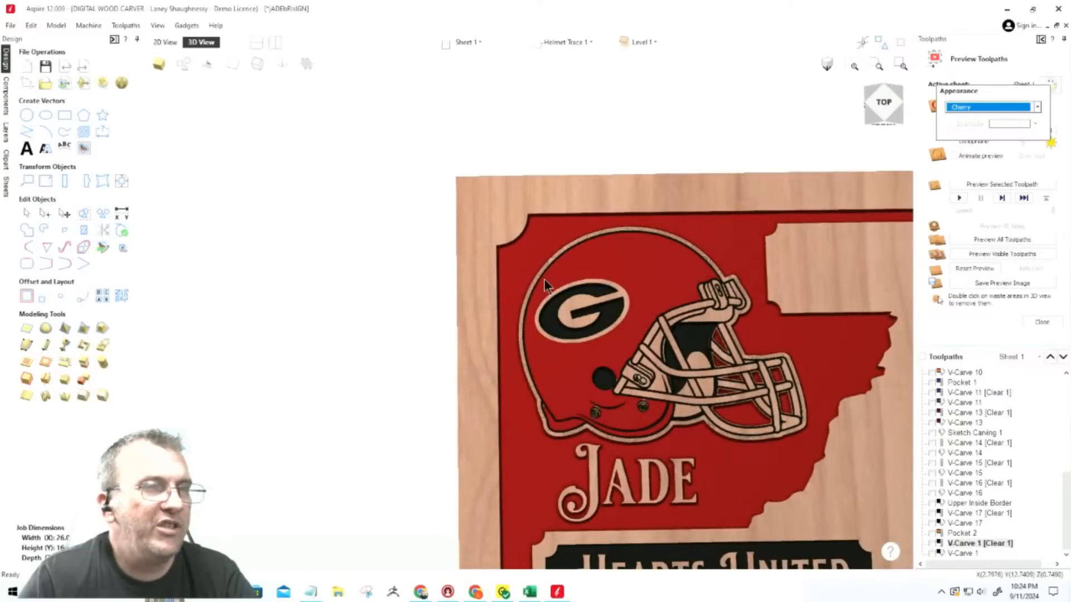
scroll(552, 262, up, 3)
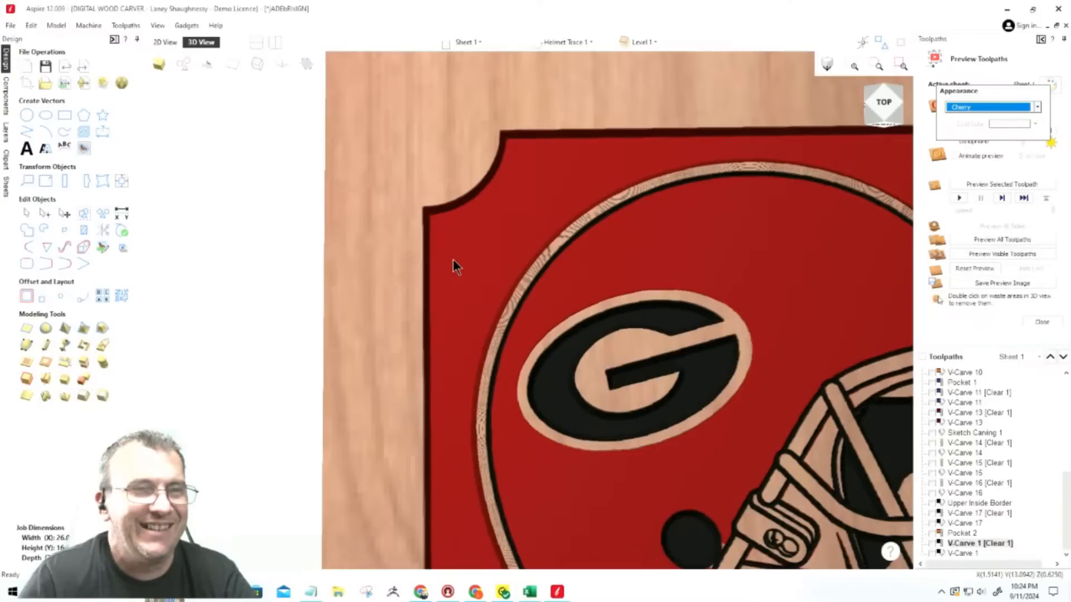
scroll(453, 259, down, 3)
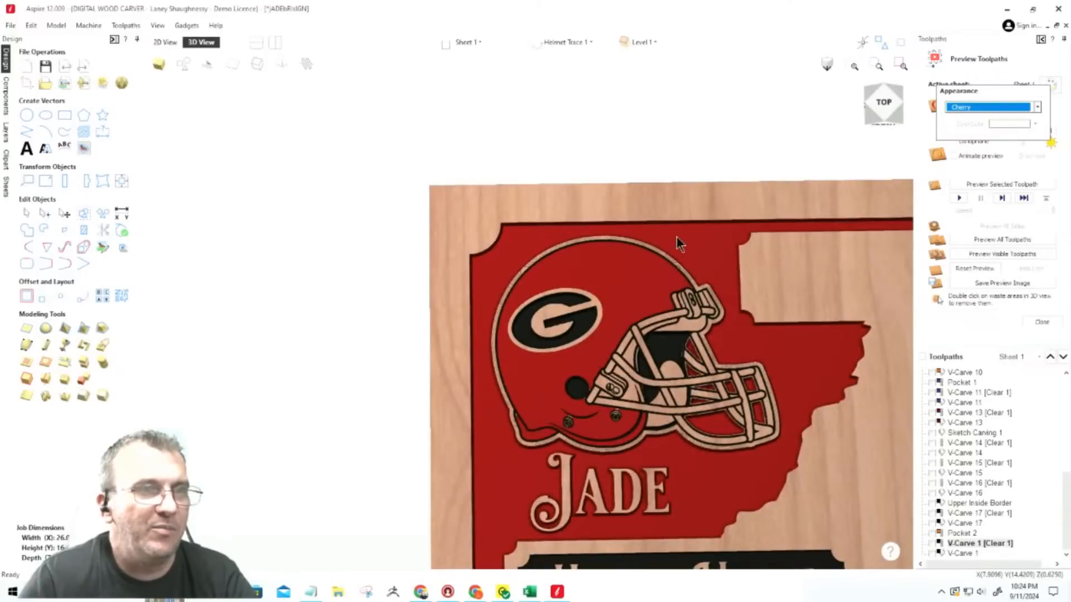
scroll(679, 271, up, 5)
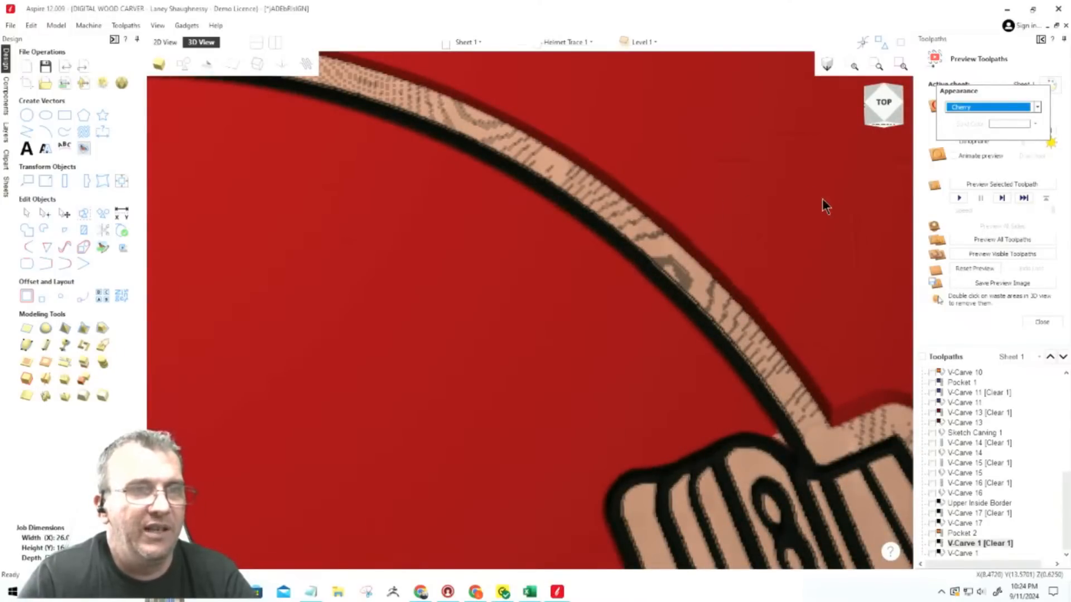
scroll(669, 330, down, 5)
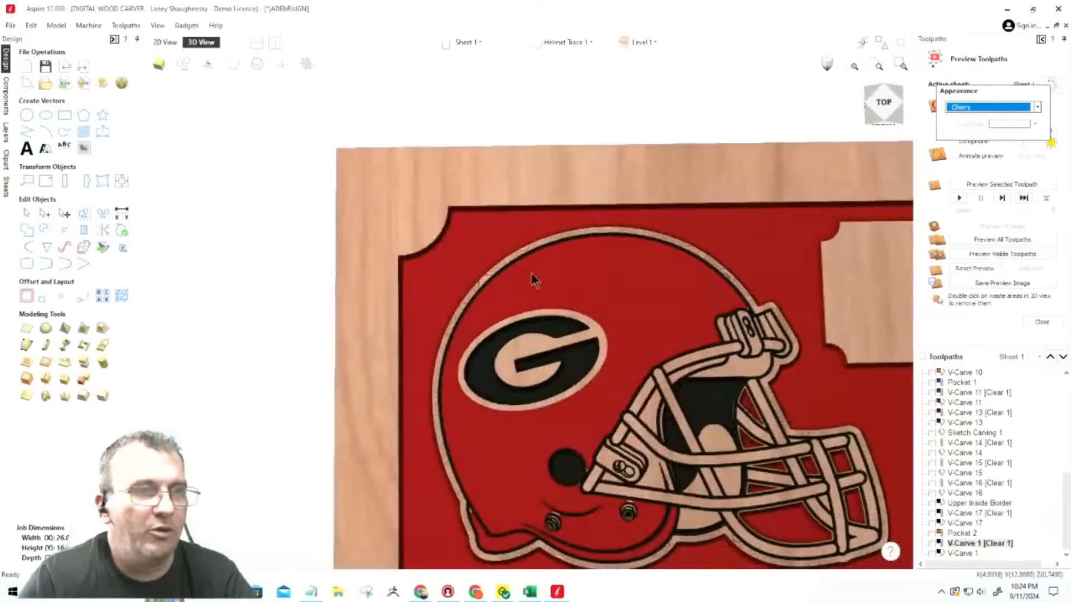
scroll(534, 280, down, 3)
scroll(588, 335, up, 6)
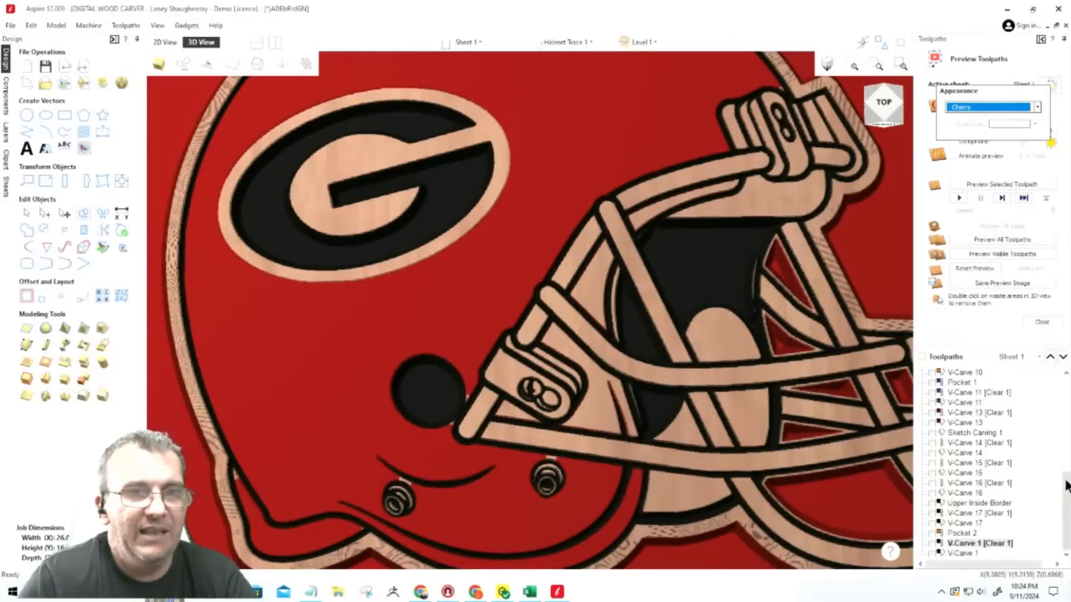
Open the Helmet Fill Outline Maroon toolpath, check which helmet vectors it uses, and close it unchanged.
drag(1065, 490, 1062, 393)
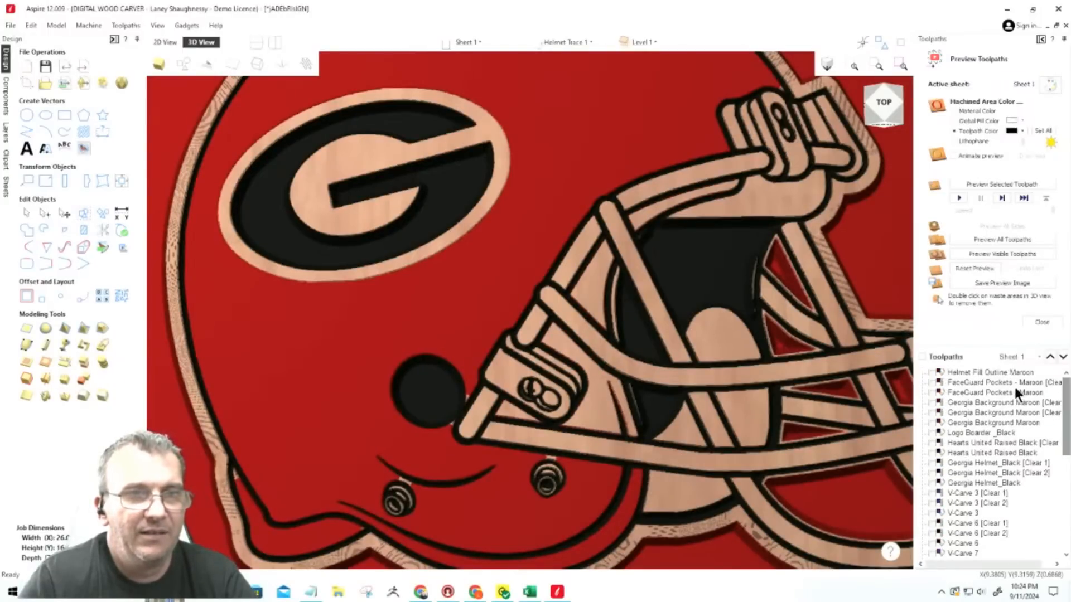
click(980, 370)
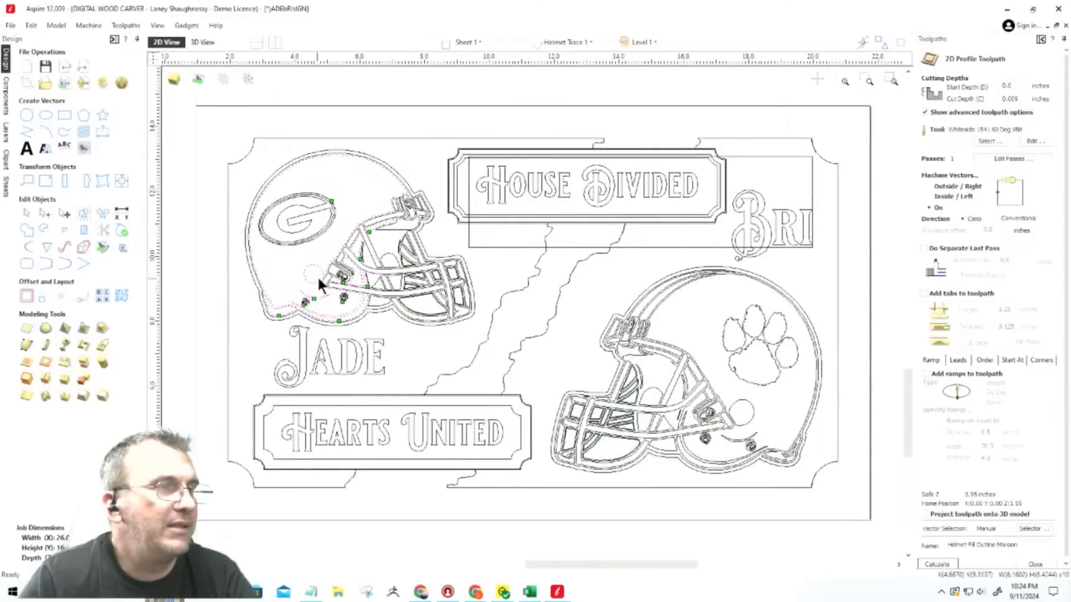
scroll(320, 285, up, 3)
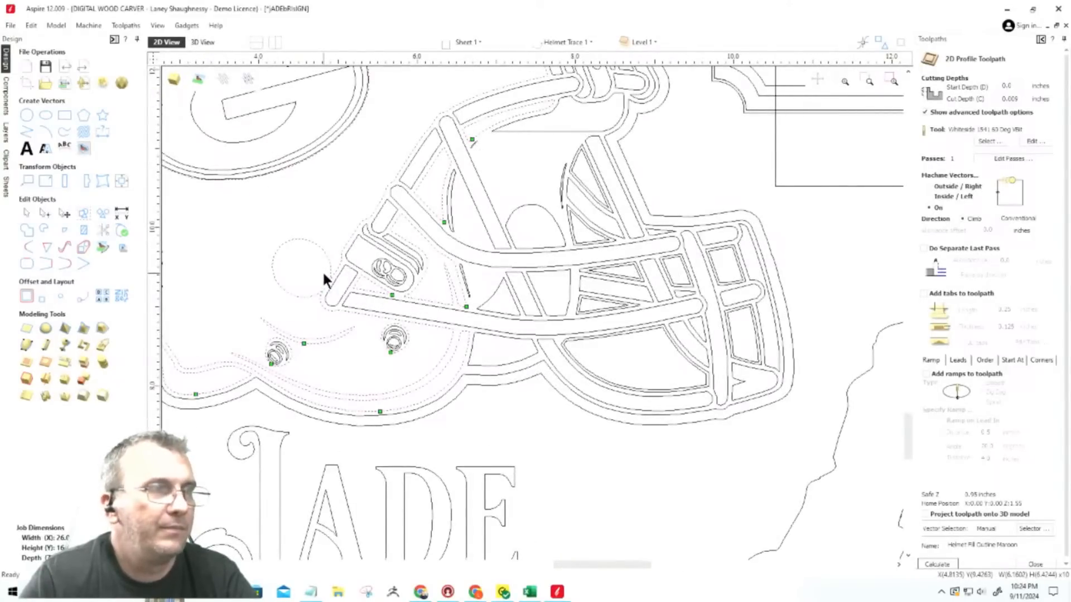
scroll(326, 281, down, 2)
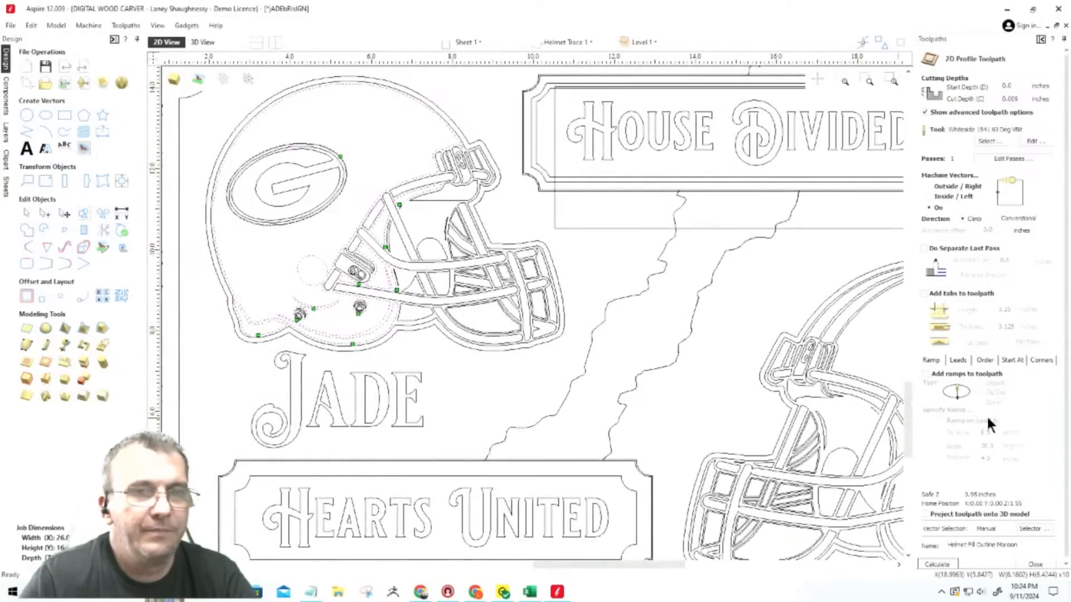
click(1036, 564)
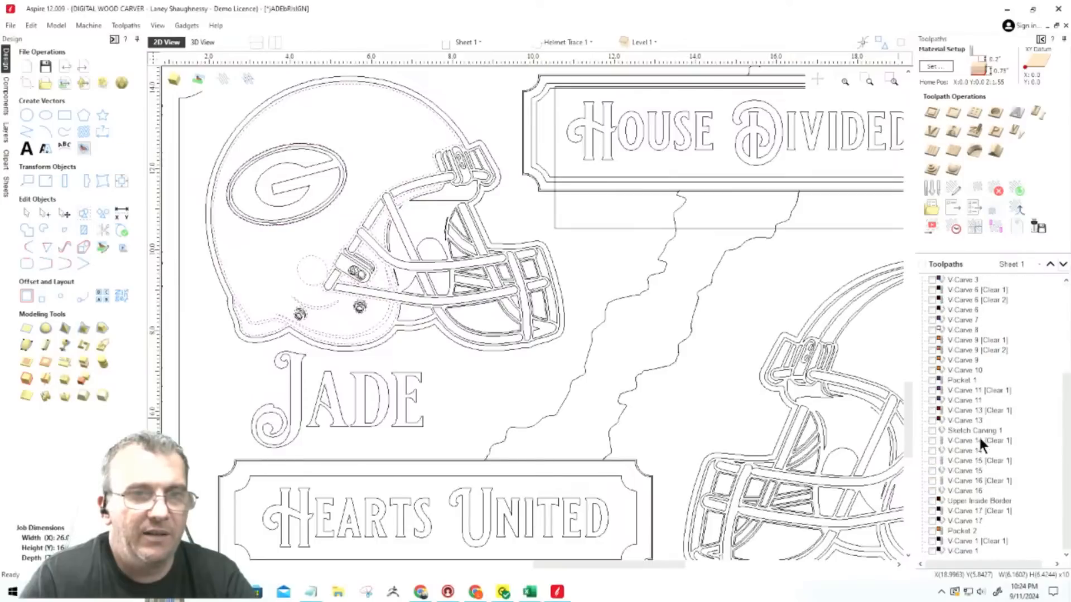
Add the openings around the chin-strap clip and under the upper face guard bar to the V-Carve 13 toolpath and recalculate it.
double_click(955, 409)
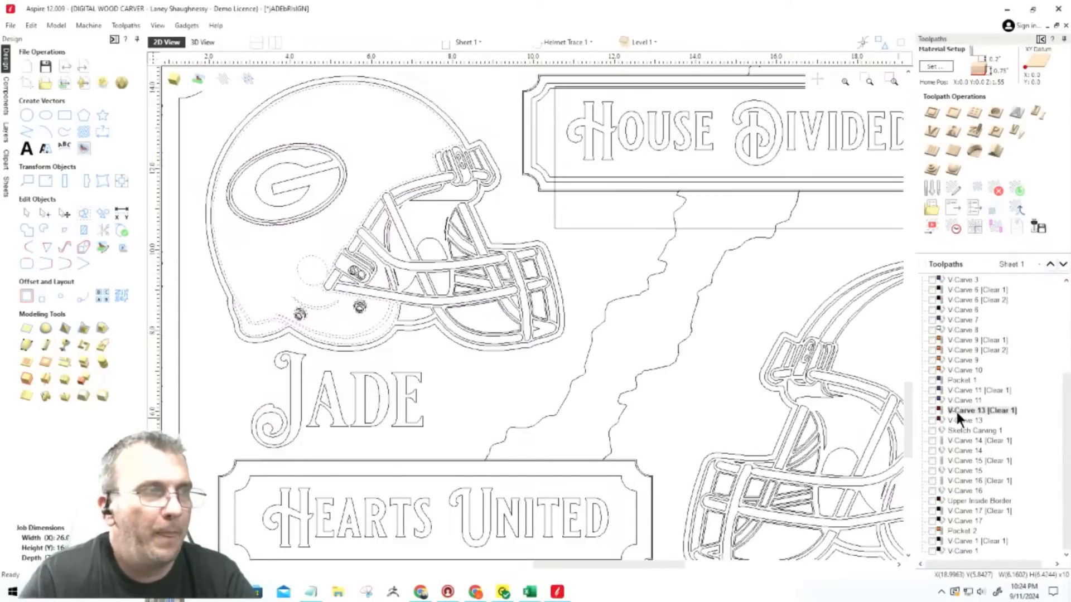
scroll(357, 276, up, 4)
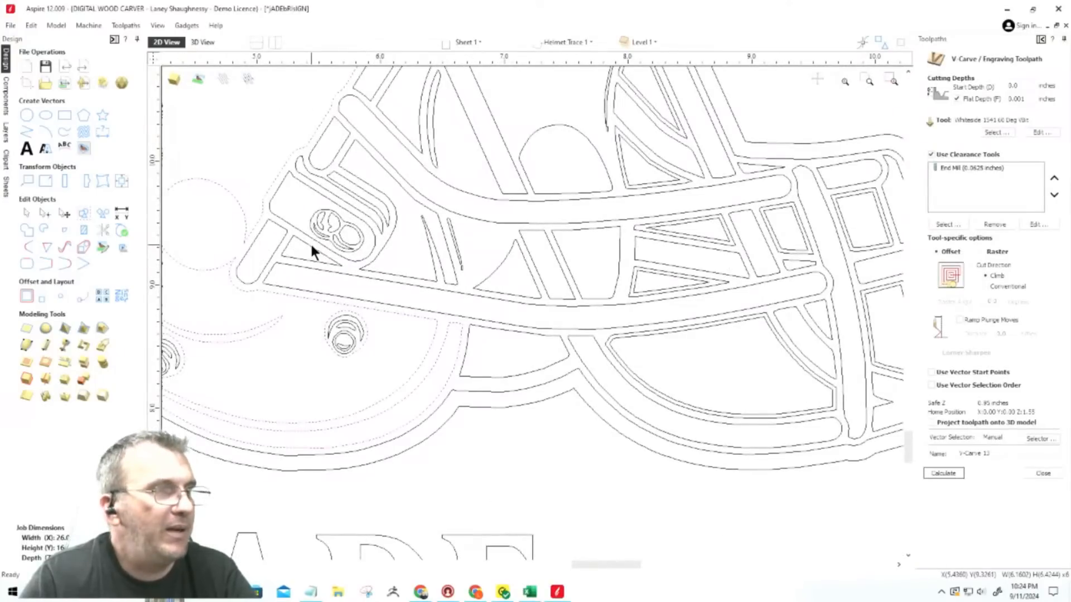
click(389, 235)
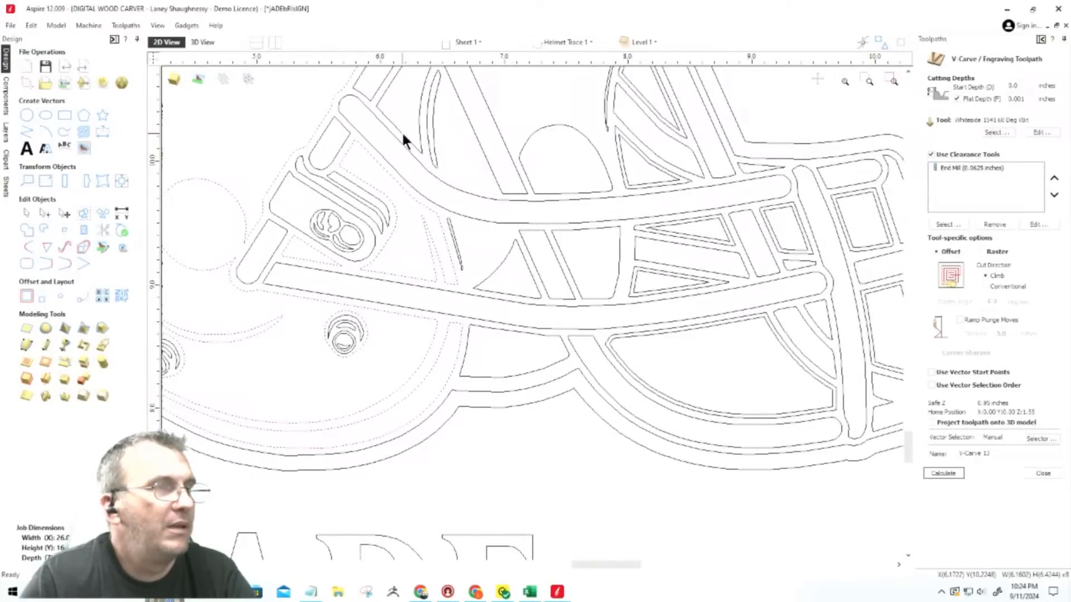
scroll(435, 352, down, 2)
click(464, 118)
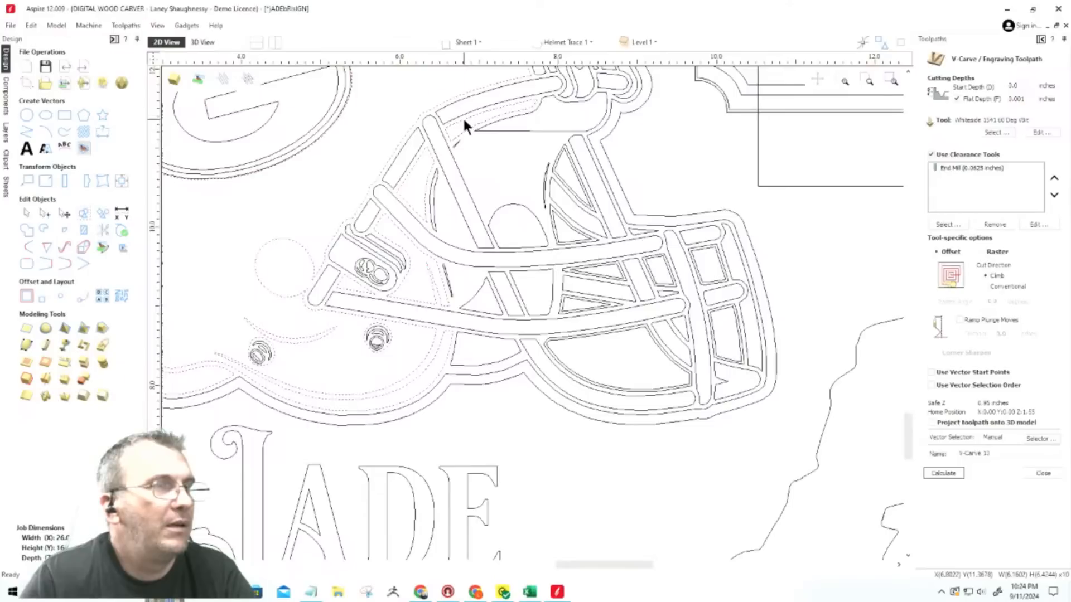
click(943, 473)
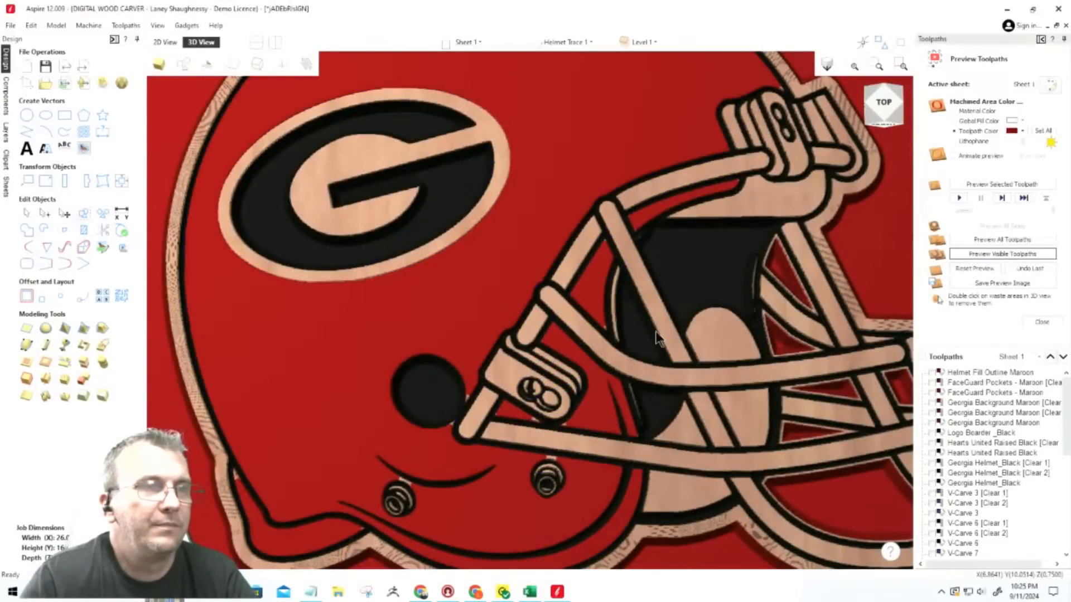
Examine the updated helmet fill up close, and view the whole board preview from the top.
scroll(656, 335, down, 3)
scroll(656, 397, up, 2)
scroll(660, 396, down, 1)
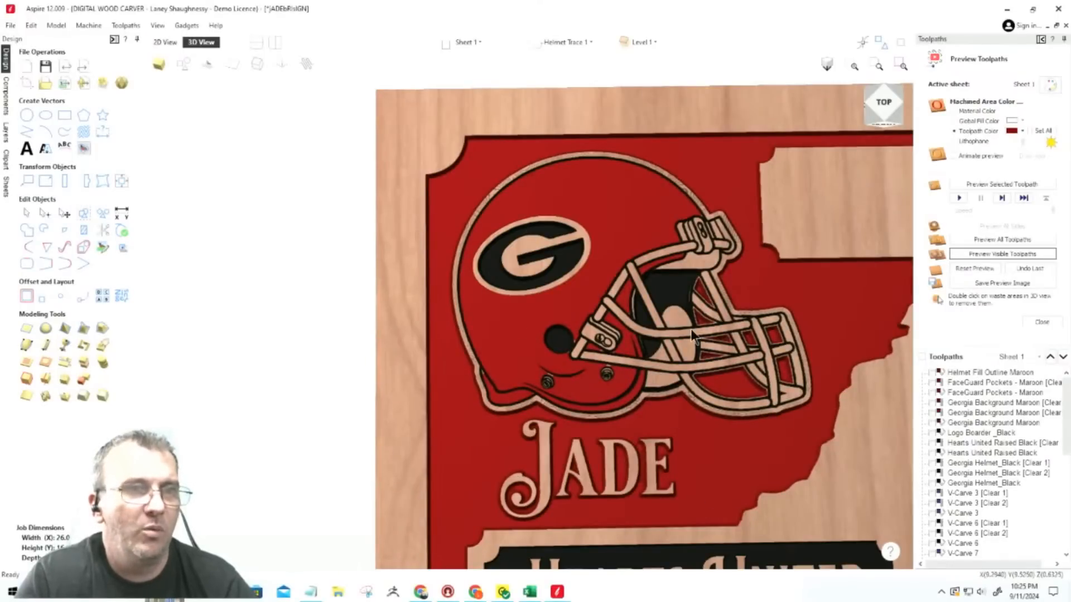
scroll(441, 242, up, 3)
scroll(533, 290, down, 1)
scroll(533, 290, down, 5)
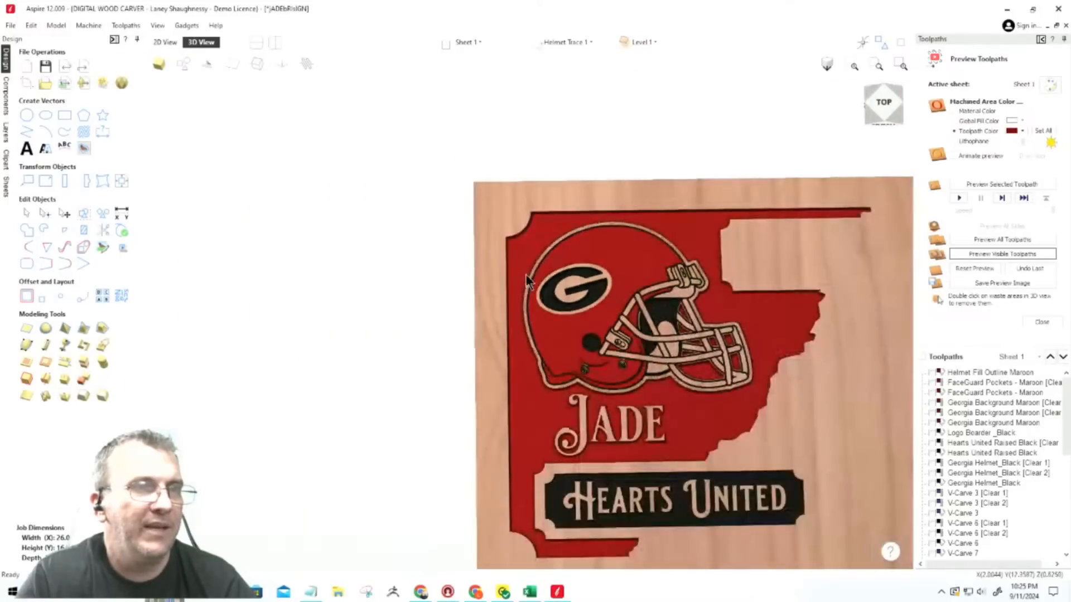
middle_drag(554, 309, 288, 226)
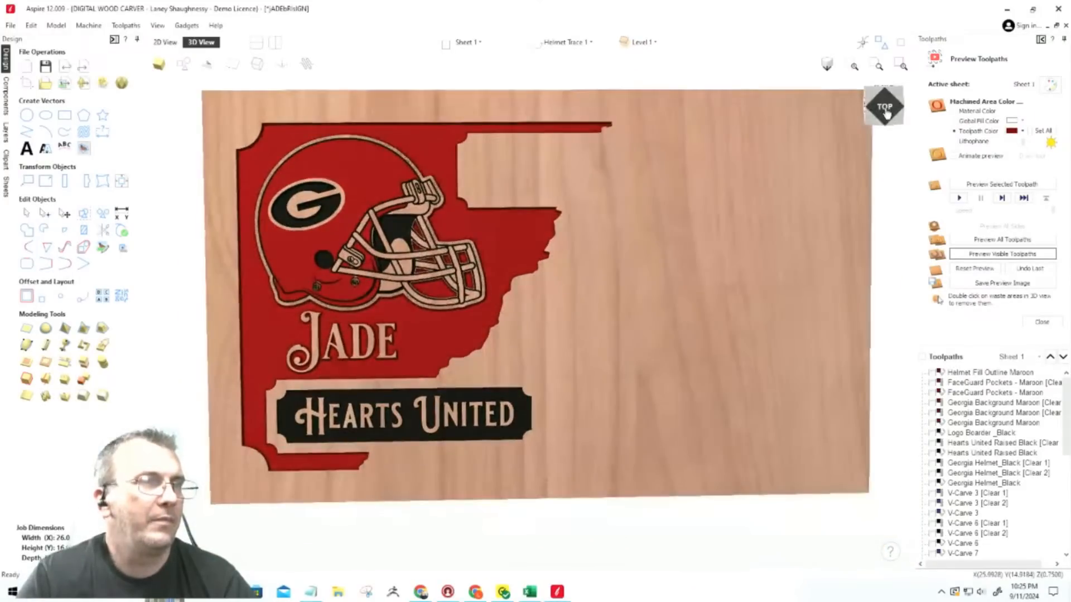
click(885, 109)
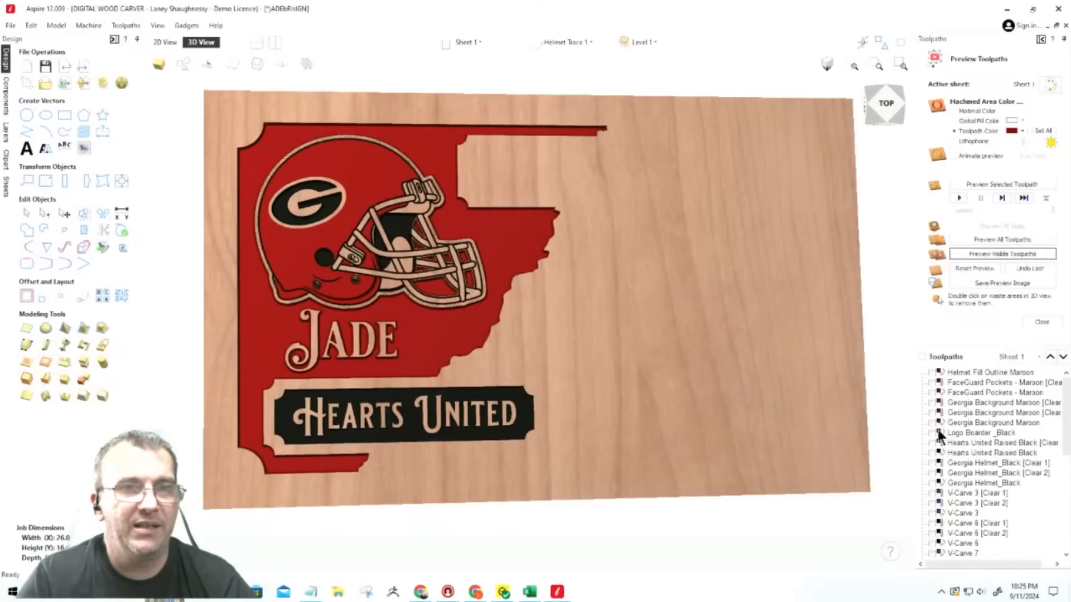
Set the toolpath colour of Georgia Background Maroon and its clearance passes to black.
click(947, 401)
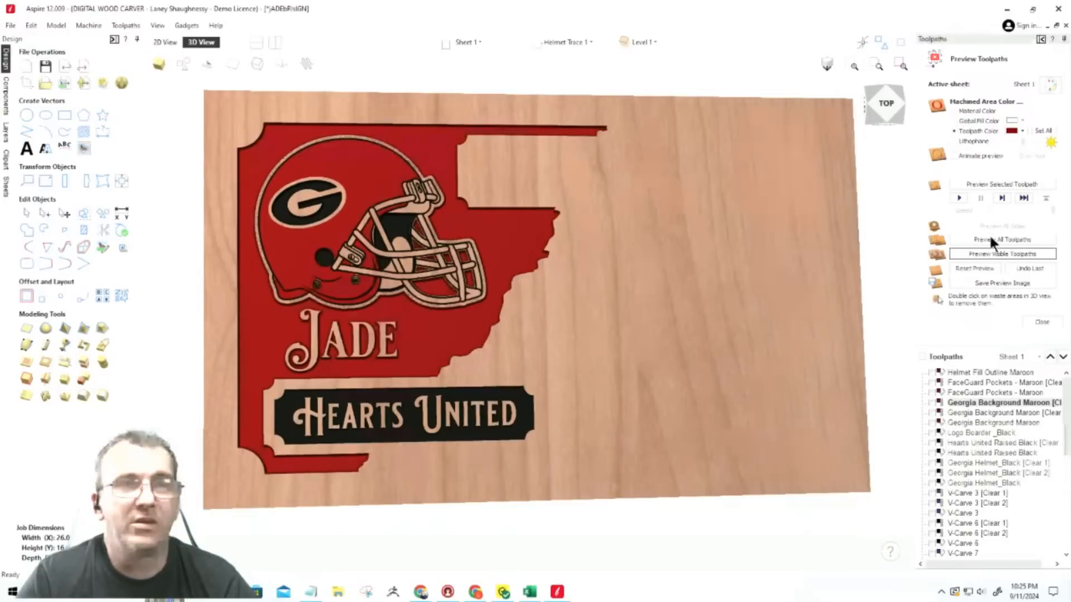
click(1022, 131)
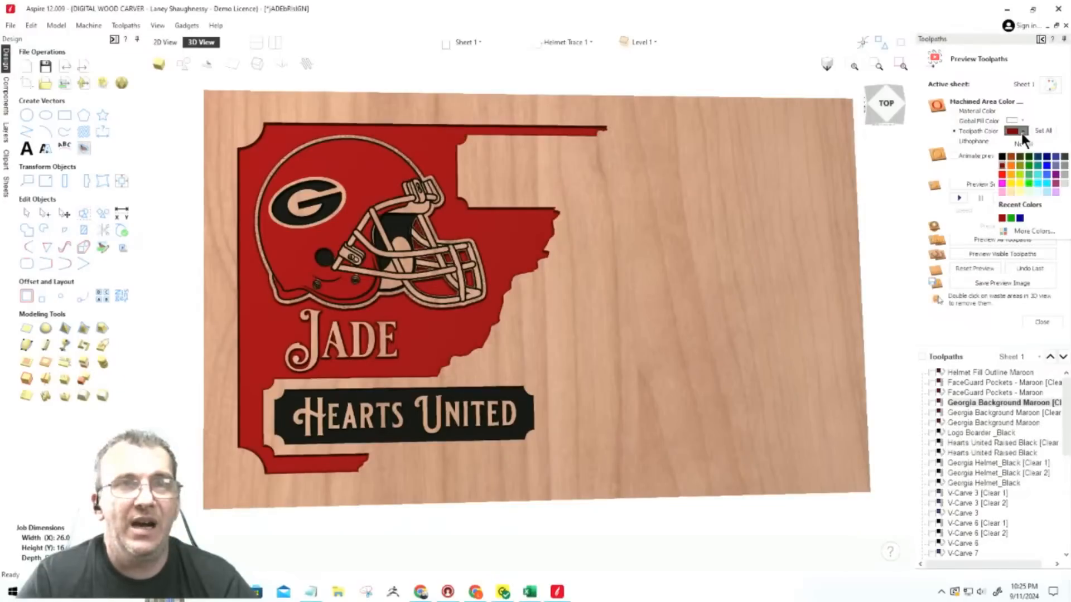
click(1003, 158)
click(956, 413)
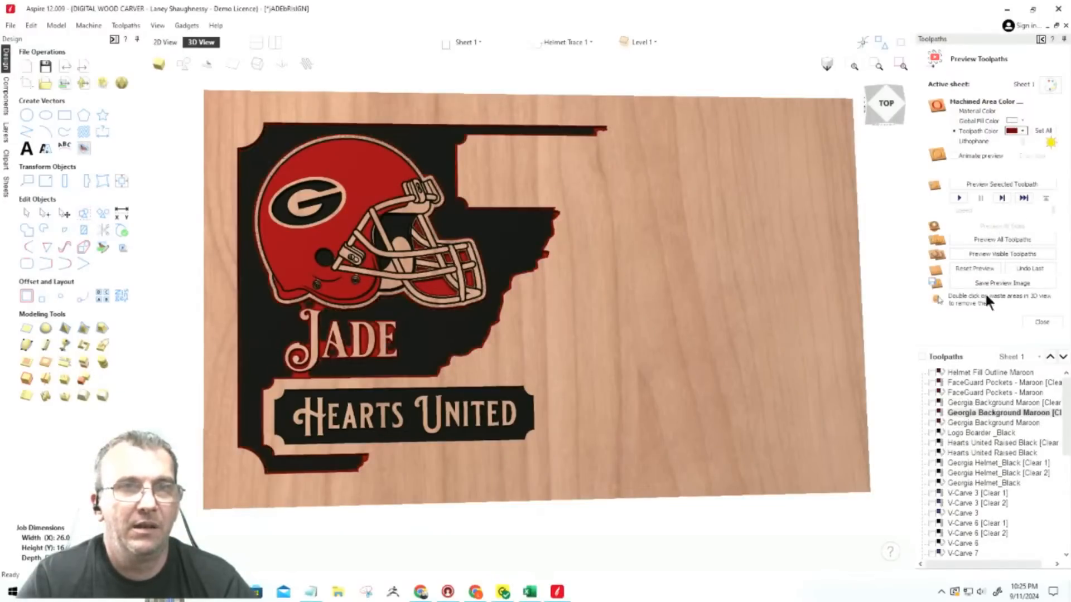
click(1022, 131)
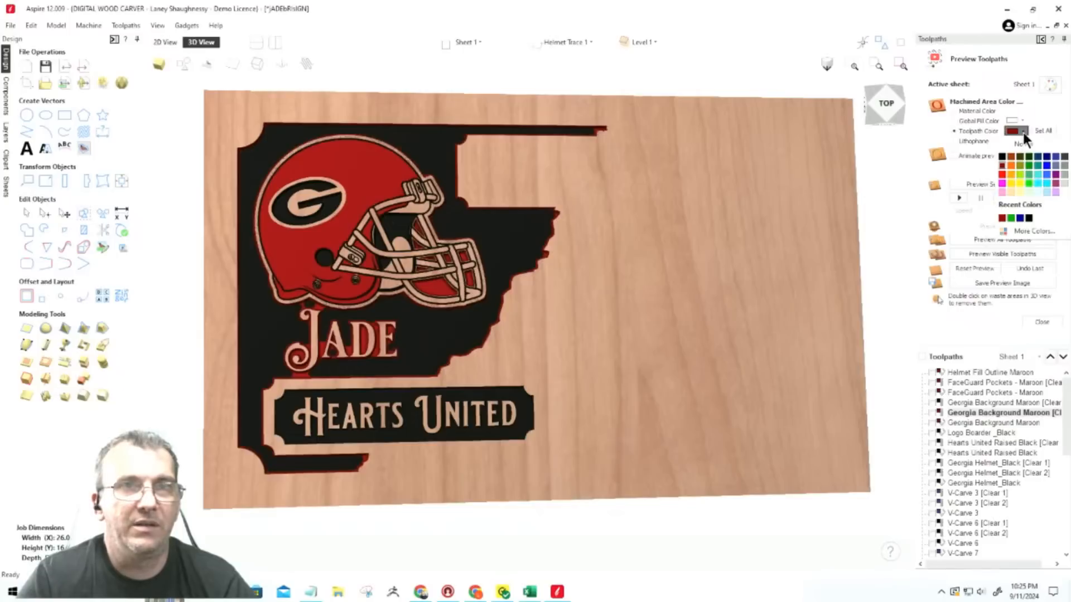
click(1002, 158)
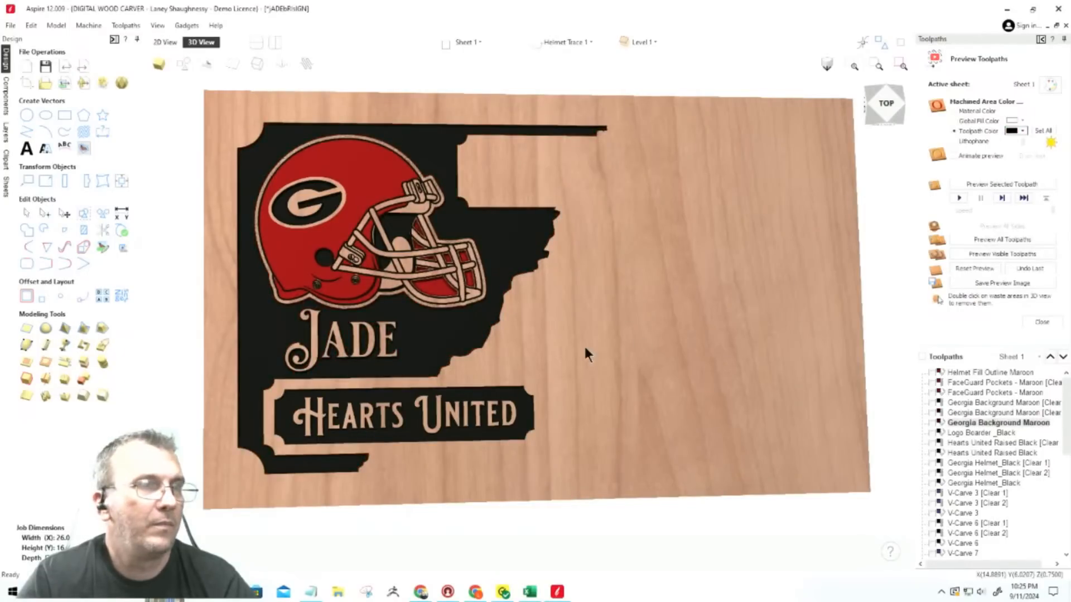
Set the toolpath colour of FaceGuard Pockets - Maroon and its clearance pass to black.
scroll(330, 434, up, 1)
scroll(577, 359, down, 4)
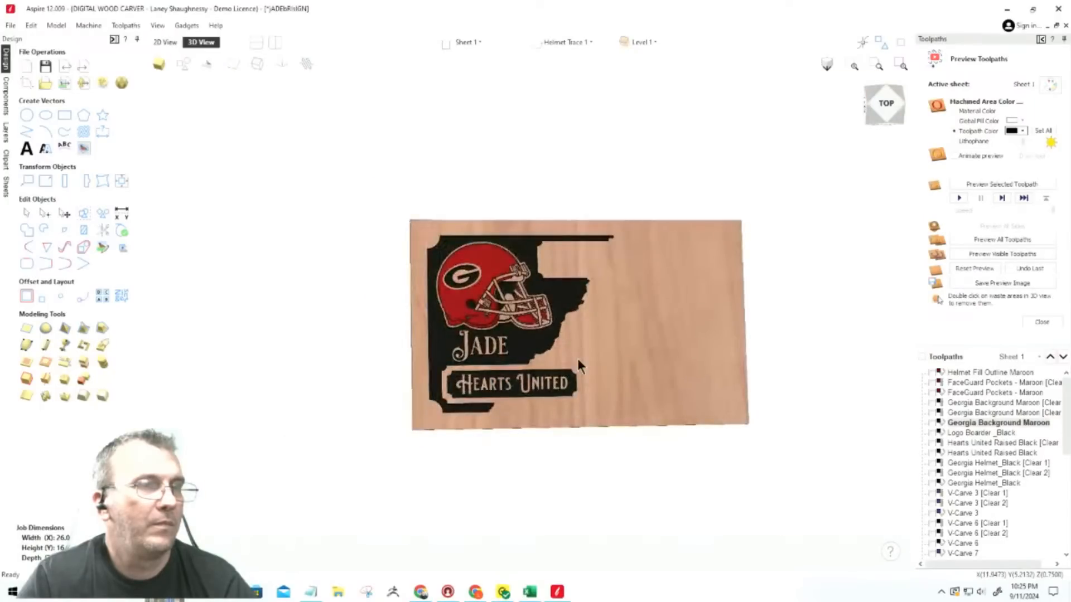
scroll(577, 359, up, 2)
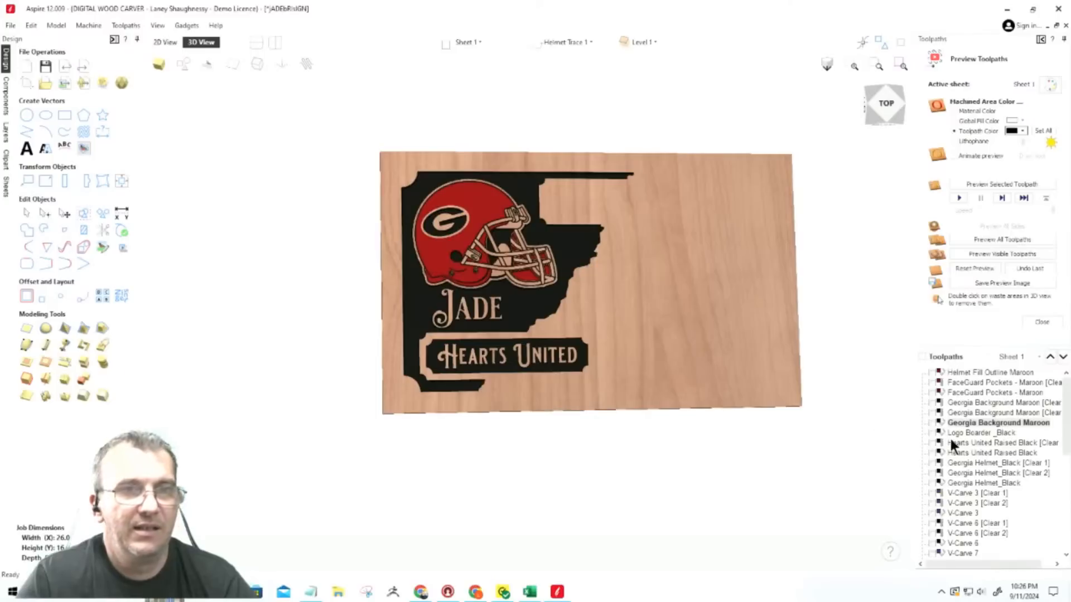
click(954, 393)
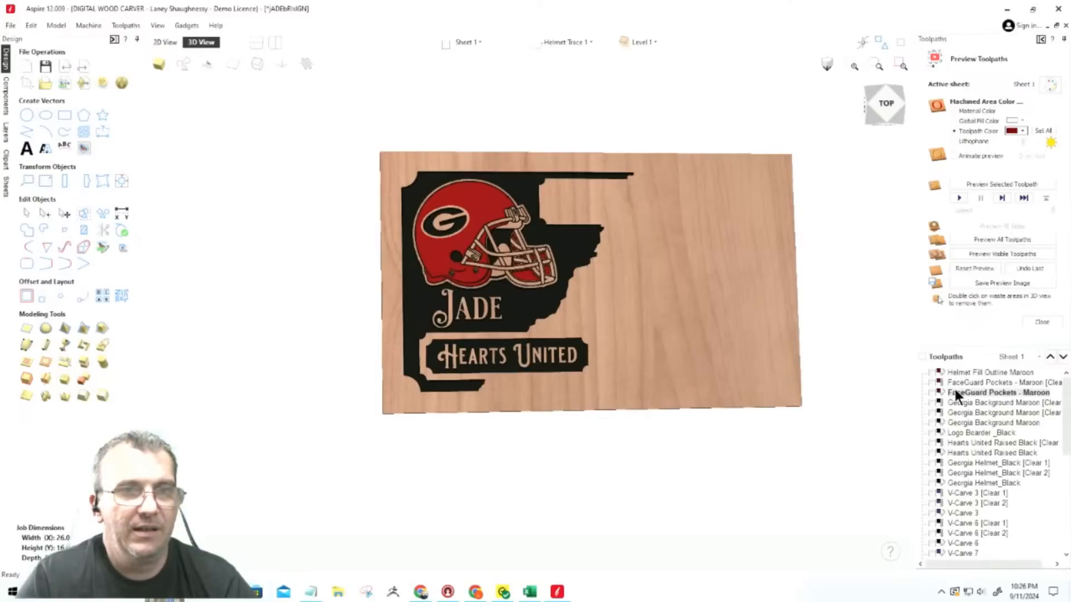
click(1018, 131)
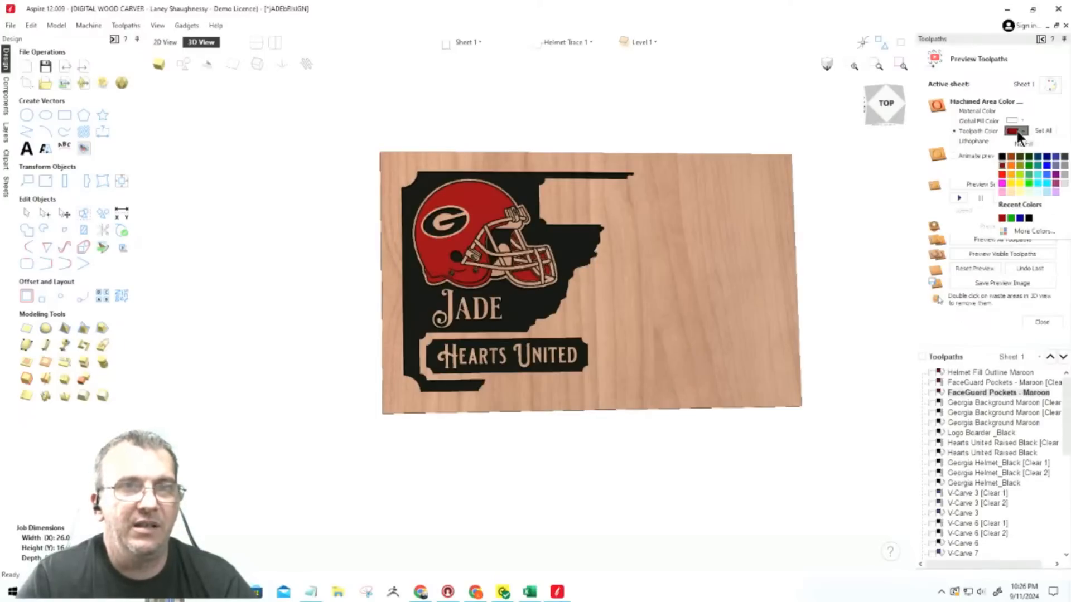
click(1002, 218)
click(971, 382)
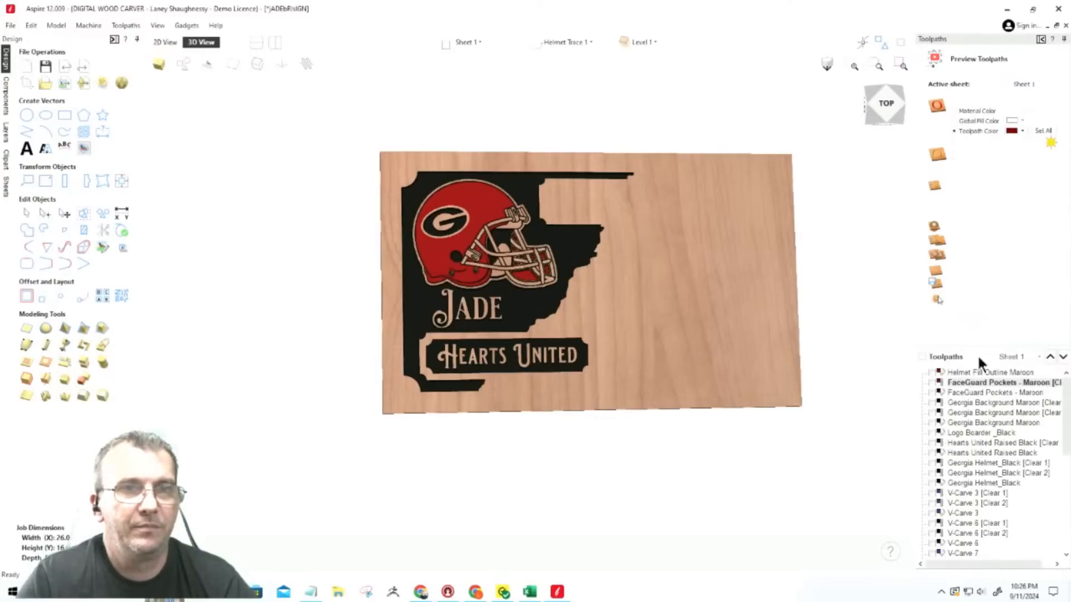
click(1016, 133)
click(1004, 219)
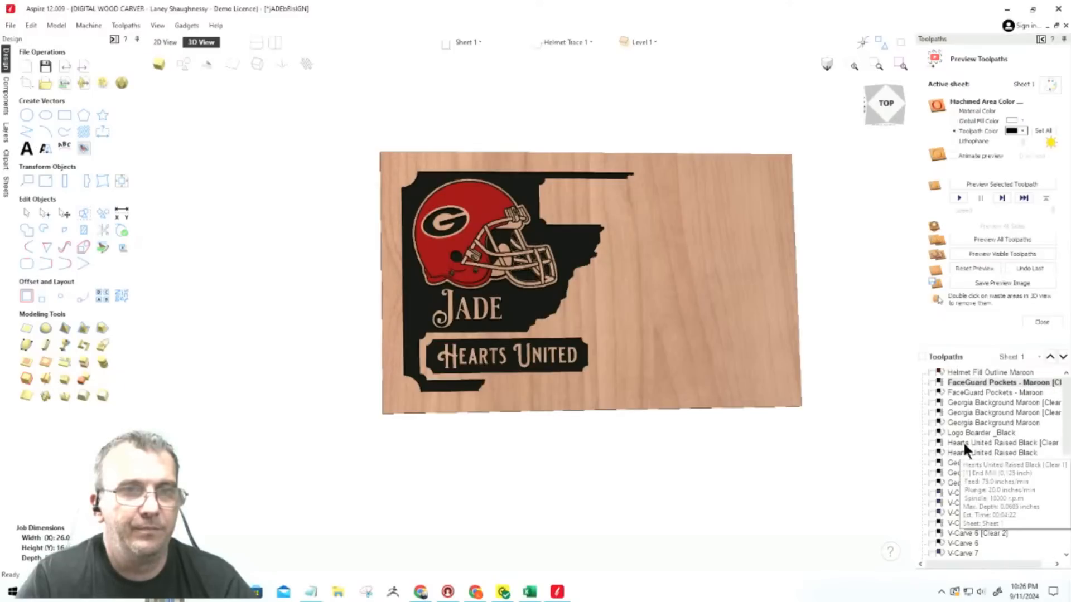
Try dark red as the toolpath colour of Hearts United Raised Black and its clearance pass, and check the board from the top.
click(965, 443)
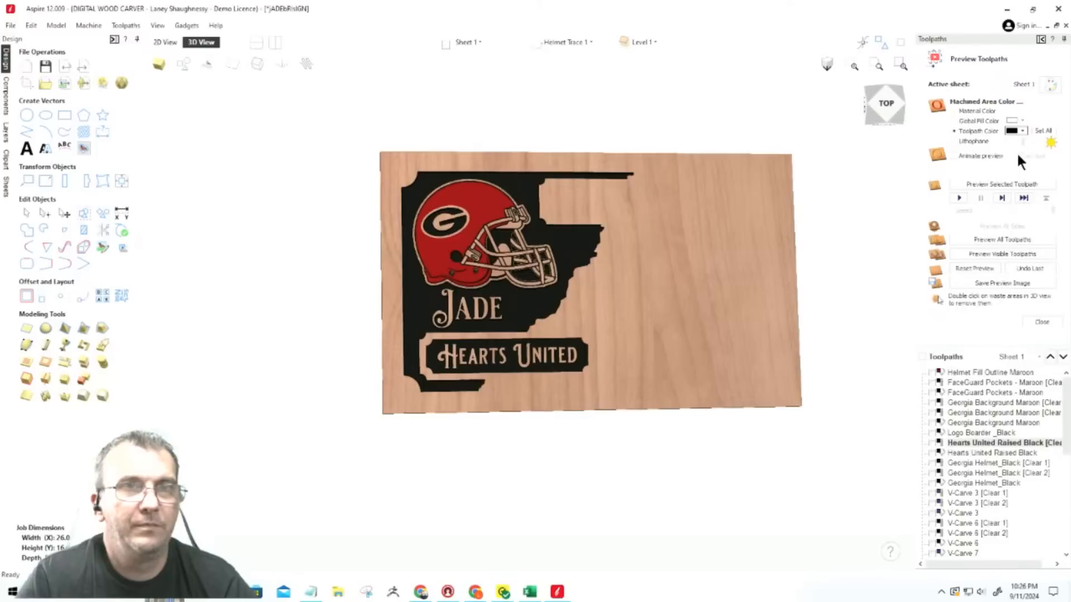
click(1022, 130)
click(1004, 219)
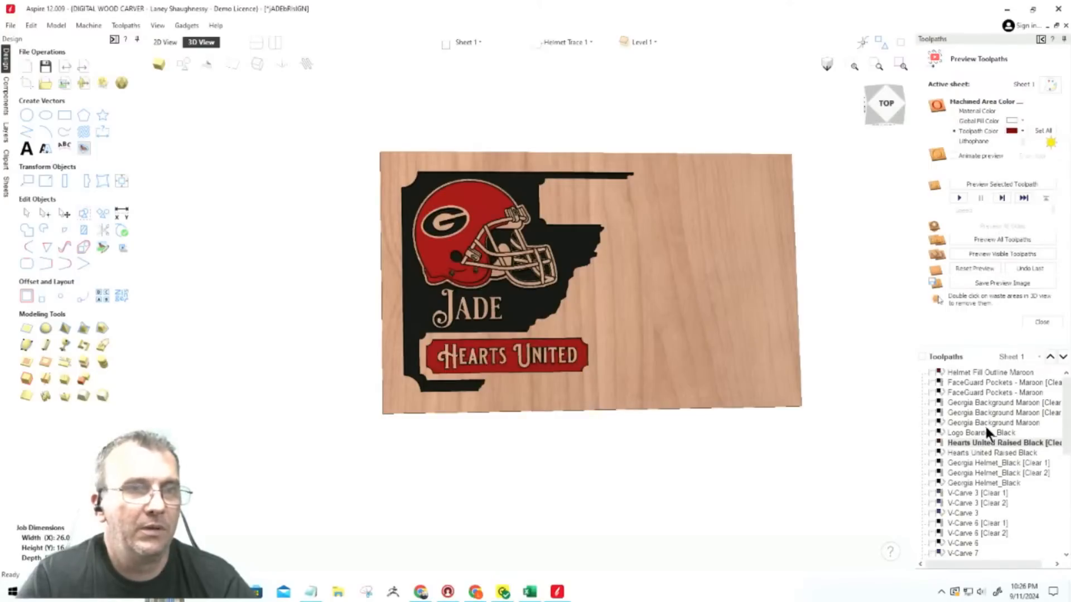
click(985, 451)
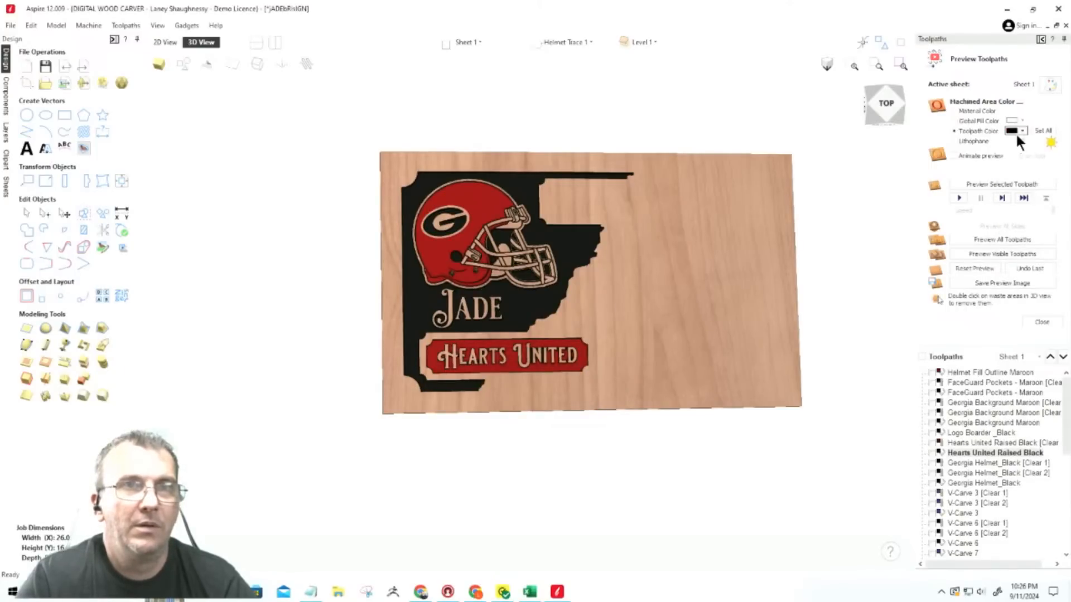
click(1022, 131)
click(1002, 218)
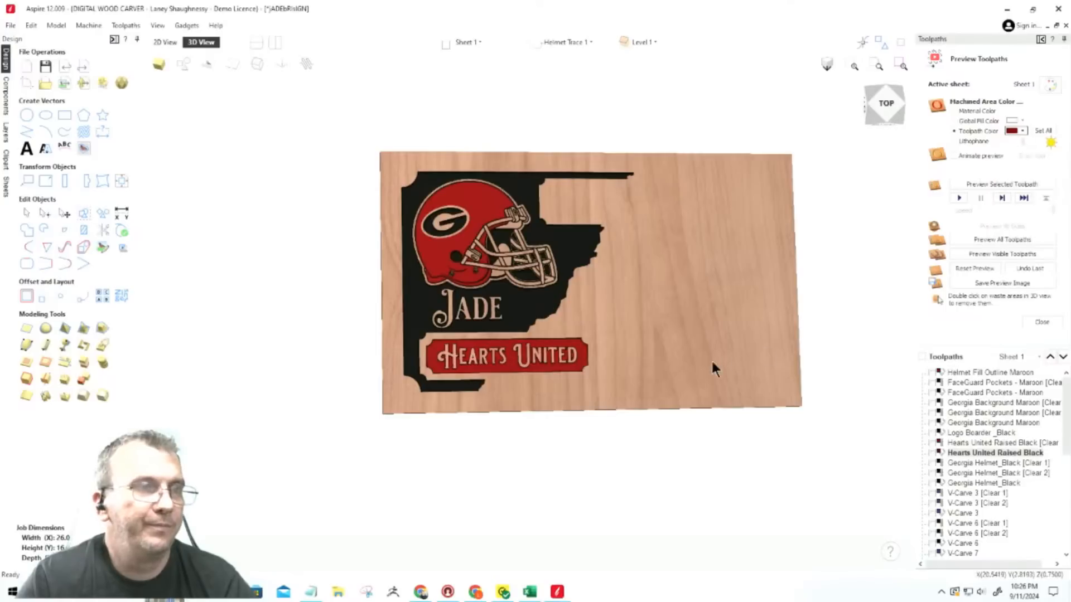
scroll(502, 352, up, 5)
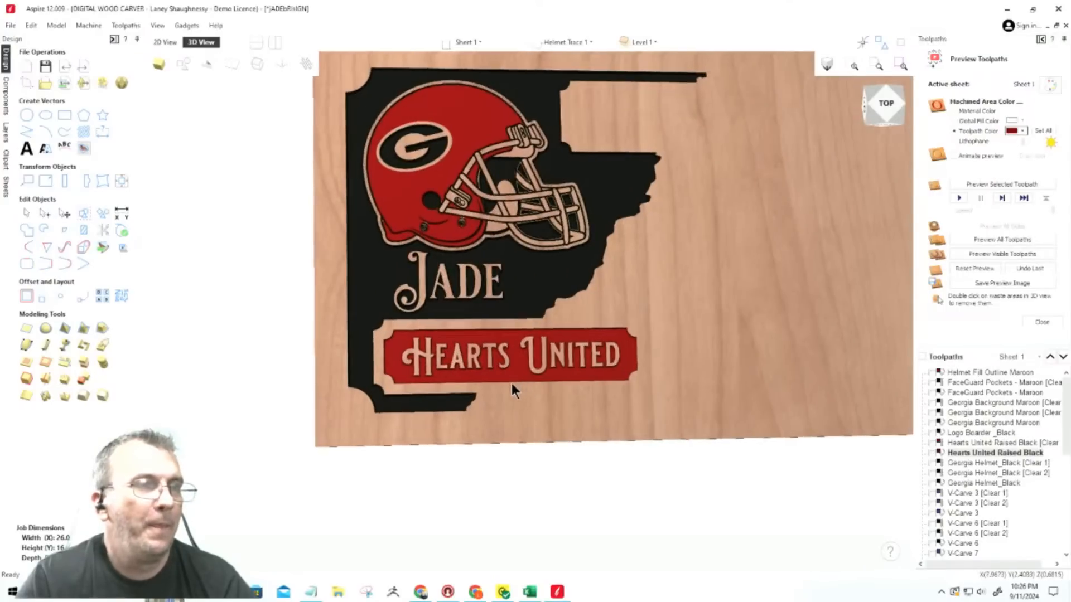
middle_drag(471, 407, 464, 452)
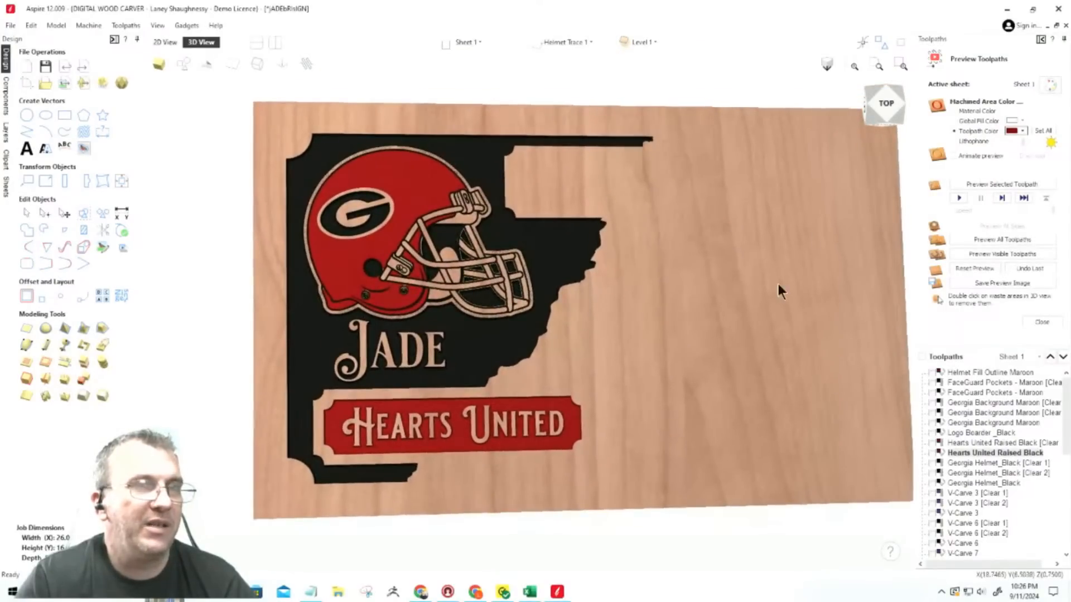
click(891, 108)
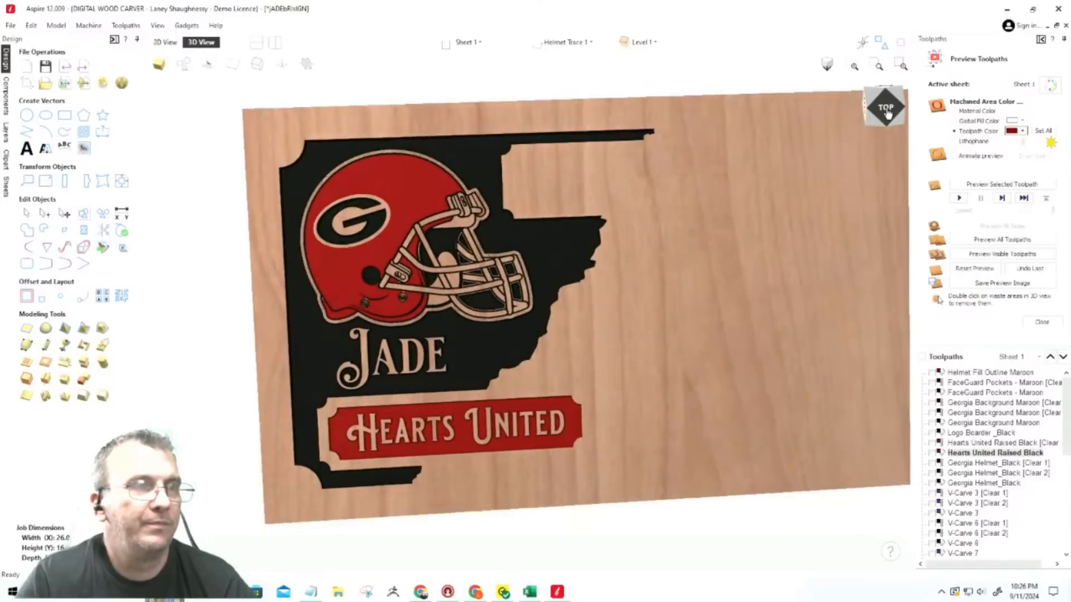
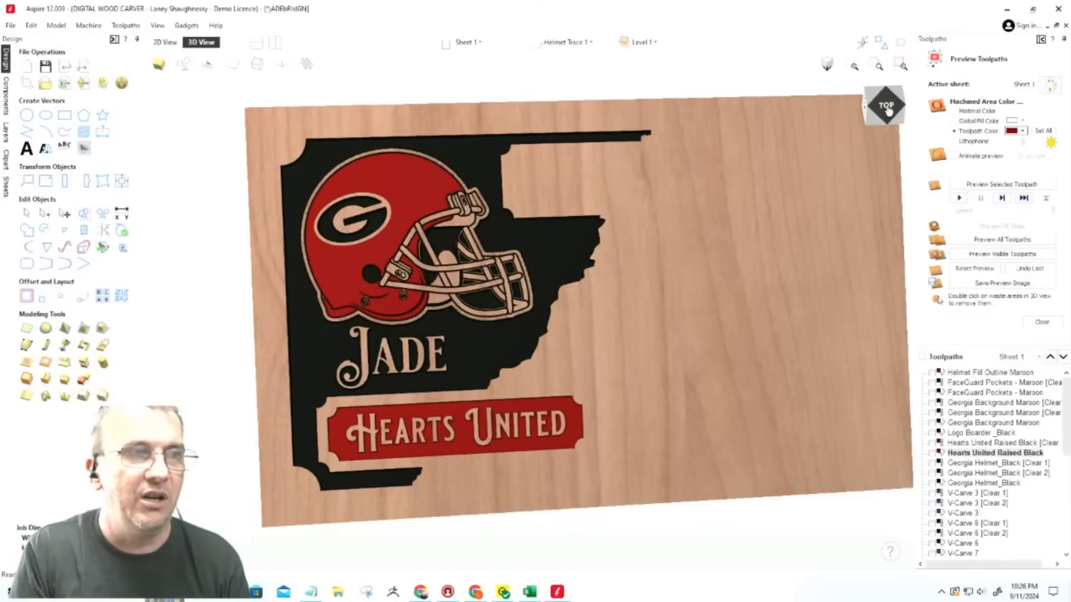
Set the toolpath colour of FaceGuard Pockets - Maroon and its clearance pass to dark red.
click(971, 382)
click(1015, 131)
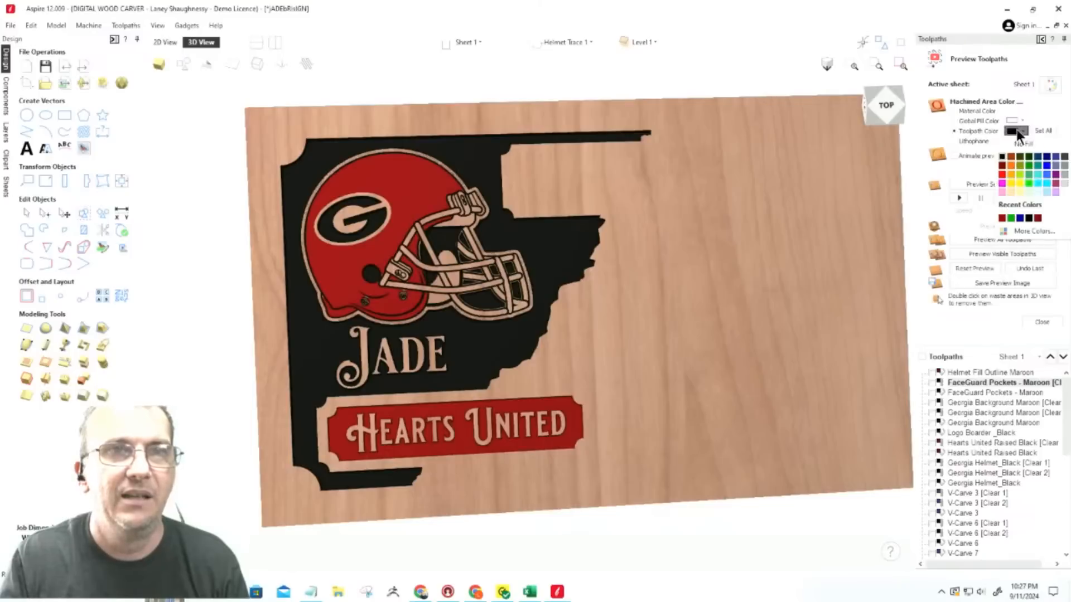
click(1004, 165)
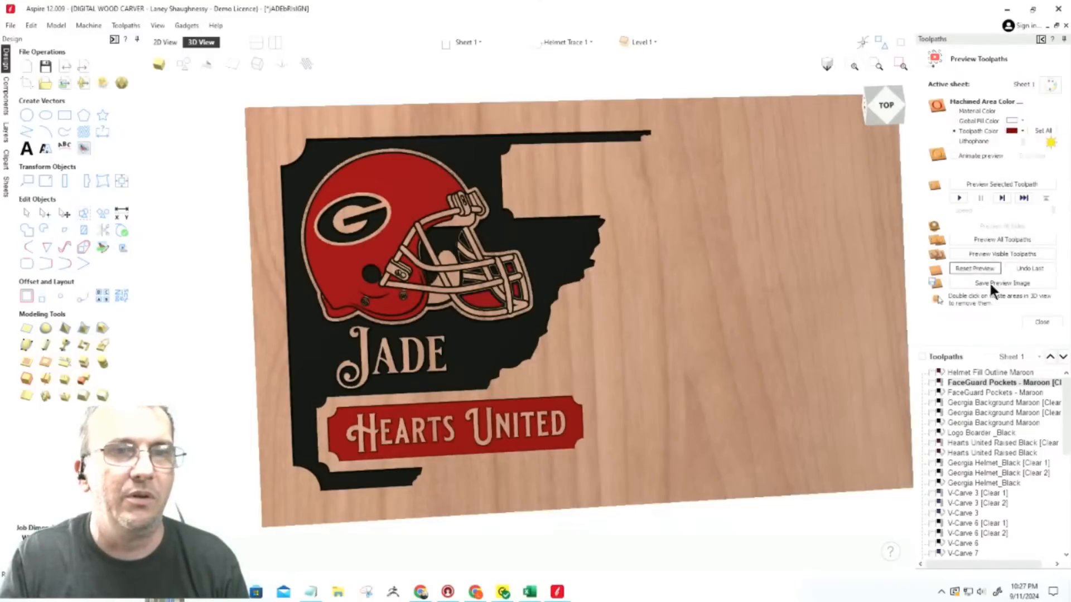
click(972, 390)
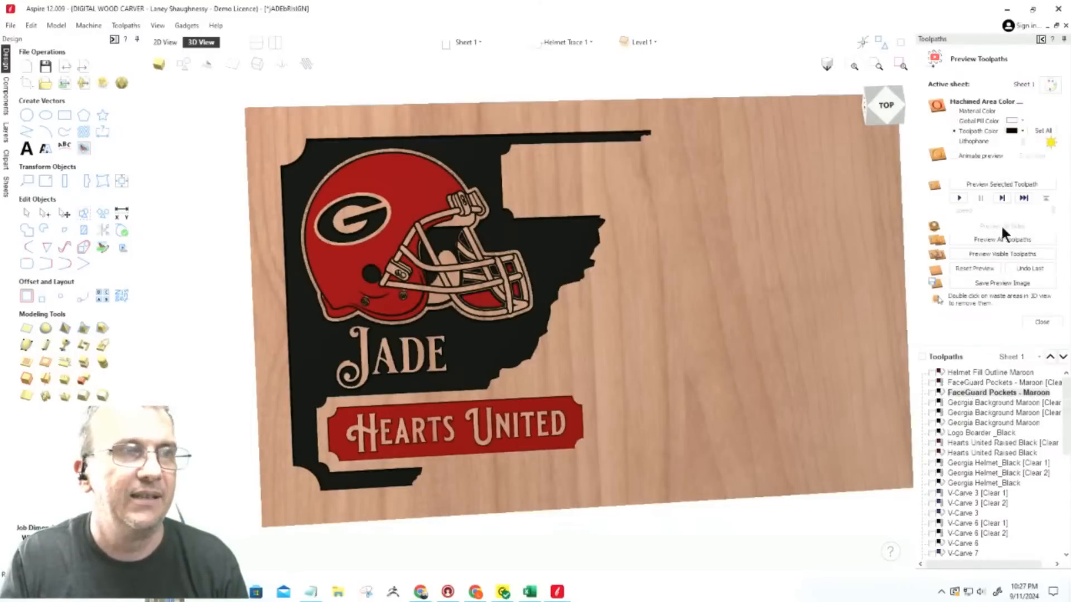
click(1014, 132)
click(1002, 165)
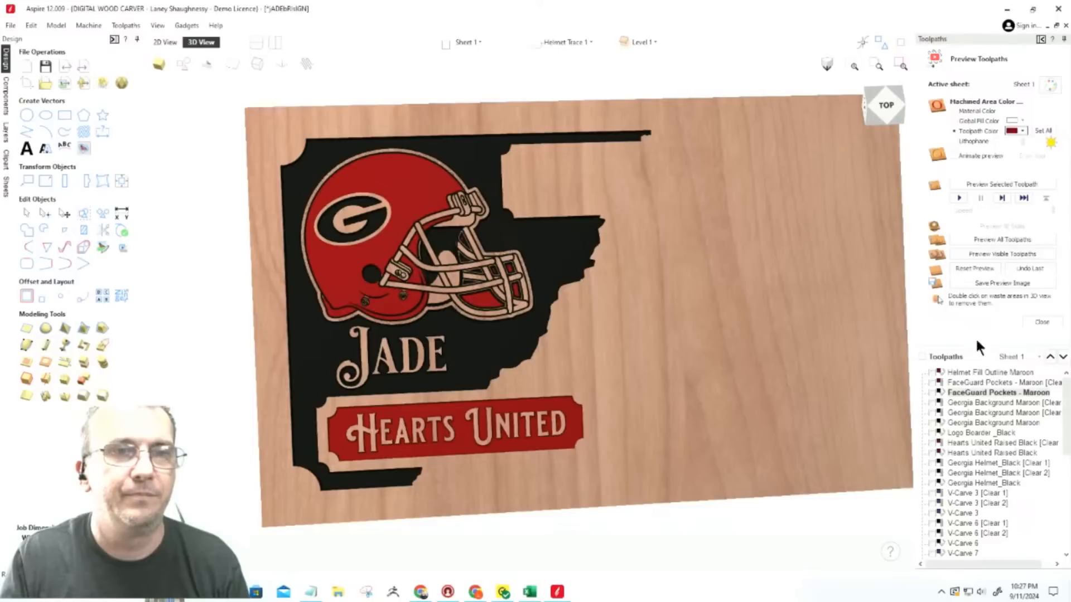
Set the toolpath colour of Georgia Background Maroon and both of its clearance passes to dark red.
click(962, 400)
click(1023, 131)
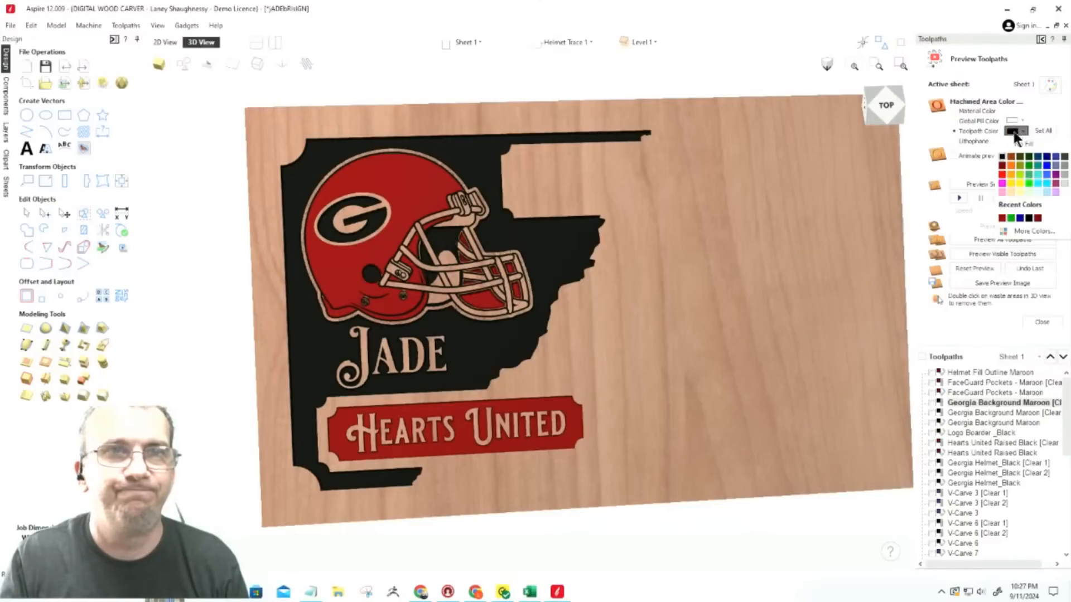
click(1002, 165)
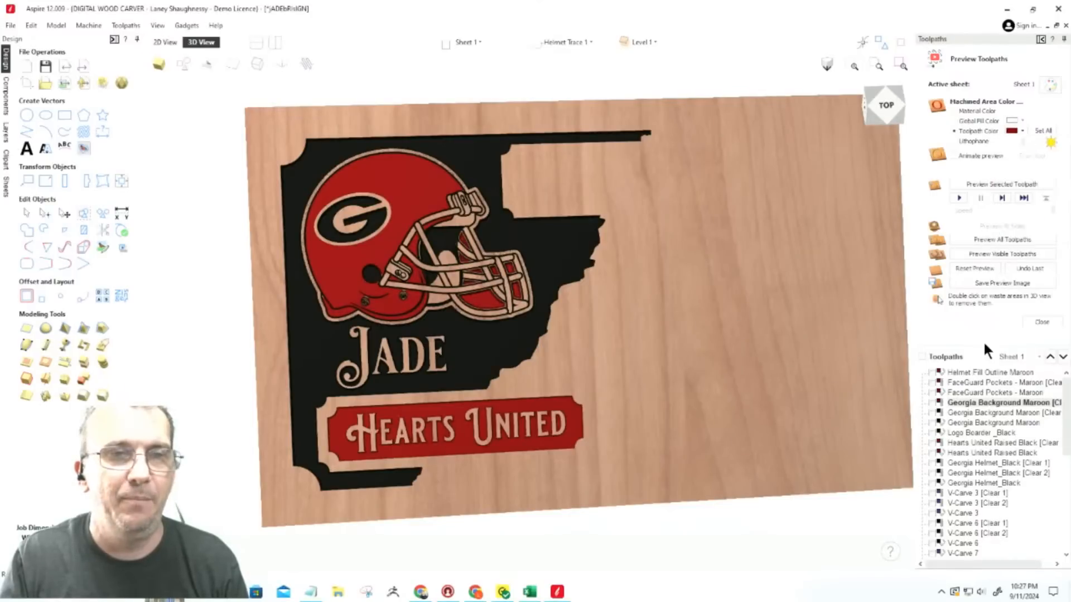
click(958, 413)
click(1018, 131)
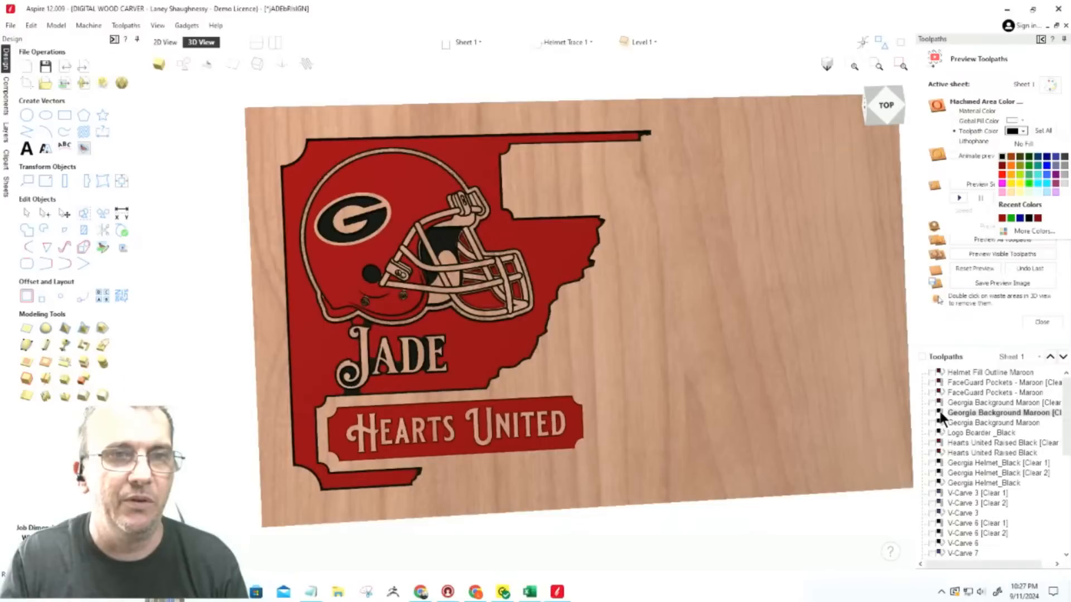
click(1002, 165)
click(949, 424)
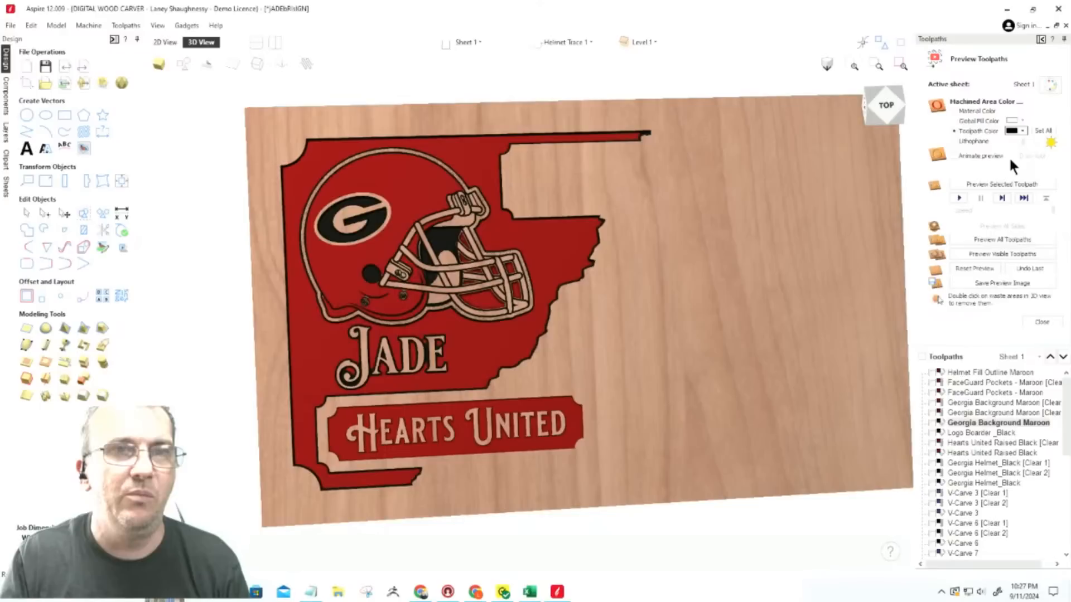
click(1023, 131)
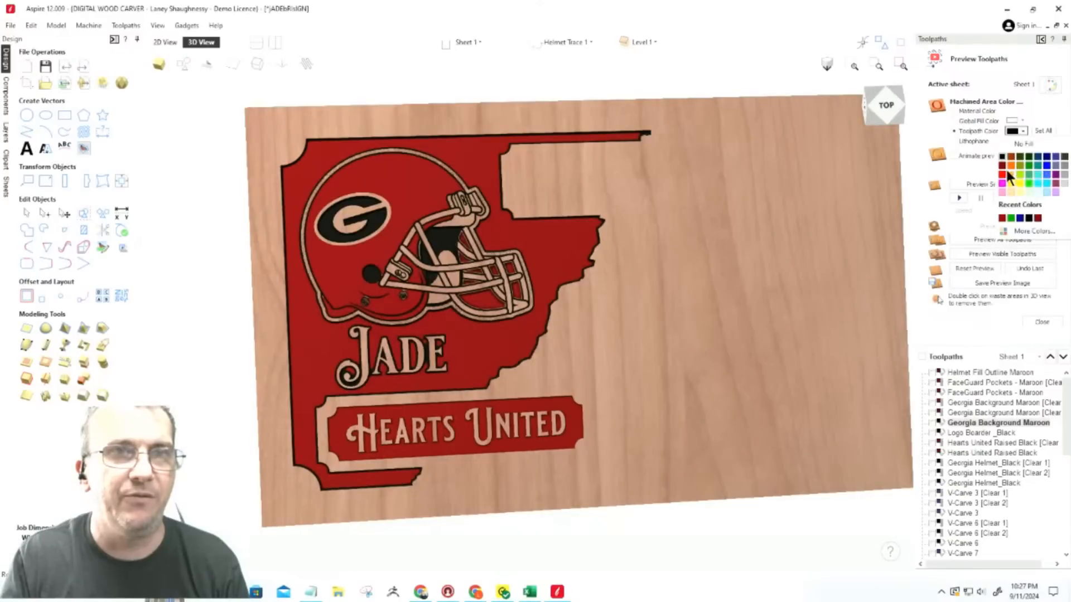
click(1003, 167)
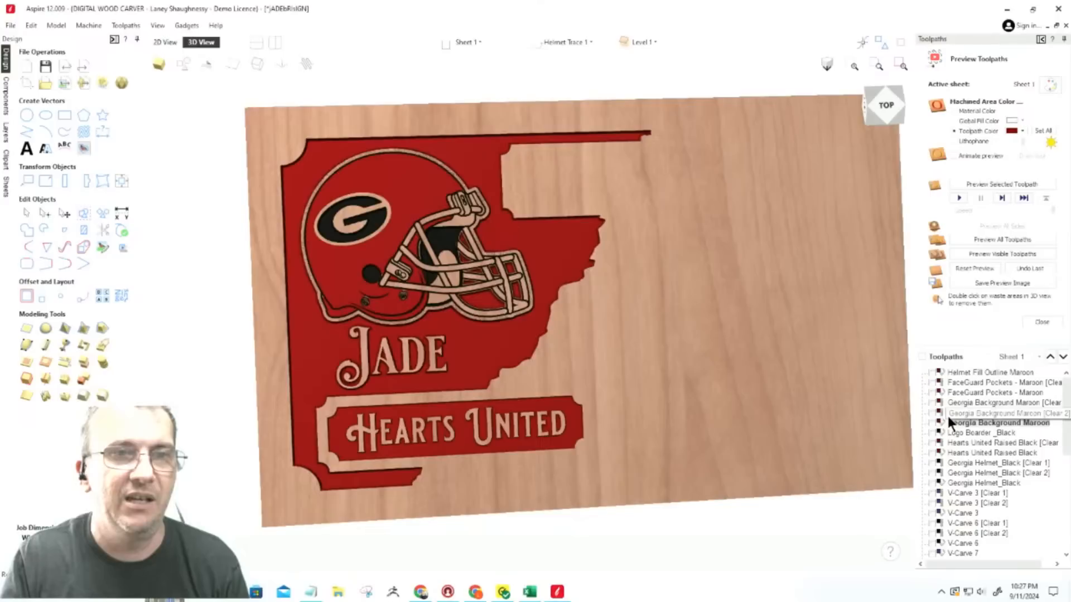
Set the toolpath colour of Logo Boarder _Black to dark red and view the board from the top.
click(953, 433)
click(1022, 131)
click(1003, 167)
scroll(600, 319, down, 4)
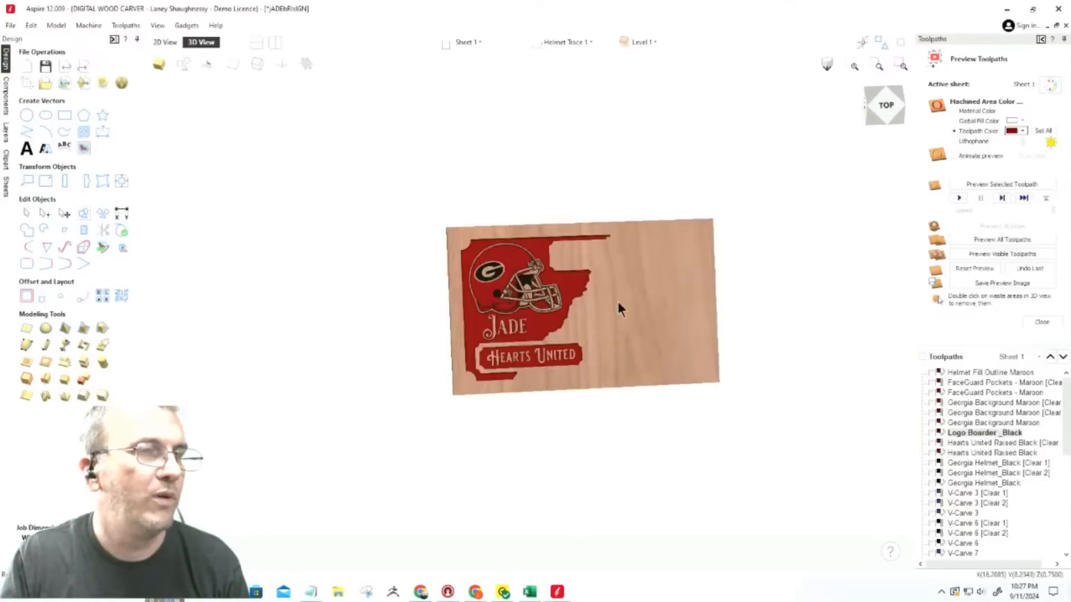
click(887, 111)
Set the toolpath colour of Hearts United Raised Black and its clearance pass to black, and check the banner from the top.
click(980, 443)
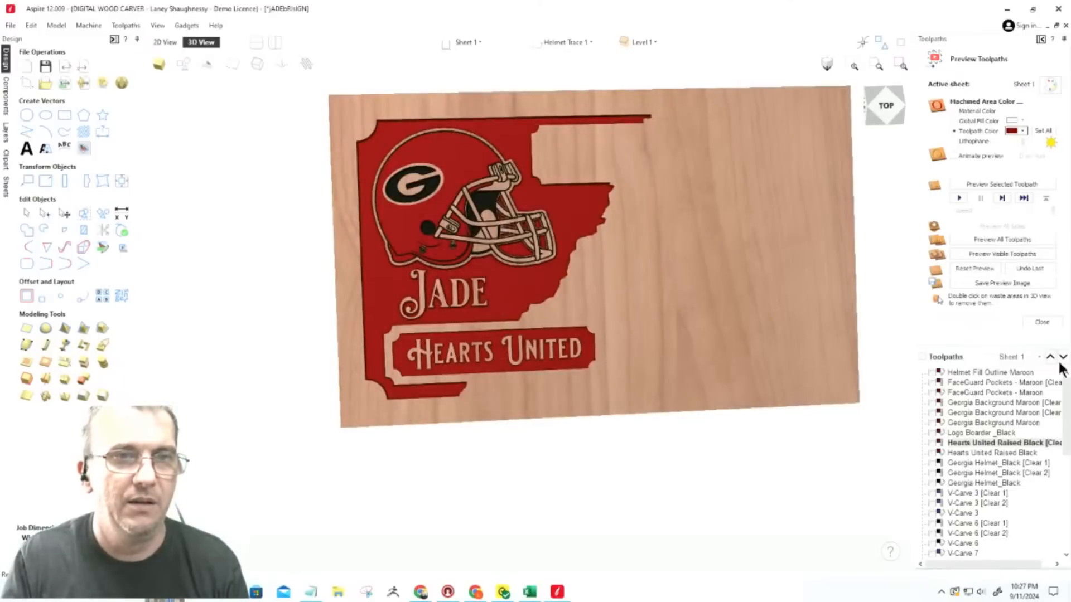
click(1023, 131)
click(1003, 156)
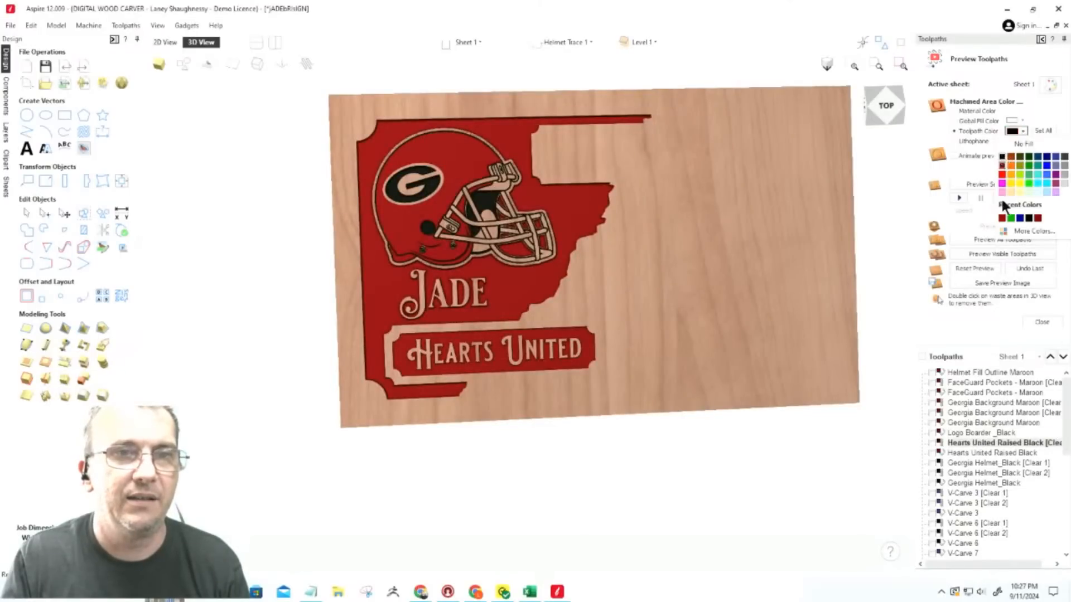
click(977, 451)
click(1012, 132)
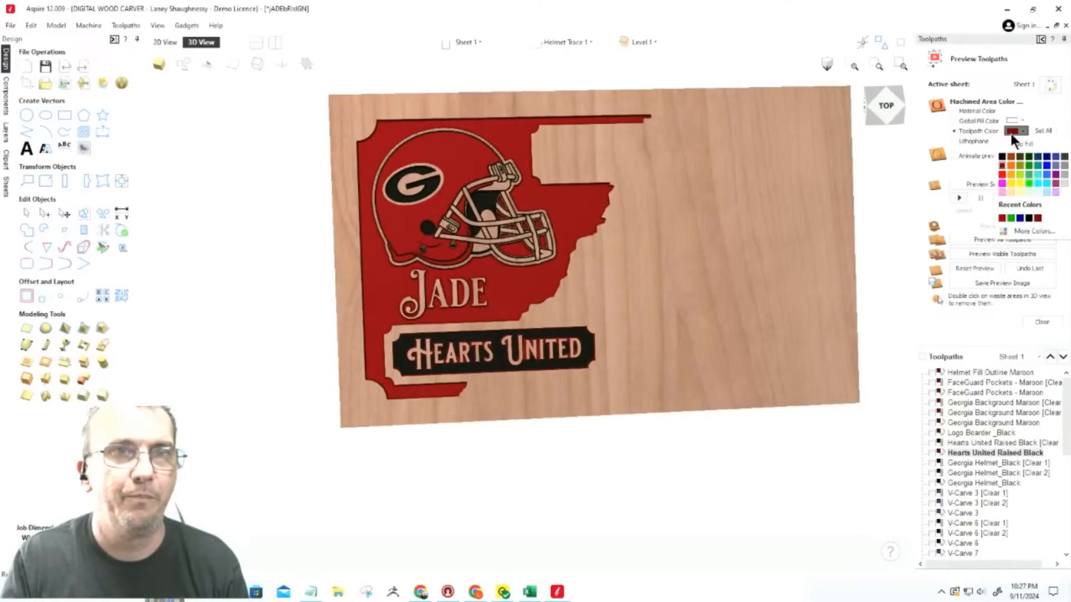
scroll(558, 346, down, 2)
scroll(558, 346, up, 4)
scroll(561, 352, down, 2)
middle_drag(667, 327, 669, 350)
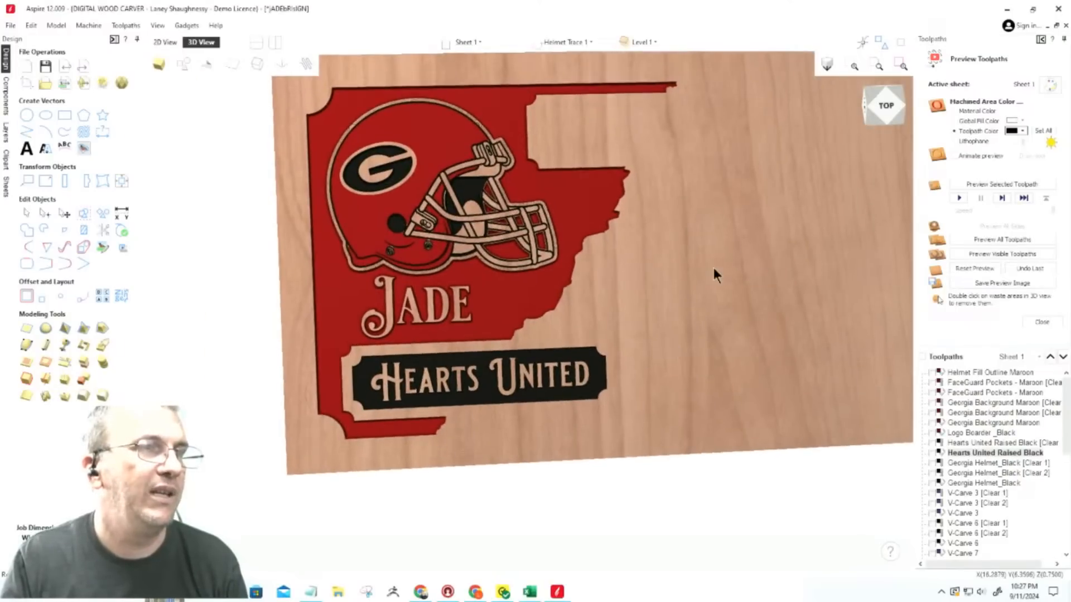
click(879, 107)
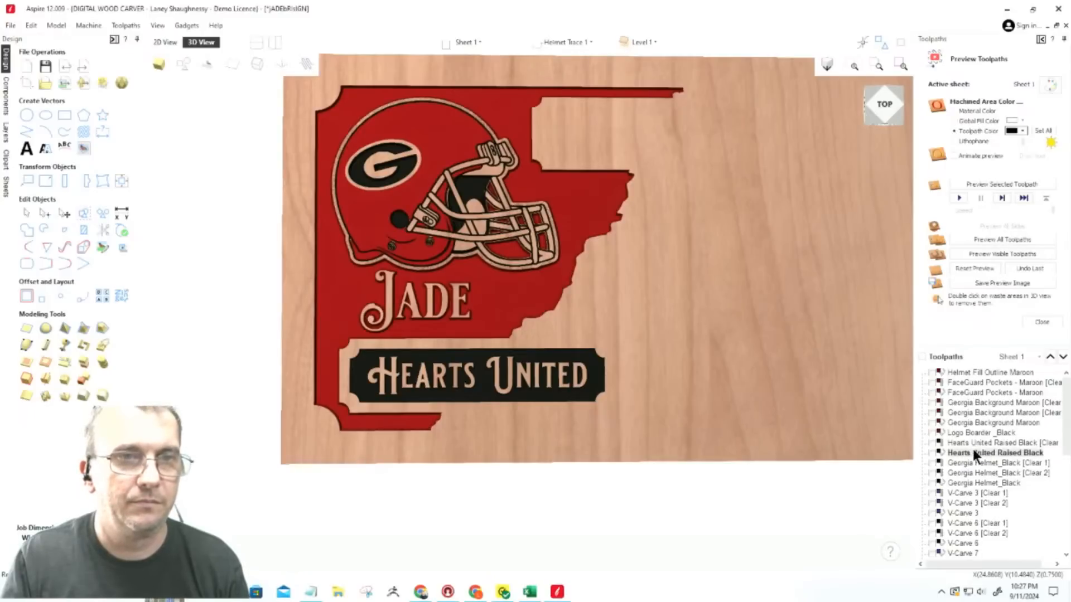
Set the flat depth of the V-Carve 1 toolpath to 0.002 inches, recalculate it and preview the visible toolpaths.
mouse_move(972, 450)
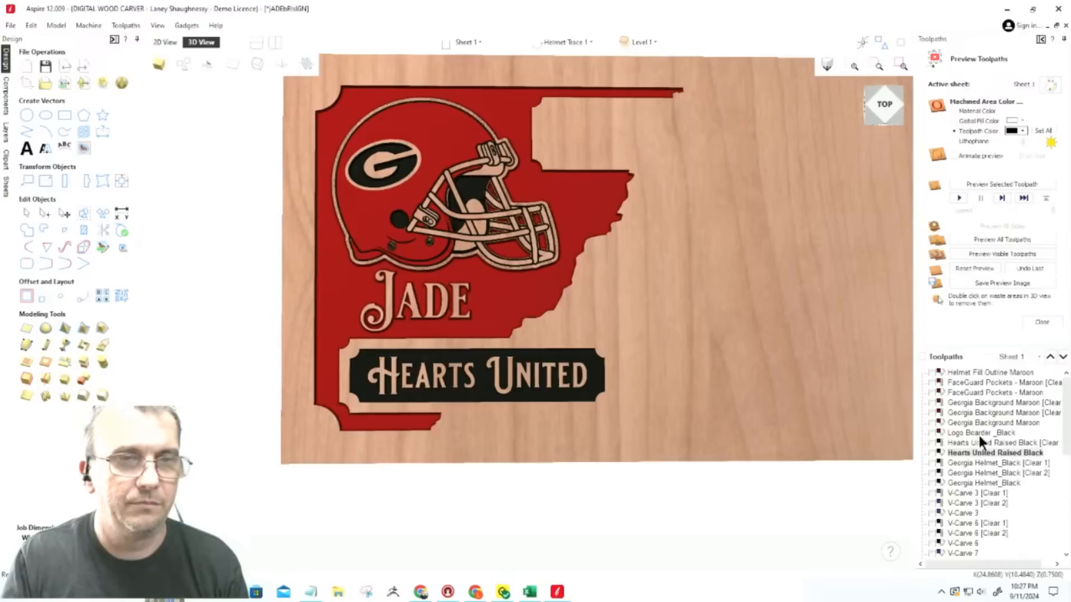
scroll(987, 494, down, 6)
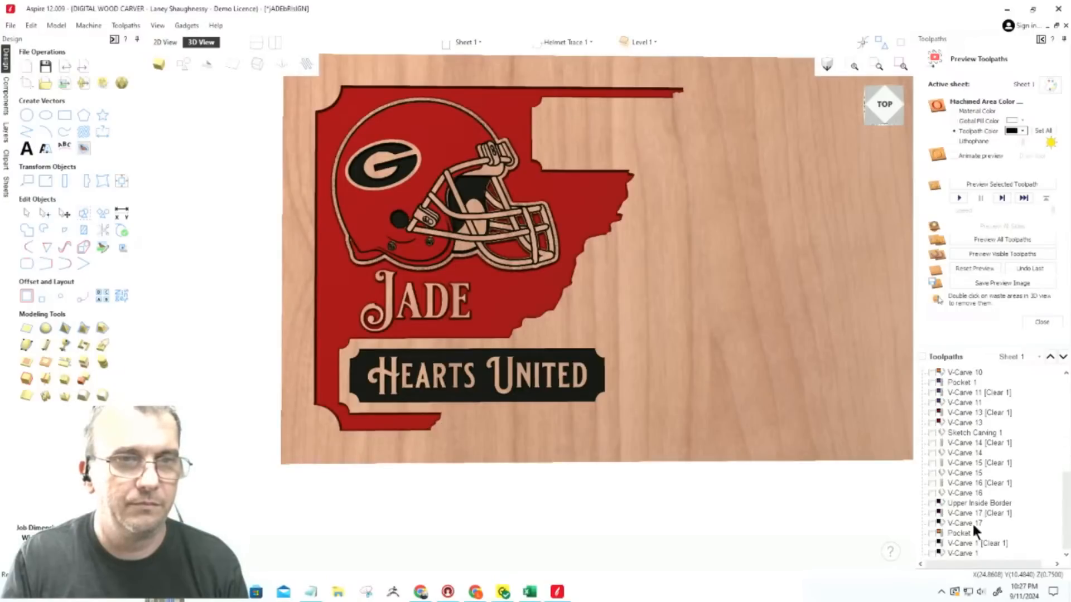
click(962, 544)
double_click(961, 543)
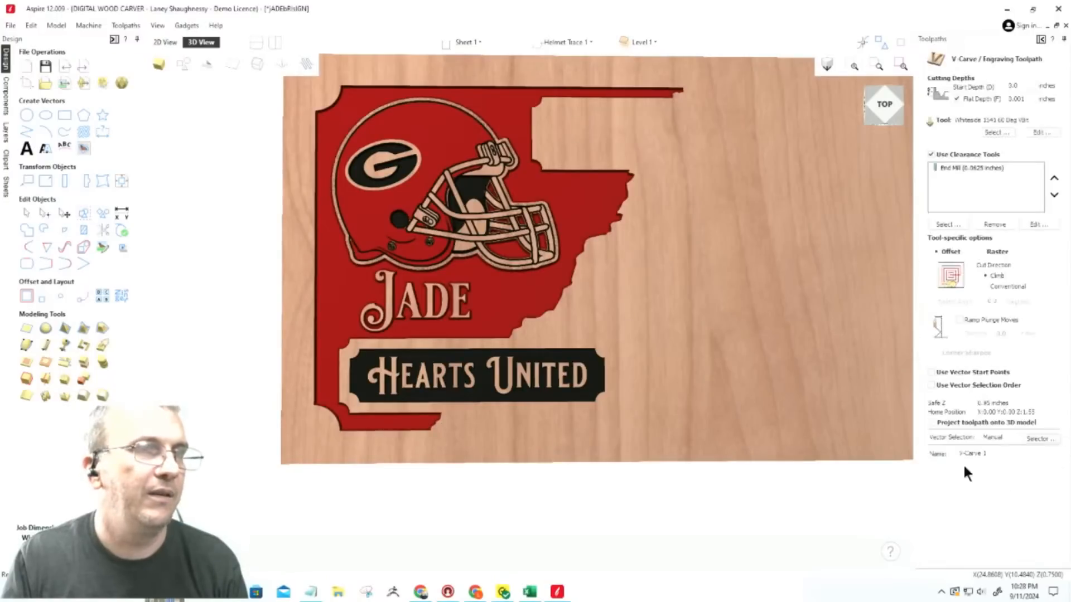
click(1021, 100)
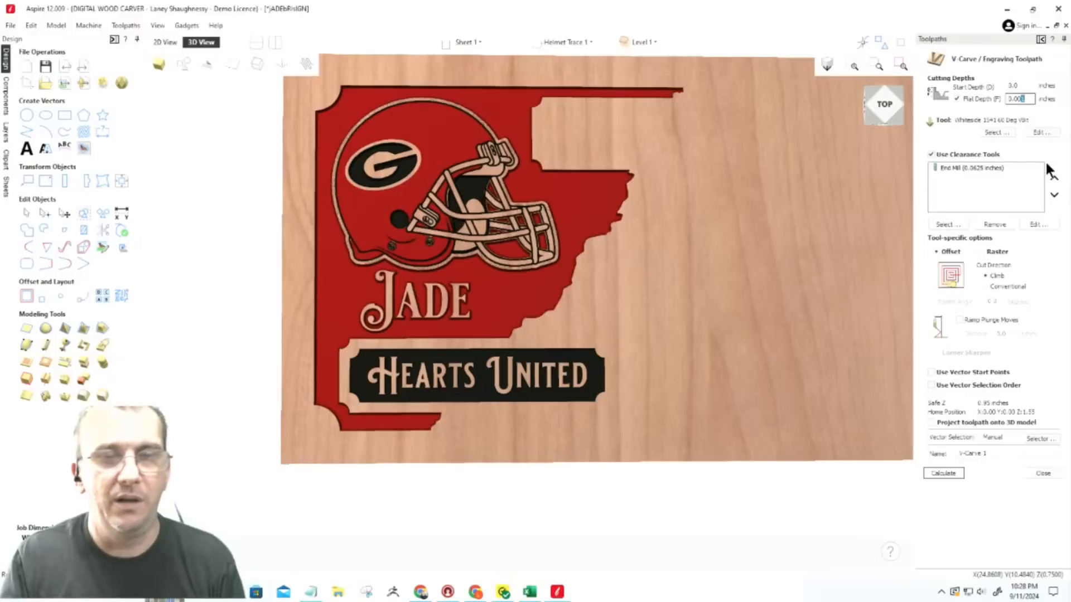
text(2)
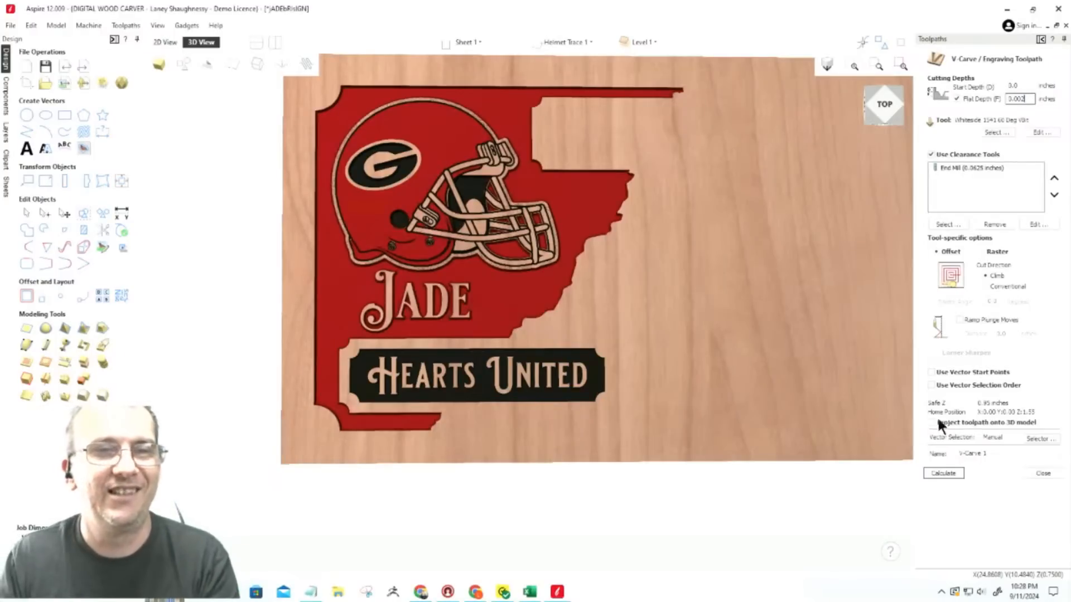
click(944, 473)
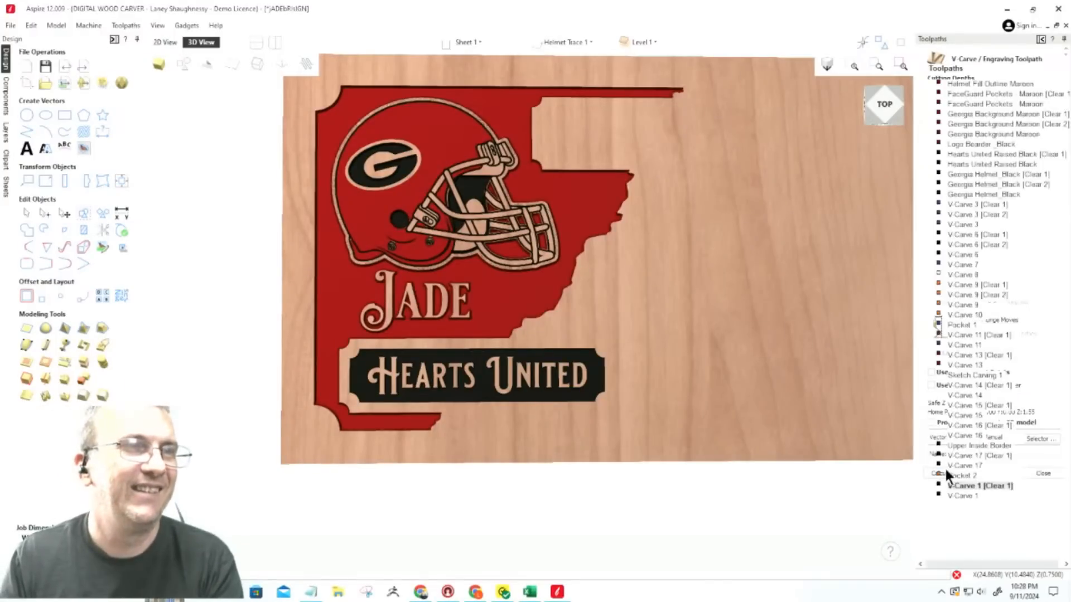
click(974, 255)
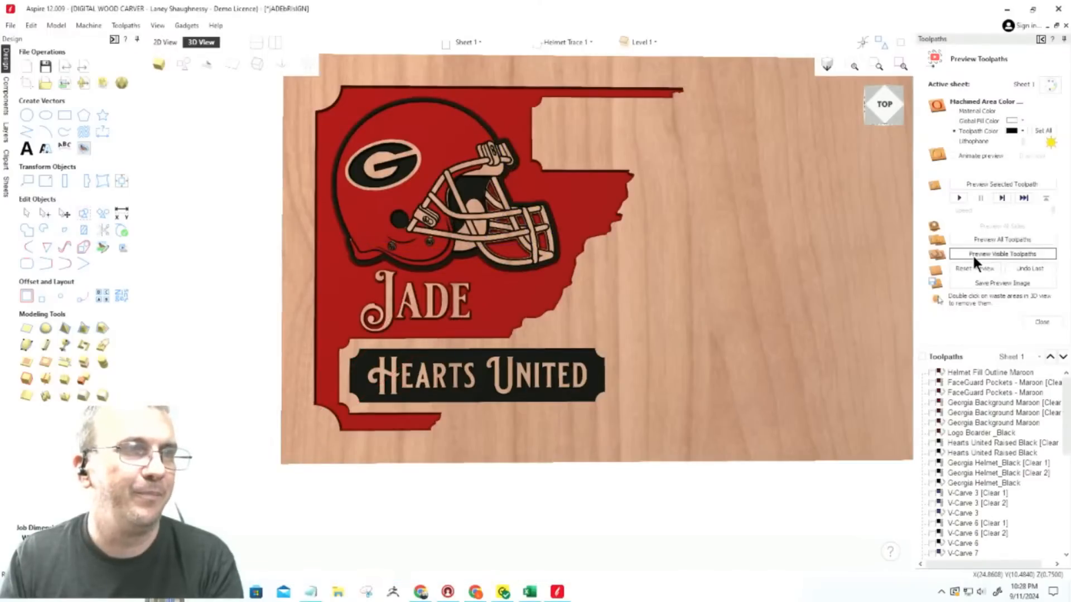
Set the toolpath colour of V-Carve 1 and its clearance pass to No Fill.
scroll(946, 552, down, 10)
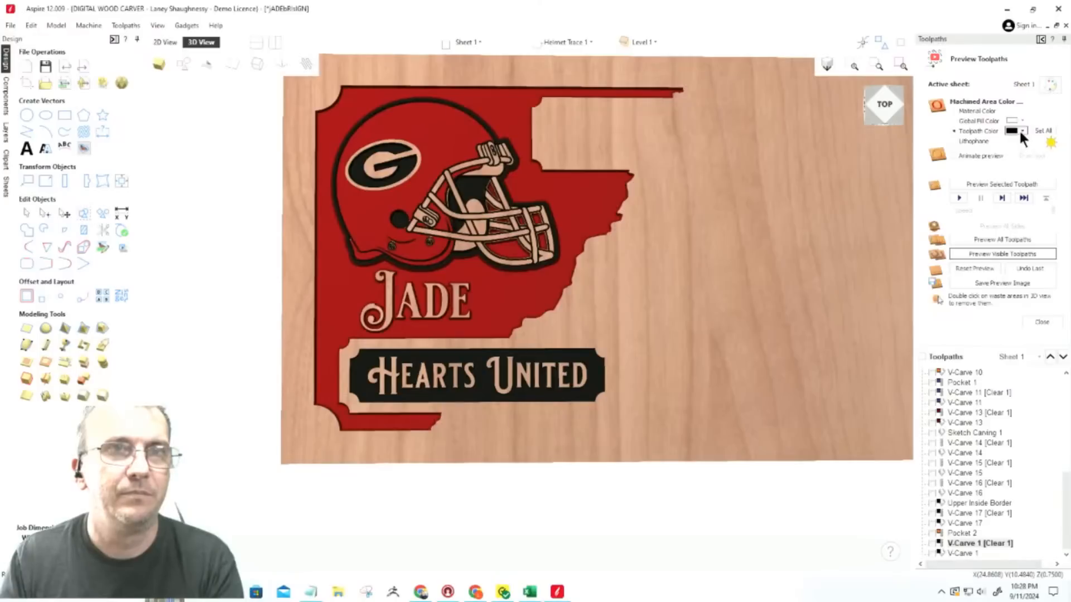
click(1022, 132)
click(1028, 151)
click(959, 554)
click(1022, 130)
click(1018, 157)
Examine the unfilled outline around the helmet and its logo in the preview, up close and from farther away.
scroll(461, 320, up, 2)
scroll(460, 314, down, 2)
scroll(527, 88, up, 3)
scroll(528, 89, down, 2)
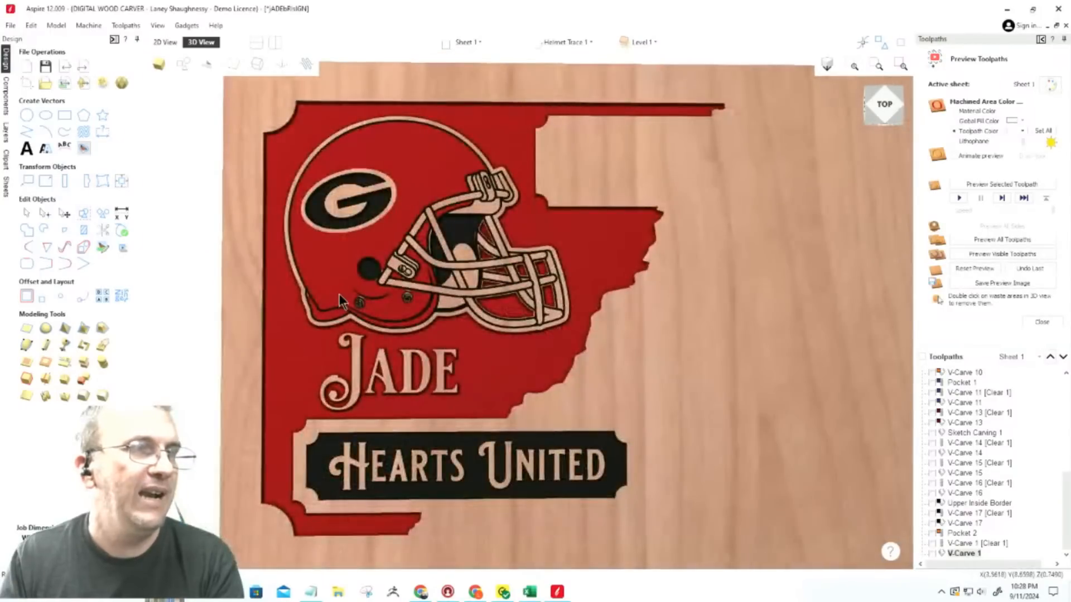
scroll(340, 293, up, 2)
scroll(340, 294, down, 2)
scroll(431, 122, up, 3)
scroll(431, 121, down, 3)
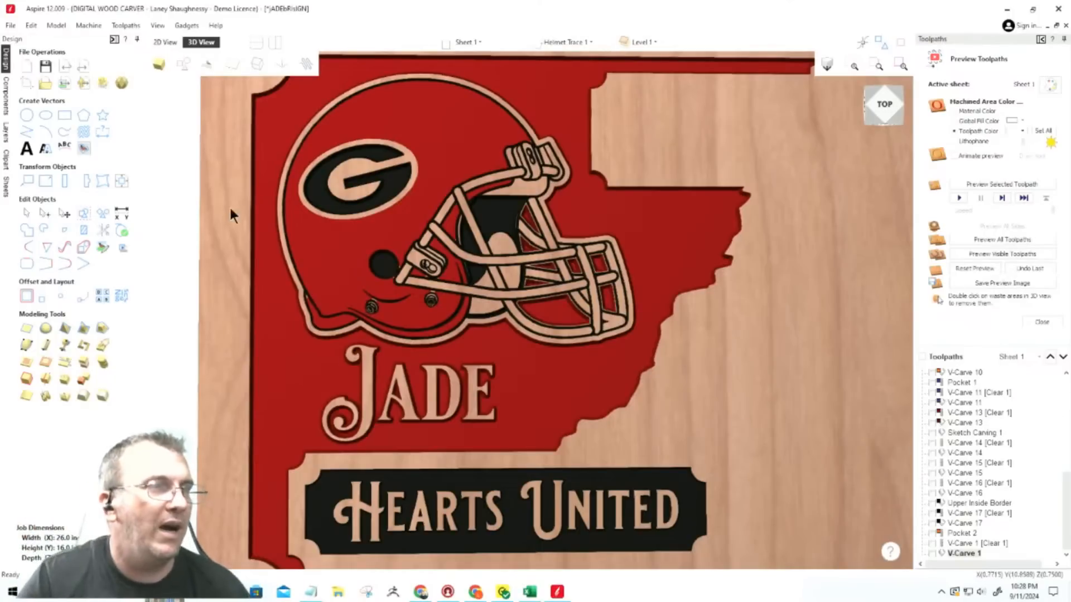
scroll(284, 212, up, 6)
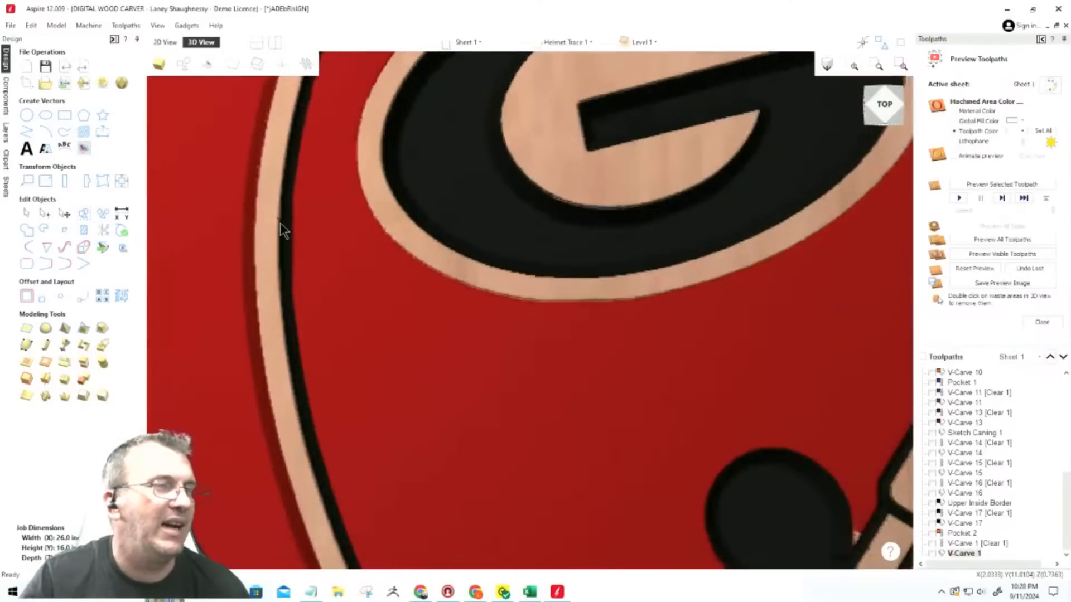
Examine the helmet outline, face guard edges and whole sign in the toolpath preview, both up close and from farther away.
scroll(281, 226, down, 8)
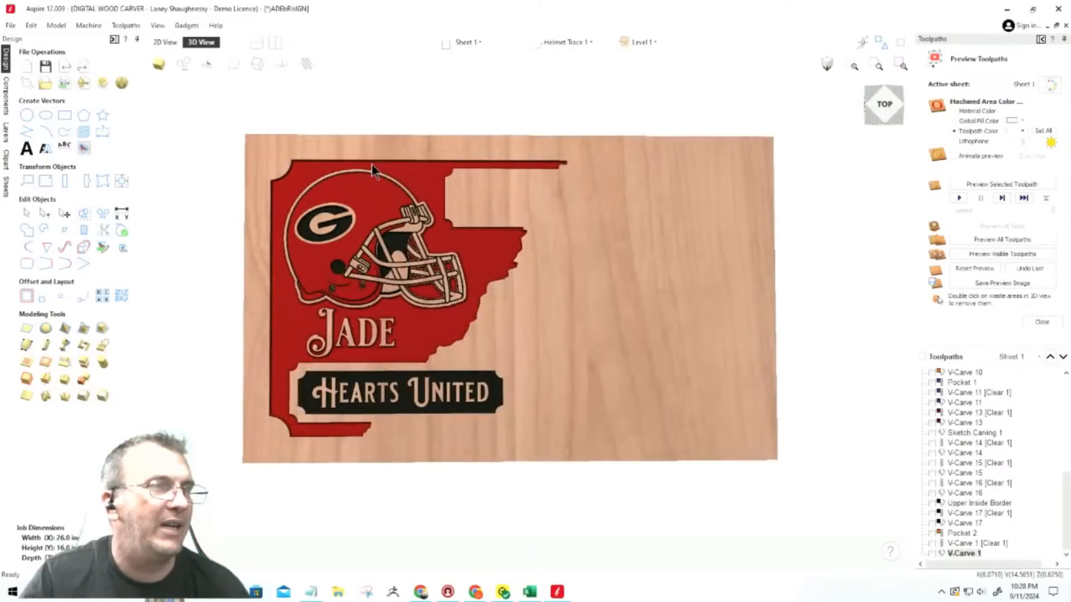
scroll(373, 169, up, 5)
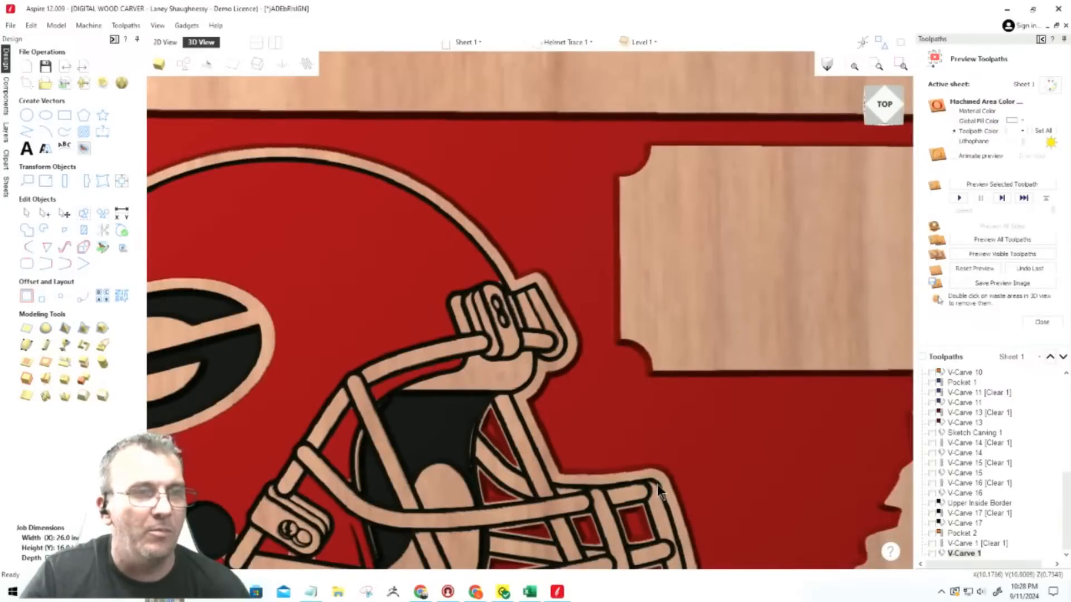
scroll(658, 494, up, 4)
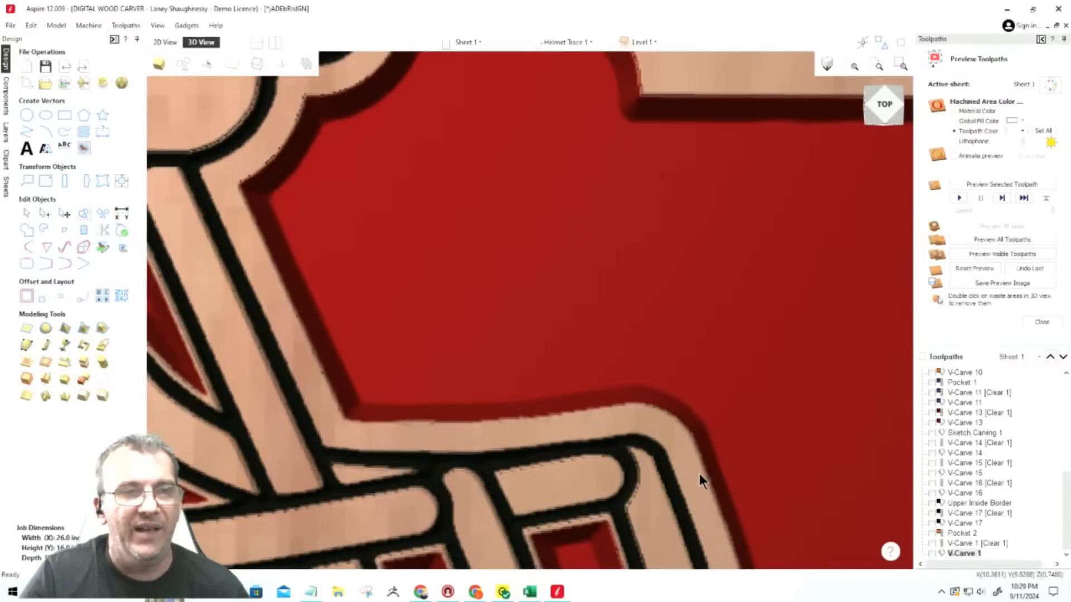
scroll(614, 270, down, 8)
scroll(426, 302, down, 1)
scroll(426, 303, up, 3)
scroll(426, 302, down, 3)
scroll(424, 375, up, 2)
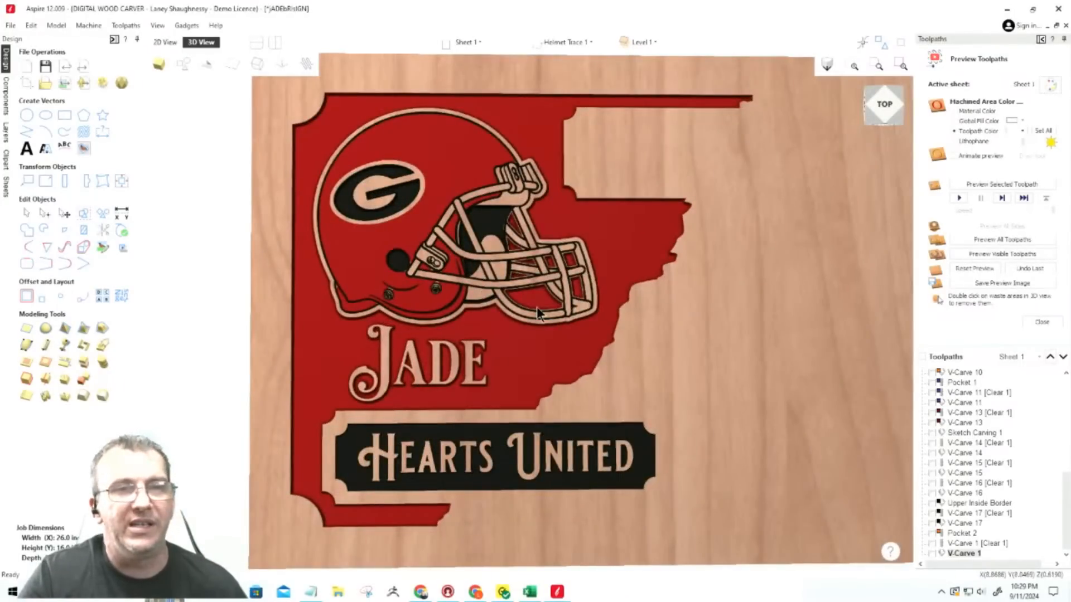
scroll(382, 293, down, 2)
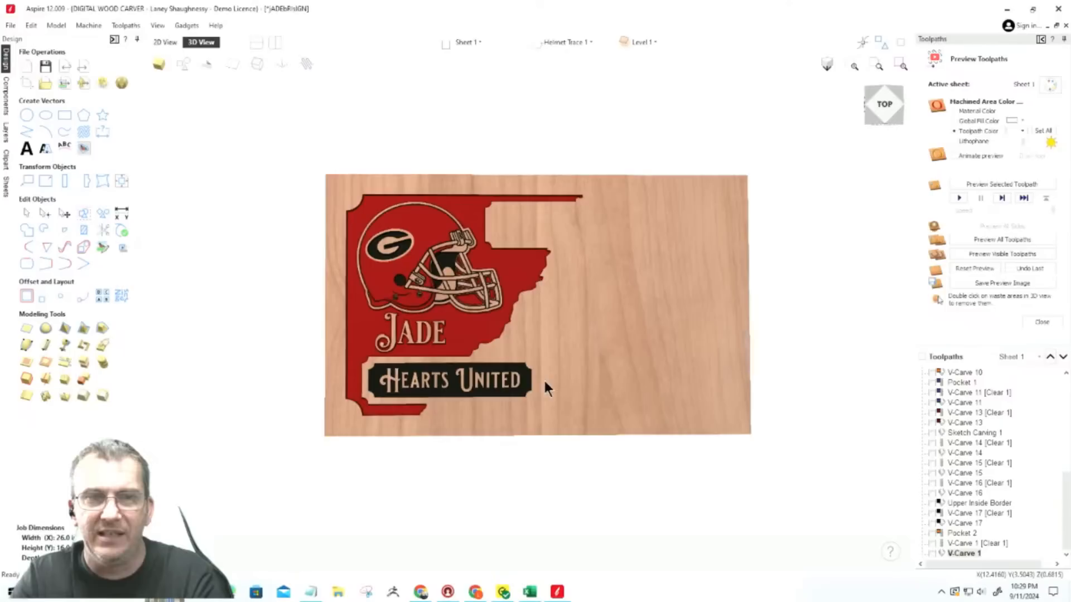
Review the start depth, flat depth and clearance tools of the Georgia Background Maroon and Georgia Helmet_Black toolpaths, leaving their settings as they are.
scroll(956, 380, up, 8)
click(957, 400)
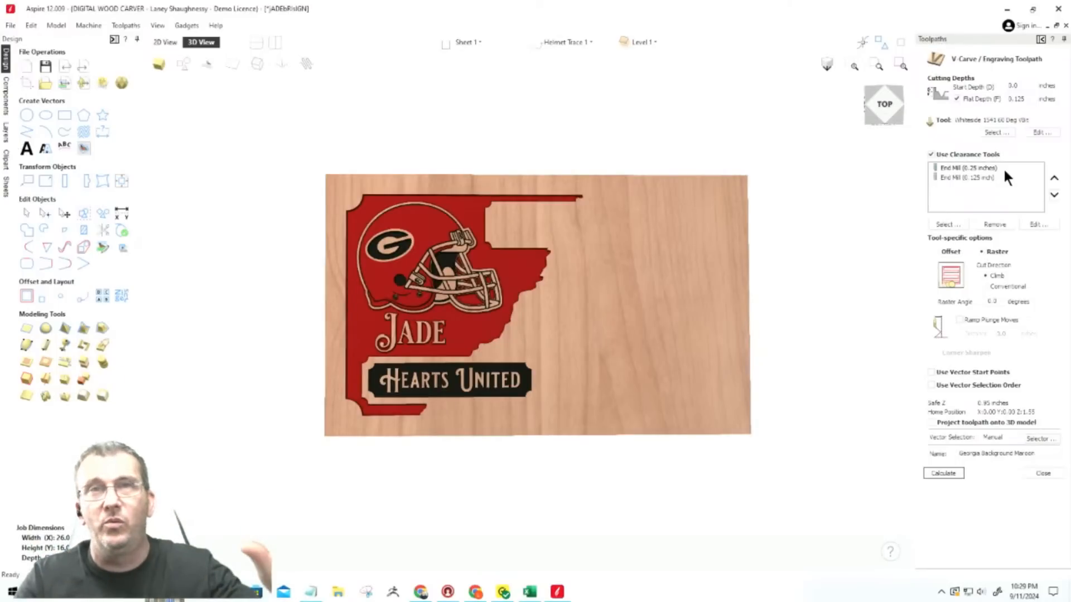
click(1041, 473)
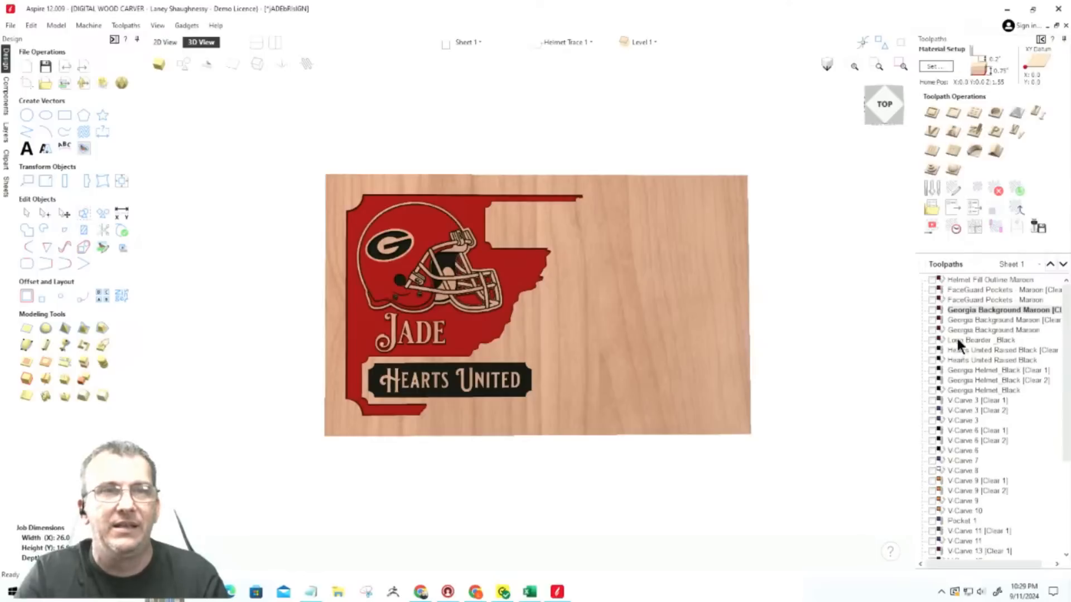
click(965, 350)
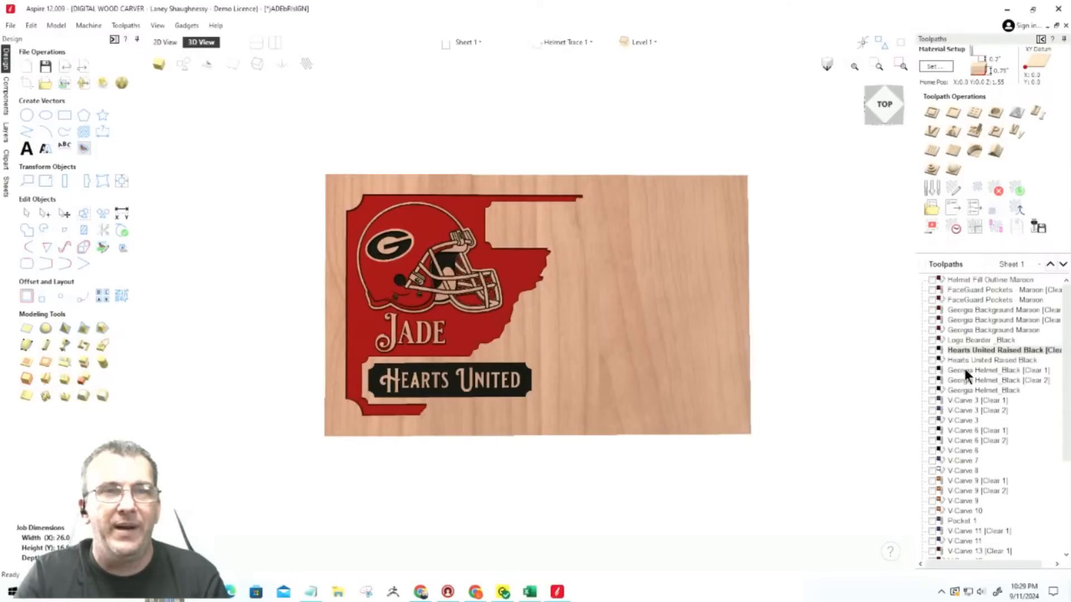
double_click(965, 370)
drag(1032, 85, 998, 84)
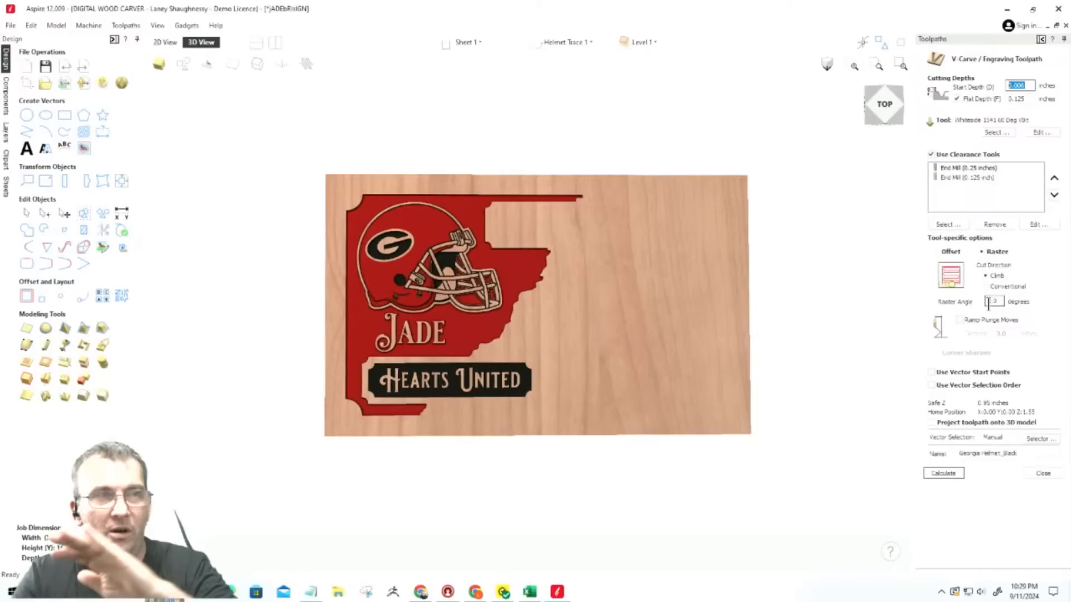
click(1042, 473)
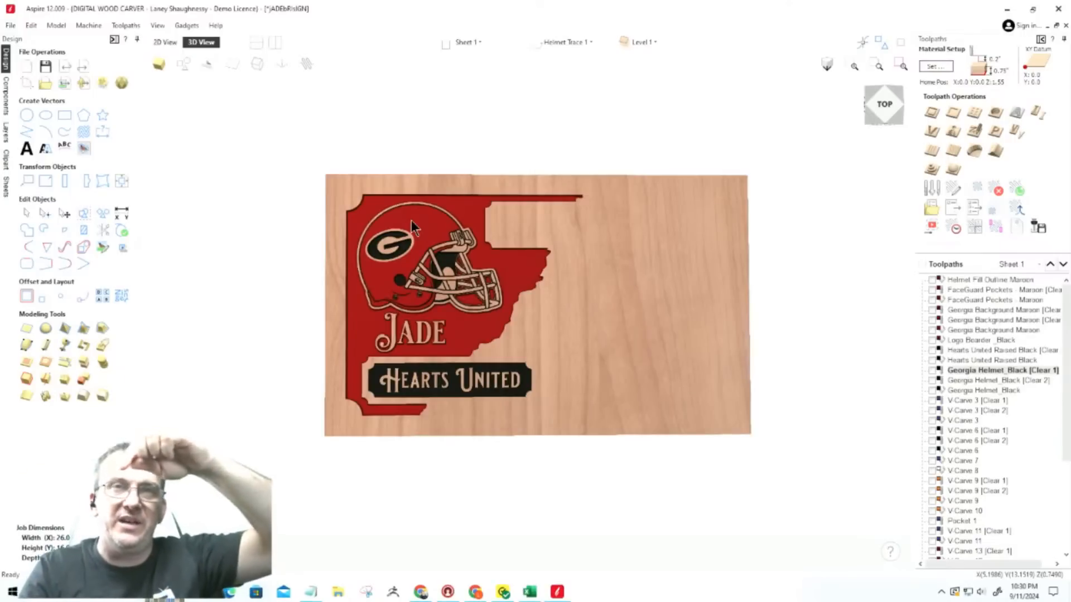
Review the cutting depths of the Helmet Fill Outline Maroon profile toolpath and close it without recalculating.
click(998, 280)
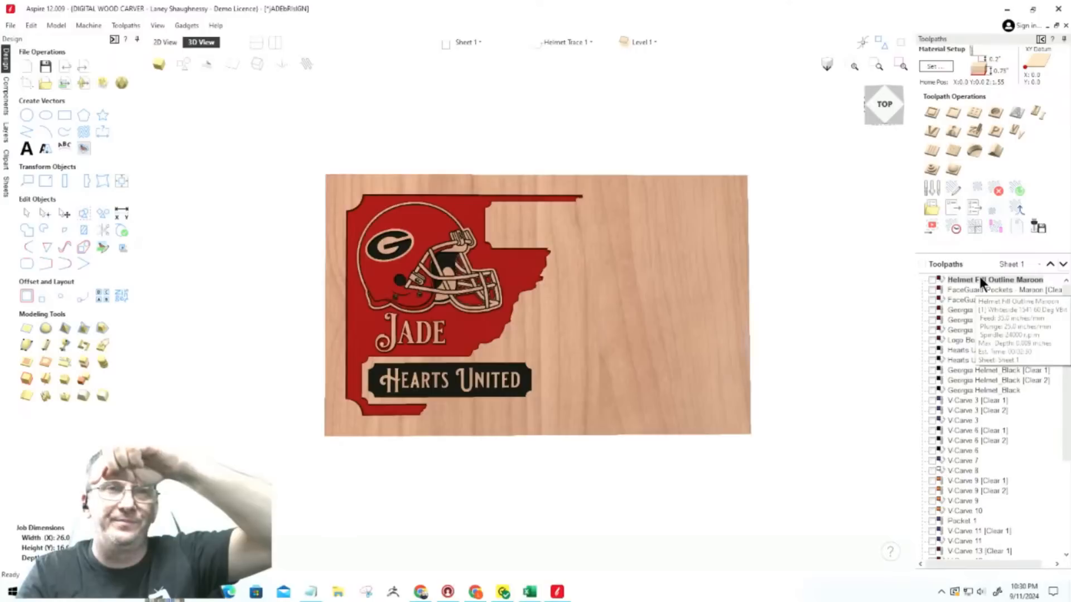
double_click(980, 278)
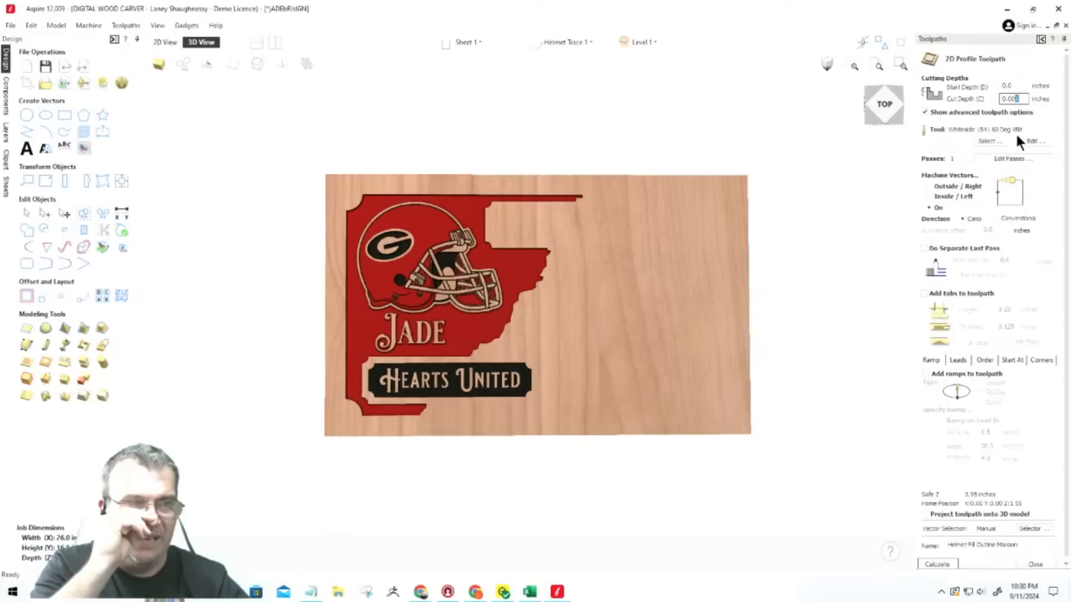
drag(1022, 99, 1006, 96)
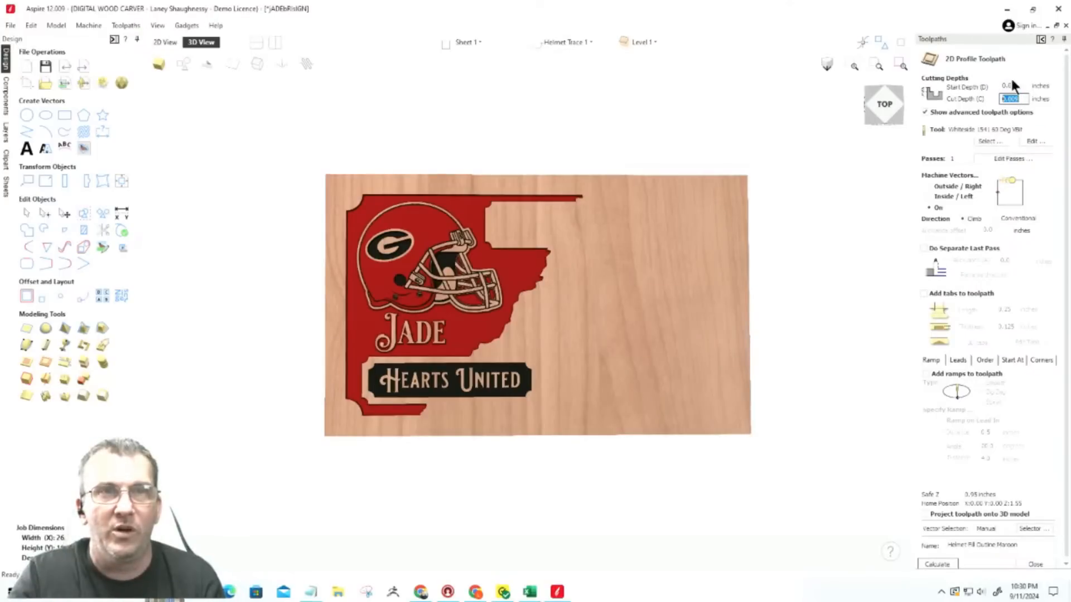
click(1036, 565)
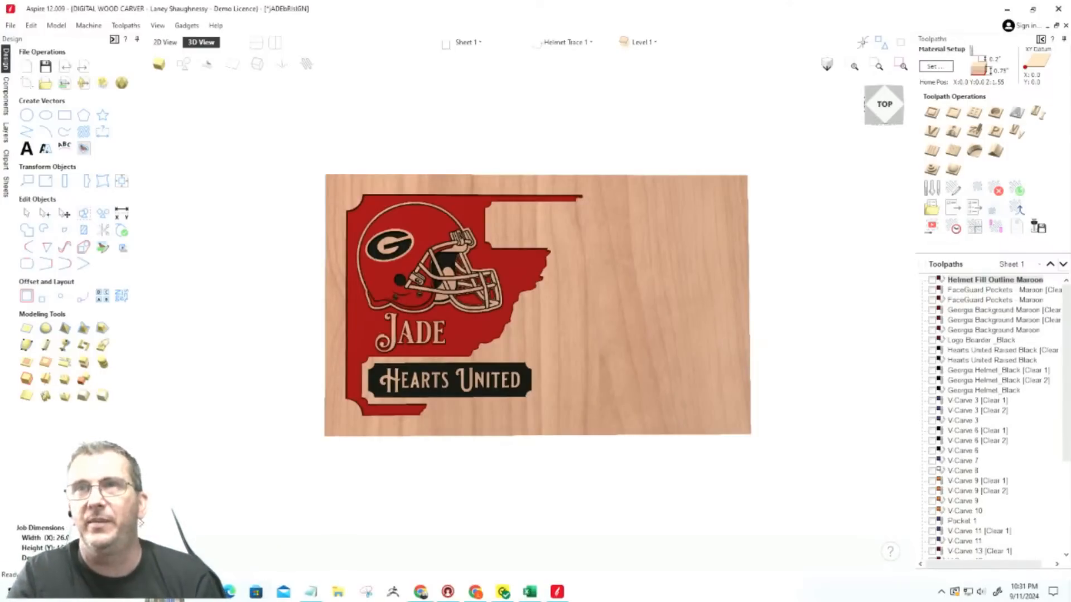
Switch to Chrome, search Google Images for "georgia football helmet" and show the Green Gridiron Riddell SpeedFlex photo in a maximized window.
drag(840, 78, 299, 51)
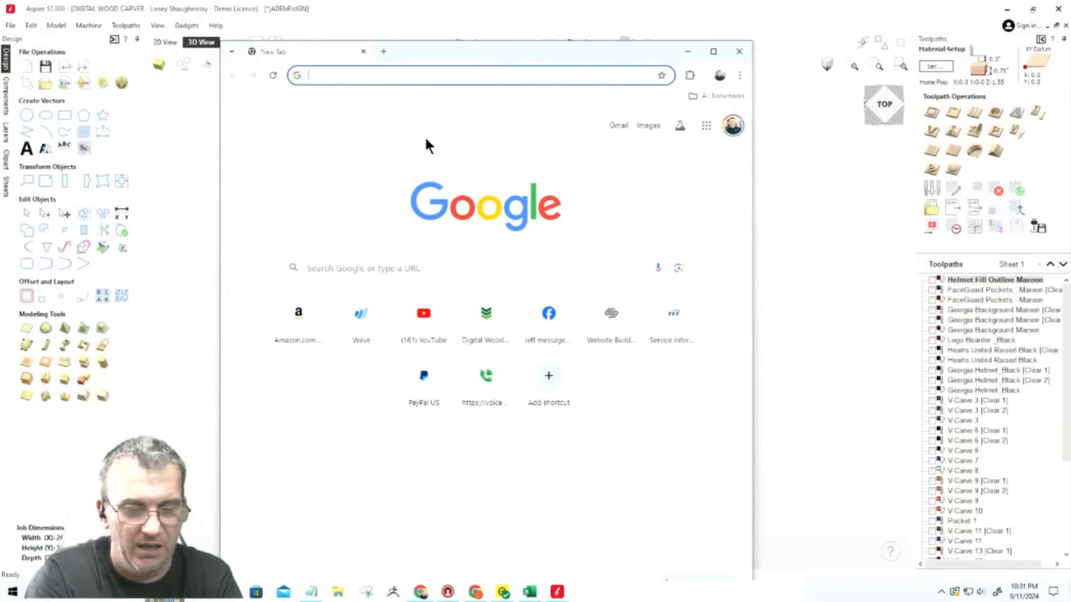
text(Georgia football H)
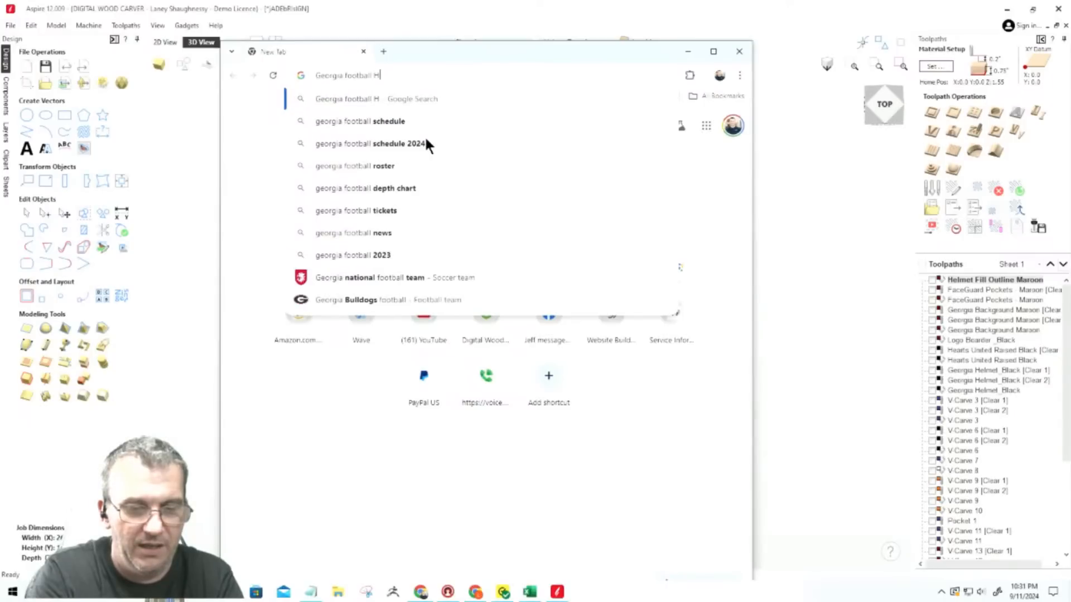
text(el)
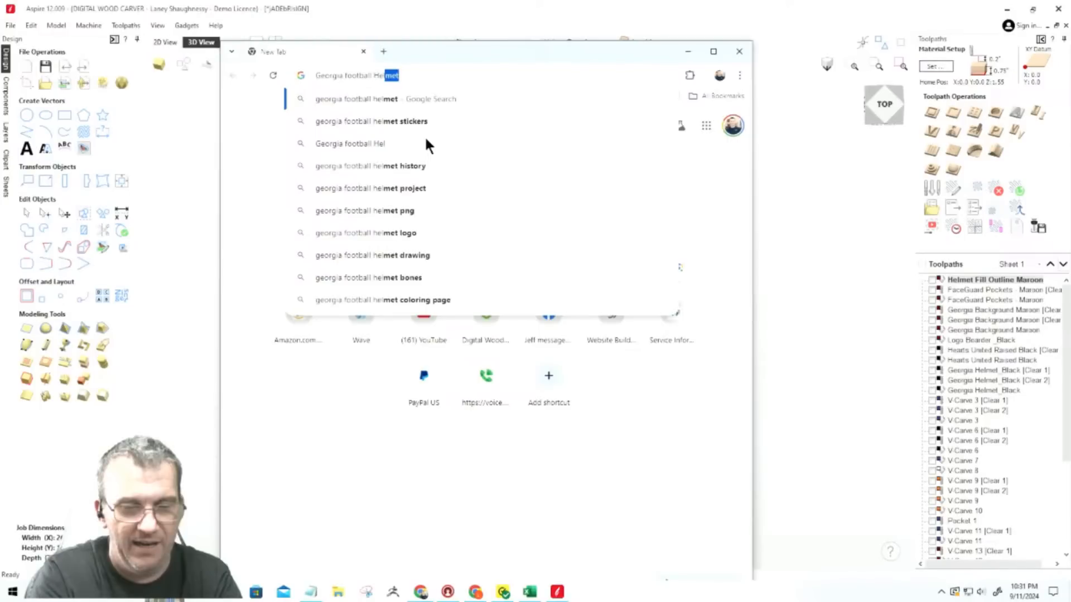
key(Return)
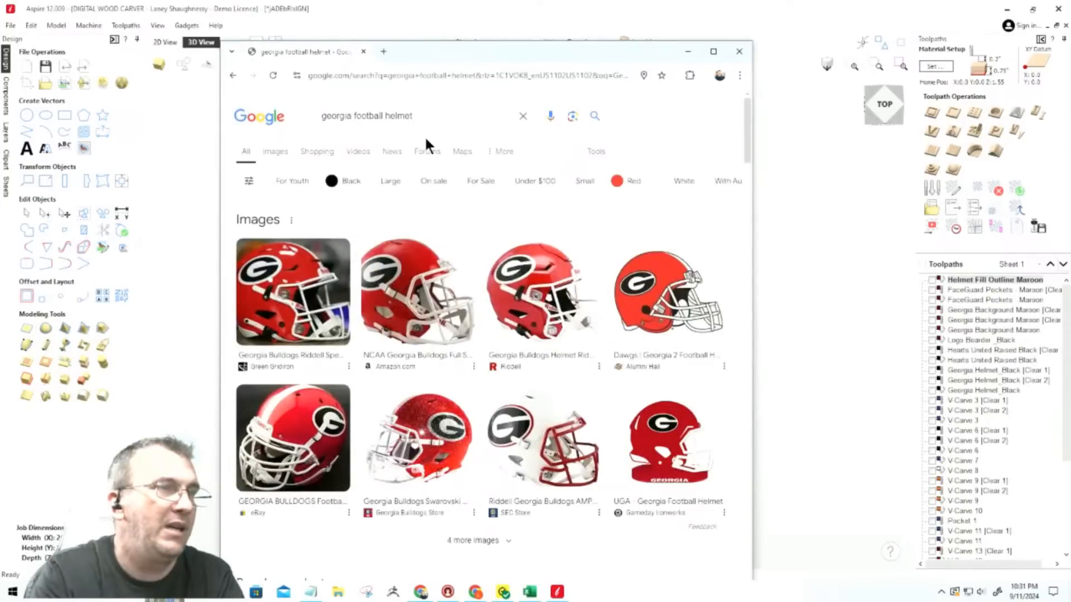
click(275, 151)
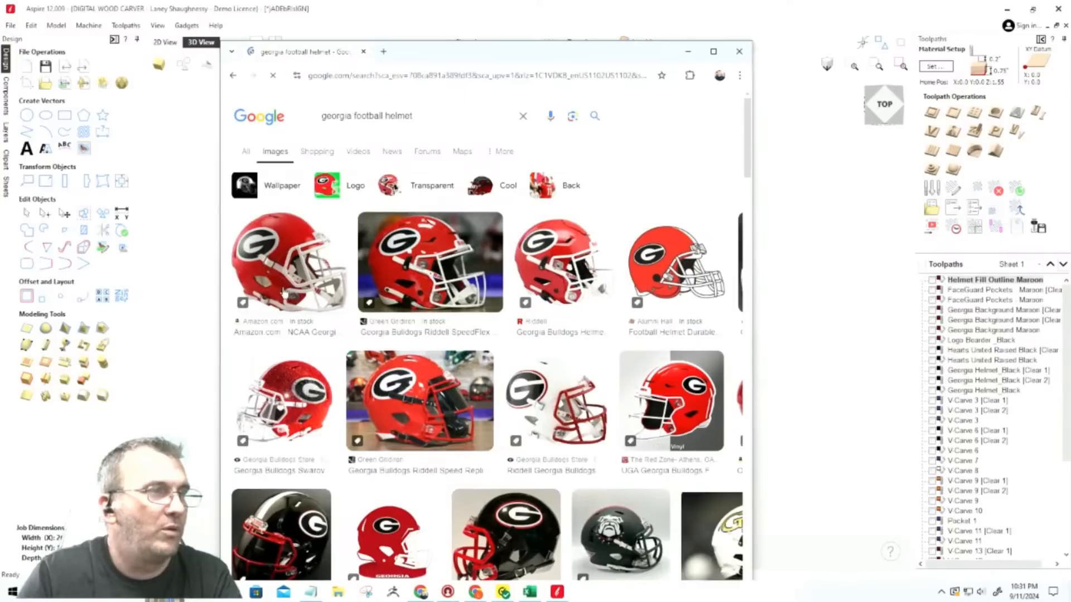
click(421, 266)
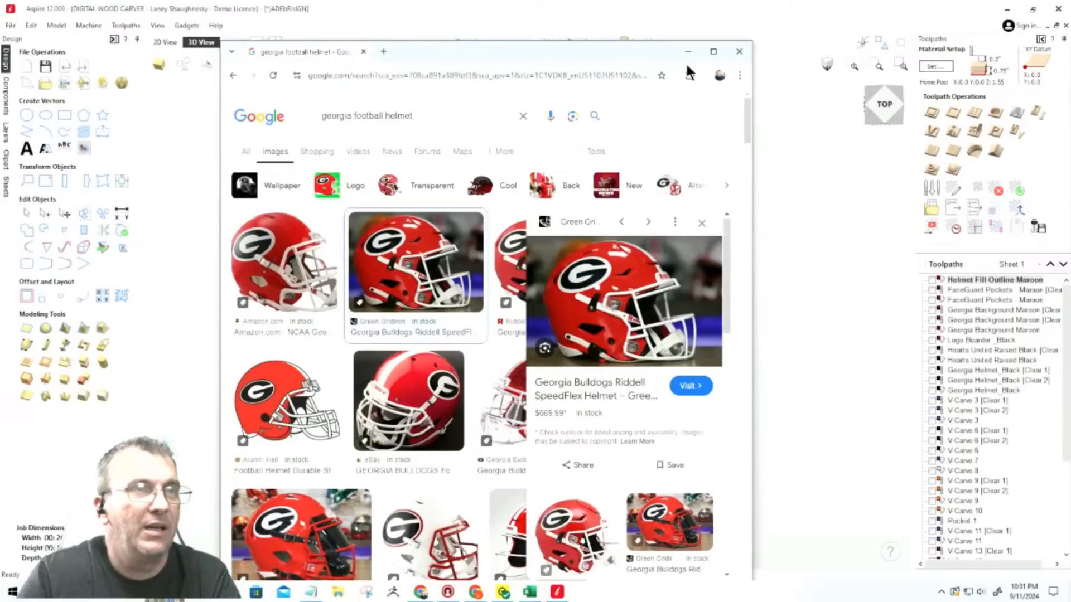
click(713, 52)
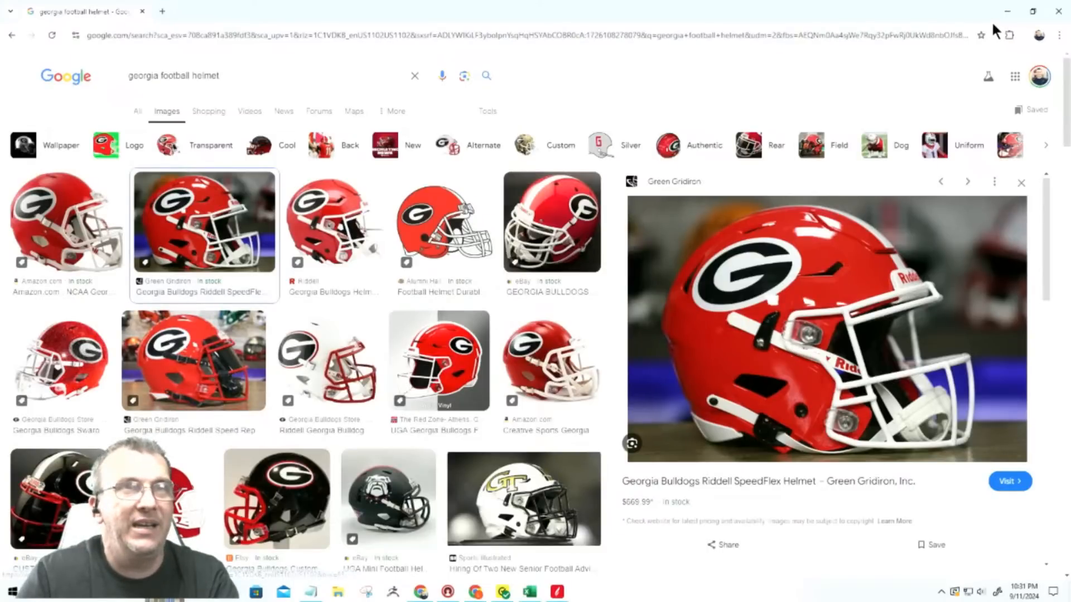
Compare the carved helmet, face guard and G logo in the Aspire preview with the reference photo in Chrome.
click(1006, 11)
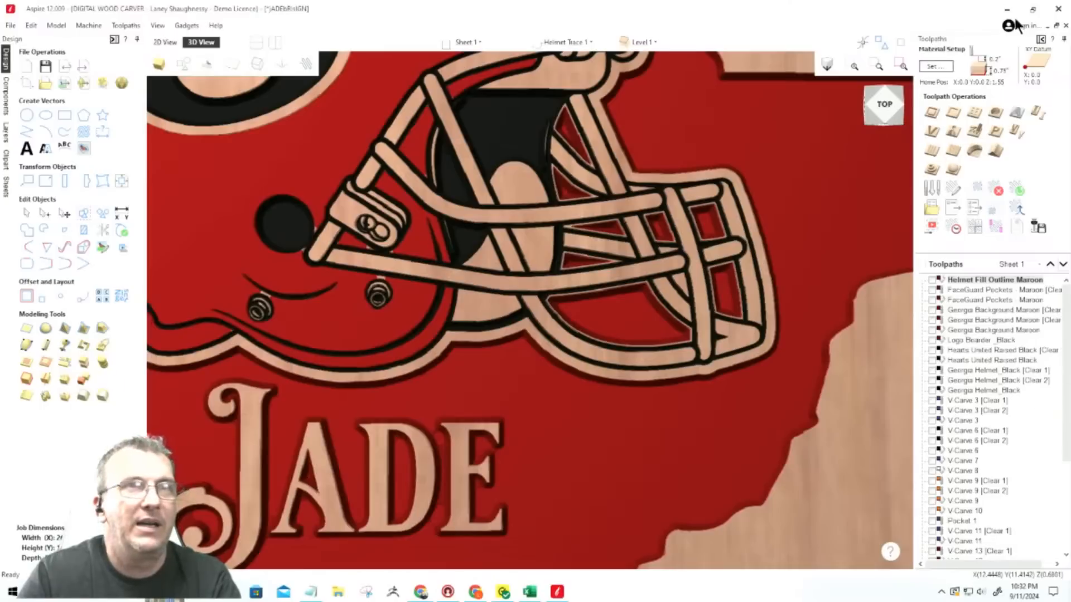
mouse_move(429, 593)
click(506, 548)
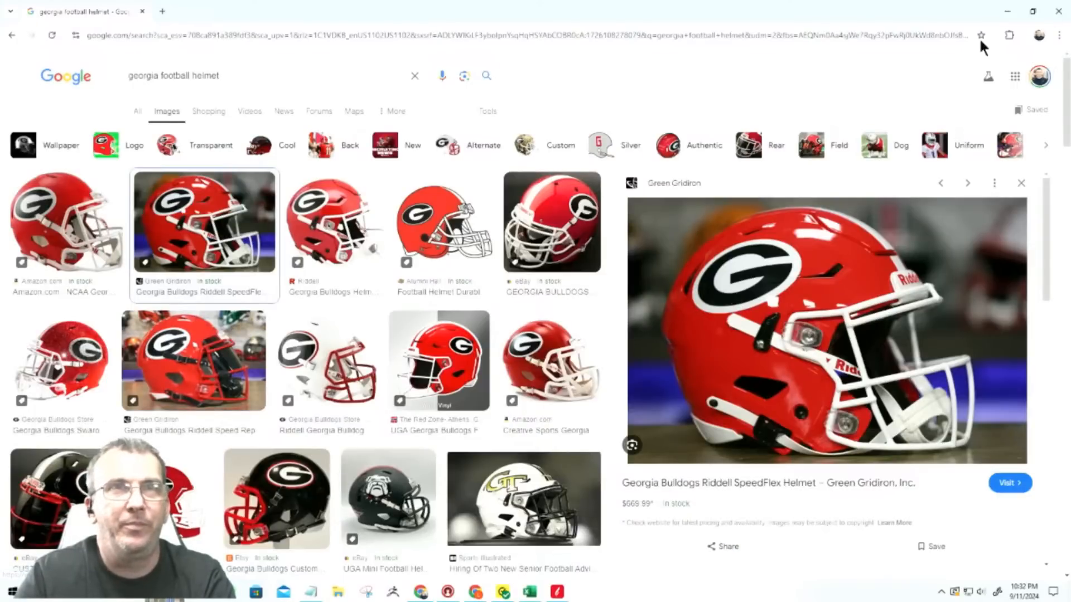
click(1007, 10)
scroll(574, 324, down, 3)
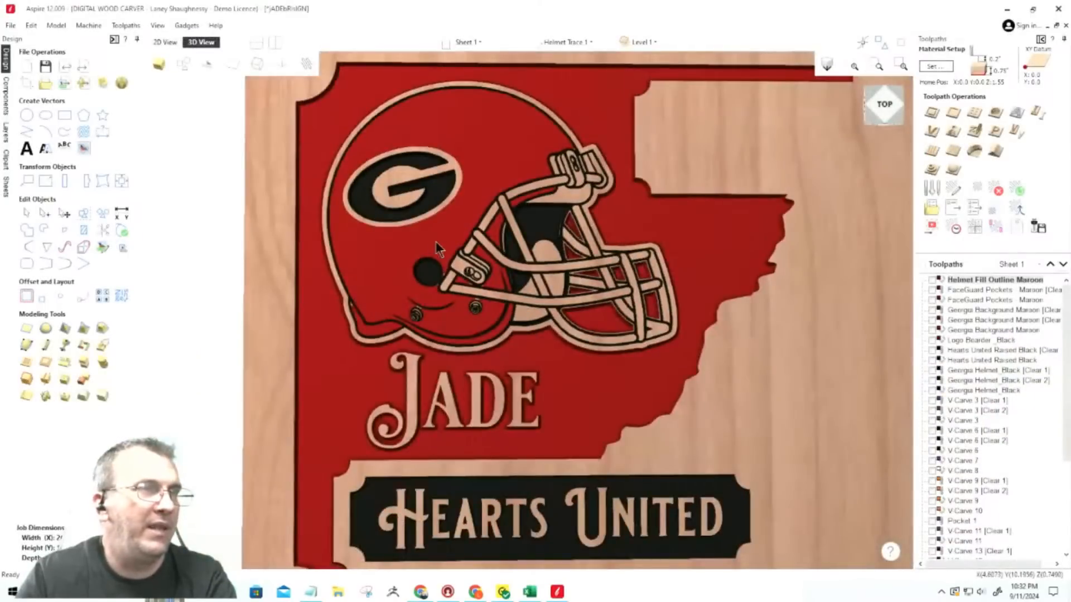
scroll(398, 188, up, 5)
scroll(368, 195, down, 3)
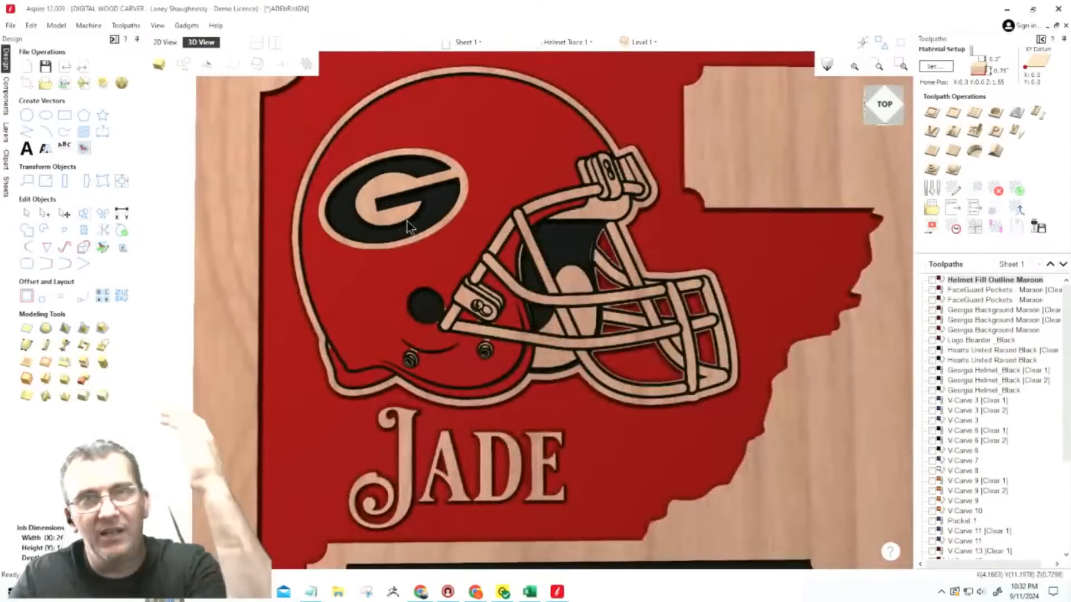
scroll(288, 159, up, 5)
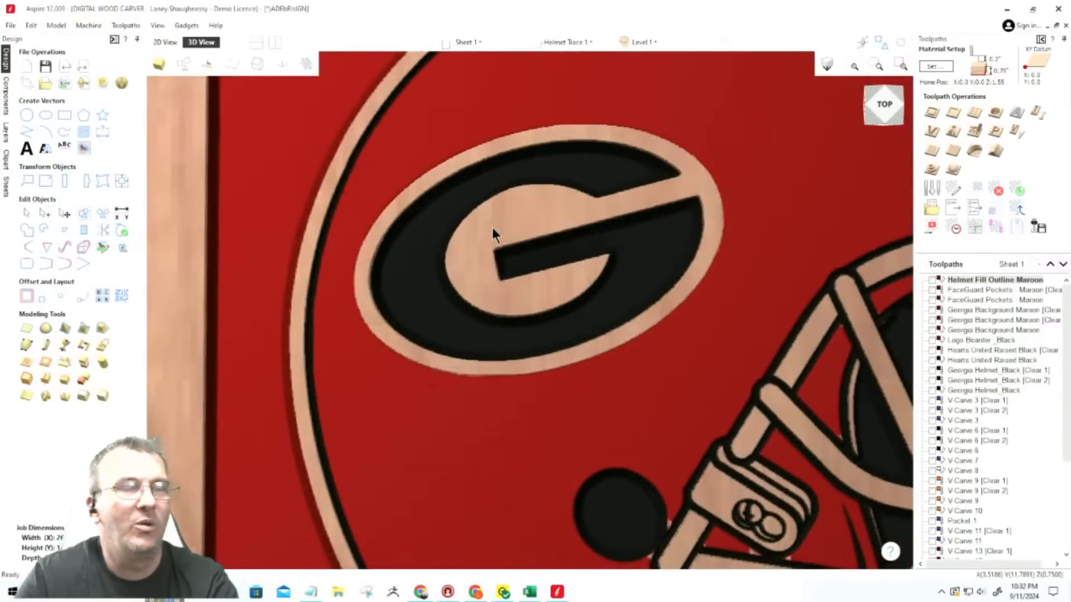
scroll(480, 241, down, 5)
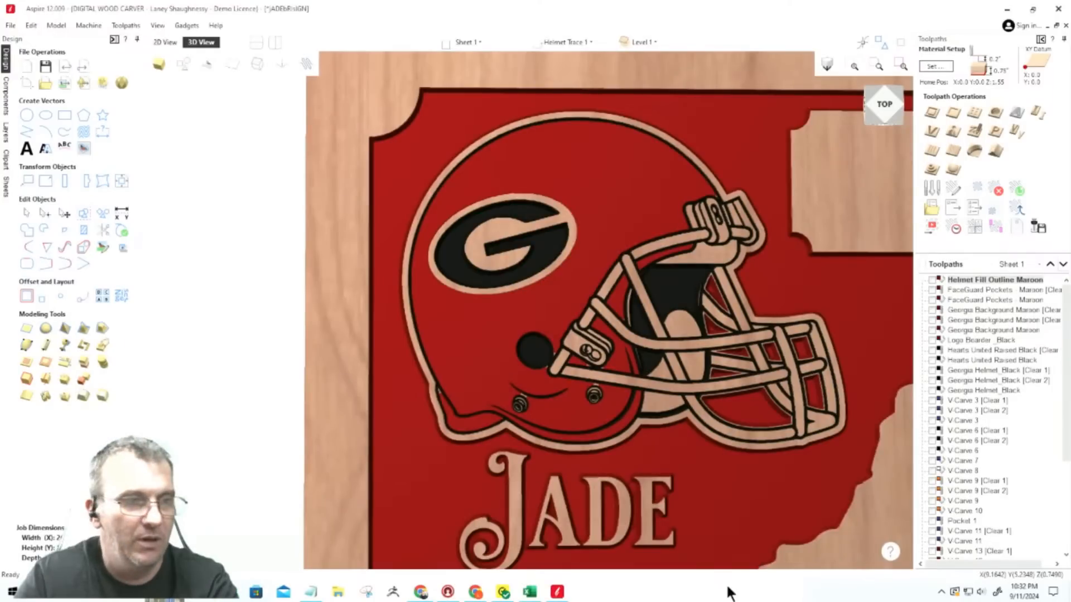
Return to the image results in Chrome and view the white alternate, custom black and Creative Sports red Georgia helmets.
key(alt+Tab)
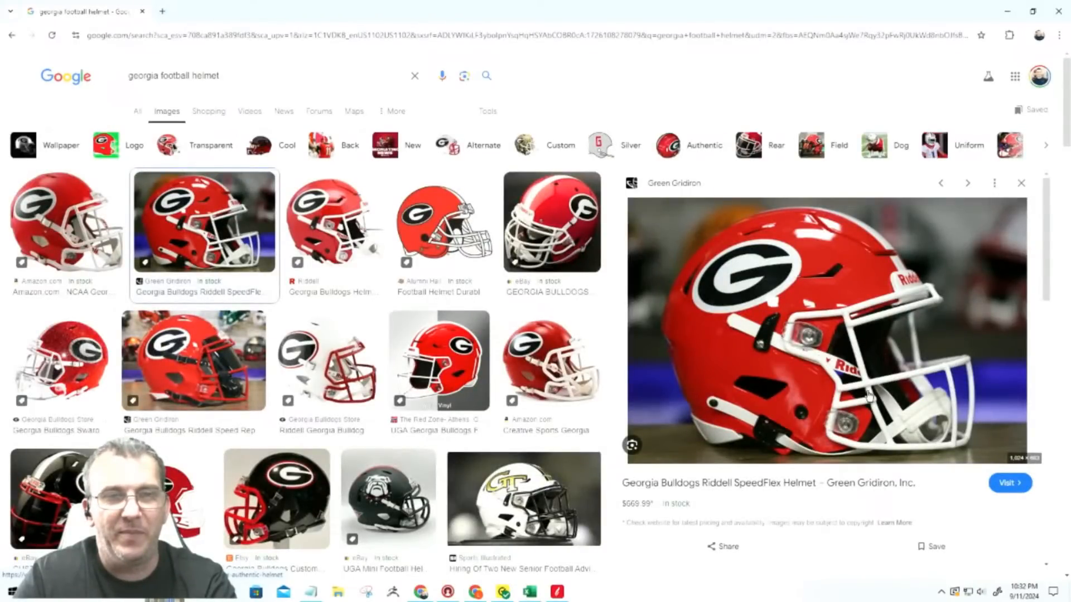
click(332, 366)
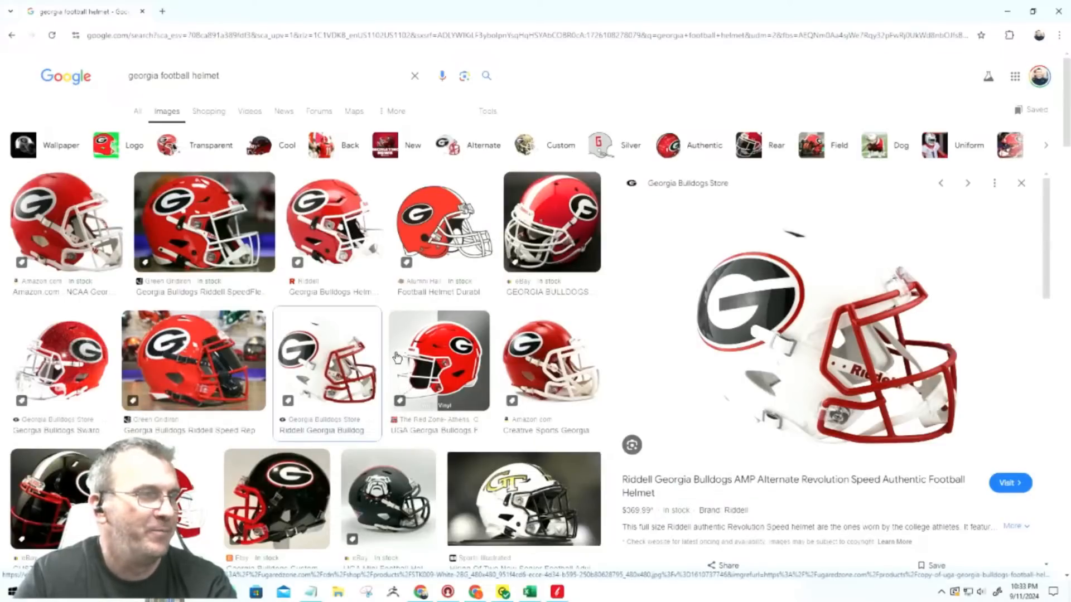
click(268, 489)
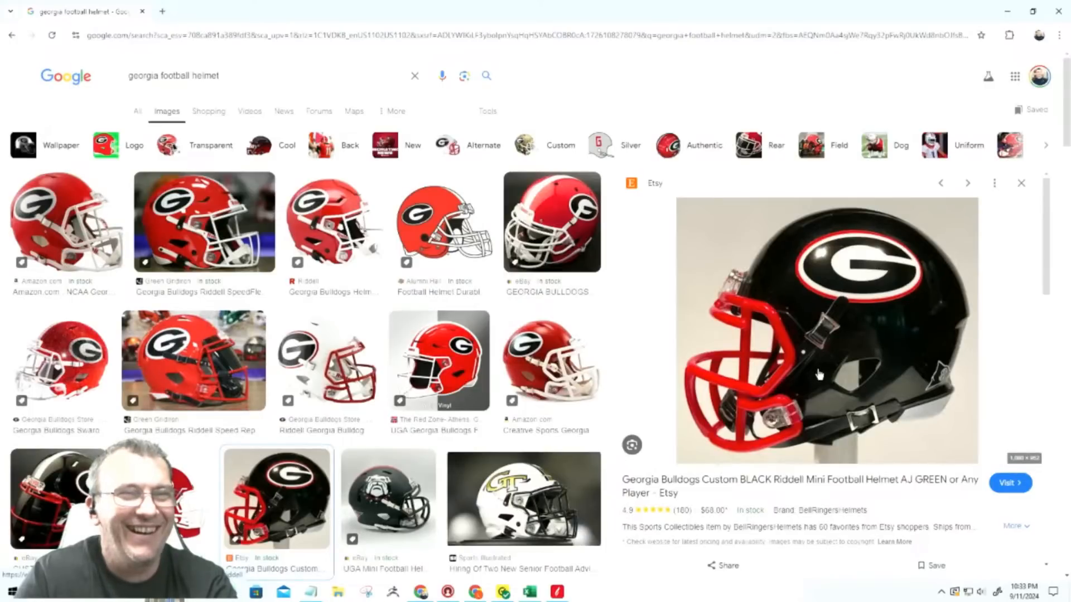
click(549, 362)
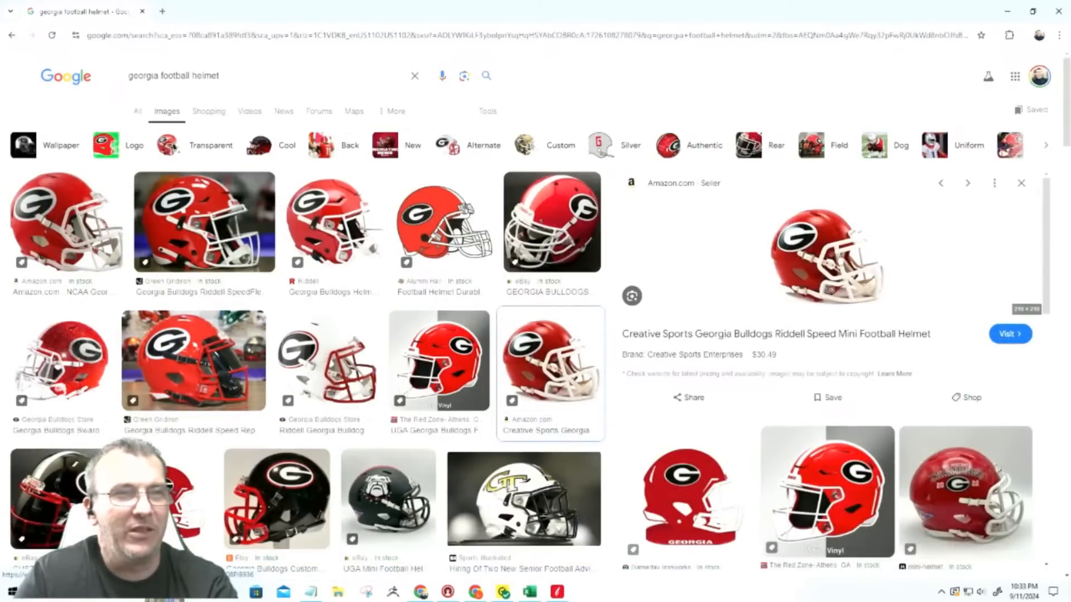
Switch back to Aspire and inspect the helmet and the jagged state edge beside the bare wood in the preview.
click(1007, 11)
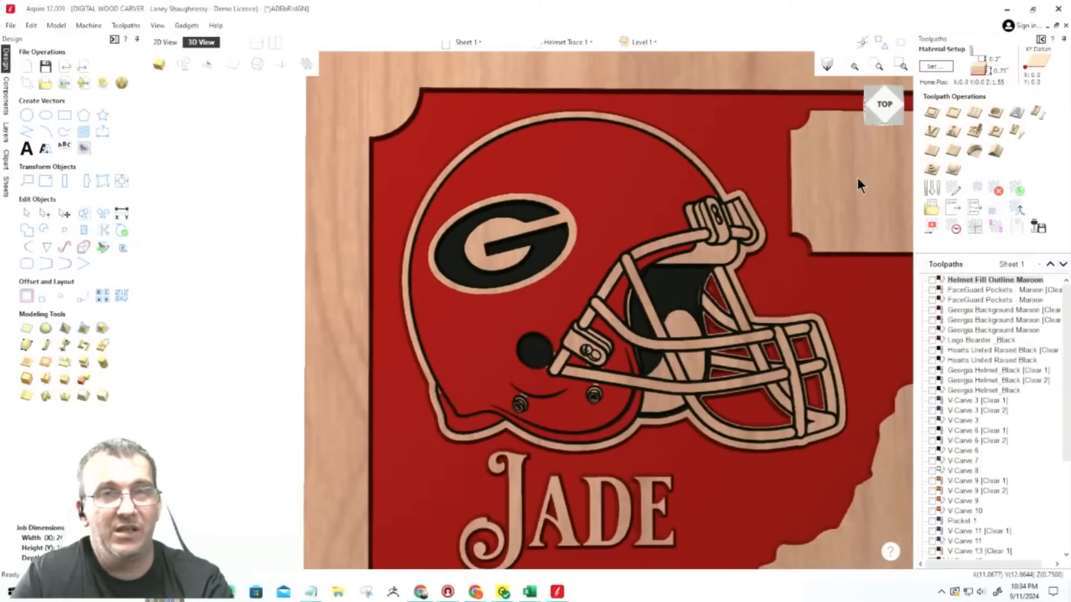
scroll(474, 187, down, 3)
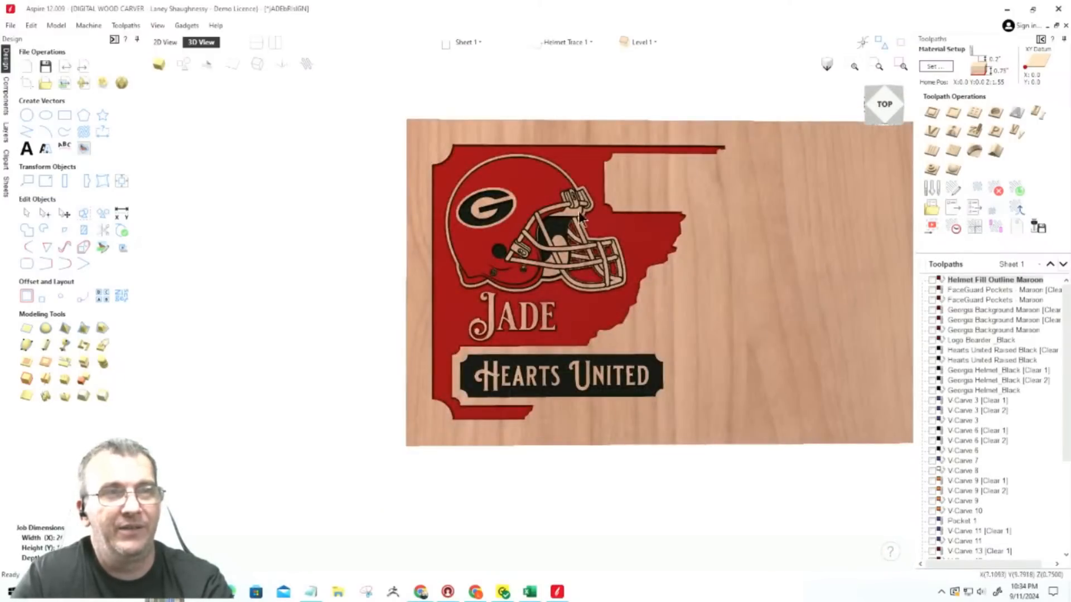
scroll(746, 215, up, 4)
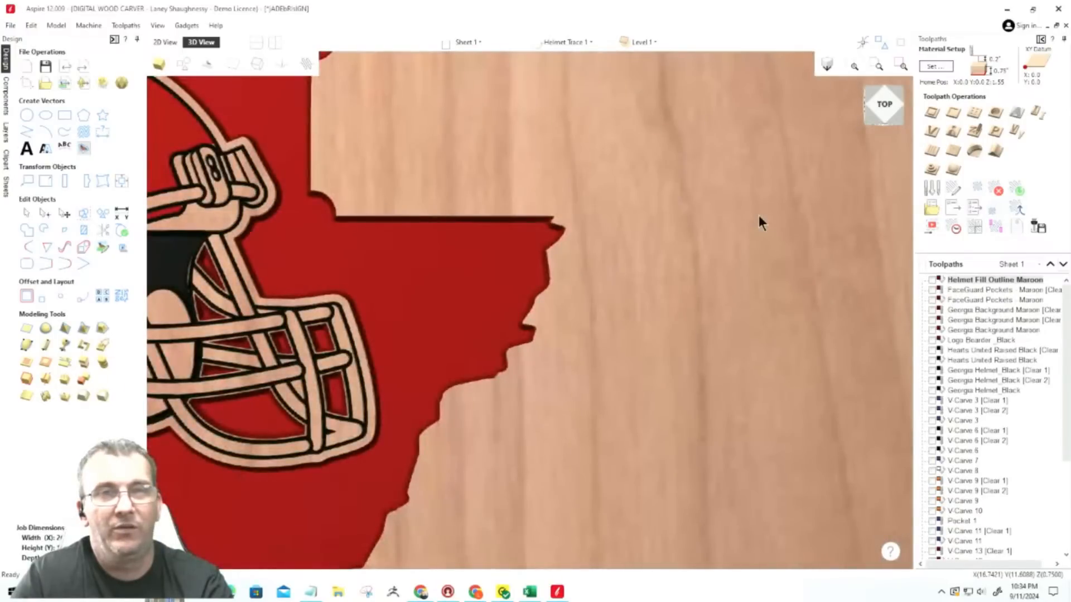
scroll(759, 216, down, 2)
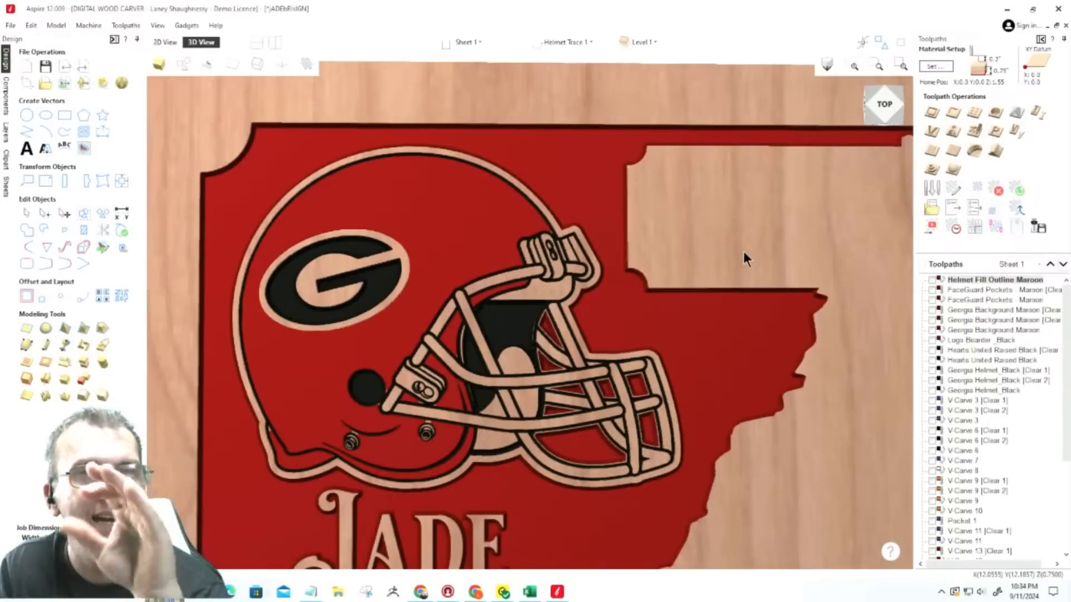
Inspect the Georgia half and the Hearts United plaque in the 3D preview, up close and as part of the whole board.
scroll(892, 283, down, 4)
scroll(628, 372, up, 2)
scroll(647, 387, up, 2)
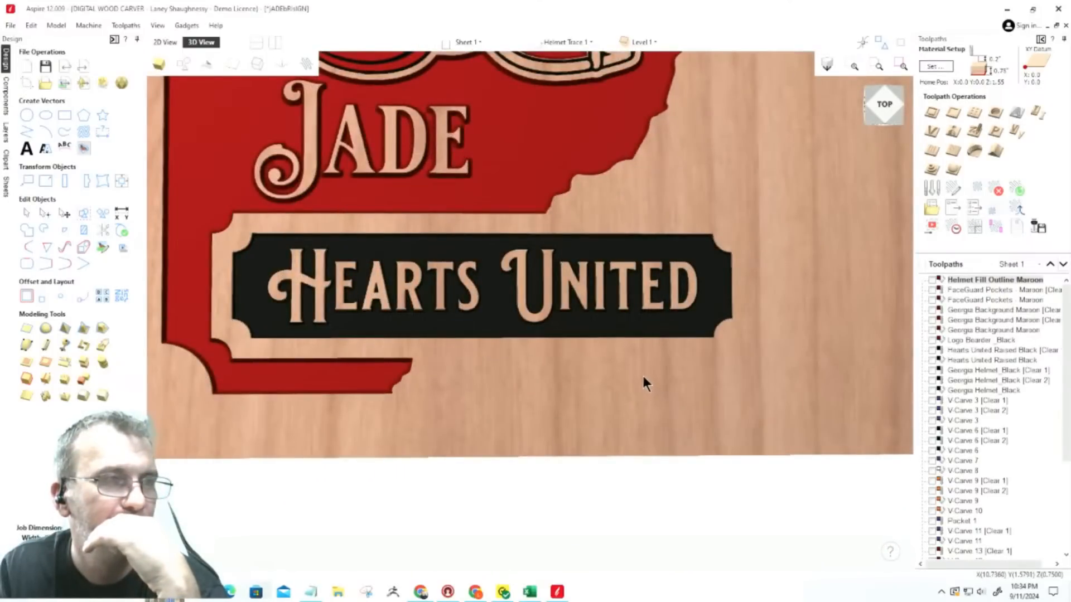
scroll(644, 383, down, 2)
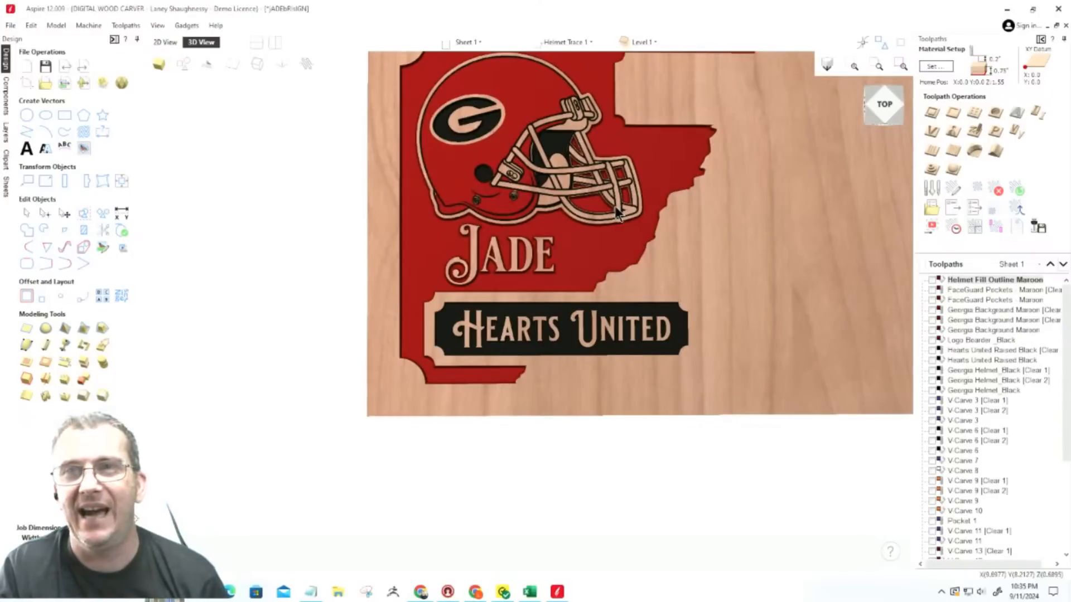
scroll(505, 348, up, 2)
scroll(505, 349, up, 1)
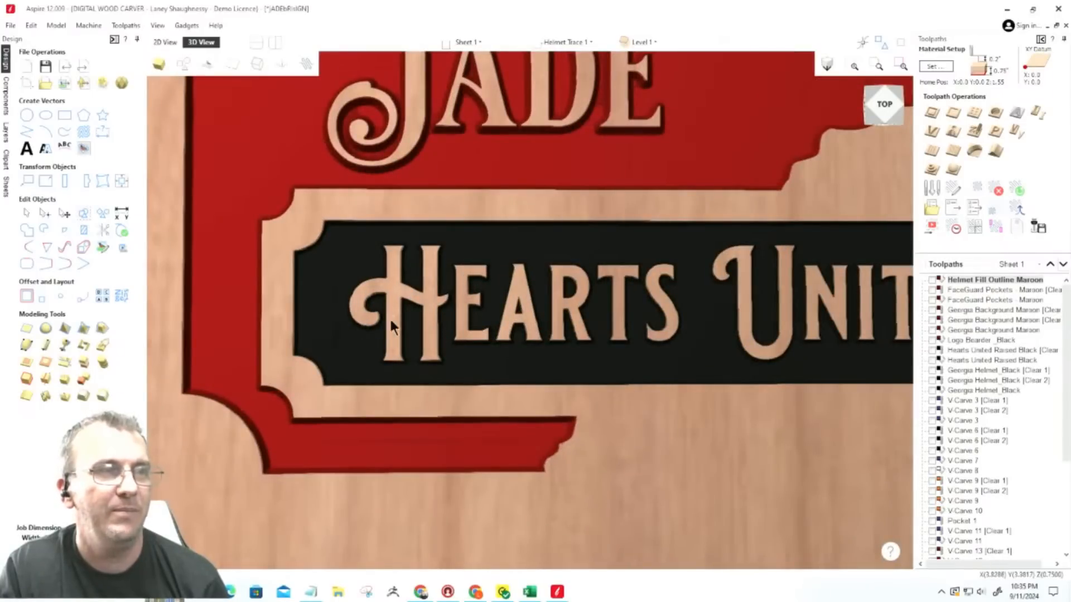
scroll(684, 296, down, 3)
scroll(726, 324, up, 2)
scroll(725, 316, down, 2)
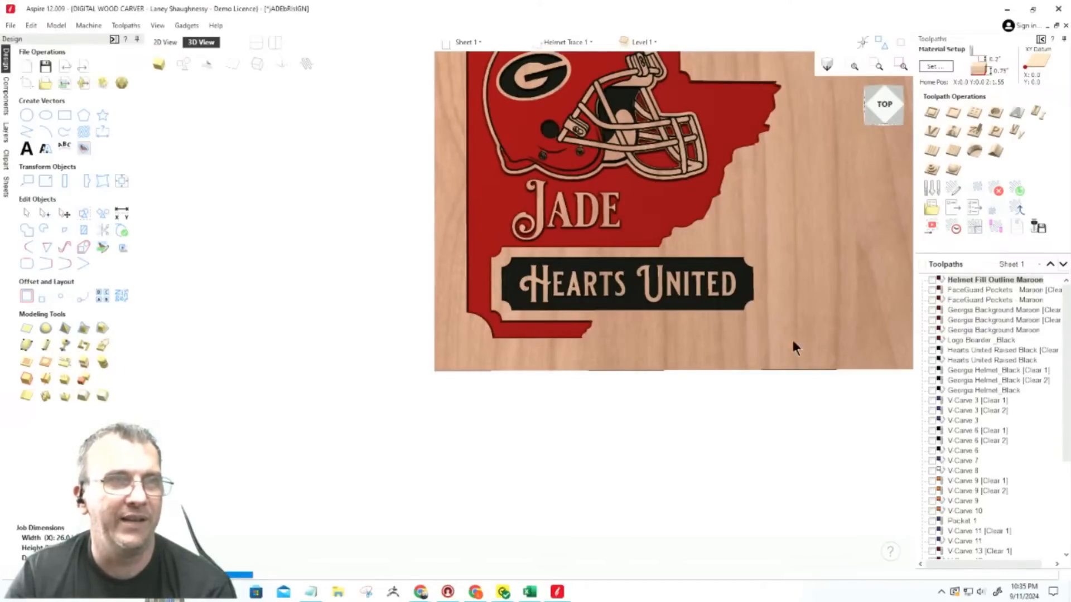
scroll(725, 463, down, 4)
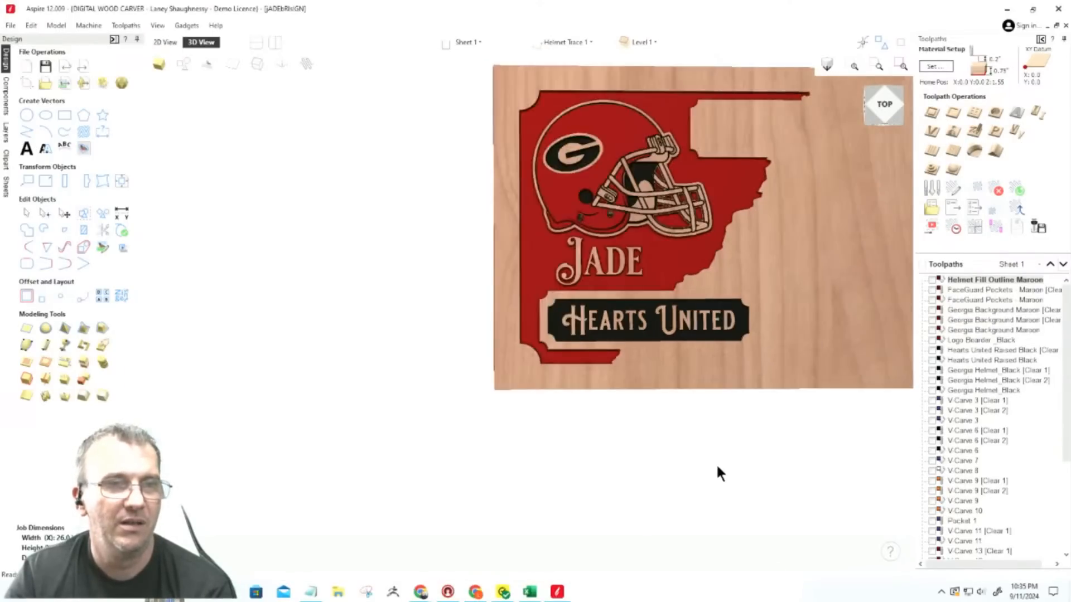
scroll(813, 427, up, 2)
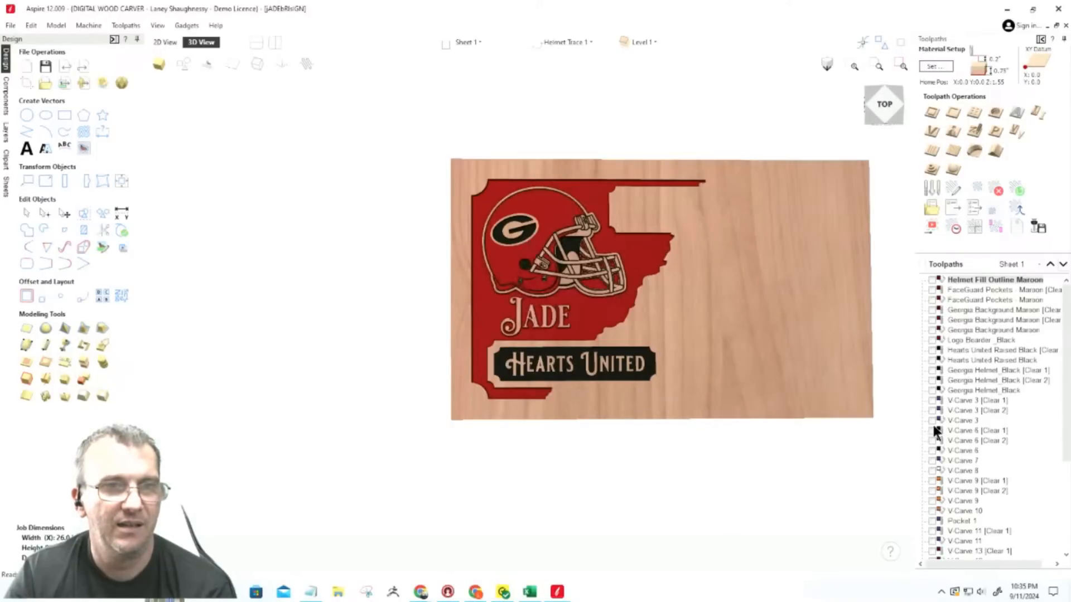
Show V-Carve 3, its two clearance toolpaths and V-Carve 6 [Clear 1], and preview the visible toolpaths.
click(931, 400)
click(932, 410)
click(932, 421)
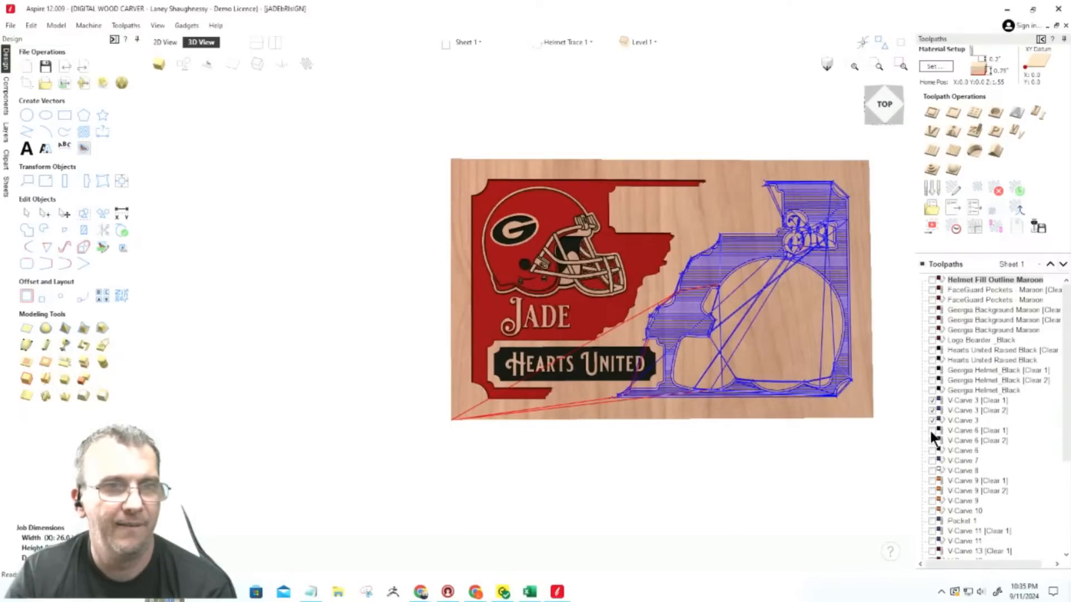
click(932, 431)
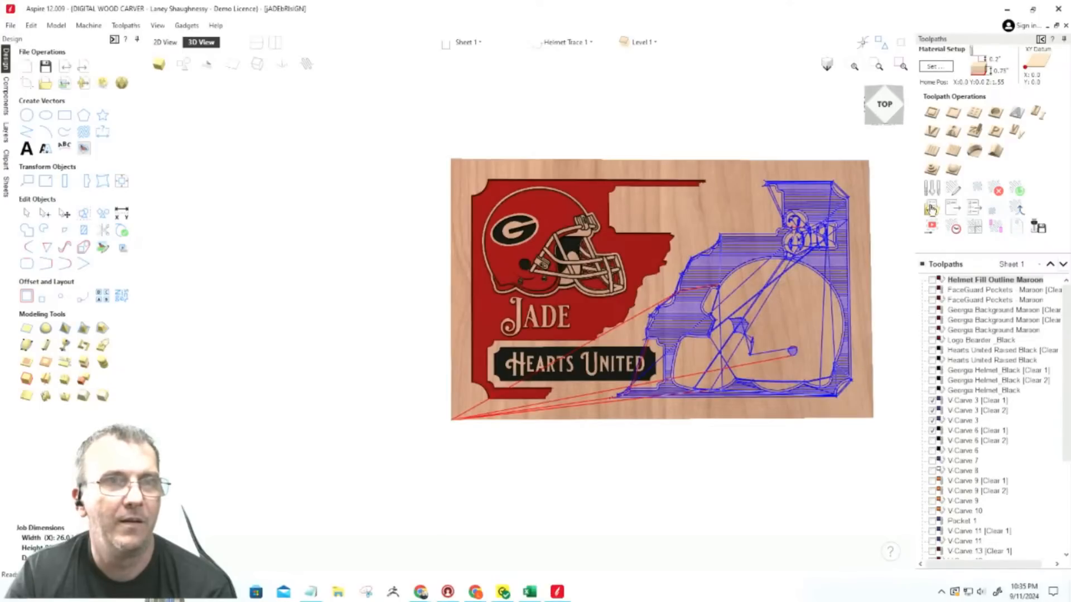
click(927, 230)
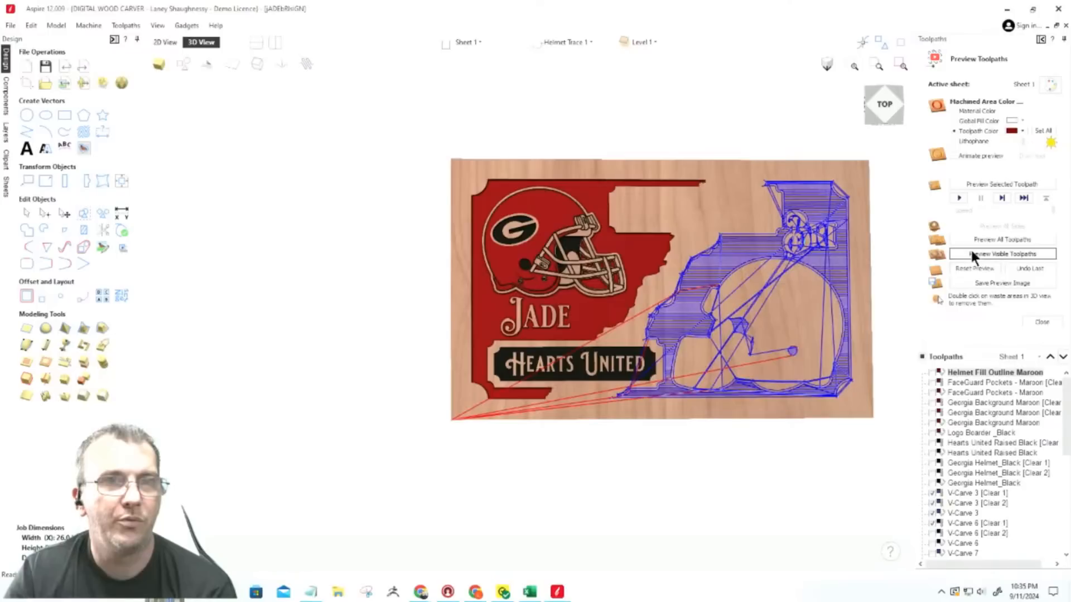
click(972, 254)
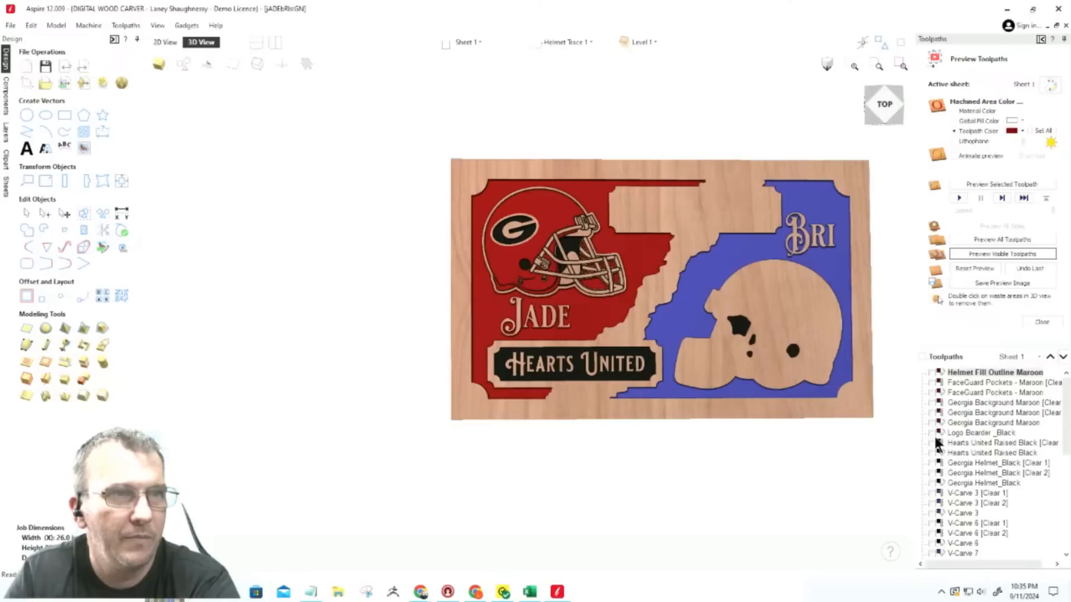
Show V-Carve 6 with its Clear 1 and Clear 2 toolpaths and preview the second helmet's carved outlines.
click(931, 523)
click(932, 533)
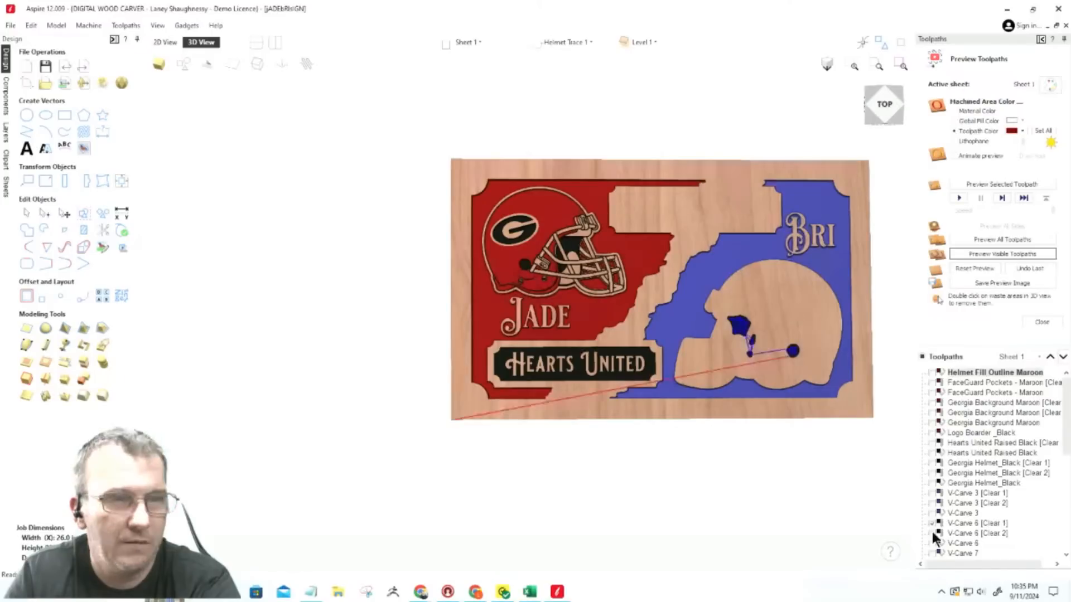
click(932, 543)
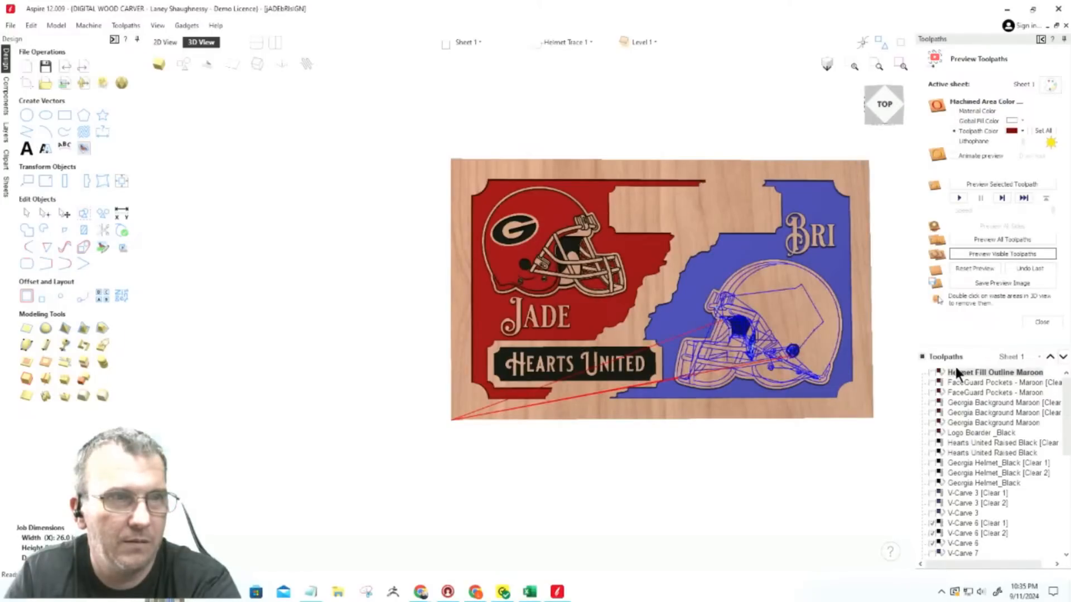
click(986, 252)
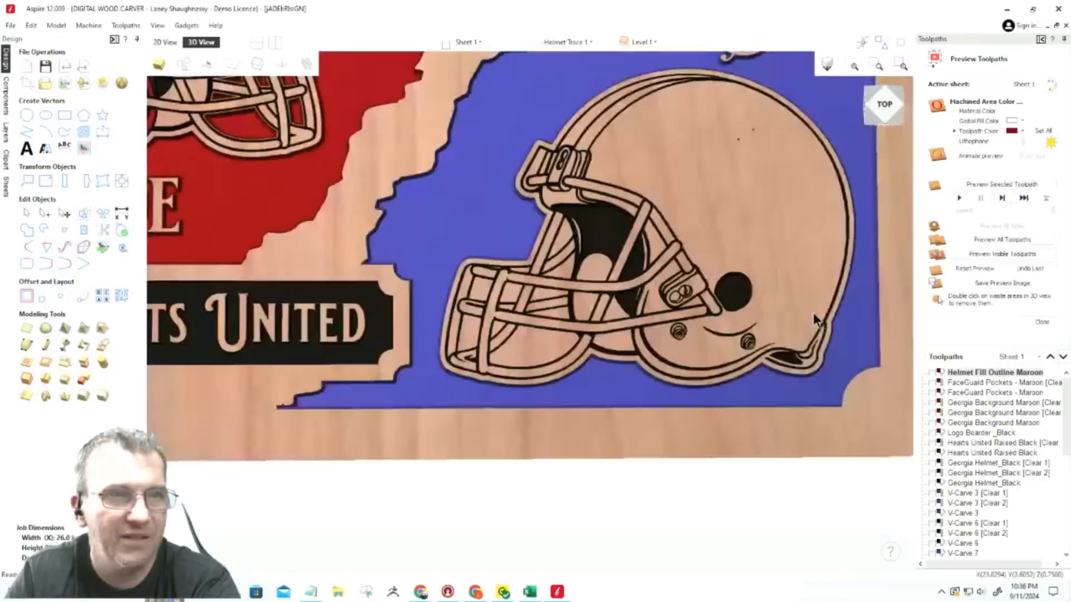
Show the V-Carve 8 toolpath and preview the paw print and stripe on the second helmet.
scroll(875, 301, down, 1)
drag(1065, 420, 1065, 482)
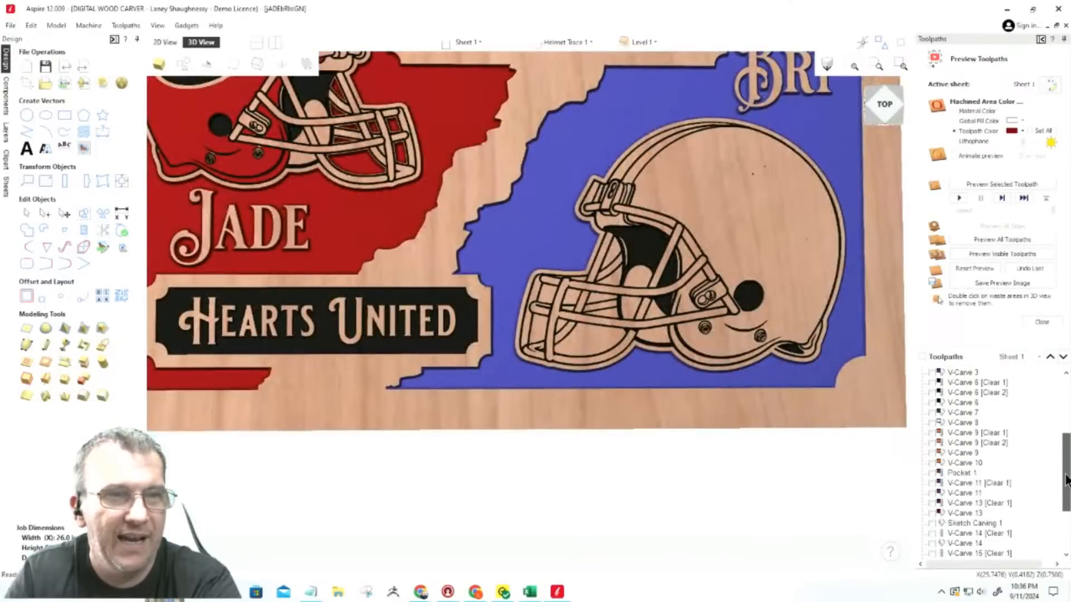
click(930, 422)
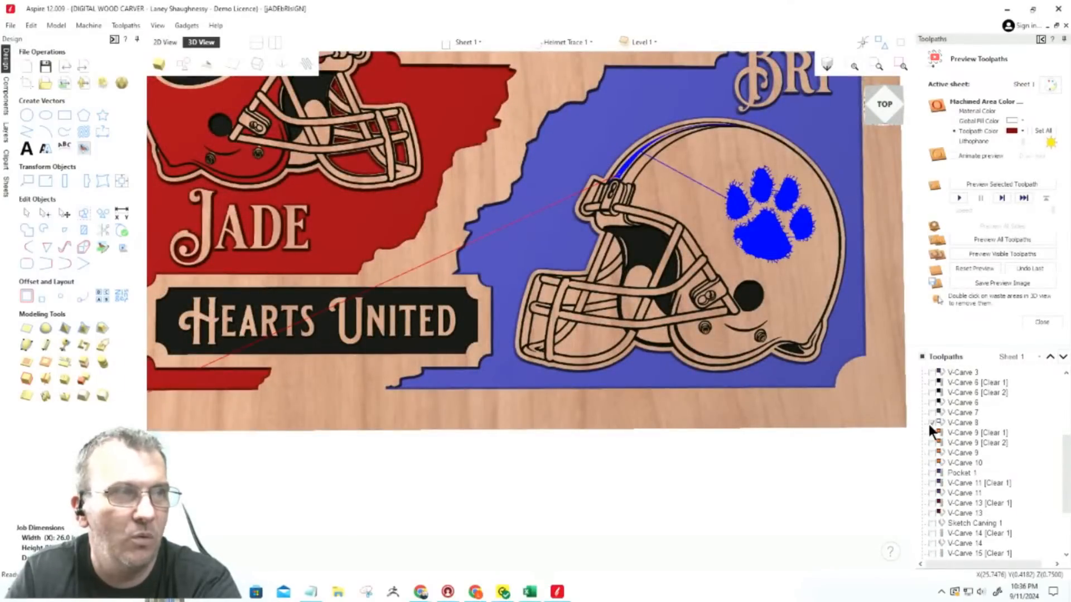
click(977, 253)
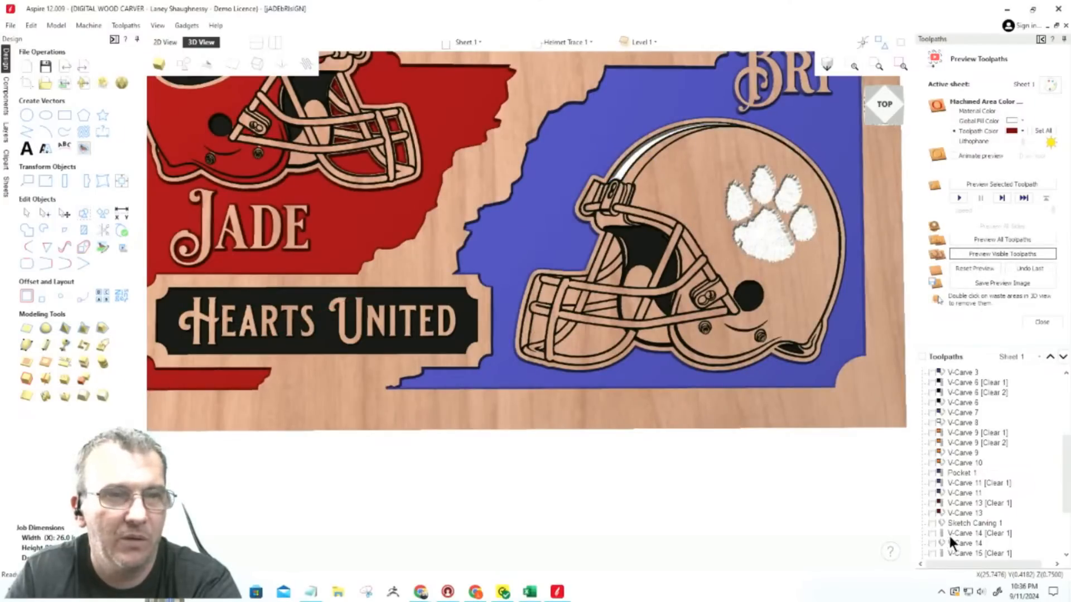
Show V-Carve 11 and its clearance toolpath and preview the face guard pockets of the paw-print helmet.
click(930, 485)
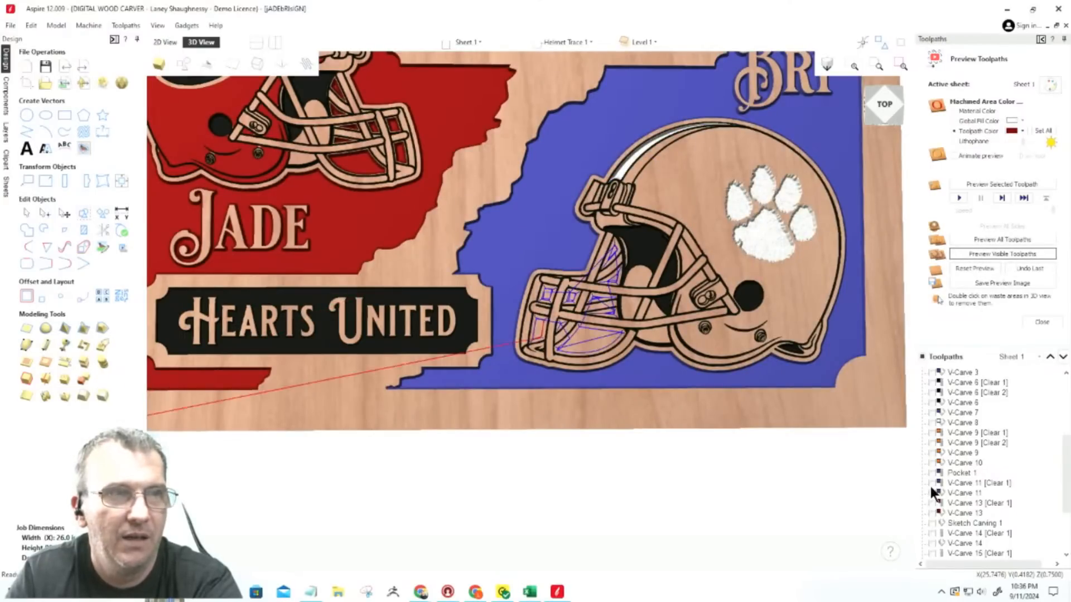
click(931, 487)
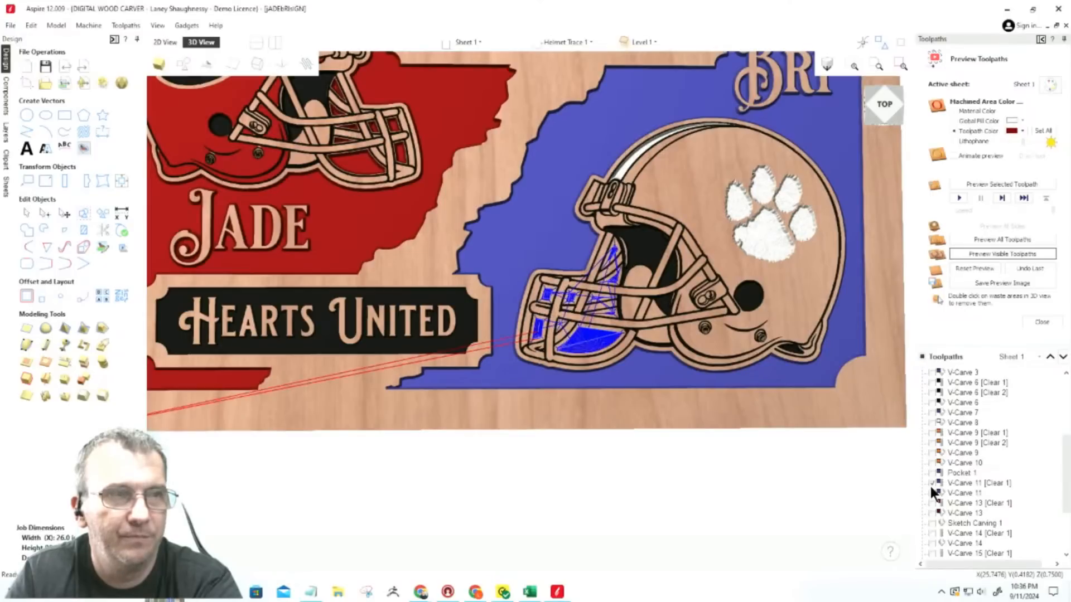
click(991, 252)
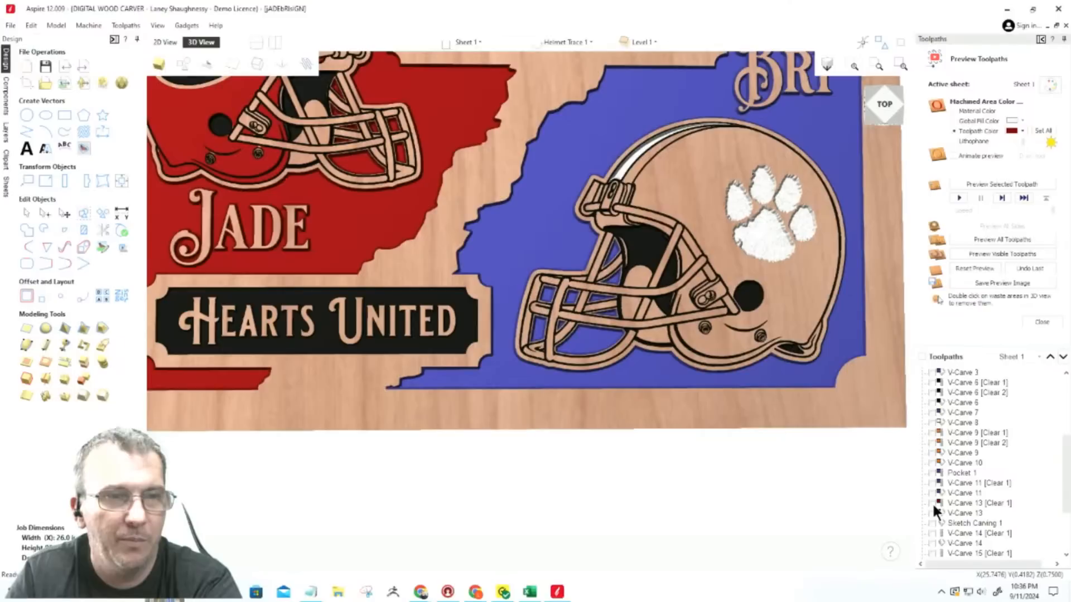
Show the V-Carve 10 lettering toolpath together with V-Carve 9 and its Clear 1 and Clear 2 toolpaths.
click(932, 463)
scroll(933, 481, up, 1)
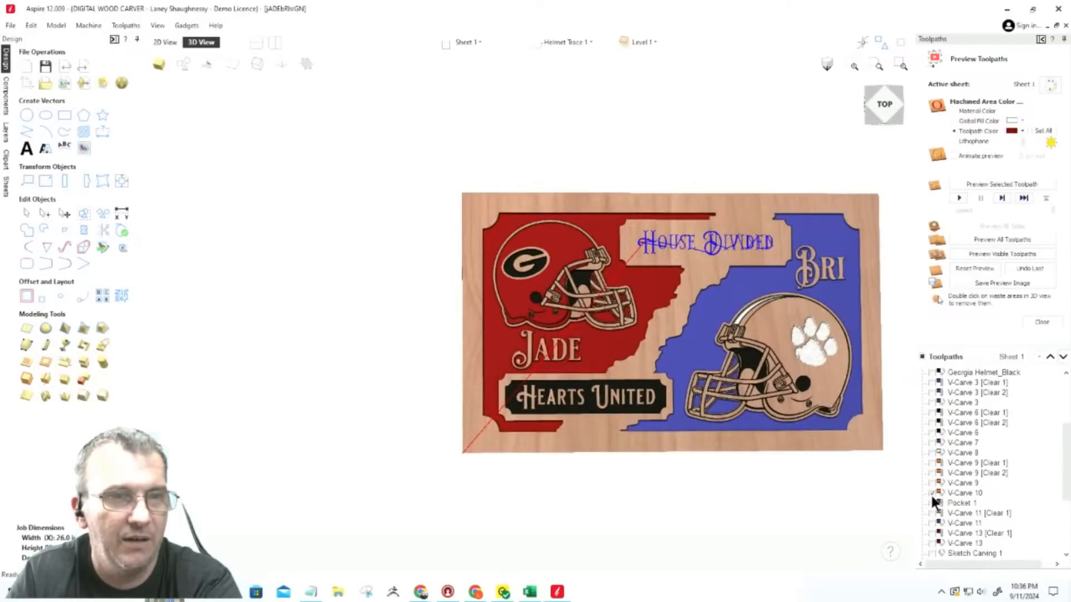
click(931, 482)
click(932, 464)
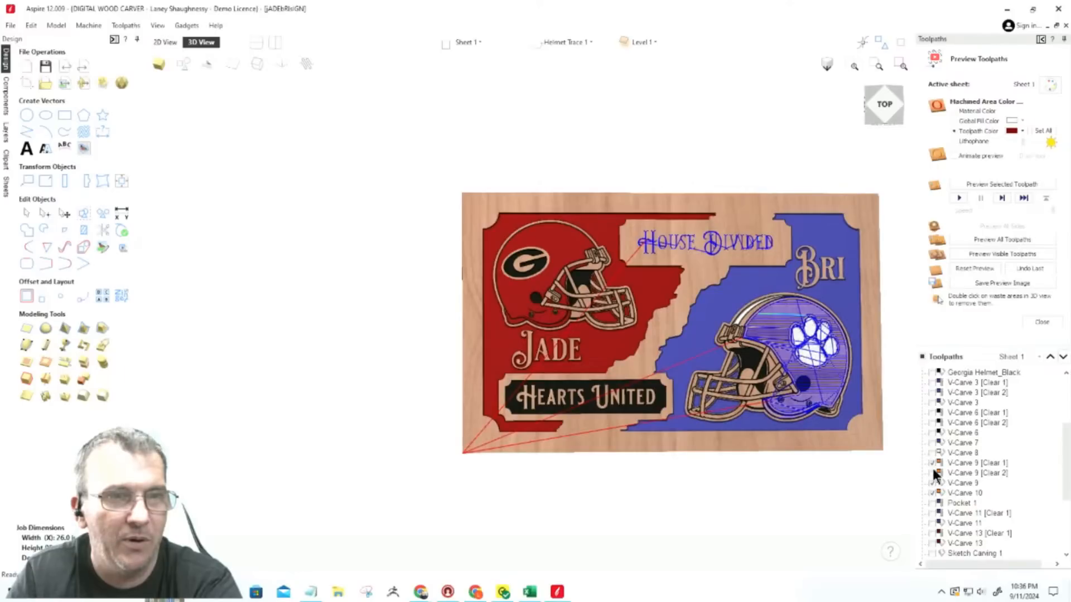
click(932, 471)
click(931, 461)
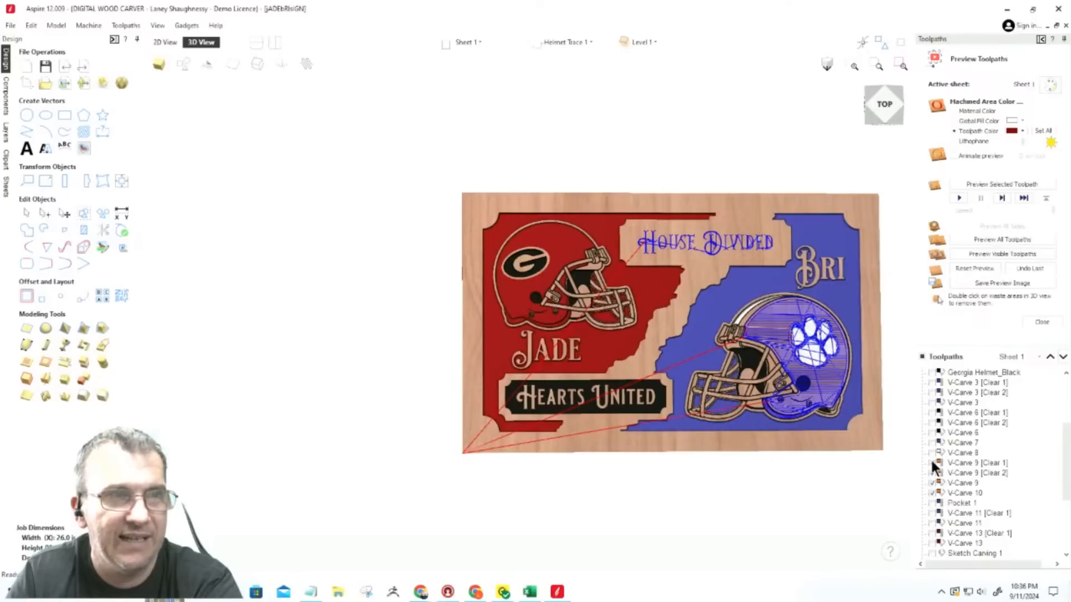
click(933, 494)
click(933, 493)
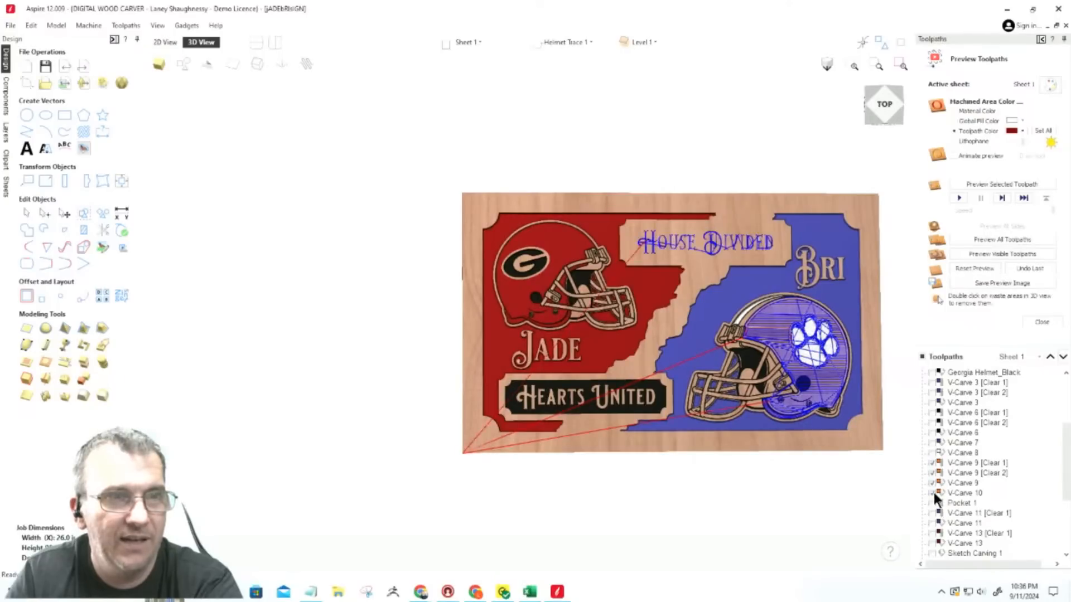
click(934, 494)
click(933, 493)
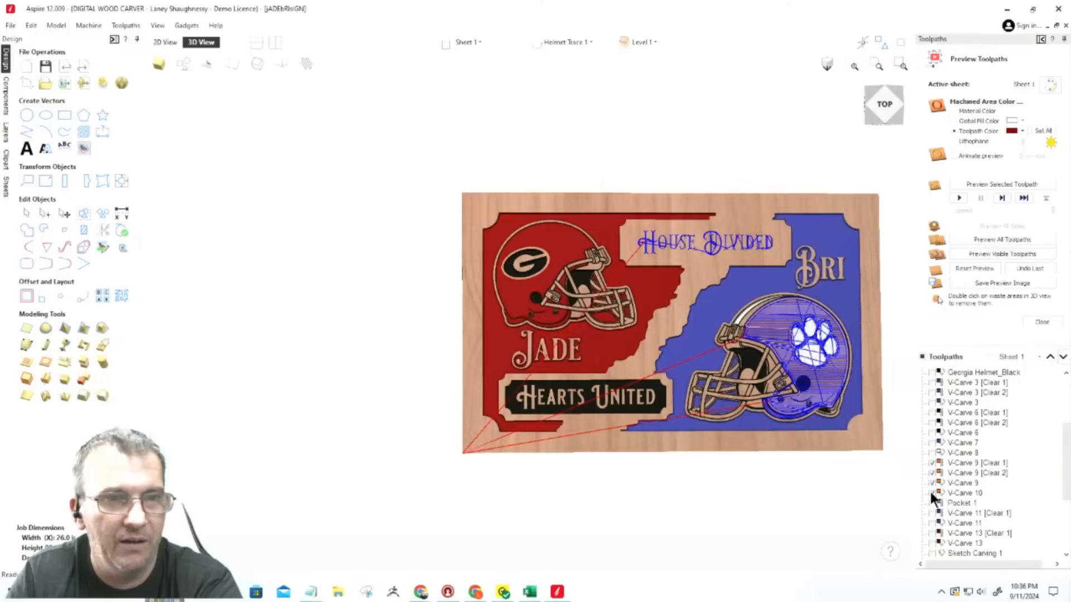
Open the V-Carve 10 toolpath for editing and bring up its House Divided lettering in the 2D view.
click(959, 494)
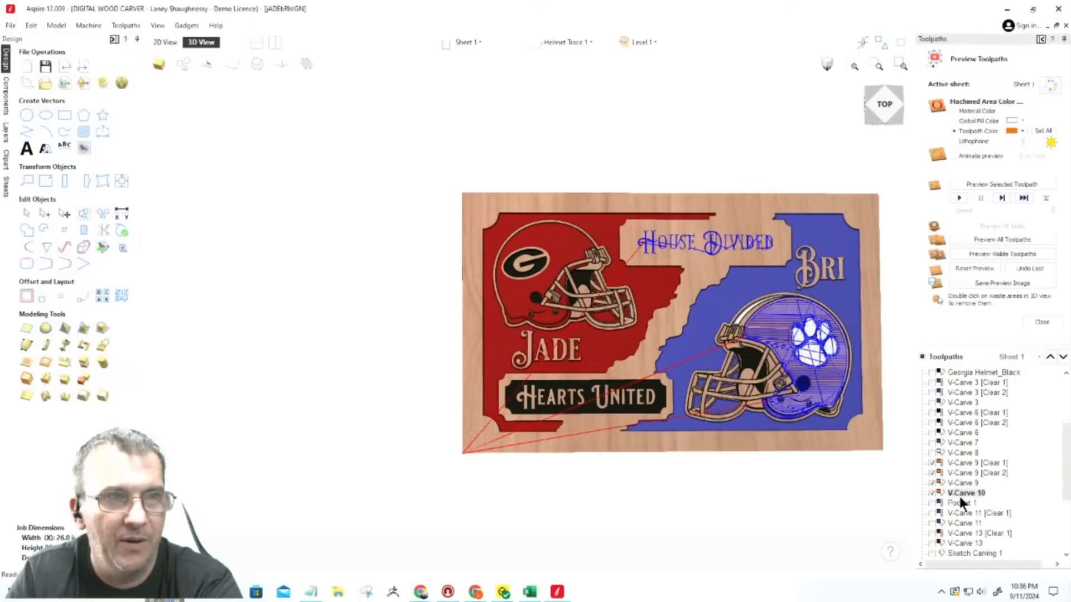
double_click(958, 494)
scroll(711, 290, up, 3)
scroll(718, 280, up, 1)
scroll(742, 299, down, 2)
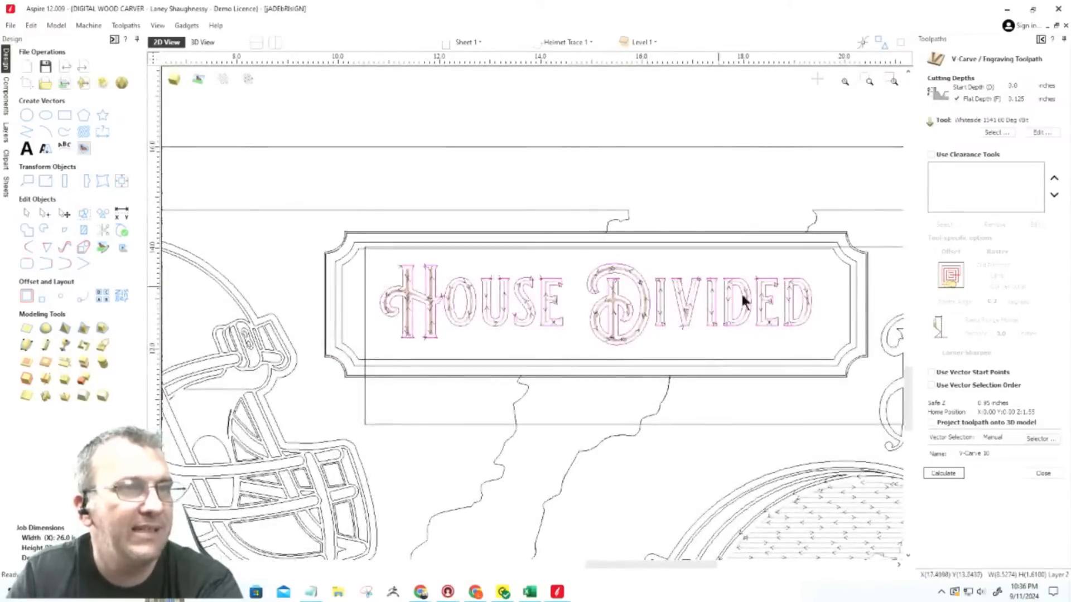
Replace the House Divided plaque's inner border with a copy of the Hearts United one, and delete the plain rectangle overlapping the plaque.
click(848, 308)
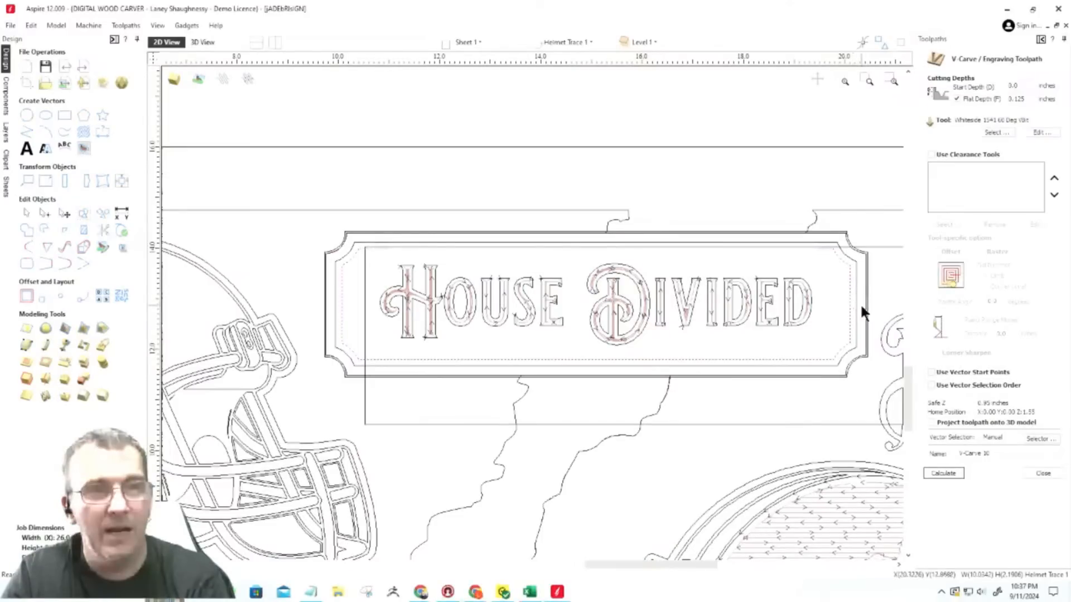
scroll(861, 302, down, 3)
scroll(718, 353, up, 3)
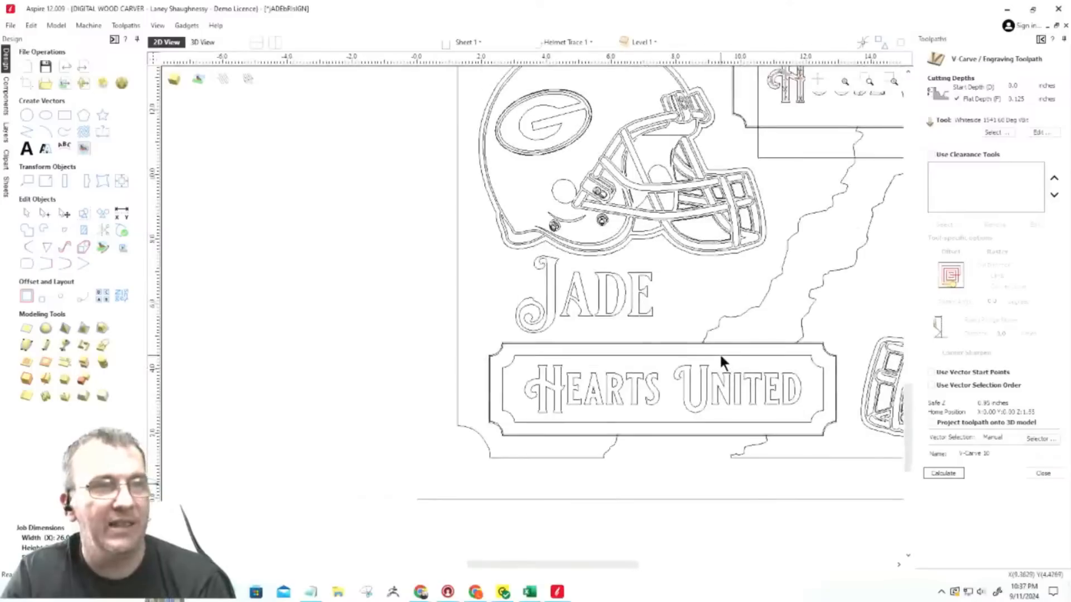
click(721, 357)
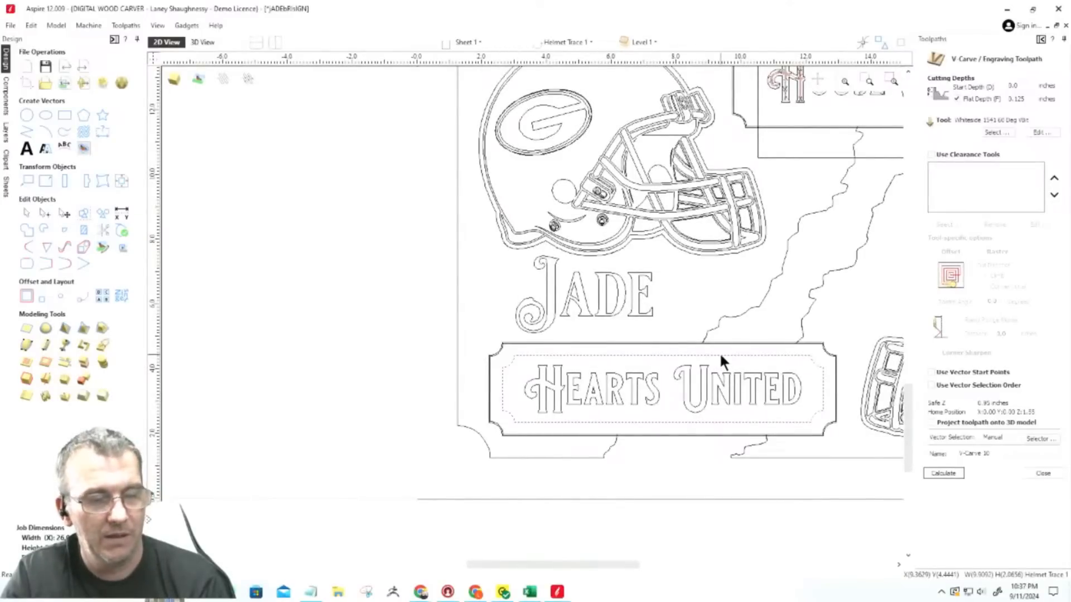
scroll(714, 360, down, 3)
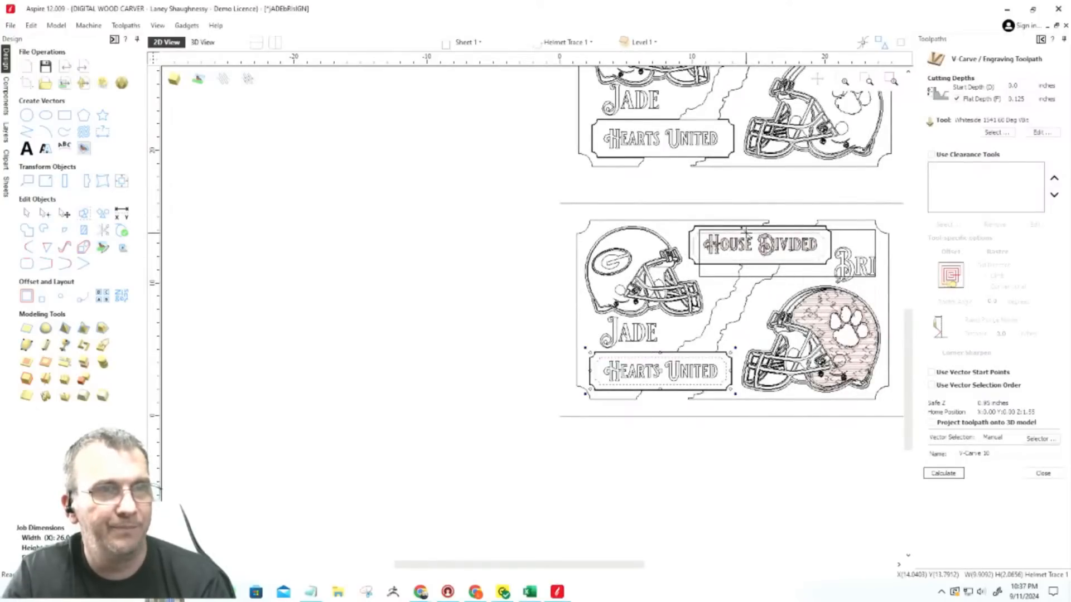
click(747, 277)
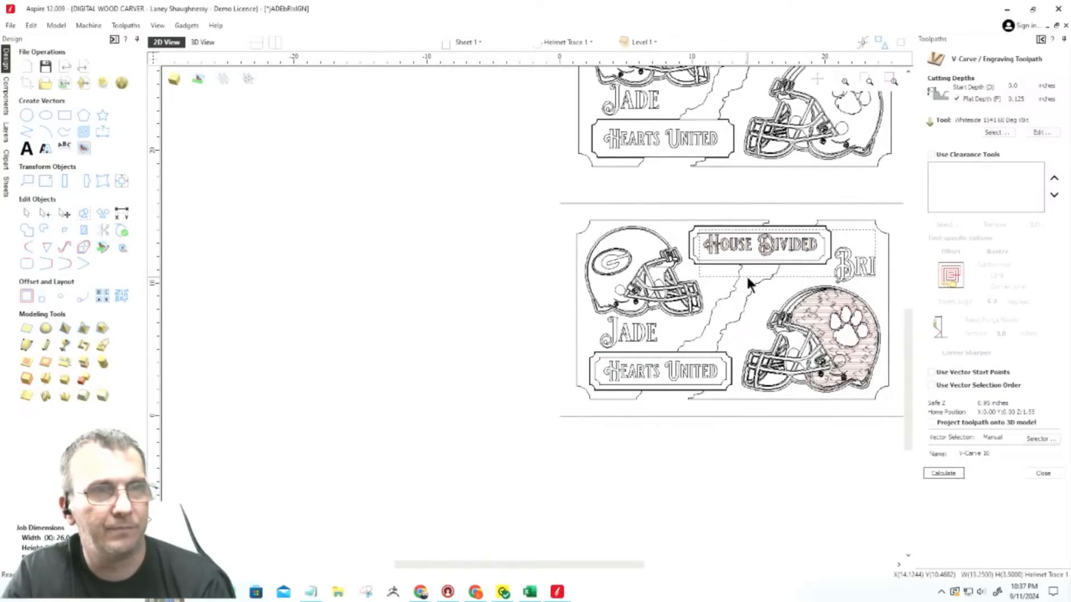
Centre the House Divided plaque's inner border both horizontally and vertically within the plaque's outer outline.
scroll(746, 274, up, 3)
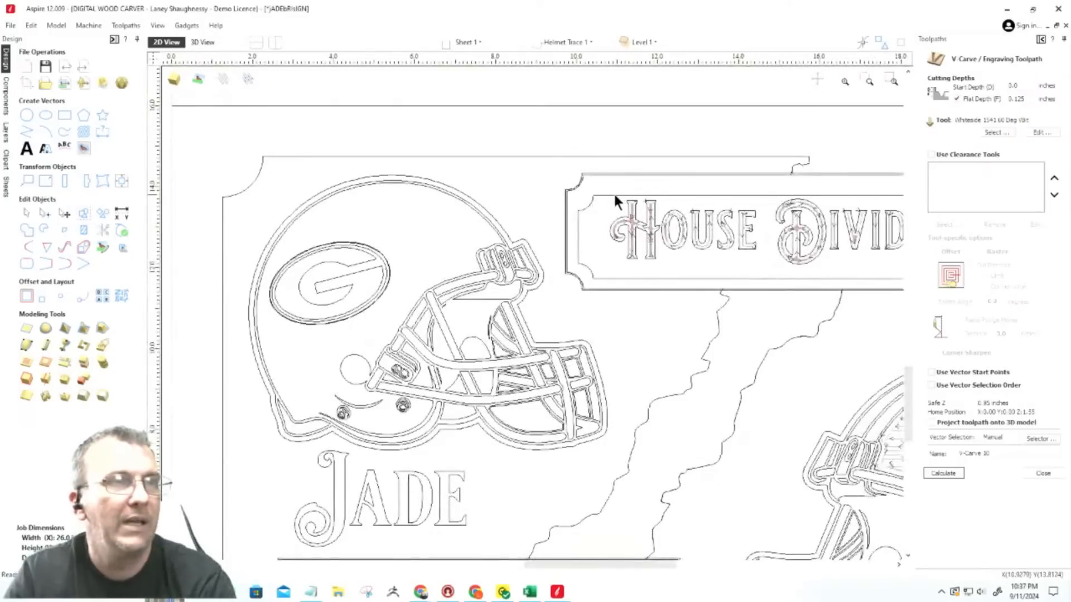
scroll(583, 200, down, 1)
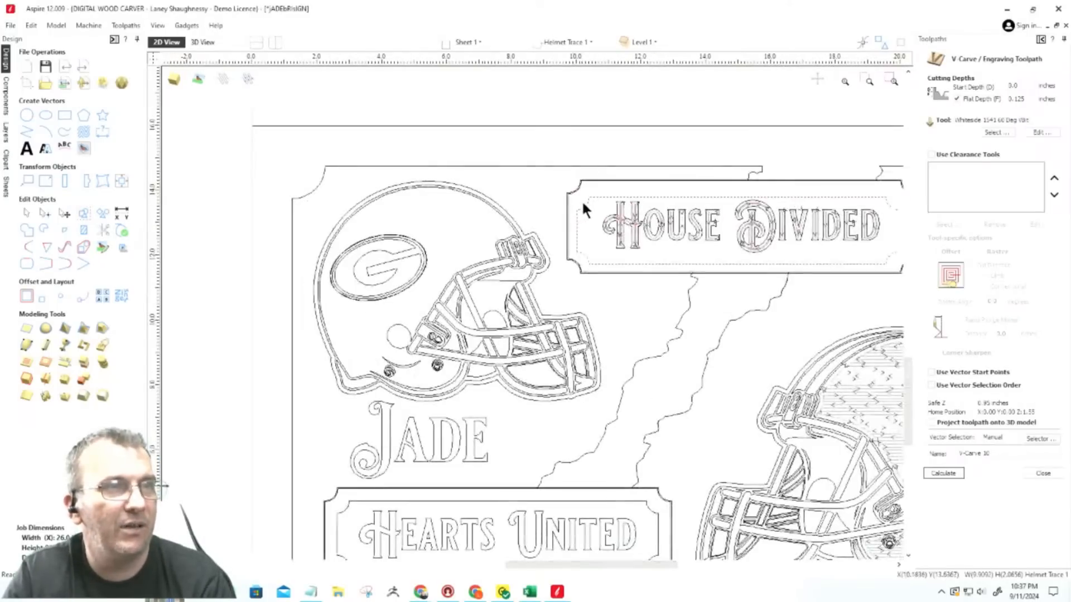
scroll(582, 197, up, 3)
scroll(544, 236, up, 1)
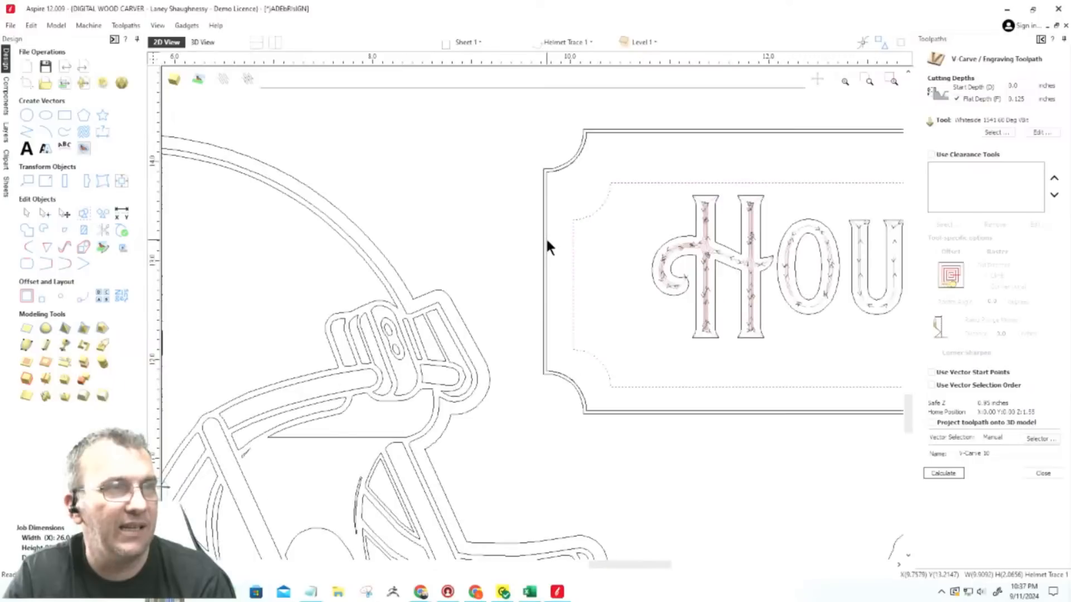
shift+click(546, 241)
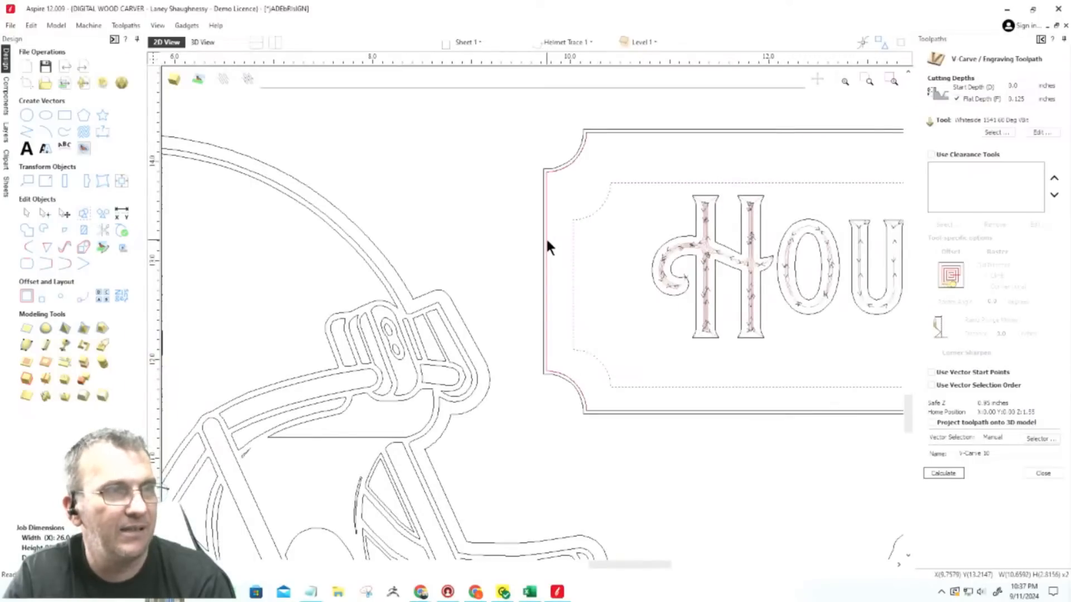
click(122, 181)
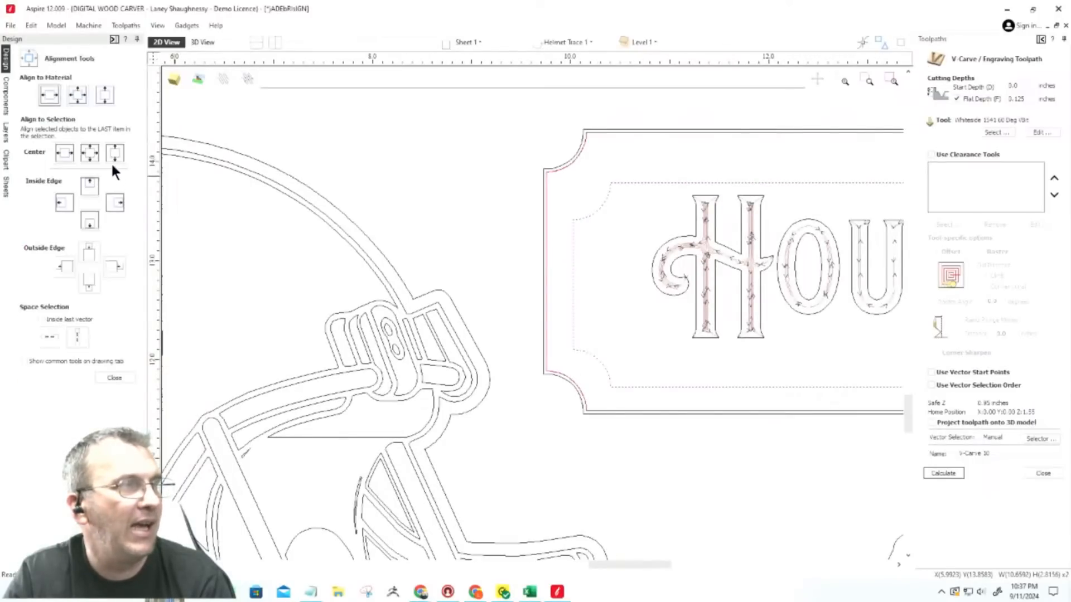
click(90, 152)
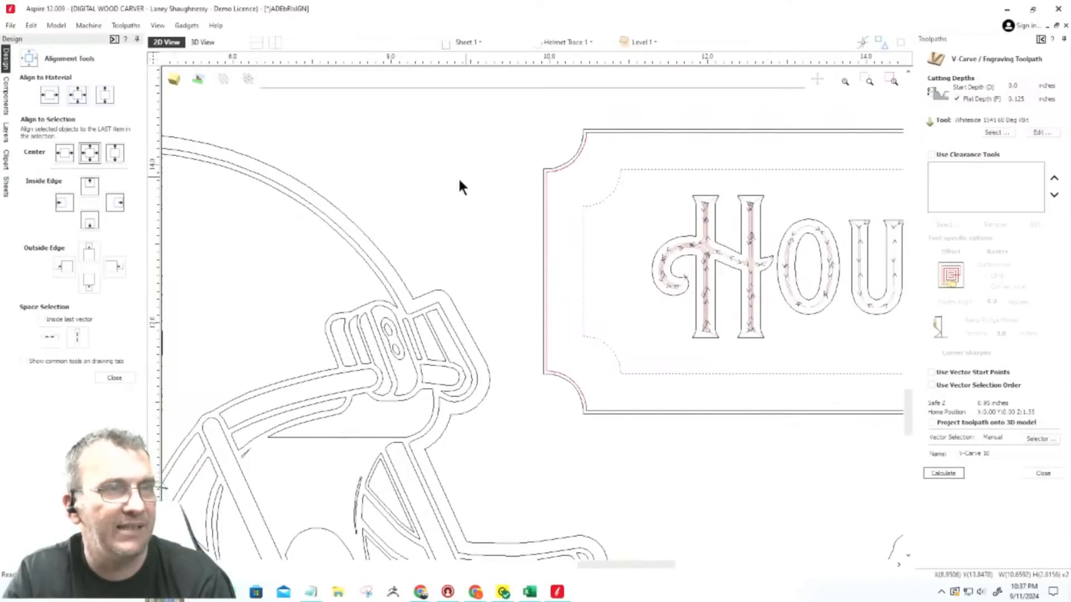
Select the House Divided lettering for the V-Carve 10 toolpath and set its flat depth to 0.0625 inches and start depth to 0.006 inches.
scroll(446, 184, down, 4)
scroll(443, 194, down, 1)
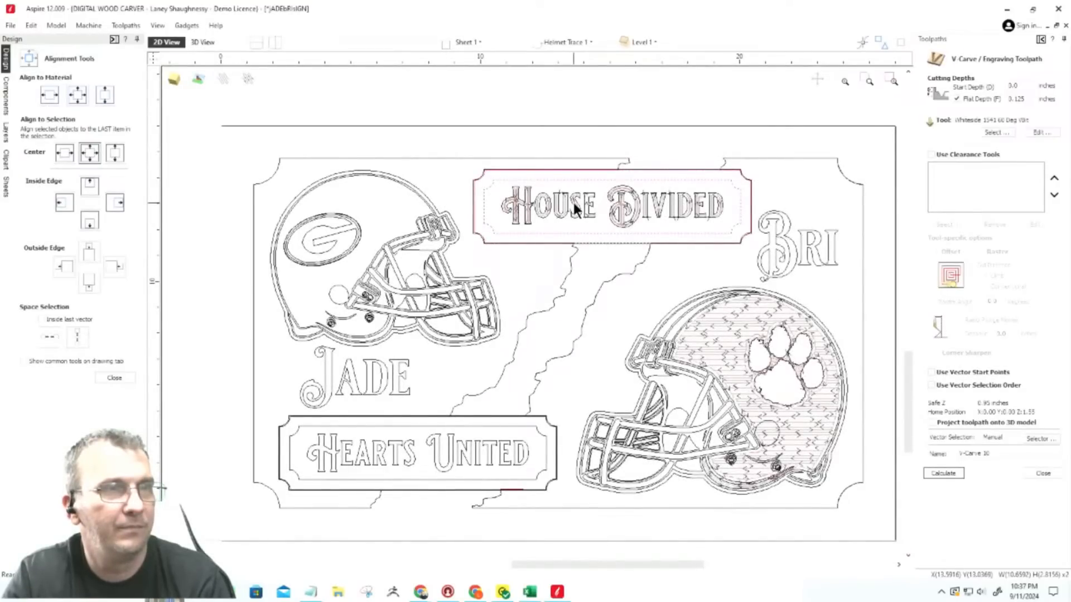
click(574, 203)
drag(1026, 98, 1014, 98)
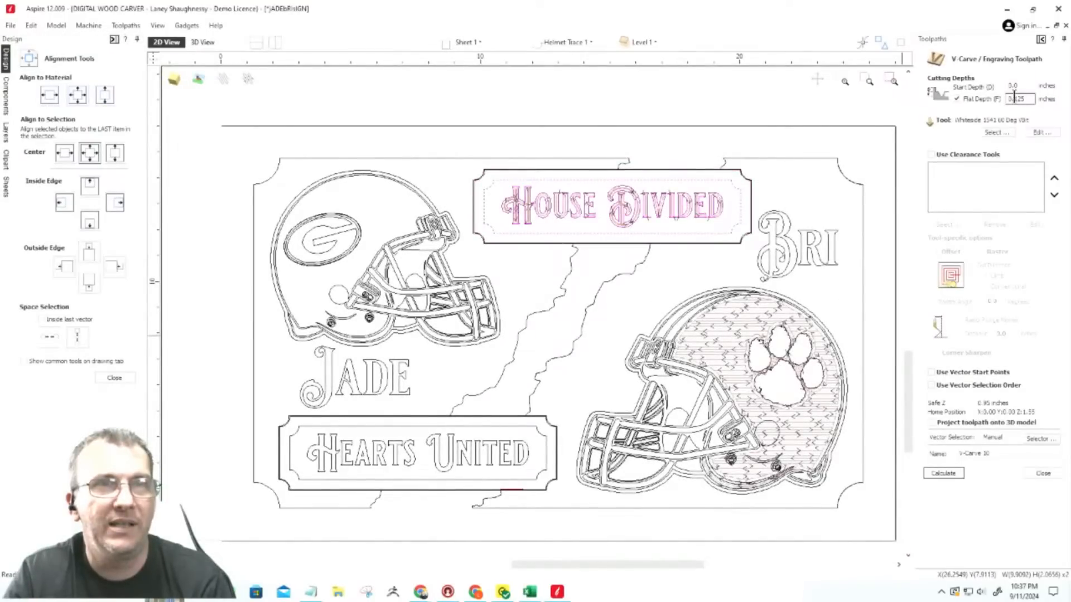
text(0.0.)
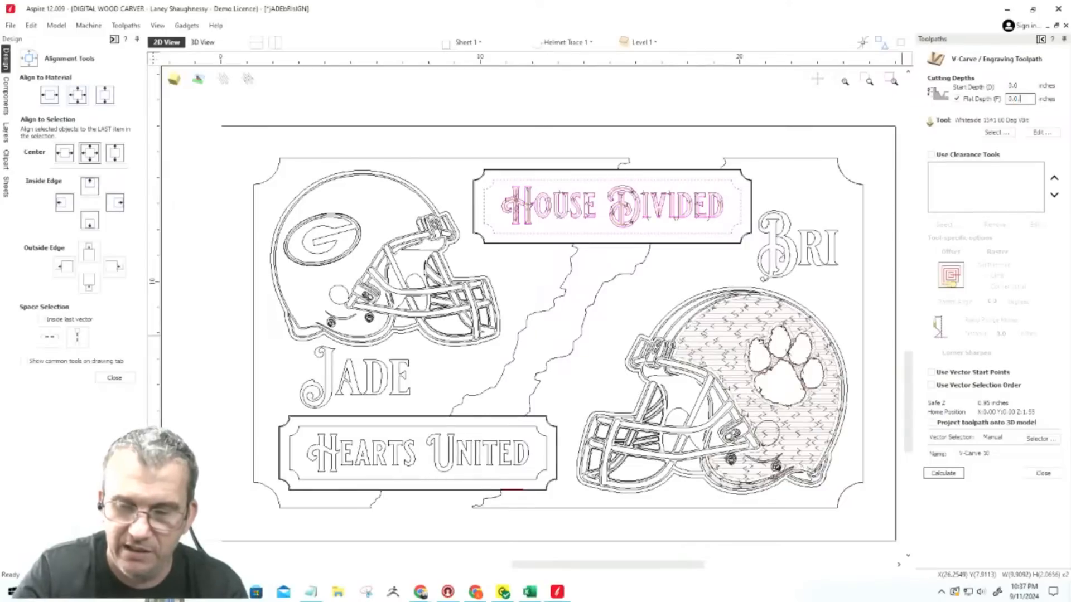
key(BackSpace)
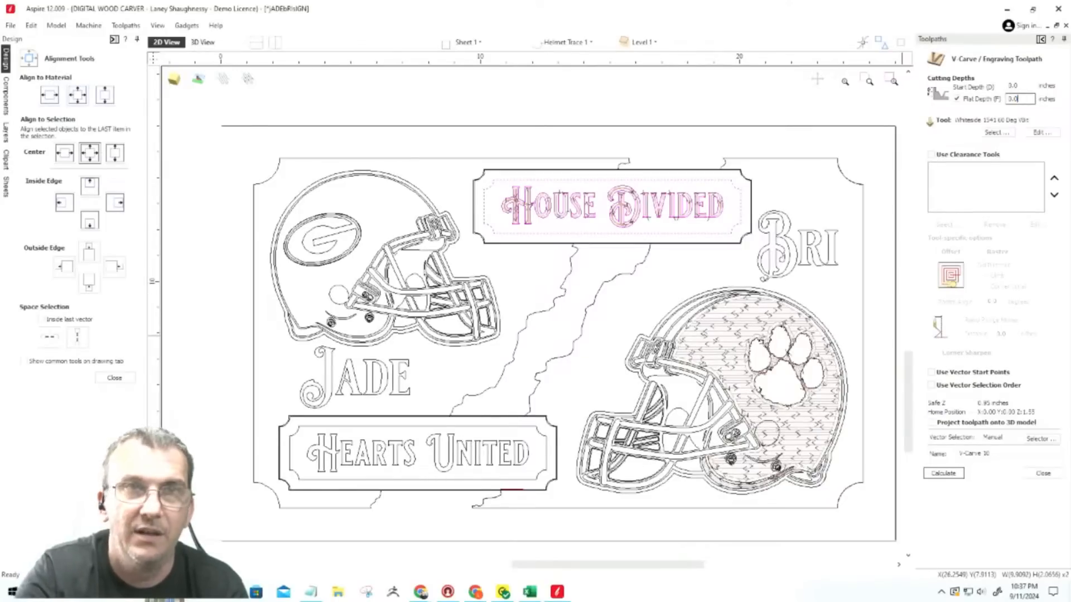
text(625)
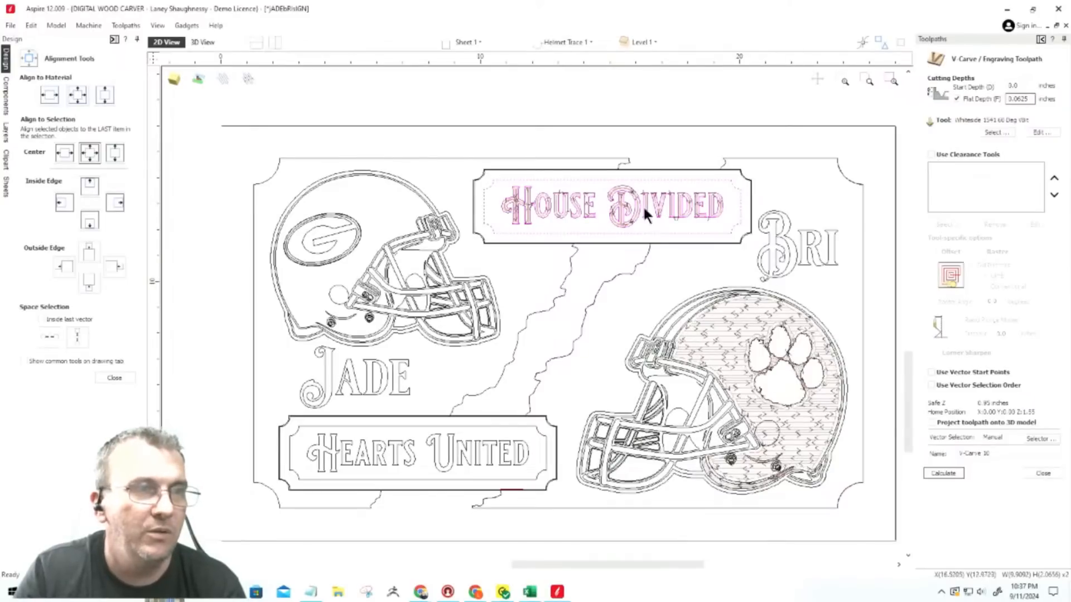
click(1016, 86)
text(06)
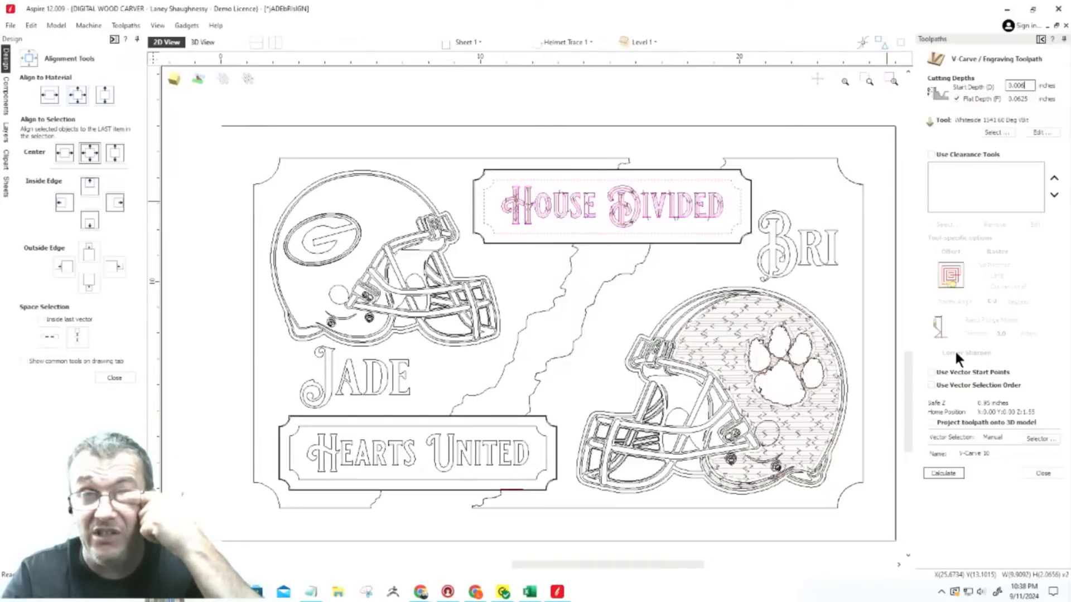
click(1027, 98)
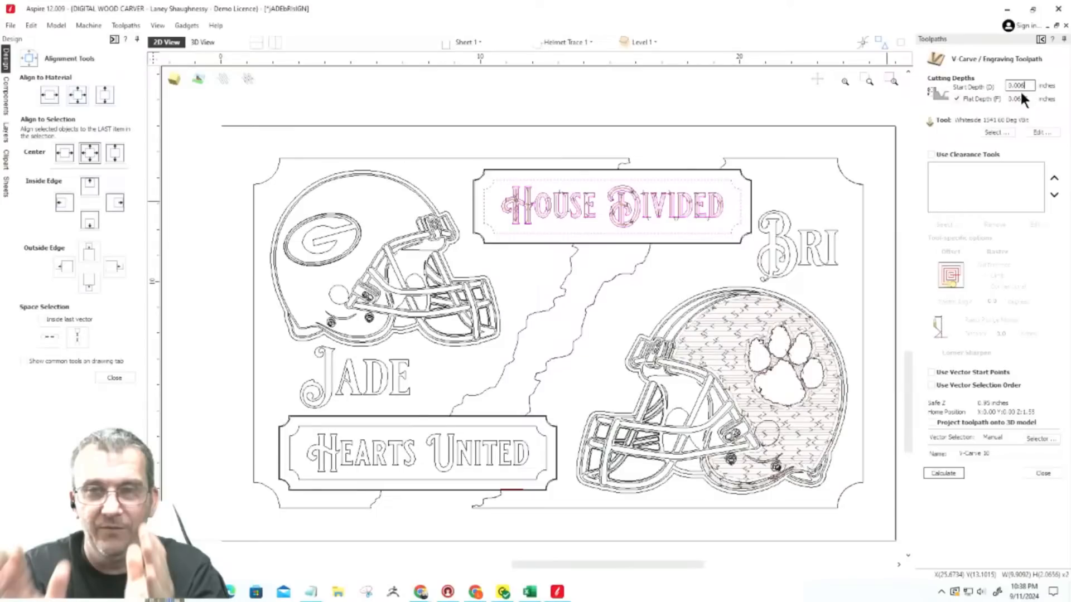
Calculate V-Carve 10 and preview the visible toolpaths, looking closely at the House Divided plaque.
click(942, 472)
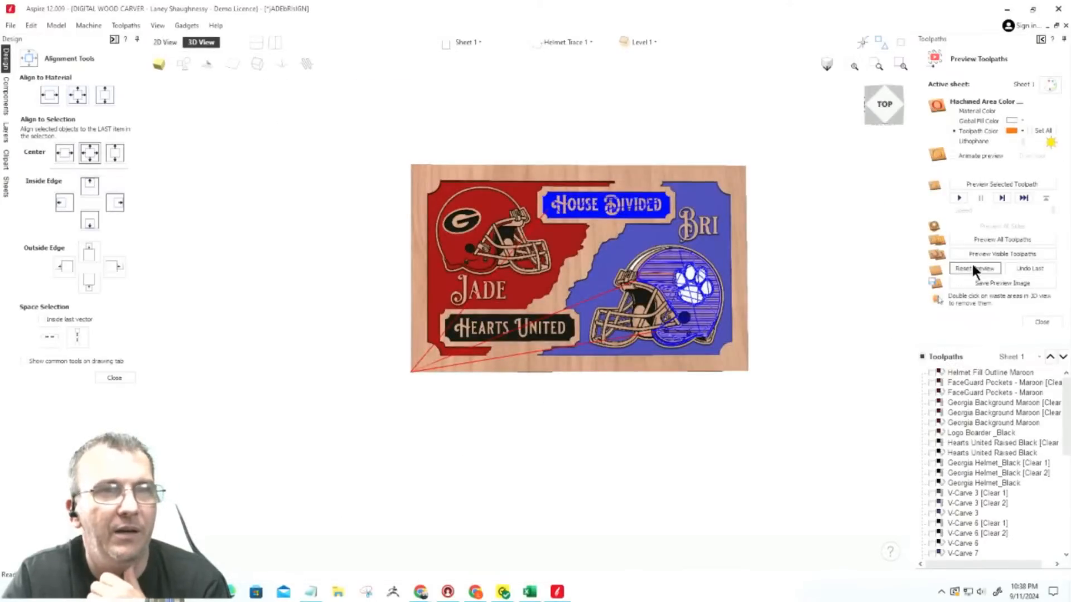
click(974, 255)
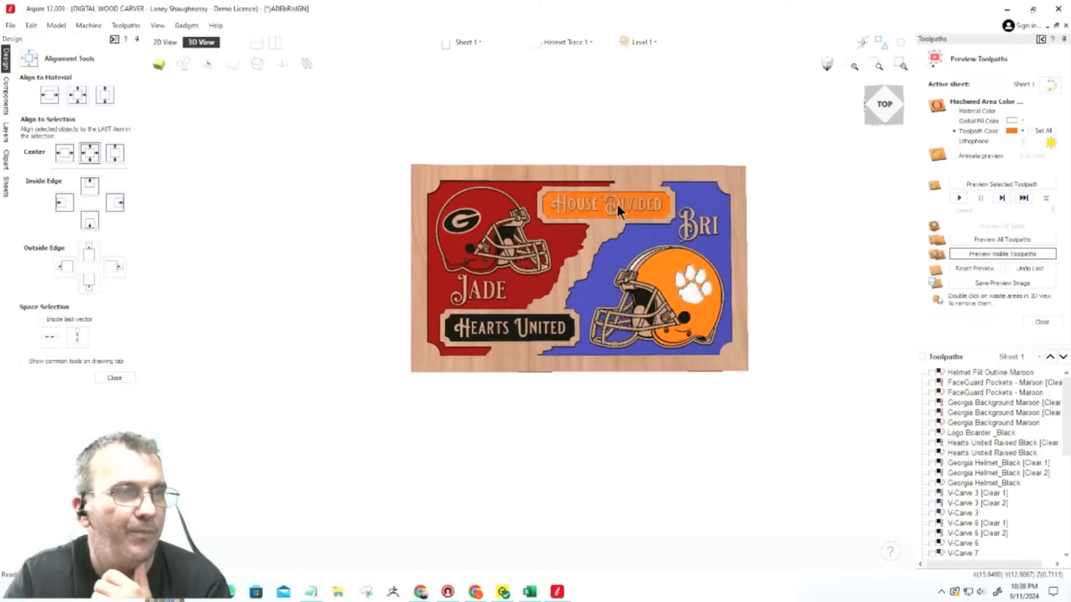
scroll(617, 204, up, 5)
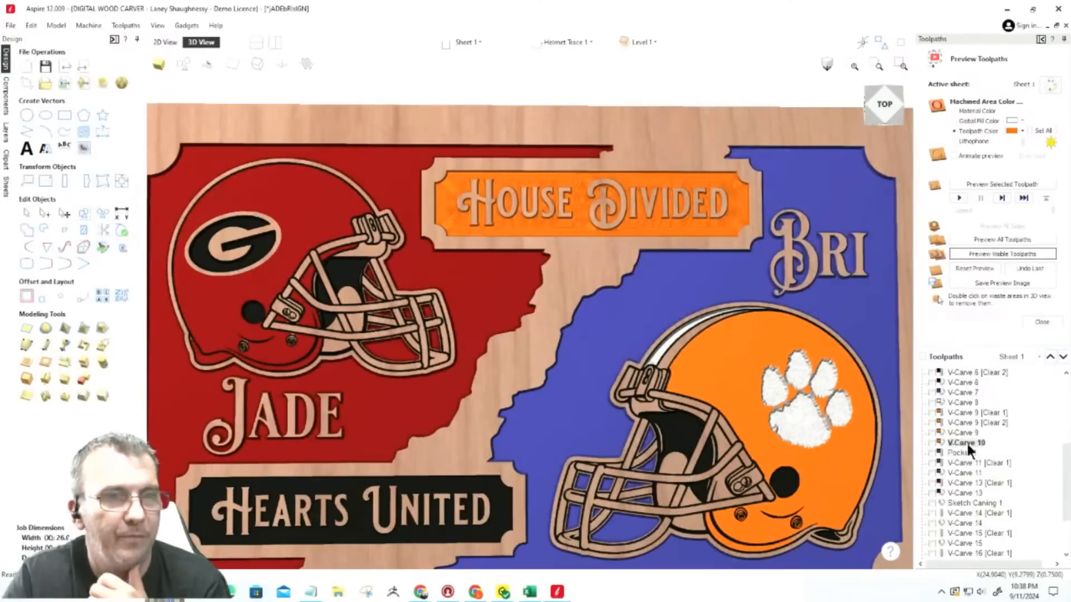
Reopen V-Carve 10 for editing and add the 0.125 inch end mill as its clearance tool.
double_click(967, 443)
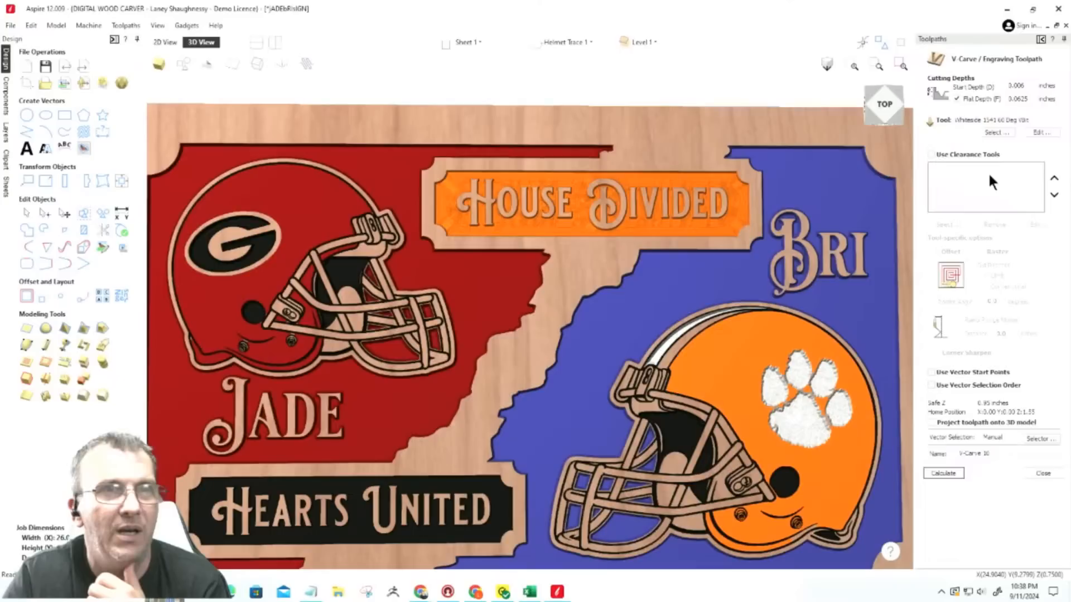
click(931, 154)
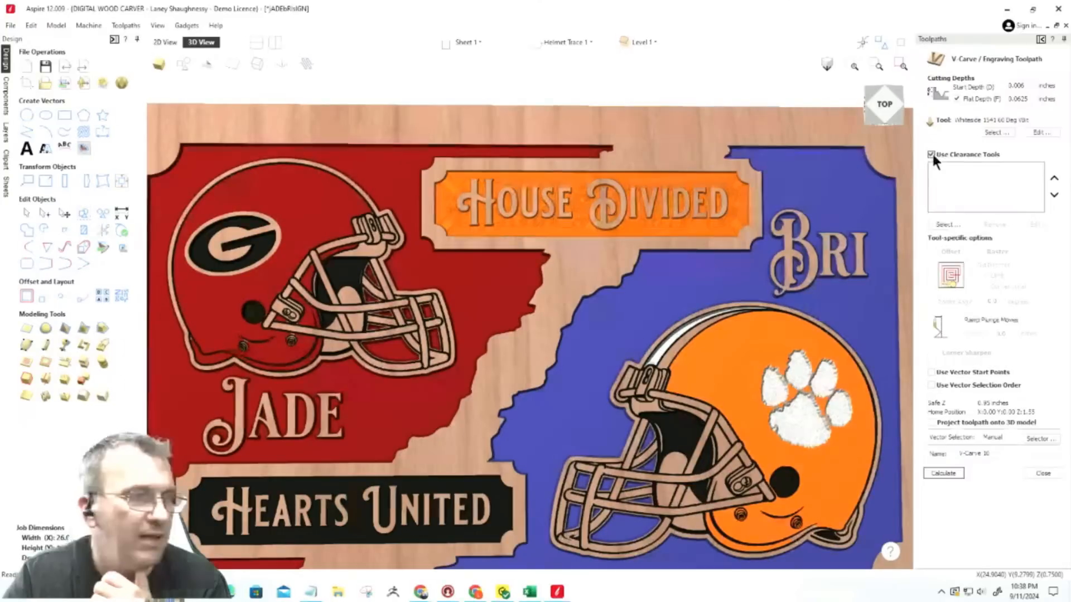
click(949, 225)
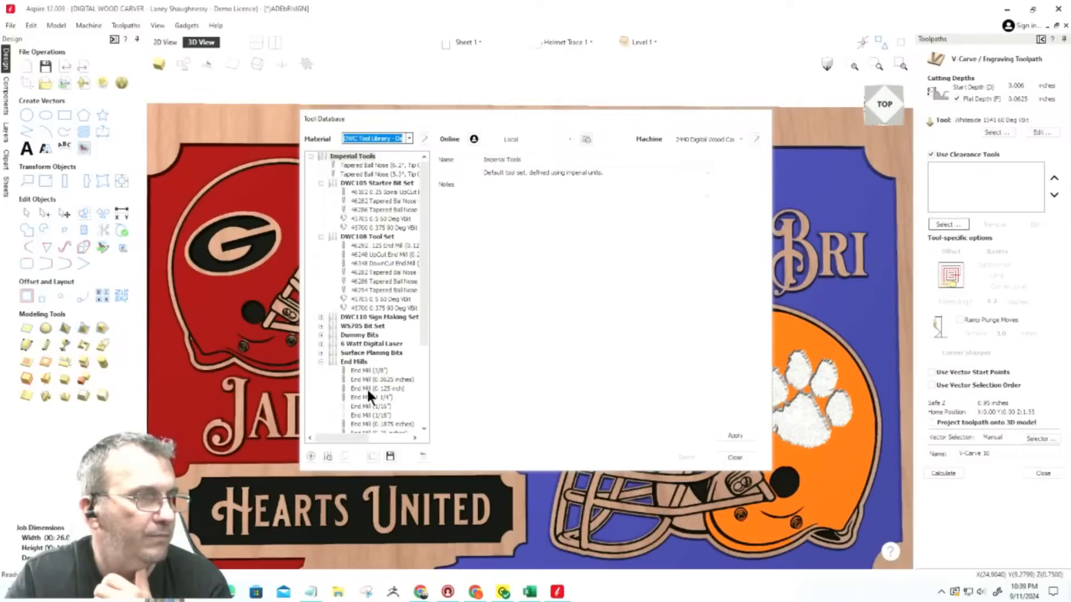
double_click(367, 389)
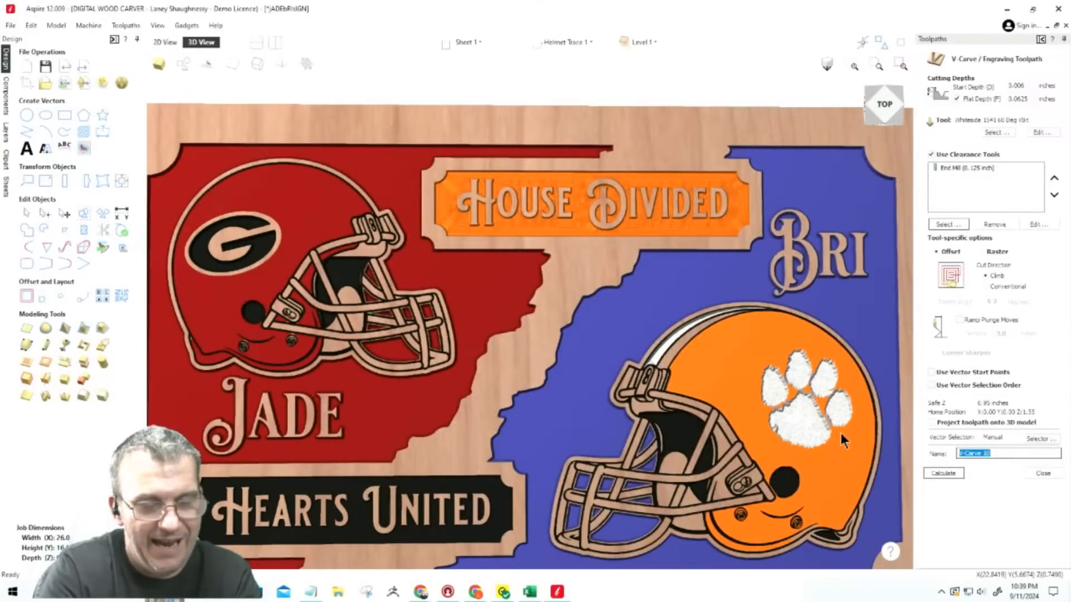
Rename the V-Carve 10 toolpath House Divided Black and calculate it.
text(HouseDivided)
key(BackSpace)
key(BackSpace)
key(BackSpace)
key(BackSpace)
key(BackSpace)
key(BackSpace)
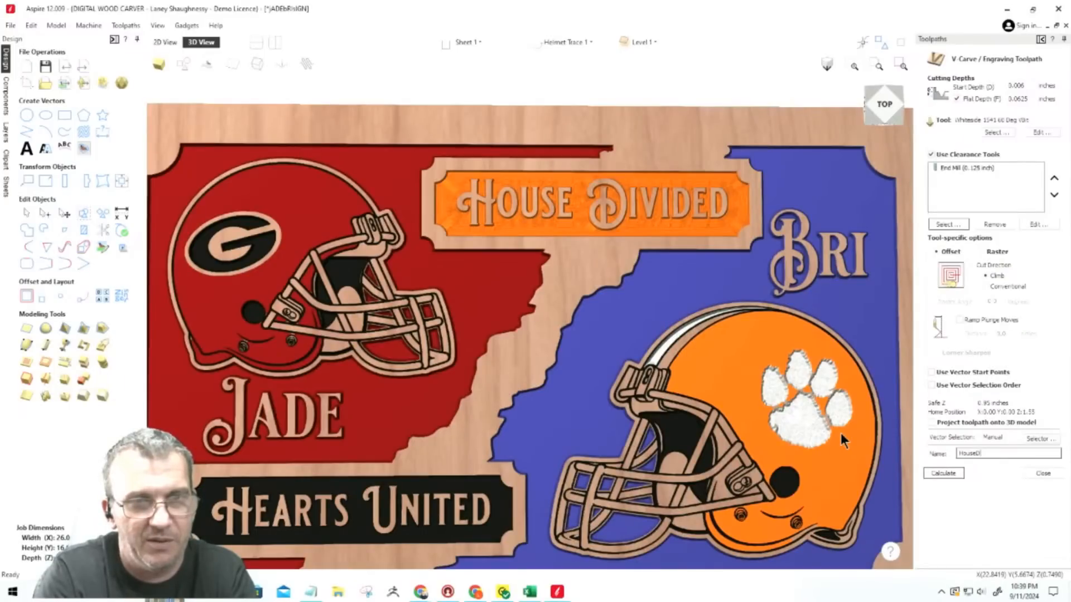
key(BackSpace)
text(Divided Black)
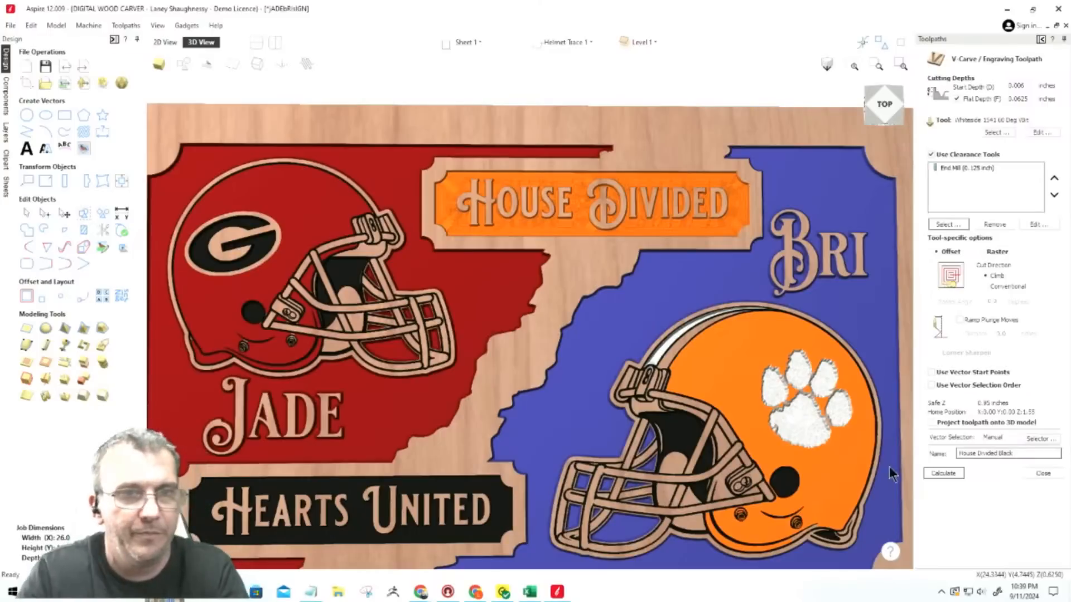
click(953, 473)
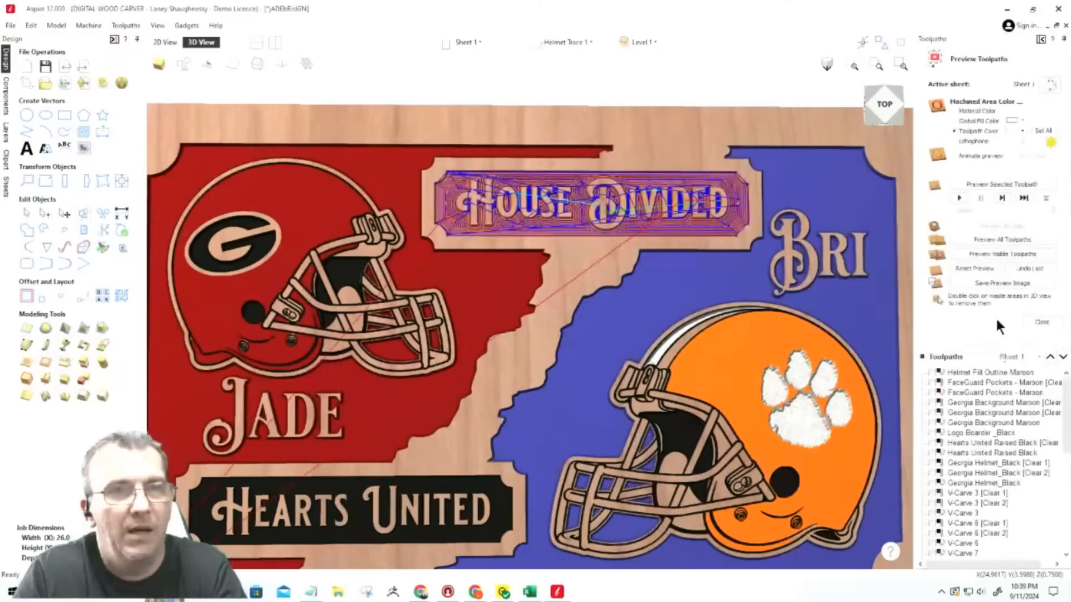
Preview the visible toolpaths, colour the House Divided Black toolpaths black and check the whole sign in 3D.
click(984, 254)
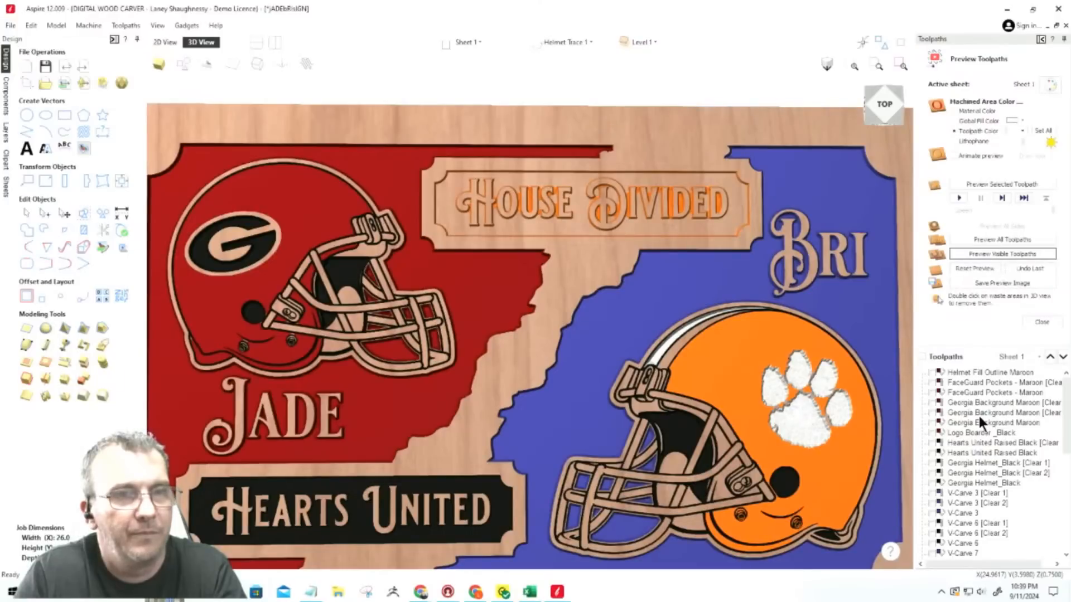
scroll(978, 414, down, 5)
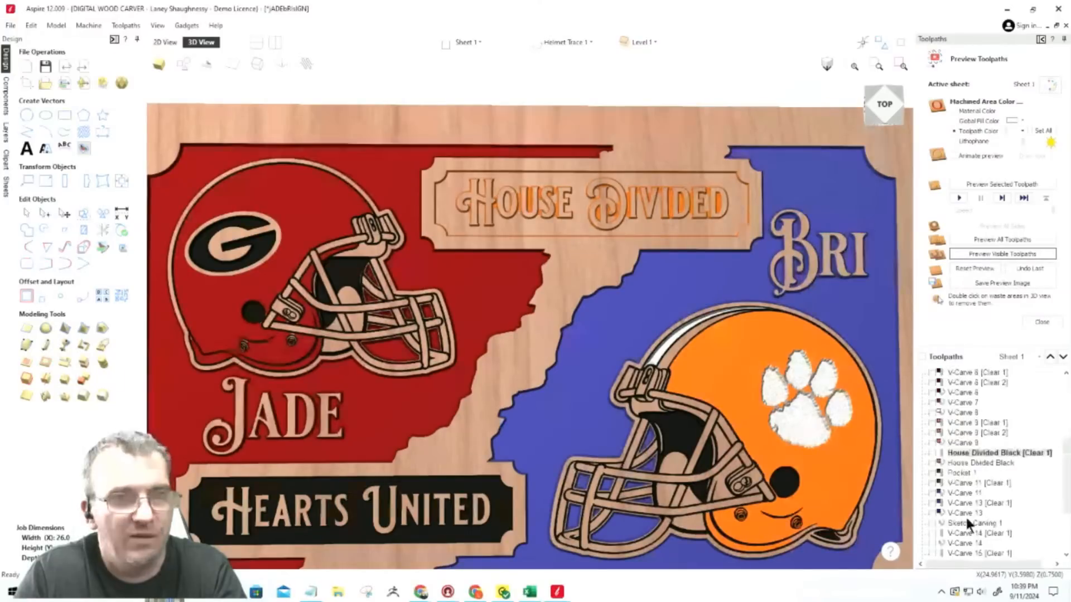
click(954, 463)
click(1014, 131)
click(1002, 161)
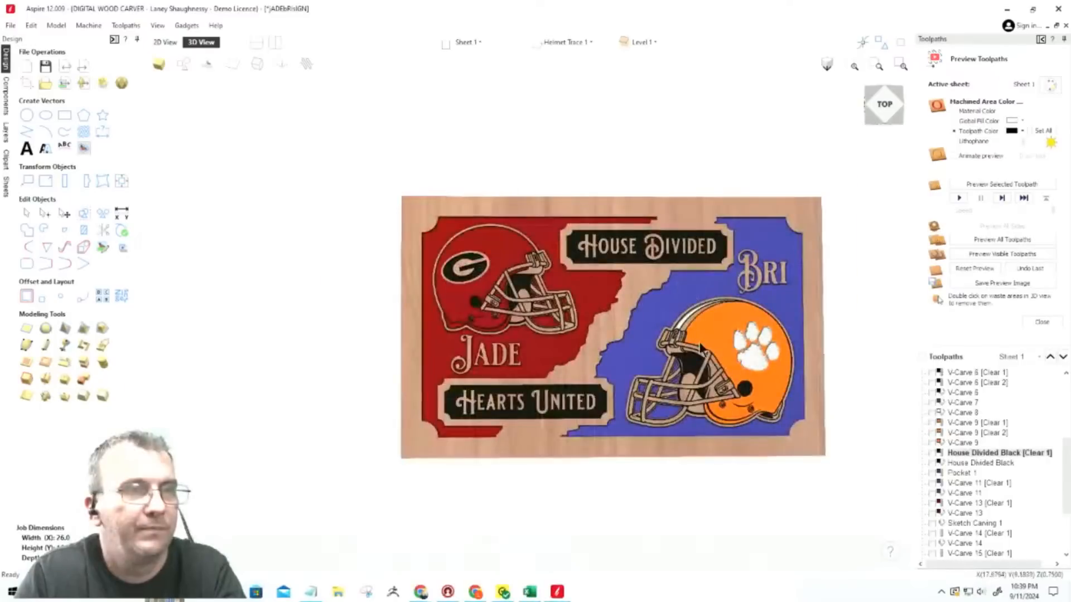
scroll(704, 361, up, 1)
scroll(703, 362, down, 1)
scroll(703, 371, up, 1)
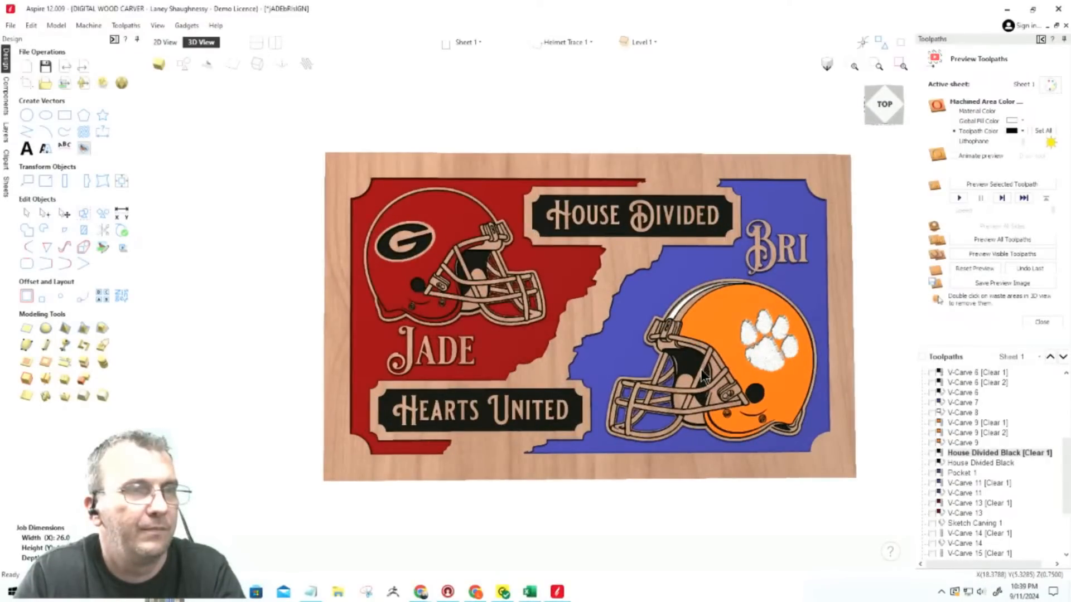
drag(701, 370, 705, 357)
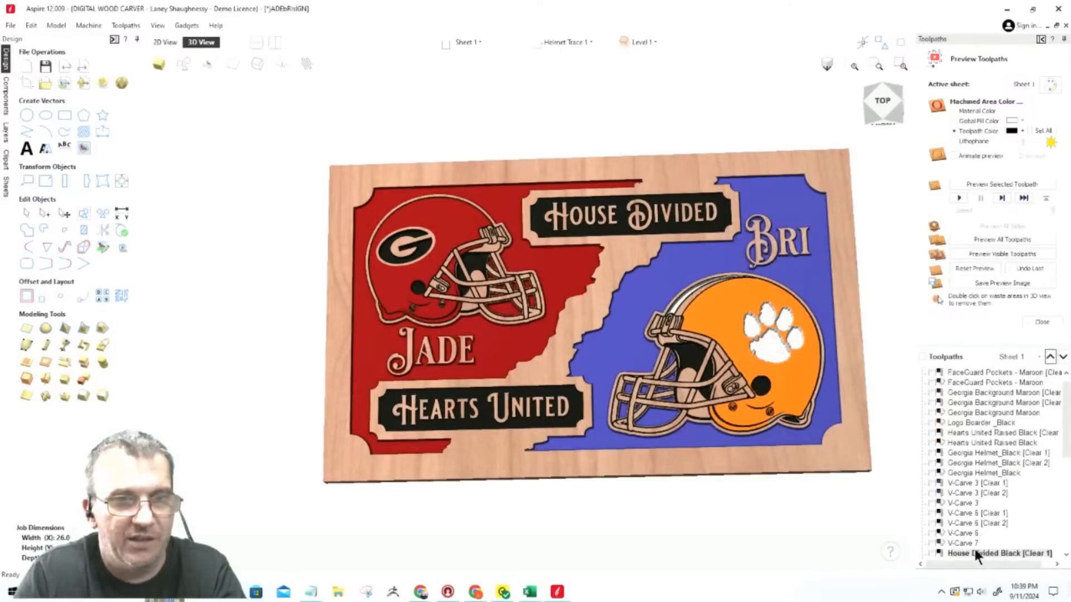
Move House Divided Black and its Clear 1 toolpath up the toolpath order to directly after Hearts United Raised Black.
drag(975, 551, 979, 450)
scroll(982, 453, down, 3)
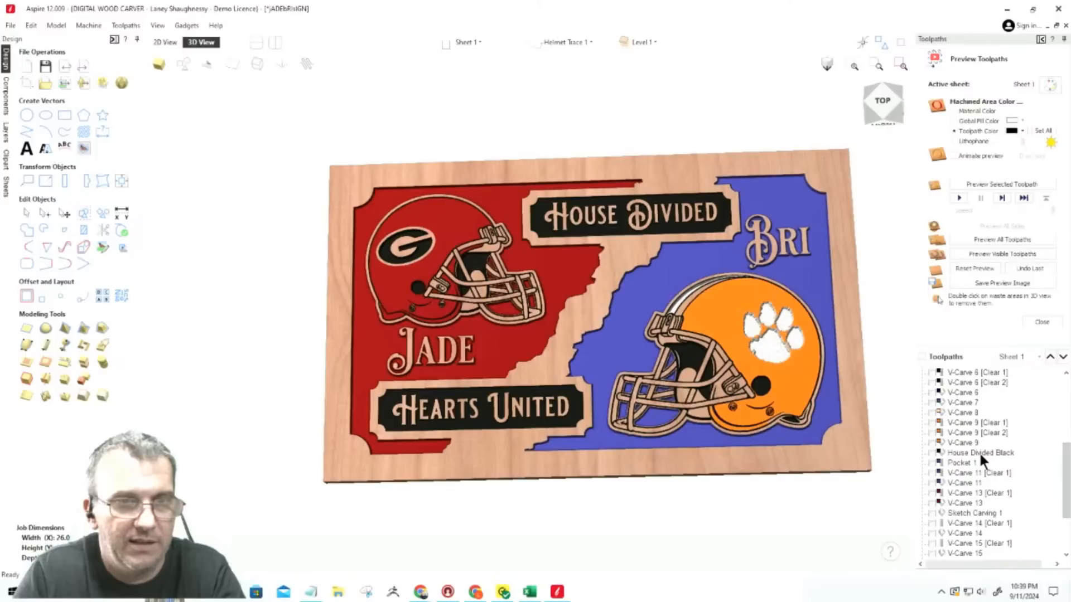
drag(978, 451, 980, 424)
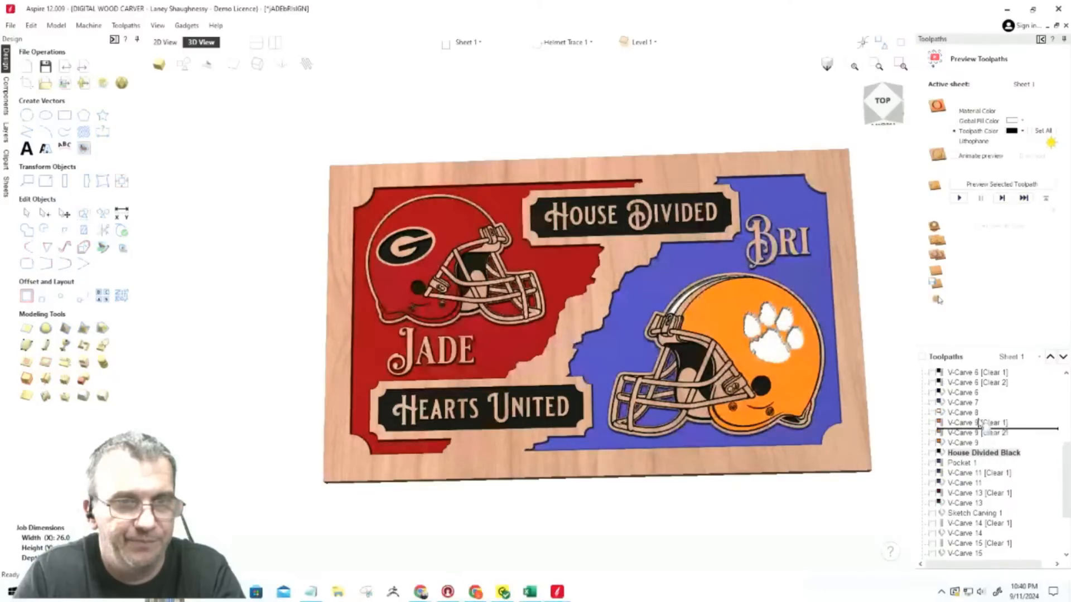
drag(980, 424, 965, 492)
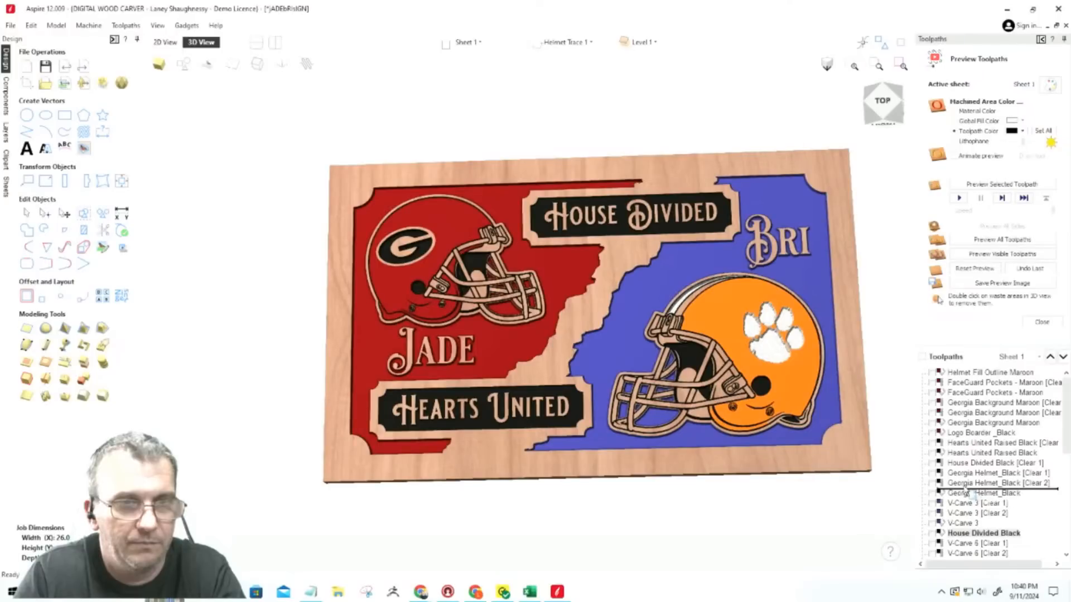
drag(966, 492, 966, 476)
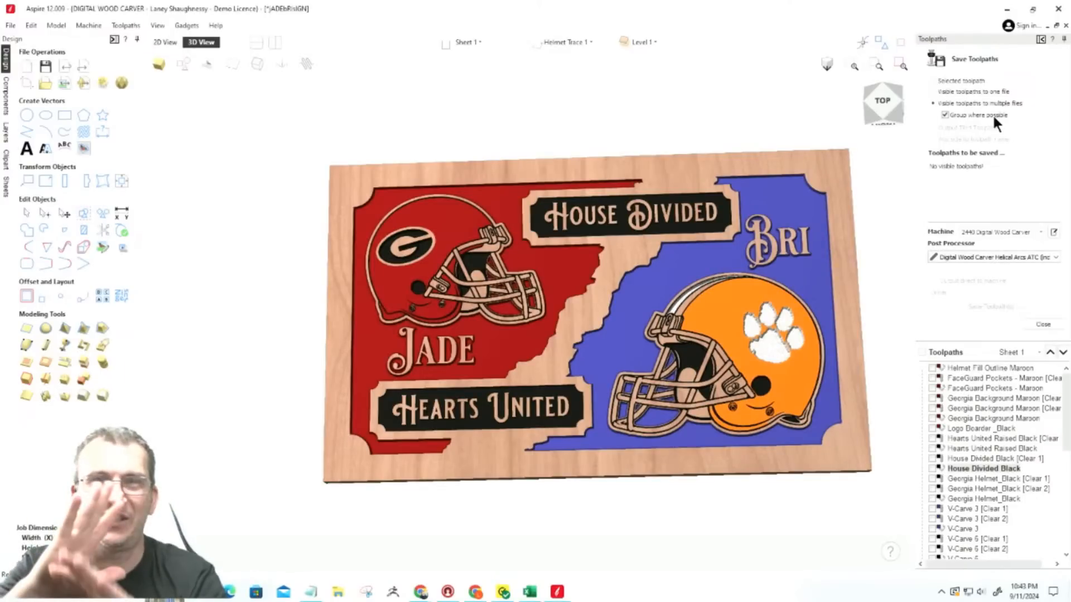
Select the inner border of the Hearts United plaque in the 2D view and open the rectangle drawing settings.
click(165, 42)
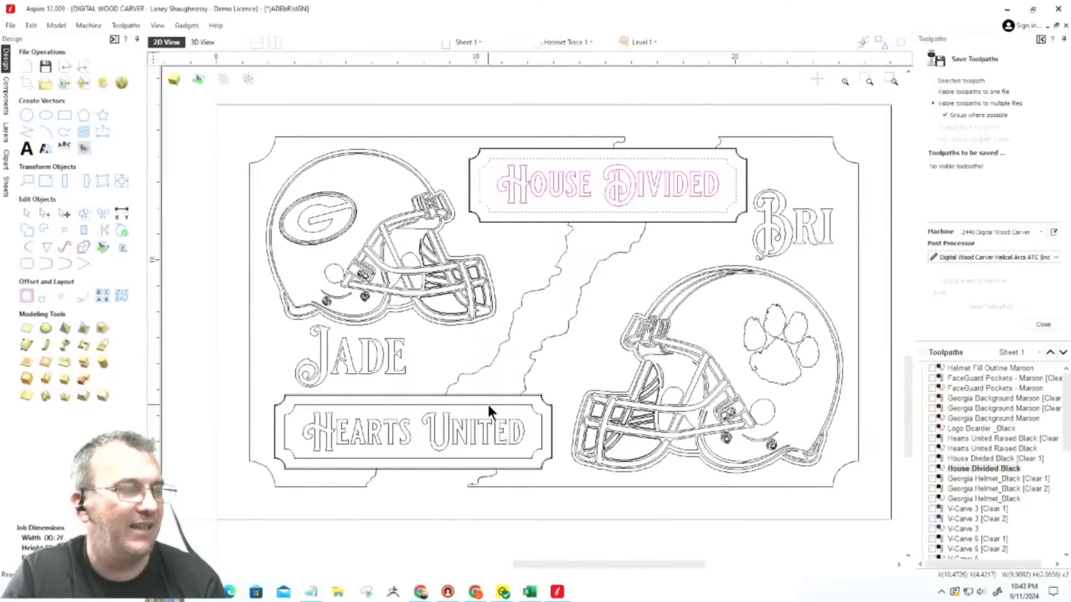
click(488, 405)
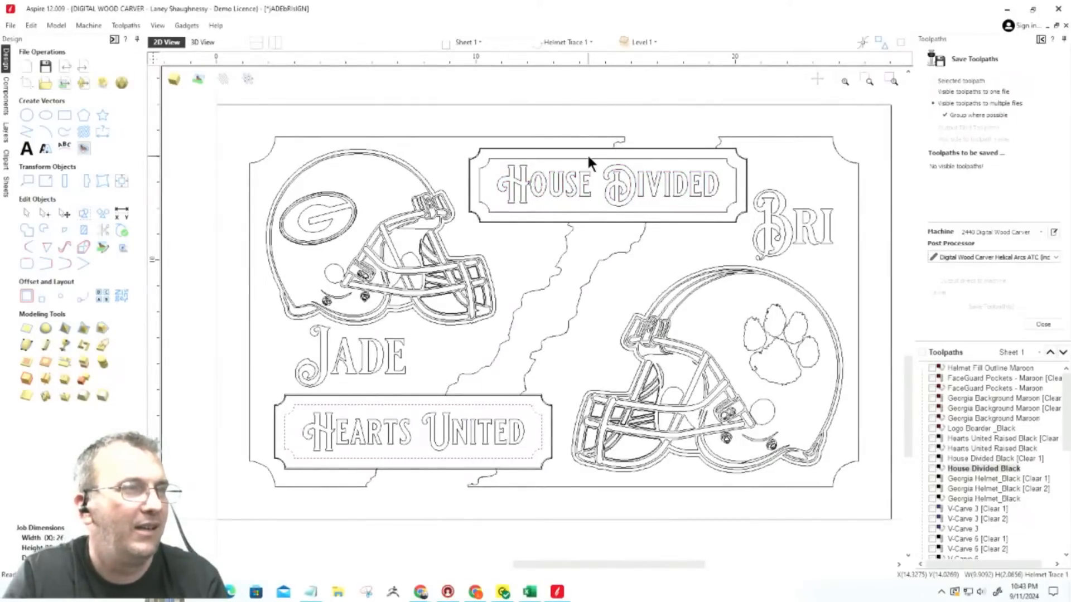
click(65, 115)
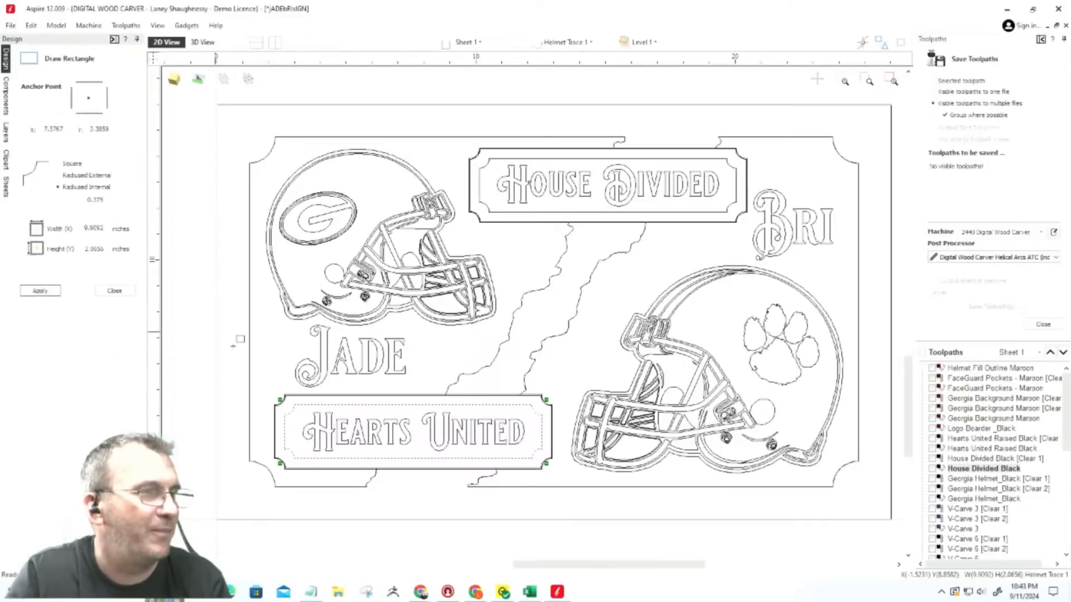
mouse_move(335, 333)
mouse_down()
mouse_move(366, 368)
mouse_move(343, 349)
mouse_up()
scroll(303, 352, up, 3)
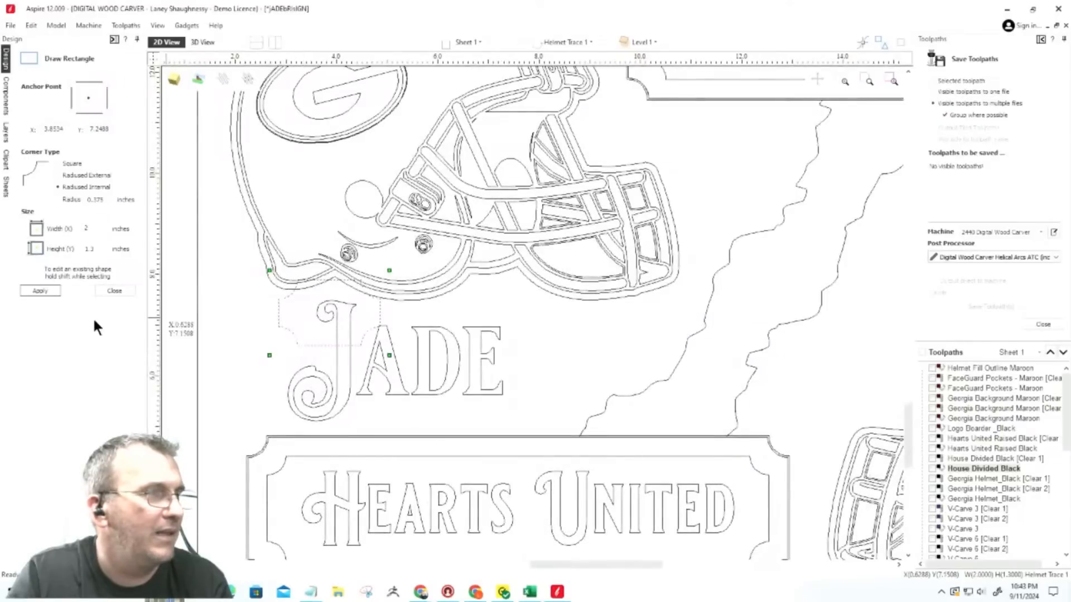
key(Delete)
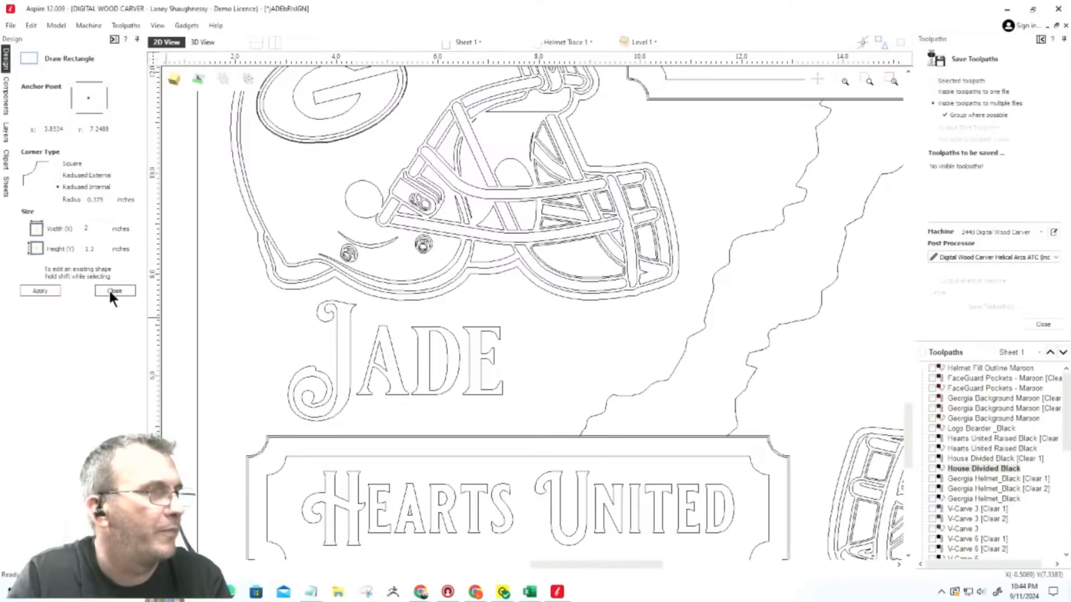
Draw a square-cornered rectangle about 5 by 2.6 inches around the name below the Georgia helmet.
click(58, 163)
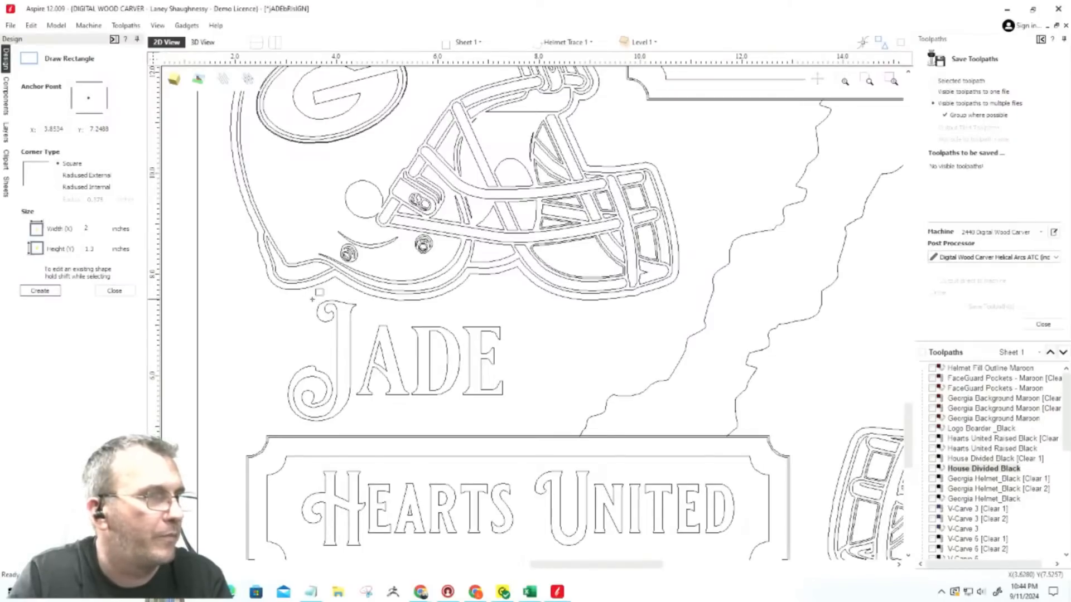
drag(275, 298, 528, 428)
click(115, 289)
Try to bend part of the new rectangle's upper edge into an arc between two inserted points.
scroll(406, 308, up, 2)
click(46, 212)
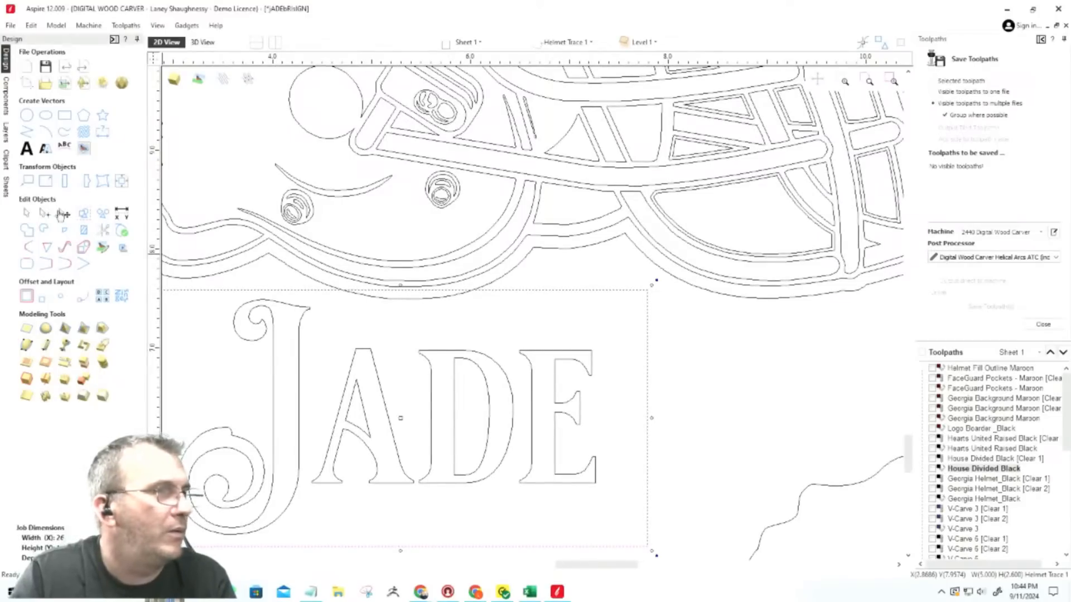
right_click(324, 291)
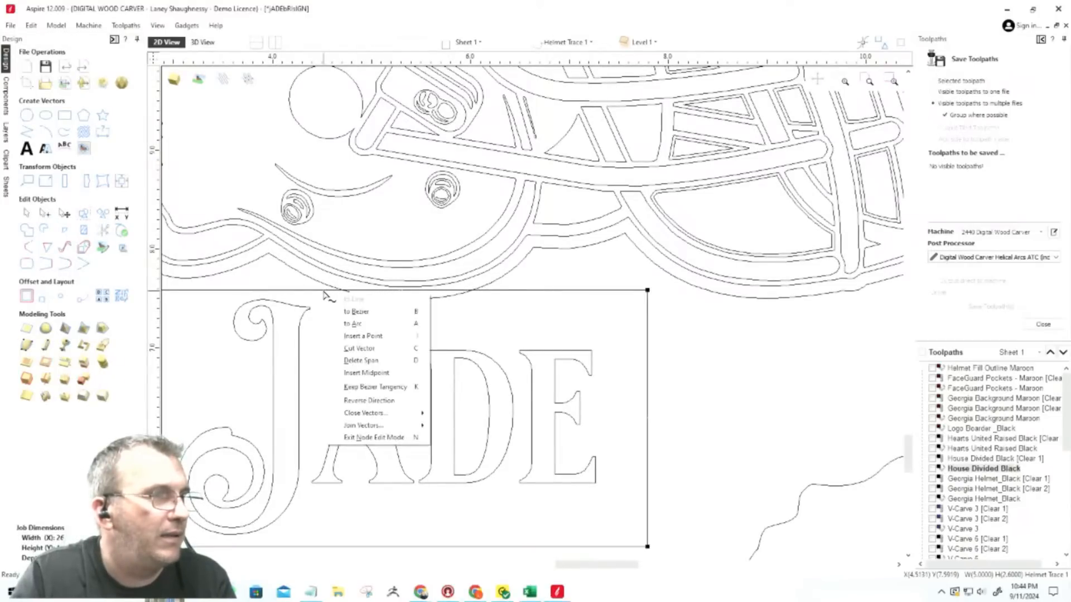
click(335, 336)
right_click(504, 292)
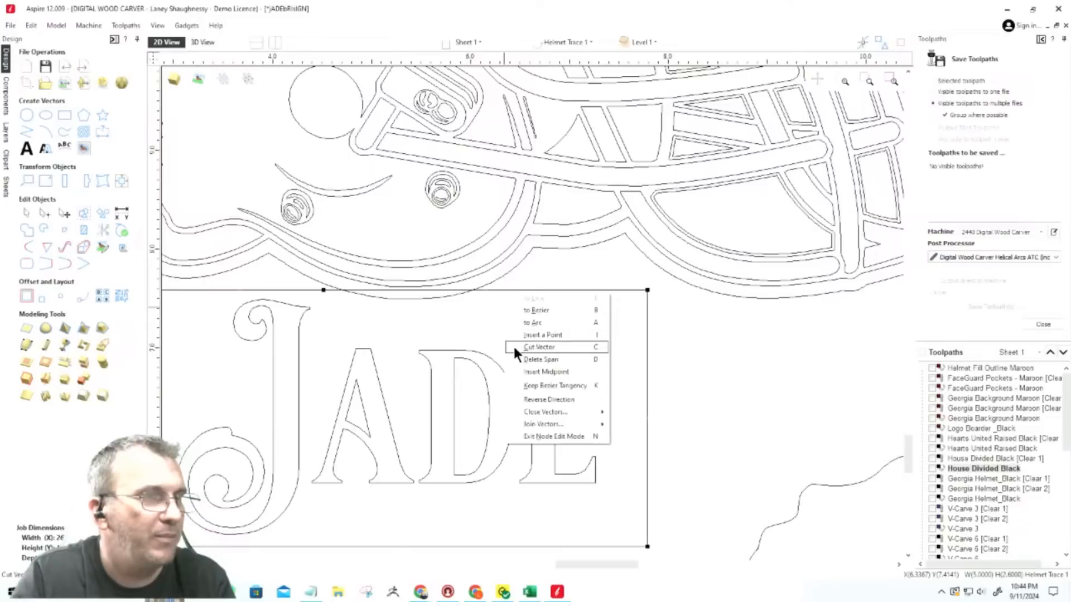
click(514, 336)
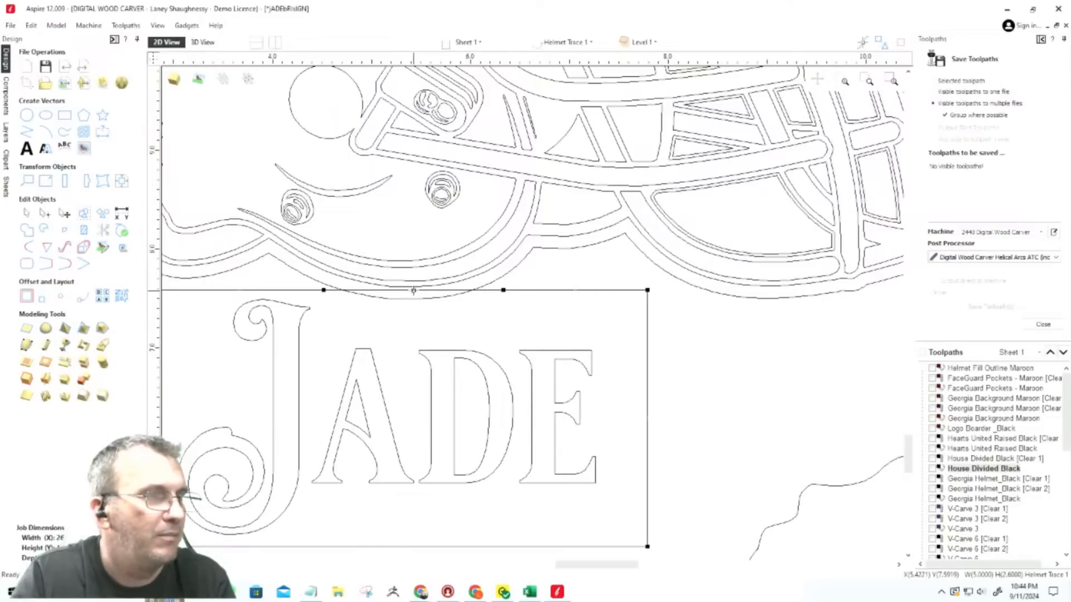
right_click(402, 291)
click(415, 320)
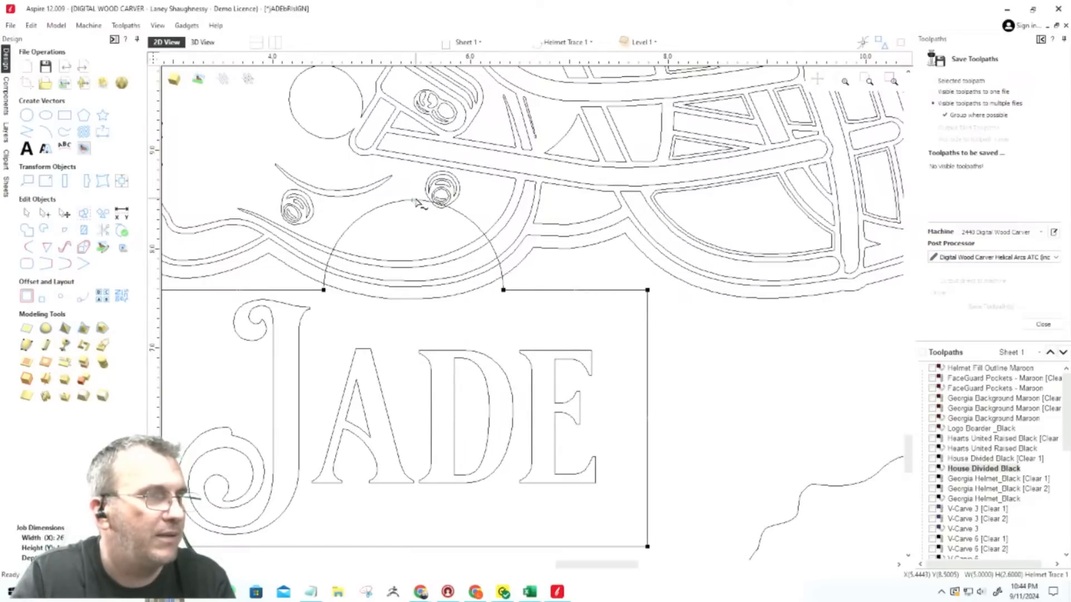
key(ctrl+z)
Draw a square-cornered rectangle about 3.75 by 3.25 inches around the name above the orange helmet.
scroll(681, 340, down, 3)
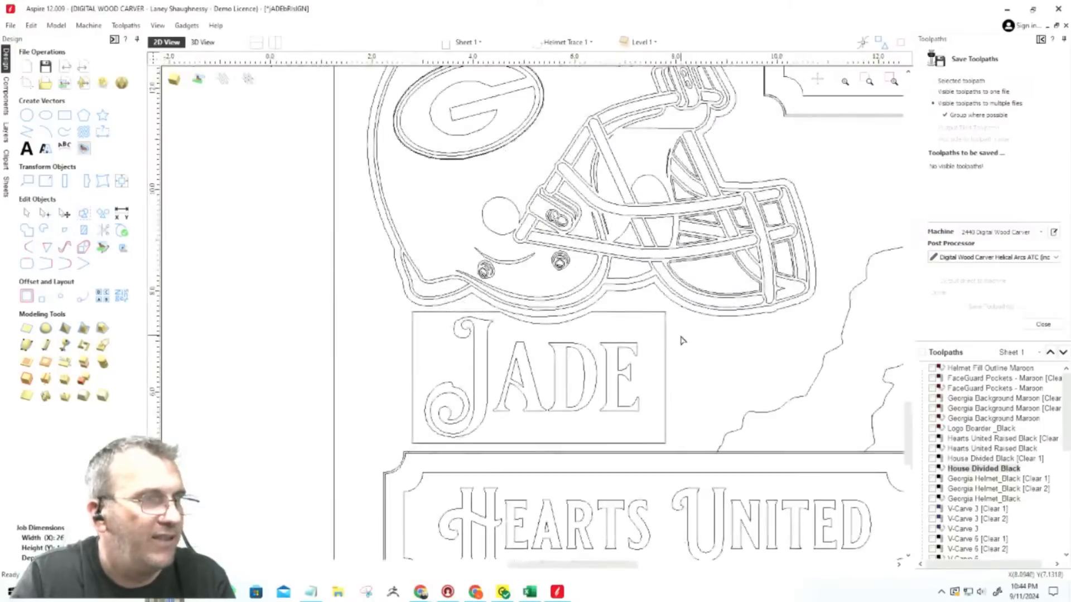
scroll(273, 325, down, 3)
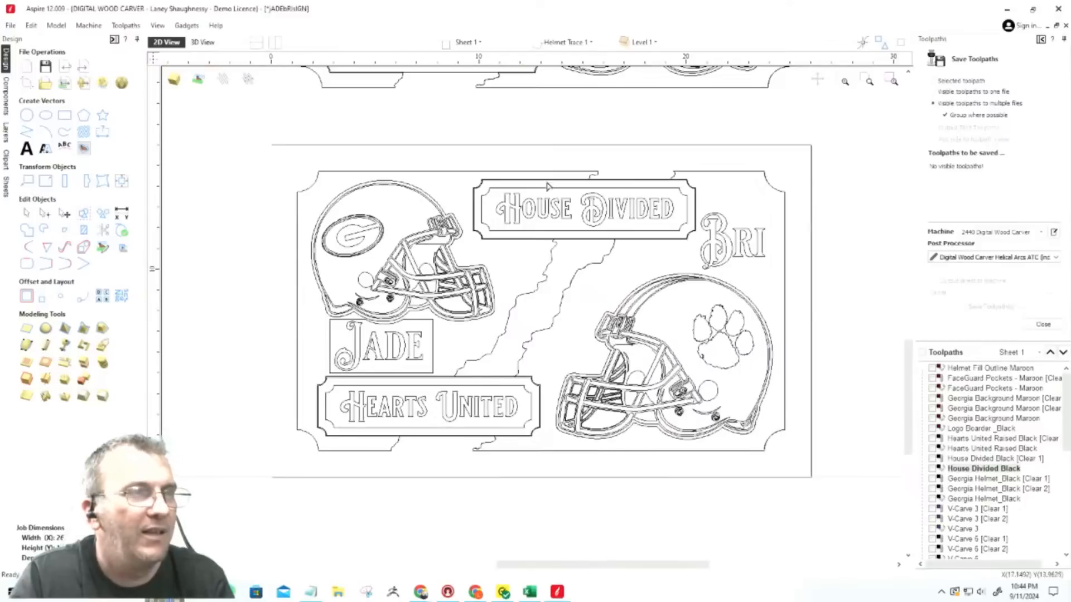
click(66, 118)
drag(766, 271, 774, 270)
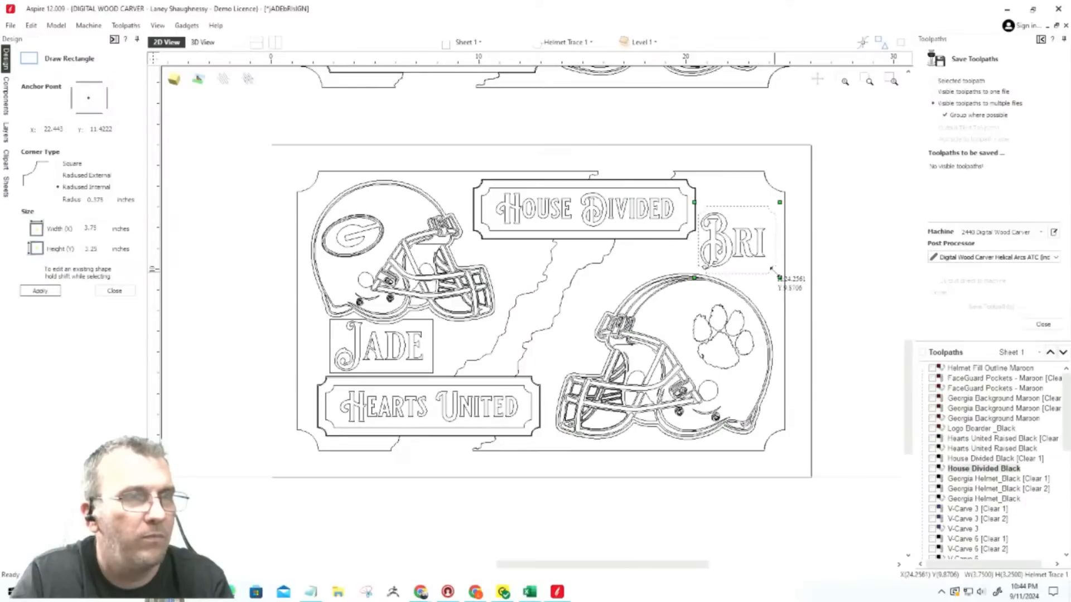
click(58, 163)
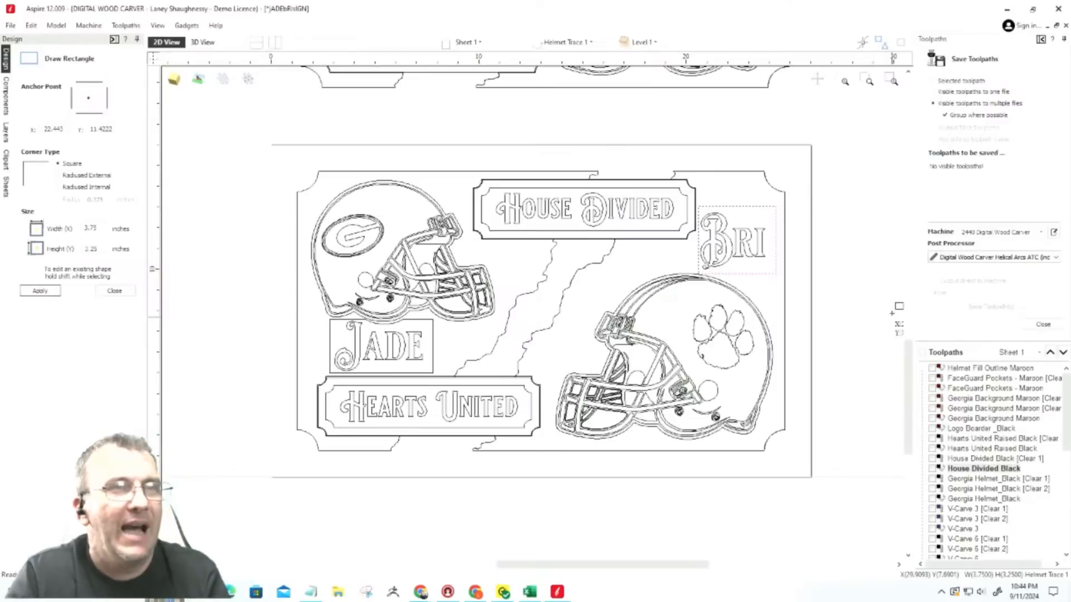
click(114, 290)
Calculate a 0.0001 inch deep pocket toolpath with the 0.0625 inch end mill for both name rectangles and both inner plaque borders.
scroll(686, 230, up, 4)
scroll(685, 231, down, 2)
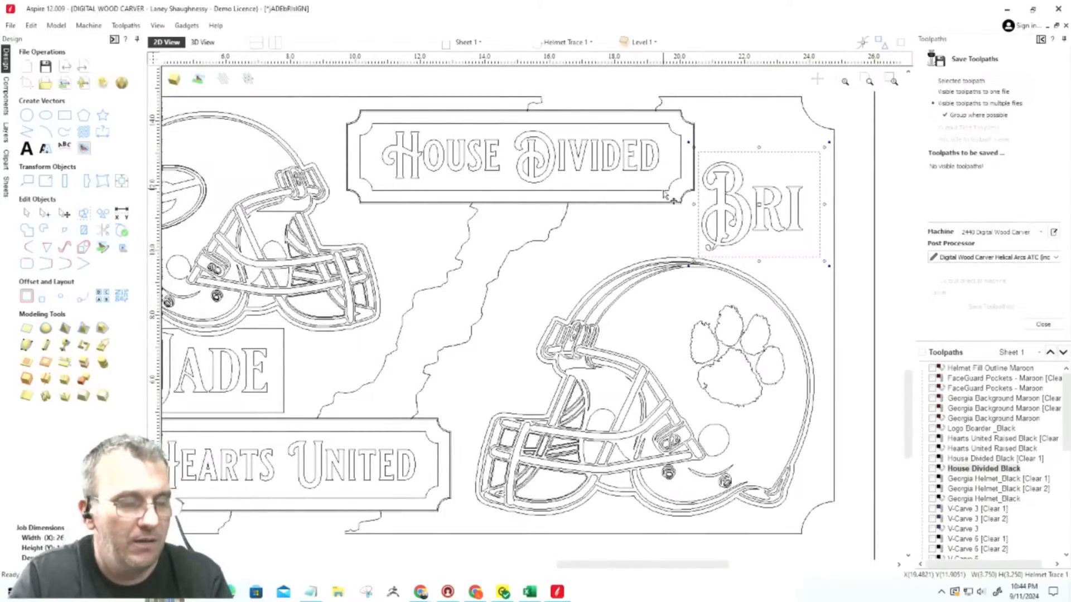
shift+click(665, 195)
shift+click(337, 430)
shift+click(282, 395)
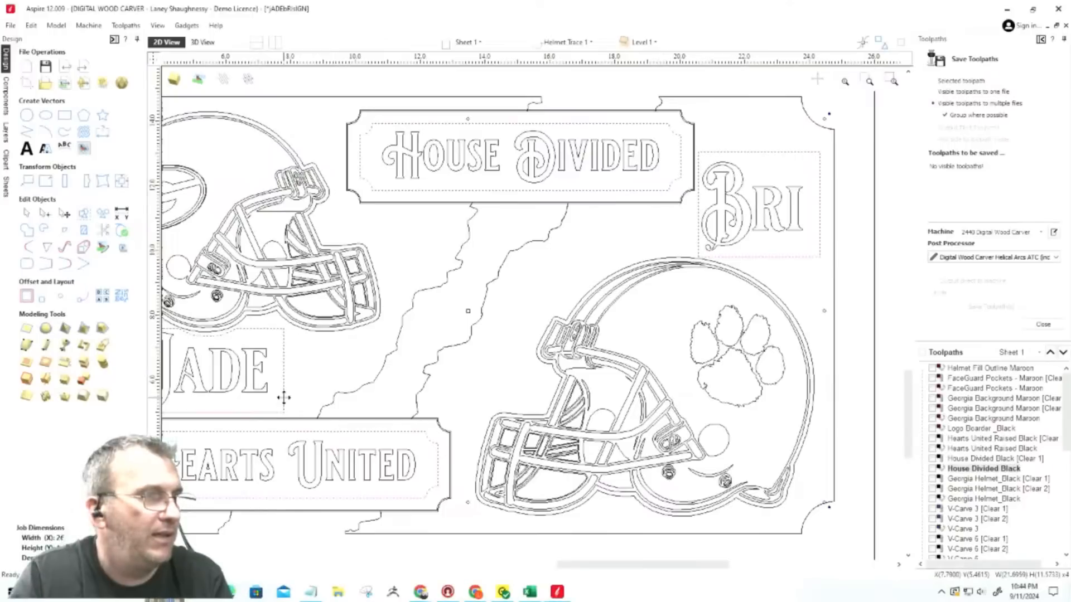
click(1039, 324)
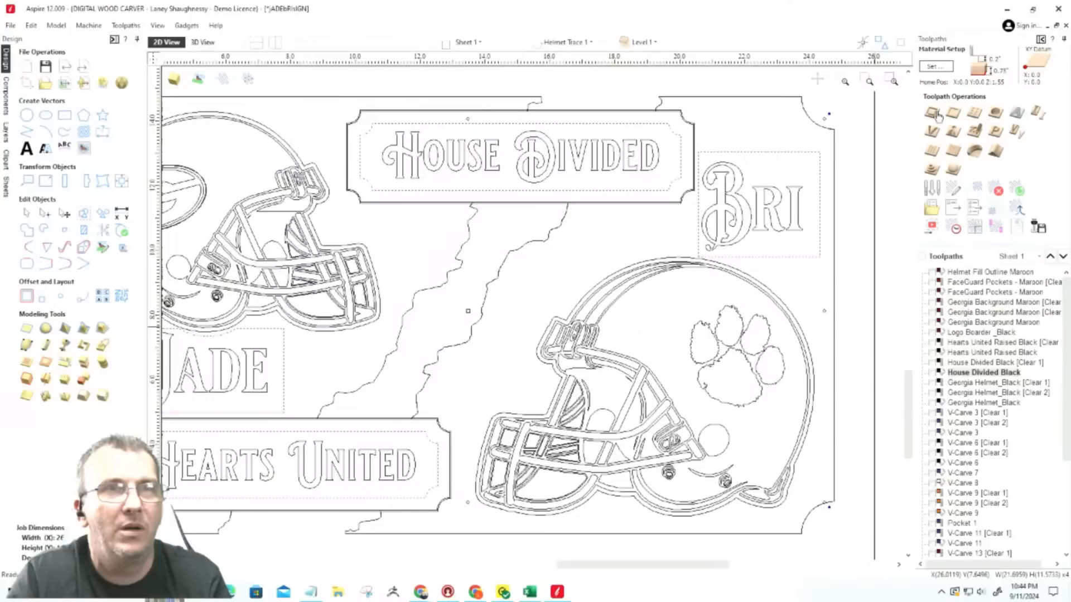
click(940, 116)
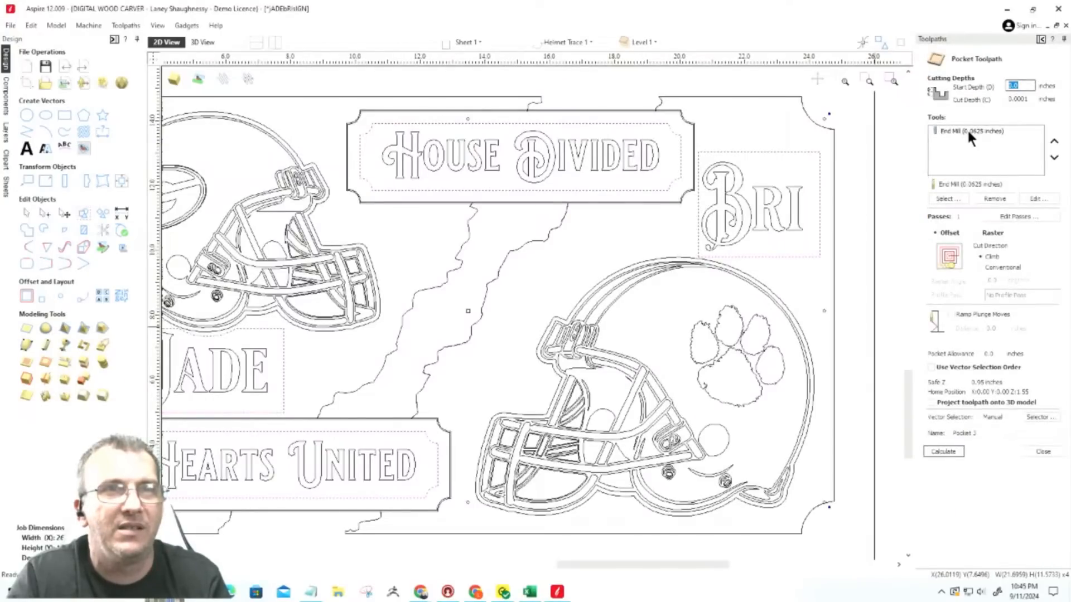
click(943, 451)
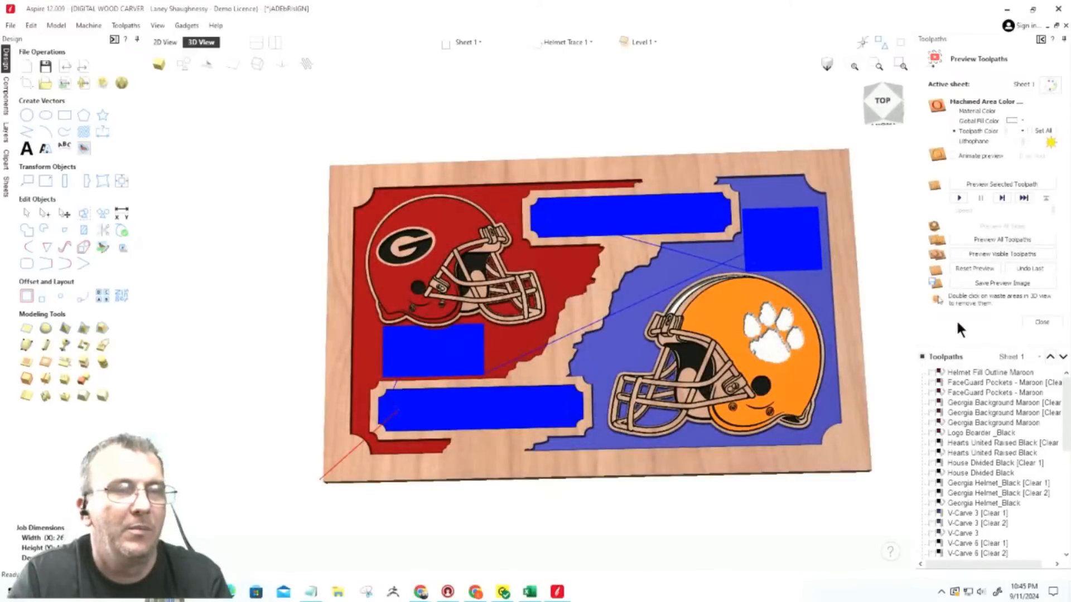
Preview the visible toolpaths, colour the new pocket toolpath white and check the lettering across the sign in 3D.
click(992, 254)
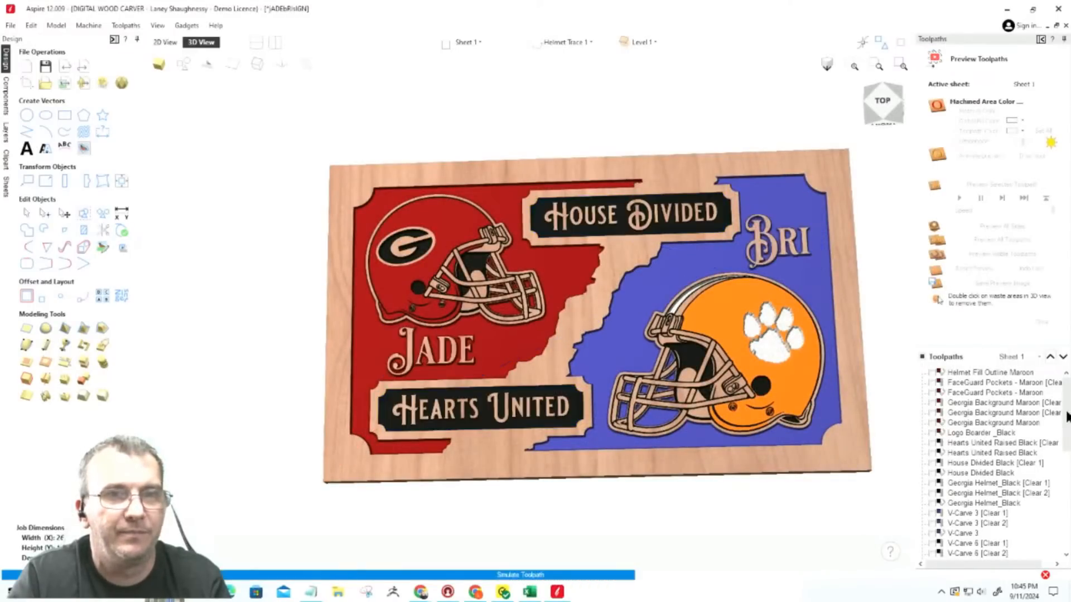
drag(1066, 416, 1067, 516)
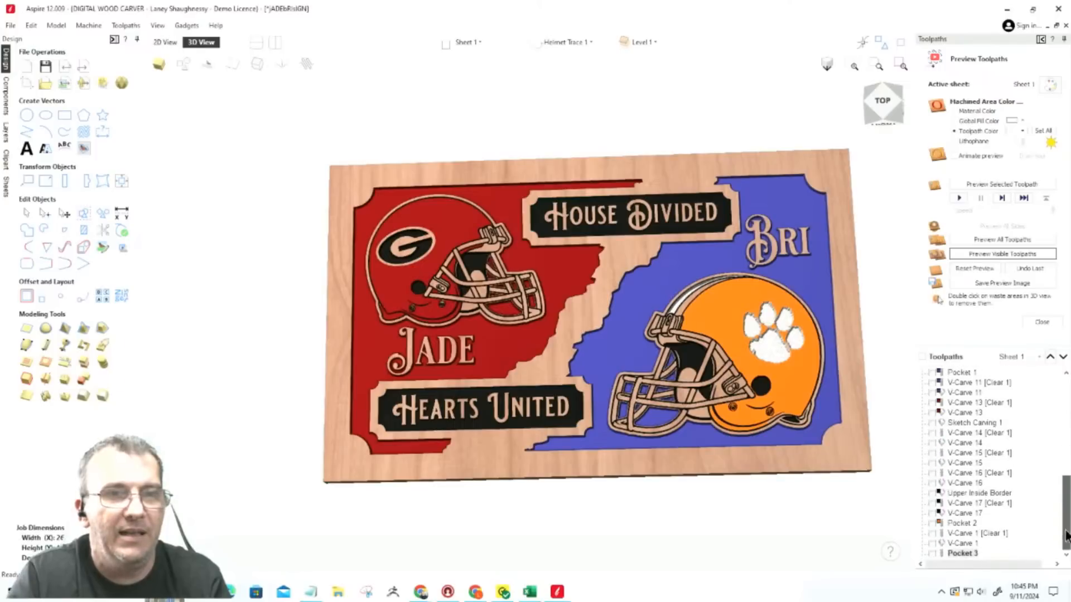
click(1023, 131)
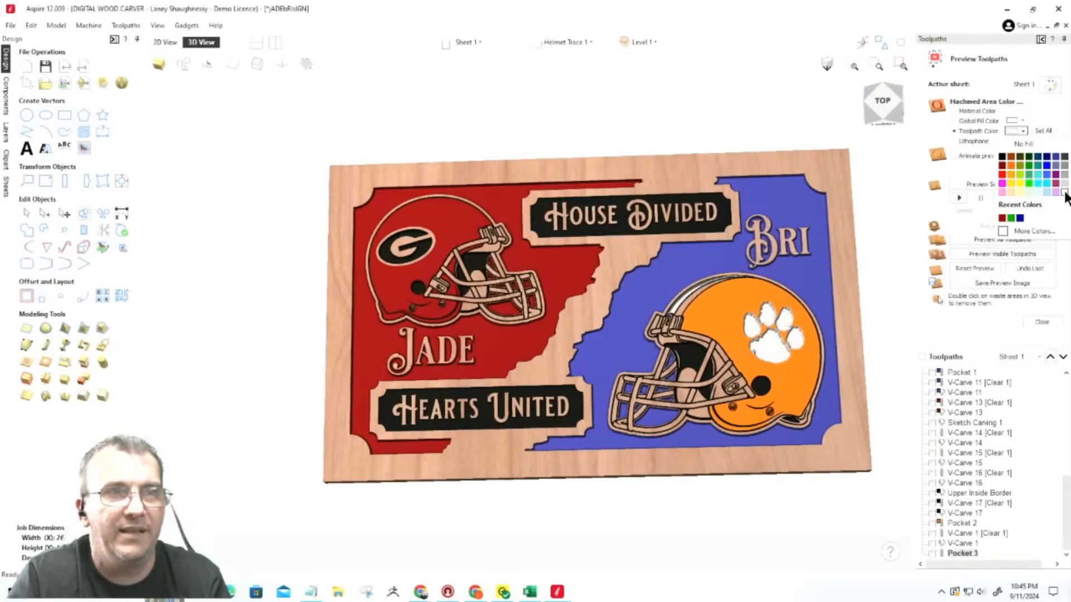
click(1064, 192)
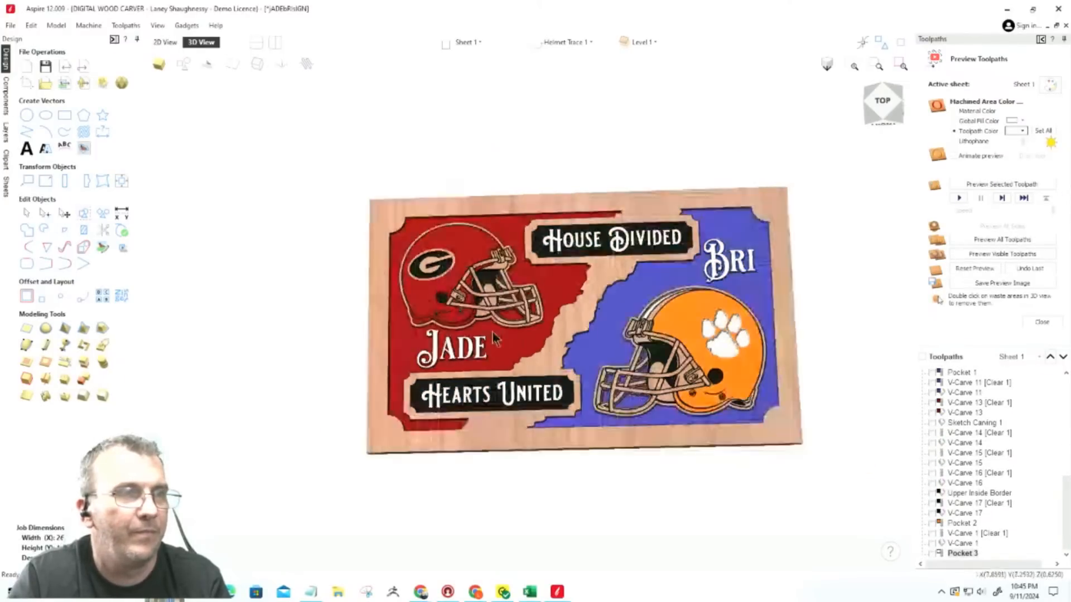
scroll(630, 377, up, 2)
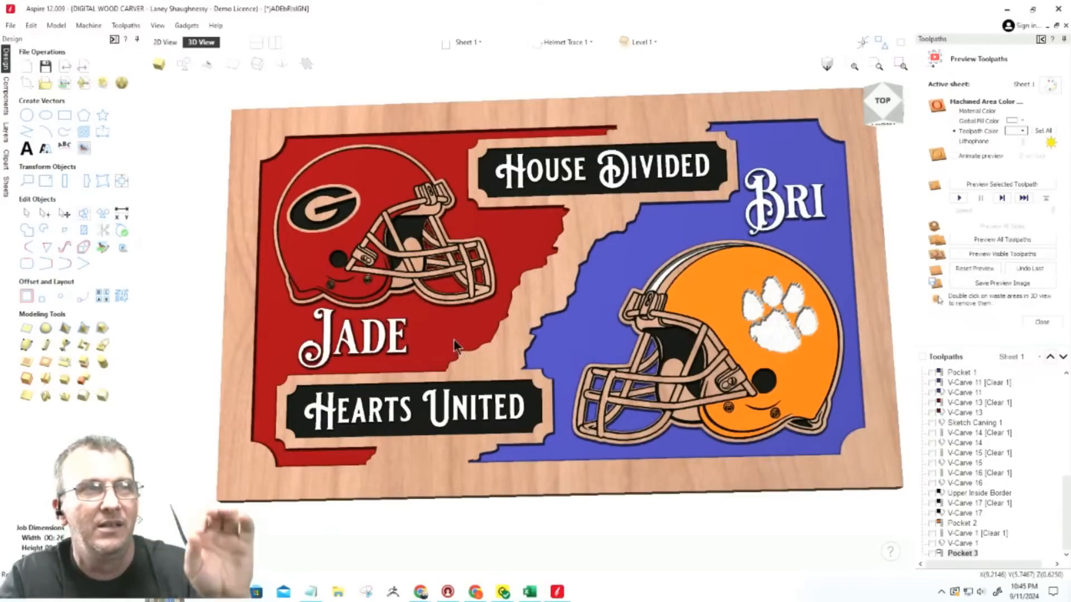
scroll(647, 208, up, 2)
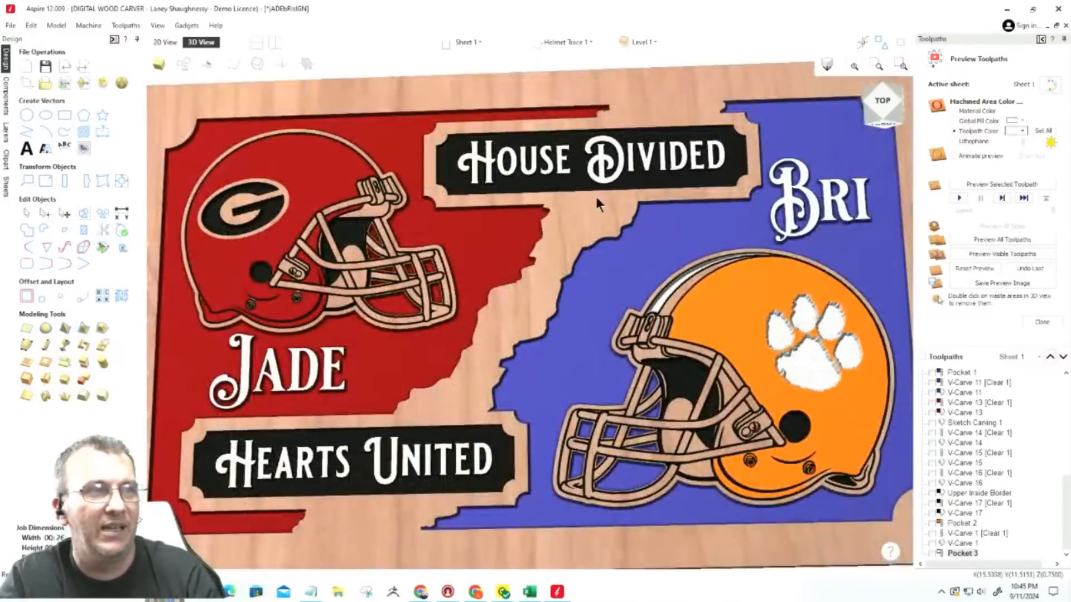
scroll(592, 199, down, 2)
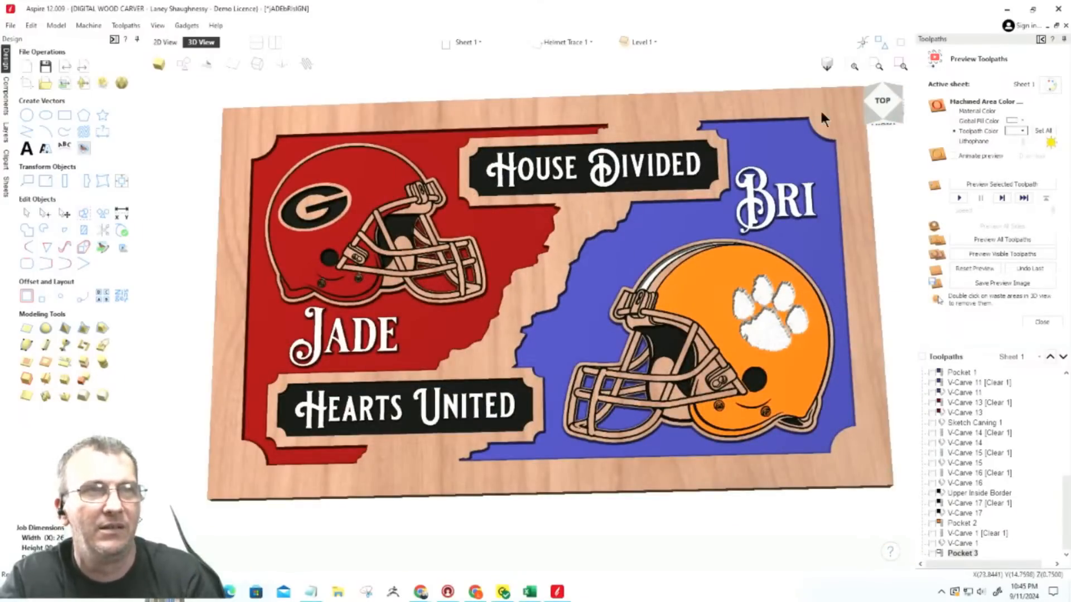
drag(892, 99, 877, 100)
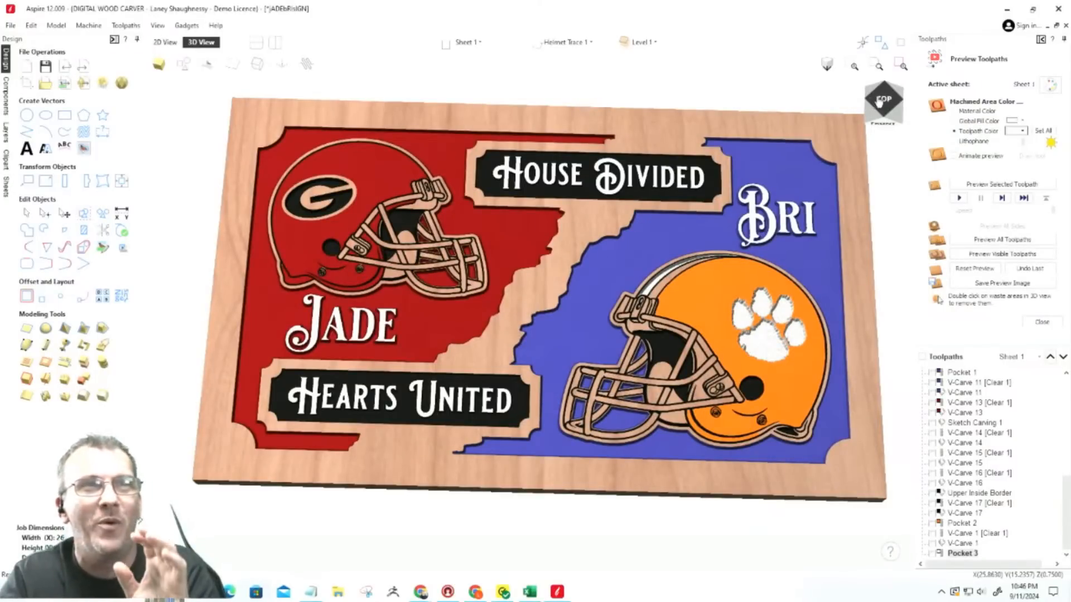
click(881, 104)
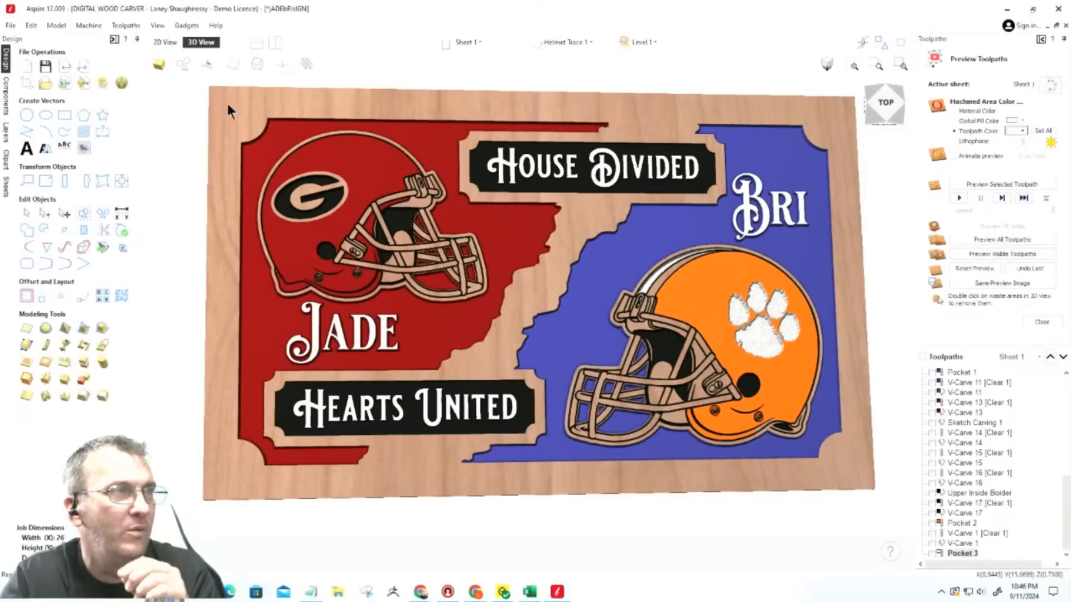
Add the oval just inside the Georgia logo's outer edge to the 0.0001 inch deep white pocket toolpath and recalculate it.
click(165, 44)
scroll(406, 262, down, 4)
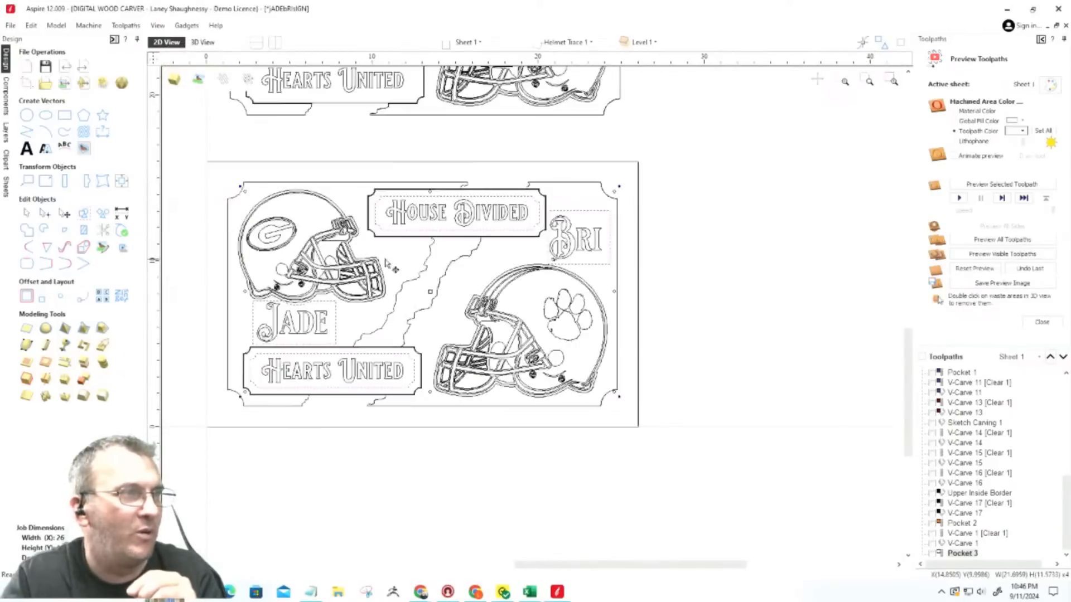
scroll(293, 248, up, 9)
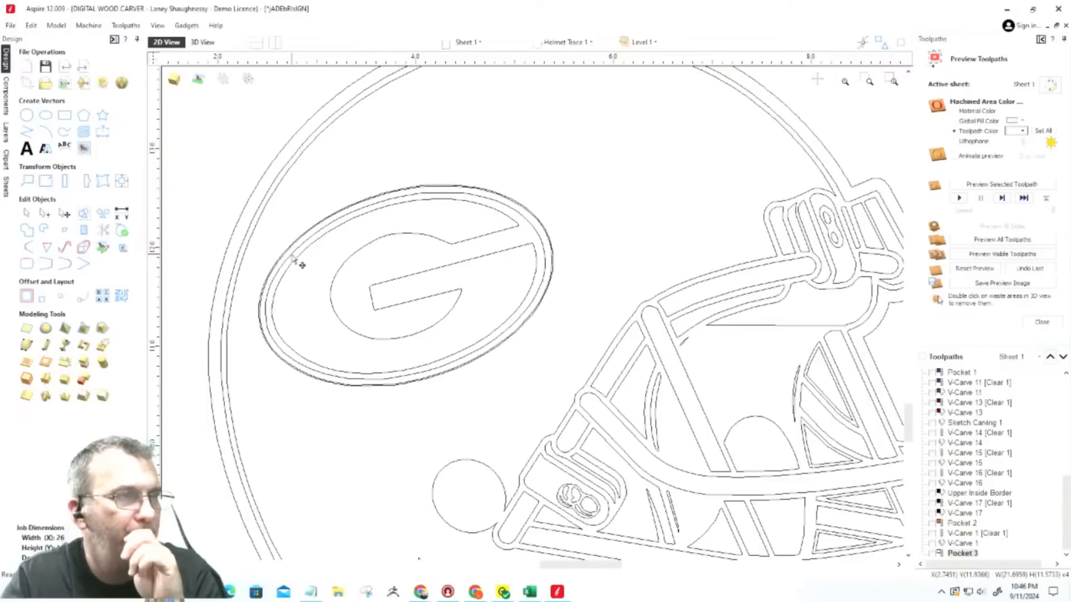
click(292, 257)
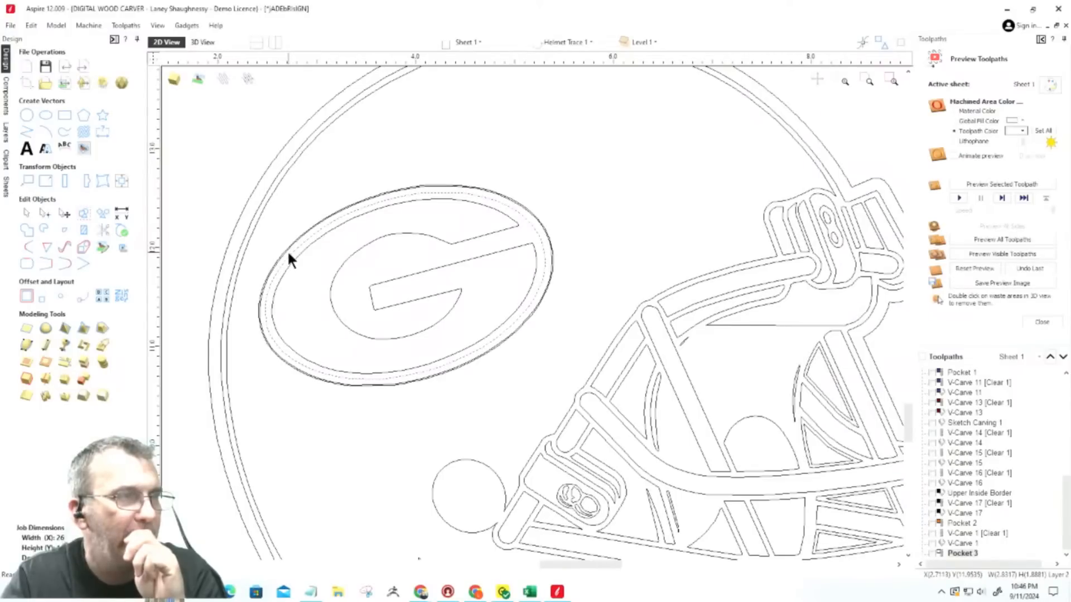
scroll(287, 250, up, 3)
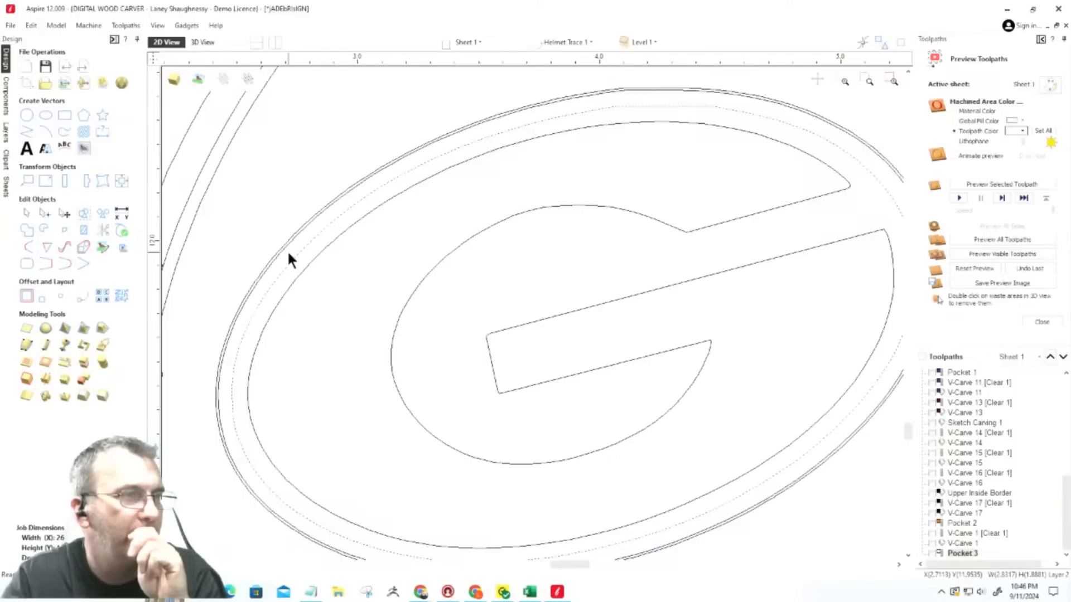
scroll(289, 255, down, 2)
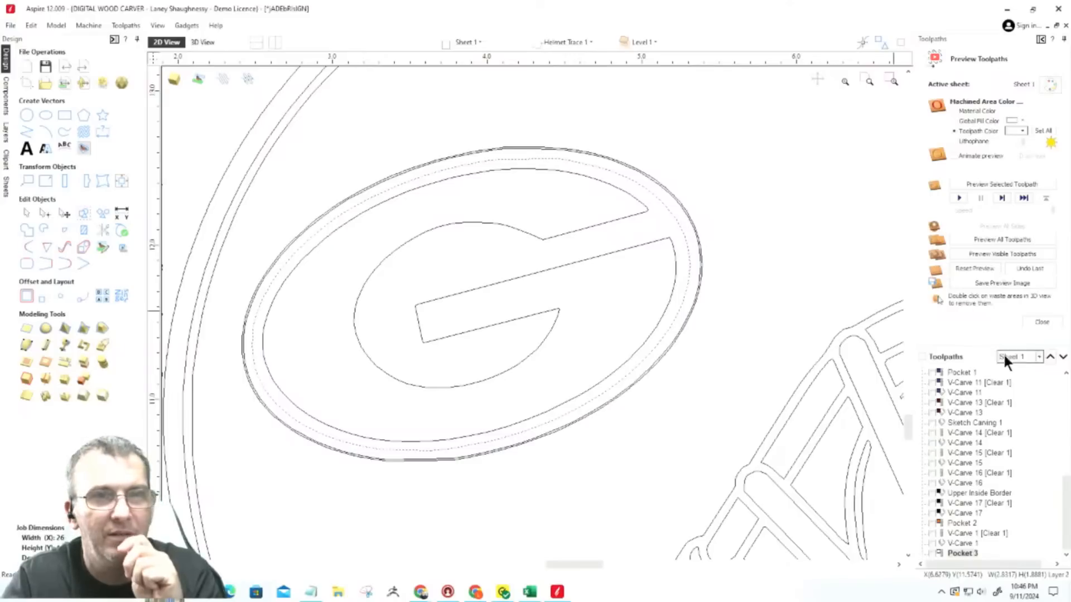
click(1036, 321)
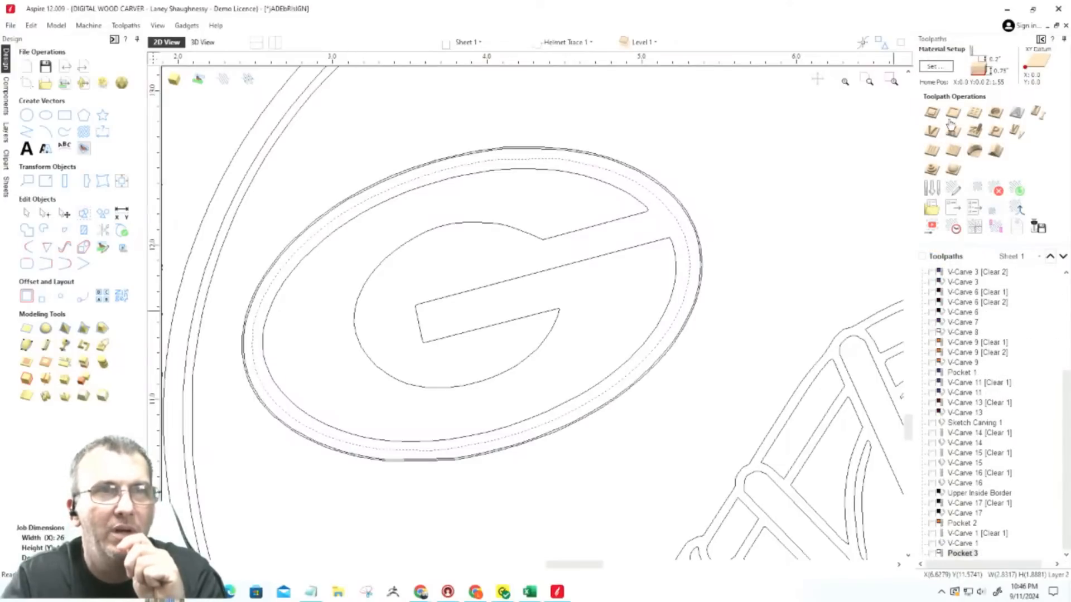
double_click(962, 553)
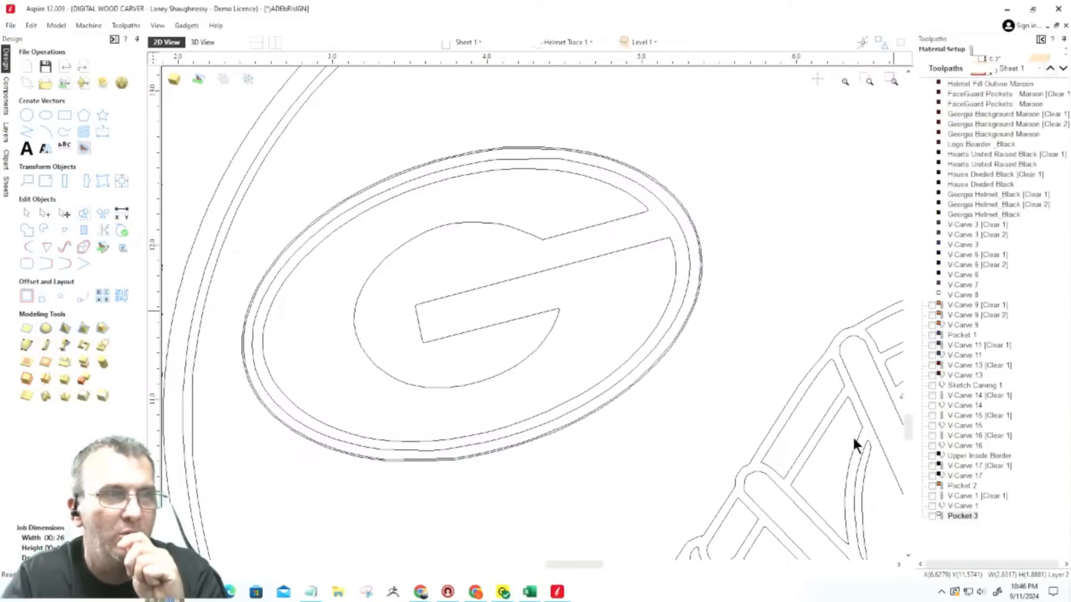
click(691, 267)
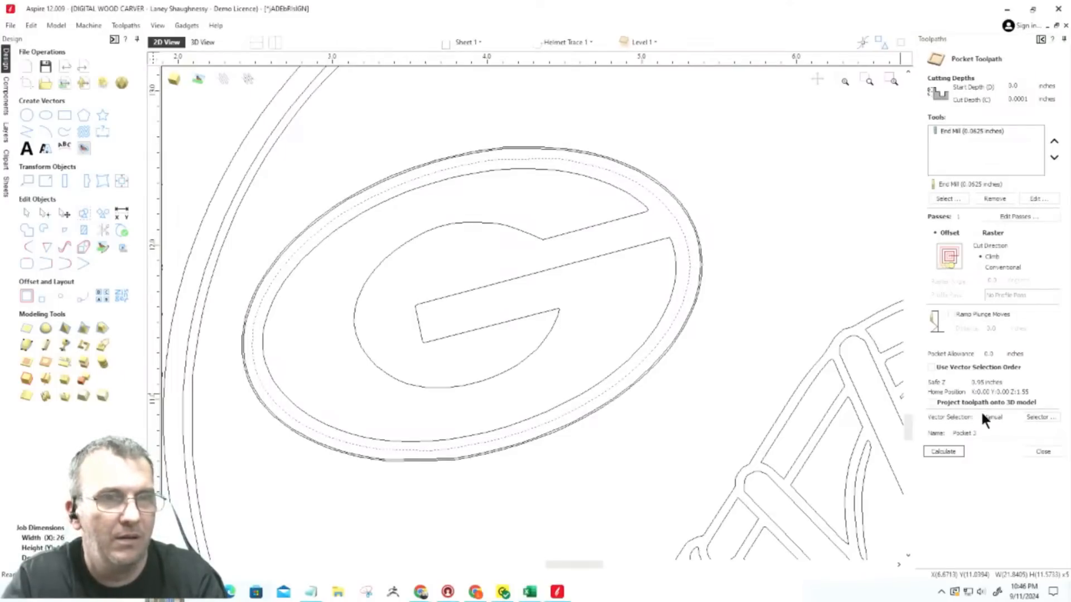
click(951, 452)
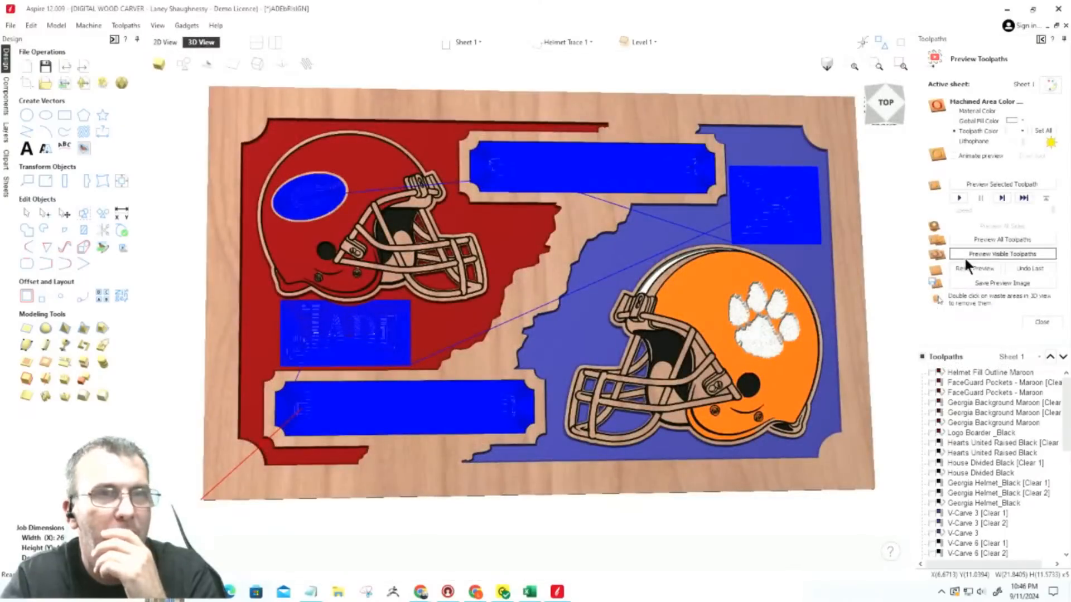
Preview the visible toolpaths with the updated white pocket and check the Georgia logo's lettering and ring in 3D.
click(968, 253)
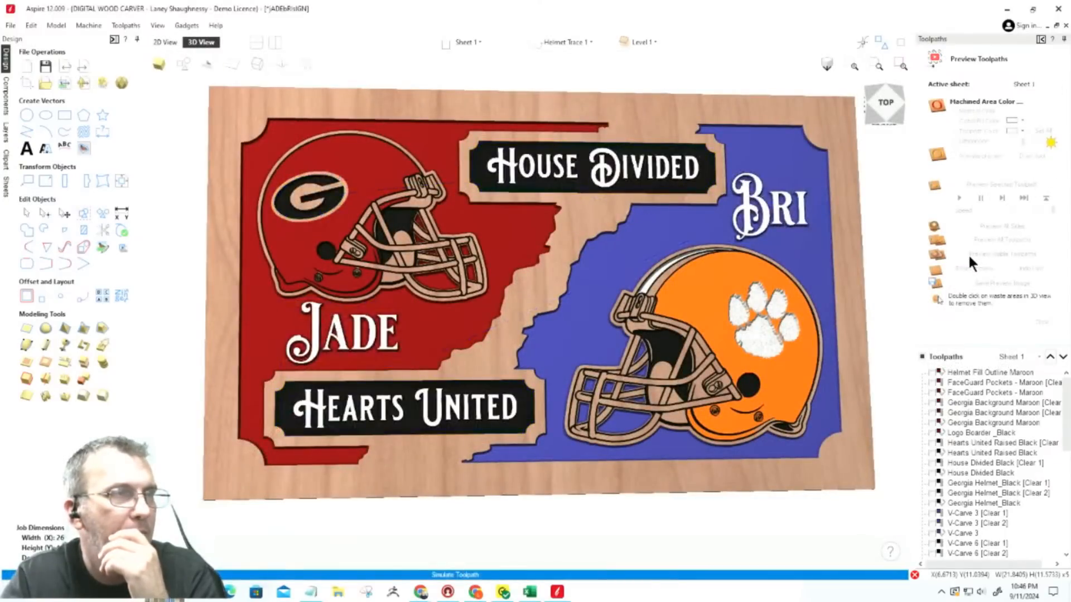
scroll(287, 209, up, 5)
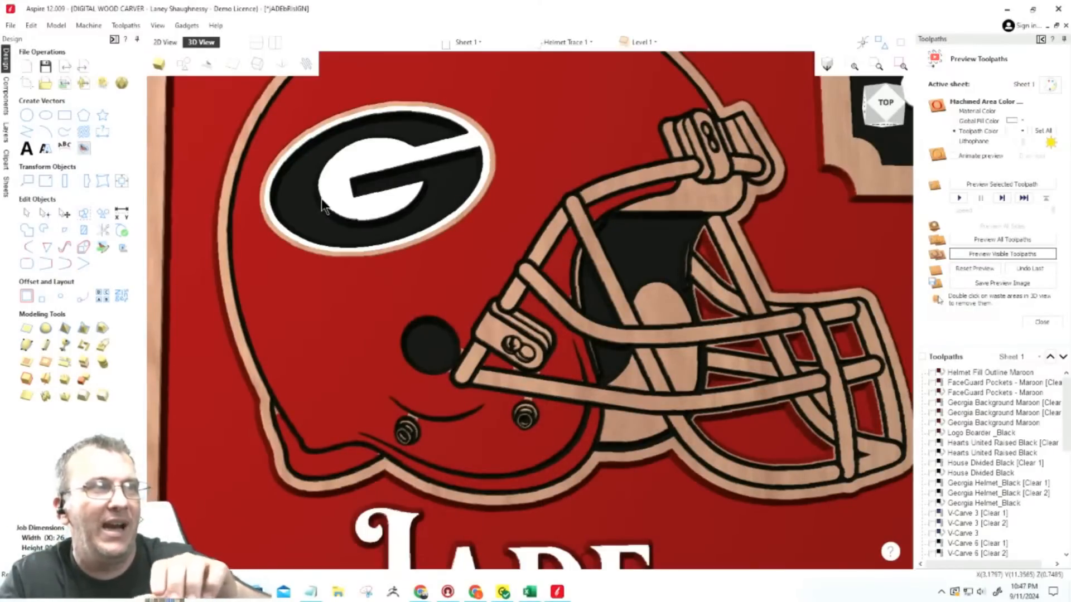
scroll(340, 207, down, 4)
scroll(418, 273, up, 2)
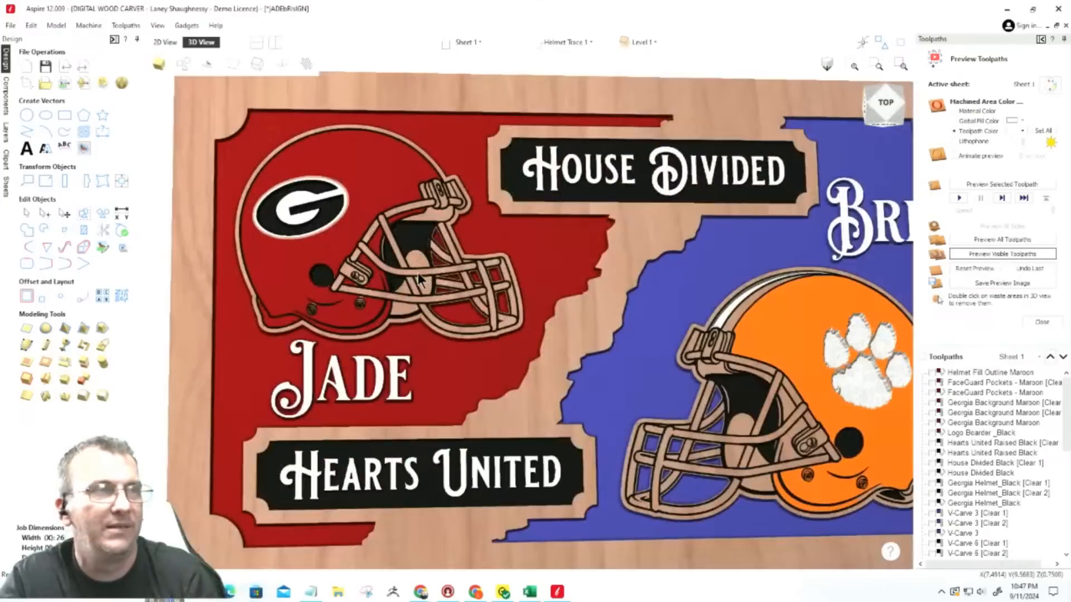
scroll(417, 272, down, 2)
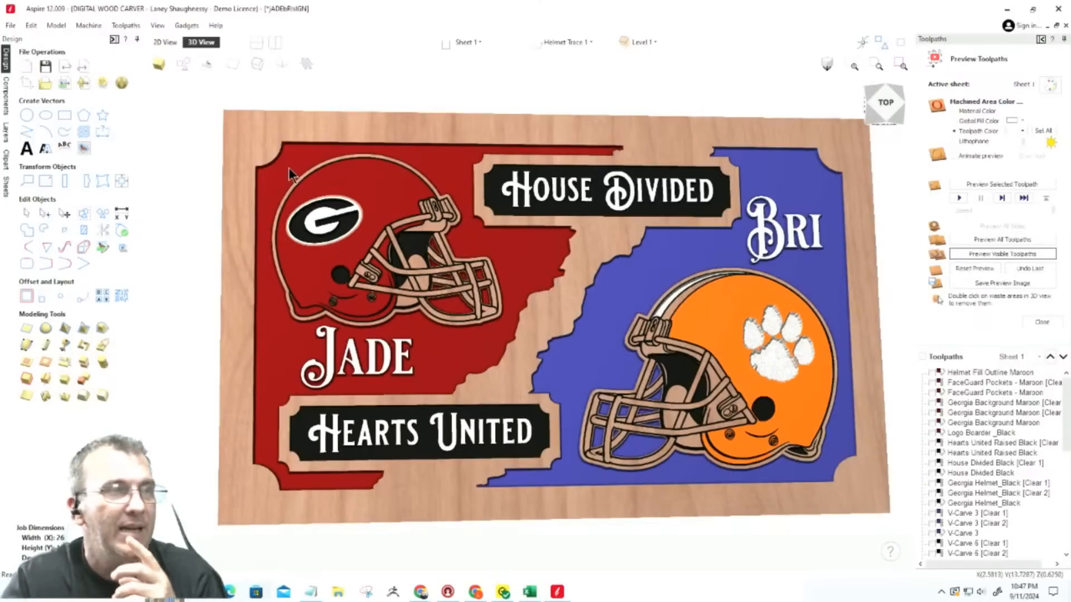
scroll(291, 176, up, 5)
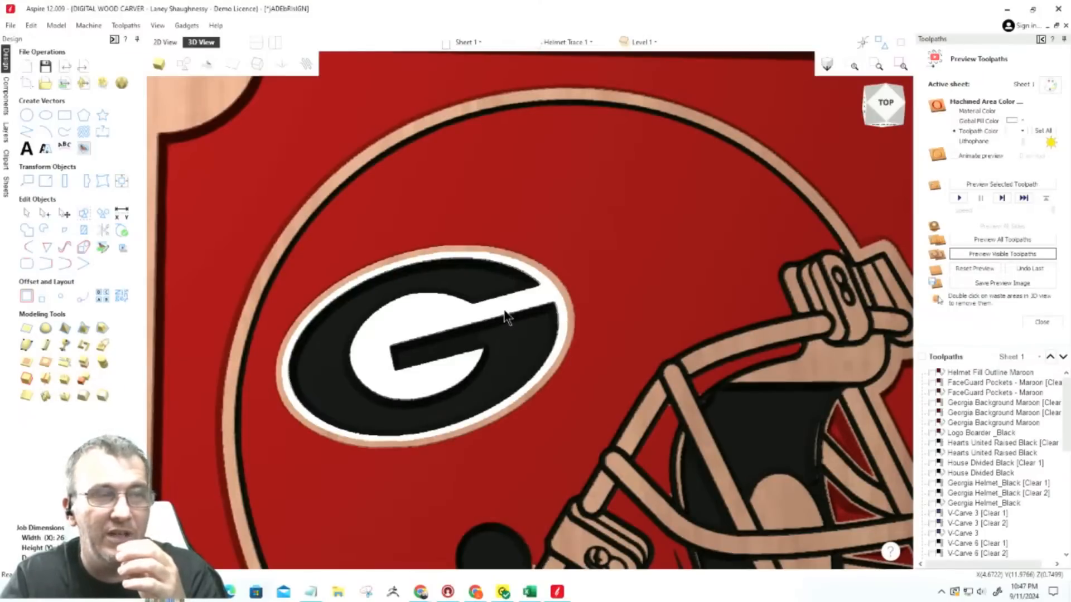
Examine the Georgia logo's G outline and surrounding oval vectors in 2D and compare them with the 3D preview.
click(159, 44)
scroll(353, 188, up, 5)
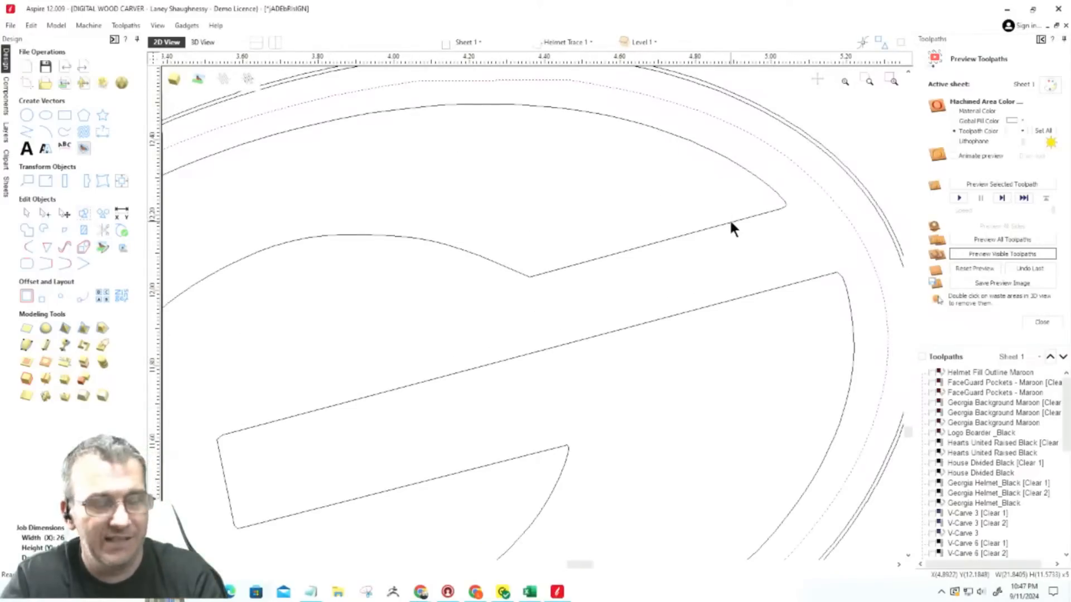
click(731, 223)
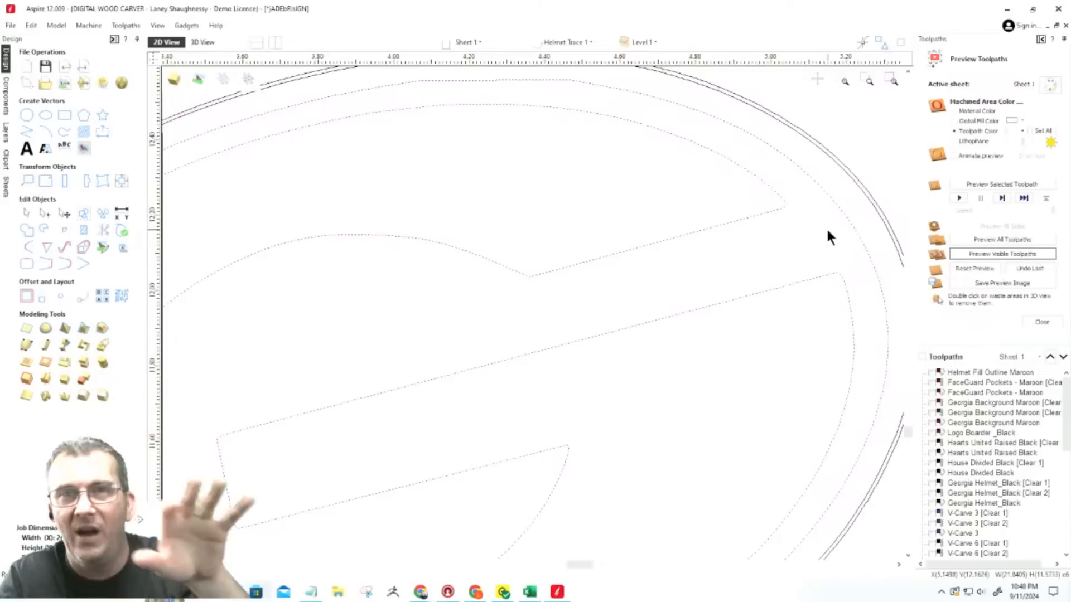
scroll(823, 230, down, 2)
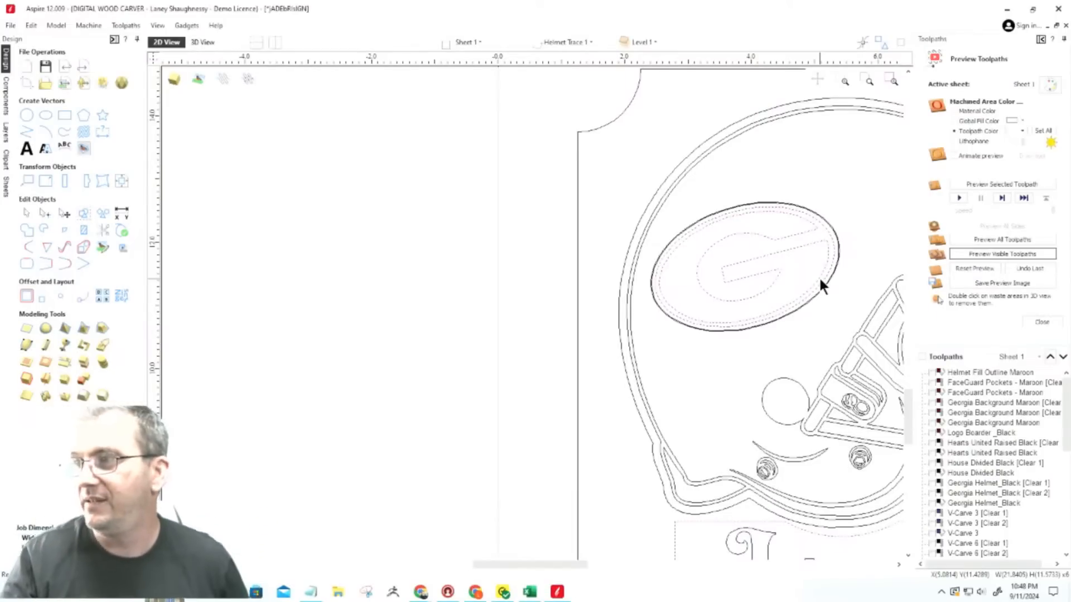
click(206, 43)
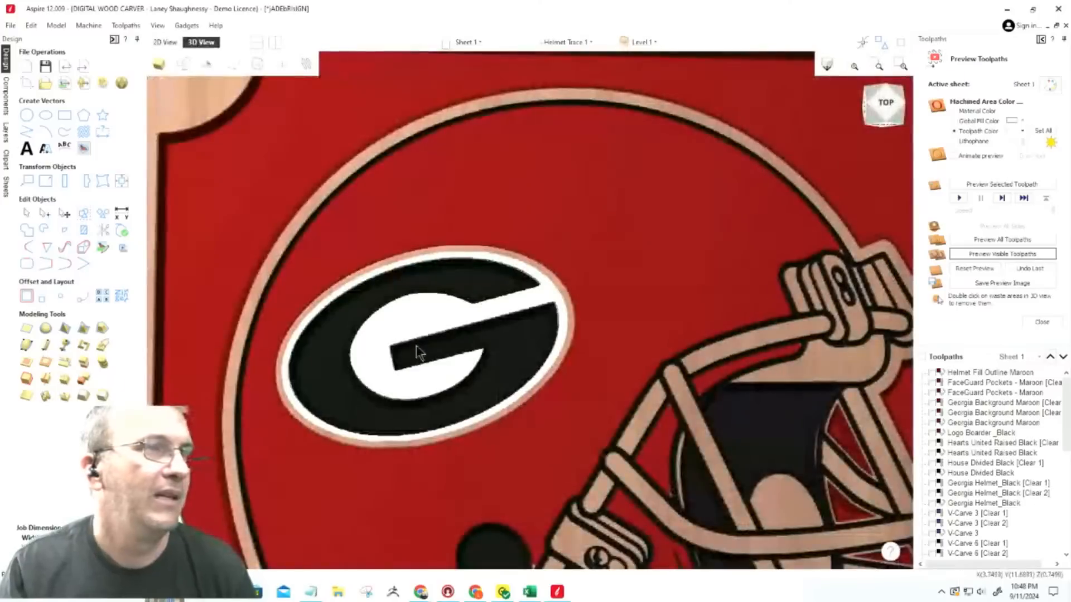
Inspect the complete sign preview from straight above and at a tilted angle.
scroll(502, 326, up, 5)
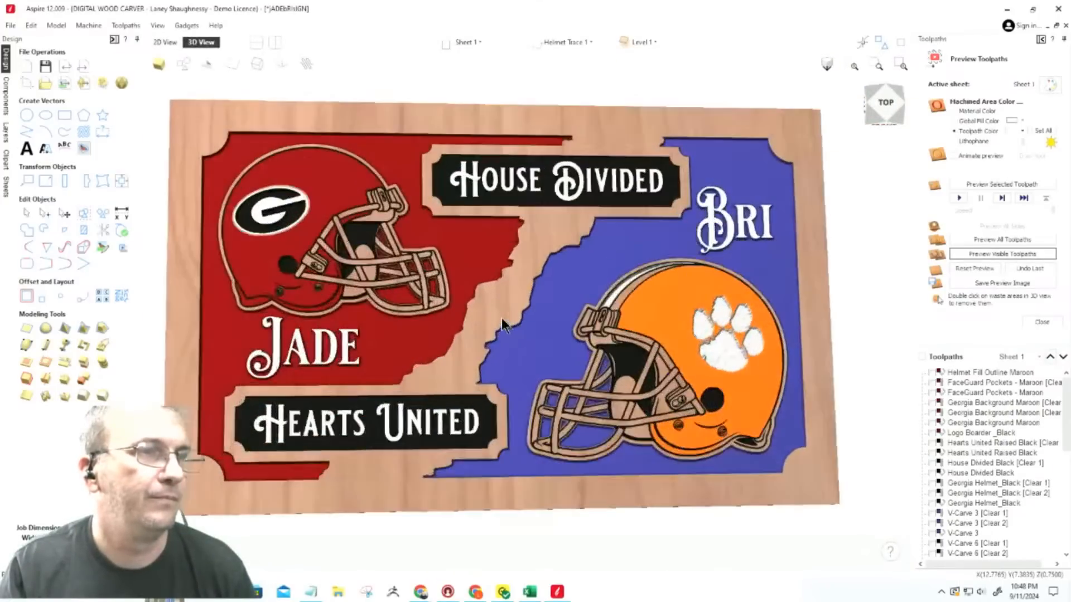
click(885, 106)
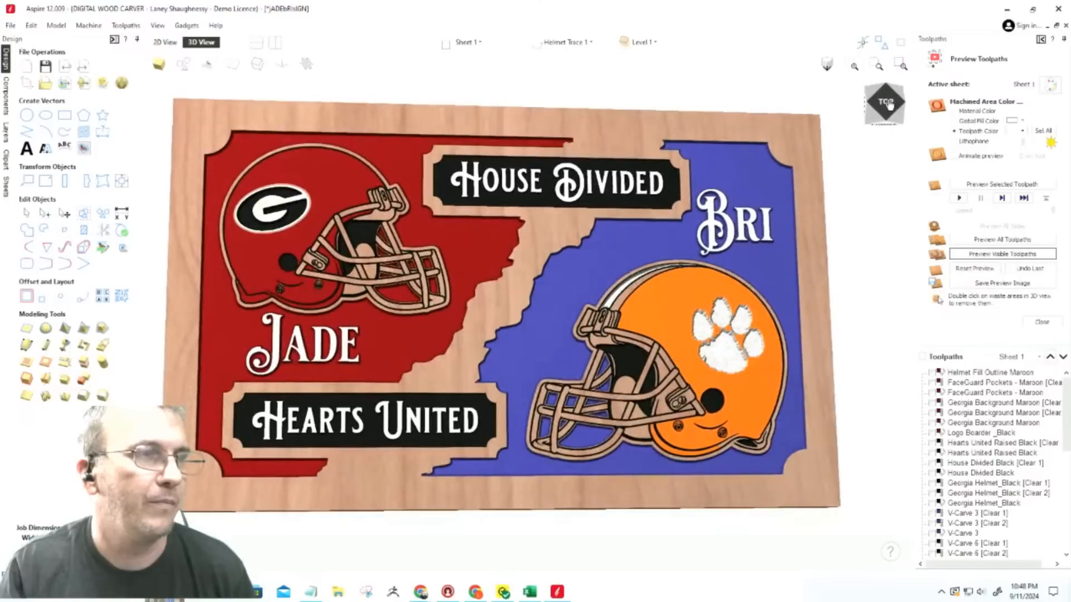
middle_drag(702, 290, 742, 283)
click(885, 104)
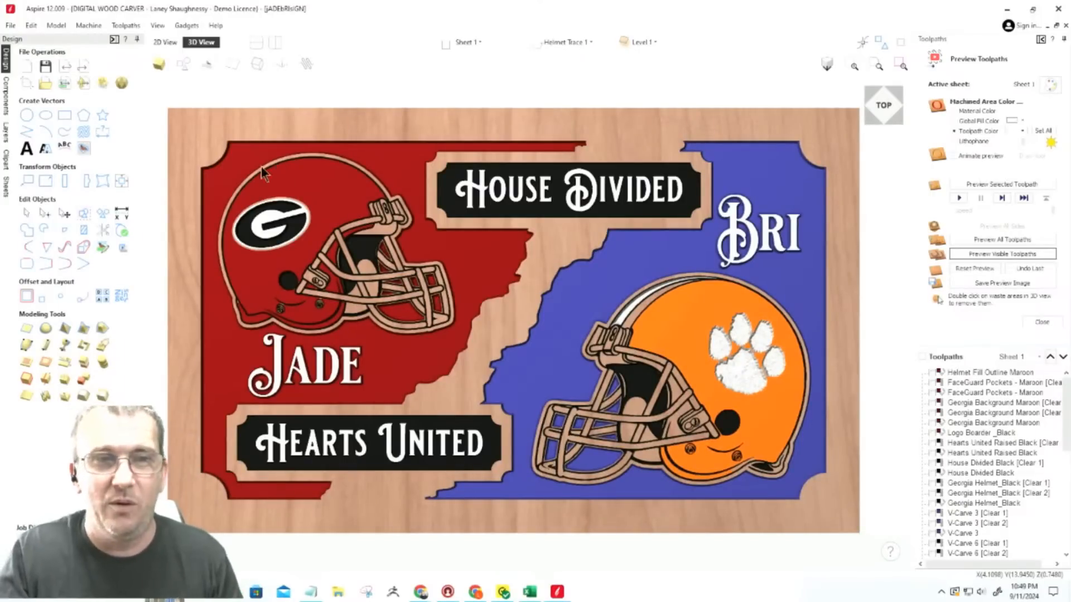
drag(277, 162, 313, 251)
click(901, 111)
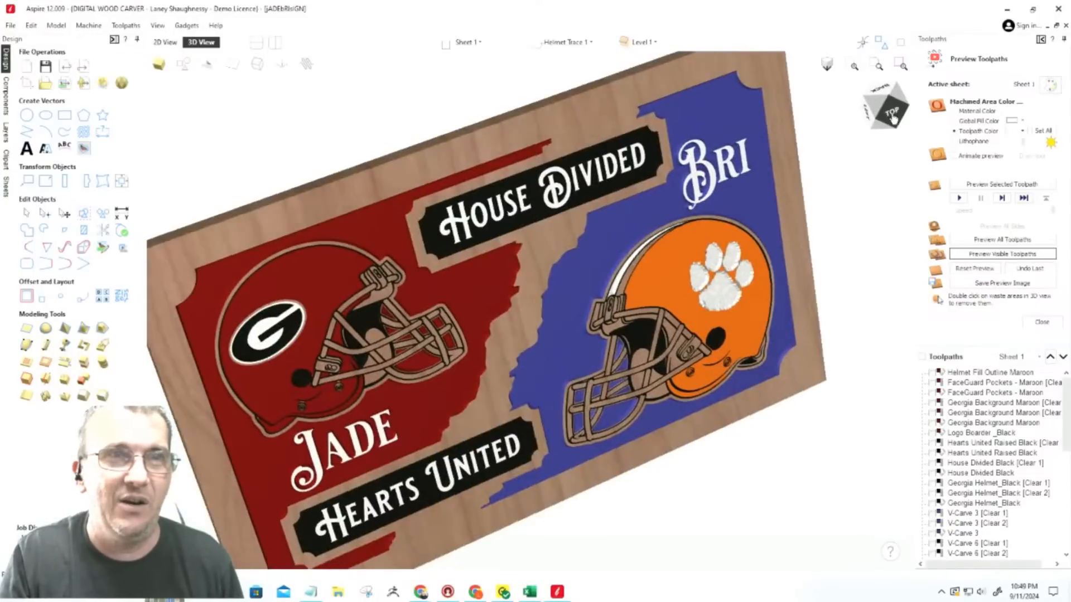